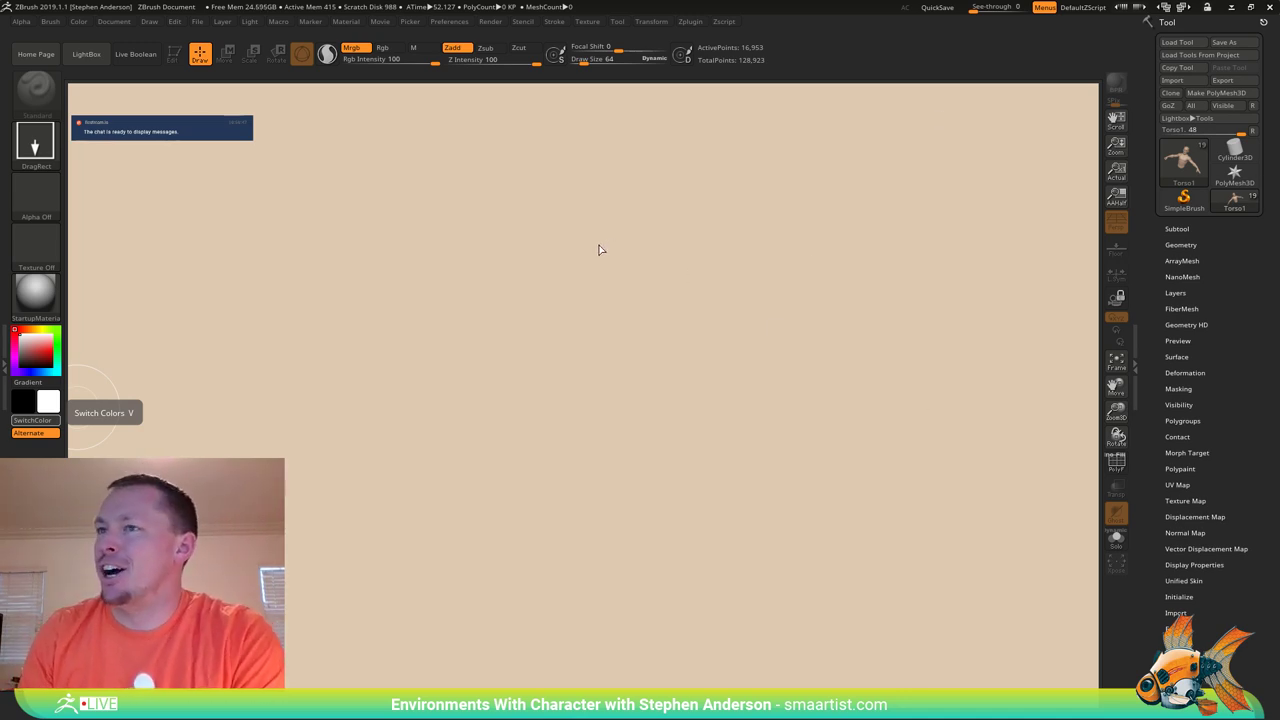
Place the Torso1 character on the canvas, enter Edit mode, and frame the head and upper body from the front.
drag(606, 256, 614, 286)
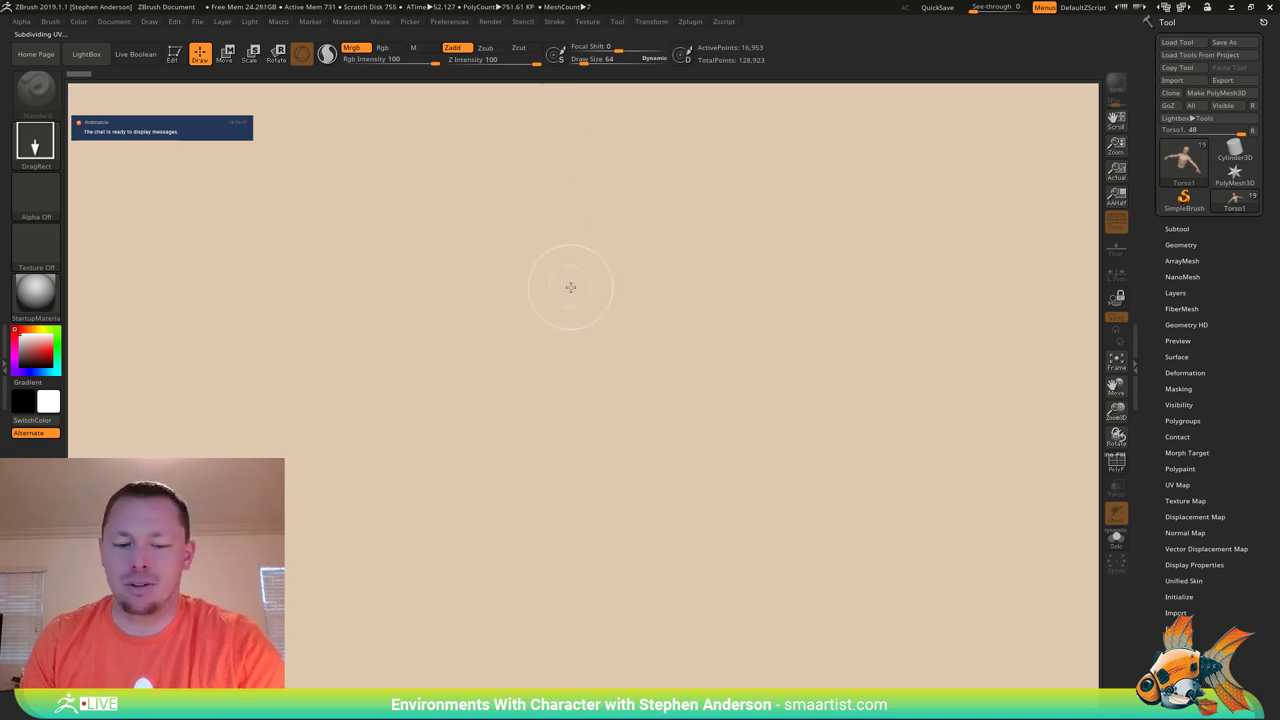
key(t)
key(f)
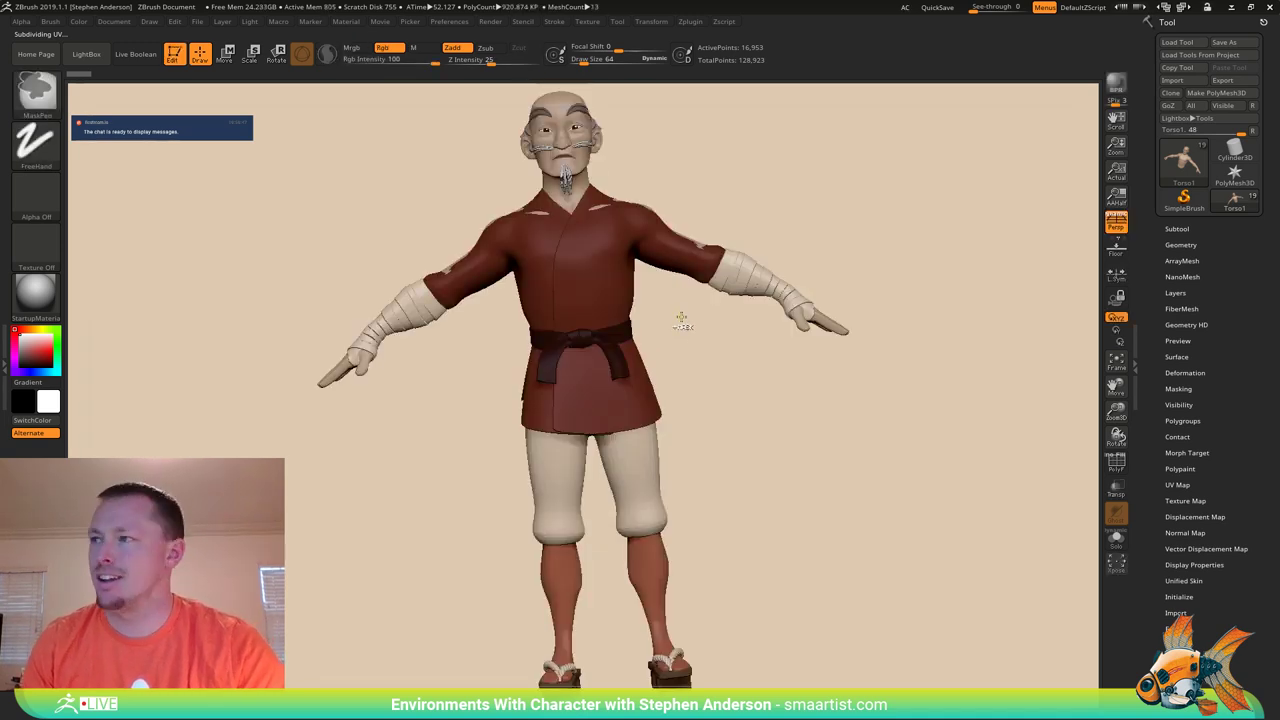
mouse_move(683, 320)
mouse_down()
mouse_move(708, 322)
mouse_move(702, 448)
mouse_up()
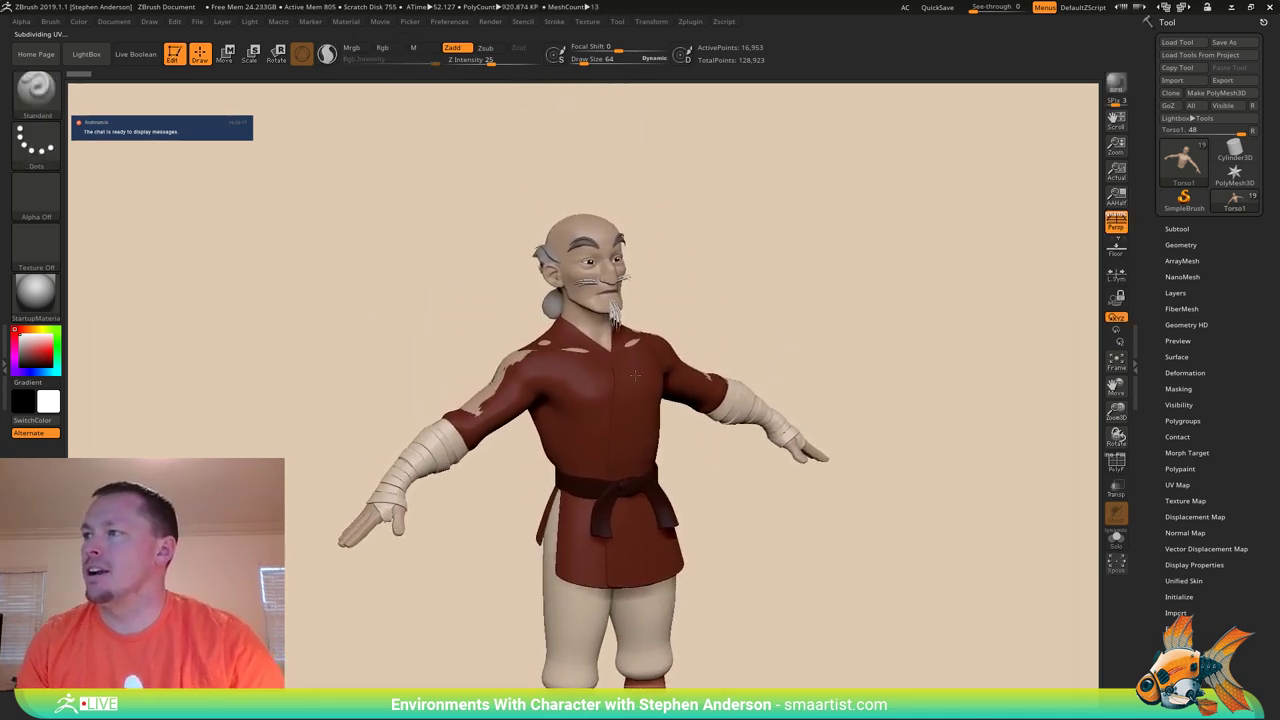
drag(550, 335, 588, 322)
right_drag(588, 322, 580, 320)
ctrl+right_drag(580, 320, 646, 361)
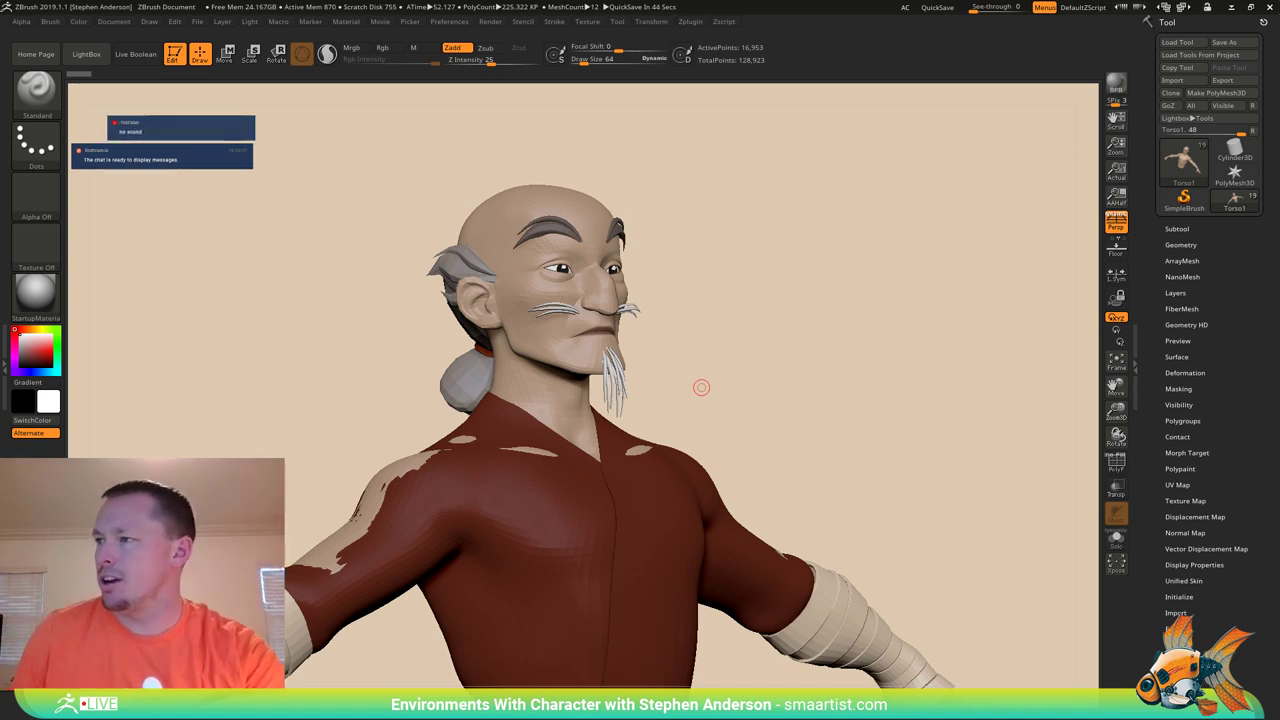
drag(686, 346, 675, 360)
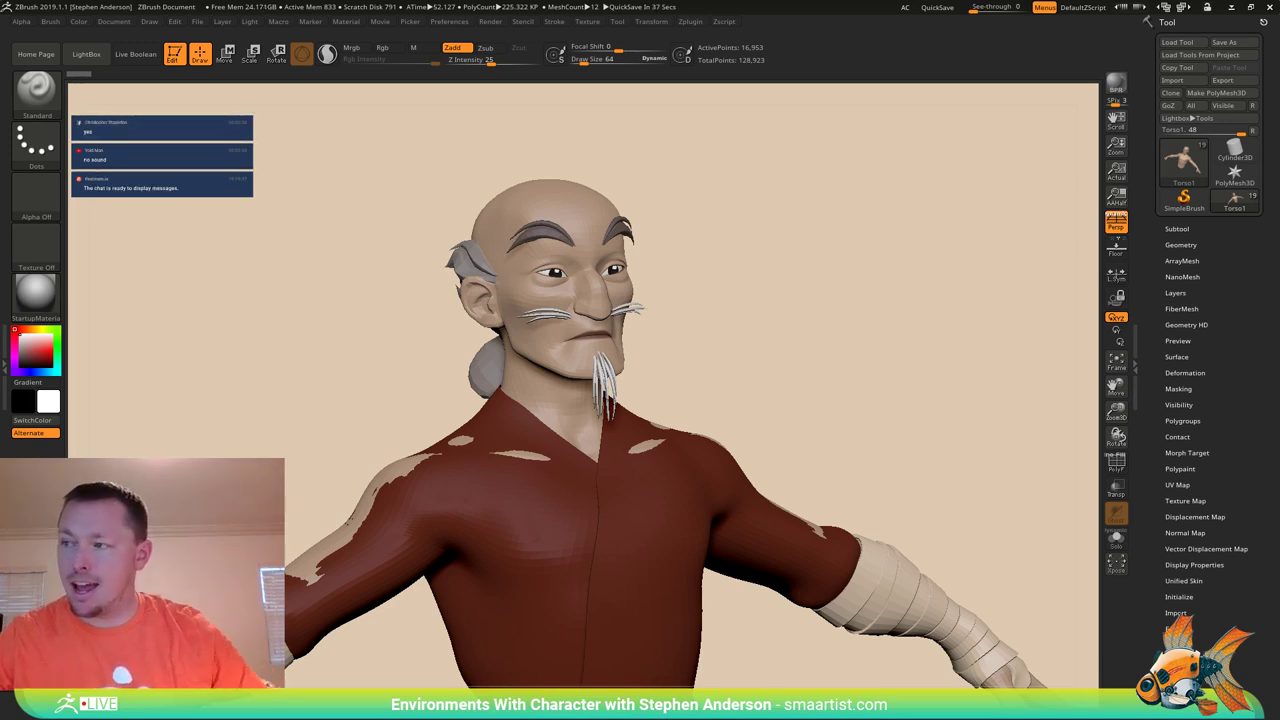
drag(763, 329, 817, 326)
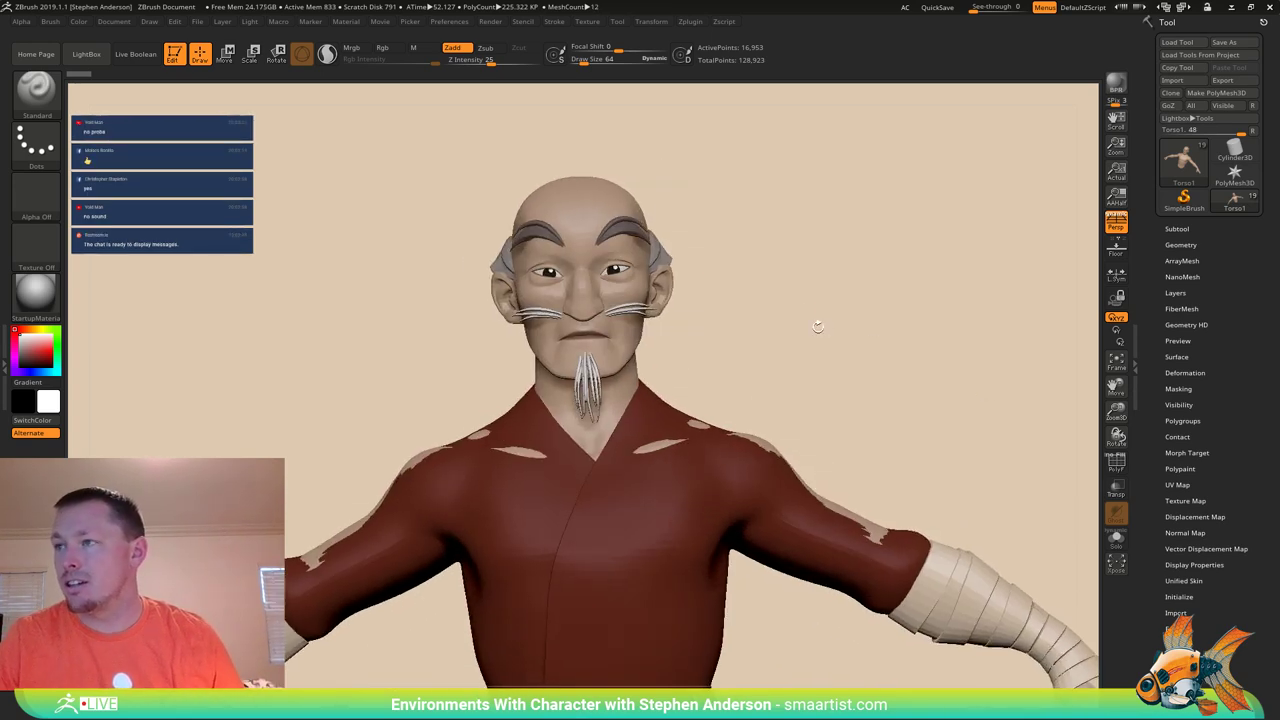
Resize the document to 1500 by 1500.
click(125, 21)
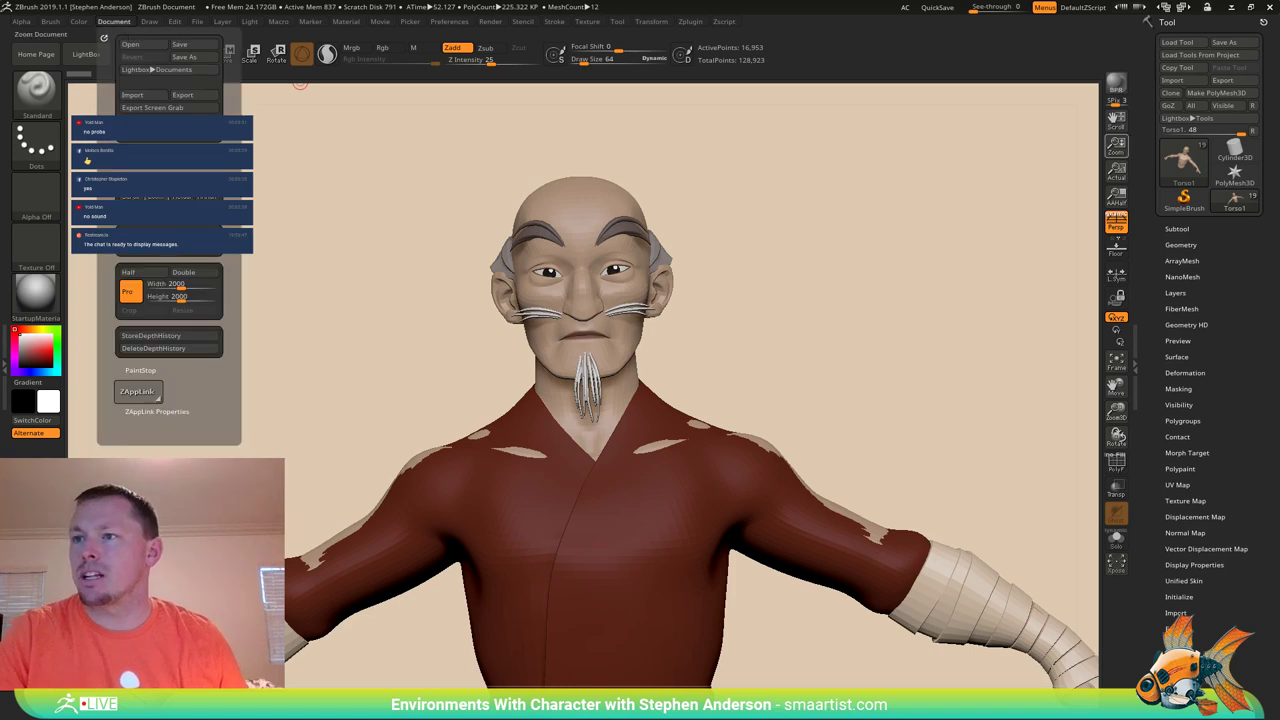
click(163, 284)
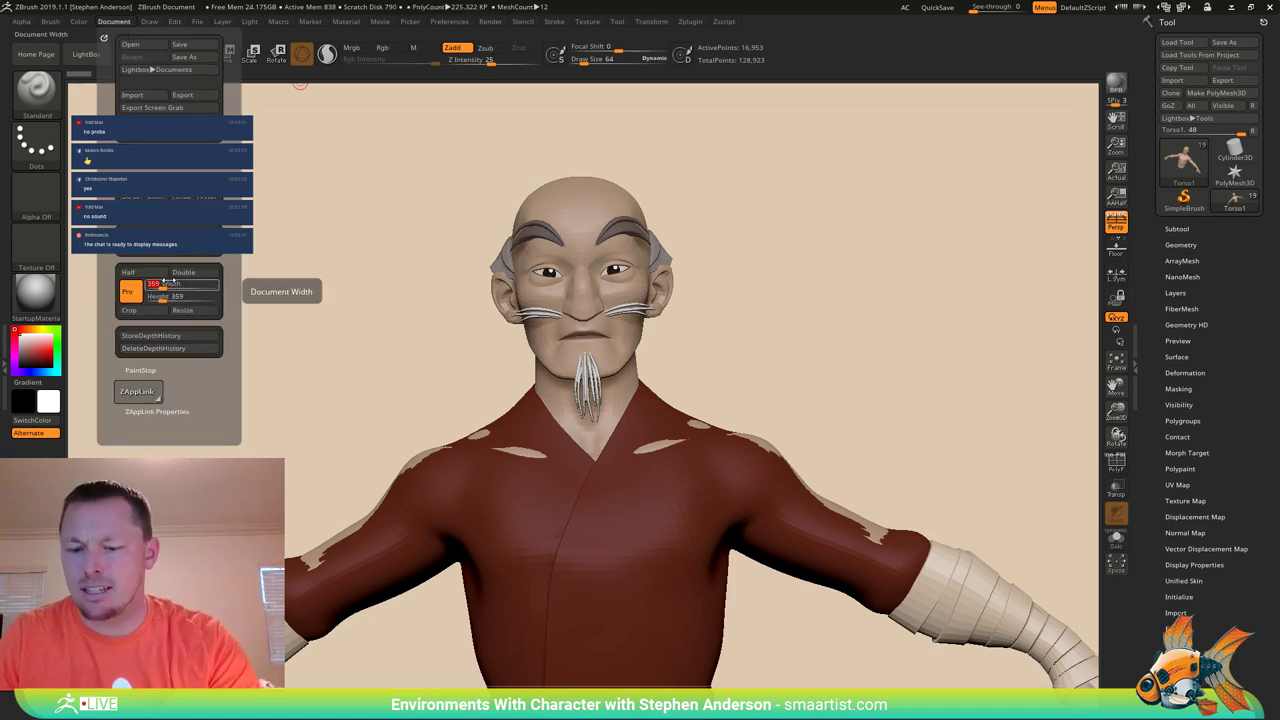
text(1500)
key(Return)
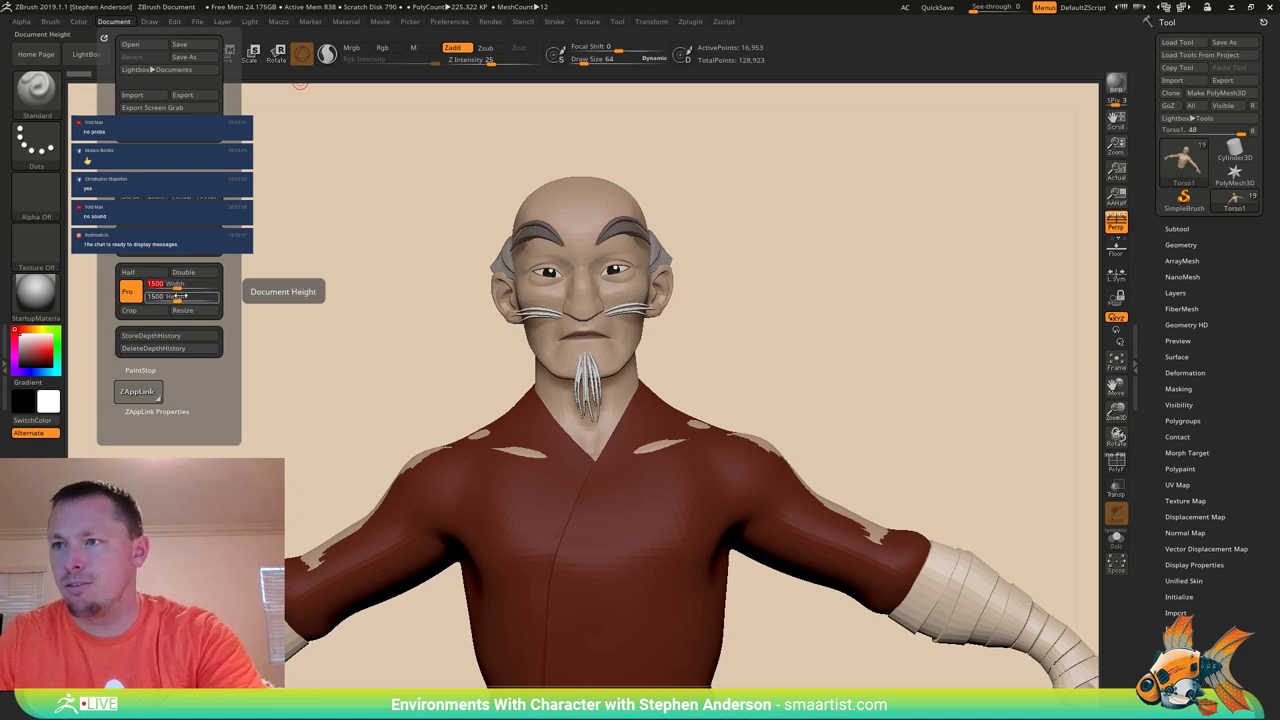
click(197, 316)
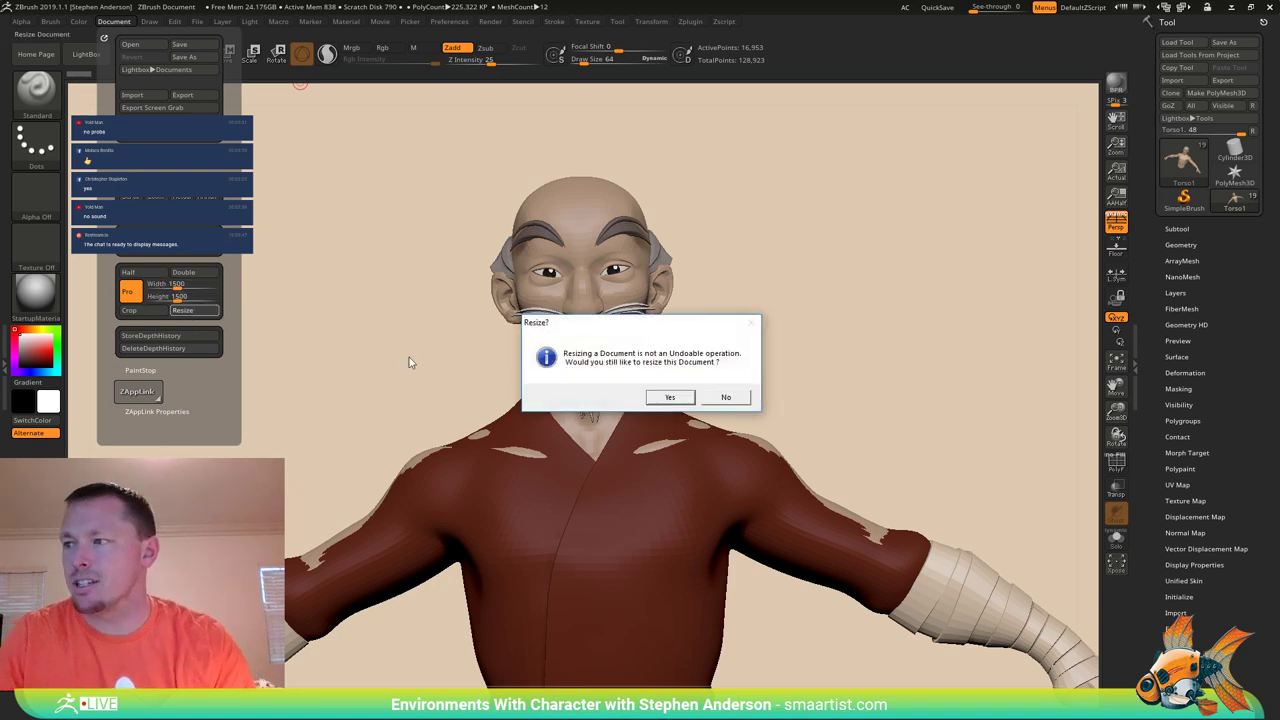
click(690, 400)
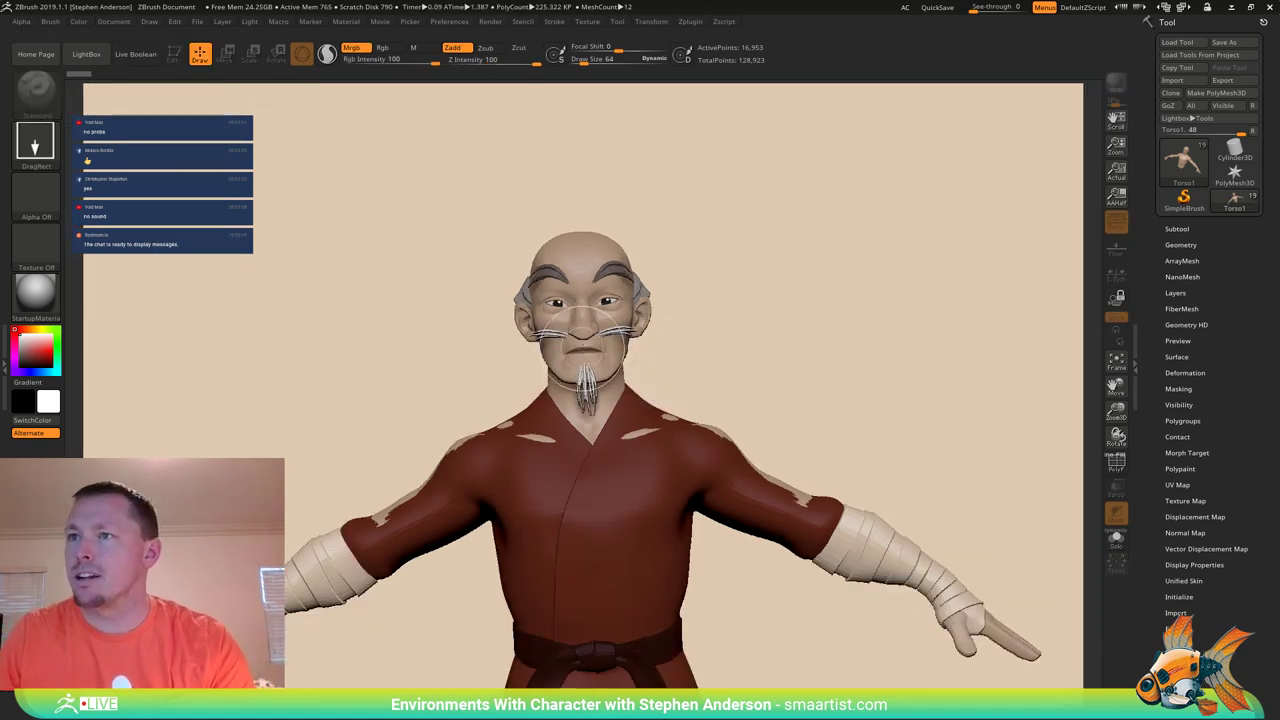
Turn off proportional sizing and resize the document to a width of 1800 and a height of 1200.
click(116, 23)
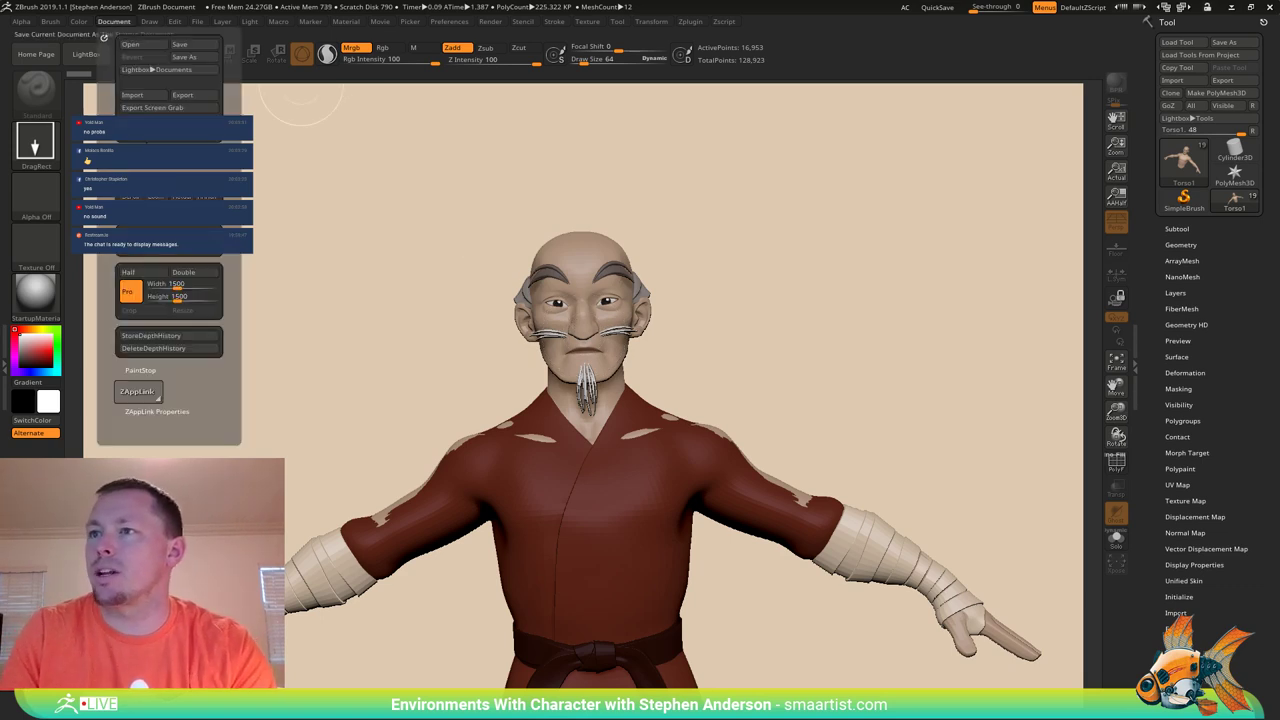
click(166, 284)
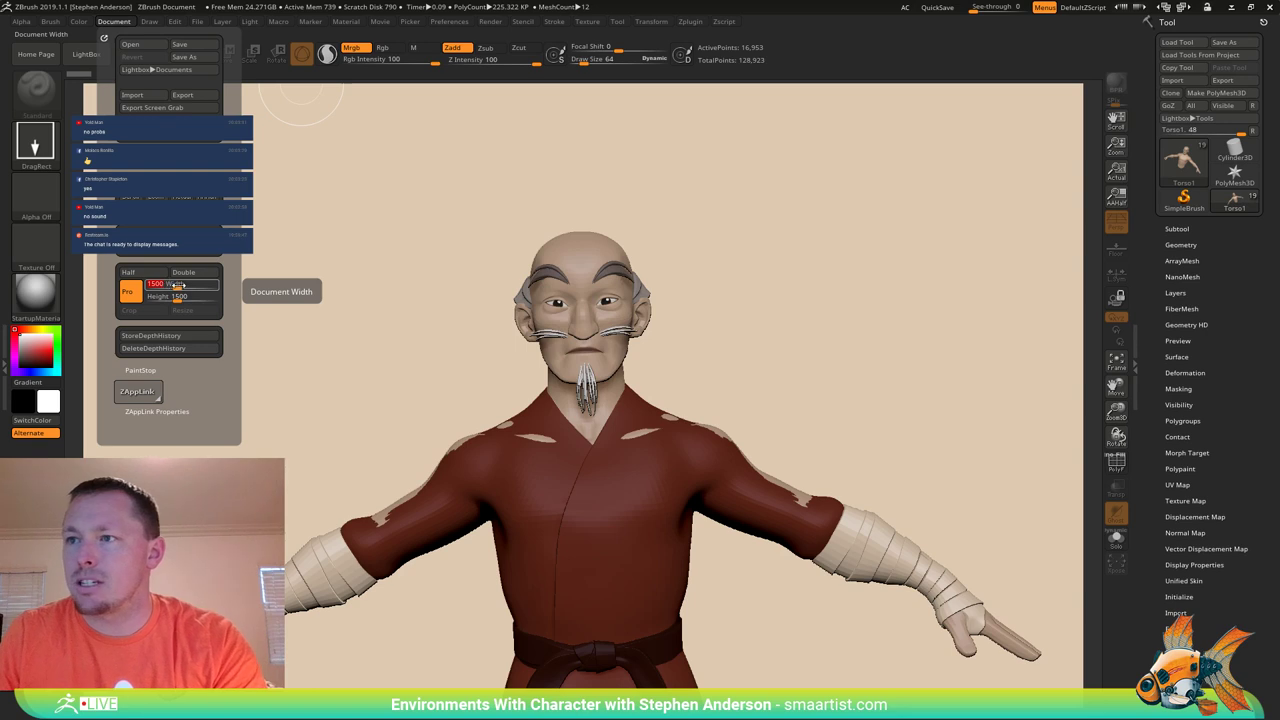
click(130, 292)
click(160, 297)
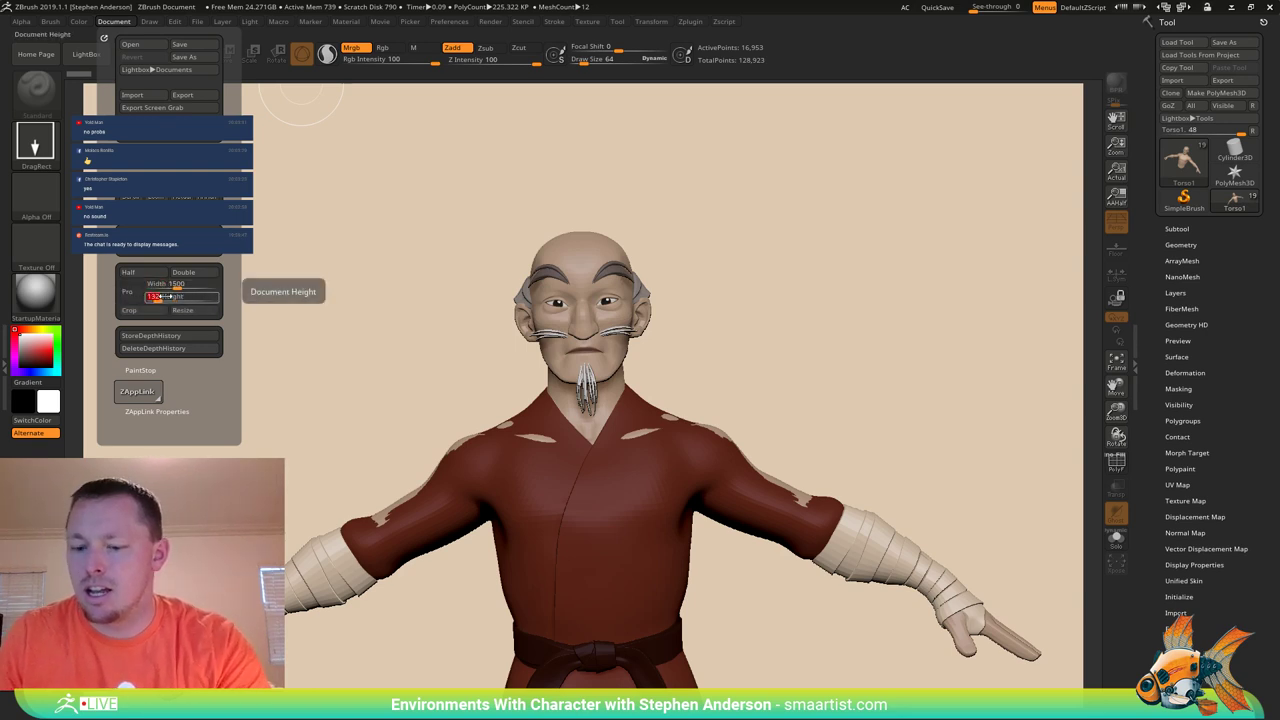
text(1200)
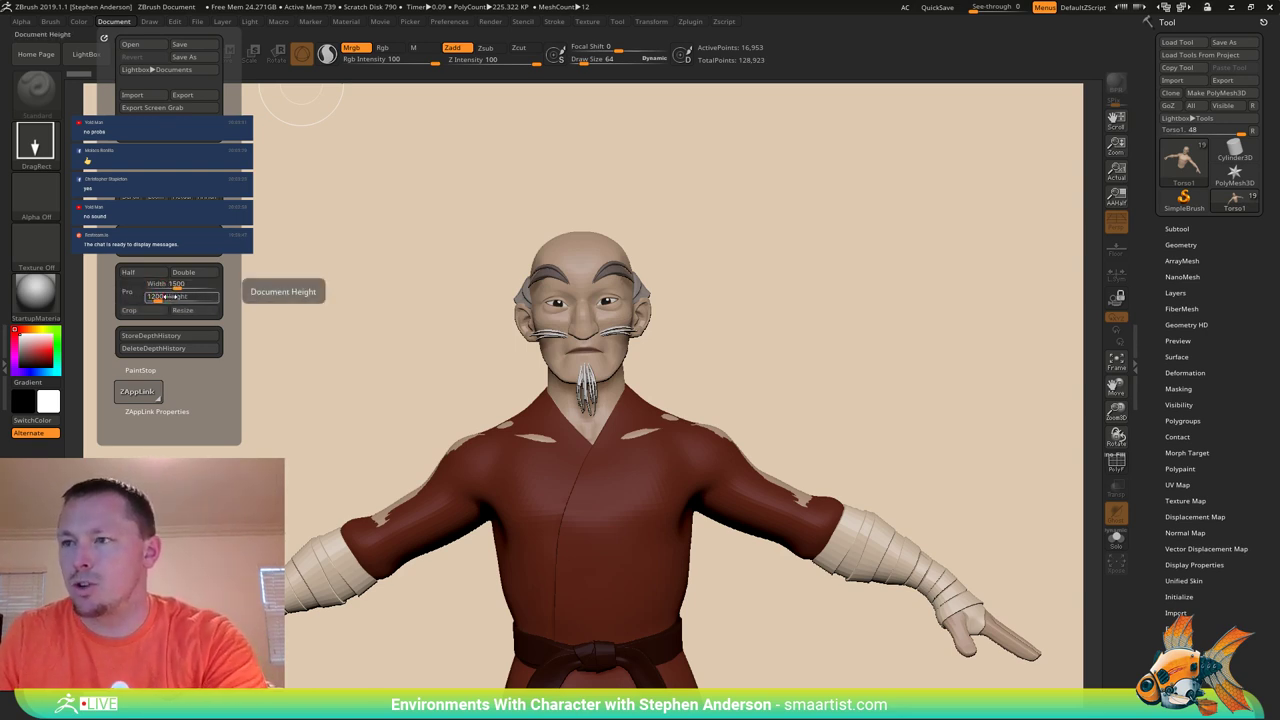
text(1800)
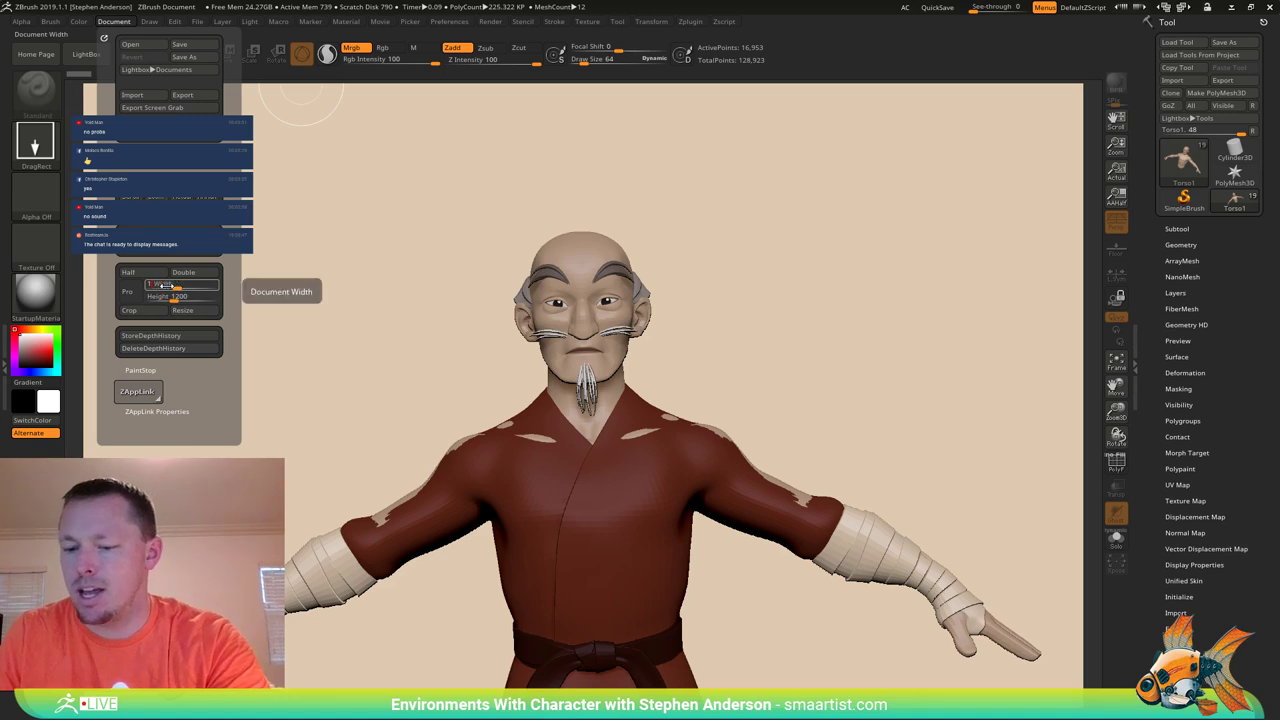
click(172, 292)
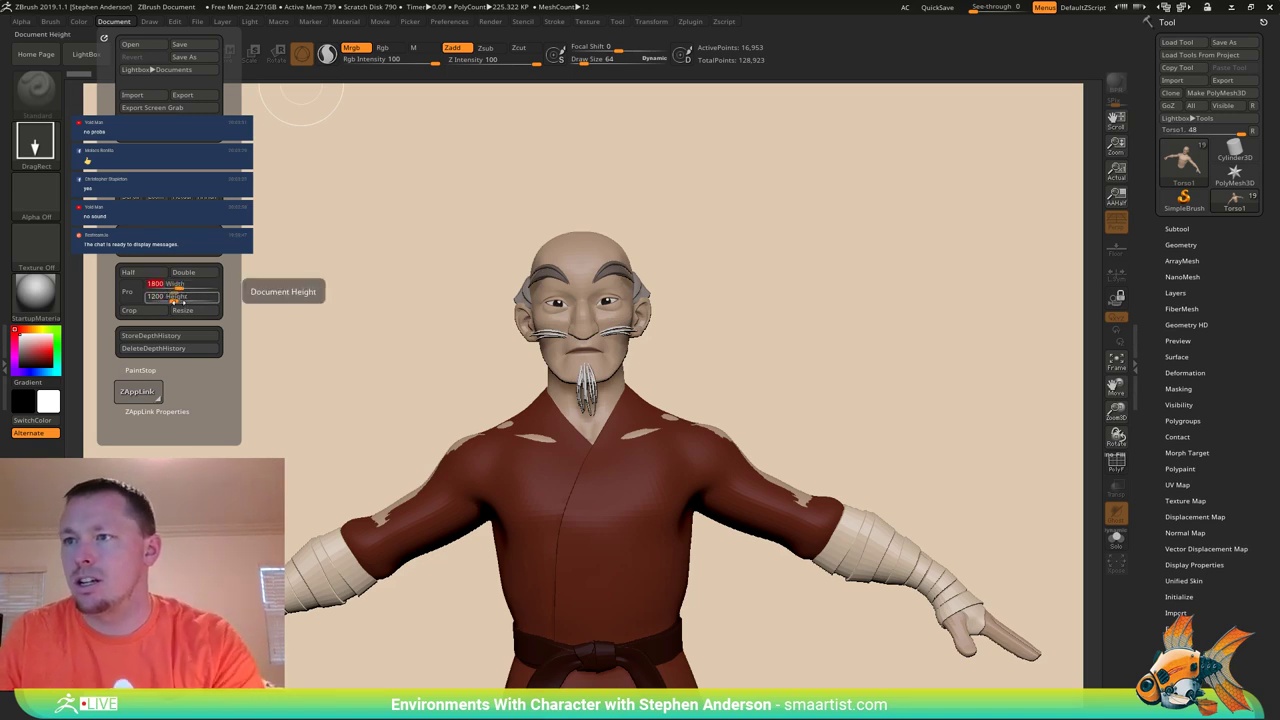
click(189, 312)
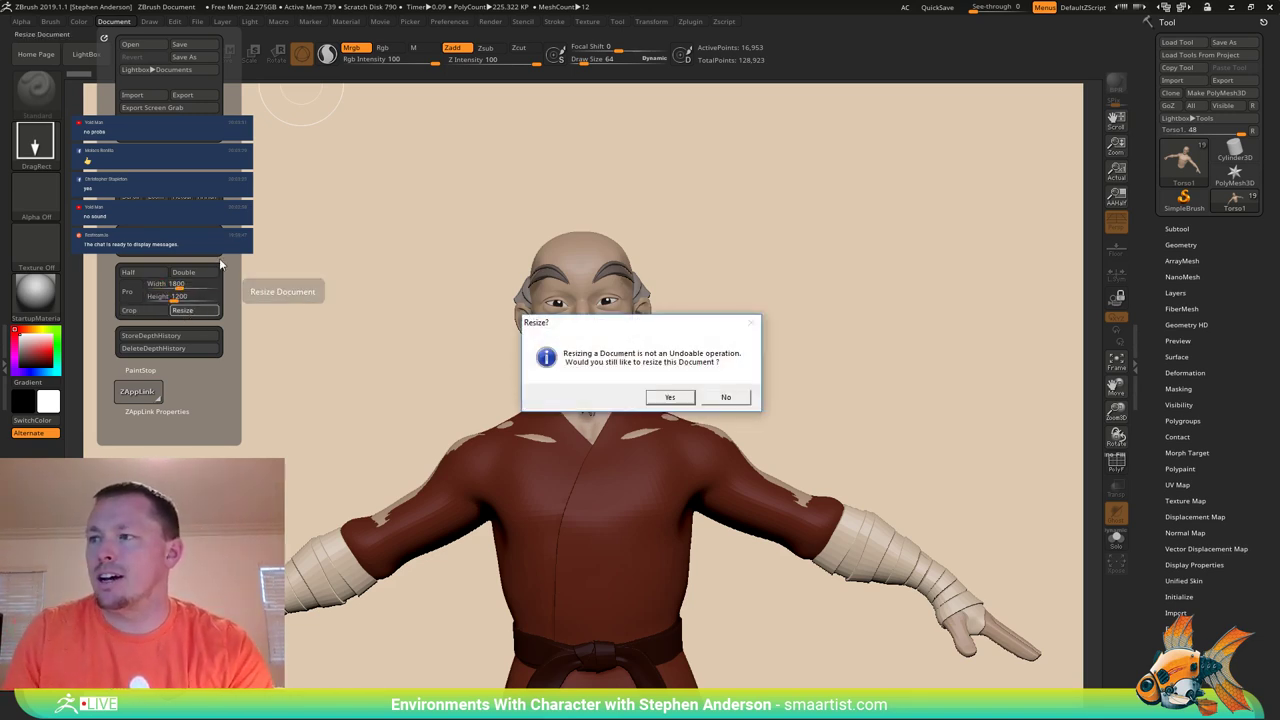
click(684, 396)
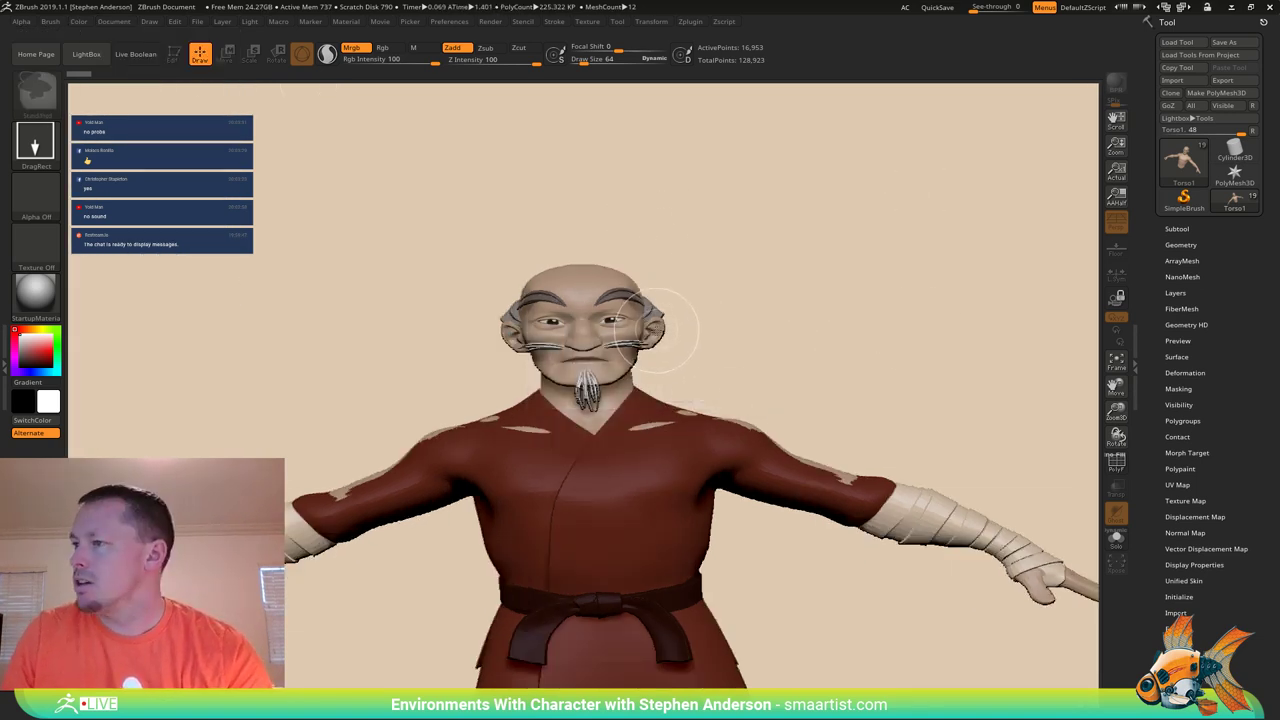
Clear the canvas, place the Torso1 character again in Edit mode, and frame its upper body.
key(ctrl+n)
drag(582, 373, 588, 374)
key(t)
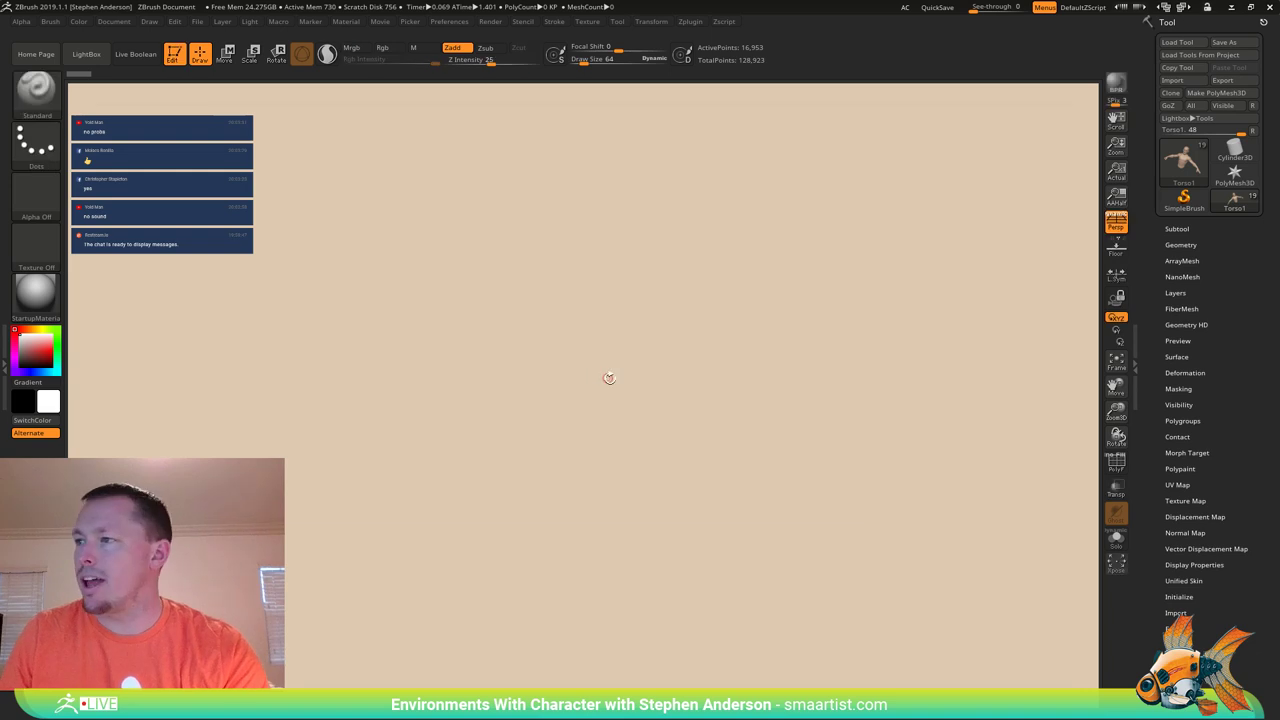
key(f)
drag(693, 314, 717, 325)
ctrl+right_drag(717, 325, 612, 248)
right_click(651, 304)
ctrl+right_drag(659, 330, 586, 312)
right_drag(586, 312, 660, 386)
Load the Candyland_18 tool from the _CandyLand folder and frame the whole scene.
click(1177, 42)
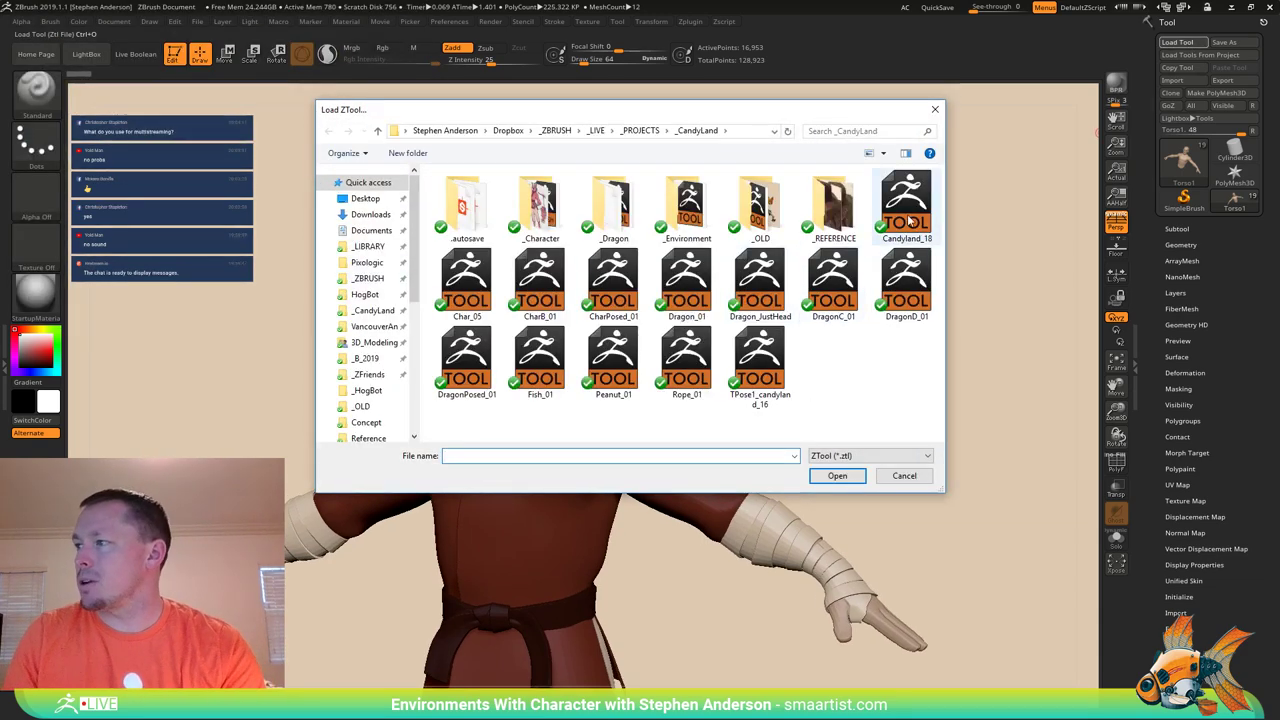
double_click(906, 212)
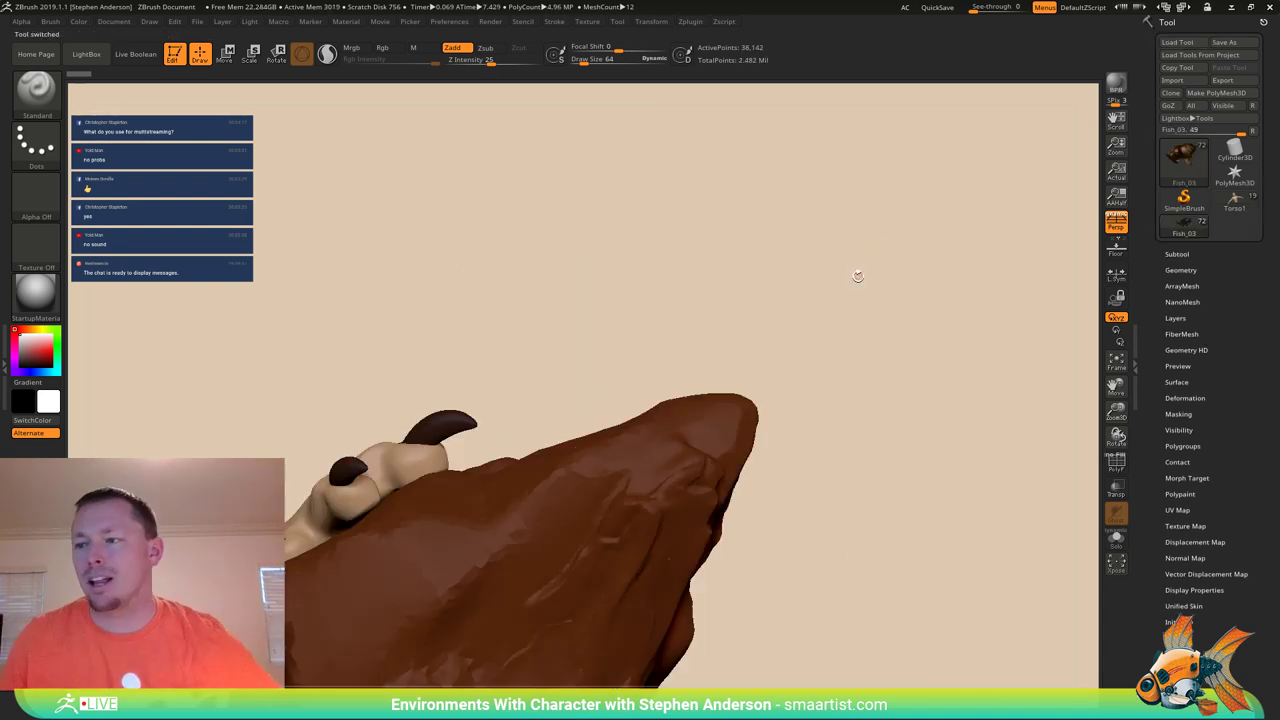
key(f)
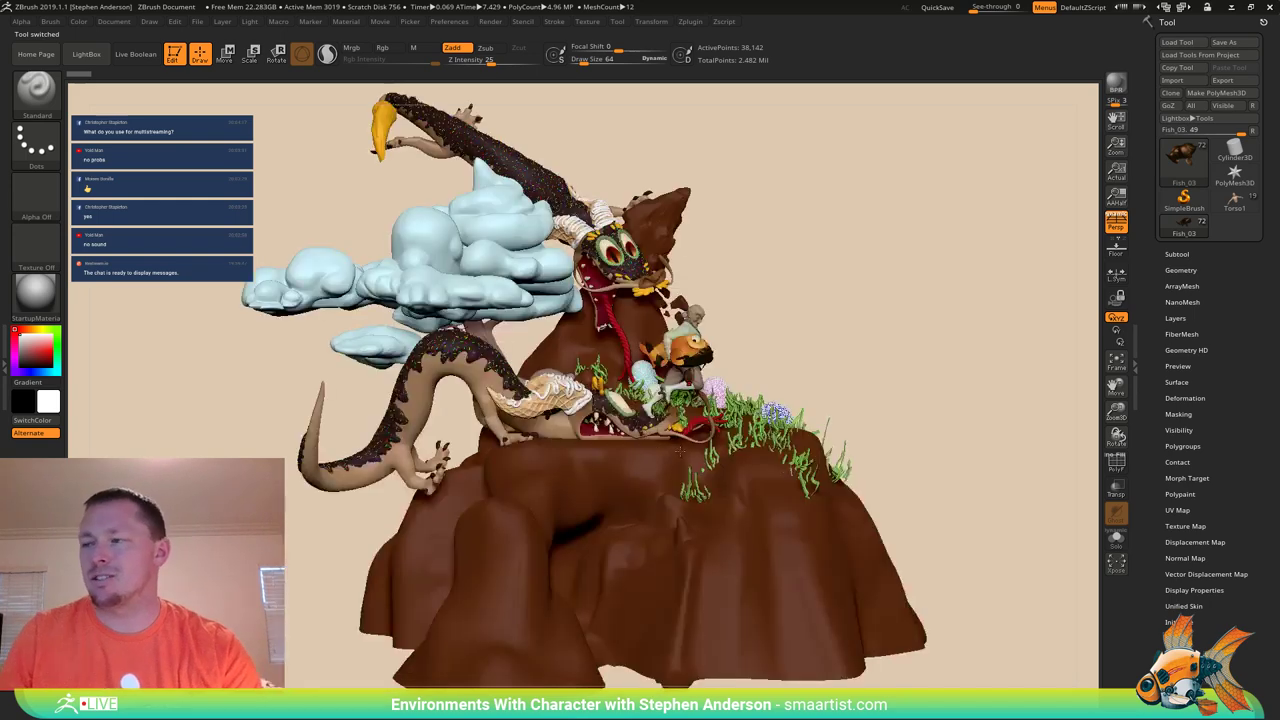
mouse_move(790, 400)
right_down()
mouse_move(625, 404)
mouse_move(700, 358)
mouse_move(706, 484)
right_up()
Hide the Fish_03 subtool and make Fish_02 the active subtool in the Candyland scene.
click(1185, 254)
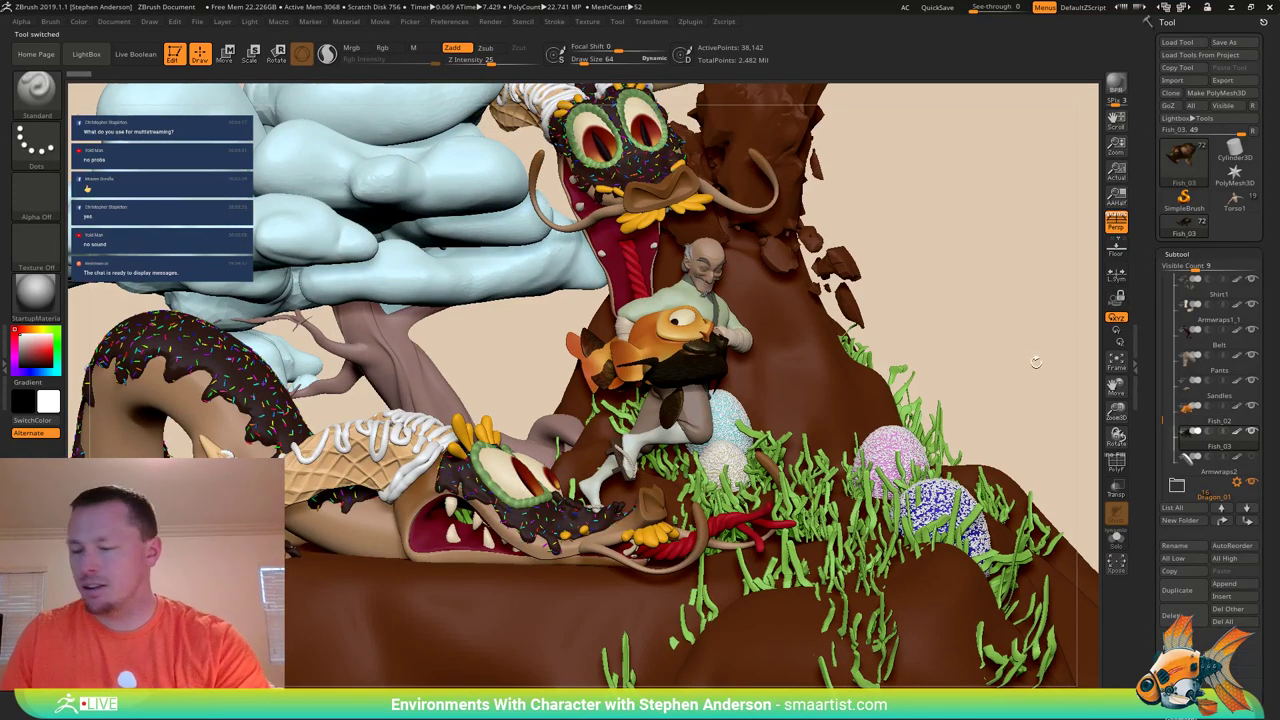
click(1252, 432)
click(1199, 421)
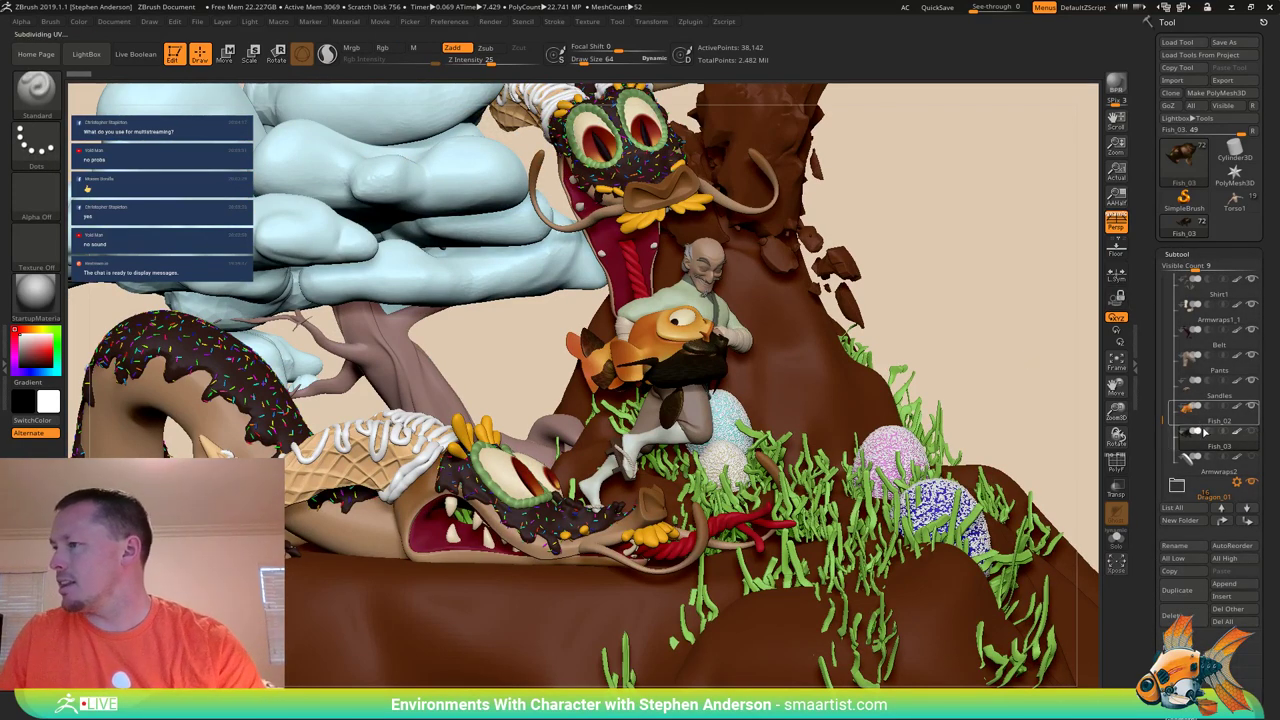
right_drag(946, 276, 931, 276)
drag(930, 275, 828, 316)
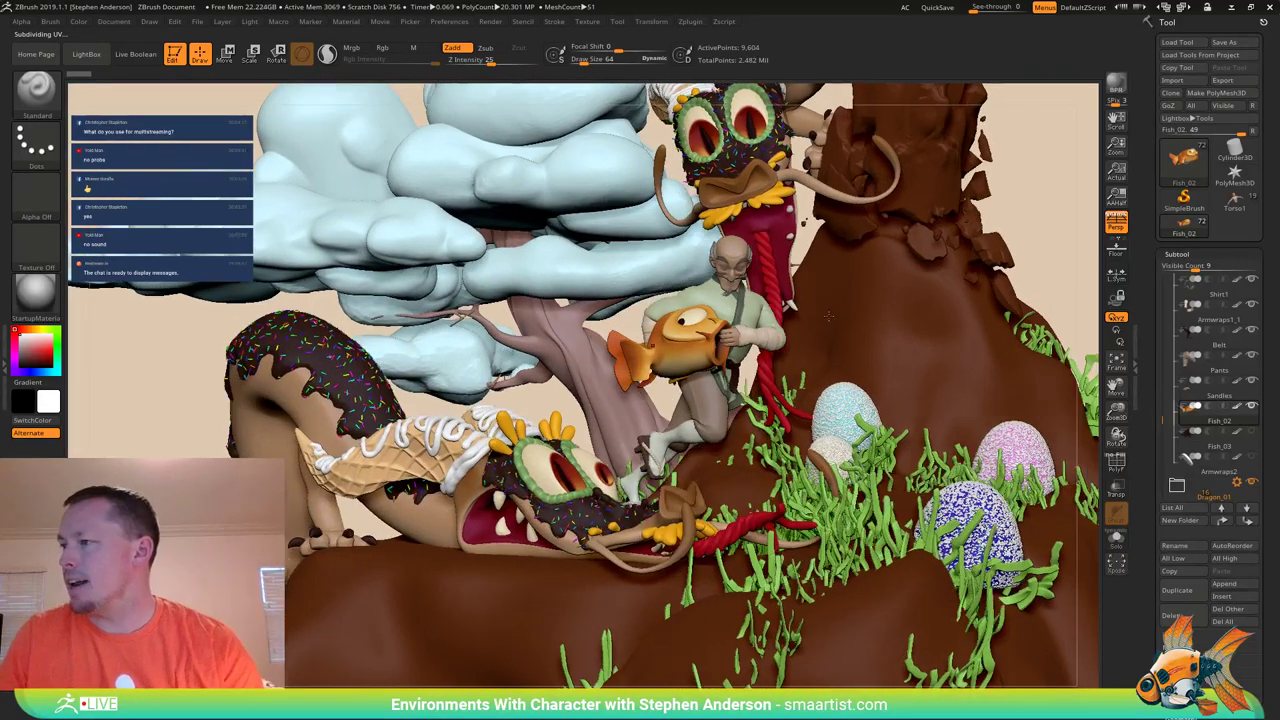
alt+right_drag(798, 444, 843, 580)
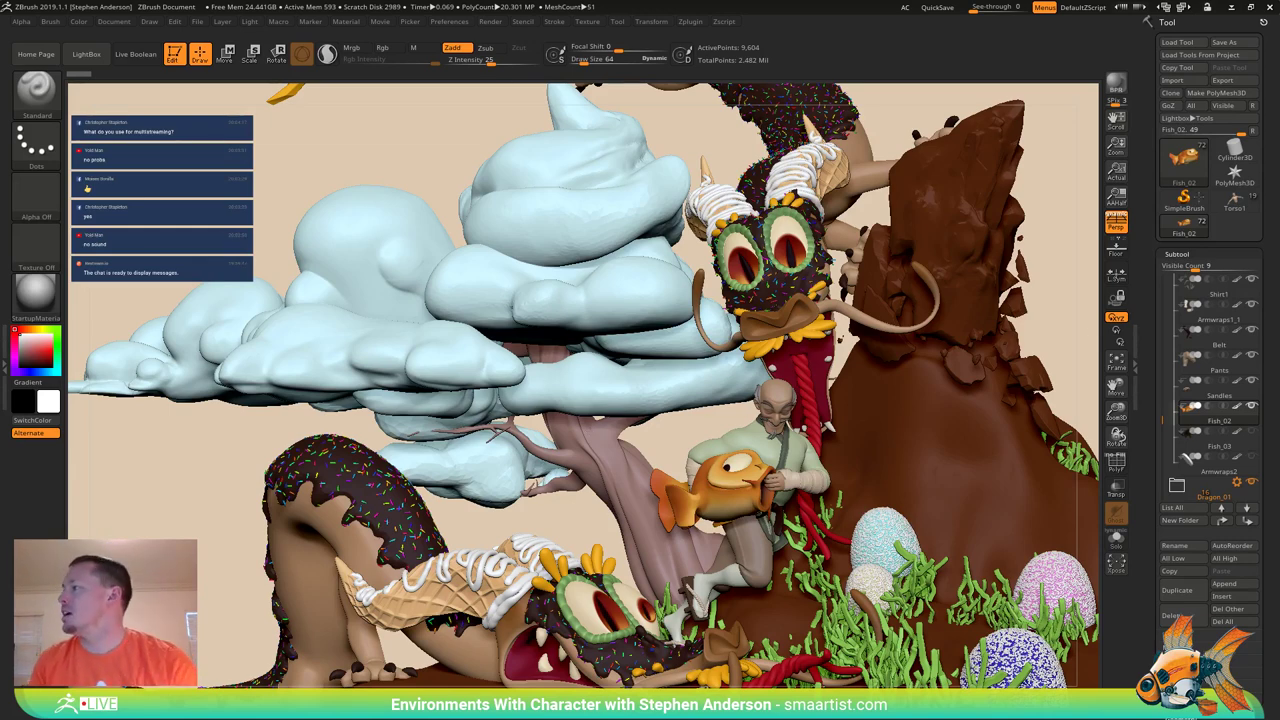
Switch back to the Torso1 character tool and frame its head and torso in a three-quarter view.
click(1237, 204)
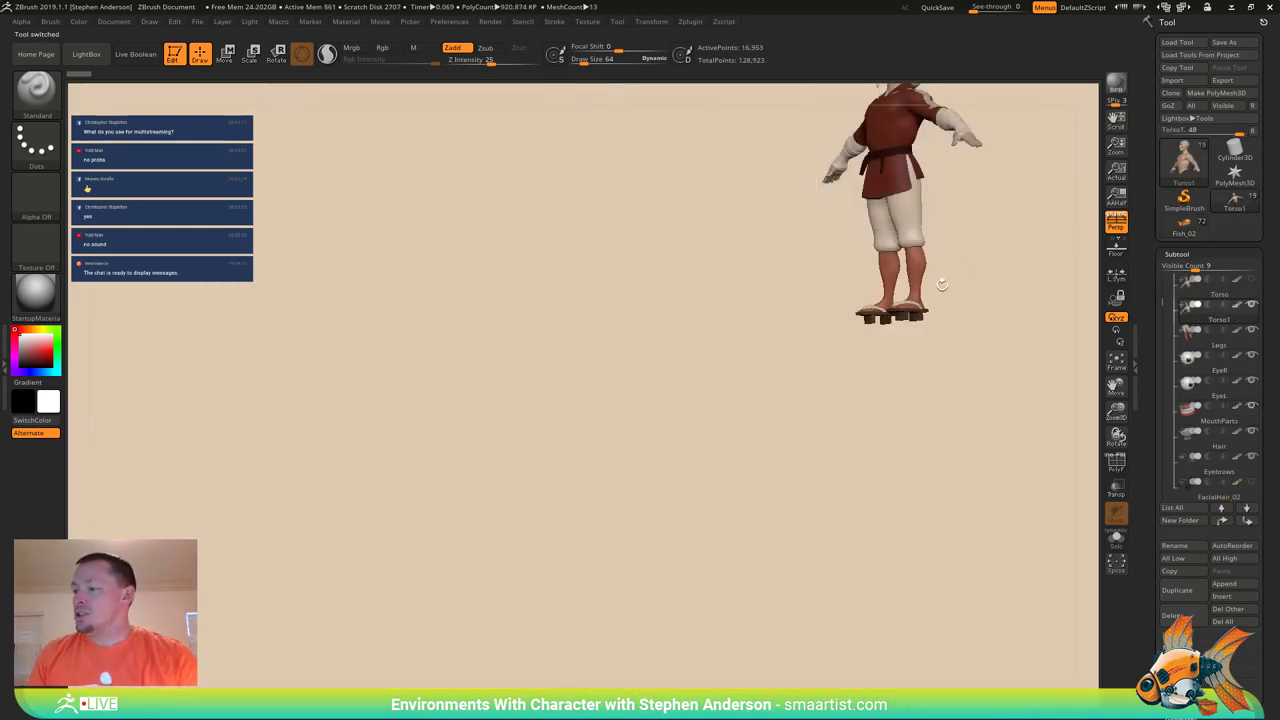
key(f)
drag(806, 328, 817, 330)
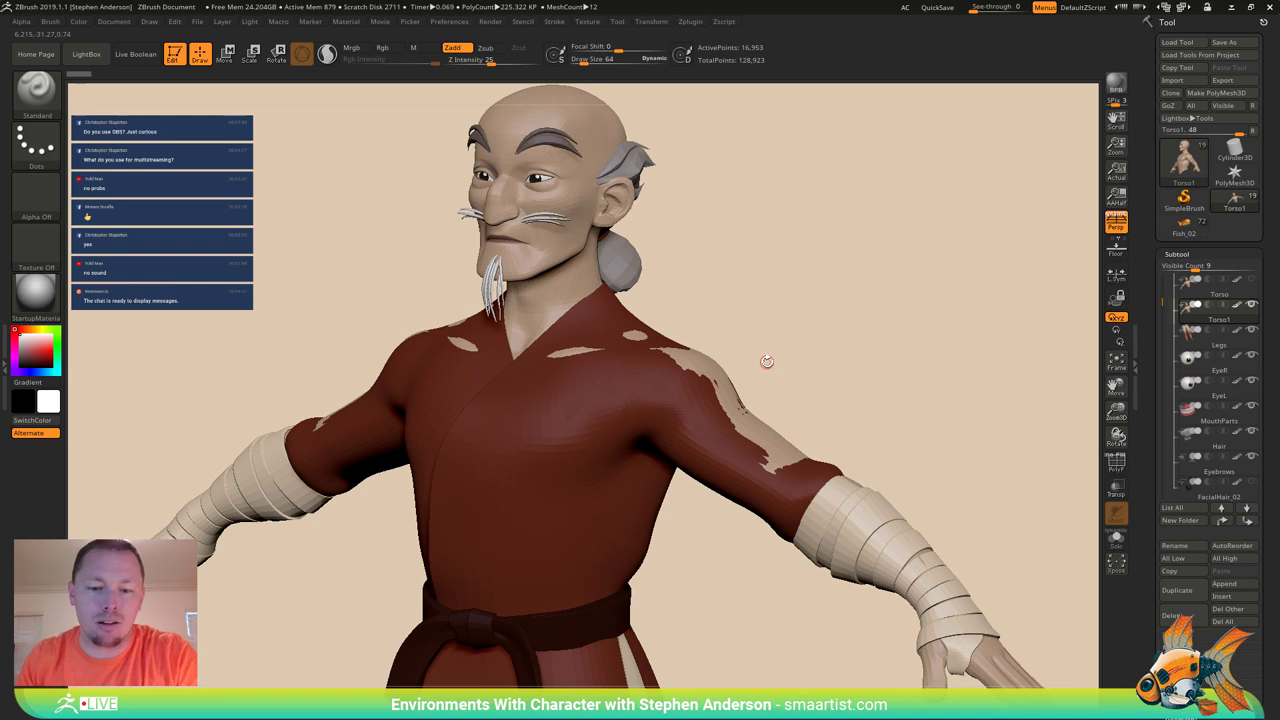
drag(709, 257, 783, 319)
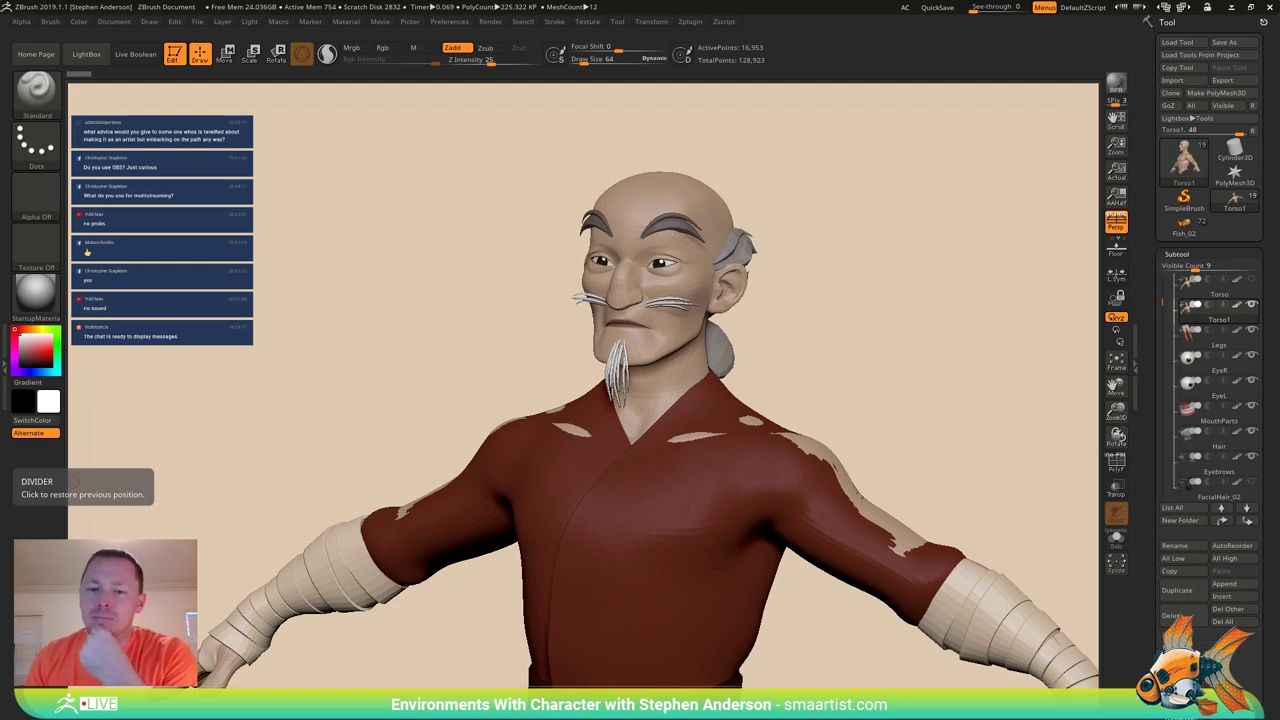
Switch to Photoshop and open the sketchbook photos IMG_2953 and IMG_2954 from the _CandyLand project folder.
key(alt+Tab)
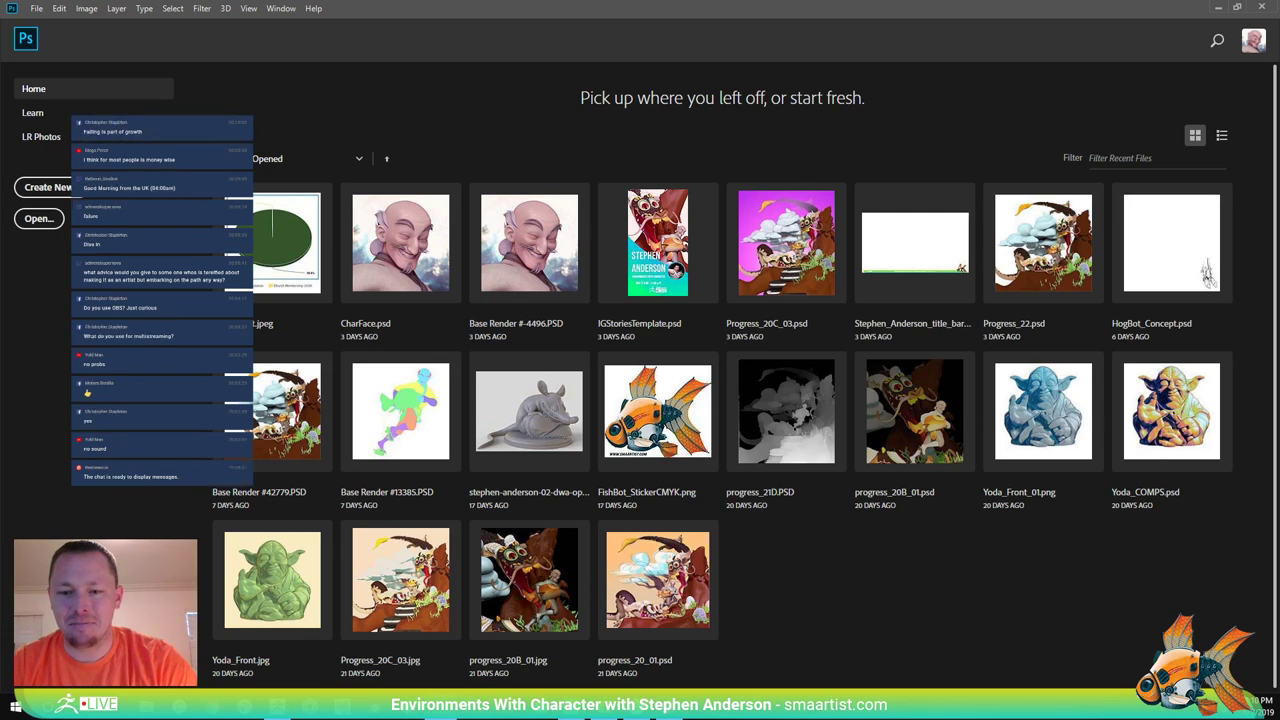
click(39, 218)
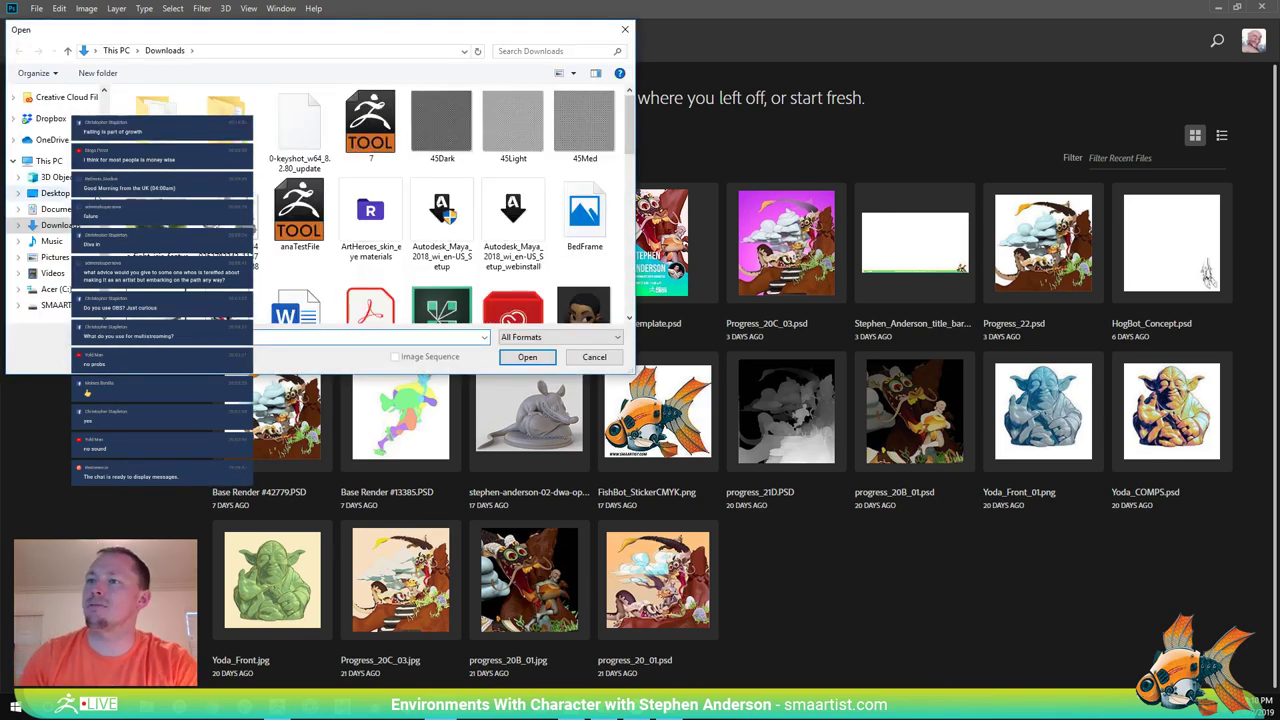
scroll(72, 194, up, 4)
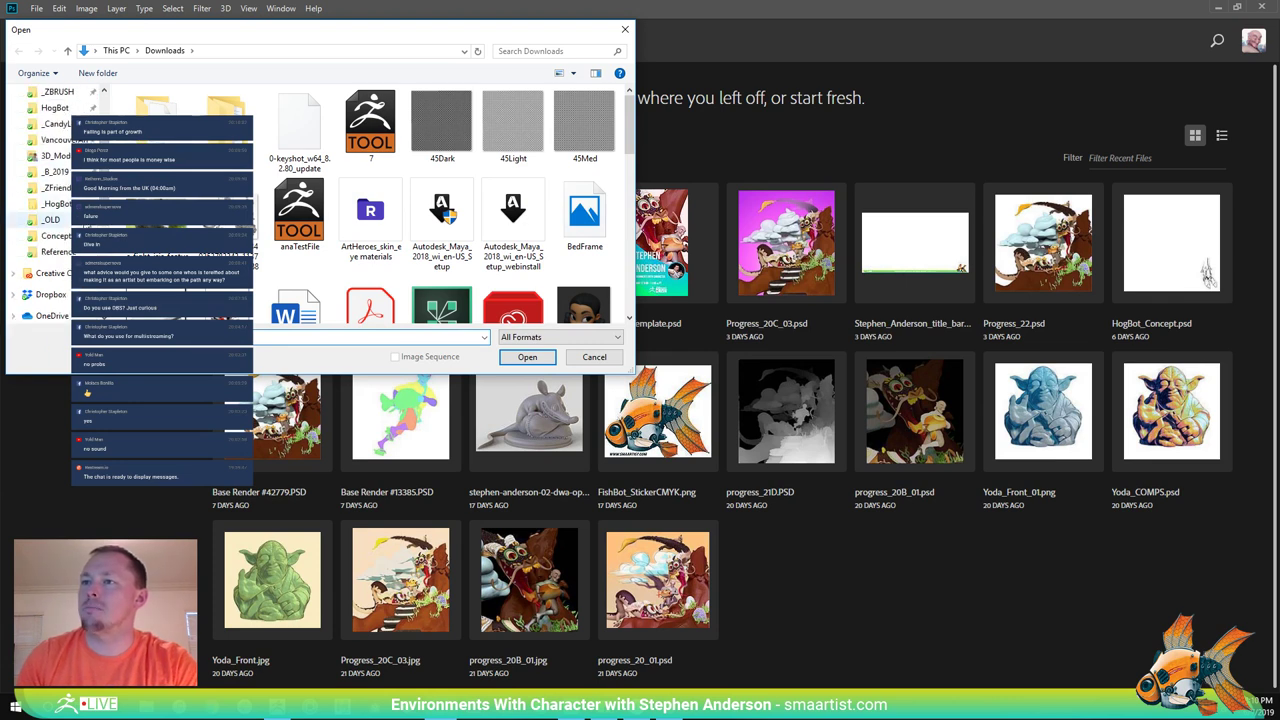
click(62, 124)
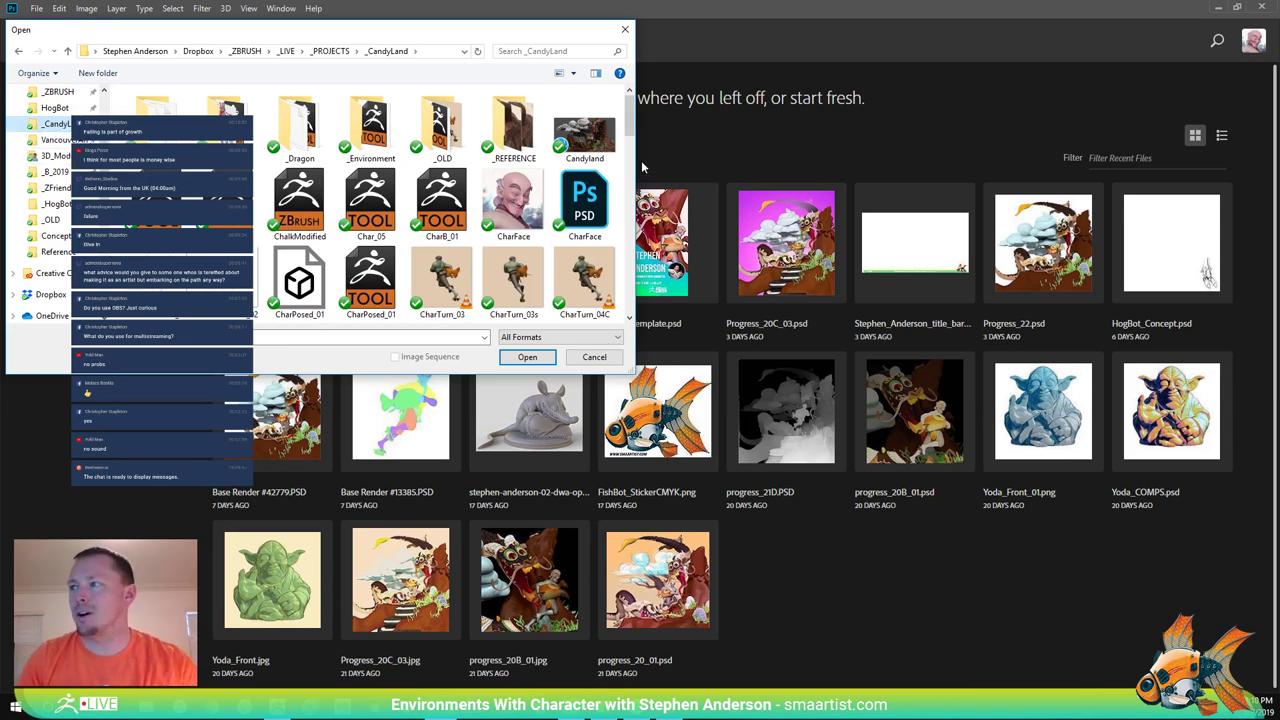
drag(629, 133, 630, 147)
scroll(630, 150, down, 3)
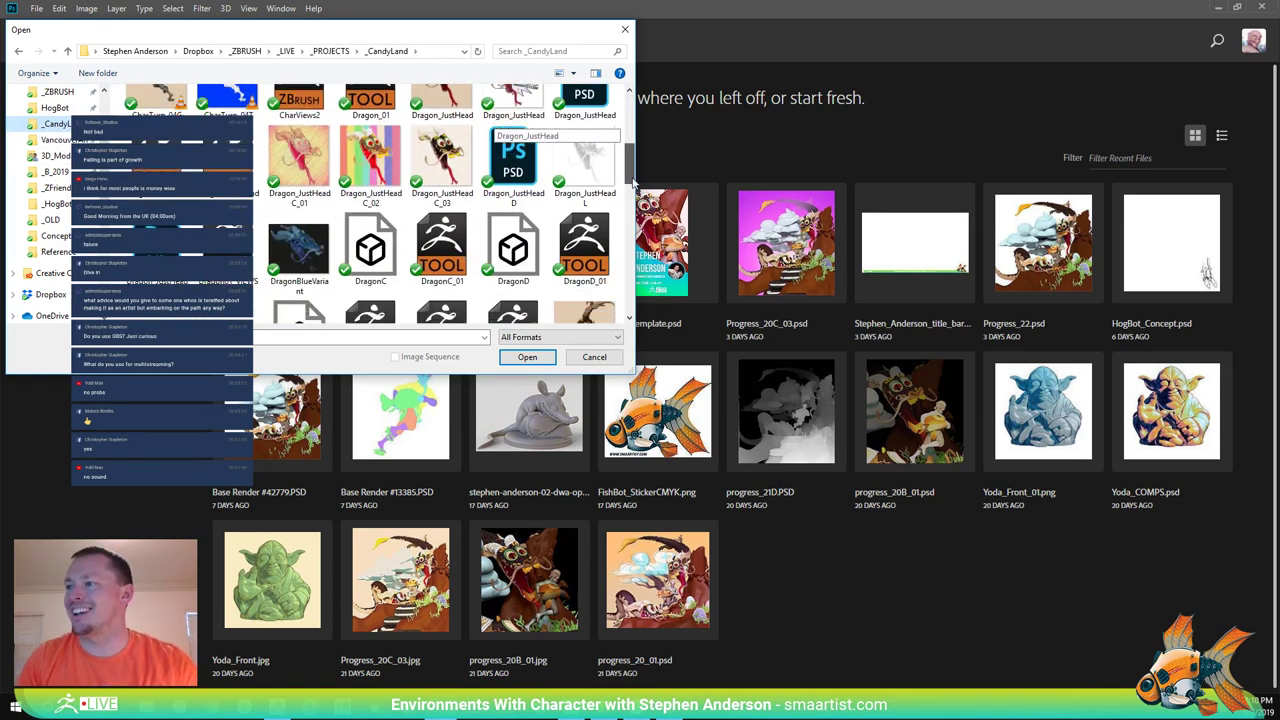
scroll(495, 120, down, 1)
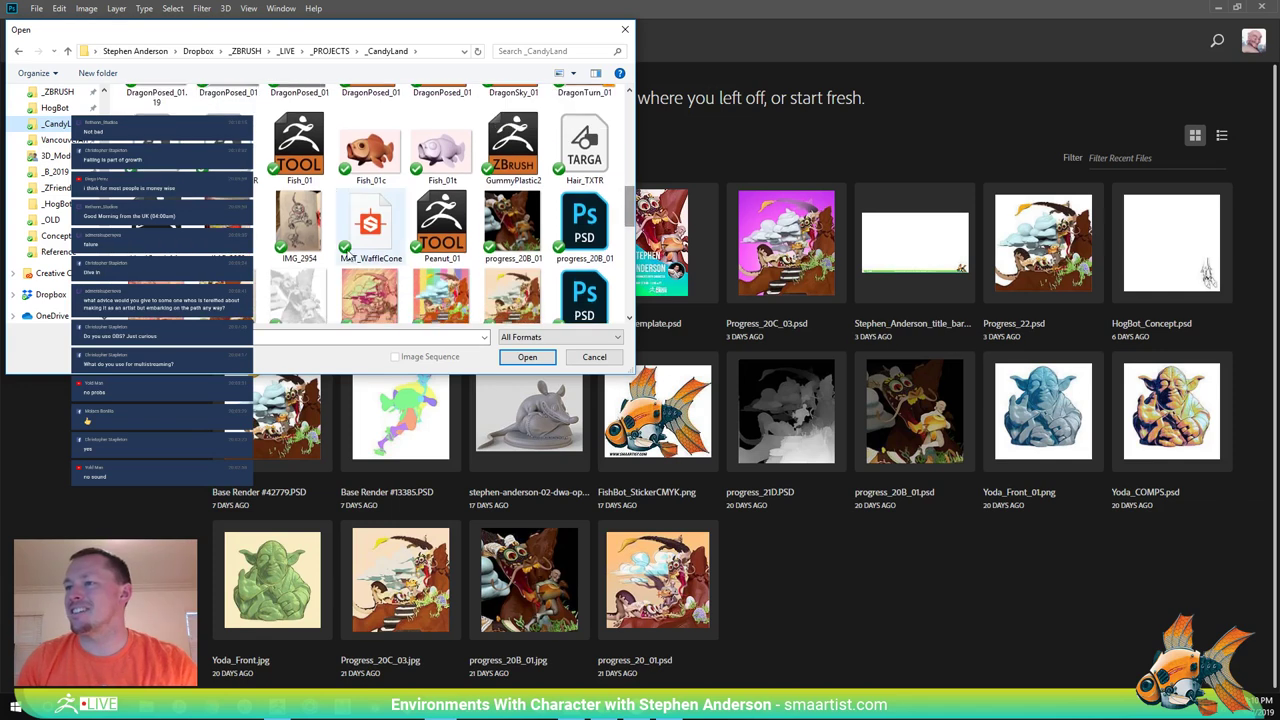
click(303, 256)
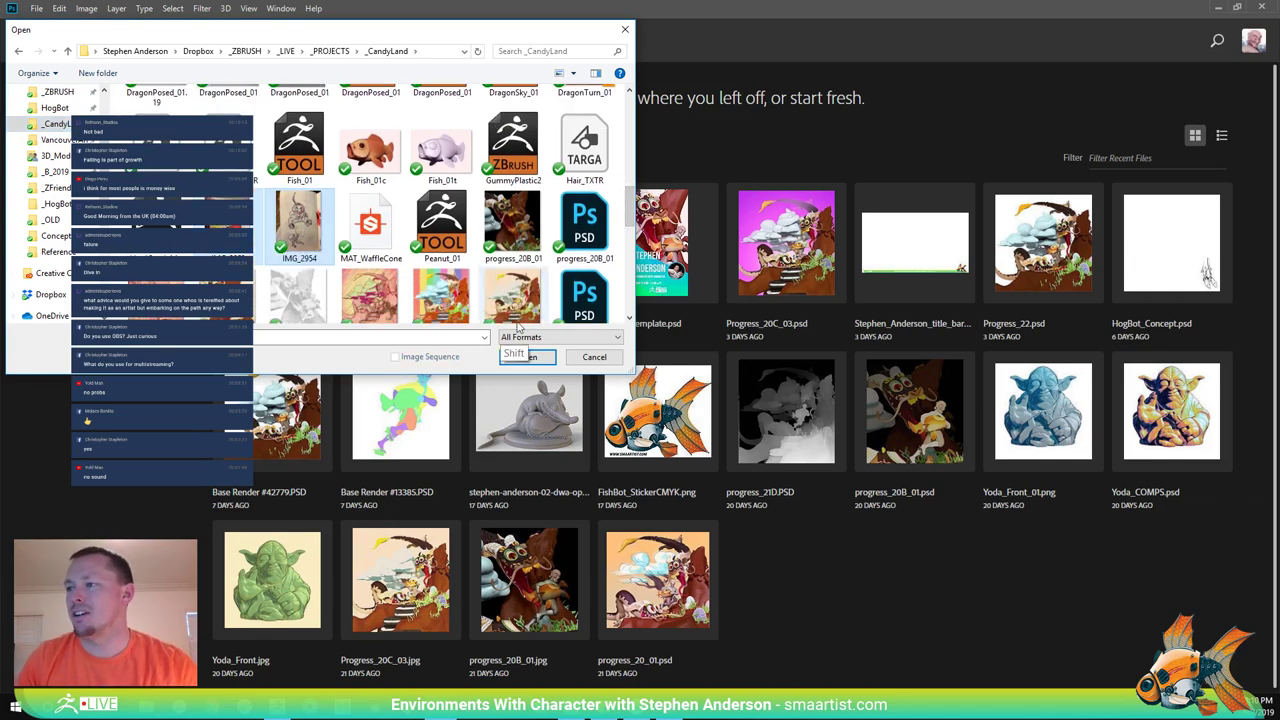
click(544, 356)
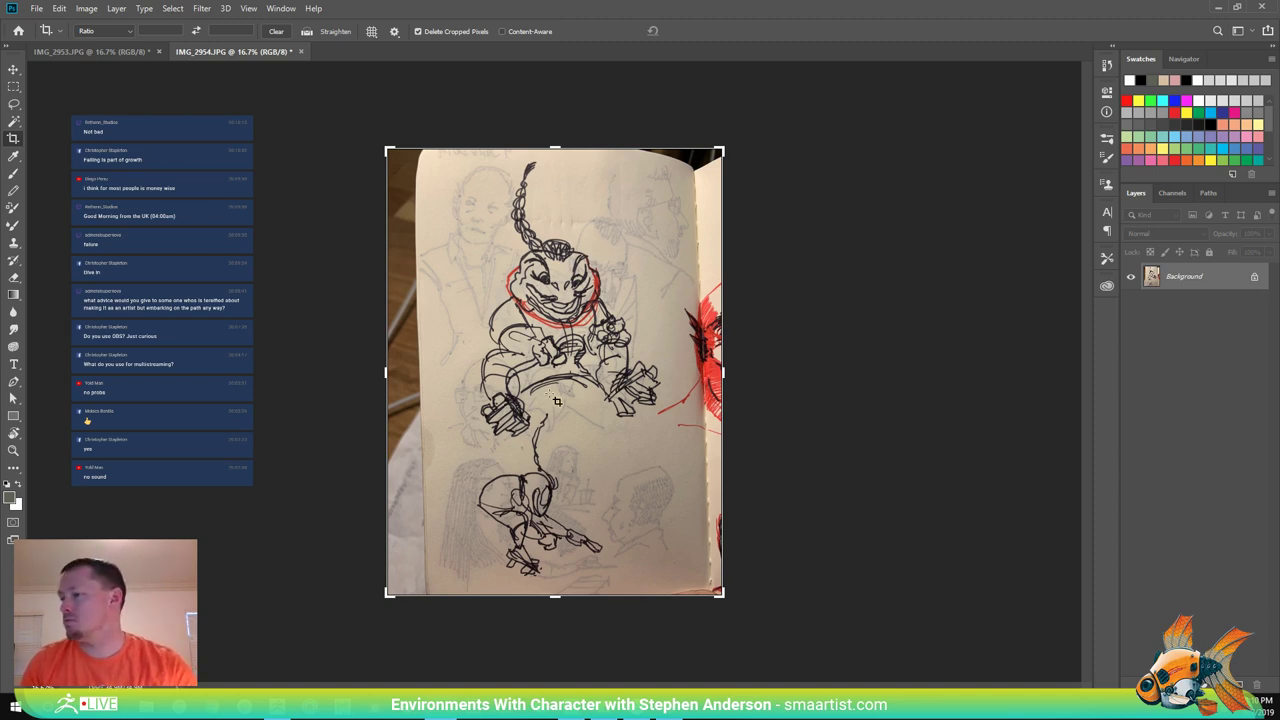
Lasso the small crouching figure below the large one and trim excess paper from the selection around its arm and foot.
key(l)
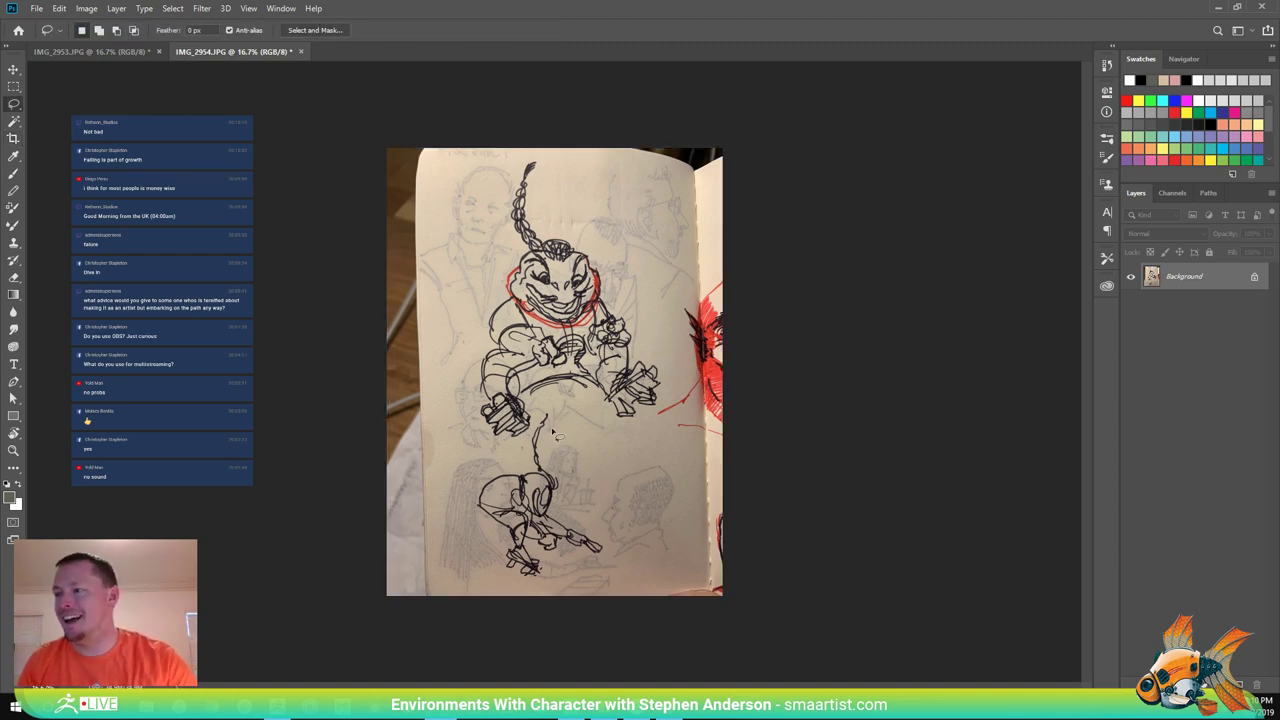
mouse_move(550, 417)
mouse_down()
mouse_move(531, 452)
mouse_move(540, 477)
mouse_move(489, 479)
mouse_move(475, 507)
mouse_move(507, 574)
mouse_move(548, 588)
mouse_move(548, 556)
mouse_move(610, 557)
mouse_move(559, 505)
mouse_move(546, 448)
mouse_move(555, 466)
mouse_move(583, 465)
mouse_move(572, 452)
mouse_up()
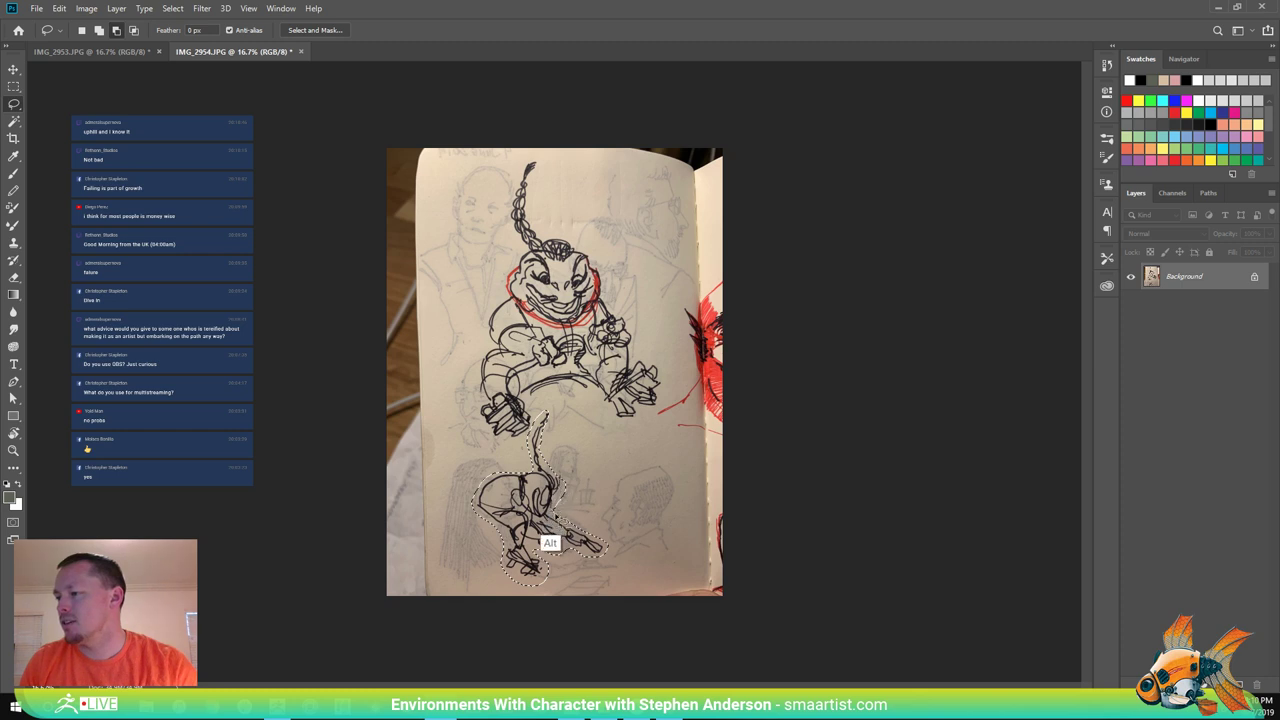
mouse_move(555, 515)
alt+mouse_down()
mouse_move(581, 501)
mouse_move(563, 480)
alt+mouse_up()
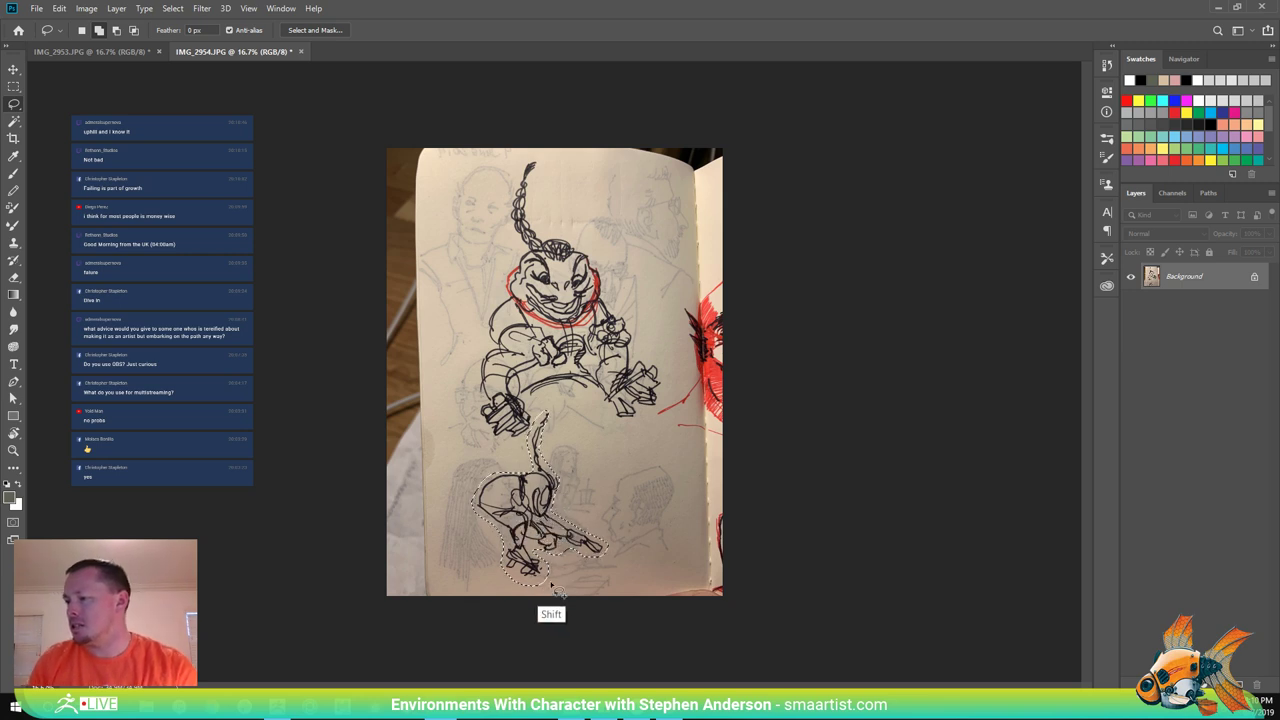
key(alt)
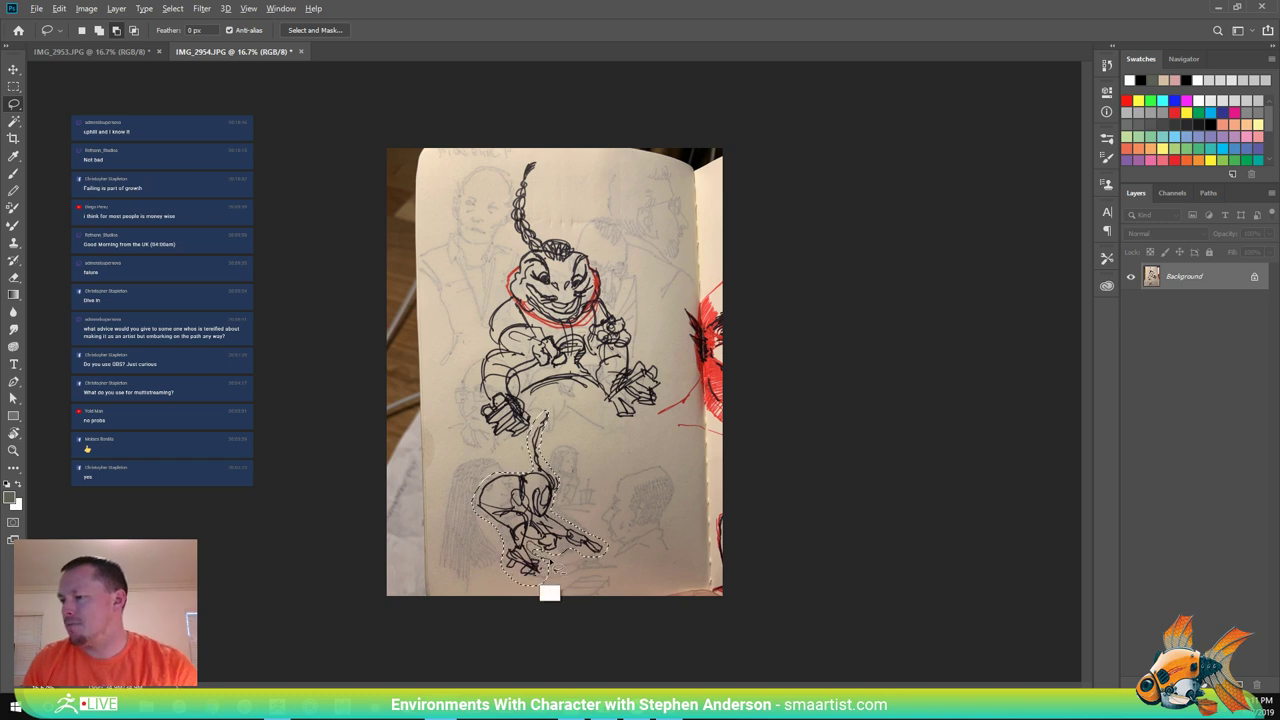
mouse_move(550, 562)
alt+mouse_down()
mouse_move(580, 580)
mouse_move(547, 579)
alt+mouse_up()
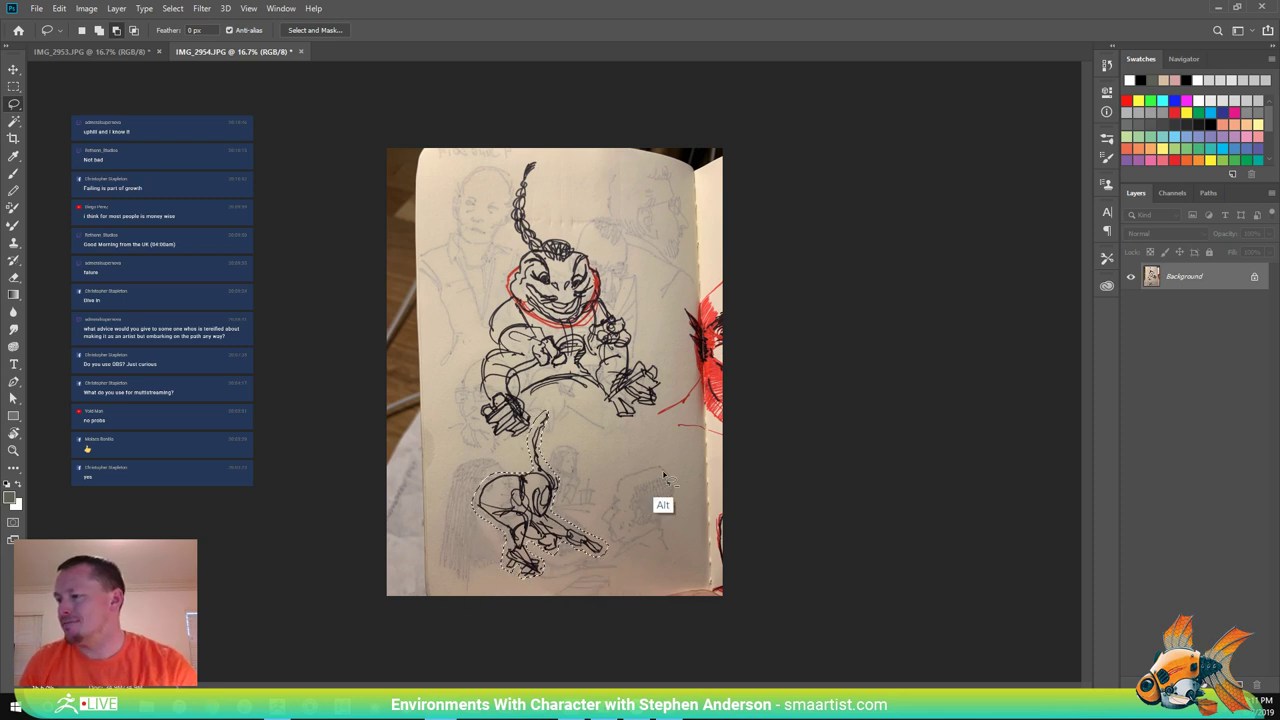
Copy the selected crouching figure to its own layer and move the copy up and to the right of the original.
key(ctrl+j)
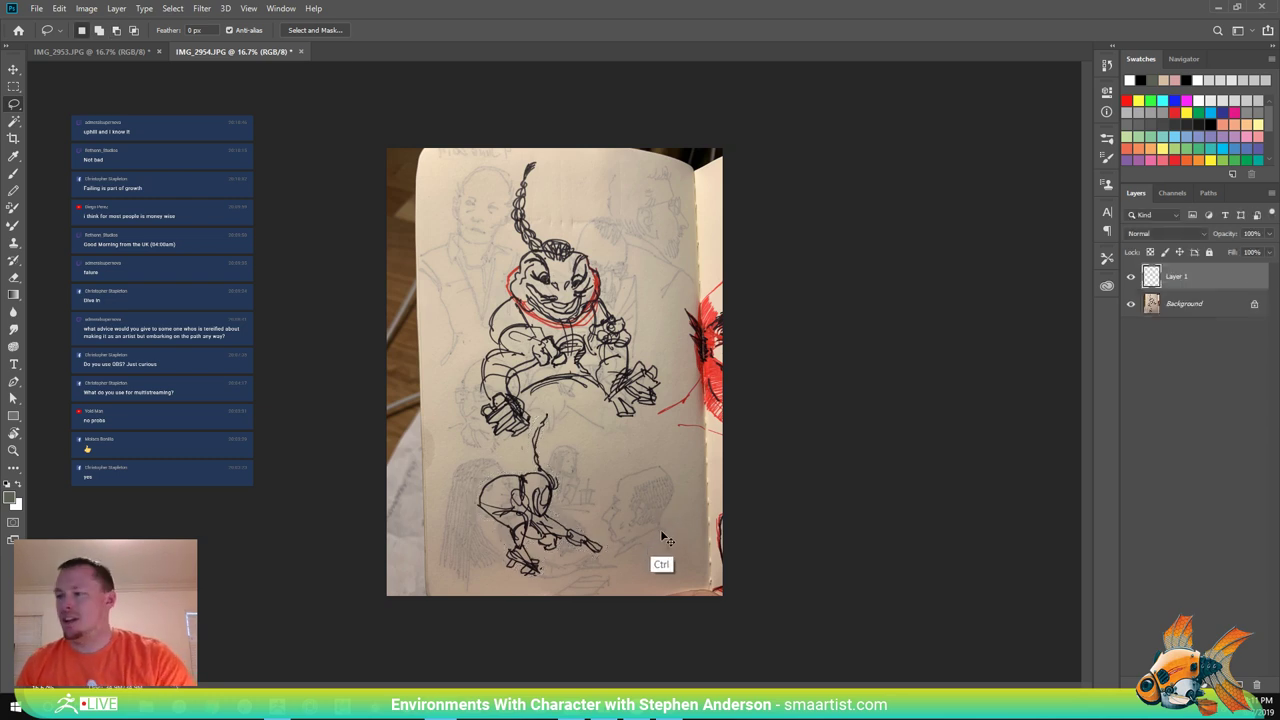
key(v)
drag(527, 520, 642, 482)
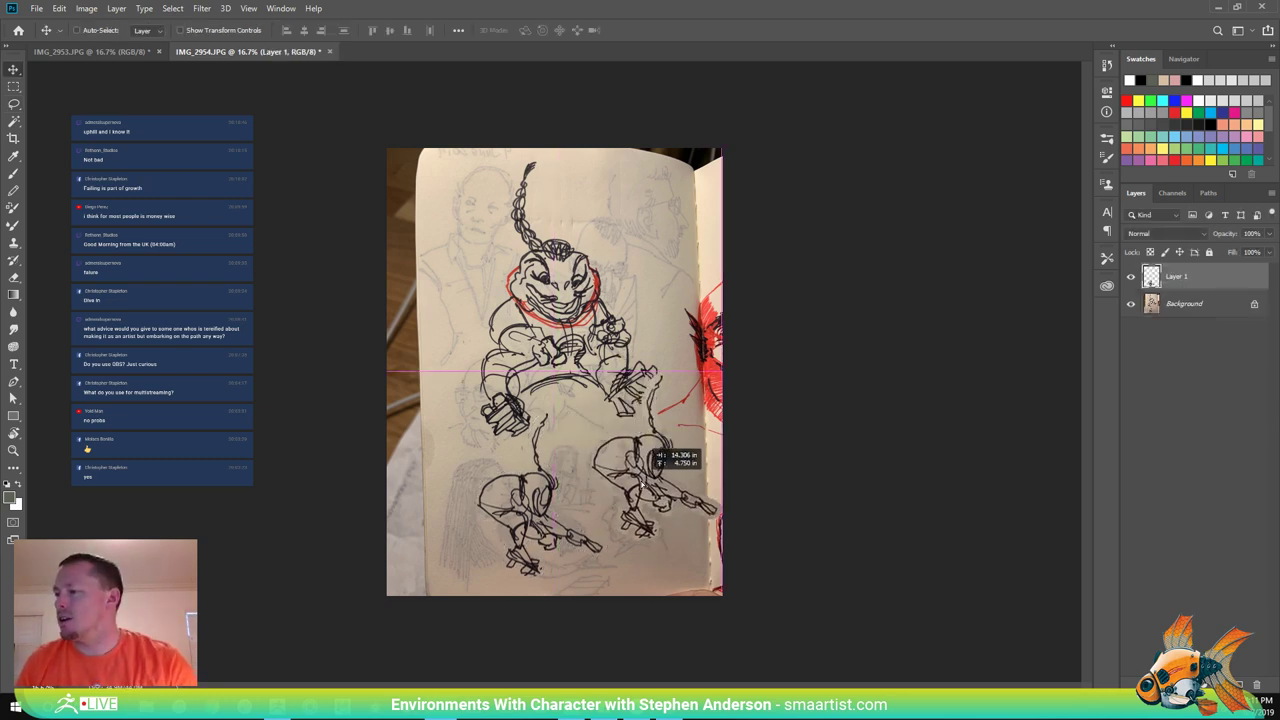
Hide Layer 1 and lasso the whole large seated figure on the Background layer, including its feet, arms, head and braid.
click(1191, 304)
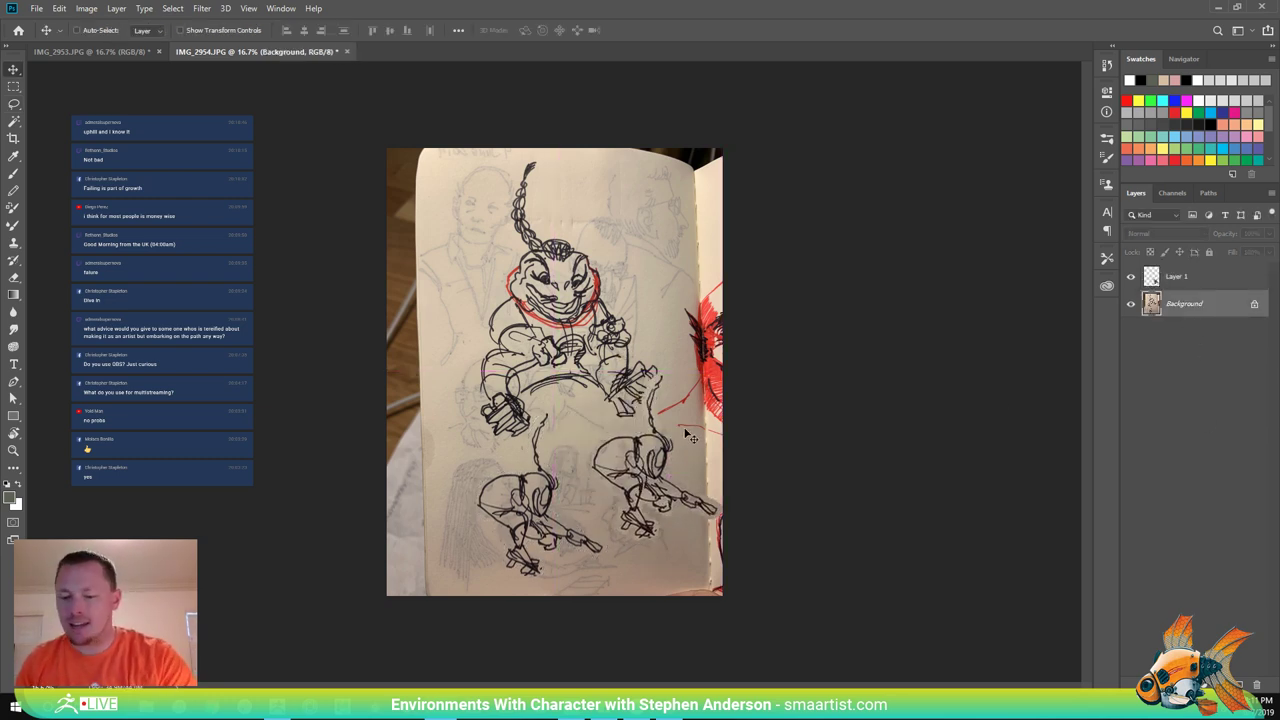
click(1131, 276)
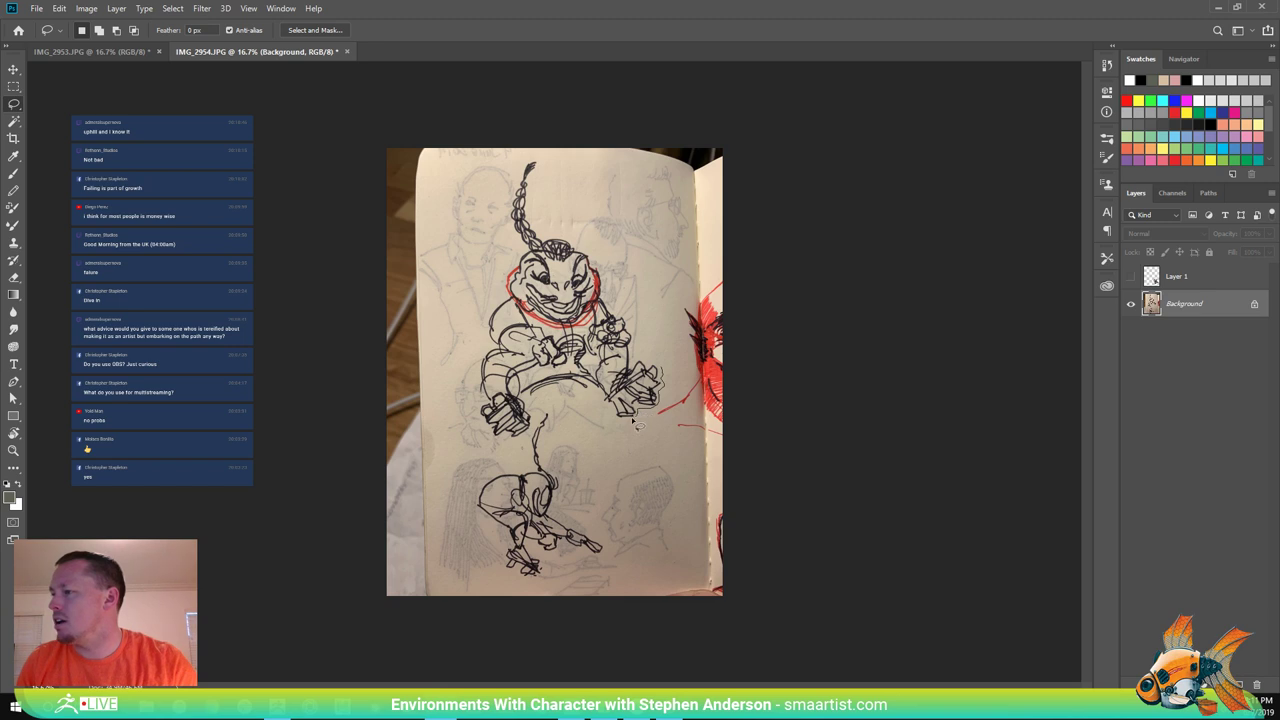
mouse_move(597, 397)
mouse_down()
mouse_move(577, 382)
mouse_move(529, 395)
mouse_move(526, 433)
mouse_move(503, 440)
mouse_move(482, 366)
mouse_up()
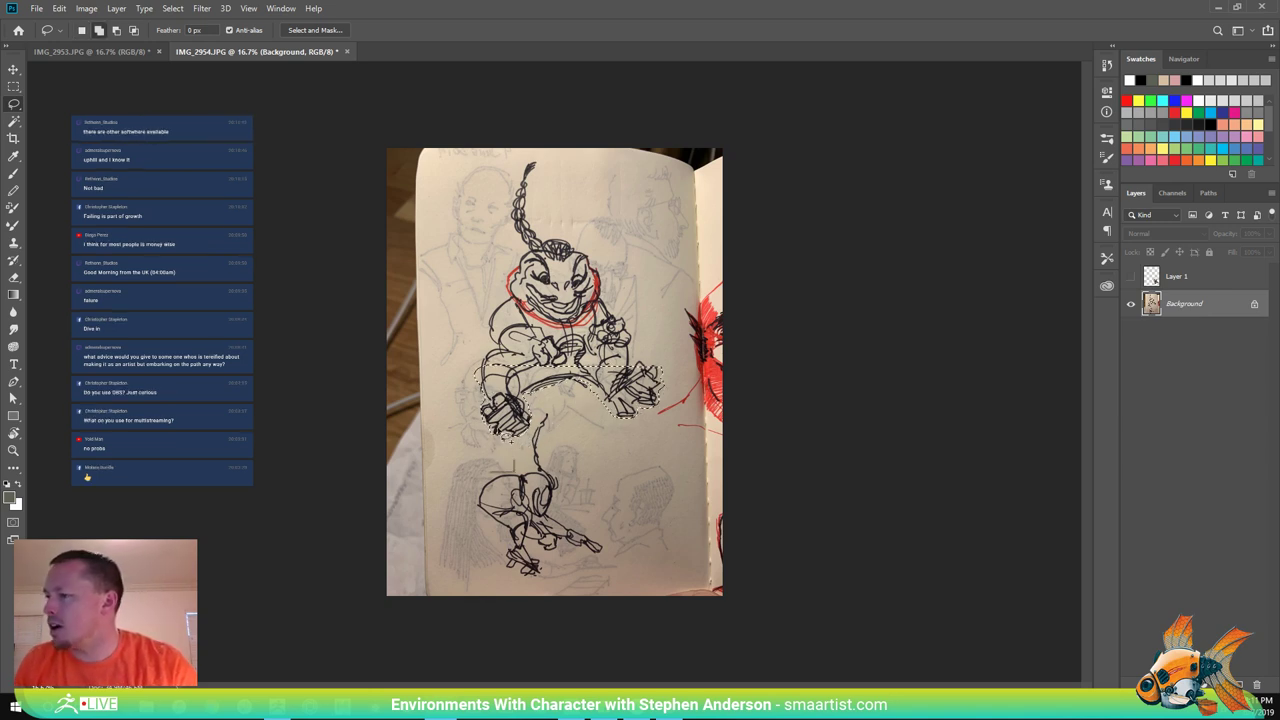
mouse_move(489, 414)
shift+mouse_down()
mouse_move(474, 415)
mouse_move(501, 417)
mouse_move(487, 429)
mouse_move(504, 446)
mouse_move(487, 413)
shift+mouse_up()
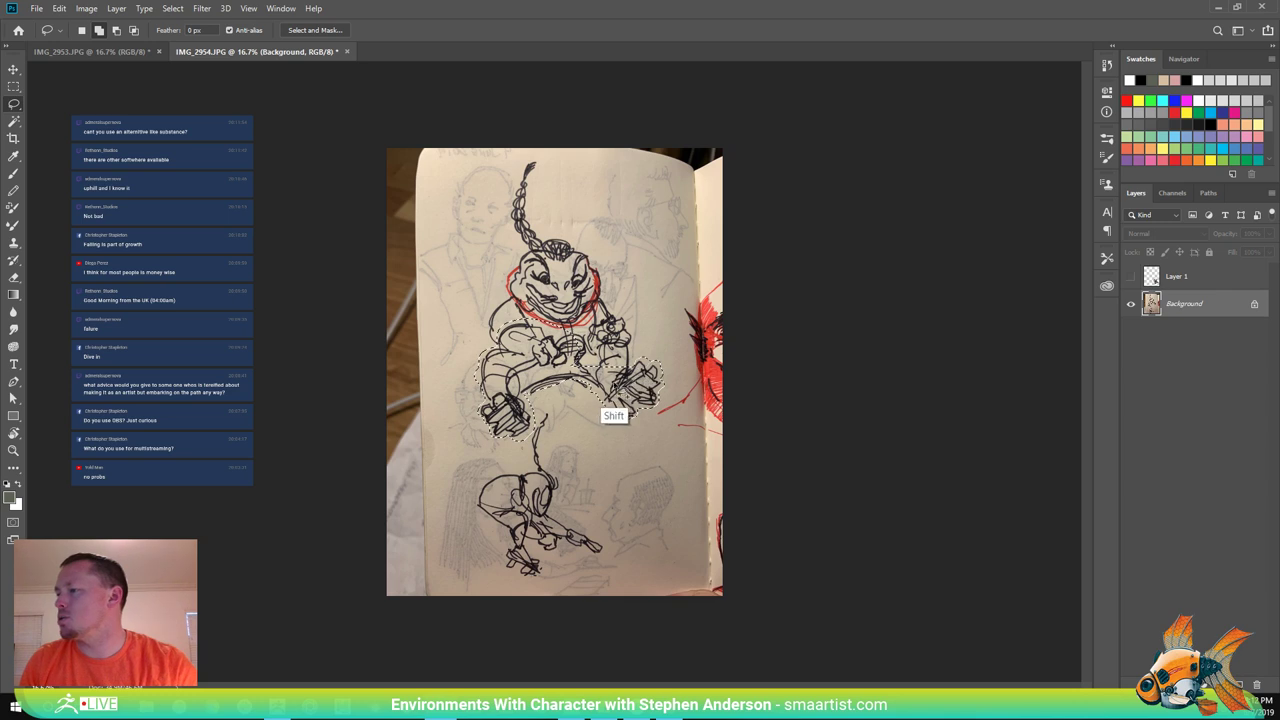
mouse_move(634, 327)
shift+mouse_down()
mouse_move(604, 320)
mouse_move(592, 248)
mouse_move(551, 235)
mouse_move(538, 195)
mouse_move(511, 185)
mouse_move(515, 257)
shift+mouse_up()
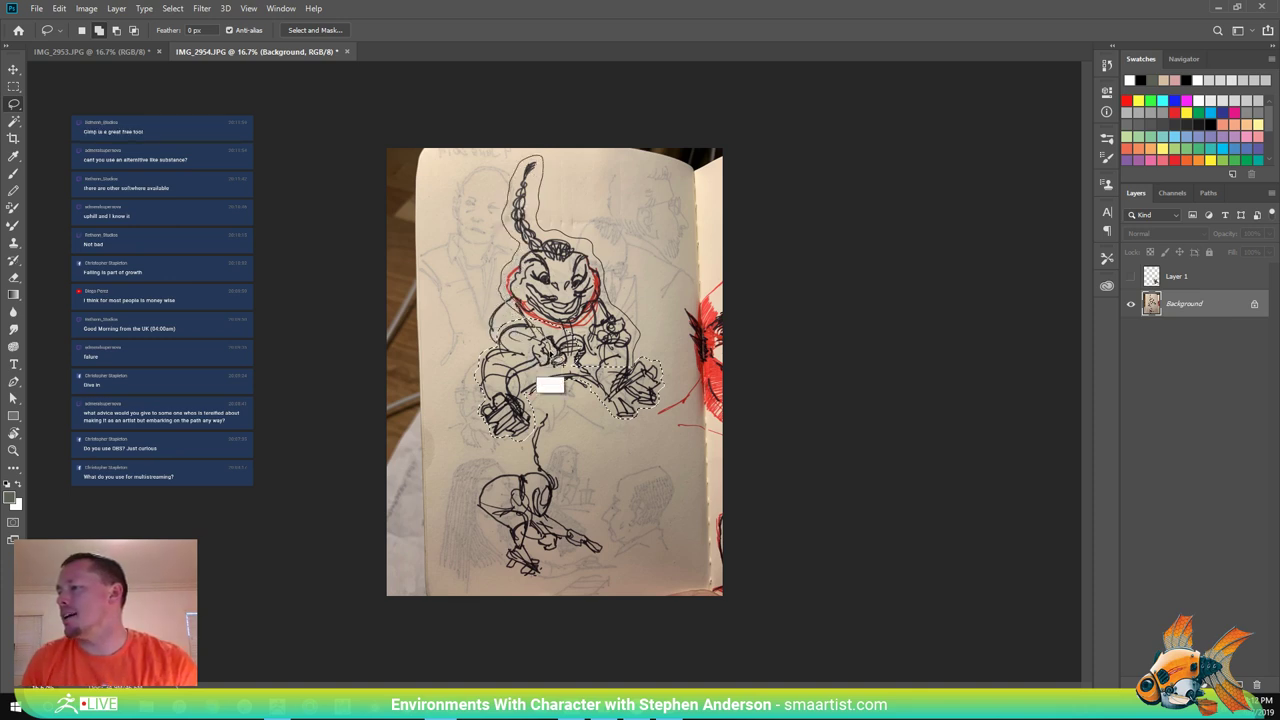
shift+drag(556, 360, 618, 400)
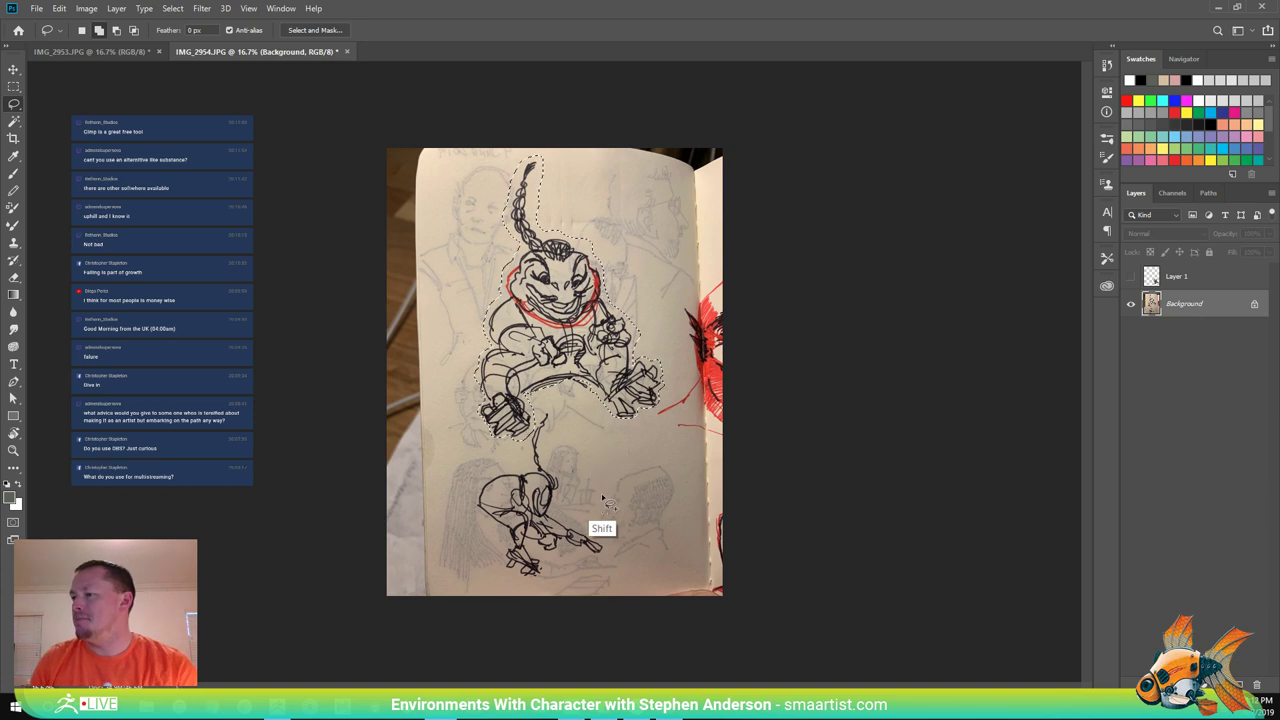
Copy the selected seated figure to a new layer and hide the Background layer.
key(ctrl+j)
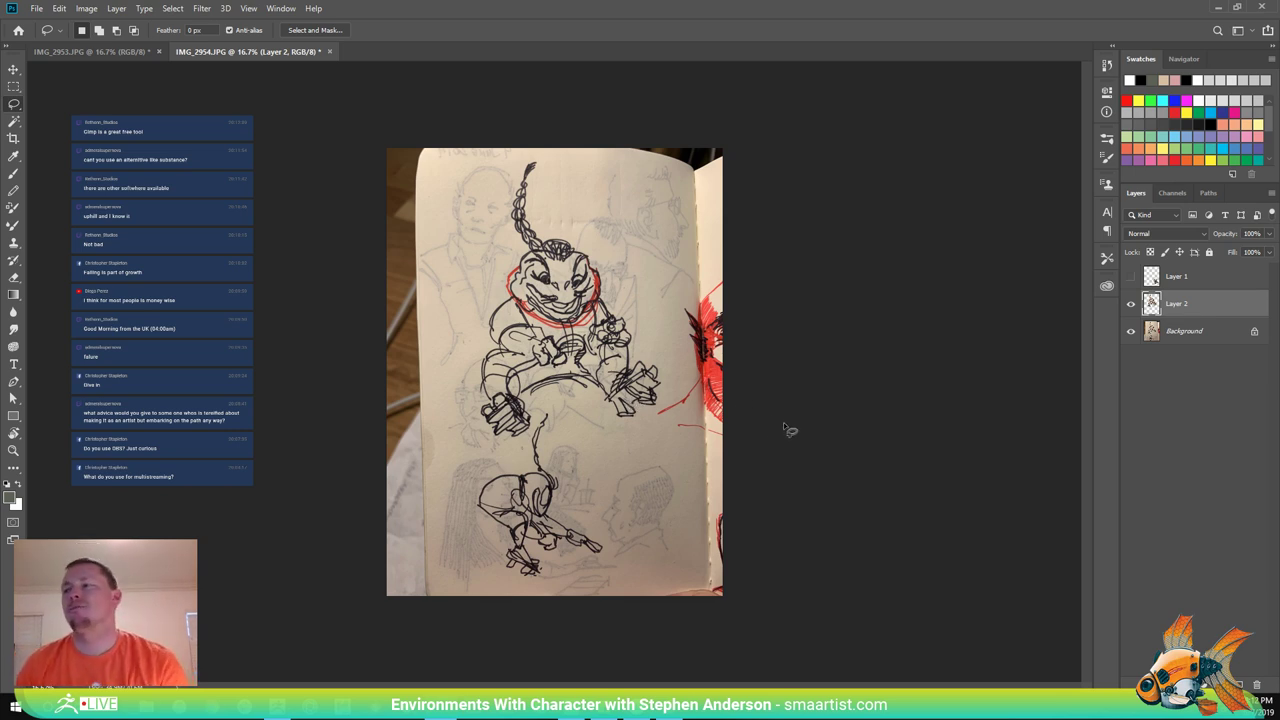
click(1131, 332)
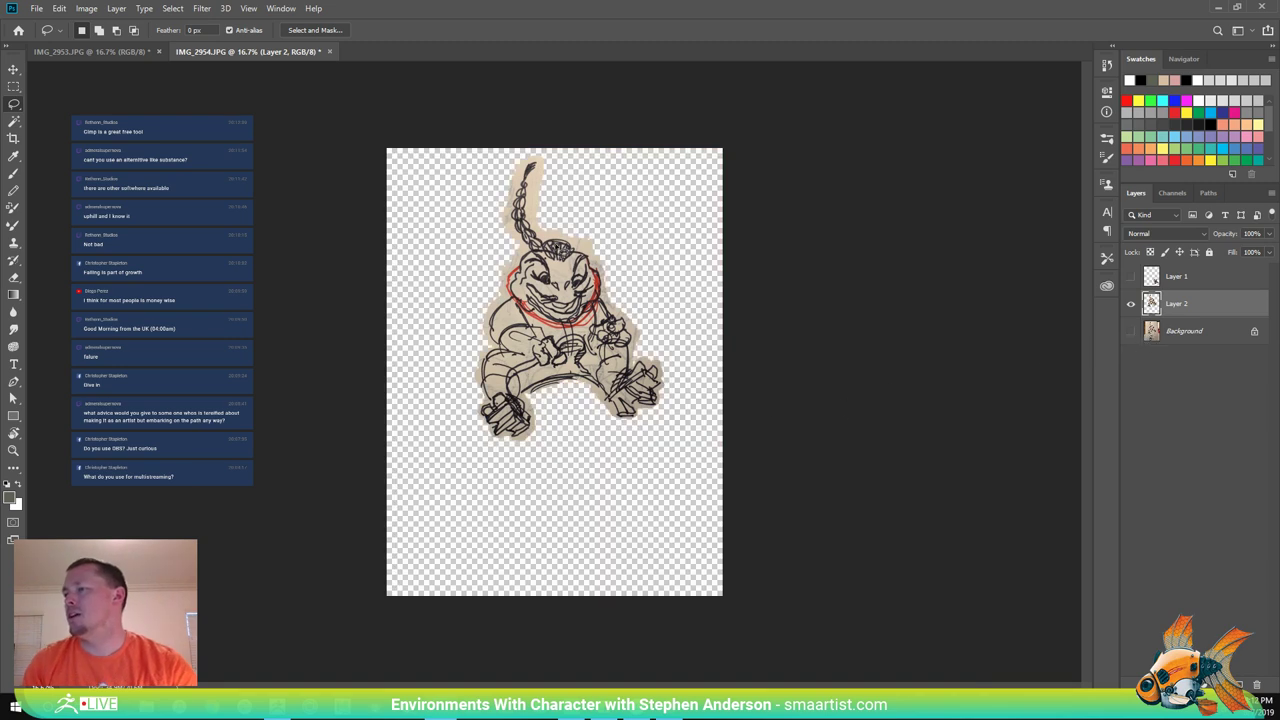
Select the paper margin around the seated figure with the Magic Wand, using Contiguous and a tolerance of 32, including around both feet.
key(w)
click(582, 240)
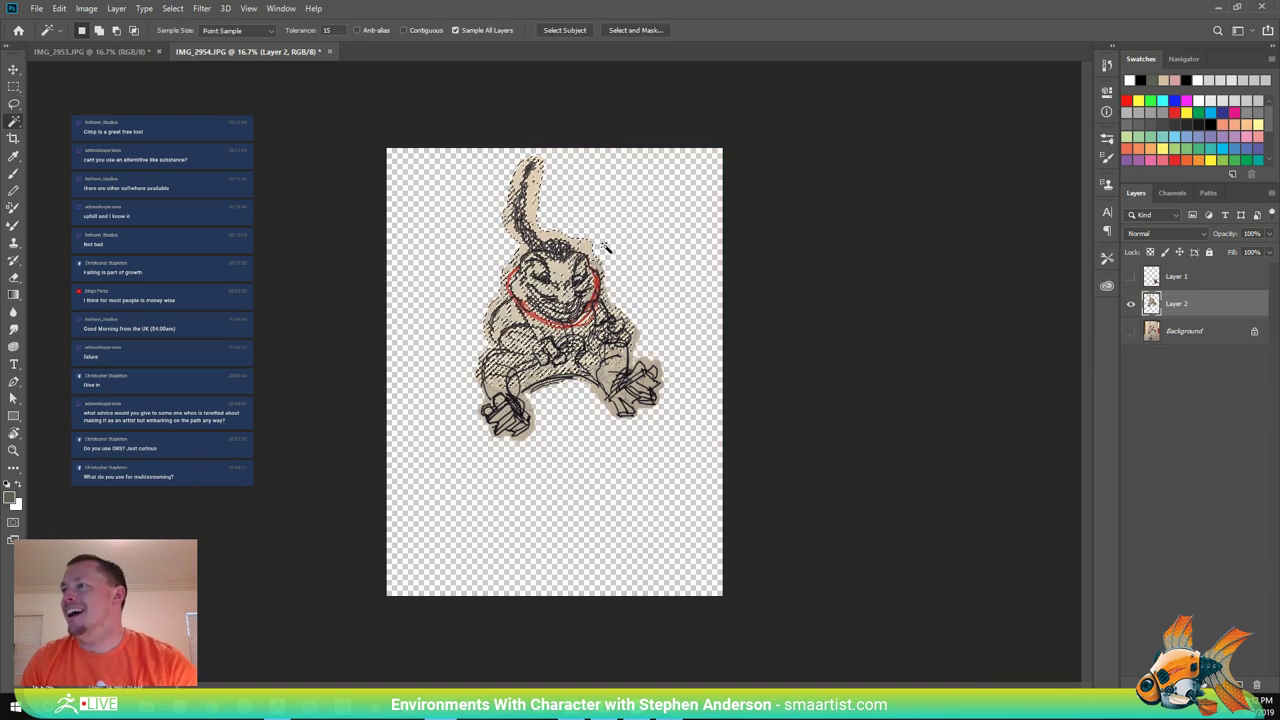
key(ctrl+d)
click(403, 31)
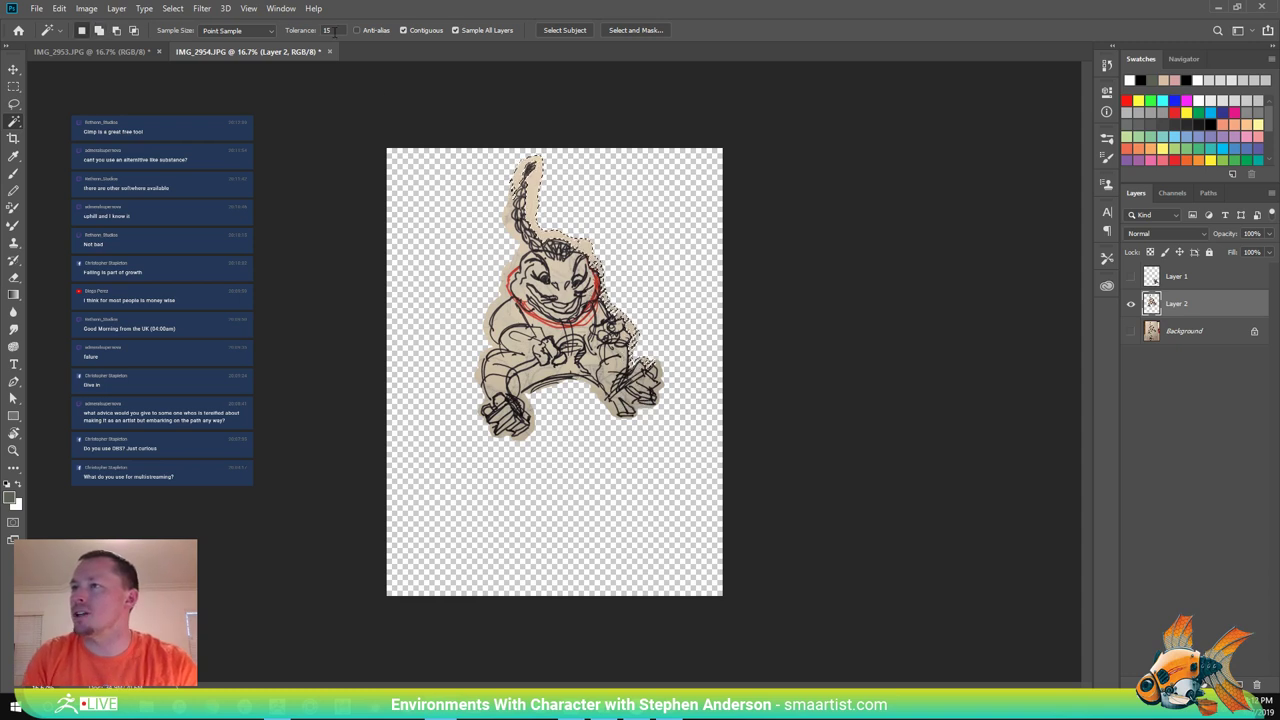
click(300, 30)
text(32)
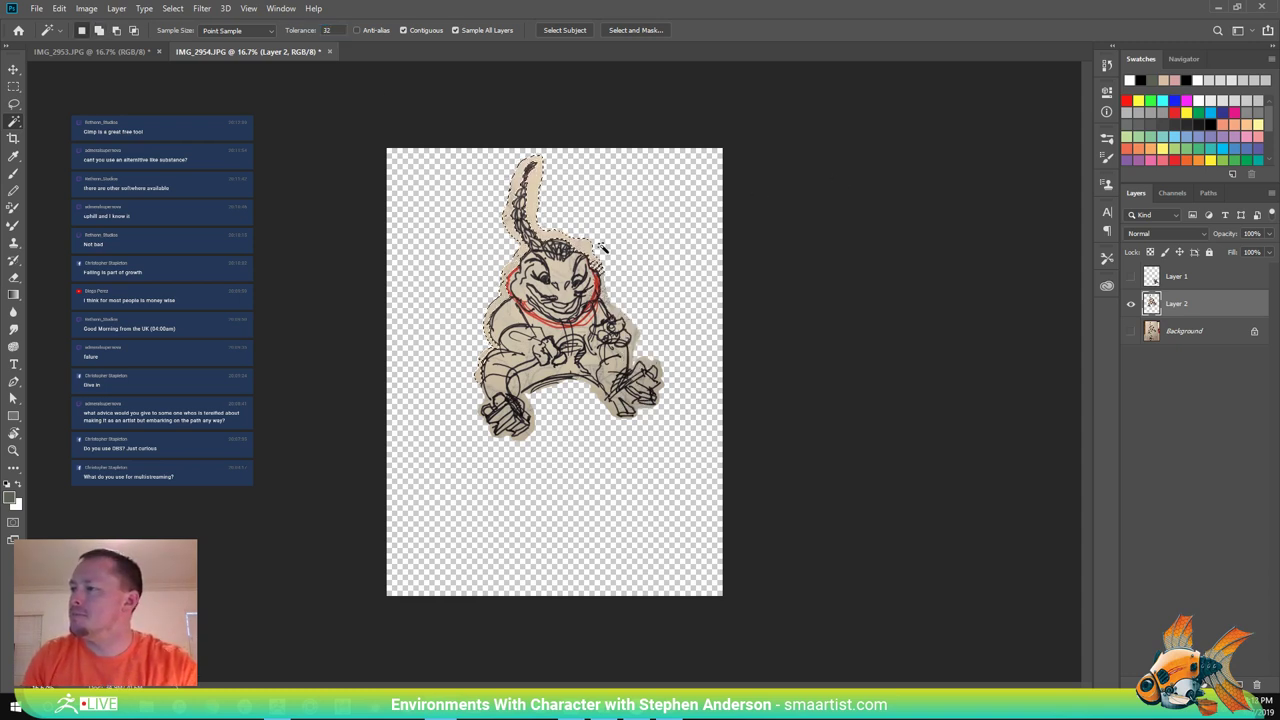
key(shift)
shift+click(643, 362)
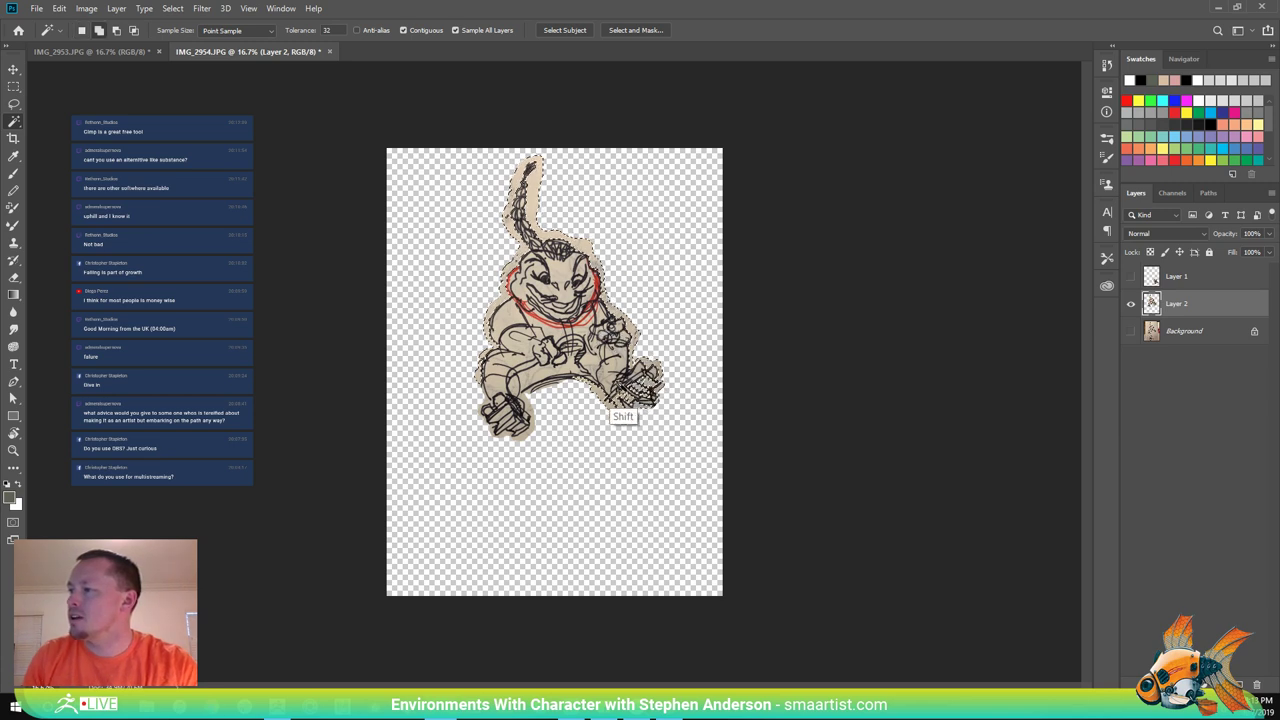
shift+click(525, 395)
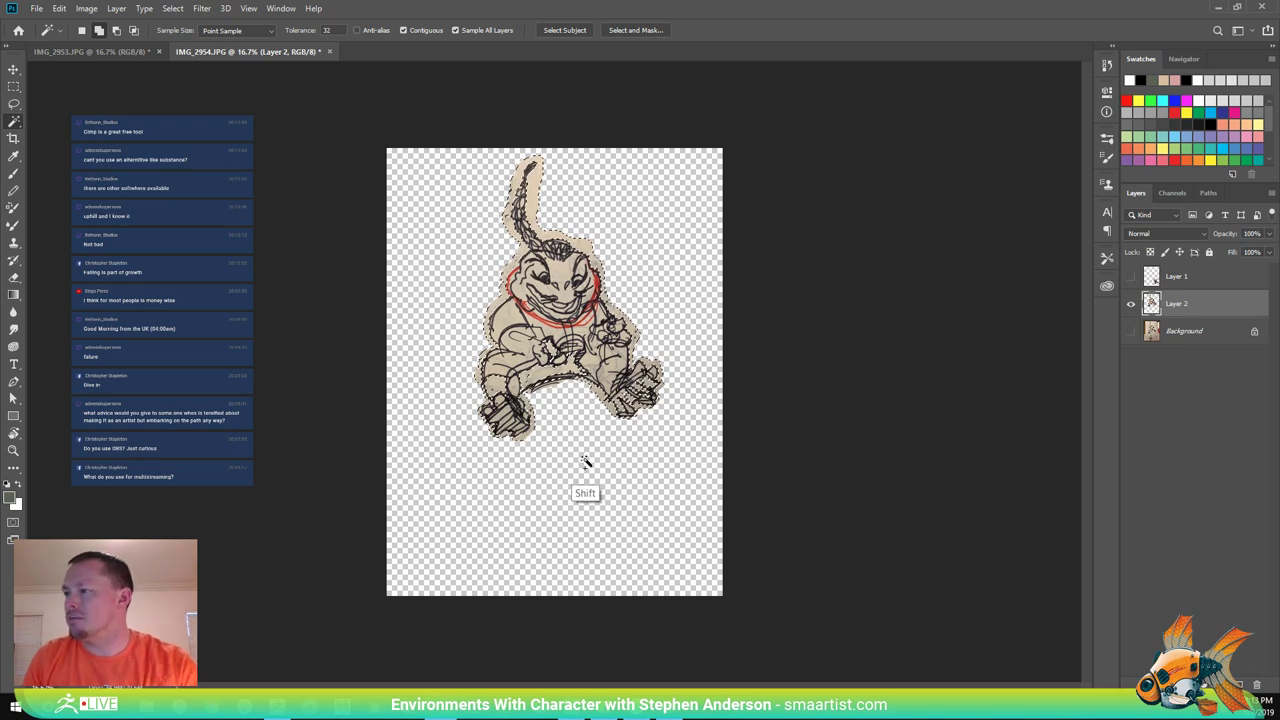
Expand the selection slightly, delete the paper margin around the seated figure, and deselect.
key(l)
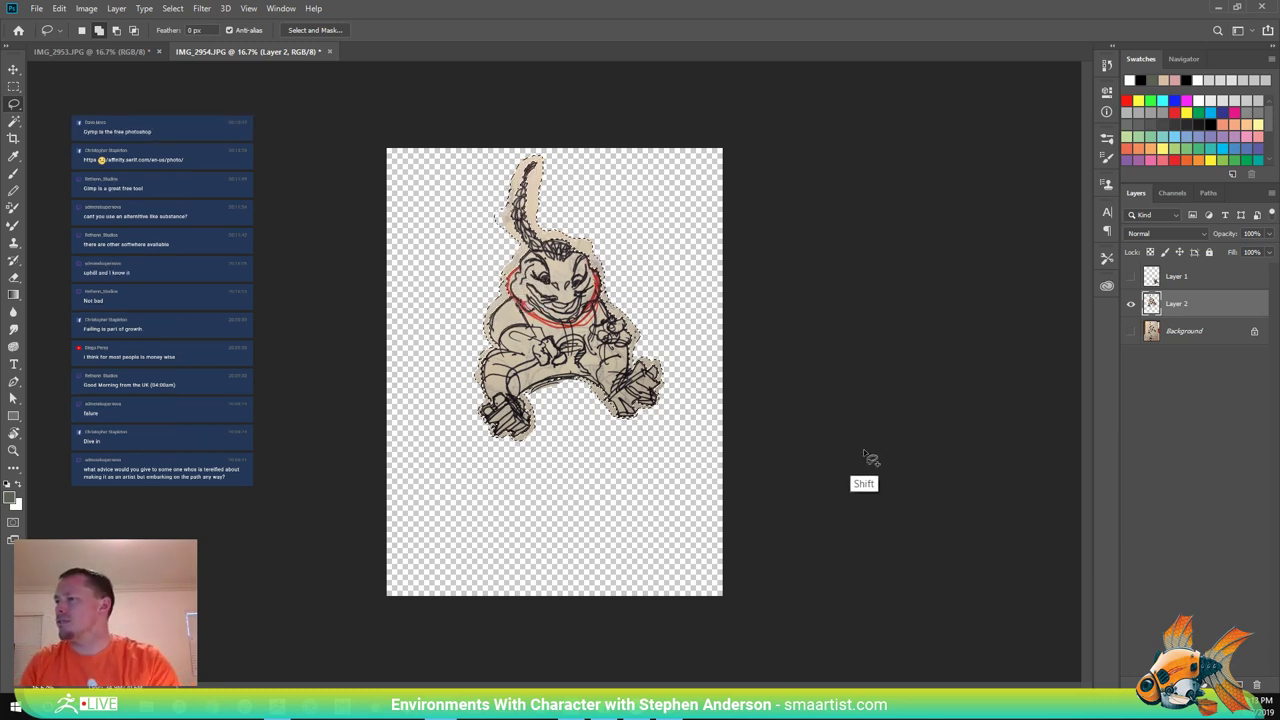
click(178, 10)
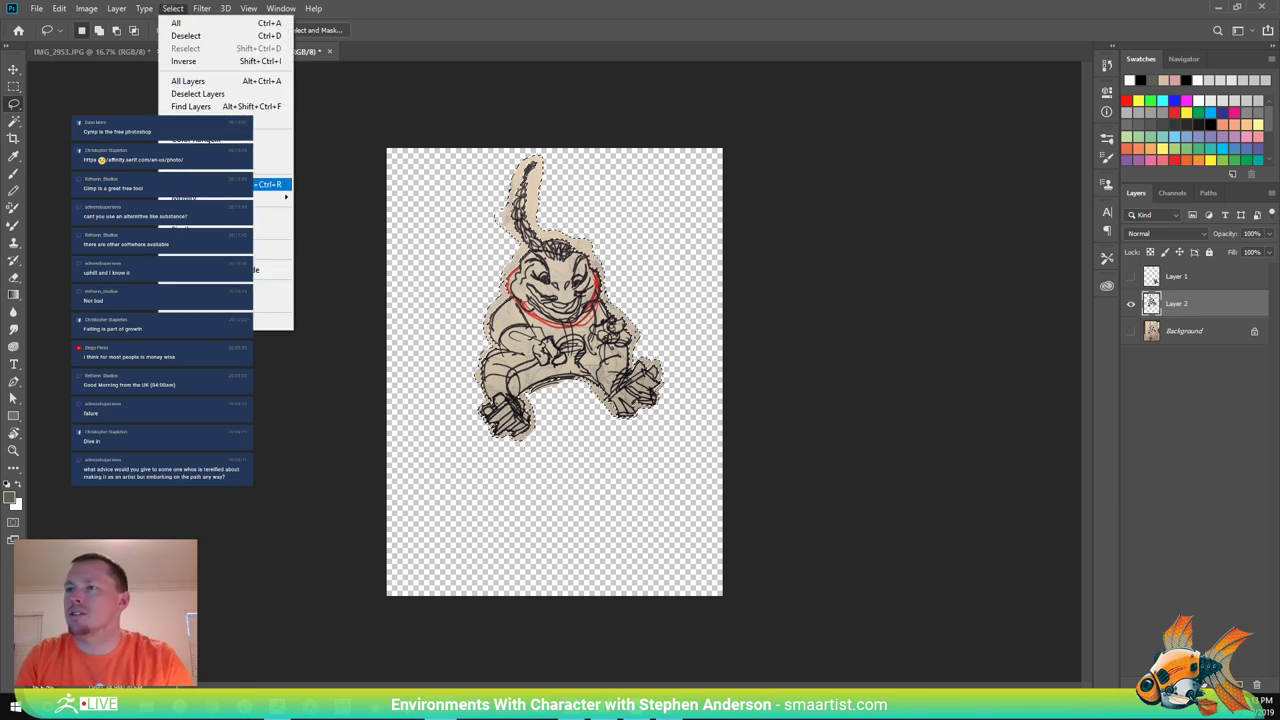
mouse_move(260, 198)
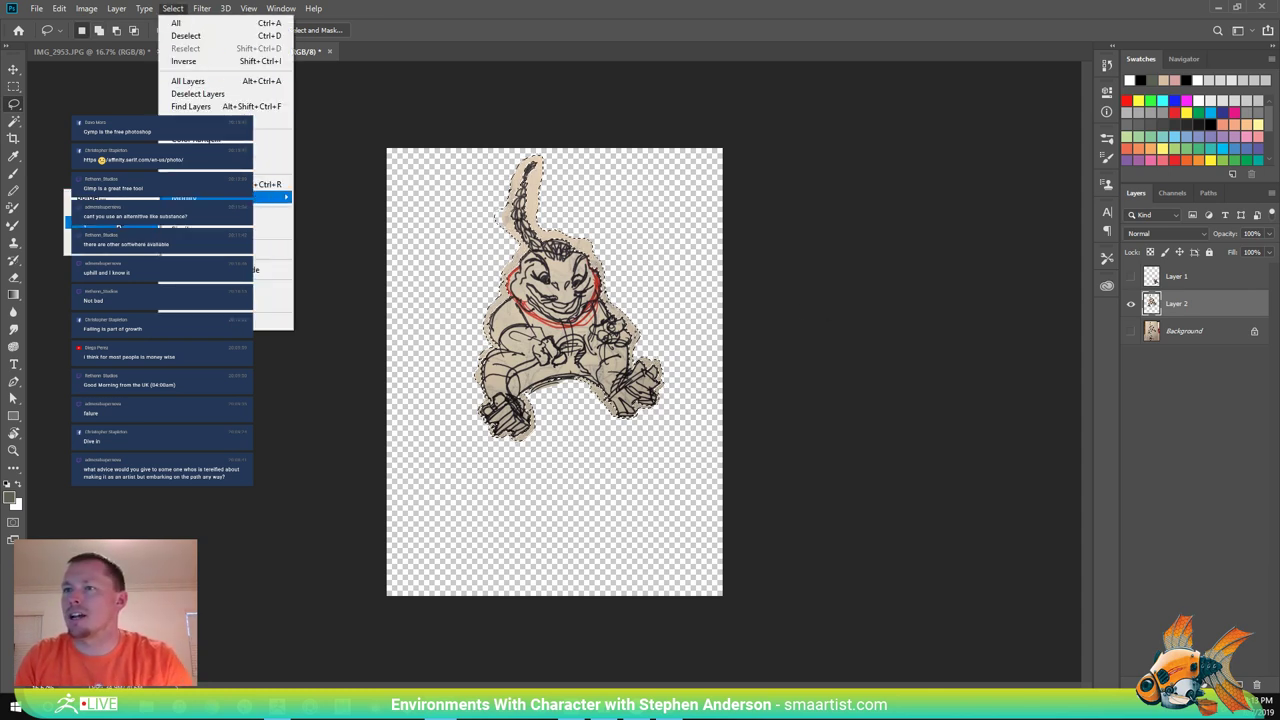
click(135, 222)
click(231, 236)
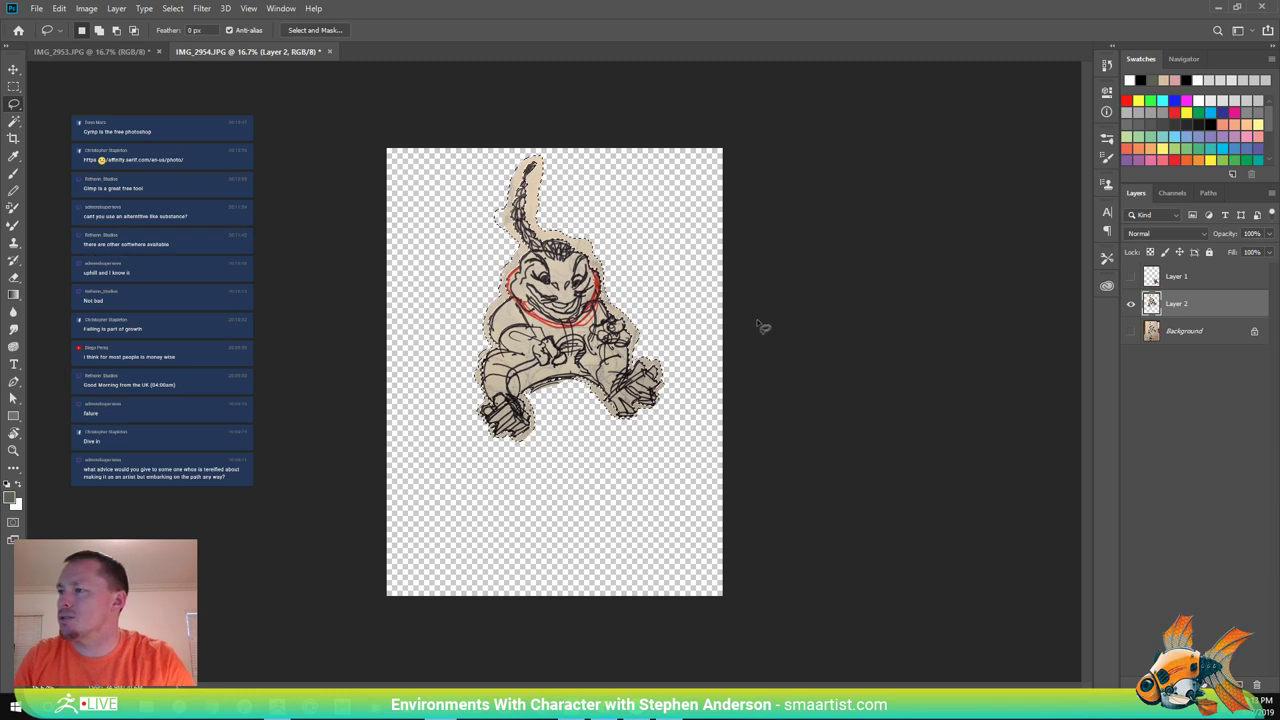
key(Delete)
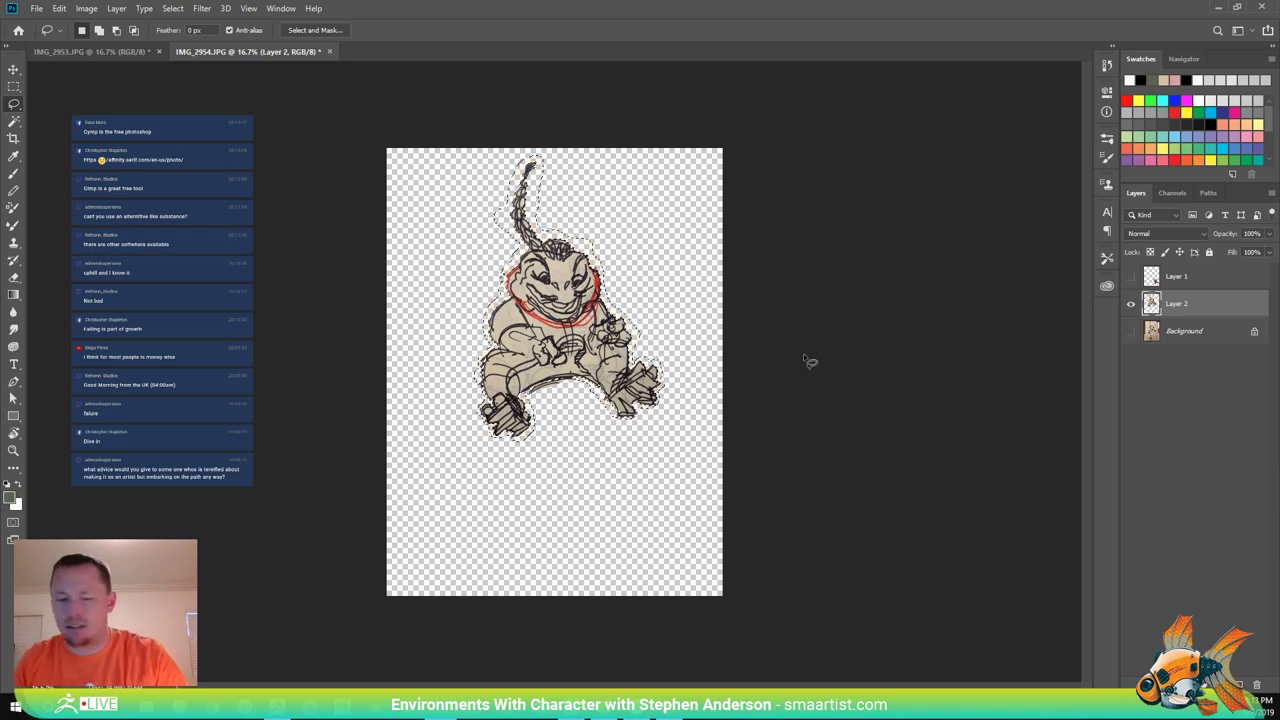
key(ctrl+d)
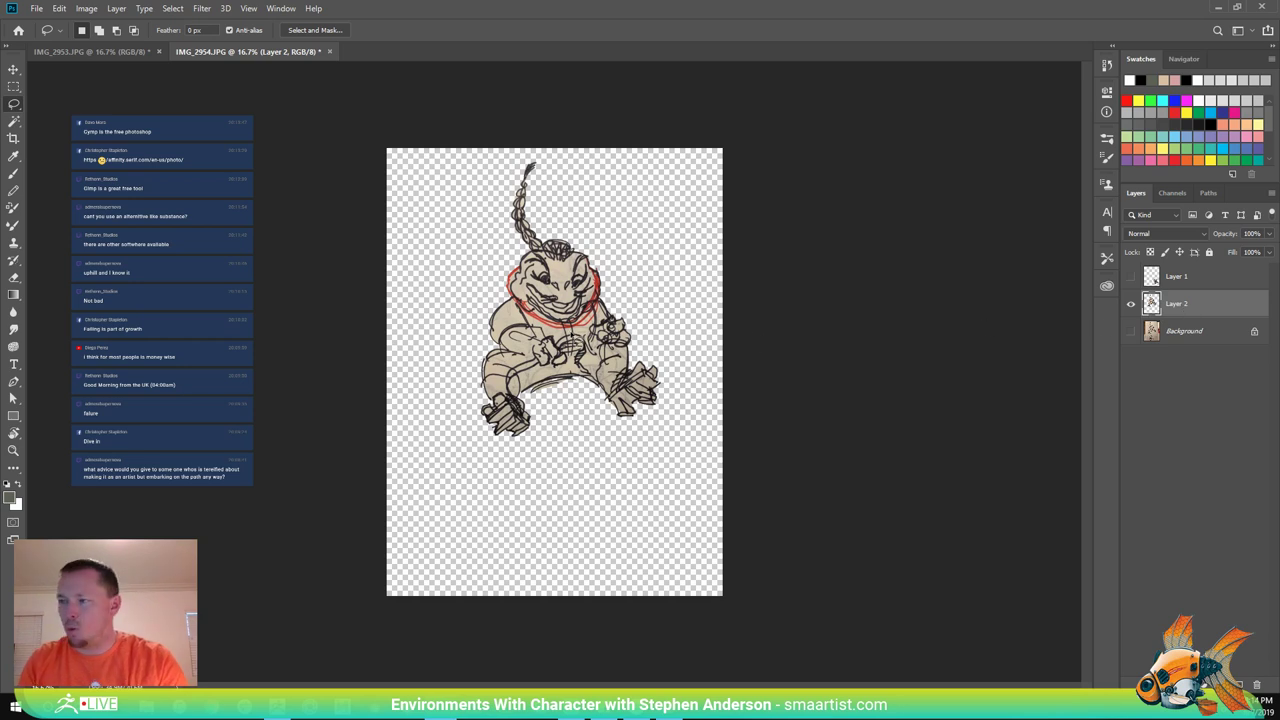
Move the cut-out seated figure on Layer 2 down and to the left on the canvas.
key(v)
drag(578, 334, 539, 407)
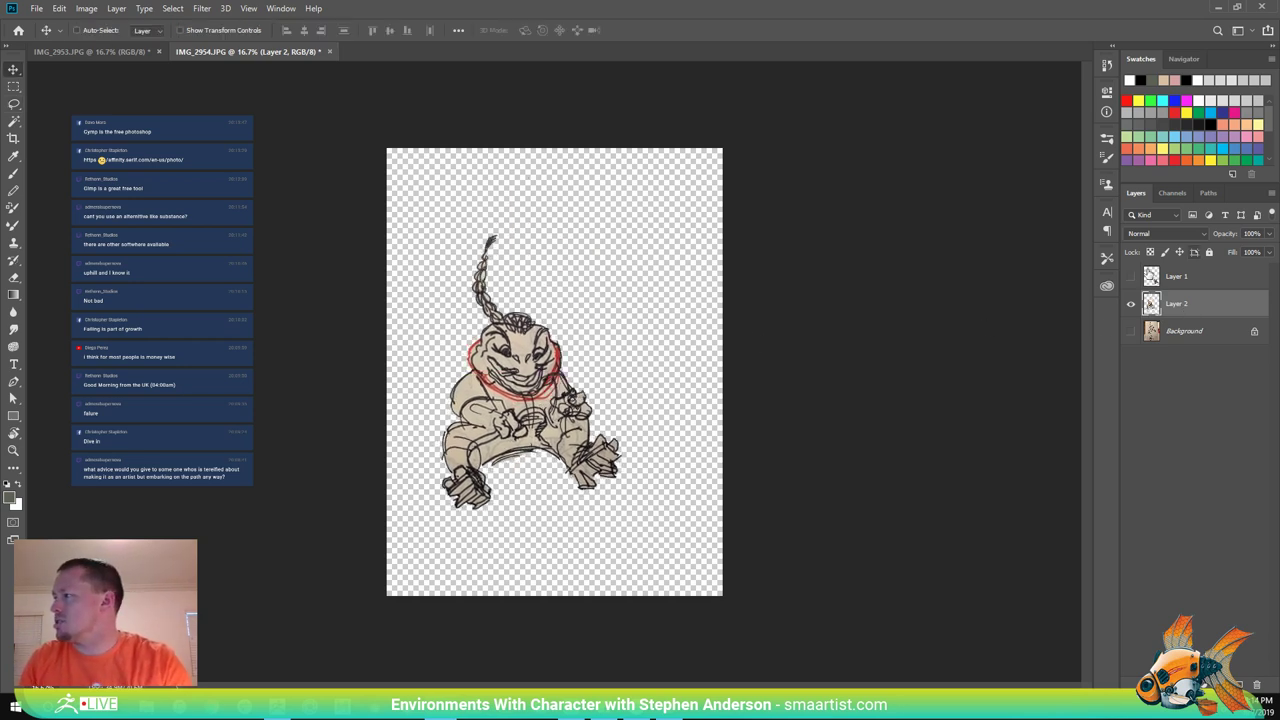
Show Layer 1 and move its crouching figure up to the empty area beside the seated figure's head.
click(1130, 277)
click(1195, 280)
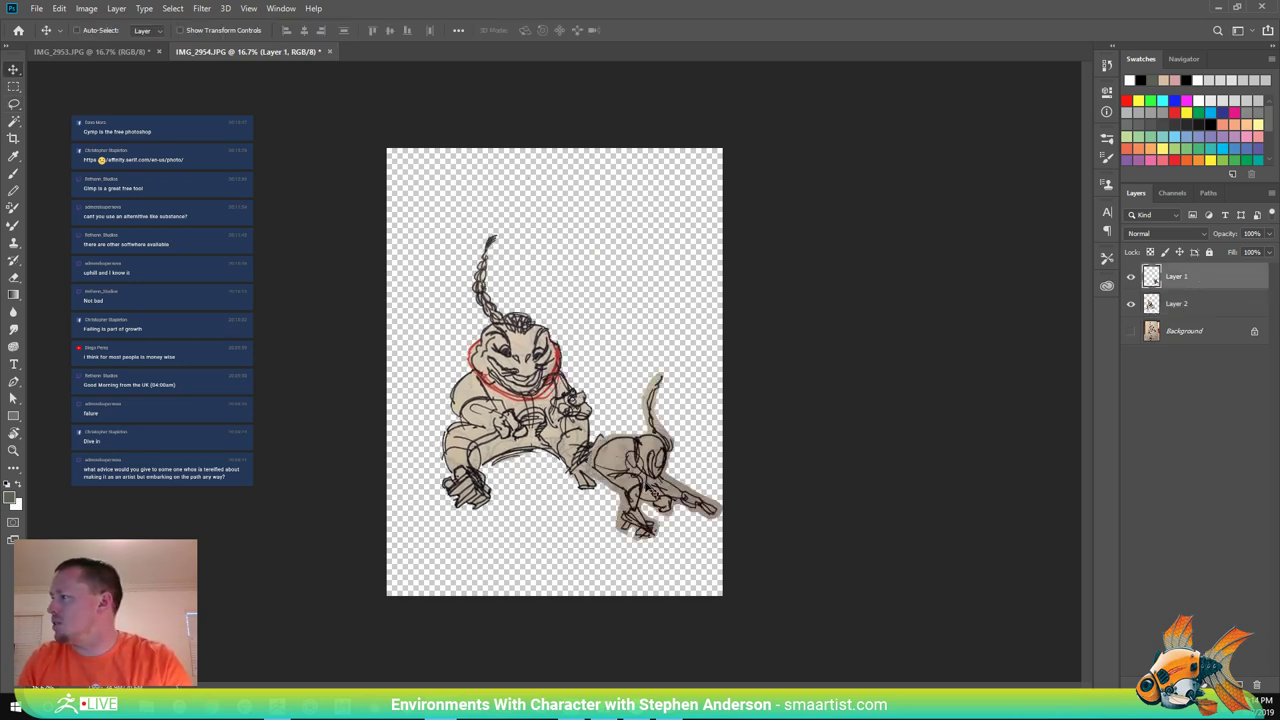
mouse_move(651, 491)
mouse_down()
mouse_move(545, 276)
mouse_move(608, 274)
mouse_move(619, 298)
mouse_up()
Select the paper margin and empty area around the crouching figure on Layer 1 with the Magic Wand, delete the margin, and deselect.
key(w)
click(645, 328)
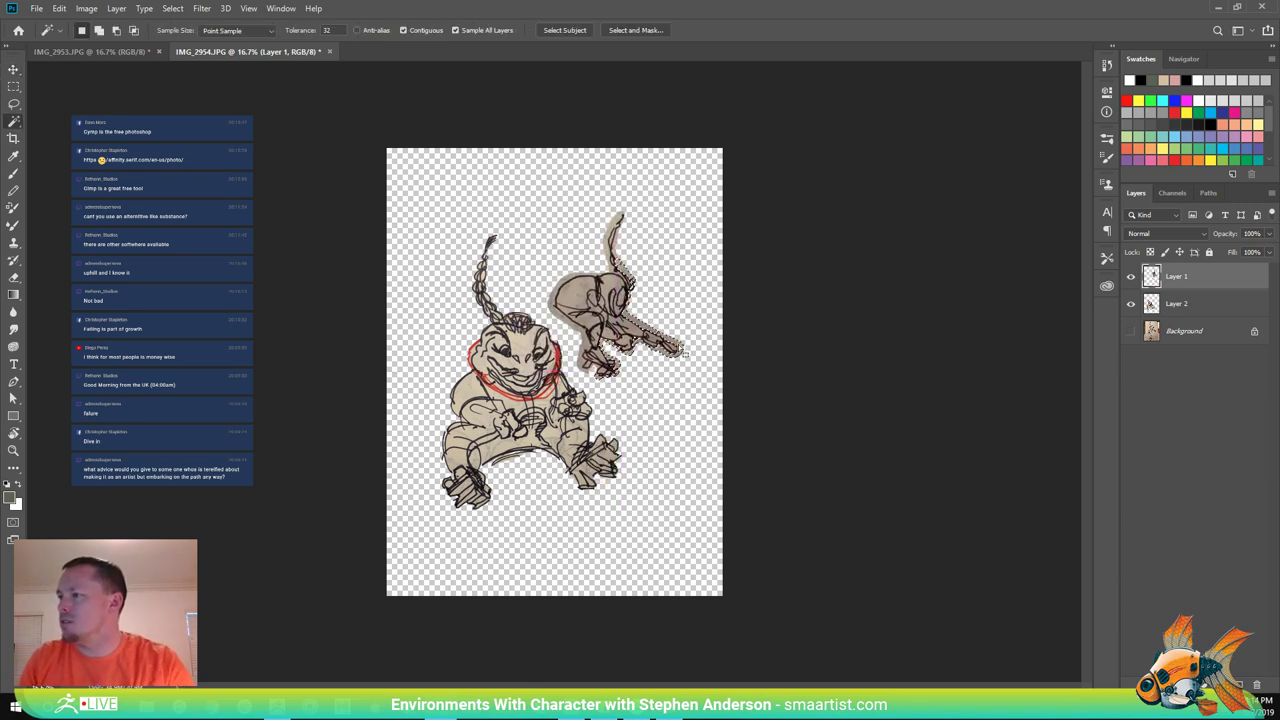
shift+click(684, 273)
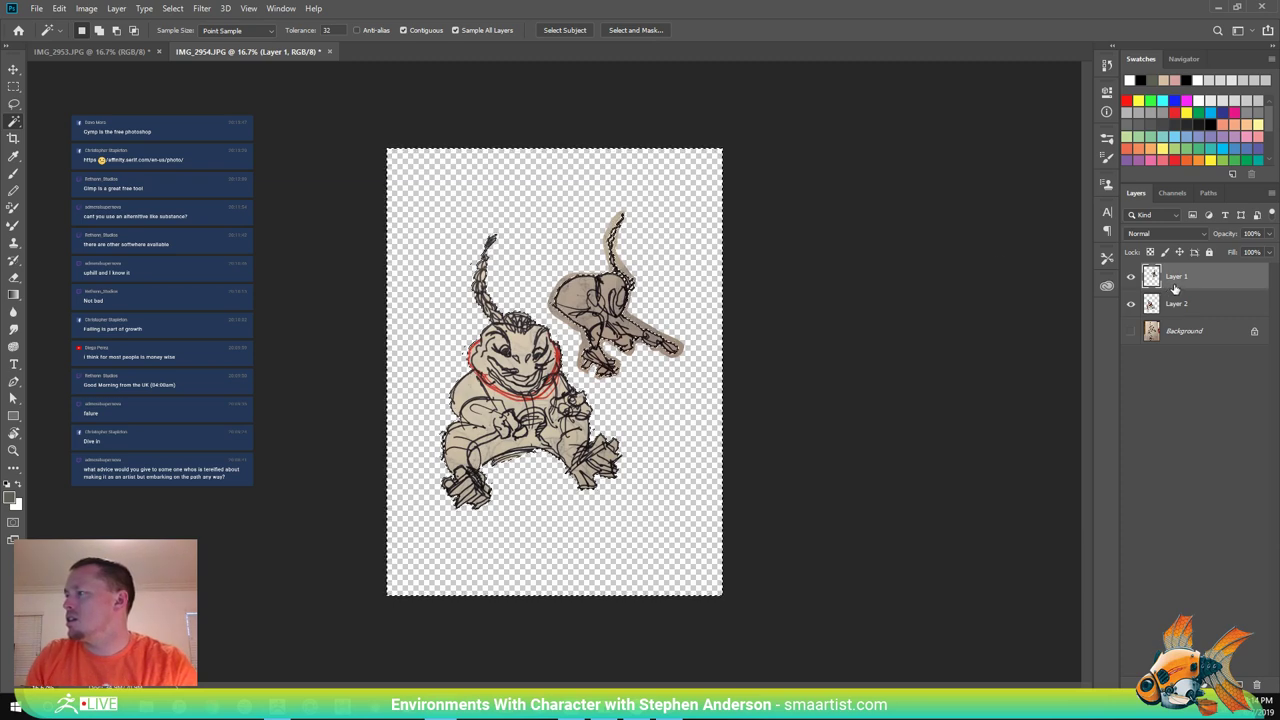
key(Delete)
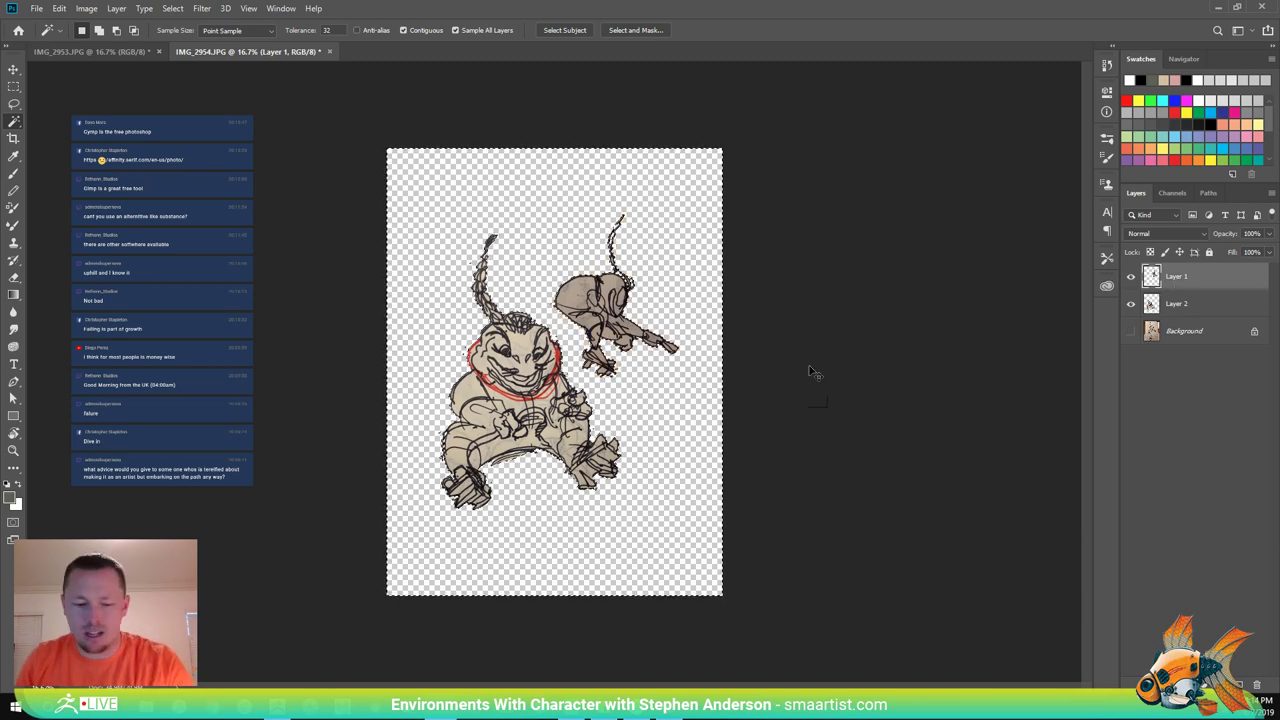
key(ctrl+d)
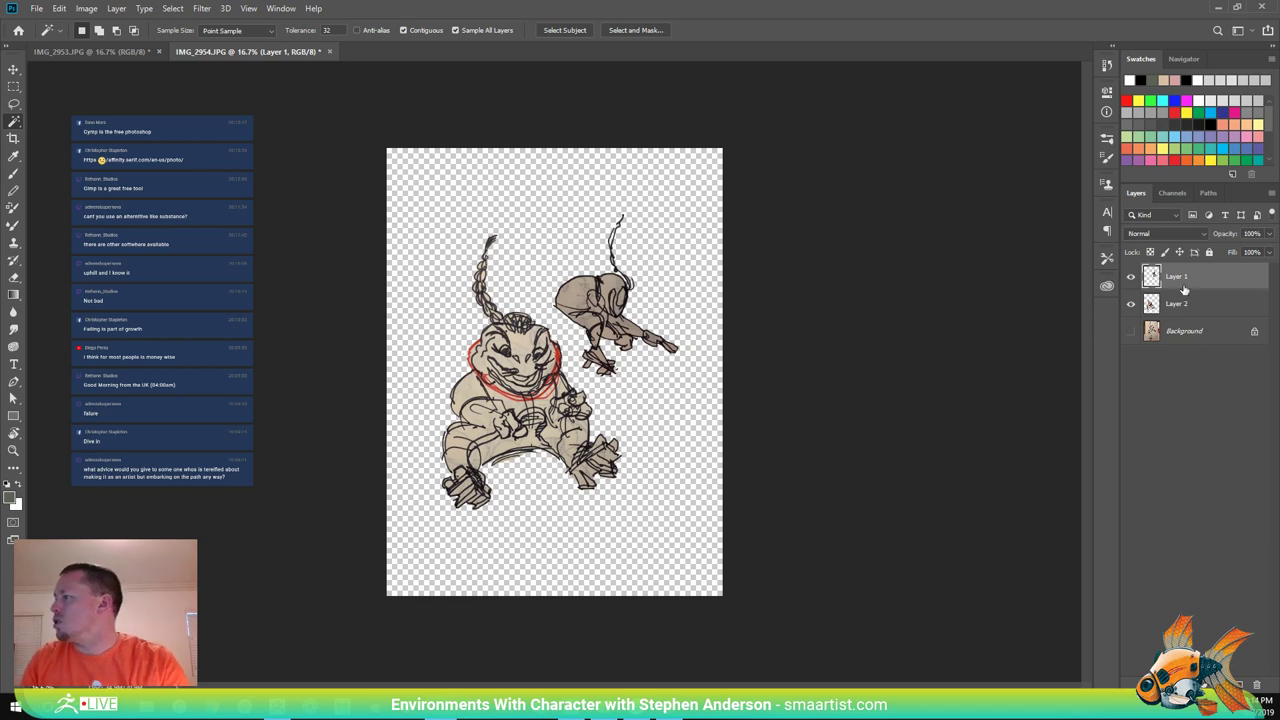
Group Layer 1 and Layer 2 and move the group up and to the left on the canvas.
shift+click(1205, 305)
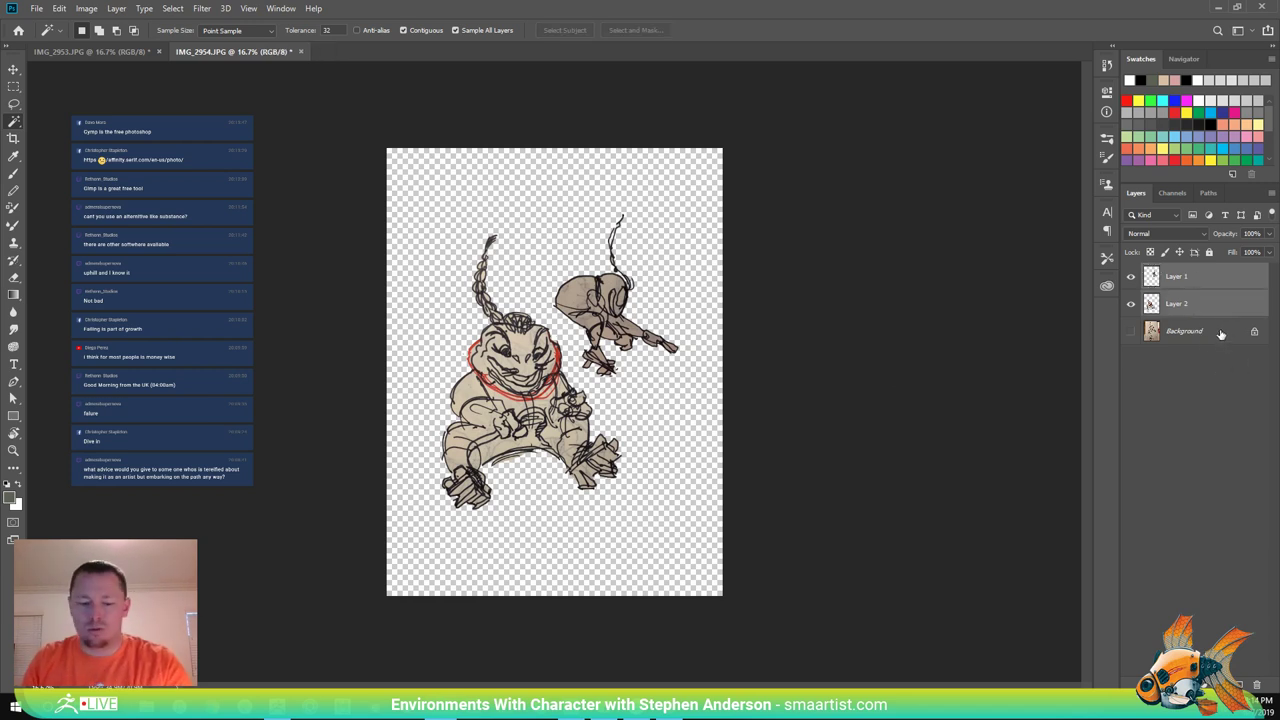
key(ctrl+g)
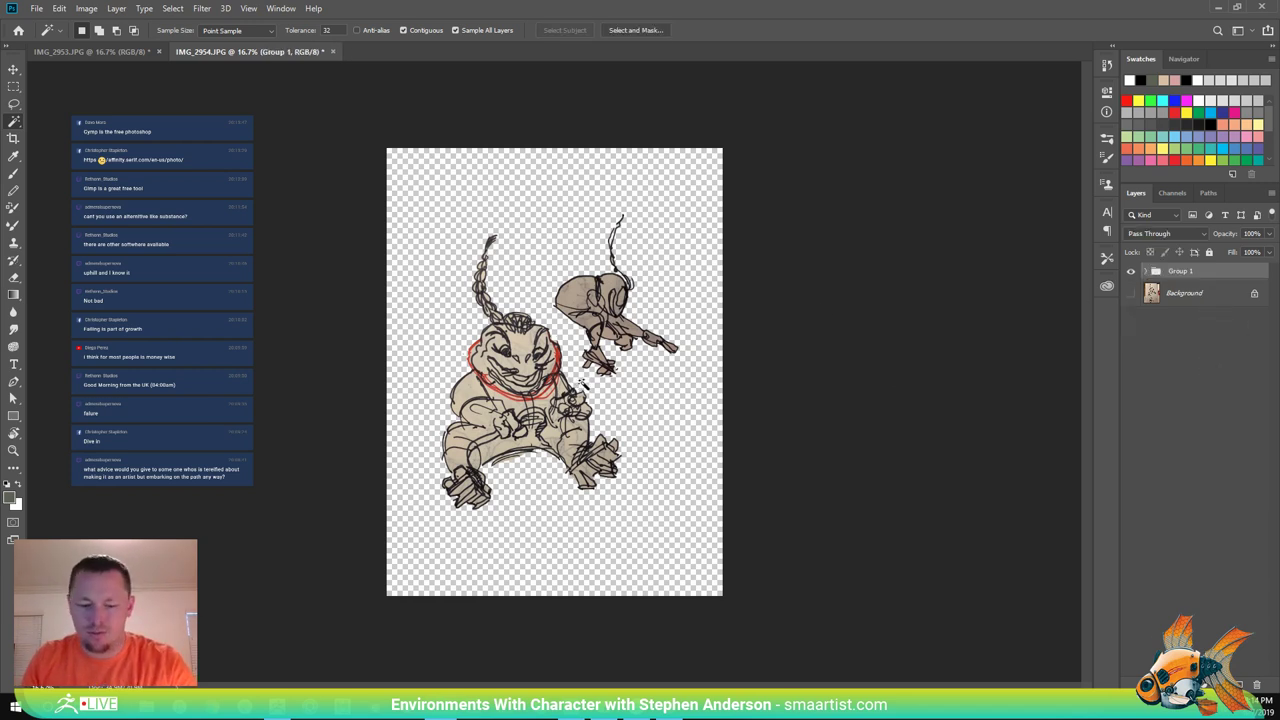
key(v)
drag(583, 385, 568, 341)
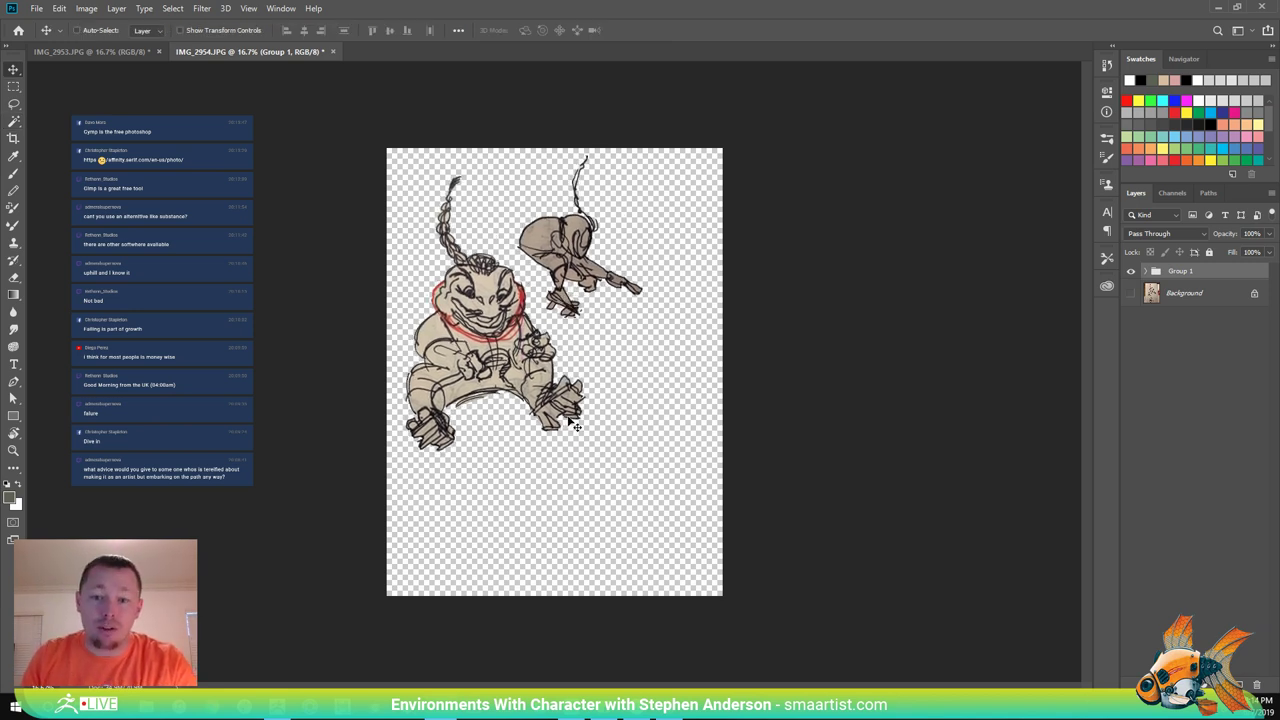
Move the crouching figure on Layer 1 down and to the right, and shift both figure layers slightly right together.
click(1146, 271)
click(1187, 294)
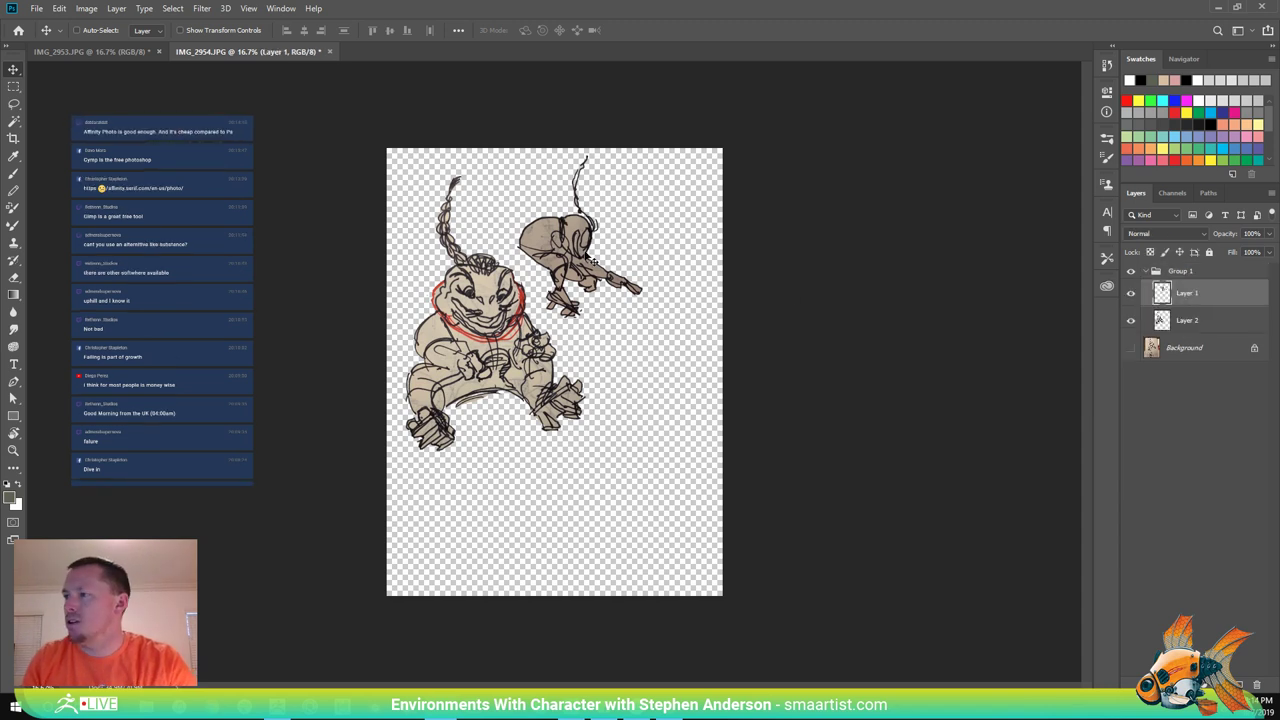
drag(591, 262, 622, 295)
shift+click(1165, 322)
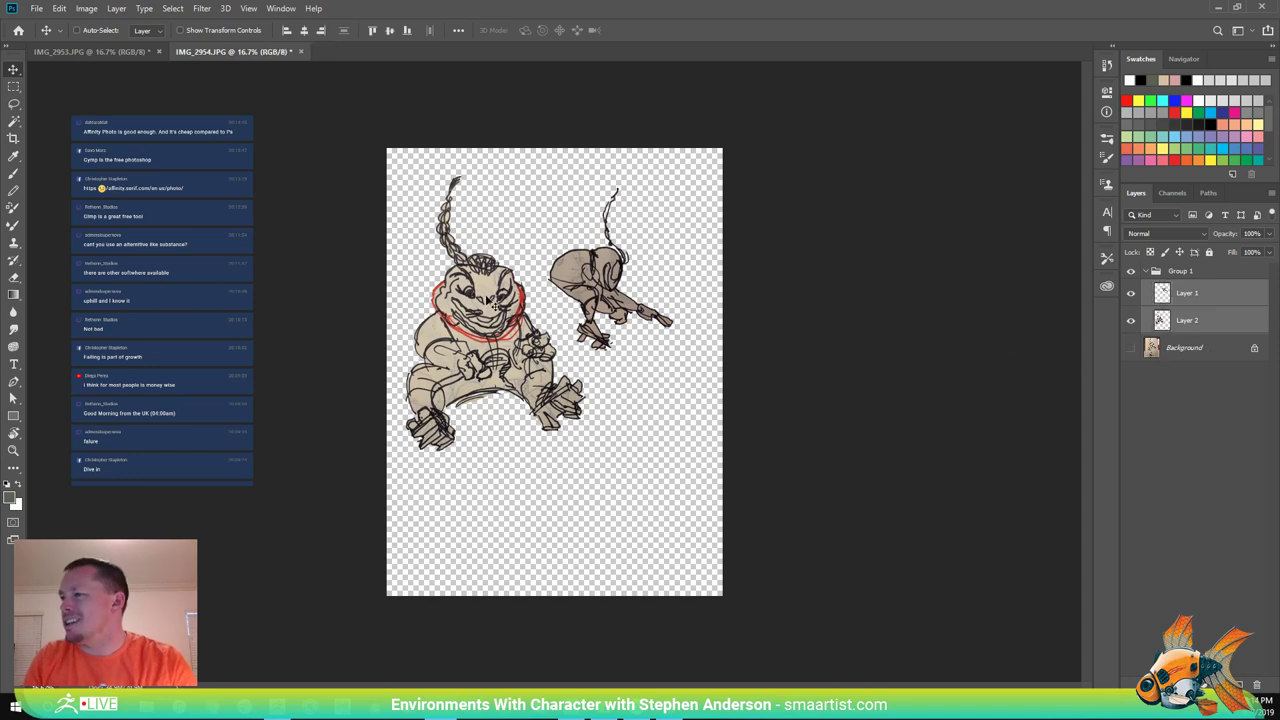
drag(502, 301, 518, 302)
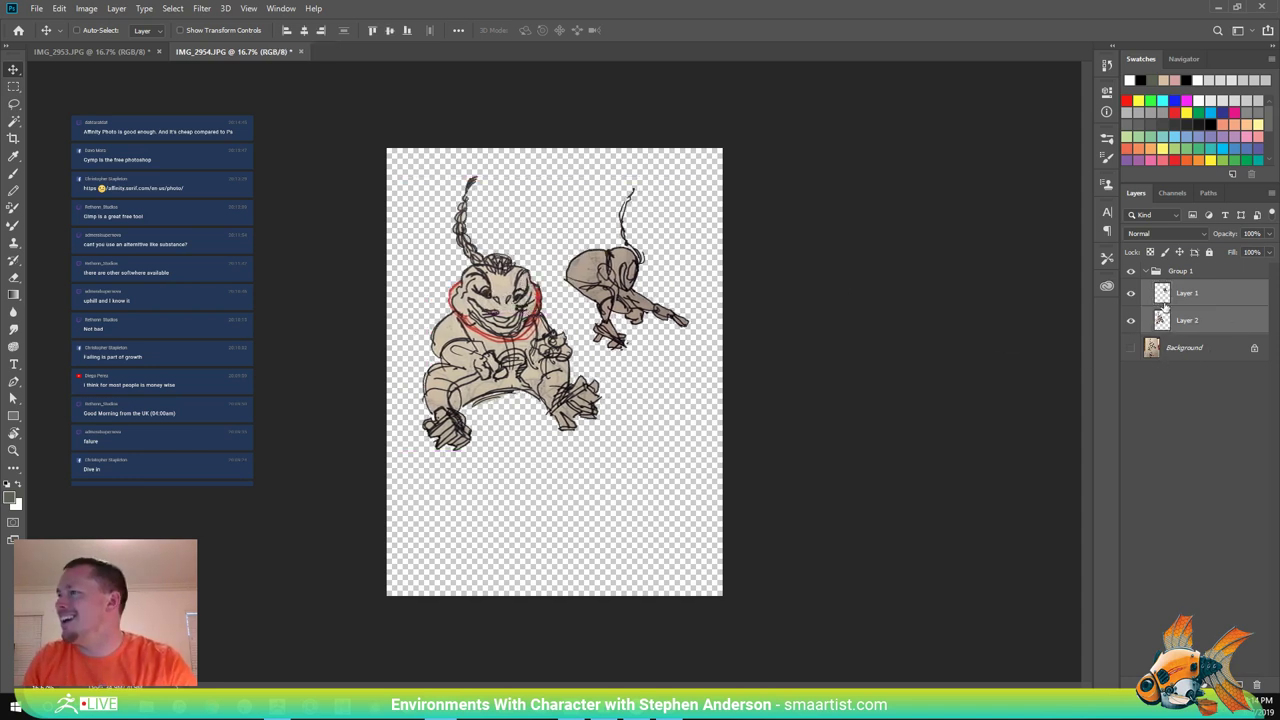
click(54, 10)
mouse_move(41, 11)
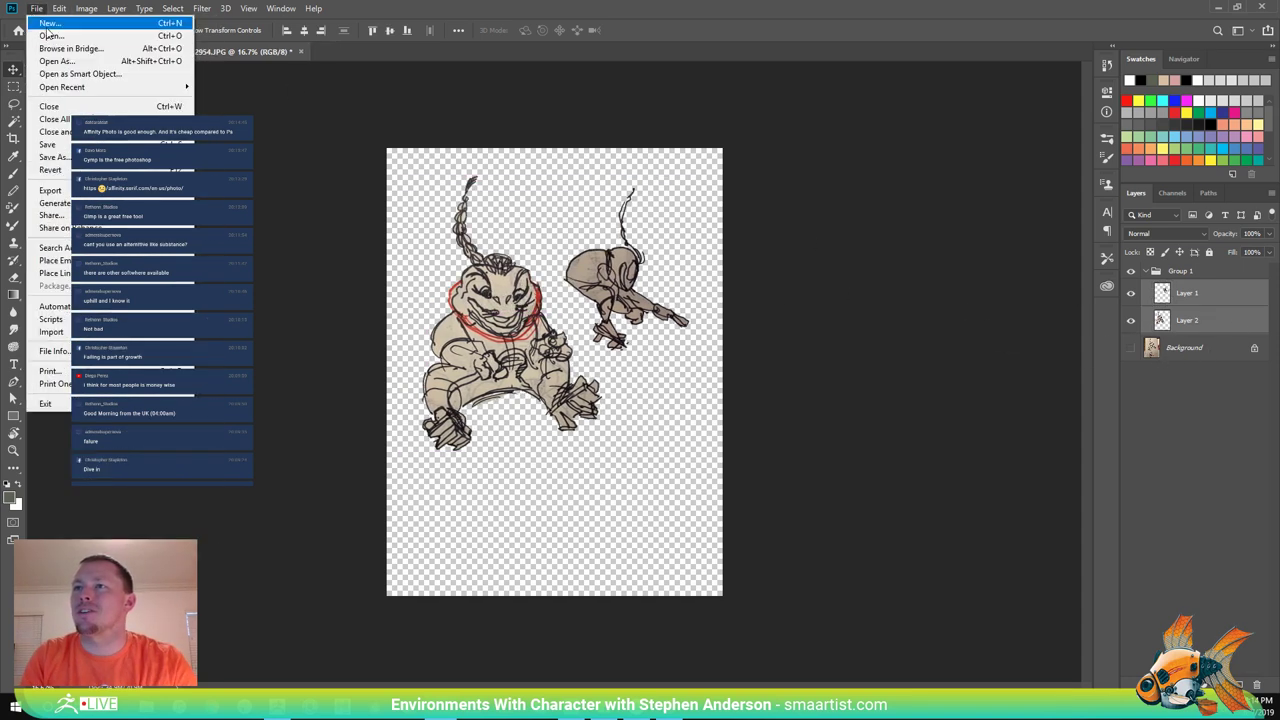
click(50, 35)
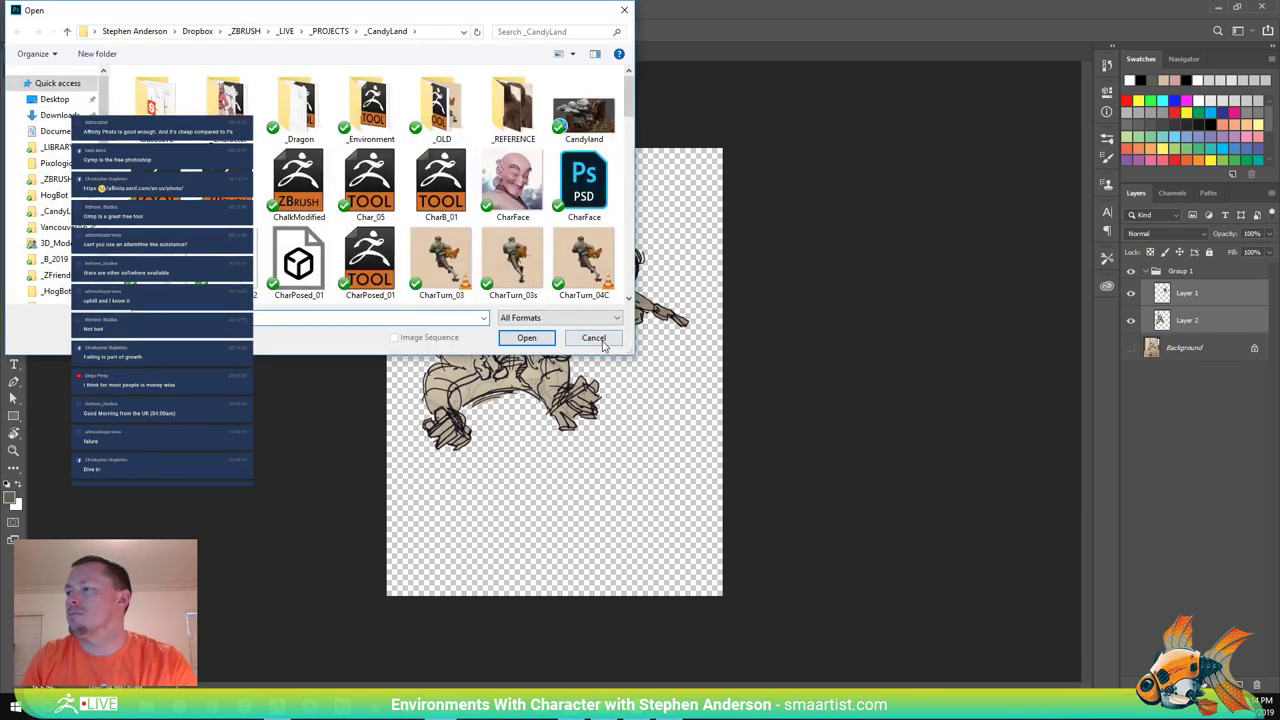
click(593, 338)
Bring the toad sketch from IMG_2953.JPG into IMG_2954.JPG as a new layer, rotated -90° and placed over the lower canvas.
click(118, 50)
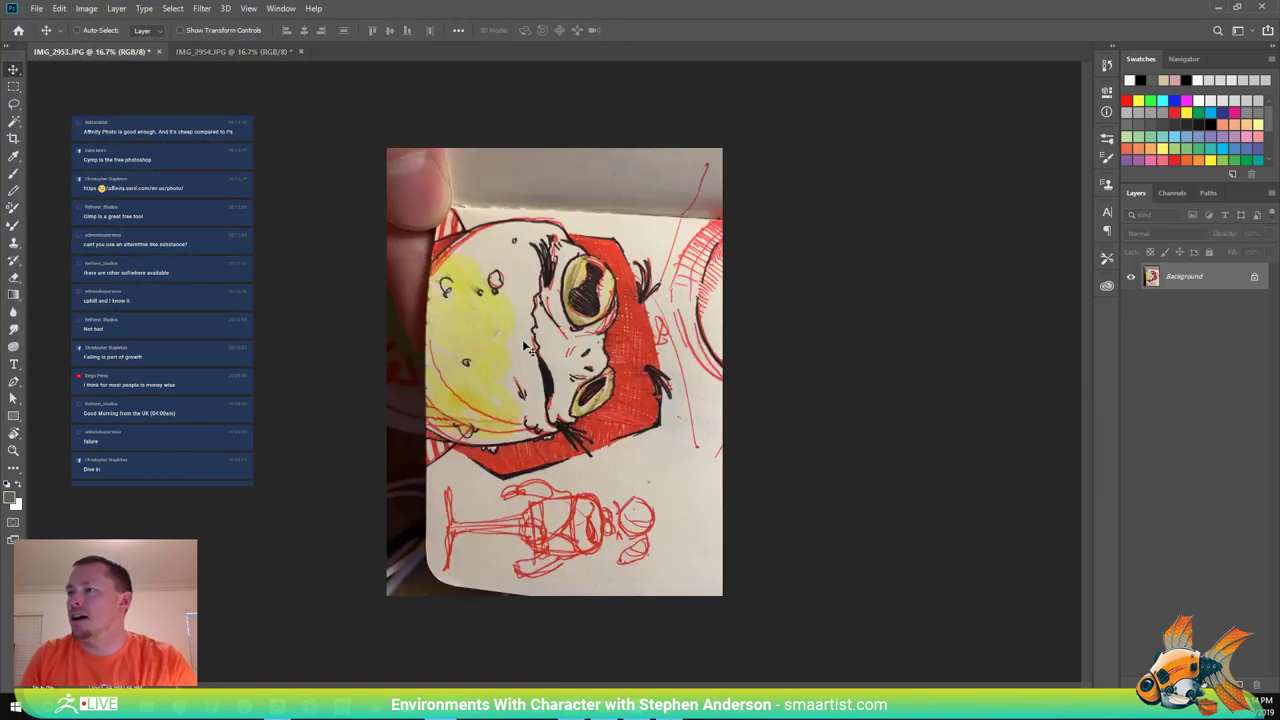
click(242, 52)
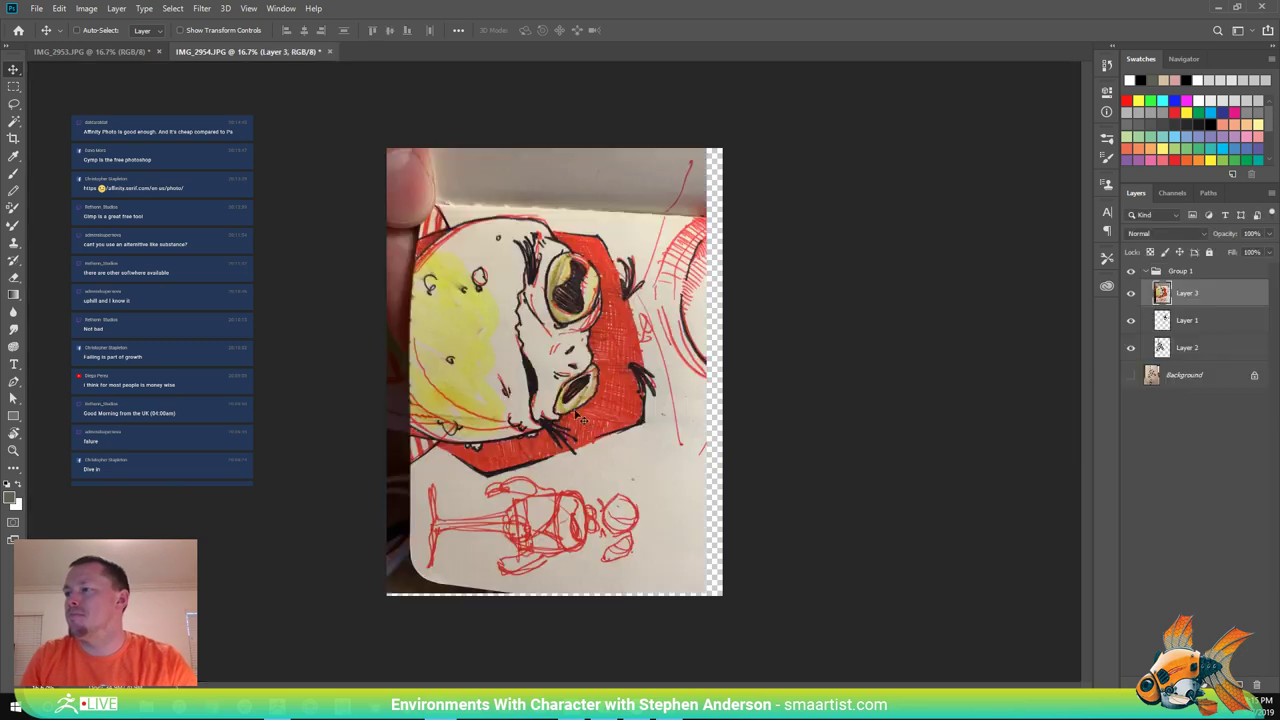
key(ctrl+t)
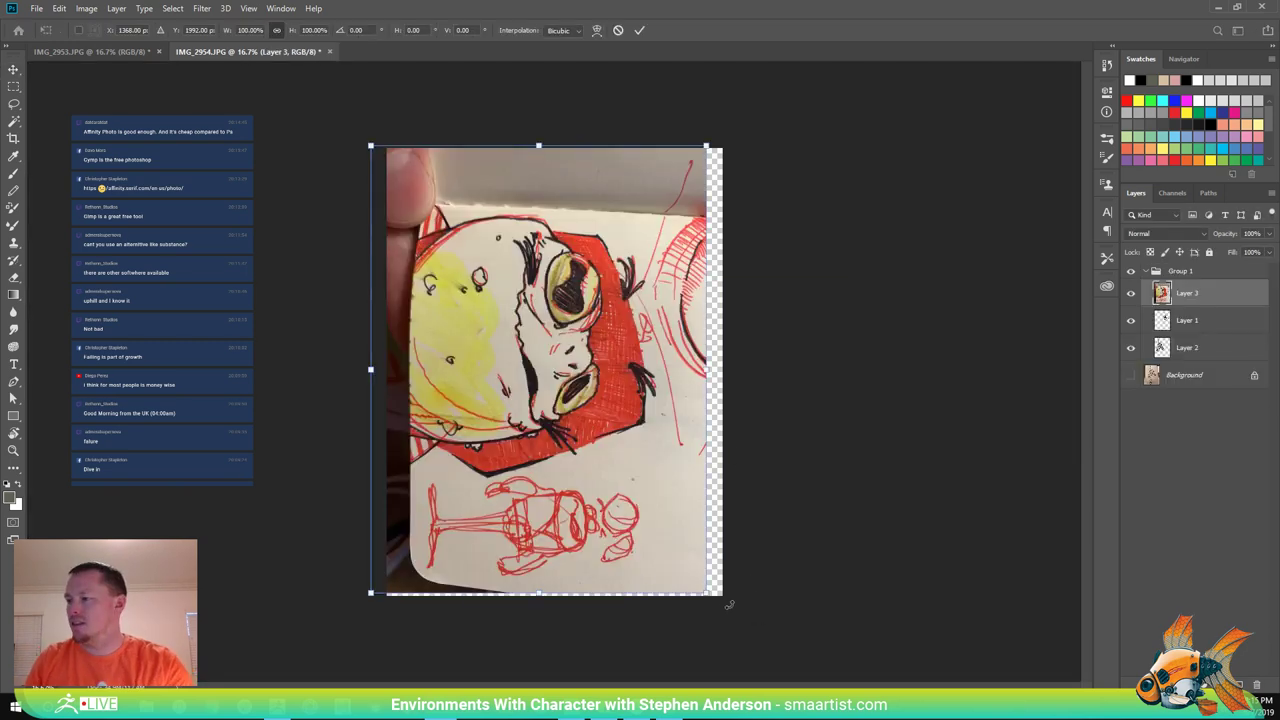
drag(729, 604, 688, 254)
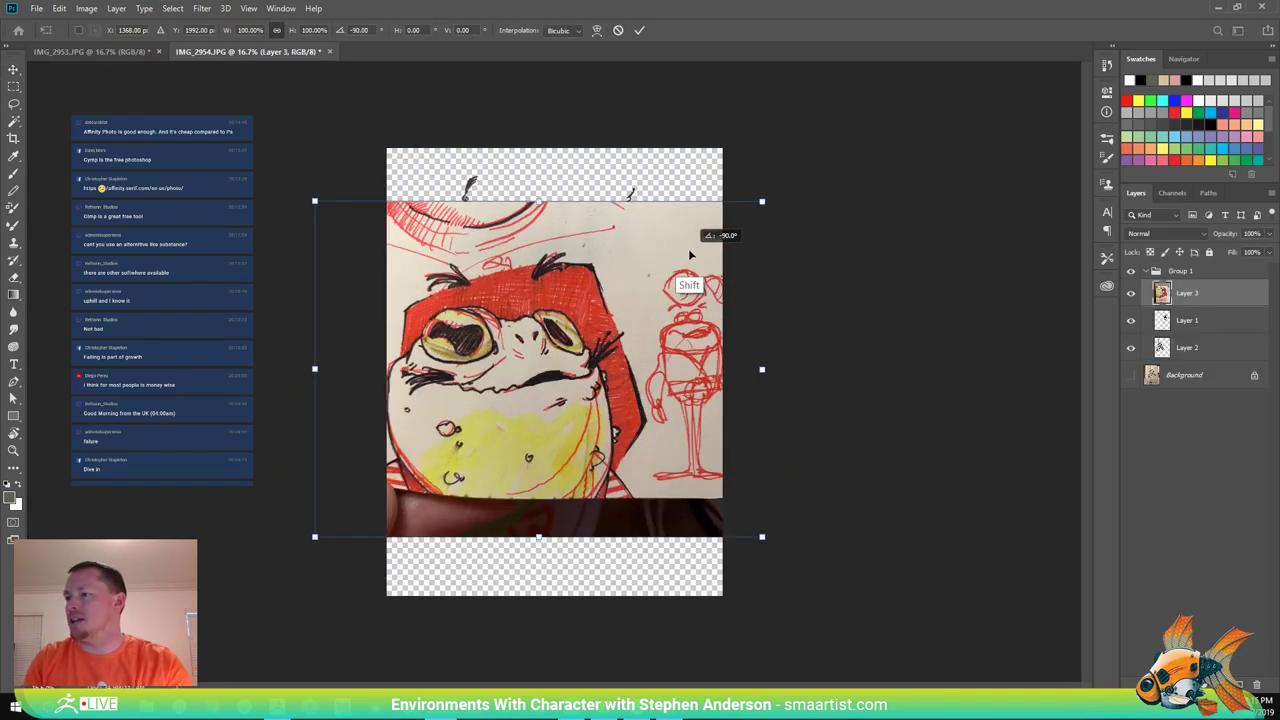
drag(588, 345, 675, 399)
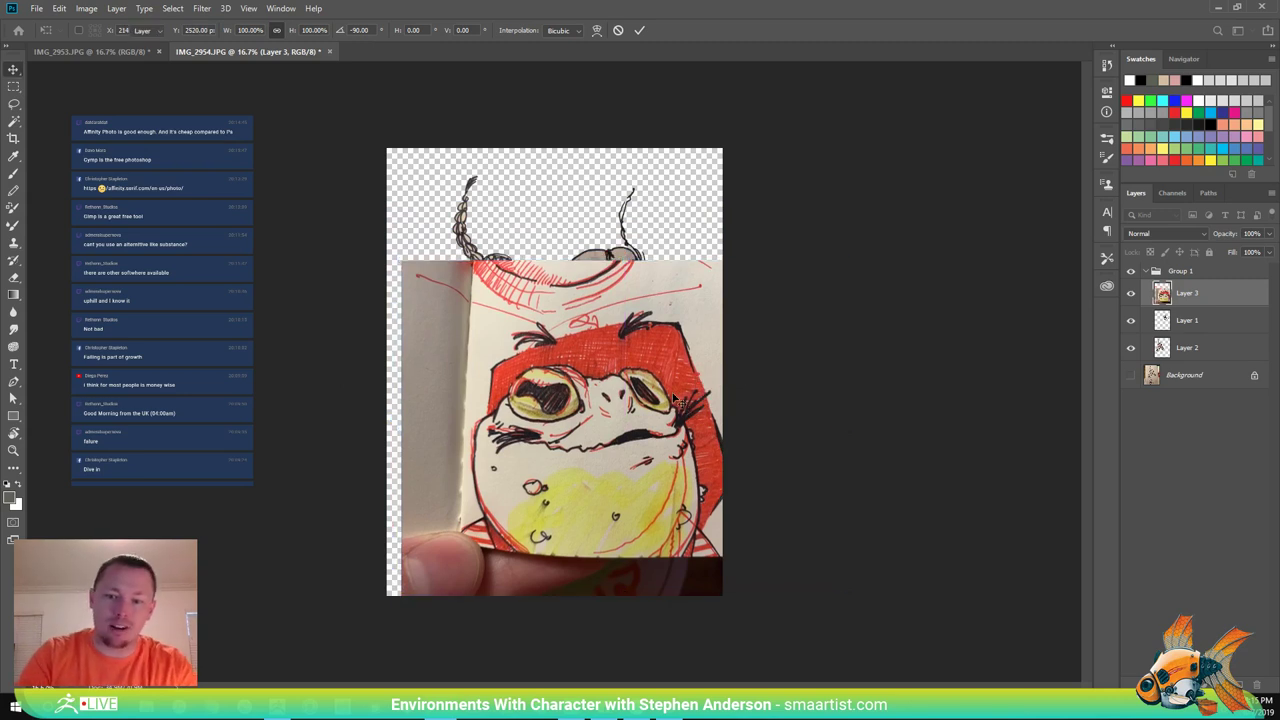
key(Return)
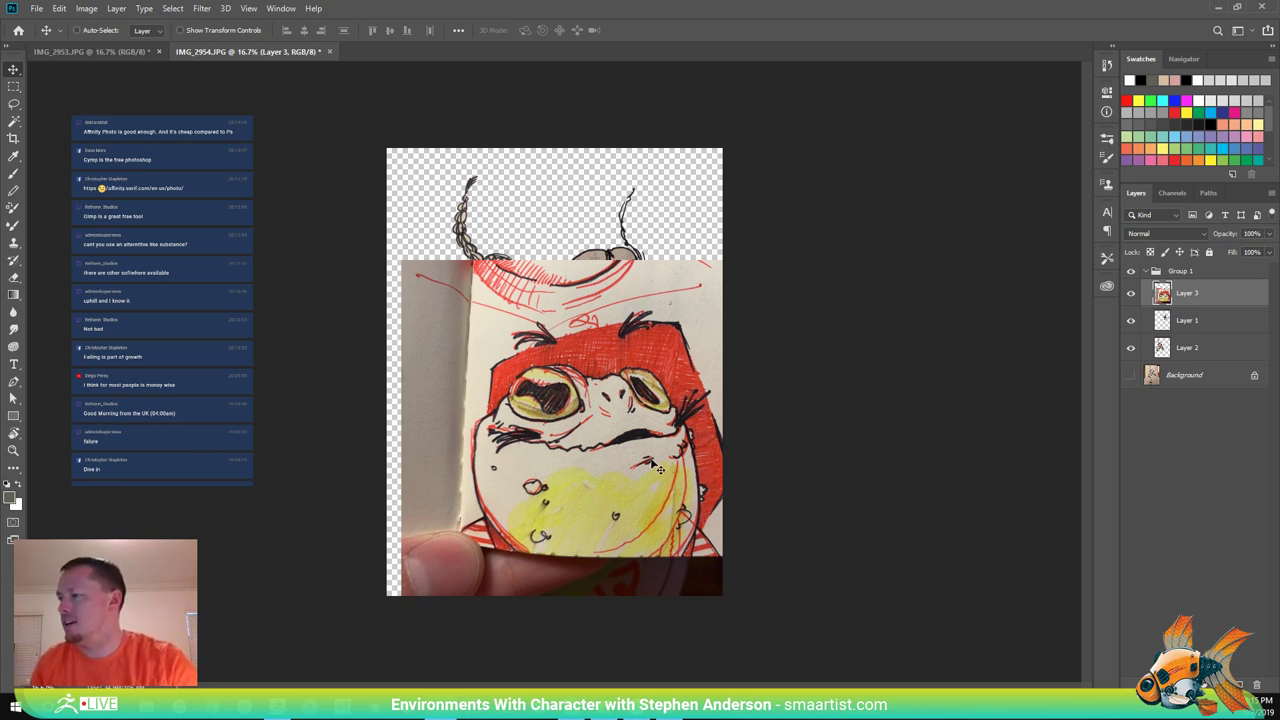
drag(672, 462, 650, 458)
Outline the toad's head, red hood and striped collar with the Lasso, adding sections until the whole character is selected.
key(l)
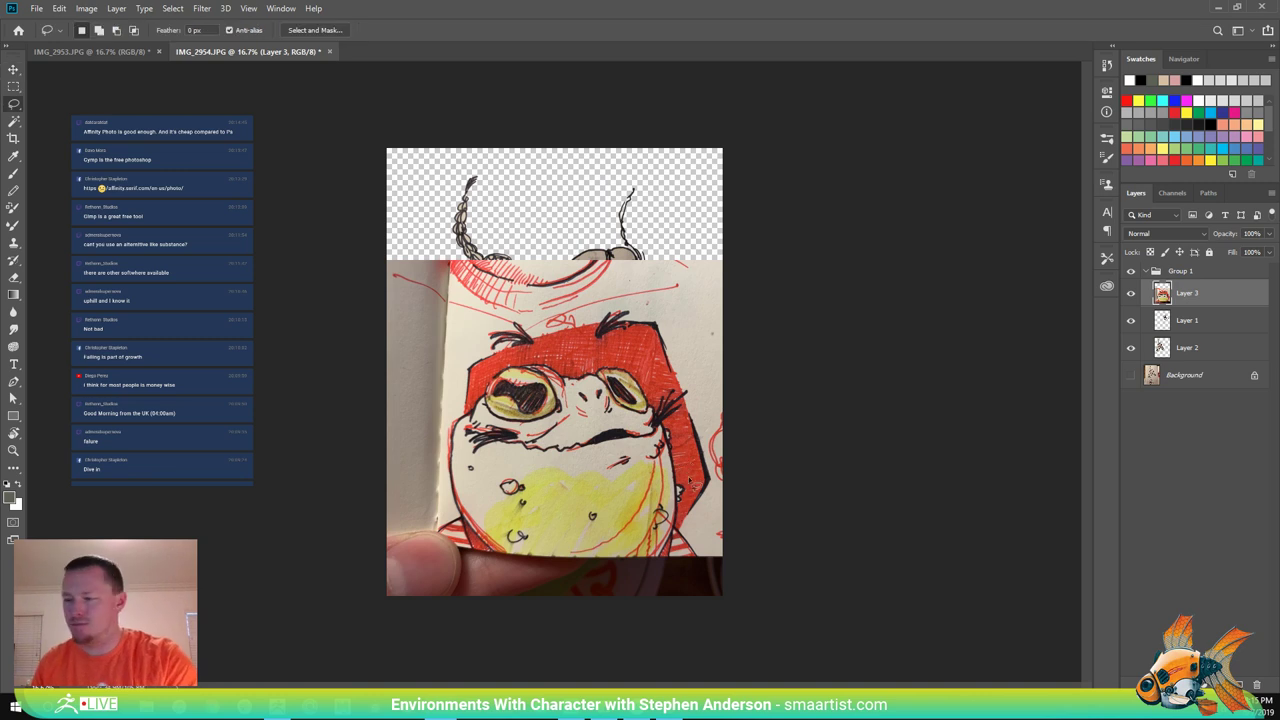
mouse_move(686, 537)
mouse_down()
mouse_move(705, 556)
mouse_move(668, 566)
mouse_move(488, 562)
mouse_move(432, 538)
mouse_move(552, 477)
mouse_up()
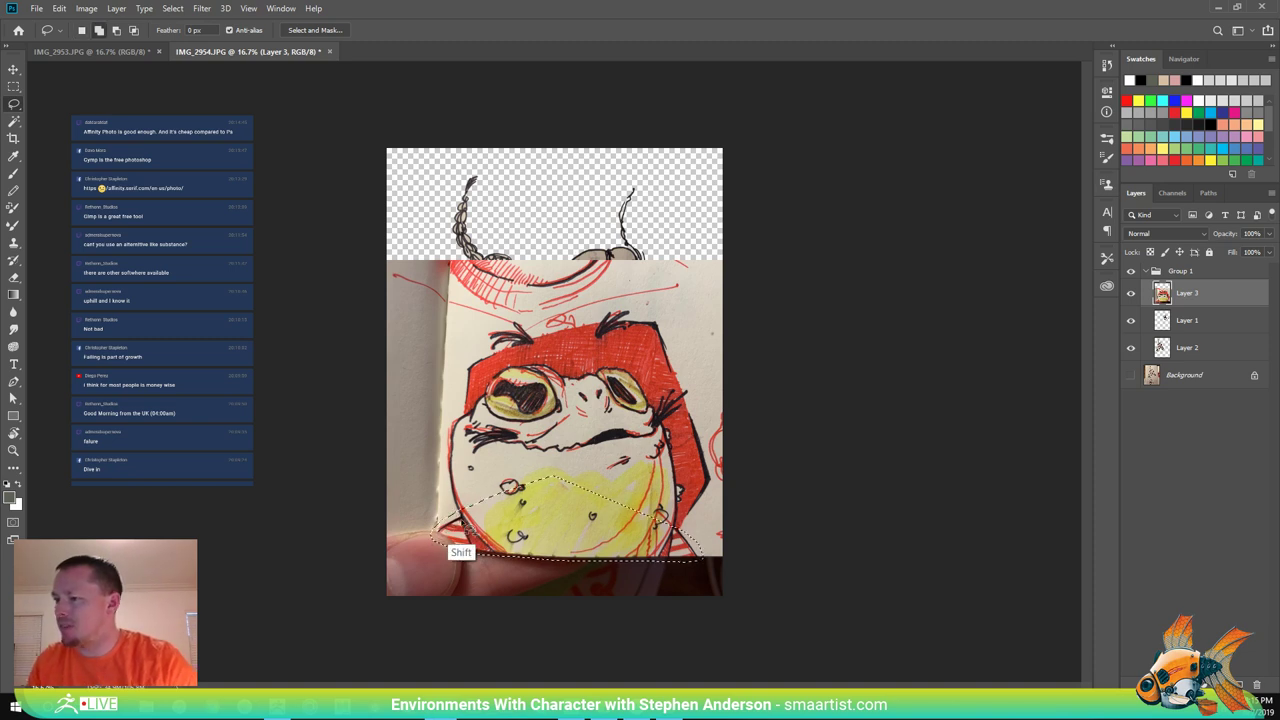
mouse_move(460, 508)
shift+mouse_down()
mouse_move(447, 481)
mouse_move(453, 418)
mouse_move(531, 405)
mouse_move(530, 511)
mouse_move(461, 523)
shift+mouse_up()
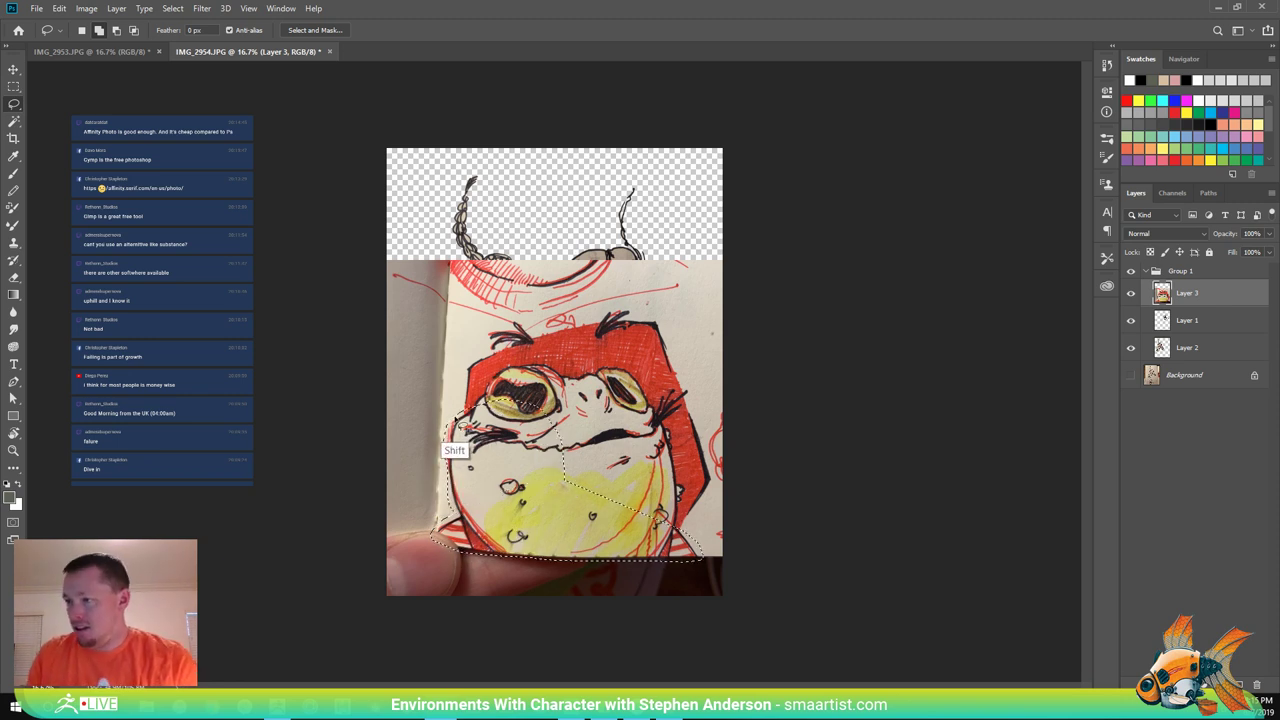
mouse_move(463, 364)
shift+mouse_down()
mouse_move(459, 402)
mouse_move(485, 427)
mouse_move(560, 364)
mouse_move(546, 334)
mouse_move(511, 349)
mouse_move(489, 341)
mouse_move(502, 331)
mouse_move(543, 349)
shift+mouse_up()
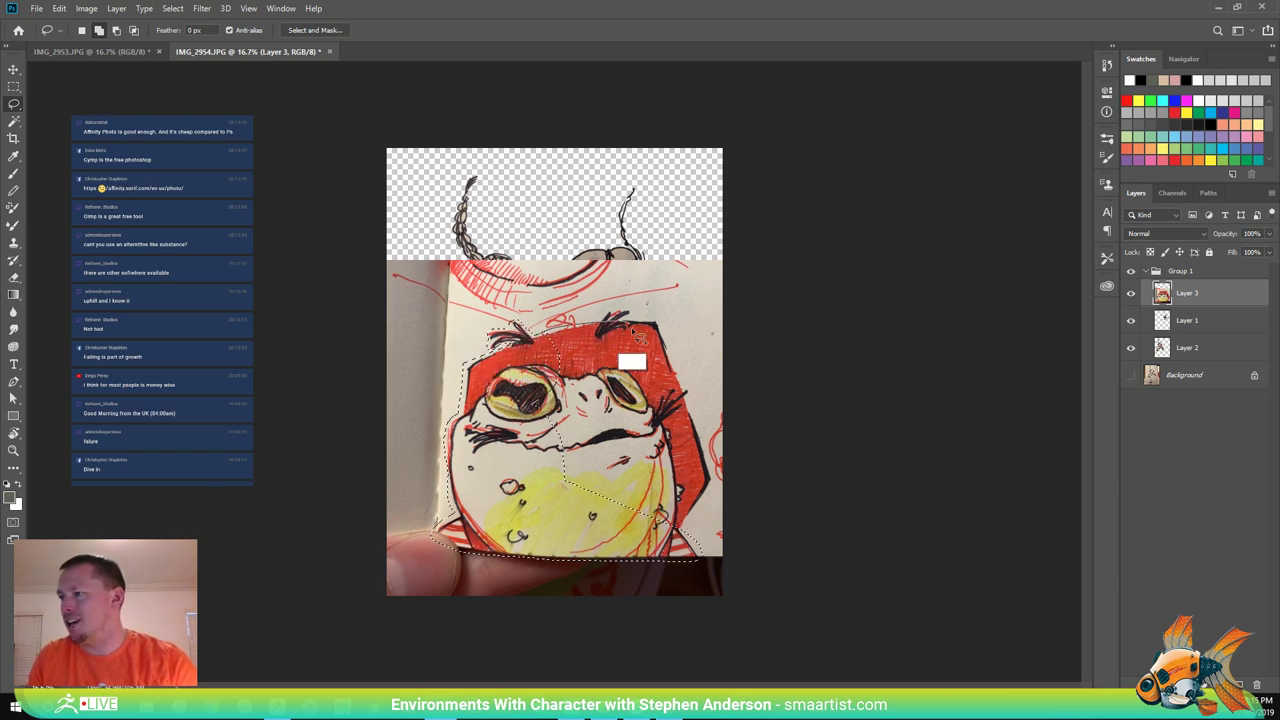
shift+drag(547, 423, 504, 433)
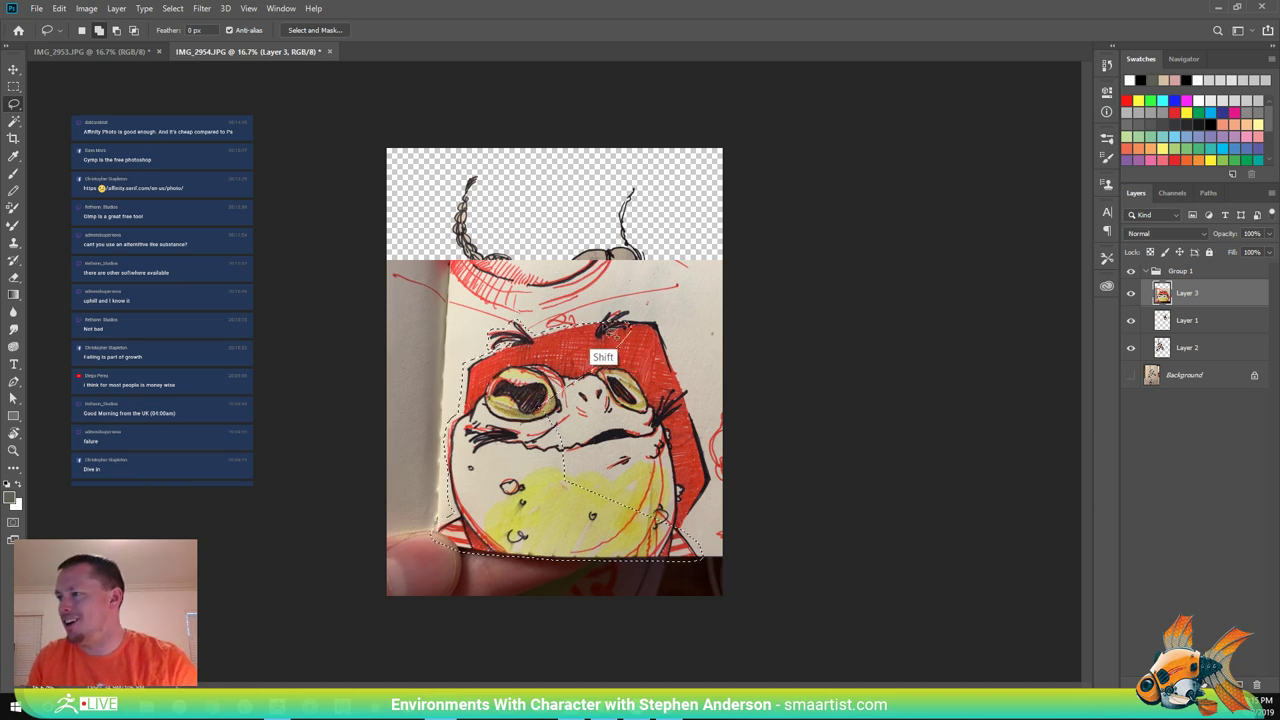
mouse_move(600, 333)
shift+mouse_down()
mouse_move(602, 317)
mouse_move(629, 314)
mouse_move(634, 335)
mouse_move(558, 394)
shift+mouse_up()
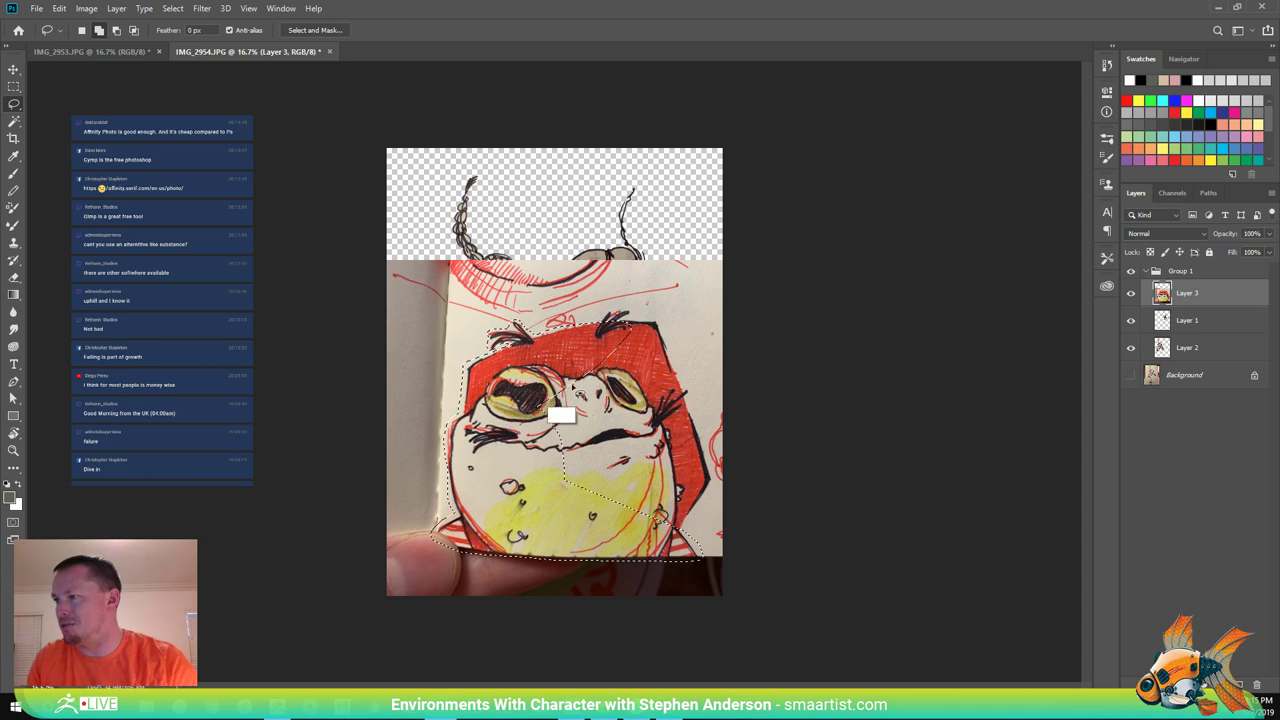
mouse_move(628, 323)
shift+mouse_down()
mouse_move(664, 328)
mouse_move(696, 402)
mouse_move(639, 462)
mouse_move(530, 449)
mouse_move(535, 391)
shift+mouse_up()
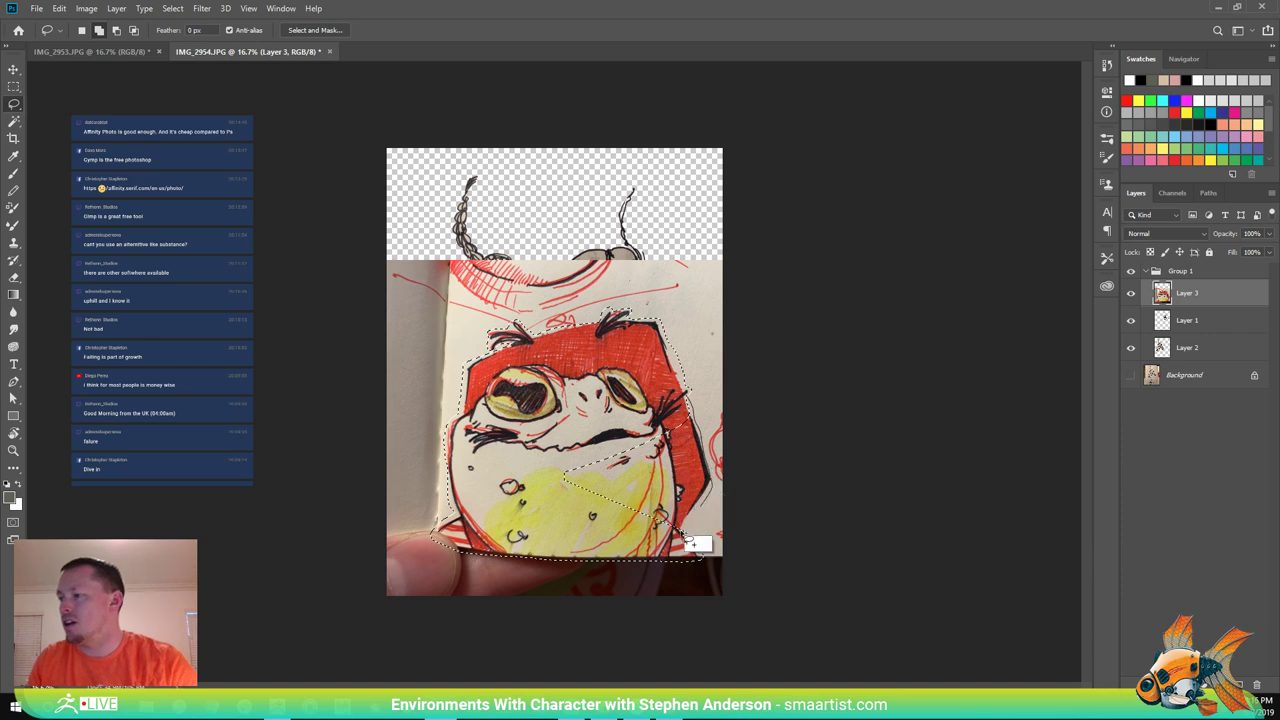
mouse_move(682, 532)
shift+mouse_down()
mouse_move(540, 467)
mouse_move(620, 403)
shift+mouse_up()
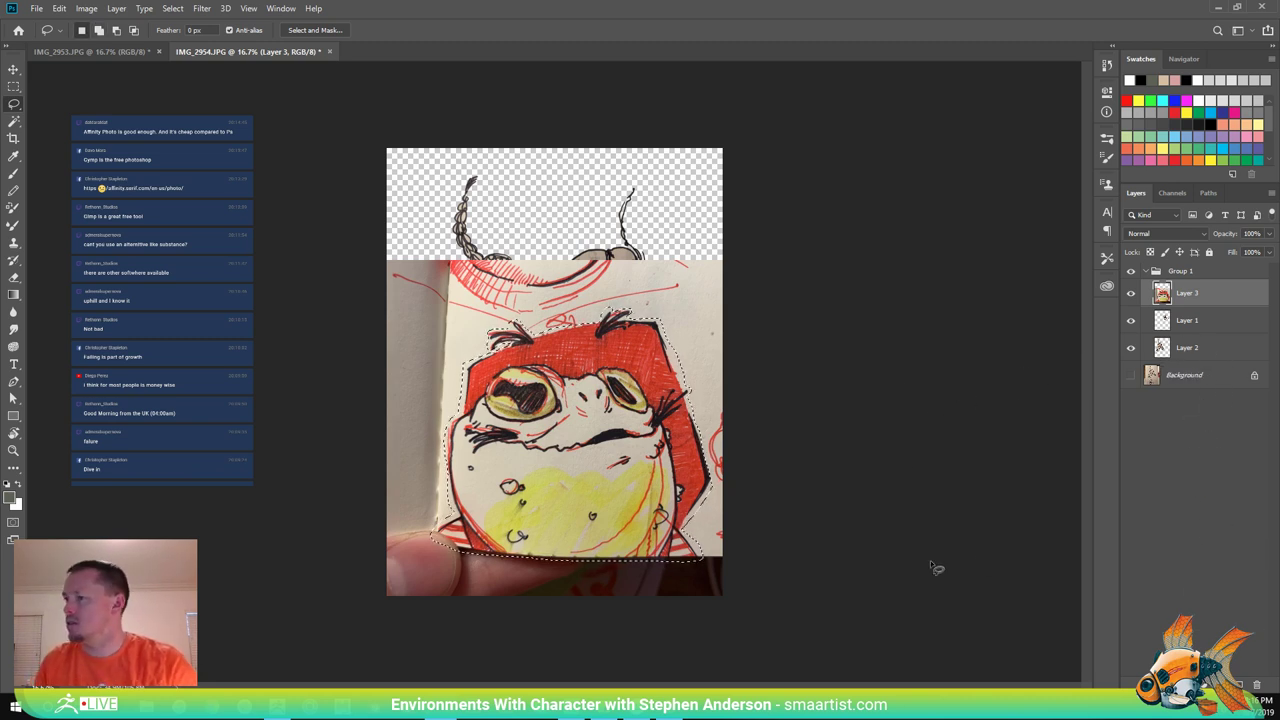
Mask Layer 3 to the toad selection and apply the layer mask permanently.
click(1186, 685)
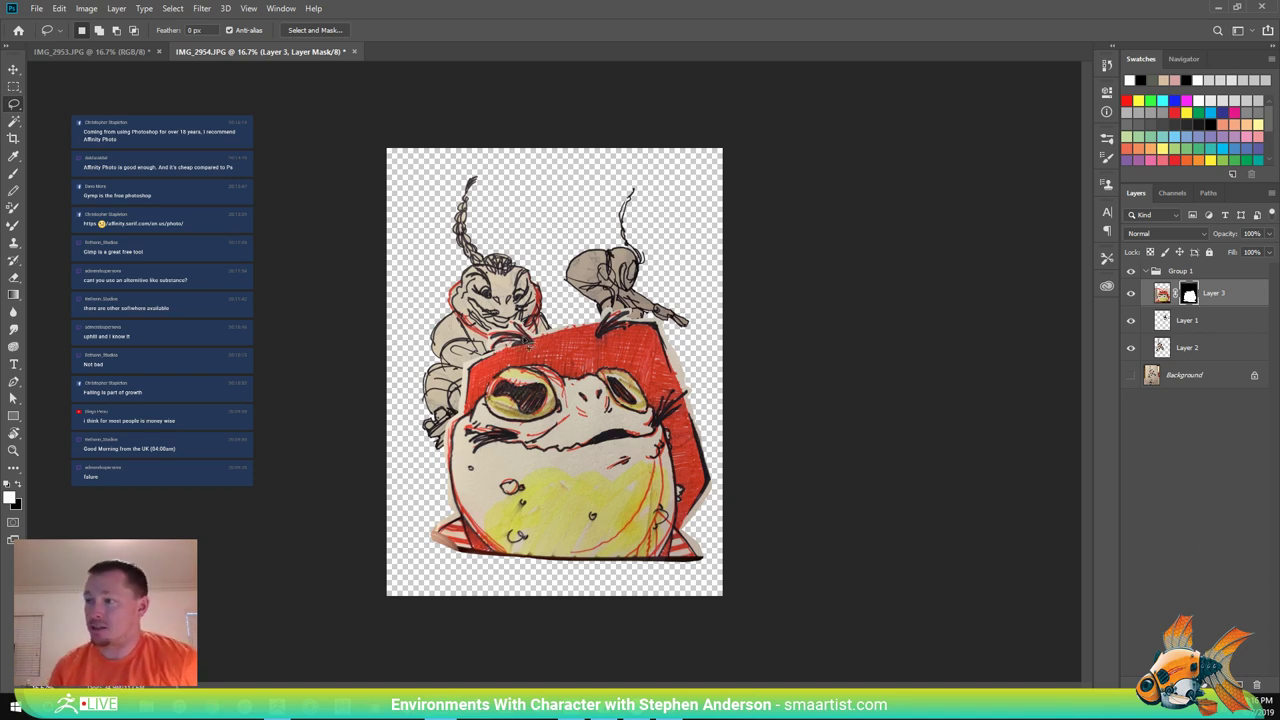
right_click(1189, 297)
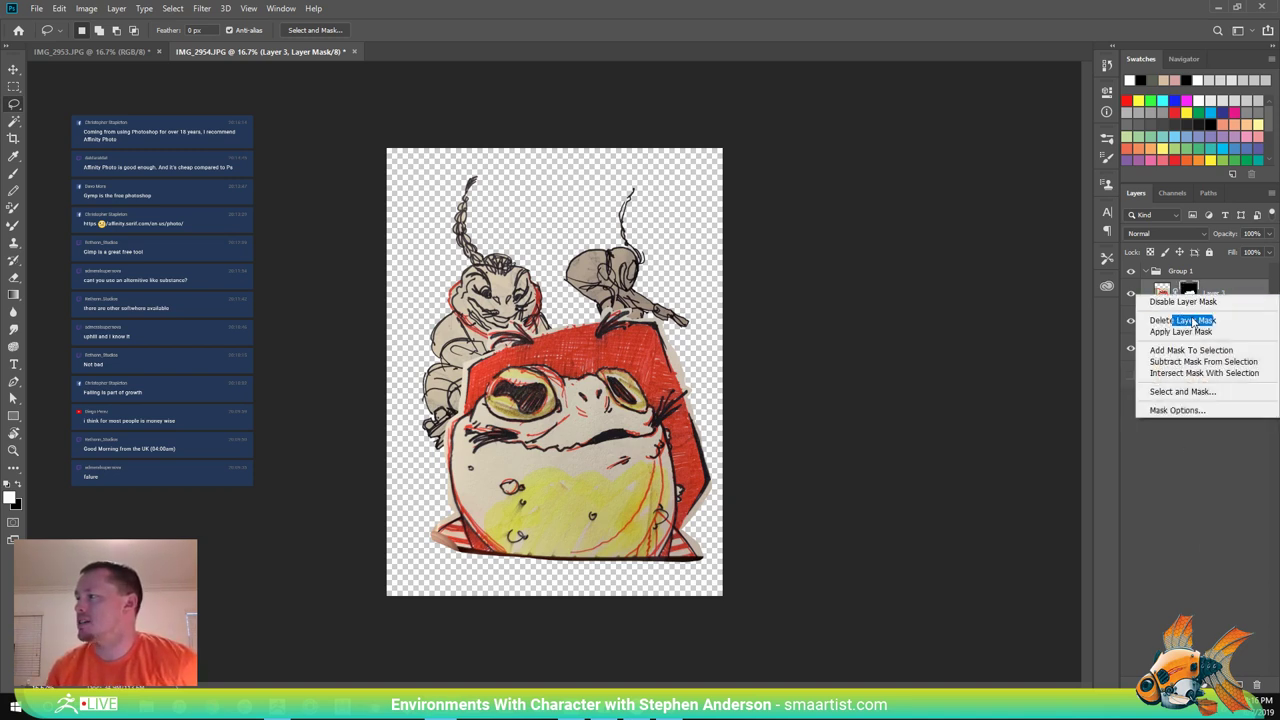
click(1190, 331)
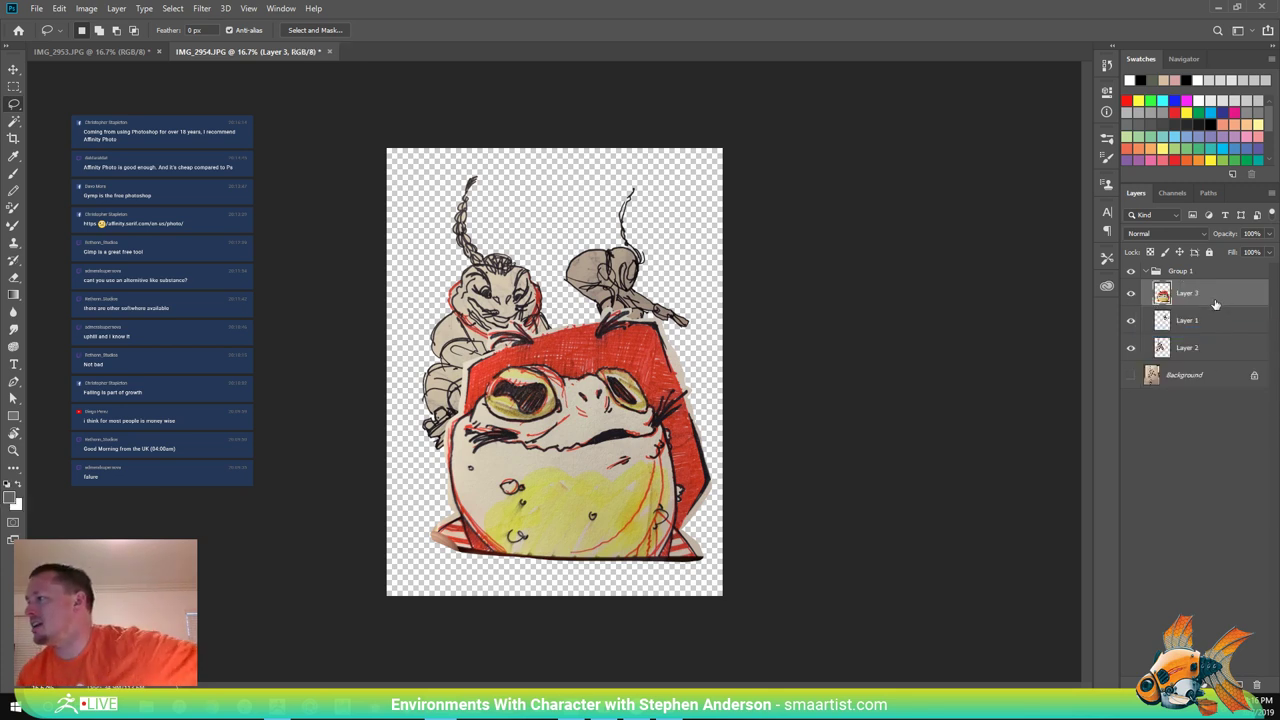
Move Layer 3 out of Group 1 to the top of the layer stack and keep it as the active layer.
key(ctrl+t)
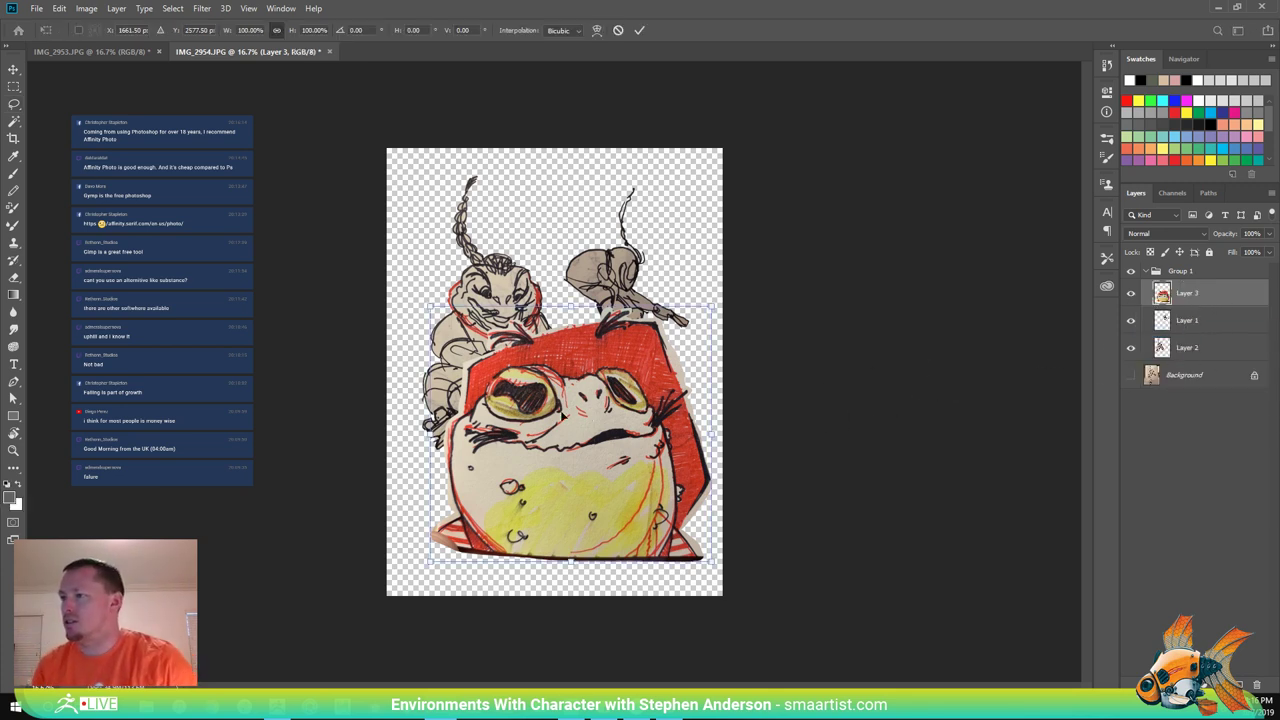
key(Escape)
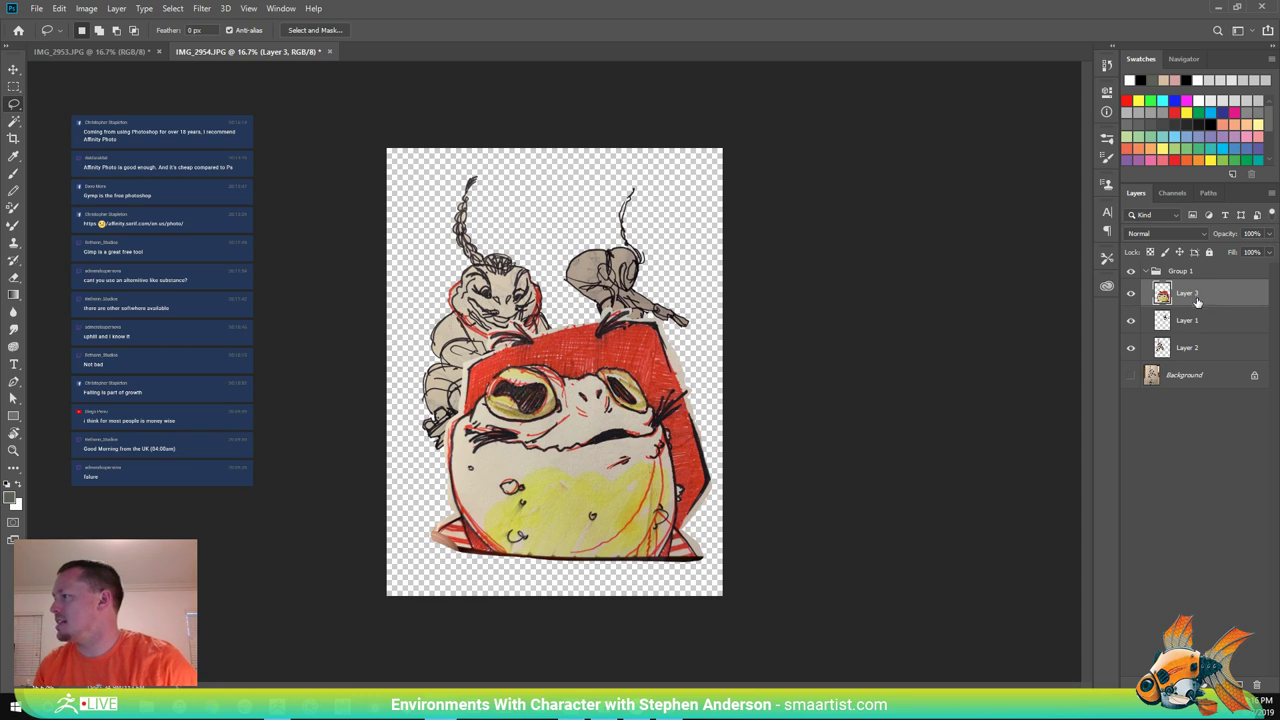
drag(1198, 302, 1202, 267)
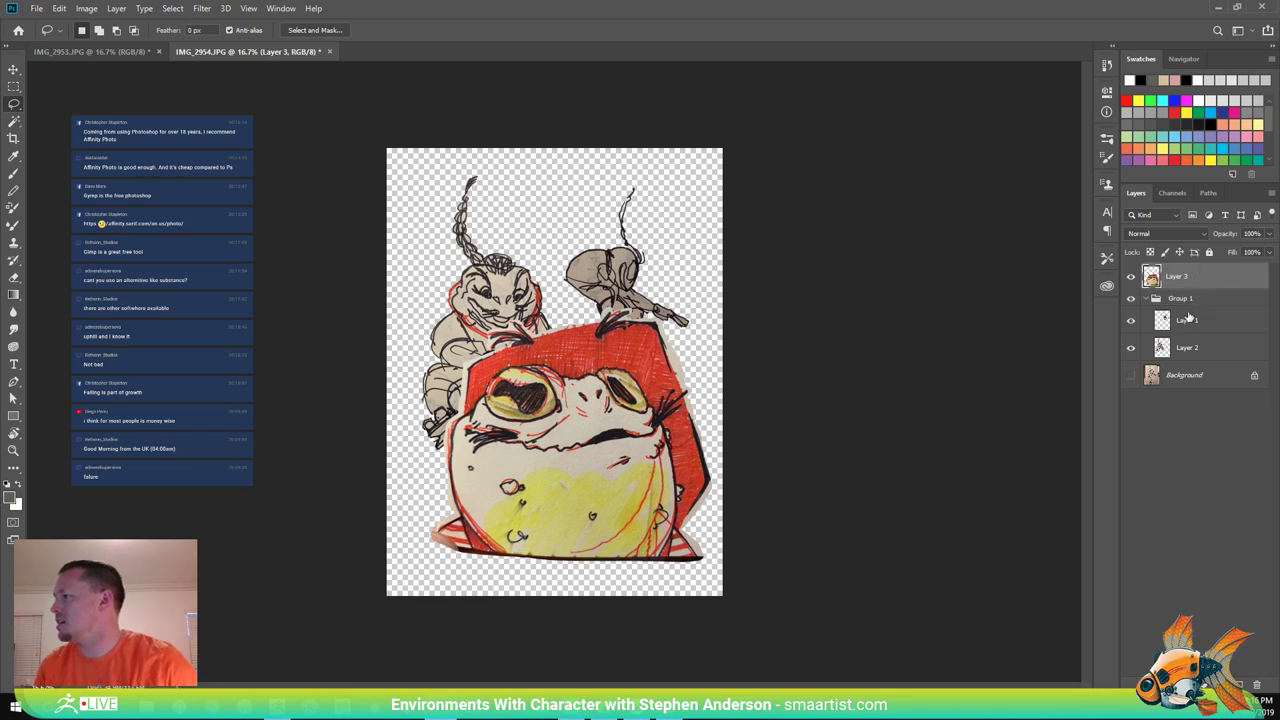
click(1188, 301)
click(1185, 349)
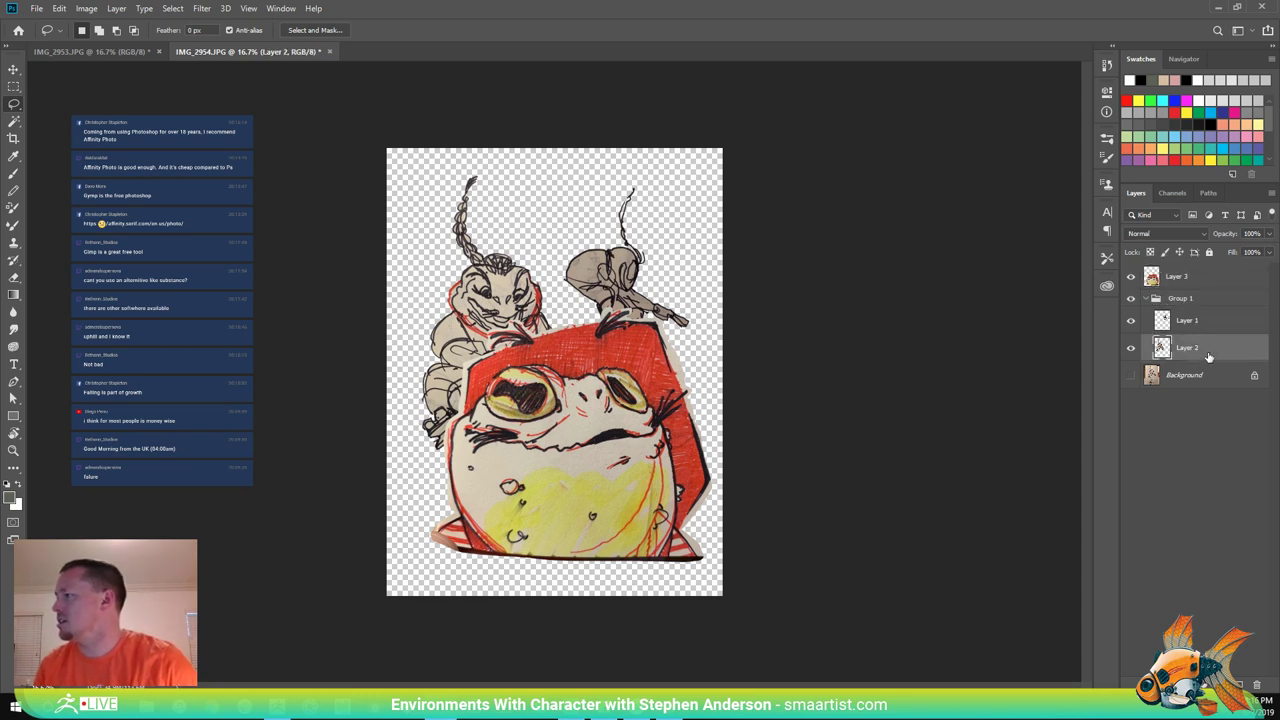
click(1191, 280)
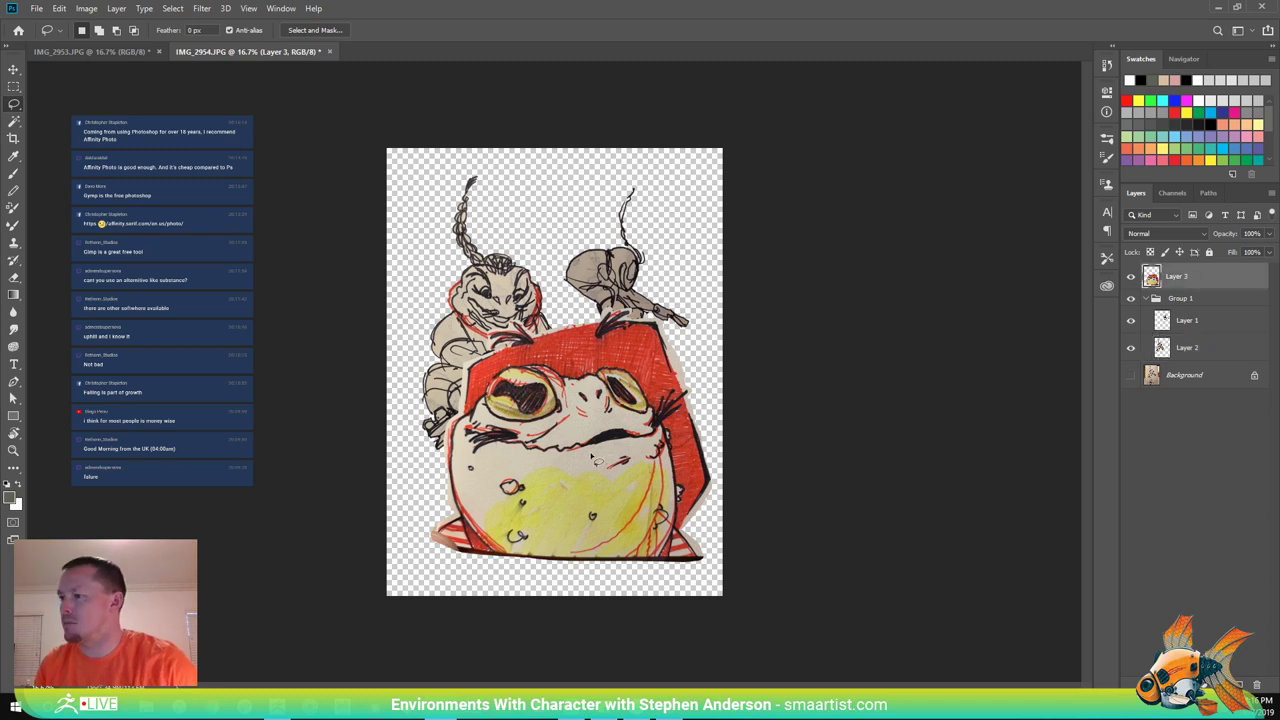
Spread the figures apart: toad near the lower canvas edge, crouching figure higher at the right, seated figure in the upper left.
key(v)
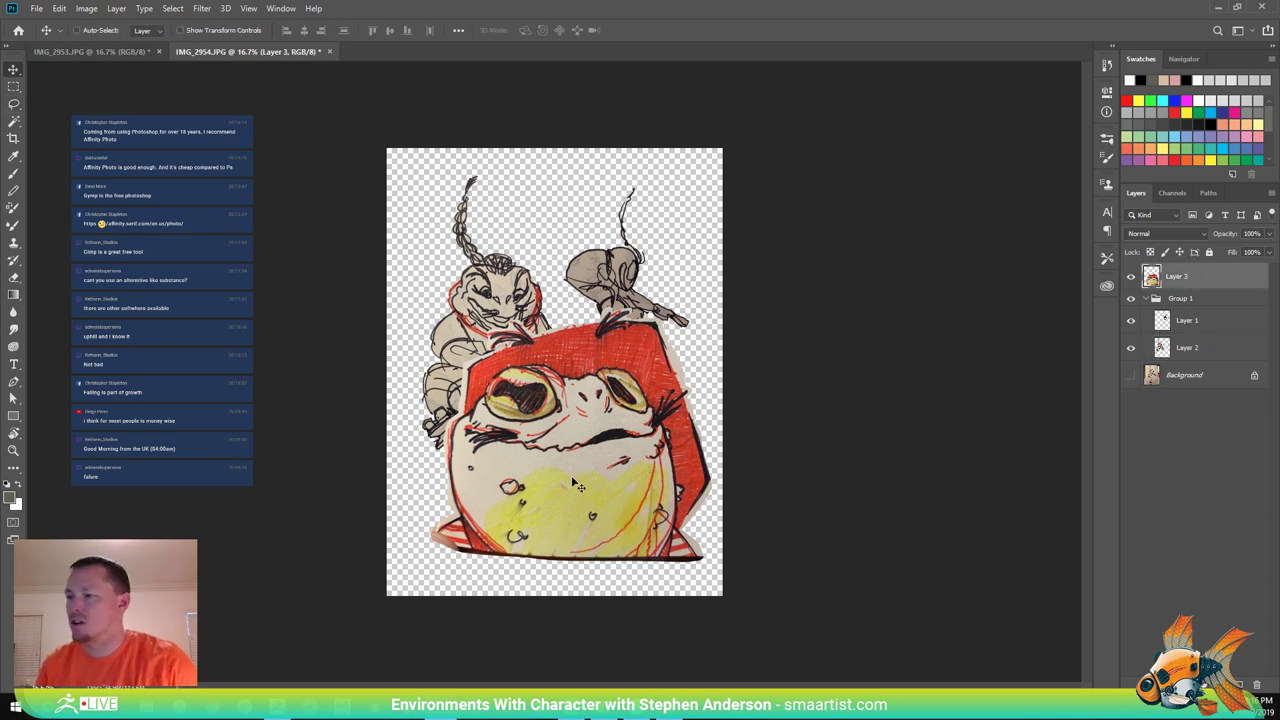
drag(570, 484, 571, 517)
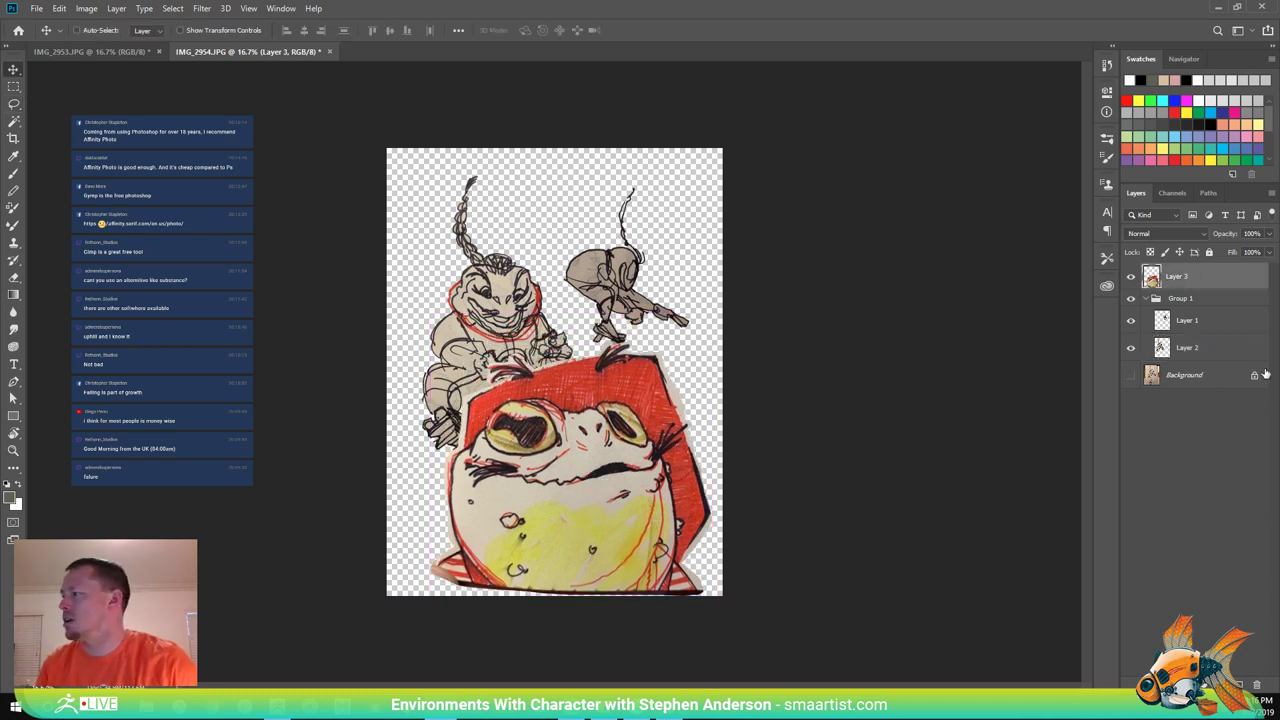
click(1187, 319)
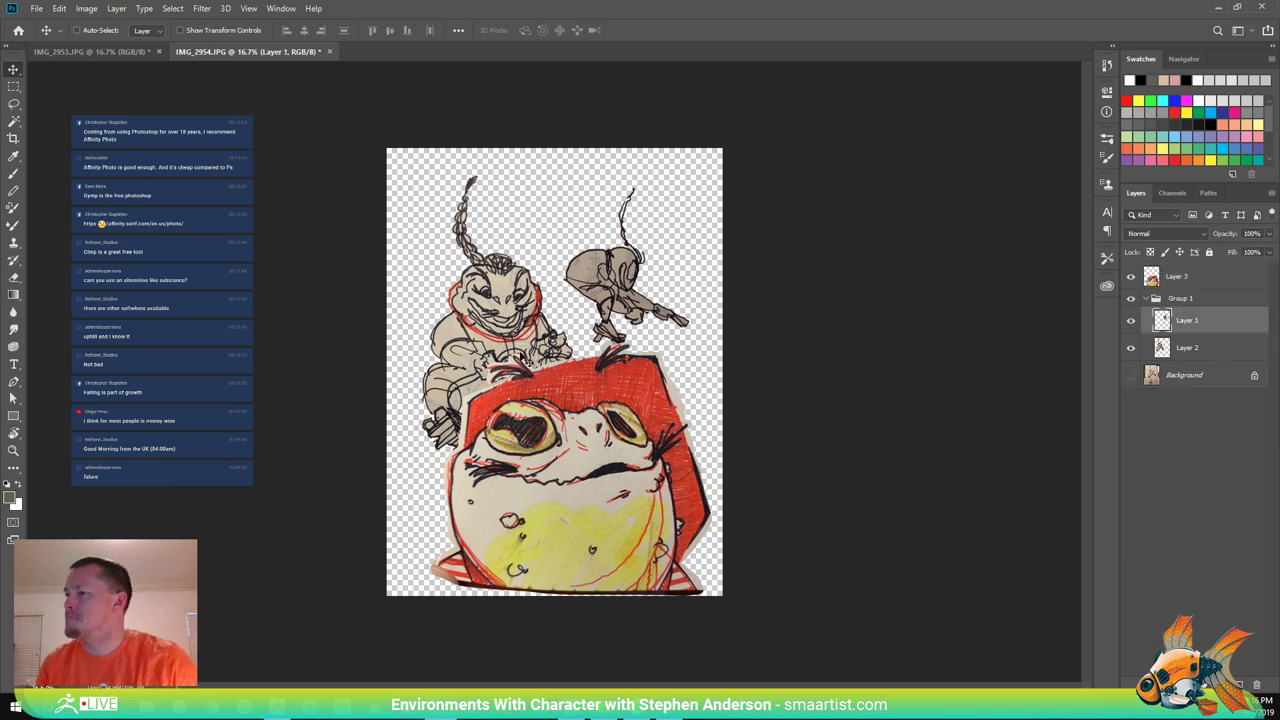
mouse_move(509, 327)
mouse_down()
mouse_move(497, 293)
mouse_move(534, 292)
mouse_up()
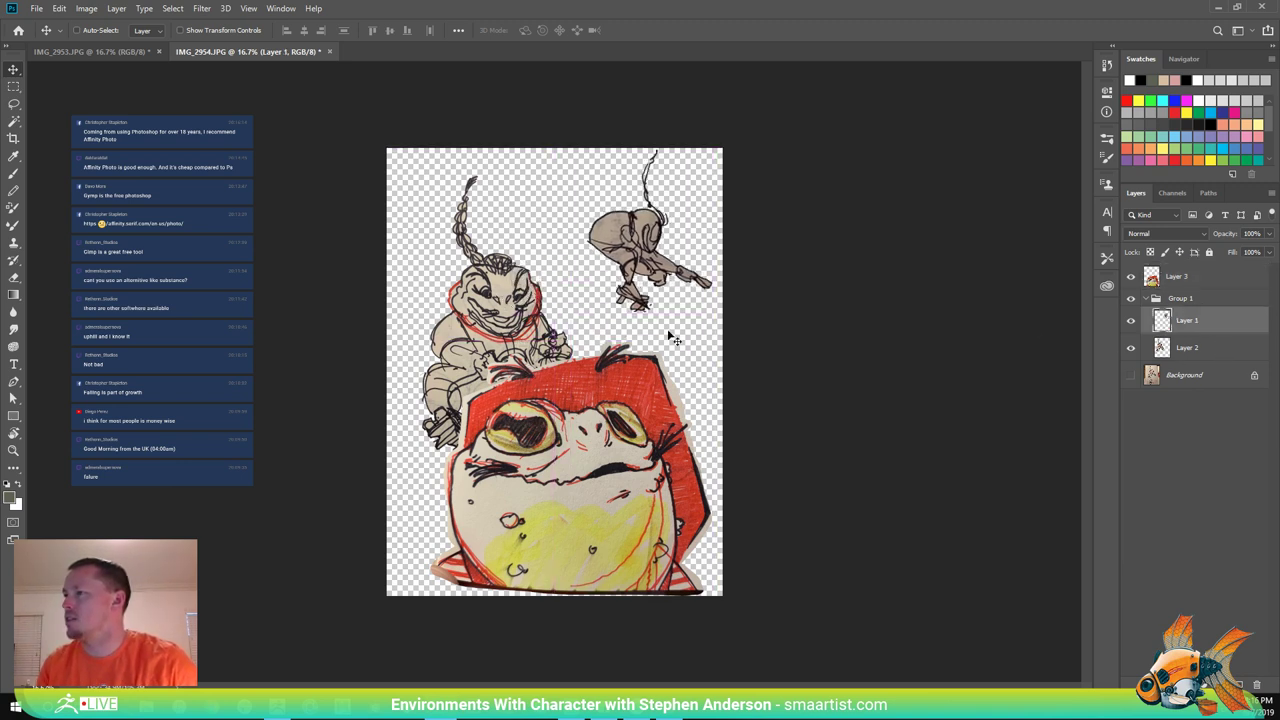
click(1200, 348)
mouse_move(512, 340)
mouse_down()
mouse_move(498, 223)
mouse_move(507, 249)
mouse_up()
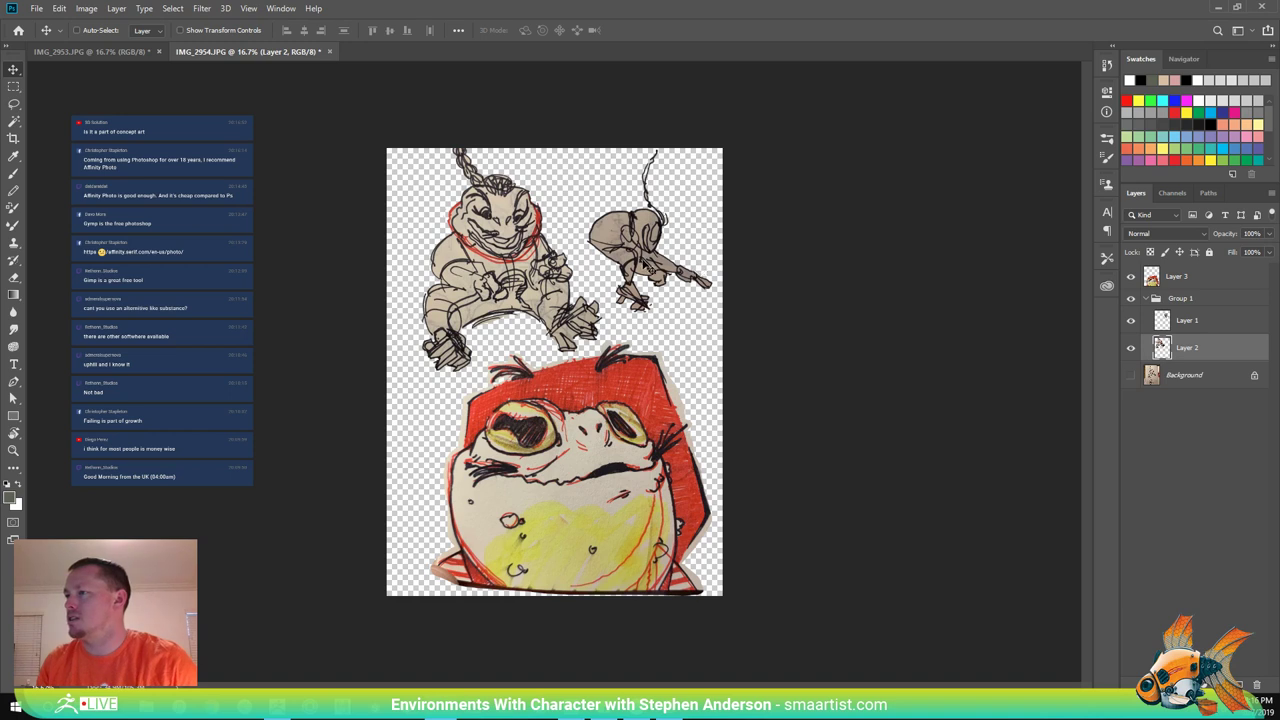
drag(650, 268, 646, 294)
click(1187, 321)
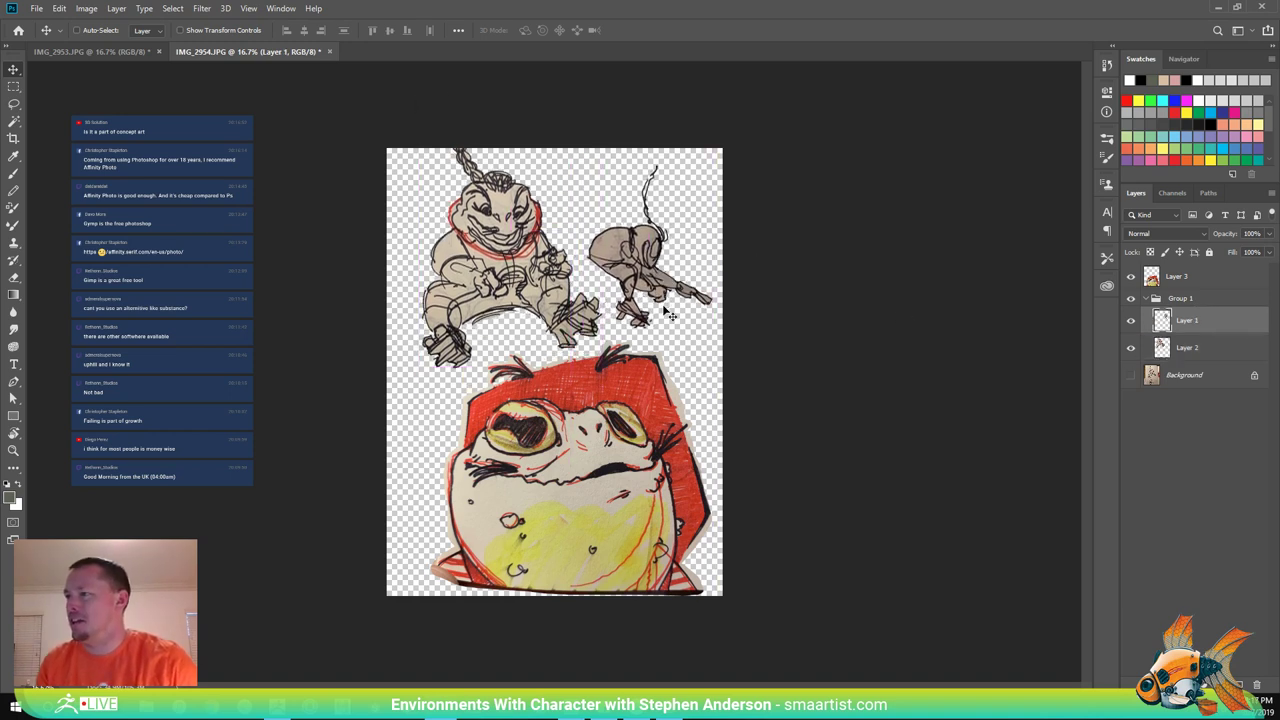
Crop the canvas to extend it above the seated figure's braid and trim the empty margins at both sides.
key(c)
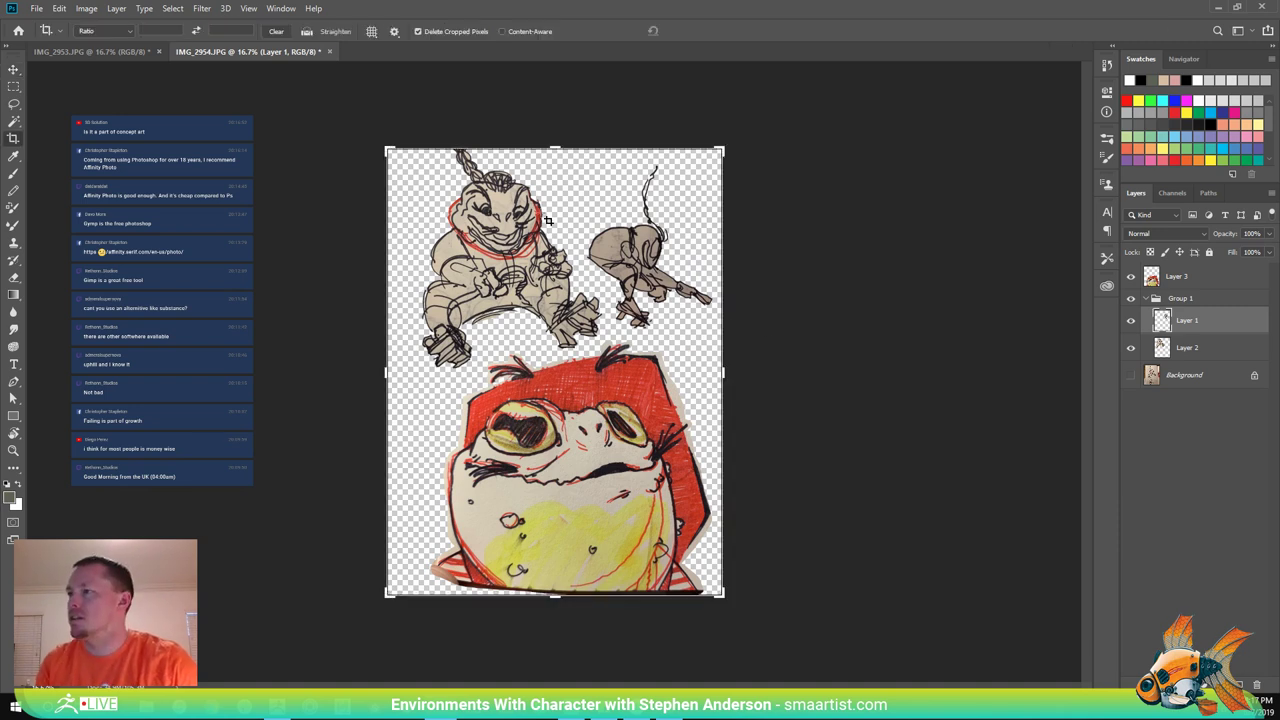
drag(554, 148, 553, 84)
drag(381, 340, 404, 338)
key(Return)
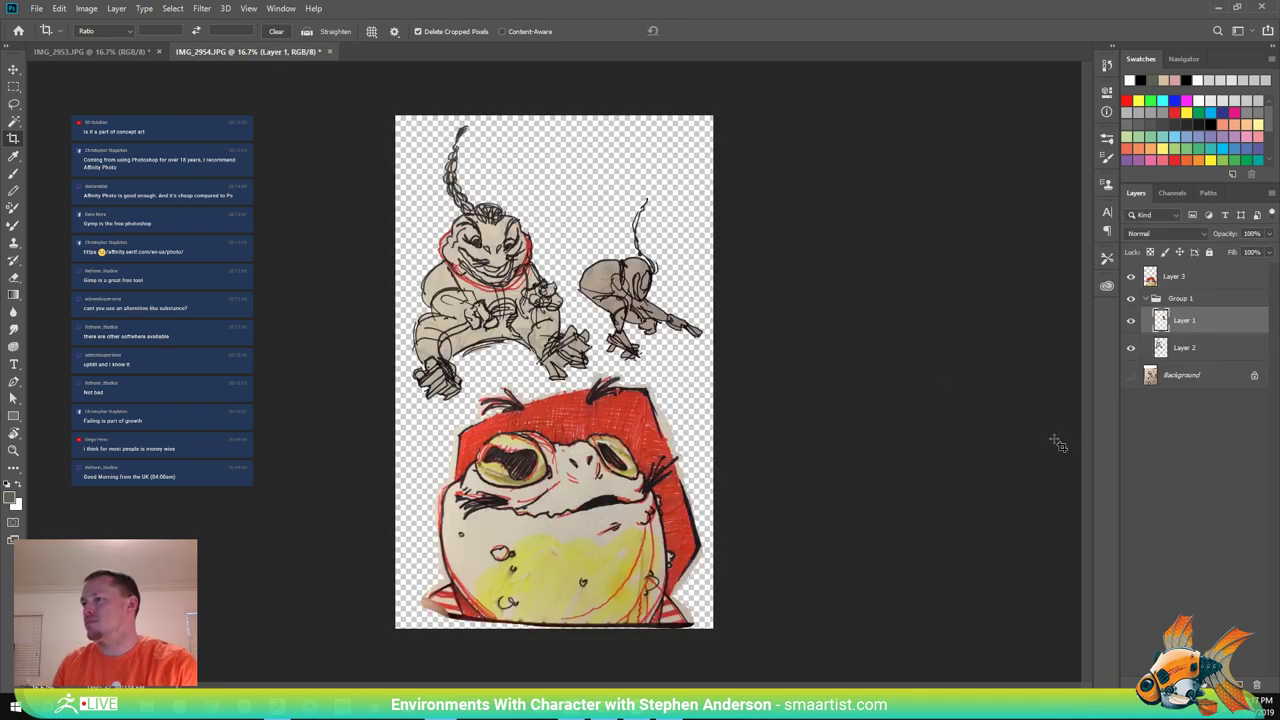
Select Layer 3 together with Group 1 and nudge all the figures slightly up and left within the canvas.
click(1198, 300)
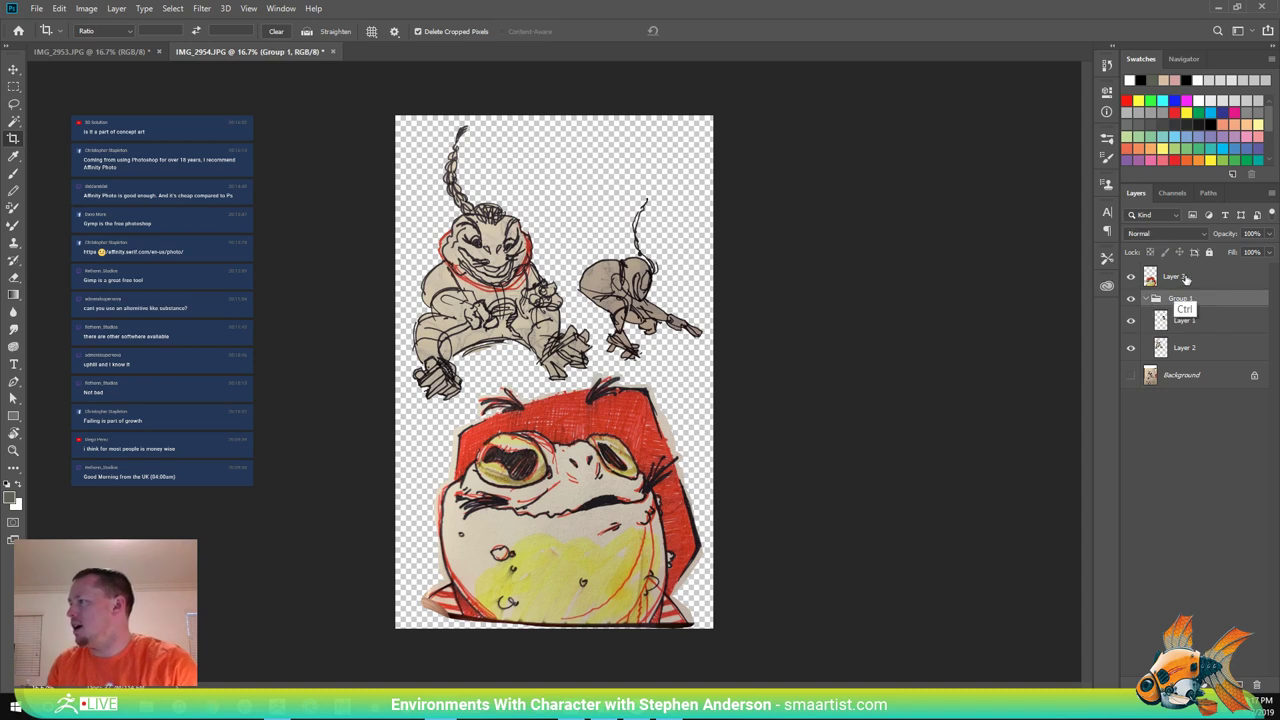
shift+click(1185, 281)
key(v)
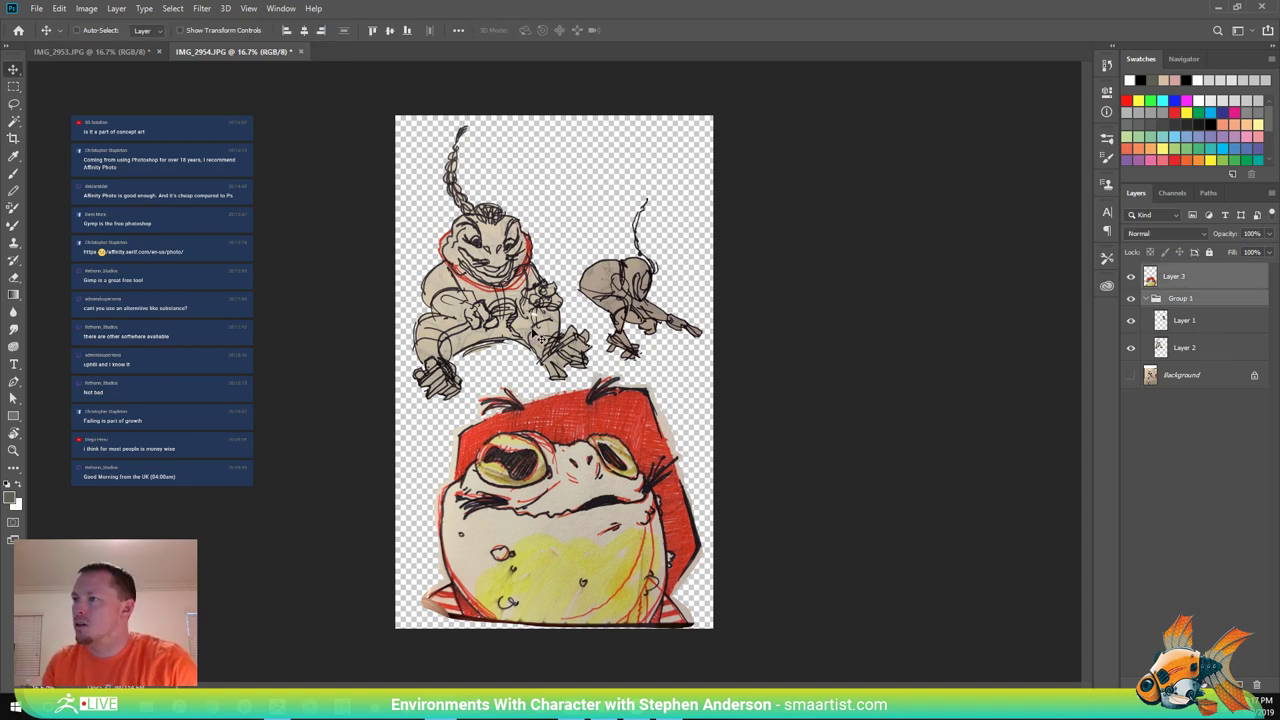
drag(533, 330, 533, 324)
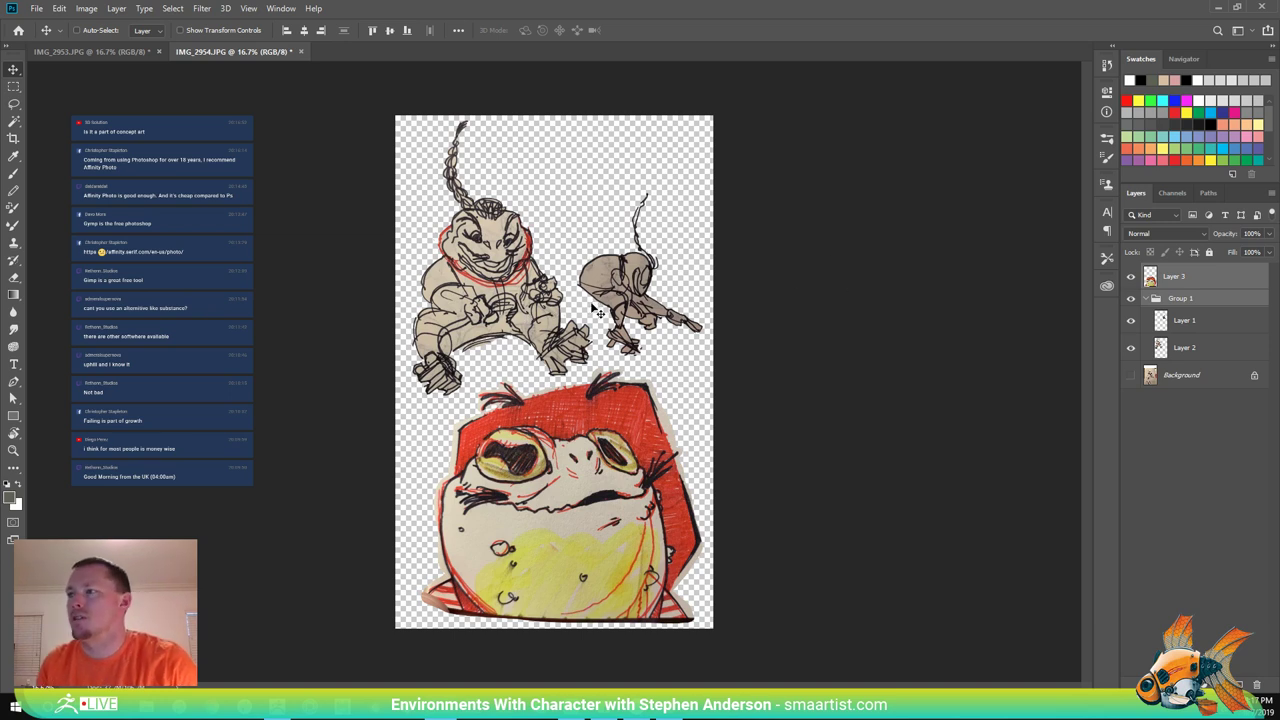
mouse_move(548, 322)
mouse_down()
mouse_move(535, 322)
mouse_move(560, 322)
mouse_move(541, 322)
mouse_up()
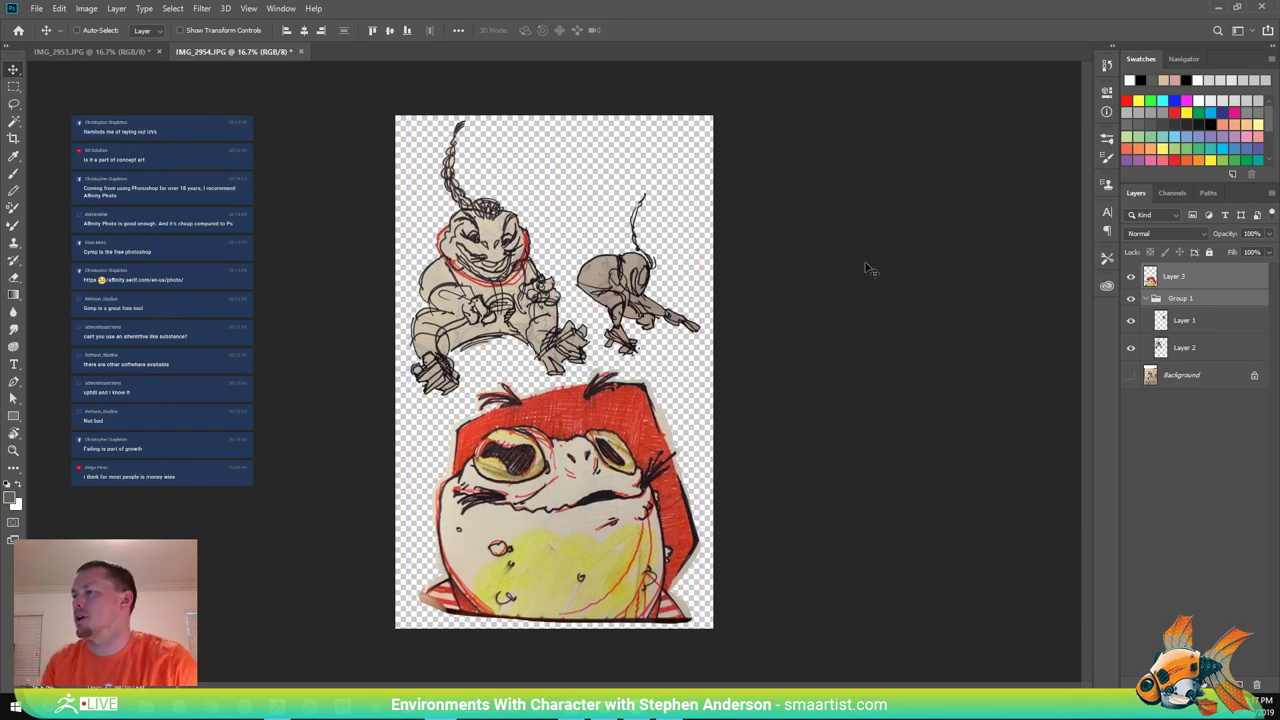
Save the figure sheet as a copy without layers in the _CandyLand folder, using a file name that starts with Char.
key(ctrl+shift+s)
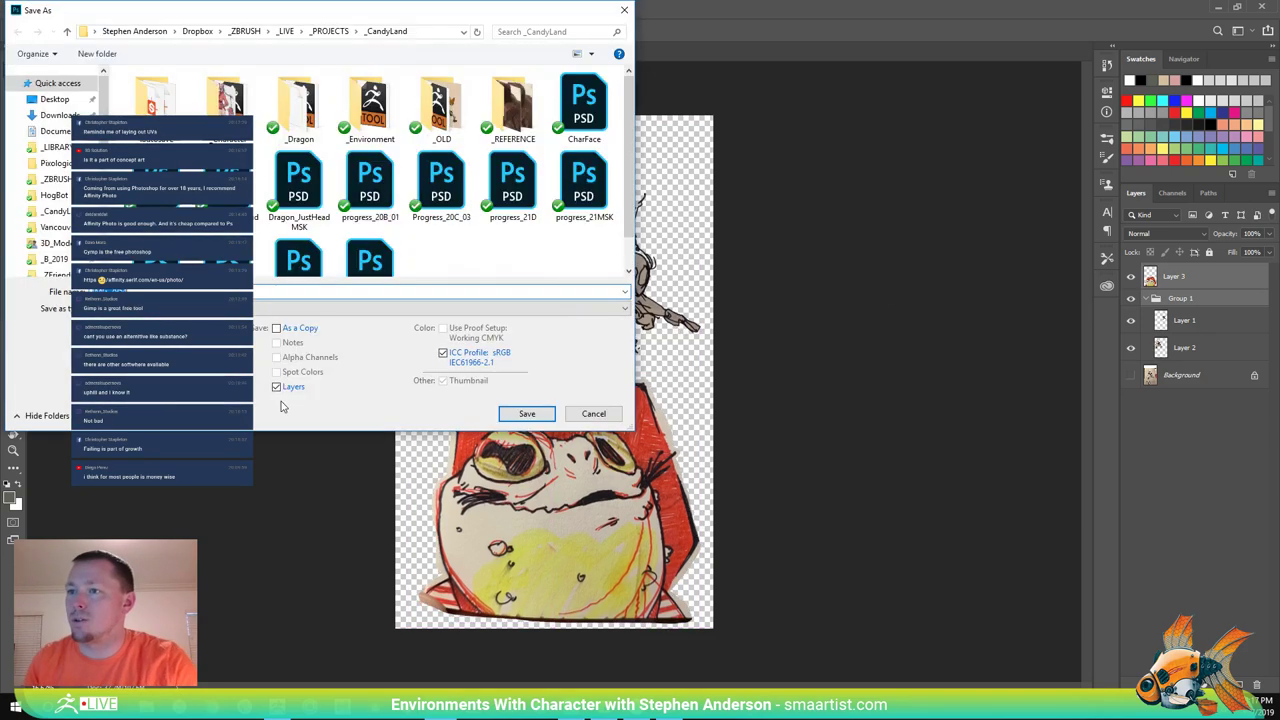
click(171, 308)
click(139, 493)
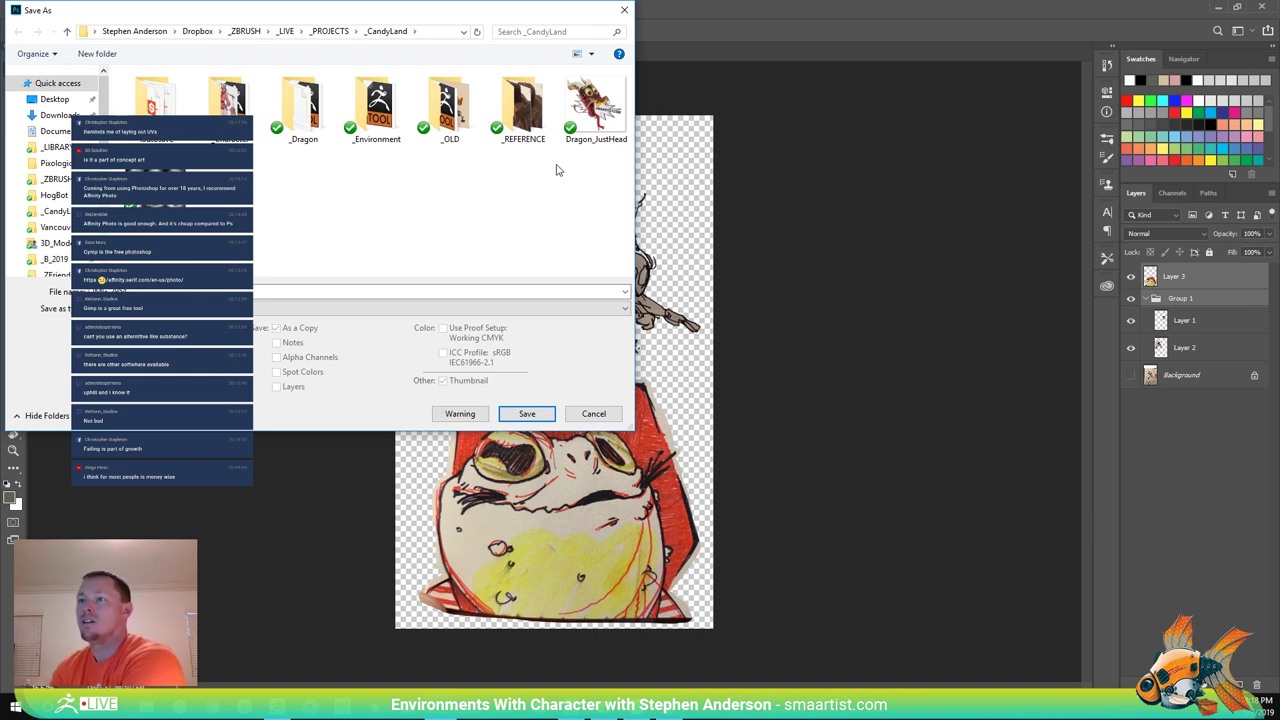
click(434, 293)
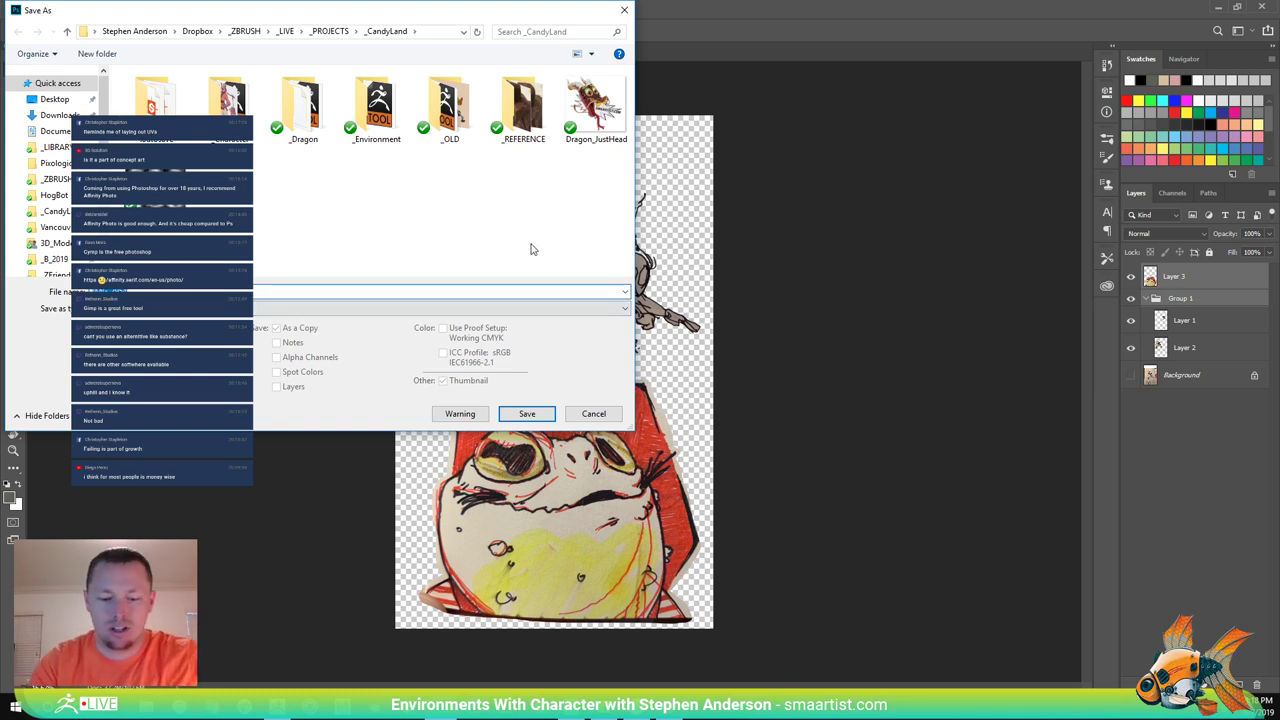
text(Toad)
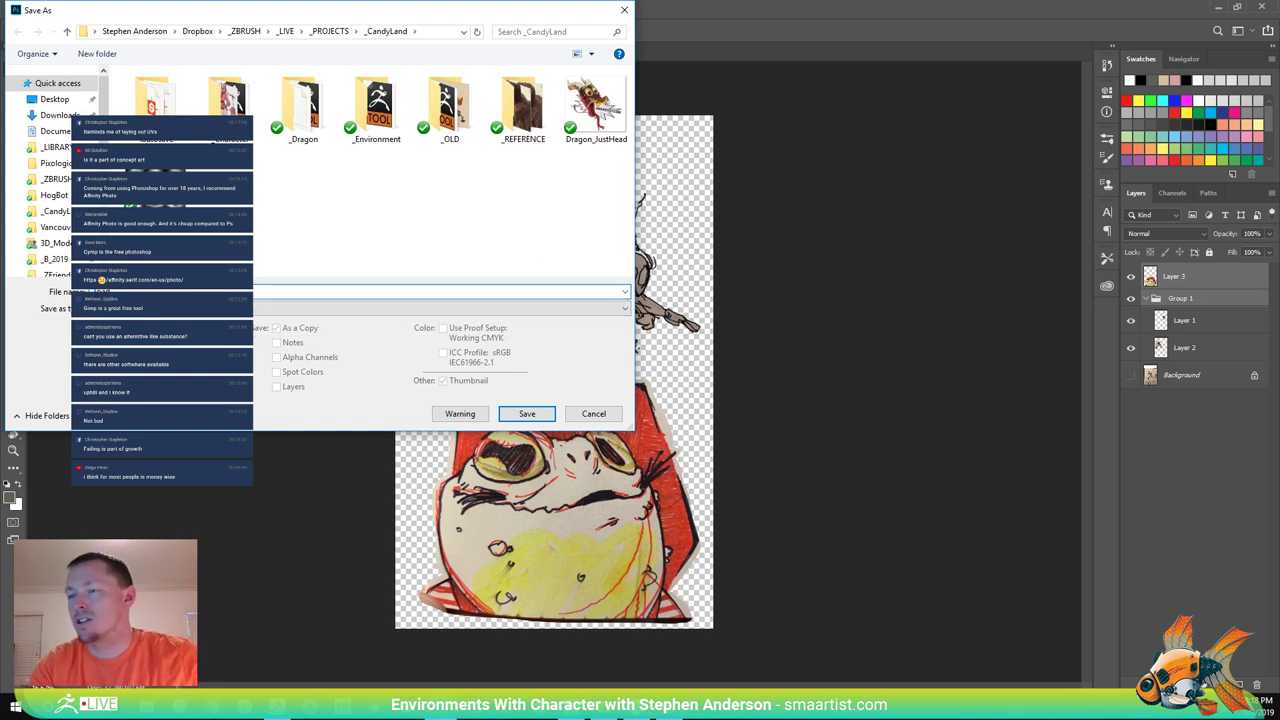
text(_bod)
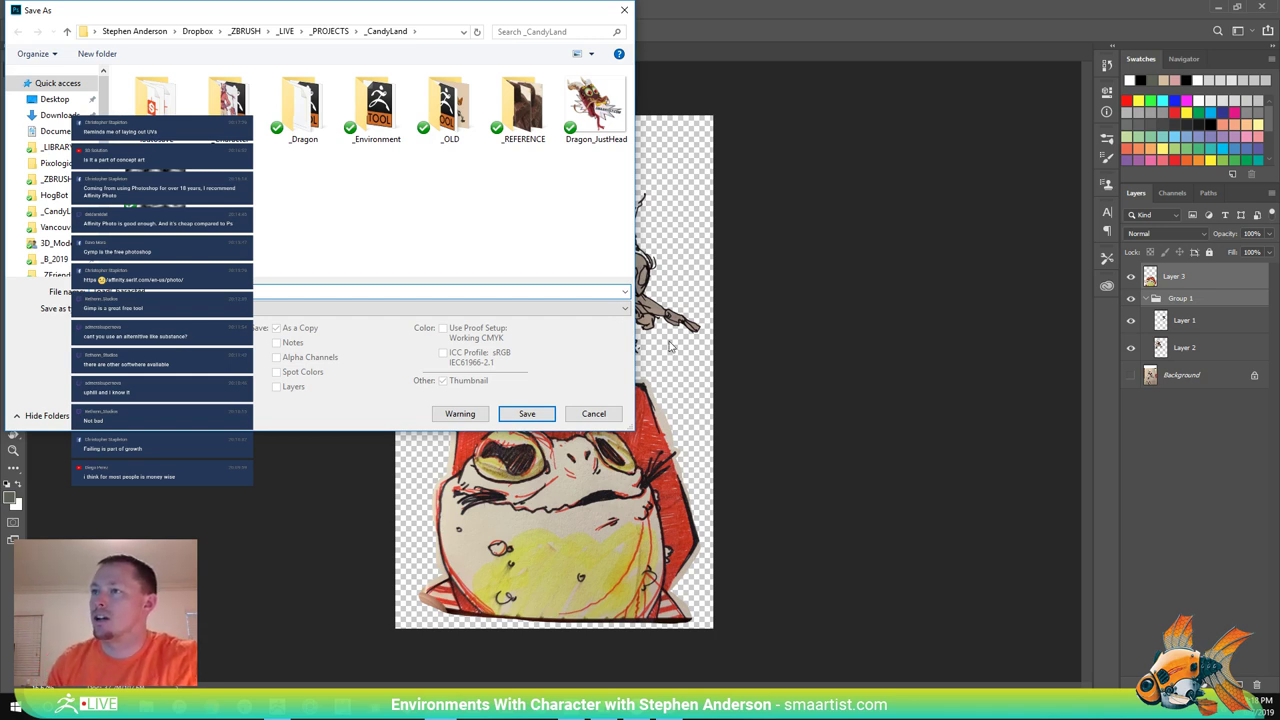
click(610, 306)
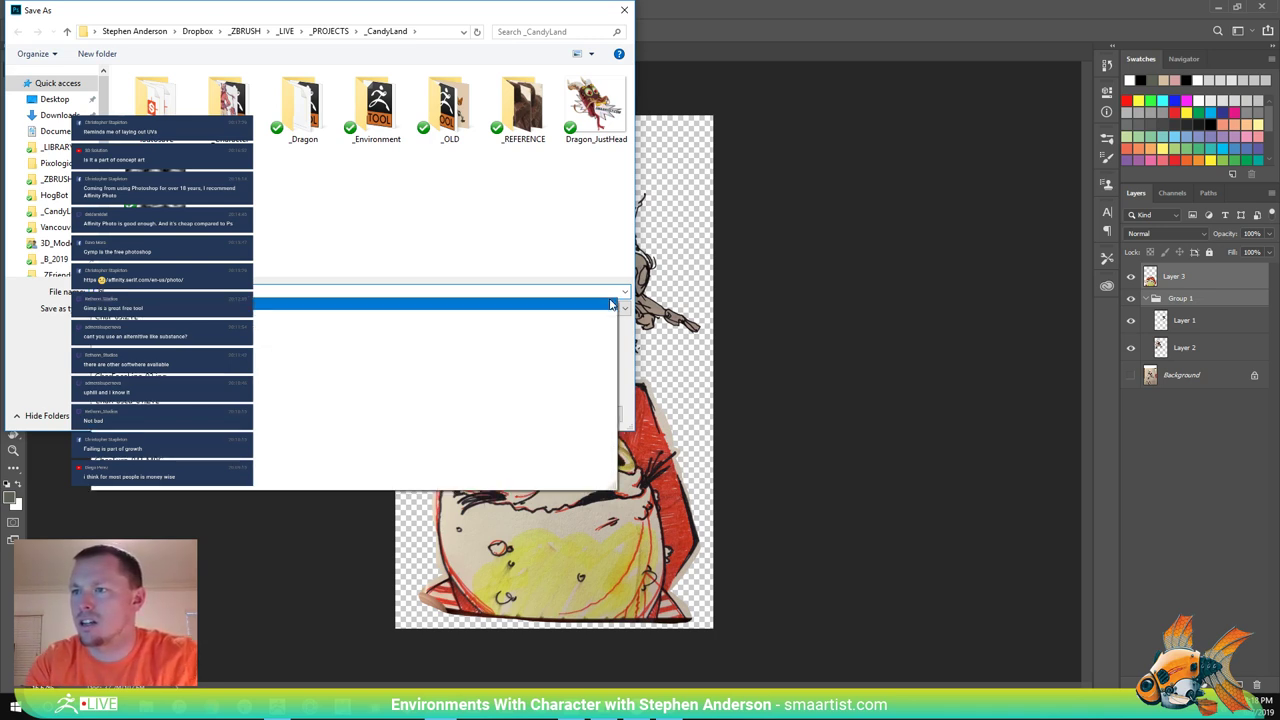
text(Char)
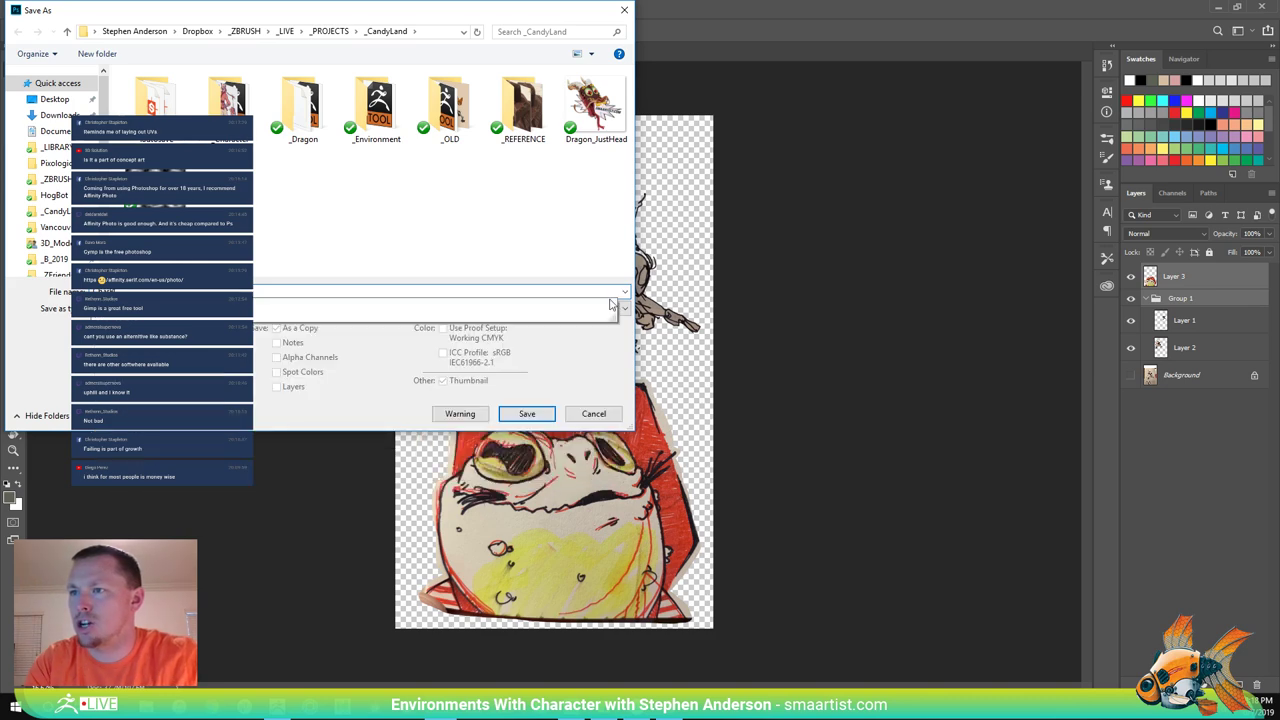
key(Return)
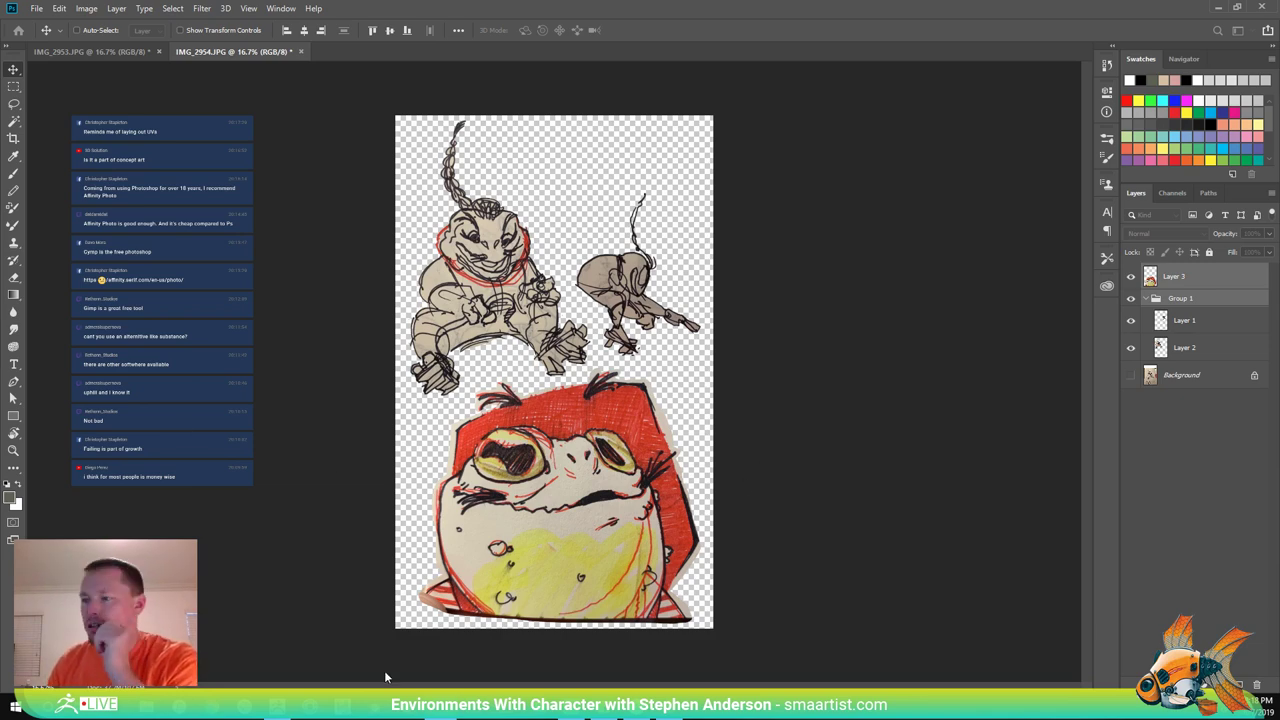
Switch to ZBrush and browse the _CandyLand folder for the saved character sheet through the texture import.
key(alt+Tab)
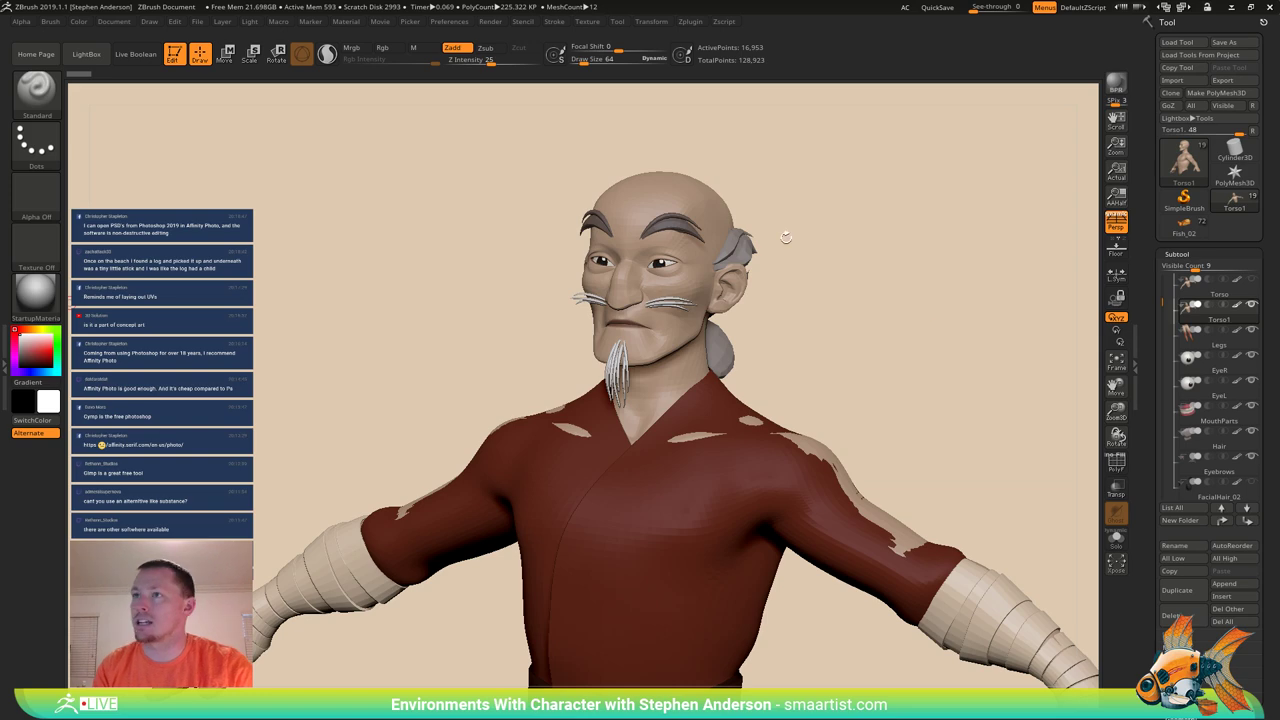
click(587, 21)
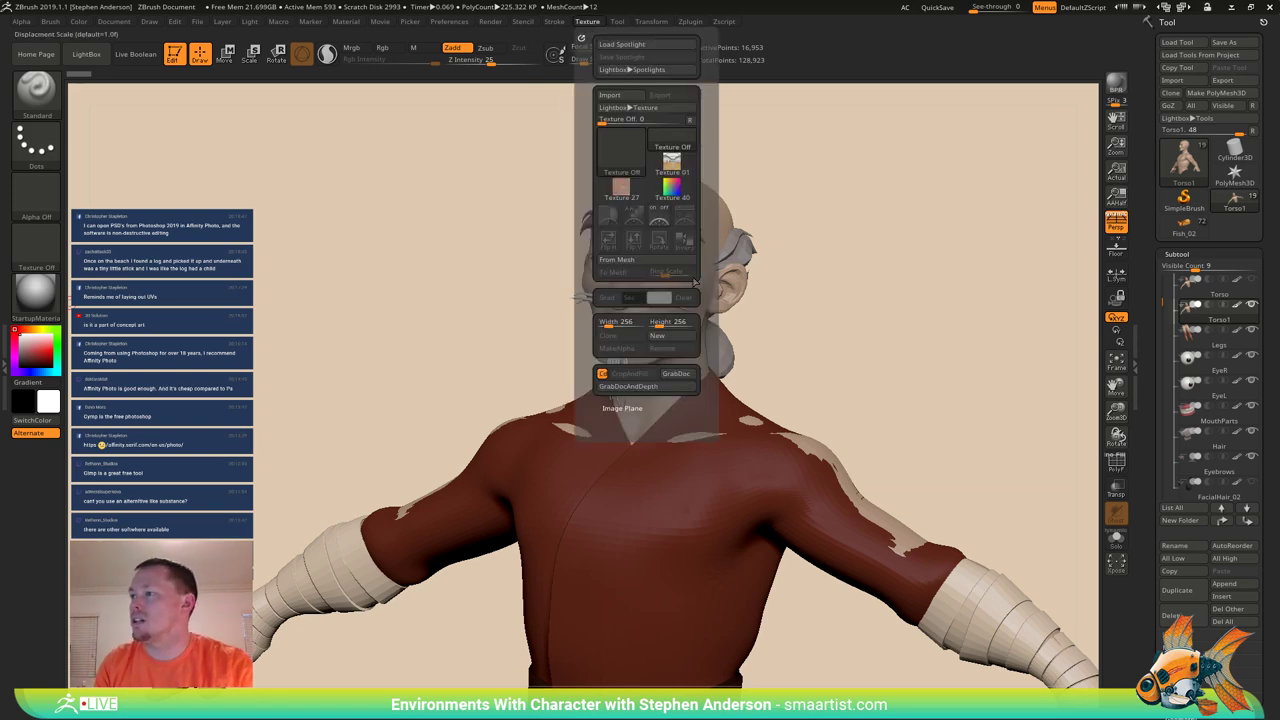
click(615, 95)
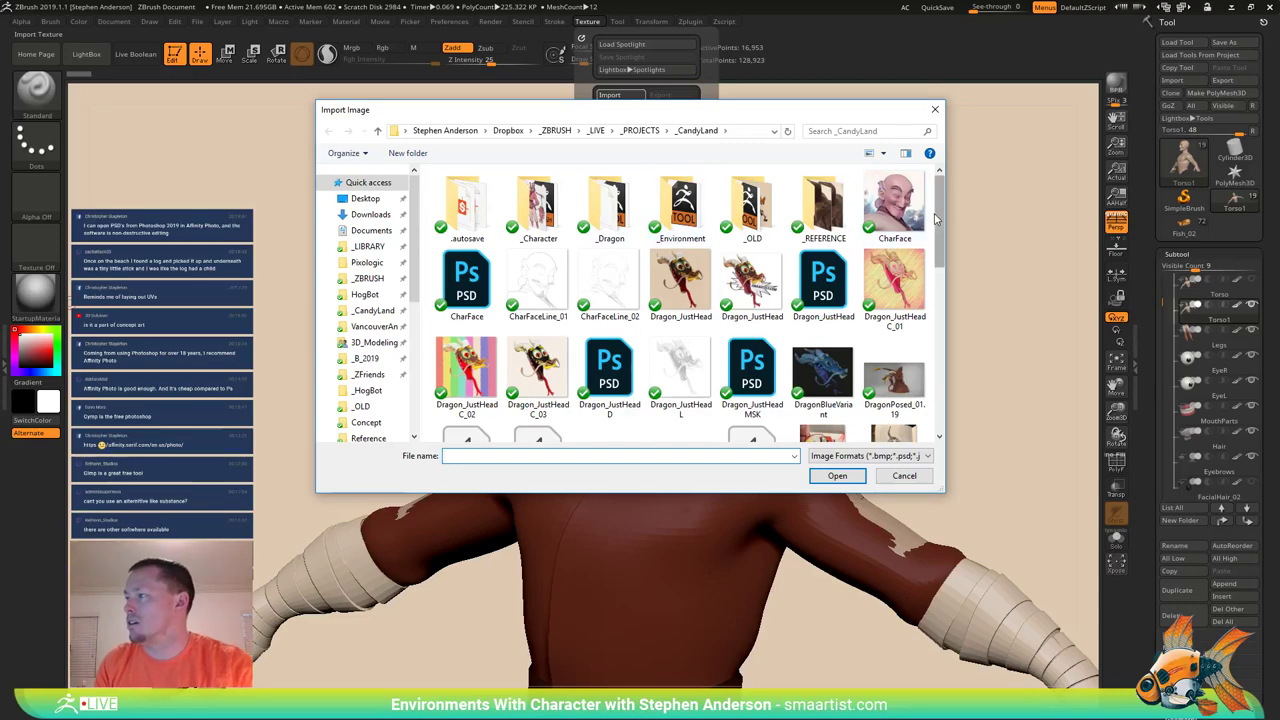
drag(936, 215, 979, 400)
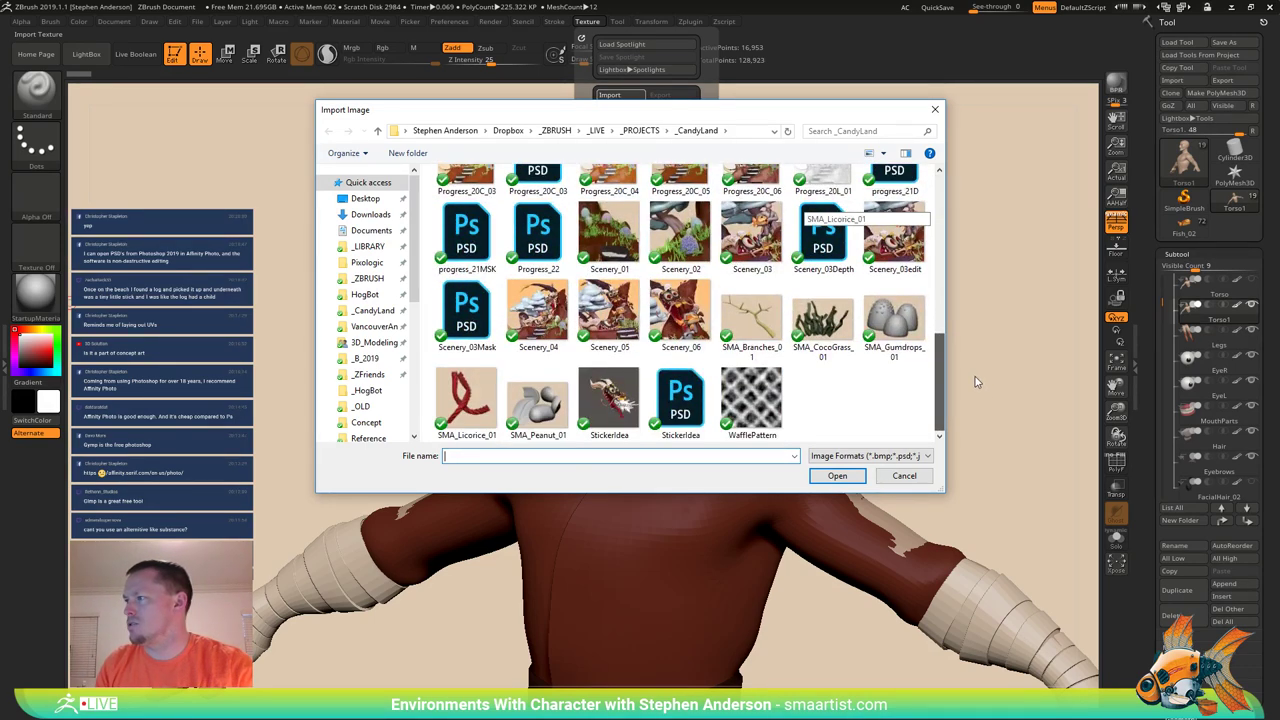
drag(977, 382, 925, 208)
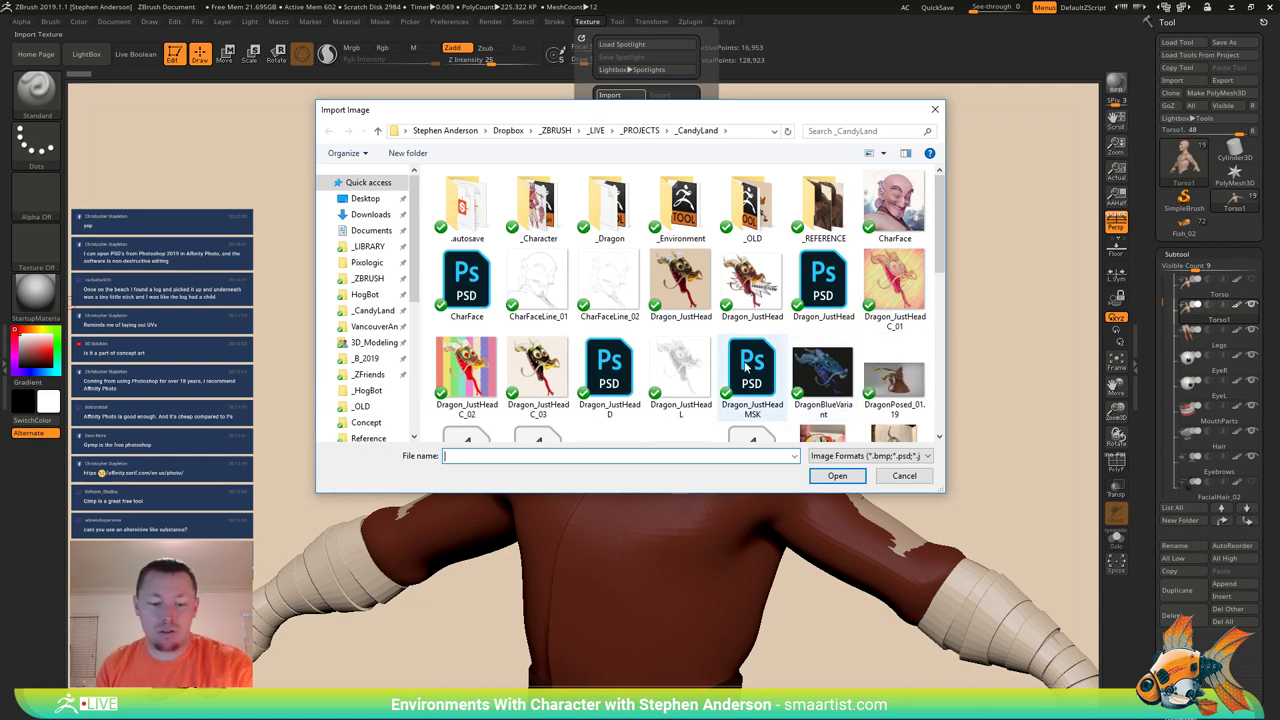
key(alt+Tab)
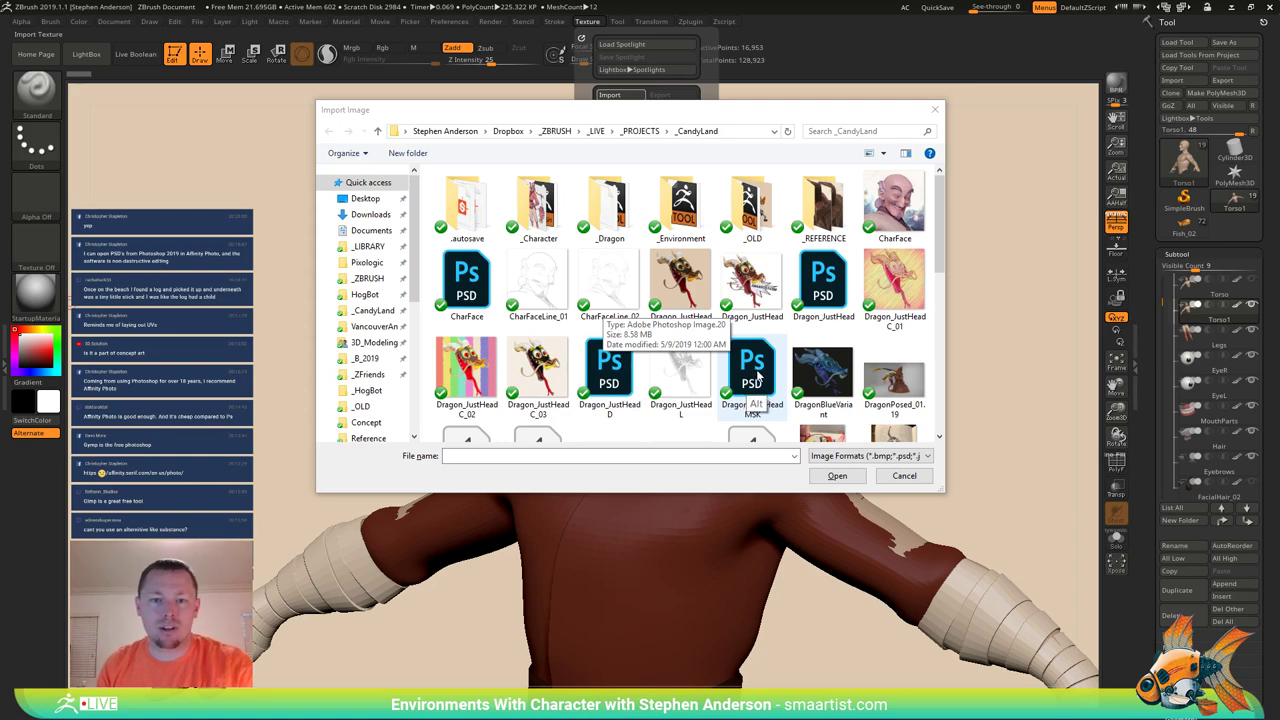
key(alt+Tab)
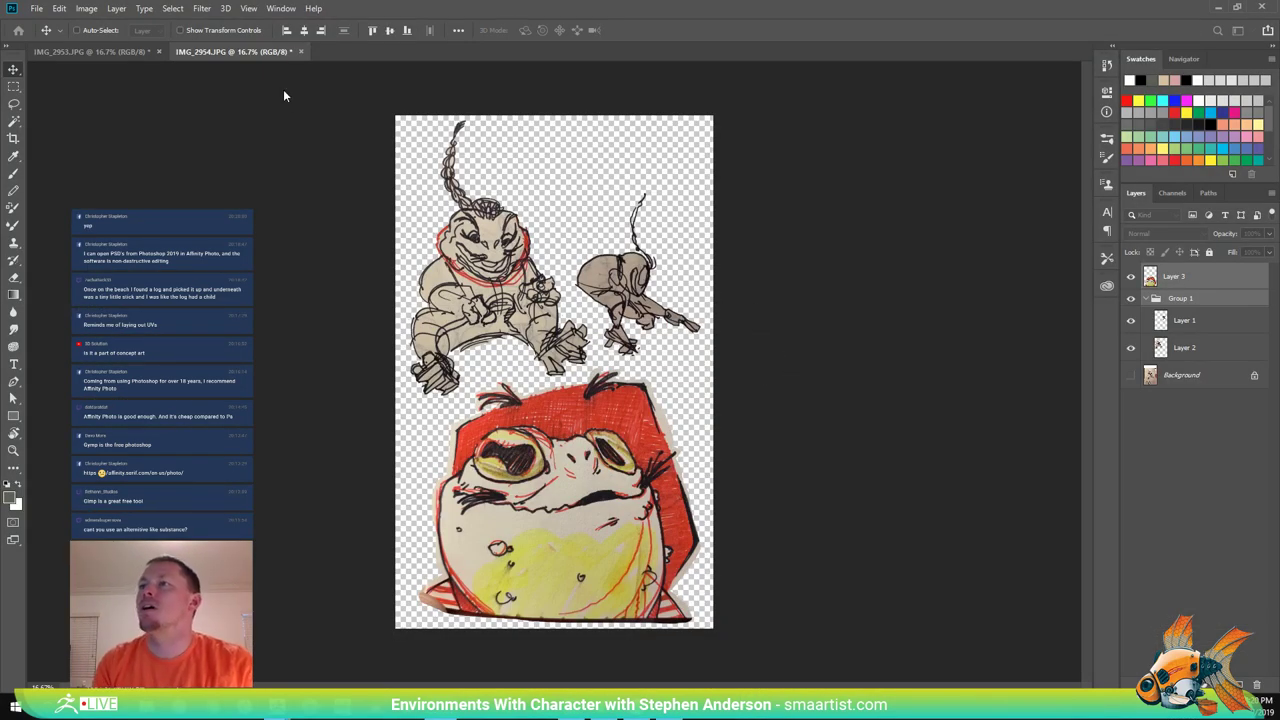
key(ctrl+shift)
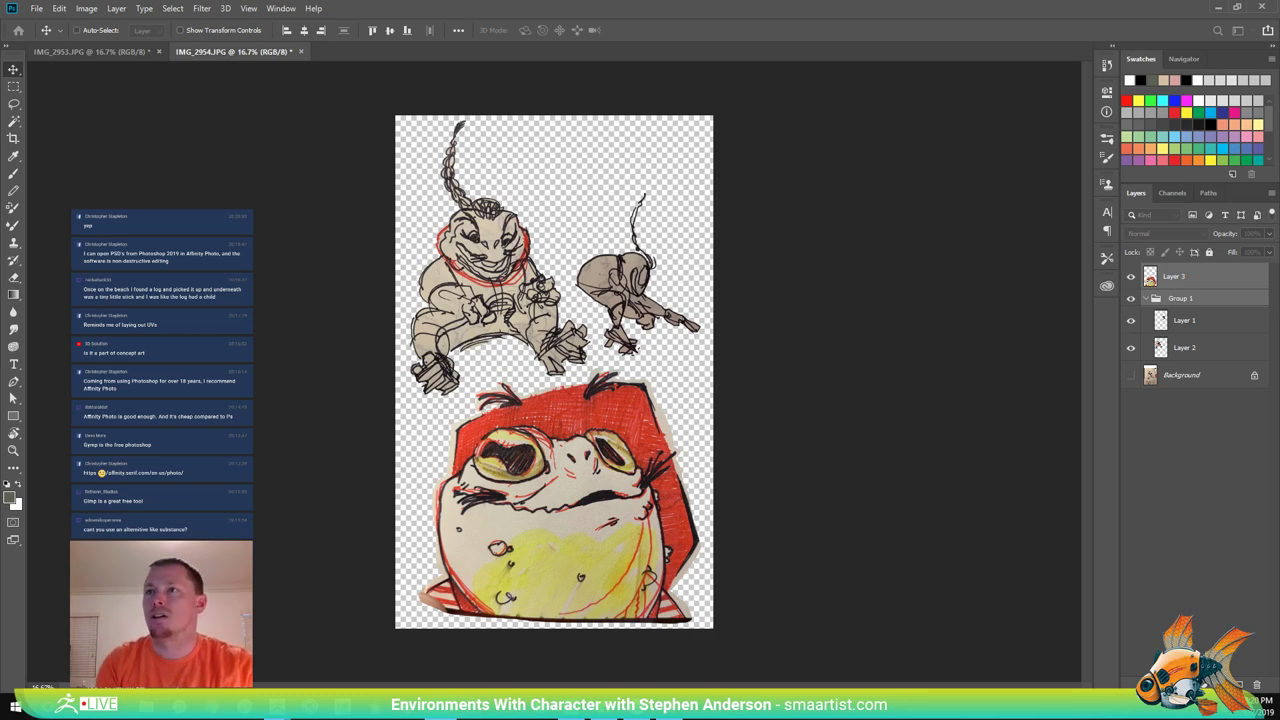
click(36, 8)
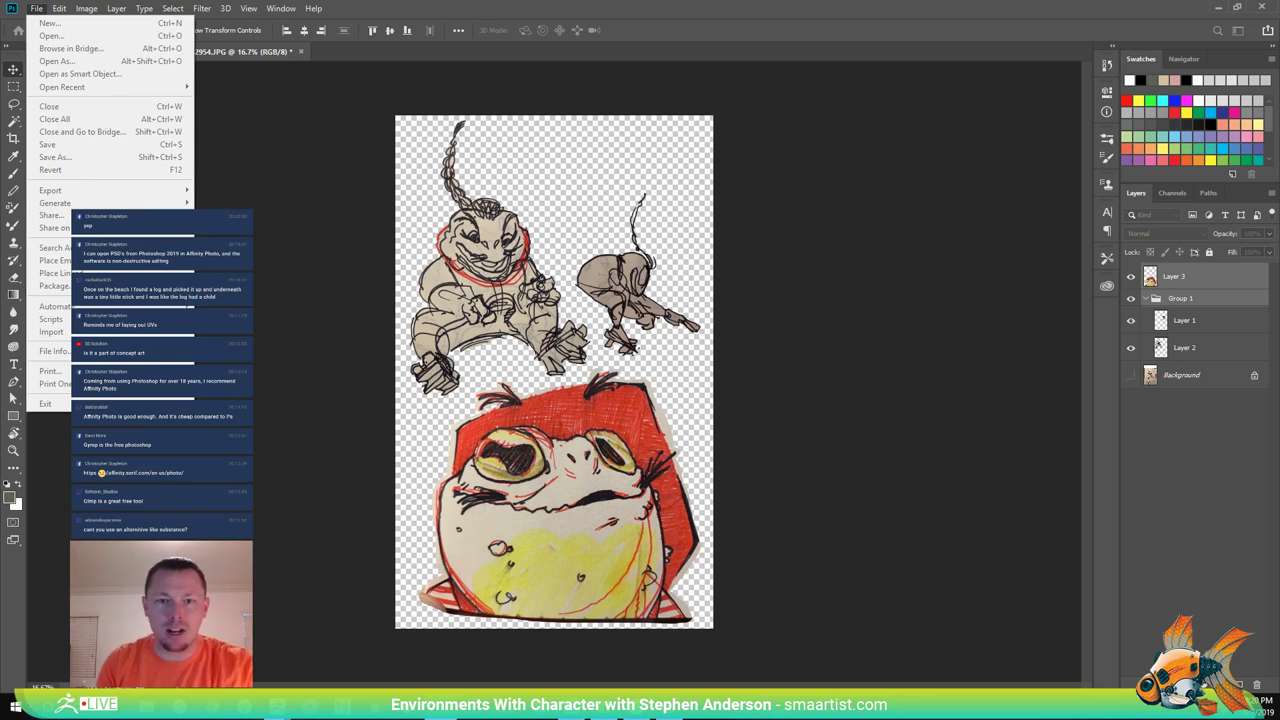
key(Escape)
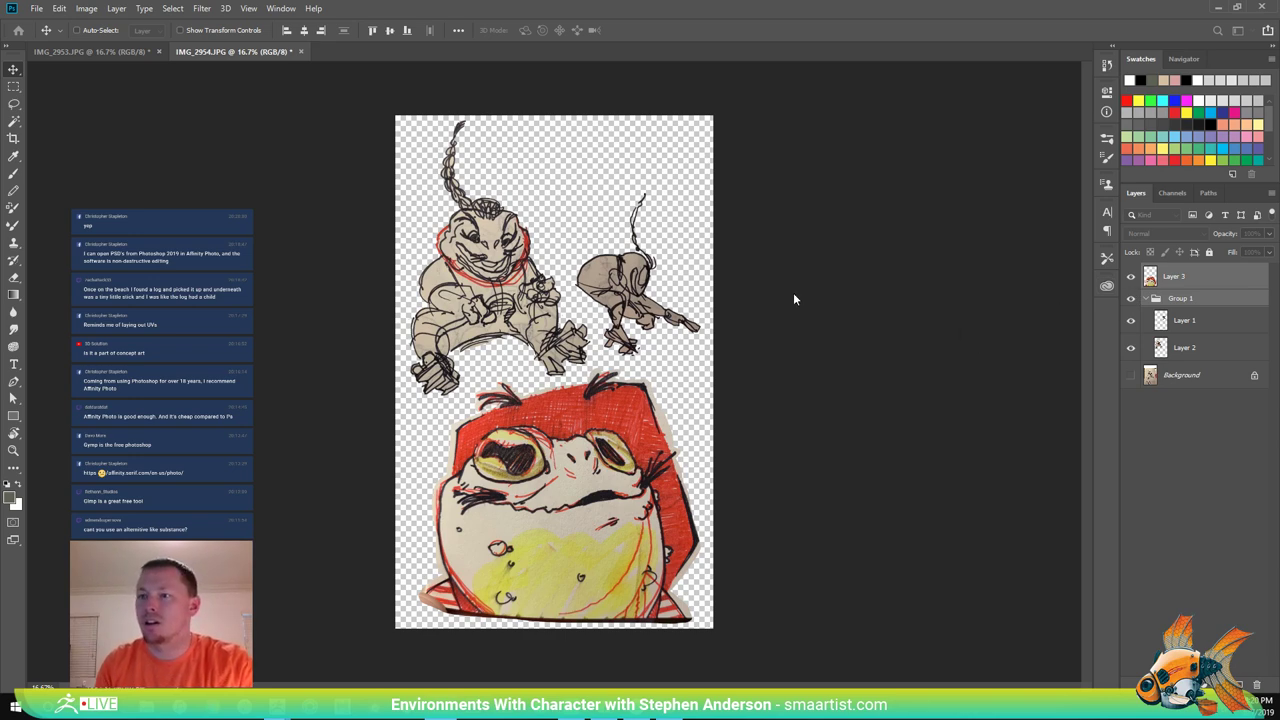
click(36, 9)
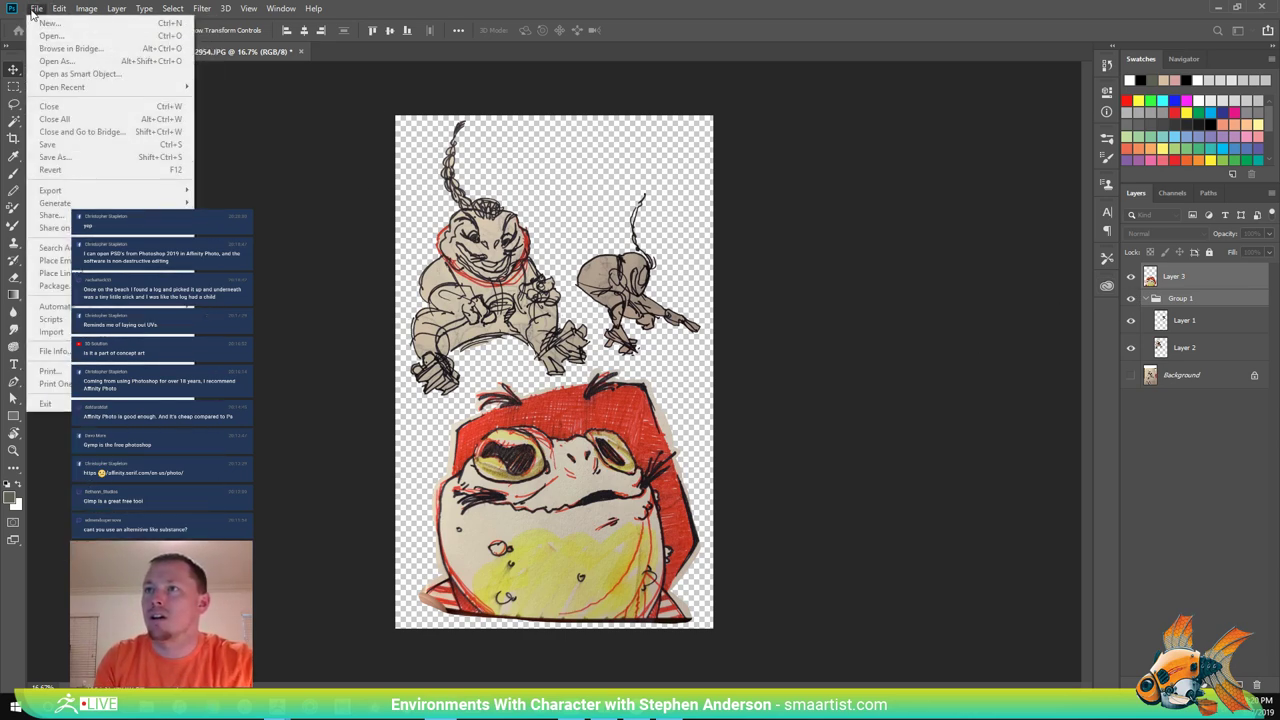
click(34, 11)
click(34, 11)
Cancel the texture import in ZBrush and return to Photoshop.
click(1173, 457)
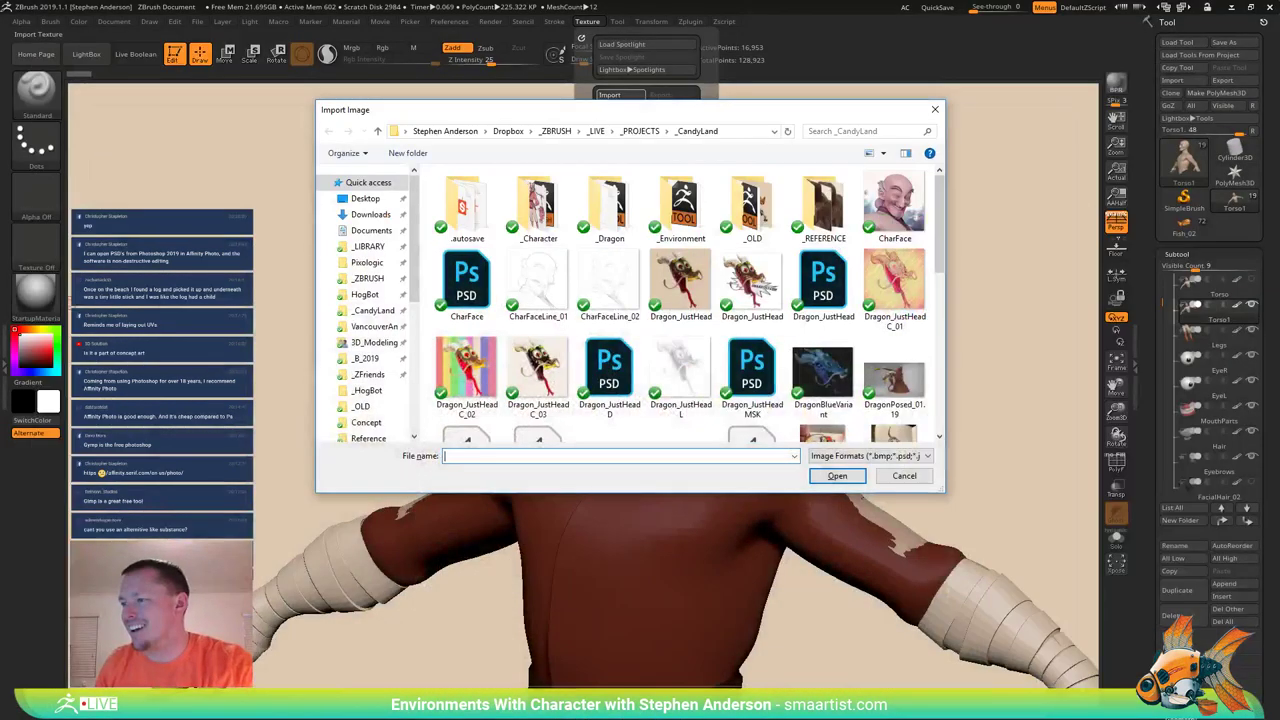
click(935, 109)
key(alt)
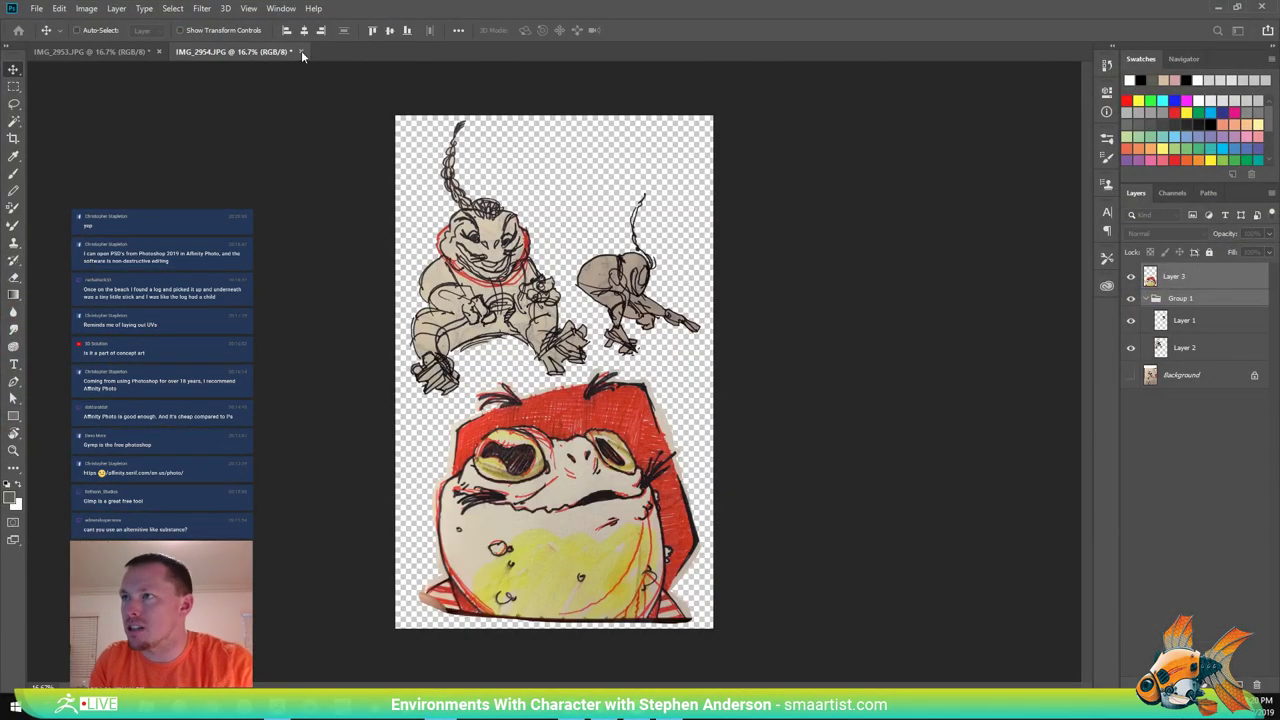
Bring the hidden PNG Format Options dialog into view and save the sheet with large file size and interlacing.
click(37, 8)
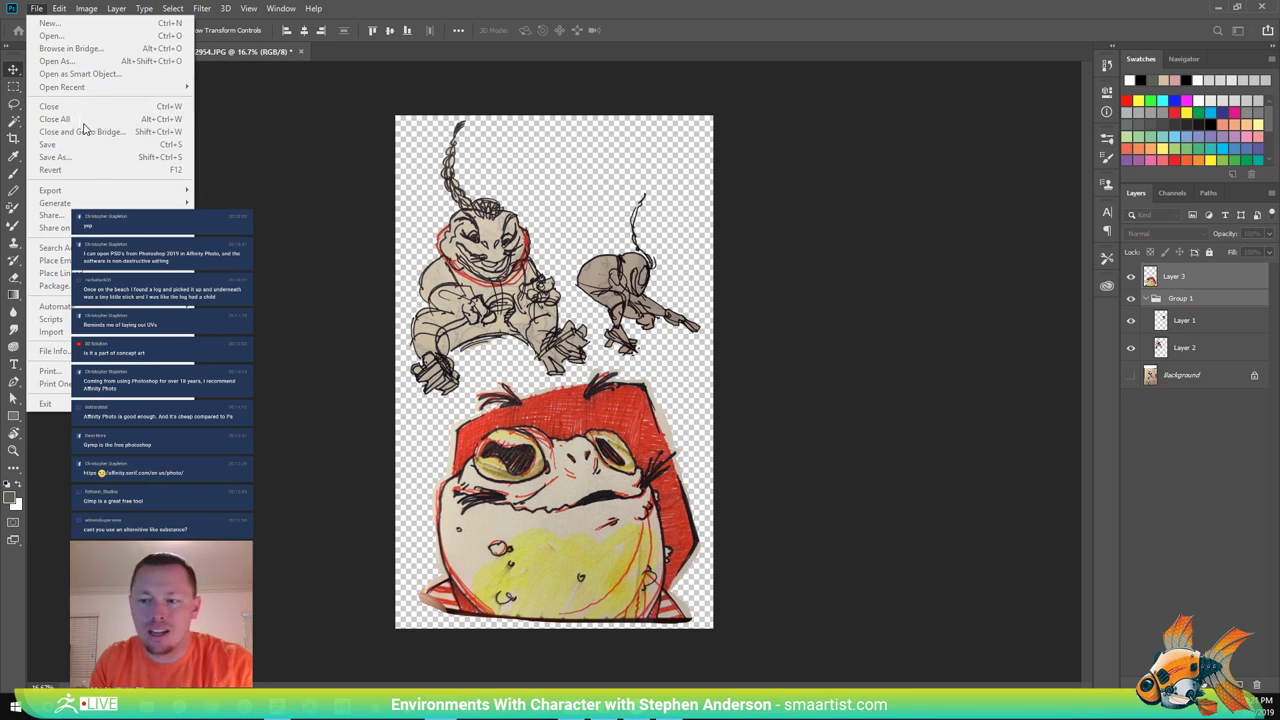
click(37, 11)
click(37, 11)
right_click(865, 706)
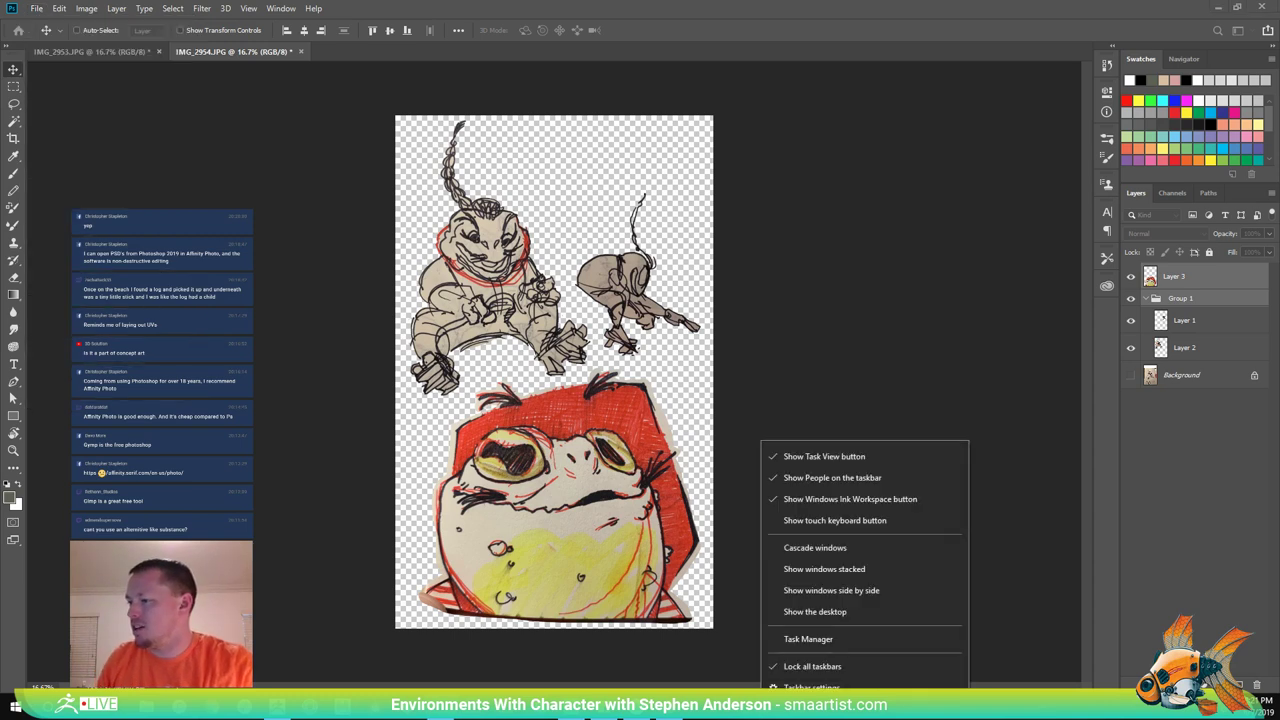
click(876, 568)
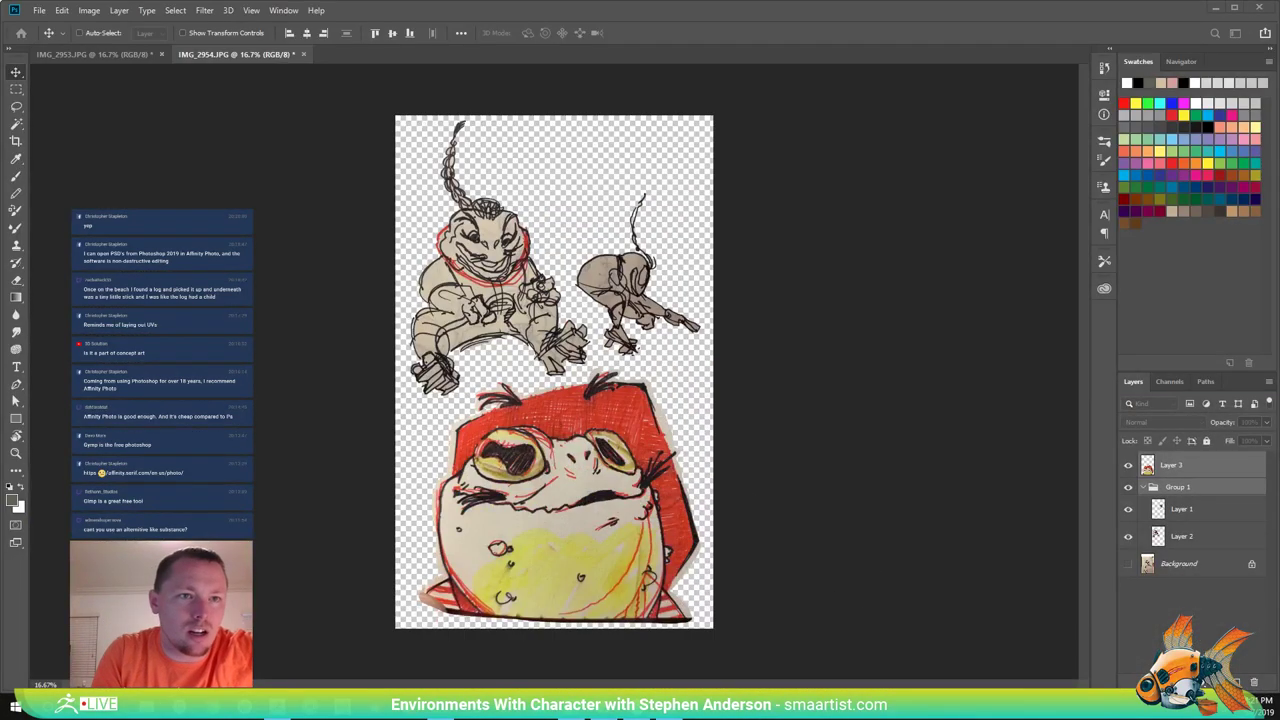
drag(0, 140, 683, 213)
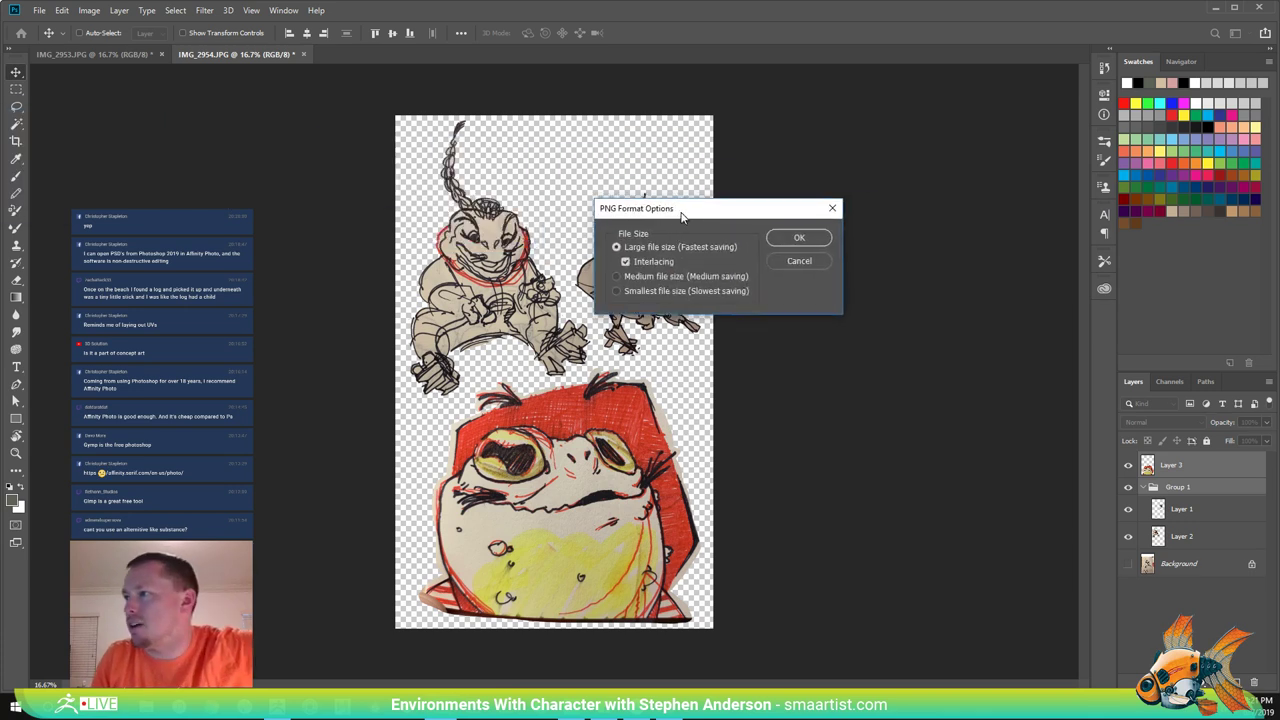
click(816, 240)
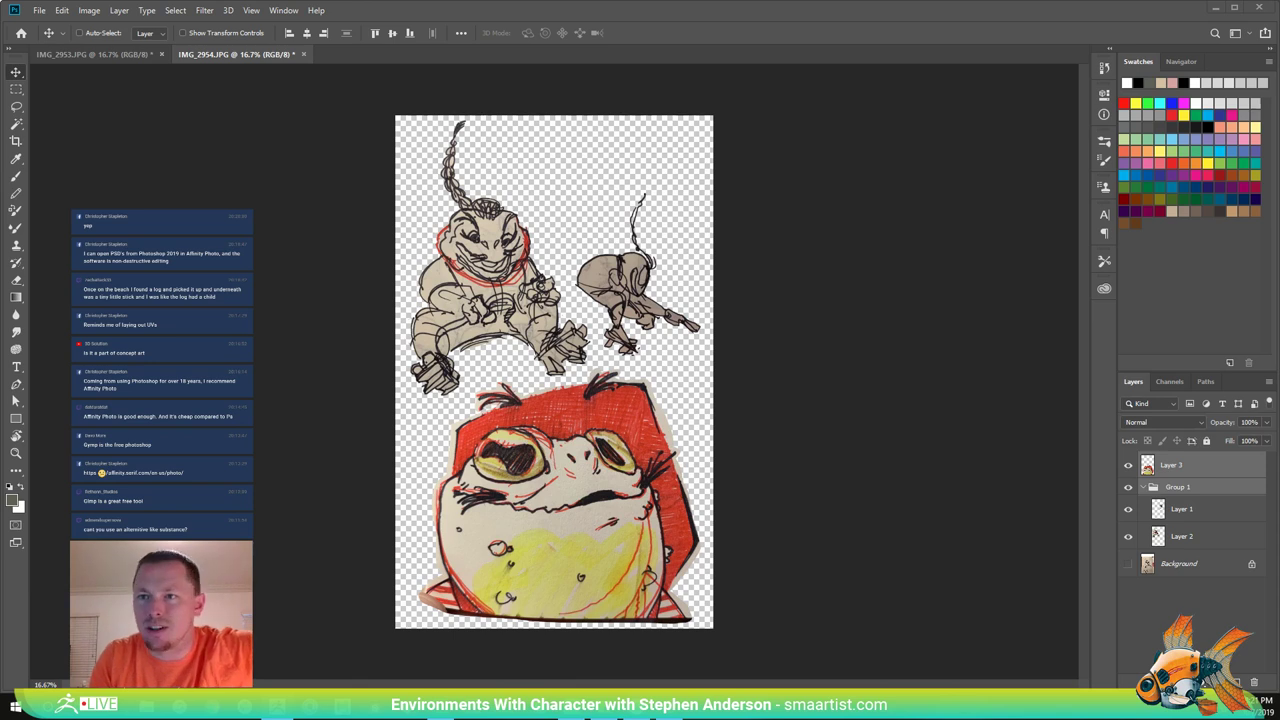
Switch to ZBrush and import the CharB image from the _CandyLand folder as a texture.
key(alt+Tab)
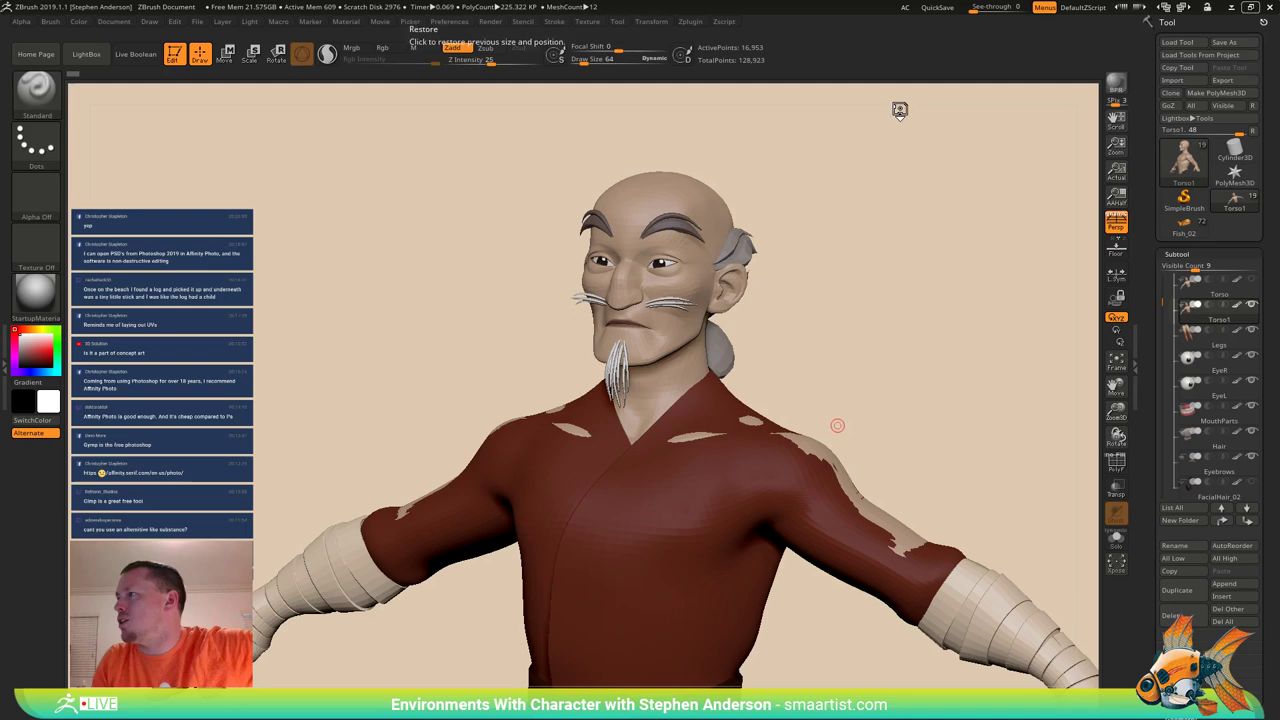
mouse_move(36, 297)
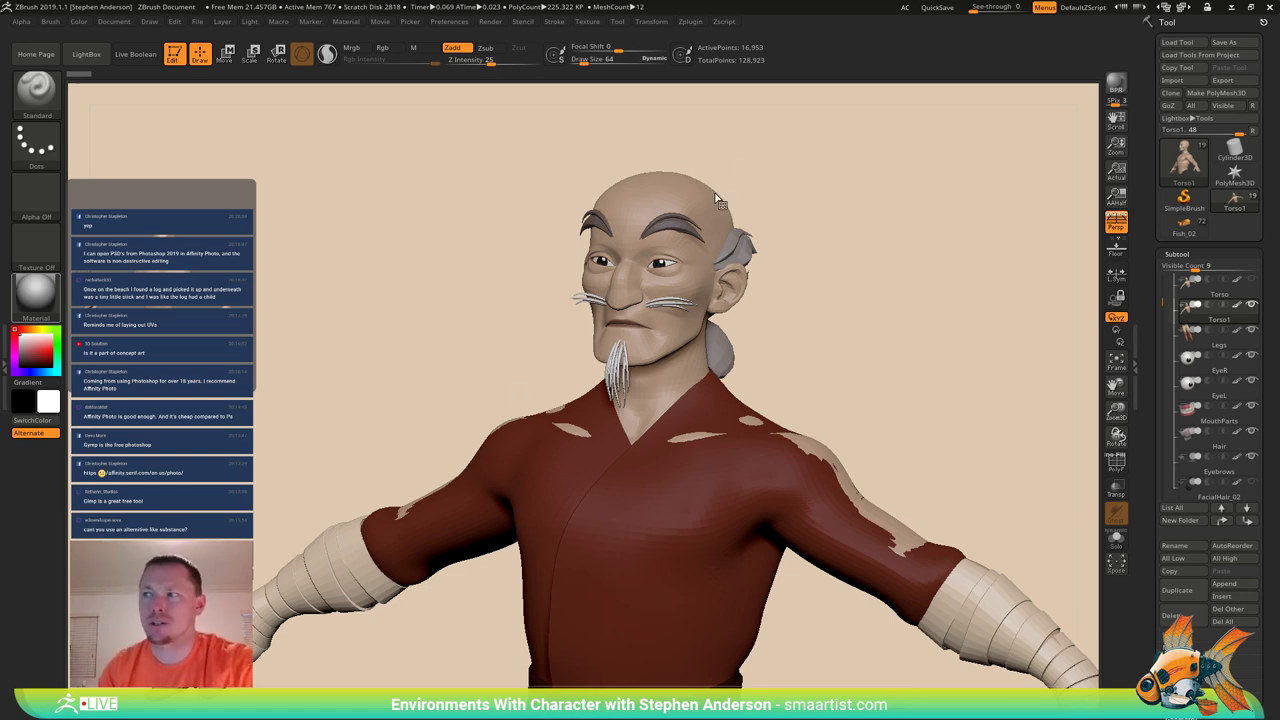
click(587, 21)
click(612, 95)
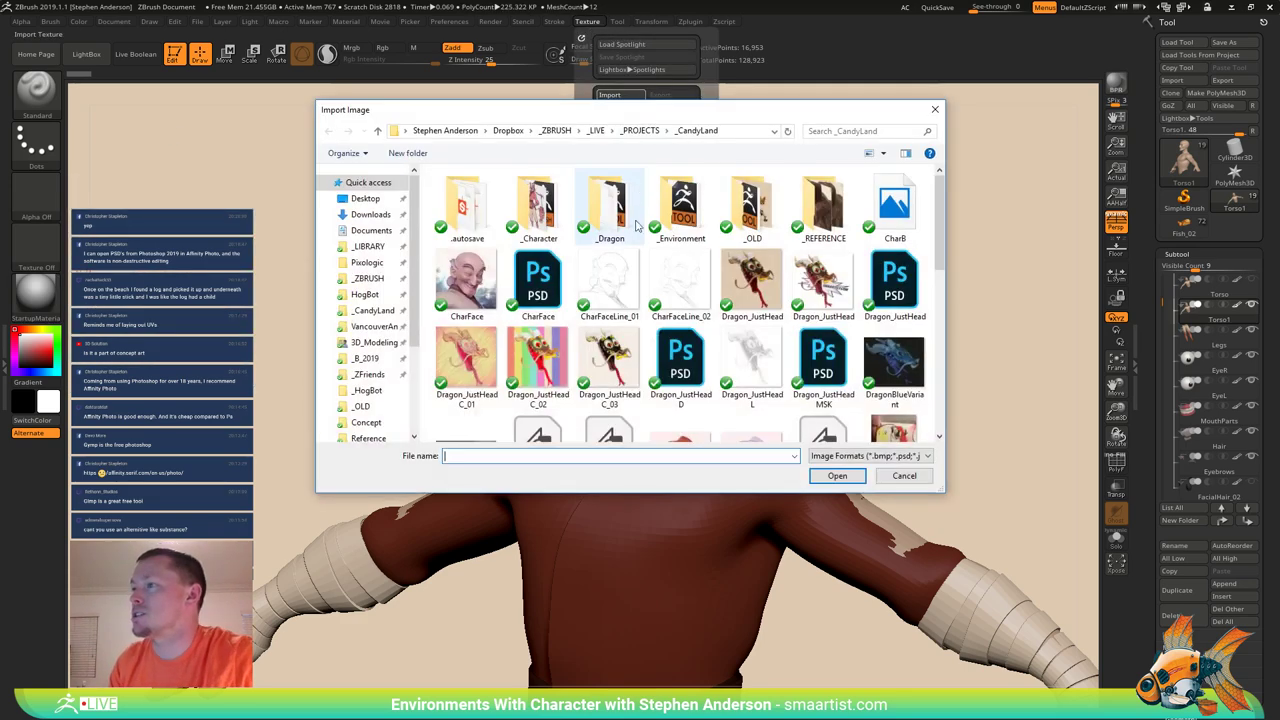
click(893, 205)
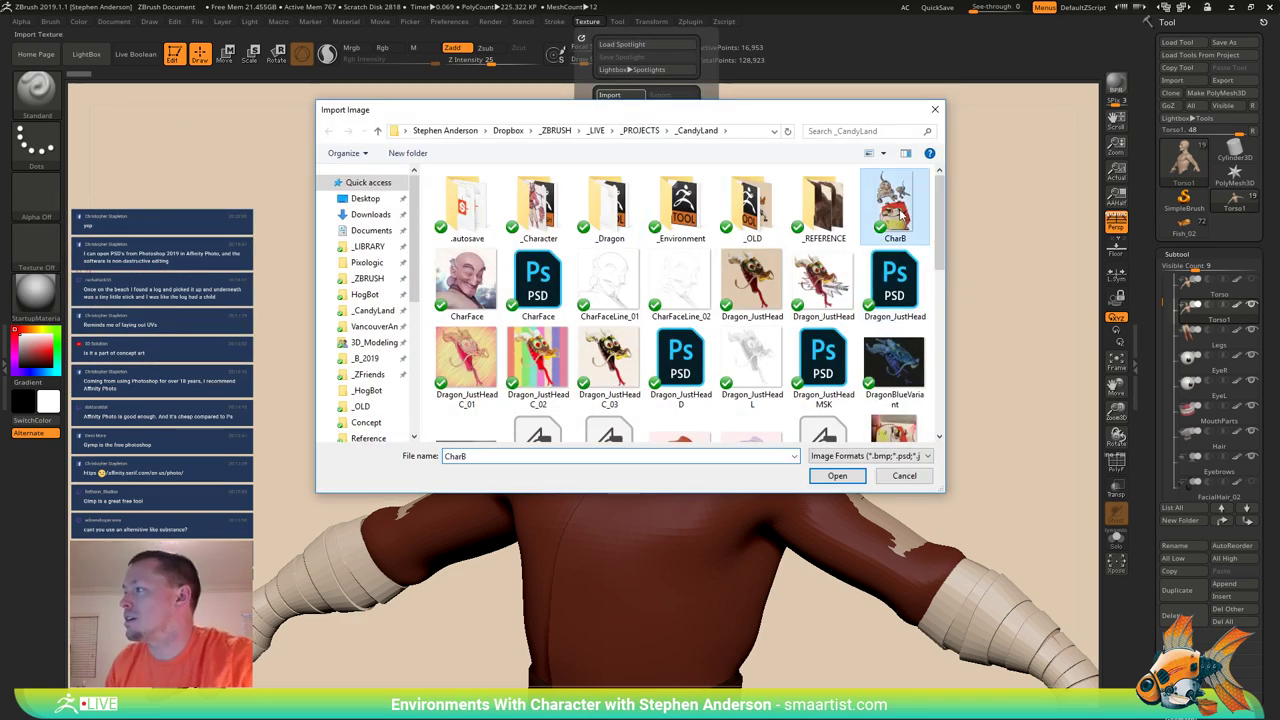
click(837, 476)
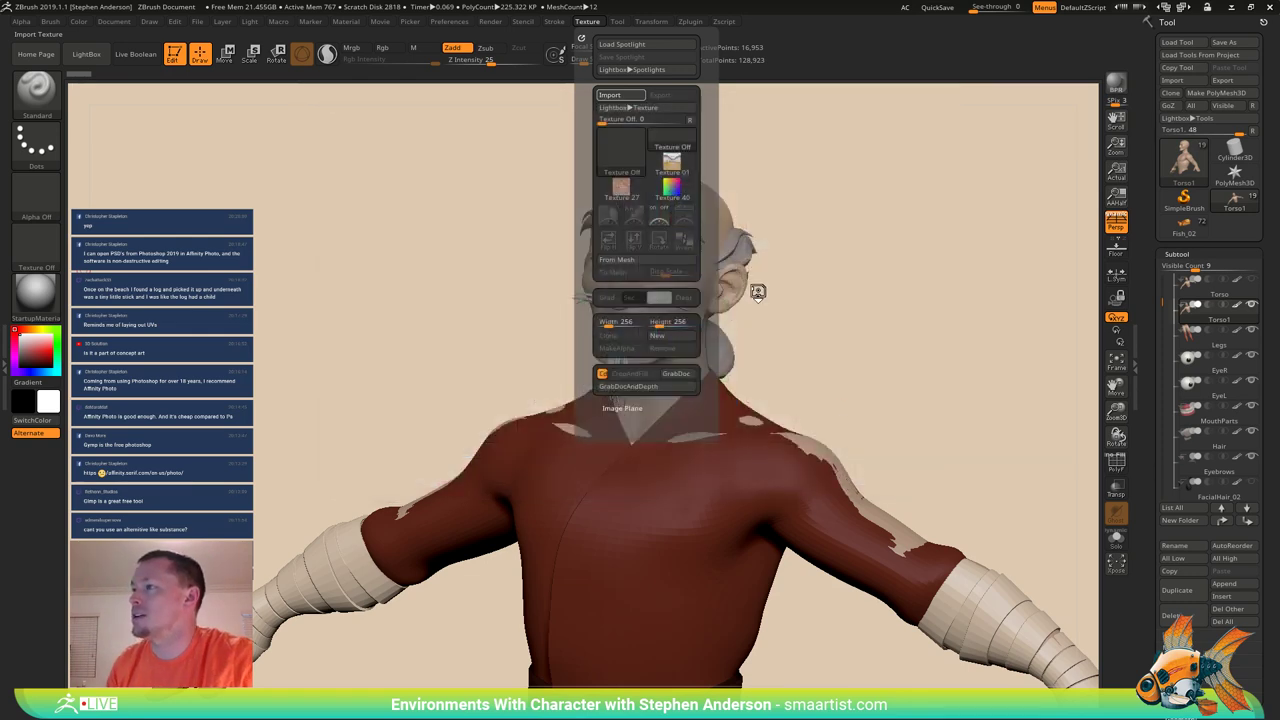
Select the imported CharB texture and add it to Spotlight.
click(591, 24)
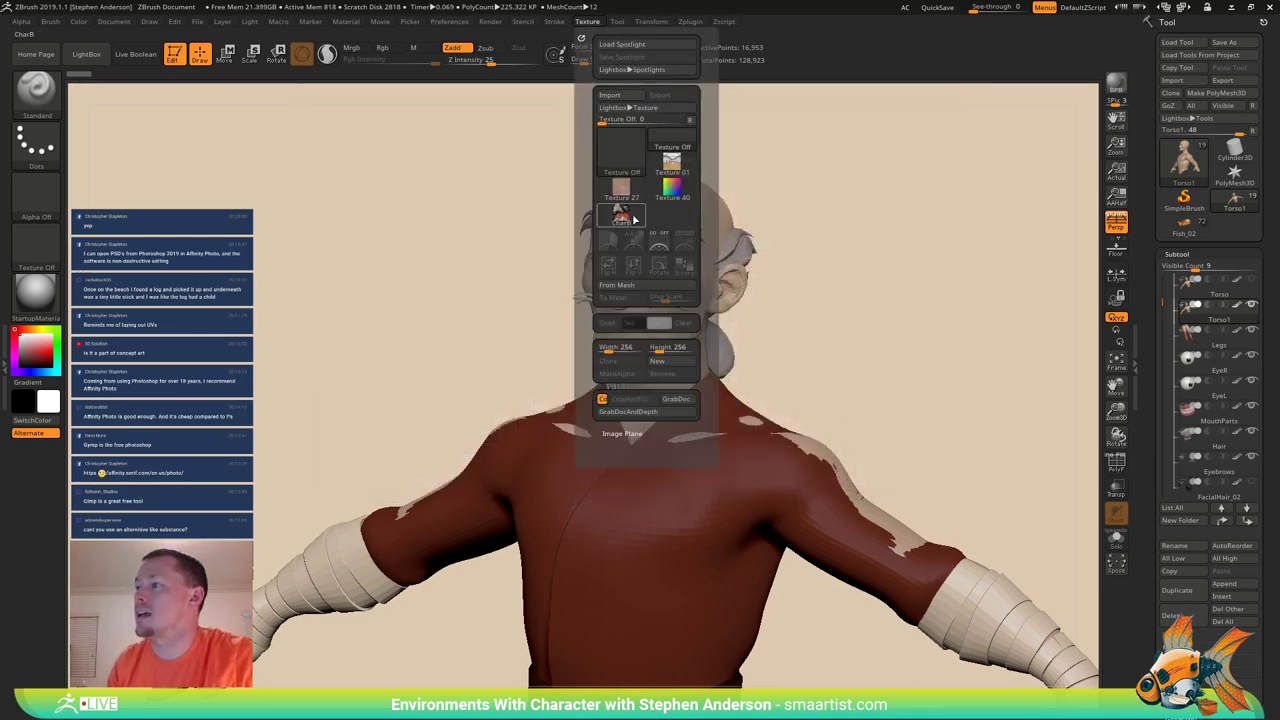
mouse_move(621, 216)
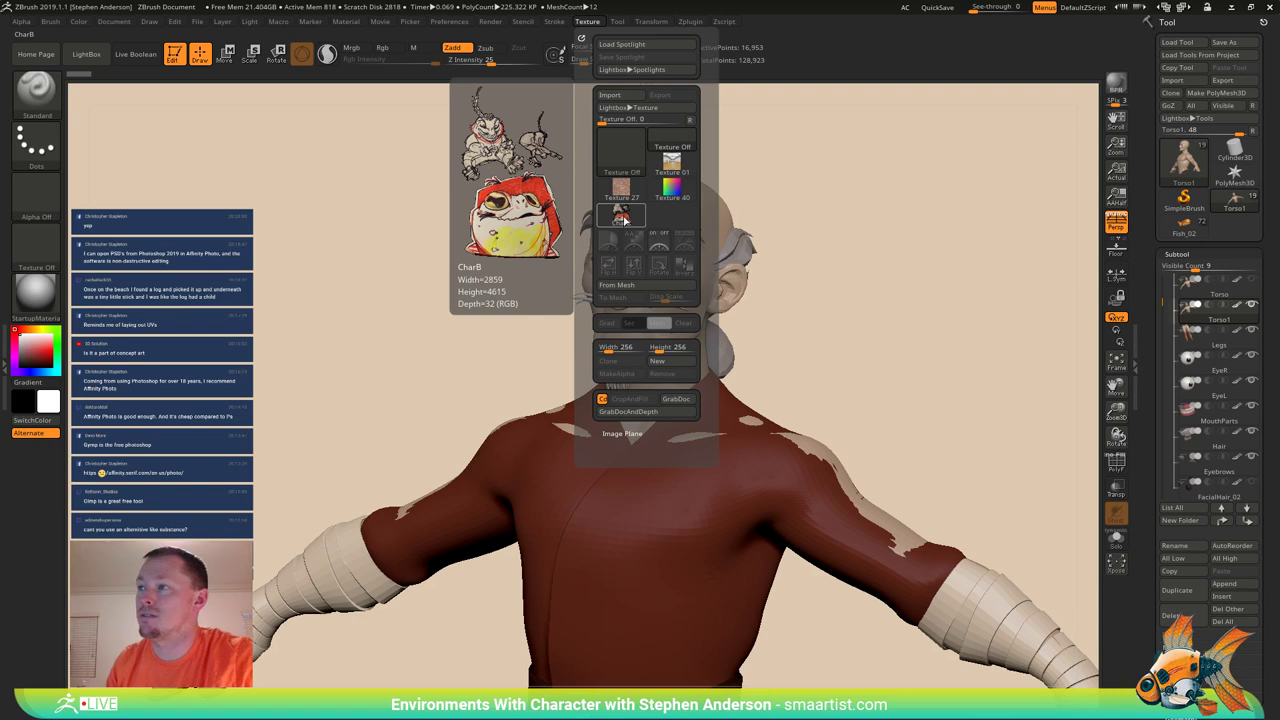
click(621, 216)
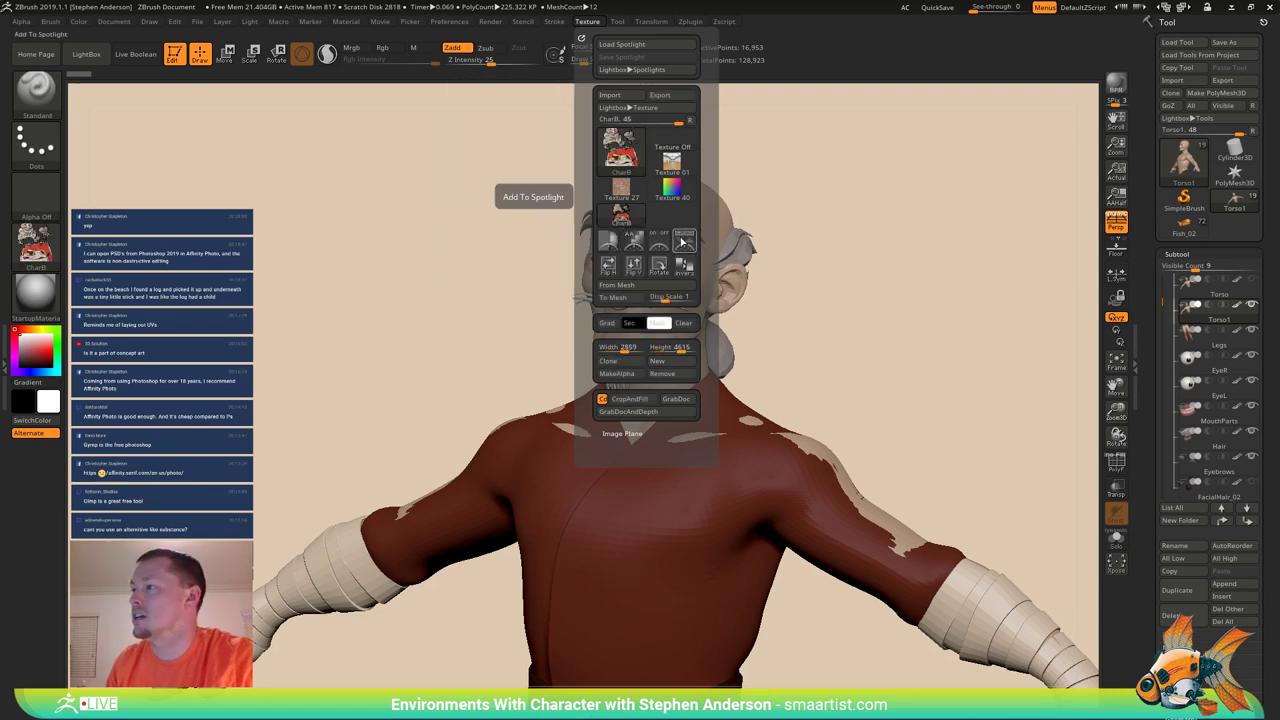
click(684, 242)
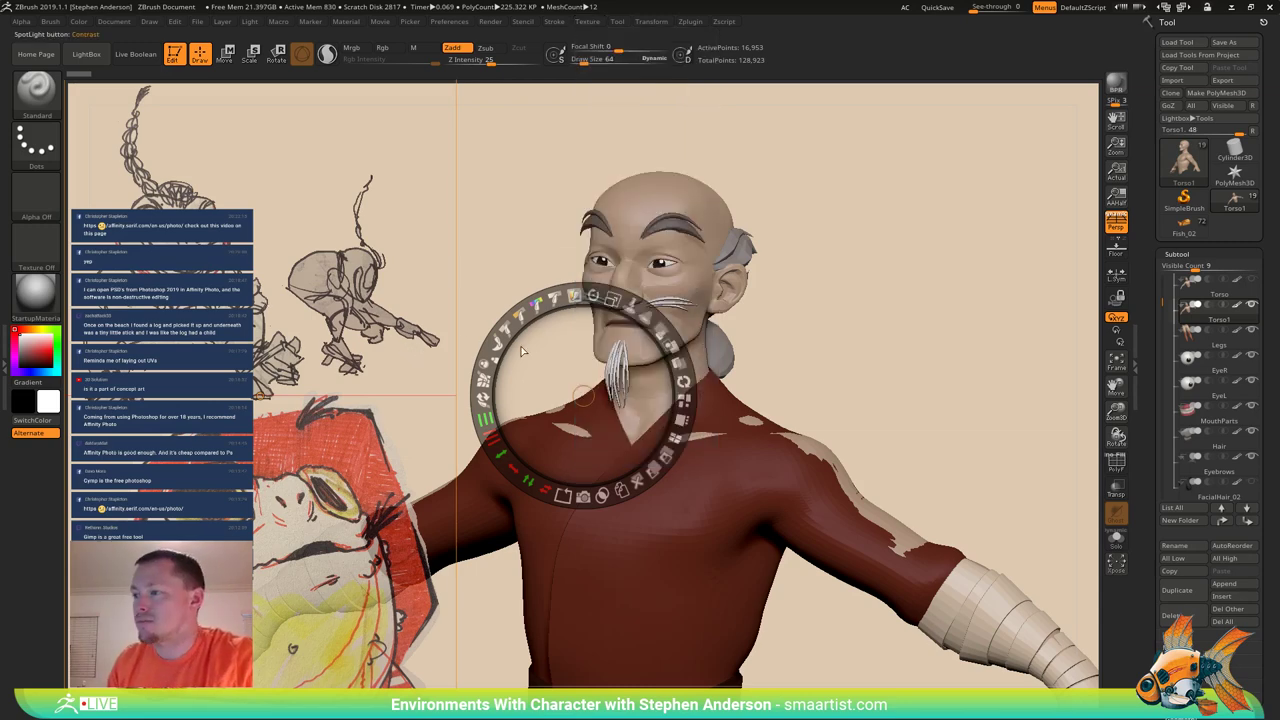
Scale the CharB reference down in Spotlight, place it in the upper-left area of the canvas, and leave Spotlight editing.
drag(612, 298, 547, 300)
drag(569, 370, 535, 194)
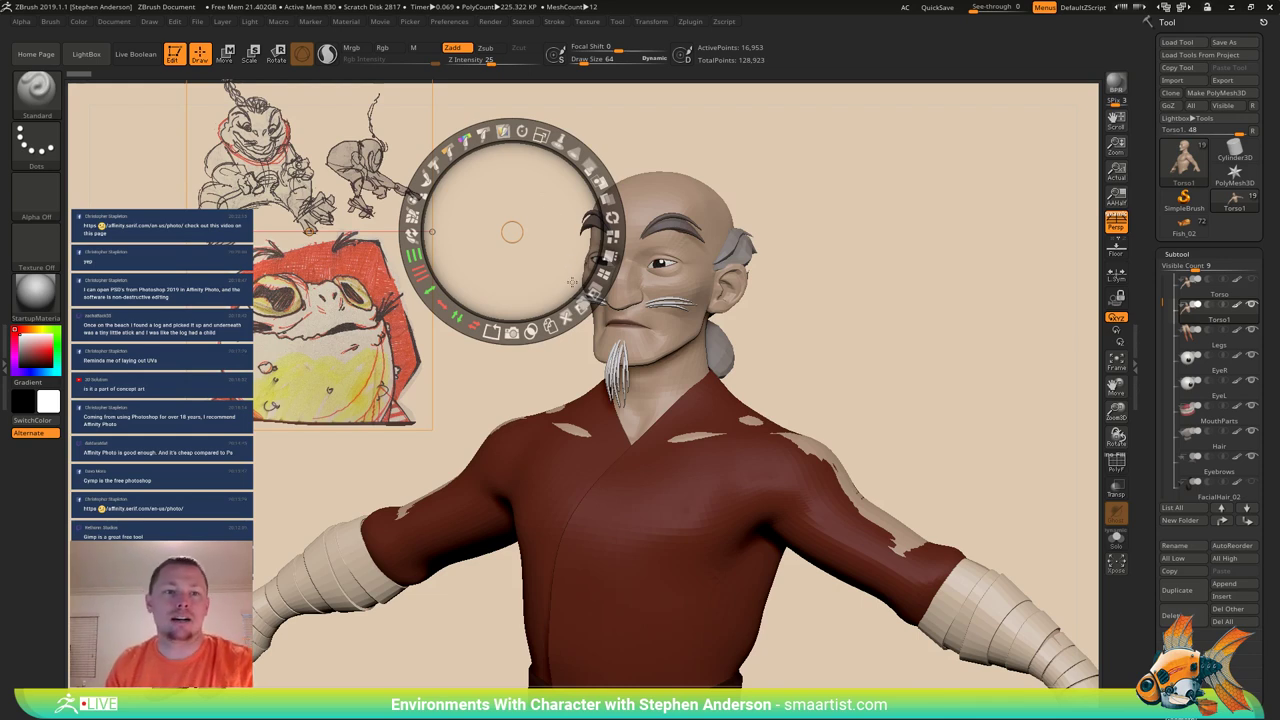
key(z)
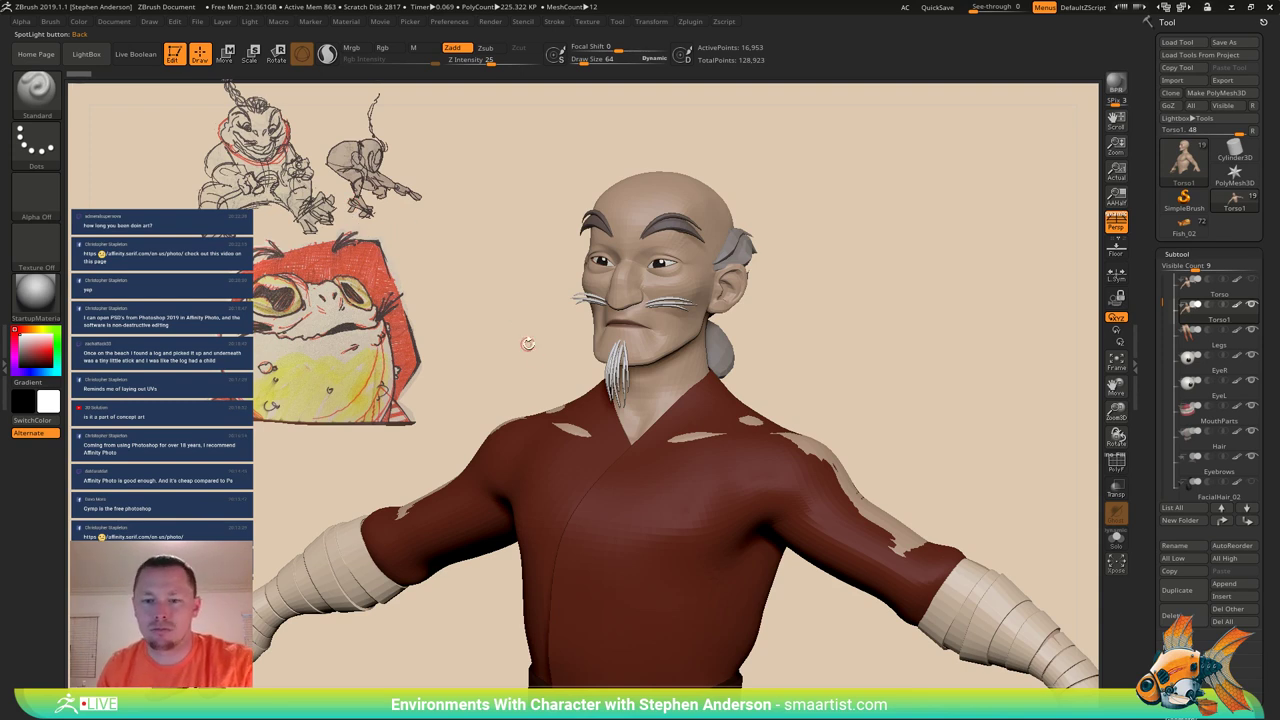
Isolate the Torso1 subtool, frame its head beside the reference sketch, and turn on the polyframe display.
drag(501, 355, 851, 321)
ctrl+right_drag(851, 321, 837, 246)
drag(837, 246, 839, 277)
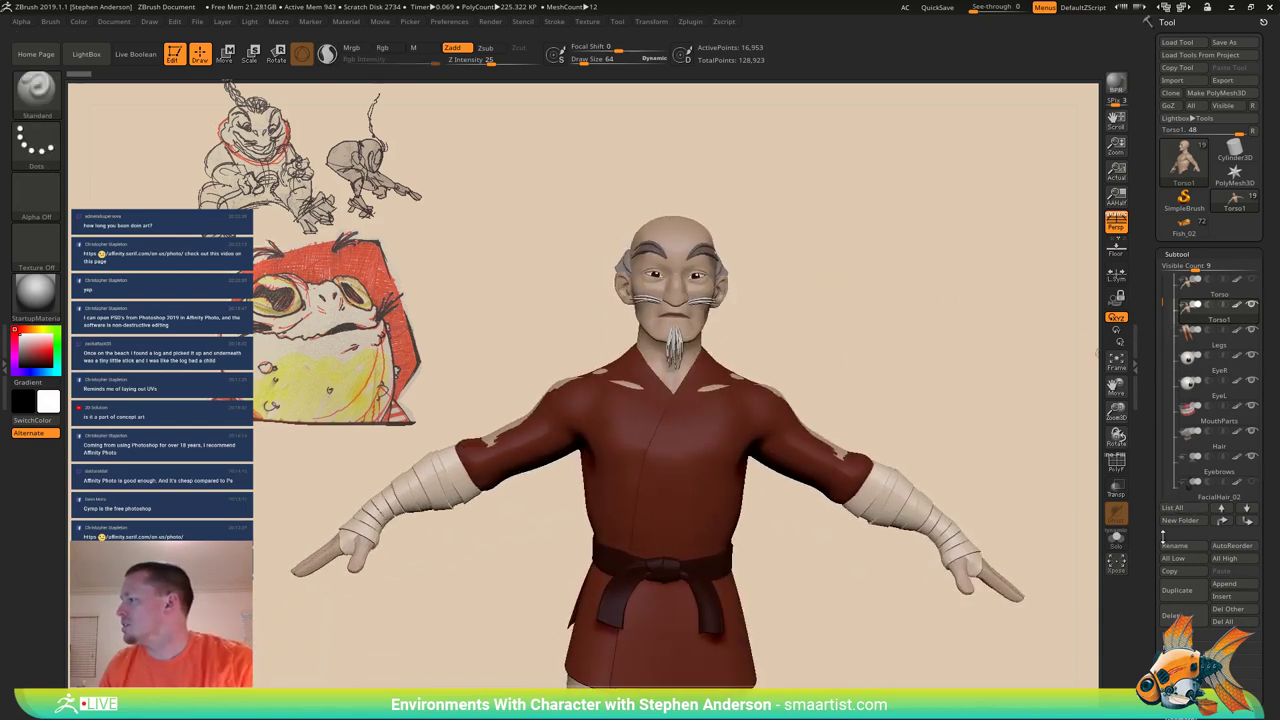
click(1118, 548)
mouse_move(835, 287)
mouse_down()
mouse_move(780, 281)
mouse_move(838, 279)
mouse_up()
mouse_move(838, 279)
ctrl+right_down()
mouse_move(840, 308)
mouse_move(758, 349)
ctrl+right_up()
alt+right_drag(757, 271, 846, 268)
mouse_move(877, 249)
mouse_down()
mouse_move(859, 270)
mouse_move(854, 257)
mouse_up()
key(shift+f)
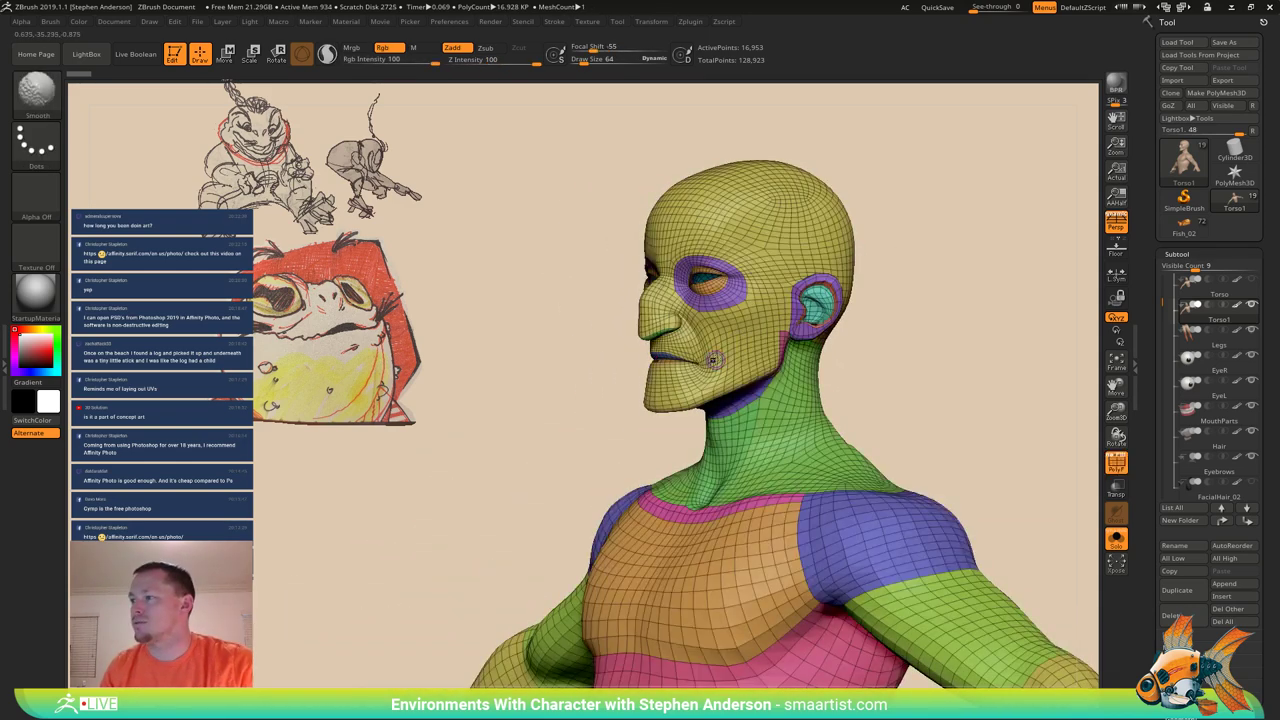
ctrl+right_drag(716, 361, 750, 396)
alt+right_drag(750, 350, 707, 413)
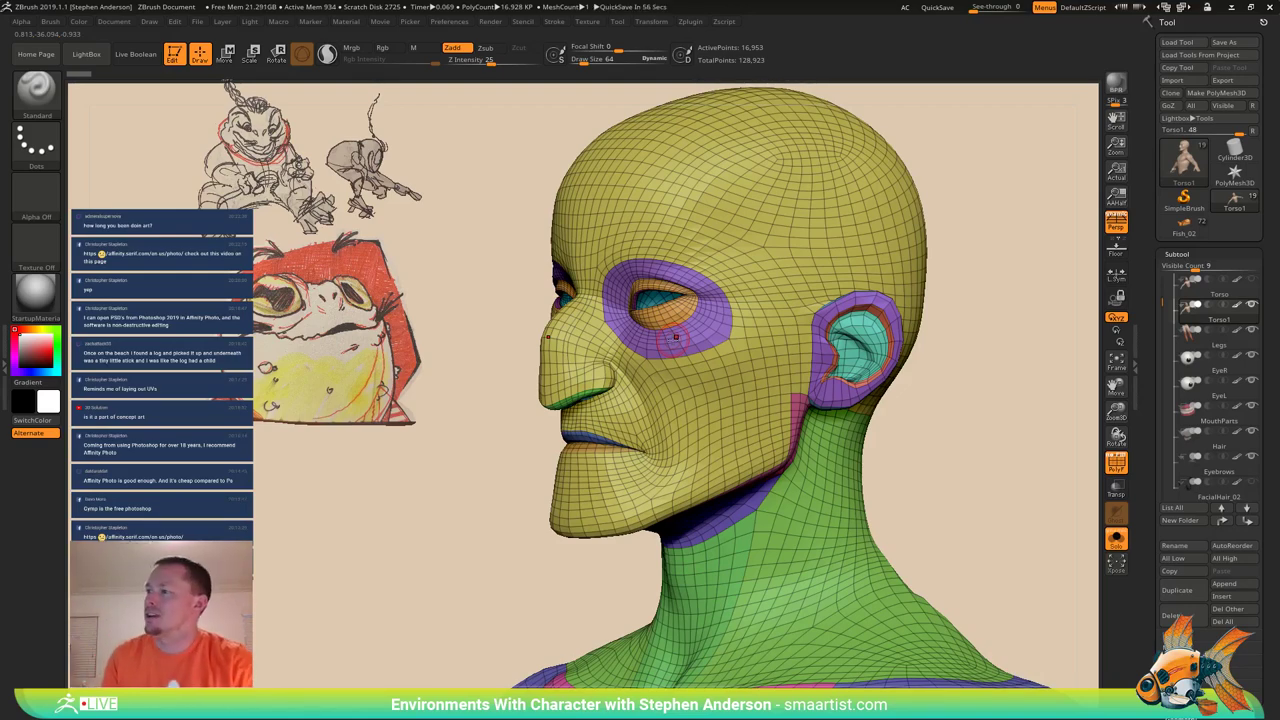
mouse_move(670, 266)
right_down()
mouse_move(645, 268)
mouse_move(662, 336)
mouse_move(645, 332)
mouse_move(712, 318)
right_up()
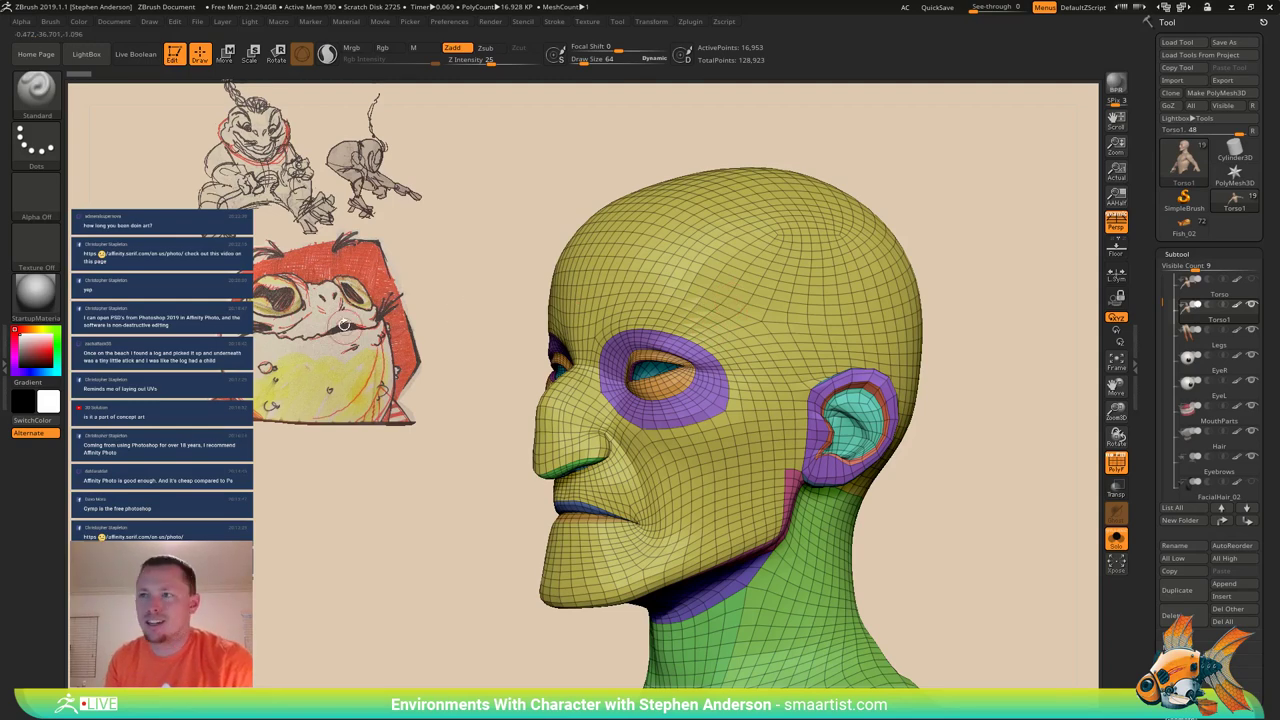
Increase the opacity of the CharB reference image in Spotlight and leave Spotlight editing.
key(shift+z)
key(shift+z)
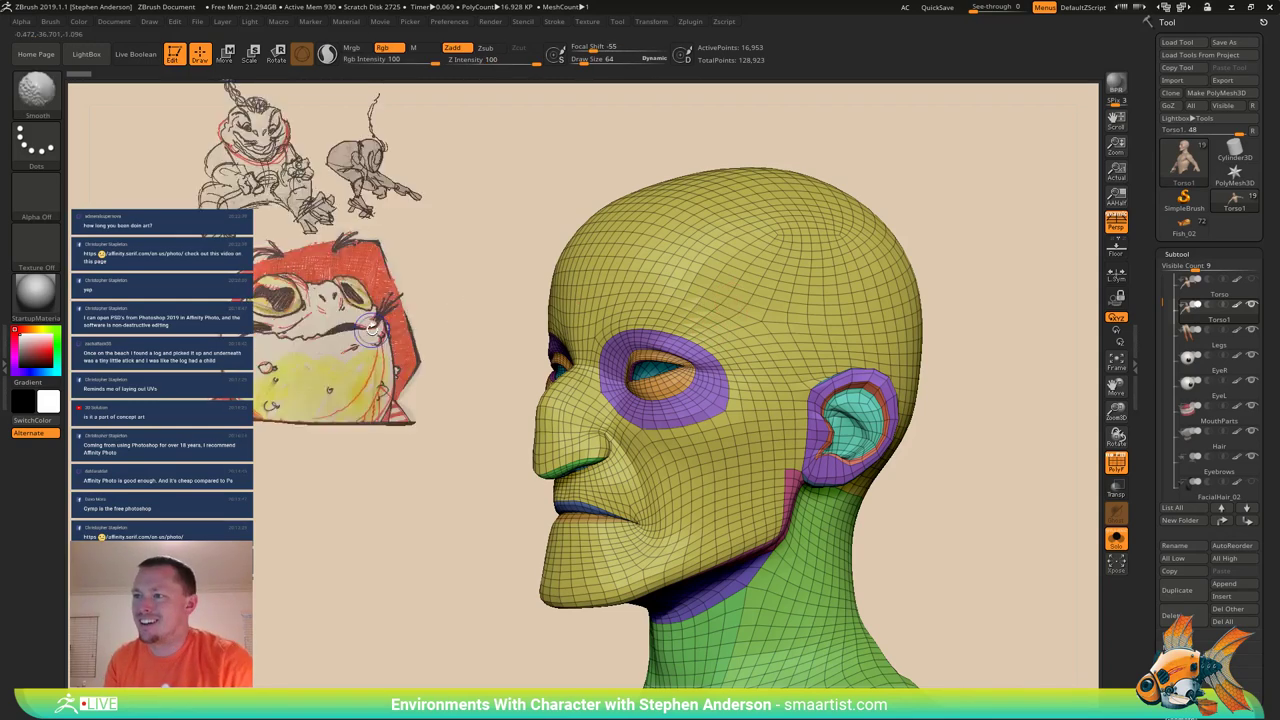
key(z)
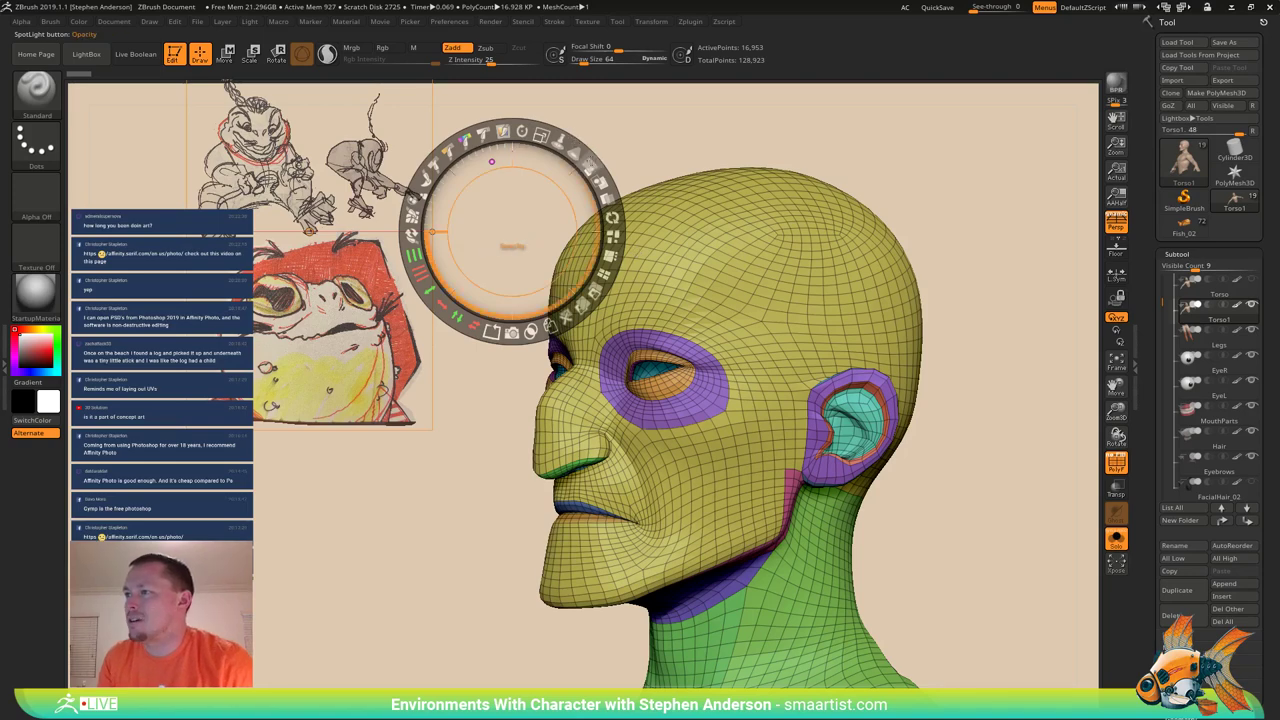
drag(590, 166, 606, 242)
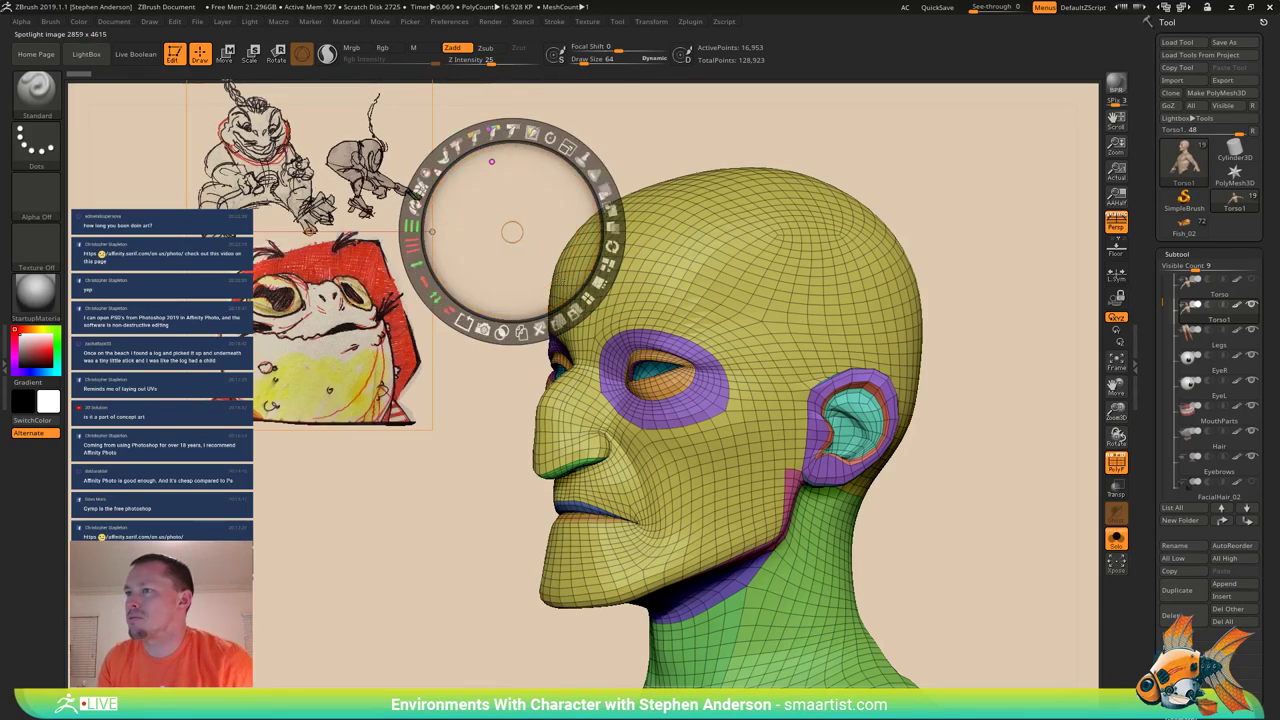
key(z)
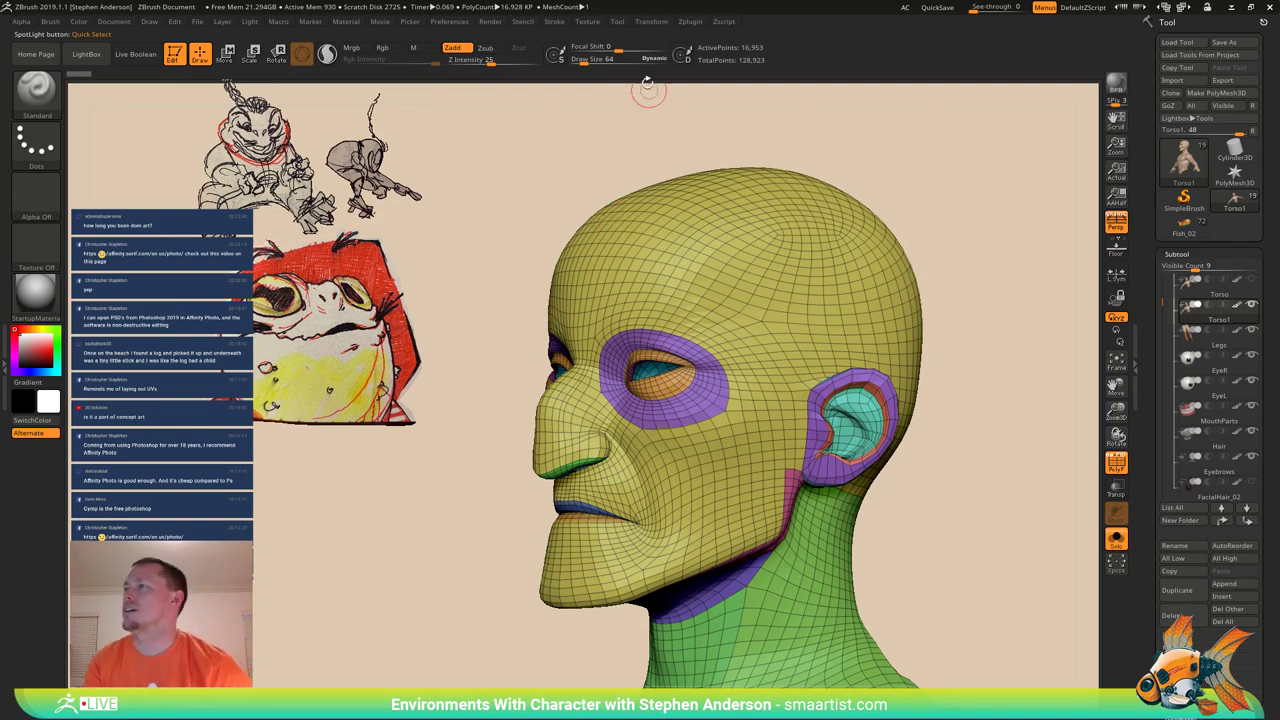
Save the Spotlight setup in the _CandyLand folder as CharB_Spotlight.
click(588, 22)
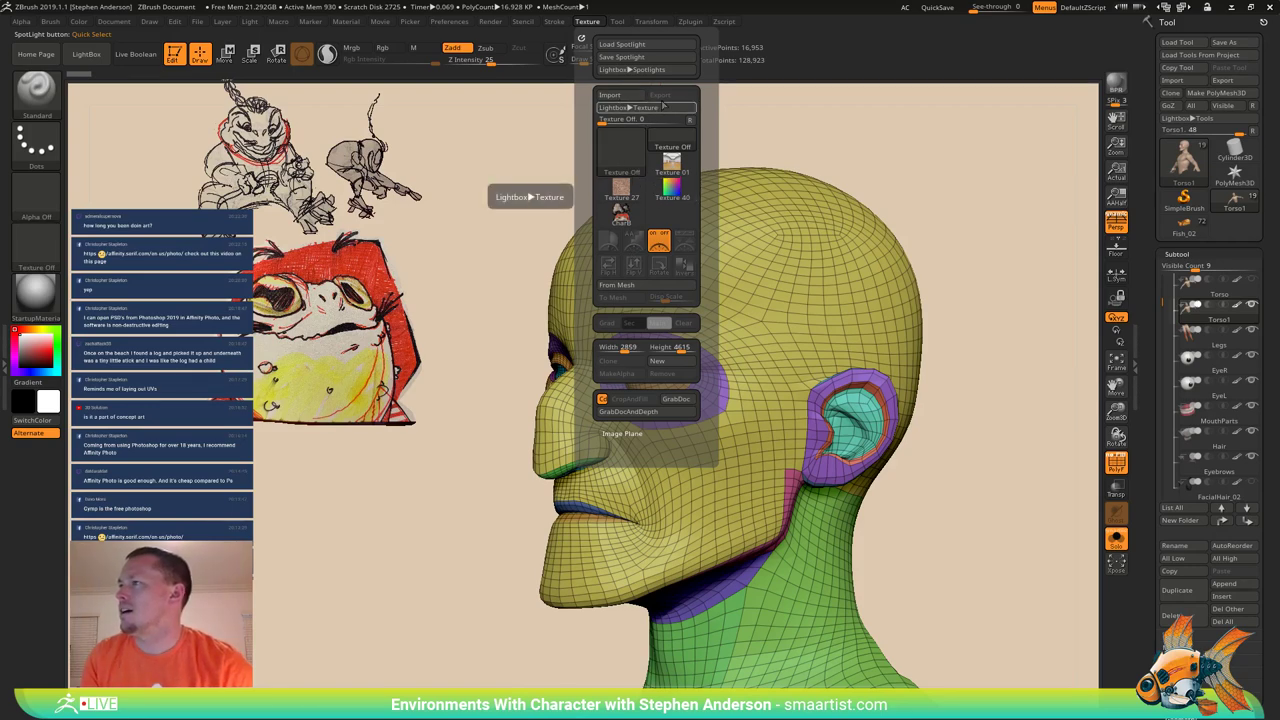
click(650, 57)
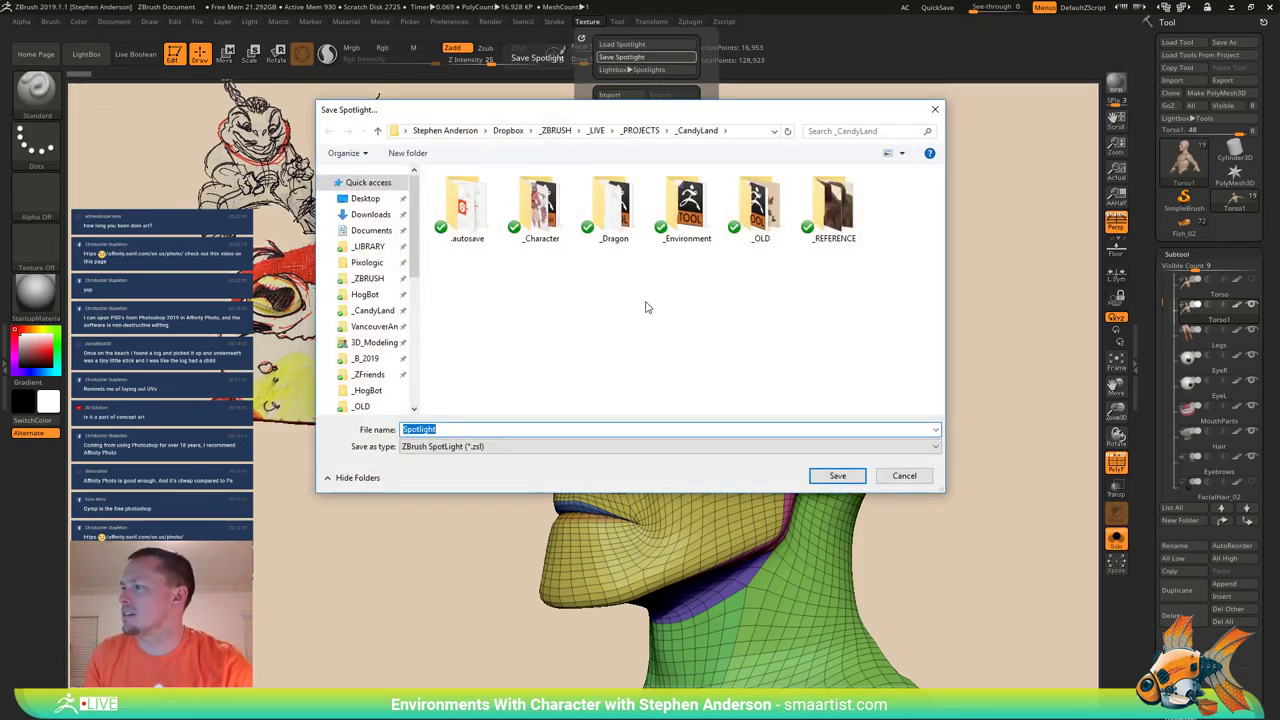
text(CharB)
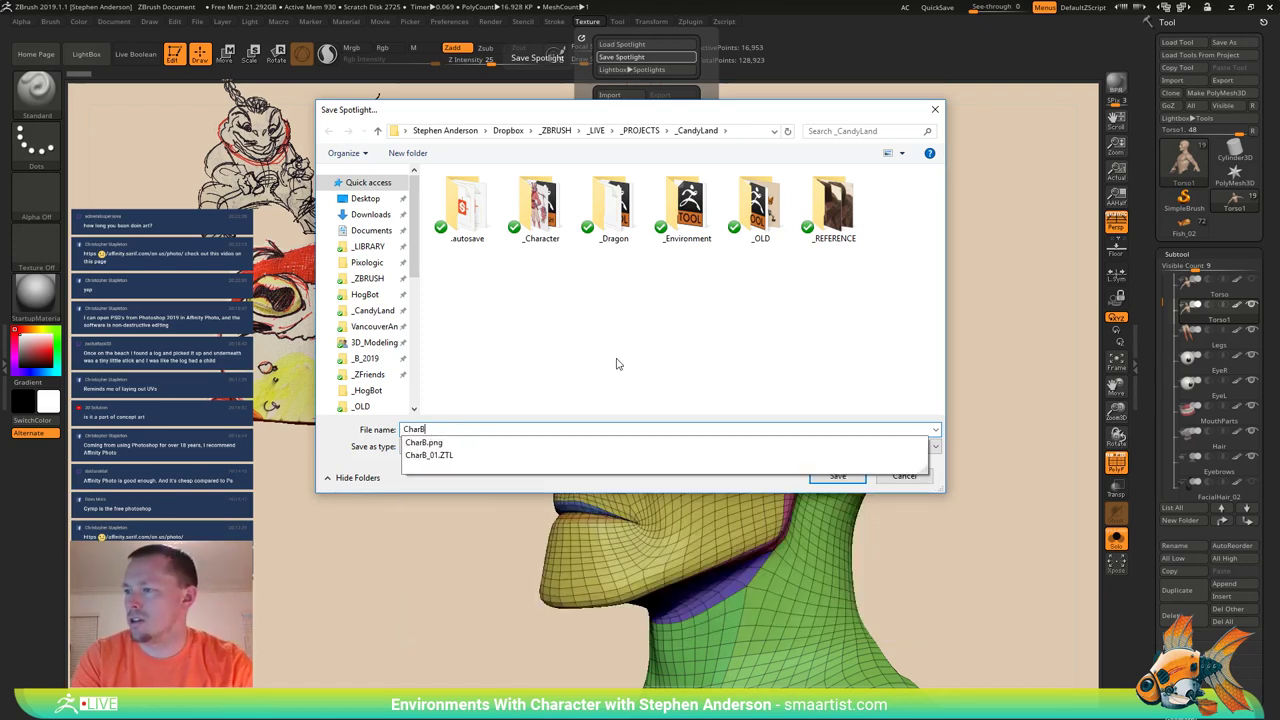
text(_Spotlight)
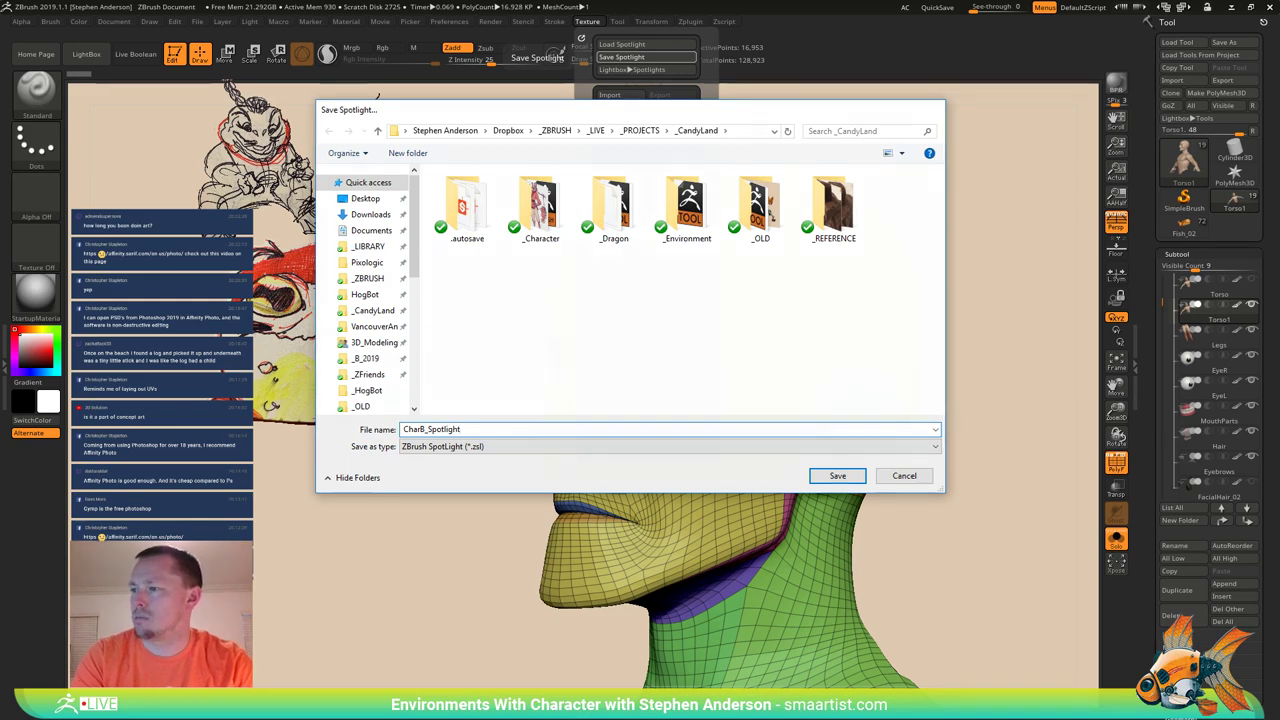
key(Return)
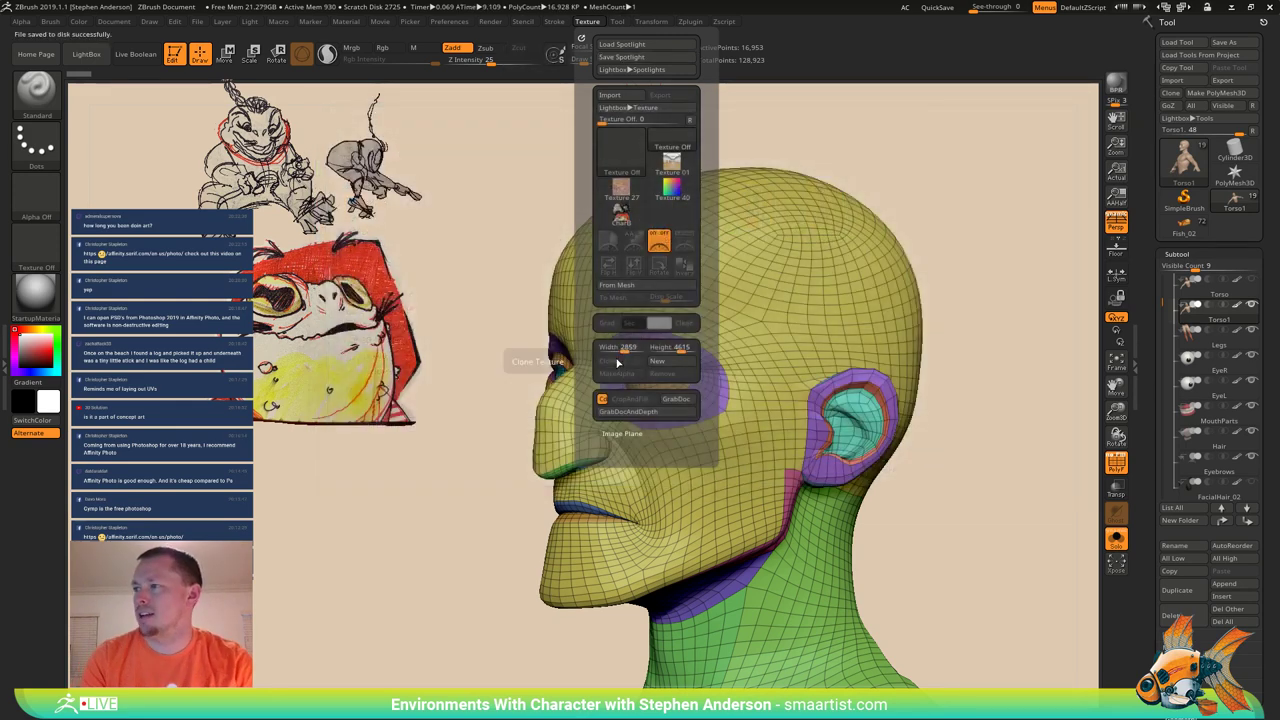
click(48, 21)
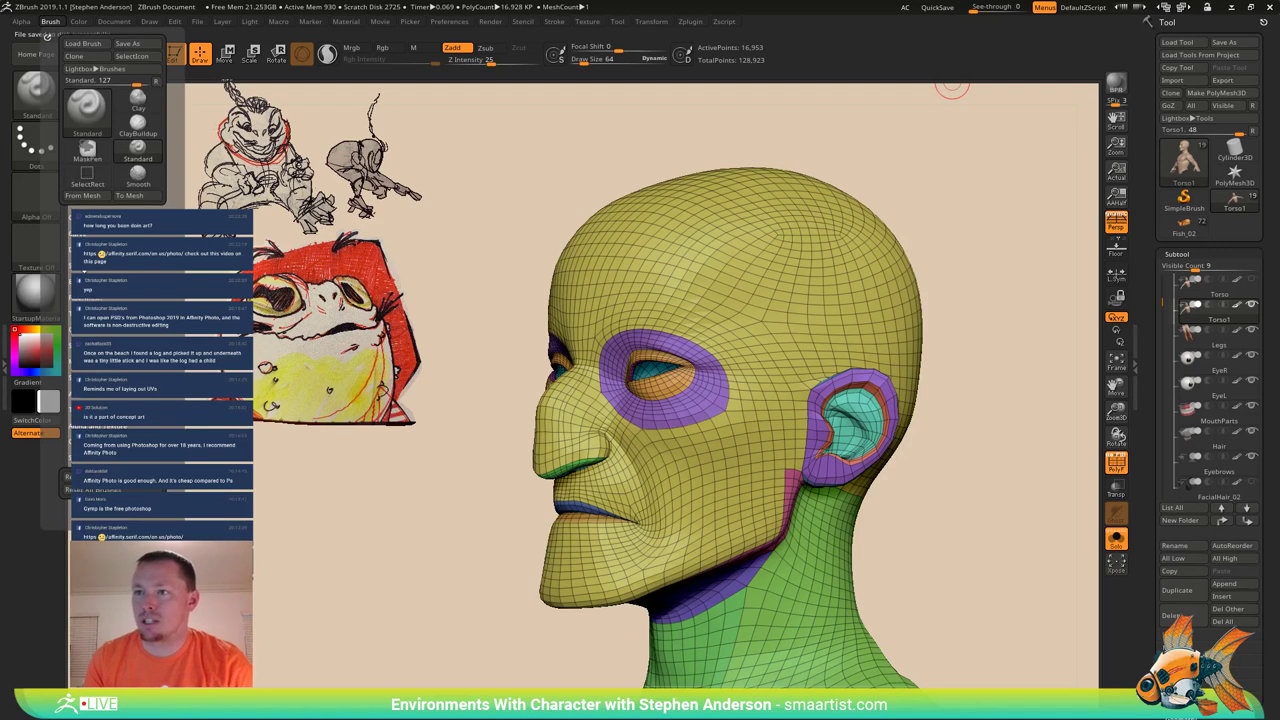
click(104, 271)
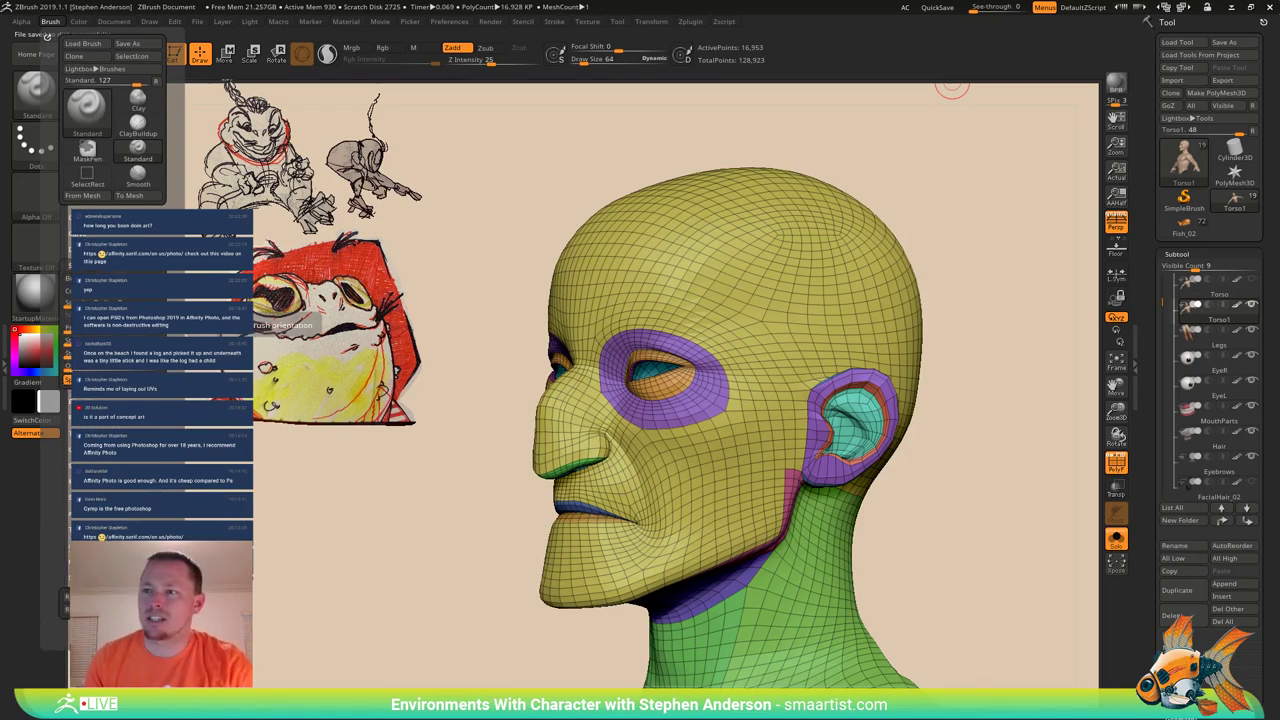
drag(176, 430, 176, 221)
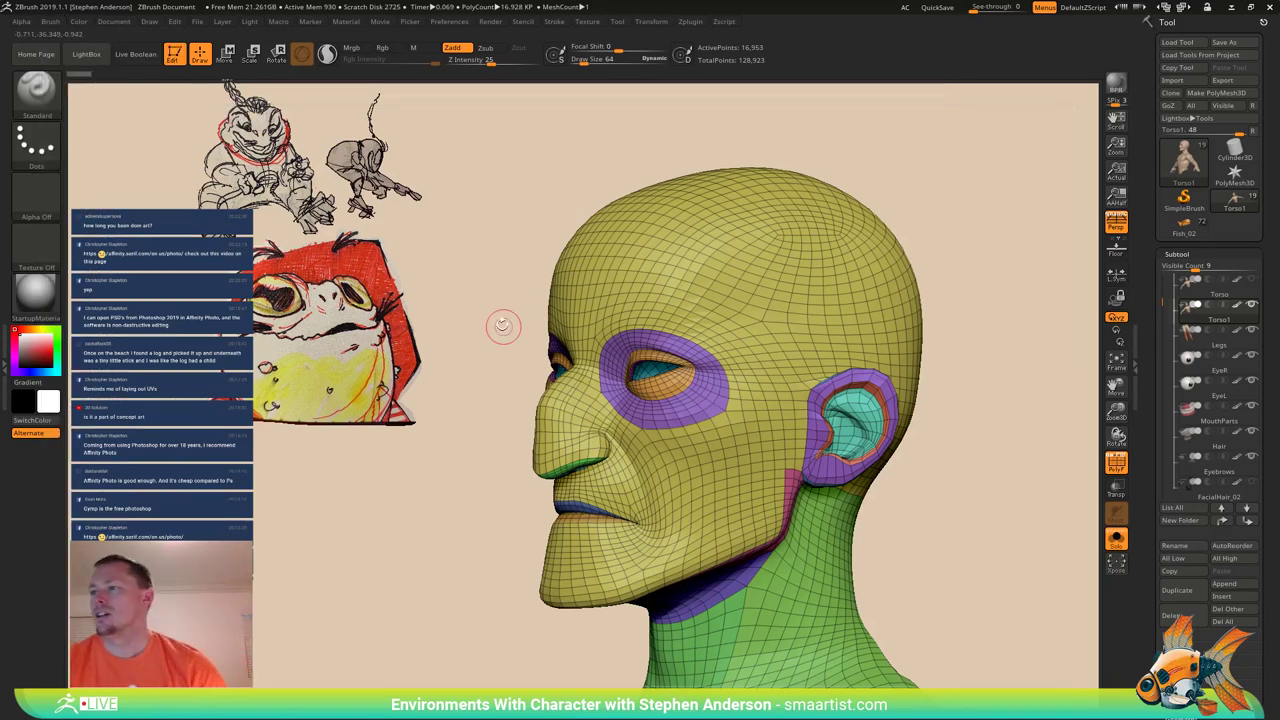
Mask every polygroup except the yellow face and head group, and return to Draw mode.
mouse_move(662, 311)
right_down()
mouse_move(640, 314)
mouse_move(722, 315)
mouse_move(716, 372)
right_up()
mouse_move(568, 419)
alt+right_down()
mouse_move(598, 340)
mouse_move(568, 355)
mouse_move(640, 385)
mouse_move(575, 372)
alt+right_up()
key(w)
key(q)
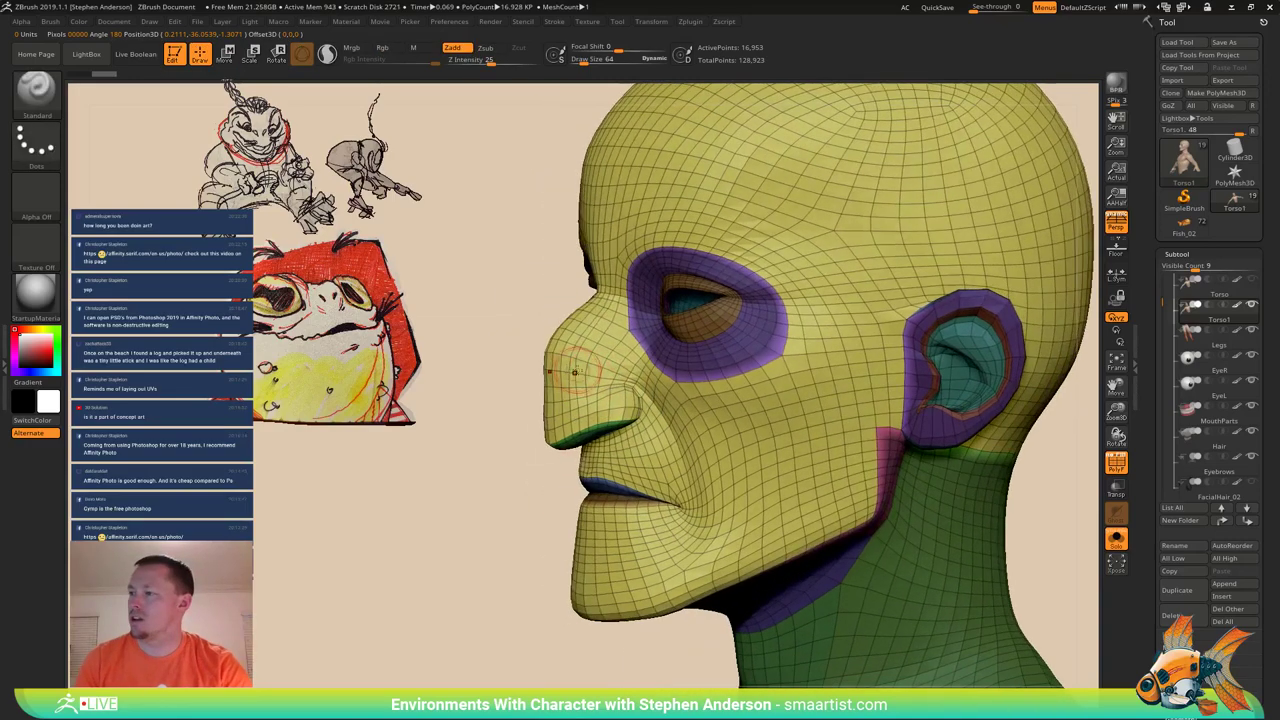
Smooth down the nose with a draw size of 286 and hide the polyframe.
drag(575, 370, 577, 378)
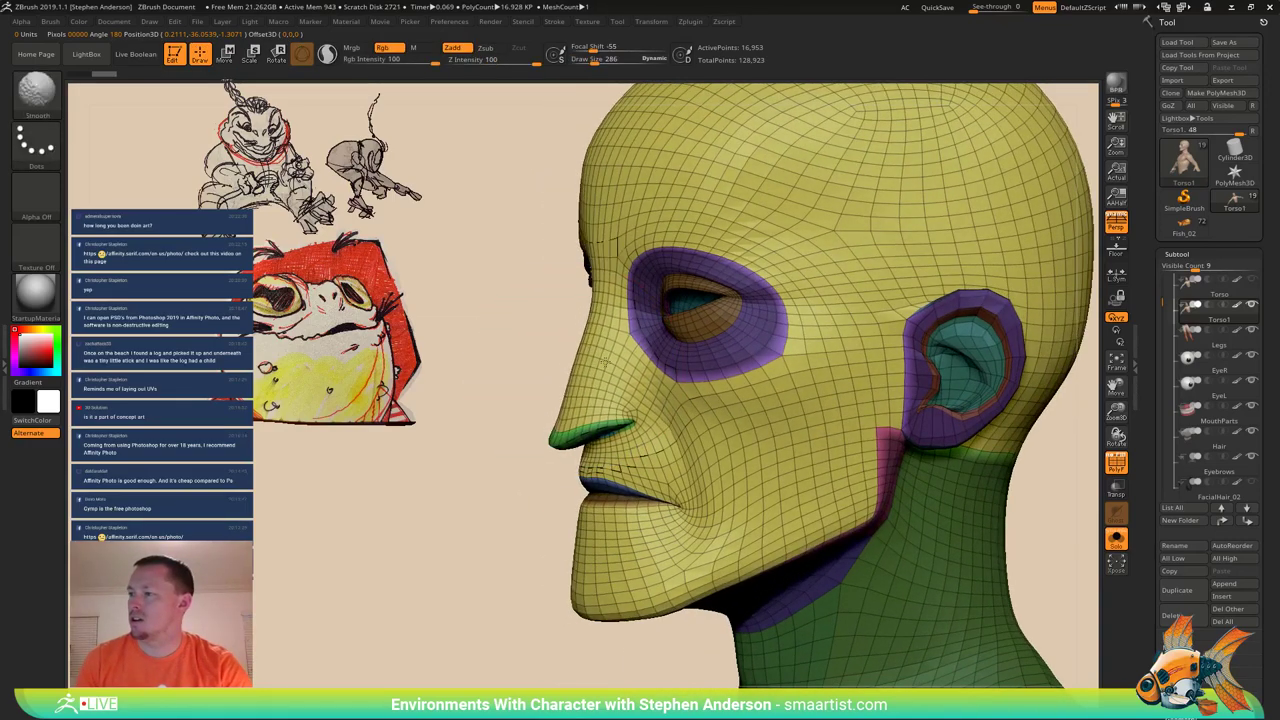
right_drag(605, 362, 670, 380)
key(shift+f)
right_drag(670, 380, 722, 384)
Soften the mask edges around the eye, ear and neck, and undo the last edit.
ctrl+drag(757, 341, 817, 414)
right_drag(734, 405, 530, 363)
key(ctrl+z)
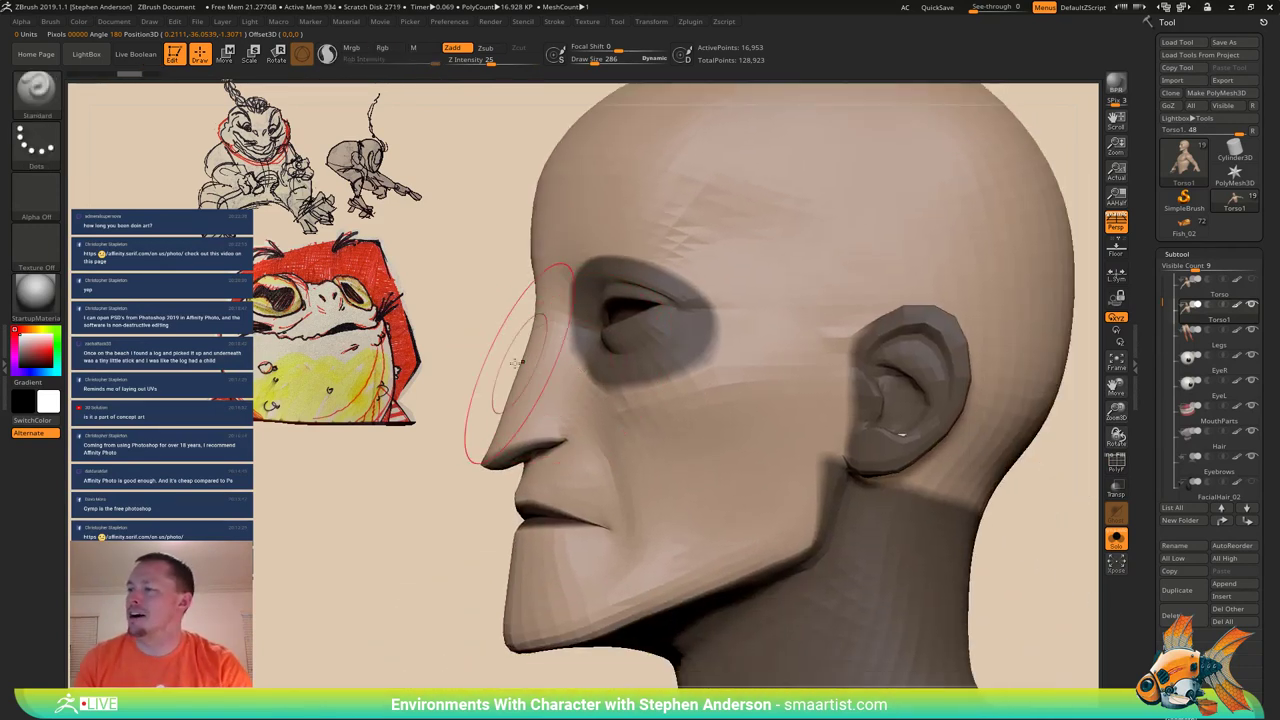
Blur the mask edges around the eye, ear and neck, inverting the mask between passes.
alt+right_drag(474, 418, 538, 390)
ctrl+click(514, 386)
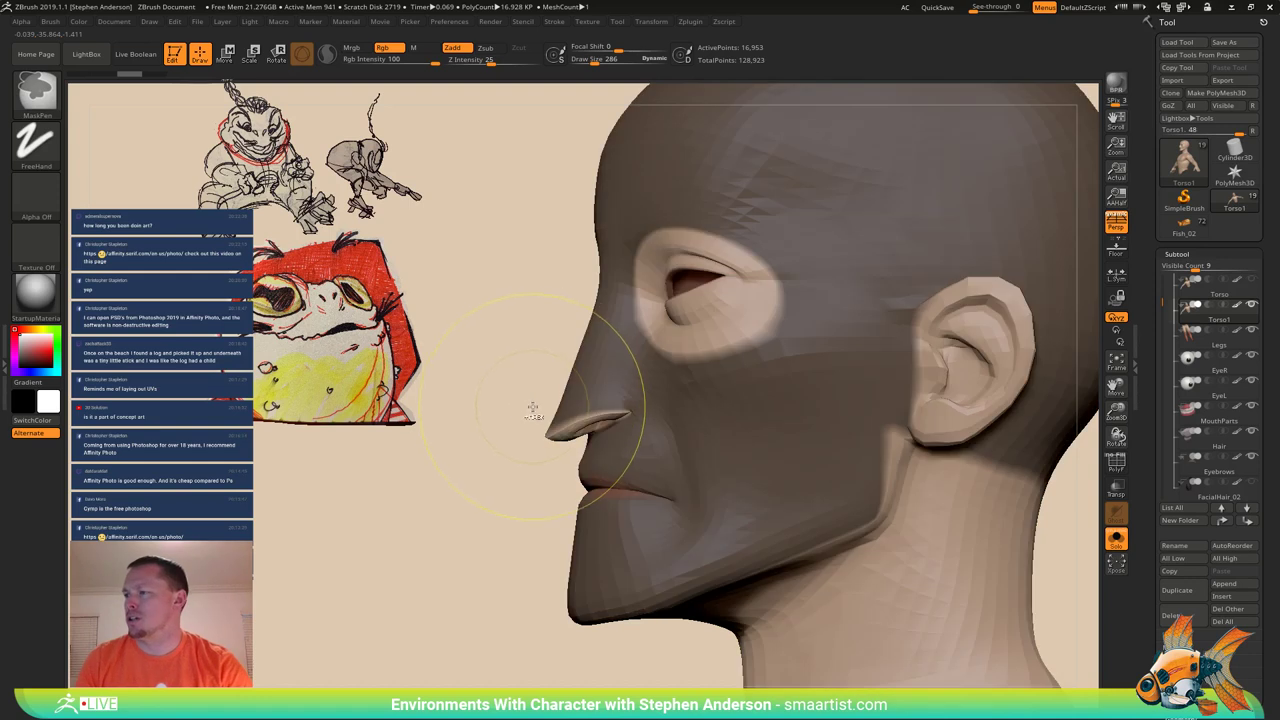
ctrl+click(554, 435)
ctrl+click(554, 436)
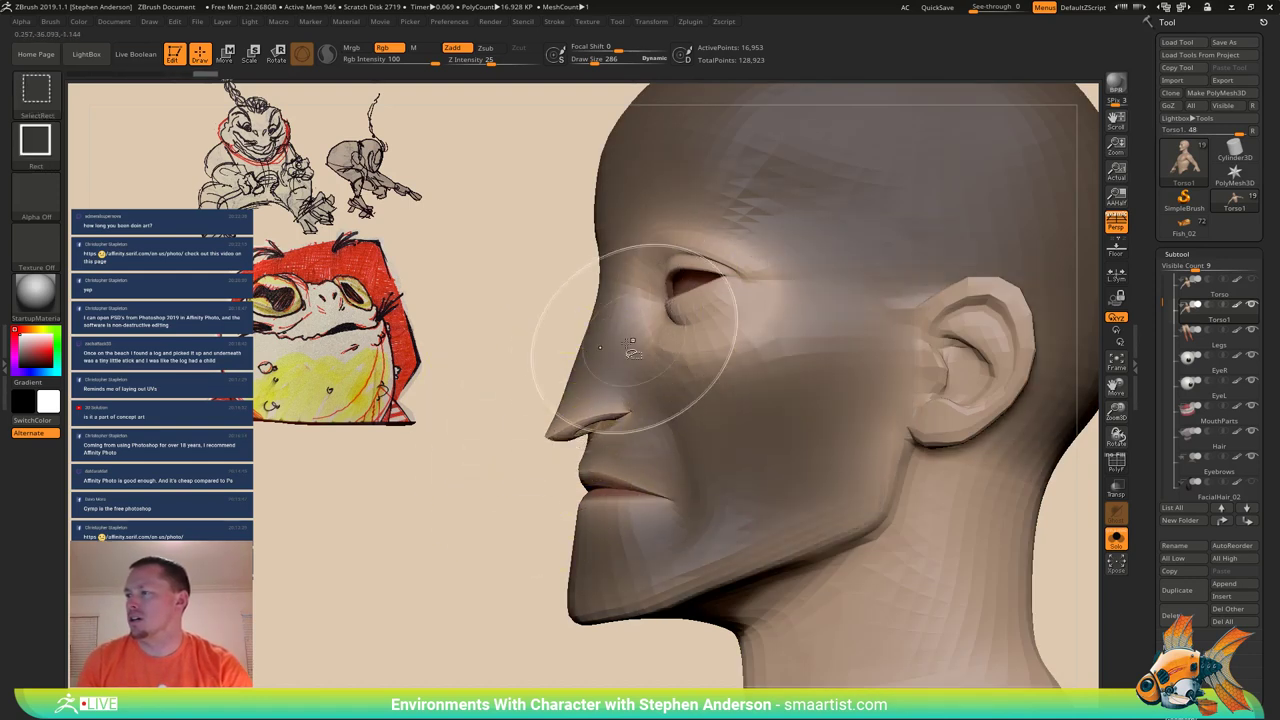
ctrl+click(528, 370)
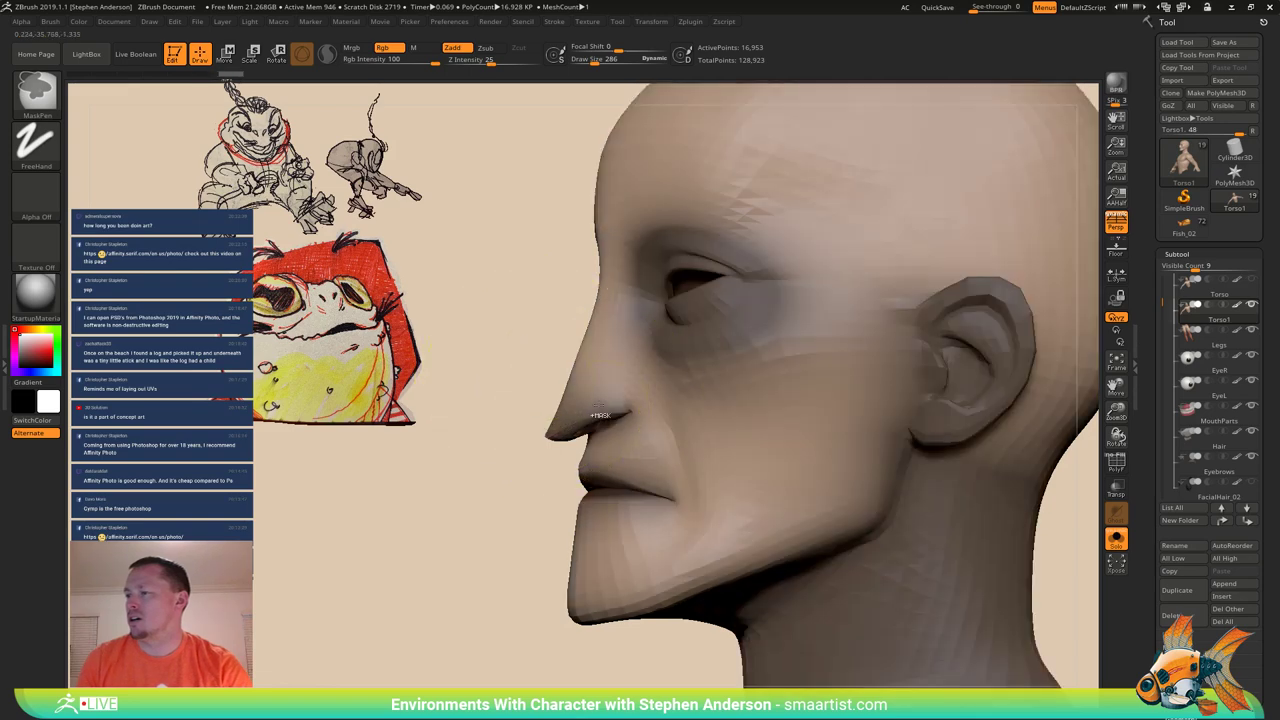
ctrl+click(600, 409)
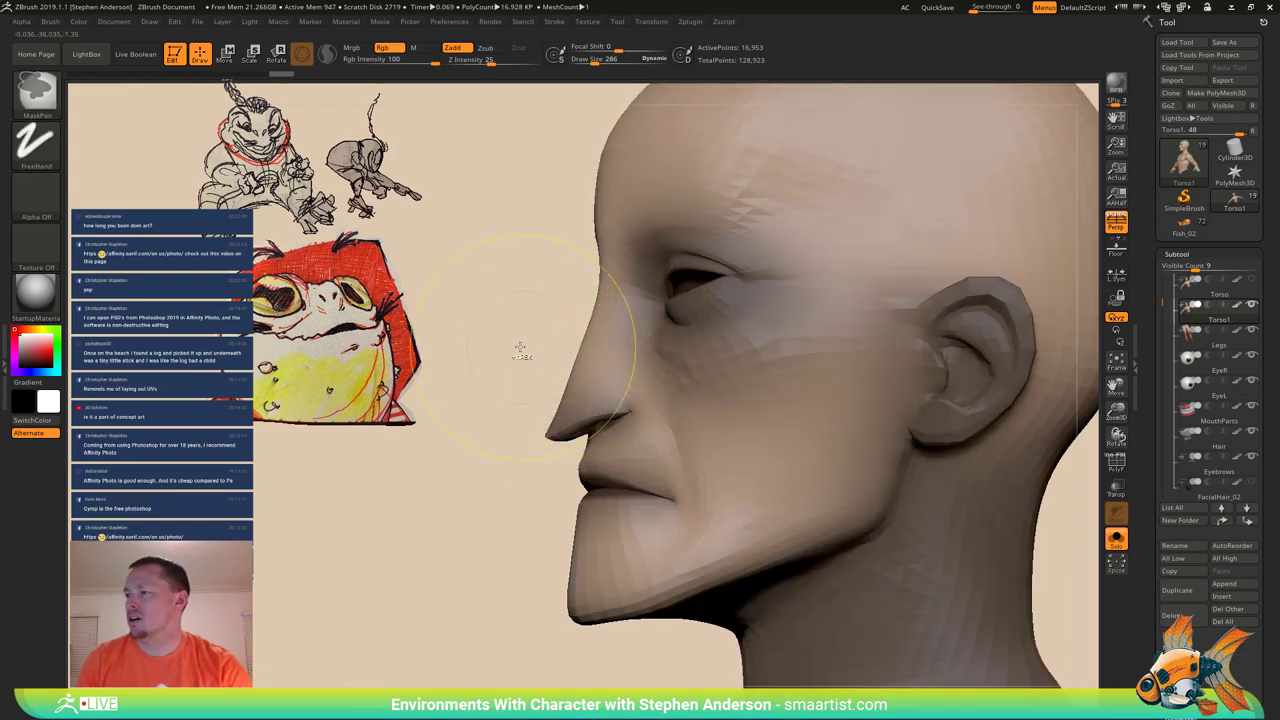
Try painting a MaskPen mask around the eyes, across the cheeks and over the mouth and jaw.
shift+drag(520, 347, 845, 270)
ctrl+drag(879, 198, 593, 327)
key(ctrl+z)
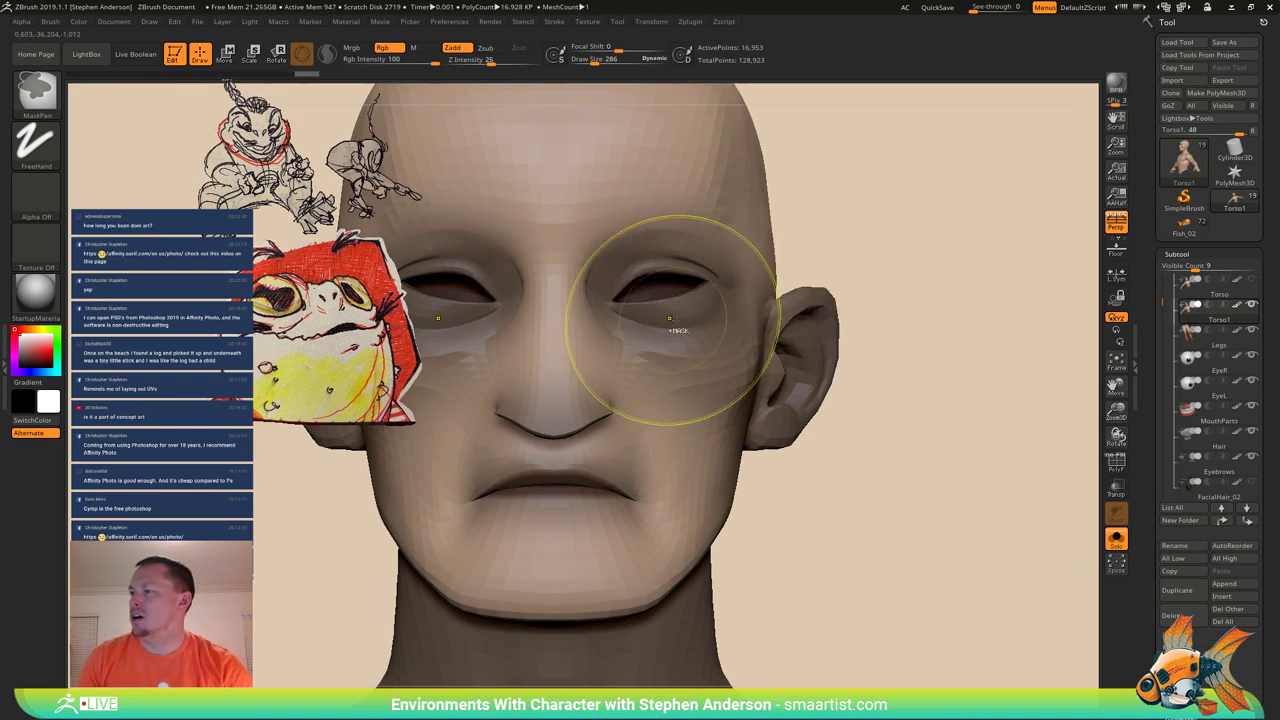
mouse_move(670, 318)
ctrl+mouse_down()
mouse_move(660, 328)
mouse_move(694, 306)
mouse_move(696, 276)
mouse_move(732, 305)
ctrl+mouse_up()
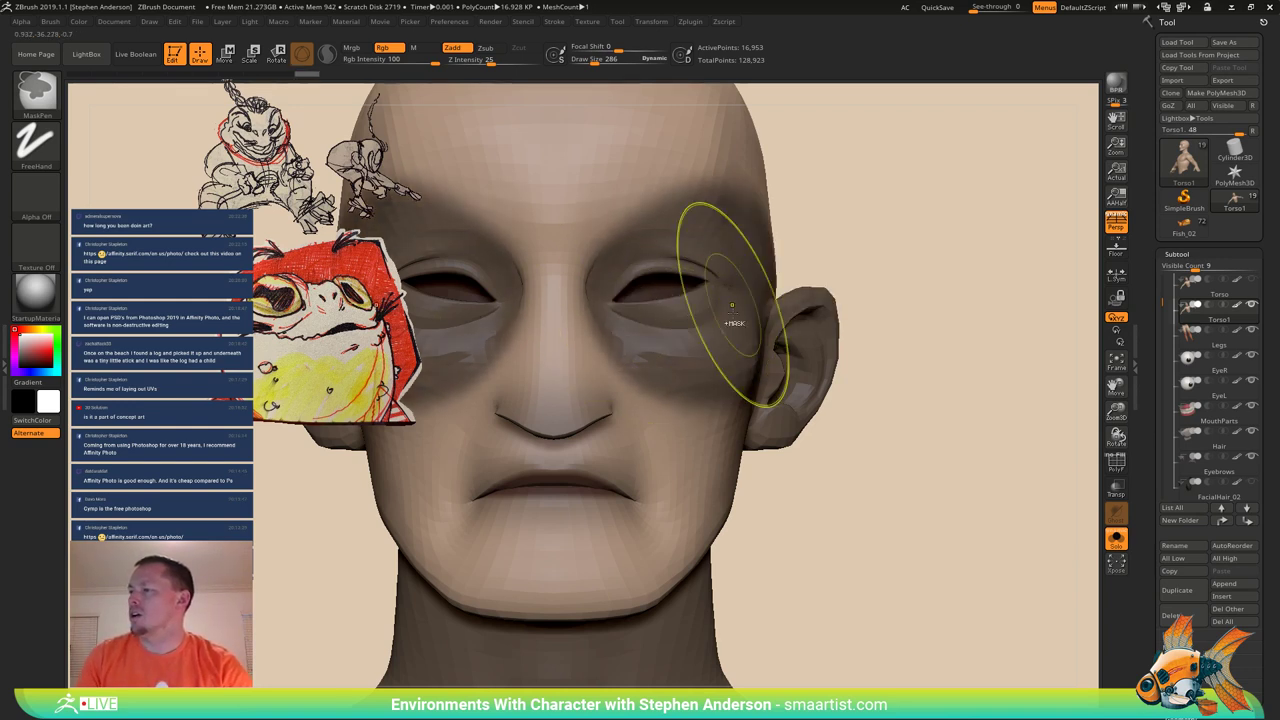
alt+drag(855, 450, 865, 304)
mouse_move(610, 440)
ctrl+mouse_down()
mouse_move(672, 385)
mouse_move(660, 372)
ctrl+mouse_up()
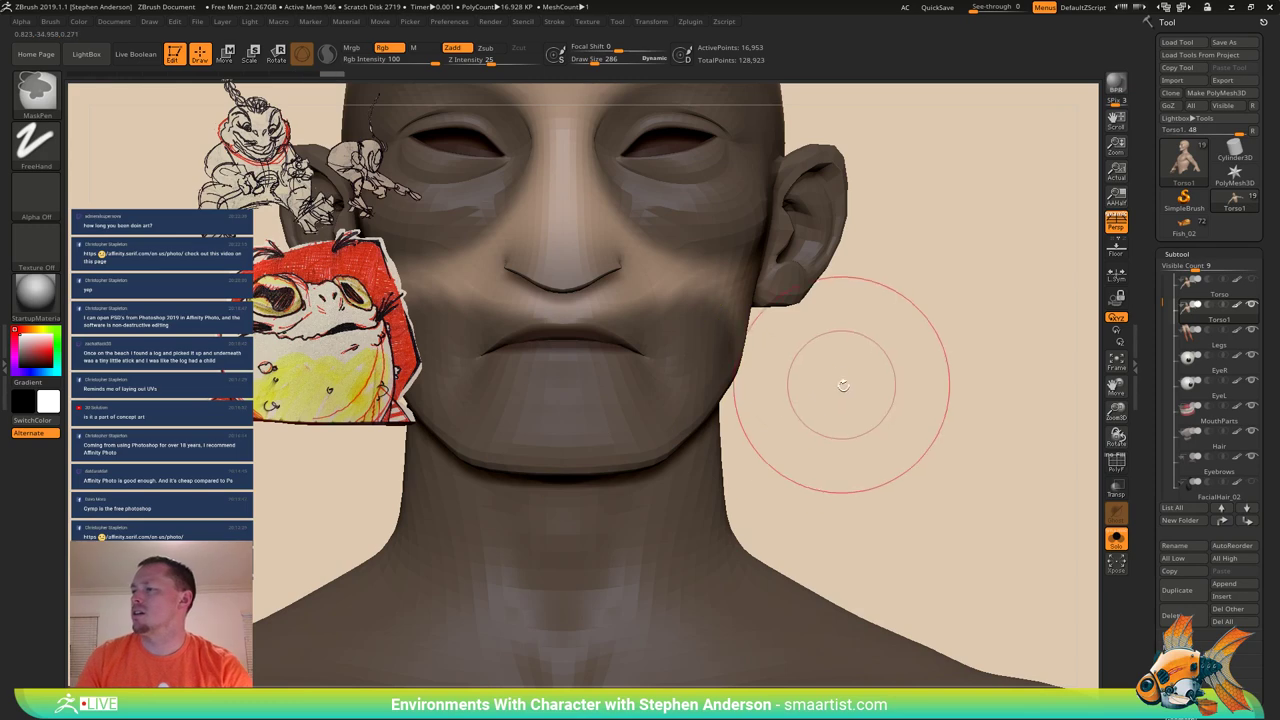
right_drag(843, 385, 943, 686)
right_drag(949, 391, 1017, 456)
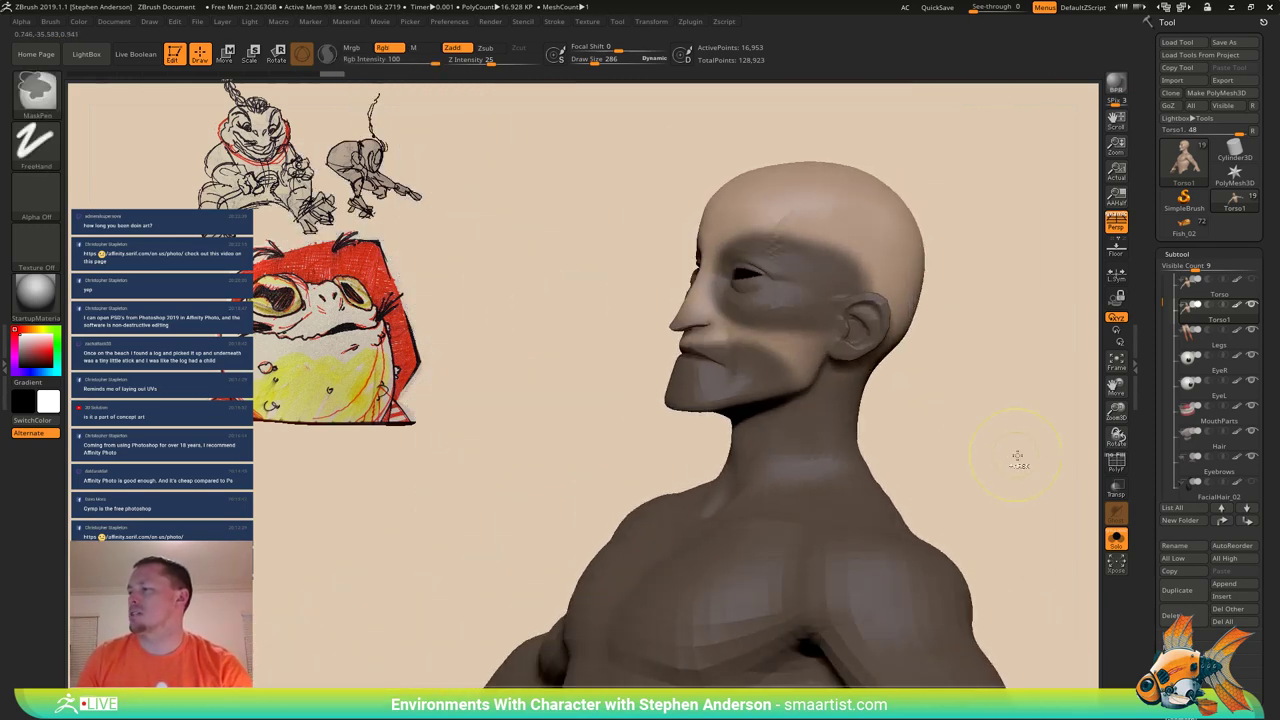
Extend the painted mask over the sides of the head around the nose and brow, and clear the whole mask.
ctrl+drag(1012, 461, 556, 359)
right_drag(980, 408, 983, 434)
ctrl+drag(1046, 486, 735, 129)
ctrl+right_drag(728, 234, 712, 76)
right_drag(671, 408, 502, 412)
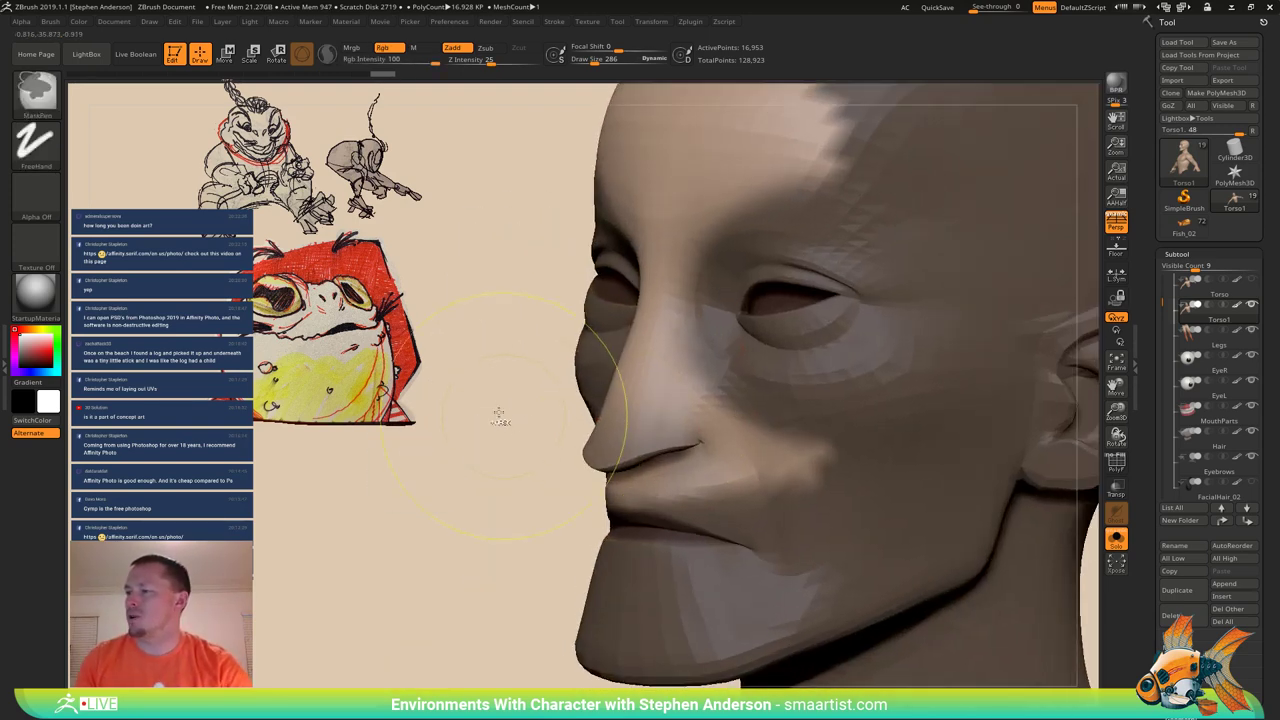
ctrl+drag(499, 412, 538, 470)
With the polyframe shown, mask around the green nose group, and isolate the inner nostril polygroups with their mask cleared.
key(shift+f)
right_drag(645, 460, 540, 412)
key(w)
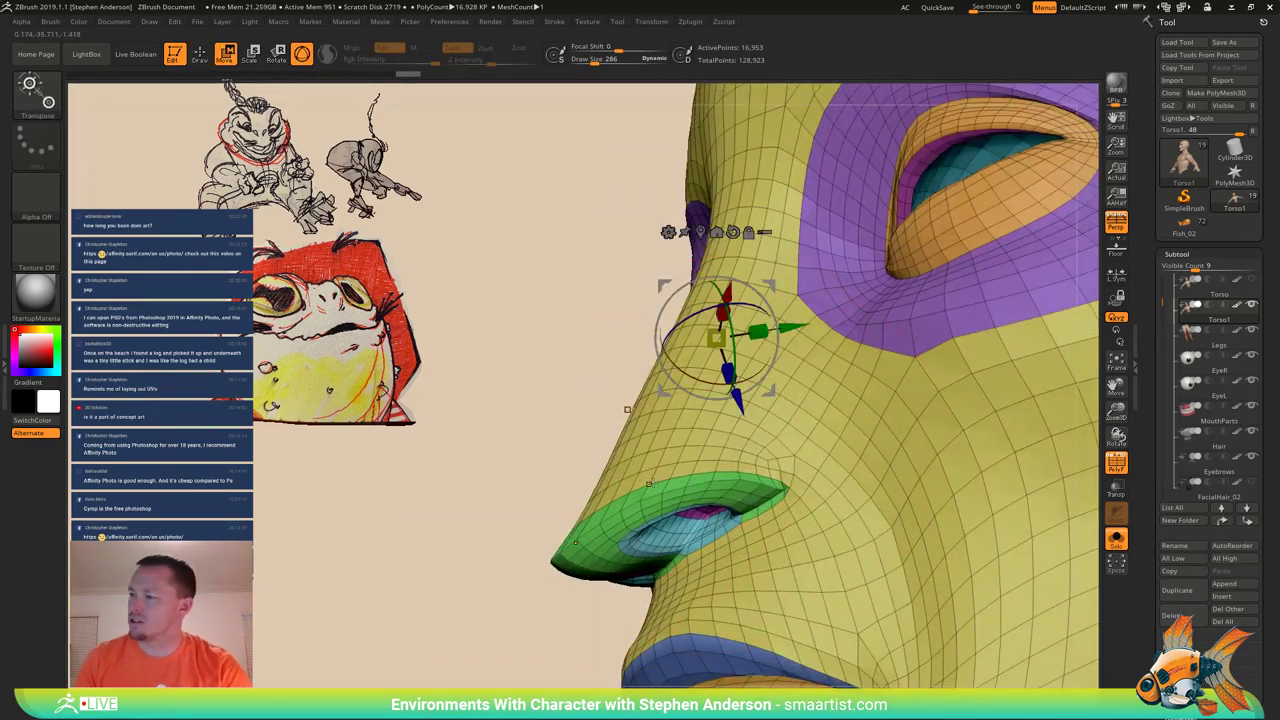
ctrl+click(576, 543)
key(q)
mouse_move(690, 512)
alt+right_down()
mouse_move(594, 400)
mouse_move(636, 408)
mouse_move(602, 432)
alt+right_up()
ctrl+shift+click(593, 437)
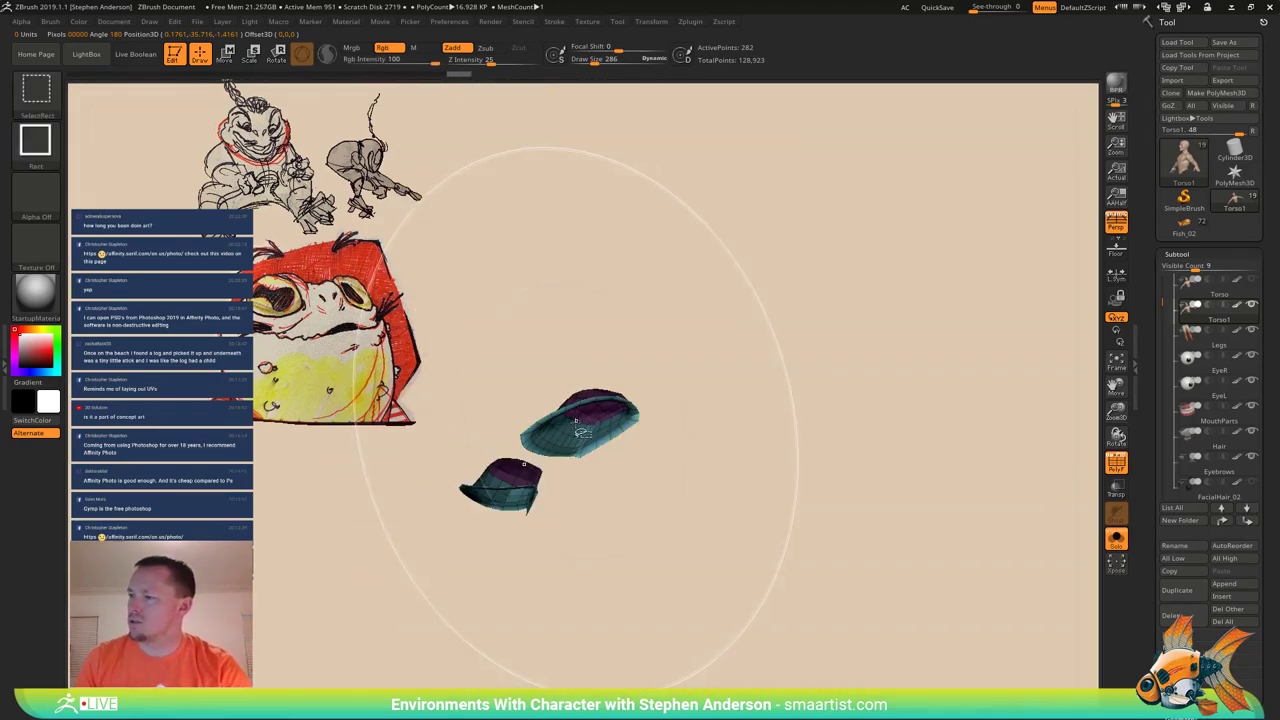
mouse_move(714, 337)
ctrl+shift+mouse_down()
mouse_move(586, 423)
mouse_move(410, 632)
ctrl+shift+mouse_up()
Set the masking brush to MaskLasso and unhide the whole torso mesh.
ctrl+shift+click(45, 98)
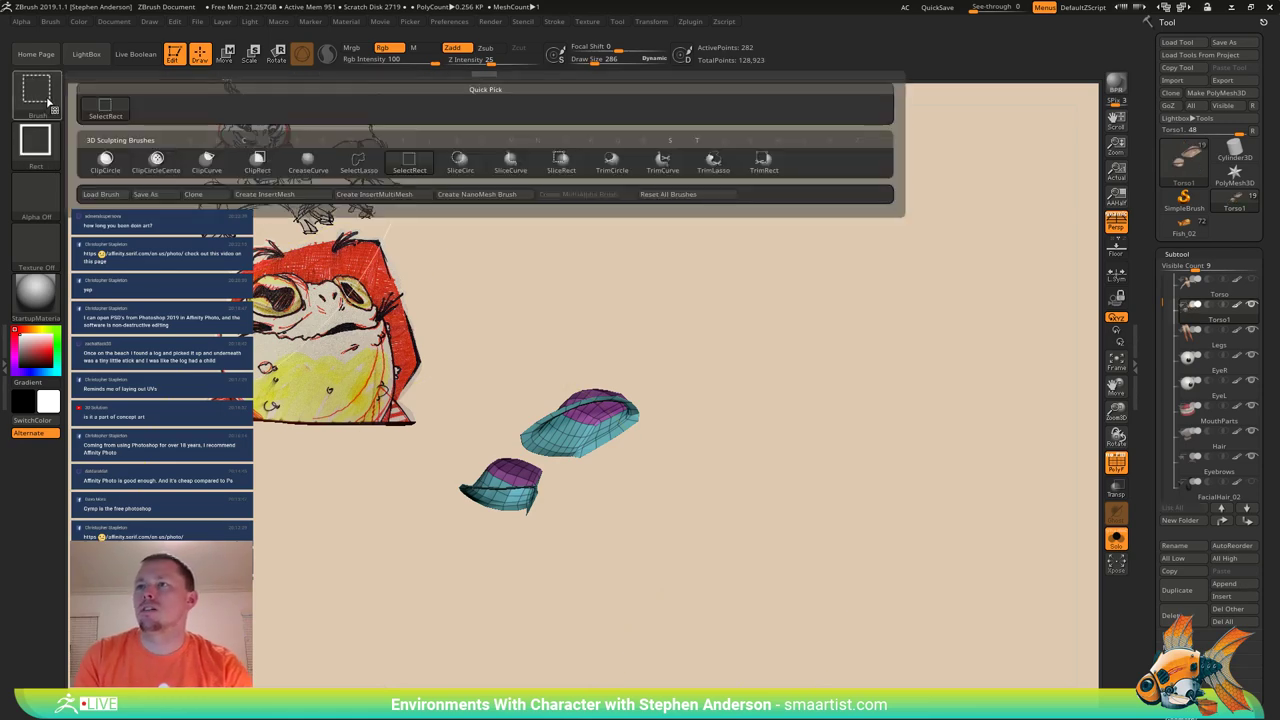
ctrl+click(40, 100)
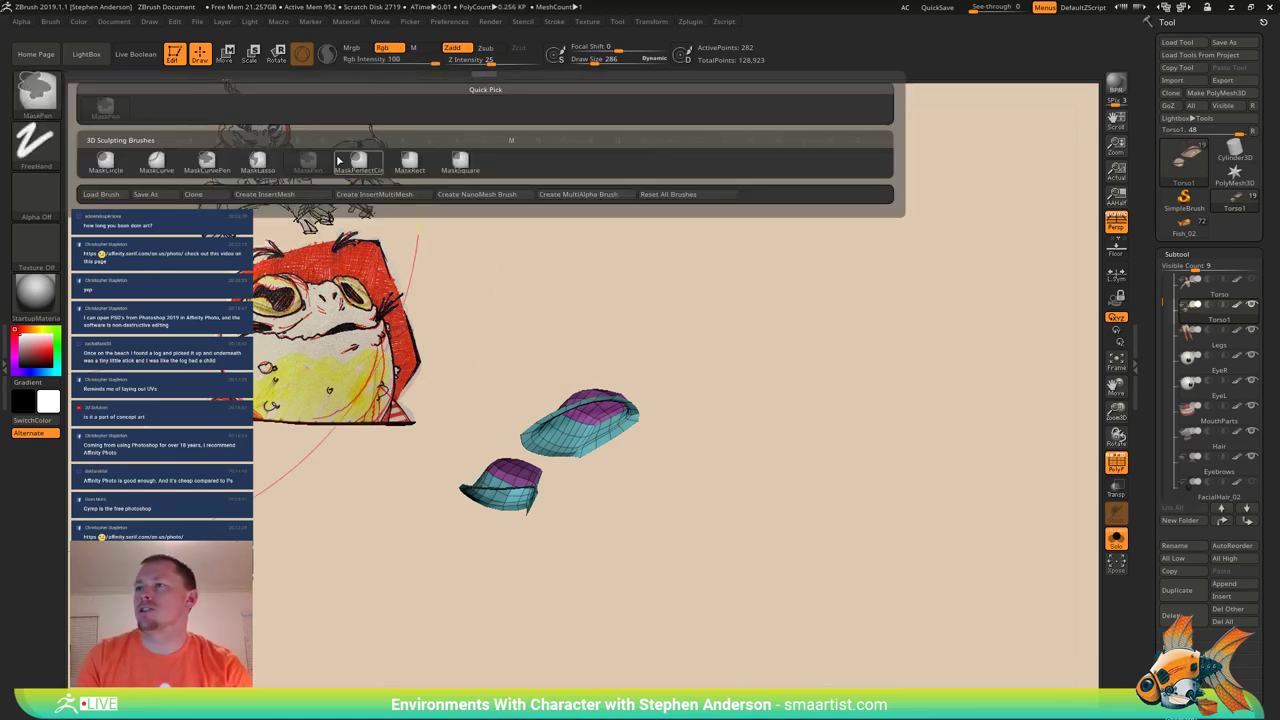
ctrl+click(262, 163)
mouse_move(737, 411)
alt+right_down()
mouse_move(816, 378)
mouse_move(677, 412)
mouse_move(662, 374)
mouse_move(690, 373)
mouse_move(680, 345)
mouse_move(606, 400)
alt+right_up()
ctrl+shift+click(817, 378)
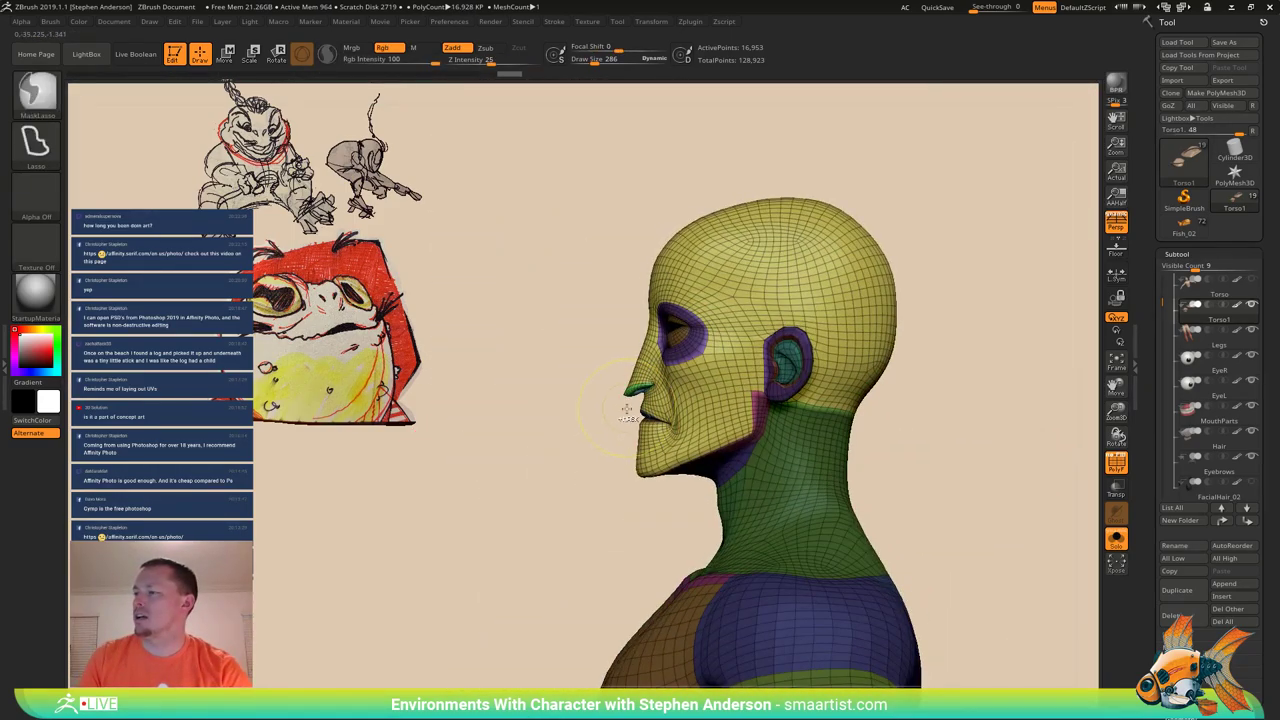
Lasso-mask the head and lower face, leaving the nose, its bridge and the upper lip area unmasked.
mouse_move(627, 408)
ctrl+mouse_down()
mouse_move(732, 588)
mouse_move(988, 296)
ctrl+mouse_up()
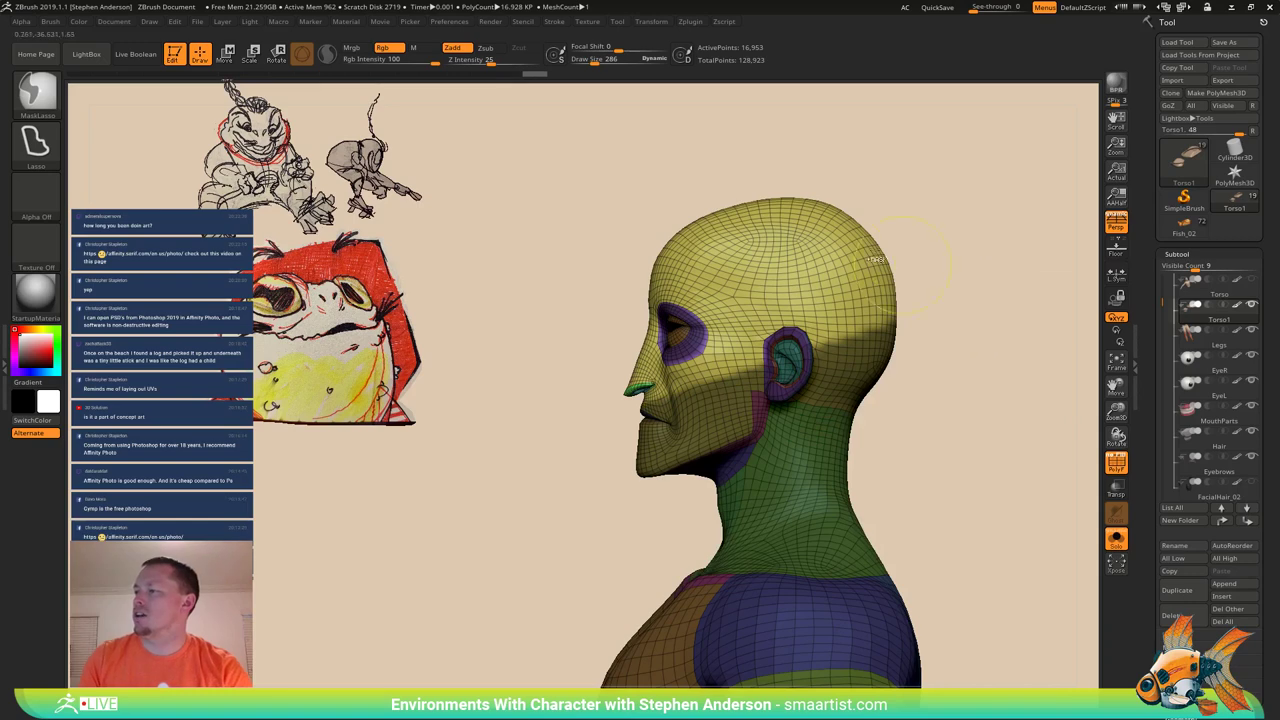
mouse_move(640, 236)
ctrl+mouse_down()
mouse_move(1020, 300)
mouse_move(713, 612)
mouse_move(694, 607)
ctrl+mouse_up()
mouse_move(690, 398)
ctrl+right_down()
mouse_move(704, 450)
mouse_move(758, 424)
ctrl+right_up()
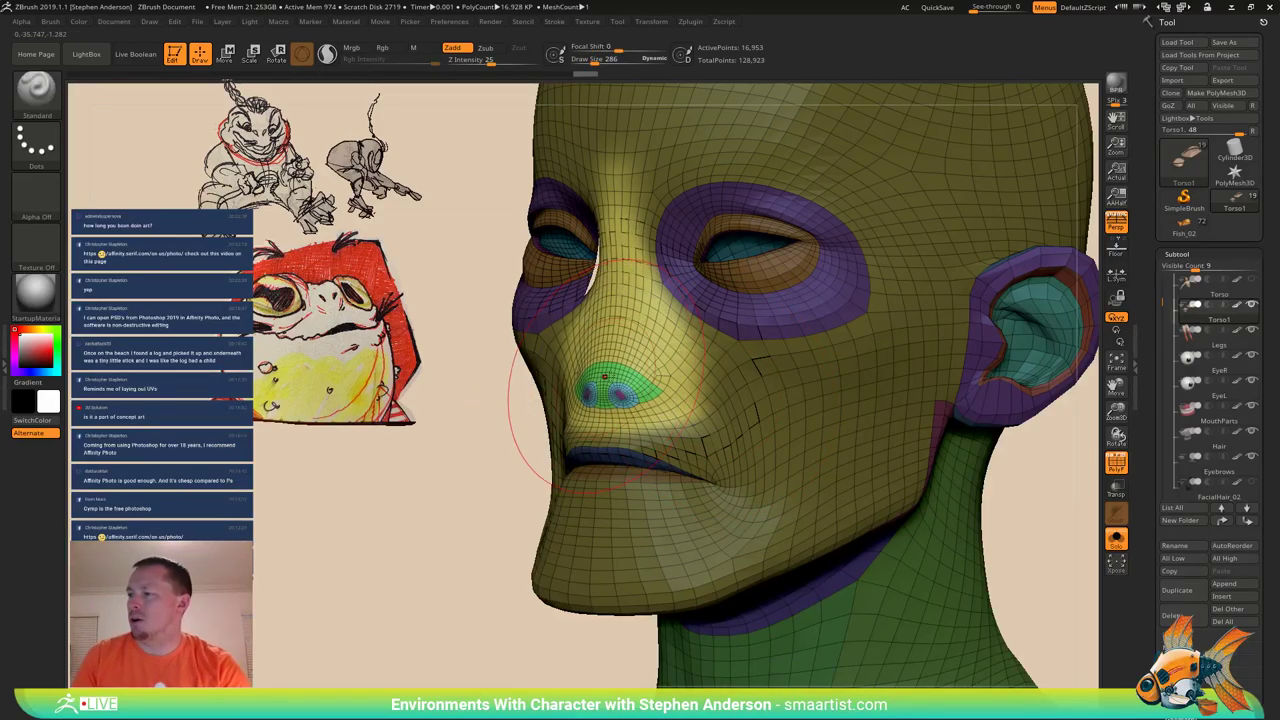
Hide the polyframe and blur the mask edges around the nose and upper lip.
right_drag(631, 391, 756, 386)
key(shift+f)
right_click(573, 388)
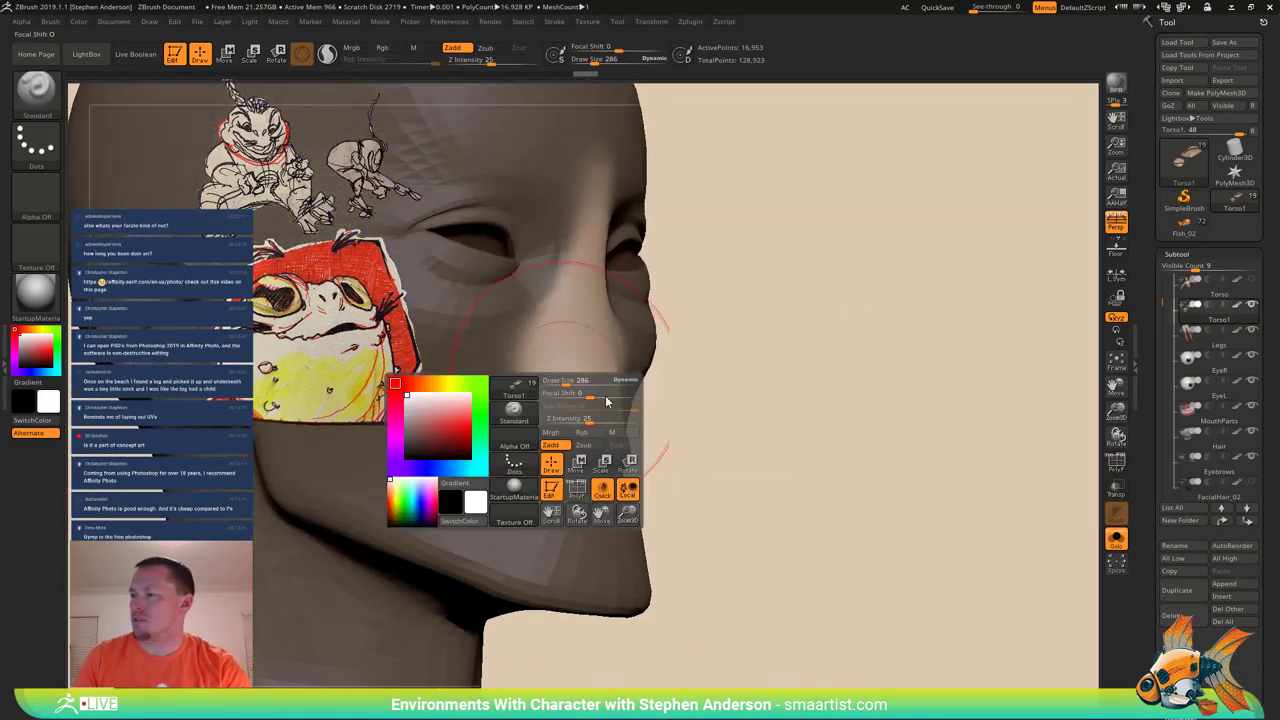
mouse_move(850, 400)
right_down()
mouse_move(770, 392)
mouse_move(735, 369)
mouse_move(783, 440)
mouse_move(790, 370)
mouse_move(634, 300)
mouse_move(672, 318)
mouse_move(620, 363)
right_up()
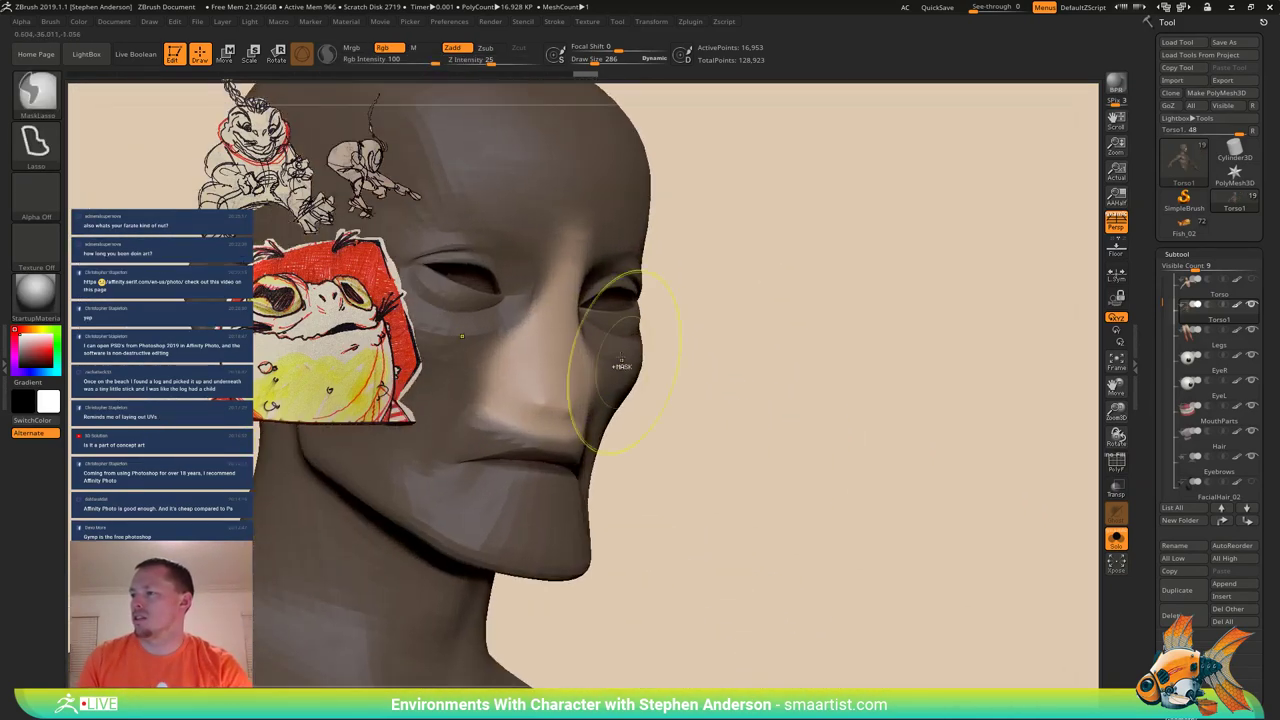
ctrl+click(547, 313)
ctrl+click(547, 308)
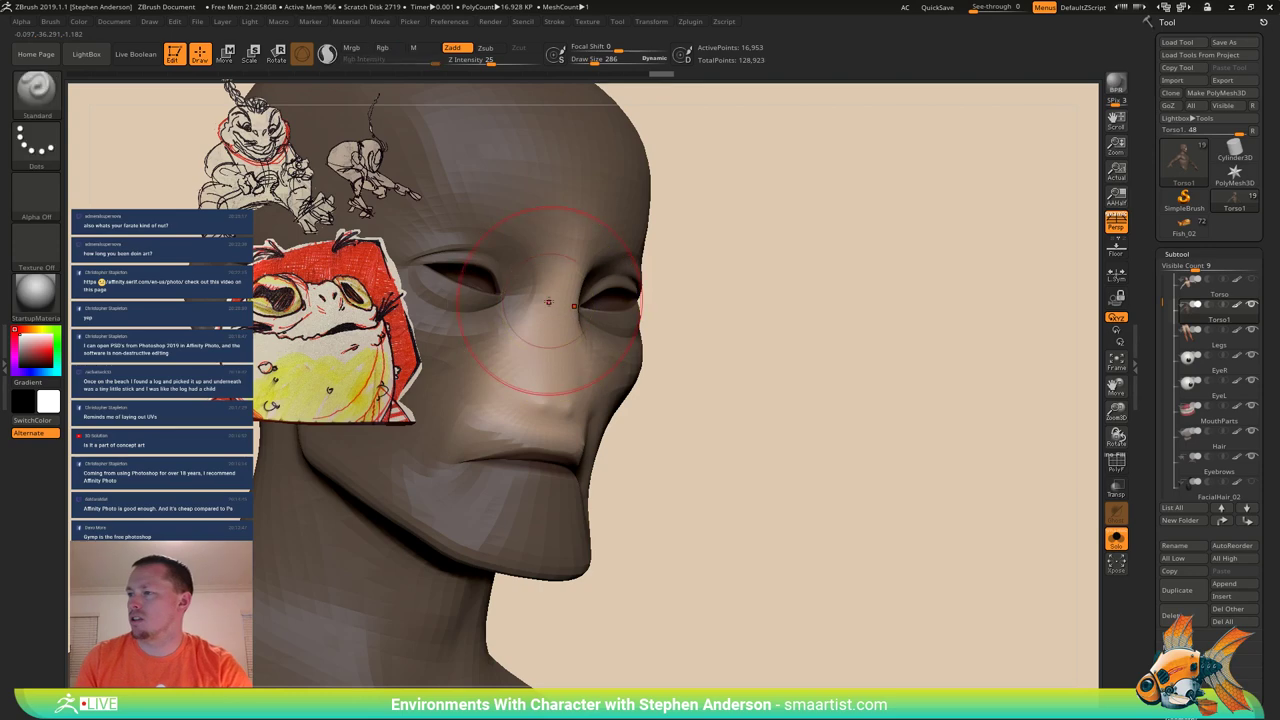
Clear the mask and smooth the flattened nose area between the cheeks with a draw size of 81.
mouse_move(650, 330)
ctrl+right_down()
mouse_move(646, 292)
mouse_move(554, 300)
mouse_move(560, 336)
ctrl+right_up()
ctrl+drag(909, 286, 860, 330)
ctrl+right_drag(800, 330, 790, 268)
right_drag(700, 335, 641, 345)
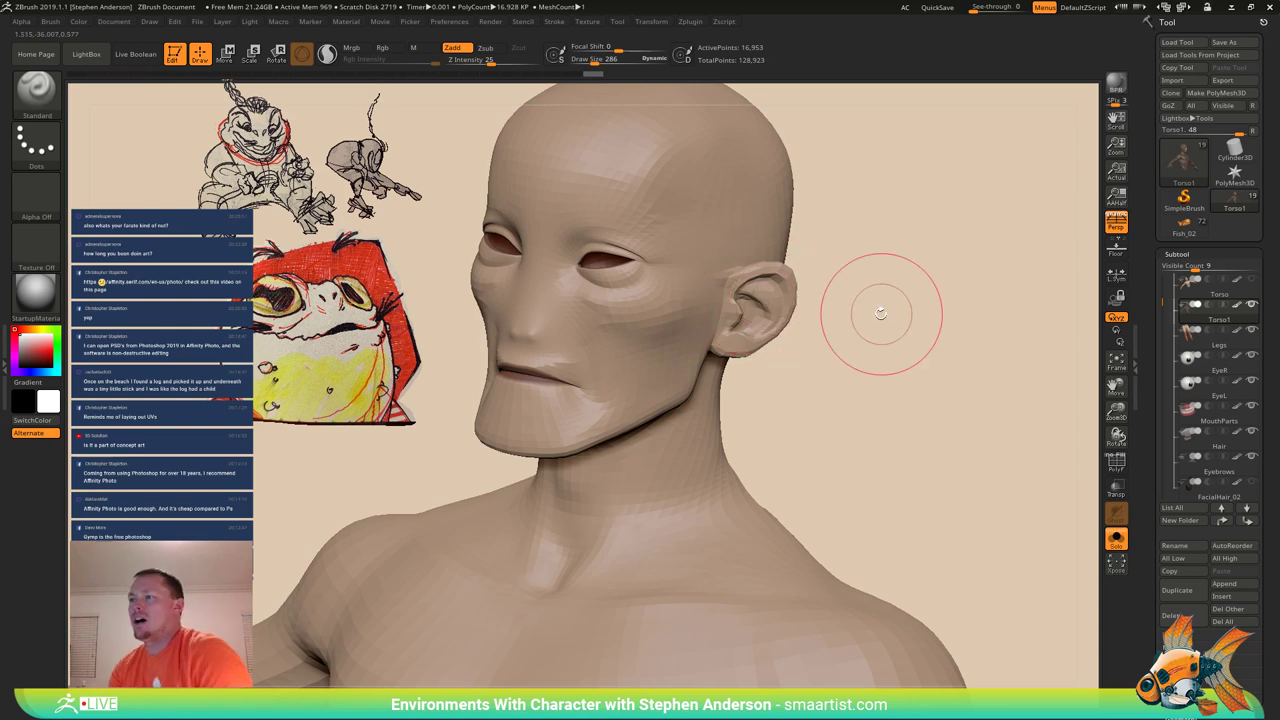
drag(881, 314, 879, 299)
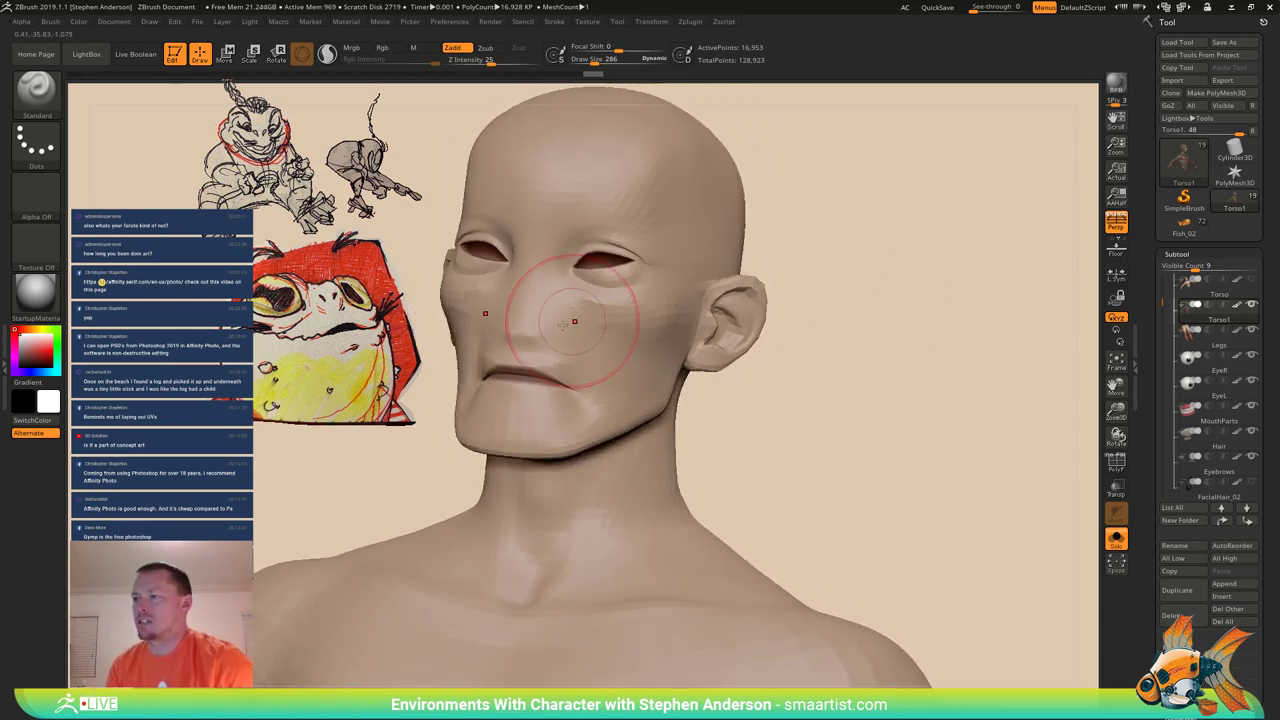
drag(540, 331, 530, 331)
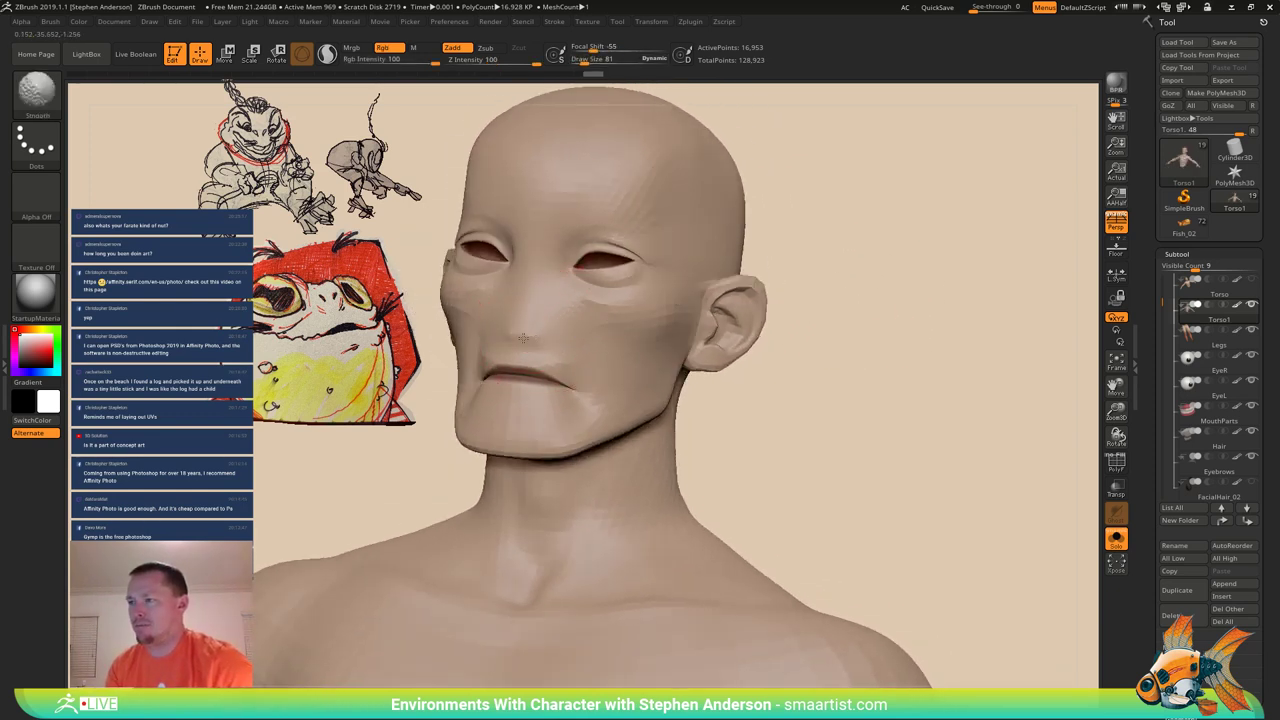
Show the polyframe and hide the eyelid and inner eye-socket polygroups.
mouse_move(566, 333)
right_down()
mouse_move(606, 334)
mouse_move(622, 312)
mouse_move(596, 330)
mouse_move(618, 382)
mouse_move(592, 378)
mouse_move(667, 362)
mouse_move(642, 345)
right_up()
mouse_move(642, 345)
right_down()
mouse_move(622, 365)
mouse_move(622, 349)
mouse_move(616, 370)
mouse_move(651, 366)
mouse_move(620, 340)
mouse_move(624, 352)
mouse_move(678, 311)
mouse_move(630, 338)
mouse_move(648, 340)
mouse_move(642, 370)
mouse_move(670, 359)
right_up()
key(shift+f)
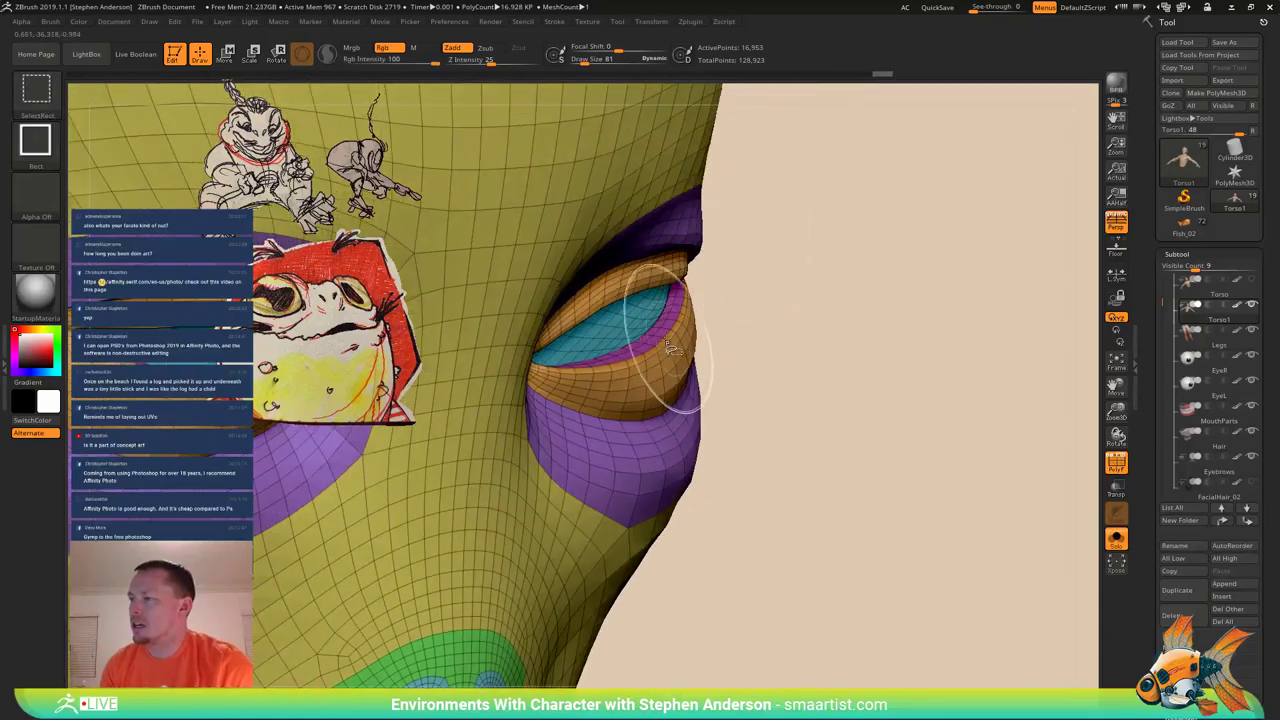
ctrl+shift+click(672, 348)
ctrl+shift+click(662, 338)
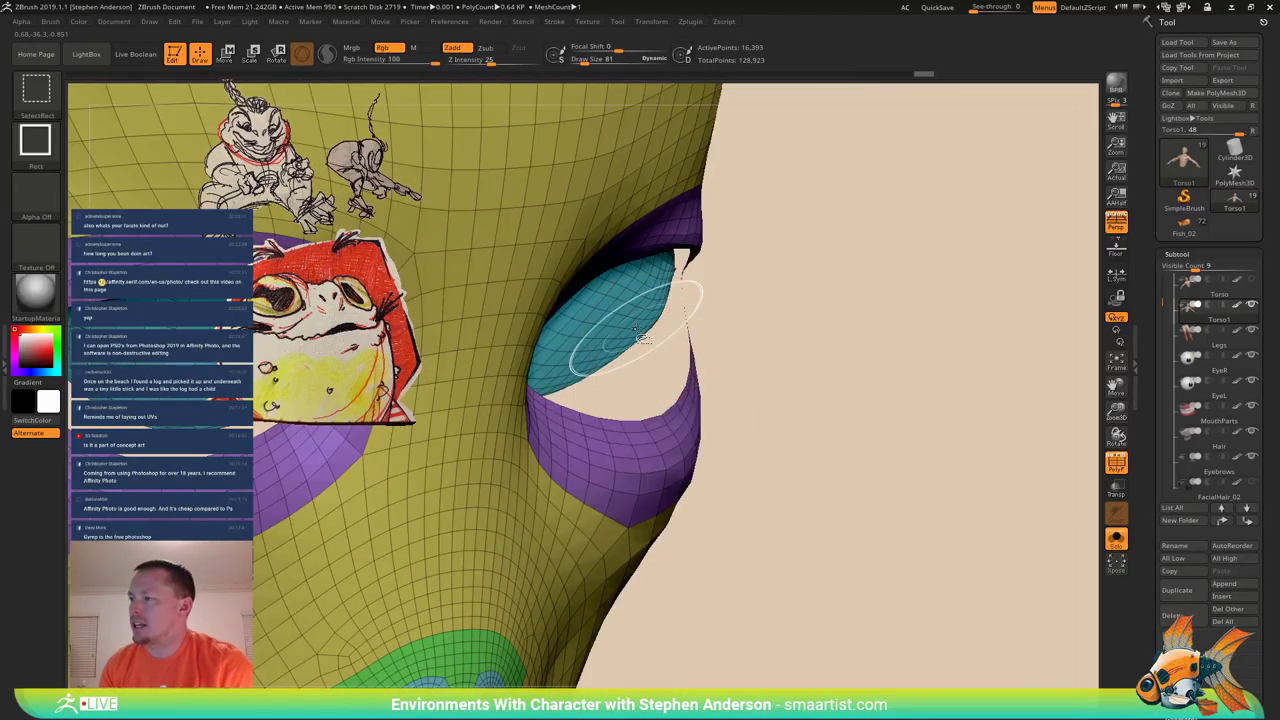
right_drag(724, 319, 717, 221)
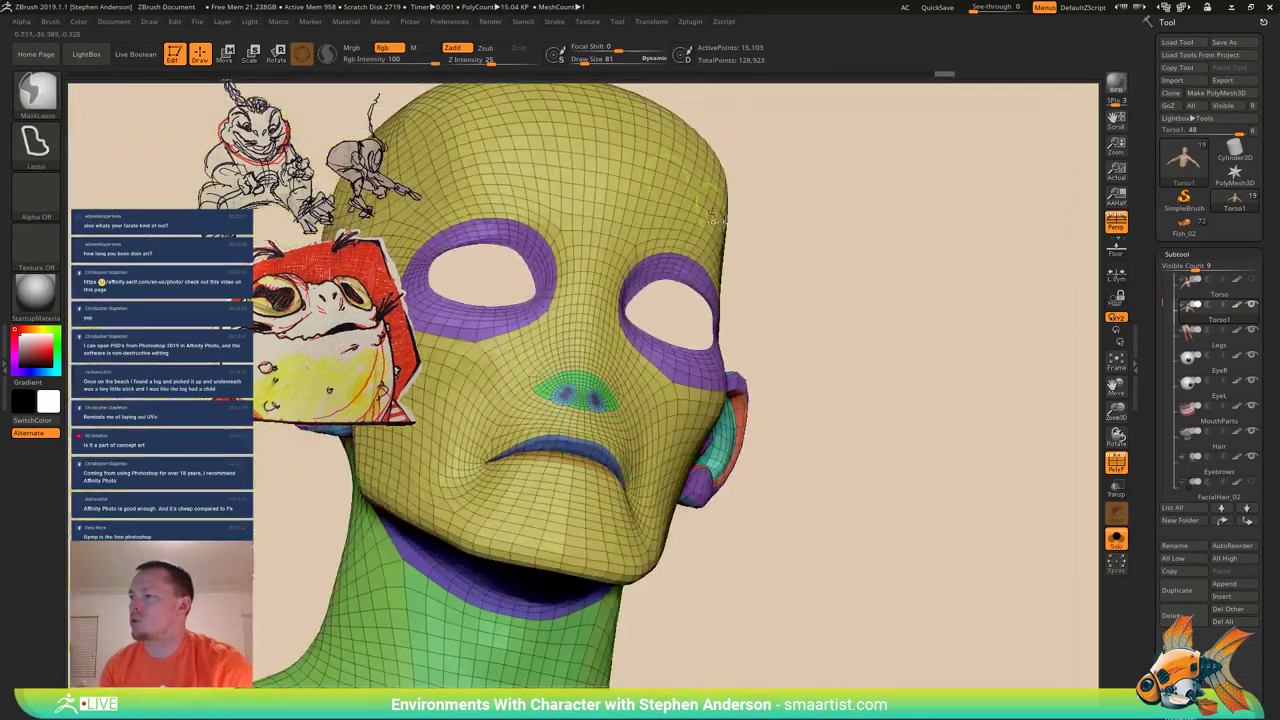
Mask the visible head surface and unhide the eyelid and socket groups, leaving them unmasked.
ctrl+click(921, 277)
ctrl+shift+click(917, 284)
right_drag(770, 309, 722, 296)
ctrl+right_drag(722, 296, 818, 300)
ctrl+right_drag(622, 340, 629, 367)
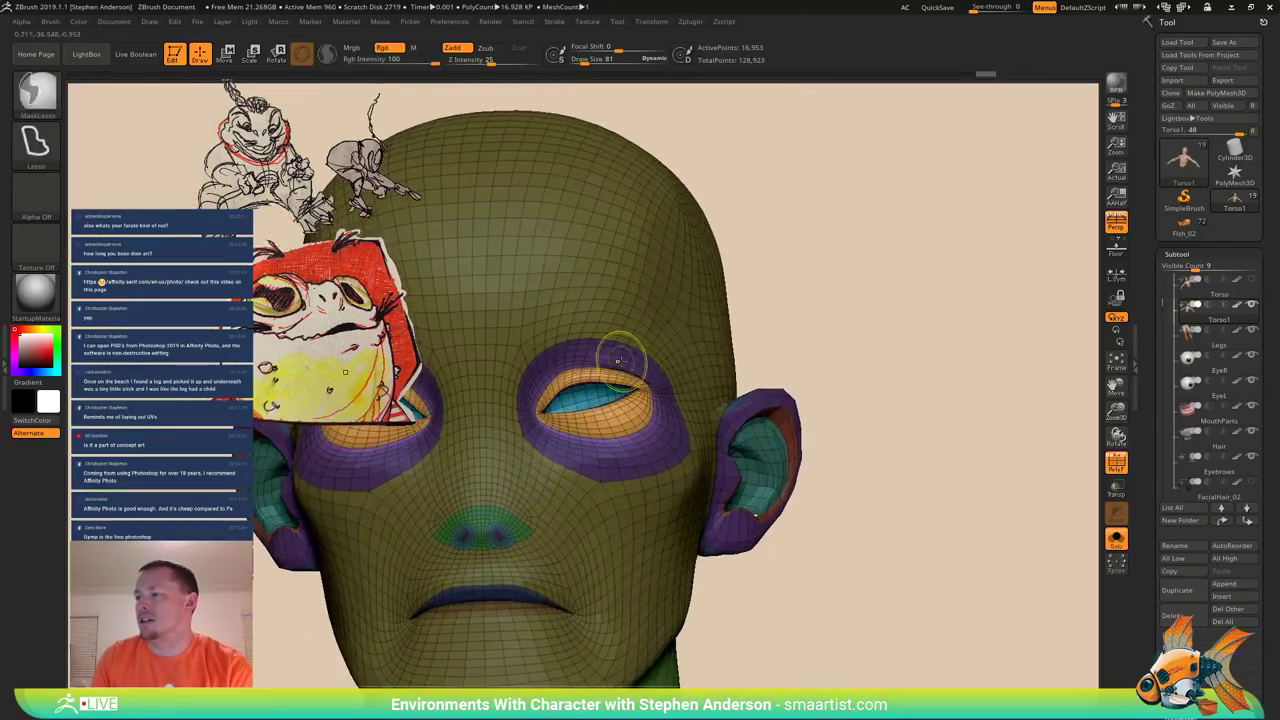
ctrl+click(817, 314)
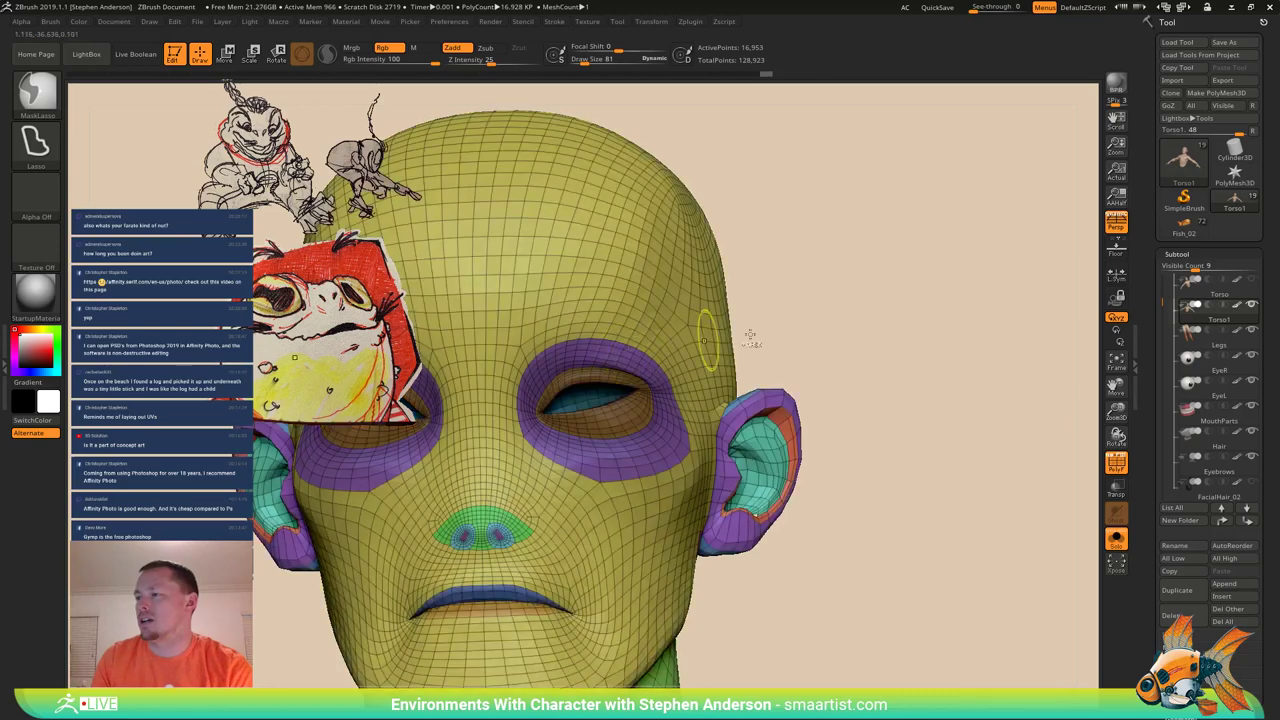
ctrl+click(829, 316)
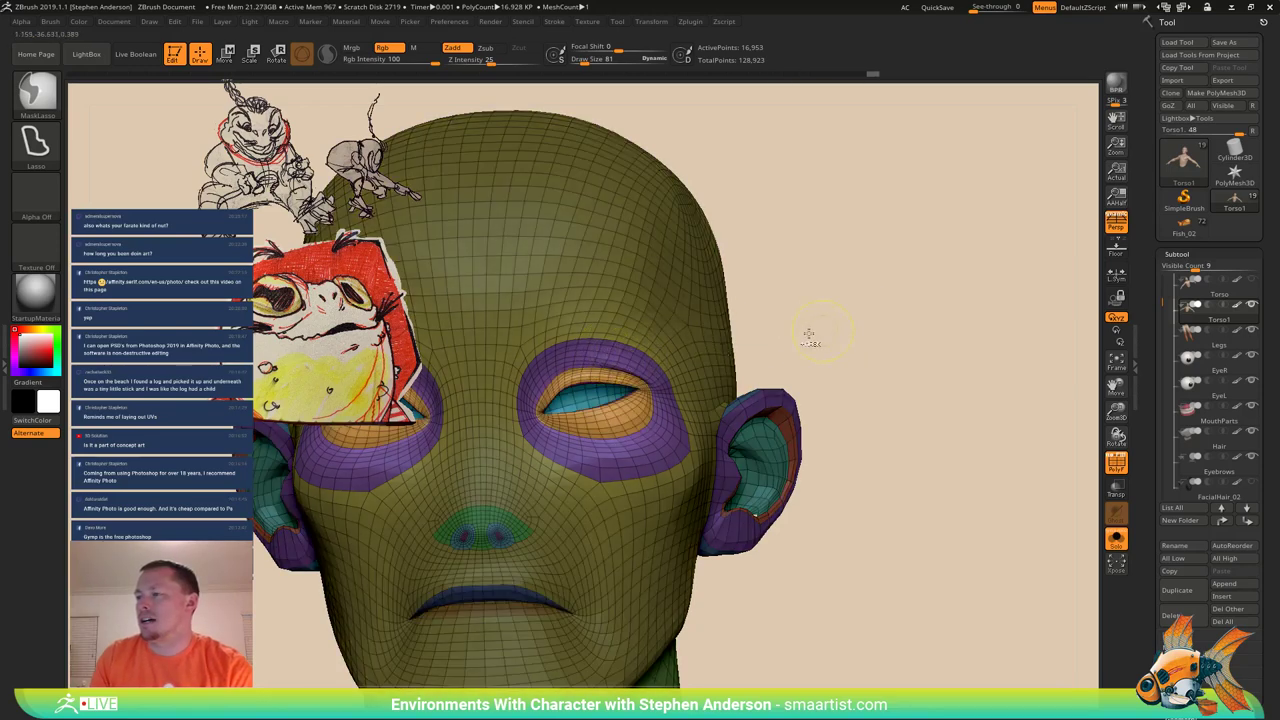
Unmask the purple eye-ring polygroup in isolation, and bring back the full head with the mask edges blurred.
ctrl+shift+click(594, 363)
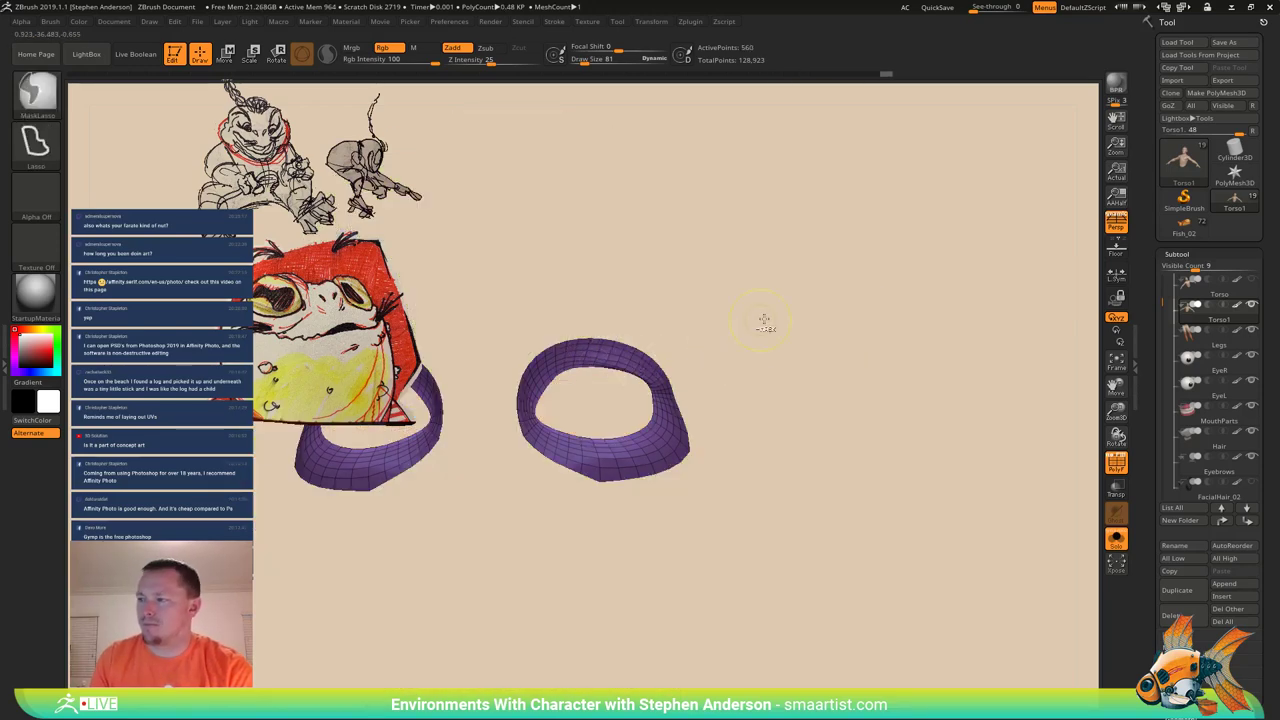
mouse_move(581, 434)
ctrl+alt+mouse_down()
mouse_move(783, 484)
mouse_move(787, 462)
ctrl+alt+mouse_up()
mouse_move(777, 372)
ctrl+alt+mouse_down()
mouse_move(687, 493)
mouse_move(515, 330)
mouse_move(772, 308)
ctrl+alt+mouse_up()
ctrl+shift+click(815, 356)
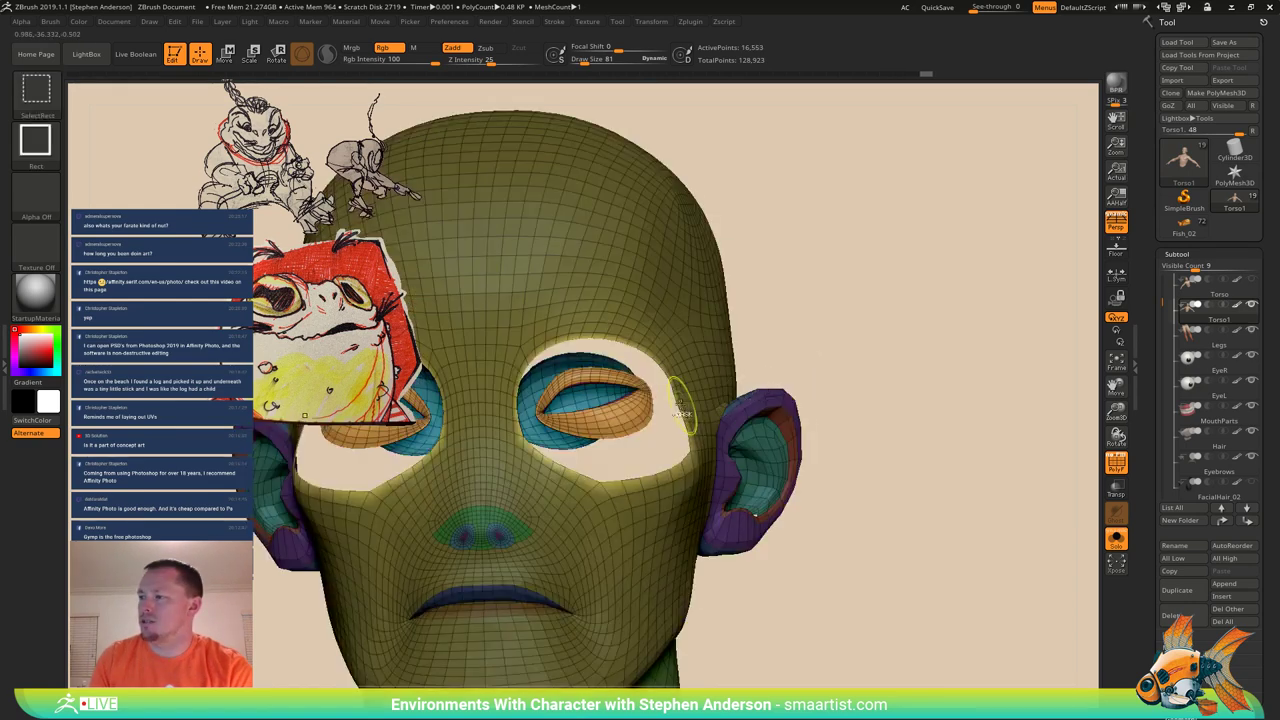
ctrl+click(876, 348)
ctrl+click(797, 360)
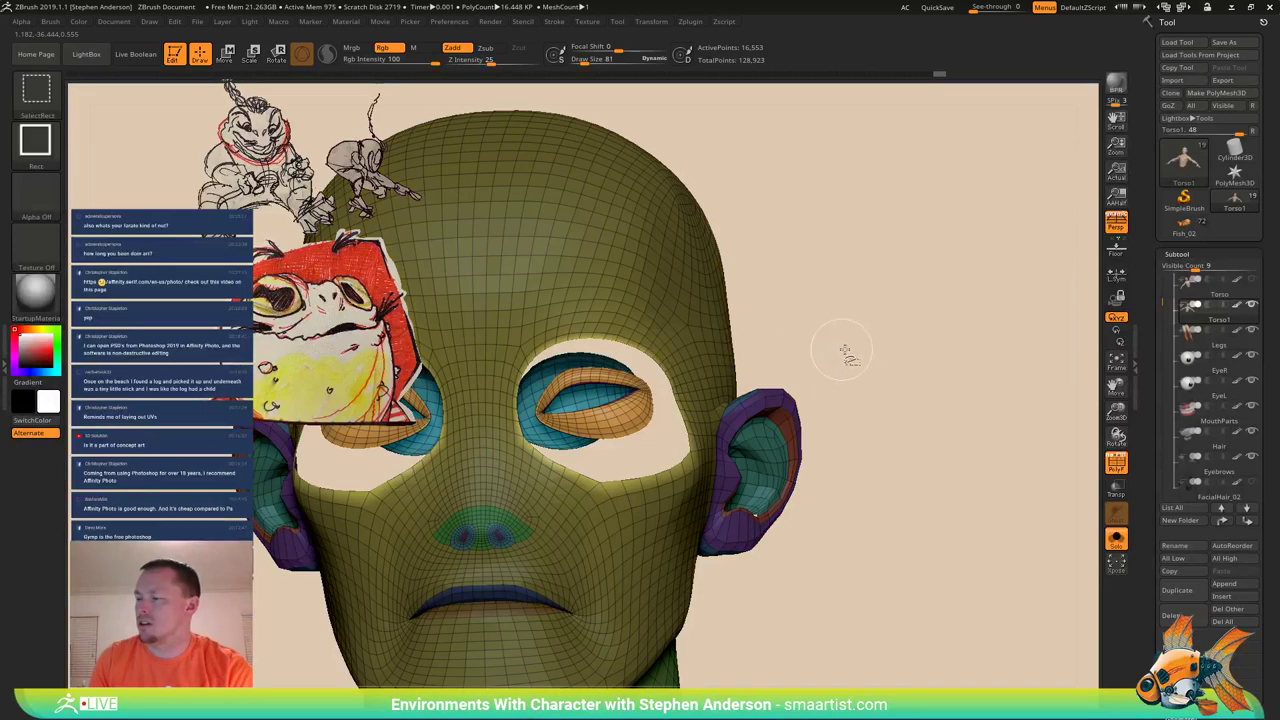
ctrl+shift+click(843, 351)
ctrl+click(649, 364)
ctrl+click(649, 364)
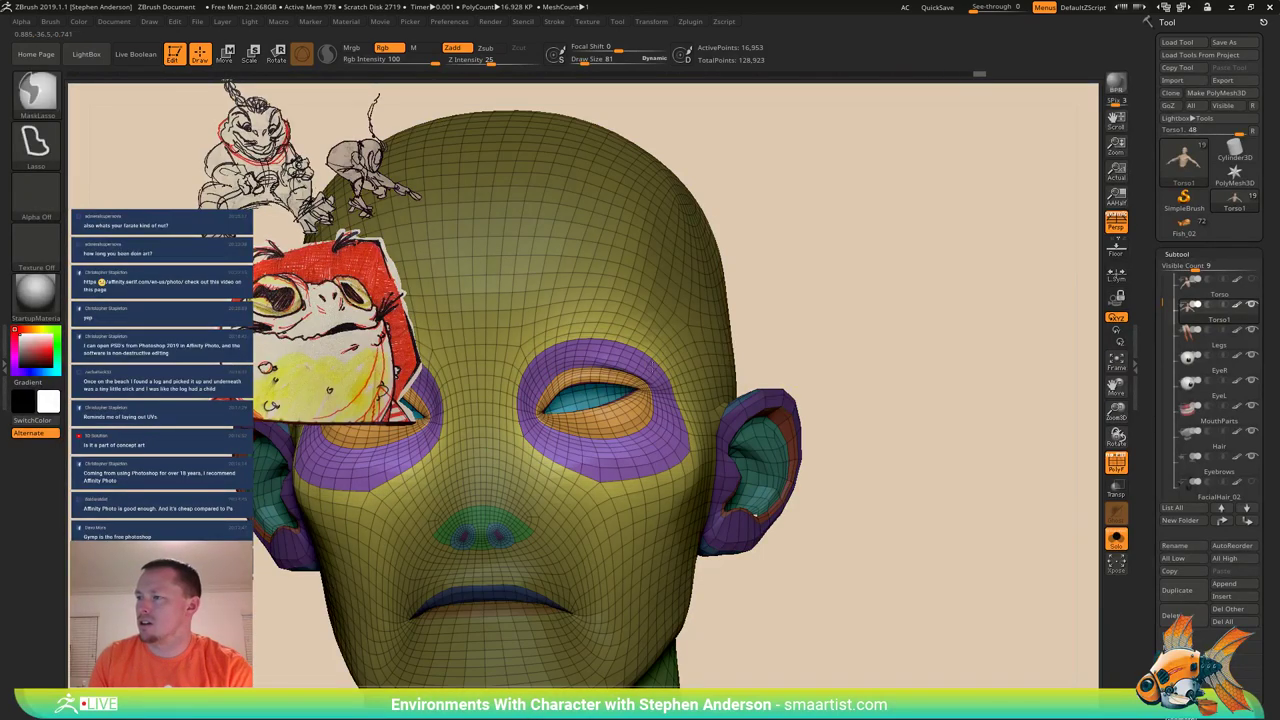
Switch to the Move gizmo in side view, reset its orientation and centre it on the unmasked eye area.
mouse_move(745, 345)
ctrl+right_down()
mouse_move(751, 294)
mouse_move(560, 310)
ctrl+right_up()
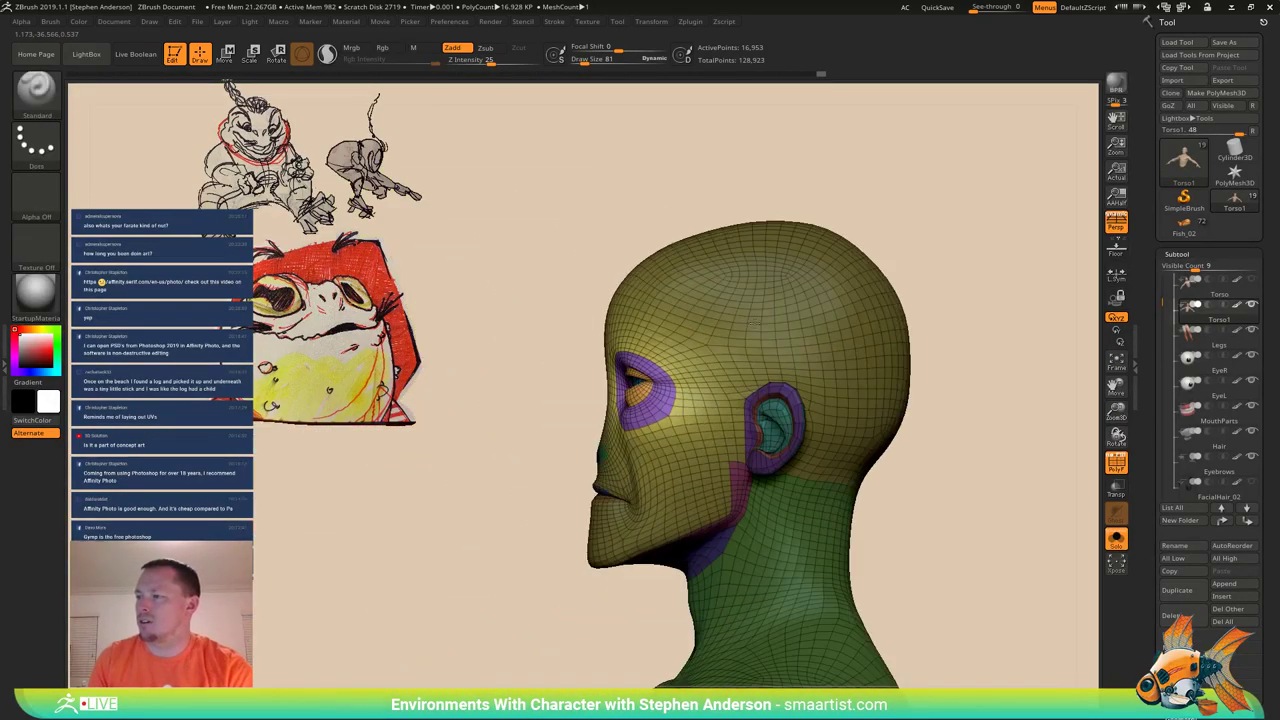
ctrl+right_drag(617, 362, 664, 408)
key(w)
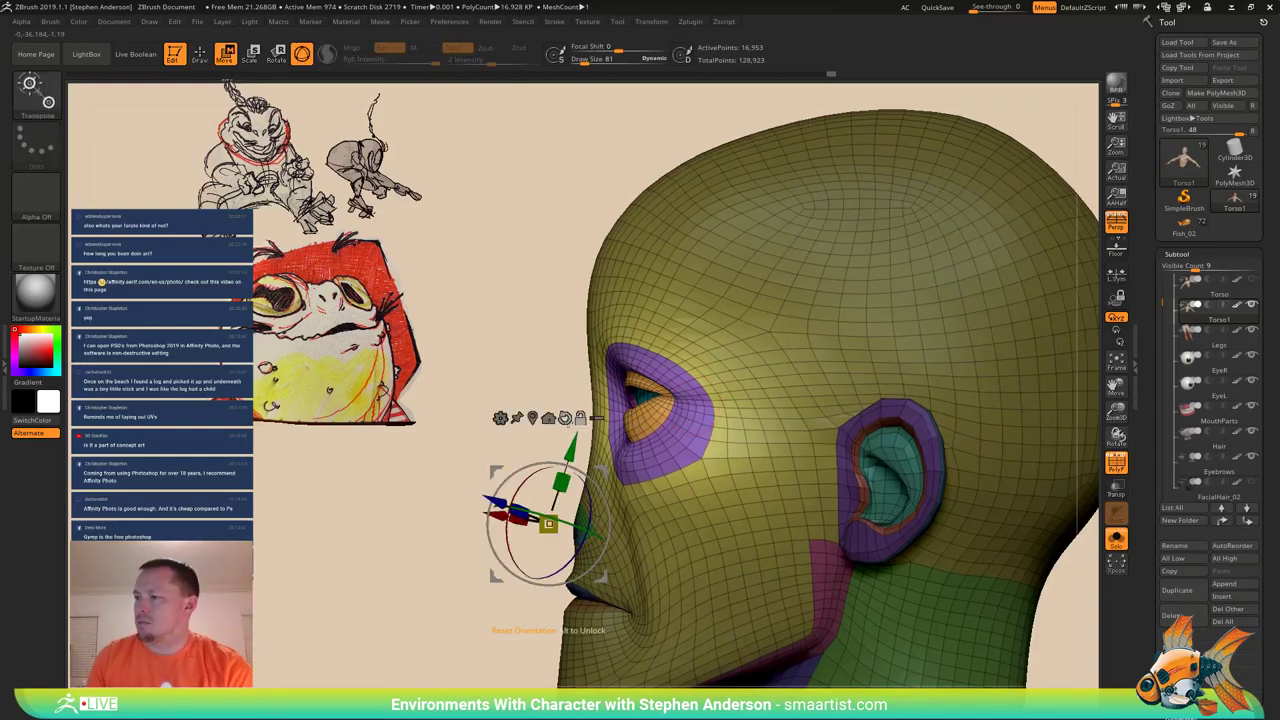
click(566, 419)
click(531, 418)
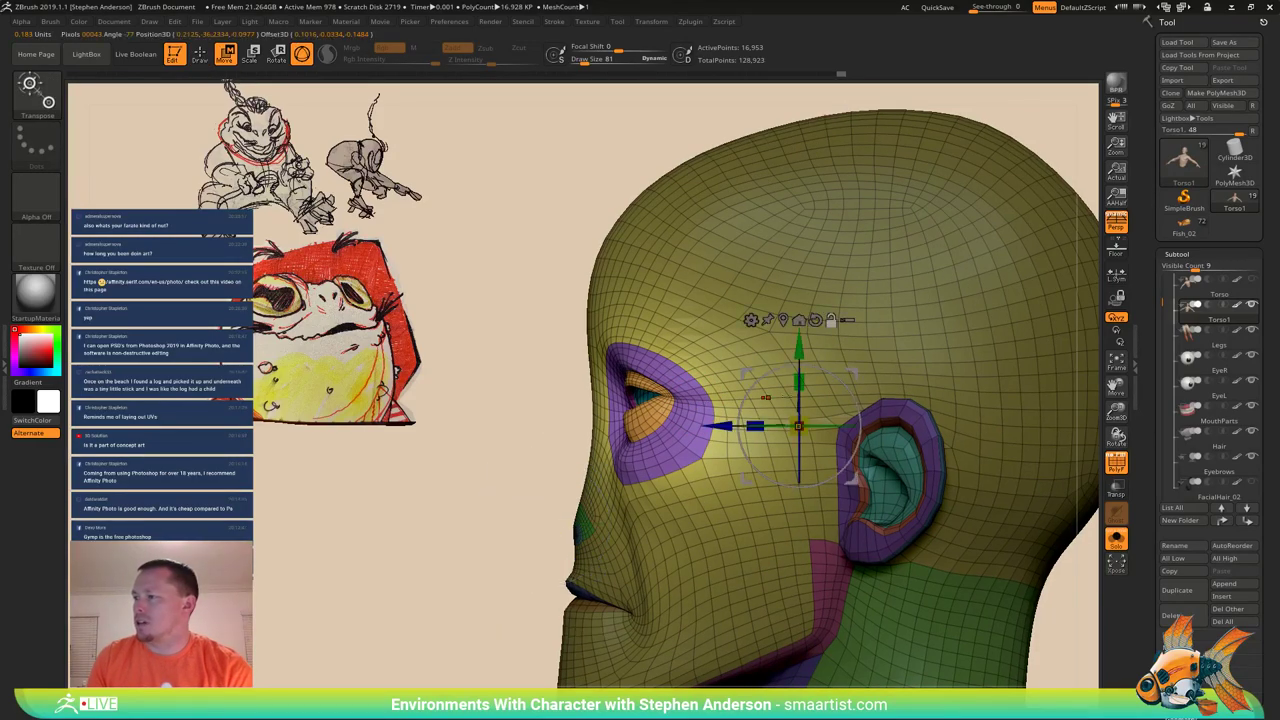
Uniformly scale up the unmasked eye area with the gizmo in side view.
right_drag(872, 362, 859, 390)
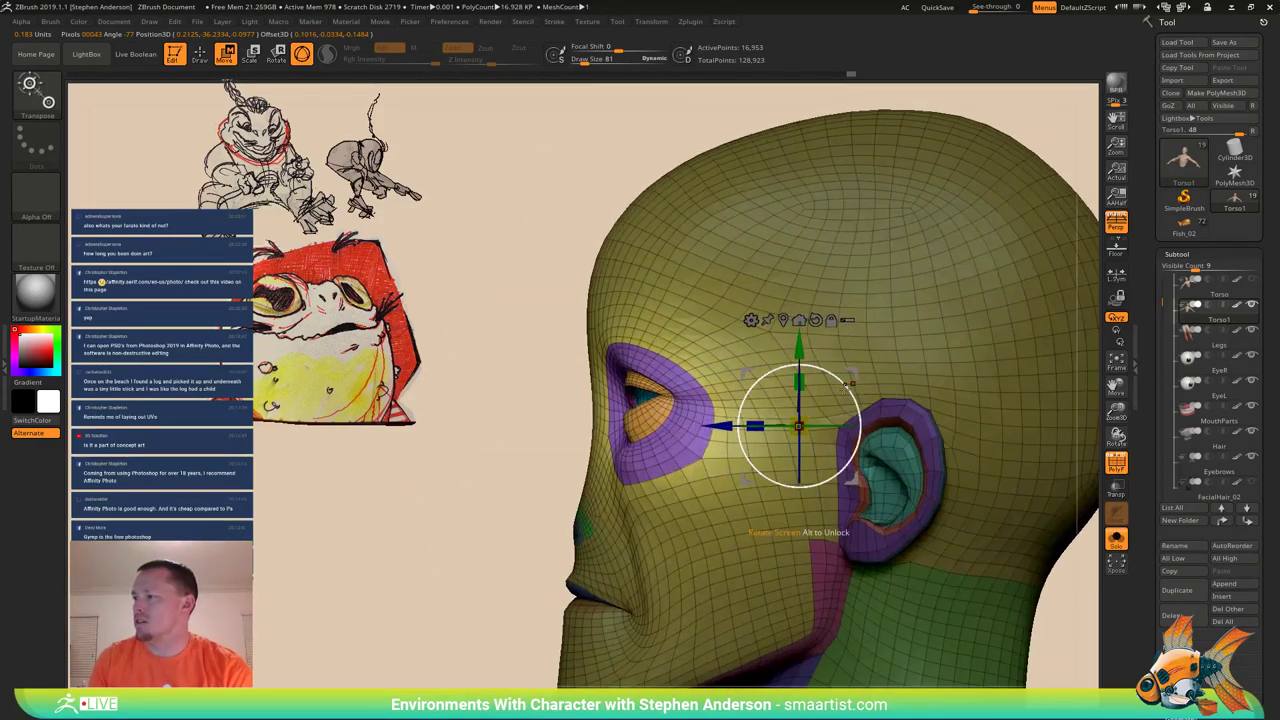
right_drag(925, 364, 647, 353)
mouse_move(862, 342)
right_down()
mouse_move(800, 331)
mouse_move(862, 340)
right_up()
mouse_move(676, 200)
ctrl+mouse_down()
mouse_move(877, 366)
mouse_move(720, 582)
ctrl+mouse_up()
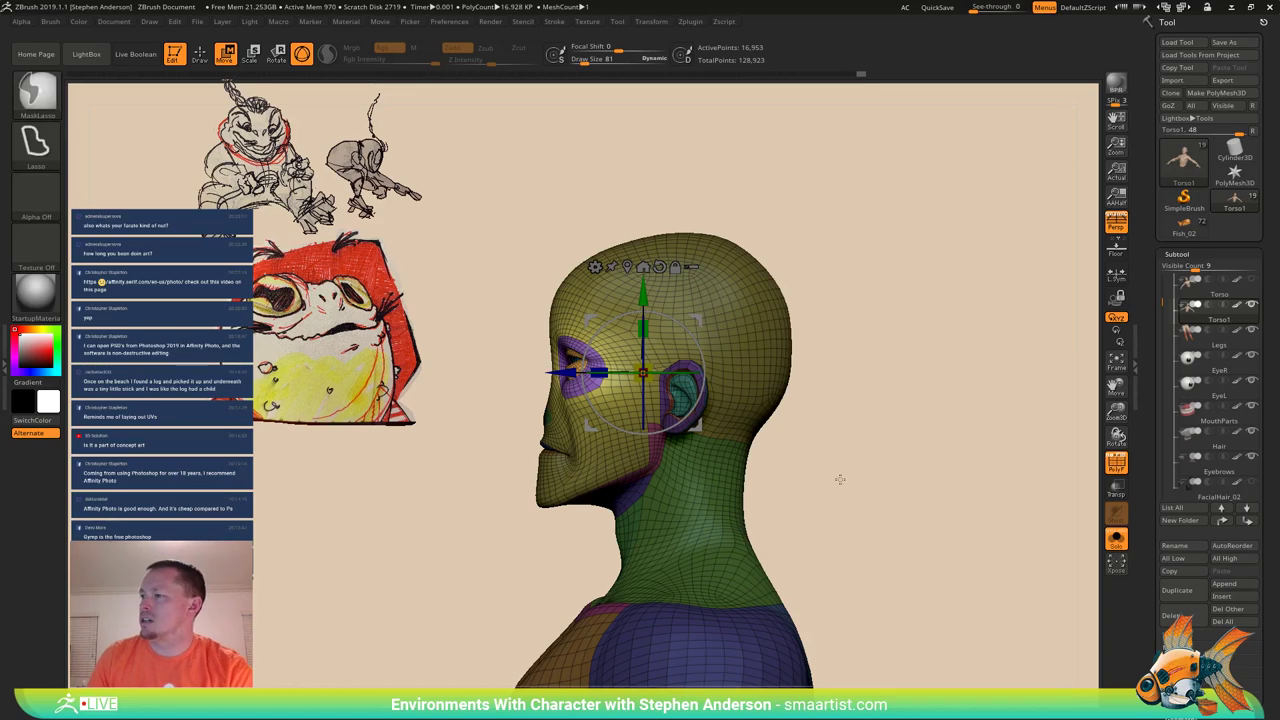
right_drag(840, 479, 851, 452)
mouse_move(811, 249)
mouse_down()
mouse_move(826, 246)
mouse_move(809, 246)
mouse_up()
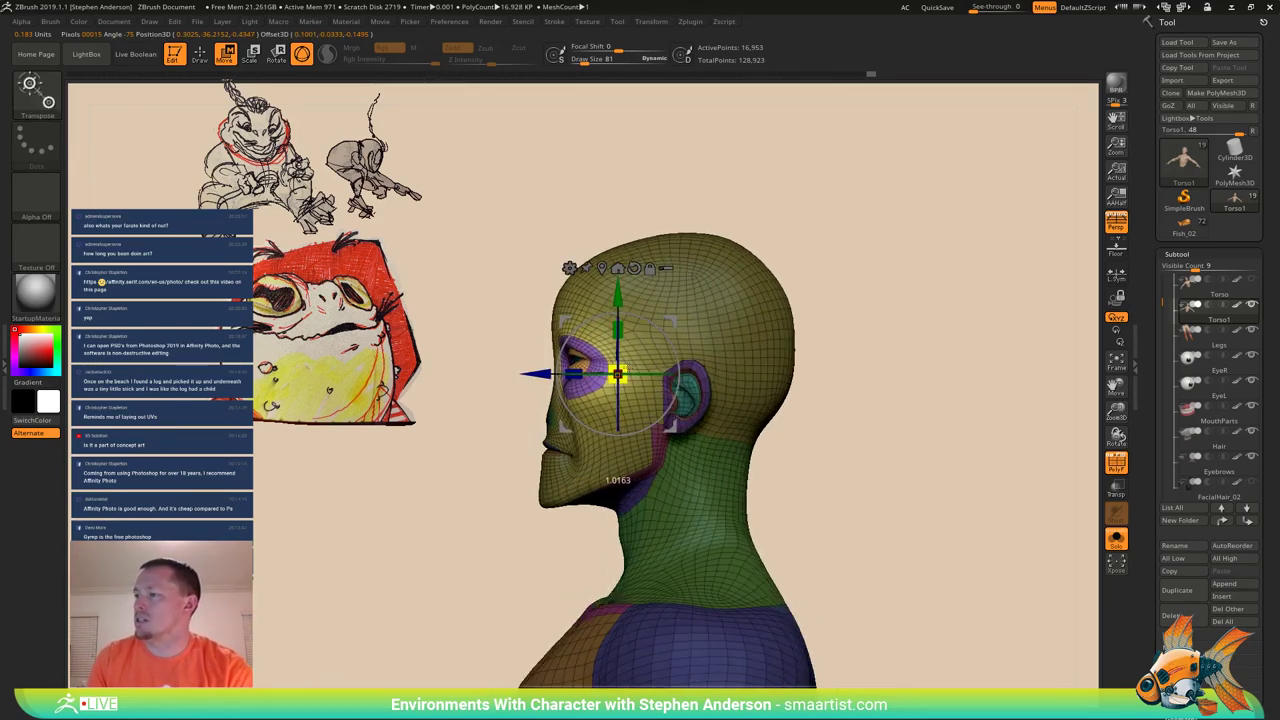
drag(621, 371, 656, 369)
mouse_move(746, 341)
right_down()
mouse_move(783, 336)
mouse_move(767, 317)
mouse_move(753, 321)
mouse_move(866, 325)
right_up()
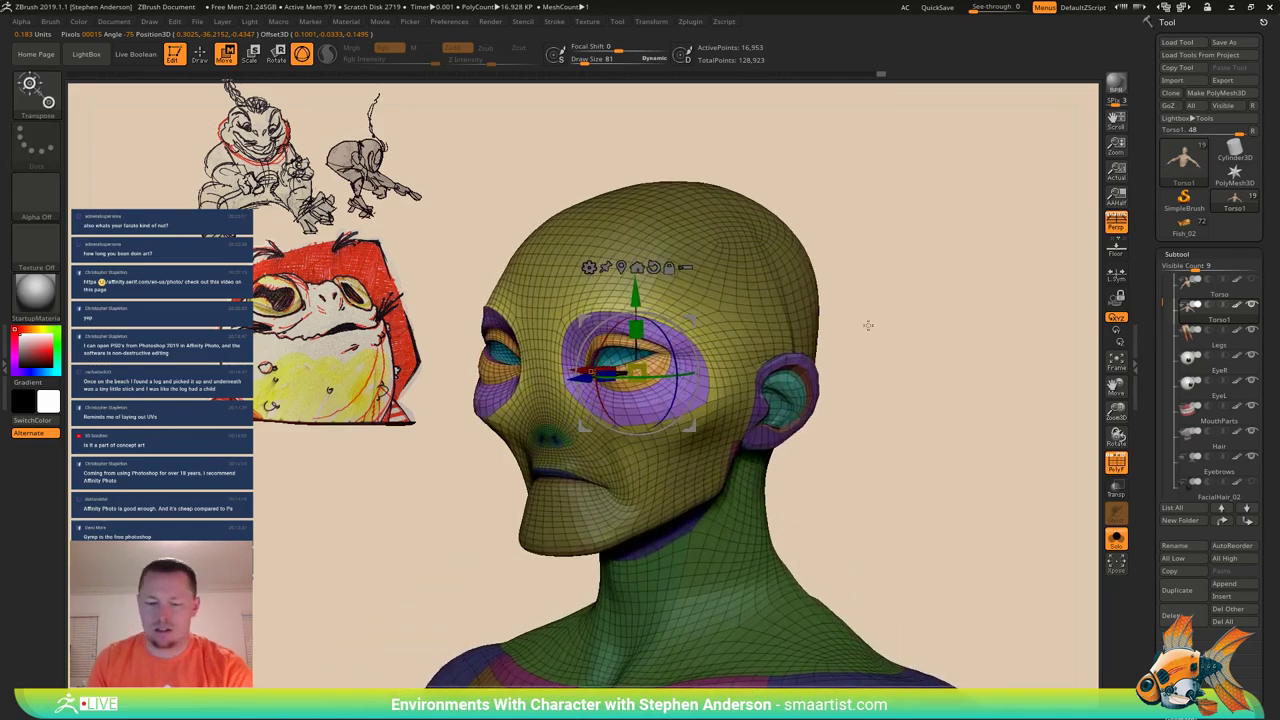
Shift the unmasked eye area up and back on the head with the gizmo in side view.
key(q)
mouse_move(650, 331)
right_down()
mouse_move(778, 332)
mouse_move(620, 332)
mouse_move(638, 330)
right_up()
key(w)
right_drag(784, 326, 742, 323)
drag(760, 323, 780, 295)
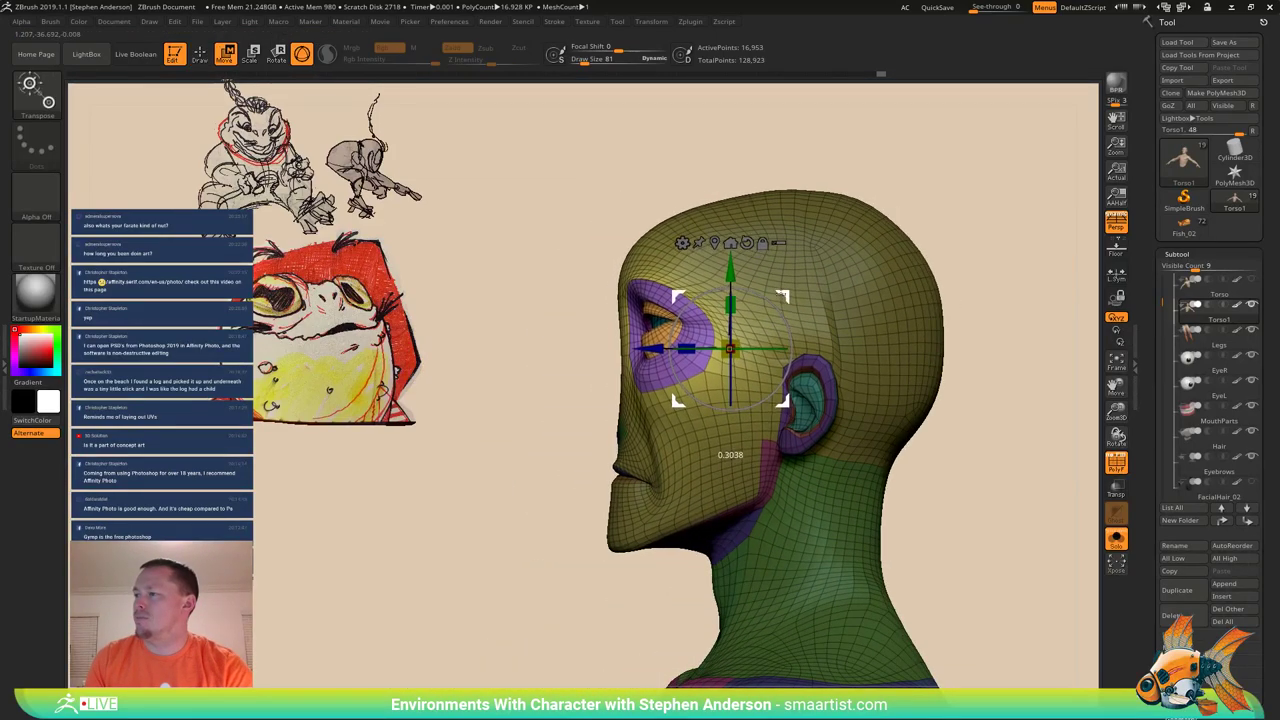
right_drag(800, 291, 892, 298)
mouse_move(892, 298)
ctrl+right_down()
mouse_move(843, 277)
mouse_move(868, 292)
ctrl+right_up()
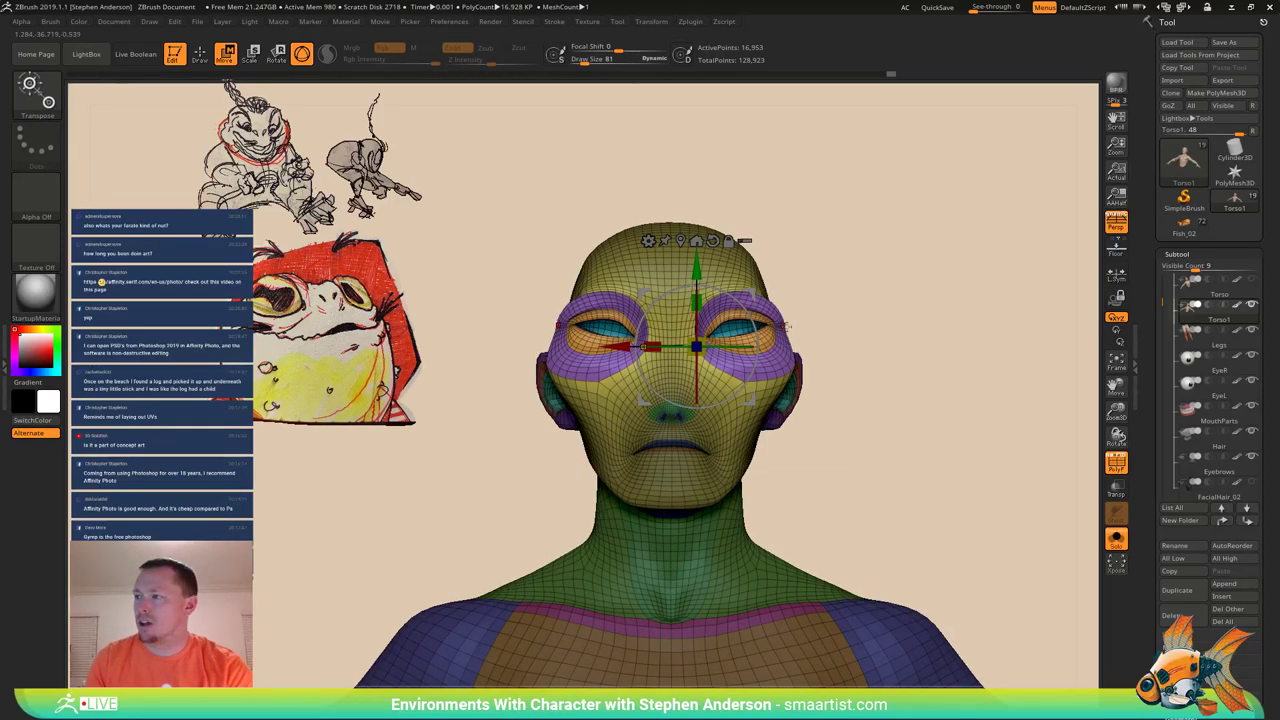
Switch to the Move brush and clear the mask from the head.
key(b)
key(m)
key(v)
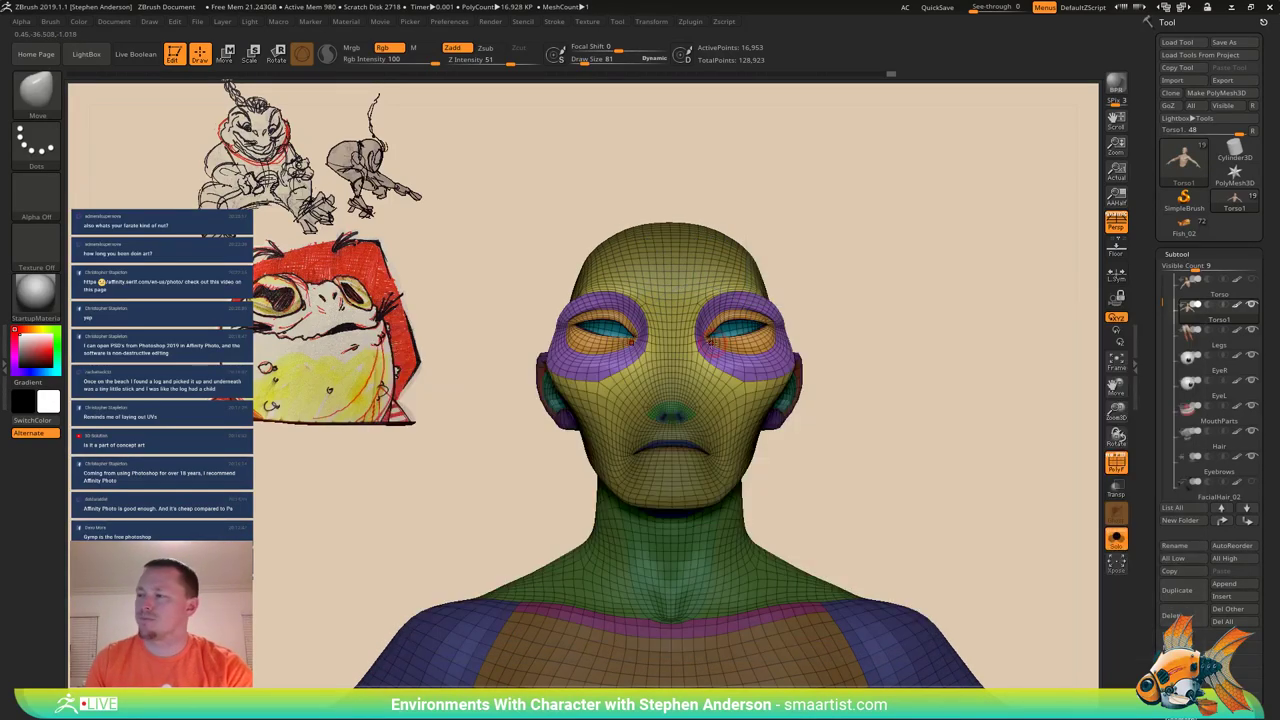
ctrl+drag(906, 322, 917, 334)
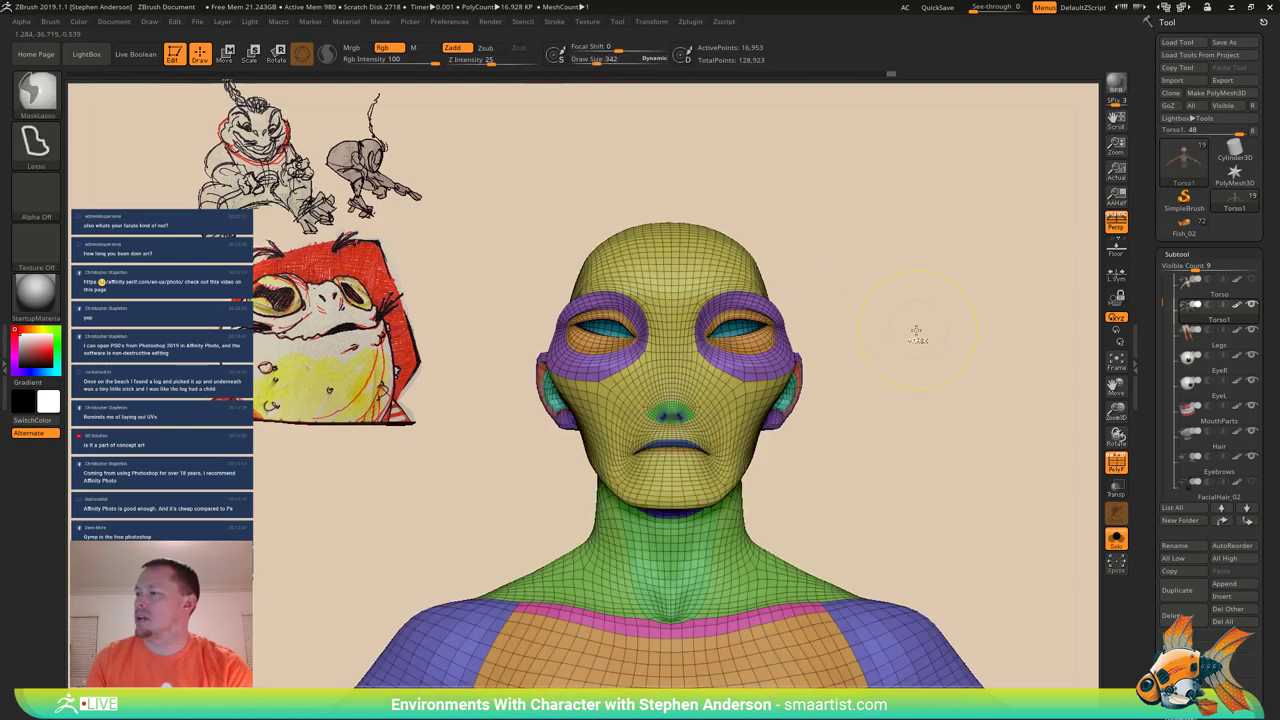
right_drag(906, 377, 891, 377)
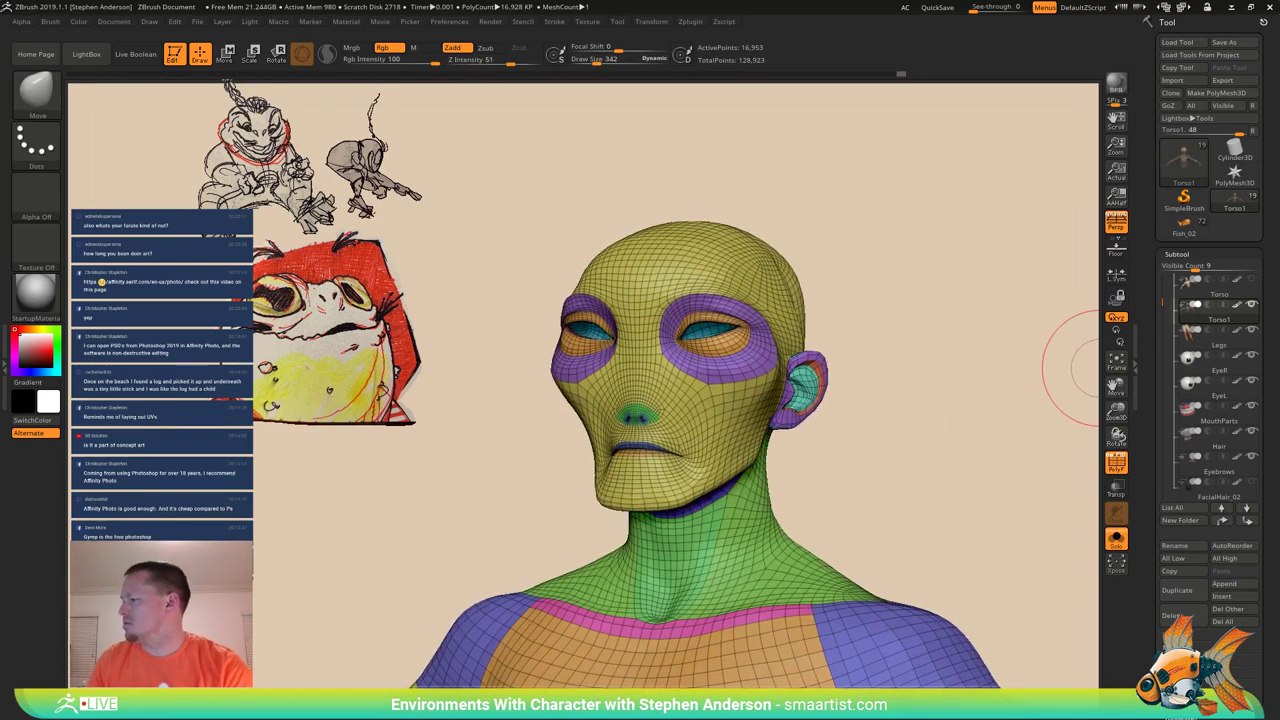
Open the Geometry settings and lower the Torso1 mesh to subdivision level 1.
drag(1158, 480, 1158, 369)
click(1188, 615)
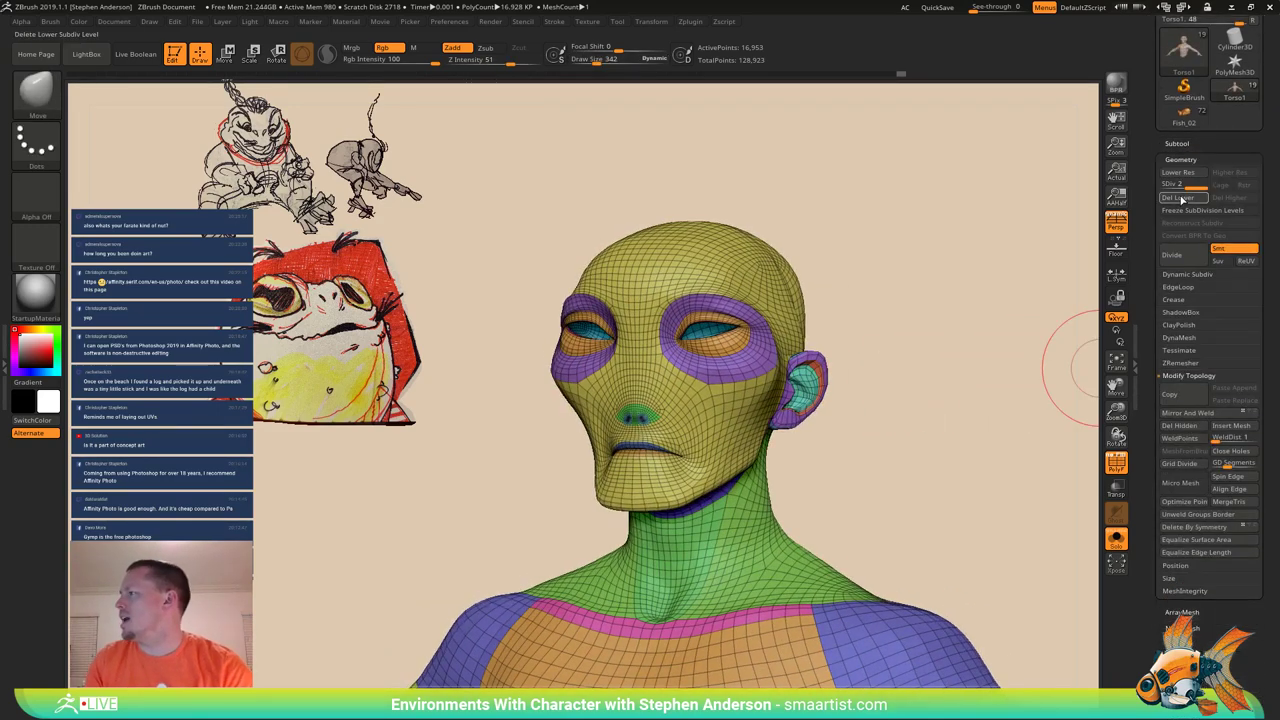
key(shift+d)
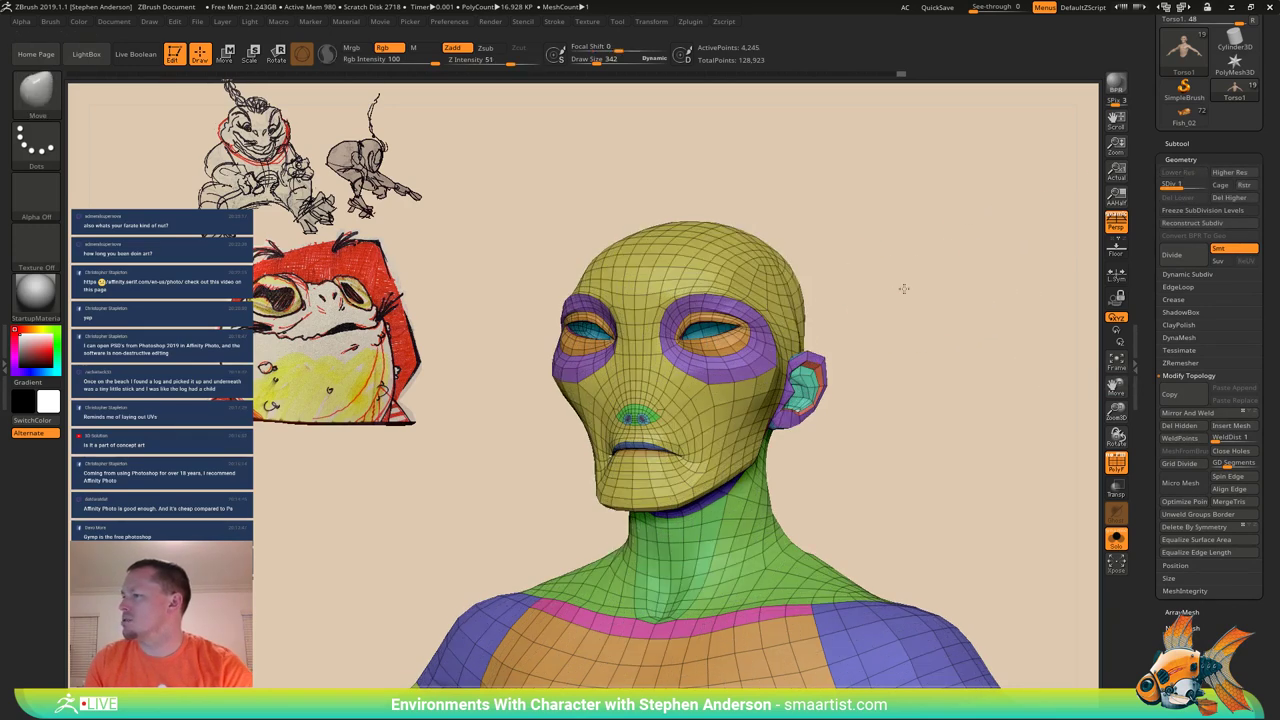
Hide the ear polygroups and delete the hidden geometry, removing the ears from the head.
drag(904, 289, 868, 287)
mouse_move(735, 266)
right_down()
mouse_move(618, 255)
mouse_move(607, 297)
mouse_move(735, 292)
mouse_move(672, 290)
right_up()
ctrl+right_drag(672, 290, 715, 310)
alt+right_drag(715, 310, 855, 322)
alt+right_drag(855, 322, 705, 185)
right_drag(705, 185, 692, 220)
ctrl+shift+click(822, 300)
ctrl+shift+click(811, 289)
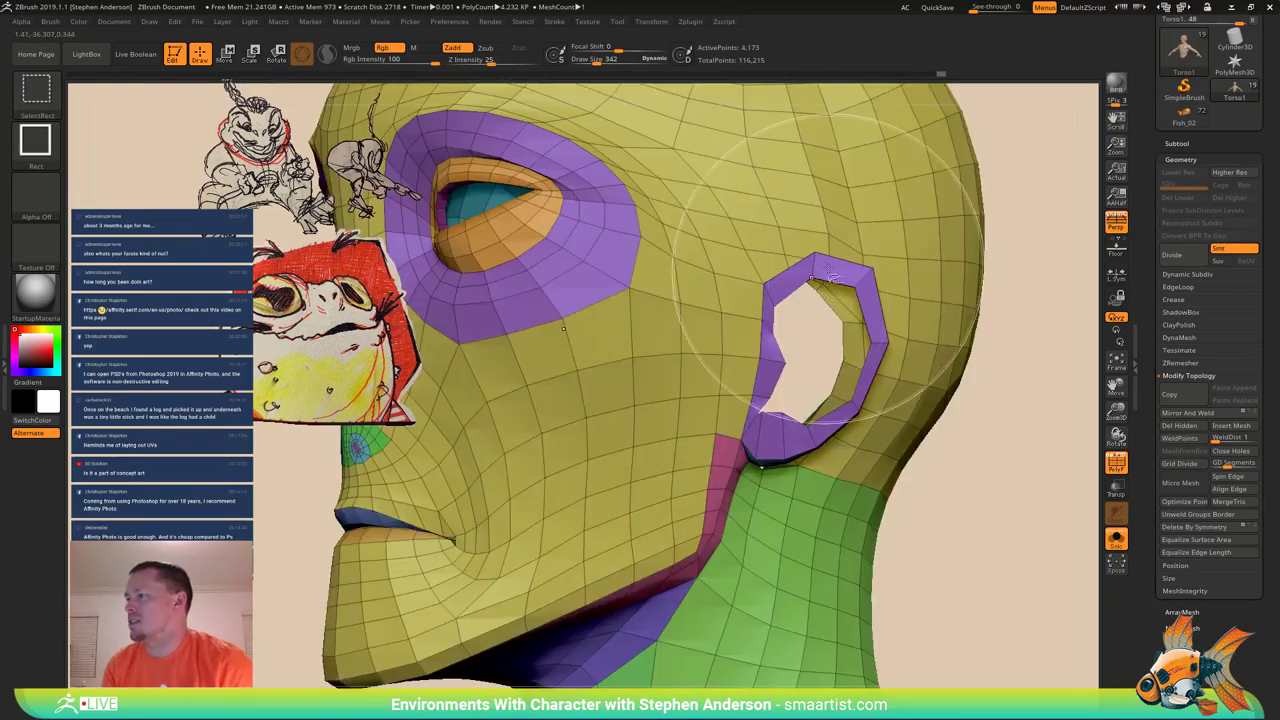
mouse_move(873, 296)
right_down()
mouse_move(798, 318)
mouse_move(858, 338)
mouse_move(874, 288)
right_up()
mouse_move(874, 288)
right_down()
mouse_move(923, 329)
mouse_move(940, 316)
mouse_move(852, 300)
mouse_move(882, 302)
right_up()
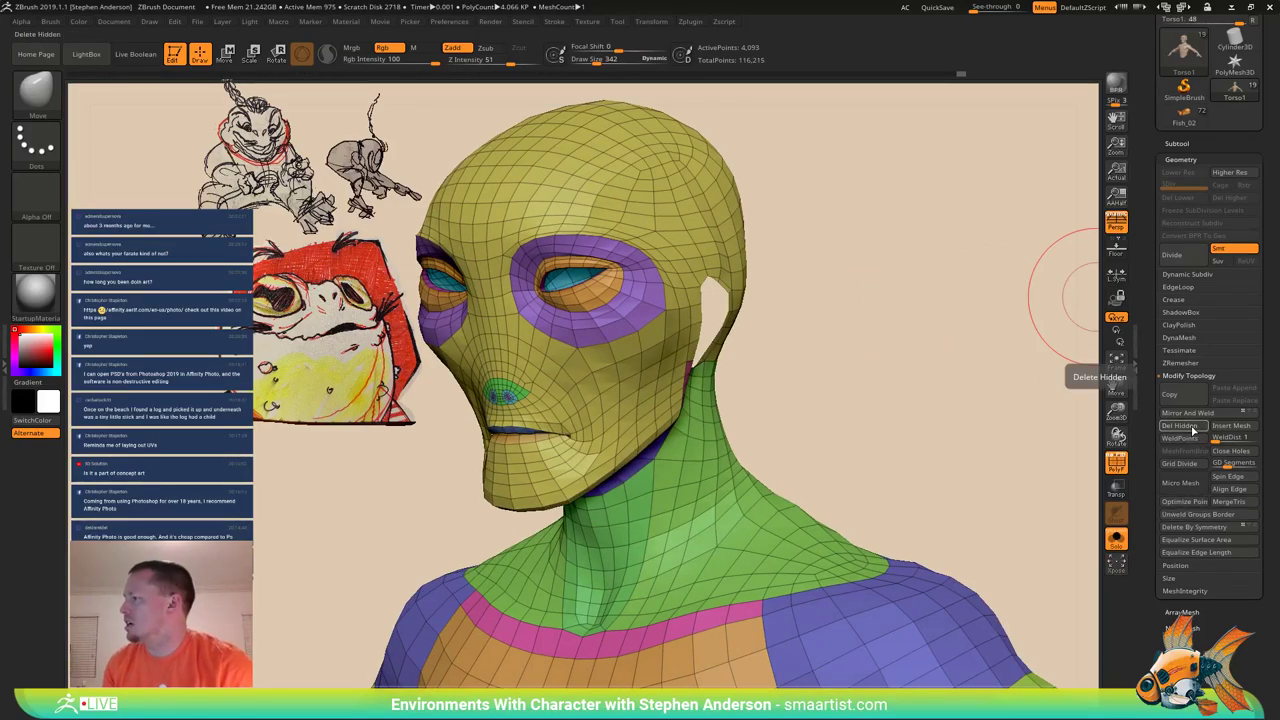
Turn off the polyframe and examine the low-resolution head shape around the brow and eyes.
mouse_move(790, 264)
right_down()
mouse_move(840, 266)
mouse_move(894, 337)
mouse_move(854, 363)
mouse_move(854, 349)
mouse_move(872, 348)
mouse_move(868, 320)
right_up()
key(shift+f)
mouse_move(790, 350)
right_down()
mouse_move(838, 360)
mouse_move(790, 354)
mouse_move(772, 330)
mouse_move(790, 372)
right_up()
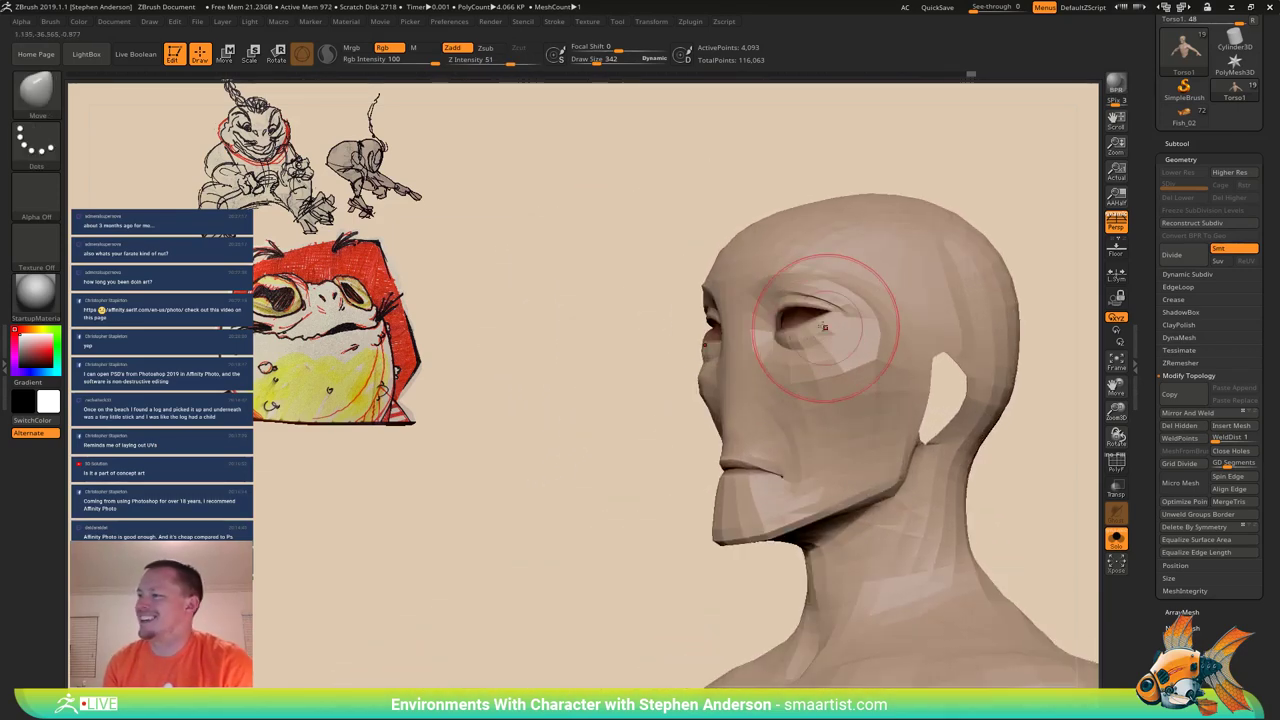
mouse_move(824, 299)
ctrl+right_down()
mouse_move(822, 327)
mouse_move(808, 311)
ctrl+right_up()
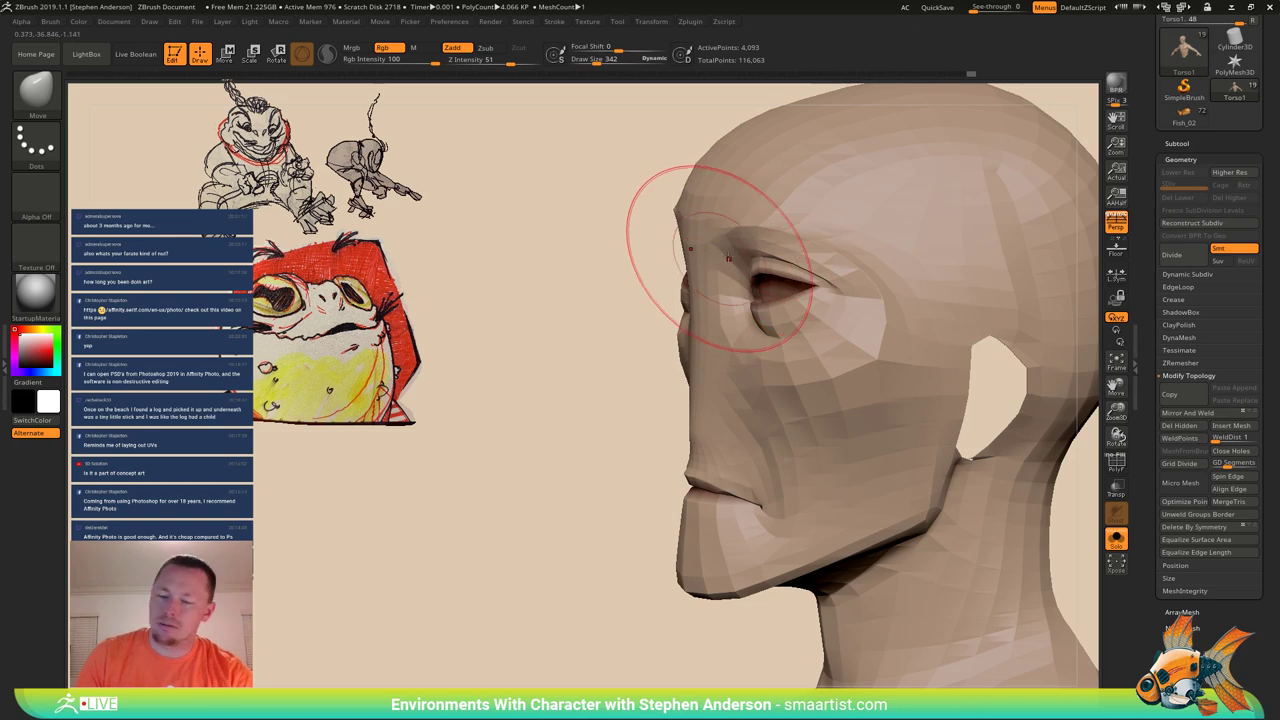
right_drag(790, 227, 733, 327)
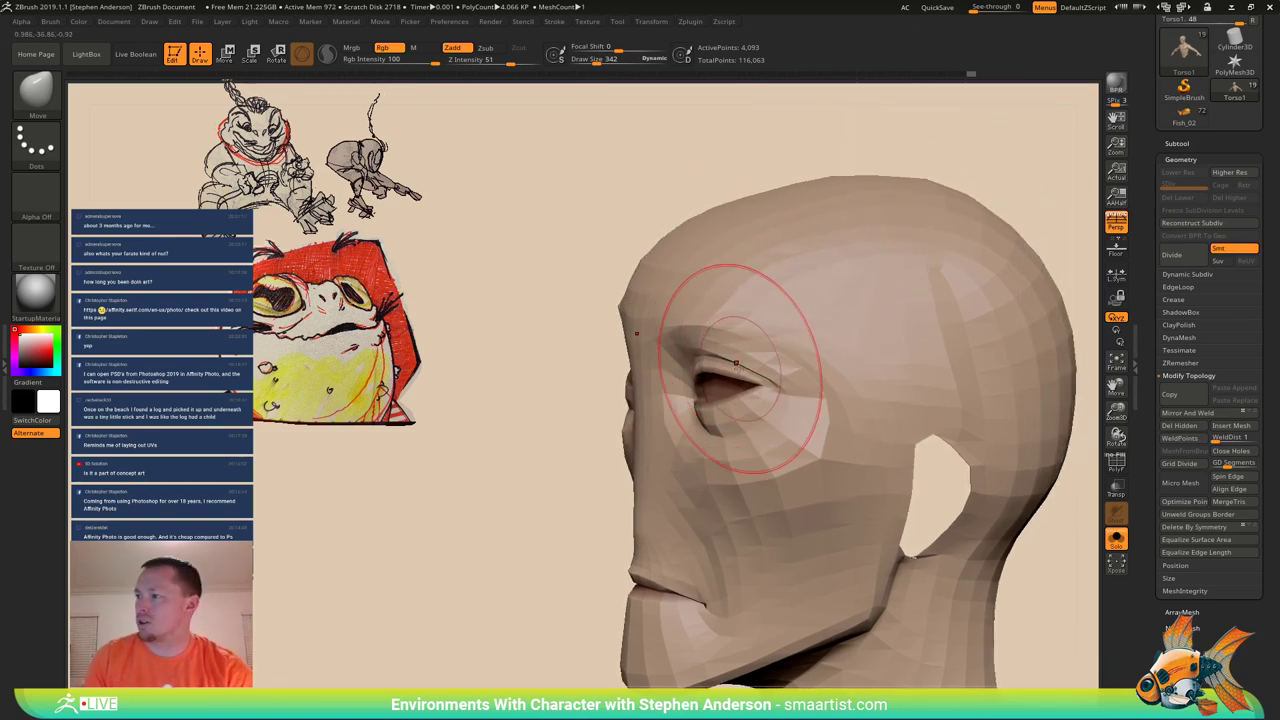
right_drag(740, 368, 805, 366)
Show the polyframe and hide the eyelid and inner eye-socket polygroups, keeping the rest of the head visible.
mouse_move(677, 355)
ctrl+right_down()
mouse_move(769, 409)
mouse_move(548, 452)
mouse_move(580, 433)
ctrl+right_up()
key(shift+f)
ctrl+shift+click(537, 452)
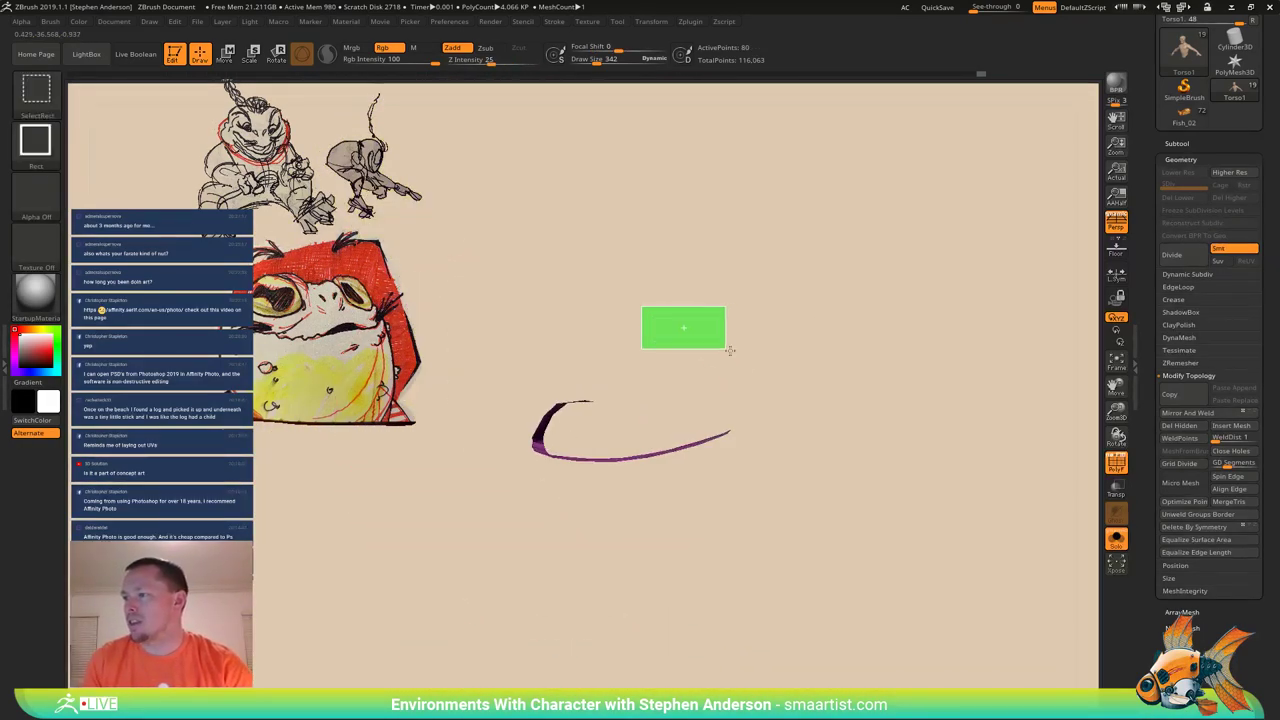
ctrl+shift+drag(730, 351, 733, 353)
ctrl+shift+click(543, 420)
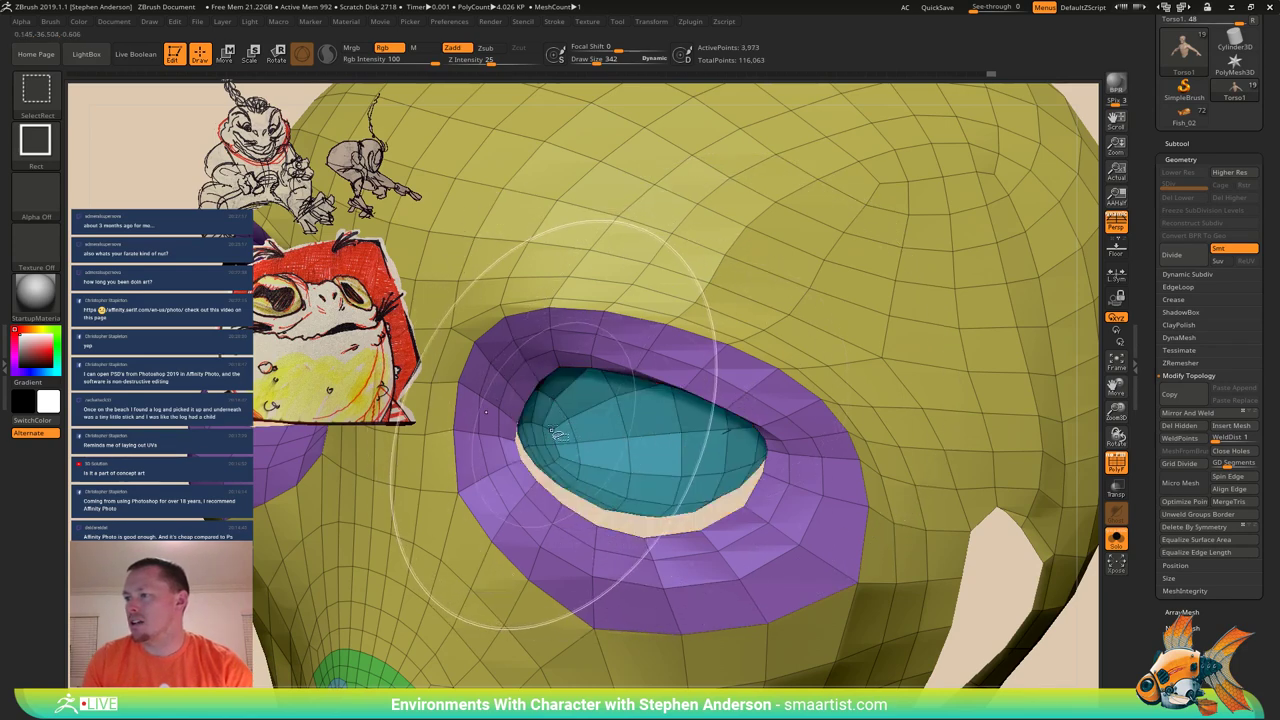
ctrl+shift+click(559, 438)
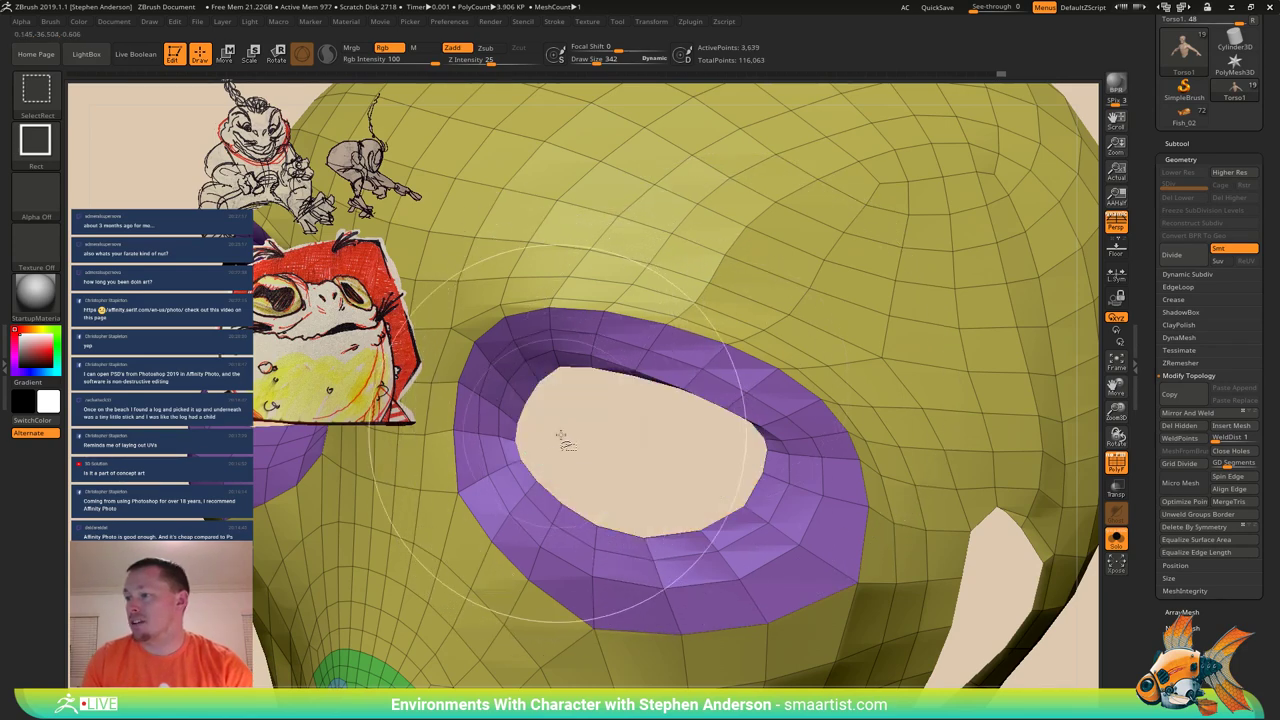
Mask the visible head and unhide the eyelid and socket groups so only they remain unmasked.
mouse_move(575, 442)
ctrl+right_down()
mouse_move(686, 298)
mouse_move(920, 297)
mouse_move(790, 298)
mouse_move(905, 292)
mouse_move(877, 269)
mouse_move(786, 274)
mouse_move(795, 287)
mouse_move(606, 348)
ctrl+right_up()
ctrl+click(800, 304)
ctrl+shift+click(783, 281)
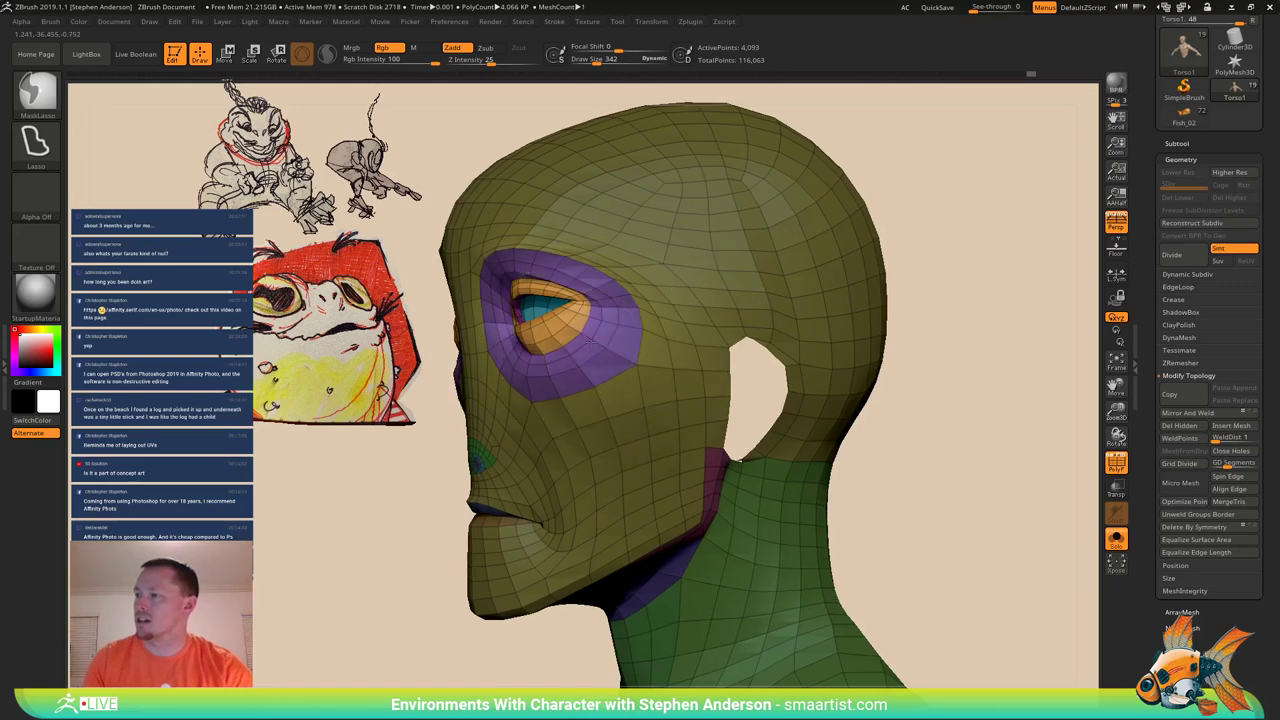
Lasso-mask the lower eyelid from its outer to its inner corner, leaving the upper eyelid unmasked.
mouse_move(575, 302)
right_down()
mouse_move(620, 314)
mouse_move(571, 307)
mouse_move(709, 298)
mouse_move(664, 312)
right_up()
mouse_move(942, 279)
right_down()
mouse_move(931, 277)
mouse_move(945, 280)
right_up()
ctrl+drag(808, 272, 714, 270)
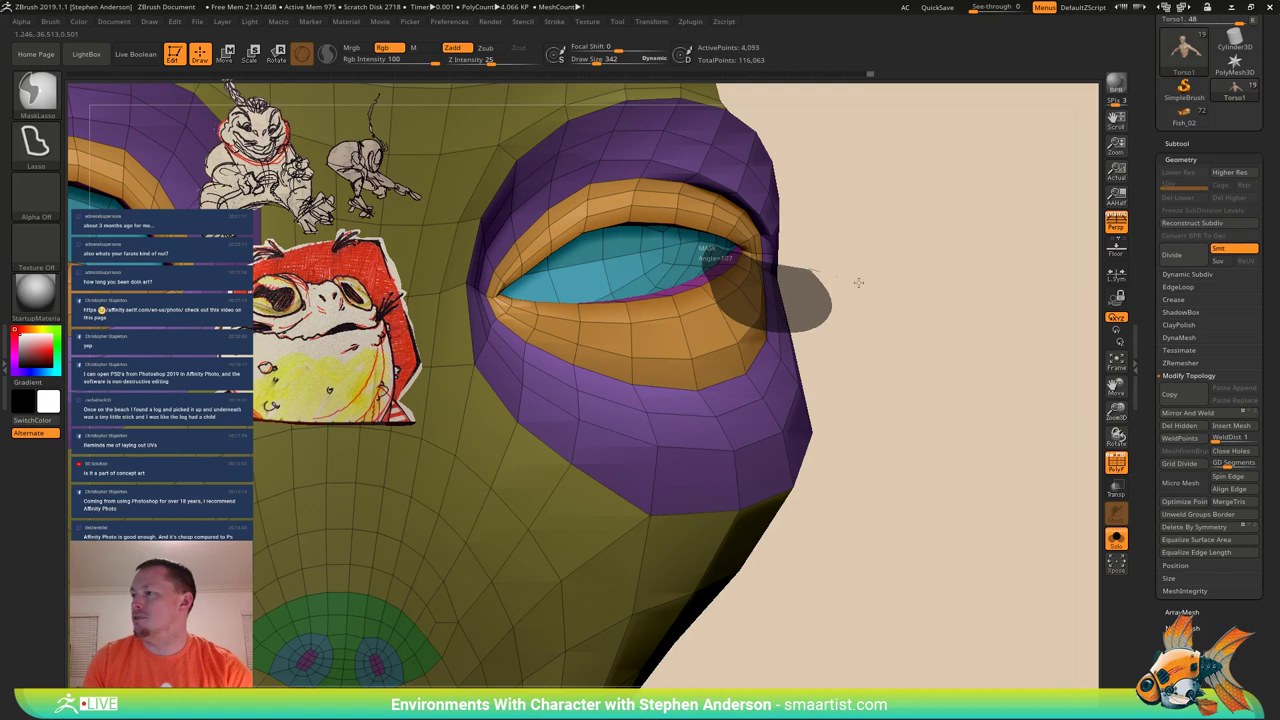
ctrl+drag(858, 283, 830, 304)
alt+right_drag(711, 288, 771, 268)
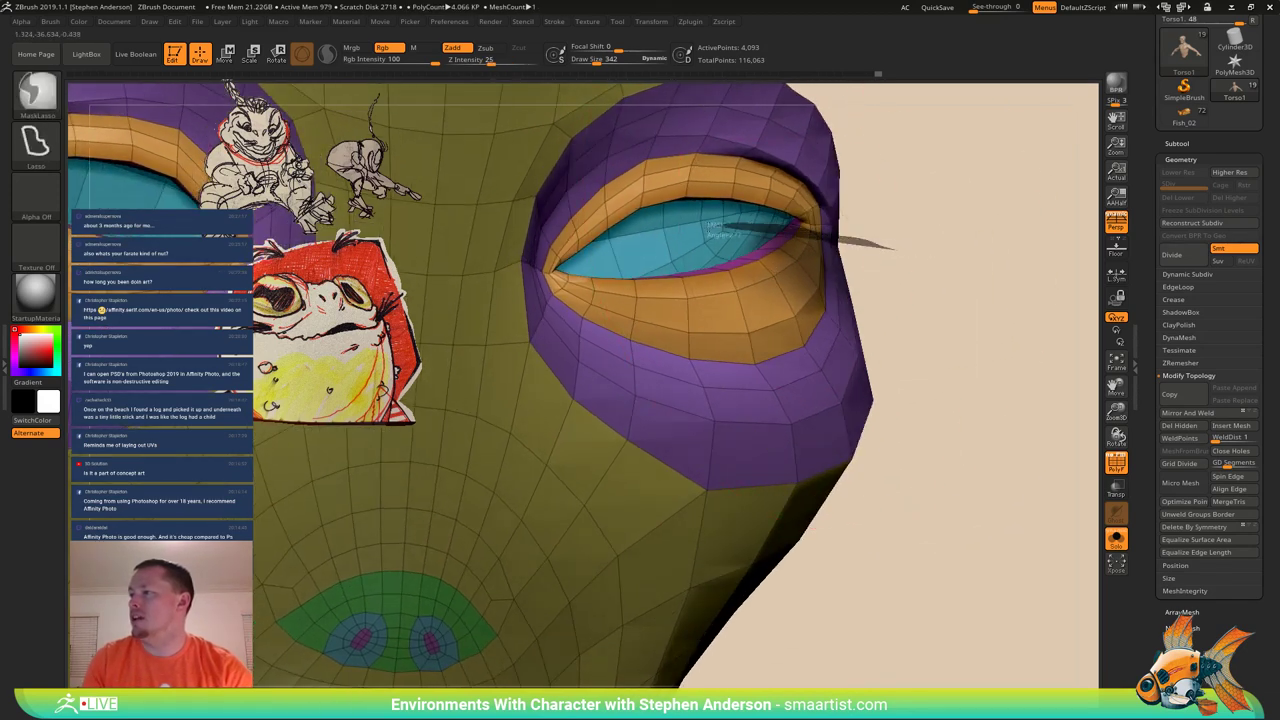
mouse_move(600, 271)
ctrl+mouse_down()
mouse_move(750, 378)
mouse_move(1008, 362)
ctrl+mouse_up()
mouse_move(929, 280)
ctrl+mouse_down()
mouse_move(877, 275)
mouse_move(989, 594)
mouse_move(1035, 500)
ctrl+mouse_up()
mouse_move(891, 434)
right_down()
mouse_move(692, 377)
mouse_move(575, 390)
mouse_move(395, 480)
mouse_move(362, 512)
right_up()
ctrl+drag(298, 537, 548, 398)
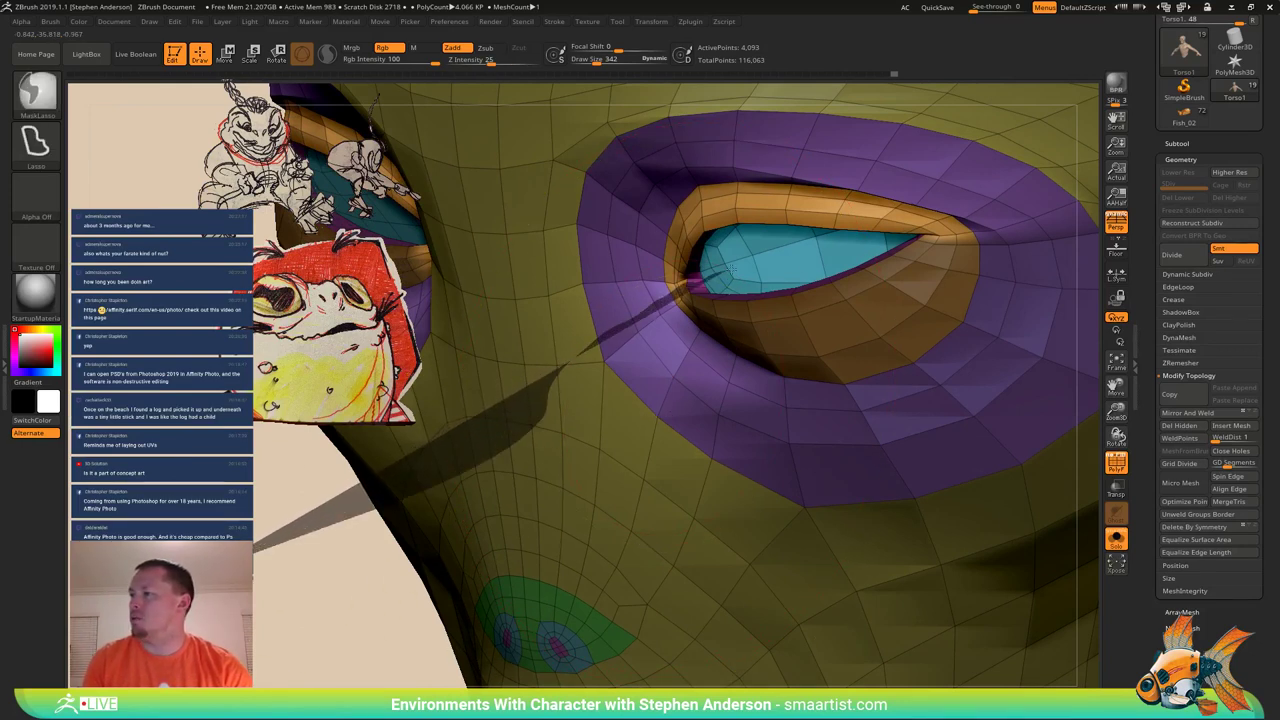
mouse_move(848, 254)
ctrl+mouse_down()
mouse_move(1020, 318)
mouse_move(620, 476)
mouse_move(400, 512)
ctrl+mouse_up()
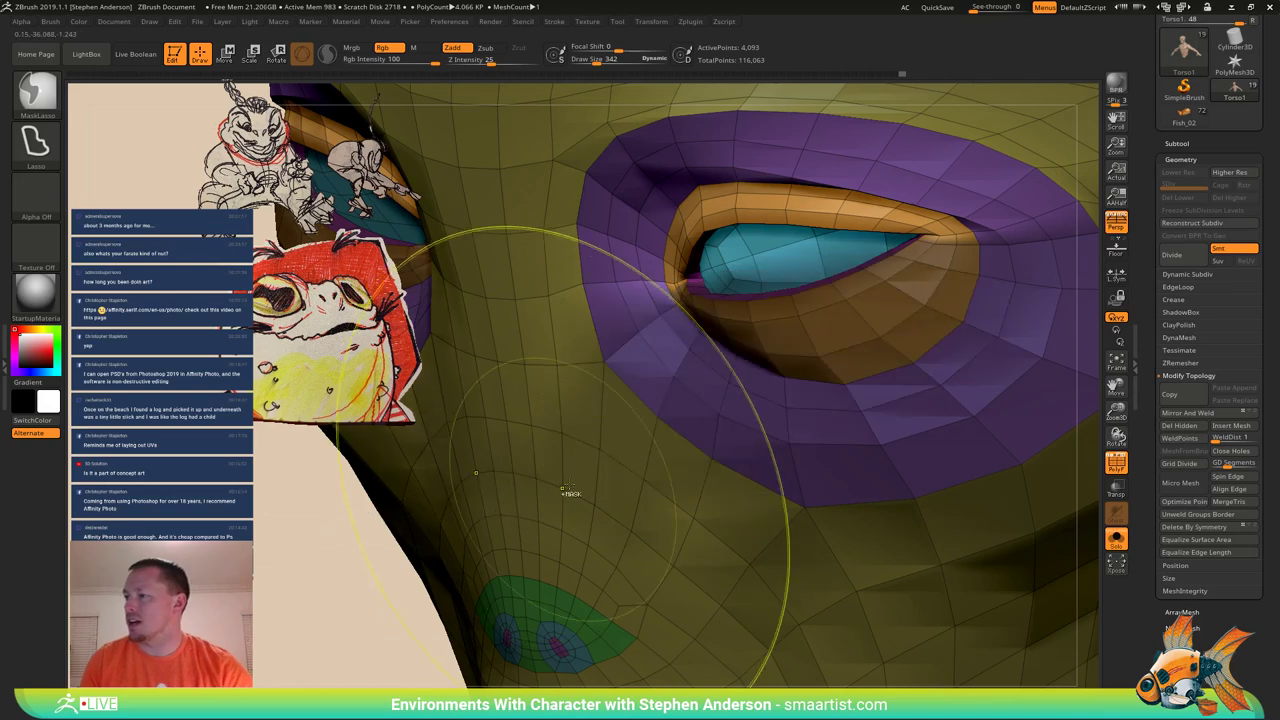
Blur the mask edges and pull the upper eyelid upward with the Move brush to open the eye.
mouse_move(571, 494)
ctrl+right_down()
mouse_move(604, 325)
mouse_move(814, 260)
mouse_move(655, 383)
ctrl+right_up()
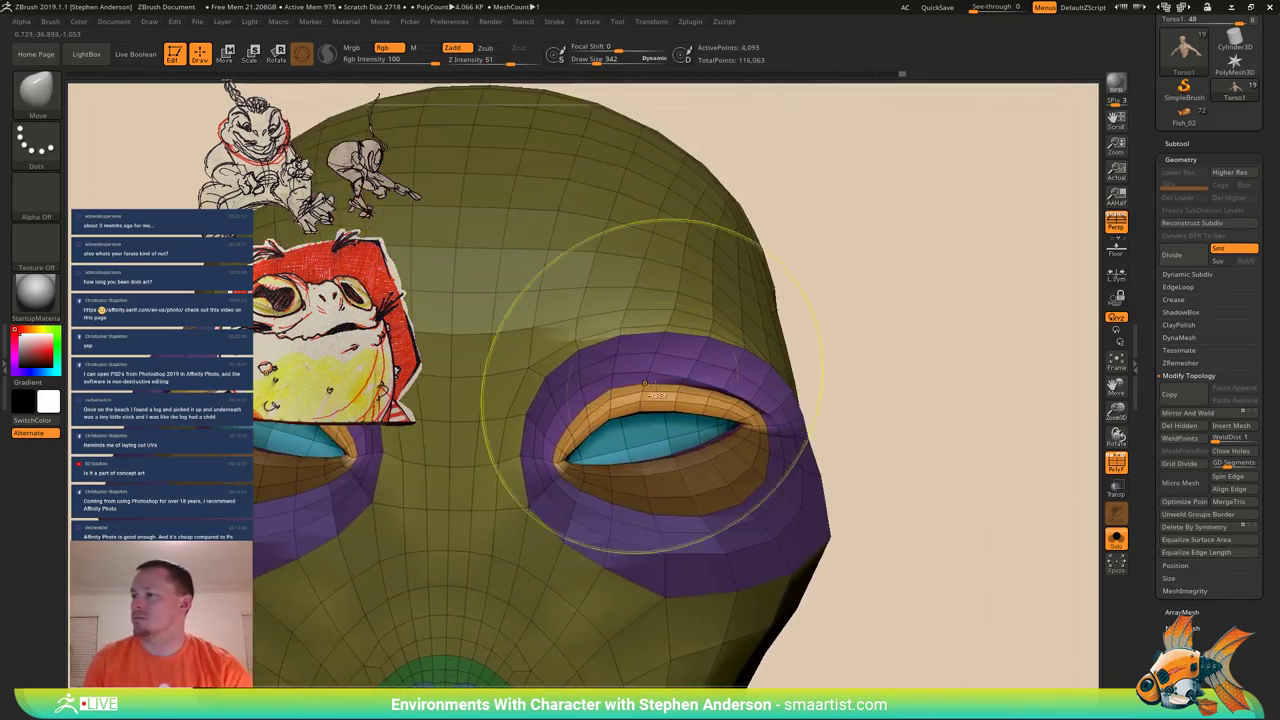
ctrl+click(655, 378)
ctrl+click(655, 378)
mouse_move(645, 384)
mouse_down()
mouse_move(643, 332)
mouse_move(716, 346)
mouse_up()
mouse_move(716, 346)
ctrl+right_down()
mouse_move(822, 280)
mouse_move(730, 337)
mouse_move(752, 371)
ctrl+right_up()
Clear the mask and nudge the upper eye ring and lower eyelid upward with the Move brush.
ctrl+click(642, 222)
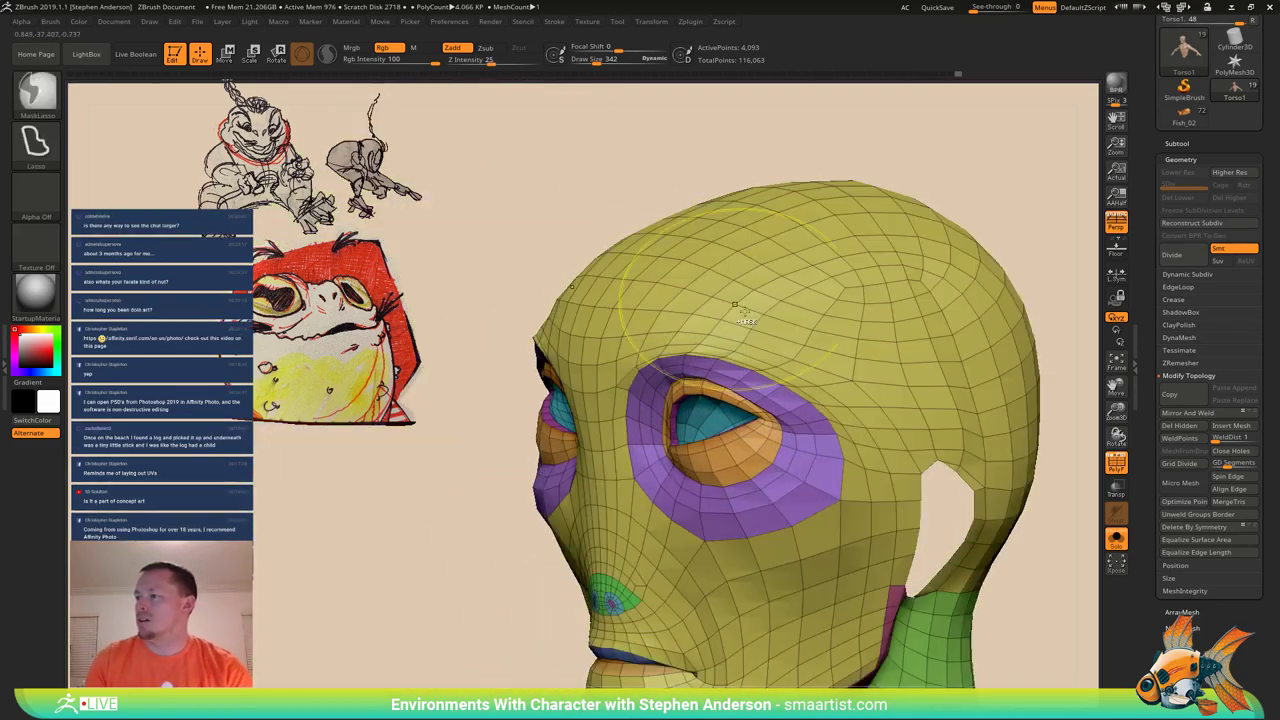
mouse_move(645, 226)
right_down()
mouse_move(722, 262)
mouse_move(670, 285)
mouse_move(684, 290)
right_up()
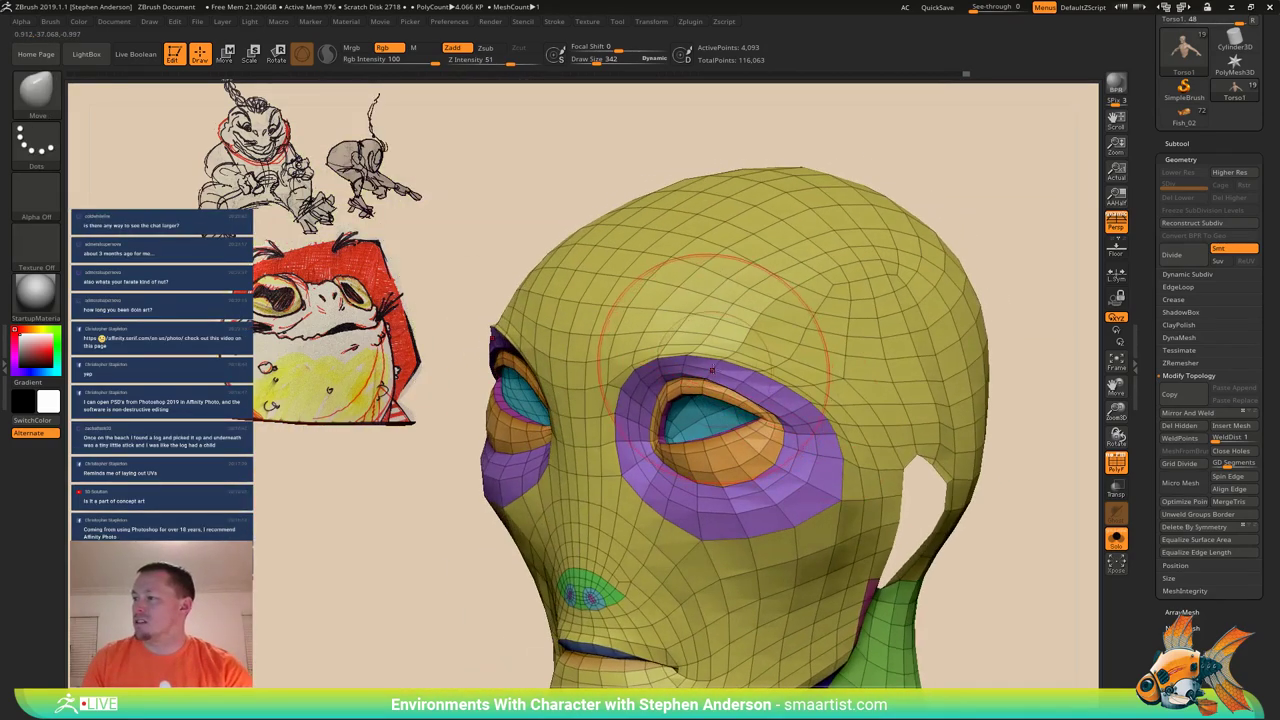
drag(702, 356, 704, 350)
mouse_move(706, 356)
right_down()
mouse_move(785, 385)
mouse_move(733, 408)
right_up()
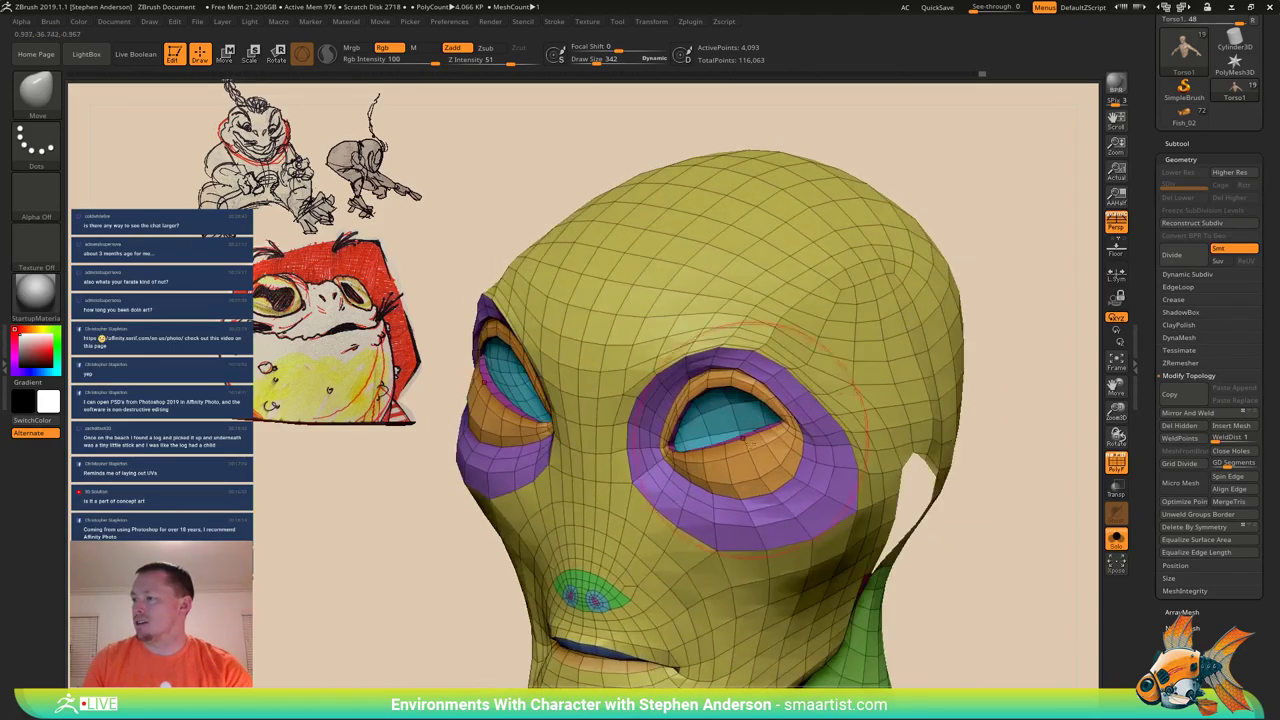
drag(742, 468, 740, 458)
mouse_move(740, 458)
right_down()
mouse_move(762, 478)
mouse_move(766, 446)
mouse_move(718, 374)
mouse_move(708, 381)
right_up()
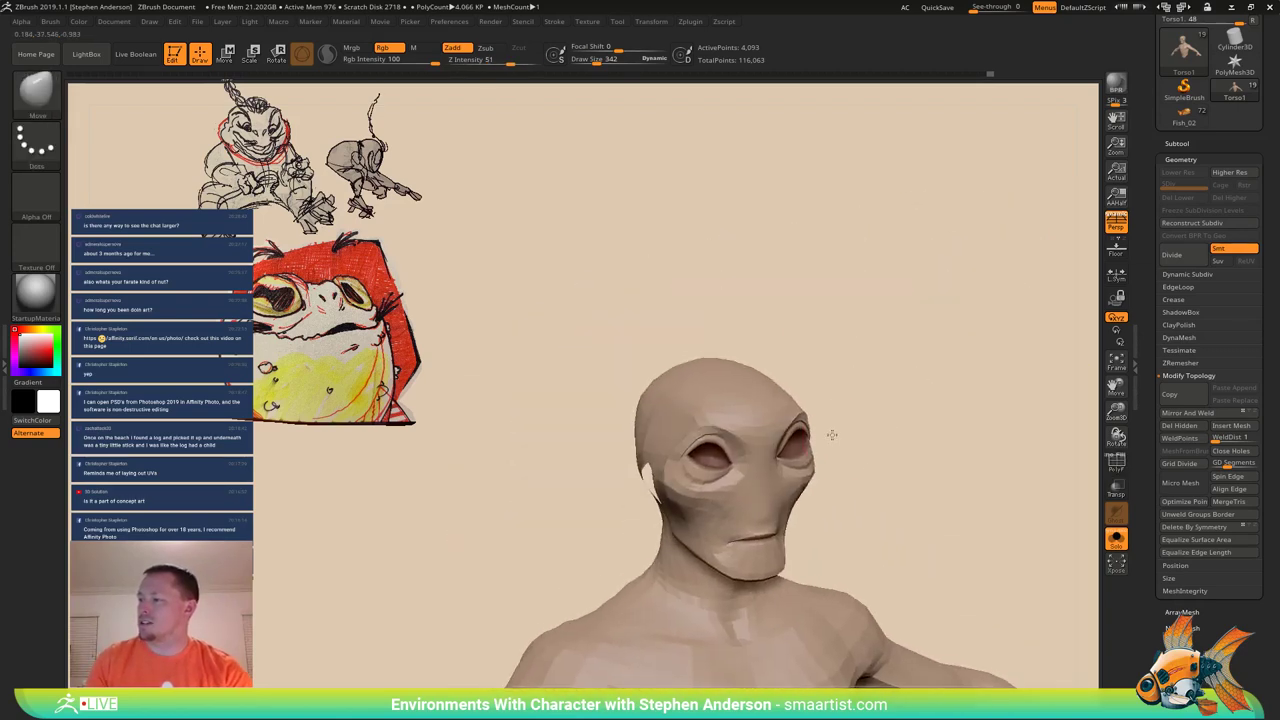
Hide the polyframe and turn off polypaint display on the Torso1 subtool.
alt+drag(832, 435, 669, 298)
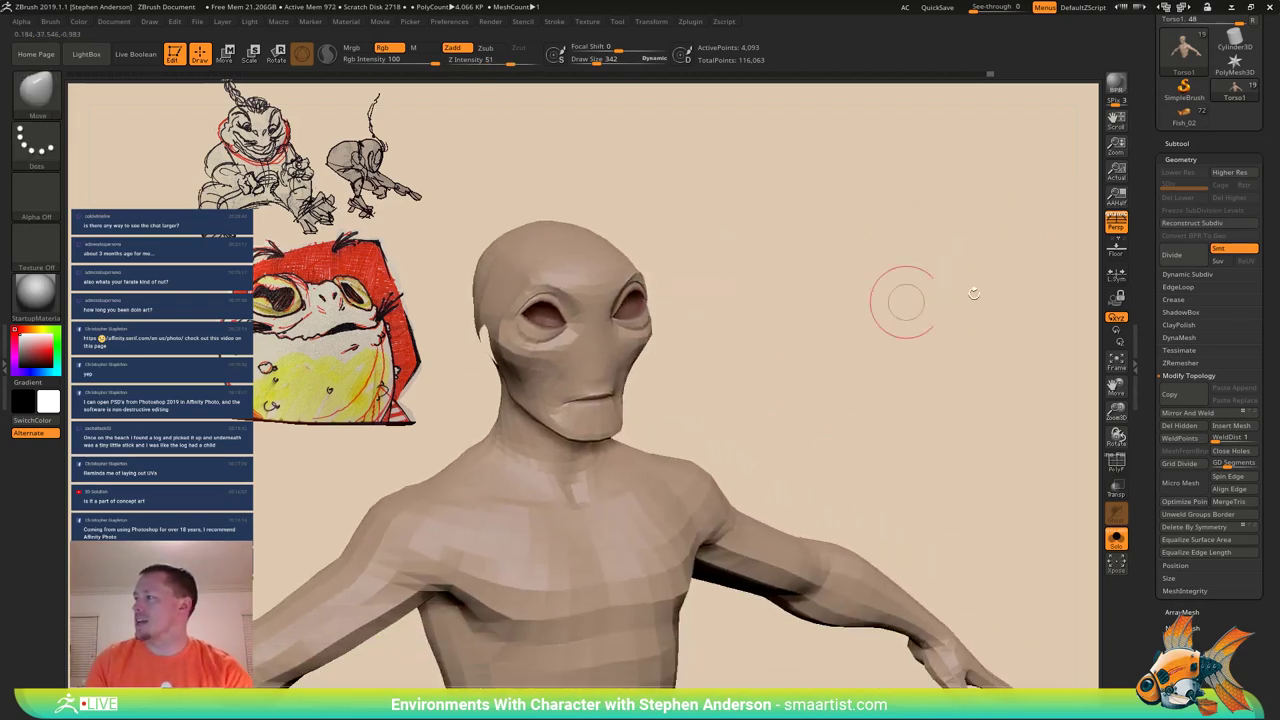
click(1177, 144)
click(1237, 195)
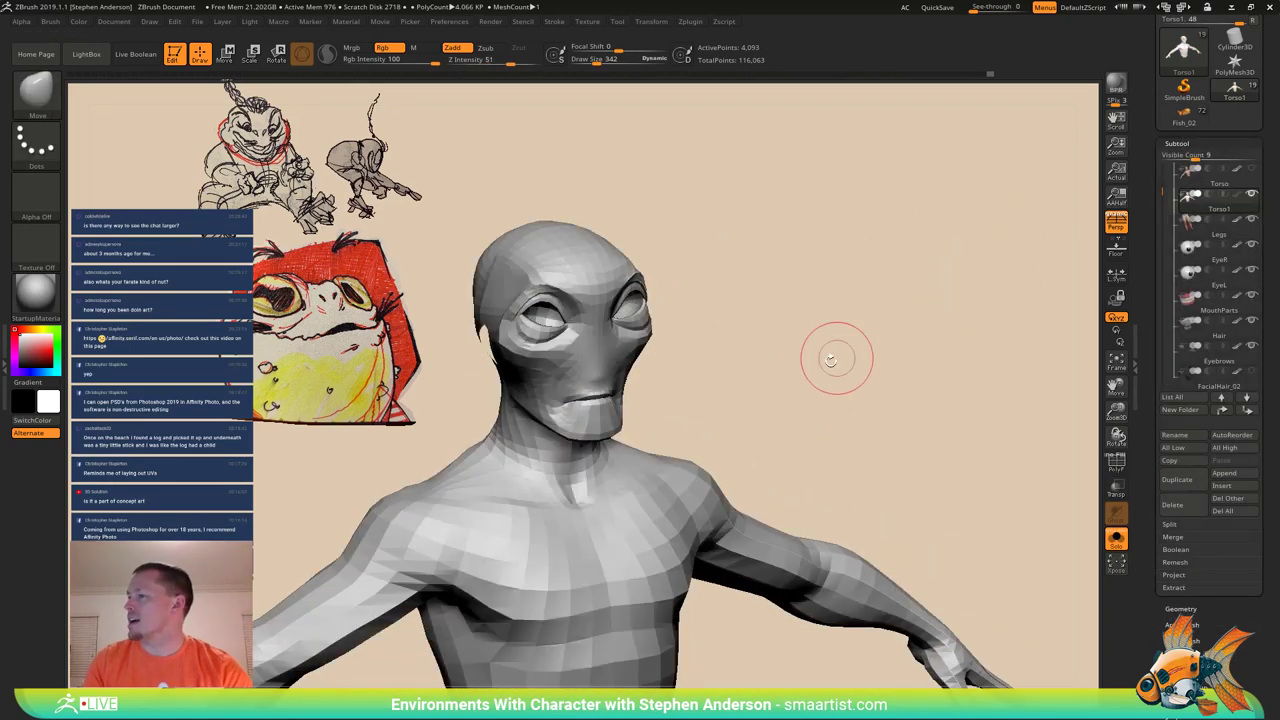
drag(837, 358, 745, 351)
right_drag(667, 350, 677, 365)
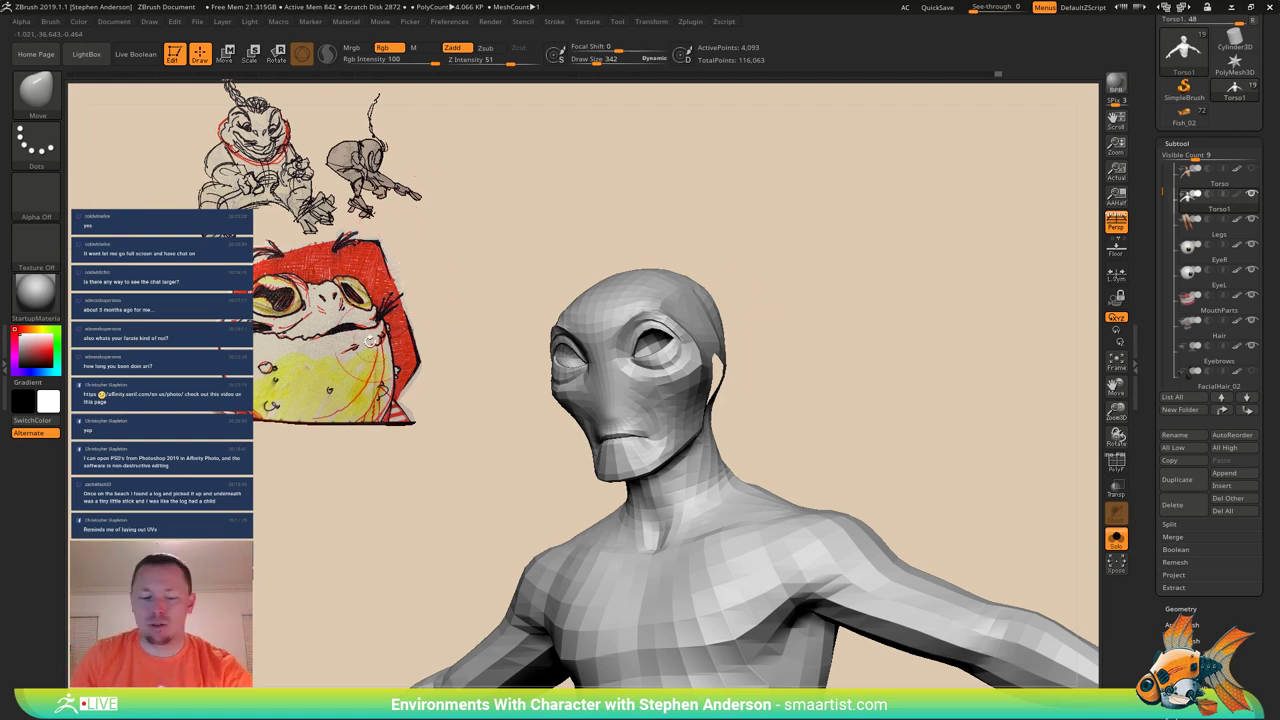
Move the Spotlight reference sketches across the canvas to the upper right of the head and leave Spotlight editing.
key(shift+z)
key(shift+z)
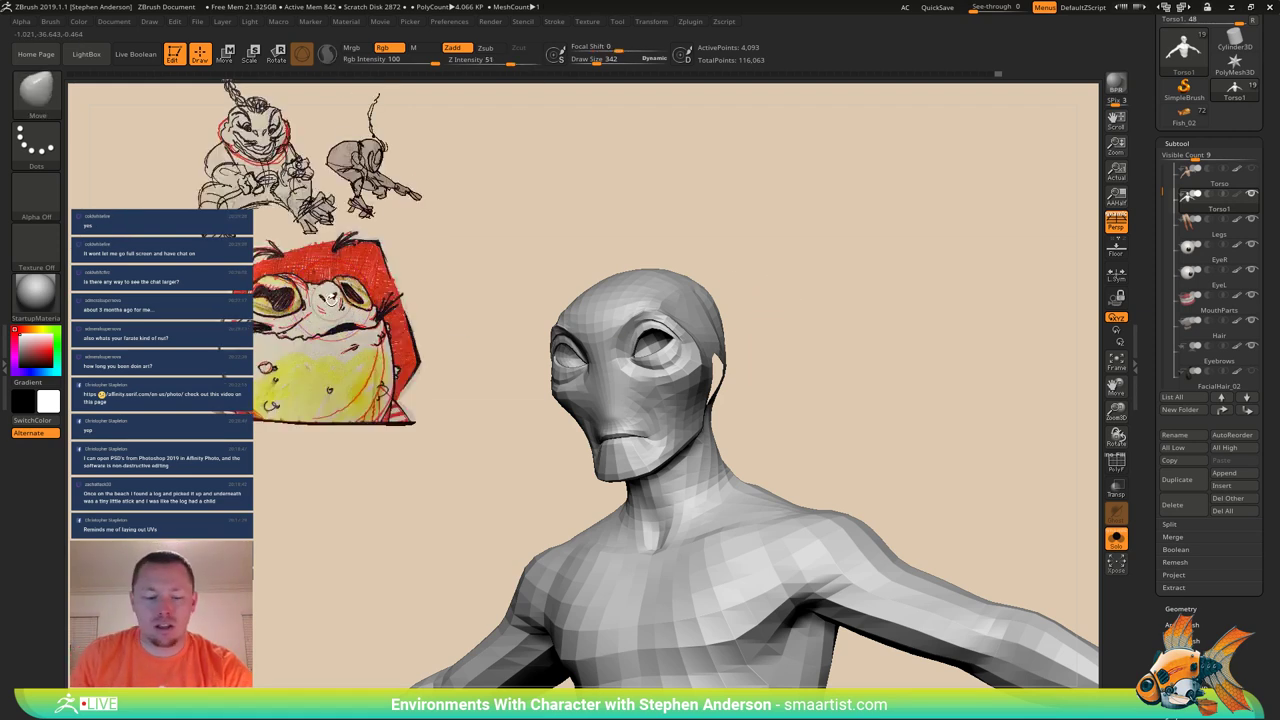
key(z)
mouse_move(543, 197)
mouse_down()
mouse_move(354, 219)
mouse_move(442, 216)
mouse_move(418, 226)
mouse_move(719, 256)
mouse_move(985, 142)
mouse_move(1056, 170)
mouse_move(1027, 185)
mouse_up()
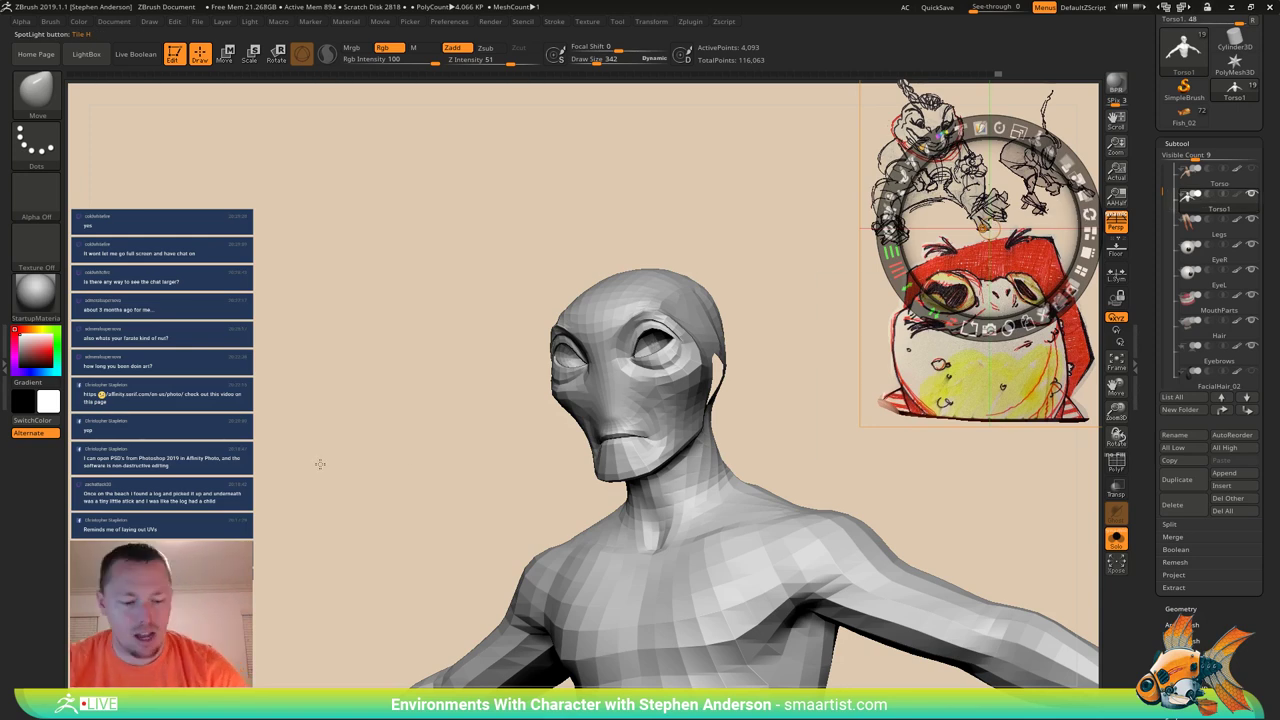
key(z)
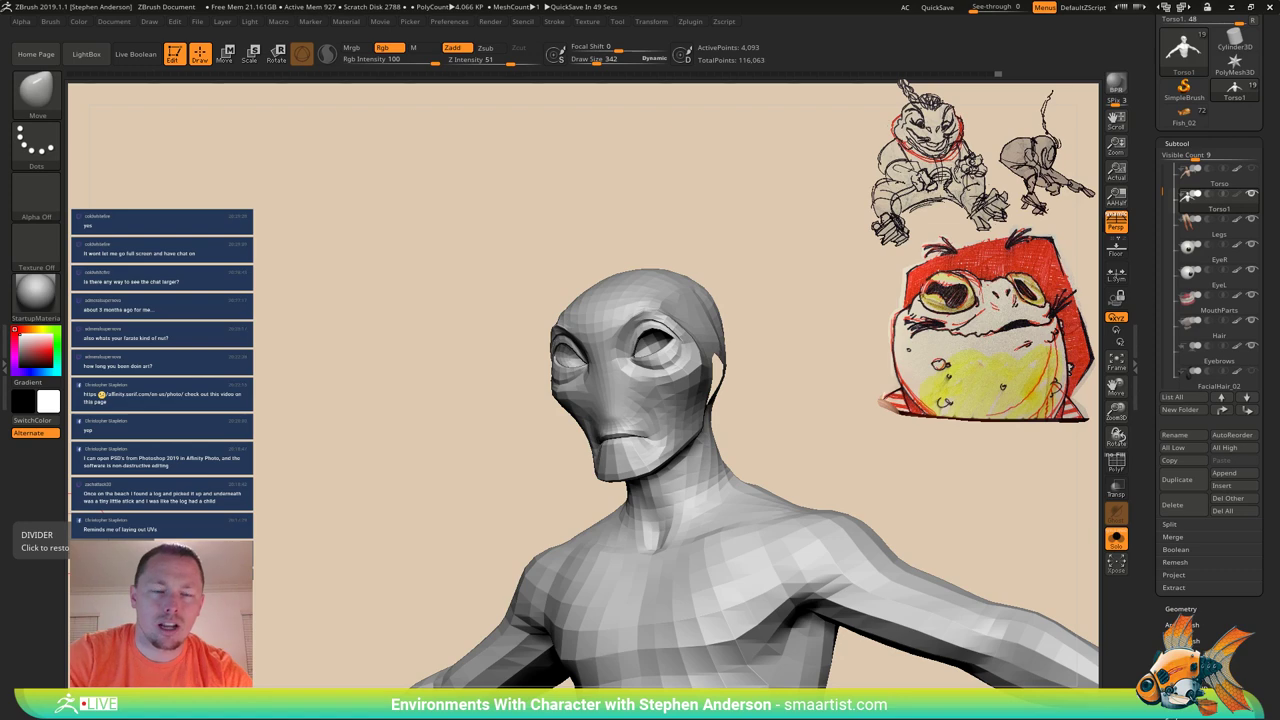
Bring the Restream chat settings window over the canvas and set the embedded chat theme to Fortnite Boxed.
drag(0, 135, 458, 130)
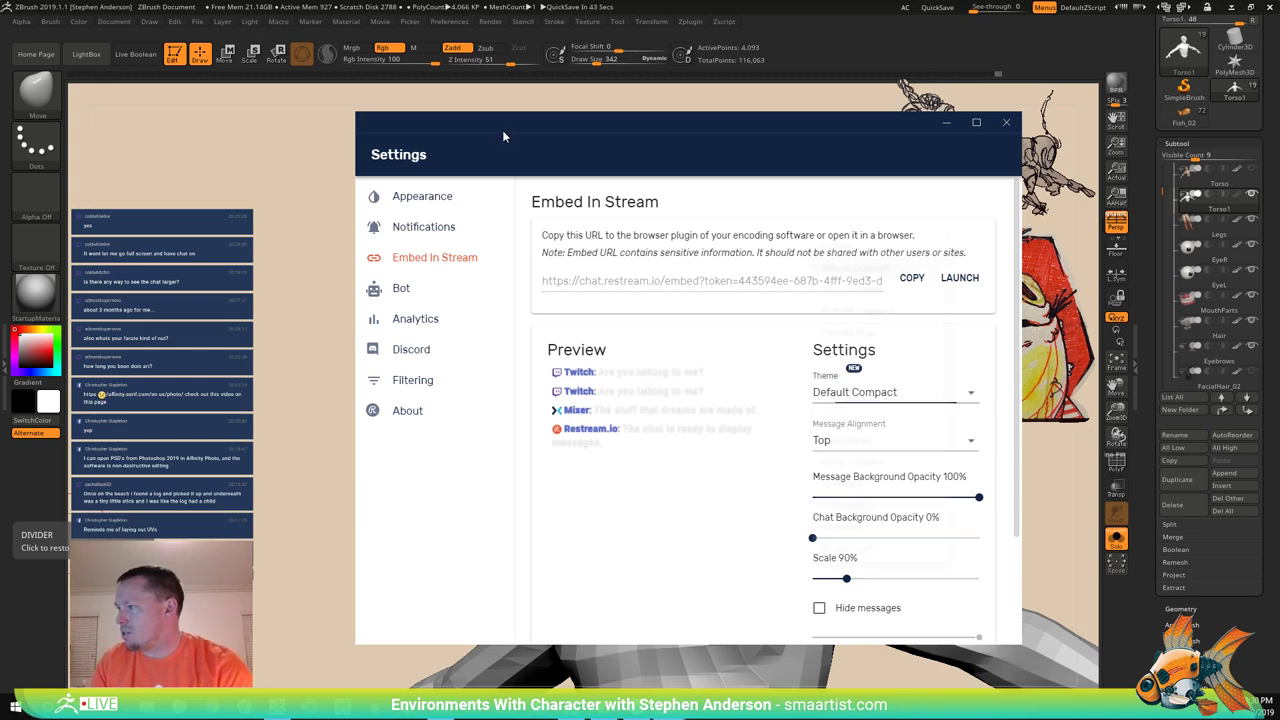
click(894, 393)
click(918, 246)
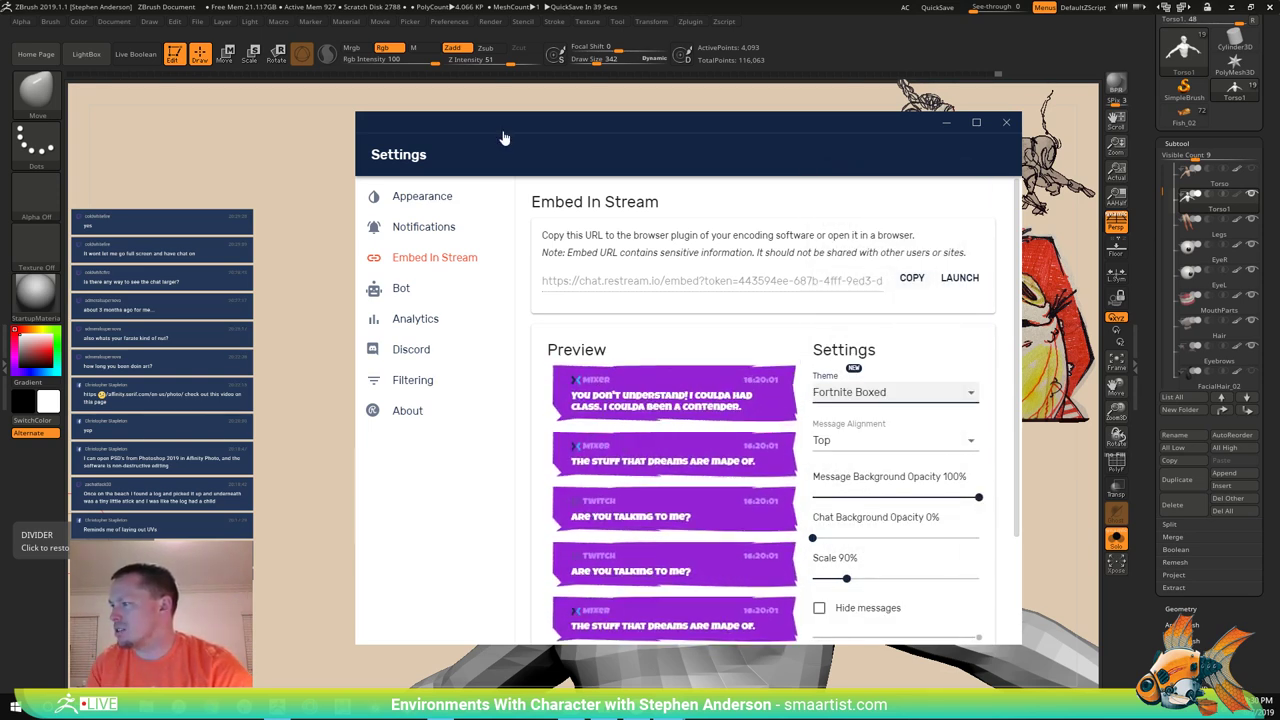
Try the 8 Bit and Comic themes for the embedded chat.
click(894, 393)
key(Up)
key(Return)
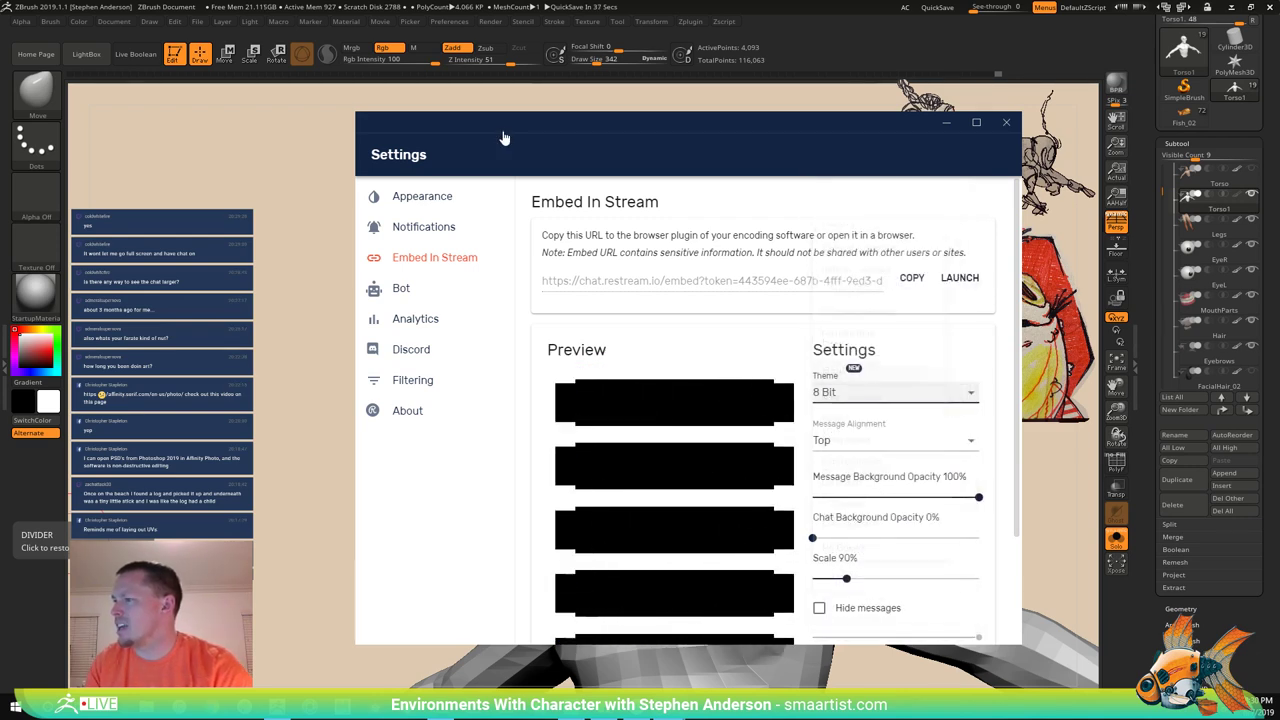
key(space)
key(Up)
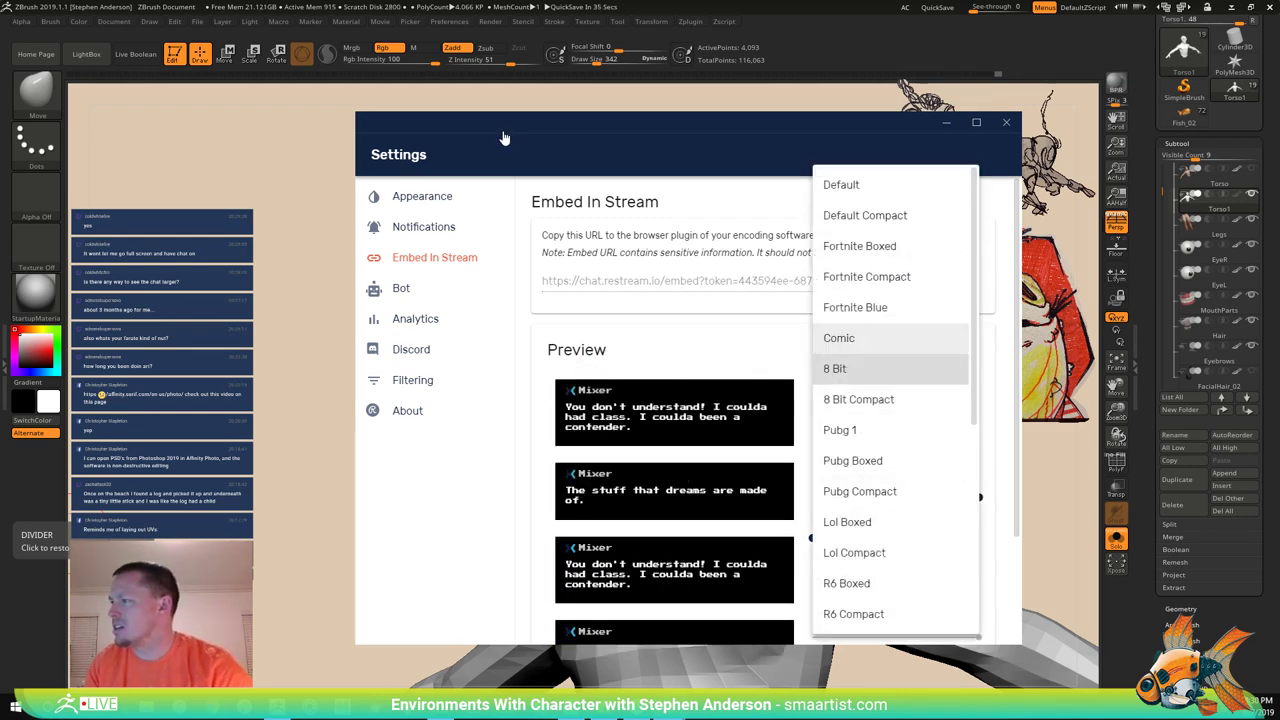
key(Return)
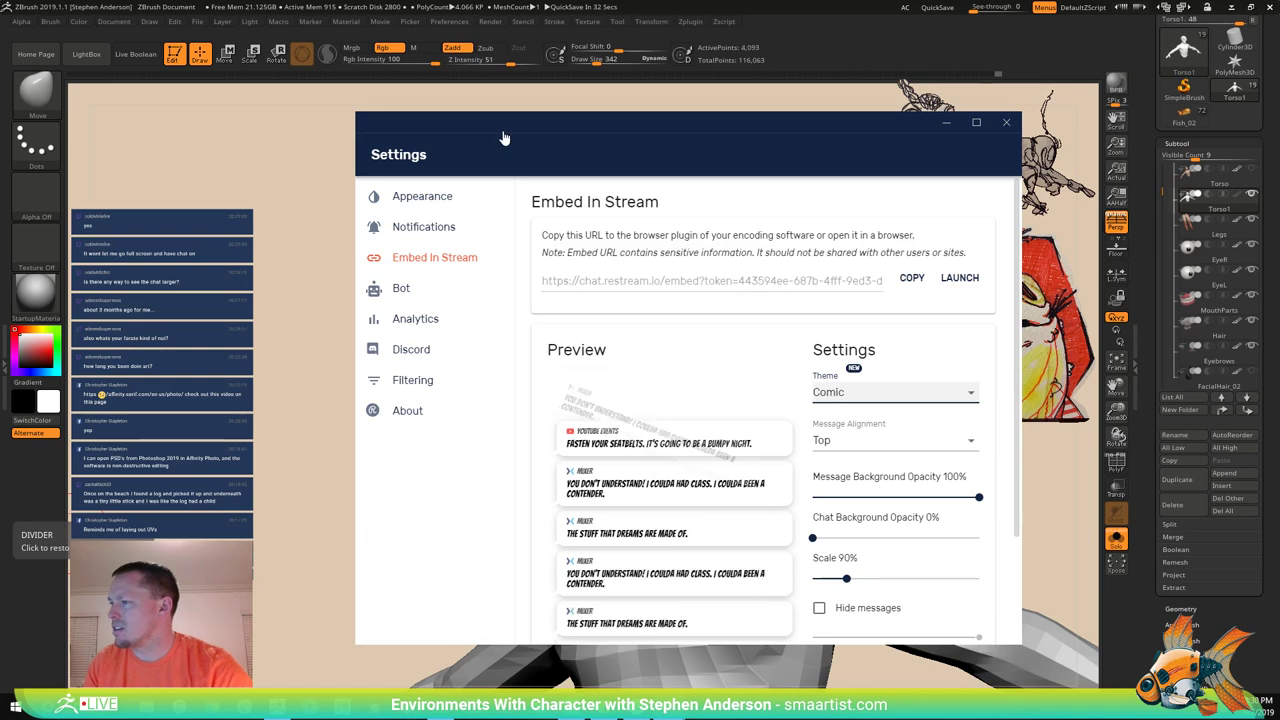
Switch the embedded chat theme from Comic to Default.
click(890, 393)
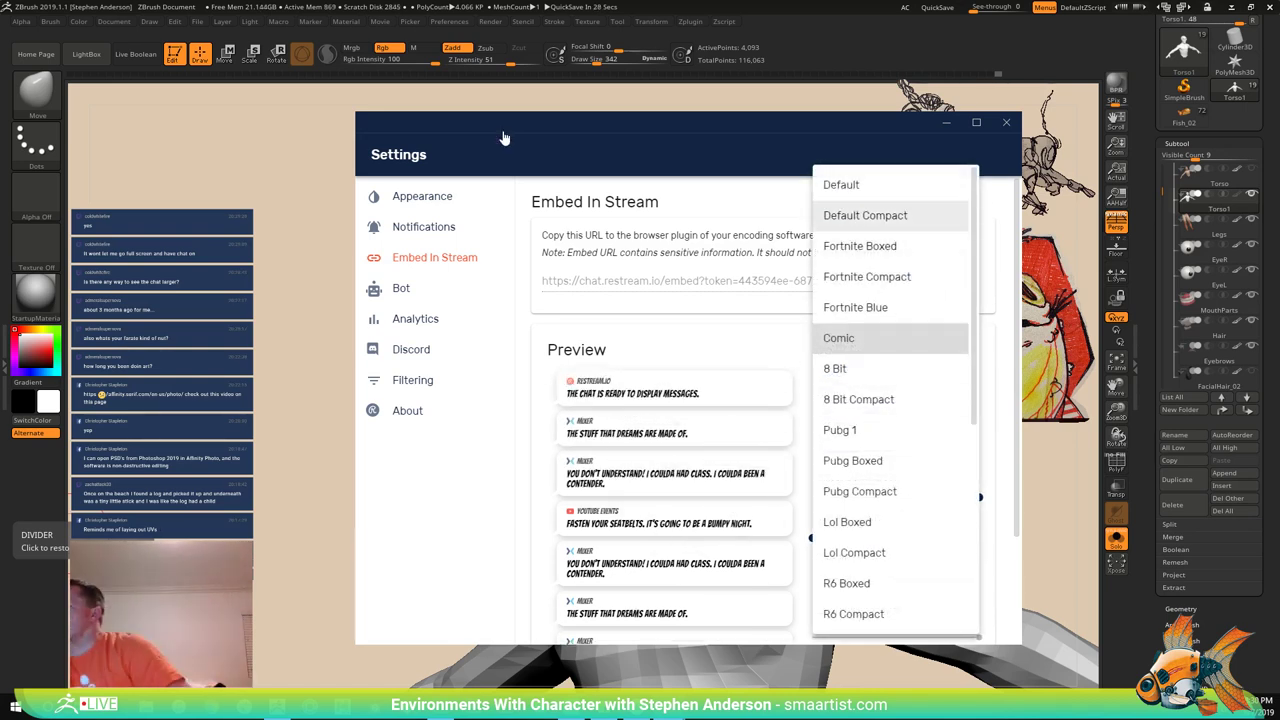
key(Down)
key(Up)
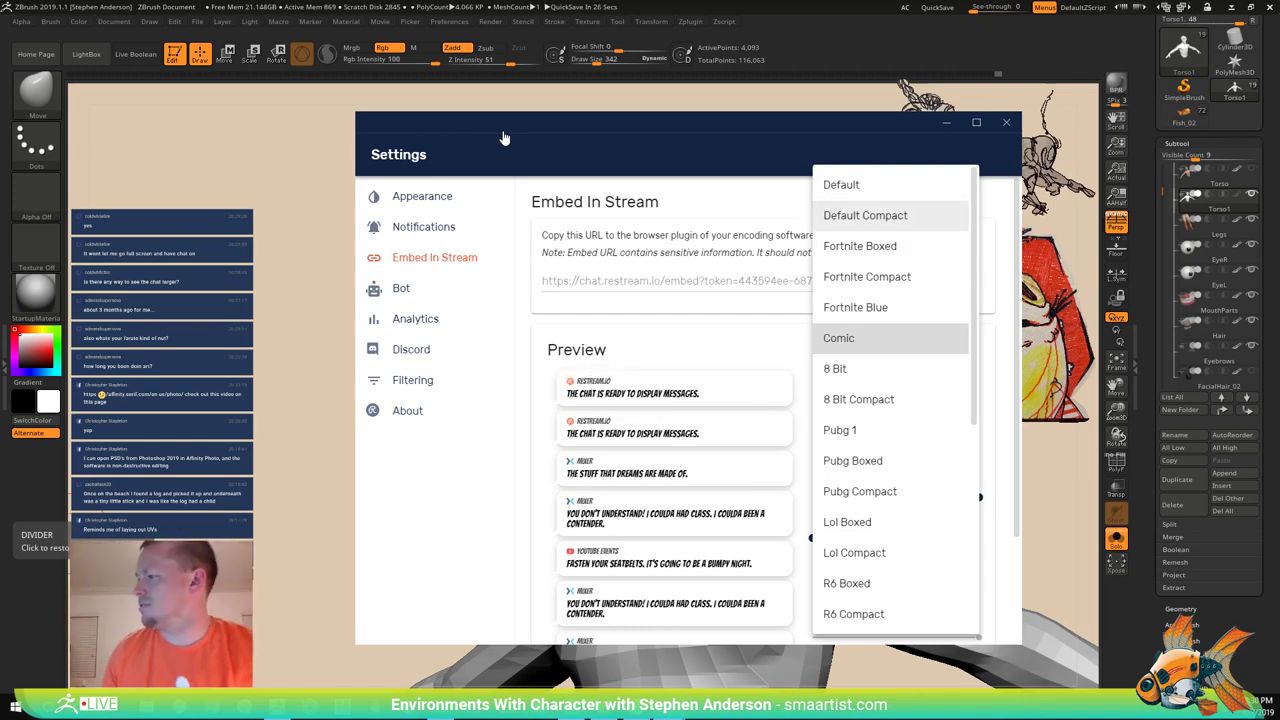
key(Up)
key(Return)
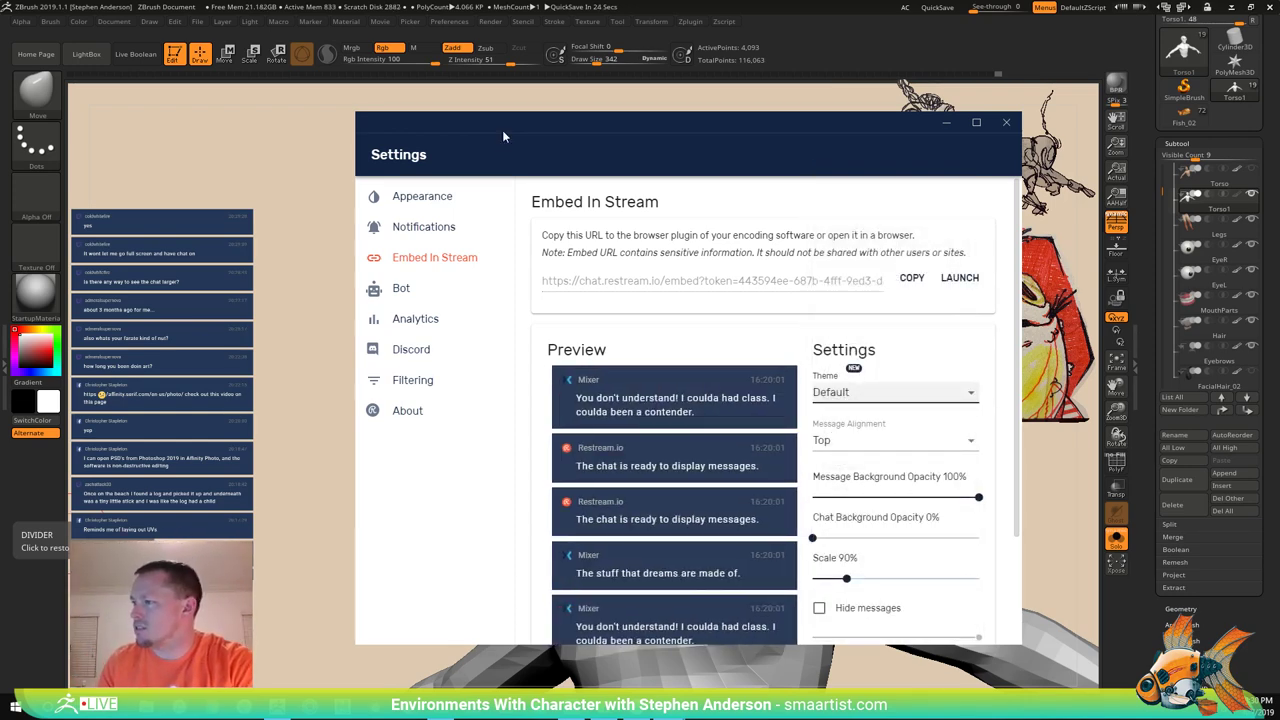
Try the Pubg Boxed, R6 Boxed and Lol Compact themes for the embedded chat.
click(895, 393)
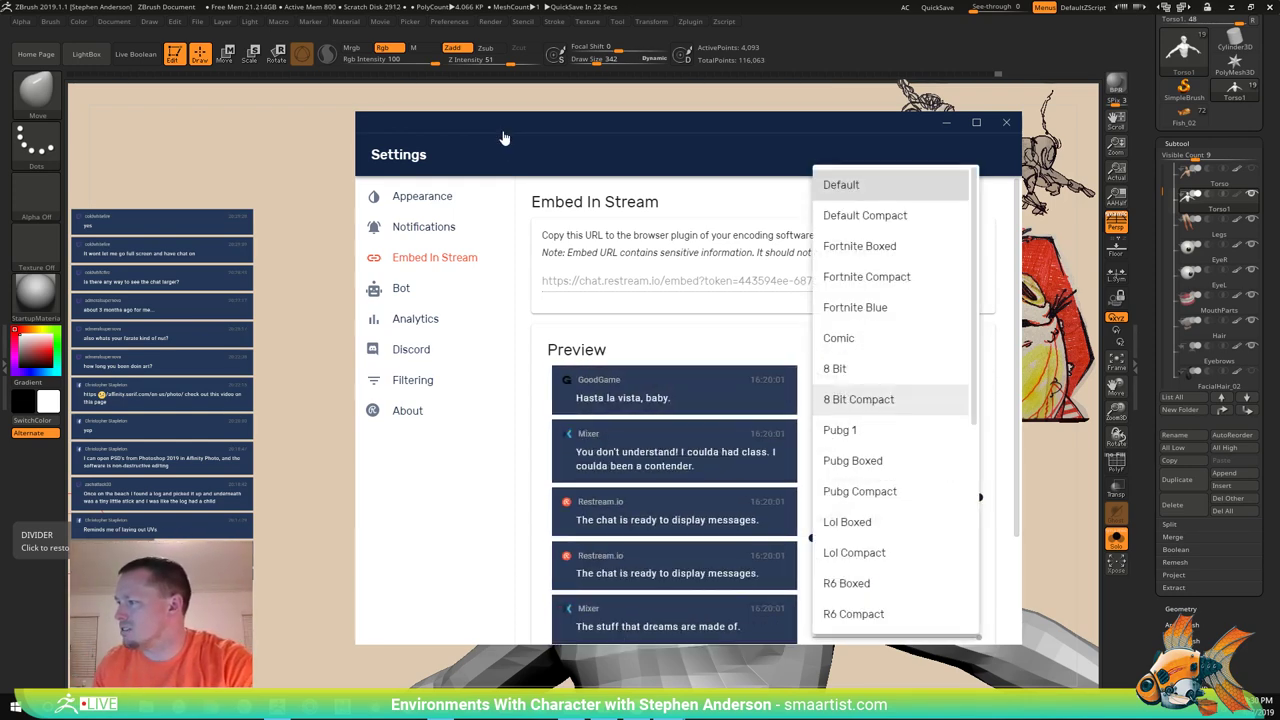
key(Up)
key(Return)
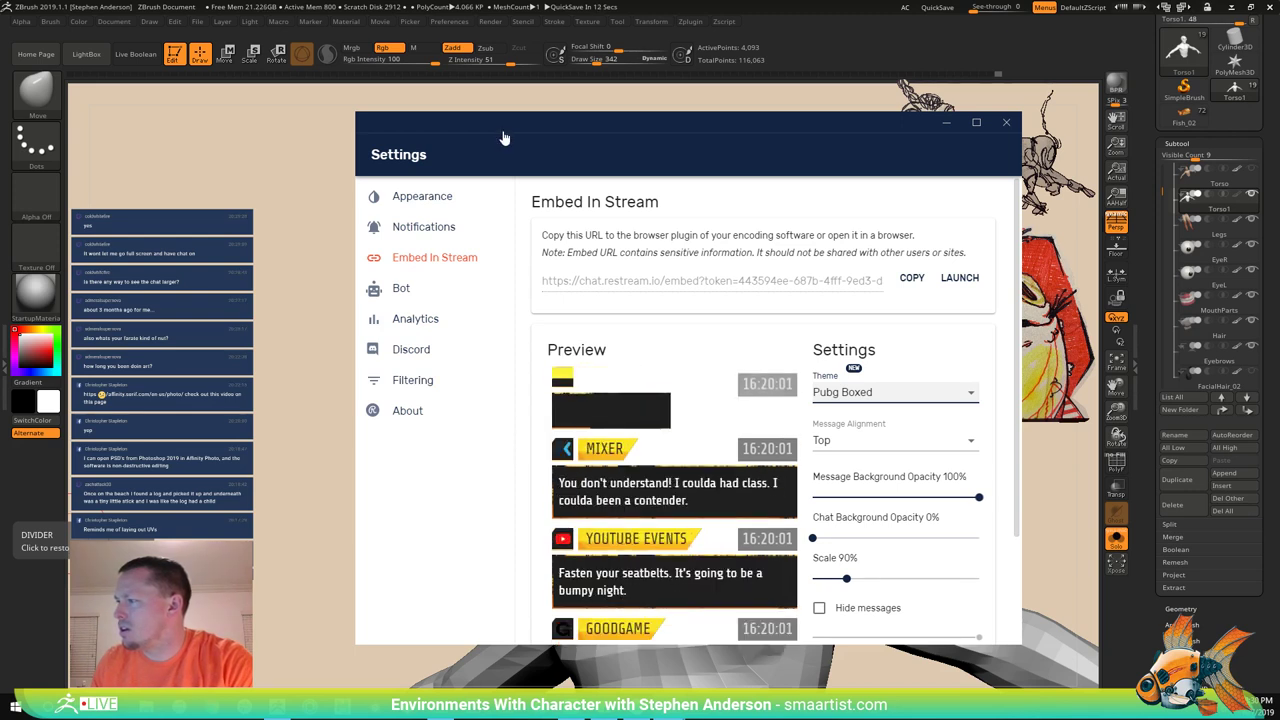
click(895, 392)
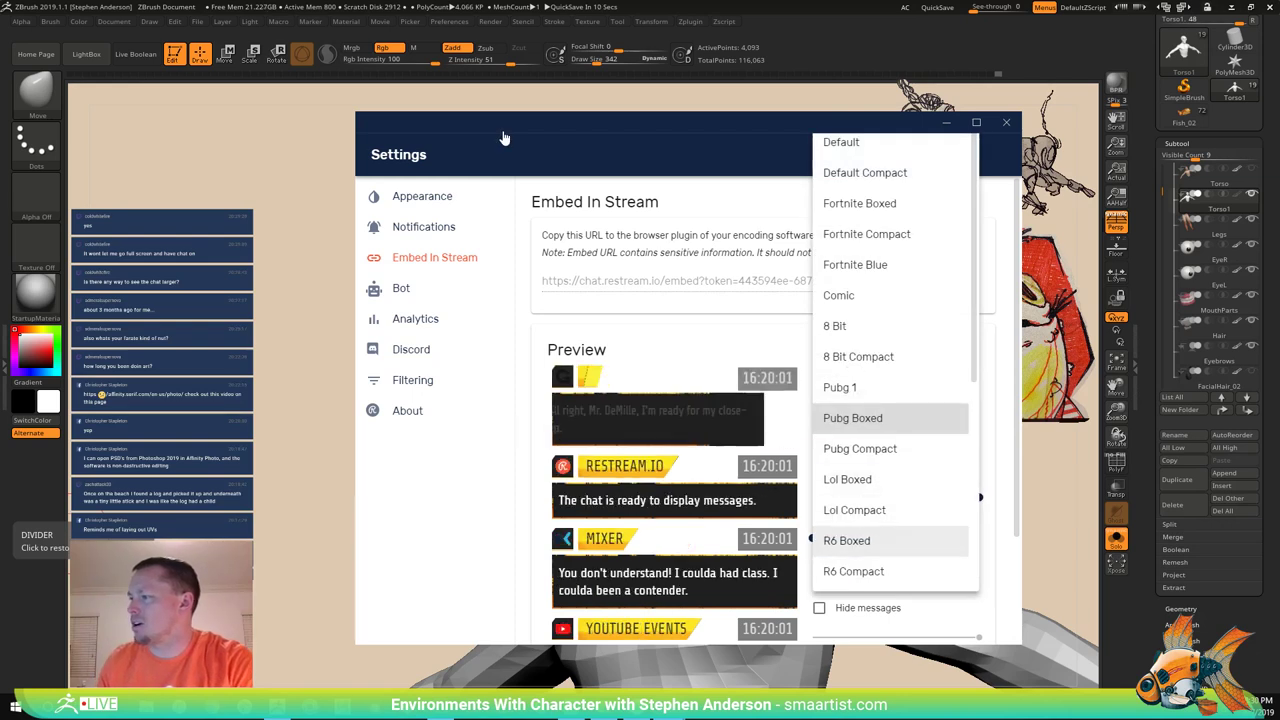
click(870, 541)
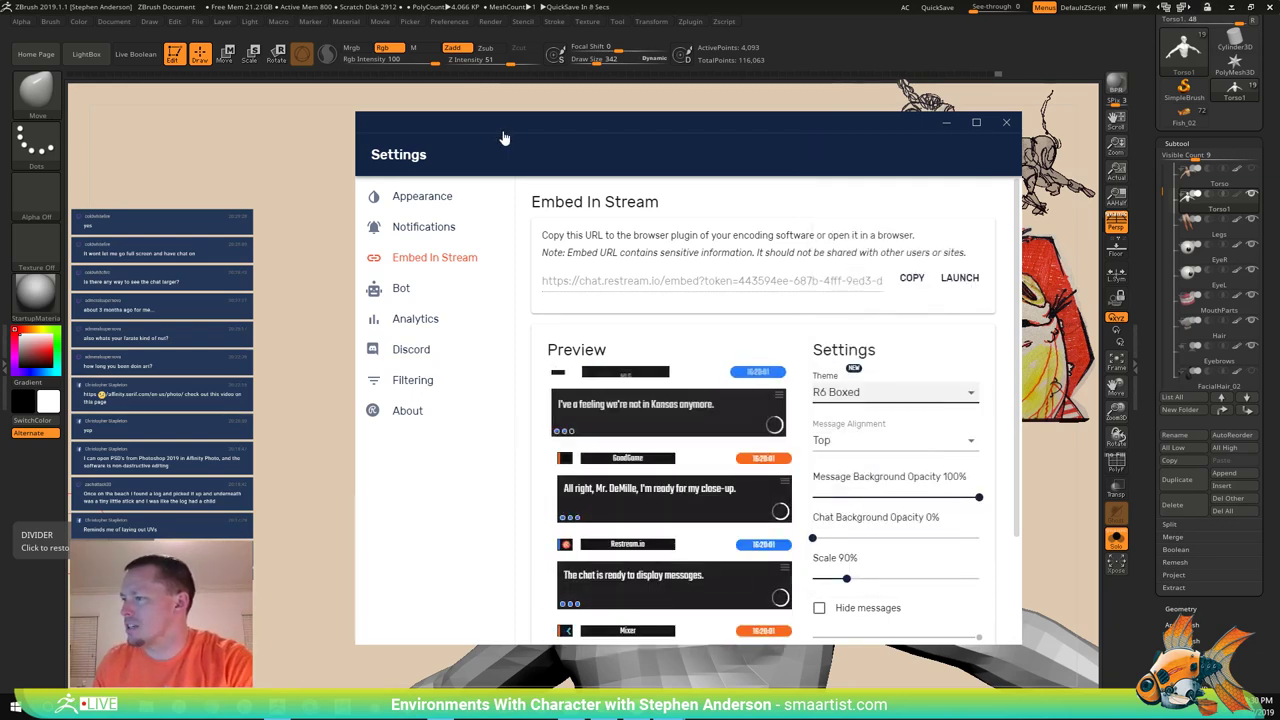
click(895, 392)
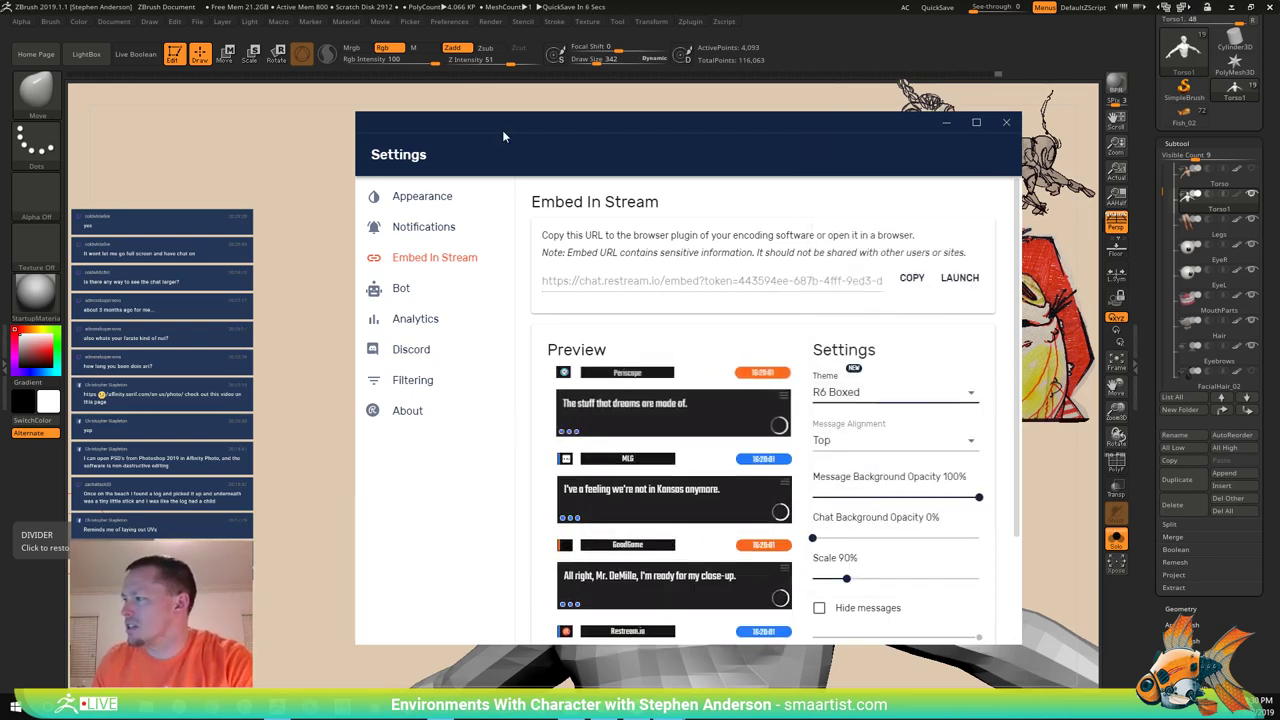
key(Up)
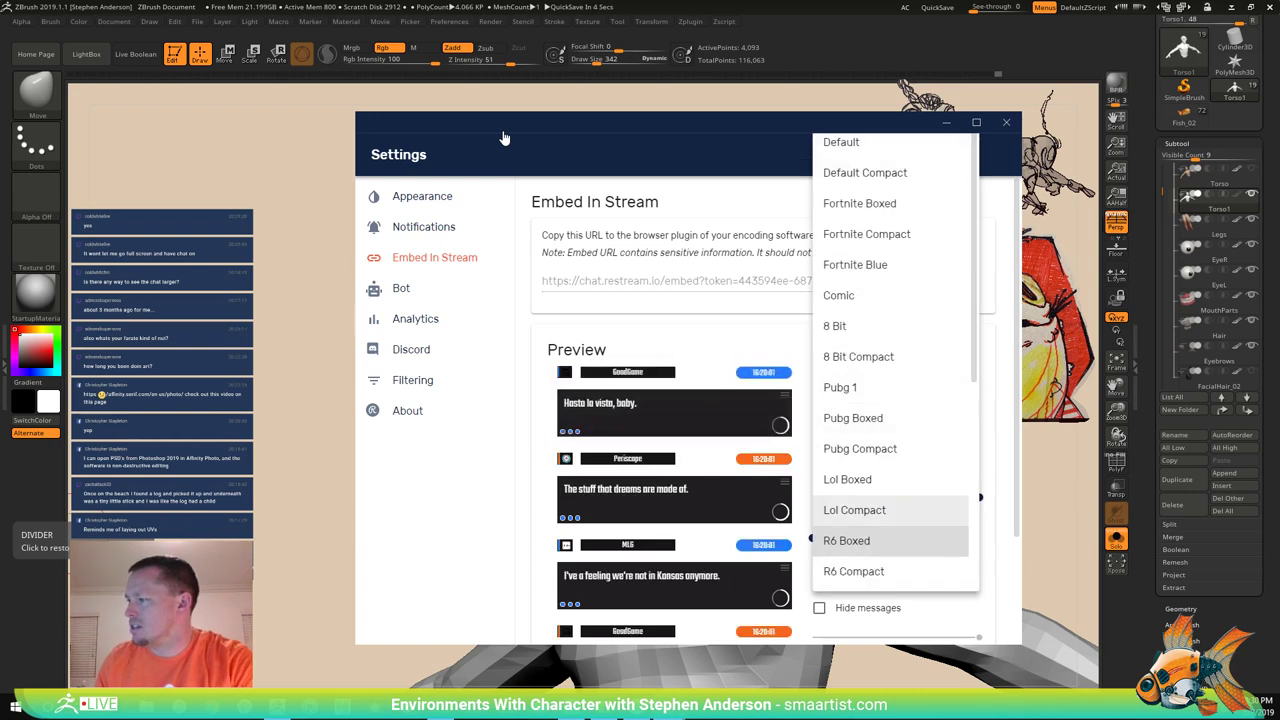
key(Return)
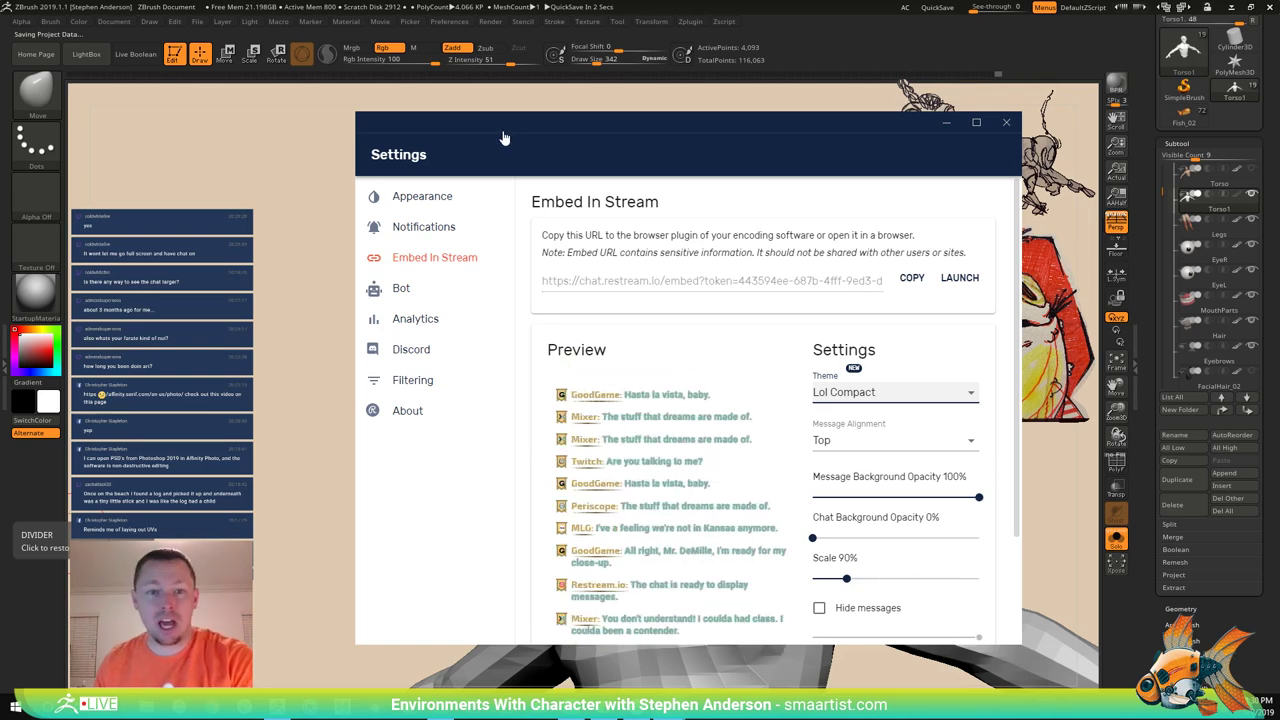
Set the embedded chat theme back to Default.
click(895, 392)
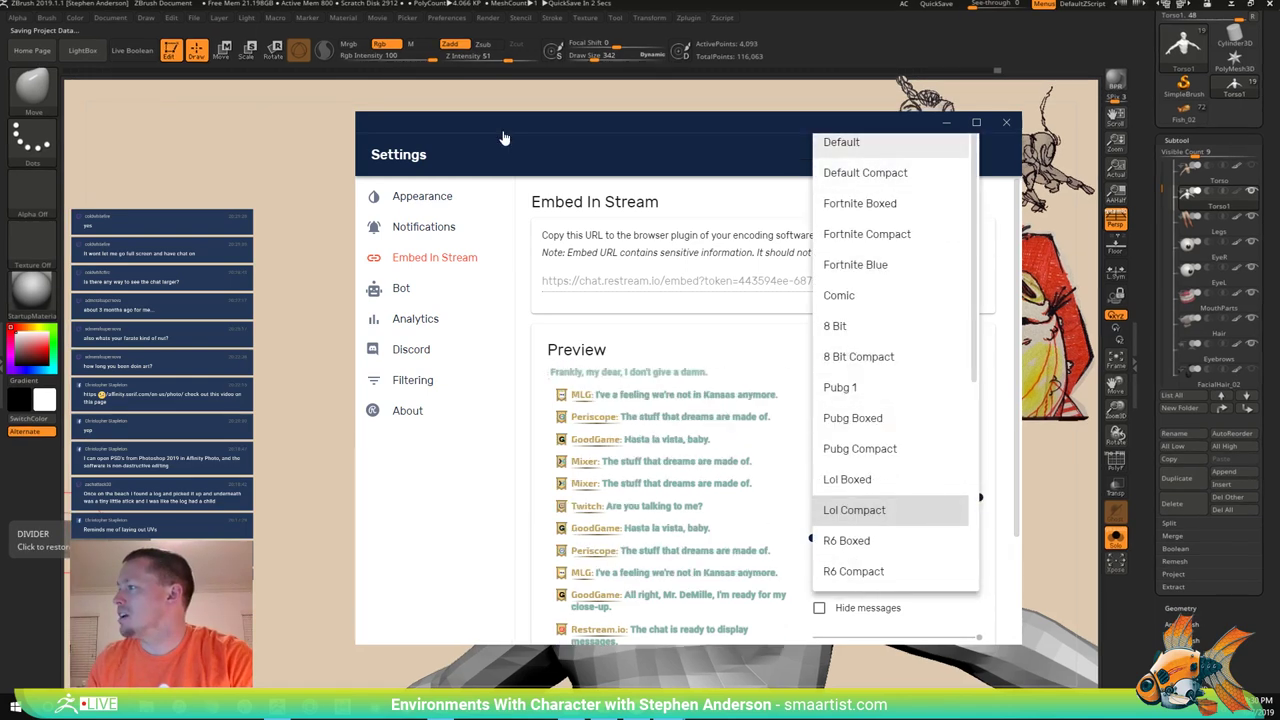
key(Down)
key(Down)
key(Down)
key(Down)
key(Down)
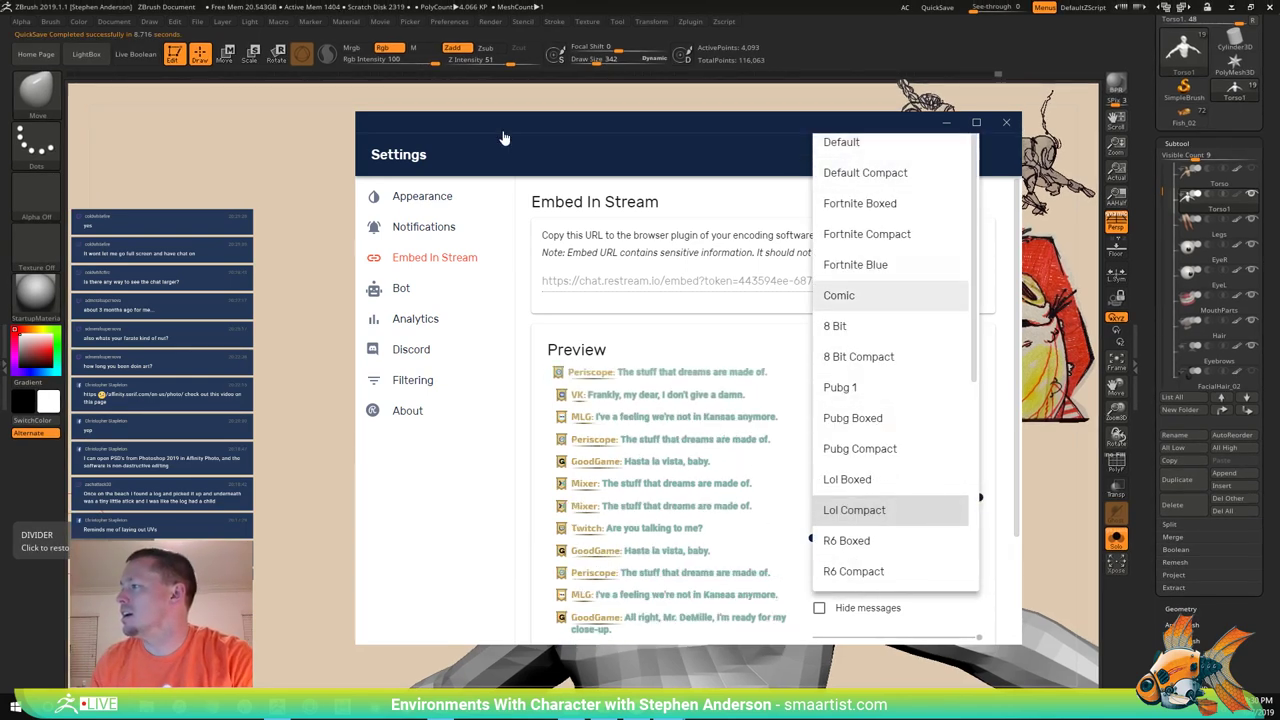
key(Up)
key(Up)
key(Up)
key(Up)
key(Up)
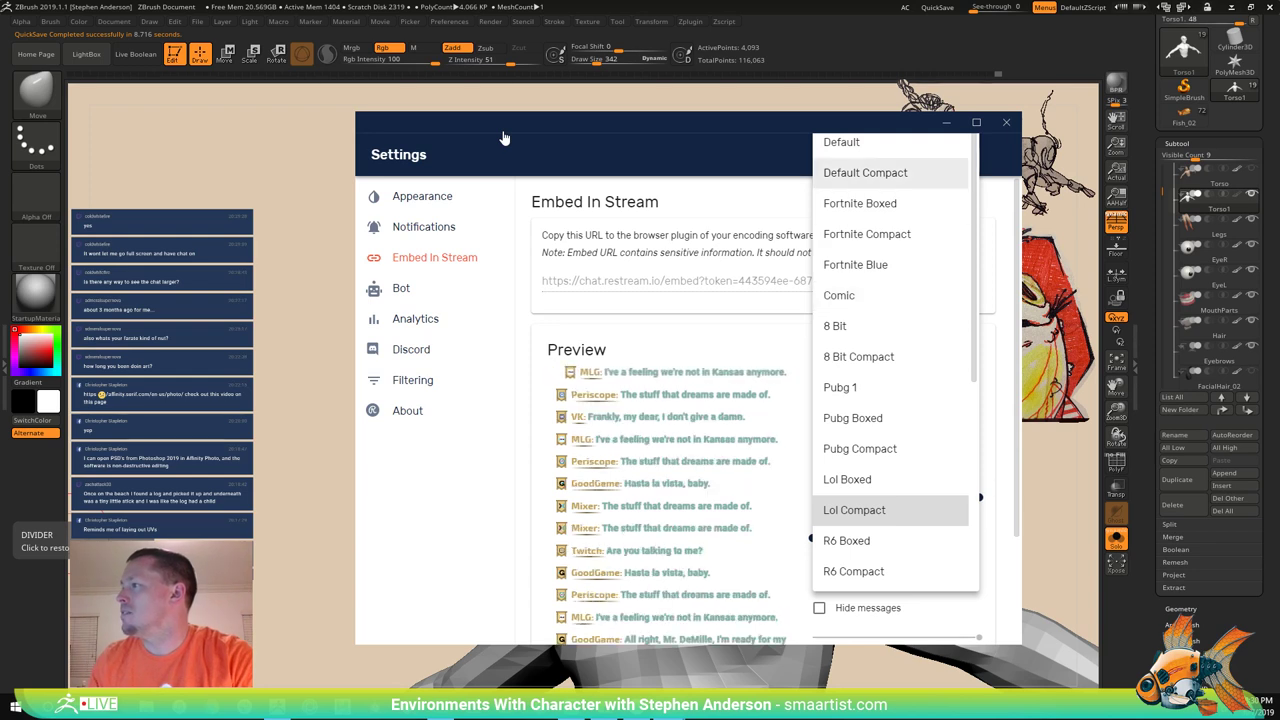
key(Return)
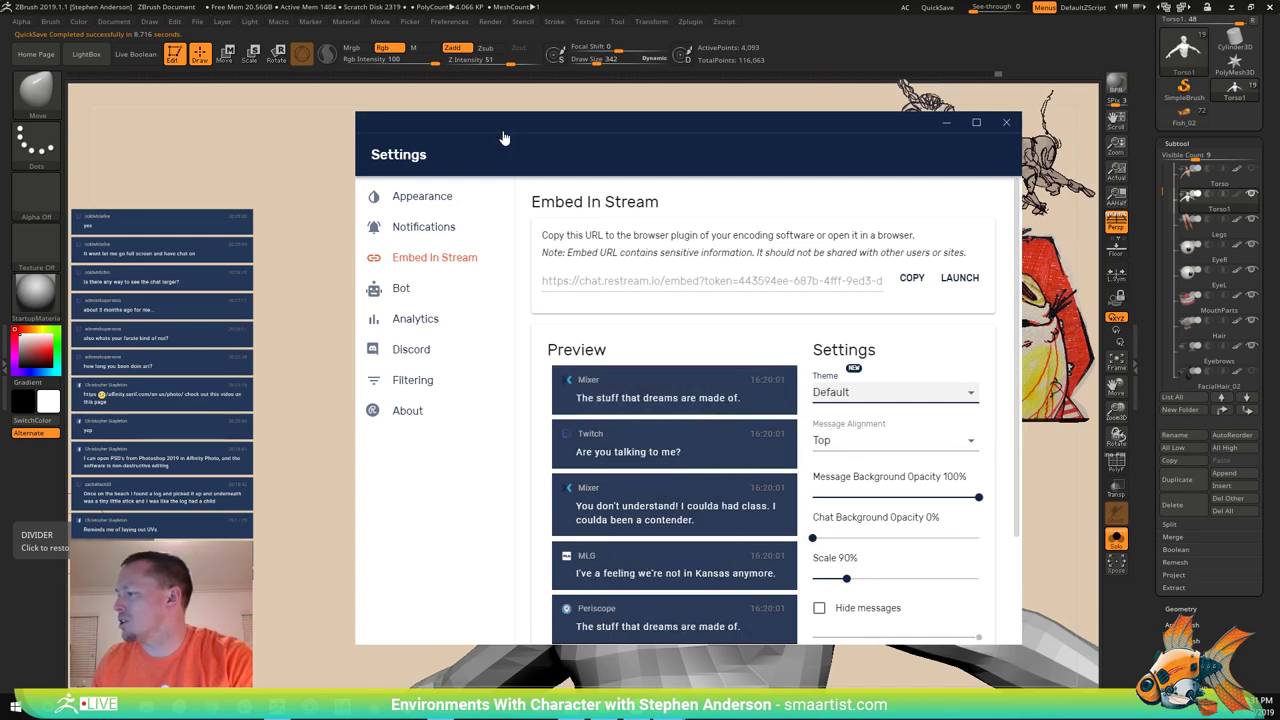
Reduce the embedded chat's message background opacity to 0%.
mouse_move(812, 538)
mouse_down()
mouse_move(946, 538)
mouse_move(812, 538)
mouse_up()
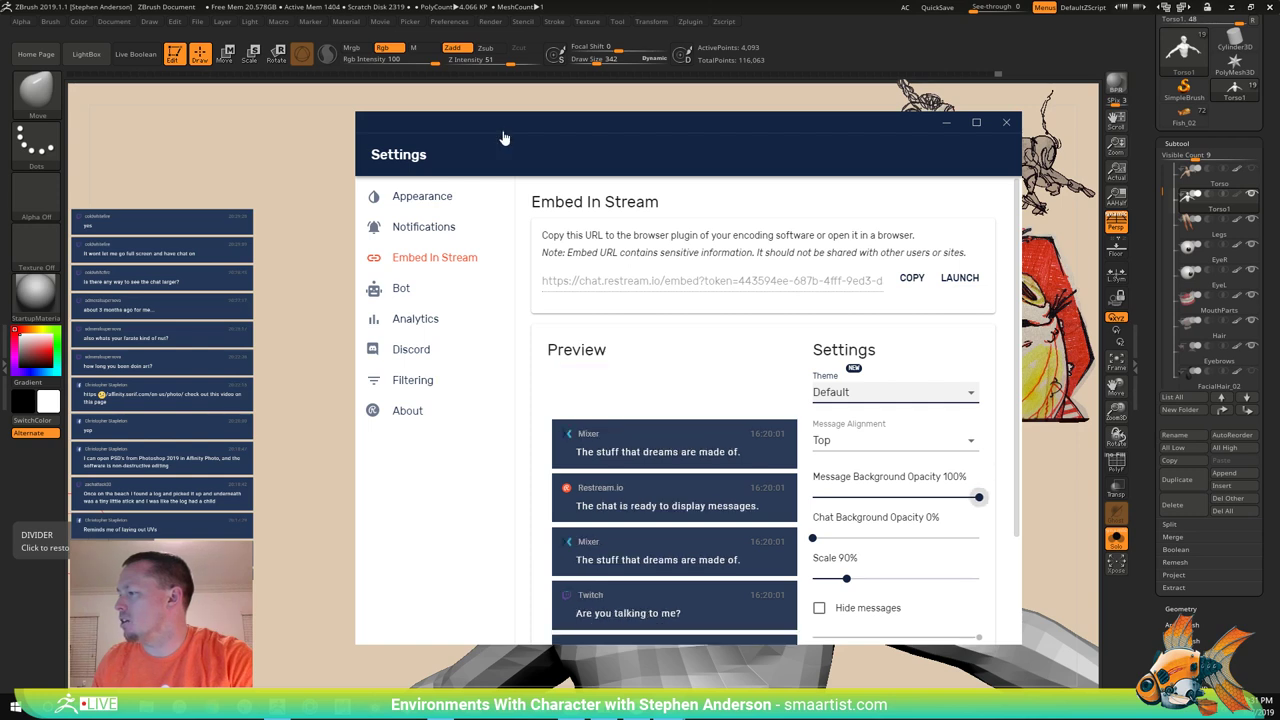
key(Left)
key(Left)
key(Left)
key(Left)
key(Left)
key(Left)
key(Left)
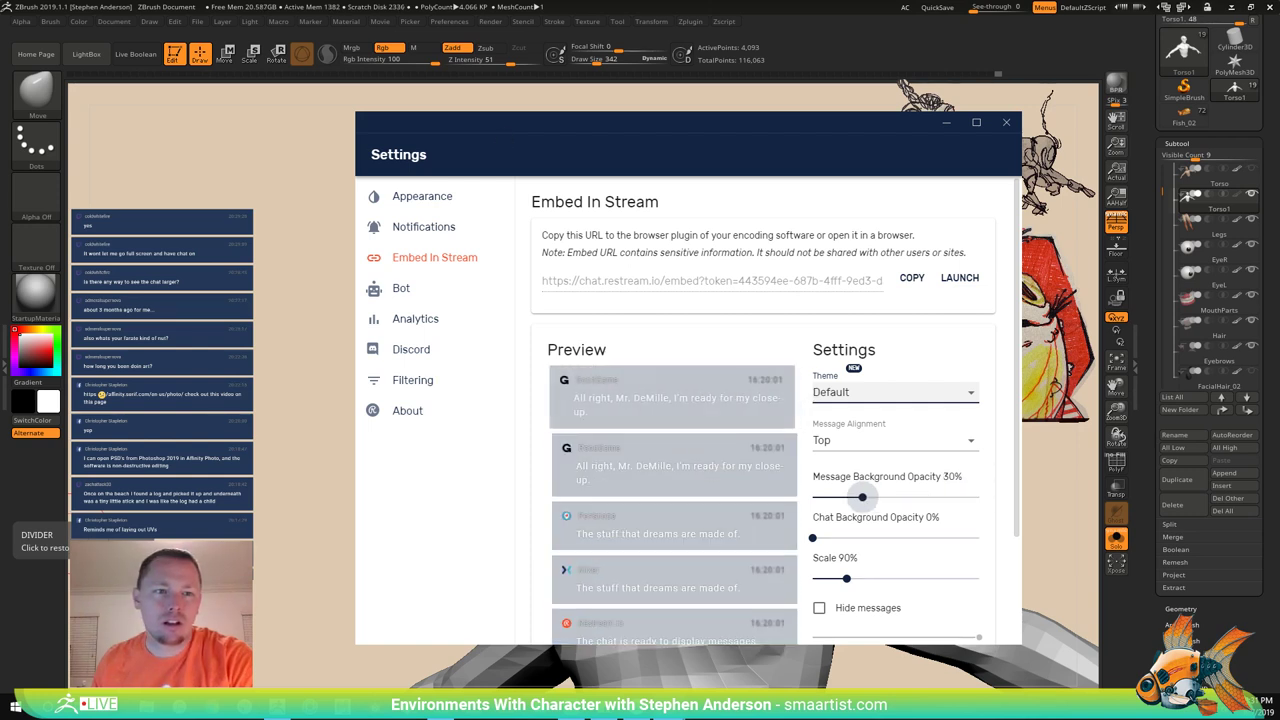
key(Left)
key(Left)
key(Left)
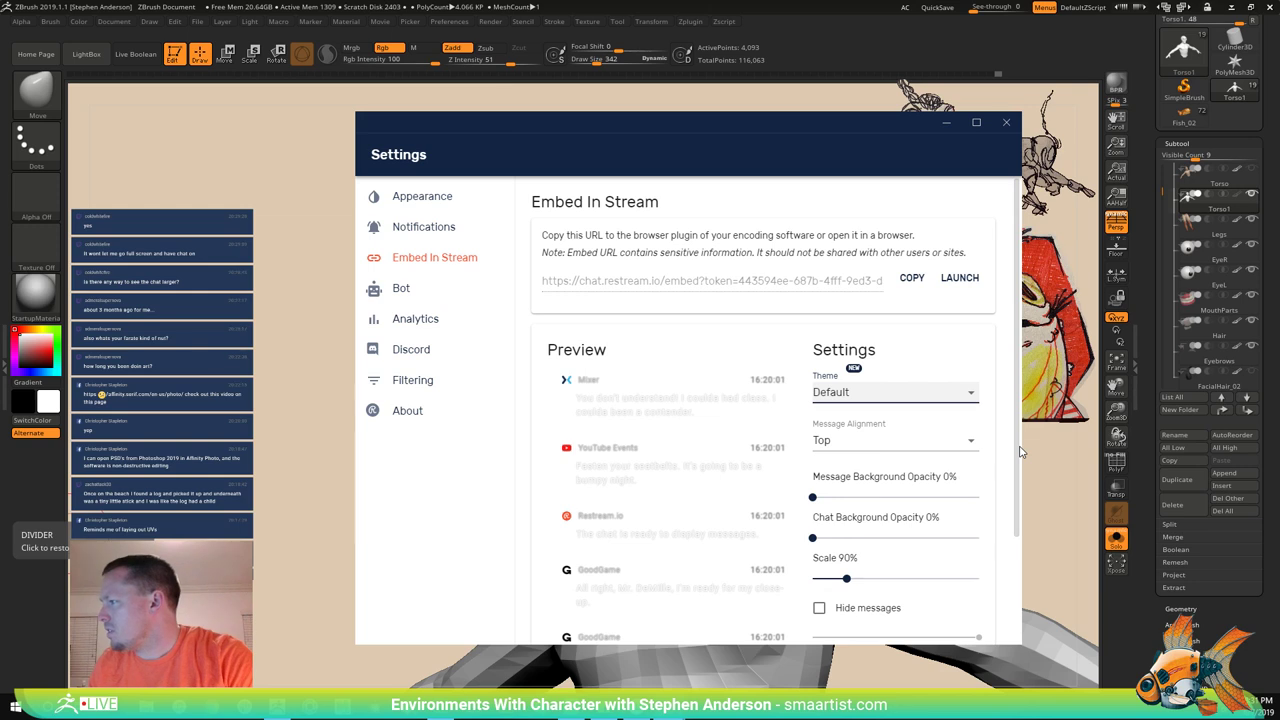
Set the embedded chat's scale to 100%.
drag(1017, 451, 1017, 485)
drag(1018, 419, 1020, 447)
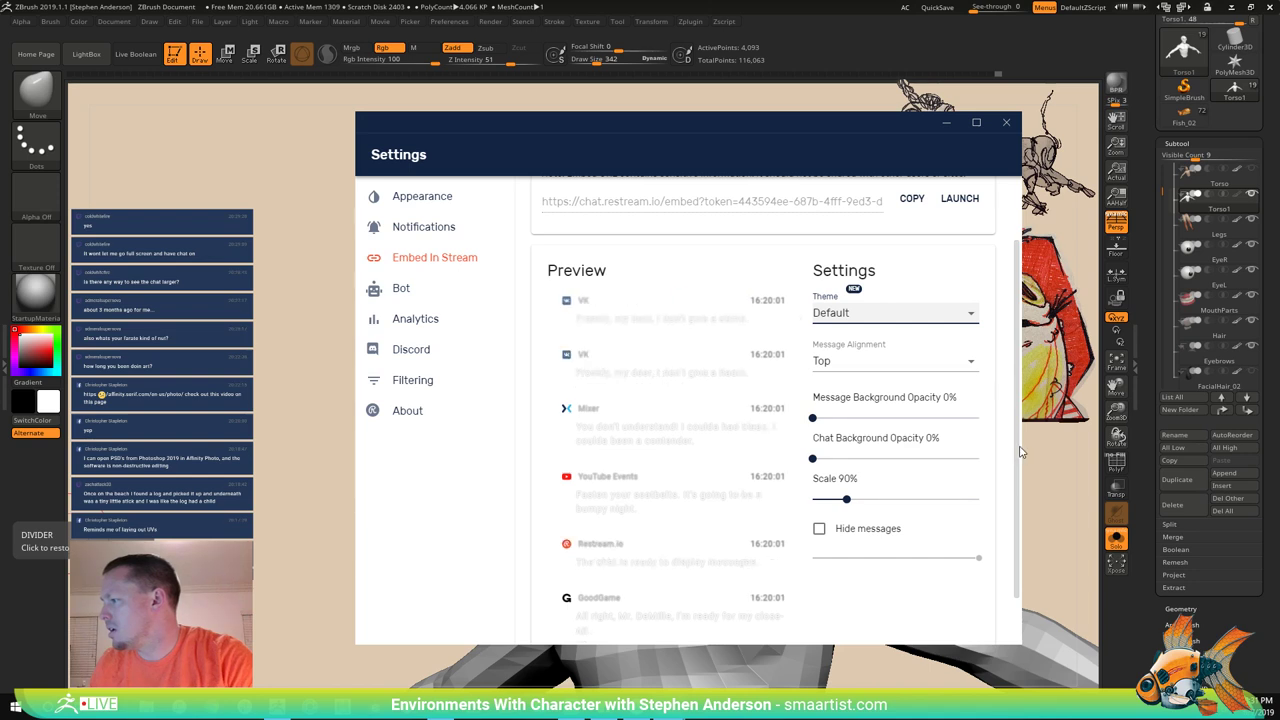
mouse_move(847, 499)
mouse_down()
mouse_move(868, 499)
mouse_move(850, 498)
mouse_up()
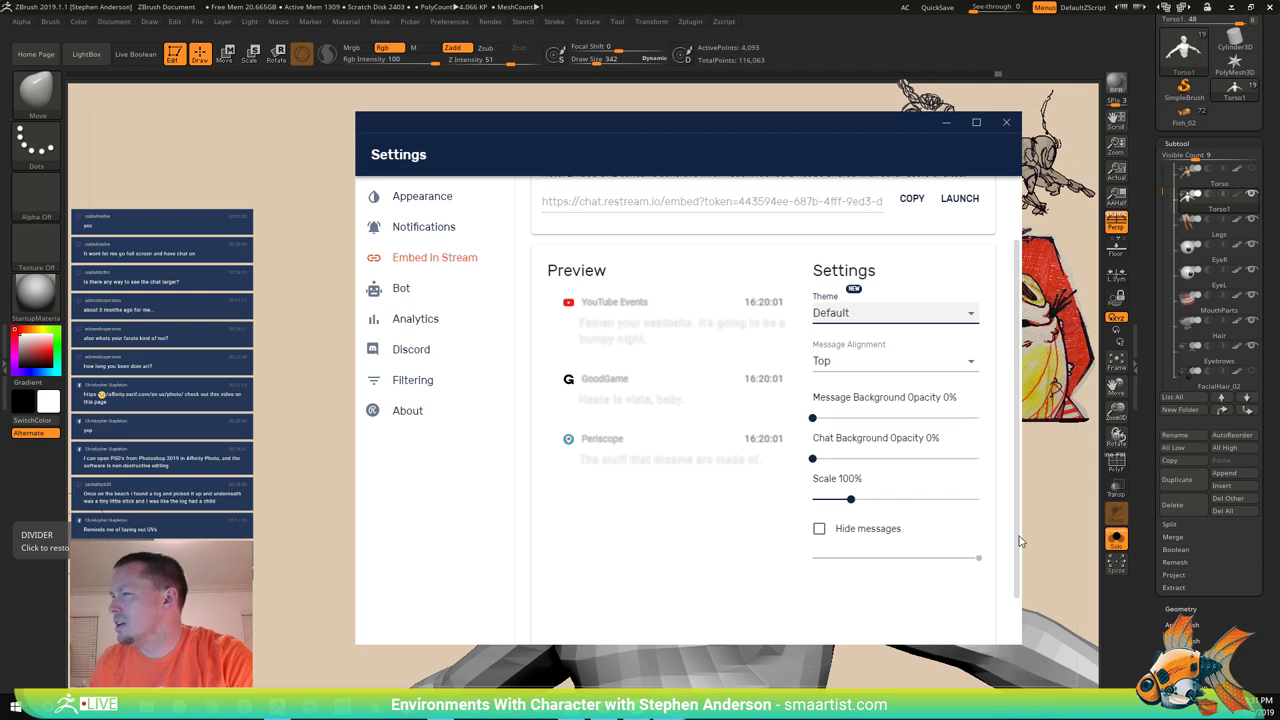
Copy the chat embed URL and close the chat settings window.
scroll(900, 400, up, 1)
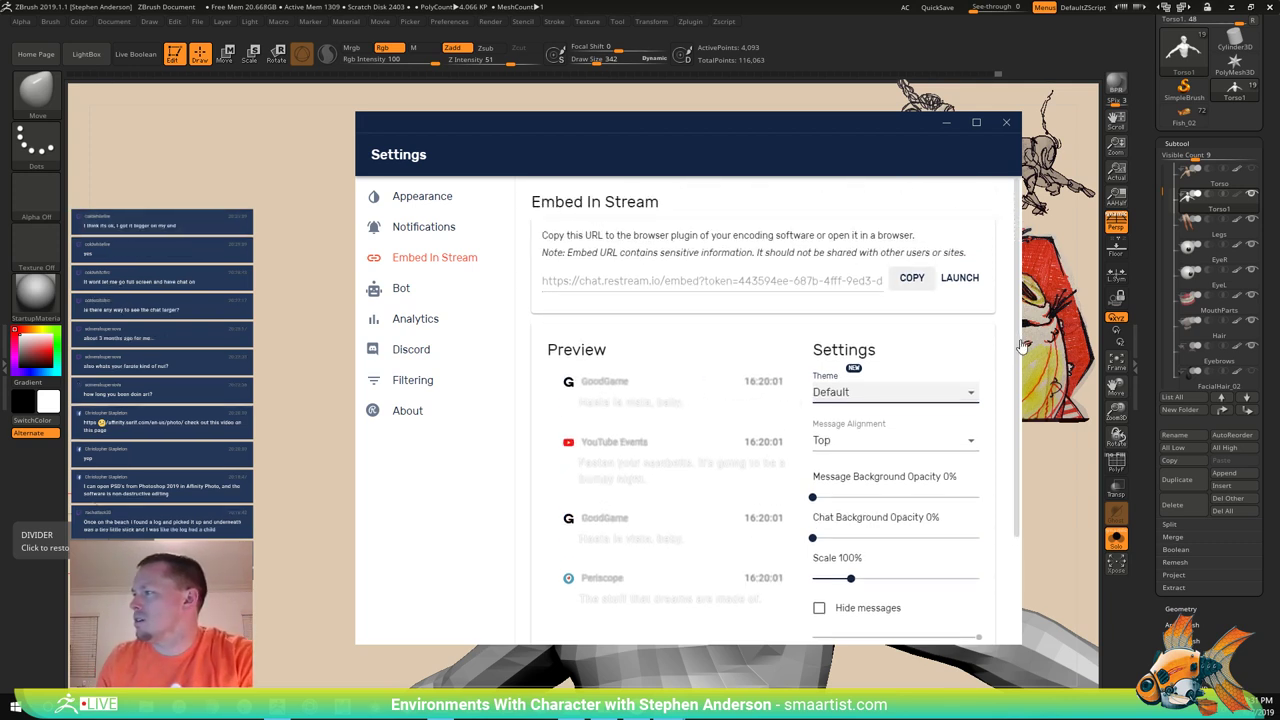
click(912, 279)
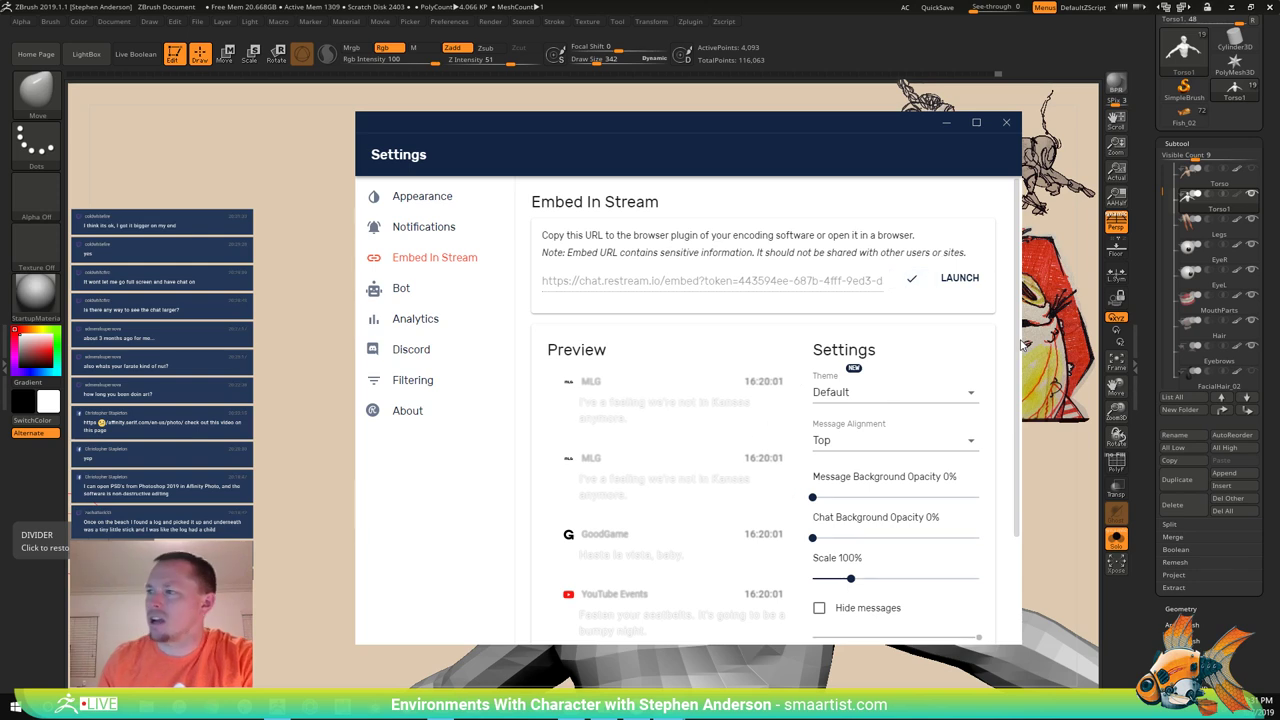
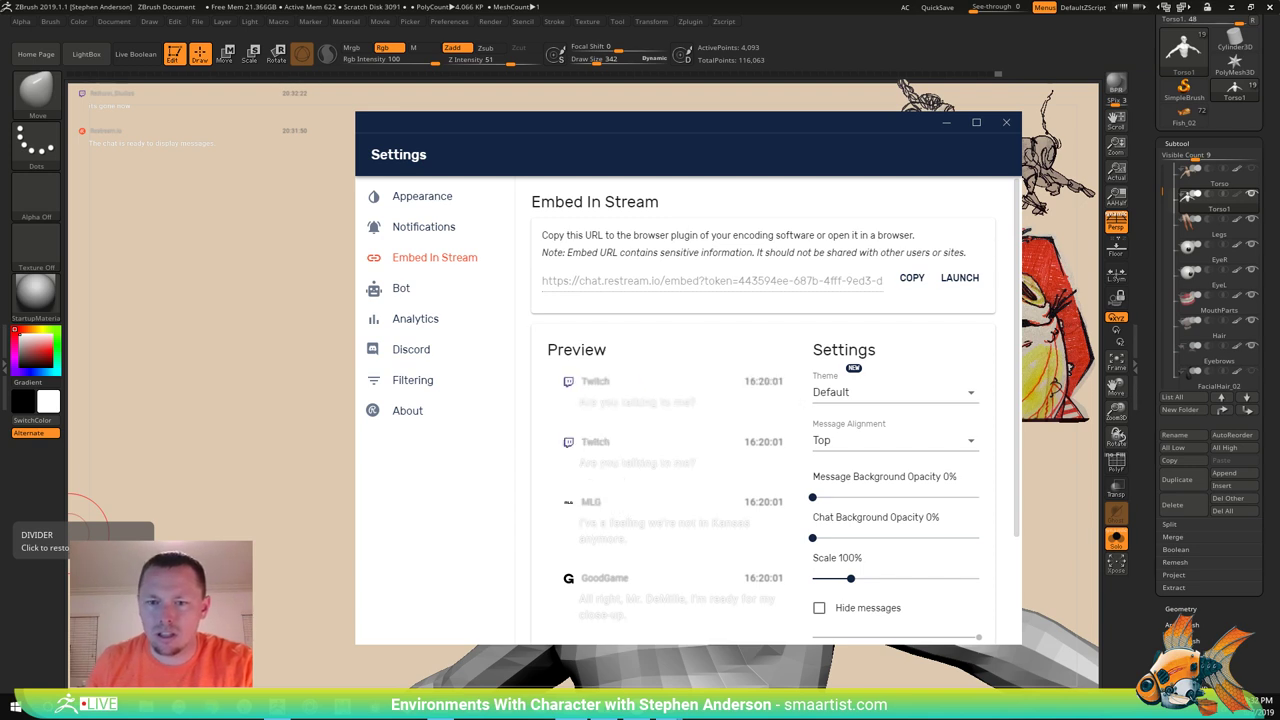
click(1008, 123)
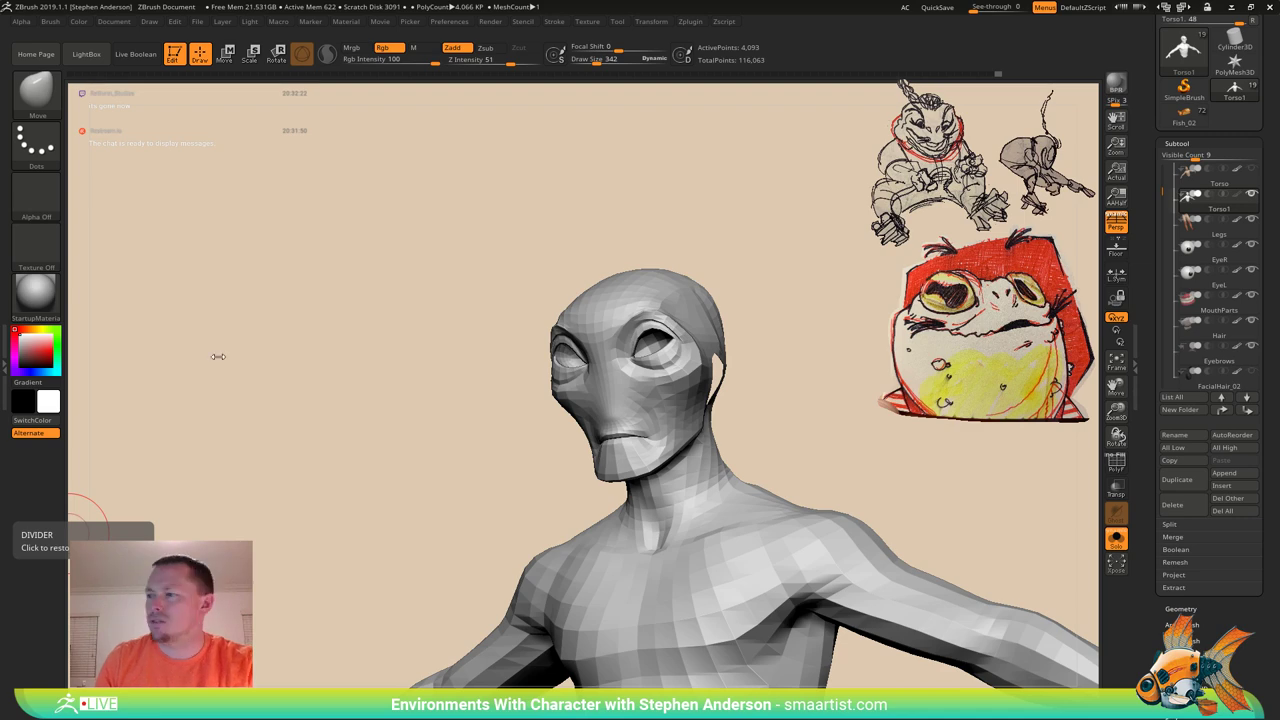
Show the polyframe on the torso and mask everything except the front throat polygroup.
drag(813, 357, 716, 306)
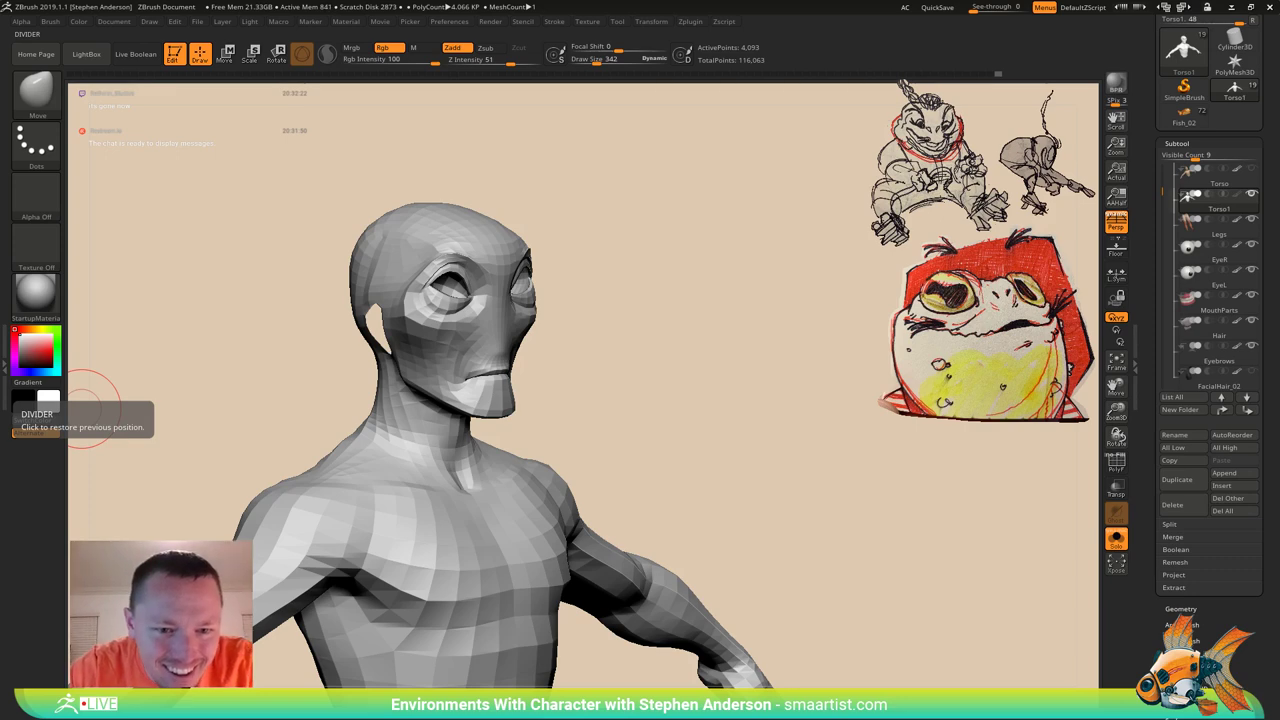
drag(789, 350, 757, 374)
ctrl+right_drag(757, 374, 566, 417)
key(shift+f)
key(w)
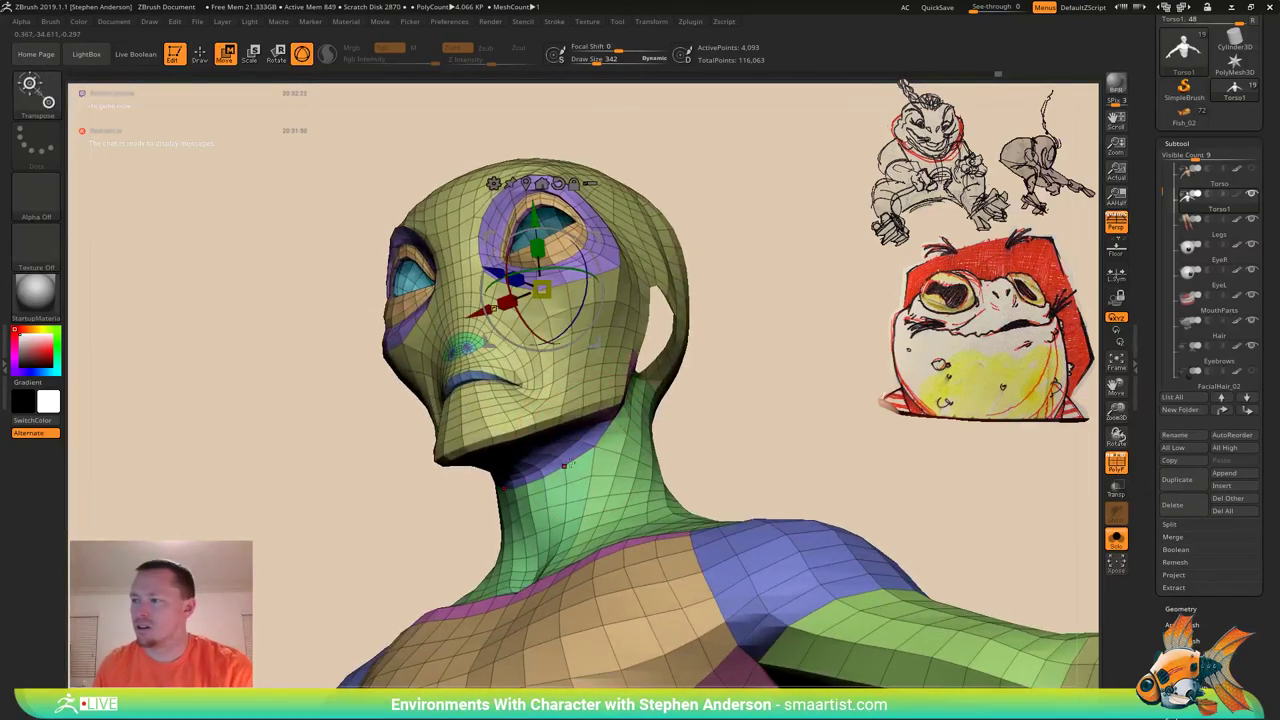
ctrl+click(582, 482)
Smooth the unmasked throat and pull it forward beneath the chin with the Move brush to build a bulging throat.
key(b)
key(m)
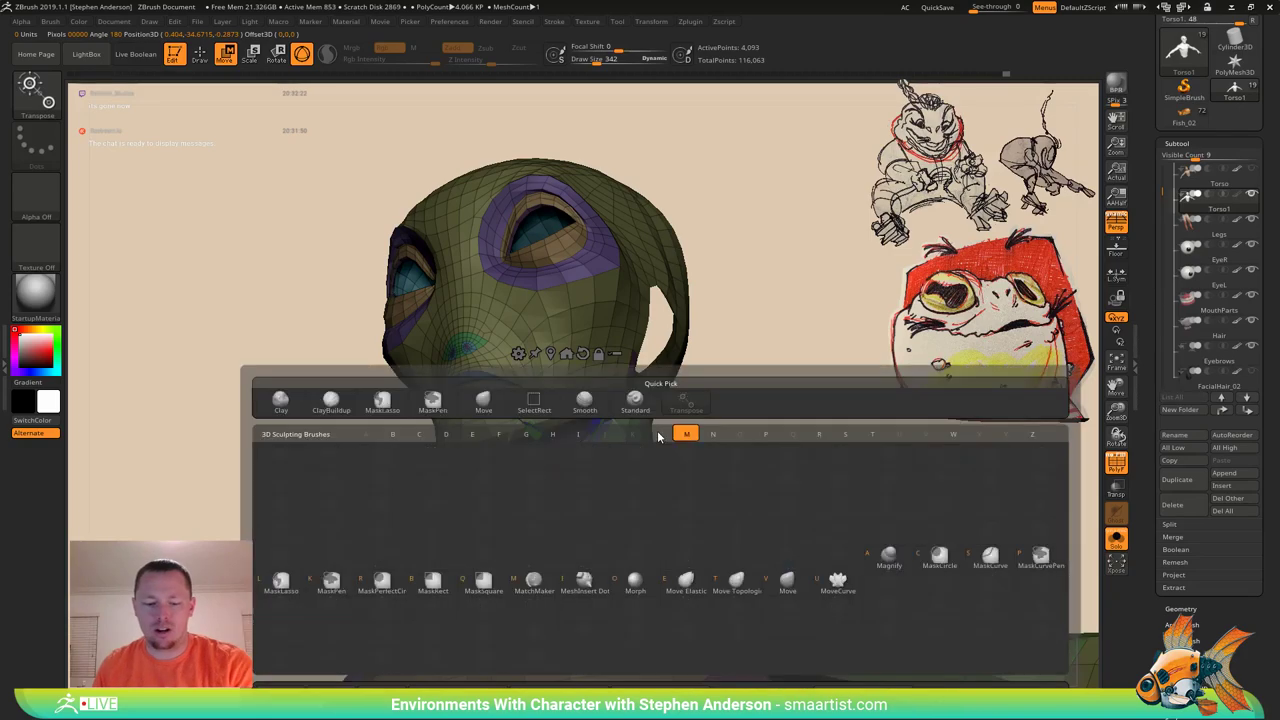
key(v)
mouse_move(664, 434)
right_down()
mouse_move(622, 457)
mouse_move(648, 474)
right_up()
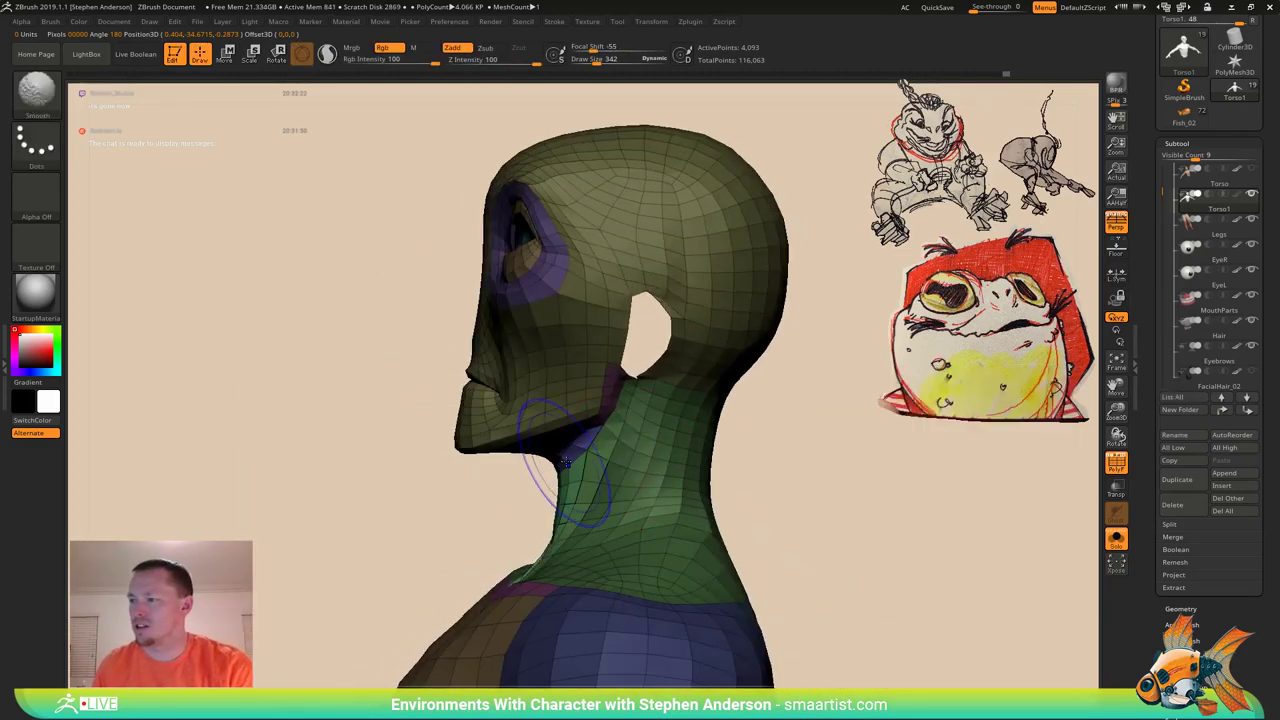
shift+drag(566, 462, 566, 465)
alt+right_drag(579, 481, 649, 376)
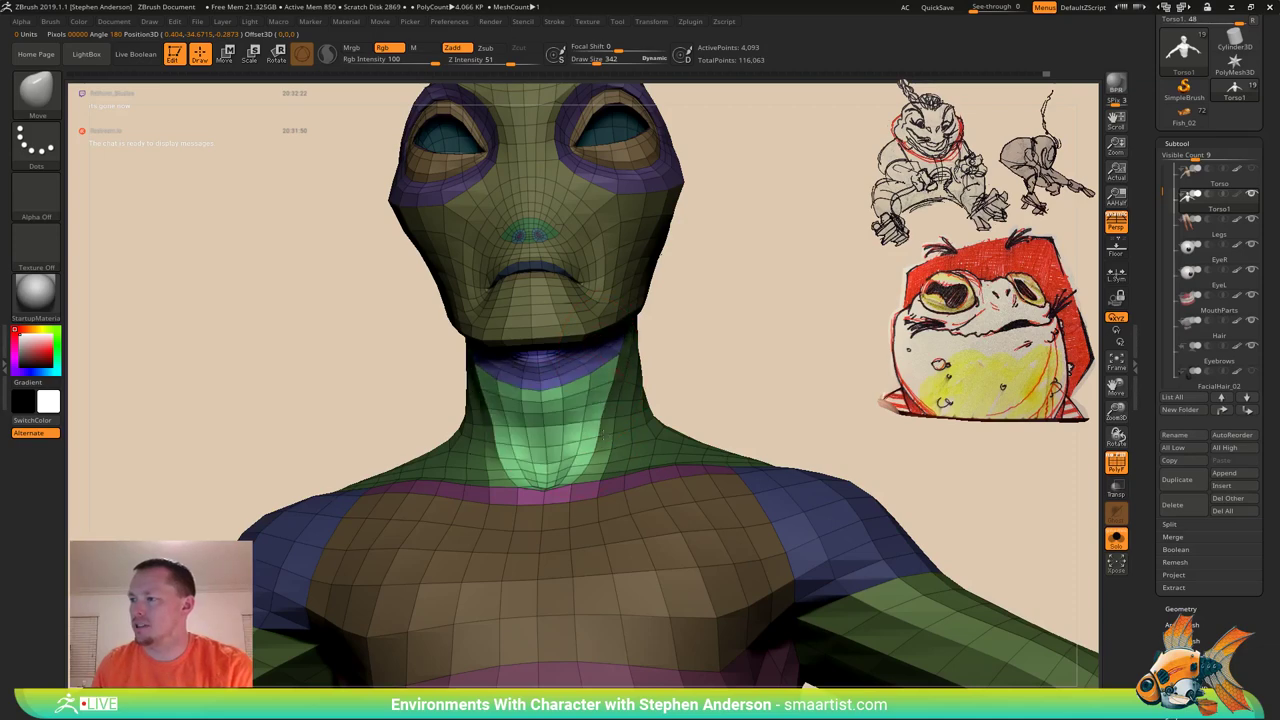
drag(603, 435, 600, 440)
mouse_move(600, 440)
right_down()
mouse_move(622, 448)
mouse_move(592, 412)
mouse_move(632, 408)
mouse_move(588, 440)
mouse_move(566, 434)
right_up()
drag(530, 413, 542, 411)
right_drag(545, 411, 602, 400)
drag(573, 396, 592, 401)
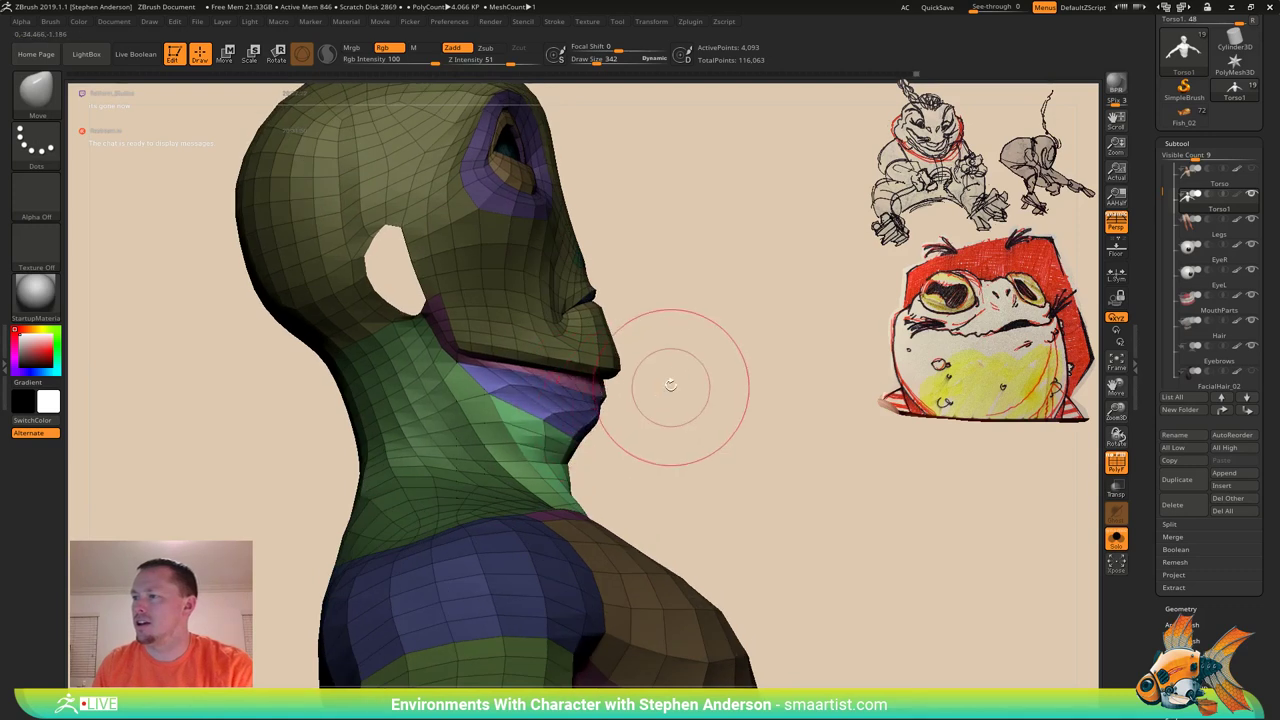
Clear the mask from the torso mesh.
ctrl+right_drag(650, 400, 631, 360)
ctrl+click(618, 380)
ctrl+click(558, 382)
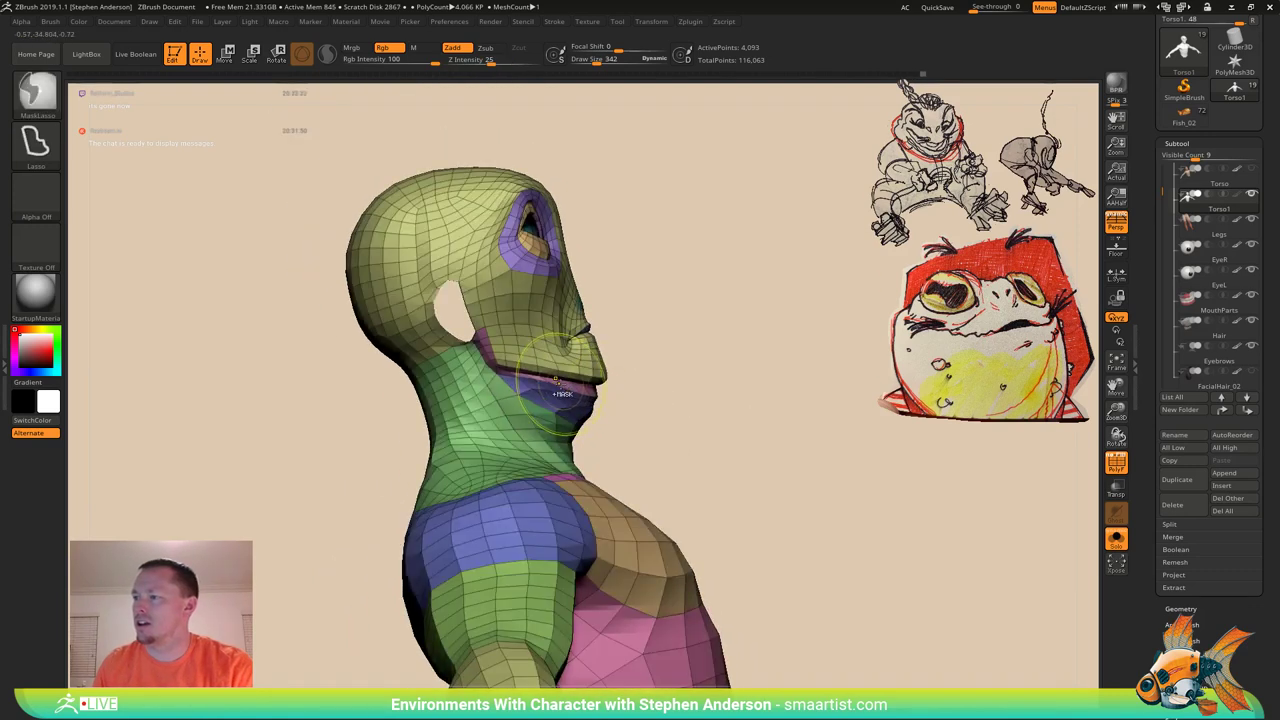
Mask the torso around the throat and smooth the unmasked area beneath the chin.
ctrl+click(699, 394)
shift+drag(562, 396, 543, 393)
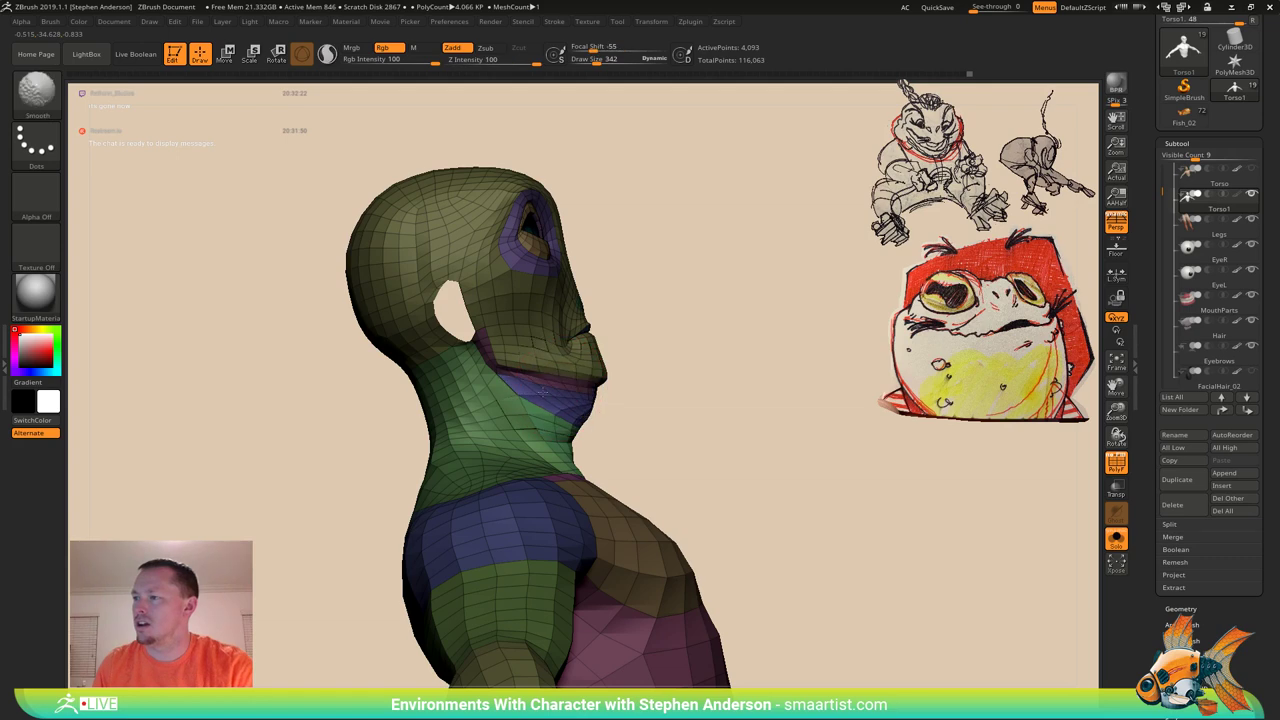
drag(585, 438, 668, 415)
key(s)
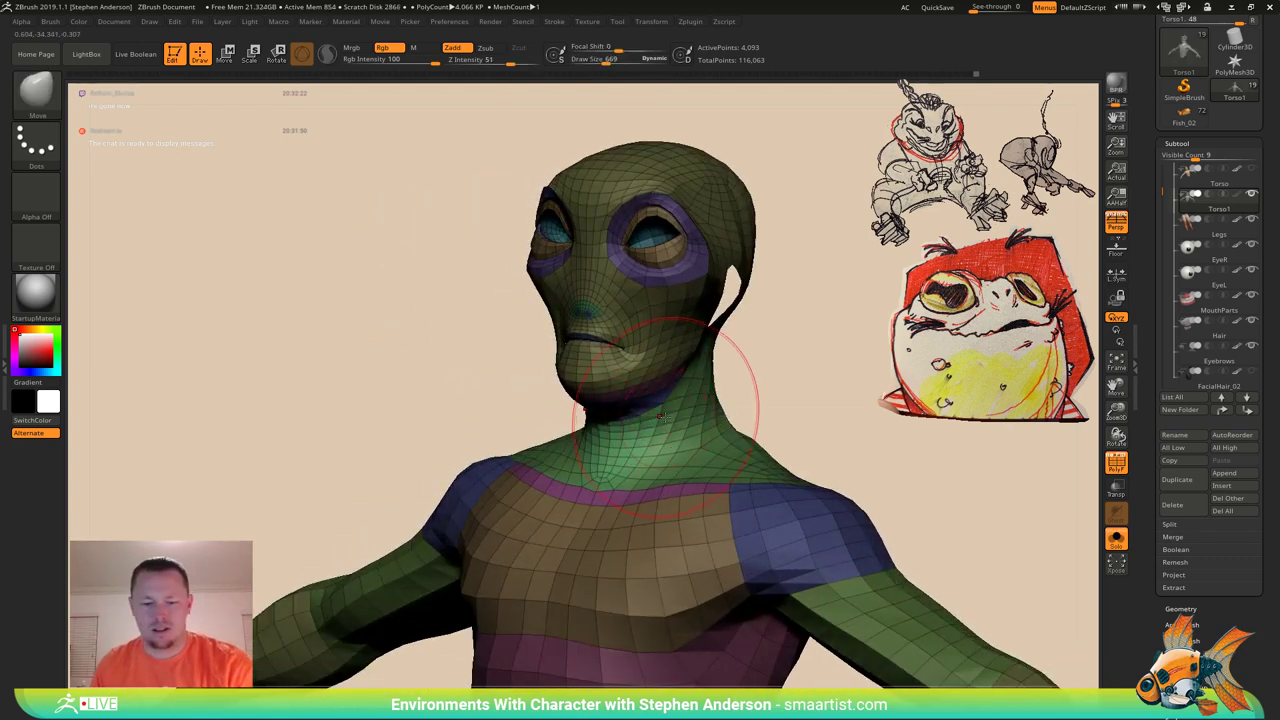
Inflate the unmasked throat beneath the chin with the Inflat brush and hide the polyframe.
key(b)
key(i)
key(n)
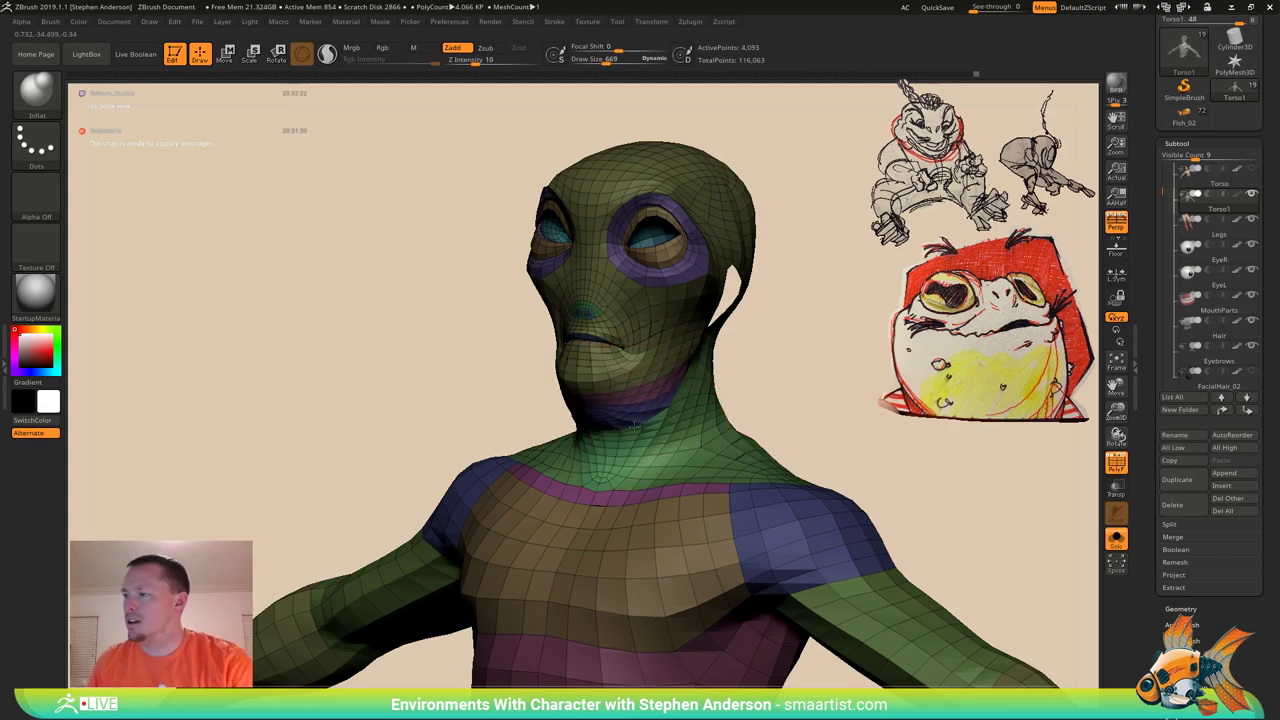
drag(728, 371, 654, 352)
key(shift+f)
ctrl+right_drag(654, 352, 638, 414)
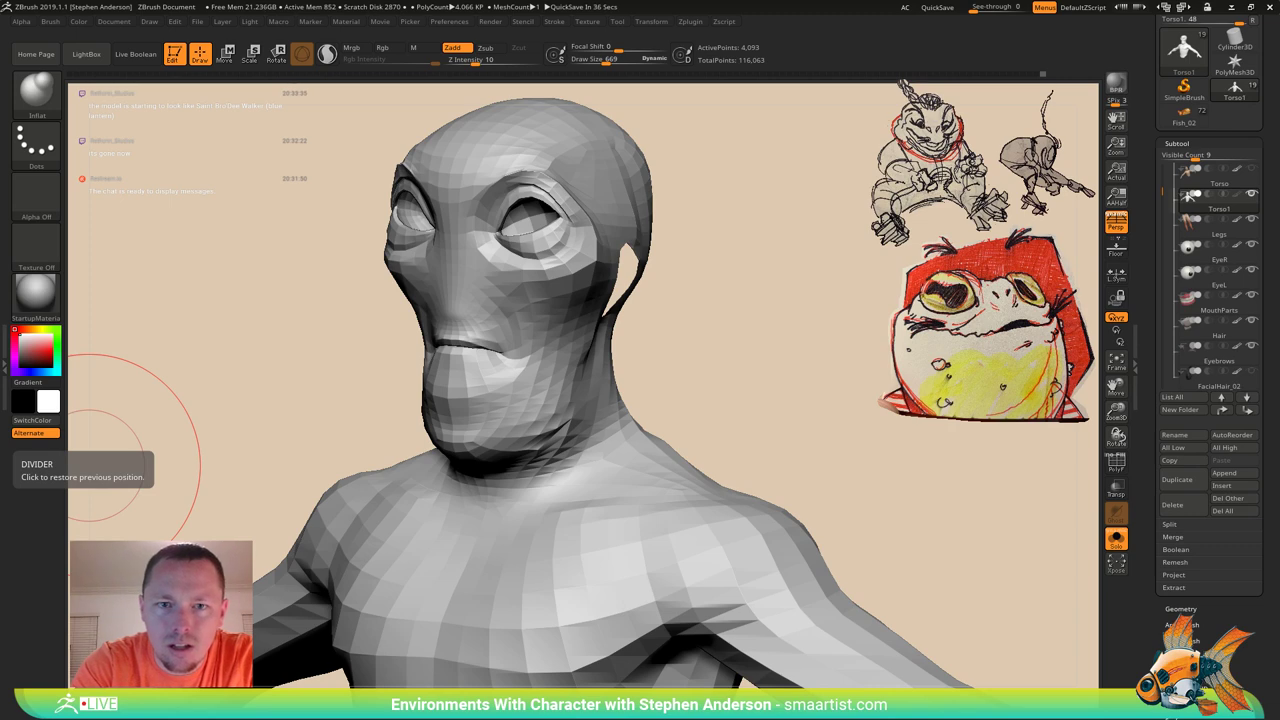
Review the Embed In Stream chat settings, copy the embed URL again, and minimize the settings window.
drag(0, 112, 367, 138)
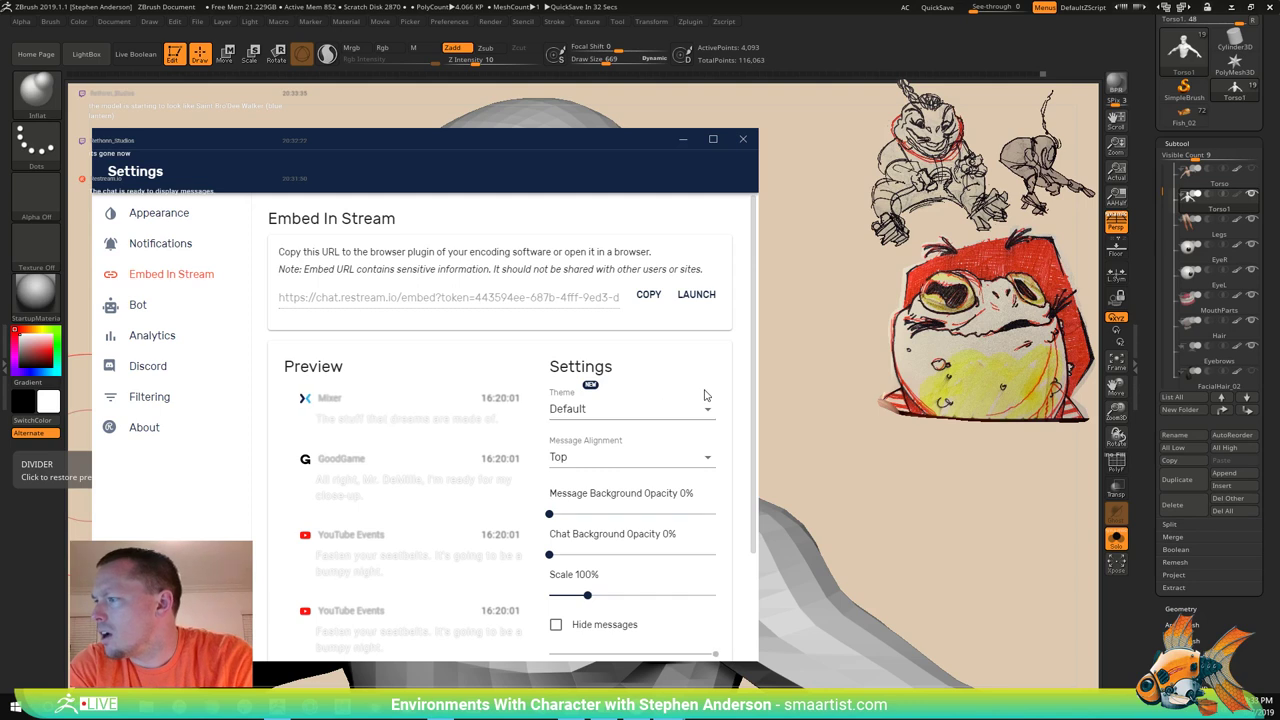
scroll(735, 441, down, 3)
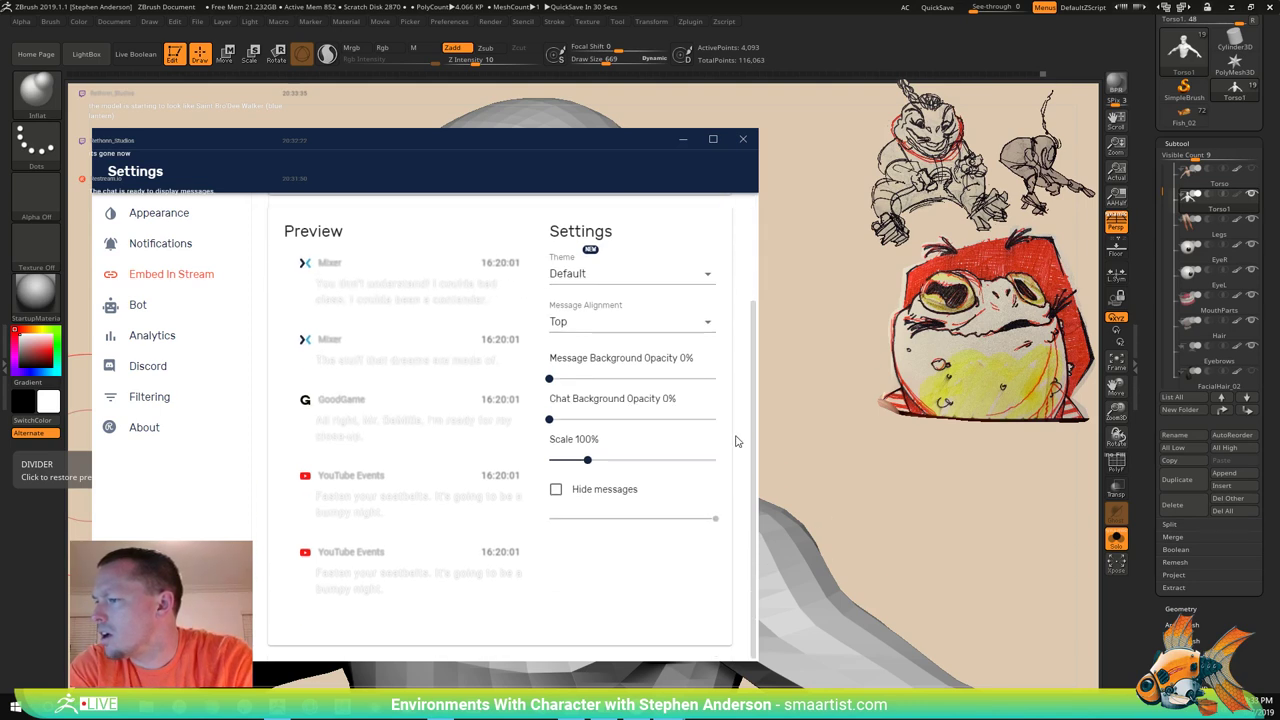
scroll(735, 441, up, 3)
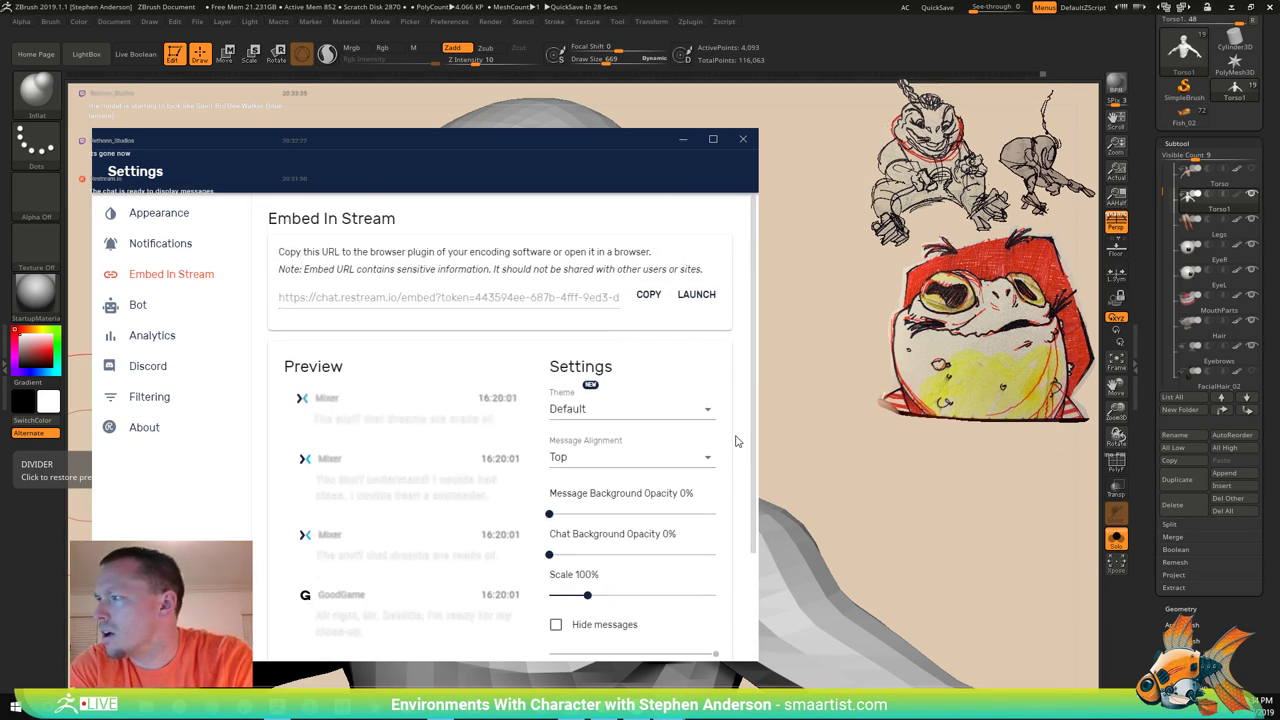
click(649, 295)
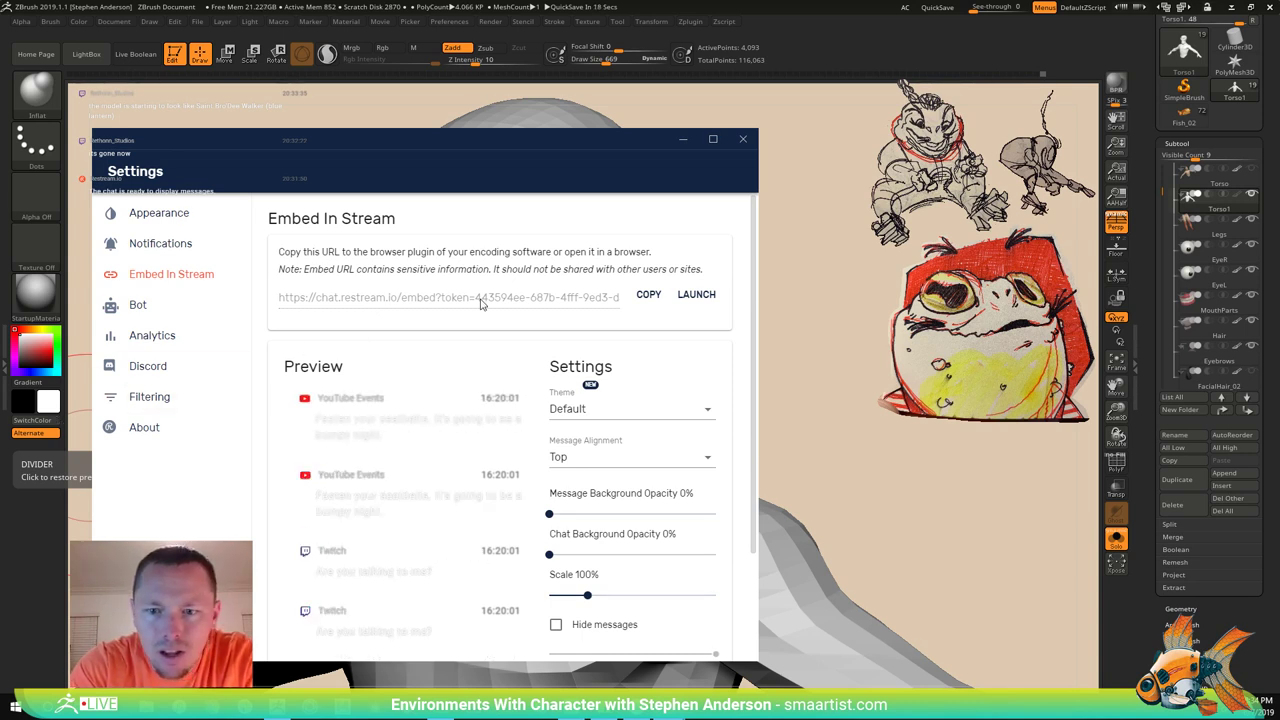
click(684, 140)
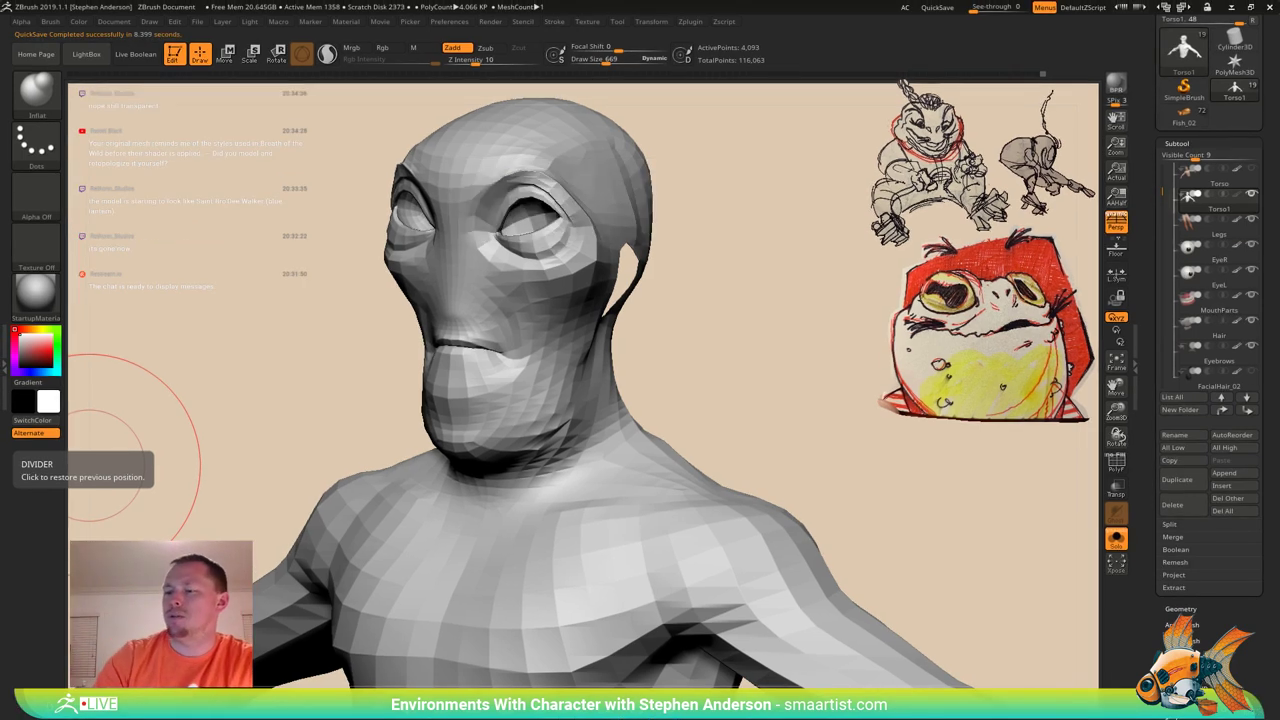
Change the document background color from beige to a dark grey.
click(112, 21)
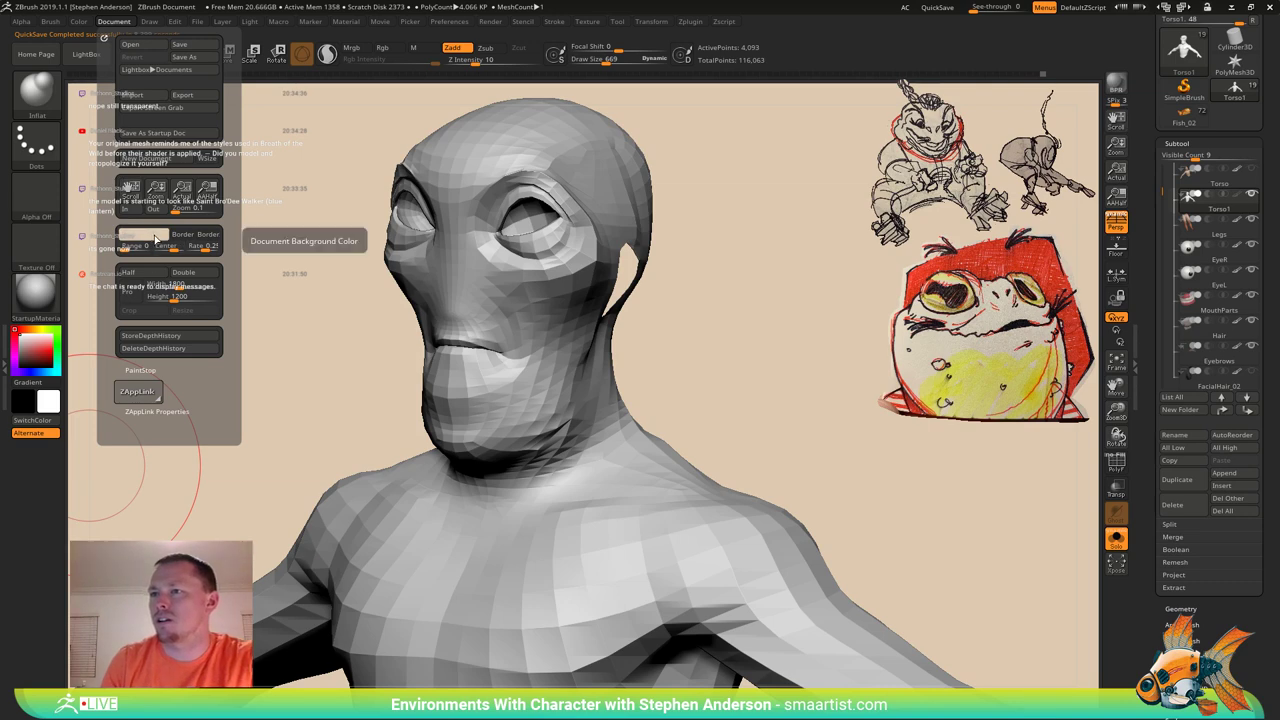
drag(152, 235, 146, 246)
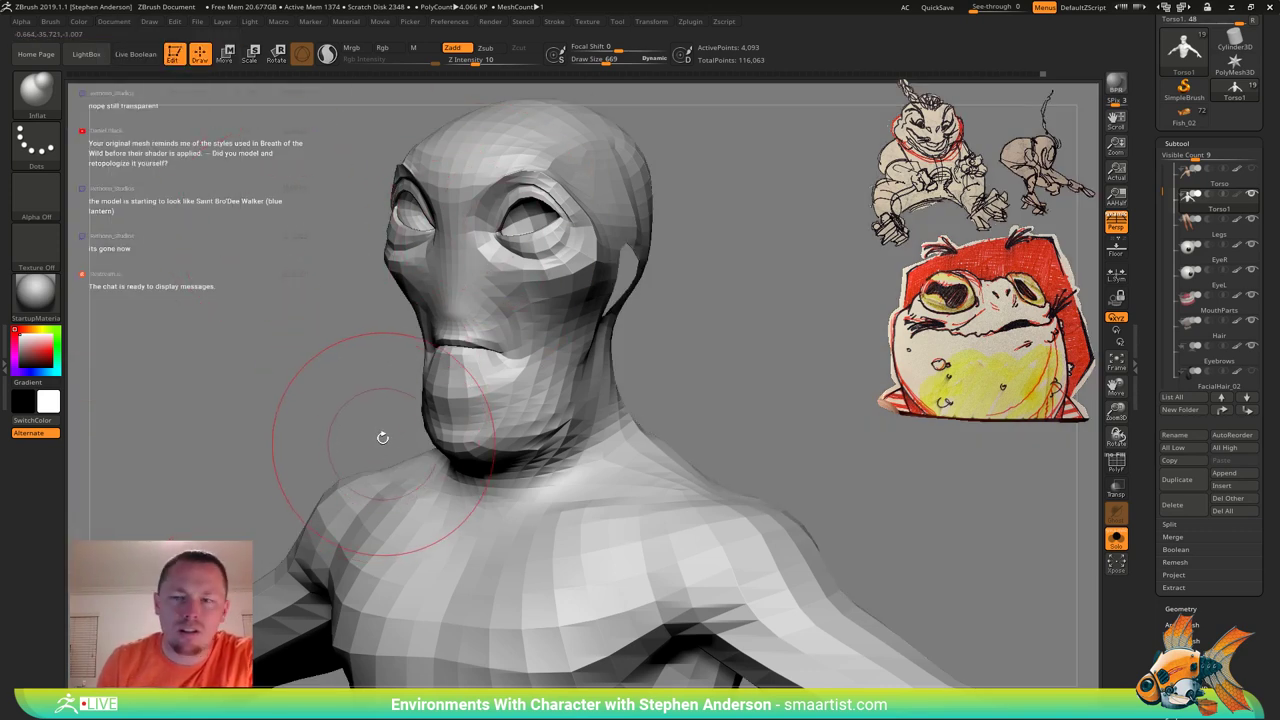
click(113, 21)
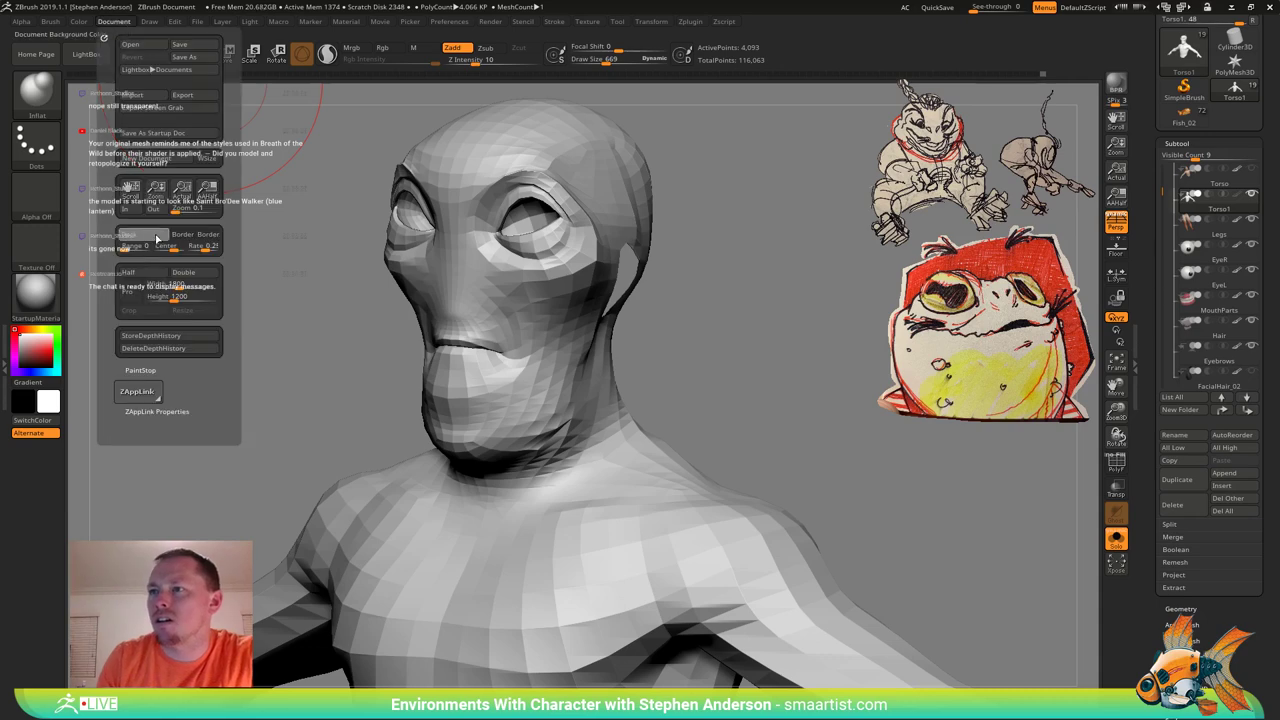
drag(157, 237, 185, 229)
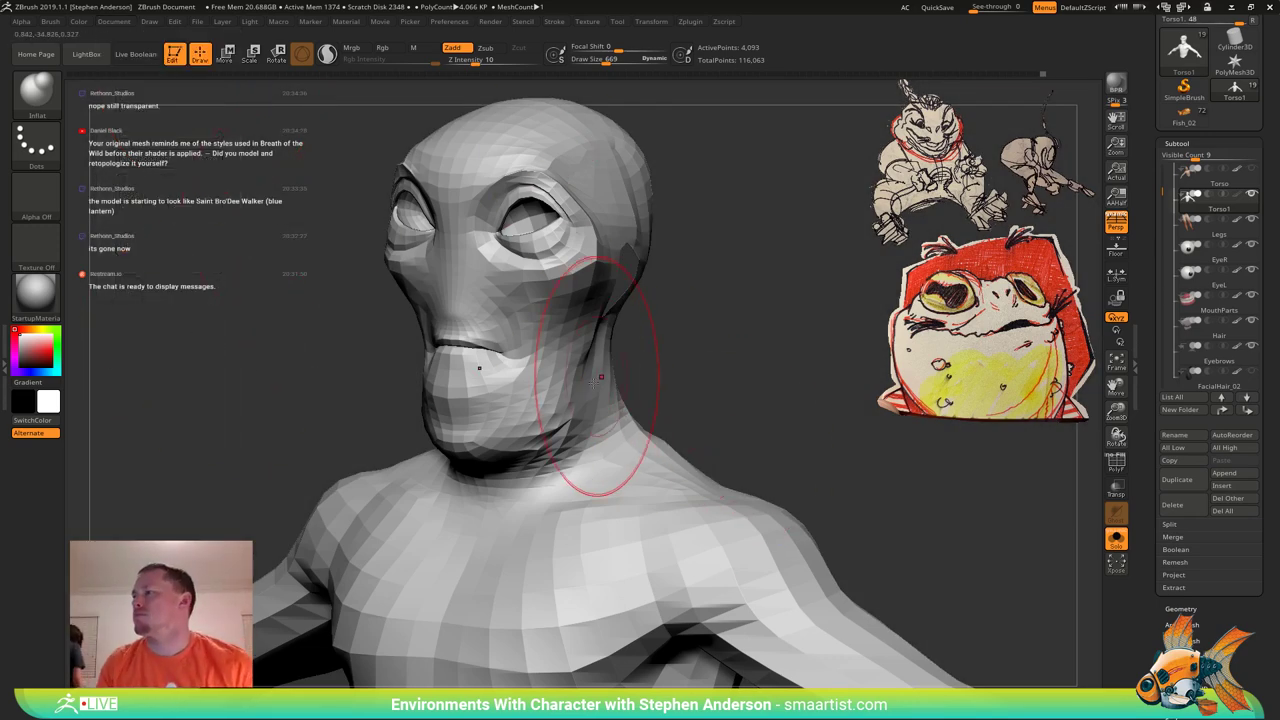
Show the polyframe and mask the whole torso mesh except the head's yellow polygroup.
mouse_move(541, 408)
ctrl+right_down()
mouse_move(483, 370)
mouse_move(424, 390)
mouse_move(614, 397)
mouse_move(643, 386)
mouse_move(532, 380)
ctrl+right_up()
ctrl+right_drag(532, 380, 636, 370)
alt+right_drag(636, 370, 488, 371)
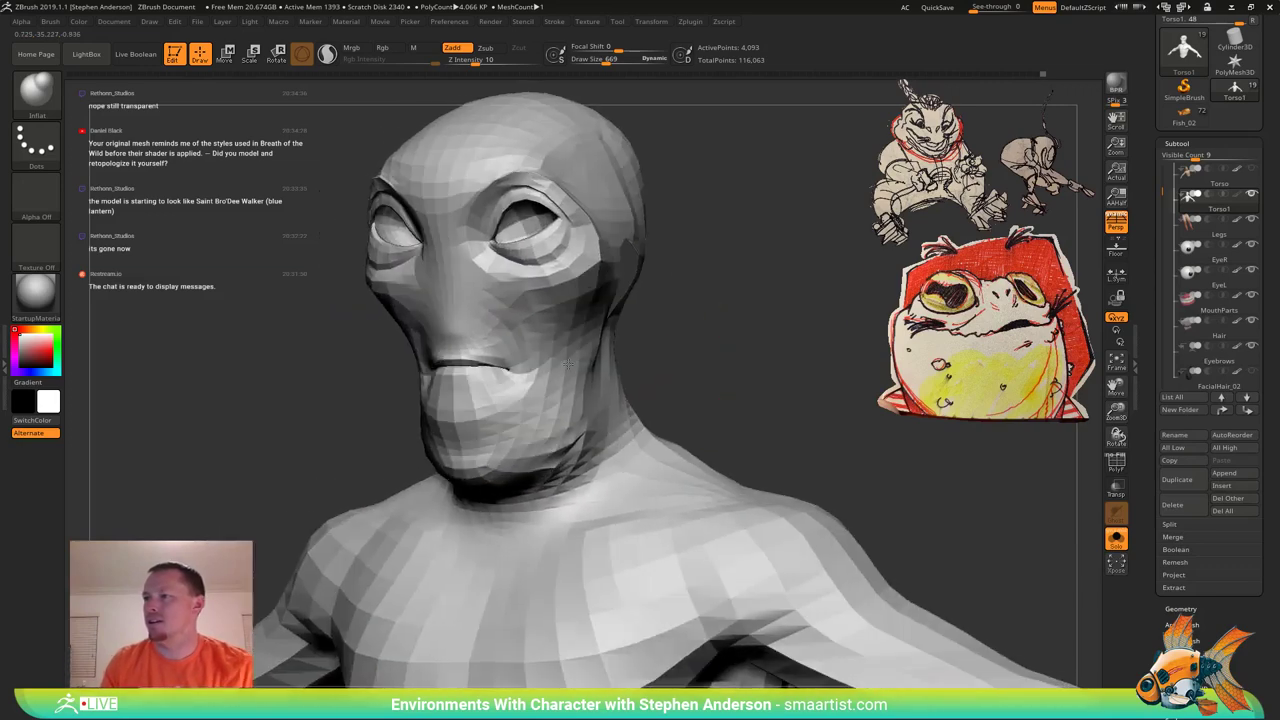
mouse_move(581, 364)
right_down()
mouse_move(520, 371)
mouse_move(557, 360)
right_up()
key(shift+f)
key(w)
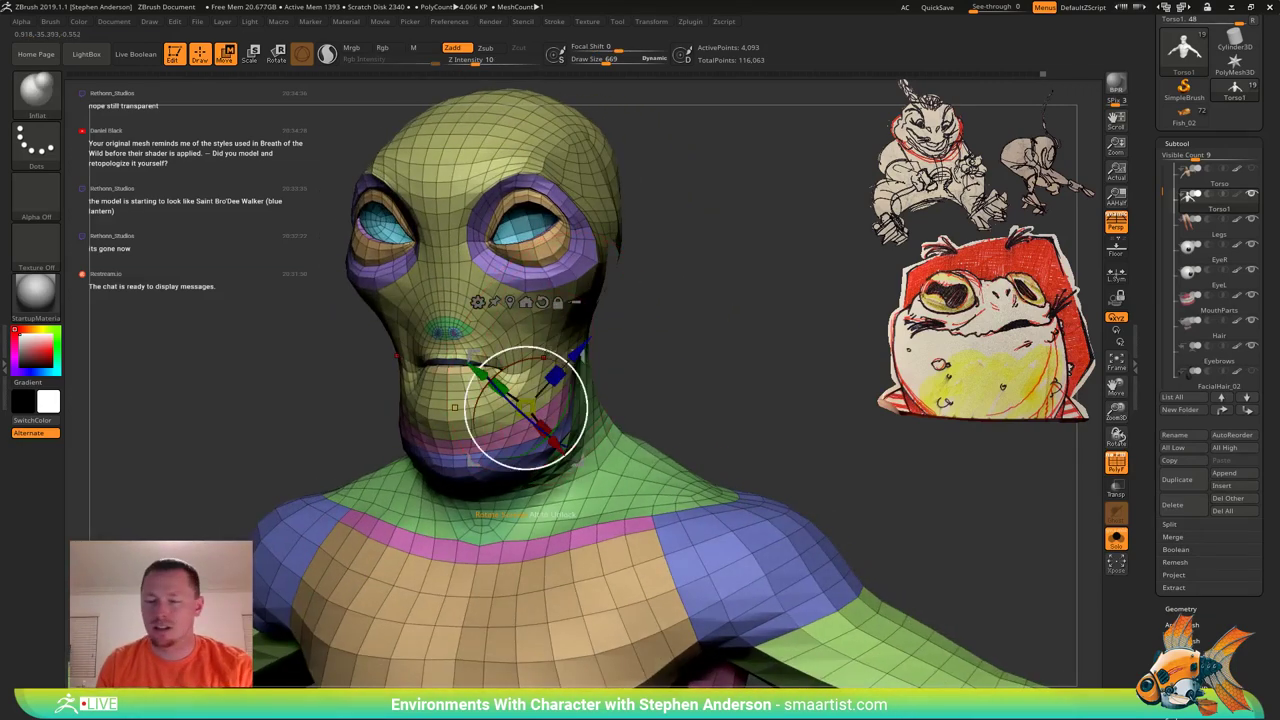
ctrl+click(549, 331)
key(q)
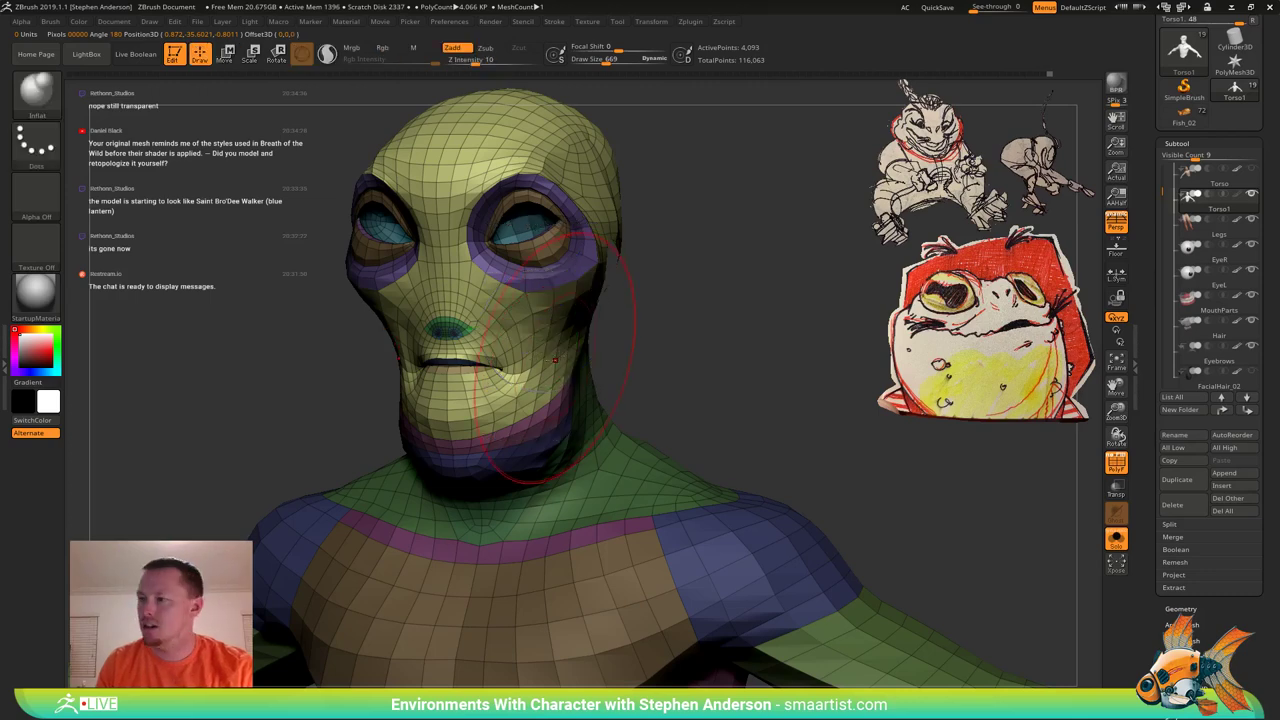
Hide the mouth-interior polygroups so only the outer face and body remain visible.
ctrl+right_drag(512, 373, 507, 425)
ctrl+shift+click(428, 359)
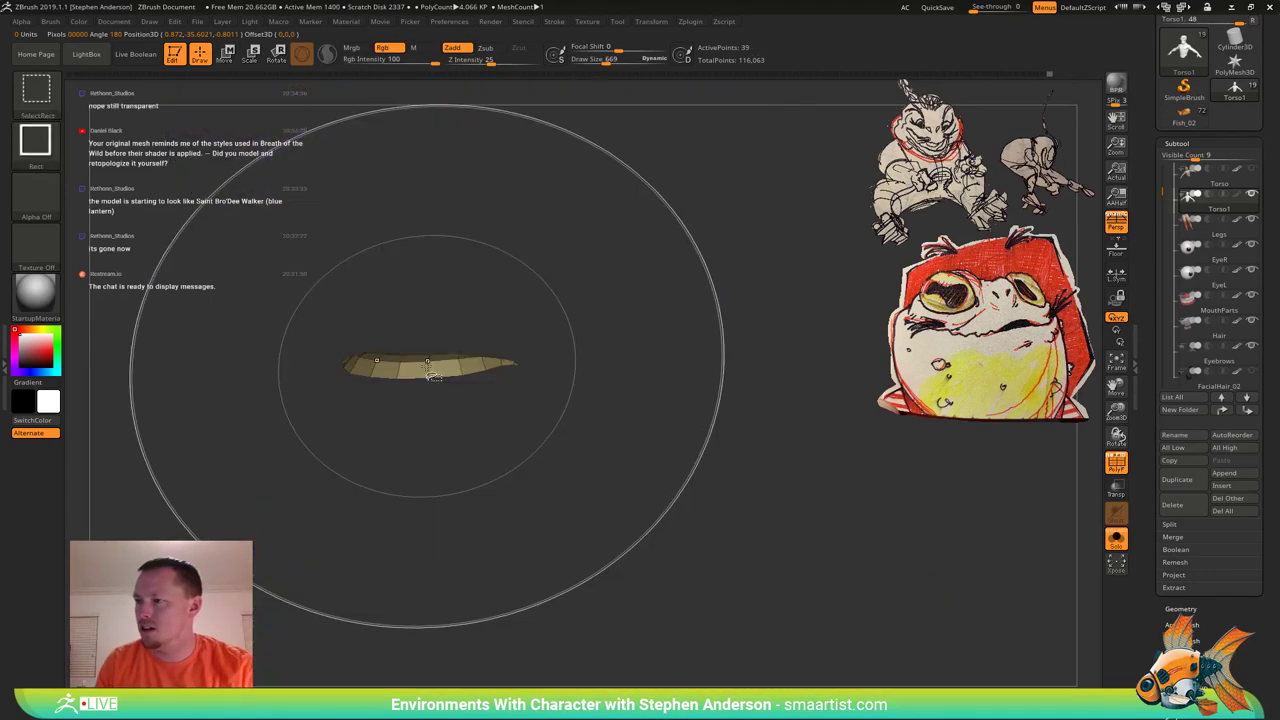
ctrl+shift+click(427, 366)
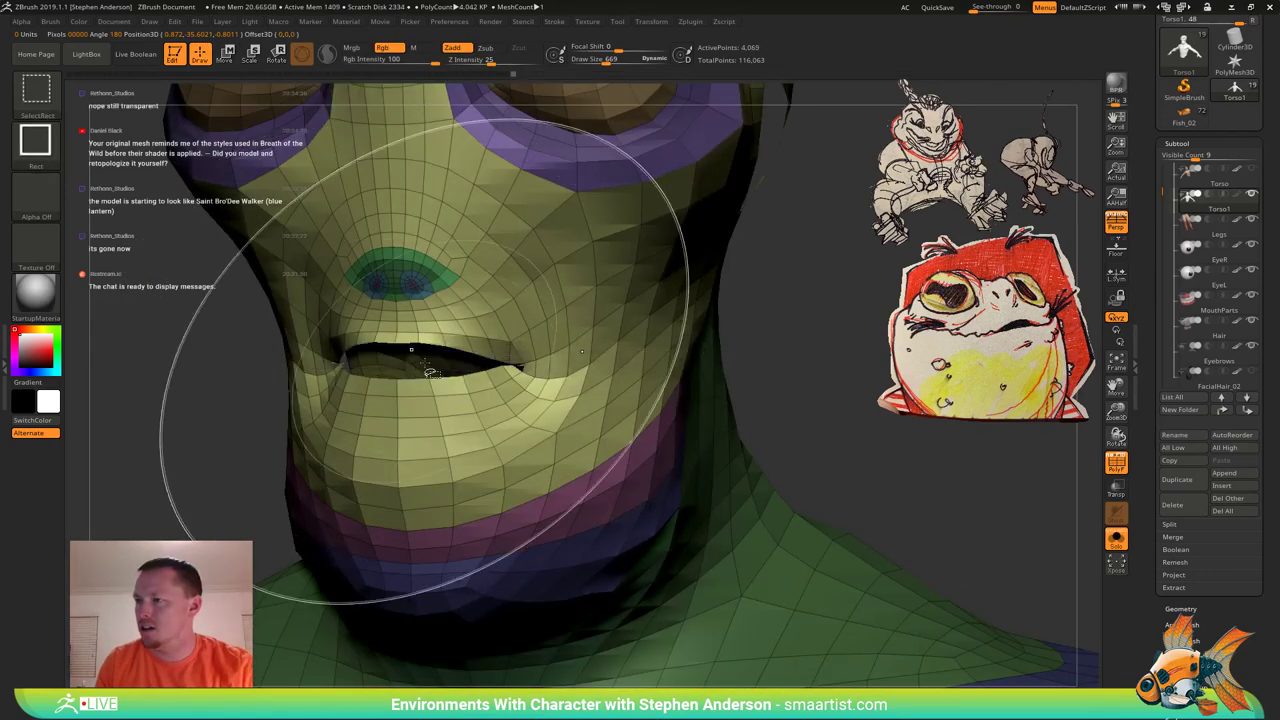
ctrl+shift+click(401, 367)
ctrl+right_drag(405, 366, 420, 312)
right_drag(490, 378, 556, 388)
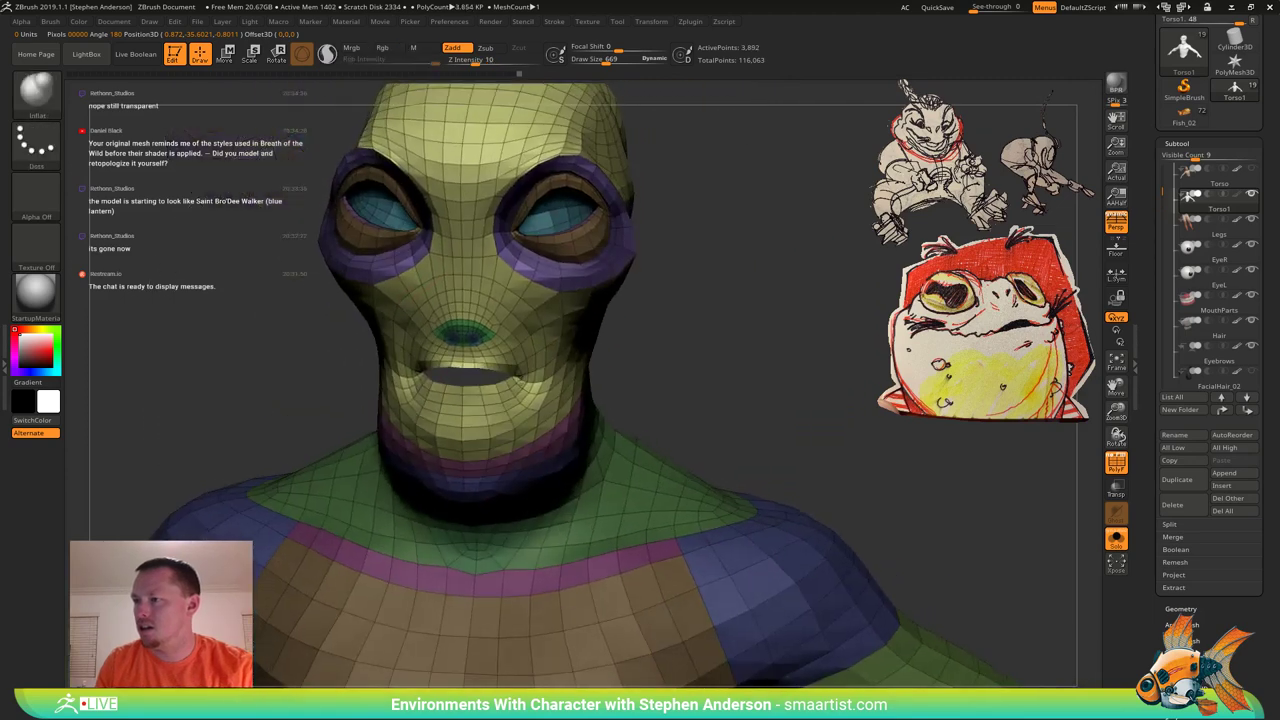
ctrl+drag(667, 367, 646, 376)
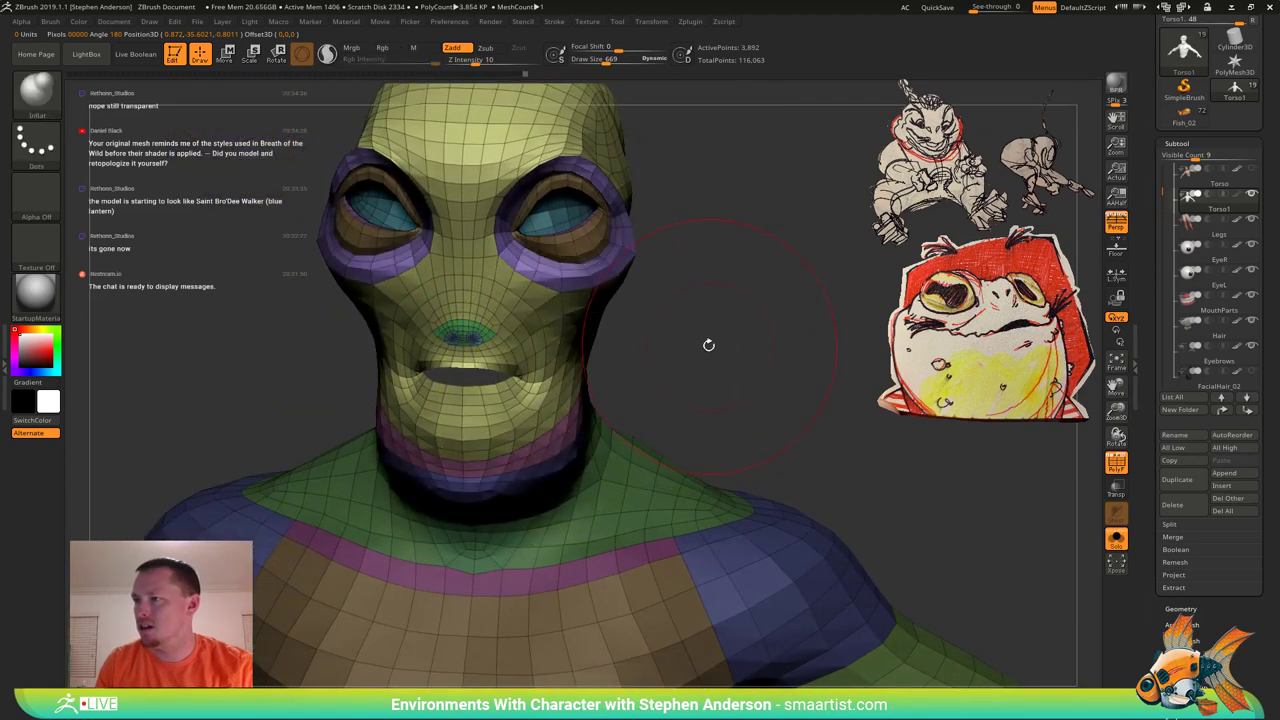
right_drag(709, 346, 673, 316)
right_drag(500, 380, 584, 395)
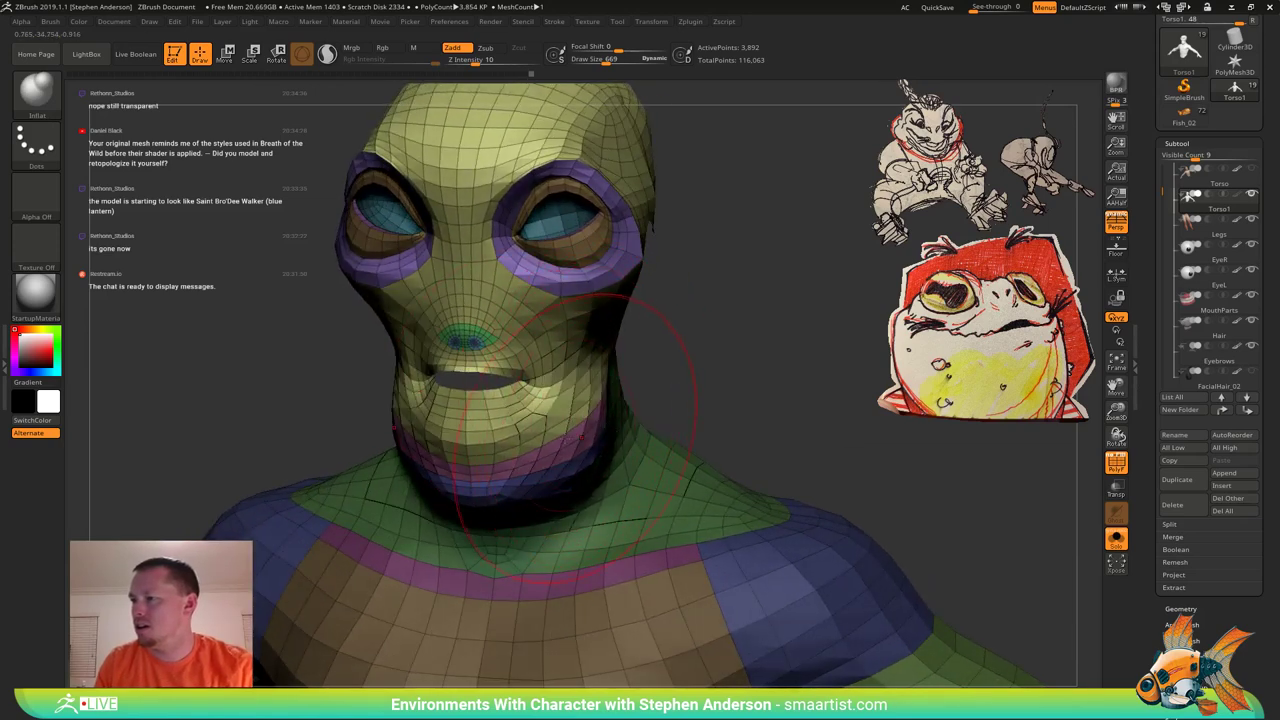
Try widening the jaw, cheeks and mouth corners outward with the Move brush.
key(b)
key(m)
key(v)
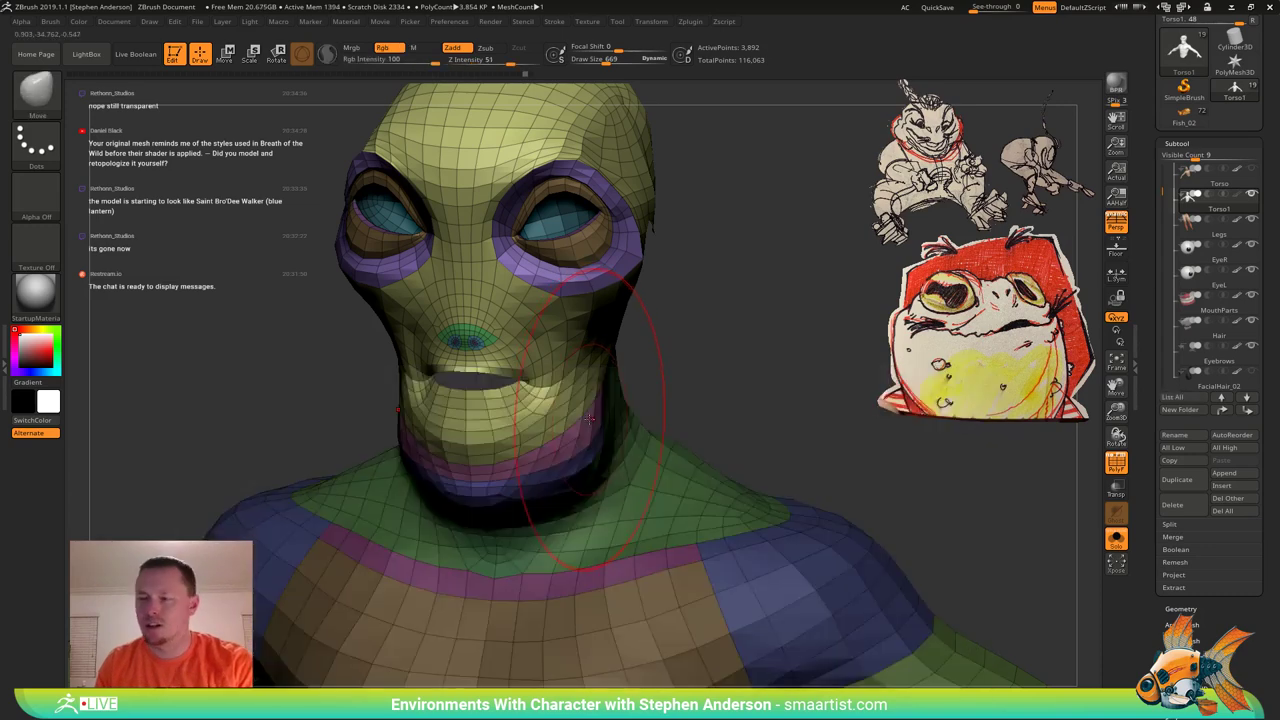
right_drag(589, 419, 536, 406)
drag(602, 392, 618, 372)
right_drag(612, 368, 619, 362)
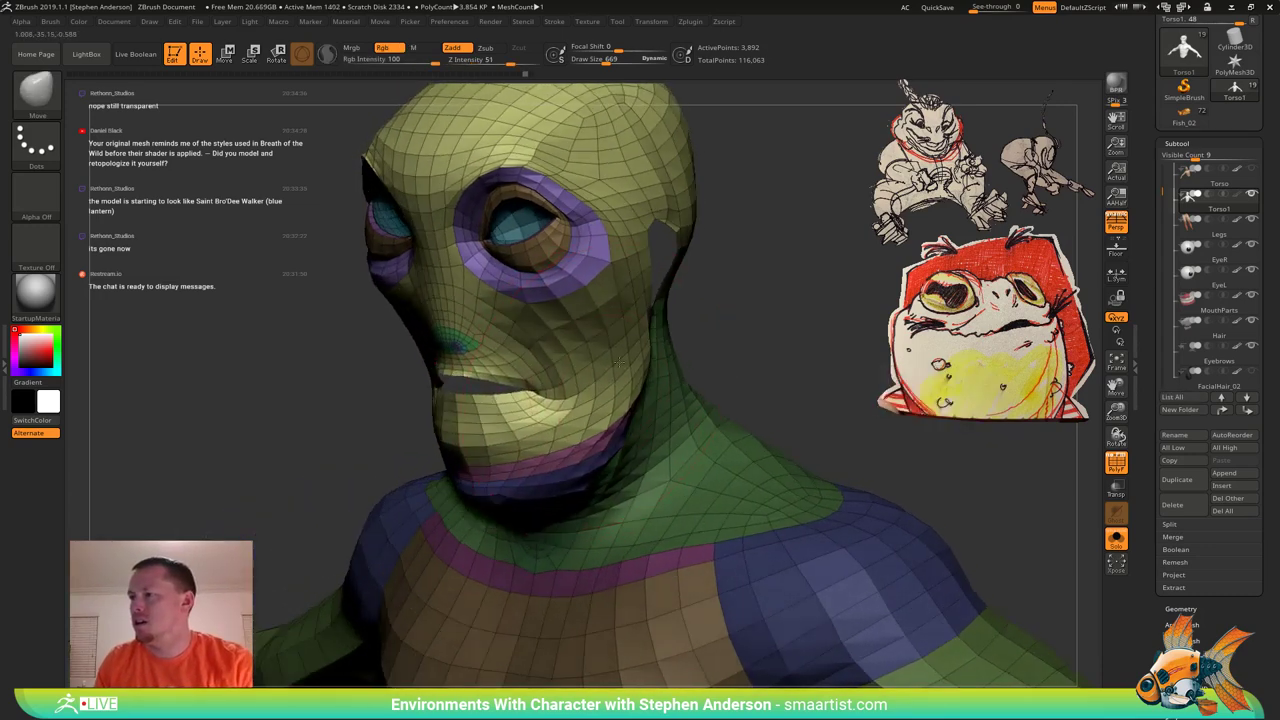
mouse_move(619, 362)
mouse_down()
mouse_move(641, 374)
mouse_move(740, 362)
mouse_move(440, 352)
mouse_up()
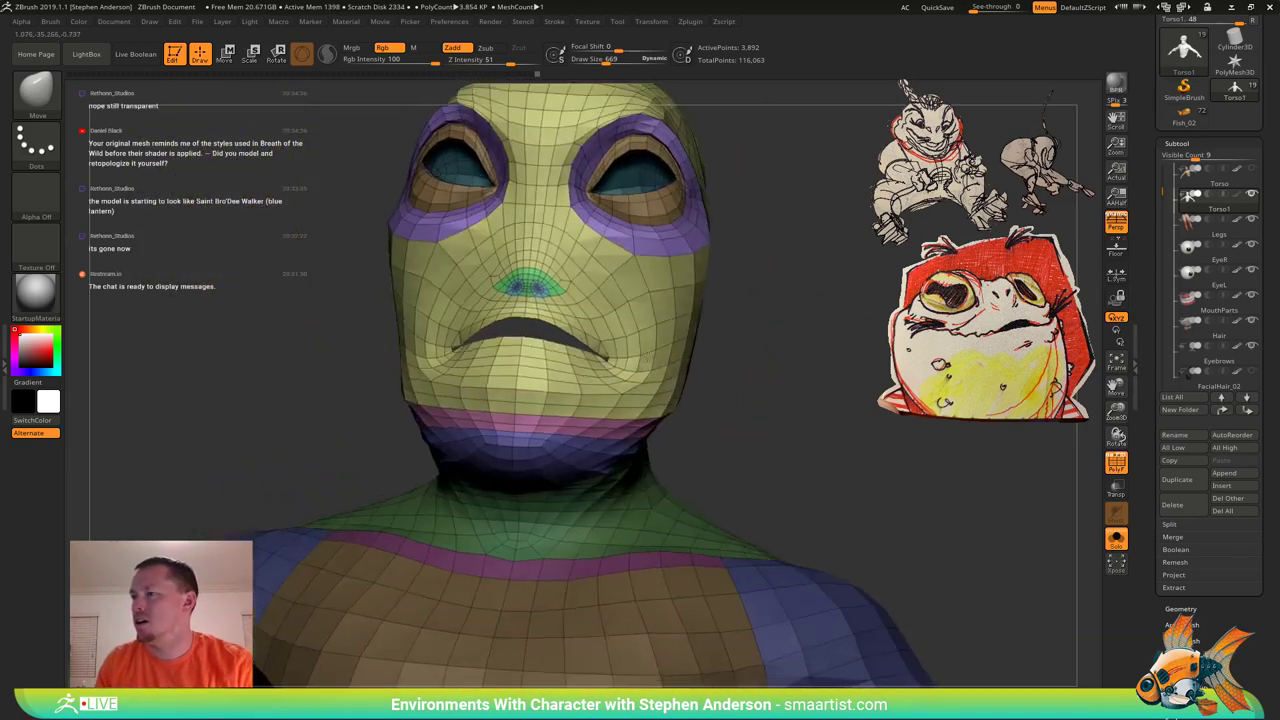
drag(648, 357, 642, 368)
Undo the jaw and mouth widening along with the recent visibility changes.
ctrl+shift+click(766, 394)
right_drag(645, 377, 624, 362)
right_click(624, 362)
key(ctrl+z)
key(ctrl+z)
key(ctrl+z)
key(ctrl+z)
key(ctrl+z)
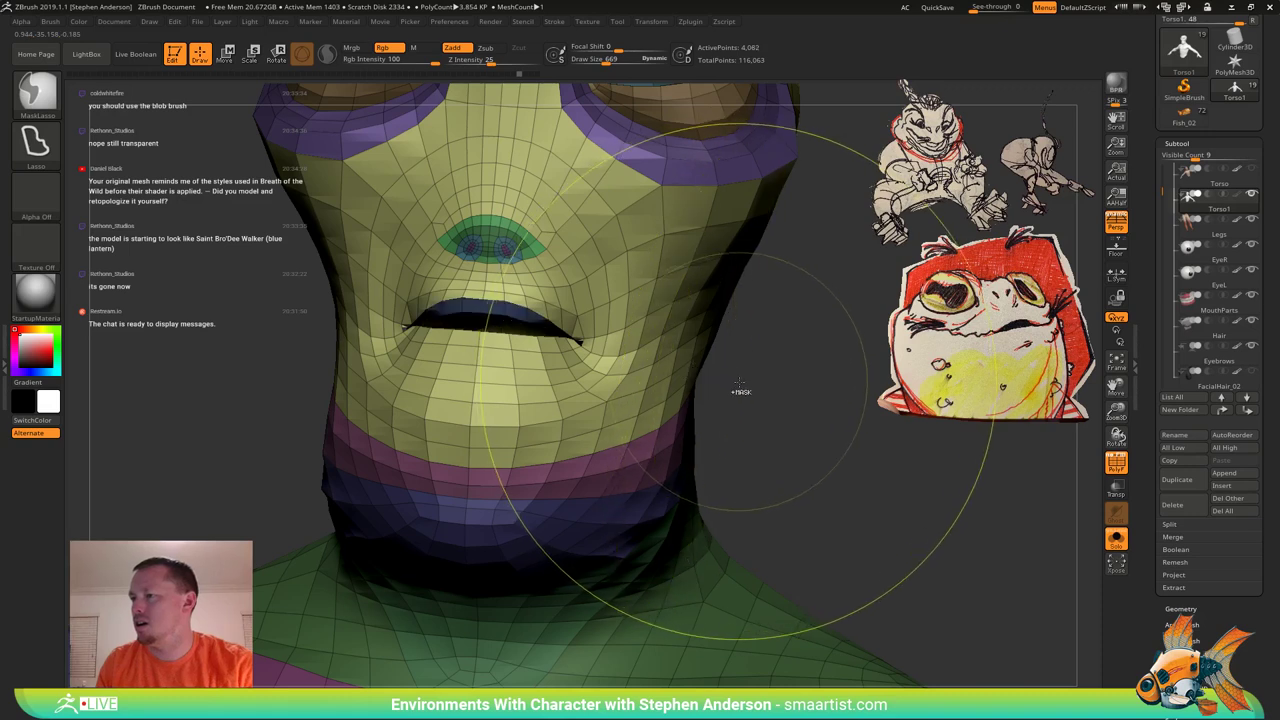
Isolate the mouth interior, remove its mask, and show the whole torso mesh again.
ctrl+shift+drag(752, 374, 809, 441)
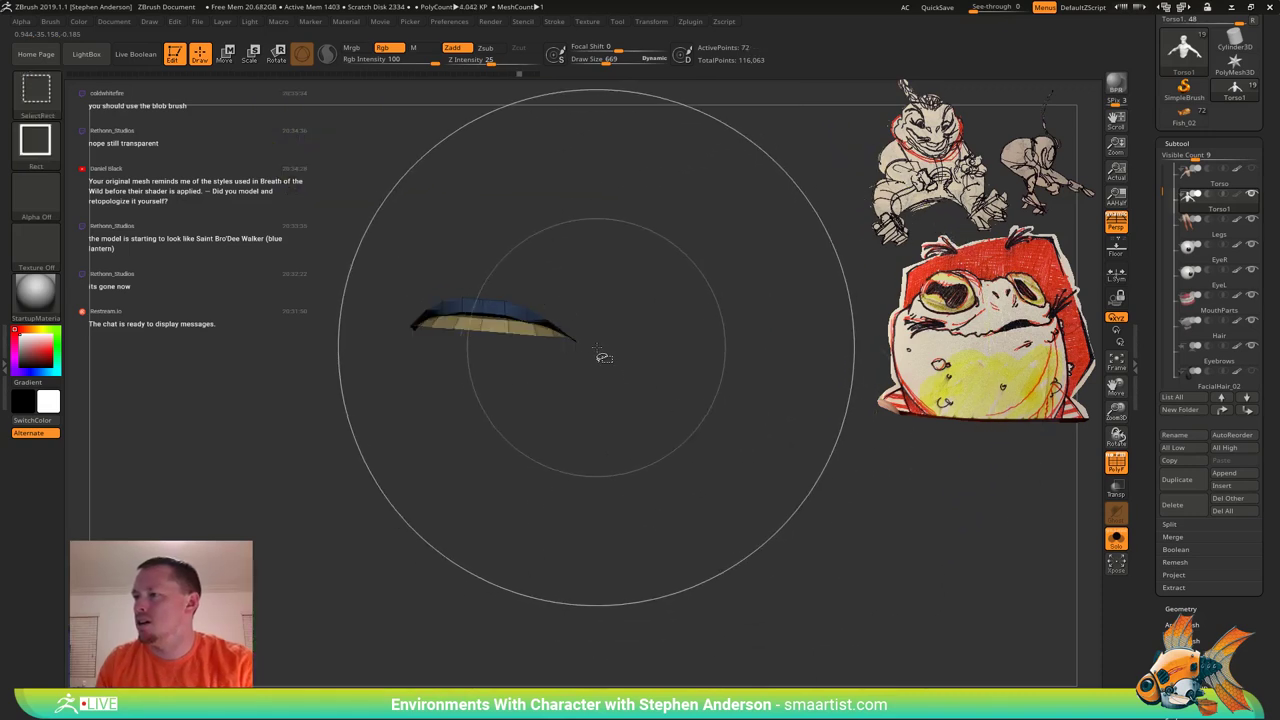
mouse_move(308, 229)
ctrl+alt+mouse_down()
mouse_move(655, 450)
mouse_move(651, 266)
mouse_move(610, 242)
ctrl+alt+mouse_up()
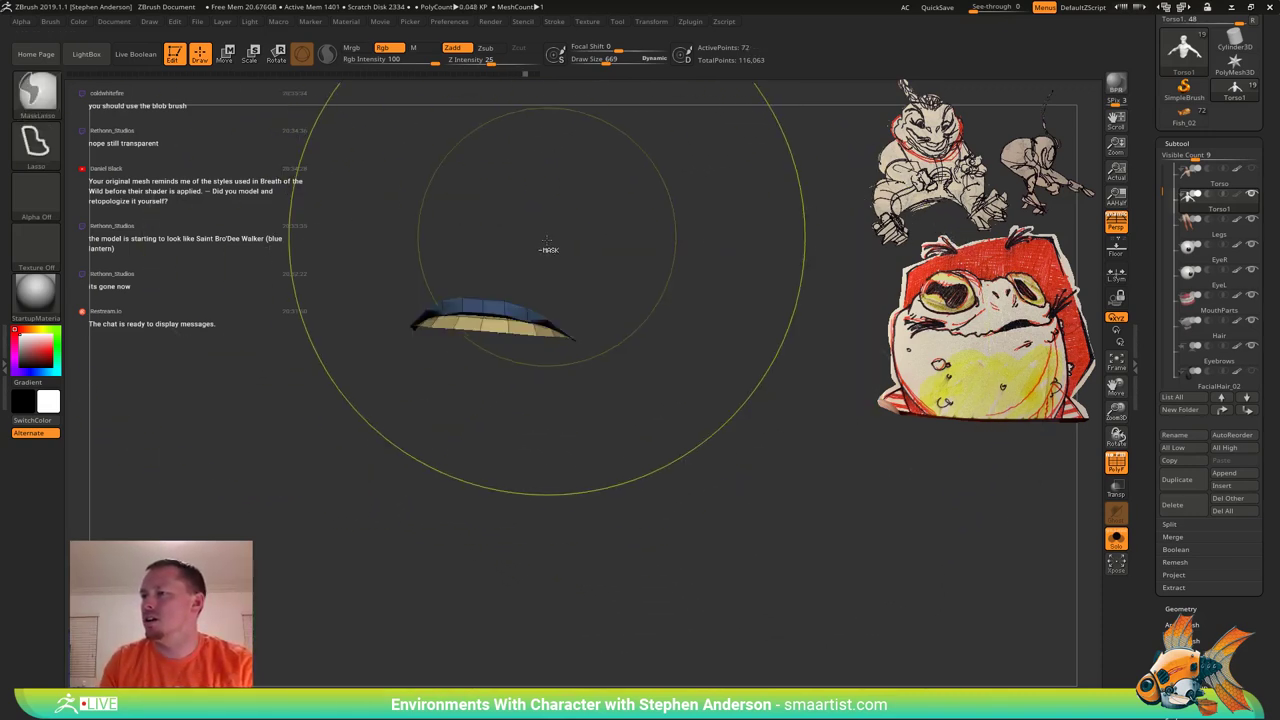
ctrl+shift+click(711, 350)
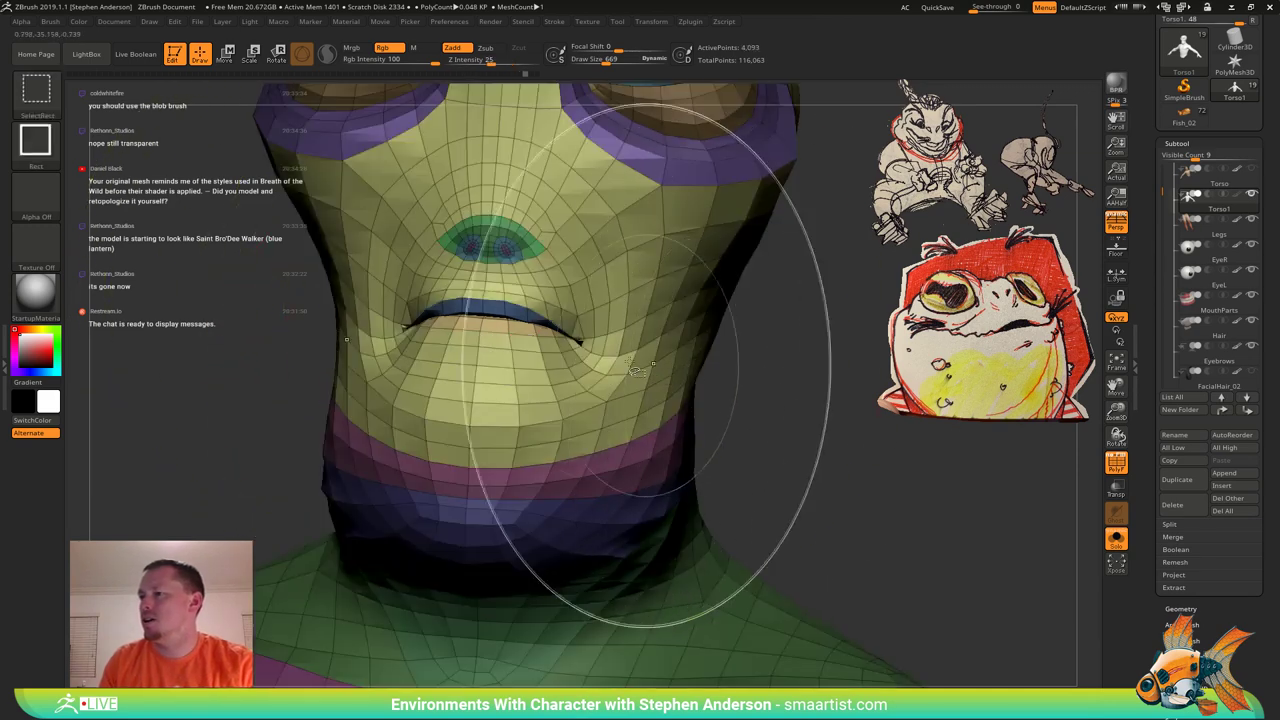
Invert the torso's mask to check which head areas it covers, and invert it back.
ctrl+right_drag(660, 366, 468, 332)
ctrl+right_drag(657, 343, 618, 346)
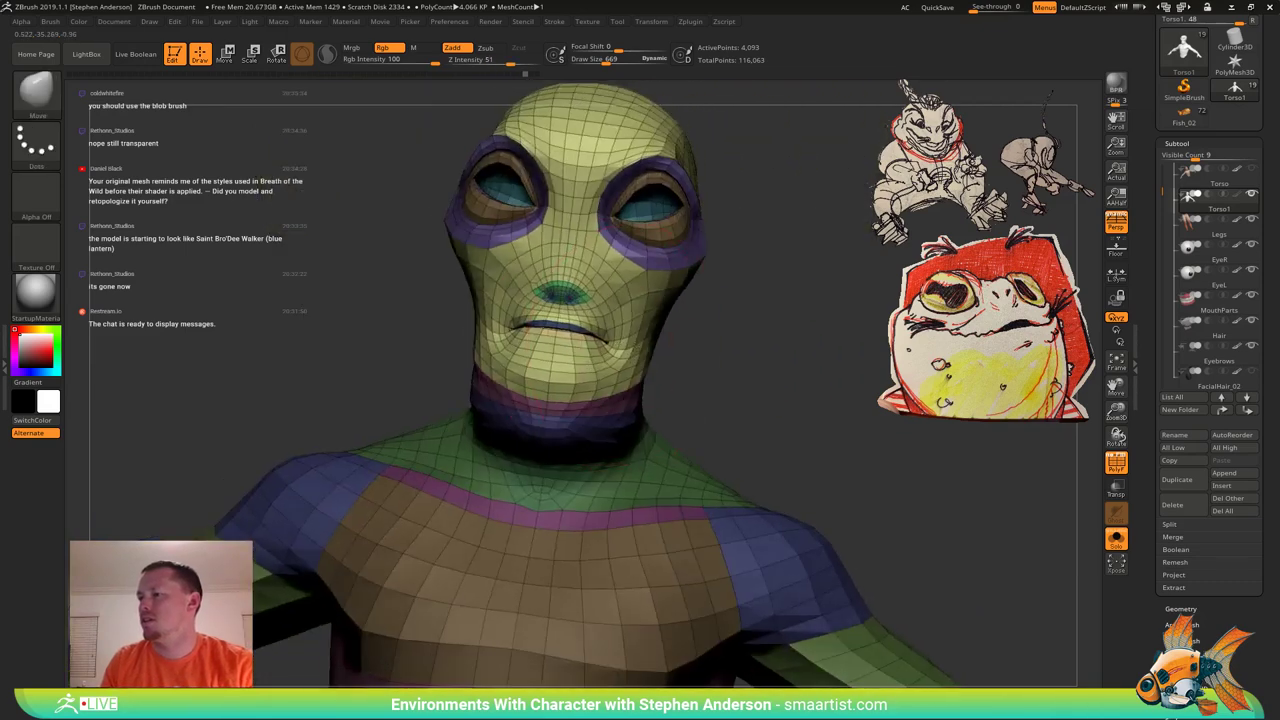
drag(635, 348, 513, 388)
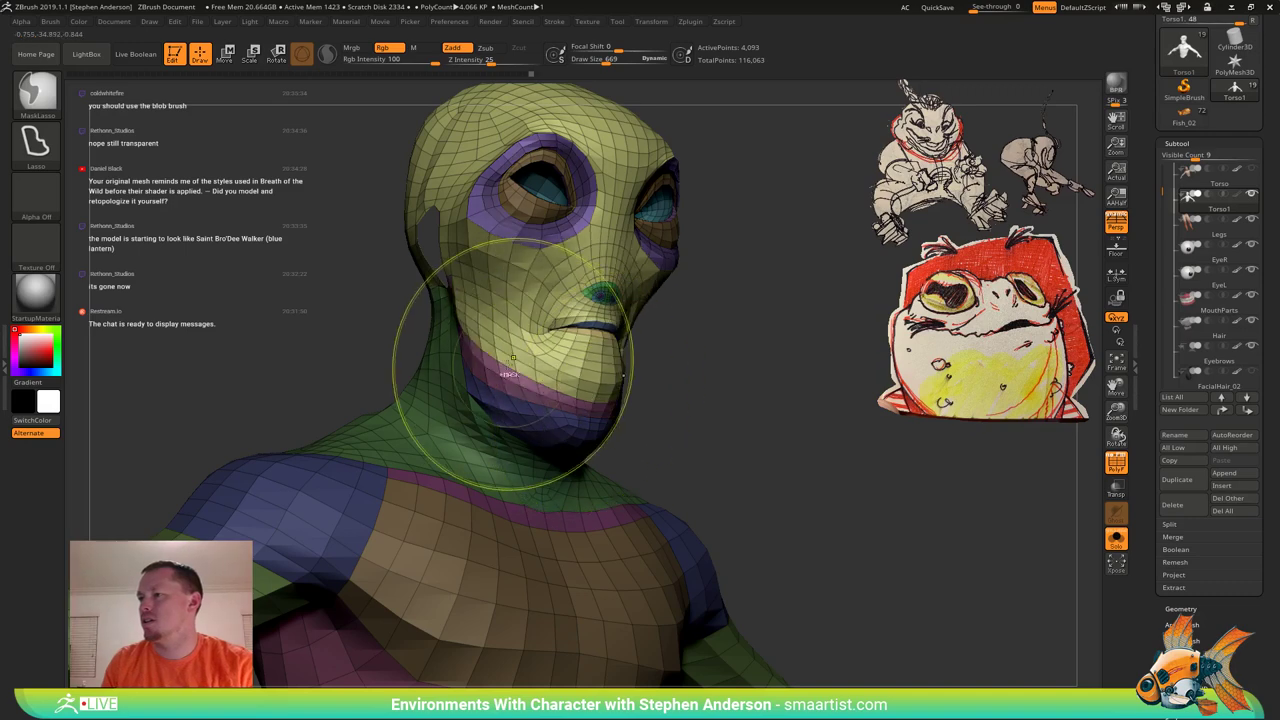
ctrl+drag(687, 394, 698, 404)
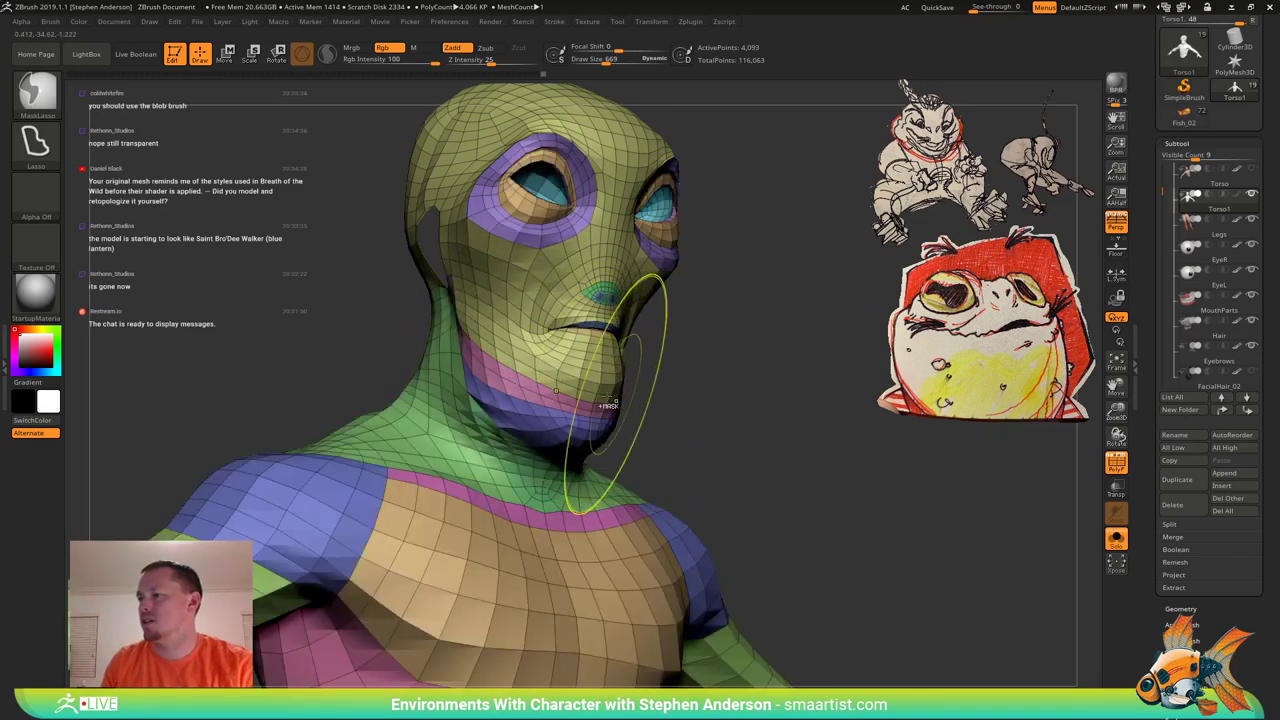
key(ctrl+z)
ctrl+click(657, 414)
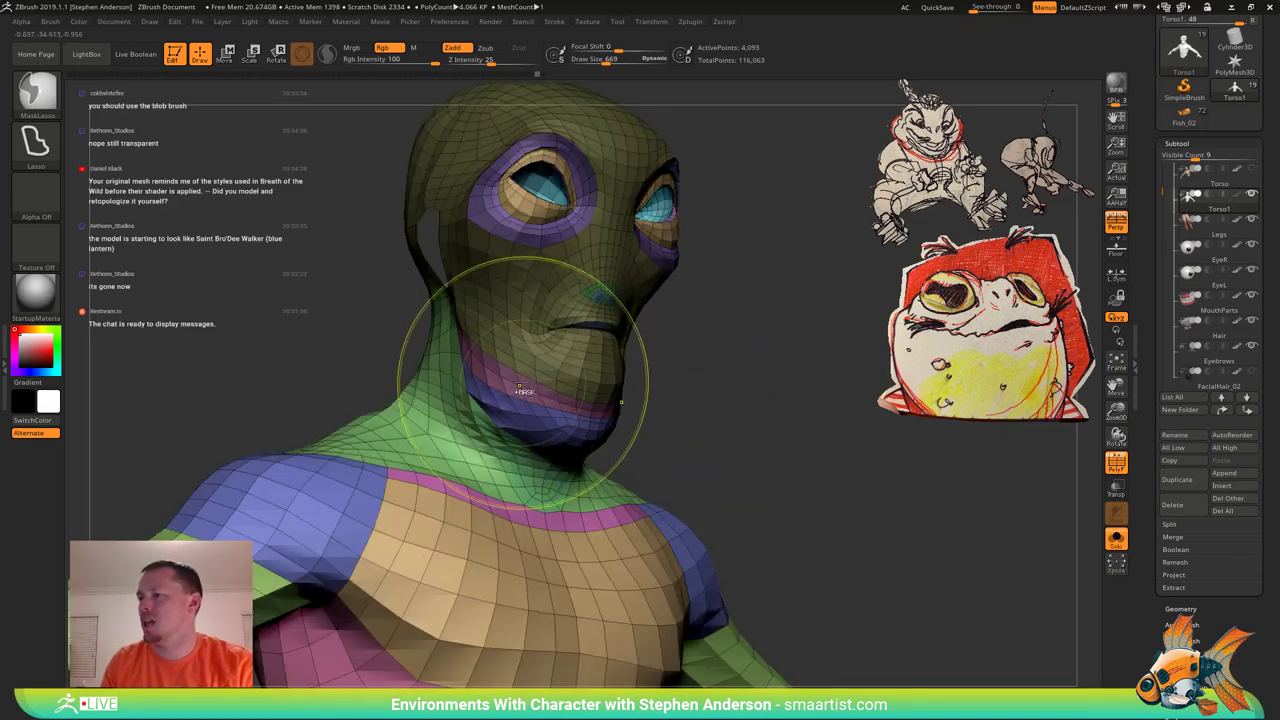
ctrl+click(717, 400)
Widen the mouth and lower face from several angles using the Move brush at a draw size of 1037.
drag(719, 400, 678, 355)
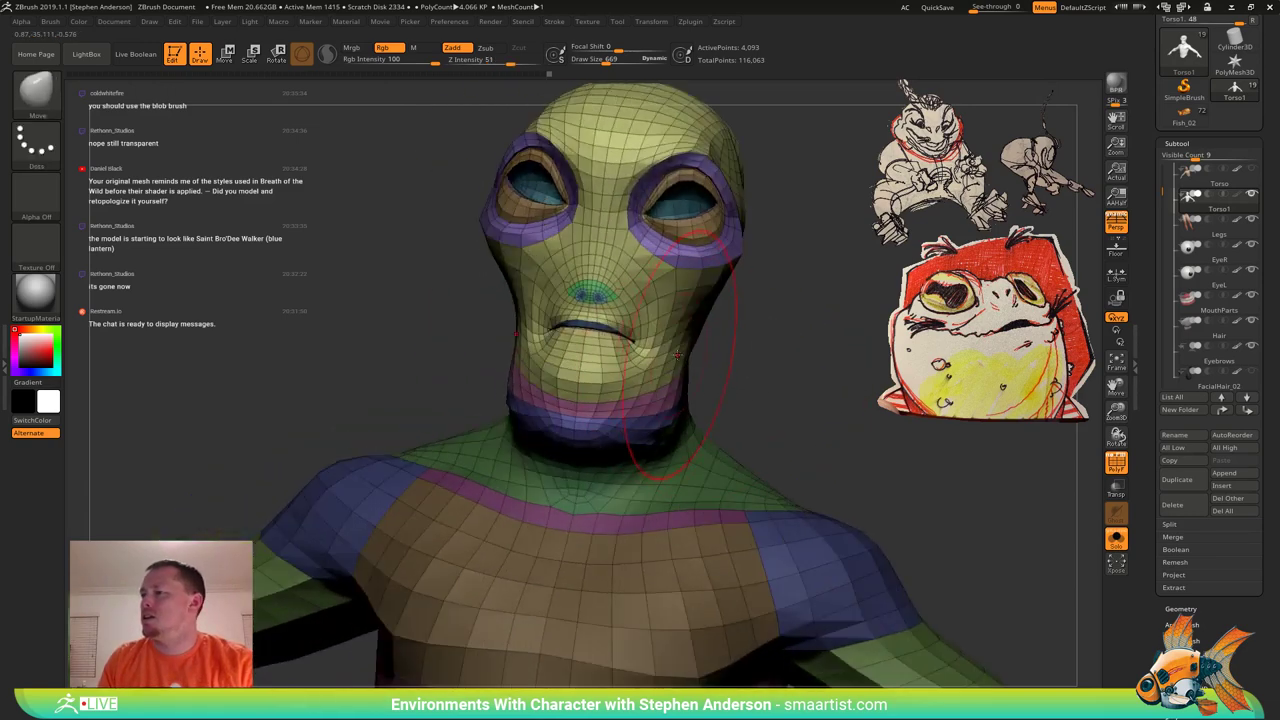
drag(744, 383, 448, 438)
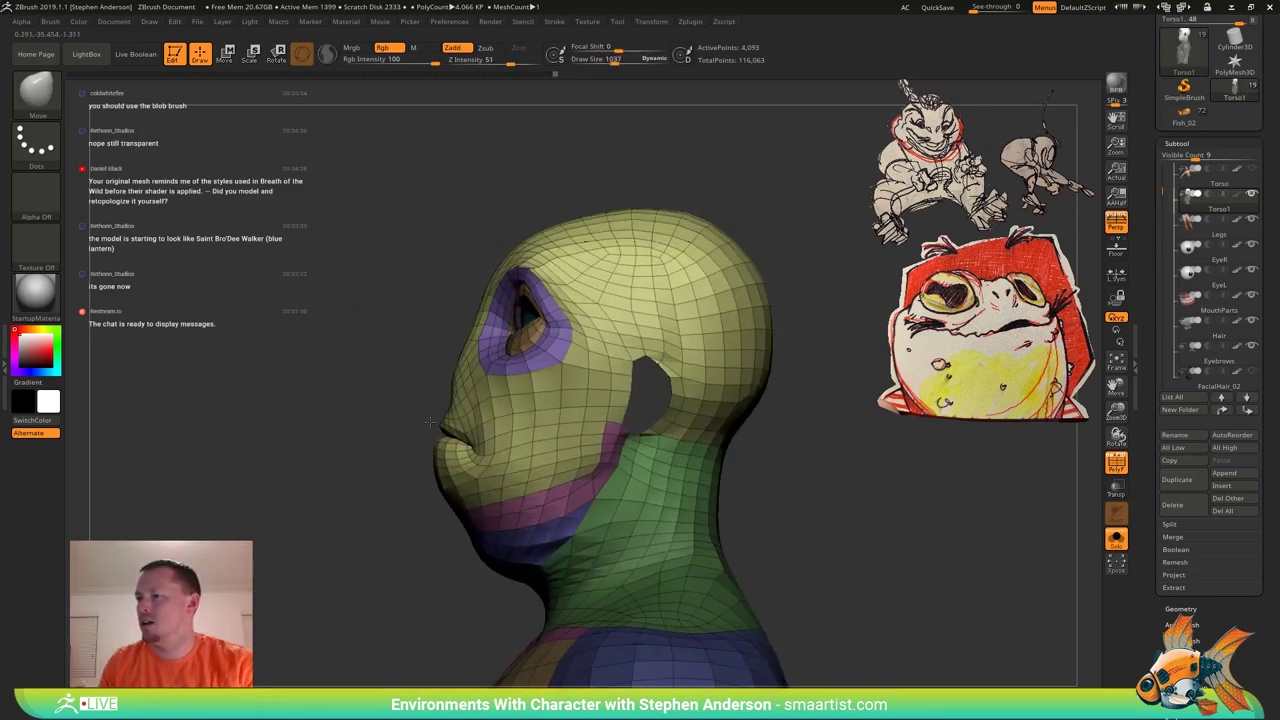
drag(419, 416, 566, 408)
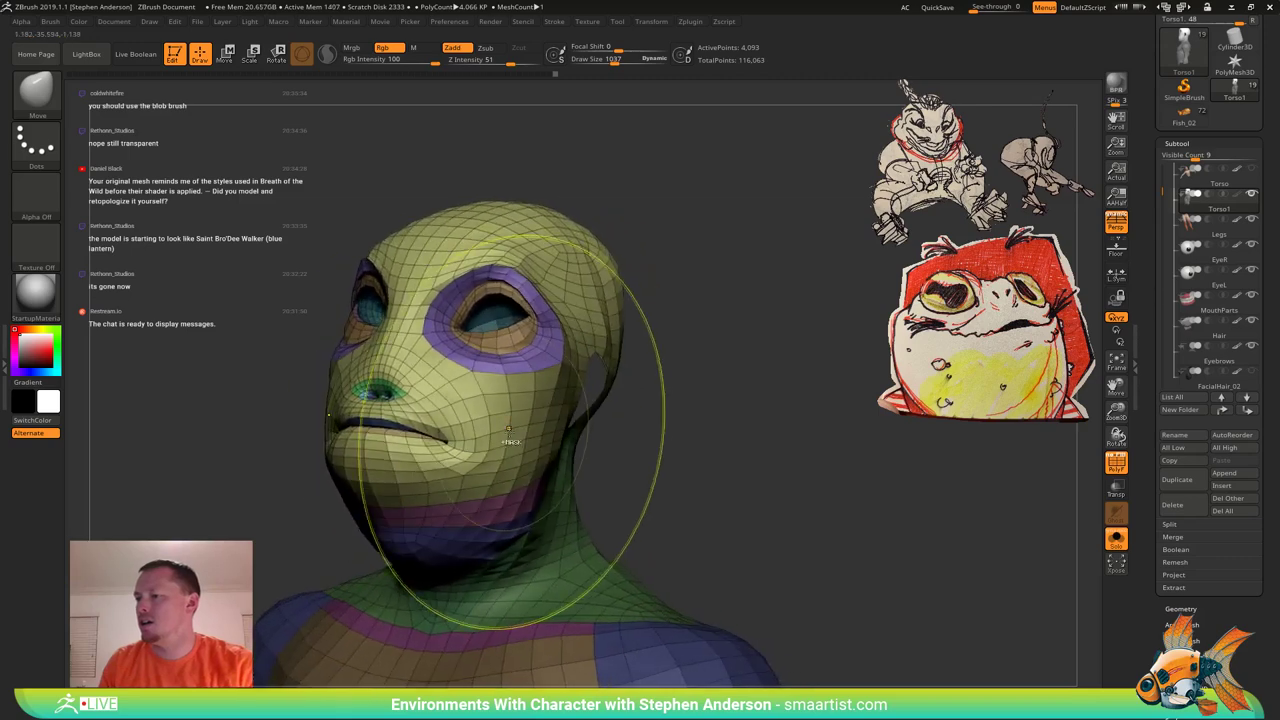
Isolate the nose polygroup and show the whole torso mesh again.
mouse_move(487, 437)
ctrl+right_down()
mouse_move(466, 358)
mouse_move(380, 380)
ctrl+right_up()
ctrl+shift+drag(468, 442, 470, 444)
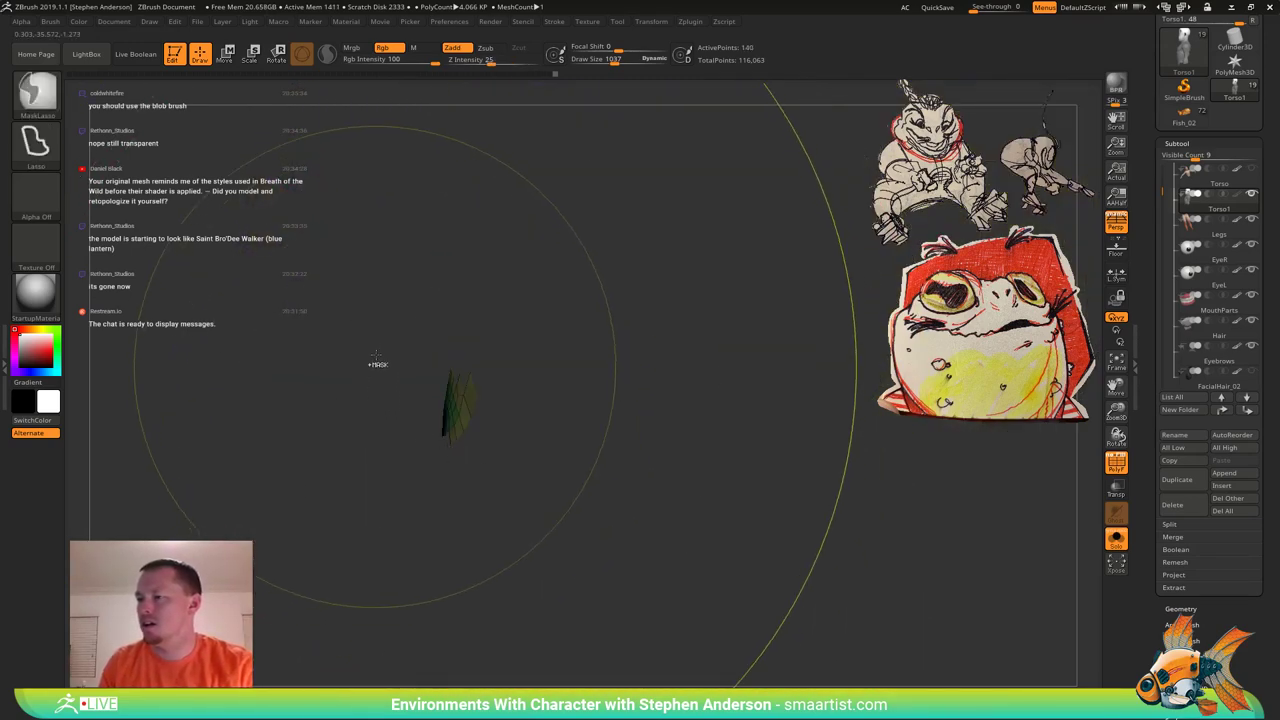
ctrl+shift+click(437, 429)
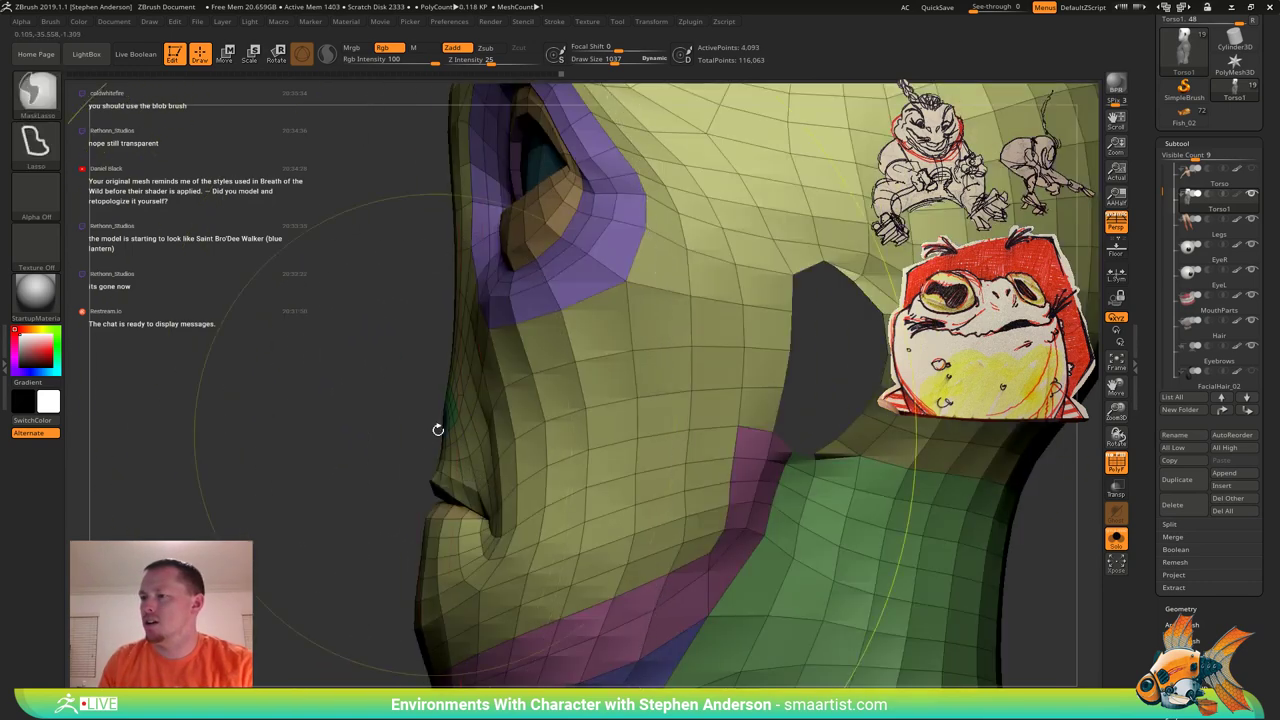
Reshape the nose and mouth profile with the Move brush, inverting the mask and back to check its coverage.
mouse_move(437, 429)
right_down()
mouse_move(486, 424)
mouse_move(439, 397)
mouse_move(372, 404)
right_up()
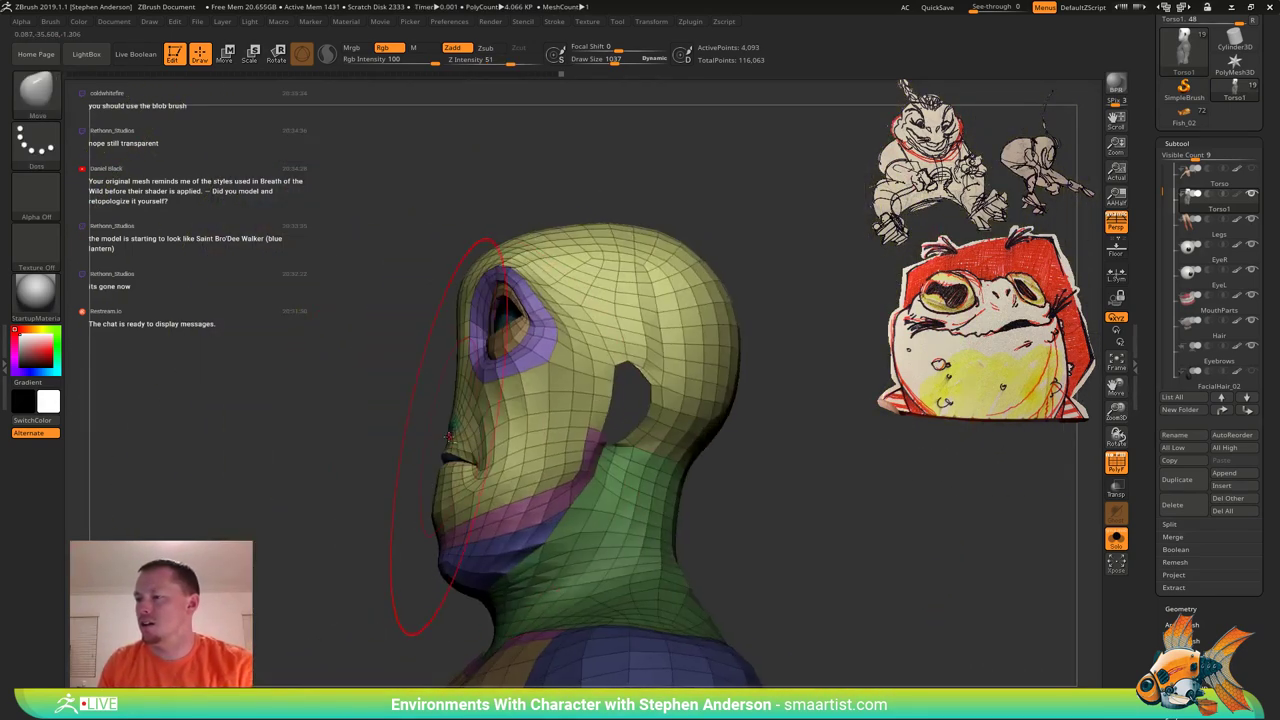
drag(489, 452, 526, 460)
right_drag(431, 451, 415, 455)
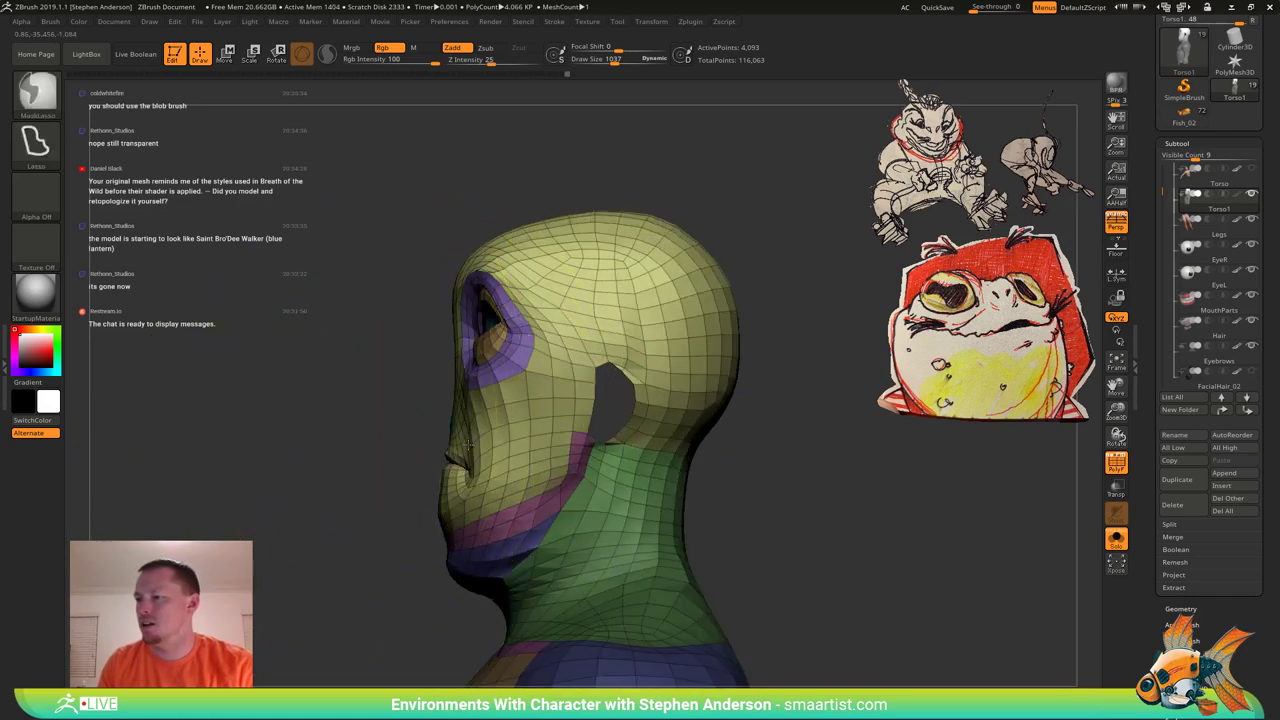
ctrl+click(410, 459)
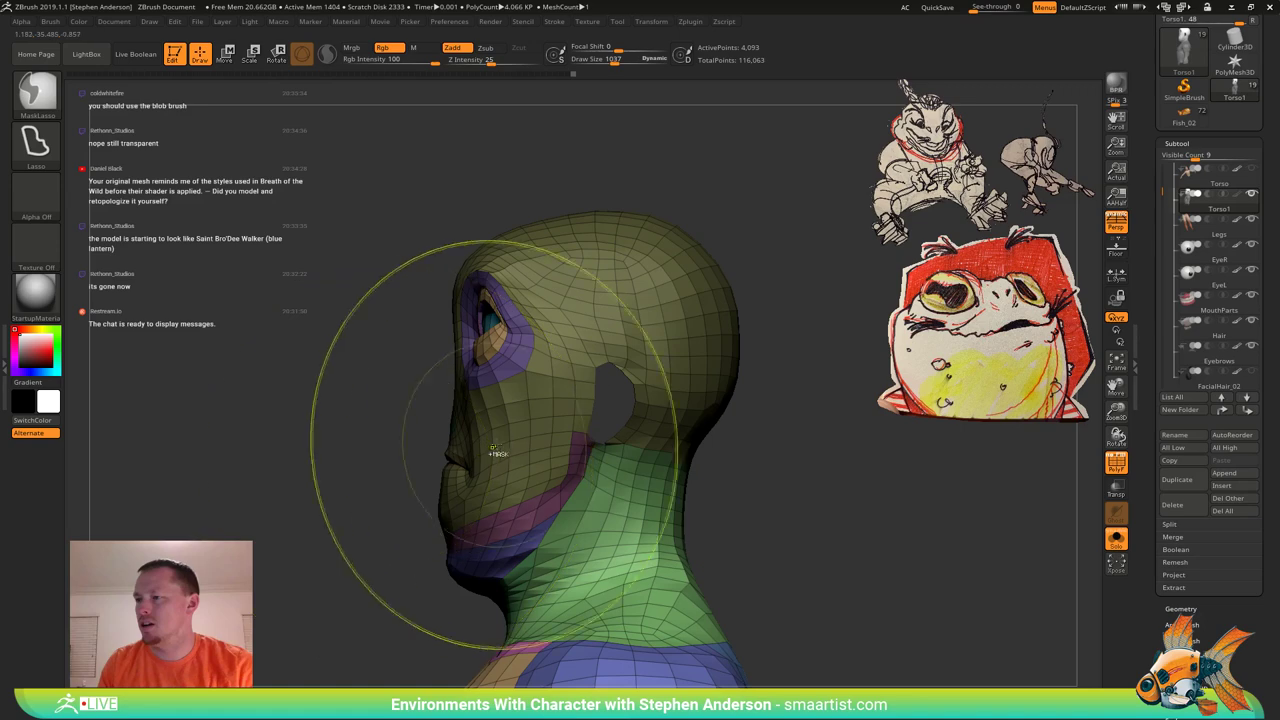
ctrl+click(389, 465)
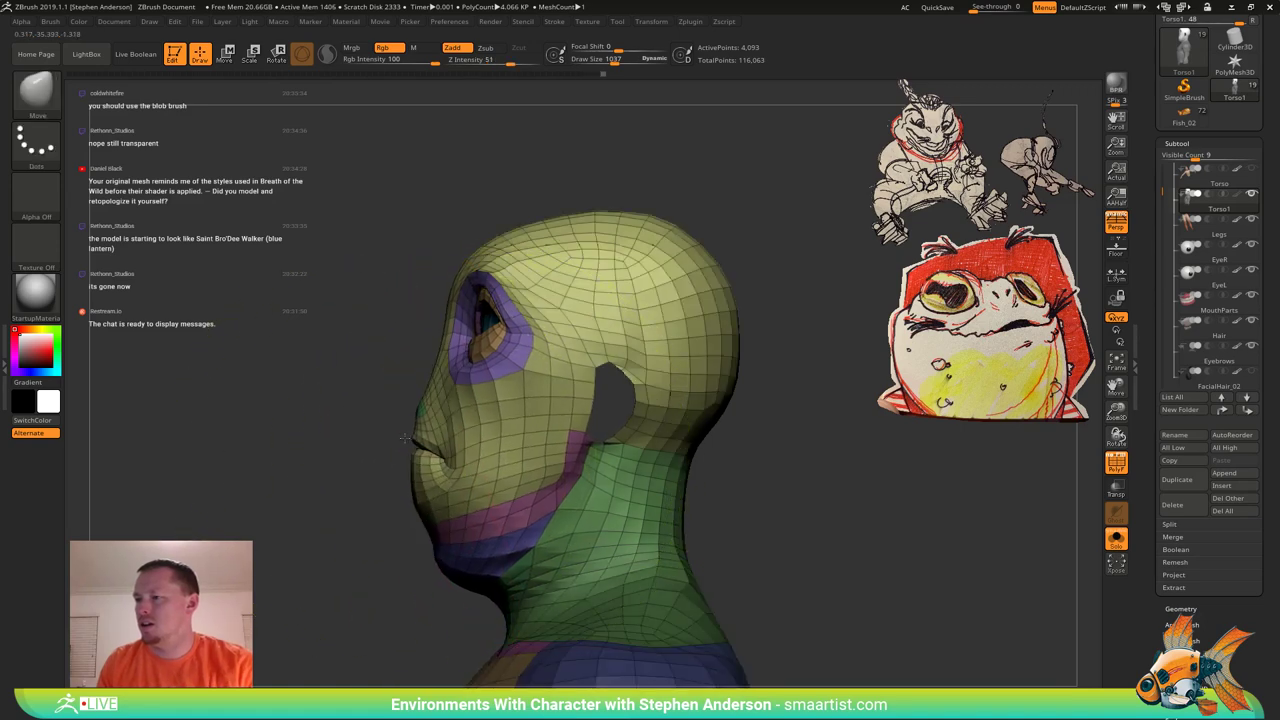
Pull the muzzle and chin farther forward with the Move brush to lengthen the lower face.
drag(386, 435, 554, 453)
mouse_move(554, 453)
right_down()
mouse_move(603, 452)
mouse_move(545, 470)
mouse_move(495, 445)
mouse_move(503, 438)
mouse_move(345, 425)
right_up()
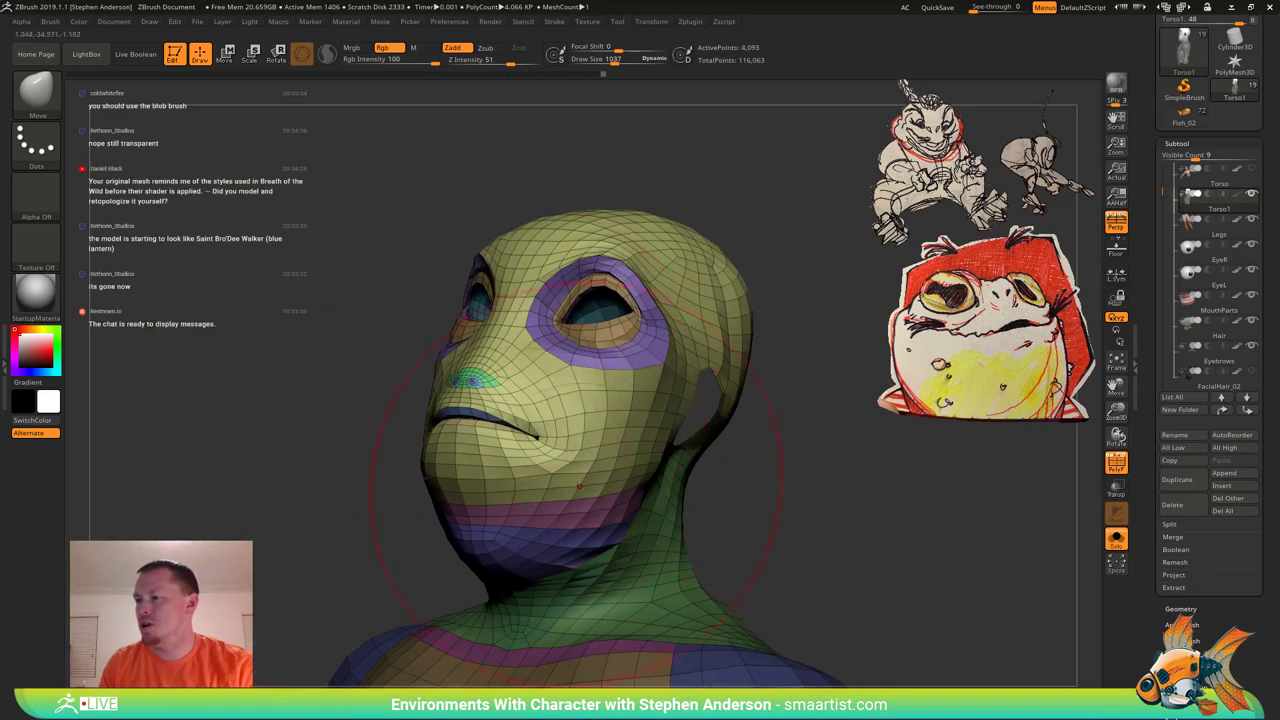
right_drag(579, 486, 500, 488)
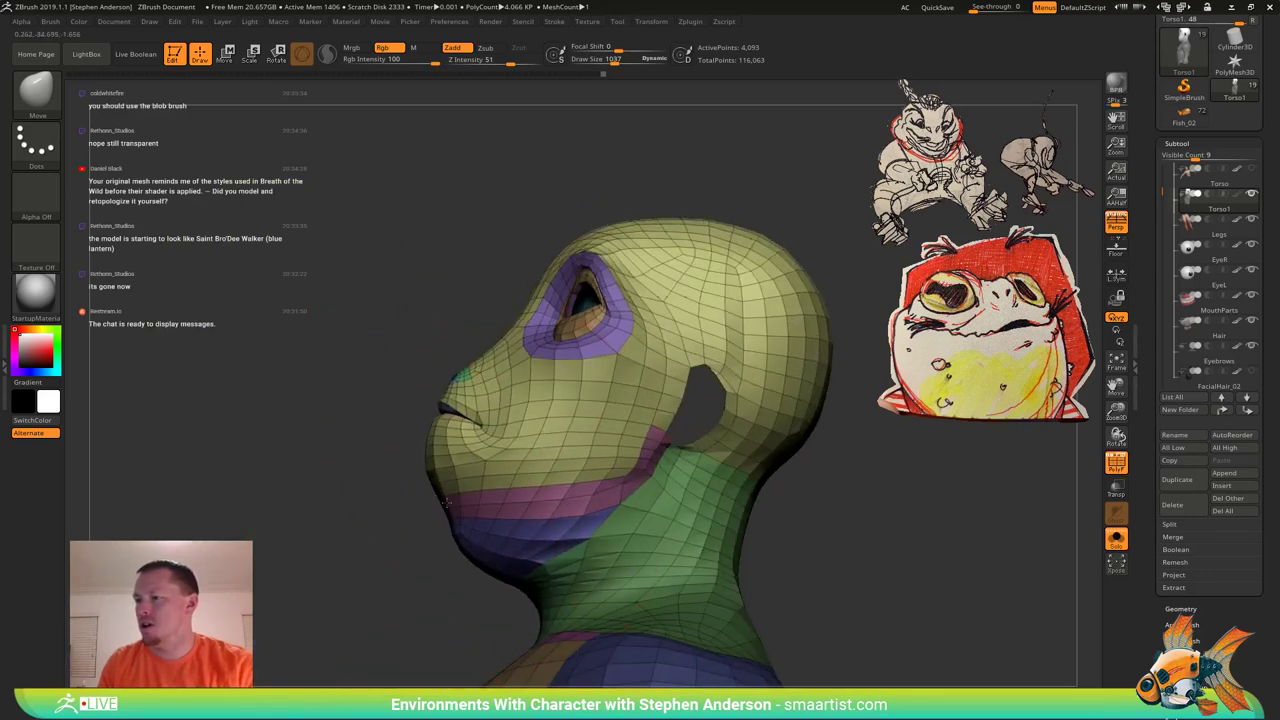
drag(446, 502, 468, 503)
Hide the inner lip and mouth interior polygroups, undoing the accidental return to full visibility.
mouse_move(486, 504)
right_down()
mouse_move(814, 457)
mouse_move(750, 458)
right_up()
ctrl+shift+click(455, 388)
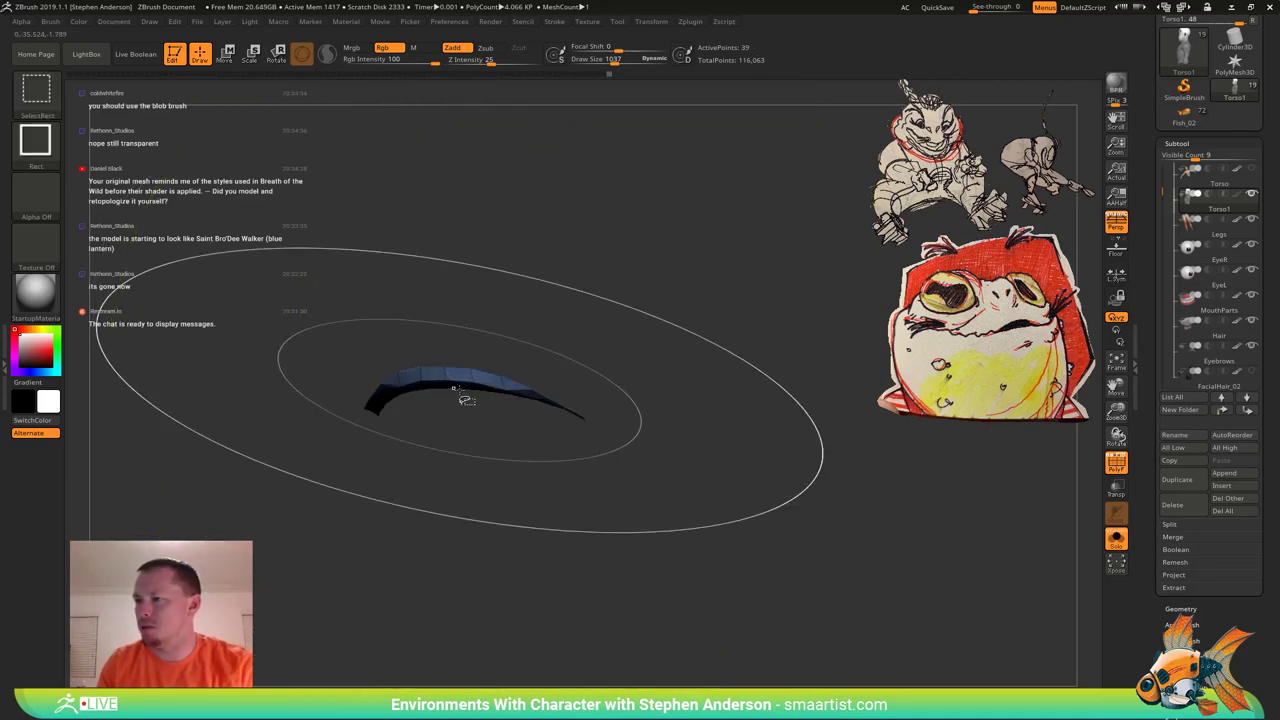
ctrl+shift+click(464, 400)
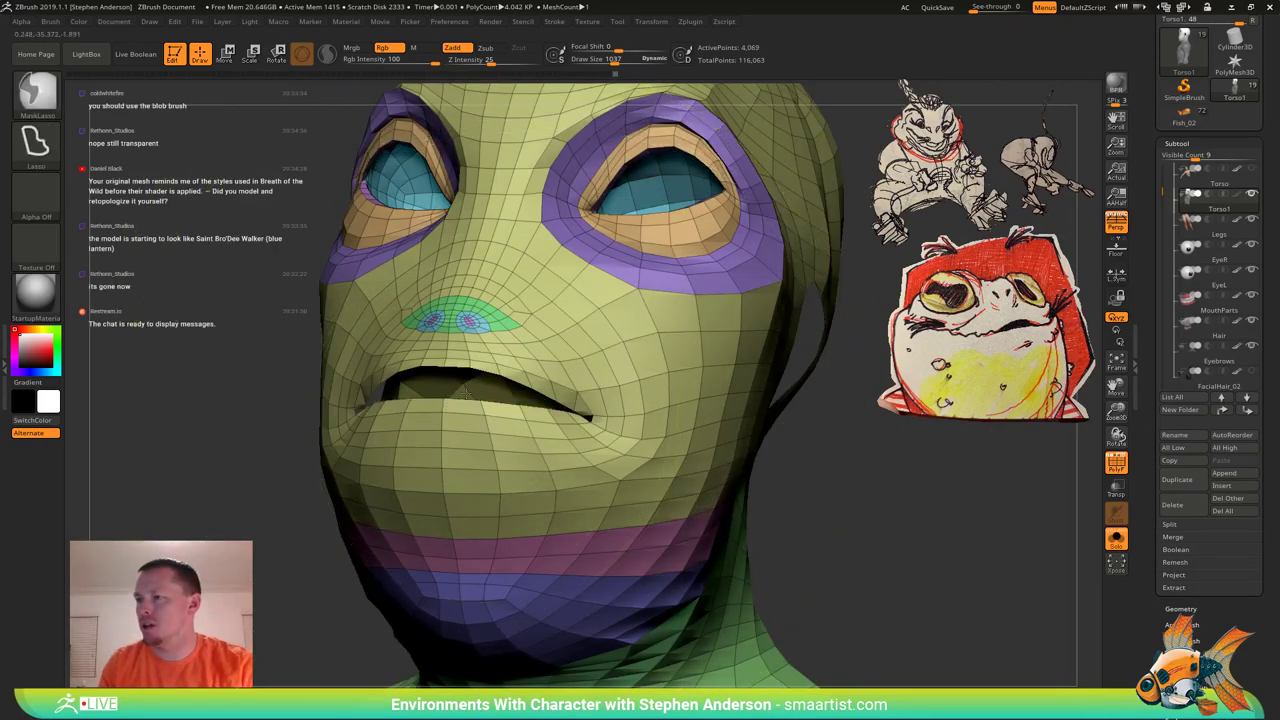
ctrl+right_drag(466, 393, 770, 465)
ctrl+right_drag(770, 465, 595, 472)
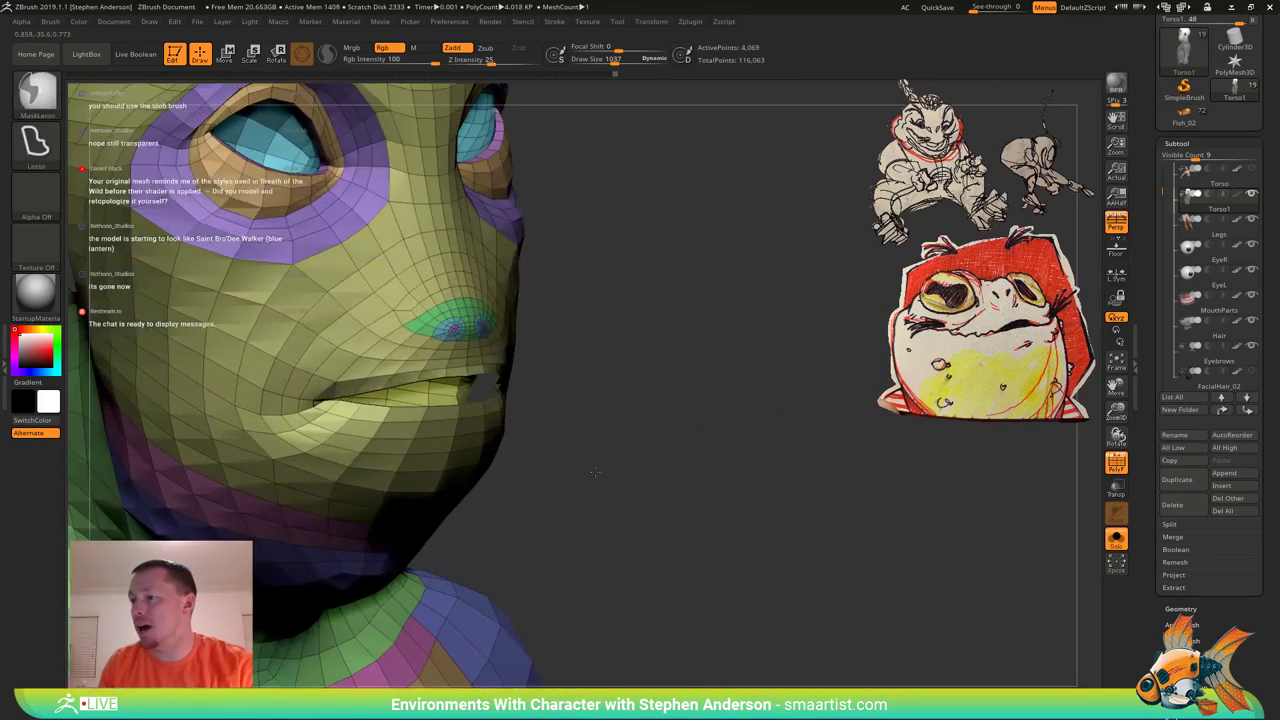
ctrl+shift+click(442, 391)
right_drag(598, 424, 538, 392)
ctrl+shift+click(615, 420)
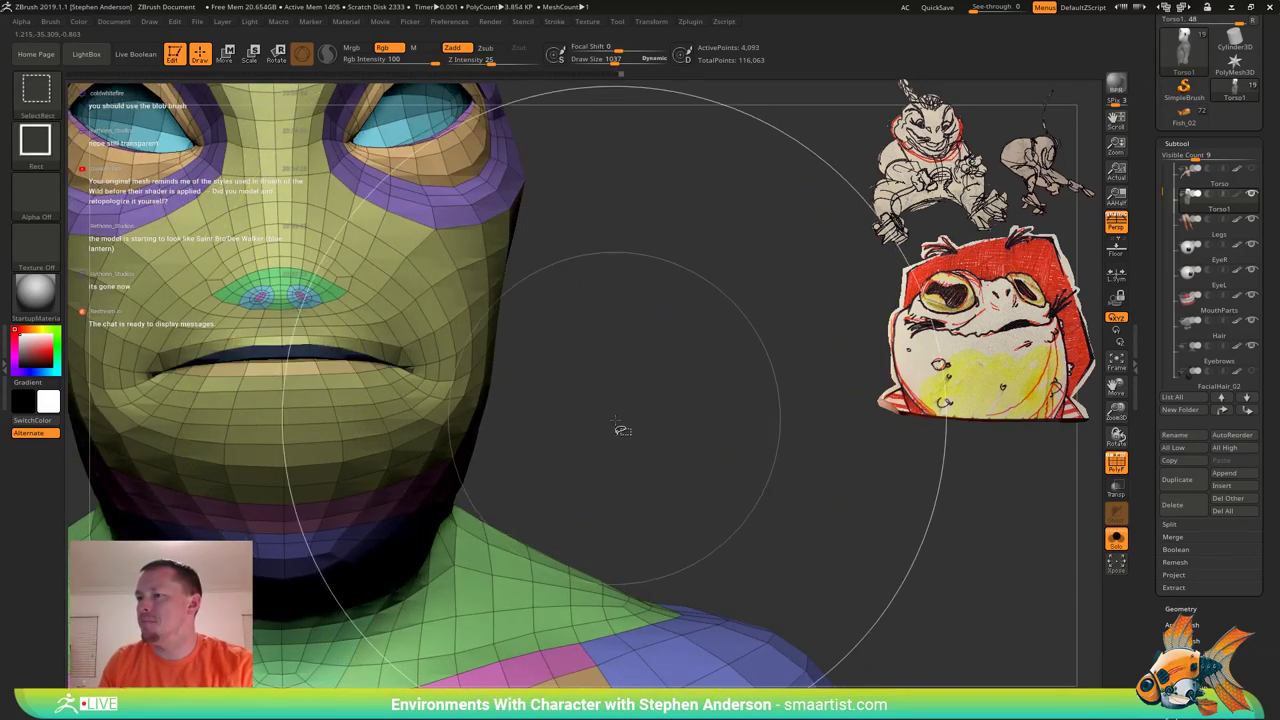
key(ctrl+z)
Mask the visible torso, bring the mouth interior back into view, and soften the mask edge around the lips.
ctrl+click(630, 428)
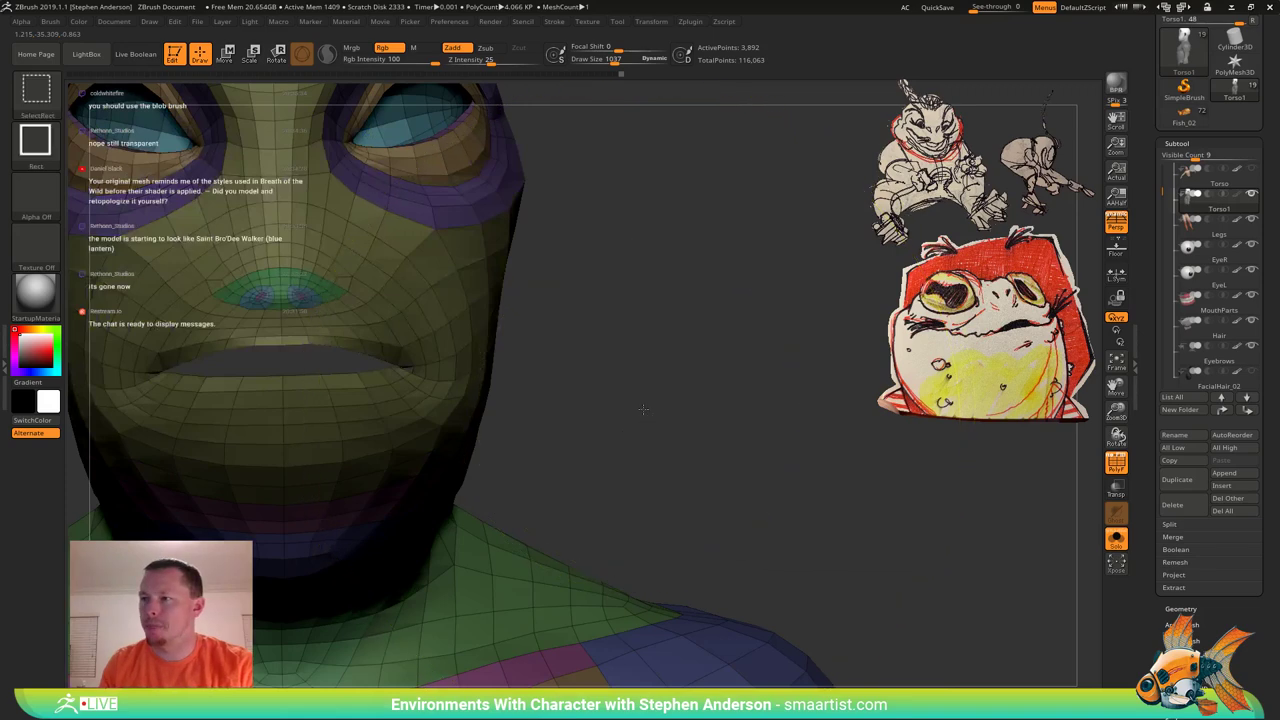
ctrl+shift+click(643, 409)
ctrl+click(385, 351)
ctrl+click(395, 346)
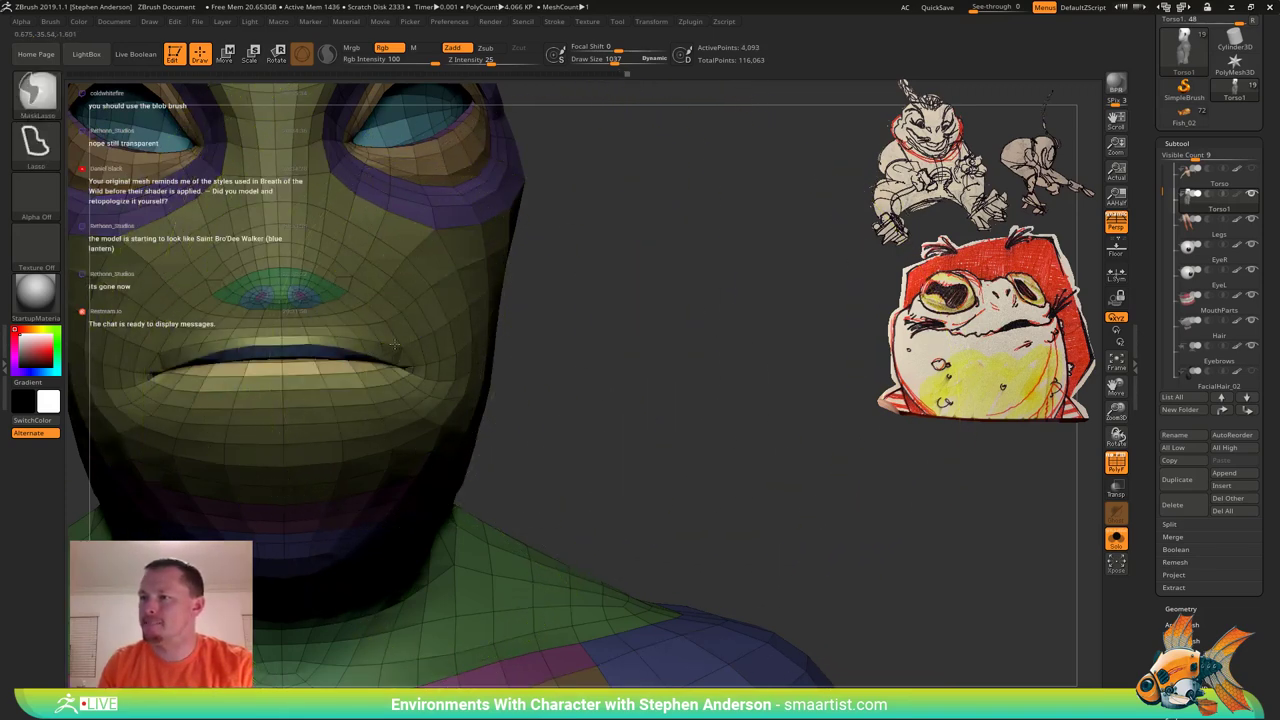
ctrl+click(396, 346)
mouse_move(448, 354)
right_down()
mouse_move(424, 341)
mouse_move(386, 361)
mouse_move(550, 358)
mouse_move(494, 334)
mouse_move(534, 300)
mouse_move(534, 343)
mouse_move(480, 352)
mouse_move(563, 377)
mouse_move(592, 370)
mouse_move(491, 366)
mouse_move(510, 364)
mouse_move(466, 395)
right_up()
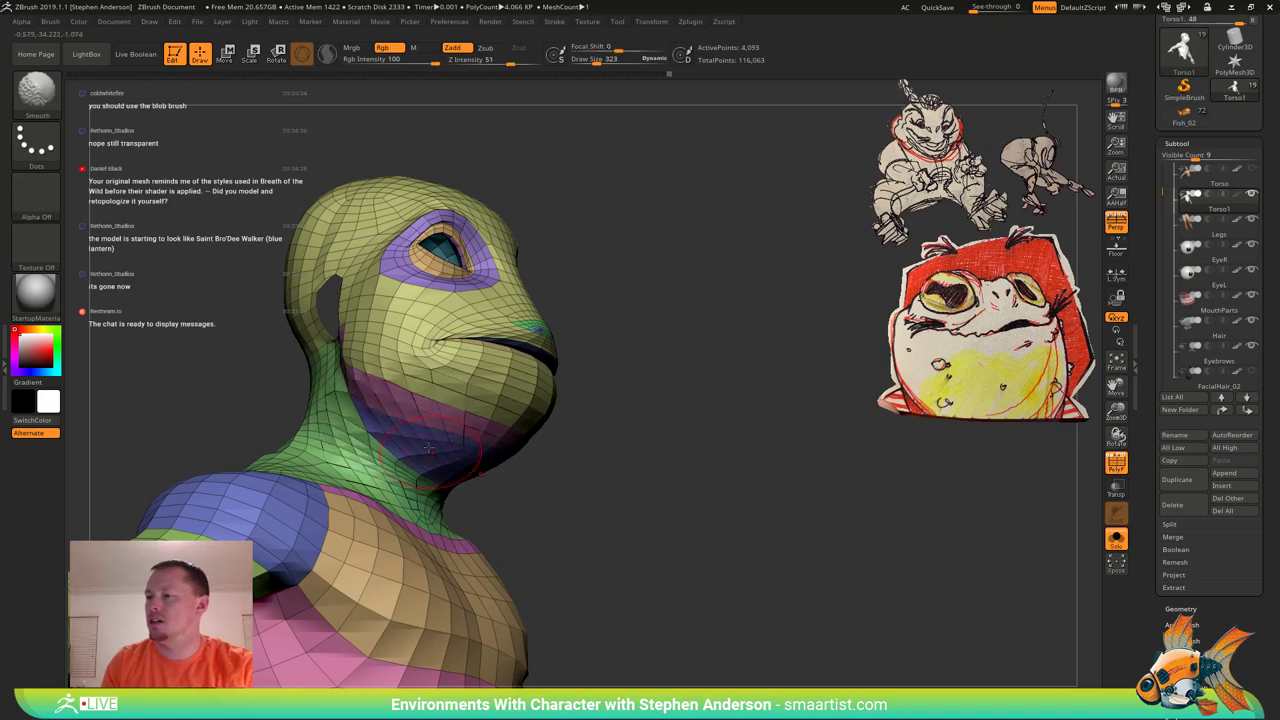
Hide the nose polygroup while keeping the rest of the head visible.
mouse_move(428, 448)
right_down()
mouse_move(458, 436)
mouse_move(385, 444)
right_up()
mouse_move(385, 444)
ctrl+right_down()
mouse_move(387, 422)
mouse_move(440, 455)
mouse_move(496, 452)
mouse_move(500, 374)
mouse_move(457, 409)
mouse_move(500, 405)
mouse_move(518, 426)
mouse_move(513, 460)
mouse_move(620, 398)
ctrl+right_up()
key(shift+f)
key(shift+f)
ctrl+shift+click(511, 432)
ctrl+shift+click(511, 432)
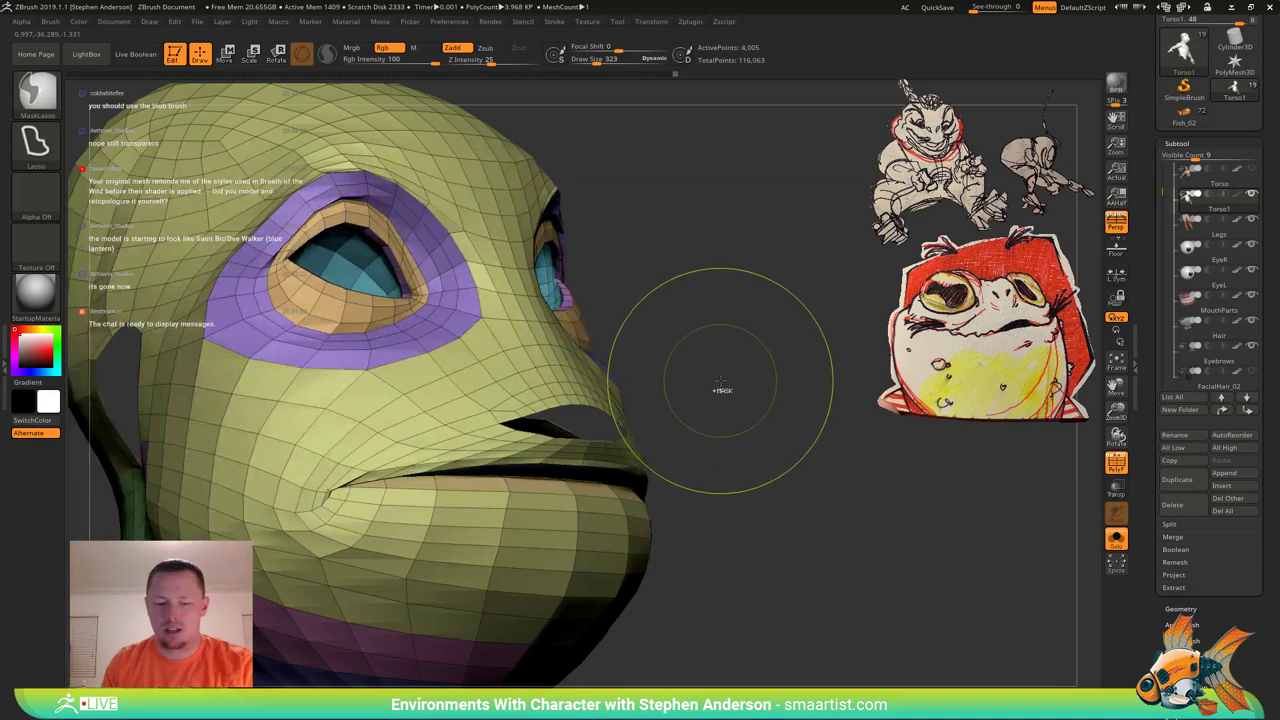
Mask the visible mesh, show the nose again, and soften the mask edge around it.
ctrl+click(736, 381)
ctrl+shift+click(744, 381)
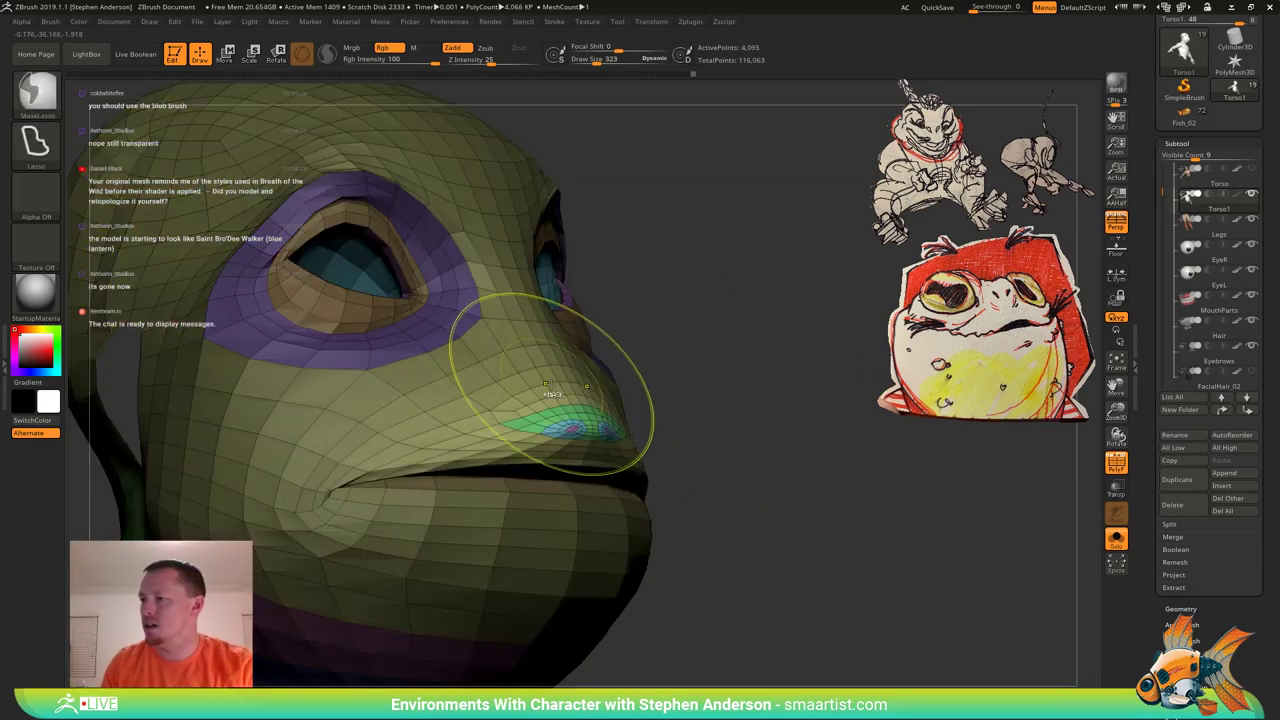
ctrl+click(660, 376)
ctrl+click(702, 381)
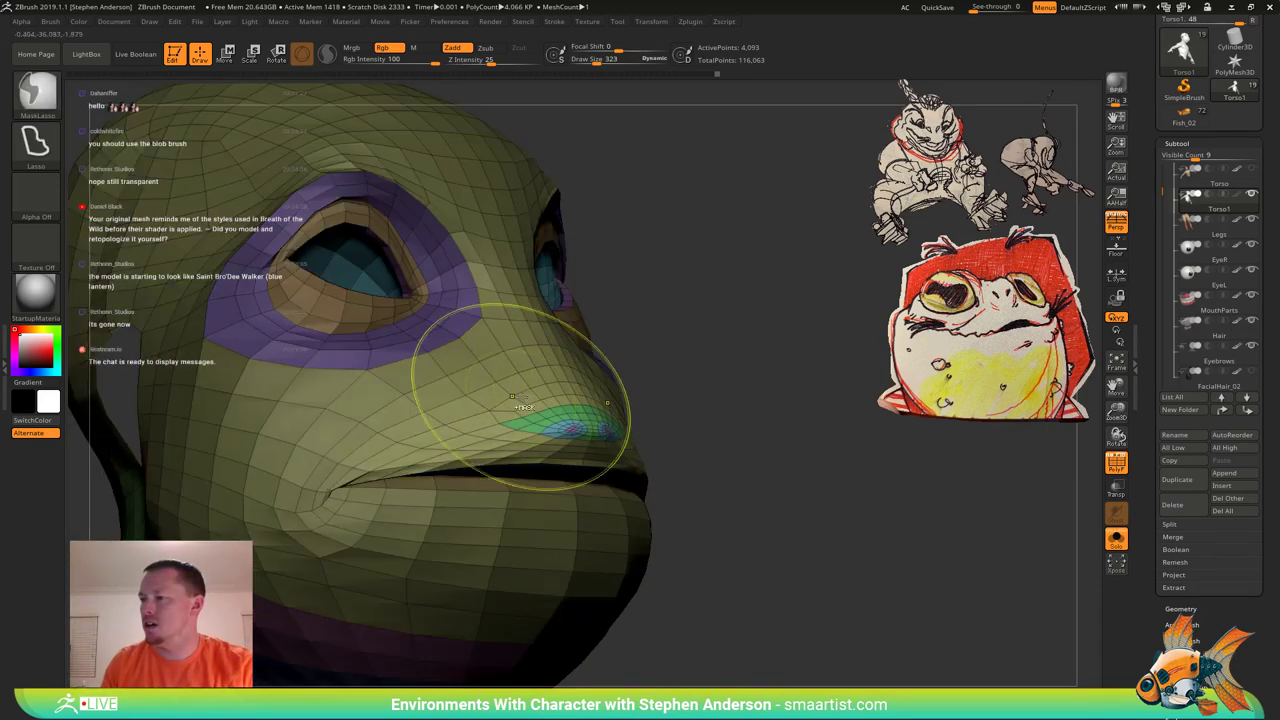
Adjust the nose tip in profile with the Move brush at a draw size of 1003.
ctrl+right_drag(704, 391, 647, 320)
right_drag(595, 347, 638, 349)
drag(638, 349, 566, 365)
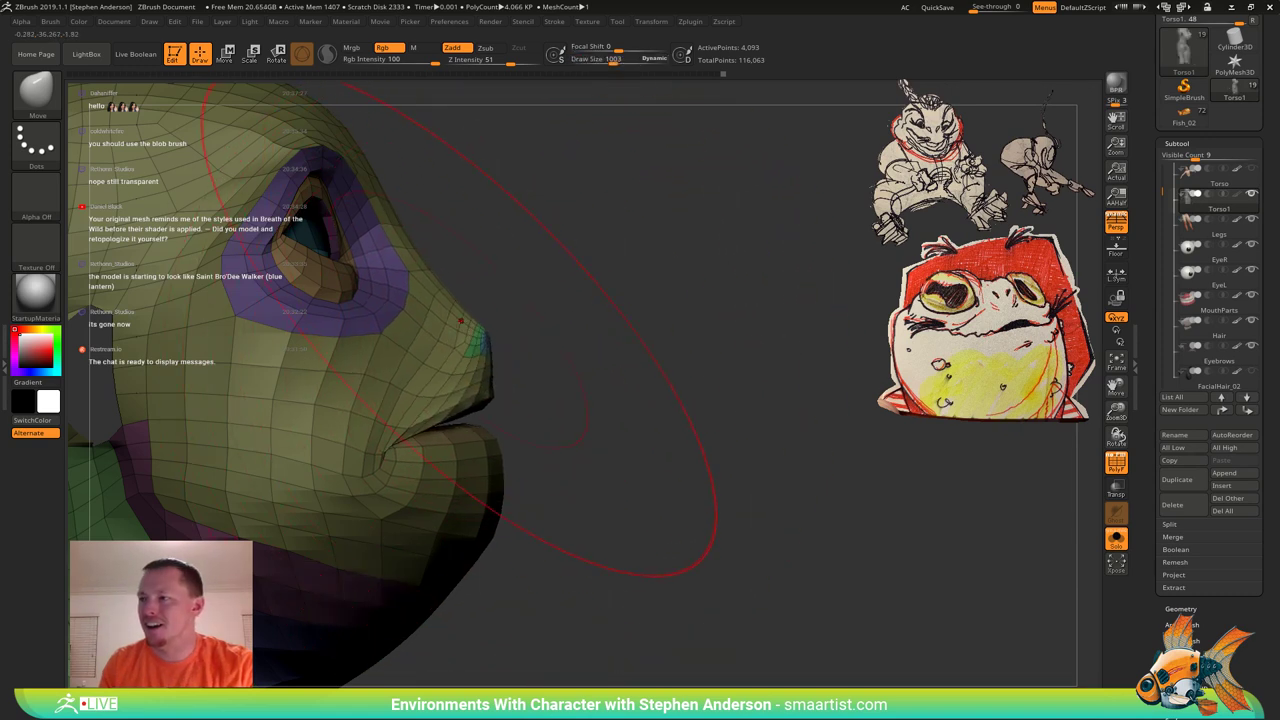
drag(434, 316, 460, 328)
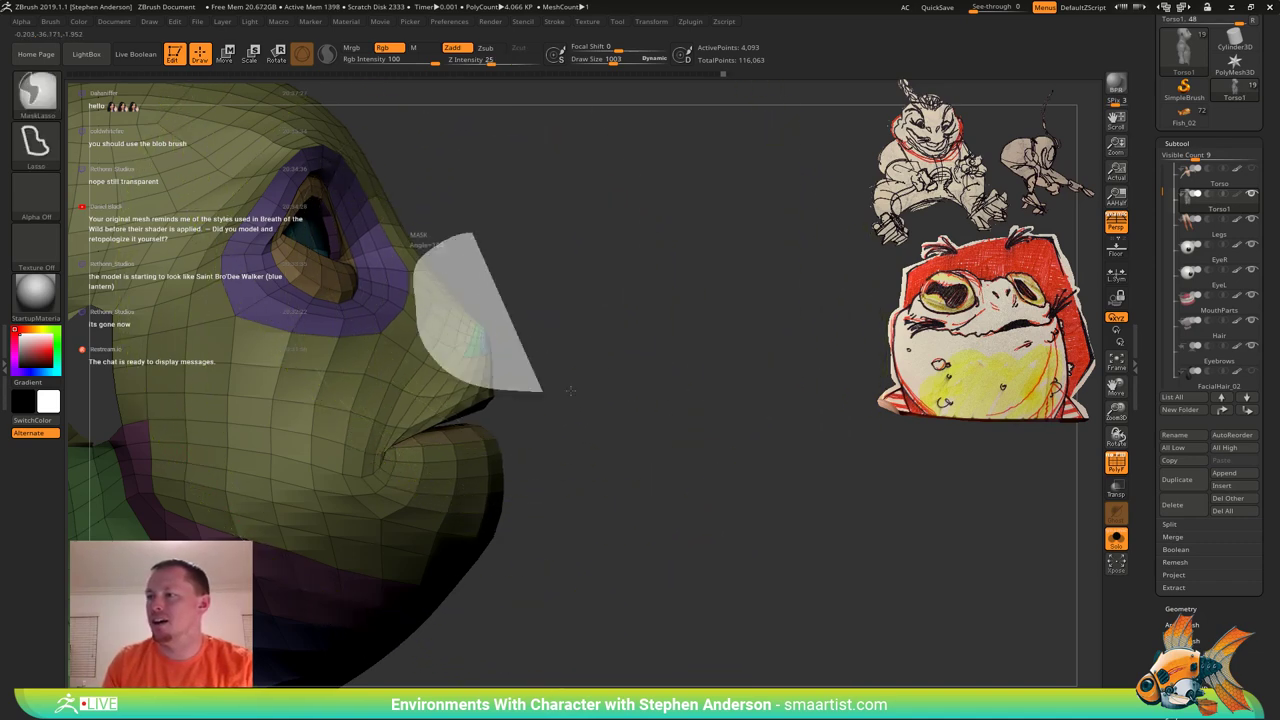
Lasso-unmask the nose and its bridge in profile, invert the mask to check it and back, and soften its edge.
ctrl+alt+drag(570, 390, 672, 345)
ctrl+click(487, 324)
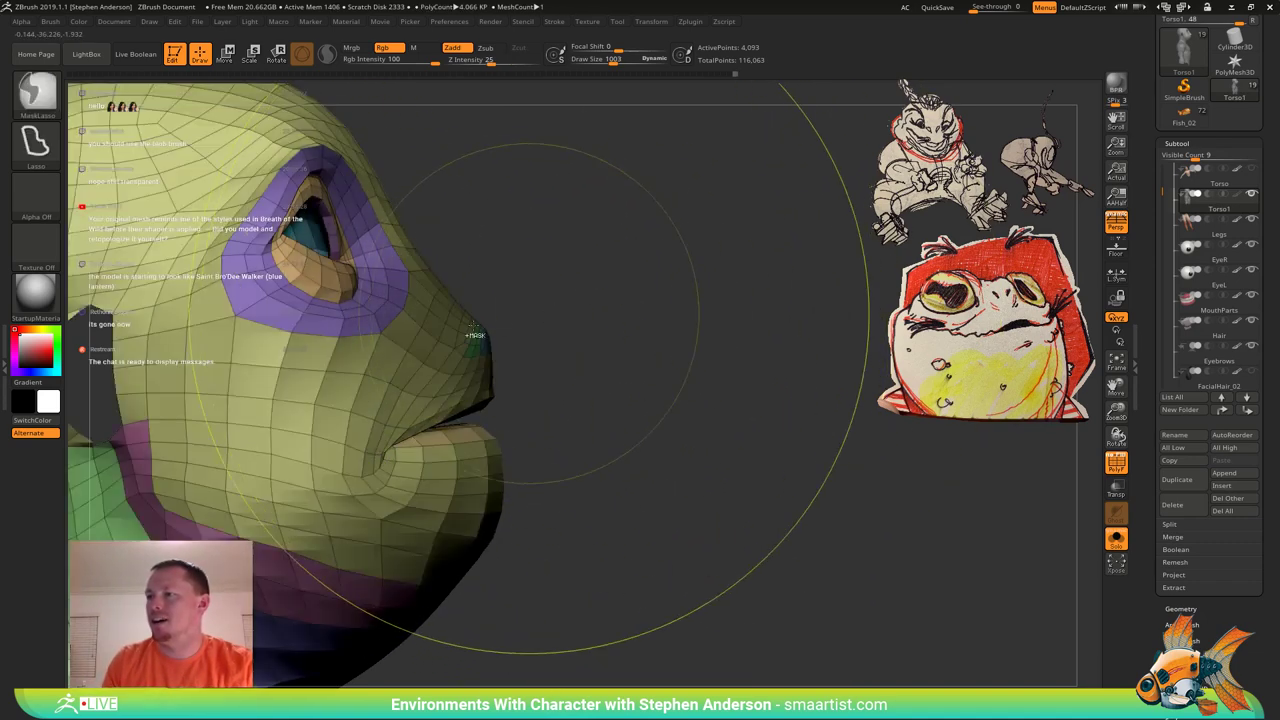
ctrl+click(551, 308)
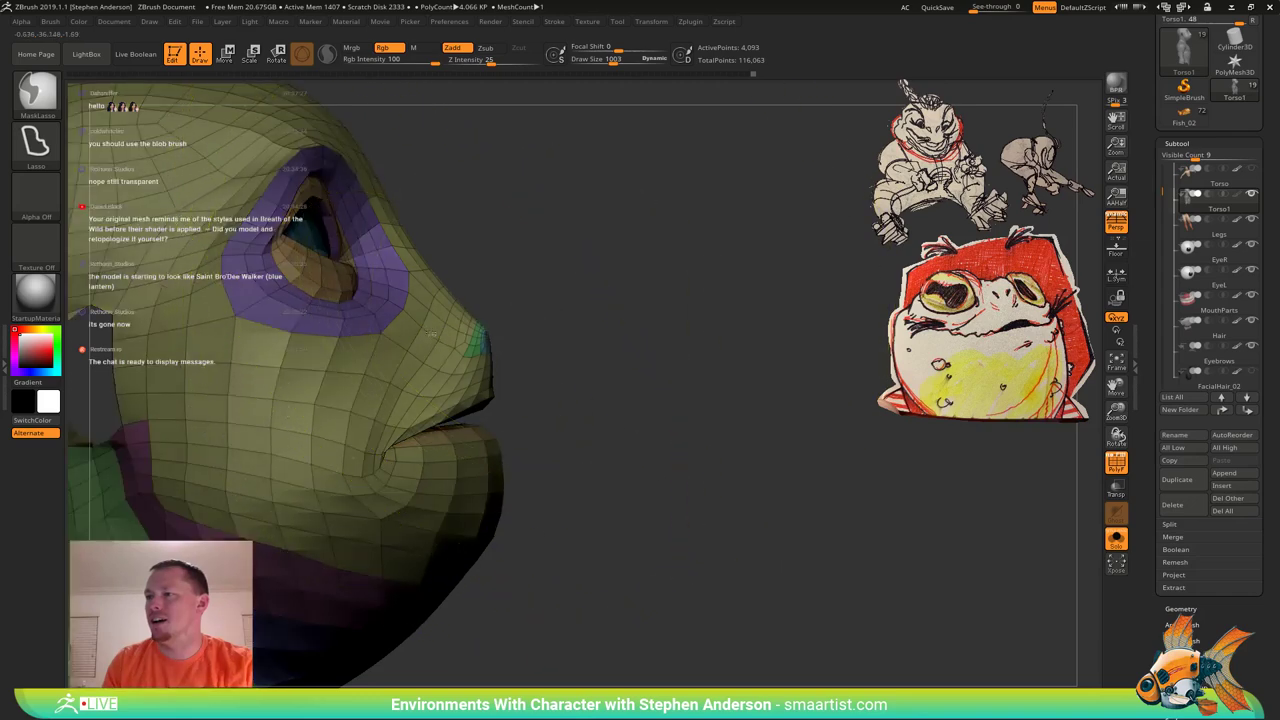
ctrl+click(569, 302)
ctrl+click(545, 328)
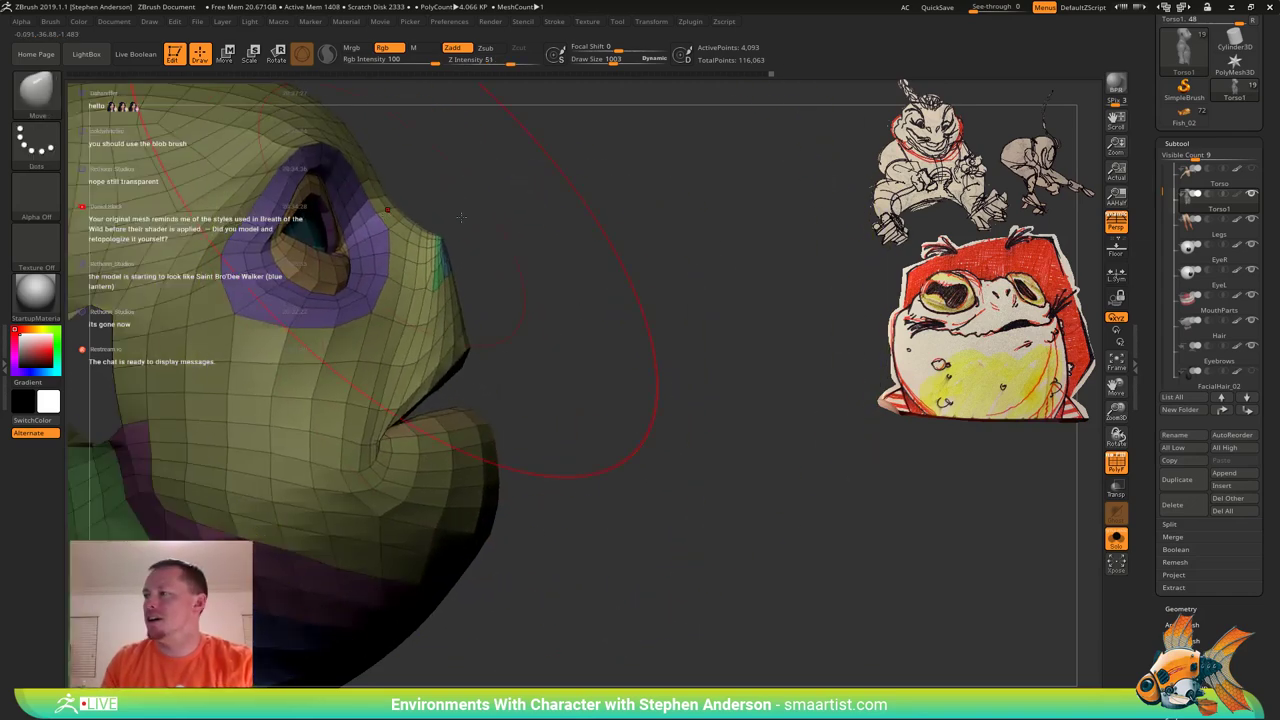
Shape the raised nose between the eyes from front and side with the Move brush at a draw size of 540.
mouse_move(625, 290)
right_down()
mouse_move(537, 318)
mouse_move(510, 280)
mouse_move(388, 290)
mouse_move(376, 308)
right_up()
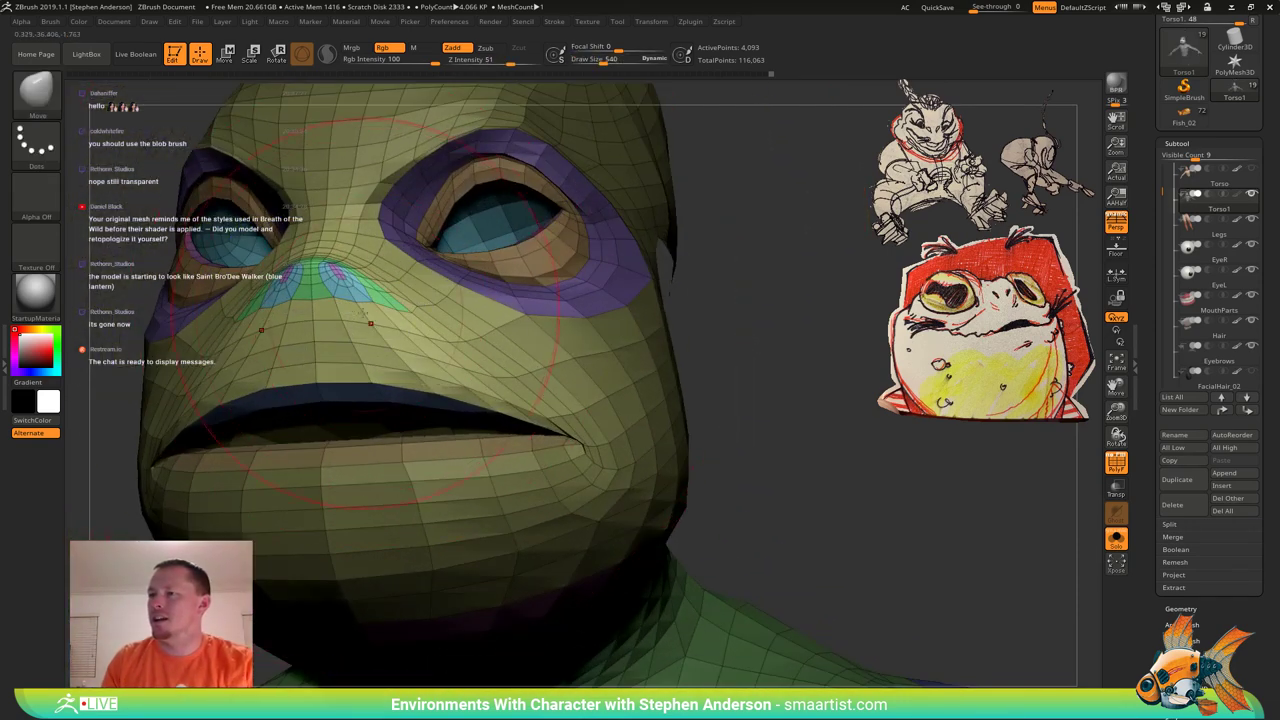
drag(330, 300, 308, 314)
mouse_move(304, 310)
right_down()
mouse_move(390, 300)
mouse_move(359, 312)
mouse_move(276, 306)
mouse_move(270, 335)
mouse_move(248, 325)
right_up()
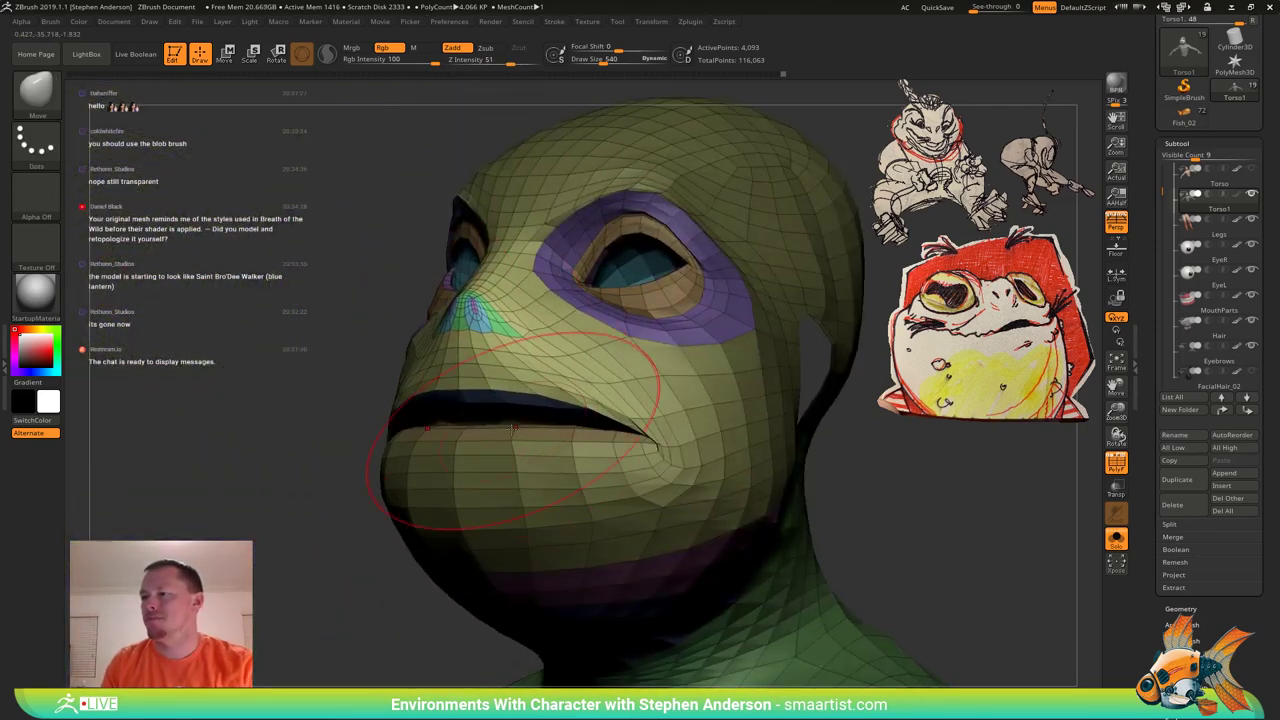
right_drag(510, 357, 405, 340)
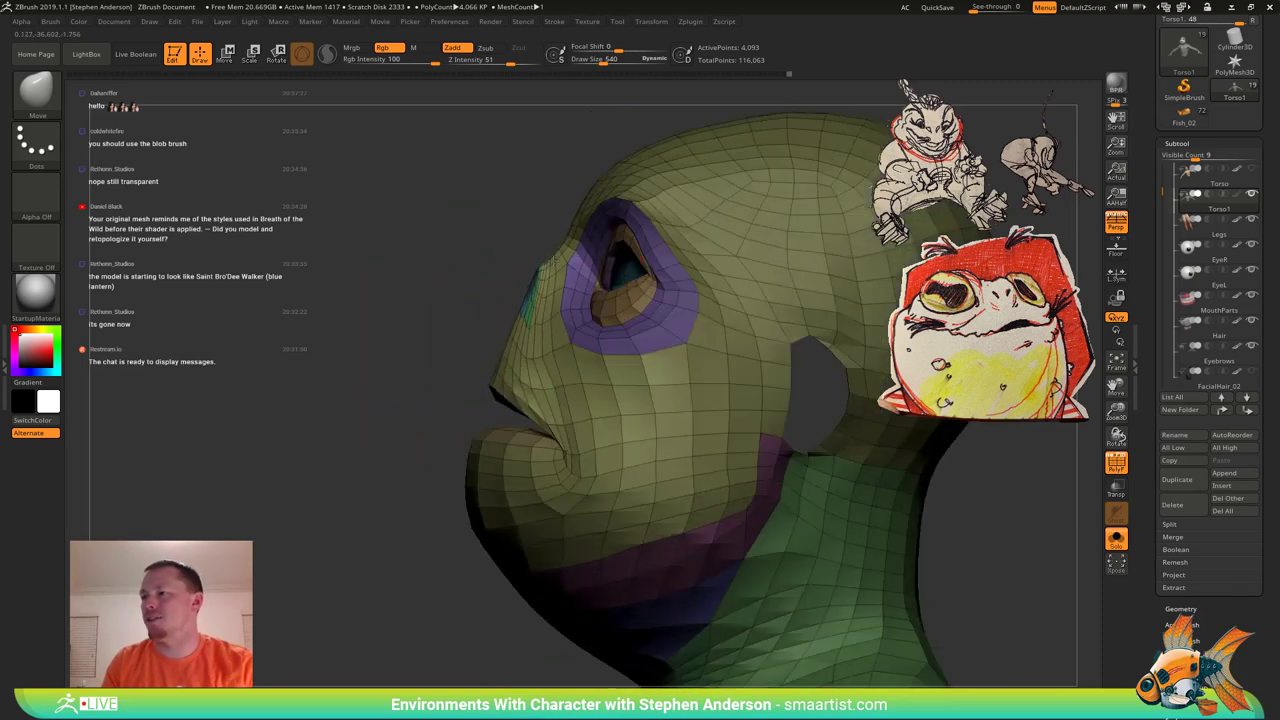
drag(549, 261, 547, 262)
Turn off the PolyFrame display to view the head as plain shaded geometry.
right_drag(550, 262, 790, 165)
mouse_move(860, 140)
alt+right_down()
mouse_move(760, 206)
mouse_move(760, 222)
mouse_move(760, 130)
alt+right_up()
key(shift+f)
Lasso-mask the brow areas above both eyes, invert the mask to free only them, and soften its edges.
right_drag(400, 245, 552, 236)
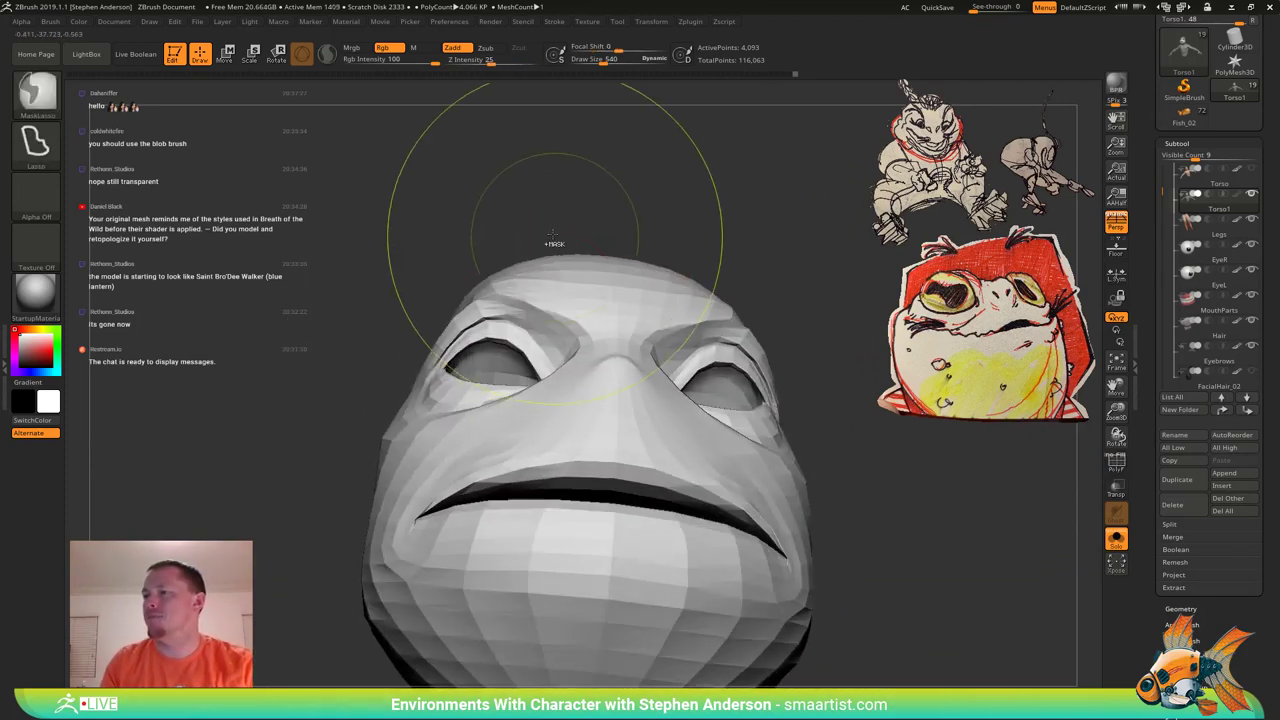
mouse_move(468, 372)
ctrl+mouse_down()
mouse_move(371, 234)
mouse_move(440, 165)
ctrl+mouse_up()
right_drag(500, 205, 548, 266)
ctrl+click(750, 203)
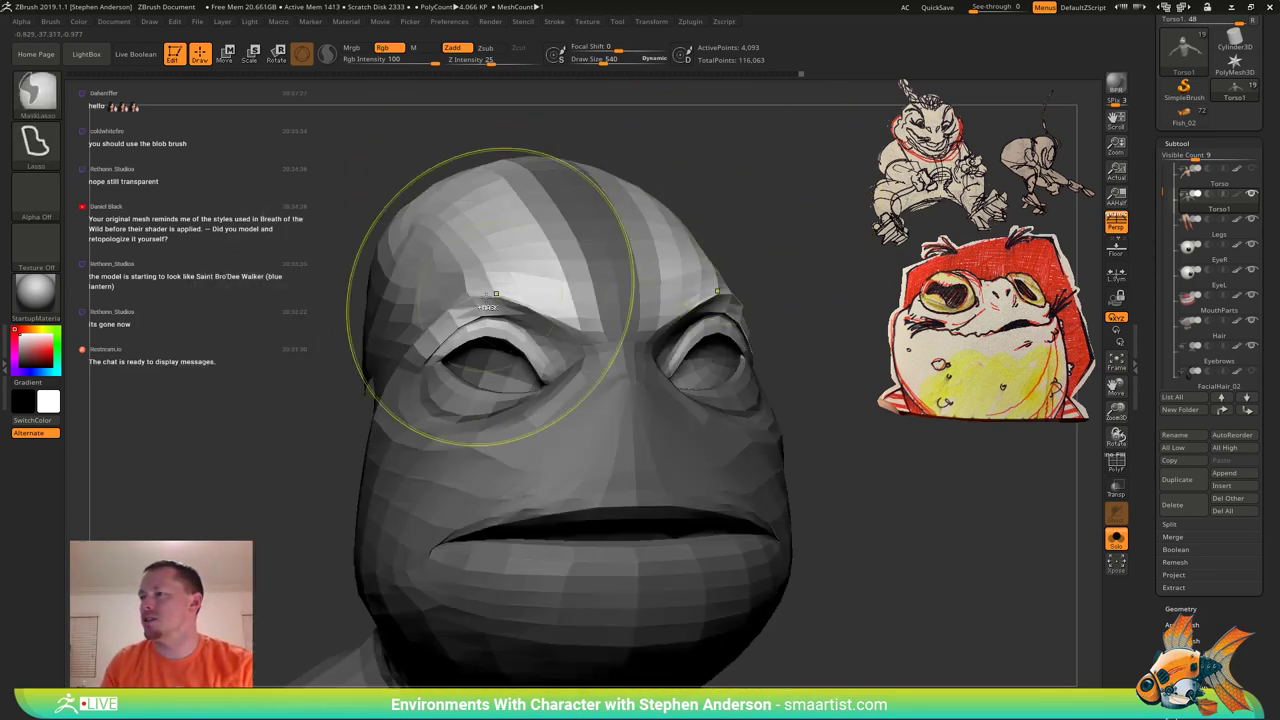
ctrl+click(489, 297)
ctrl+click(489, 295)
Refine the upper head and brow mask with a lasso from the side, softening it and checking it with inversions.
right_drag(452, 262, 525, 259)
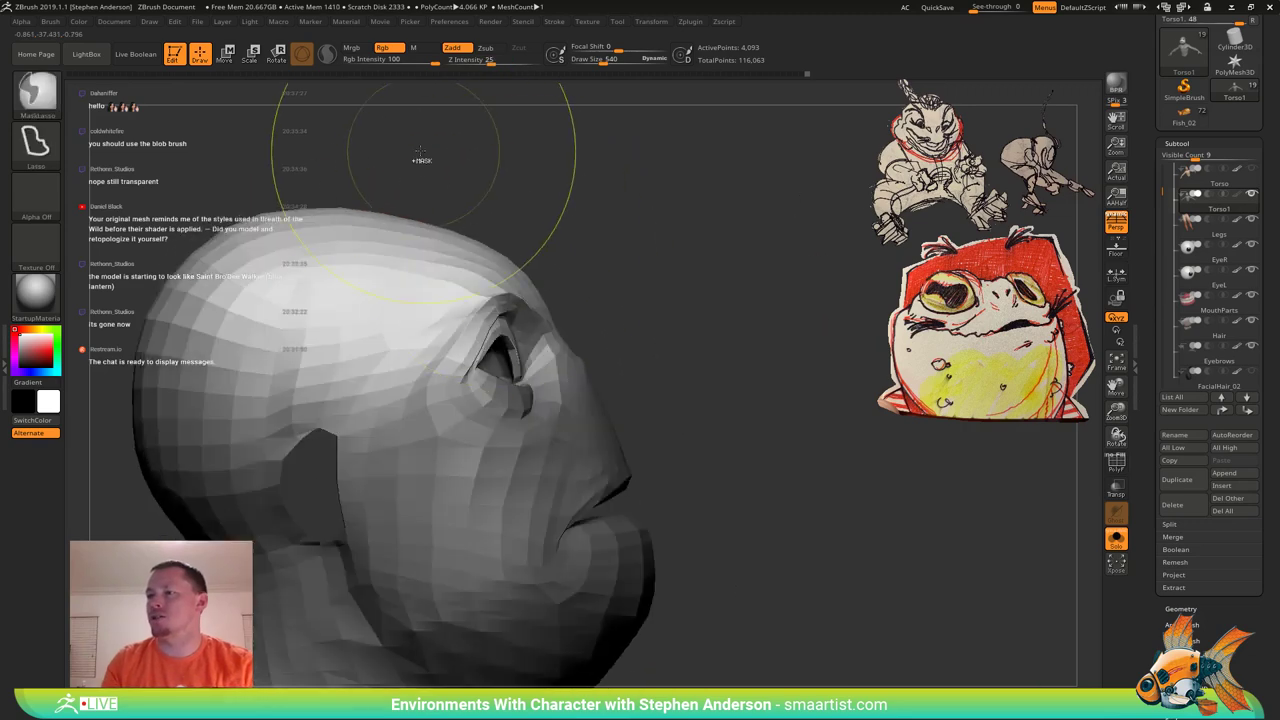
mouse_move(420, 152)
ctrl+mouse_down()
mouse_move(285, 530)
mouse_move(290, 92)
mouse_move(380, 95)
ctrl+mouse_up()
right_drag(712, 222, 730, 266)
ctrl+click(571, 298)
ctrl+click(580, 293)
key(ctrl+i)
ctrl+click(770, 258)
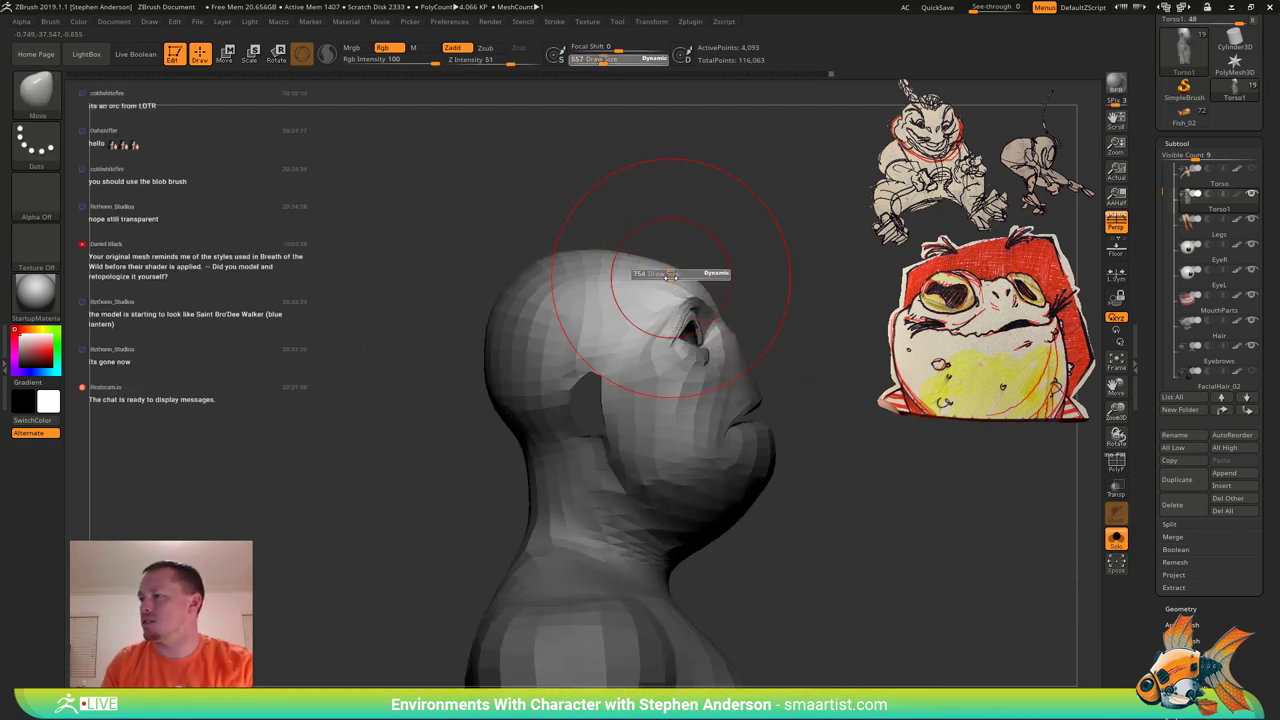
Raise the brows and upper eye rims toward the top of the head with the Move brush at a draw size of 590.
mouse_move(583, 235)
right_down()
mouse_move(597, 238)
mouse_move(590, 250)
mouse_move(530, 292)
right_up()
right_drag(620, 306, 668, 314)
key(s)
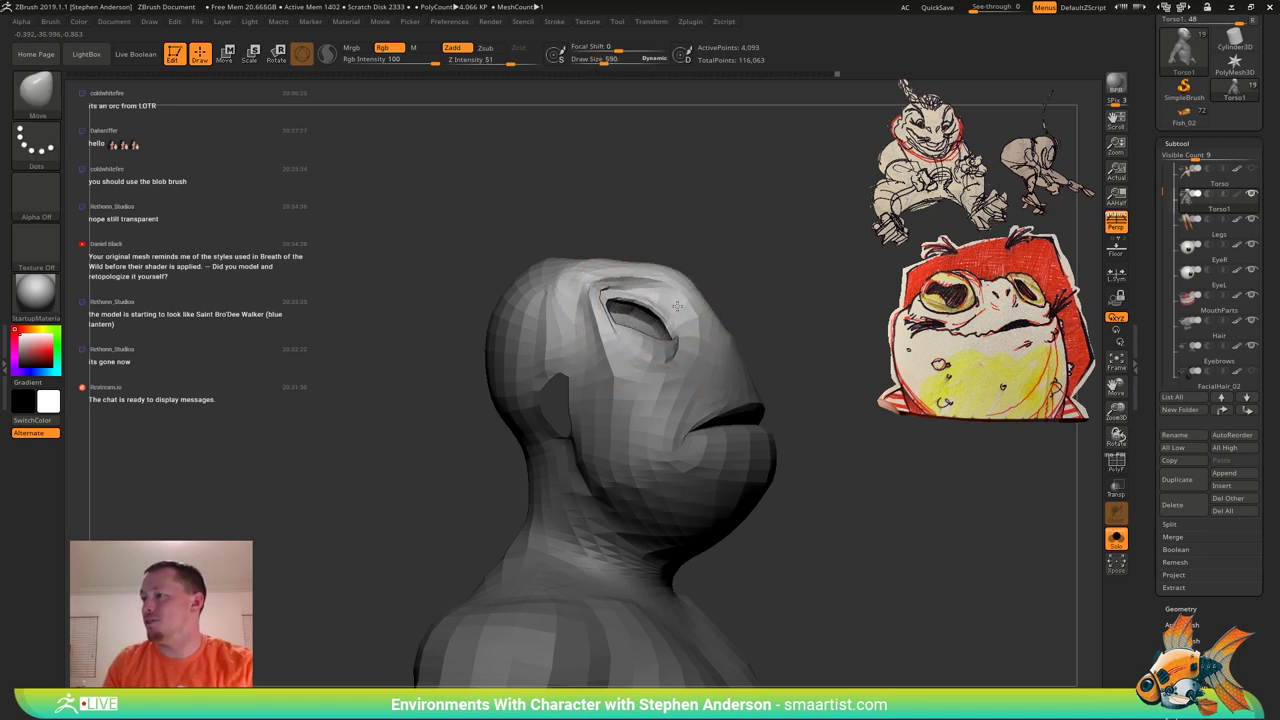
mouse_move(637, 288)
right_down()
mouse_move(577, 292)
mouse_move(640, 300)
right_up()
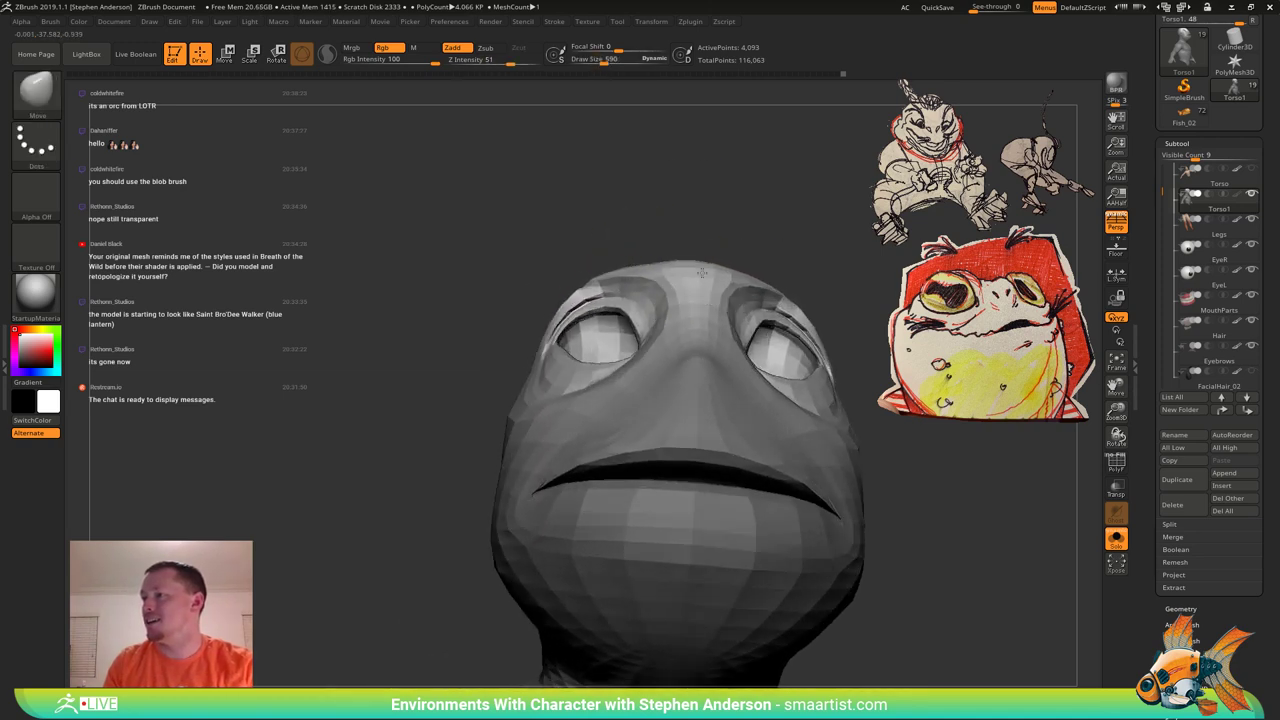
Refine the brows and forehead with the Move brush at a draw size of 362 and clear the mask.
right_drag(690, 255, 699, 270)
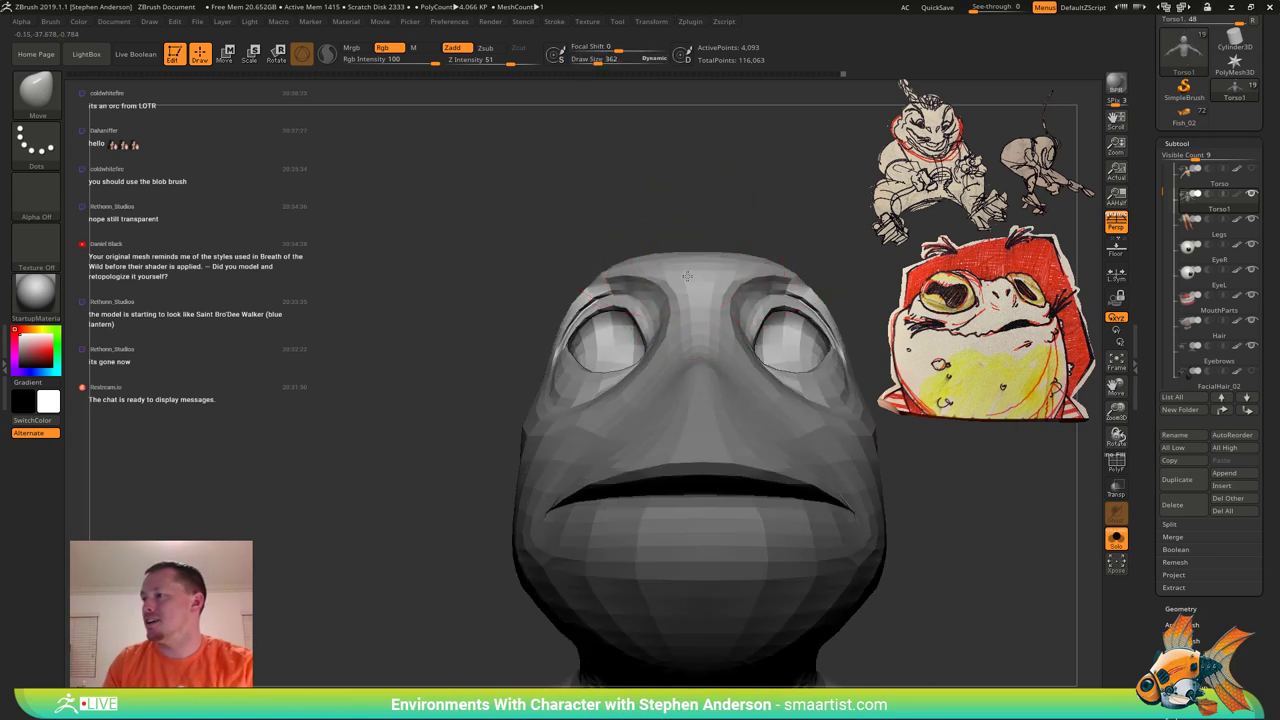
mouse_move(689, 310)
right_down()
mouse_move(751, 304)
mouse_move(752, 235)
mouse_move(582, 298)
mouse_move(700, 290)
mouse_move(676, 294)
right_up()
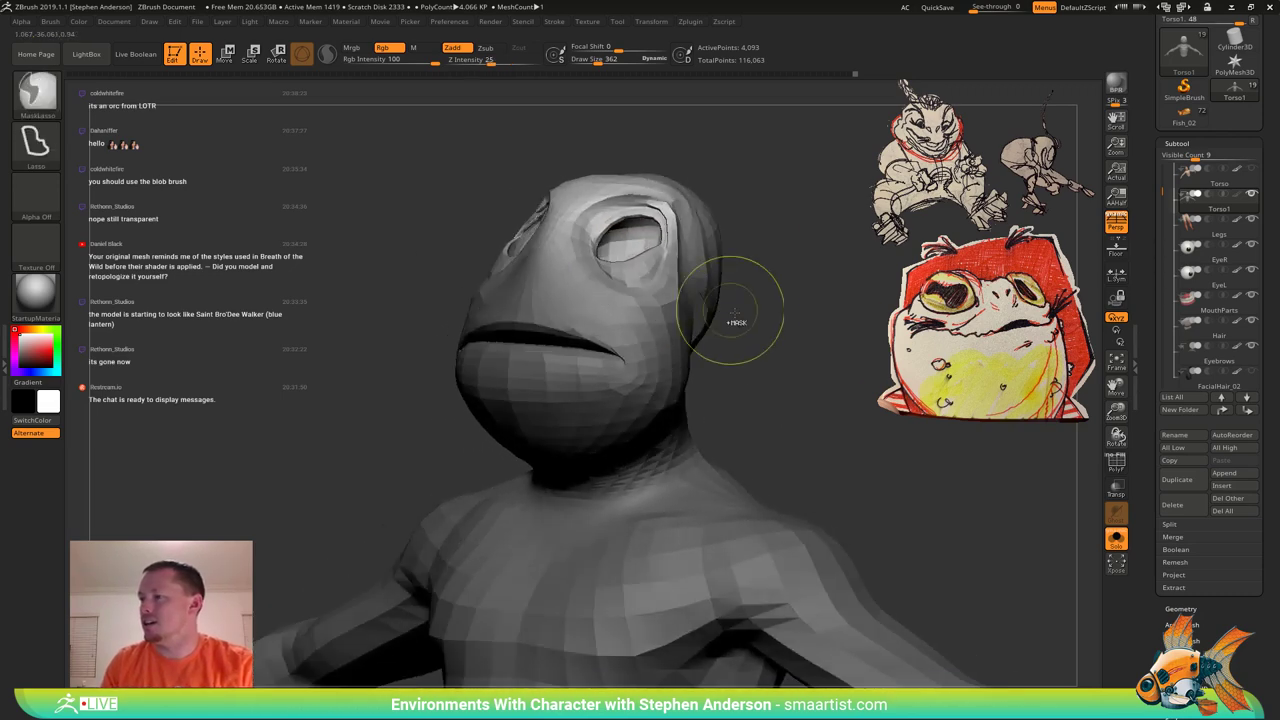
ctrl+click(734, 317)
Bulge the throat and jaw outward over the neck with the Move brush, using draw sizes of 754 and 492.
right_drag(574, 448, 603, 466)
key(s)
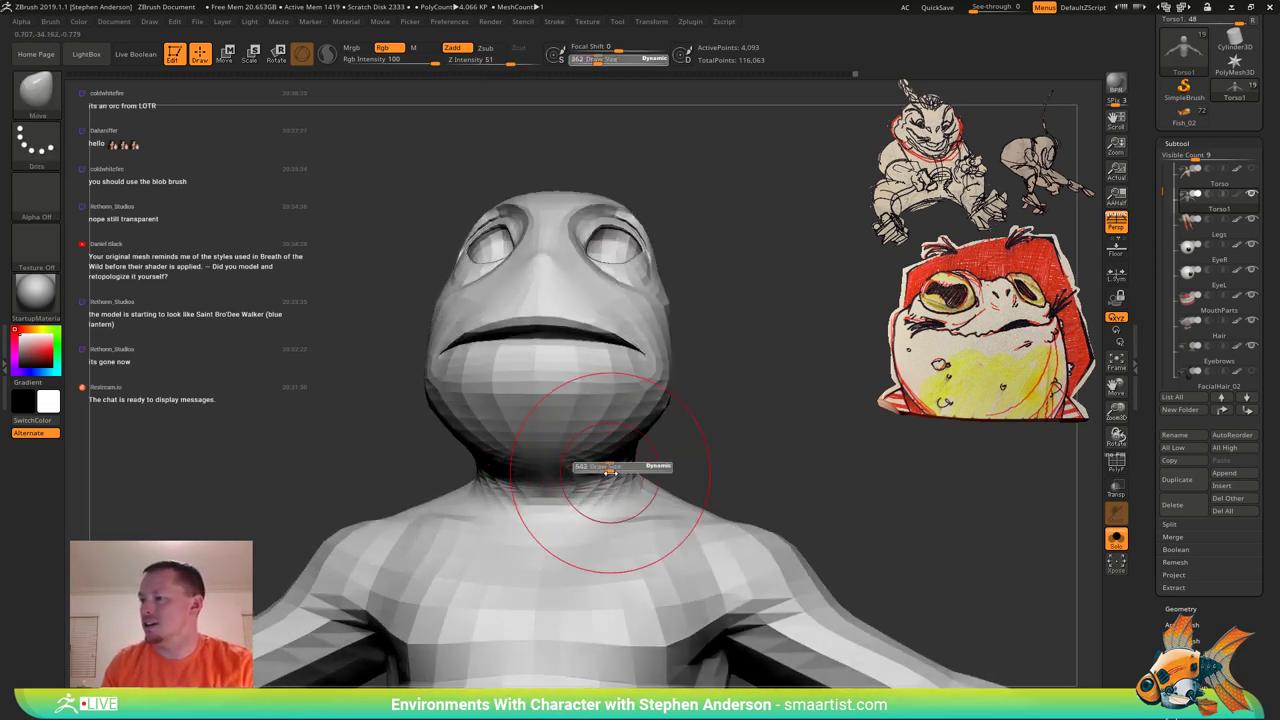
drag(620, 491, 644, 500)
right_drag(548, 449, 604, 446)
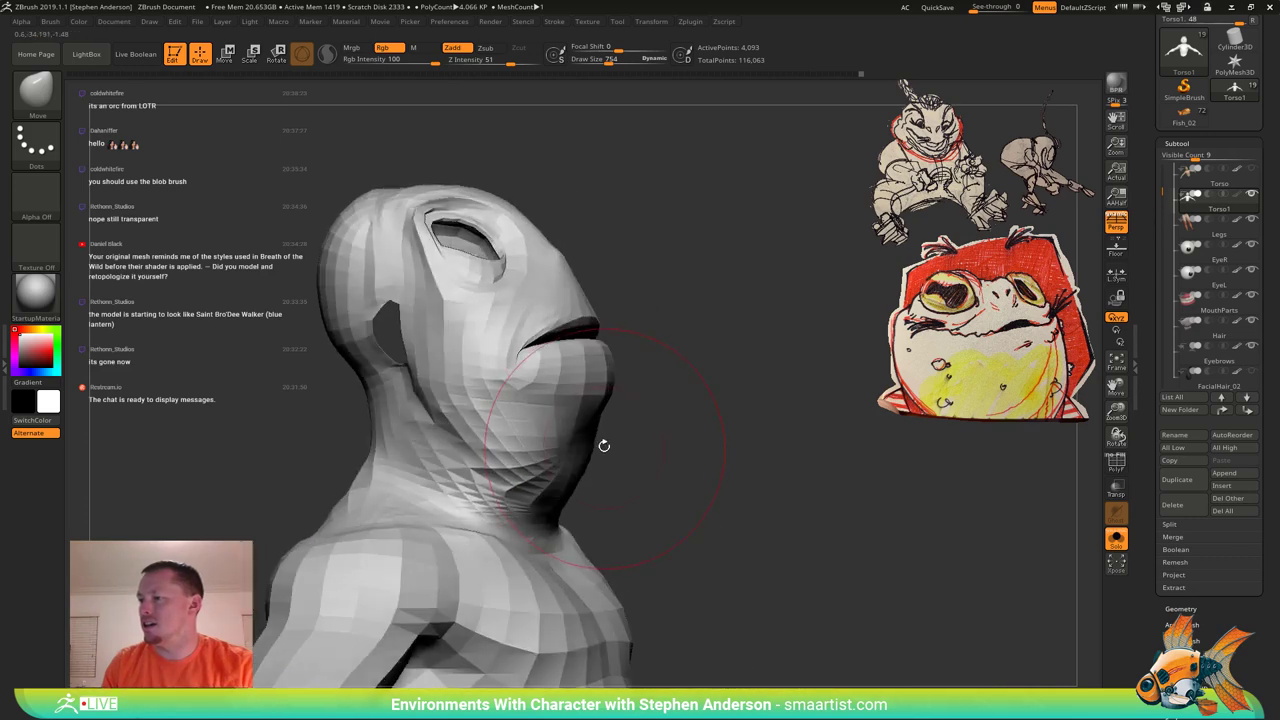
right_drag(532, 399, 507, 394)
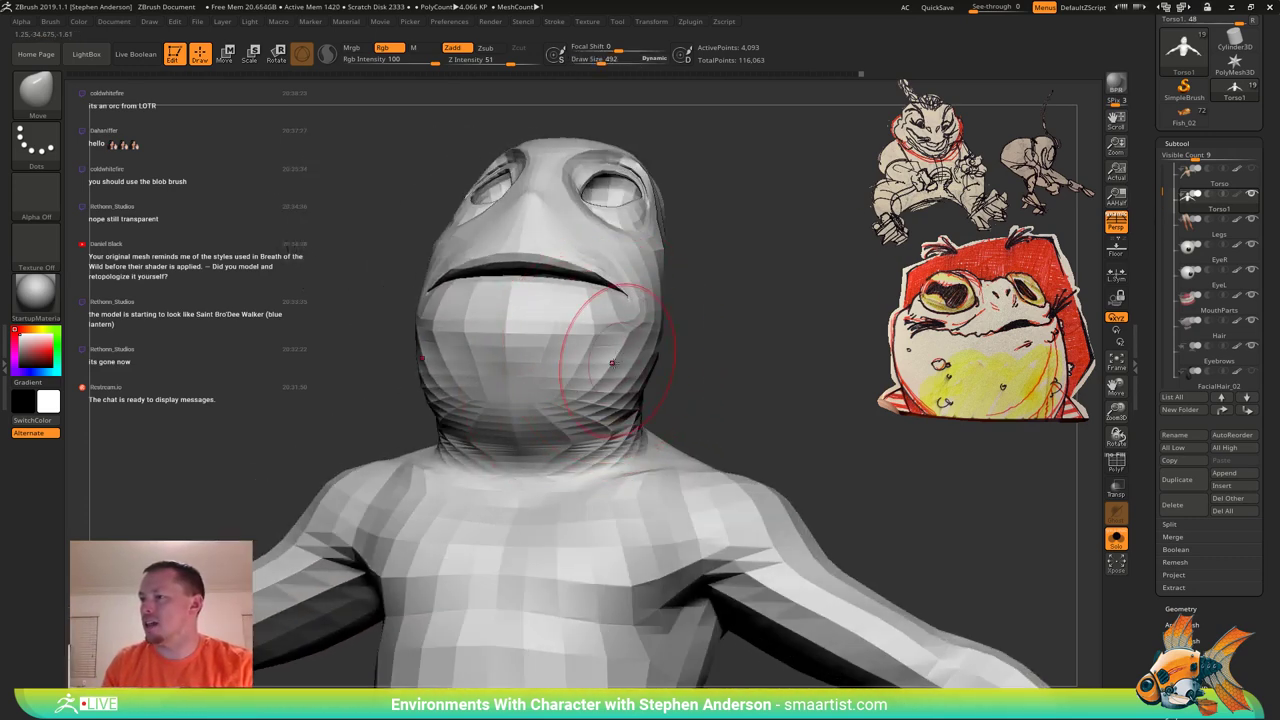
mouse_move(612, 363)
right_down()
mouse_move(592, 392)
mouse_move(573, 388)
mouse_move(598, 412)
mouse_move(573, 416)
right_up()
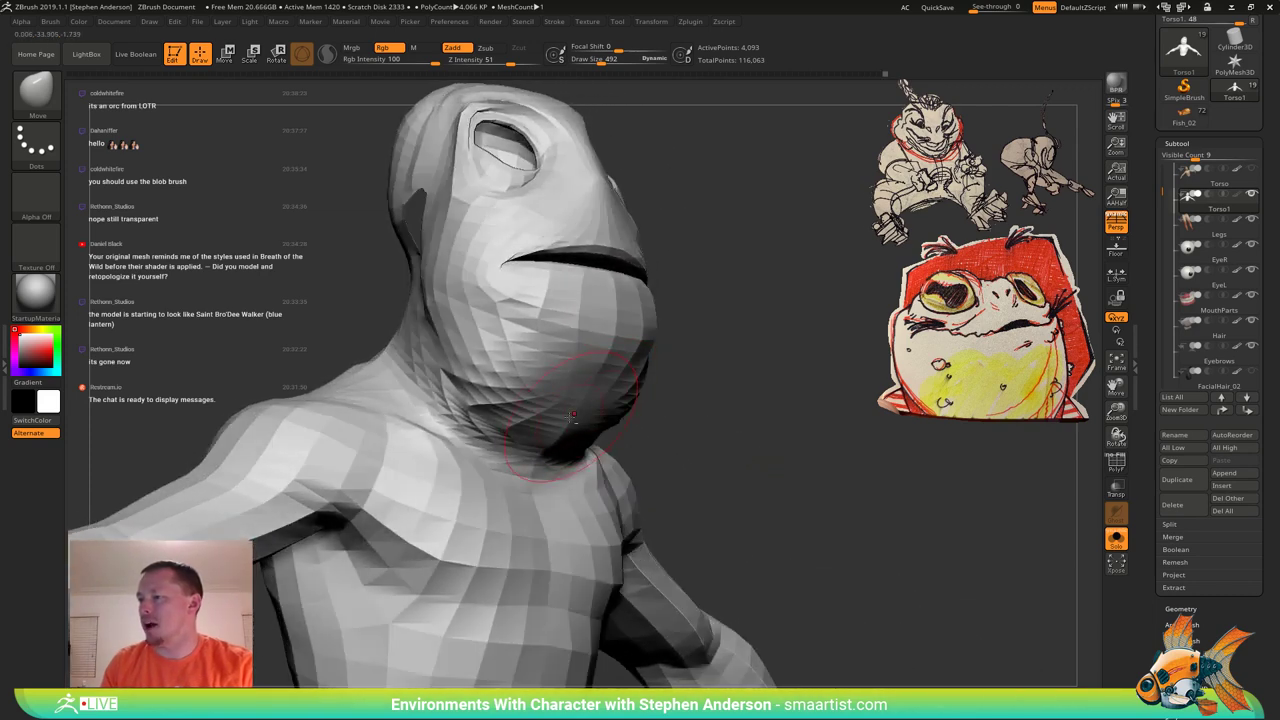
mouse_move(588, 357)
right_down()
mouse_move(629, 363)
mouse_move(603, 483)
mouse_move(535, 450)
right_up()
Round out the crown above the eyes with the Move brush at a draw size of 362.
mouse_move(605, 395)
alt+right_down()
mouse_move(577, 510)
mouse_move(537, 575)
alt+right_up()
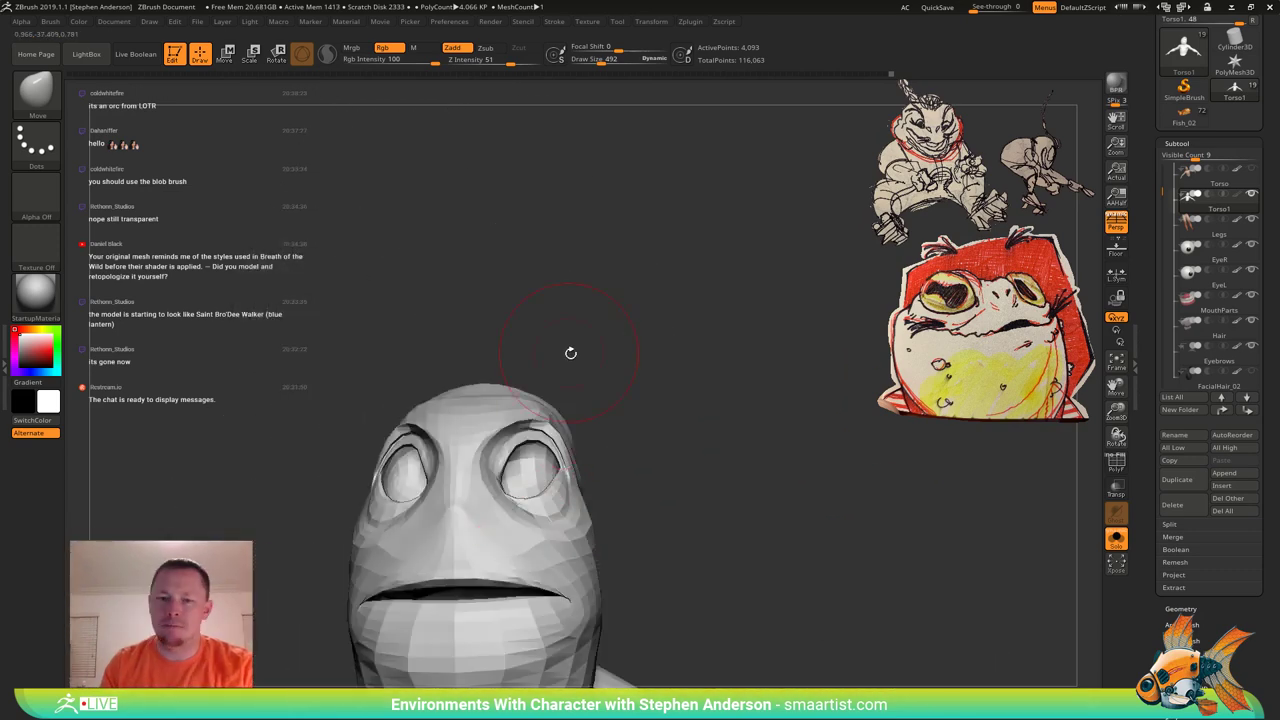
mouse_move(569, 354)
right_down()
mouse_move(518, 362)
mouse_move(512, 430)
right_up()
right_drag(621, 395, 617, 407)
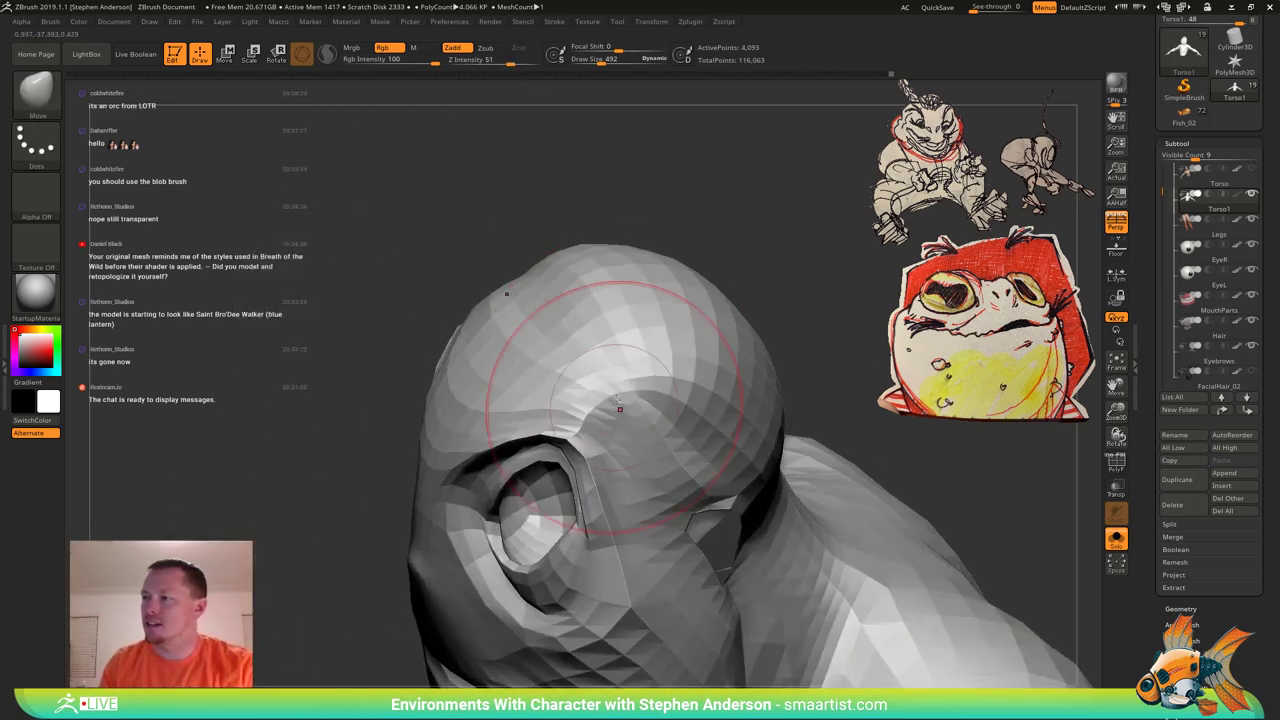
key(s)
click(600, 314)
drag(636, 342, 671, 346)
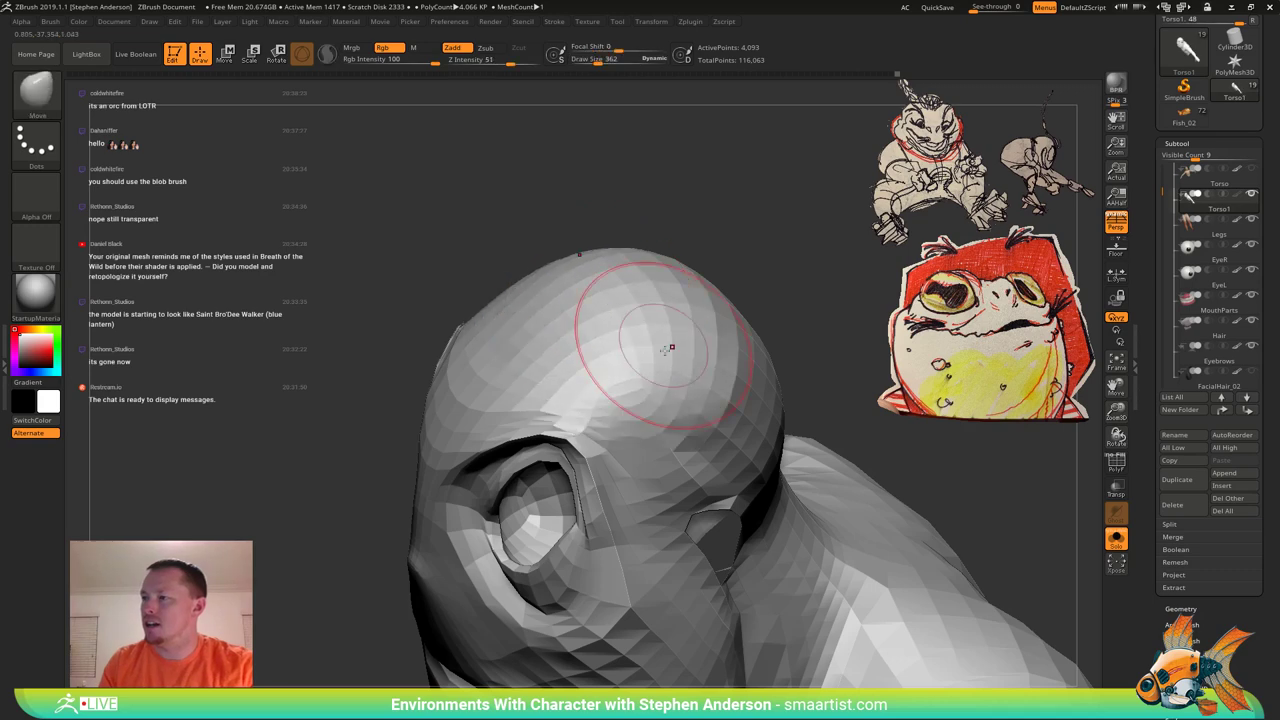
Smooth the skull and brow surfaces, working around the head from several sides.
right_drag(671, 400, 640, 375)
mouse_move(640, 375)
ctrl+right_down()
mouse_move(593, 322)
mouse_move(642, 296)
mouse_move(726, 281)
mouse_move(622, 318)
ctrl+right_up()
right_drag(622, 318, 655, 400)
right_drag(420, 397, 421, 345)
mouse_move(421, 345)
shift+mouse_down()
mouse_move(404, 342)
mouse_move(424, 331)
mouse_move(408, 316)
shift+mouse_up()
mouse_move(410, 316)
right_down()
mouse_move(462, 338)
mouse_move(491, 214)
right_up()
mouse_move(491, 214)
shift+mouse_down()
mouse_move(520, 249)
mouse_move(487, 251)
mouse_move(548, 292)
shift+mouse_up()
right_drag(645, 298, 566, 271)
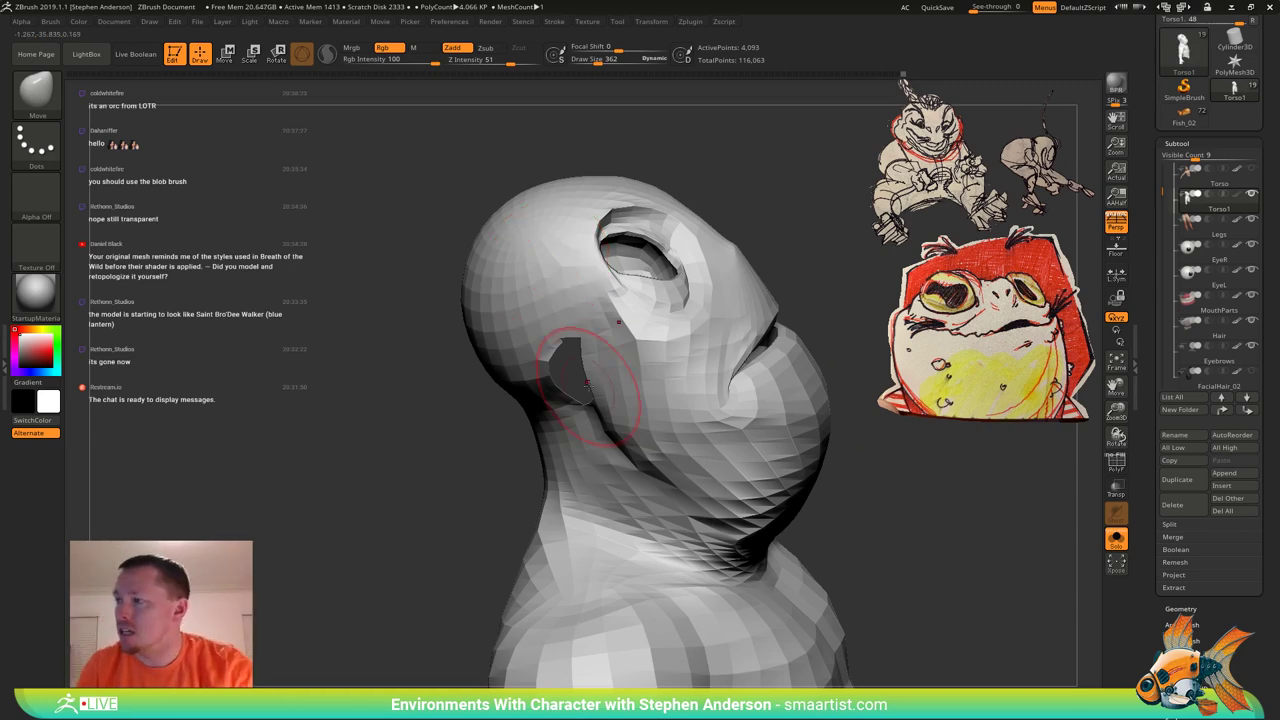
Turn on the PolyFrame display and reshape the ear hole's upper edge with the Move brush at a draw size of 102.
right_drag(591, 386, 630, 450)
key(shift+f)
mouse_move(612, 398)
right_down()
mouse_move(592, 386)
mouse_move(628, 388)
right_up()
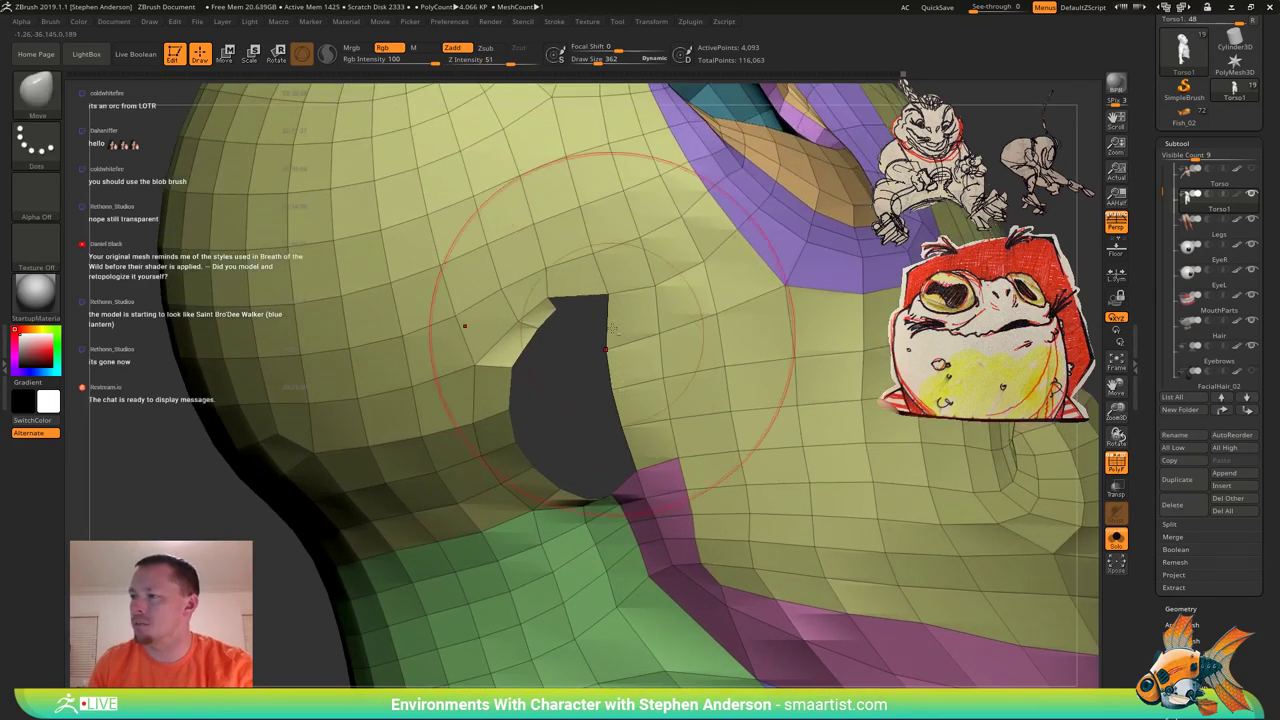
key(s)
drag(552, 308, 540, 309)
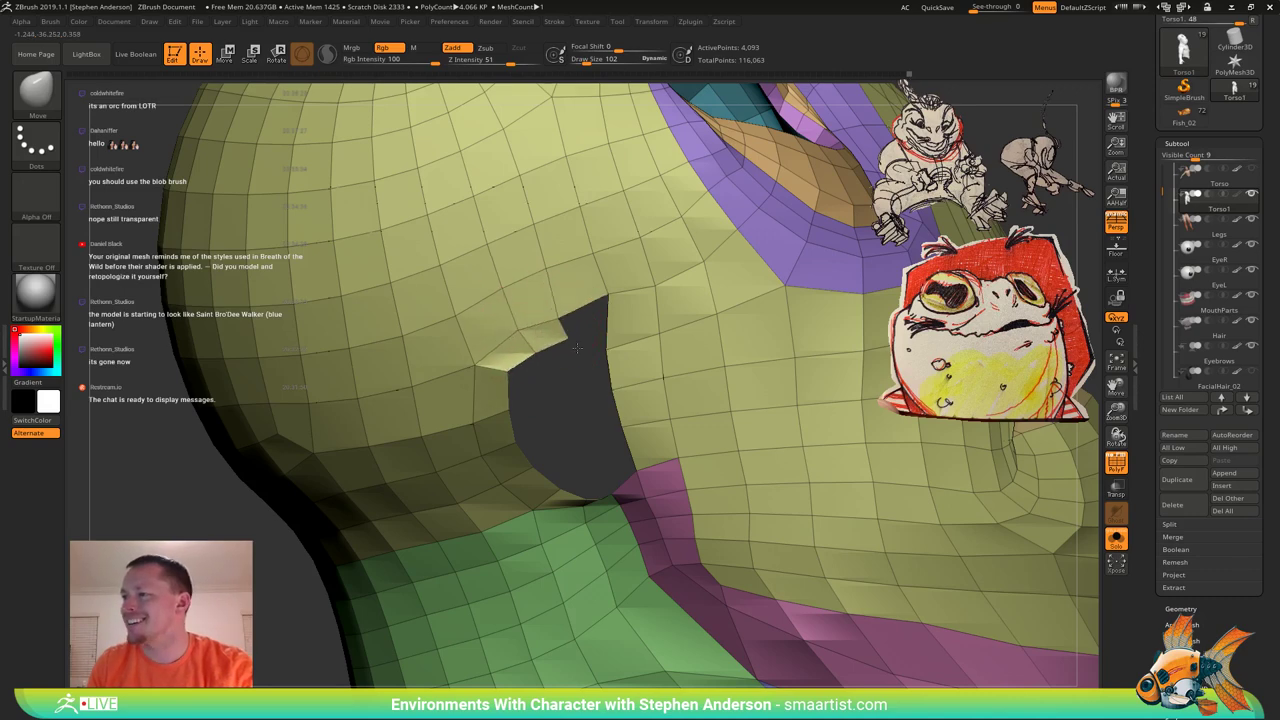
mouse_move(553, 304)
right_down()
mouse_move(573, 314)
mouse_move(567, 327)
right_up()
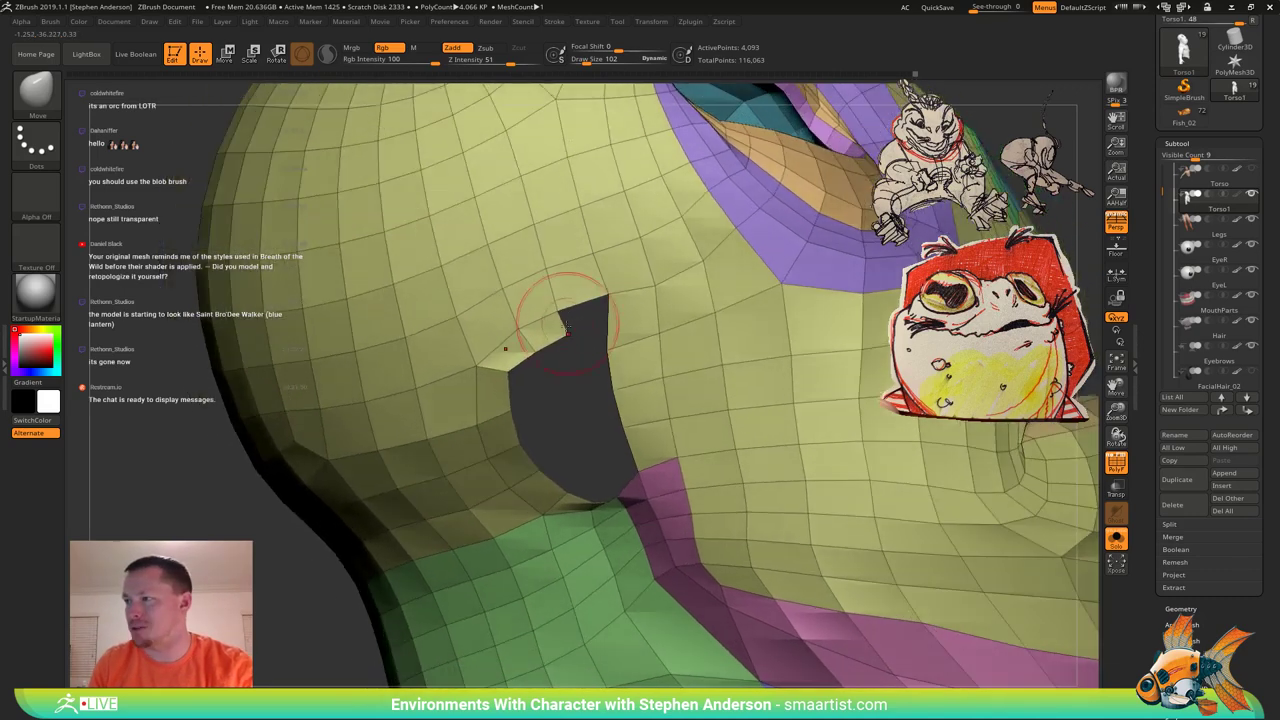
Bridge two edges at the top of the ear hole with the ZModeler brush to fill the notch.
key(b)
key(z)
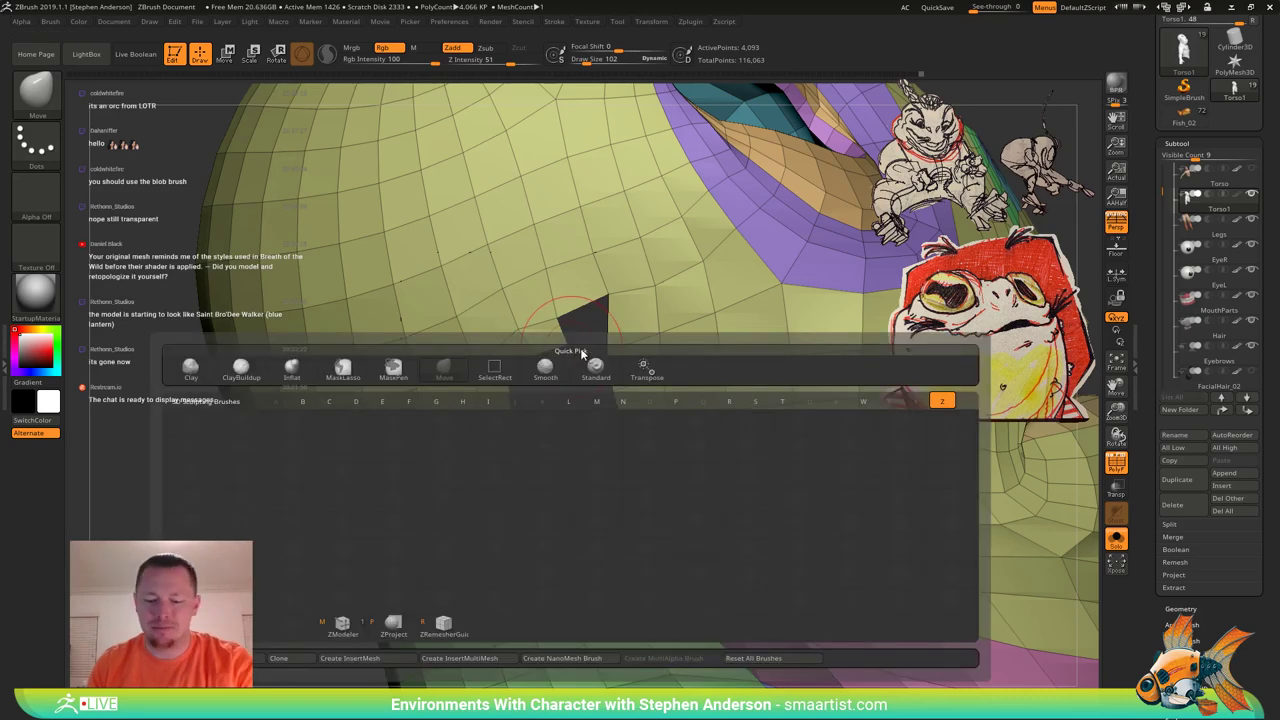
key(m)
key(space)
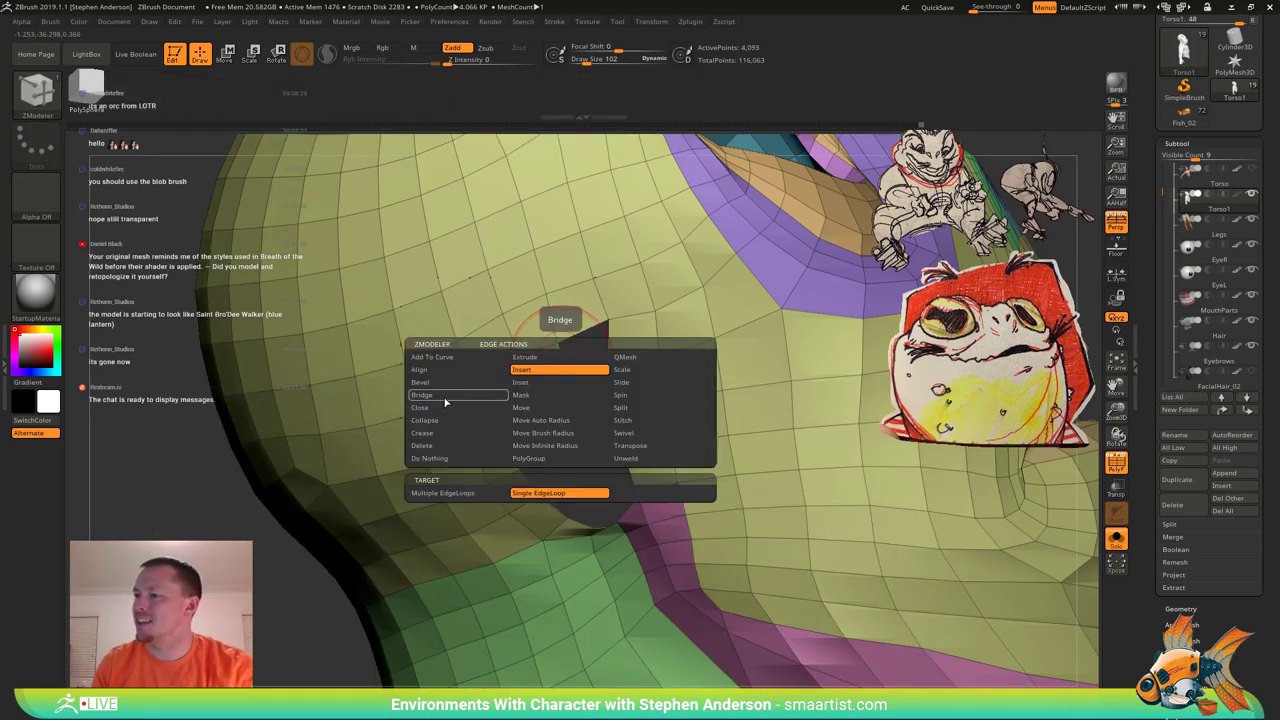
click(445, 397)
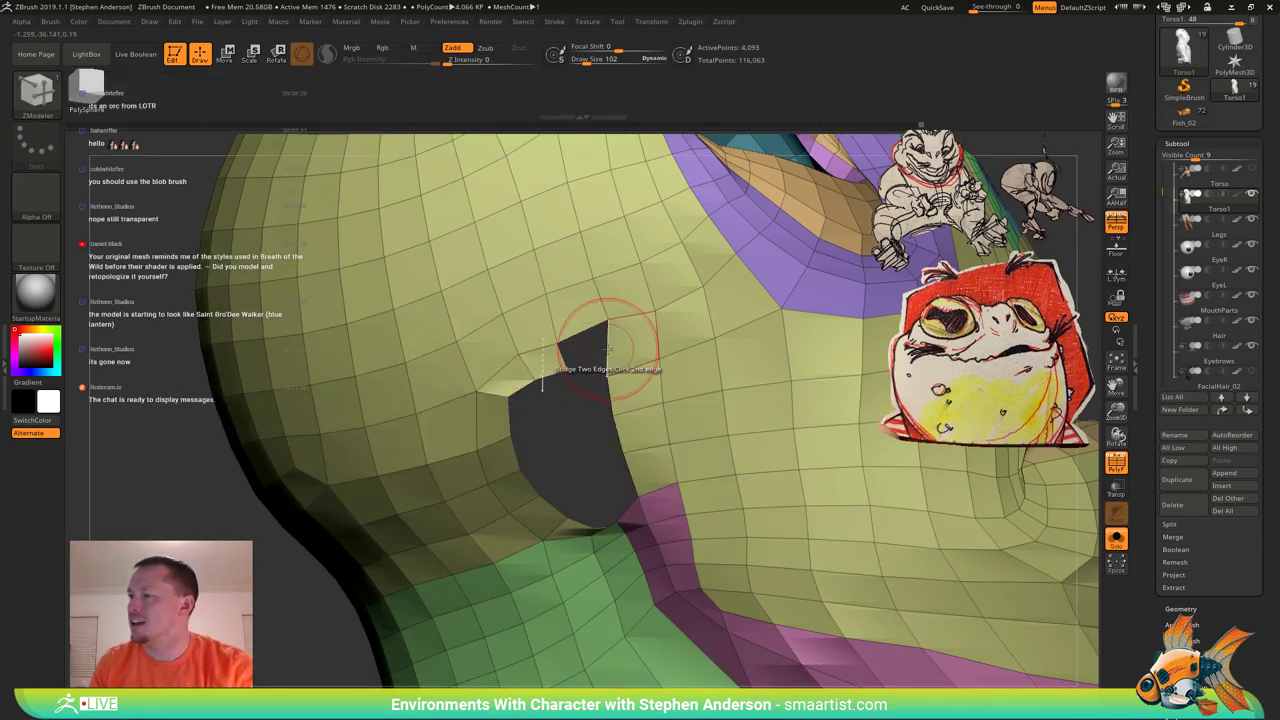
click(607, 349)
Delete the polygon at the ear hole's lower corner with ZModeler and reduce the draw size to 41.
right_drag(657, 395, 556, 486)
key(space)
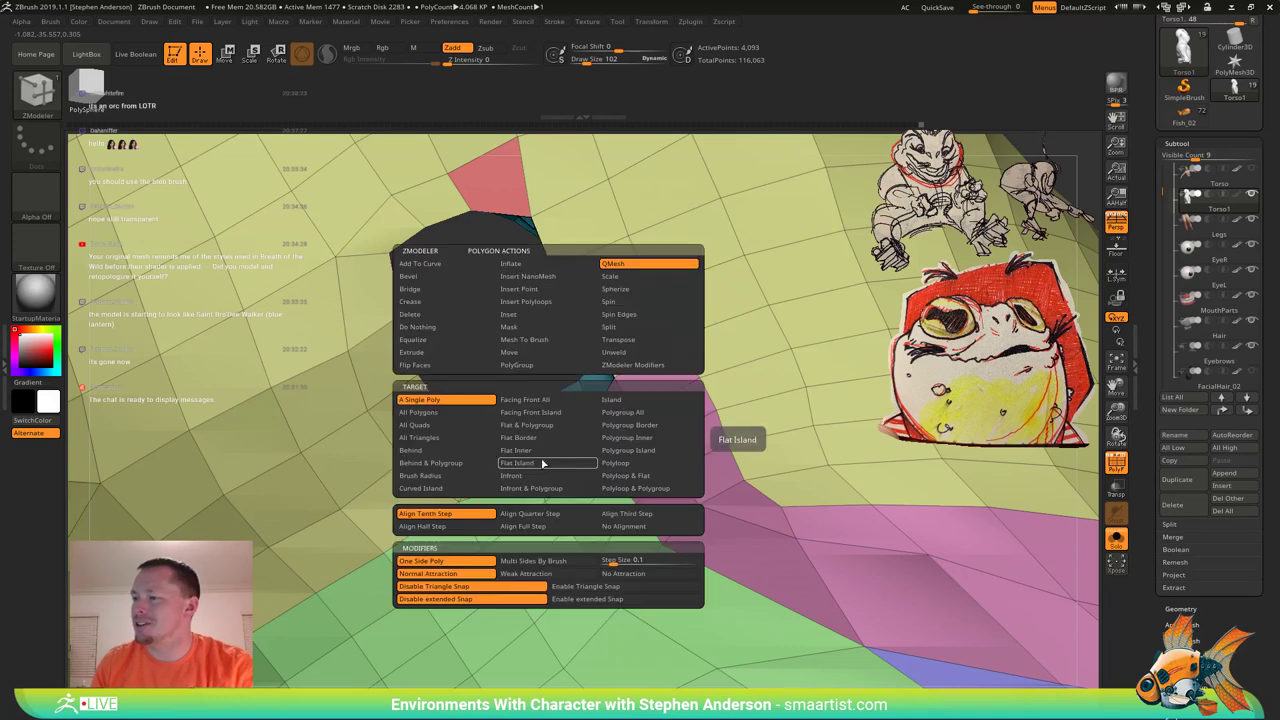
click(437, 315)
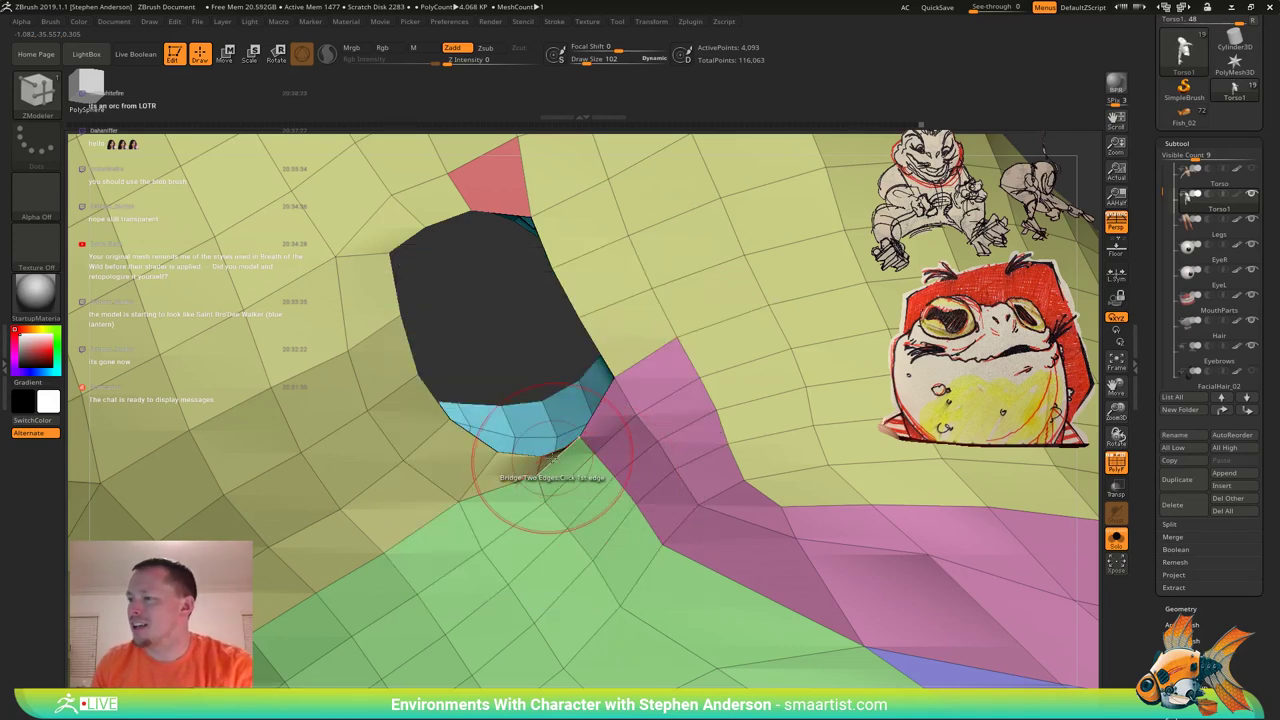
mouse_move(567, 468)
right_down()
mouse_move(530, 450)
mouse_move(560, 454)
right_up()
key(s)
drag(554, 452, 547, 451)
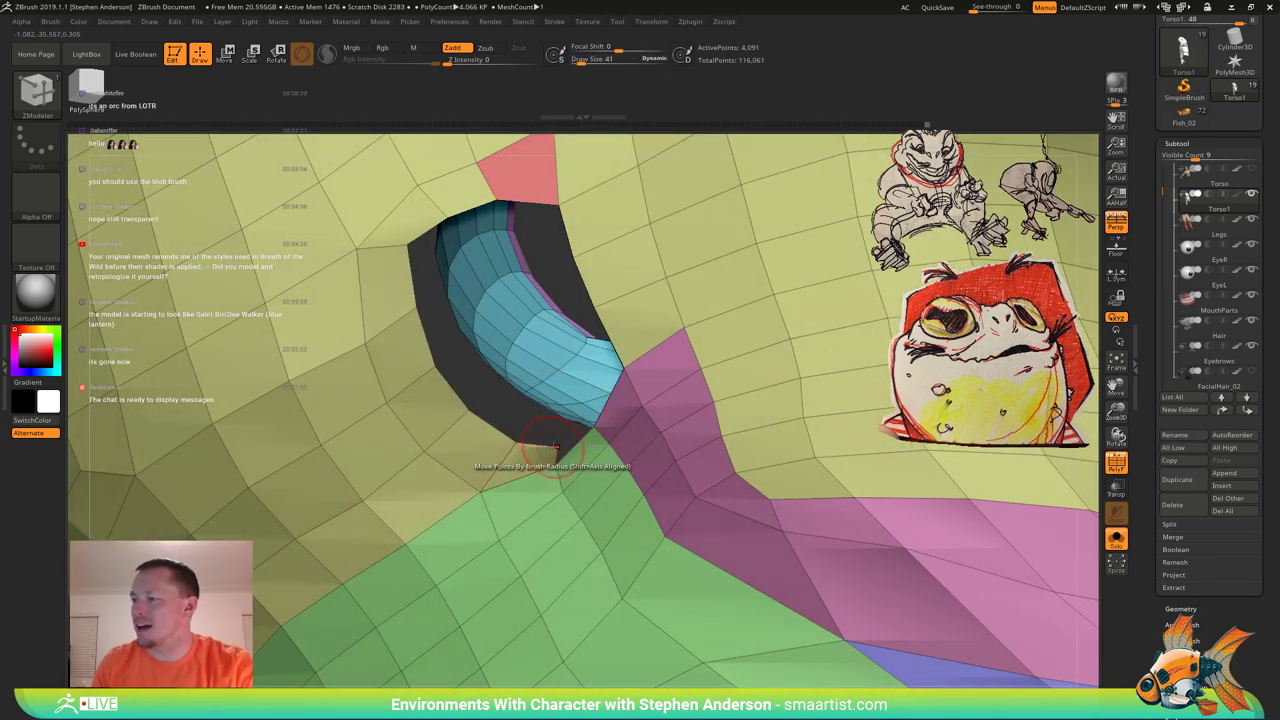
Set the ZModeler point action to Stitch at the ear hole's lower rim.
key(space)
click(425, 474)
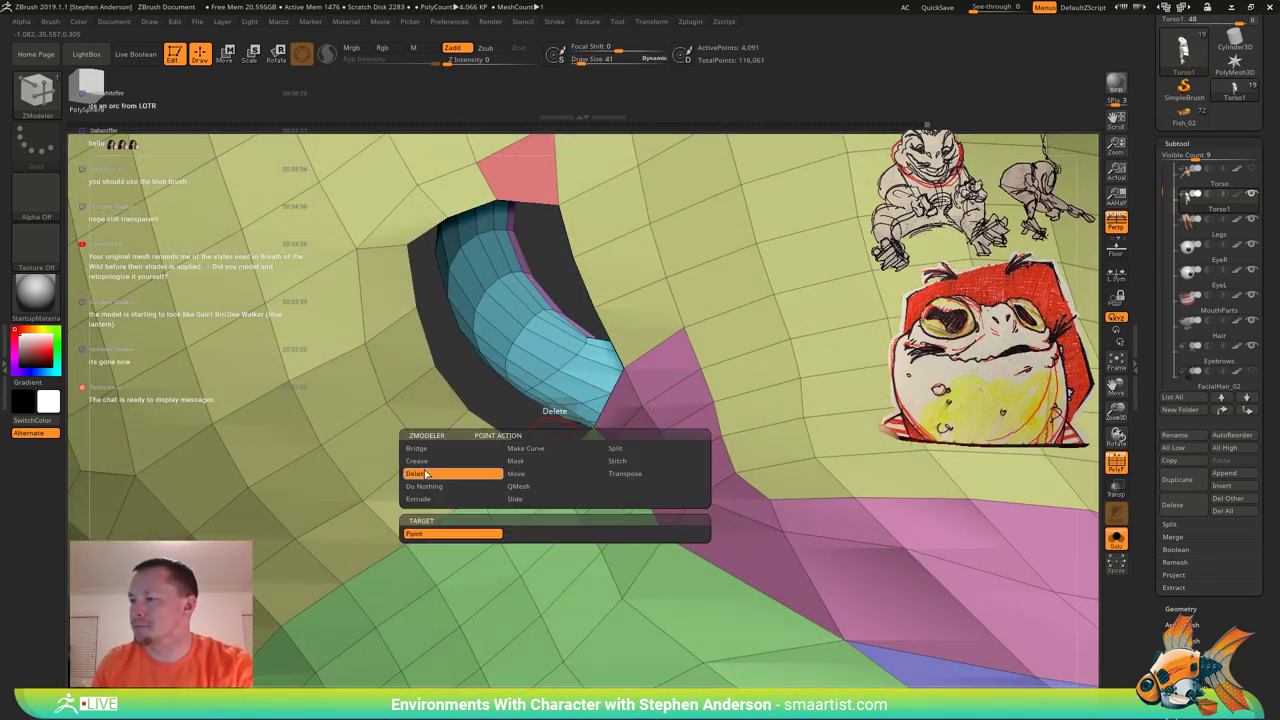
click(630, 462)
click(513, 500)
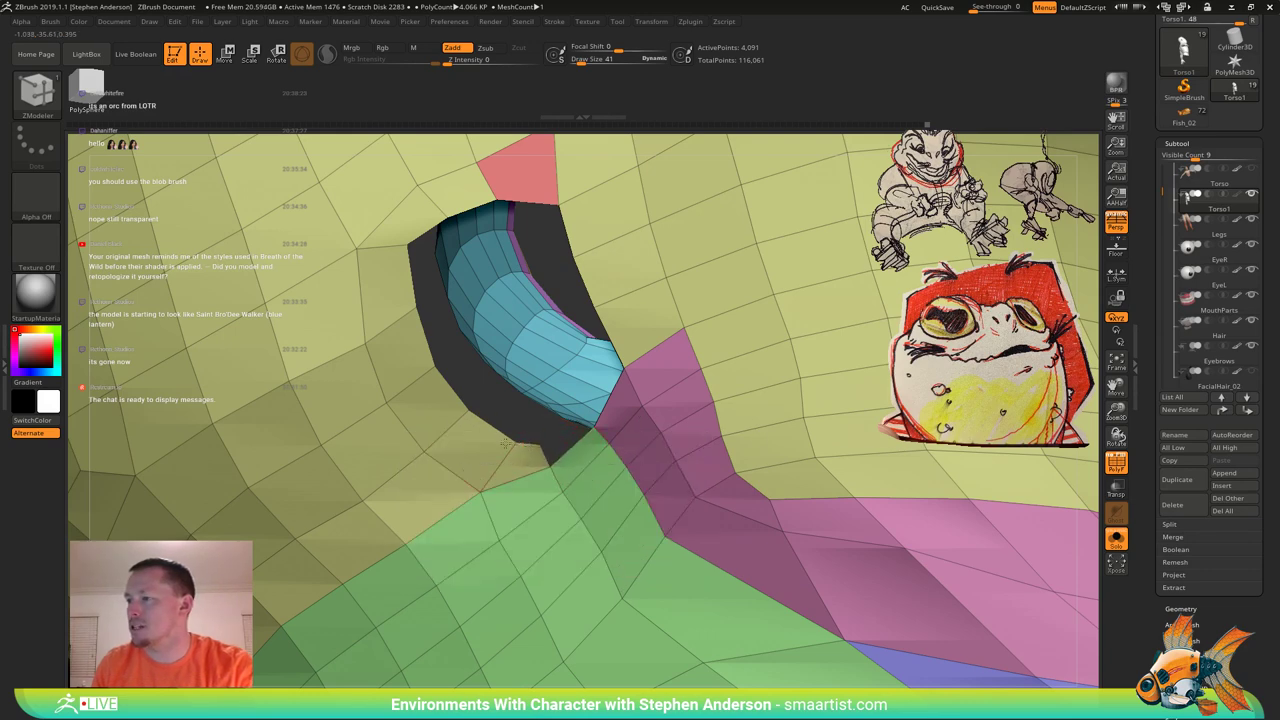
Bridge two edges across the lower corner of the ear hole, from the cheek side to the bottom rim.
right_drag(473, 439, 491, 438)
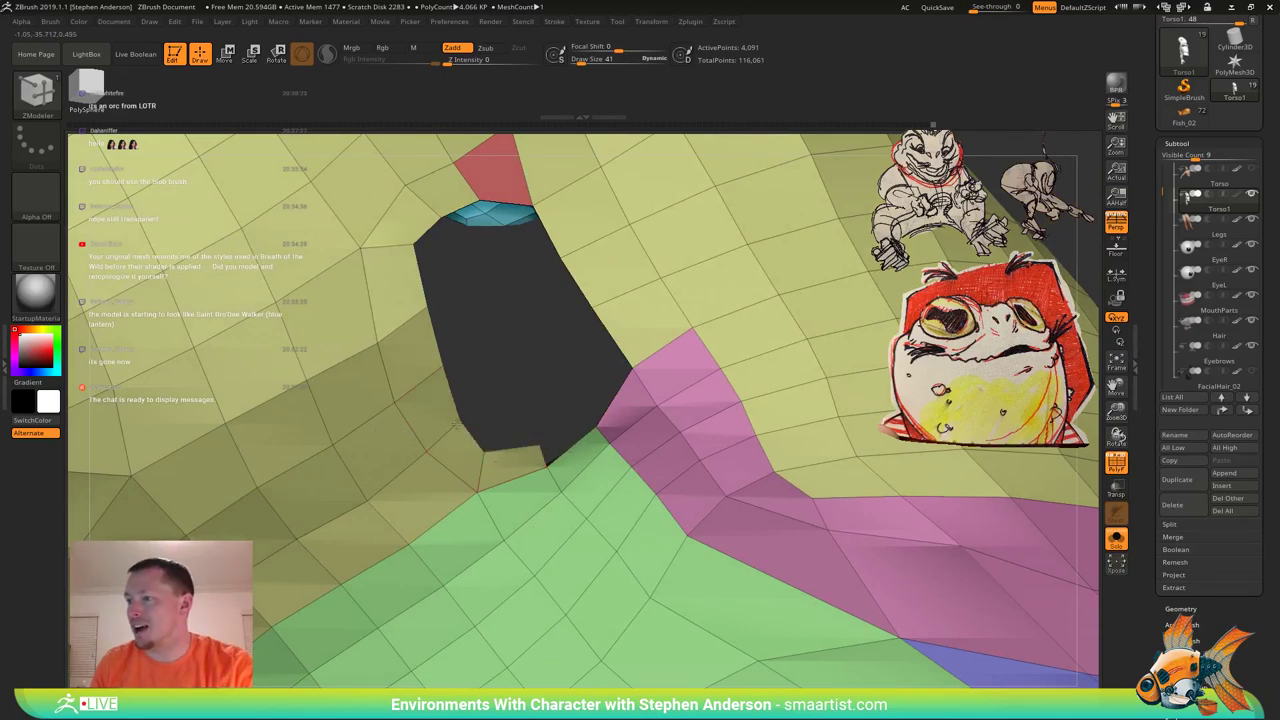
right_drag(434, 371, 531, 324)
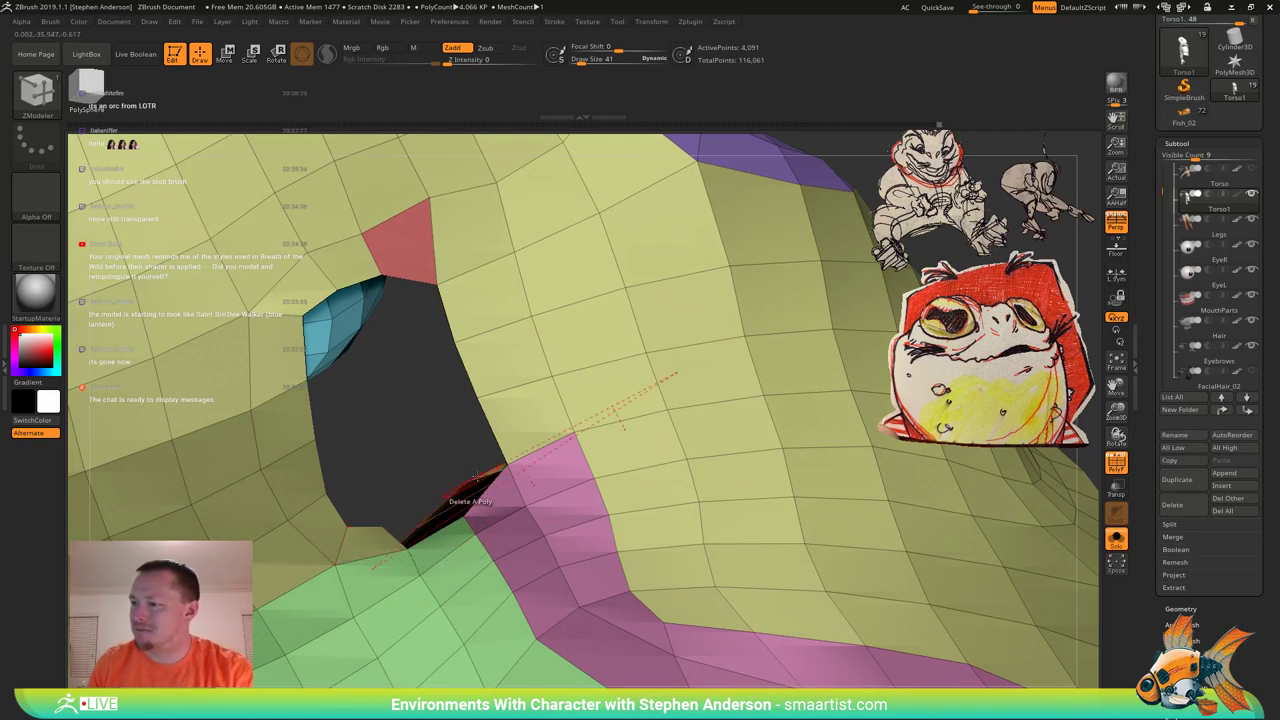
right_drag(494, 437, 540, 445)
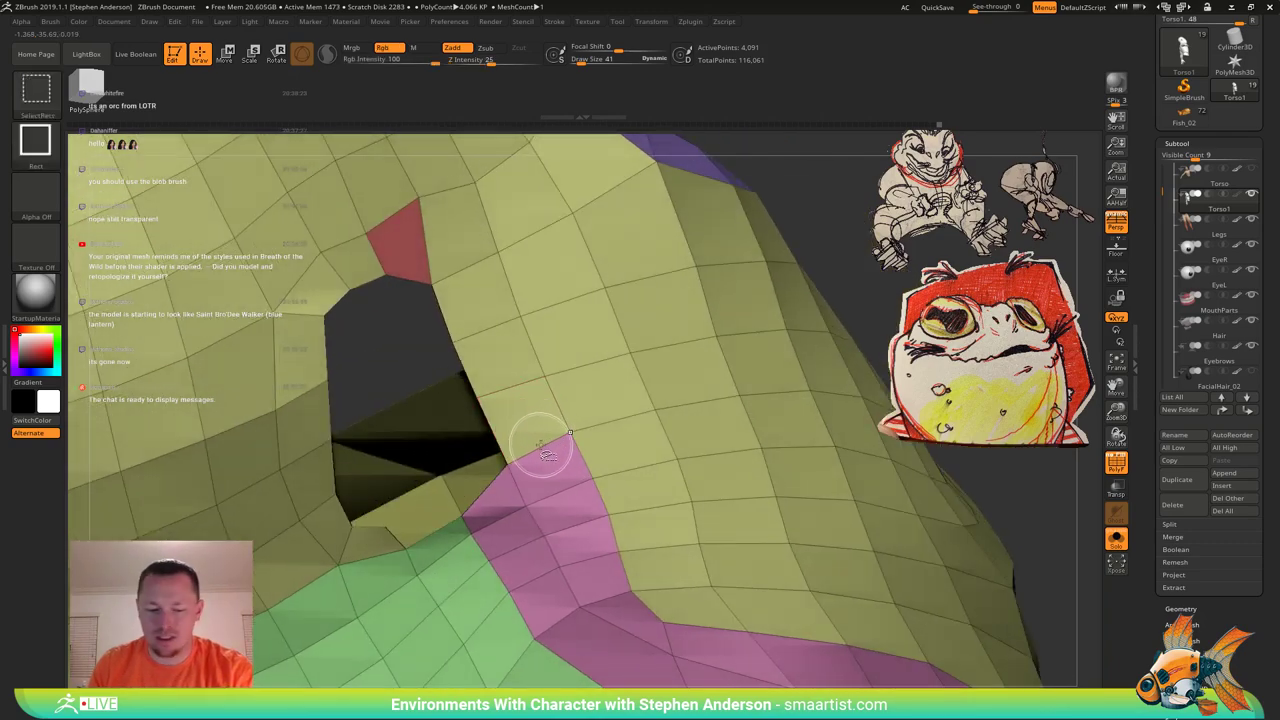
mouse_move(539, 442)
right_down()
mouse_move(500, 426)
mouse_move(535, 420)
mouse_move(508, 424)
right_up()
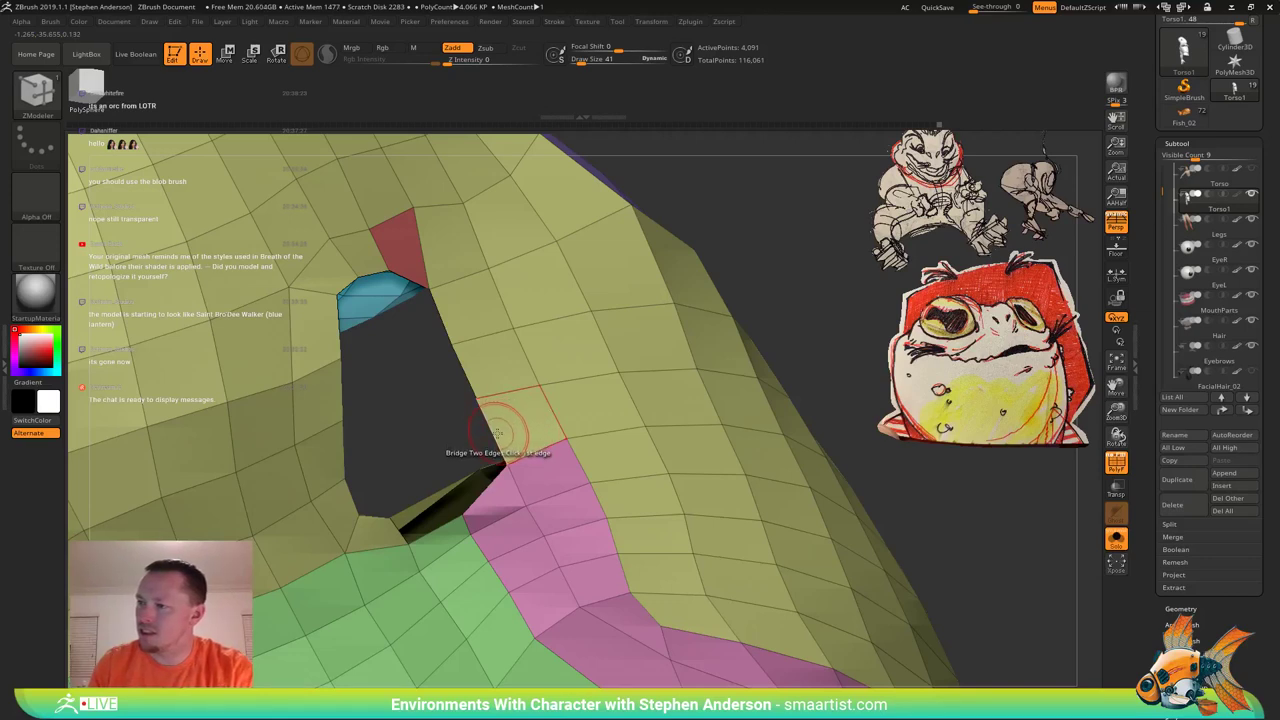
click(402, 541)
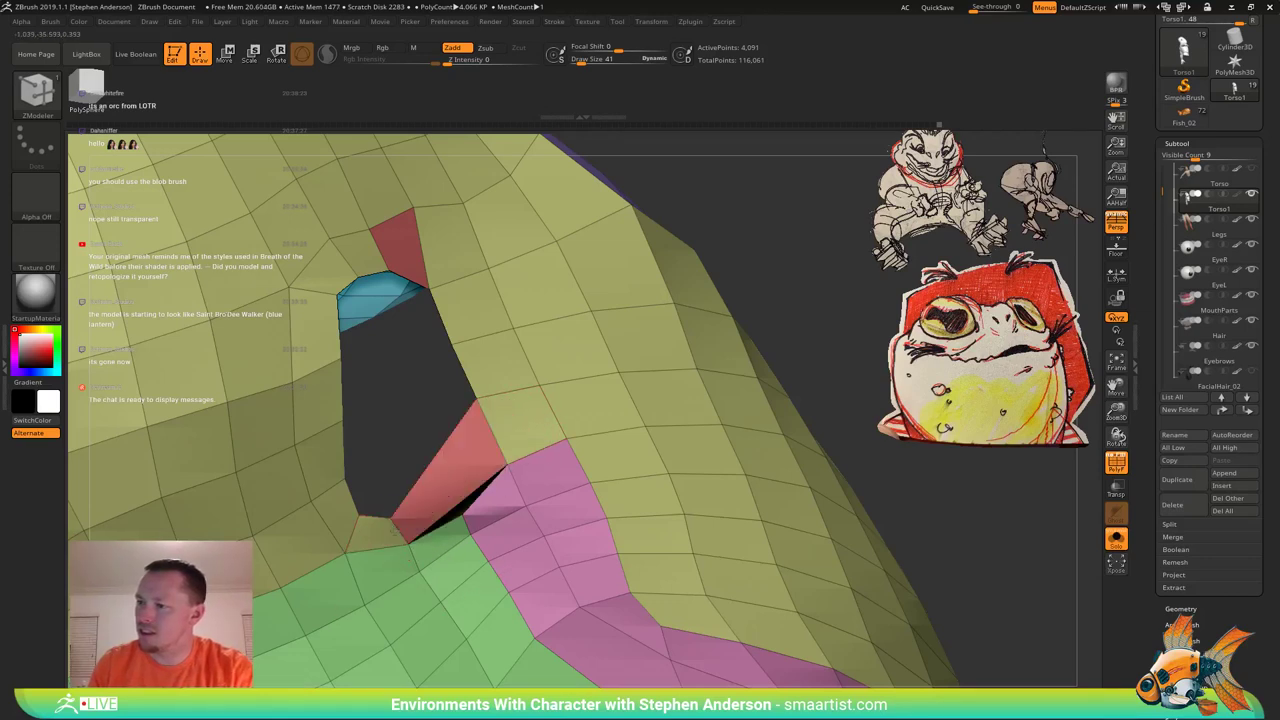
Insert a single edge loop through the middle of the new bridge polygon at the ear hole's lower corner.
right_drag(445, 488, 331, 487)
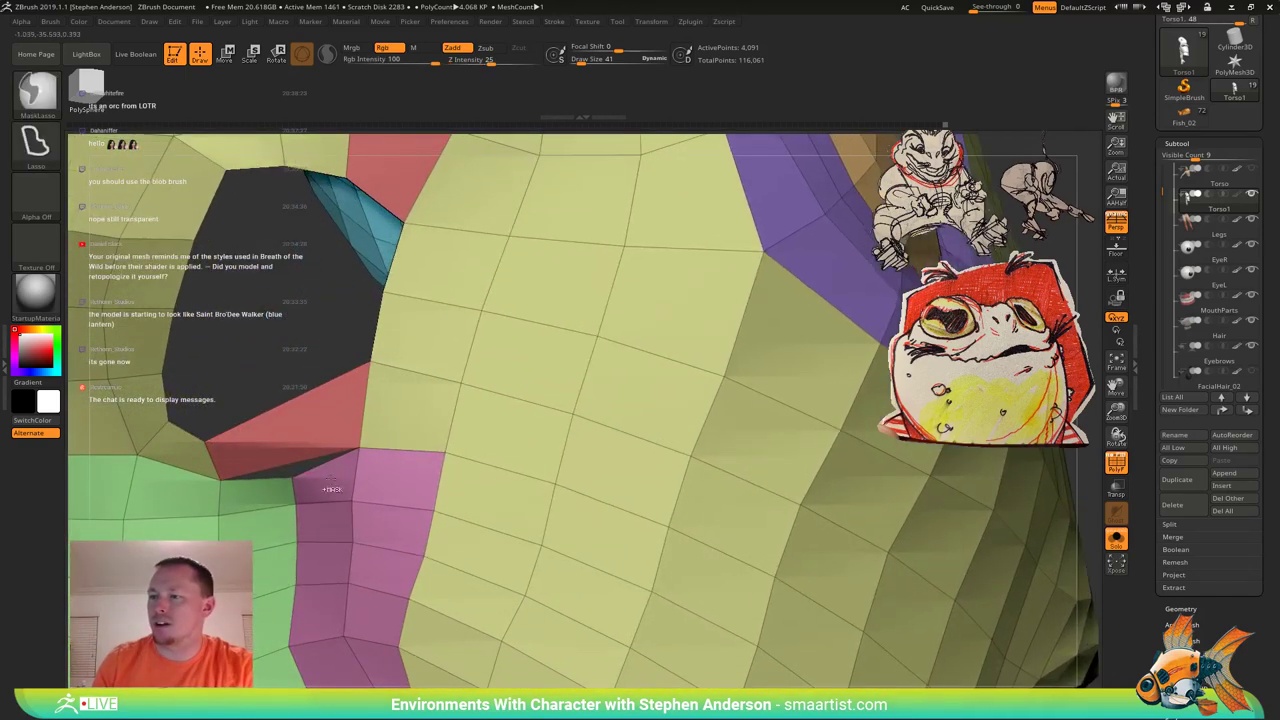
right_click(281, 412)
click(264, 391)
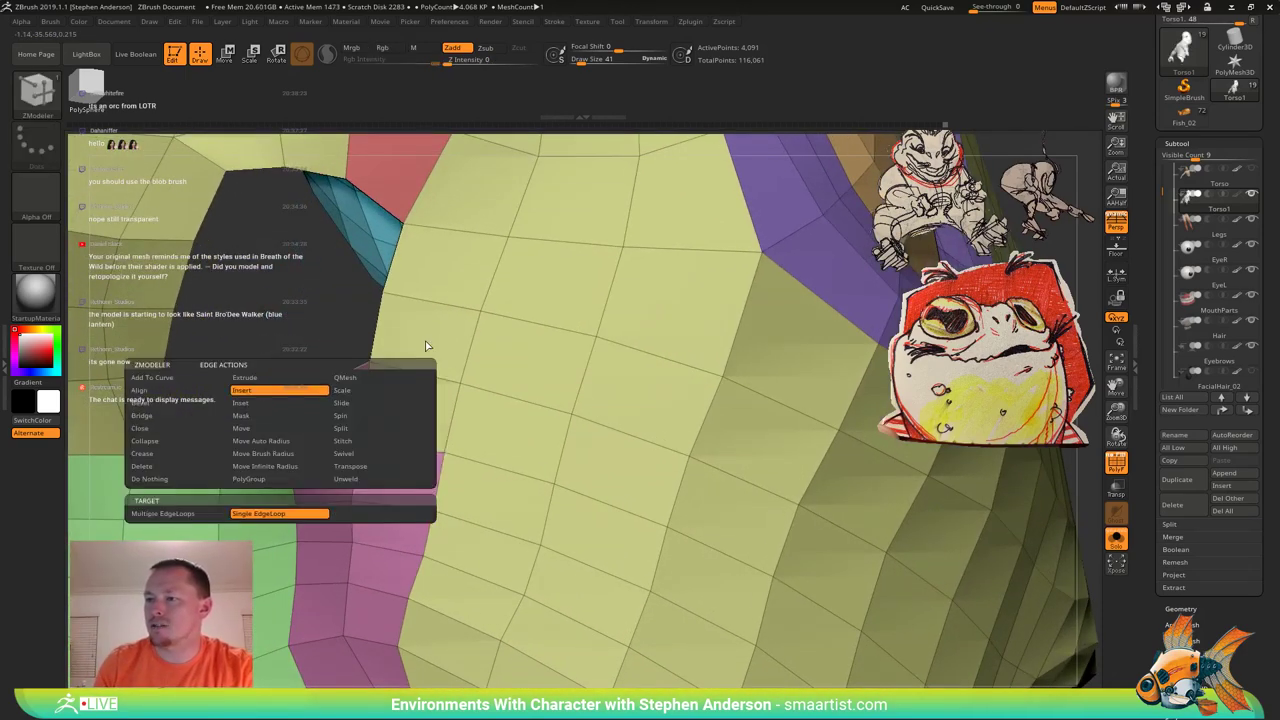
click(285, 404)
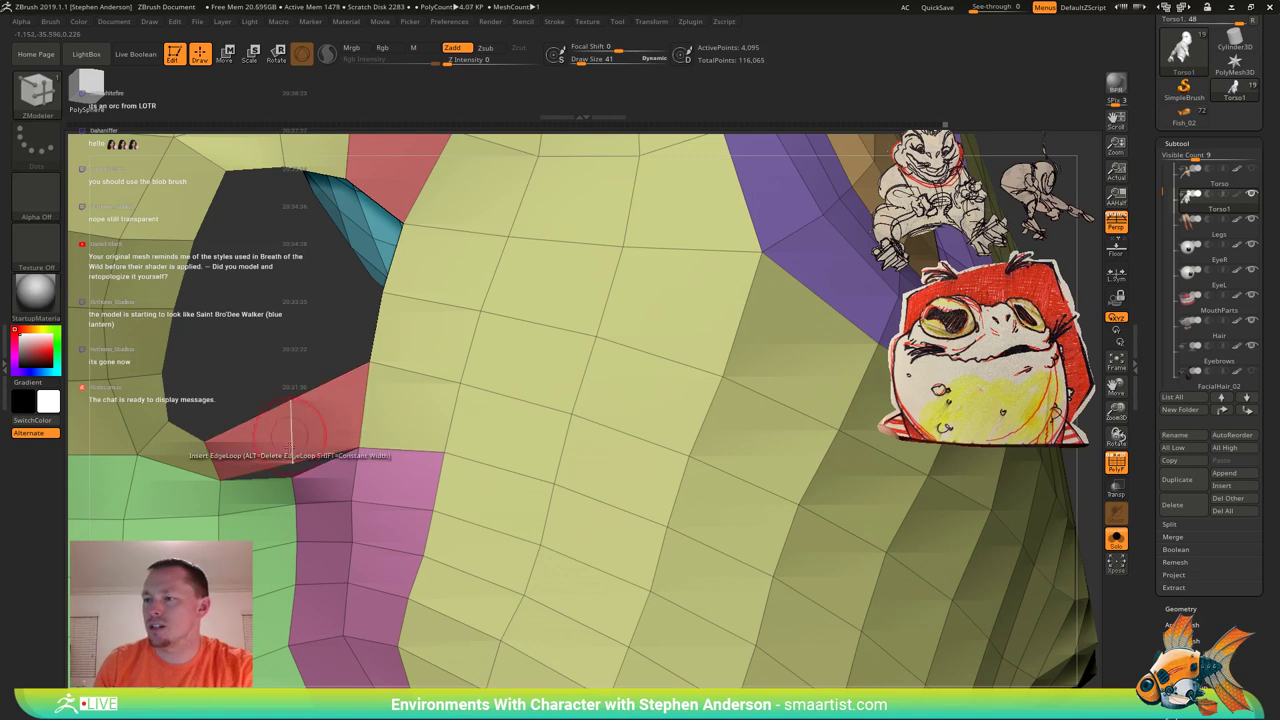
Stitch the inserted loop's lower point to the neck rim point beneath it to close the gap.
right_click(293, 467)
click(366, 478)
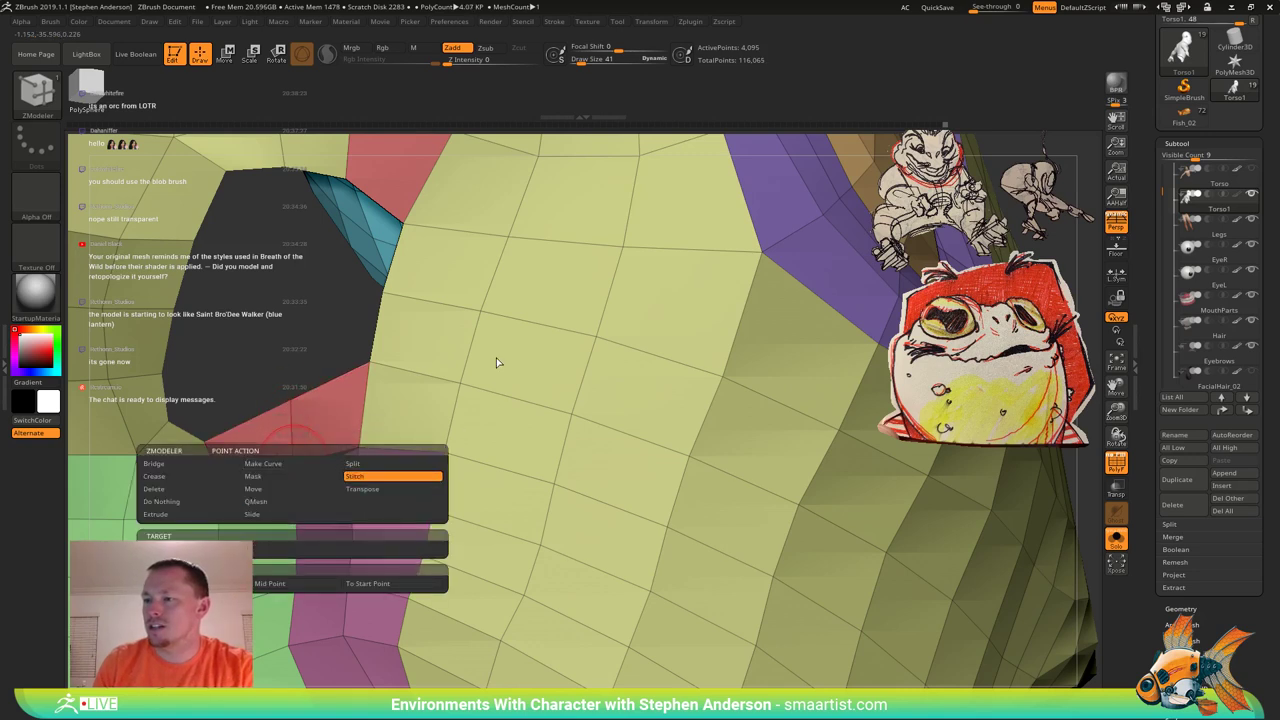
click(291, 461)
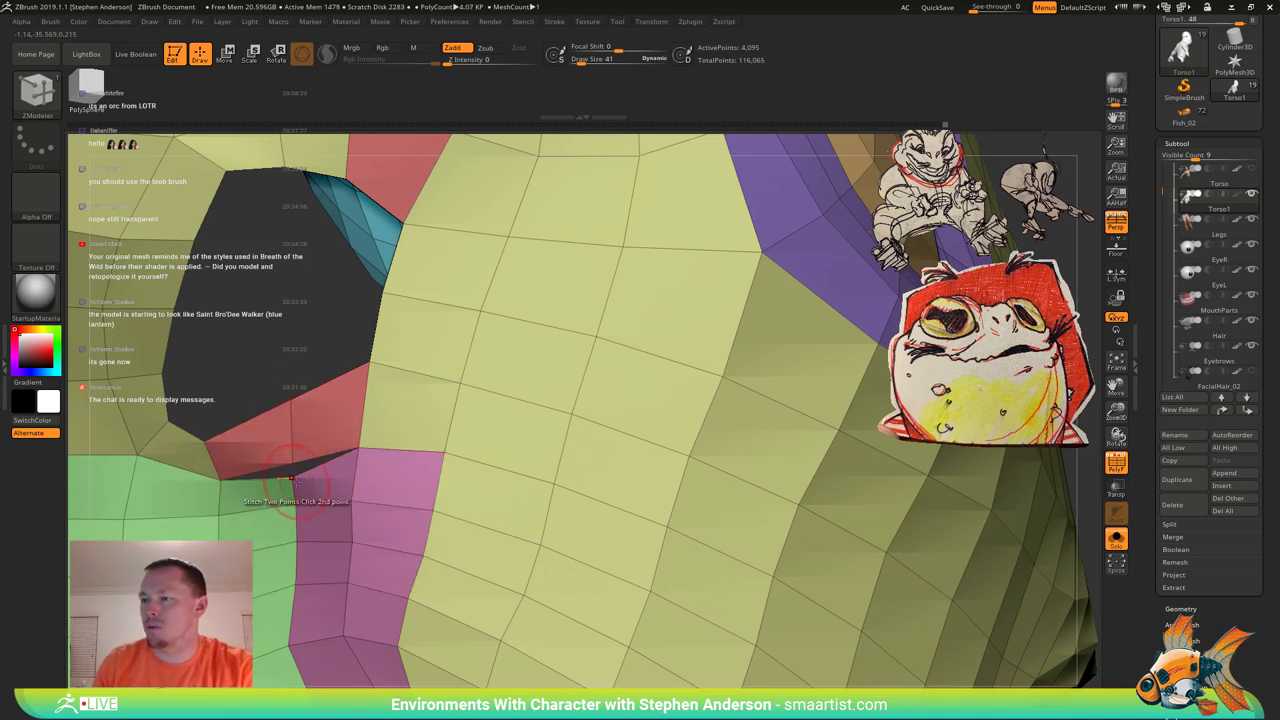
click(294, 483)
Bridge the ear hole's upper rim edge to the edge of the filled lower corner with ZModeler.
mouse_move(299, 480)
alt+right_down()
mouse_move(424, 552)
mouse_move(425, 481)
mouse_move(499, 441)
mouse_move(563, 427)
mouse_move(569, 396)
mouse_move(477, 451)
mouse_move(480, 410)
mouse_move(543, 432)
mouse_move(408, 420)
mouse_move(492, 425)
mouse_move(455, 428)
alt+right_up()
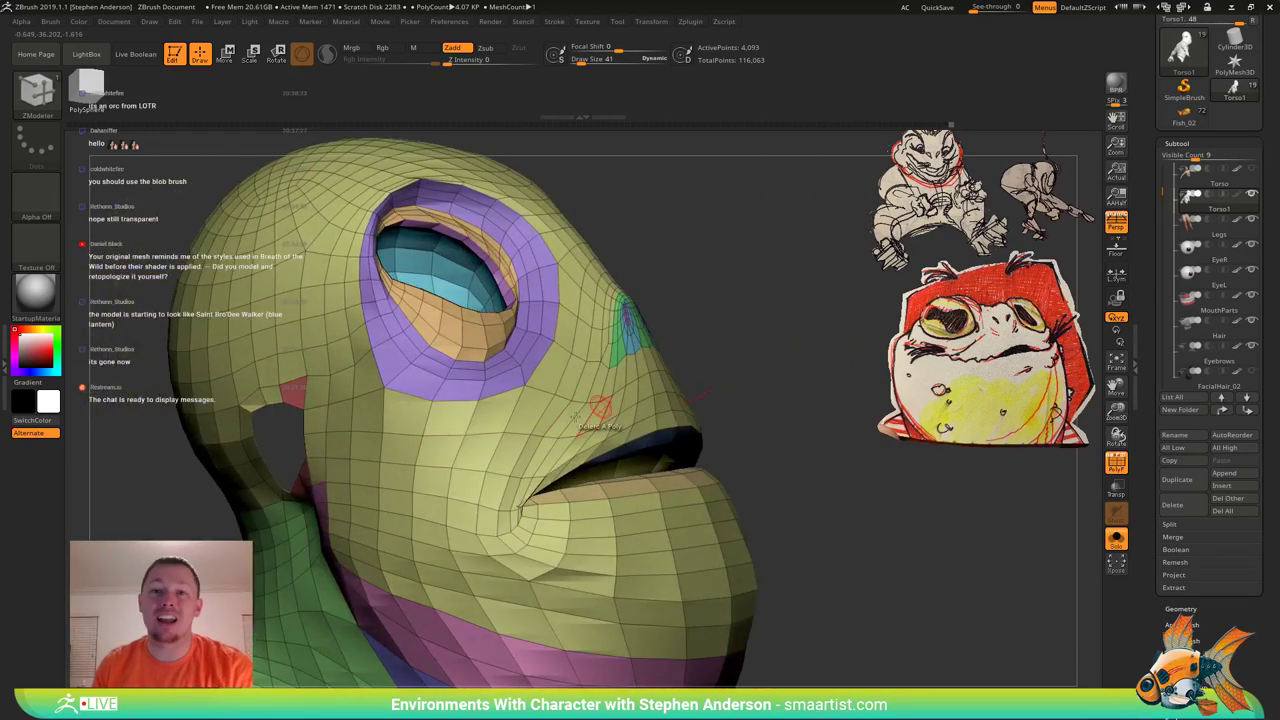
right_drag(597, 408, 468, 441)
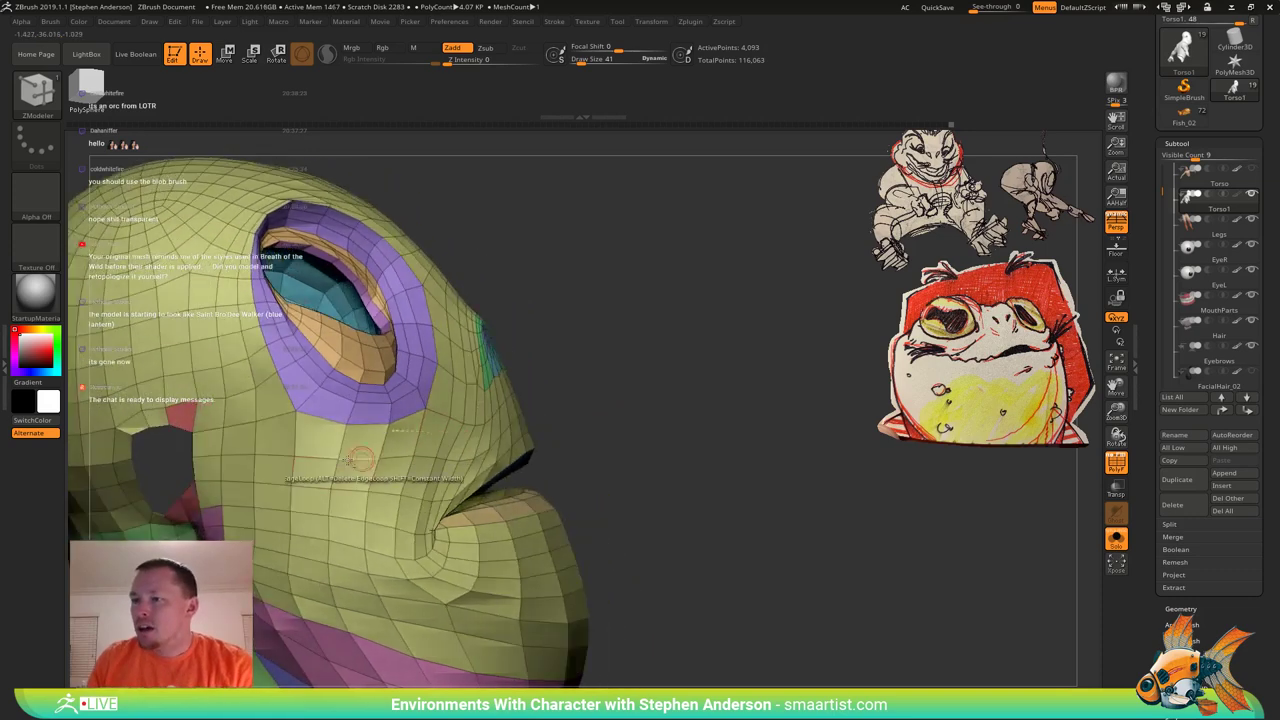
alt+right_drag(375, 432, 475, 413)
right_drag(369, 437, 455, 440)
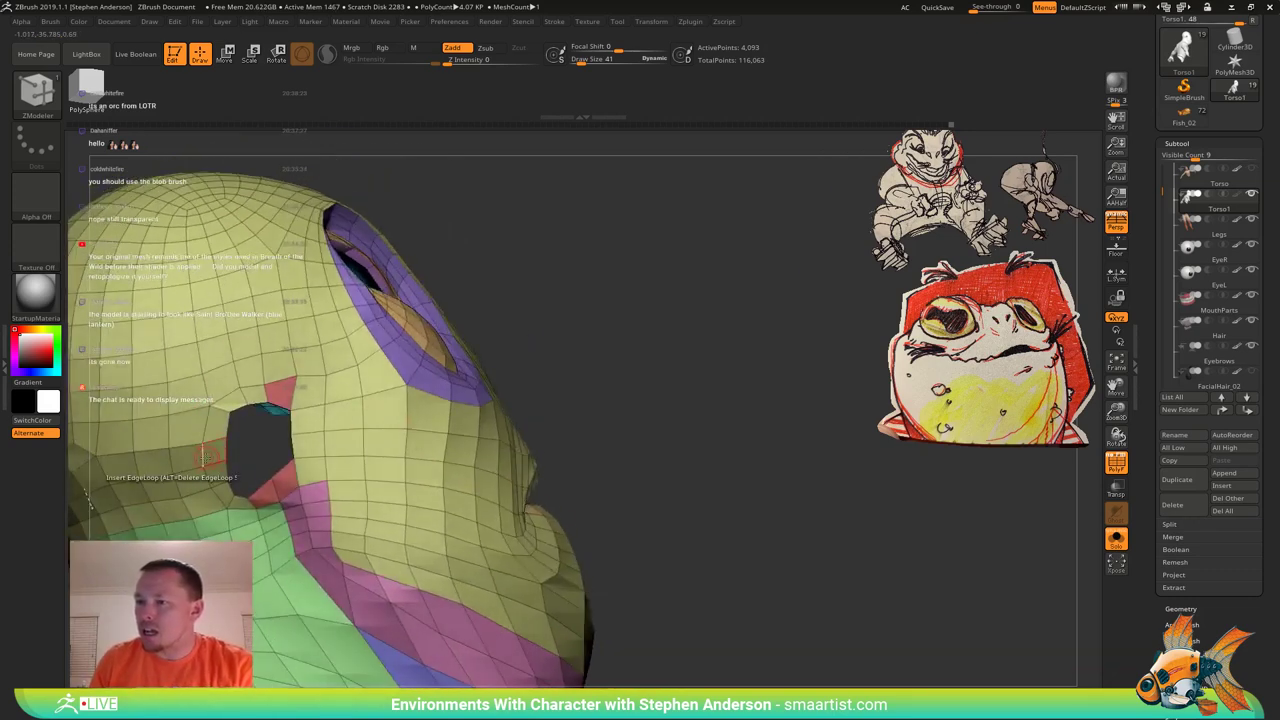
right_drag(171, 475, 196, 449)
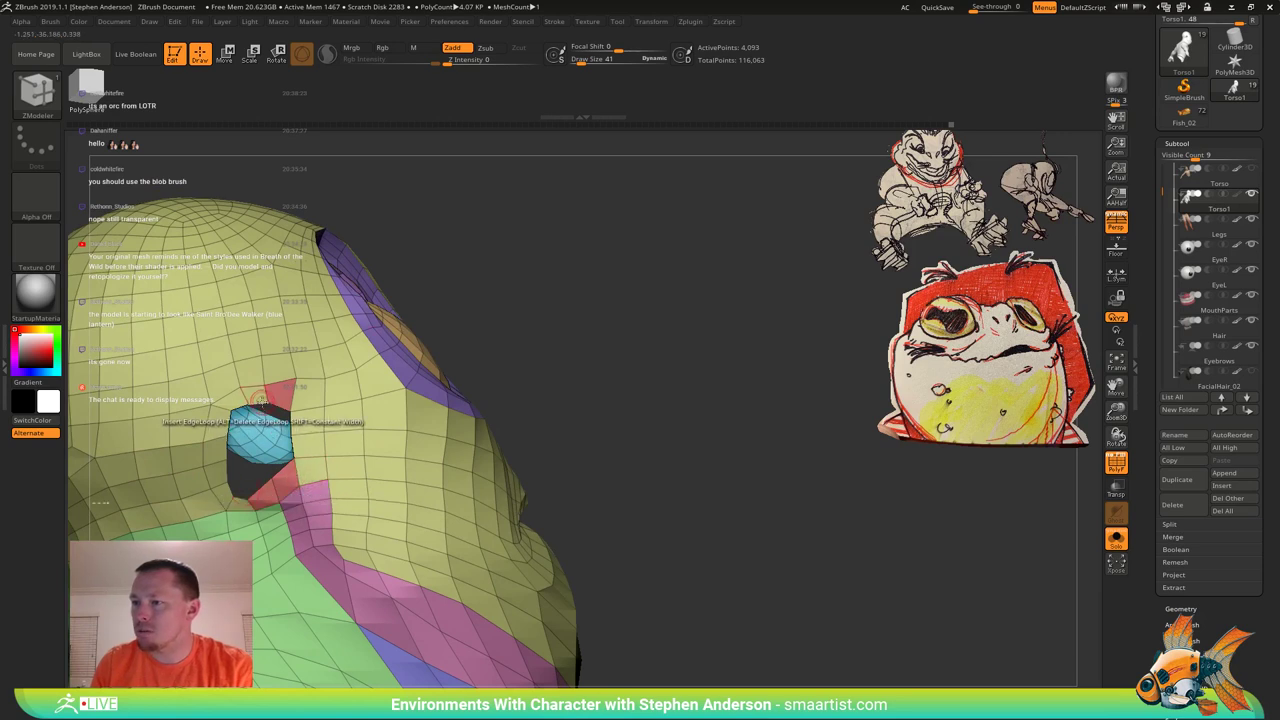
key(space)
click(125, 417)
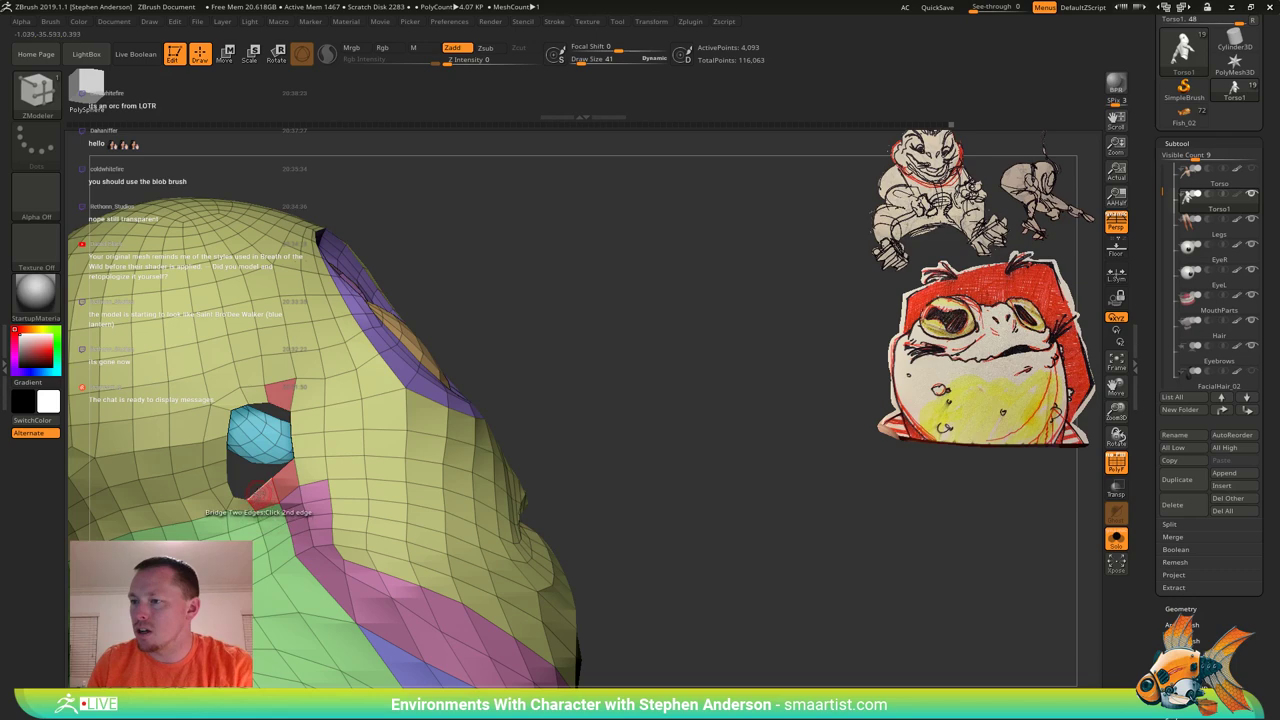
Bridge the upper and lower edges of the hole on the side of the head with a vertical polygon strip.
click(258, 493)
right_drag(236, 460, 200, 476)
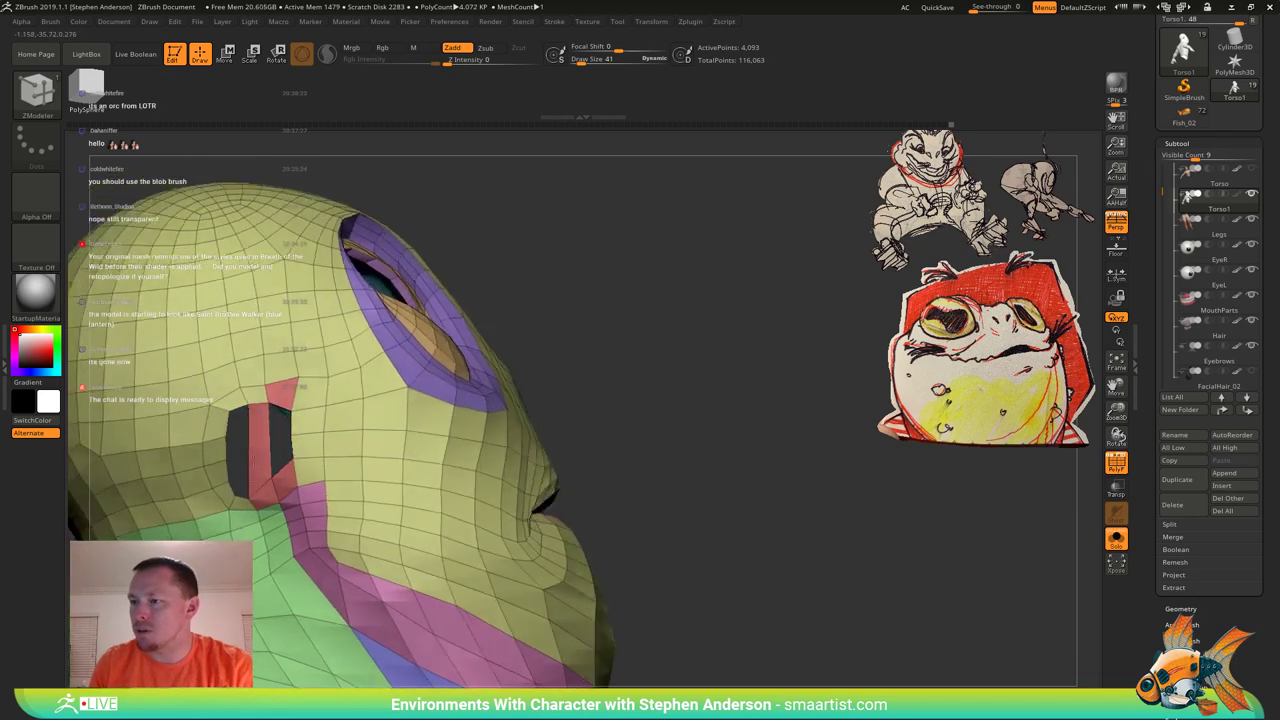
mouse_move(300, 462)
right_down()
mouse_move(290, 448)
mouse_move(305, 442)
right_up()
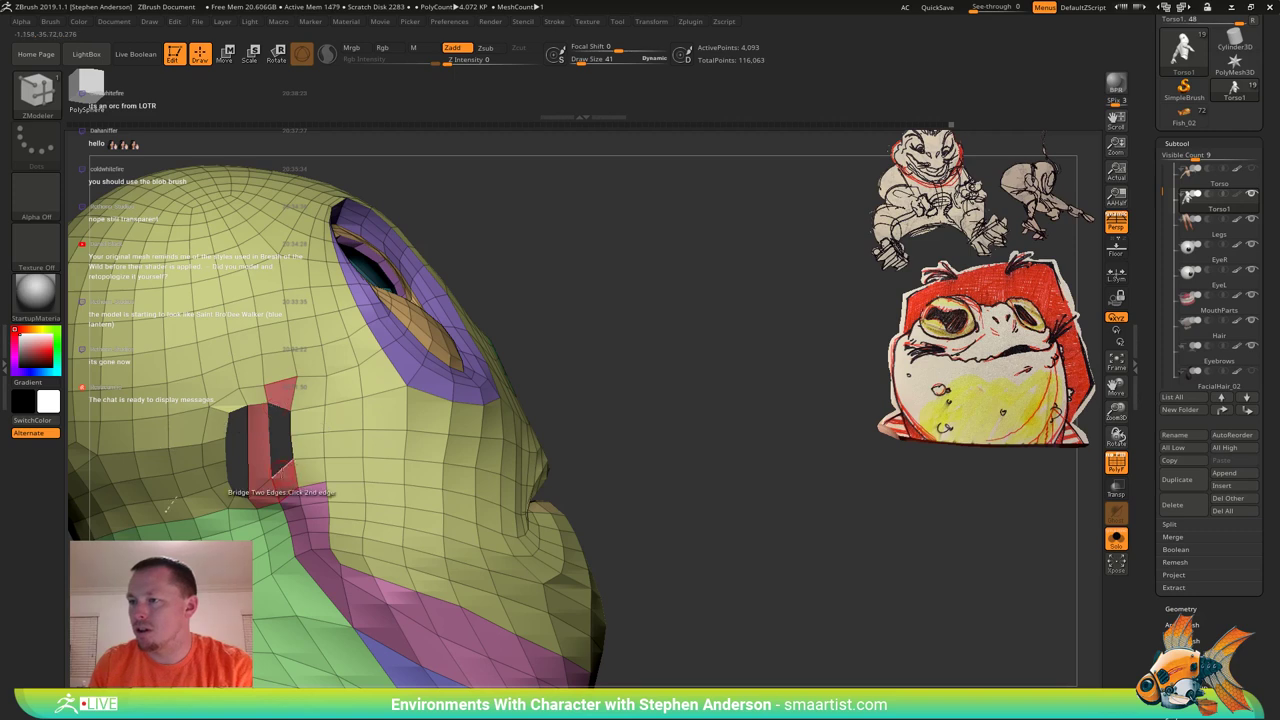
click(283, 474)
key(ctrl+z)
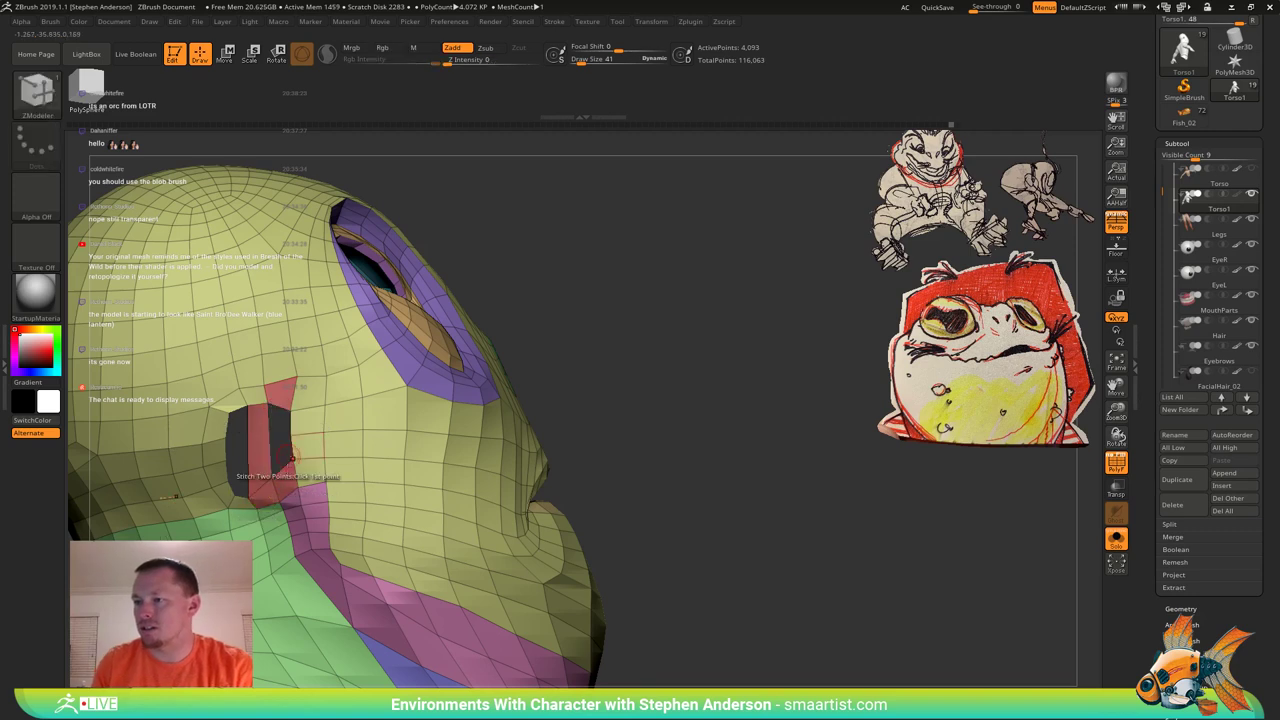
alt+right_drag(281, 499, 287, 473)
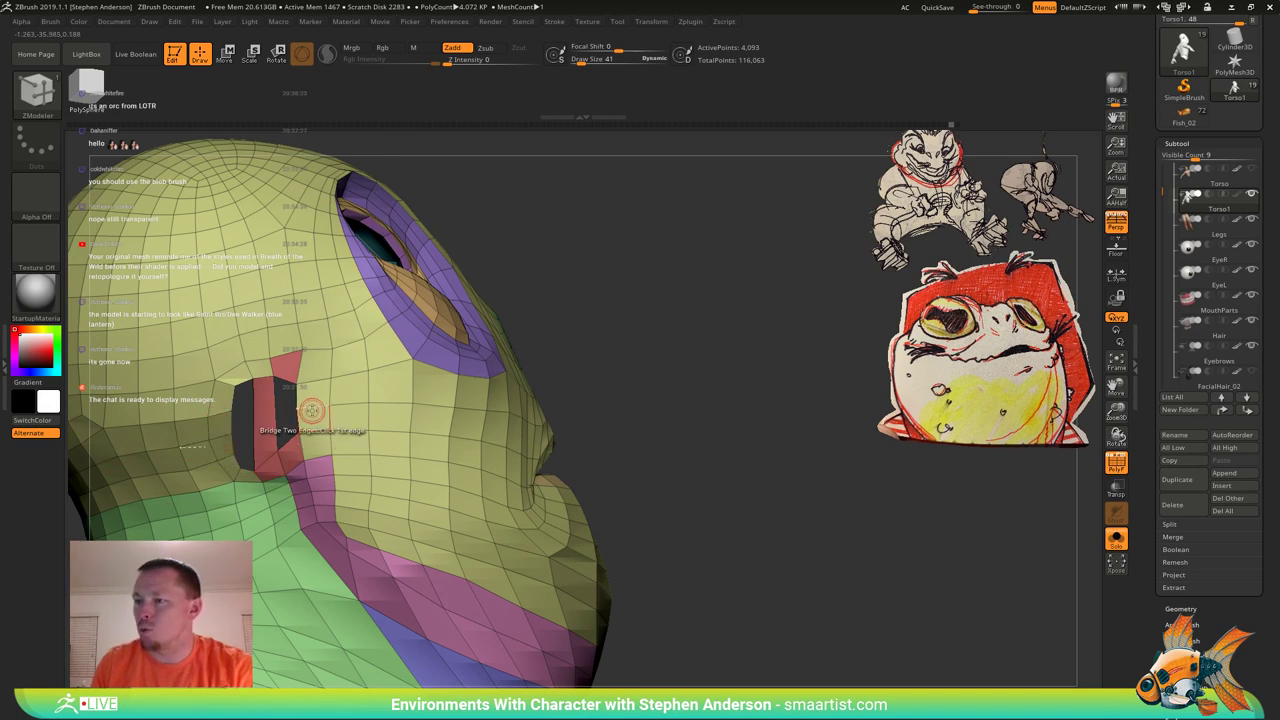
Insert single edge loops through the cheek in front of the hole and across the new vertical strip.
key(space)
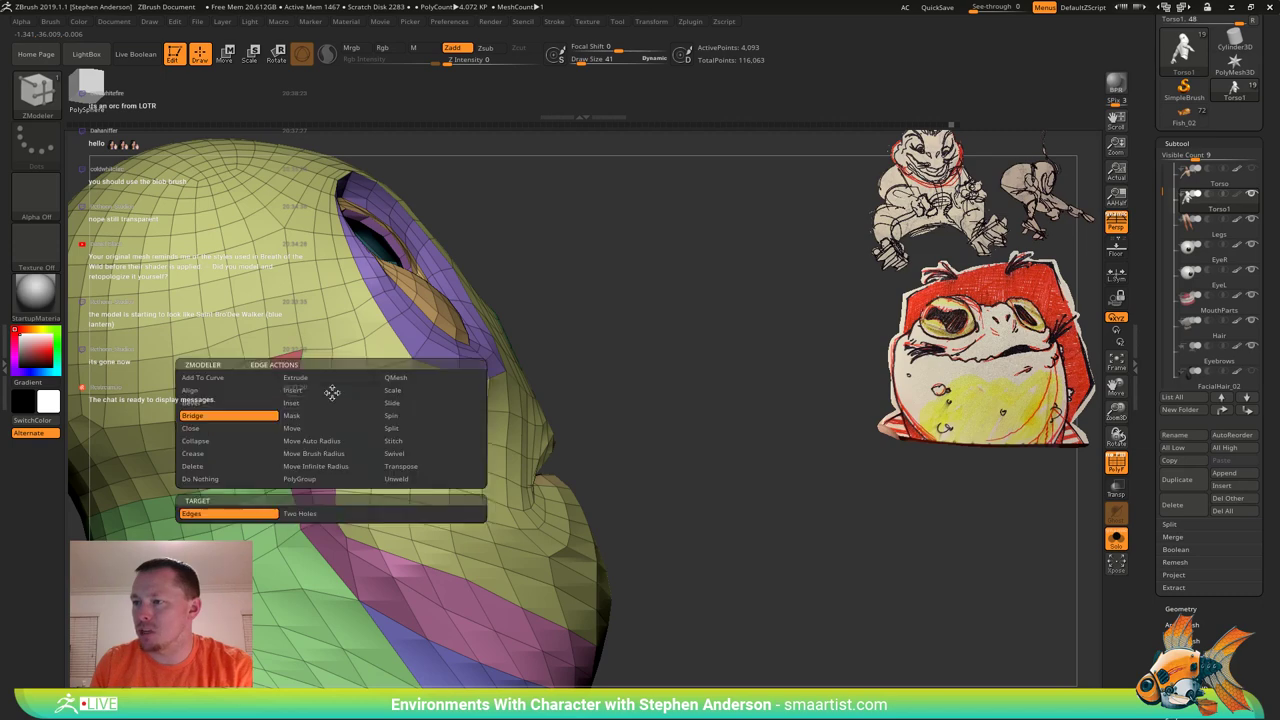
click(336, 390)
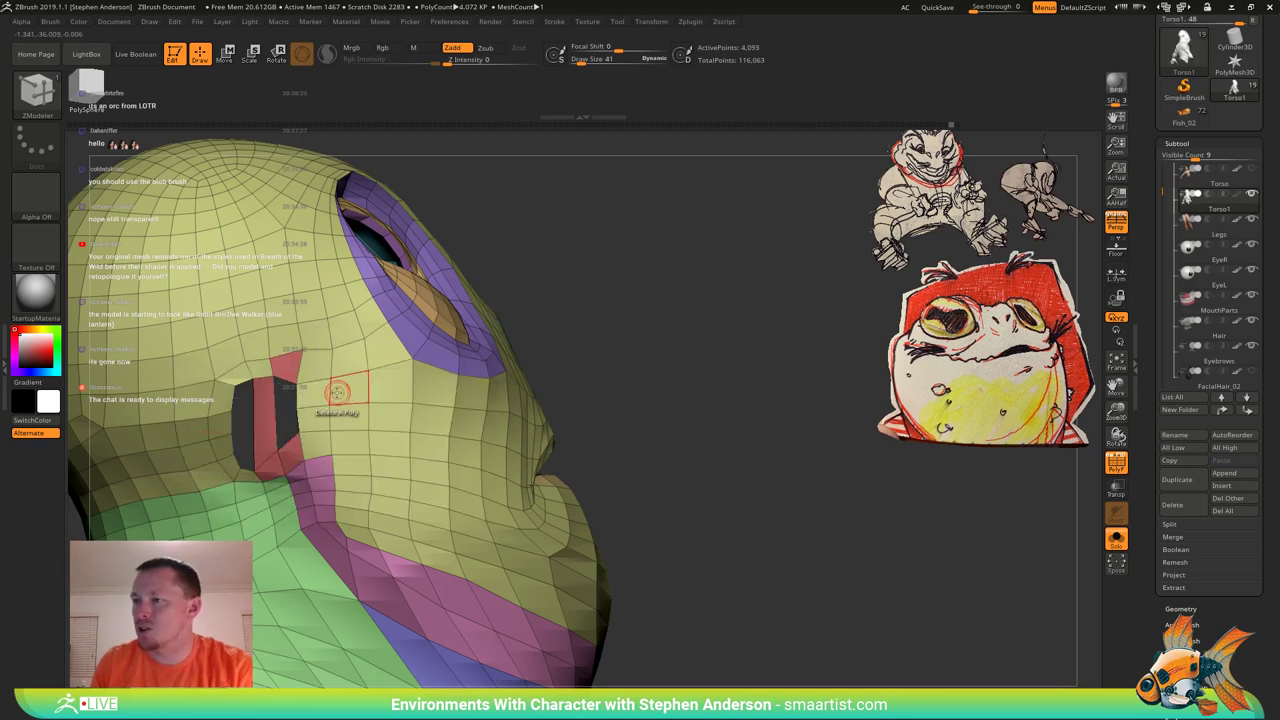
click(333, 393)
click(334, 415)
click(334, 415)
right_drag(334, 415, 404, 415)
alt+right_drag(681, 365, 436, 390)
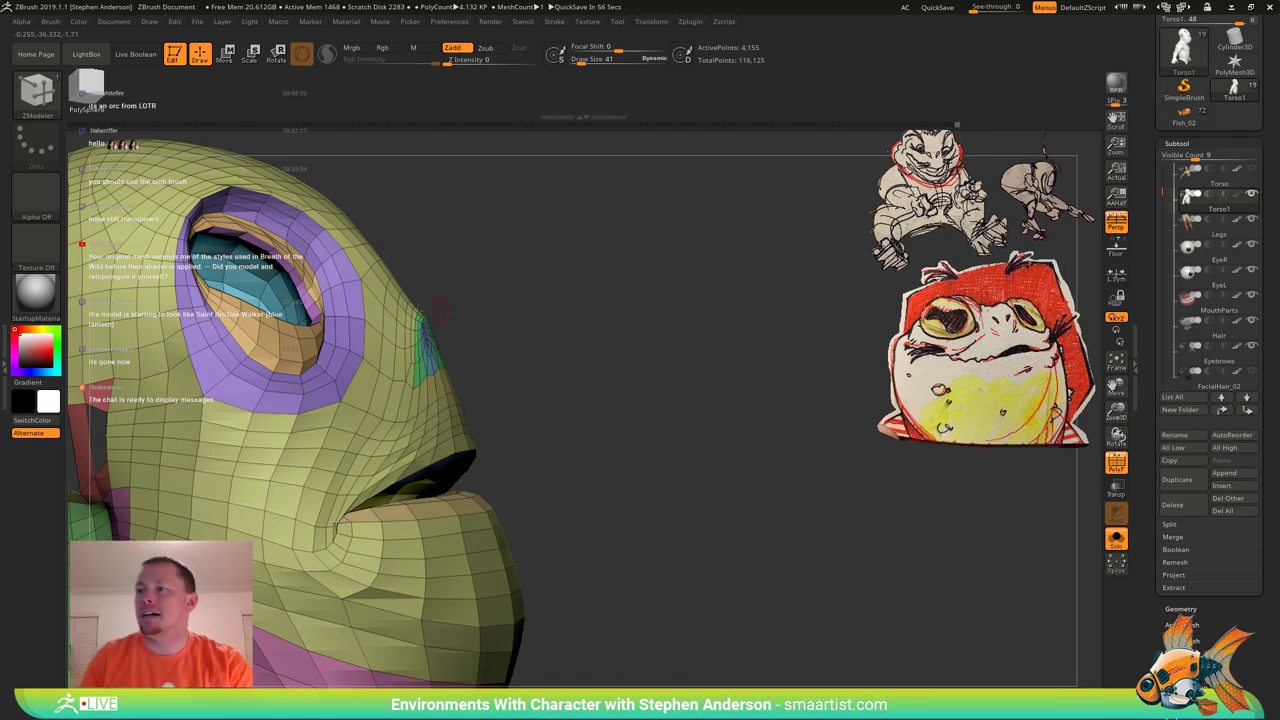
mouse_move(450, 412)
alt+right_down()
mouse_move(526, 373)
mouse_move(608, 364)
mouse_move(497, 351)
mouse_move(680, 298)
alt+right_up()
mouse_move(395, 370)
right_down()
mouse_move(496, 350)
mouse_move(485, 394)
right_up()
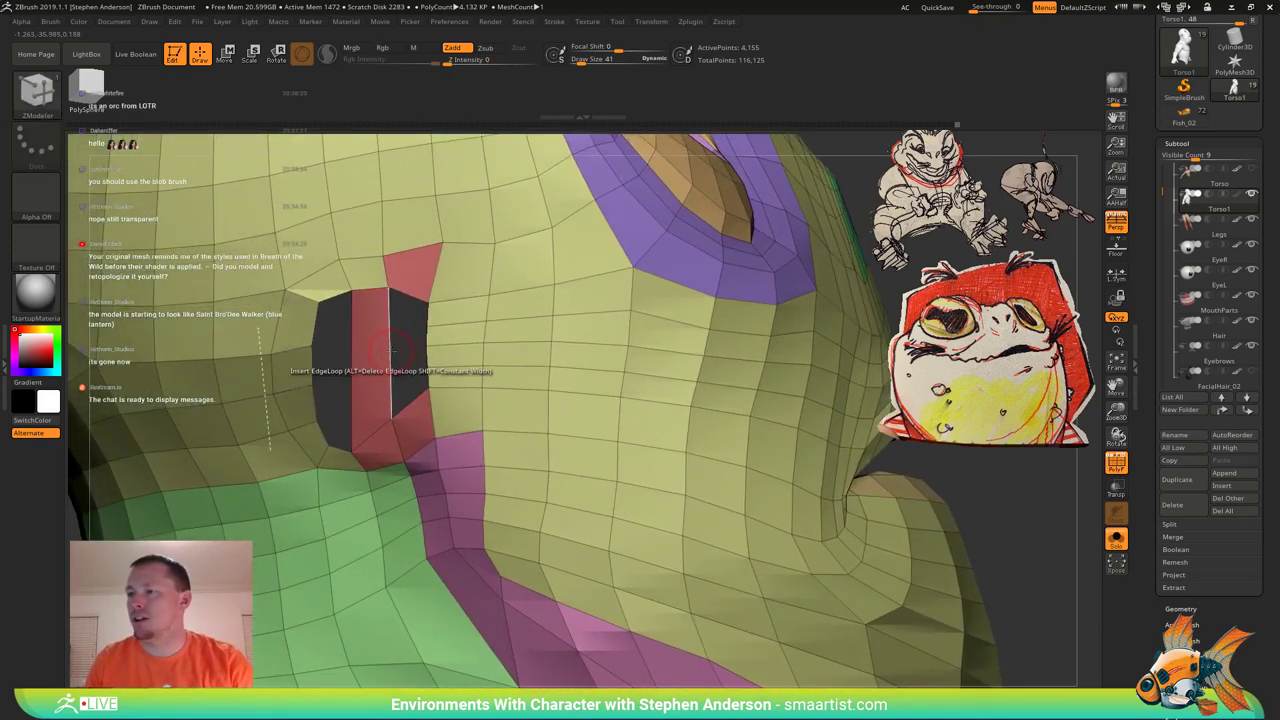
click(391, 352)
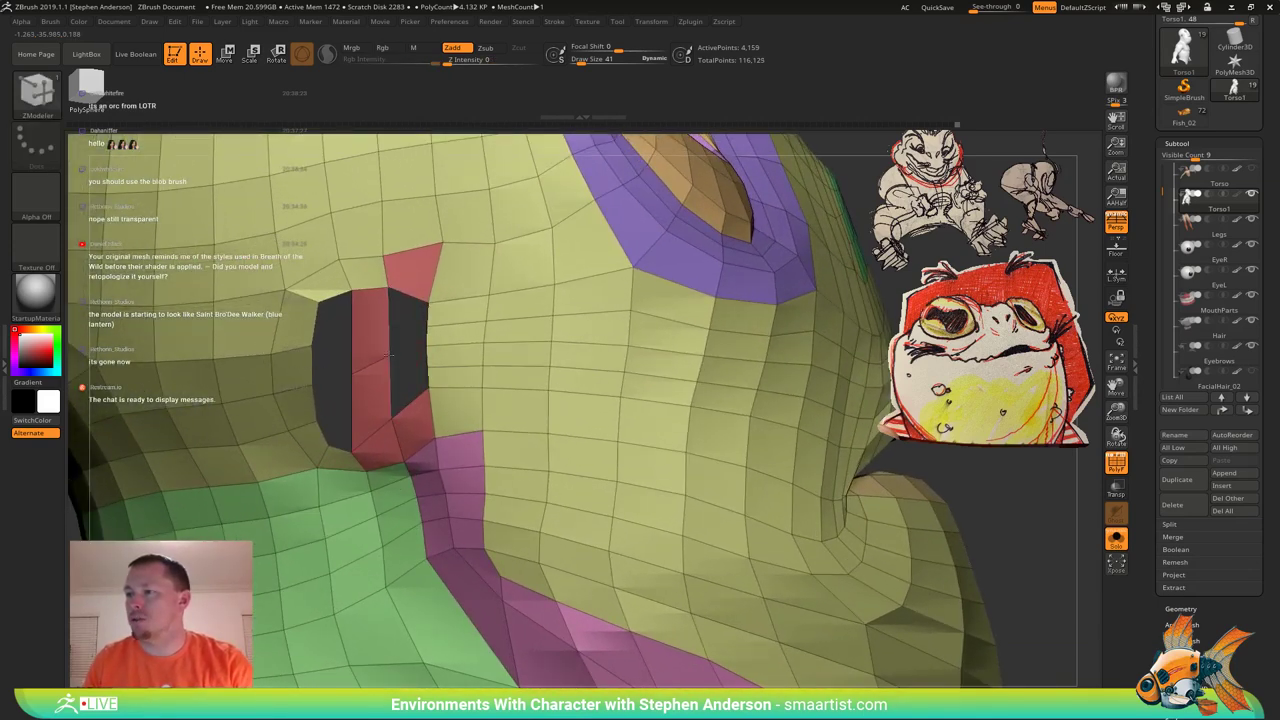
click(387, 323)
Bridge the strip's edges to both sides of the hole until the remaining gaps on the side of the head are closed.
key(space)
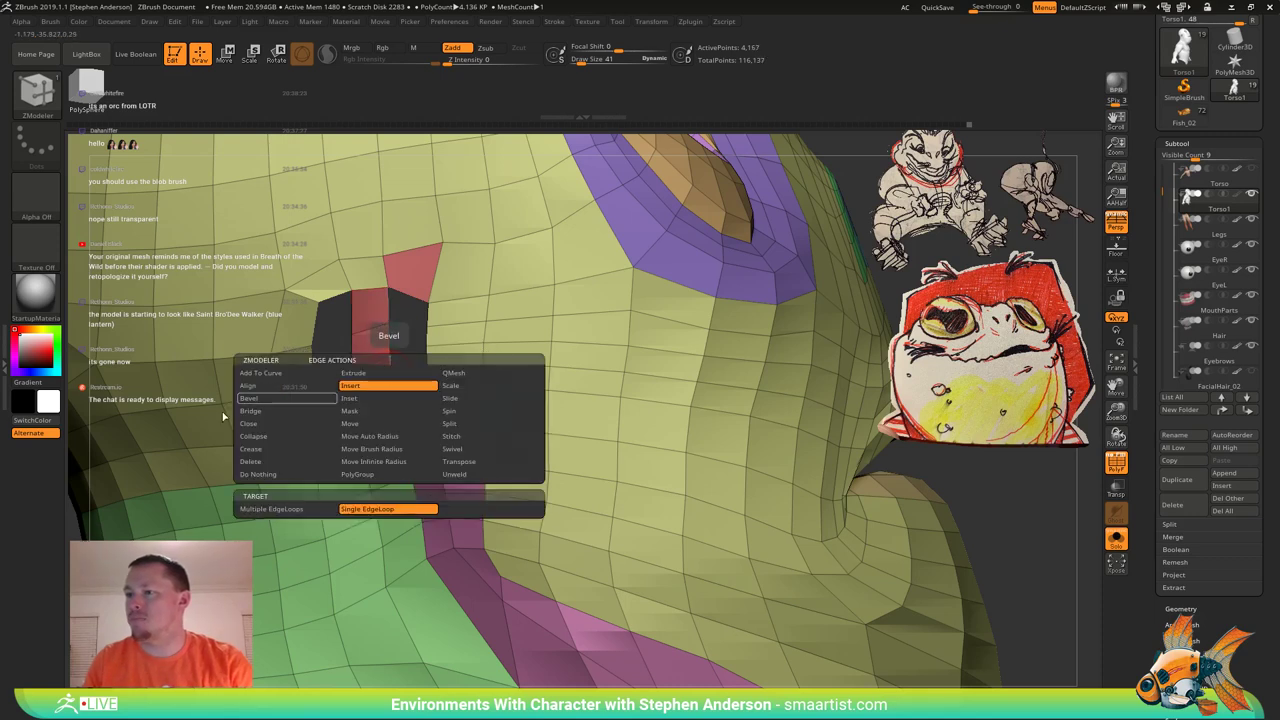
click(428, 355)
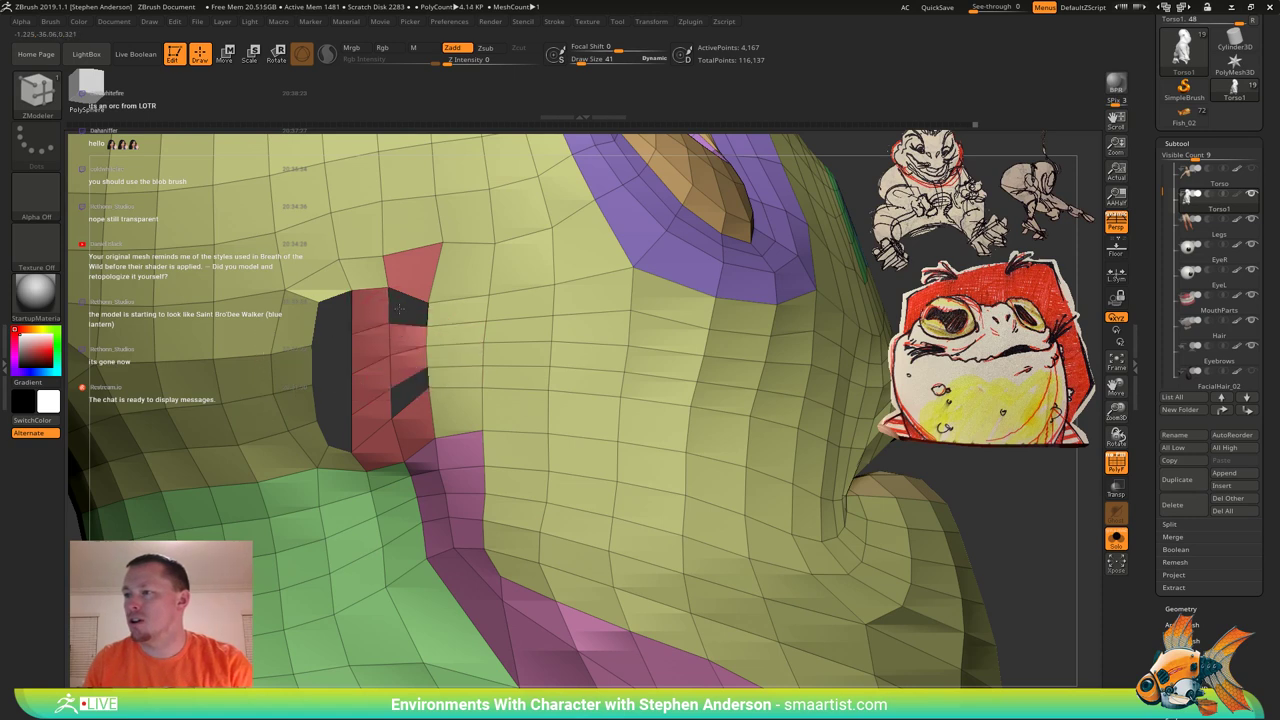
click(429, 311)
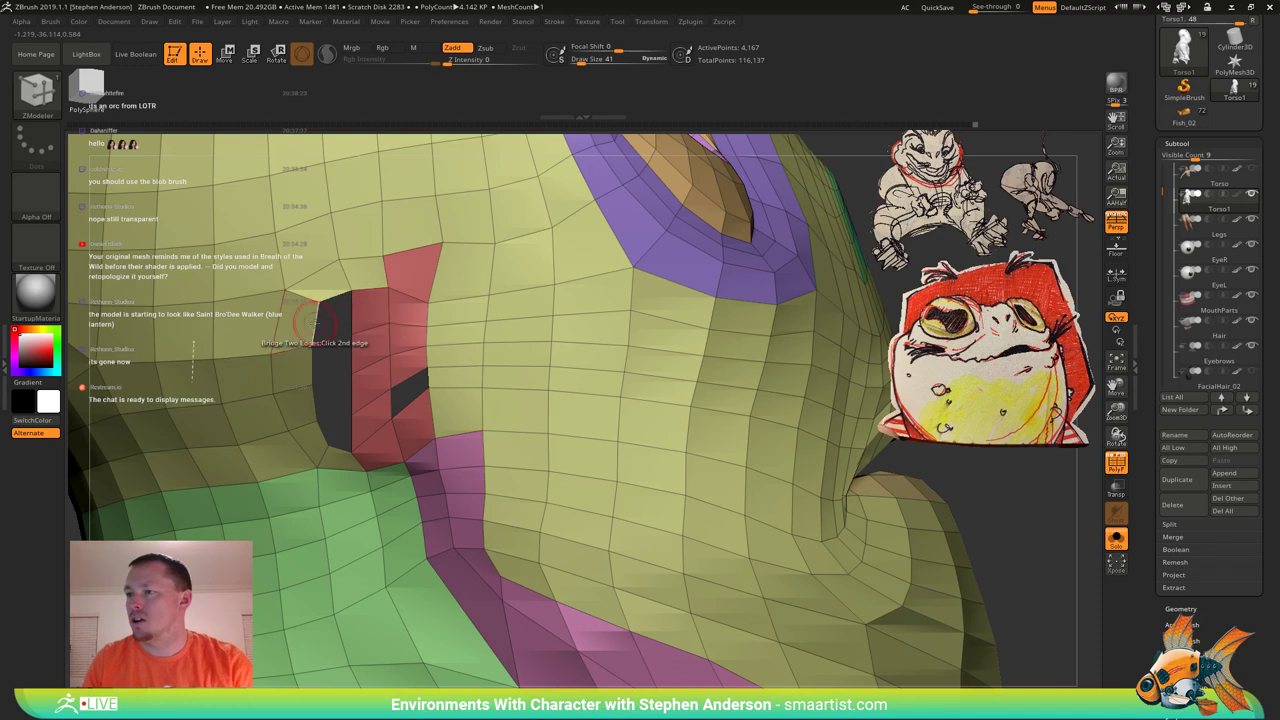
click(311, 322)
click(314, 365)
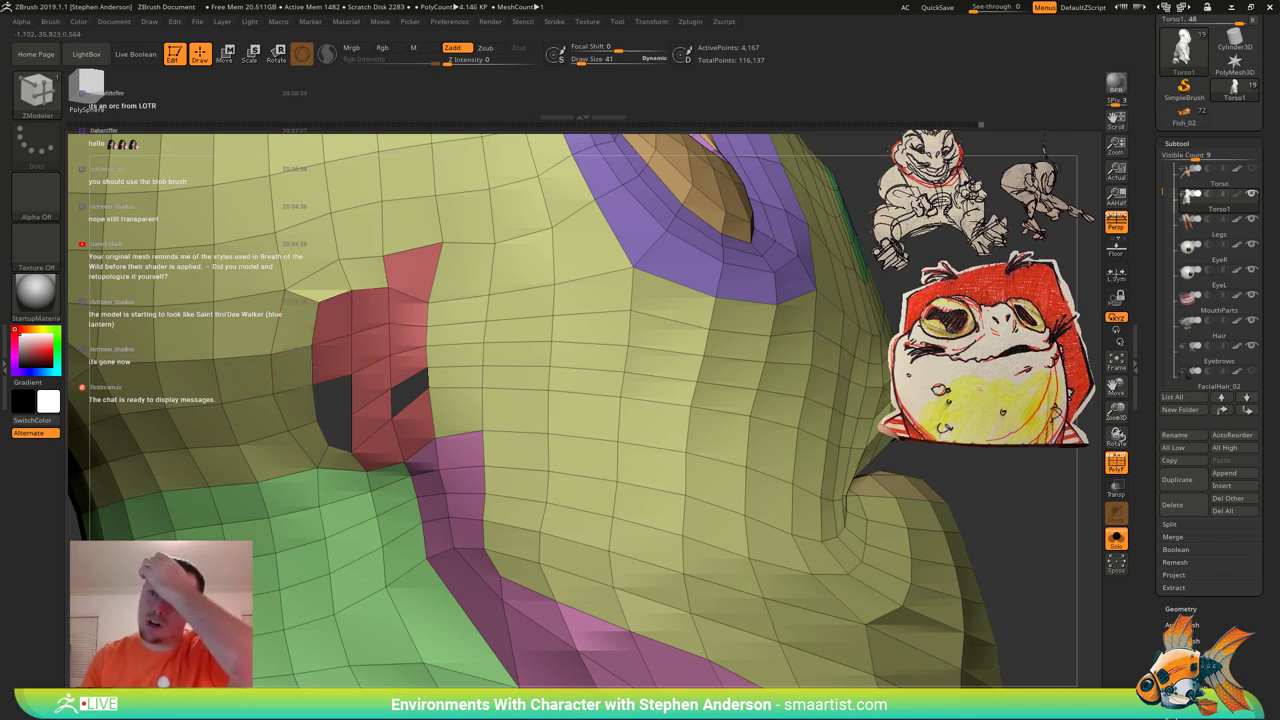
click(349, 394)
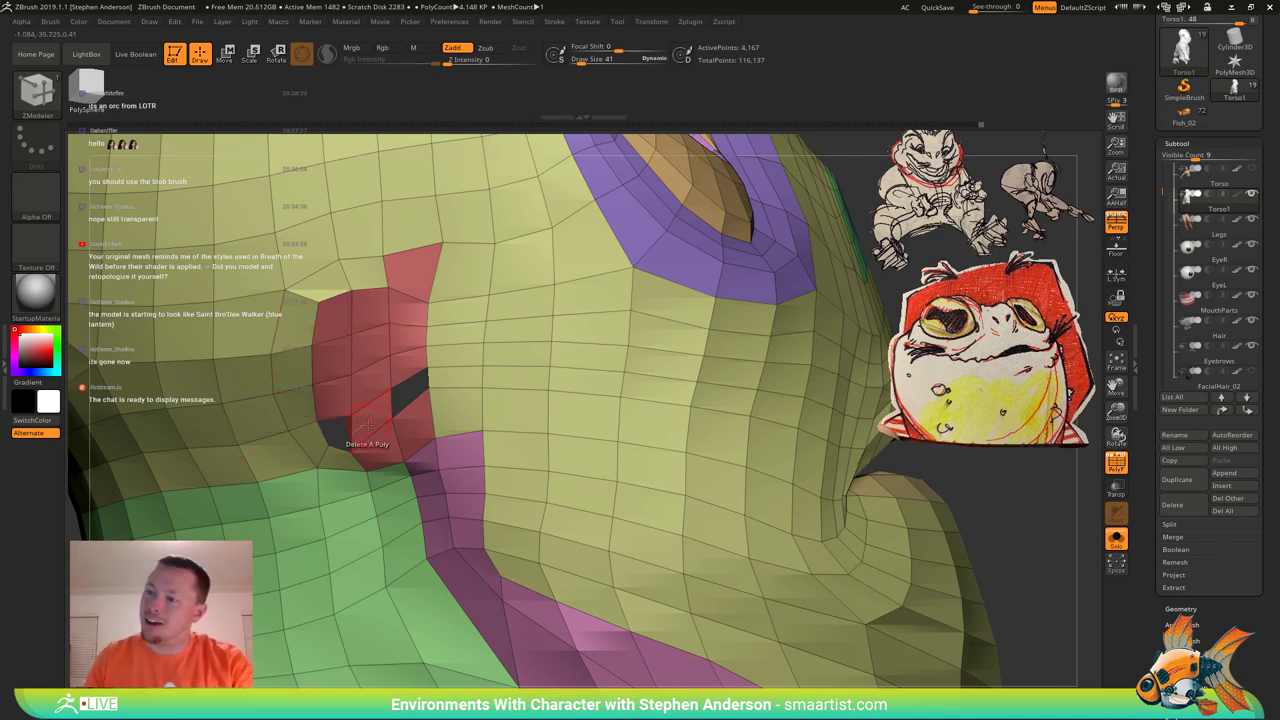
click(322, 432)
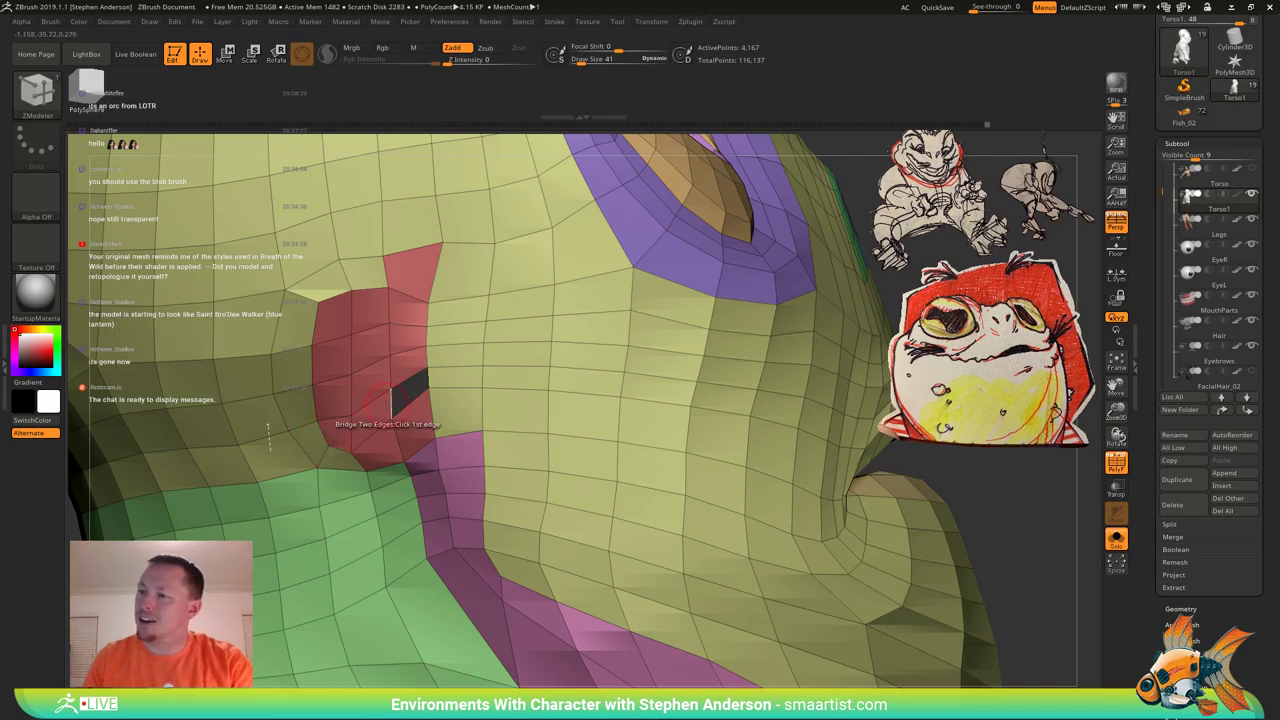
click(426, 379)
Merge the filled patch on the side of the head into one polygroup with the surrounding head surface.
mouse_move(457, 406)
ctrl+right_down()
mouse_move(460, 362)
mouse_move(473, 388)
mouse_move(492, 390)
mouse_move(470, 384)
ctrl+right_up()
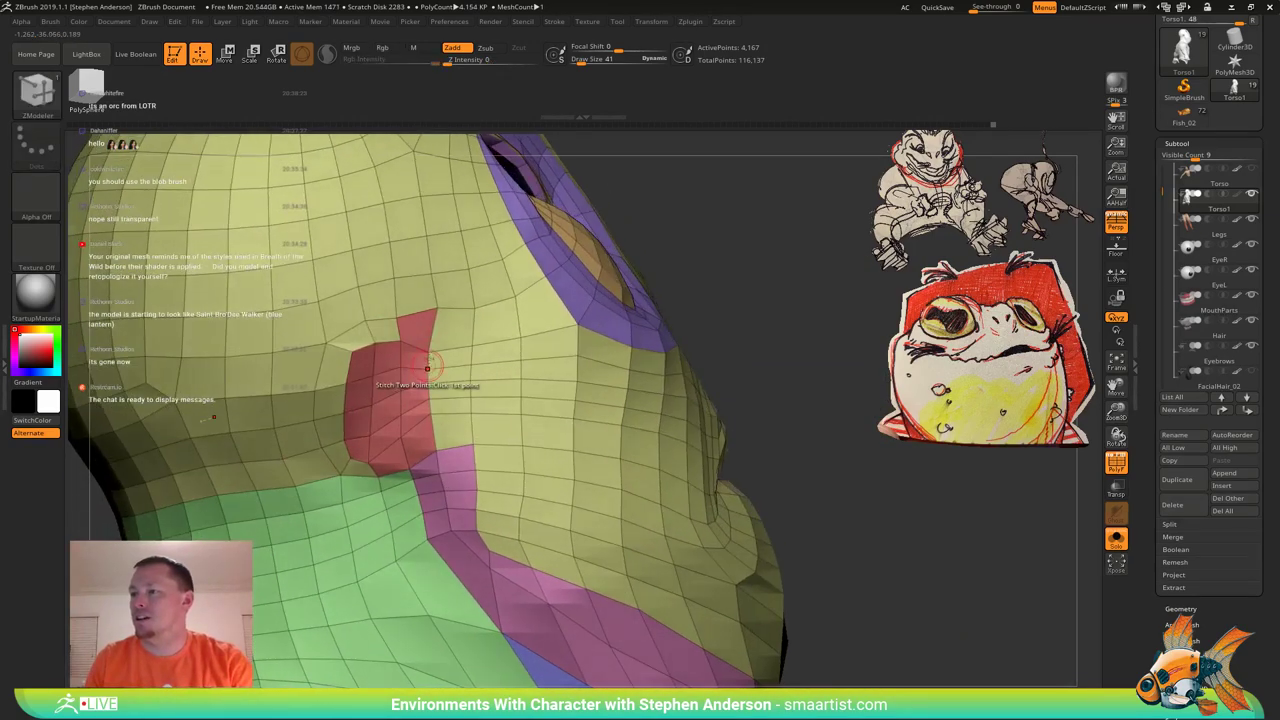
ctrl+shift+click(400, 340)
ctrl+right_drag(405, 330, 637, 326)
key(ctrl+w)
ctrl+shift+click(637, 328)
Isolate the head polygroup, regroup it until it gets a different polygroup colour, and show the full mesh again.
ctrl+right_drag(462, 352, 465, 379)
mouse_move(477, 324)
right_down()
mouse_move(450, 290)
mouse_move(457, 321)
right_up()
ctrl+shift+click(462, 324)
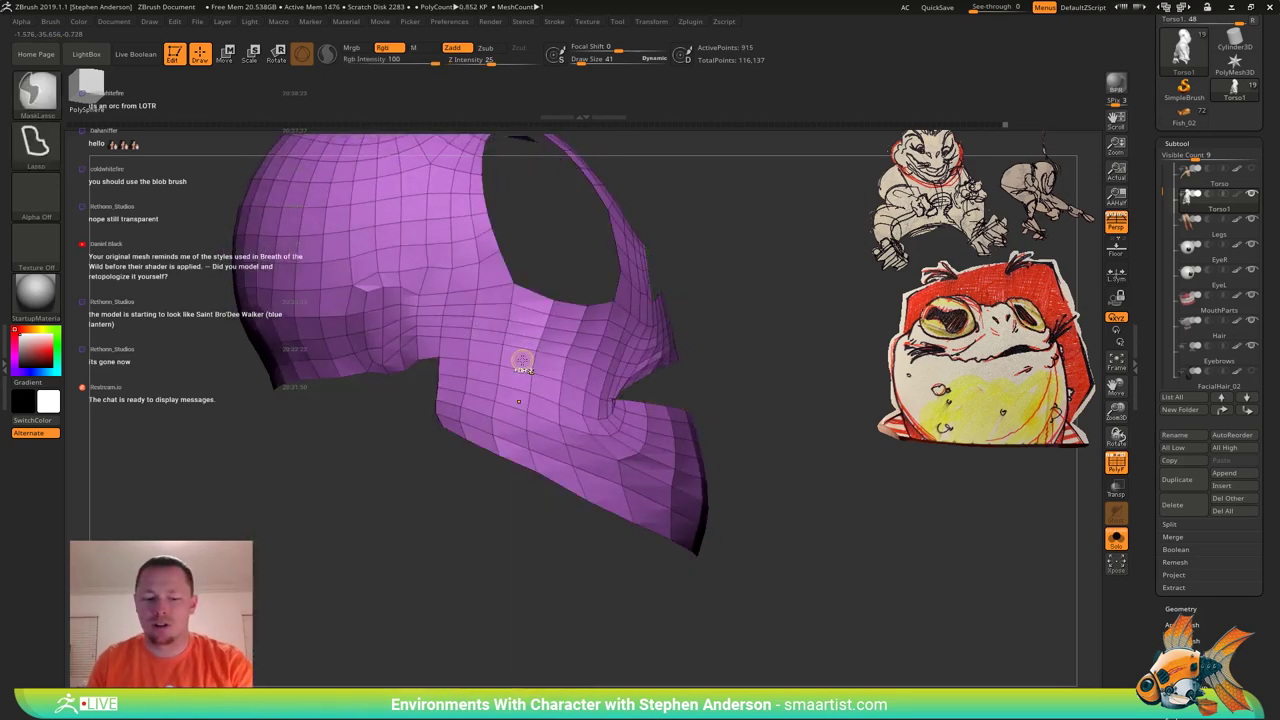
key(ctrl+w)
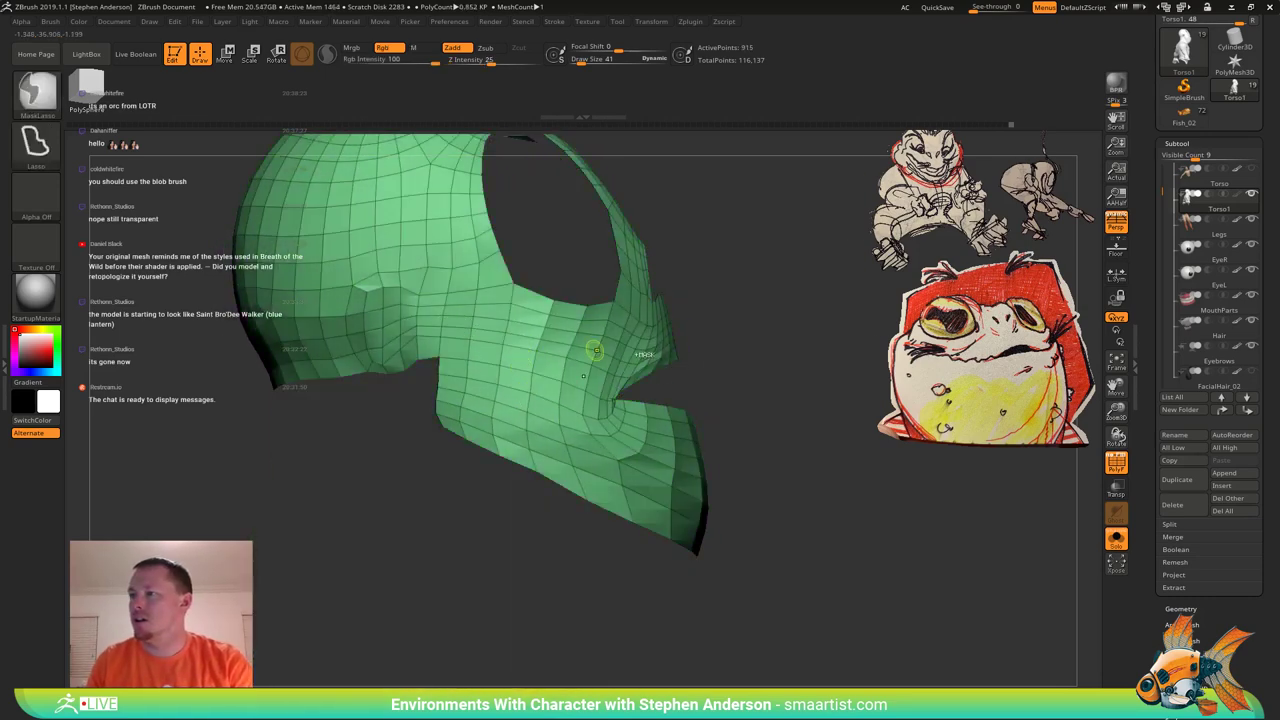
ctrl+shift+click(708, 342)
right_drag(610, 338, 573, 363)
ctrl+shift+click(570, 364)
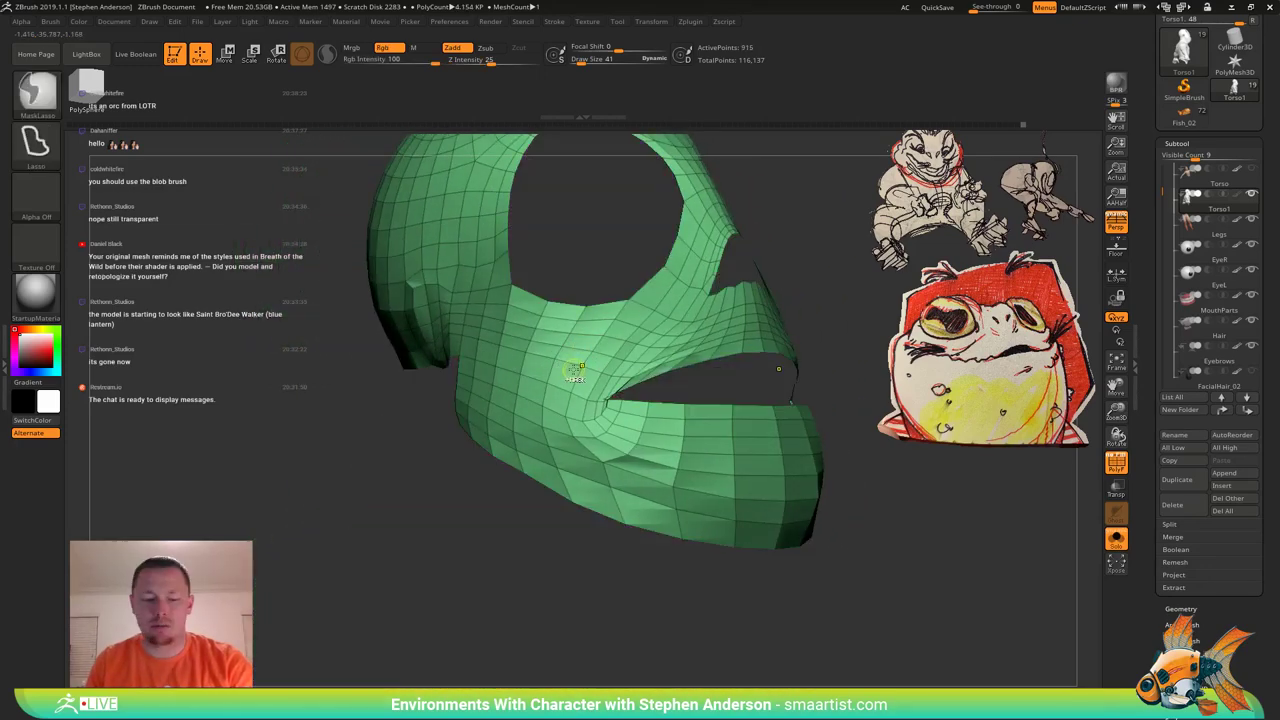
key(ctrl+w)
ctrl+shift+click(331, 449)
Enlarge the draw size to 161 and smooth the filled area on the side of the head.
mouse_move(700, 310)
right_down()
mouse_move(645, 292)
mouse_move(418, 388)
mouse_move(560, 350)
mouse_move(543, 343)
right_up()
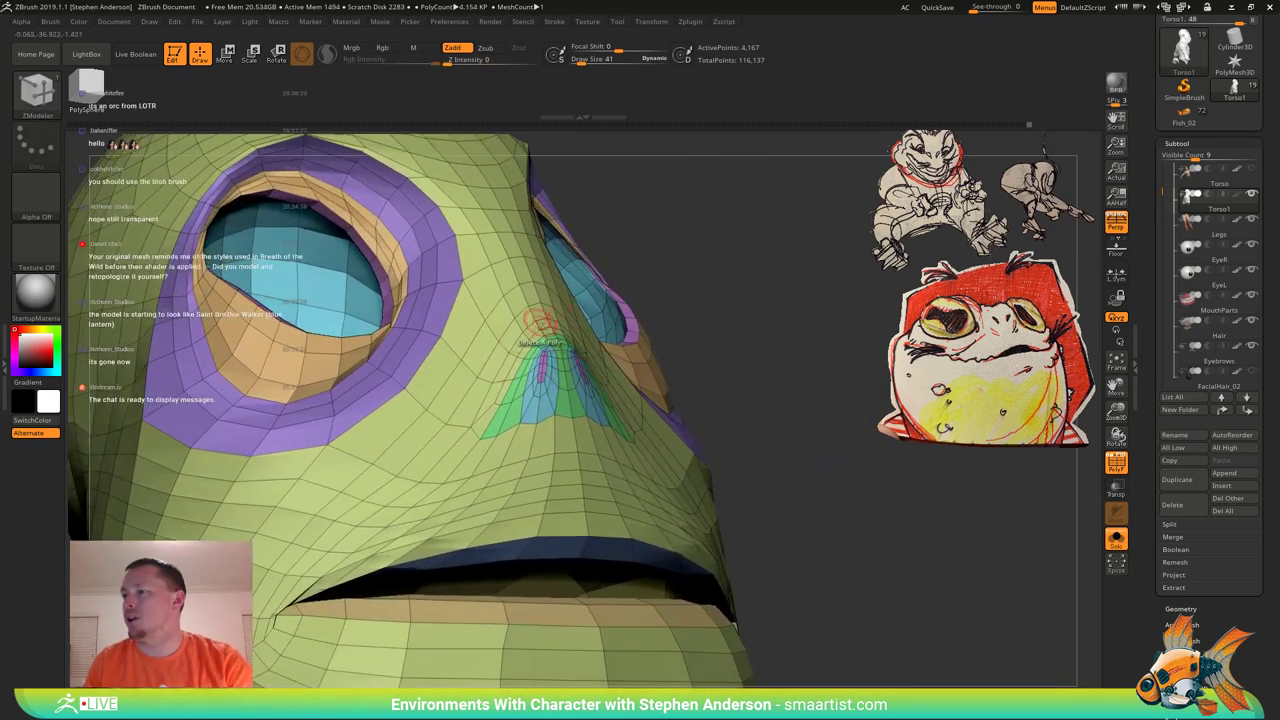
right_drag(400, 414, 443, 418)
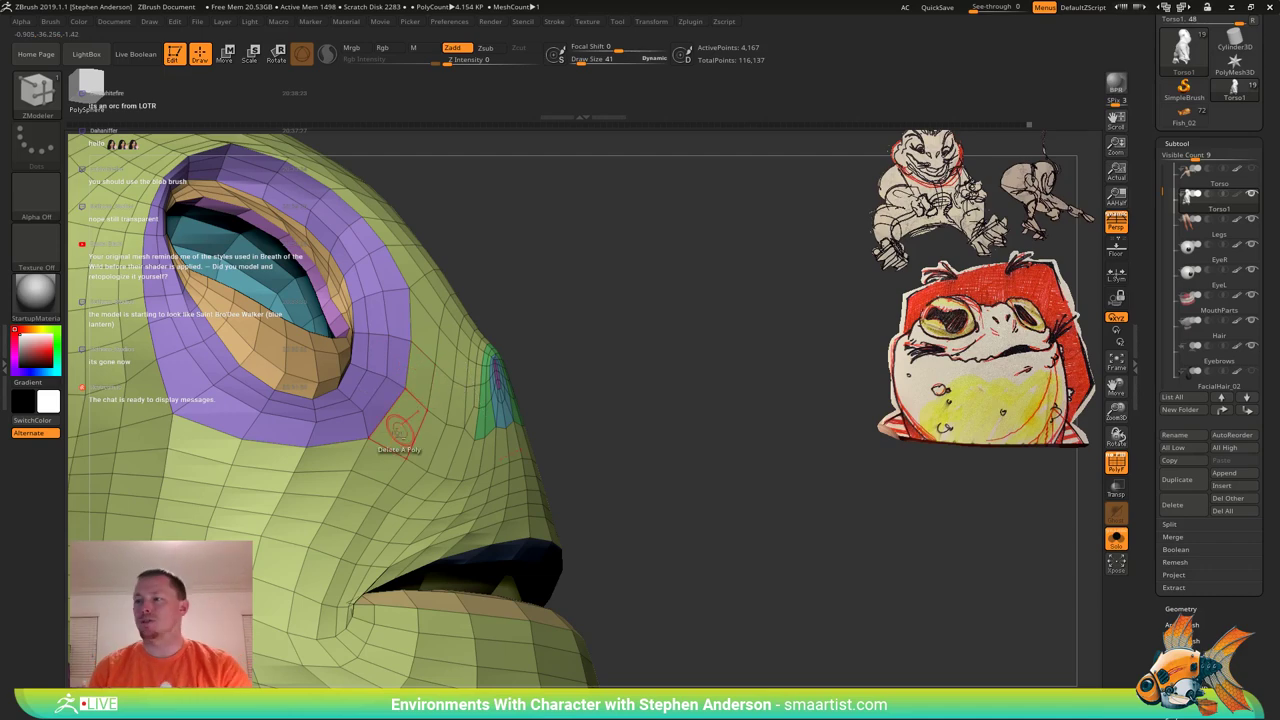
mouse_move(399, 430)
right_down()
mouse_move(351, 409)
mouse_move(400, 400)
mouse_move(390, 365)
mouse_move(323, 383)
right_up()
key(s)
drag(335, 385, 322, 385)
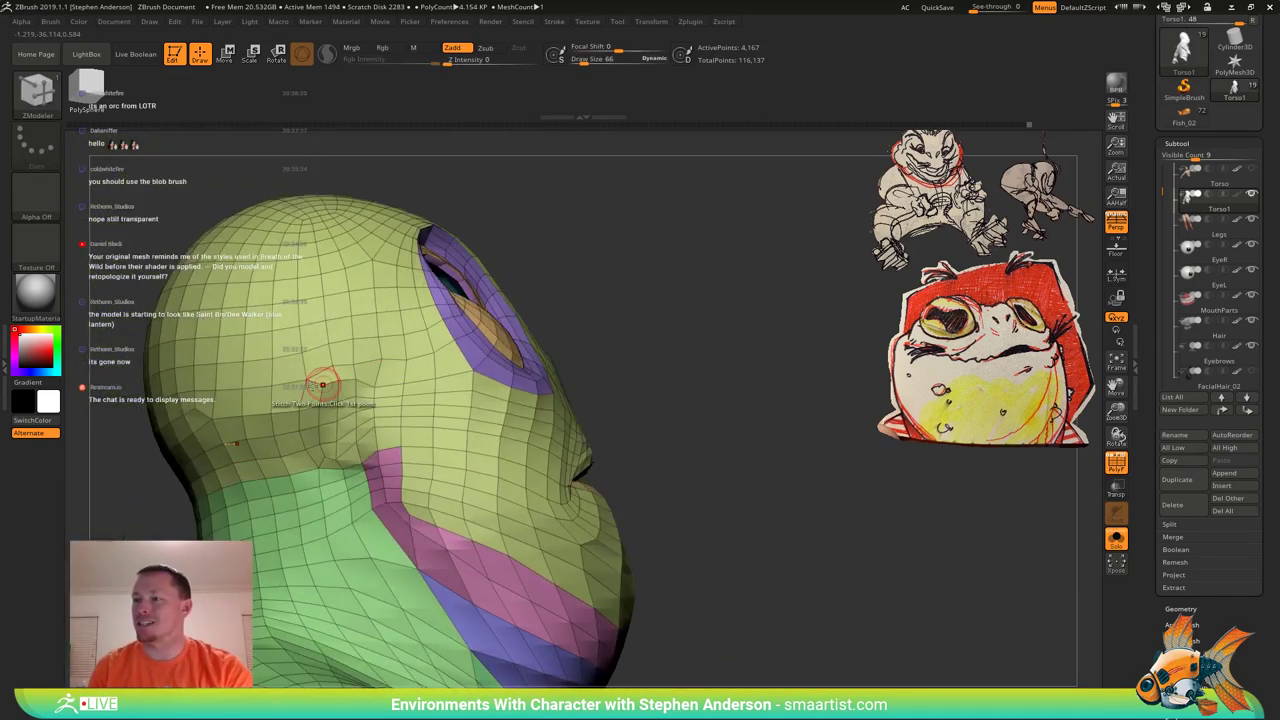
key(shift)
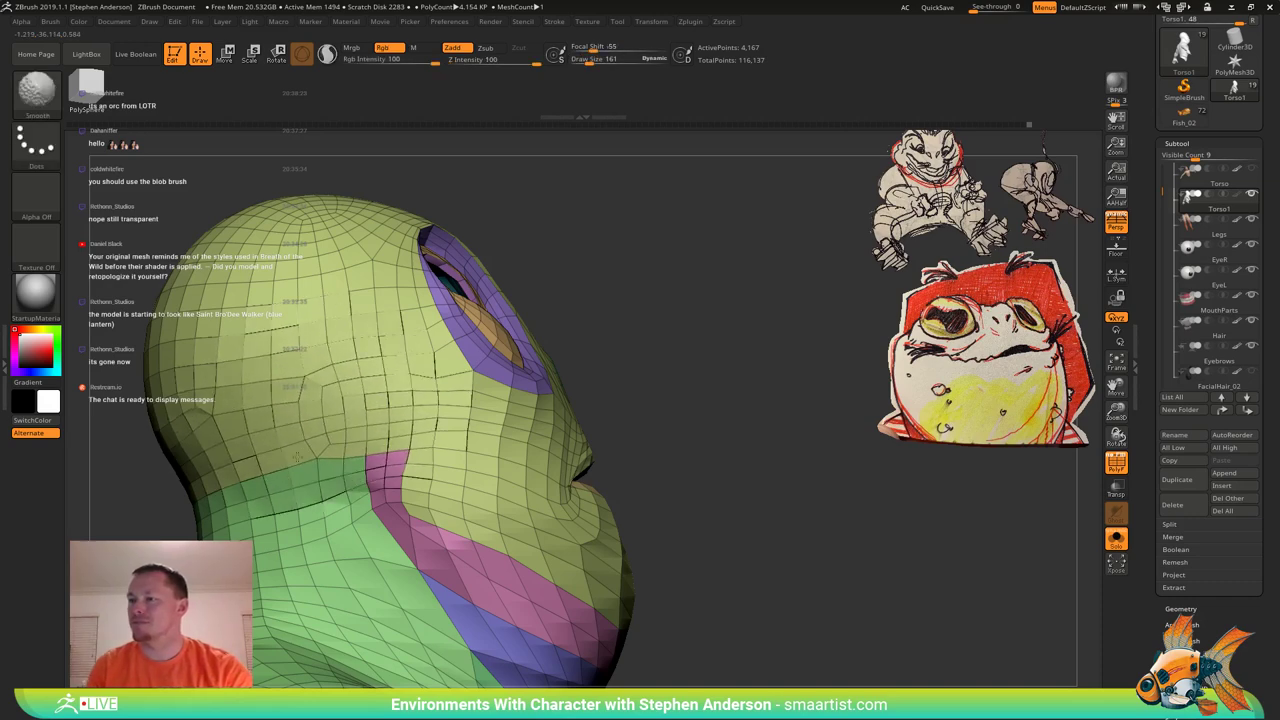
mouse_move(414, 404)
ctrl+right_down()
mouse_move(368, 412)
mouse_move(400, 408)
mouse_move(335, 398)
mouse_move(296, 420)
ctrl+right_up()
key(shift)
right_drag(387, 419, 285, 421)
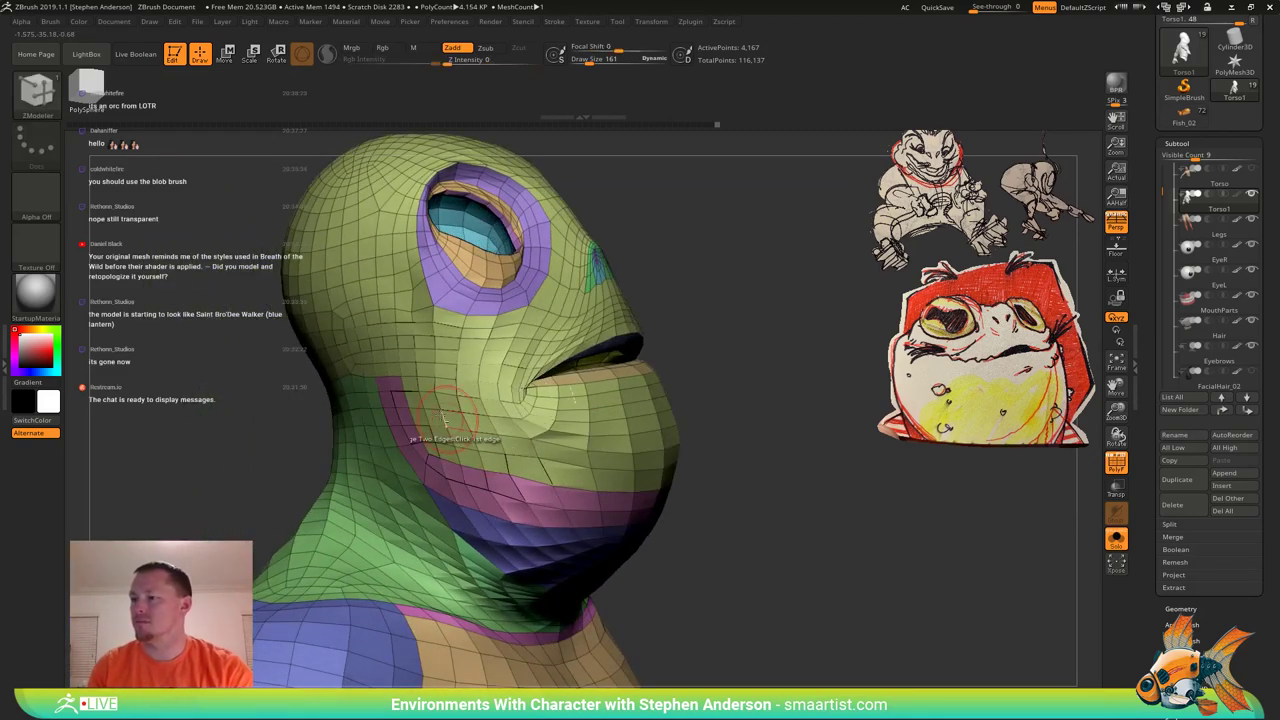
Smooth the polygons of the jaw and chin below the mouth with the Smooth brush.
alt+right_drag(512, 444, 428, 352)
right_drag(470, 422, 398, 419)
key(shift)
shift+drag(395, 419, 485, 348)
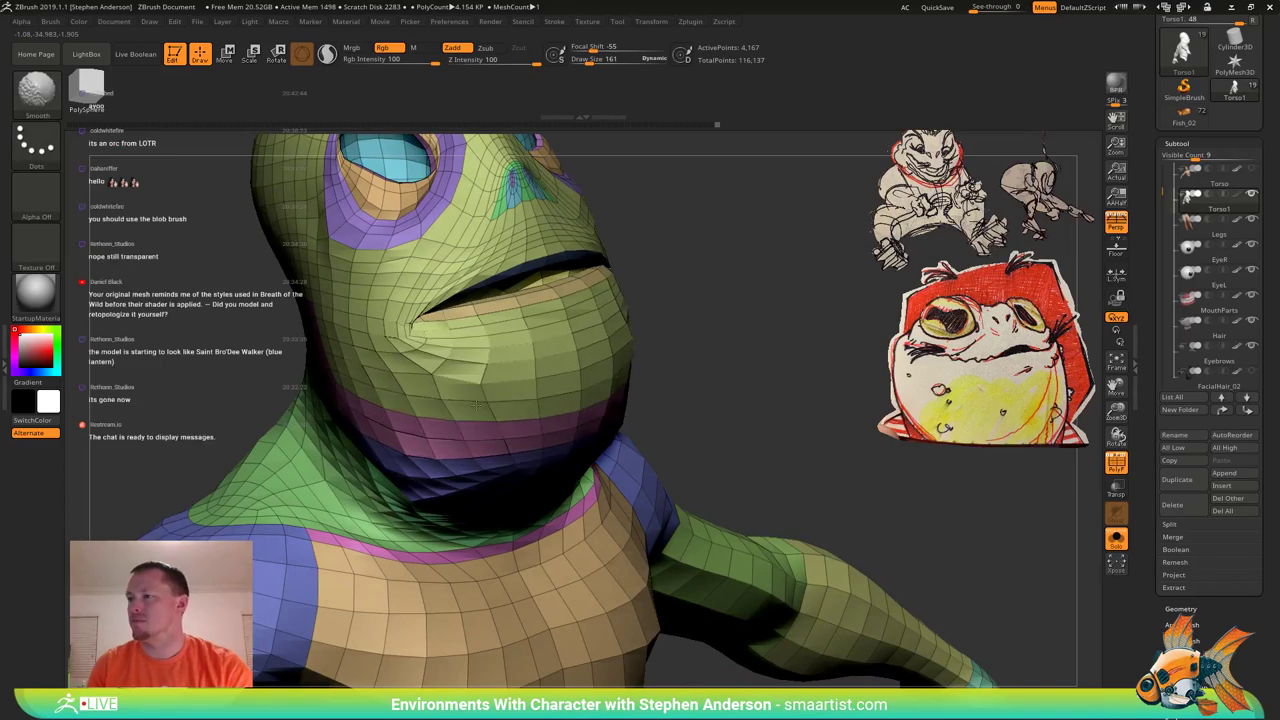
right_drag(537, 404, 462, 397)
shift+drag(455, 380, 560, 345)
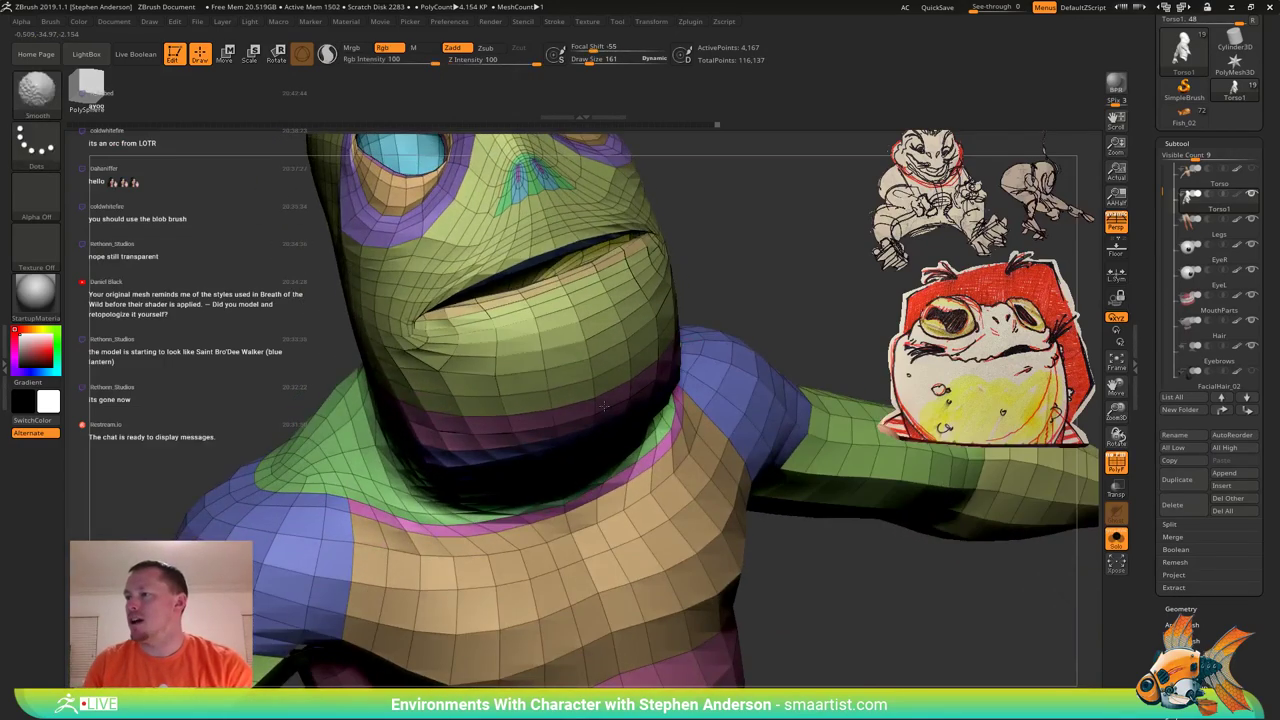
mouse_move(522, 364)
right_down()
mouse_move(618, 365)
mouse_move(548, 366)
right_up()
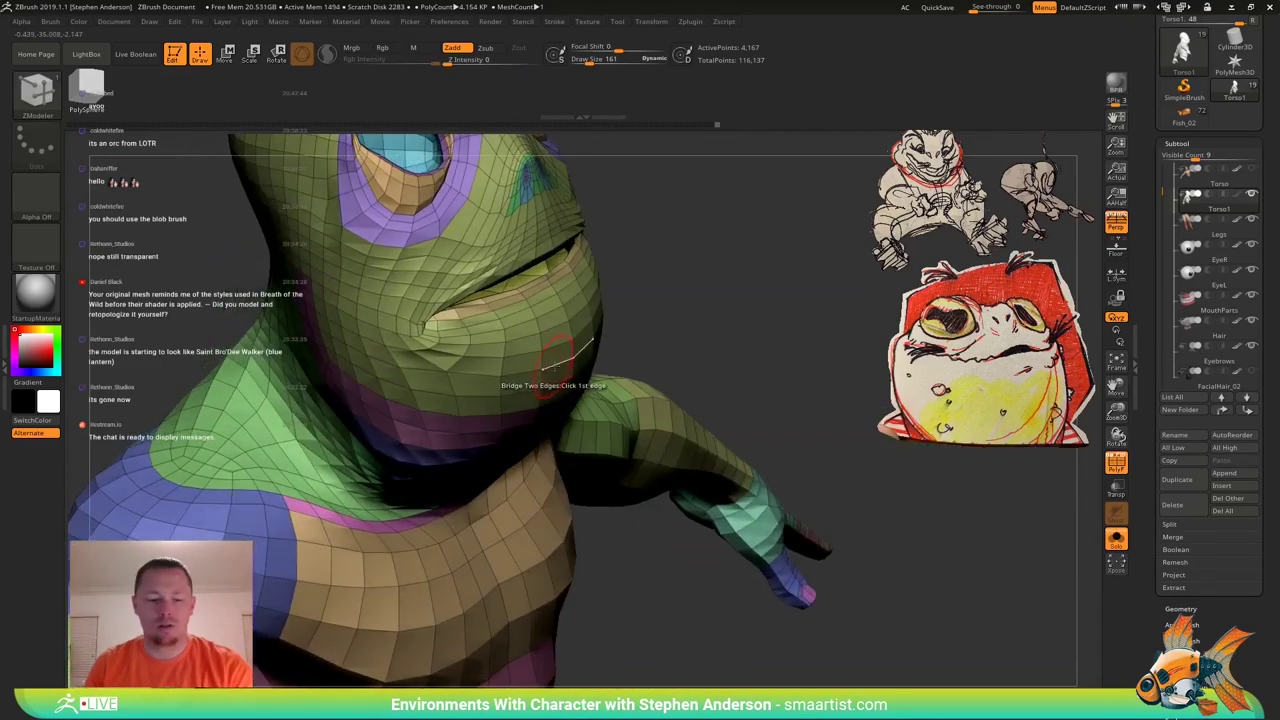
Mask the whole mesh except the head's main polygroup.
key(w)
key(q)
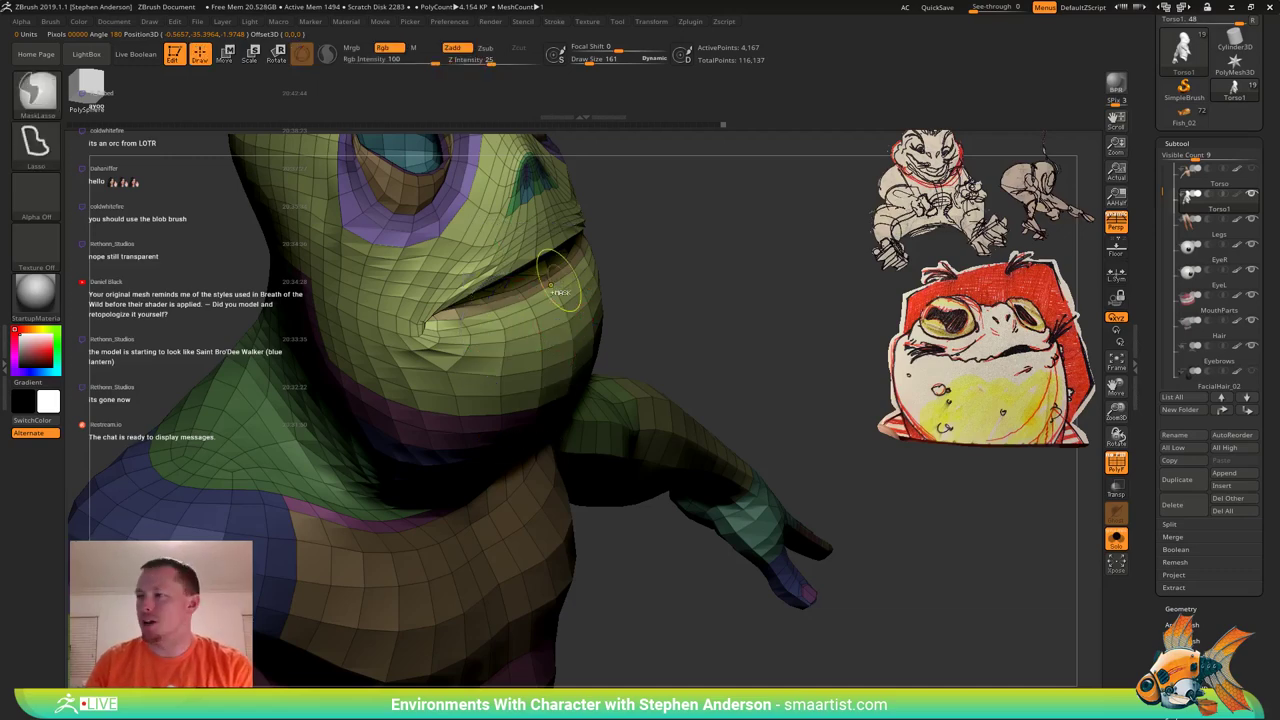
mouse_move(551, 350)
ctrl+right_down()
mouse_move(530, 385)
mouse_move(542, 306)
ctrl+right_up()
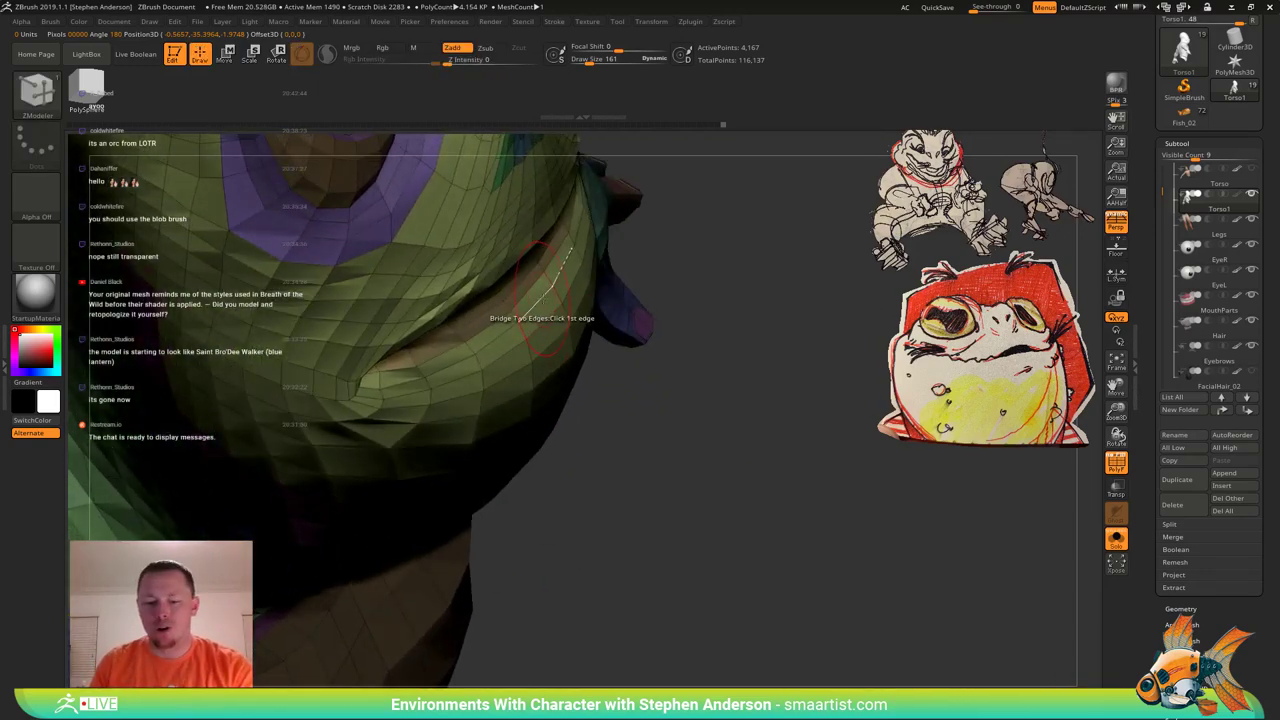
Pull the front of the lower lip forward using the Move brush at draw size 469.
key(b)
key(m)
key(v)
mouse_move(538, 262)
right_down()
mouse_move(553, 284)
mouse_move(529, 279)
right_up()
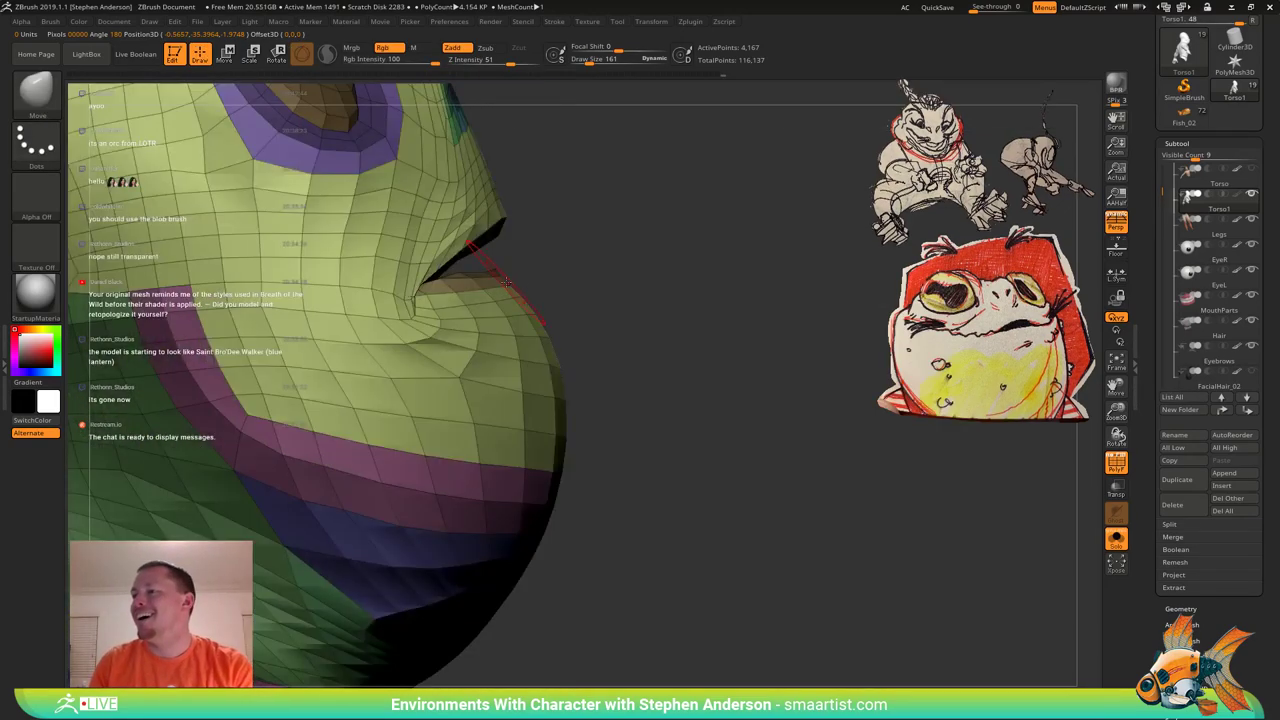
mouse_move(515, 283)
mouse_down()
mouse_move(583, 167)
mouse_move(197, 287)
mouse_move(232, 350)
mouse_move(340, 340)
mouse_up()
key(ctrl+z)
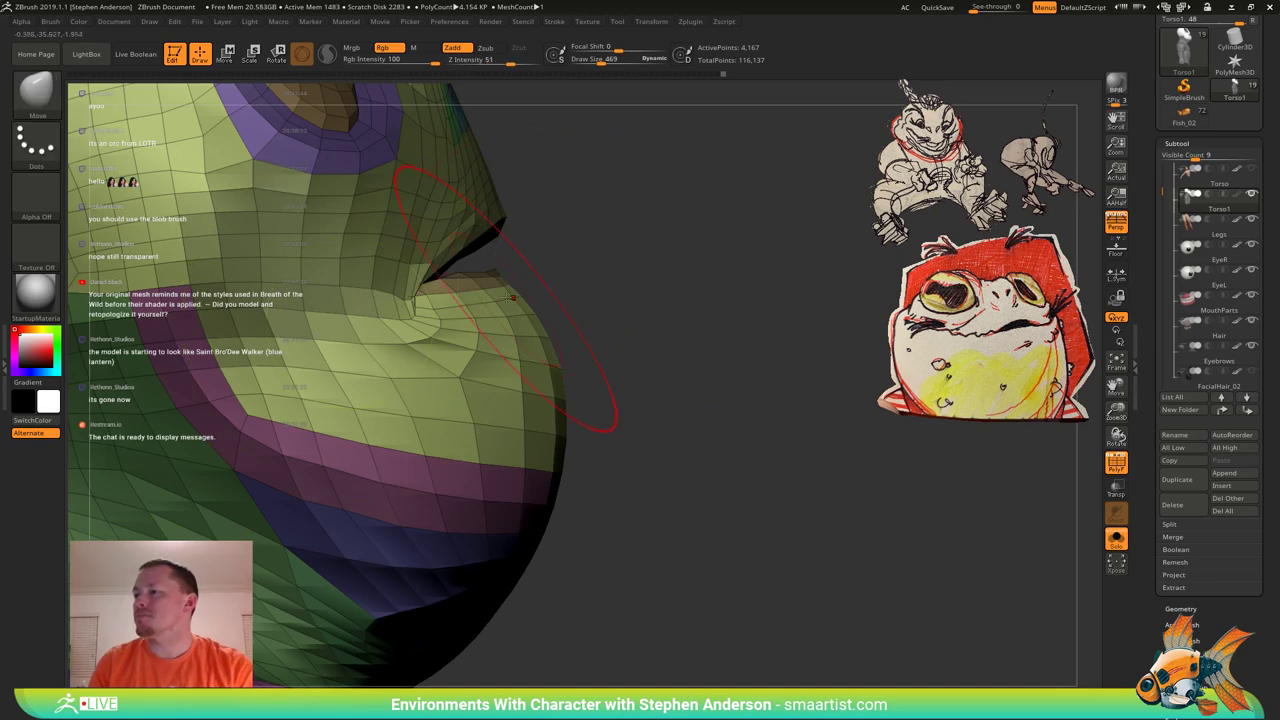
drag(518, 283, 543, 273)
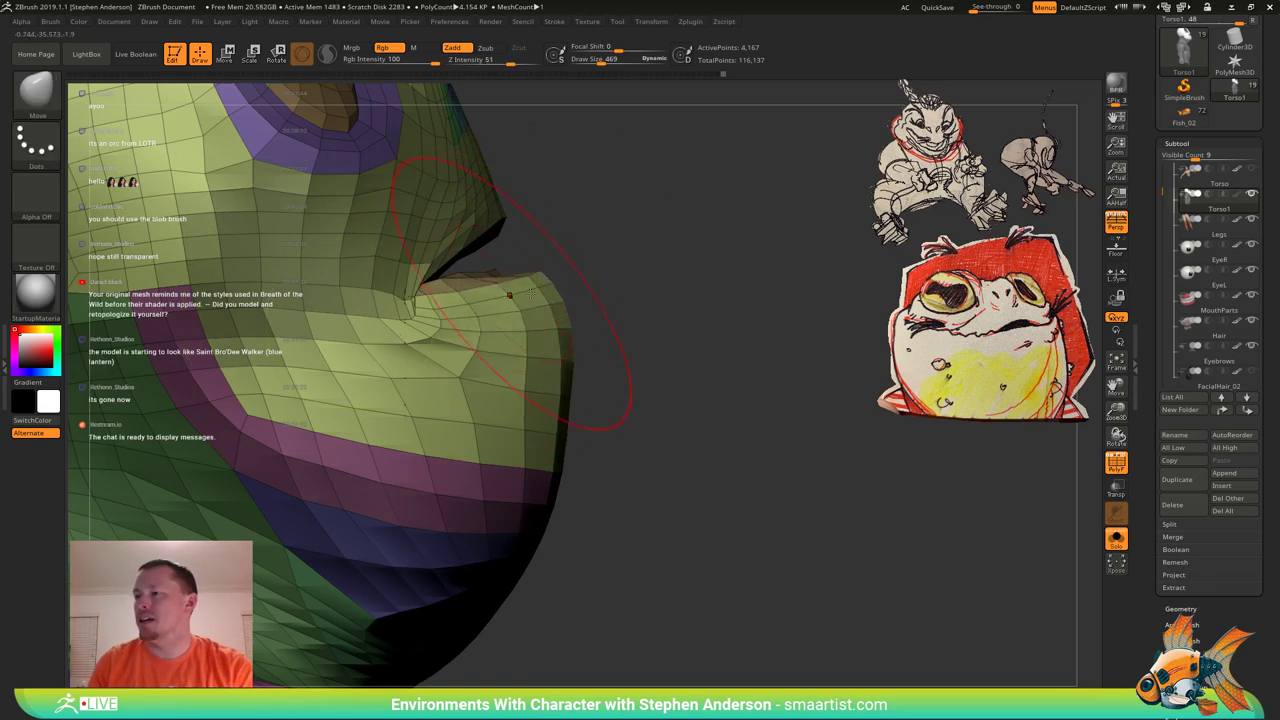
drag(630, 300, 566, 350)
drag(546, 160, 554, 182)
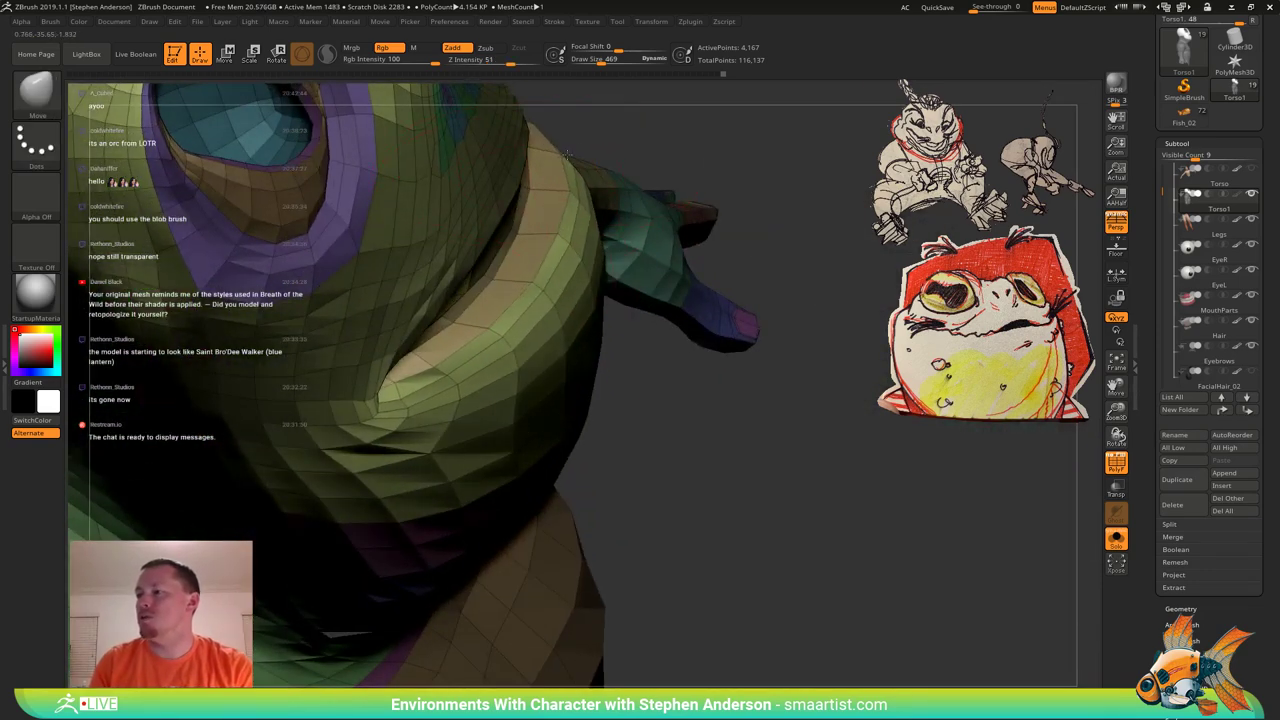
mouse_move(430, 345)
right_down()
mouse_move(490, 330)
mouse_move(480, 313)
right_up()
mouse_move(310, 318)
right_down()
mouse_move(397, 311)
mouse_move(390, 345)
mouse_move(246, 222)
mouse_move(302, 230)
mouse_move(350, 261)
mouse_move(322, 248)
right_up()
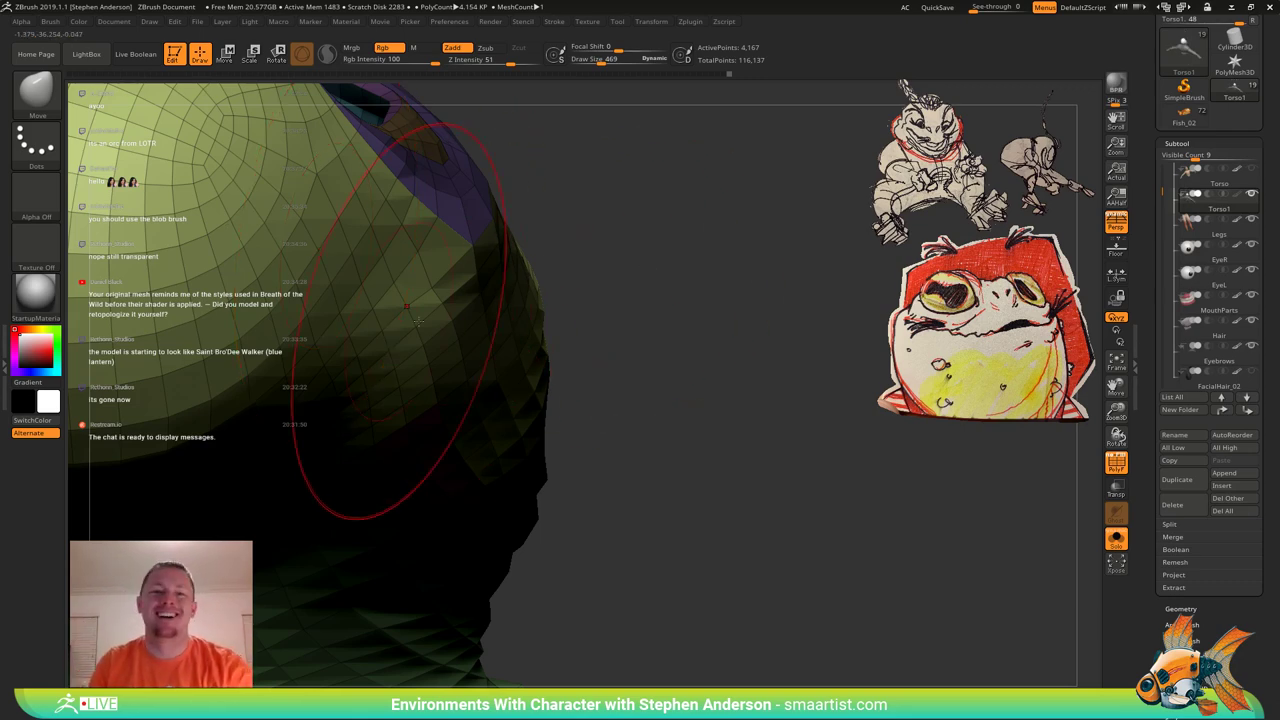
mouse_move(405, 306)
right_down()
mouse_move(572, 312)
mouse_move(538, 297)
mouse_move(550, 277)
right_up()
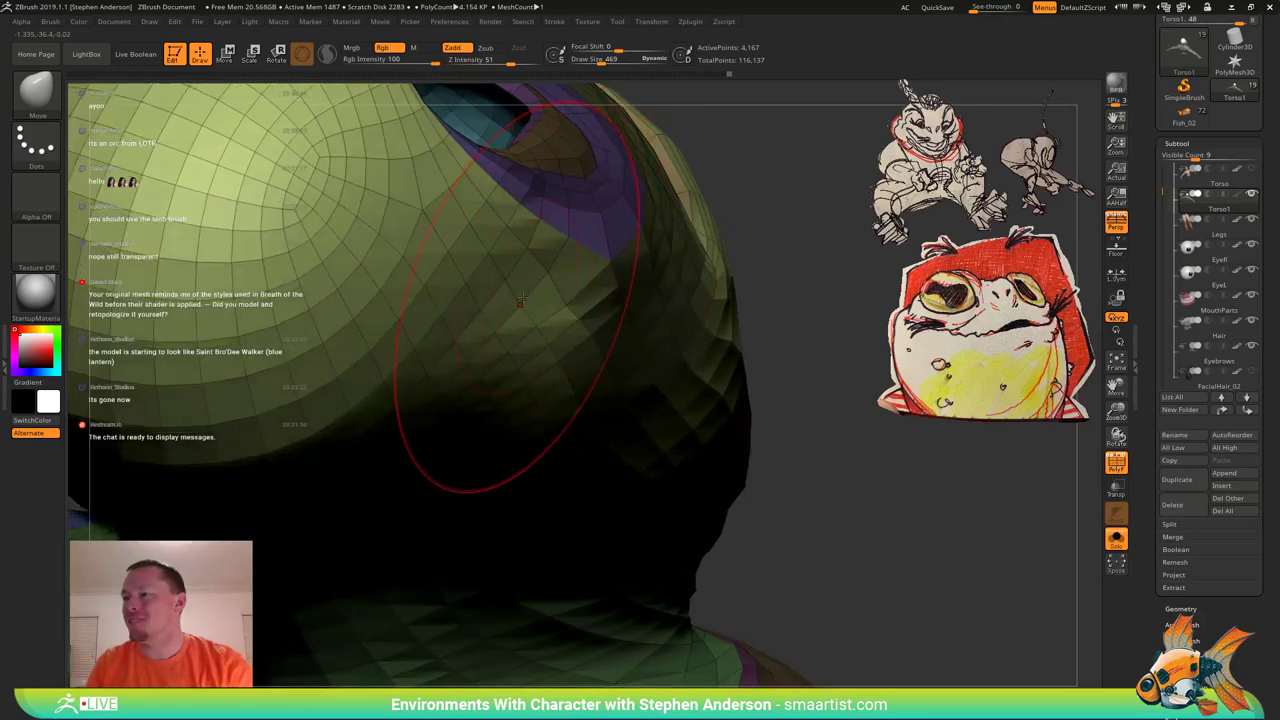
Adjust the side of the head below the eye with the Move brush and smooth it at draw size 469.
drag(526, 273, 536, 264)
mouse_move(536, 280)
right_down()
mouse_move(590, 312)
mouse_move(587, 299)
right_up()
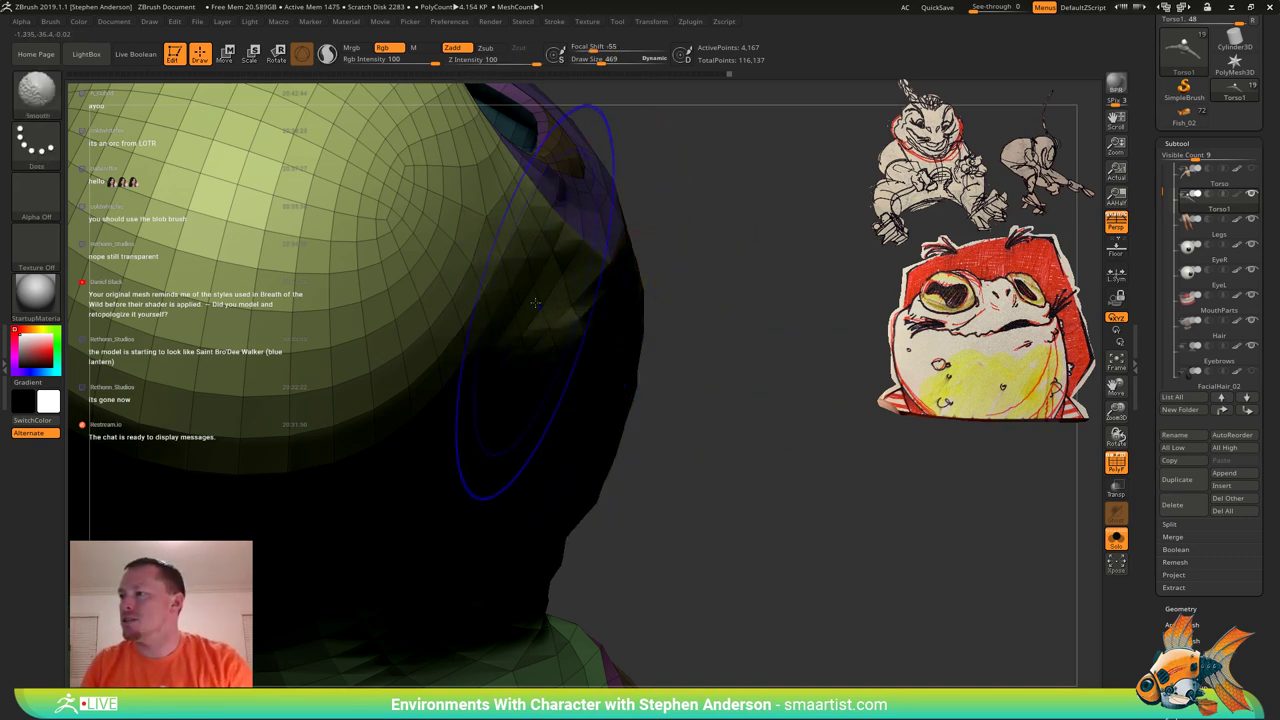
mouse_move(541, 305)
shift+mouse_down()
mouse_move(532, 286)
mouse_move(300, 220)
mouse_move(280, 240)
mouse_move(335, 205)
shift+mouse_up()
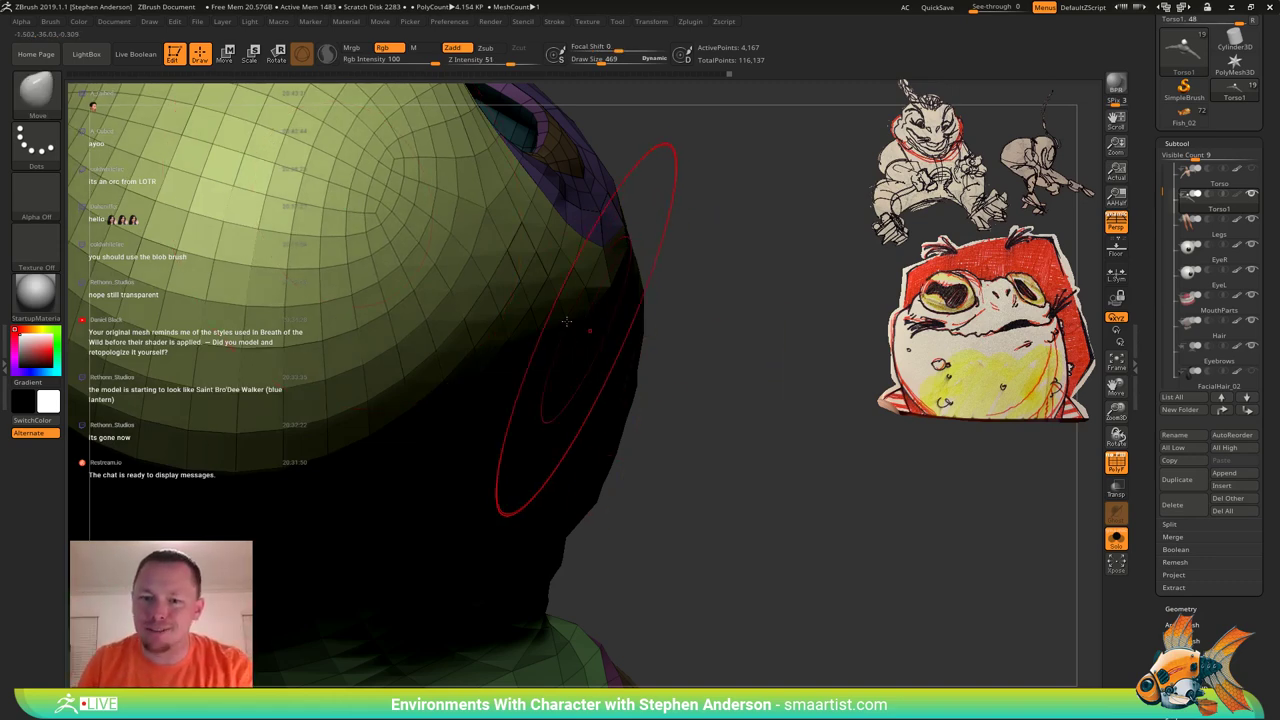
Clear the mask from the whole mesh.
mouse_move(530, 290)
ctrl+right_down()
mouse_move(620, 325)
mouse_move(469, 273)
mouse_move(514, 263)
mouse_move(472, 256)
mouse_move(574, 248)
mouse_move(631, 268)
ctrl+right_up()
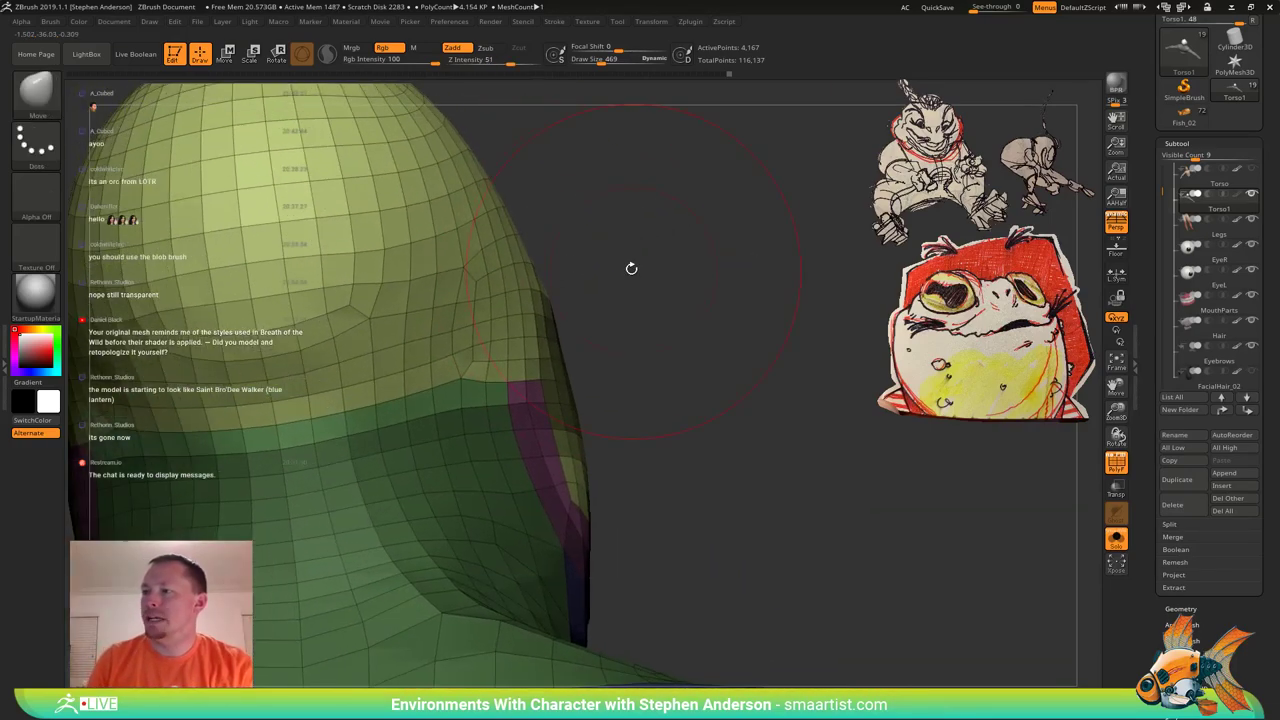
ctrl+drag(631, 268, 641, 262)
mouse_move(641, 262)
right_down()
mouse_move(606, 267)
mouse_move(632, 273)
right_up()
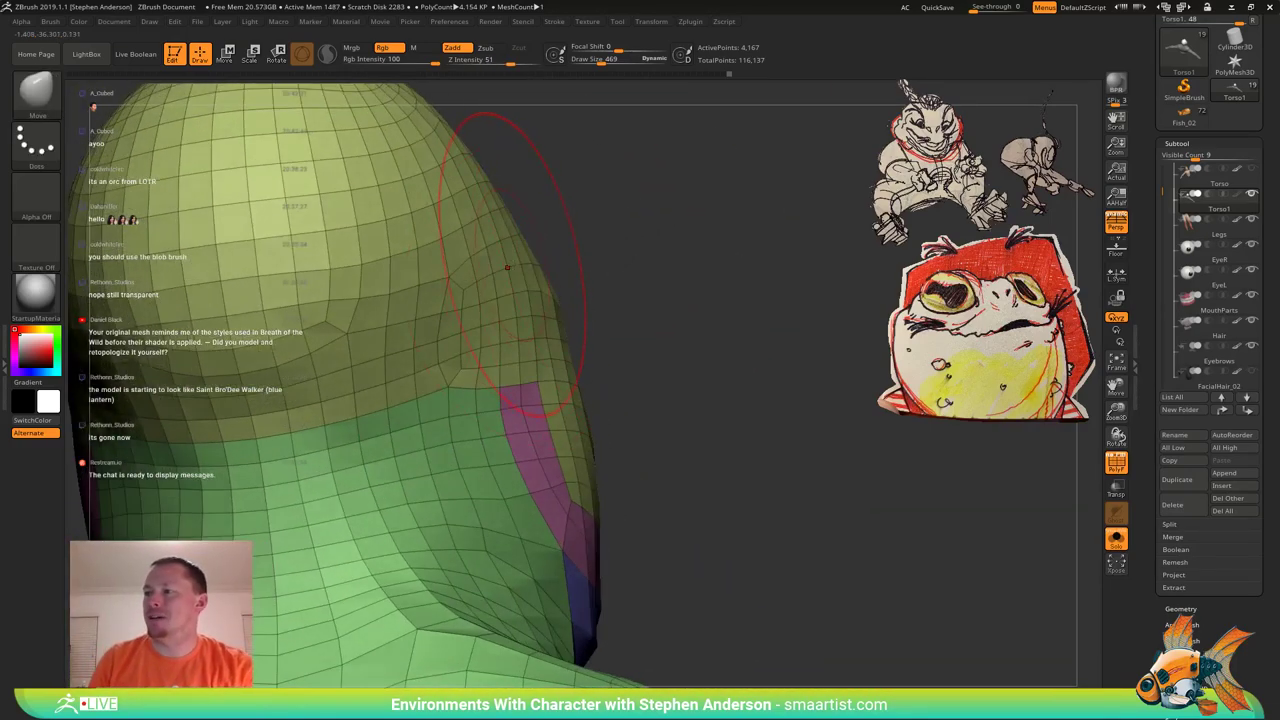
Nudge the rear rim of the eye socket with the Move brush and reduce the draw size to 286.
mouse_move(503, 268)
ctrl+right_down()
mouse_move(520, 215)
mouse_move(550, 262)
mouse_move(600, 264)
mouse_move(546, 436)
mouse_move(575, 425)
mouse_move(600, 400)
mouse_move(548, 384)
mouse_move(490, 391)
mouse_move(496, 446)
mouse_move(470, 452)
mouse_move(492, 462)
mouse_move(504, 432)
mouse_move(402, 440)
mouse_move(500, 420)
mouse_move(470, 377)
mouse_move(402, 384)
mouse_move(388, 366)
mouse_move(476, 370)
mouse_move(500, 403)
ctrl+right_up()
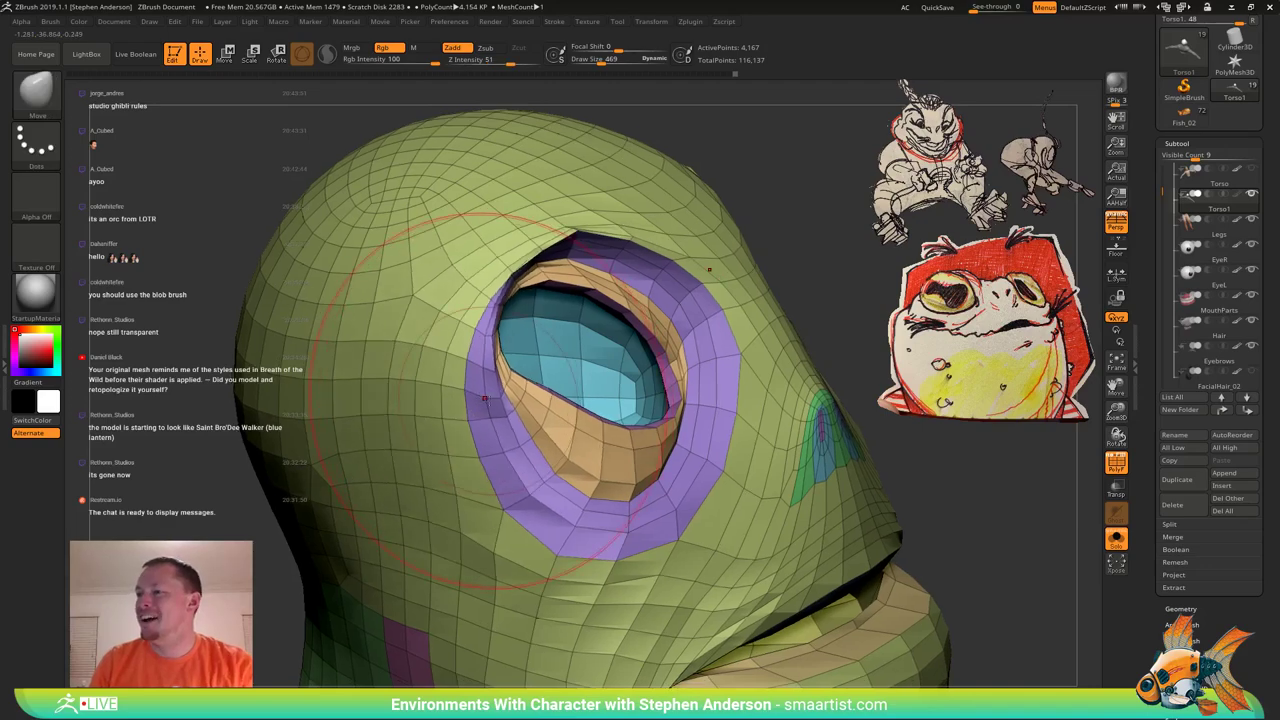
drag(488, 400, 485, 399)
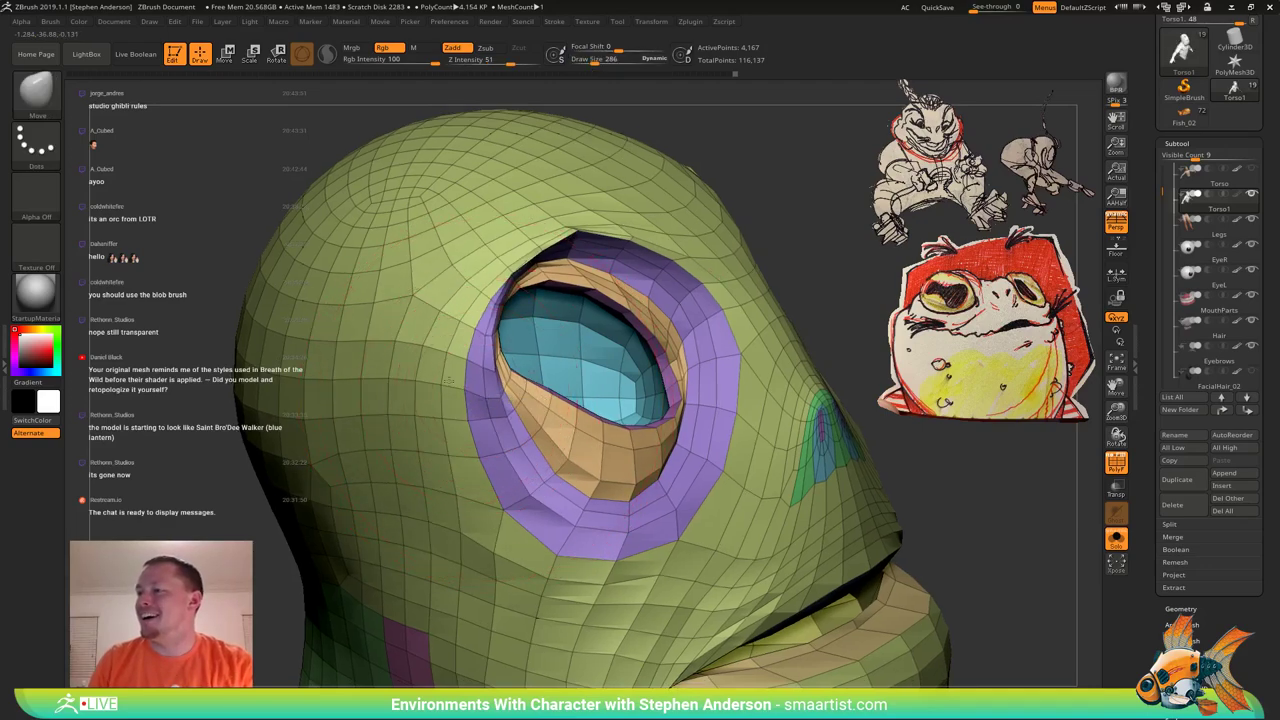
mouse_move(449, 380)
right_down()
mouse_move(515, 372)
mouse_move(451, 373)
right_up()
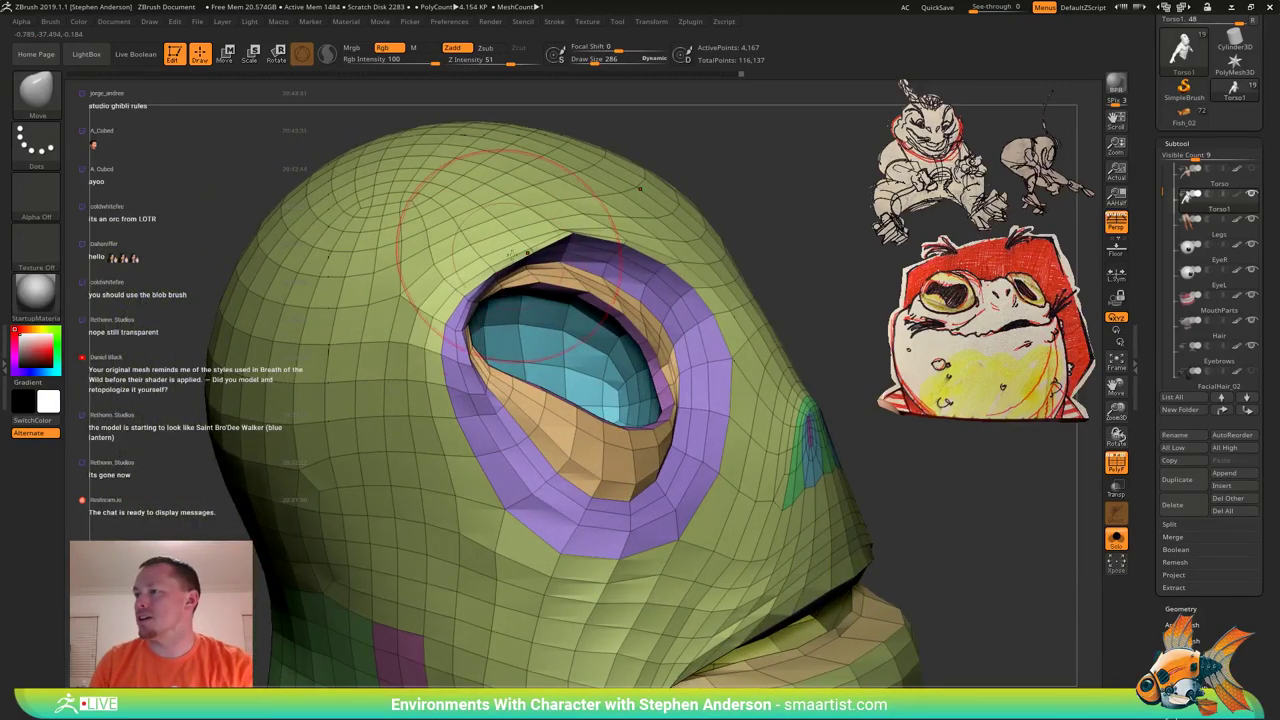
right_drag(510, 256, 645, 278)
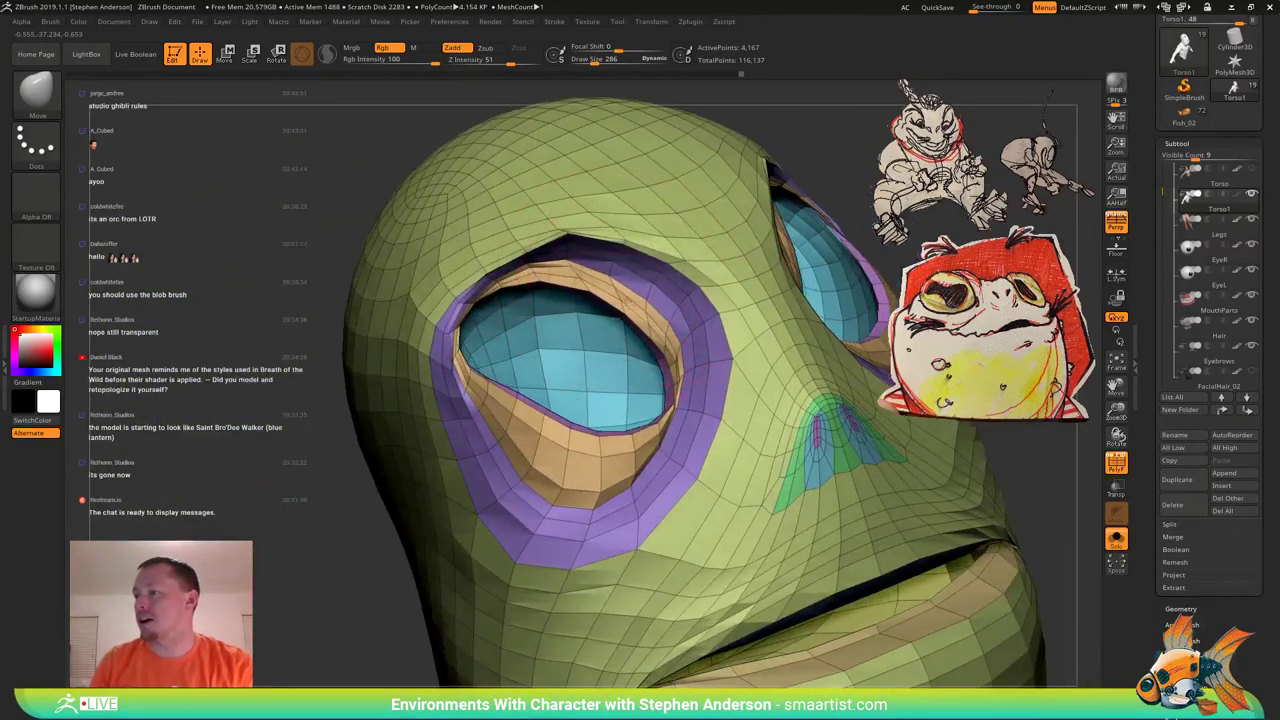
Reduce the draw size to 112, then reshape and smooth the upper rim of the eye socket.
key(s)
drag(579, 235, 571, 235)
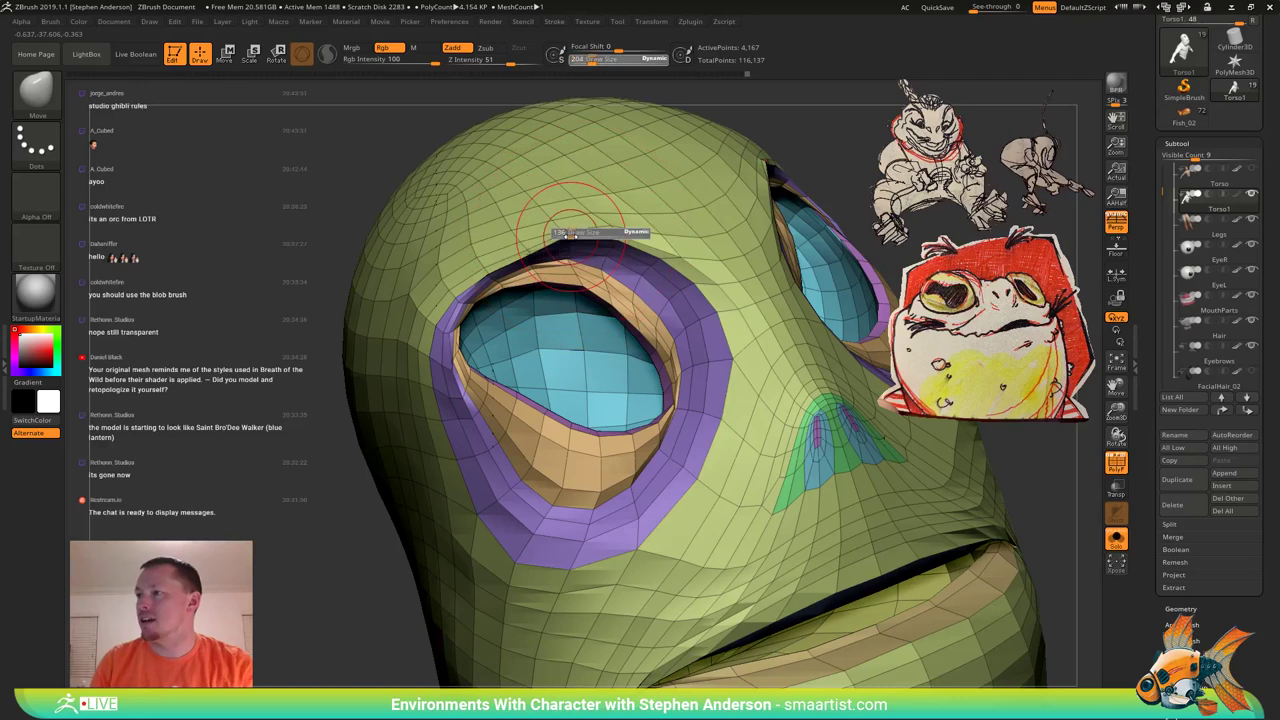
mouse_move(571, 234)
right_down()
mouse_move(571, 265)
mouse_move(571, 238)
right_up()
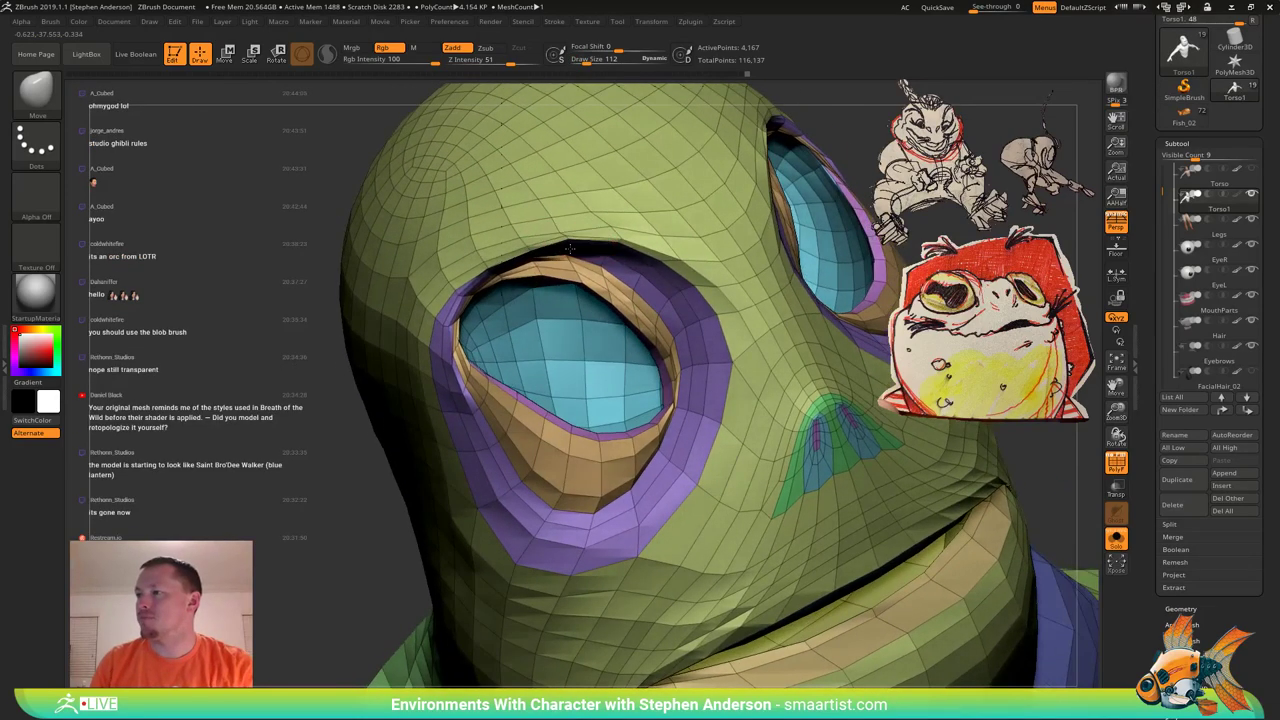
mouse_move(563, 231)
mouse_down()
mouse_move(563, 203)
mouse_move(617, 218)
mouse_up()
right_drag(606, 216, 642, 224)
shift+drag(653, 231, 486, 272)
mouse_move(486, 272)
right_down()
mouse_move(490, 246)
mouse_move(575, 267)
right_up()
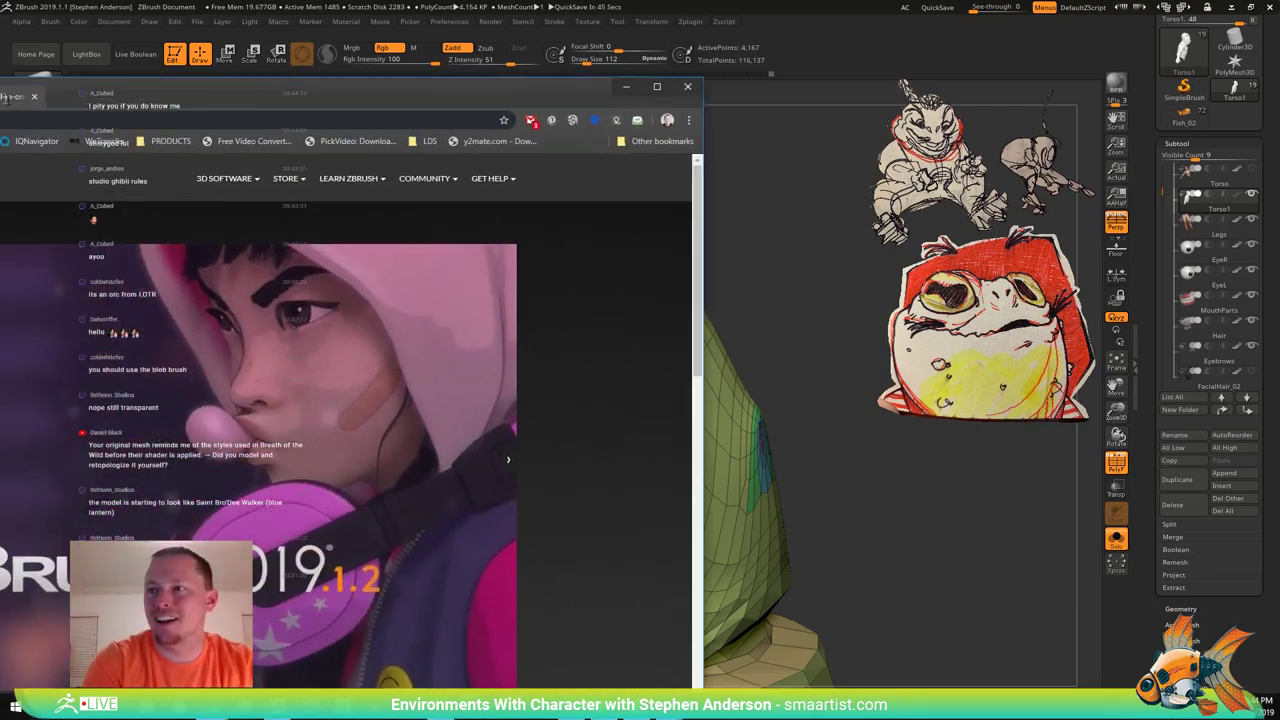
Switch to the Chrome browser, maximize its window and open the ZBrushLIVE Presenters page on pixologic.com.
drag(0, 97, 561, 51)
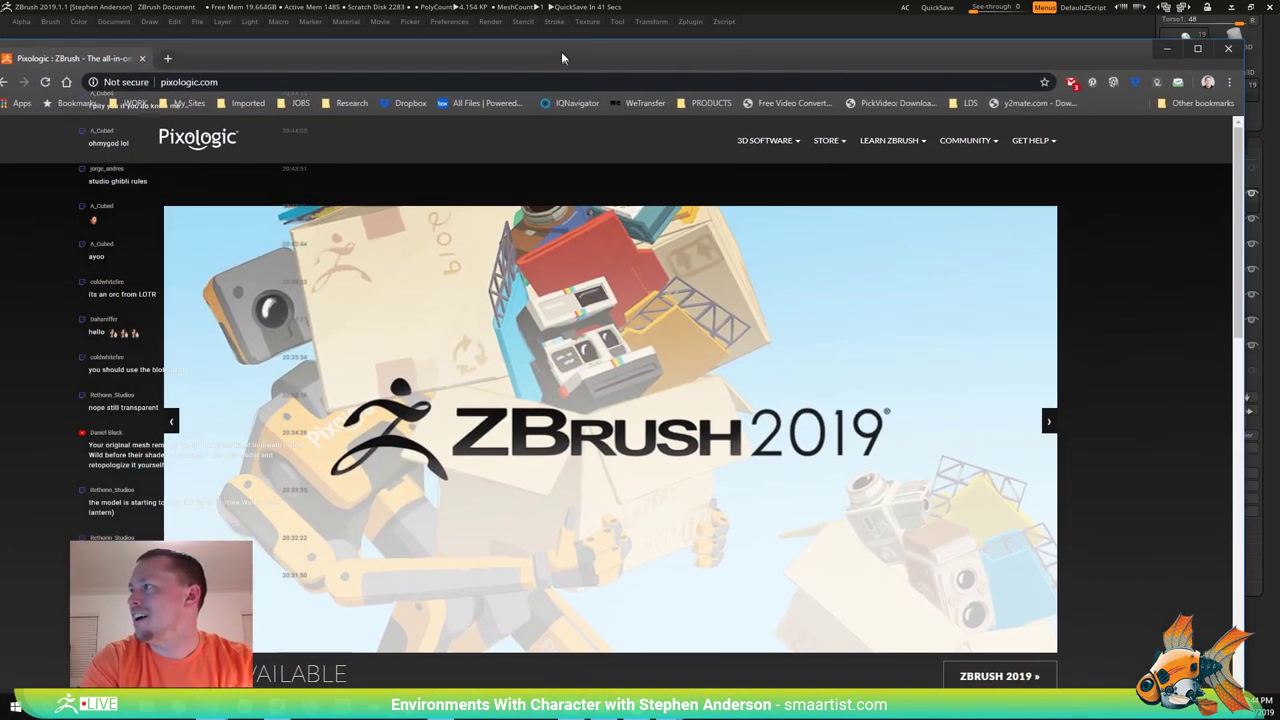
click(1199, 47)
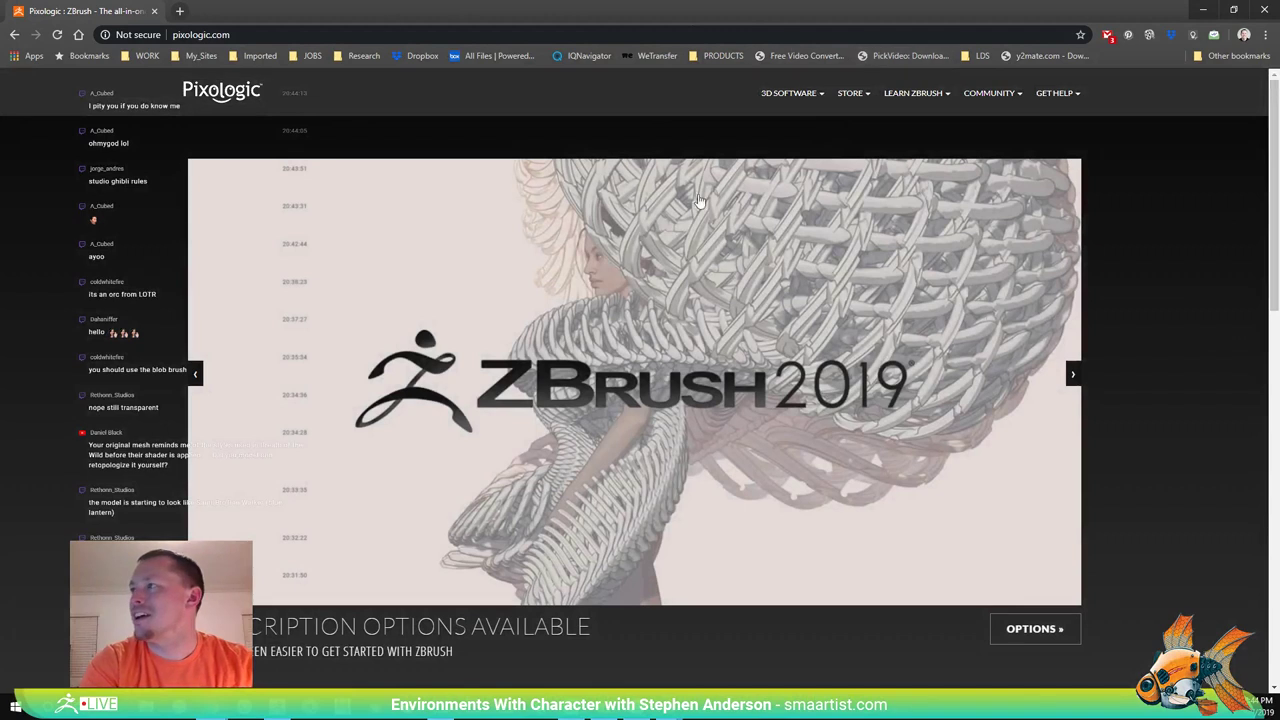
mouse_move(991, 102)
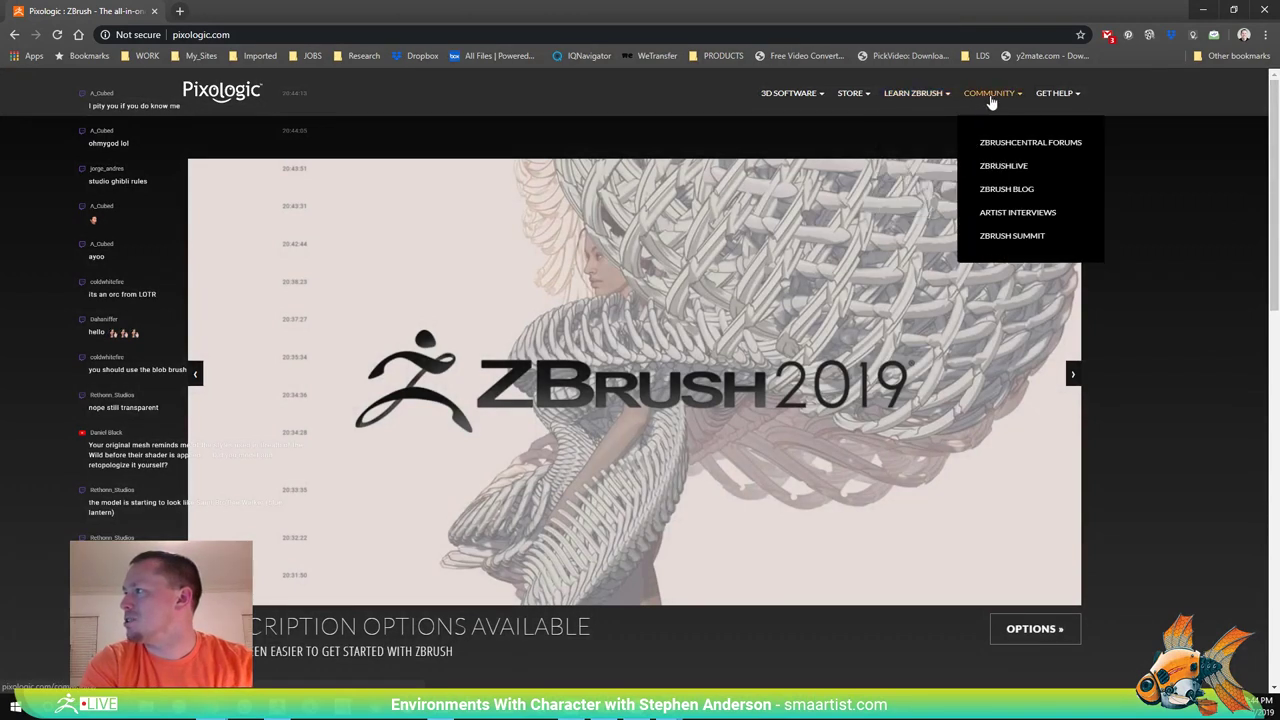
click(1004, 166)
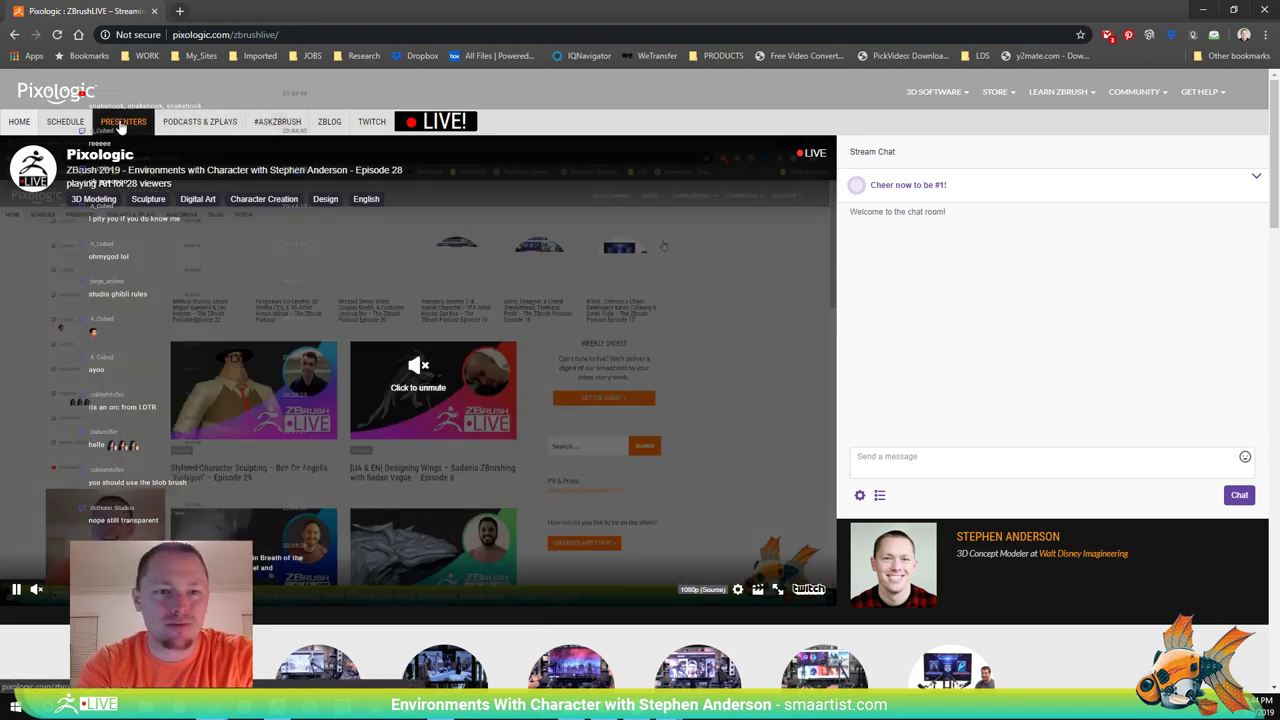
click(120, 122)
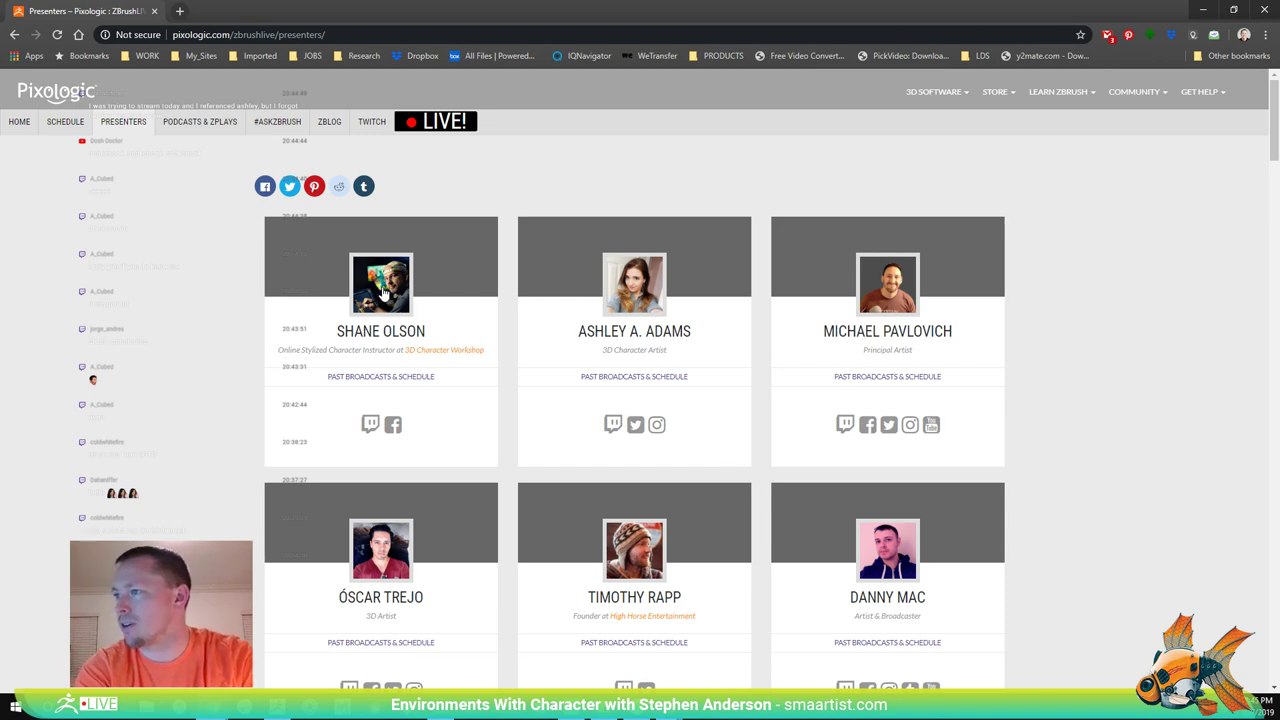
Look through the list of ZBrushLIVE presenters and return to its beginning.
scroll(160, 363, down, 1)
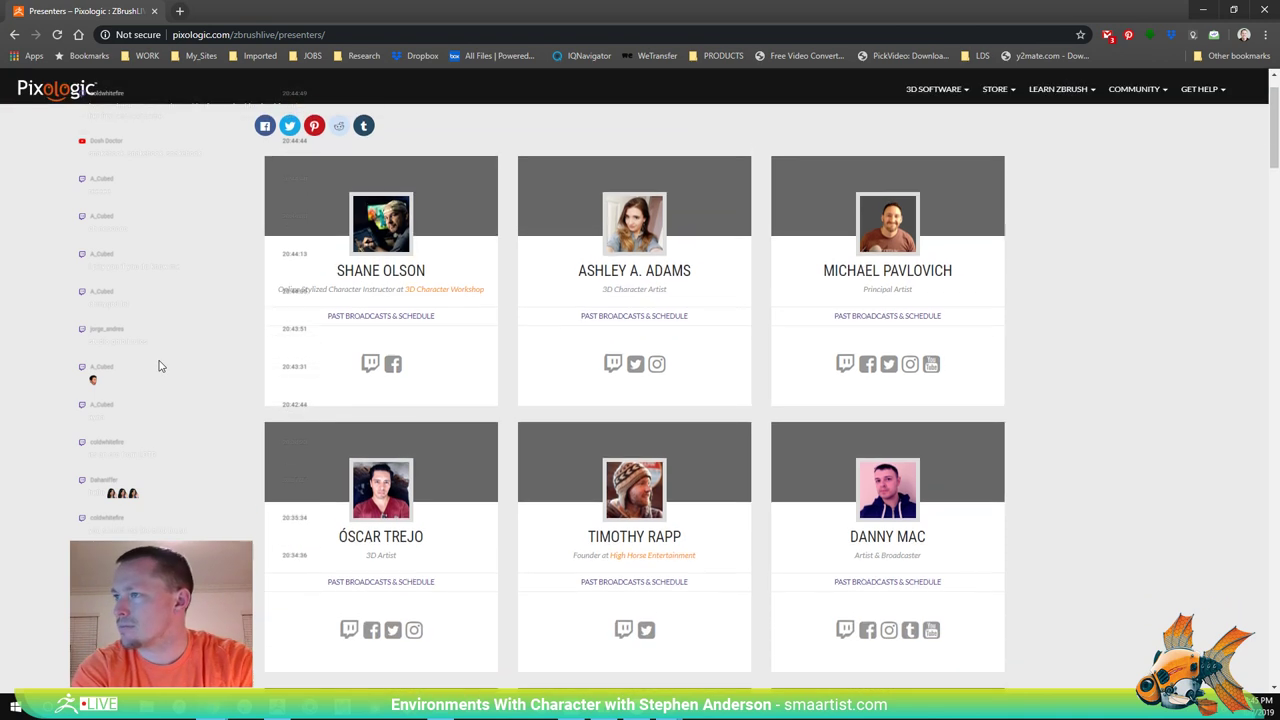
scroll(161, 366, up, 1)
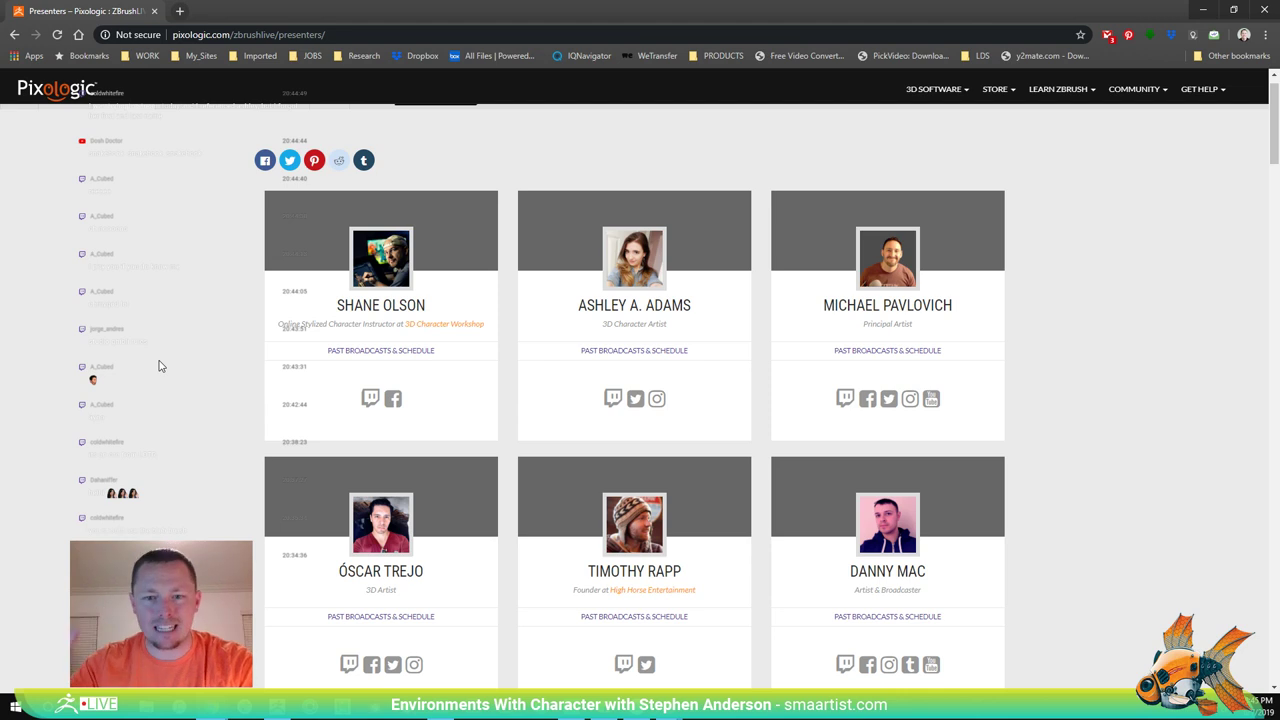
scroll(150, 470, down, 1)
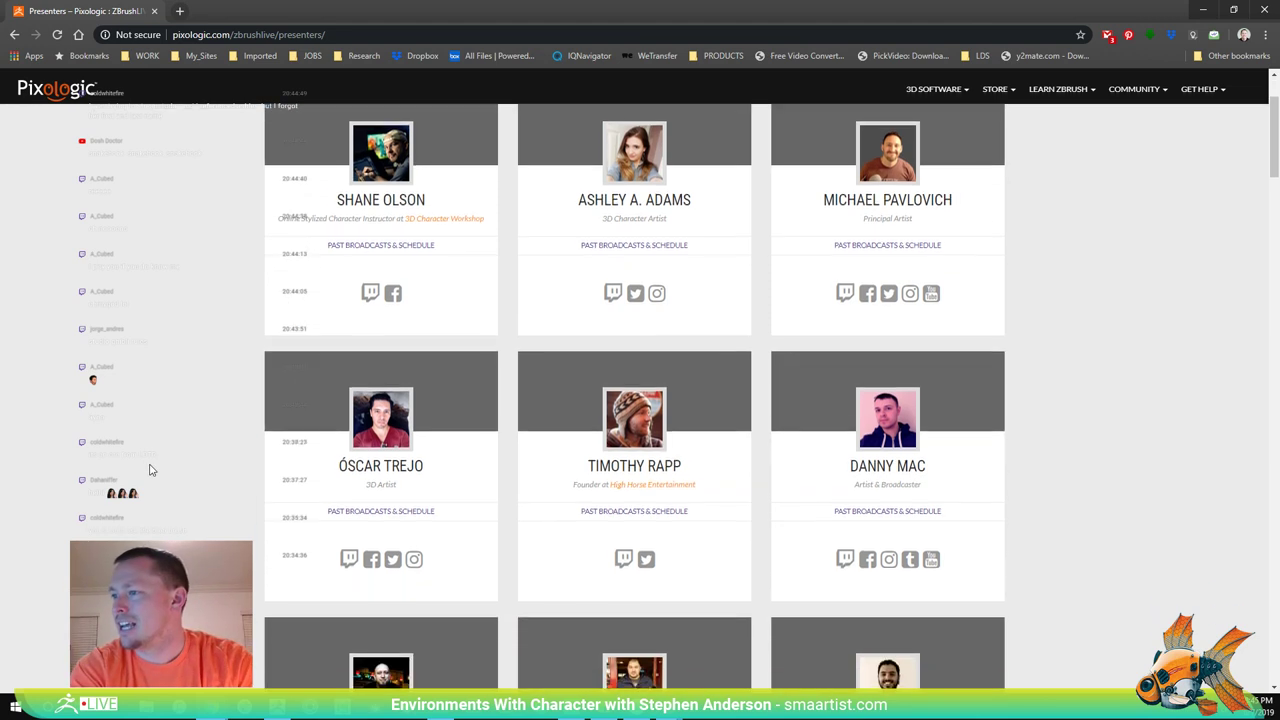
scroll(150, 470, down, 3)
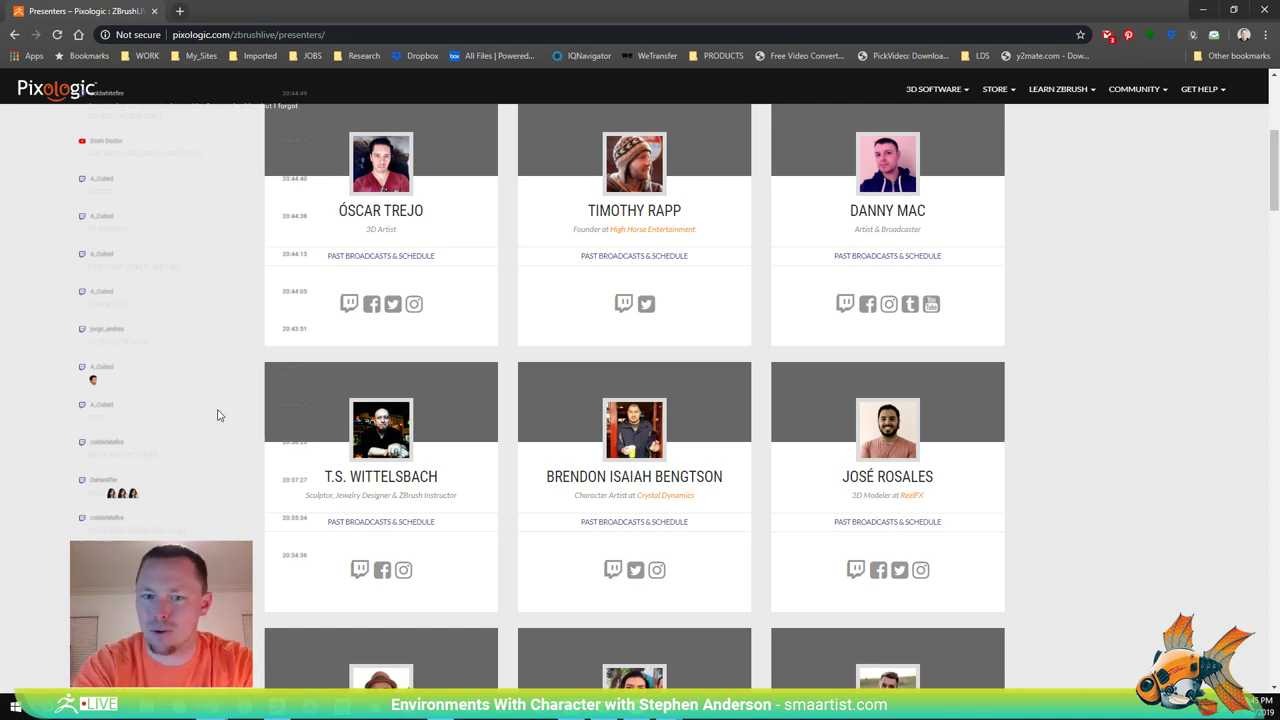
scroll(219, 415, down, 1)
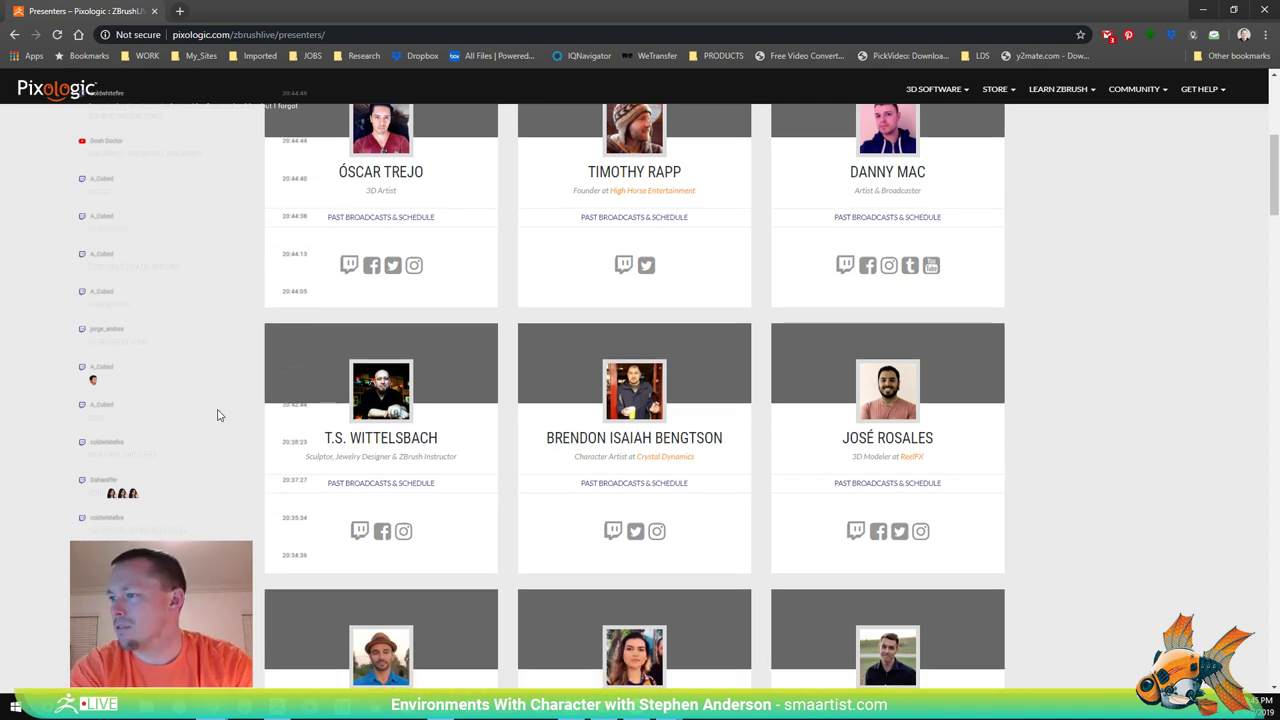
scroll(219, 415, down, 3)
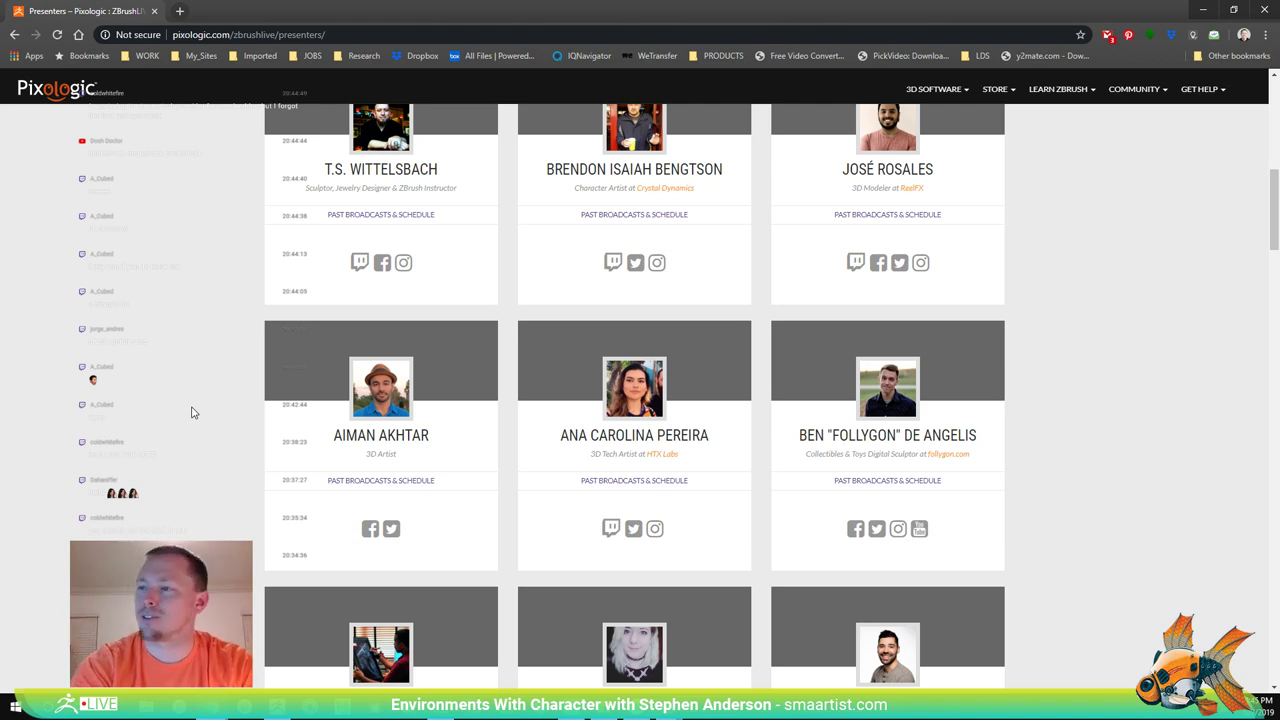
scroll(193, 412, down, 1)
scroll(193, 412, down, 1)
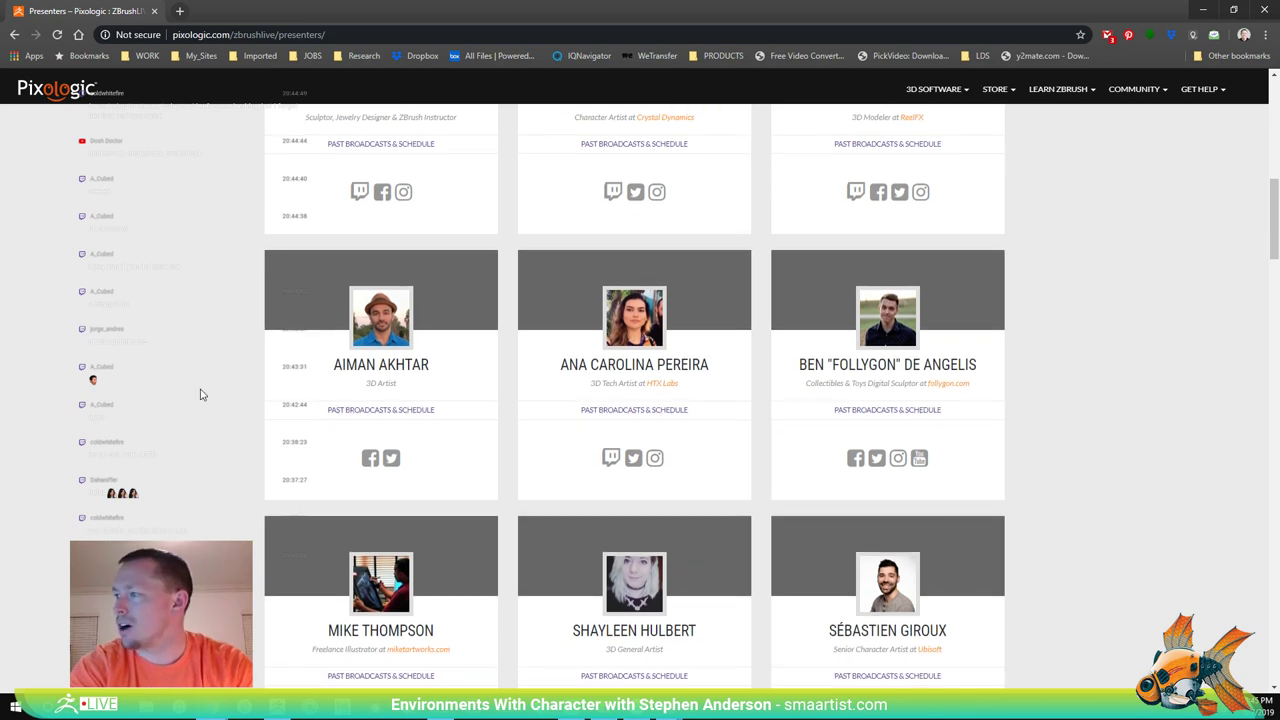
scroll(200, 394, down, 3)
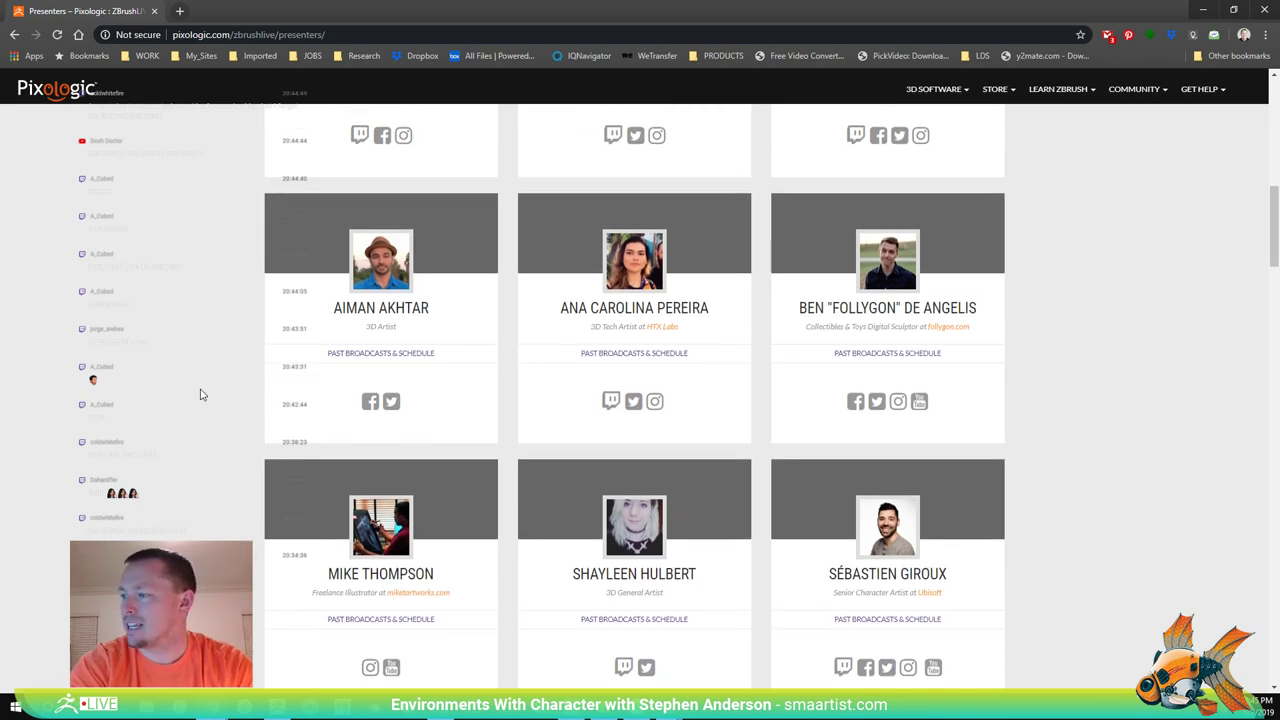
scroll(200, 394, down, 2)
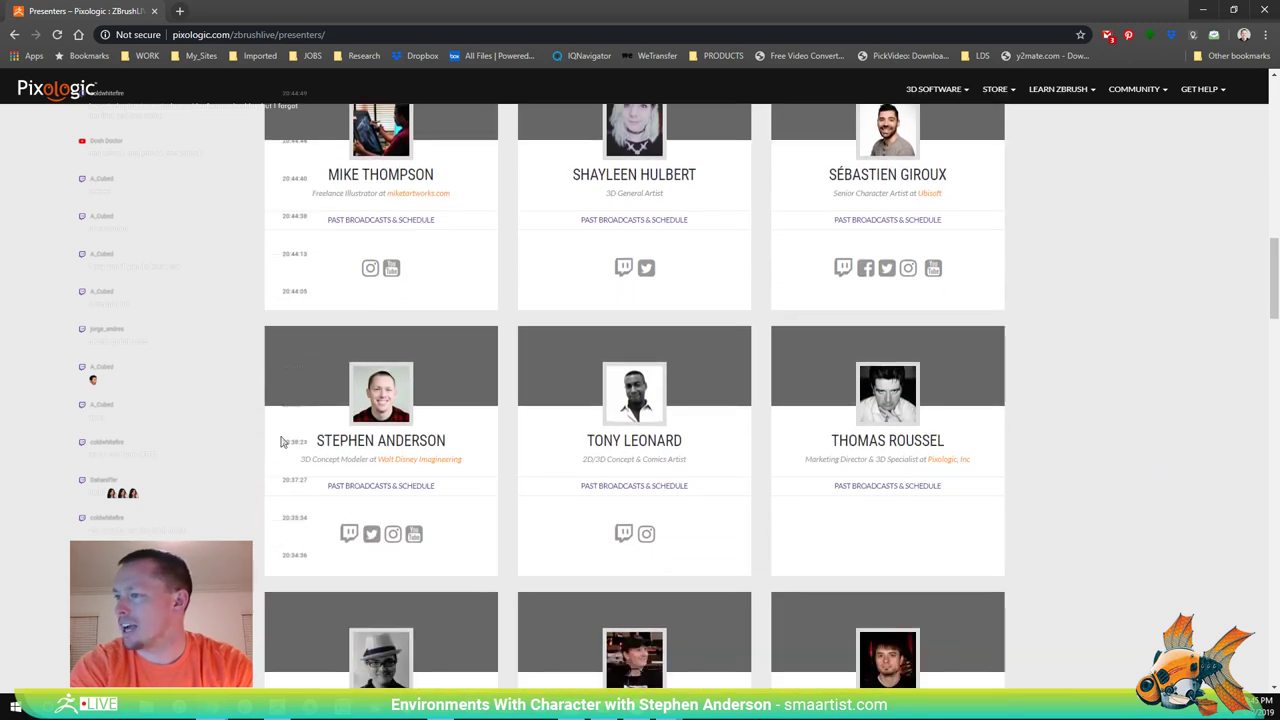
scroll(167, 449, down, 3)
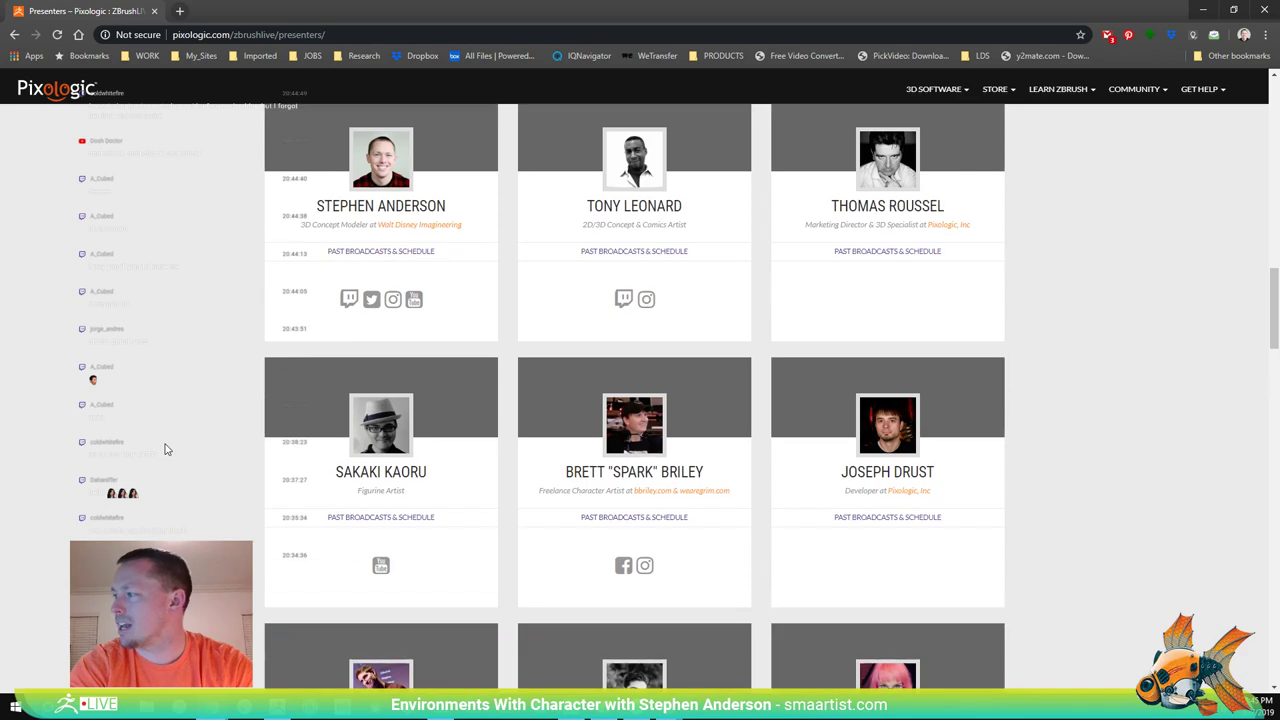
scroll(167, 449, down, 1)
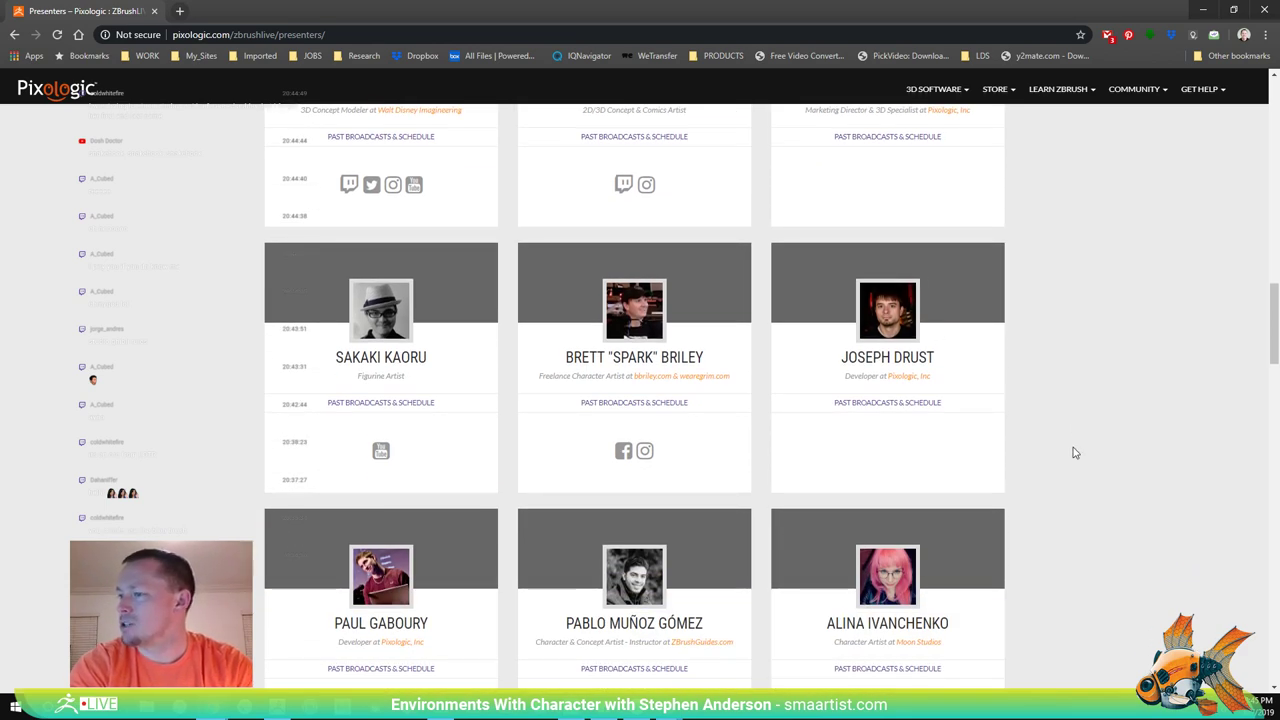
scroll(1071, 455, down, 2)
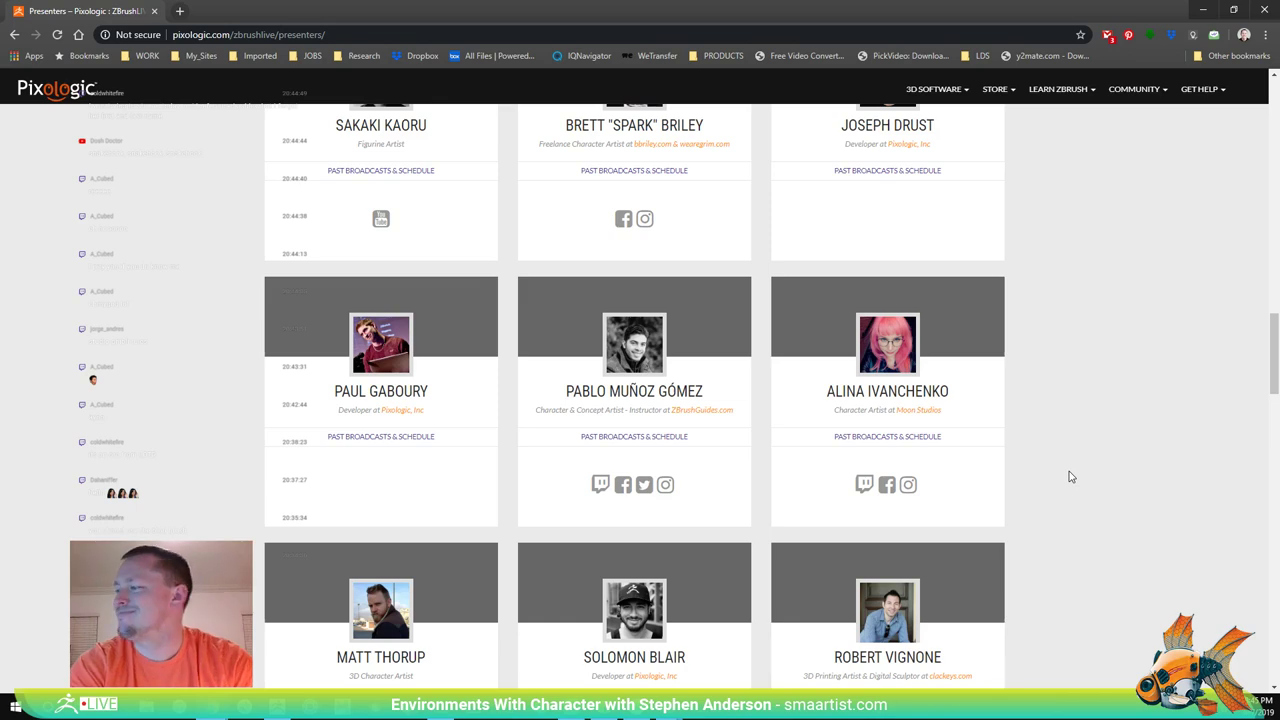
scroll(1071, 477, up, 10)
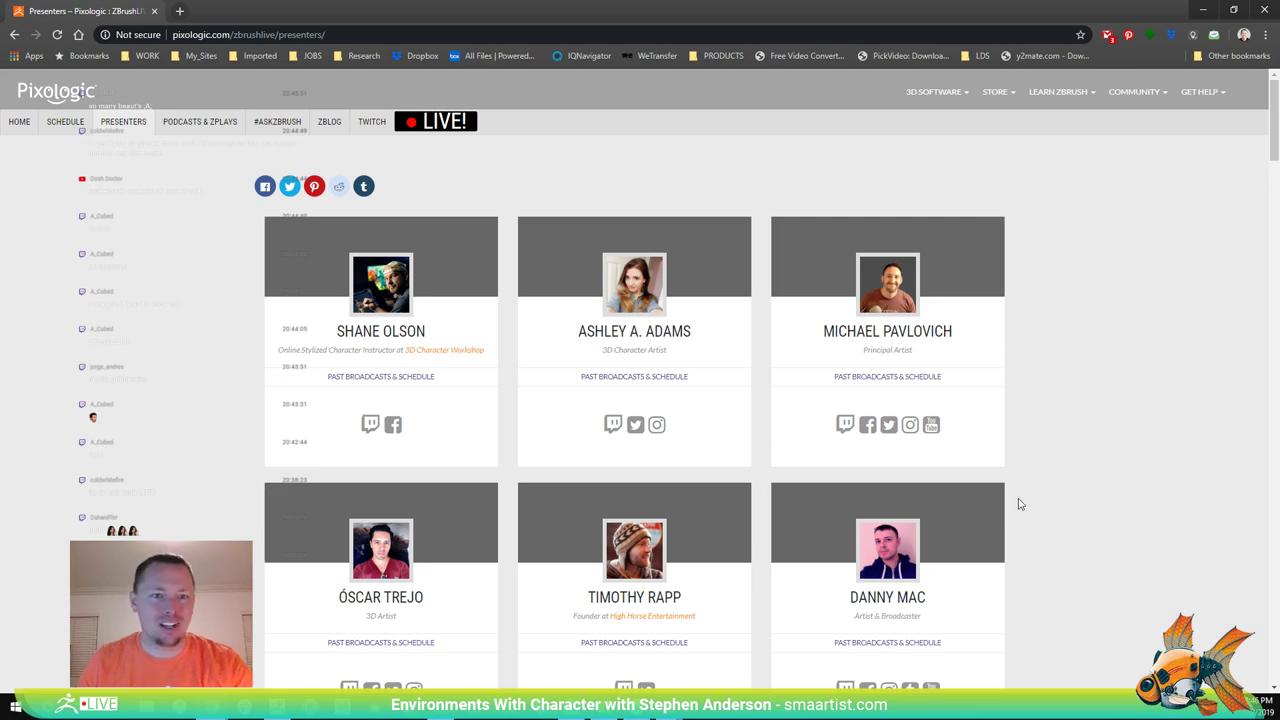
Switch back to ZBrush and enlarge the Move brush's draw size to 269 for work around the eye.
key(alt+Tab)
key(alt+Tab)
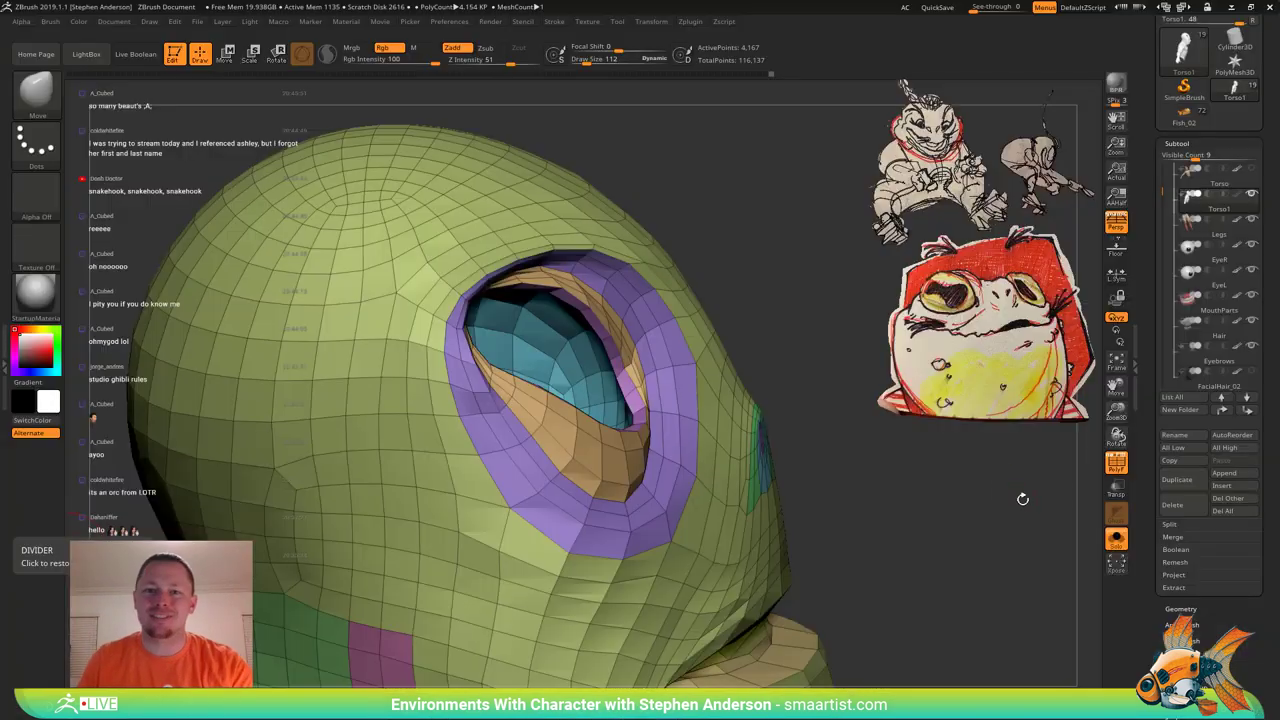
alt+right_drag(766, 432, 642, 361)
drag(642, 360, 558, 392)
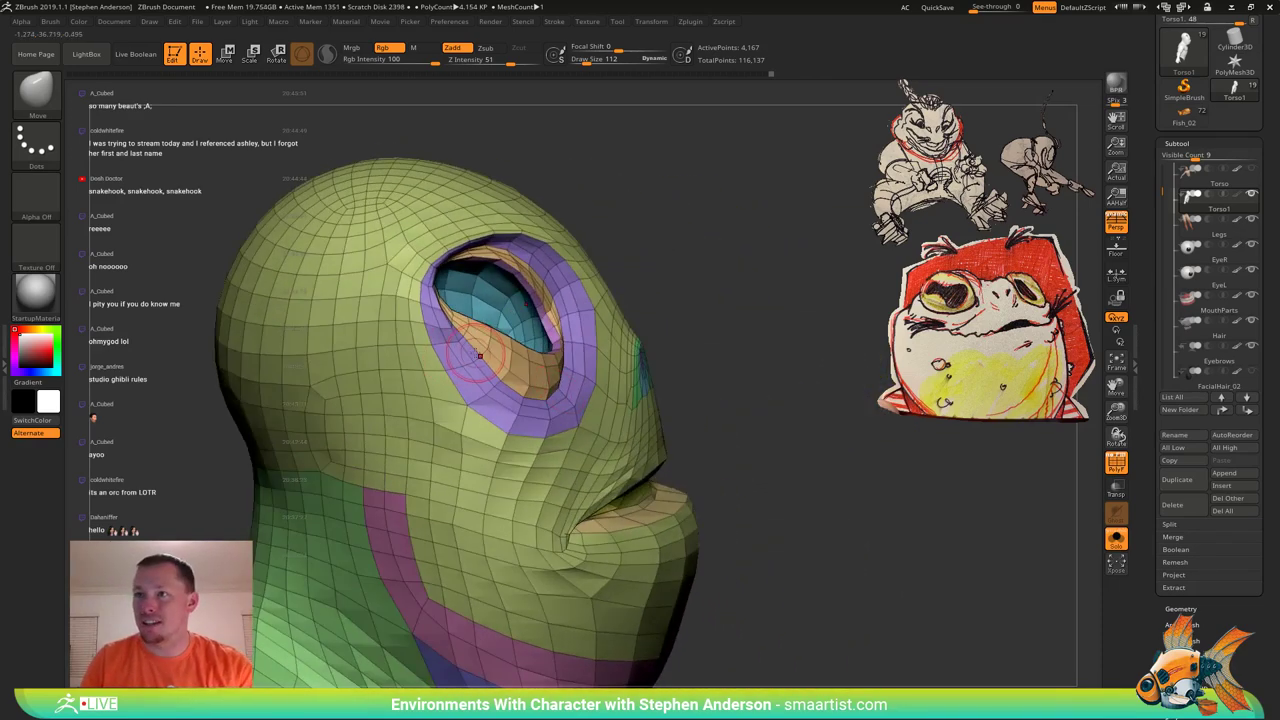
key(s)
drag(480, 356, 488, 356)
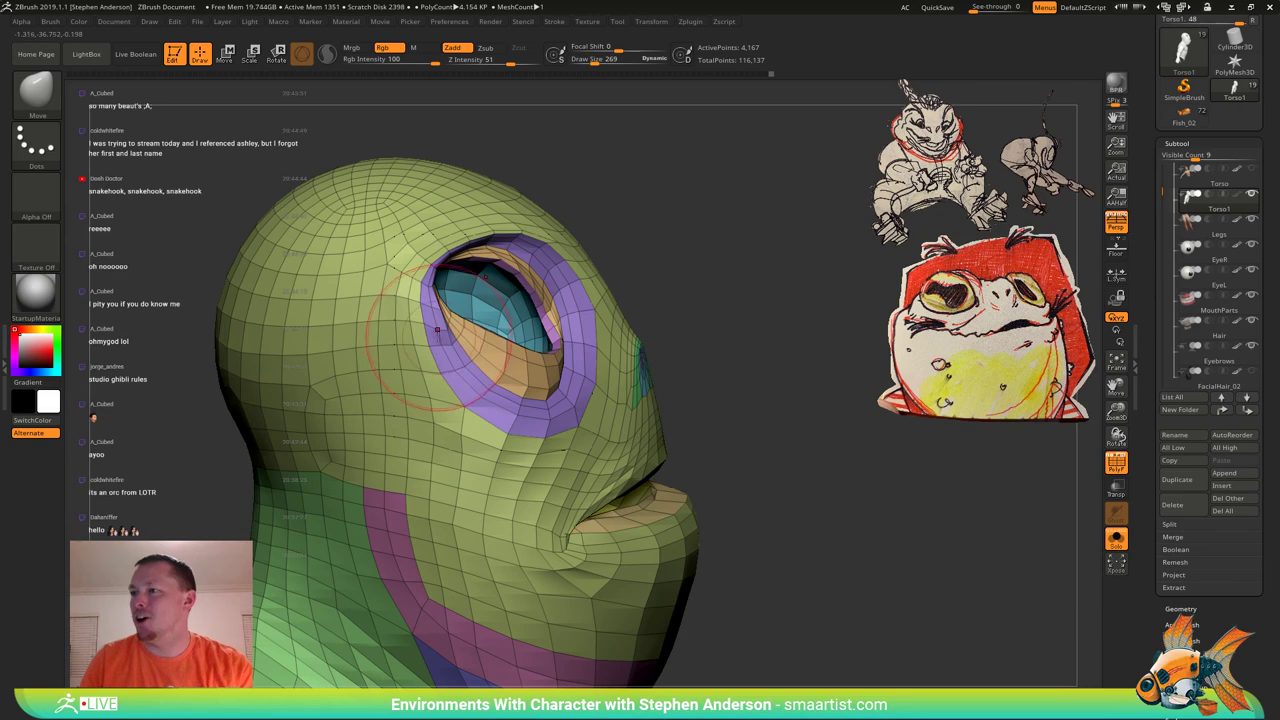
Mask the eye socket's inner polygroups, leaving the purple rim and the surrounding head unmasked, and return to the Move brush.
ctrl+right_drag(435, 329, 371, 376)
key(w)
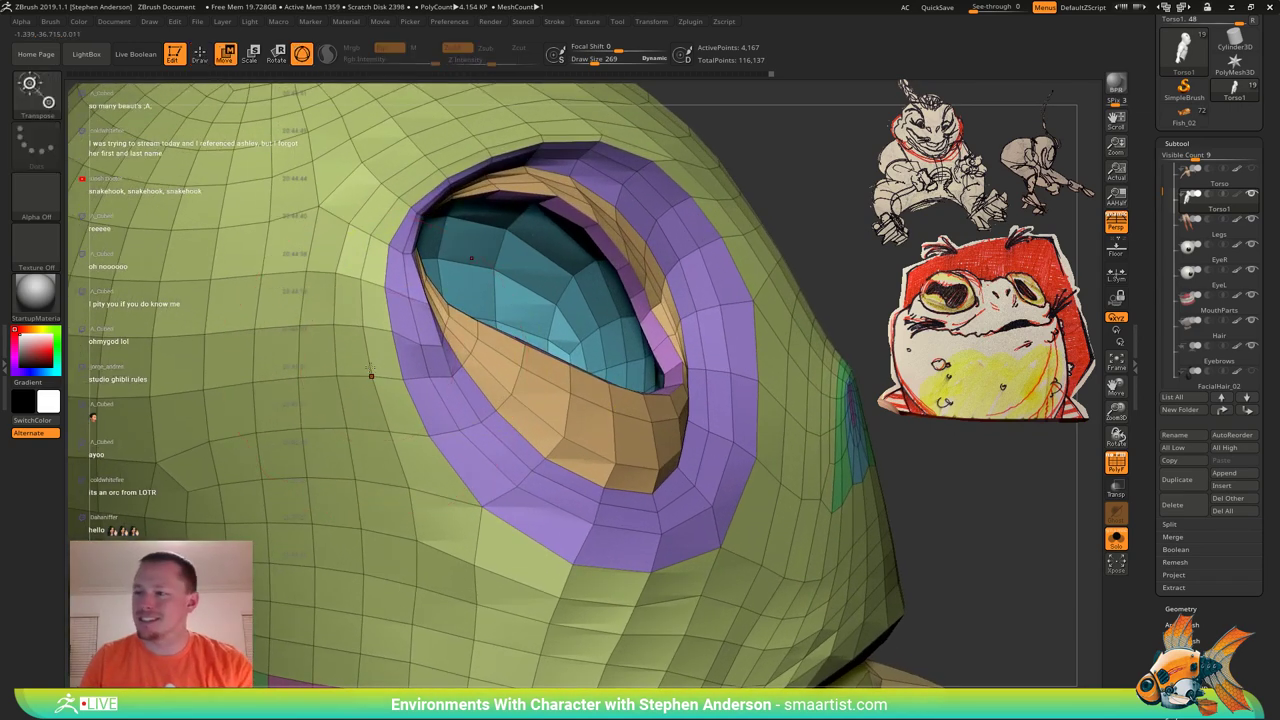
ctrl+click(389, 332)
key(q)
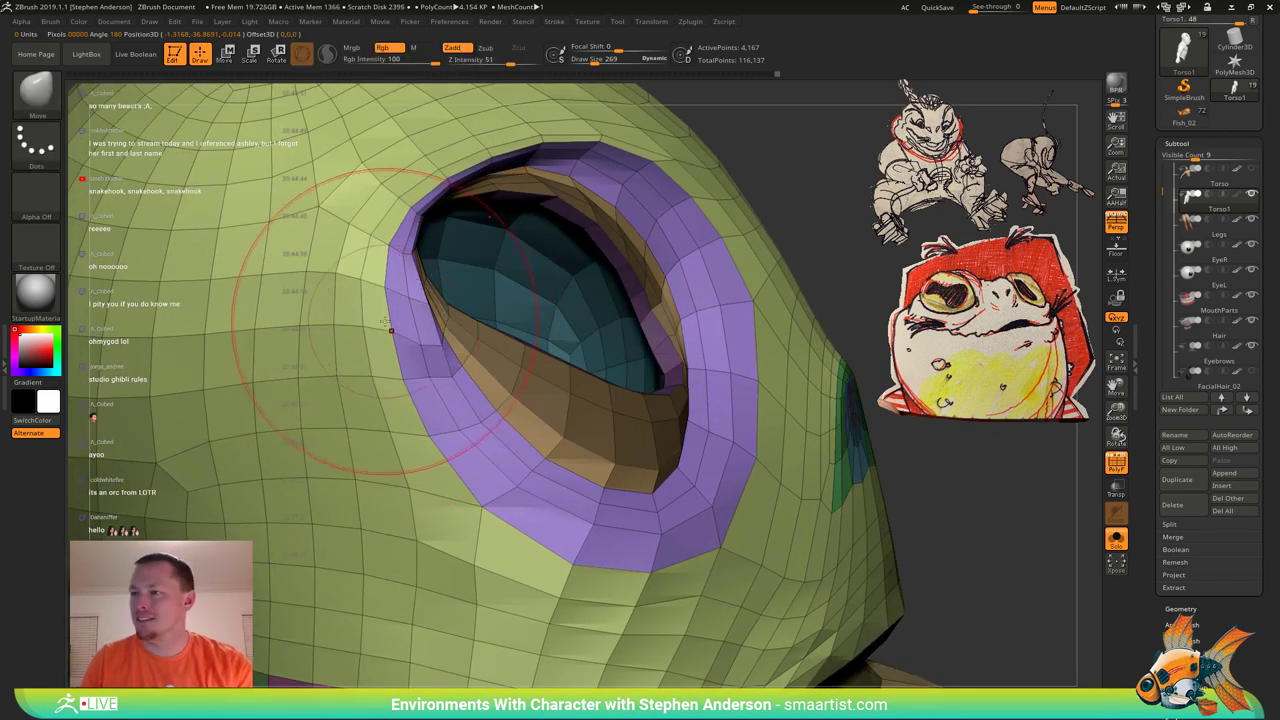
Pull the purple rim outward along the back corner and upper edge of the eye socket with the Move brush.
shift+drag(407, 312, 400, 309)
shift+drag(410, 261, 401, 256)
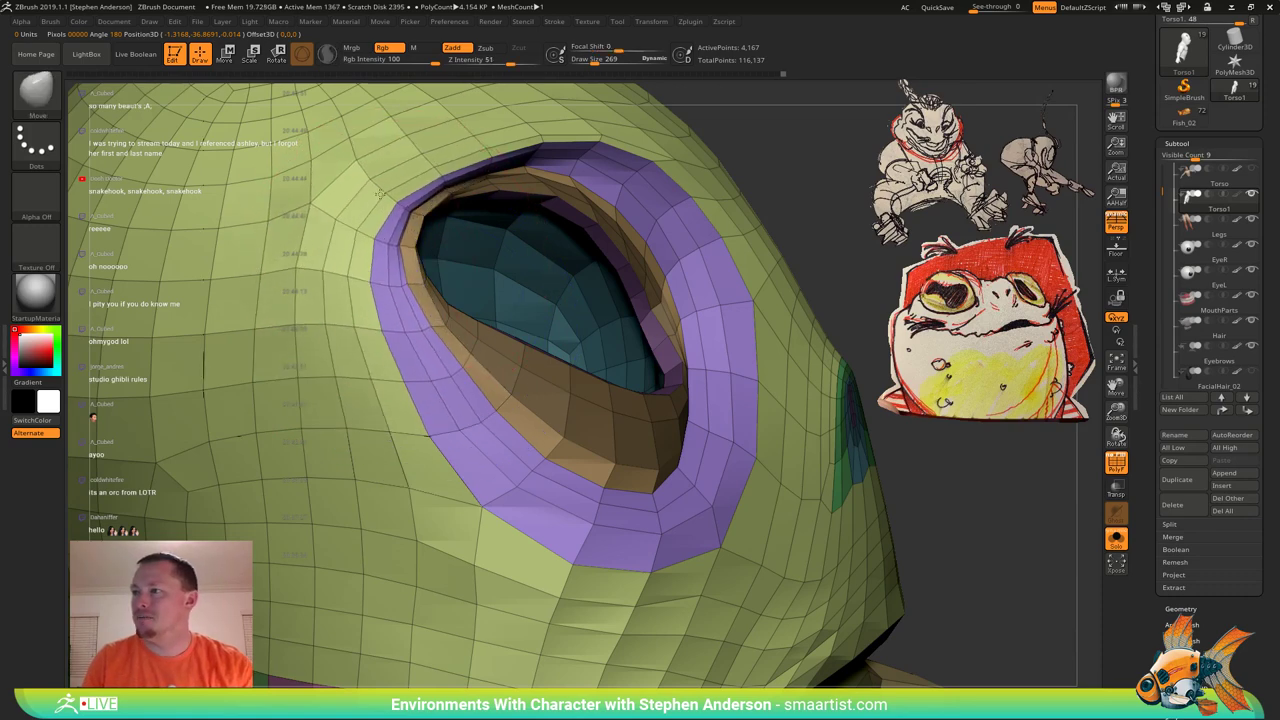
drag(495, 149, 484, 145)
mouse_move(484, 145)
right_down()
mouse_move(366, 247)
mouse_move(388, 208)
mouse_move(405, 258)
mouse_move(346, 271)
right_up()
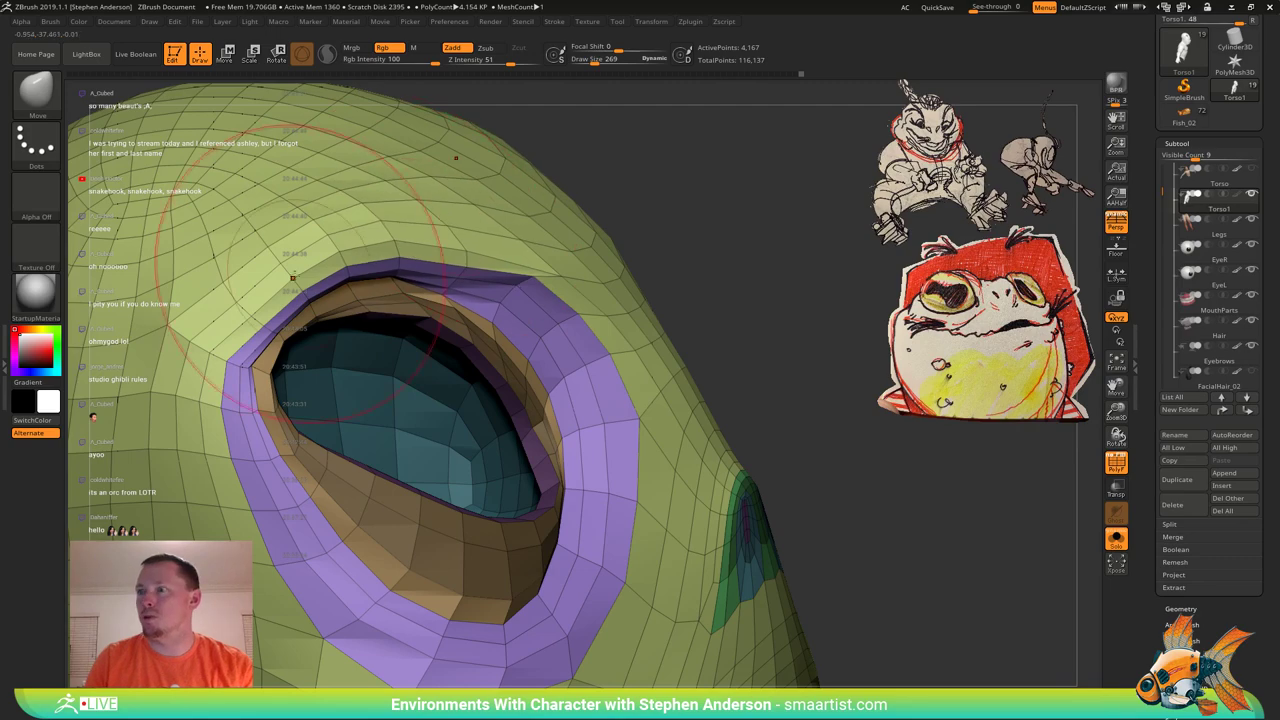
Reshape the upper and inner edge of the eye socket's purple rim from the front, and clear the mask.
mouse_move(229, 275)
alt+right_down()
mouse_move(345, 330)
mouse_move(355, 270)
mouse_move(324, 225)
mouse_move(364, 288)
alt+right_up()
drag(422, 262, 438, 241)
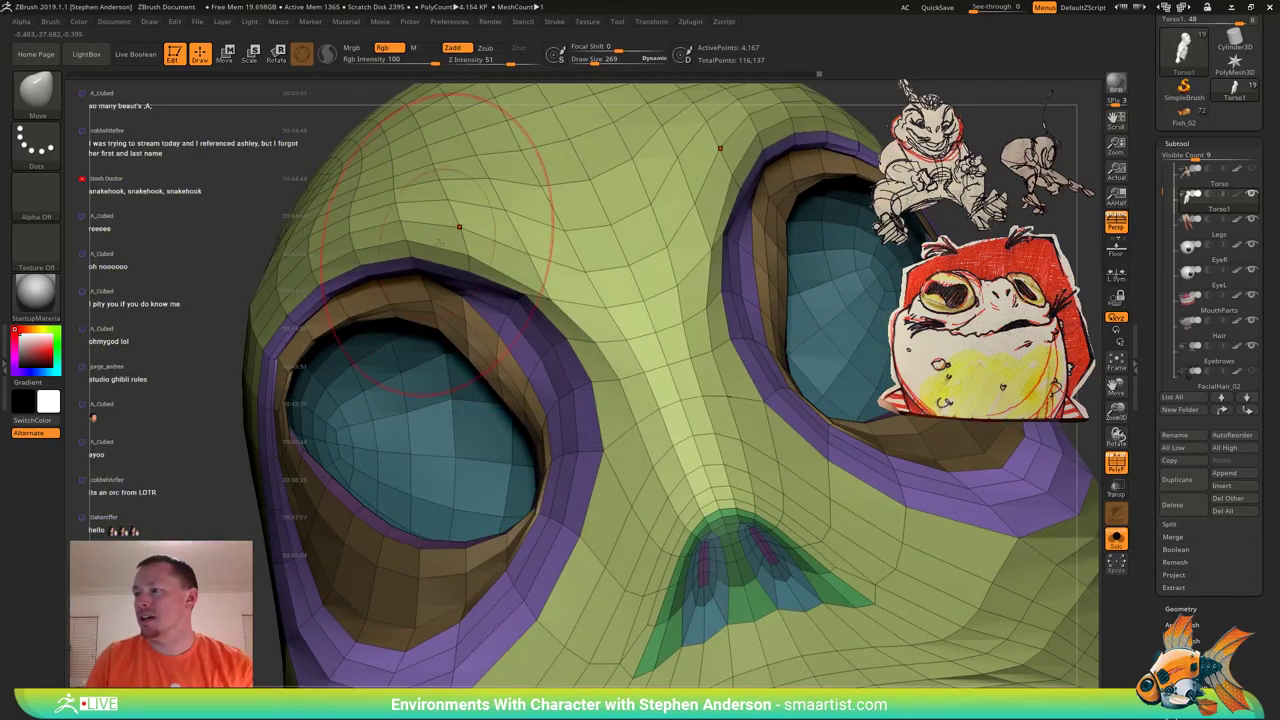
drag(487, 297, 508, 290)
mouse_move(500, 288)
right_down()
mouse_move(585, 272)
mouse_move(463, 301)
right_up()
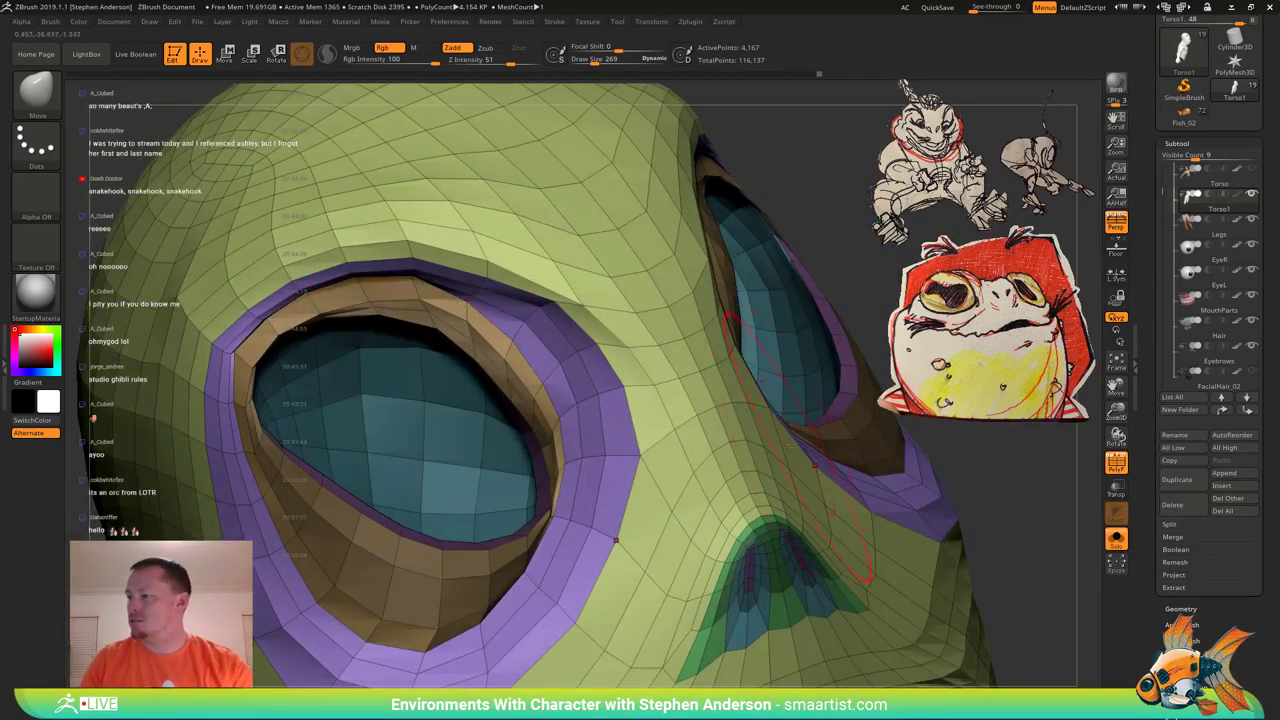
mouse_move(616, 540)
ctrl+right_down()
mouse_move(640, 400)
mouse_move(530, 270)
mouse_move(575, 245)
mouse_move(630, 305)
ctrl+right_up()
ctrl+drag(700, 214, 758, 292)
Mask the polygroups surrounding the face's yellow-green skin group near the nostrils, and return to the brush.
mouse_move(478, 420)
alt+right_down()
mouse_move(309, 366)
mouse_move(276, 382)
alt+right_up()
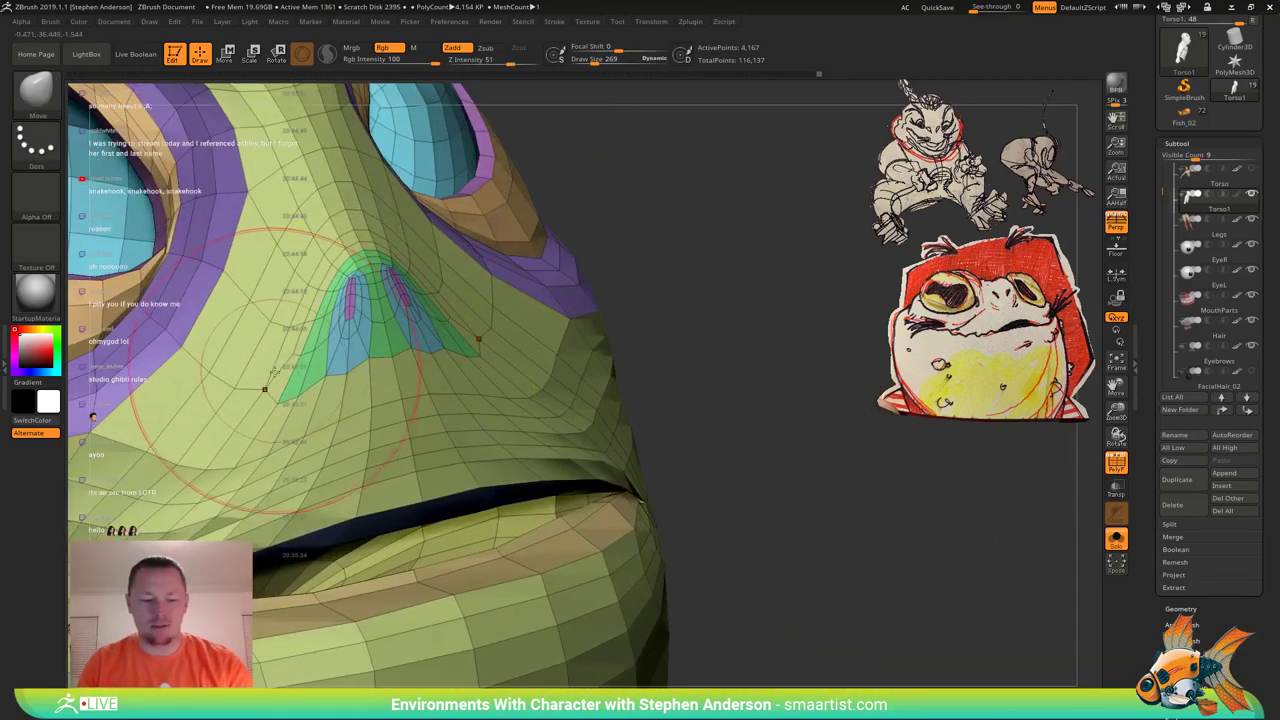
key(w)
ctrl+click(347, 371)
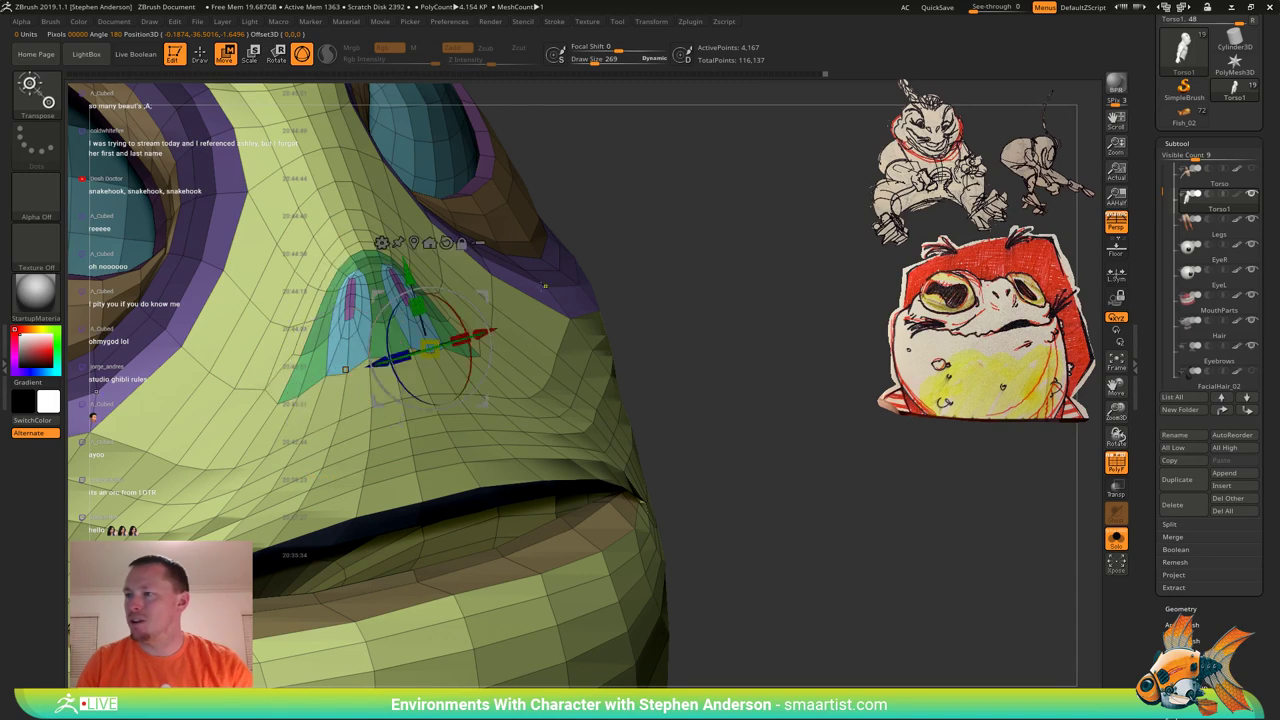
ctrl+drag(686, 216, 736, 258)
alt+click(386, 370)
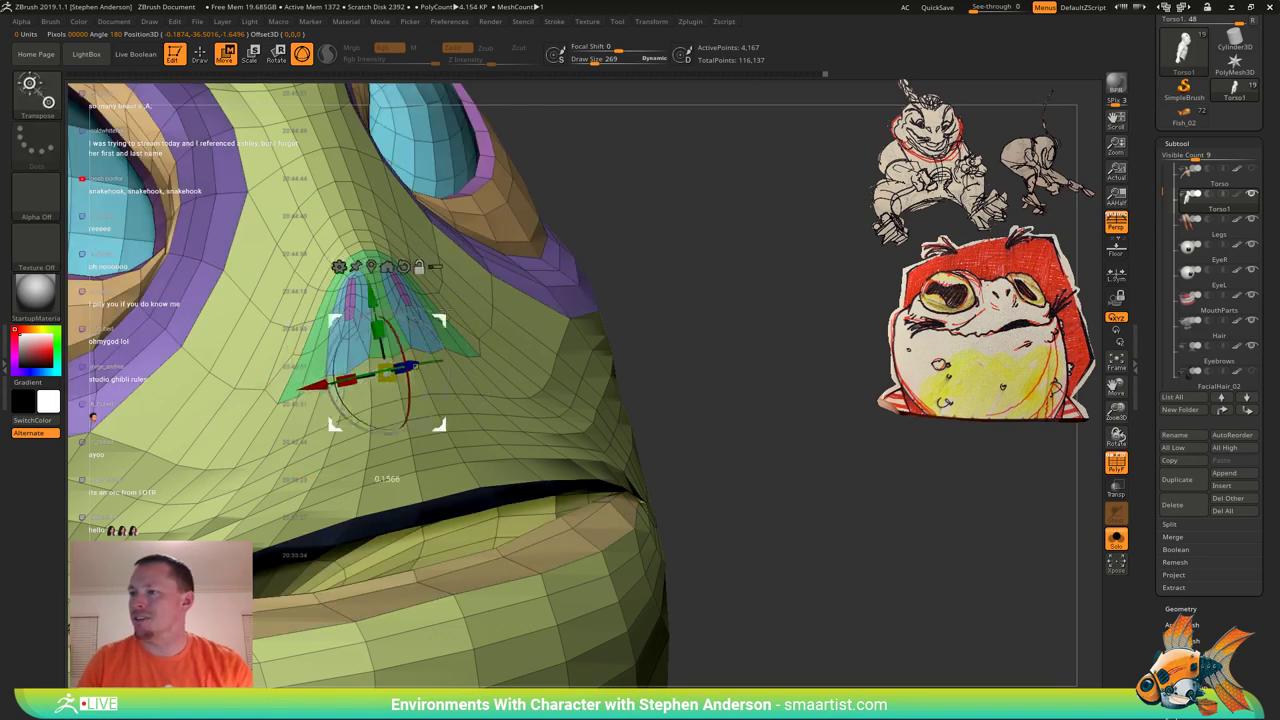
ctrl+click(369, 357)
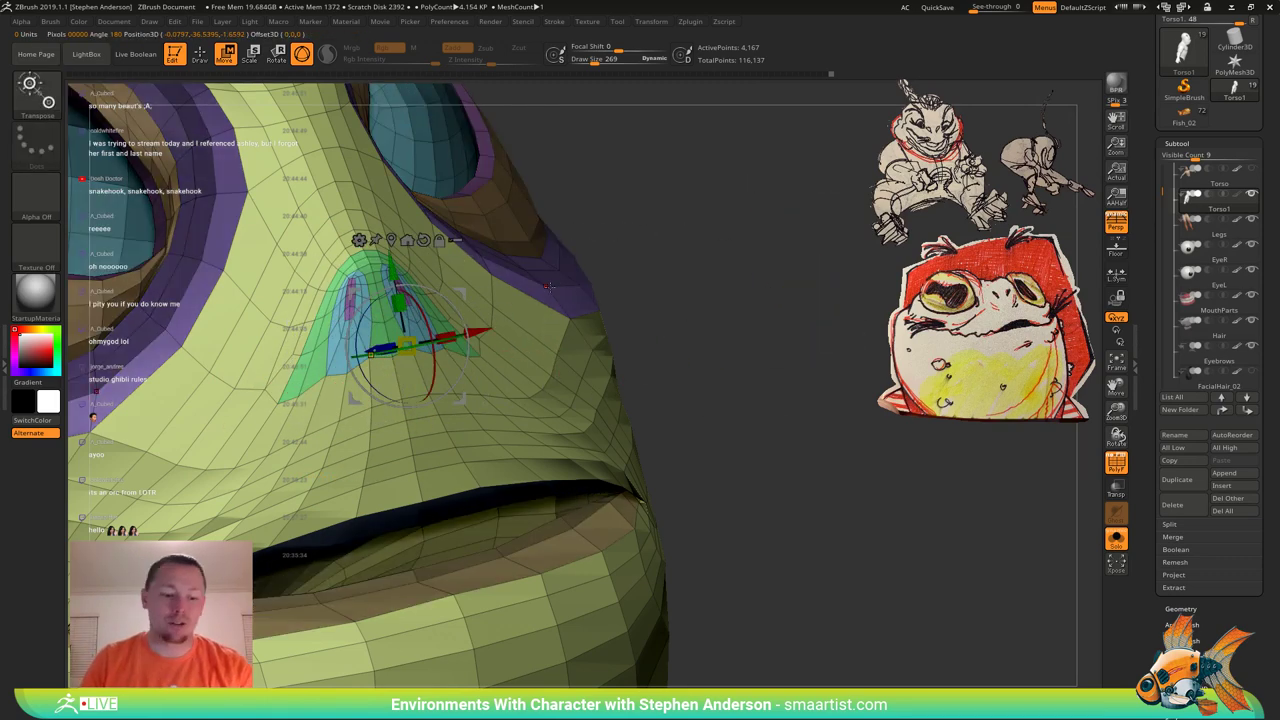
key(q)
ctrl+click(372, 337)
Lasso-mask the mouth, jaw and back of the head, leaving the nose bridge unmasked.
right_drag(372, 340, 497, 385)
mouse_move(463, 364)
ctrl+mouse_down()
mouse_move(228, 528)
mouse_move(900, 390)
mouse_move(780, 377)
ctrl+mouse_up()
mouse_move(657, 420)
ctrl+mouse_down()
mouse_move(80, 600)
mouse_move(745, 570)
ctrl+mouse_up()
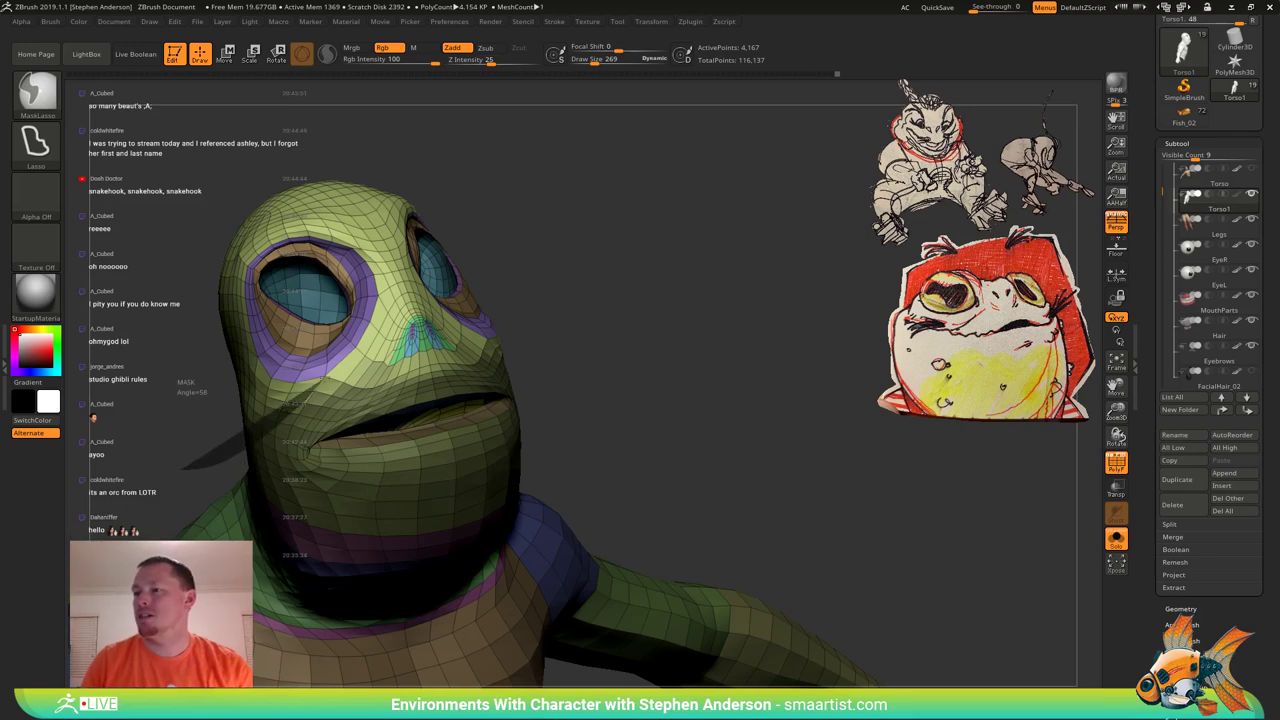
mouse_move(322, 379)
ctrl+mouse_down()
mouse_move(380, 290)
mouse_move(90, 174)
mouse_move(110, 375)
ctrl+mouse_up()
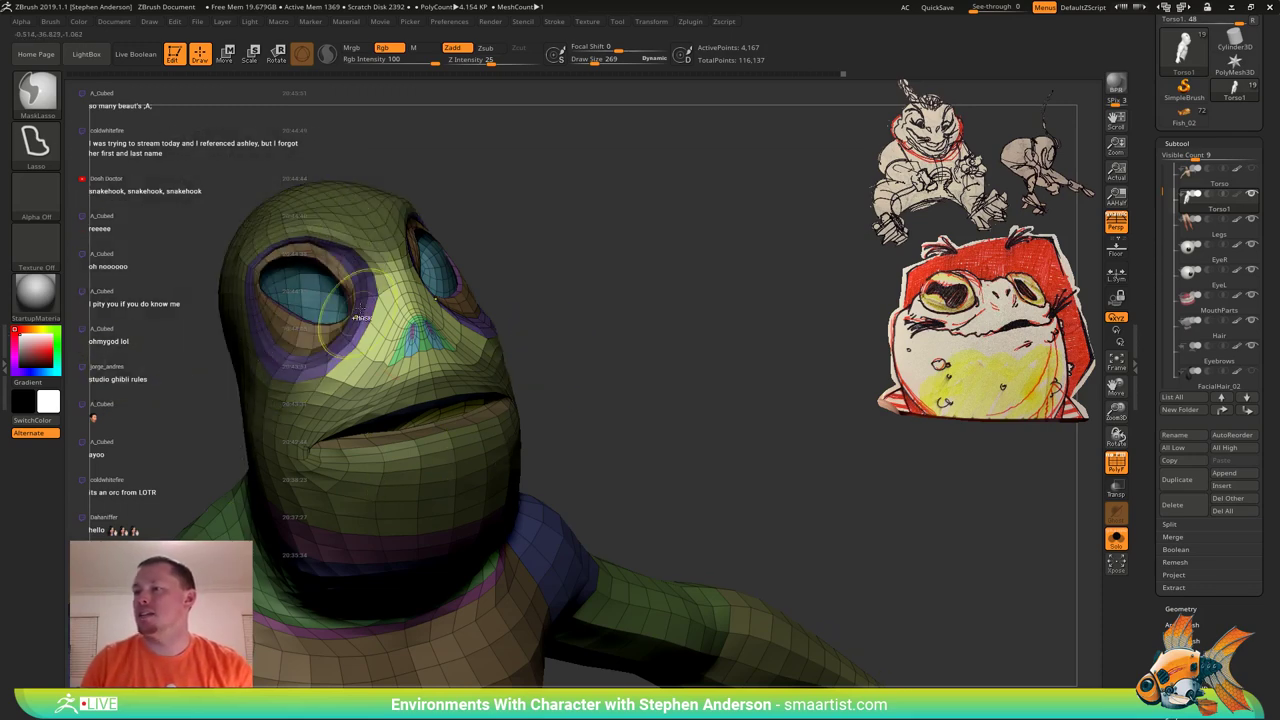
Extend the lasso mask over the brow and purple eye rim in profile, and soften the mask's edge around the nose.
mouse_move(363, 306)
right_down()
mouse_move(425, 335)
mouse_move(529, 304)
right_up()
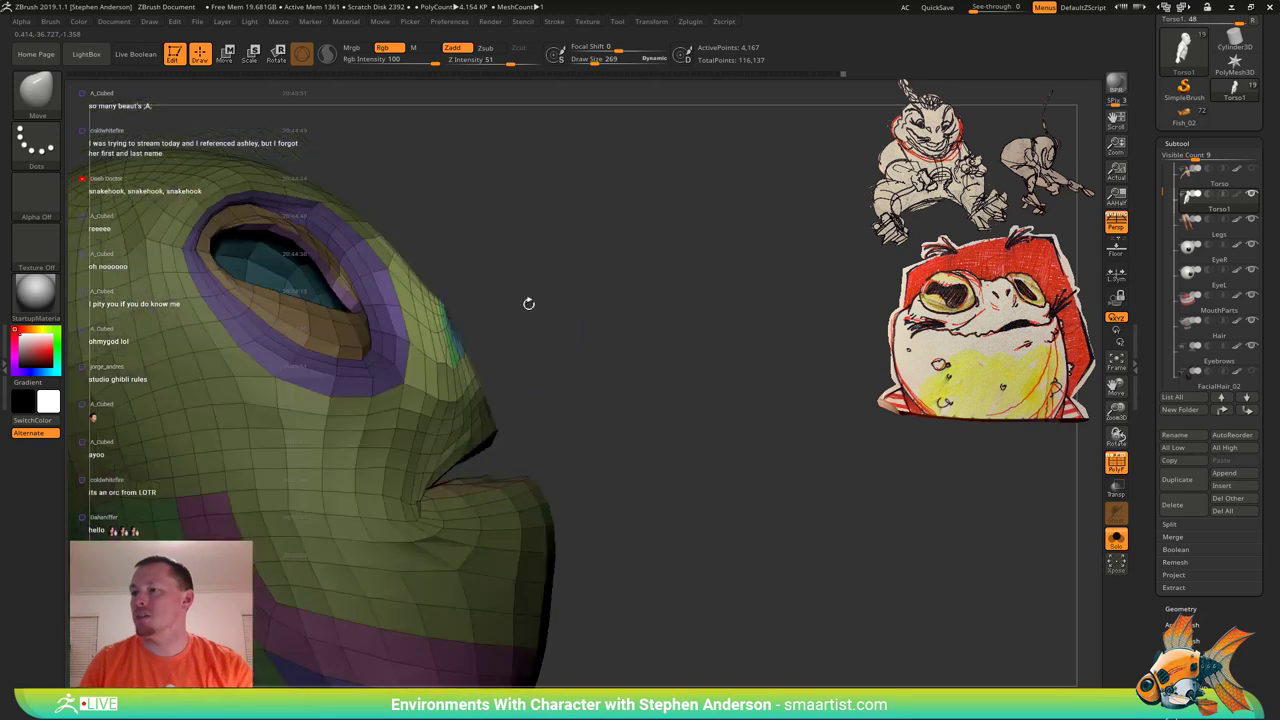
ctrl+click(454, 341)
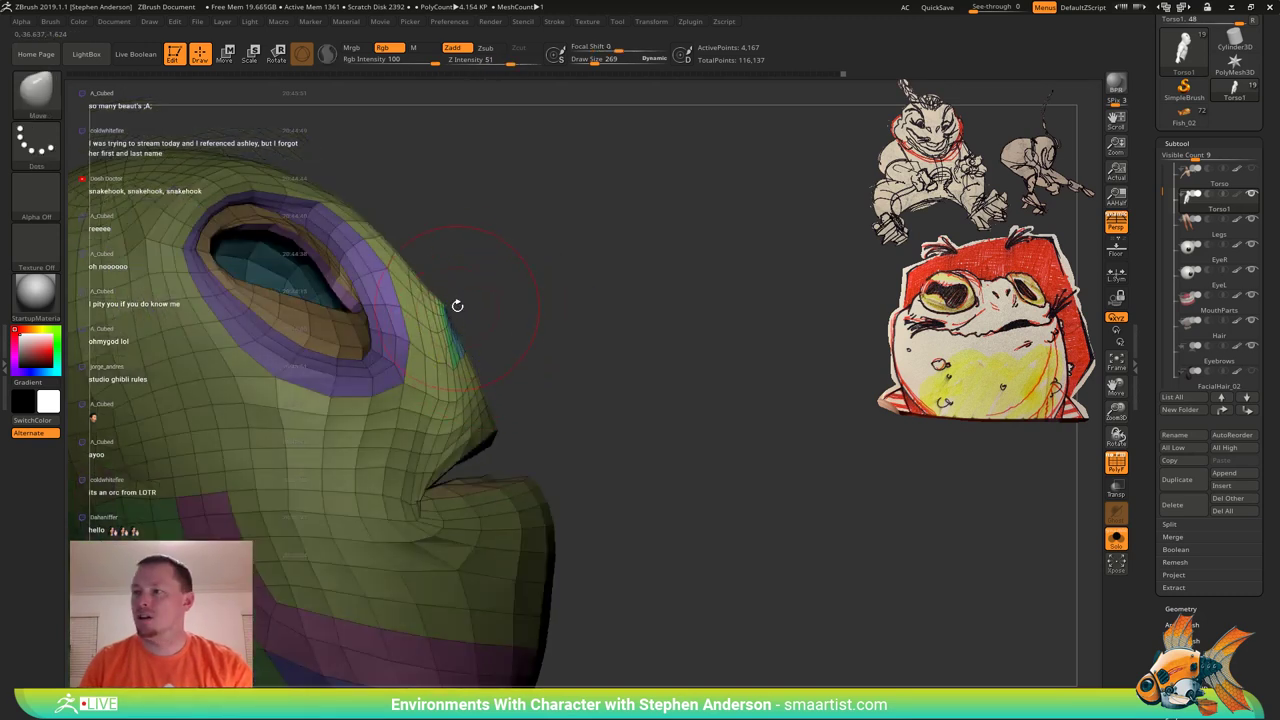
key(ctrl)
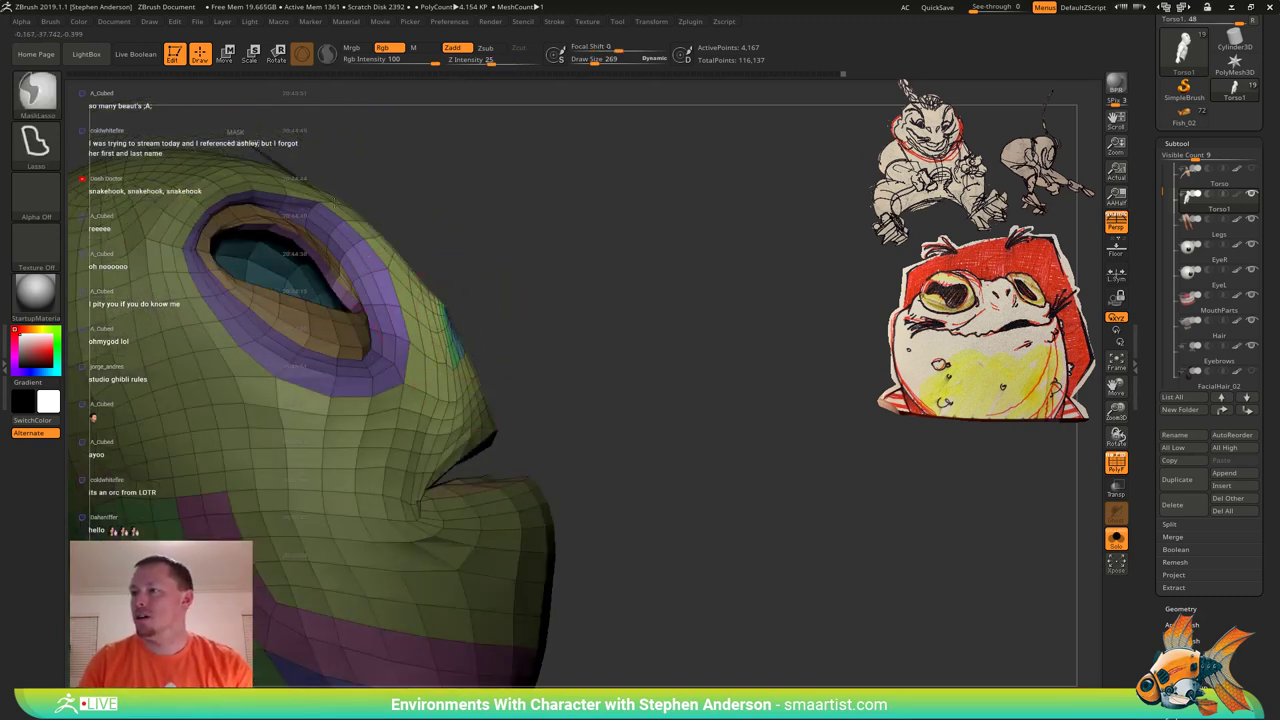
mouse_move(406, 258)
ctrl+mouse_down()
mouse_move(443, 355)
mouse_move(338, 528)
mouse_move(80, 150)
mouse_move(150, 160)
ctrl+mouse_up()
mouse_move(417, 208)
ctrl+mouse_down()
mouse_move(335, 30)
mouse_move(352, 38)
ctrl+mouse_up()
mouse_move(408, 288)
ctrl+mouse_down()
mouse_move(442, 690)
mouse_move(322, 64)
mouse_move(406, 76)
ctrl+mouse_up()
ctrl+click(370, 251)
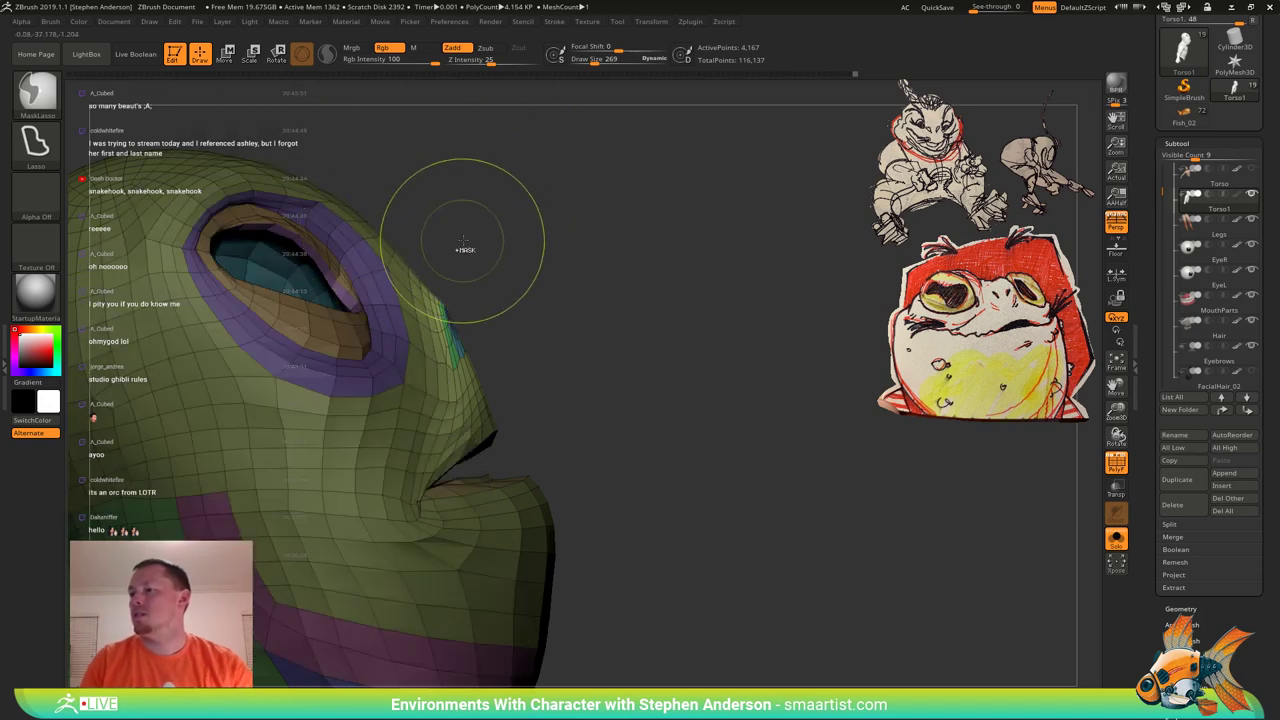
ctrl+click(515, 270)
ctrl+click(490, 226)
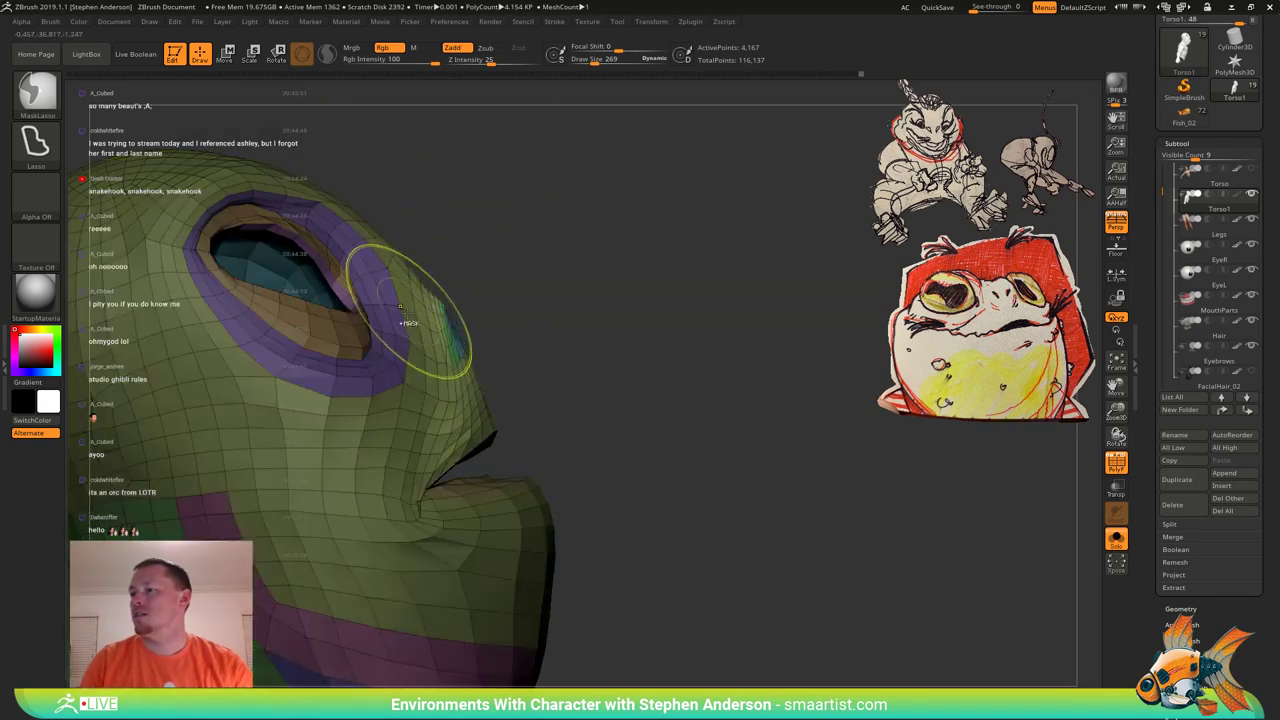
Reposition the unmasked nose area with the gizmo and adjust its profile with the Move brush.
key(w)
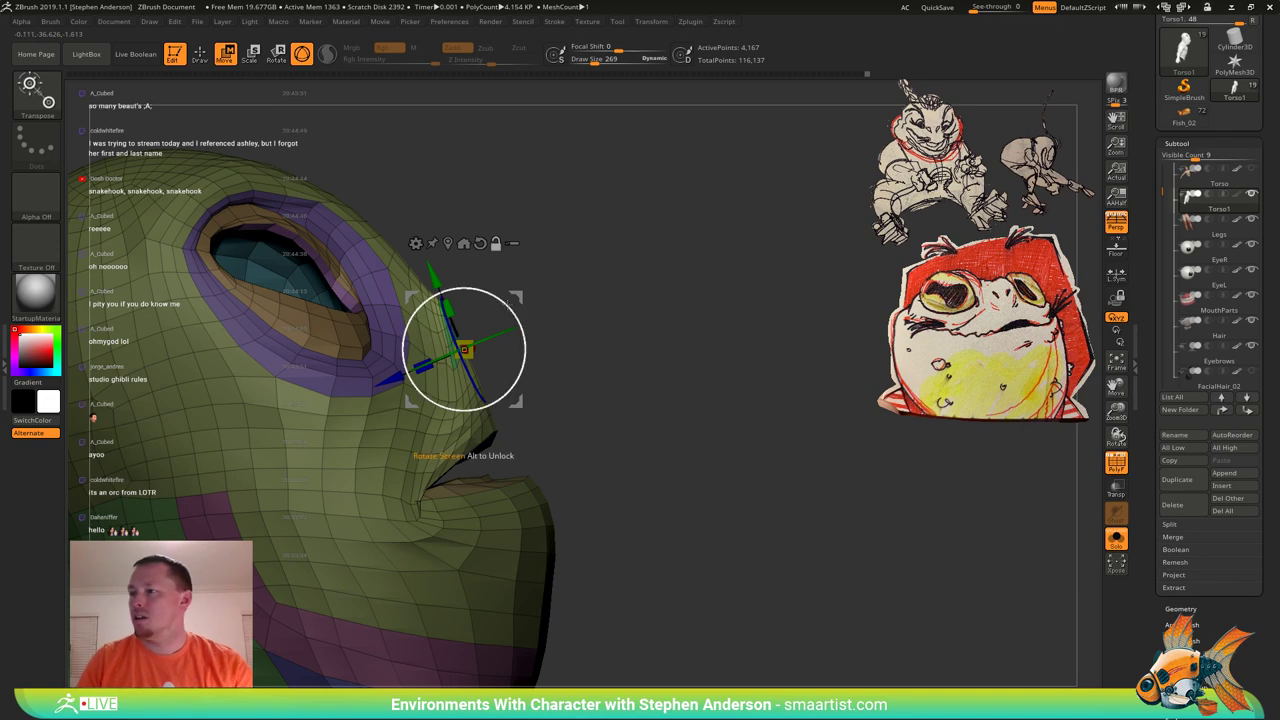
drag(513, 300, 342, 299)
key(b)
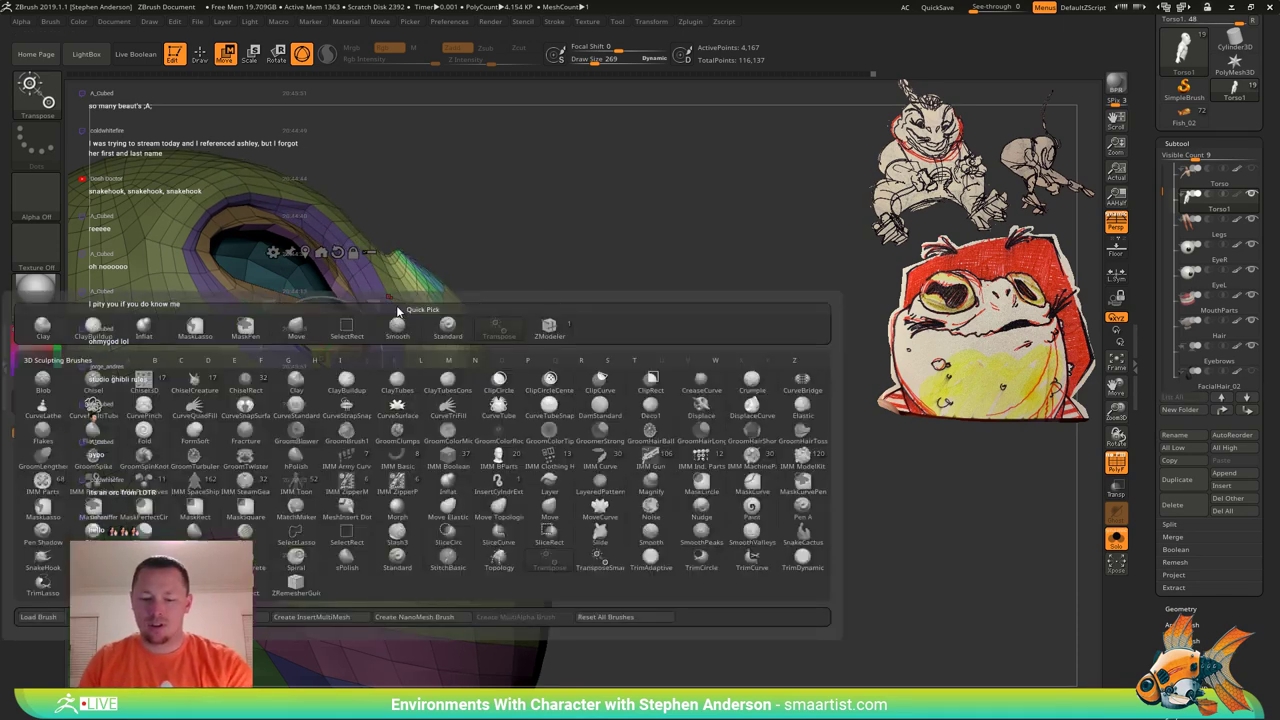
key(m)
key(v)
mouse_move(397, 260)
mouse_down()
mouse_move(365, 237)
mouse_move(374, 246)
mouse_up()
mouse_move(360, 251)
right_down()
mouse_move(309, 248)
mouse_move(686, 206)
mouse_move(510, 200)
mouse_move(405, 232)
mouse_move(448, 308)
mouse_move(554, 306)
mouse_move(562, 378)
mouse_move(498, 362)
mouse_move(530, 335)
right_up()
Mask everything except the face's yellow-green polygroup, isolate that group briefly and bring the hidden parts back.
key(w)
ctrl+click(504, 337)
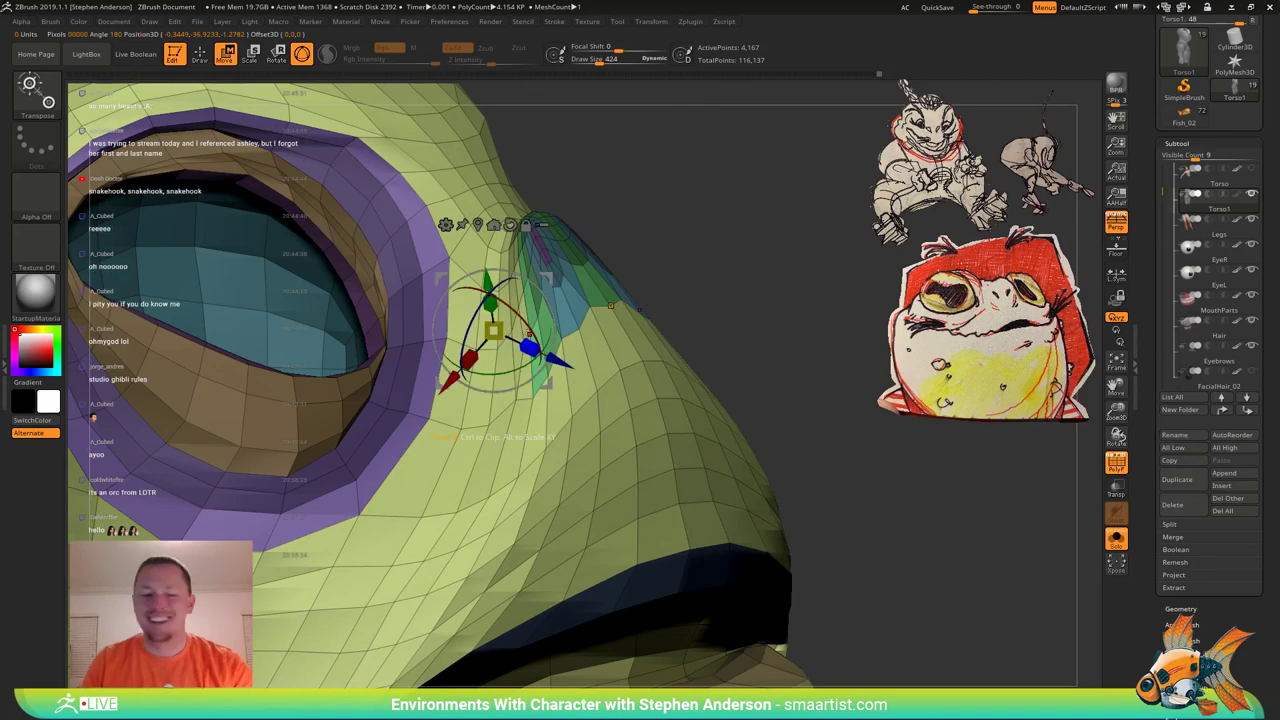
key(q)
ctrl+shift+click(519, 372)
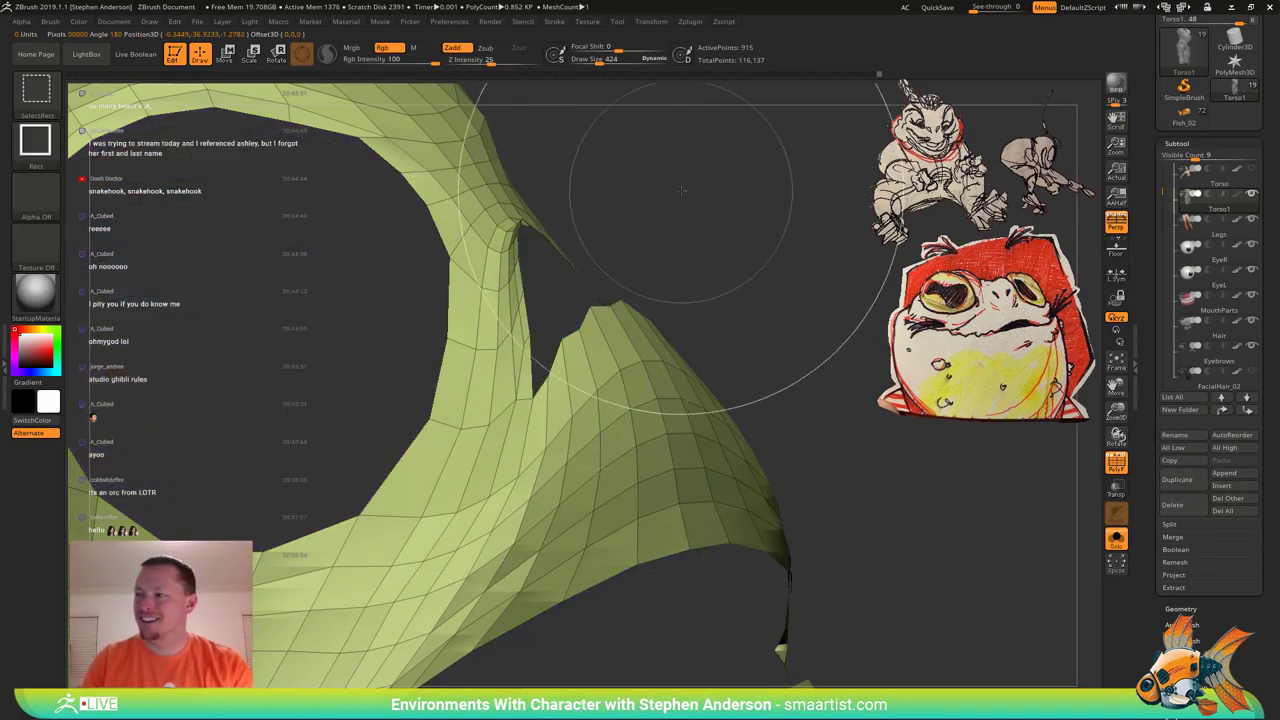
ctrl+shift+drag(674, 192, 755, 270)
right_drag(756, 281, 766, 241)
ctrl+shift+click(766, 240)
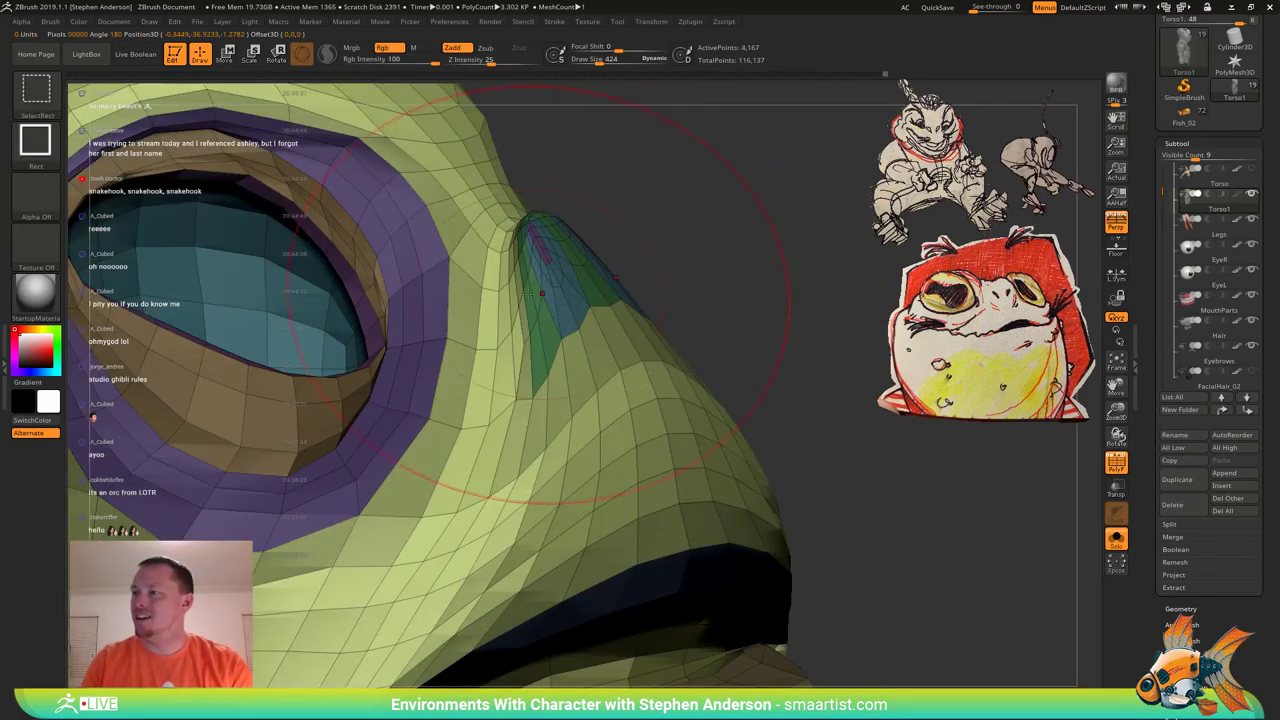
Invert the mask to protect the face skin, and smooth the unmasked nostril geometry.
right_drag(543, 251, 482, 261)
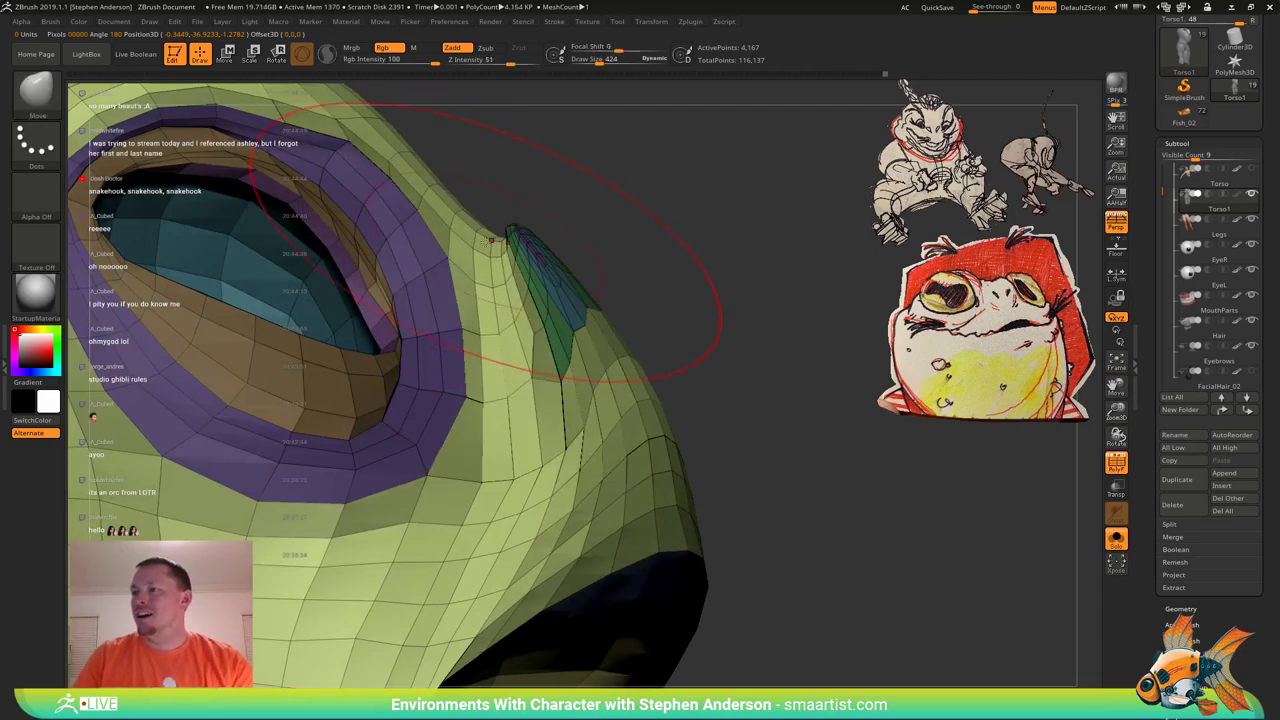
mouse_move(611, 201)
right_down()
mouse_move(488, 218)
mouse_move(488, 234)
mouse_move(534, 253)
mouse_move(436, 286)
right_up()
ctrl+click(637, 229)
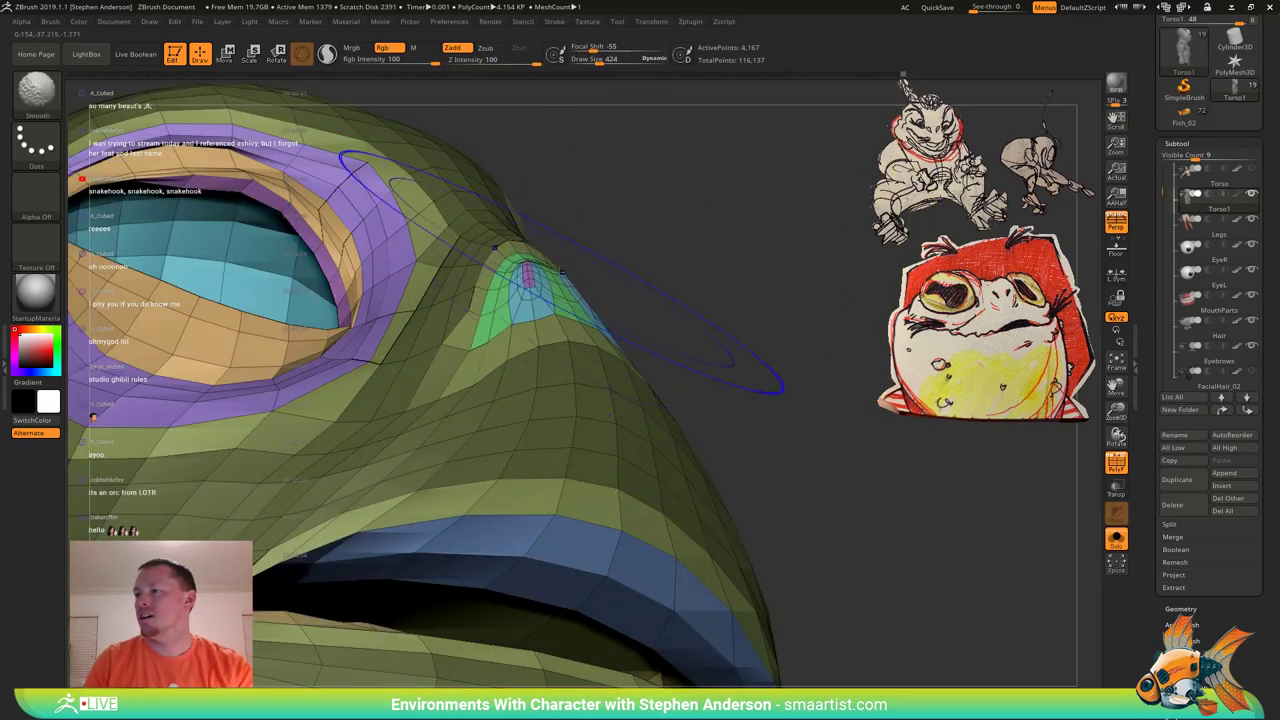
mouse_move(528, 252)
right_down()
mouse_move(563, 274)
mouse_move(528, 298)
right_up()
shift+drag(534, 298, 552, 294)
right_drag(552, 294, 607, 293)
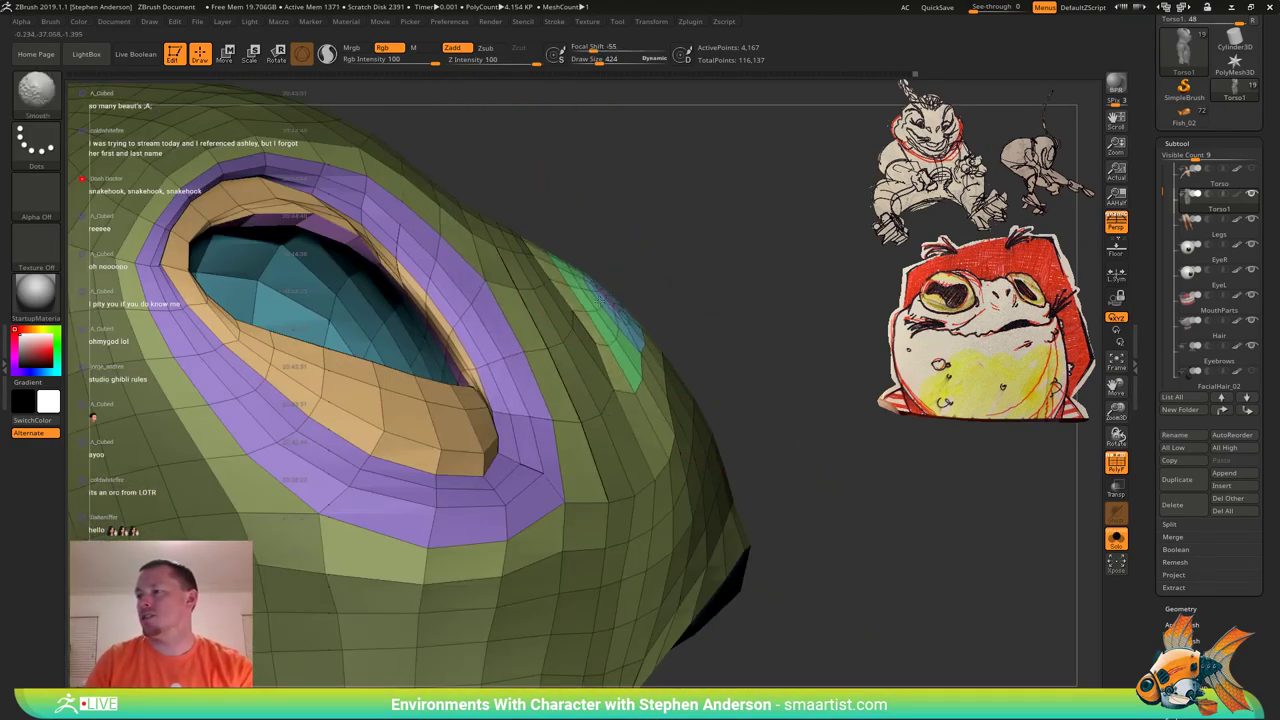
right_drag(648, 260, 645, 226)
ctrl+click(644, 226)
Hide the polyframe to check the head and torso shape, and enlarge the Move brush's draw size to 970.
right_drag(652, 288, 590, 232)
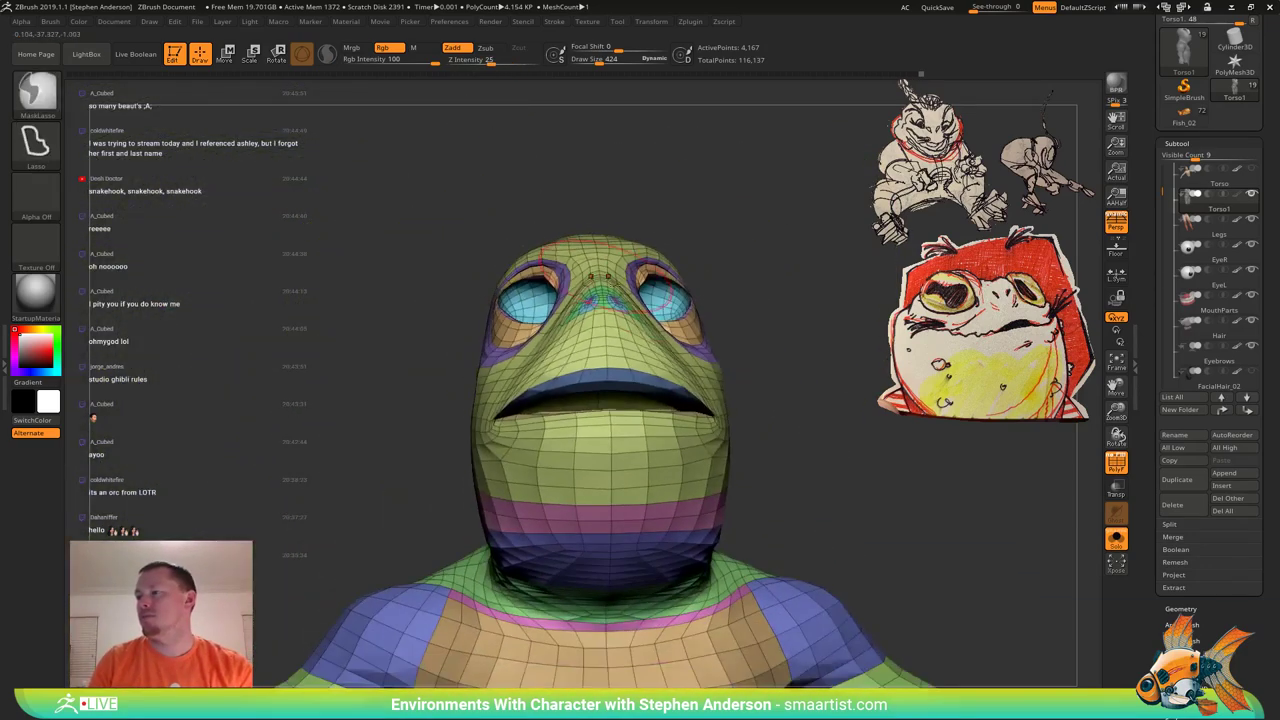
key(shift+f)
right_drag(604, 319, 630, 305)
mouse_move(630, 305)
ctrl+right_down()
mouse_move(608, 240)
mouse_move(576, 238)
mouse_move(580, 269)
mouse_move(557, 321)
mouse_move(588, 235)
mouse_move(552, 246)
mouse_move(585, 257)
mouse_move(501, 347)
ctrl+right_up()
drag(510, 350, 513, 350)
mouse_move(557, 397)
ctrl+right_down()
mouse_move(535, 330)
mouse_move(480, 340)
mouse_move(496, 346)
mouse_move(492, 368)
ctrl+right_up()
key(s)
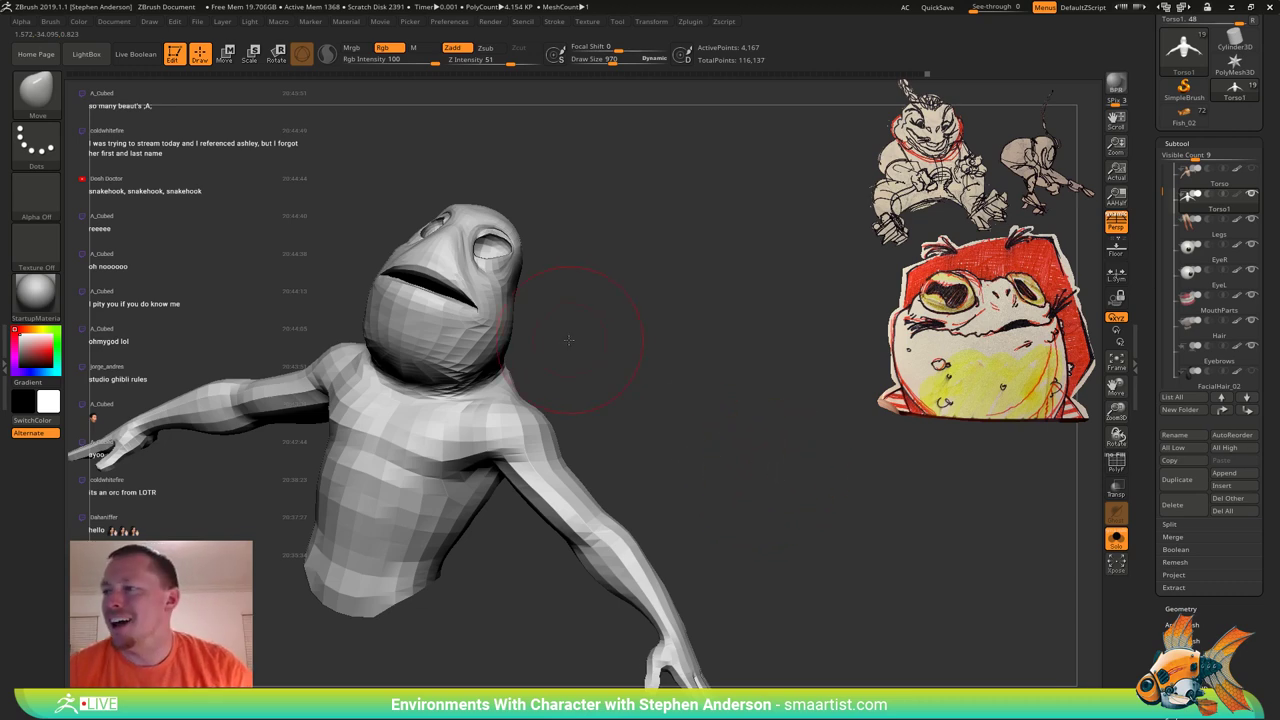
mouse_move(568, 340)
mouse_down()
mouse_move(450, 342)
mouse_move(563, 340)
mouse_move(541, 343)
mouse_up()
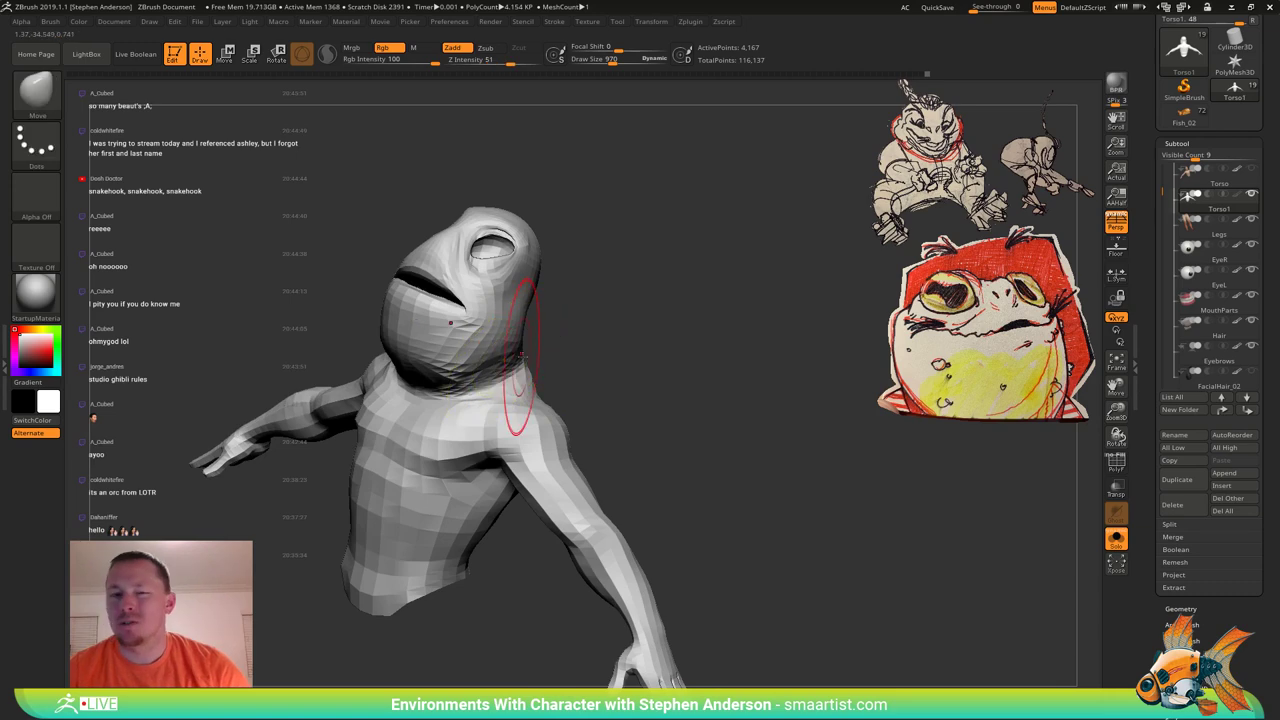
Show the polyframe, mask everything except the blue throat and green neck polygroups, and smooth the throat under the jaw.
key(shift+f)
mouse_move(550, 338)
ctrl+right_down()
mouse_move(545, 392)
mouse_move(460, 358)
mouse_move(542, 326)
mouse_move(479, 357)
ctrl+right_up()
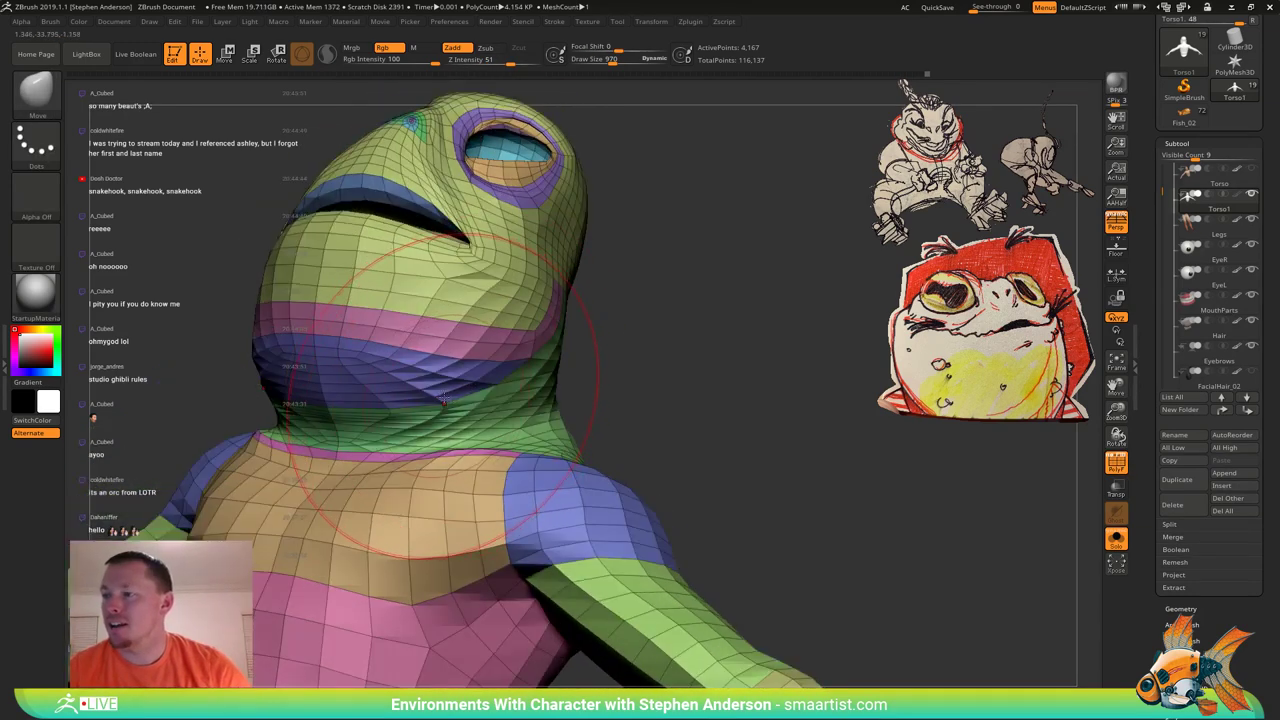
key(w)
ctrl+click(392, 407)
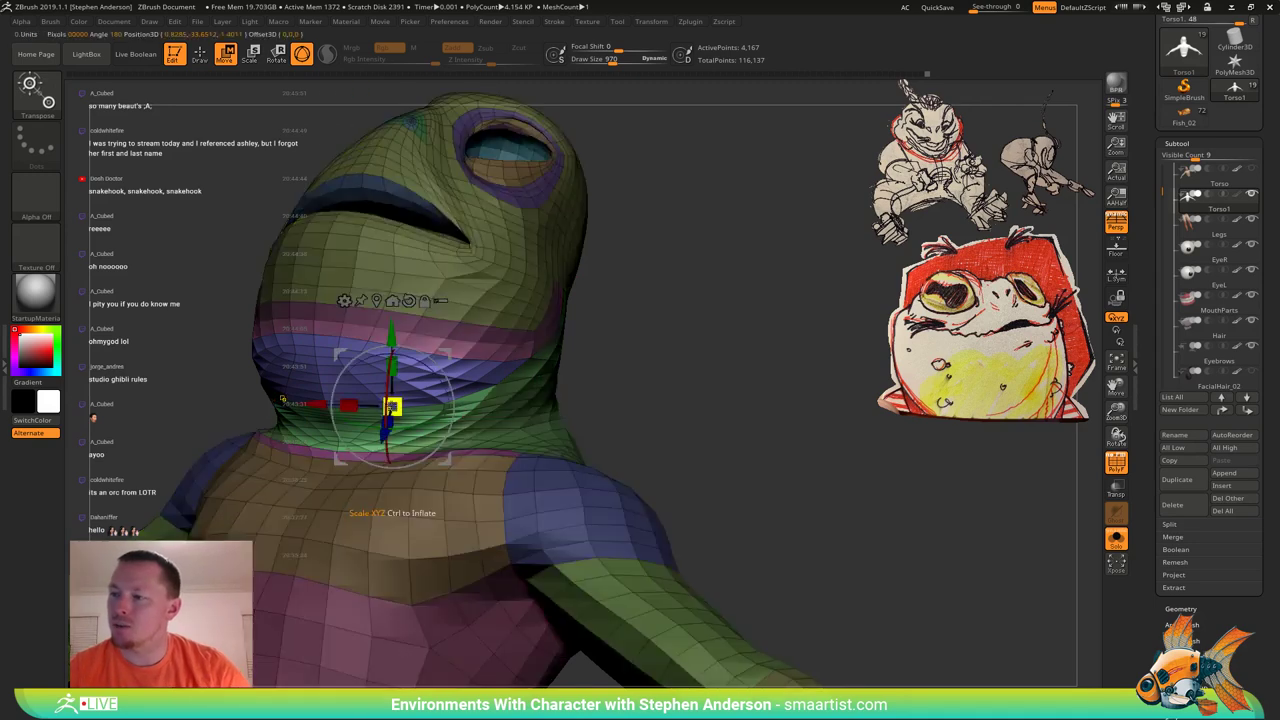
key(q)
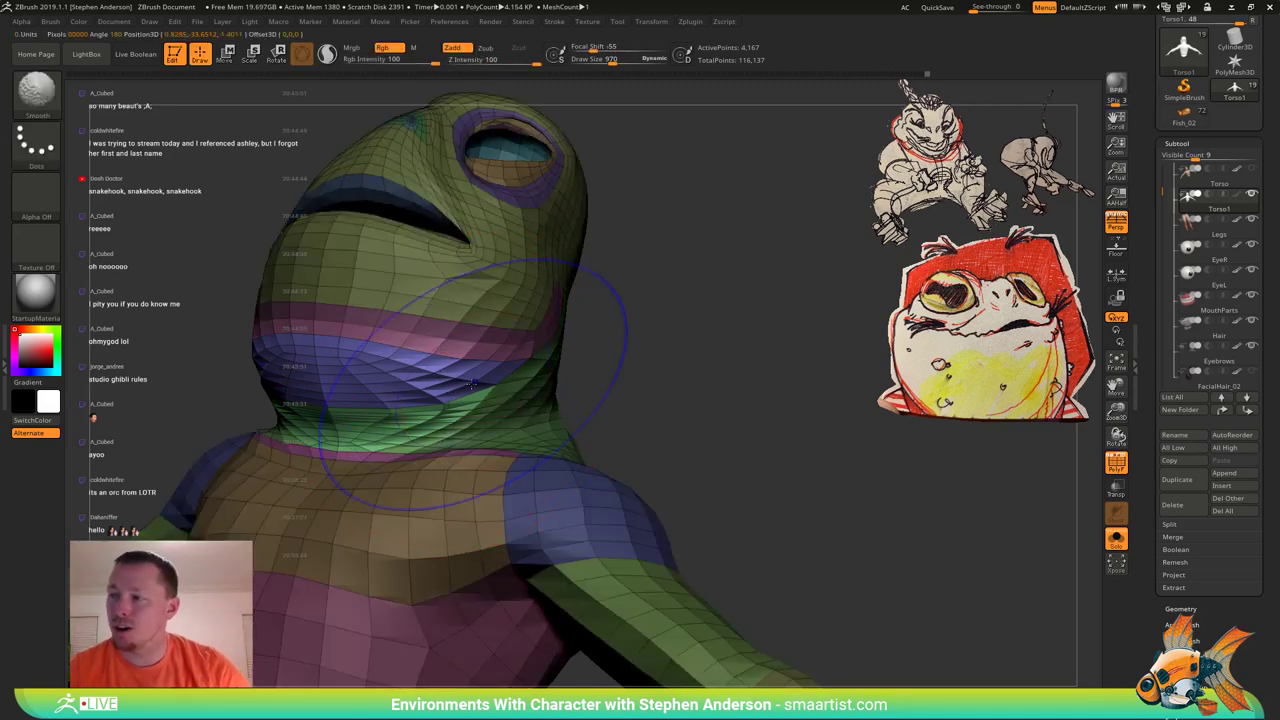
shift+drag(472, 384, 442, 383)
mouse_move(438, 408)
right_down()
mouse_move(397, 349)
mouse_move(340, 345)
mouse_move(278, 374)
mouse_move(230, 371)
mouse_move(310, 300)
mouse_move(440, 385)
mouse_move(469, 334)
right_up()
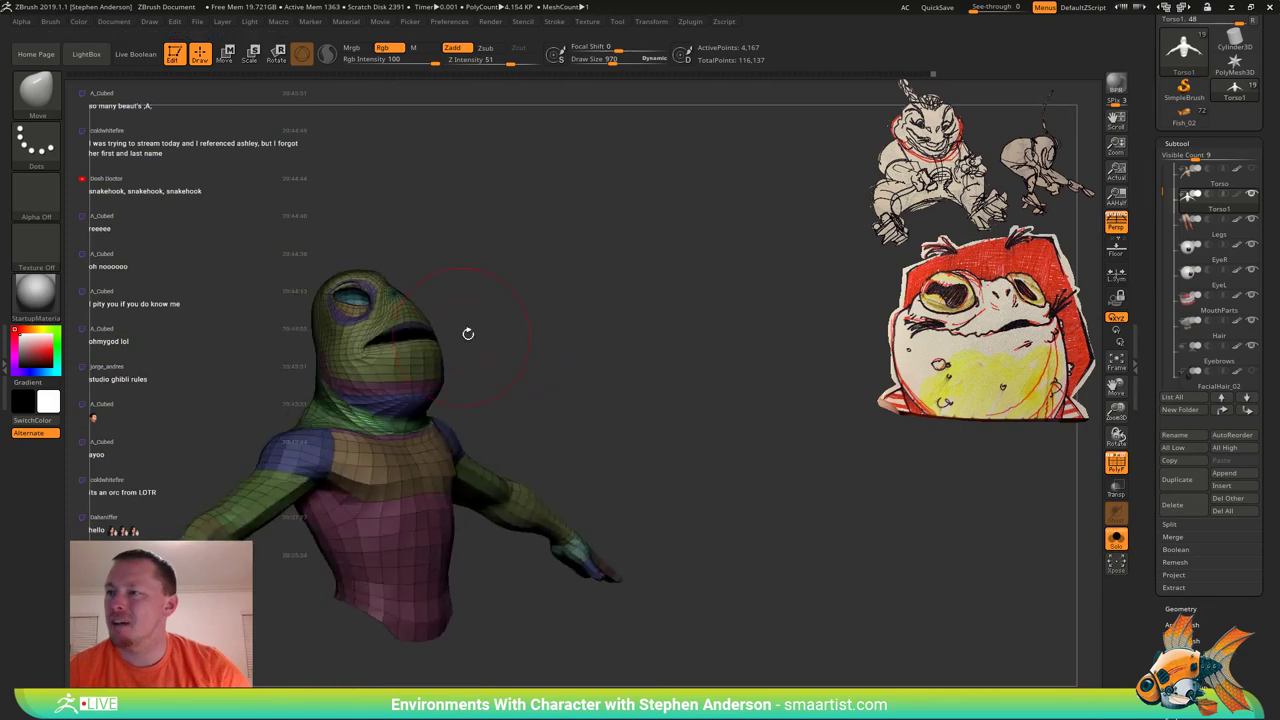
Hide the polyframe and mask the head, shoulders and arms, leaving the belly unmasked.
right_drag(565, 340, 465, 300)
key(shift+f)
alt+right_drag(465, 300, 395, 199)
right_drag(395, 199, 485, 245)
ctrl+right_drag(485, 245, 436, 224)
mouse_move(436, 224)
mouse_down()
mouse_move(577, 251)
mouse_move(578, 232)
mouse_up()
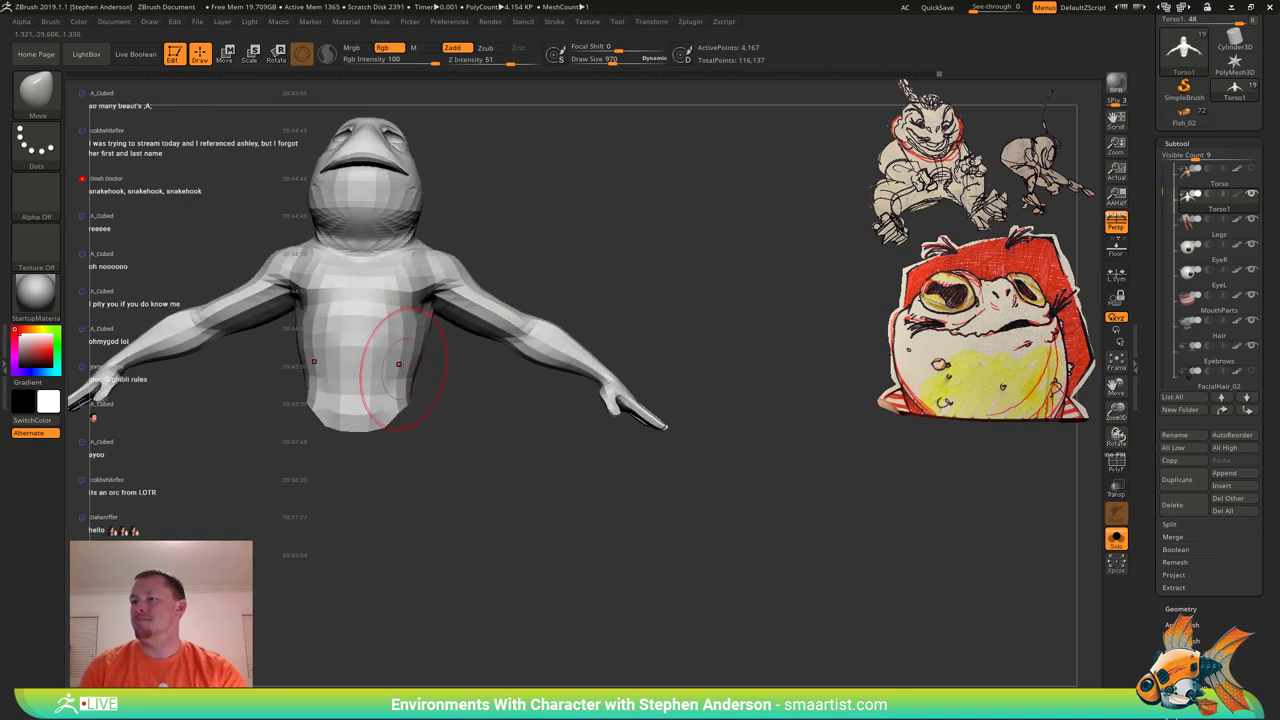
mouse_move(458, 353)
mouse_down()
mouse_move(270, 150)
mouse_move(761, 422)
mouse_move(655, 520)
mouse_up()
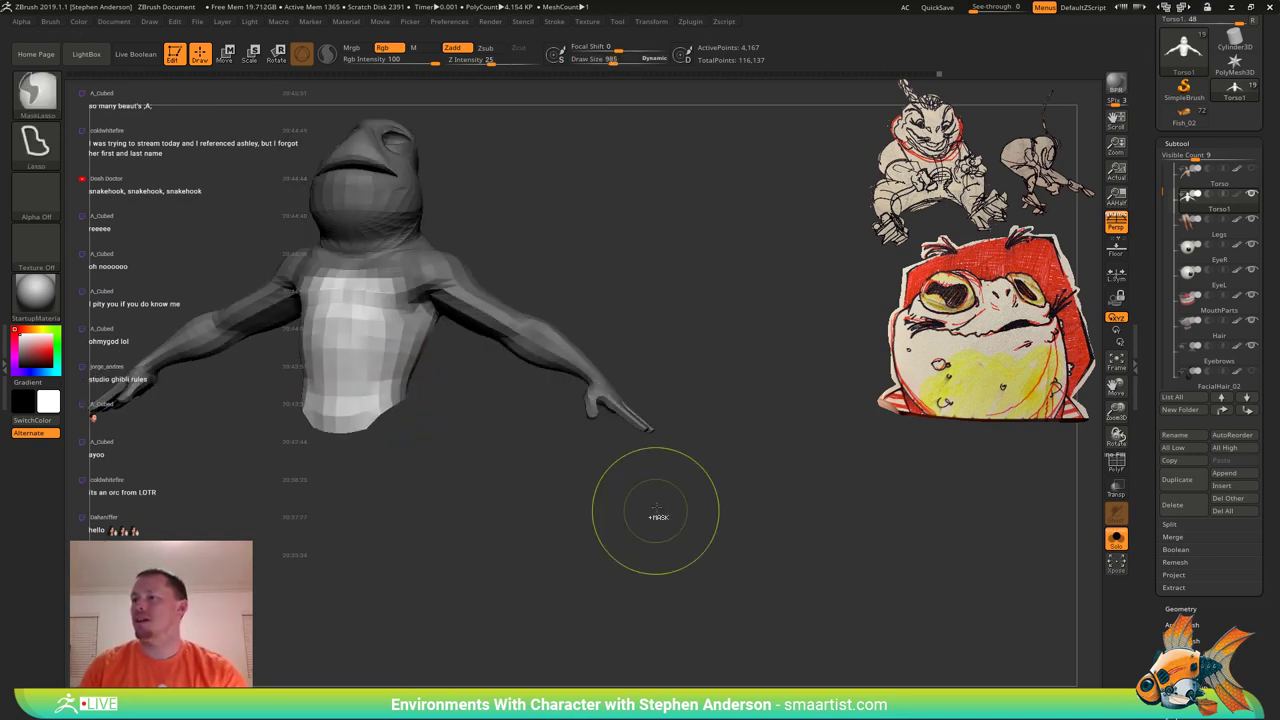
Reshape the front of the belly in profile with the Move brush at draw size 1526.
mouse_move(405, 291)
right_down()
mouse_move(354, 264)
mouse_move(400, 418)
right_up()
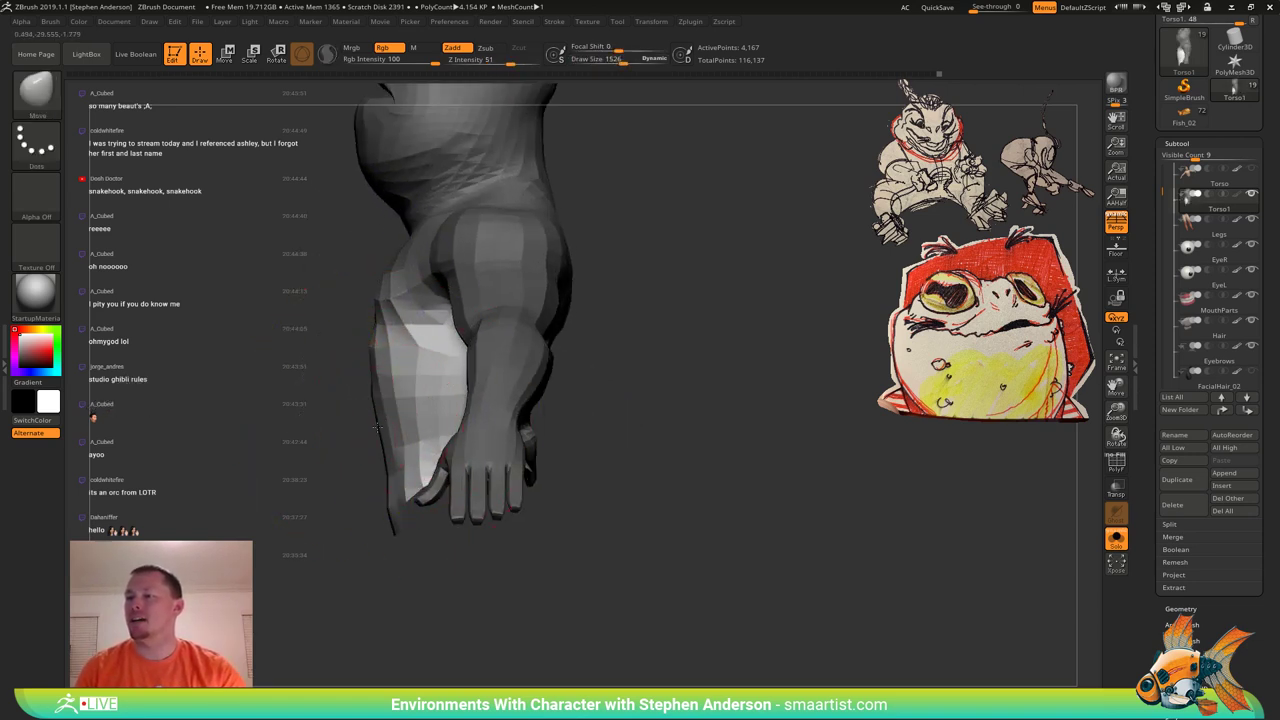
drag(345, 418, 379, 405)
mouse_move(410, 432)
right_down()
mouse_move(358, 376)
mouse_move(355, 400)
mouse_move(382, 404)
mouse_move(320, 379)
right_up()
Show the polyframe and mask everything except the pink belly polygroup.
key(shift+f)
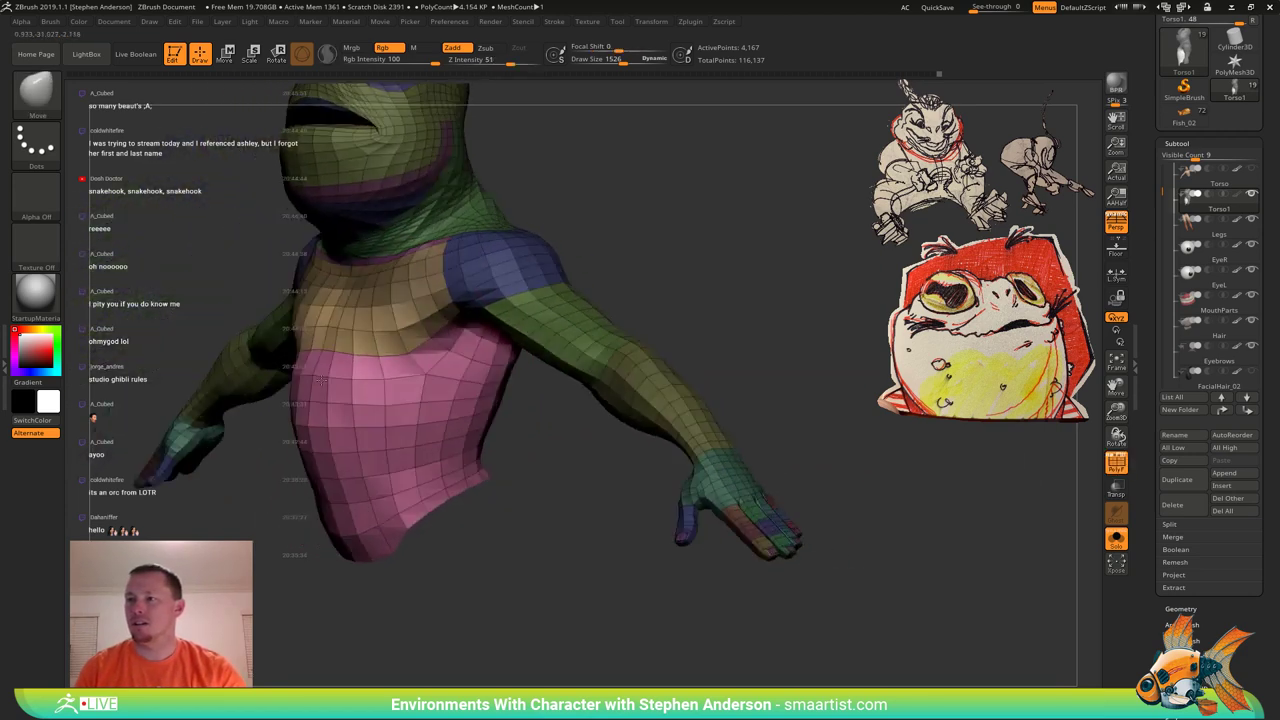
key(w)
ctrl+click(394, 430)
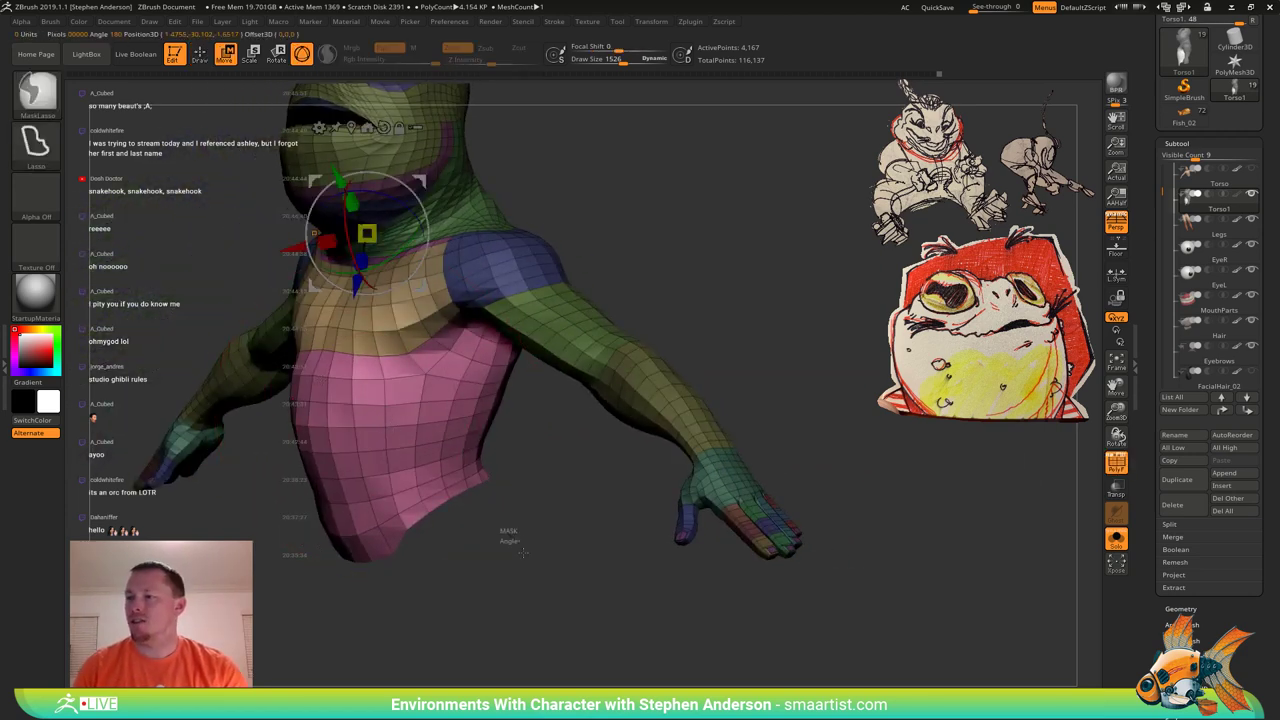
ctrl+click(393, 434)
ctrl+click(391, 440)
click(391, 440)
key(q)
Check the tan chest polygroup in isolation, and bring back the whole torso with its mask cleared.
right_drag(443, 477, 465, 466)
ctrl+shift+click(388, 326)
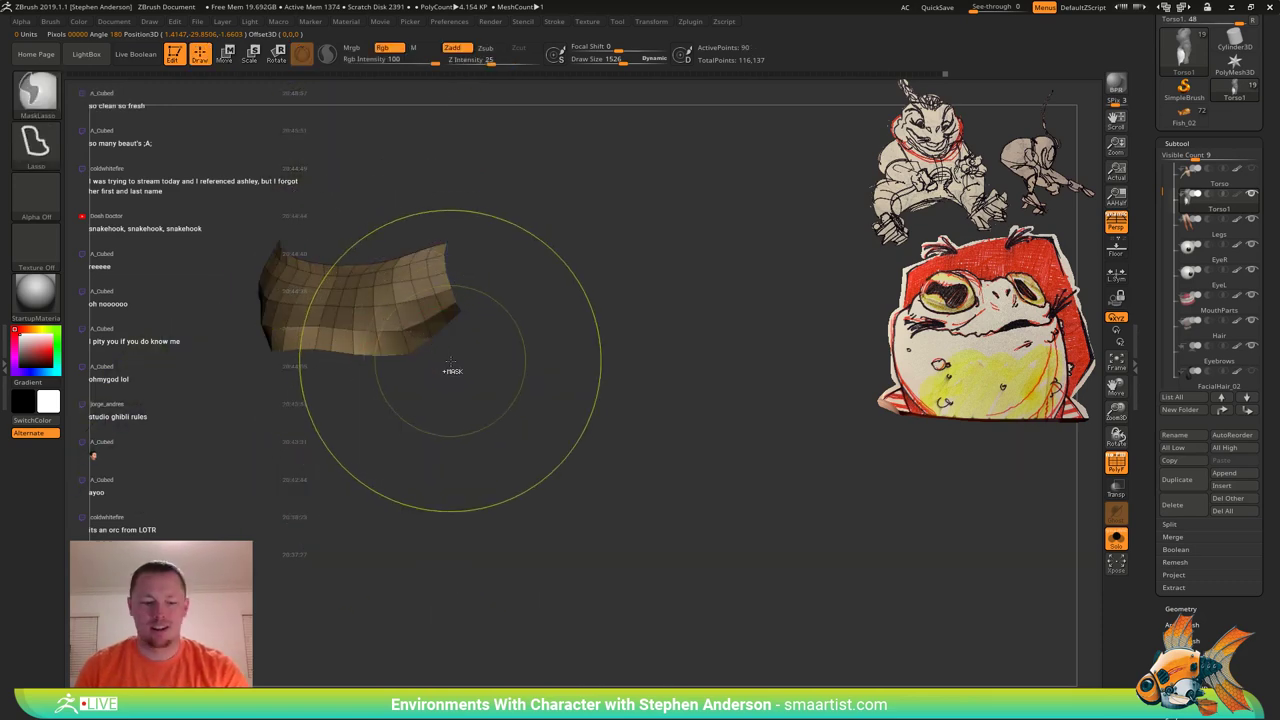
ctrl+shift+click(529, 470)
right_drag(405, 432, 287, 303)
mouse_move(386, 477)
right_down()
mouse_move(350, 488)
mouse_move(405, 425)
mouse_move(355, 488)
mouse_move(407, 488)
right_up()
ctrl+drag(407, 488, 415, 498)
mouse_move(415, 490)
alt+right_down()
mouse_move(486, 443)
mouse_move(458, 400)
mouse_move(456, 425)
alt+right_up()
drag(457, 424, 465, 387)
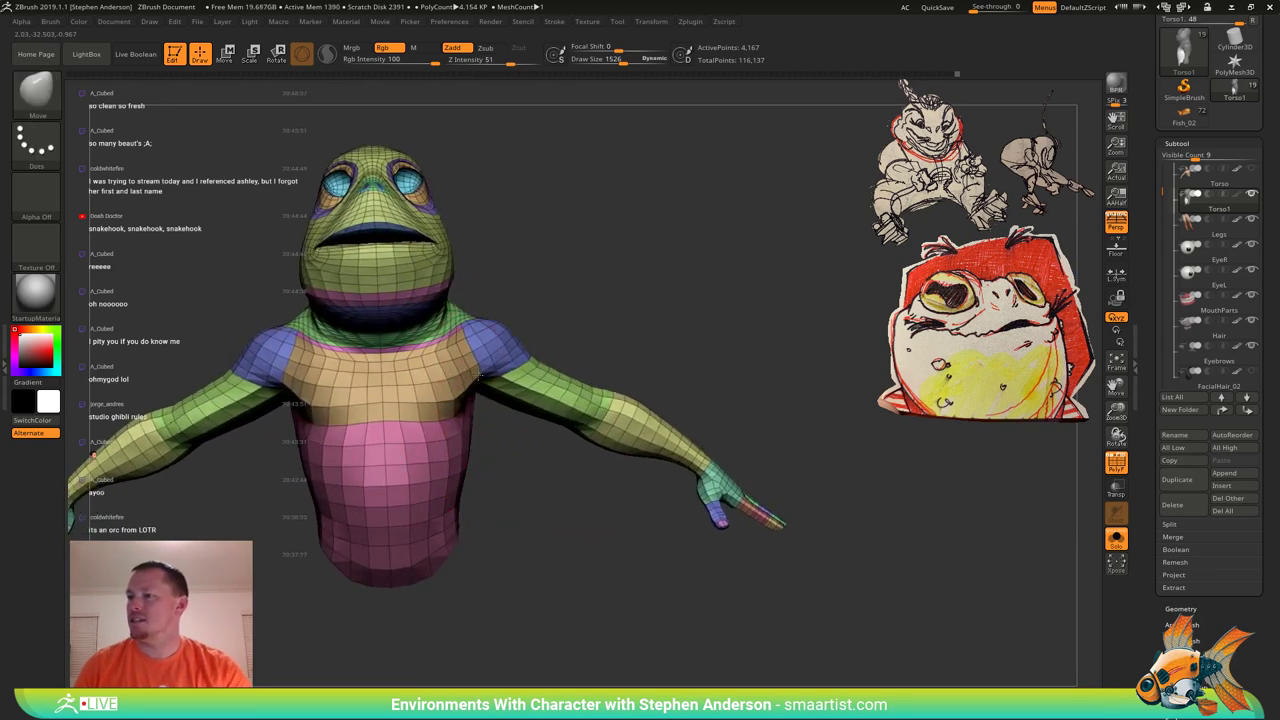
right_drag(577, 363, 458, 350)
mouse_move(540, 315)
right_down()
mouse_move(445, 315)
mouse_move(540, 315)
mouse_move(440, 280)
mouse_move(500, 234)
mouse_move(440, 223)
mouse_move(562, 288)
right_up()
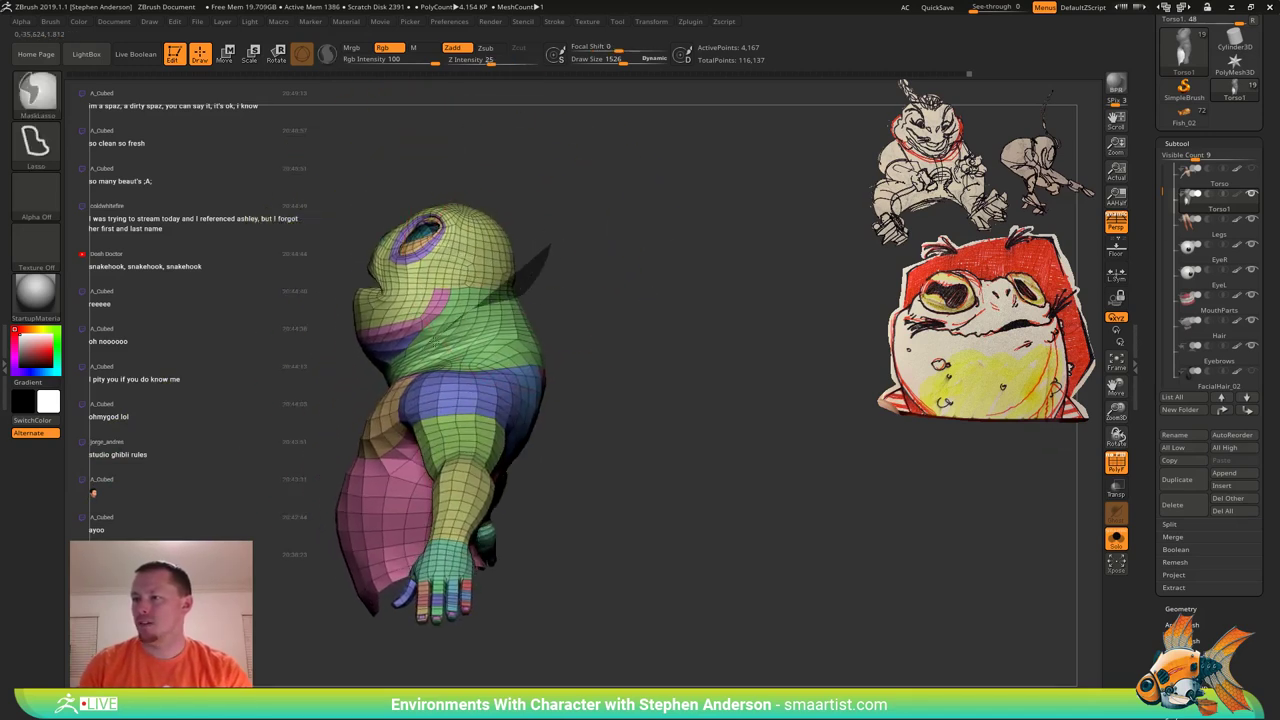
Lasso-mask the head above the neck and invert the mask so only the head stays editable.
mouse_move(436, 342)
ctrl+mouse_down()
mouse_move(226, 240)
mouse_move(618, 180)
ctrl+mouse_up()
mouse_move(659, 224)
ctrl+right_down()
mouse_move(623, 242)
mouse_move(676, 273)
ctrl+right_up()
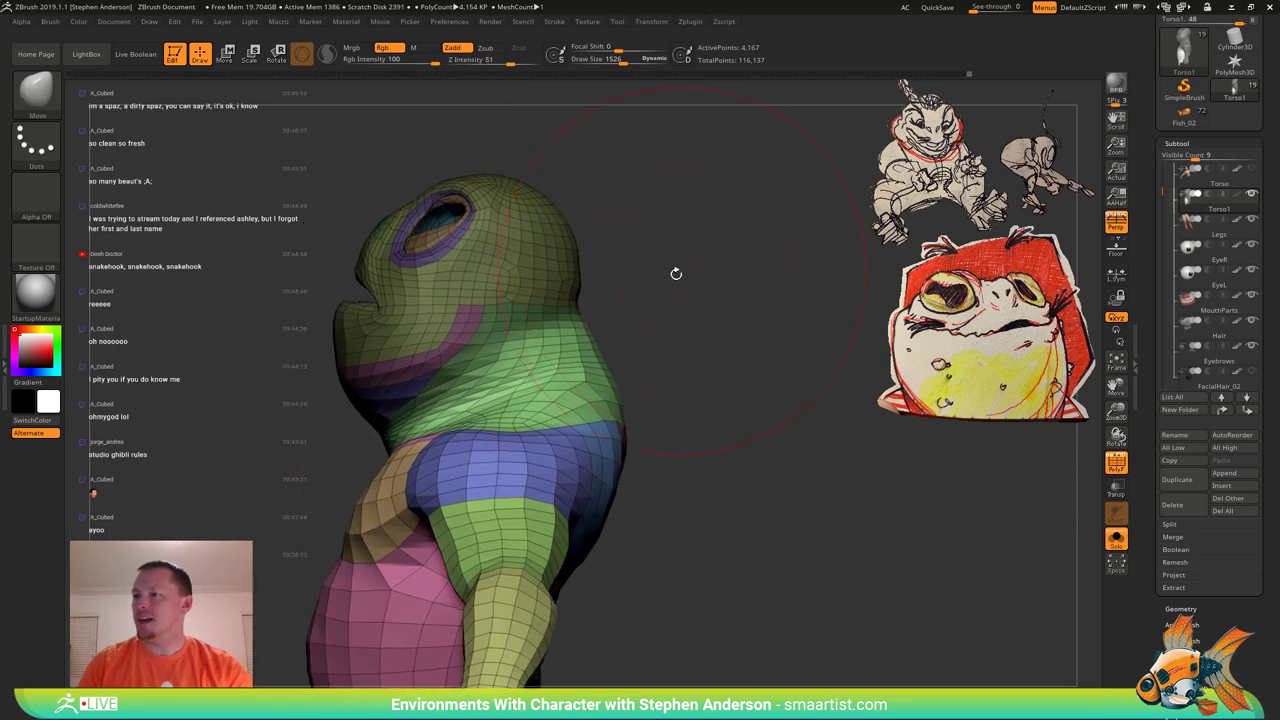
ctrl+click(677, 287)
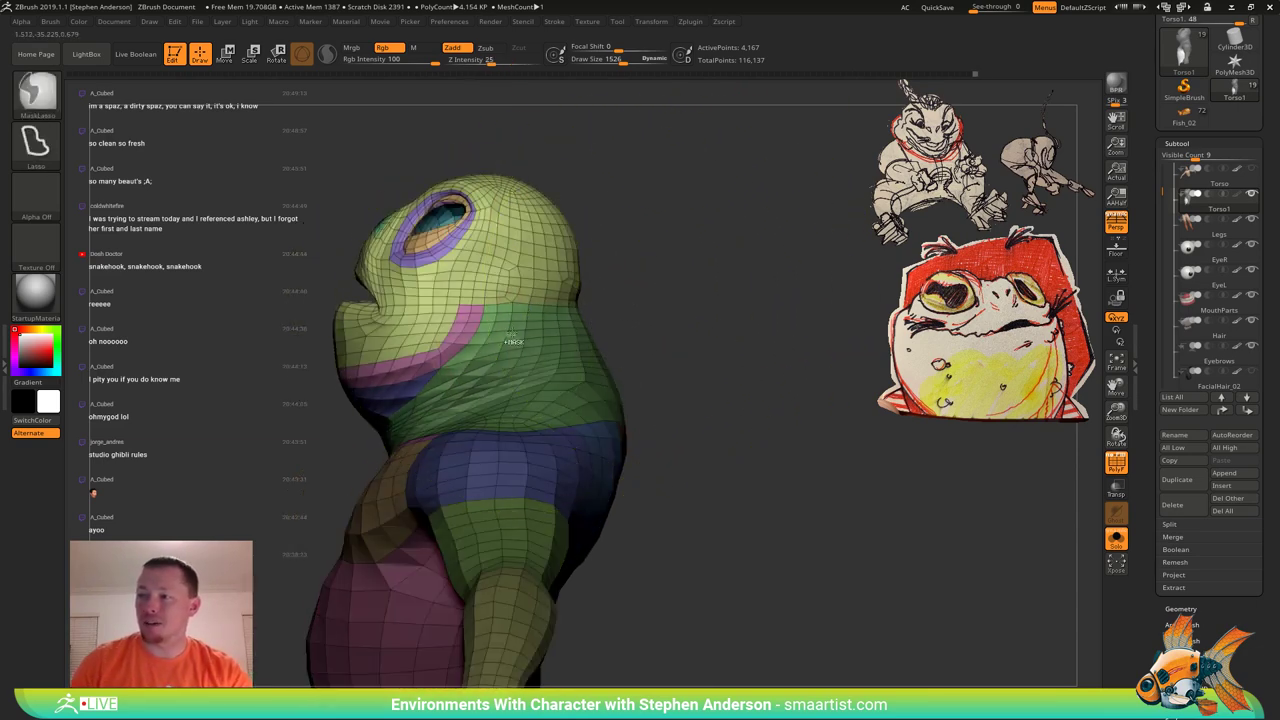
Turn off Solo to examine the head with the other subtools from several angles, and return to the isolated torso.
click(1116, 539)
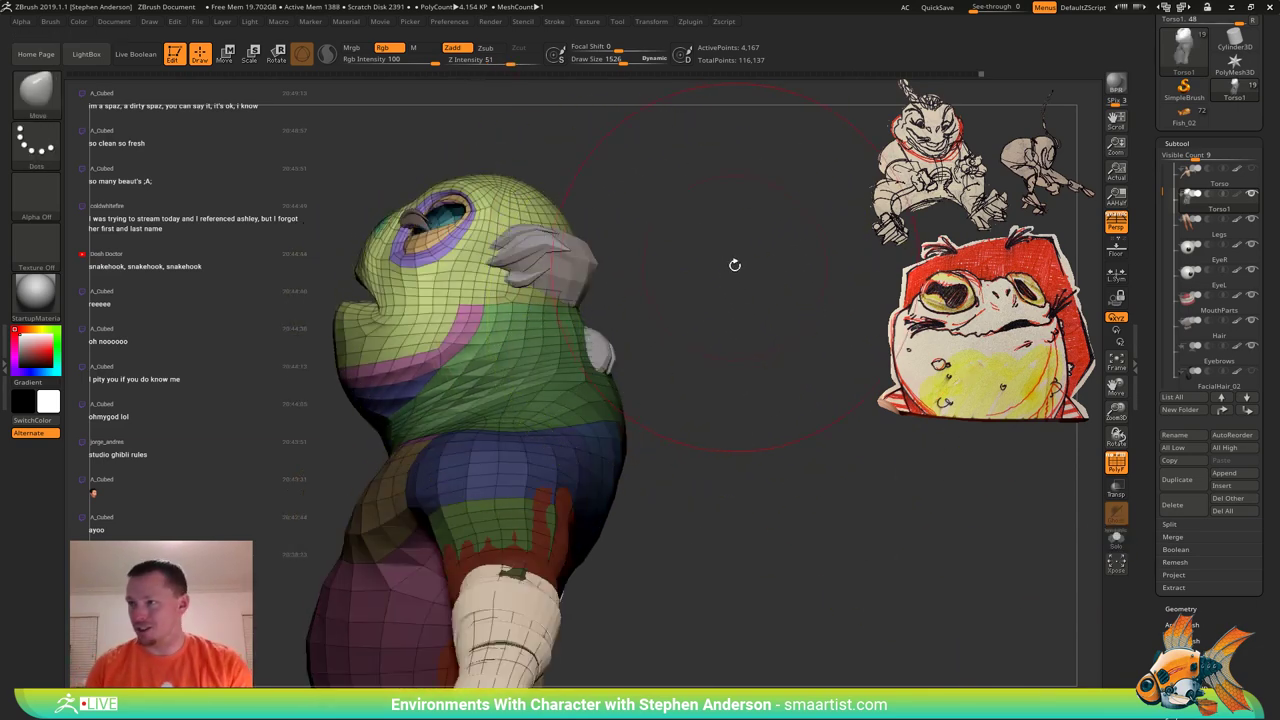
drag(735, 265, 794, 286)
mouse_move(643, 263)
mouse_down()
mouse_move(687, 263)
mouse_move(617, 263)
mouse_move(645, 266)
mouse_up()
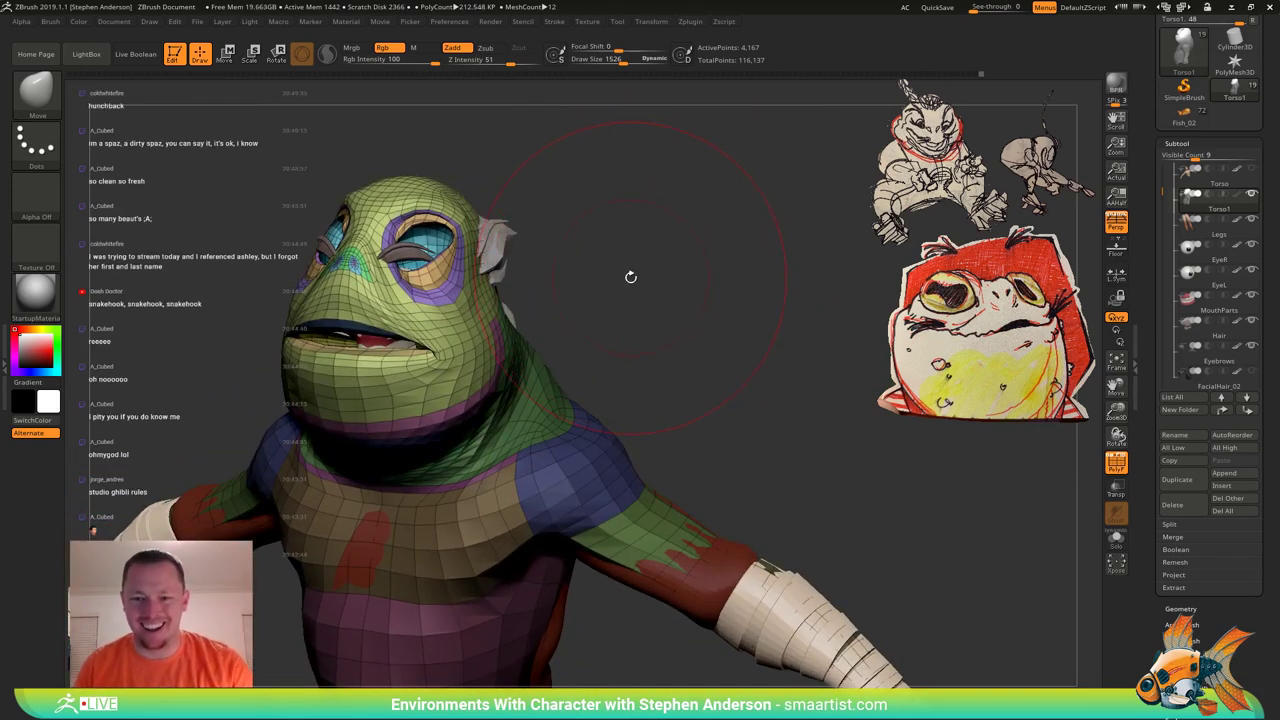
drag(618, 275, 1040, 482)
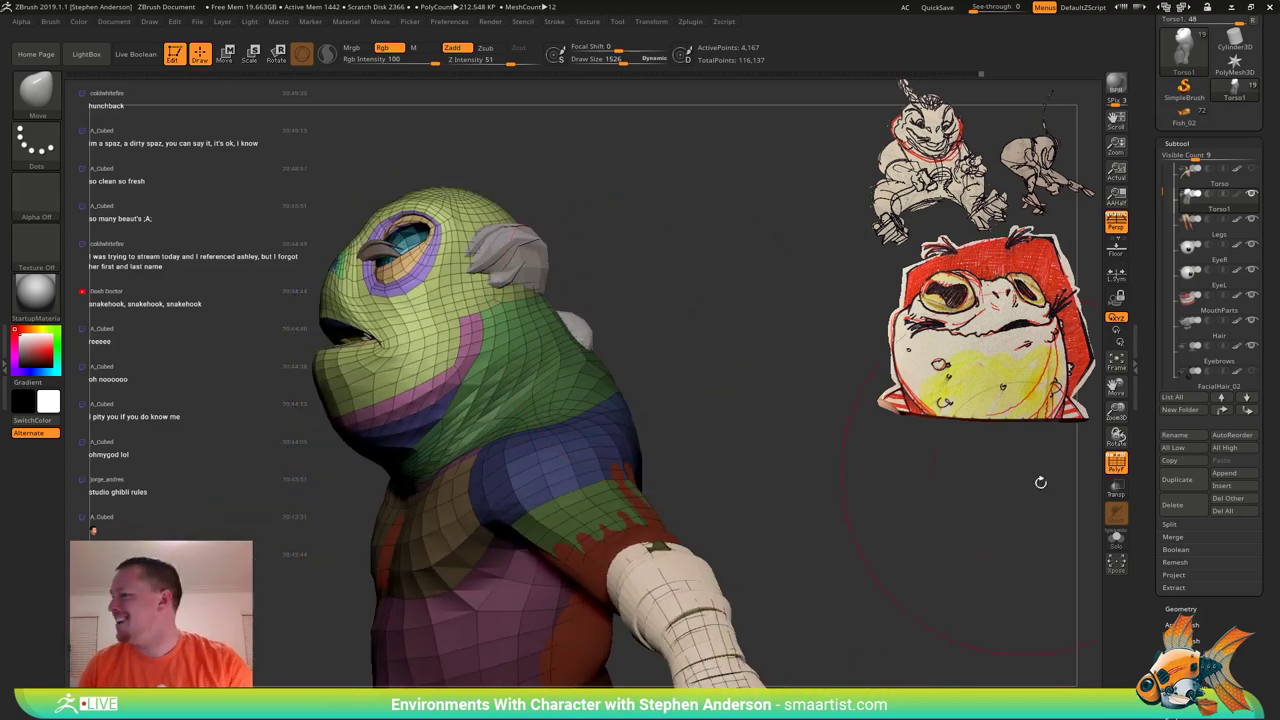
click(1120, 537)
drag(880, 405, 598, 259)
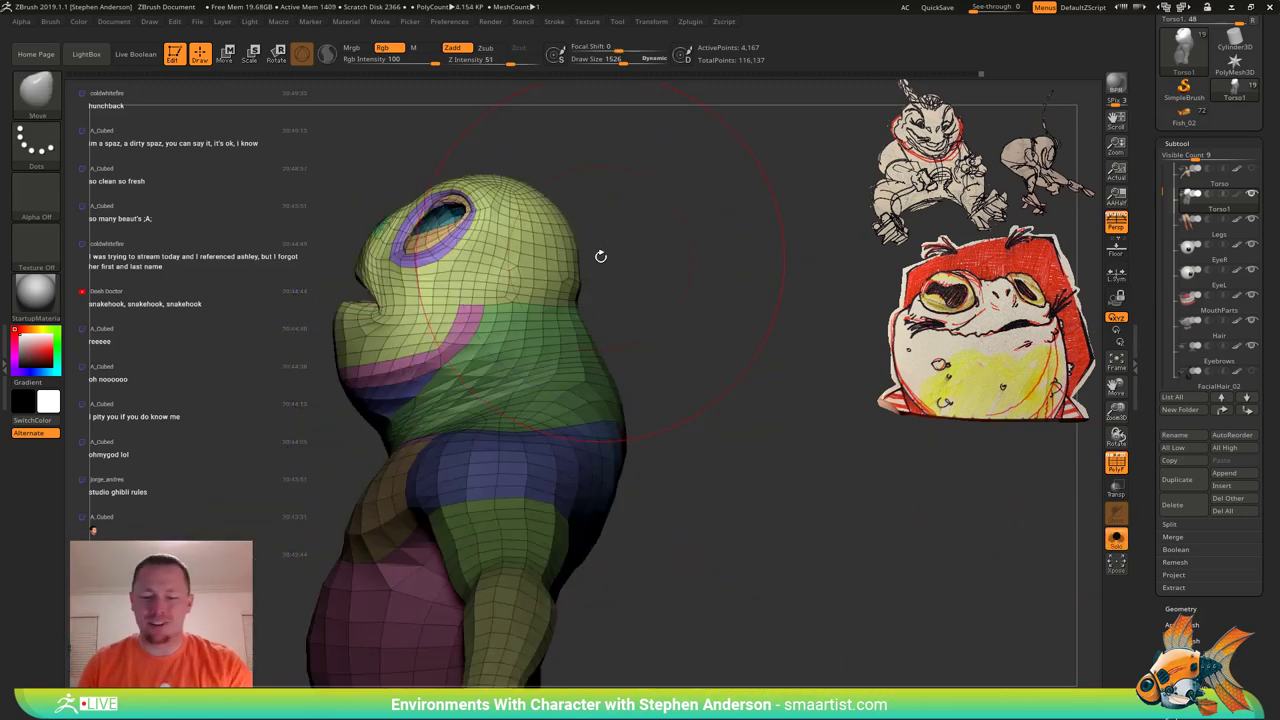
Place the transform gizmo at the back of the head and turn off perspective.
key(w)
alt+drag(422, 612, 616, 247)
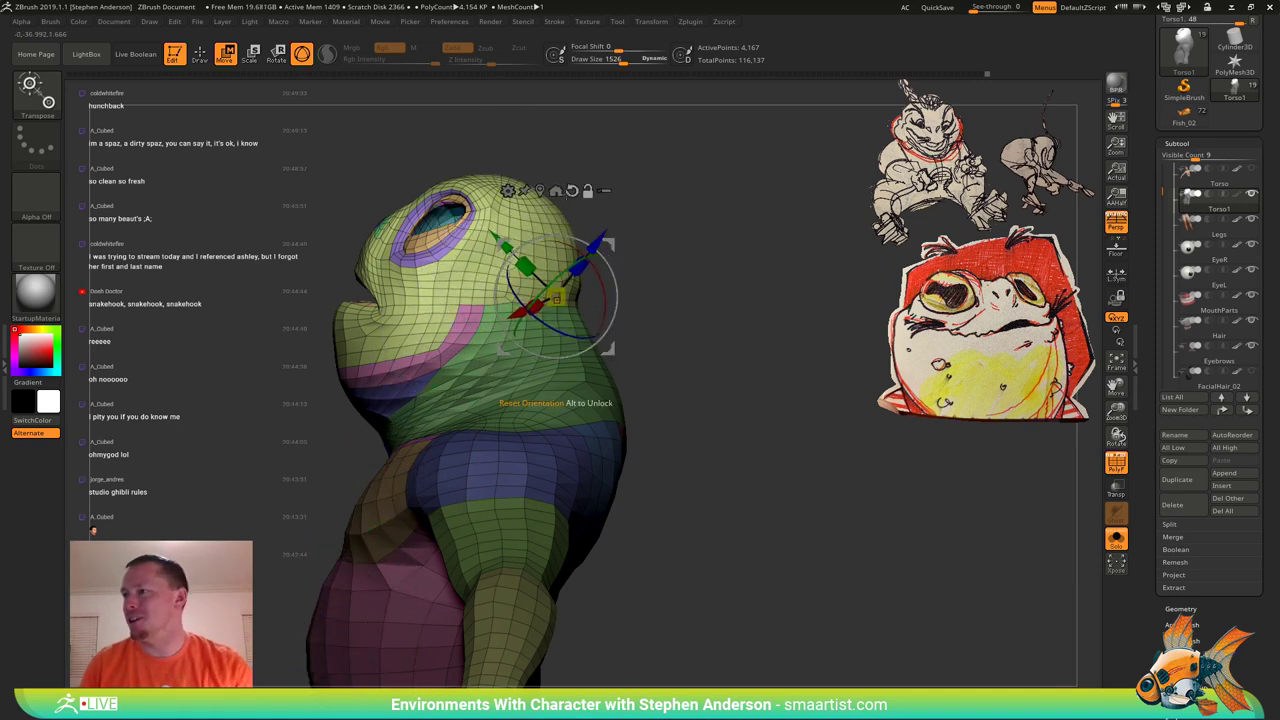
drag(672, 268, 642, 257)
key(p)
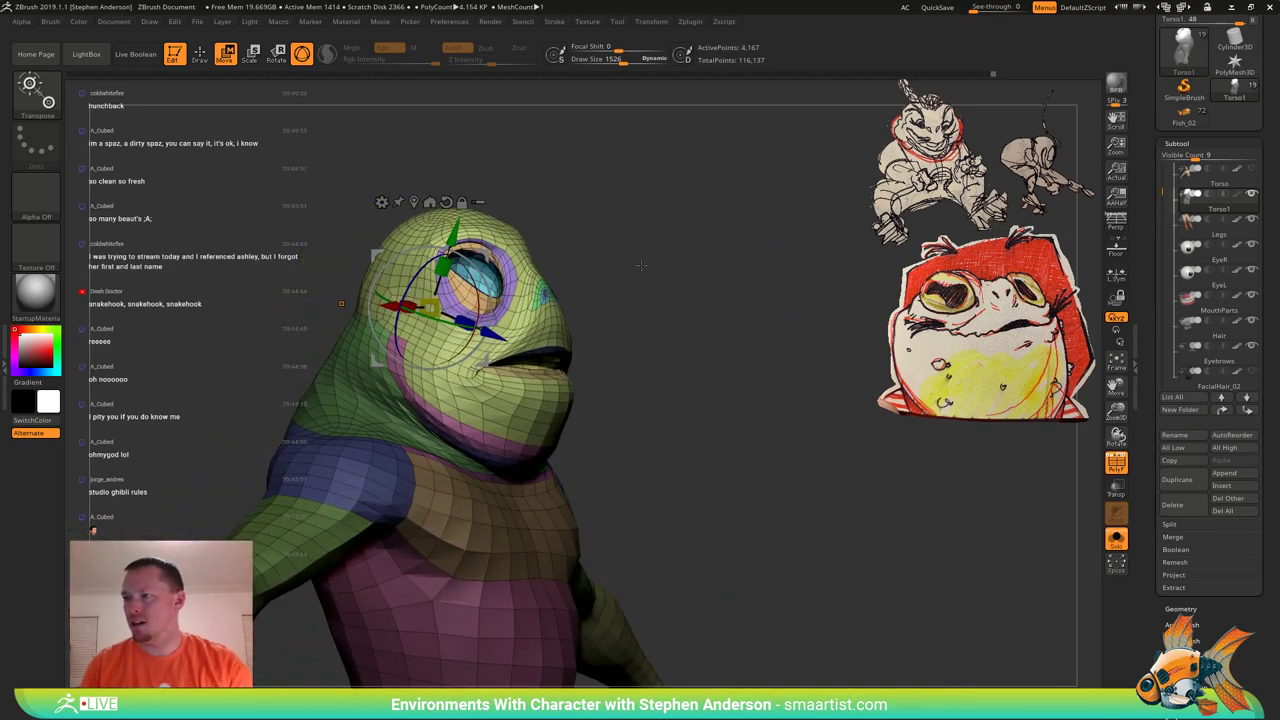
Switch to the Move brush and lasso-mask the upper head, eyes and nose plus the throat, leaving the mouth area unmasked.
key(b)
key(m)
key(v)
mouse_move(637, 298)
right_down()
mouse_move(566, 285)
mouse_move(624, 349)
mouse_move(664, 356)
right_up()
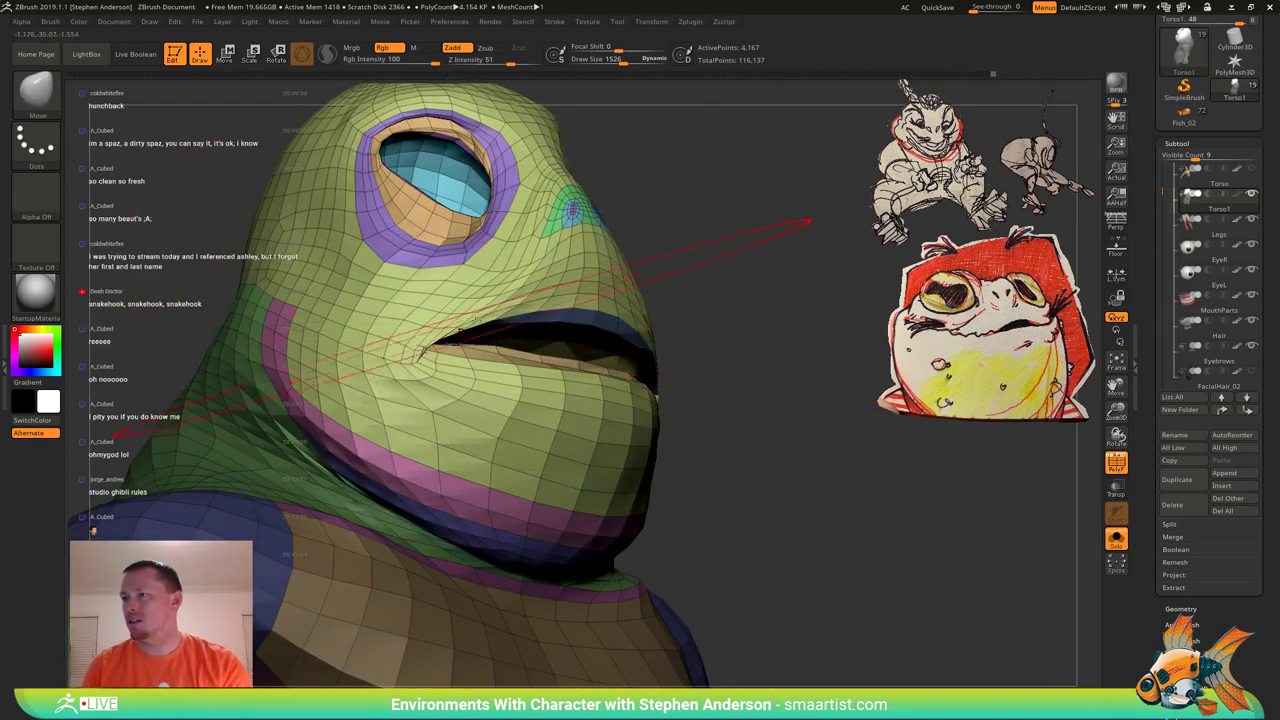
mouse_move(714, 284)
right_down()
mouse_move(666, 281)
mouse_move(660, 235)
right_up()
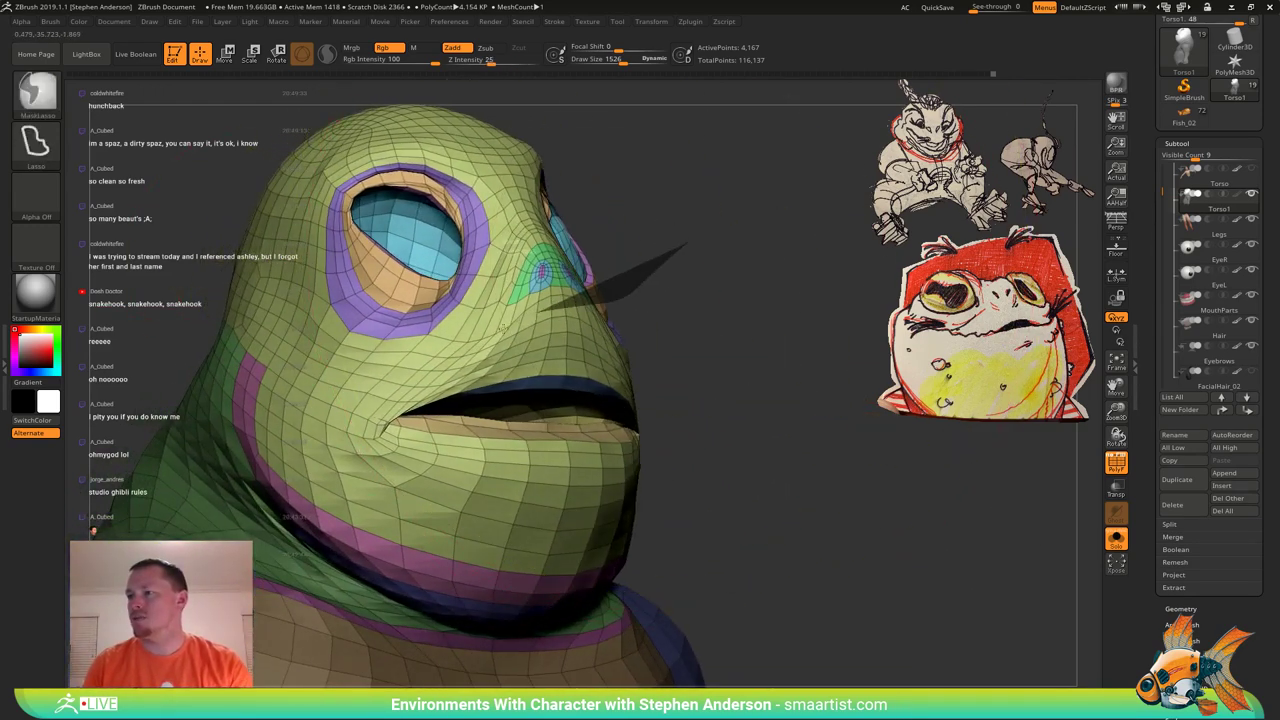
mouse_move(366, 348)
ctrl+mouse_down()
mouse_move(104, 184)
mouse_move(848, 204)
ctrl+mouse_up()
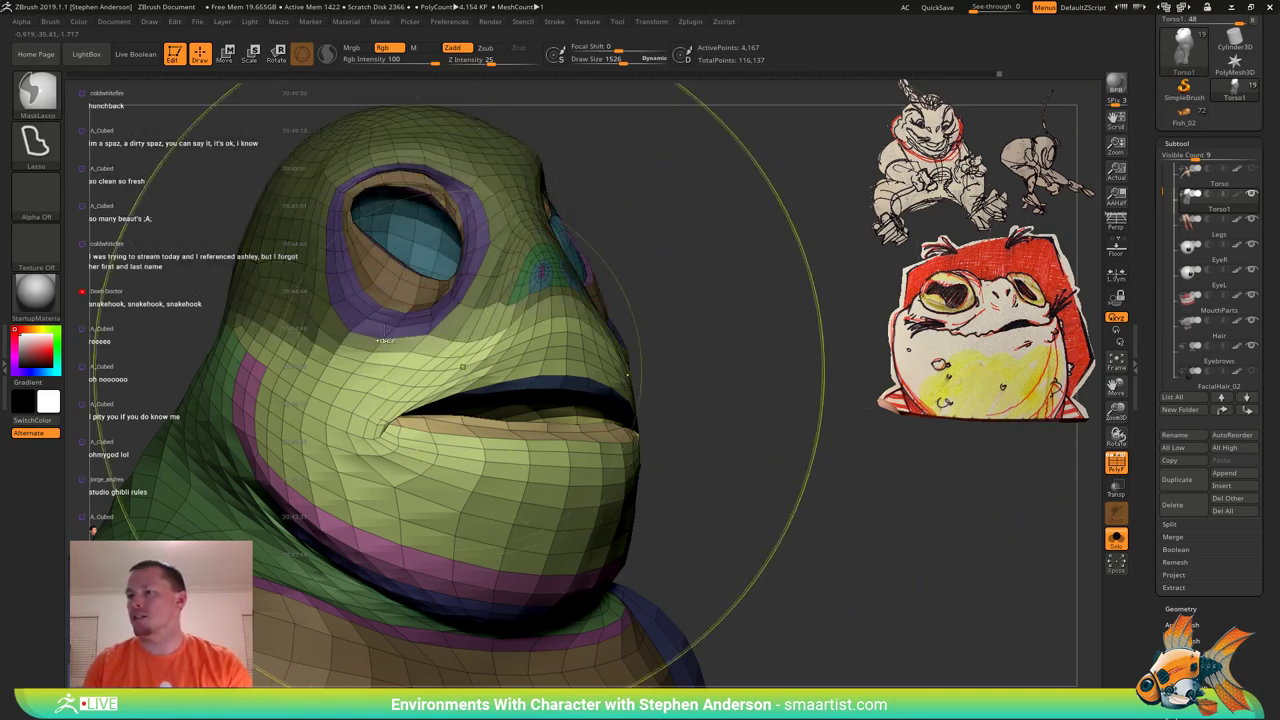
mouse_move(189, 204)
ctrl+mouse_down()
mouse_move(308, 334)
mouse_move(374, 582)
mouse_move(78, 340)
mouse_move(90, 280)
ctrl+mouse_up()
mouse_move(507, 376)
ctrl+right_down()
mouse_move(510, 335)
mouse_move(745, 308)
ctrl+right_up()
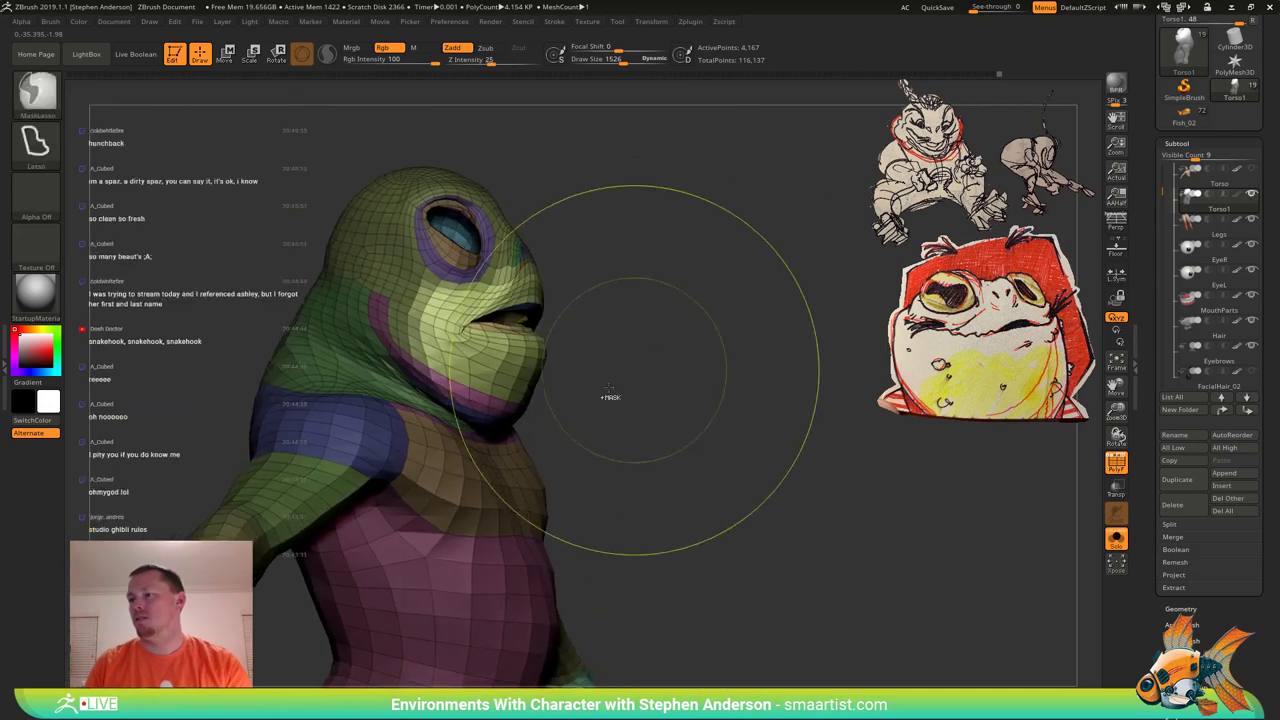
mouse_move(580, 401)
ctrl+mouse_down()
mouse_move(575, 437)
mouse_move(238, 343)
mouse_move(224, 302)
ctrl+mouse_up()
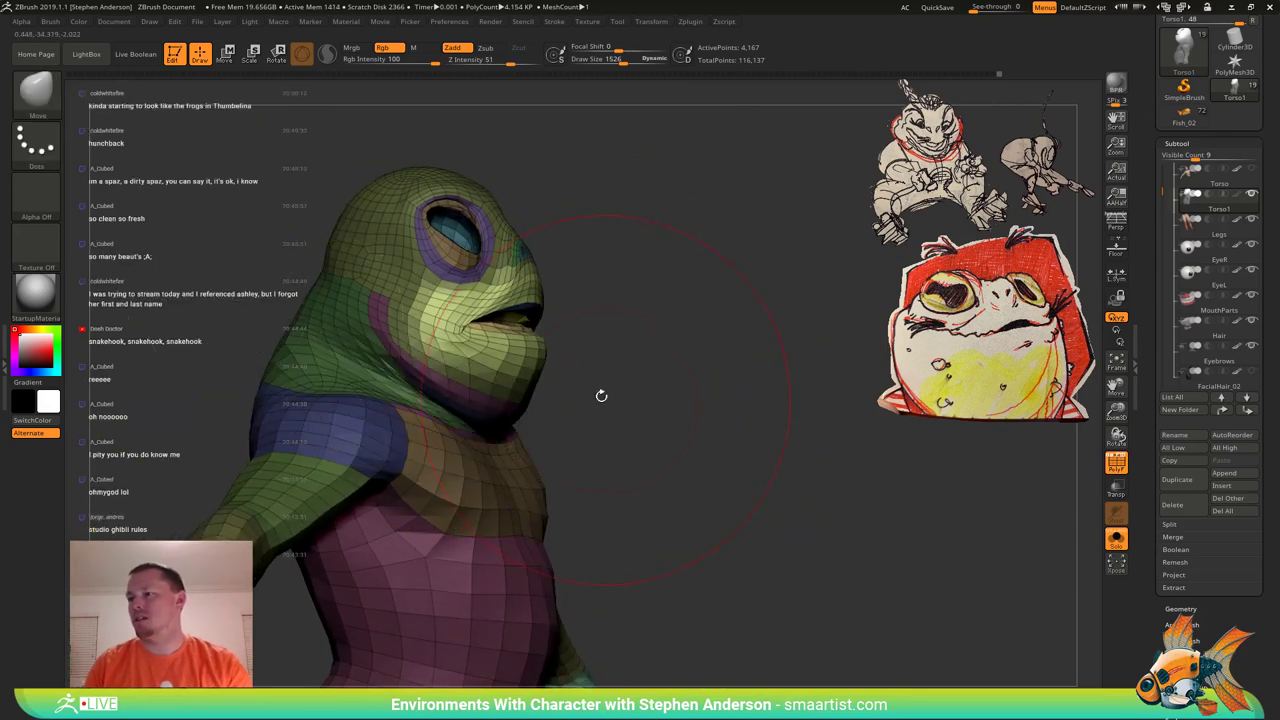
Reshape the corner of the mouth in profile with the Move brush.
mouse_move(600, 394)
right_down()
mouse_move(560, 370)
mouse_move(606, 411)
mouse_move(675, 352)
mouse_move(628, 350)
right_up()
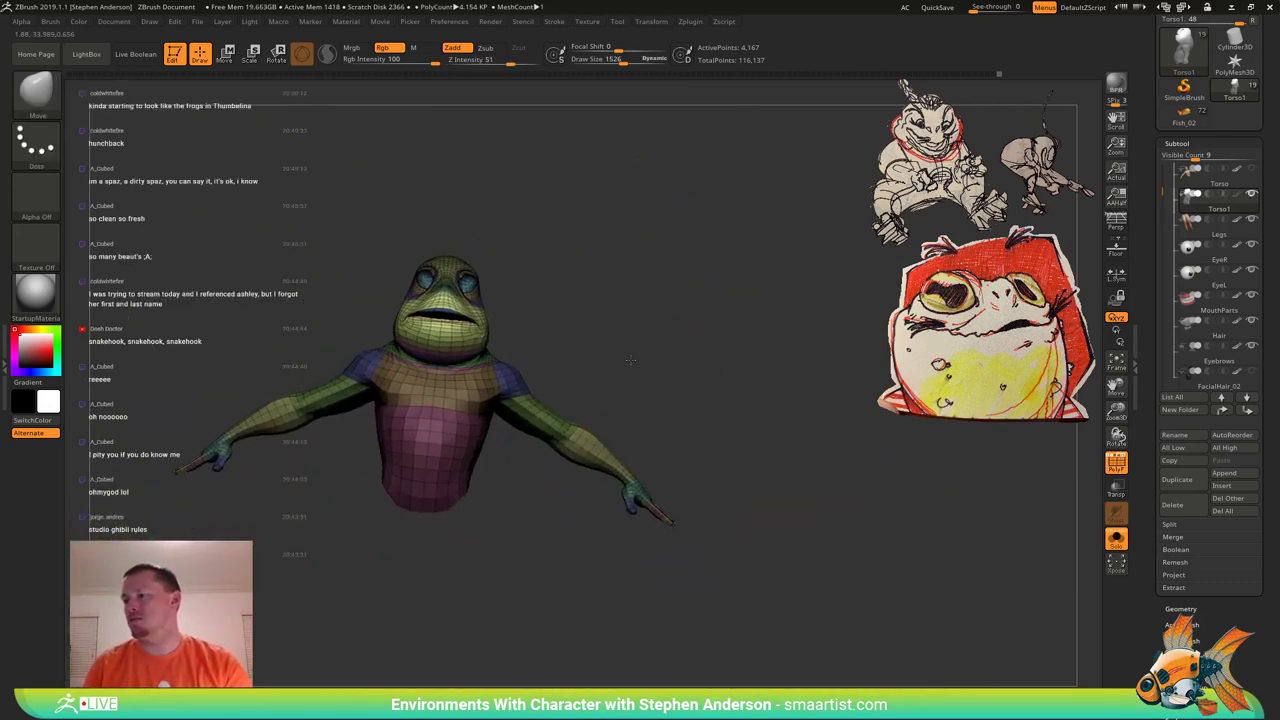
mouse_move(632, 338)
ctrl+mouse_down()
mouse_move(733, 451)
mouse_move(277, 434)
mouse_move(262, 412)
ctrl+mouse_up()
ctrl+right_drag(500, 375, 575, 460)
mouse_move(585, 330)
alt+right_down()
mouse_move(580, 495)
mouse_move(505, 410)
mouse_move(508, 394)
mouse_move(465, 392)
mouse_move(481, 390)
alt+right_up()
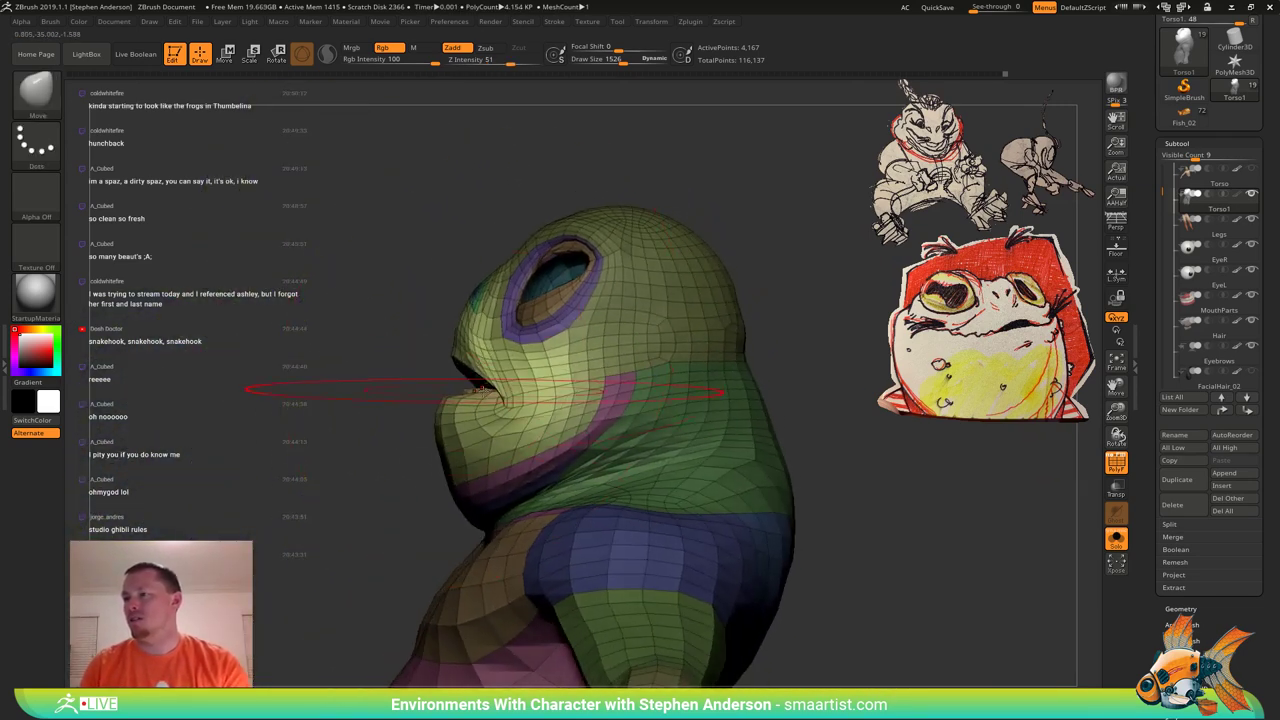
drag(500, 374, 503, 396)
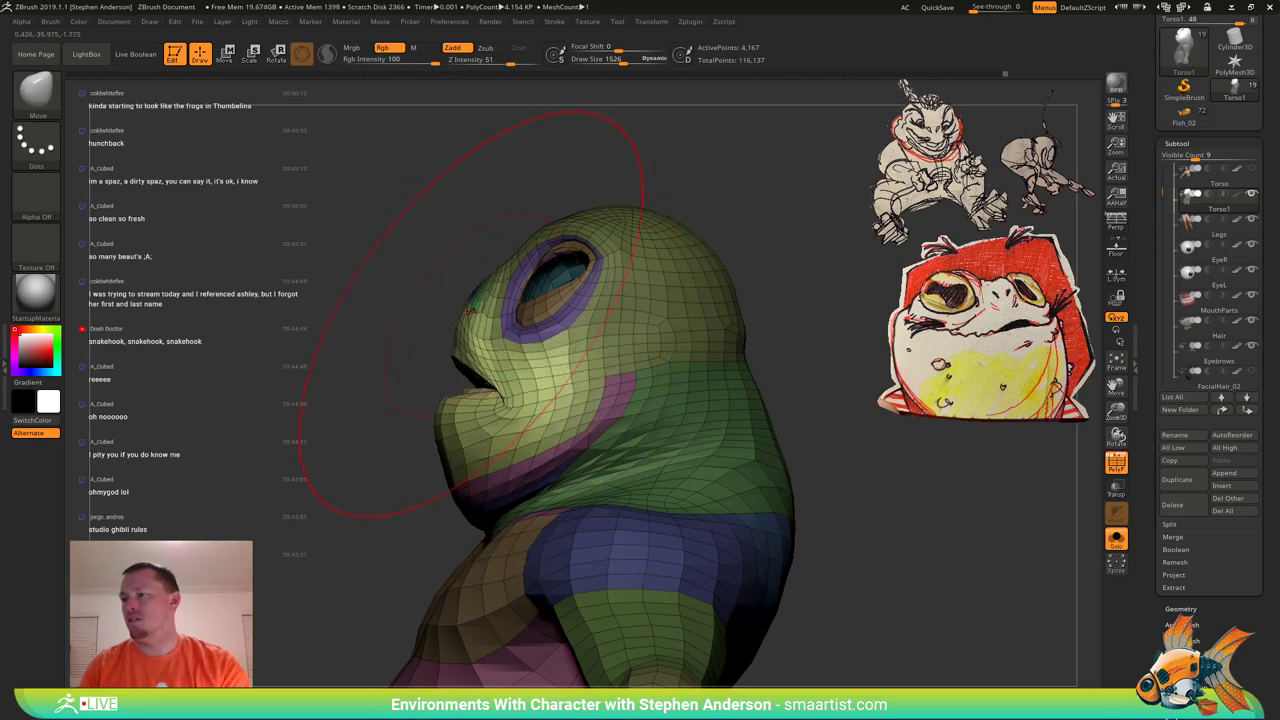
Extend the mask along the bridge of the nose and soften its edge.
mouse_move(462, 304)
ctrl+mouse_down()
mouse_move(468, 188)
mouse_move(500, 228)
ctrl+mouse_up()
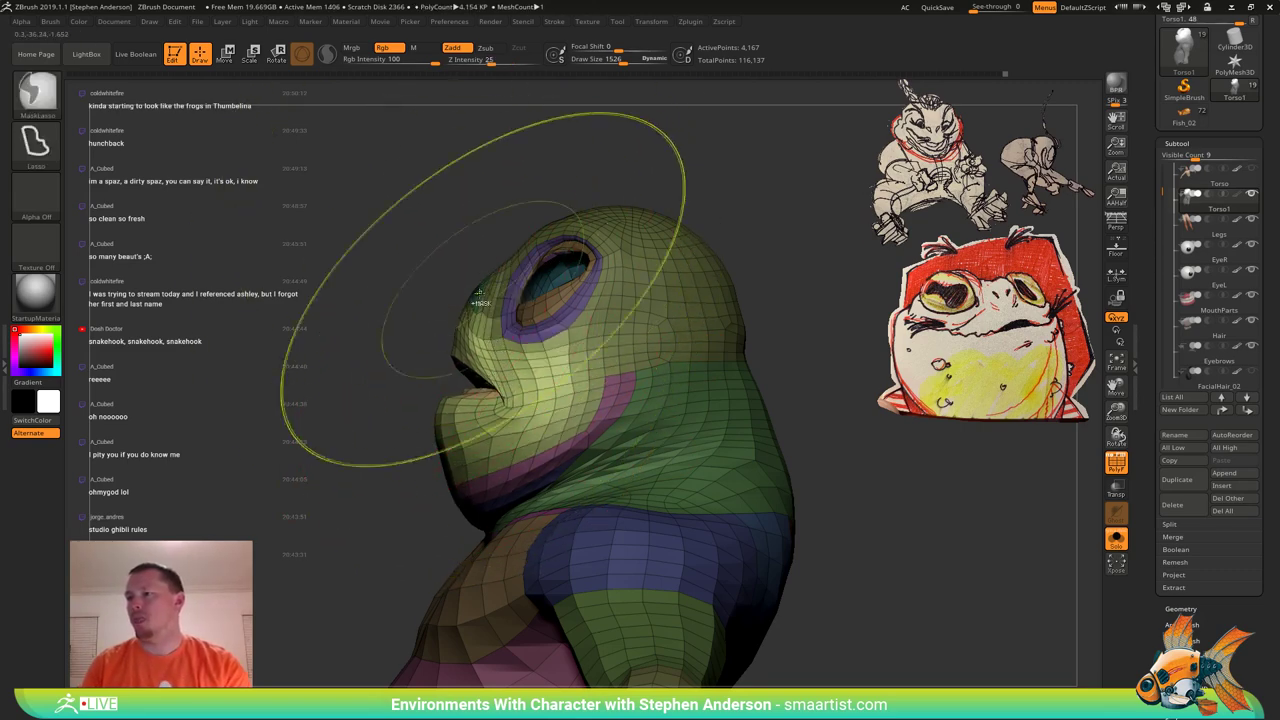
mouse_move(448, 298)
right_down()
mouse_move(545, 306)
mouse_move(606, 332)
right_up()
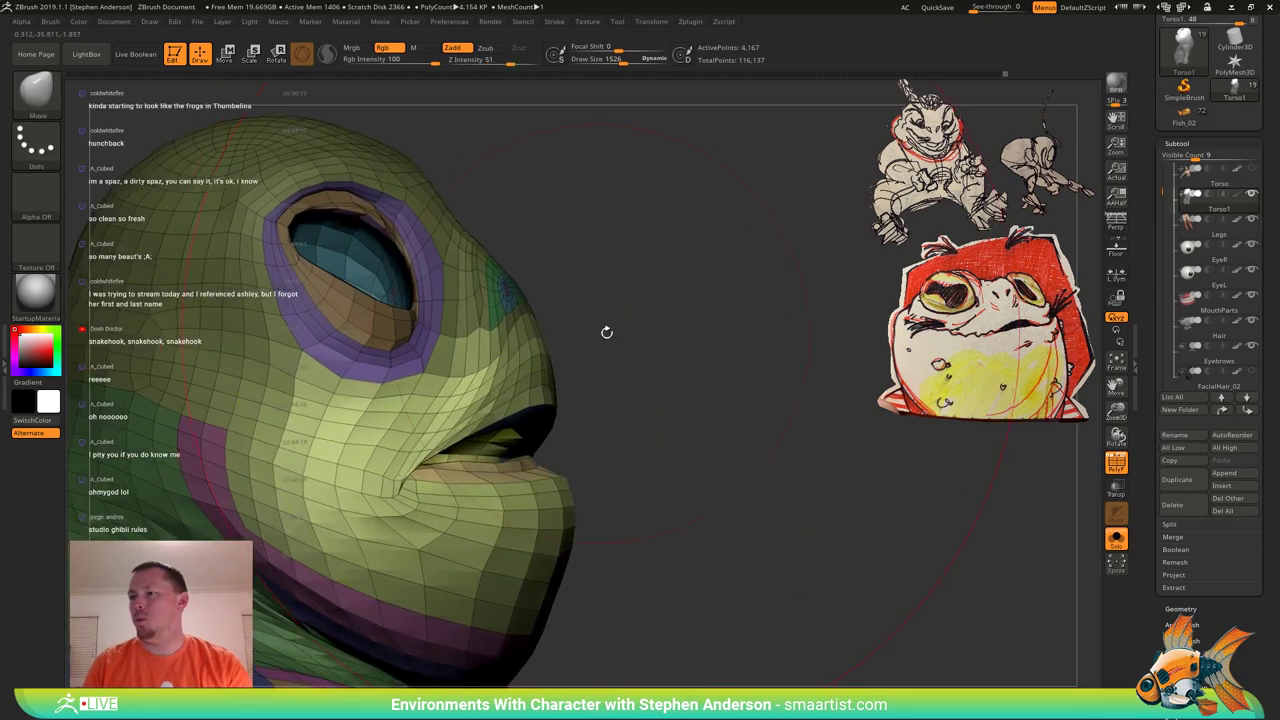
ctrl+click(592, 350)
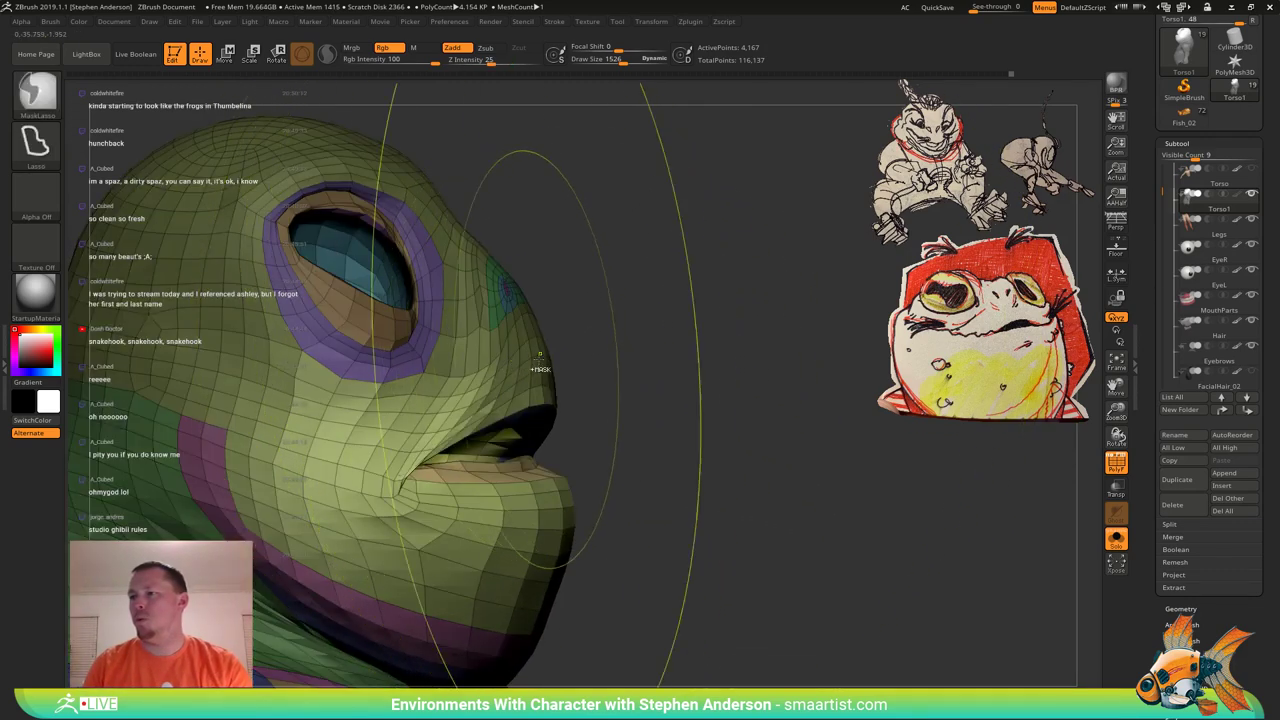
ctrl+click(604, 352)
ctrl+click(654, 347)
shift+right_drag(626, 363, 690, 372)
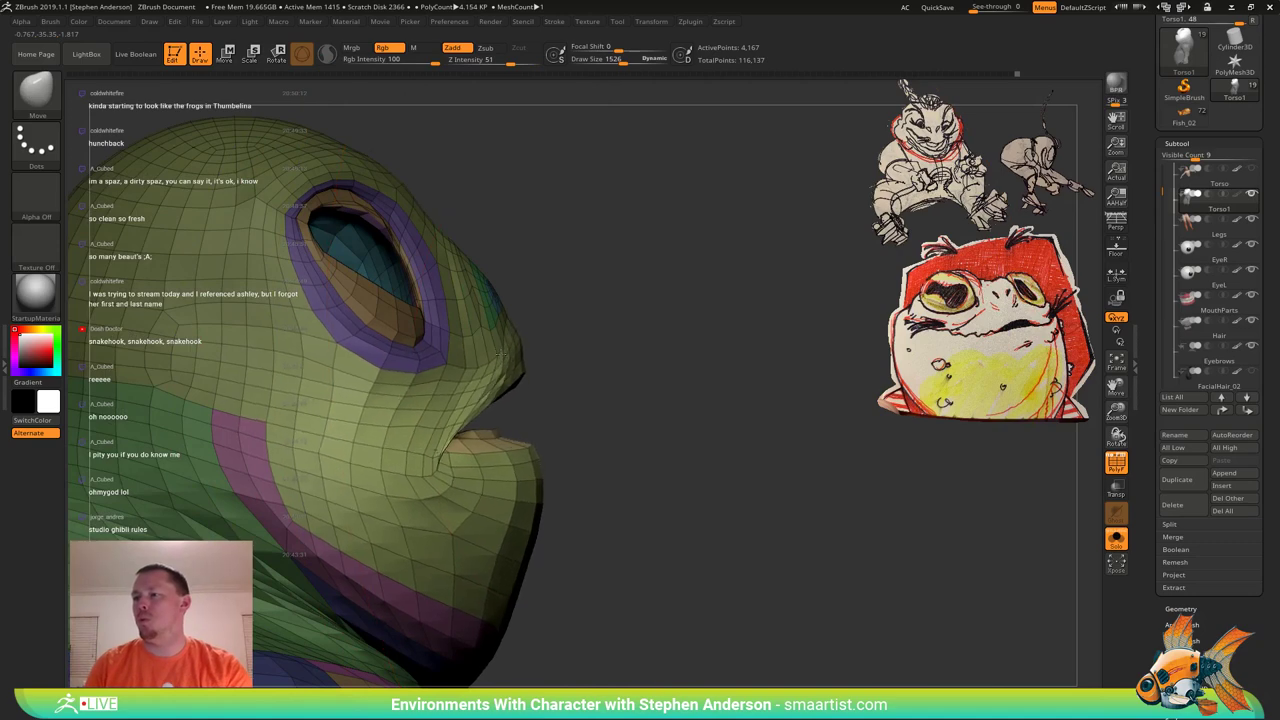
Set the Move brush's draw size to 754 and hide the polyframe to check the torso's overall shape.
mouse_move(503, 355)
right_down()
mouse_move(424, 336)
mouse_move(458, 388)
mouse_move(436, 382)
mouse_move(450, 384)
mouse_move(394, 408)
right_up()
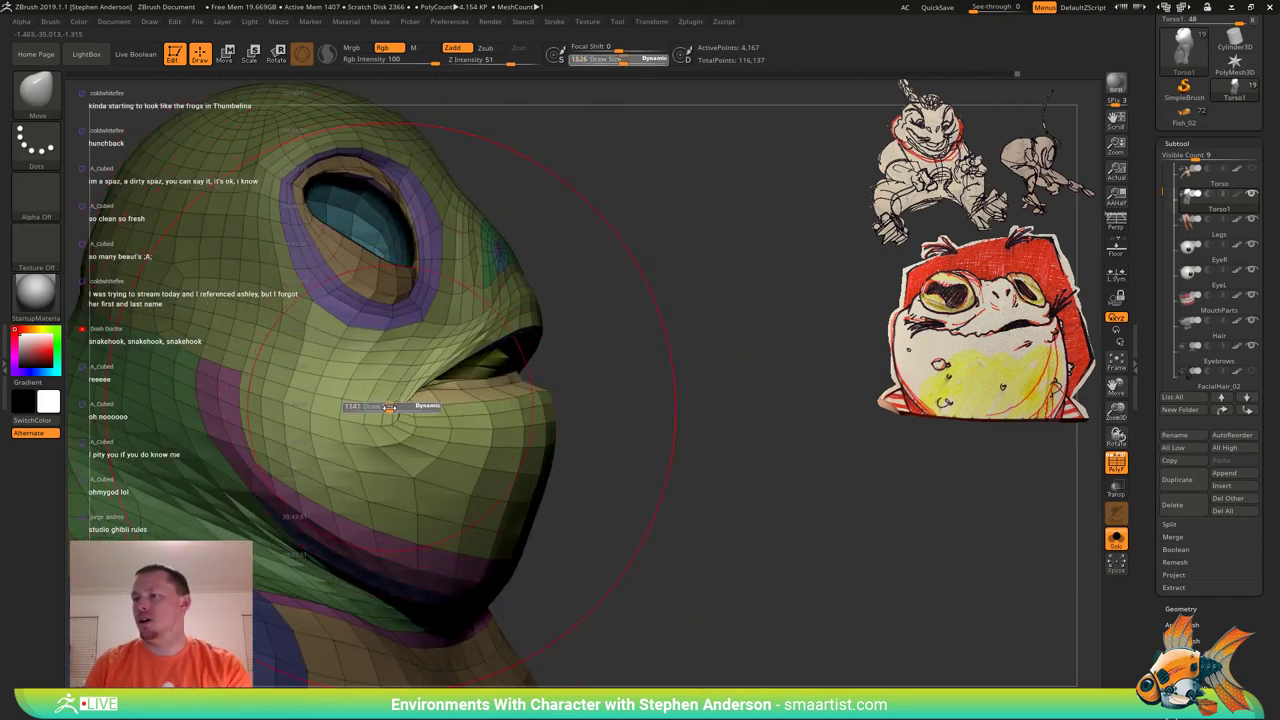
drag(389, 408, 378, 407)
right_drag(466, 370, 416, 402)
right_drag(700, 312, 560, 372)
key(shift+f)
mouse_move(560, 372)
ctrl+right_down()
mouse_move(514, 328)
mouse_move(537, 357)
mouse_move(586, 366)
mouse_move(690, 360)
ctrl+right_up()
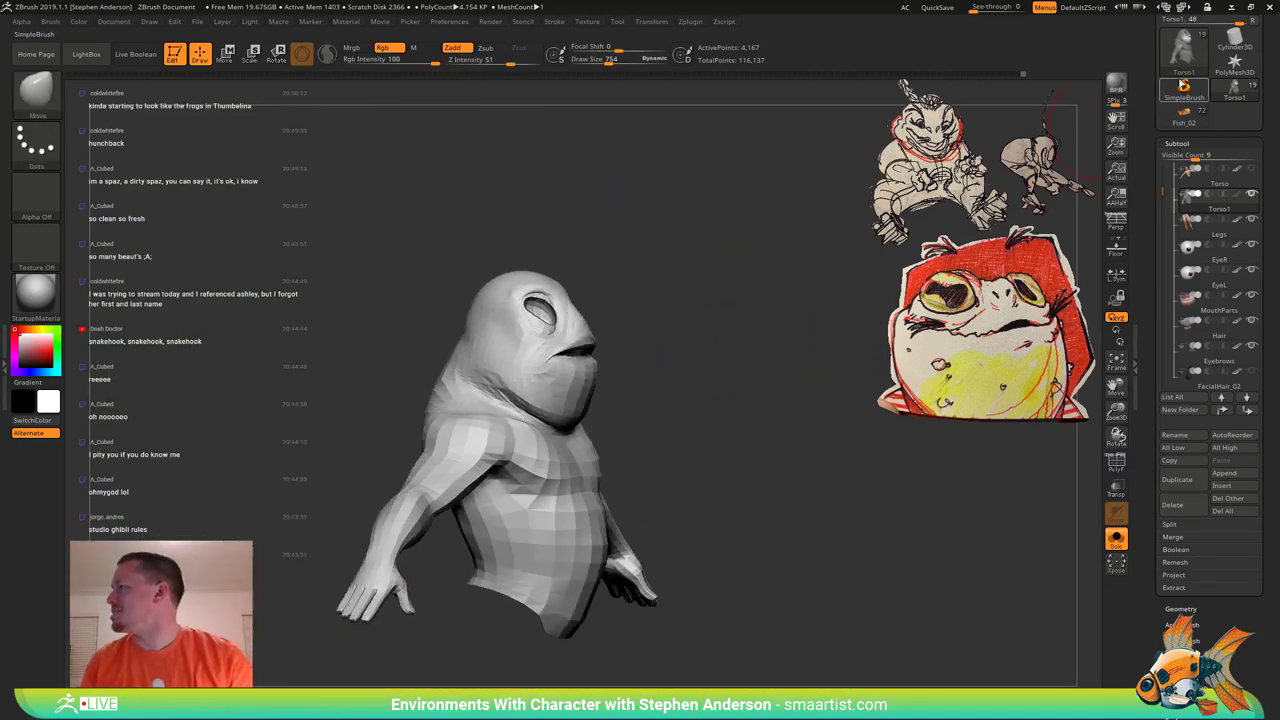
Switch to the Fish_02 tool and turn off Solo to show the full mountain scene.
drag(1275, 105, 1275, 168)
click(1184, 176)
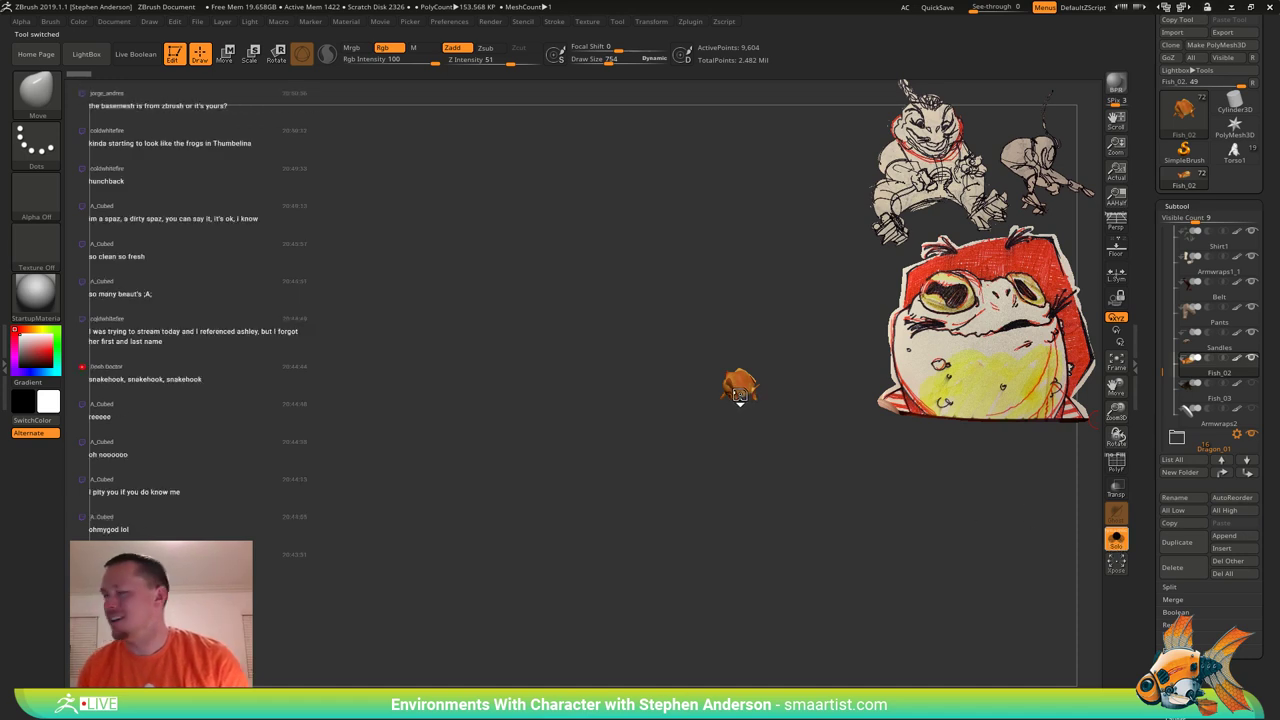
key(alt+s)
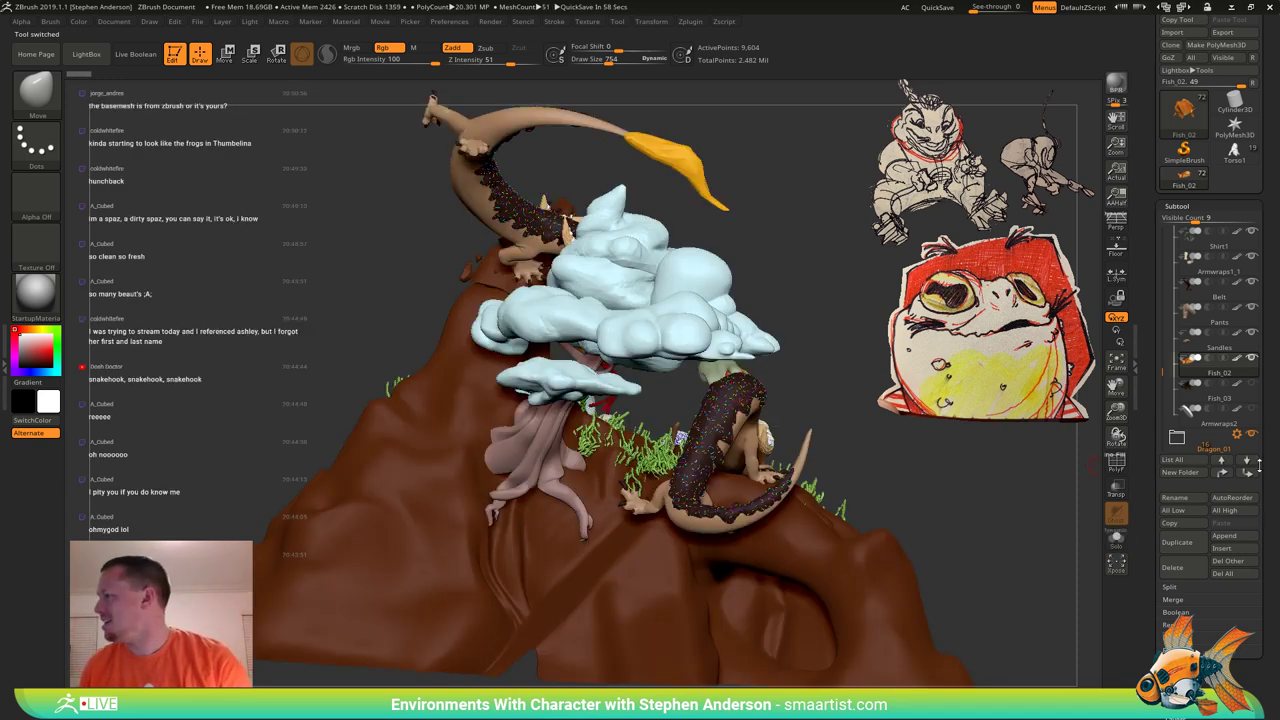
Hide the Dragon_01, Dragon2 and MountainRETOPO folders.
drag(1162, 368, 1162, 392)
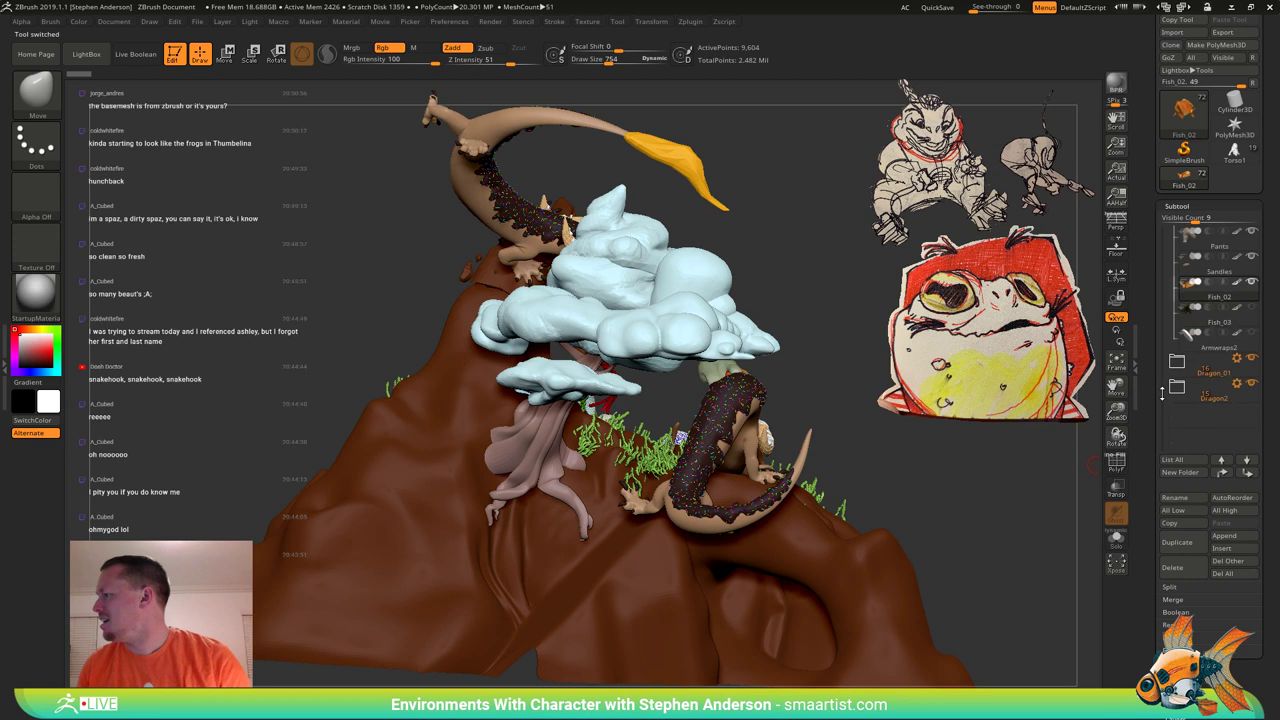
click(1251, 359)
click(1255, 386)
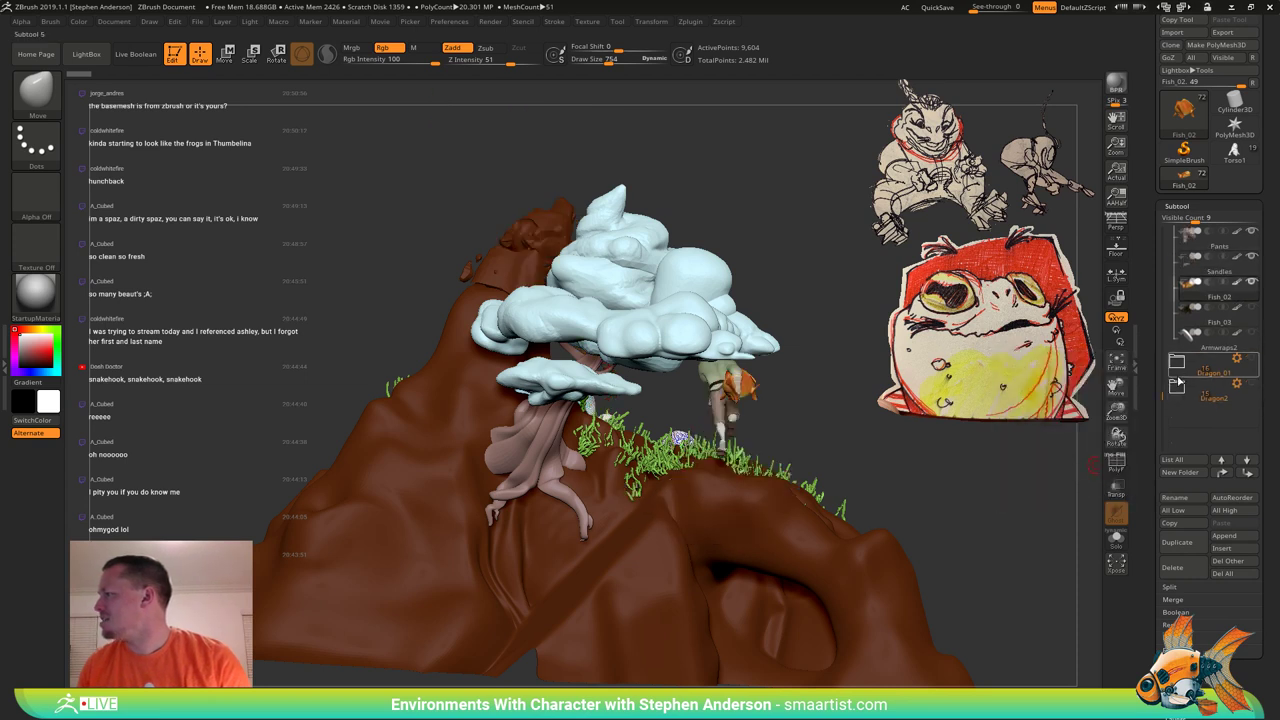
drag(1163, 391, 1163, 247)
click(1253, 334)
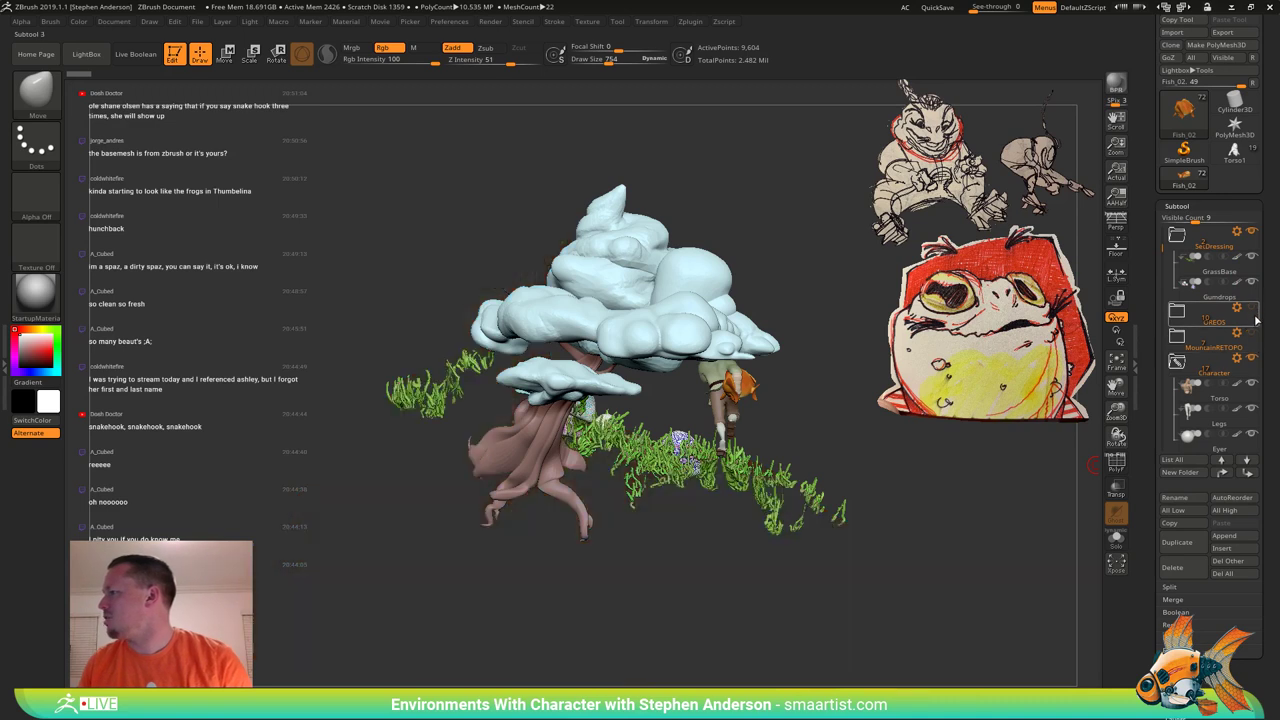
Hide the SetDressing and Tree_01 folders so only the fish-carrying character remains, and view him up close from the front.
drag(1161, 248, 1163, 238)
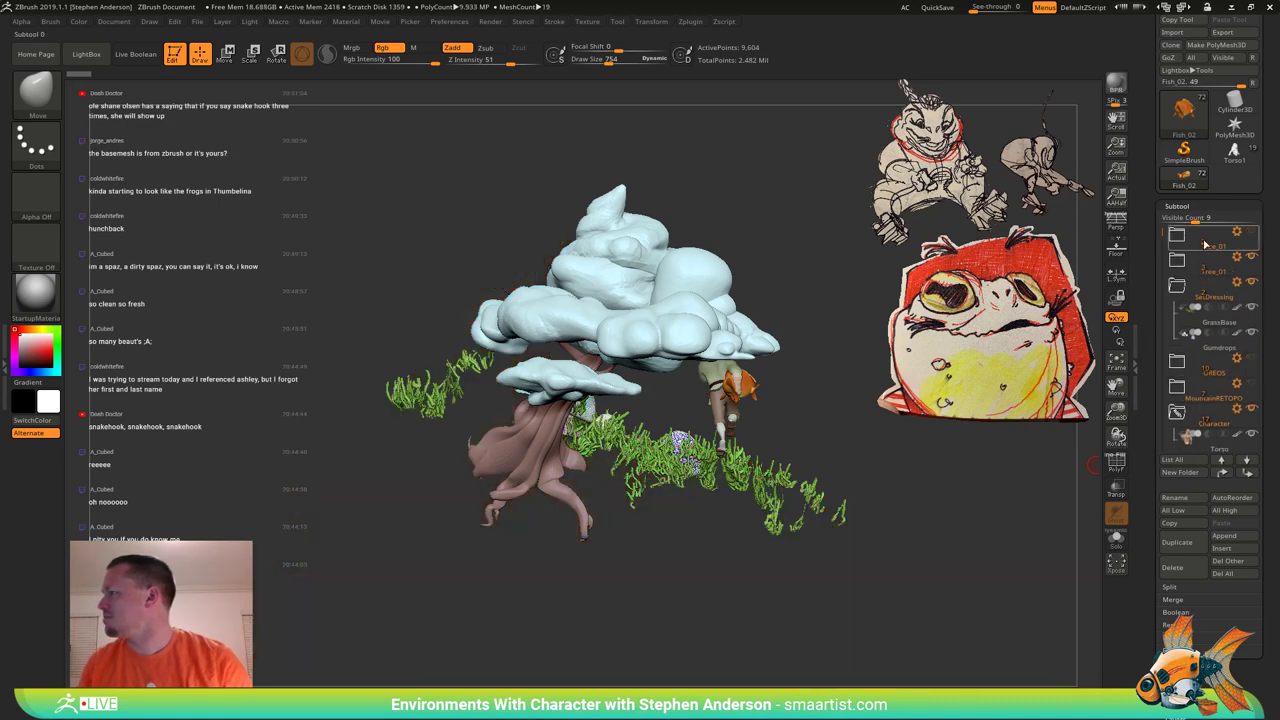
click(1251, 282)
click(1251, 257)
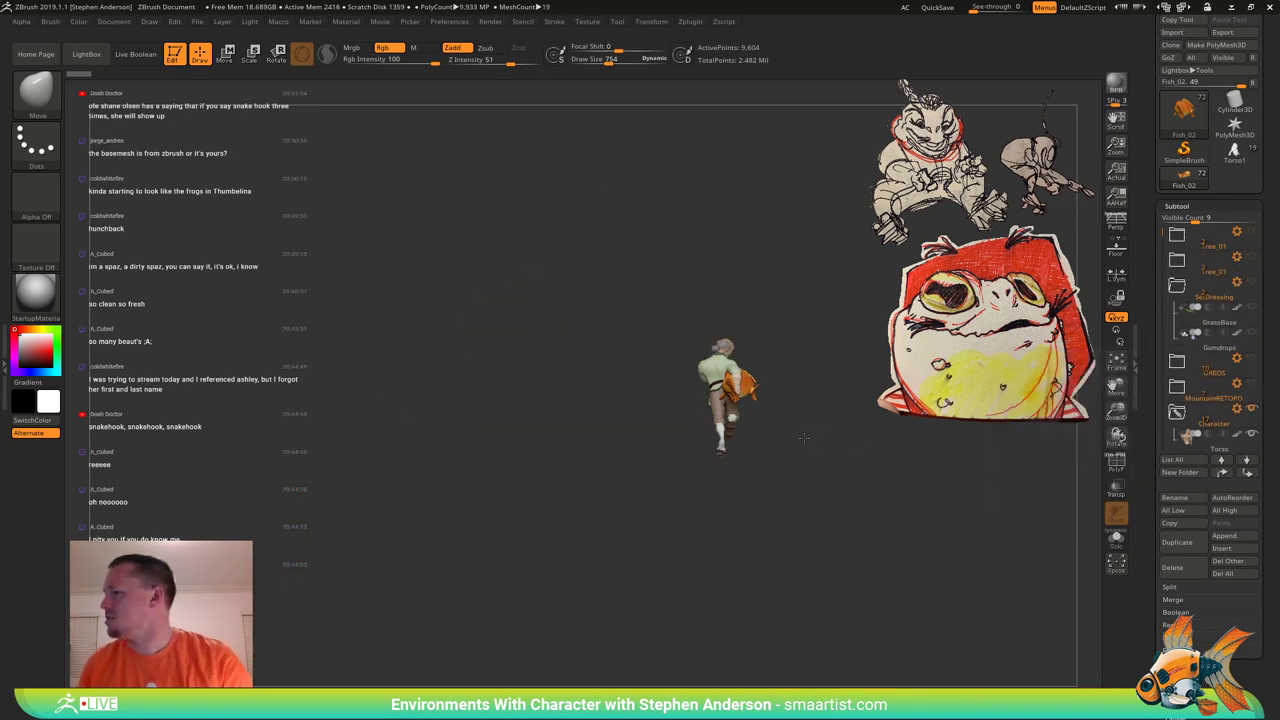
mouse_move(804, 438)
right_down()
mouse_move(902, 442)
mouse_move(897, 526)
right_up()
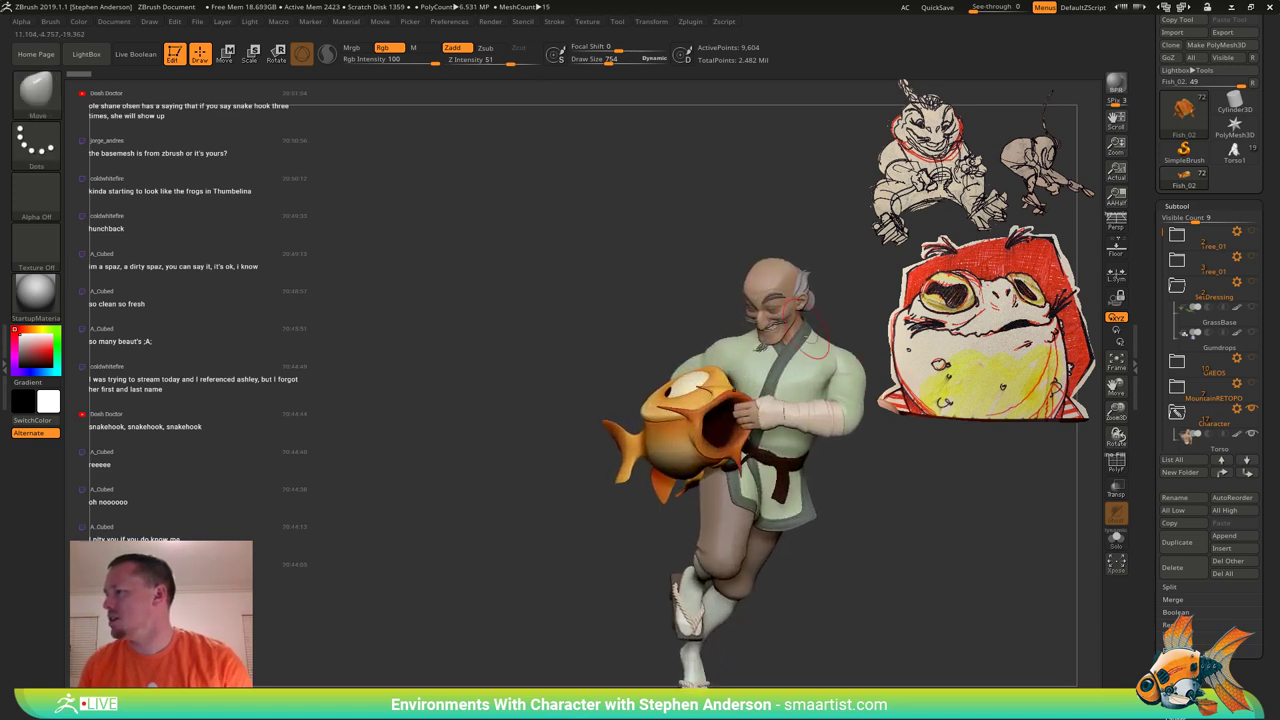
Position the fish-carrying character beneath the frog sketches as a close-up reference, turned slightly so his face and fish are both seen.
alt+right_drag(806, 328, 1088, 454)
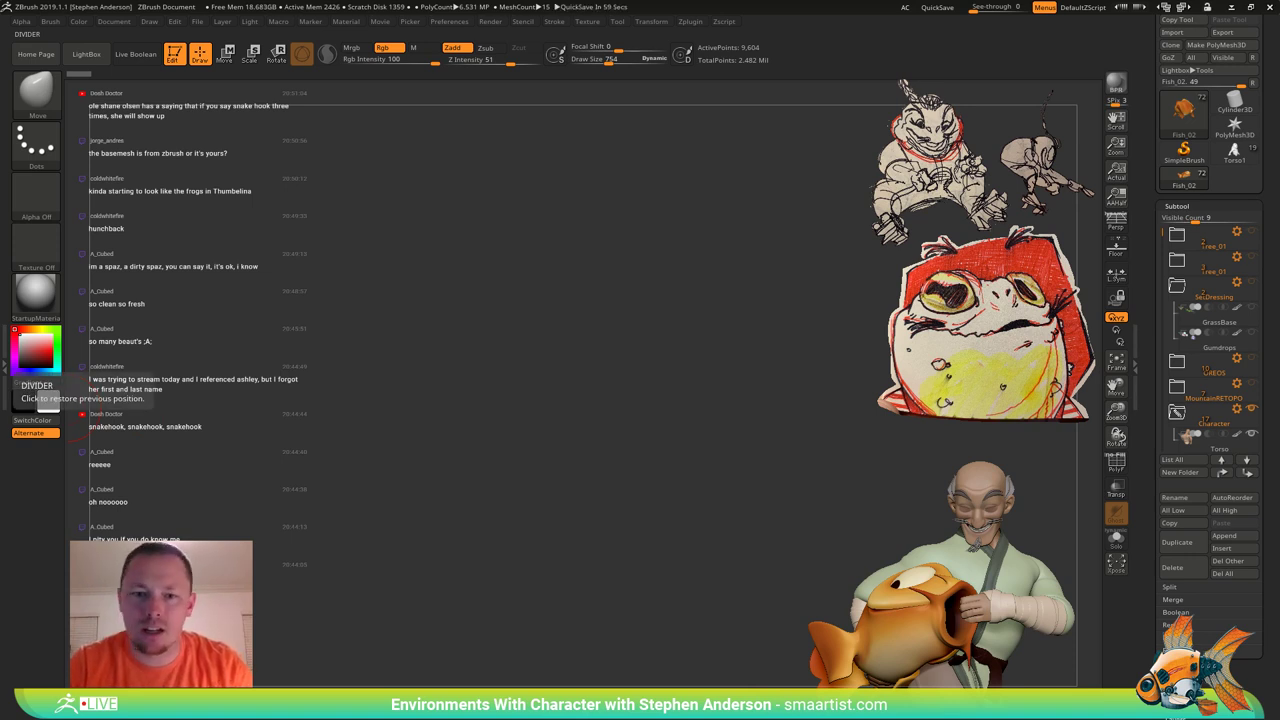
right_drag(738, 541, 767, 534)
drag(768, 532, 743, 547)
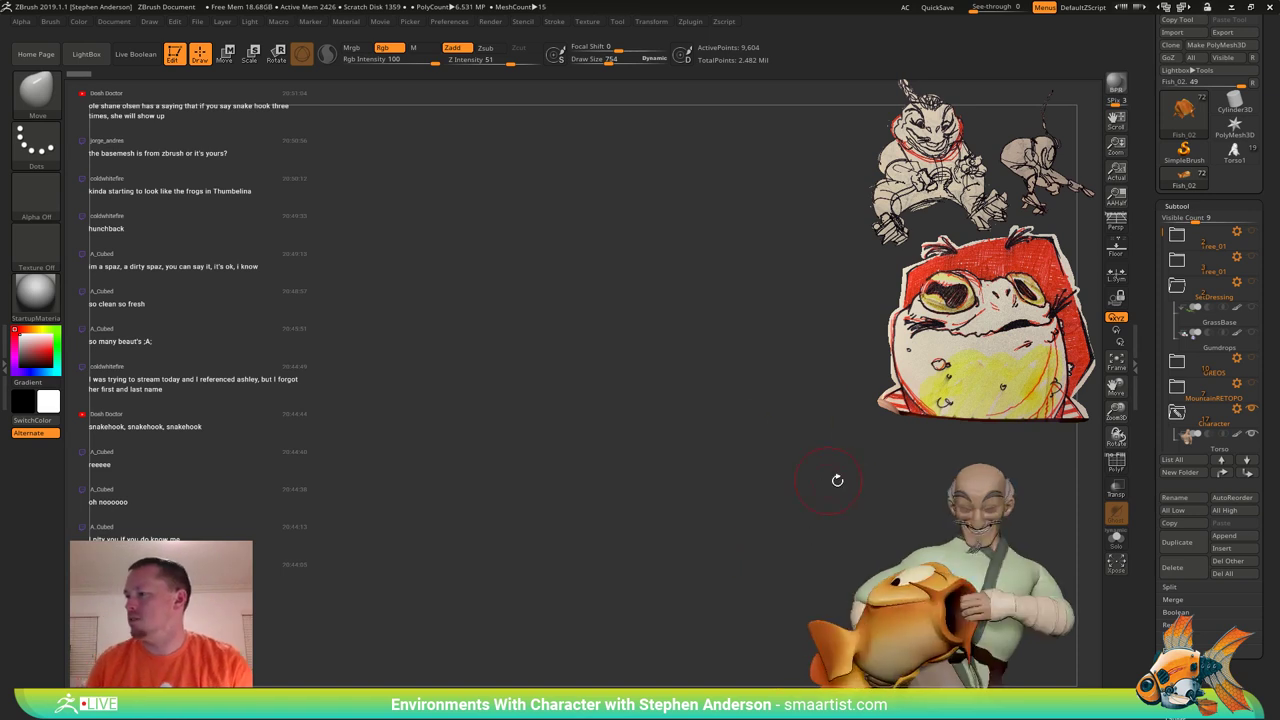
mouse_move(827, 487)
mouse_down()
mouse_move(834, 444)
mouse_move(827, 471)
mouse_up()
mouse_move(827, 471)
alt+right_down()
mouse_move(815, 466)
mouse_move(837, 479)
alt+right_up()
drag(831, 482, 828, 477)
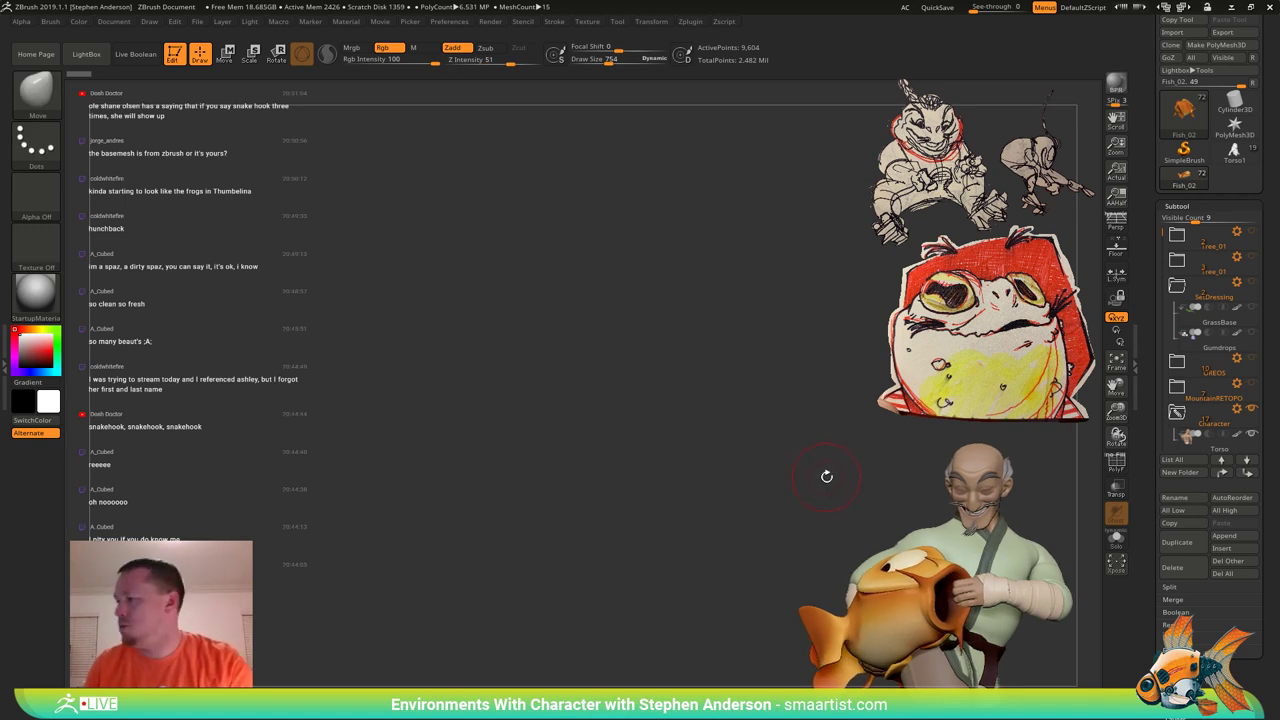
drag(819, 489, 818, 486)
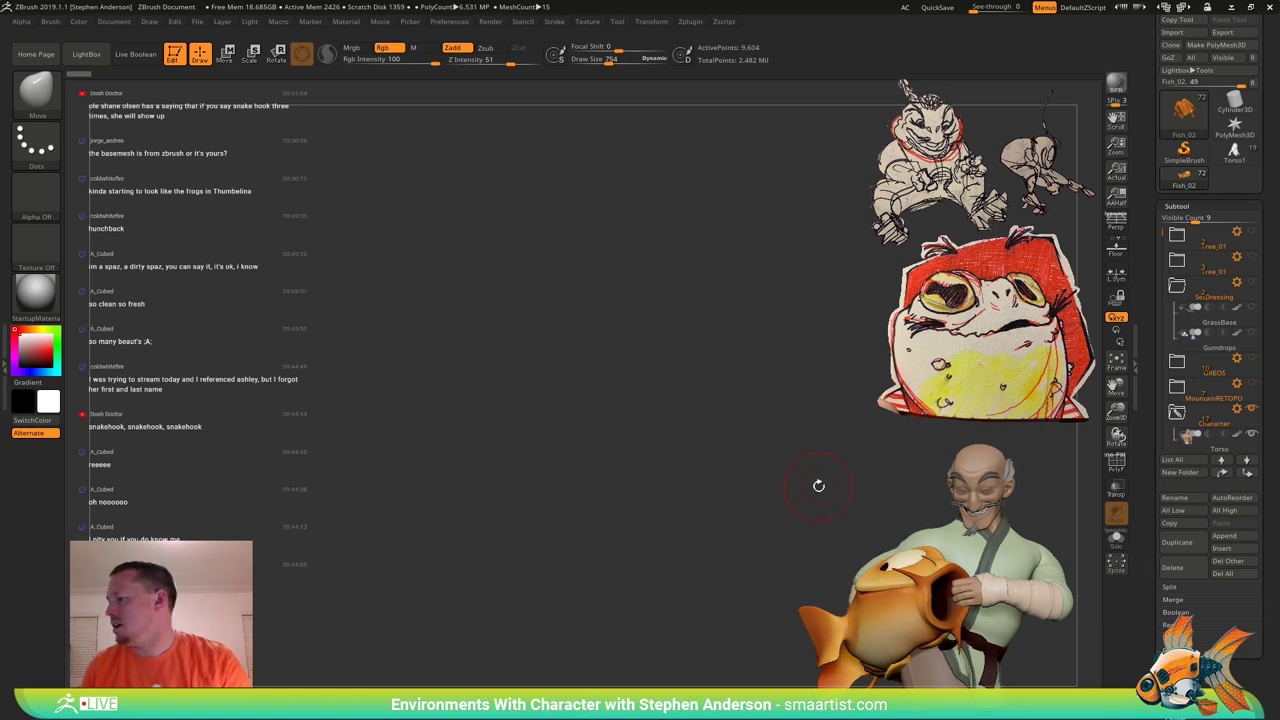
Switch to the Torso1 tool, frame the frog character, and view his head and upper body from a three-quarter angle.
click(1235, 153)
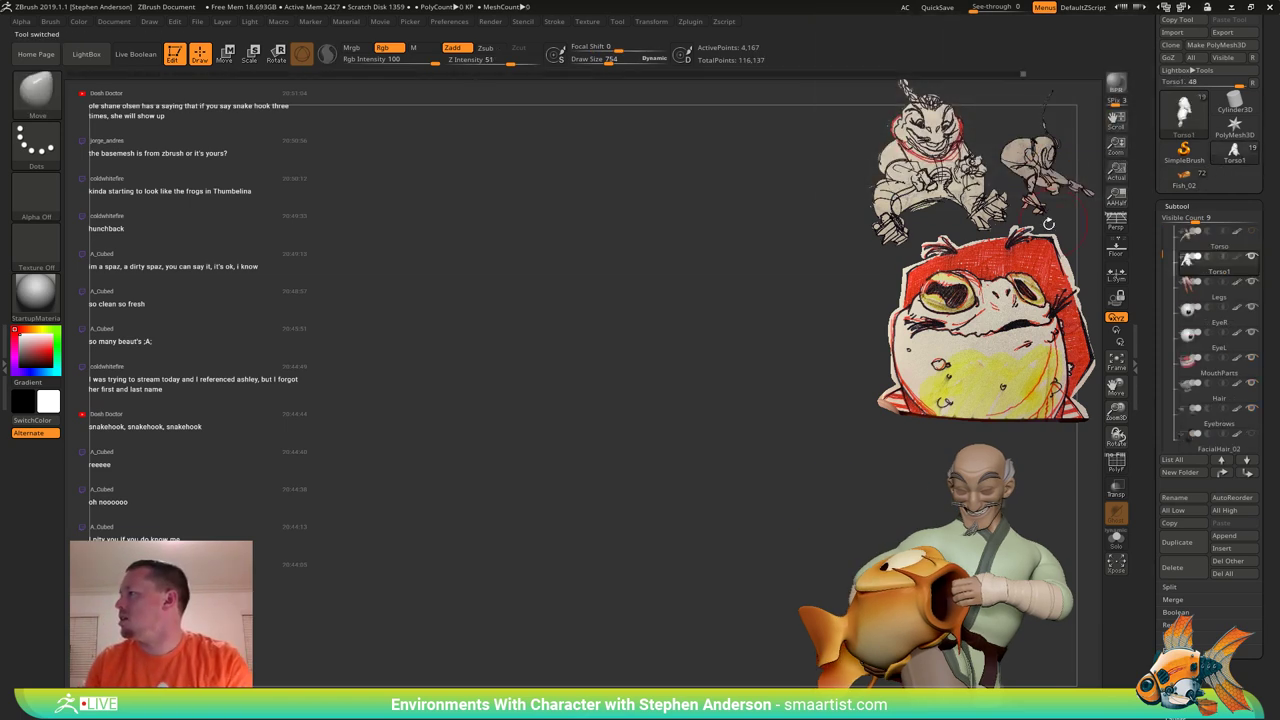
key(f)
drag(673, 322, 745, 325)
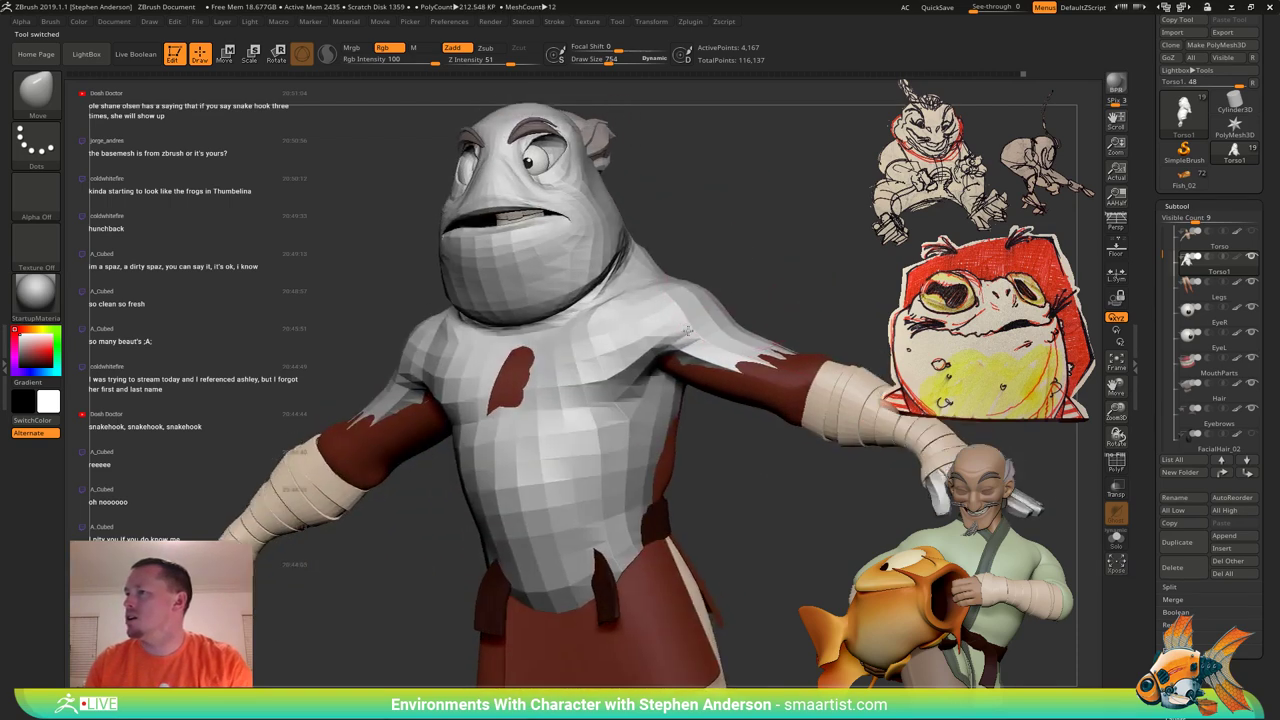
alt+drag(700, 255, 311, 270)
mouse_move(408, 258)
ctrl+right_down()
mouse_move(440, 273)
mouse_move(430, 270)
mouse_move(488, 254)
mouse_move(477, 246)
mouse_move(503, 209)
mouse_move(546, 223)
mouse_move(565, 214)
ctrl+right_up()
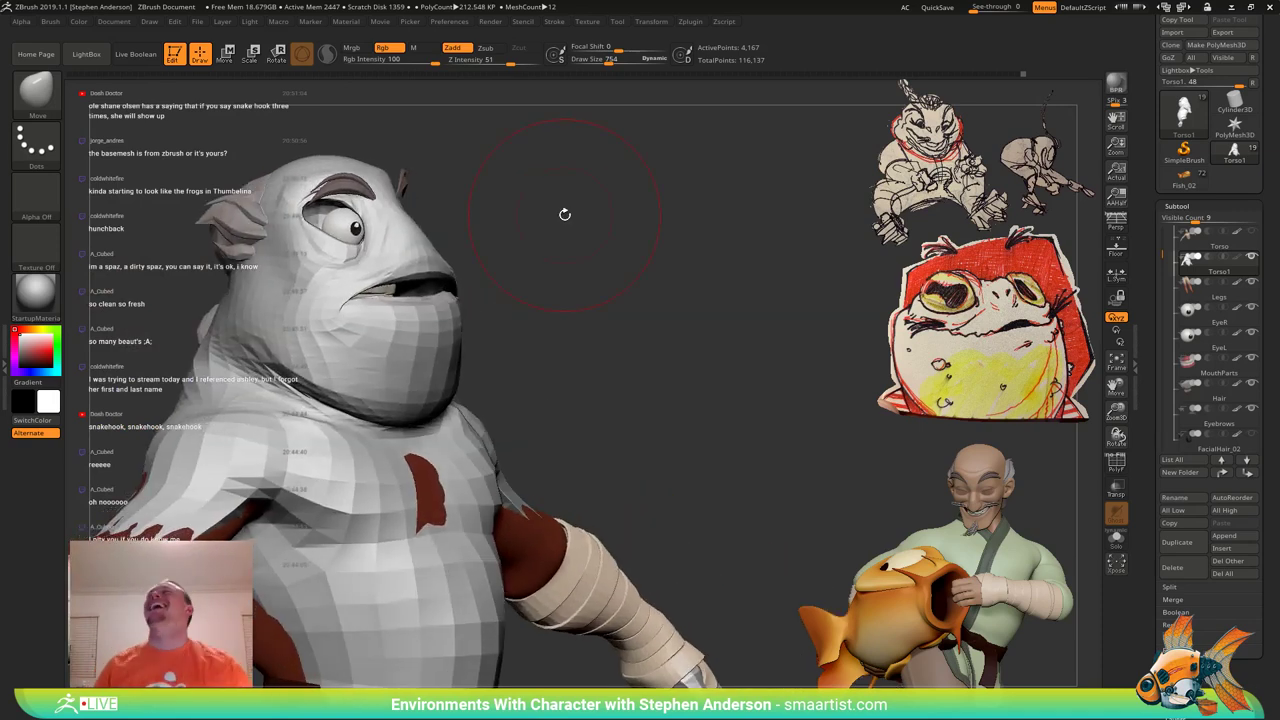
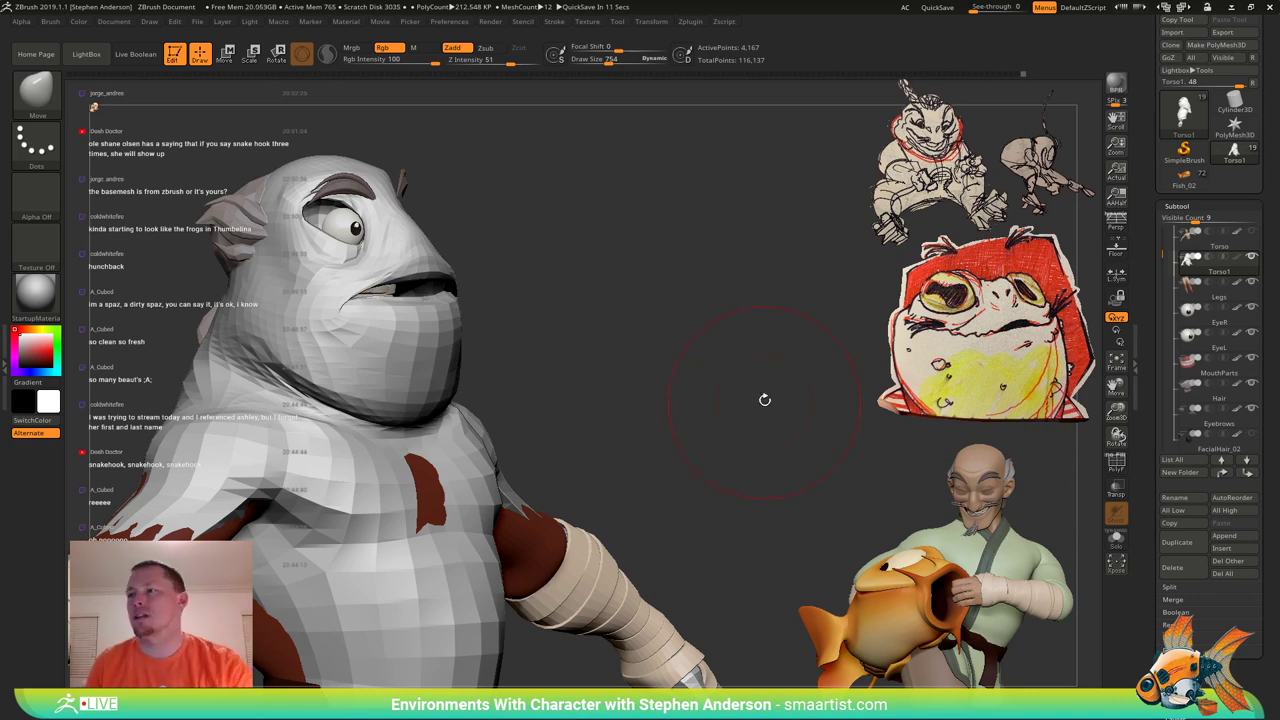
Set the Move brush's draw size to 269 and nudge the skin at the outer side of the frog's eye.
ctrl+right_drag(620, 432, 685, 377)
right_drag(685, 377, 710, 334)
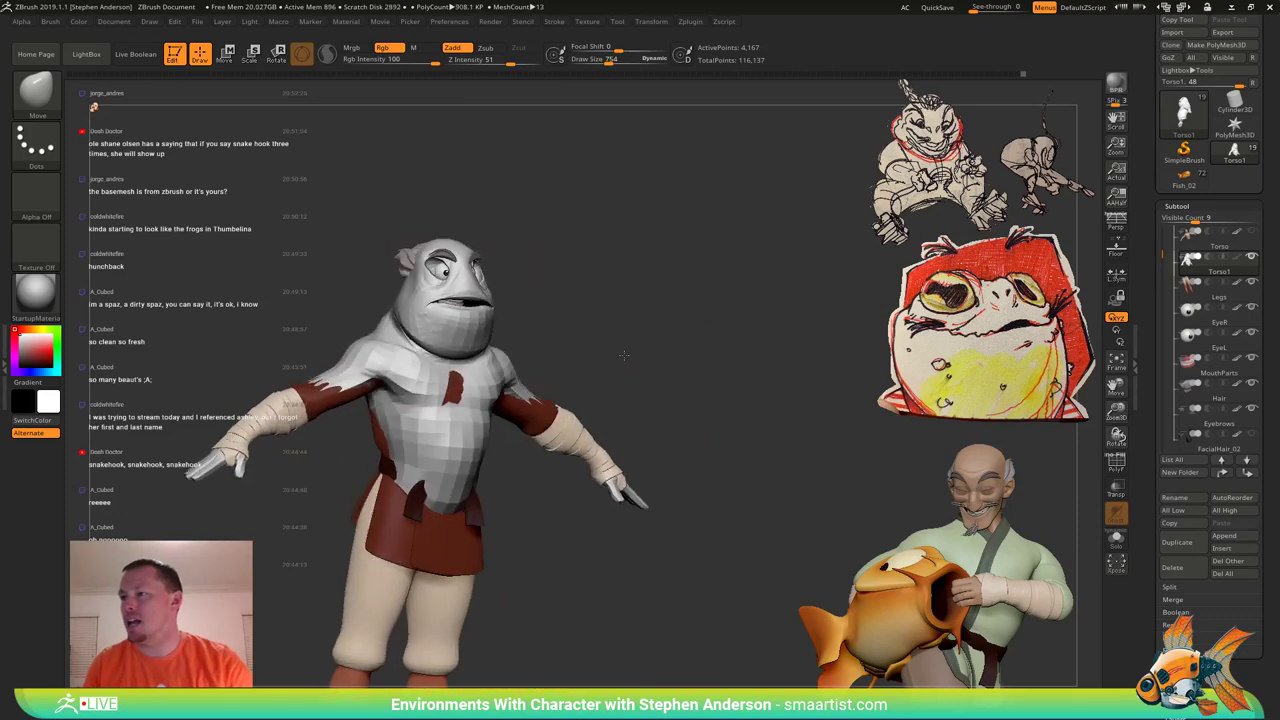
right_drag(624, 354, 592, 350)
ctrl+right_drag(502, 257, 502, 328)
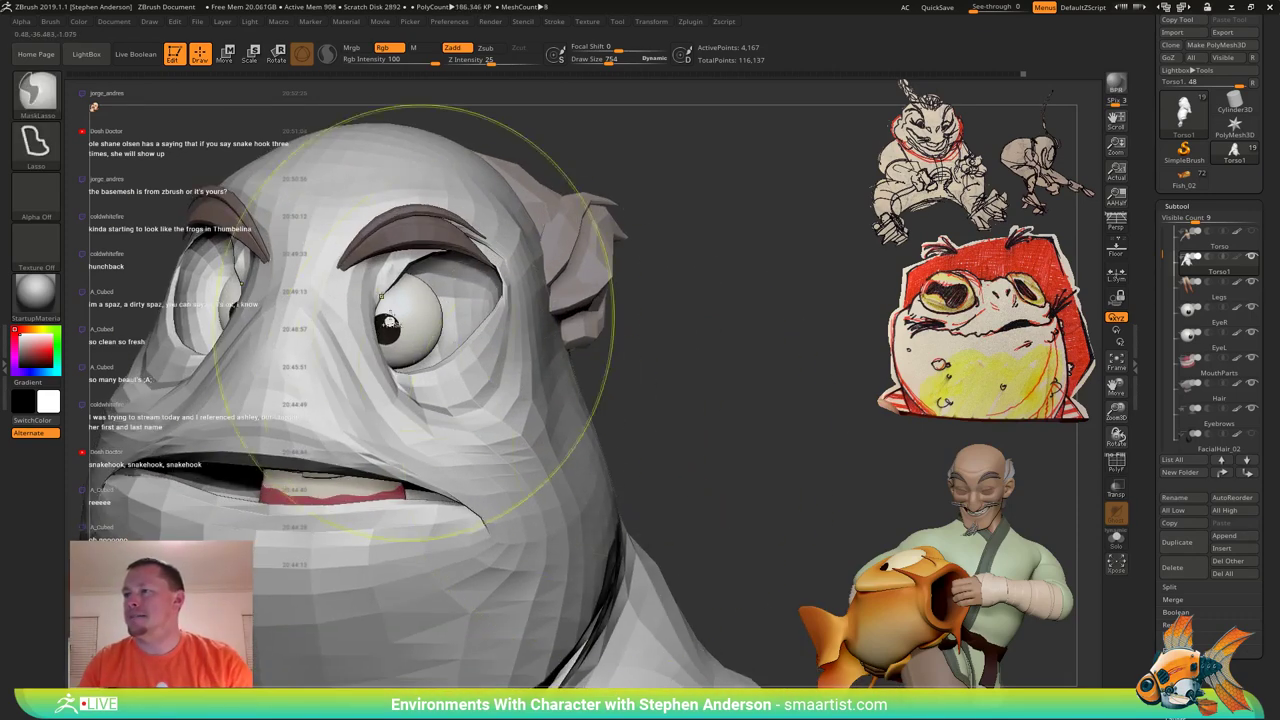
mouse_move(345, 281)
right_down()
mouse_move(283, 250)
mouse_move(383, 293)
mouse_move(400, 225)
mouse_move(557, 343)
mouse_move(554, 306)
mouse_move(404, 304)
mouse_move(430, 345)
mouse_move(468, 351)
right_up()
key(s)
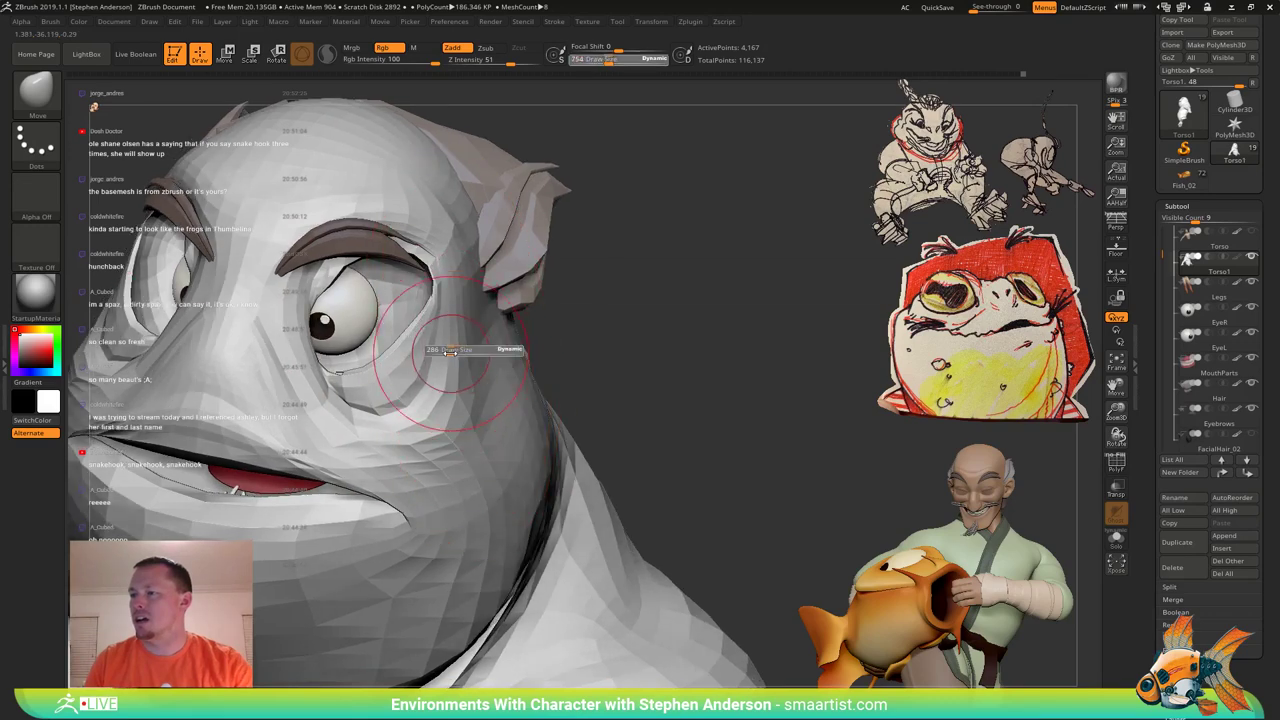
drag(450, 353, 462, 391)
mouse_move(478, 397)
ctrl+right_down()
mouse_move(446, 348)
mouse_move(470, 384)
mouse_move(480, 451)
mouse_move(388, 402)
mouse_move(491, 408)
mouse_move(456, 401)
mouse_move(500, 368)
mouse_move(476, 373)
mouse_move(498, 461)
ctrl+right_up()
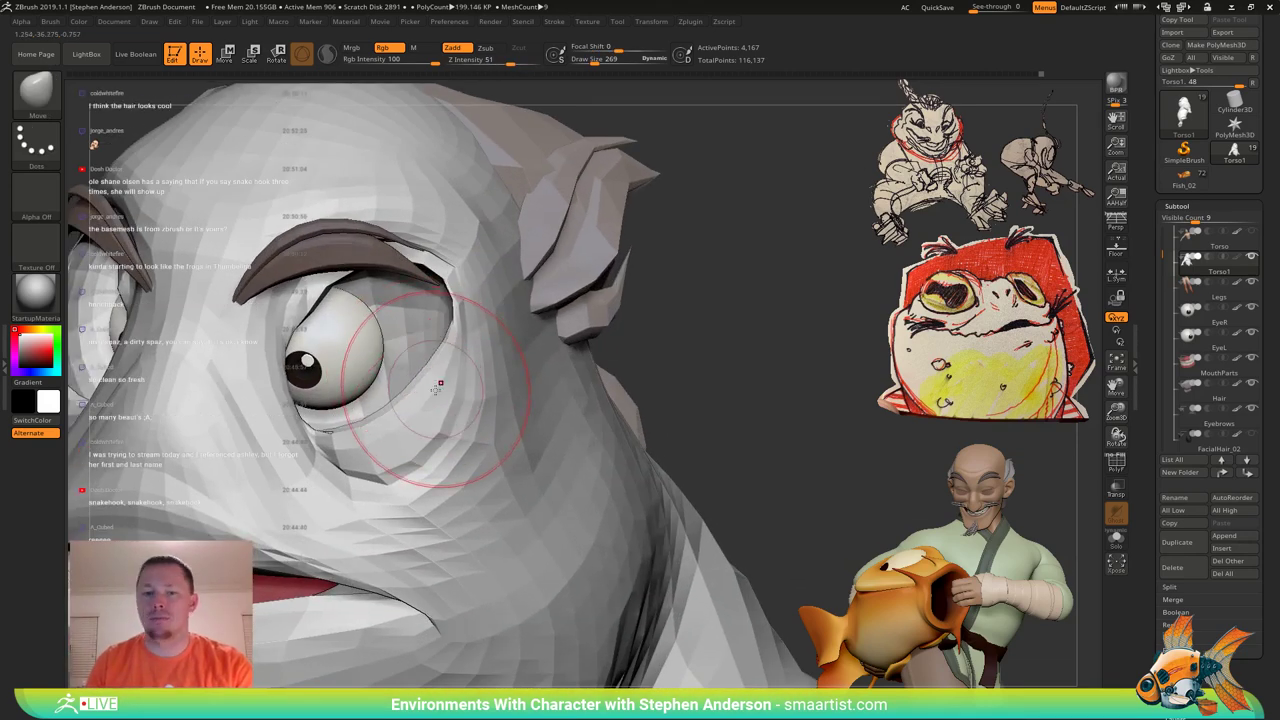
drag(436, 390, 442, 392)
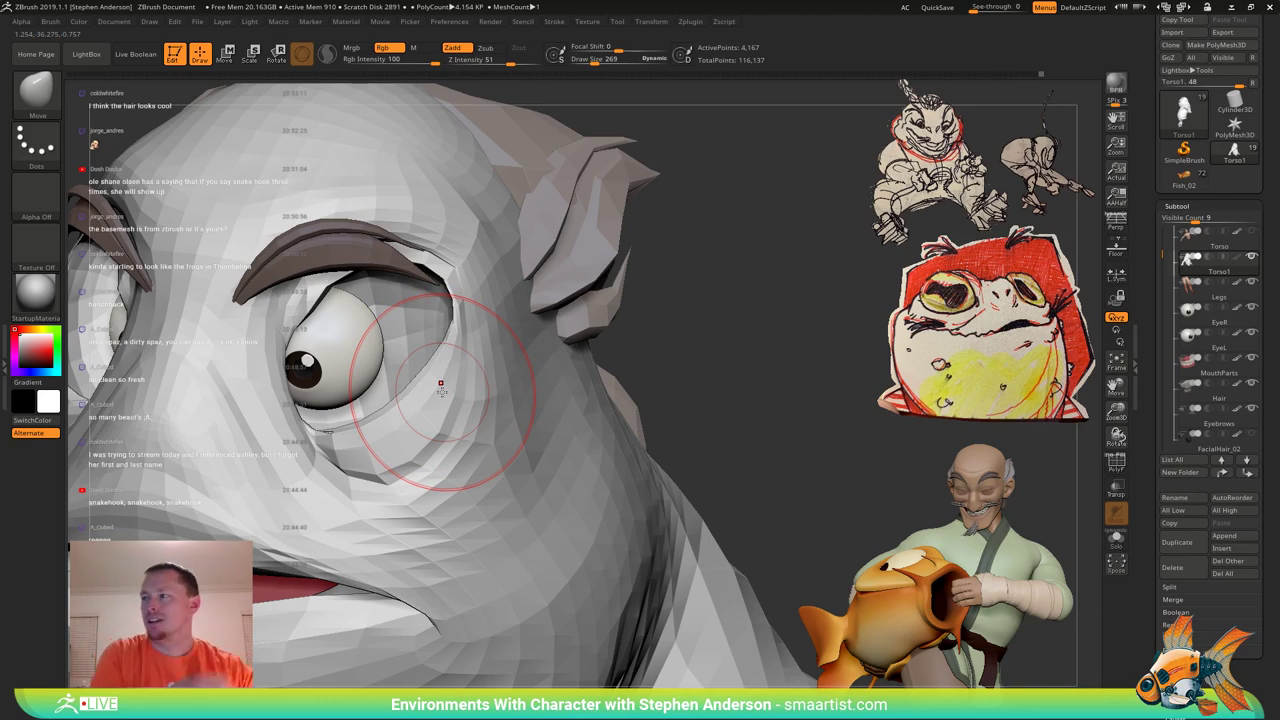
mouse_move(466, 478)
ctrl+right_down()
mouse_move(455, 430)
mouse_move(475, 432)
mouse_move(528, 389)
mouse_move(461, 389)
mouse_move(480, 391)
mouse_move(470, 378)
ctrl+right_up()
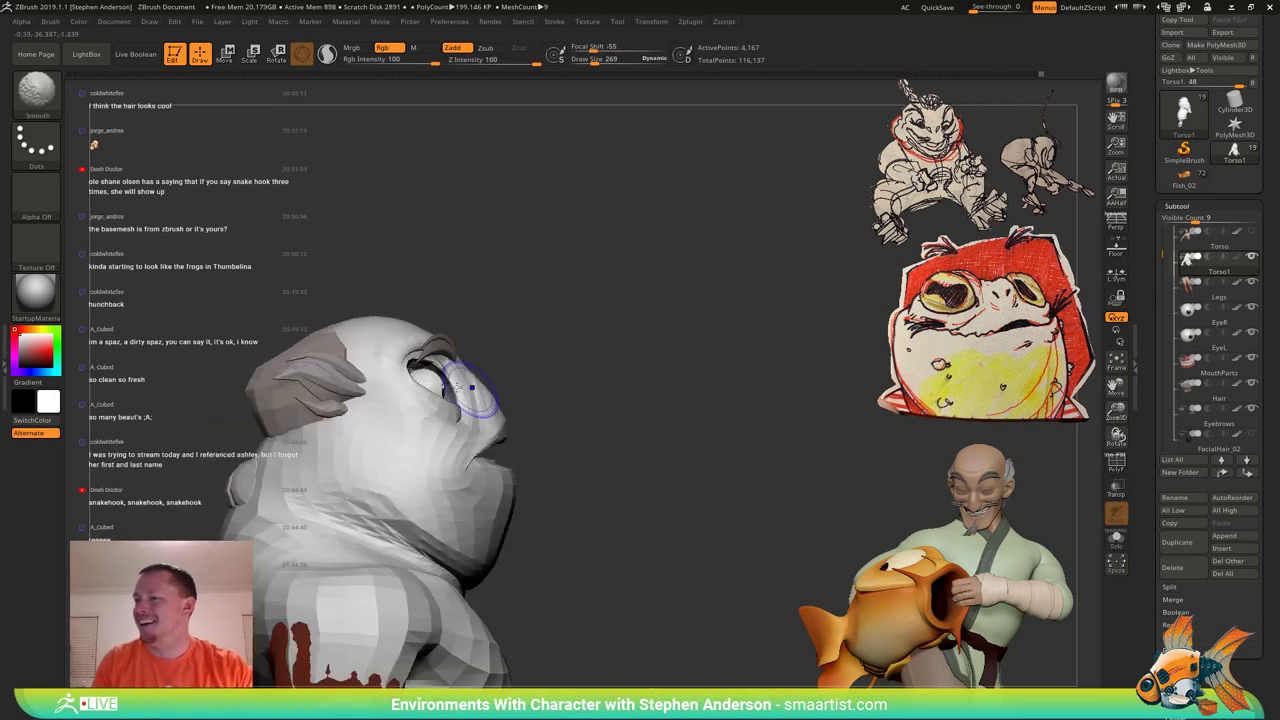
Select the Hair subtool, shift its gizmo pivot down onto the head, and rotate the hair around the back of the skull.
alt+click(300, 386)
key(e)
key(w)
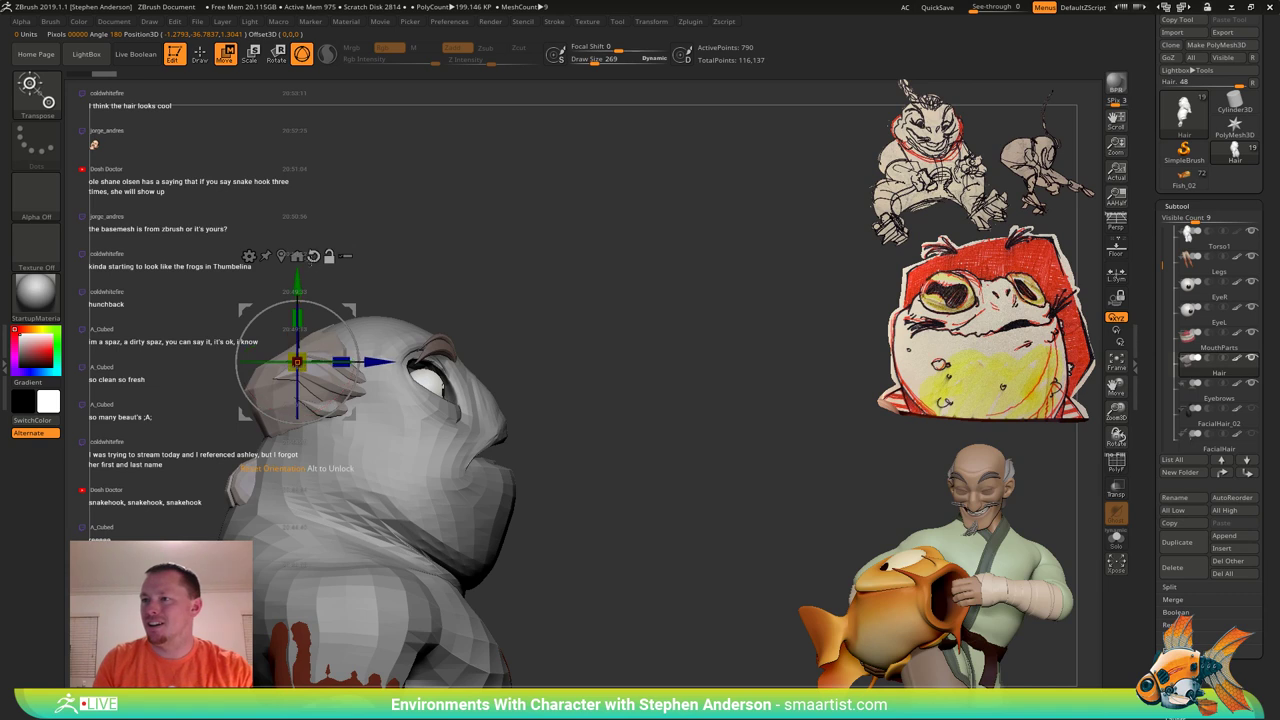
alt+click(282, 257)
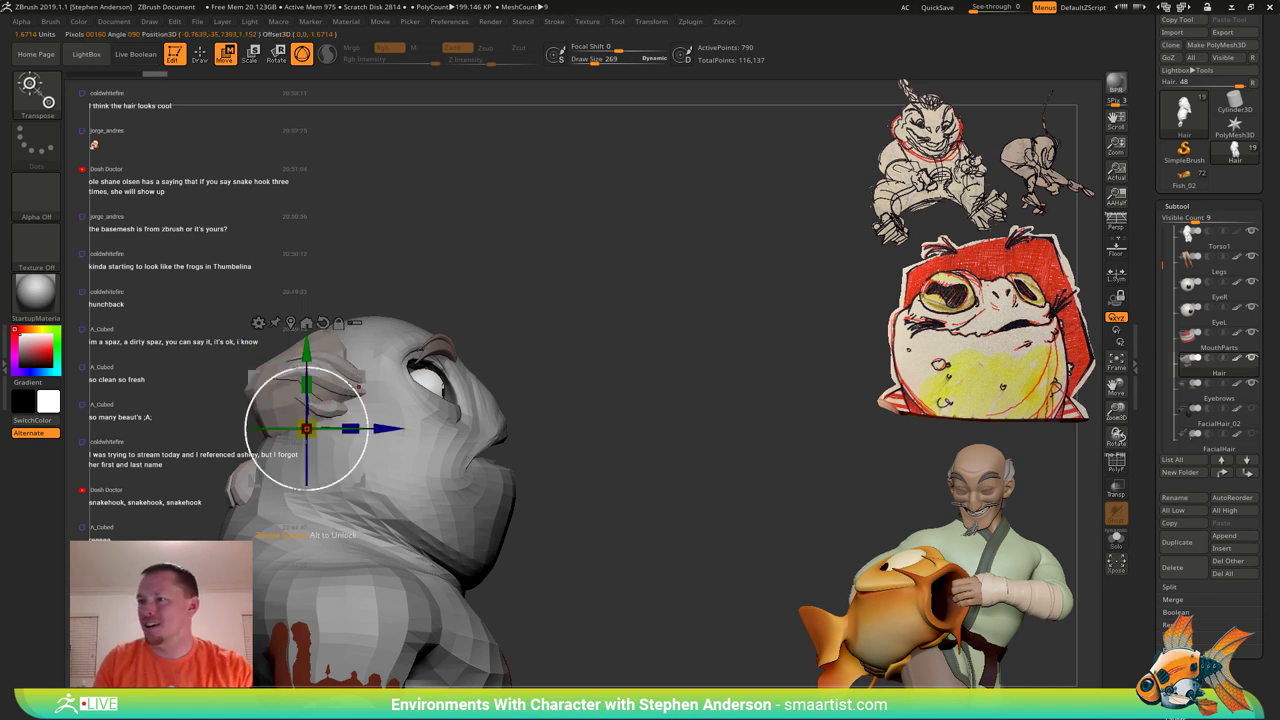
mouse_move(358, 387)
mouse_down()
mouse_move(361, 397)
mouse_move(322, 360)
mouse_move(361, 398)
mouse_up()
Switch to the Move brush at draw size 725 and reshape the hair around the sides and back of the skull.
key(b)
key(m)
key(v)
key(s)
drag(356, 402, 344, 396)
mouse_move(400, 388)
right_down()
mouse_move(298, 392)
mouse_move(390, 368)
right_up()
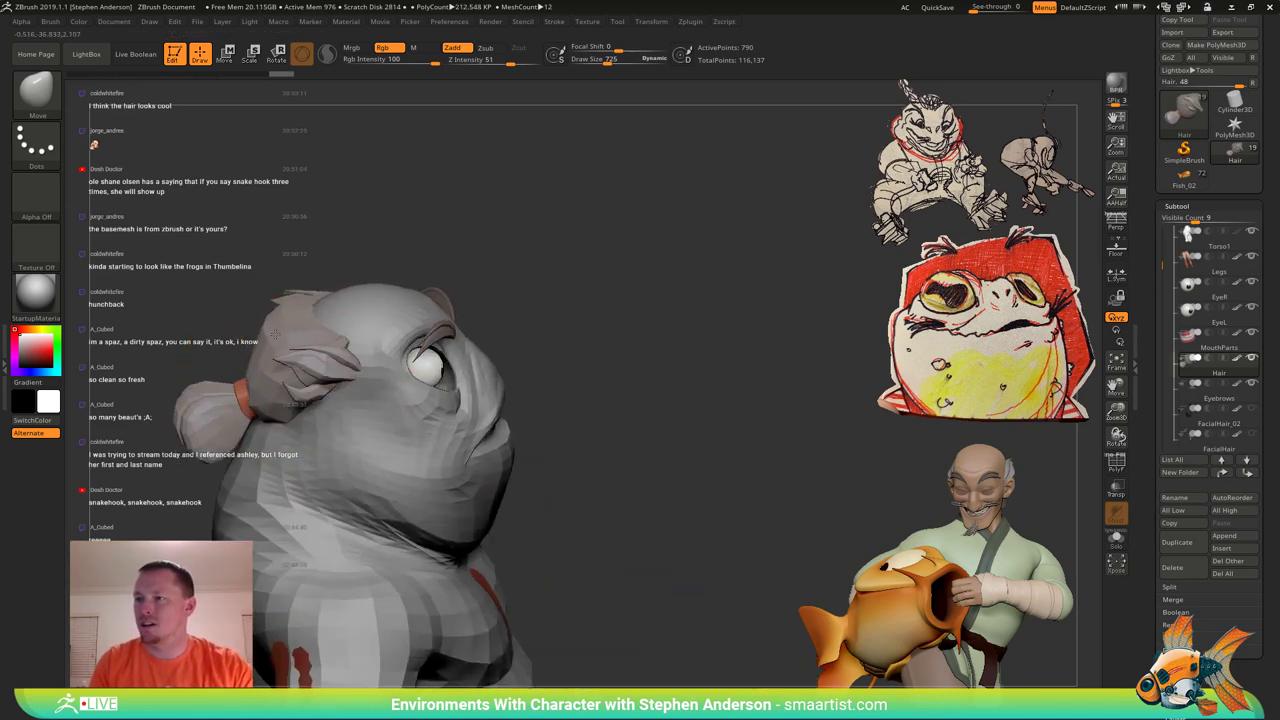
mouse_move(324, 337)
right_down()
mouse_move(372, 345)
mouse_move(372, 398)
mouse_move(350, 420)
right_up()
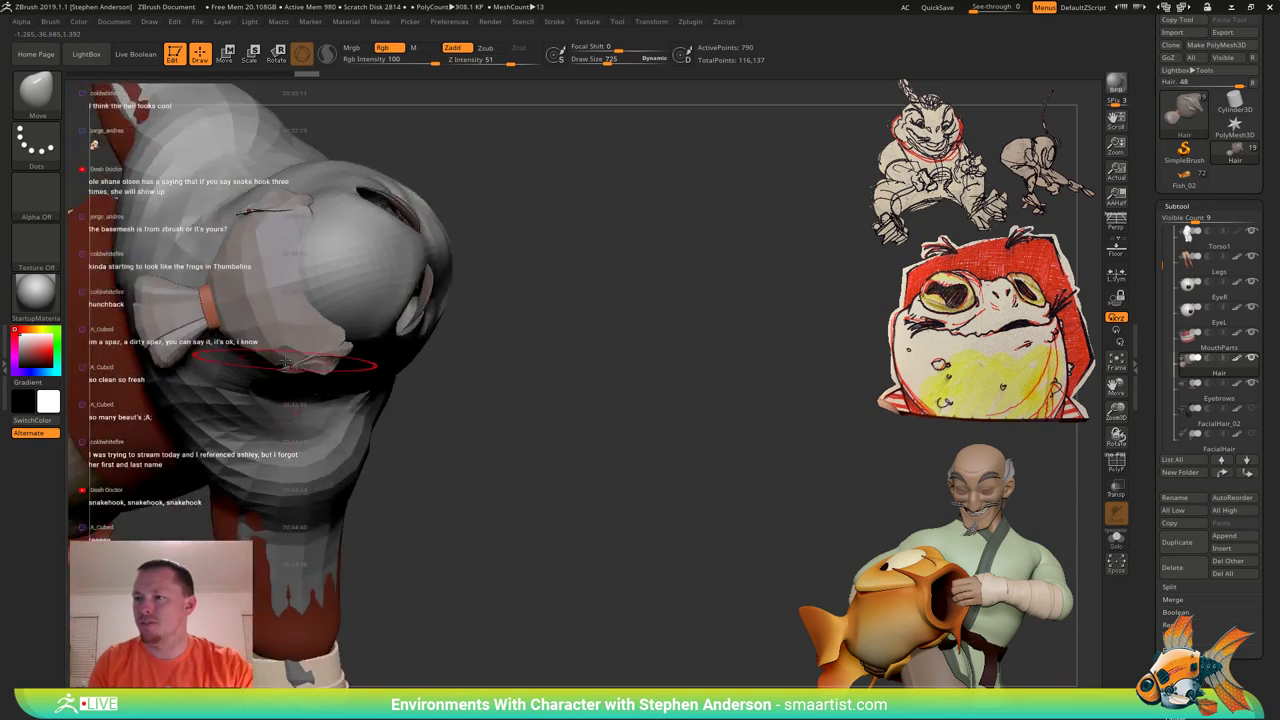
drag(286, 352, 271, 341)
mouse_move(308, 340)
right_down()
mouse_move(316, 280)
mouse_move(232, 290)
mouse_move(345, 290)
mouse_move(318, 325)
right_up()
drag(296, 311, 330, 378)
Adjust the side tufts and crown of the hair with the Move brush, and check the head from the front.
mouse_move(325, 375)
right_down()
mouse_move(366, 352)
mouse_move(329, 351)
right_up()
drag(268, 347, 300, 337)
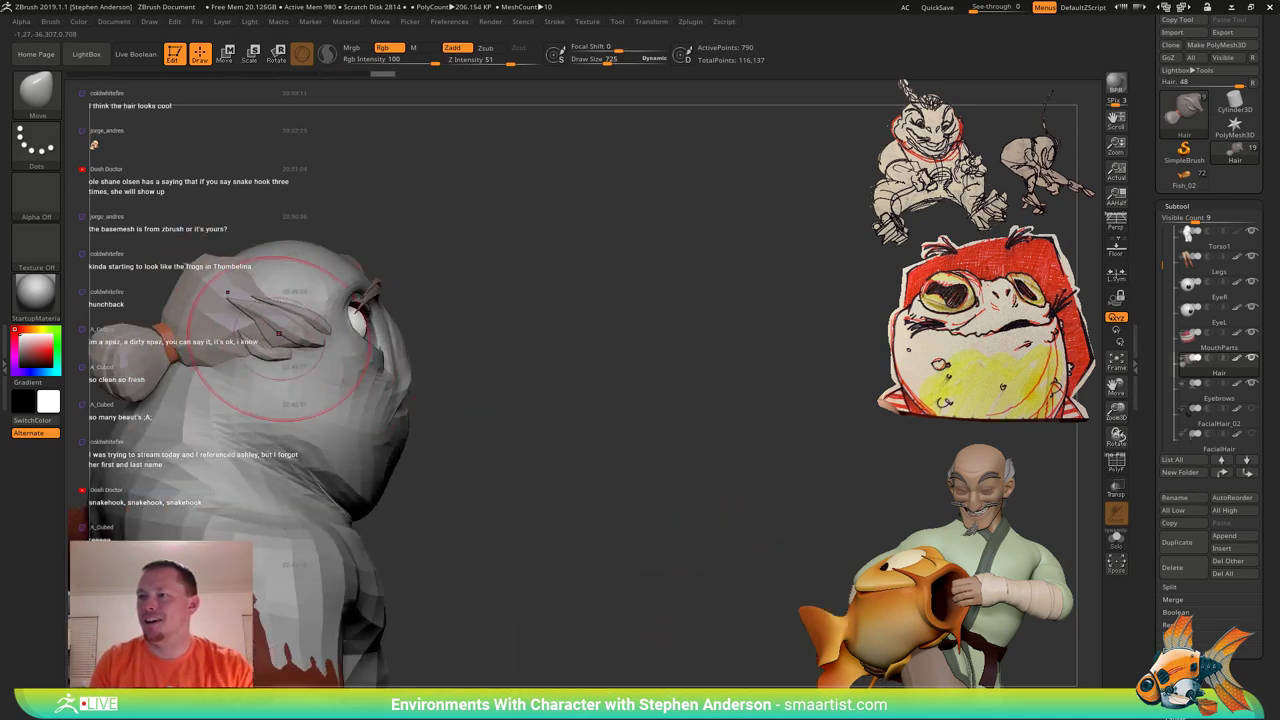
right_drag(303, 336, 319, 328)
drag(260, 281, 236, 288)
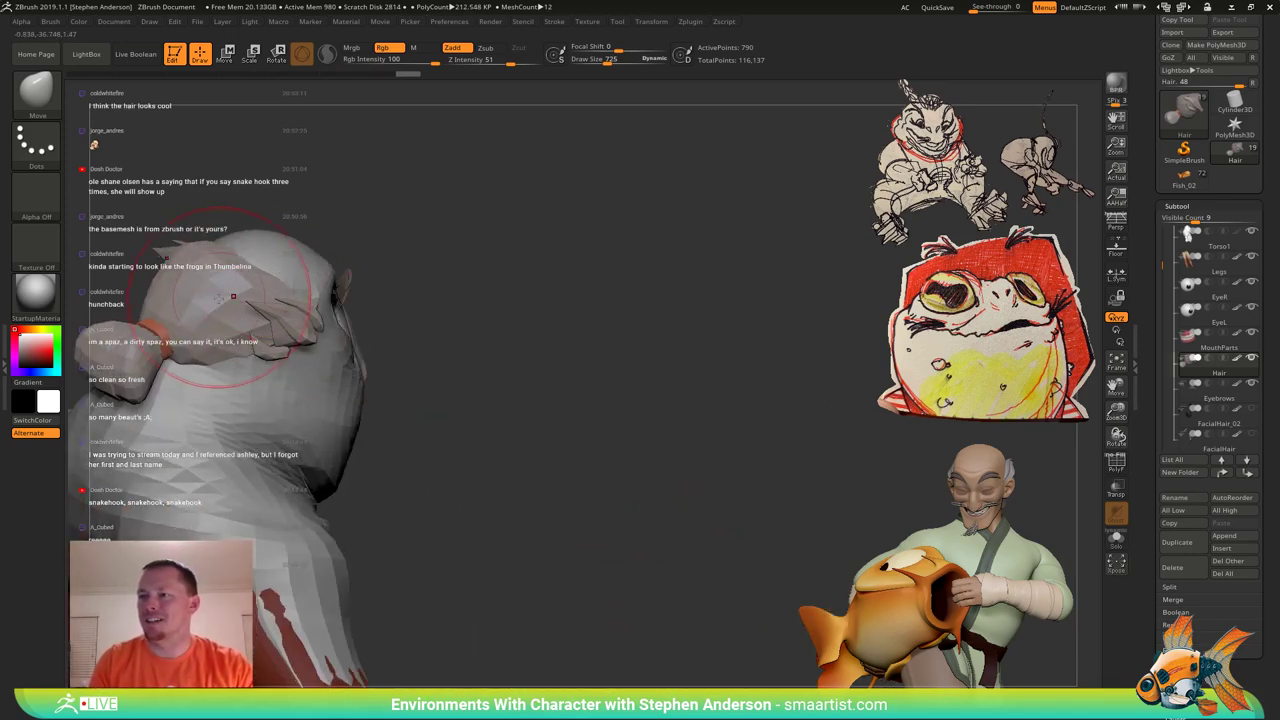
mouse_move(262, 330)
right_down()
mouse_move(226, 370)
mouse_move(212, 316)
right_up()
right_drag(503, 354, 475, 332)
ctrl+right_drag(475, 332, 545, 425)
right_drag(510, 350, 561, 359)
right_drag(561, 359, 499, 341)
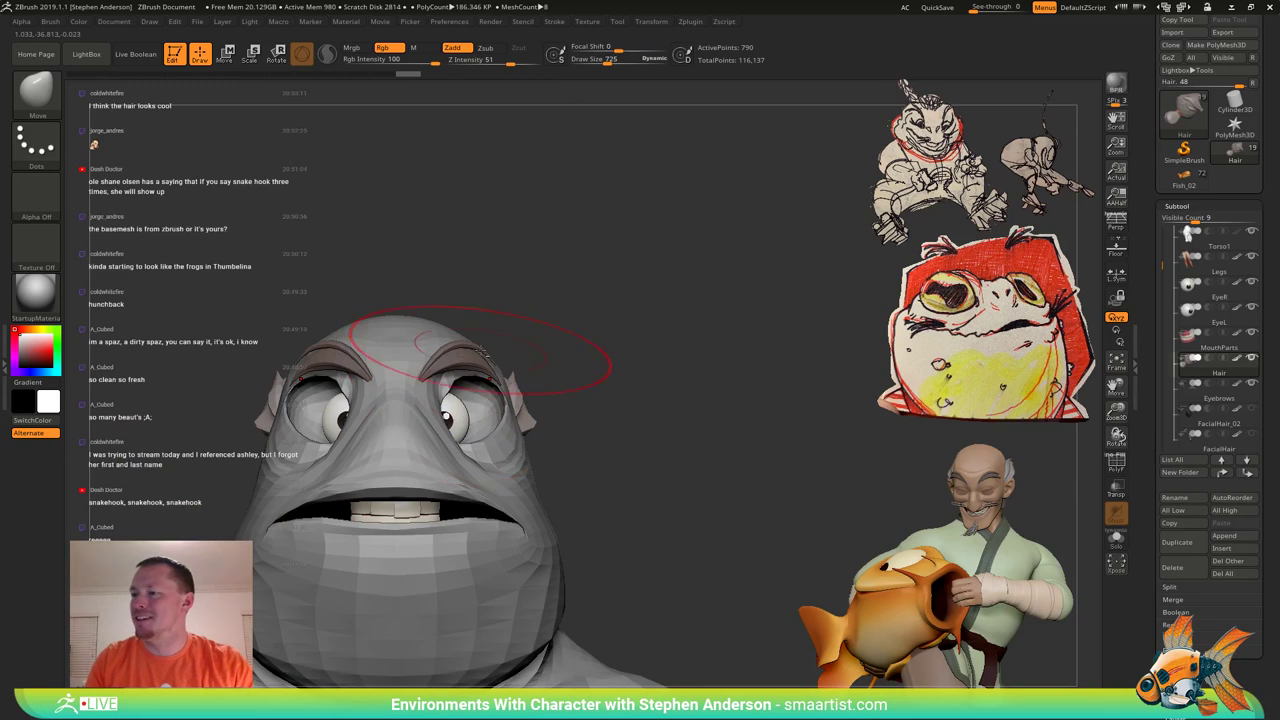
Select the Eyebrows subtool, show its polyframe, and reposition the eyebrows on the brow ridge with the gizmo.
key(w)
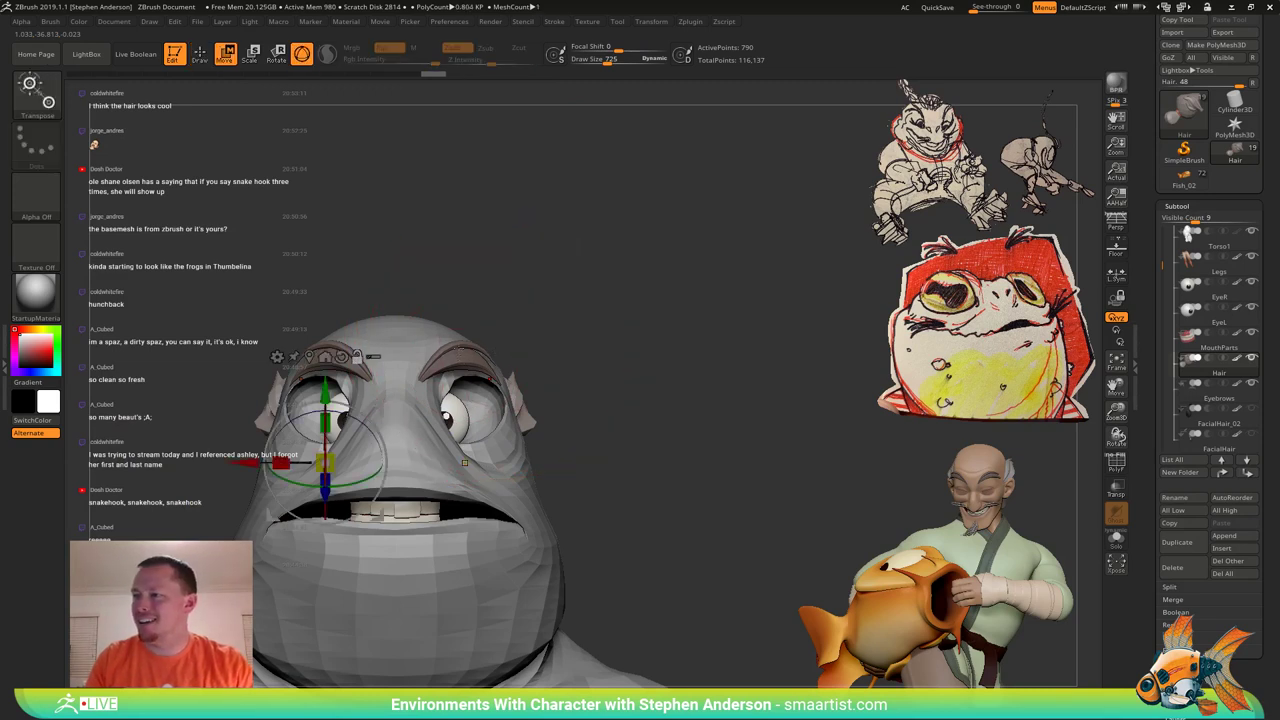
right_drag(496, 378, 529, 329)
alt+click(465, 317)
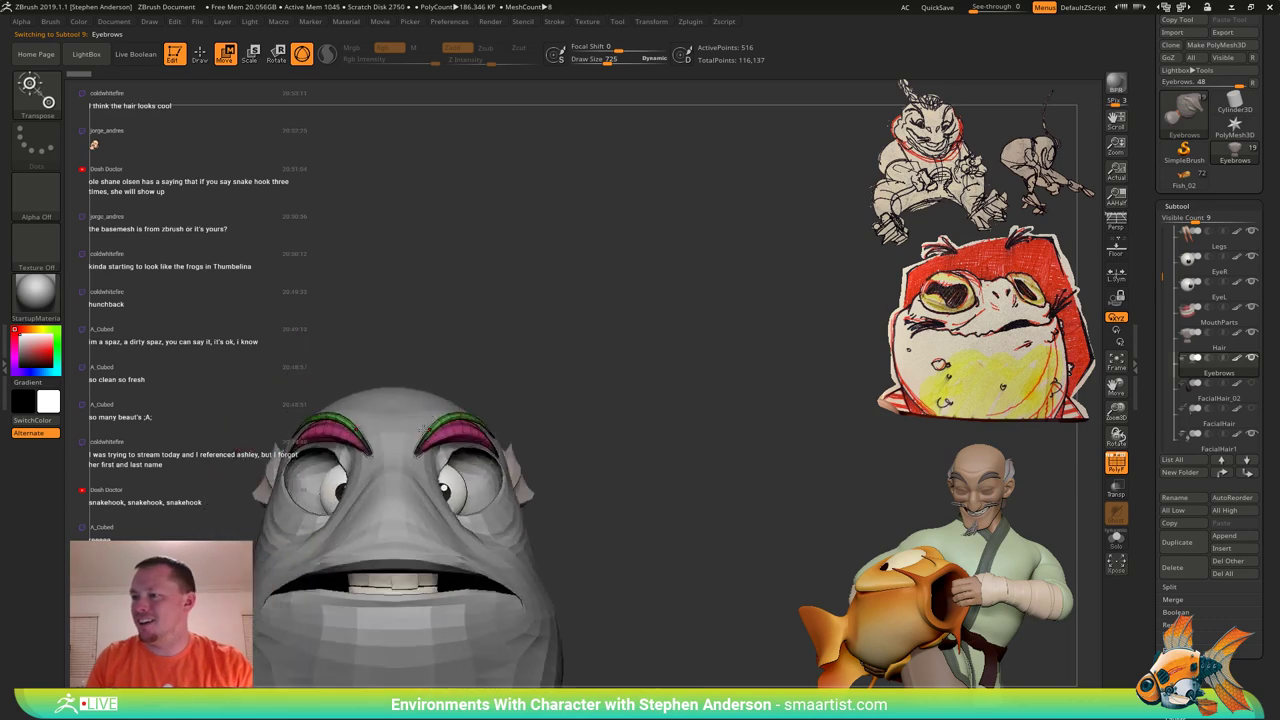
click(420, 449)
mouse_move(474, 416)
mouse_down()
mouse_move(477, 377)
mouse_move(484, 404)
mouse_up()
right_drag(495, 395, 455, 383)
mouse_move(487, 377)
mouse_down()
mouse_move(515, 375)
mouse_move(494, 368)
mouse_up()
drag(470, 417, 491, 418)
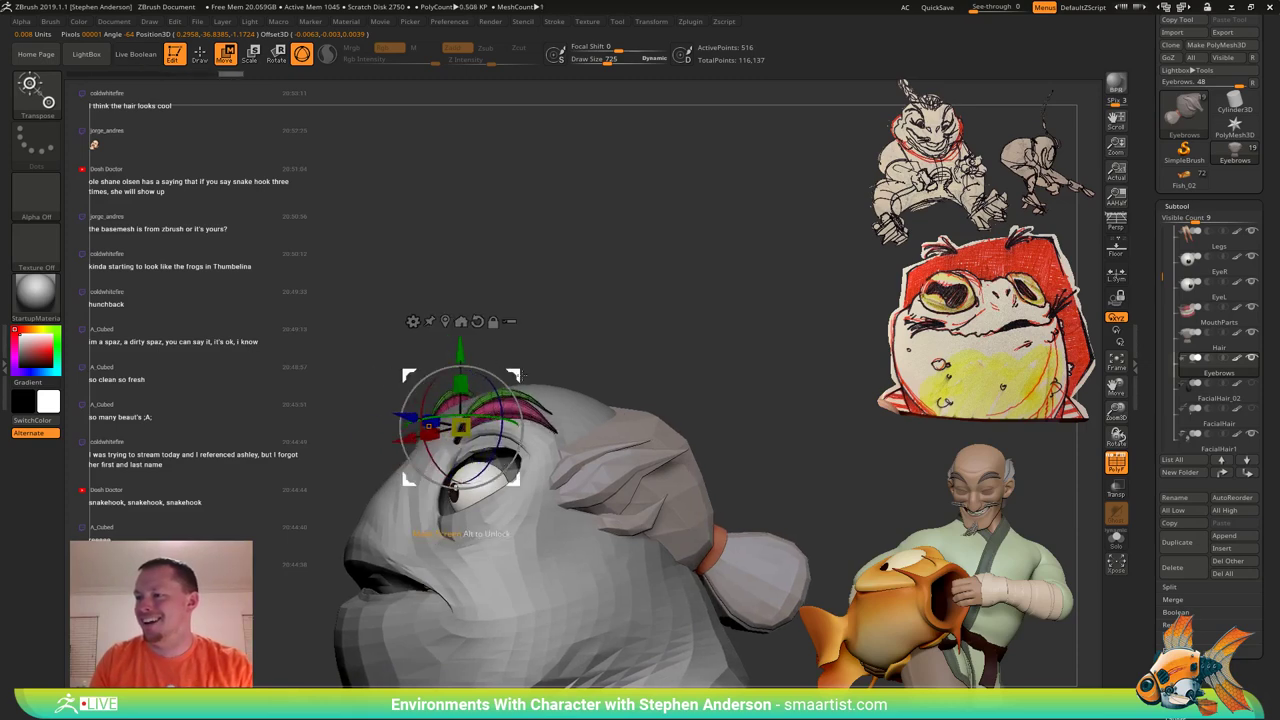
Raise and tilt the eyebrows with the gizmo to give the frog a more startled expression.
right_drag(508, 404, 580, 400)
mouse_move(500, 378)
mouse_down()
mouse_move(510, 387)
mouse_move(507, 373)
mouse_up()
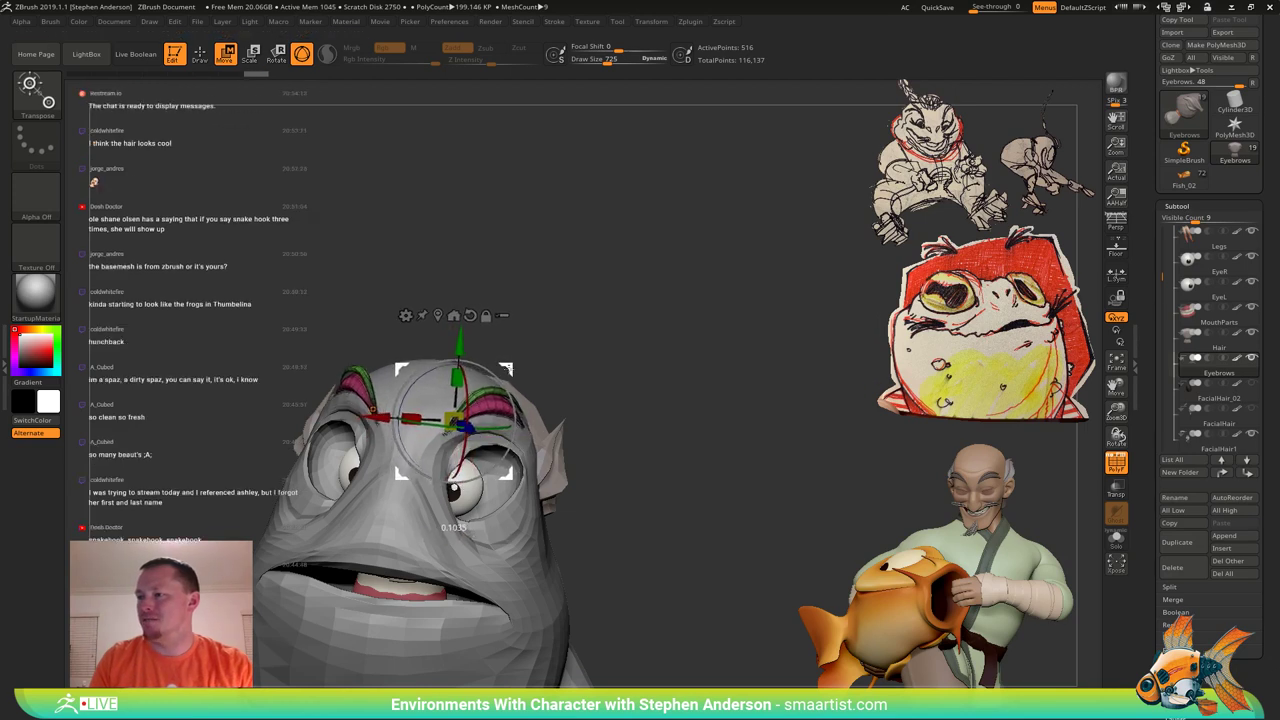
drag(491, 427, 474, 428)
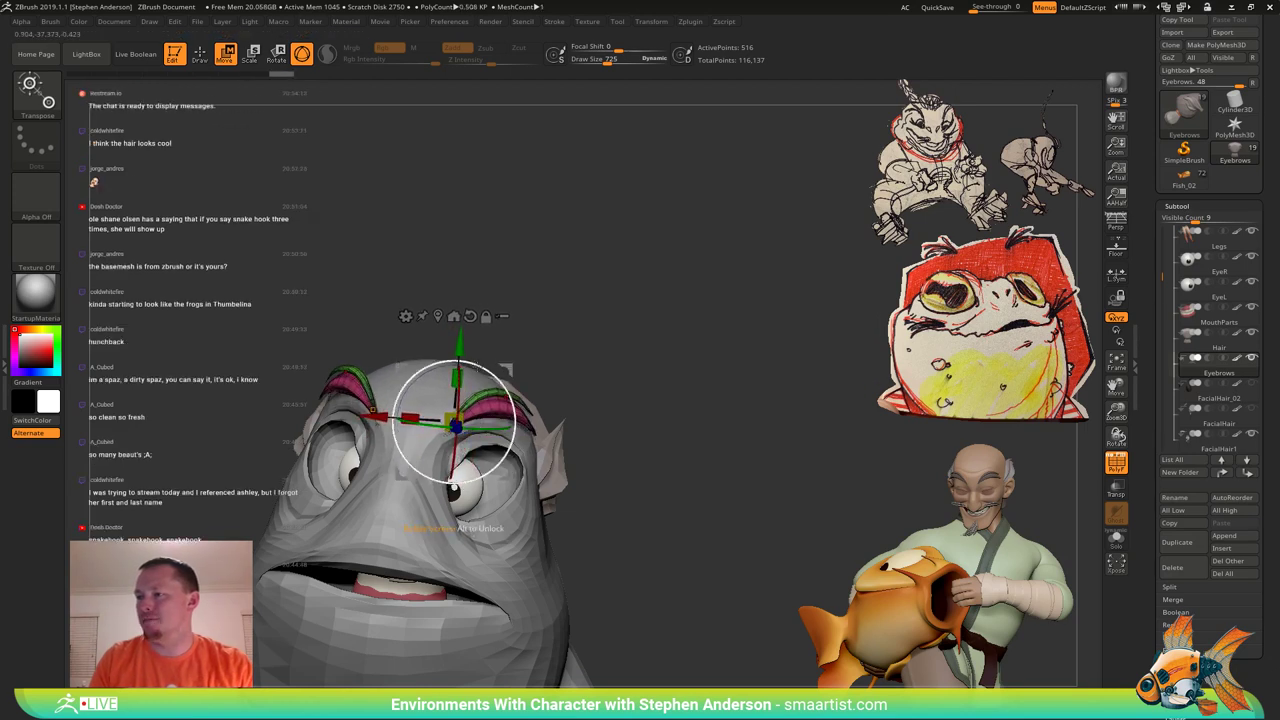
drag(475, 364, 462, 360)
Return to the Move brush, hide the polyframe, and check the new eyebrows and hair from close up to full figure.
key(q)
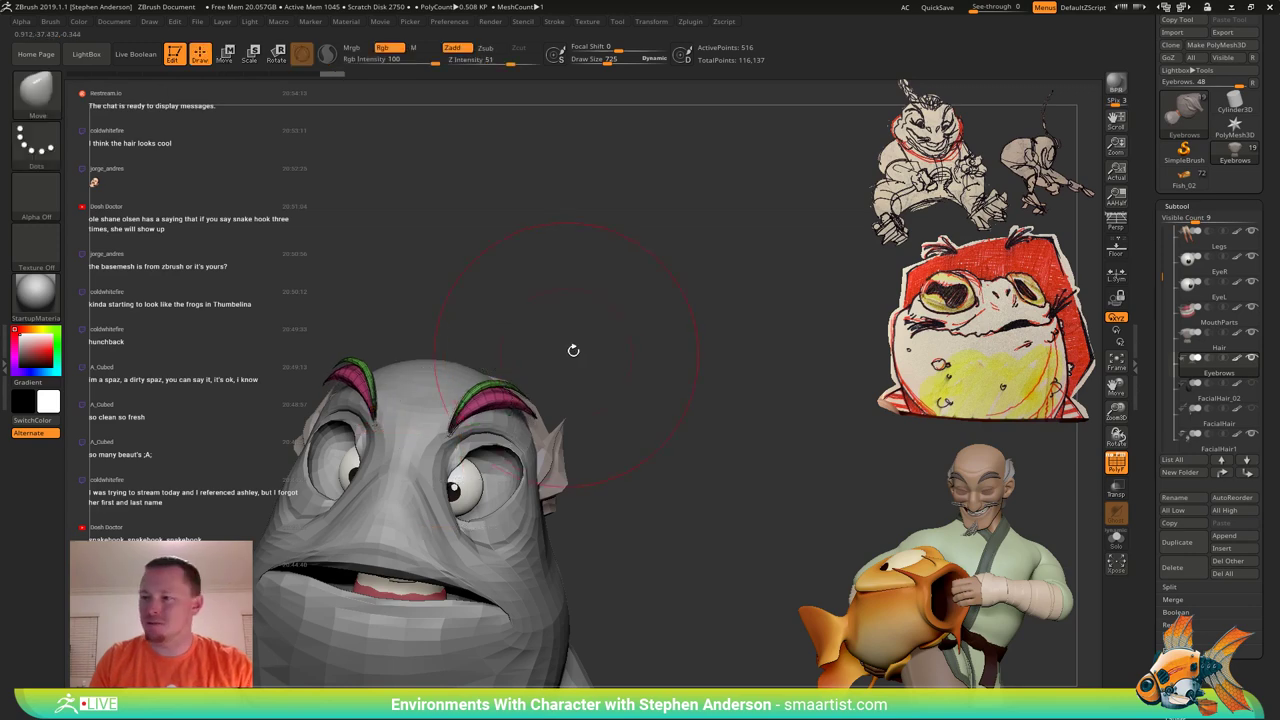
key(shift+f)
drag(594, 391, 641, 375)
ctrl+right_drag(641, 375, 531, 289)
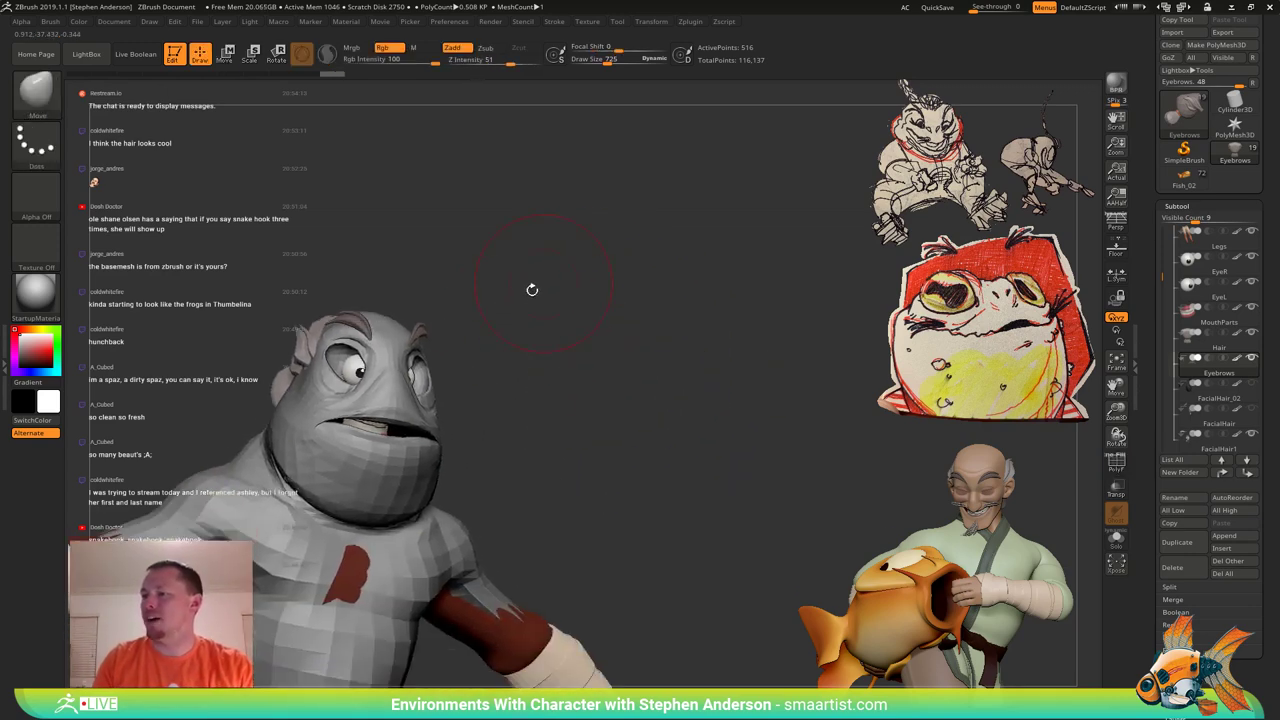
drag(531, 289, 527, 345)
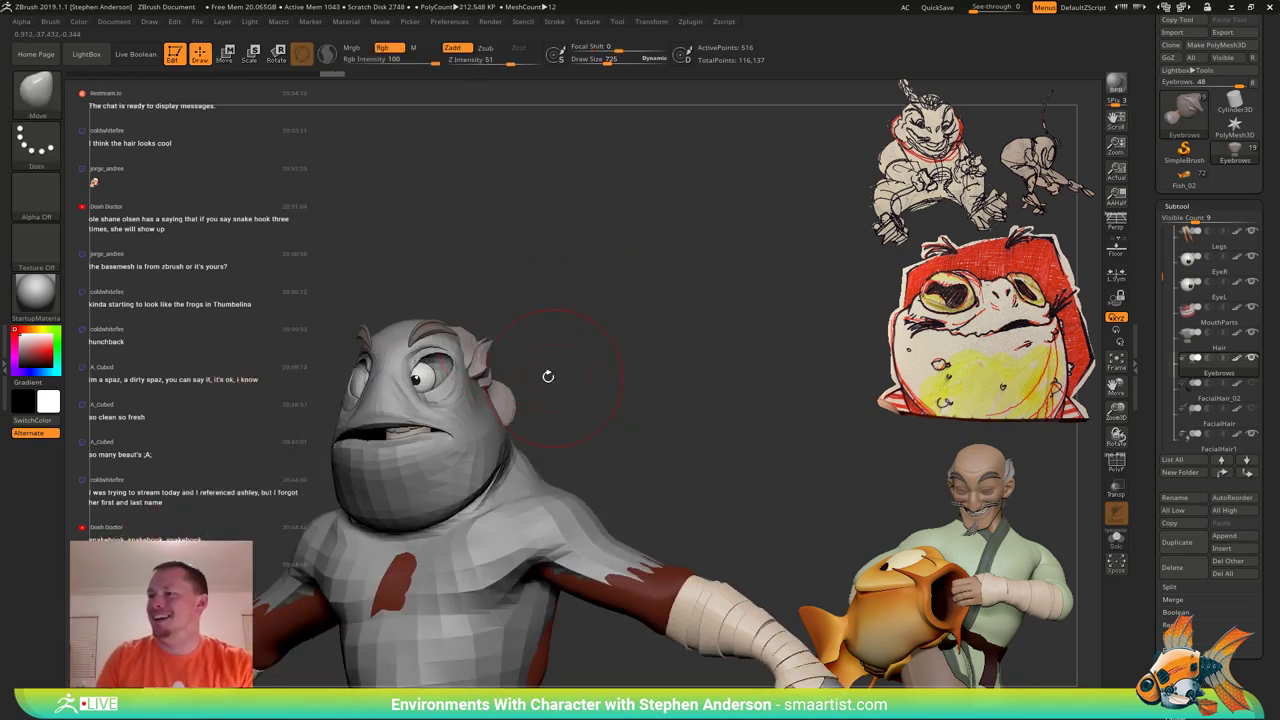
ctrl+right_drag(548, 376, 445, 350)
ctrl+right_drag(445, 350, 501, 354)
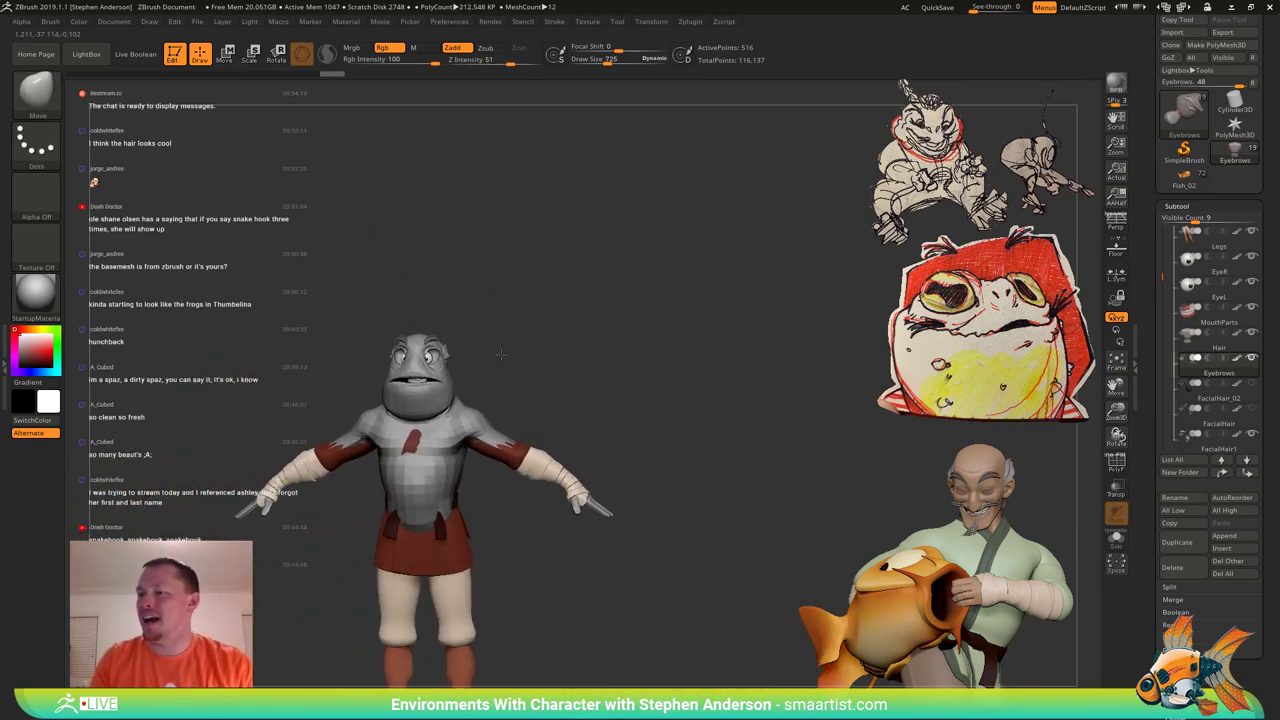
drag(501, 354, 514, 376)
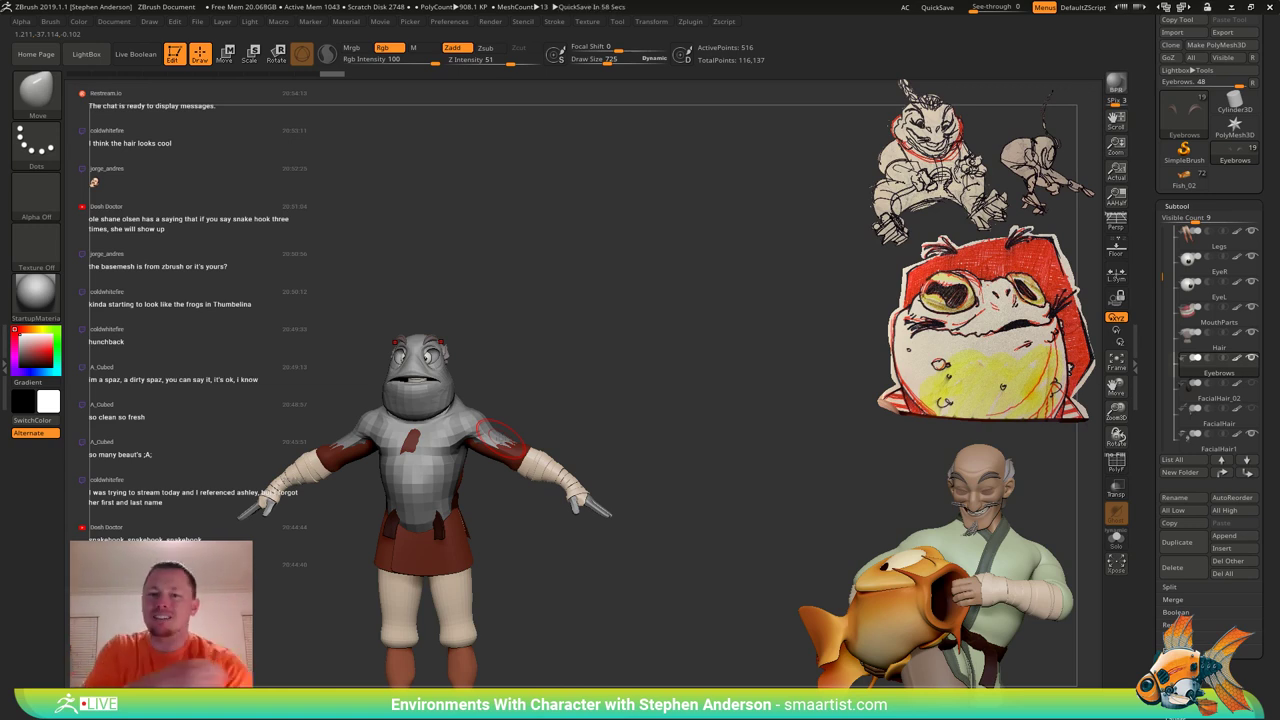
Select the Torso1 subtool, duplicate it, and hide the original while keeping the copy active.
key(n)
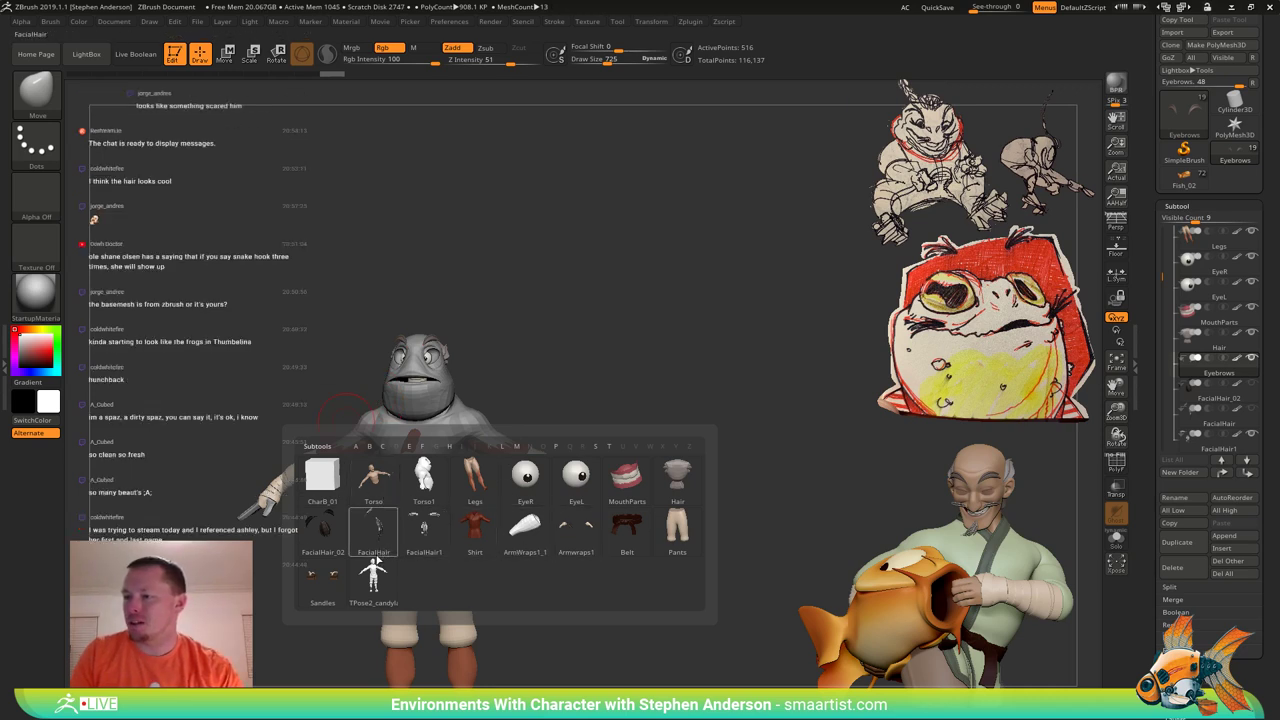
click(378, 488)
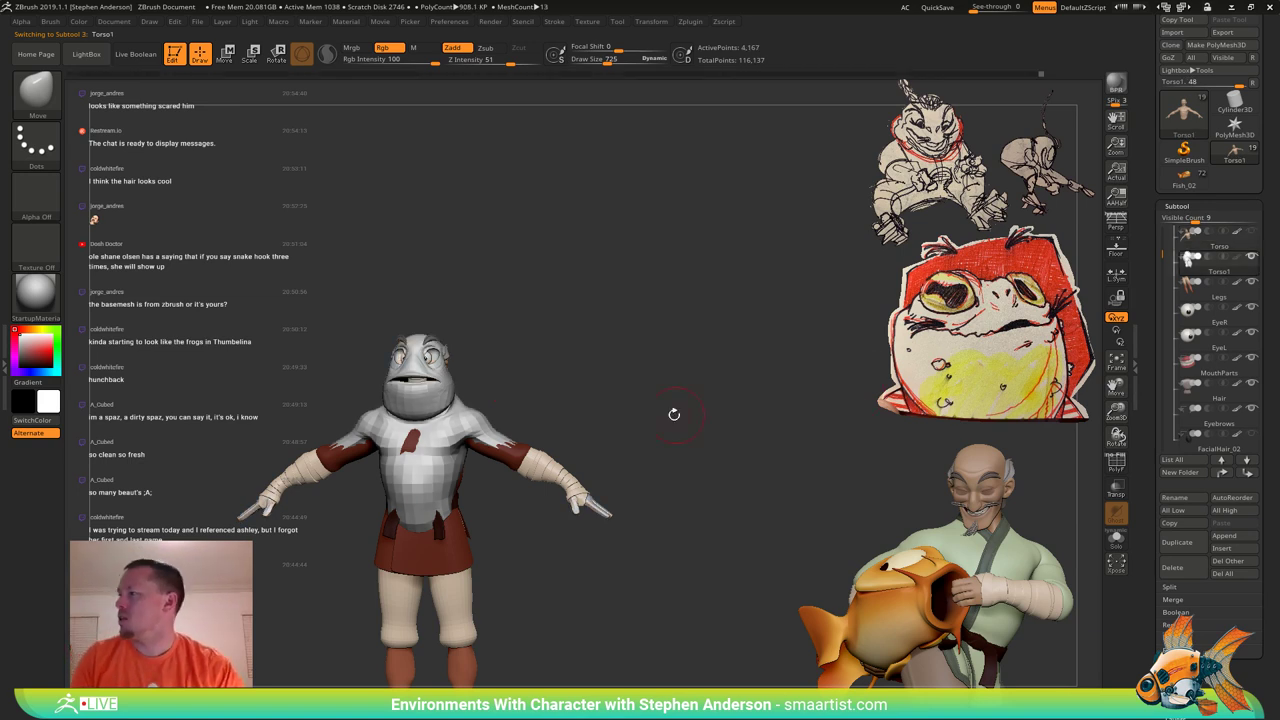
right_drag(670, 408, 700, 478)
alt+right_drag(600, 461, 671, 402)
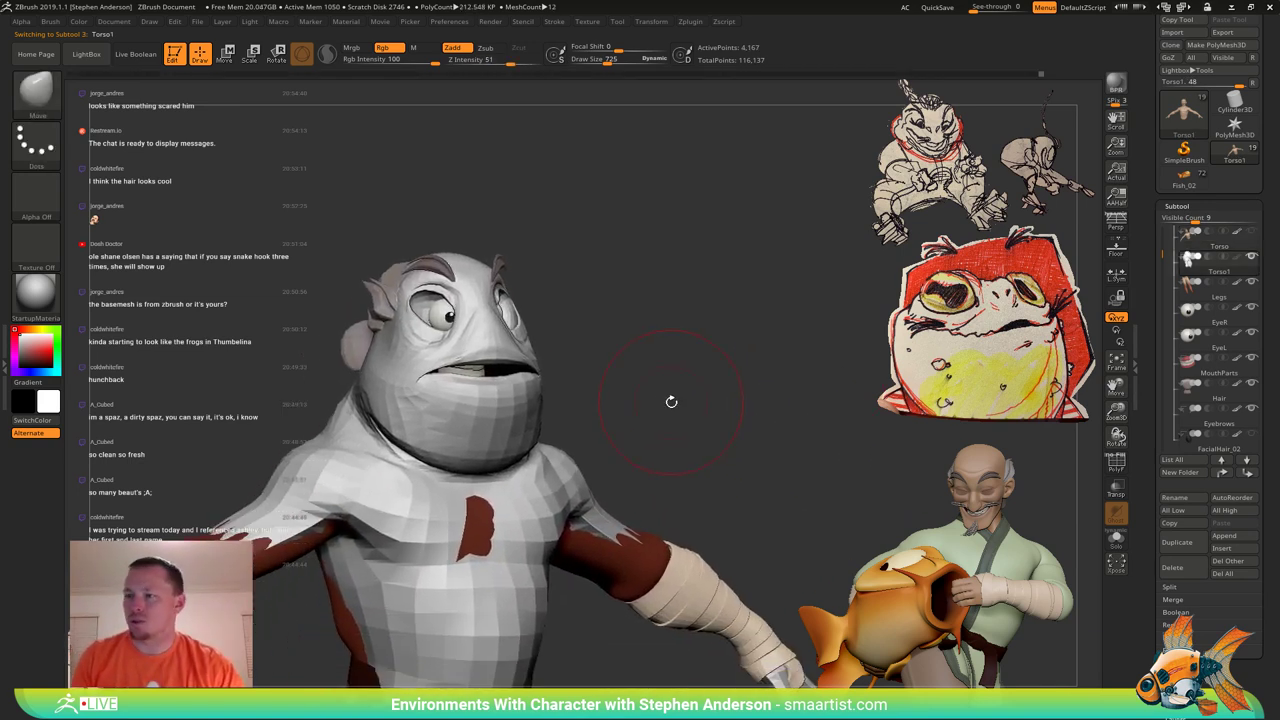
click(1253, 258)
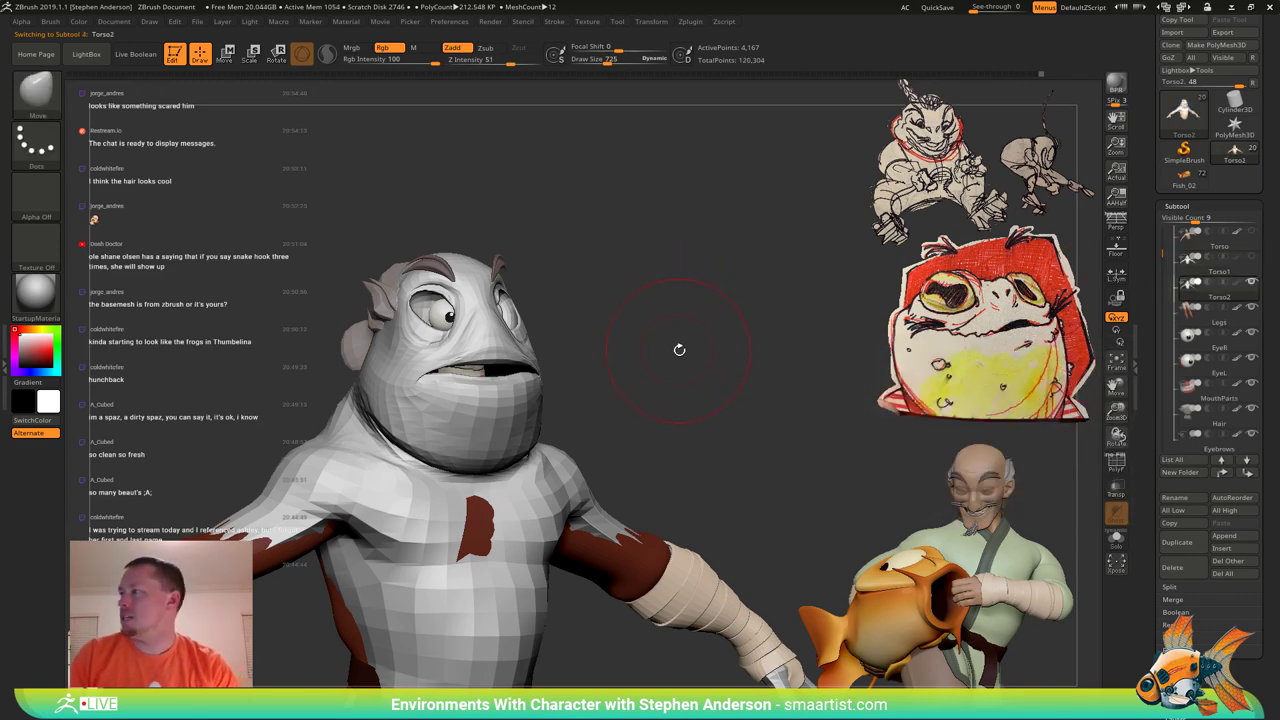
Select the EyeR subtool and centre its transform gizmo on the right eyeball, ready for rotation.
mouse_move(603, 400)
right_down()
mouse_move(640, 402)
mouse_move(563, 406)
mouse_move(620, 429)
mouse_move(610, 400)
mouse_move(500, 375)
right_up()
mouse_move(680, 350)
alt+right_down()
mouse_move(544, 402)
mouse_move(605, 460)
alt+right_up()
mouse_move(530, 435)
right_down()
mouse_move(588, 442)
mouse_move(505, 420)
right_up()
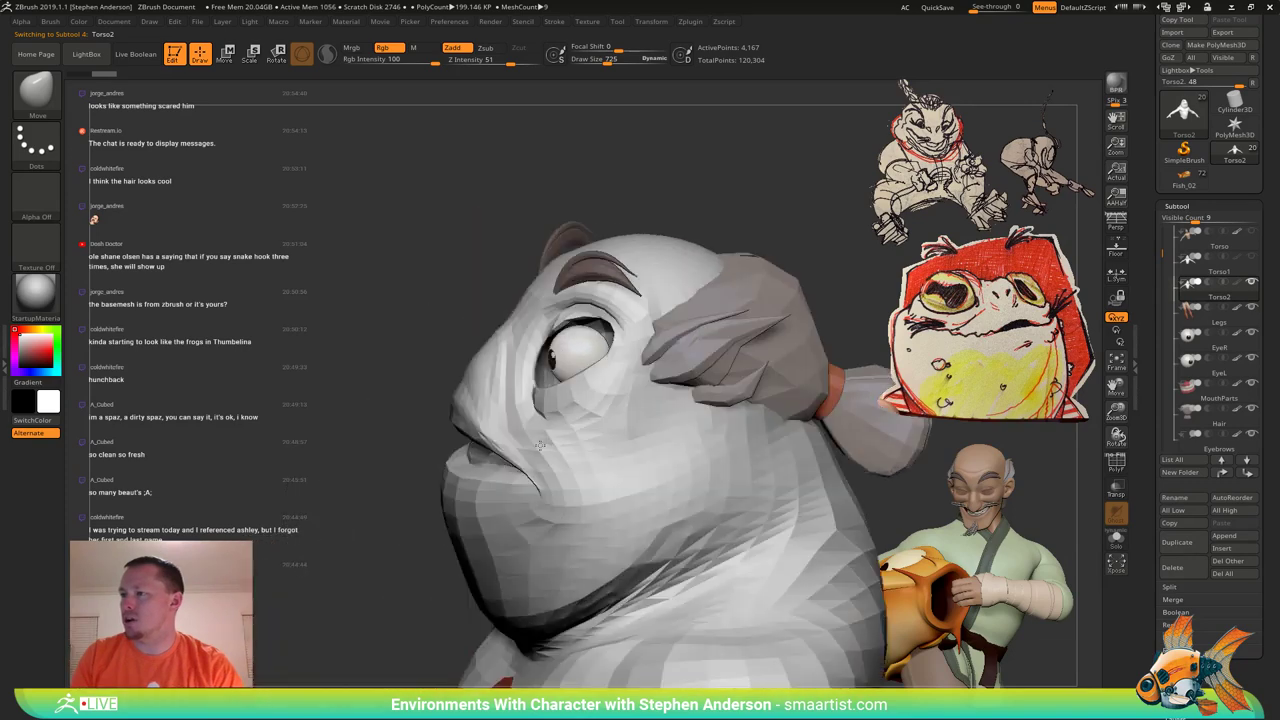
right_drag(612, 410, 687, 413)
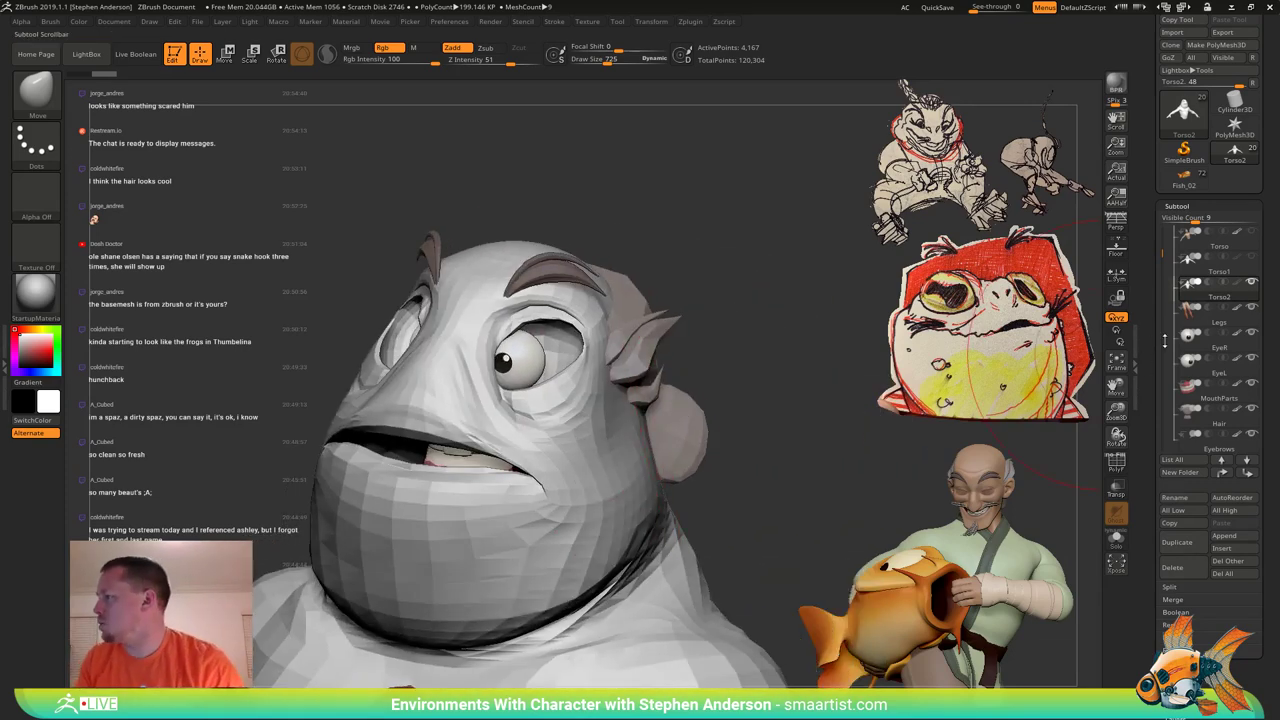
click(1187, 346)
mouse_move(722, 338)
right_down()
mouse_move(786, 345)
mouse_move(744, 335)
right_up()
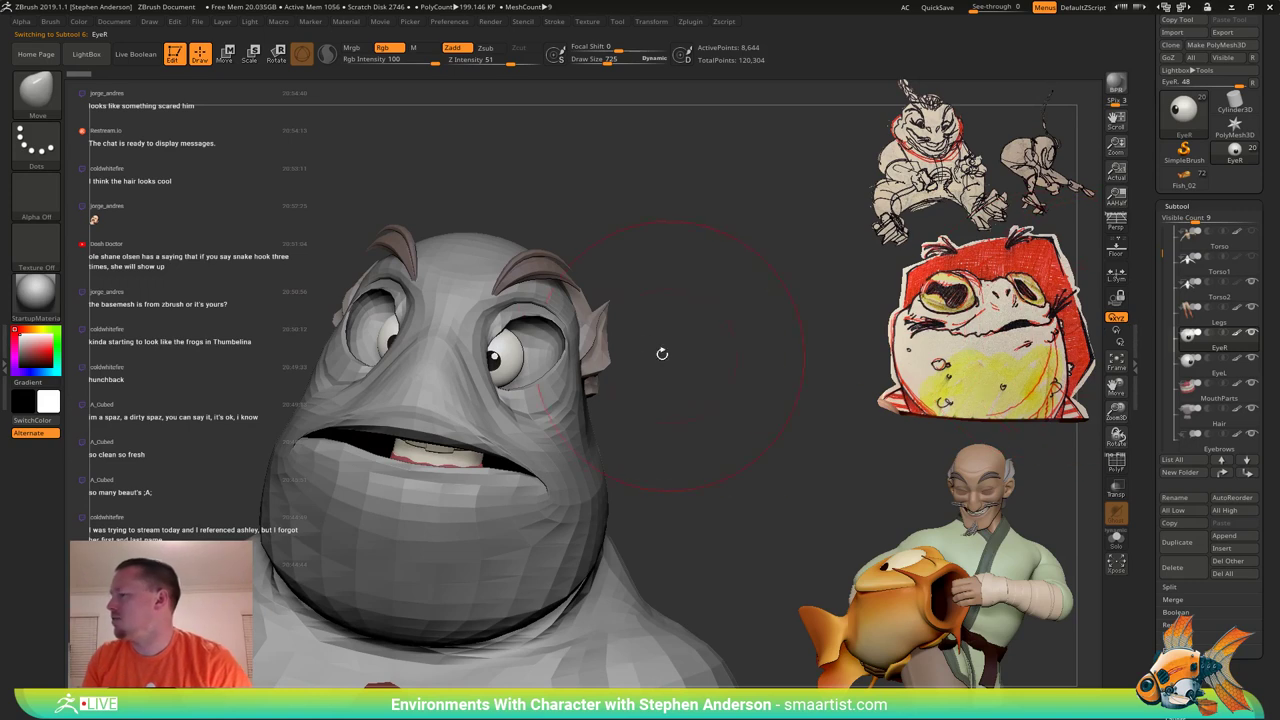
key(r)
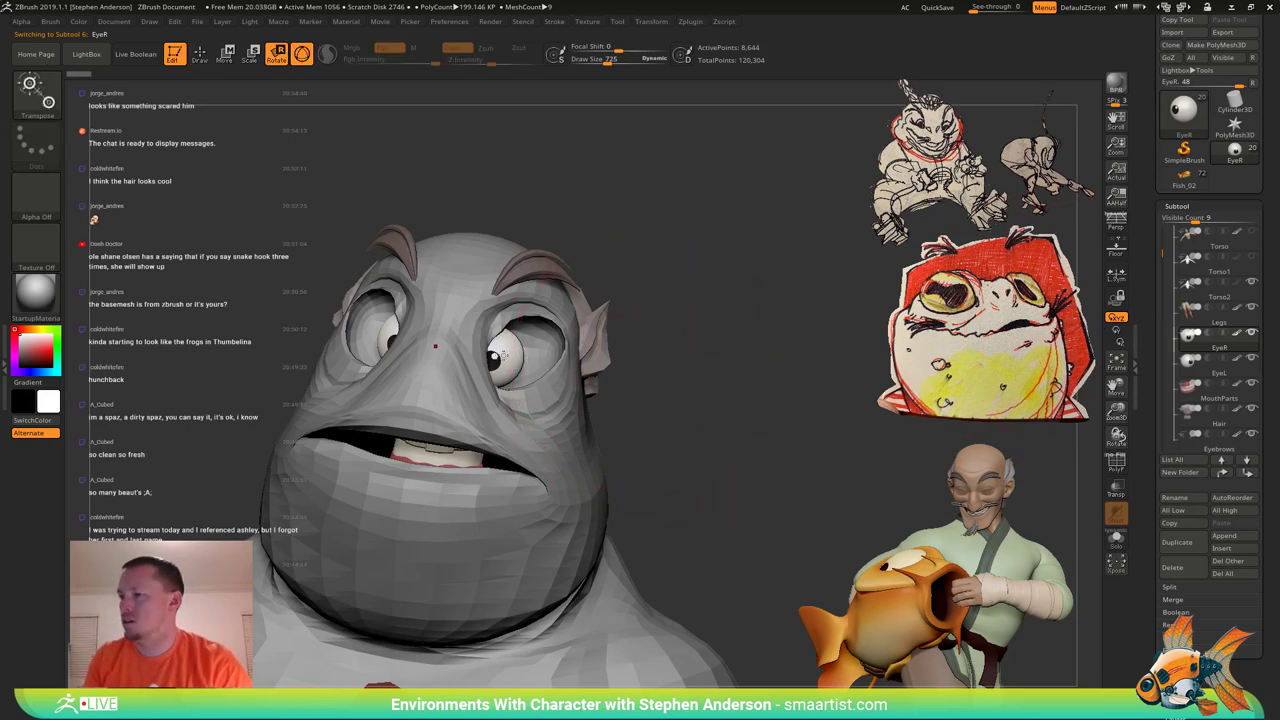
alt+click(389, 331)
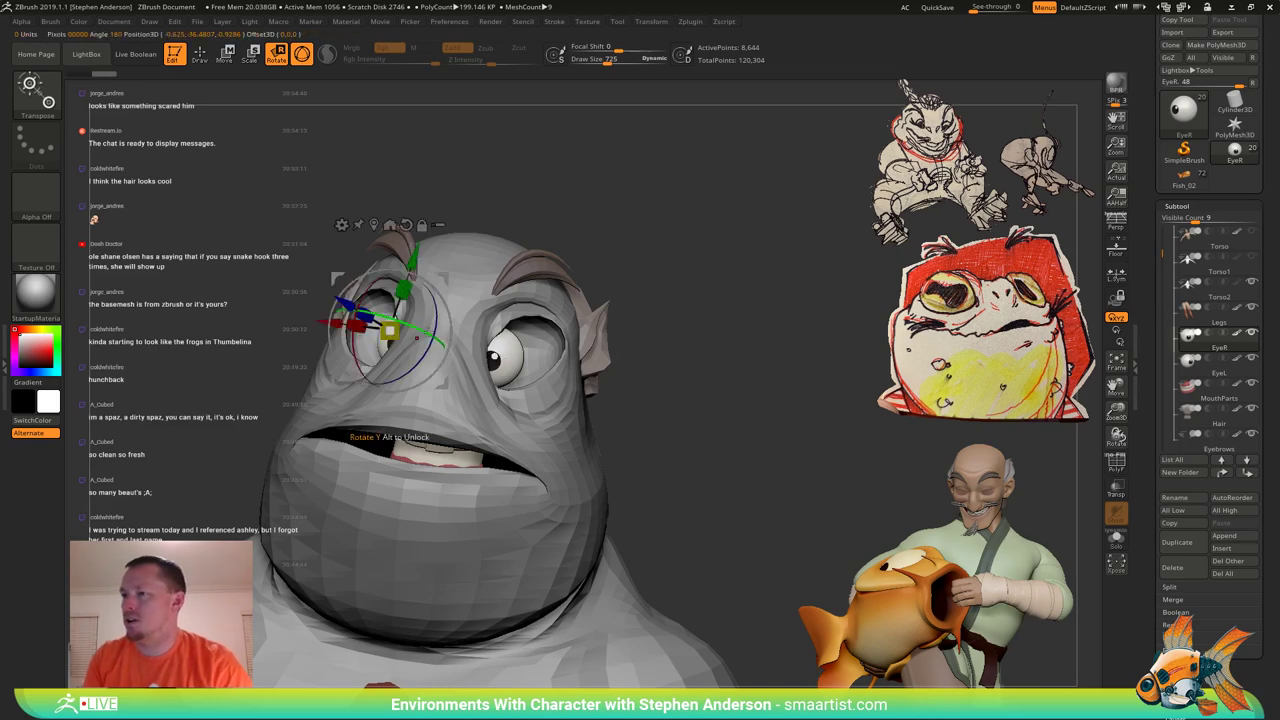
alt+click(406, 225)
alt+click(375, 225)
Rotate the right eyeball inside its socket with the gizmo, judging it from front and side.
right_drag(640, 308, 738, 321)
drag(414, 338, 446, 332)
right_drag(617, 289, 556, 294)
drag(557, 294, 454, 290)
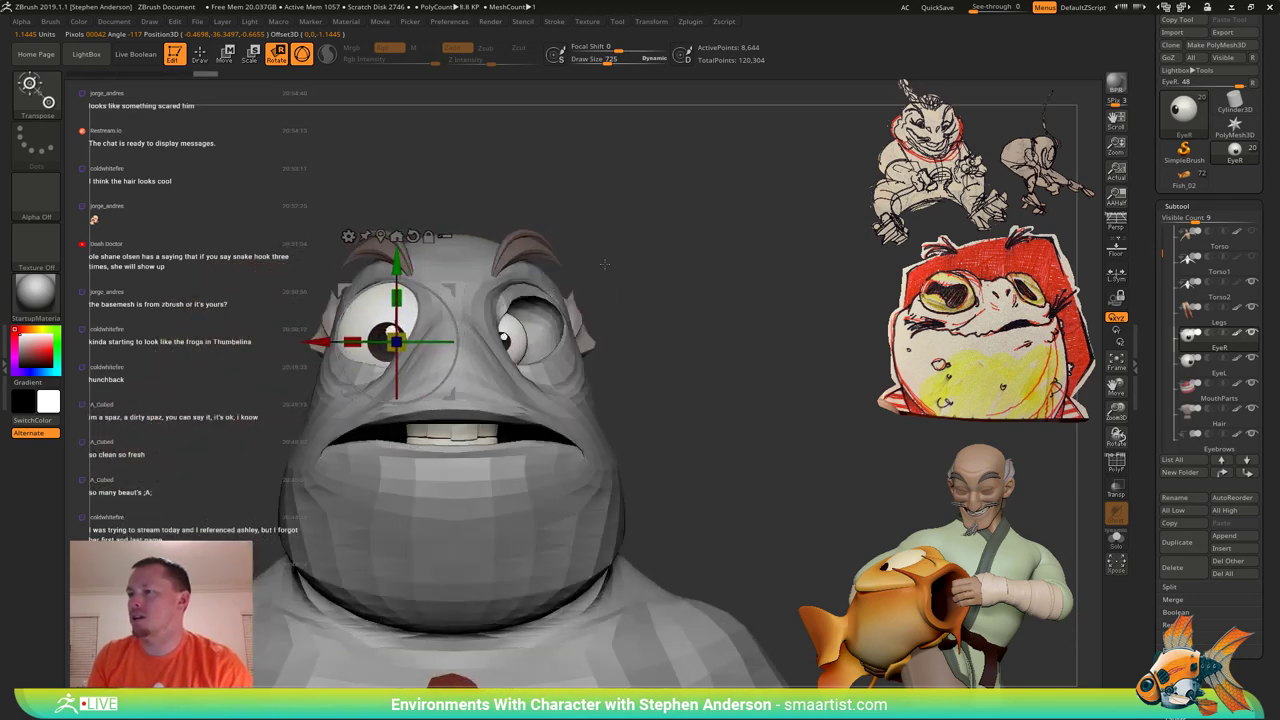
right_drag(580, 283, 703, 273)
drag(703, 272, 661, 290)
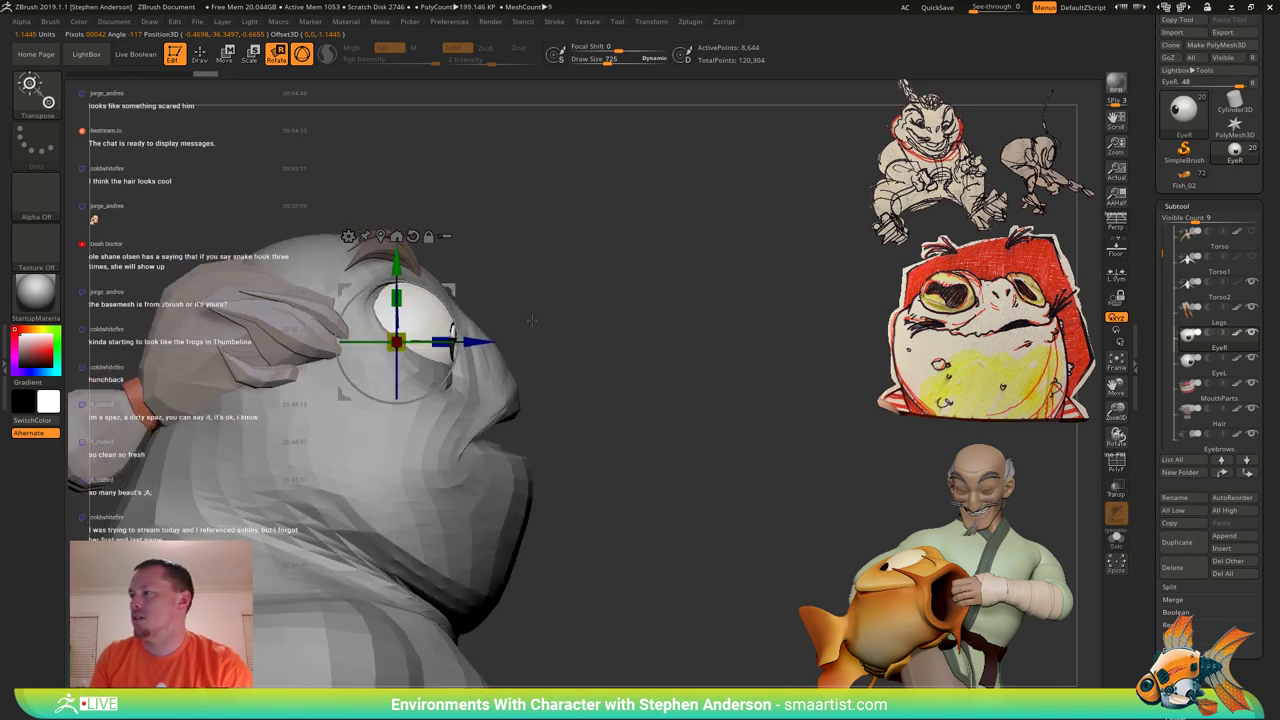
drag(417, 343, 386, 342)
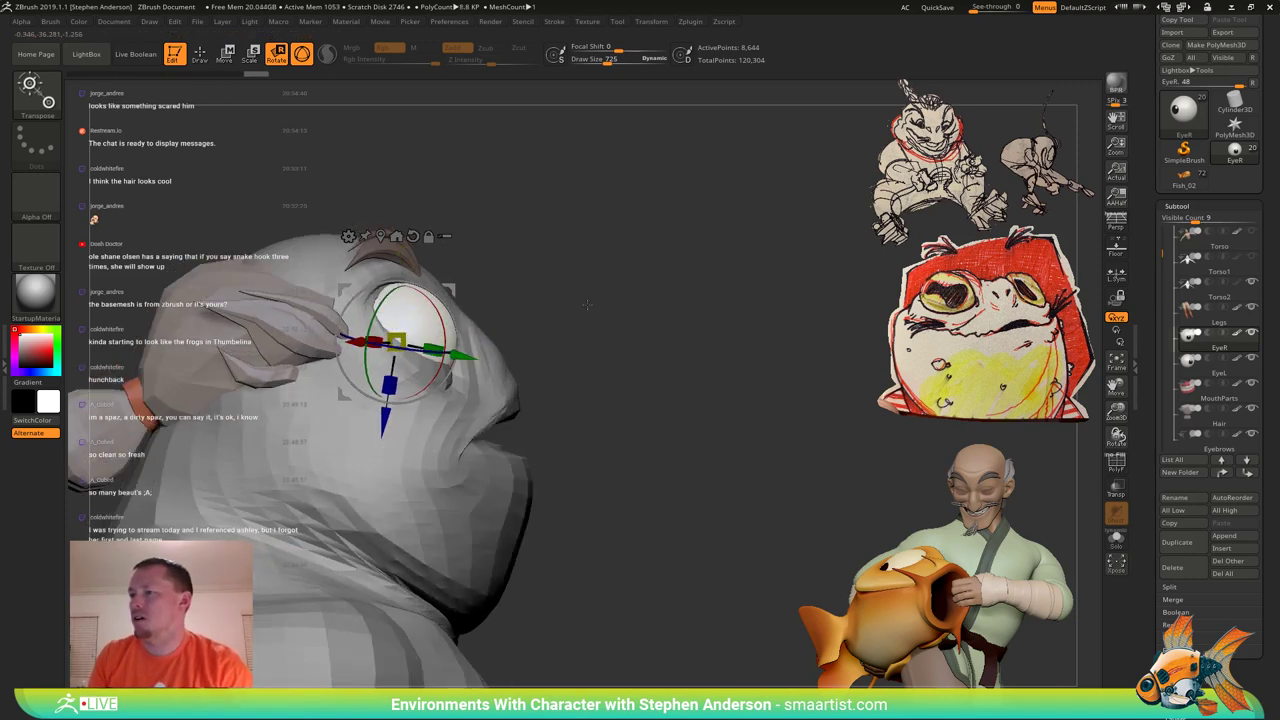
mouse_move(587, 305)
mouse_down()
mouse_move(520, 322)
mouse_move(560, 318)
mouse_move(583, 348)
mouse_move(620, 305)
mouse_move(612, 250)
mouse_up()
Replace the right eyeball mesh with the Sphere 32 primitive from the IMM Primitives brush.
key(q)
key(w)
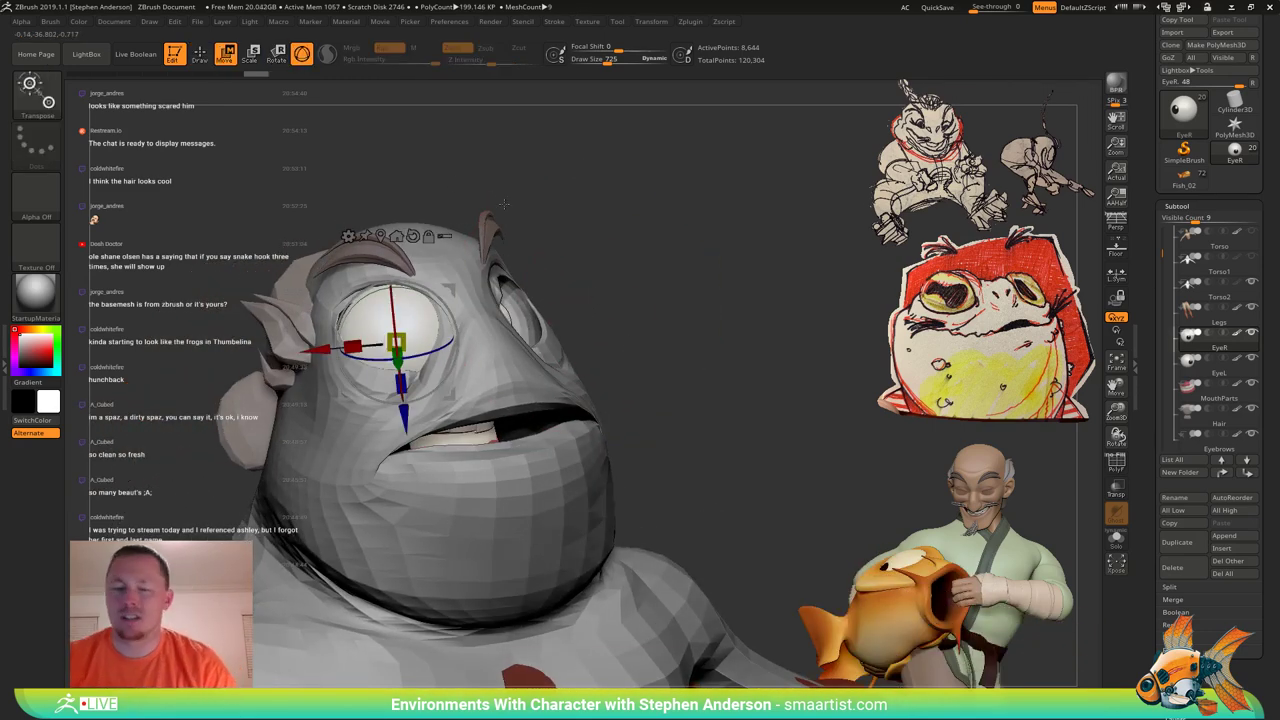
key(q)
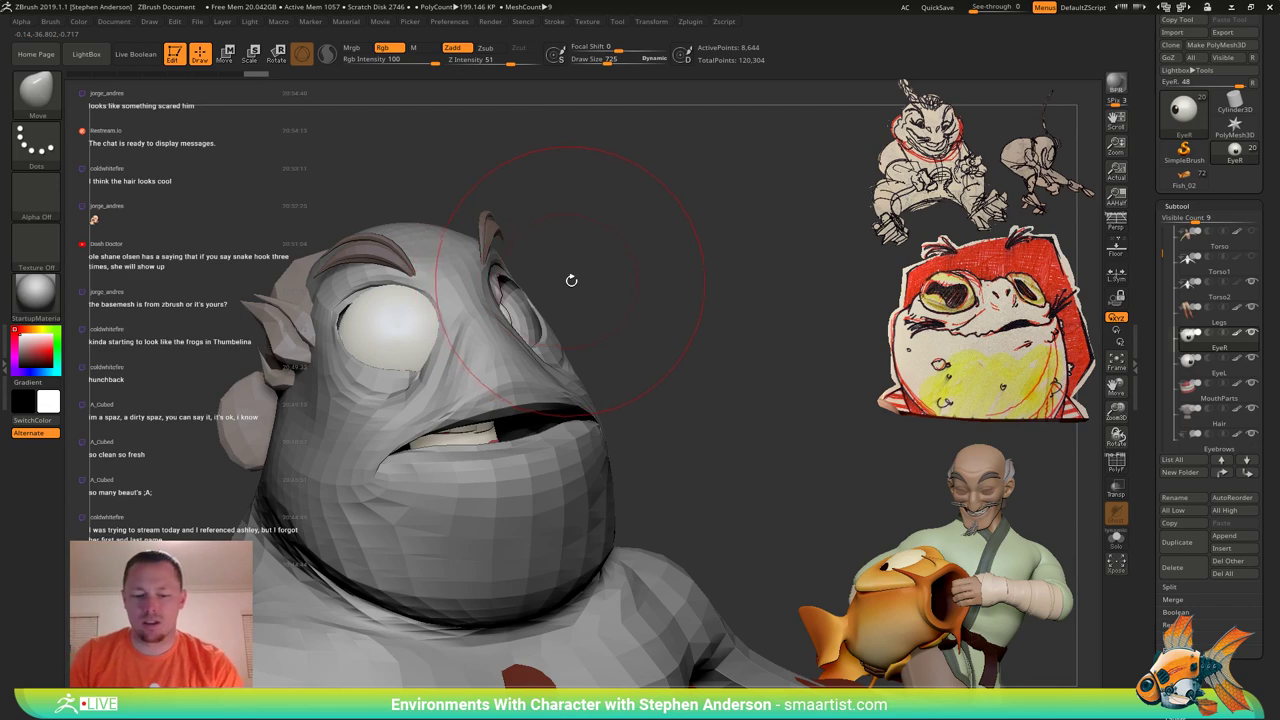
key(b)
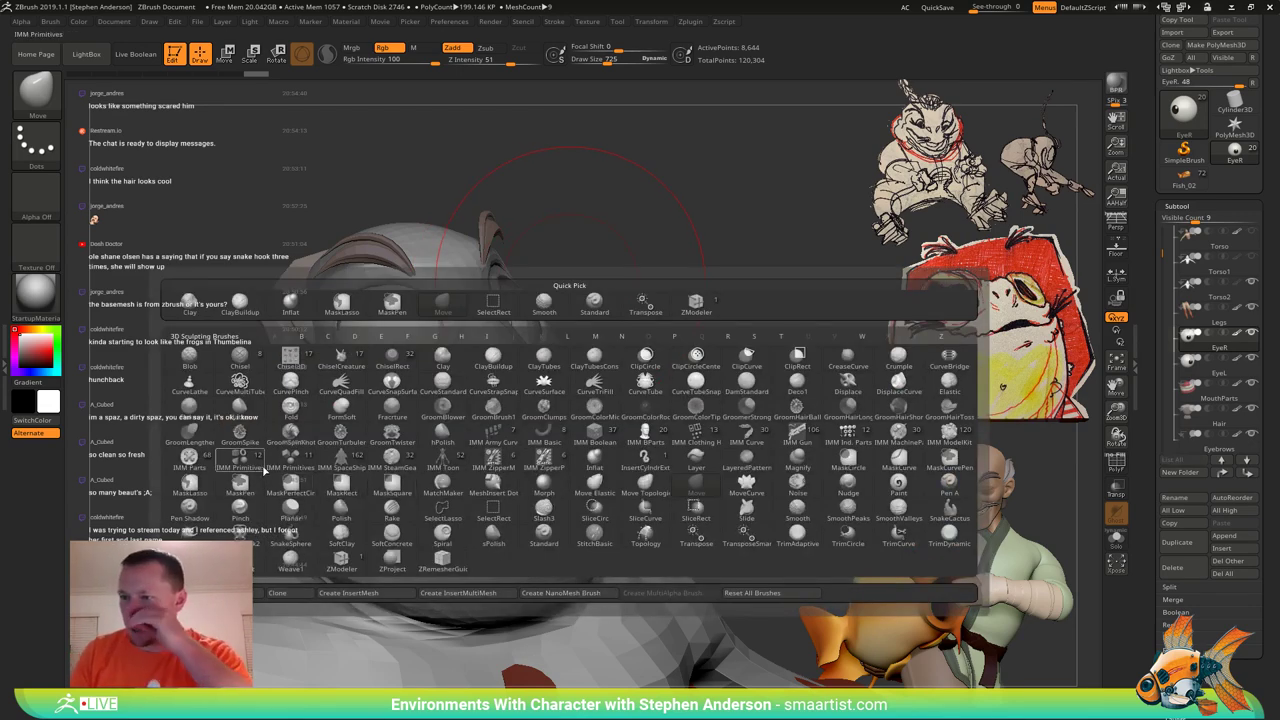
click(250, 464)
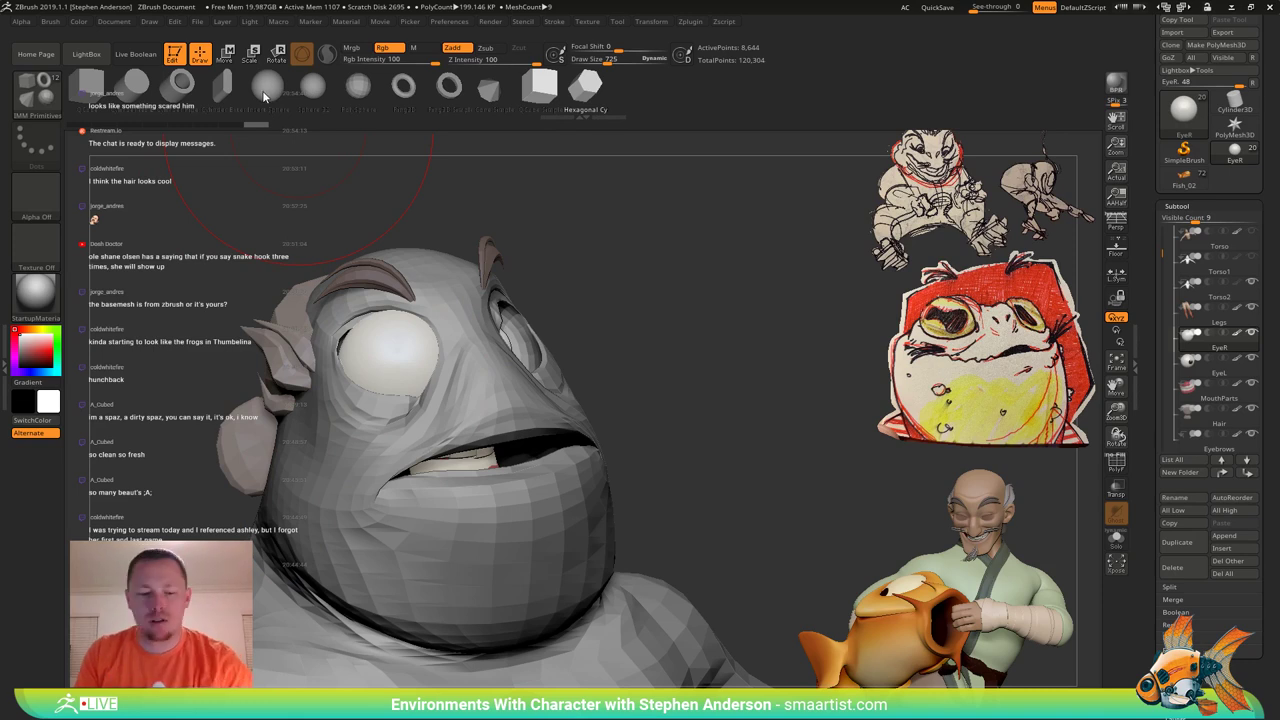
key(w)
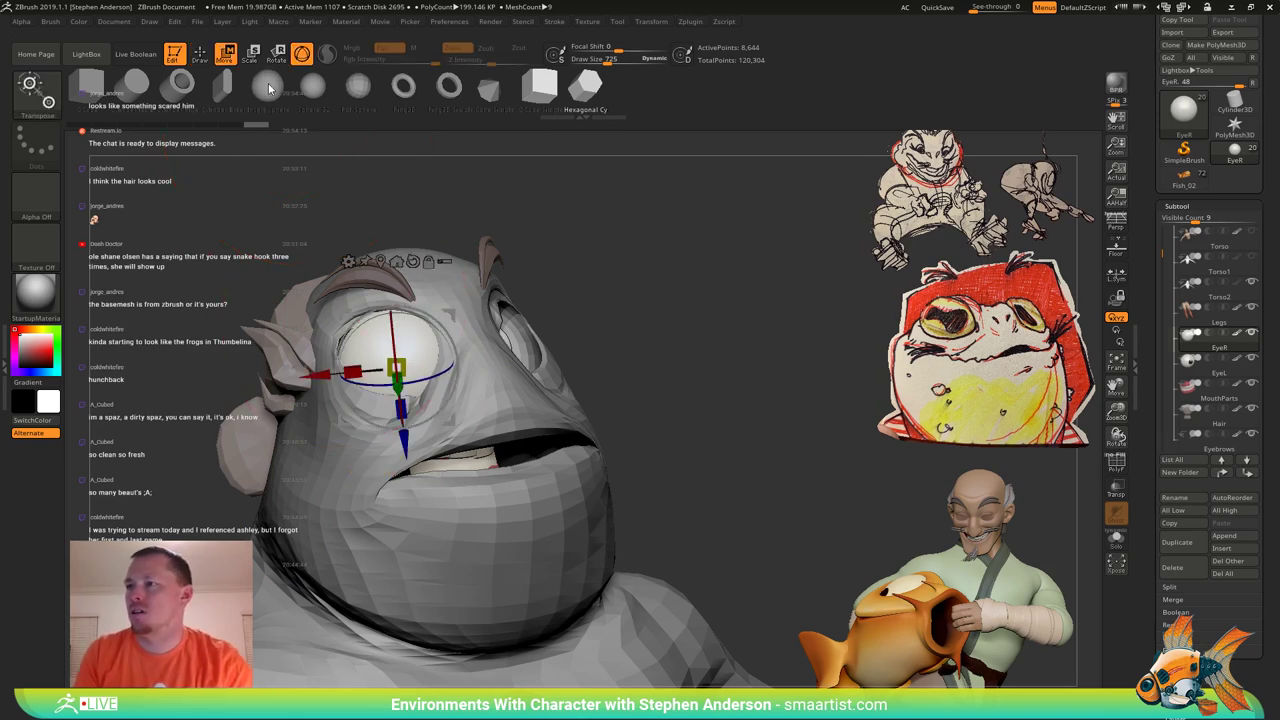
click(268, 89)
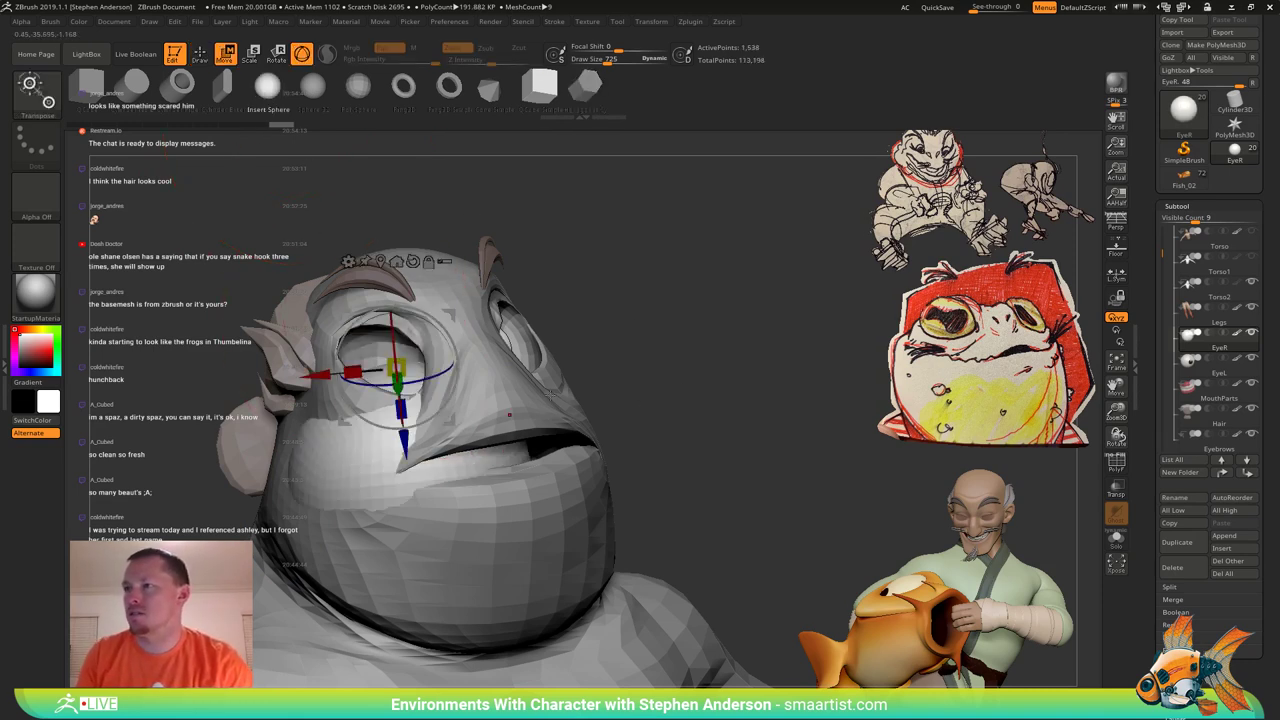
click(312, 88)
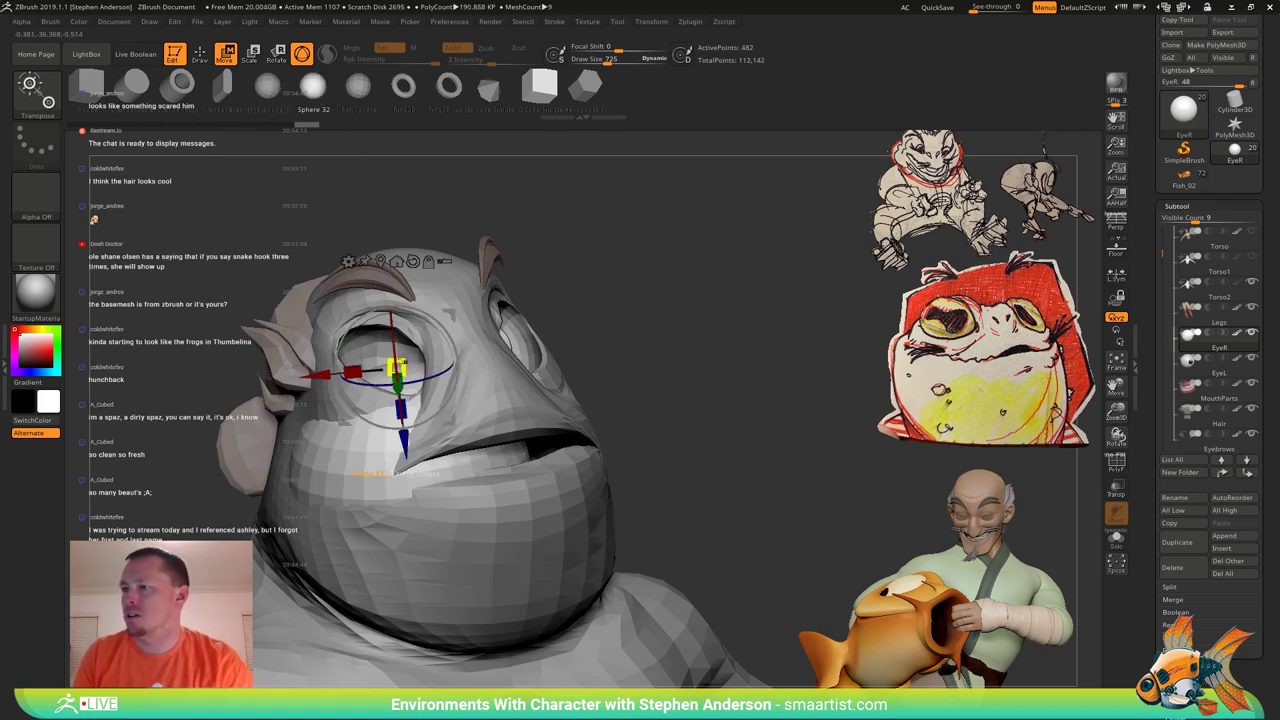
Move, rotate and scale the new eye sphere with the re-centred gizmo so it sits inside the right socket.
drag(404, 362, 395, 372)
drag(606, 300, 587, 289)
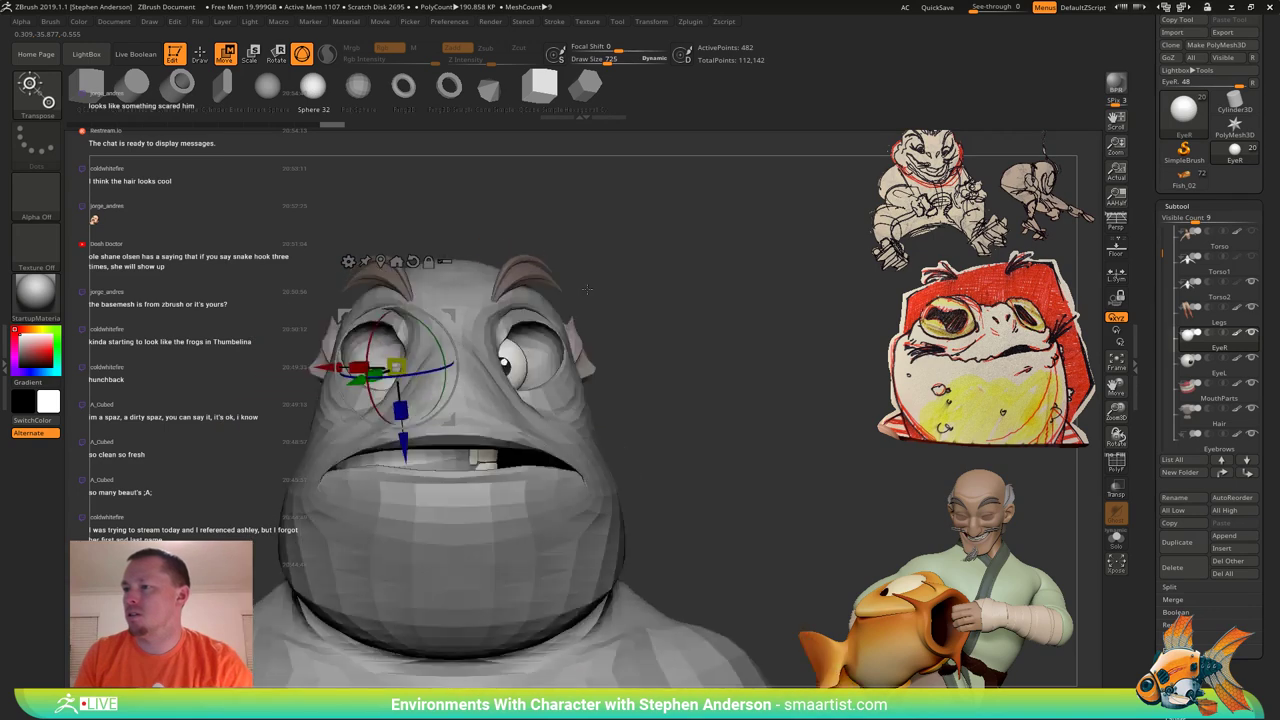
drag(453, 315, 546, 268)
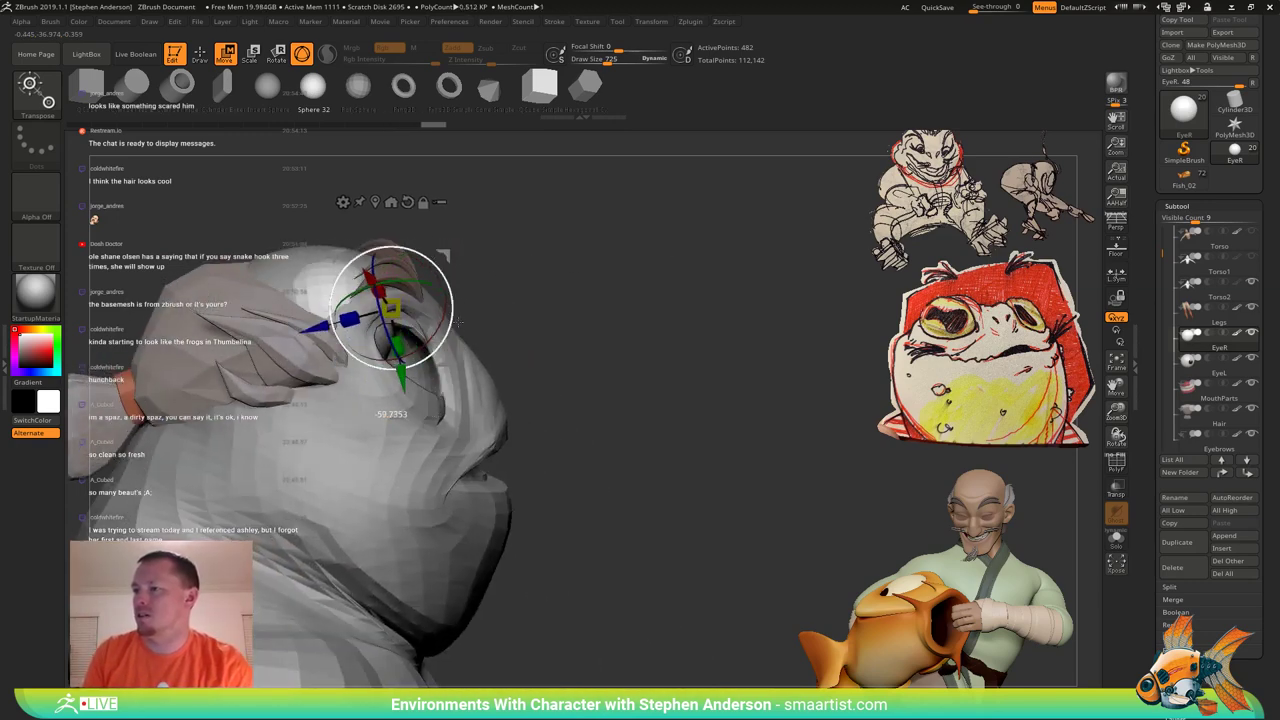
drag(458, 322, 457, 331)
key(ctrl+z)
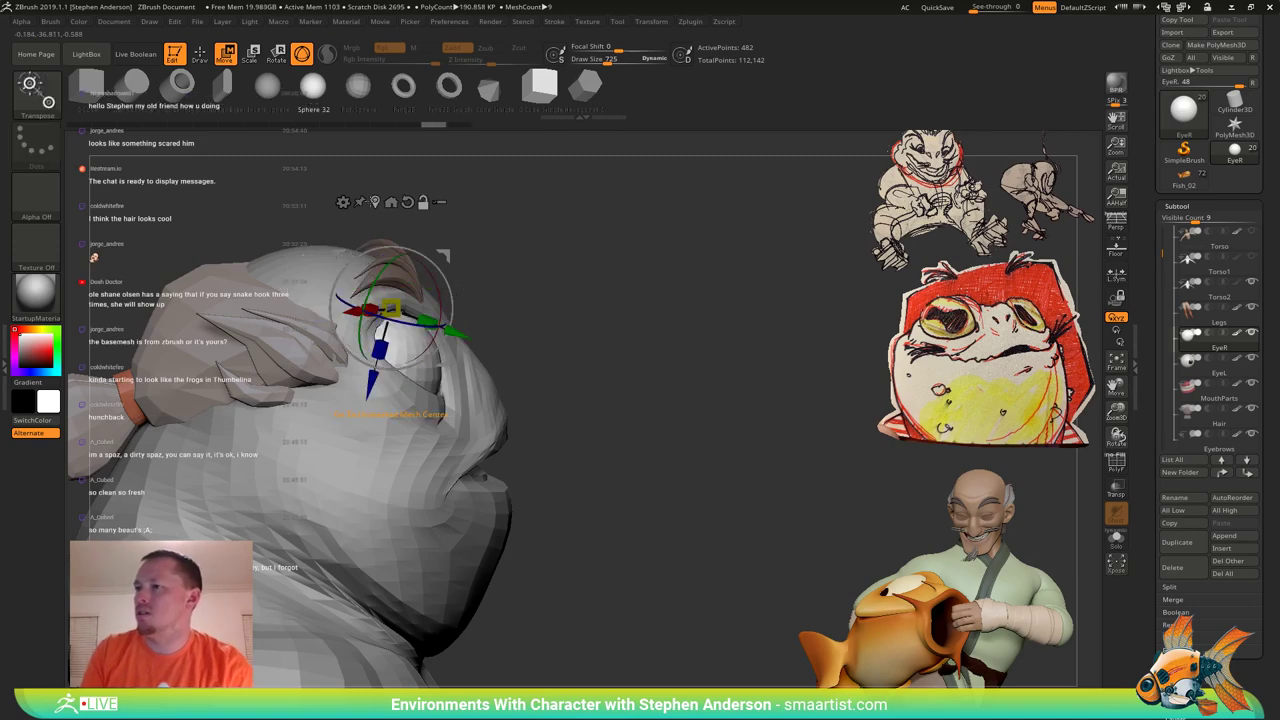
click(375, 203)
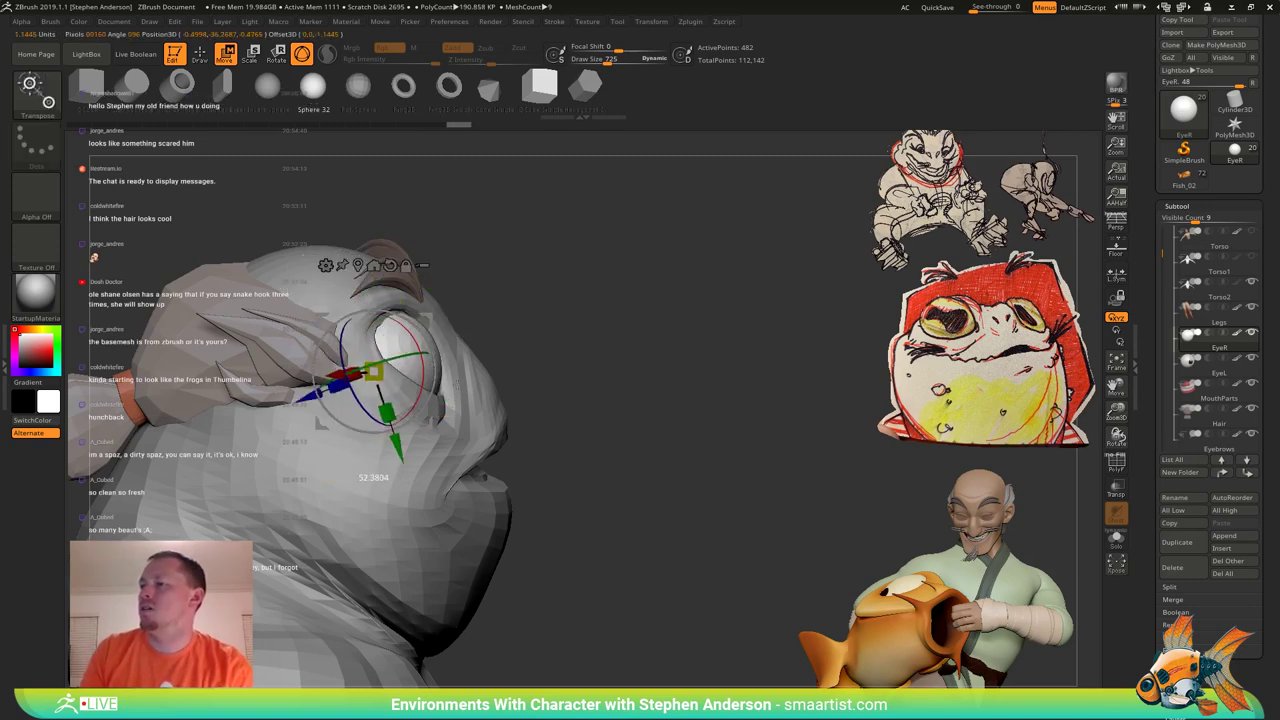
drag(484, 396, 417, 306)
right_drag(417, 315, 442, 367)
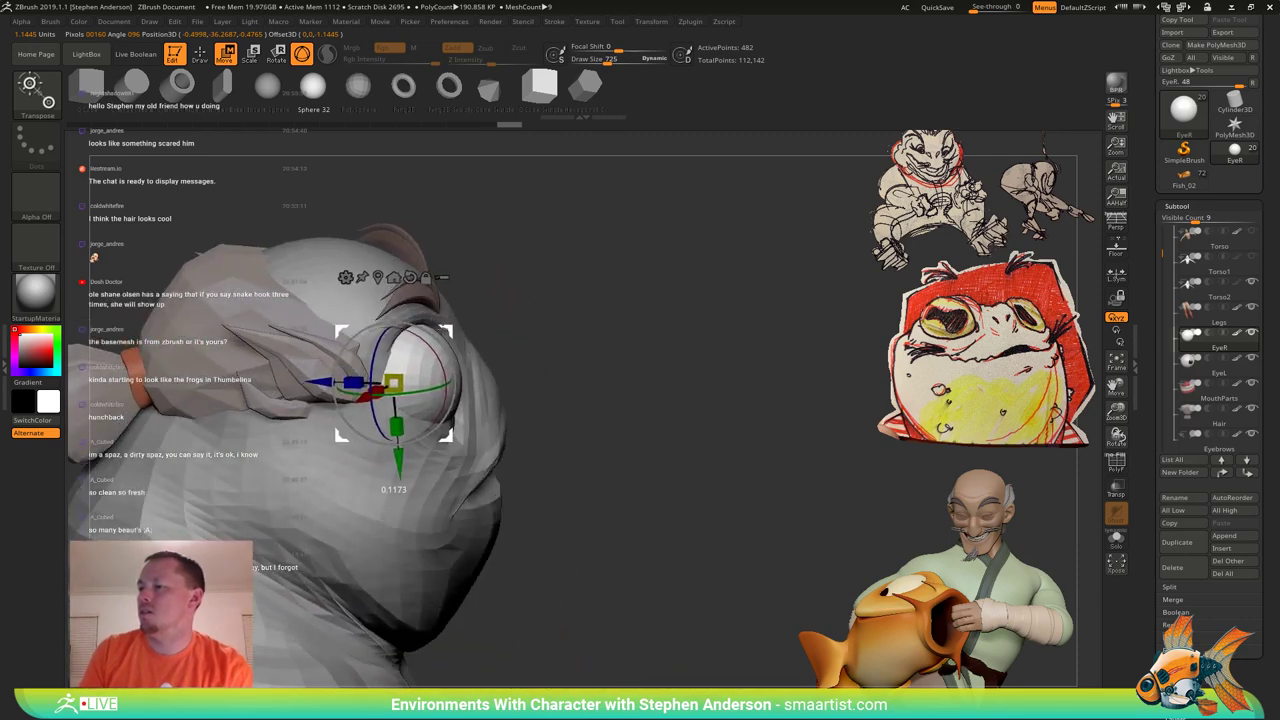
mouse_move(476, 414)
right_down()
mouse_move(449, 359)
mouse_move(618, 290)
mouse_move(613, 230)
right_up()
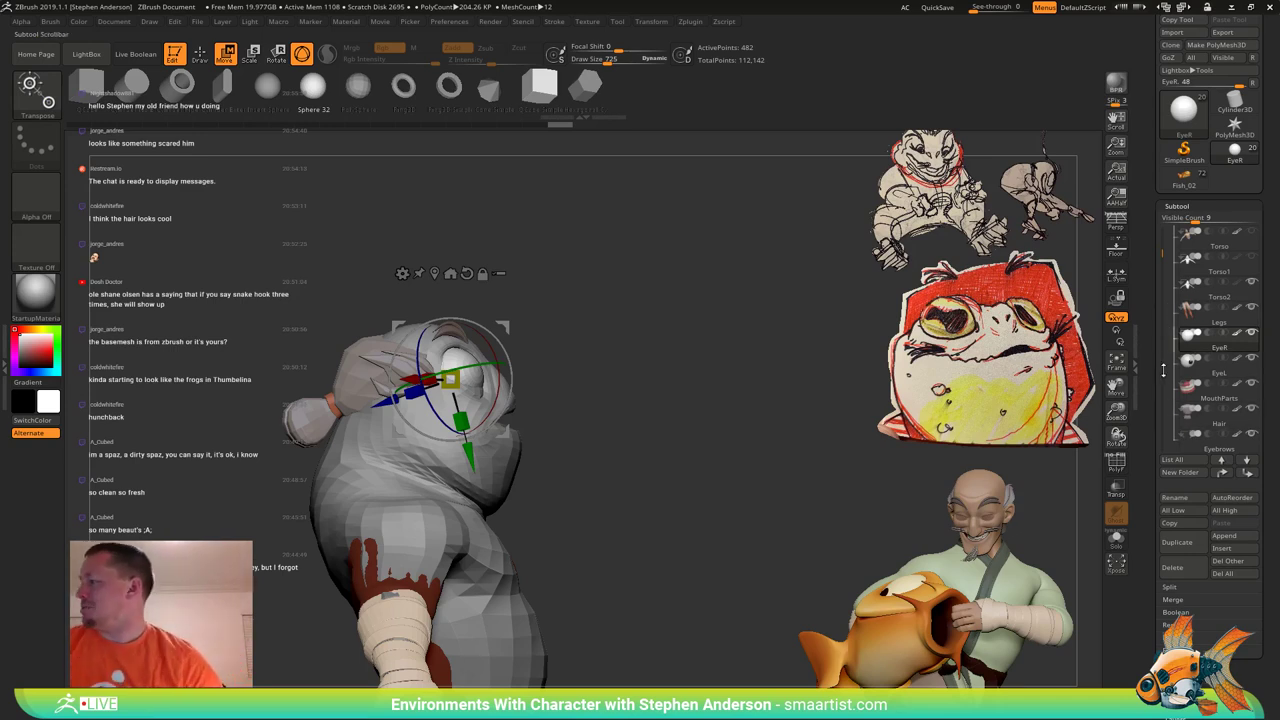
Hide the Hair, Eyebrows and MouthParts subtools to leave the head and right eye sphere unobstructed.
click(1251, 408)
right_drag(500, 319, 461, 352)
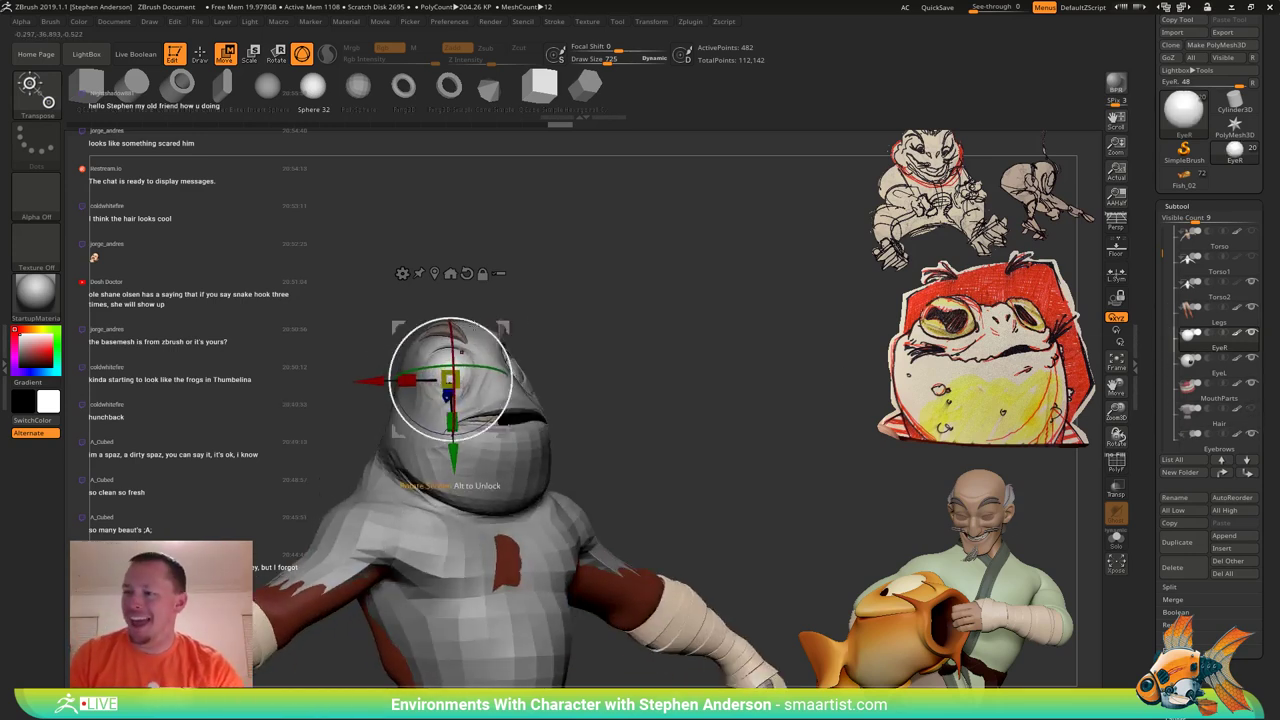
key(q)
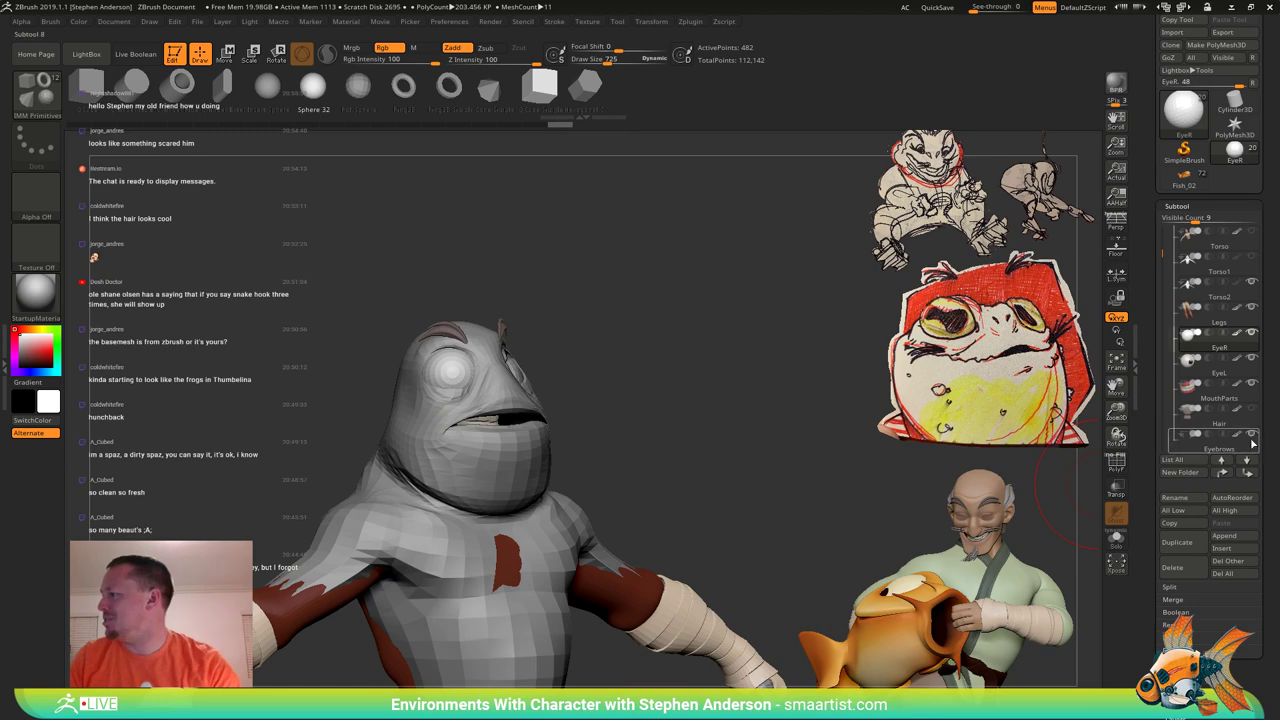
click(1252, 437)
right_drag(745, 386, 588, 325)
right_drag(588, 325, 735, 321)
drag(735, 320, 603, 341)
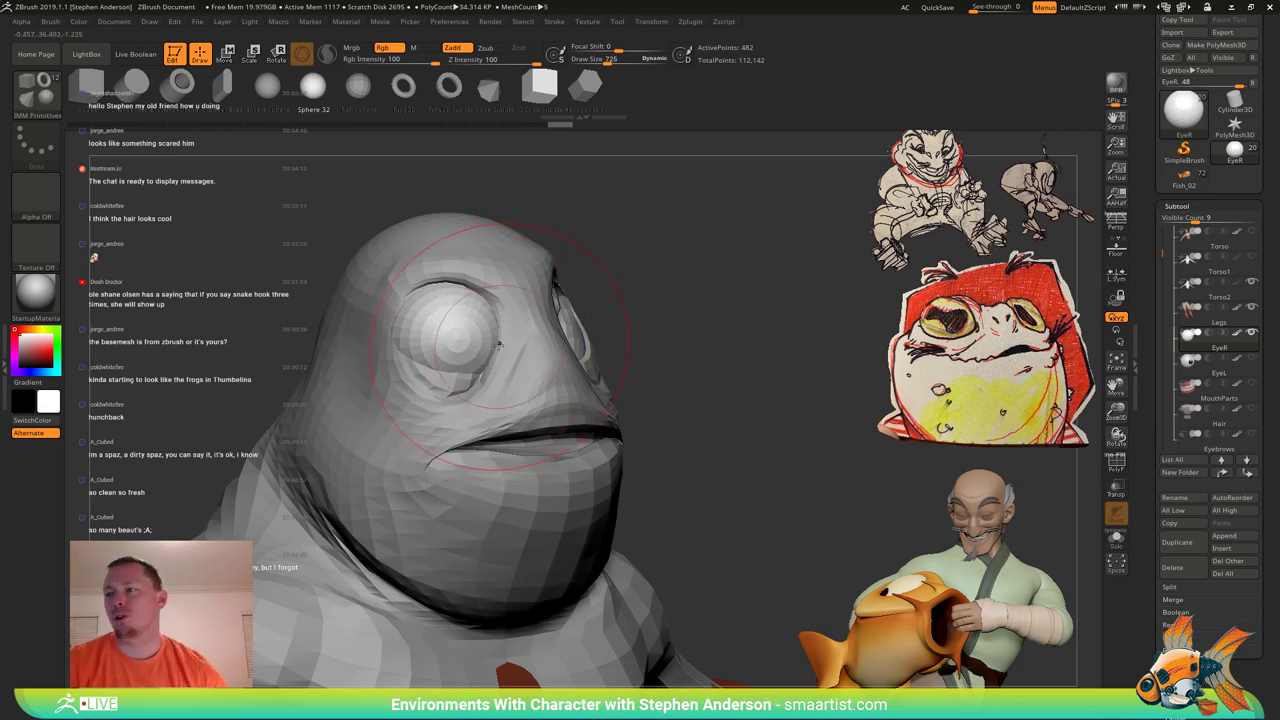
Refine the right eye sphere's position and size in its socket with the gizmo, comparing side and three-quarter views.
key(w)
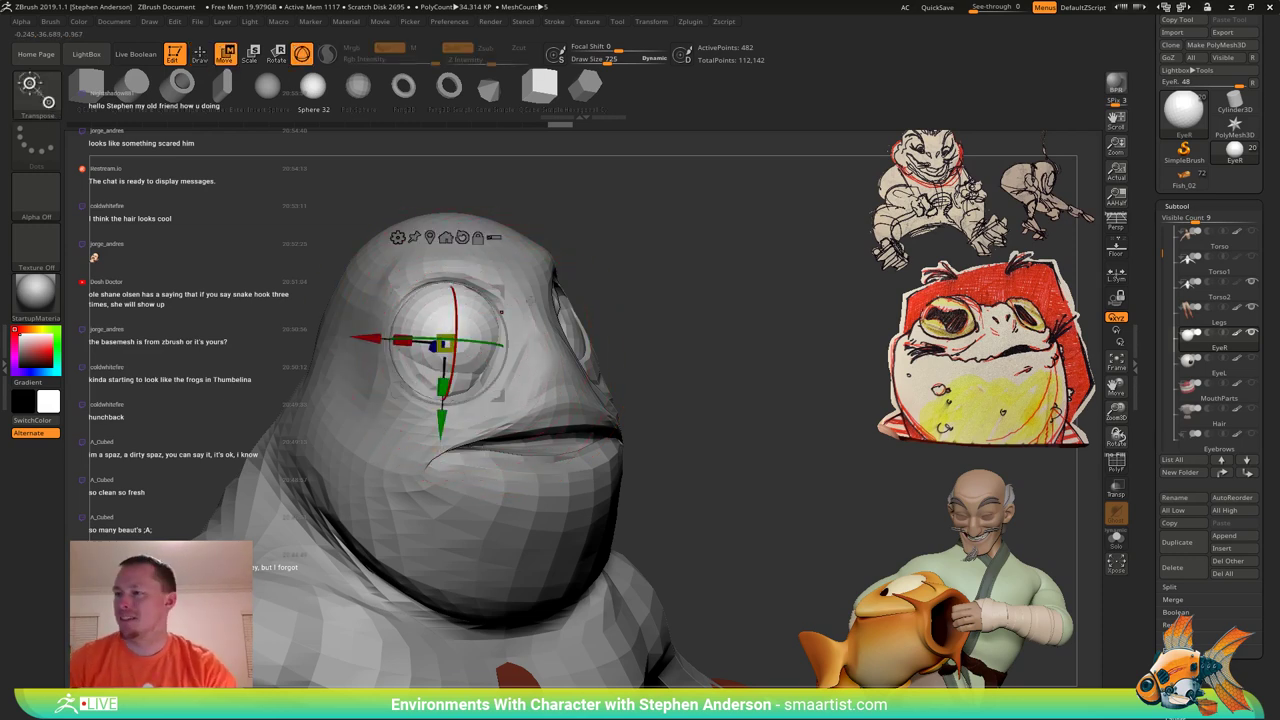
mouse_move(465, 342)
right_down()
mouse_move(617, 287)
mouse_move(645, 292)
right_up()
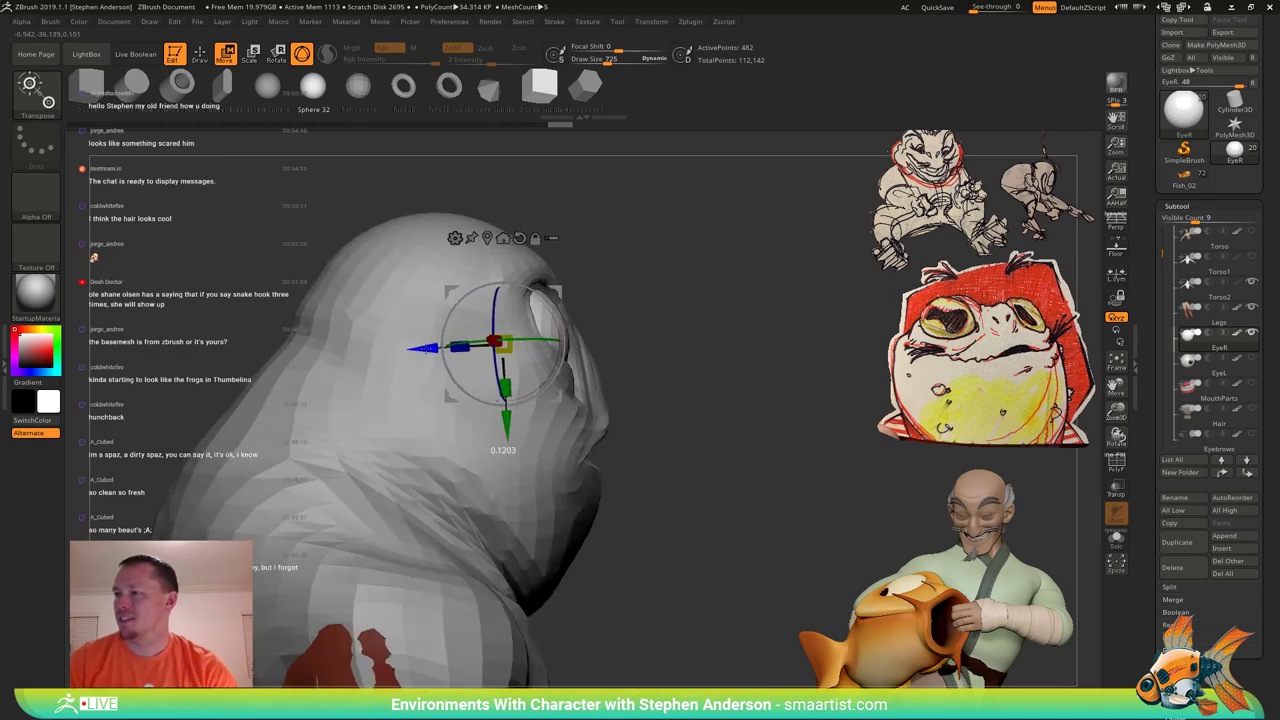
mouse_move(725, 300)
right_down()
mouse_move(585, 283)
mouse_move(617, 282)
mouse_move(570, 293)
mouse_move(625, 291)
mouse_move(567, 292)
mouse_move(633, 264)
right_up()
key(q)
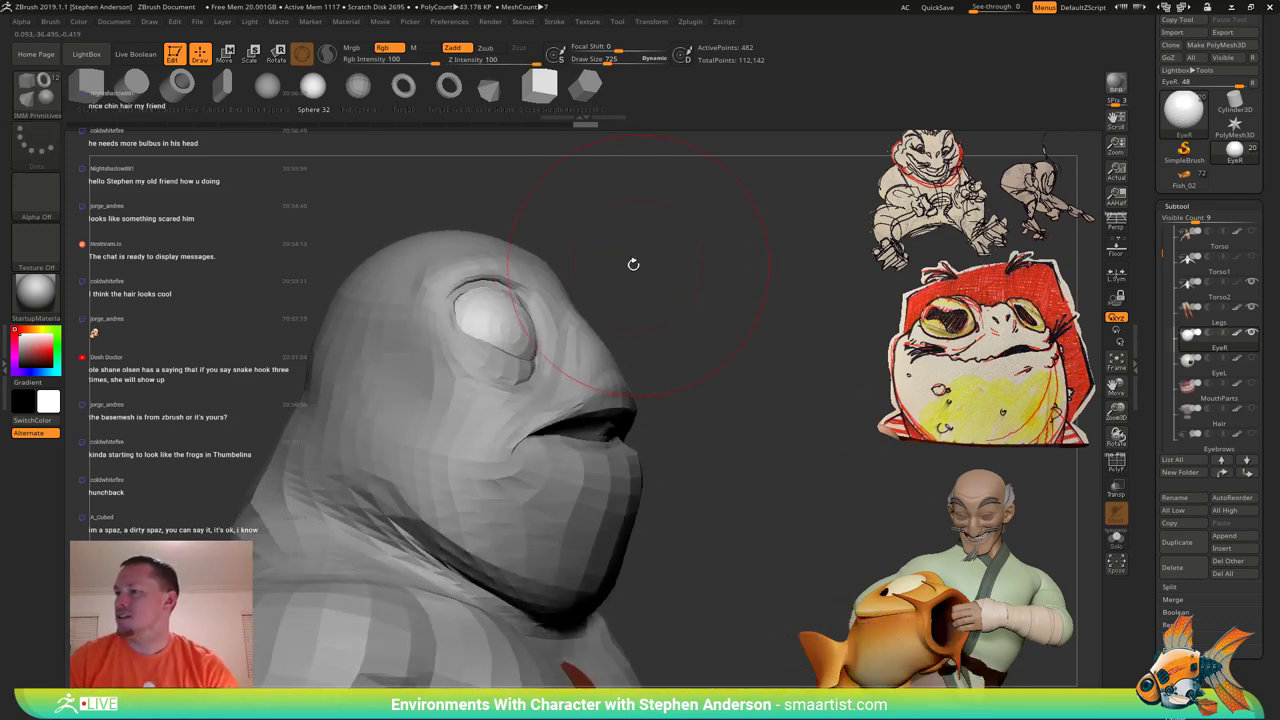
drag(633, 264, 513, 312)
Make Torso2 the active subtool, show its polyframe, and isolate it in Solo mode around the right eye opening.
alt+click(460, 324)
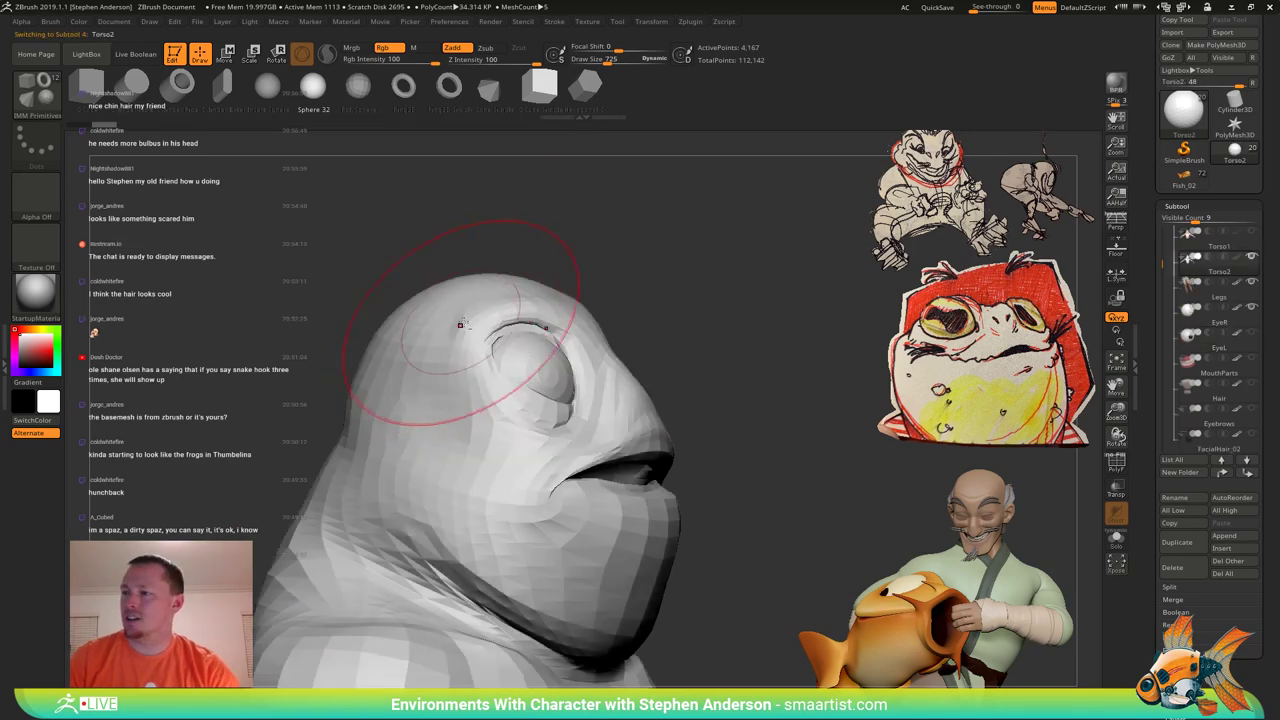
key(shift+f)
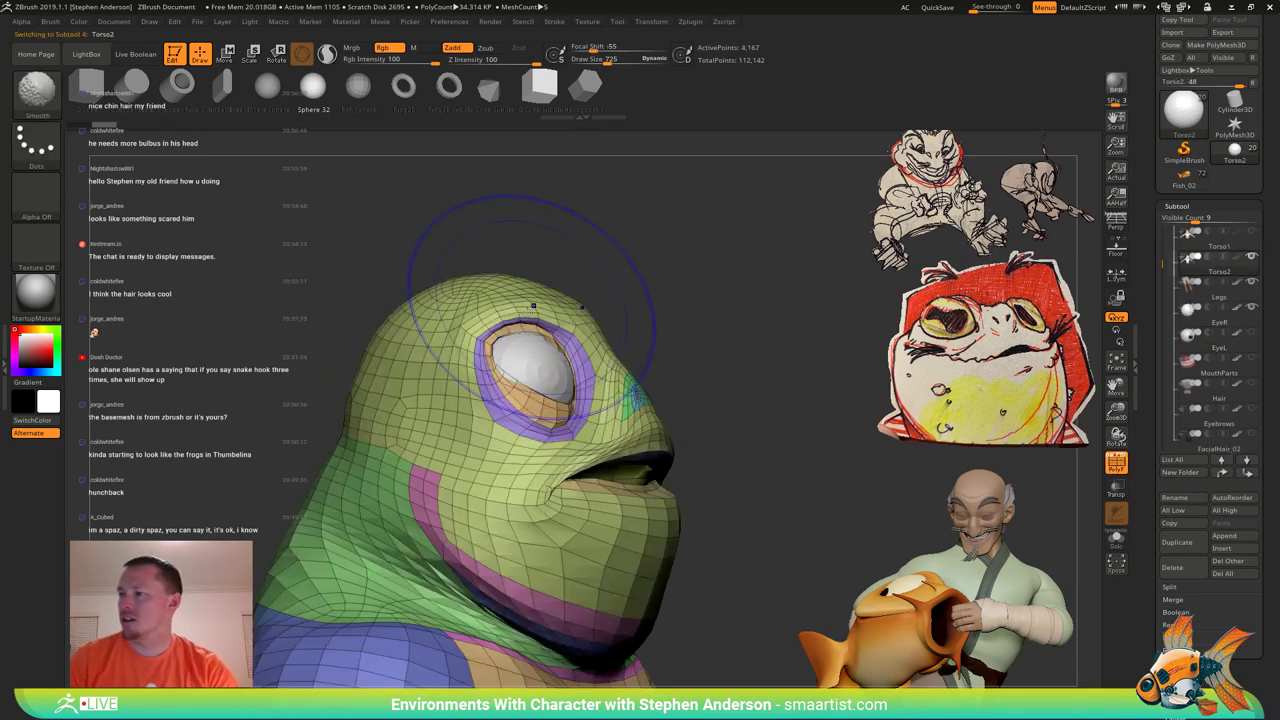
right_drag(534, 303, 590, 308)
right_drag(511, 321, 570, 322)
ctrl+right_drag(570, 322, 320, 204)
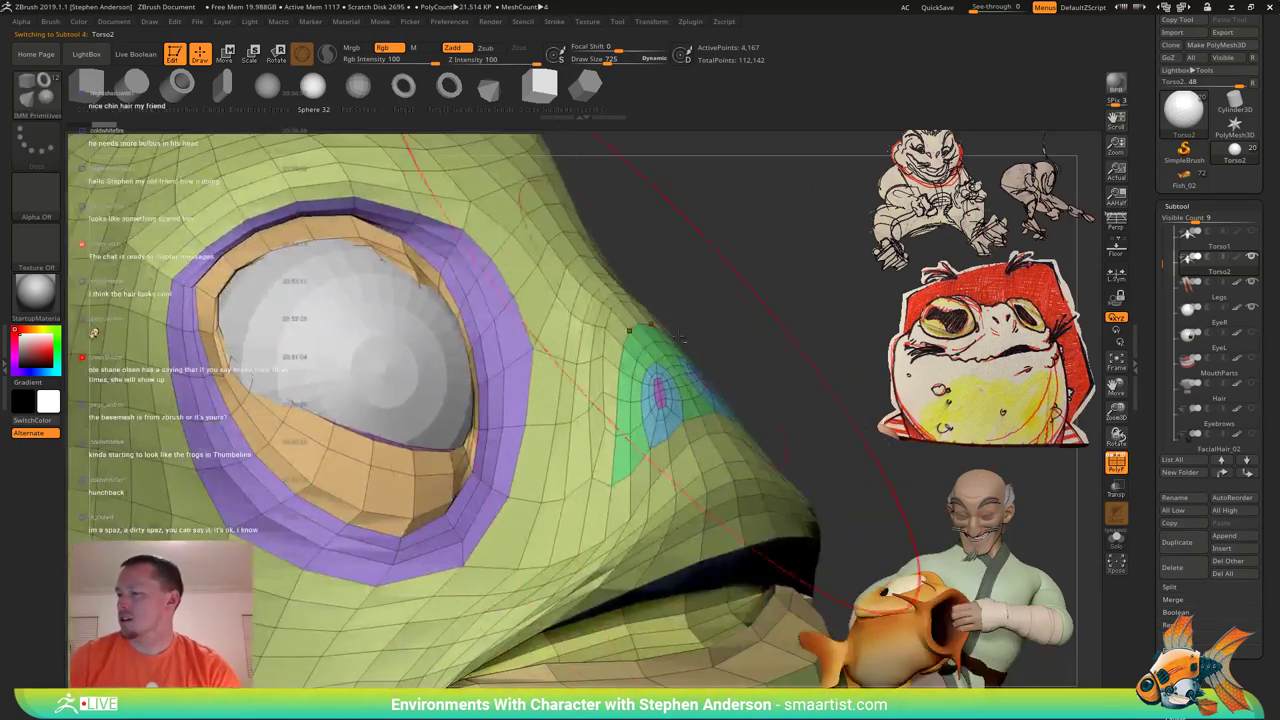
click(1116, 540)
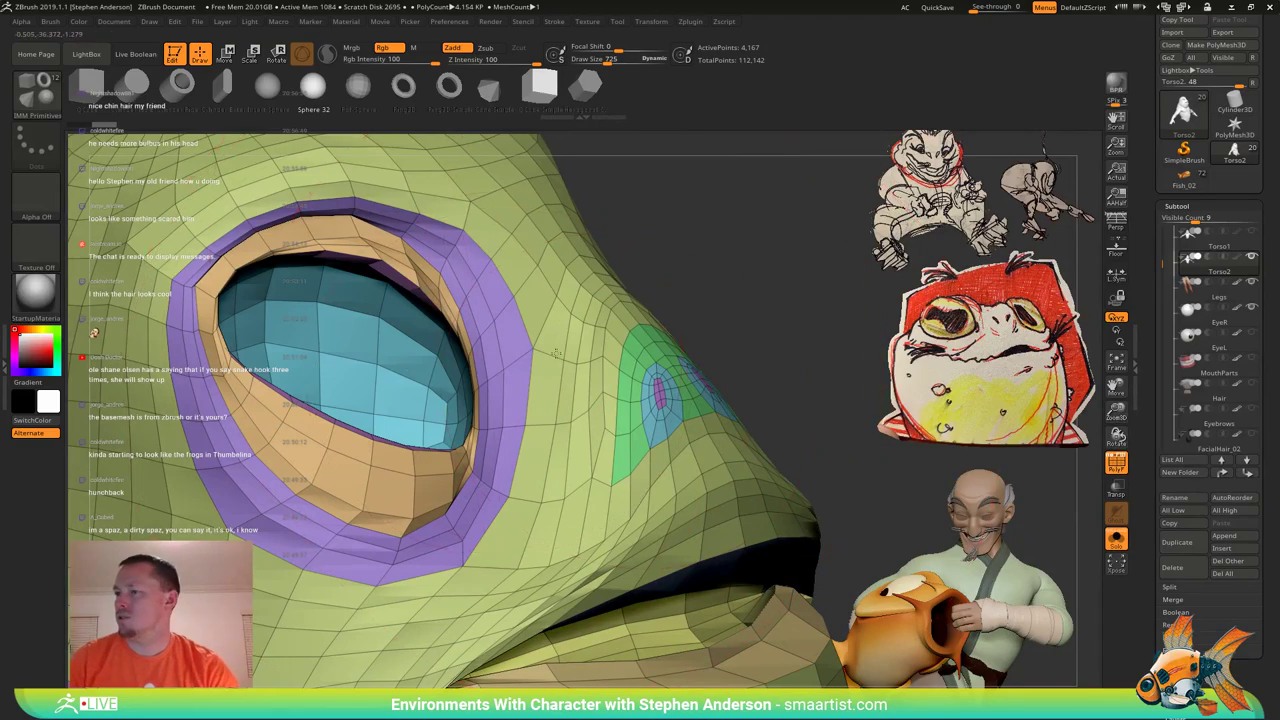
mouse_move(556, 353)
alt+right_down()
mouse_move(733, 345)
mouse_move(735, 450)
mouse_move(603, 363)
mouse_move(725, 345)
mouse_move(603, 360)
alt+right_up()
Mask the Torso2 mesh around the right eye by polygroup, leaving the eyelid and inner socket groups unmasked.
key(w)
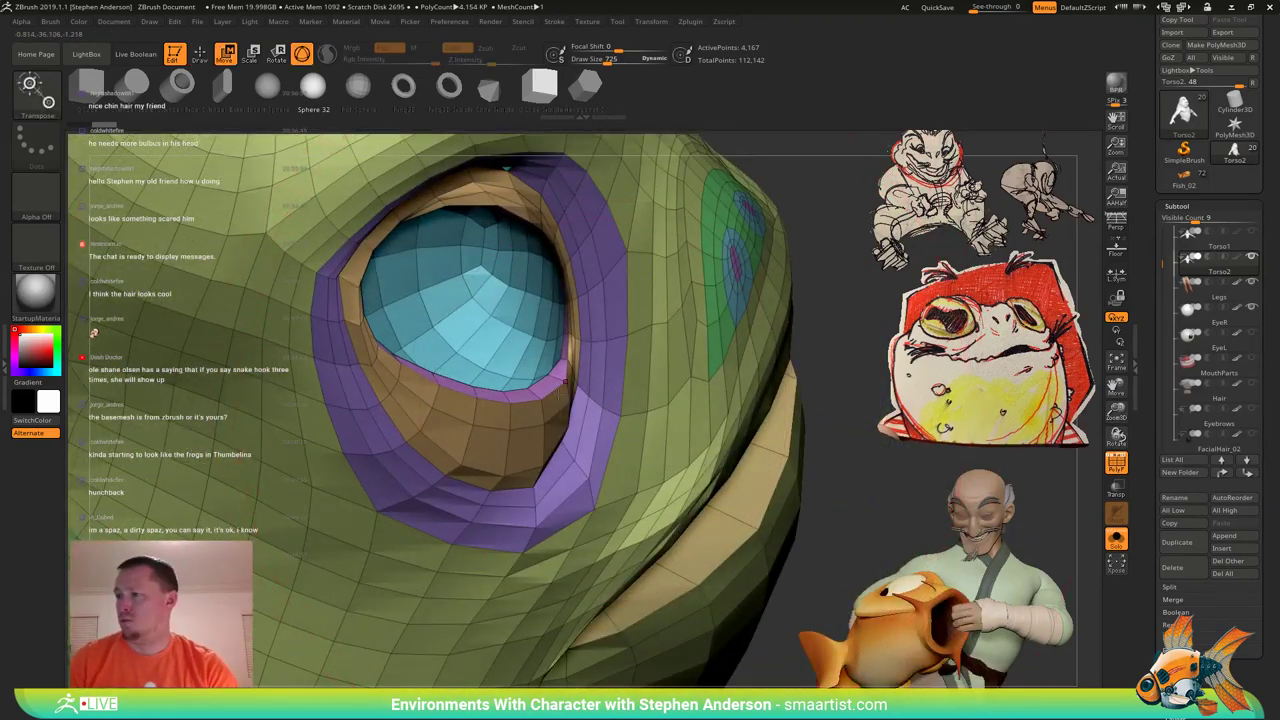
ctrl+click(555, 384)
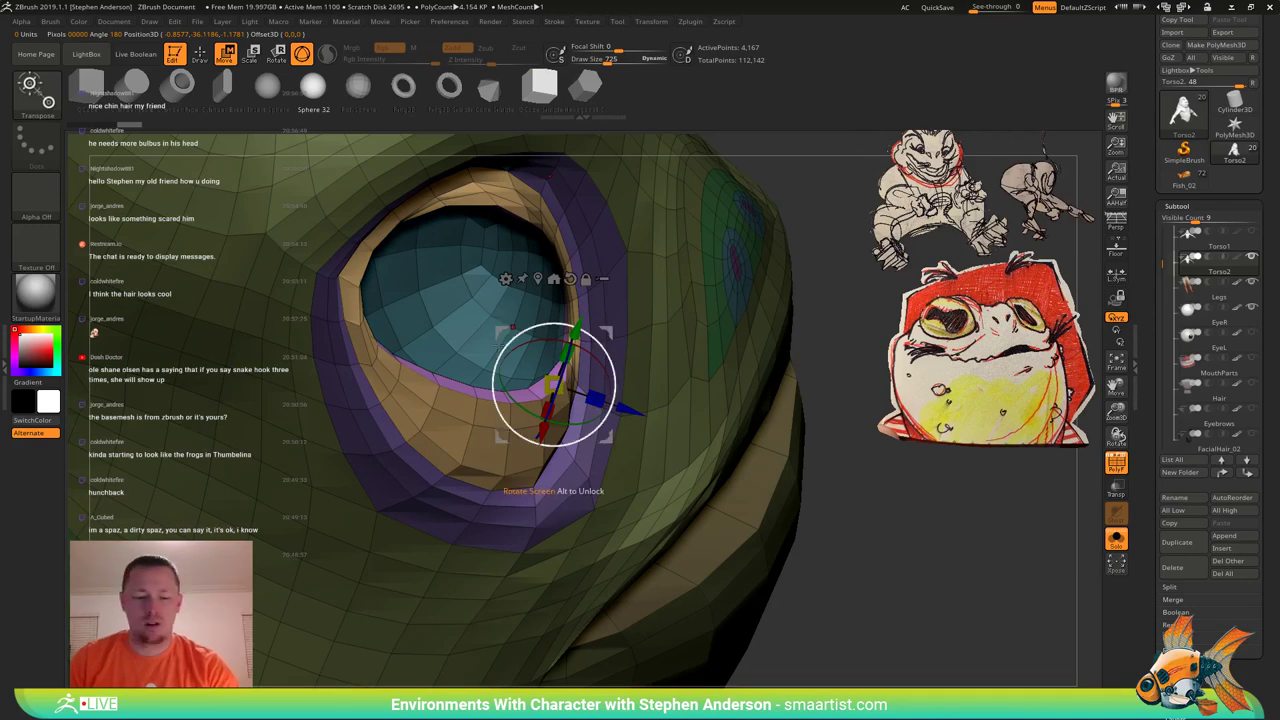
key(q)
ctrl+shift+click(530, 361)
mouse_move(668, 390)
ctrl+right_down()
mouse_move(618, 352)
mouse_move(603, 305)
ctrl+right_up()
mouse_move(606, 238)
ctrl+alt+mouse_down()
mouse_move(266, 393)
mouse_move(735, 385)
ctrl+alt+mouse_up()
ctrl+shift+click(634, 366)
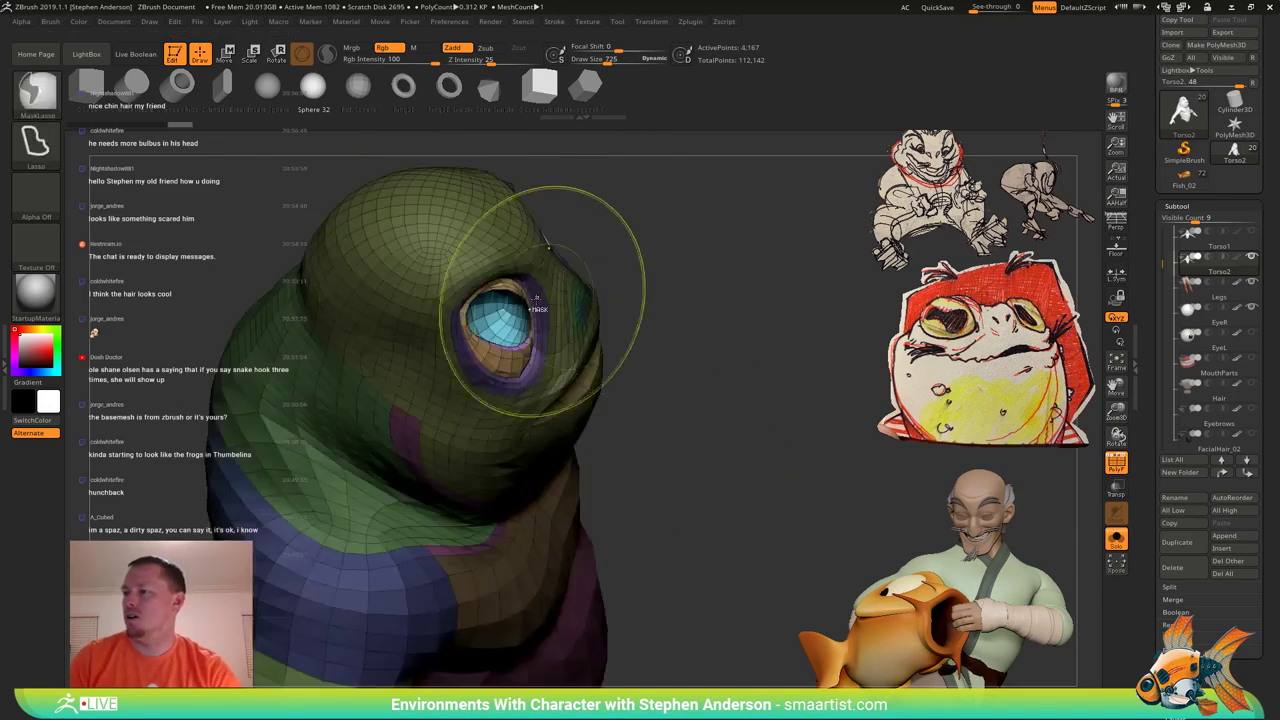
ctrl+right_drag(536, 303, 587, 413)
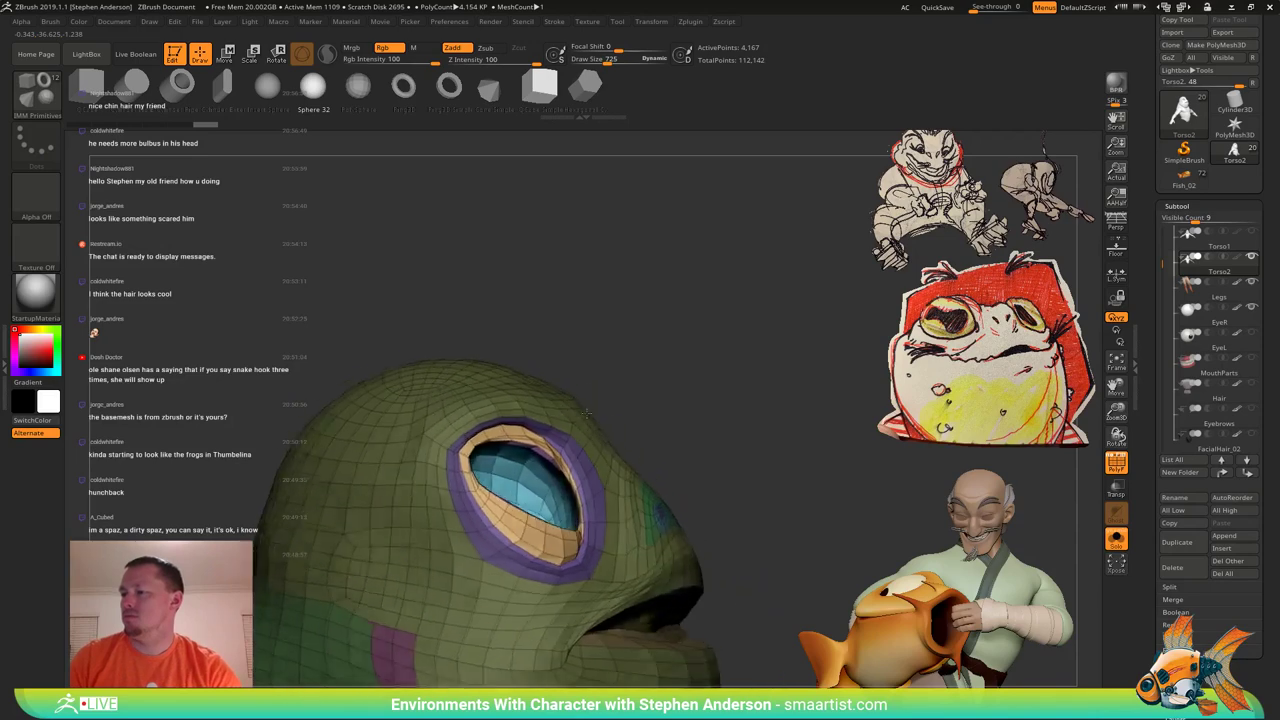
Soften the edge of the Torso2 mask around the right eye opening, keeping the eyelid polygroups unmasked.
drag(586, 413, 575, 429)
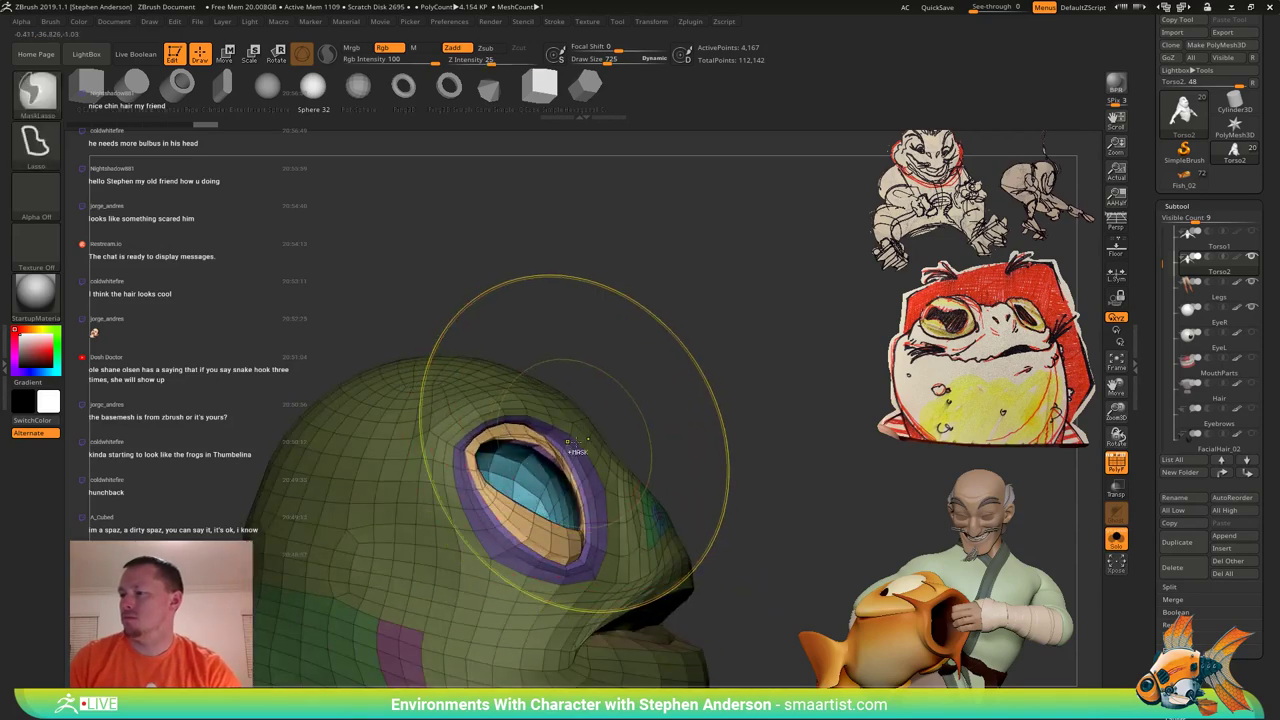
ctrl+click(638, 410)
ctrl+click(677, 420)
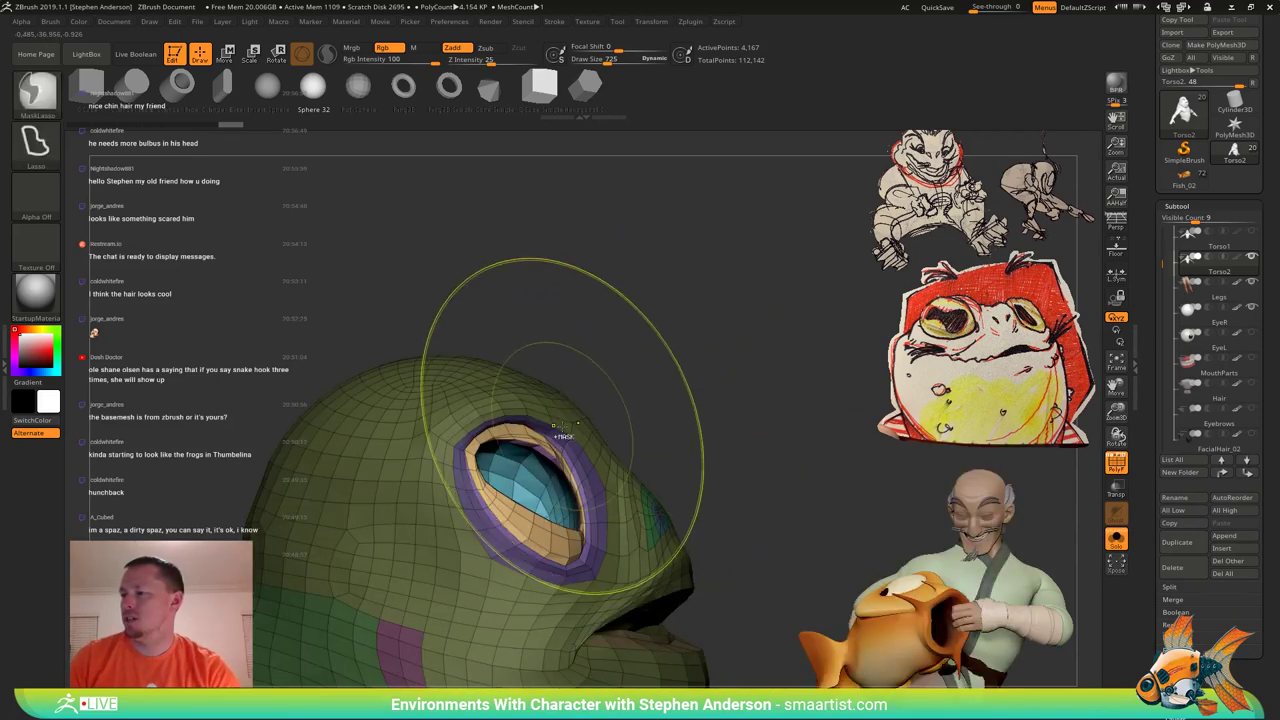
ctrl+click(560, 432)
ctrl+click(567, 432)
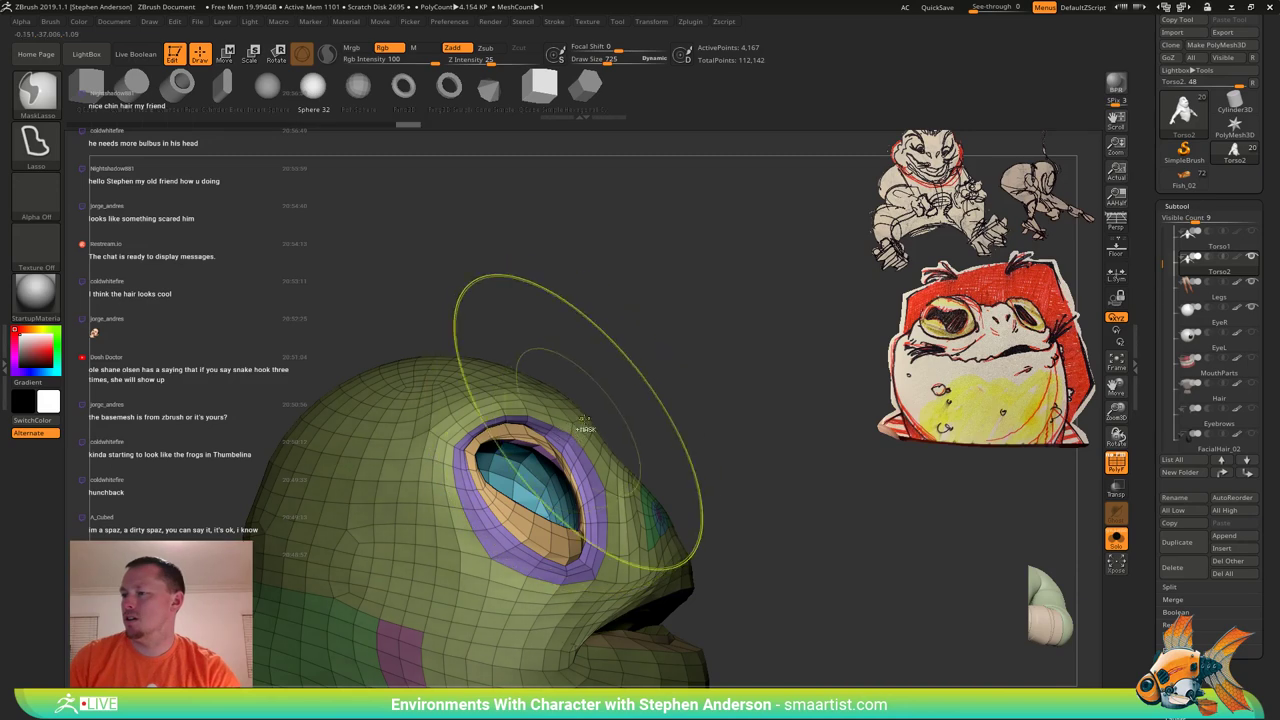
mouse_move(694, 384)
mouse_down()
mouse_move(712, 366)
mouse_move(692, 355)
mouse_move(710, 366)
mouse_up()
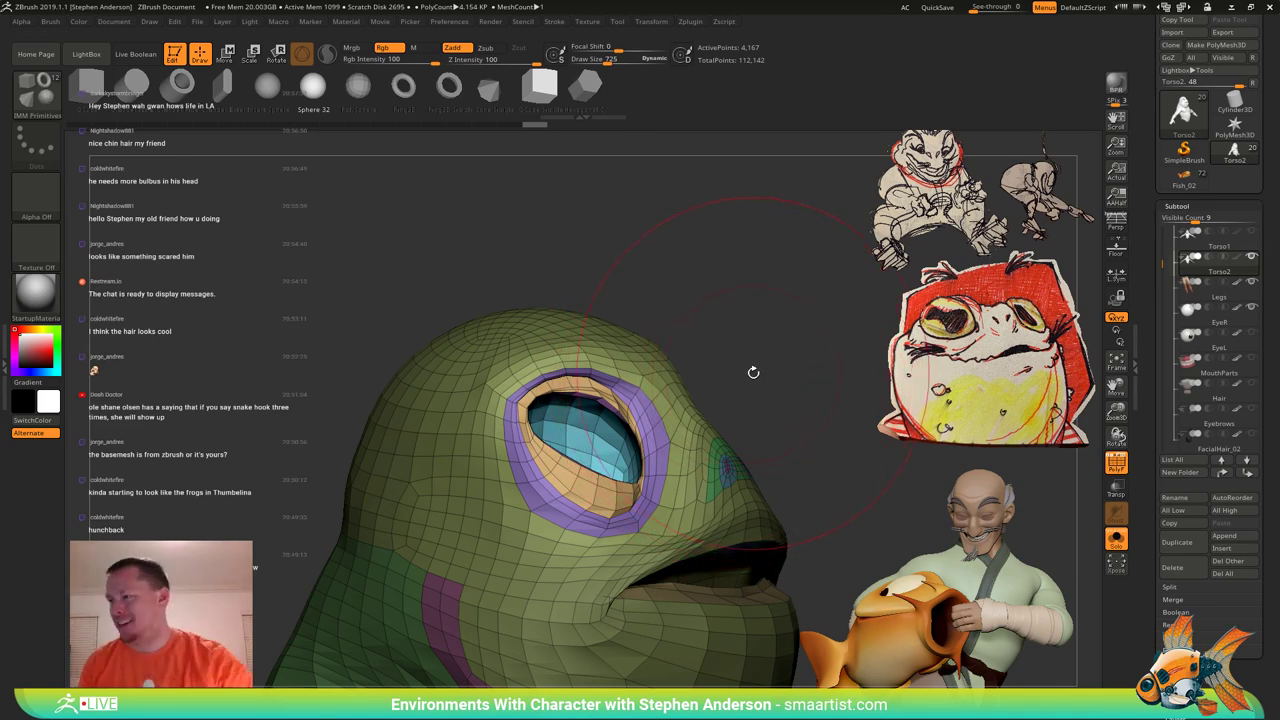
Centre the transform gizmo on the right eye opening, then rotate and reposition the unmasked eyelids with it.
mouse_move(753, 372)
mouse_down()
mouse_move(722, 374)
mouse_move(772, 366)
mouse_move(706, 354)
mouse_up()
key(w)
key(space)
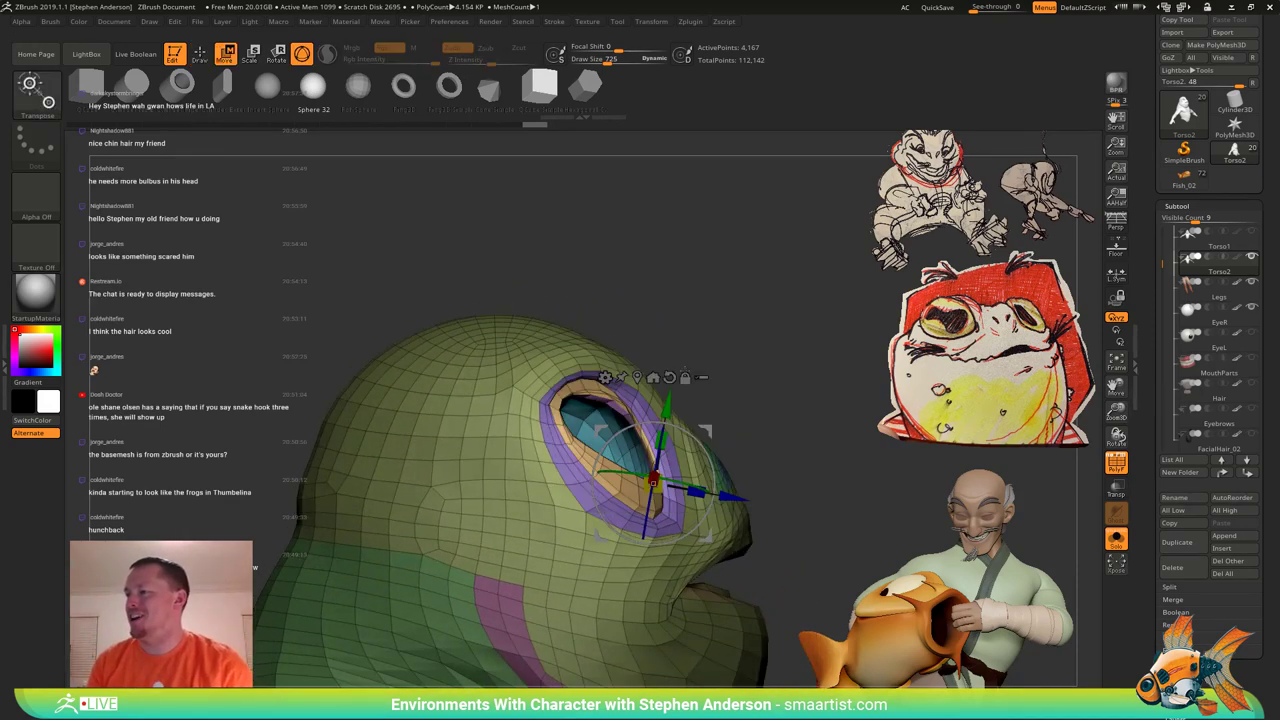
alt+click(637, 377)
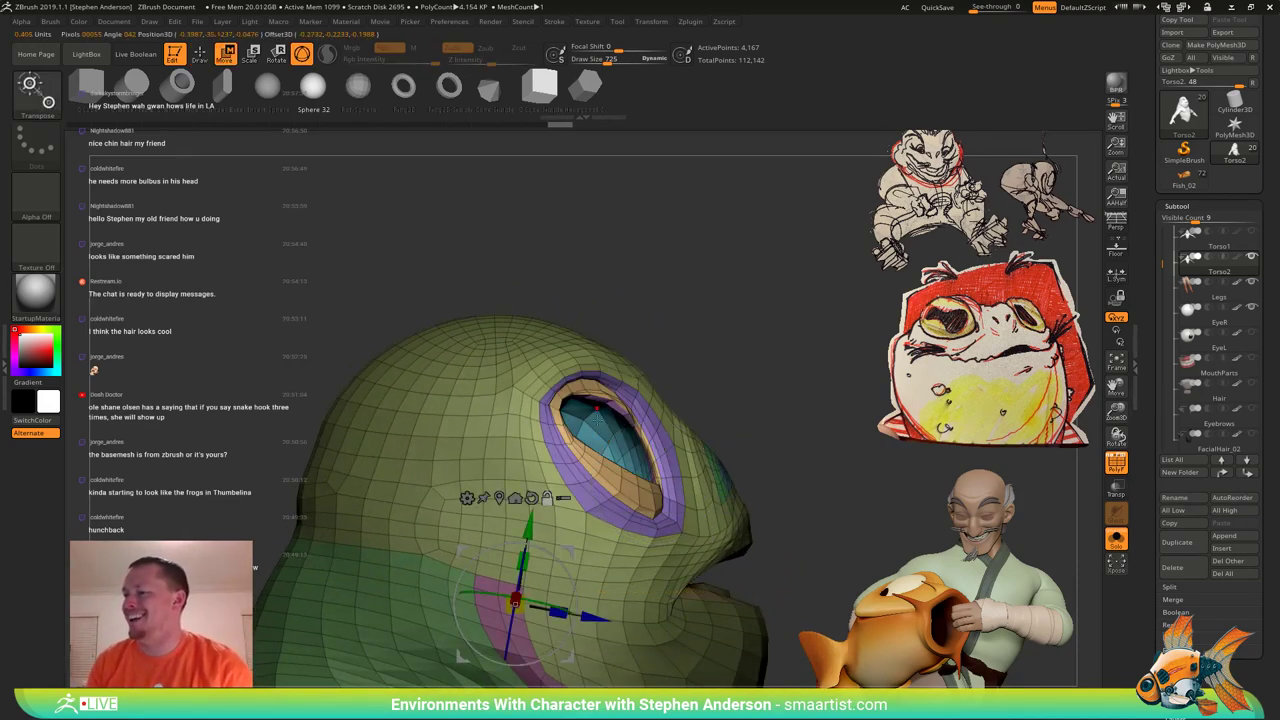
mouse_move(720, 396)
alt+right_down()
mouse_move(711, 205)
mouse_move(708, 270)
alt+right_up()
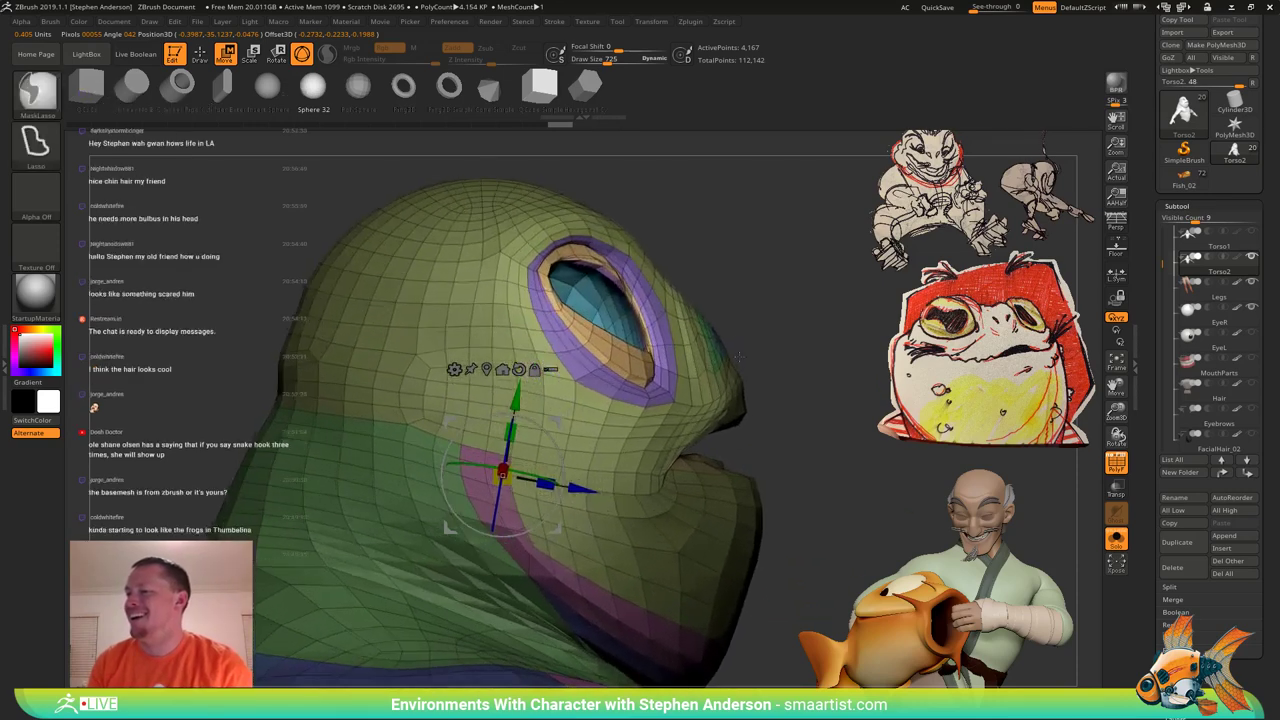
alt+drag(559, 421, 603, 220)
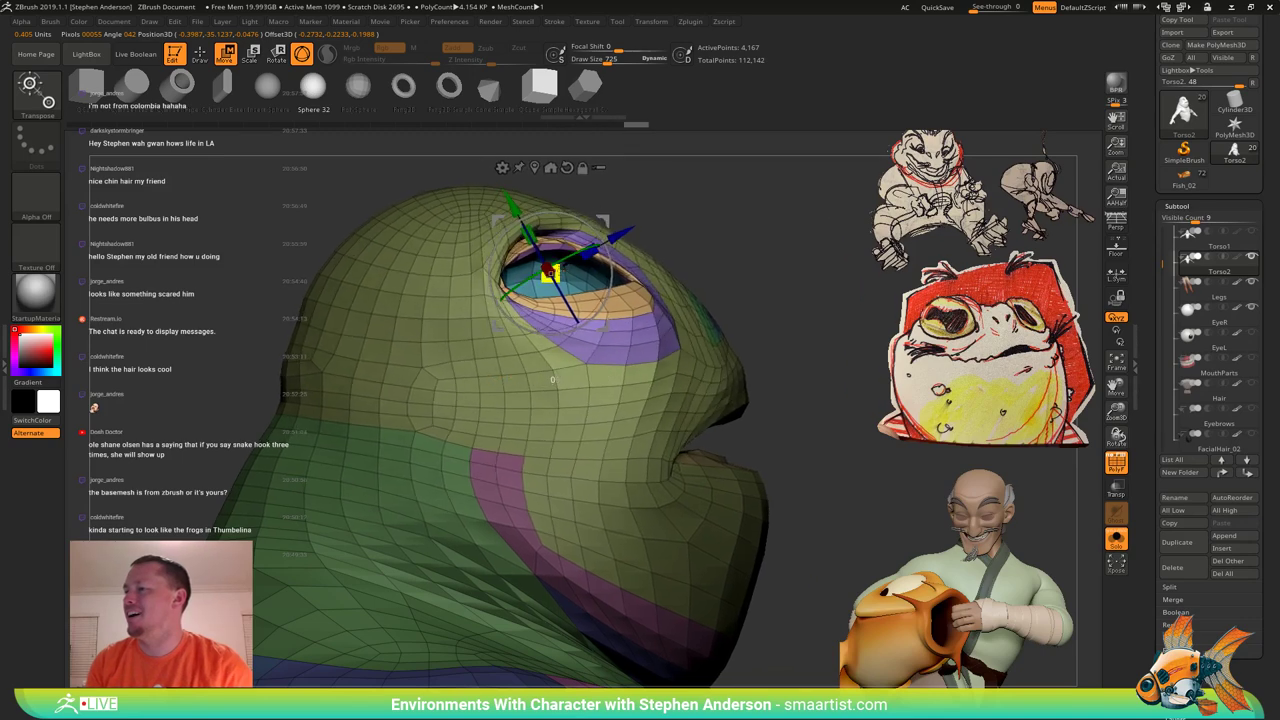
drag(551, 273, 615, 254)
drag(835, 215, 700, 304)
drag(571, 315, 604, 299)
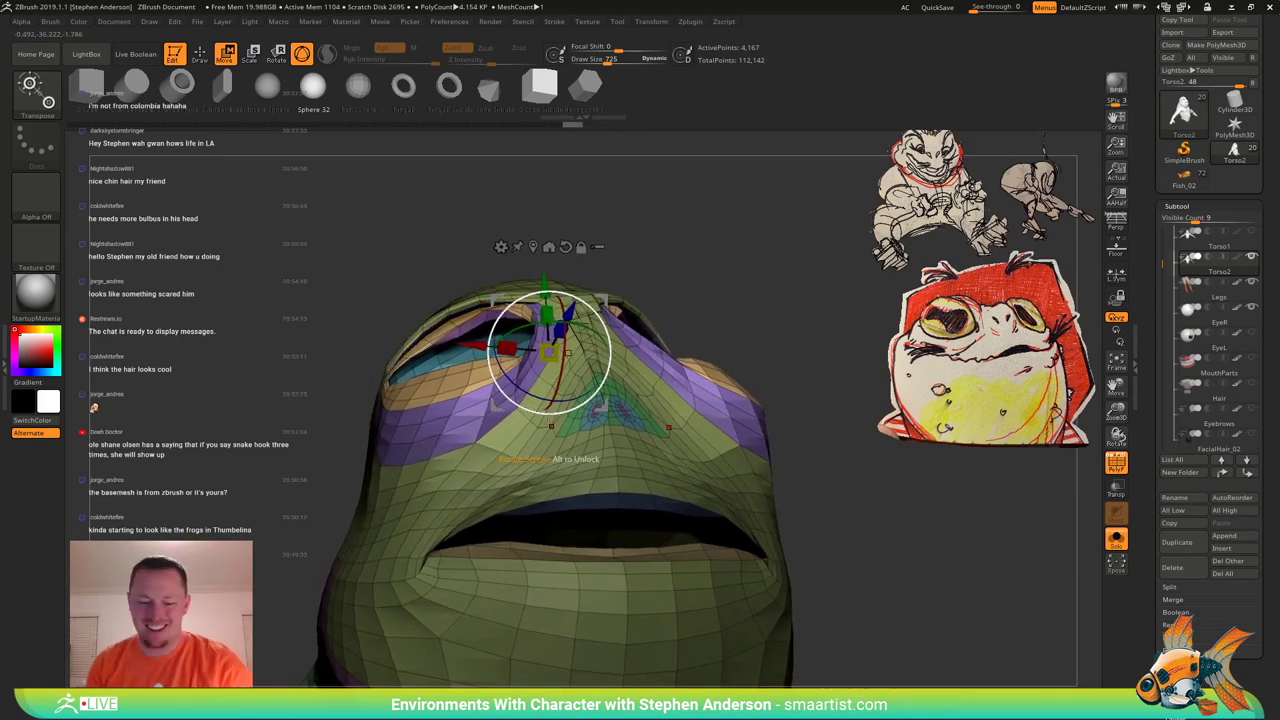
Reshape the right eyelid rims with the Move brush, checking them from front, side and three-quarter views.
key(b)
key(m)
key(v)
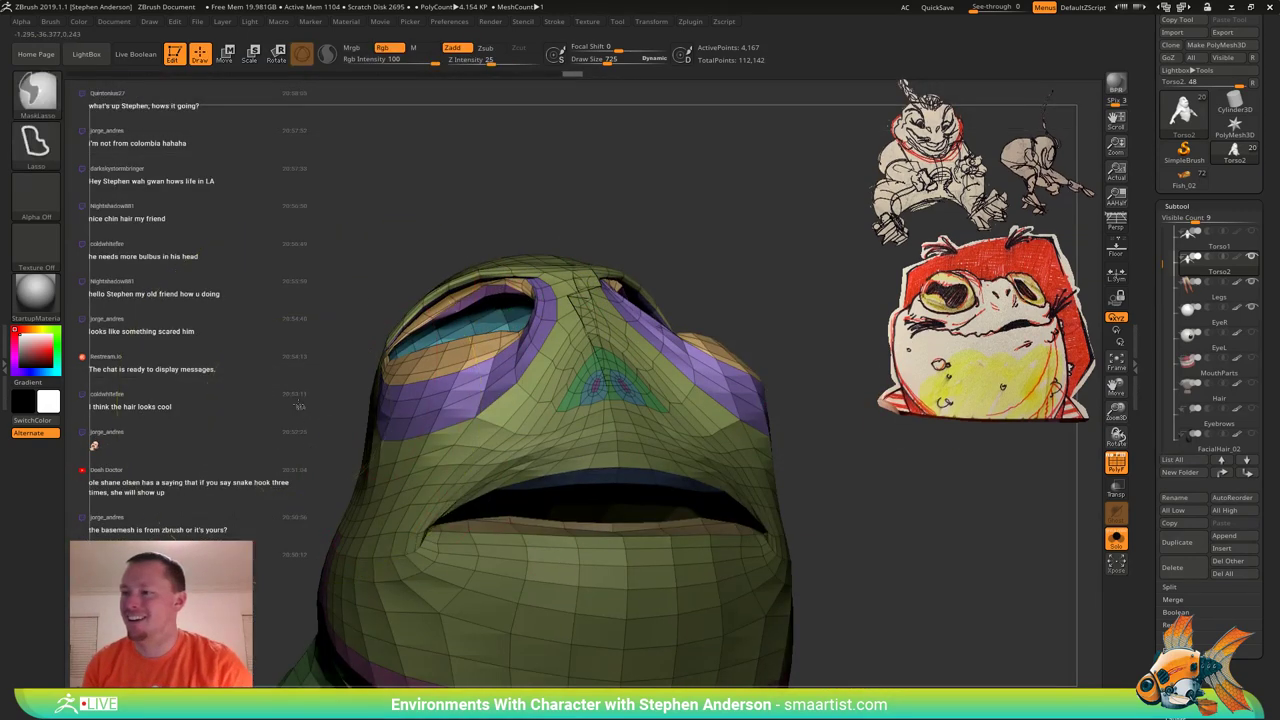
ctrl+click(299, 405)
drag(332, 480, 306, 485)
mouse_move(306, 485)
right_down()
mouse_move(310, 520)
mouse_move(312, 445)
mouse_move(410, 442)
mouse_move(350, 440)
mouse_move(432, 418)
mouse_move(385, 378)
mouse_move(409, 481)
mouse_move(450, 455)
mouse_move(431, 420)
mouse_move(431, 475)
right_up()
right_drag(431, 475, 385, 460)
mouse_move(500, 448)
right_down()
mouse_move(580, 434)
mouse_move(574, 357)
mouse_move(480, 400)
mouse_move(515, 420)
mouse_move(544, 411)
mouse_move(575, 367)
mouse_move(465, 421)
right_up()
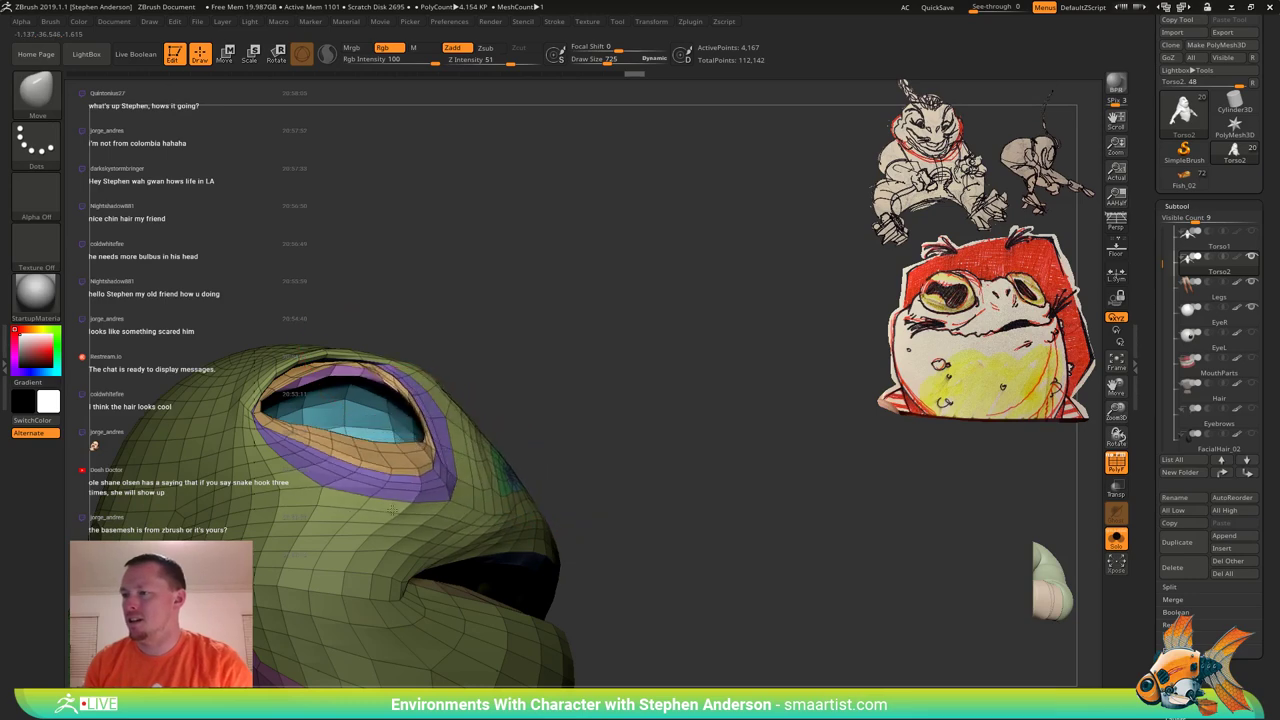
right_drag(392, 510, 454, 489)
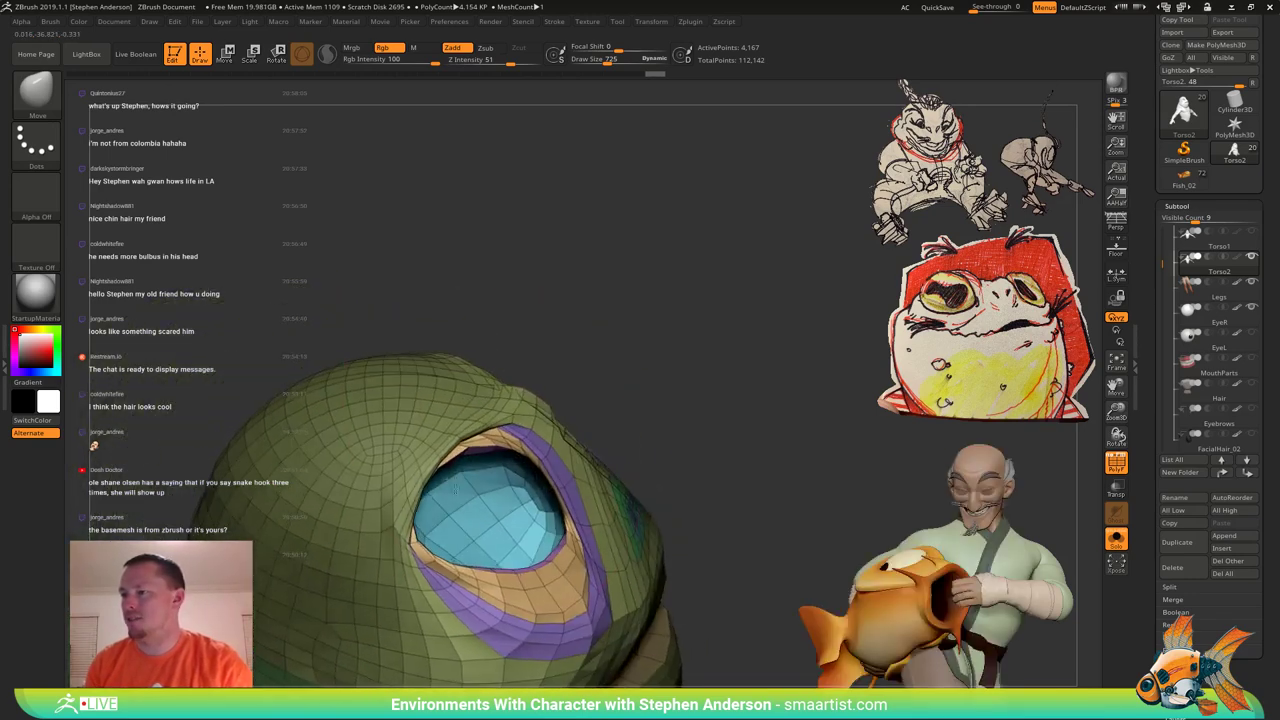
mouse_move(497, 415)
right_down()
mouse_move(446, 384)
mouse_move(535, 344)
right_up()
Undo the last eyelid change and clear the mask from the Torso2 mesh.
key(ctrl+z)
mouse_move(419, 507)
ctrl+alt+mouse_down()
mouse_move(338, 300)
mouse_move(430, 272)
ctrl+alt+mouse_up()
ctrl+click(517, 355)
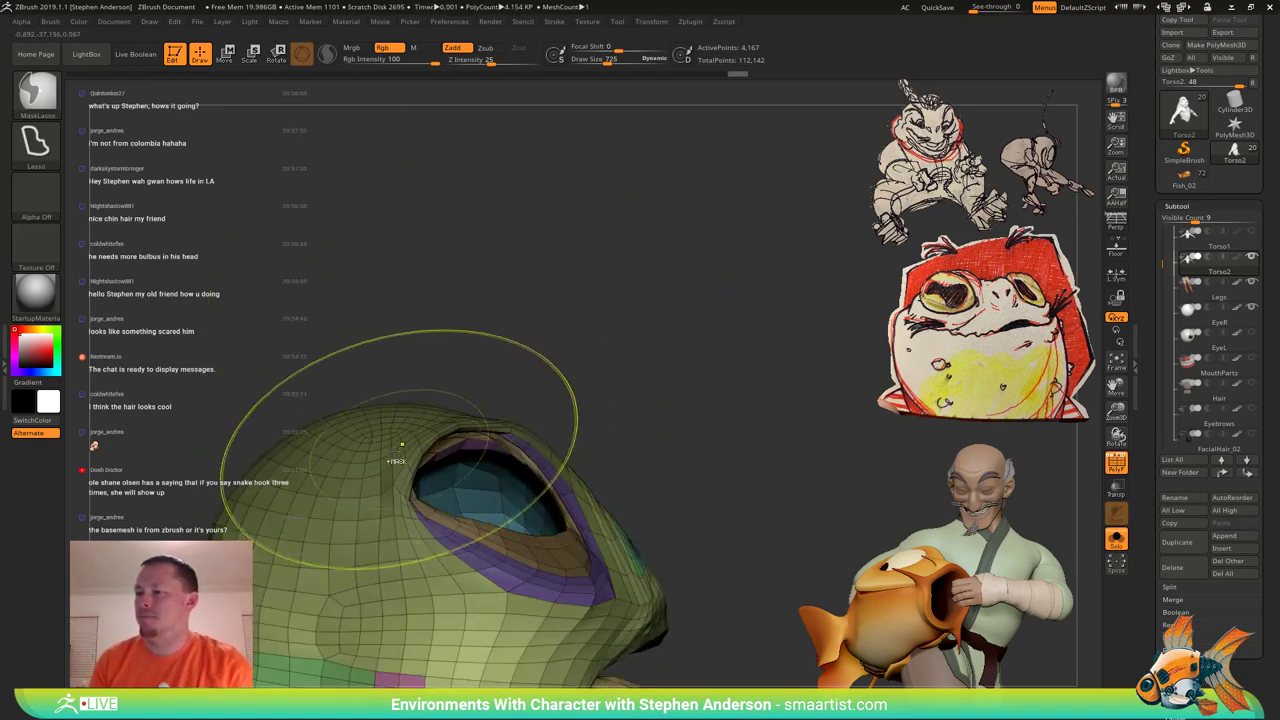
ctrl+drag(475, 381, 512, 352)
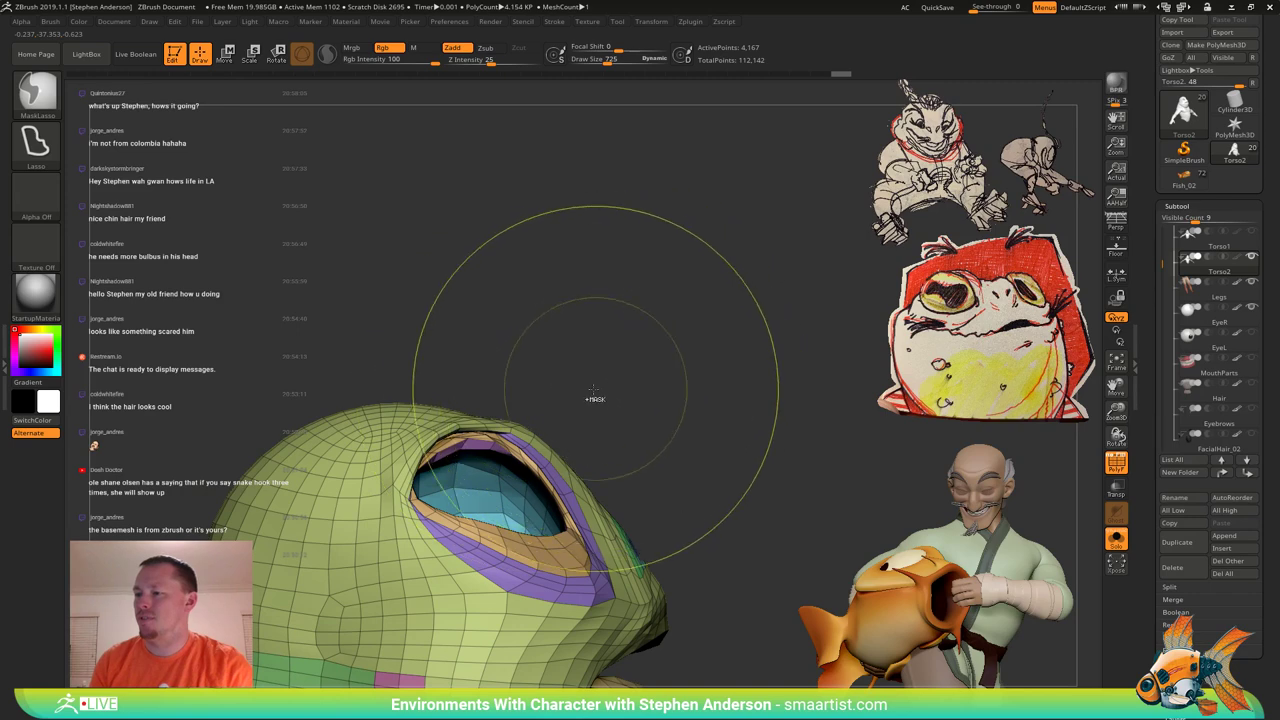
Pull the brow above the right eye opening toward the back of the head with the Move brush.
ctrl+right_drag(596, 390, 541, 315)
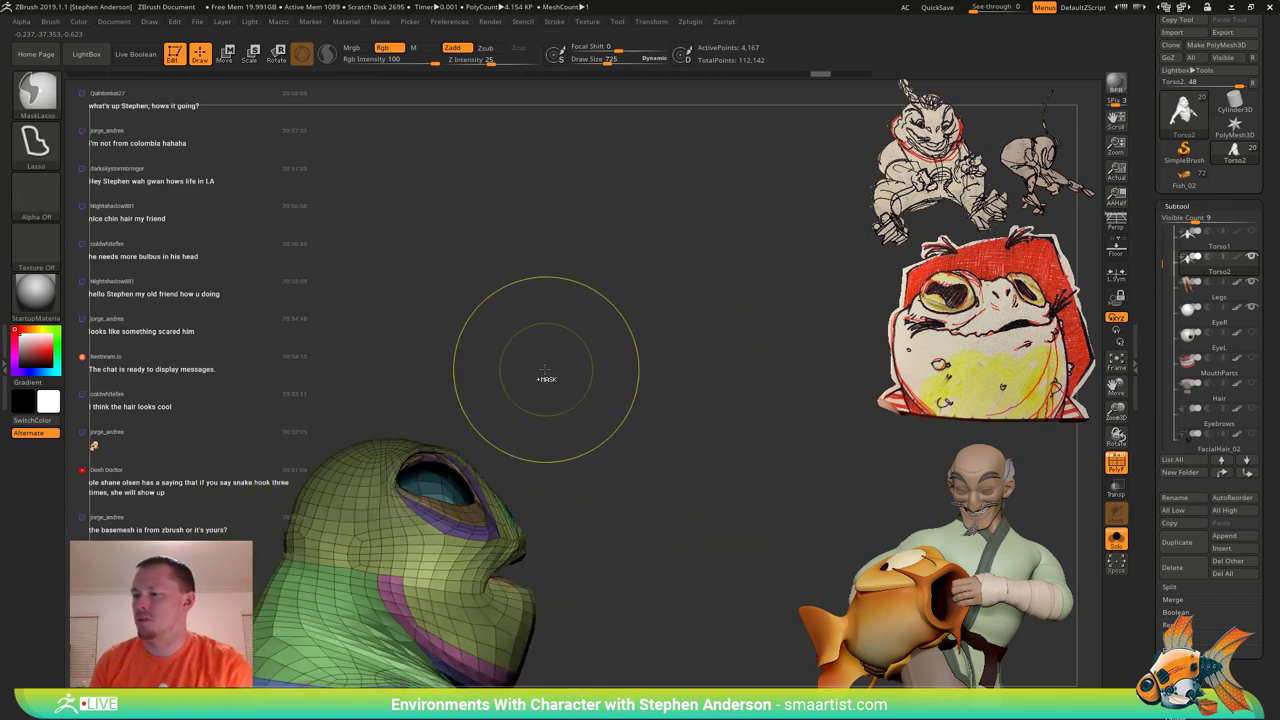
right_drag(545, 370, 455, 412)
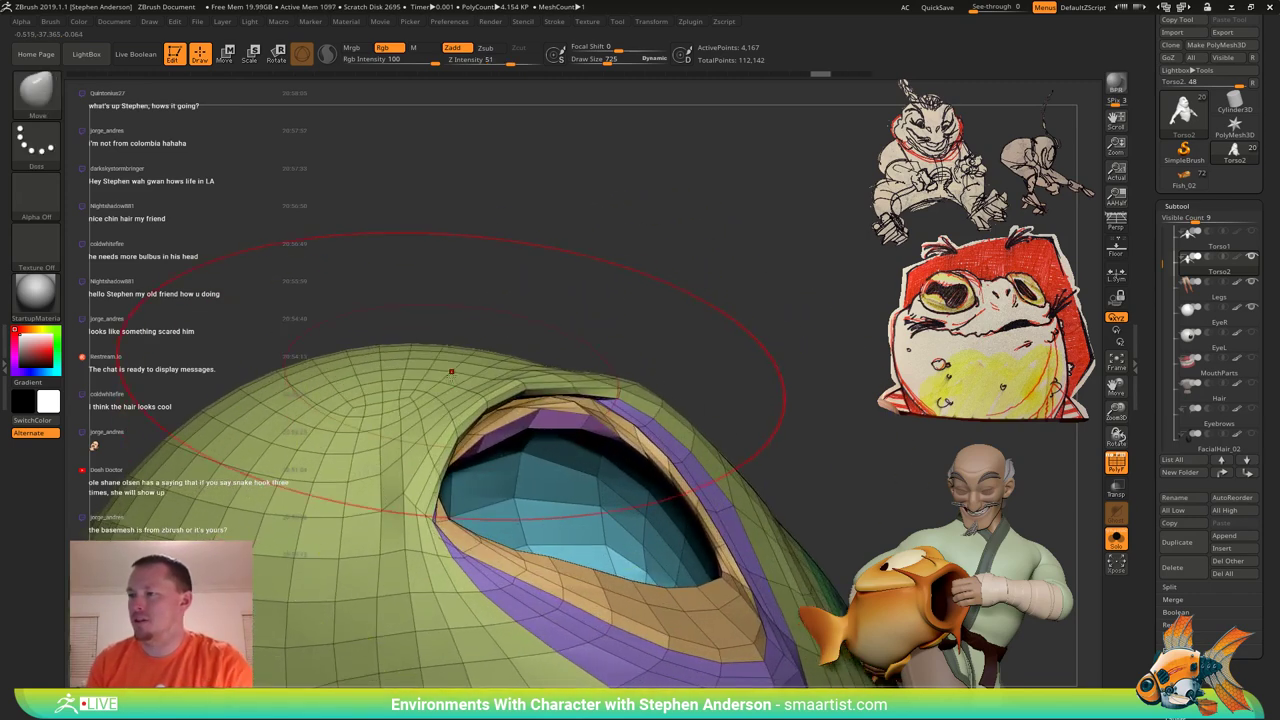
drag(451, 371, 310, 365)
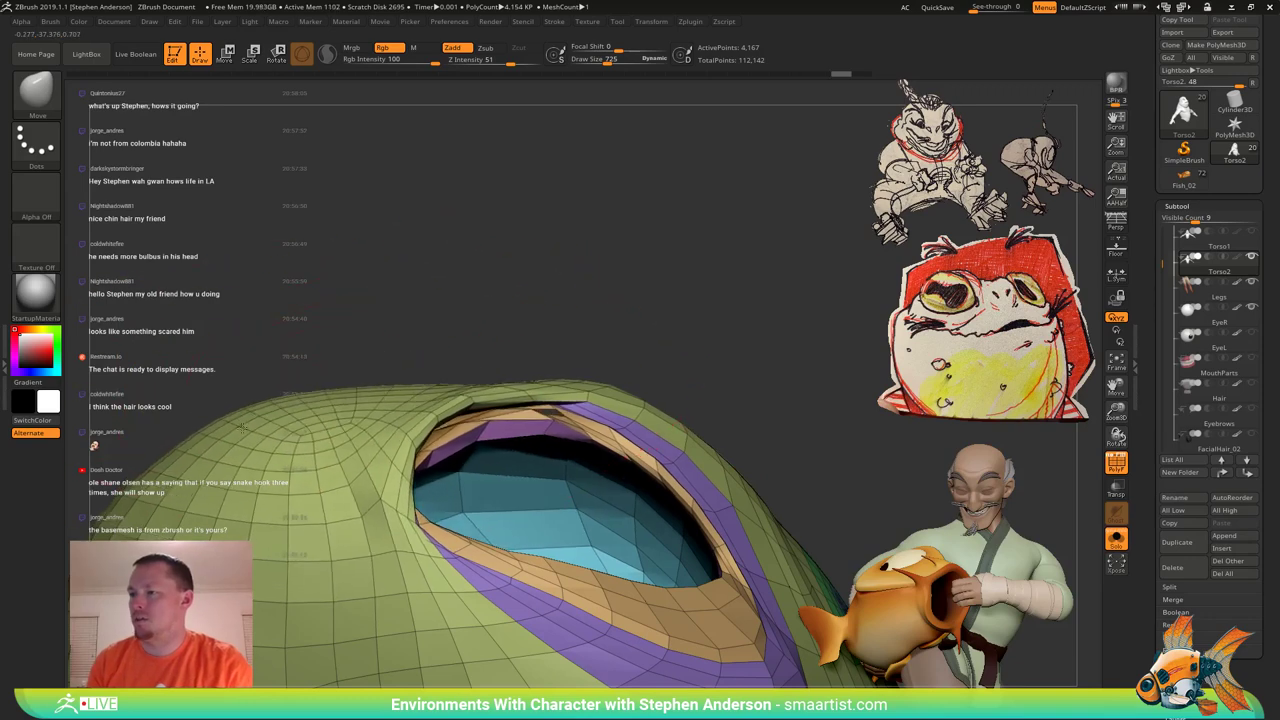
Smooth the creased nose bridge between the eyes and the surface around the nostrils.
ctrl+right_drag(289, 369, 353, 455)
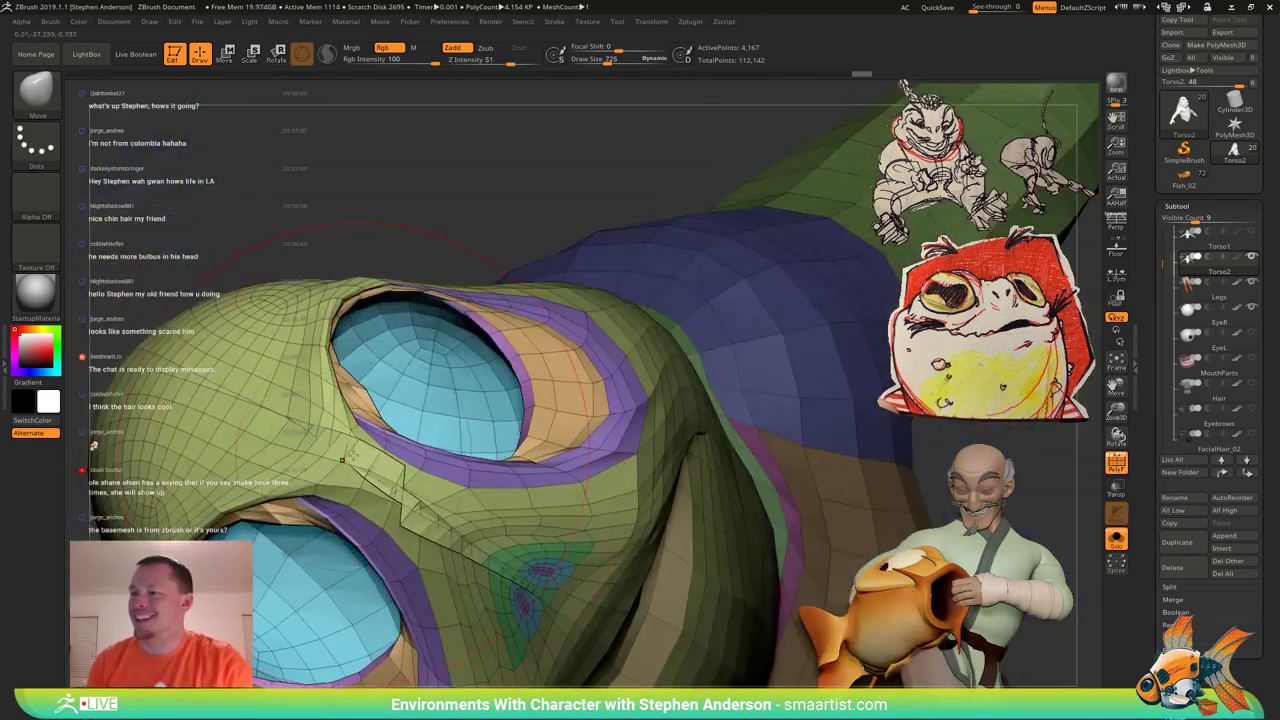
key(shift)
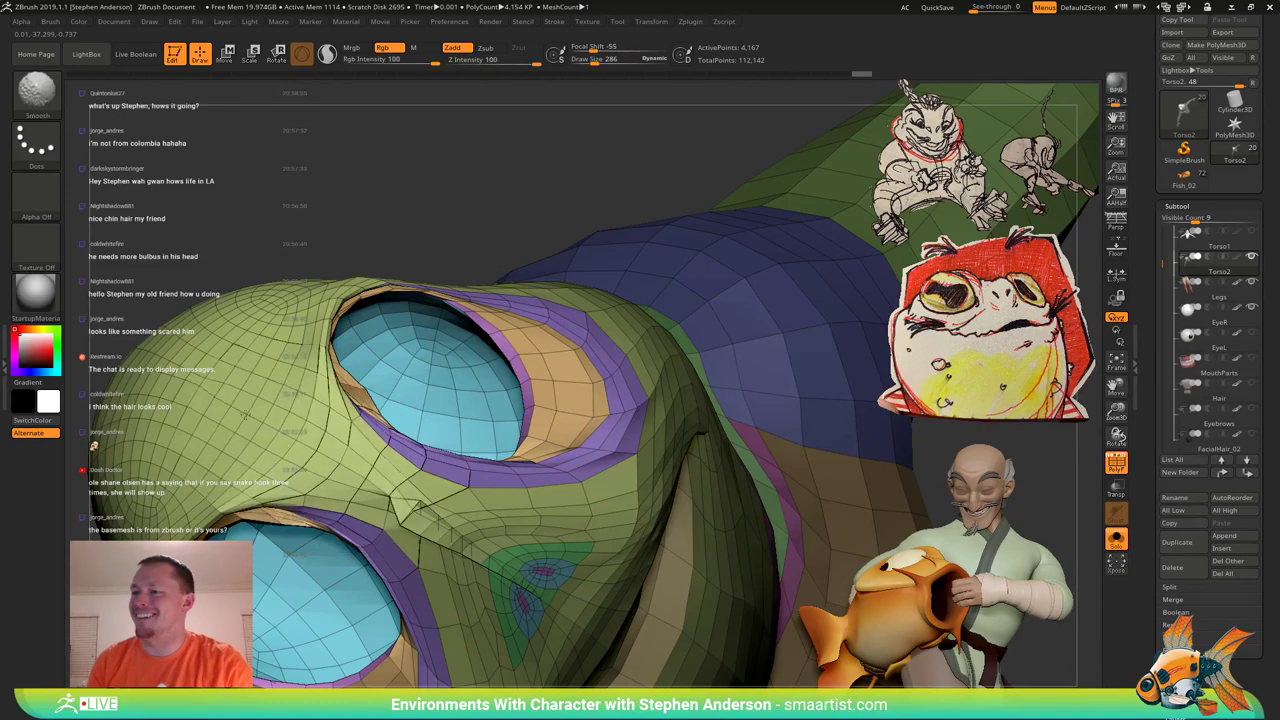
mouse_move(268, 432)
right_down()
mouse_move(294, 346)
mouse_move(283, 476)
mouse_move(396, 262)
mouse_move(402, 205)
mouse_move(377, 293)
right_up()
key(ctrl)
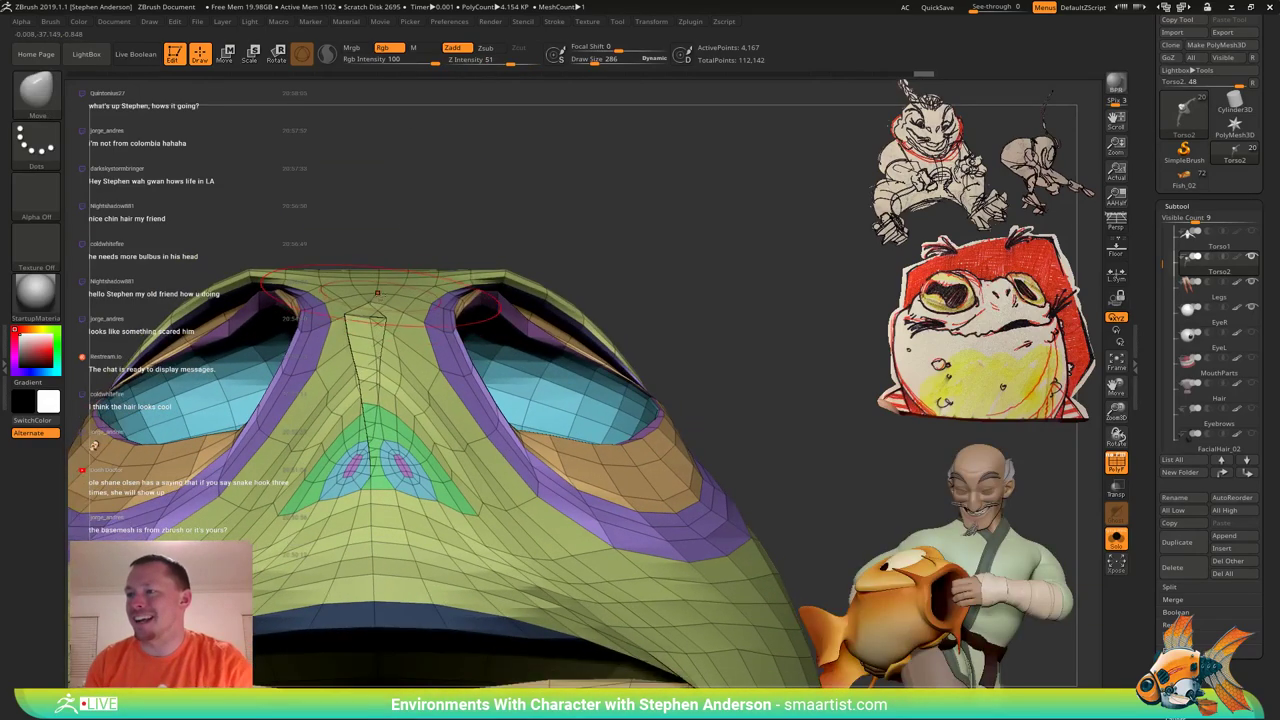
mouse_move(356, 300)
shift+mouse_down()
mouse_move(374, 364)
mouse_move(370, 442)
shift+mouse_up()
mouse_move(350, 404)
right_down()
mouse_move(373, 430)
mouse_move(377, 465)
right_up()
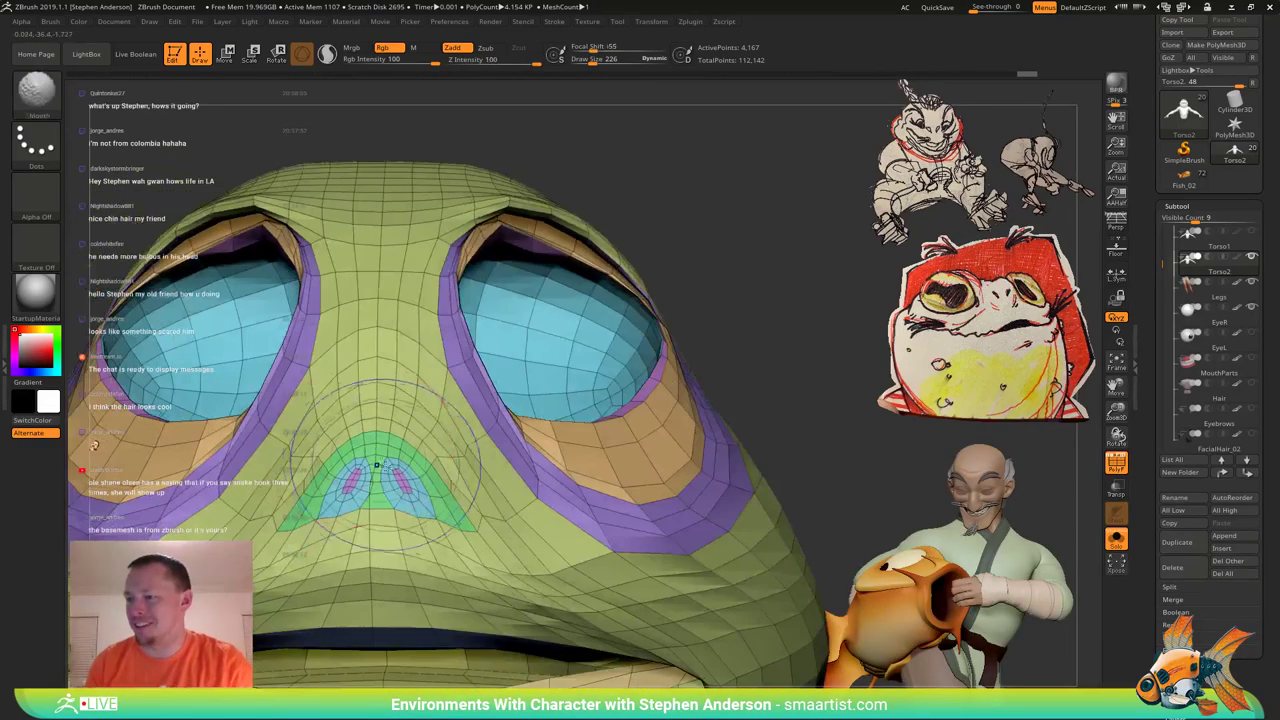
shift+drag(394, 522, 371, 553)
Examine the nose bridge and both eye openings from several angles, with the polyframe turned off.
ctrl+right_drag(392, 546, 380, 330)
mouse_move(380, 400)
right_down()
mouse_move(352, 350)
mouse_move(369, 328)
mouse_move(364, 412)
right_up()
alt+right_drag(340, 323, 336, 490)
mouse_move(326, 425)
right_down()
mouse_move(346, 465)
mouse_move(294, 486)
mouse_move(364, 532)
right_up()
mouse_move(330, 470)
right_down()
mouse_move(378, 424)
mouse_move(382, 450)
mouse_move(464, 441)
right_up()
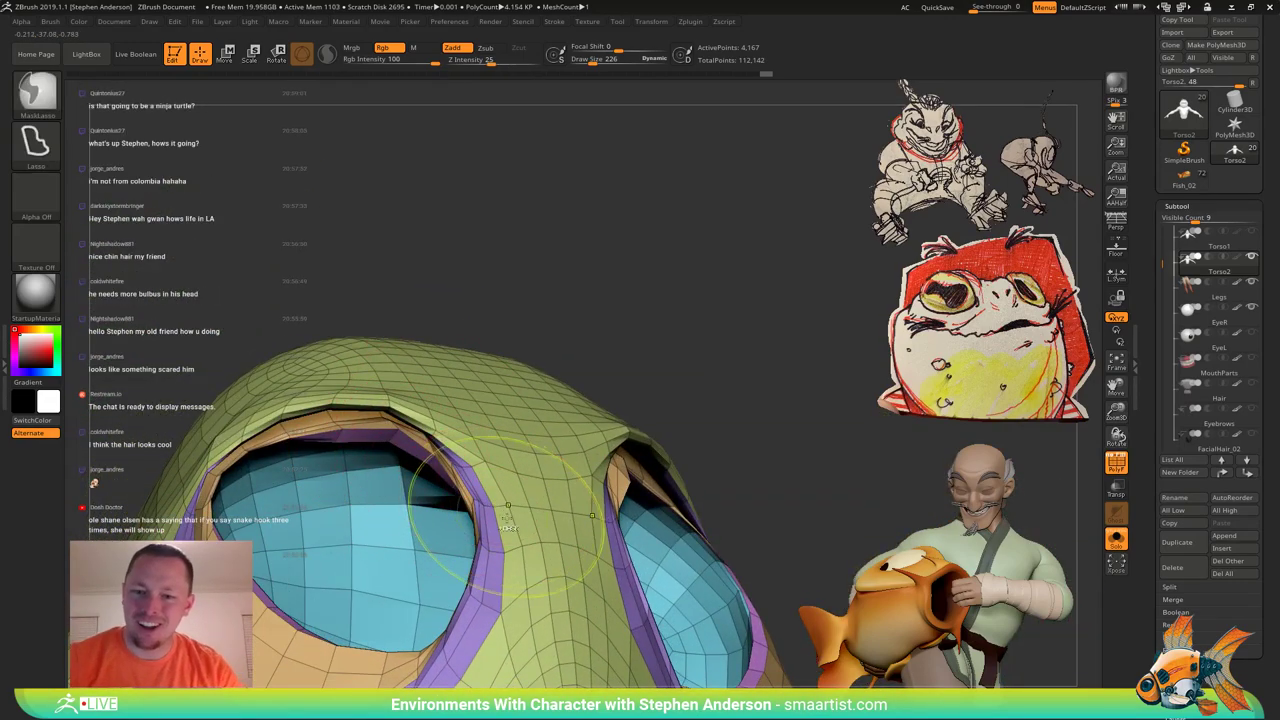
ctrl+right_drag(434, 503, 424, 420)
mouse_move(410, 480)
alt+right_down()
mouse_move(474, 318)
mouse_move(590, 275)
mouse_move(691, 389)
mouse_move(754, 431)
mouse_move(640, 345)
mouse_move(580, 320)
mouse_move(681, 317)
mouse_move(618, 433)
mouse_move(612, 263)
mouse_move(636, 302)
mouse_move(615, 424)
alt+right_up()
key(shift+f)
Mask Torso2 by polygroup with the gizmo so only the head group stays free, and return to the Move brush.
key(w)
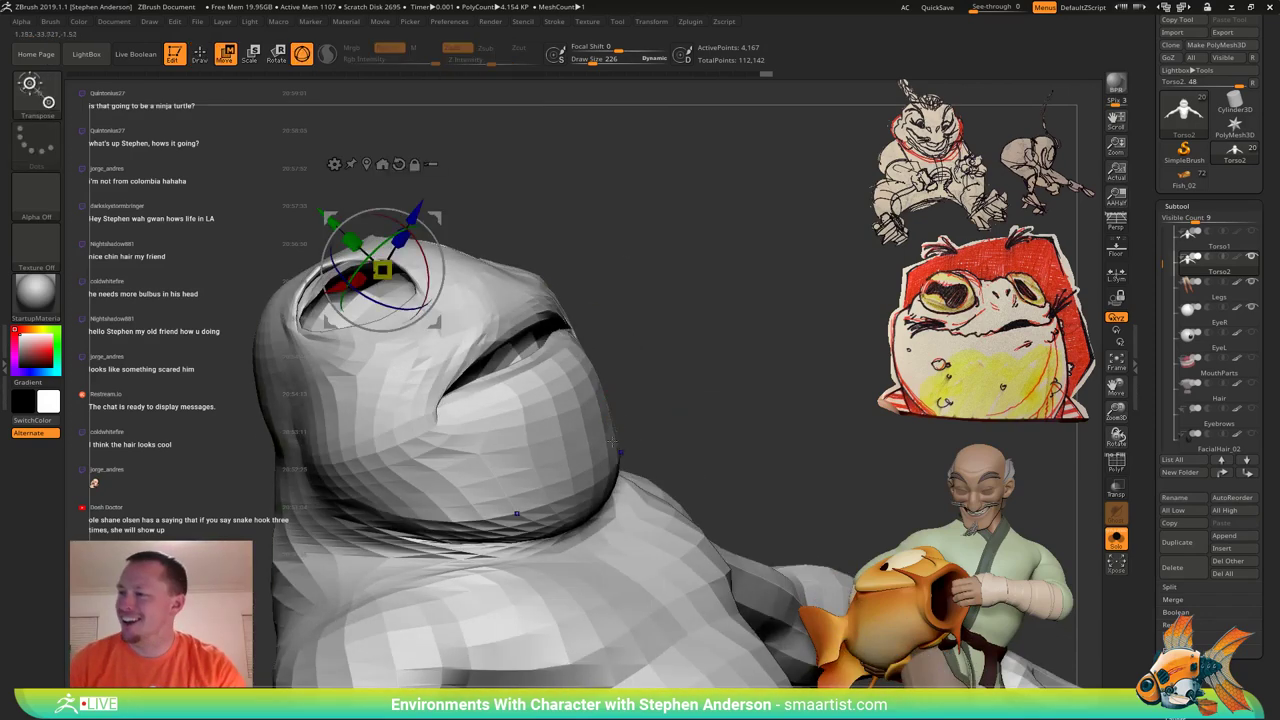
key(shift+f)
ctrl+click(590, 418)
key(b)
key(m)
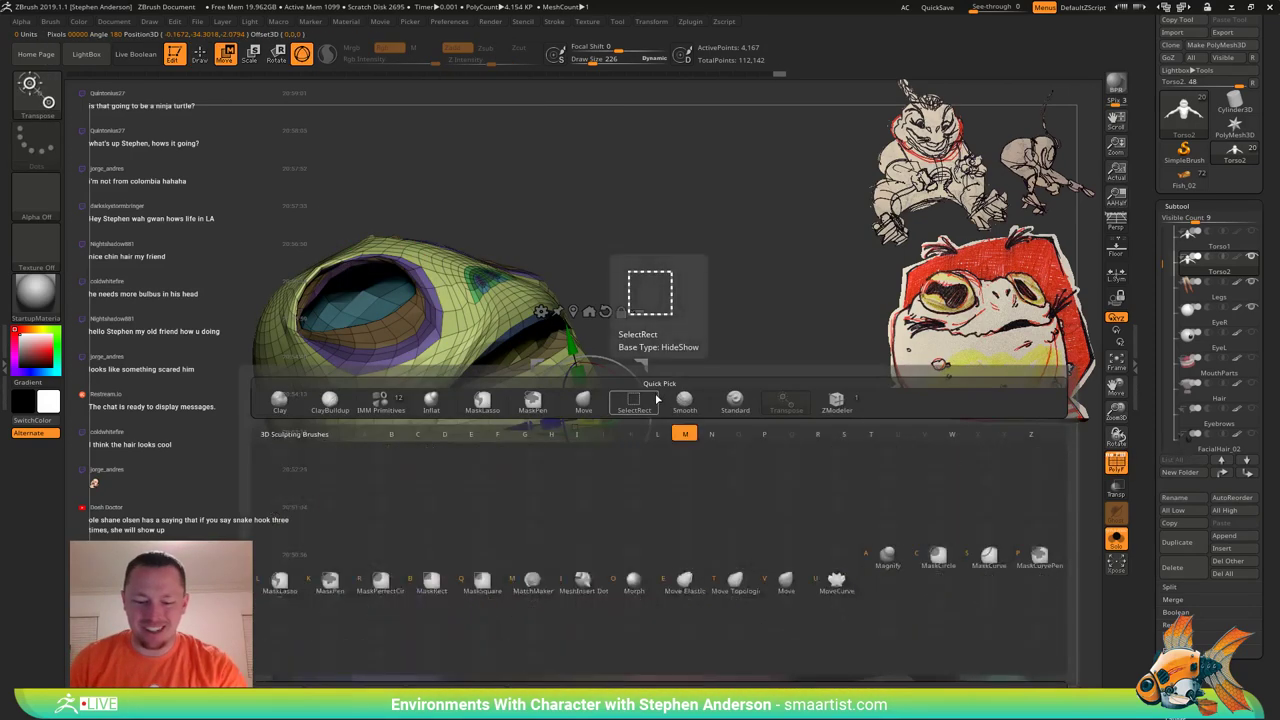
key(v)
right_drag(434, 385, 631, 417)
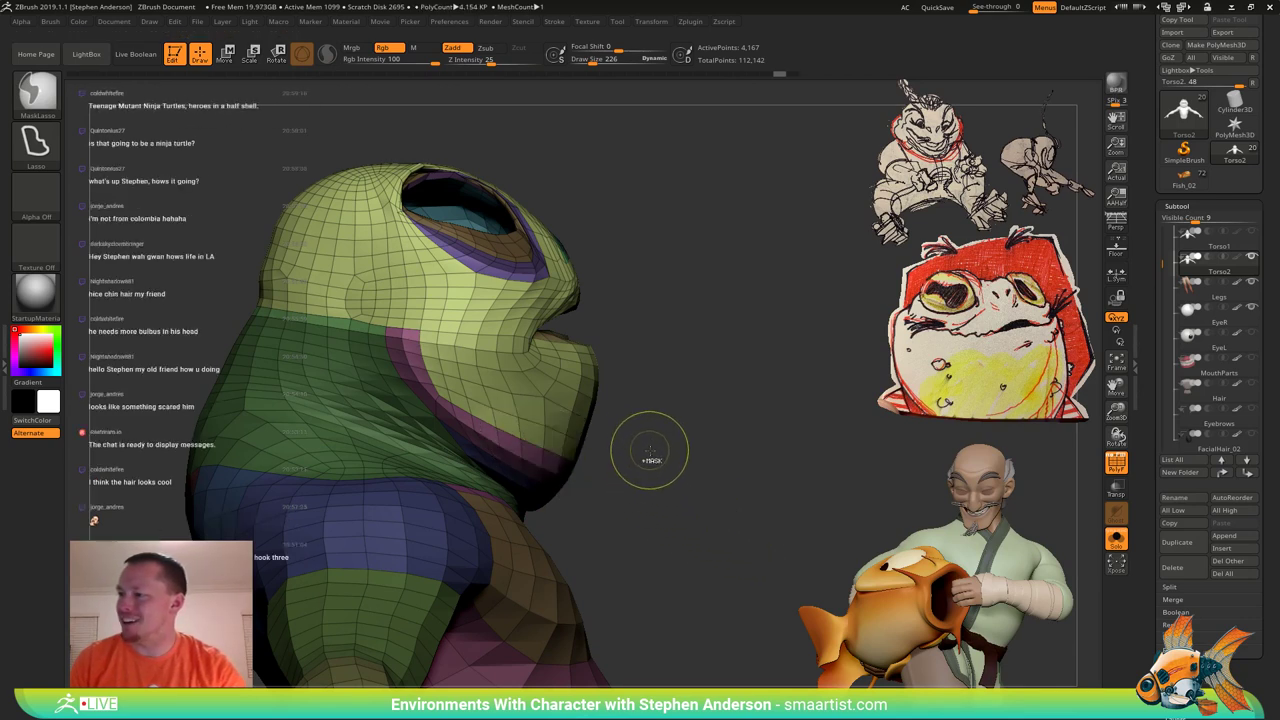
Blur the mask border where the neck meets the head, keeping the body masked and the head editable.
mouse_move(493, 437)
ctrl+mouse_down()
mouse_move(648, 578)
mouse_move(708, 582)
ctrl+mouse_up()
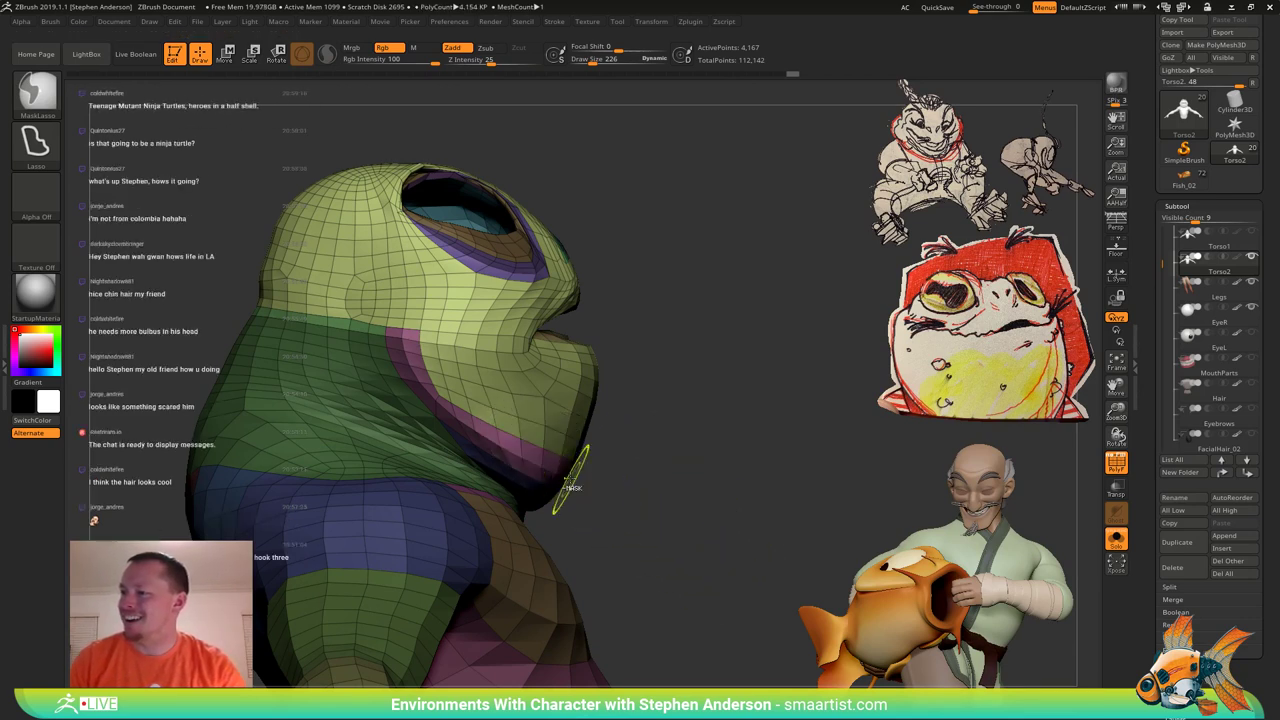
ctrl+click(556, 449)
ctrl+click(606, 471)
ctrl+click(552, 446)
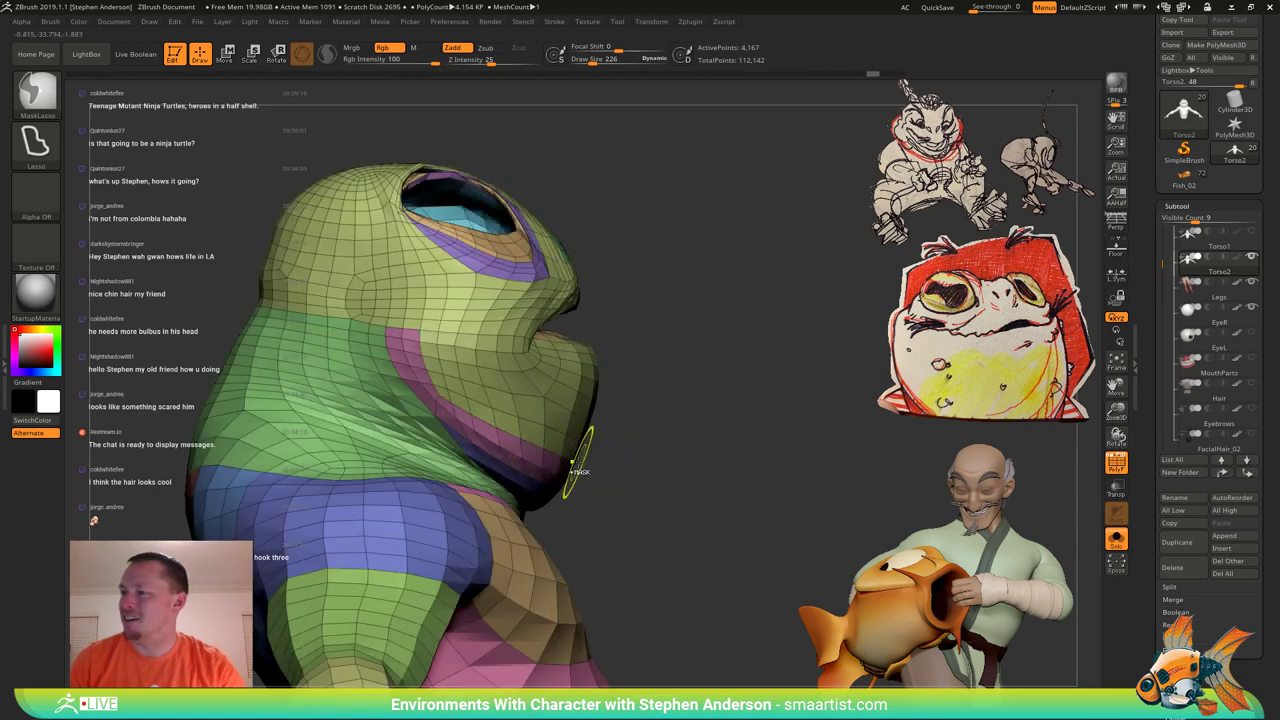
key(ctrl+z)
key(ctrl+z)
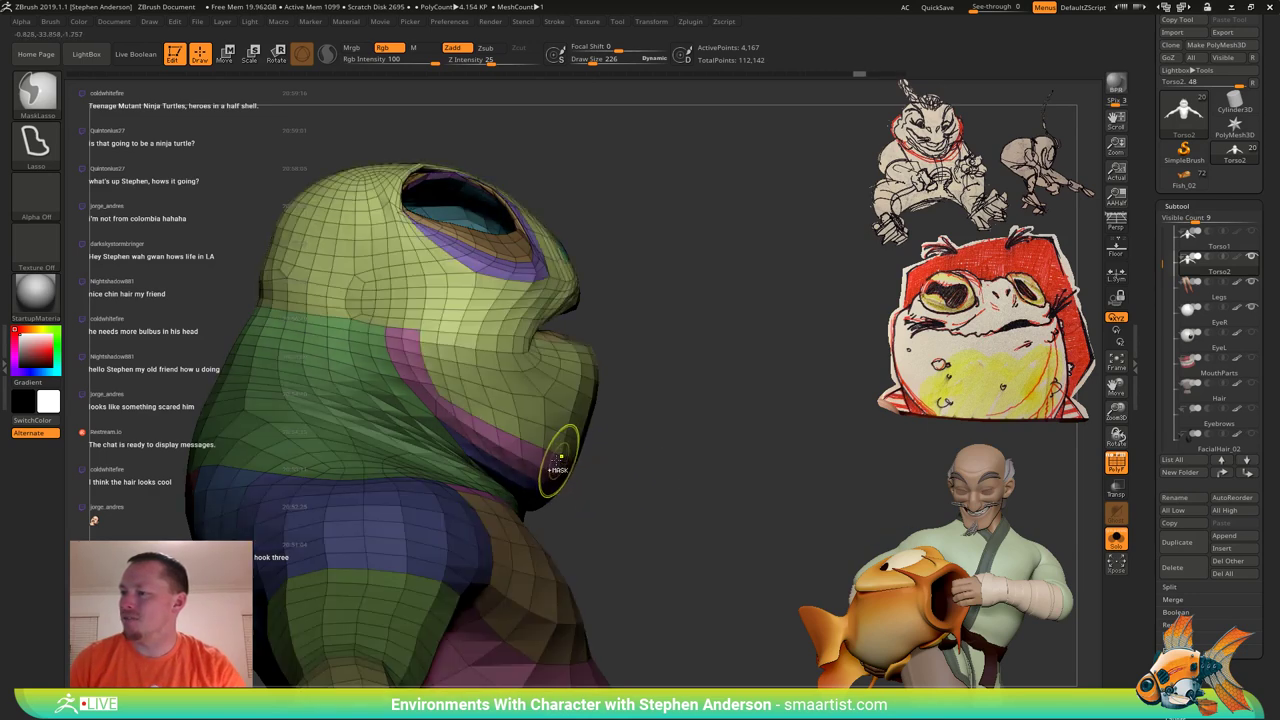
ctrl+click(598, 480)
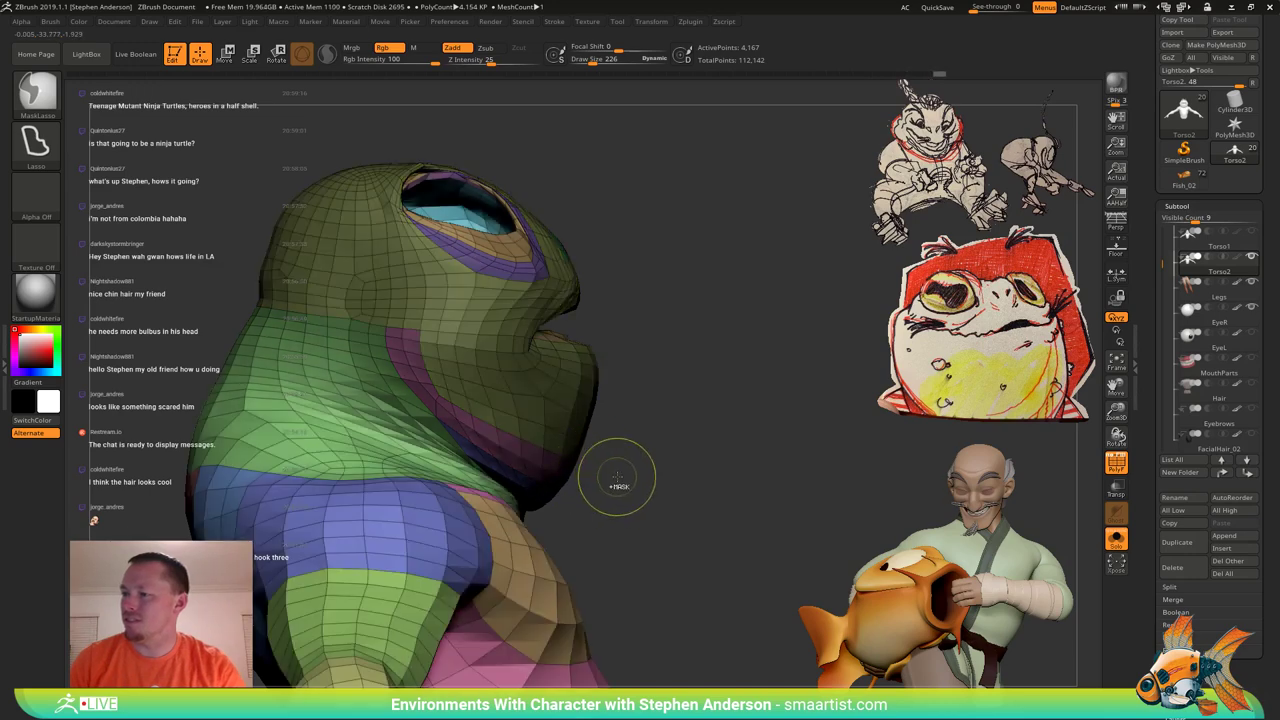
ctrl+click(618, 482)
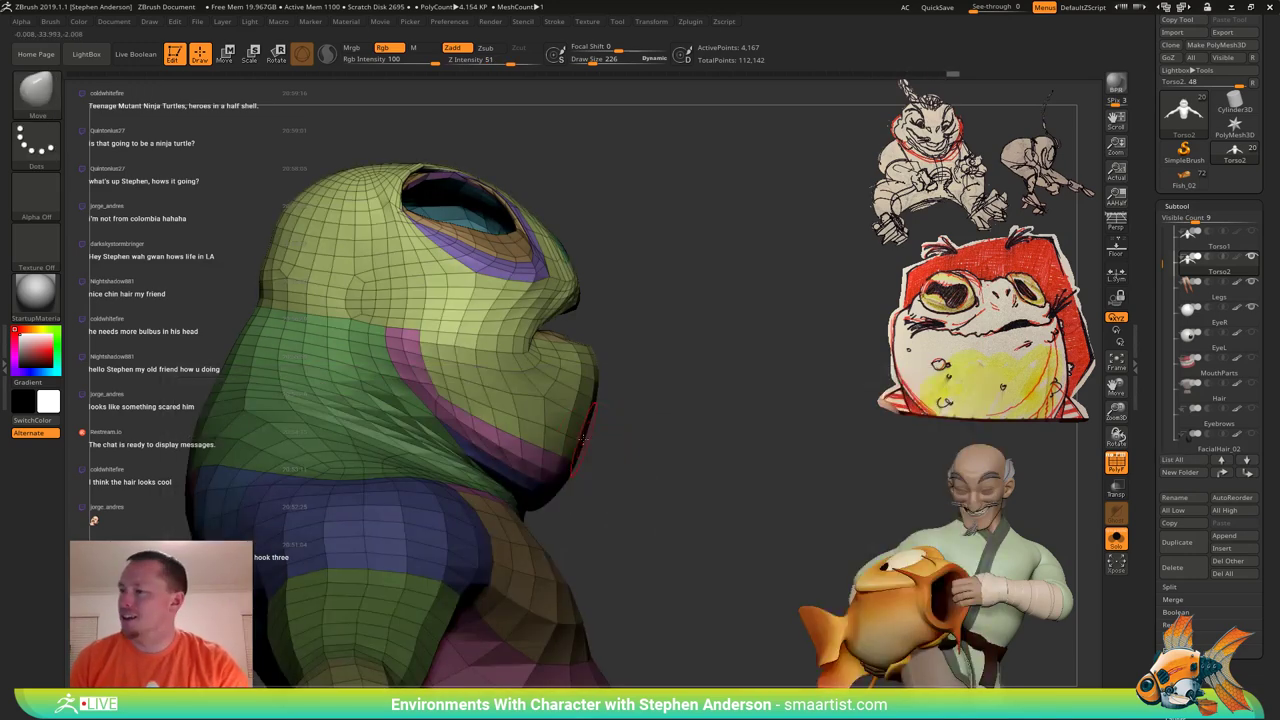
Reshape the frog's chin and muzzle with a large Move brush at draw size 970.
key(s)
drag(599, 441, 619, 467)
mouse_move(860, 452)
mouse_down()
mouse_move(692, 432)
mouse_move(705, 426)
mouse_up()
mouse_move(785, 310)
mouse_down()
mouse_move(735, 436)
mouse_move(710, 402)
mouse_up()
mouse_move(785, 225)
mouse_down()
mouse_move(760, 335)
mouse_move(705, 385)
mouse_move(648, 375)
mouse_up()
mouse_move(745, 490)
mouse_down()
mouse_move(633, 371)
mouse_move(665, 300)
mouse_up()
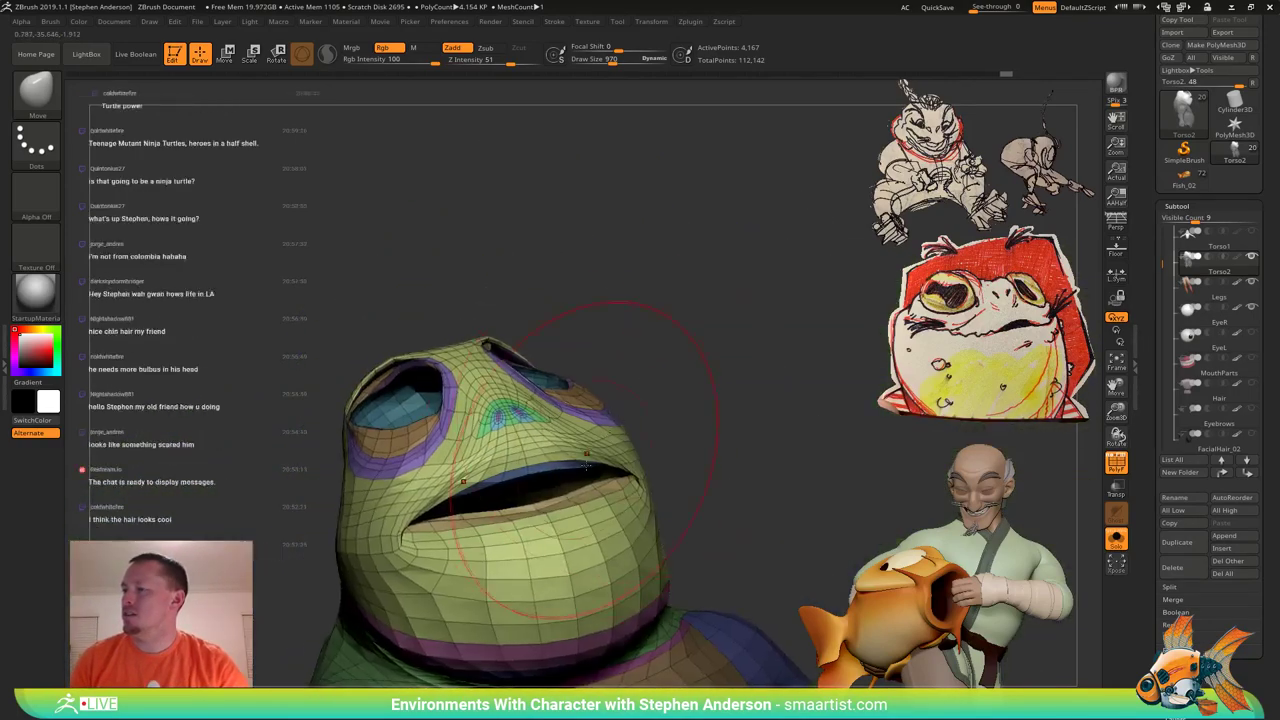
drag(750, 400, 735, 455)
drag(745, 500, 735, 440)
Hide the polyframe, reduce the draw size to 252 and smooth the snout above the mouth.
right_drag(385, 450, 420, 343)
key(shift+f)
key(s)
click(420, 331)
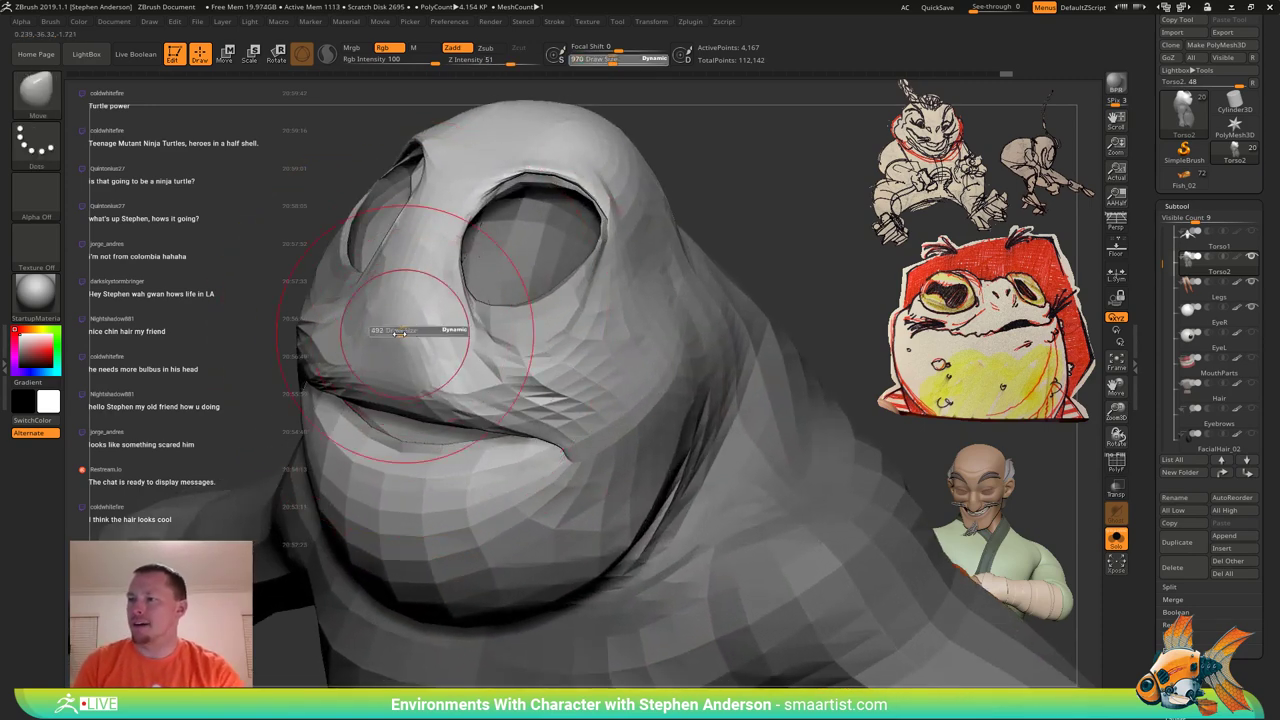
shift+drag(424, 329, 382, 343)
right_drag(382, 343, 471, 337)
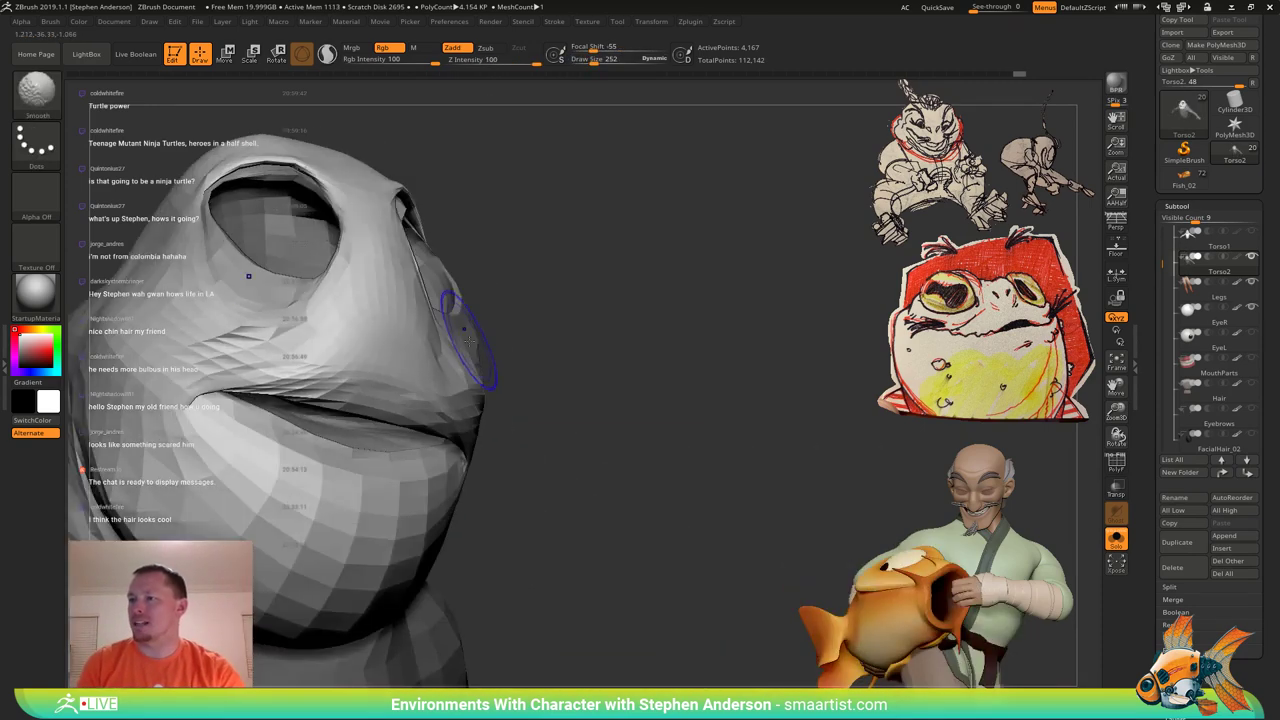
Show the polyframe, undo the last two snout edits and isolate the green and blue nose polygroups.
key(shift+f)
mouse_move(380, 349)
alt+right_down()
mouse_move(462, 405)
mouse_move(400, 405)
mouse_move(471, 457)
mouse_move(475, 425)
mouse_move(428, 392)
mouse_move(448, 376)
mouse_move(504, 432)
alt+right_up()
key(ctrl+z)
key(ctrl+z)
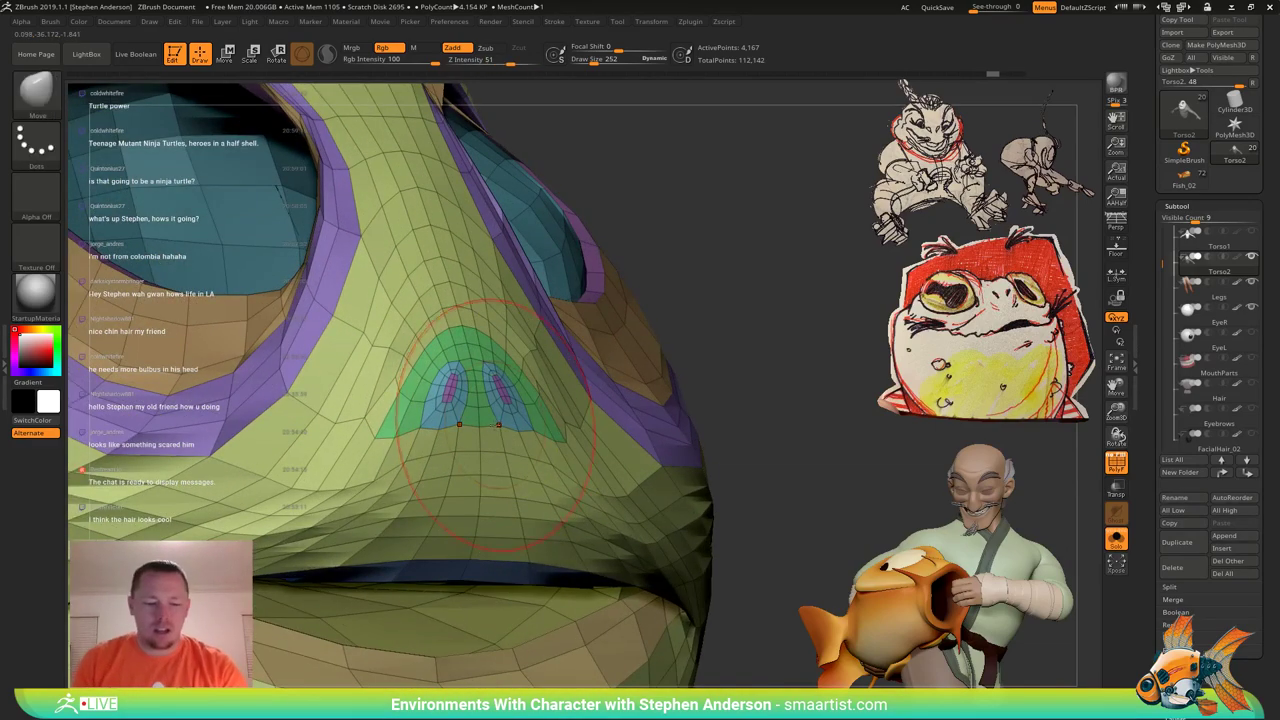
ctrl+shift+click(463, 367)
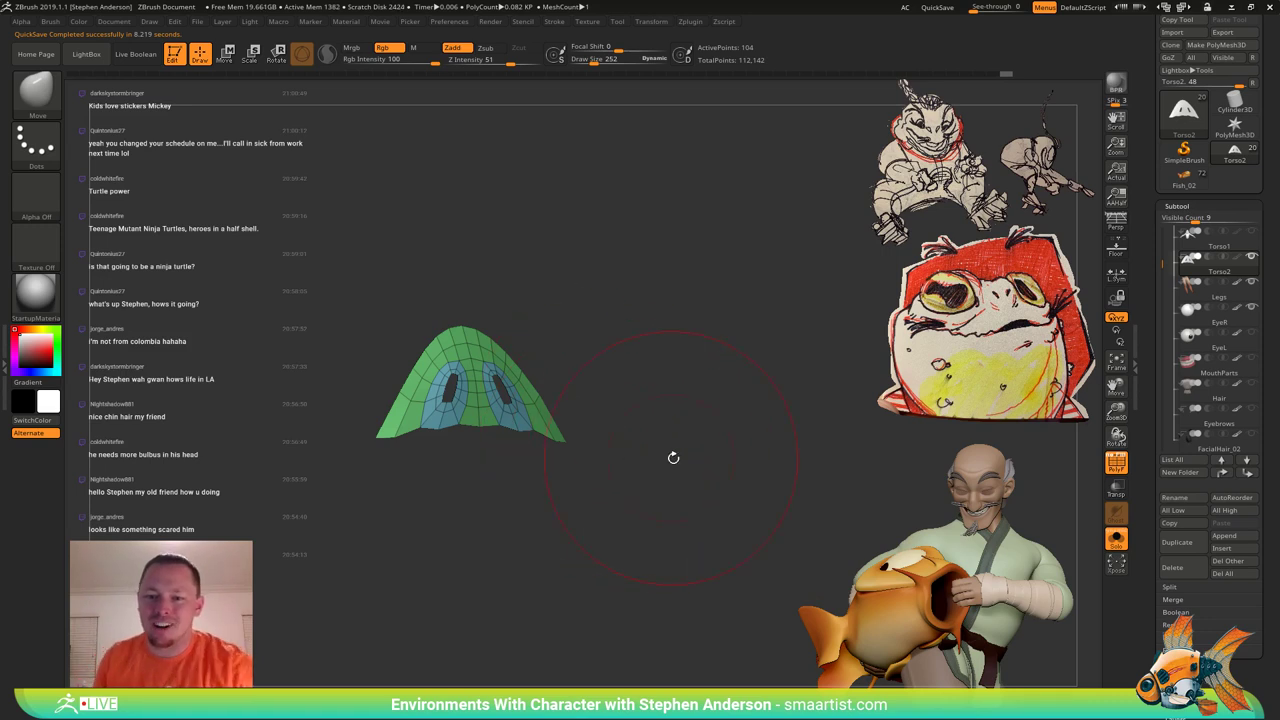
Try shrinking the visible area around the nose polygroups, and return to the isolated green and blue nose patch.
right_click(666, 461)
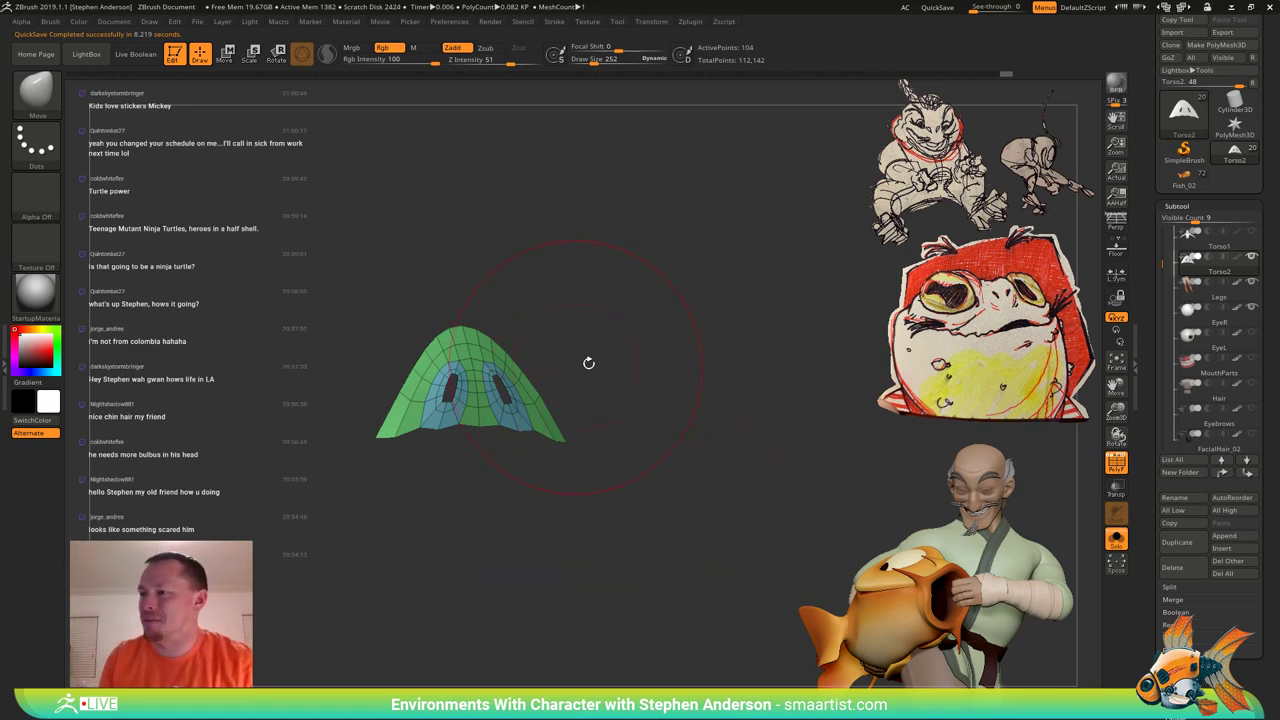
drag(589, 363, 590, 378)
key(ctrl+shift)
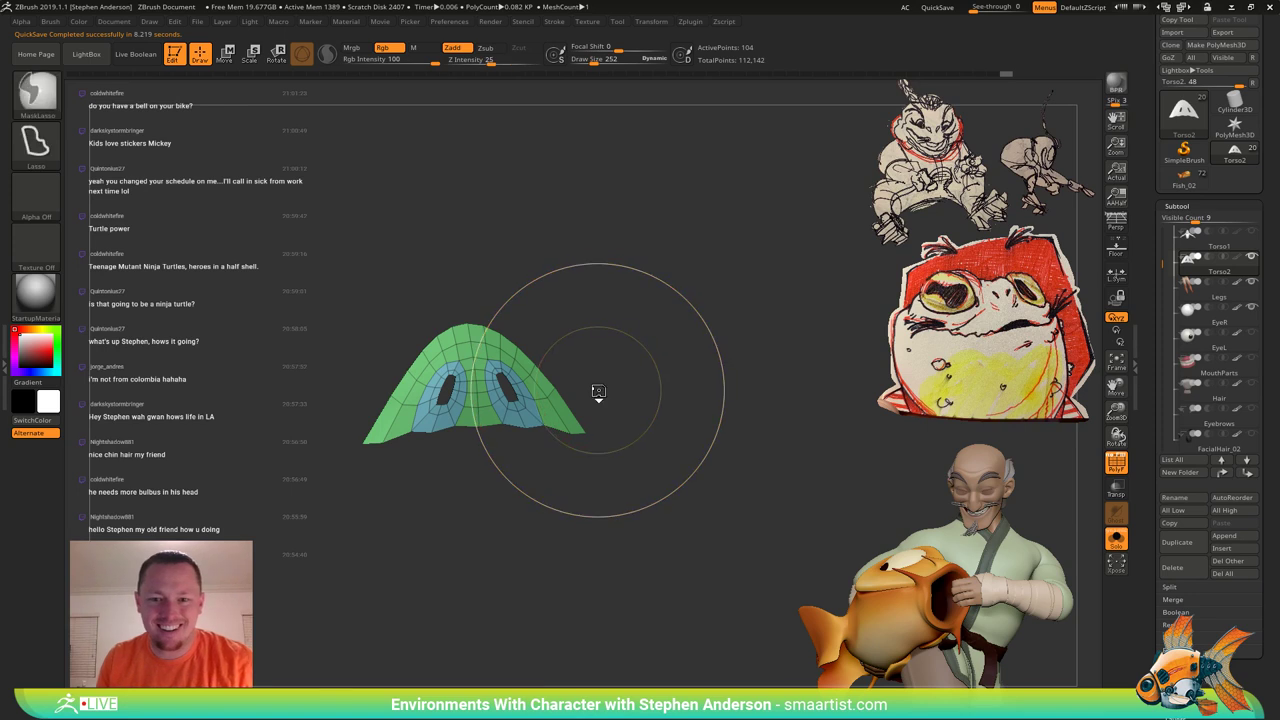
key(ctrl+shift+s)
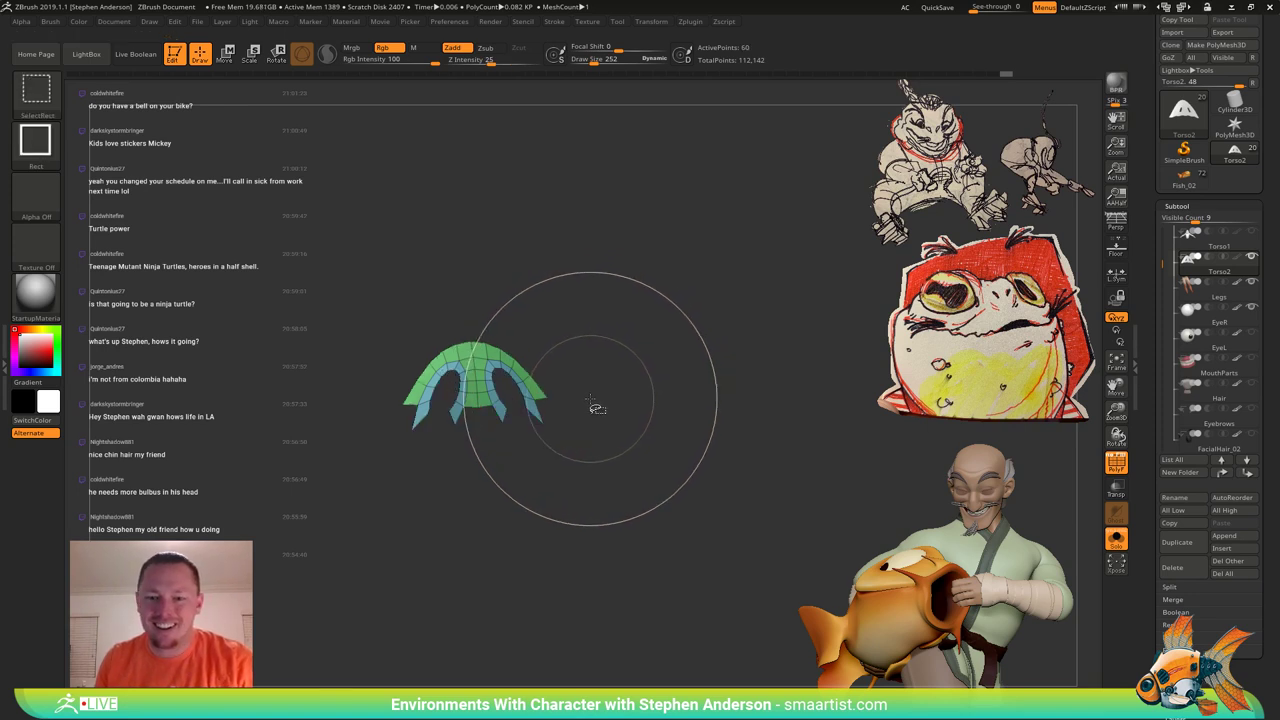
key(ctrl+z)
key(ctrl+z)
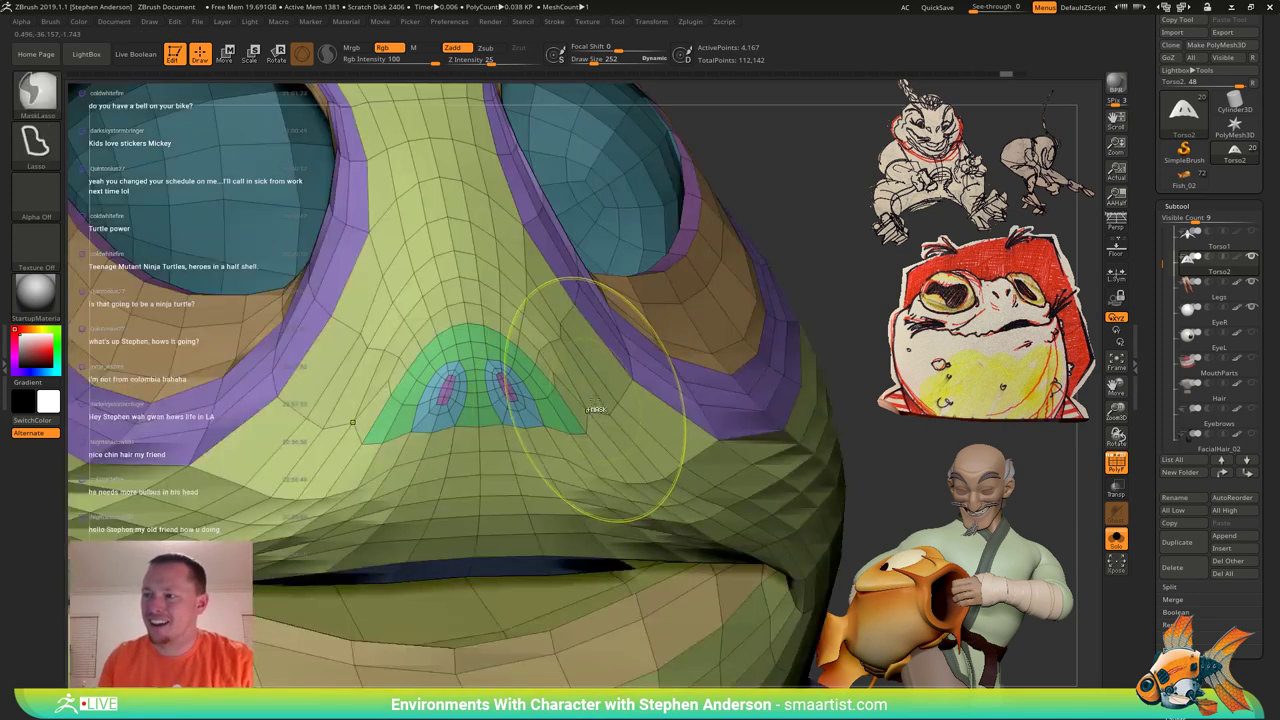
ctrl+shift+click(598, 409)
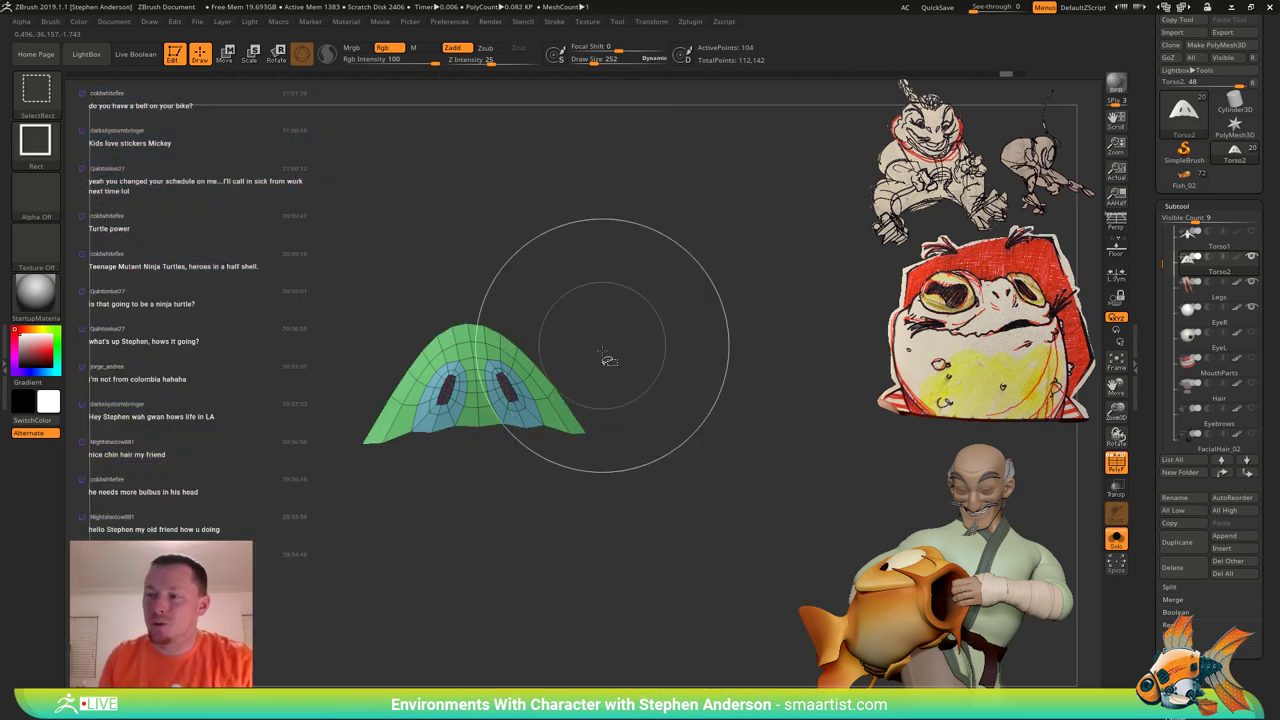
Grow the visible nose patch by one ring of polygons, and invert the visibility so only the rest of the body shows.
key(ctrl+shift+x)
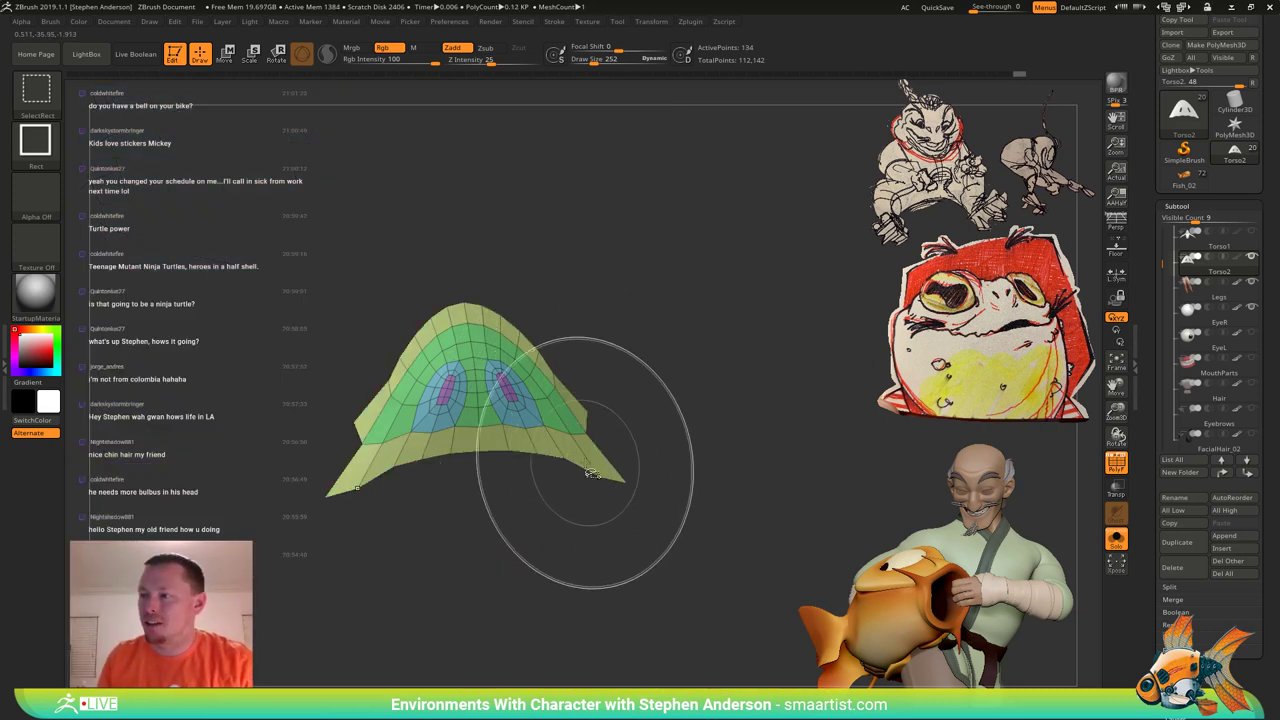
ctrl+shift+click(605, 470)
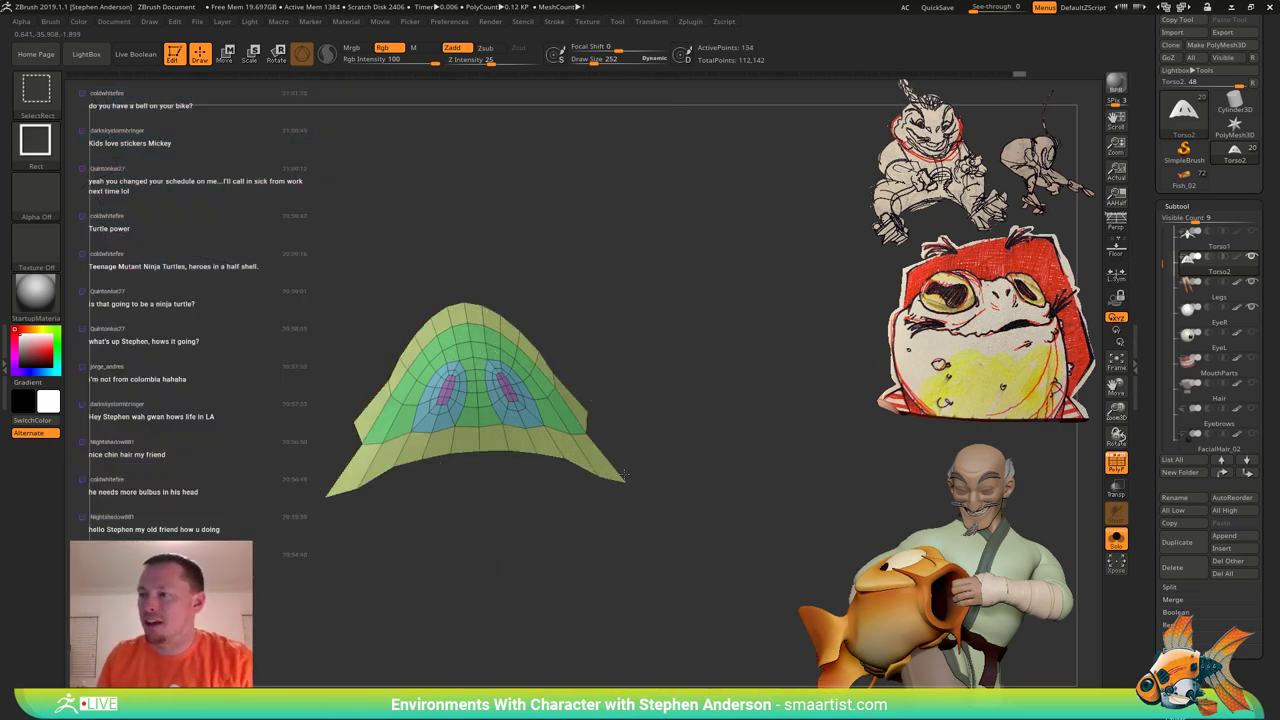
ctrl+shift+click(670, 445)
ctrl+right_drag(793, 284, 648, 176)
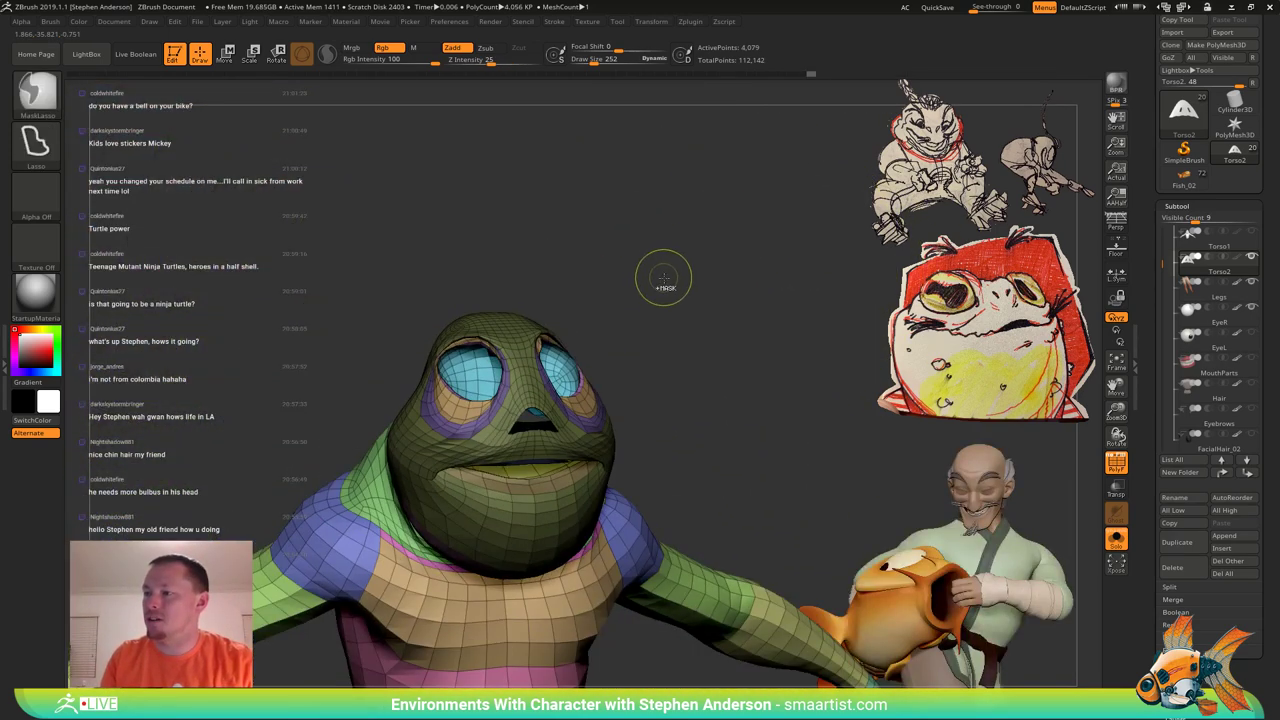
ctrl+right_drag(677, 291, 592, 135)
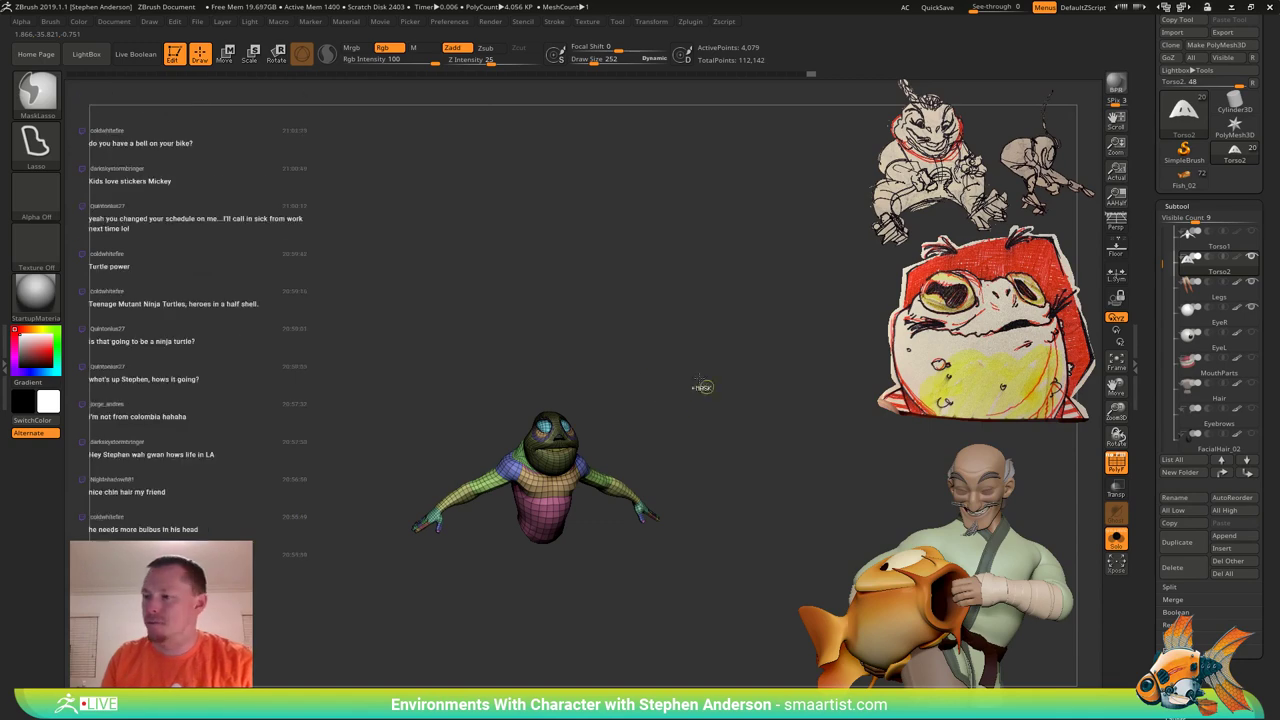
Mask the whole body around the hidden nose, unhide the nose patch and blur the mask border.
mouse_move(695, 364)
ctrl+mouse_down()
mouse_move(120, 506)
mouse_move(709, 377)
ctrl+mouse_up()
ctrl+right_drag(709, 377, 785, 525)
ctrl+right_drag(747, 288, 749, 320)
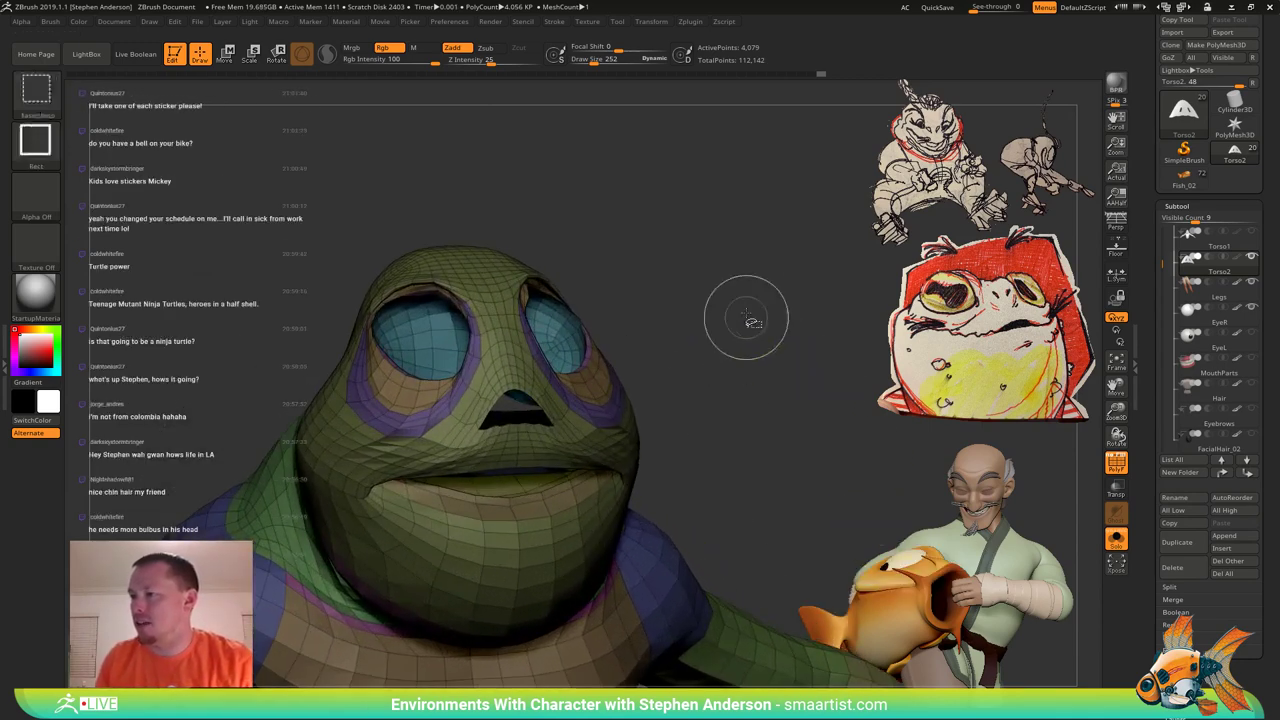
ctrl+shift+click(749, 320)
ctrl+right_drag(471, 391, 577, 421)
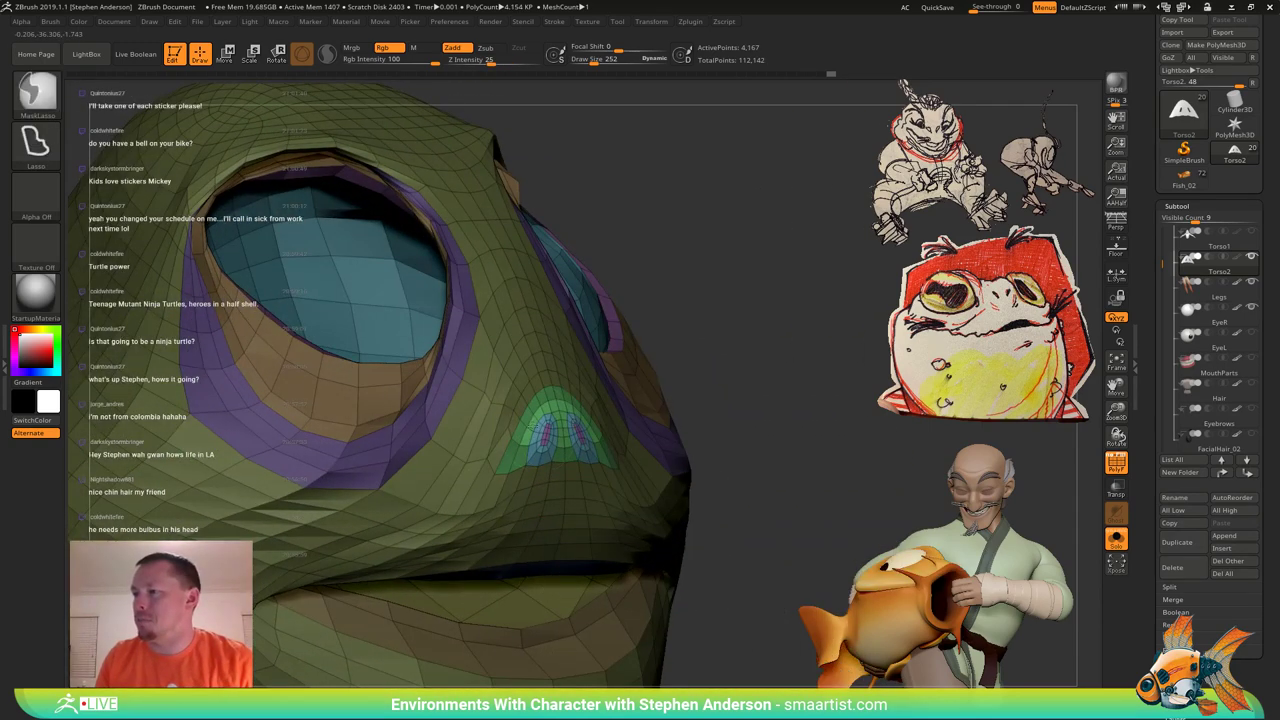
ctrl+click(542, 421)
ctrl+click(538, 421)
Shift the unmasked nose patch up along the snout with the Move brush at draw size 446.
right_drag(708, 352, 752, 354)
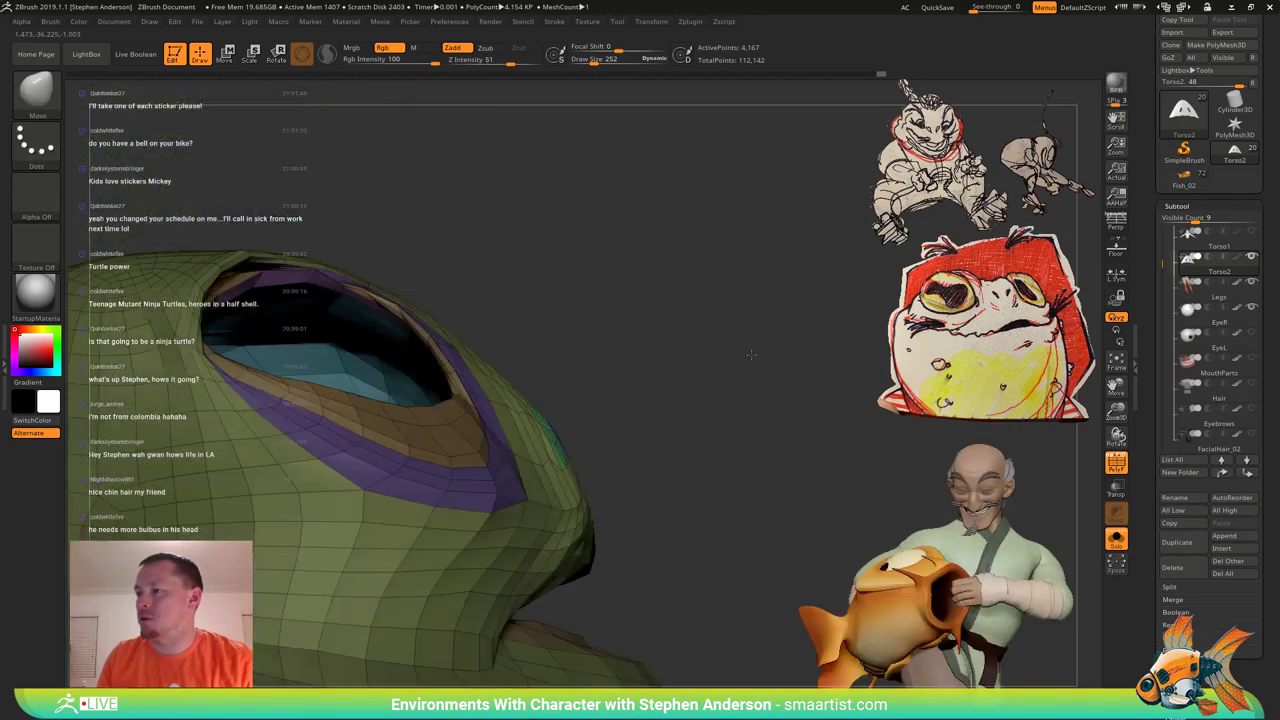
key(s)
drag(550, 430, 515, 402)
right_drag(580, 394, 540, 402)
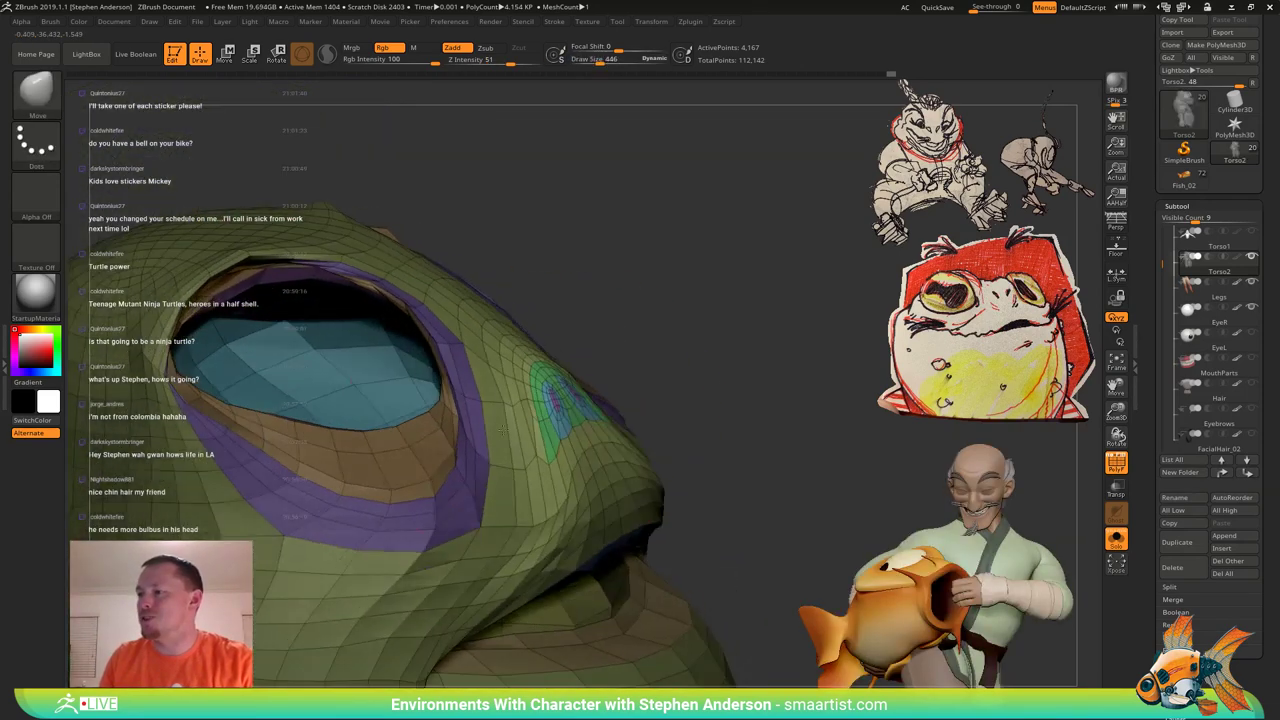
drag(546, 403, 539, 401)
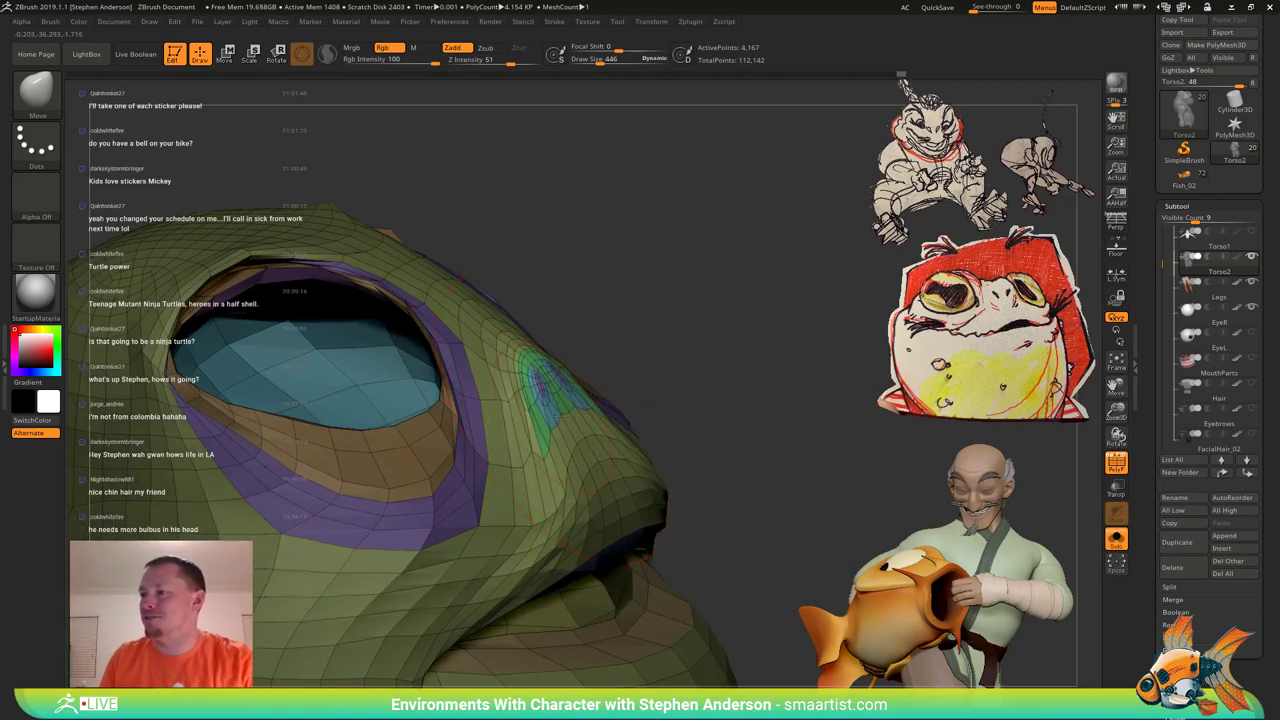
Reduce the Move brush's draw size to 124 and adjust the shape of the nostril area from the side.
right_drag(540, 402, 554, 412)
key(s)
drag(554, 415, 542, 415)
drag(544, 413, 562, 415)
mouse_move(600, 418)
right_down()
mouse_move(568, 422)
mouse_move(618, 424)
mouse_move(588, 424)
right_up()
drag(541, 423, 549, 431)
mouse_move(606, 428)
right_down()
mouse_move(574, 430)
mouse_move(581, 466)
mouse_move(634, 460)
right_up()
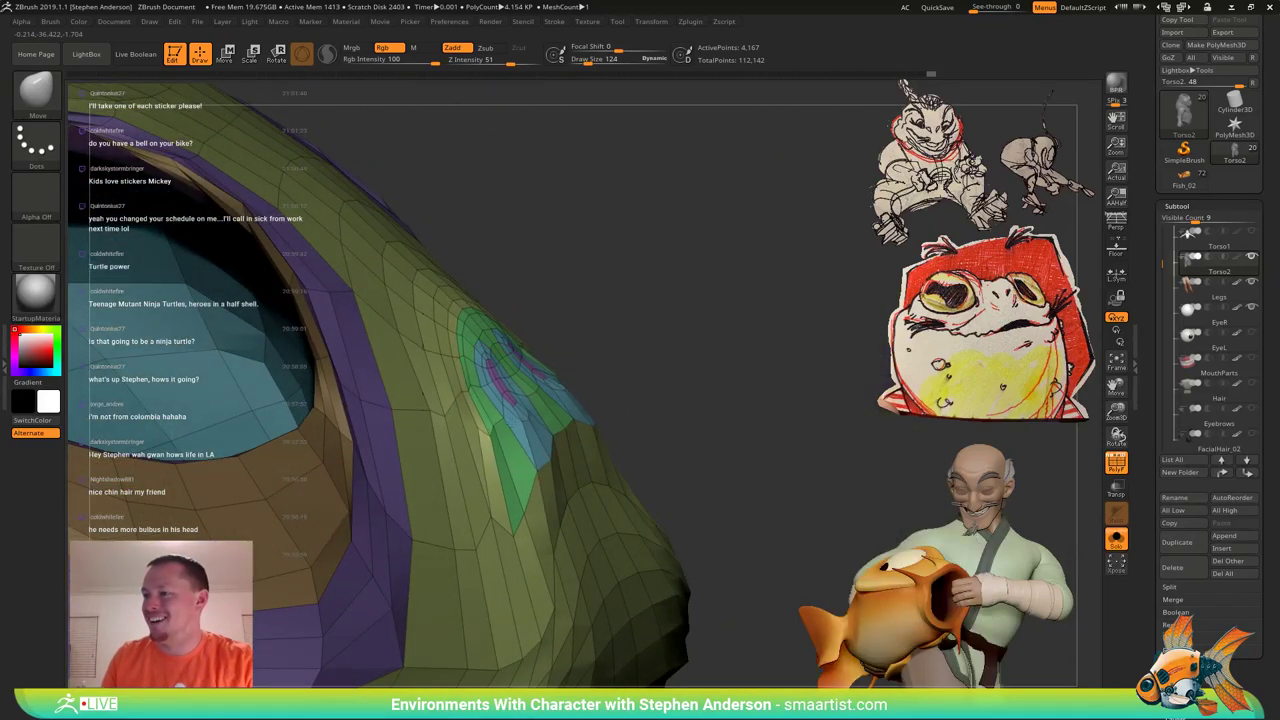
Clear the mask, and mask everything except the pink nostril polygroup.
key(w)
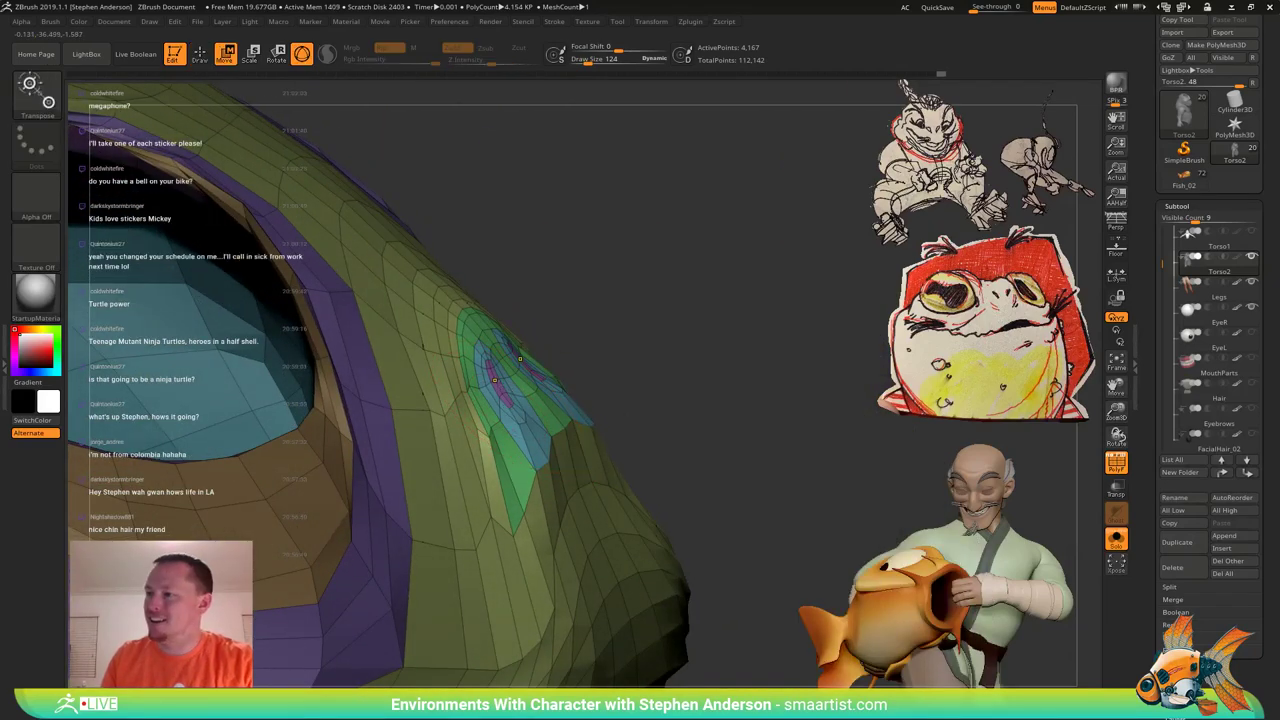
ctrl+drag(630, 298, 660, 306)
ctrl+click(494, 379)
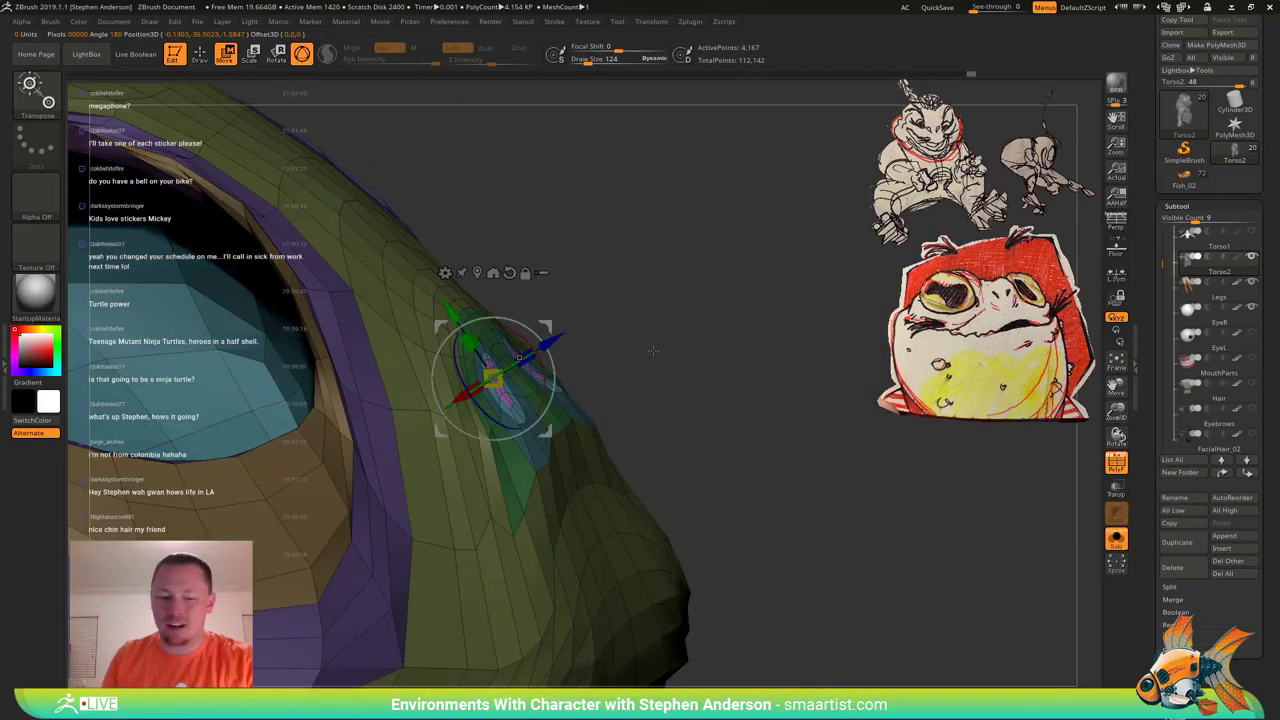
key(q)
right_drag(651, 354, 656, 351)
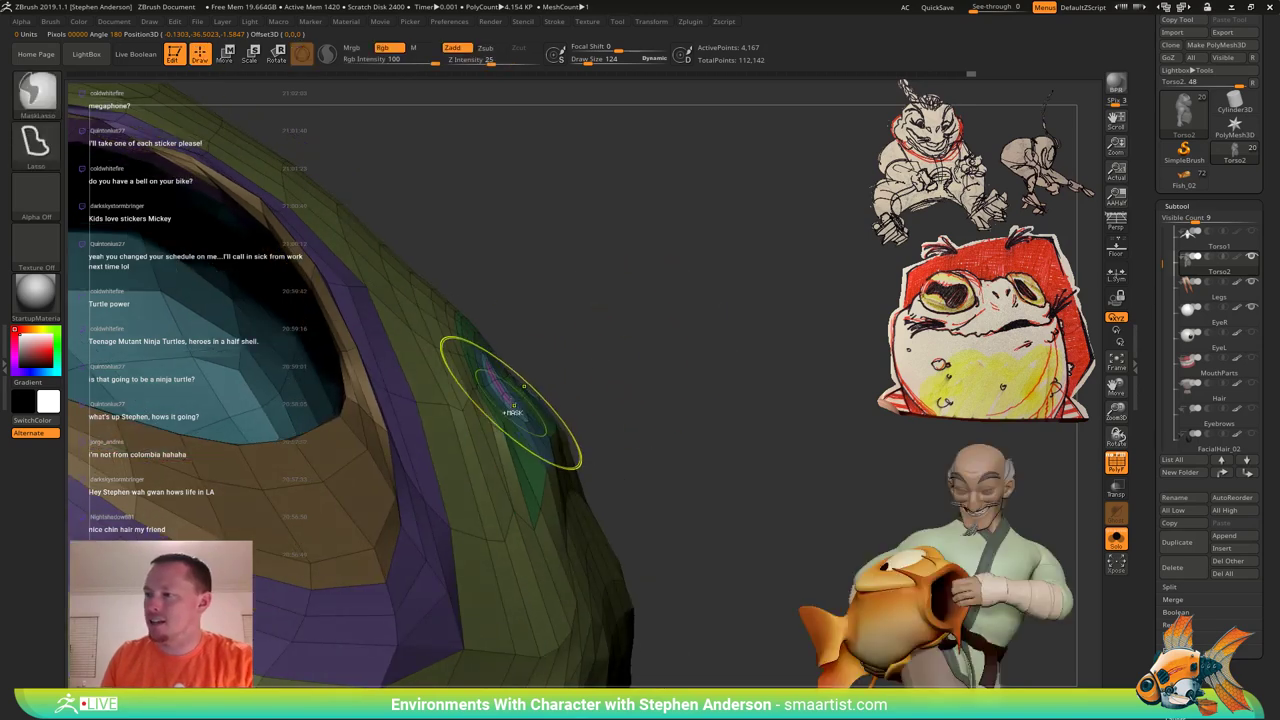
Push the nostril openings inward into the snout with the gizmo, and return to the Move brush.
key(w)
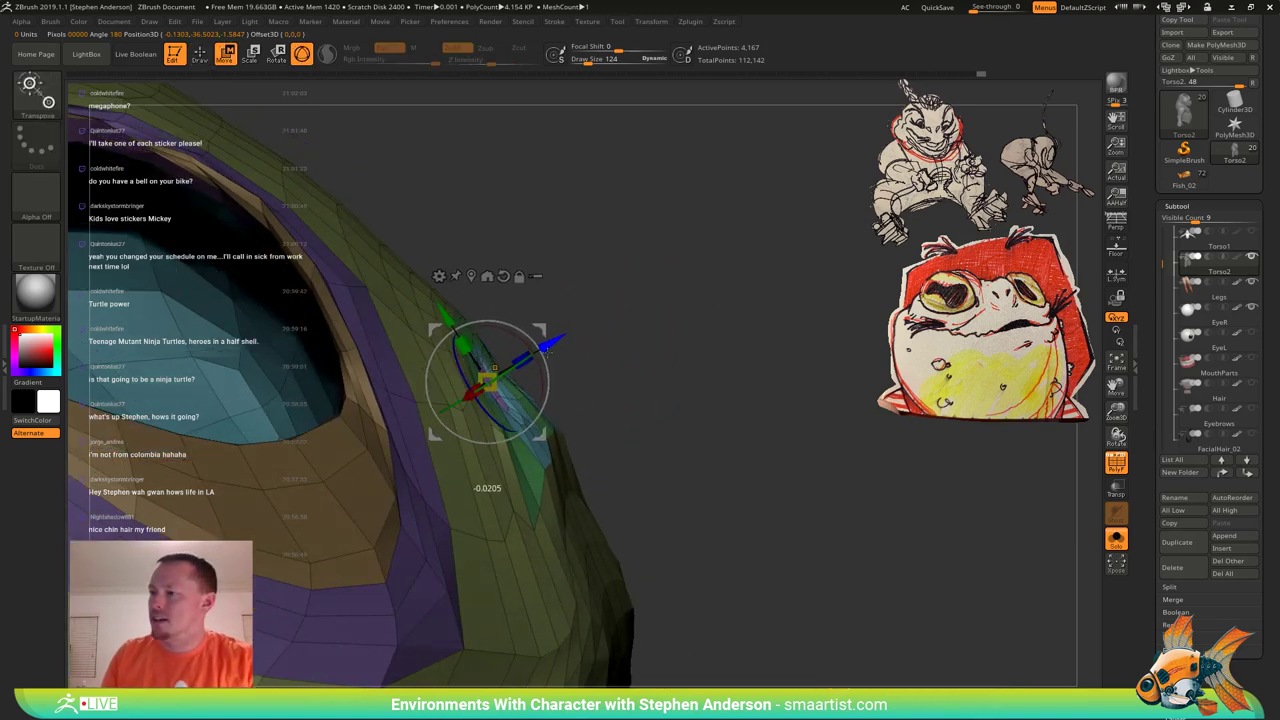
drag(547, 351, 530, 362)
right_drag(603, 362, 562, 359)
right_drag(556, 352, 570, 348)
key(b)
key(m)
key(v)
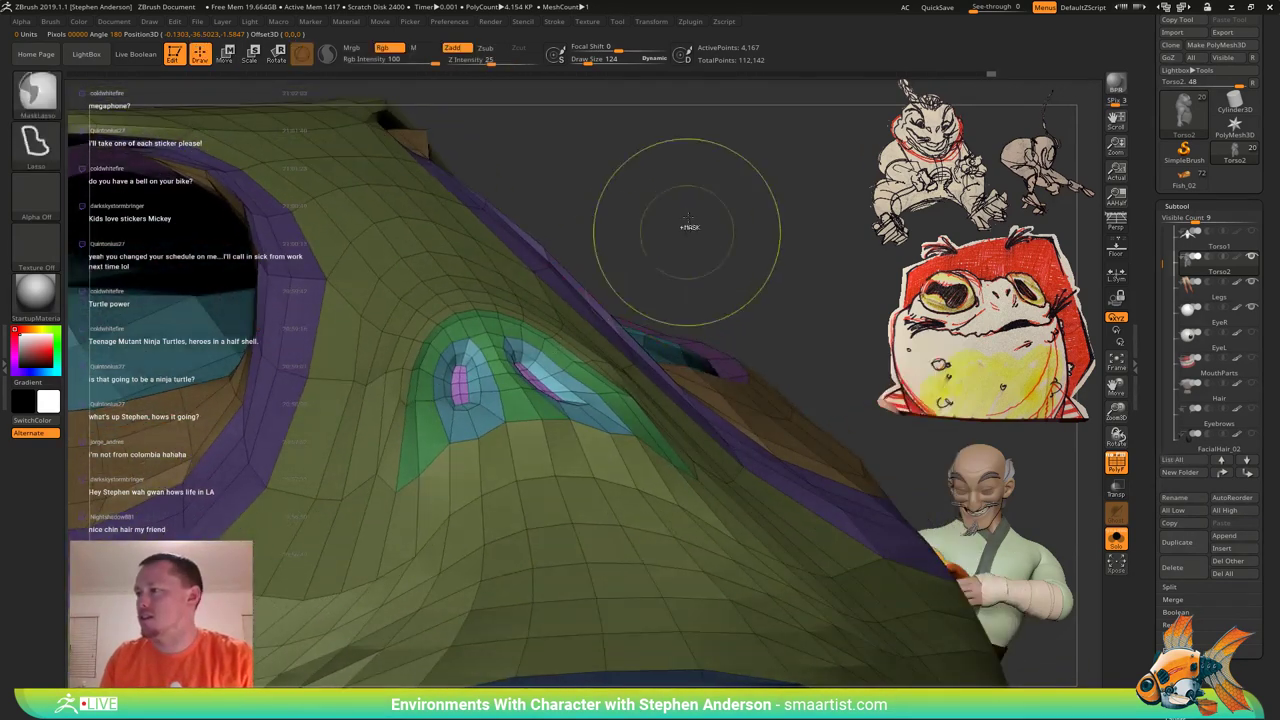
Clear the nostril mask, mask everything except the olive snout polygroup and reselect the Move brush.
ctrl+drag(688, 228, 664, 262)
key(w)
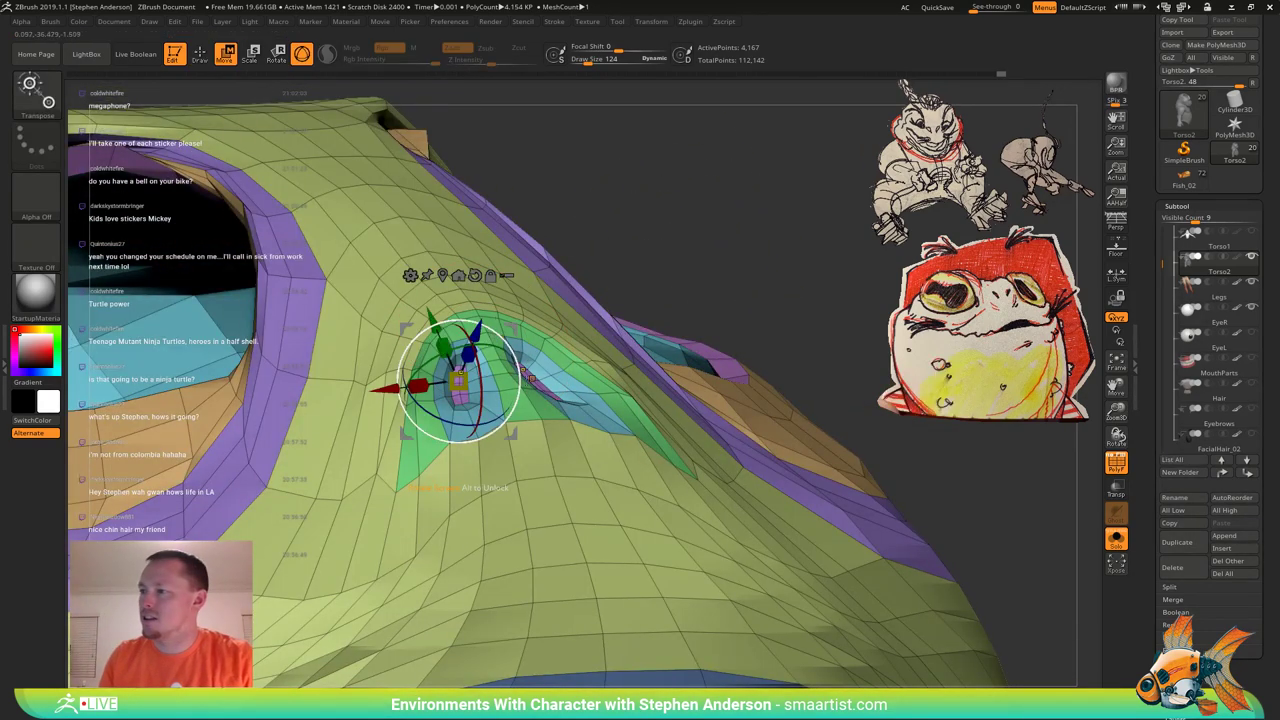
ctrl+click(541, 419)
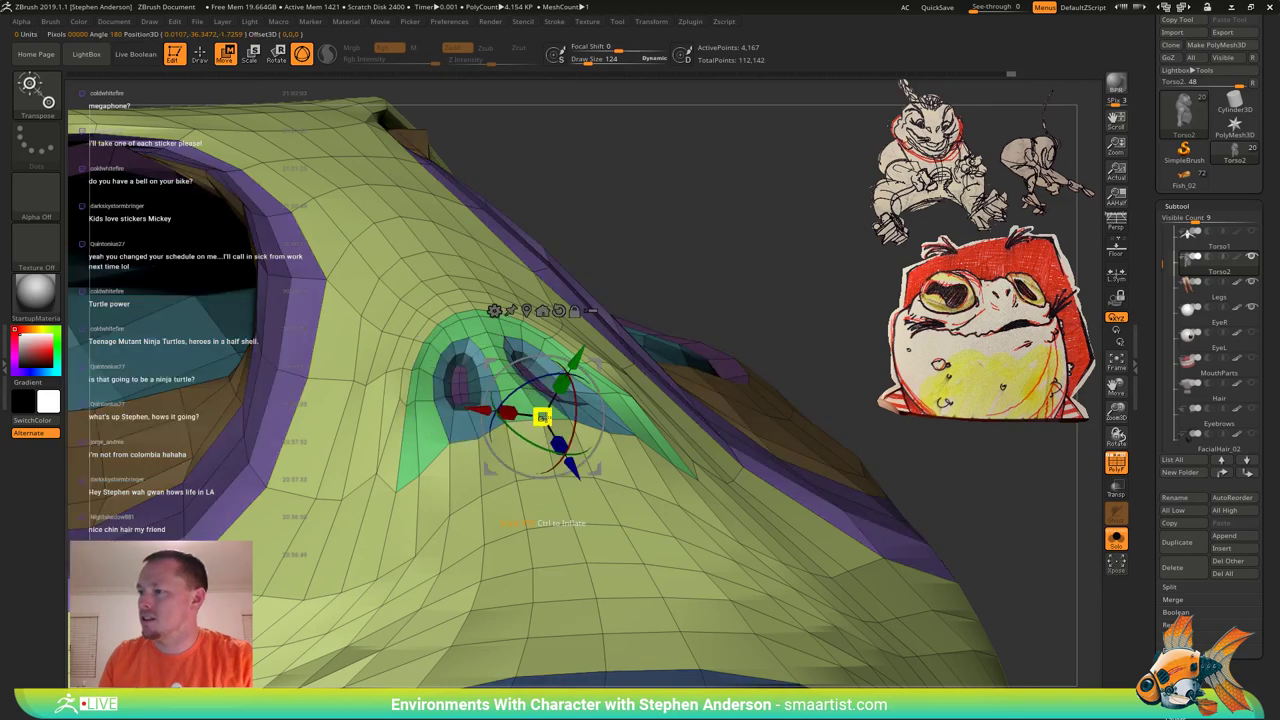
key(b)
key(m)
key(v)
Adjust the rims of the nostrils with the Move brush at draw sizes 85 and 161.
right_drag(420, 400, 463, 388)
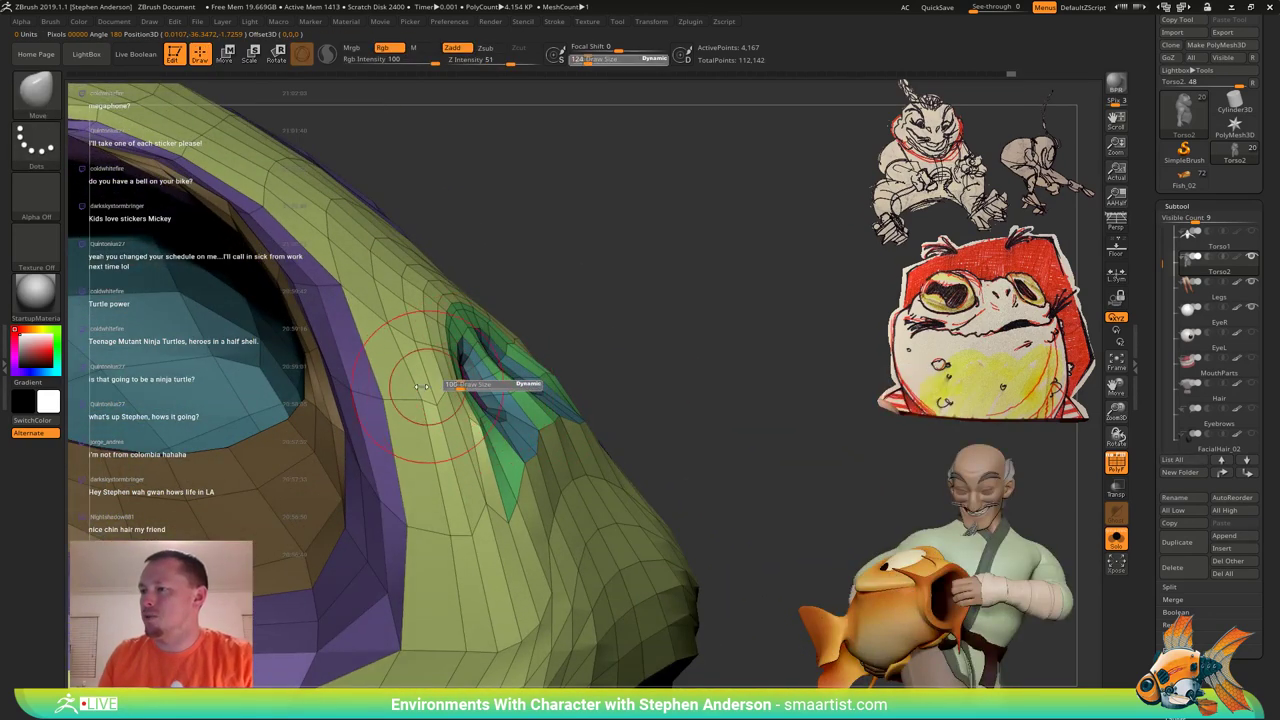
drag(421, 387, 411, 387)
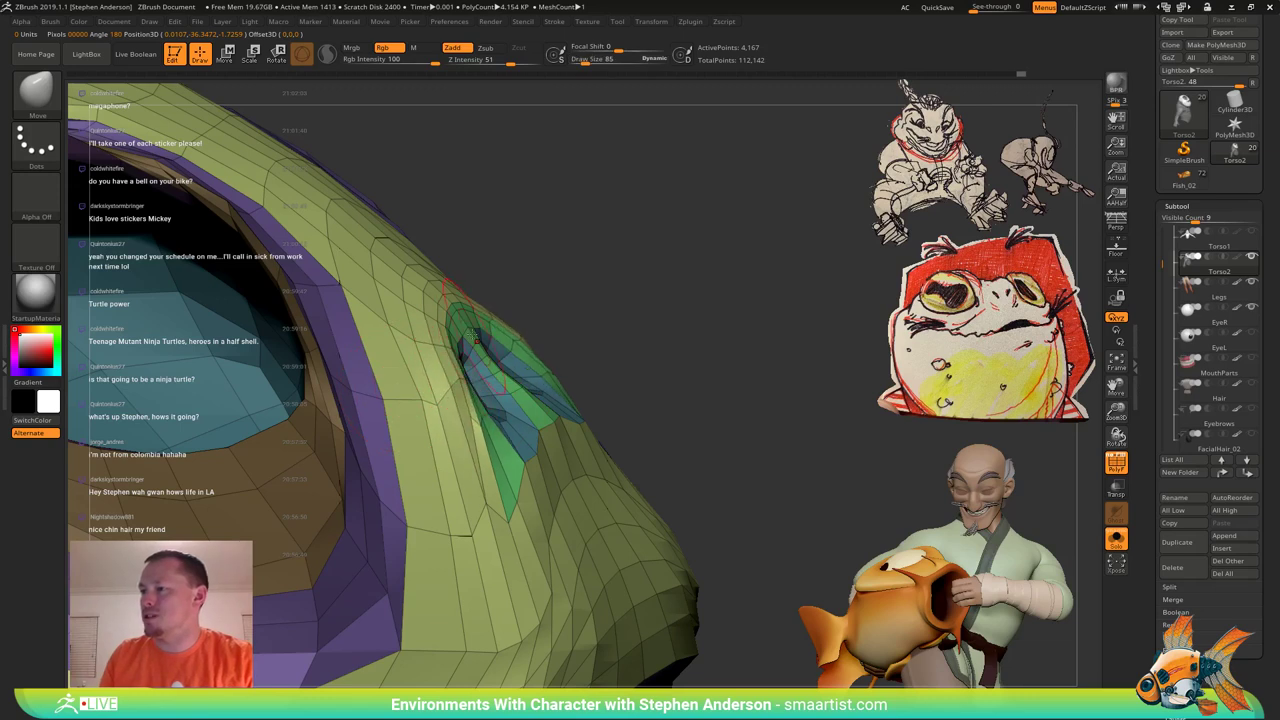
key(s)
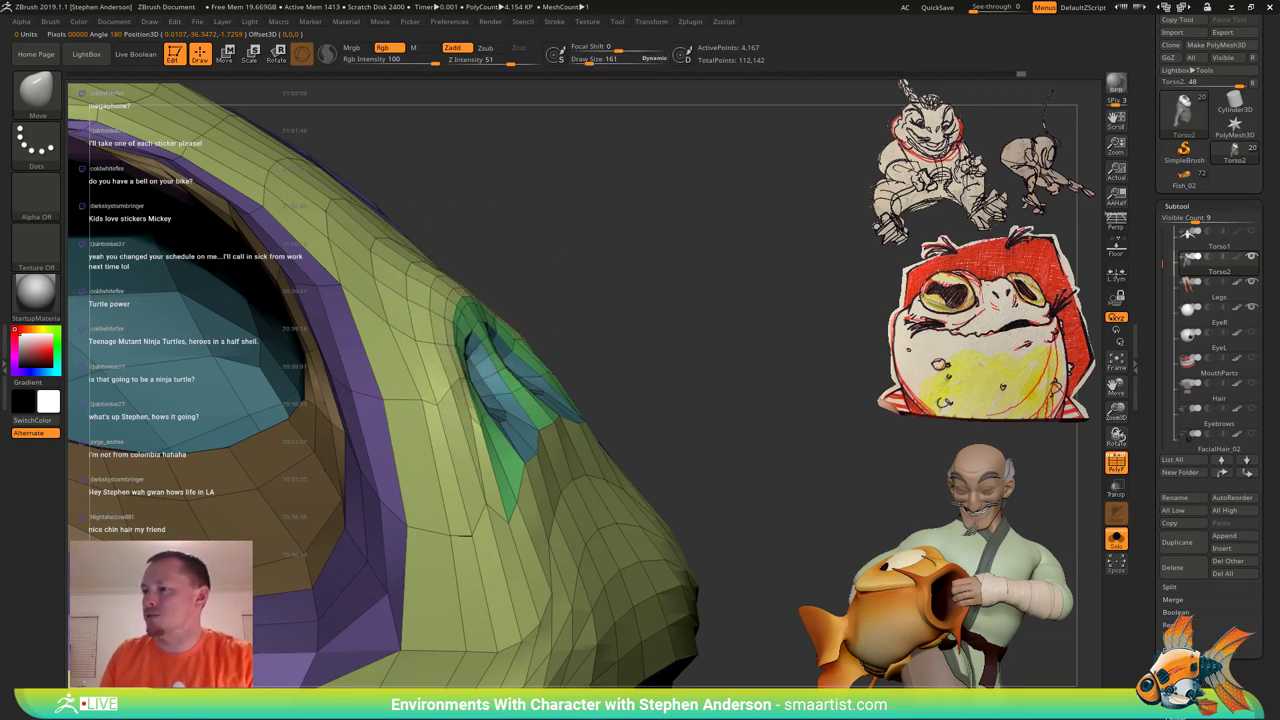
right_drag(521, 384, 545, 365)
Hide the polyframe, and move and smooth the outer sides of the nostrils at draw size 161.
key(shift+f)
mouse_move(480, 395)
right_down()
mouse_move(586, 423)
mouse_move(480, 370)
mouse_move(446, 424)
mouse_move(484, 436)
mouse_move(527, 418)
mouse_move(560, 271)
mouse_move(657, 274)
mouse_move(673, 315)
mouse_move(590, 312)
mouse_move(700, 300)
right_up()
mouse_move(510, 297)
ctrl+right_down()
mouse_move(537, 336)
mouse_move(509, 316)
ctrl+right_up()
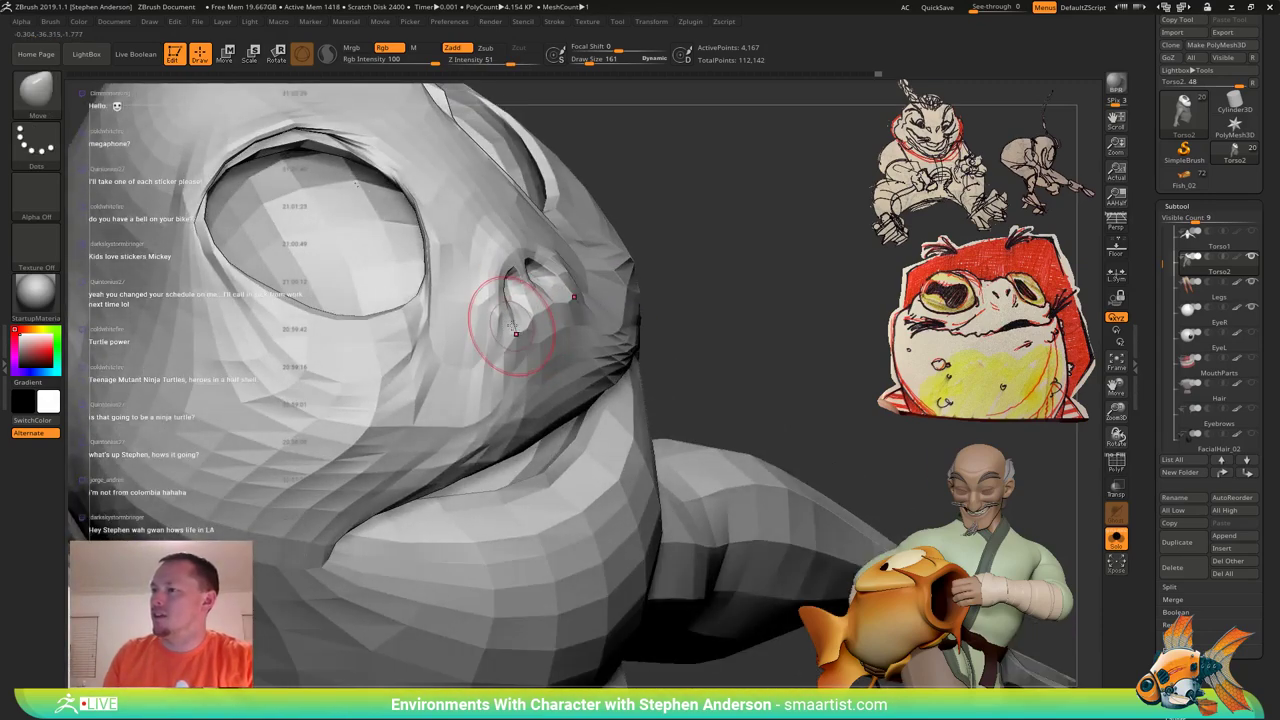
drag(512, 328, 508, 322)
right_drag(508, 322, 490, 285)
shift+drag(500, 343, 497, 325)
right_drag(497, 325, 526, 327)
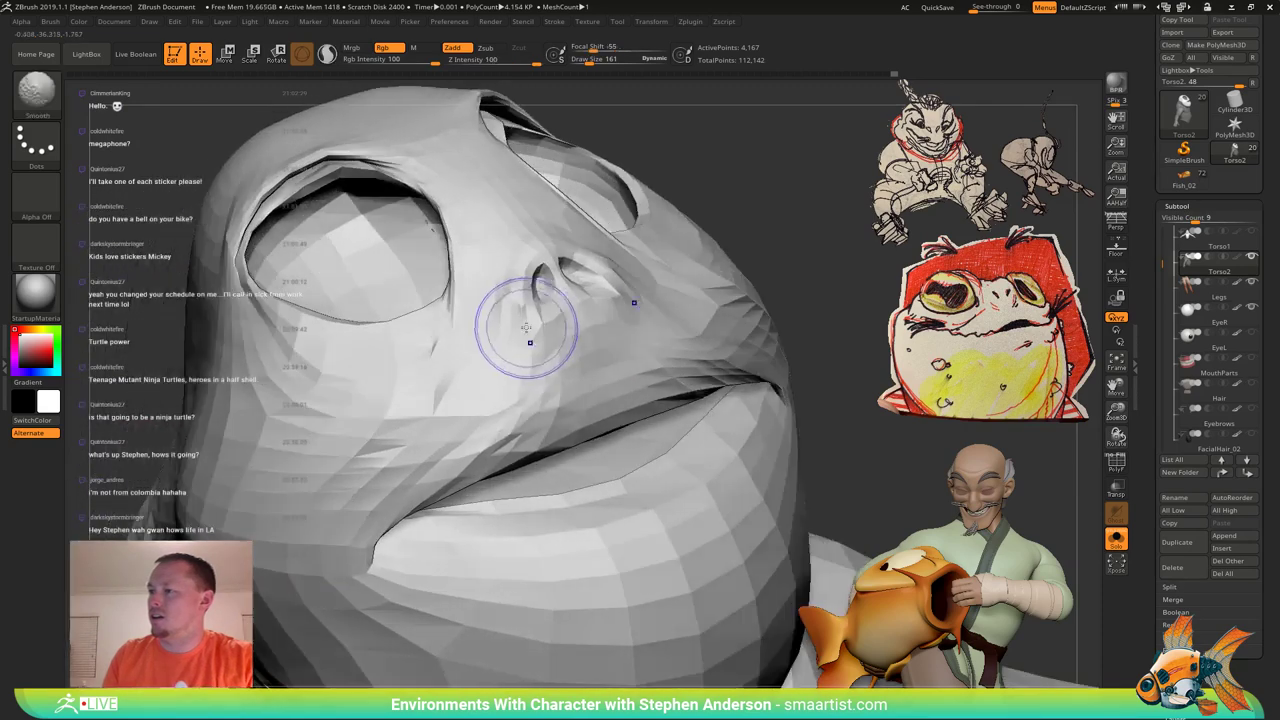
Set the Smooth brush's Z Intensity to 17 and lightly smooth the sides of the nostrils.
drag(496, 62, 484, 62)
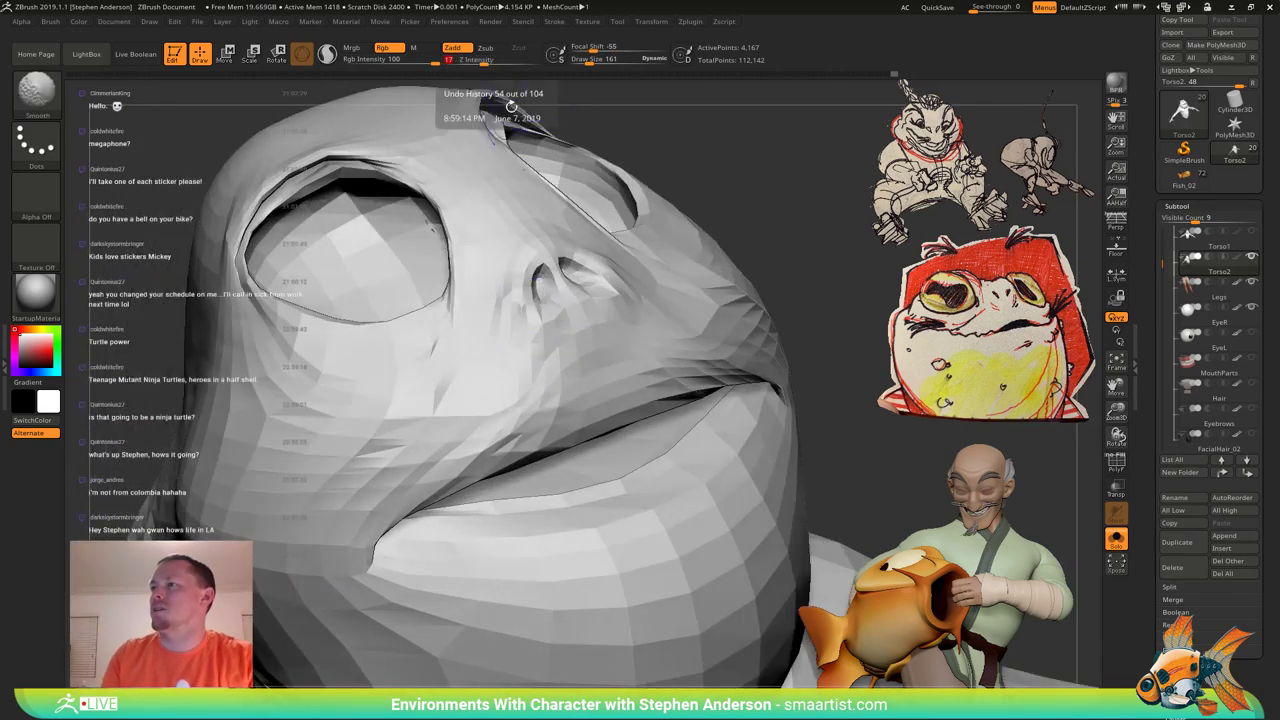
click(448, 62)
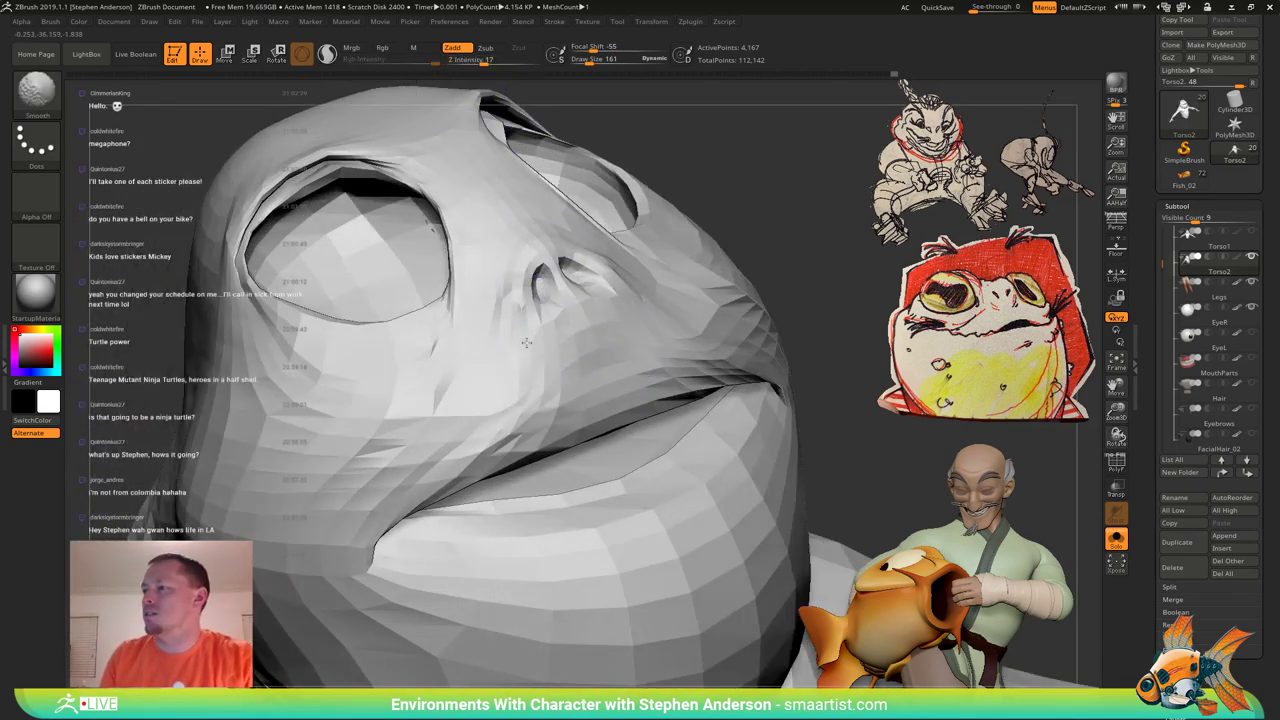
shift+drag(515, 288, 528, 302)
mouse_move(597, 349)
right_down()
mouse_move(645, 345)
mouse_move(636, 340)
right_up()
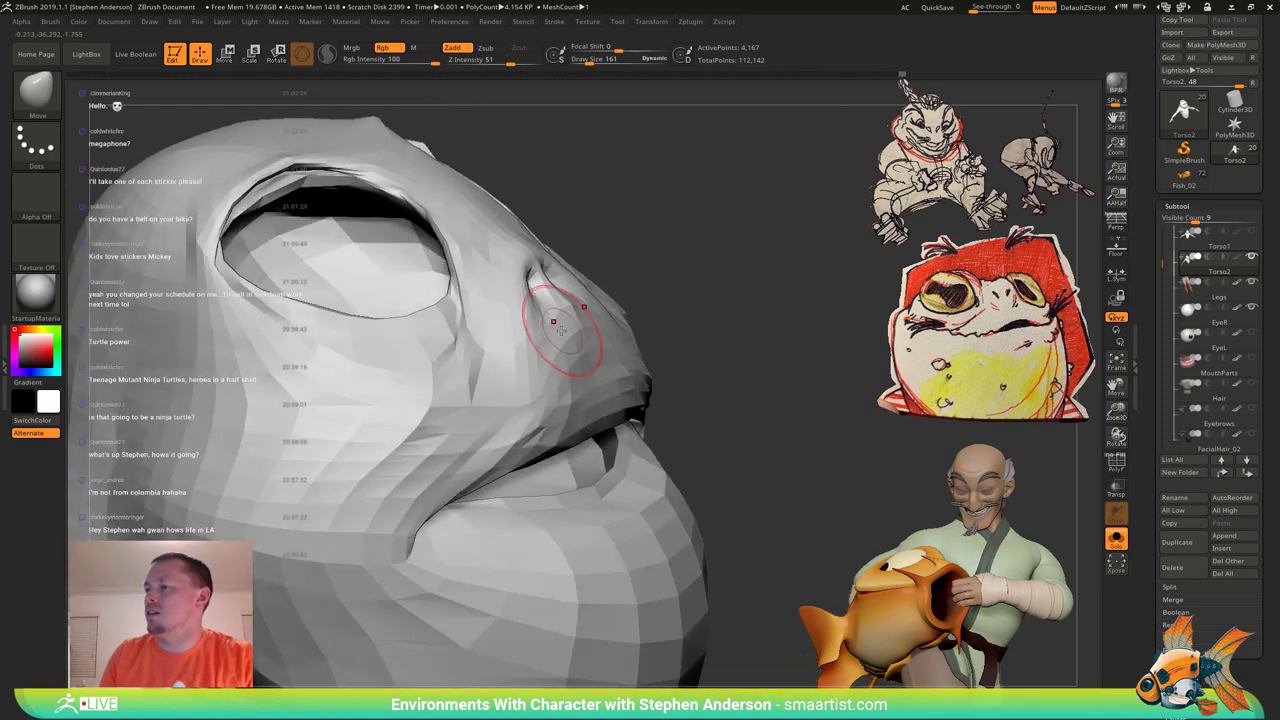
mouse_move(560, 331)
right_down()
mouse_move(575, 362)
mouse_move(632, 310)
right_up()
shift+drag(534, 346, 556, 286)
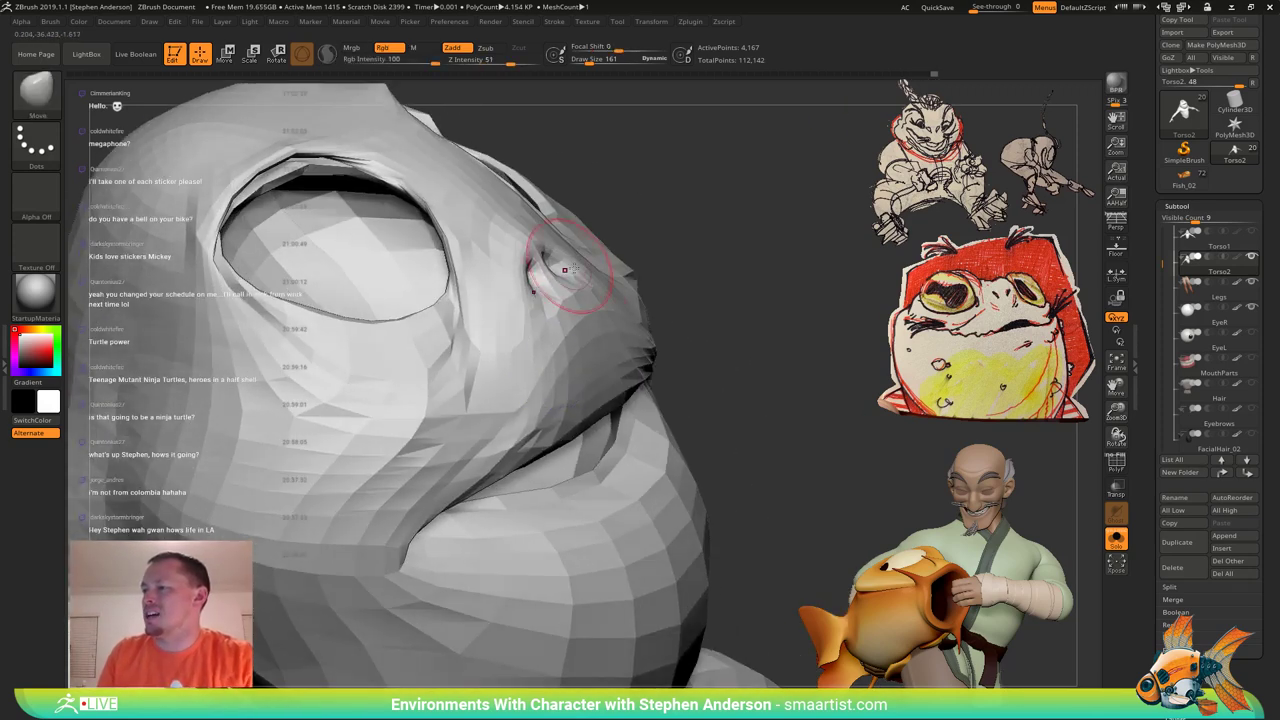
Refine the nostril openings and the bridge between them with the Move brush at draw sizes 112 and 56.
mouse_move(640, 316)
right_down()
mouse_move(617, 327)
mouse_move(545, 312)
mouse_move(556, 312)
mouse_move(563, 266)
mouse_move(463, 282)
mouse_move(500, 254)
right_up()
drag(497, 256, 501, 257)
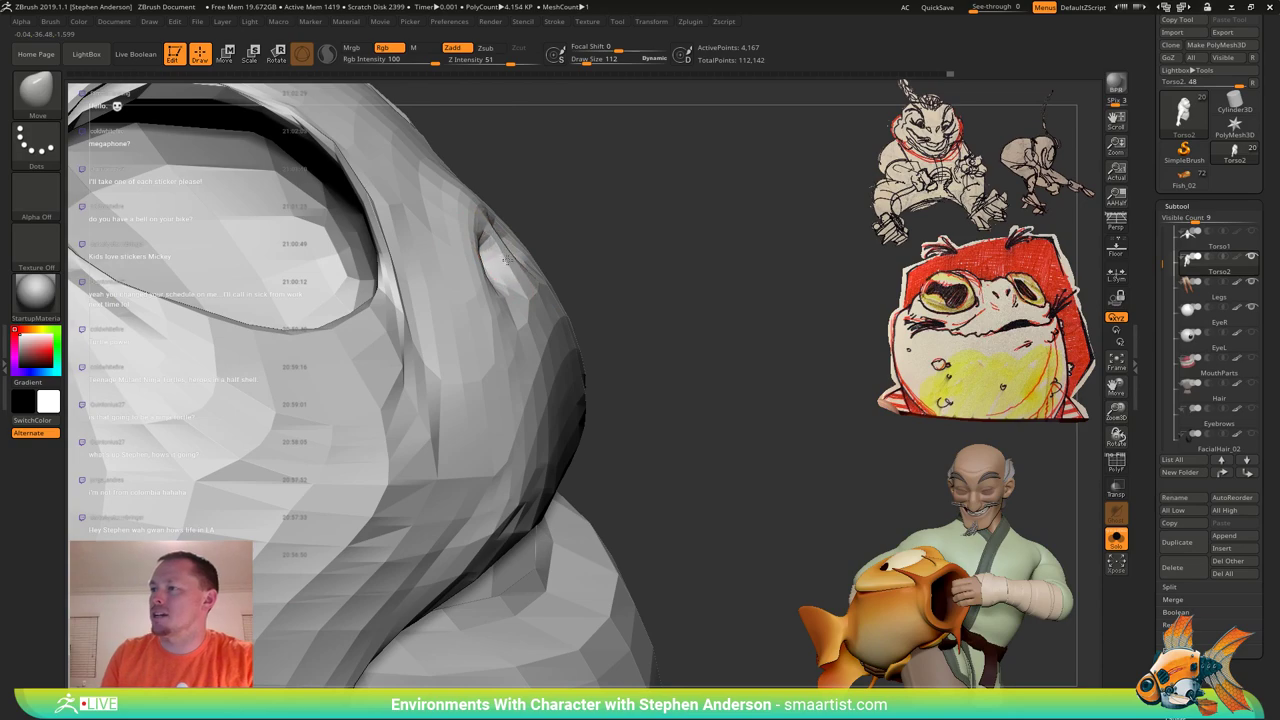
mouse_move(516, 267)
right_down()
mouse_move(492, 229)
mouse_move(457, 249)
mouse_move(472, 270)
mouse_move(453, 291)
mouse_move(532, 294)
mouse_move(543, 281)
mouse_move(493, 287)
mouse_move(504, 291)
mouse_move(497, 330)
mouse_move(491, 253)
right_up()
key(s)
drag(488, 249, 486, 249)
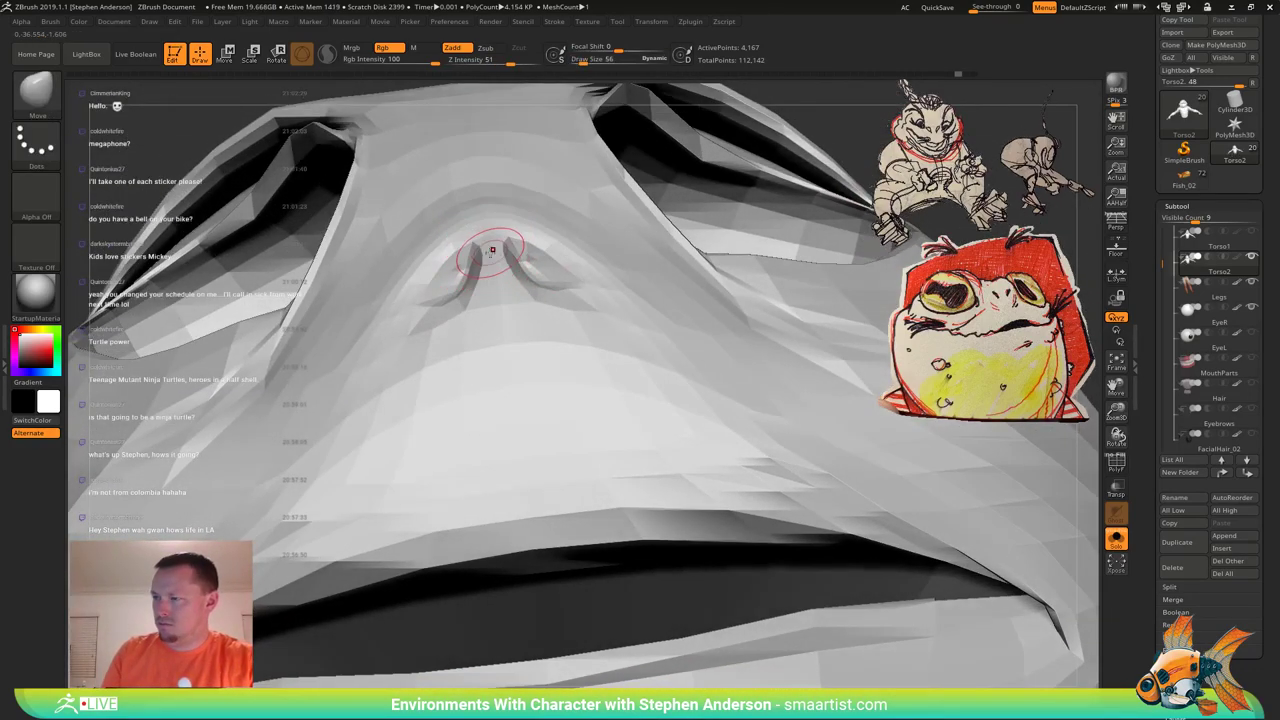
right_drag(491, 254, 491, 244)
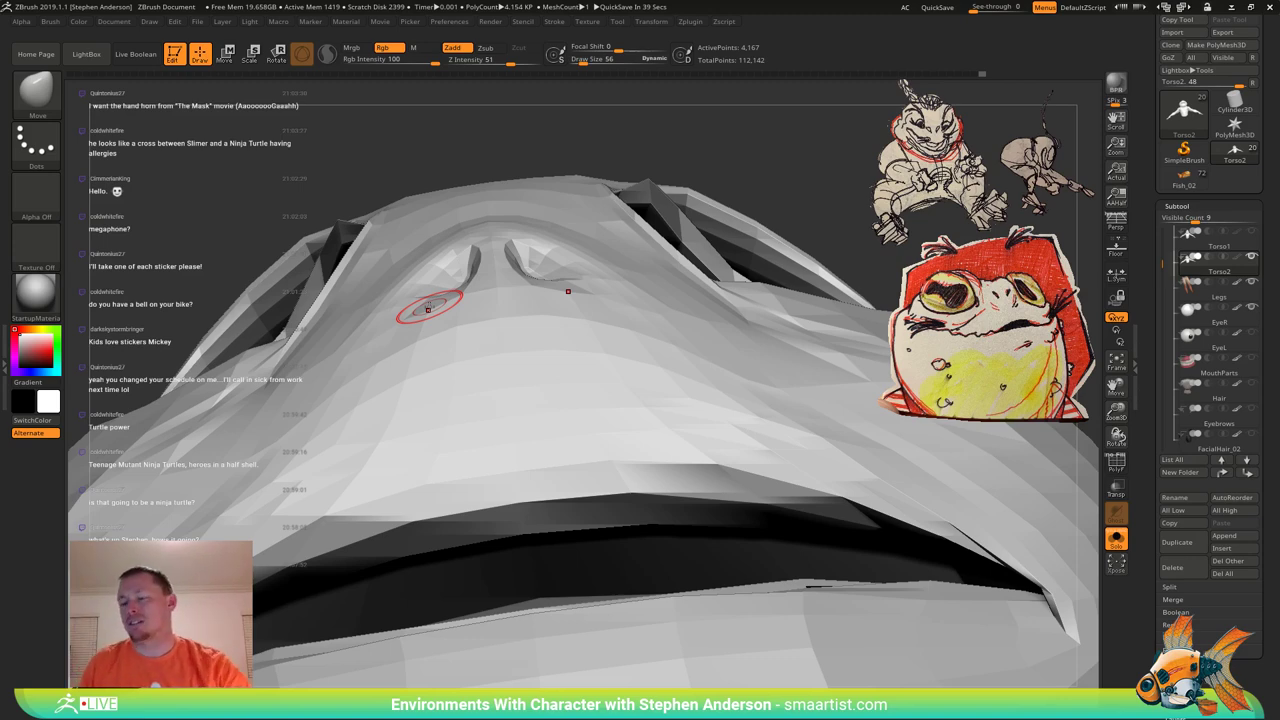
right_drag(760, 164, 835, 225)
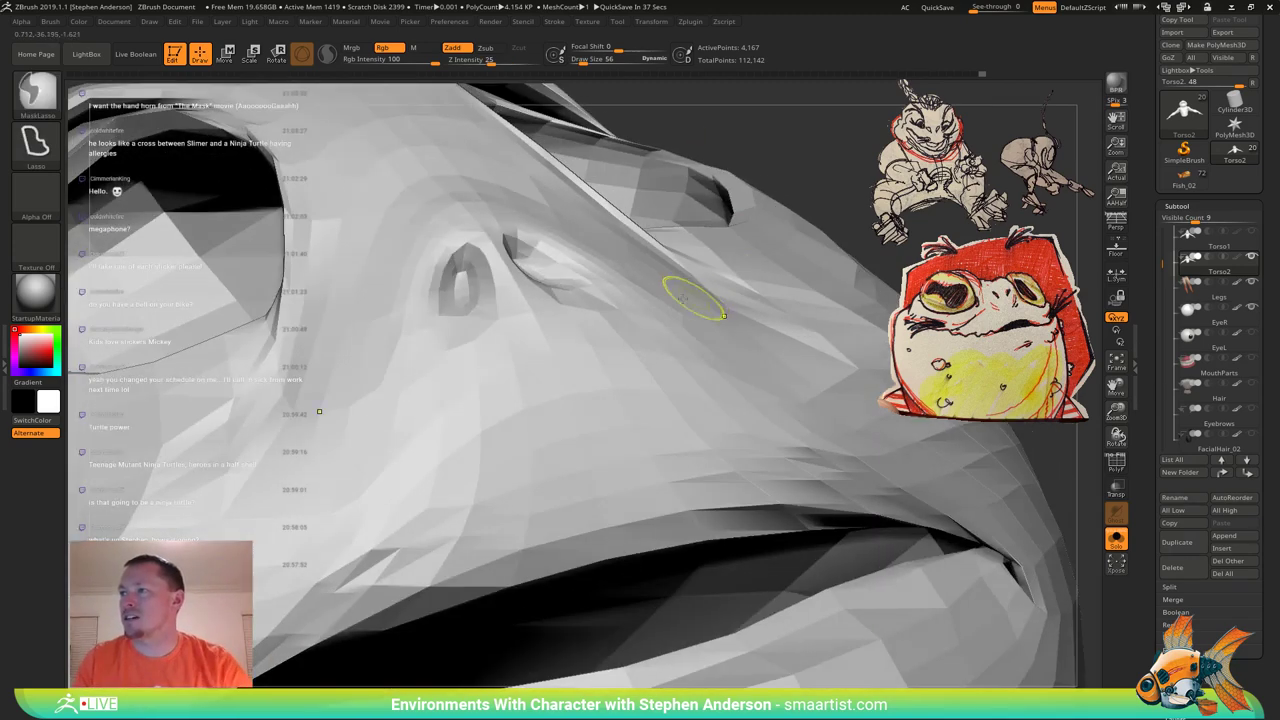
Isolate the inside of the eye socket with a mask and smooth its surface at draw size 540.
mouse_move(694, 297)
ctrl+right_down()
mouse_move(640, 240)
mouse_move(512, 314)
mouse_move(430, 322)
mouse_move(388, 345)
mouse_move(425, 385)
mouse_move(592, 417)
mouse_move(543, 422)
mouse_move(465, 400)
mouse_move(485, 418)
mouse_move(507, 412)
mouse_move(457, 420)
mouse_move(625, 440)
mouse_move(560, 455)
mouse_move(453, 415)
ctrl+right_up()
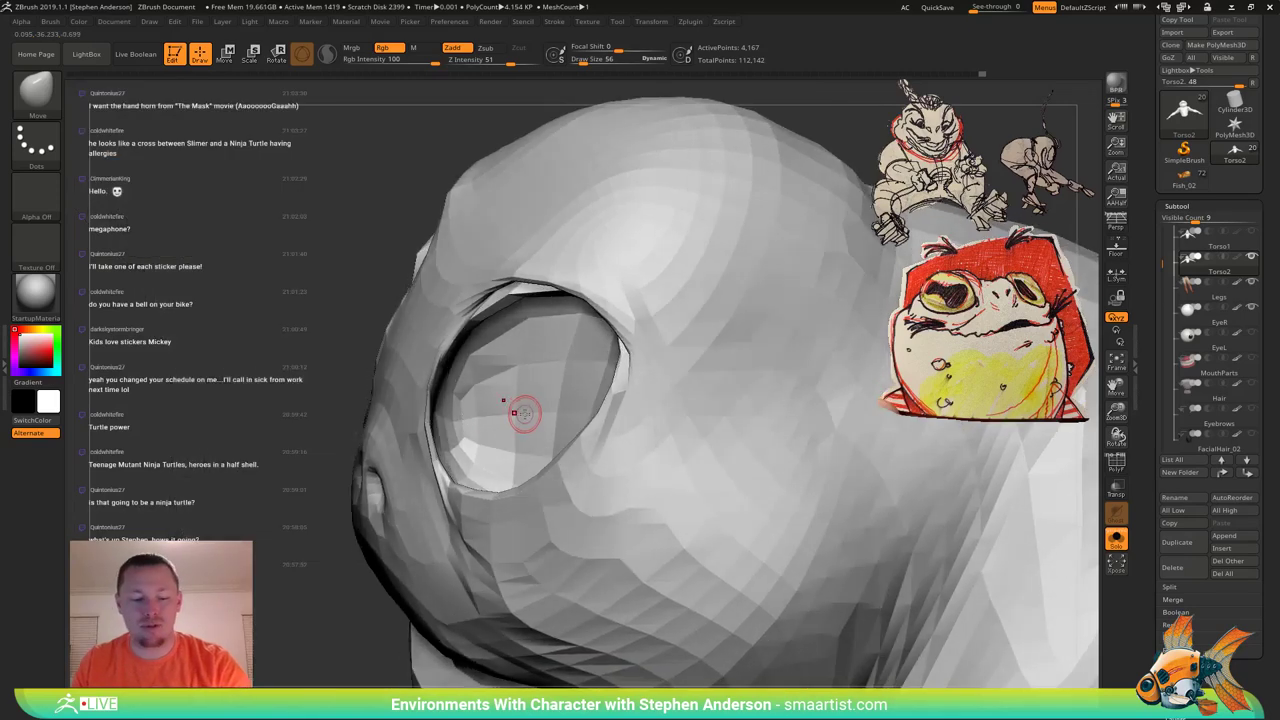
key(w)
ctrl+click(522, 368)
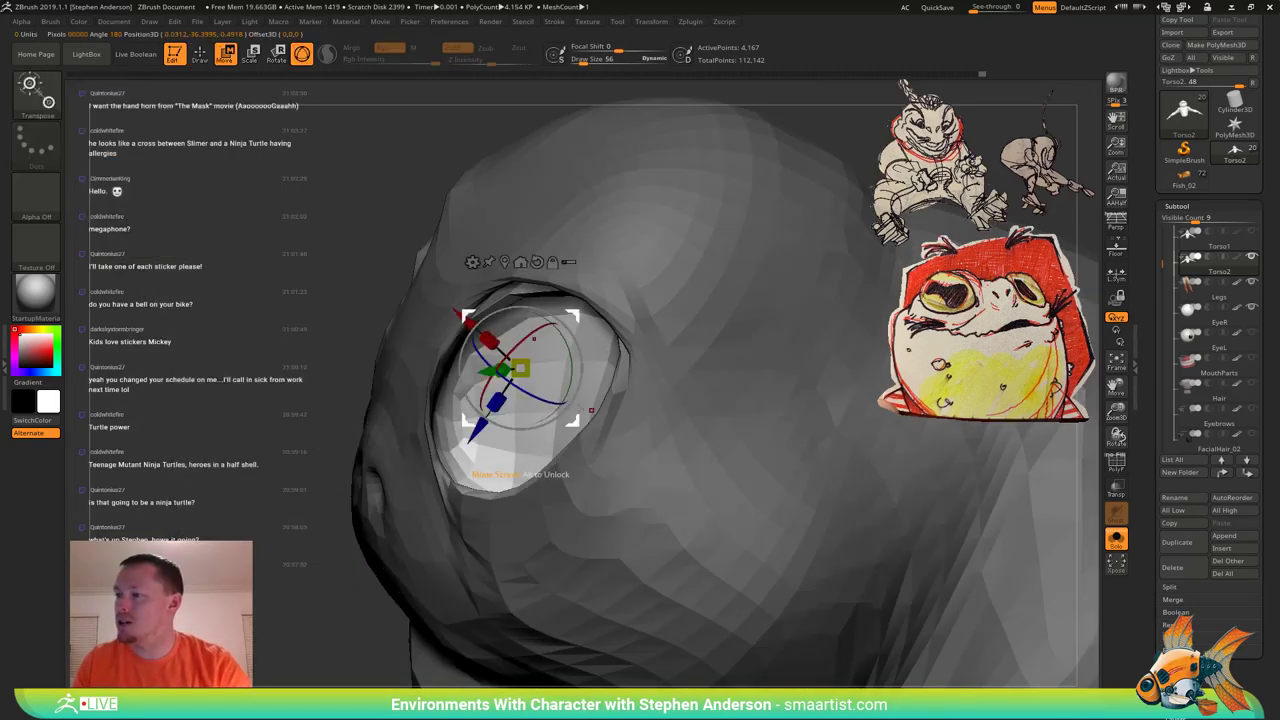
mouse_move(522, 368)
right_down()
mouse_move(500, 372)
mouse_move(536, 370)
right_up()
key(q)
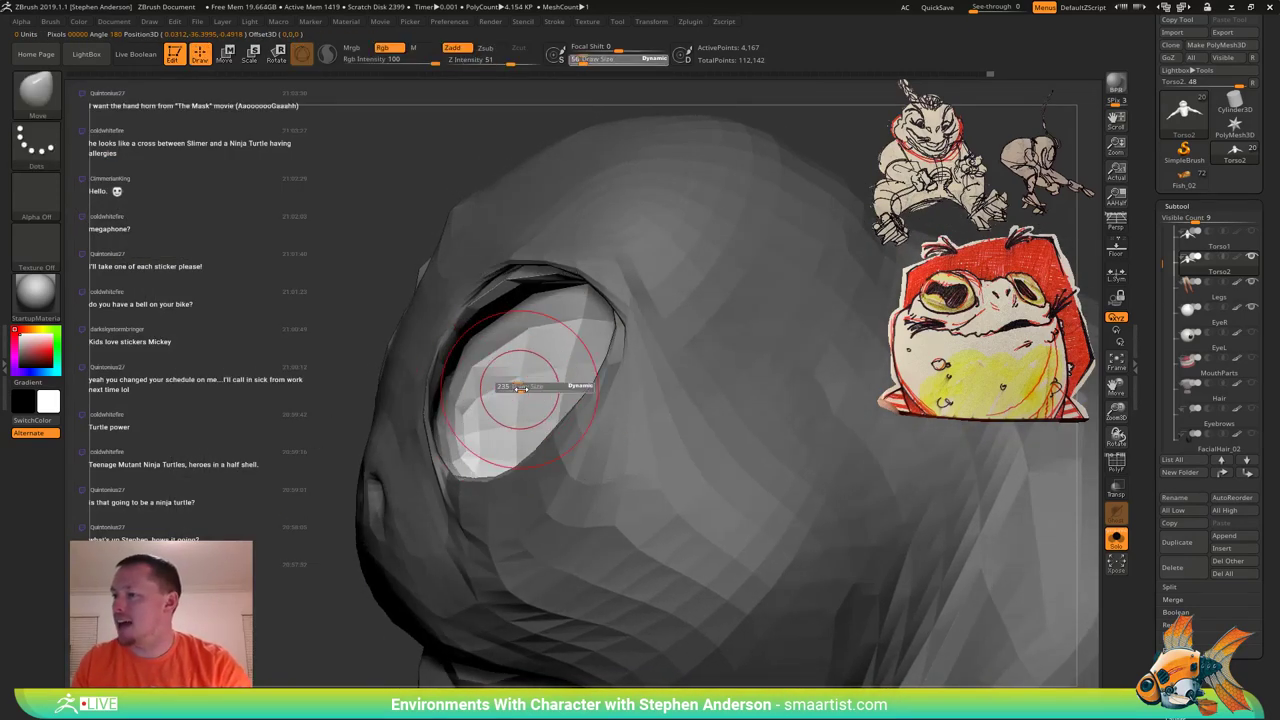
shift+drag(527, 388, 460, 415)
right_drag(539, 401, 563, 406)
mouse_move(563, 406)
shift+mouse_down()
mouse_move(540, 340)
mouse_move(590, 315)
mouse_move(655, 345)
mouse_move(640, 400)
shift+mouse_up()
mouse_move(636, 400)
right_down()
mouse_move(613, 296)
mouse_move(594, 352)
mouse_move(560, 372)
mouse_move(576, 364)
right_up()
key(ctrl+shift+z)
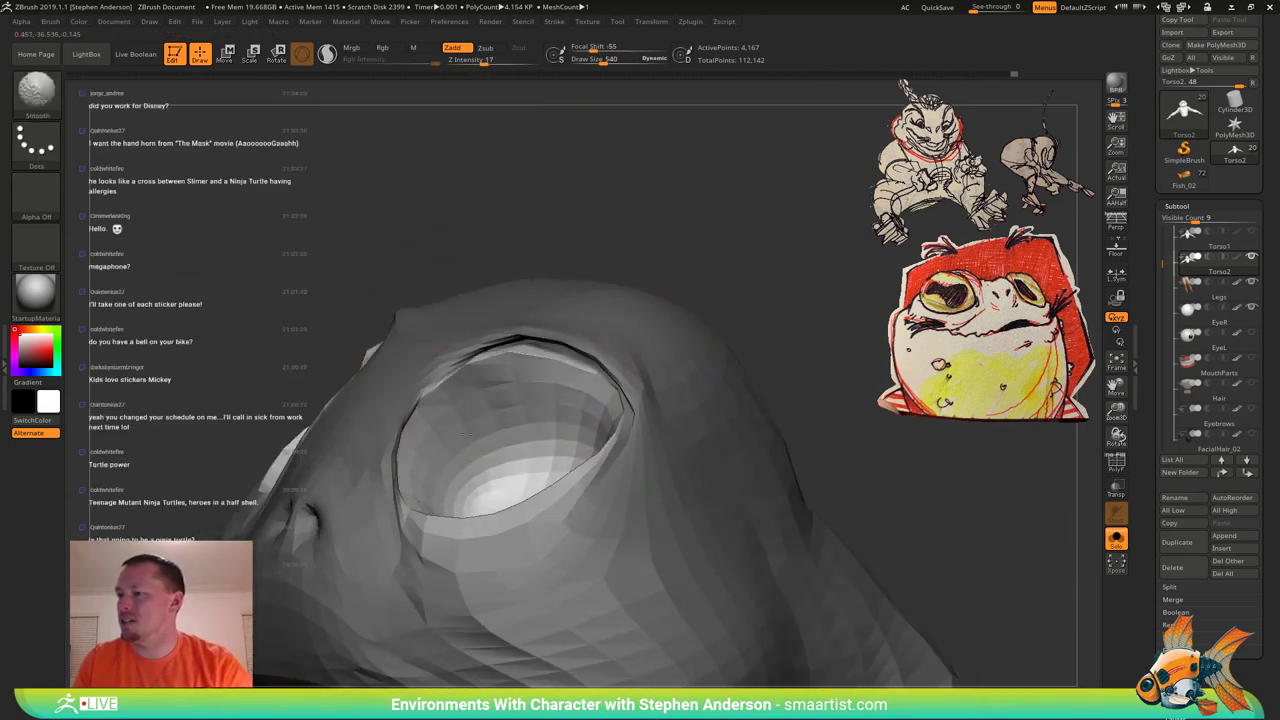
shift+drag(562, 386, 570, 392)
Show the polyframe, clear the mask, and mask by polygroup everything except the inner eye areas.
right_drag(570, 392, 628, 374)
key(shift+f)
ctrl+right_drag(628, 374, 637, 289)
ctrl+drag(637, 289, 663, 345)
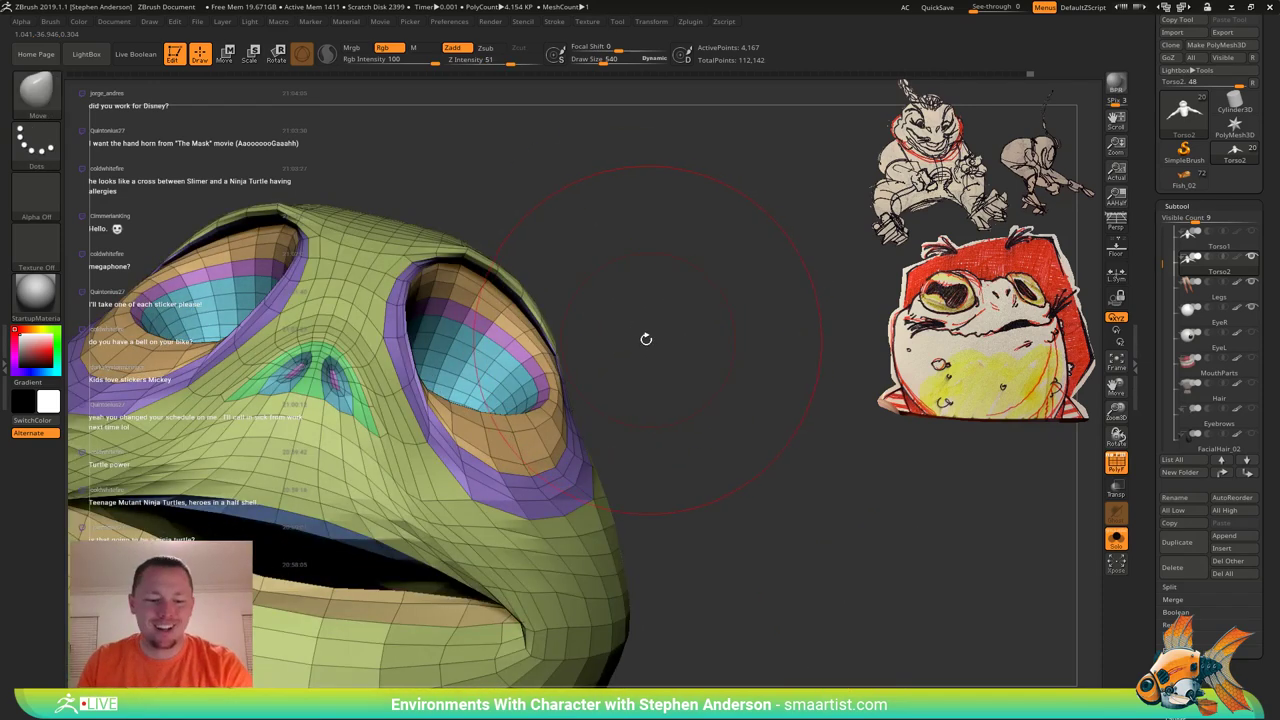
key(w)
ctrl+click(485, 338)
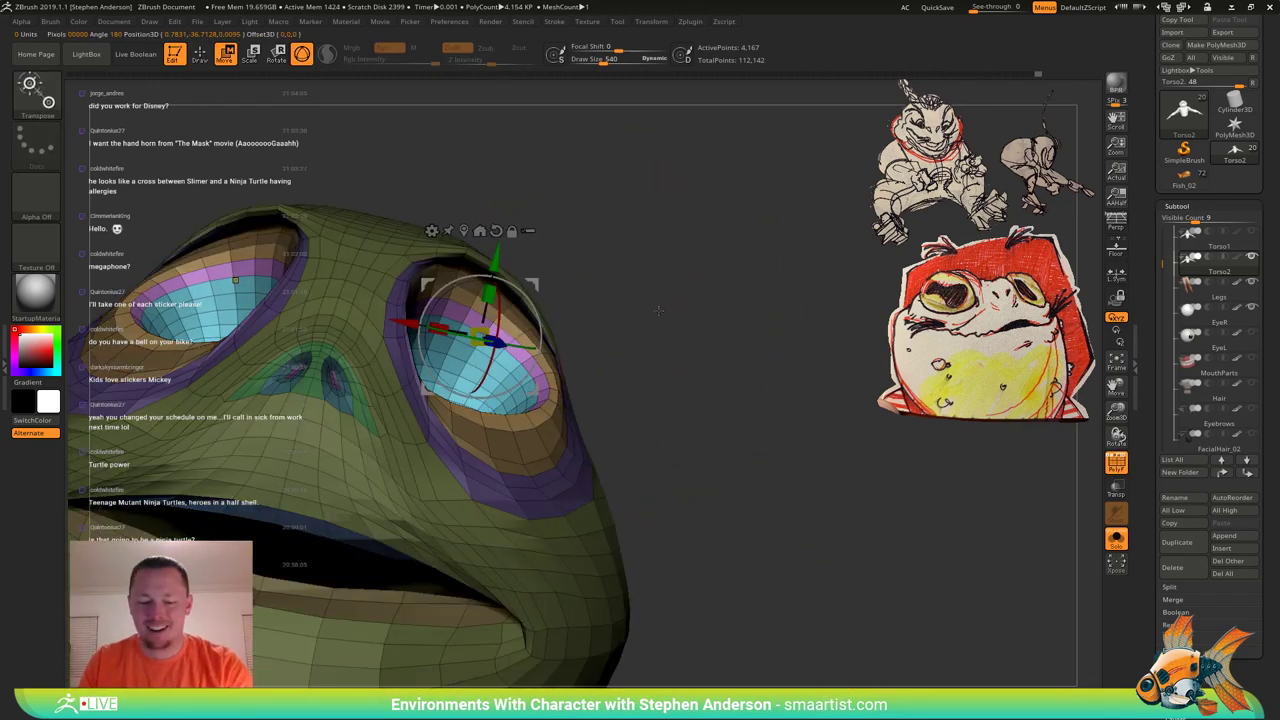
key(q)
right_drag(659, 311, 645, 258)
mouse_move(503, 290)
right_down()
mouse_move(493, 265)
mouse_move(435, 290)
mouse_move(416, 268)
right_up()
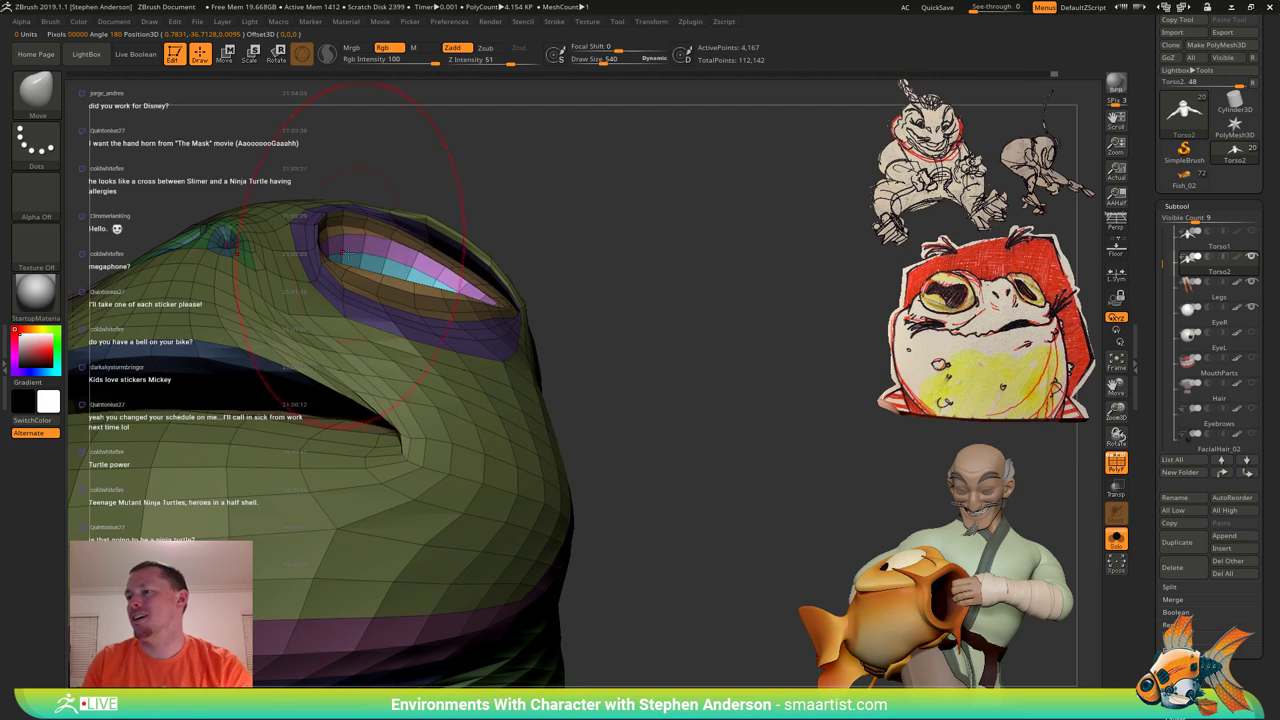
right_drag(345, 249, 292, 242)
mouse_move(440, 232)
right_down()
mouse_move(346, 250)
mouse_move(449, 264)
mouse_move(425, 265)
right_up()
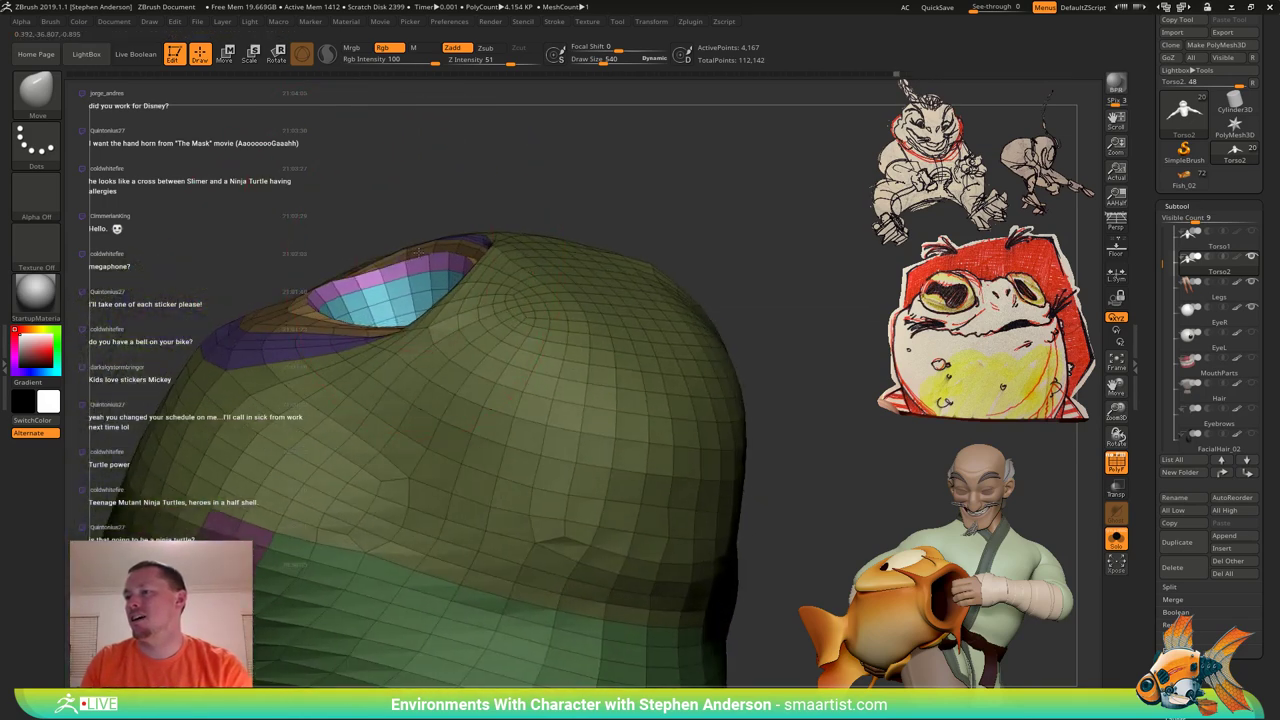
mouse_move(312, 298)
right_down()
mouse_move(305, 322)
mouse_move(294, 302)
mouse_move(407, 357)
mouse_move(580, 329)
mouse_move(330, 255)
mouse_move(407, 258)
mouse_move(412, 295)
mouse_move(446, 283)
right_up()
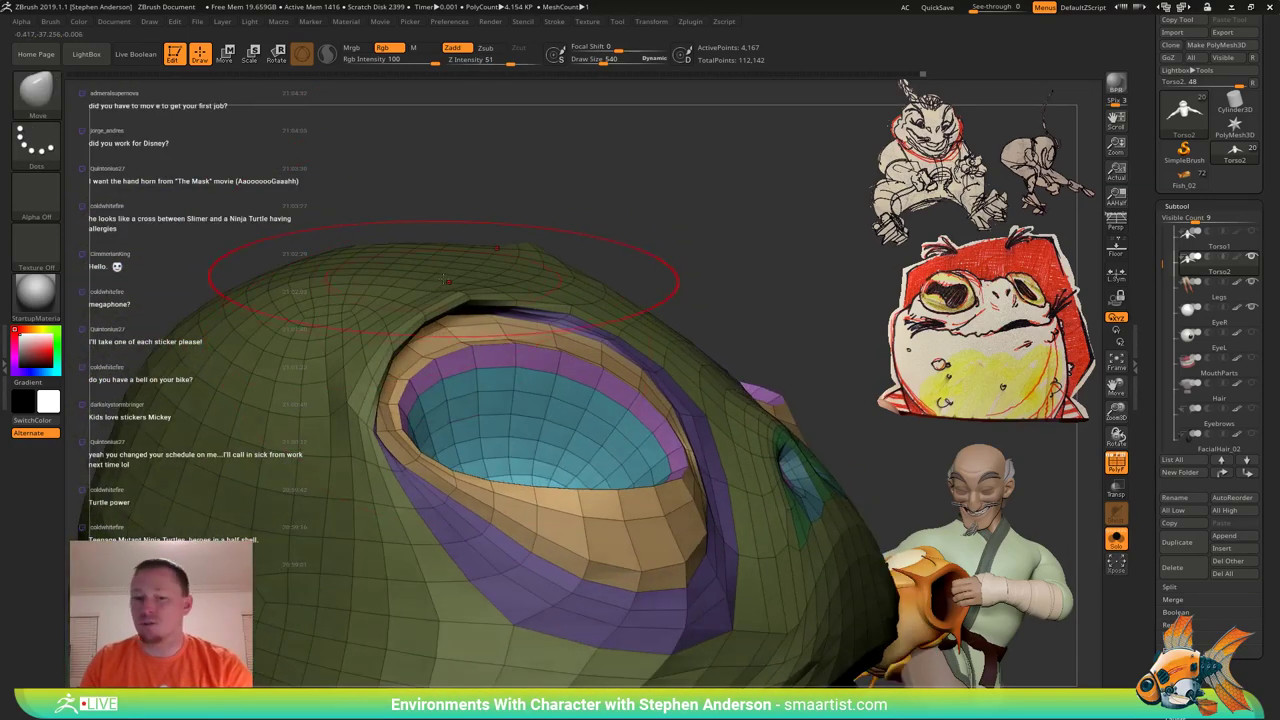
Mask the eye socket and eyelids instead, and move the skin behind the eye with the Move brush at draw size 267.
key(w)
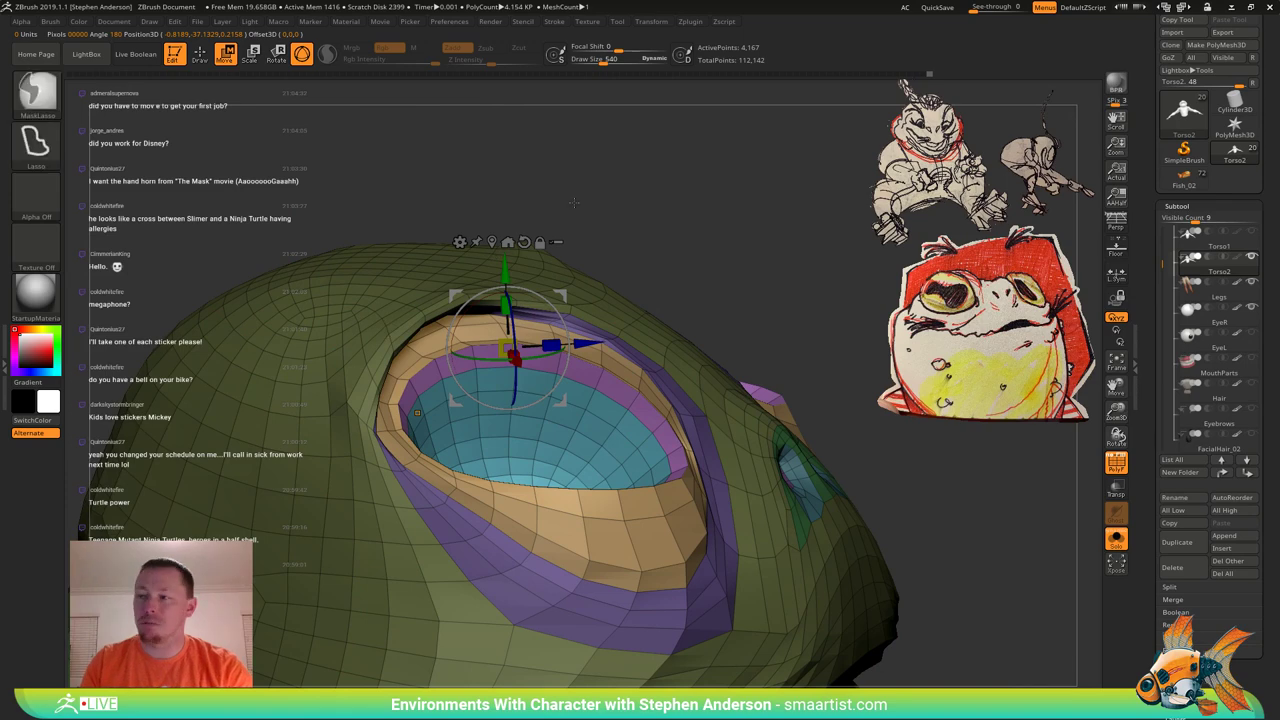
ctrl+click(555, 269)
ctrl+click(555, 269)
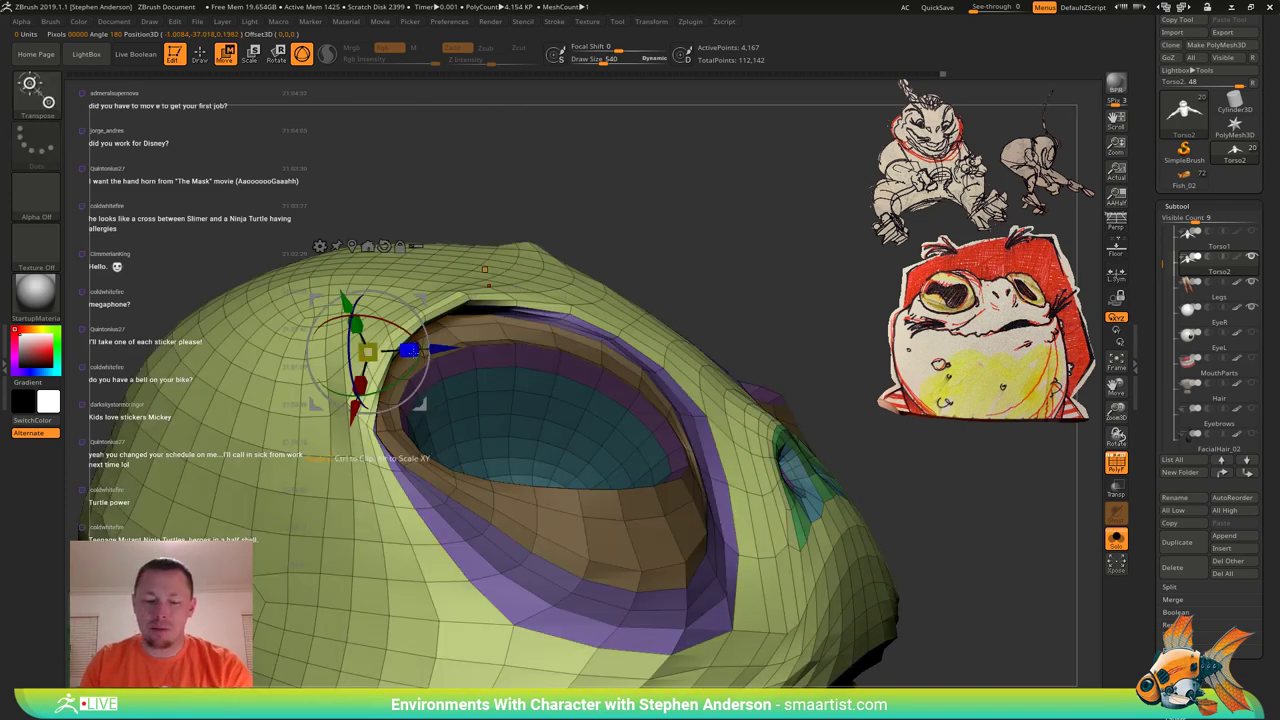
key(b)
key(m)
key(v)
mouse_move(417, 350)
right_down()
mouse_move(490, 335)
mouse_move(457, 314)
right_up()
key(s)
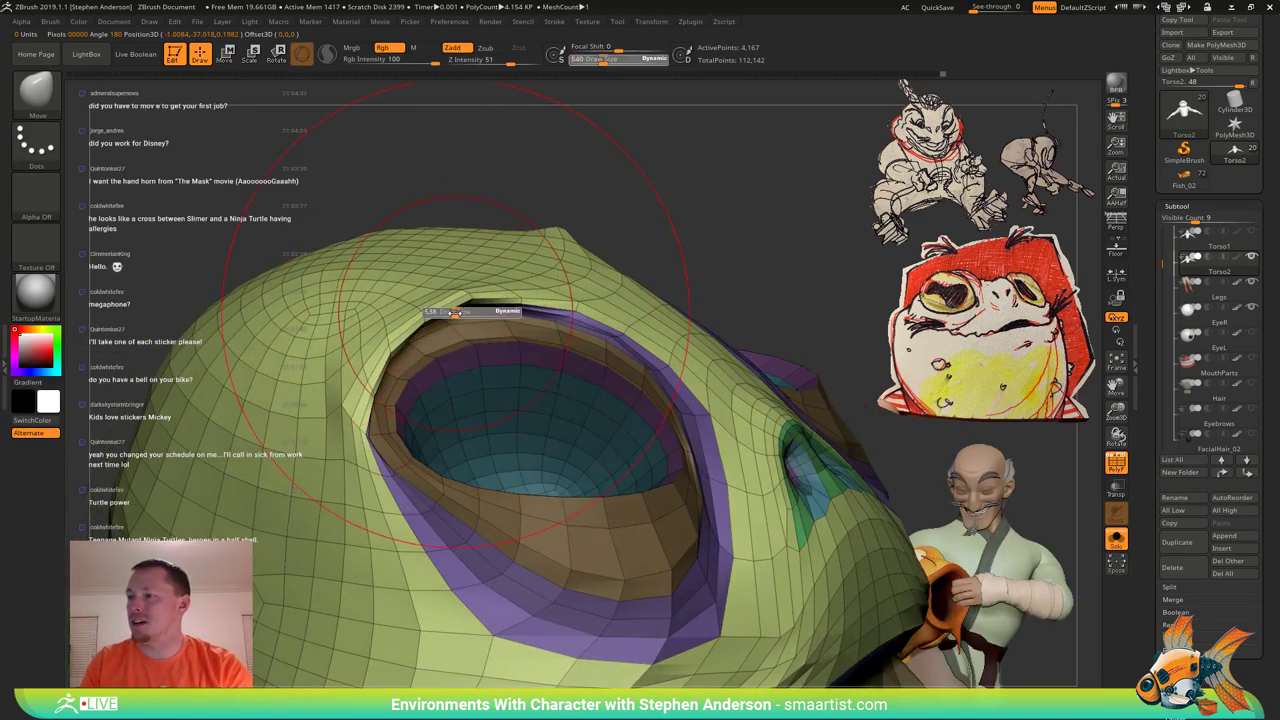
drag(230, 367, 238, 364)
mouse_move(414, 300)
right_down()
mouse_move(390, 308)
mouse_move(415, 235)
right_up()
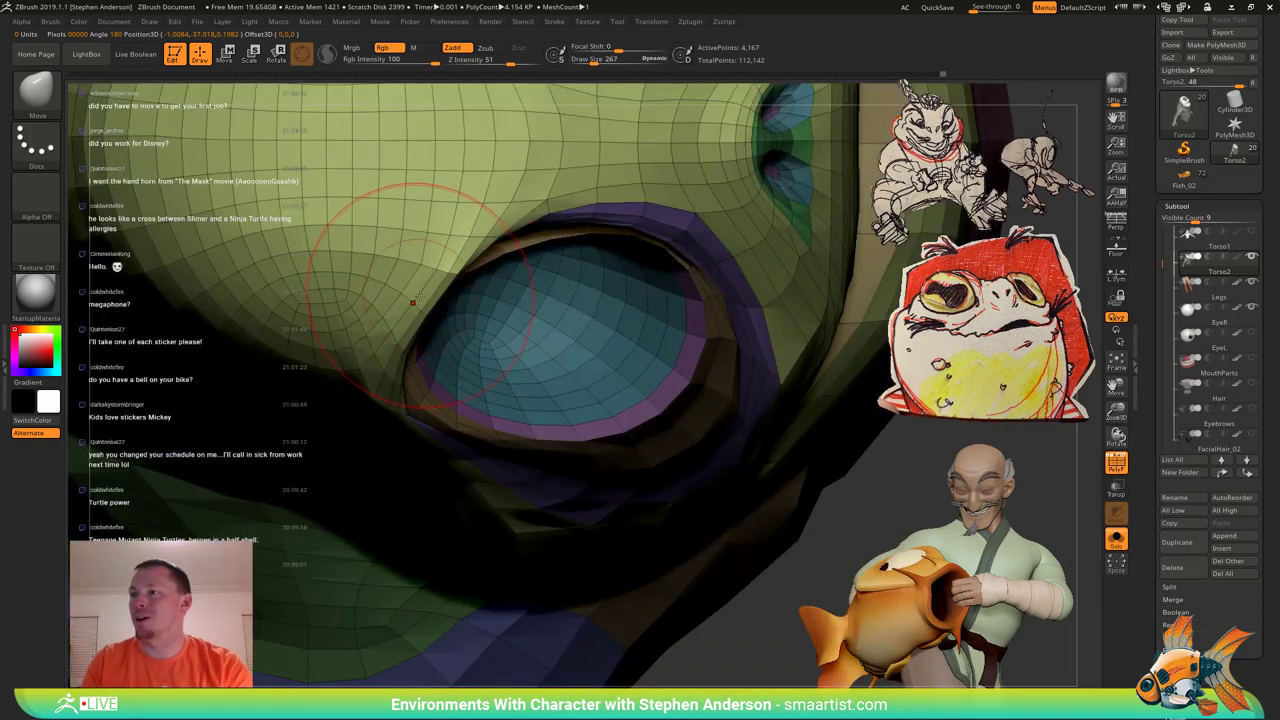
drag(421, 296, 389, 247)
drag(450, 190, 455, 172)
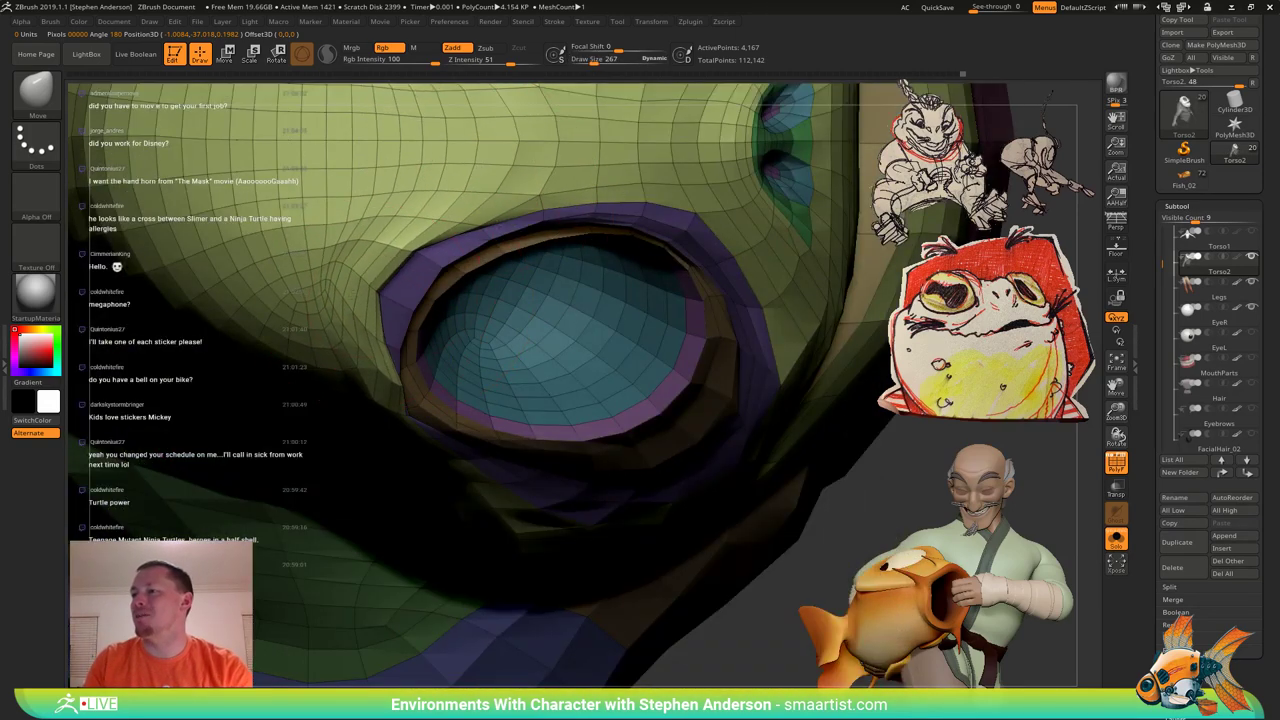
Smooth the purple rim and surrounding skin at the rear of the eye at draw size 267.
mouse_move(366, 332)
shift+mouse_down()
mouse_move(409, 224)
mouse_move(475, 214)
mouse_move(430, 248)
mouse_move(440, 280)
shift+mouse_up()
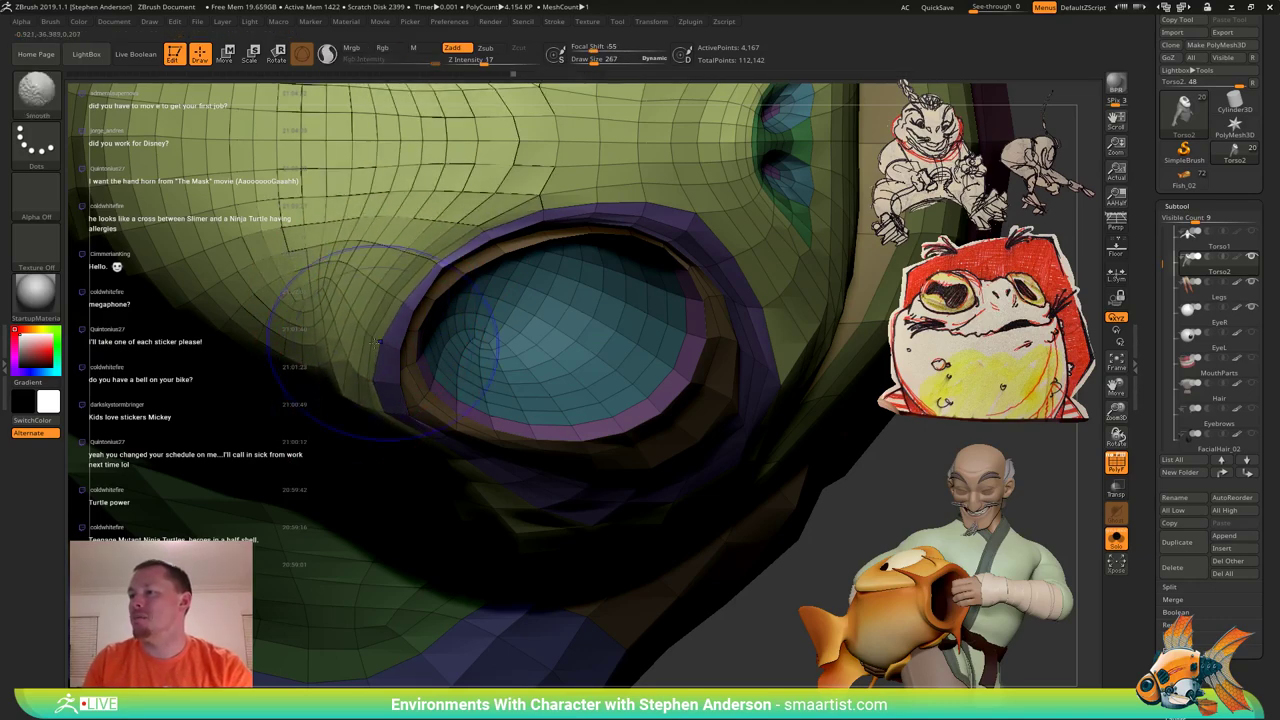
mouse_move(395, 180)
right_down()
mouse_move(366, 260)
mouse_move(378, 252)
right_up()
shift+drag(352, 385, 393, 433)
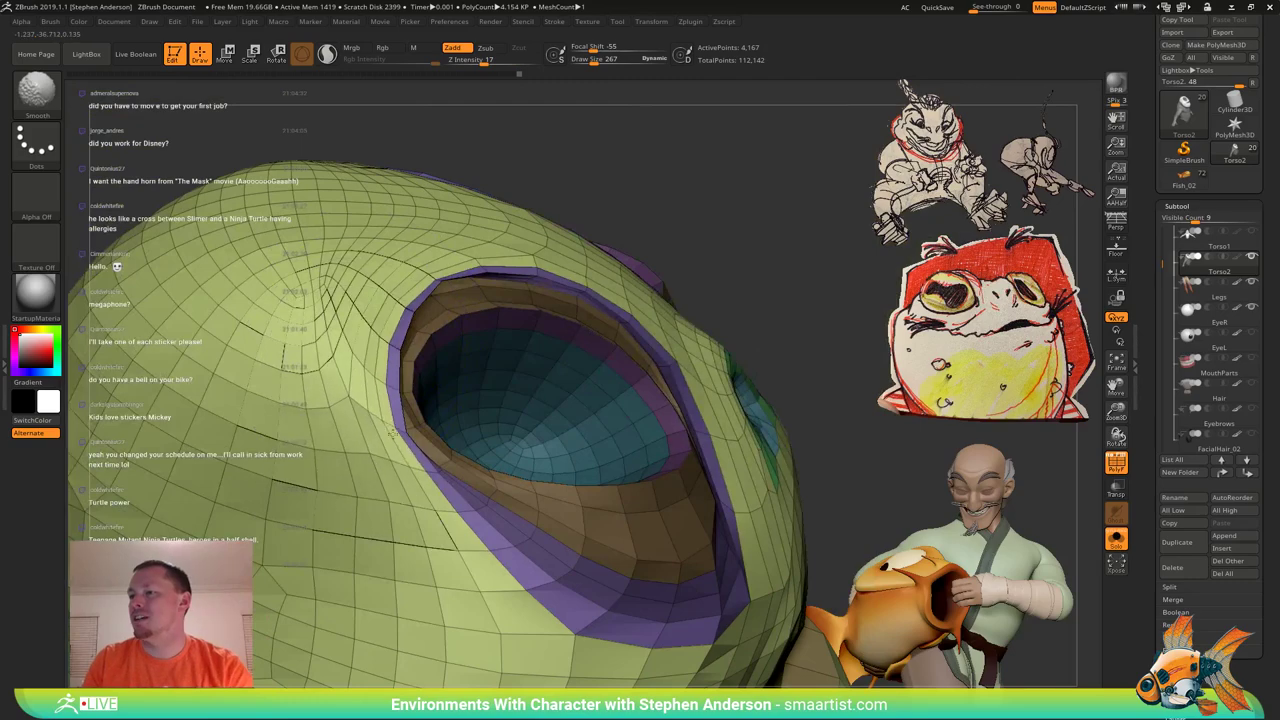
shift+drag(348, 328, 372, 350)
right_drag(372, 340, 380, 262)
shift+drag(378, 385, 410, 335)
mouse_move(446, 280)
right_down()
mouse_move(436, 345)
mouse_move(425, 262)
mouse_move(425, 280)
right_up()
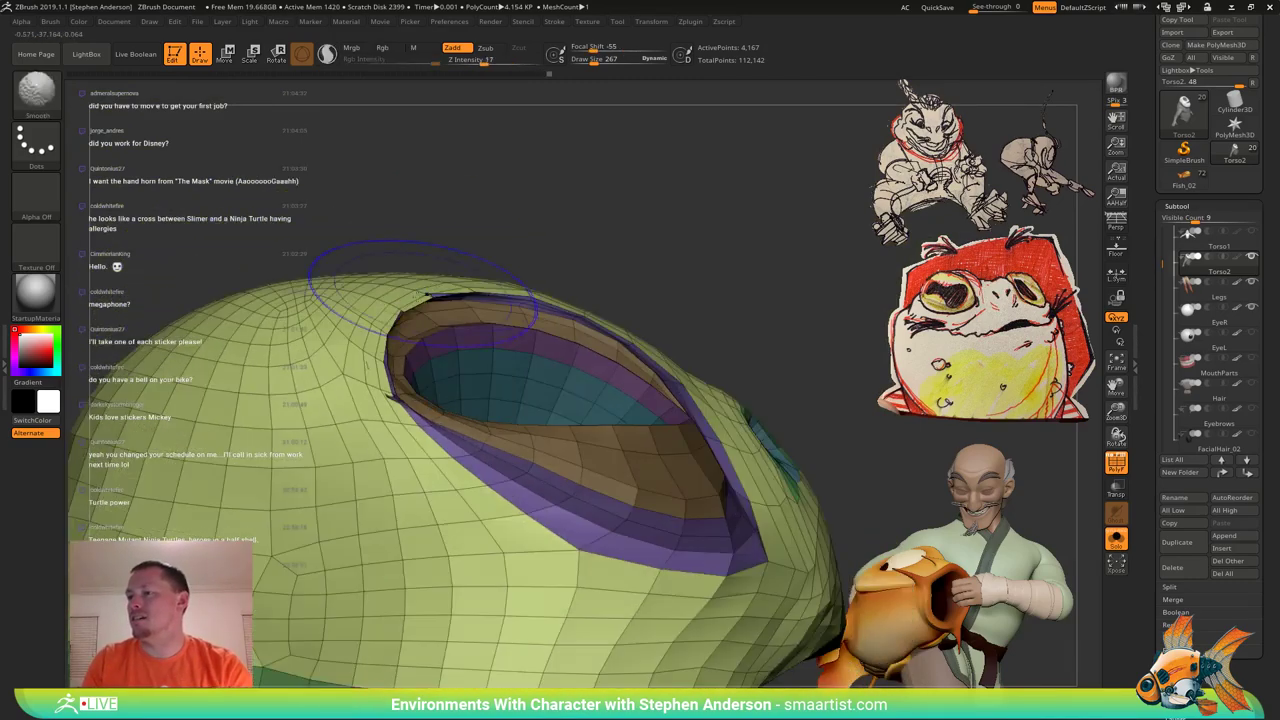
Reshape the upper rear rim of the eye with the Move brush at draw size 362, undoing unwanted strokes.
shift+drag(425, 276, 392, 304)
key(ctrl+z)
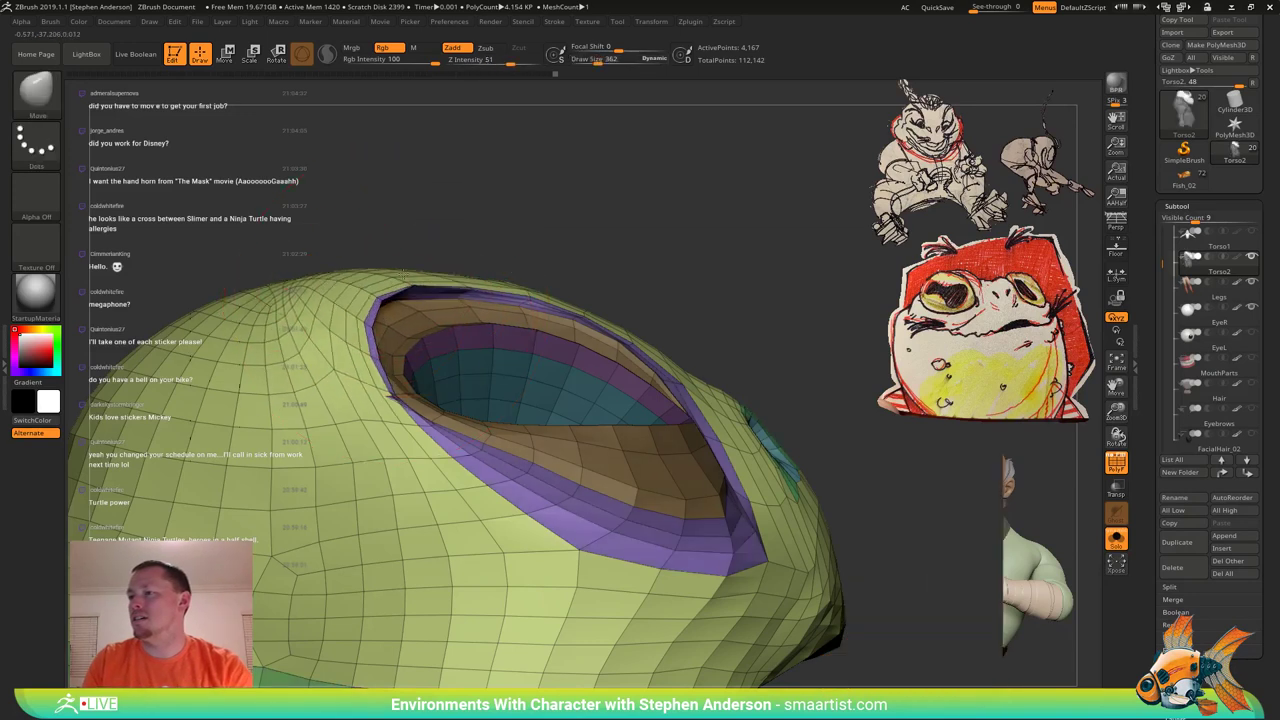
shift+drag(330, 340, 336, 336)
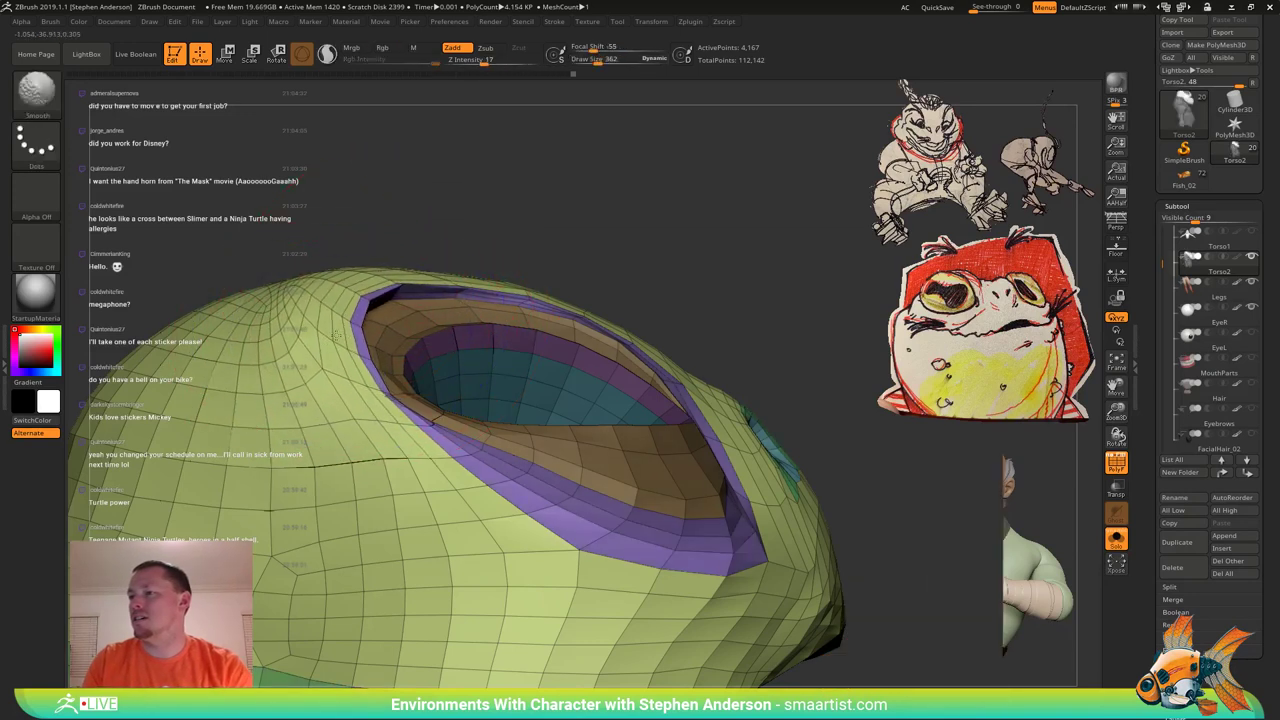
key(ctrl+z)
right_drag(430, 298, 387, 301)
Hide the polyframe and smooth the upper eye rim at draw size 204.
key(shift)
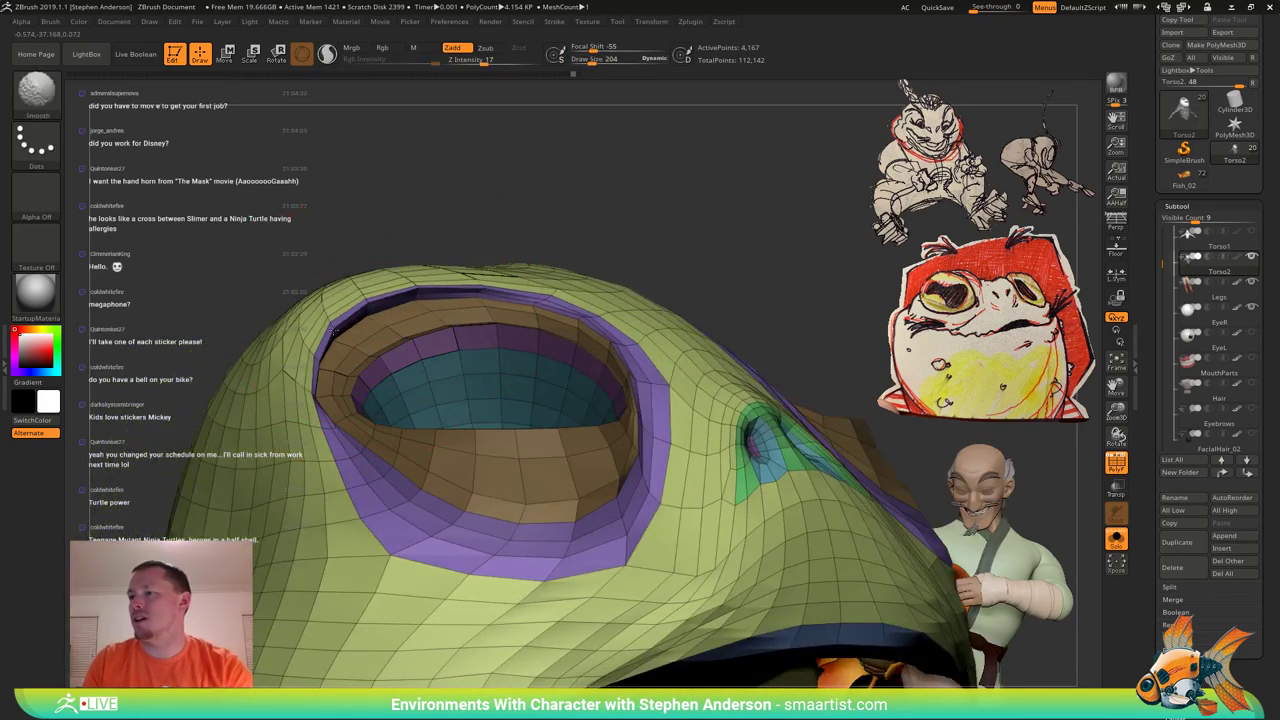
mouse_move(341, 397)
right_down()
mouse_move(312, 408)
mouse_move(371, 419)
mouse_move(303, 388)
mouse_move(330, 300)
mouse_move(455, 272)
mouse_move(520, 281)
mouse_move(530, 301)
mouse_move(546, 267)
mouse_move(610, 316)
right_up()
key(shift+f)
mouse_move(456, 328)
ctrl+right_down()
mouse_move(482, 405)
mouse_move(460, 430)
mouse_move(493, 348)
ctrl+right_up()
shift+drag(443, 374, 514, 365)
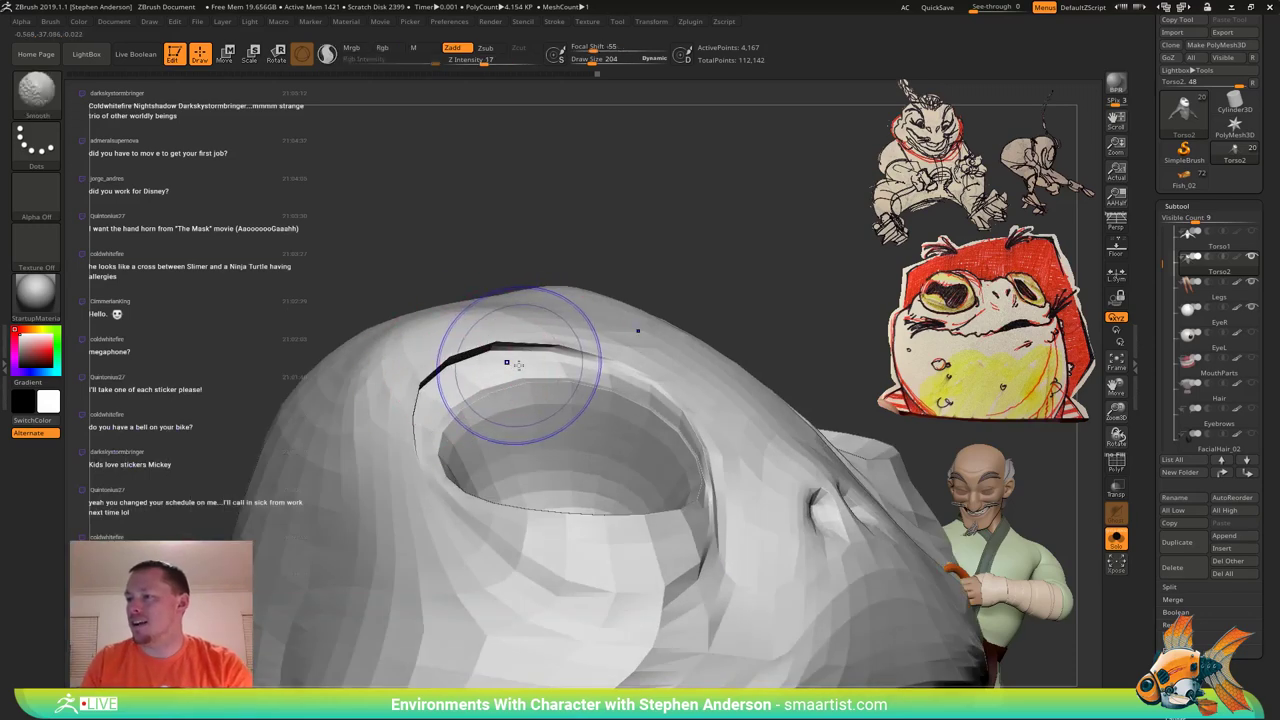
Mask the brow area above the eyes with lasso selections and show the polyframe again.
right_drag(560, 350, 500, 328)
ctrl+drag(514, 232, 630, 331)
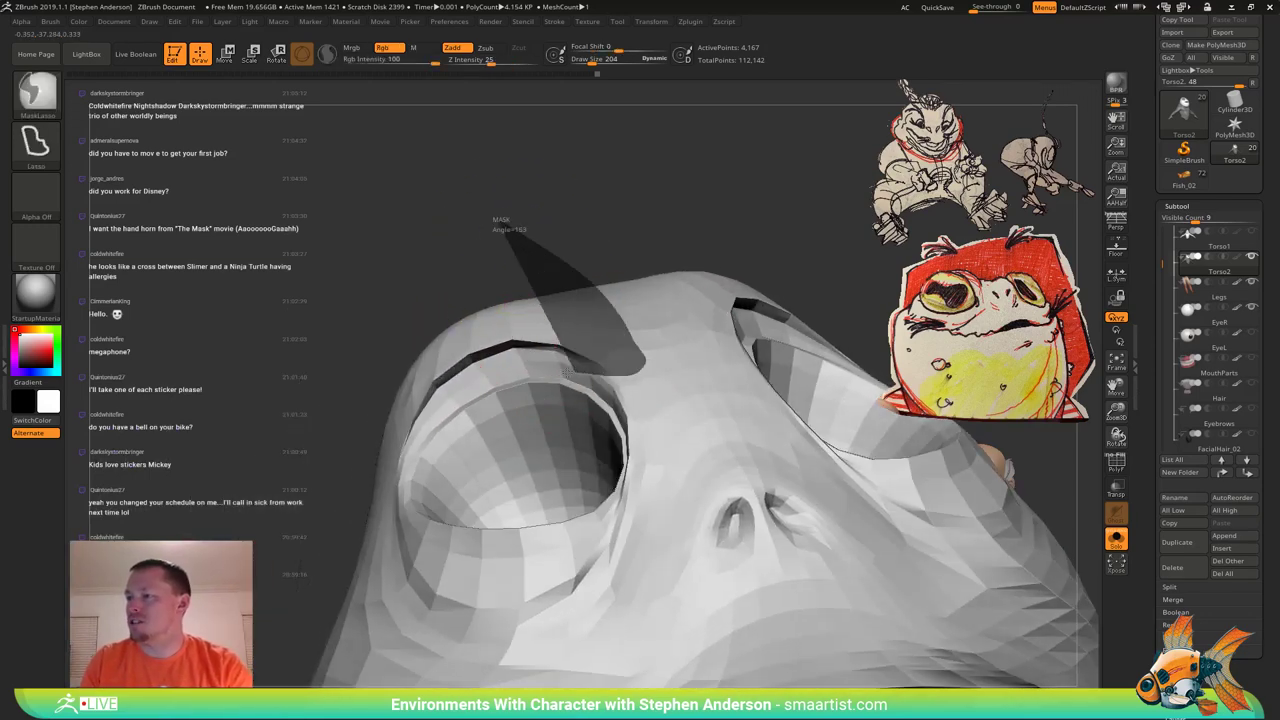
ctrl+drag(371, 506, 456, 180)
mouse_move(500, 328)
right_down()
mouse_move(580, 322)
mouse_move(590, 338)
mouse_move(418, 334)
right_up()
key(shift+f)
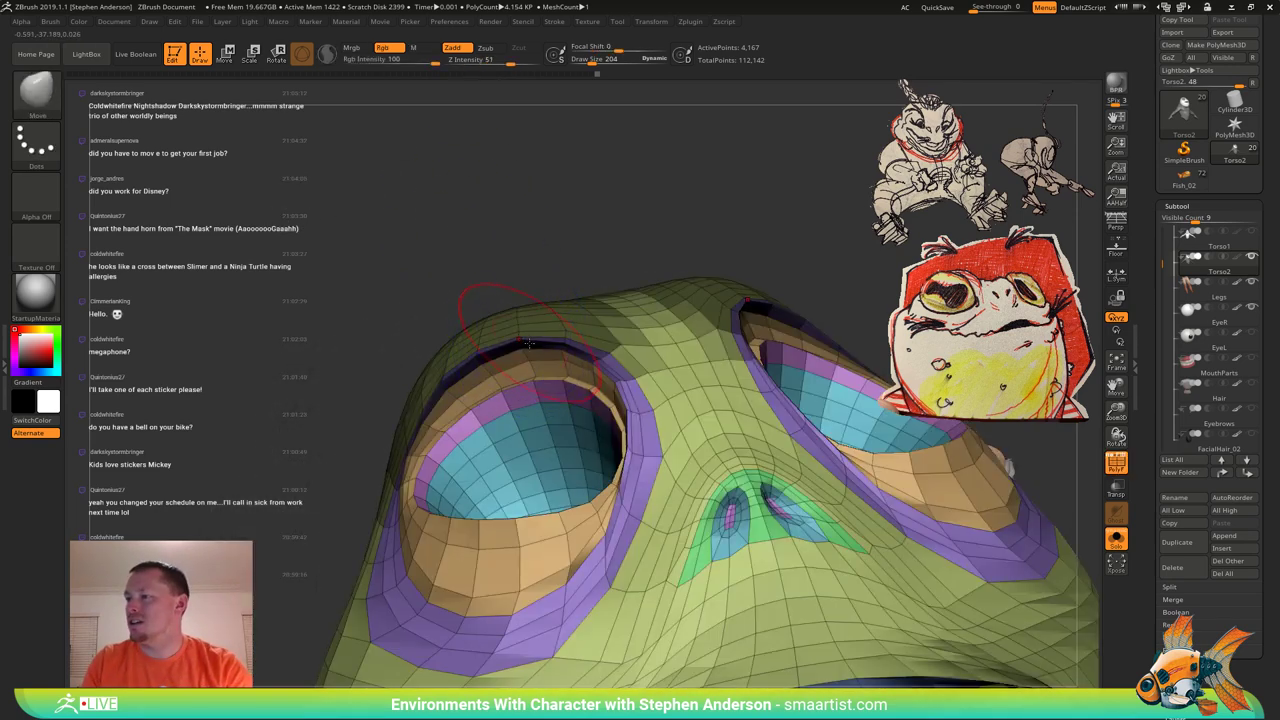
mouse_move(518, 330)
right_down()
mouse_move(553, 347)
mouse_move(530, 350)
right_up()
right_drag(539, 352, 606, 364)
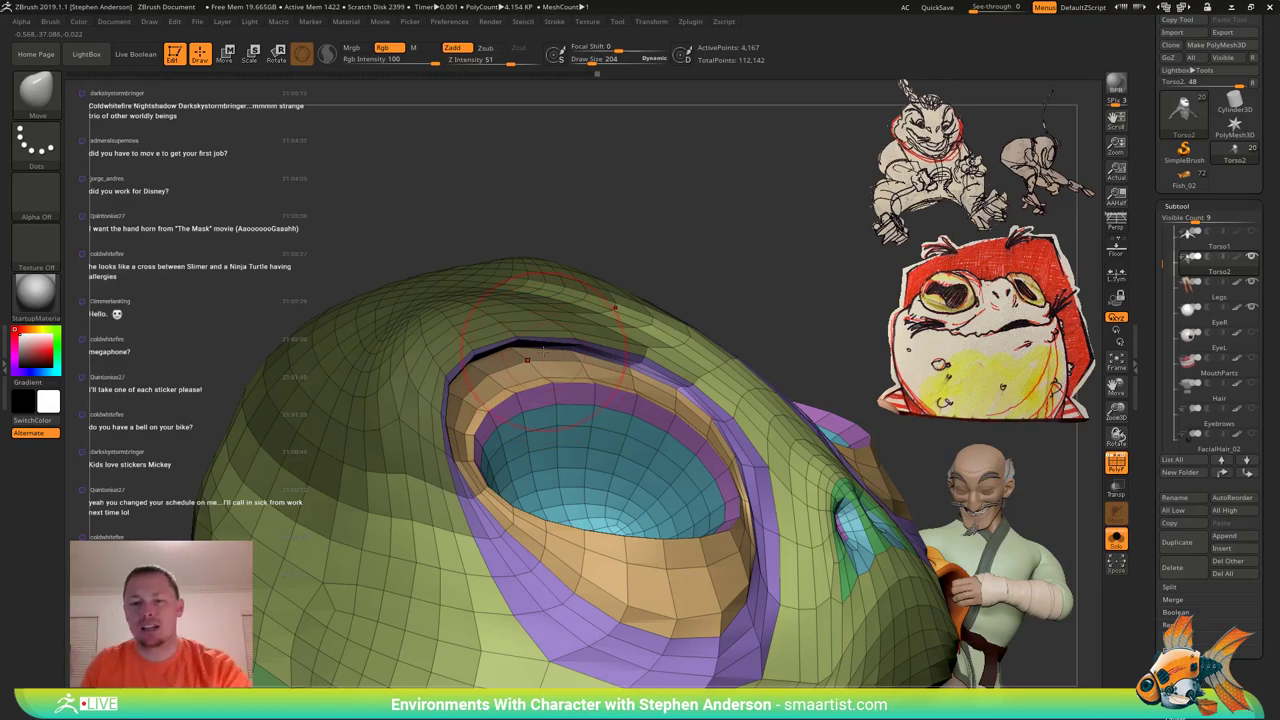
Invert the brow mask and smooth the brow edge along the top and rear of the eye at draw size 204.
mouse_move(681, 223)
right_down()
mouse_move(668, 272)
mouse_move(636, 312)
right_up()
shift+drag(630, 352, 466, 350)
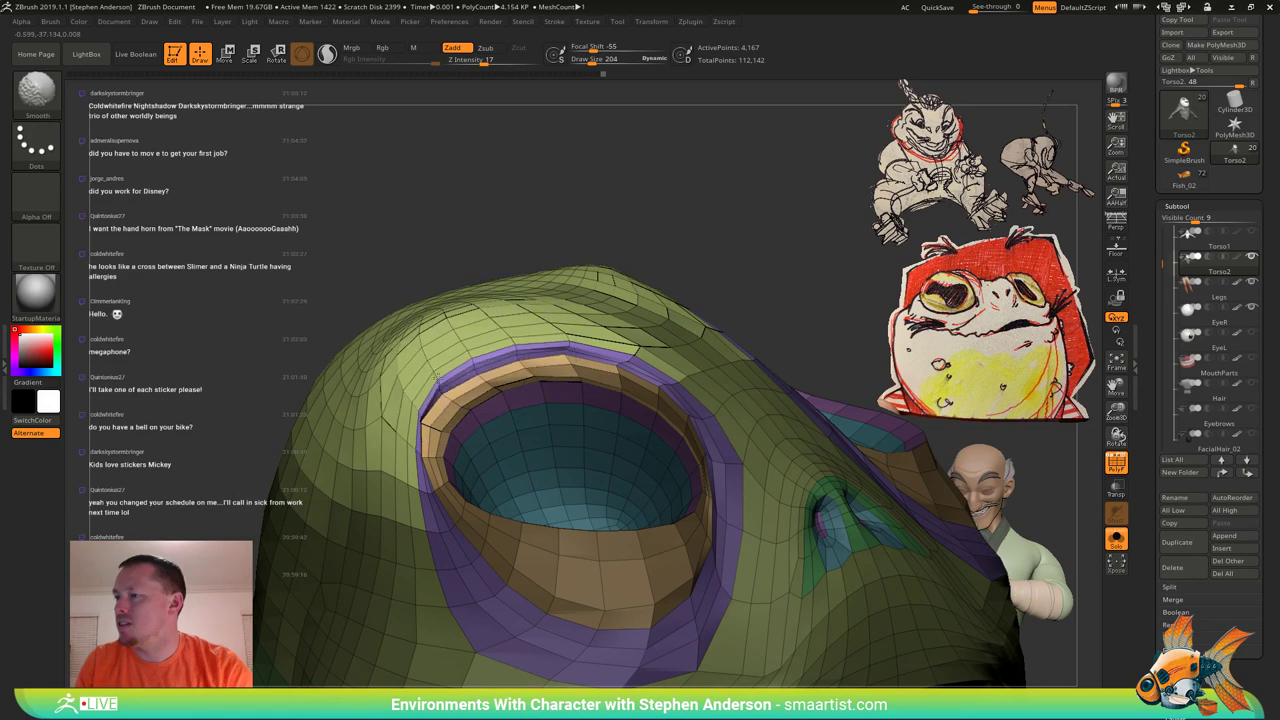
right_drag(420, 386, 530, 364)
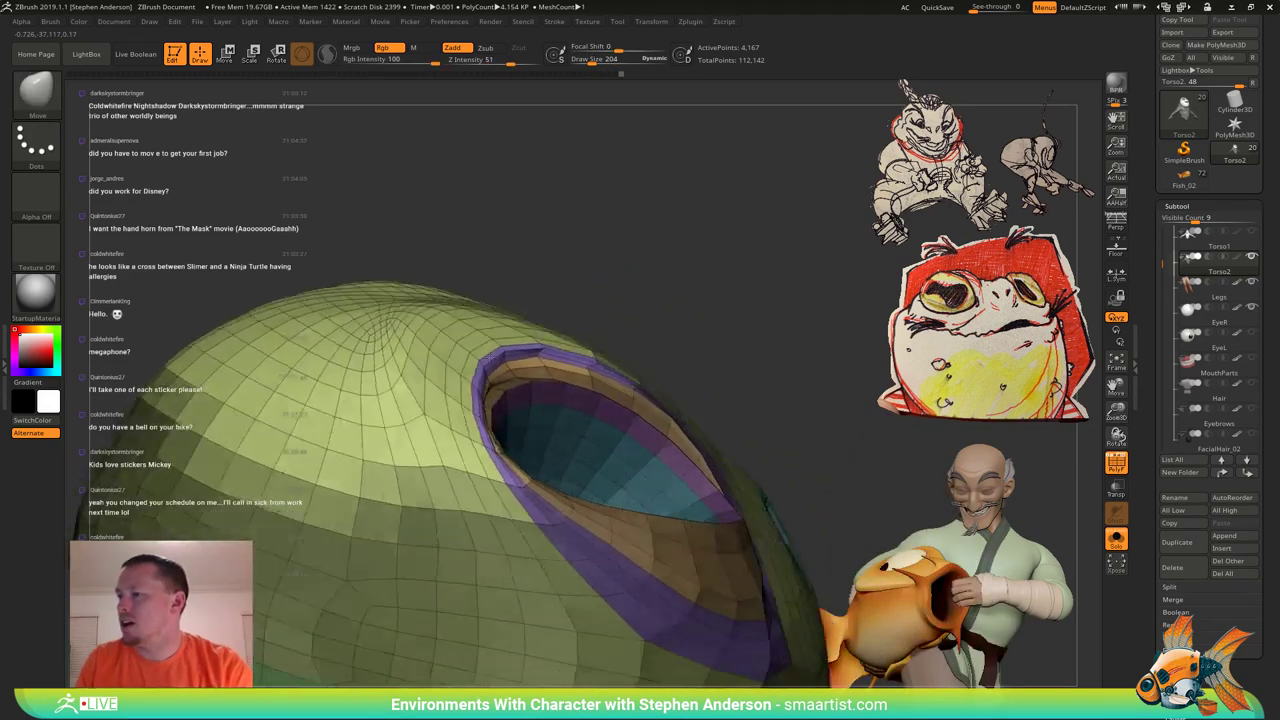
mouse_move(606, 350)
shift+mouse_down()
mouse_move(563, 335)
mouse_move(560, 349)
shift+mouse_up()
mouse_move(557, 350)
right_down()
mouse_move(600, 345)
mouse_move(514, 345)
right_up()
shift+drag(512, 344, 488, 355)
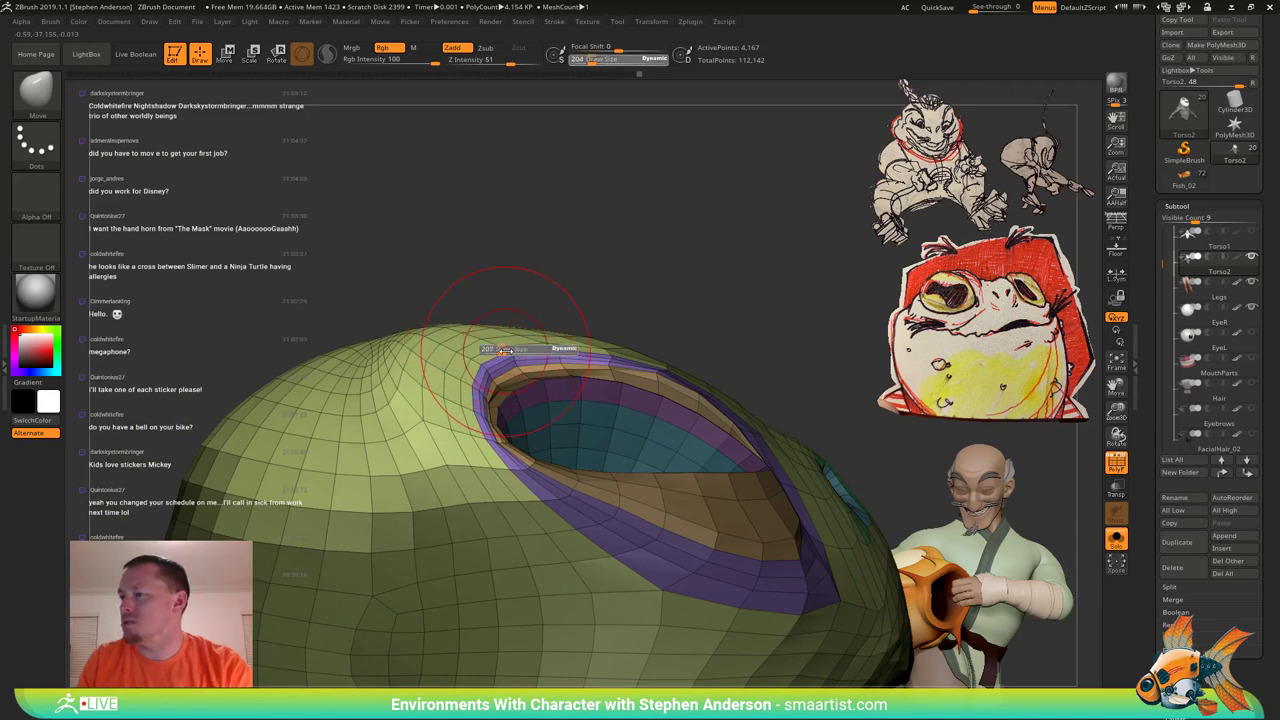
Reshape the brow and upper eye rim from the side and front with the Move brush at draw size 348.
drag(594, 347, 606, 347)
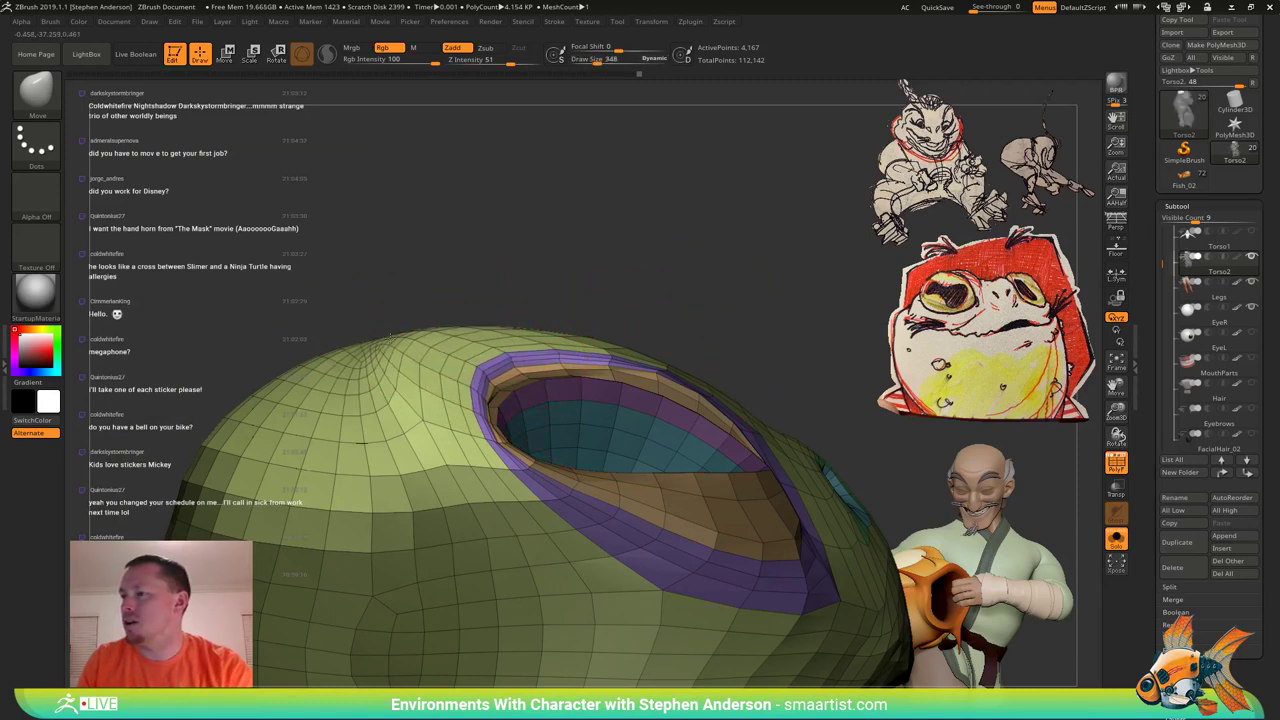
mouse_move(444, 403)
mouse_down()
mouse_move(430, 407)
mouse_move(464, 402)
mouse_move(484, 426)
mouse_up()
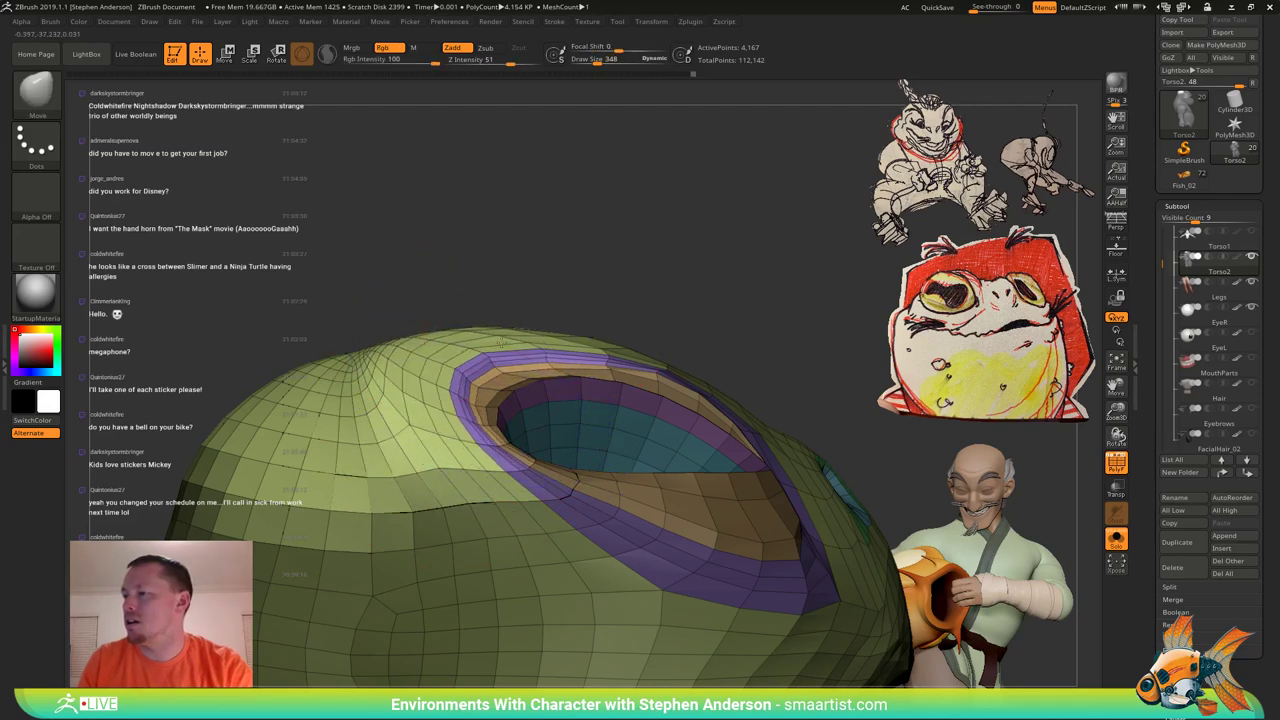
drag(532, 333, 532, 331)
drag(640, 280, 470, 314)
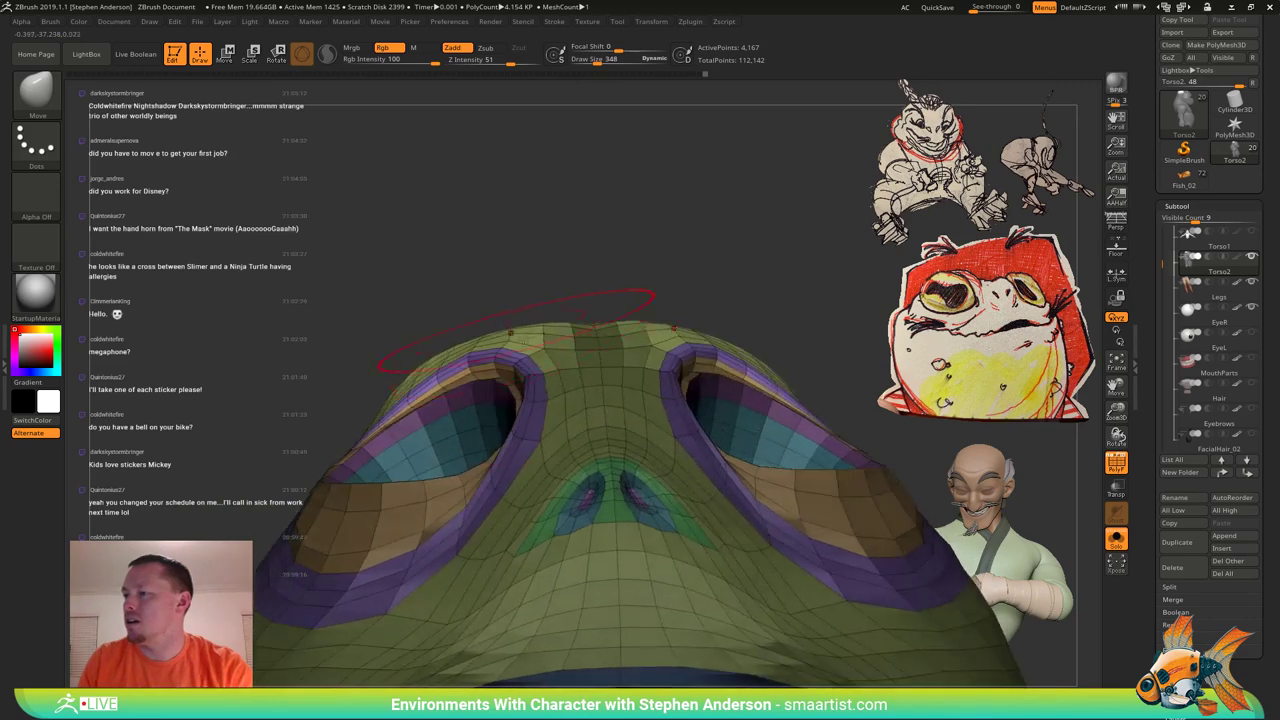
key(shift)
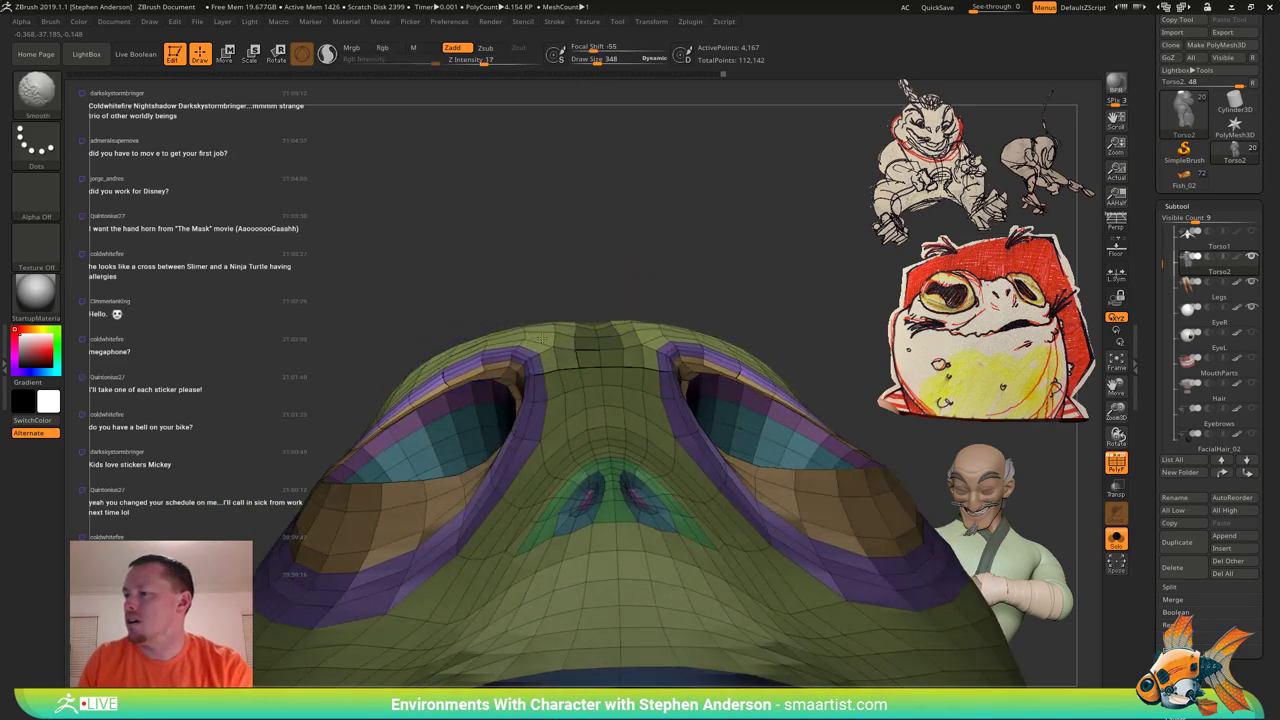
mouse_move(554, 300)
mouse_down()
mouse_move(546, 346)
mouse_move(486, 364)
mouse_move(529, 341)
mouse_up()
drag(612, 274, 536, 314)
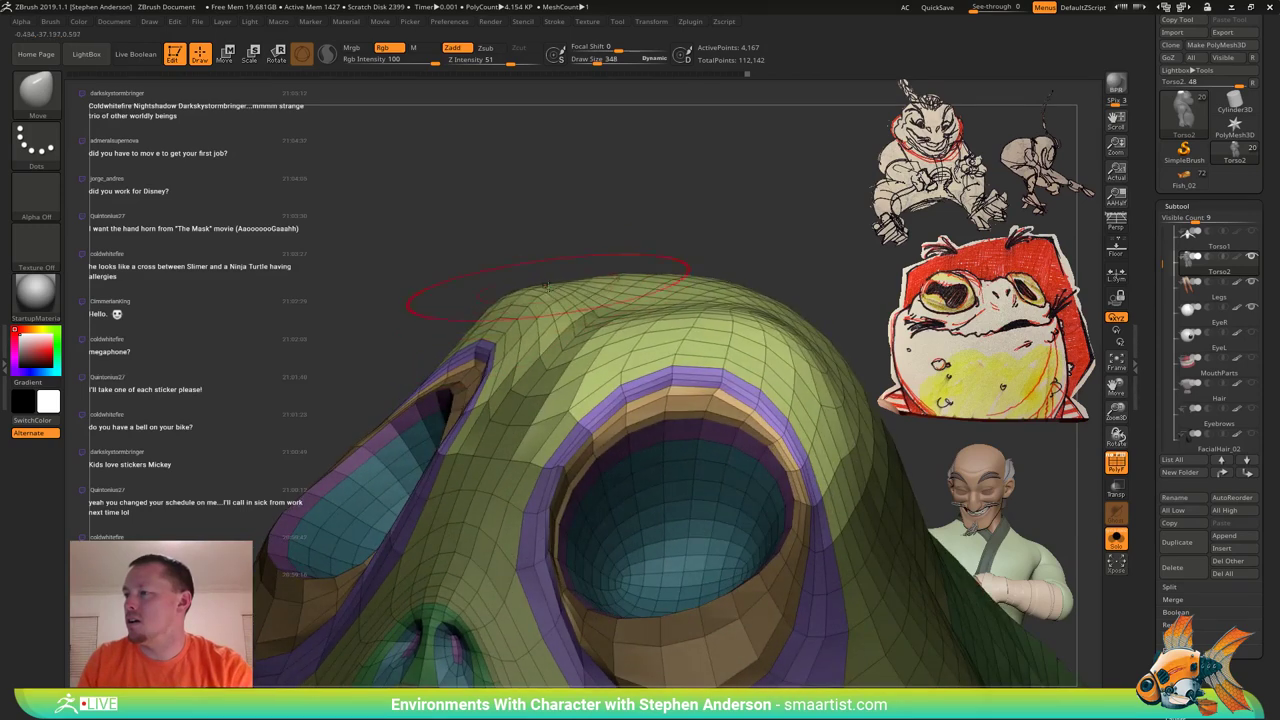
Soften the mask's edge and smooth the forehead between the brows at draw size 189.
ctrl+click(649, 214)
key(ctrl+z)
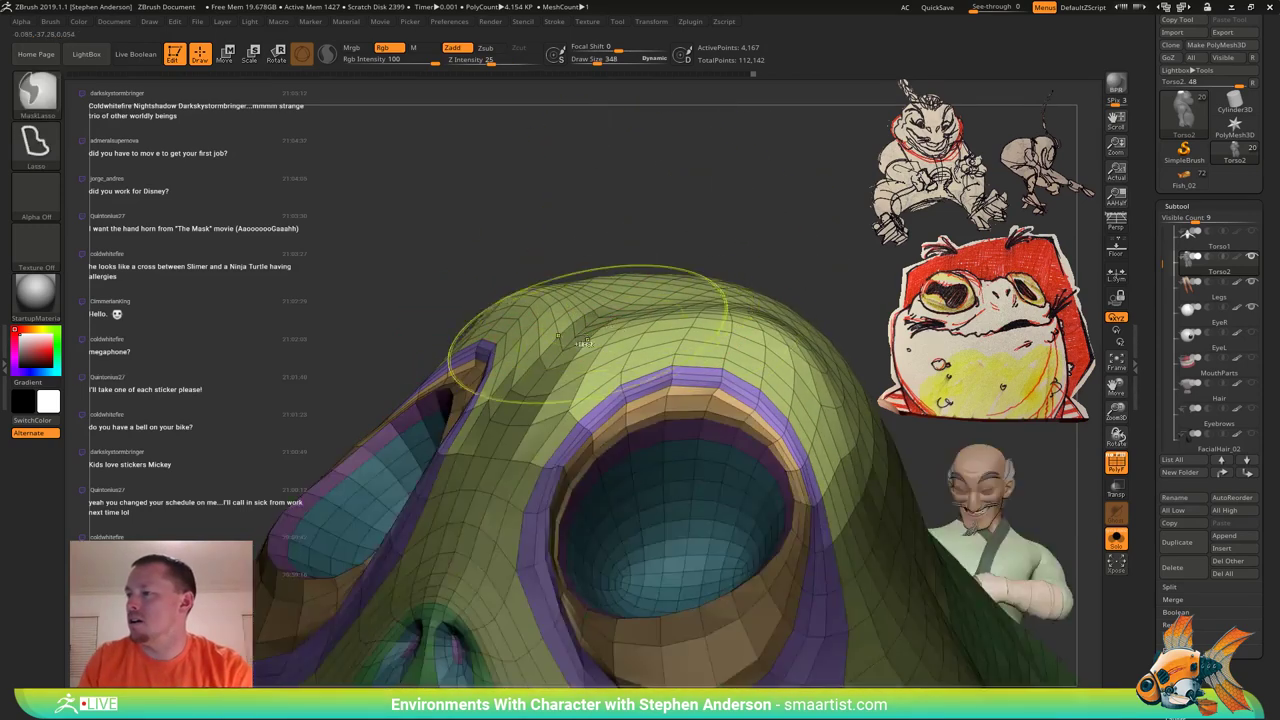
ctrl+click(583, 333)
right_drag(585, 327, 594, 343)
key(s)
drag(589, 325, 582, 325)
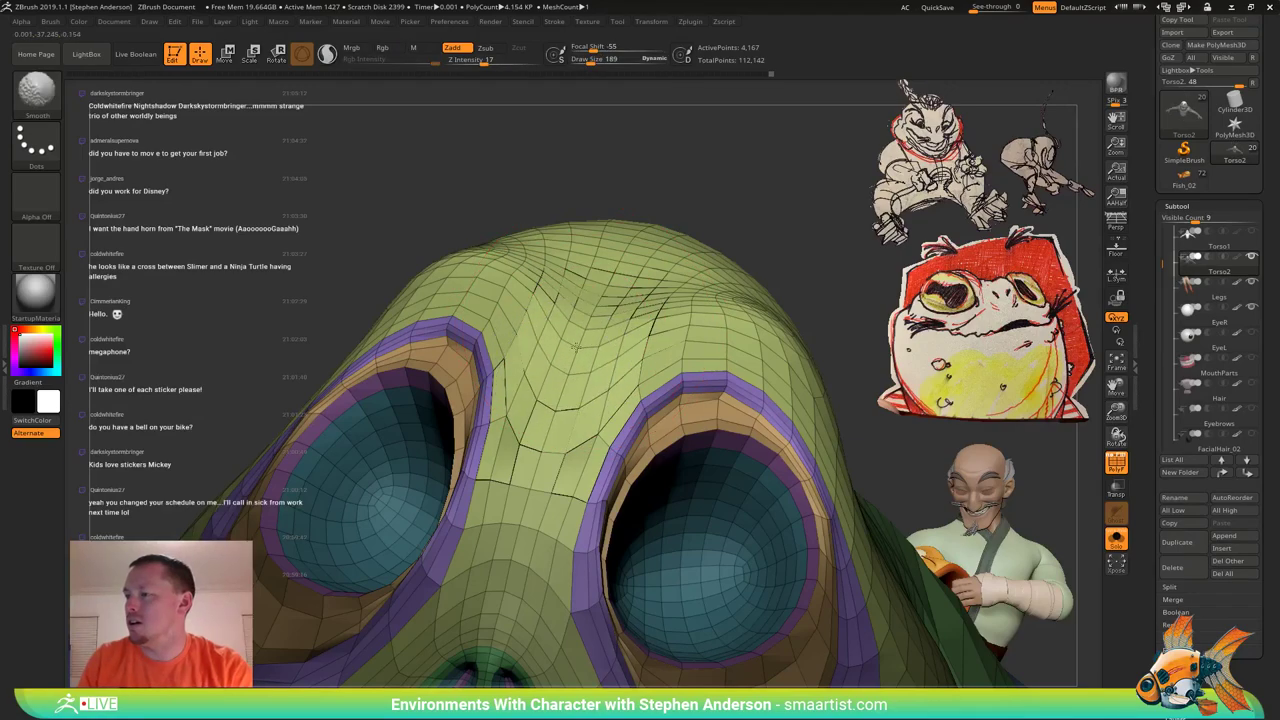
shift+drag(597, 302, 600, 305)
Reshape the forehead above the eyes with the Move brush at draw size 304 and smooth the surface around it.
mouse_move(600, 305)
right_down()
mouse_move(612, 318)
mouse_move(567, 312)
right_up()
key(s)
drag(568, 312, 555, 326)
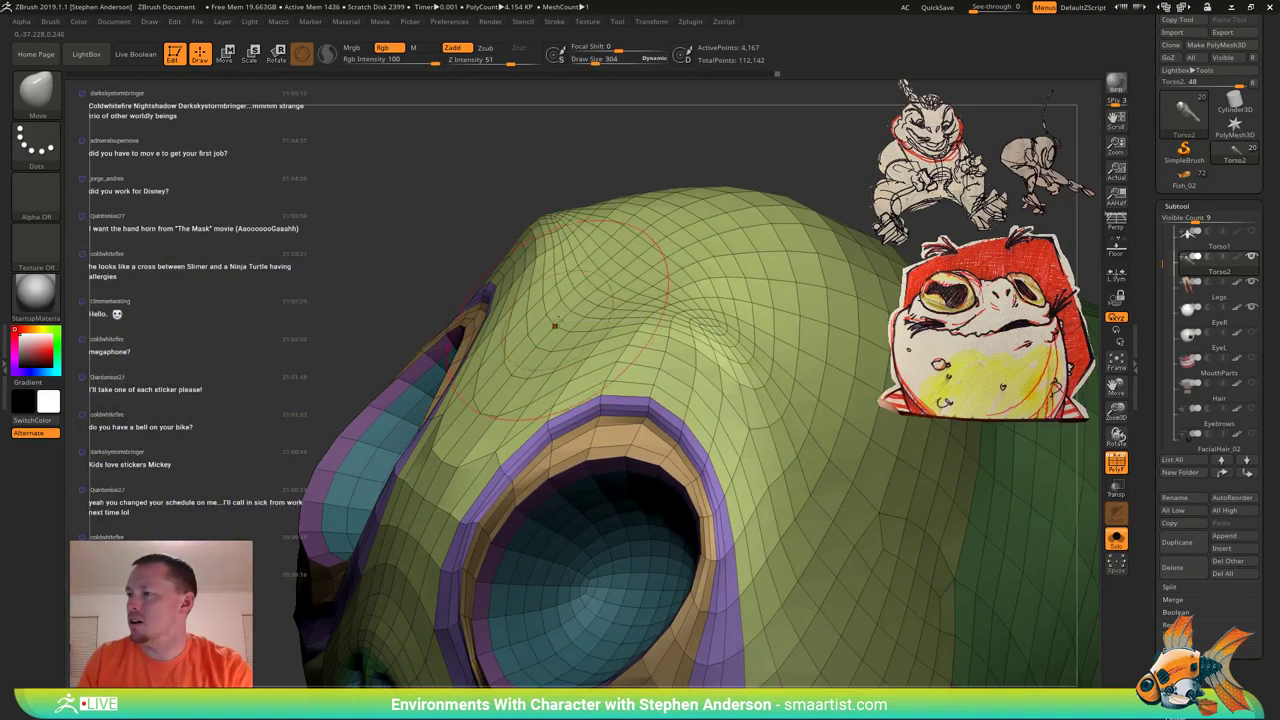
mouse_move(701, 317)
shift+mouse_down()
mouse_move(734, 298)
mouse_move(735, 325)
mouse_move(755, 290)
shift+mouse_up()
shift+drag(818, 257, 735, 311)
right_drag(606, 263, 668, 306)
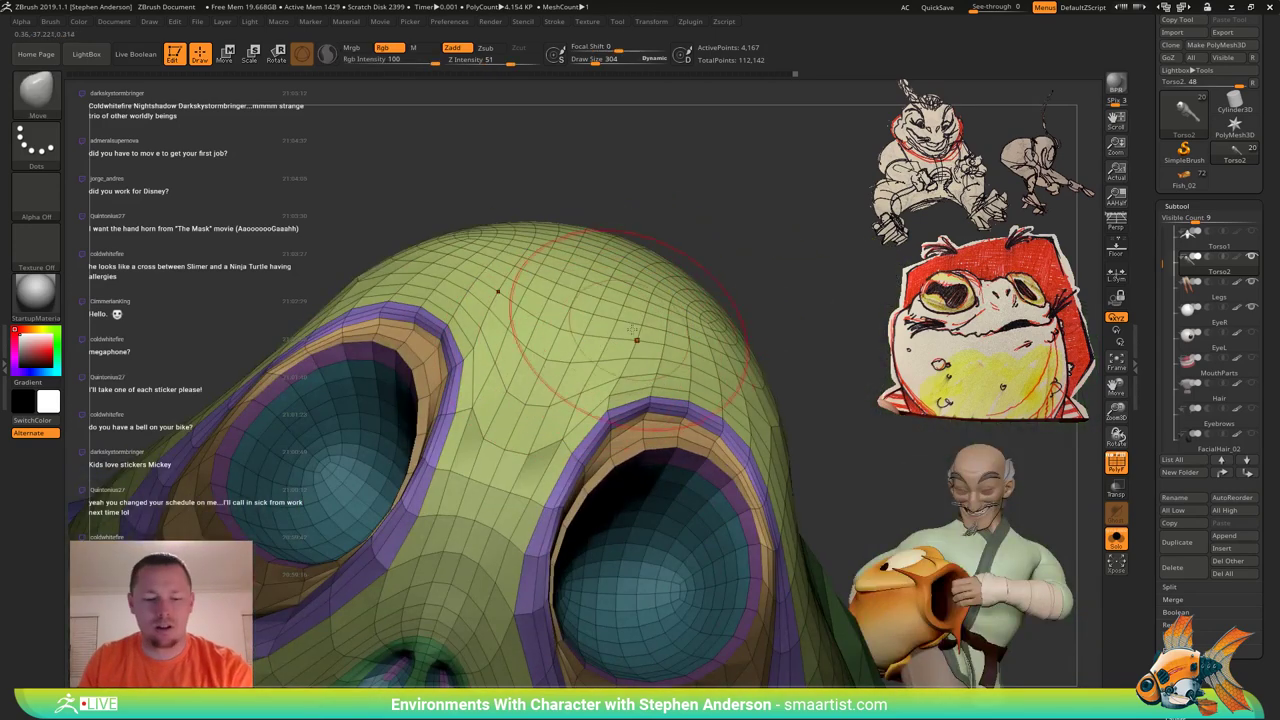
key(w)
ctrl+drag(706, 159, 720, 172)
key(q)
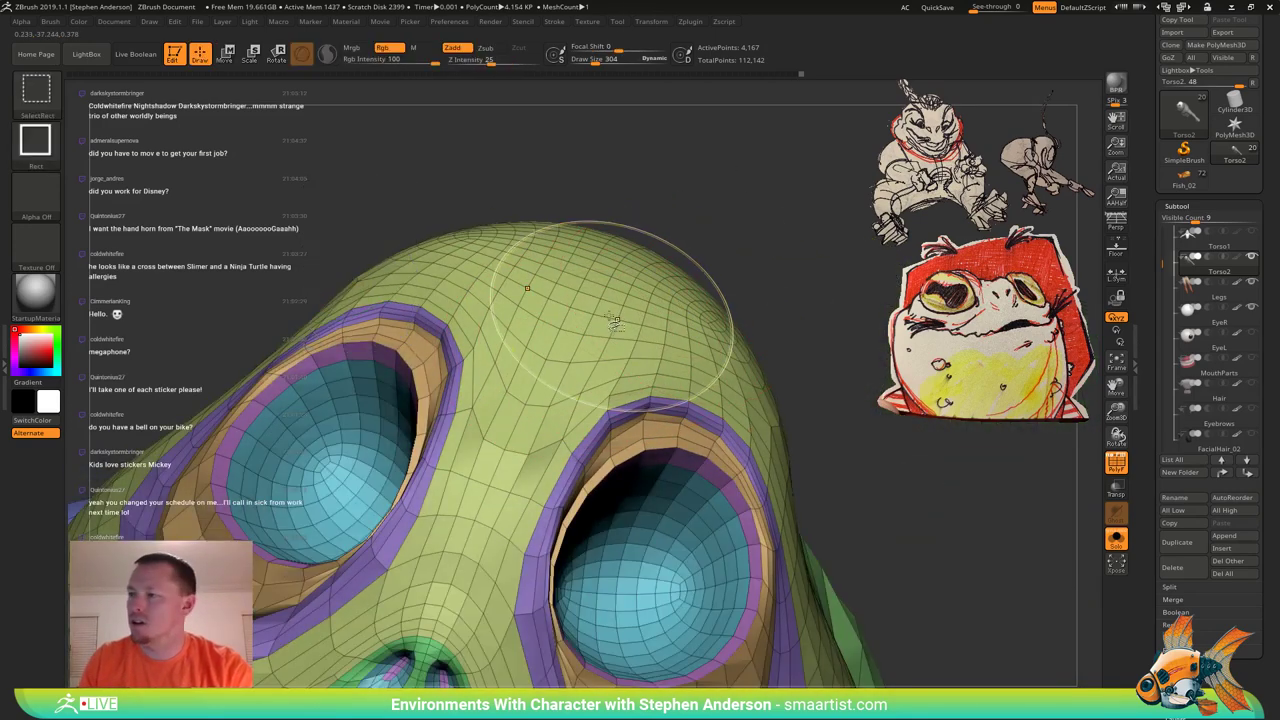
ctrl+shift+click(598, 345)
mouse_move(751, 227)
ctrl+shift+mouse_down()
mouse_move(750, 210)
mouse_move(789, 251)
ctrl+shift+mouse_up()
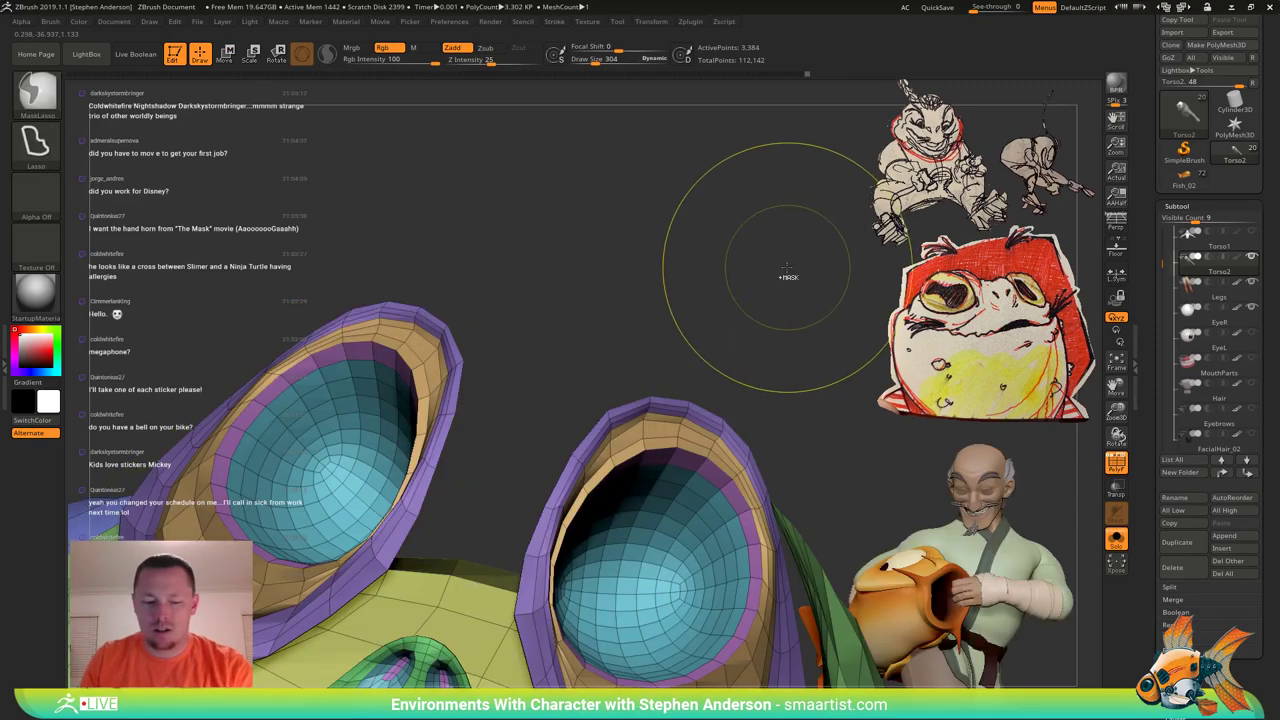
ctrl+click(780, 245)
ctrl+shift+click(769, 224)
right_drag(610, 298, 560, 305)
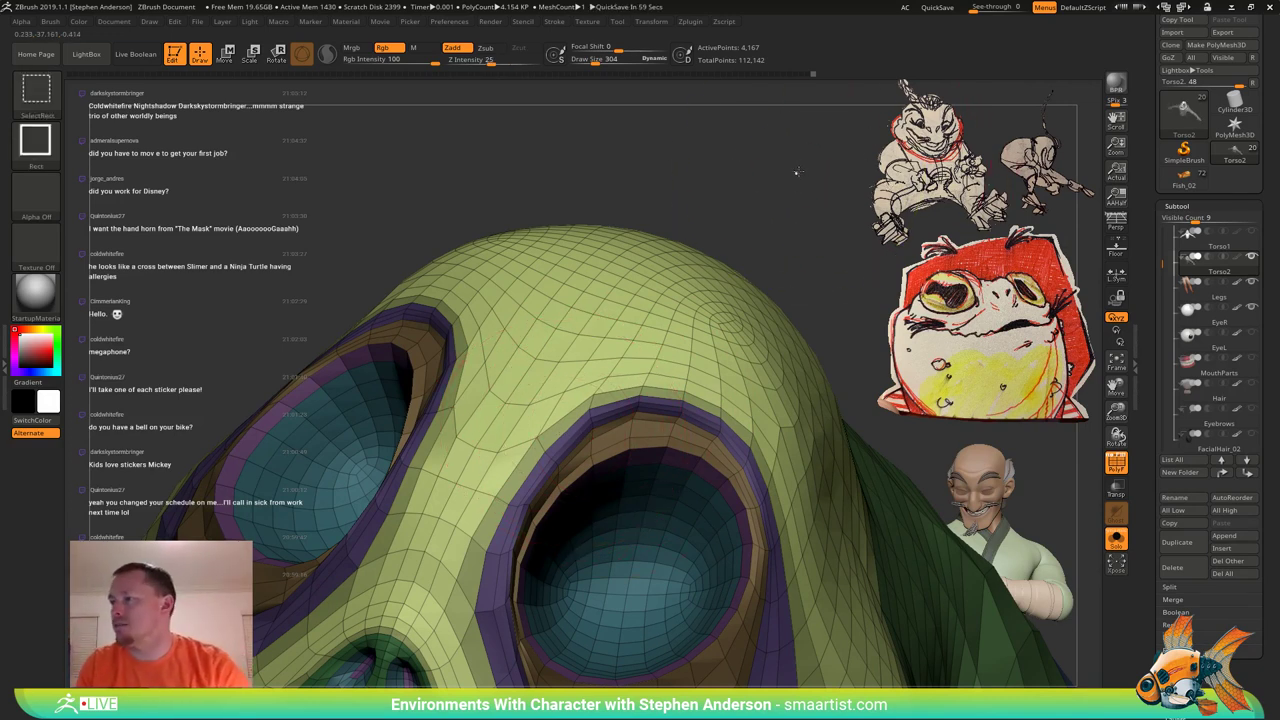
ctrl+drag(804, 189, 736, 168)
Isolate the light-green head polygroup, invert the visibility, mask everything else, and show the whole mesh again.
mouse_move(572, 354)
right_down()
mouse_move(529, 326)
mouse_move(650, 335)
right_up()
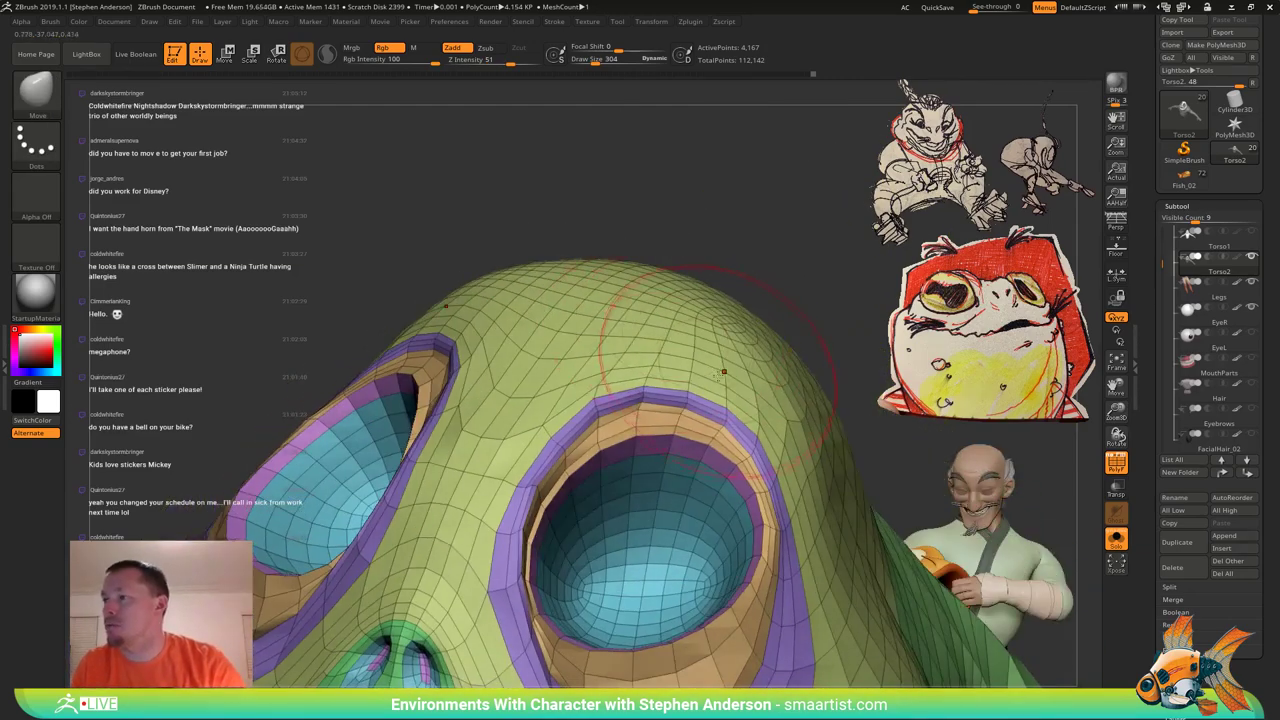
ctrl+shift+click(636, 338)
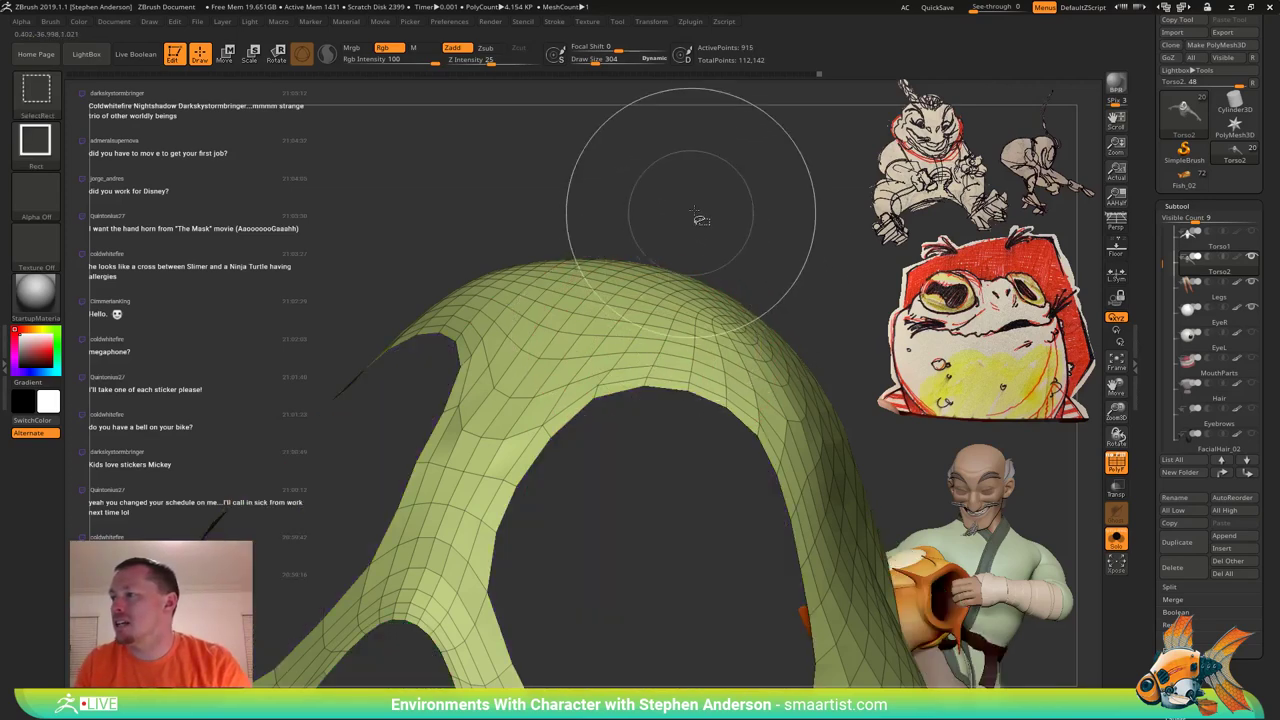
ctrl+shift+drag(705, 164, 795, 220)
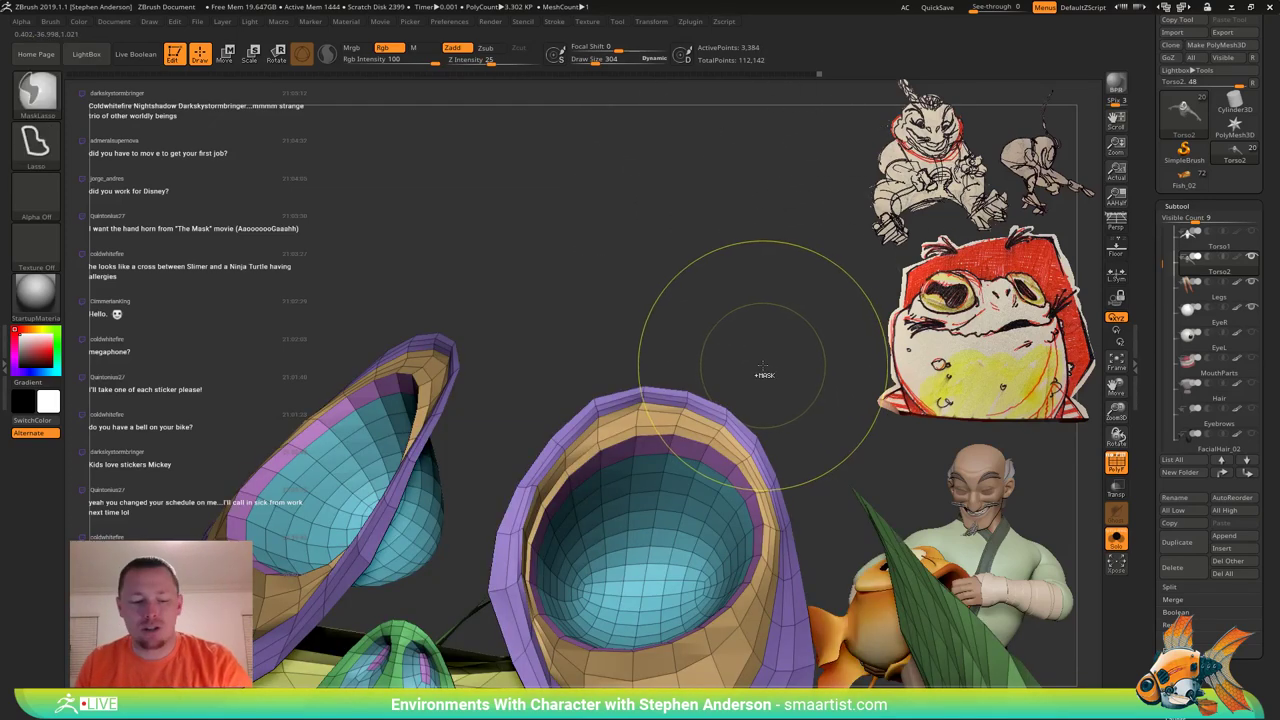
ctrl+click(758, 366)
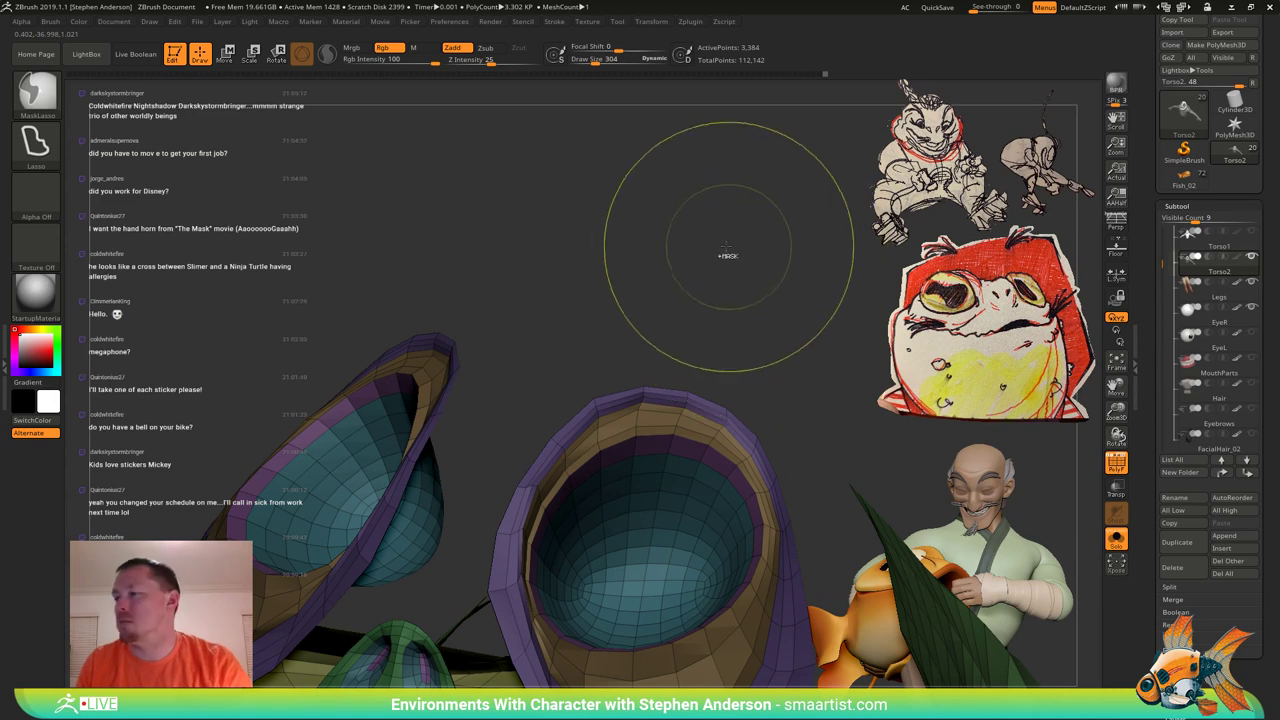
ctrl+shift+click(763, 276)
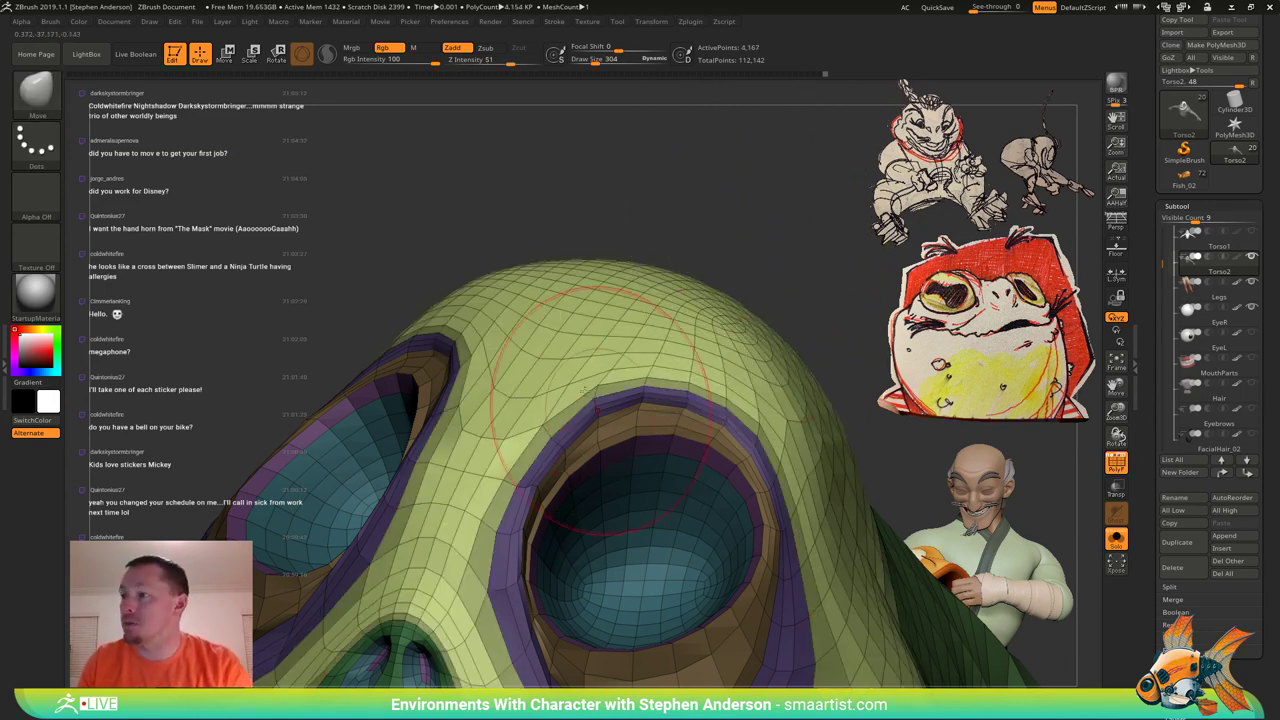
Smooth the unmasked surface between the eyes, over the brow and behind the eye socket at draw size 304.
right_drag(585, 390, 340, 428)
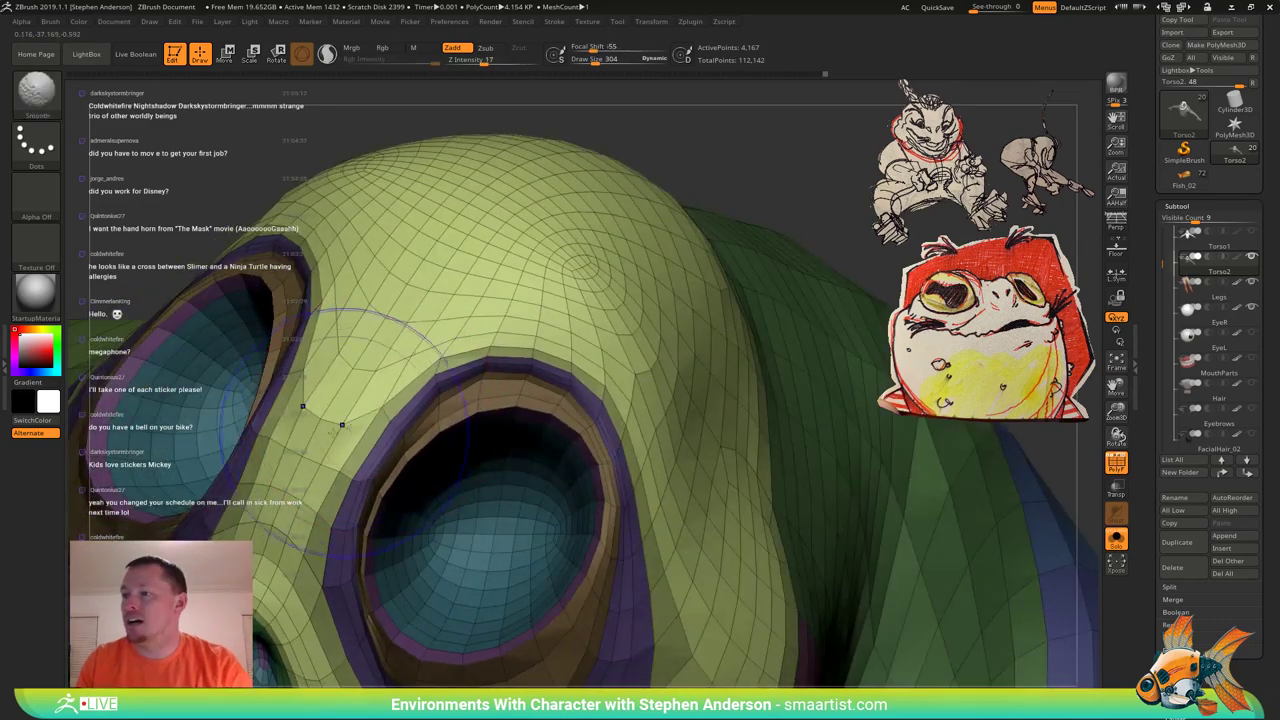
mouse_move(342, 427)
shift+mouse_down()
mouse_move(362, 335)
mouse_move(425, 275)
shift+mouse_up()
mouse_move(465, 295)
right_down()
mouse_move(405, 328)
mouse_move(424, 351)
mouse_move(405, 363)
mouse_move(405, 413)
mouse_move(388, 397)
mouse_move(384, 412)
right_up()
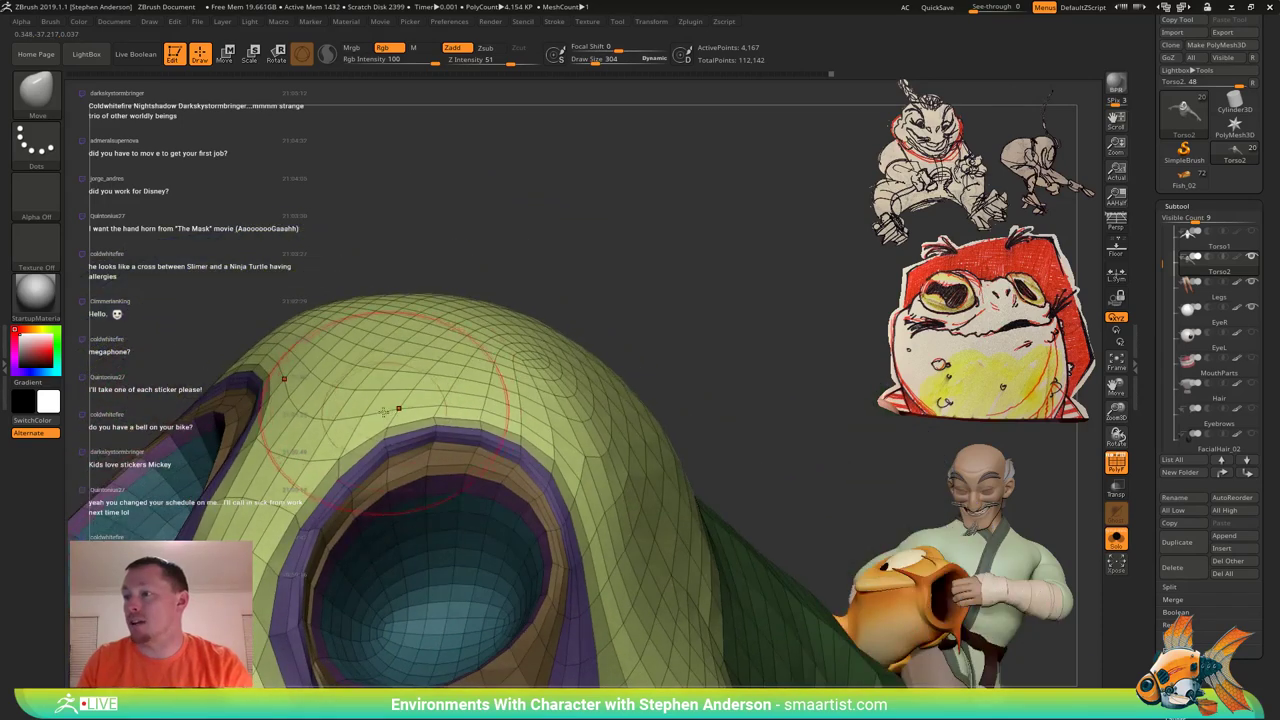
right_drag(388, 365, 431, 446)
shift+drag(431, 446, 461, 427)
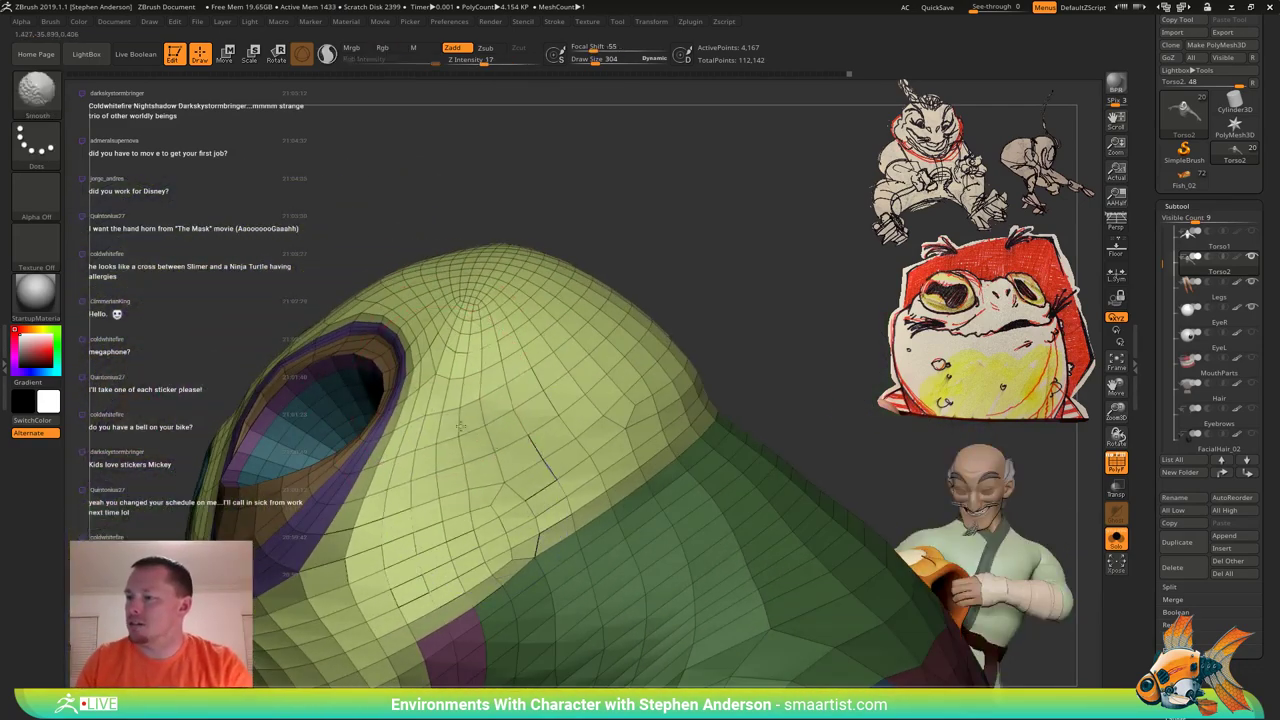
shift+drag(548, 365, 552, 362)
right_drag(552, 362, 508, 388)
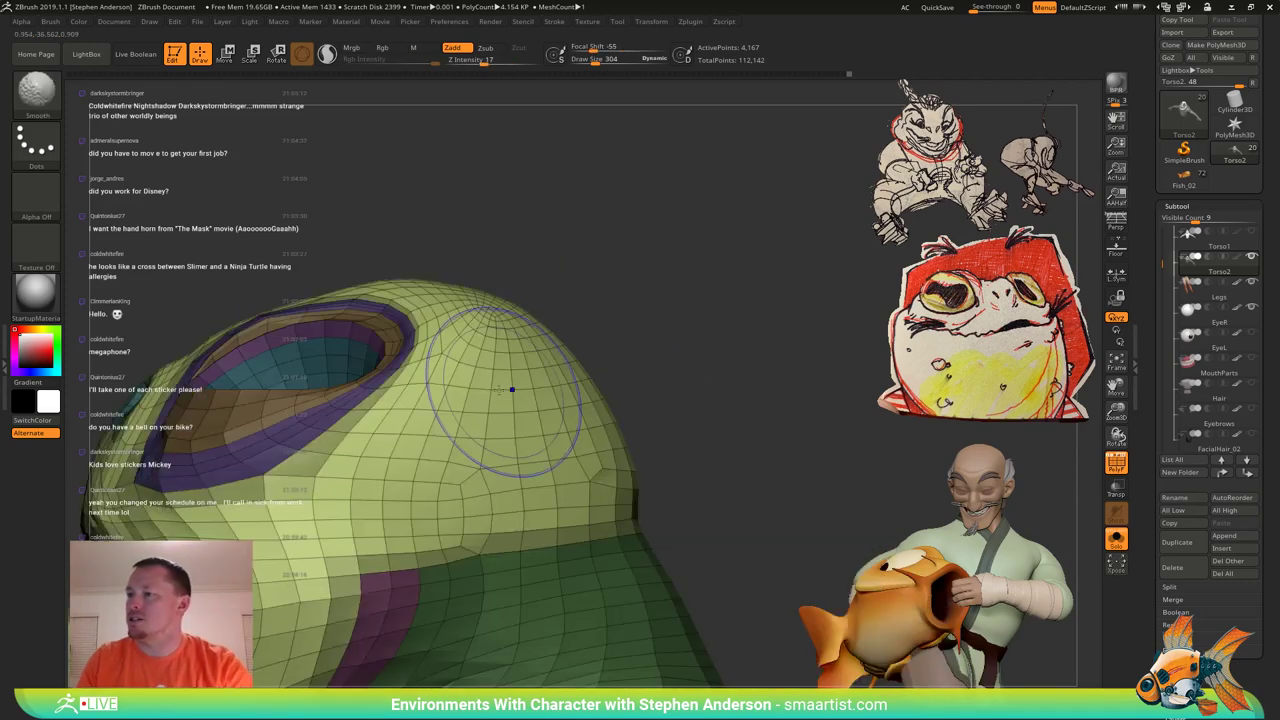
Set the draw size to 565 and reshape the crown behind the eye with the Move brush.
key(s)
drag(457, 364, 460, 364)
drag(461, 367, 465, 378)
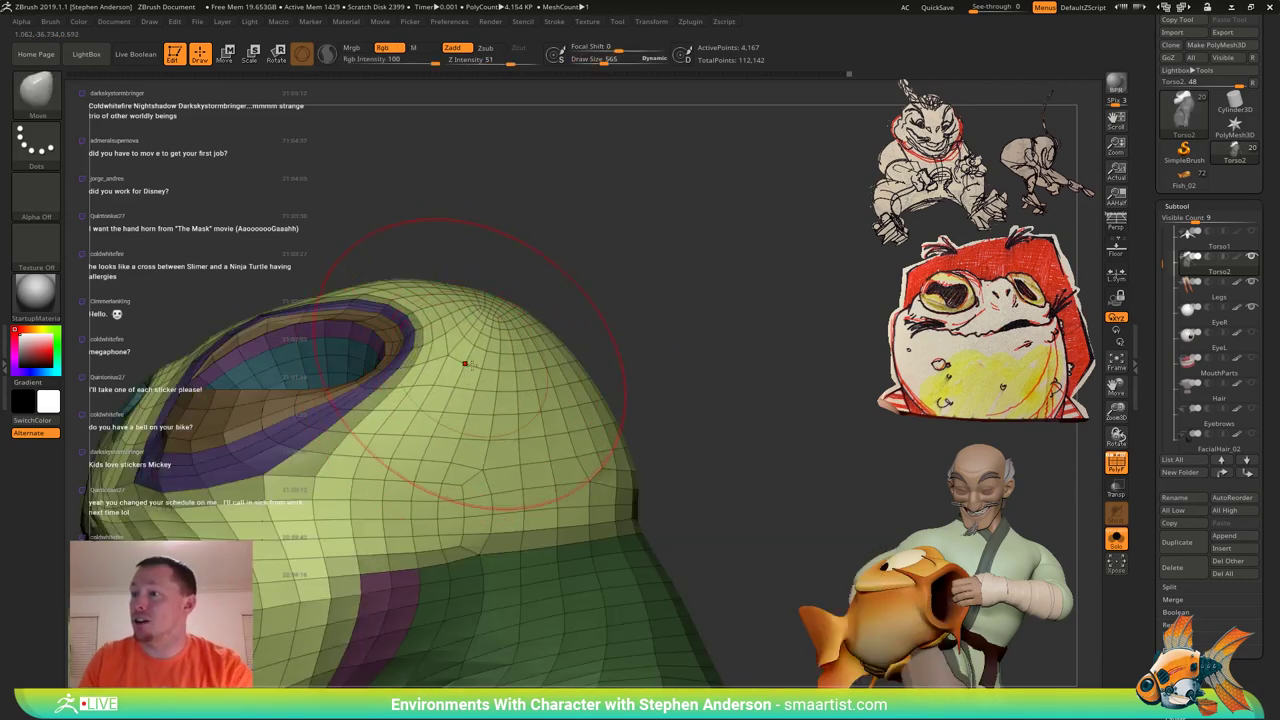
mouse_move(531, 314)
right_down()
mouse_move(571, 357)
mouse_move(566, 390)
right_up()
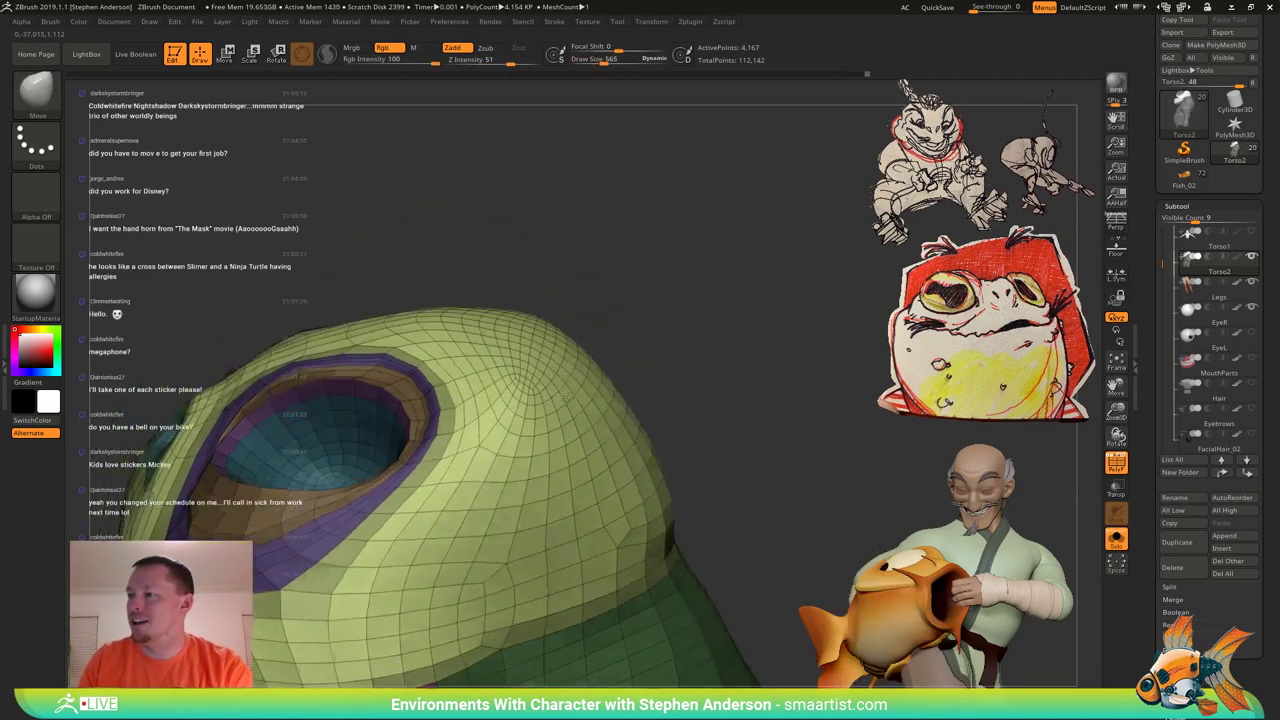
drag(563, 388, 569, 345)
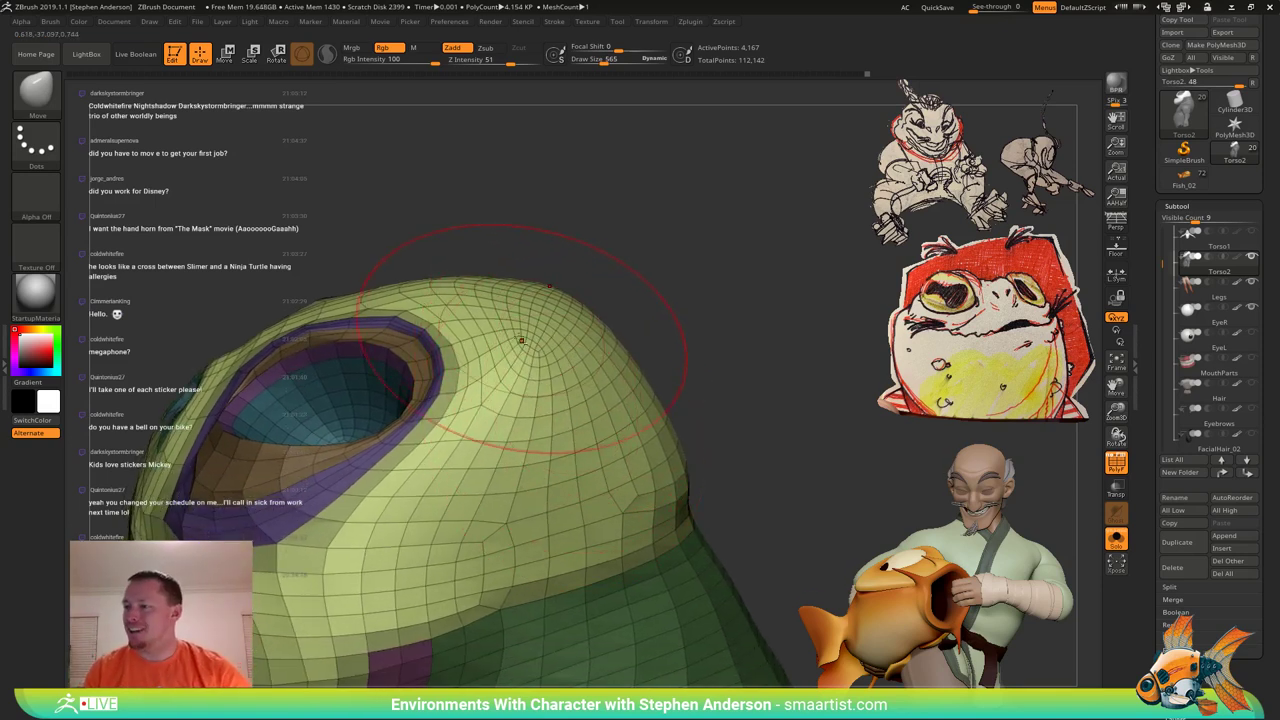
mouse_move(522, 341)
right_down()
mouse_move(549, 320)
mouse_move(581, 368)
mouse_move(560, 316)
mouse_move(548, 308)
mouse_move(542, 379)
right_up()
Delete two edge loops around the crown behind the eye with the ZModeler brush.
key(b)
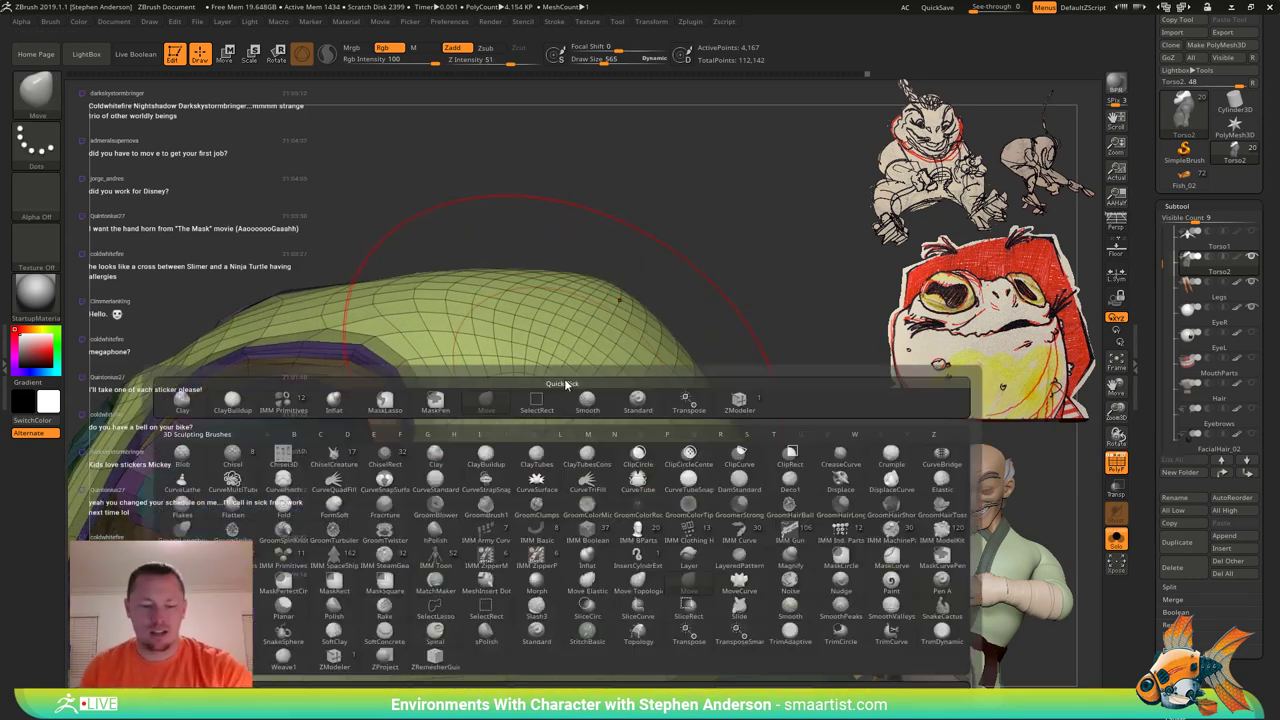
key(z)
key(m)
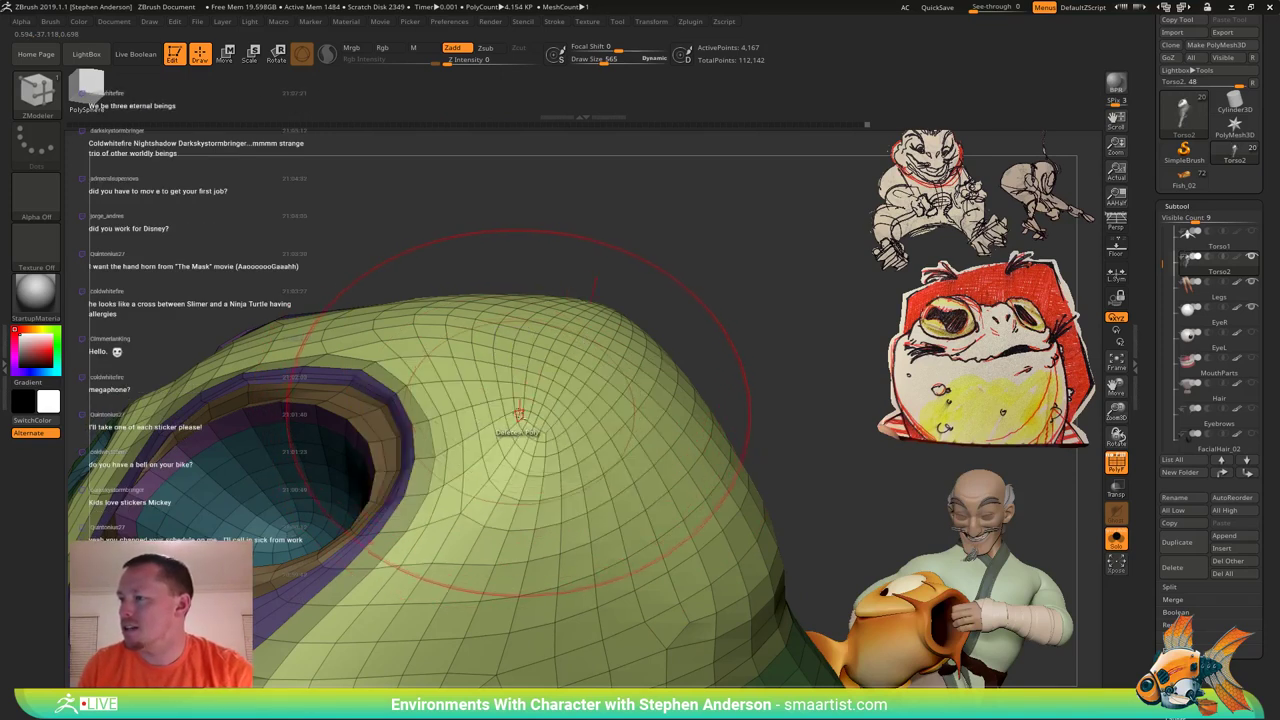
drag(512, 405, 531, 466)
key(ctrl+z)
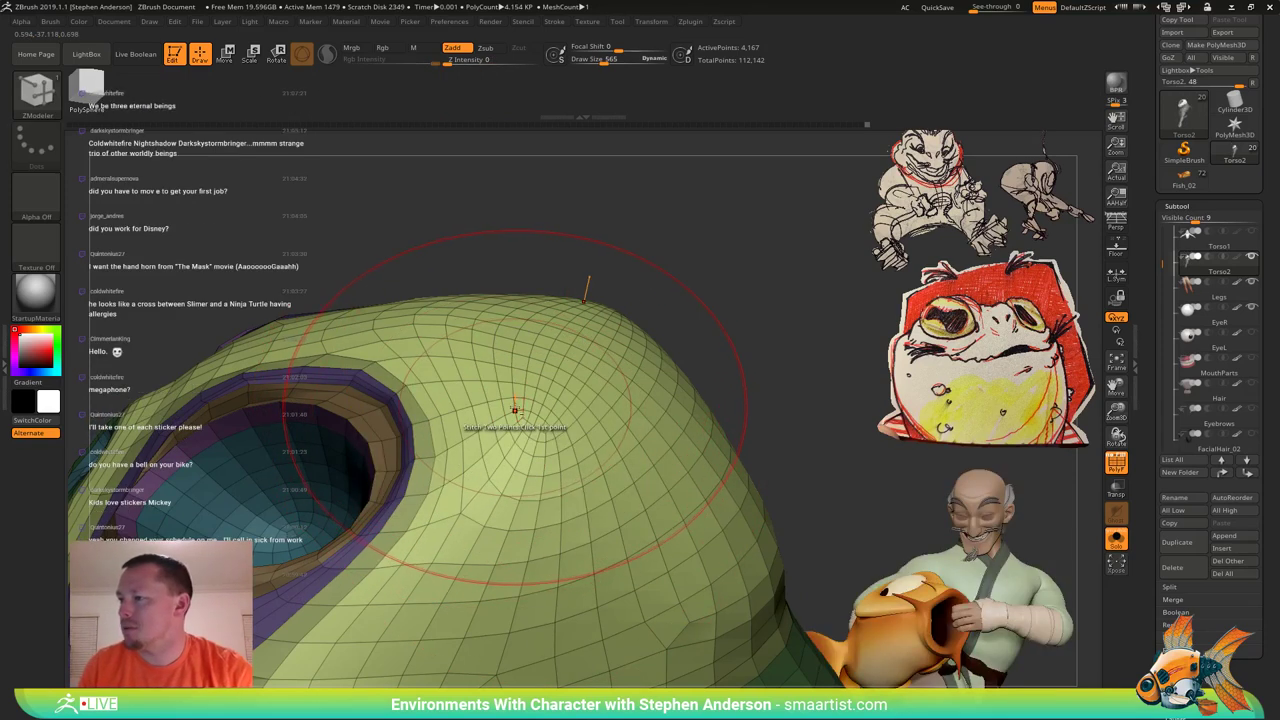
drag(514, 407, 514, 405)
alt+click(514, 405)
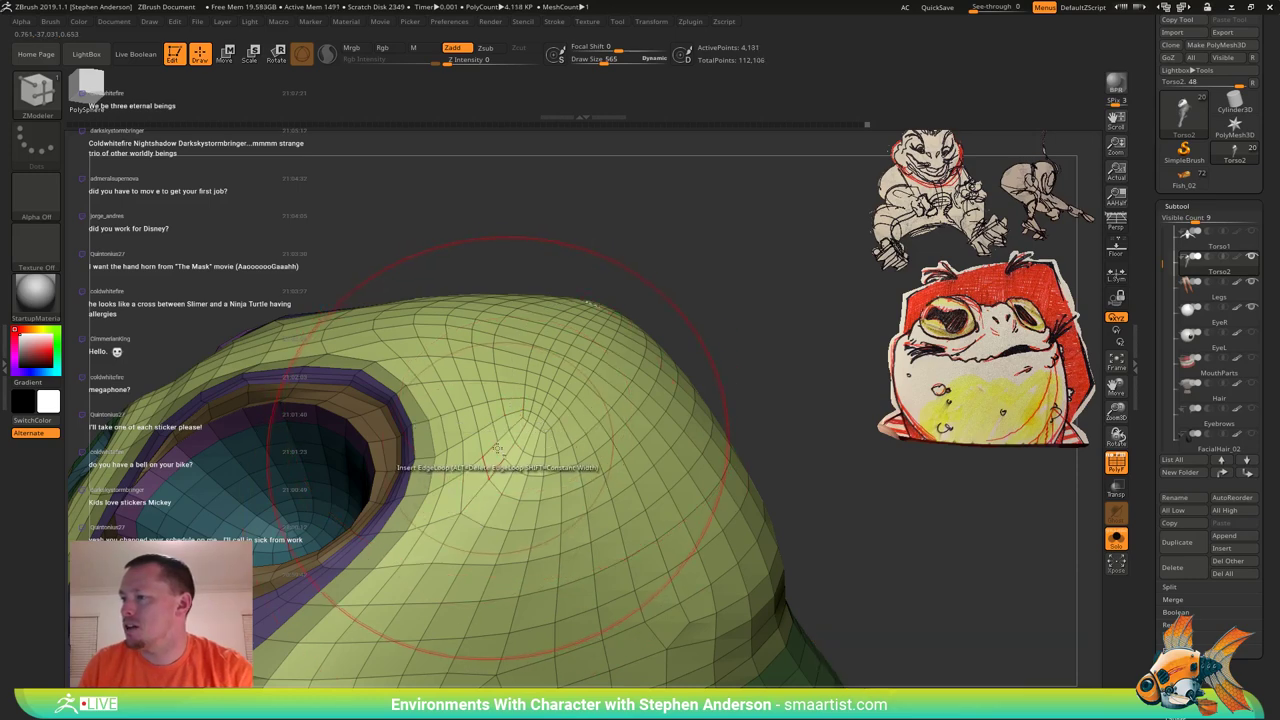
mouse_move(527, 458)
right_down()
mouse_move(539, 459)
mouse_move(536, 484)
right_up()
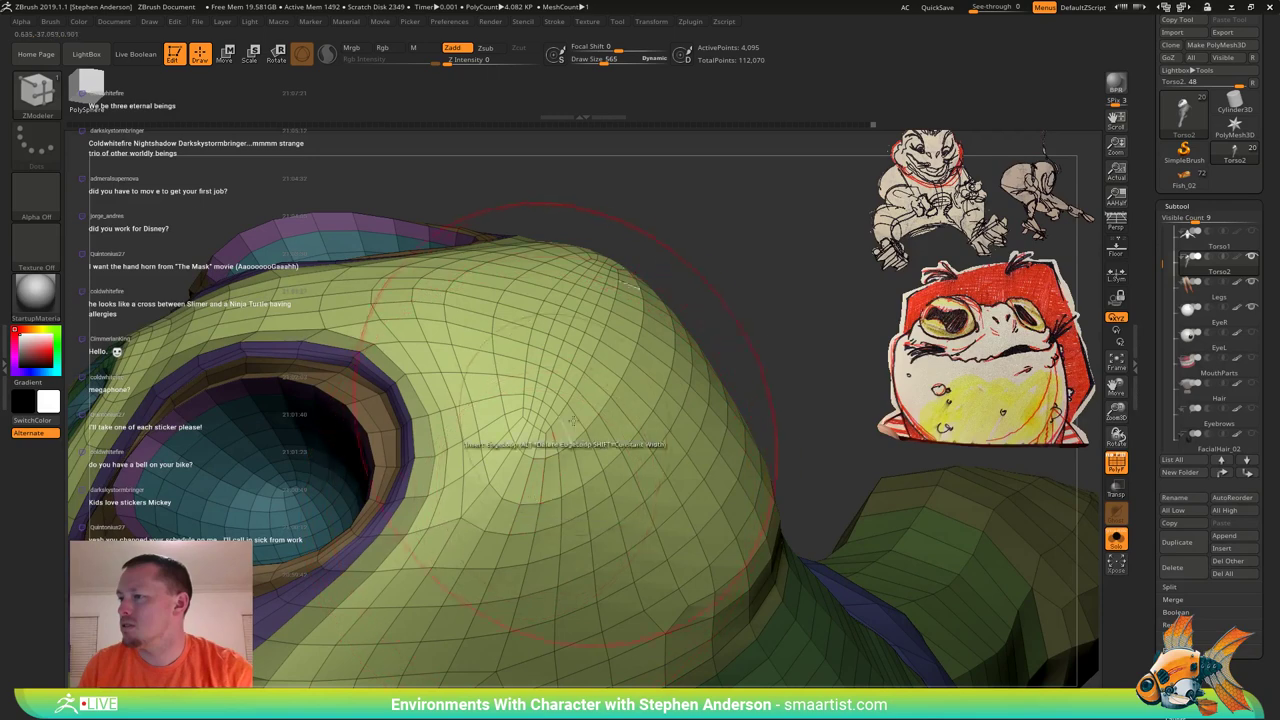
mouse_move(572, 430)
shift+mouse_down()
mouse_move(582, 405)
mouse_move(570, 385)
mouse_move(572, 400)
mouse_move(583, 386)
shift+mouse_up()
mouse_move(583, 384)
right_down()
mouse_move(566, 356)
mouse_move(586, 337)
right_up()
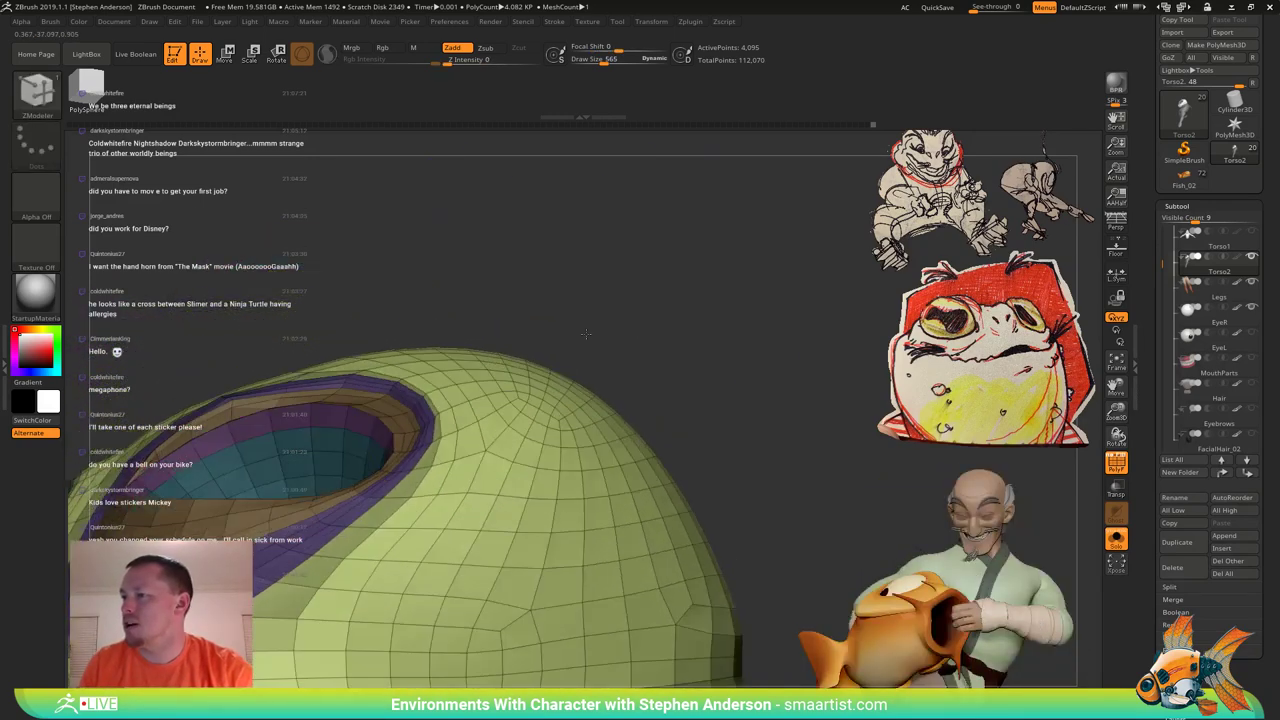
Switch to the Move brush and round out the crown and upper back of the head at draw size 565.
key(b)
key(m)
key(v)
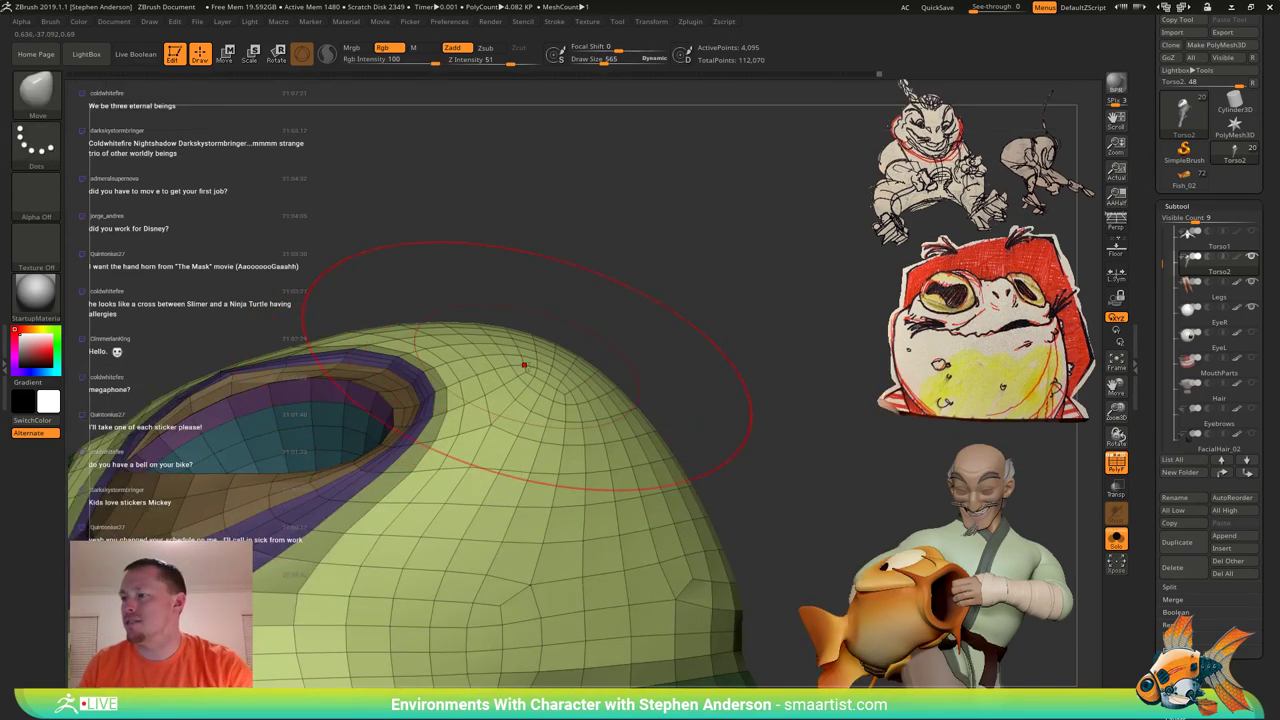
drag(628, 398, 640, 404)
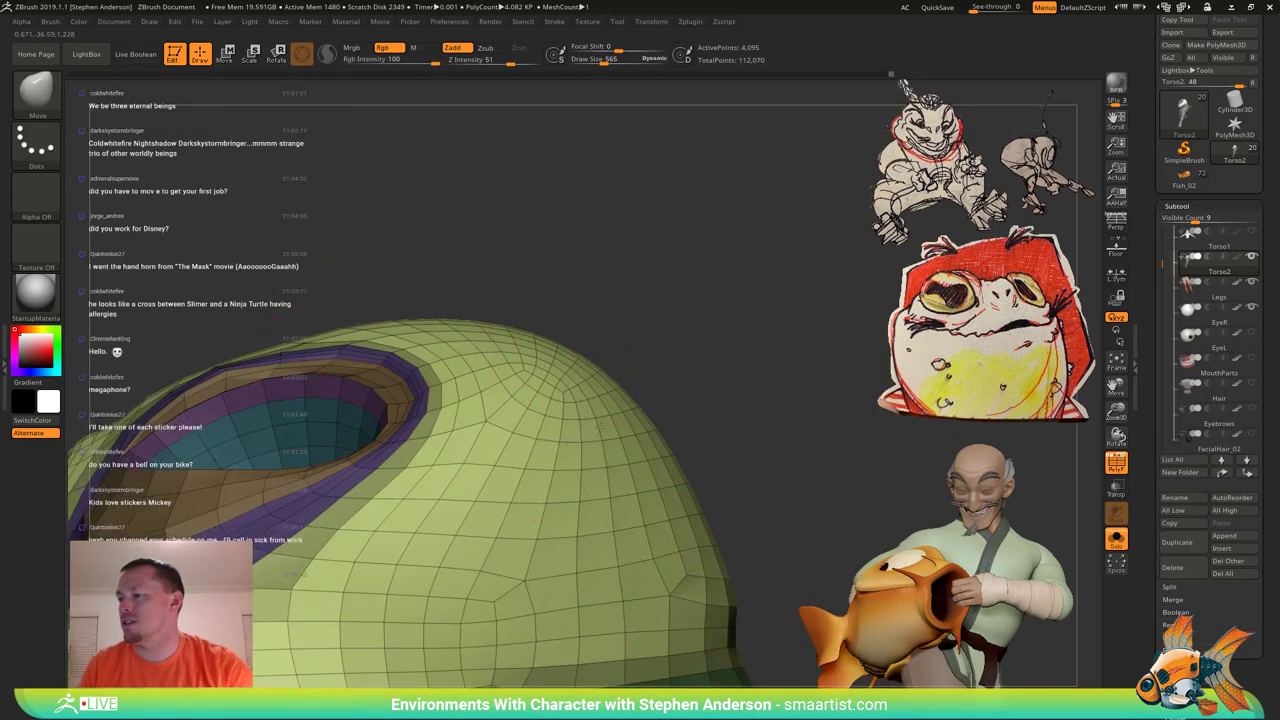
alt+right_drag(680, 486, 597, 376)
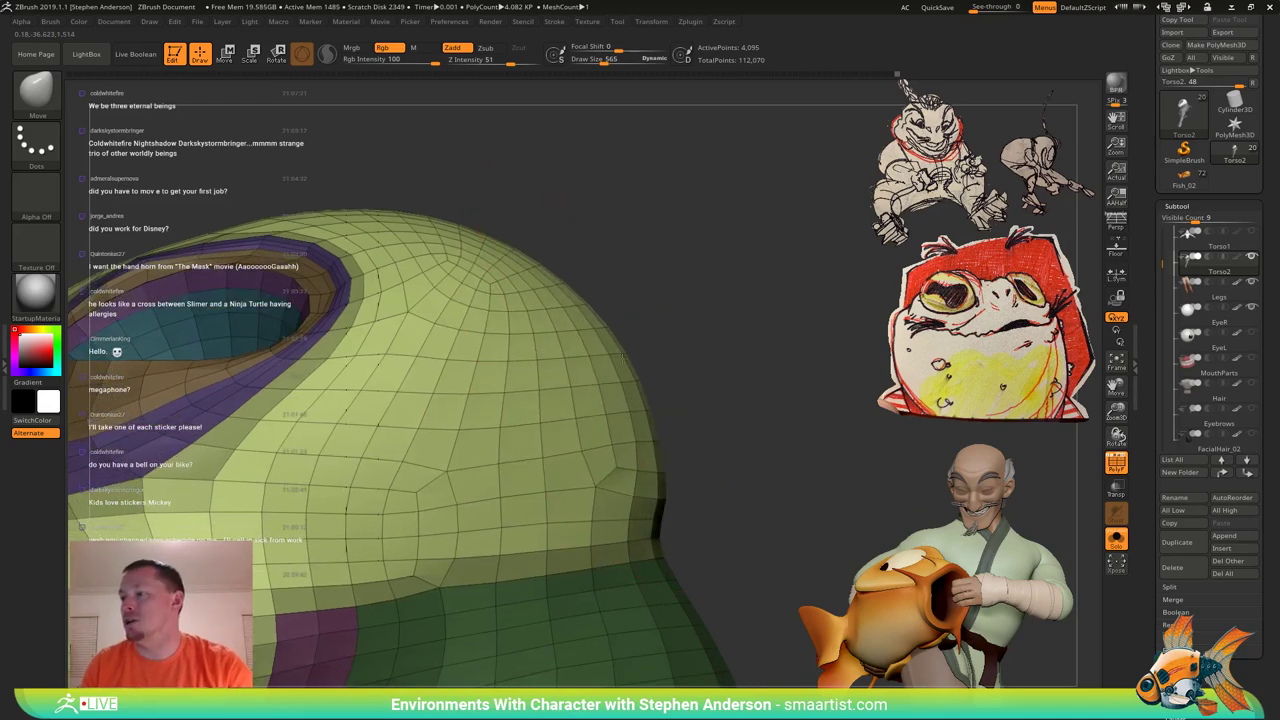
drag(577, 326, 584, 332)
alt+right_drag(584, 332, 577, 285)
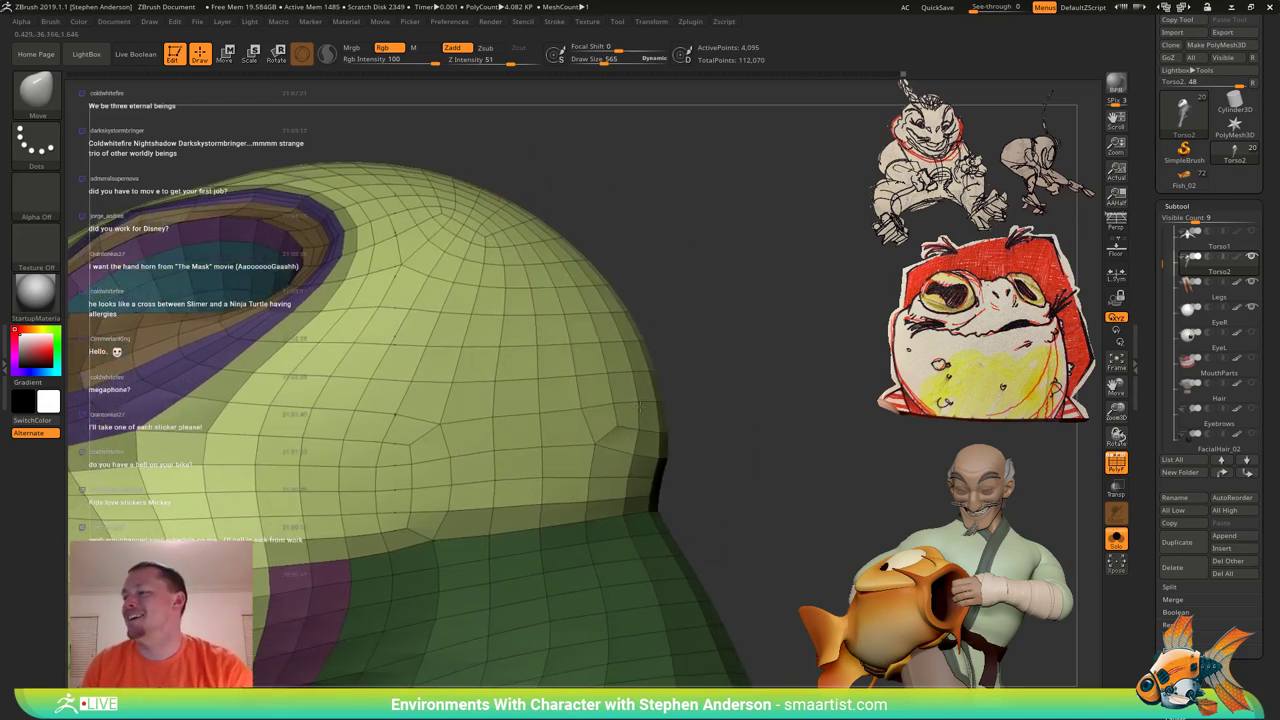
Smooth the centre of the back of the head from the rear at draw size 382.
ctrl+right_drag(600, 400, 648, 290)
mouse_move(648, 290)
right_down()
mouse_move(617, 331)
mouse_move(636, 371)
right_up()
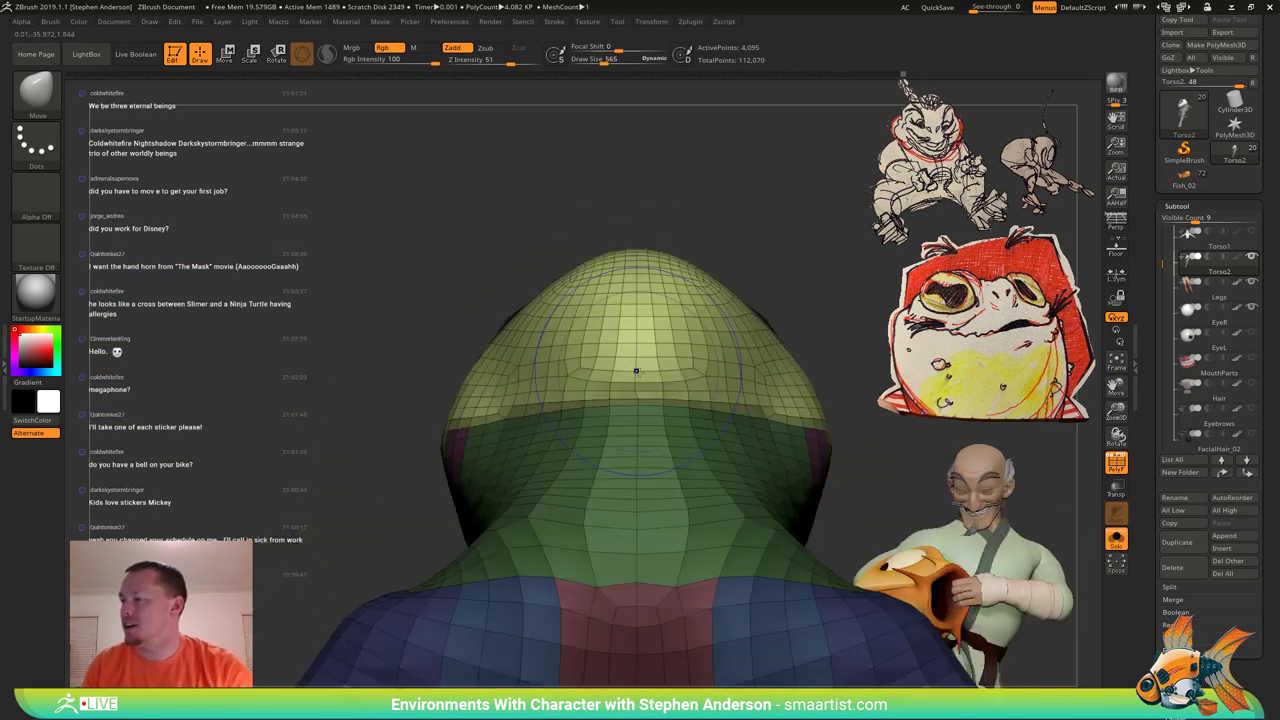
drag(645, 380, 649, 387)
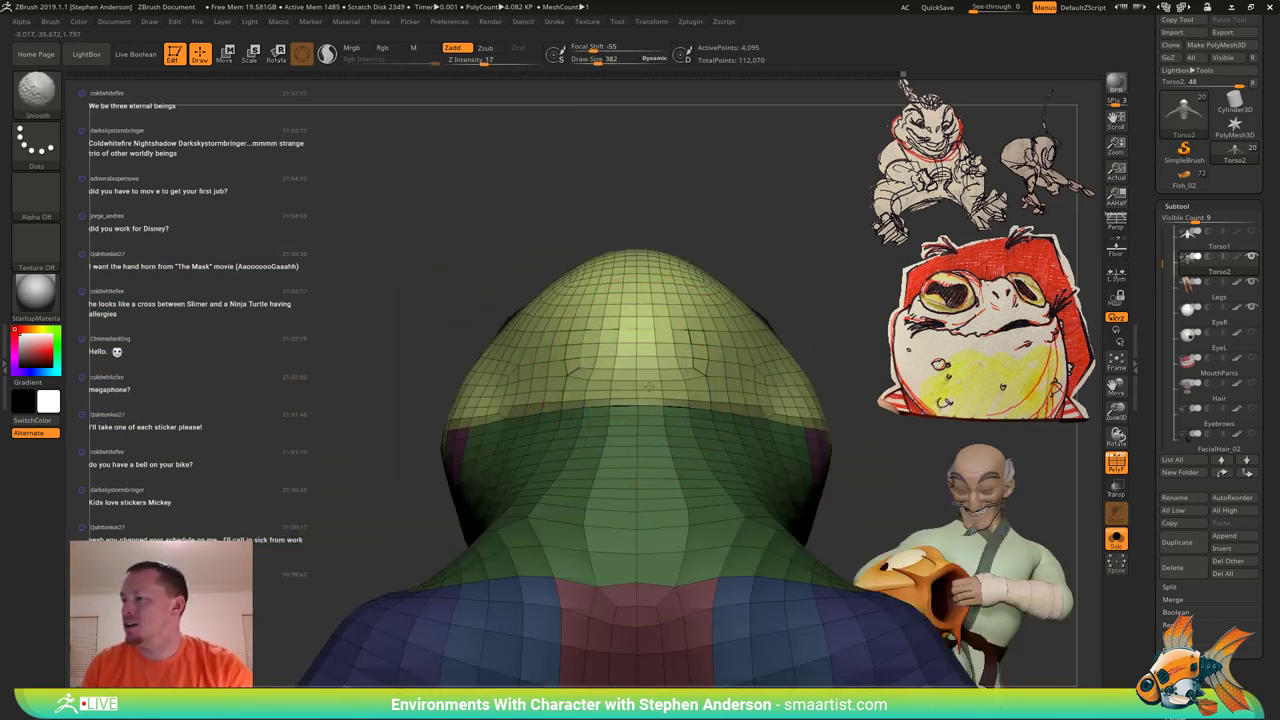
Pull the back of the head outward above the neck crease in profile with the Move brush at draw size 565.
right_drag(653, 400, 700, 377)
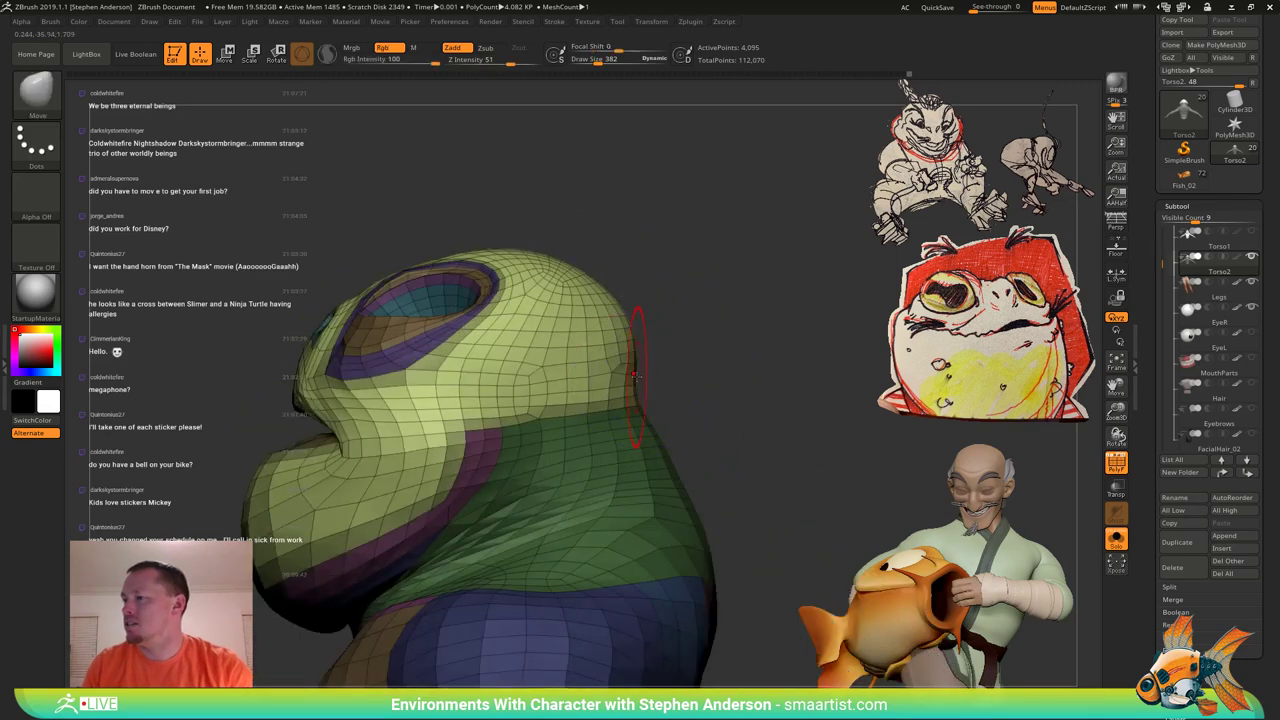
key(s)
drag(635, 377, 645, 378)
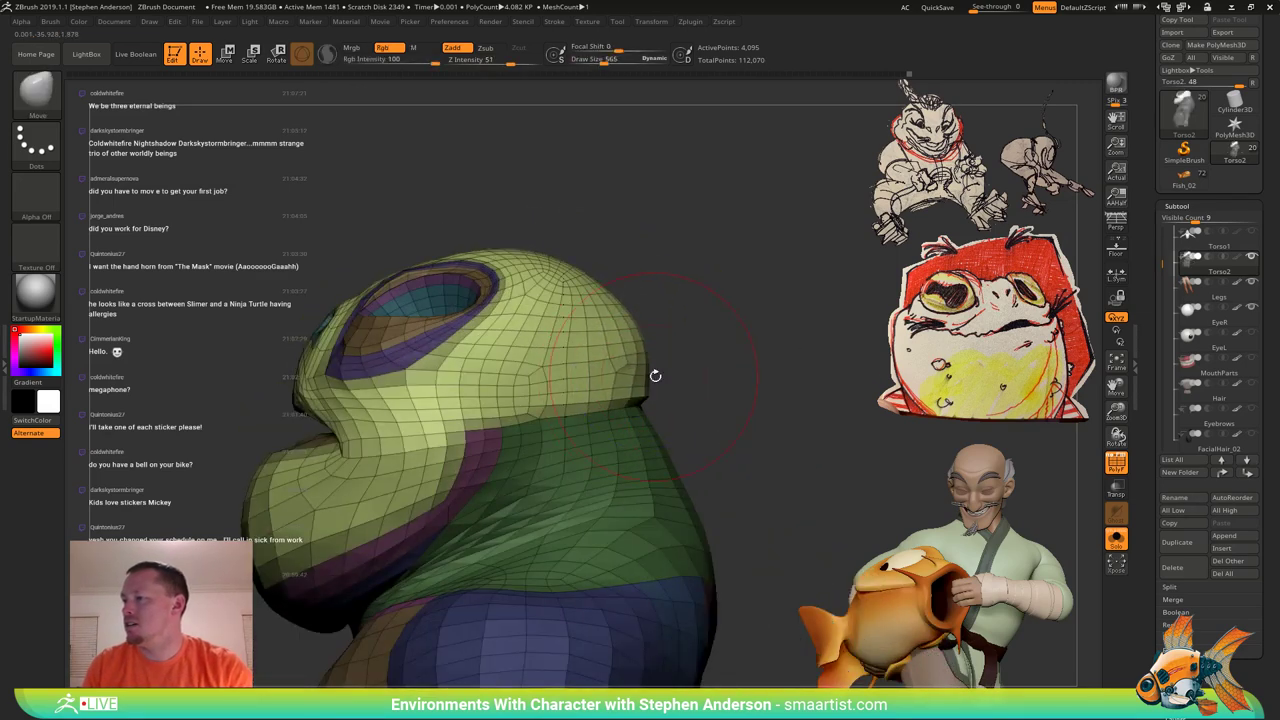
key(shift)
mouse_move(660, 352)
right_down()
mouse_move(674, 354)
mouse_move(656, 367)
right_up()
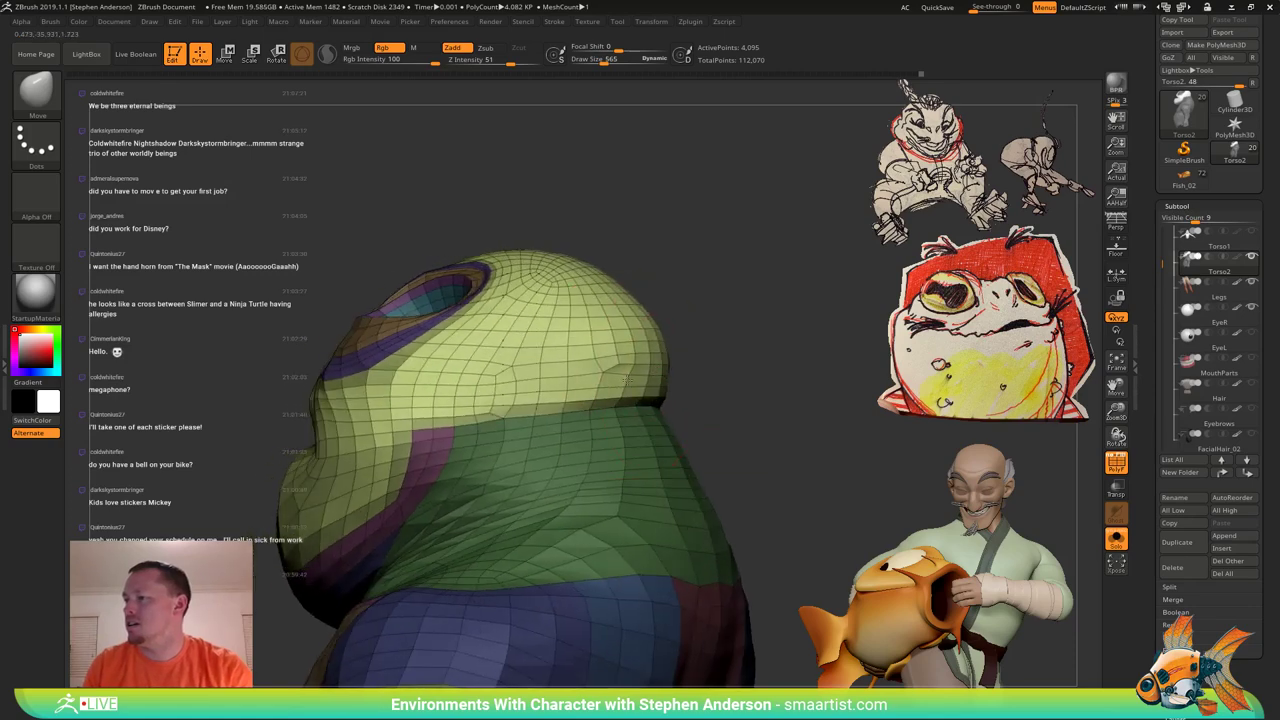
drag(627, 380, 628, 379)
Refine the curve from the back of the head up to the crown with small Move brush strokes.
right_drag(640, 378, 572, 362)
key(shift)
drag(602, 358, 612, 362)
key(shift)
right_drag(612, 362, 639, 380)
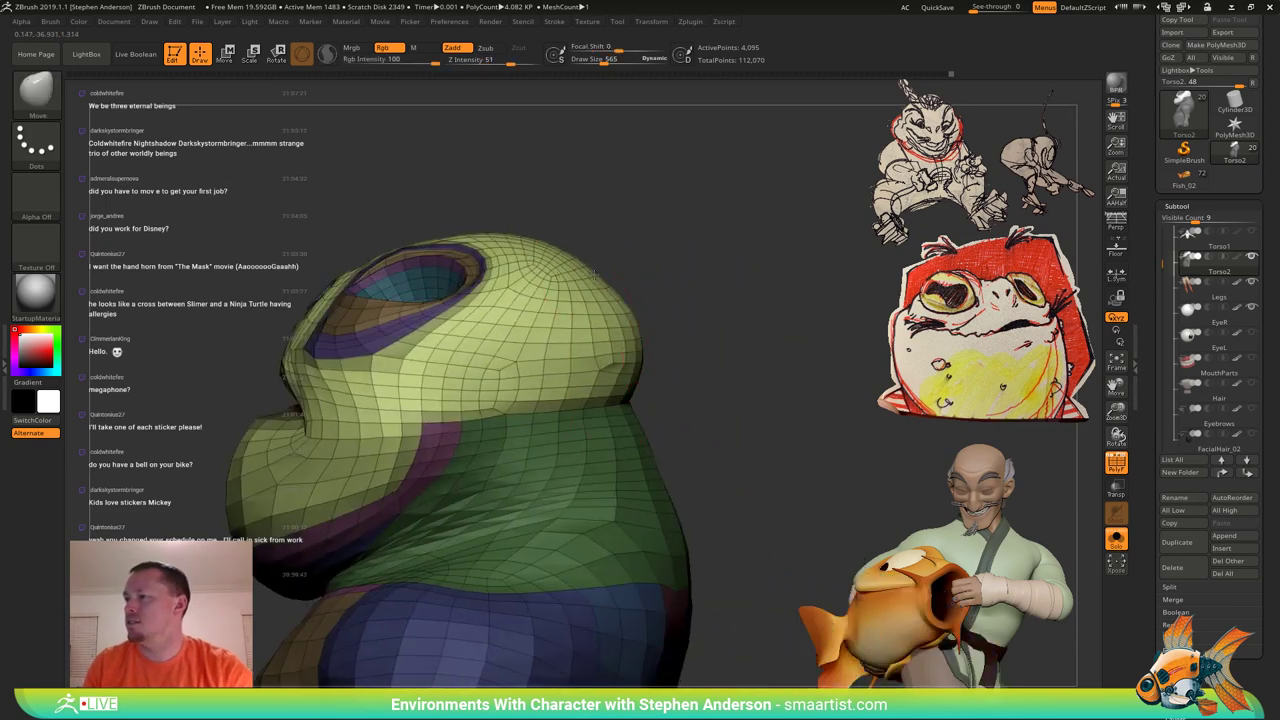
drag(594, 272, 598, 274)
mouse_move(602, 278)
right_down()
mouse_move(645, 300)
mouse_move(622, 272)
mouse_move(766, 268)
mouse_move(683, 289)
mouse_move(680, 337)
mouse_move(691, 340)
mouse_move(640, 316)
right_up()
Hide the polyframe and check the head and torso shape from the front and rear.
key(shift+f)
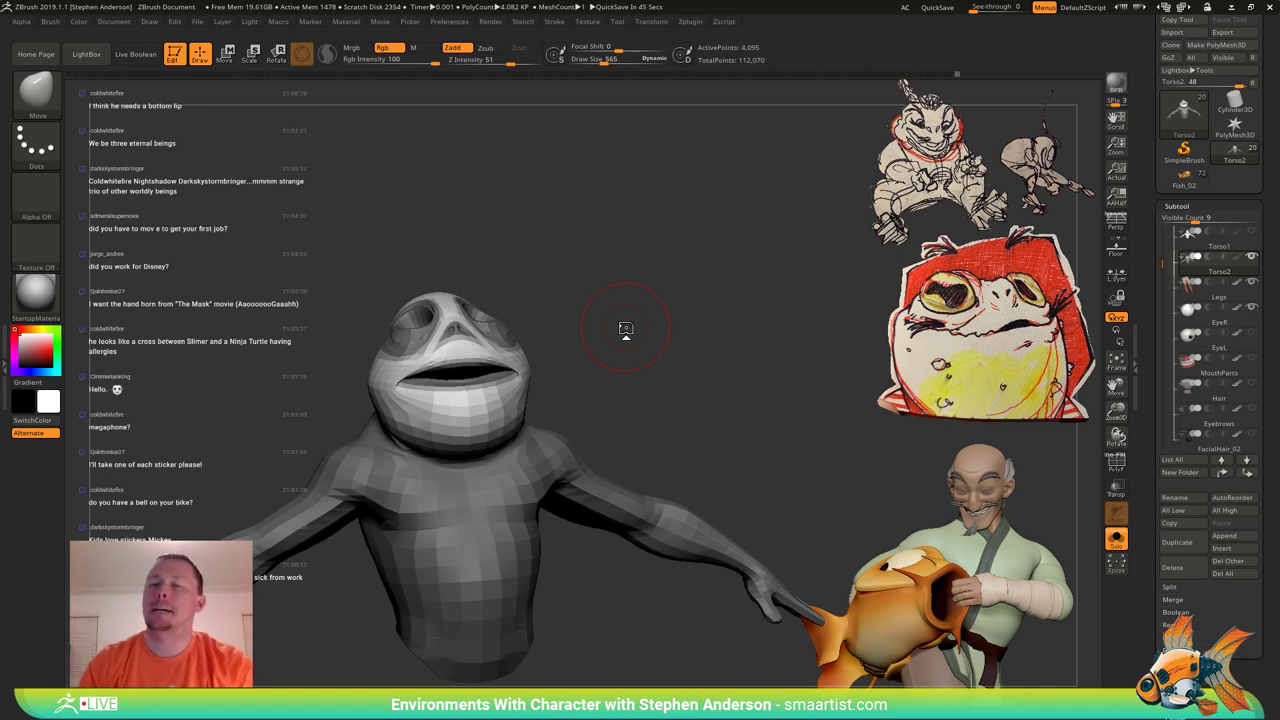
mouse_move(595, 362)
mouse_down()
mouse_move(740, 330)
mouse_move(666, 320)
mouse_move(693, 341)
mouse_move(660, 420)
mouse_move(632, 418)
mouse_up()
mouse_move(632, 418)
ctrl+right_down()
mouse_move(648, 440)
mouse_move(611, 358)
mouse_move(608, 428)
mouse_move(530, 442)
mouse_move(545, 428)
ctrl+right_up()
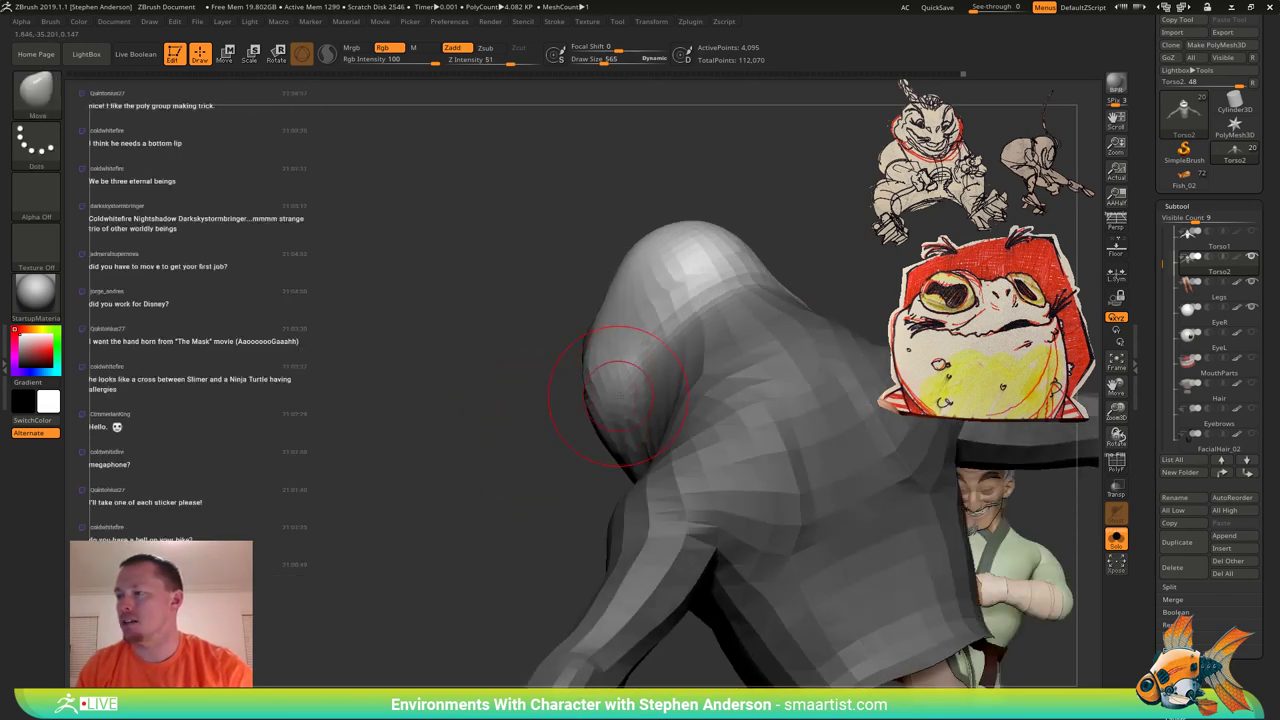
Check the head from several angles and set the Smooth brush's Z Intensity to 8.
mouse_move(620, 396)
right_down()
mouse_move(655, 400)
mouse_move(664, 385)
mouse_move(645, 397)
mouse_move(621, 363)
mouse_move(638, 395)
right_up()
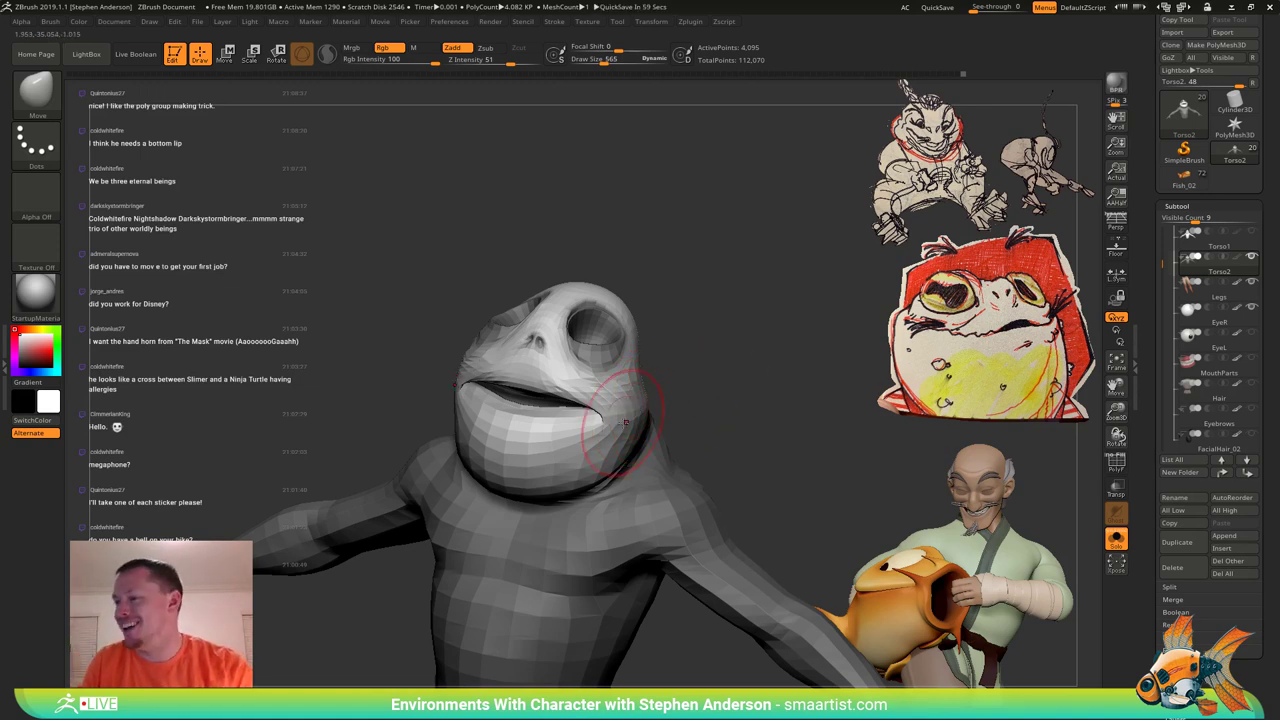
mouse_move(626, 423)
right_down()
mouse_move(648, 430)
mouse_move(638, 466)
right_up()
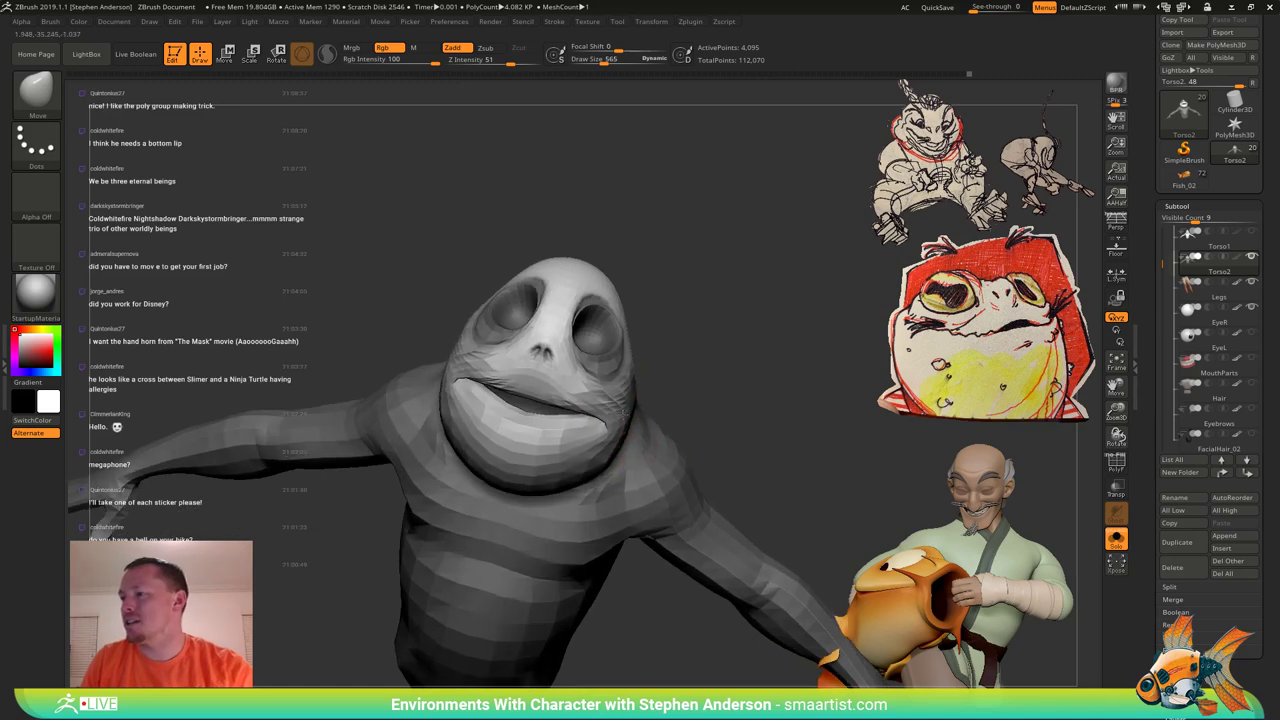
mouse_move(623, 412)
right_down()
mouse_move(612, 423)
mouse_move(640, 425)
right_up()
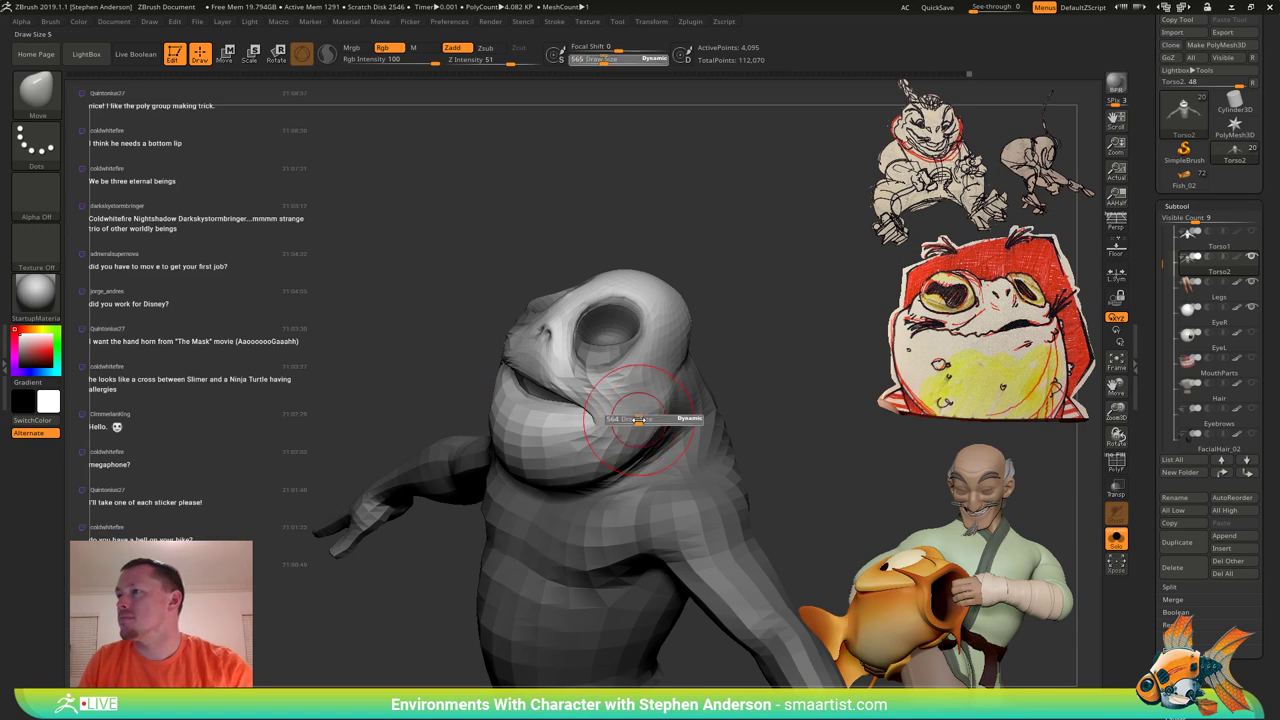
key(shift)
shift+click(472, 61)
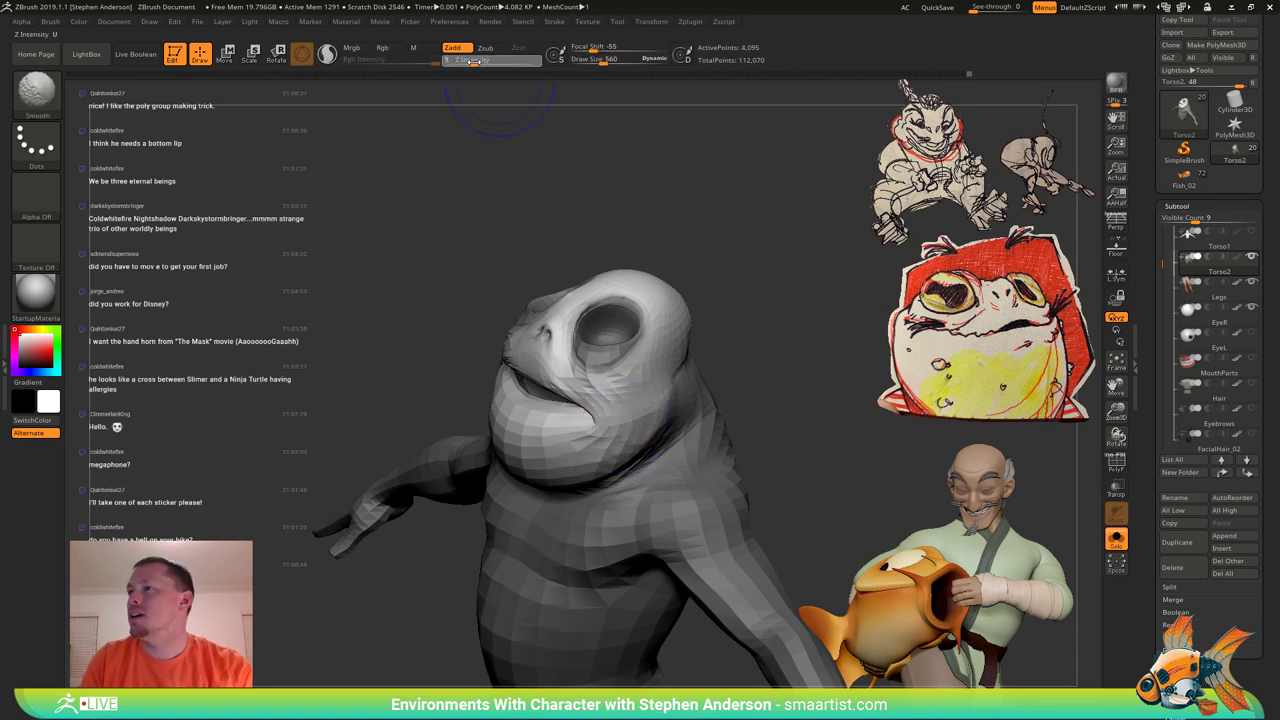
Show the polyframe and refine the mesh around the eye socket with Move and Smooth at draw size 189.
mouse_move(657, 415)
right_down()
mouse_move(635, 412)
mouse_move(666, 416)
mouse_move(660, 426)
mouse_move(595, 402)
mouse_move(565, 438)
right_up()
key(shift+f)
key(space)
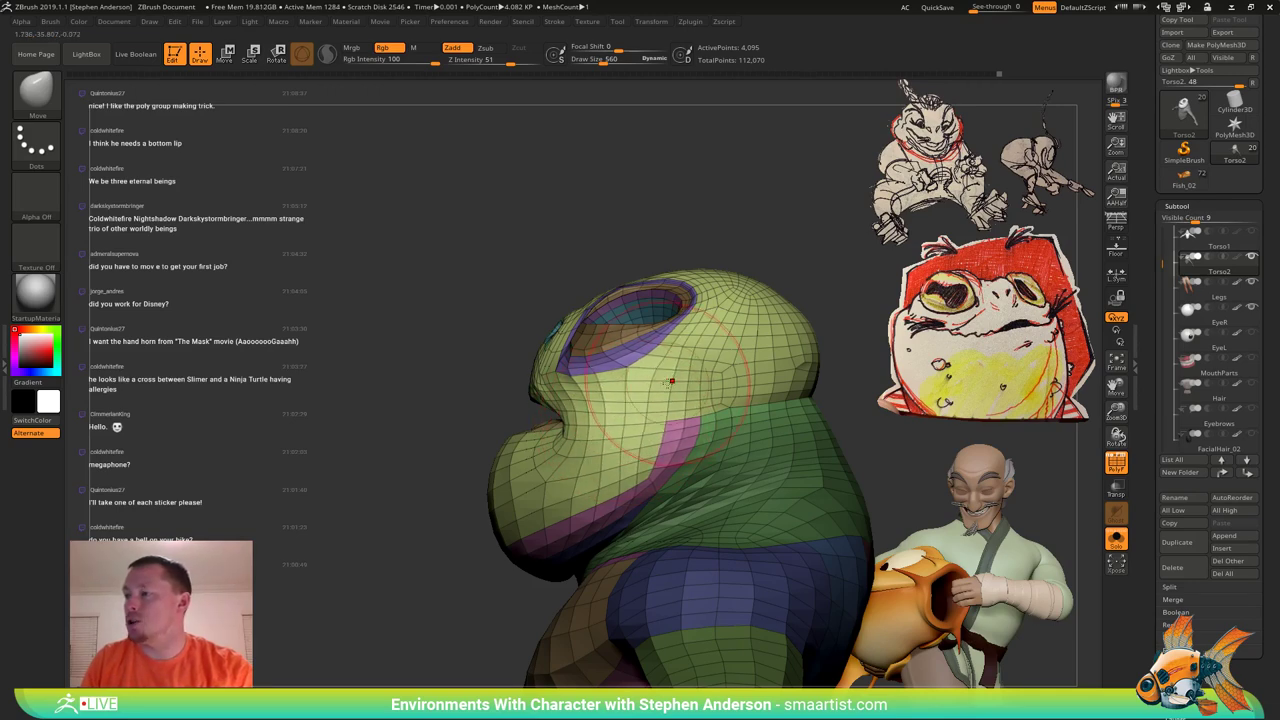
mouse_move(670, 382)
right_down()
mouse_move(642, 402)
mouse_move(636, 388)
mouse_move(664, 390)
mouse_move(615, 413)
mouse_move(763, 325)
mouse_move(649, 413)
mouse_move(562, 355)
right_up()
key(s)
drag(557, 350, 579, 352)
mouse_move(588, 349)
right_down()
mouse_move(520, 332)
mouse_move(612, 342)
mouse_move(532, 340)
mouse_move(604, 363)
right_up()
key(s)
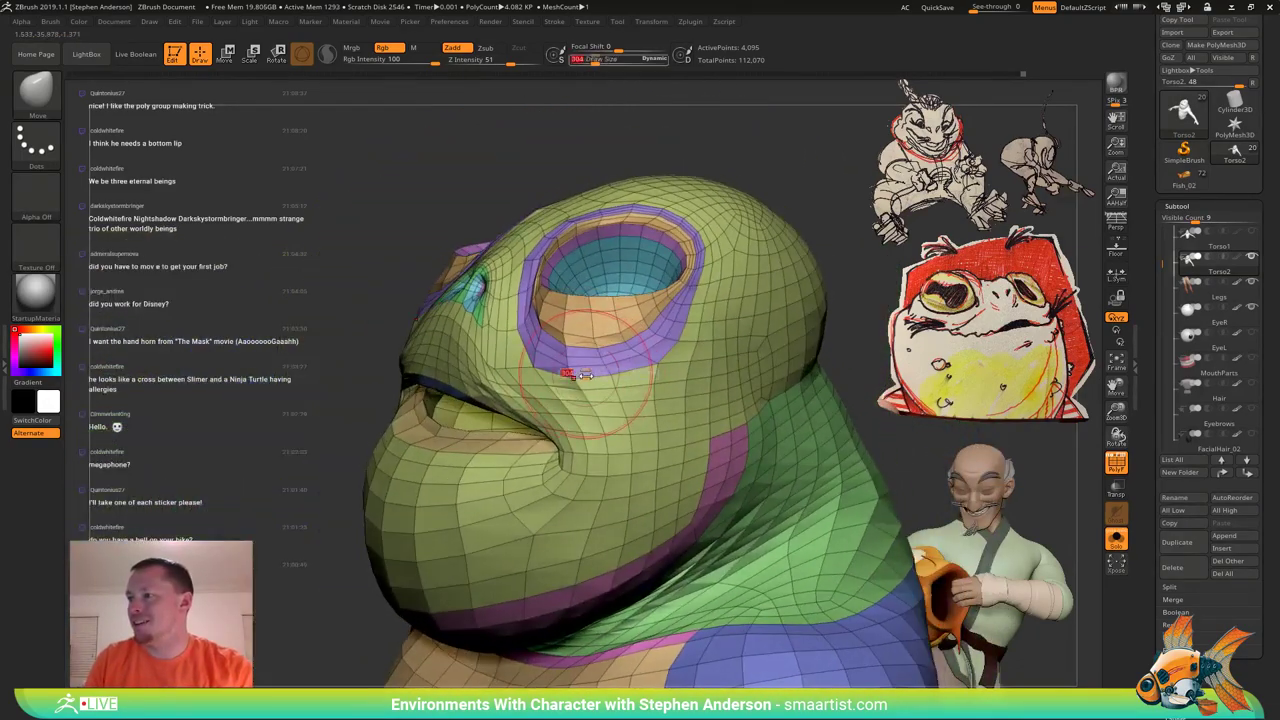
drag(607, 366, 602, 367)
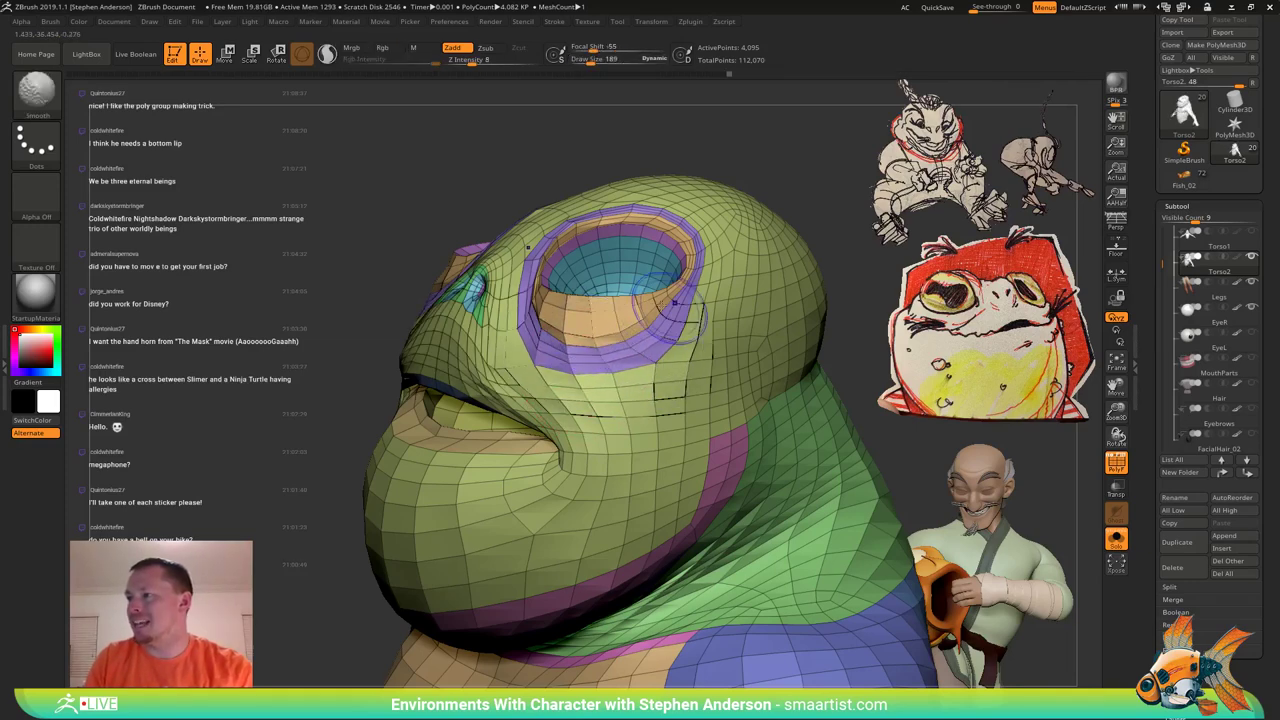
mouse_move(674, 302)
right_down()
mouse_move(632, 350)
mouse_move(592, 318)
mouse_move(645, 304)
mouse_move(610, 318)
right_up()
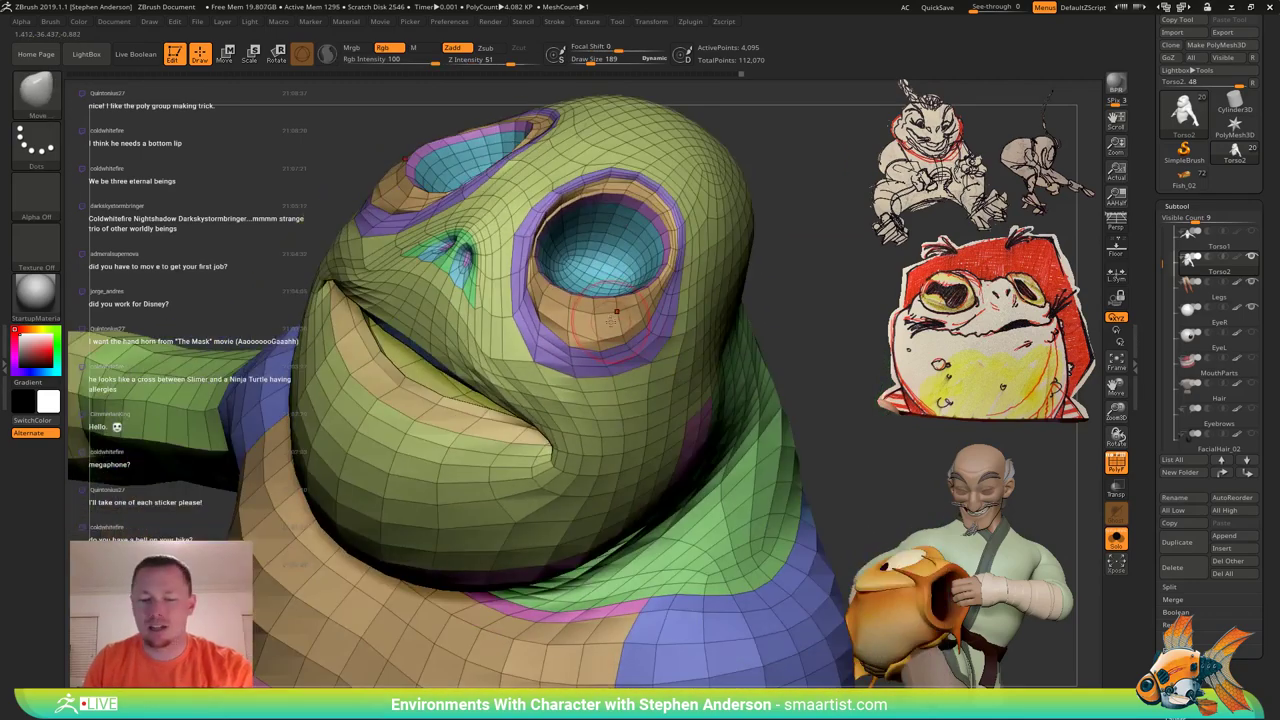
Isolate the tan eye rim polygroup, mask the rest of the mesh around it and bring everything back into view.
key(w)
key(q)
ctrl+shift+click(614, 322)
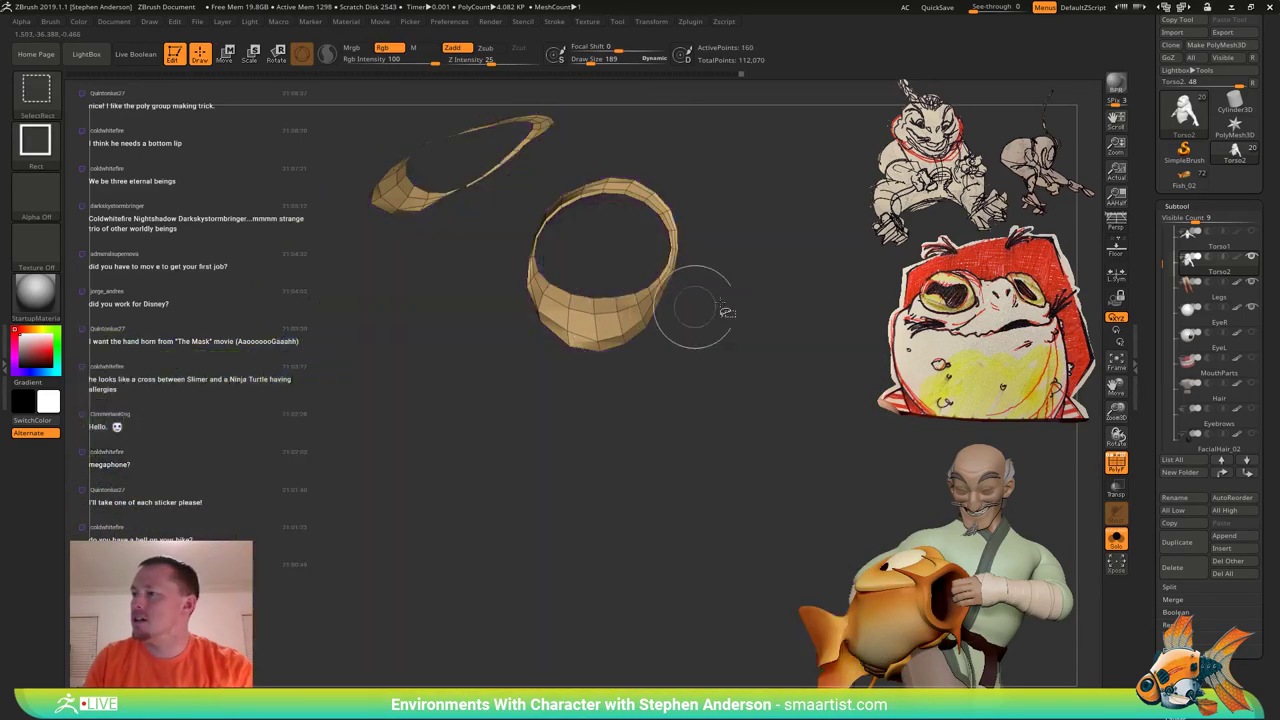
ctrl+shift+drag(761, 277, 799, 322)
ctrl+click(785, 331)
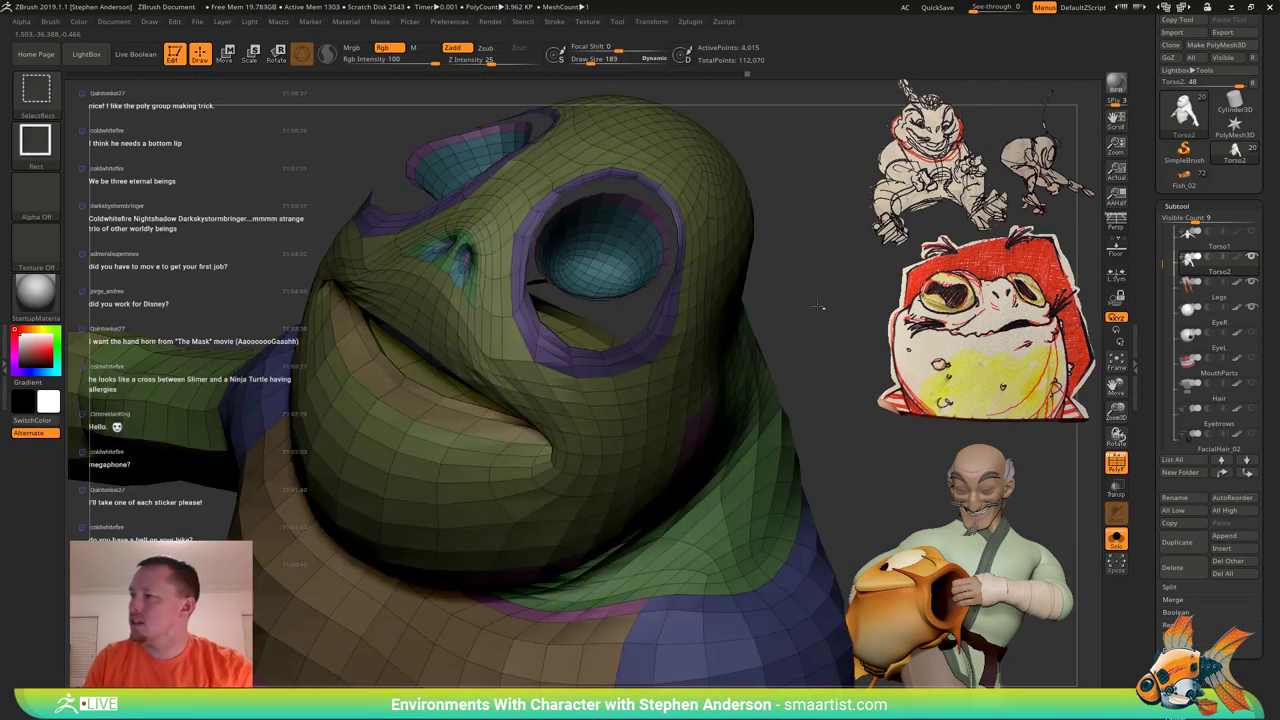
ctrl+shift+click(823, 309)
Reshape and smooth the unmasked tan eye rims with the Move and Smooth brushes at draw size 189.
right_drag(638, 322, 582, 330)
drag(286, 487, 593, 316)
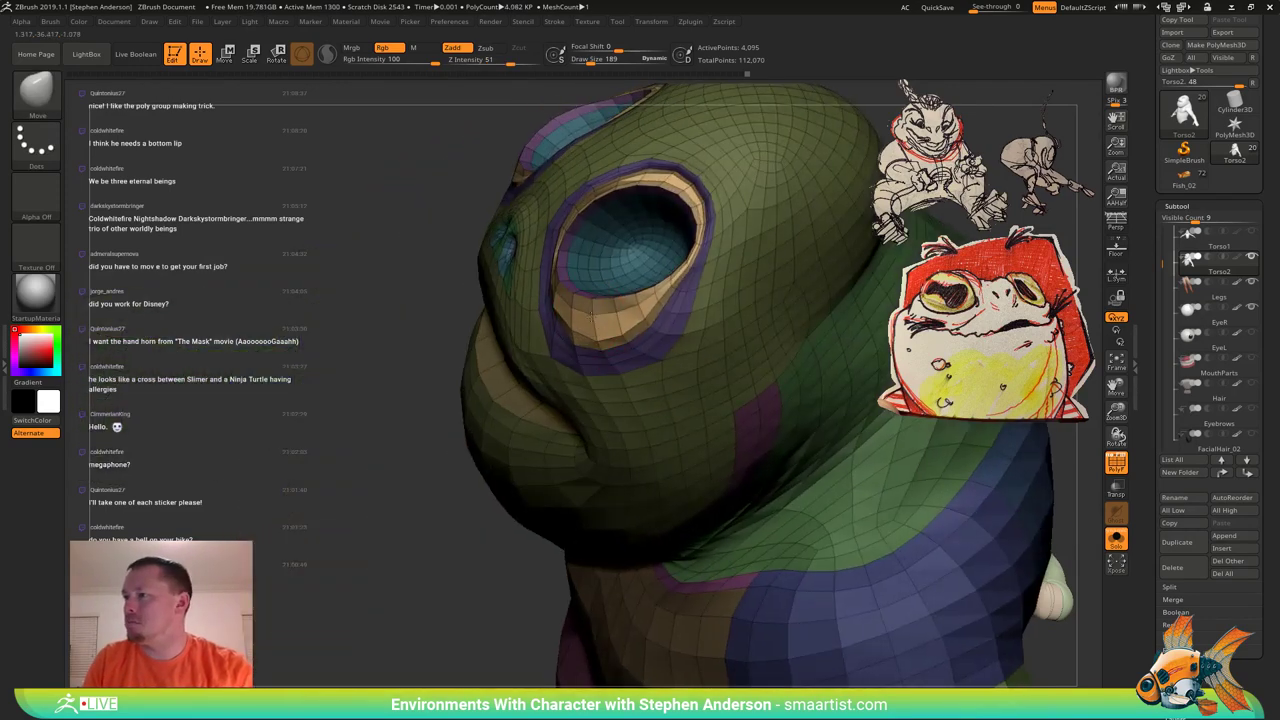
right_drag(561, 323, 634, 318)
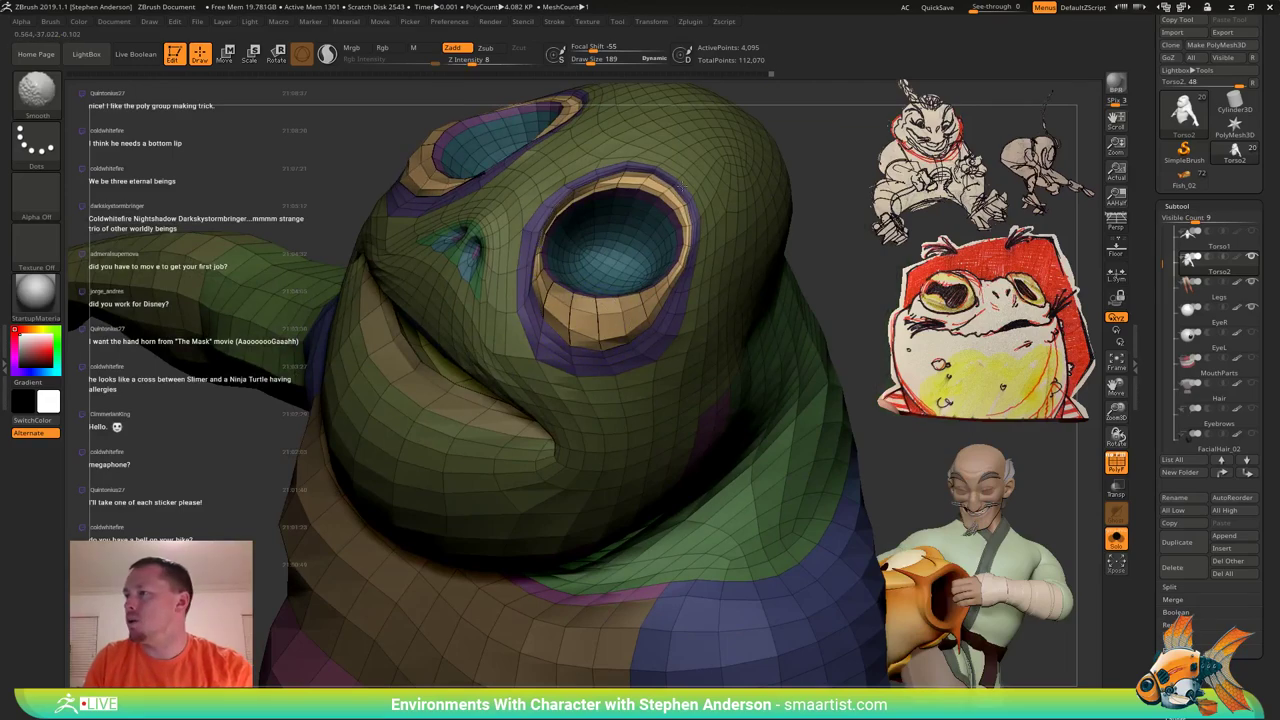
shift+drag(682, 188, 664, 210)
mouse_move(655, 213)
right_down()
mouse_move(682, 206)
mouse_move(571, 216)
mouse_move(561, 201)
mouse_move(525, 214)
mouse_move(562, 184)
mouse_move(637, 184)
mouse_move(603, 218)
mouse_move(529, 234)
mouse_move(474, 322)
mouse_move(554, 382)
mouse_move(482, 383)
mouse_move(388, 352)
mouse_move(457, 360)
mouse_move(446, 349)
right_up()
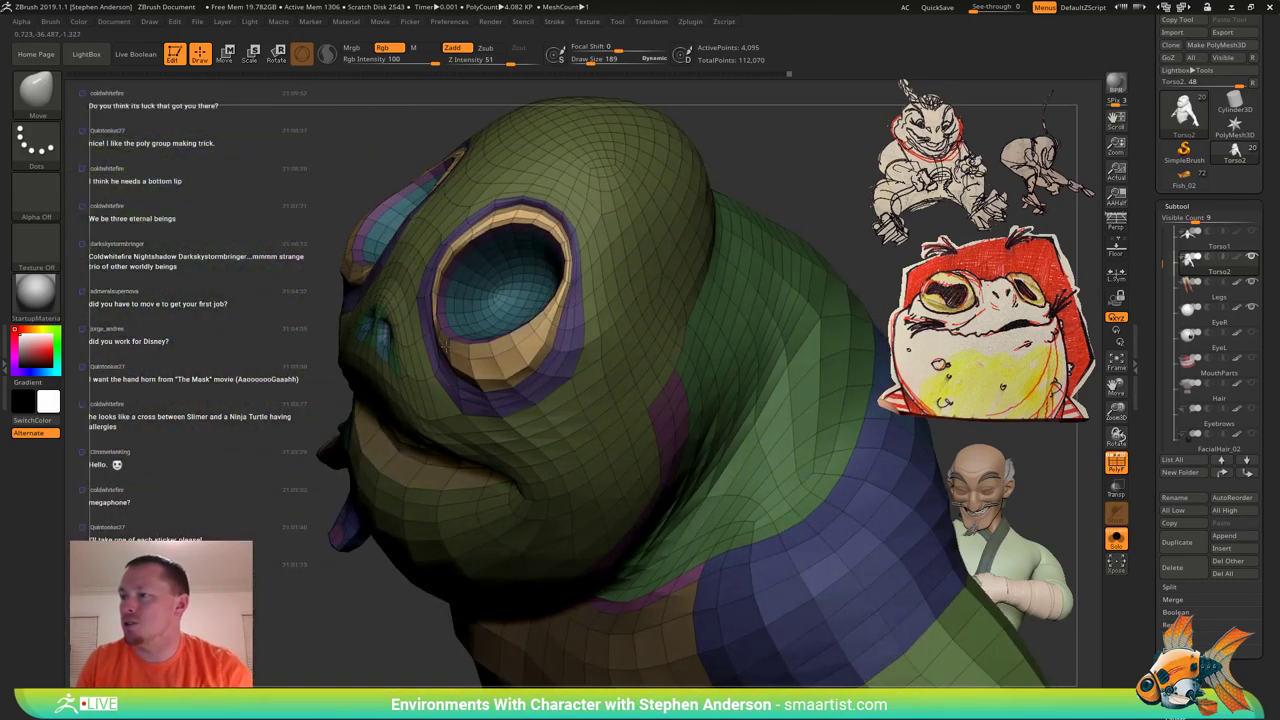
drag(447, 346, 553, 332)
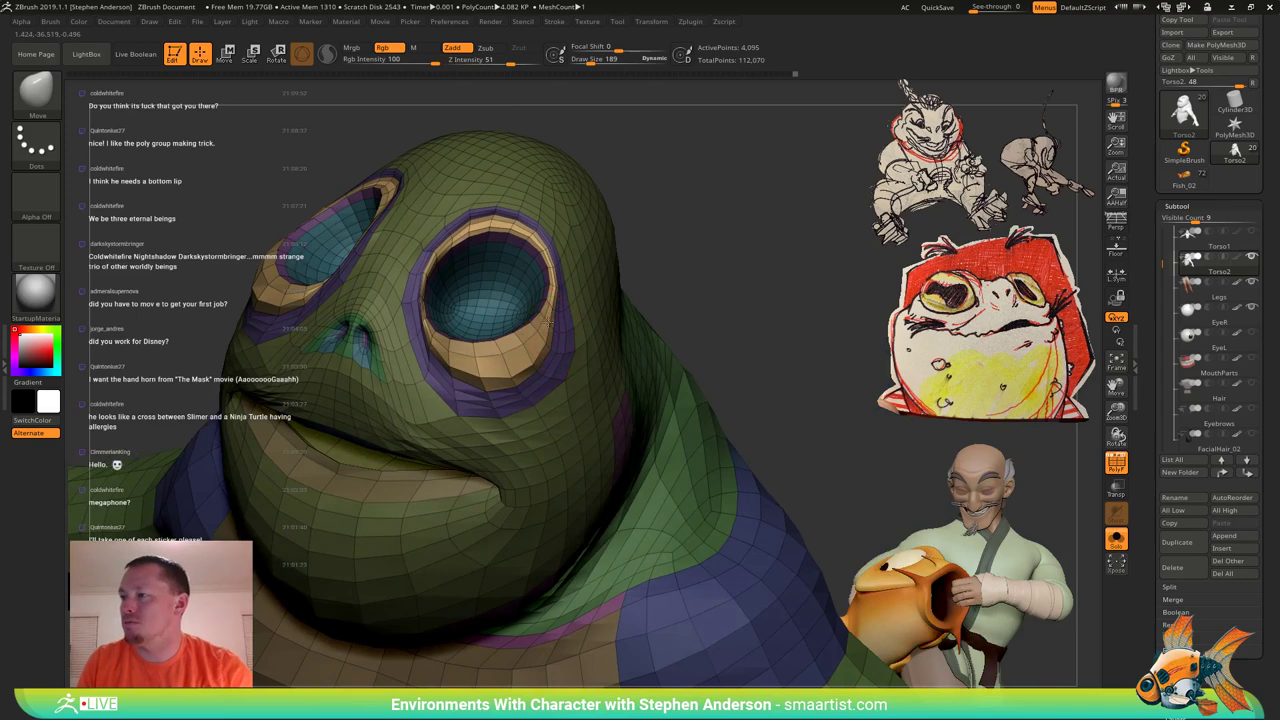
Clear the mask and review the head and torso from the front, side and three-quarter views without the polyframe.
mouse_move(559, 326)
right_down()
mouse_move(584, 318)
mouse_move(521, 296)
mouse_move(499, 350)
mouse_move(612, 242)
right_up()
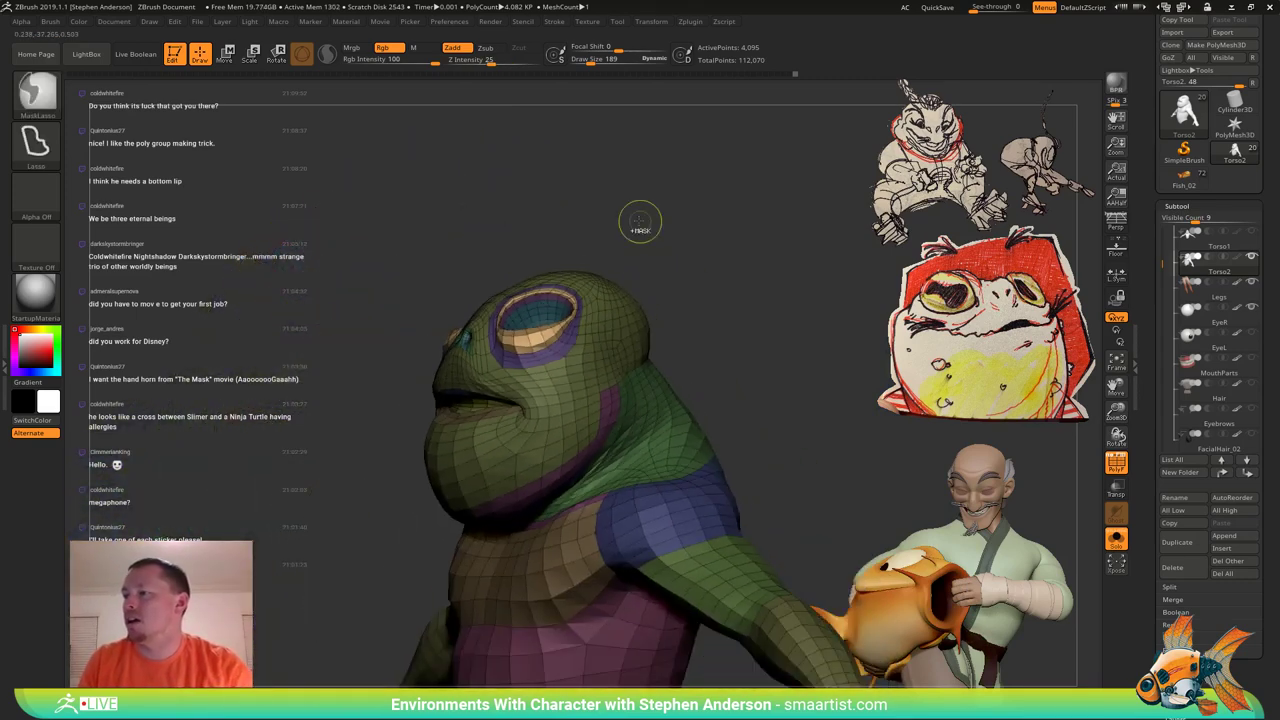
ctrl+drag(640, 223, 664, 284)
key(shift+f)
right_drag(612, 302, 556, 262)
right_drag(556, 262, 519, 279)
right_drag(519, 279, 552, 298)
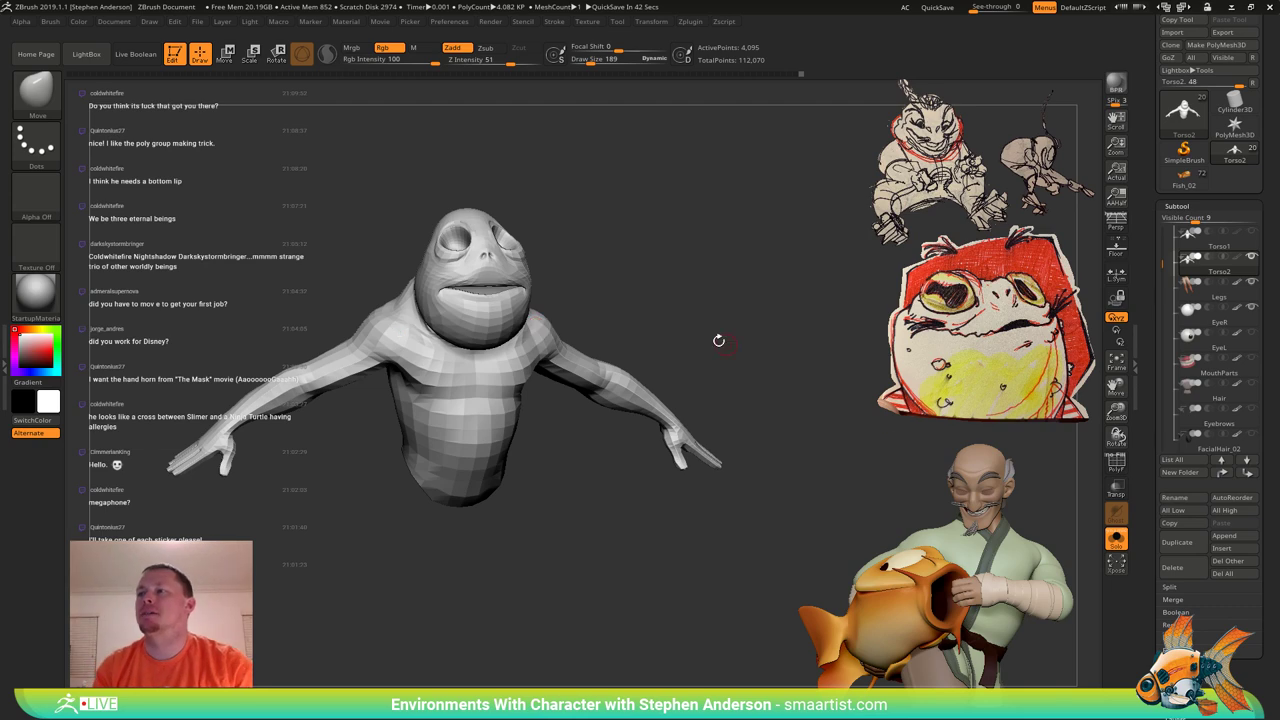
mouse_move(610, 289)
right_down()
mouse_move(511, 260)
mouse_move(558, 285)
mouse_move(537, 311)
mouse_move(508, 280)
right_up()
key(shift+f)
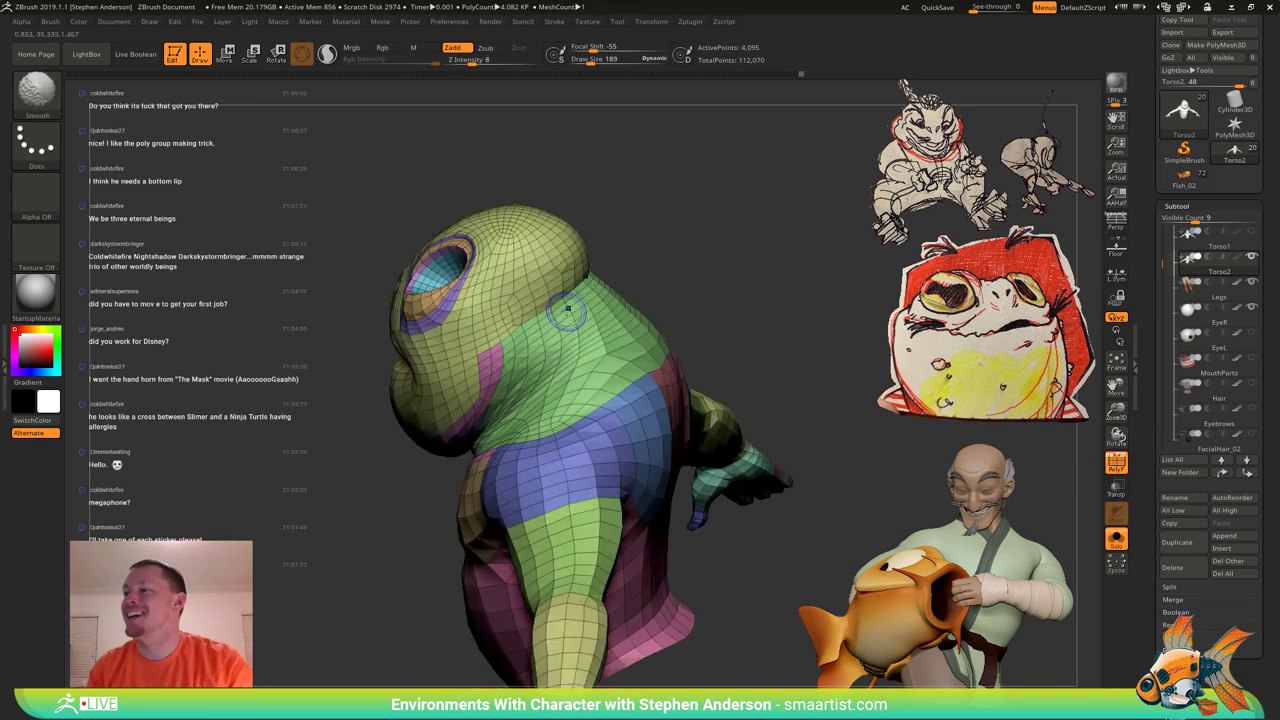
key(shift+f)
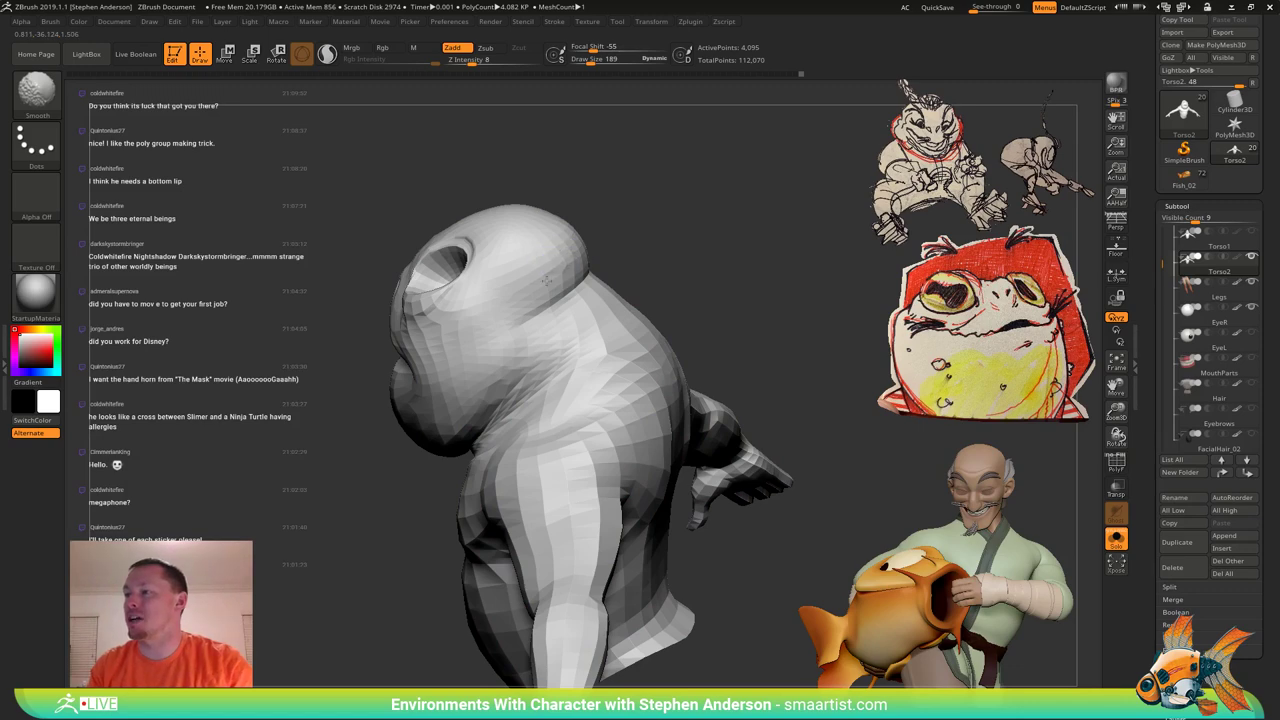
right_drag(557, 268, 620, 285)
mouse_move(523, 297)
alt+right_down()
mouse_move(551, 313)
mouse_move(524, 361)
mouse_move(540, 357)
alt+right_up()
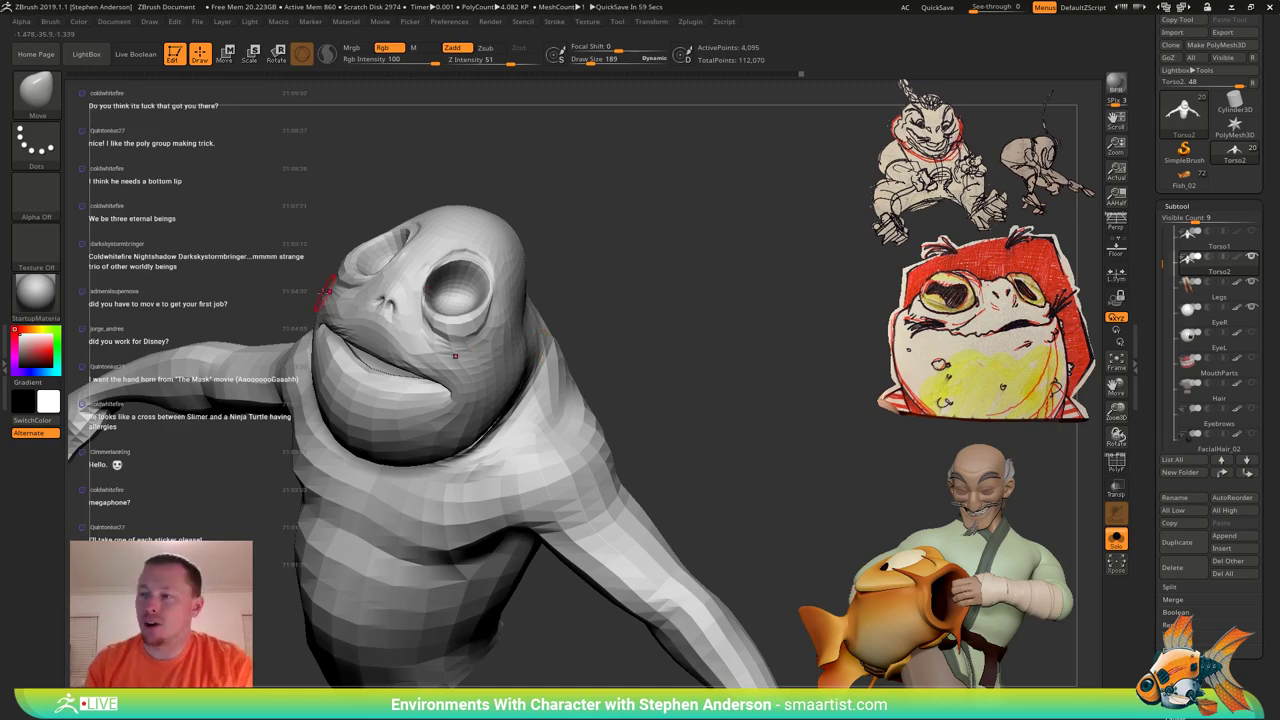
Show the polyframe, mask everything except the polygroups ringing the eye sockets and soften the mask edge.
right_drag(375, 232, 466, 372)
key(shift+f)
key(w)
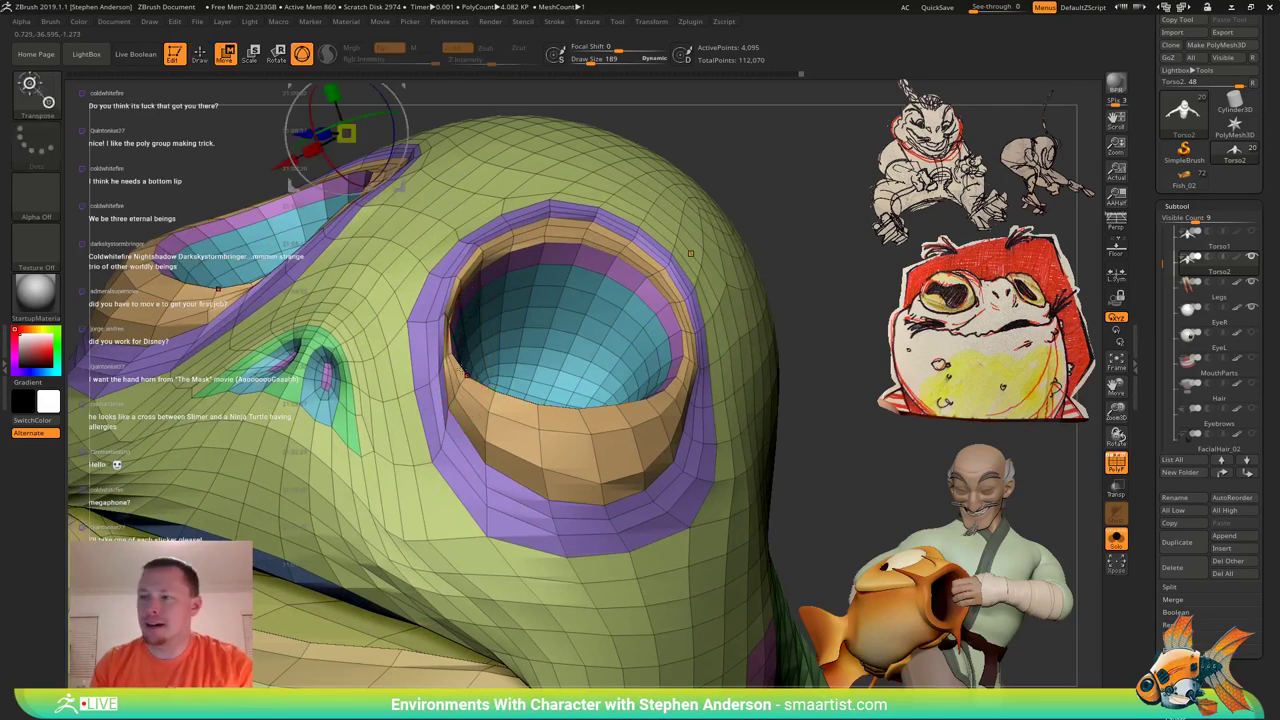
ctrl+click(446, 407)
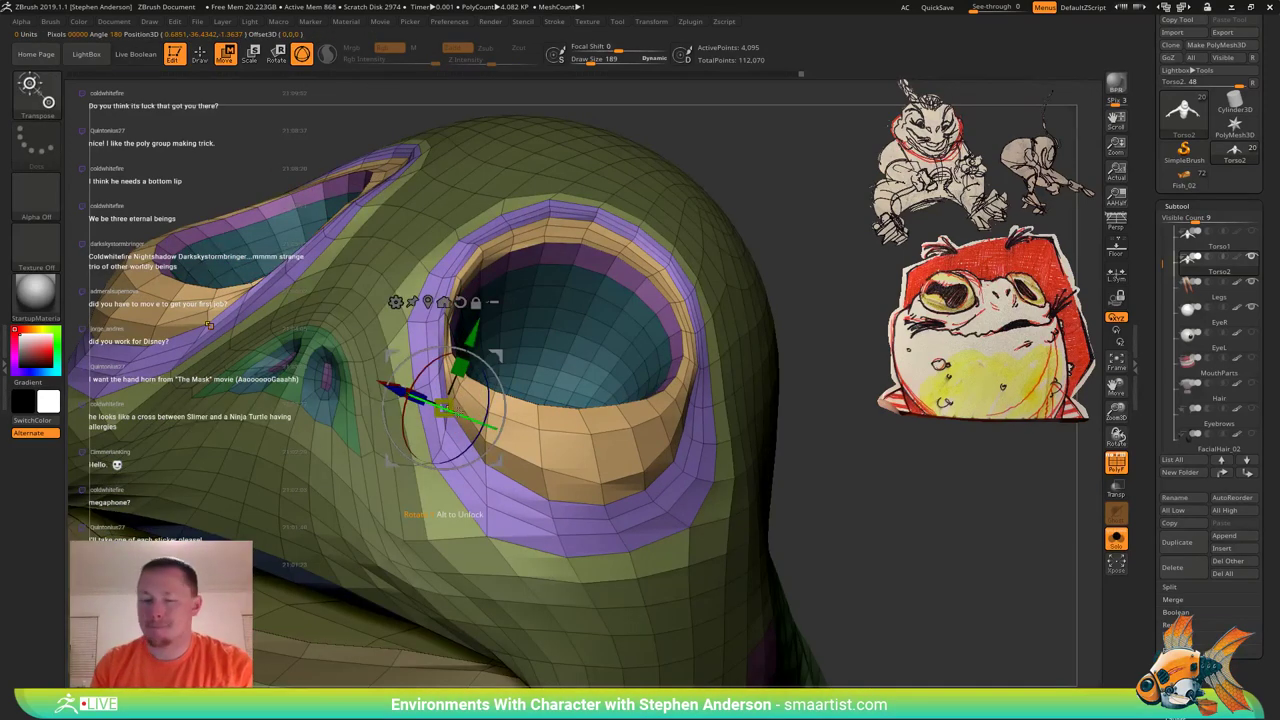
key(q)
ctrl+click(414, 334)
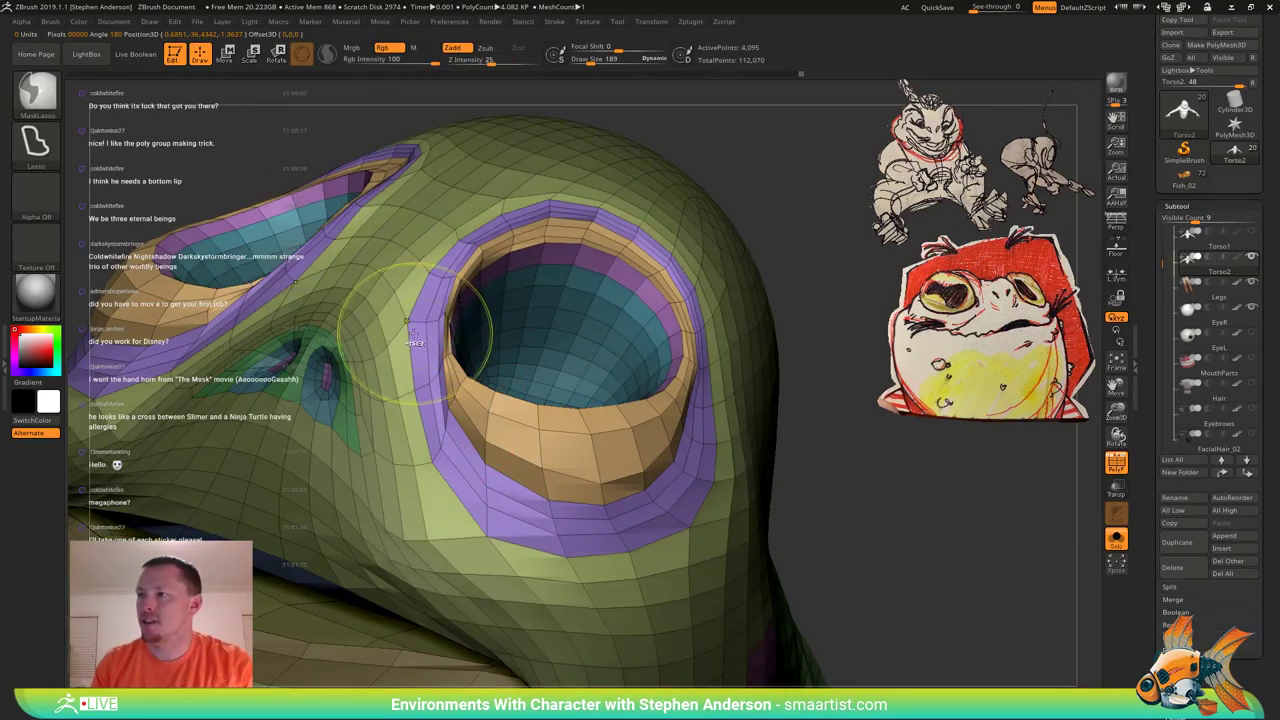
Pull the inner corner of the eye socket toward the nose bridge with the Move brush at draw size 400.
mouse_move(406, 320)
right_down()
mouse_move(428, 278)
mouse_move(394, 285)
right_up()
key(s)
drag(397, 284, 399, 285)
drag(504, 291, 600, 292)
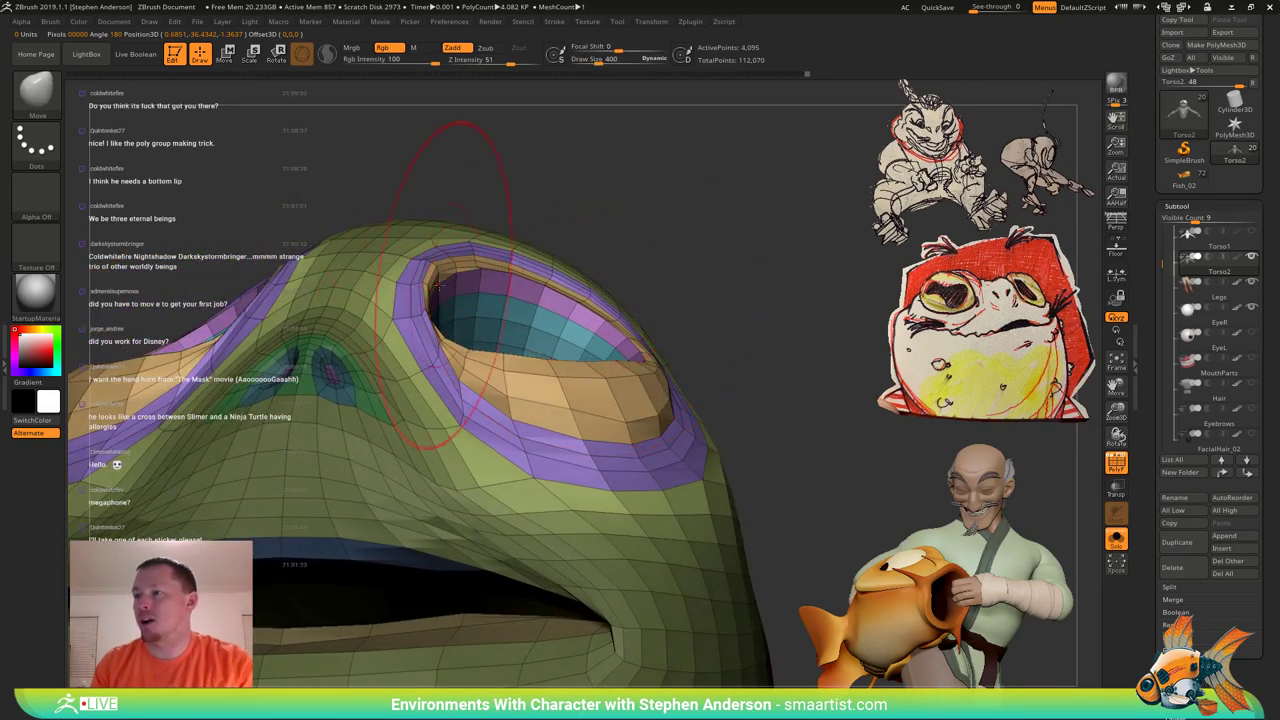
drag(397, 282, 378, 280)
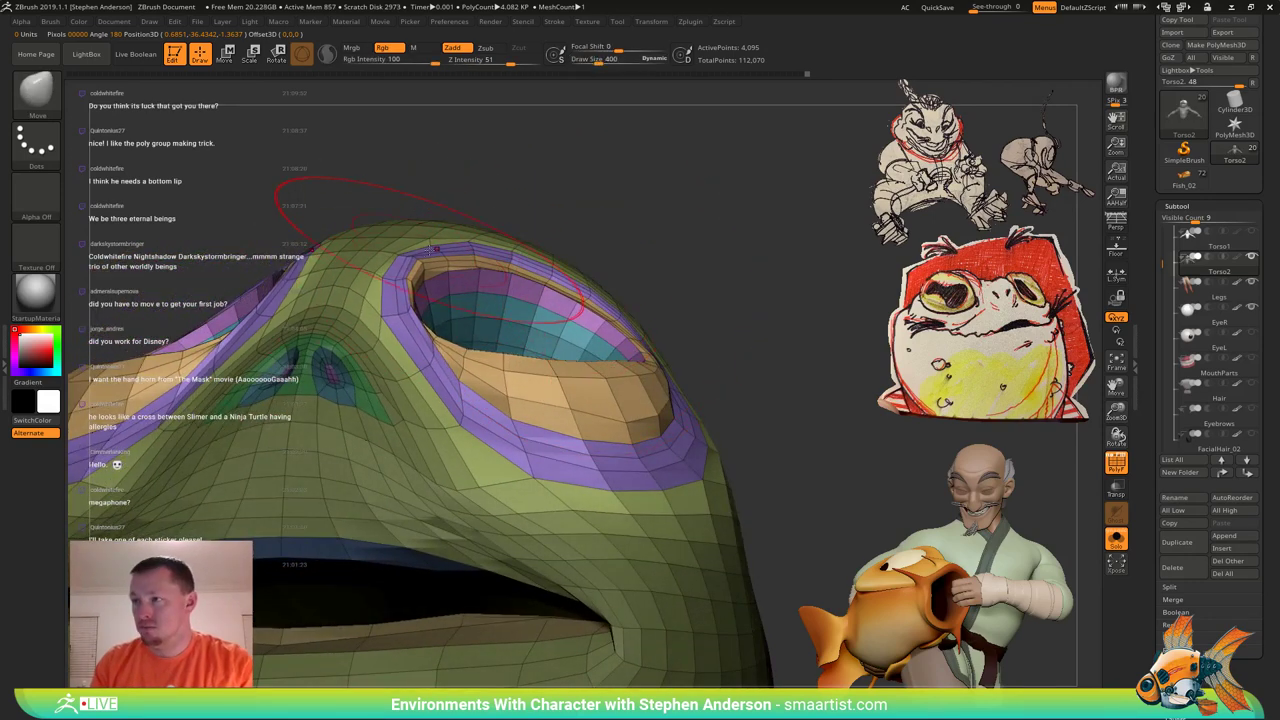
mouse_move(430, 248)
right_down()
mouse_move(410, 375)
mouse_move(362, 347)
mouse_move(394, 329)
mouse_move(370, 328)
mouse_move(364, 346)
mouse_move(396, 382)
right_up()
drag(440, 316, 437, 306)
Refine the inner edge of the eye socket rim with small Move brush strokes at draw size 91.
right_drag(408, 285, 460, 287)
key(s)
drag(462, 287, 457, 287)
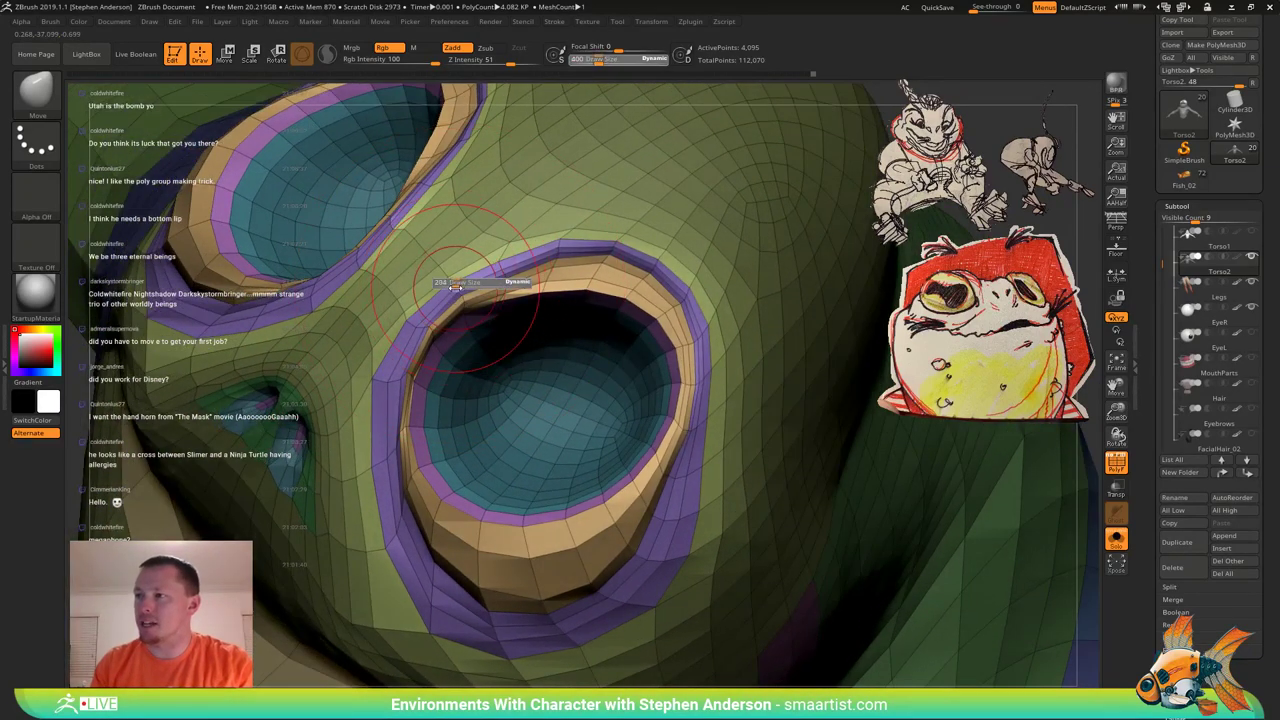
click(455, 286)
key(s)
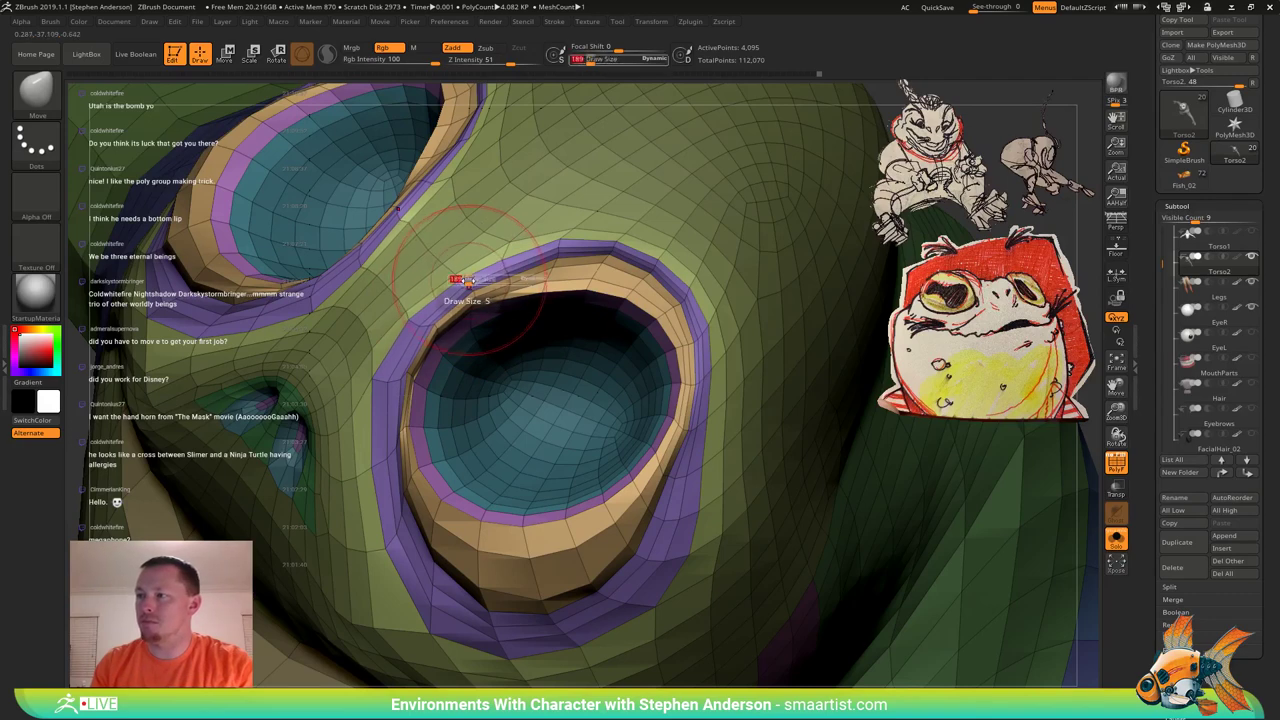
drag(466, 282, 461, 282)
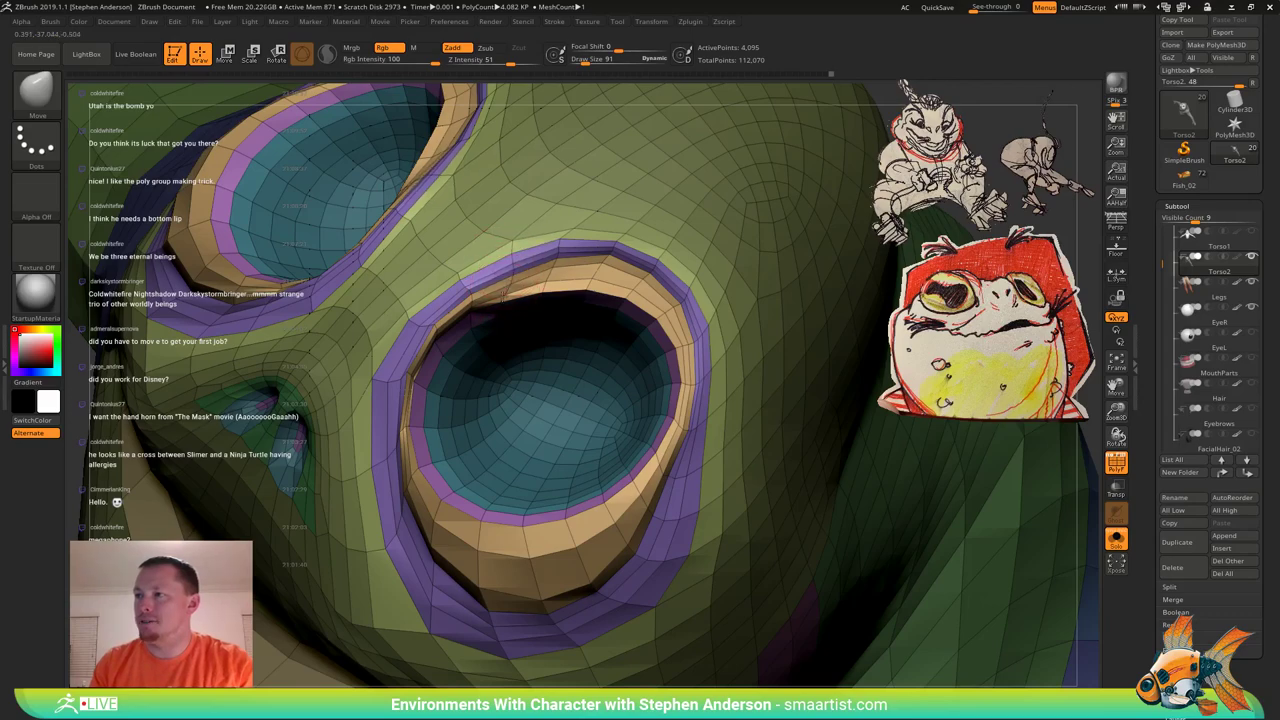
right_drag(503, 295, 466, 299)
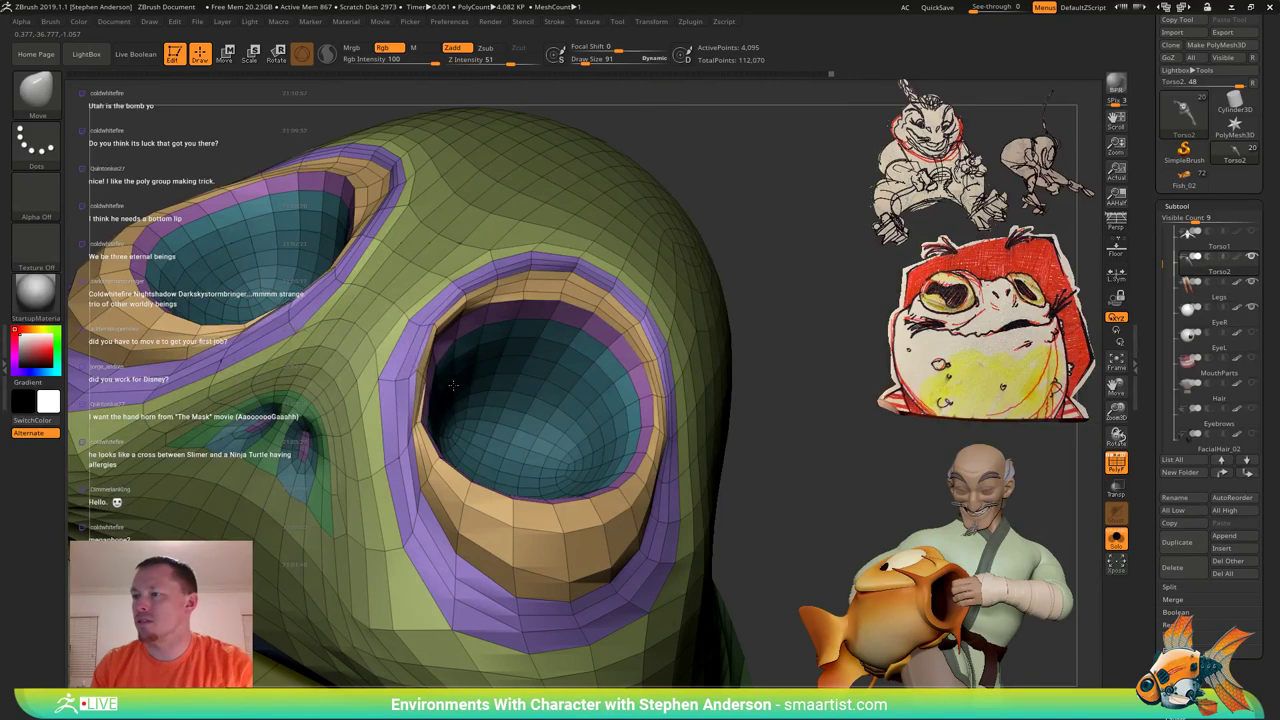
drag(432, 450, 423, 456)
Clear the mask, hide the polyframe and set the Move brush's draw size to 235 for the nose area.
mouse_move(424, 452)
ctrl+right_down()
mouse_move(402, 372)
mouse_move(383, 412)
mouse_move(340, 405)
ctrl+right_up()
key(shift+f)
ctrl+right_drag(617, 286, 610, 322)
right_drag(610, 322, 415, 360)
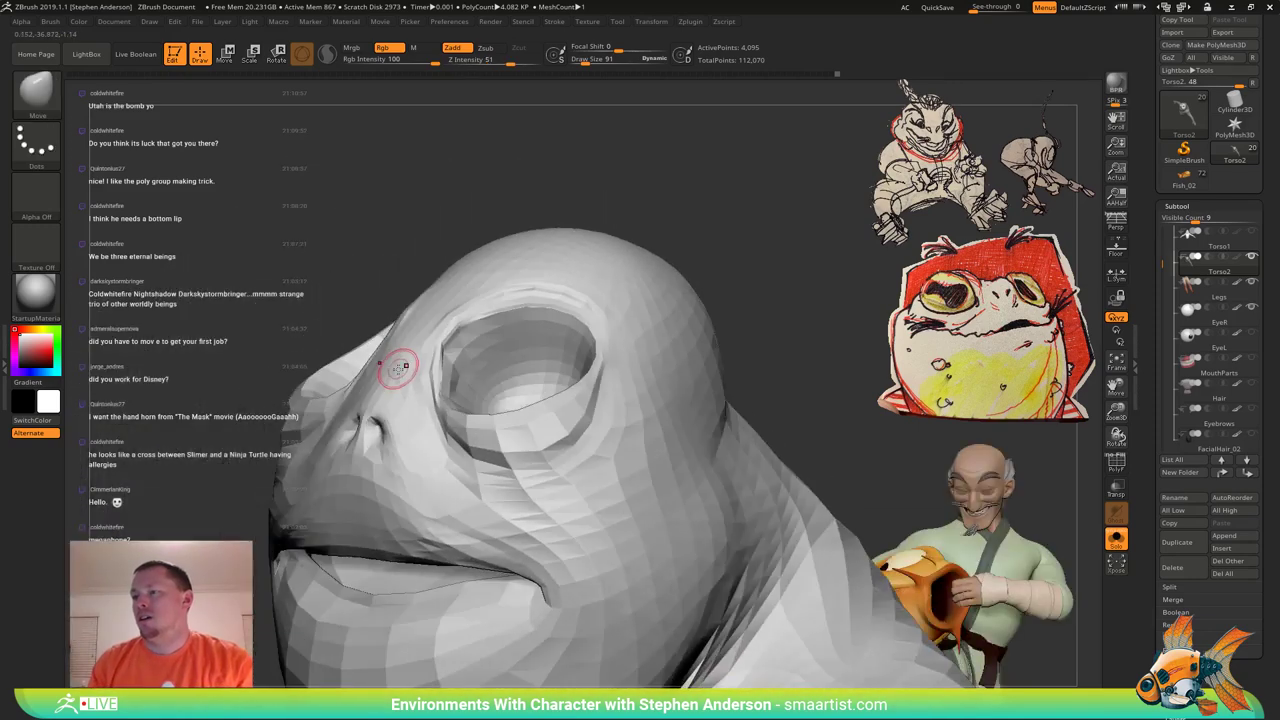
key(s)
drag(398, 373, 410, 375)
right_drag(403, 366, 376, 357)
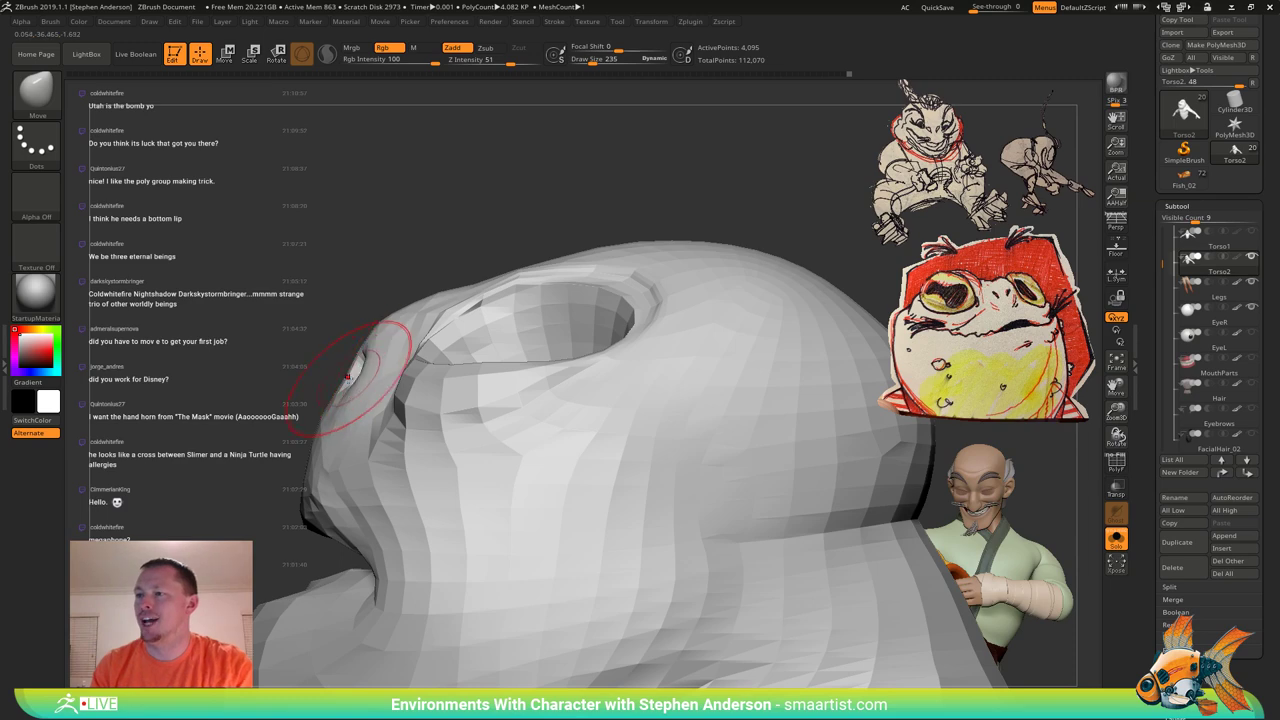
Display the wireframe with polygroups on the head and reduce the Move brush's draw size to 56.
key(s)
drag(347, 378, 336, 380)
mouse_move(342, 385)
right_down()
mouse_move(380, 378)
mouse_move(397, 399)
mouse_move(430, 403)
mouse_move(388, 392)
mouse_move(405, 392)
mouse_move(374, 371)
mouse_move(425, 398)
right_up()
key(shift+f)
key(s)
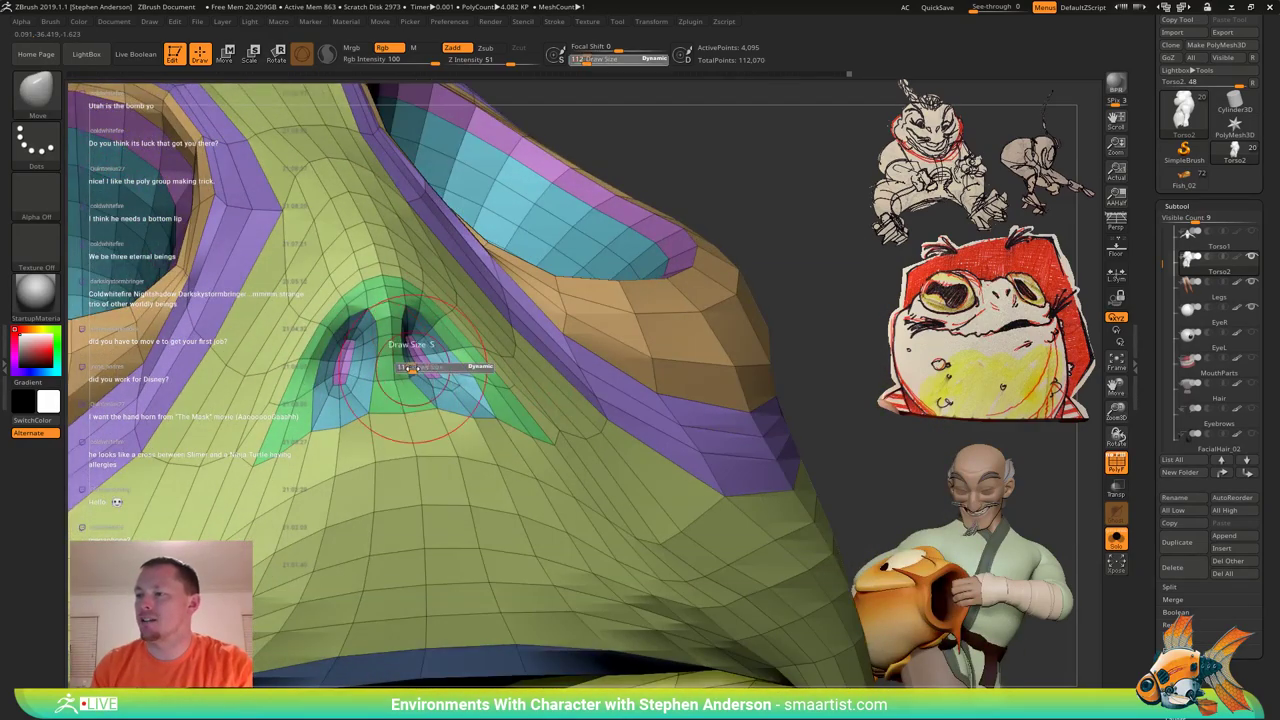
drag(424, 370, 413, 371)
Reshape the lower edge of the nostril opening with the Move brush.
right_drag(401, 388, 410, 379)
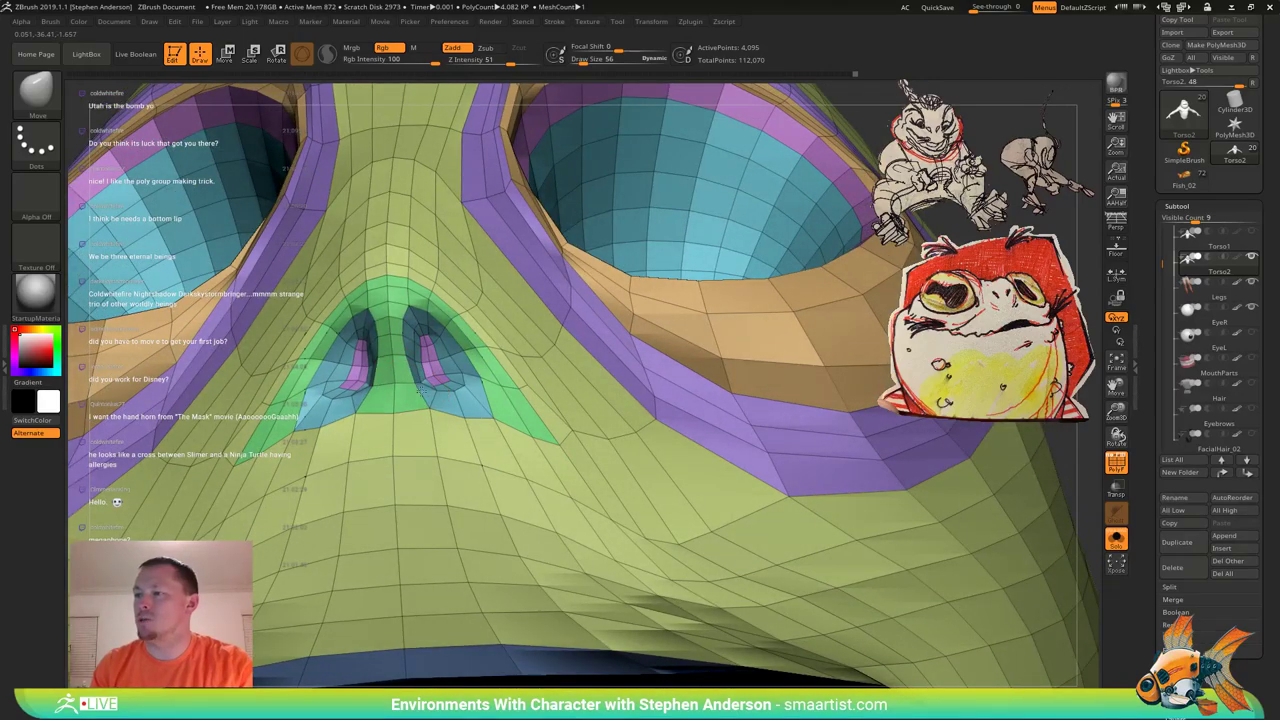
mouse_move(434, 375)
right_down()
mouse_move(400, 370)
mouse_move(430, 358)
mouse_move(368, 358)
mouse_move(442, 418)
mouse_move(392, 415)
mouse_move(452, 390)
mouse_move(498, 408)
right_up()
mouse_move(400, 427)
mouse_down()
mouse_move(388, 434)
mouse_move(417, 421)
mouse_move(364, 445)
mouse_up()
mouse_move(364, 445)
right_down()
mouse_move(318, 446)
mouse_move(340, 425)
right_up()
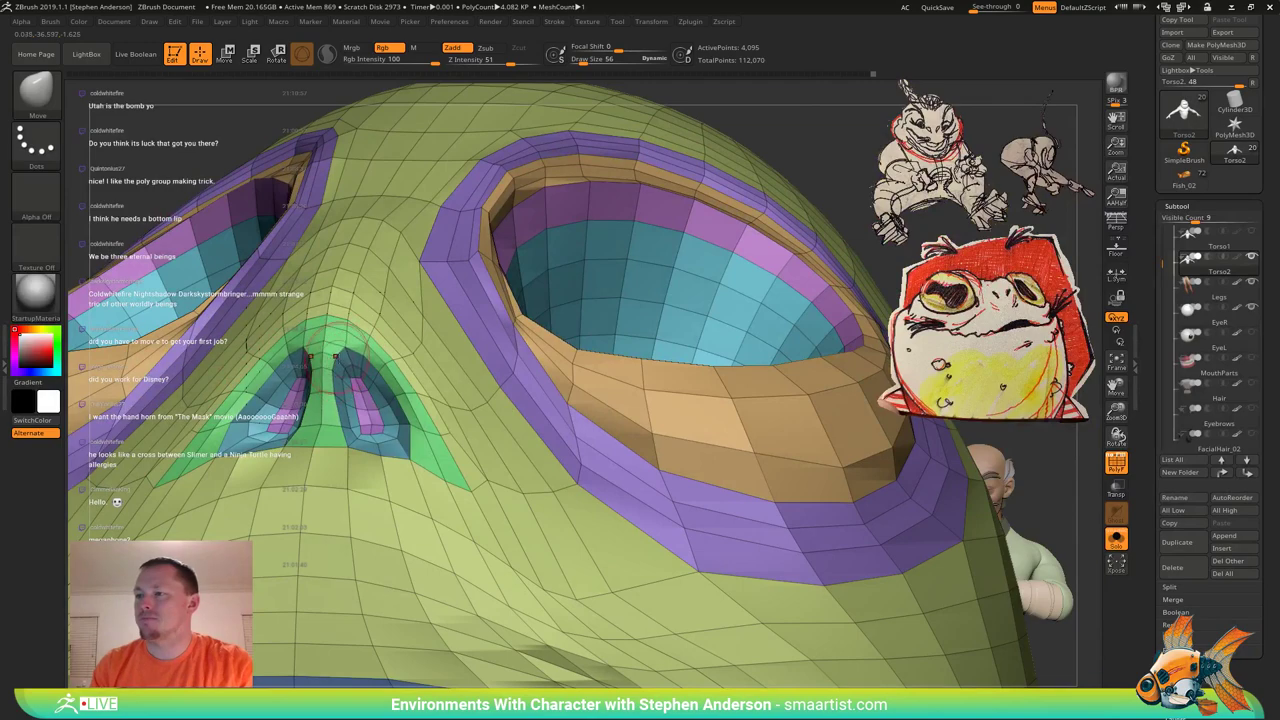
Mask the head around the nostrils, leaving the nostril interiors unmasked.
mouse_move(365, 359)
right_down()
mouse_move(312, 363)
mouse_move(358, 305)
mouse_move(394, 352)
right_up()
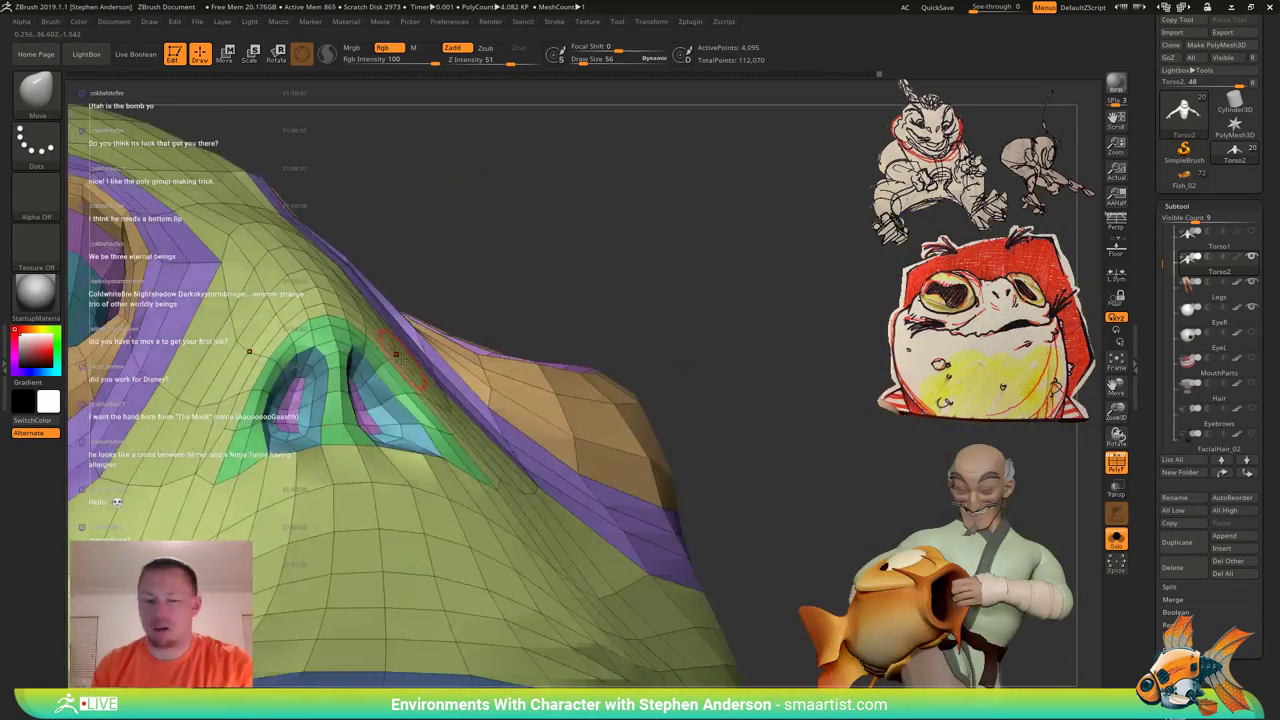
key(w)
ctrl+click(366, 382)
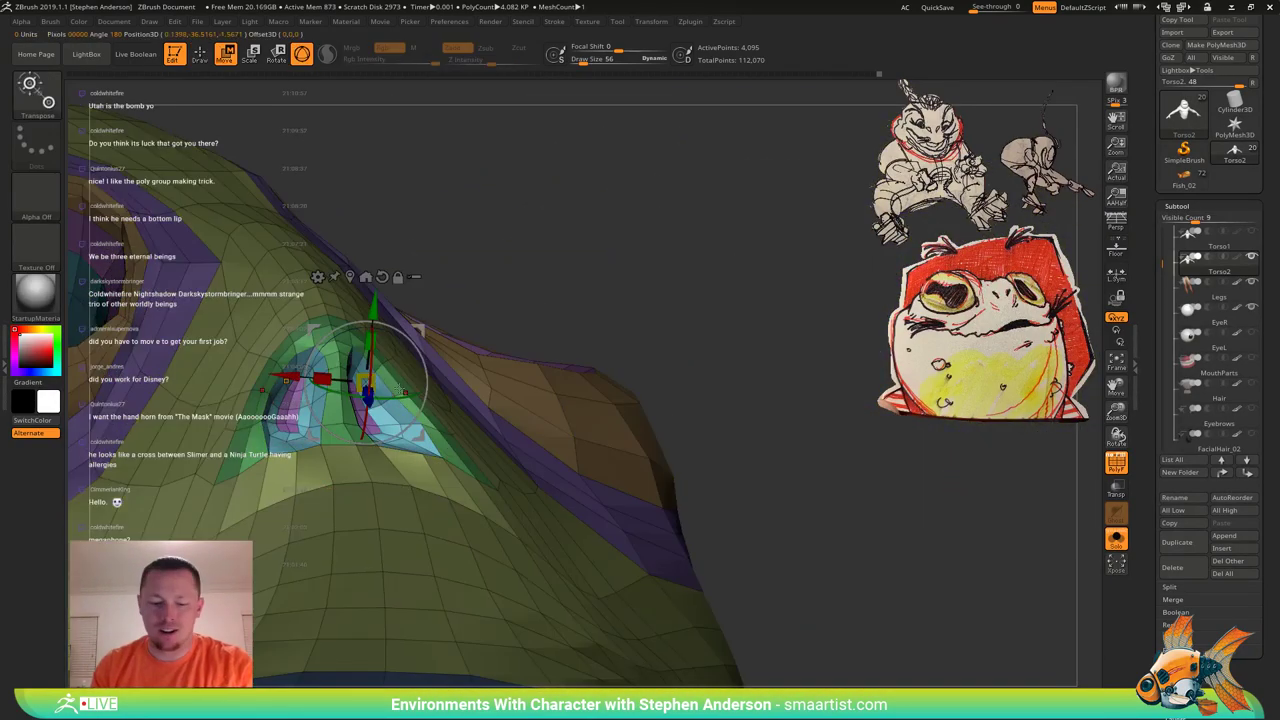
key(b)
key(z)
key(m)
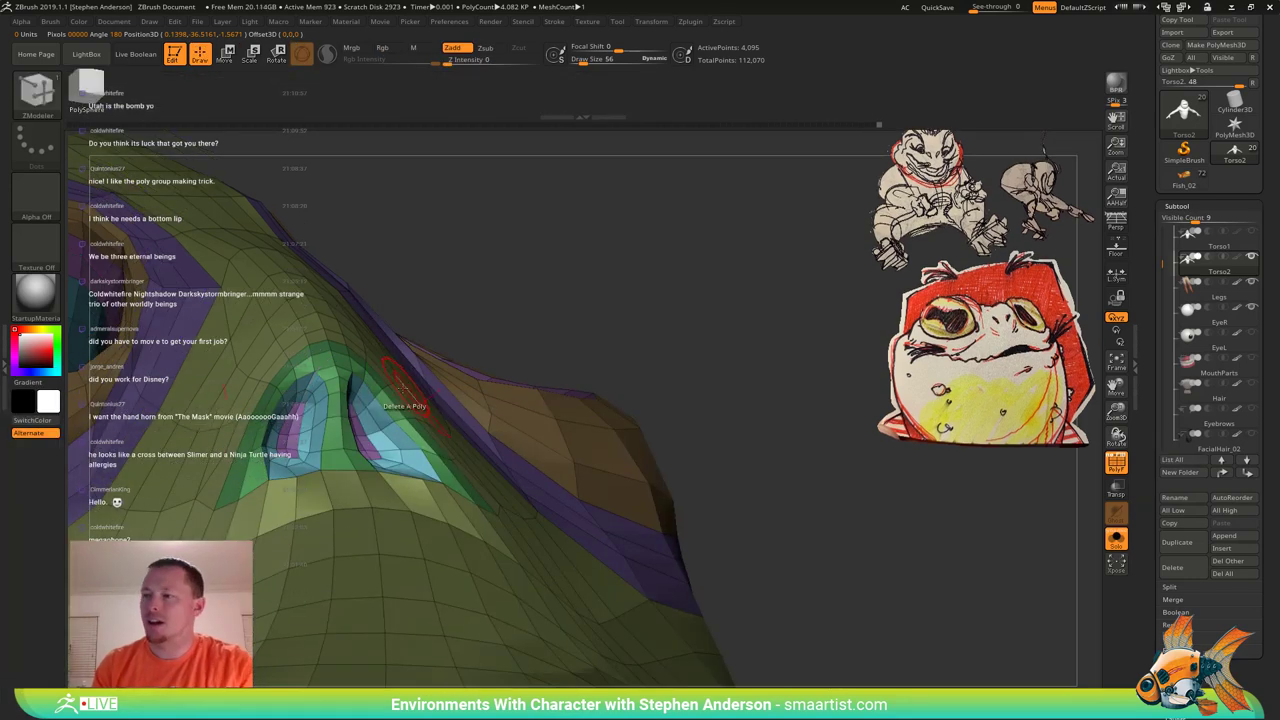
right_drag(401, 389, 371, 380)
drag(389, 377, 385, 386)
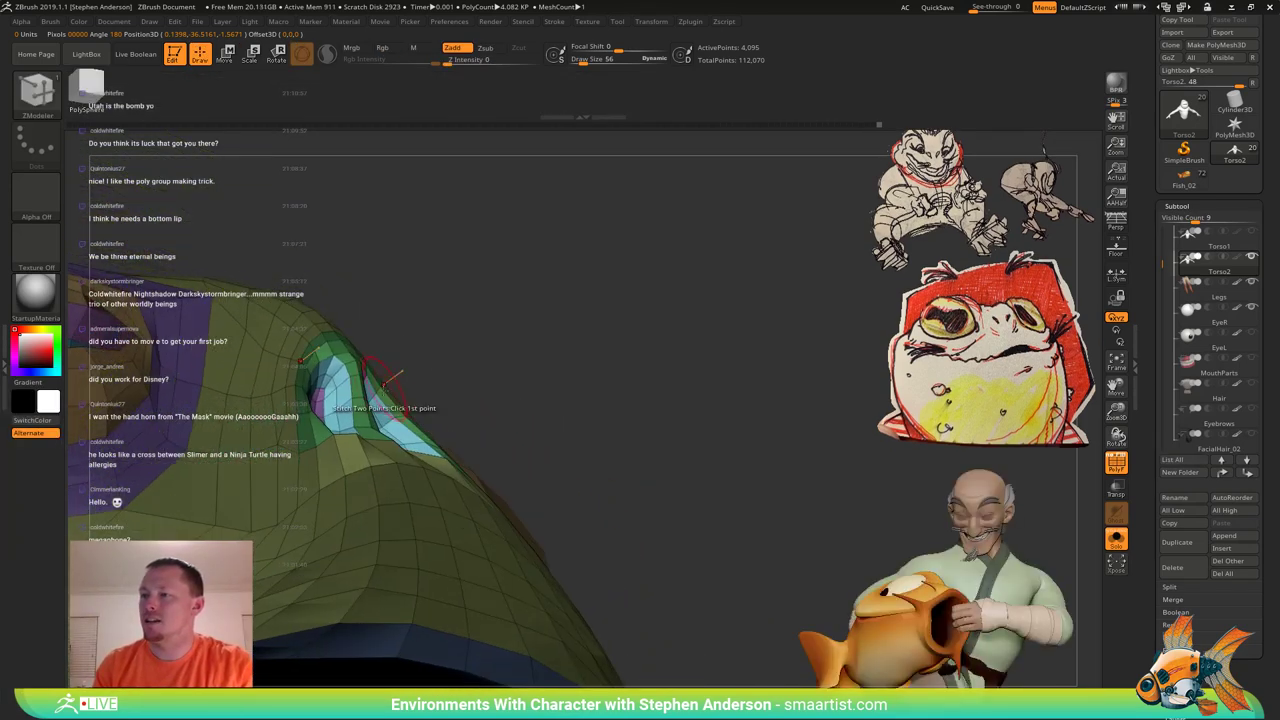
Return to the Move brush and set its draw size to 135 for shaping the nostril in profile.
key(b)
key(m)
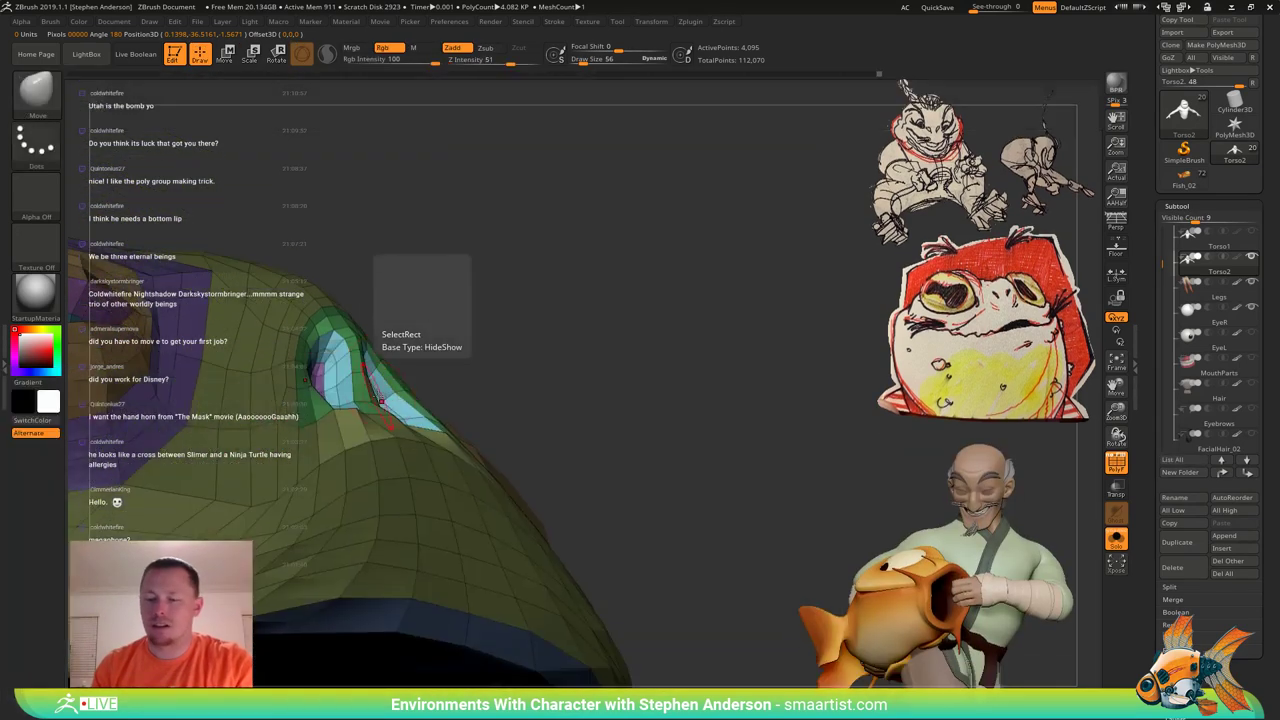
key(v)
mouse_move(385, 368)
right_down()
mouse_move(422, 387)
mouse_move(362, 390)
mouse_move(416, 388)
mouse_move(370, 357)
right_up()
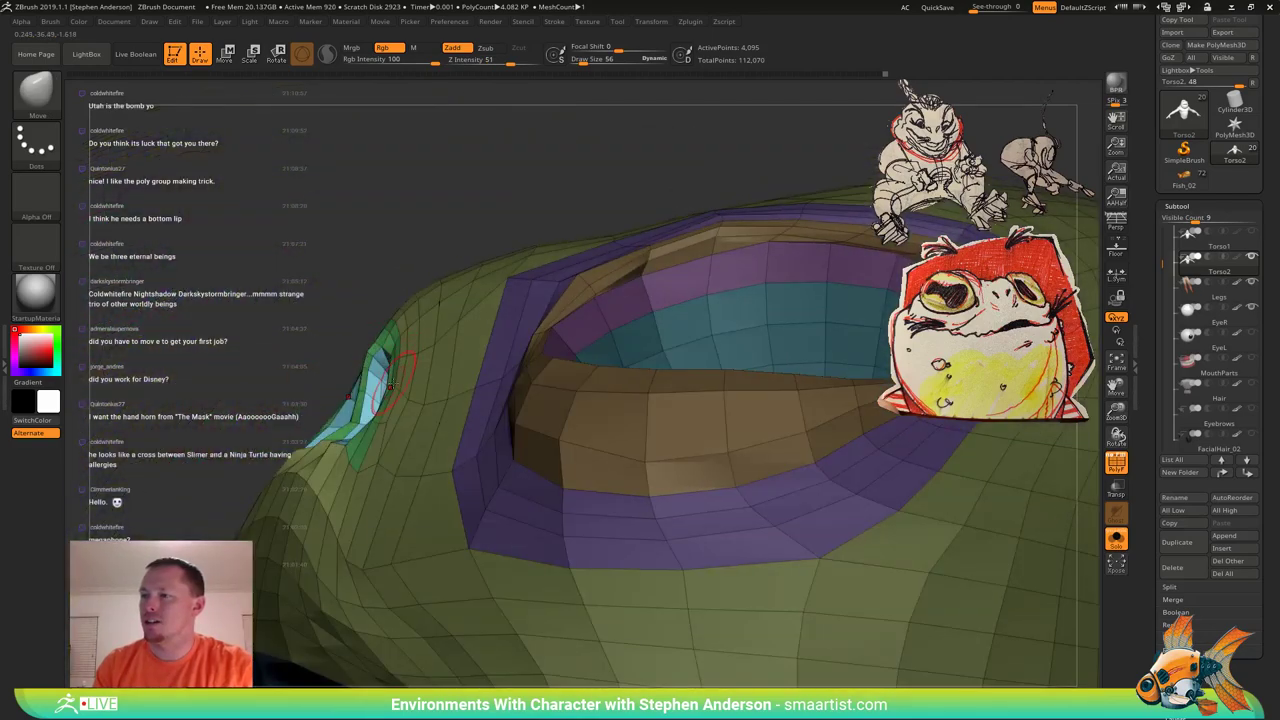
mouse_move(400, 390)
right_down()
mouse_move(373, 412)
mouse_move(413, 437)
mouse_move(447, 436)
mouse_move(408, 430)
right_up()
key(s)
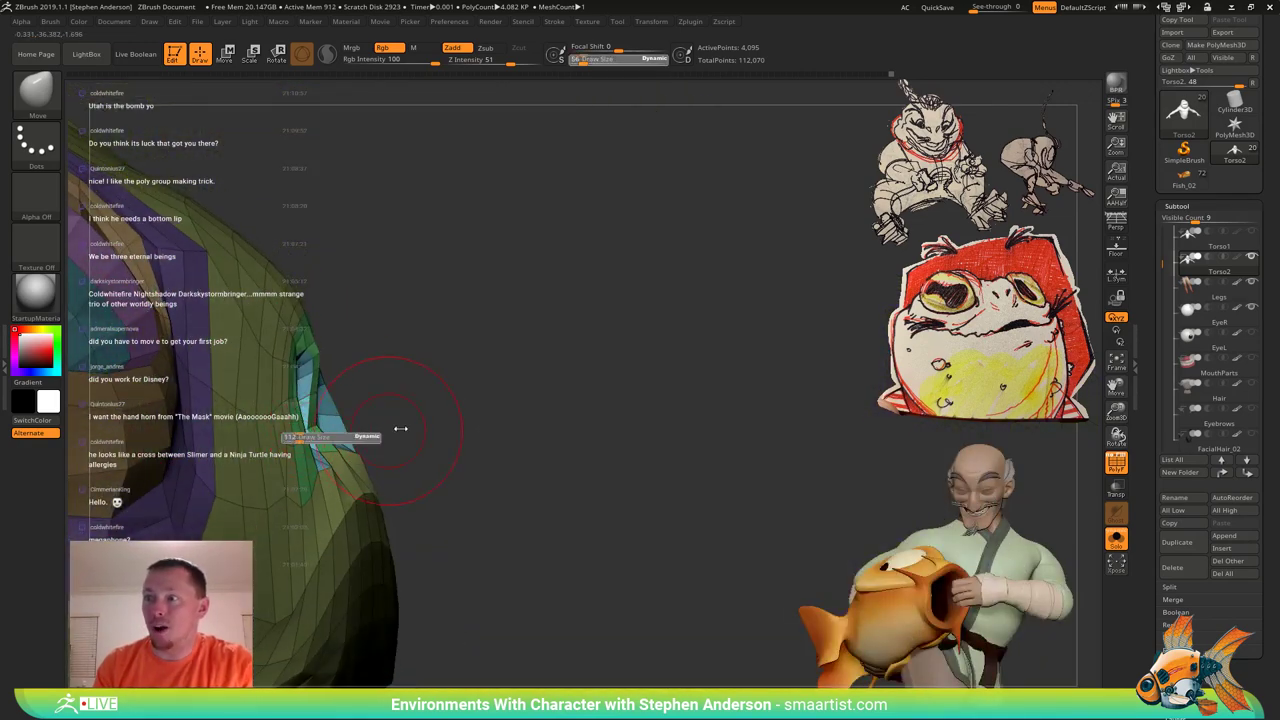
drag(400, 429, 422, 429)
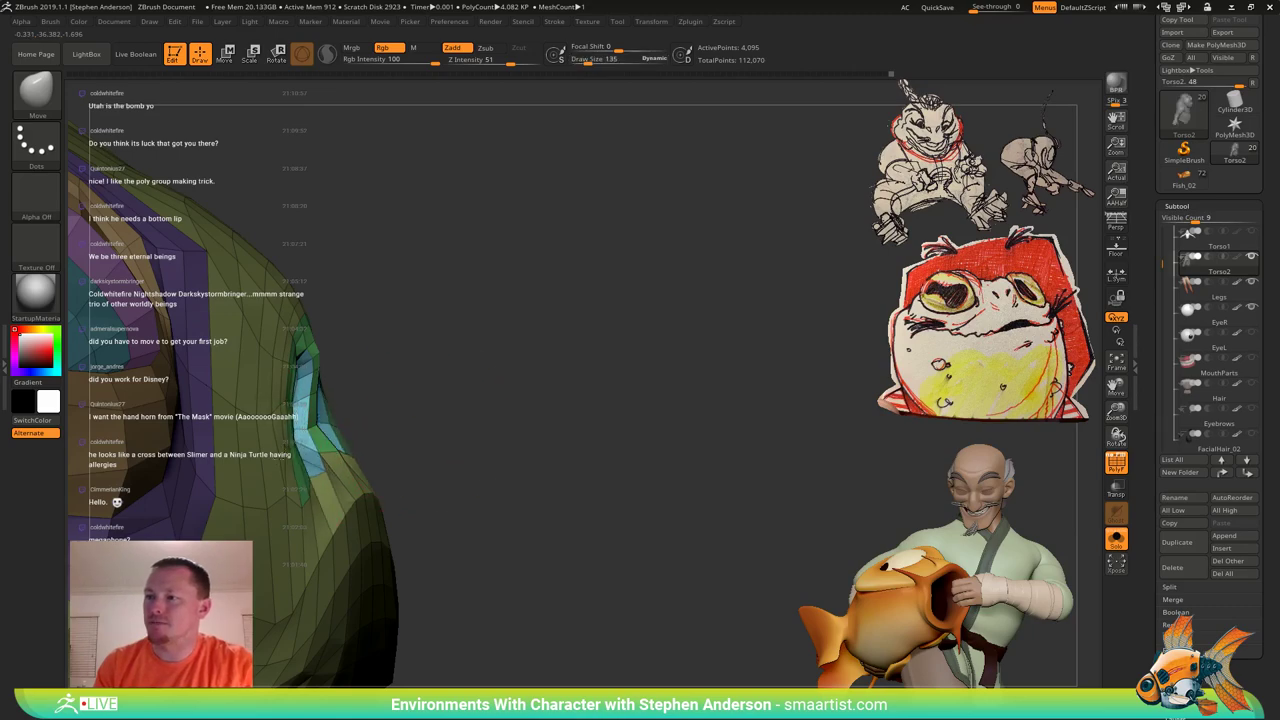
mouse_move(424, 410)
right_down()
mouse_move(368, 402)
mouse_move(356, 358)
mouse_move(366, 368)
mouse_move(348, 398)
mouse_move(316, 378)
right_up()
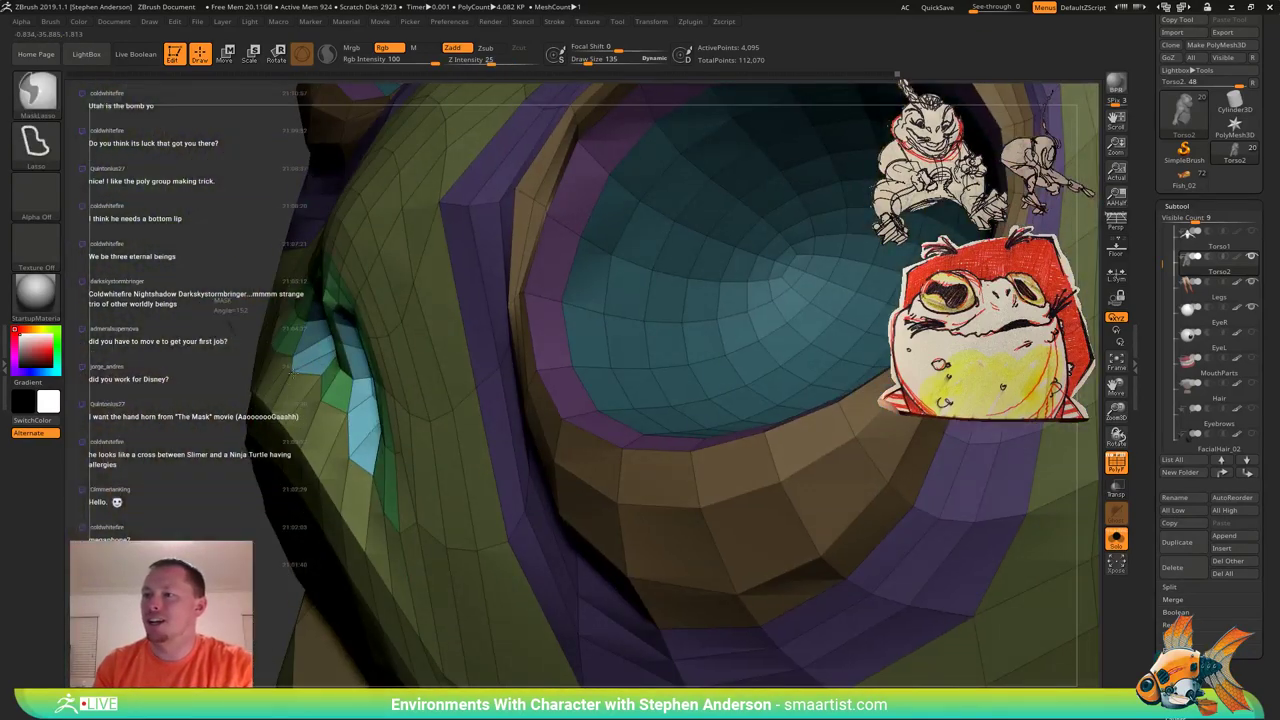
Clear the mask from the head and set the Move brush's draw size to 80.
ctrl+drag(200, 304, 184, 320)
key(s)
drag(304, 374, 284, 374)
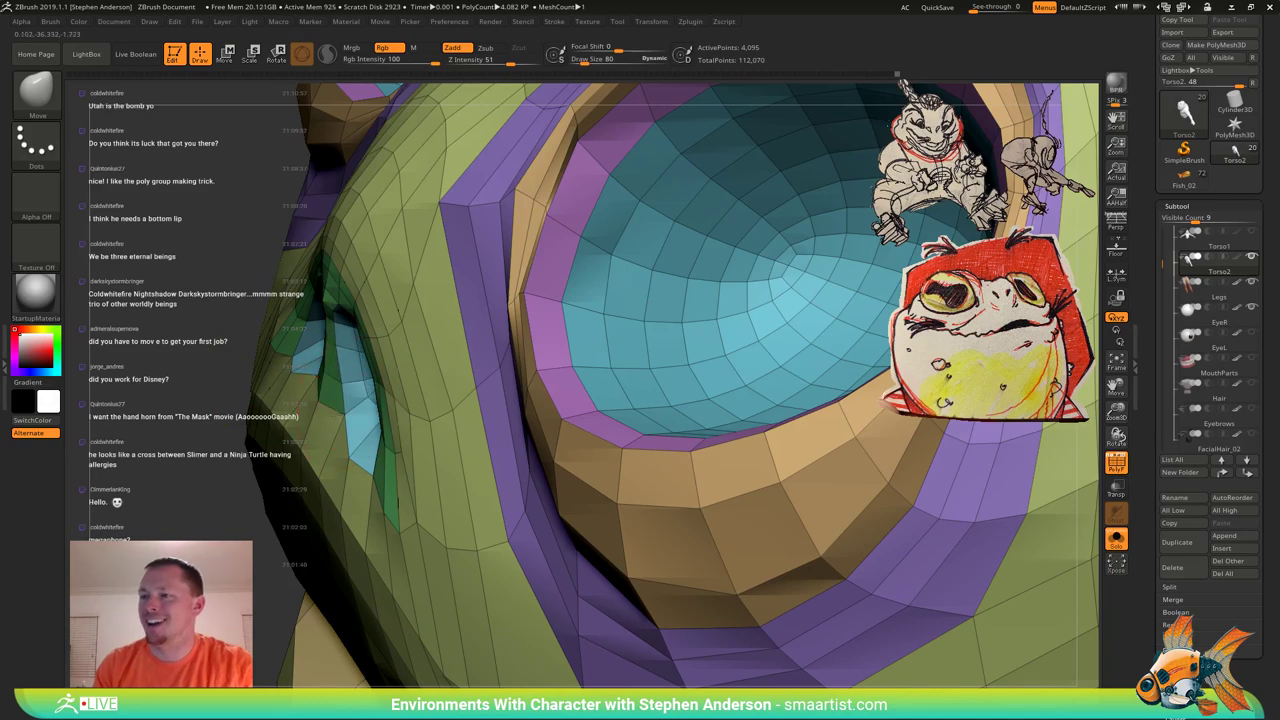
Reduce the Move brush's draw size to 35 for fine work on the nostril rims.
mouse_move(304, 410)
right_down()
mouse_move(384, 398)
mouse_move(364, 440)
mouse_move(432, 468)
mouse_move(362, 376)
mouse_move(338, 276)
right_up()
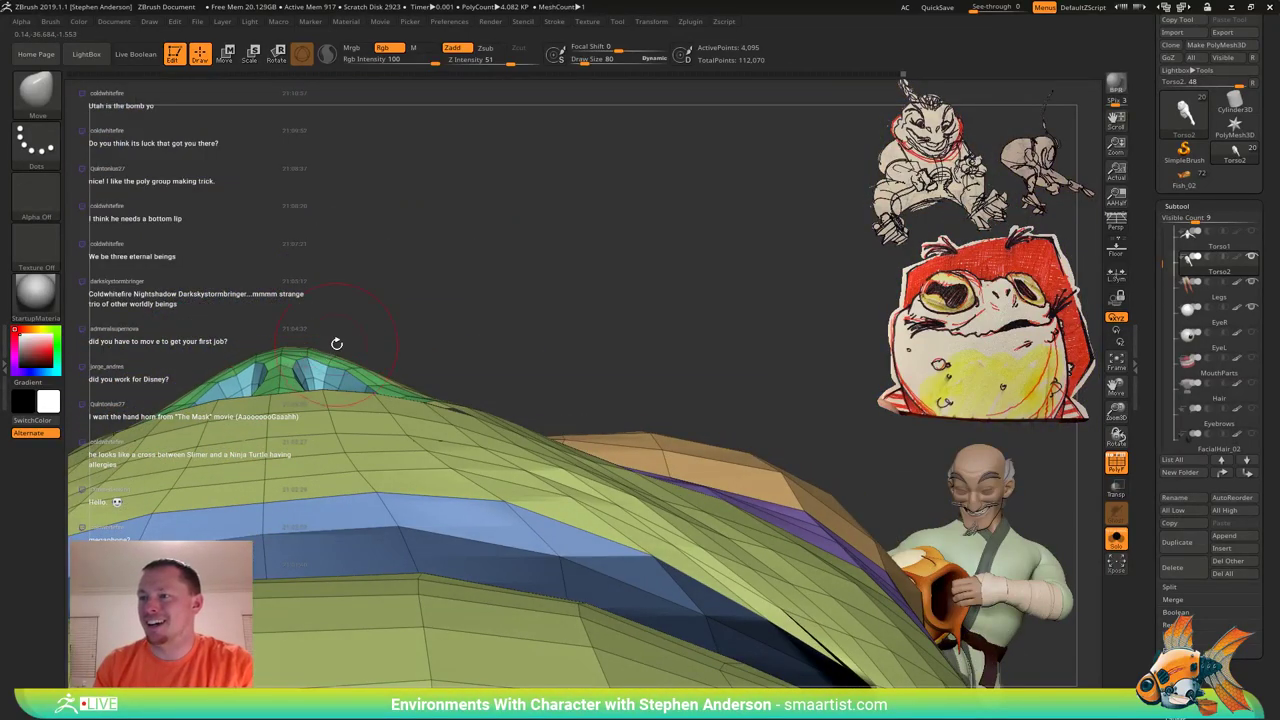
mouse_move(337, 344)
right_down()
mouse_move(322, 374)
mouse_move(308, 346)
right_up()
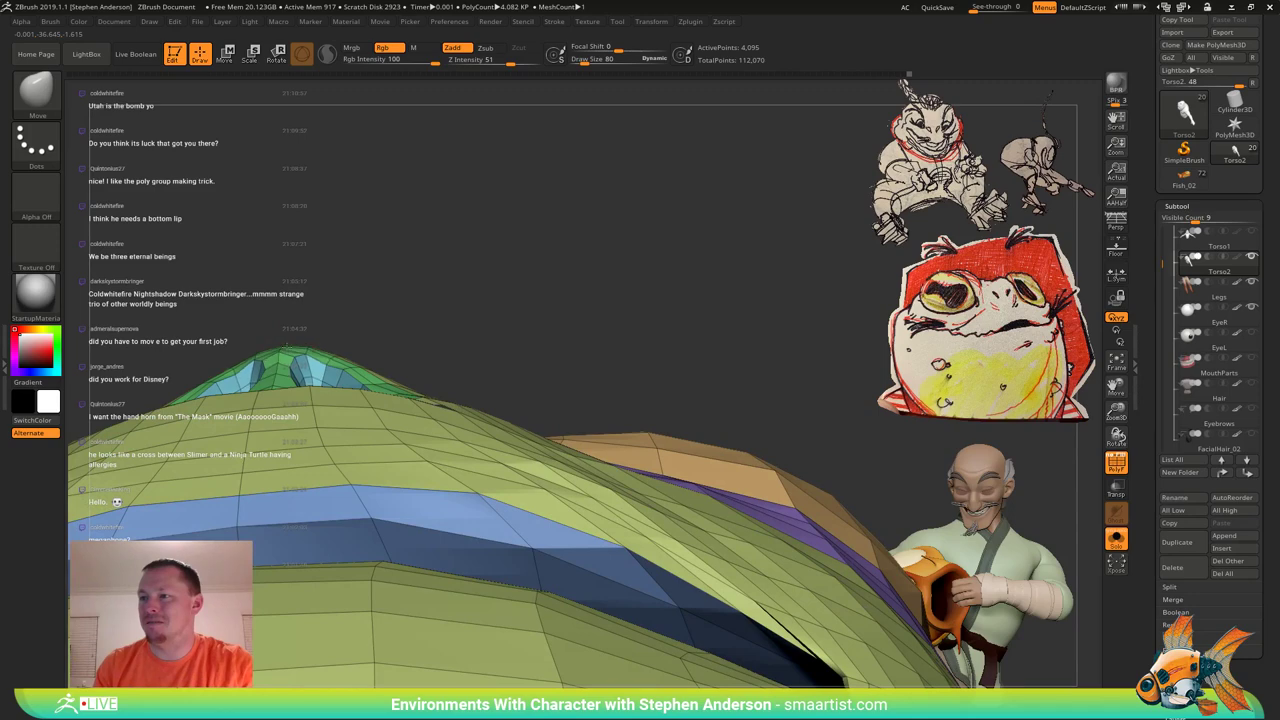
key(s)
drag(285, 354, 280, 355)
right_drag(284, 362, 314, 390)
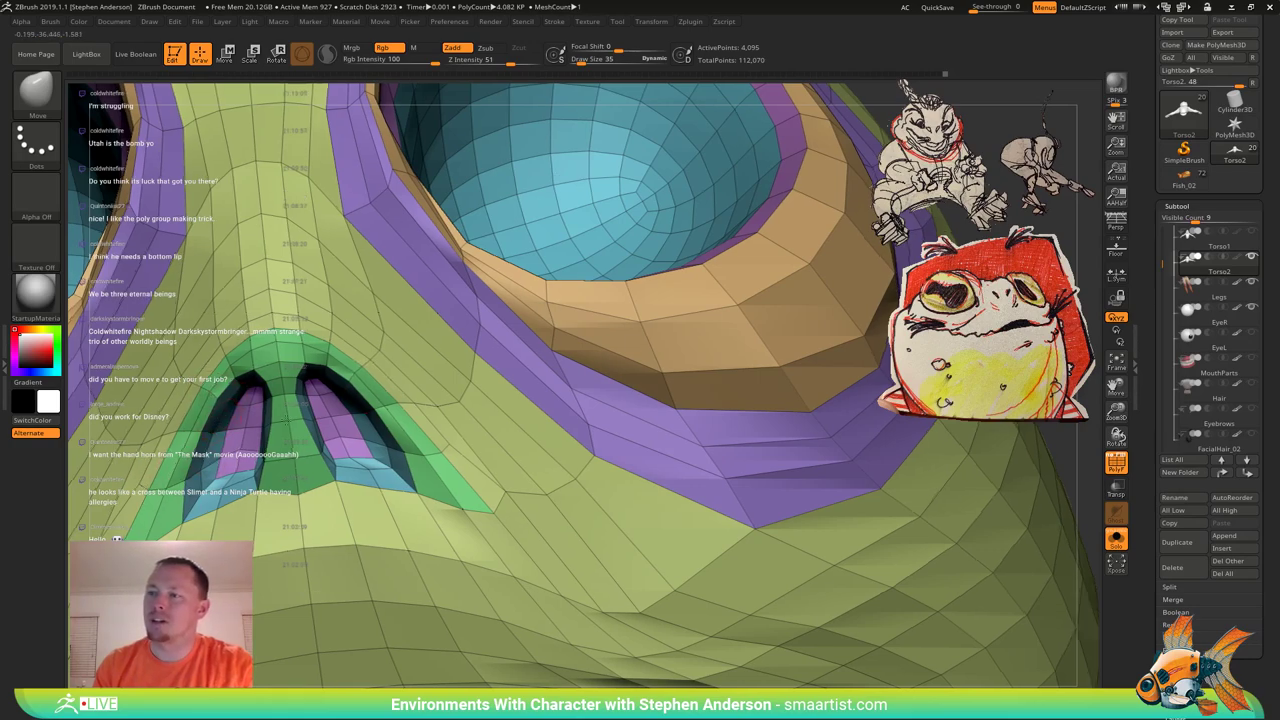
With a draw size of 124, pull the nostril's outer lower rim back toward the cheek, and hide the wireframe.
mouse_move(400, 370)
alt+right_down()
mouse_move(517, 343)
mouse_move(525, 431)
alt+right_up()
key(s)
drag(525, 431, 531, 432)
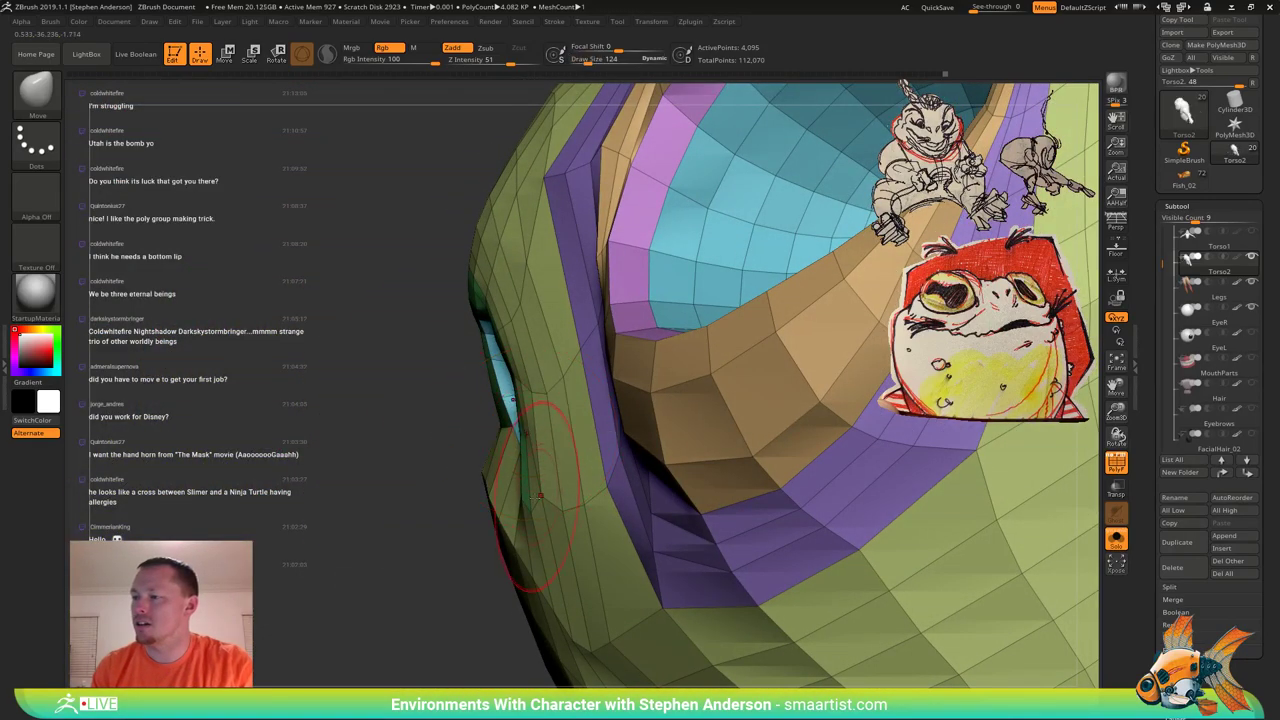
drag(544, 504, 583, 505)
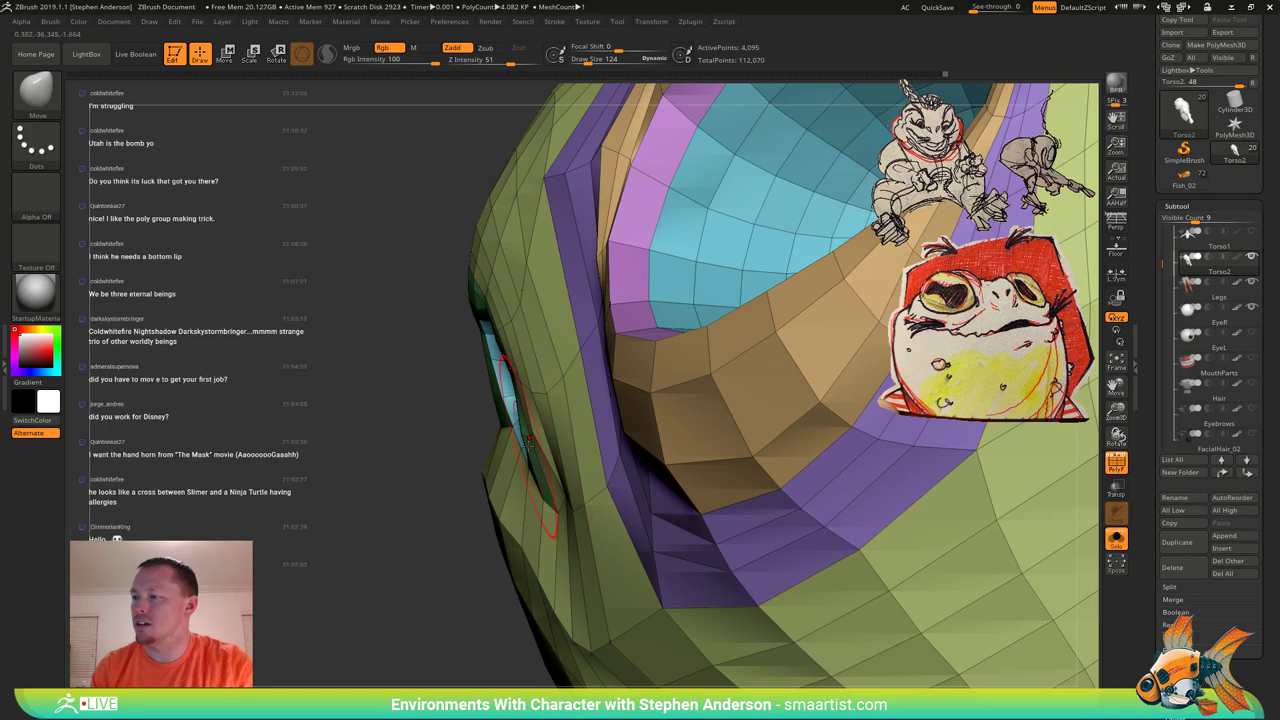
drag(529, 444, 544, 449)
mouse_move(544, 449)
ctrl+right_down()
mouse_move(548, 390)
mouse_move(586, 384)
mouse_move(643, 420)
mouse_move(594, 403)
mouse_move(549, 315)
mouse_move(425, 345)
mouse_move(480, 395)
ctrl+right_up()
key(shift+f)
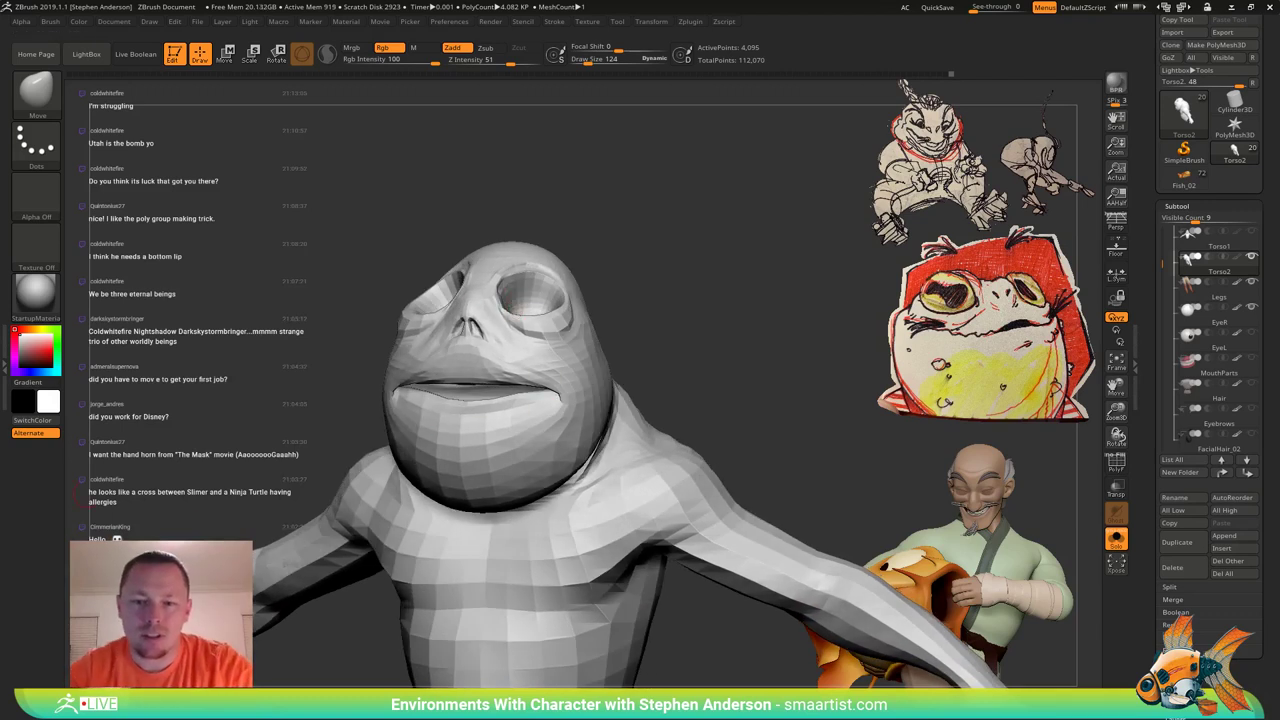
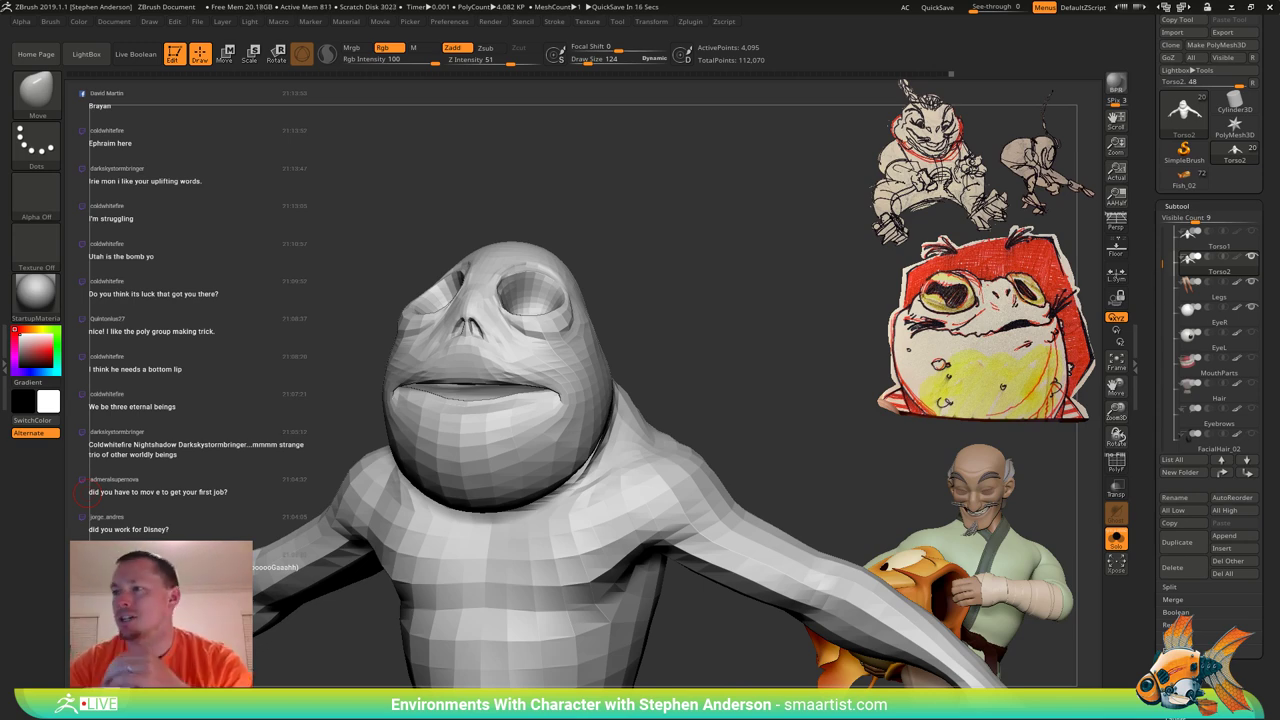
Smooth the cheek surface beside the nostril and display the polygroup wireframe again.
mouse_move(506, 343)
ctrl+right_down()
mouse_move(507, 403)
mouse_move(503, 380)
ctrl+right_up()
mouse_move(507, 340)
shift+mouse_down()
mouse_move(494, 327)
mouse_move(509, 346)
shift+mouse_up()
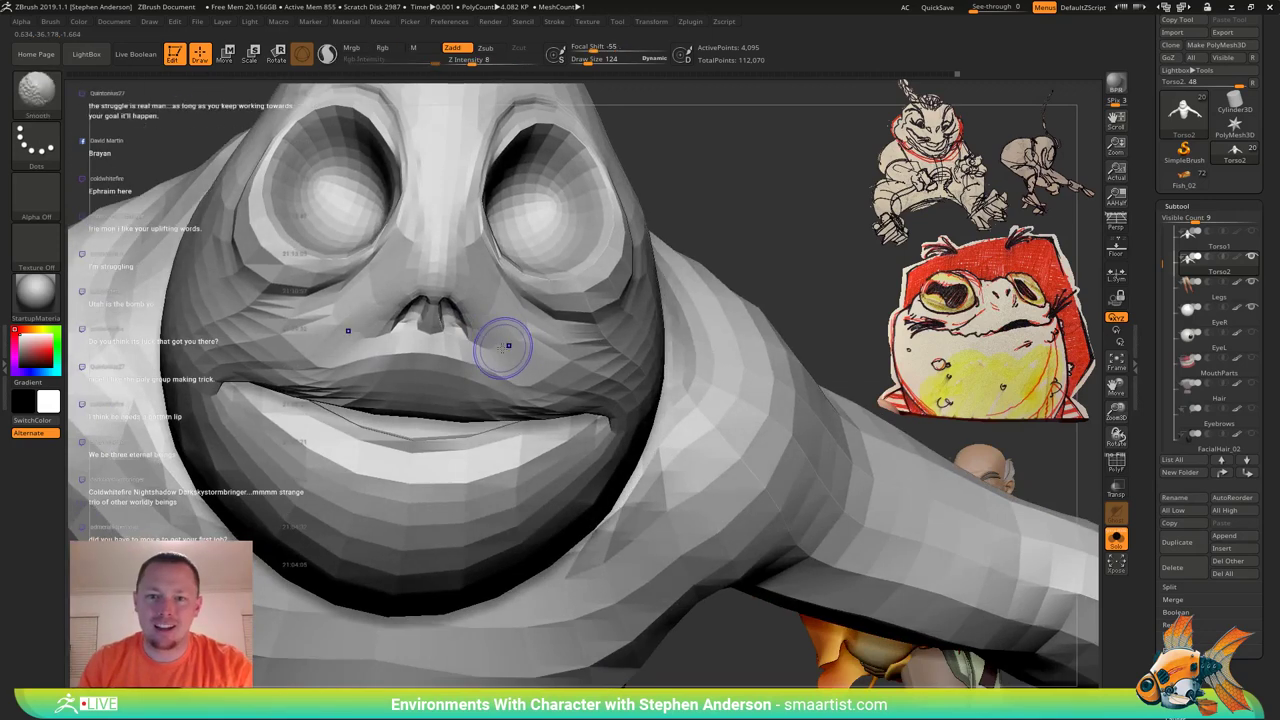
mouse_move(509, 346)
right_down()
mouse_move(467, 314)
mouse_move(474, 294)
mouse_move(490, 312)
mouse_move(539, 304)
mouse_move(511, 303)
mouse_move(545, 328)
mouse_move(528, 308)
mouse_move(547, 310)
mouse_move(532, 370)
mouse_move(556, 274)
mouse_move(545, 348)
right_up()
key(shift+f)
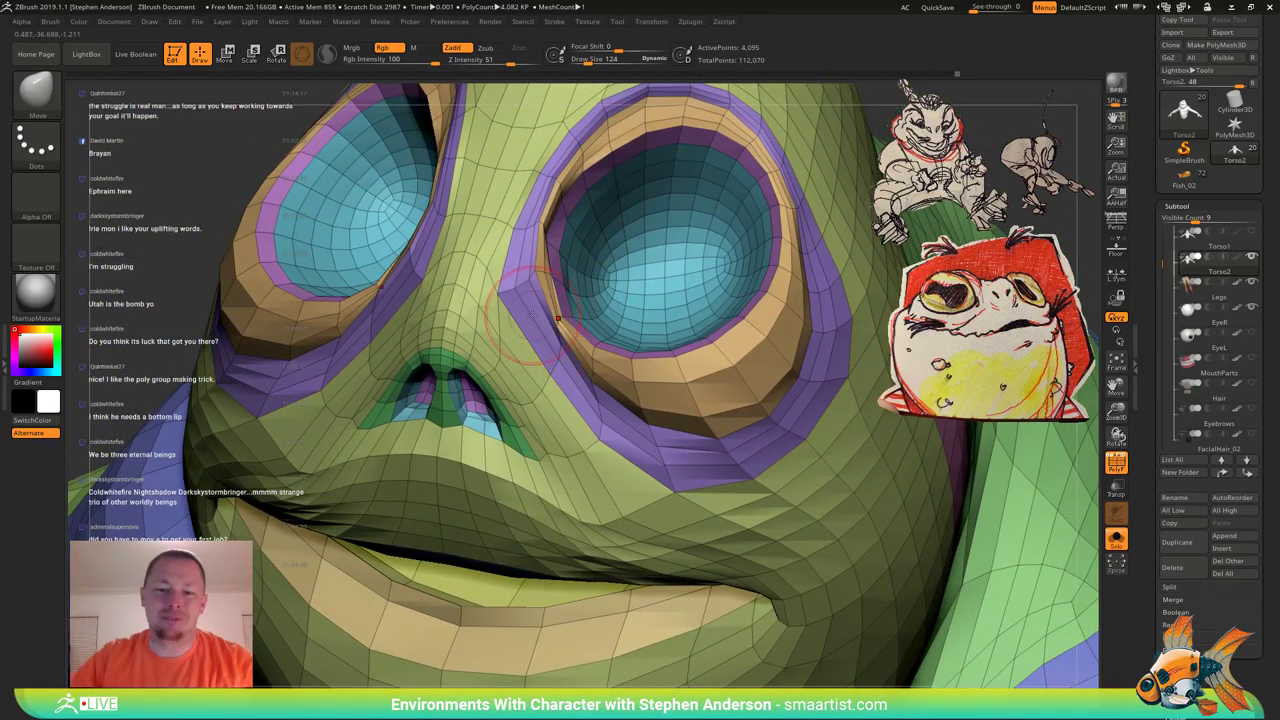
mouse_move(569, 287)
right_down()
mouse_move(510, 272)
mouse_move(612, 296)
mouse_move(570, 302)
mouse_move(560, 397)
right_up()
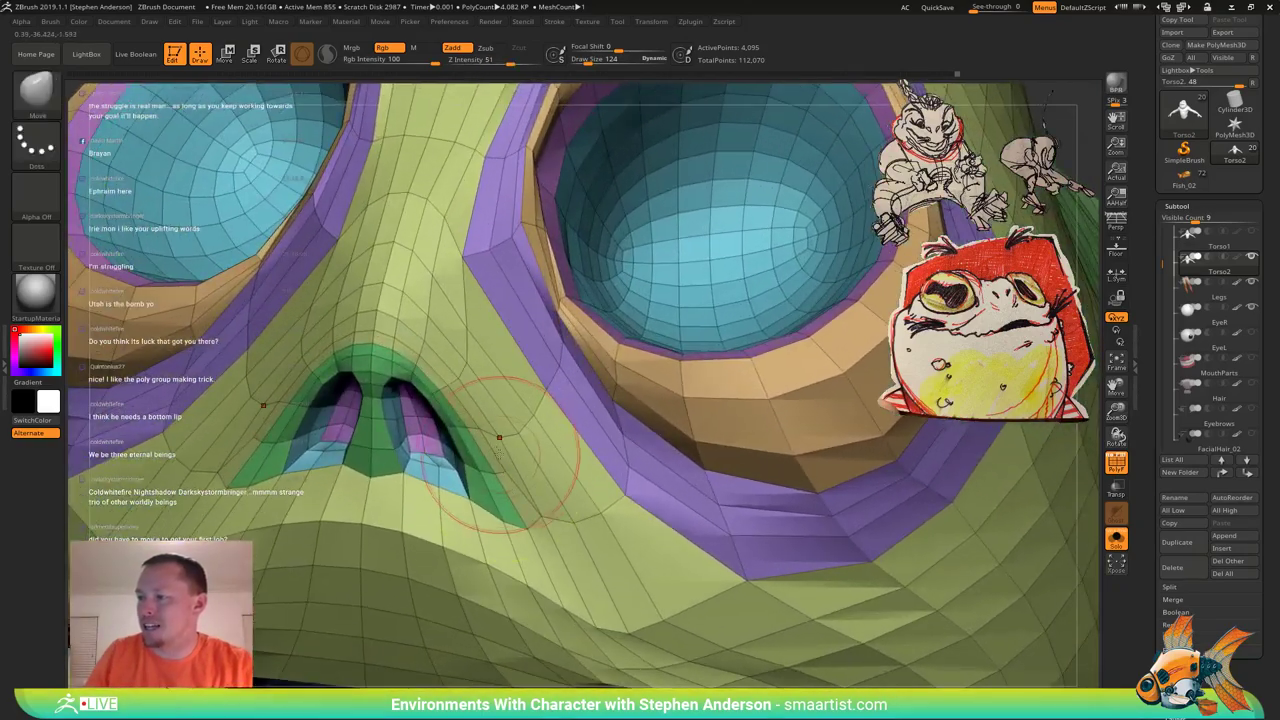
Delete the strip of polygons along the nostril's outer rim with the ZModeler brush.
key(b)
key(z)
key(m)
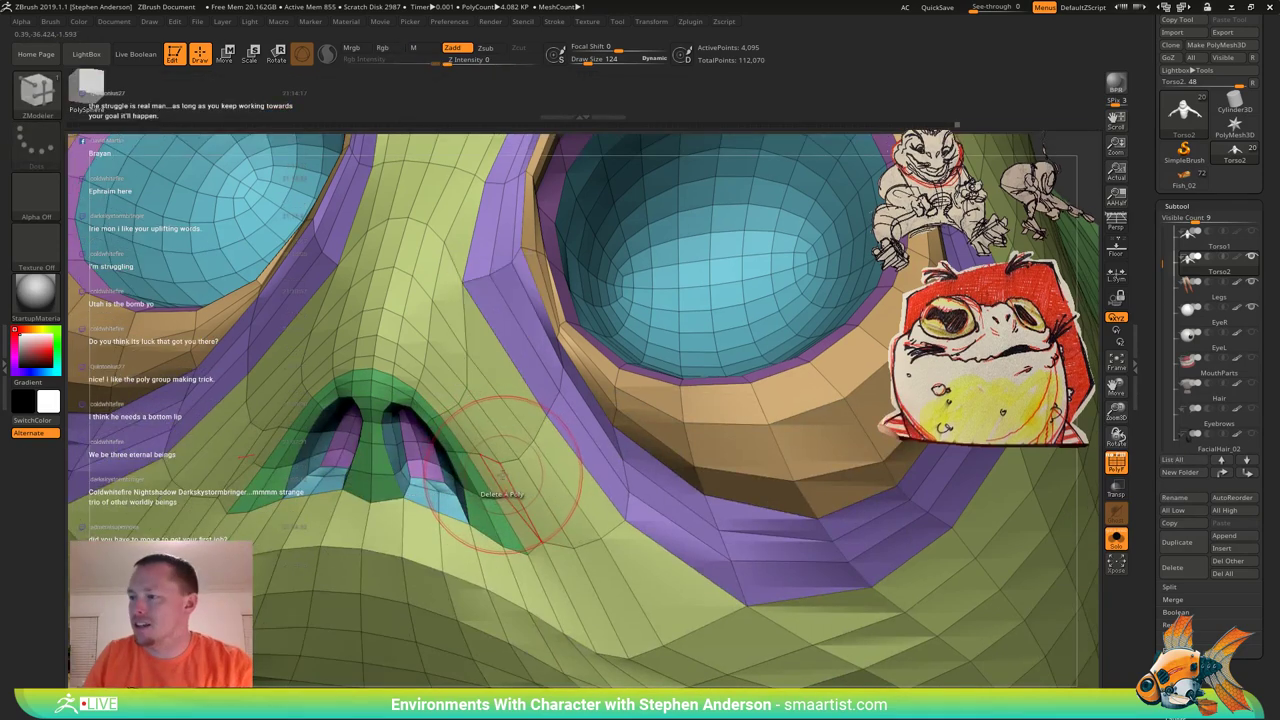
click(501, 477)
right_drag(540, 466, 504, 460)
click(536, 490)
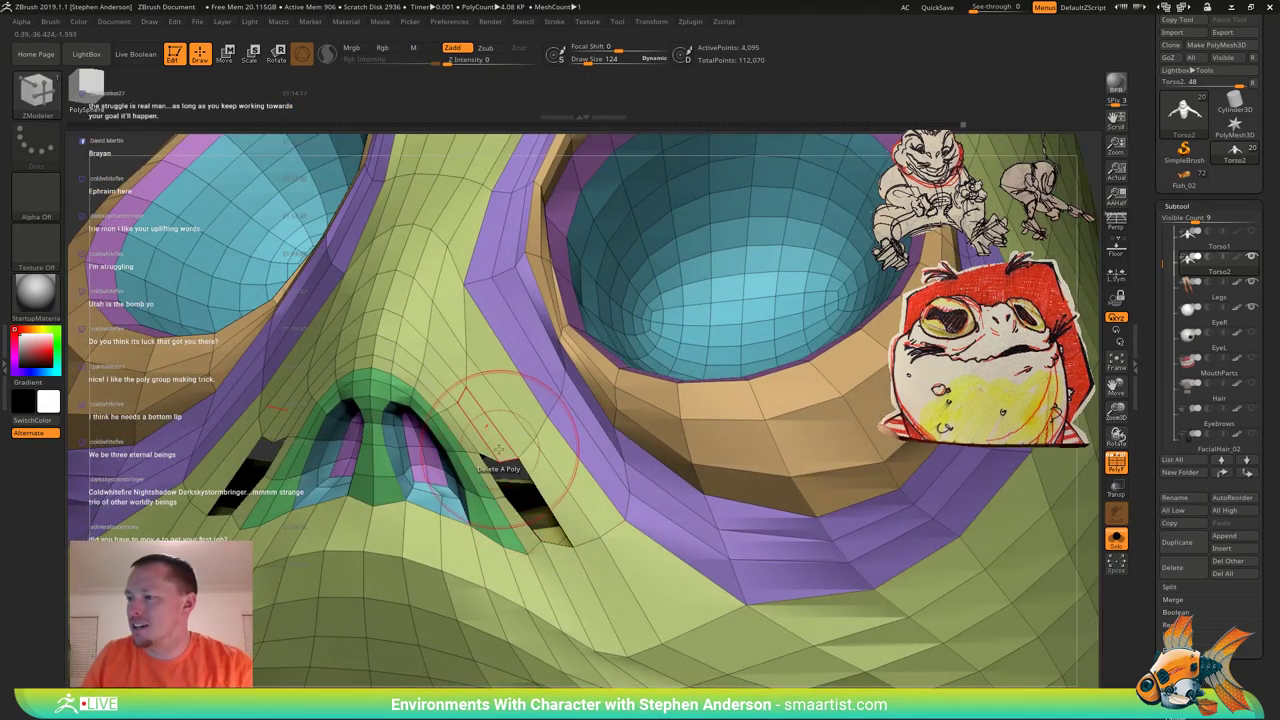
click(507, 452)
Insert a single edge loop in the mesh beside the nostril with ZModeler.
mouse_move(525, 410)
right_down()
mouse_move(499, 426)
mouse_move(505, 387)
mouse_move(500, 464)
mouse_move(500, 432)
mouse_move(528, 424)
mouse_move(494, 460)
mouse_move(461, 434)
mouse_move(443, 440)
mouse_move(422, 512)
mouse_move(398, 506)
right_up()
key(space)
click(505, 385)
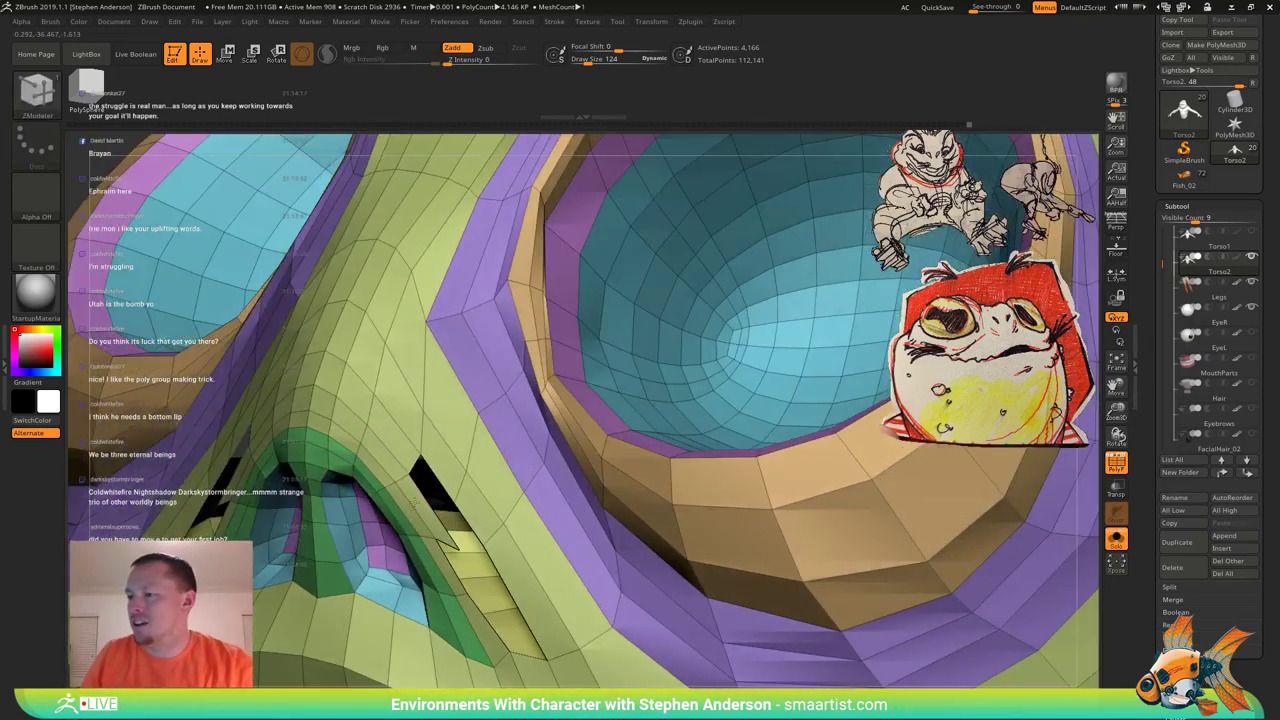
Set the ZModeler edge action to Bridge and bridge the two edges across the upper end of the gap beside the nostril.
key(space)
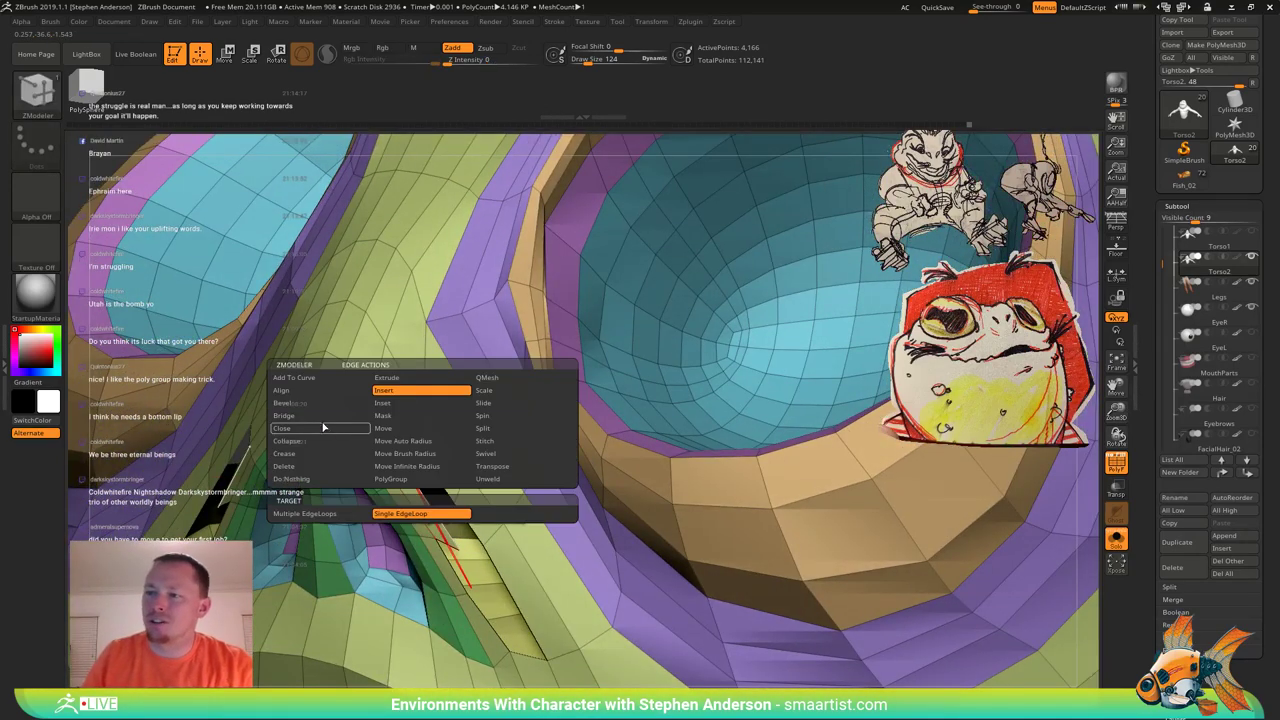
click(319, 417)
click(421, 502)
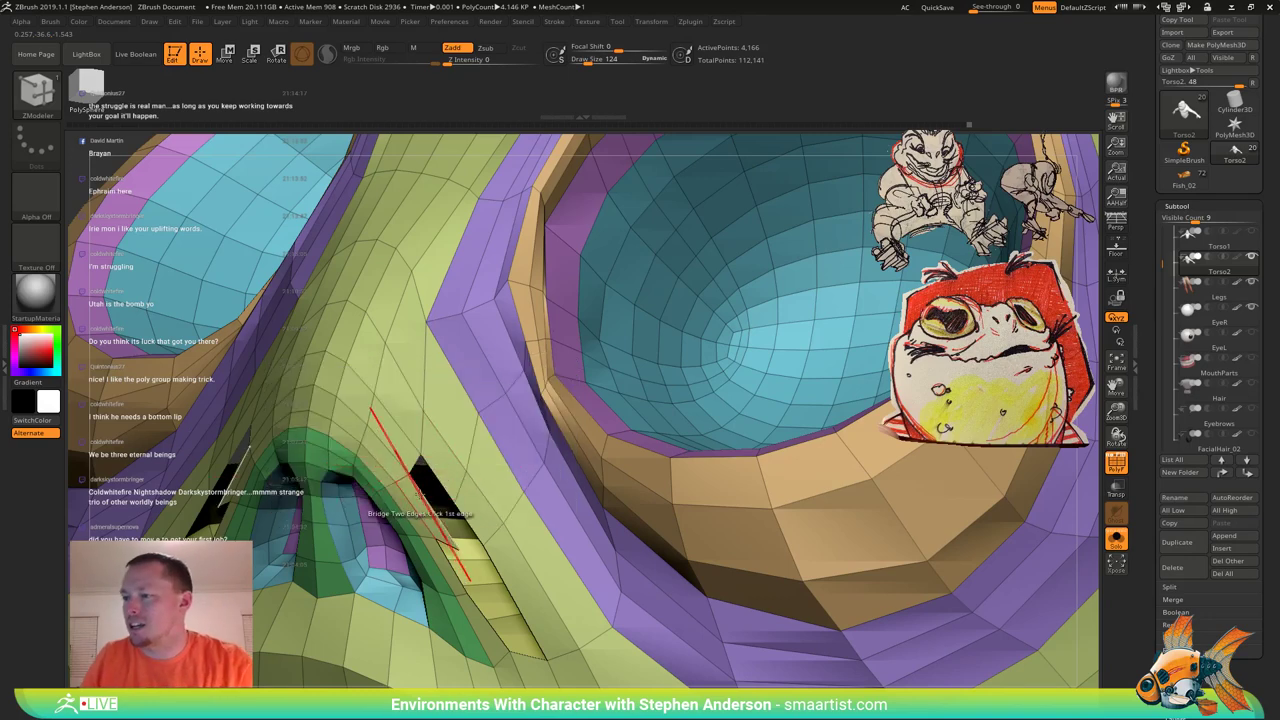
click(439, 471)
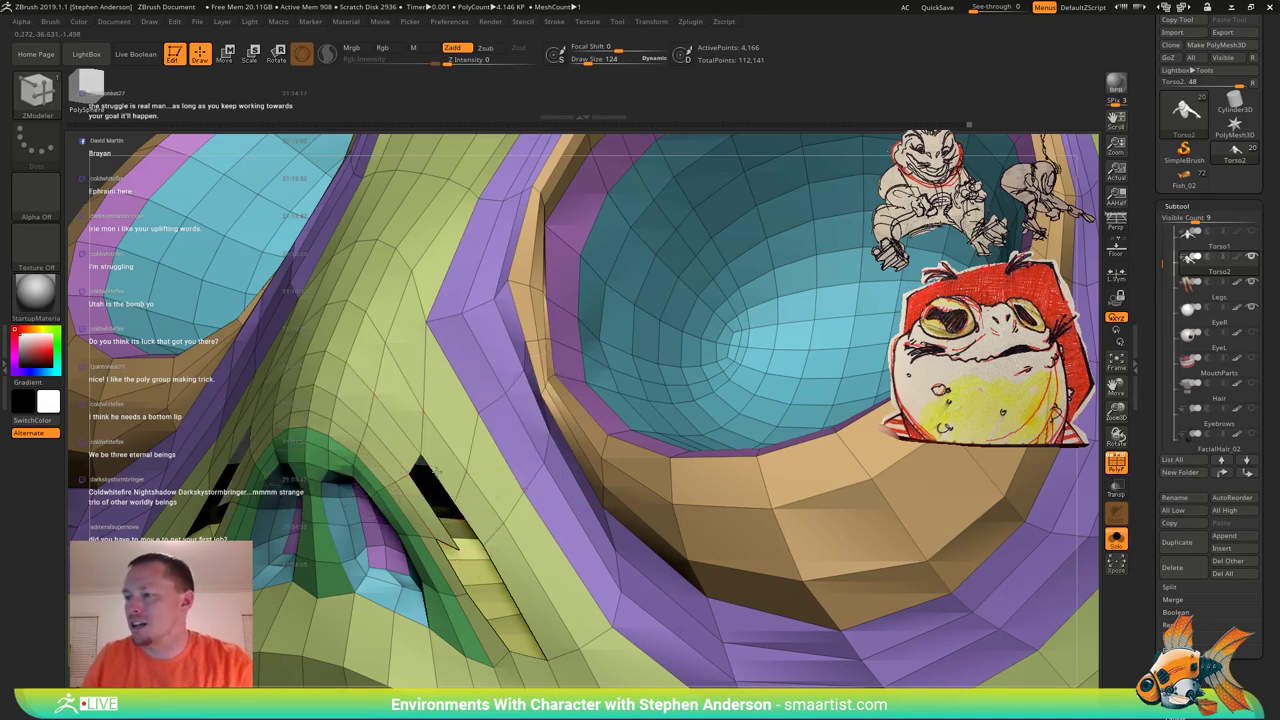
mouse_move(480, 473)
right_down()
mouse_move(455, 459)
mouse_move(426, 401)
right_up()
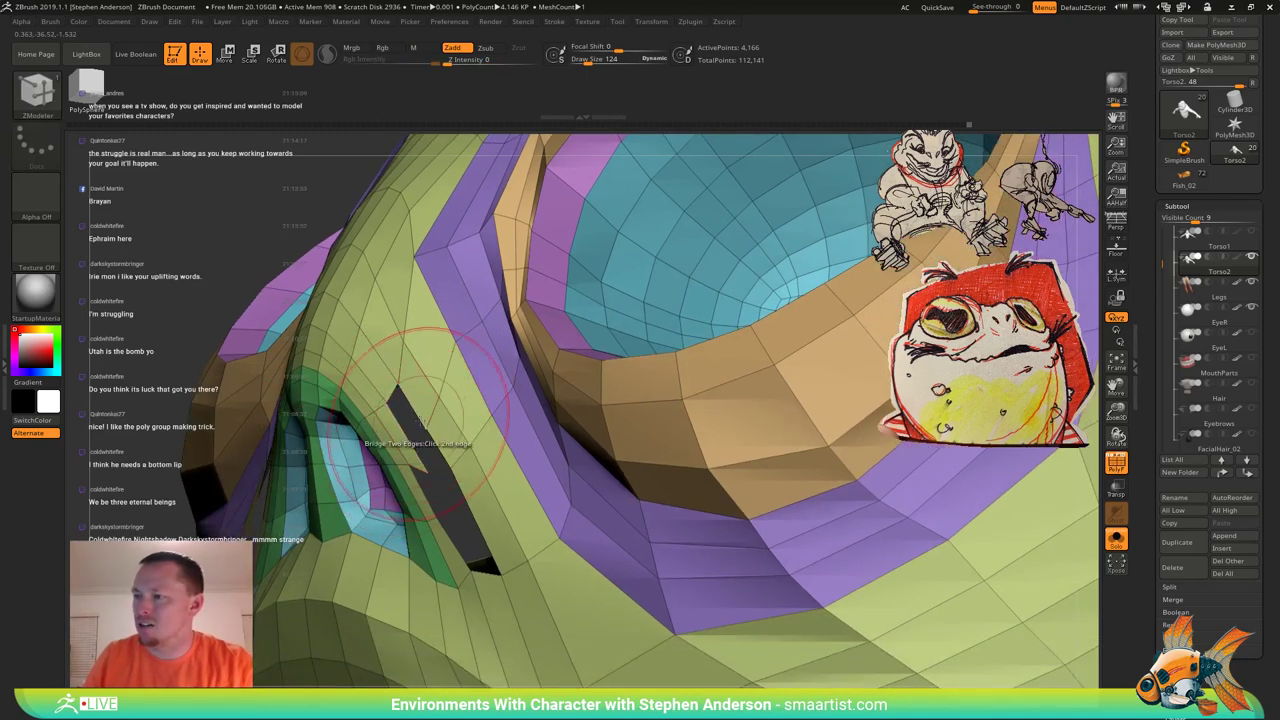
drag(420, 409, 447, 402)
Set the draw size to 23 and realign the bridged polygon's lower corner point with the edge of the gap.
right_drag(447, 402, 470, 446)
key(s)
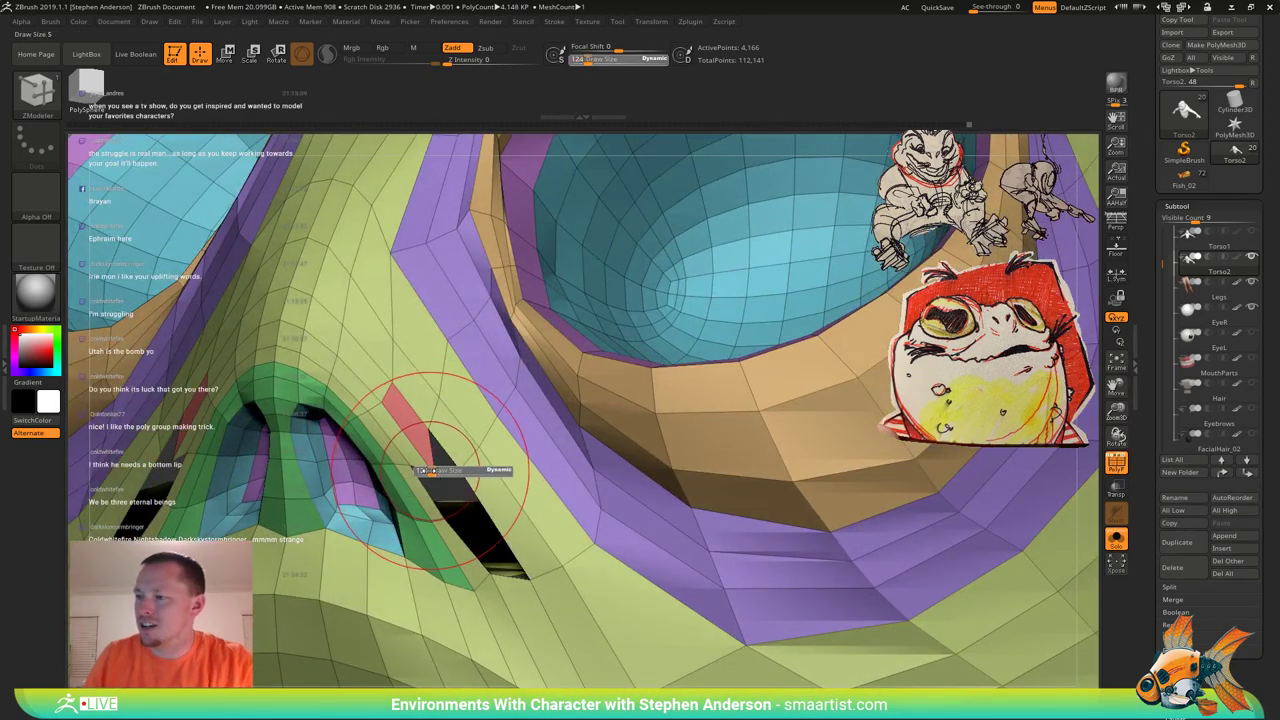
drag(431, 470, 353, 470)
drag(233, 465, 227, 465)
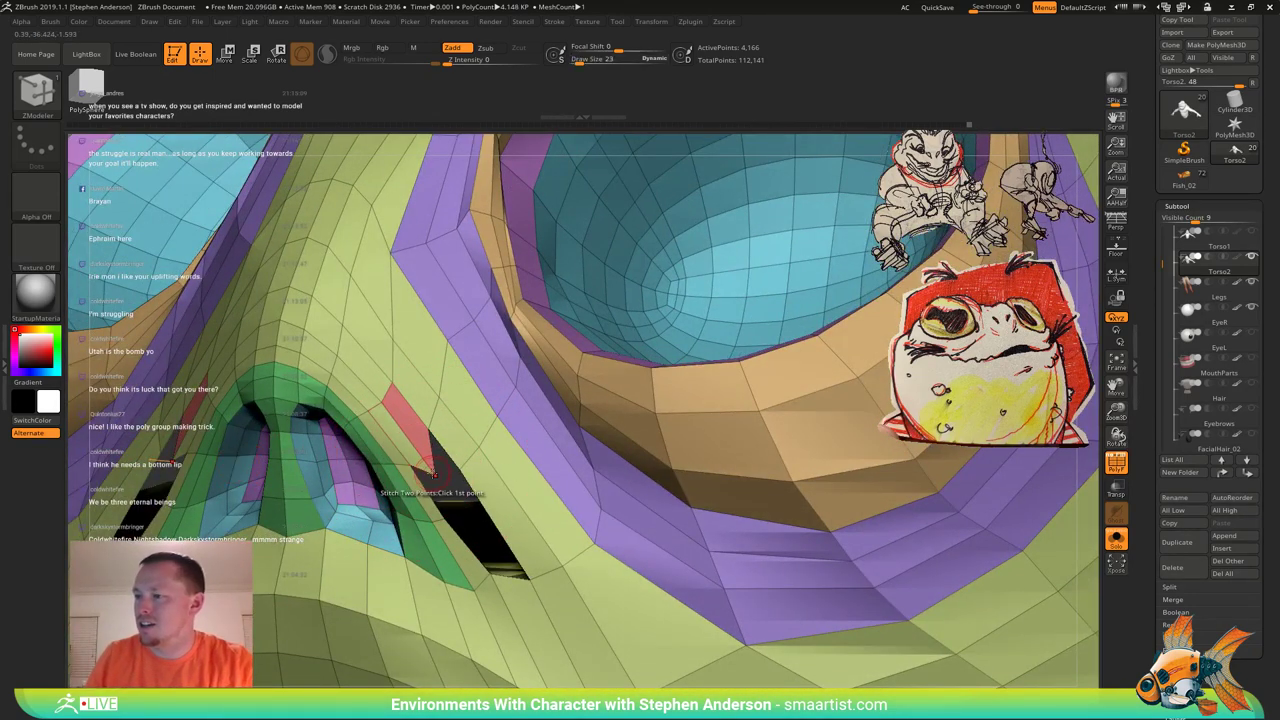
key(space)
click(421, 525)
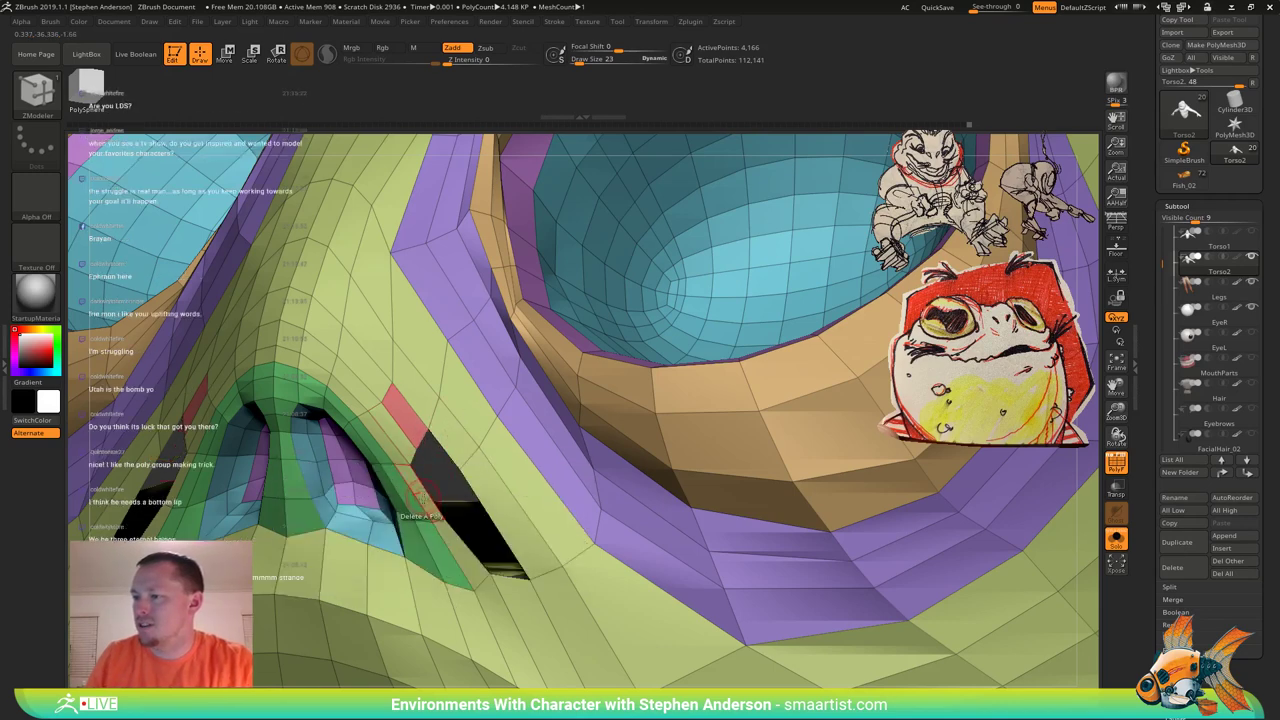
Insert a single edge loop with ZModeler, running down the mesh from the lower end of the gap beside the nostril.
mouse_move(422, 498)
right_down()
mouse_move(480, 499)
mouse_move(465, 375)
mouse_move(475, 488)
mouse_move(455, 403)
mouse_move(476, 403)
mouse_move(471, 320)
right_up()
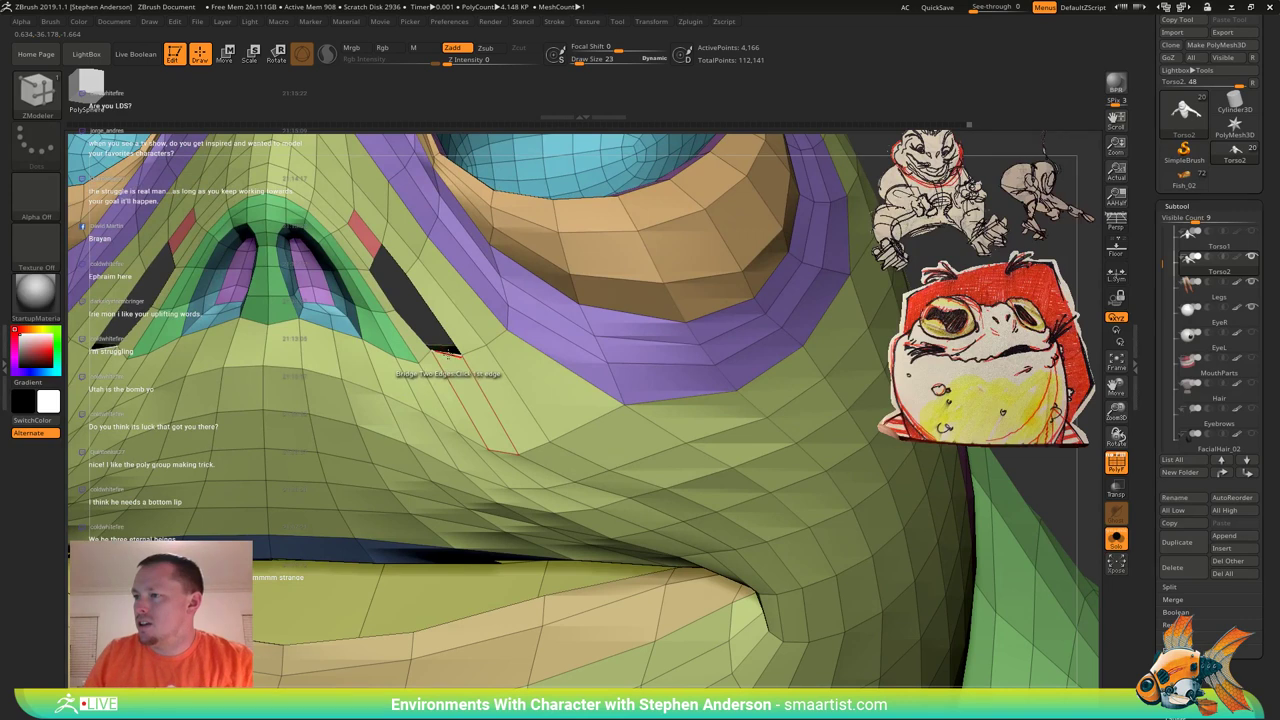
key(space)
click(424, 369)
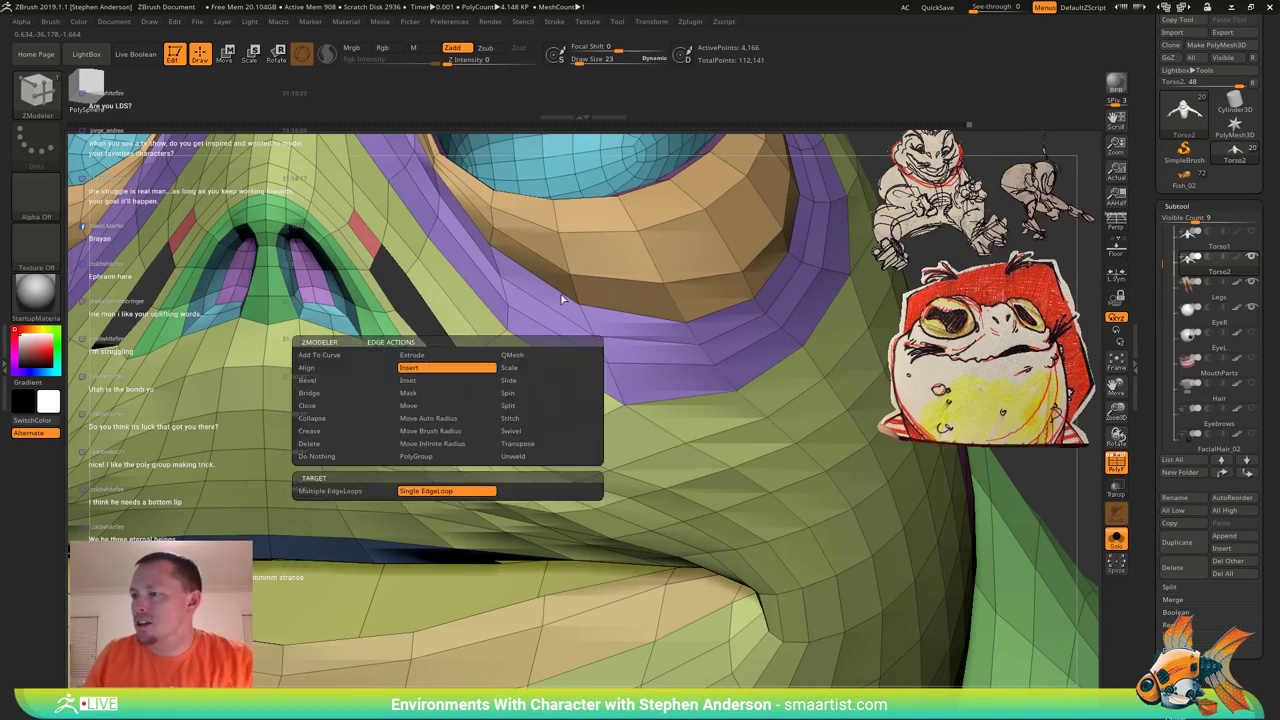
click(445, 354)
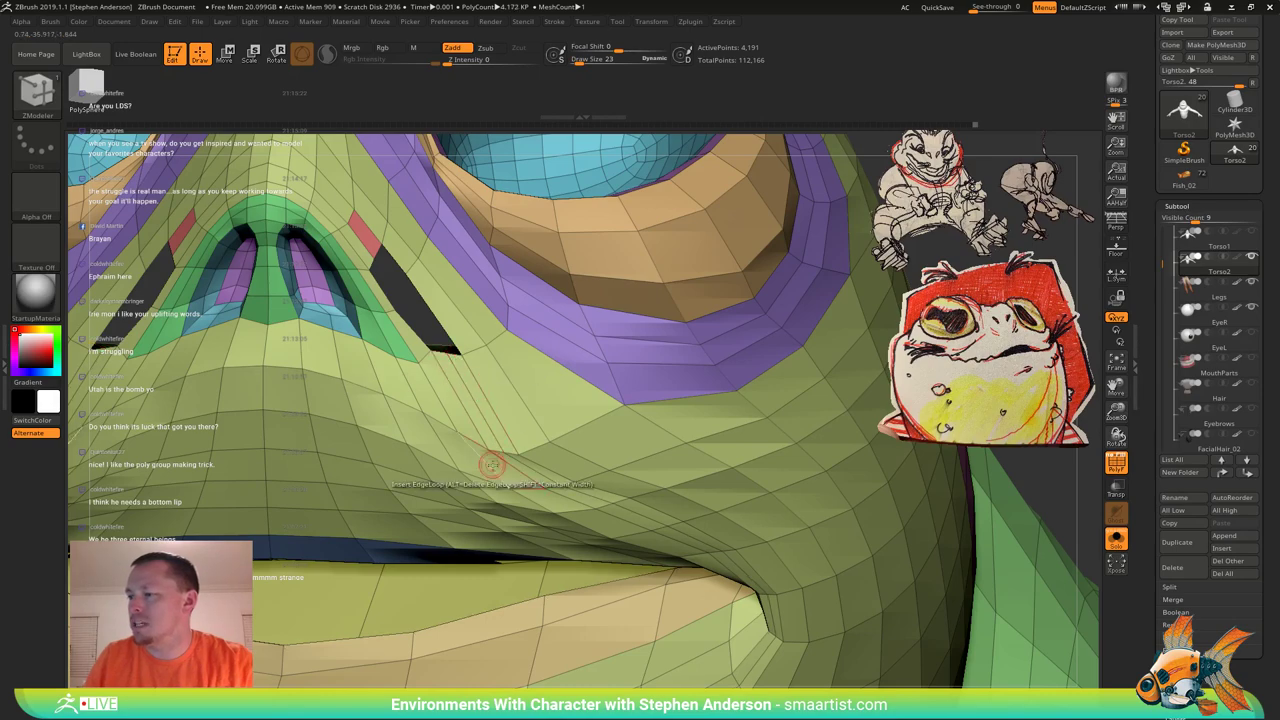
Set the ZModeler edge action back to Bridge and close the rest of the gap beside the nostril with new polygons.
mouse_move(491, 463)
alt+right_down()
mouse_move(459, 287)
mouse_move(490, 327)
mouse_move(485, 446)
mouse_move(476, 354)
mouse_move(493, 441)
alt+right_up()
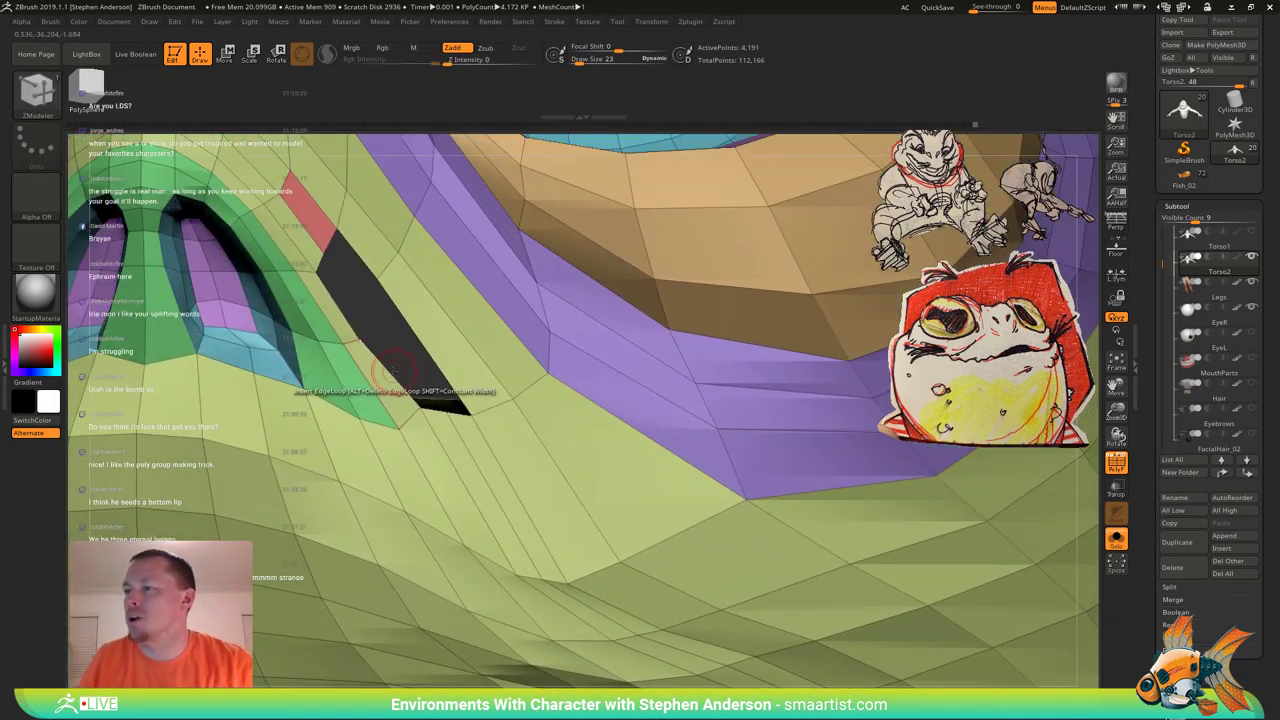
key(space)
click(262, 409)
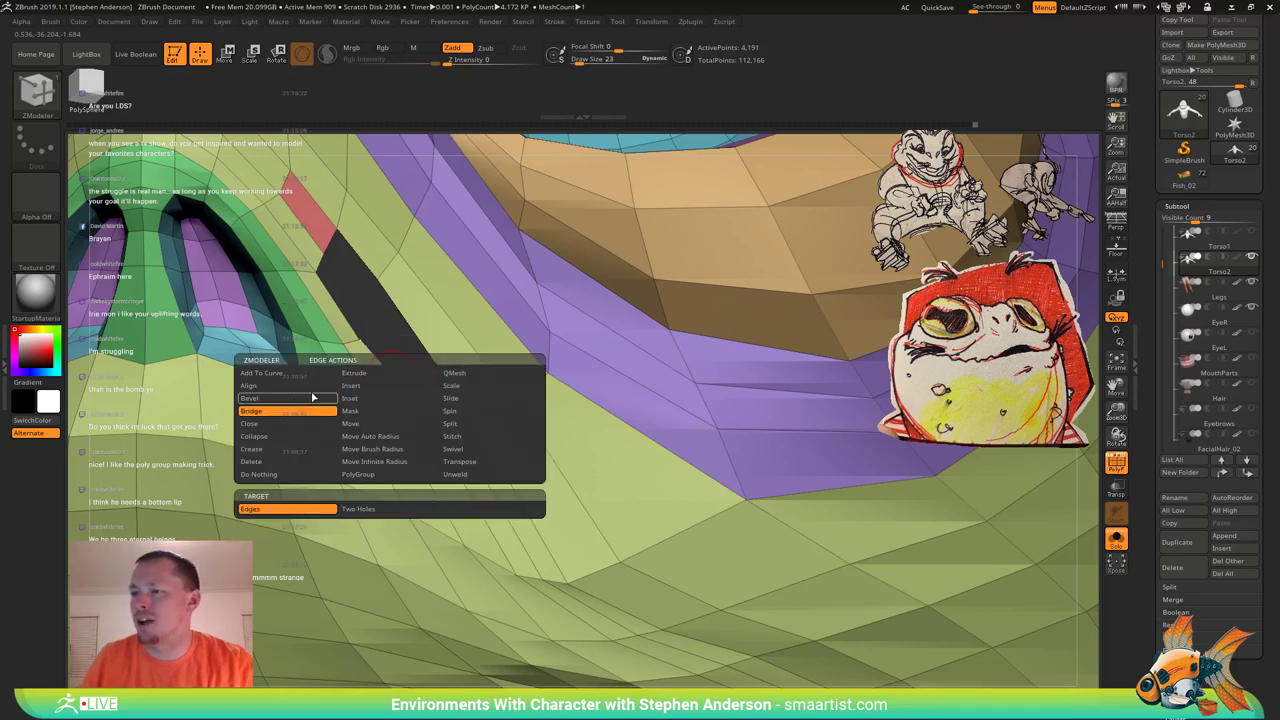
click(384, 369)
click(426, 340)
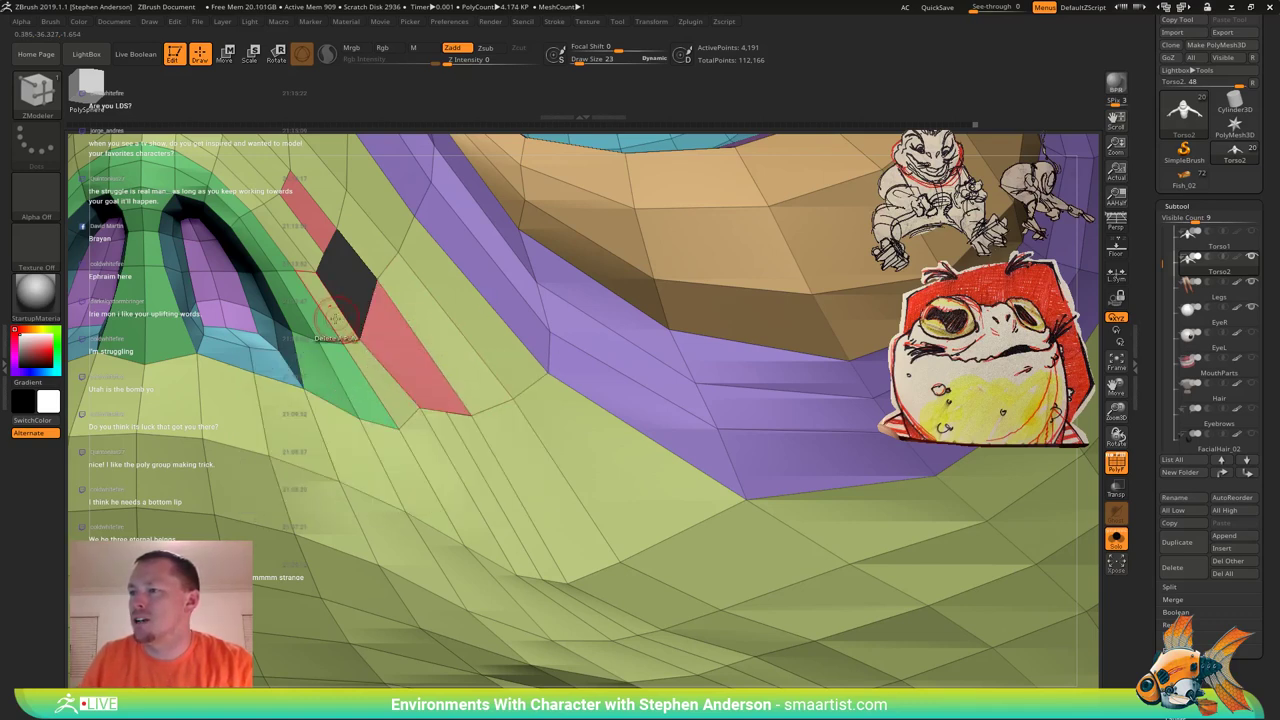
click(378, 308)
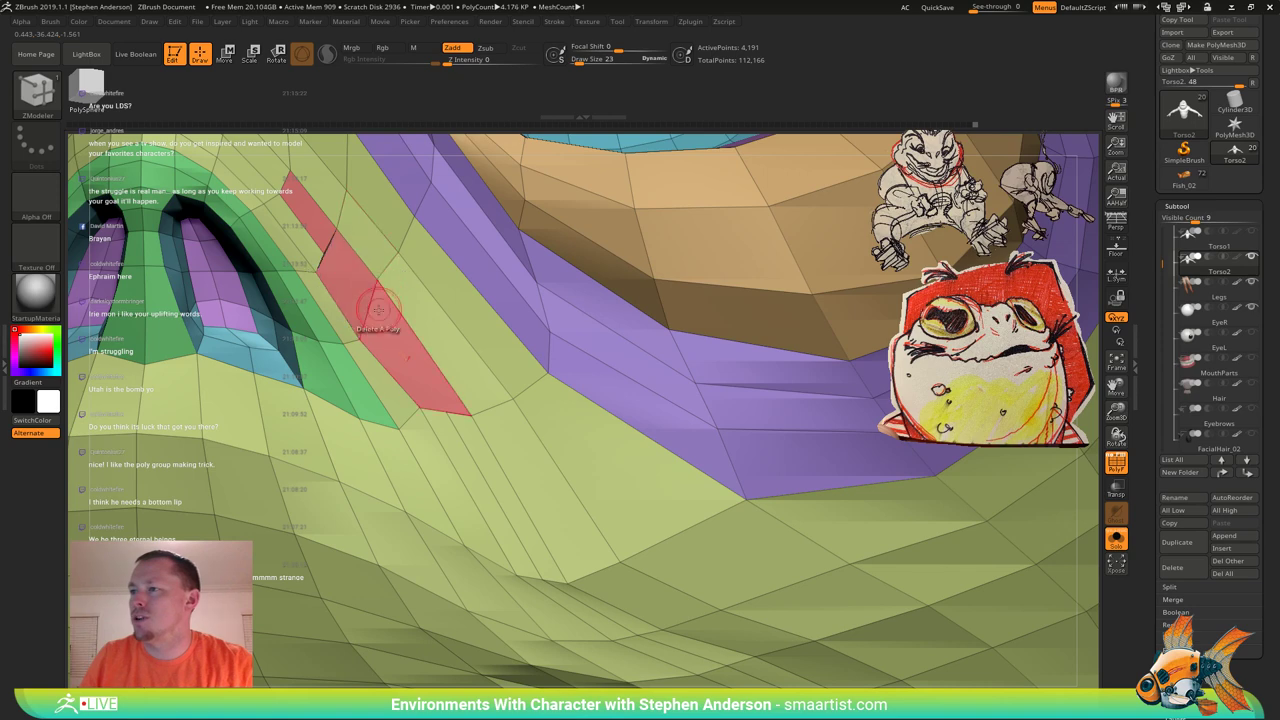
Insert a single edge loop lengthwise through the newly bridged polygons beside the nostril.
key(space)
click(340, 323)
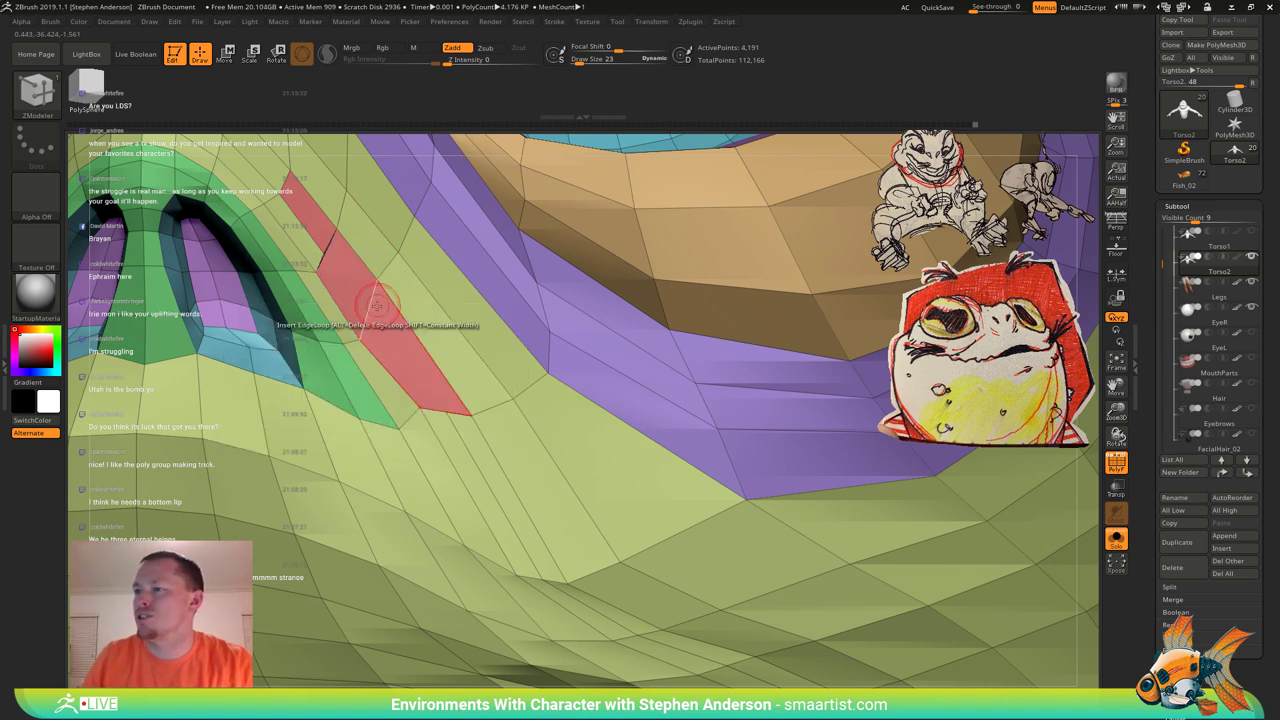
ctrl+right_drag(327, 252, 335, 340)
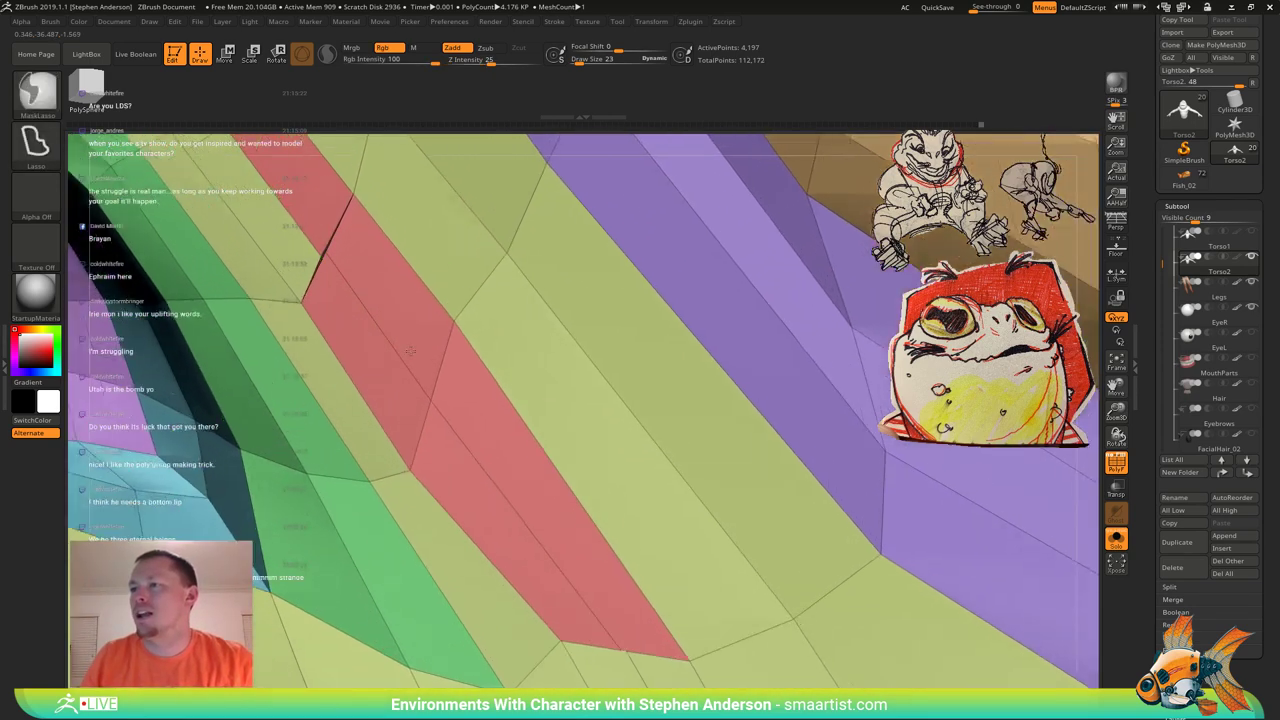
Set the ZModeler point action to Stitch Two Points and join the separate points at the upper and lower ends of the bridged strip.
key(space)
click(456, 269)
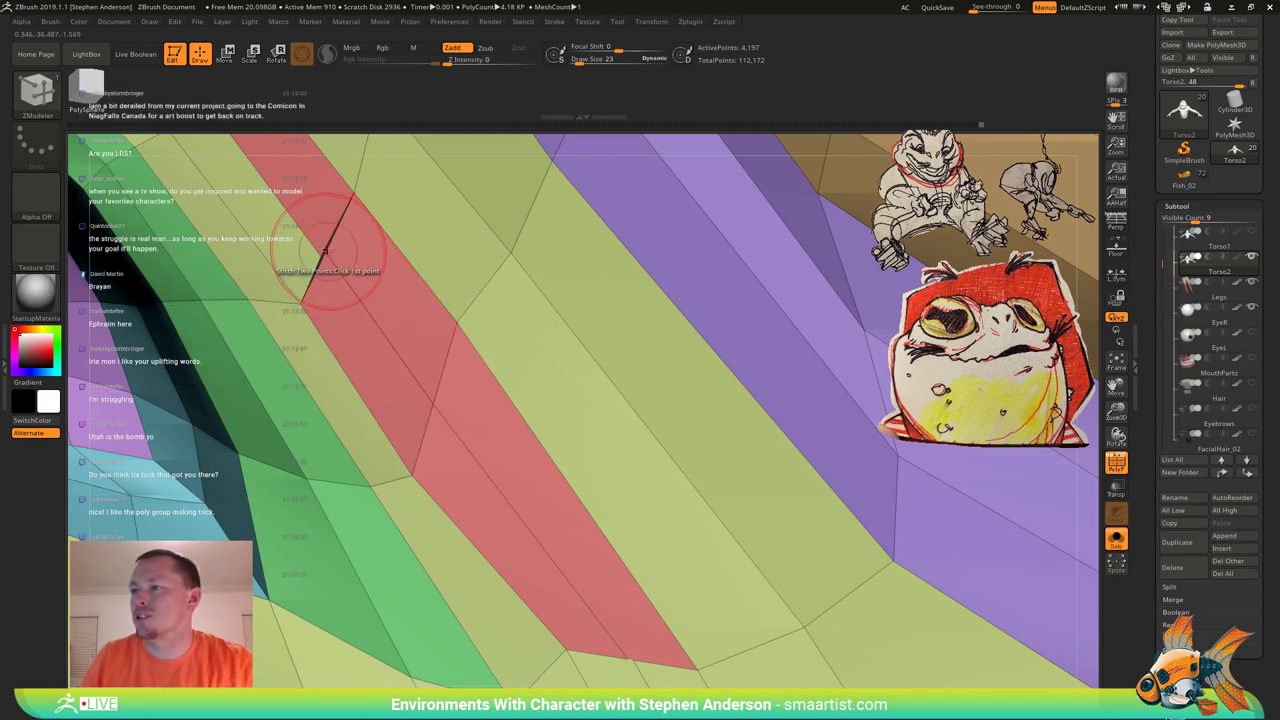
ctrl+right_drag(376, 300, 374, 240)
mouse_move(535, 515)
alt+right_down()
mouse_move(445, 367)
mouse_move(469, 409)
alt+right_up()
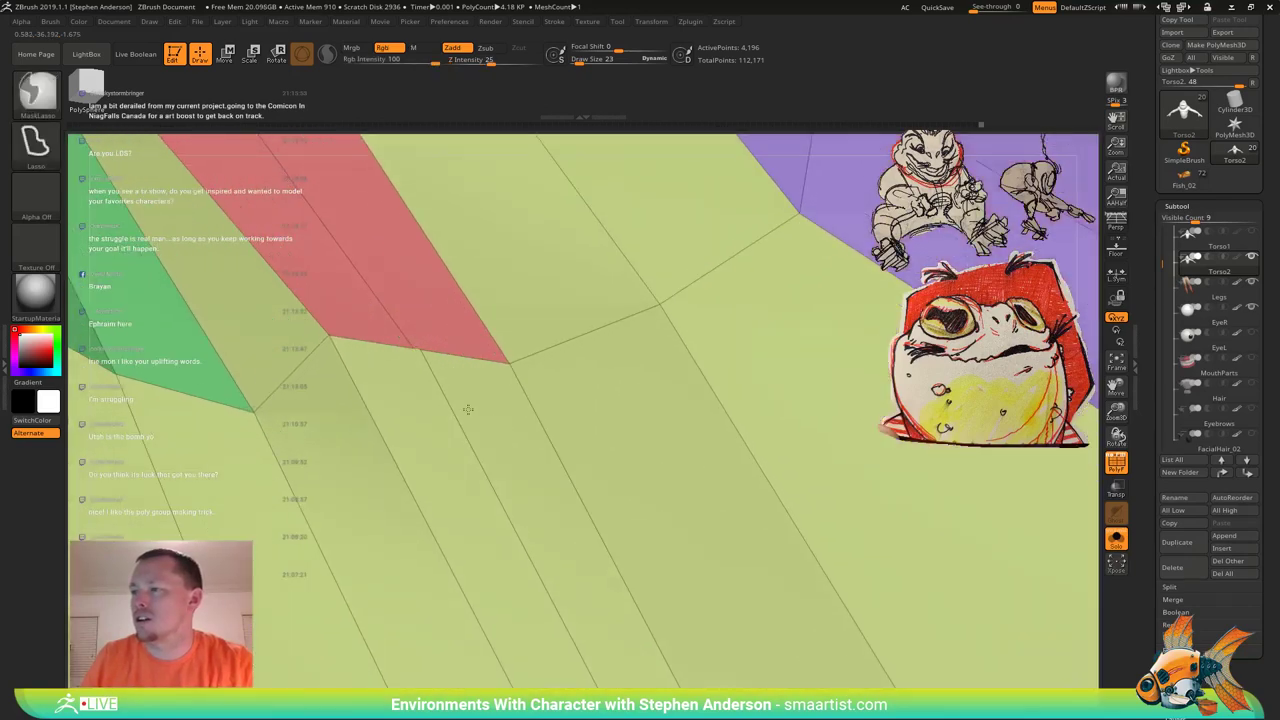
click(413, 350)
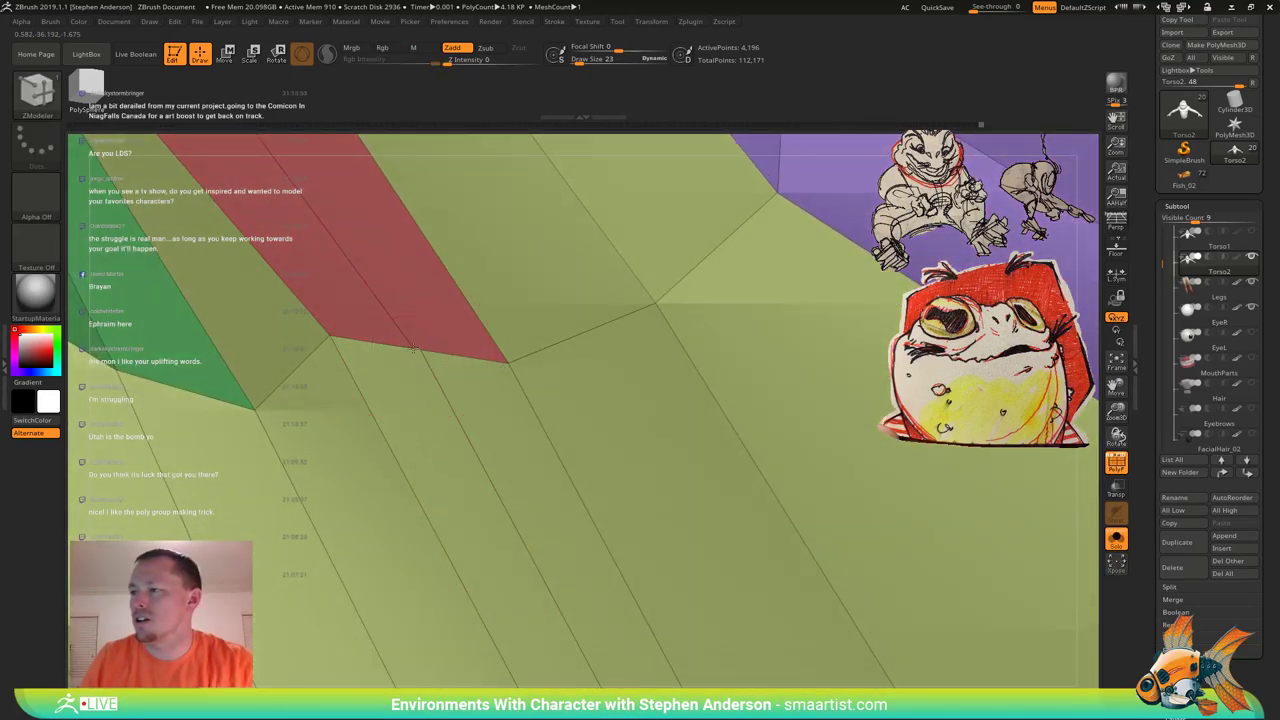
click(421, 350)
mouse_move(469, 423)
ctrl+right_down()
mouse_move(478, 305)
mouse_move(441, 245)
ctrl+right_up()
ctrl+right_drag(441, 245, 454, 329)
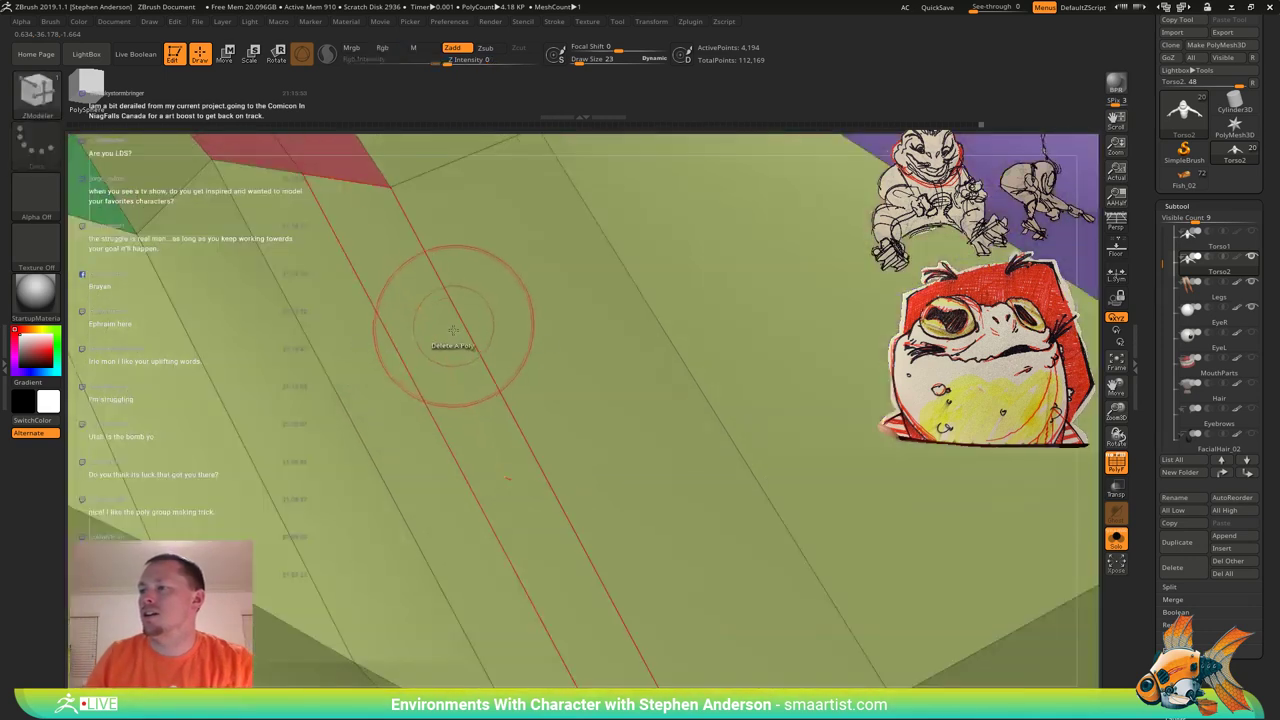
ctrl+right_drag(420, 279, 396, 165)
alt+right_drag(330, 200, 420, 405)
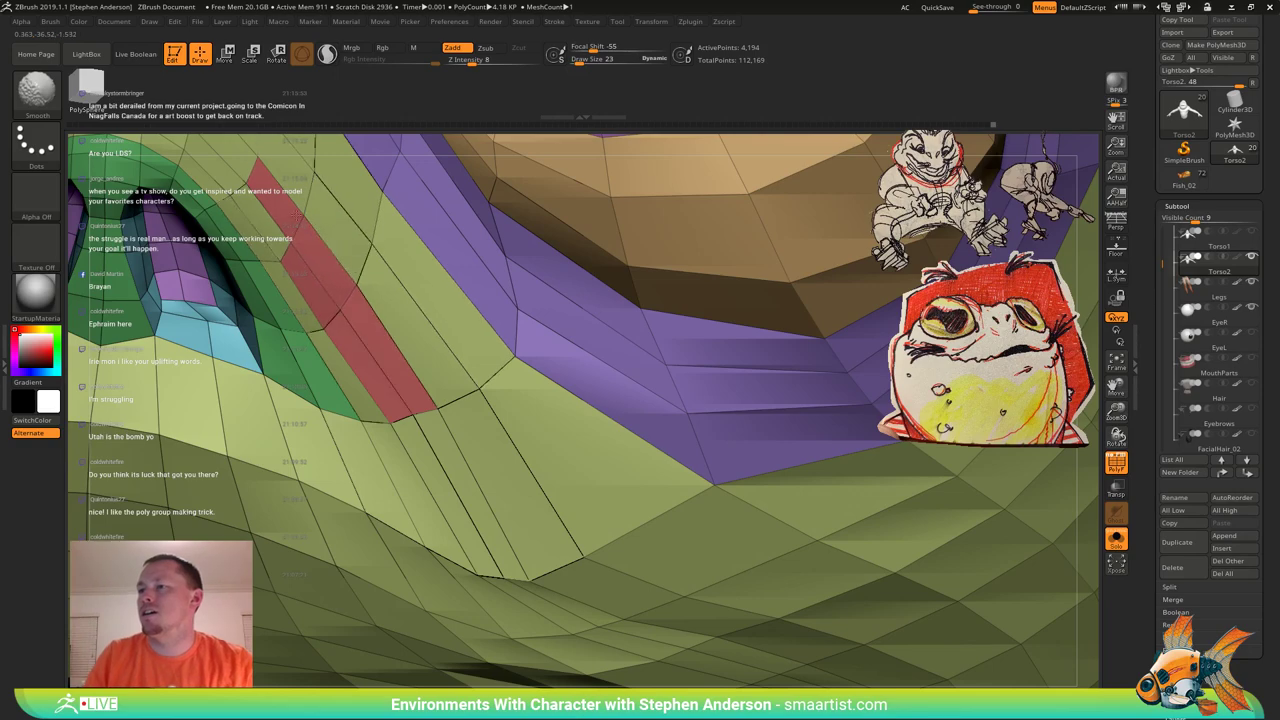
Set the ZModeler edge action to Mask with EdgeLoop Partial and mask the edge loops along the strip beside the nostril.
alt+right_drag(314, 210, 408, 385)
mouse_move(410, 430)
ctrl+right_down()
mouse_move(423, 376)
mouse_move(398, 370)
ctrl+right_up()
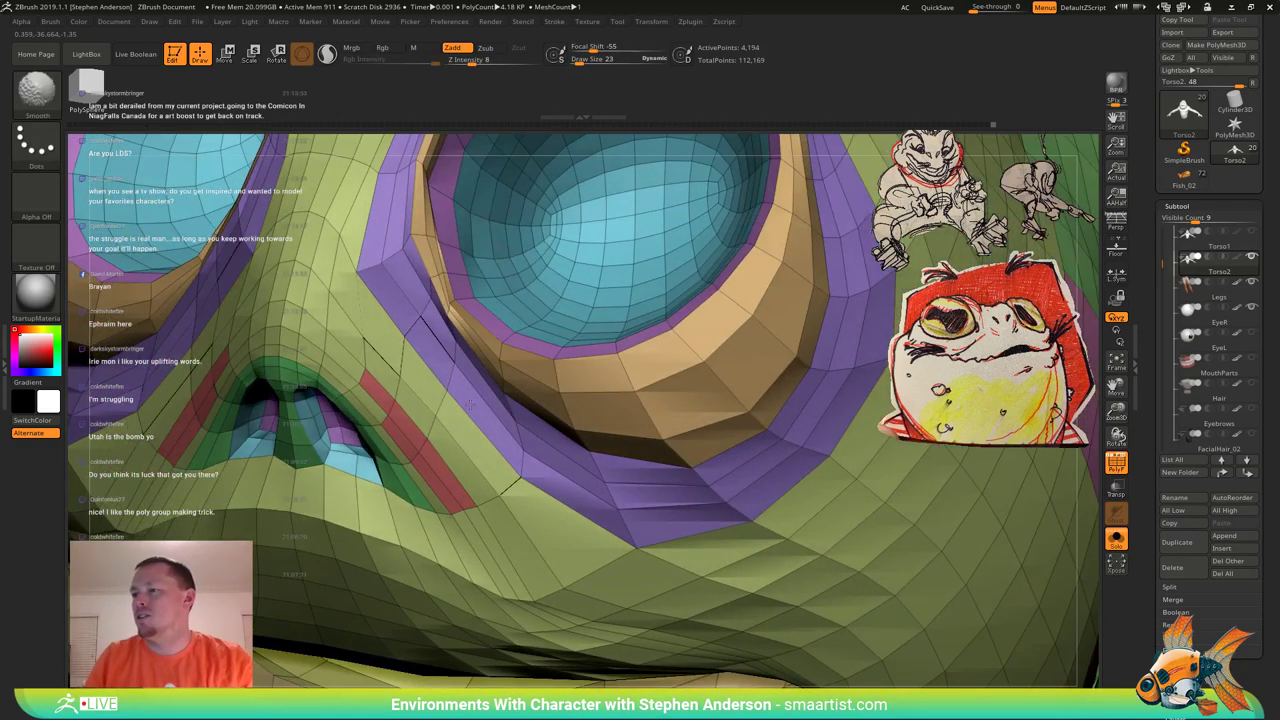
mouse_move(391, 272)
ctrl+right_down()
mouse_move(413, 251)
mouse_move(390, 344)
mouse_move(418, 348)
mouse_move(384, 362)
mouse_move(388, 340)
mouse_move(381, 383)
mouse_move(338, 396)
mouse_move(392, 424)
mouse_move(378, 442)
ctrl+right_up()
alt+right_drag(378, 442, 356, 366)
ctrl+right_drag(356, 366, 320, 366)
key(space)
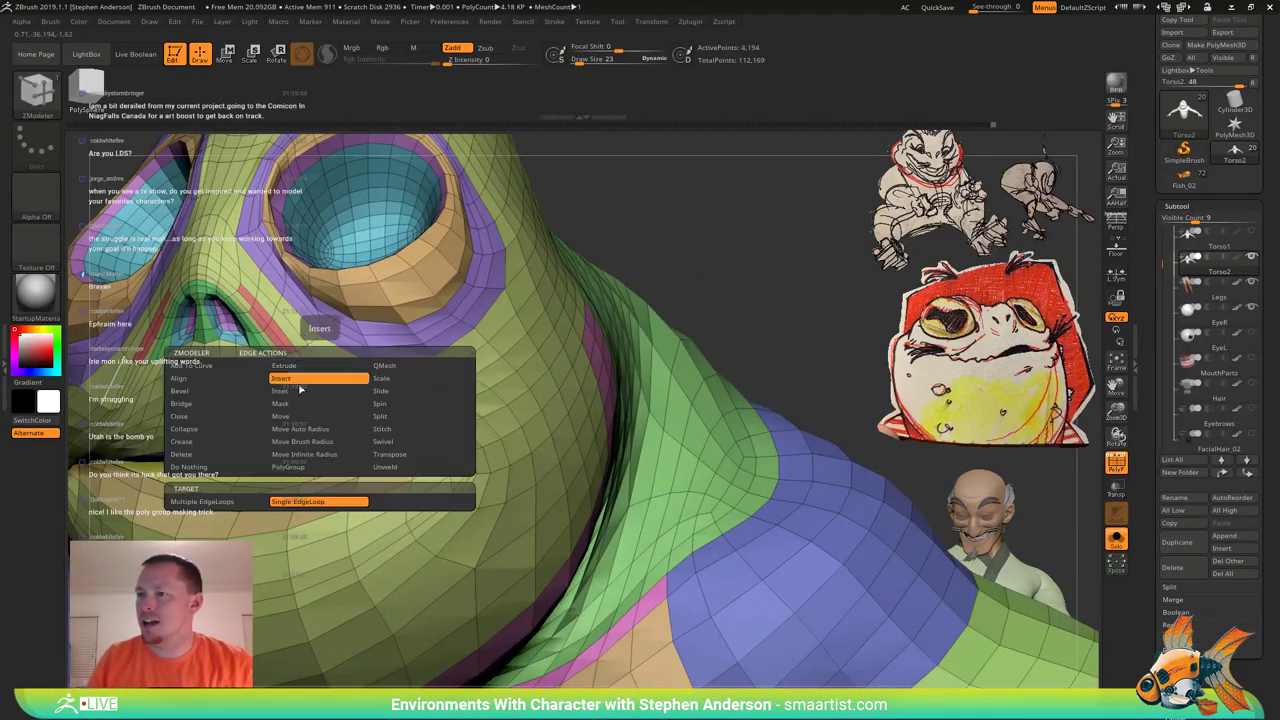
click(301, 405)
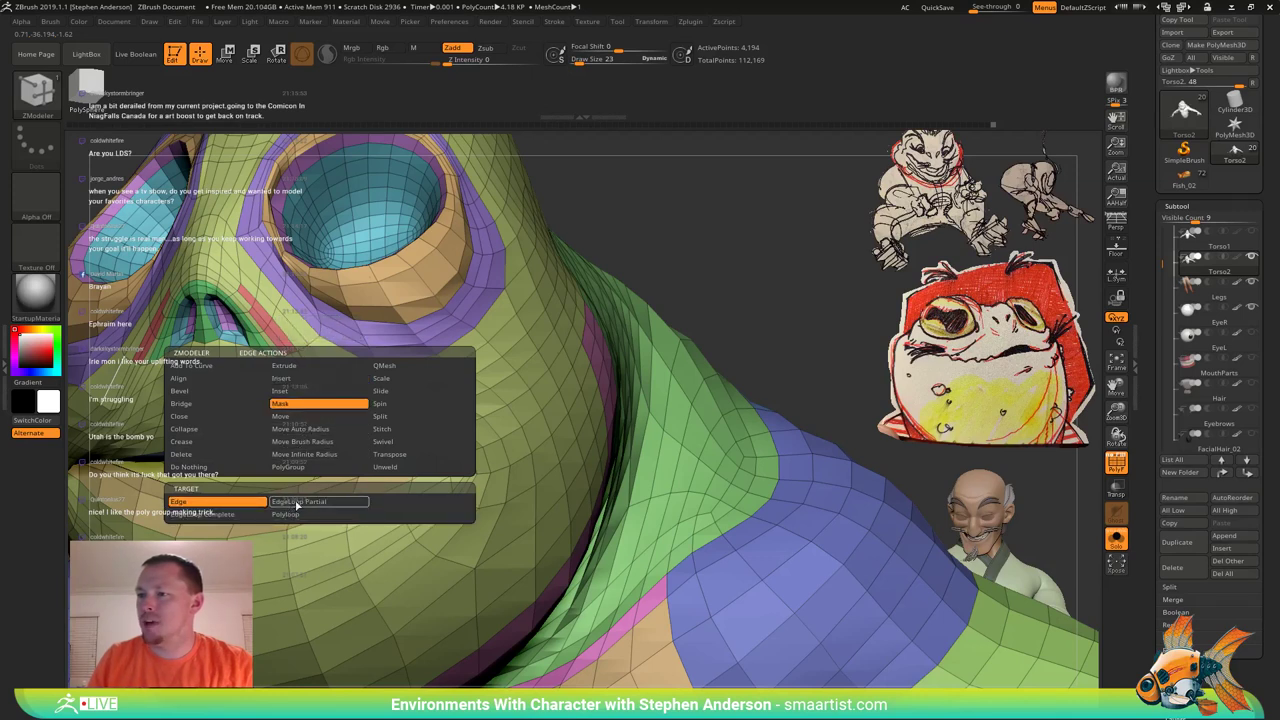
click(296, 506)
click(294, 329)
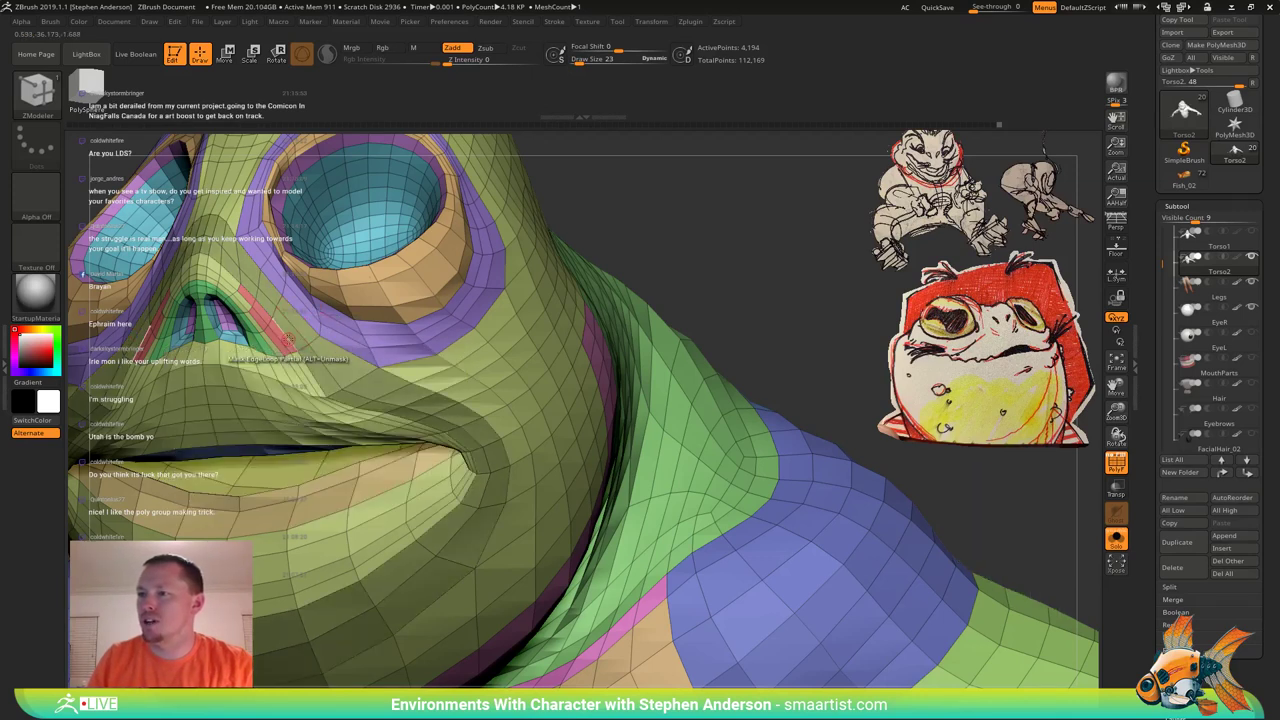
click(288, 340)
click(282, 343)
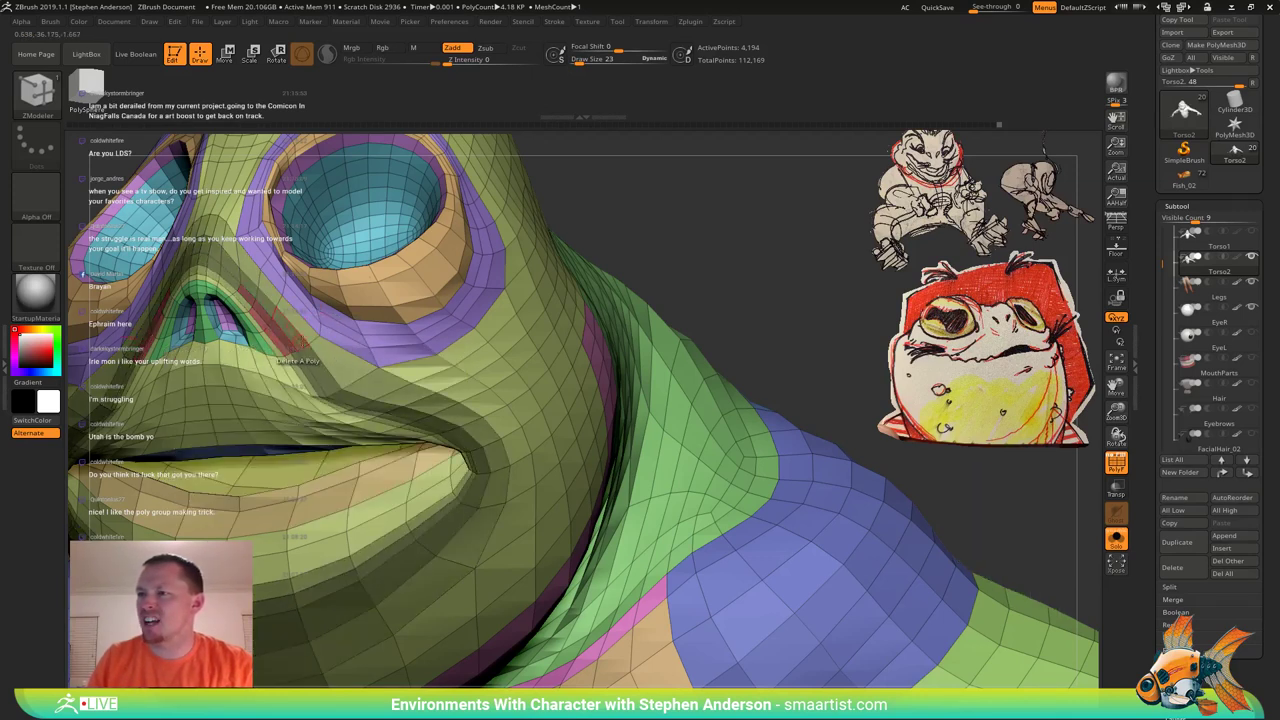
right_drag(309, 356, 322, 349)
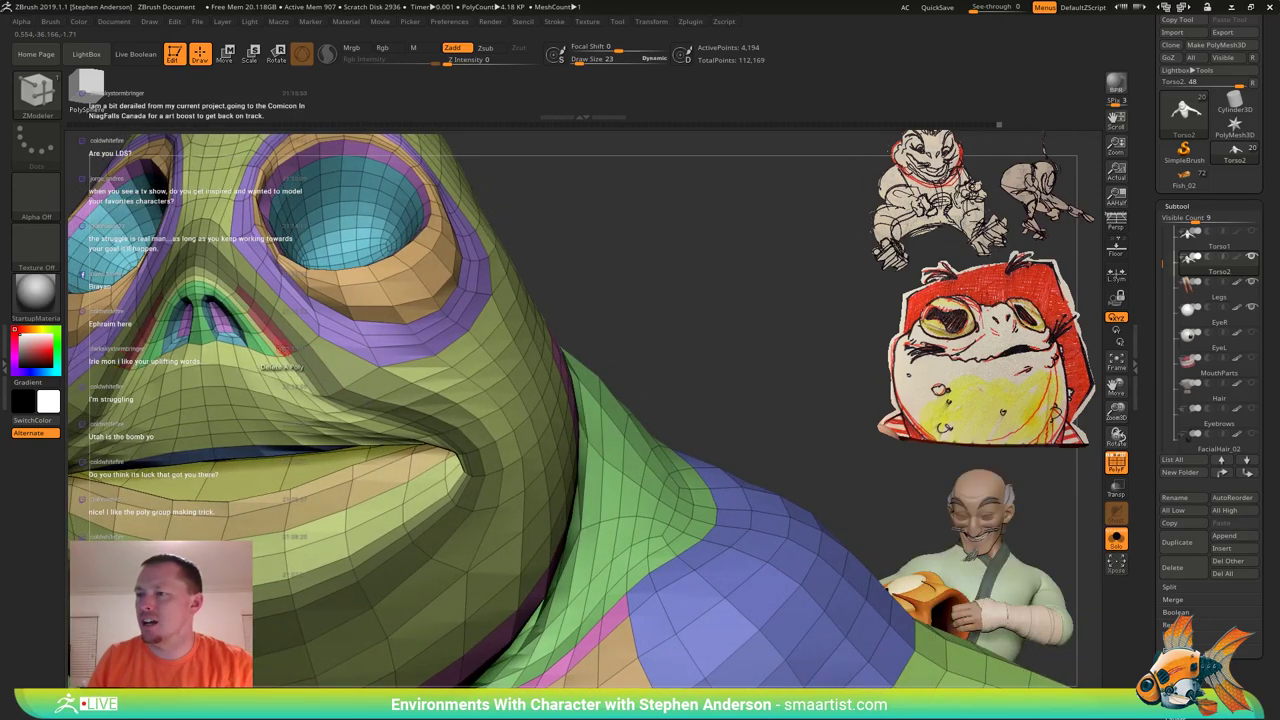
click(277, 343)
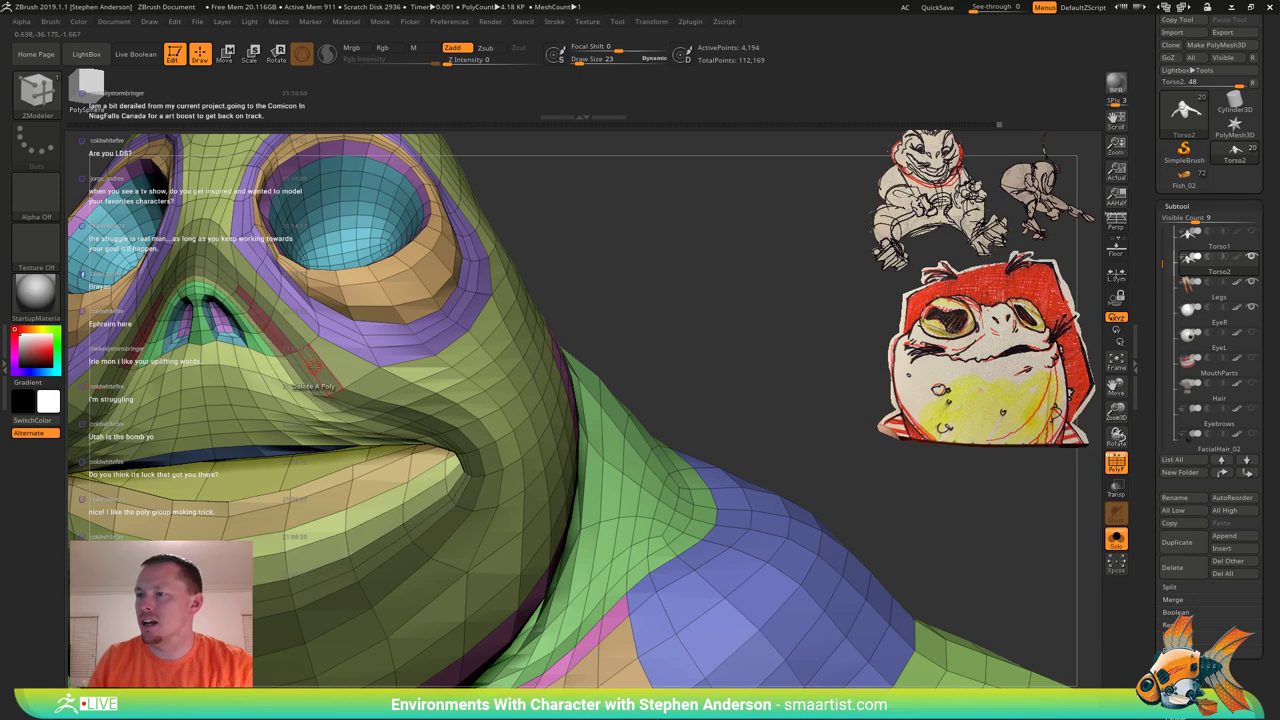
Invert the mask and apply the Relax deformation to smooth the polygon spacing in the unmasked area.
alt+right_drag(312, 360, 344, 323)
ctrl+click(650, 219)
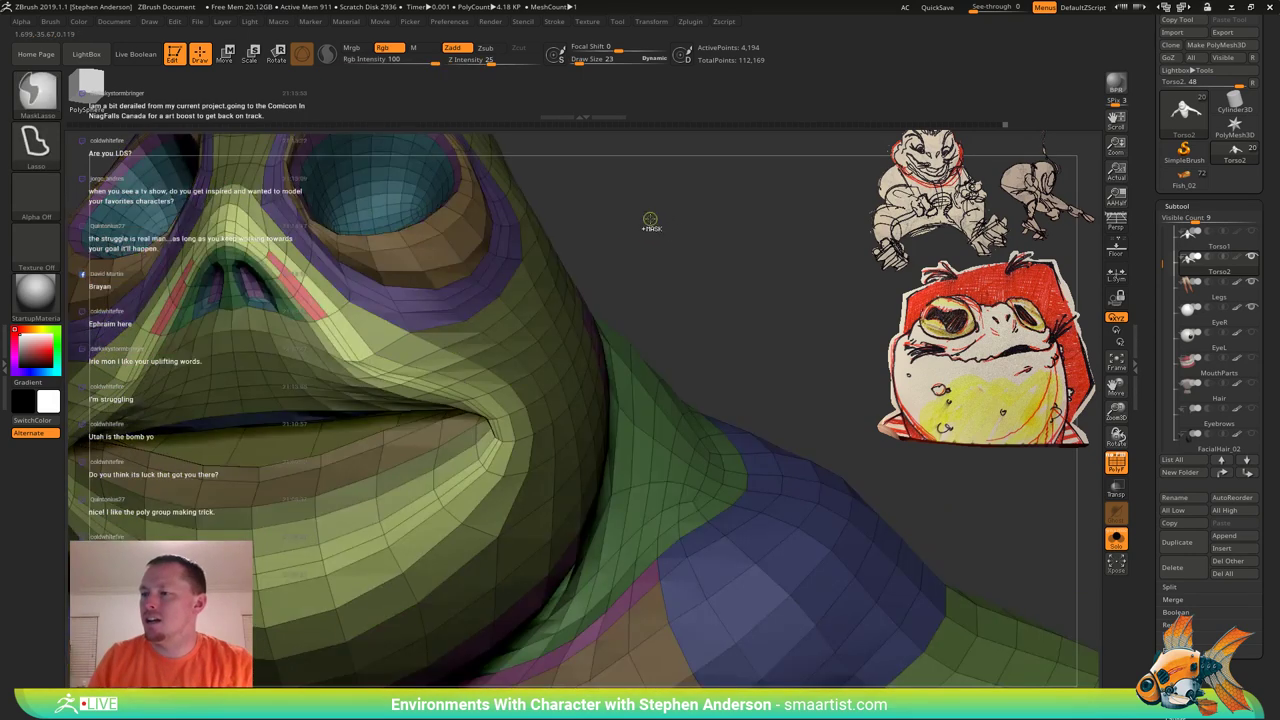
mouse_move(372, 248)
alt+right_down()
mouse_move(402, 320)
mouse_move(391, 250)
alt+right_up()
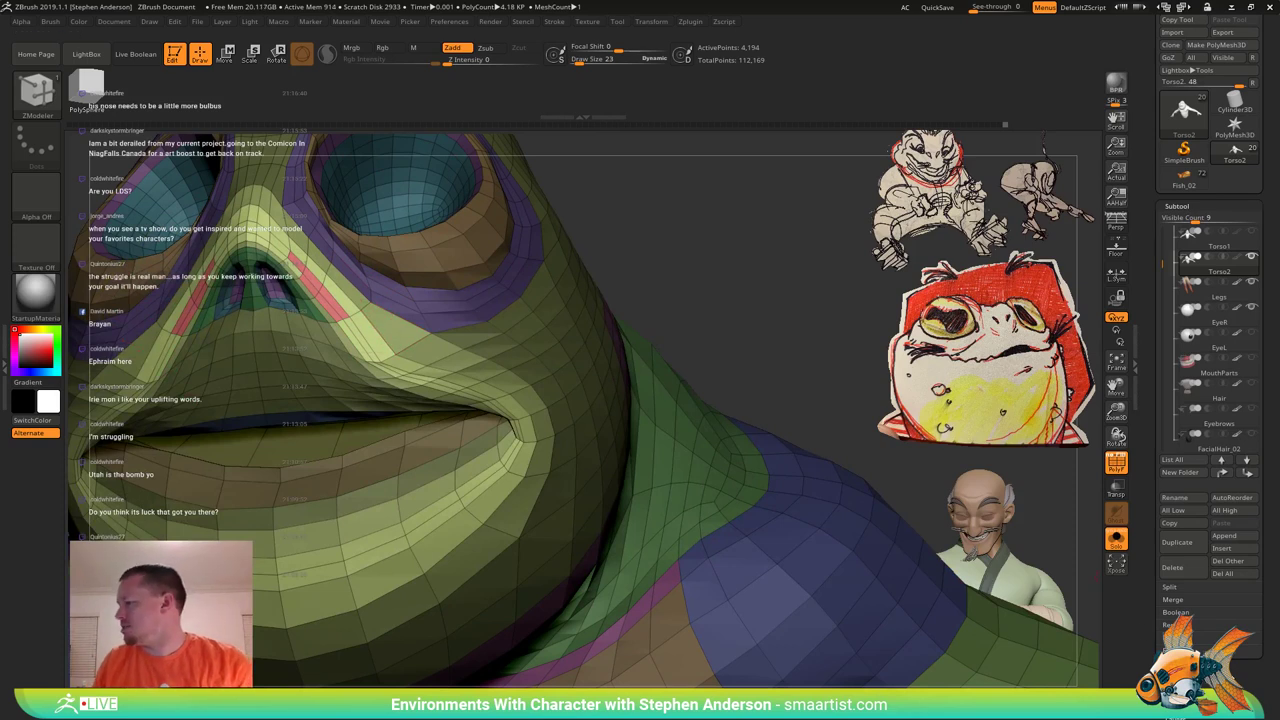
drag(1214, 700, 1214, 618)
click(1185, 681)
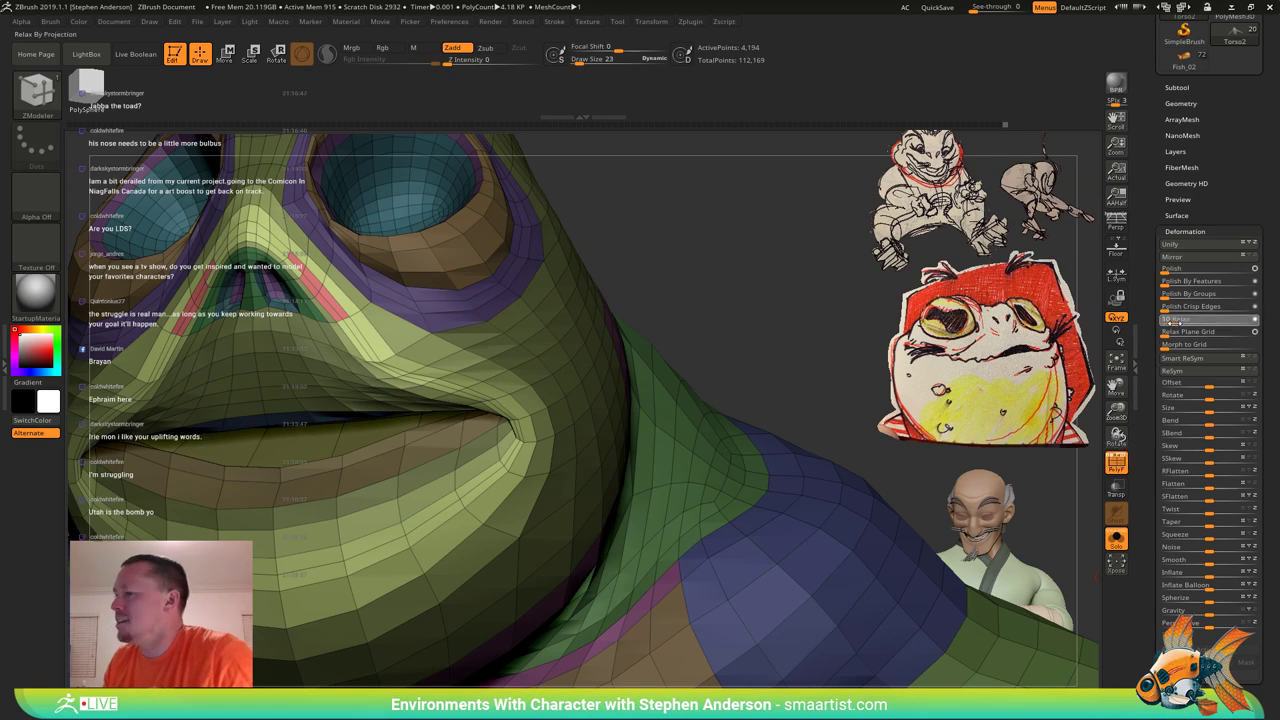
drag(1266, 318, 1265, 320)
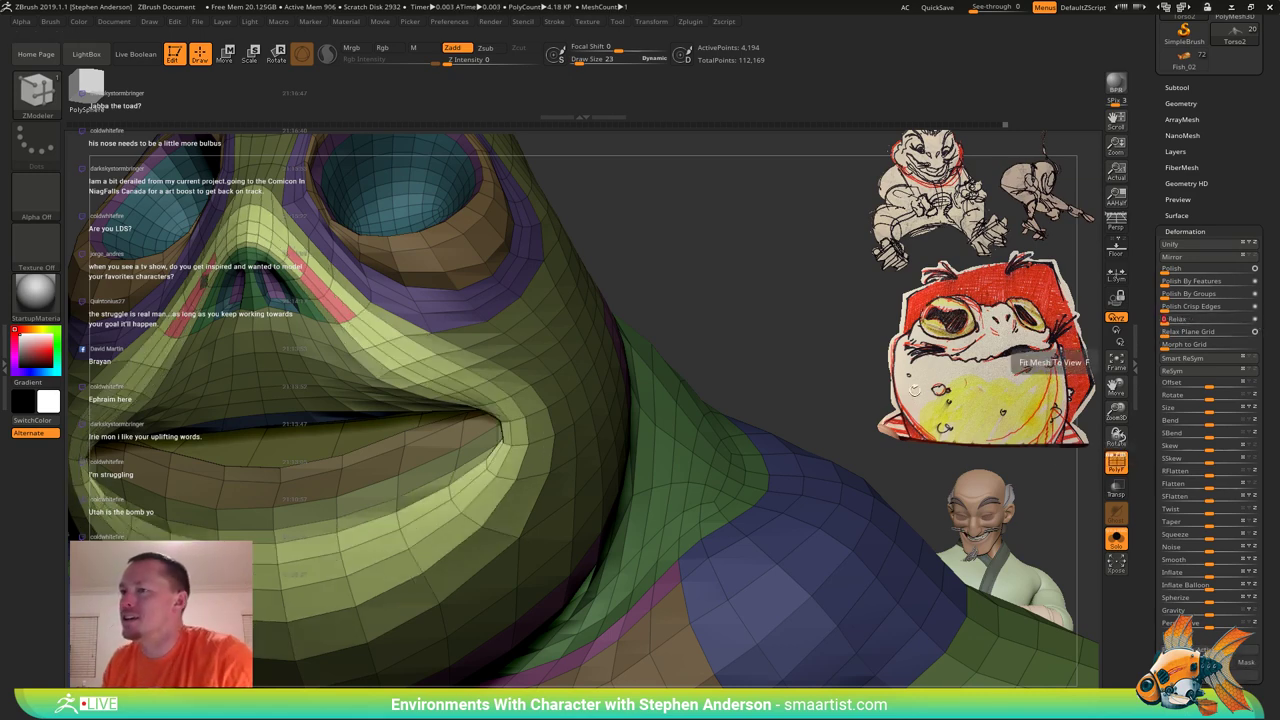
Clear the mask from the torso mesh and turn the full character to the front.
right_drag(376, 340, 441, 320)
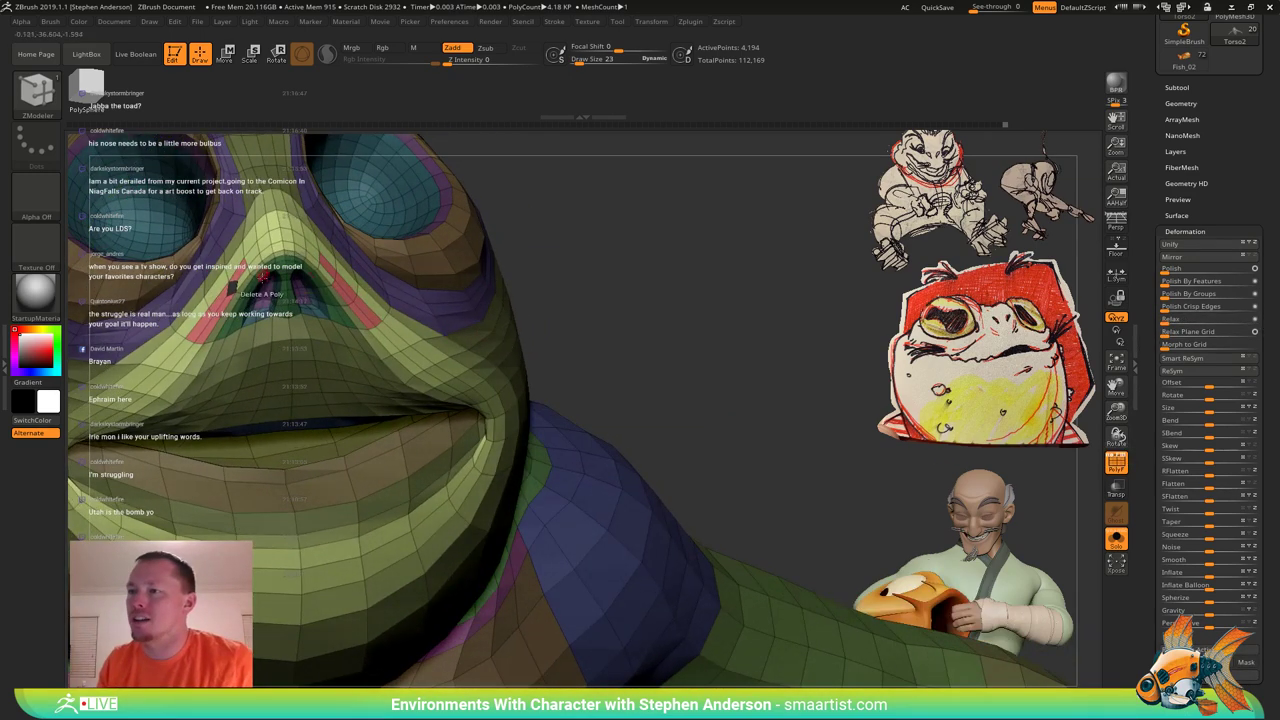
mouse_move(224, 301)
ctrl+right_down()
mouse_move(230, 335)
mouse_move(222, 205)
ctrl+right_up()
mouse_move(600, 355)
right_down()
mouse_move(640, 305)
mouse_move(659, 320)
mouse_move(626, 317)
mouse_move(631, 231)
mouse_move(628, 290)
mouse_move(568, 315)
mouse_move(582, 362)
mouse_move(683, 360)
right_up()
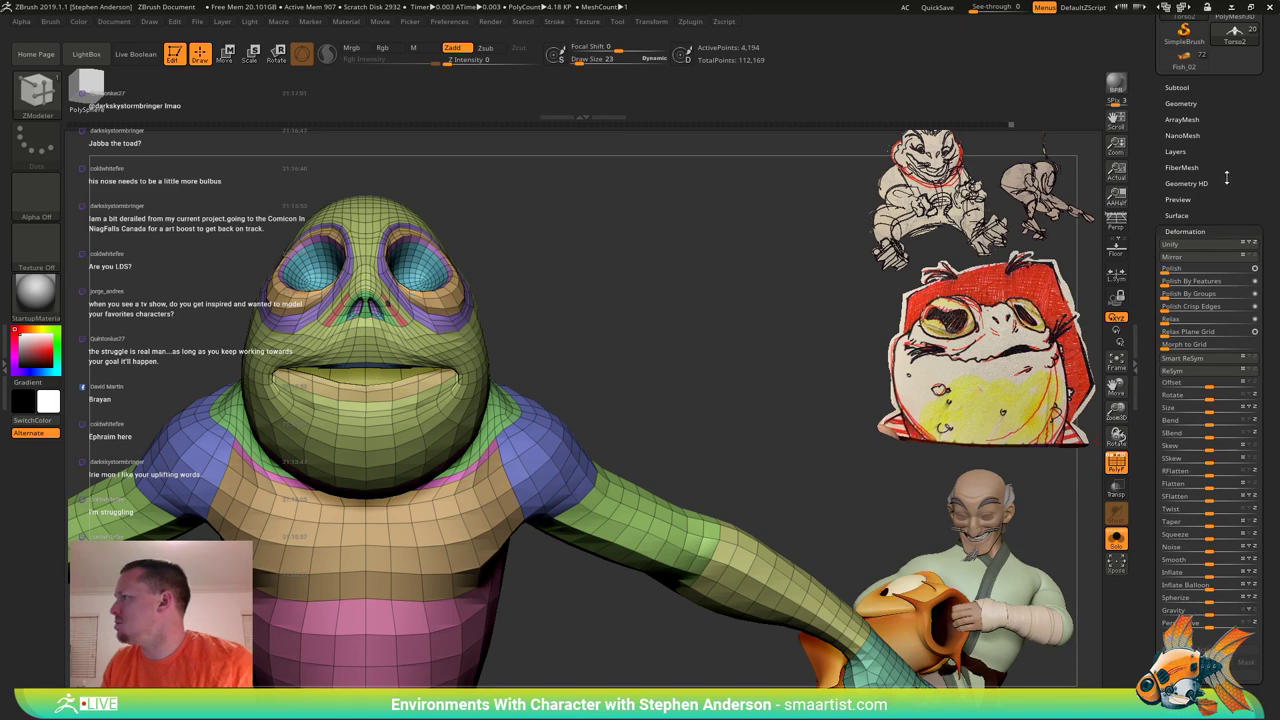
Try to apply Mirror And Weld to the torso mesh.
click(1181, 103)
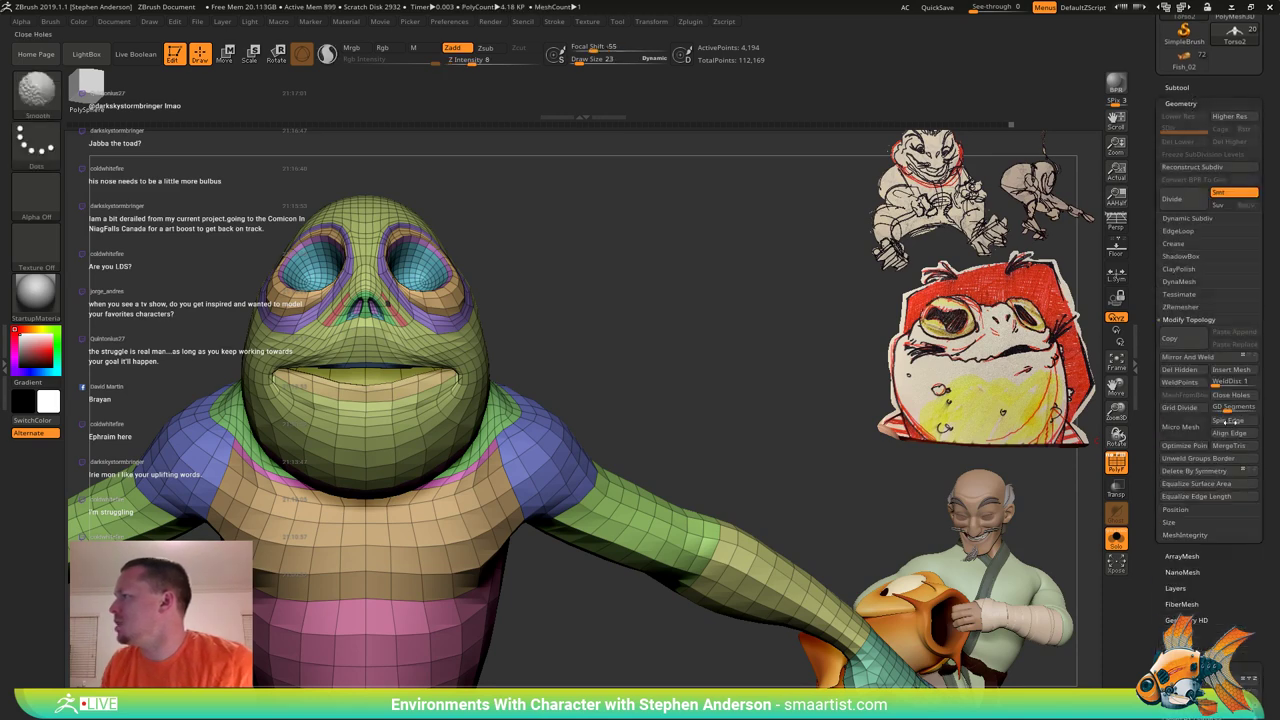
click(1204, 360)
ctrl+right_drag(482, 317, 603, 272)
ctrl+right_drag(603, 272, 603, 300)
ctrl+right_drag(318, 337, 430, 299)
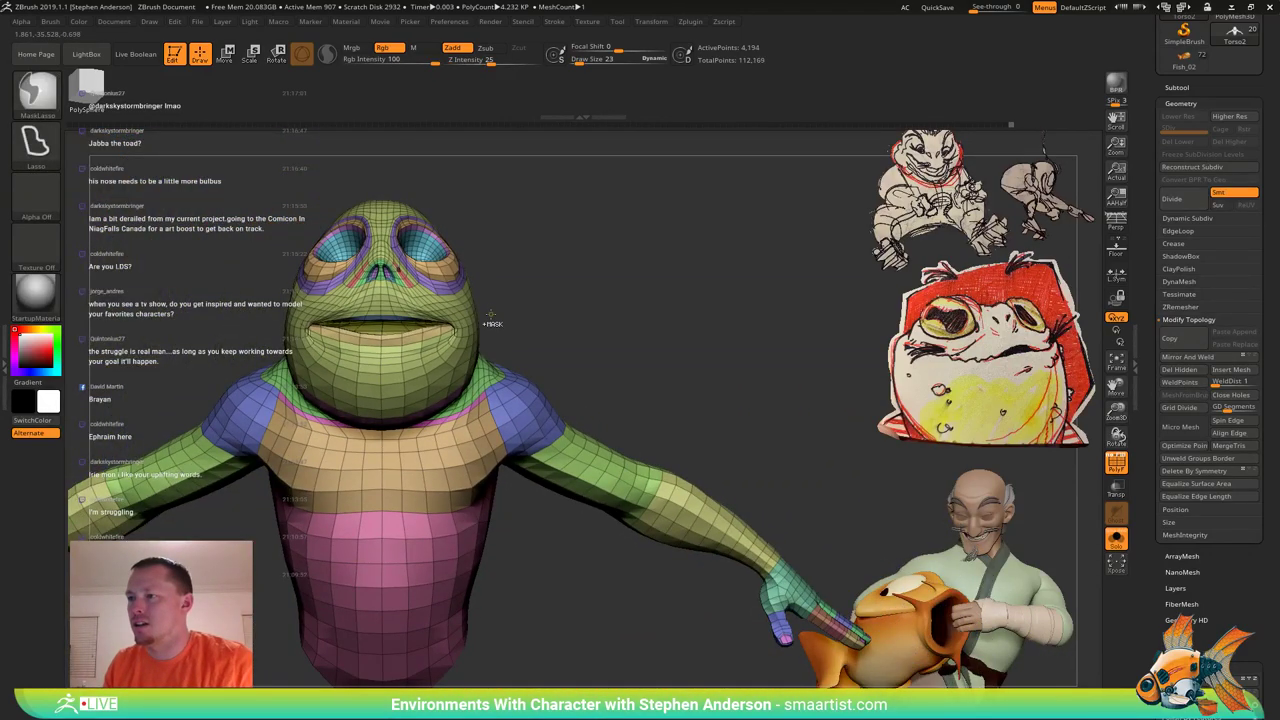
Mask the vertical centre line of the torso mesh and invert the mask so only the central column is unmasked.
ctrl+right_drag(473, 260, 597, 254)
ctrl+right_click(597, 254)
mouse_move(592, 208)
ctrl+right_down()
mouse_move(584, 215)
mouse_move(578, 190)
ctrl+right_up()
right_drag(578, 190, 555, 215)
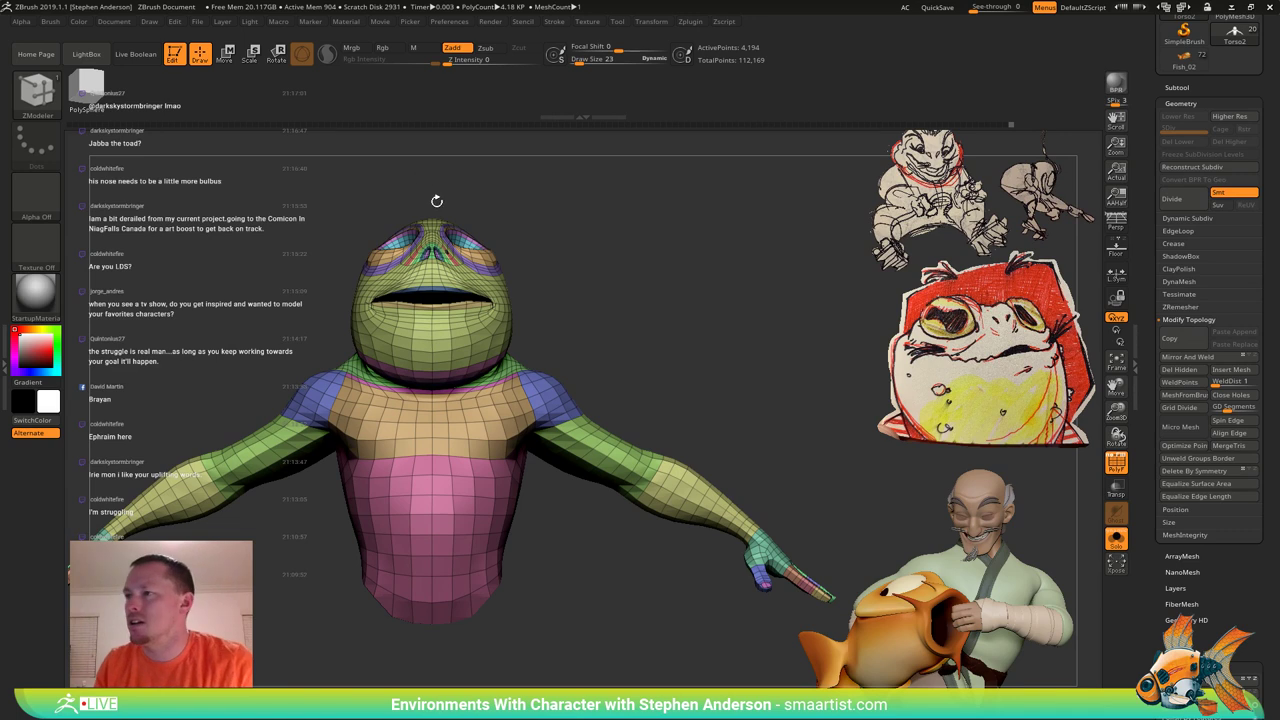
ctrl+click(38, 96)
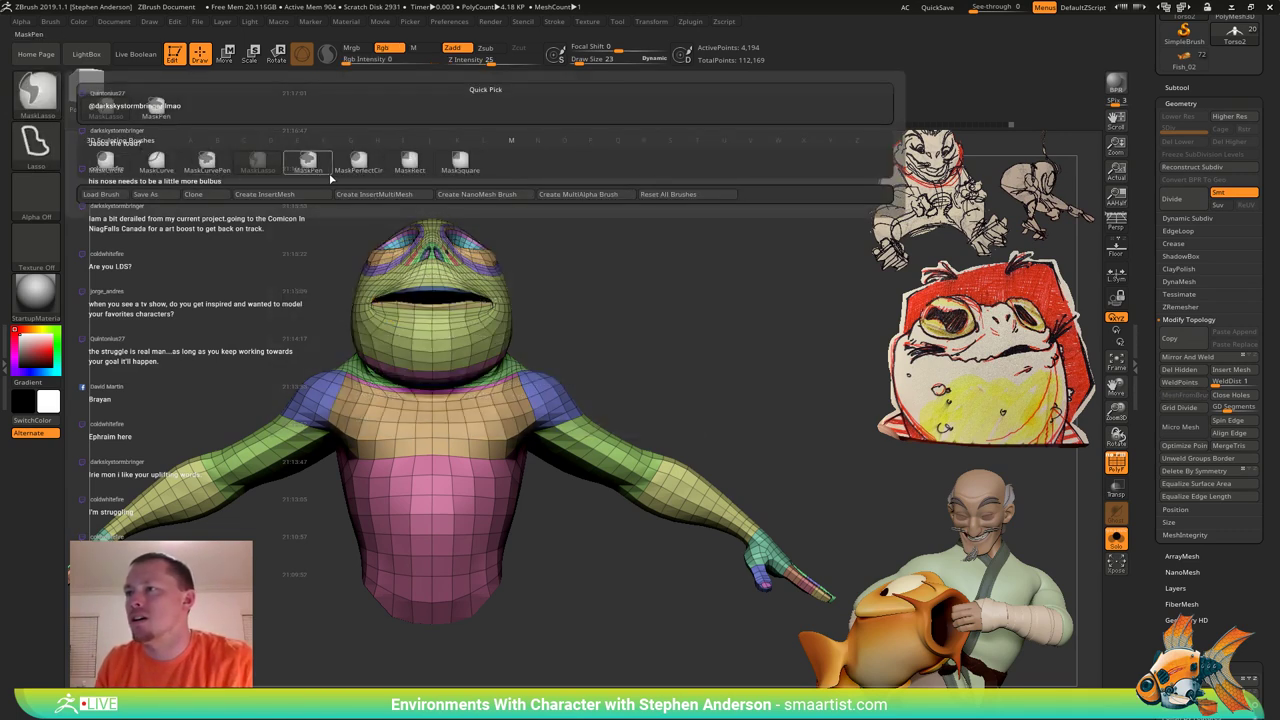
click(432, 346)
mouse_move(566, 266)
mouse_down()
mouse_move(612, 320)
mouse_move(679, 356)
mouse_move(522, 308)
mouse_move(540, 311)
mouse_up()
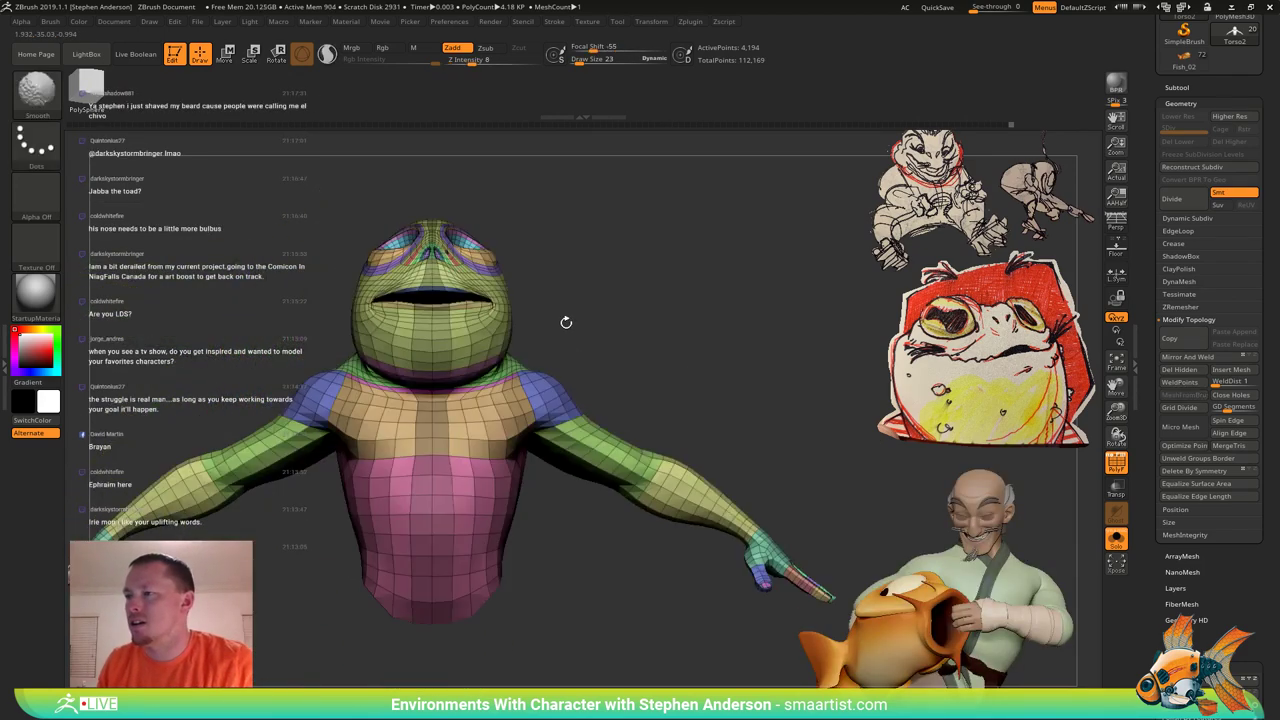
ctrl+click(591, 303)
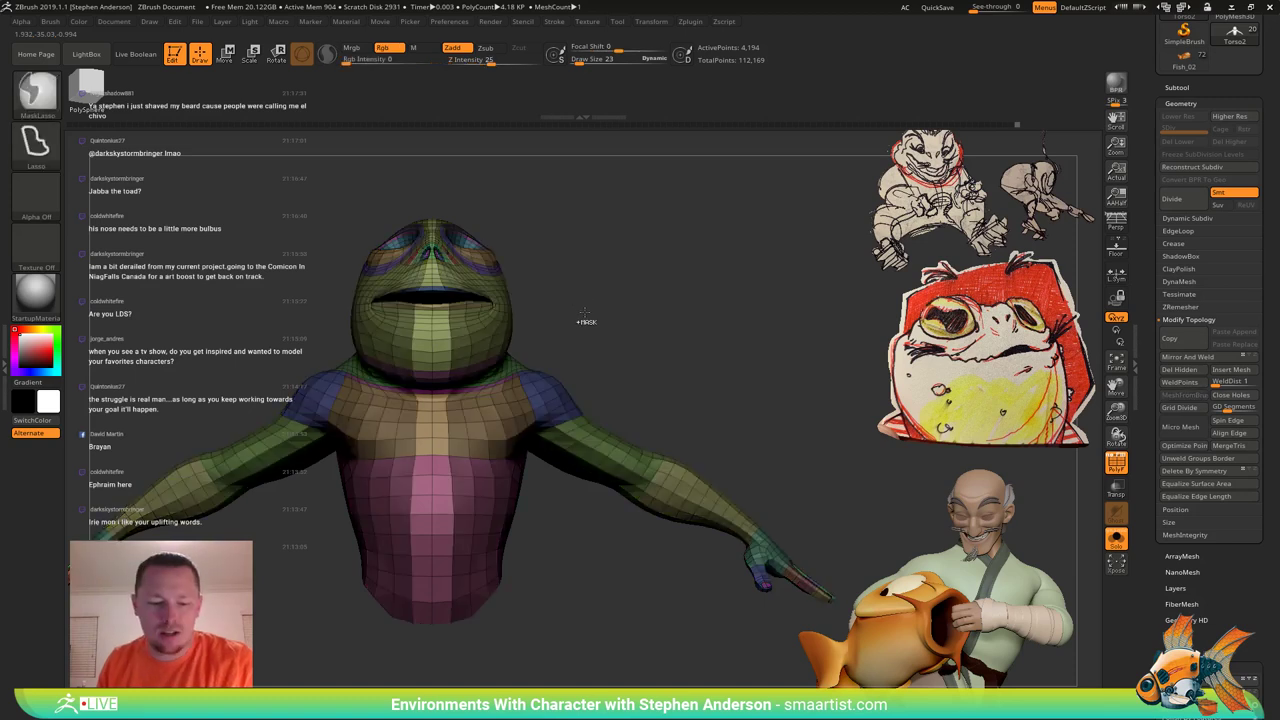
Reset the gizmo's orientation and flatten the unmasked central column of the torso mesh by scaling it along the X axis.
key(w)
alt+click(451, 145)
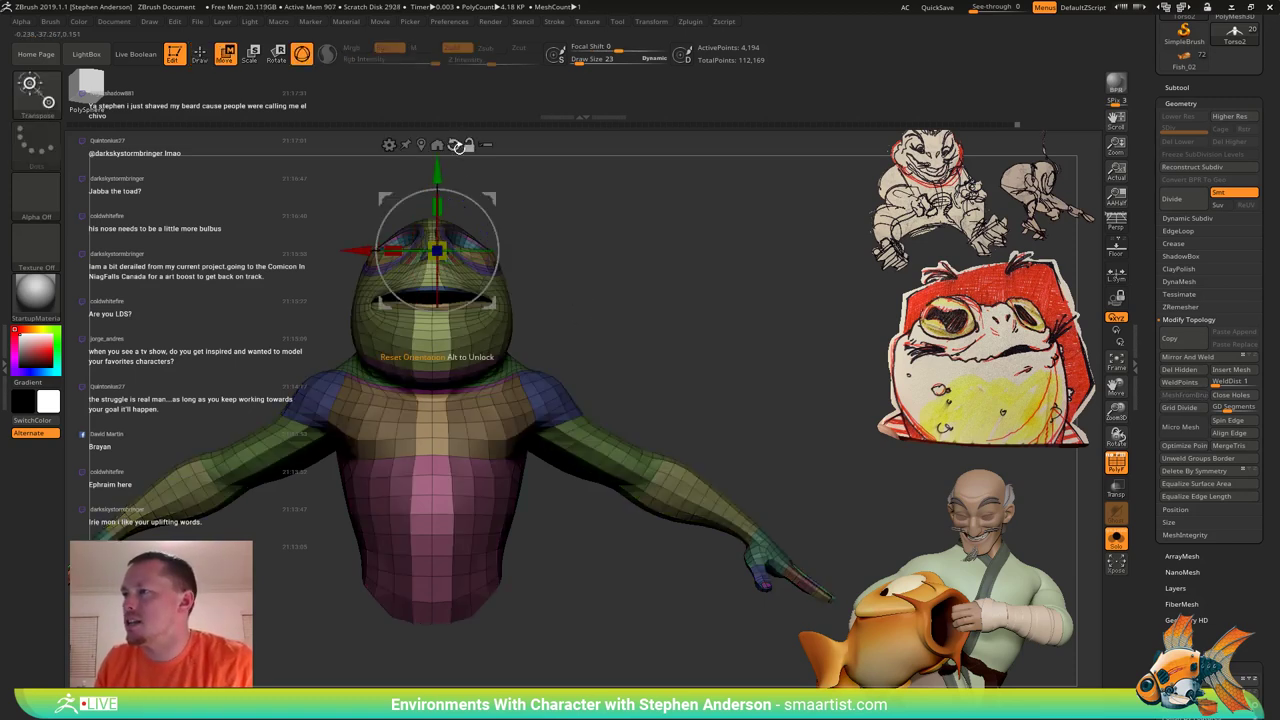
alt+drag(654, 212, 641, 285)
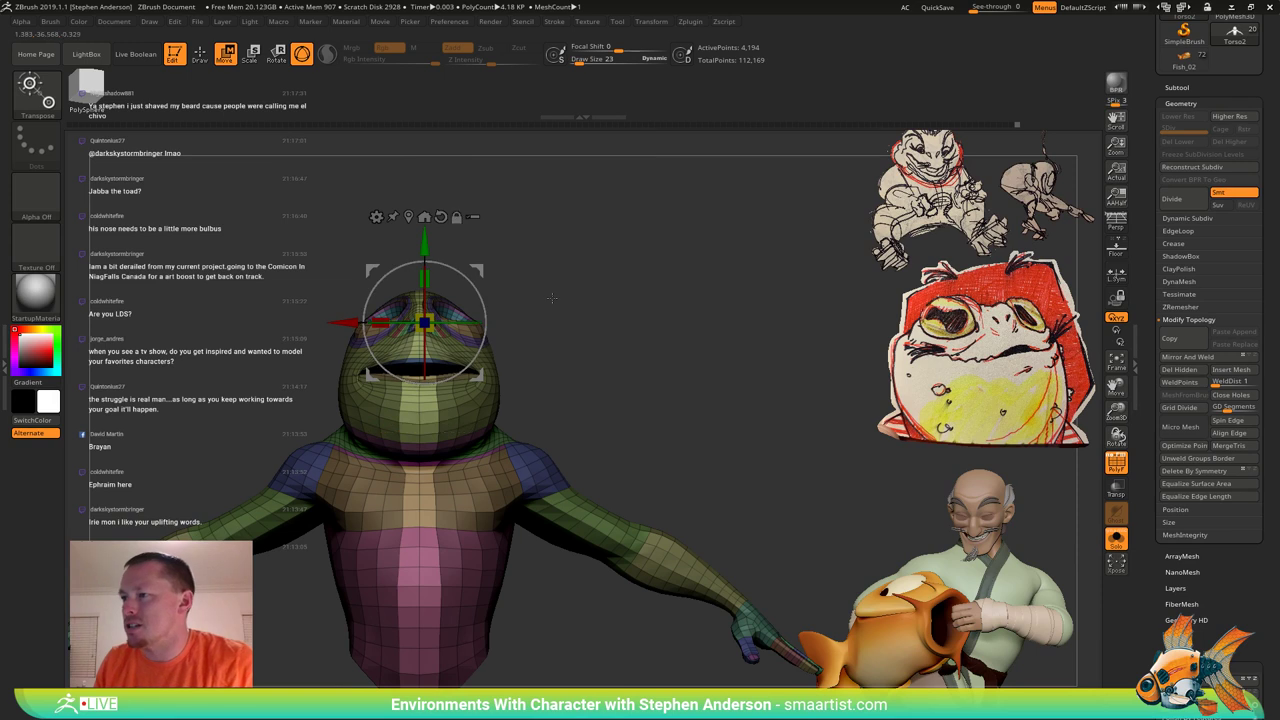
ctrl+right_drag(330, 285, 332, 324)
drag(349, 323, 359, 323)
key(ctrl+z)
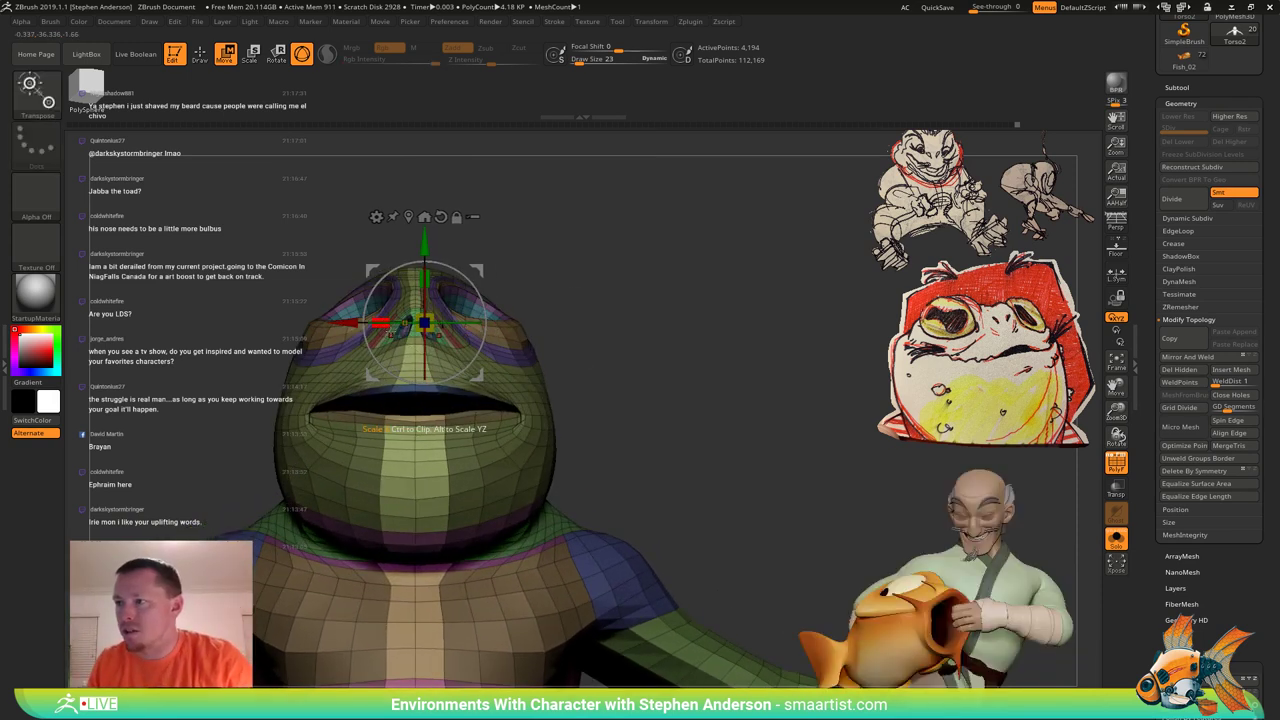
drag(349, 323, 428, 323)
mouse_move(604, 385)
ctrl+right_down()
mouse_move(602, 280)
mouse_move(622, 368)
mouse_move(670, 413)
ctrl+right_up()
key(q)
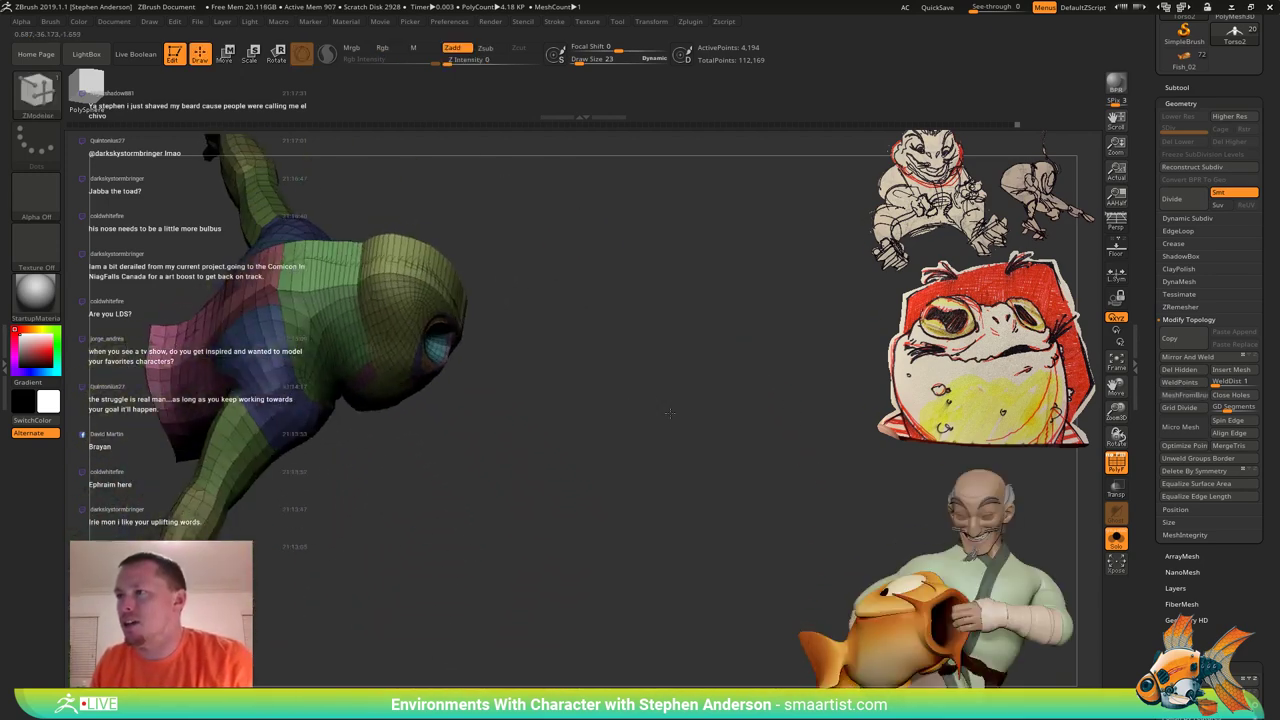
Clear the mask and apply Mirror And Weld to the torso mesh.
right_drag(567, 345, 403, 271)
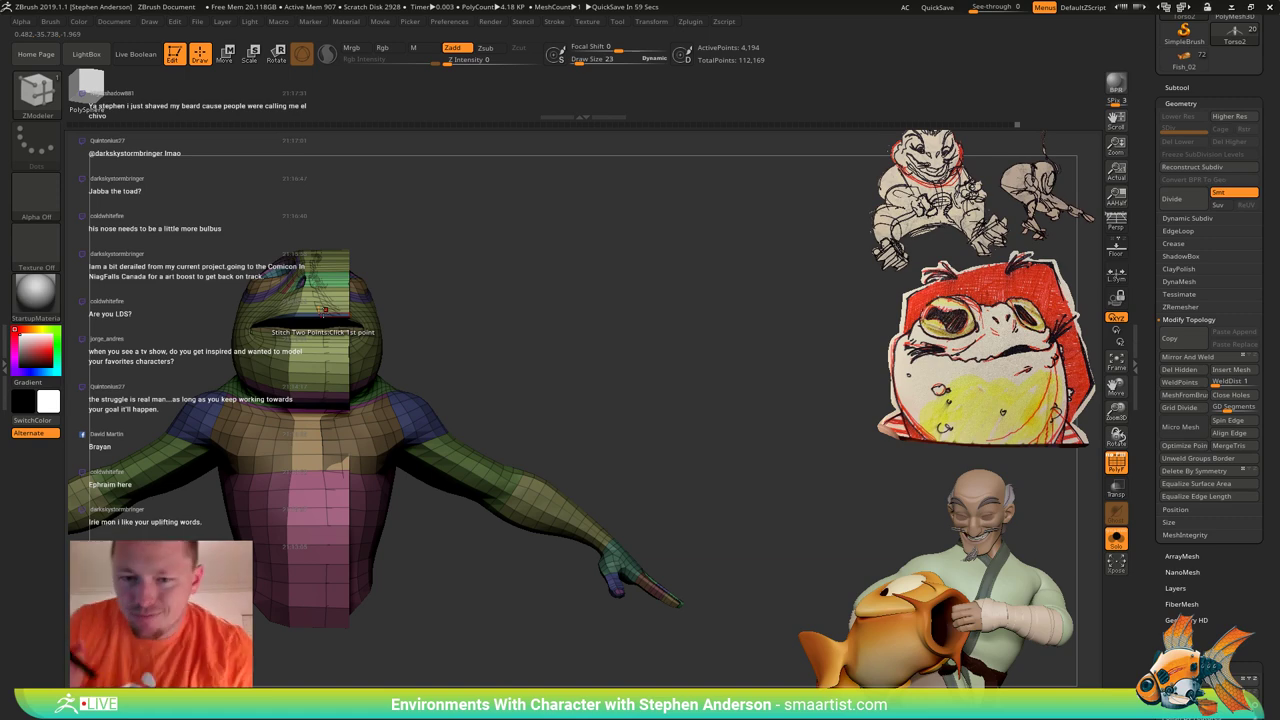
ctrl+drag(513, 275, 500, 297)
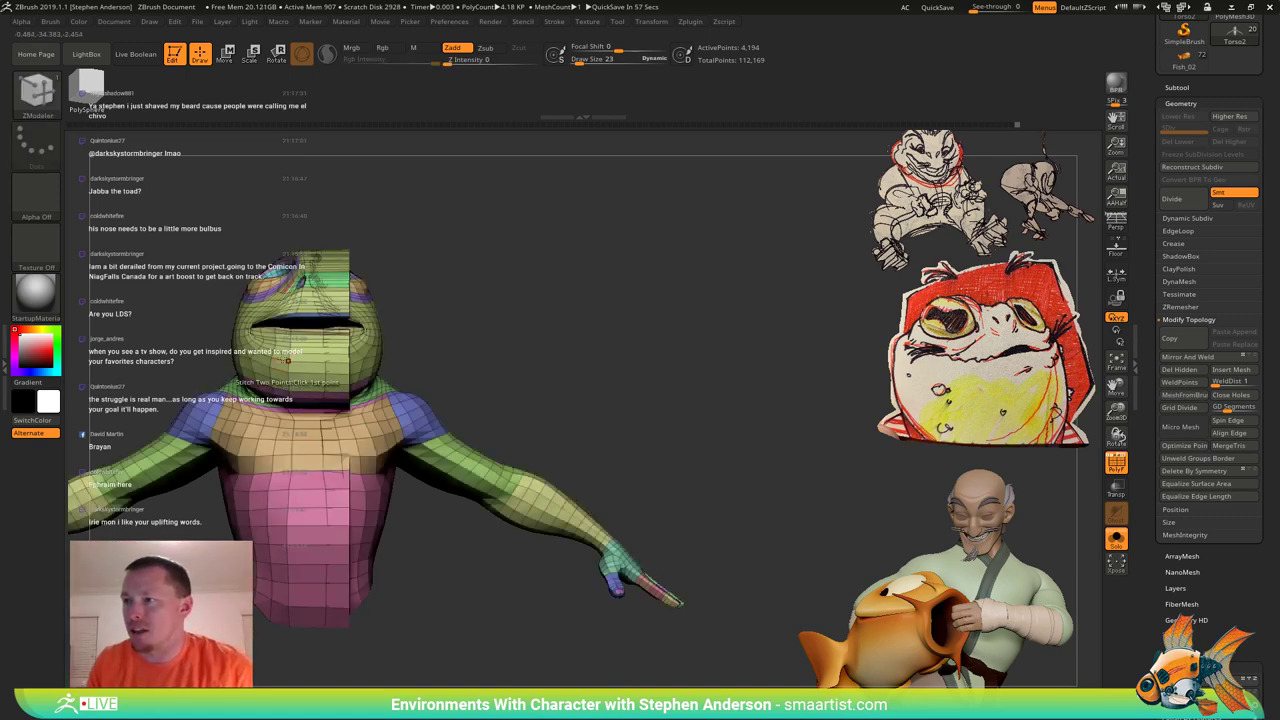
alt+right_drag(442, 340, 689, 381)
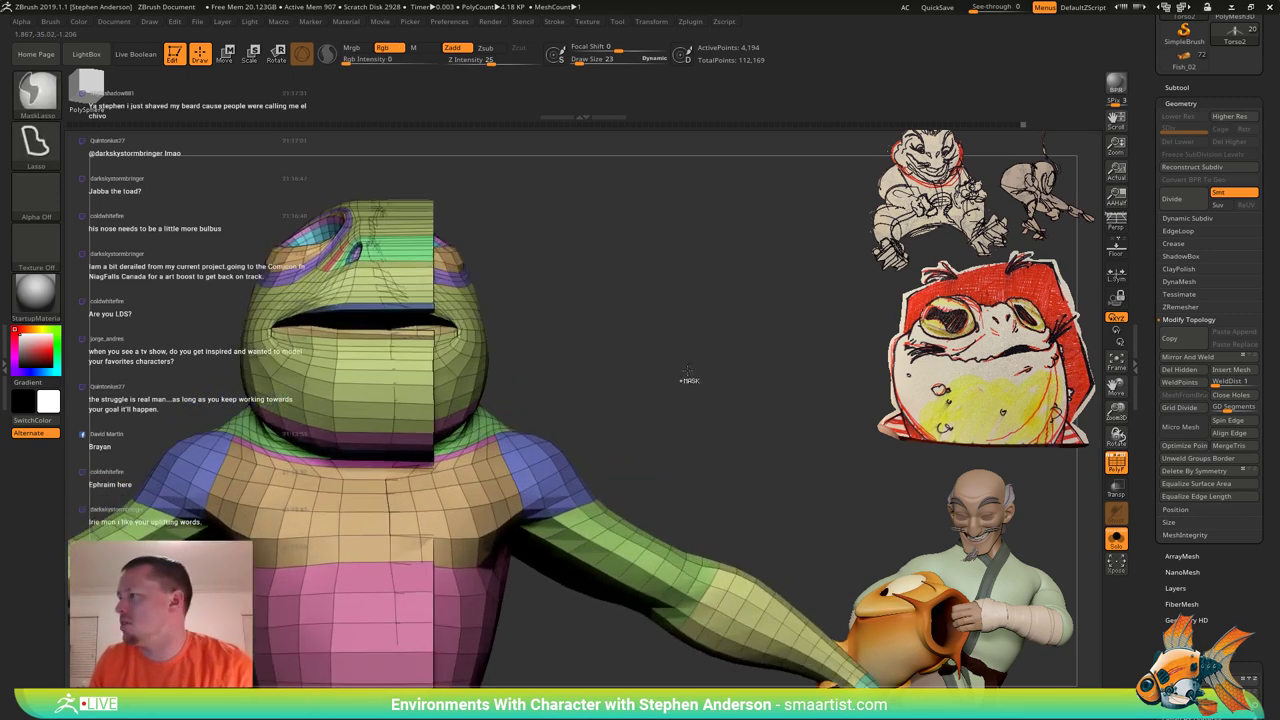
click(1205, 357)
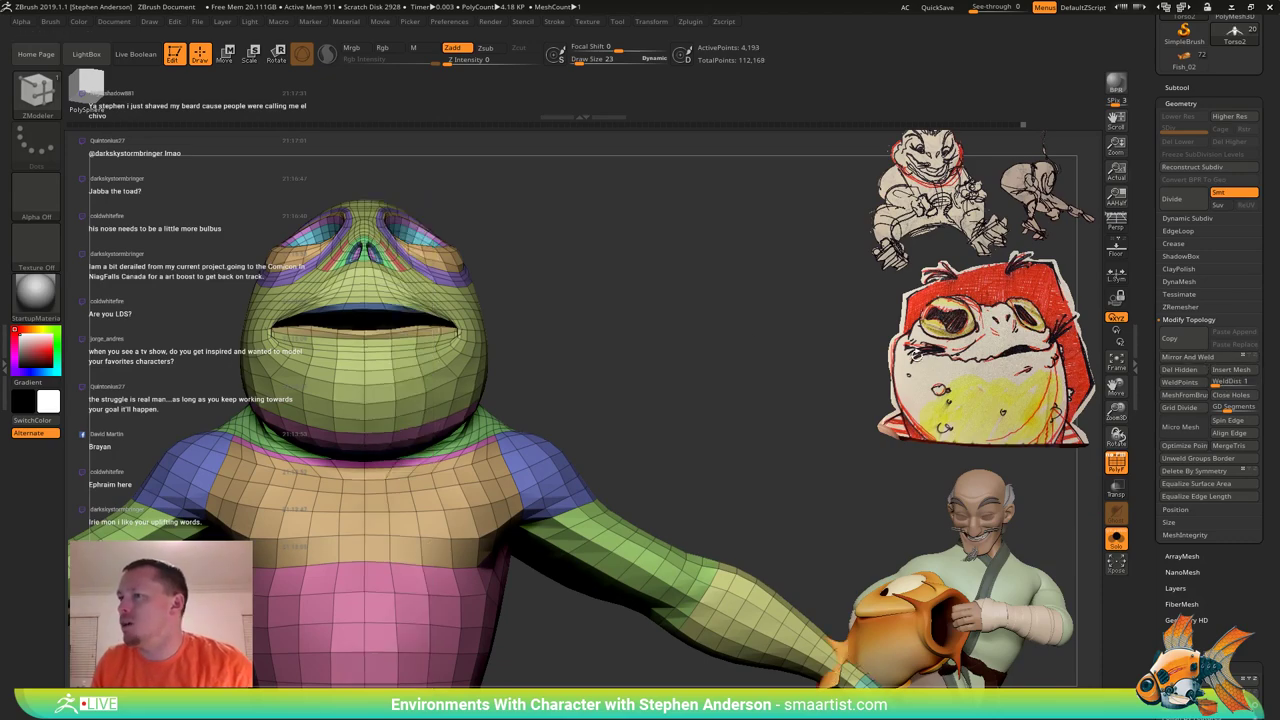
Mask everything except the lower lip's polygroups and choose the Move brush.
right_drag(534, 225, 540, 263)
mouse_move(411, 329)
alt+right_down()
mouse_move(440, 312)
mouse_move(448, 358)
mouse_move(391, 308)
mouse_move(487, 310)
mouse_move(373, 316)
mouse_move(400, 272)
mouse_move(384, 262)
mouse_move(382, 356)
mouse_move(418, 310)
alt+right_up()
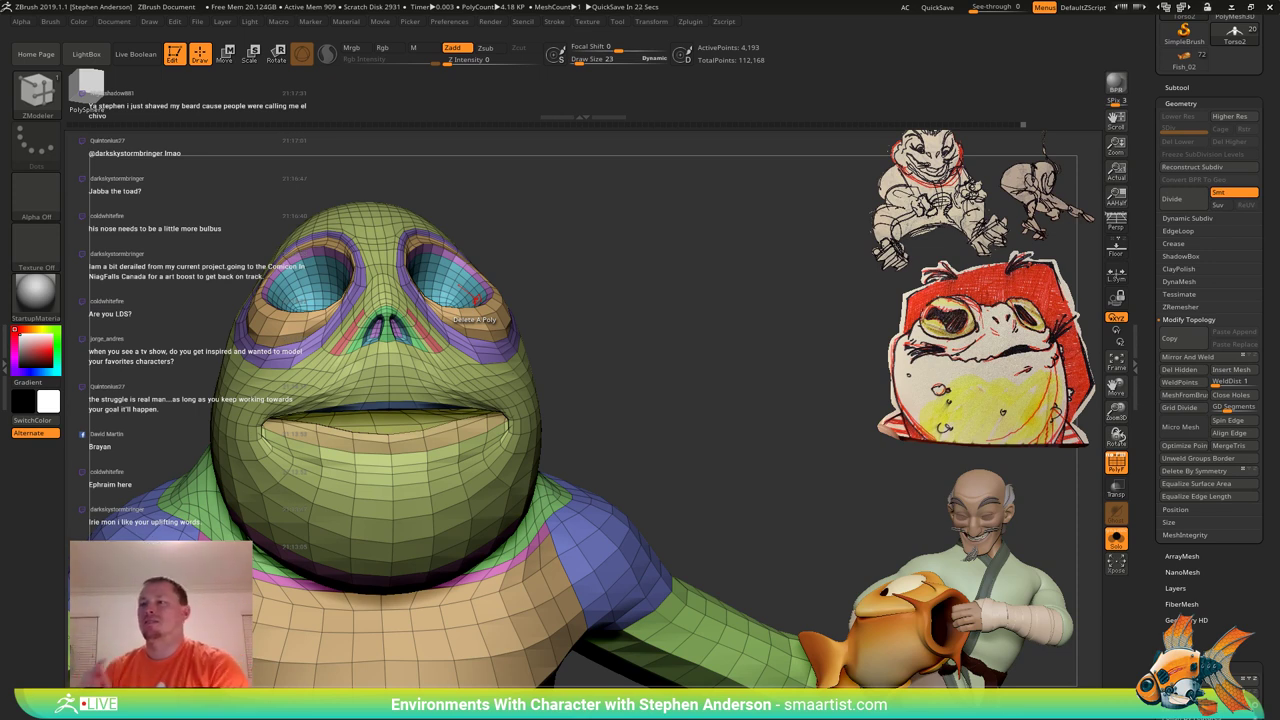
drag(660, 378, 603, 371)
mouse_move(380, 455)
right_down()
mouse_move(448, 425)
mouse_move(456, 456)
right_up()
key(w)
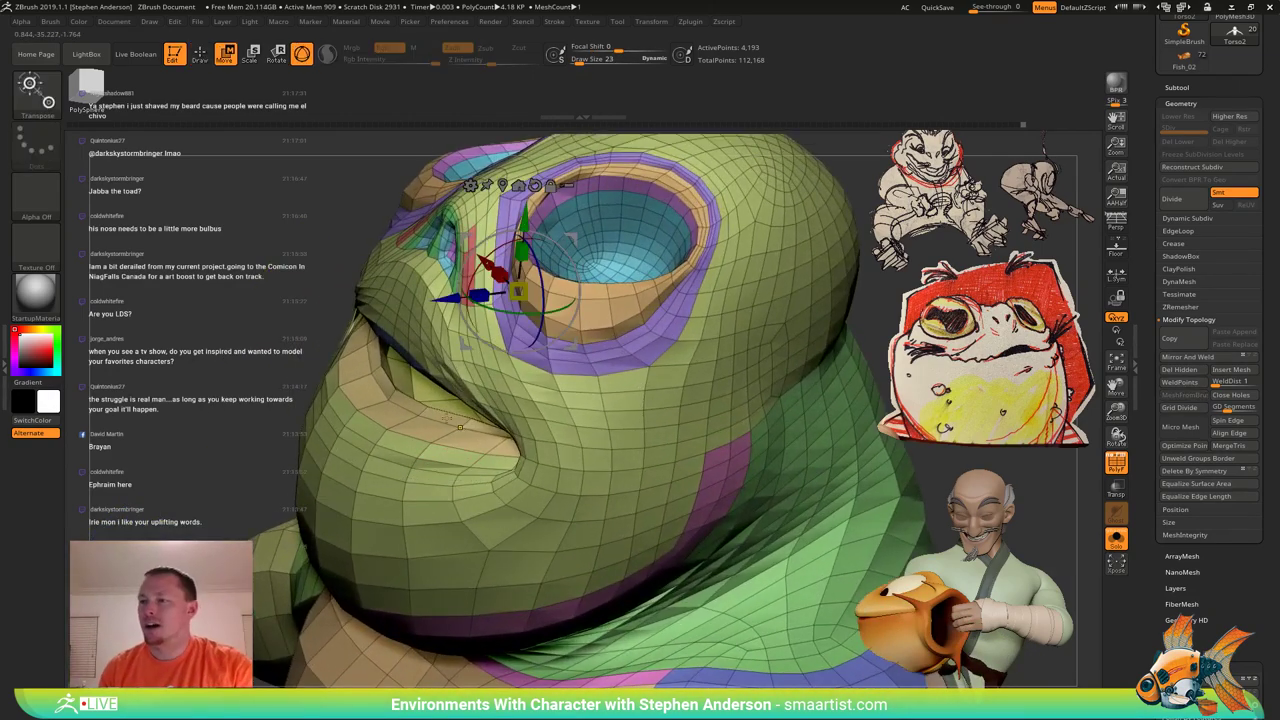
ctrl+click(455, 456)
key(b)
key(m)
key(v)
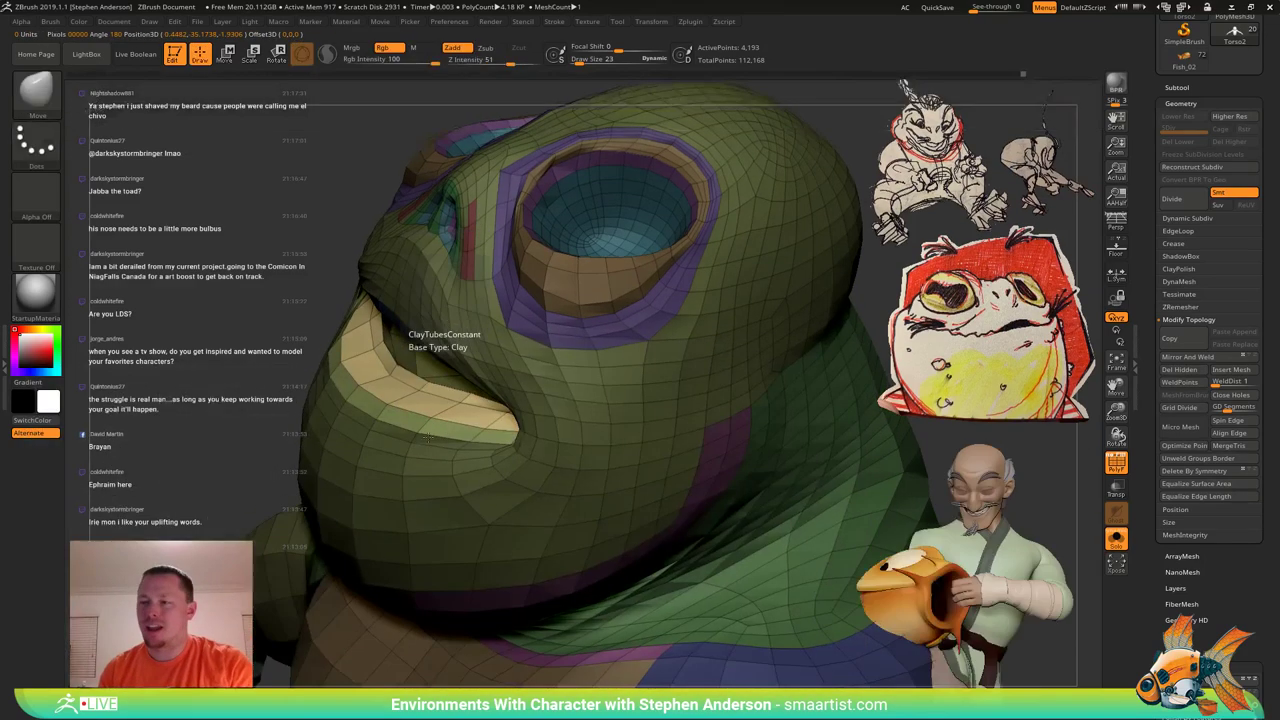
Set the Move brush's Draw Size to 204 and reshape the unmasked lower lip from the side and front.
right_drag(432, 378, 405, 396)
key(s)
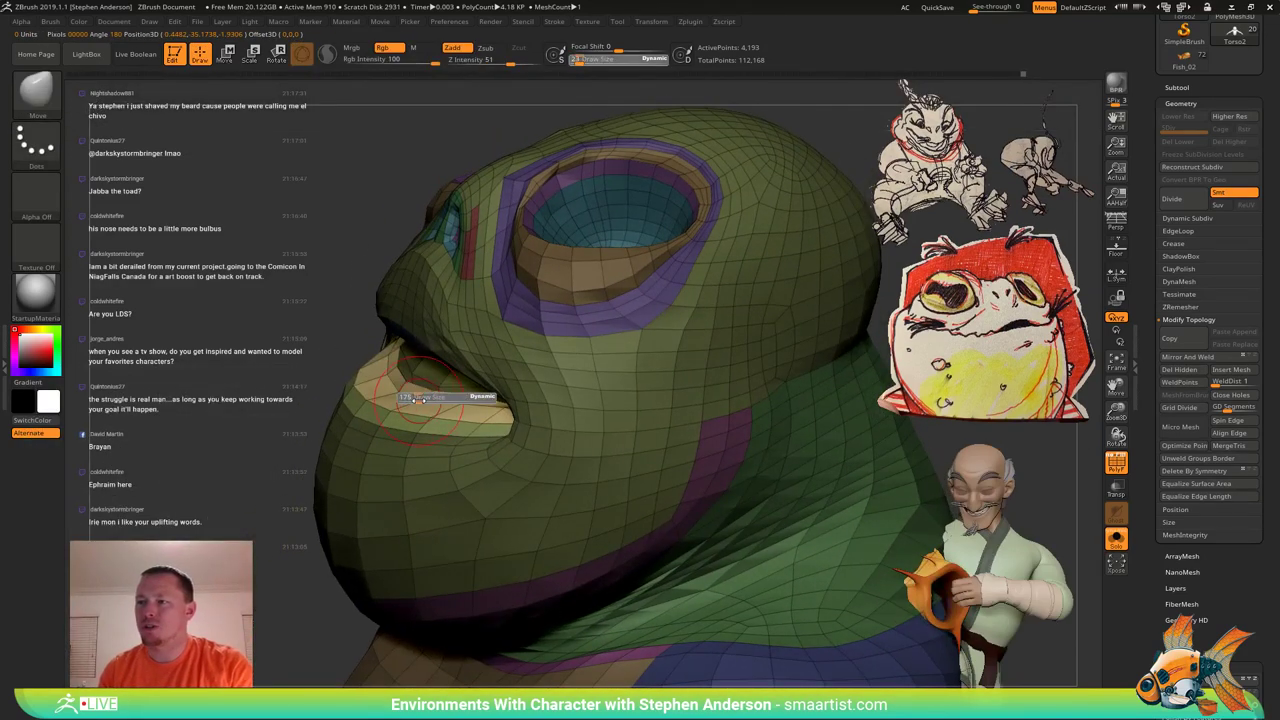
drag(418, 399, 421, 399)
mouse_move(421, 399)
right_down()
mouse_move(398, 390)
mouse_move(449, 419)
mouse_move(412, 400)
right_up()
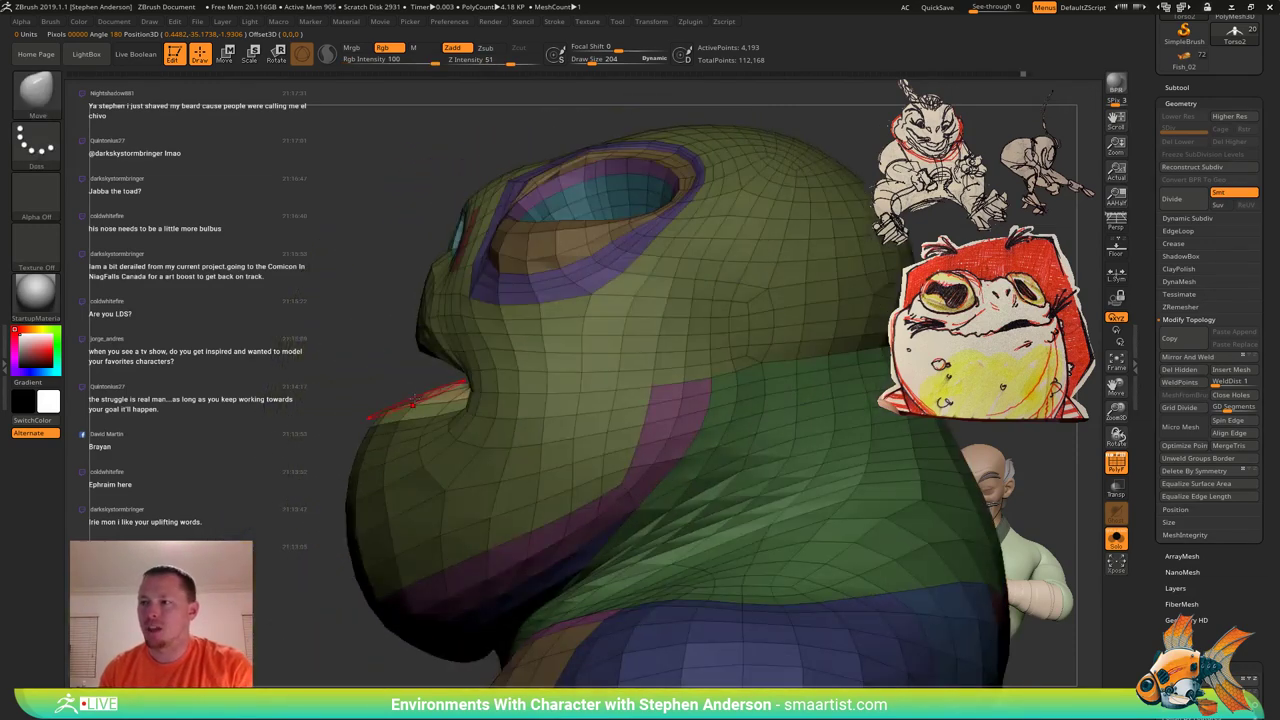
drag(413, 395, 410, 390)
right_drag(398, 379, 413, 389)
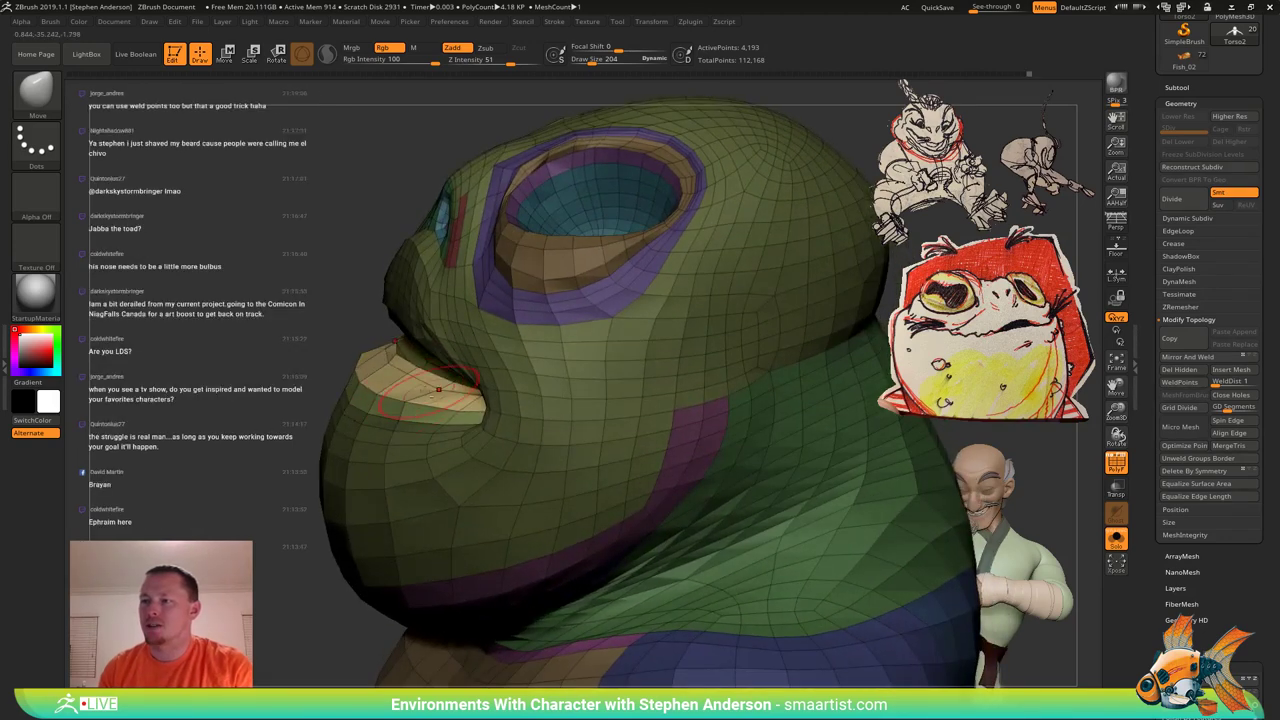
right_drag(390, 370, 427, 381)
drag(414, 378, 420, 387)
right_drag(419, 386, 417, 383)
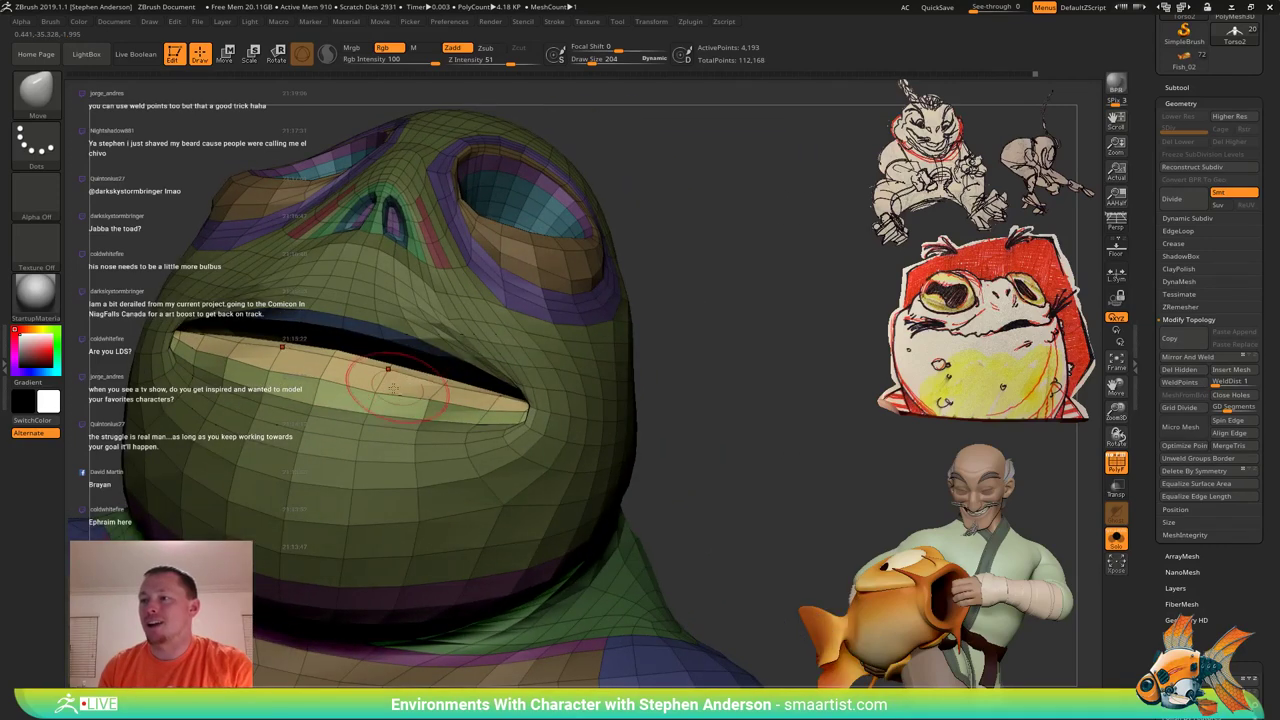
drag(393, 388, 377, 390)
Isolate the head's main skin polygroup, invert the visibility, mask the remaining parts and show the whole mesh again.
mouse_move(490, 399)
right_down()
mouse_move(441, 406)
mouse_move(482, 412)
mouse_move(443, 403)
mouse_move(457, 377)
mouse_move(447, 396)
mouse_move(460, 394)
mouse_move(414, 424)
mouse_move(526, 429)
mouse_move(542, 410)
mouse_move(505, 400)
mouse_move(590, 385)
mouse_move(530, 405)
mouse_move(562, 400)
mouse_move(571, 444)
right_up()
key(w)
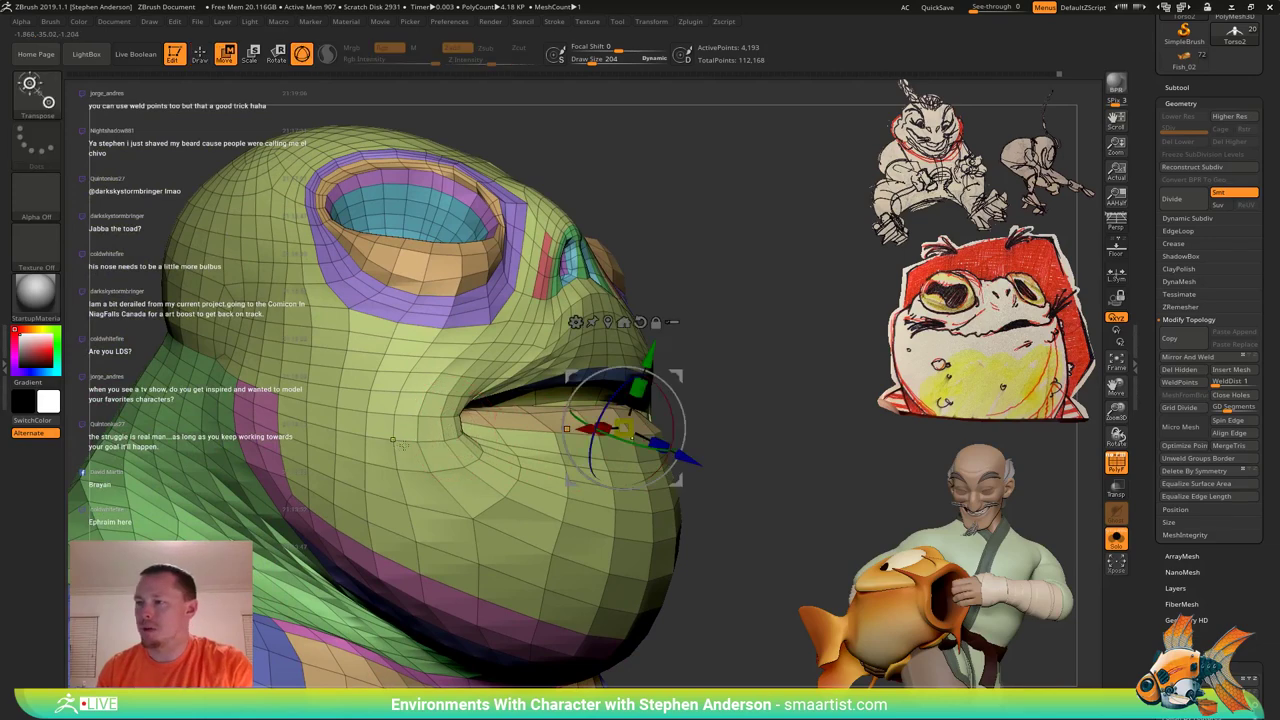
ctrl+click(421, 443)
key(q)
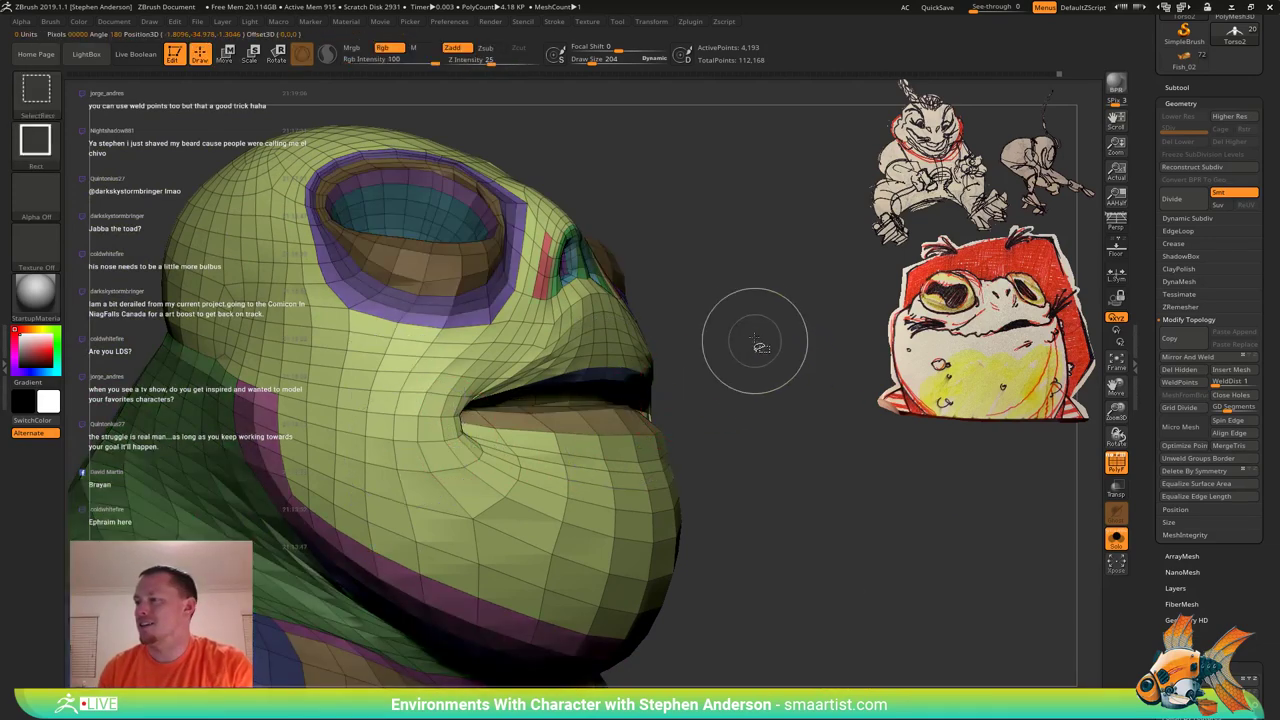
ctrl+shift+drag(749, 330, 809, 403)
ctrl+shift+click(427, 437)
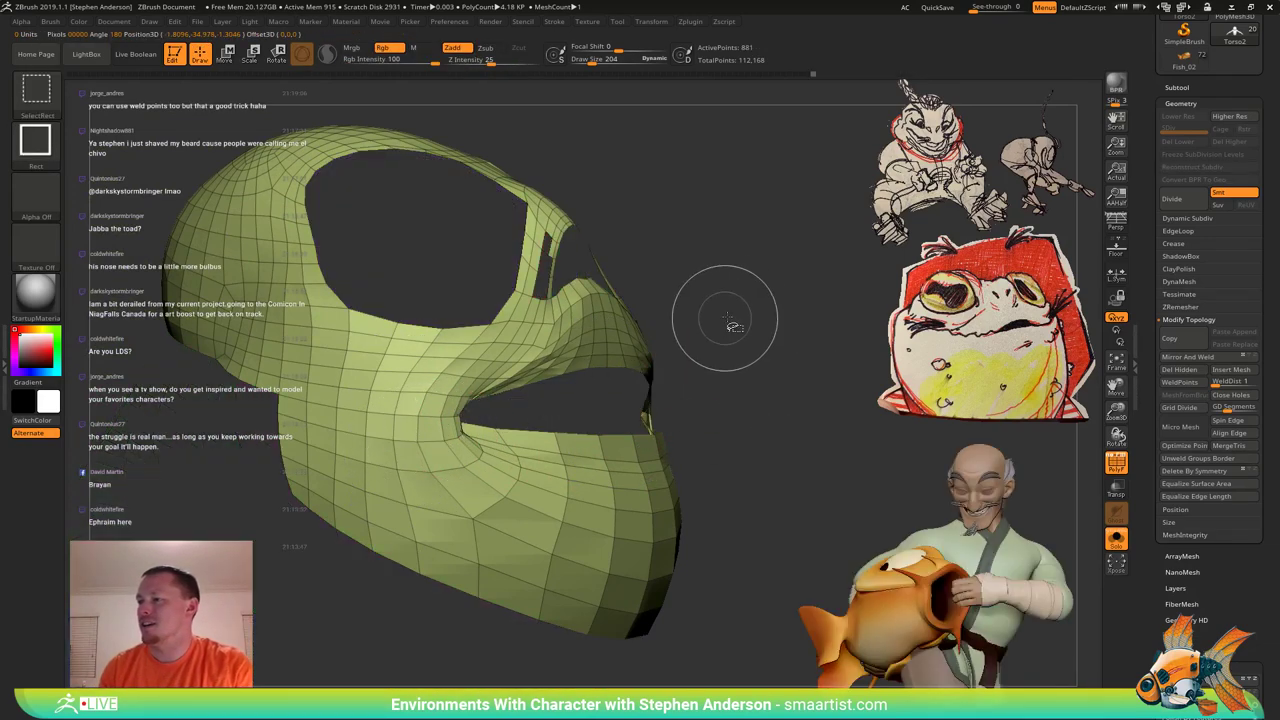
ctrl+shift+drag(731, 306, 845, 418)
ctrl+click(795, 398)
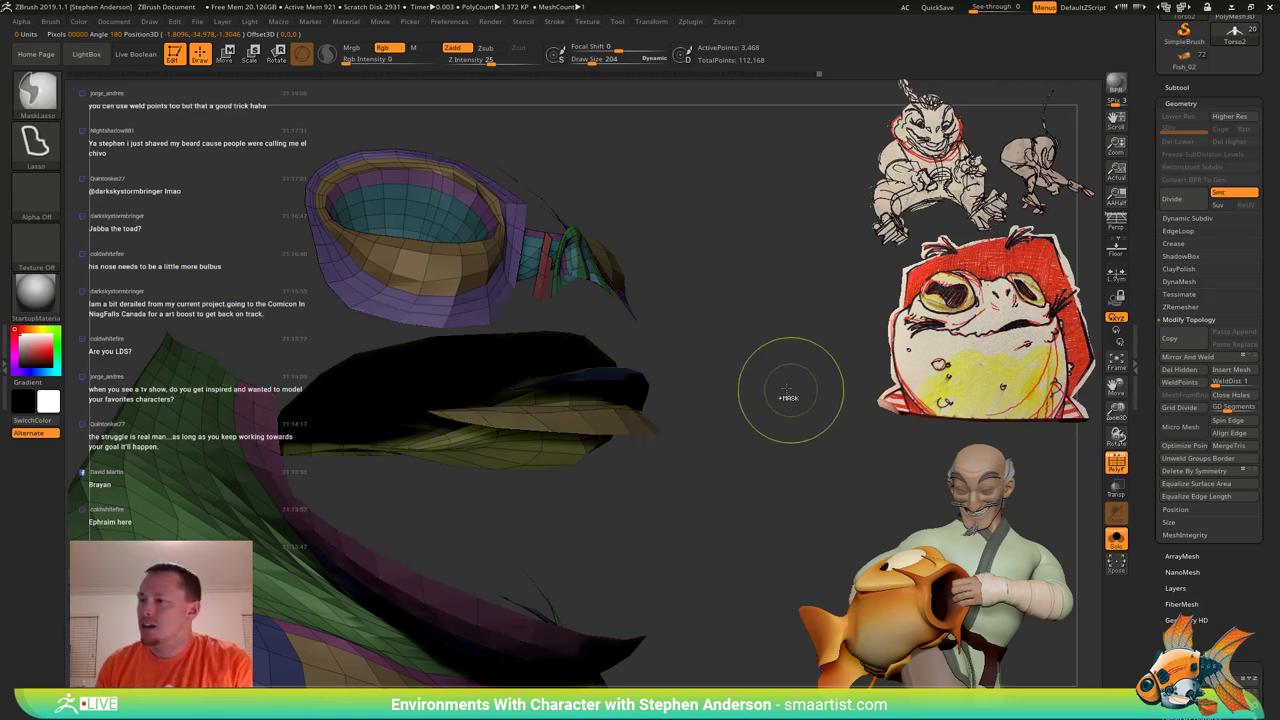
ctrl+shift+click(768, 395)
Reposition the skin at the corner of the mouth with the Move brush, undoing the first attempt.
mouse_move(515, 412)
right_down()
mouse_move(433, 400)
mouse_move(465, 417)
right_up()
key(s)
drag(447, 409, 428, 432)
mouse_move(428, 432)
right_down()
mouse_move(350, 436)
mouse_move(411, 440)
mouse_move(385, 458)
mouse_move(398, 468)
mouse_move(360, 414)
mouse_move(318, 408)
right_up()
key(ctrl+z)
drag(432, 416, 421, 417)
right_drag(421, 417, 482, 398)
Set the Draw Size to 219 and smooth the skin on the cheek and around the corner of the mouth.
key(s)
drag(441, 401, 432, 401)
mouse_move(500, 328)
shift+mouse_down()
mouse_move(525, 312)
mouse_move(475, 338)
mouse_move(528, 316)
shift+mouse_up()
mouse_move(528, 316)
right_down()
mouse_move(604, 318)
mouse_move(550, 314)
right_up()
mouse_move(555, 314)
shift+mouse_down()
mouse_move(583, 288)
mouse_move(493, 337)
shift+mouse_up()
shift+drag(432, 381, 428, 400)
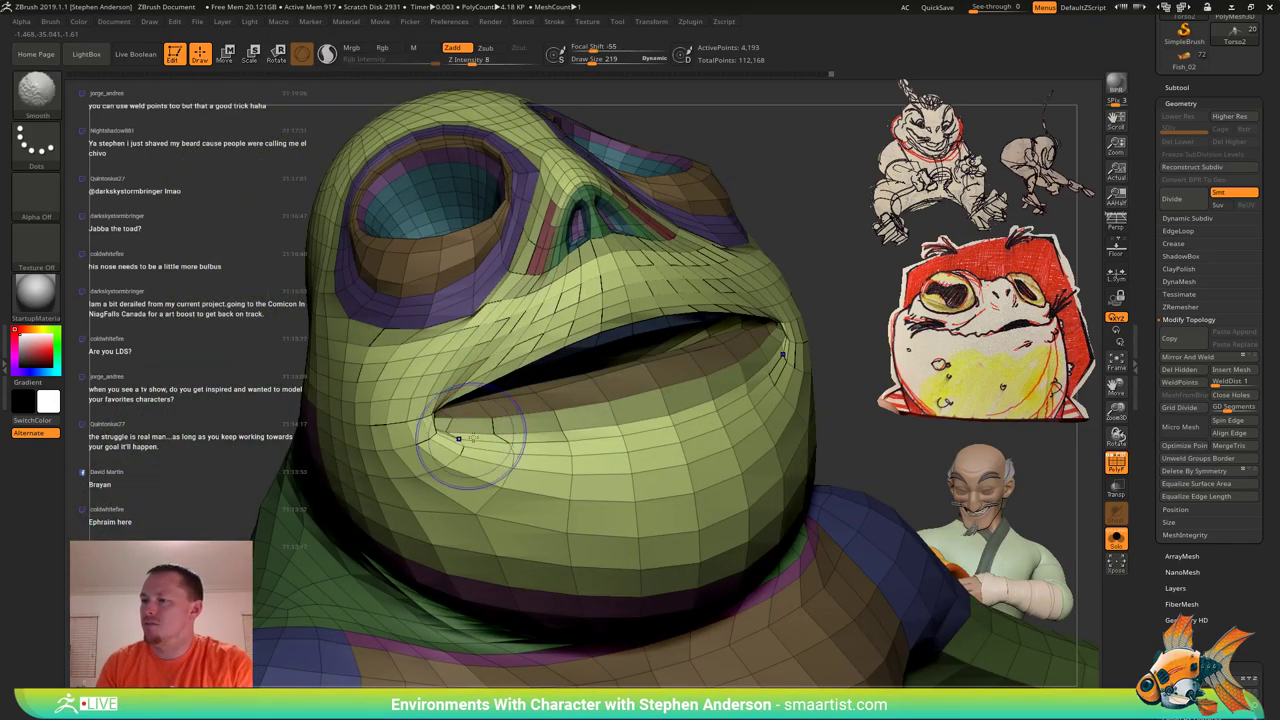
mouse_move(472, 436)
shift+mouse_down()
mouse_move(500, 444)
mouse_move(410, 418)
shift+mouse_up()
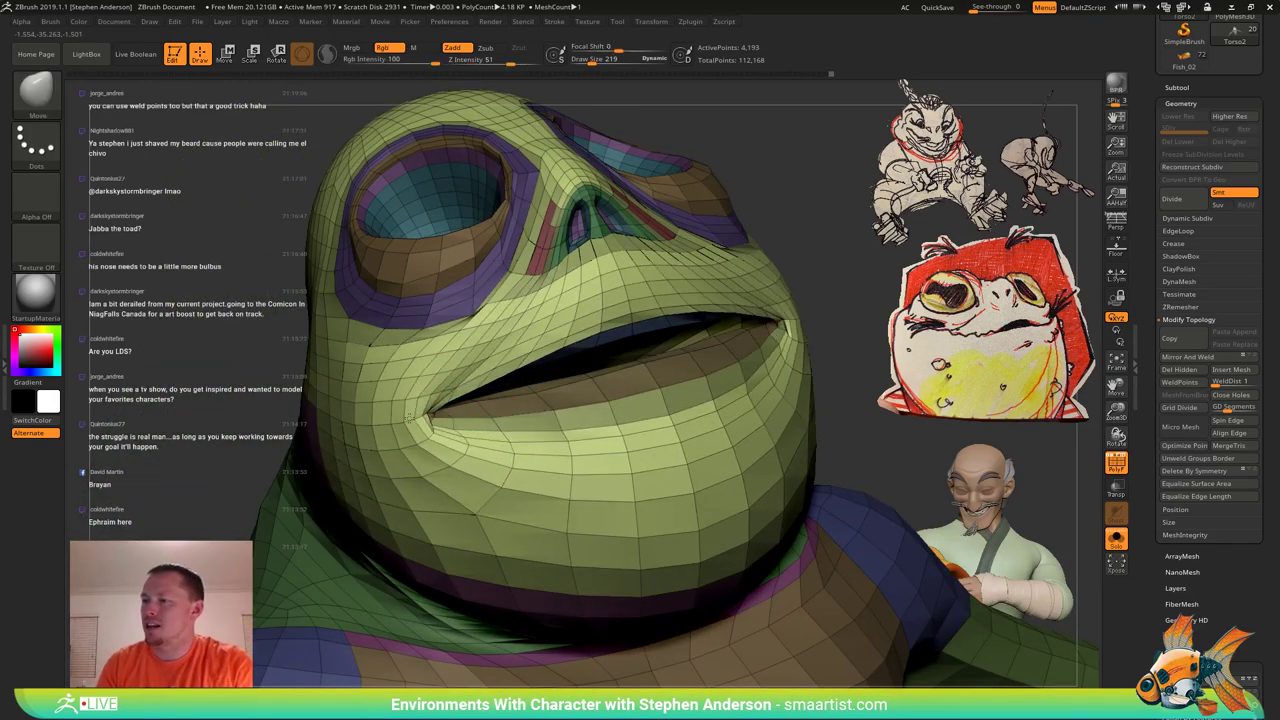
Pull the skin just above the corner of the mouth into shape with the Move brush.
mouse_move(407, 416)
right_down()
mouse_move(322, 398)
mouse_move(412, 428)
mouse_move(534, 424)
right_up()
drag(468, 388, 484, 374)
right_drag(488, 372, 530, 398)
drag(494, 370, 498, 366)
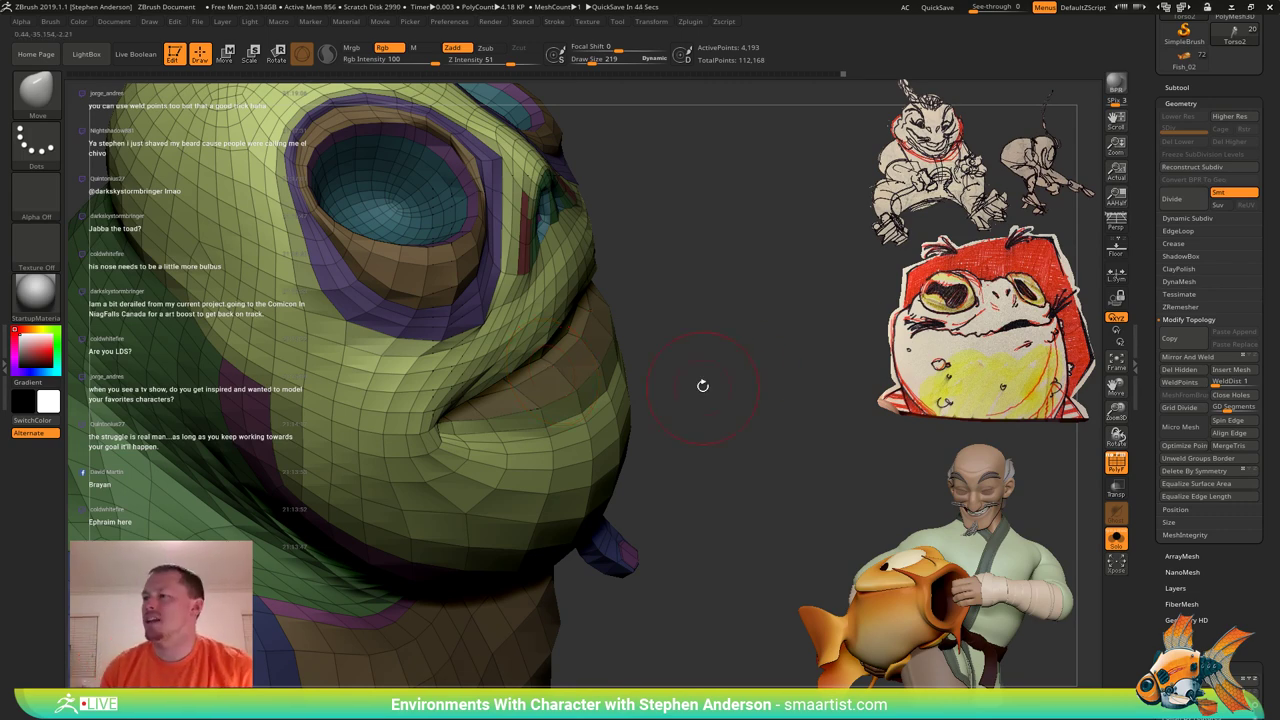
Mask everything except the blue inner upper-lip polygroup and soften the edge of the mask.
mouse_move(702, 386)
alt+mouse_down()
mouse_move(786, 457)
mouse_move(766, 400)
mouse_move(791, 292)
mouse_move(749, 361)
mouse_move(815, 372)
alt+mouse_up()
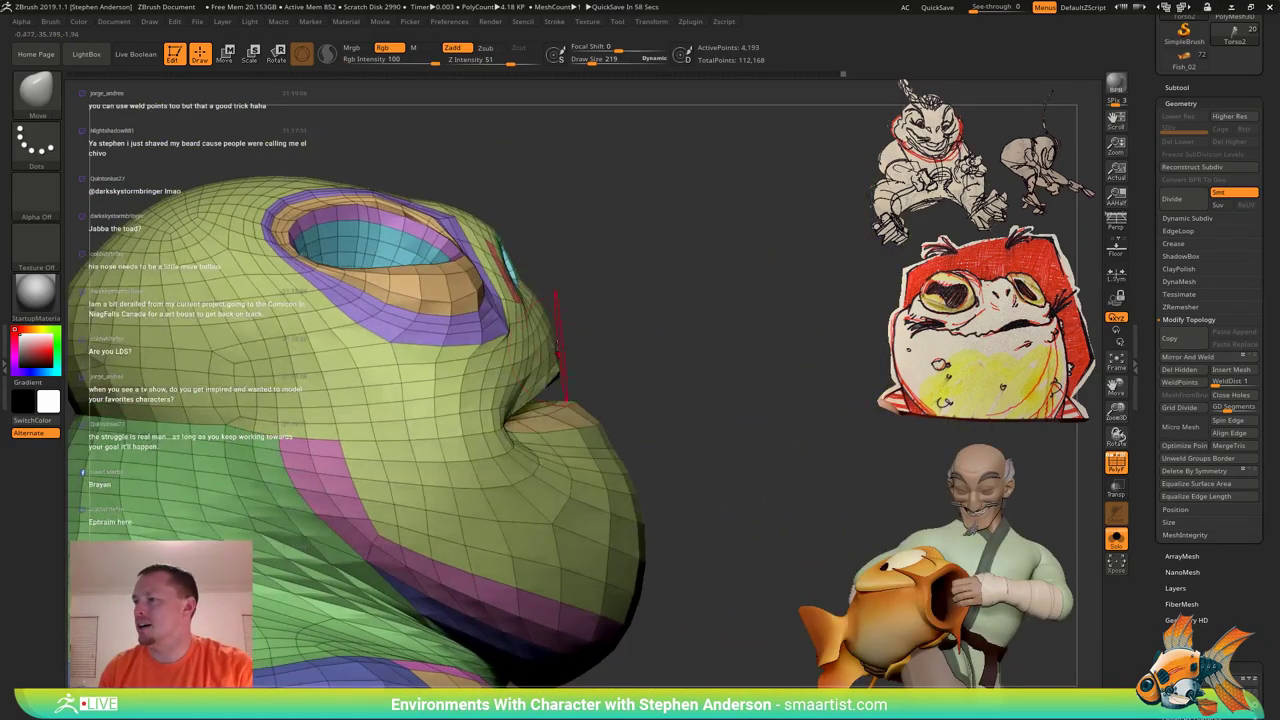
drag(597, 347, 526, 380)
key(w)
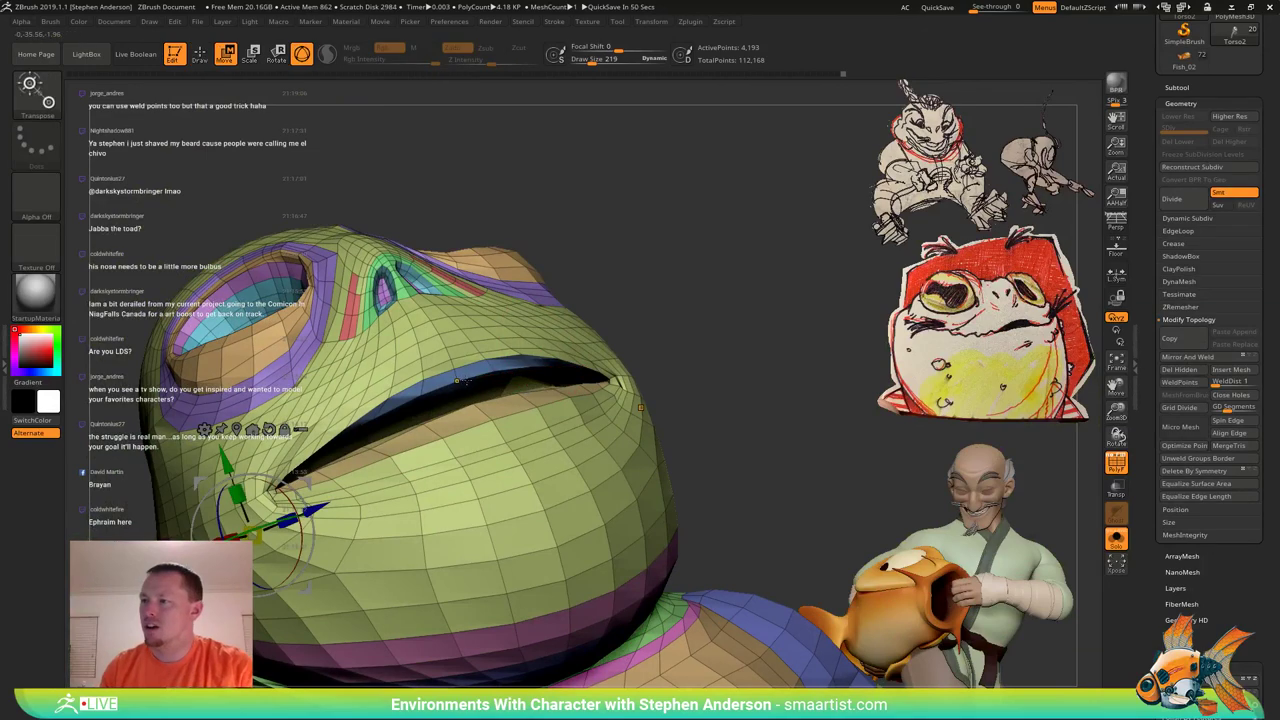
ctrl+click(464, 380)
key(q)
ctrl+click(481, 362)
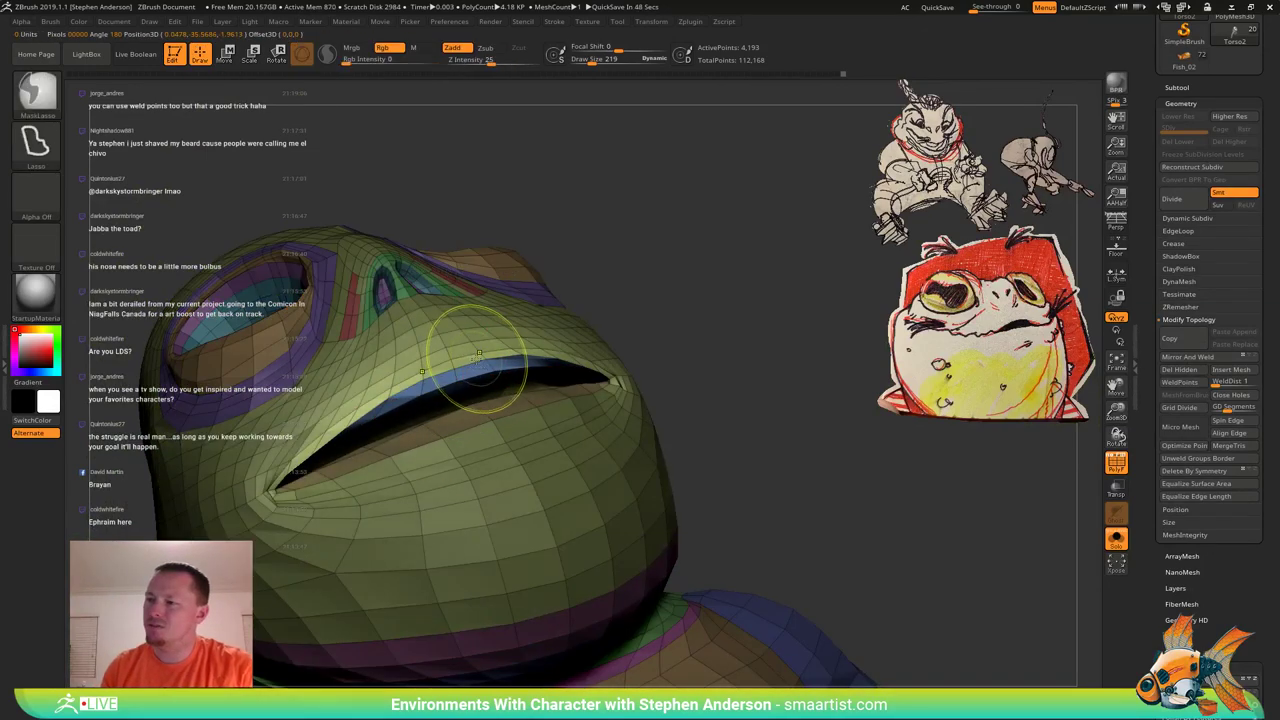
Set the Move brush's Draw Size to 457 and adjust the protrusion of the upper lip.
mouse_move(636, 307)
mouse_down()
mouse_move(548, 330)
mouse_move(520, 305)
mouse_up()
key(b)
key(m)
key(v)
key(s)
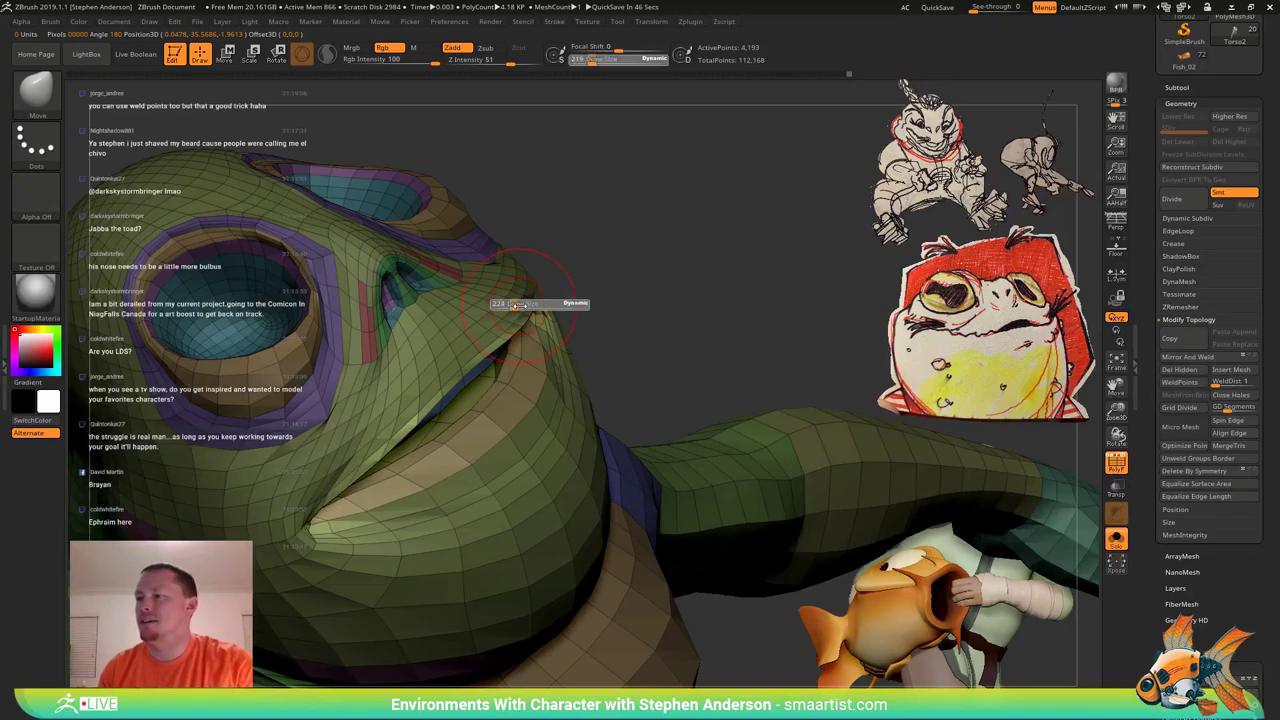
drag(630, 304, 708, 296)
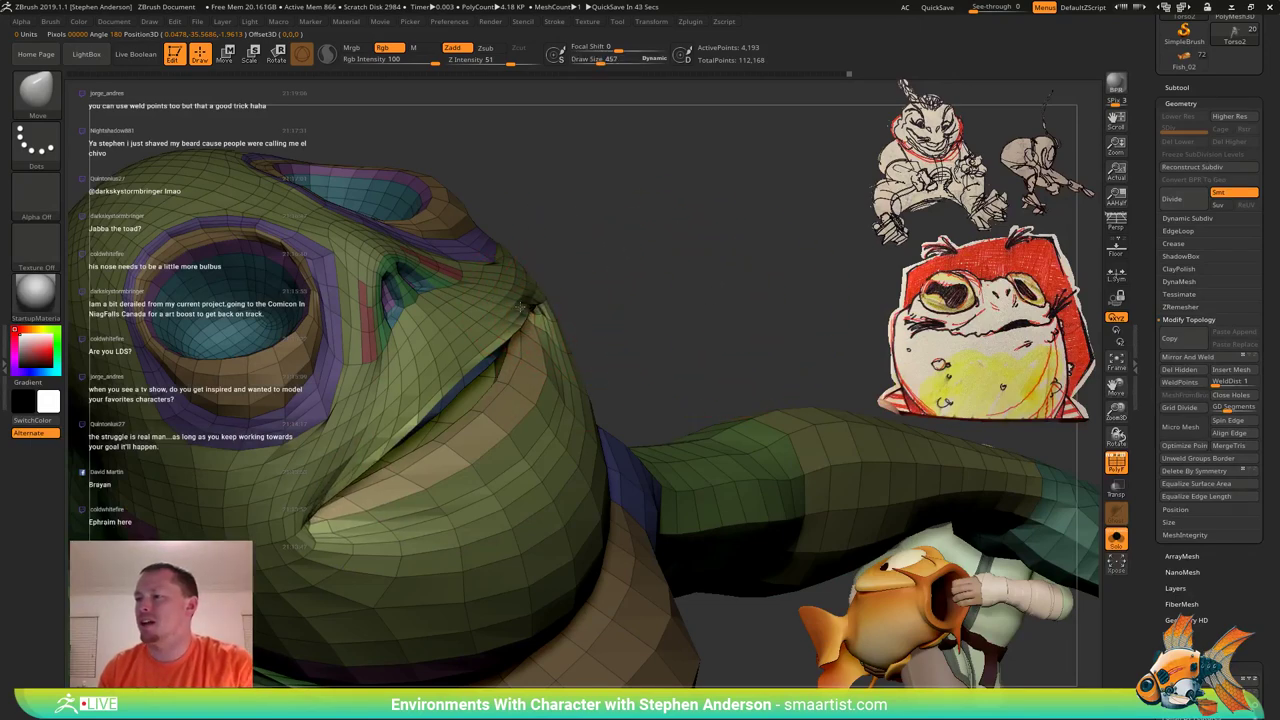
mouse_move(486, 310)
right_down()
mouse_move(572, 316)
mouse_move(527, 264)
right_up()
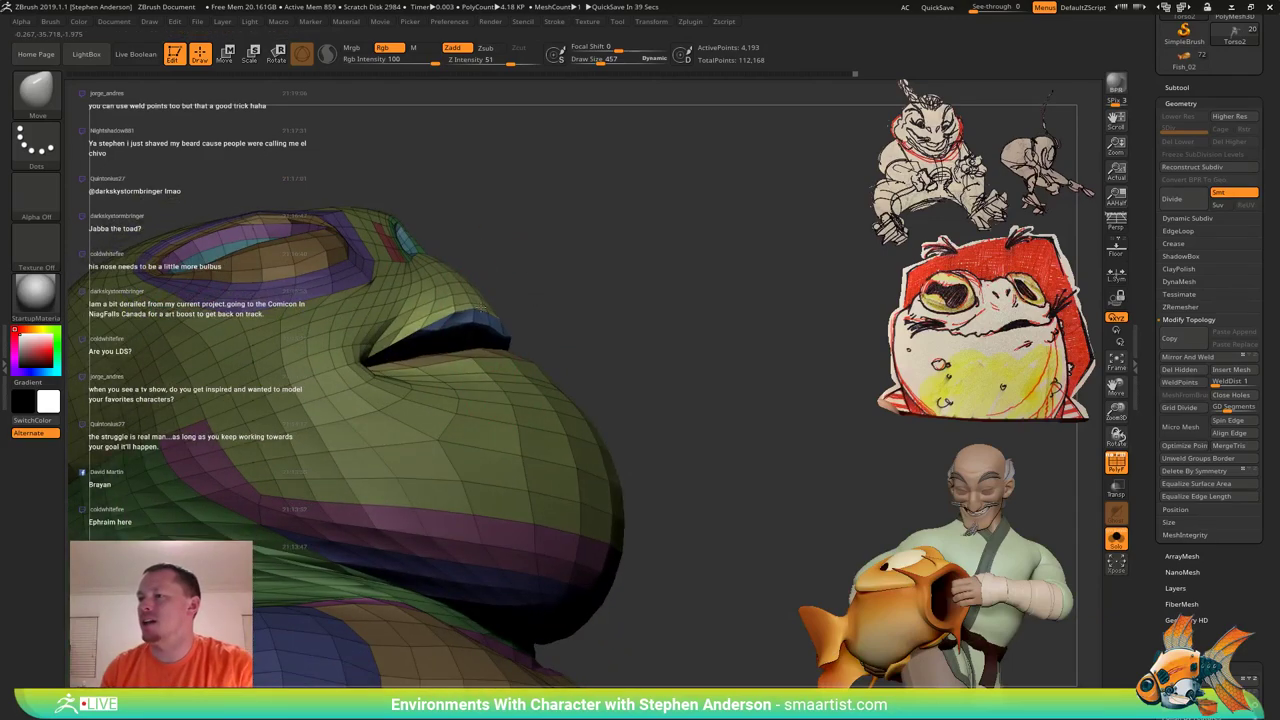
Set the Move brush's Draw Size to 102 and shape the blue inner edge of the upper lip from below.
mouse_move(446, 302)
right_down()
mouse_move(380, 340)
mouse_move(440, 400)
mouse_move(600, 400)
mouse_move(560, 347)
mouse_move(440, 385)
mouse_move(514, 443)
mouse_move(500, 400)
mouse_move(480, 402)
right_up()
key(s)
drag(496, 398, 482, 398)
mouse_move(478, 402)
right_down()
mouse_move(498, 390)
mouse_move(506, 401)
mouse_move(526, 378)
mouse_move(518, 386)
mouse_move(529, 327)
mouse_move(522, 346)
right_up()
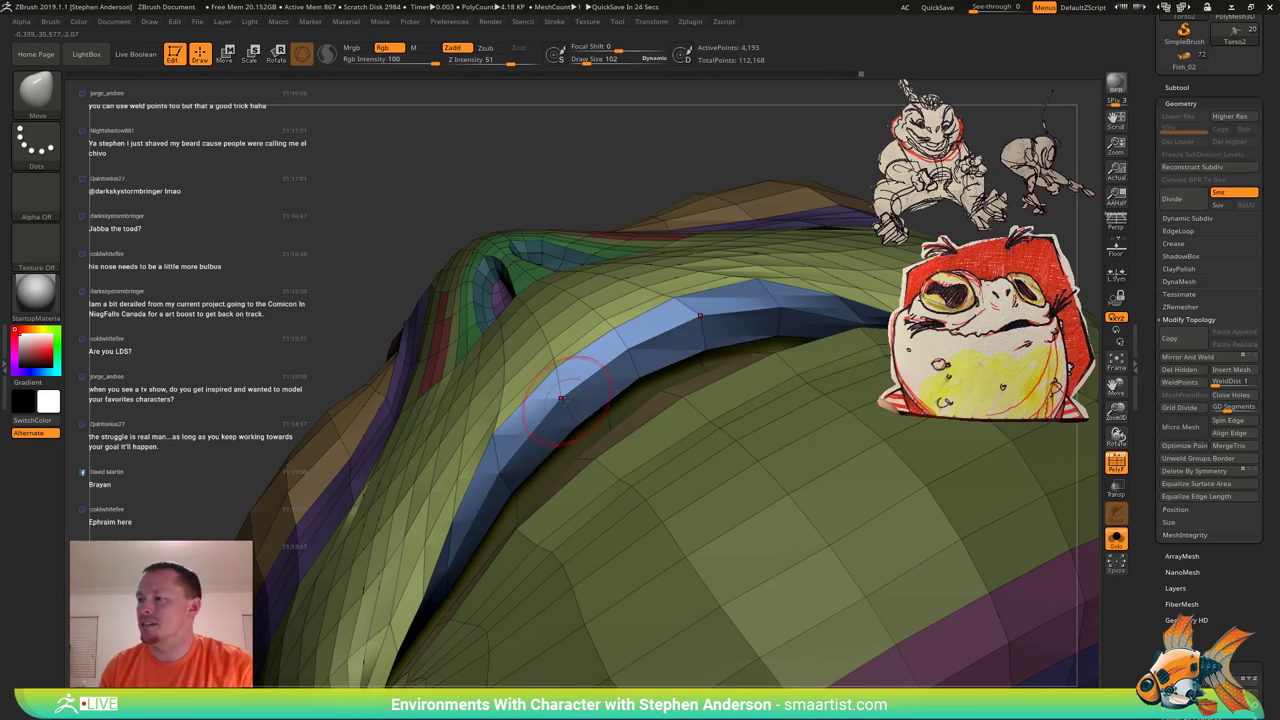
mouse_move(568, 400)
right_down()
mouse_move(518, 352)
mouse_move(461, 391)
right_up()
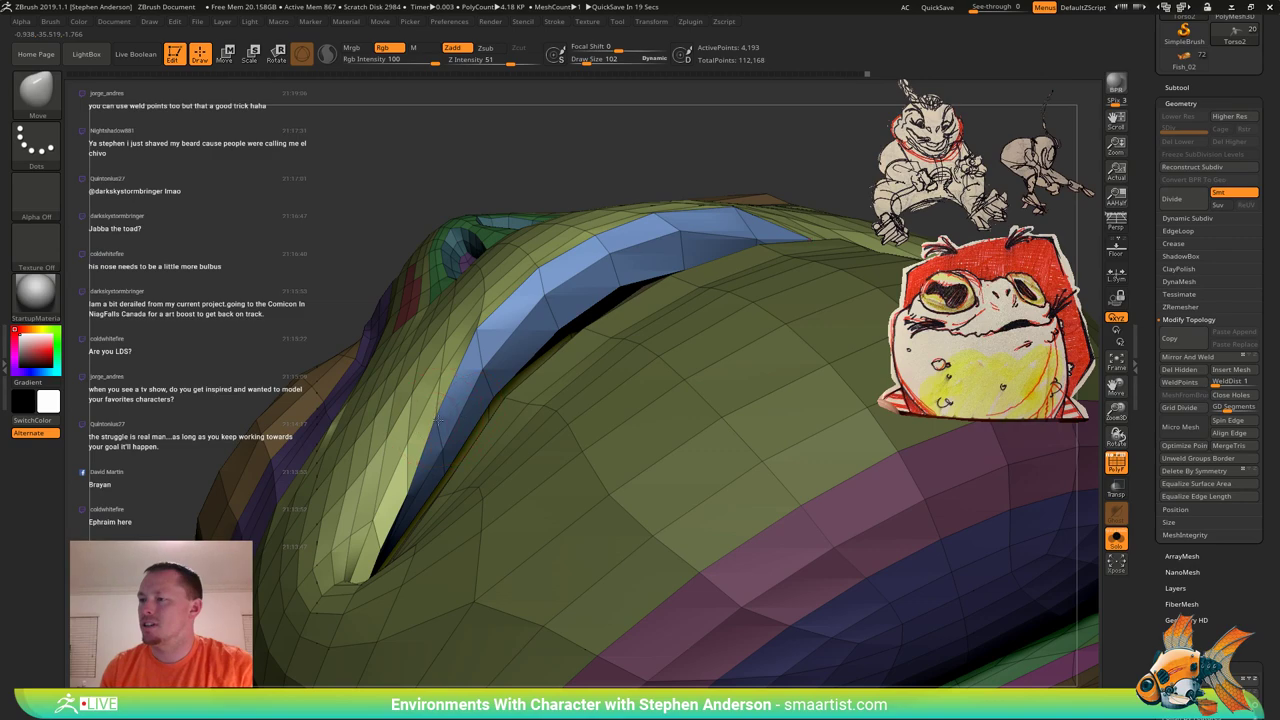
Set the Draw Size to 64 and refine the inner upper lip towards the corner of the mouth.
mouse_move(443, 397)
right_down()
mouse_move(428, 520)
mouse_move(378, 504)
mouse_move(375, 430)
mouse_move(381, 470)
right_up()
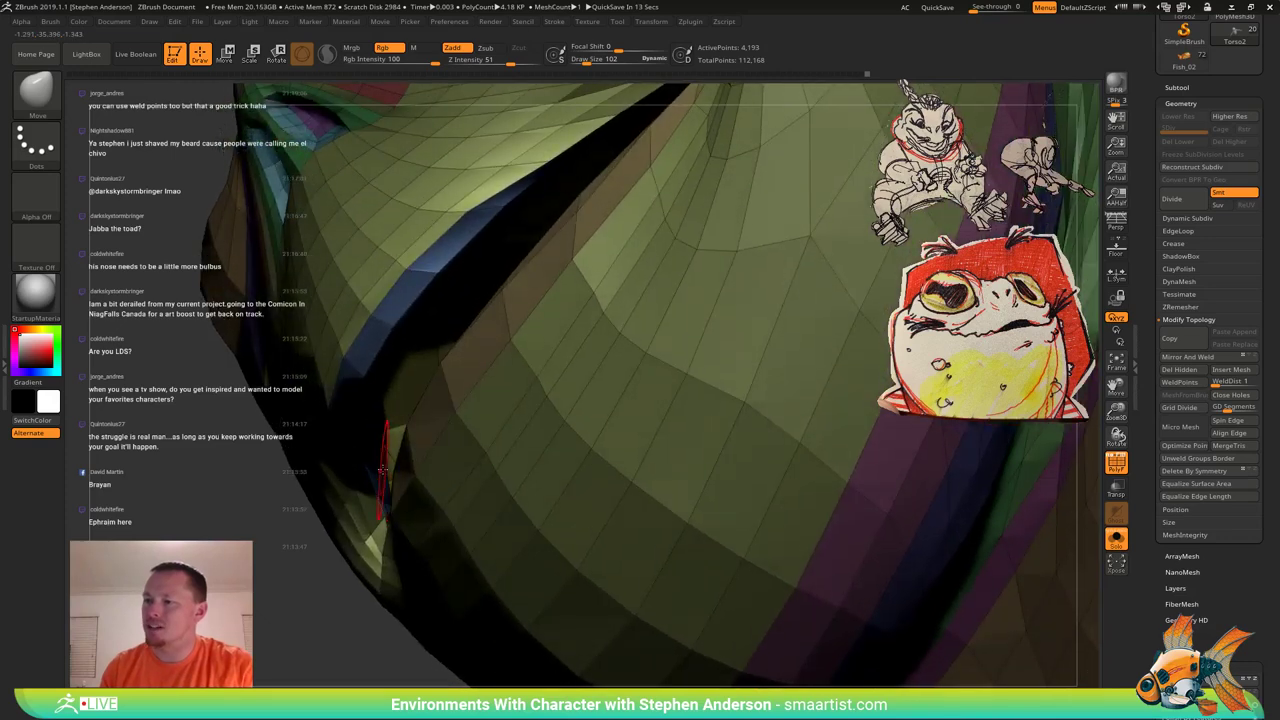
key(s)
drag(382, 470, 380, 470)
key(s)
mouse_move(374, 467)
right_down()
mouse_move(386, 327)
mouse_move(424, 306)
mouse_move(386, 259)
right_up()
mouse_move(404, 231)
mouse_down()
mouse_move(437, 221)
mouse_move(457, 168)
mouse_up()
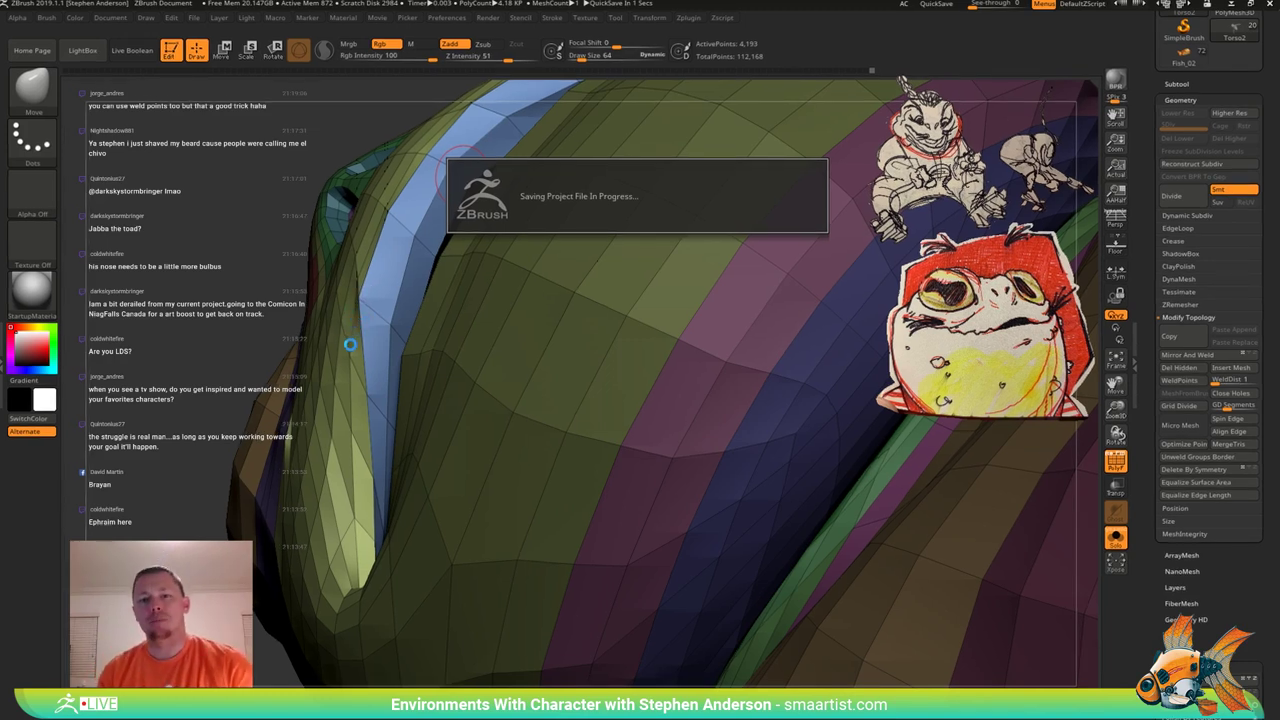
Set the Move brush's Draw Size to 342 and check the lips in three-quarter and profile views.
mouse_move(418, 215)
right_down()
mouse_move(409, 320)
mouse_move(416, 208)
mouse_move(385, 322)
mouse_move(509, 329)
mouse_move(450, 285)
mouse_move(455, 318)
mouse_move(503, 329)
mouse_move(443, 329)
mouse_move(445, 378)
mouse_move(447, 329)
right_up()
key(s)
drag(447, 329, 460, 326)
key(s)
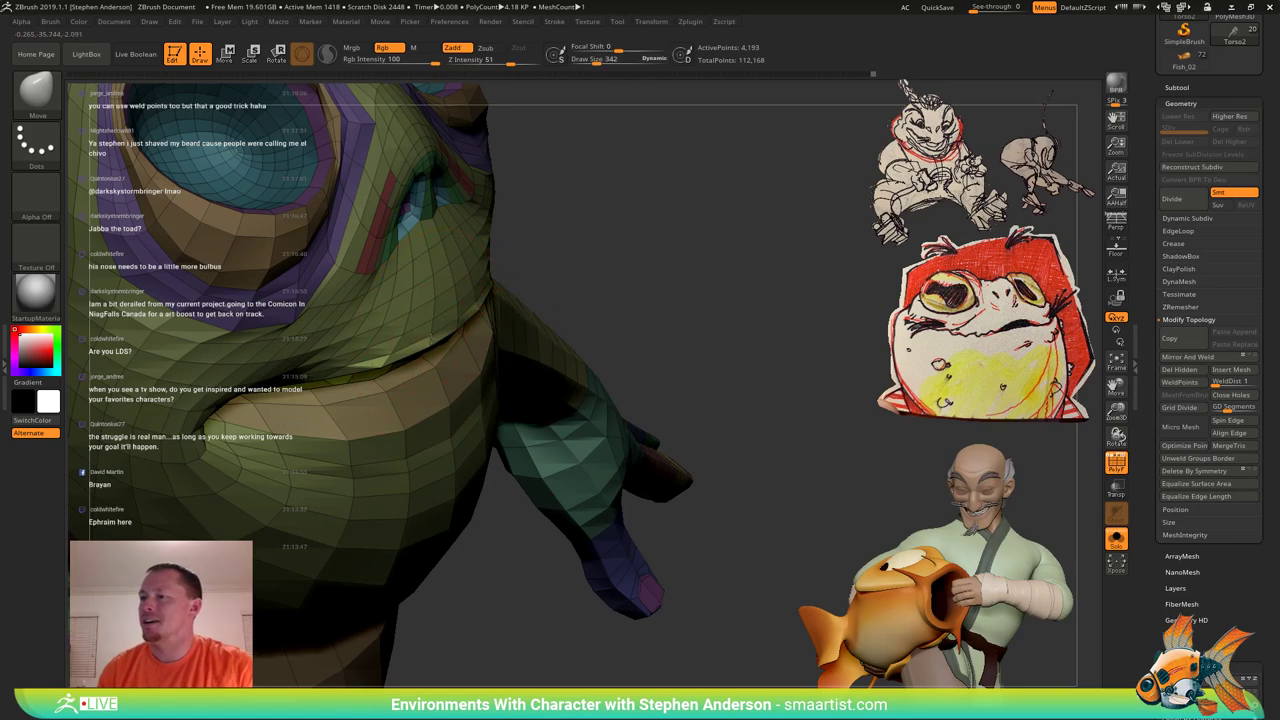
mouse_move(434, 336)
right_down()
mouse_move(494, 328)
mouse_move(509, 308)
right_up()
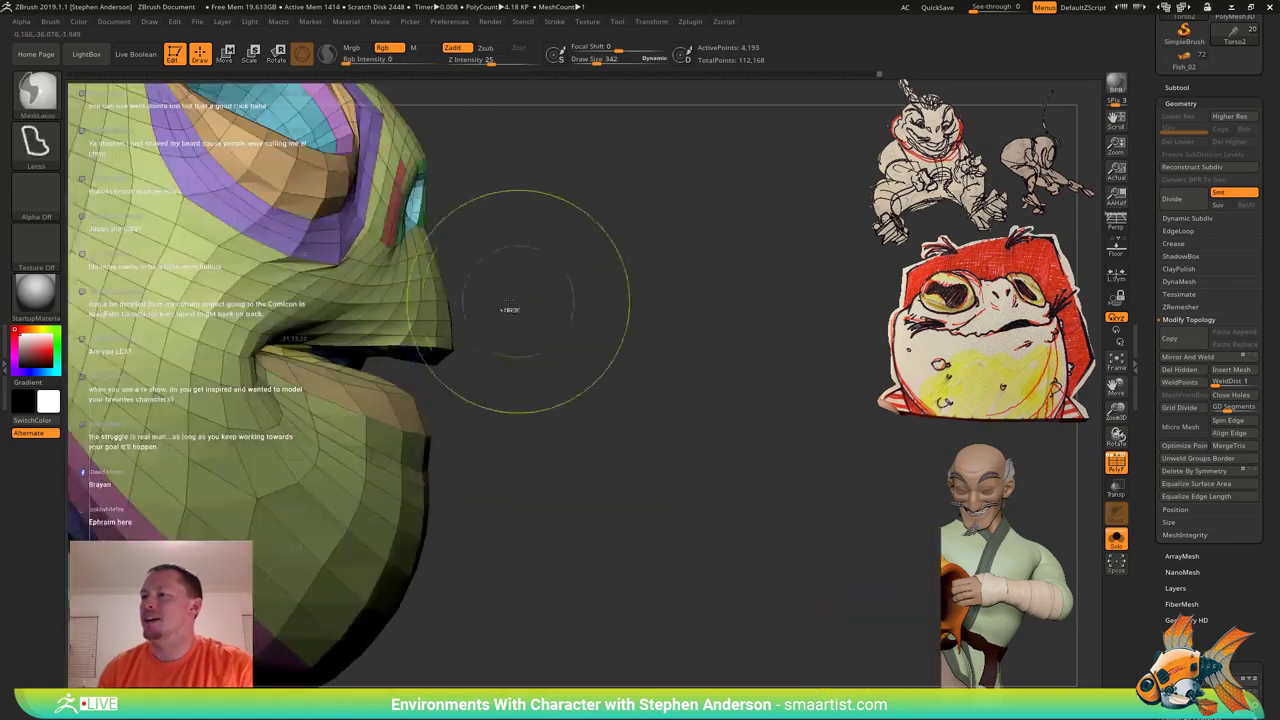
ctrl+right_drag(440, 285, 475, 248)
Set the Move brush's Draw Size to 204 and adjust the surface beside the nostril above the upper lip.
mouse_move(475, 248)
right_down()
mouse_move(395, 275)
mouse_move(400, 262)
mouse_move(478, 345)
mouse_move(467, 306)
mouse_move(512, 288)
right_up()
key(s)
drag(516, 275, 512, 275)
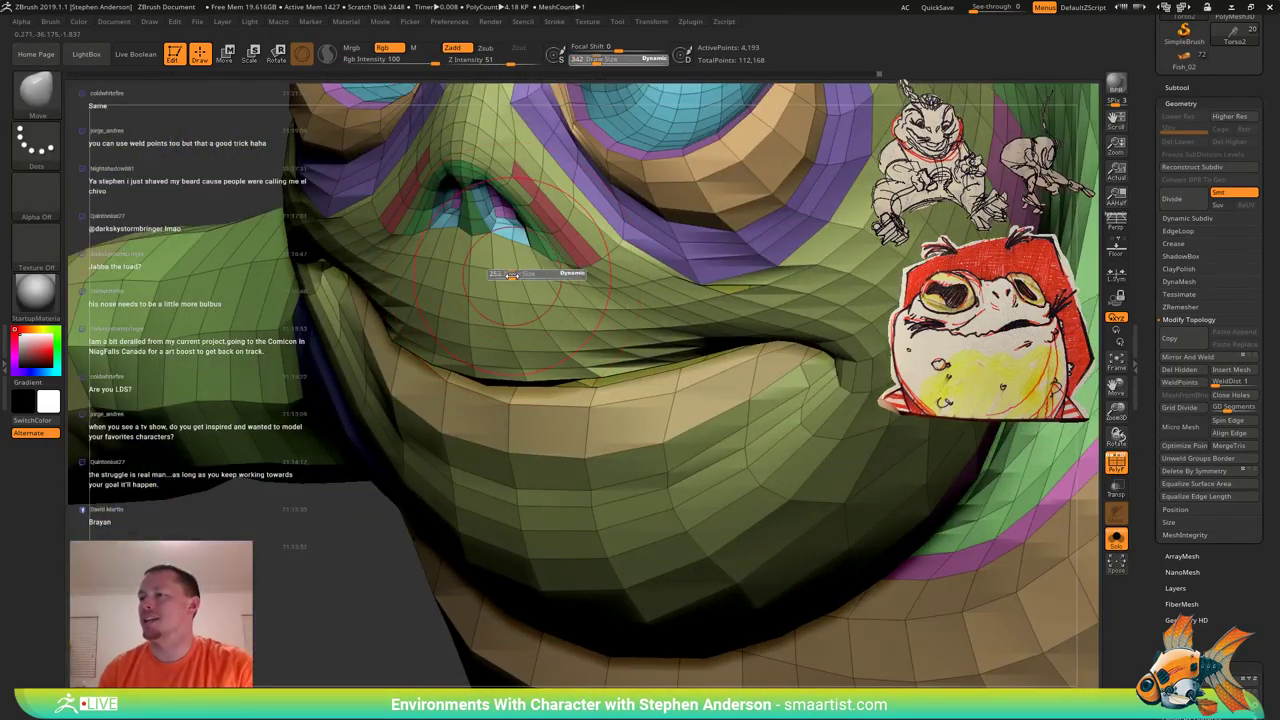
mouse_move(512, 276)
right_down()
mouse_move(530, 250)
mouse_move(538, 290)
mouse_move(548, 272)
mouse_move(536, 248)
mouse_move(574, 226)
mouse_move(465, 163)
mouse_move(590, 207)
mouse_move(557, 232)
right_up()
drag(578, 217, 592, 208)
mouse_move(592, 208)
right_down()
mouse_move(527, 179)
mouse_move(450, 280)
right_up()
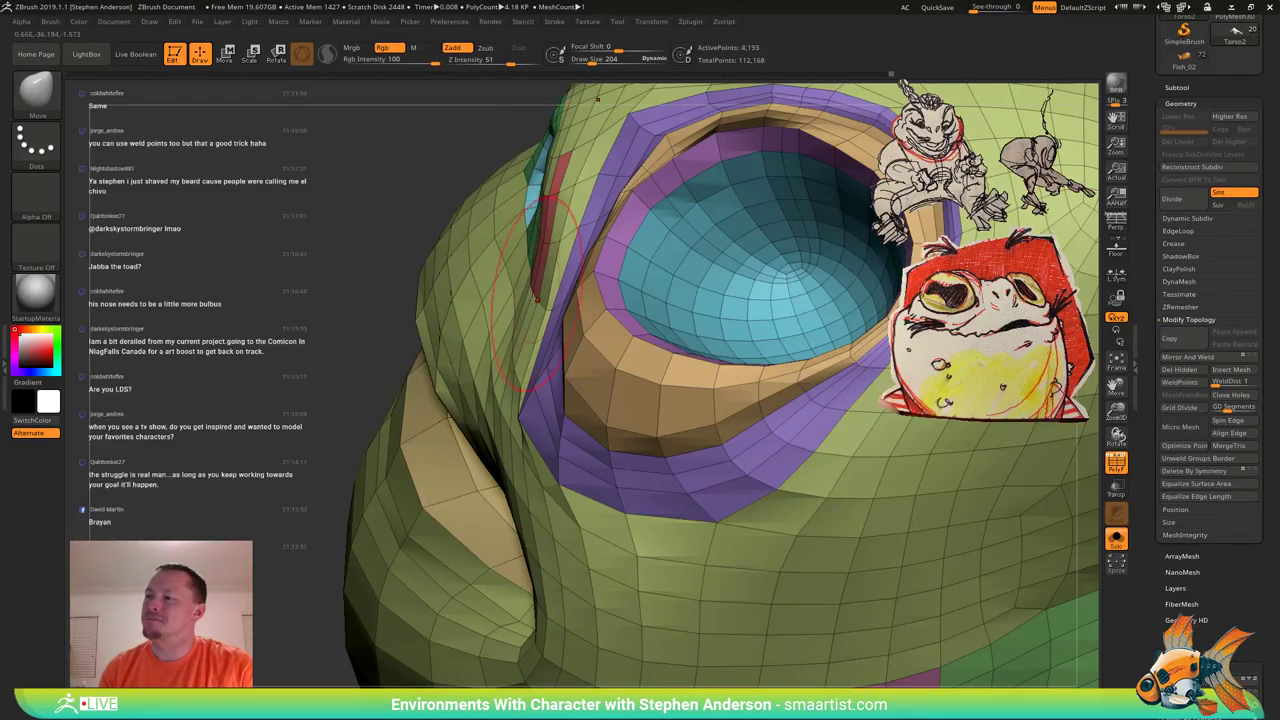
mouse_move(518, 350)
right_down()
mouse_move(590, 325)
mouse_move(514, 337)
right_up()
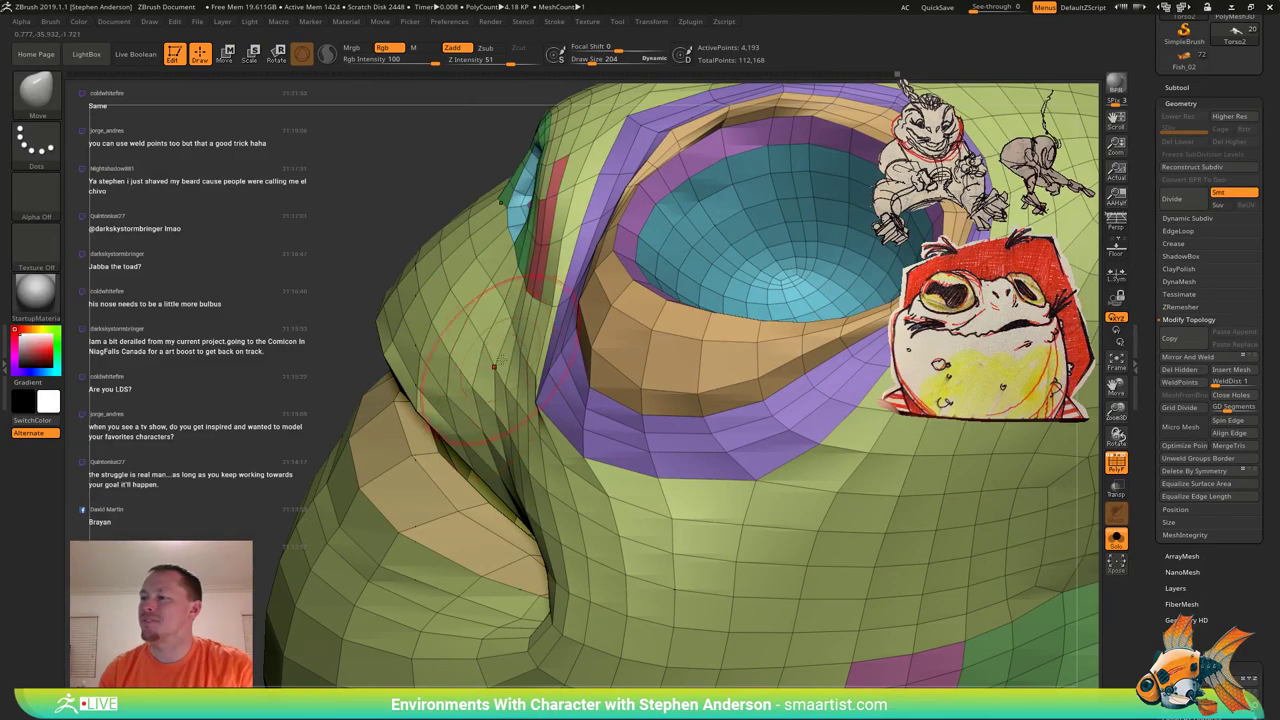
mouse_move(501, 360)
right_down()
mouse_move(590, 325)
mouse_move(650, 325)
mouse_move(470, 365)
mouse_move(549, 303)
mouse_move(469, 365)
mouse_move(515, 285)
mouse_move(560, 300)
mouse_move(520, 365)
mouse_move(489, 380)
right_up()
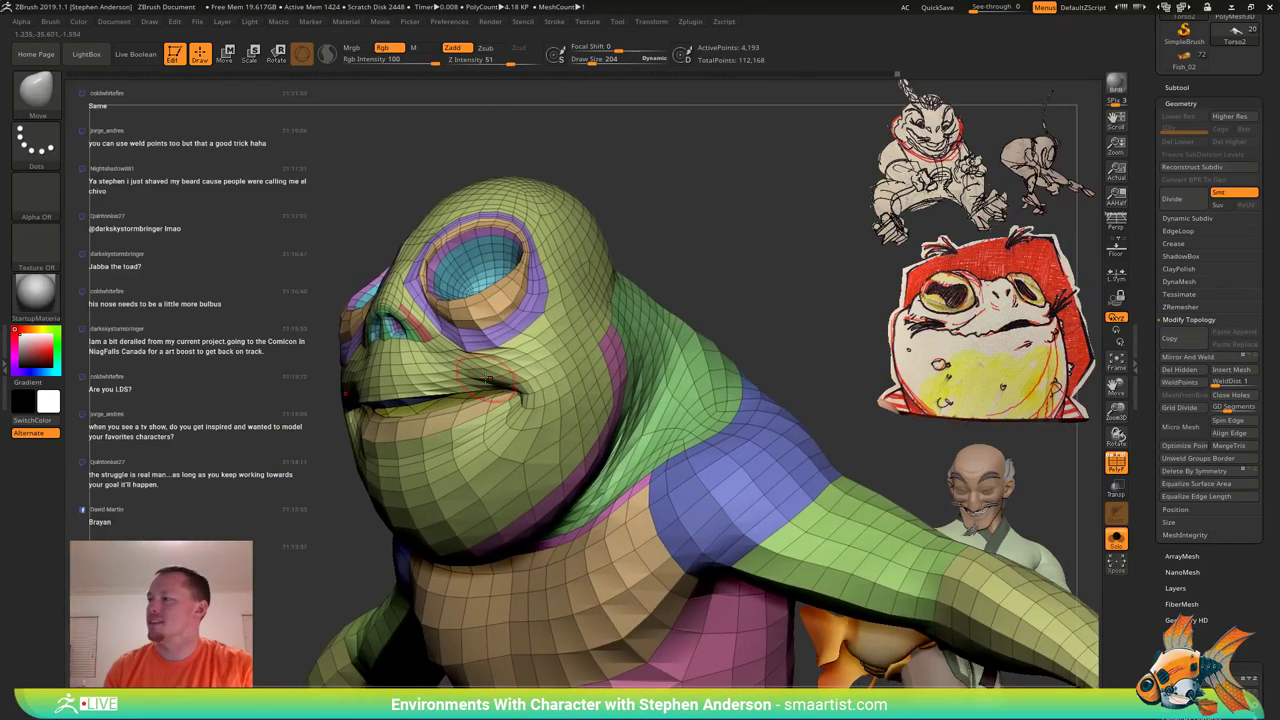
Mask everything except the head's yellow-green polygroup and soften the edge of the mask.
mouse_move(537, 224)
alt+right_down()
mouse_move(530, 352)
mouse_move(477, 309)
mouse_move(478, 330)
alt+right_up()
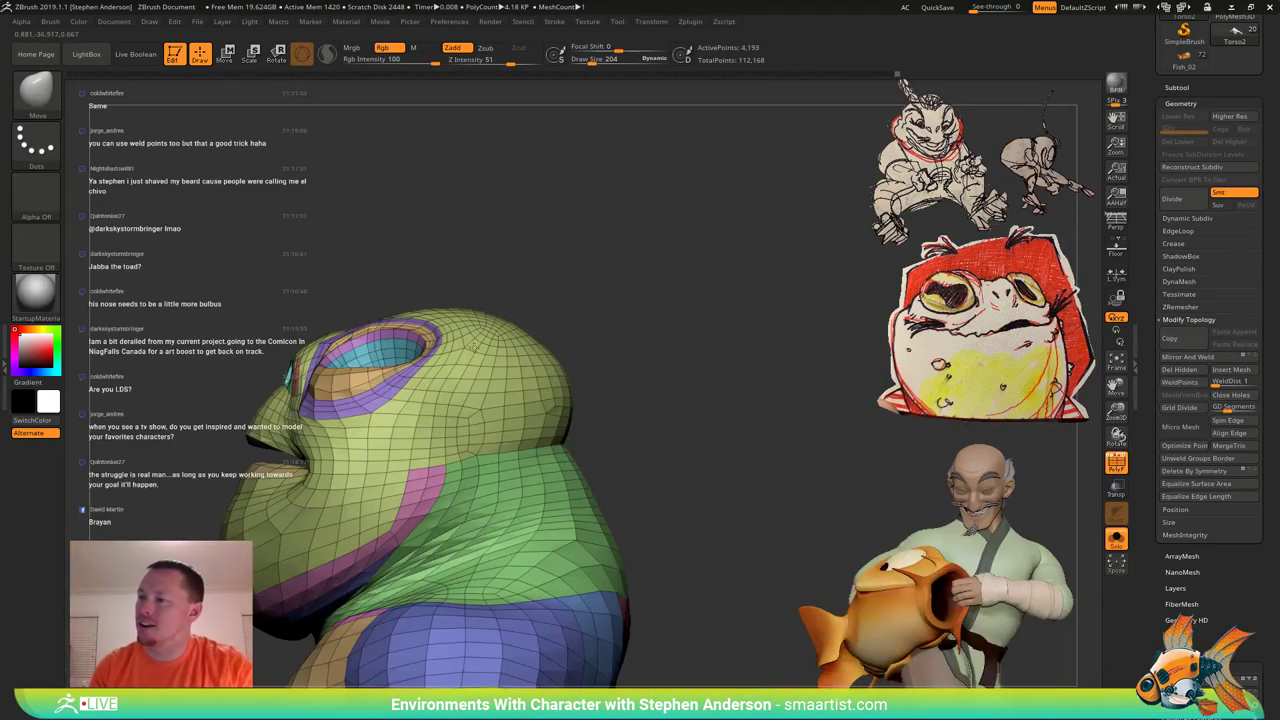
key(w)
ctrl+click(532, 333)
key(q)
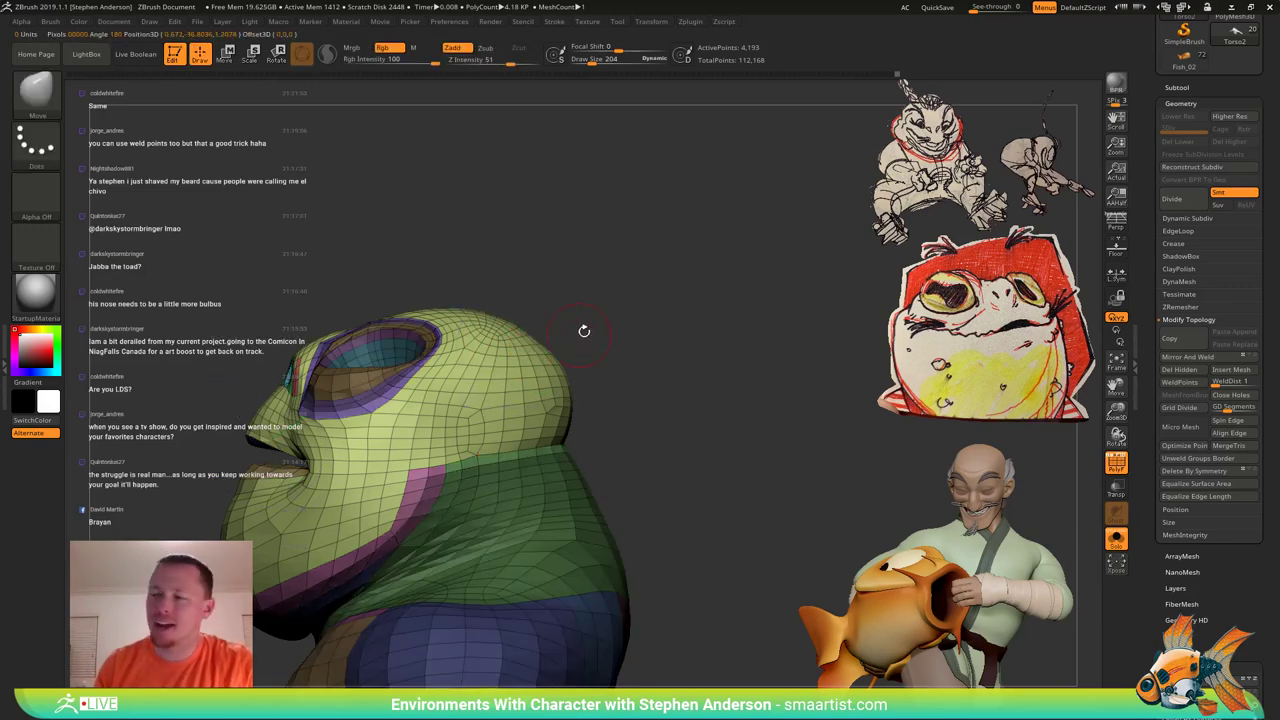
ctrl+click(611, 319)
ctrl+click(506, 361)
ctrl+click(506, 361)
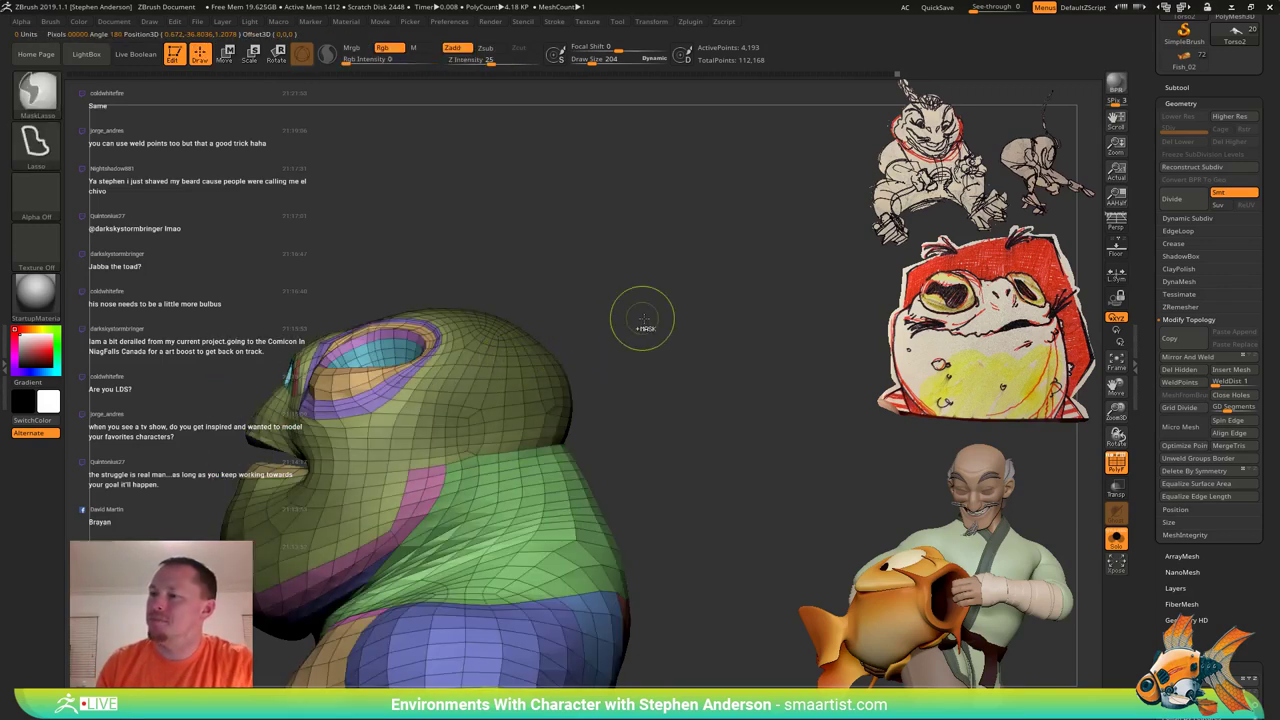
ctrl+click(638, 322)
Choose the Move brush with a Draw Size of 725 and reshape the back of the head in profile.
key(b)
key(m)
key(v)
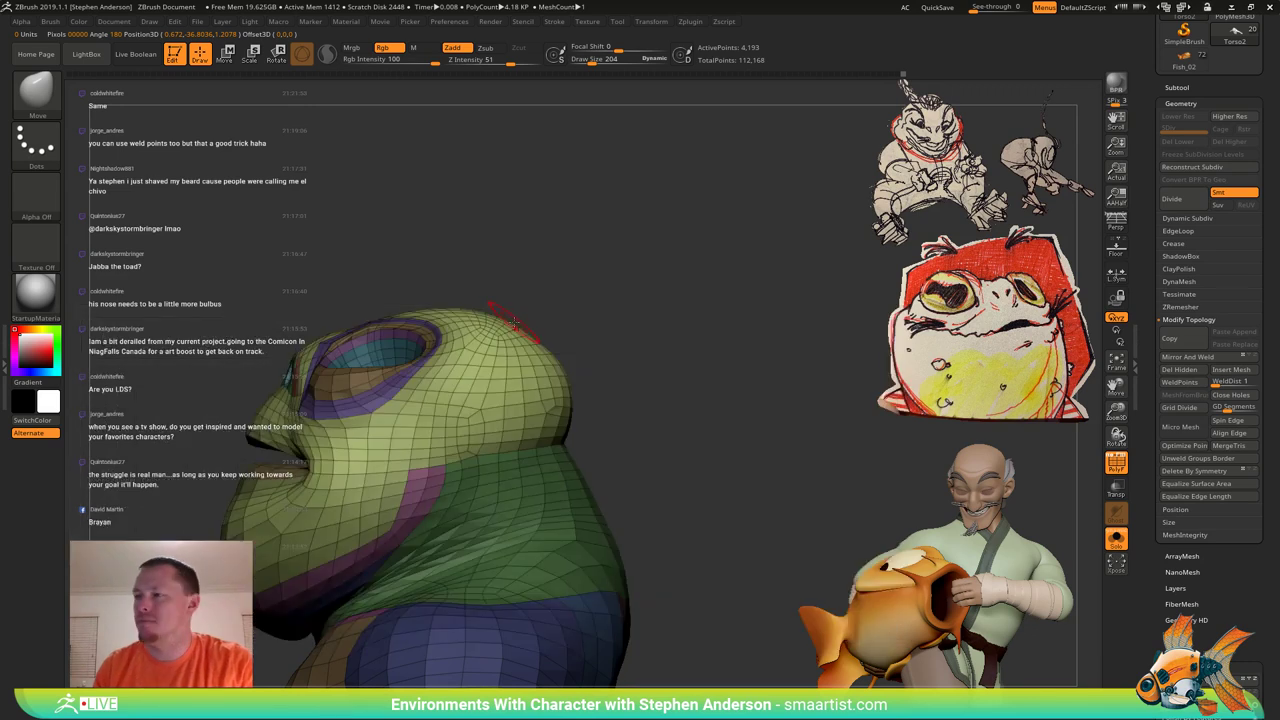
drag(535, 325, 537, 325)
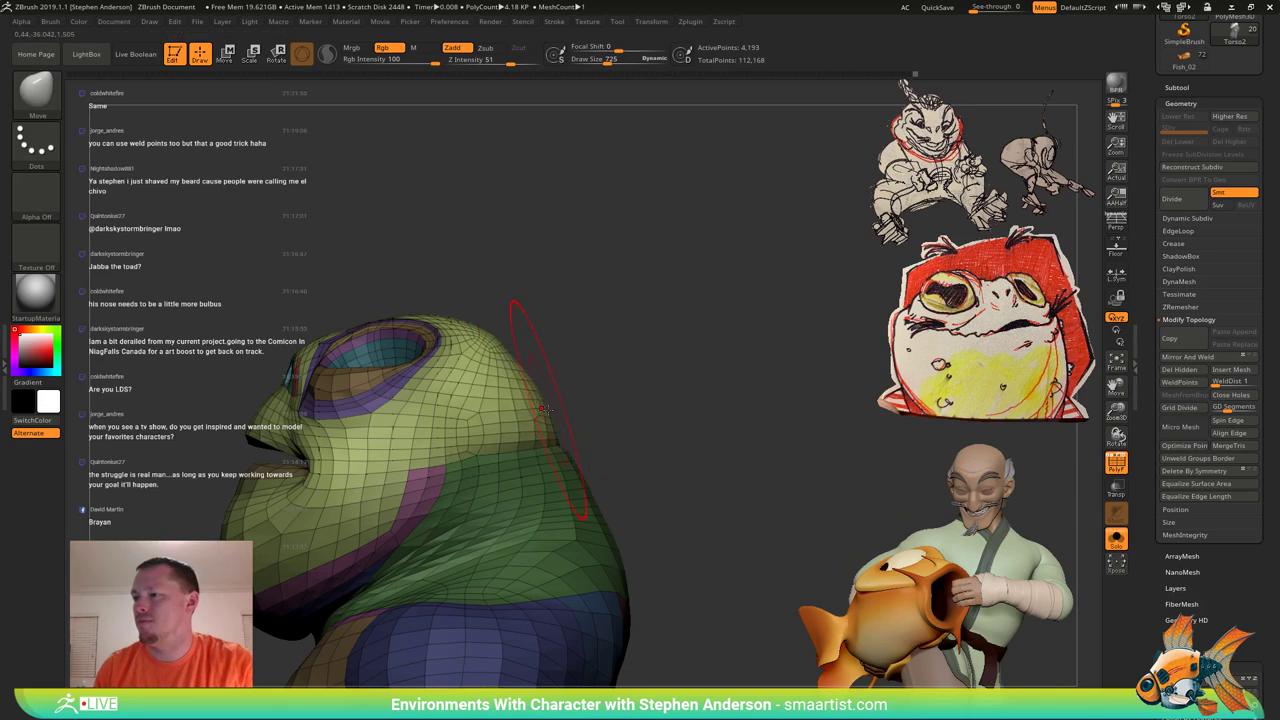
drag(612, 398, 520, 345)
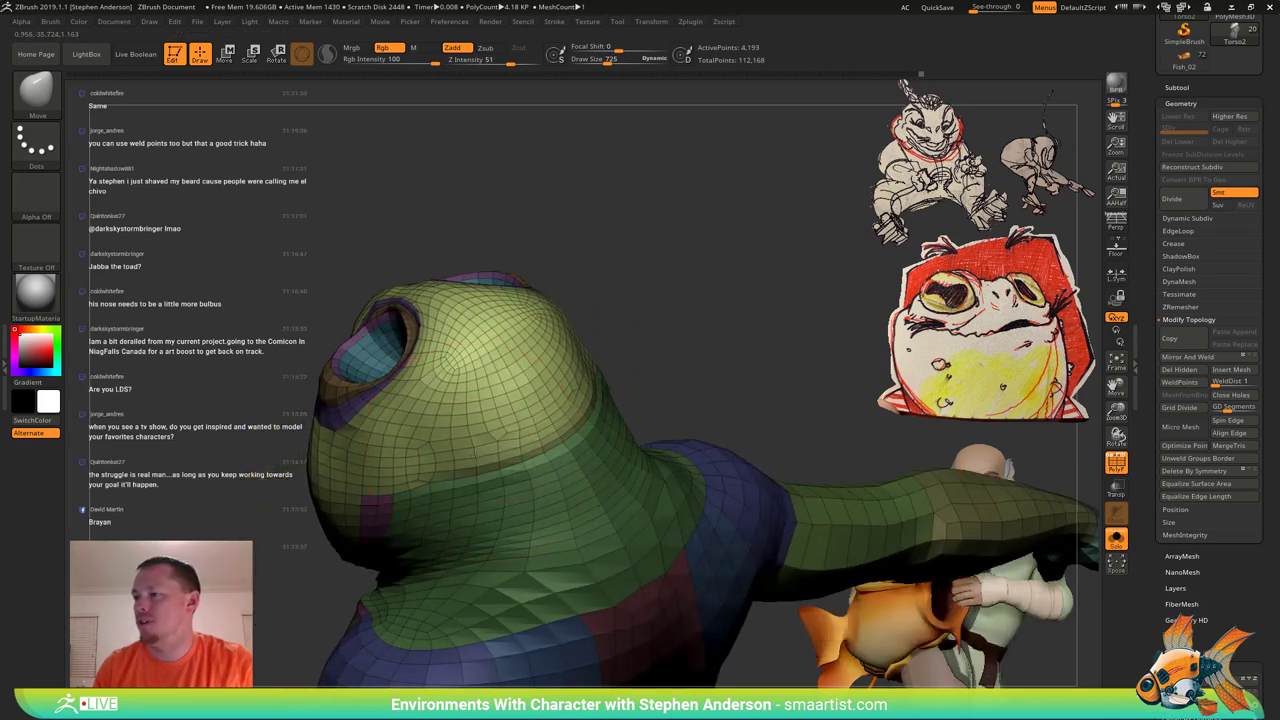
drag(602, 322, 644, 394)
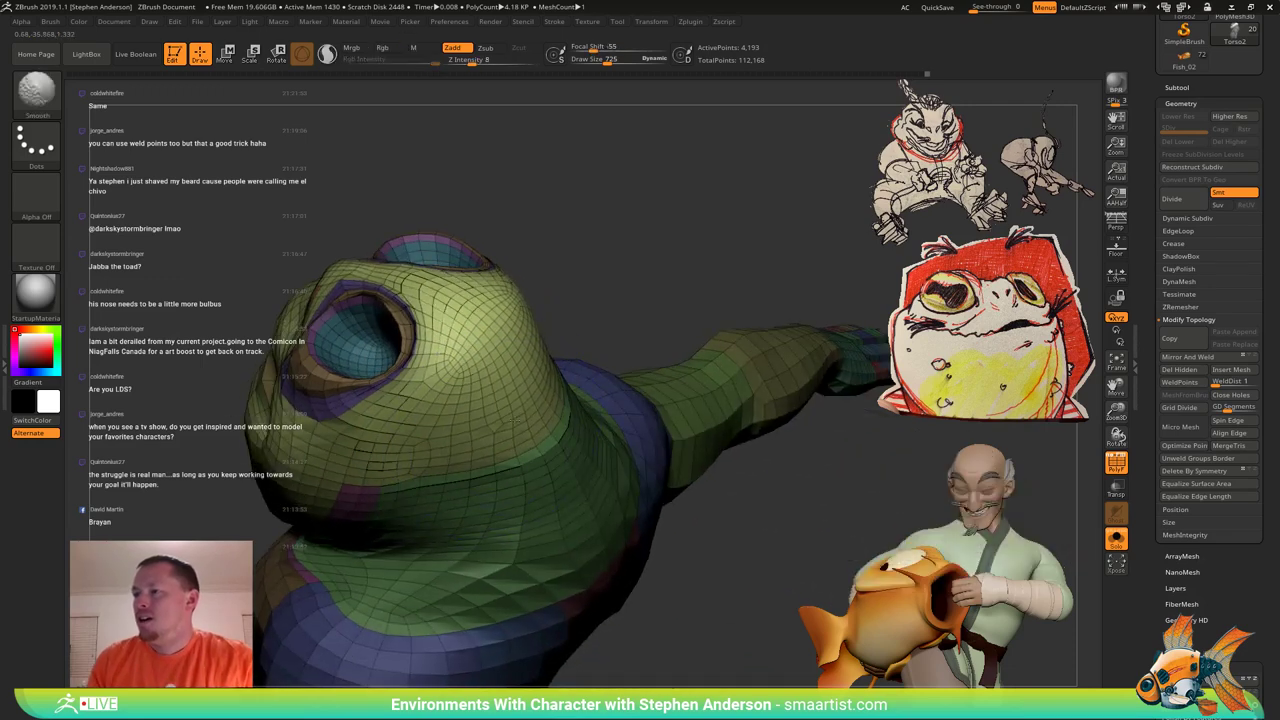
Invert the mask and smooth the back of the neck just below the head.
right_drag(474, 403, 568, 326)
ctrl+click(602, 342)
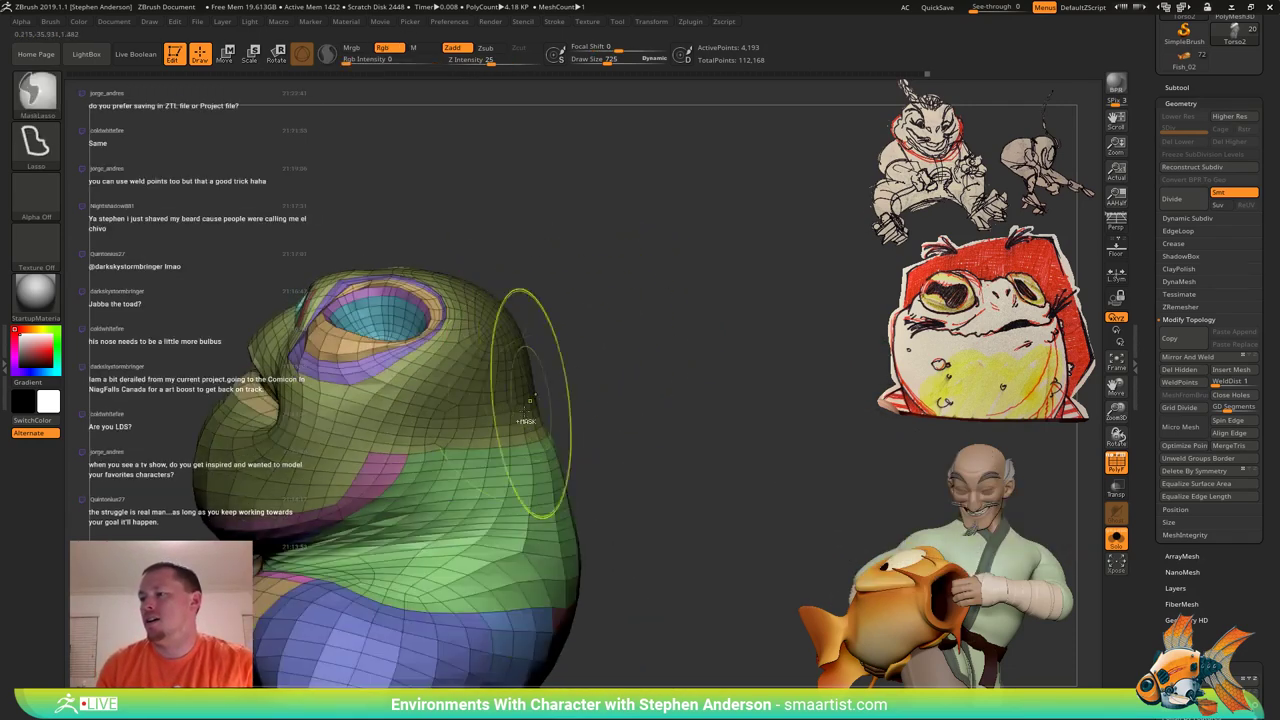
mouse_move(528, 462)
shift+mouse_down()
mouse_move(492, 478)
mouse_move(518, 462)
shift+mouse_up()
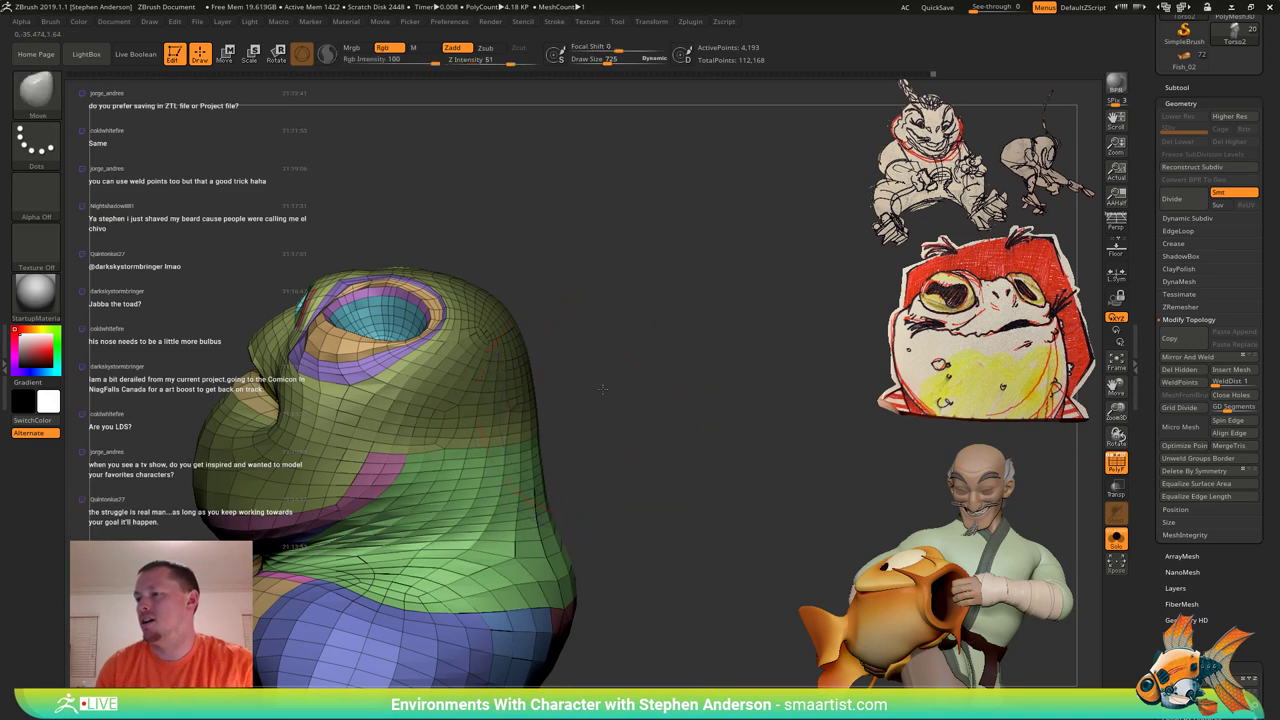
right_drag(530, 430, 578, 360)
mouse_move(578, 360)
ctrl+right_down()
mouse_move(580, 317)
mouse_move(651, 449)
mouse_move(580, 308)
mouse_move(683, 354)
mouse_move(660, 320)
mouse_move(688, 320)
mouse_move(708, 350)
ctrl+right_up()
Turn off the polygroup wireframe, bring the other subtools back into view and select the EyeR subtool.
key(shift+f)
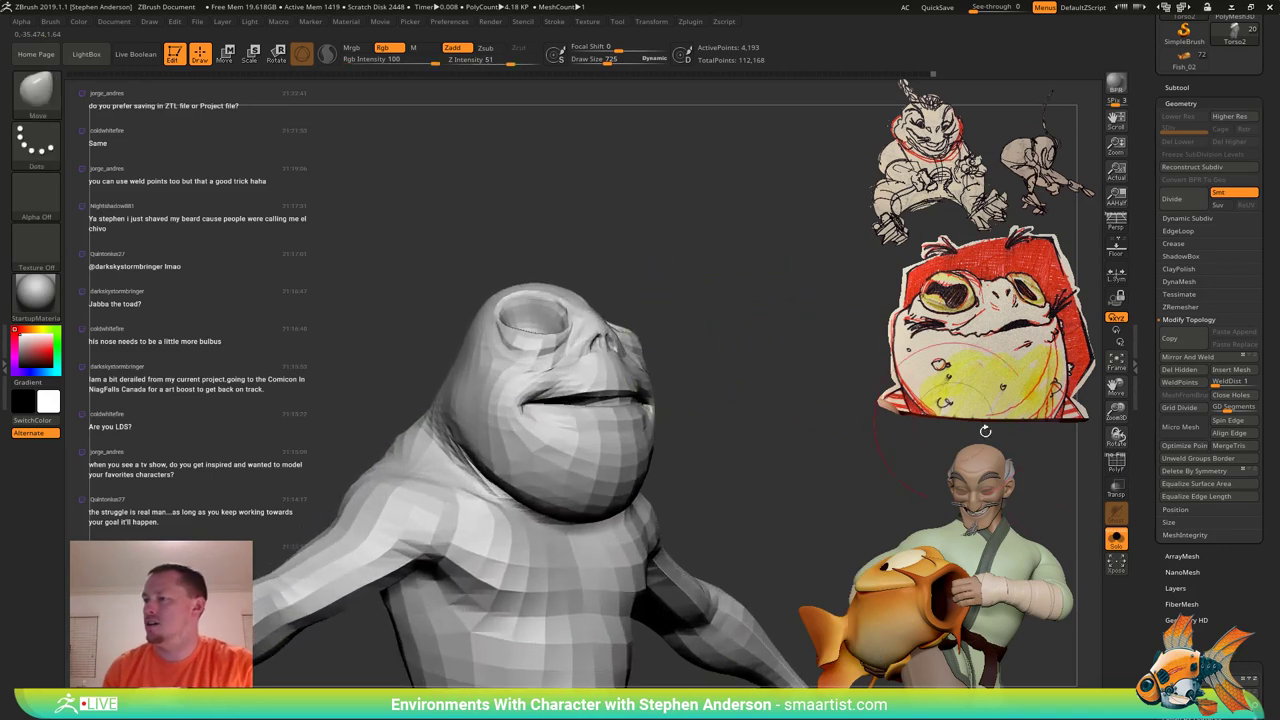
click(1133, 543)
click(1117, 544)
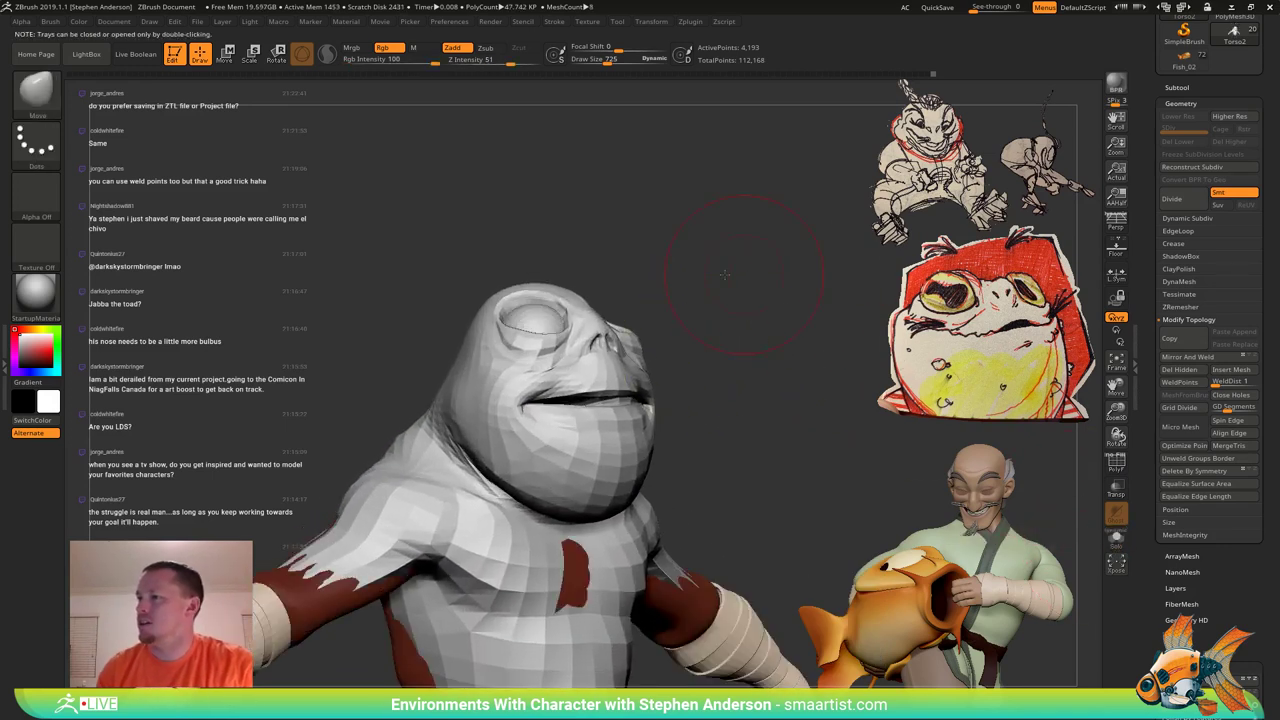
alt+right_drag(655, 298, 624, 336)
alt+click(522, 361)
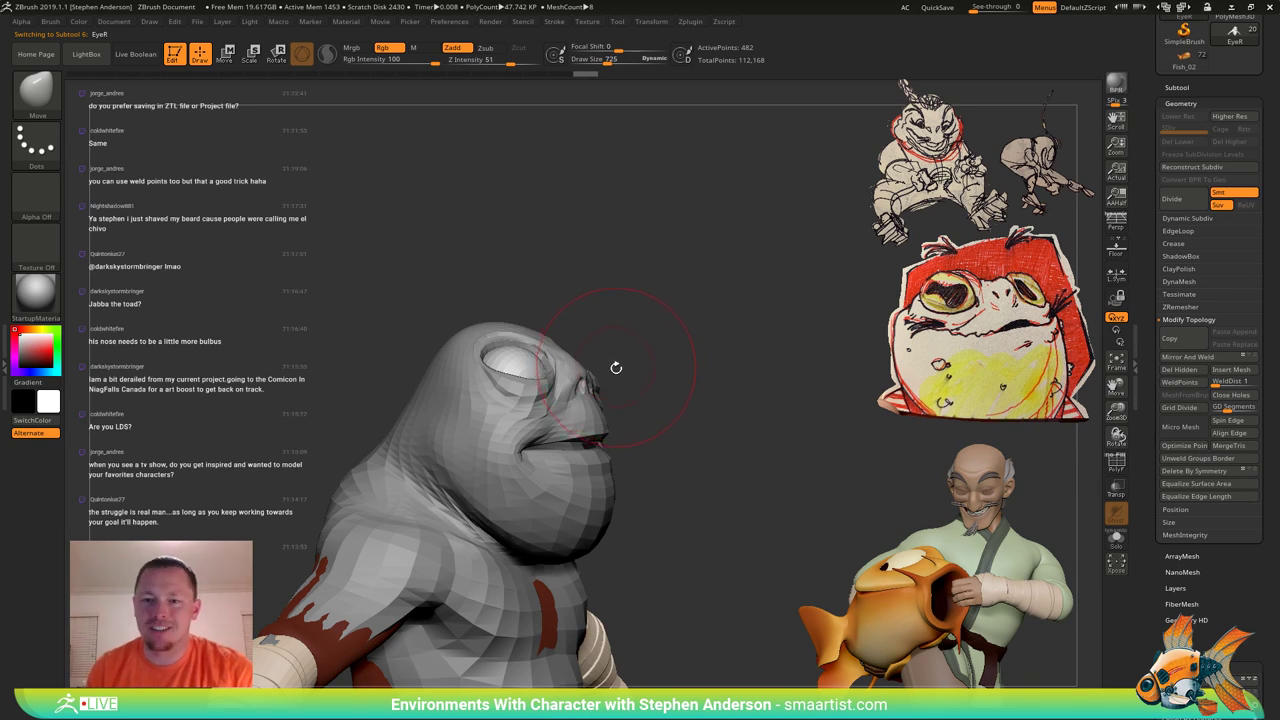
Centre the transform gizmo on the right eyeball, enlarge the eyeball and fit it into its socket.
alt+drag(640, 330, 664, 378)
key(r)
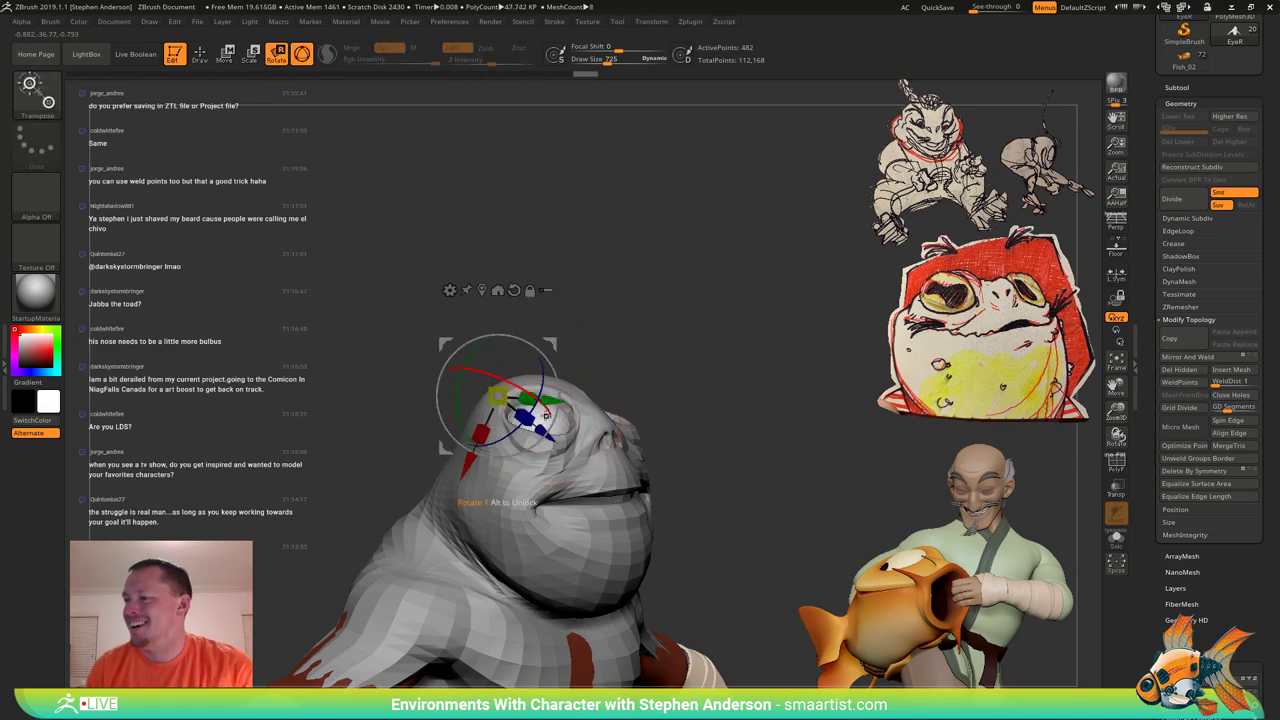
right_drag(558, 397, 590, 402)
click(493, 297)
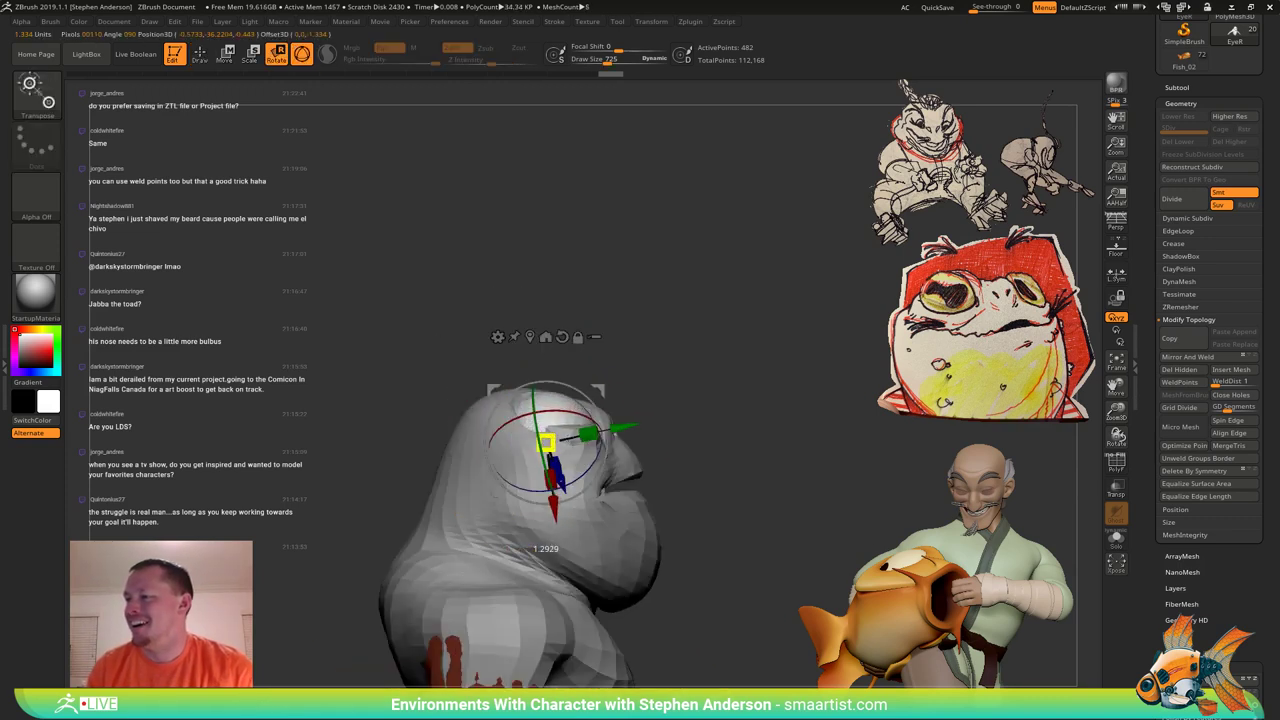
drag(766, 336, 742, 353)
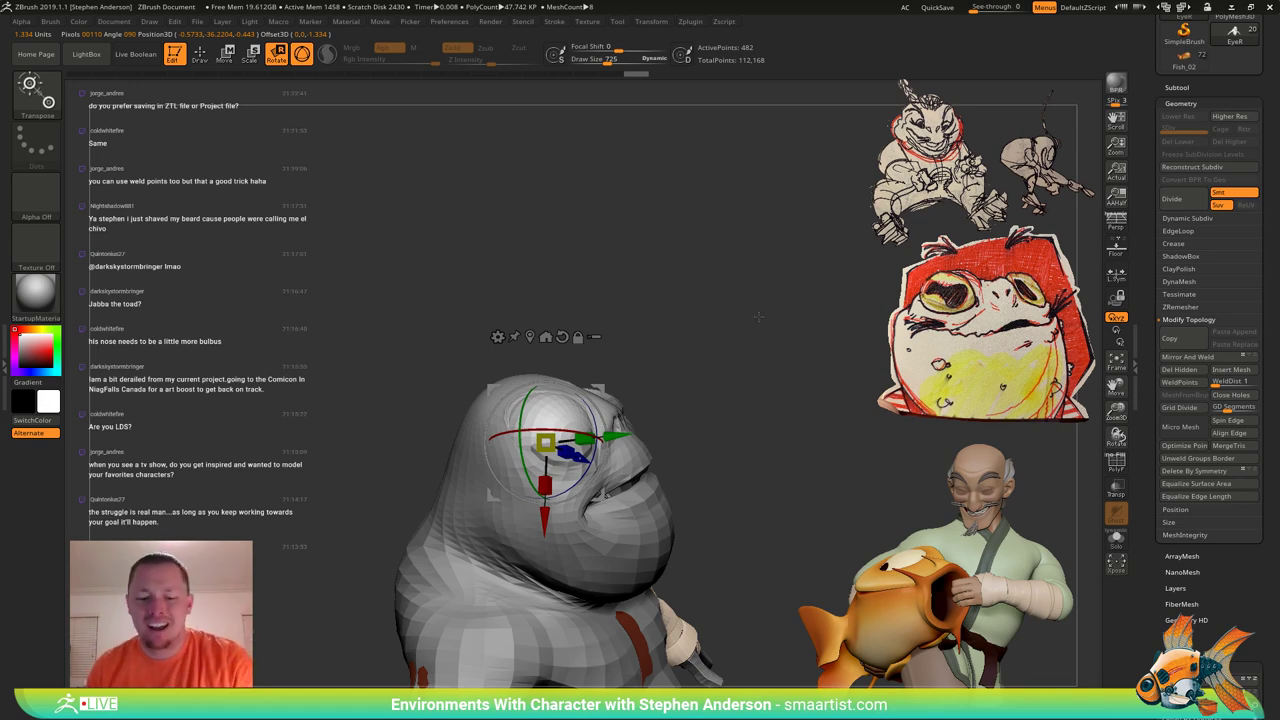
drag(759, 317, 763, 343)
drag(598, 404, 578, 387)
mouse_move(663, 336)
mouse_down()
mouse_move(636, 385)
mouse_move(635, 431)
mouse_up()
key(q)
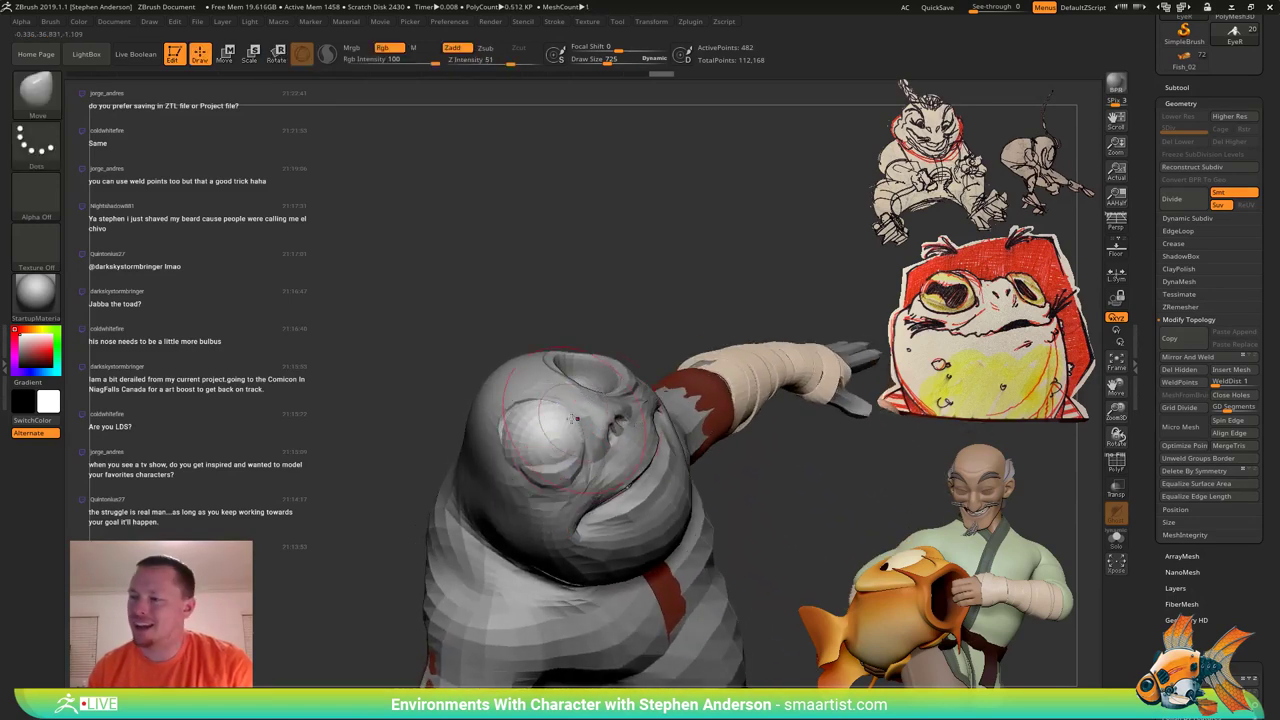
Switch back to the Torso2 subtool, adjust the eye socket's rim beside the nose and show the polygroup wireframe.
ctrl+right_drag(558, 427, 579, 457)
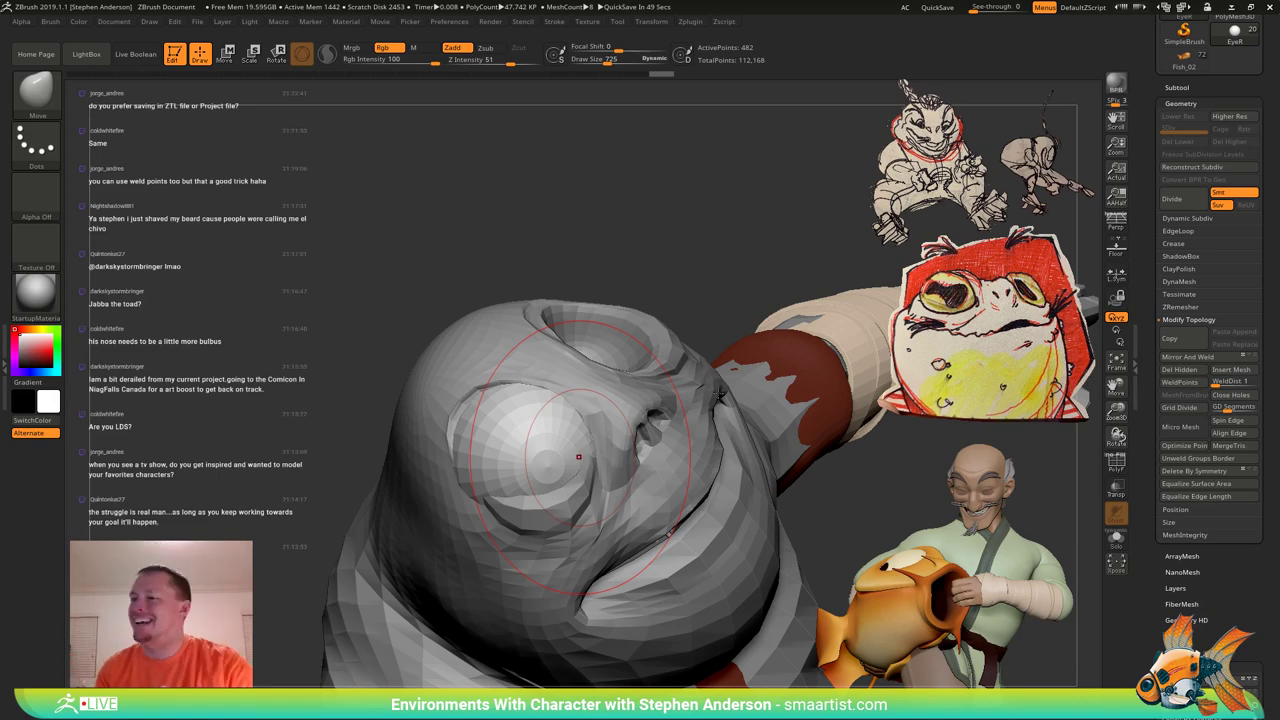
mouse_move(579, 450)
right_down()
mouse_move(670, 350)
mouse_move(700, 345)
mouse_move(538, 442)
mouse_move(672, 424)
right_up()
alt+click(618, 423)
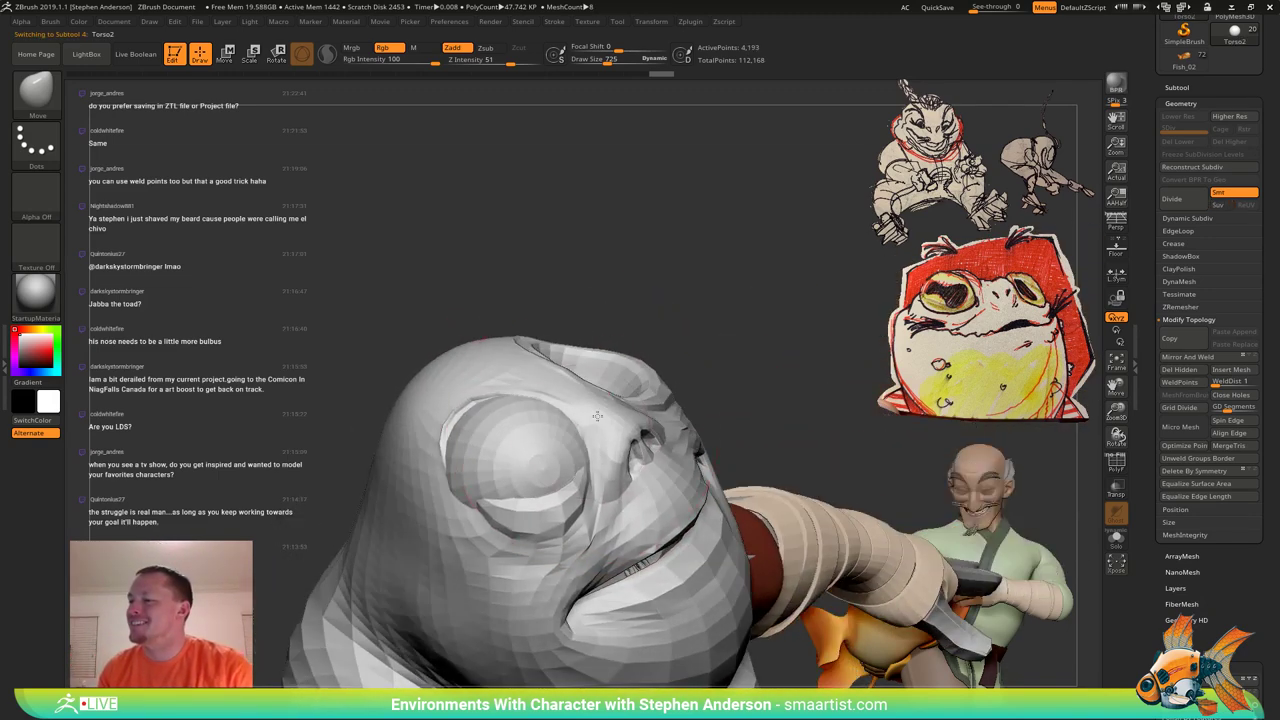
drag(587, 440, 600, 439)
mouse_move(600, 439)
right_down()
mouse_move(636, 428)
mouse_move(568, 447)
mouse_move(610, 505)
right_up()
key(shift+f)
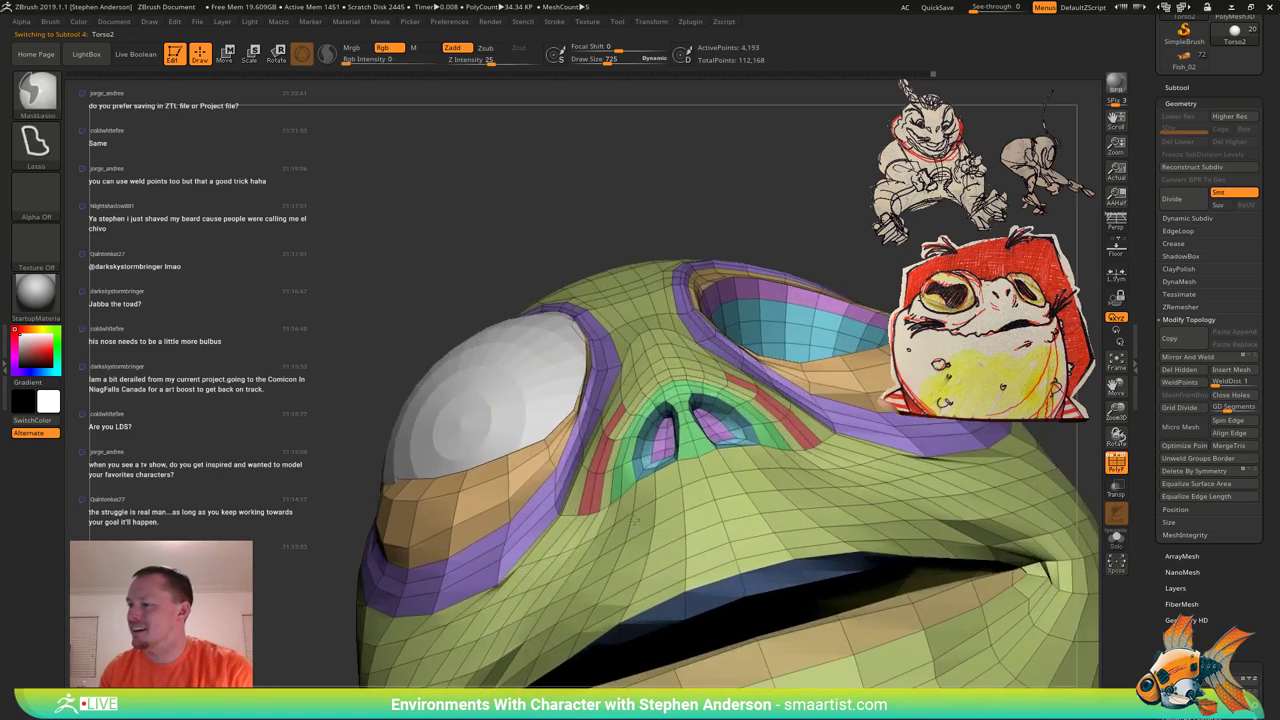
Mask the polygroups around the face's yellow-green group and choose the Move brush with a Draw Size of 219.
key(w)
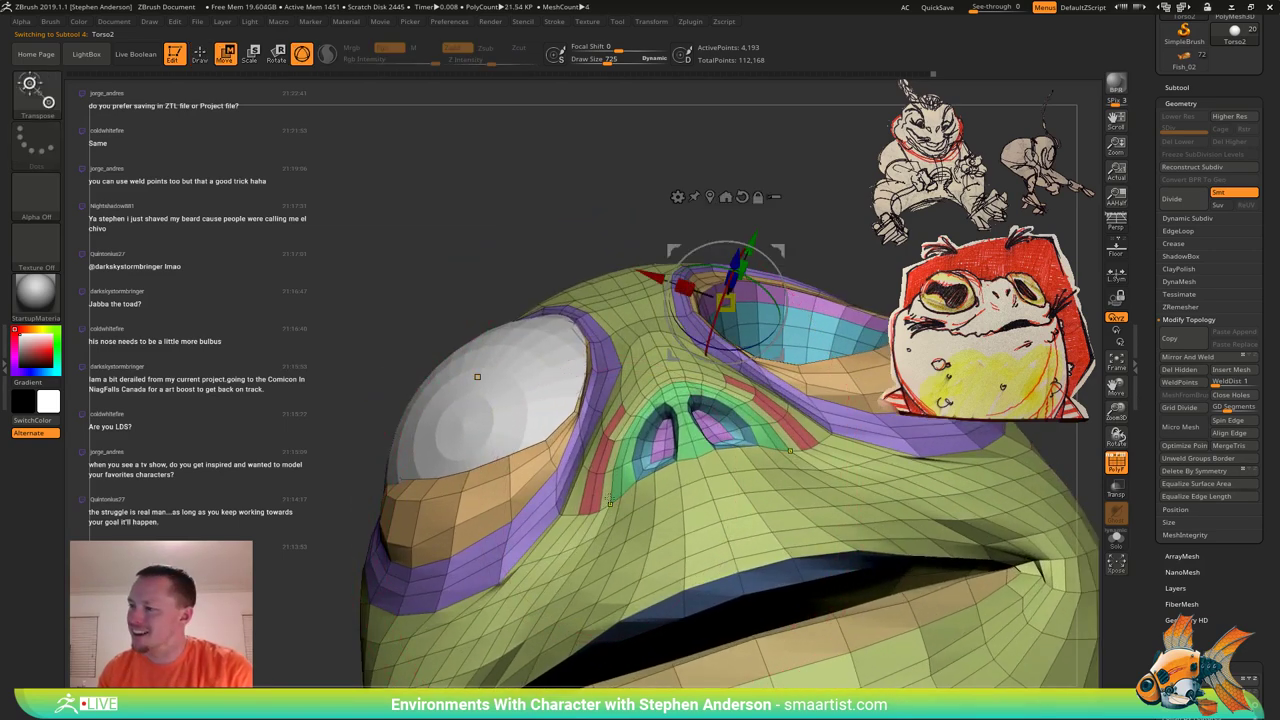
click(610, 503)
key(q)
key(b)
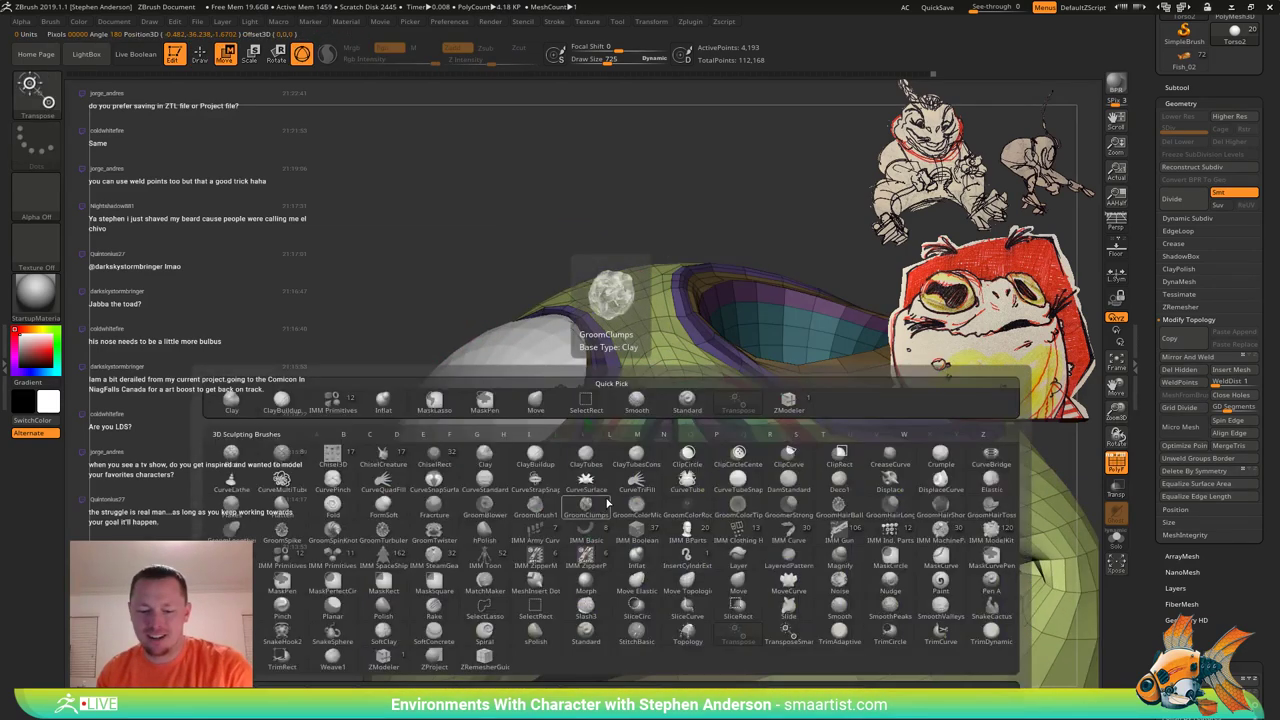
key(m)
key(v)
mouse_move(609, 500)
right_down()
mouse_move(604, 484)
mouse_move(596, 502)
right_up()
key(s)
drag(596, 502, 595, 508)
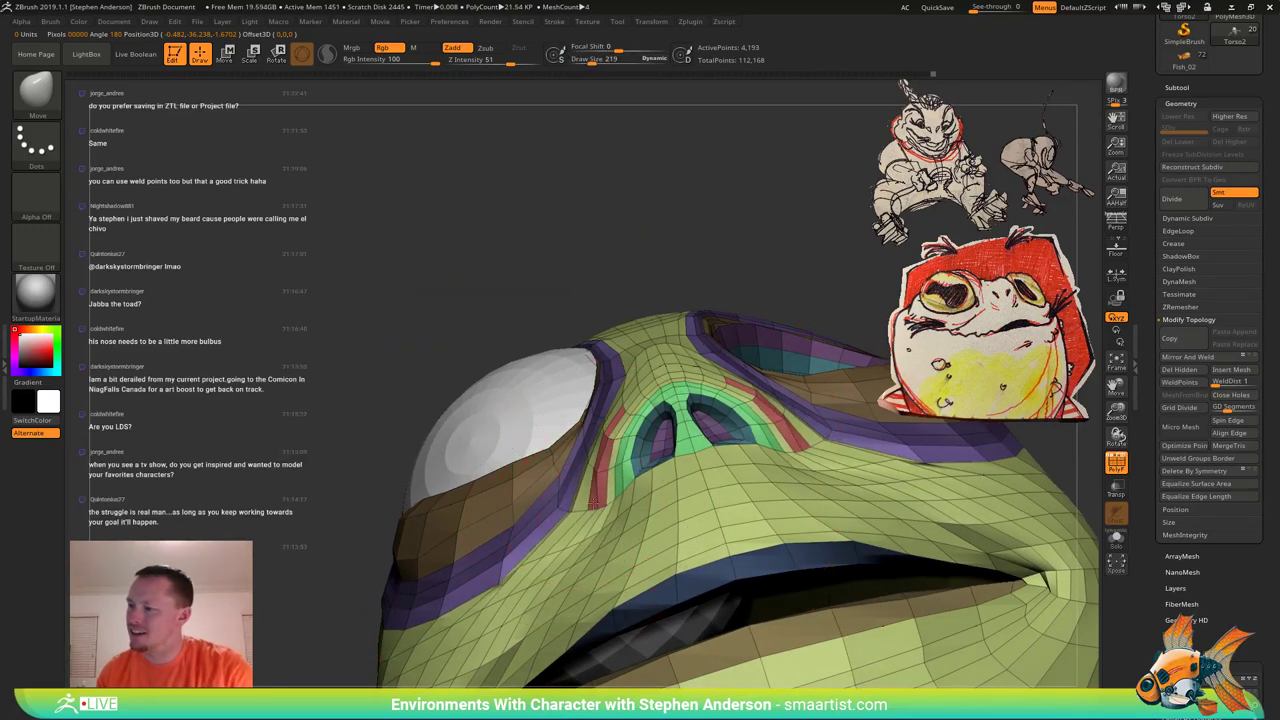
Isolate the red polygroup strips beside the nose to examine them, and restore the full mesh's visibility.
ctrl+shift+click(601, 472)
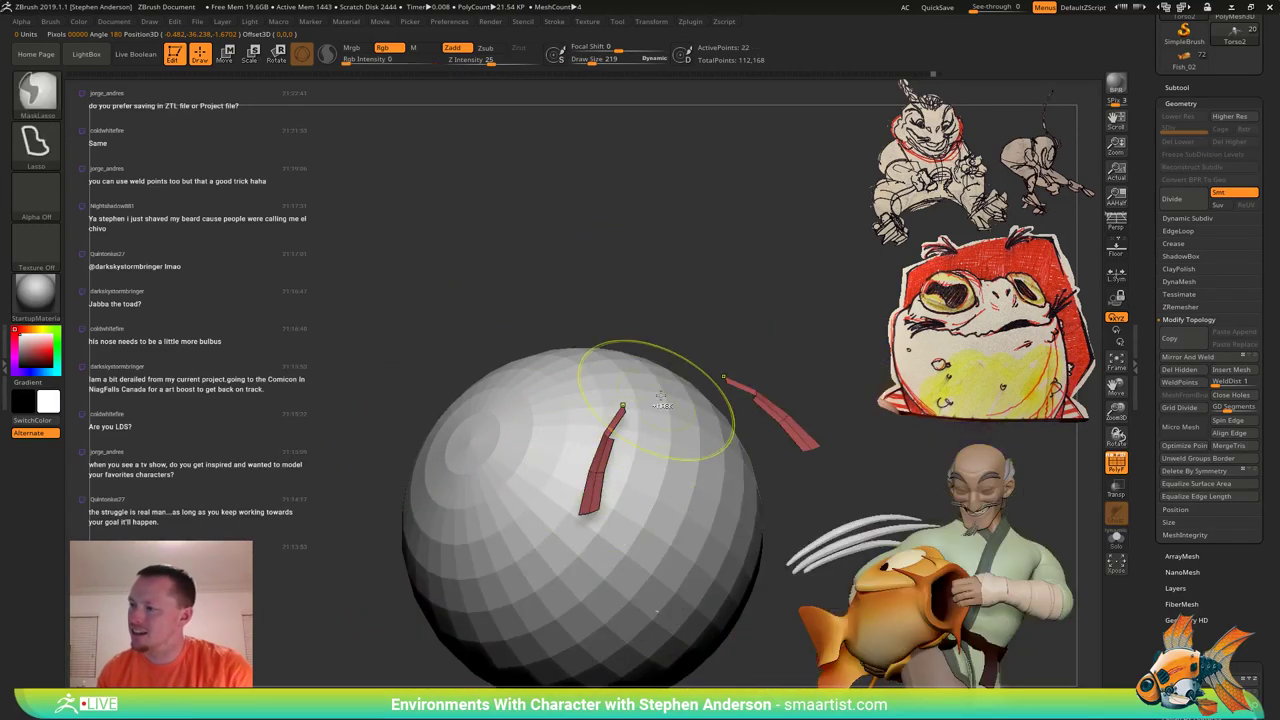
key(ctrl+shift+z)
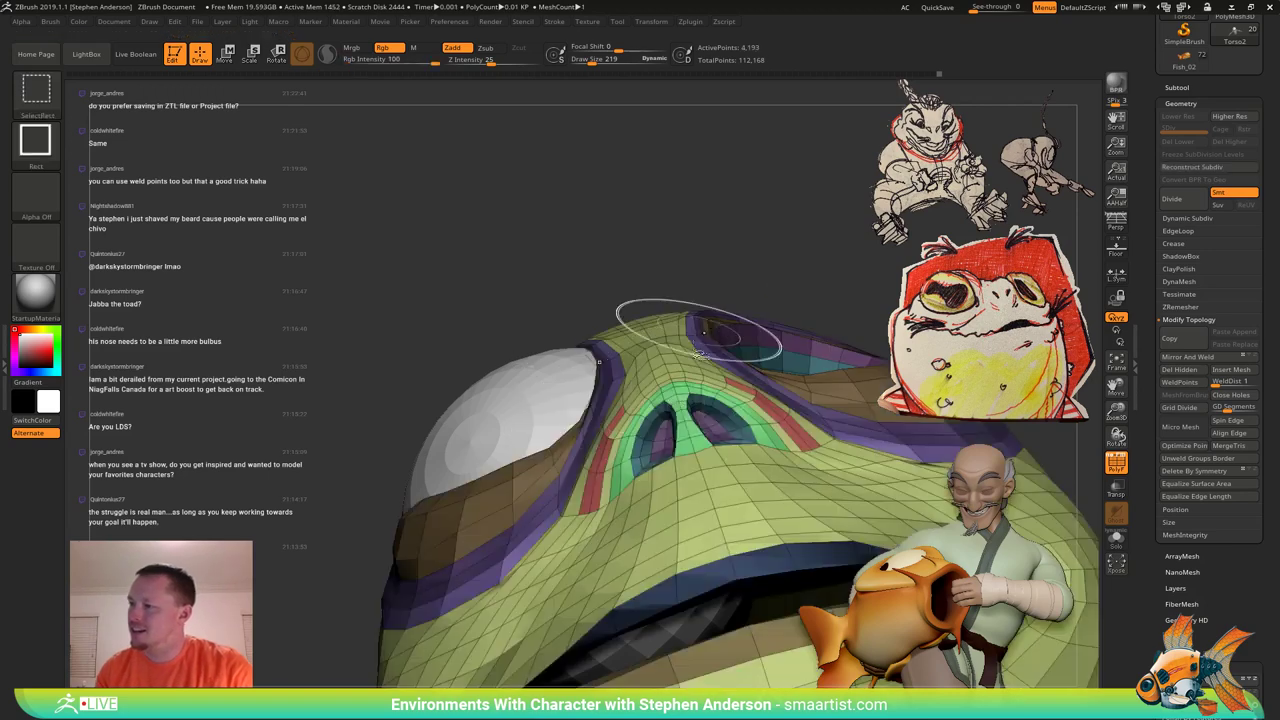
mouse_move(703, 355)
ctrl+right_down()
mouse_move(648, 600)
mouse_move(535, 582)
mouse_move(545, 598)
mouse_move(568, 500)
ctrl+right_up()
Set ZModeler's polygon action to PolyGroup with the Polygroup Island target, try it below the nostril and undo the trial.
key(b)
key(z)
key(m)
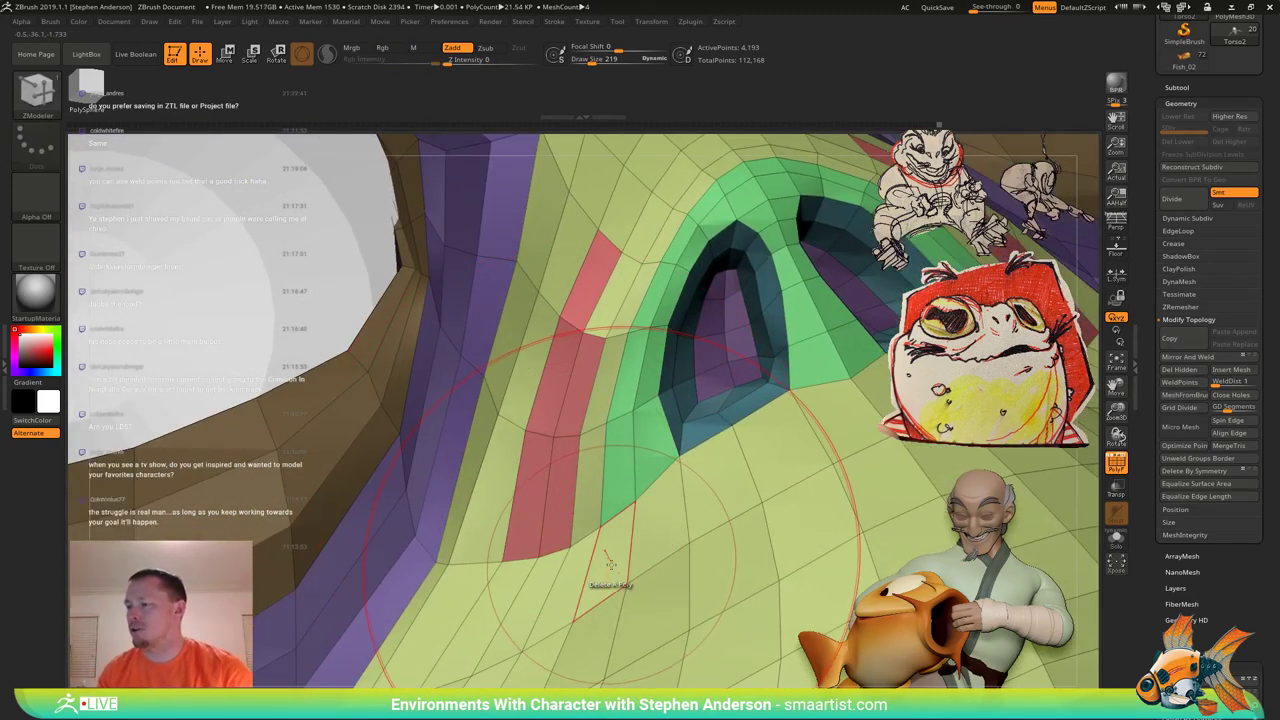
key(space)
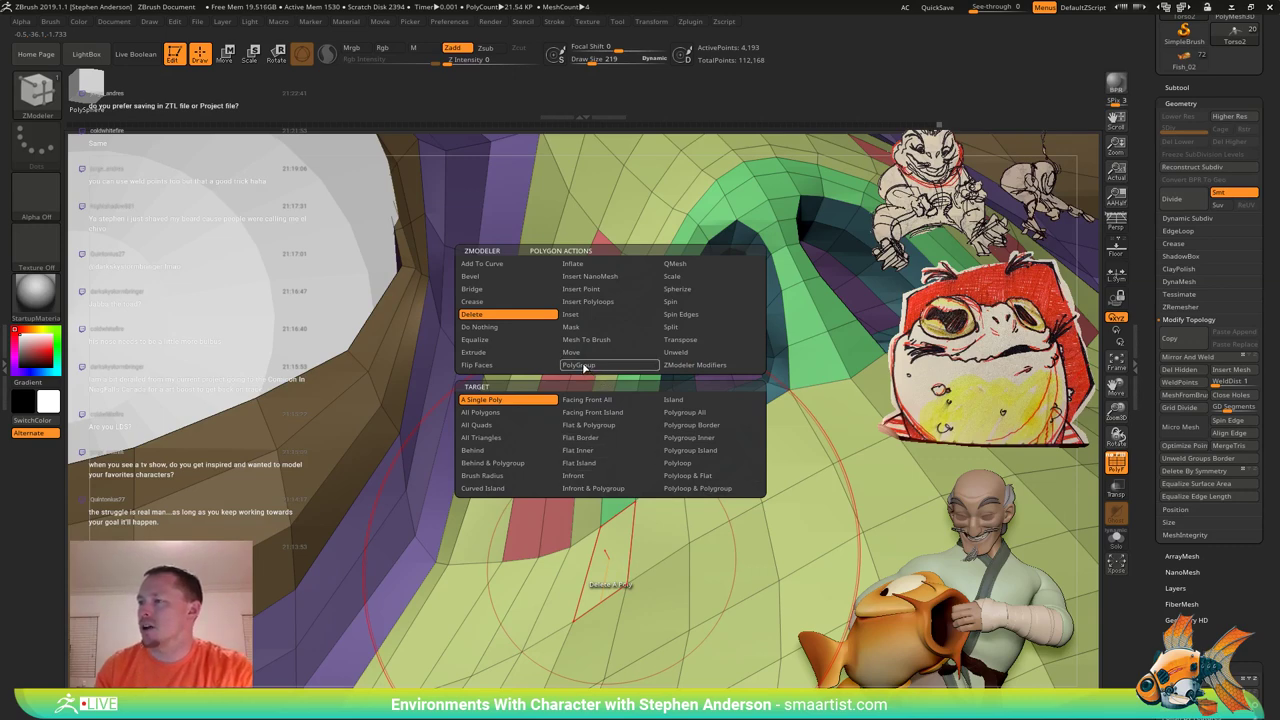
click(584, 366)
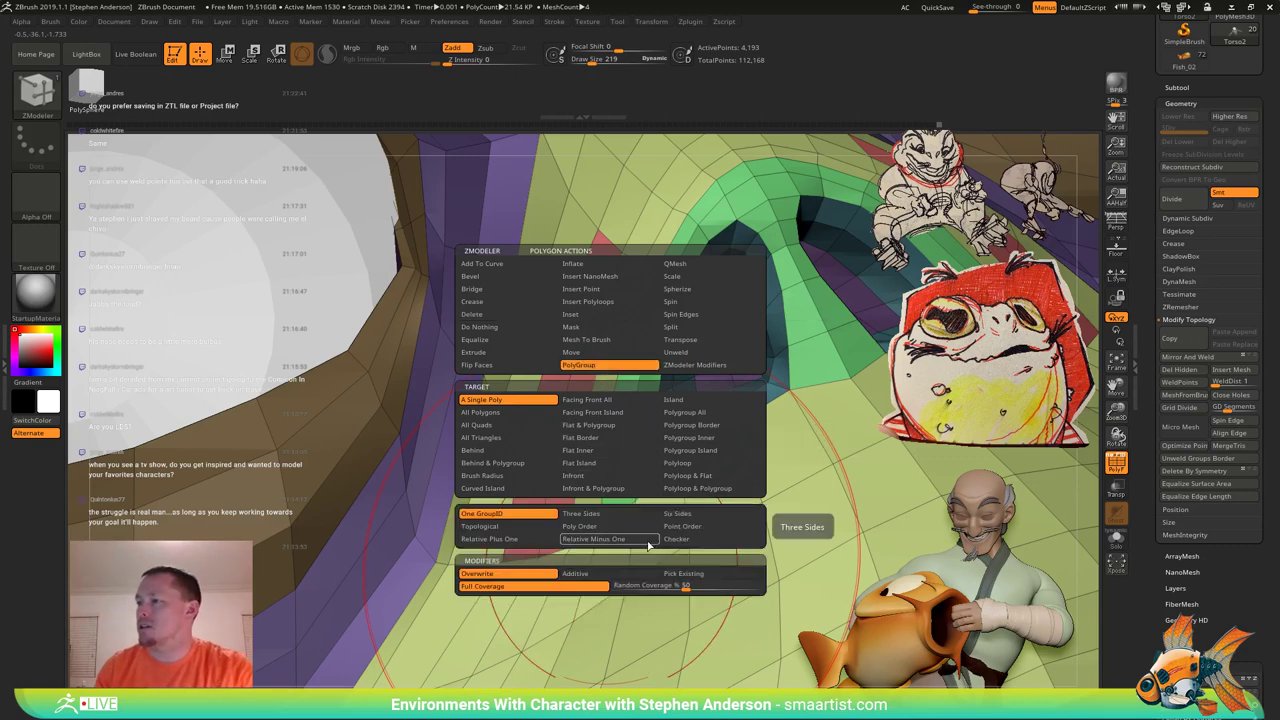
click(710, 451)
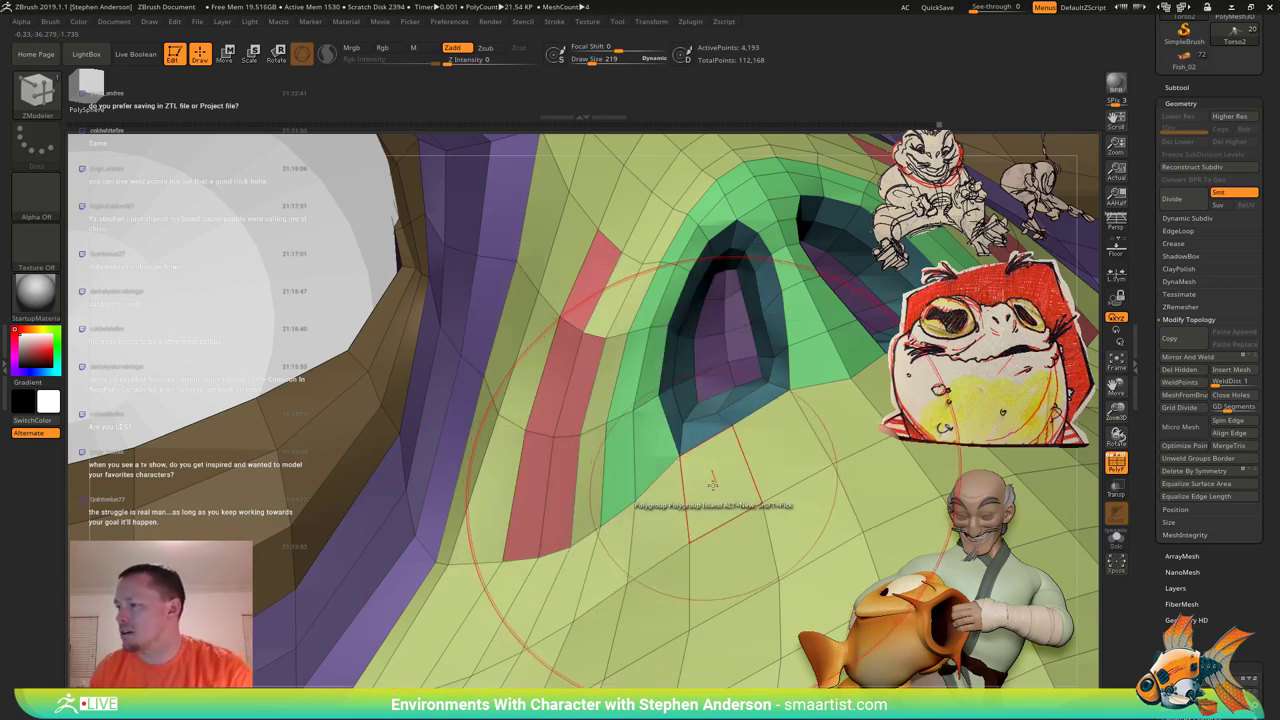
click(713, 485)
key(ctrl+z)
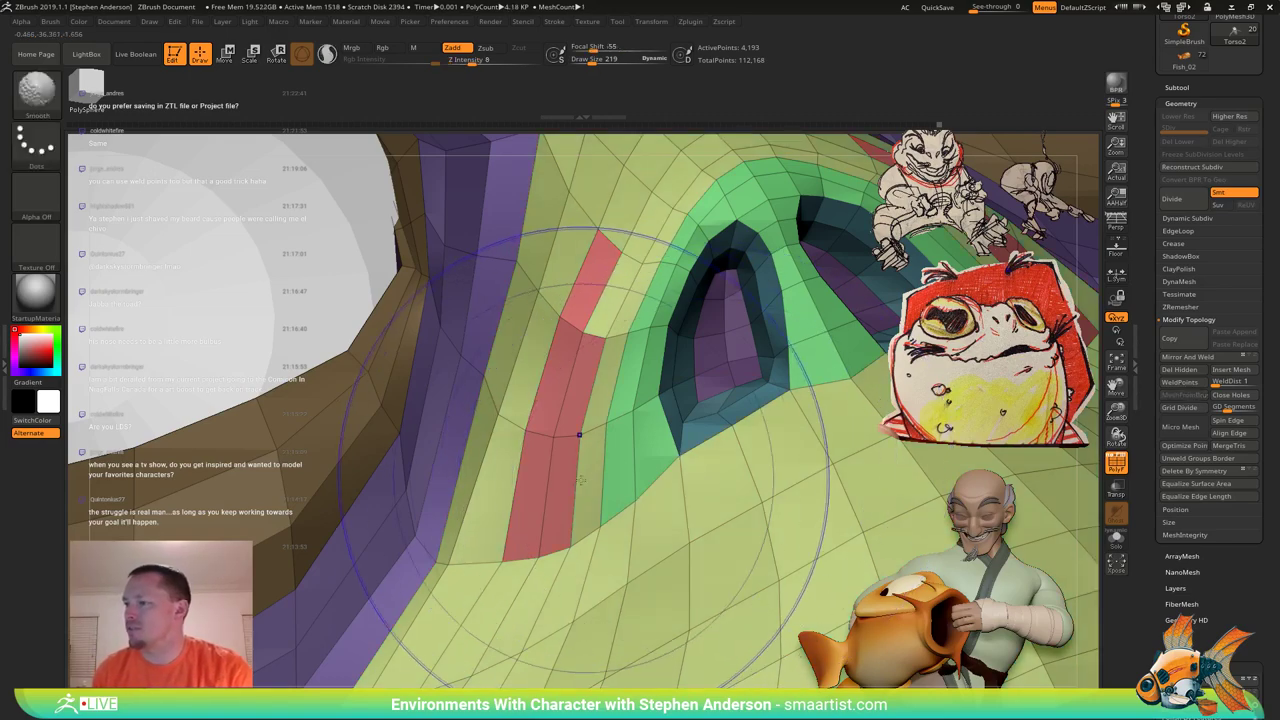
Choose the Move brush and pull the eye socket's lower inner rim closer to the nose.
click(556, 486)
ctrl+right_drag(686, 540, 667, 455)
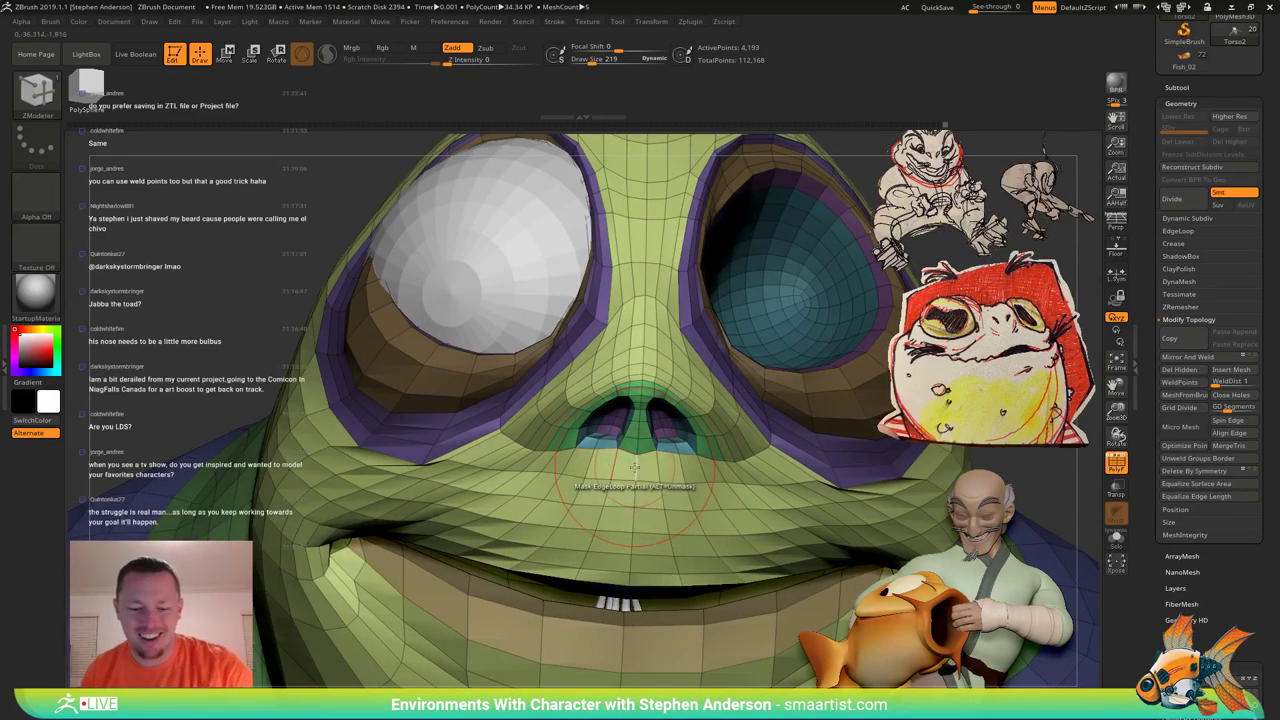
key(b)
key(m)
key(v)
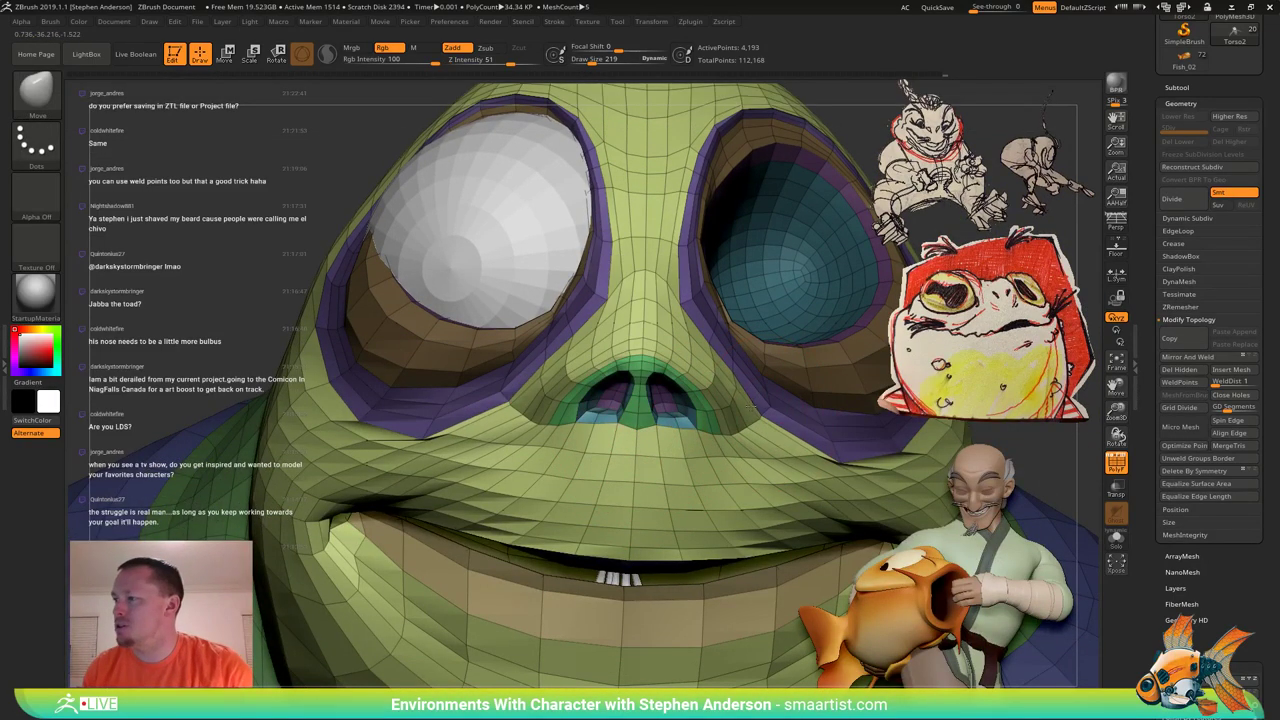
mouse_move(752, 405)
right_down()
mouse_move(777, 398)
mouse_move(700, 345)
mouse_move(735, 372)
right_up()
mouse_move(775, 432)
right_down()
mouse_move(806, 424)
mouse_move(774, 427)
right_up()
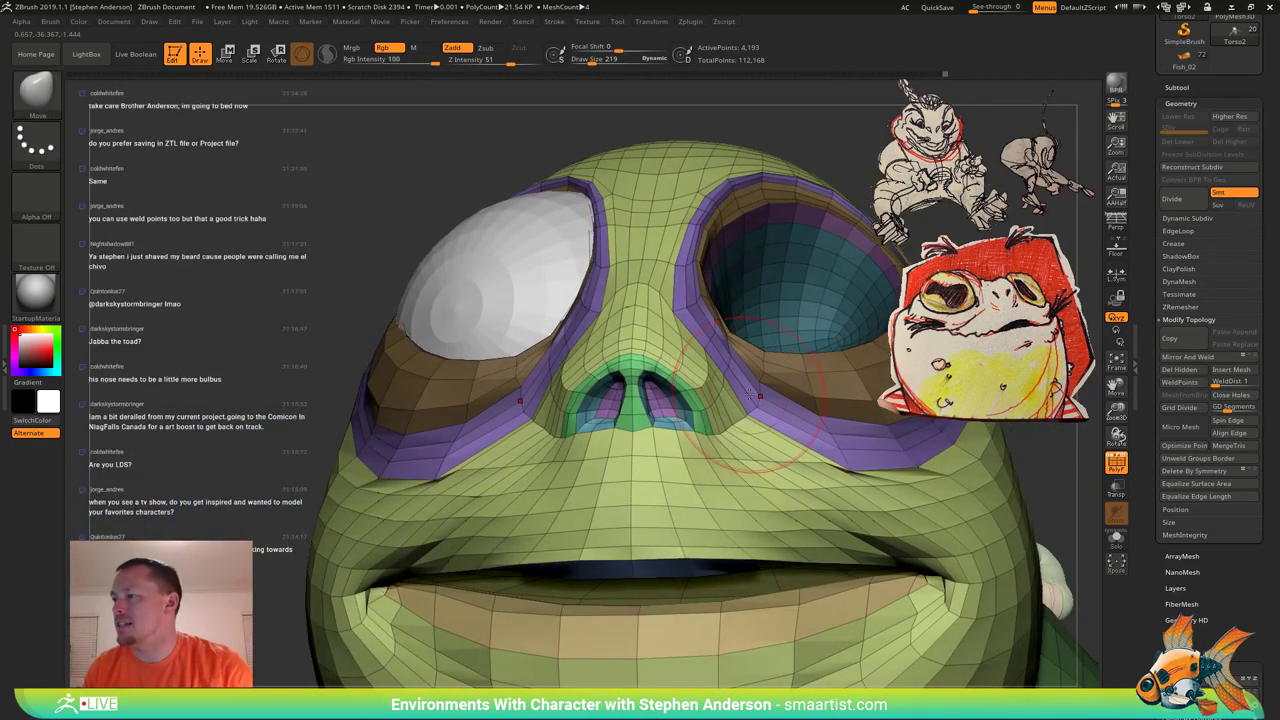
drag(750, 394, 728, 378)
Set the Move brush's Draw Size to 362 and lift the nose in the profile view.
mouse_move(722, 385)
right_down()
mouse_move(760, 362)
mouse_move(702, 368)
mouse_move(800, 372)
right_up()
key(s)
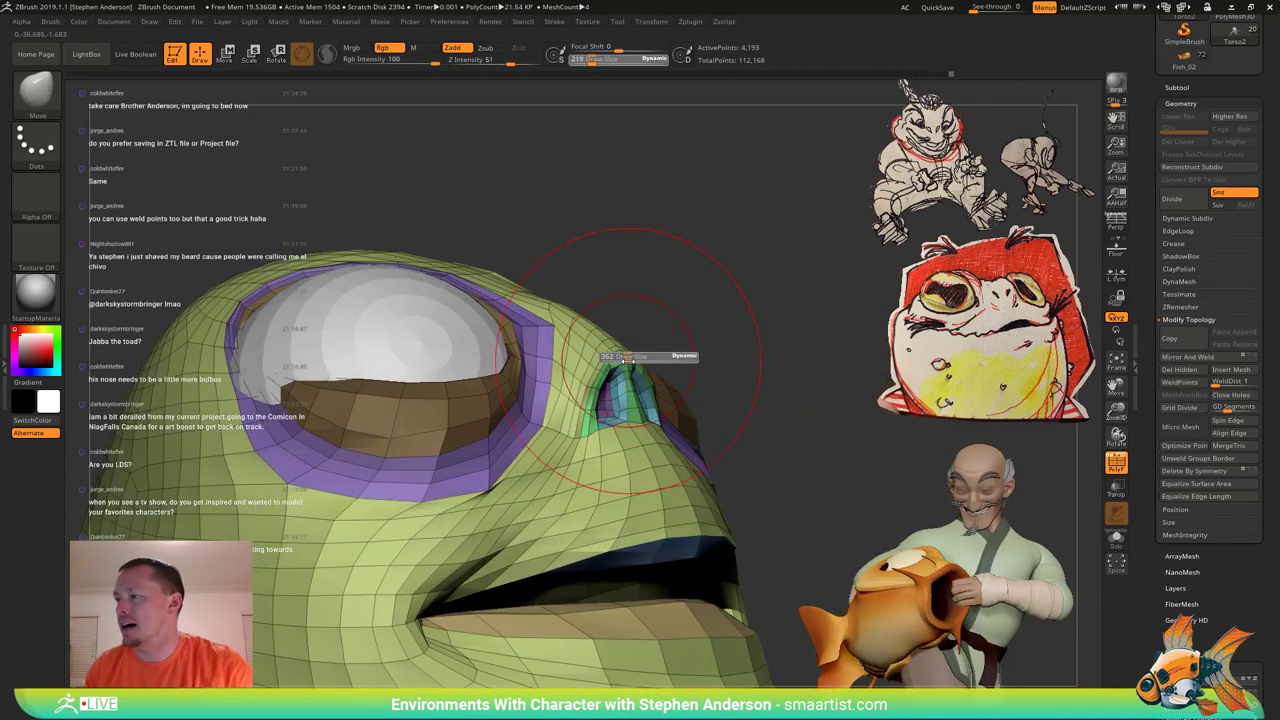
drag(627, 359, 620, 352)
mouse_move(620, 352)
right_down()
mouse_move(670, 367)
mouse_move(600, 396)
right_up()
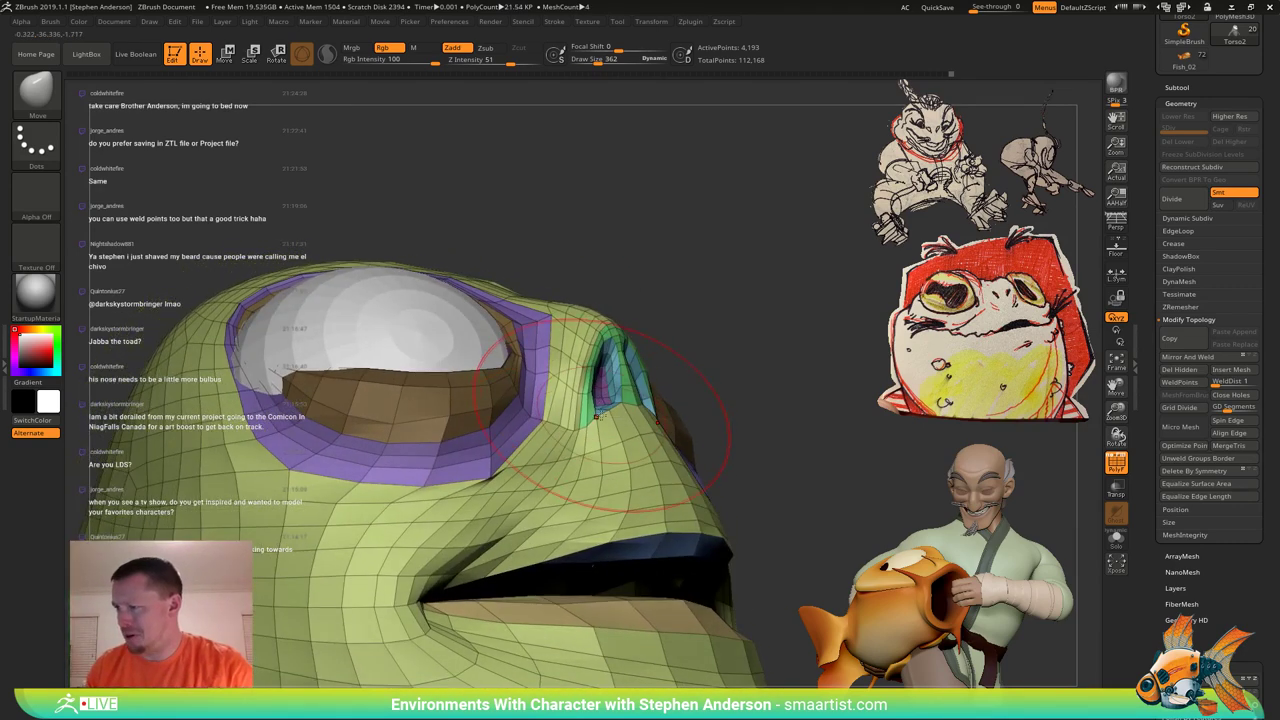
Refine the nose's profile with the Move brush, using a Draw Size of 175 and then 243.
key(s)
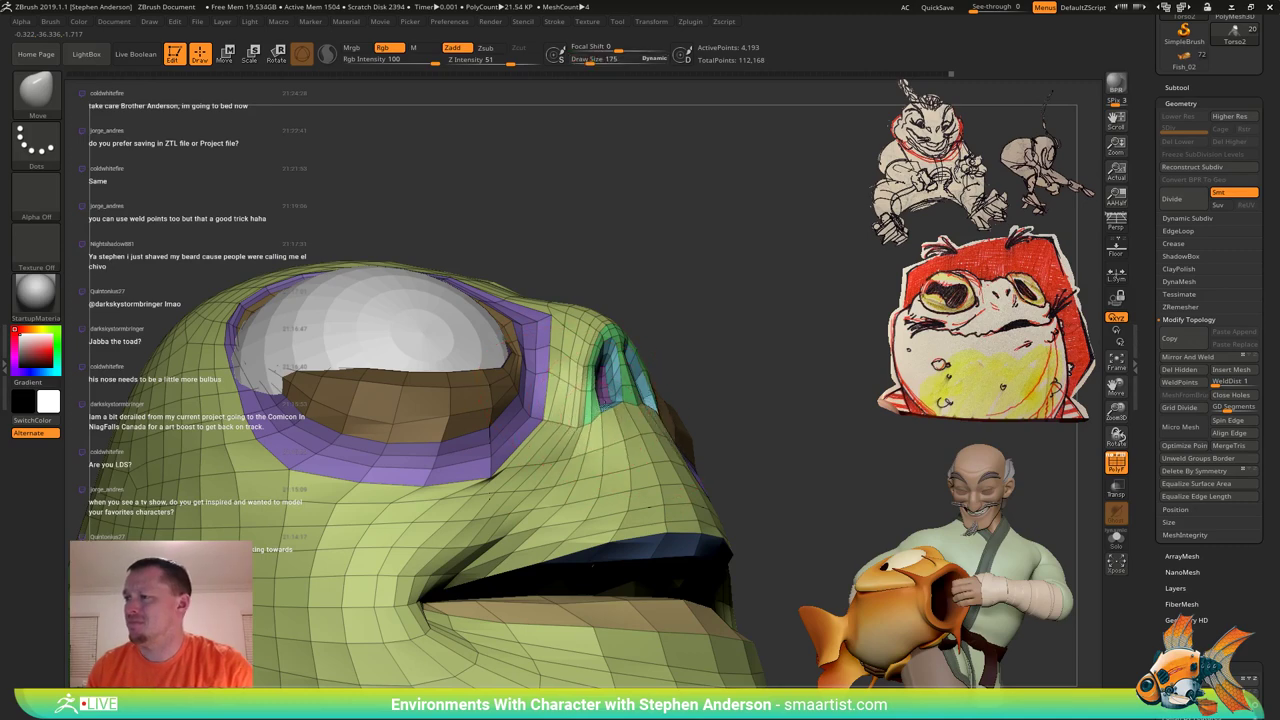
right_drag(598, 388, 600, 322)
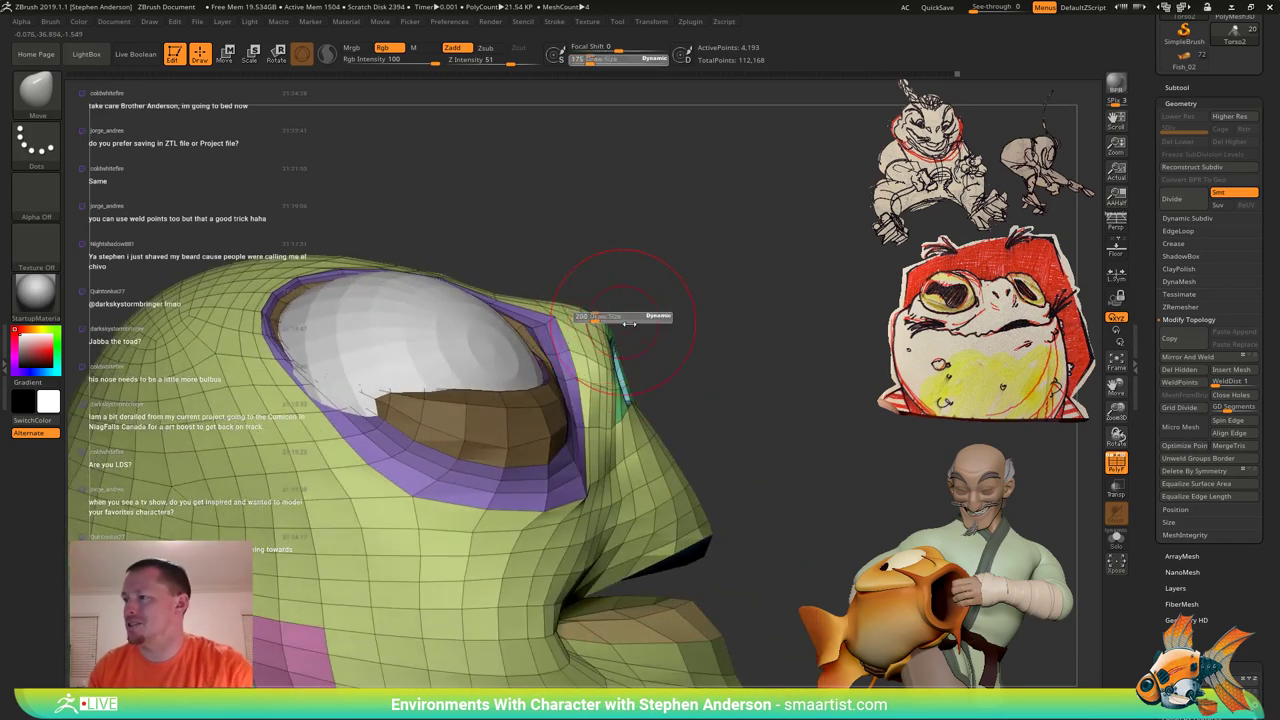
drag(629, 323, 633, 323)
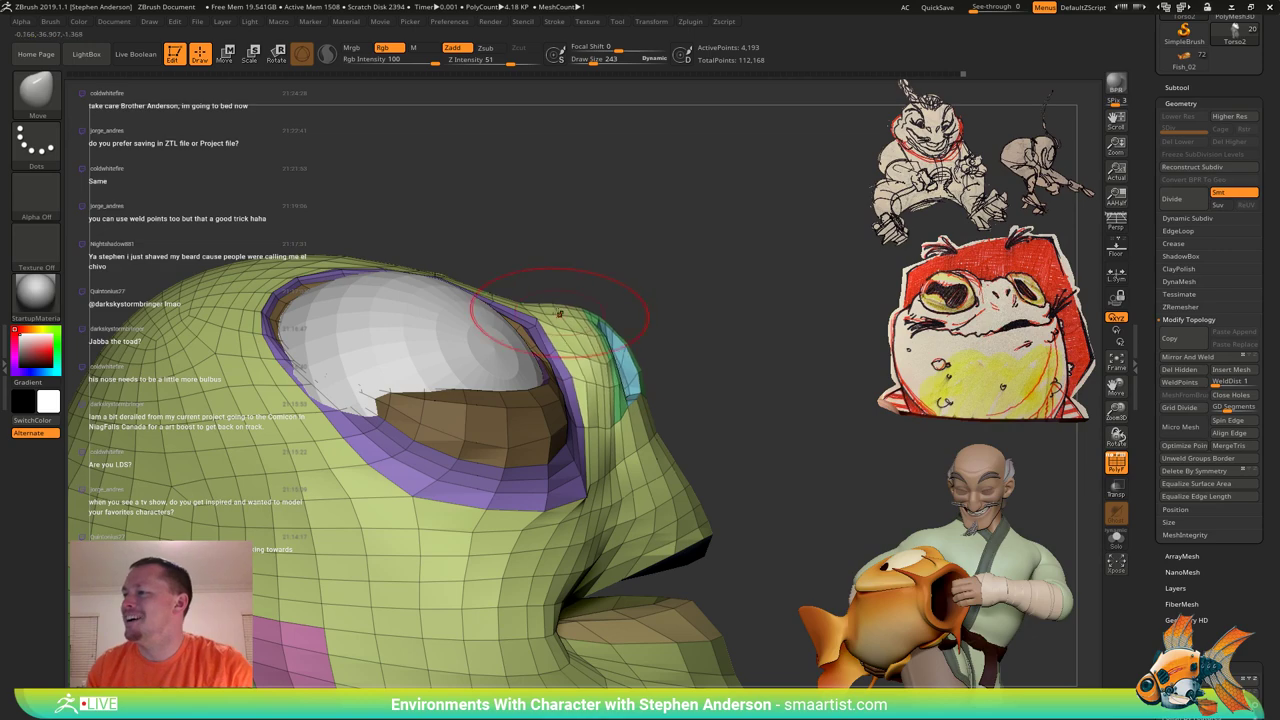
Hide the polygroup wireframe to examine the nose's overall form, and show the wireframe again around the nostrils.
right_drag(680, 325, 630, 400)
key(shift+f)
ctrl+right_drag(630, 400, 634, 462)
ctrl+right_drag(634, 462, 630, 402)
ctrl+right_drag(630, 402, 629, 434)
key(shift+f)
mouse_move(633, 341)
ctrl+right_down()
mouse_move(636, 368)
mouse_move(640, 296)
ctrl+right_up()
right_drag(640, 296, 604, 352)
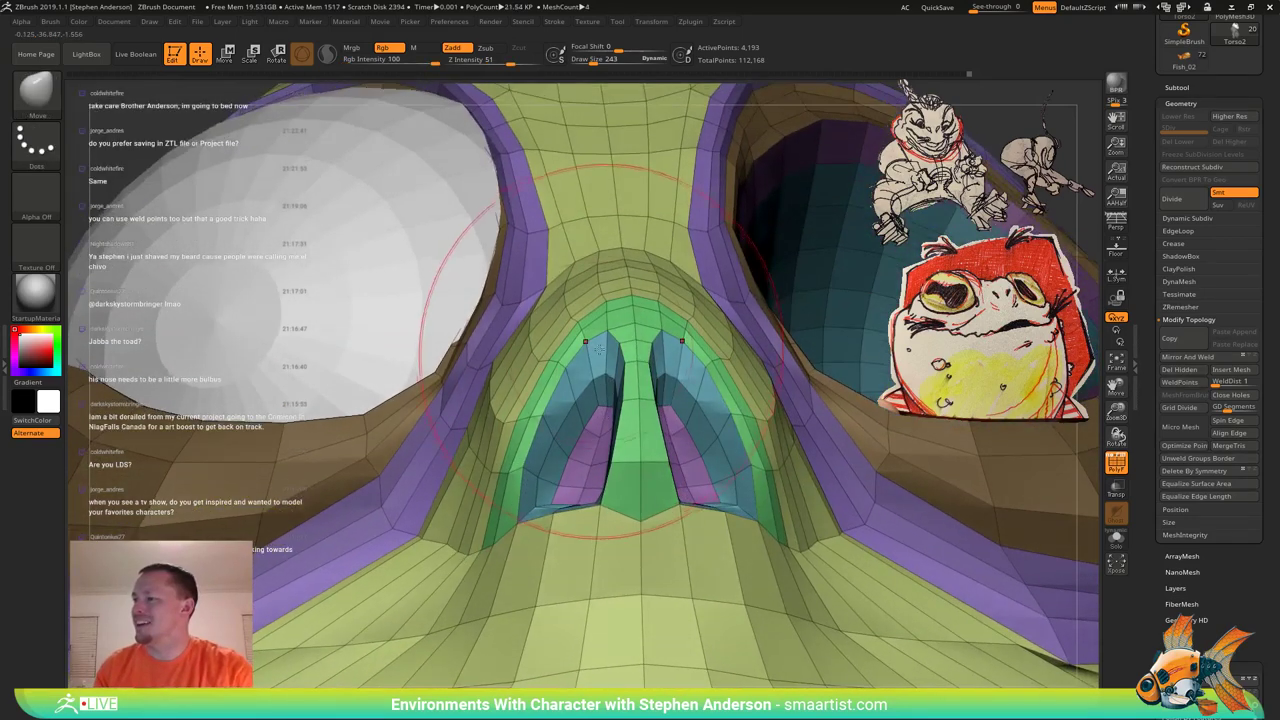
Mask the head around the nostrils' blue polygroup and soften the mask's edge.
key(w)
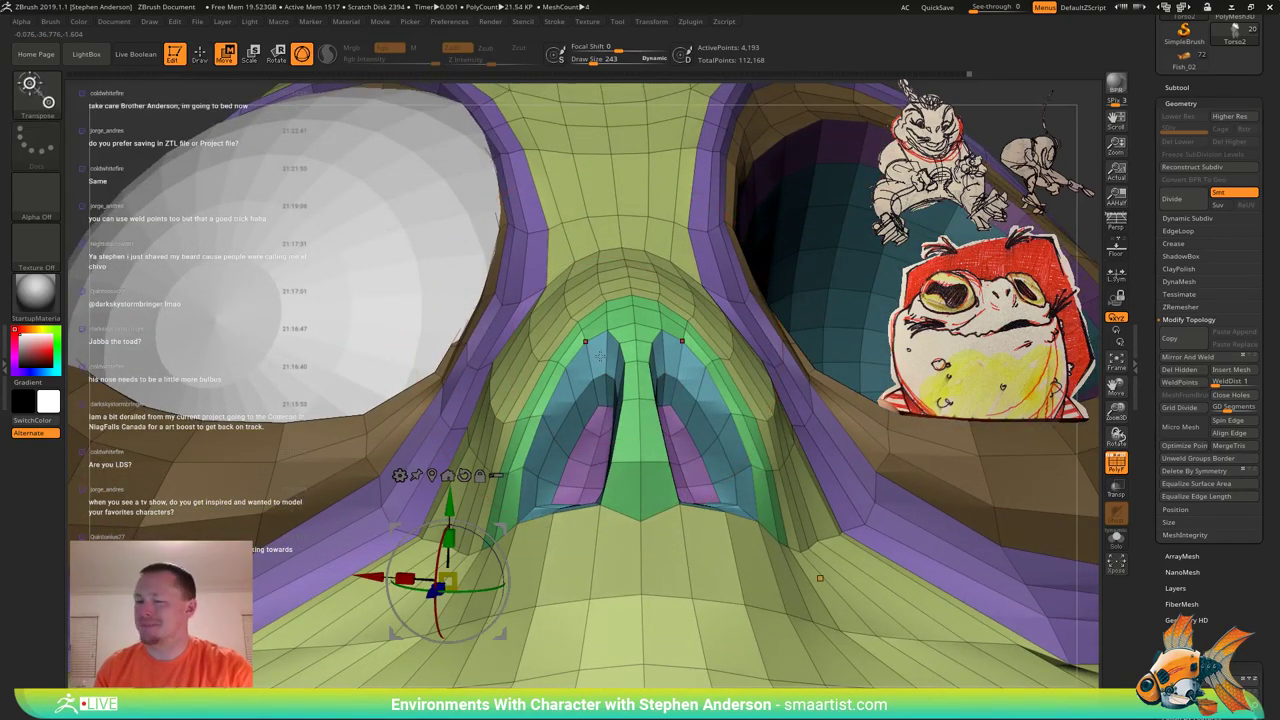
key(ctrl)
ctrl+drag(1027, 127, 1033, 136)
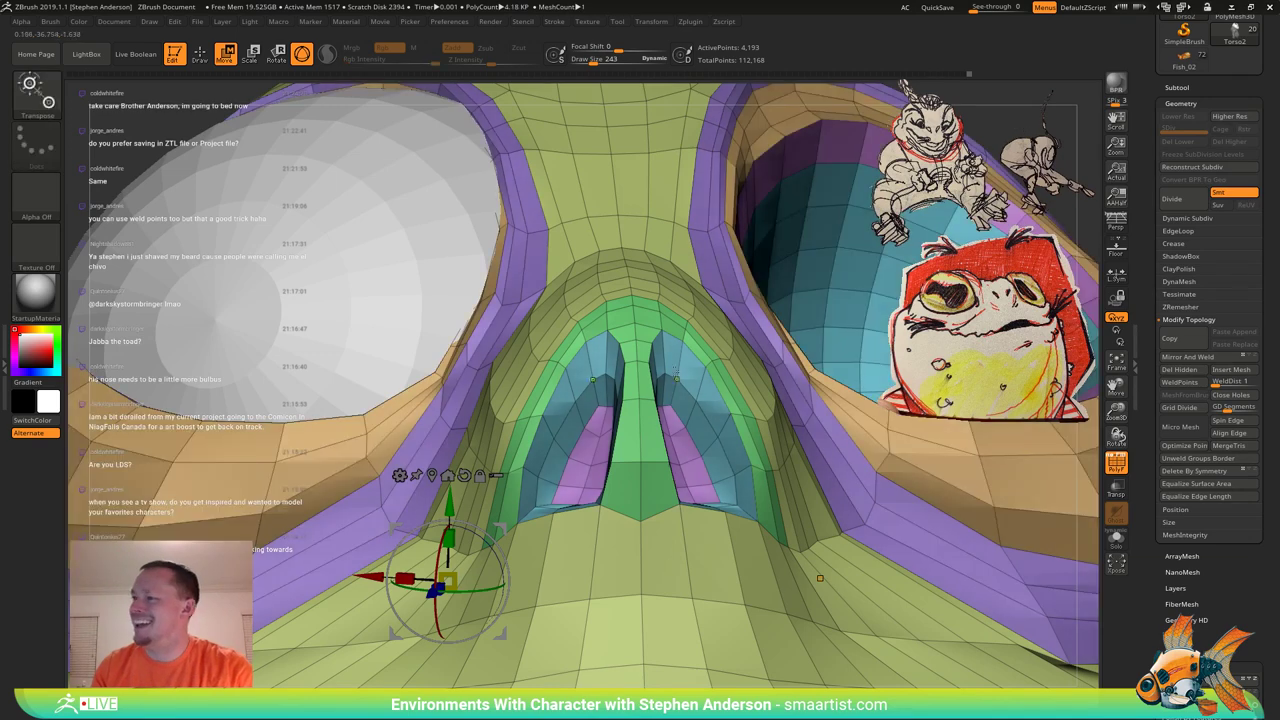
key(q)
key(w)
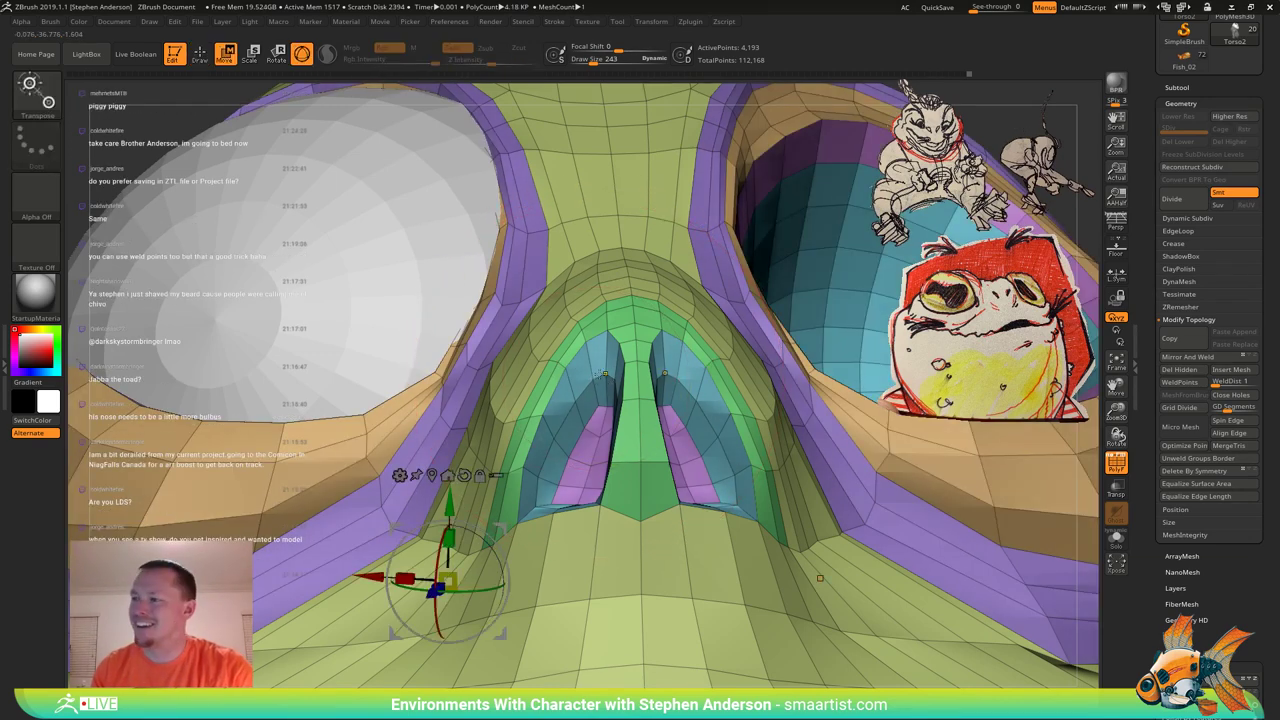
ctrl+click(594, 373)
key(q)
mouse_move(643, 395)
ctrl+right_down()
mouse_move(637, 285)
mouse_move(606, 392)
ctrl+right_up()
ctrl+click(606, 396)
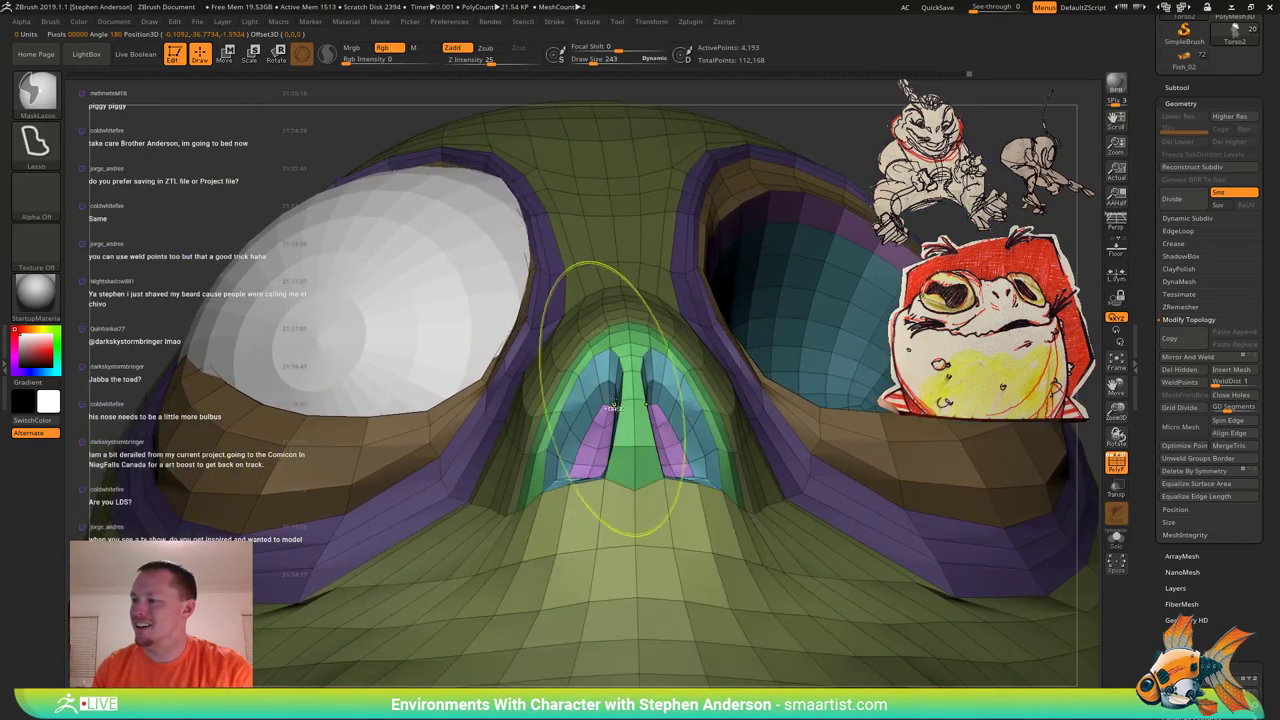
Pull the nostrils closer to the nose's centre with the Move brush.
key(b)
key(m)
key(v)
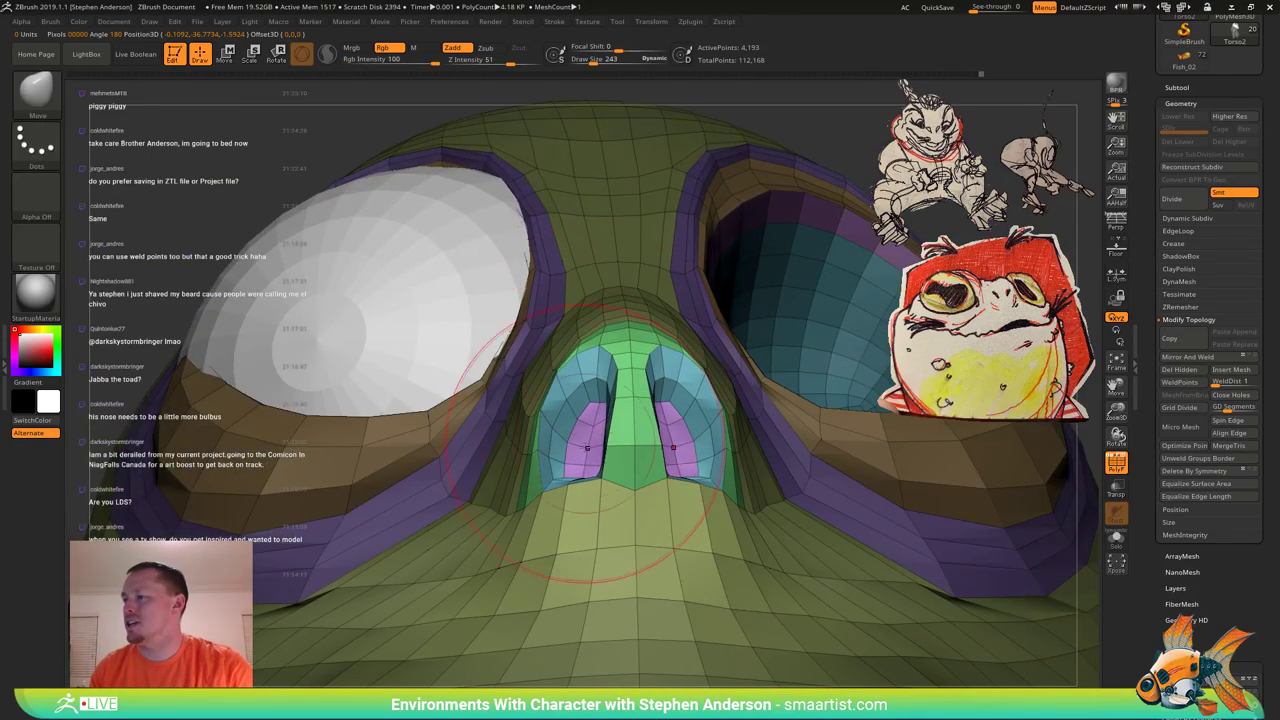
drag(572, 491, 595, 488)
drag(585, 379, 610, 394)
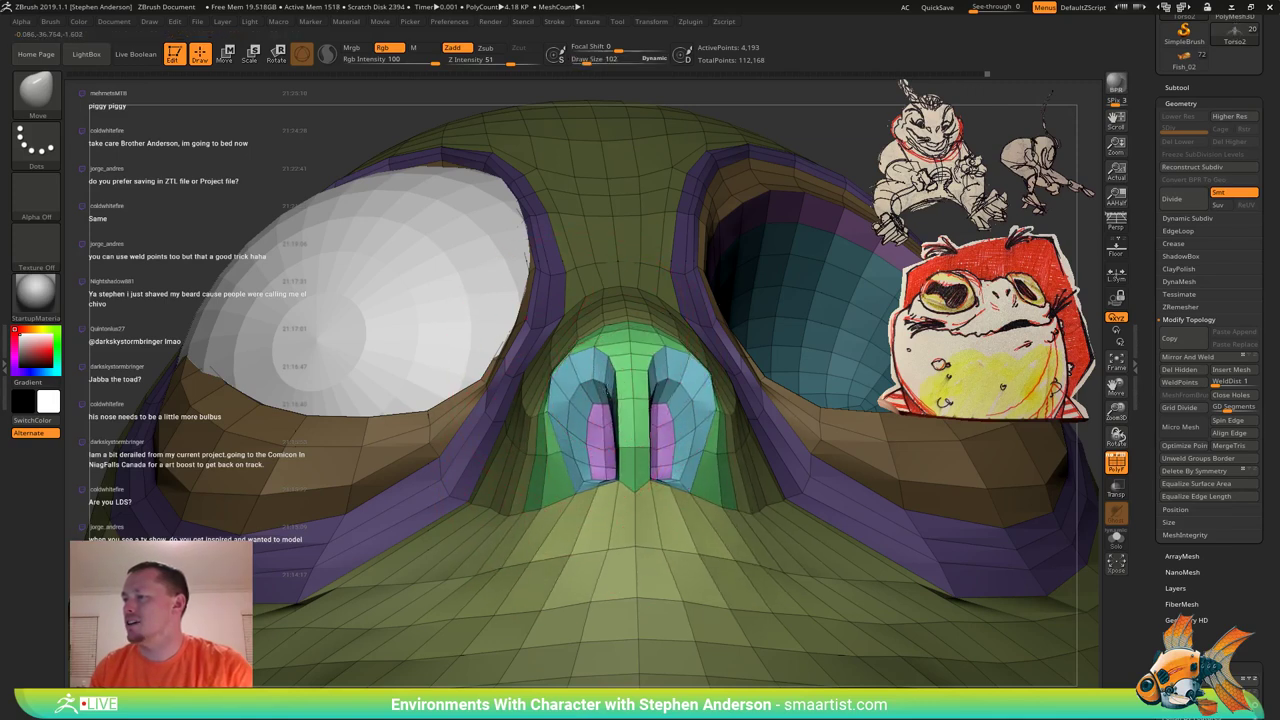
Isolate the face's yellow-green polygroup, lasso the nose's side to adjust its mask, and restore the full mesh's visibility.
mouse_move(580, 378)
right_down()
mouse_move(680, 356)
mouse_move(696, 378)
mouse_move(582, 400)
mouse_move(577, 376)
mouse_move(664, 384)
mouse_move(682, 366)
mouse_move(603, 334)
right_up()
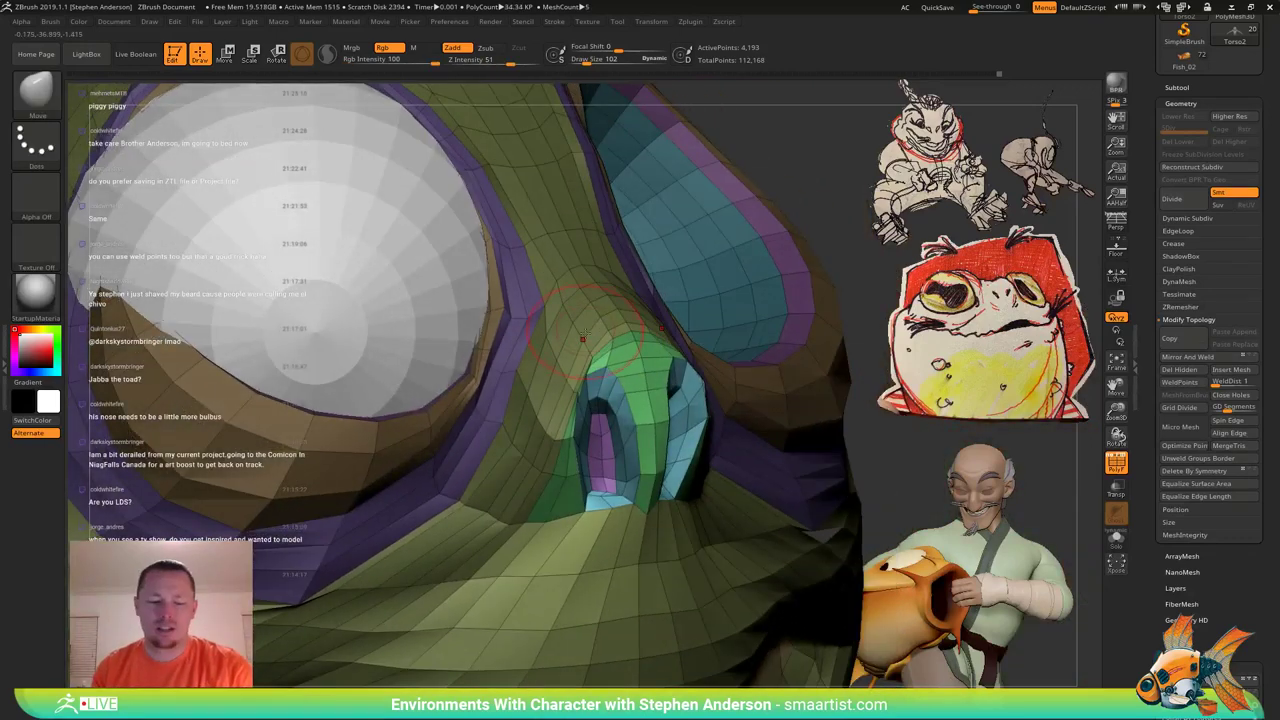
key(ctrl)
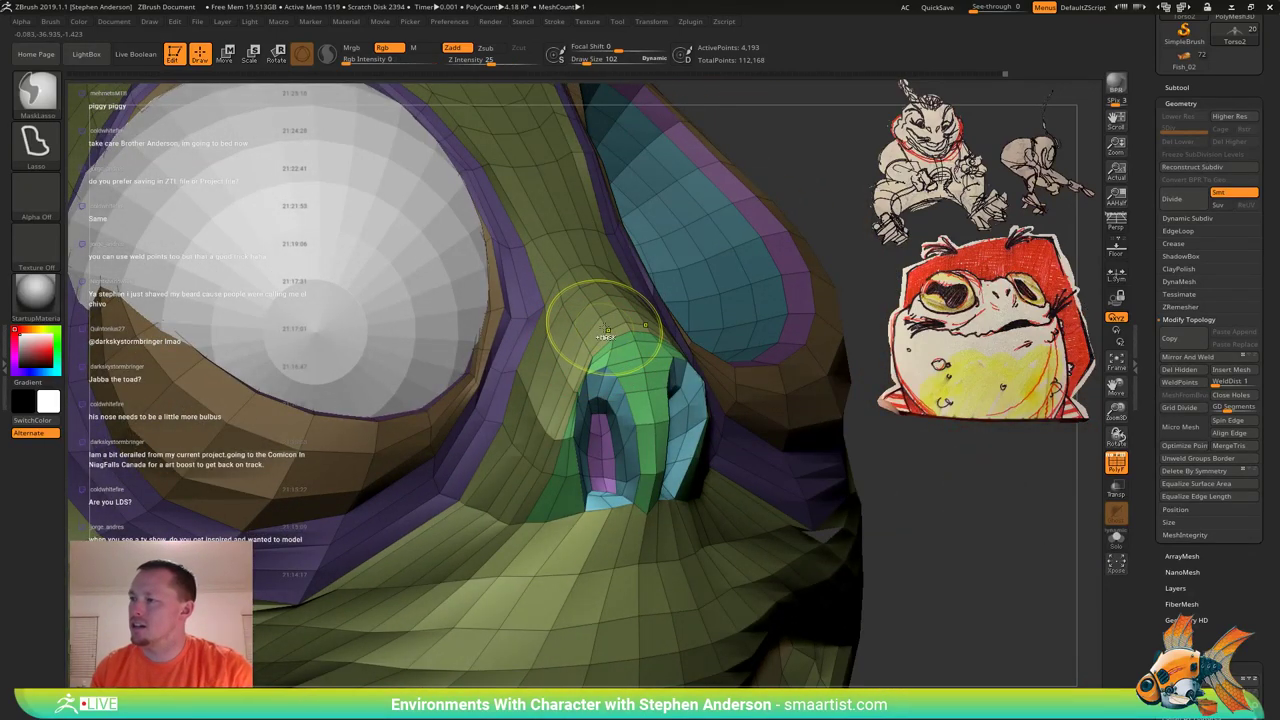
ctrl+shift+click(606, 323)
drag(640, 337, 675, 285)
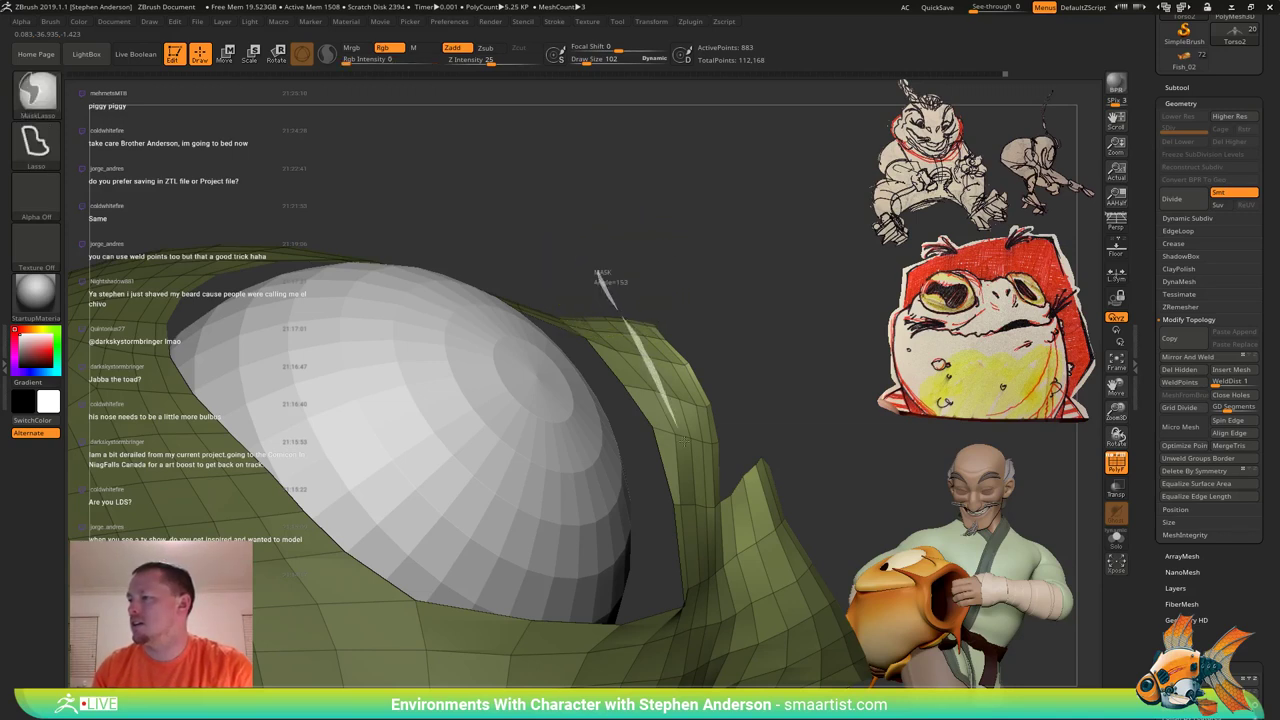
mouse_move(711, 526)
ctrl+mouse_down()
mouse_move(834, 371)
mouse_move(742, 310)
ctrl+mouse_up()
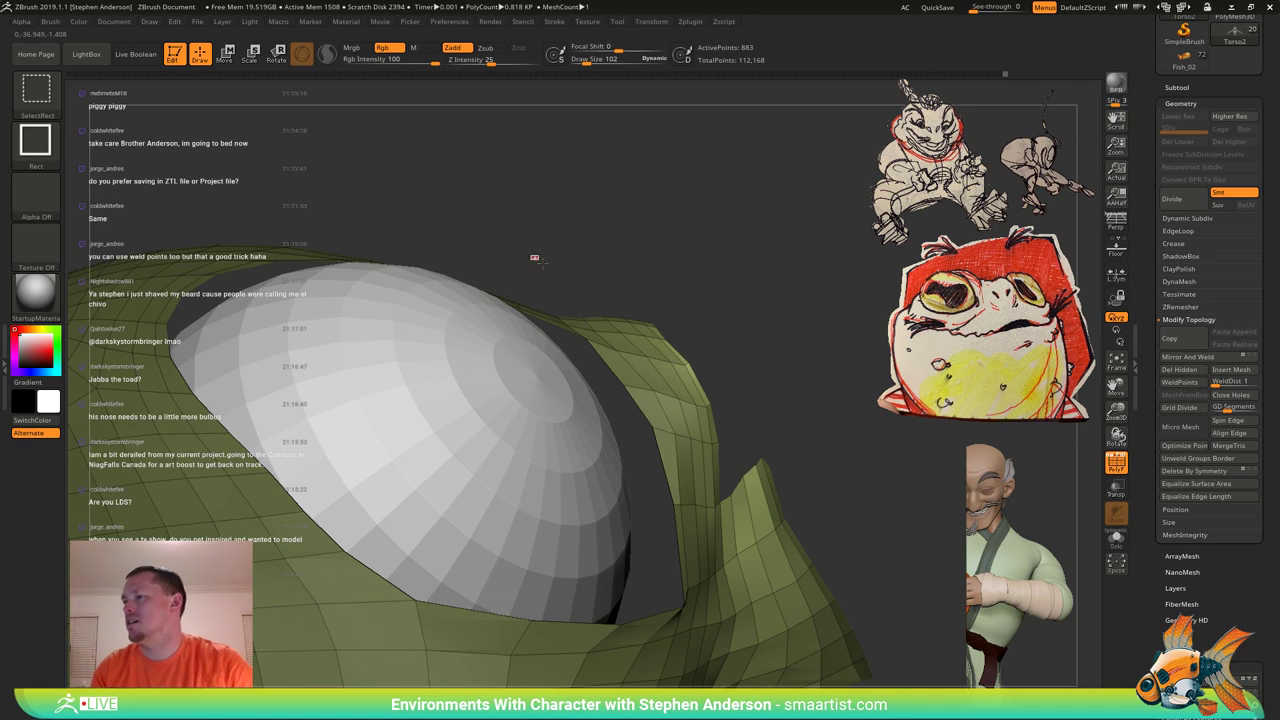
mouse_move(533, 256)
ctrl+shift+mouse_down()
mouse_move(758, 460)
mouse_move(866, 322)
mouse_move(848, 276)
ctrl+shift+mouse_up()
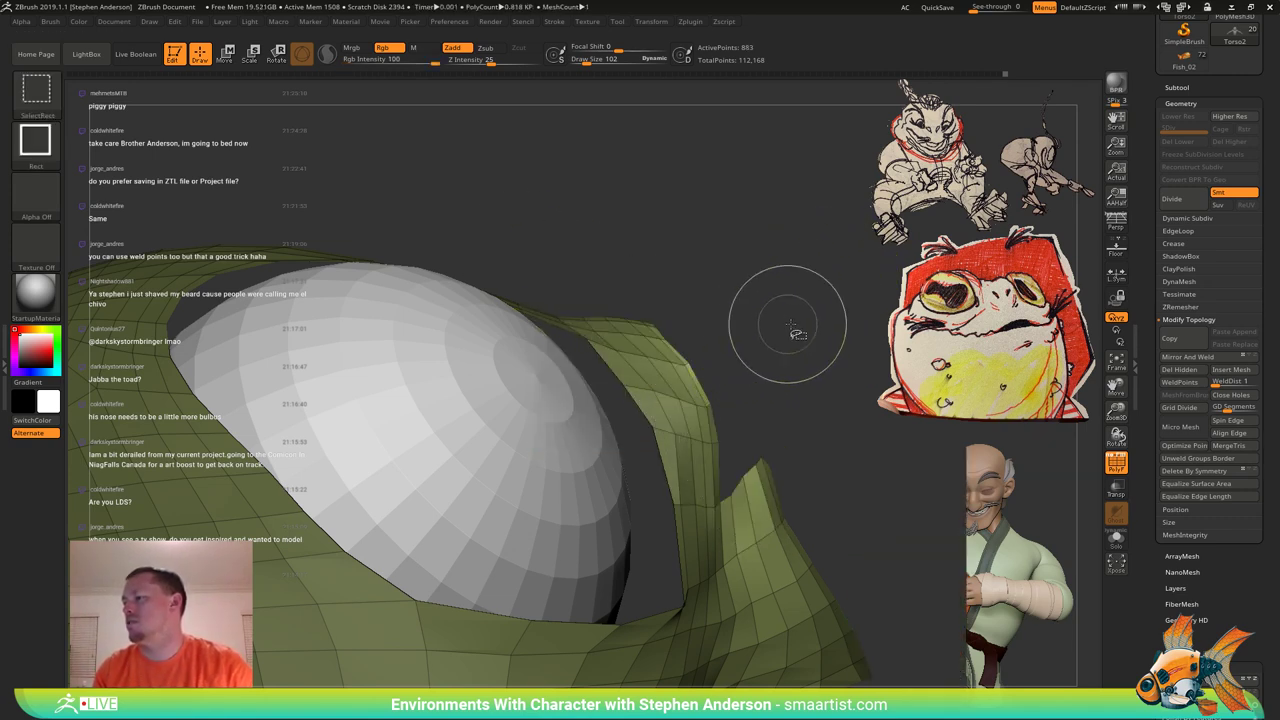
ctrl+shift+click(792, 328)
ctrl+click(697, 383)
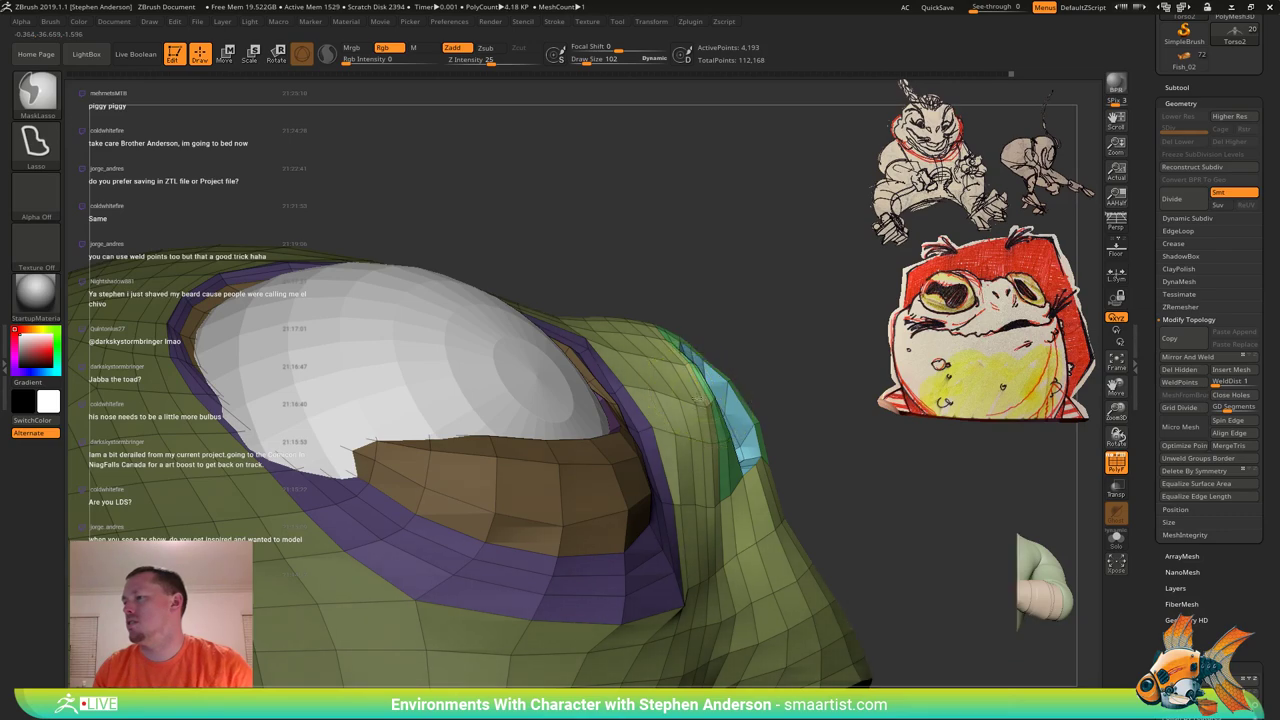
Remove the mask from the side of the nose with the lasso.
drag(784, 332, 758, 309)
mouse_move(638, 278)
ctrl+alt+mouse_down()
mouse_move(611, 325)
mouse_move(774, 300)
mouse_move(617, 360)
mouse_move(417, 356)
mouse_move(511, 369)
ctrl+alt+mouse_up()
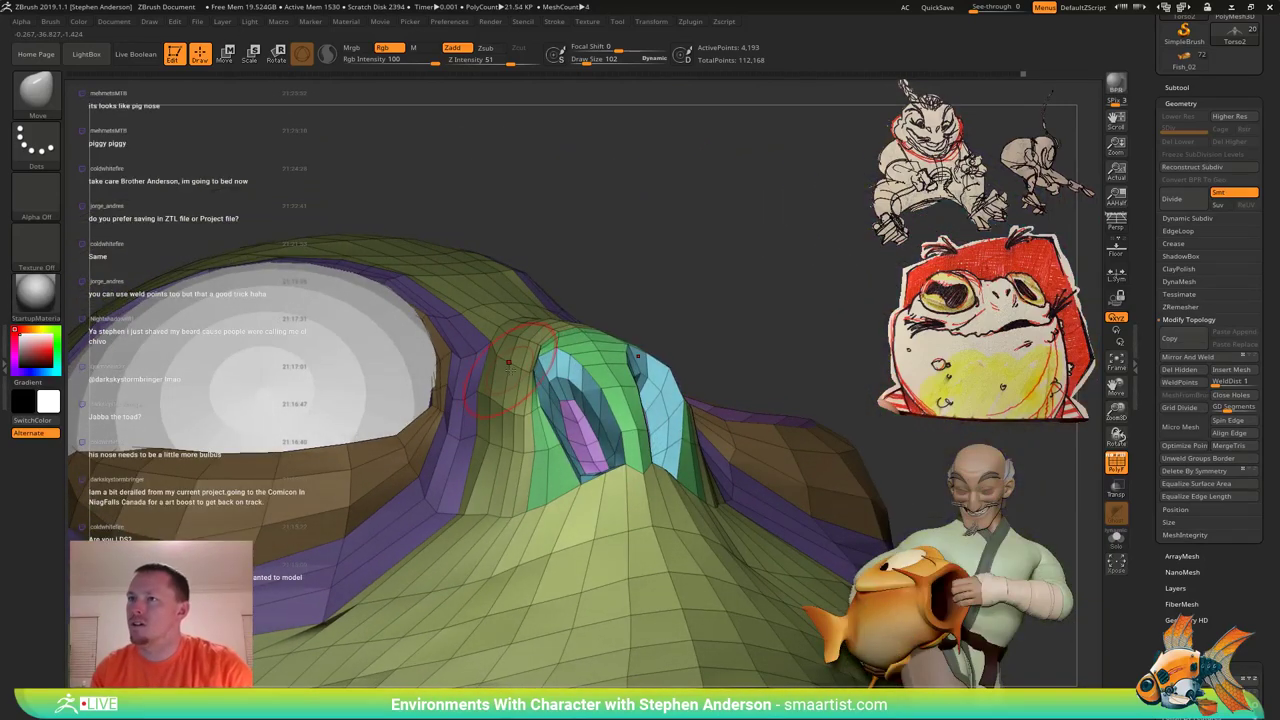
key(ctrl)
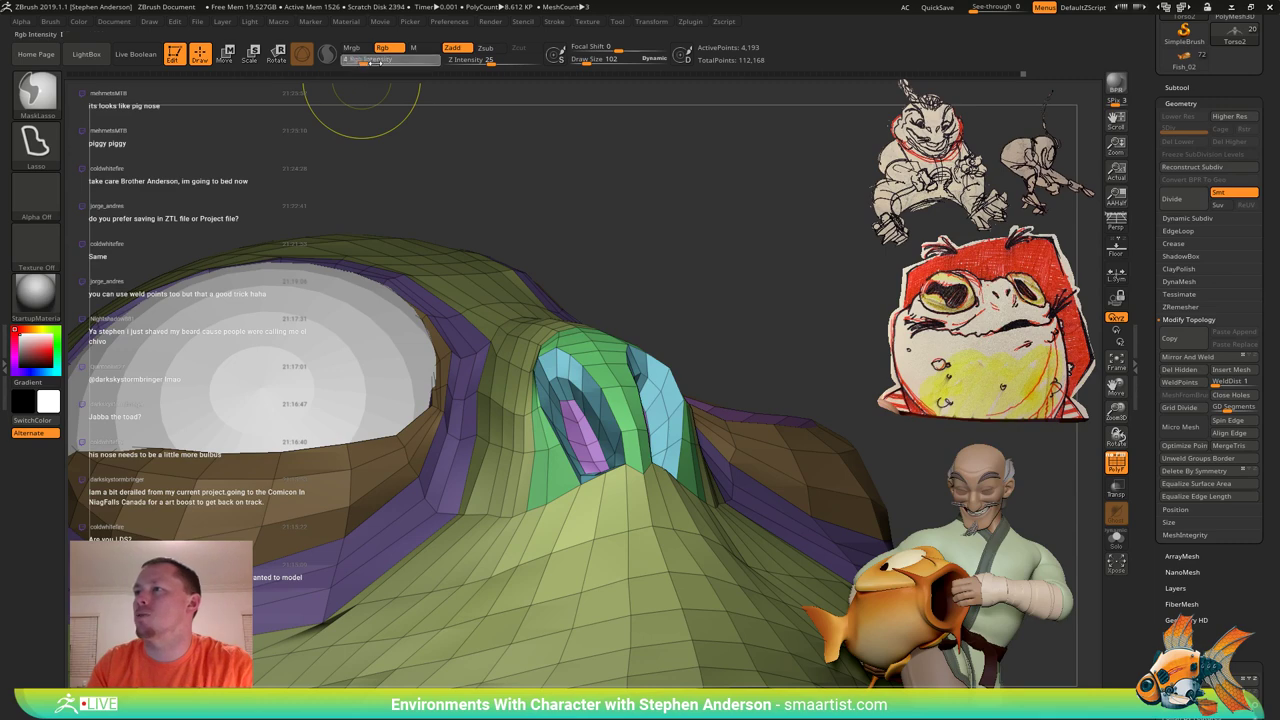
drag(692, 357, 761, 363)
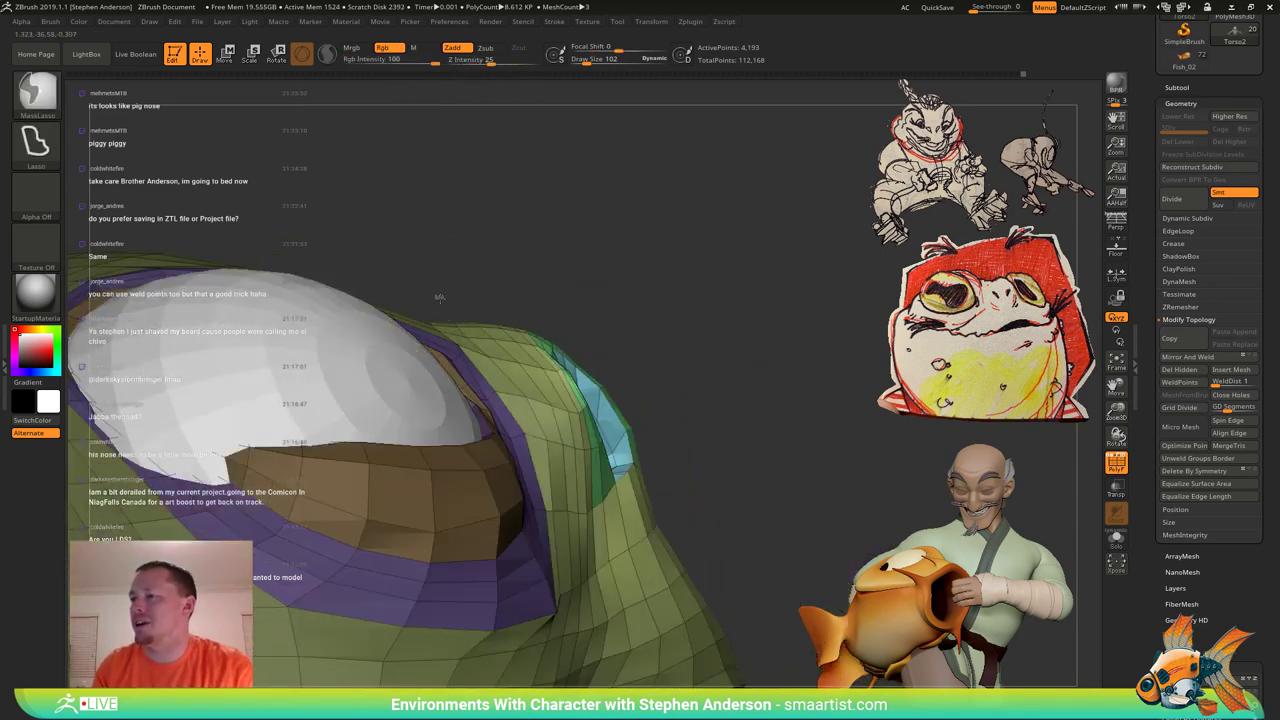
mouse_move(563, 490)
ctrl+mouse_down()
mouse_move(704, 306)
mouse_move(697, 290)
ctrl+mouse_up()
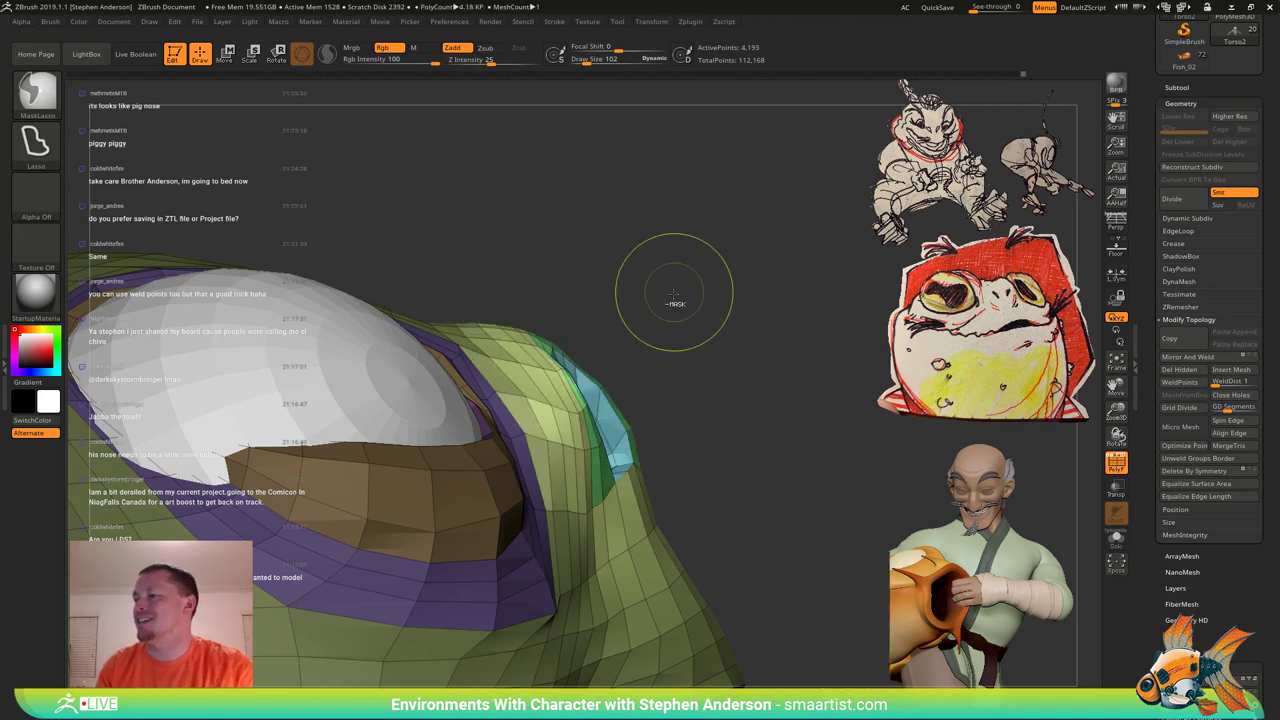
Smooth the unmasked side of the nose beside the nostril.
drag(683, 355, 608, 383)
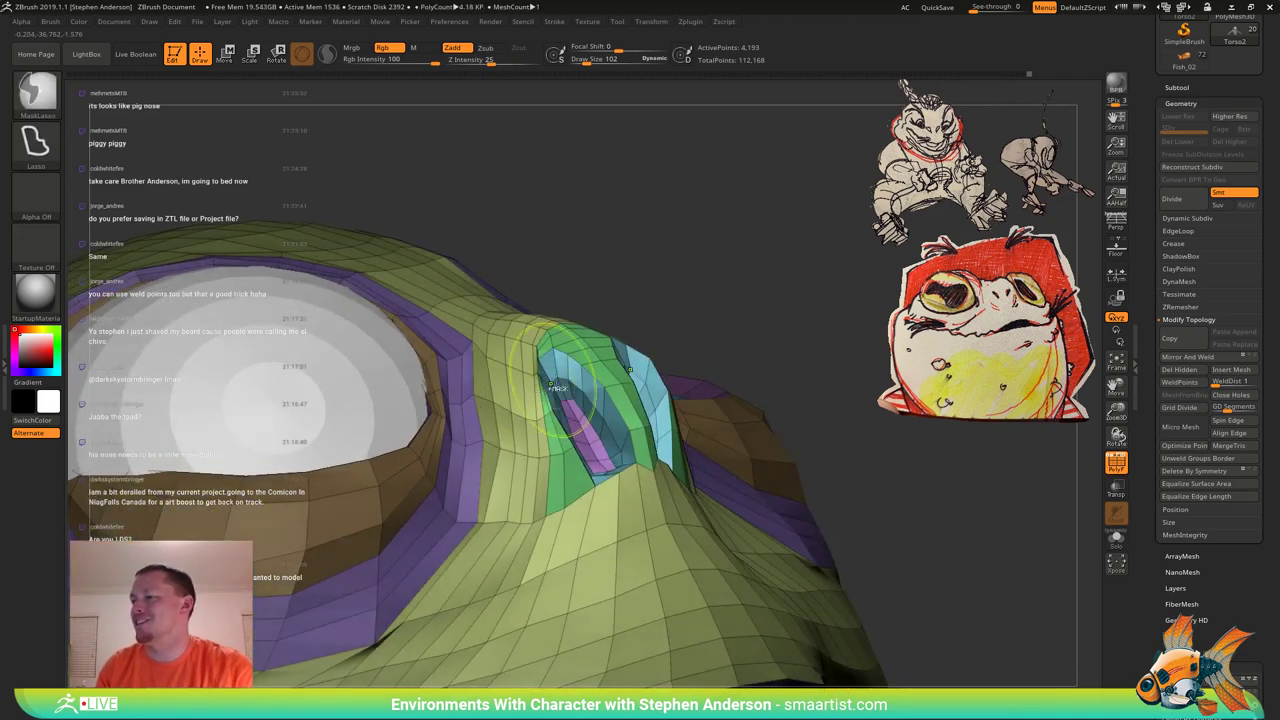
mouse_move(568, 386)
right_down()
mouse_move(517, 369)
mouse_move(530, 355)
right_up()
mouse_move(527, 354)
shift+mouse_down()
mouse_move(515, 353)
mouse_move(556, 408)
shift+mouse_up()
right_drag(560, 392, 529, 382)
Mask everything except the face's yellow-green polygroup and reshape the nose's side and bridge with the Move brush.
key(w)
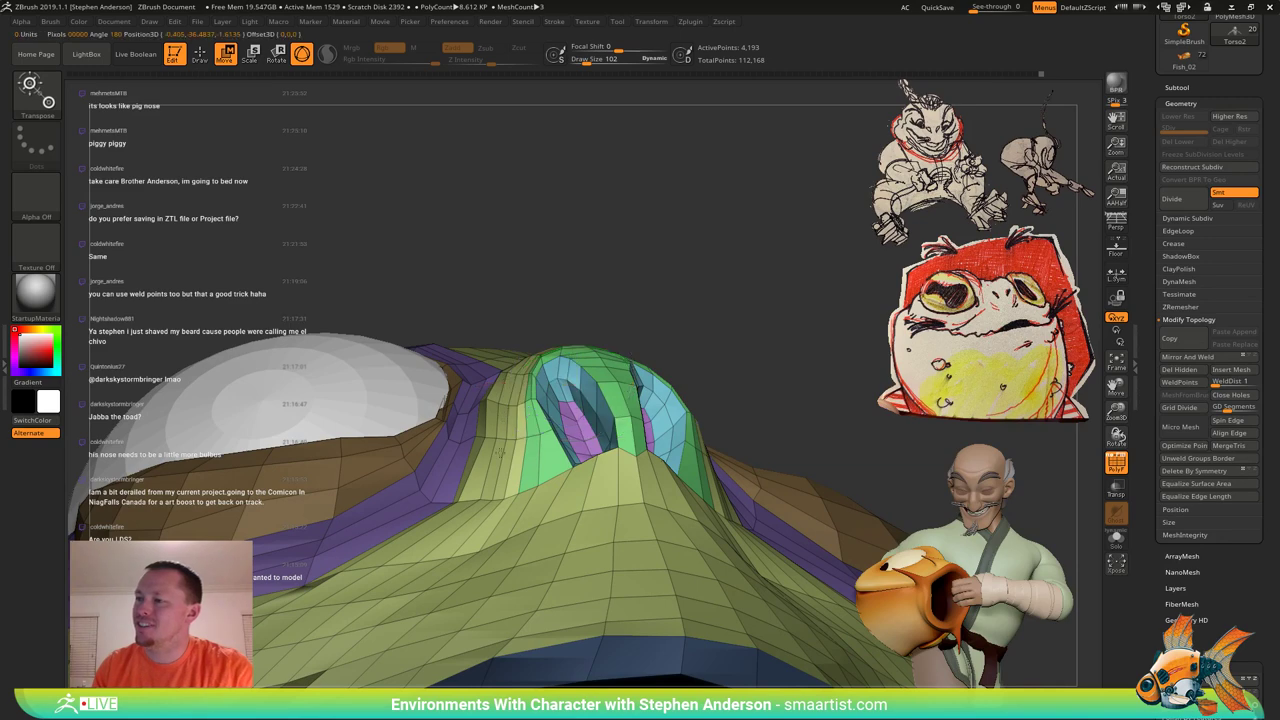
ctrl+drag(490, 320, 475, 308)
ctrl+click(497, 406)
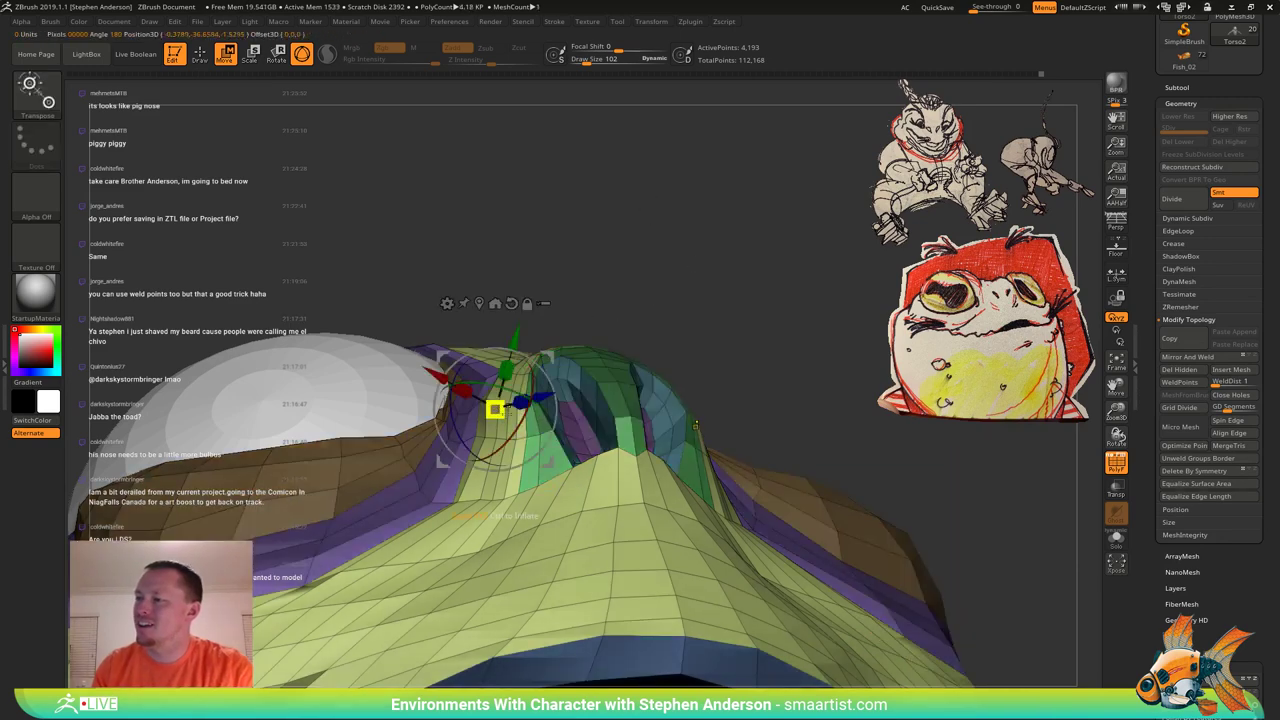
key(b)
key(m)
key(v)
mouse_move(520, 398)
right_down()
mouse_move(539, 367)
mouse_move(520, 402)
mouse_move(509, 388)
right_up()
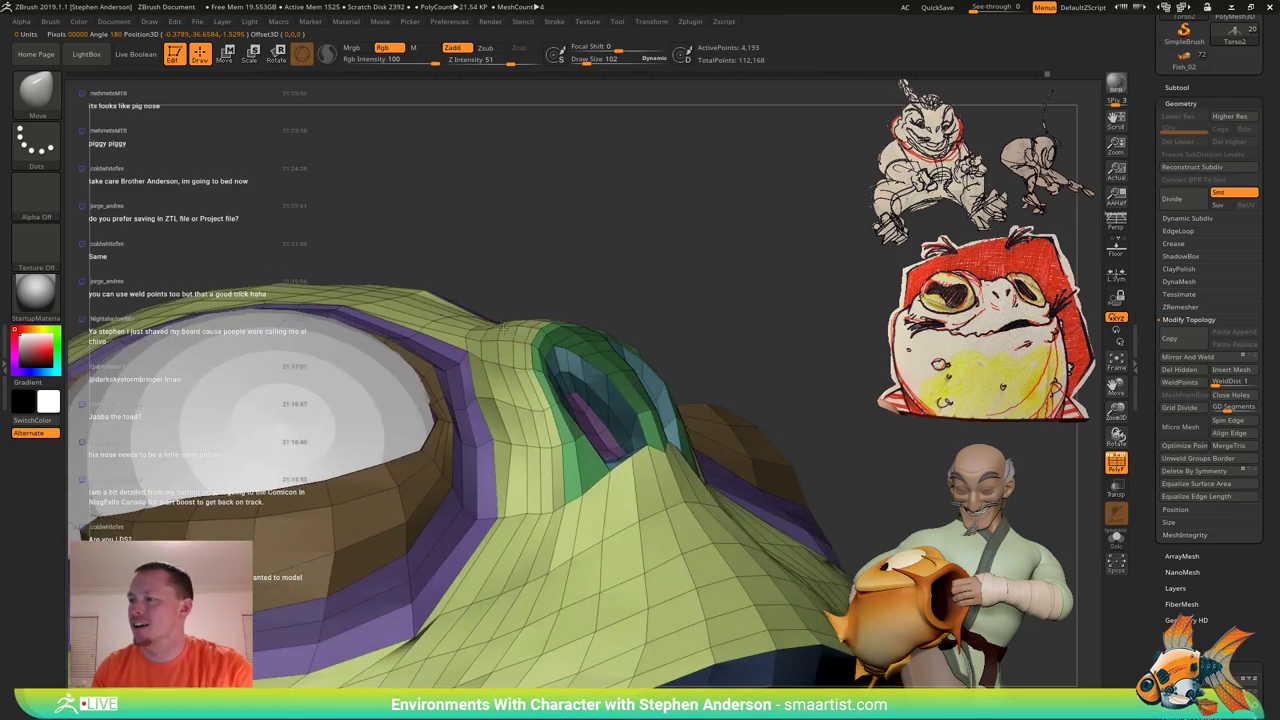
mouse_move(520, 342)
right_down()
mouse_move(500, 405)
mouse_move(520, 360)
mouse_move(541, 357)
mouse_move(515, 378)
mouse_move(509, 334)
mouse_move(529, 321)
right_up()
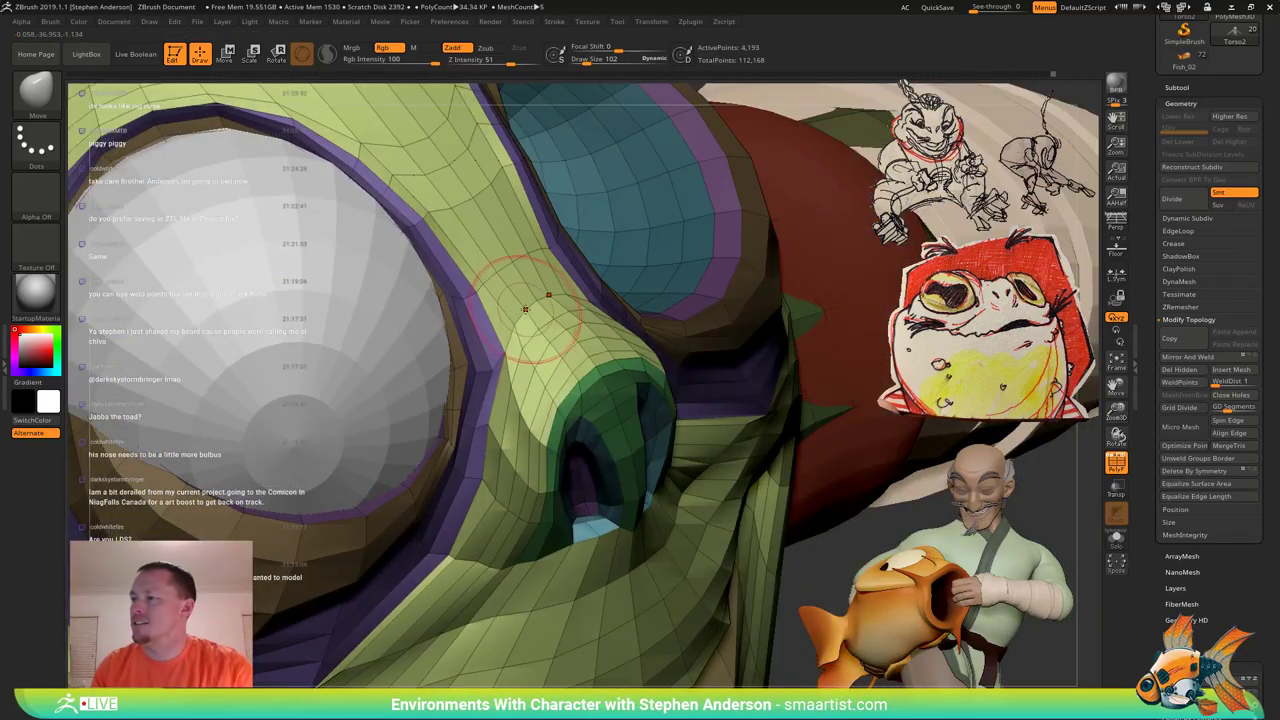
Clear the mask and check the nose with the wireframe hidden, restoring the wireframe display.
ctrl+right_drag(502, 273, 540, 190)
key(shift+f)
ctrl+right_drag(668, 430, 657, 270)
ctrl+drag(651, 246, 664, 268)
right_drag(670, 285, 618, 420)
mouse_move(512, 362)
right_down()
mouse_move(556, 358)
mouse_move(476, 350)
mouse_move(491, 334)
mouse_move(488, 408)
right_up()
key(shift+f)
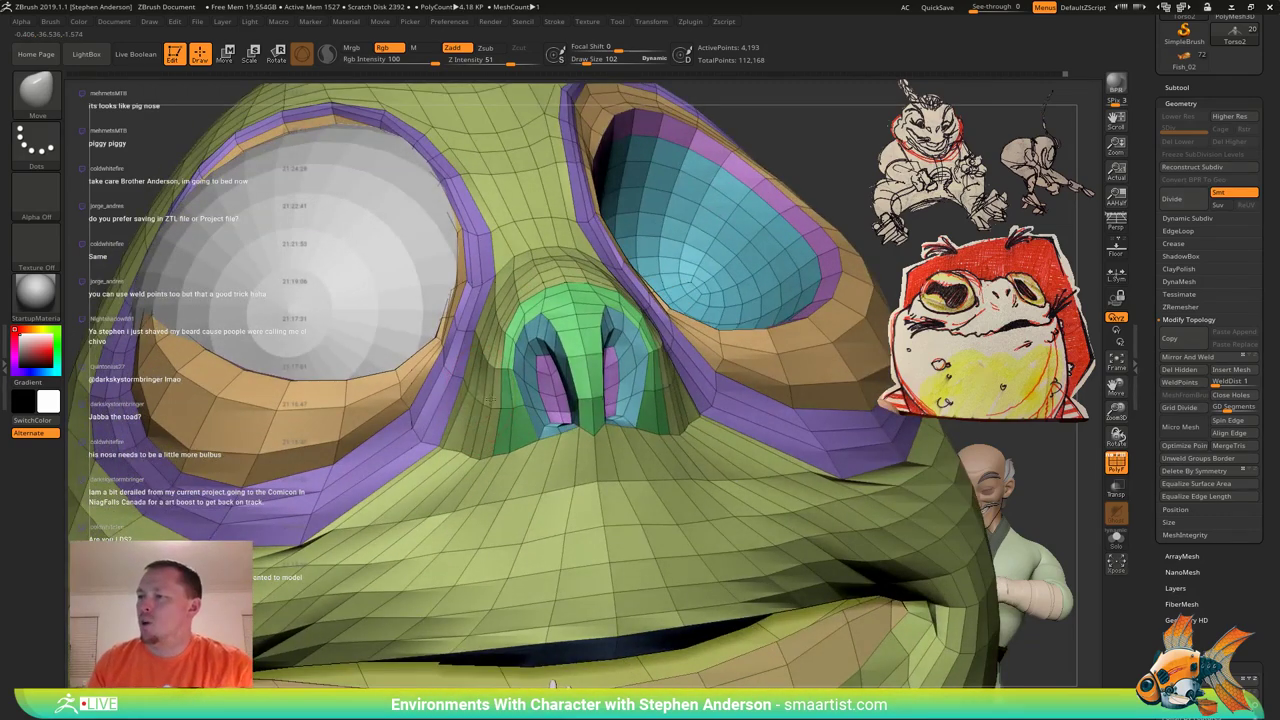
Adjust the corner between the nose's base and the eye socket rim with the Move brush at Draw Size 51.
right_drag(476, 457, 467, 456)
key(s)
drag(466, 453, 459, 453)
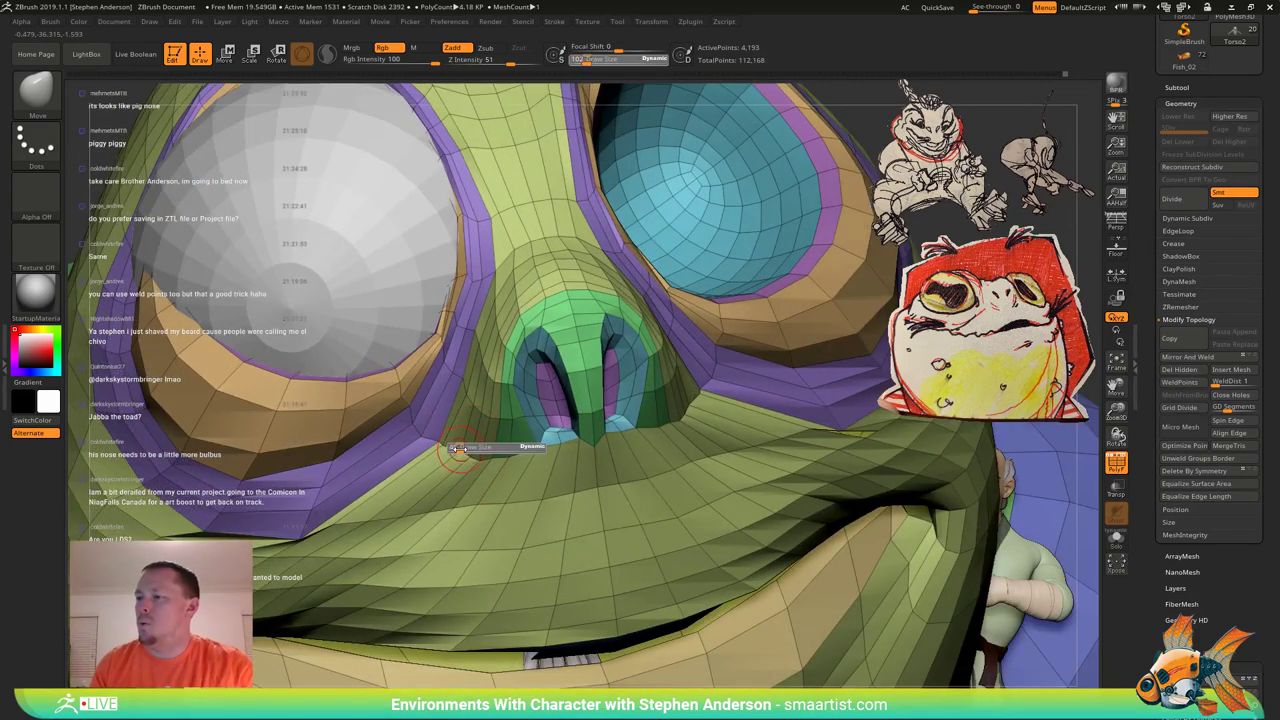
right_drag(458, 456, 447, 448)
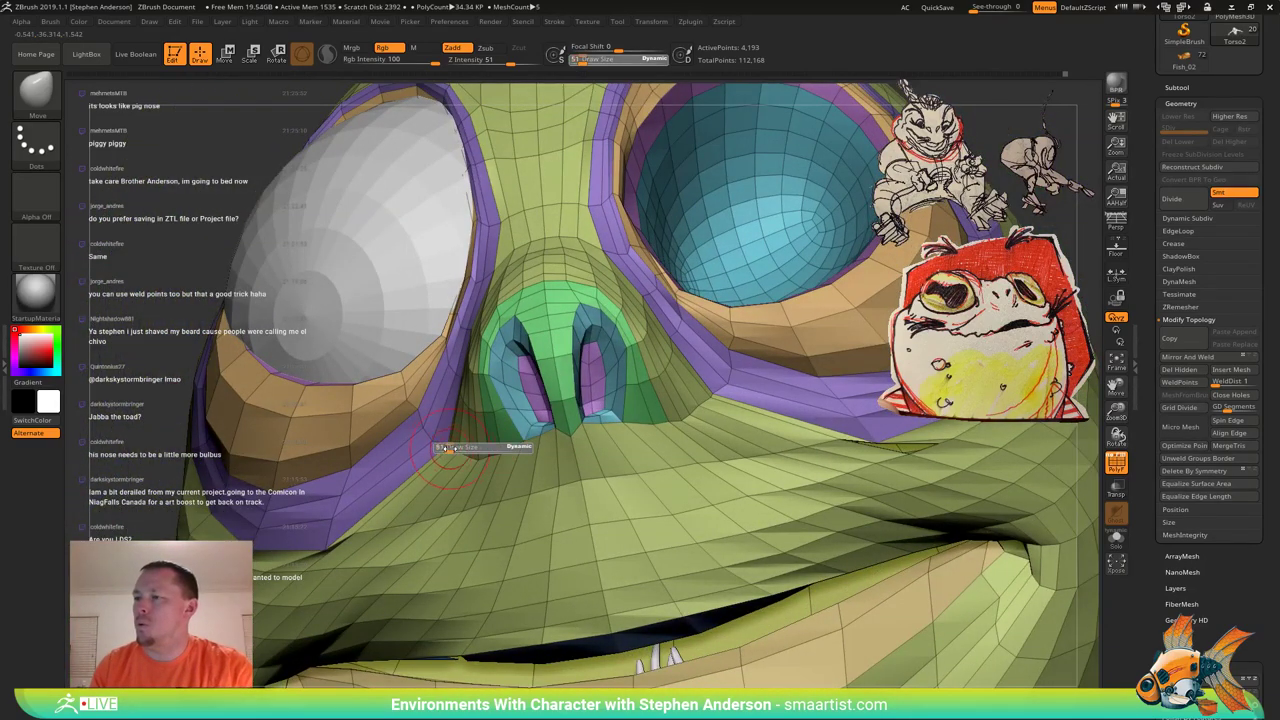
Adjust the top of the nose with the Move brush at Draw Size 124, and reduce the Draw Size to 58.
drag(449, 449, 457, 448)
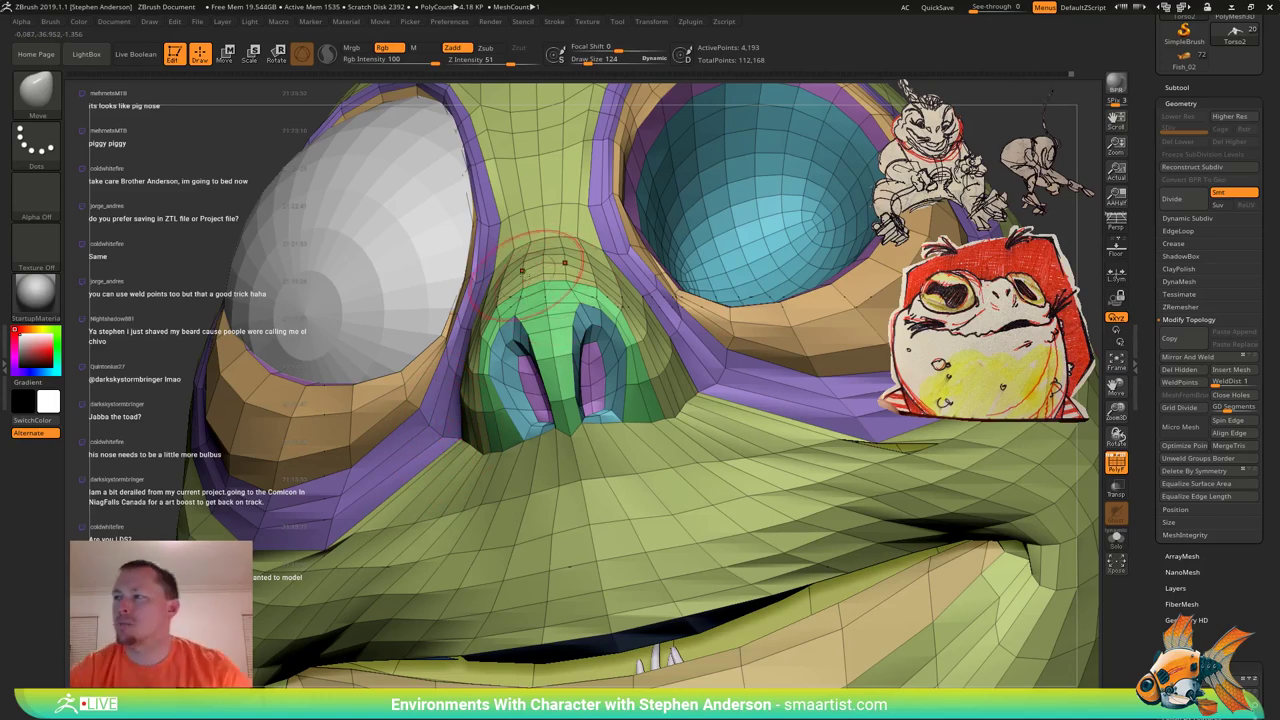
mouse_move(543, 281)
right_down()
mouse_move(552, 205)
mouse_move(523, 288)
right_up()
key(s)
drag(531, 290, 521, 291)
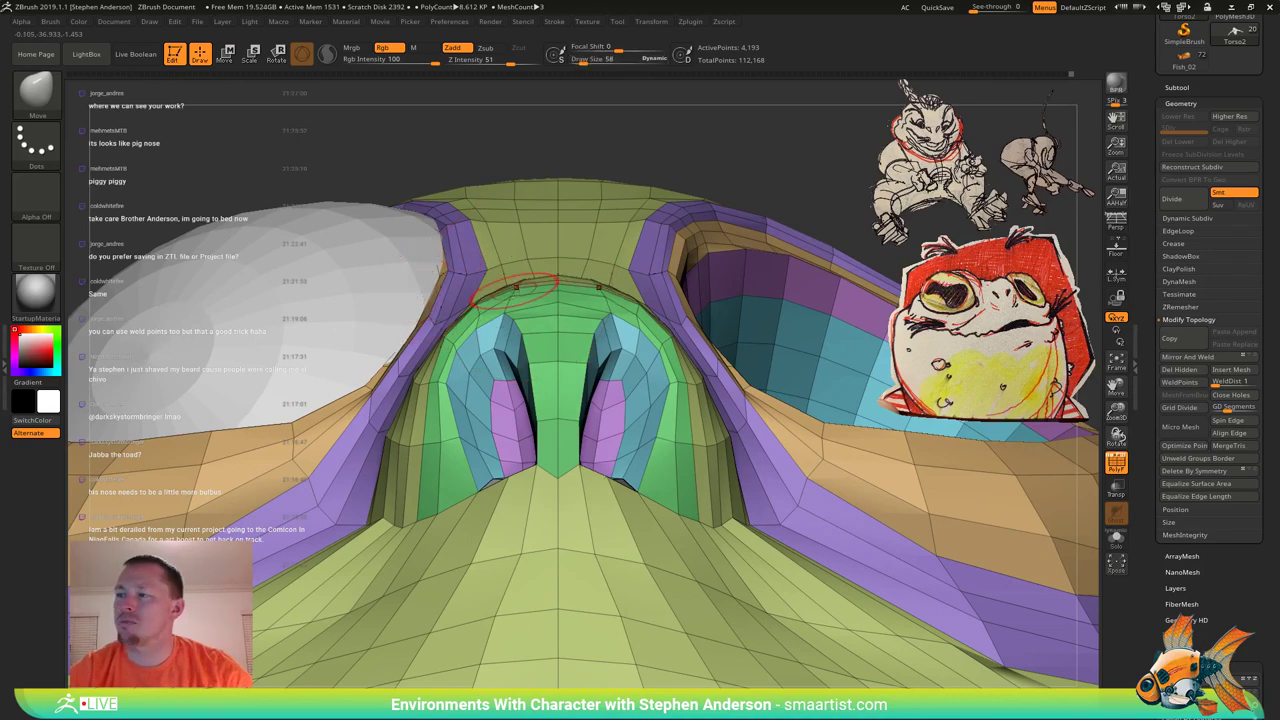
Check the nose from the front, side and below, with the wireframe hidden and with it restored.
mouse_move(512, 280)
right_down()
mouse_move(517, 345)
mouse_move(458, 330)
mouse_move(523, 307)
mouse_move(497, 324)
mouse_move(553, 331)
mouse_move(550, 312)
right_up()
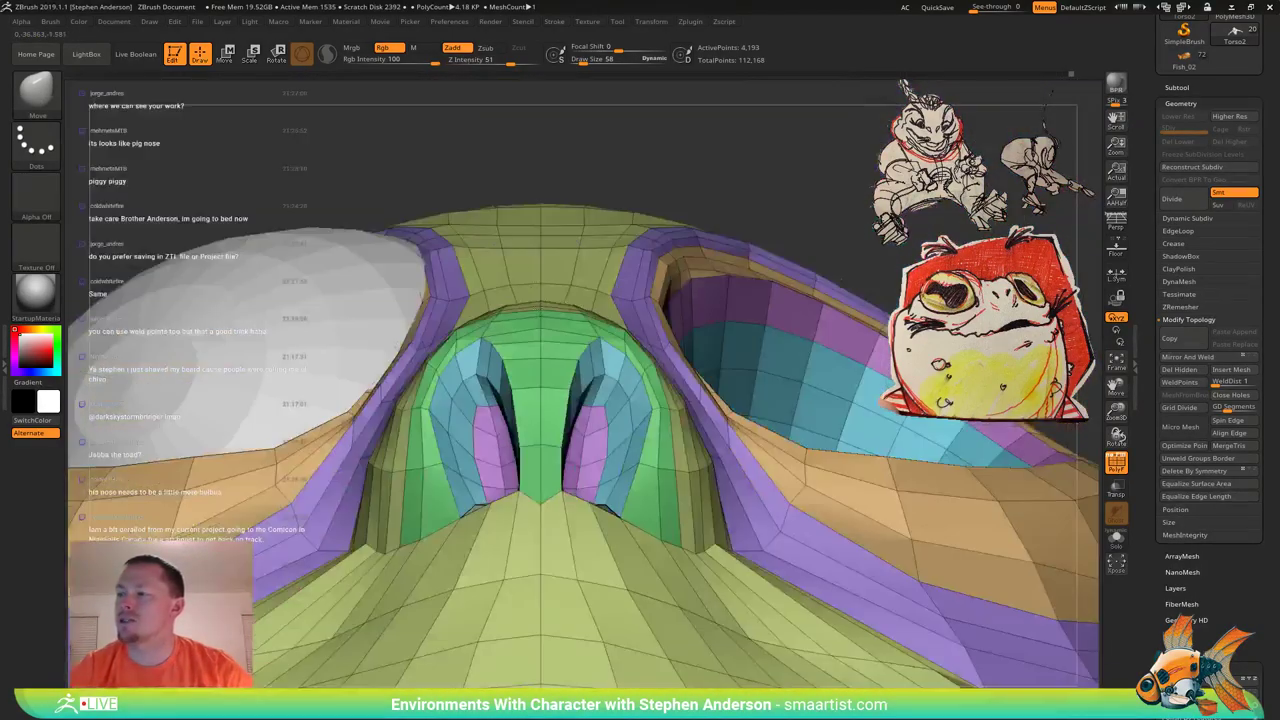
ctrl+right_drag(580, 488, 510, 404)
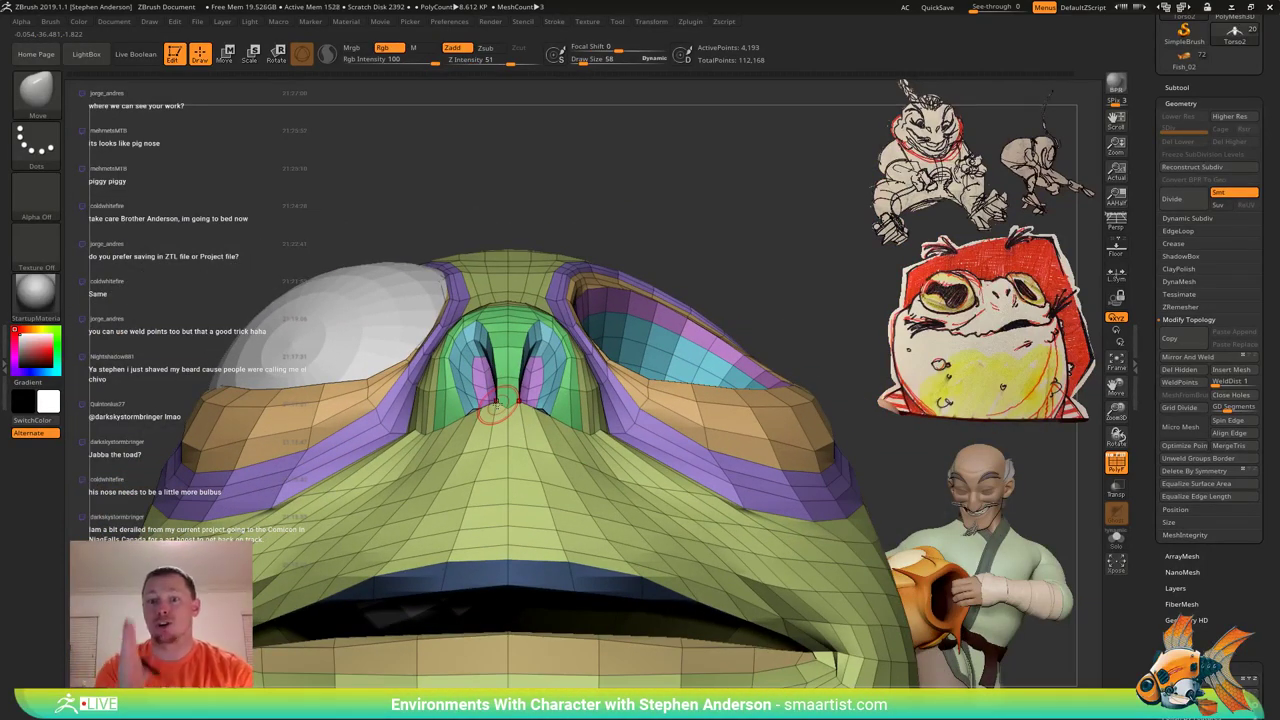
key(shift+f)
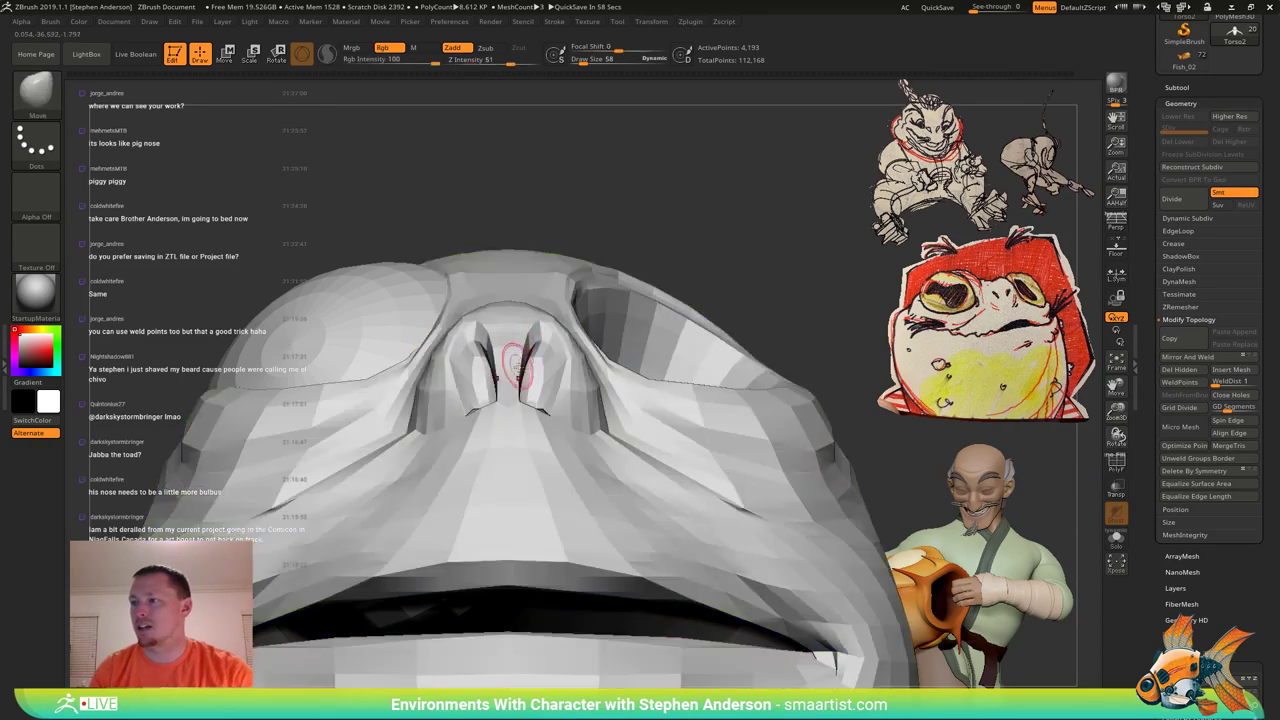
right_drag(514, 366, 610, 398)
mouse_move(610, 398)
alt+right_down()
mouse_move(541, 326)
mouse_move(500, 332)
mouse_move(488, 378)
mouse_move(415, 372)
mouse_move(448, 318)
mouse_move(428, 370)
mouse_move(448, 388)
alt+right_up()
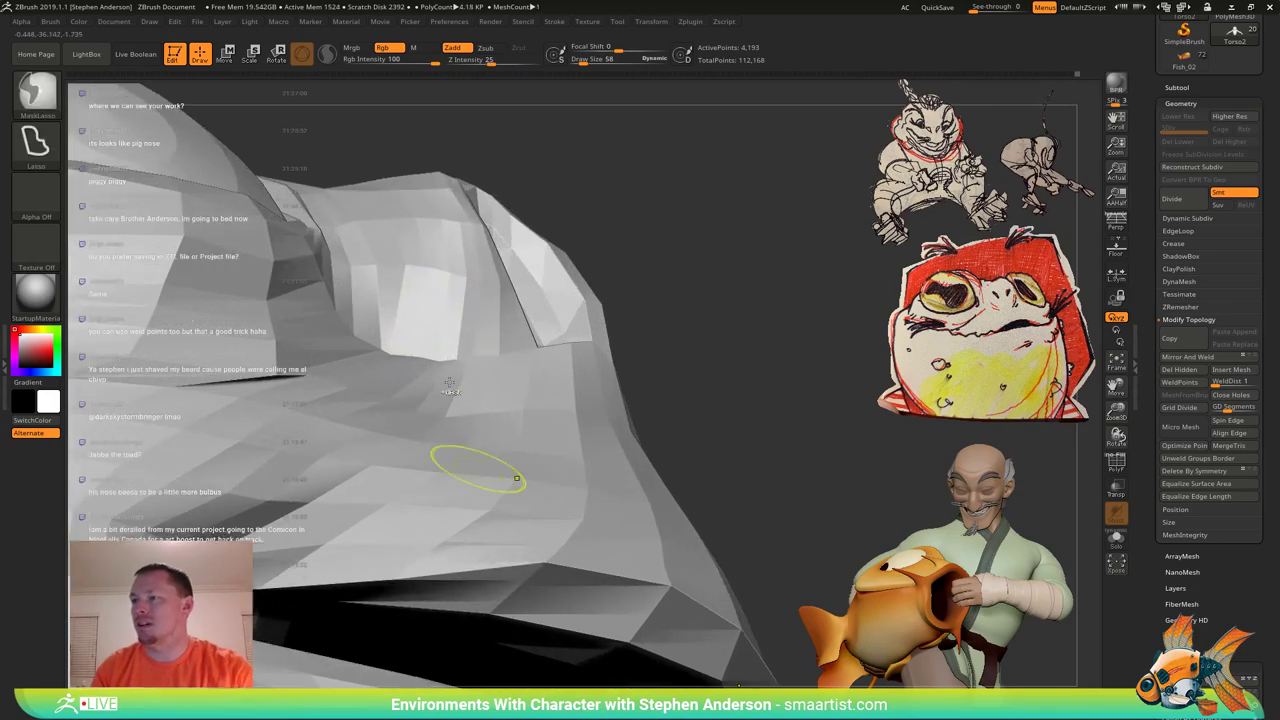
key(shift+f)
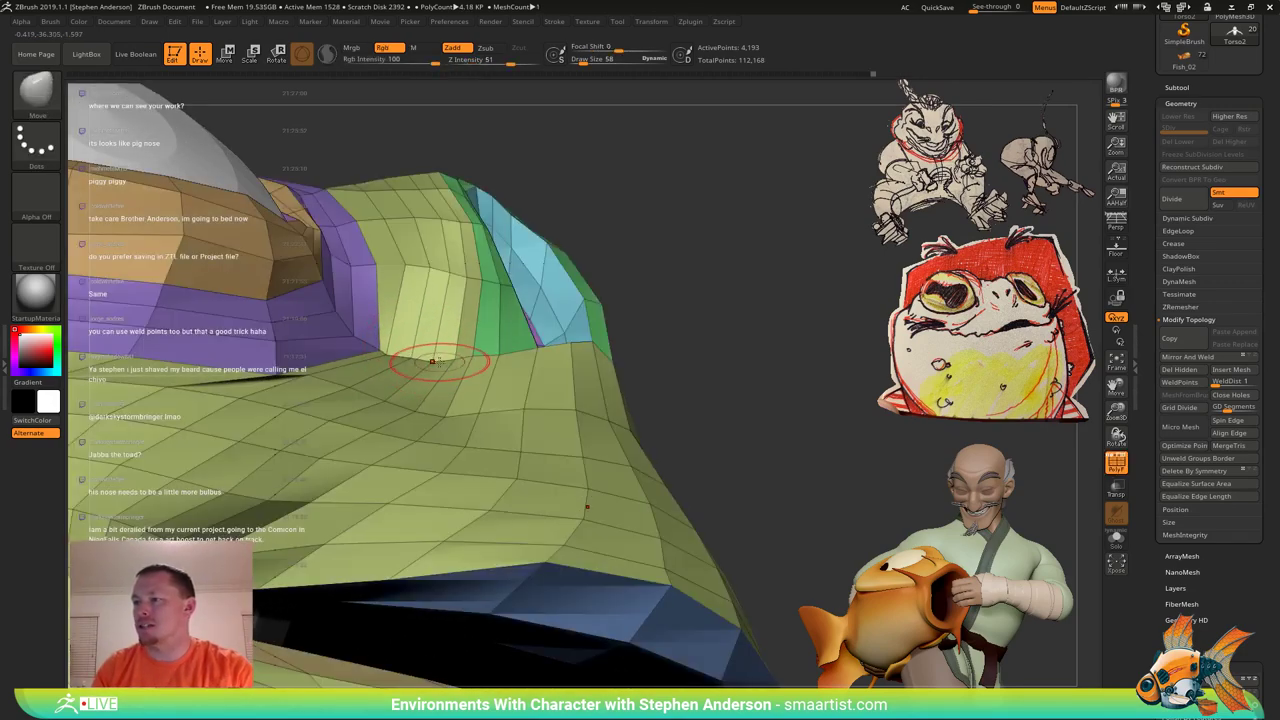
mouse_move(439, 352)
right_down()
mouse_move(390, 368)
mouse_move(388, 345)
mouse_move(440, 348)
right_up()
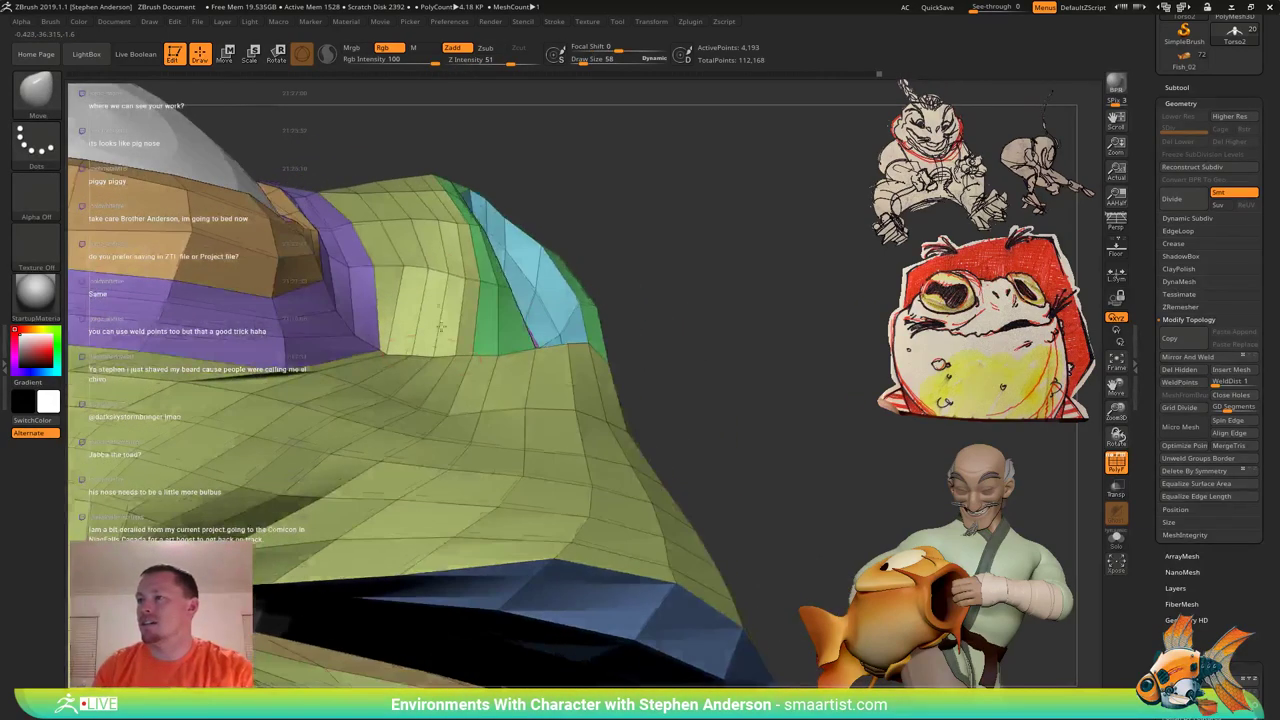
alt+right_drag(456, 255, 428, 425)
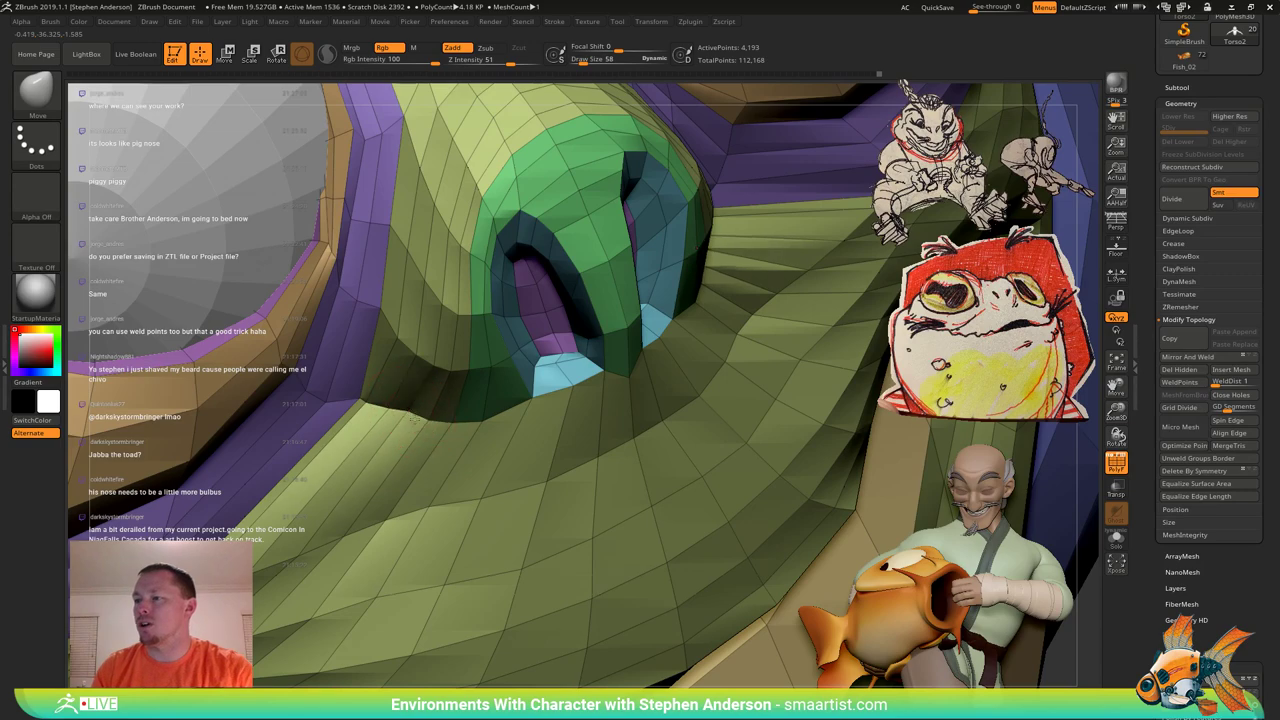
mouse_move(410, 400)
right_down()
mouse_move(376, 386)
mouse_move(420, 299)
mouse_move(362, 374)
right_up()
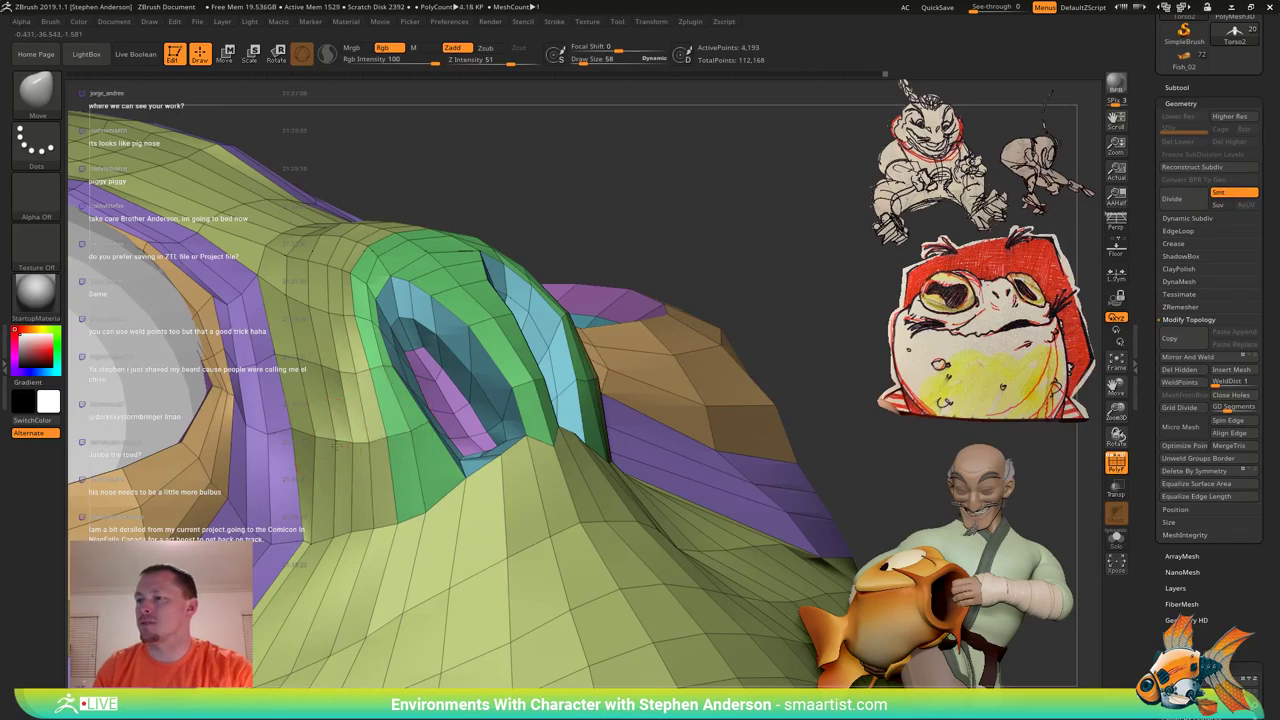
mouse_move(331, 386)
right_down()
mouse_move(372, 378)
mouse_move(314, 371)
mouse_move(302, 428)
mouse_move(326, 414)
right_up()
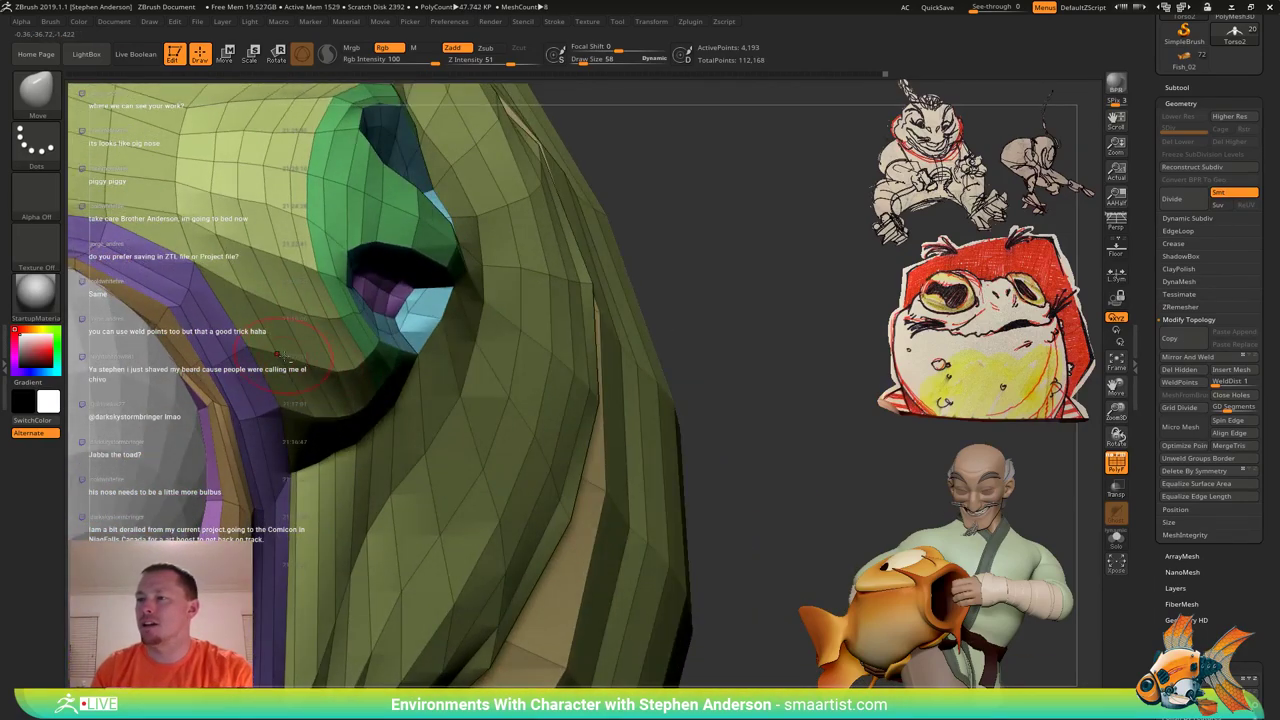
right_drag(289, 364, 298, 305)
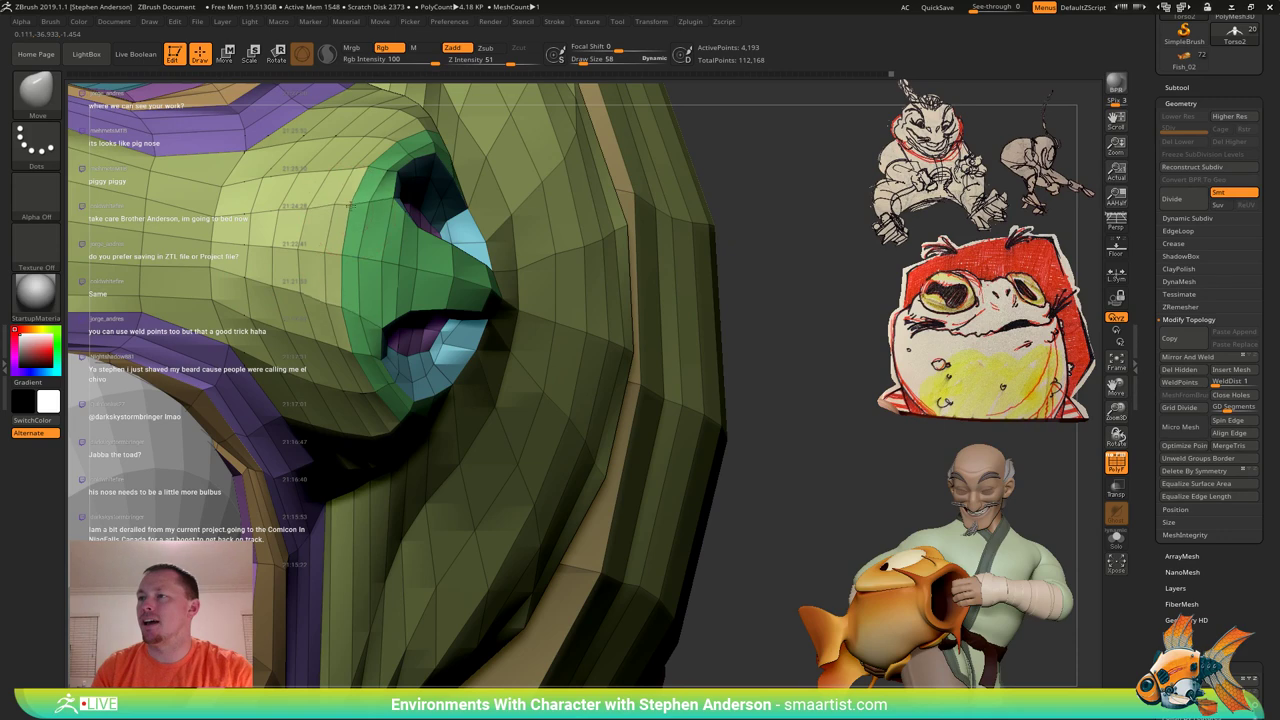
Refine the nostril's rim with the Move brush at Draw Size 41, and raise the Draw Size to 64.
key(s)
drag(314, 207, 348, 205)
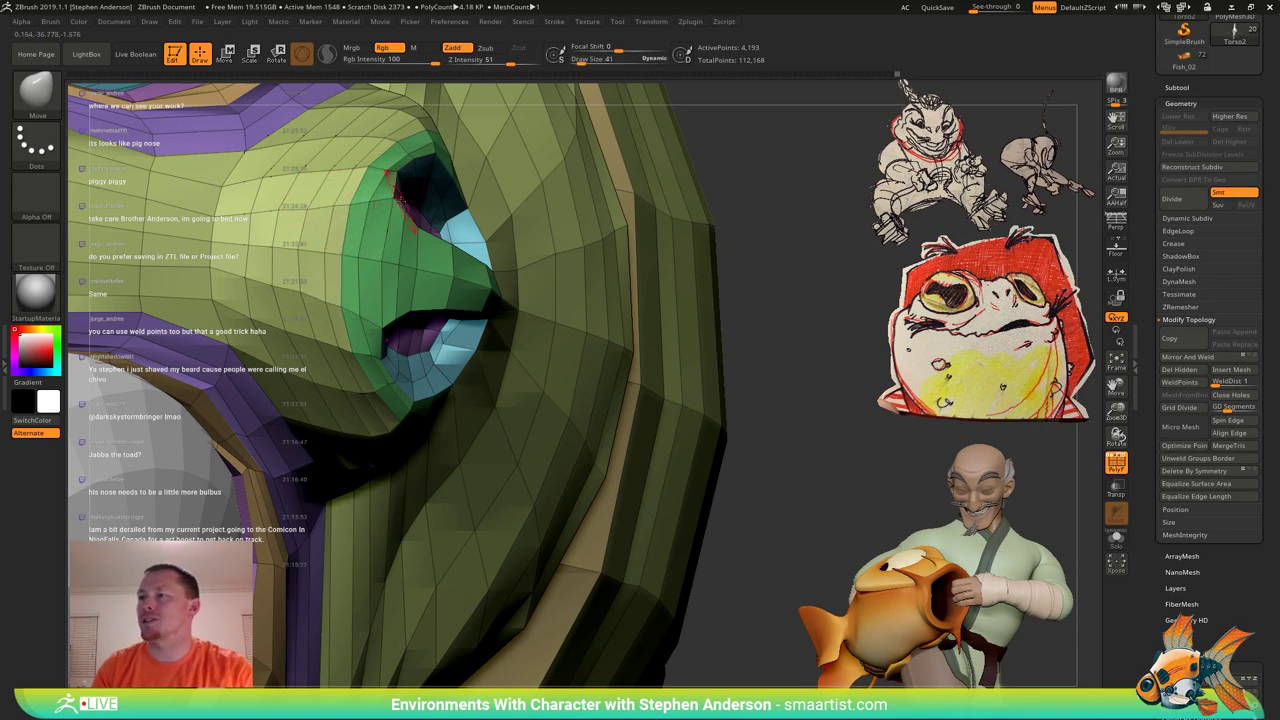
right_drag(410, 199, 430, 264)
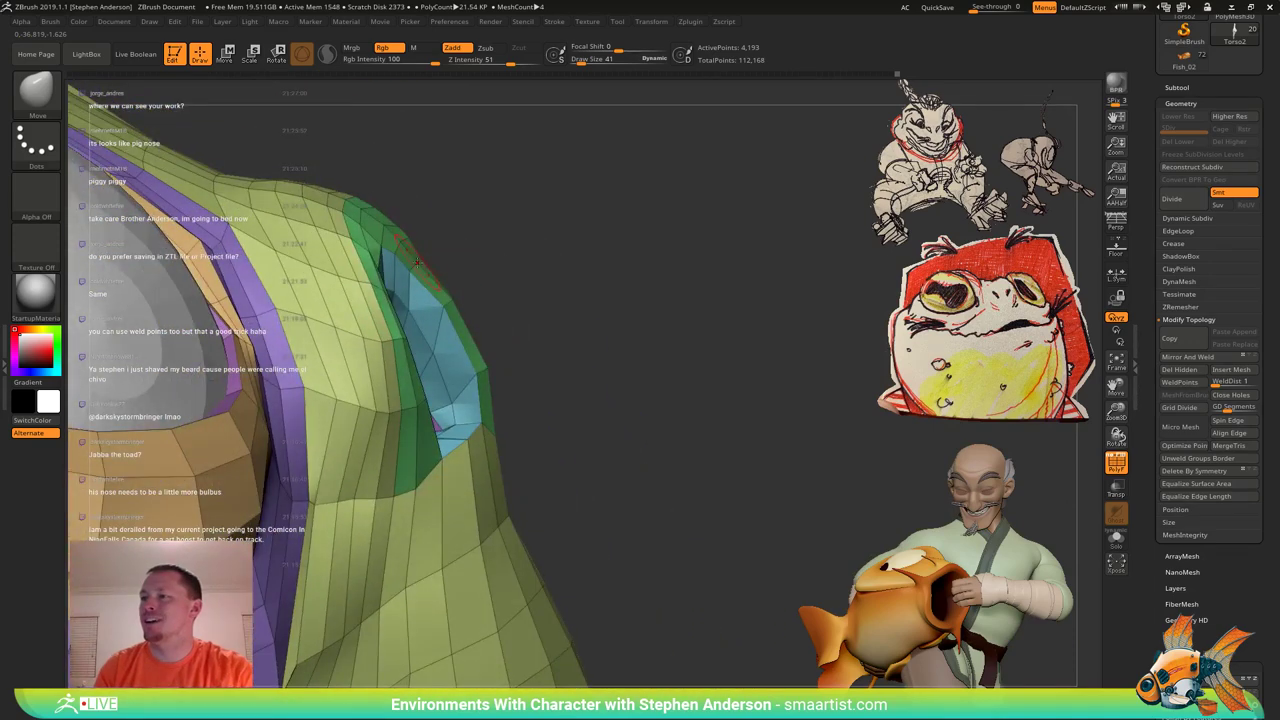
key(s)
mouse_move(418, 263)
mouse_down()
mouse_move(434, 277)
mouse_move(413, 277)
mouse_up()
key(s)
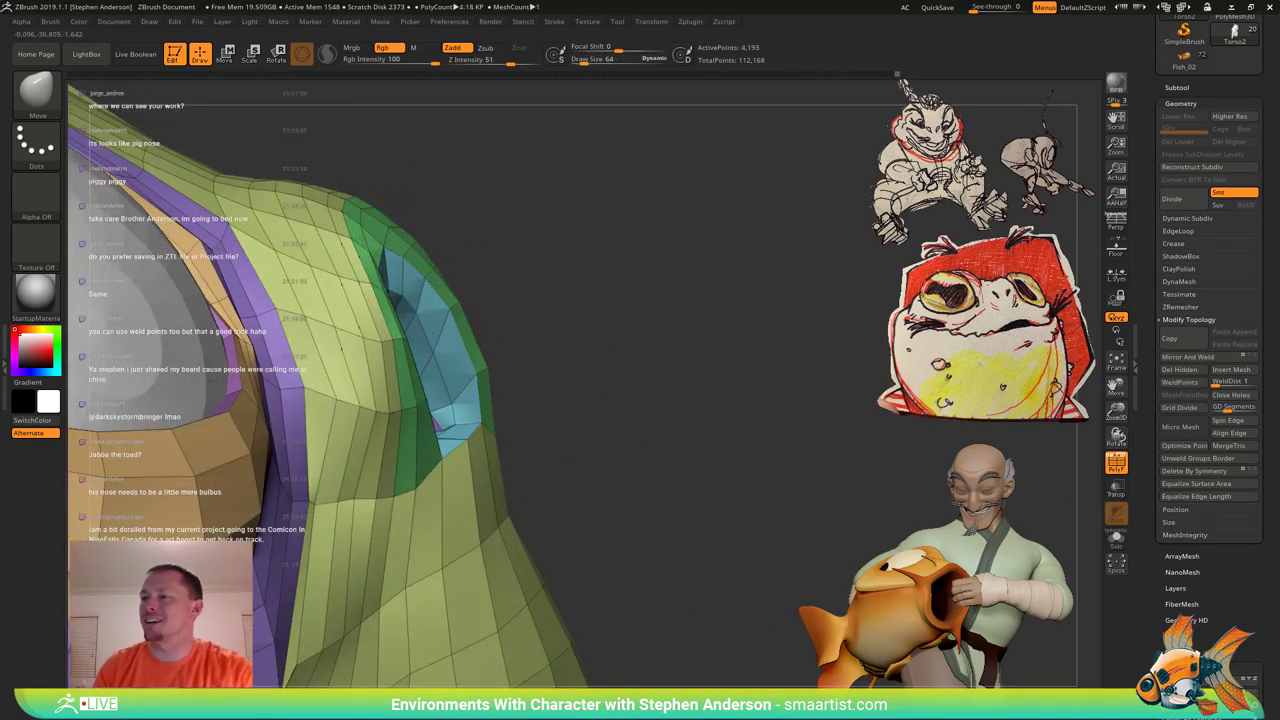
mouse_move(403, 257)
right_down()
mouse_move(336, 280)
mouse_move(398, 297)
mouse_move(368, 285)
mouse_move(338, 303)
right_up()
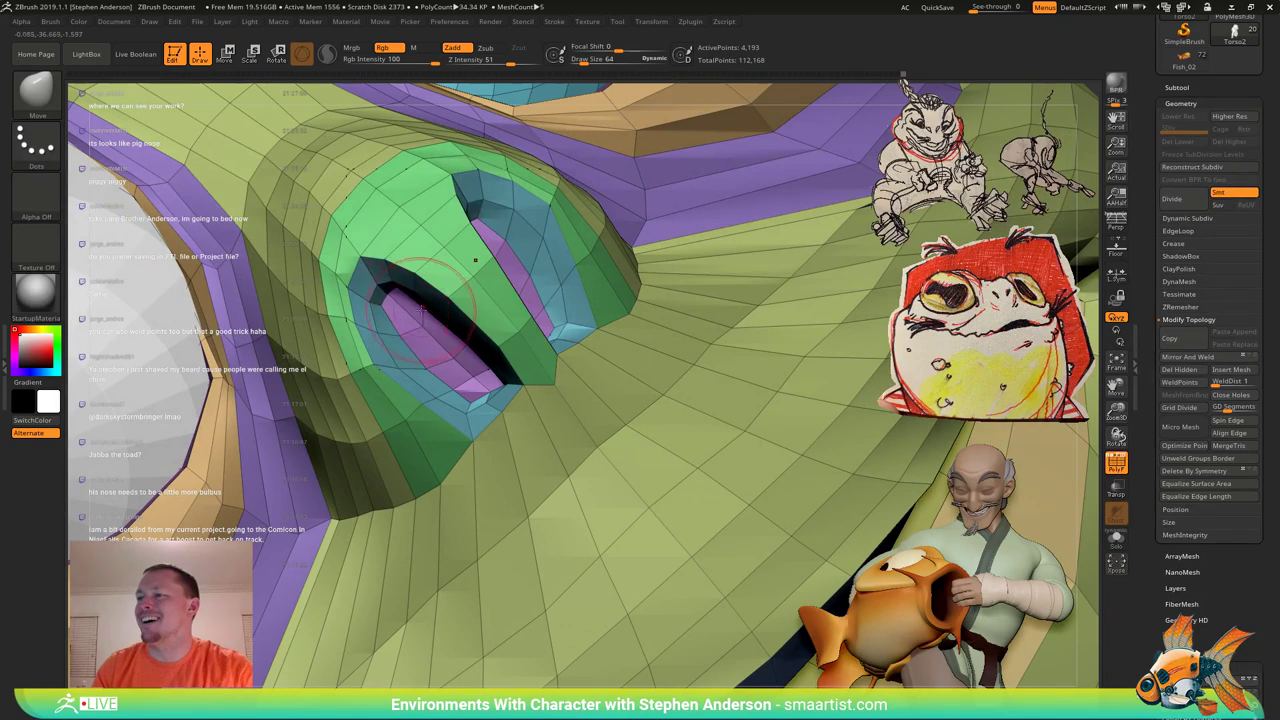
Check the nose and mouth with the wireframe toggled off and on, including the side profile.
mouse_move(400, 335)
ctrl+right_down()
mouse_move(509, 509)
mouse_move(517, 354)
mouse_move(537, 357)
mouse_move(499, 431)
mouse_move(466, 414)
ctrl+right_up()
key(shift+f)
key(shift+f)
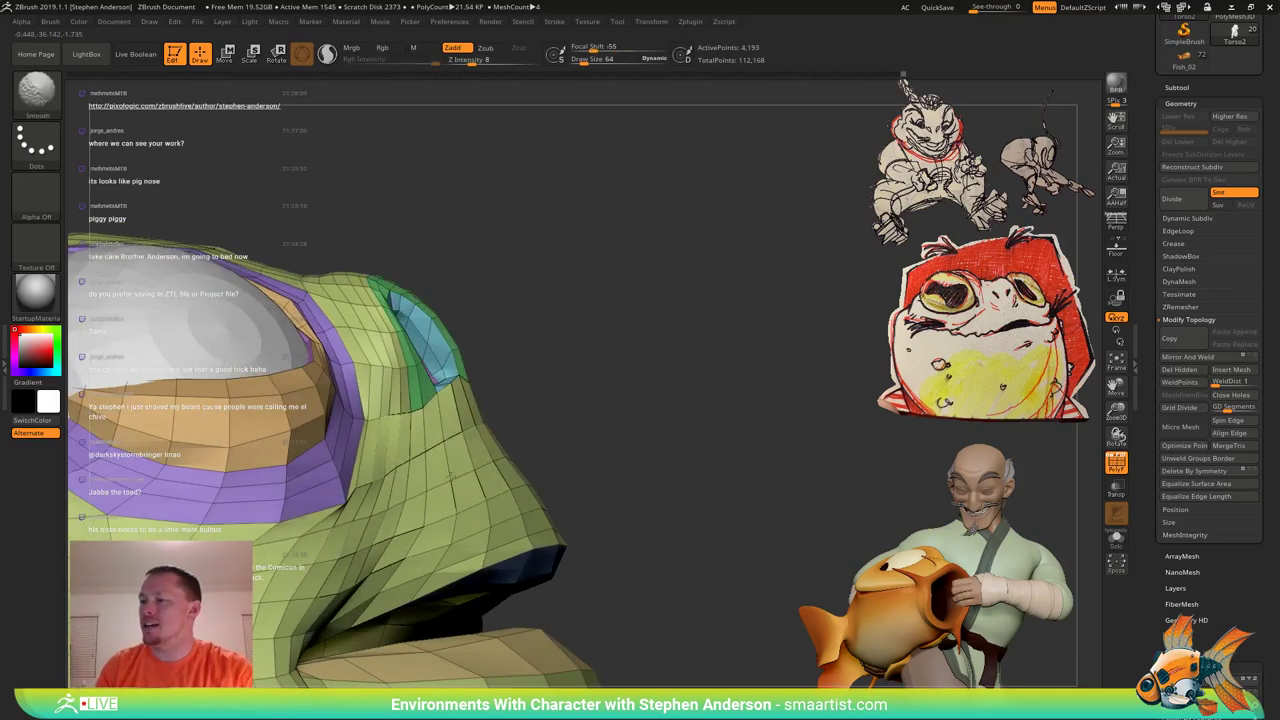
mouse_move(482, 474)
right_down()
mouse_move(460, 495)
mouse_move(503, 515)
mouse_move(492, 393)
mouse_move(442, 390)
right_up()
ctrl+right_drag(442, 390, 365, 406)
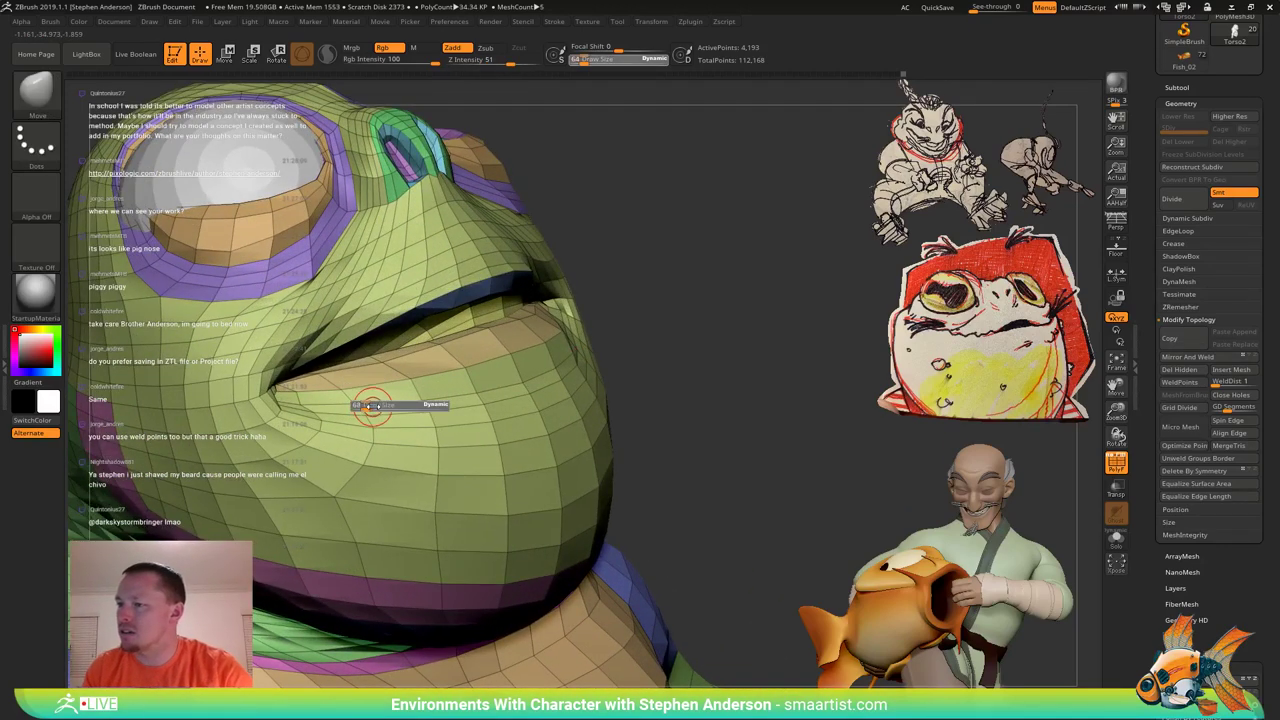
Smooth the chin below the lower lip at Draw Size 106, and enlarge the Move brush's Draw Size to 252.
mouse_move(440, 411)
shift+mouse_down()
mouse_move(395, 405)
mouse_move(345, 425)
shift+mouse_up()
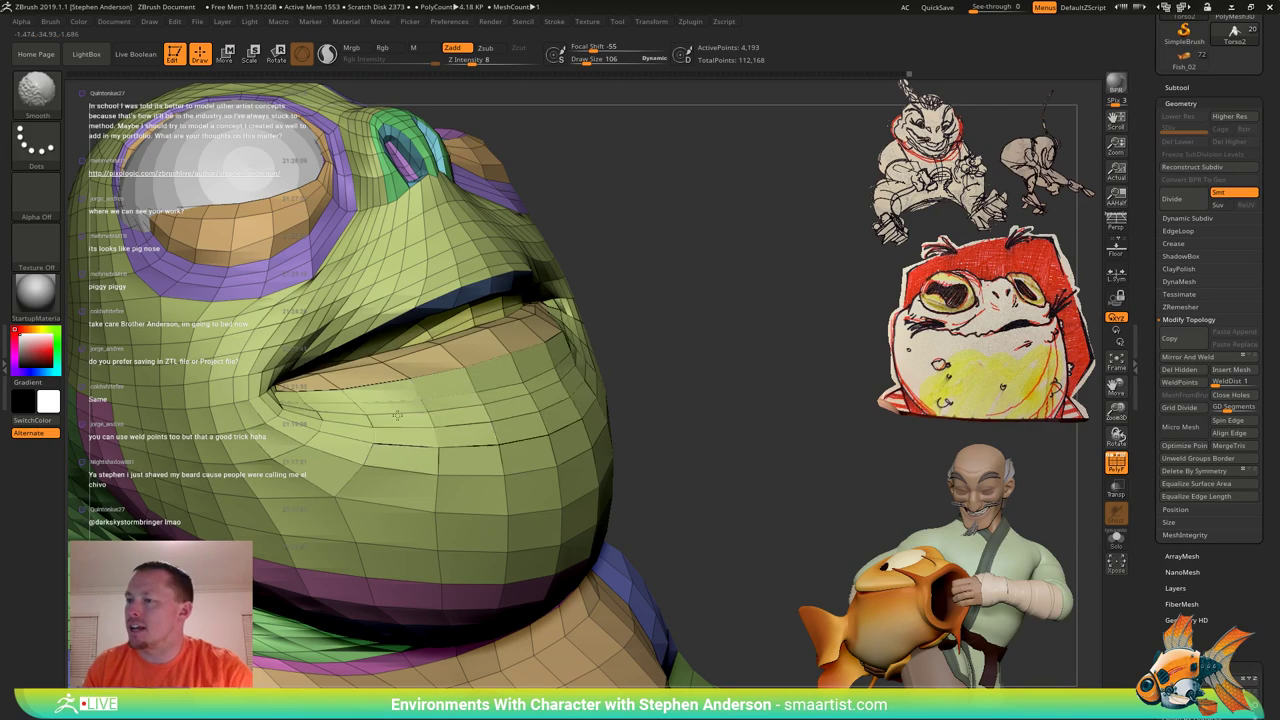
shift+drag(448, 408, 471, 469)
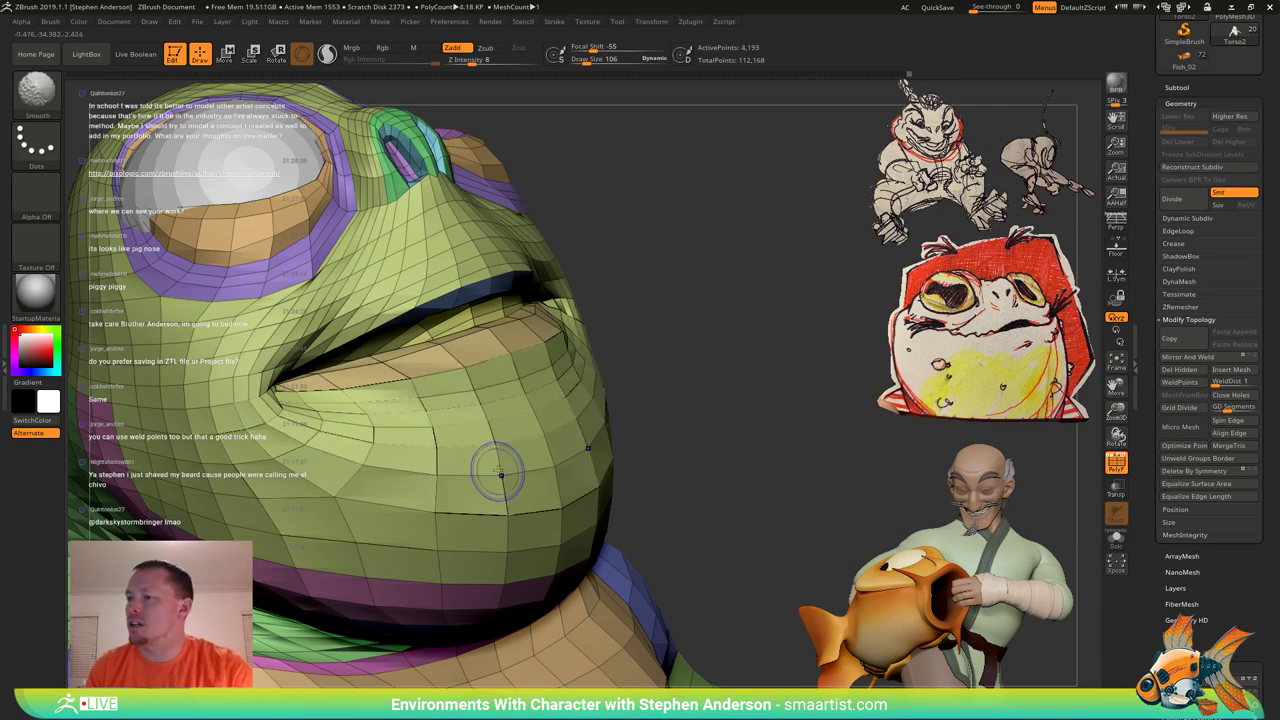
mouse_move(498, 471)
right_down()
mouse_move(585, 467)
mouse_move(550, 466)
right_up()
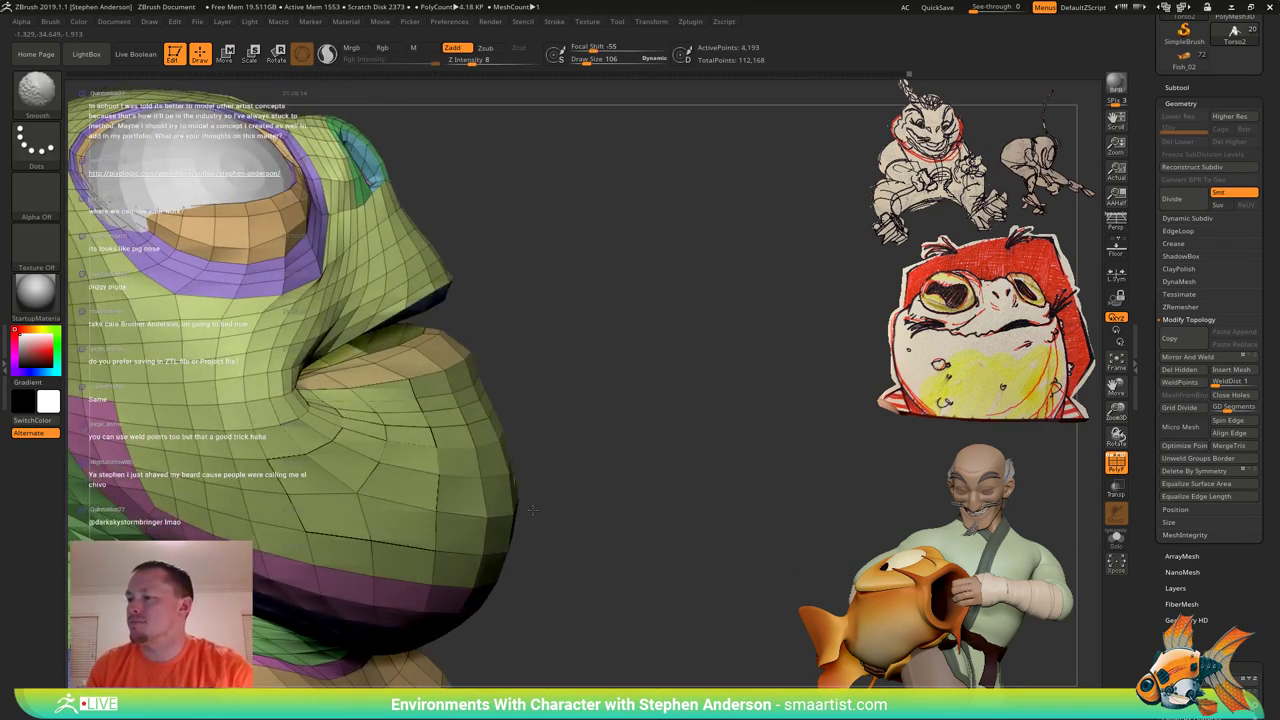
right_drag(533, 510, 417, 484)
key(s)
drag(503, 458, 513, 458)
right_drag(514, 461, 600, 452)
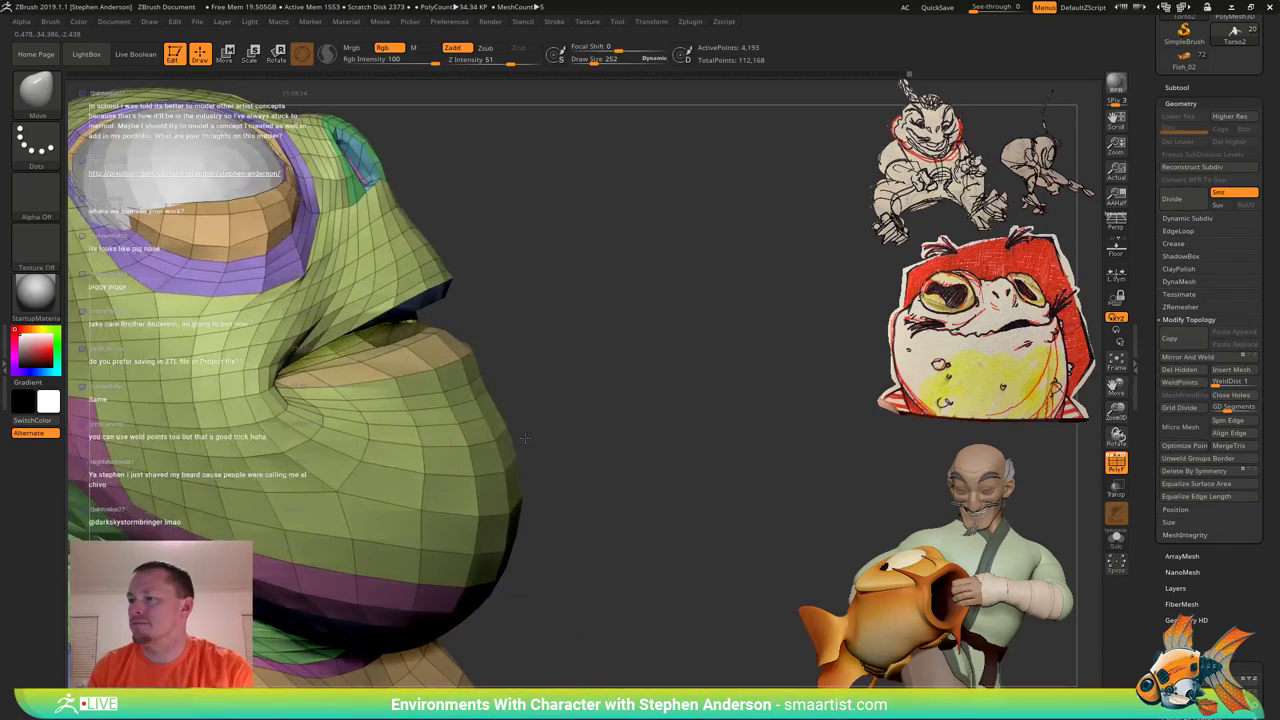
Isolate the active body mesh with Solo and examine the fingertips of one hand.
ctrl+right_drag(512, 445, 545, 382)
mouse_move(735, 392)
right_down()
mouse_move(600, 368)
mouse_move(698, 367)
mouse_move(523, 354)
mouse_move(531, 306)
mouse_move(617, 363)
mouse_move(567, 354)
mouse_move(566, 336)
right_up()
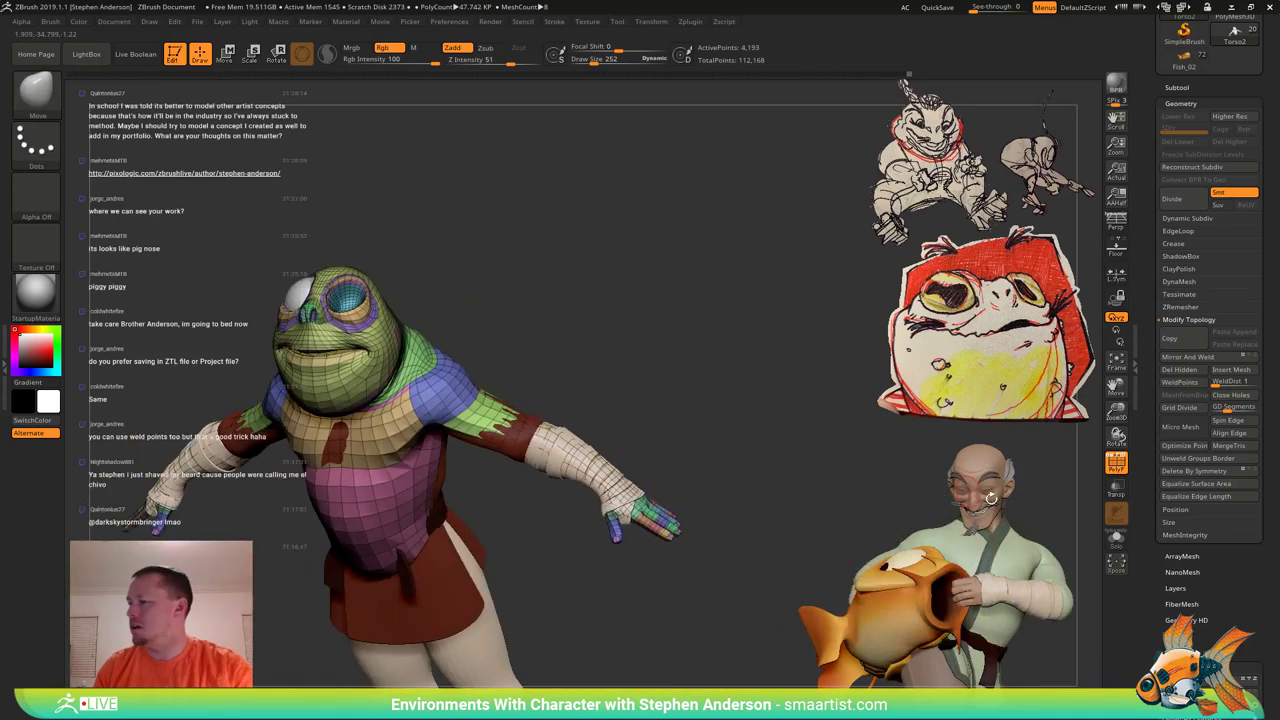
click(1116, 539)
alt+right_drag(654, 474, 596, 510)
mouse_move(596, 510)
alt+right_down()
mouse_move(531, 471)
mouse_move(465, 545)
alt+right_up()
mouse_move(438, 452)
right_down()
mouse_move(474, 441)
mouse_move(500, 494)
mouse_move(385, 392)
right_up()
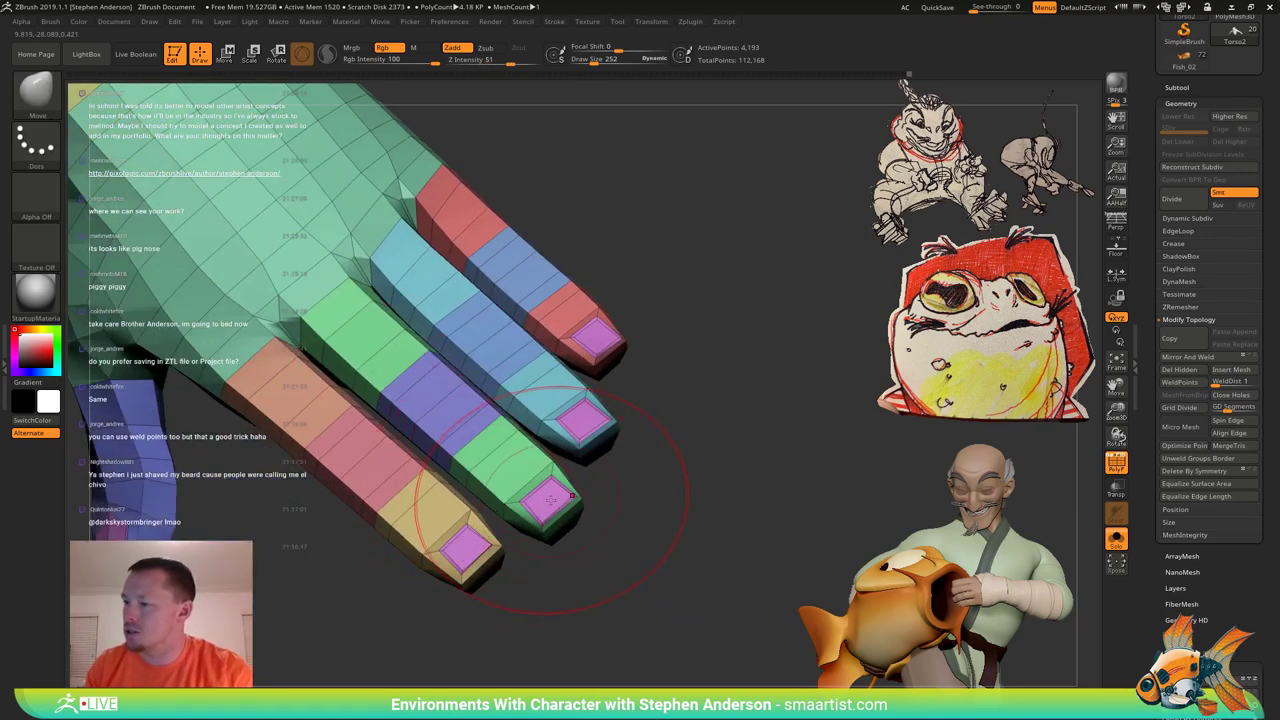
Switch to the ZModeler brush and set its edge action to Collapse with the PolyLoop target.
key(b)
key(z)
key(m)
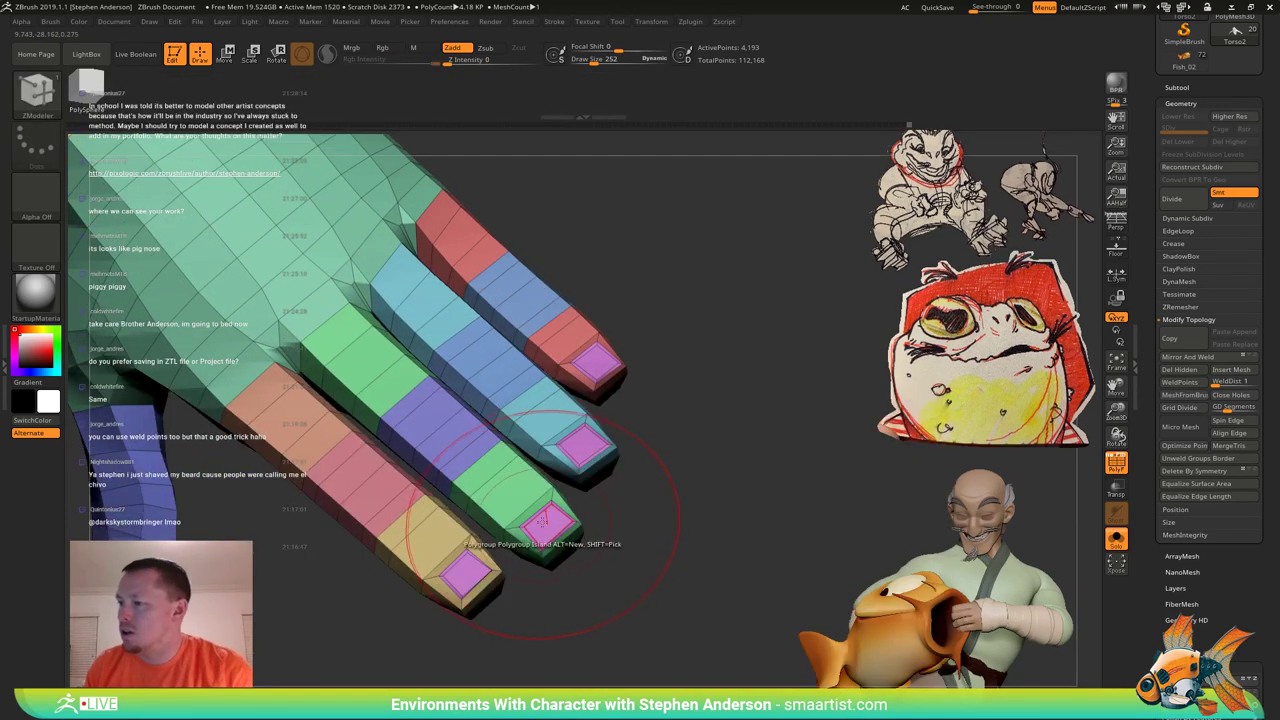
ctrl+right_drag(541, 521, 528, 566)
key(space)
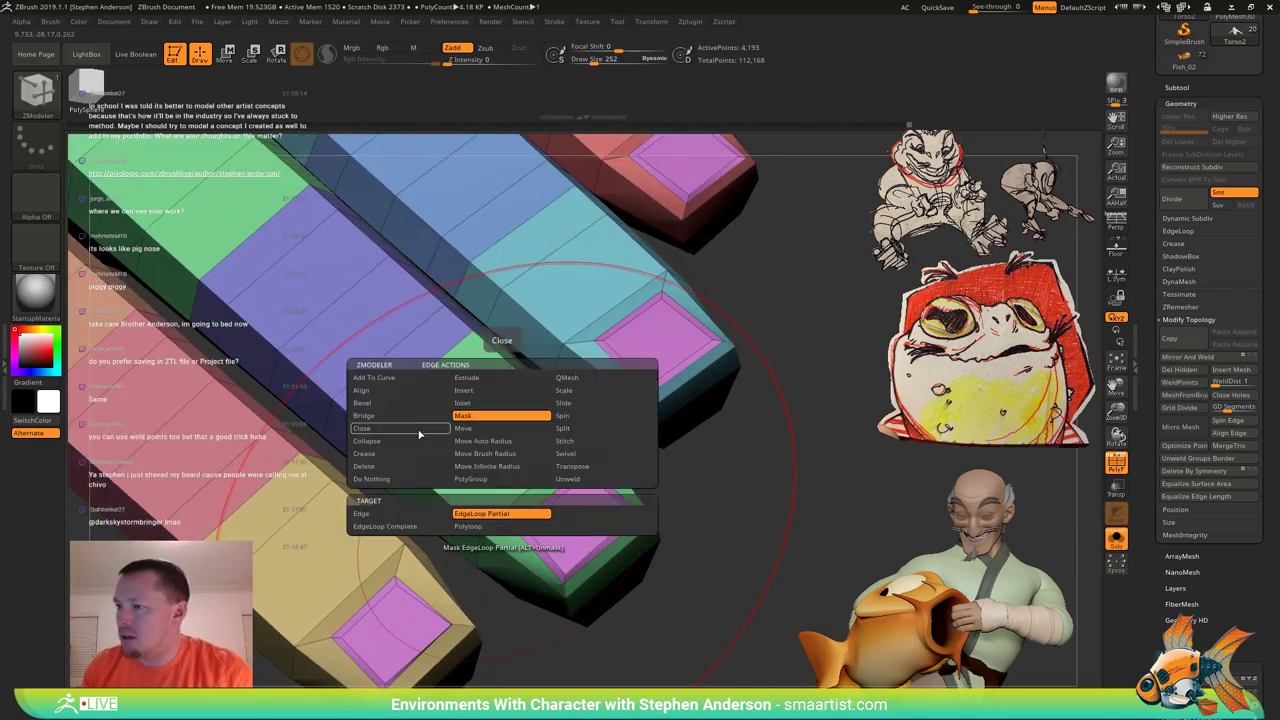
ctrl+right_drag(590, 535, 576, 580)
Collapse the two polyloops around the magenta nail patch on both the green-tipped and the yellow-tipped finger.
click(497, 527)
click(516, 530)
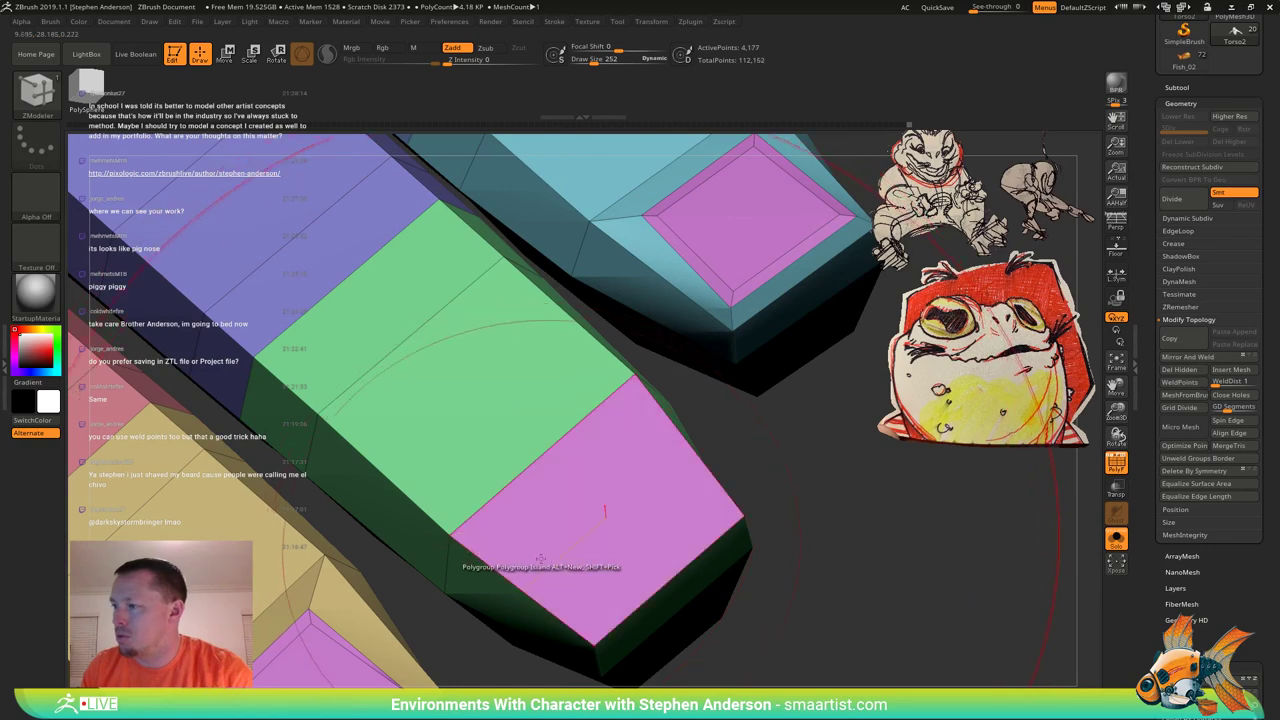
alt+right_drag(524, 556, 668, 406)
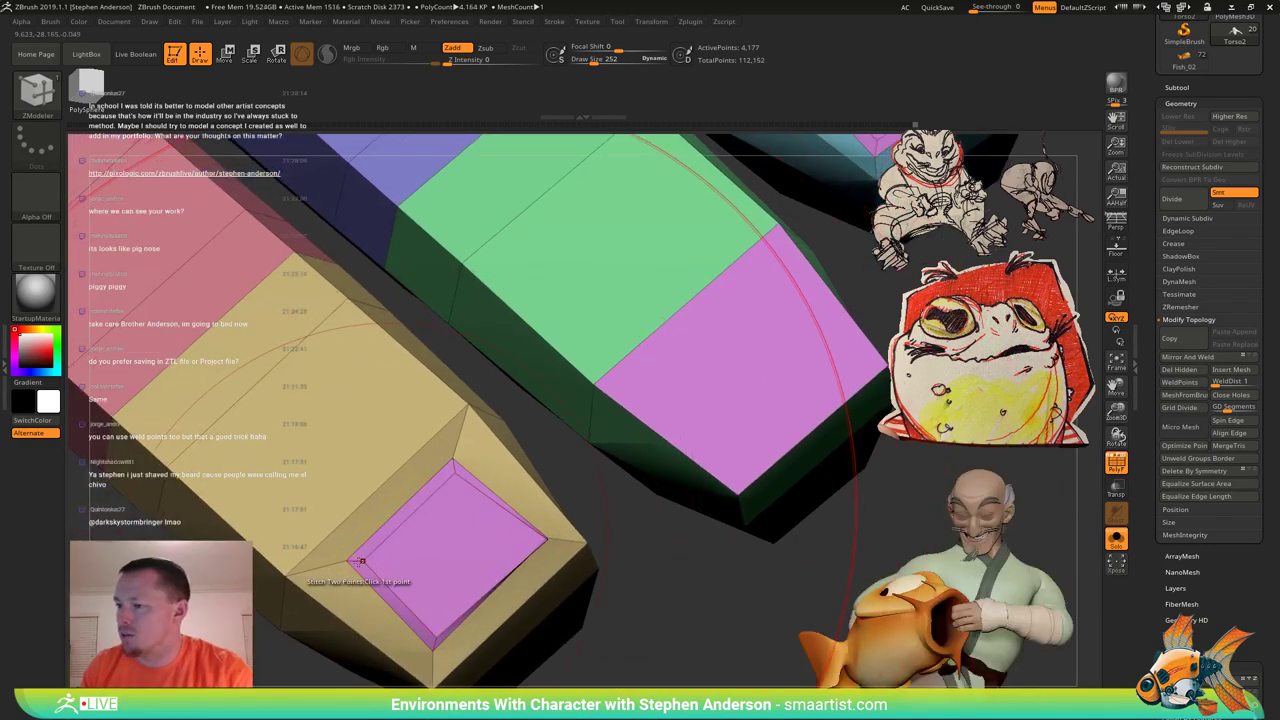
key(ctrl+z)
key(ctrl+z)
ctrl+right_drag(560, 540, 563, 442)
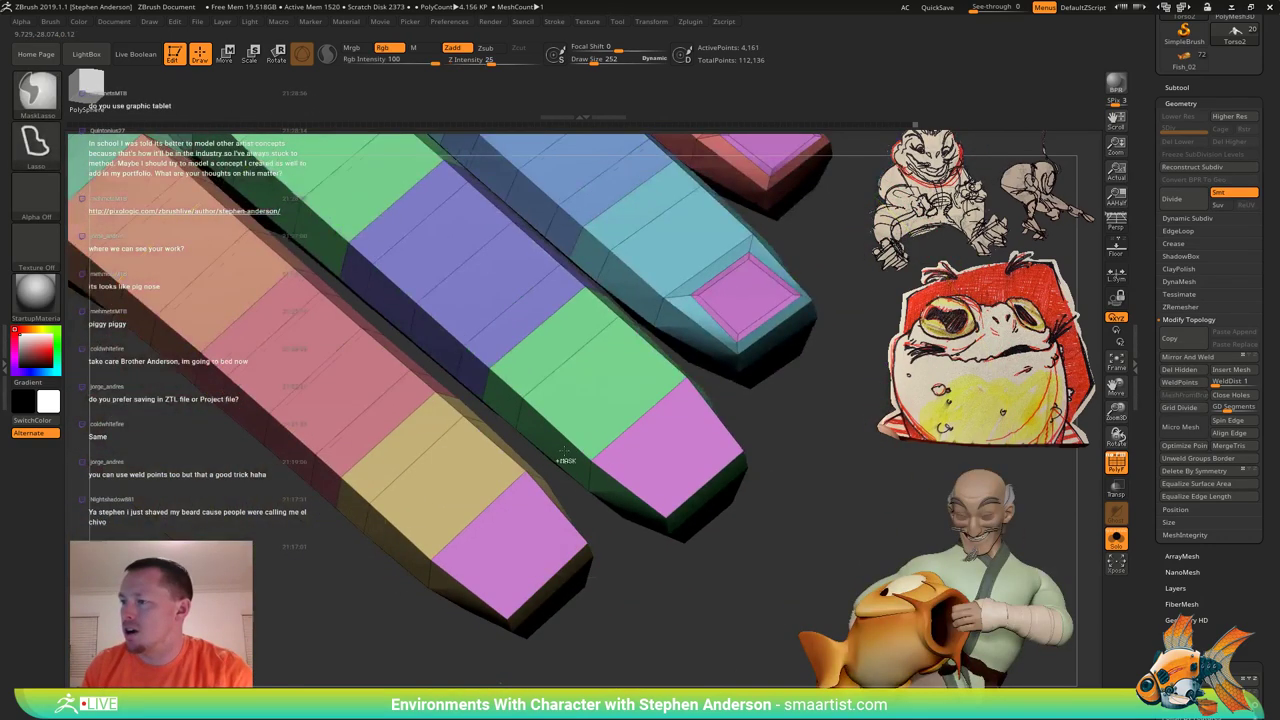
Collapse the two polyloops around the magenta nail patch on both the cyan-tipped and the red-tipped finger.
alt+right_drag(790, 338, 523, 472)
click(280, 410)
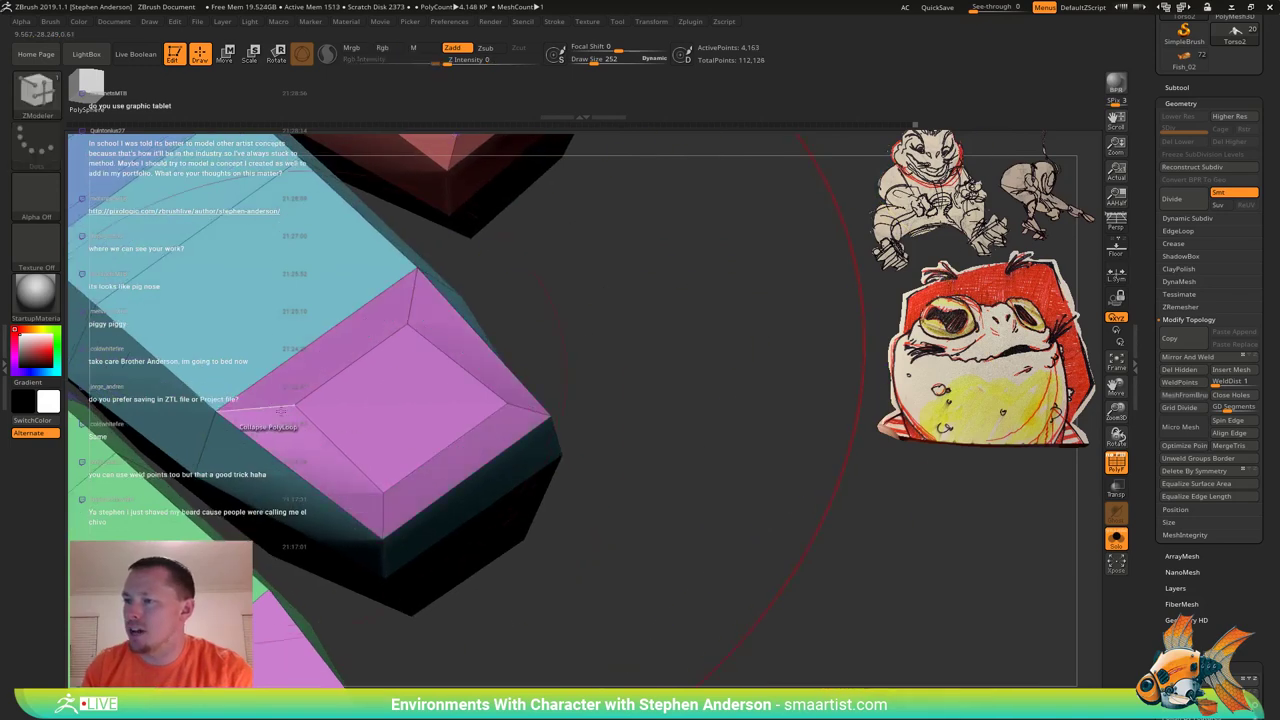
click(283, 407)
alt+right_drag(412, 462, 434, 685)
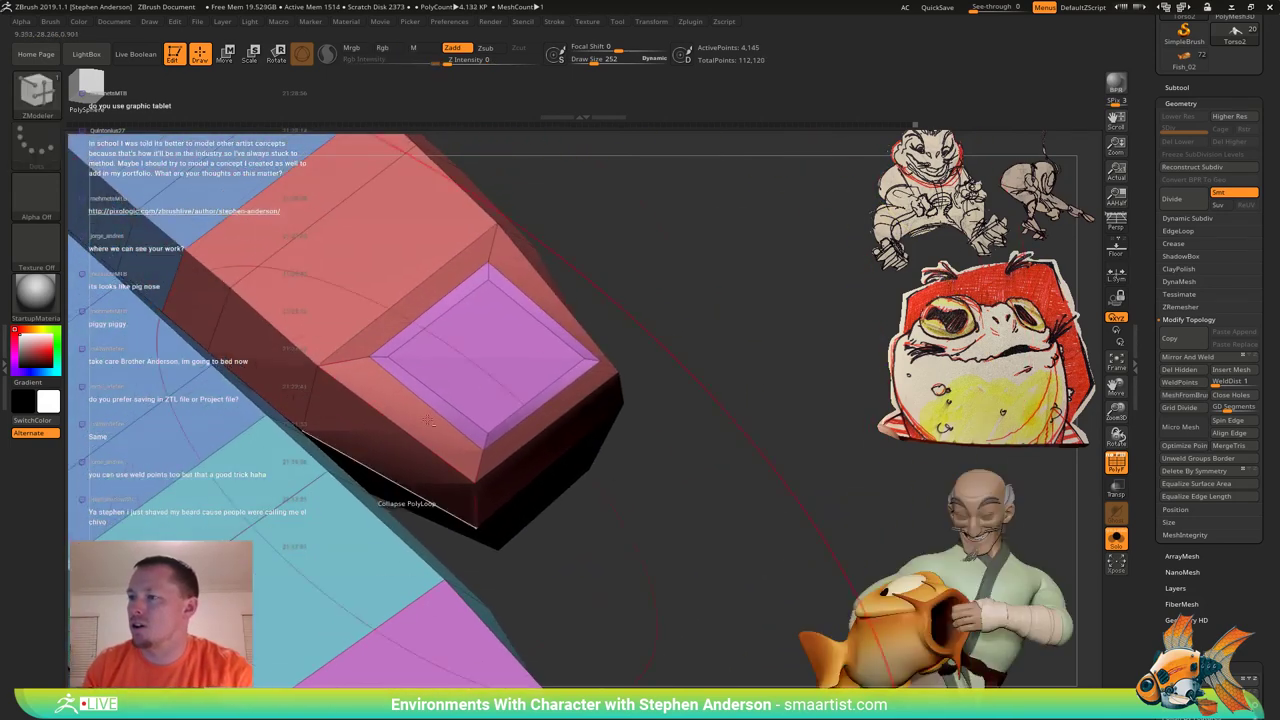
click(386, 357)
click(368, 355)
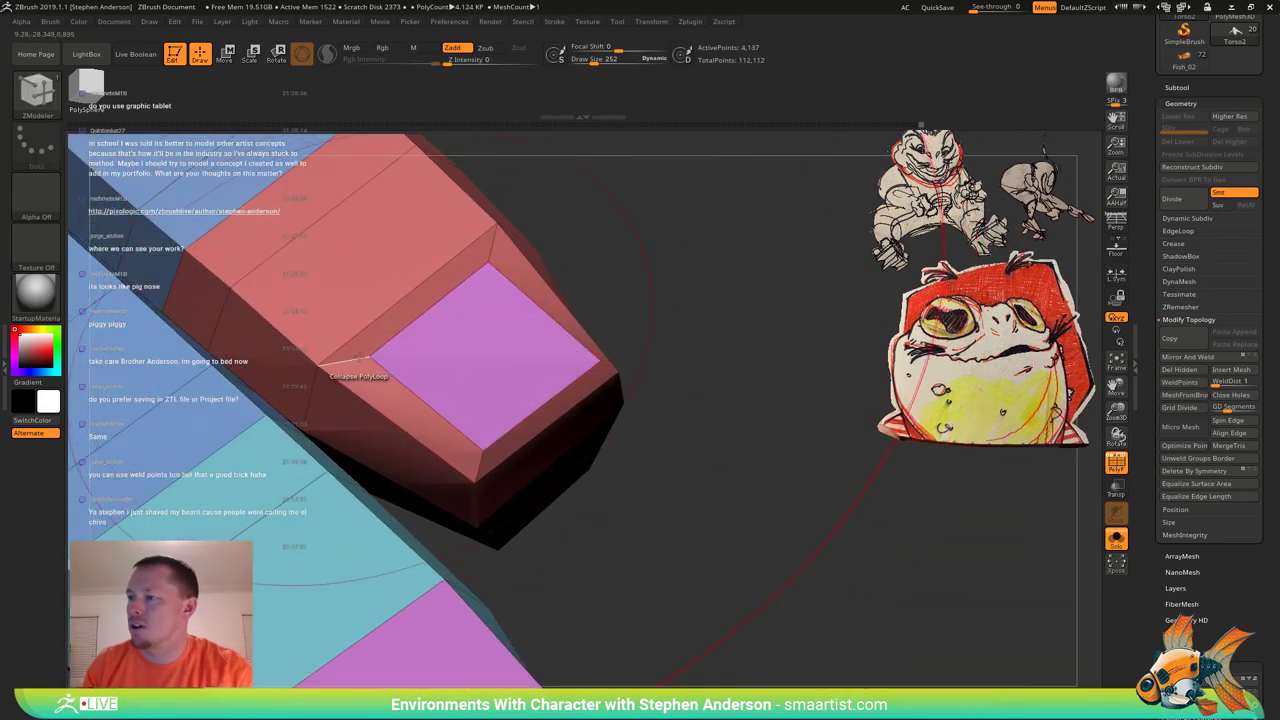
click(359, 357)
Try to collapse the polyloops around the thumb's magenta nail patch, and undo the collapses.
ctrl+right_drag(463, 440, 890, 212)
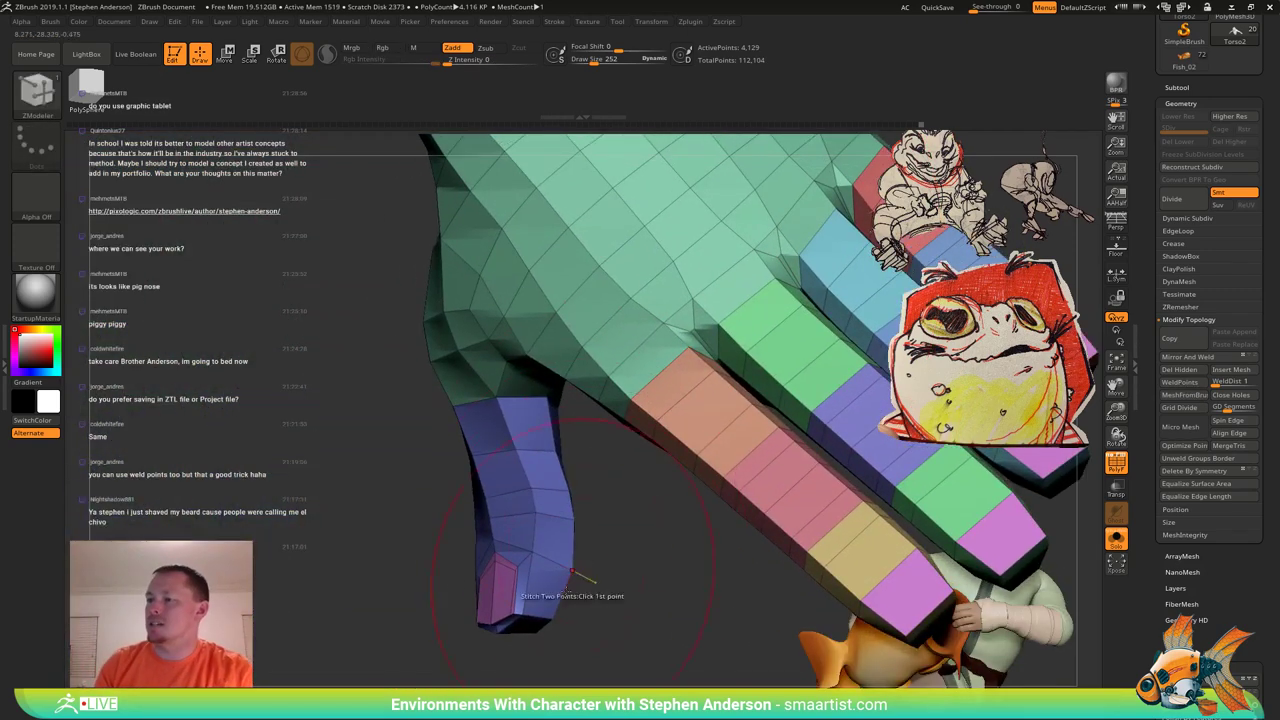
right_drag(541, 603, 550, 650)
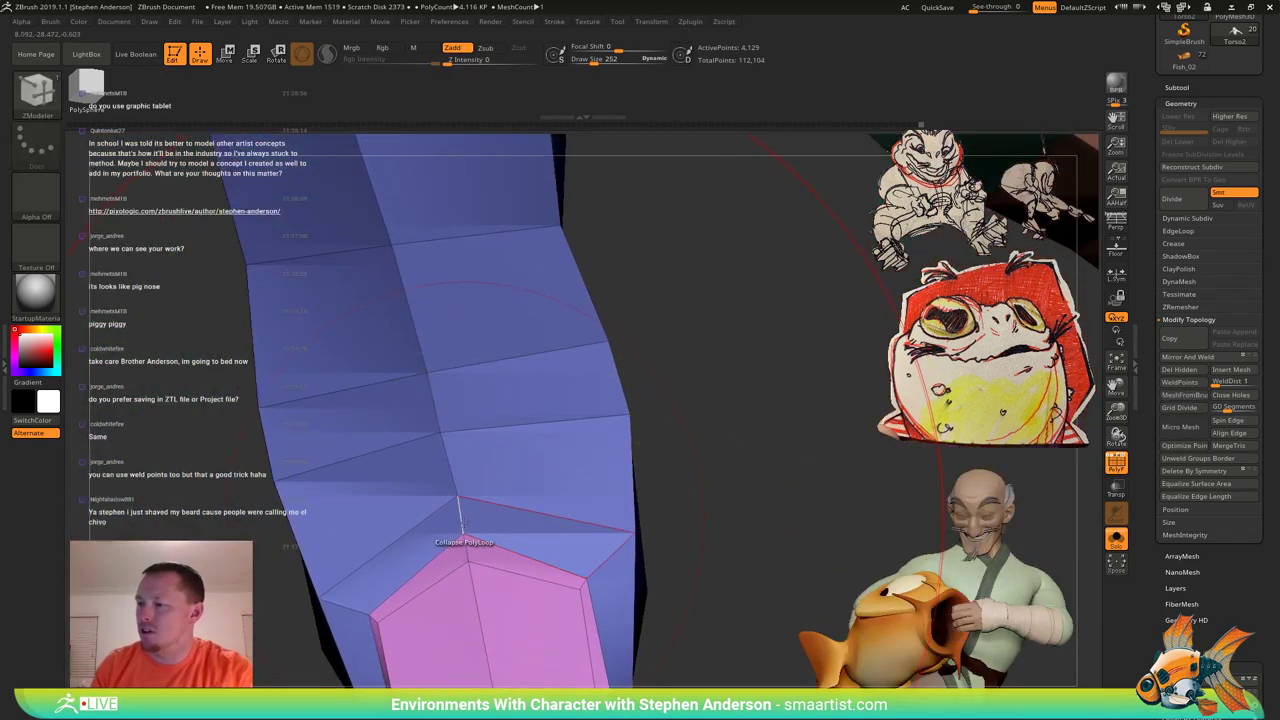
click(460, 526)
click(467, 548)
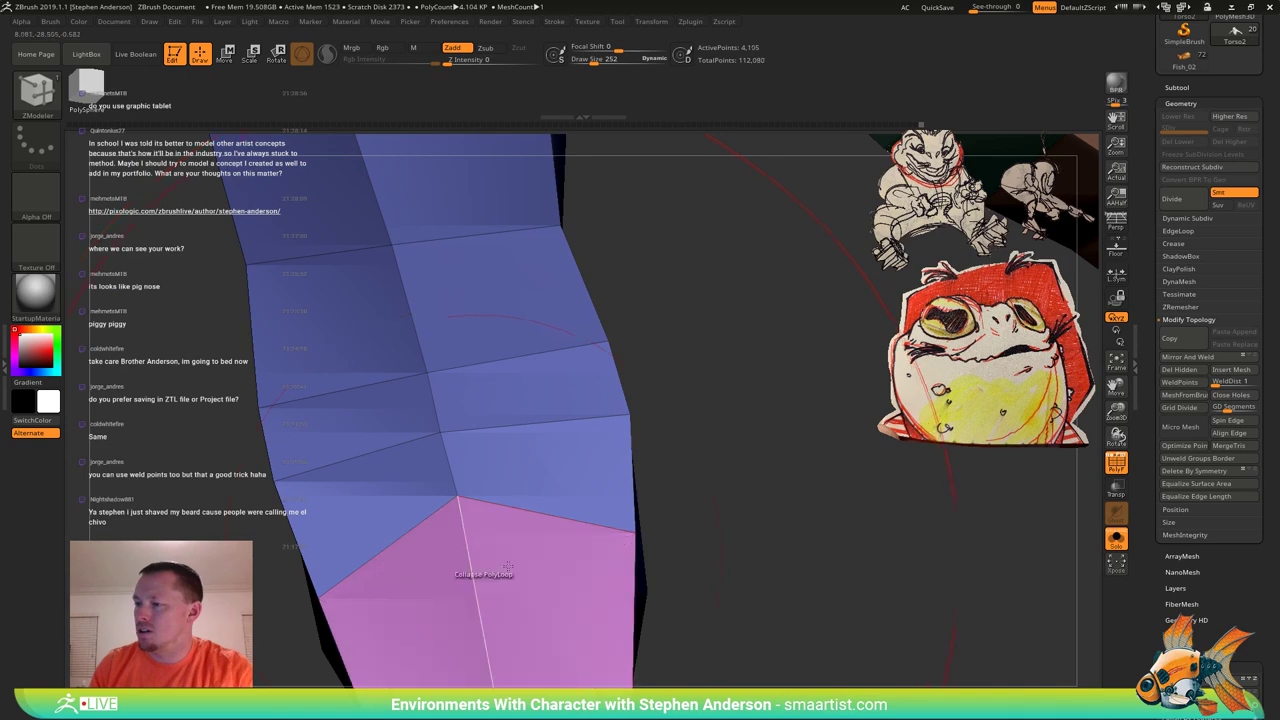
mouse_move(486, 557)
ctrl+right_down()
mouse_move(563, 520)
mouse_move(486, 577)
mouse_move(541, 469)
mouse_move(515, 440)
mouse_move(472, 311)
mouse_move(494, 299)
mouse_move(474, 337)
mouse_move(480, 574)
ctrl+right_up()
key(ctrl+z)
key(ctrl+z)
Set the ZModeler polygon action to Delete with the A Single Poly target and remove the small webbing poly between the orange and green fingers.
right_drag(536, 507, 511, 376)
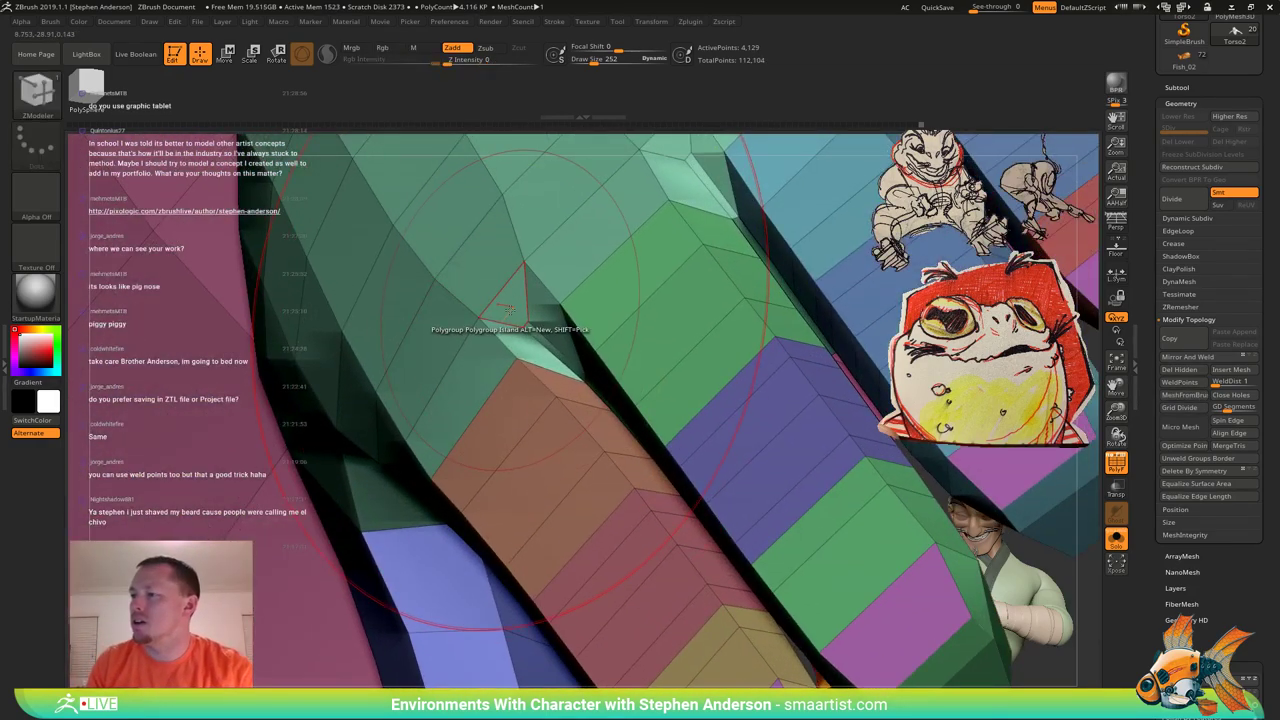
key(space)
click(400, 315)
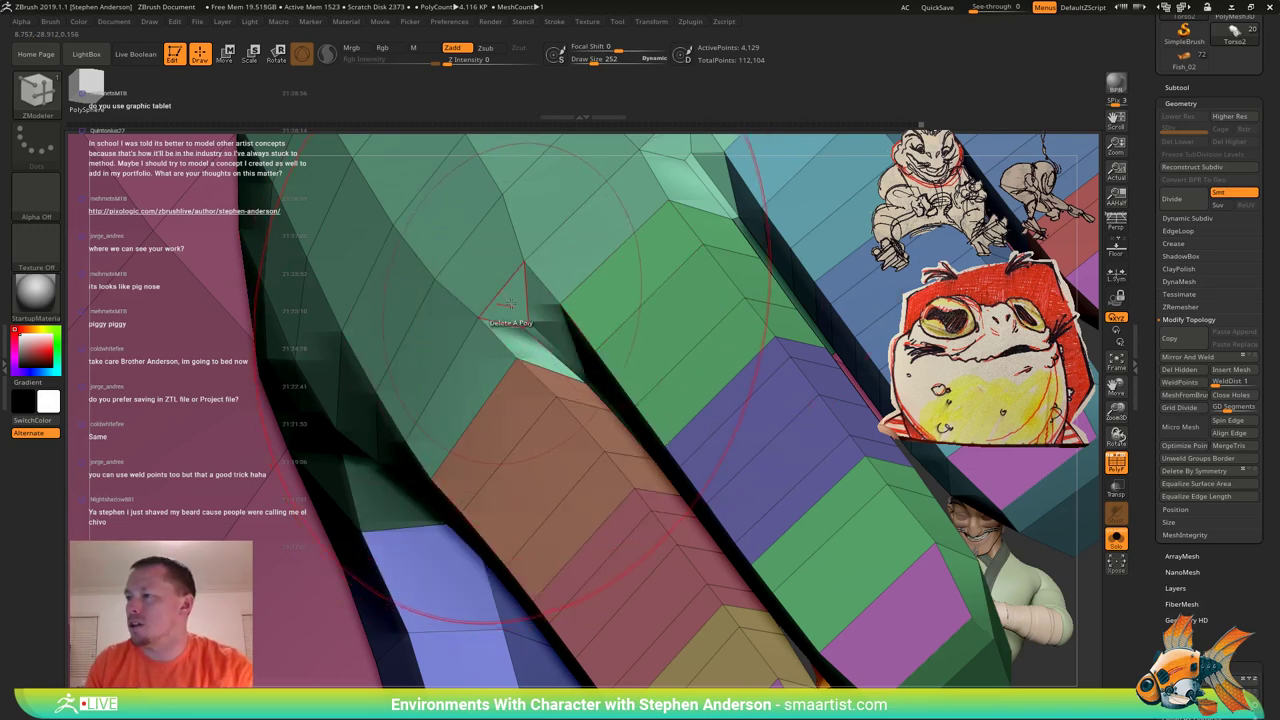
click(511, 305)
alt+right_drag(697, 509, 591, 273)
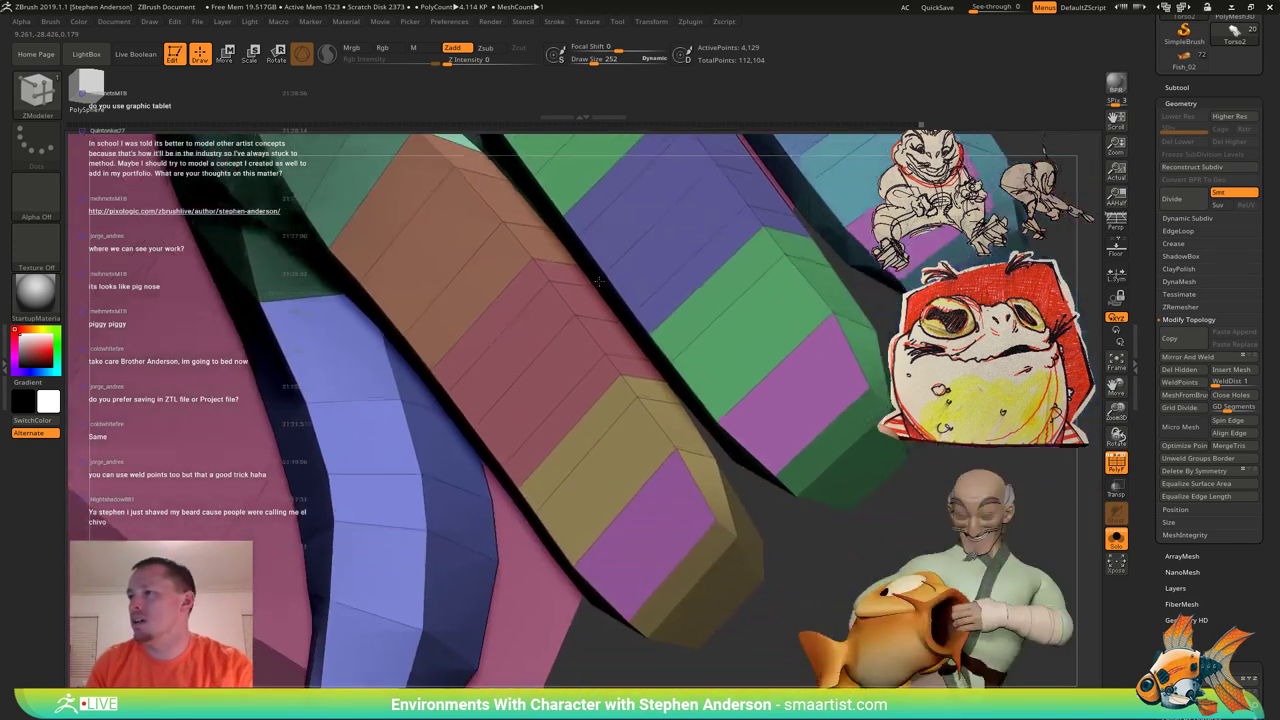
Delete single polygons on the inner sides of the green-tipped and cyan-tipped fingers beside their nails, undoing the stray action.
click(709, 493)
right_drag(708, 493, 745, 440)
click(727, 489)
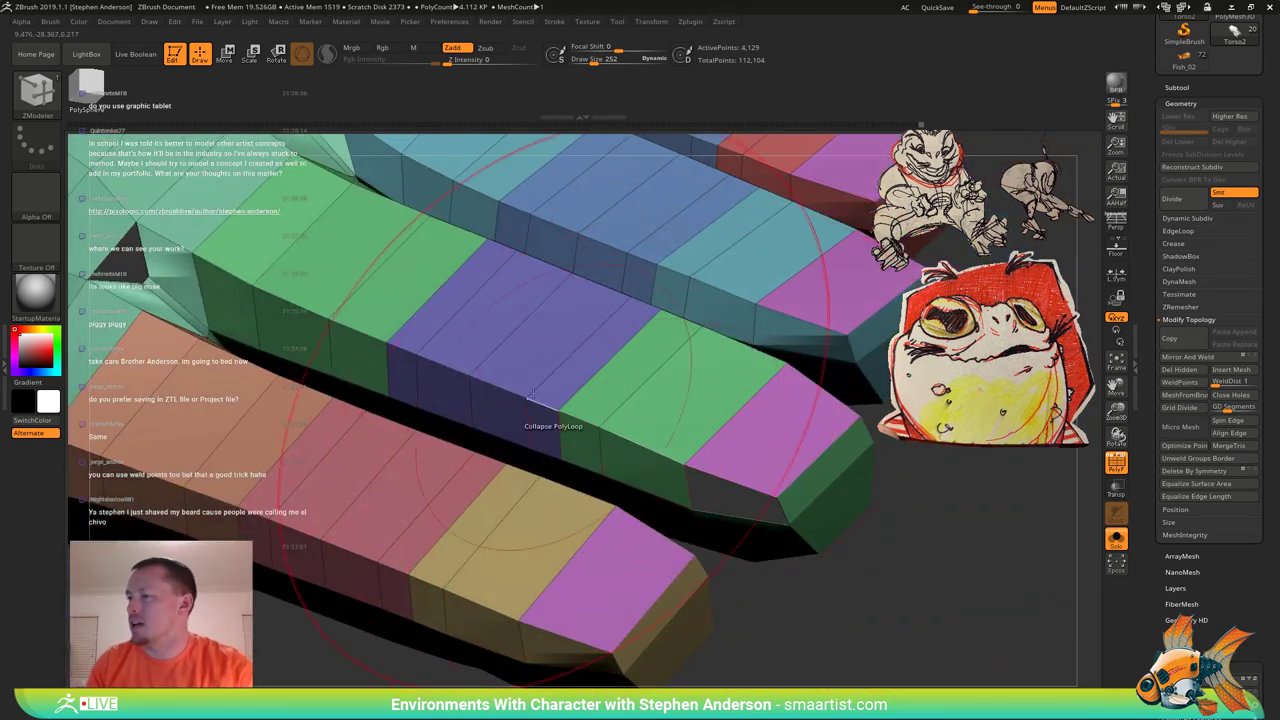
click(741, 531)
right_drag(741, 527, 620, 520)
click(661, 361)
key(ctrl+z)
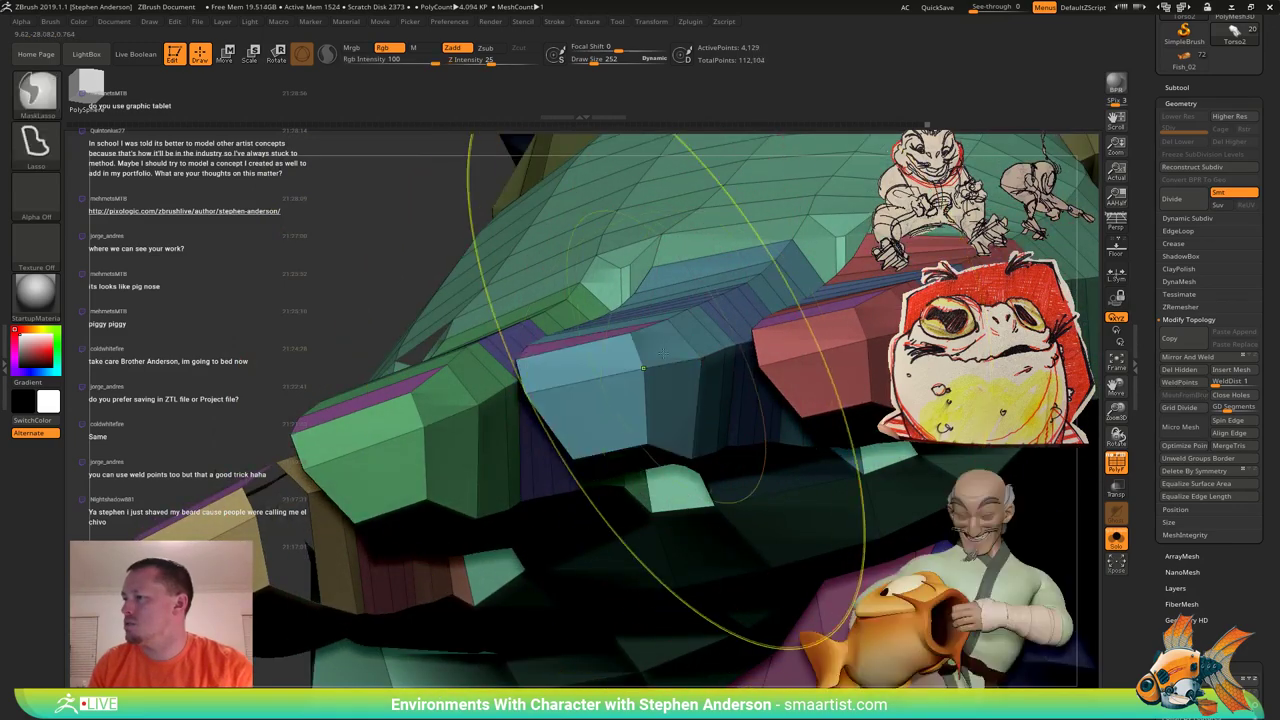
click(668, 349)
click(678, 408)
mouse_move(678, 408)
alt+right_down()
mouse_move(580, 432)
mouse_move(650, 430)
mouse_move(620, 450)
mouse_move(602, 405)
mouse_move(514, 430)
mouse_move(530, 432)
mouse_move(557, 480)
mouse_move(547, 409)
alt+right_up()
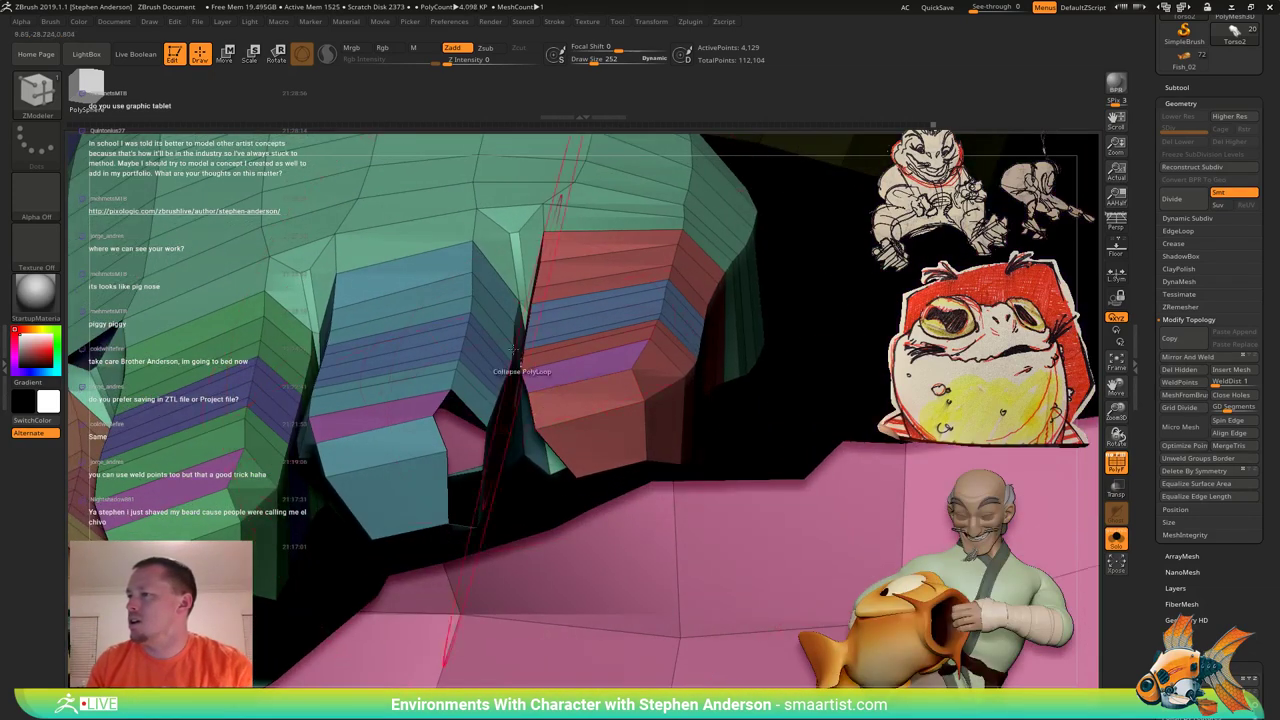
Change the Delete target to Polyloop and remove the facing side polyloops between the cyan-tipped and red-tipped fingers.
right_drag(515, 348, 462, 402)
key(space)
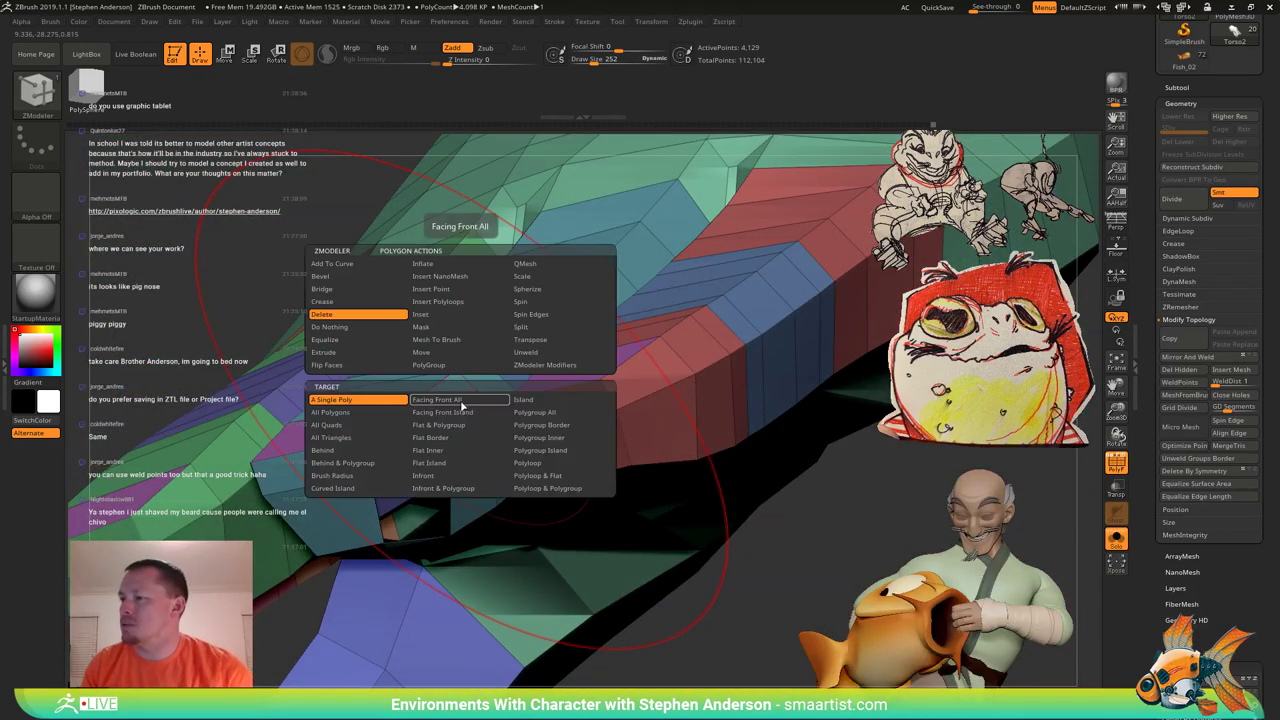
click(548, 465)
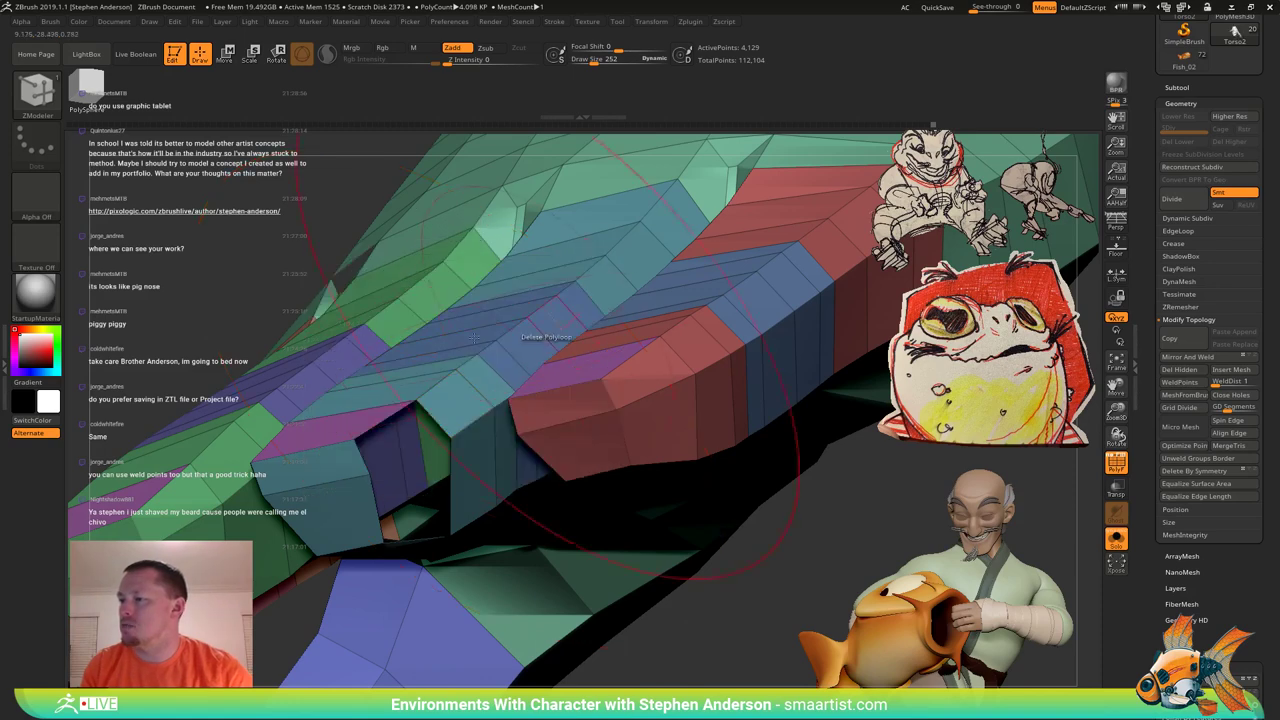
click(468, 401)
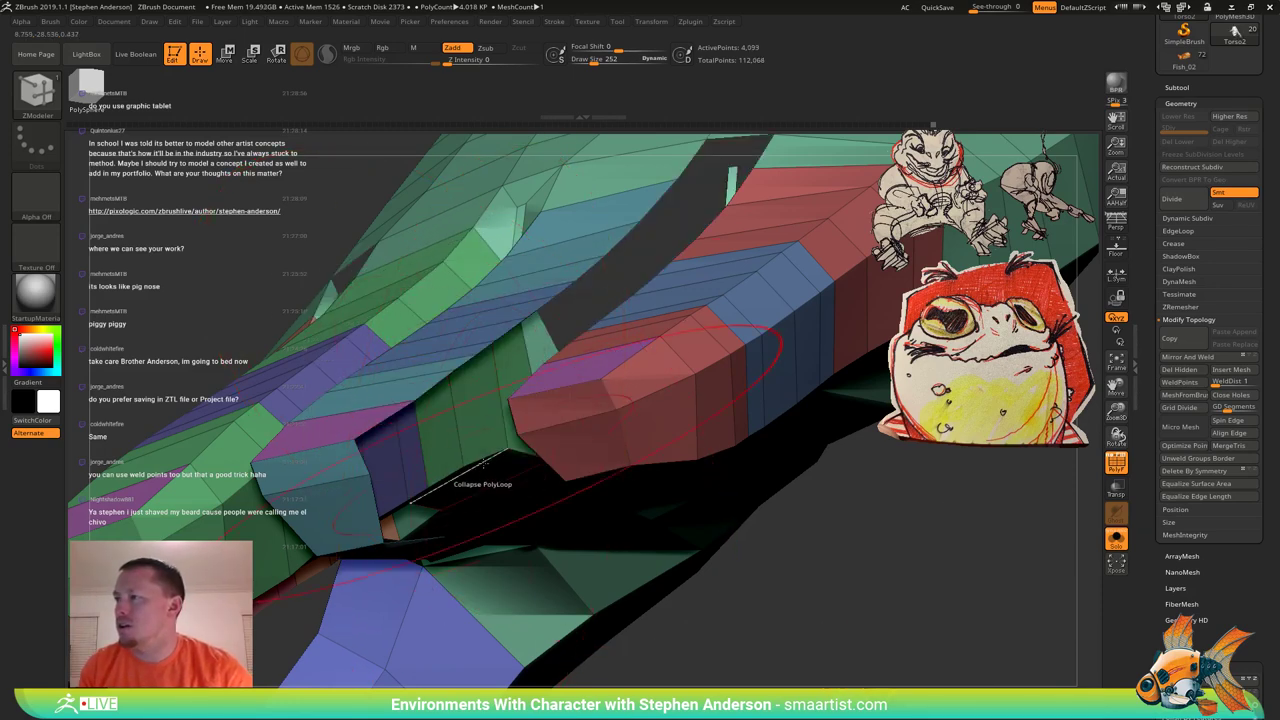
right_drag(485, 464, 549, 412)
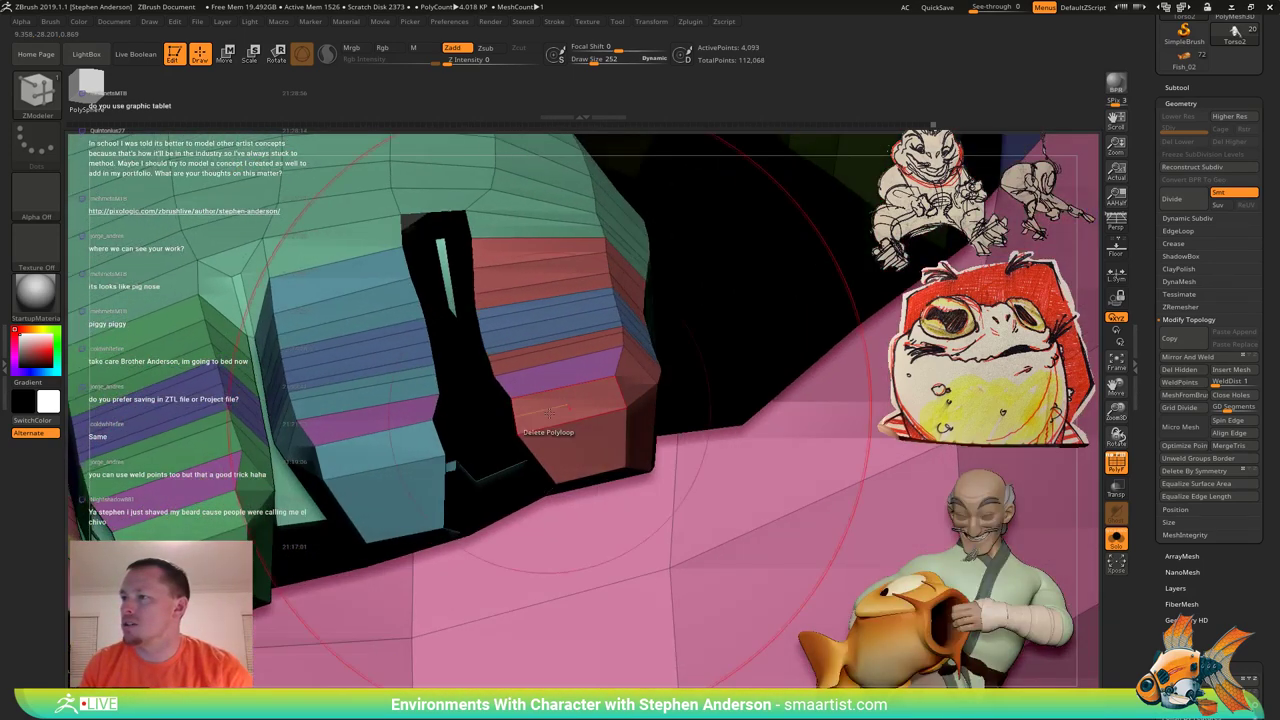
click(447, 268)
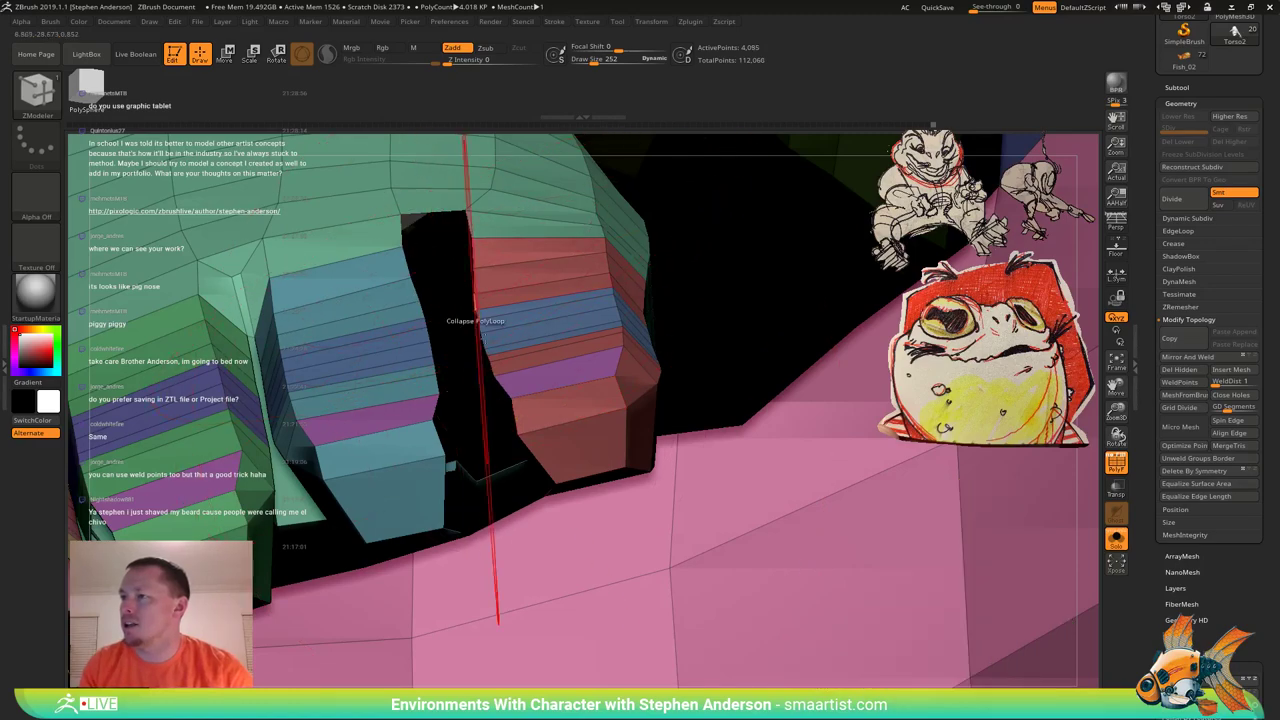
Delete the facing side polyloops between the yellow-tipped and green-tipped fingers, including the leftover webbing strip.
right_drag(488, 299, 549, 380)
drag(548, 380, 567, 399)
mouse_move(568, 399)
right_down()
mouse_move(530, 425)
mouse_move(500, 515)
right_up()
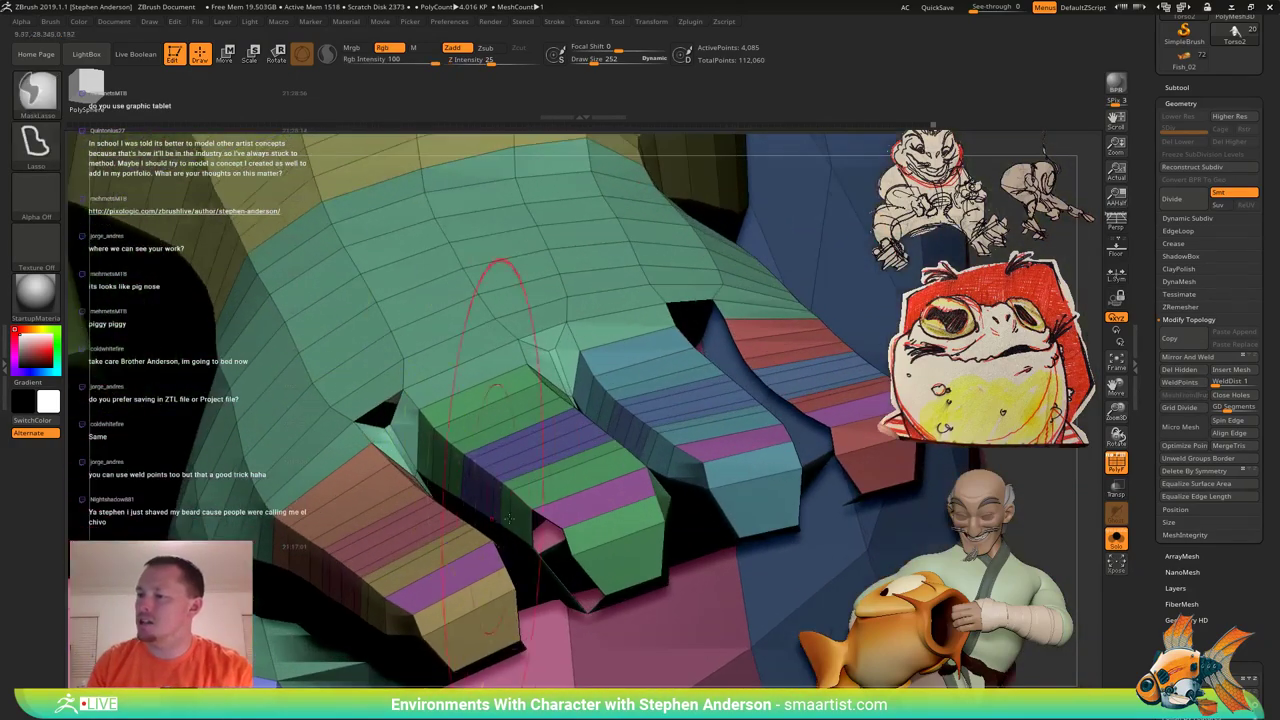
click(515, 517)
right_drag(692, 487, 520, 475)
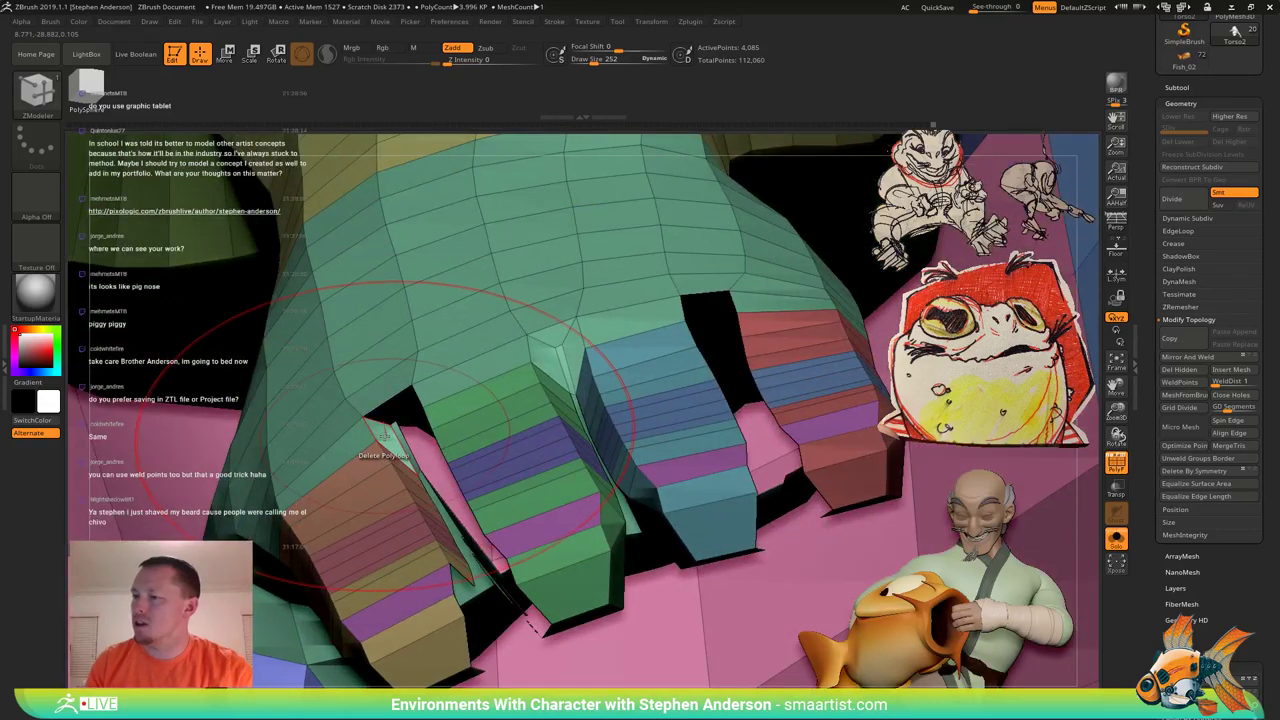
right_drag(399, 457, 364, 570)
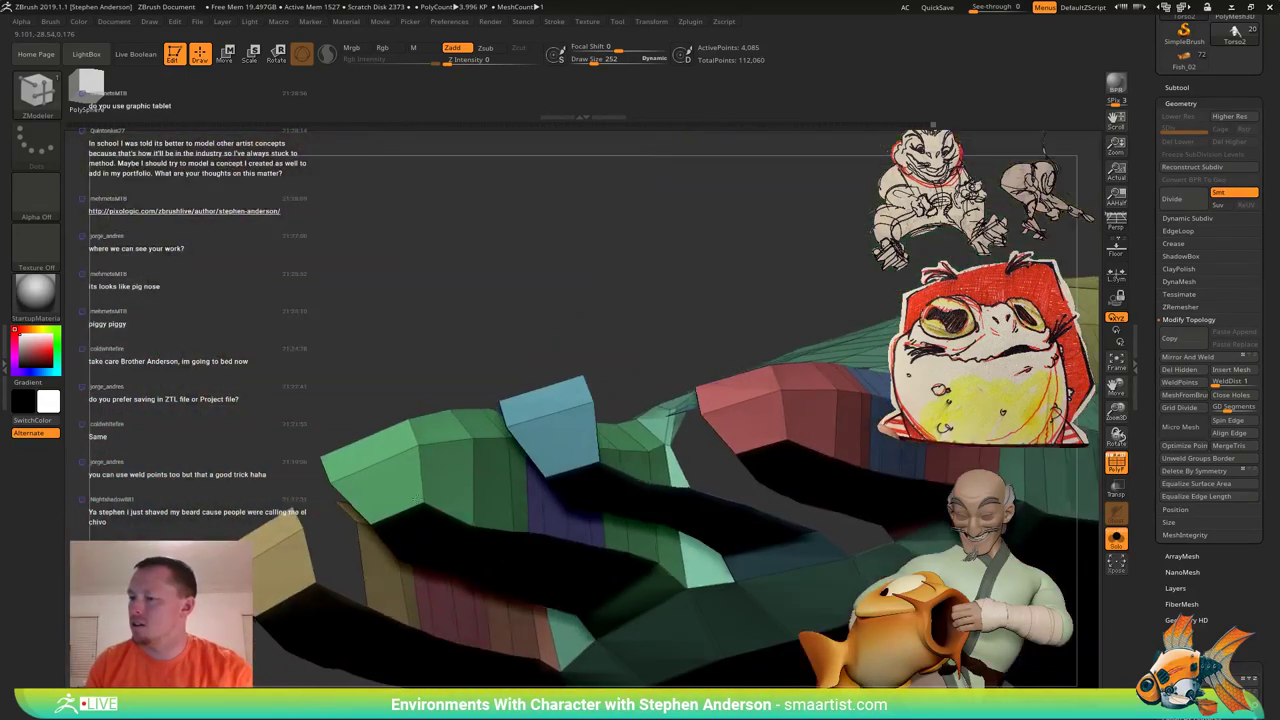
click(388, 577)
right_drag(400, 465, 370, 560)
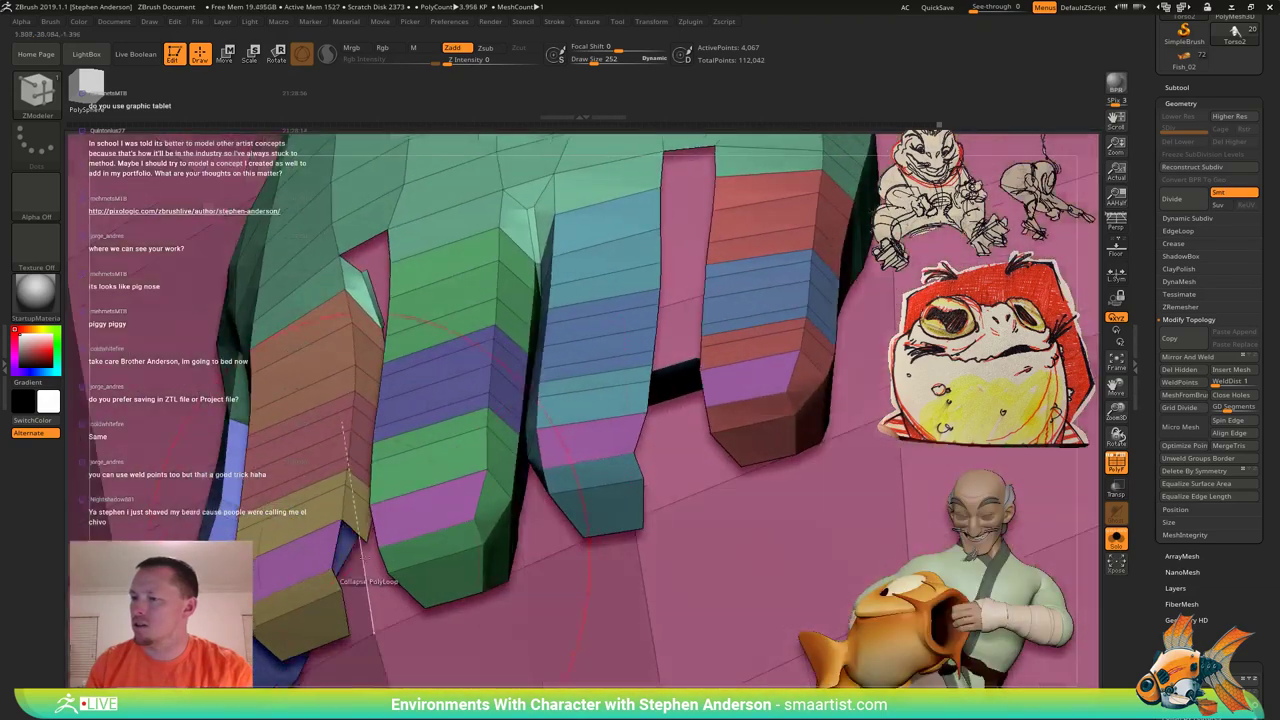
click(358, 508)
right_drag(540, 430, 384, 362)
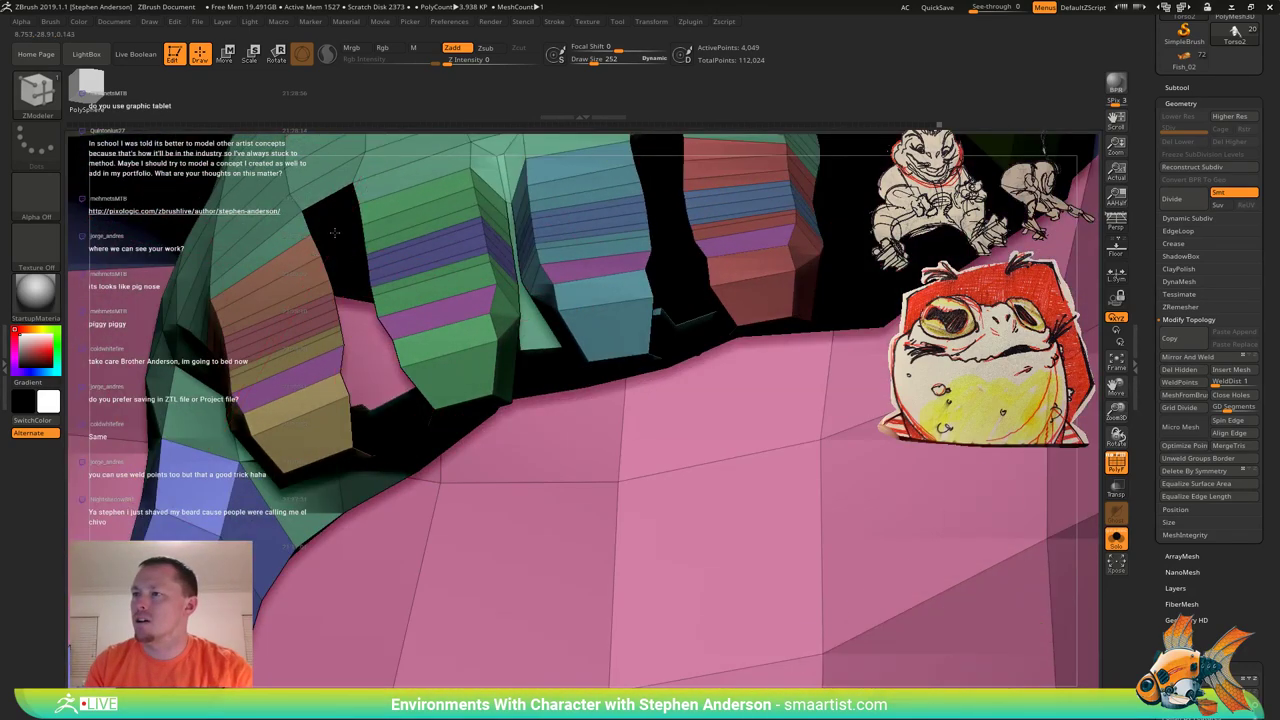
Set the edge action to Bridge and bridge the facing upper edges of the yellow-tipped and green-tipped fingers.
mouse_move(418, 298)
ctrl+right_down()
mouse_move(410, 220)
mouse_move(425, 265)
mouse_move(530, 350)
mouse_move(560, 430)
mouse_move(500, 410)
ctrl+right_up()
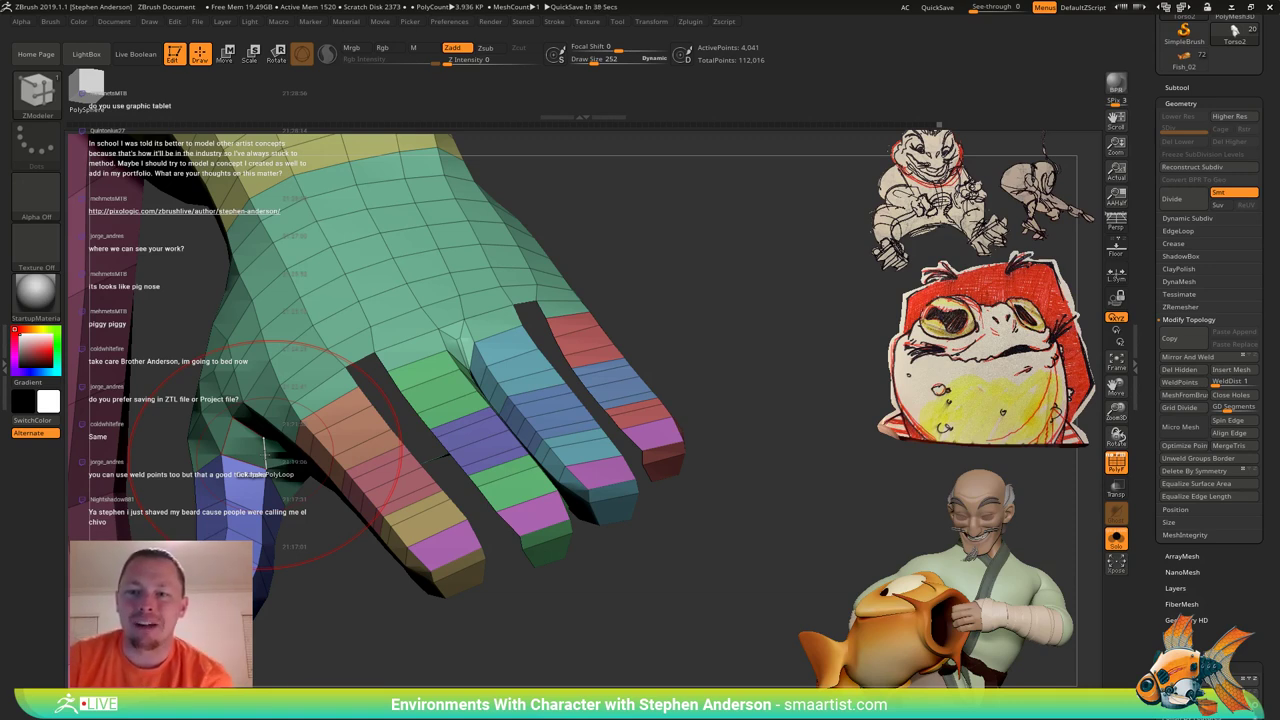
right_drag(492, 432, 487, 486)
ctrl+right_drag(314, 318, 353, 322)
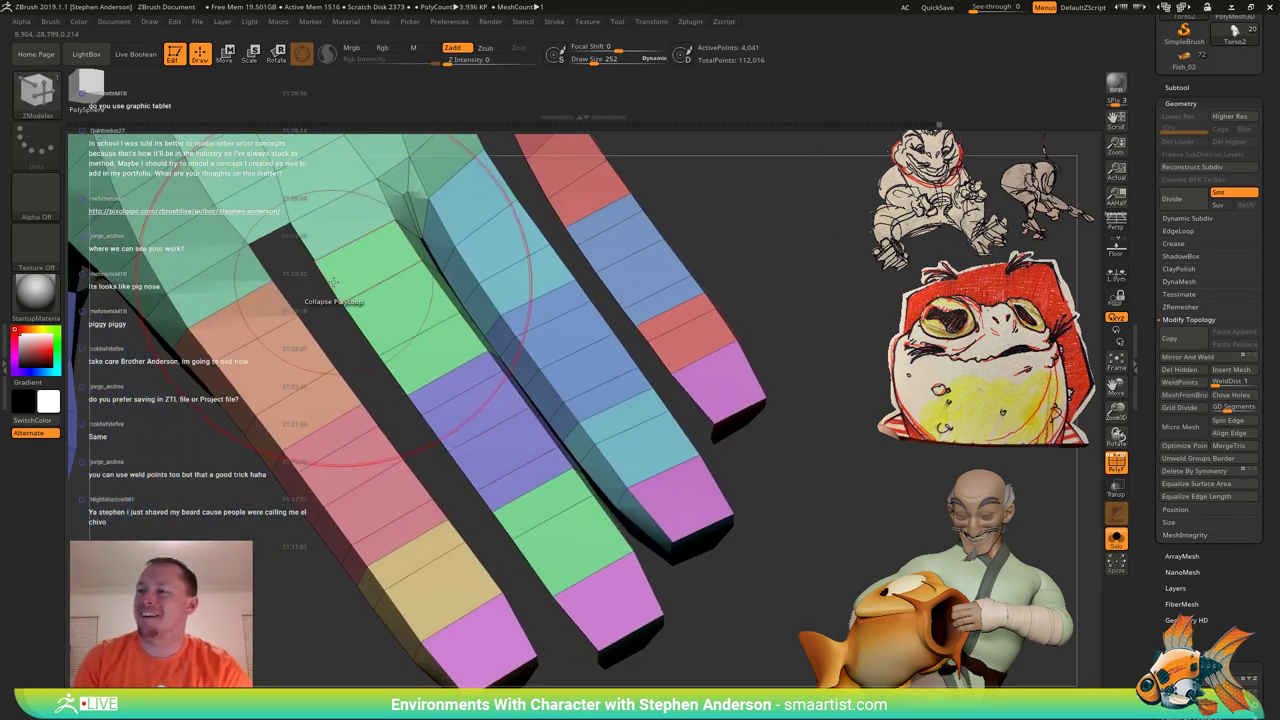
key(space)
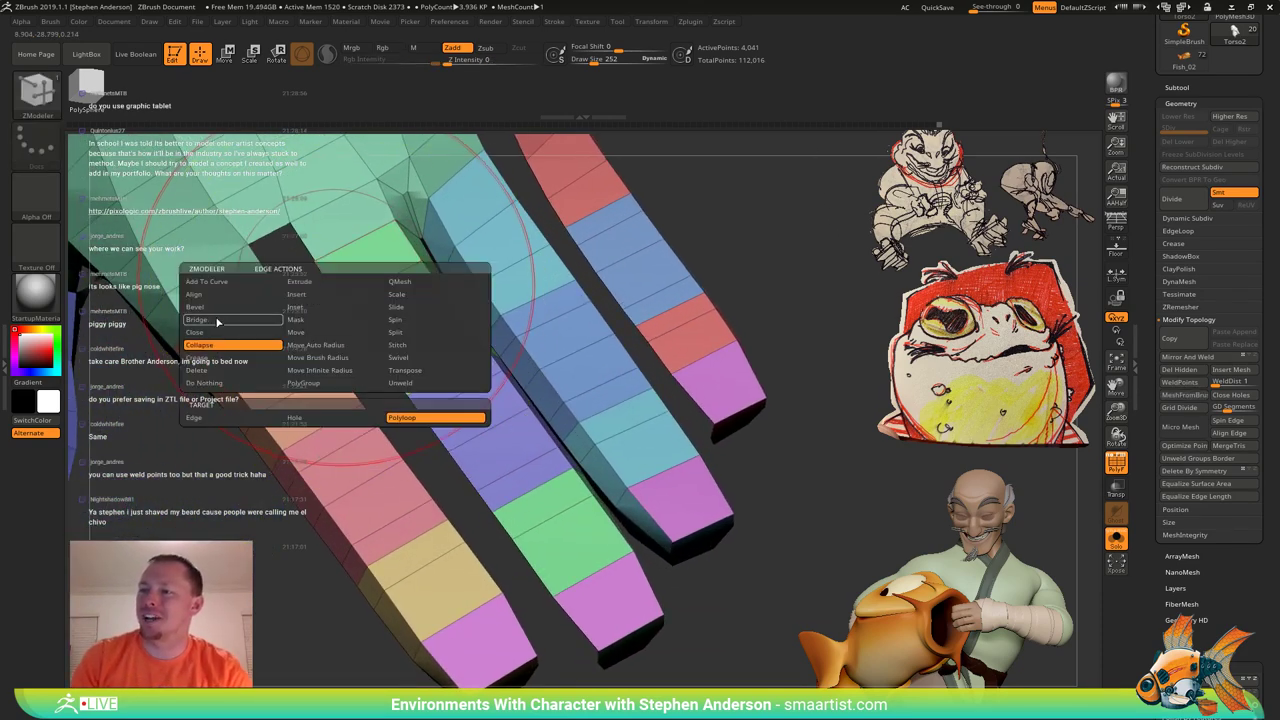
click(217, 320)
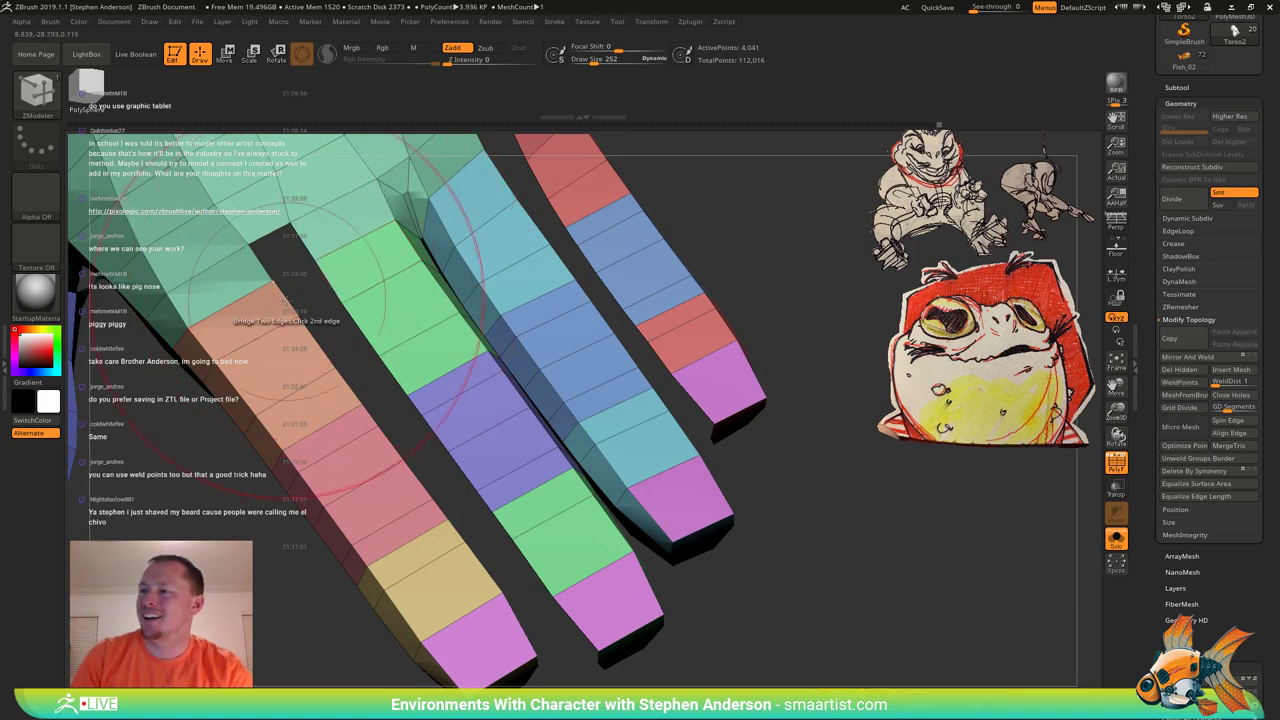
click(288, 300)
click(364, 333)
click(318, 349)
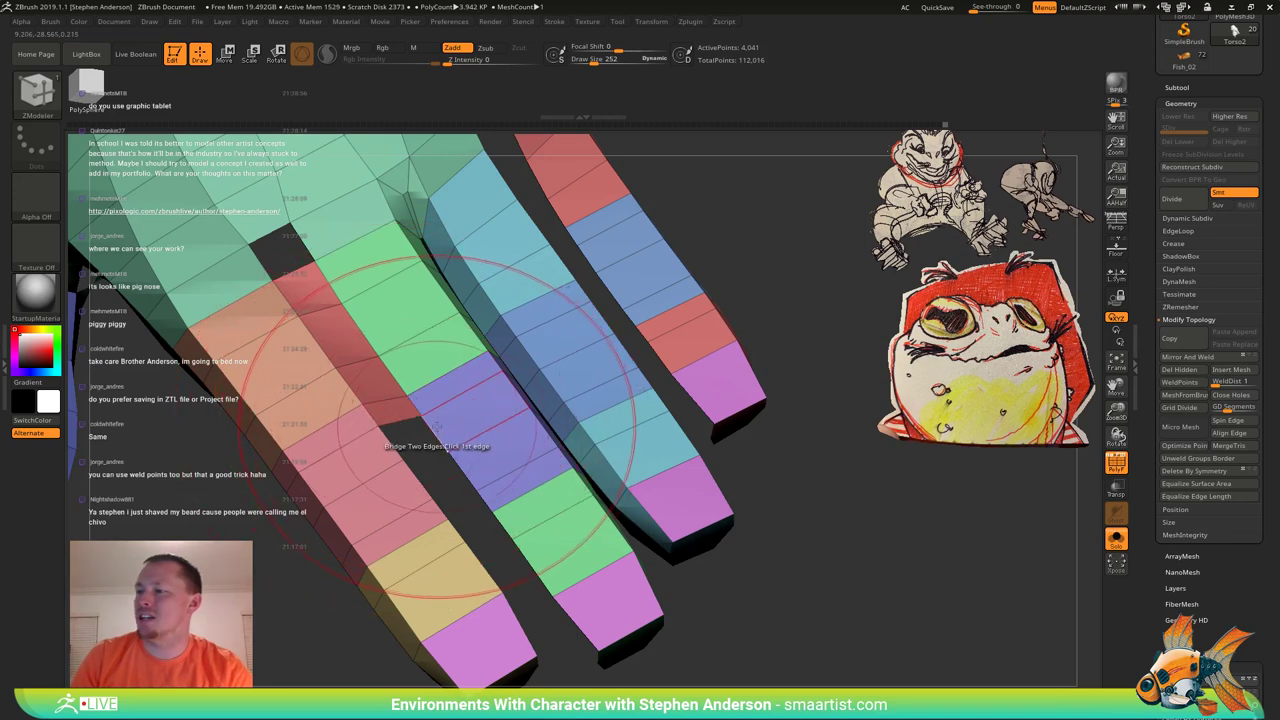
Bridge the remaining facing edges of the yellow-tipped and green-tipped fingers down to their magenta nails.
click(436, 431)
click(395, 446)
click(458, 462)
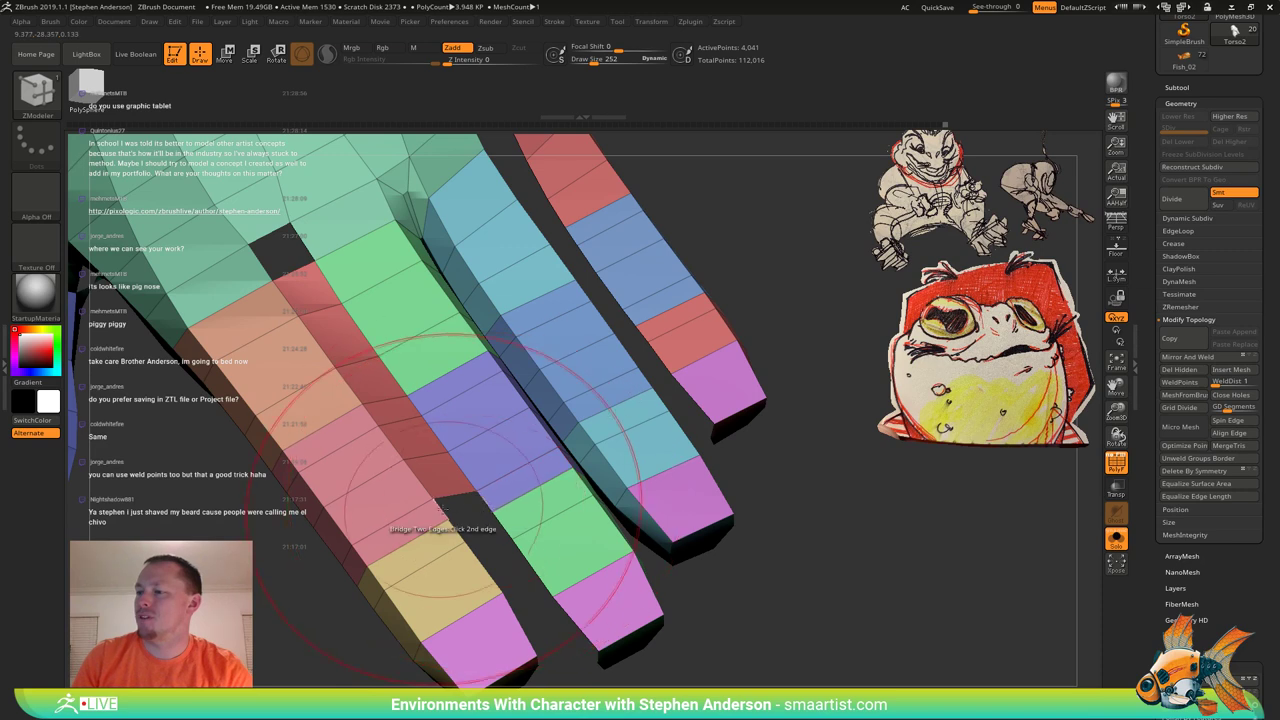
click(484, 505)
click(502, 525)
click(461, 532)
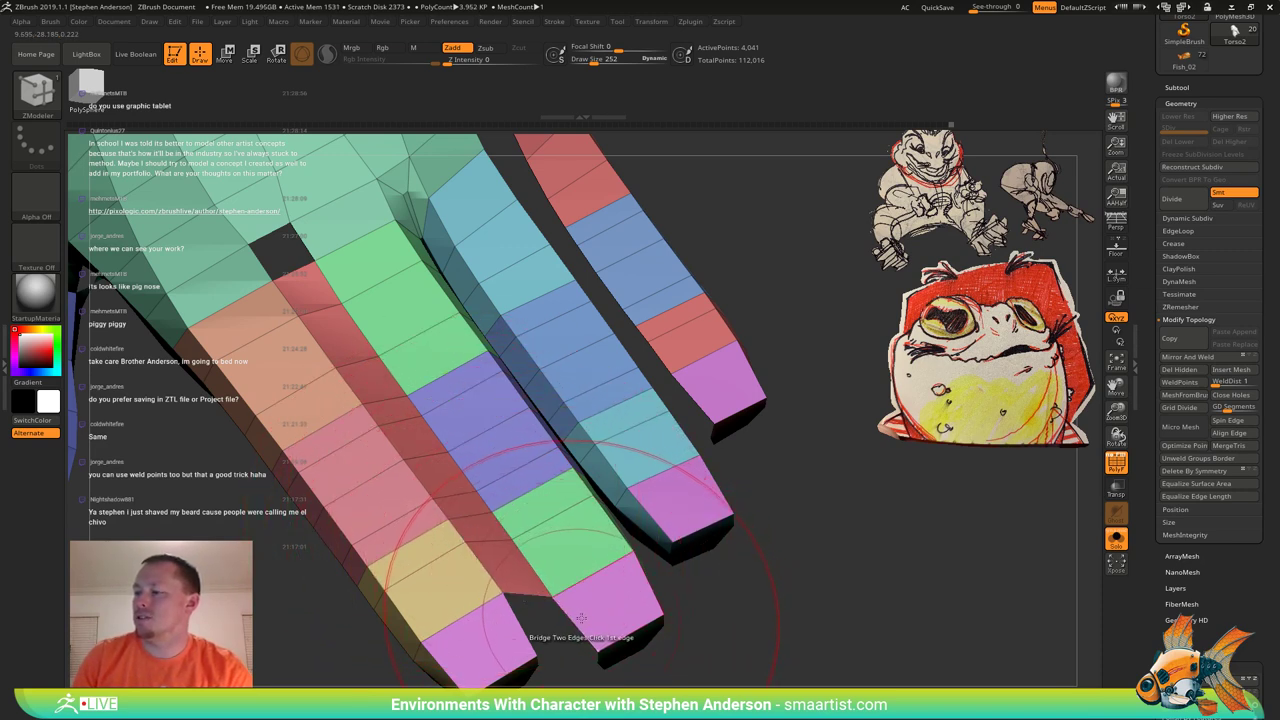
click(520, 630)
Bridge the open gap at the knuckle base between the orange and green finger segments.
alt+right_drag(365, 320, 462, 441)
click(388, 338)
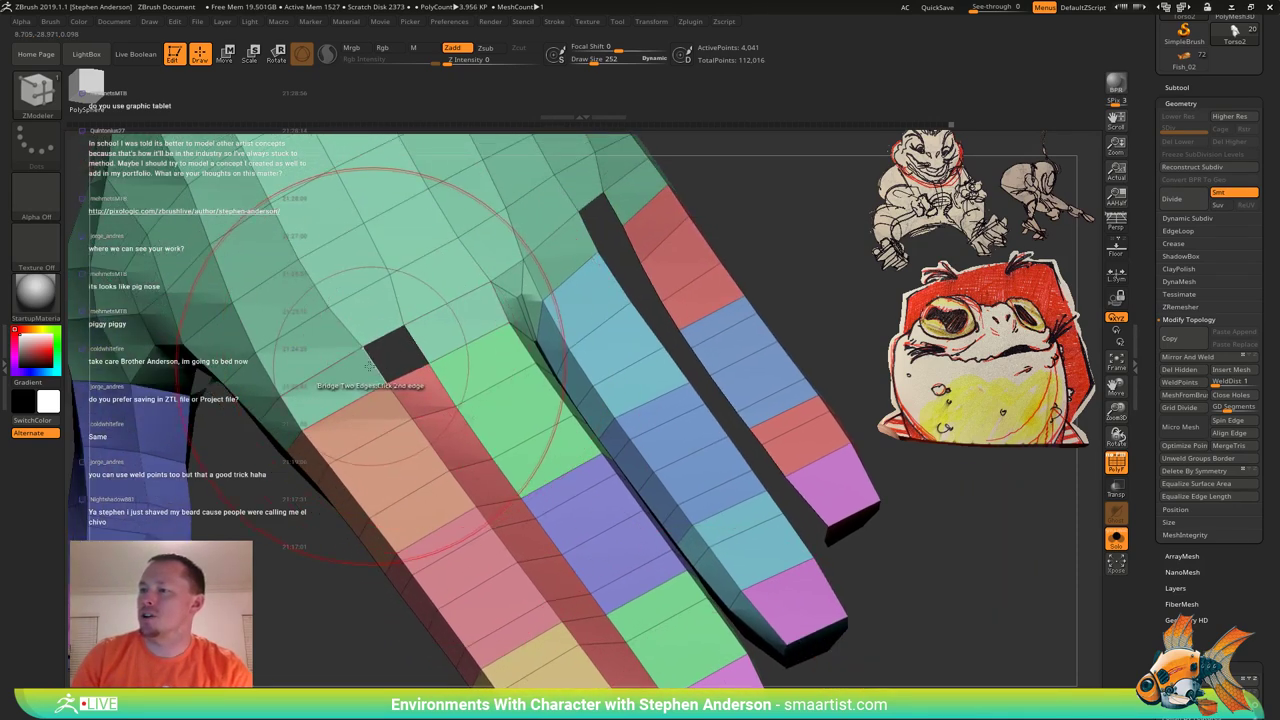
click(406, 369)
Bridge the gap at the base of the cyan-tipped and red-tipped fingers and their facing edges along the first segments.
alt+right_drag(563, 498, 484, 445)
alt+right_drag(500, 168, 472, 262)
click(506, 249)
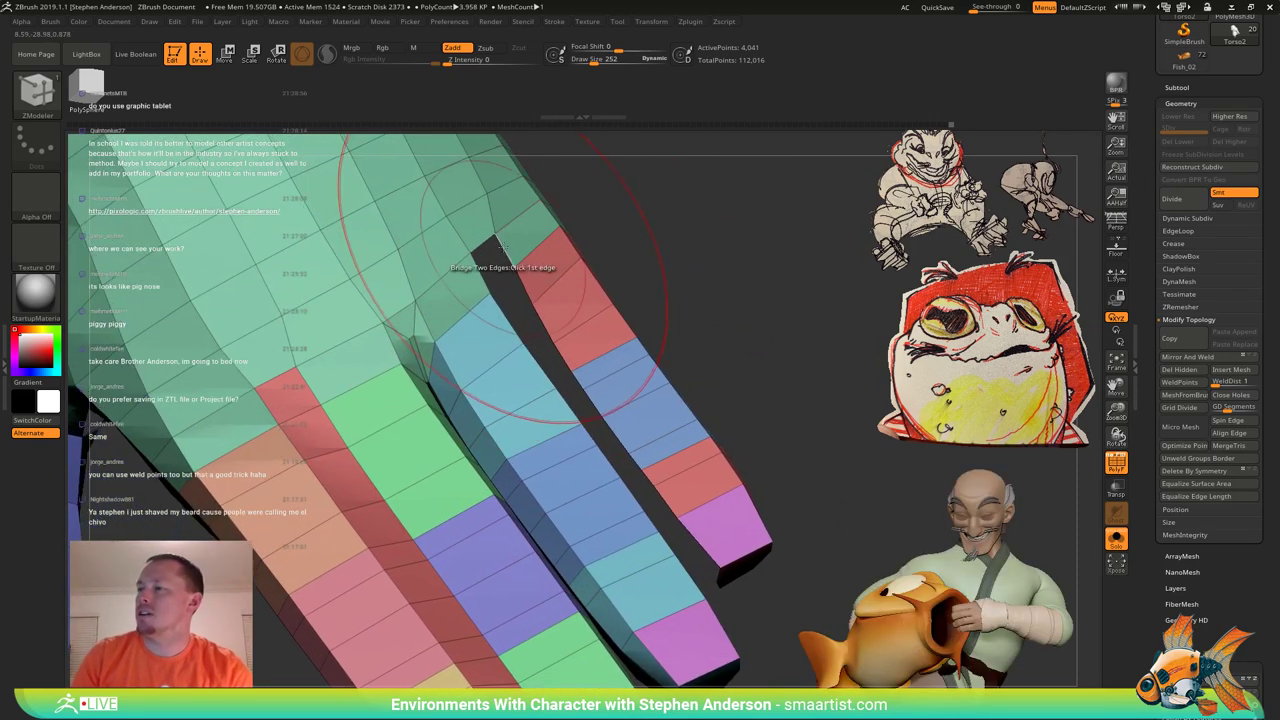
click(481, 270)
click(508, 317)
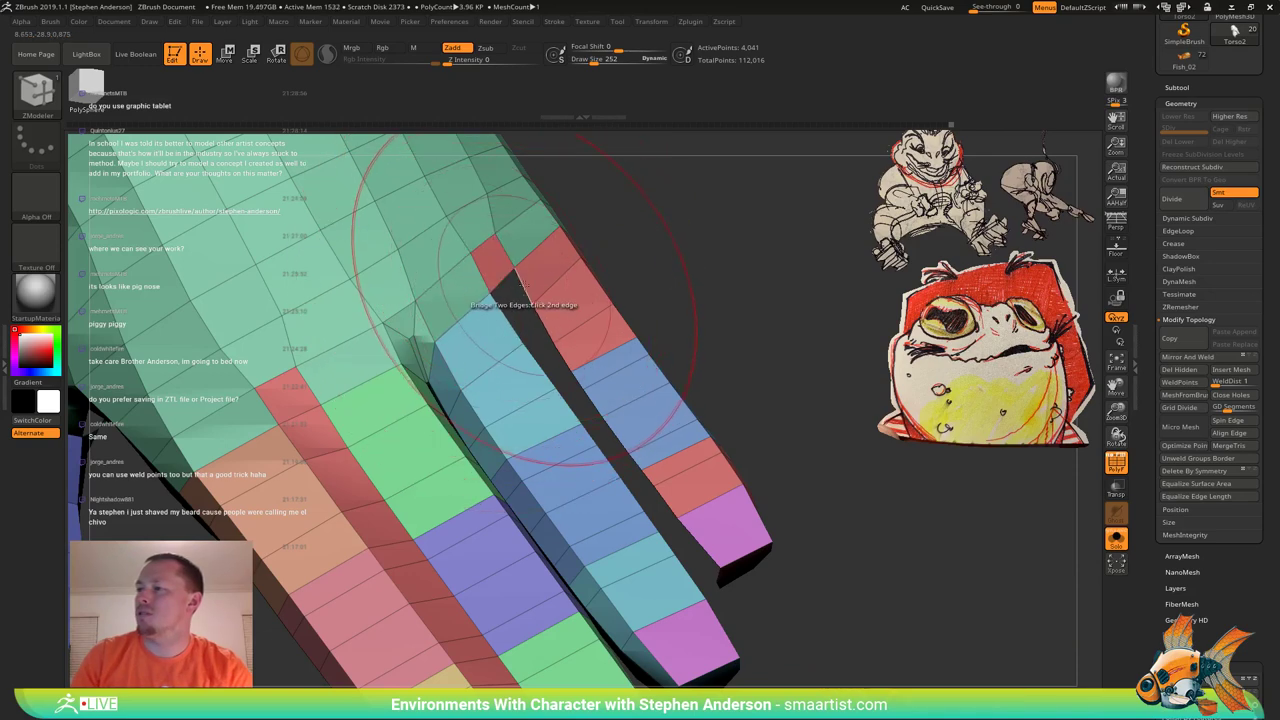
click(525, 286)
click(548, 323)
click(537, 362)
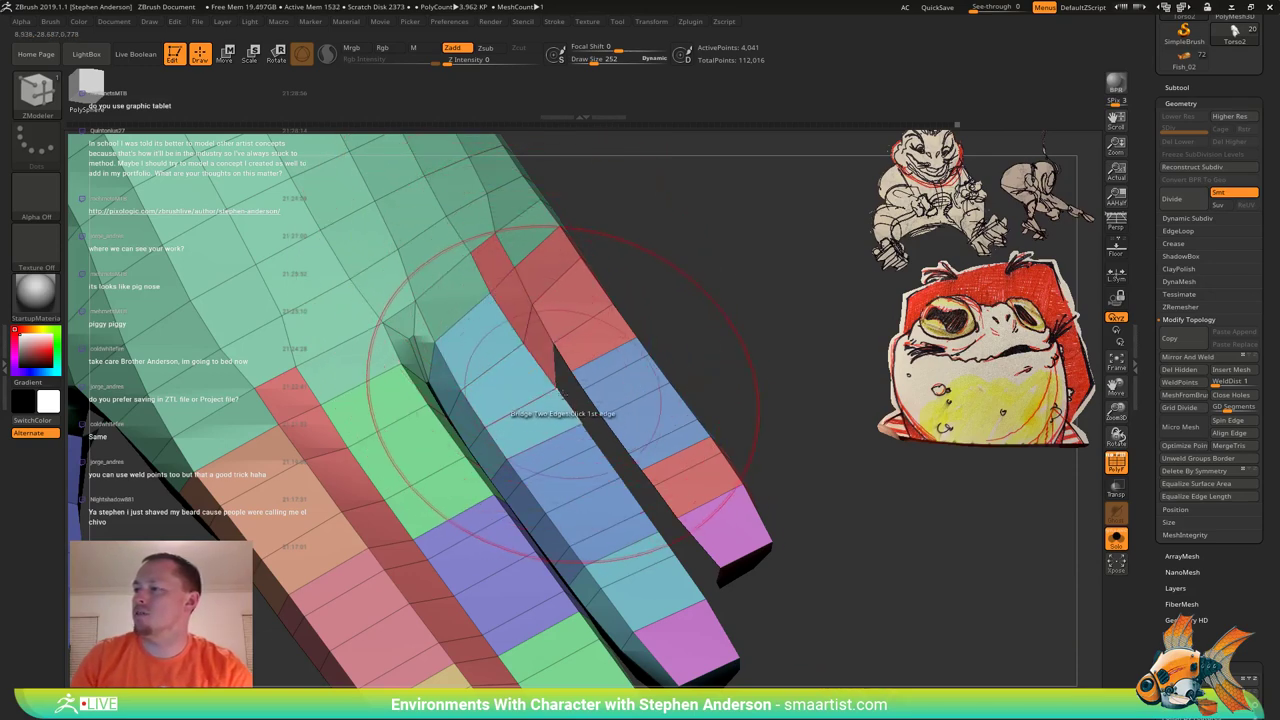
Bridge the facing edges along the blue middle segments of the cyan-tipped and red-tipped fingers.
mouse_move(656, 426)
ctrl+right_down()
mouse_move(591, 400)
mouse_move(583, 434)
ctrl+right_up()
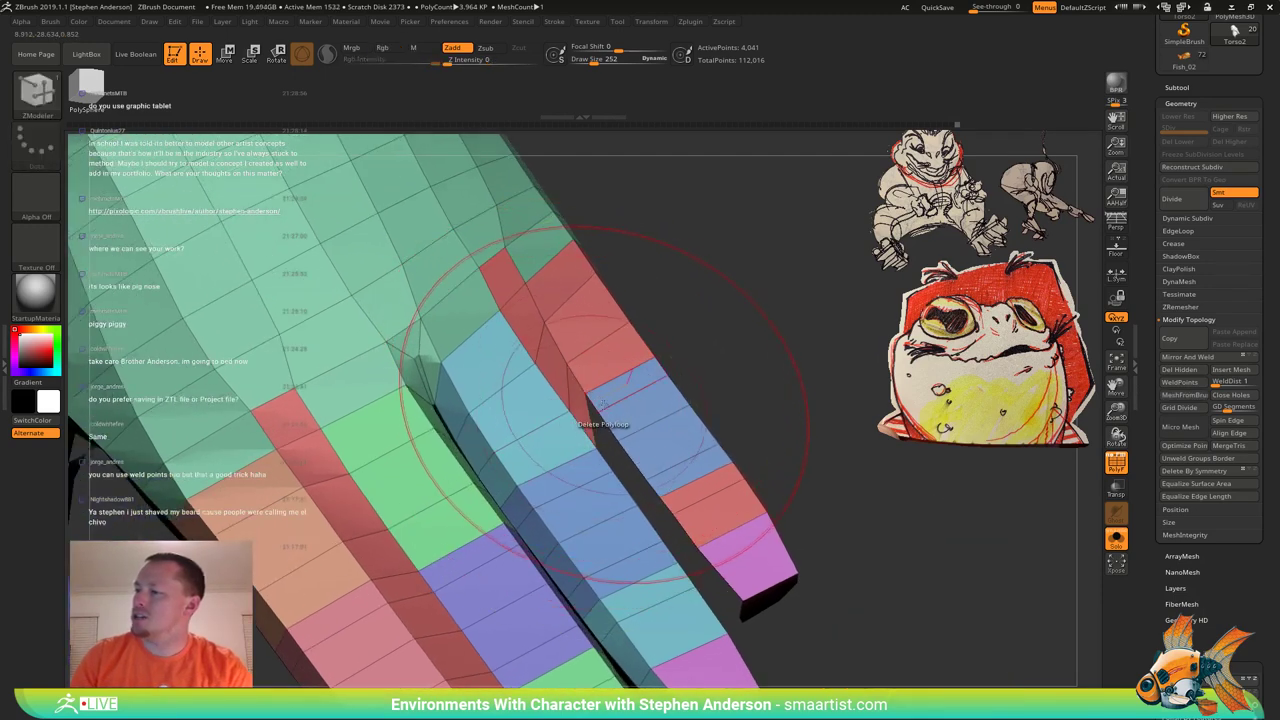
click(604, 459)
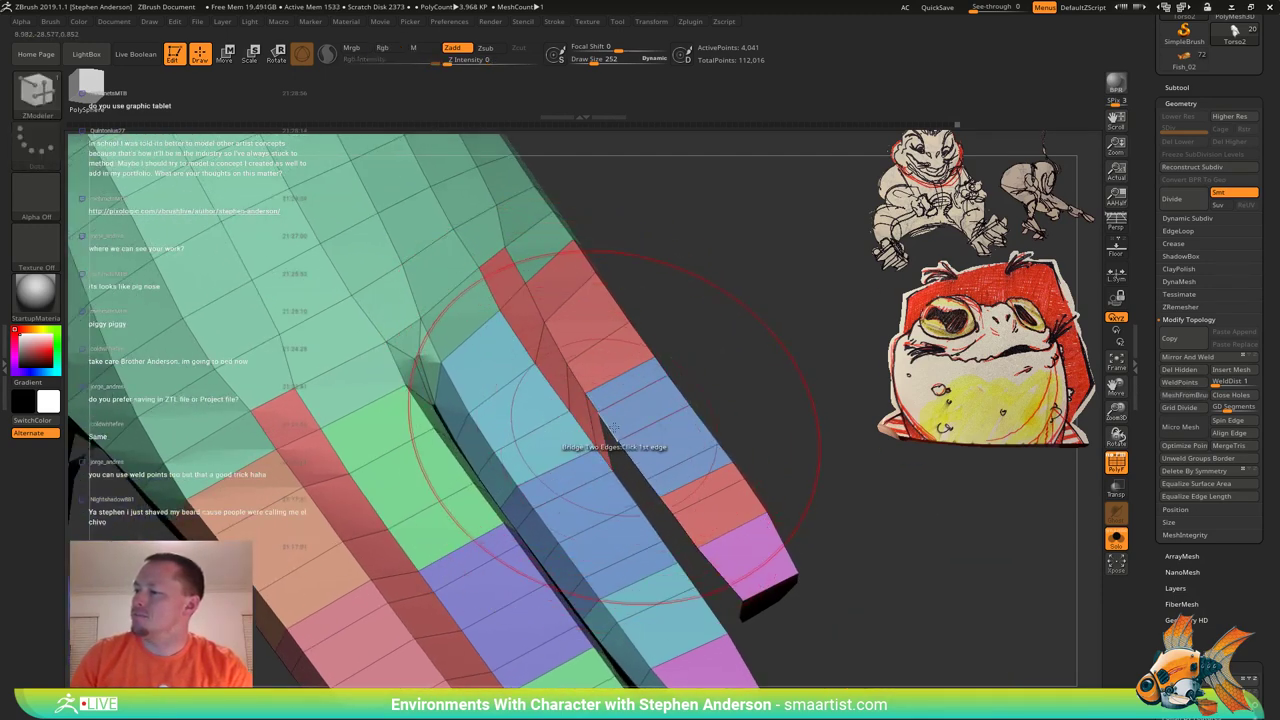
click(659, 488)
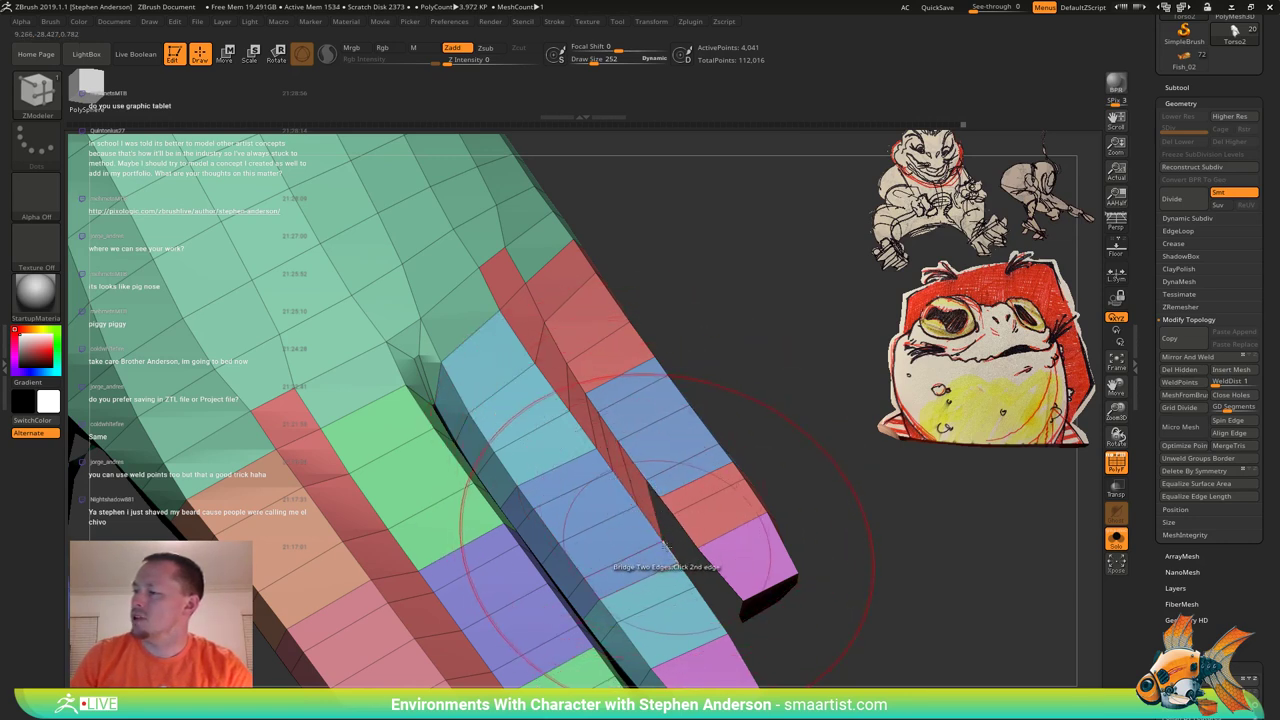
click(669, 505)
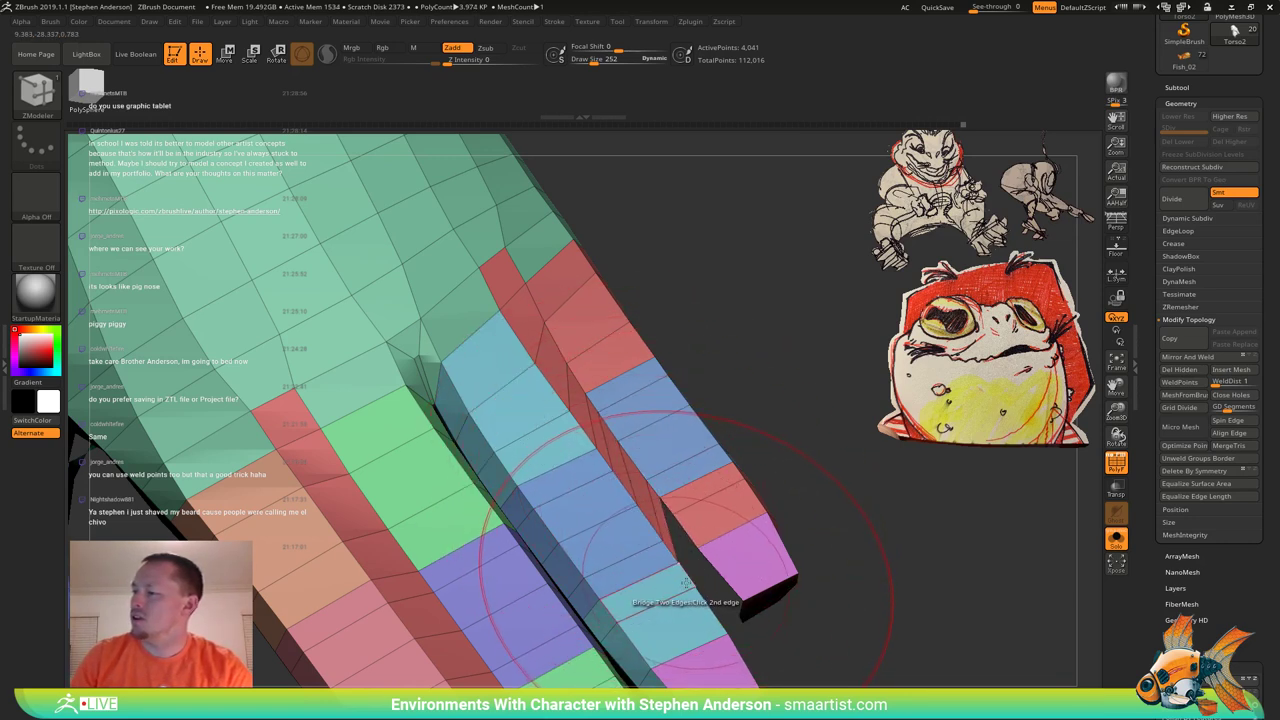
click(673, 555)
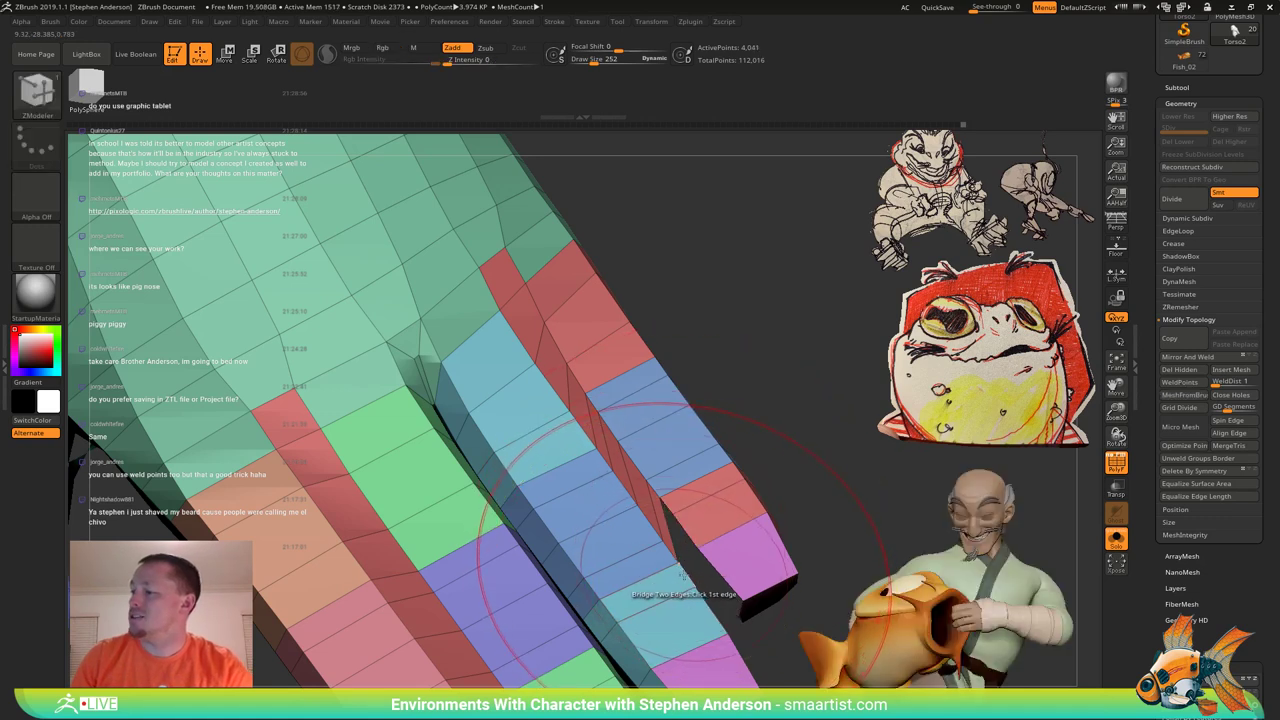
Continue bridging the facing edges of the cyan-tipped and red-tipped fingers down to the start of their magenta nails.
click(680, 532)
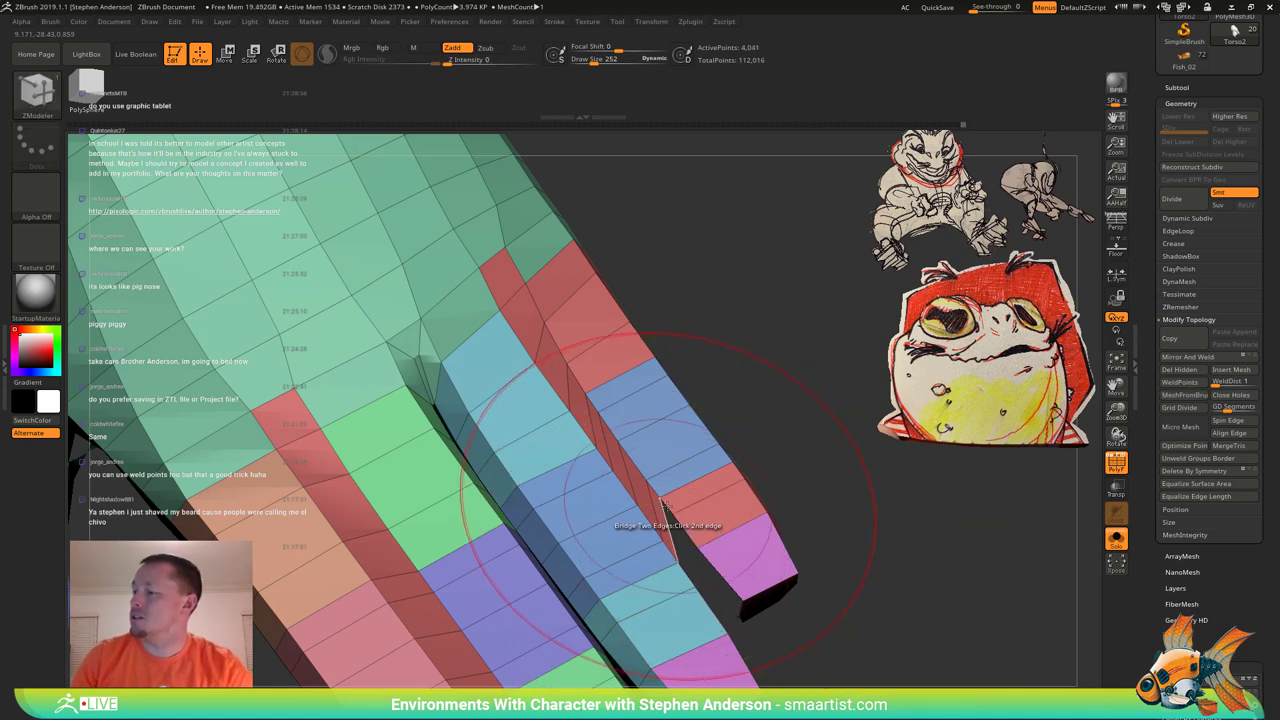
click(682, 557)
click(680, 564)
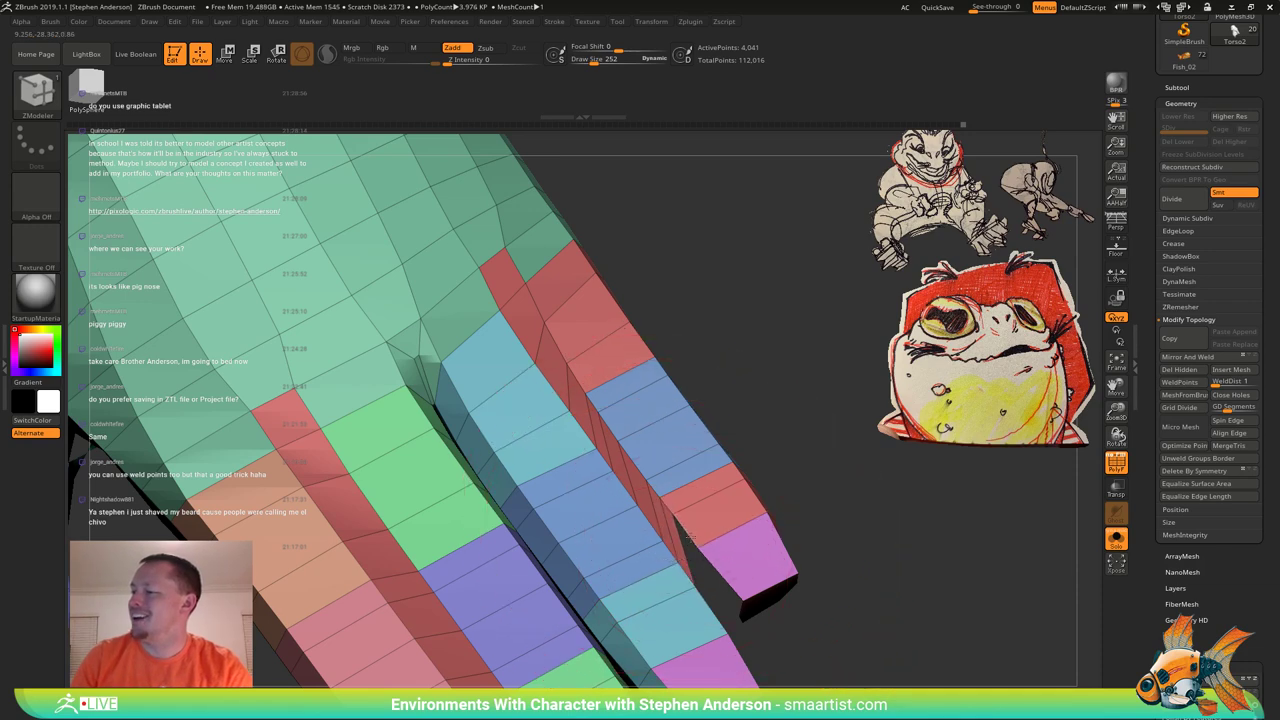
alt+right_drag(706, 610, 520, 412)
click(593, 389)
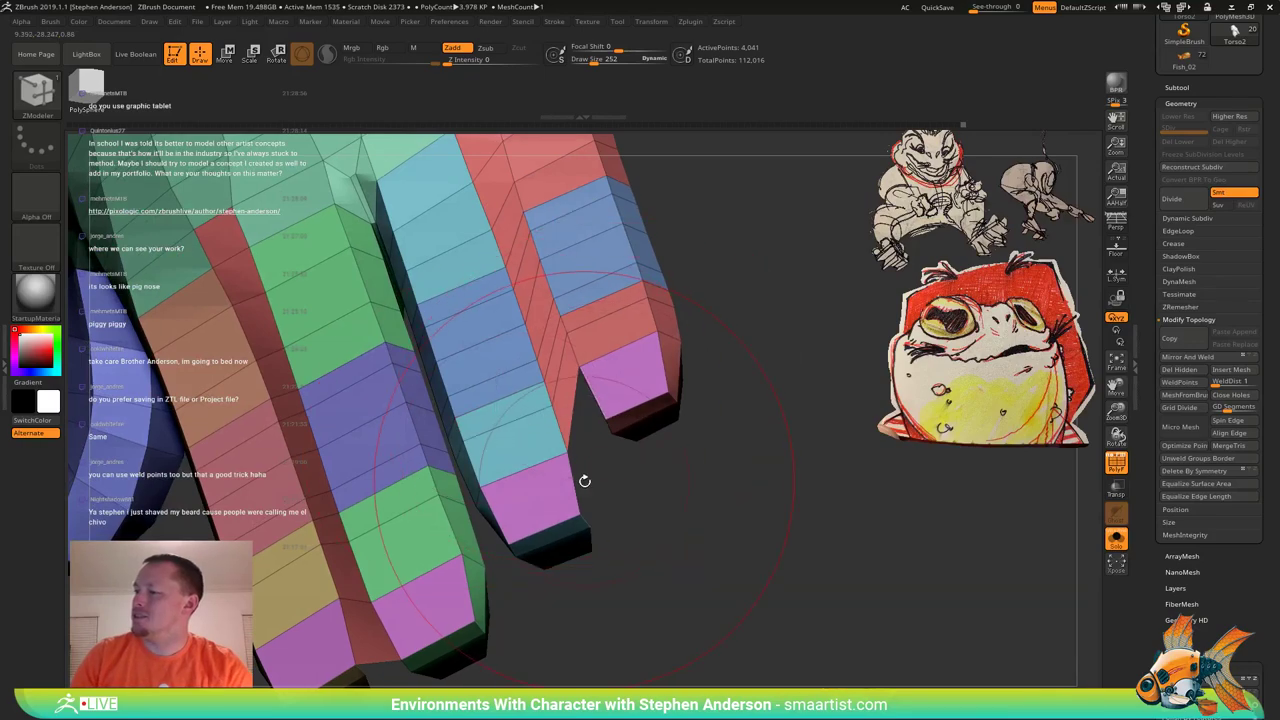
Bridge the tip edges of the cyan and red fingers across the end and underside of the fingertips.
ctrl+right_drag(567, 490, 450, 462)
mouse_move(450, 550)
right_down()
mouse_move(466, 443)
mouse_move(530, 530)
mouse_move(490, 450)
mouse_move(515, 443)
mouse_move(518, 478)
mouse_move(517, 375)
mouse_move(660, 395)
mouse_move(770, 370)
mouse_move(815, 325)
mouse_move(626, 405)
right_up()
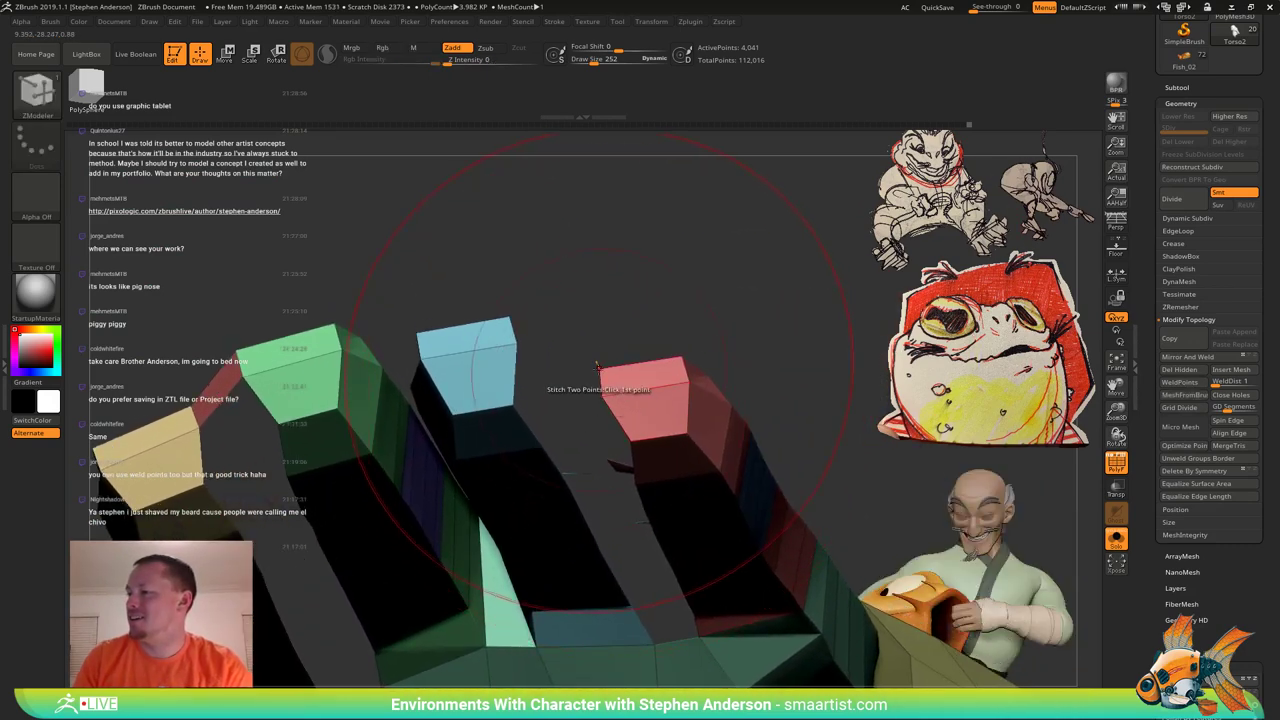
click(602, 380)
click(513, 334)
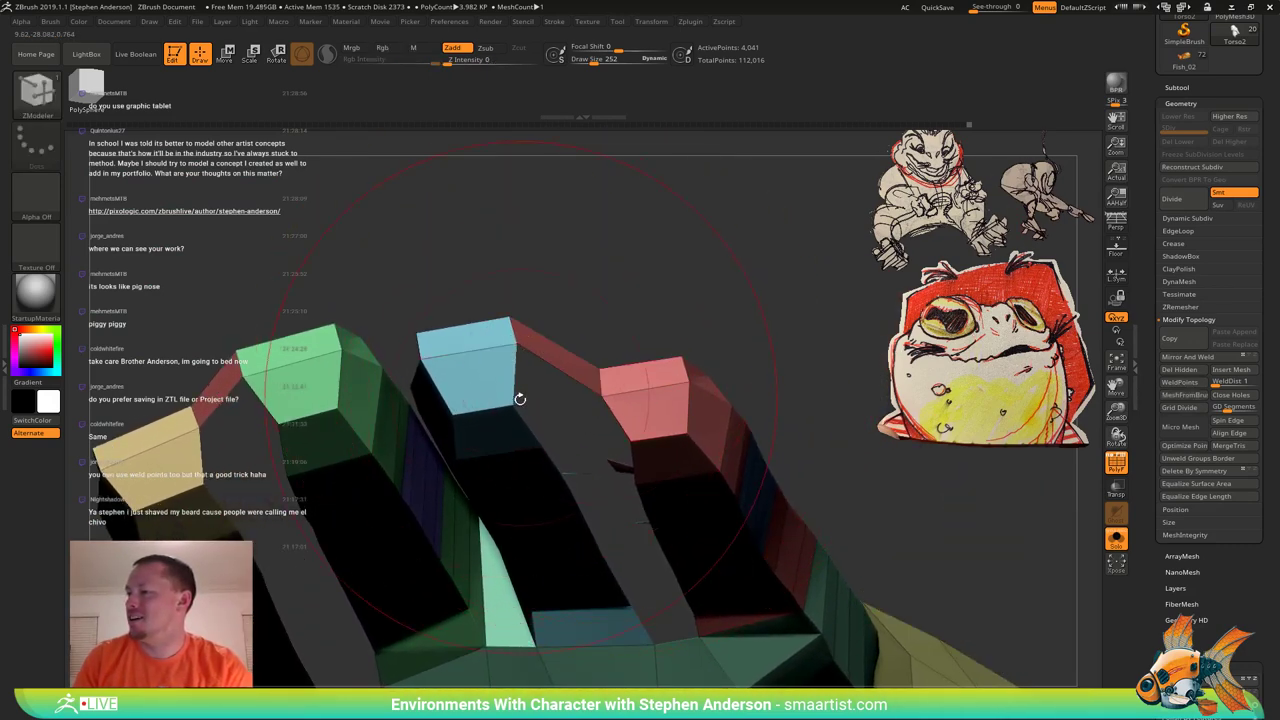
click(513, 383)
click(615, 410)
right_drag(622, 415, 470, 357)
Bridge the facing underside edges of the yellow and green fingers from their tips down along the end segments.
alt+right_drag(282, 352, 422, 322)
click(380, 347)
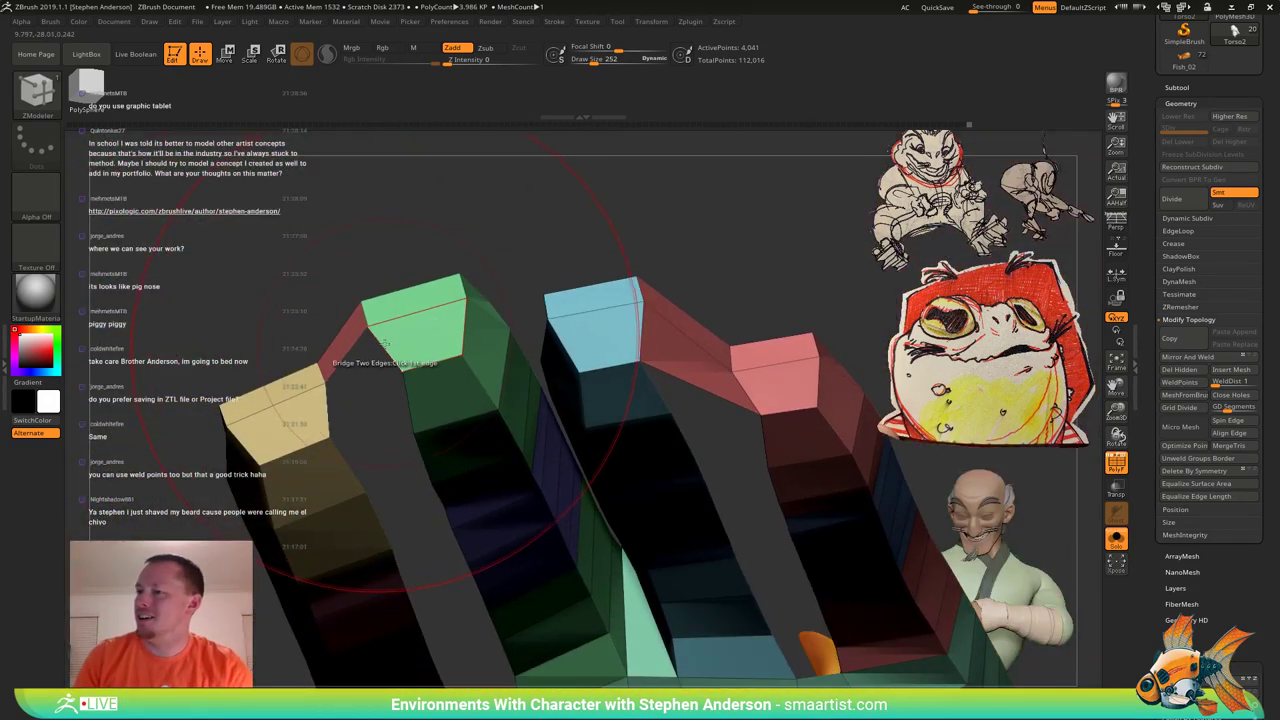
click(322, 410)
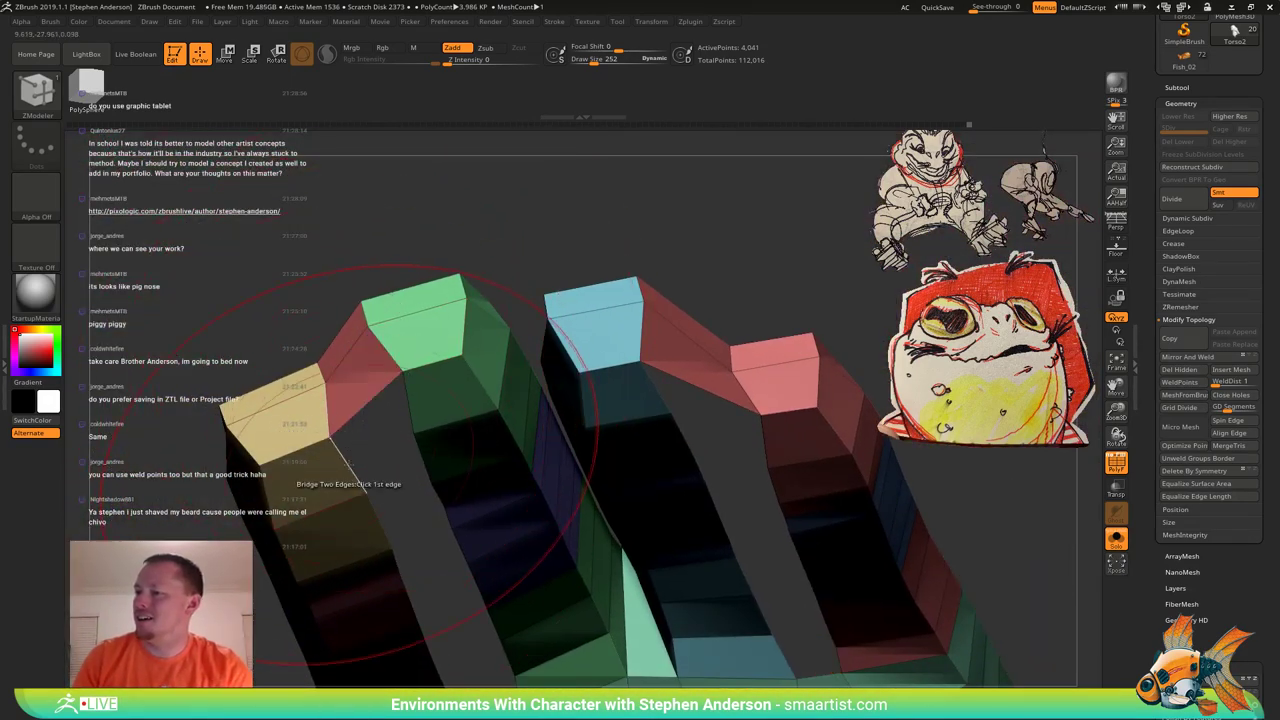
right_drag(403, 413, 428, 288)
click(376, 382)
click(333, 445)
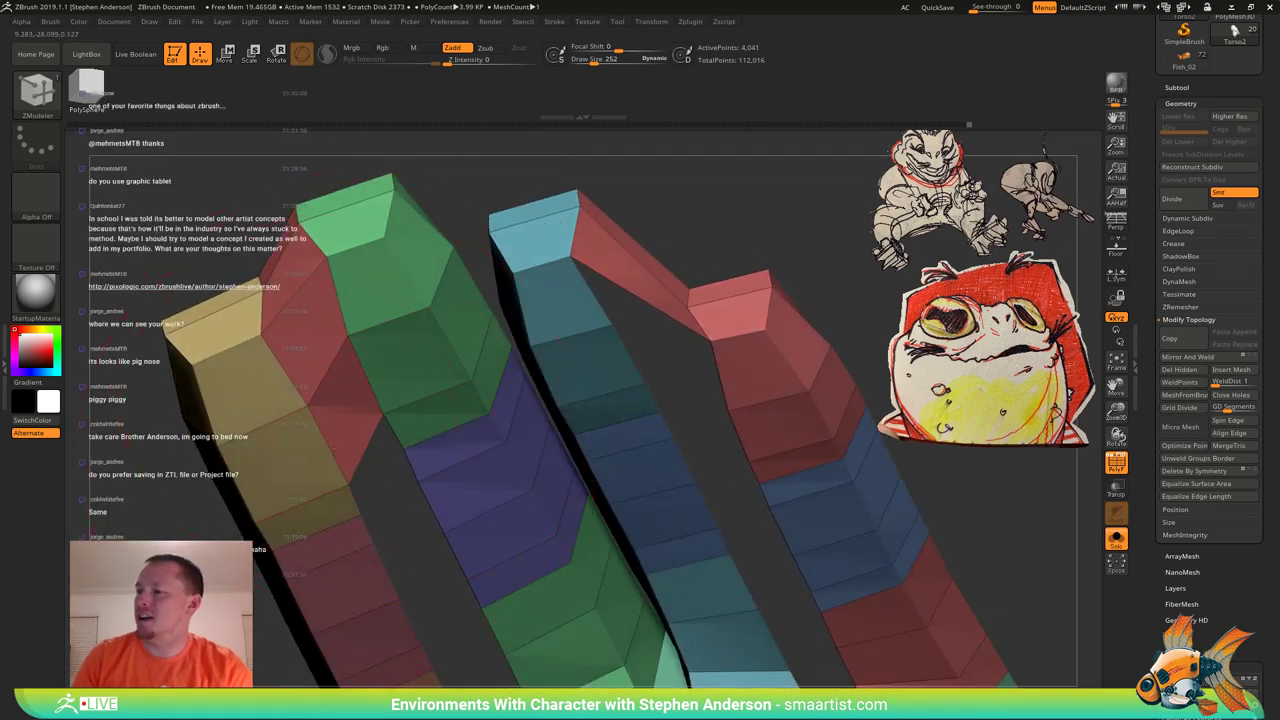
click(398, 442)
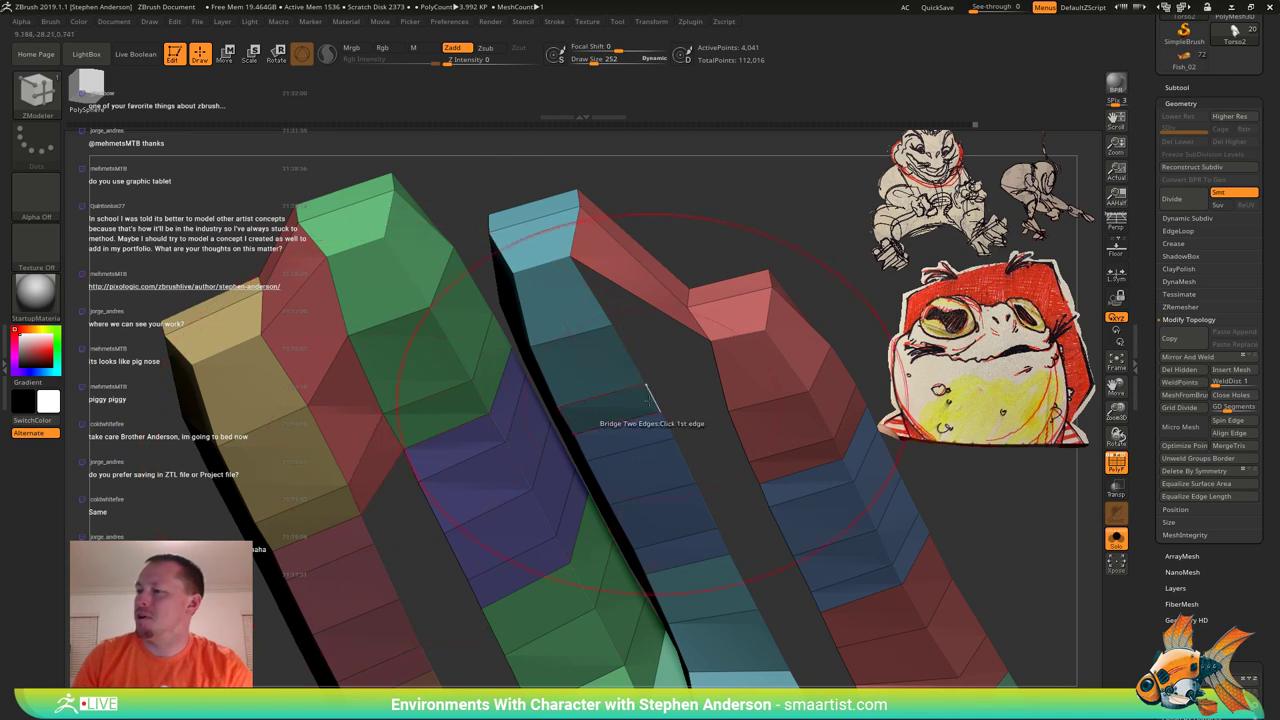
Bridge the facing palm-side edges of the cyan and red fingers along the end segments, down to the blue segments.
click(714, 370)
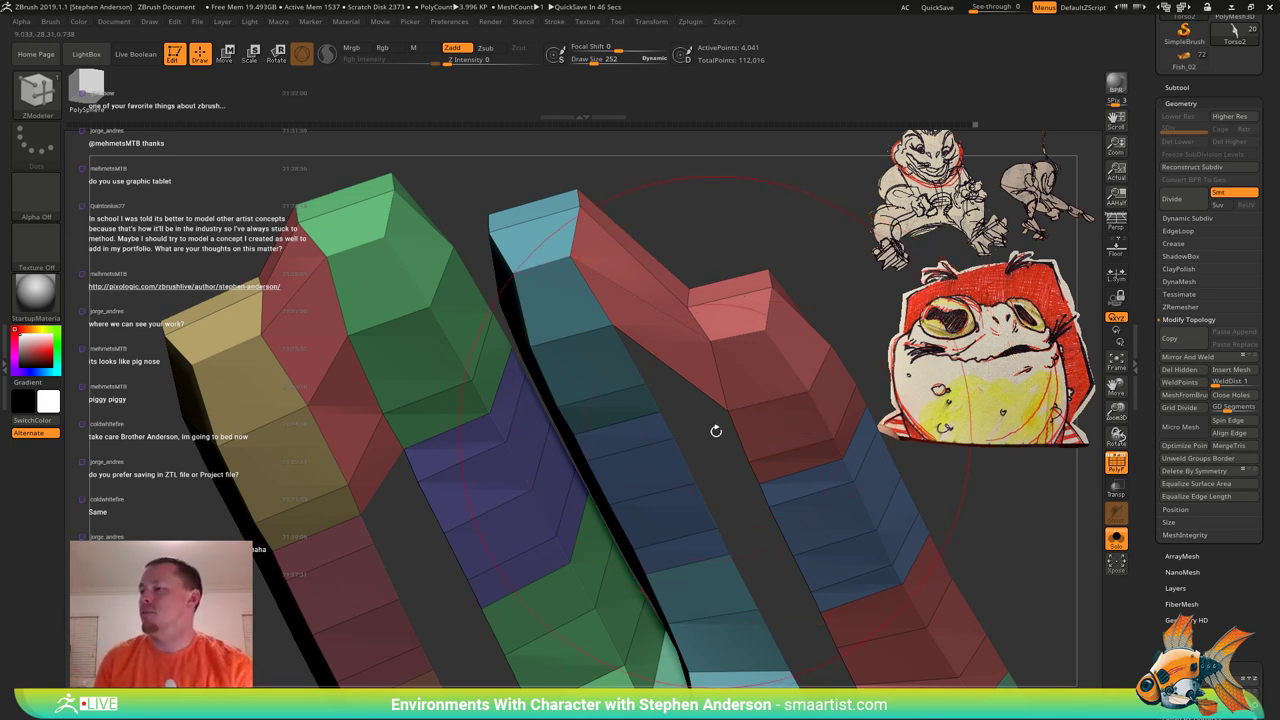
click(646, 386)
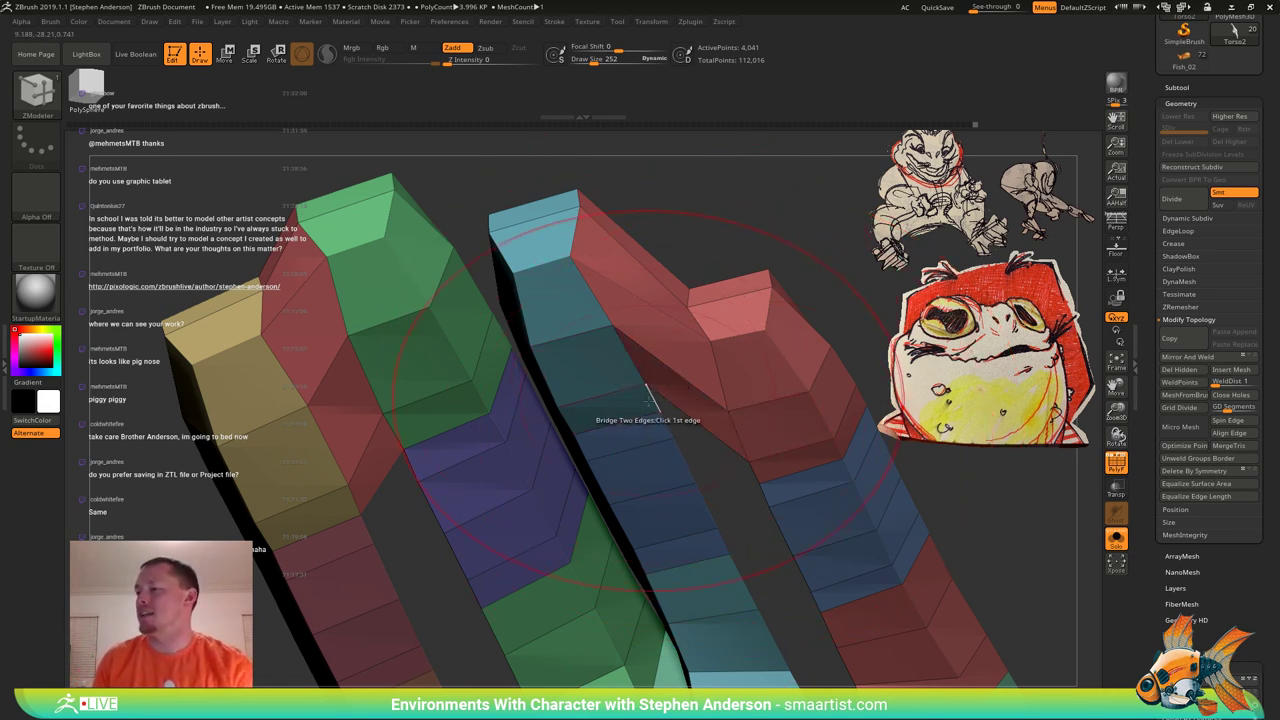
mouse_move(757, 480)
right_down()
mouse_move(730, 488)
mouse_move(693, 411)
right_up()
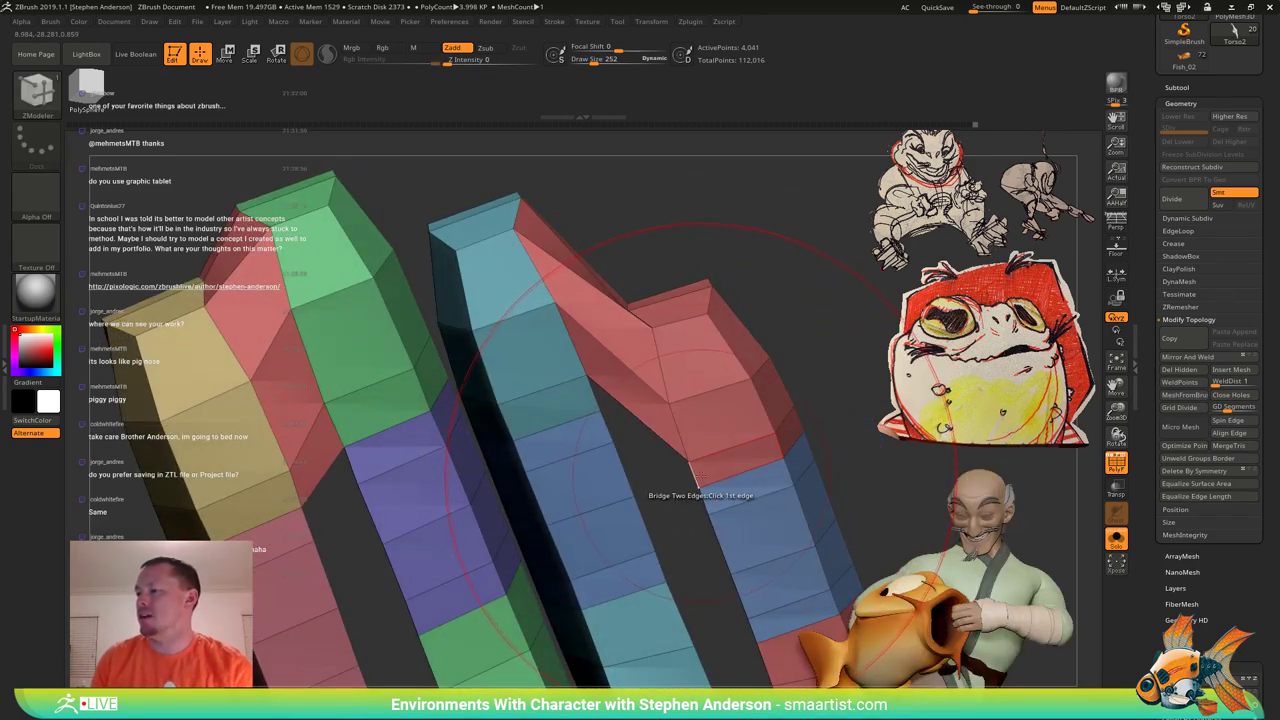
click(697, 478)
click(597, 402)
right_drag(617, 473, 603, 433)
Bridge the facing palm-side edges along the blue middle segments of the cyan and red fingers.
click(605, 433)
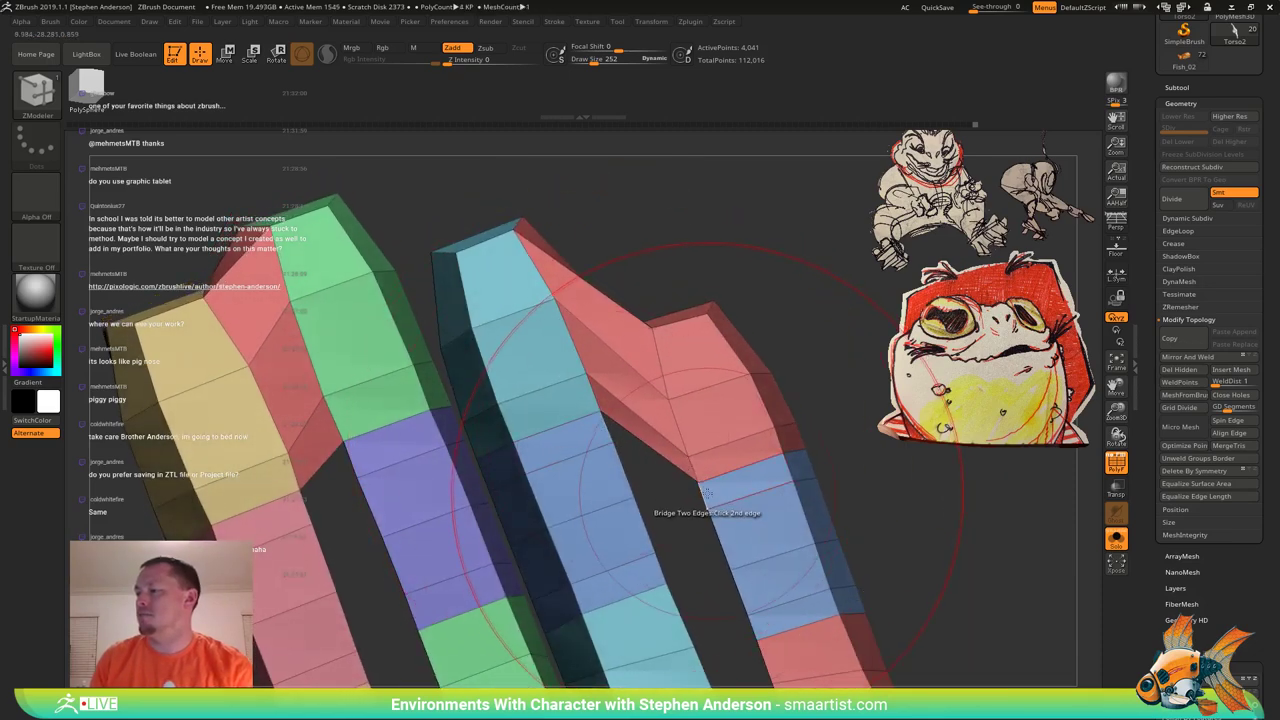
click(708, 496)
alt+right_drag(653, 478, 622, 400)
click(594, 399)
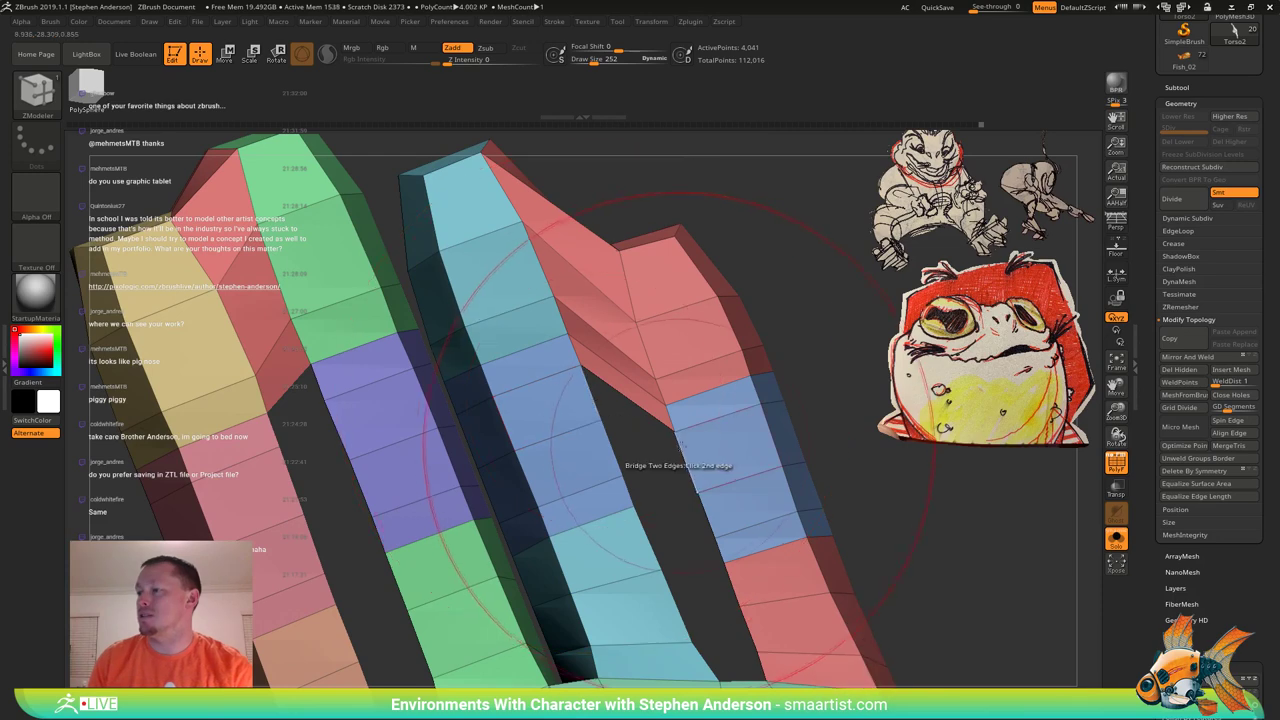
click(682, 449)
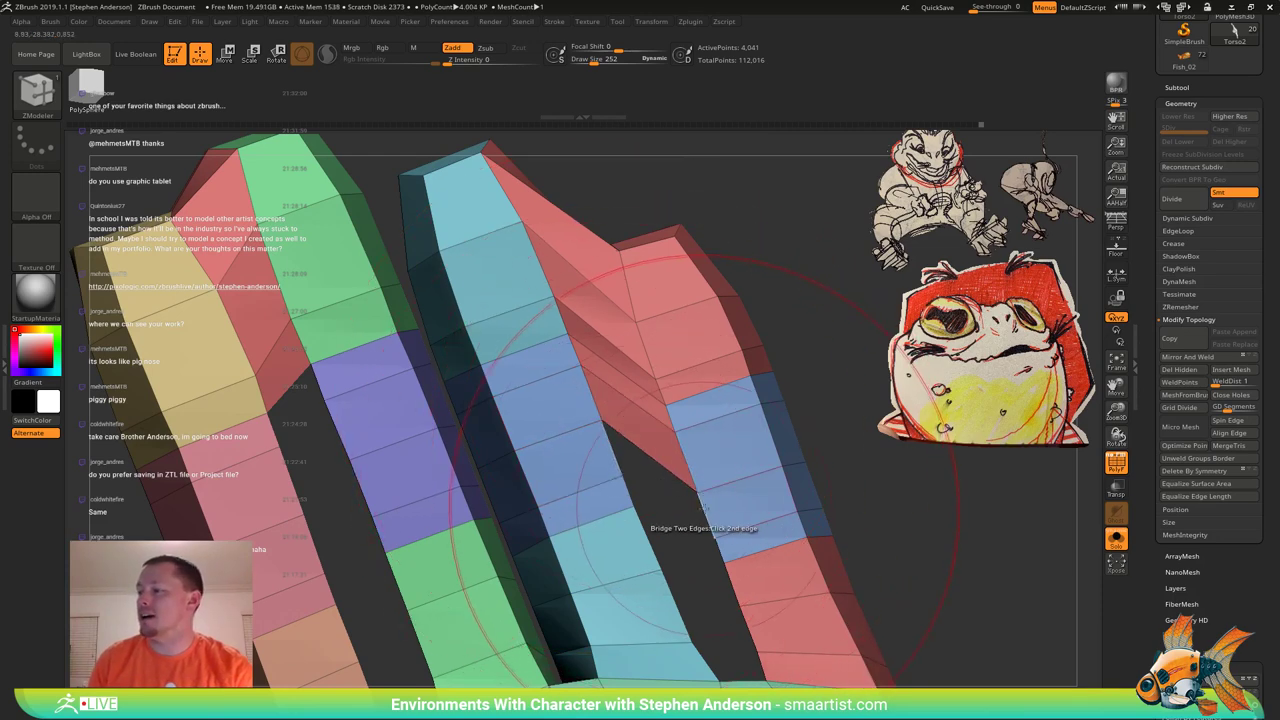
click(628, 492)
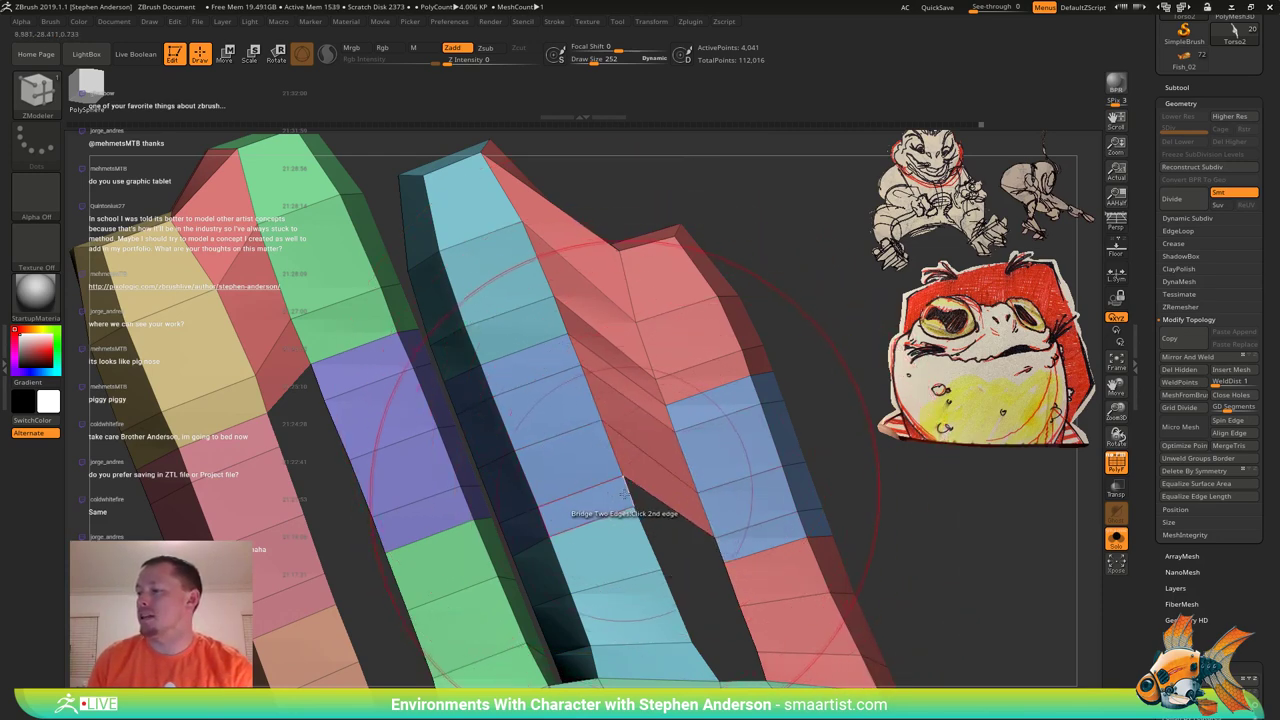
click(719, 550)
alt+right_drag(668, 539, 644, 386)
Bridge the remaining palm-side edges of the cyan and red fingers' base segments down to the palm.
click(623, 394)
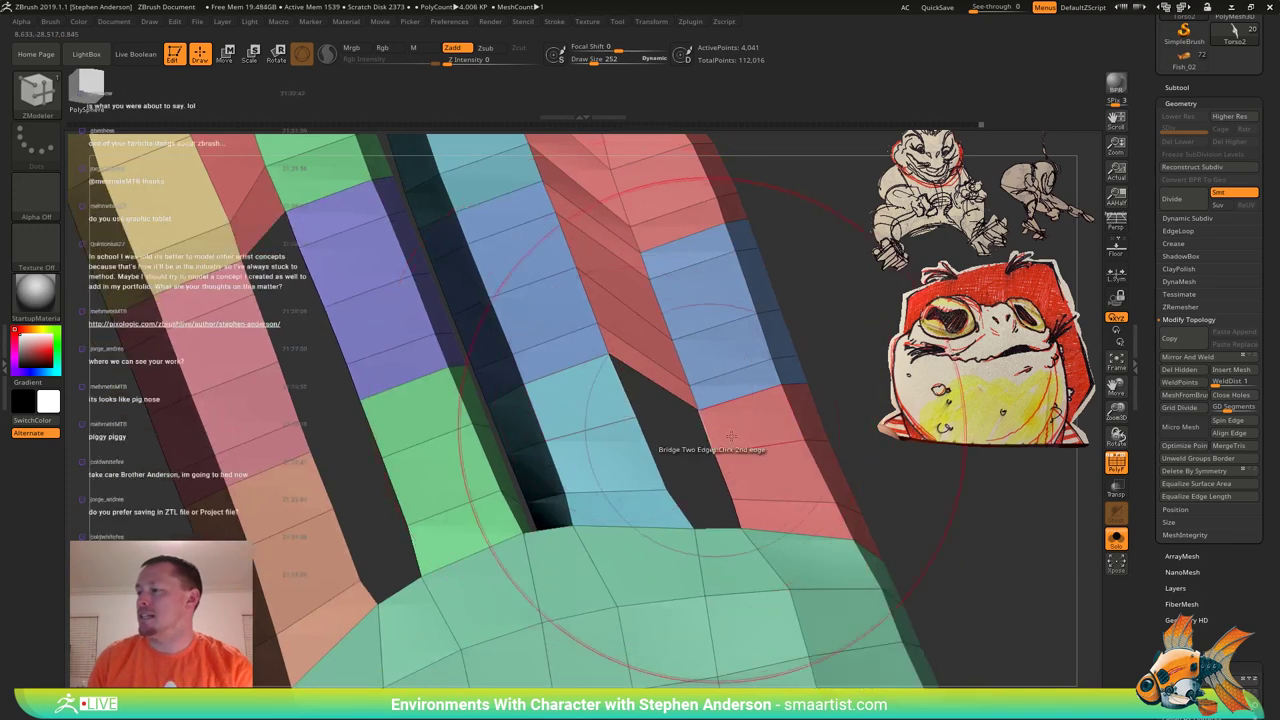
click(710, 430)
click(721, 474)
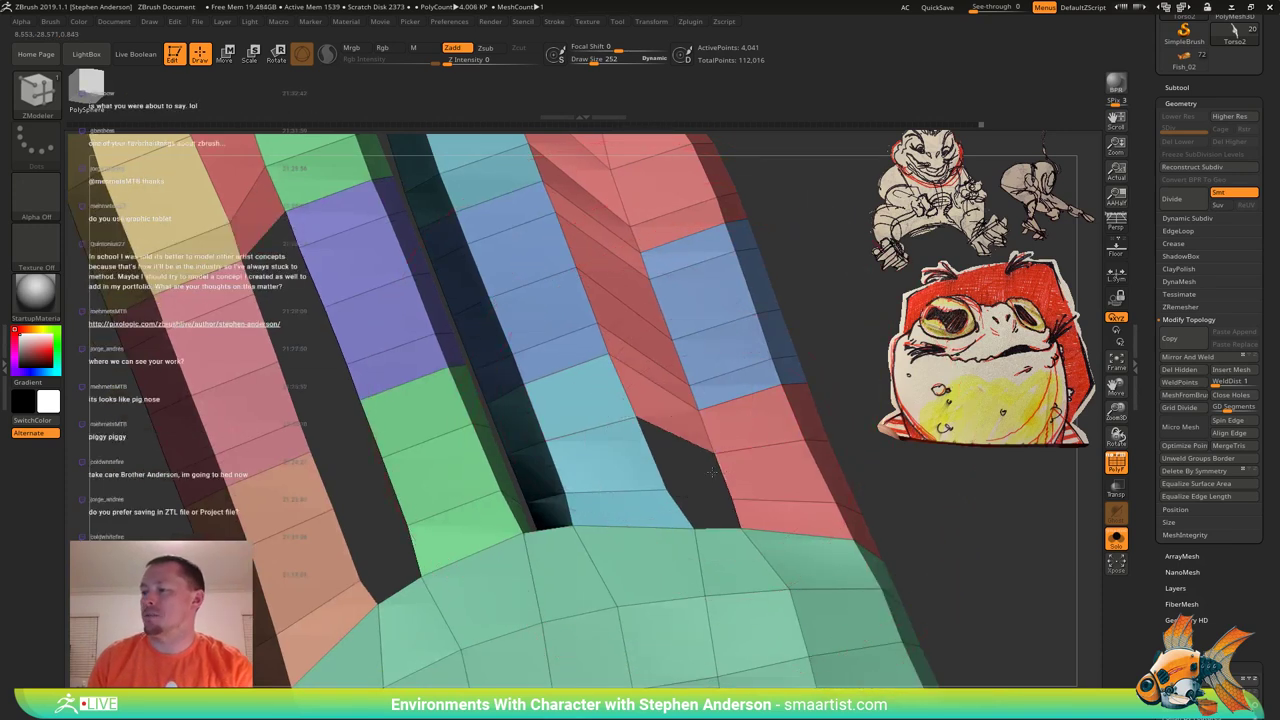
click(651, 467)
click(679, 515)
click(736, 515)
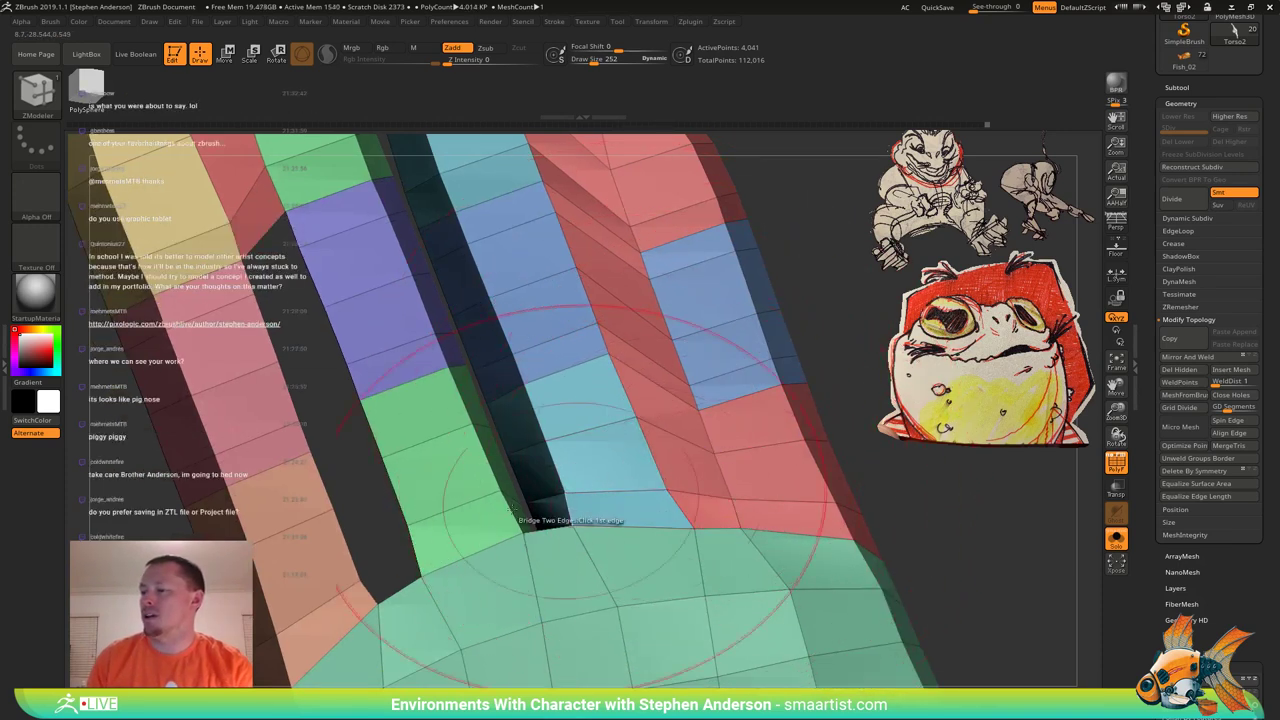
Bridge the facing palm-side edges of the orange and green base segments, starting at the palm.
click(410, 553)
click(365, 596)
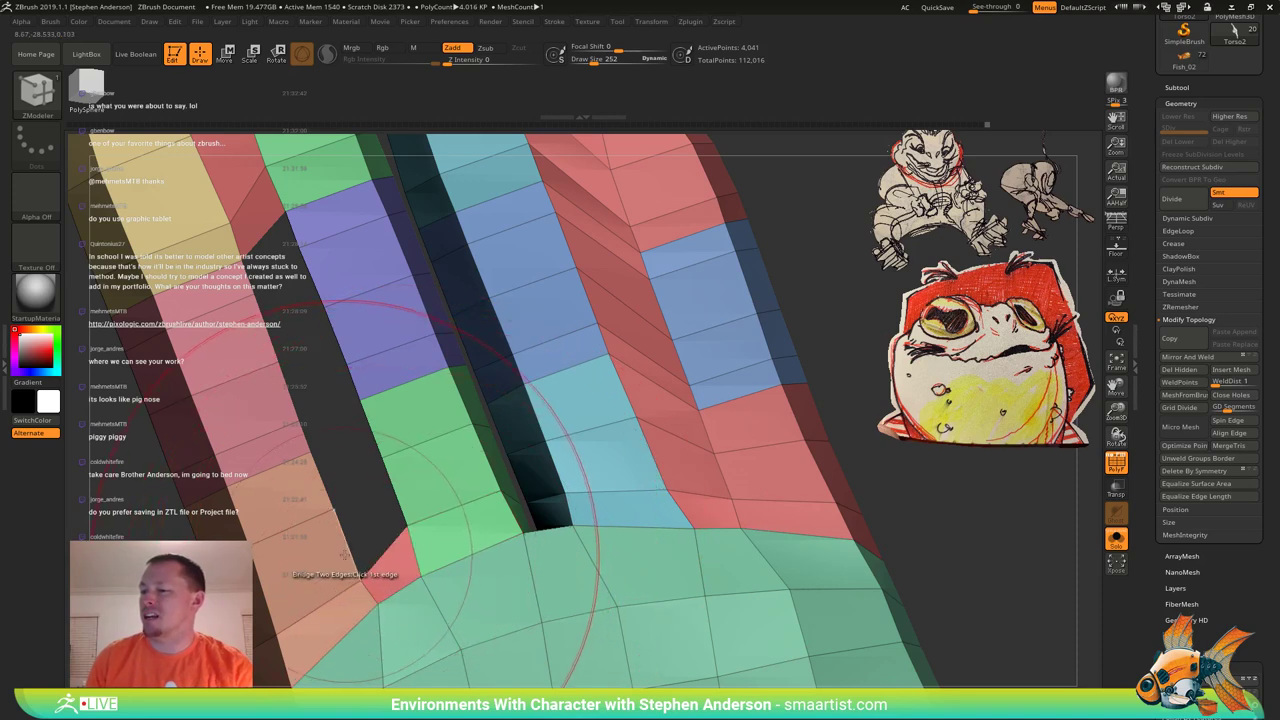
click(347, 559)
click(397, 495)
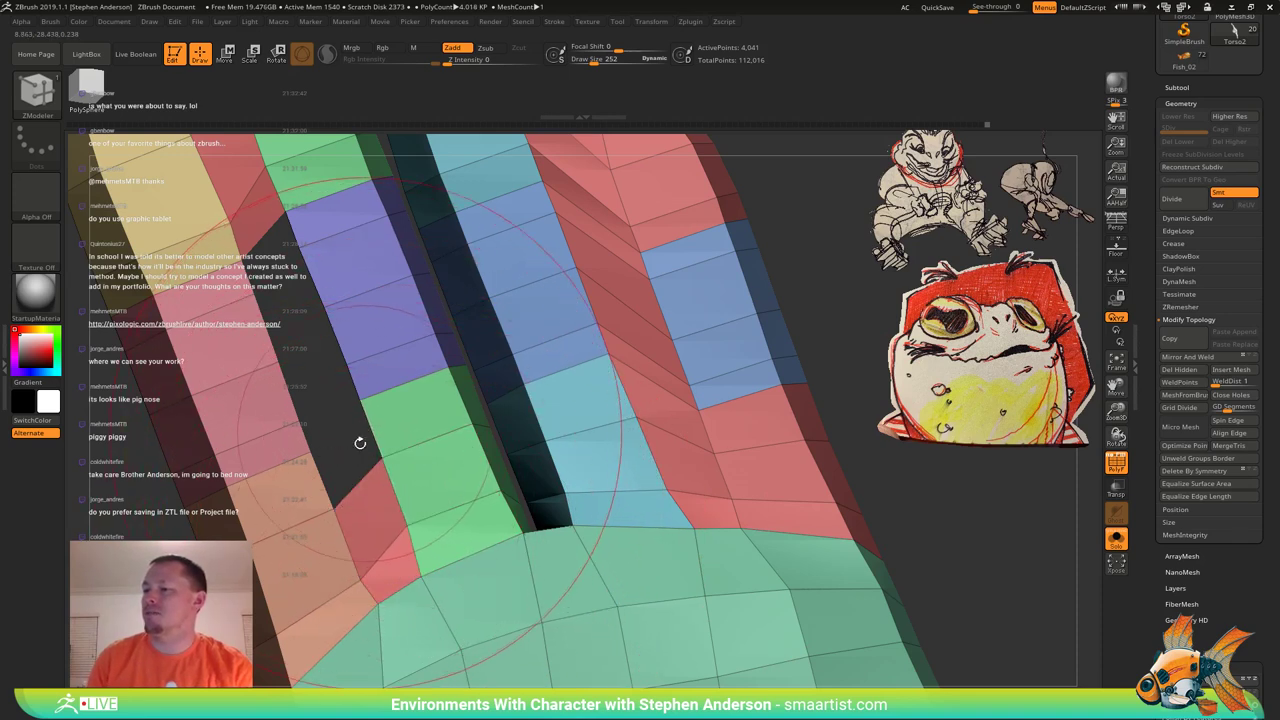
click(320, 480)
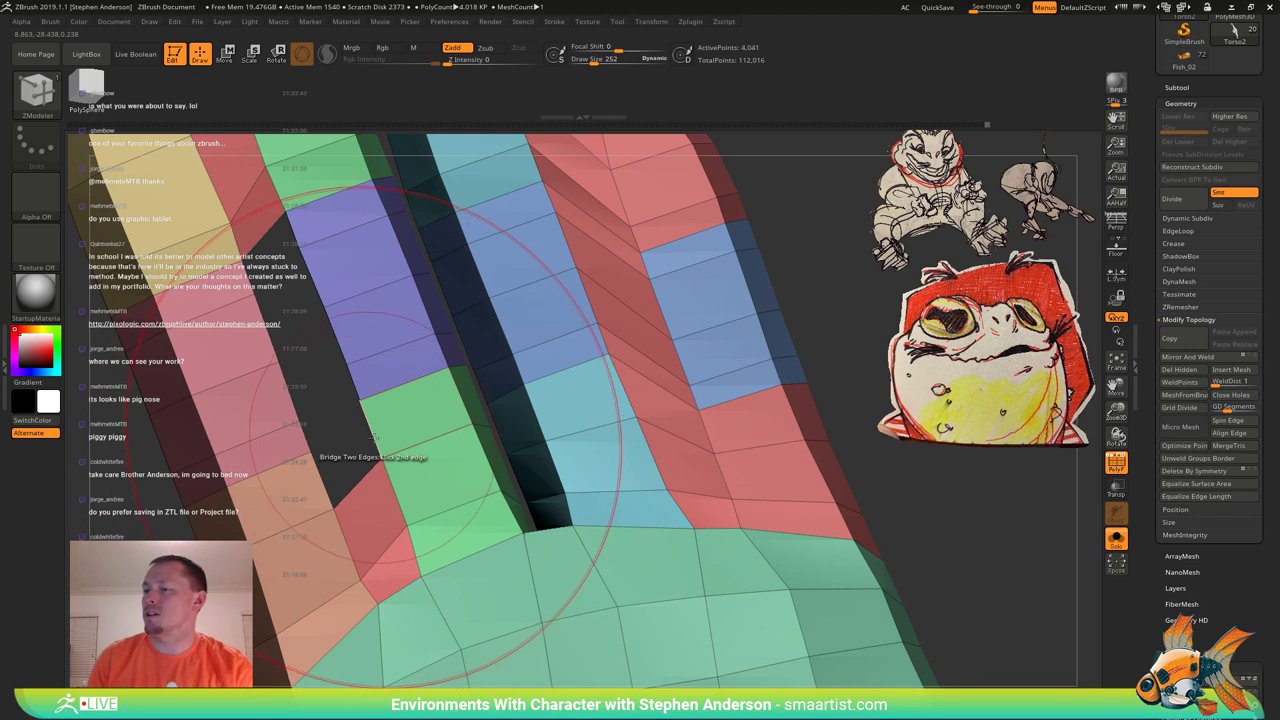
click(371, 436)
Bridge the facing palm-side edges of the pink and purple middle segments up toward the fingertips.
click(355, 380)
click(302, 439)
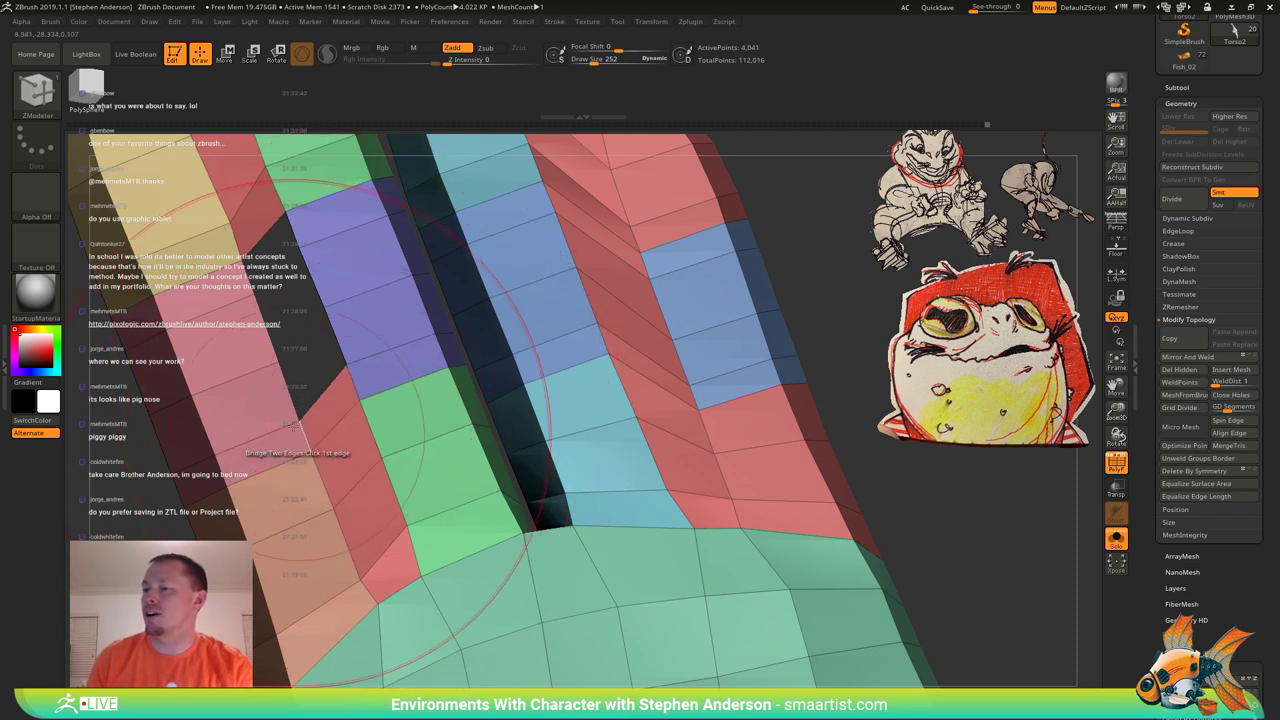
click(286, 398)
click(339, 344)
click(314, 275)
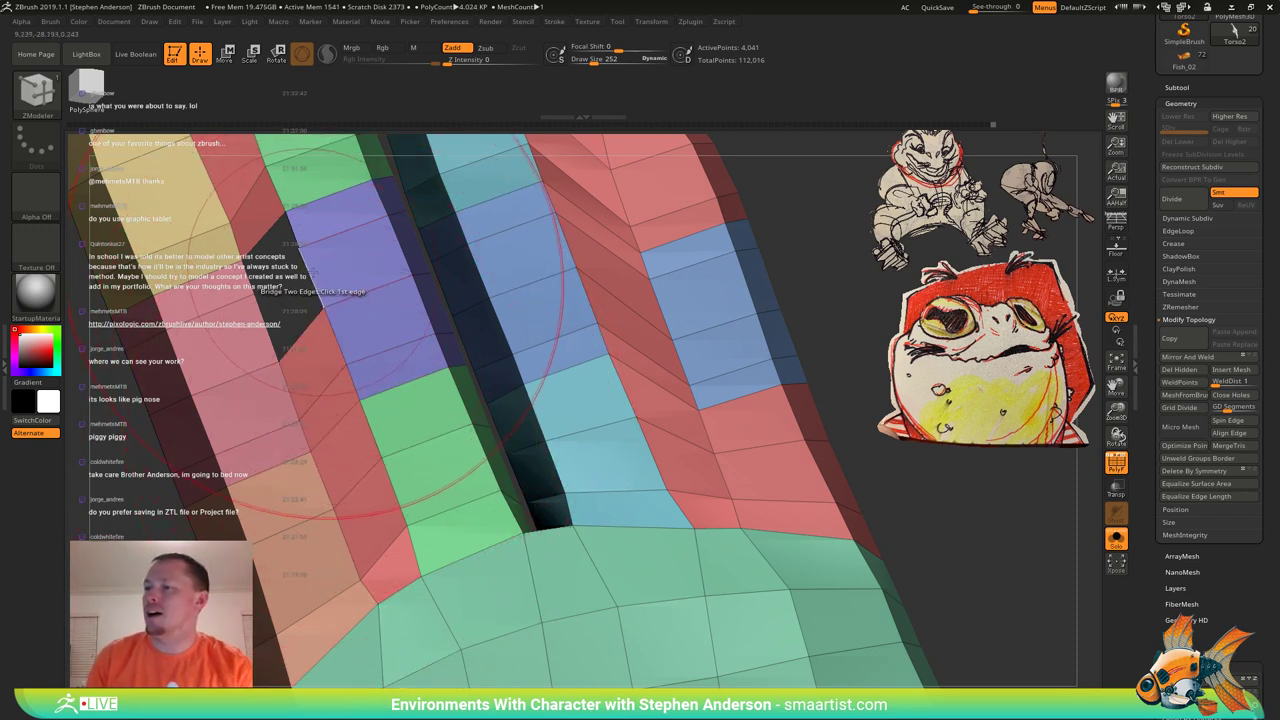
click(260, 320)
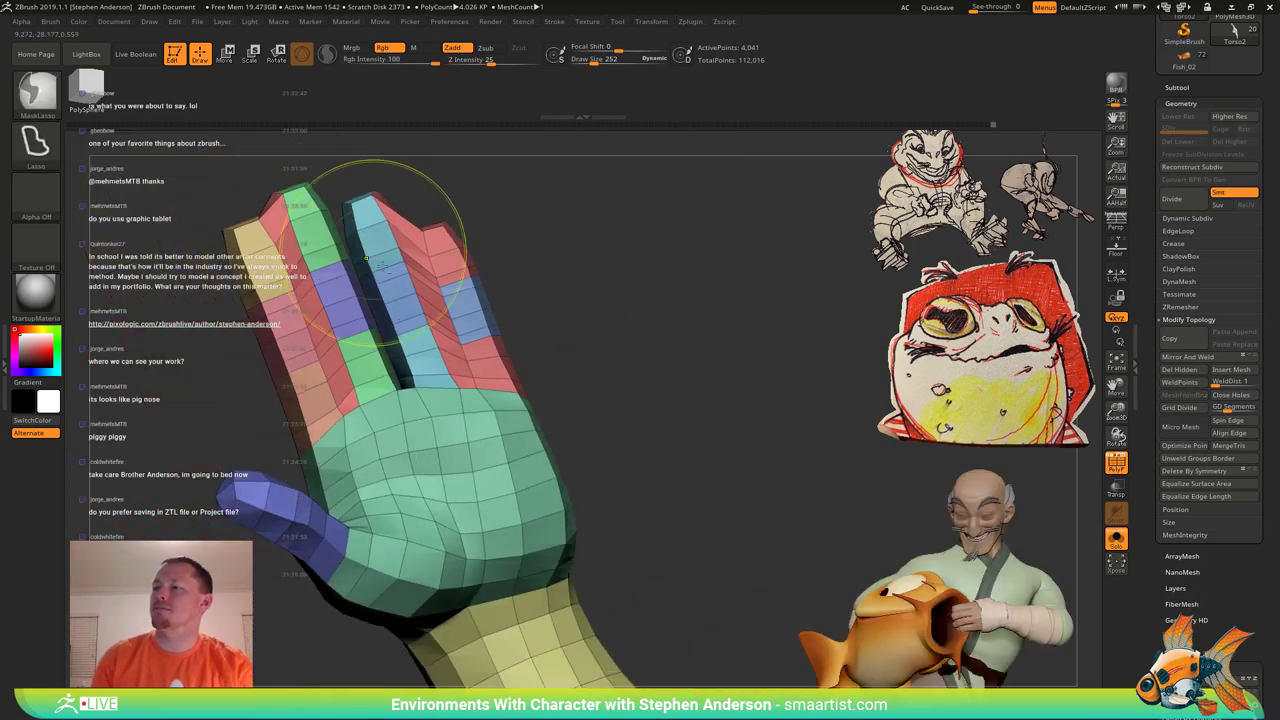
Set ZModeler's polygon action to PolyGroup for a single poly and assign the palm-side base webbing to the green finger's polygroup.
mouse_move(494, 262)
alt+mouse_down()
mouse_move(511, 377)
mouse_move(440, 470)
mouse_move(500, 450)
mouse_move(485, 463)
mouse_move(483, 512)
mouse_move(486, 450)
mouse_move(481, 524)
mouse_move(452, 375)
mouse_move(490, 546)
mouse_move(478, 470)
mouse_move(415, 330)
mouse_move(428, 324)
mouse_move(455, 478)
alt+mouse_up()
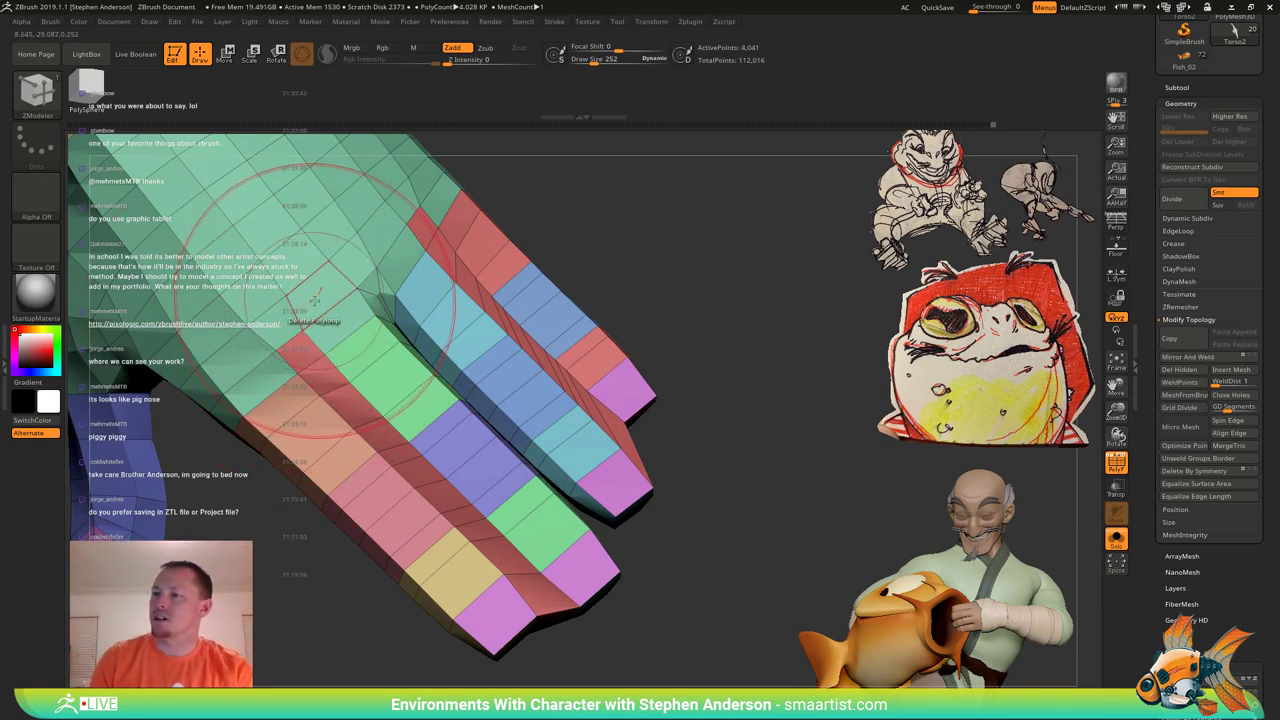
key(space)
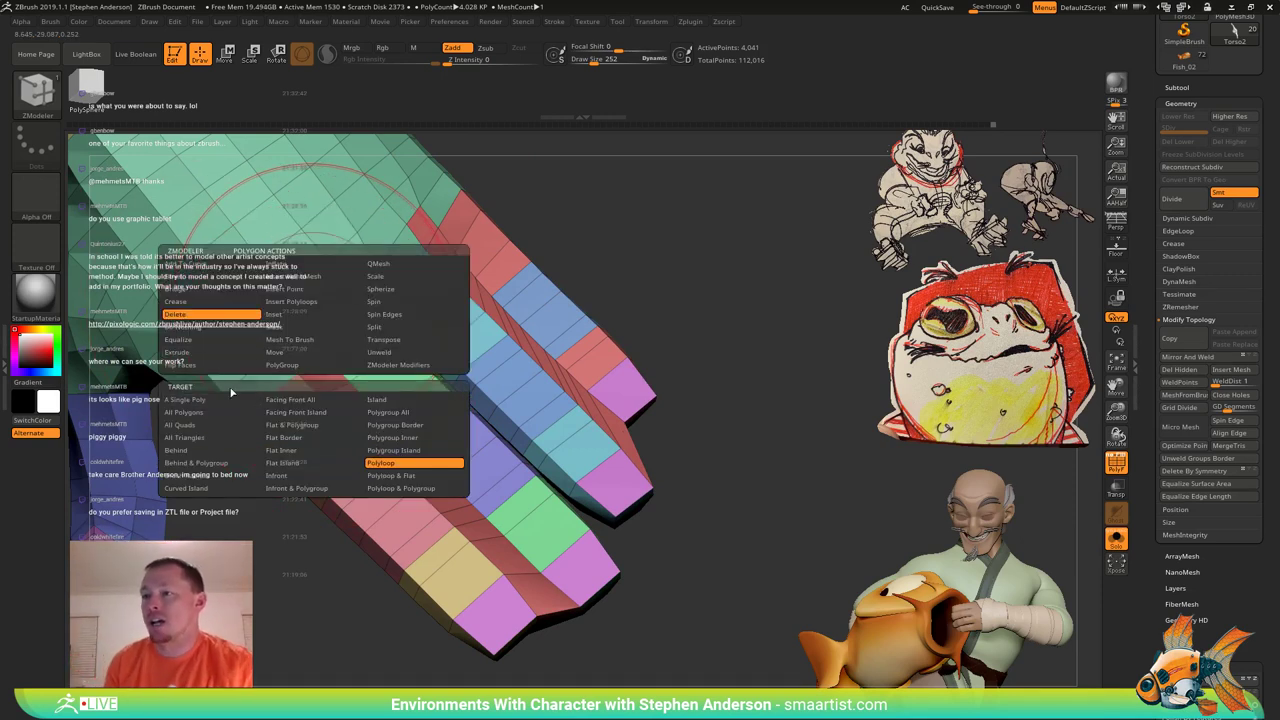
click(289, 366)
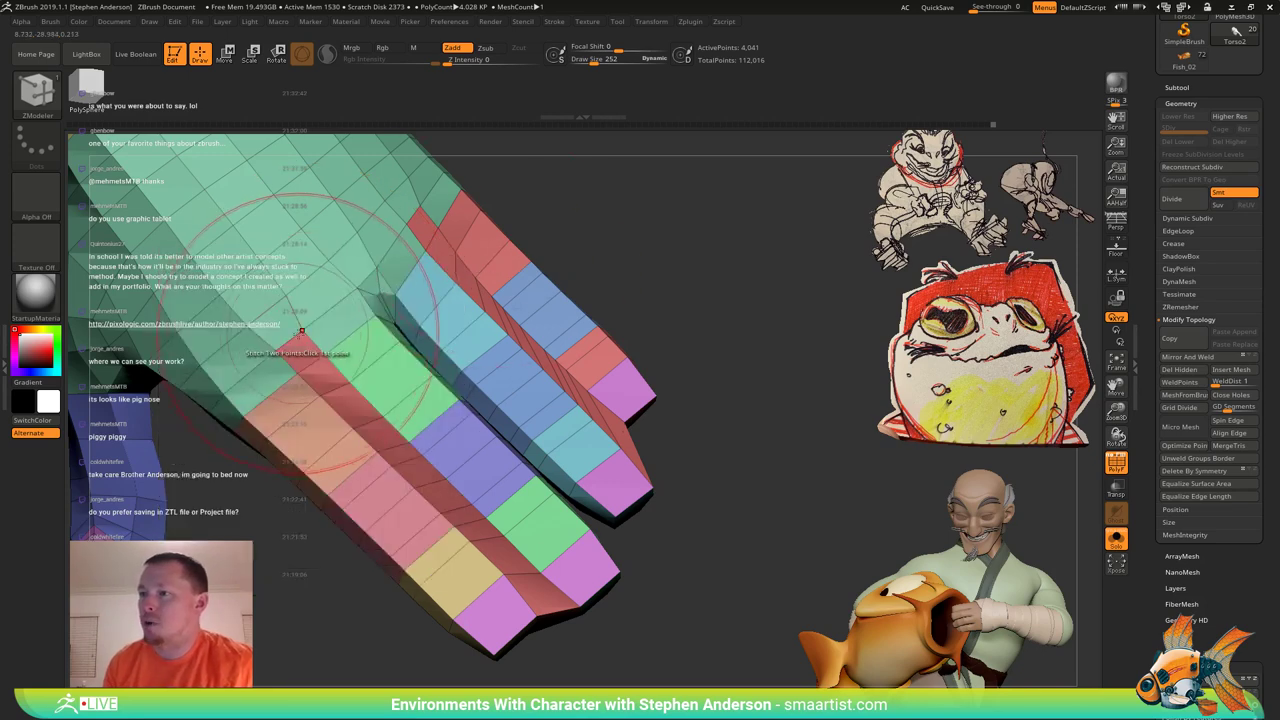
click(335, 325)
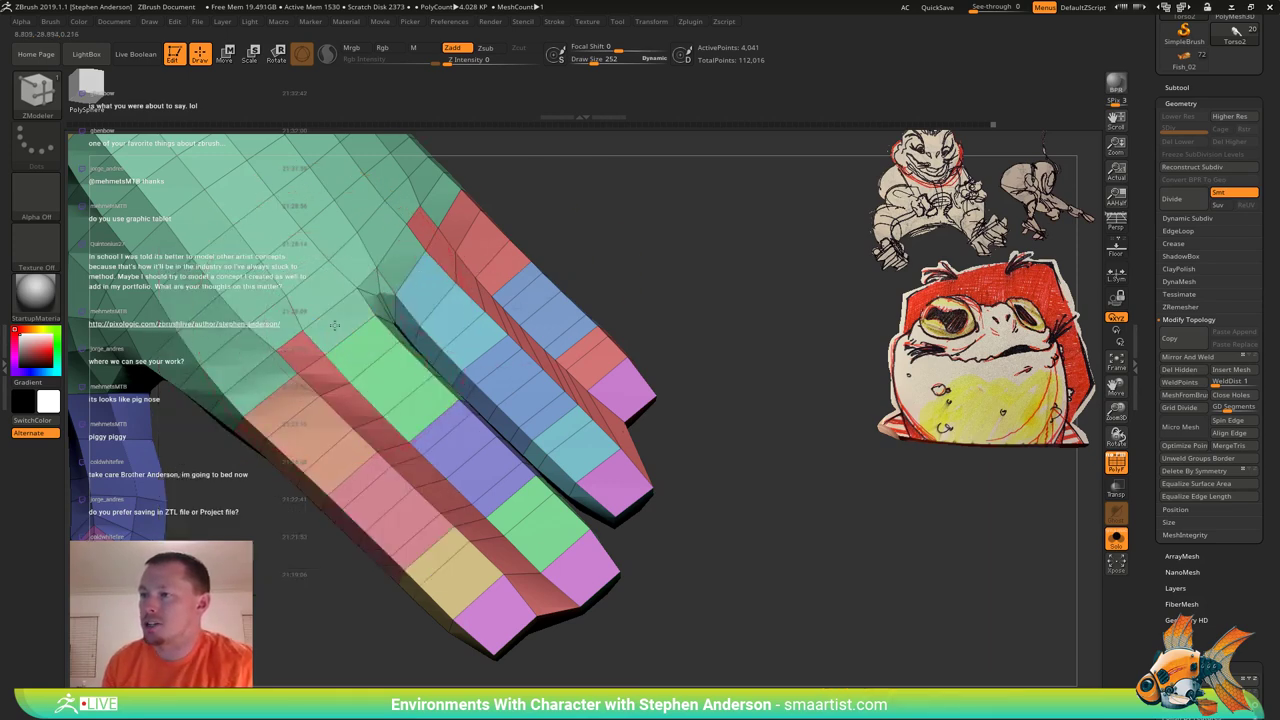
mouse_move(376, 274)
alt+right_down()
mouse_move(346, 338)
mouse_move(330, 310)
mouse_move(412, 274)
mouse_move(340, 400)
mouse_move(309, 352)
mouse_move(348, 330)
mouse_move(338, 358)
mouse_move(415, 334)
alt+right_up()
click(396, 287)
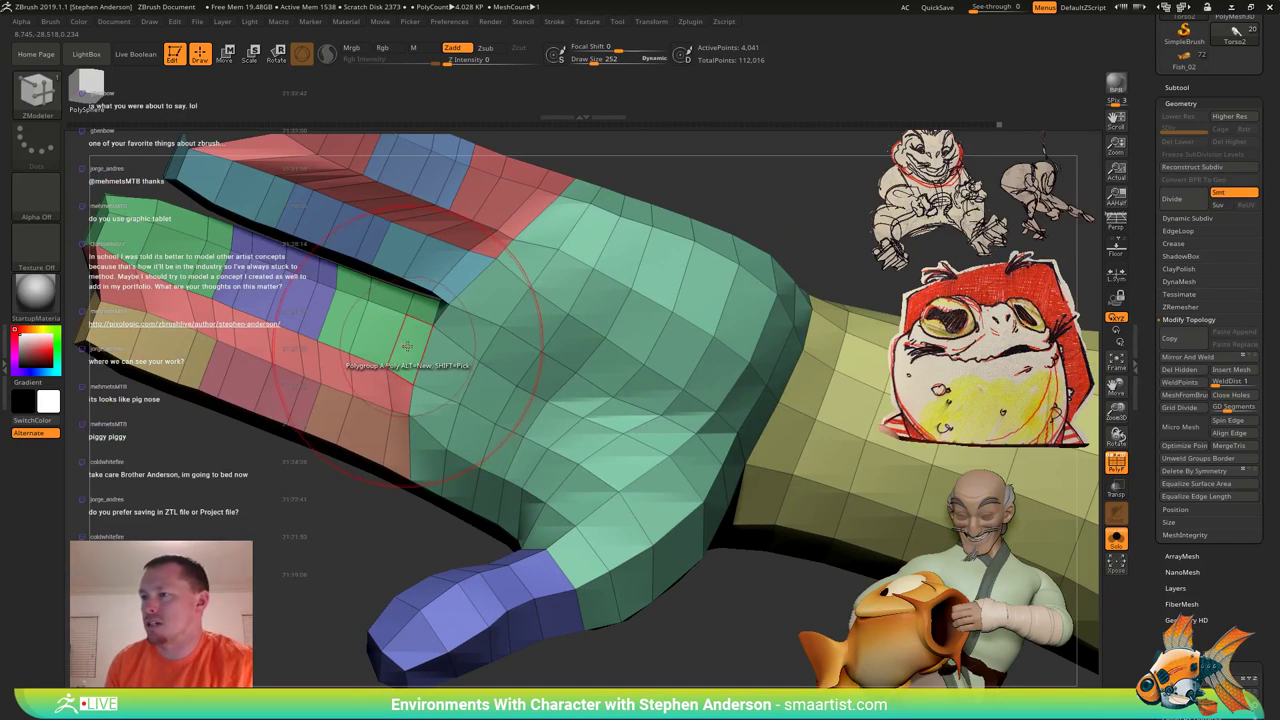
click(407, 347)
key(shift)
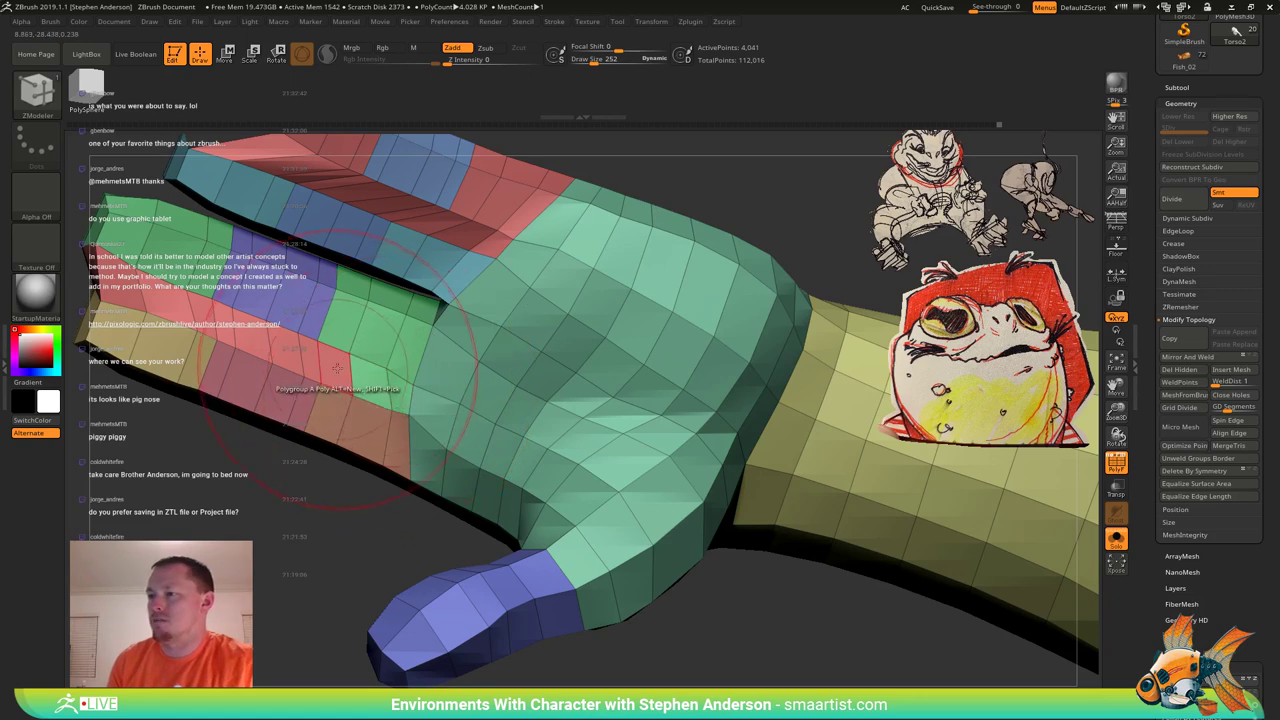
Assign the back-of-hand base webbing between the orange and green segments to the green polygroup.
right_drag(362, 325, 424, 411)
click(412, 419)
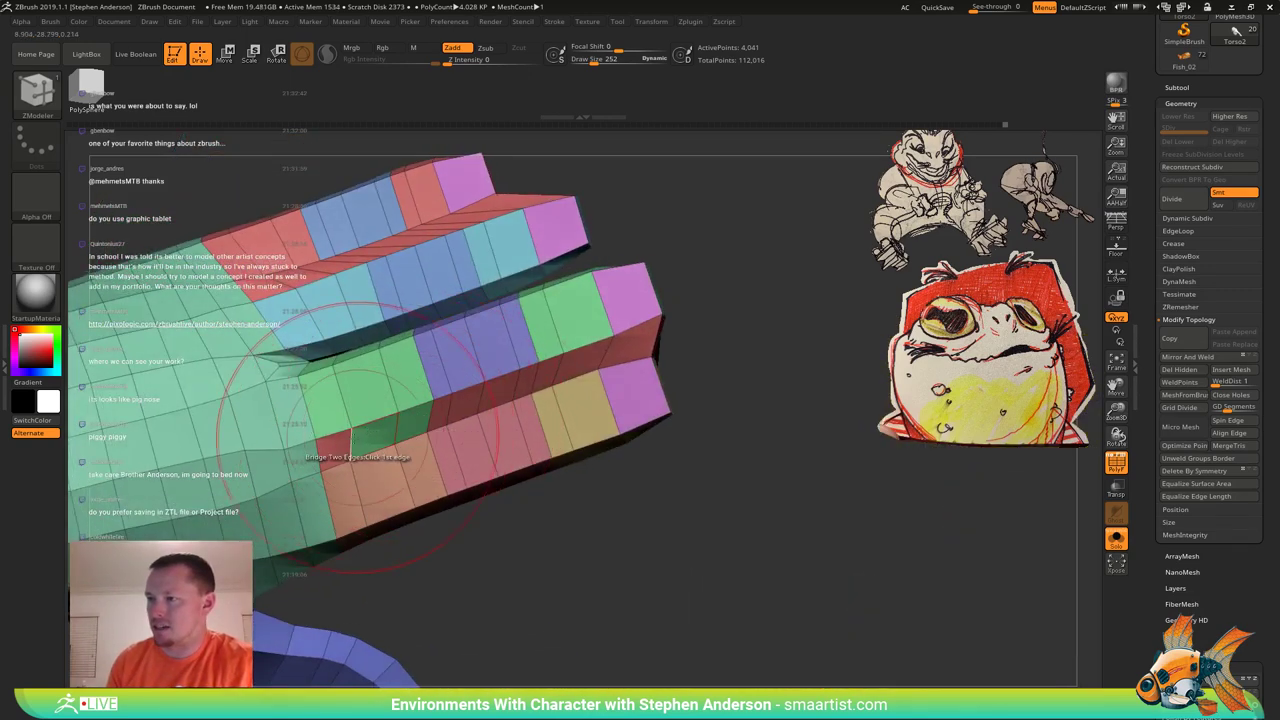
right_drag(360, 477, 404, 436)
mouse_move(482, 394)
right_down()
mouse_move(506, 367)
mouse_move(471, 433)
mouse_move(503, 388)
mouse_move(491, 385)
right_up()
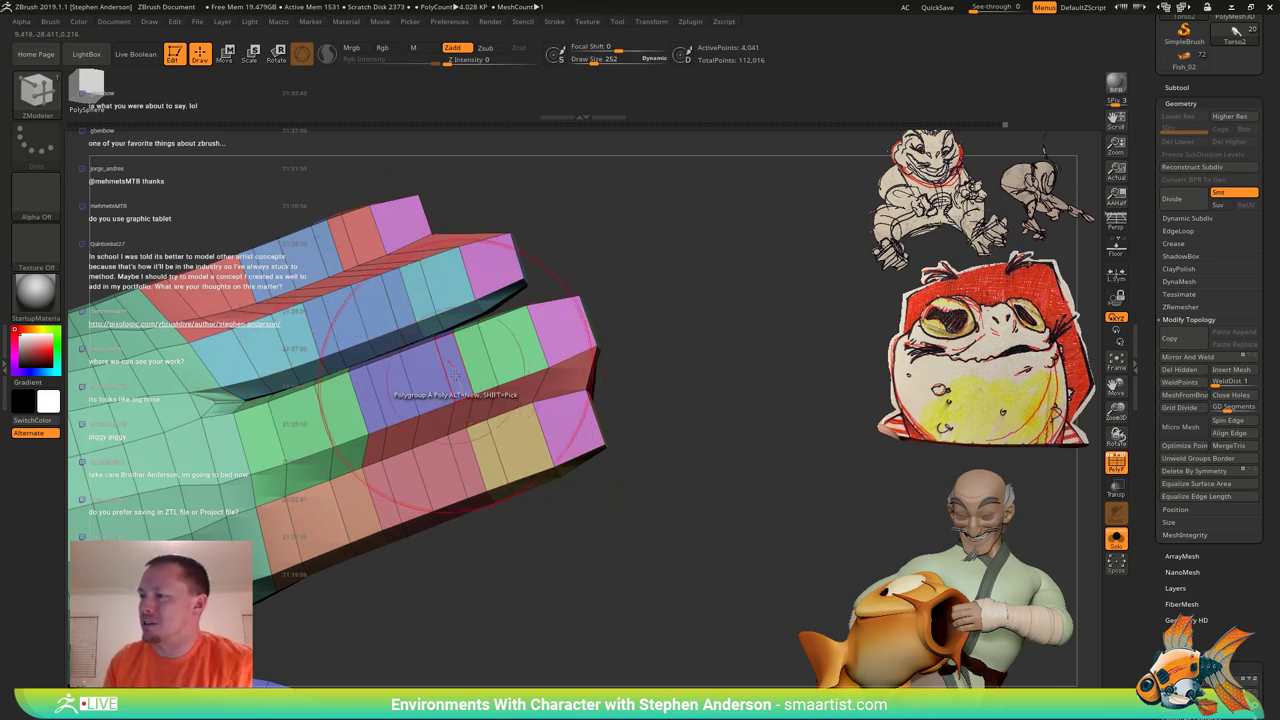
Assign the middle webbing beside the purple segment to the purple polygroup on both sides of the hand.
click(453, 373)
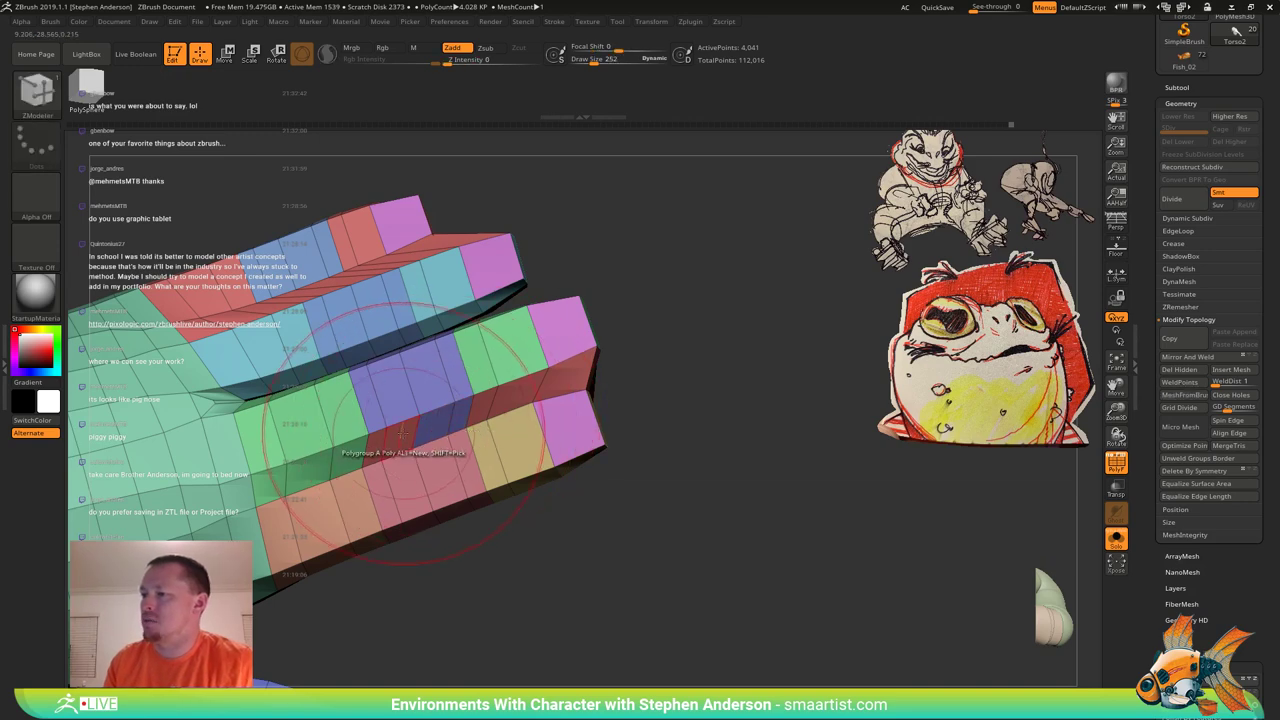
drag(378, 444, 462, 416)
drag(680, 480, 494, 436)
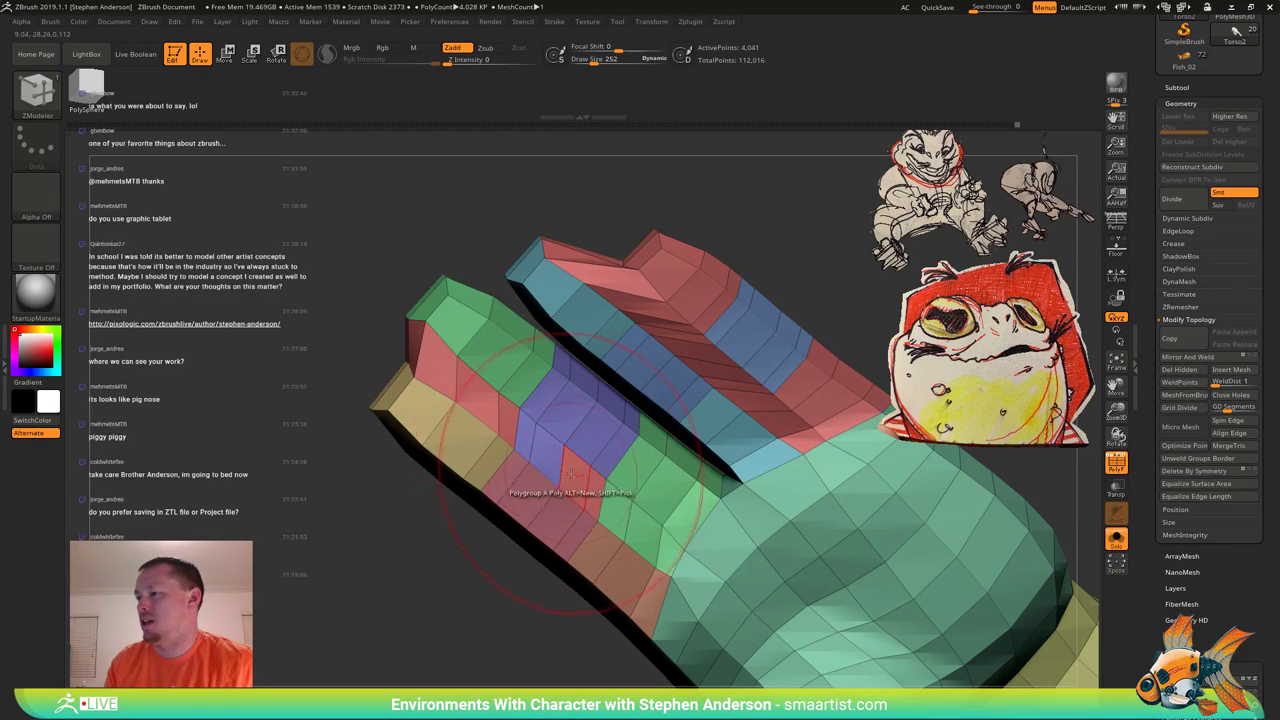
right_drag(597, 491, 605, 445)
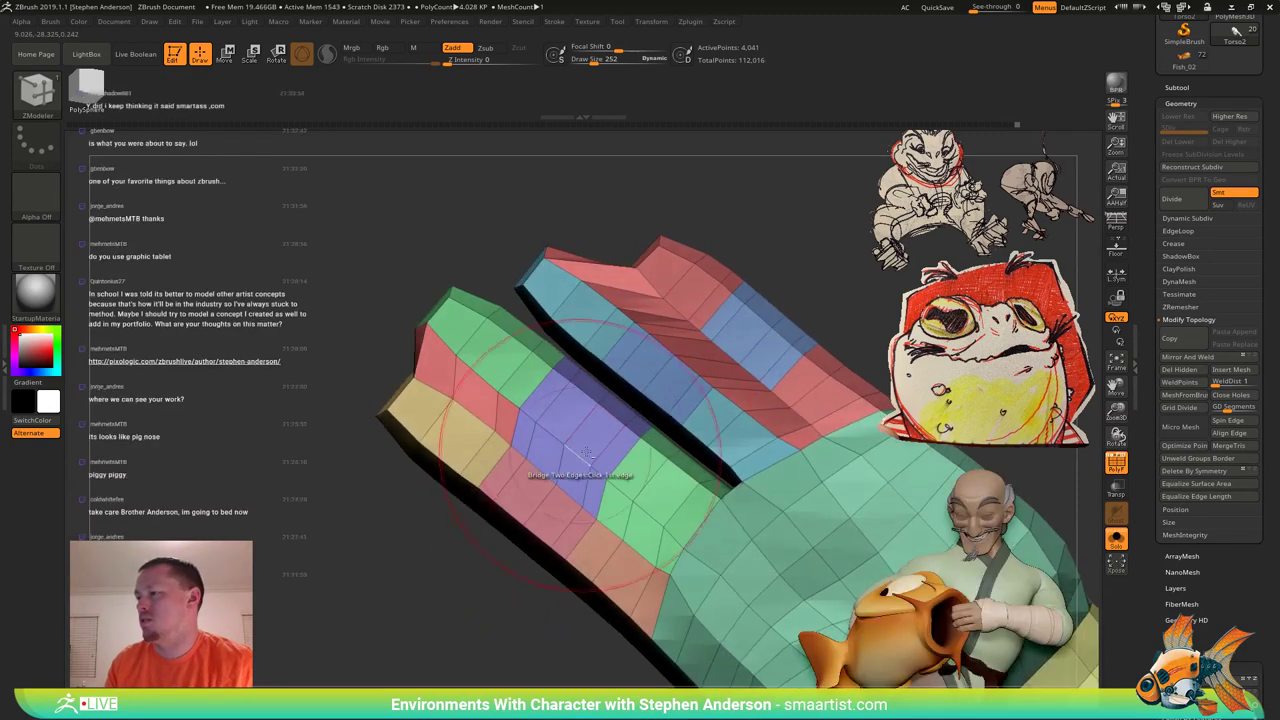
Assign the middle webbing between the two blue finger segments to the blue polygroup on both sides of the hand.
mouse_move(706, 347)
alt+right_down()
mouse_move(518, 425)
mouse_move(432, 410)
alt+right_up()
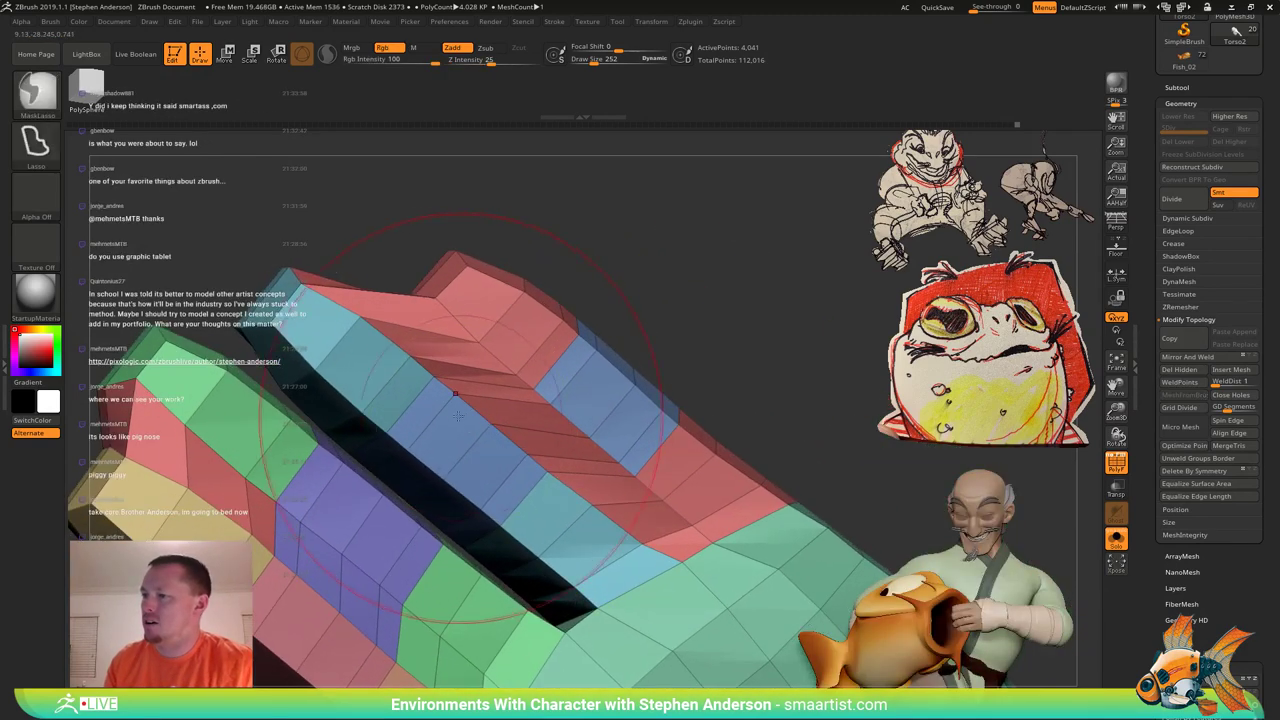
click(427, 408)
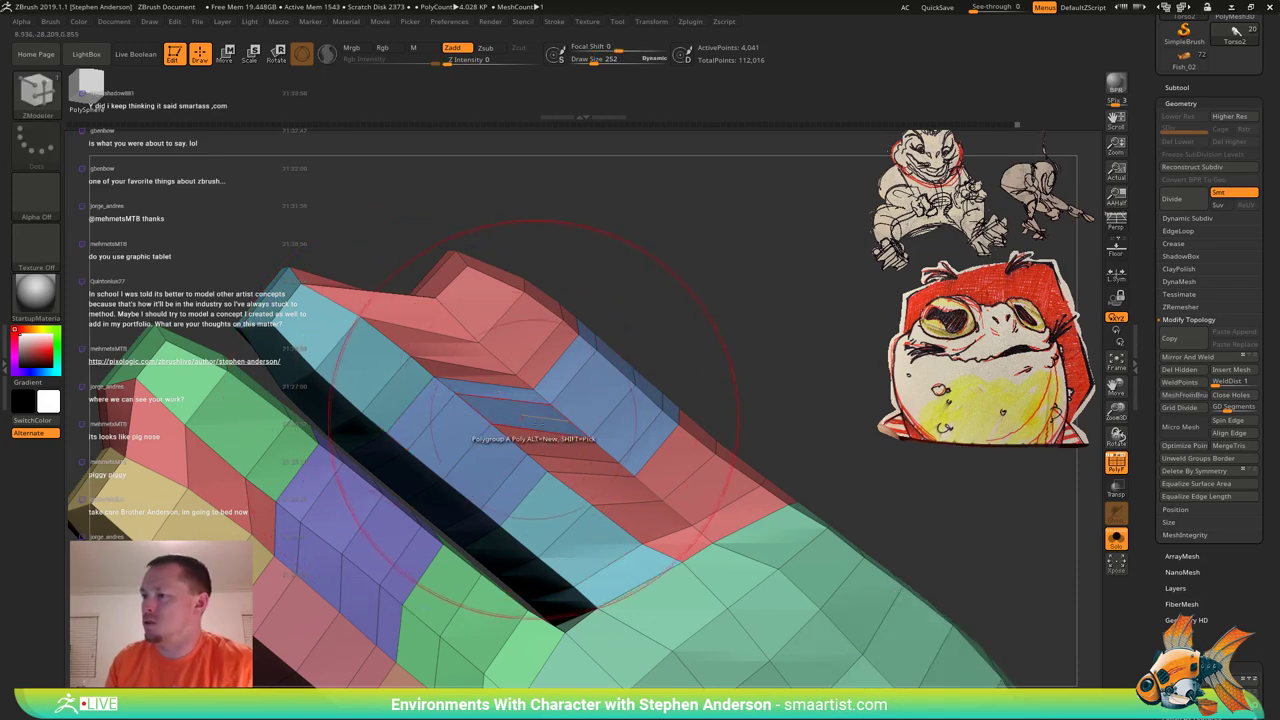
click(546, 442)
click(574, 466)
mouse_move(564, 442)
right_down()
mouse_move(631, 422)
mouse_move(560, 386)
right_up()
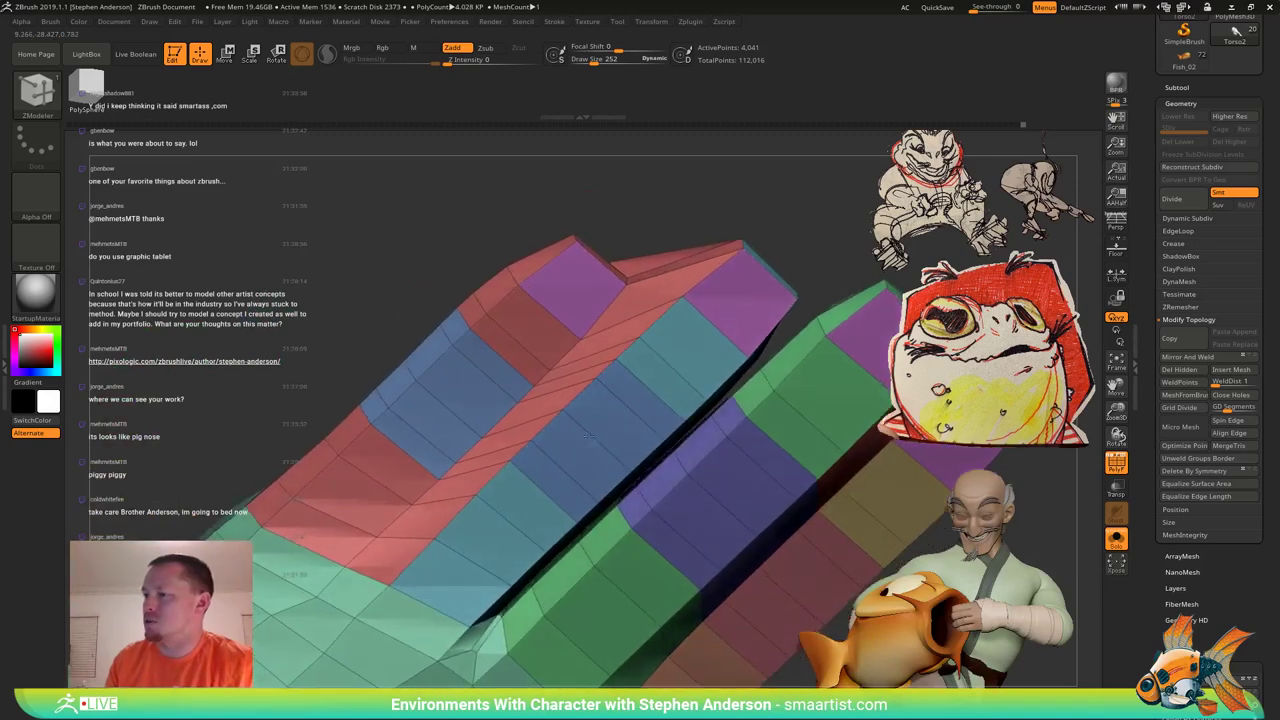
click(564, 389)
click(528, 415)
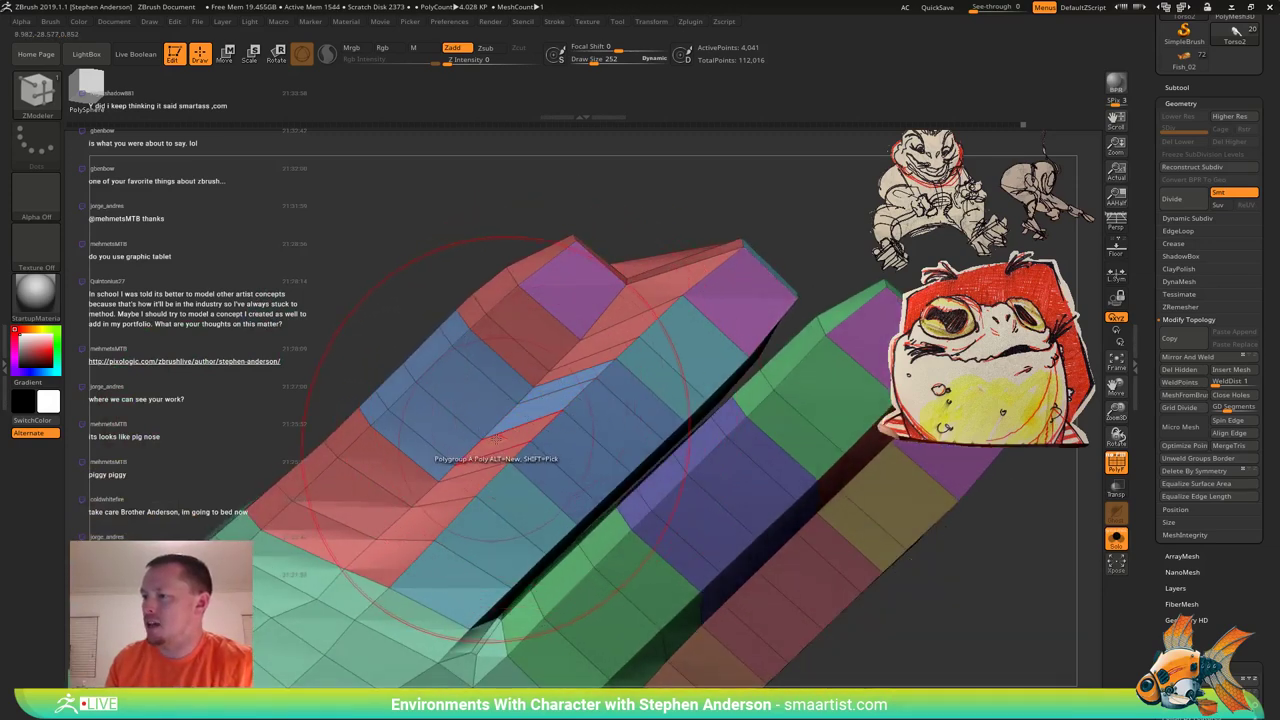
right_drag(527, 465, 512, 413)
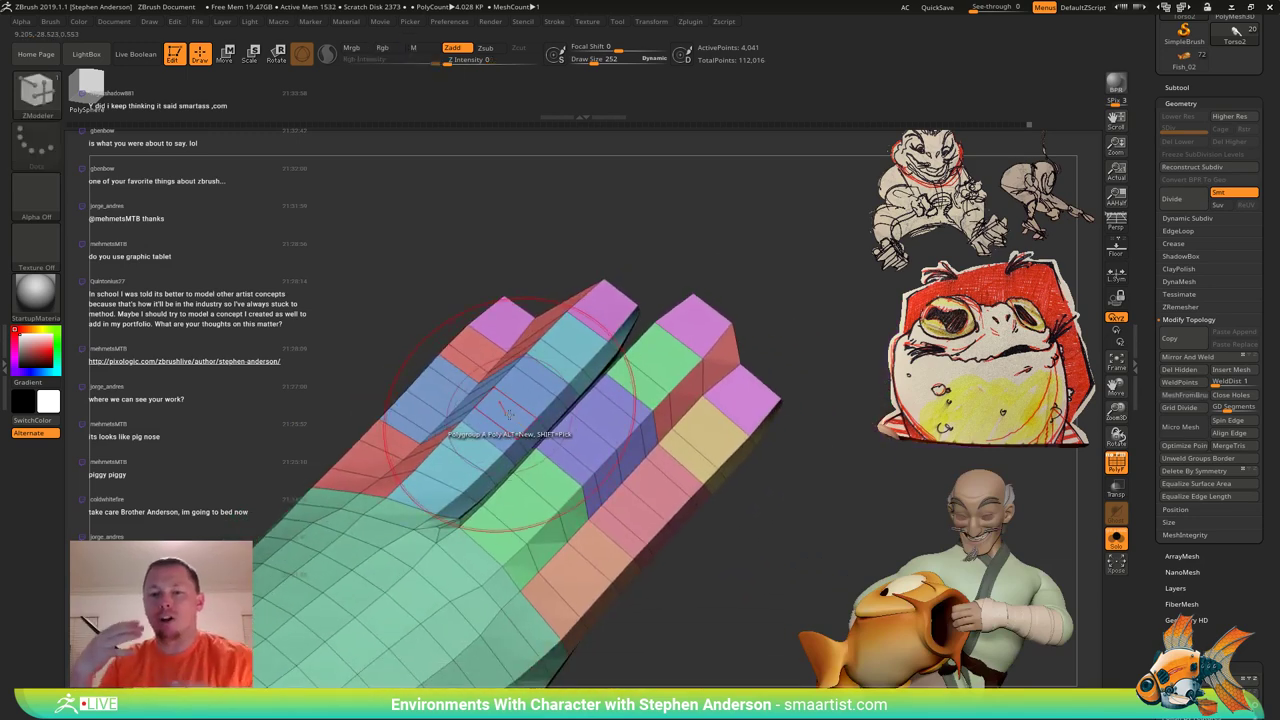
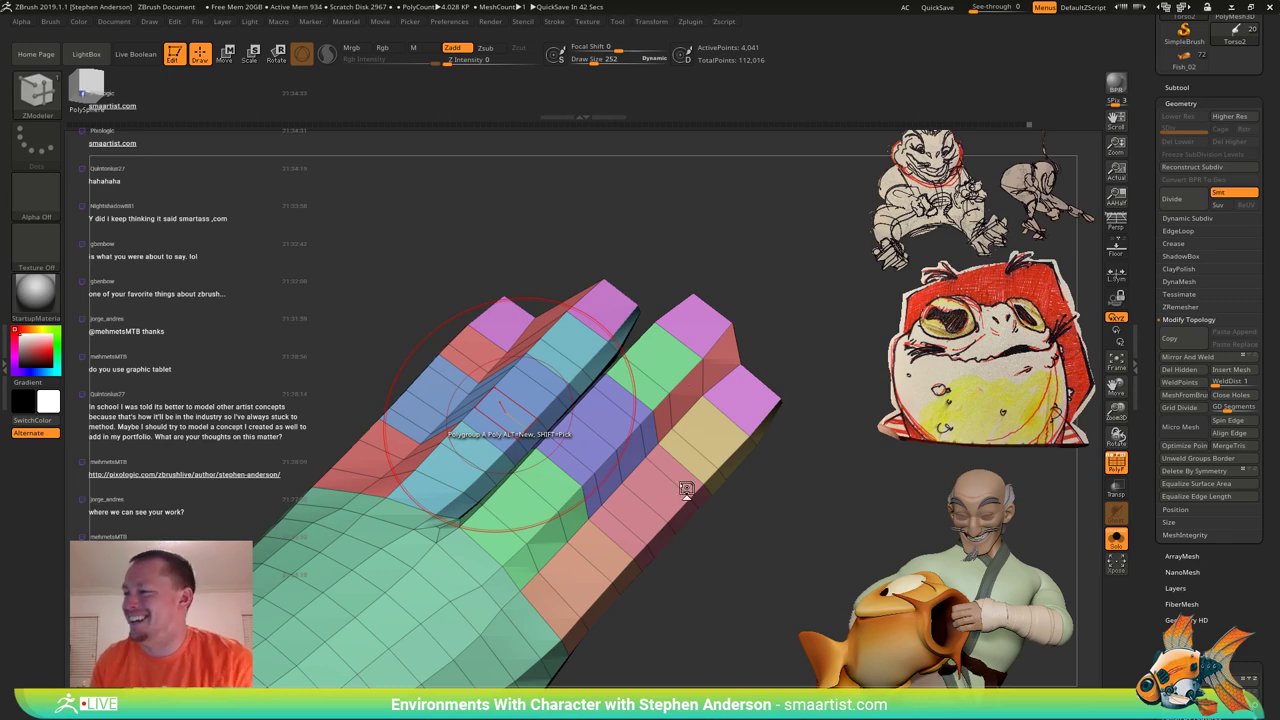
Set the PolyGroup action to target polygroup islands and assign the tip webbing and fingertips of the blue finger pair to the cyan polygroup.
mouse_move(638, 221)
mouse_down()
mouse_move(629, 259)
mouse_move(637, 252)
mouse_move(632, 232)
mouse_move(612, 260)
mouse_up()
ctrl+right_drag(508, 356, 530, 402)
right_drag(600, 377, 492, 379)
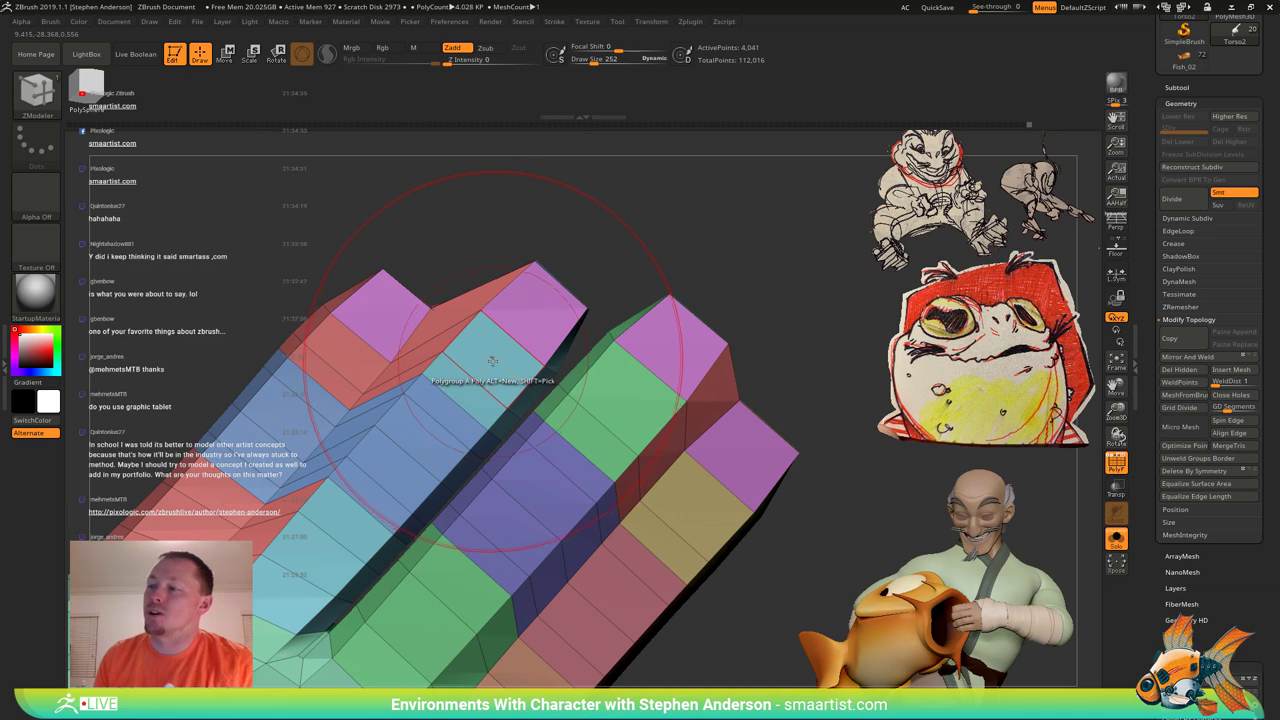
click(492, 361)
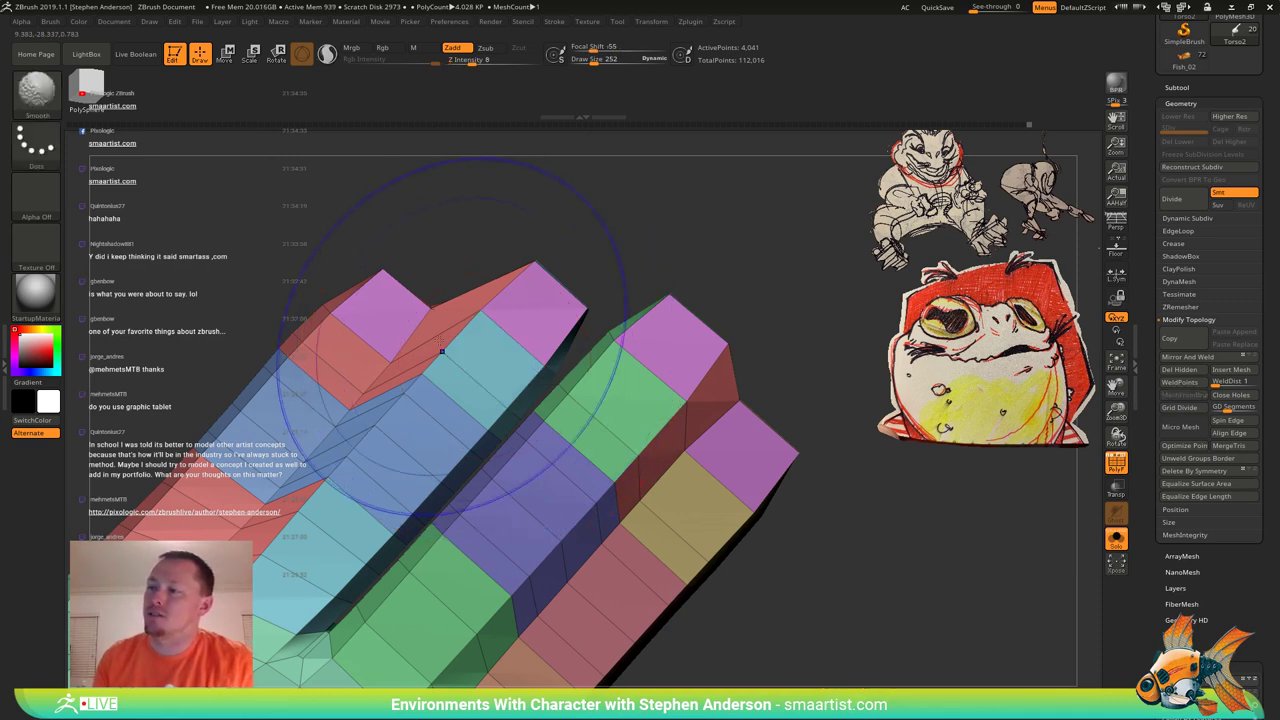
key(space)
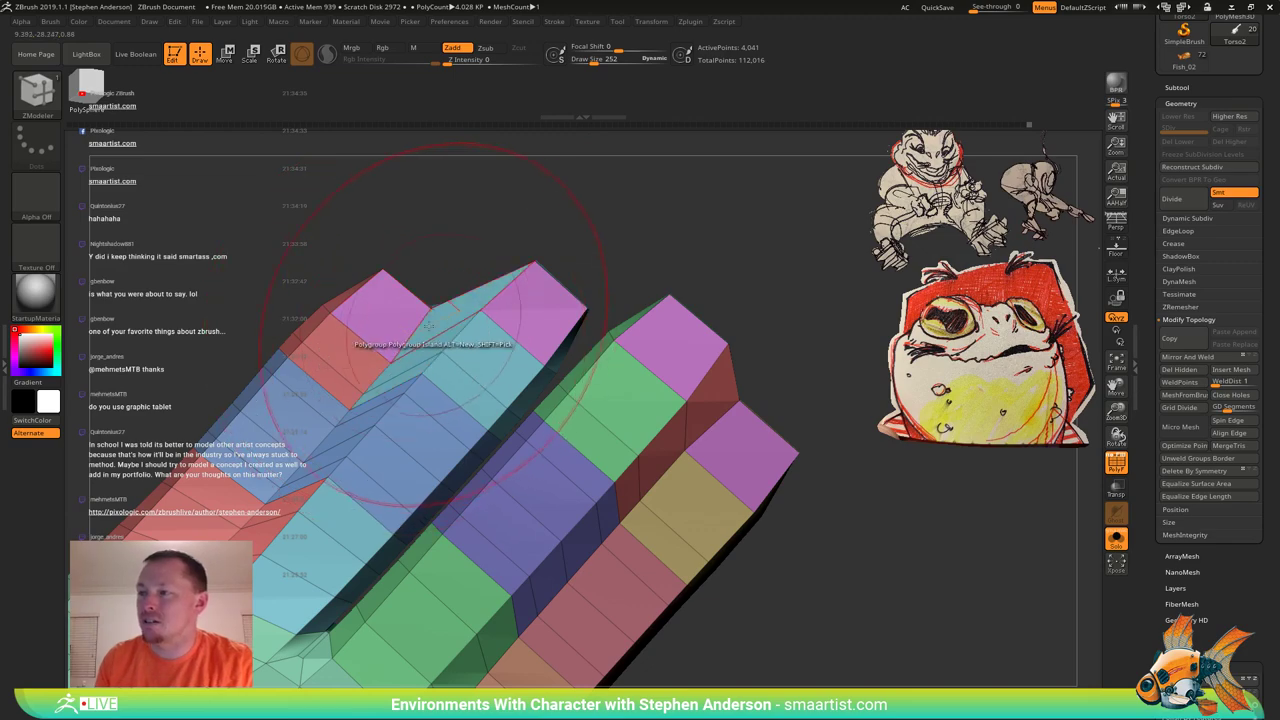
click(357, 355)
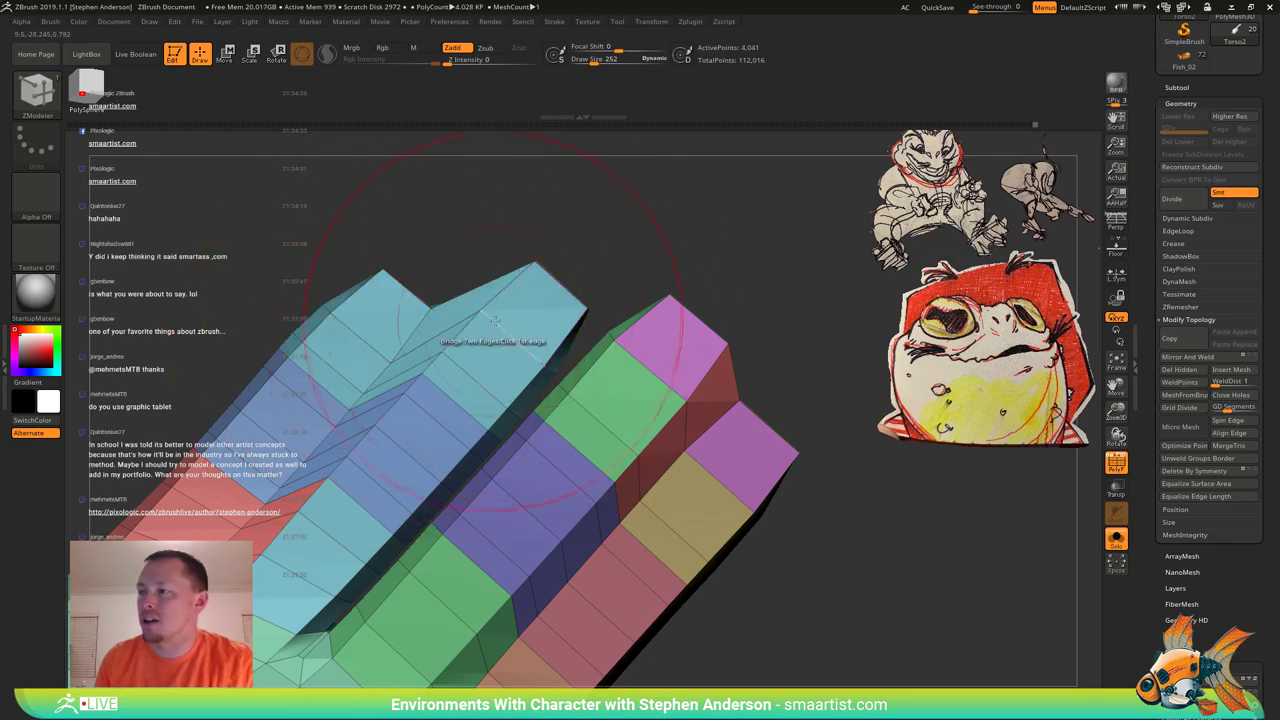
Assign the red base segment and its webbing beside the cyan finger base to the cyan polygroup.
mouse_move(495, 320)
right_down()
mouse_move(215, 325)
mouse_move(522, 326)
mouse_move(657, 236)
right_up()
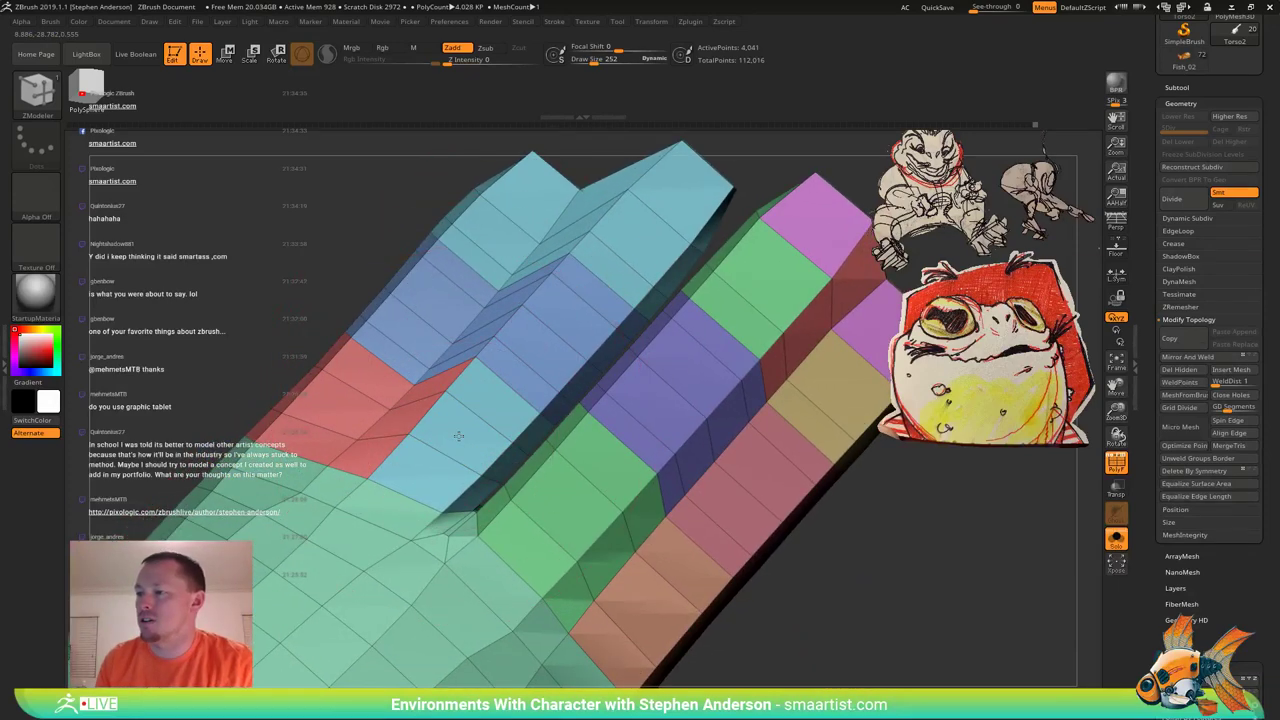
click(366, 405)
mouse_move(373, 404)
right_down()
mouse_move(440, 415)
mouse_move(325, 352)
mouse_move(230, 326)
right_up()
alt+right_drag(335, 443, 361, 488)
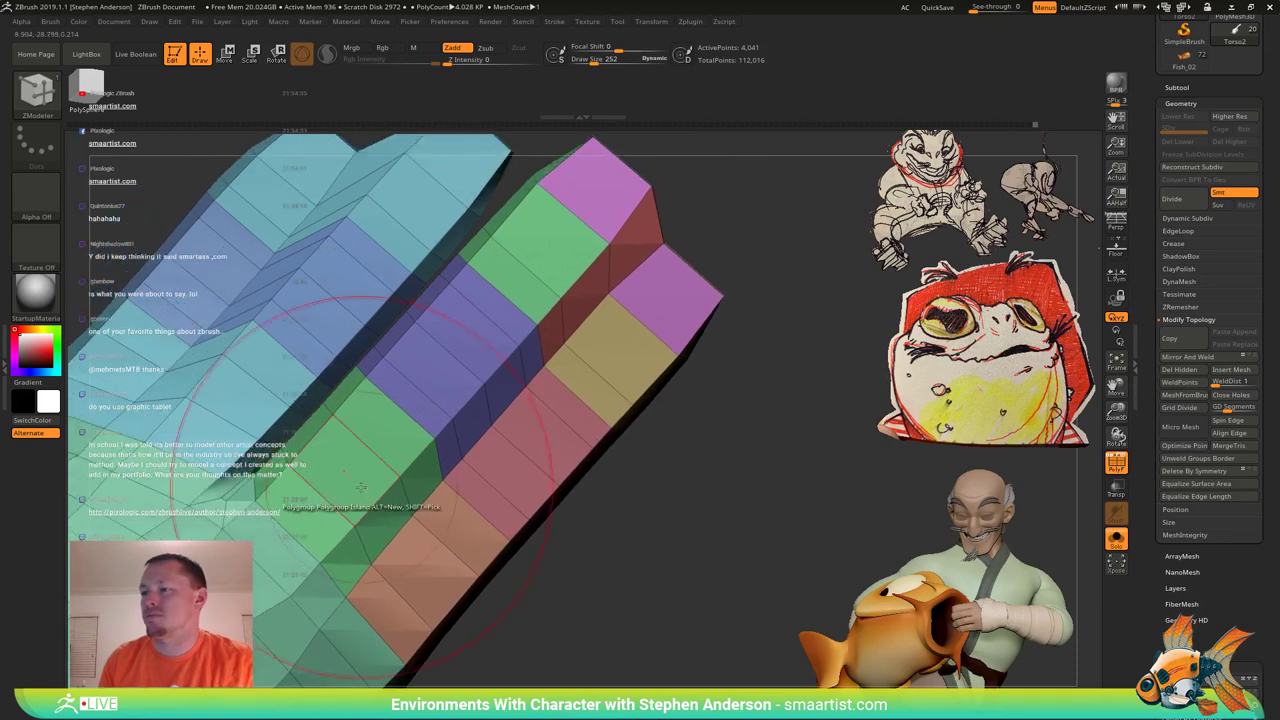
Assign the orange base segment to the green polygroup and the pink middle segment to the neighbouring purple polygroup.
click(330, 477)
click(411, 562)
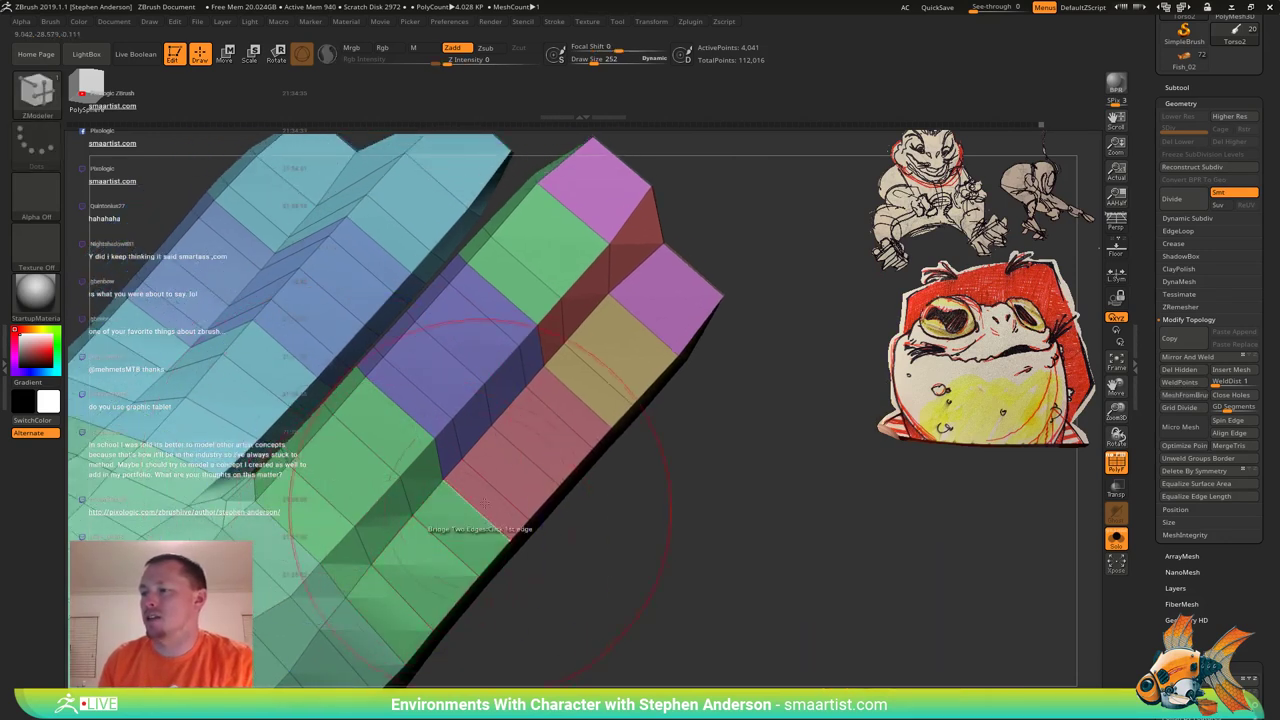
click(442, 381)
shift+click(442, 381)
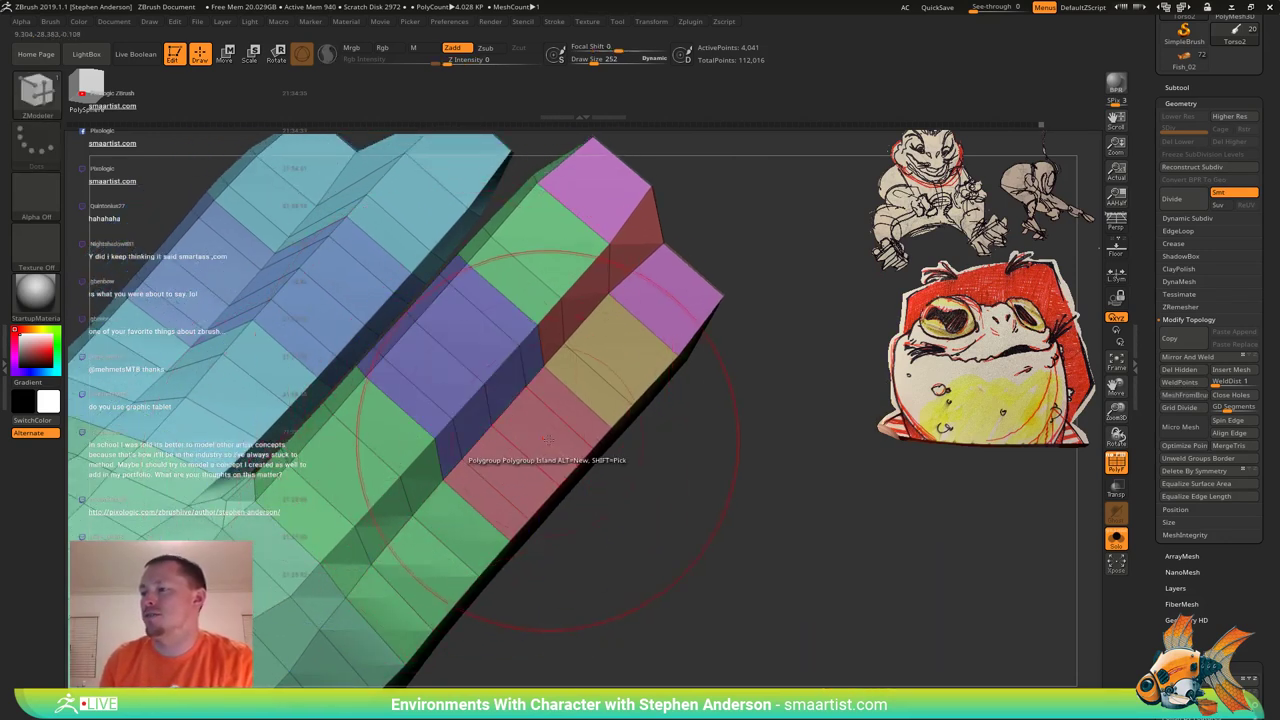
click(546, 438)
Assign the yellow segment, fingertips and tip webbing of the green and yellow finger pair to the green polygroup.
alt+right_drag(578, 397, 463, 551)
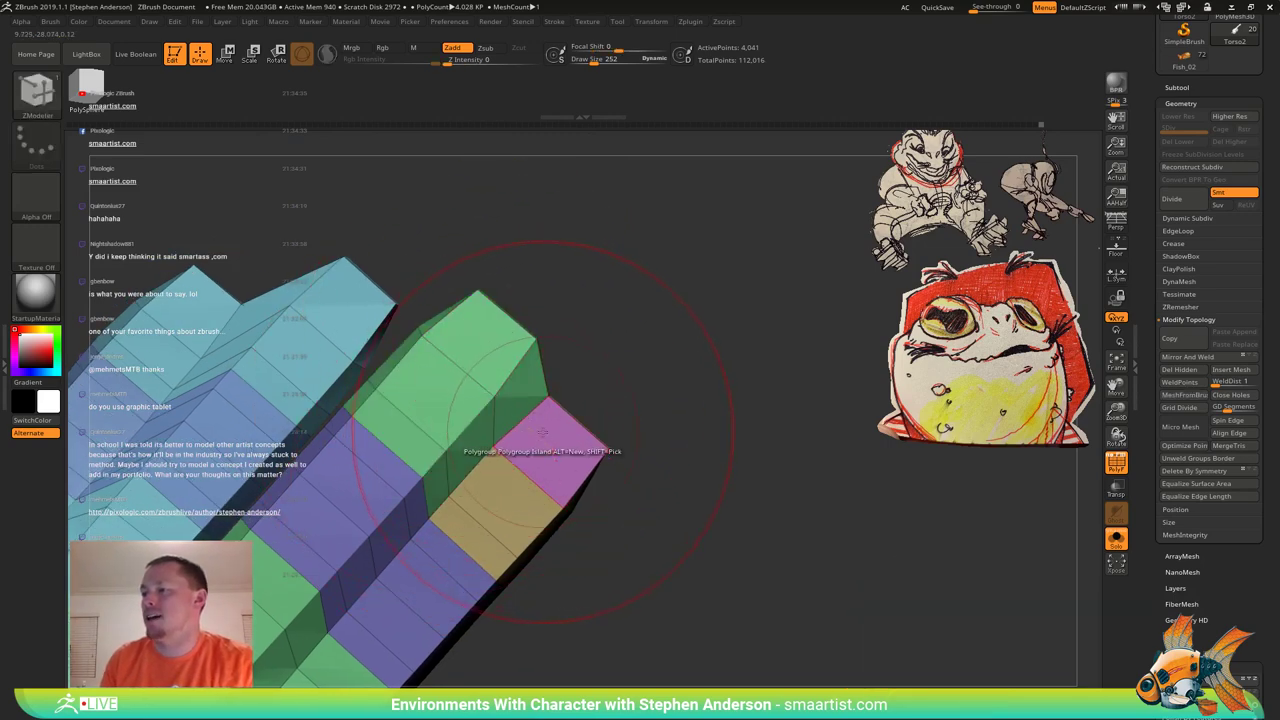
click(496, 494)
mouse_move(640, 480)
right_down()
mouse_move(560, 470)
mouse_move(534, 443)
mouse_move(562, 388)
mouse_move(318, 280)
mouse_move(503, 350)
mouse_move(525, 445)
mouse_move(507, 441)
mouse_move(505, 460)
mouse_move(525, 421)
mouse_move(562, 412)
mouse_move(545, 428)
right_up()
click(510, 457)
click(482, 478)
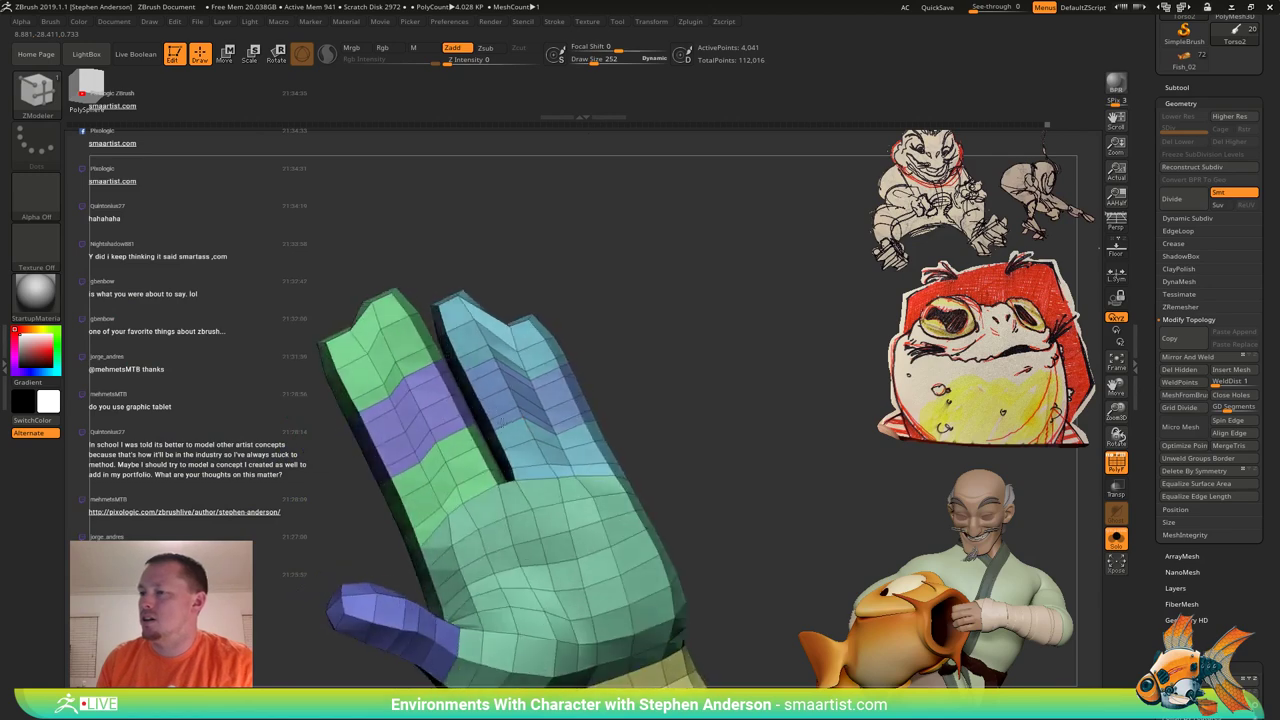
Give the base segments of both finger pairs and the purple middle segment new, distinct polygroups.
click(513, 435)
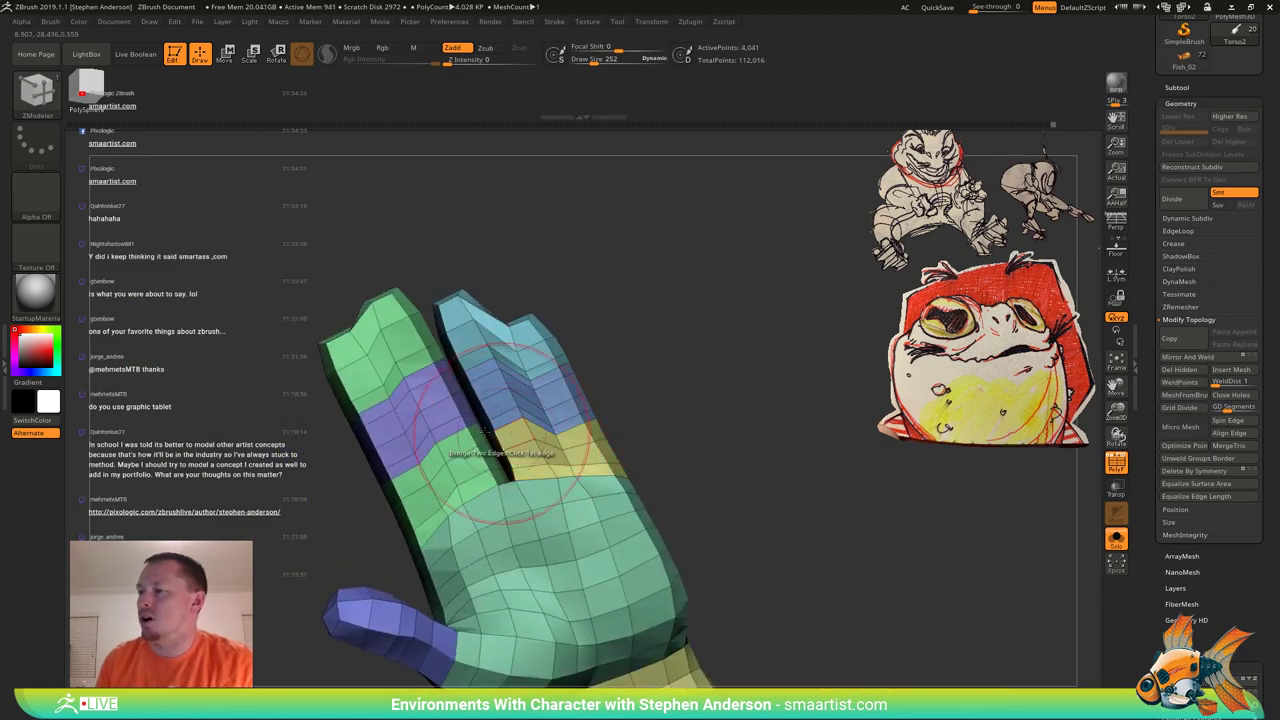
click(454, 449)
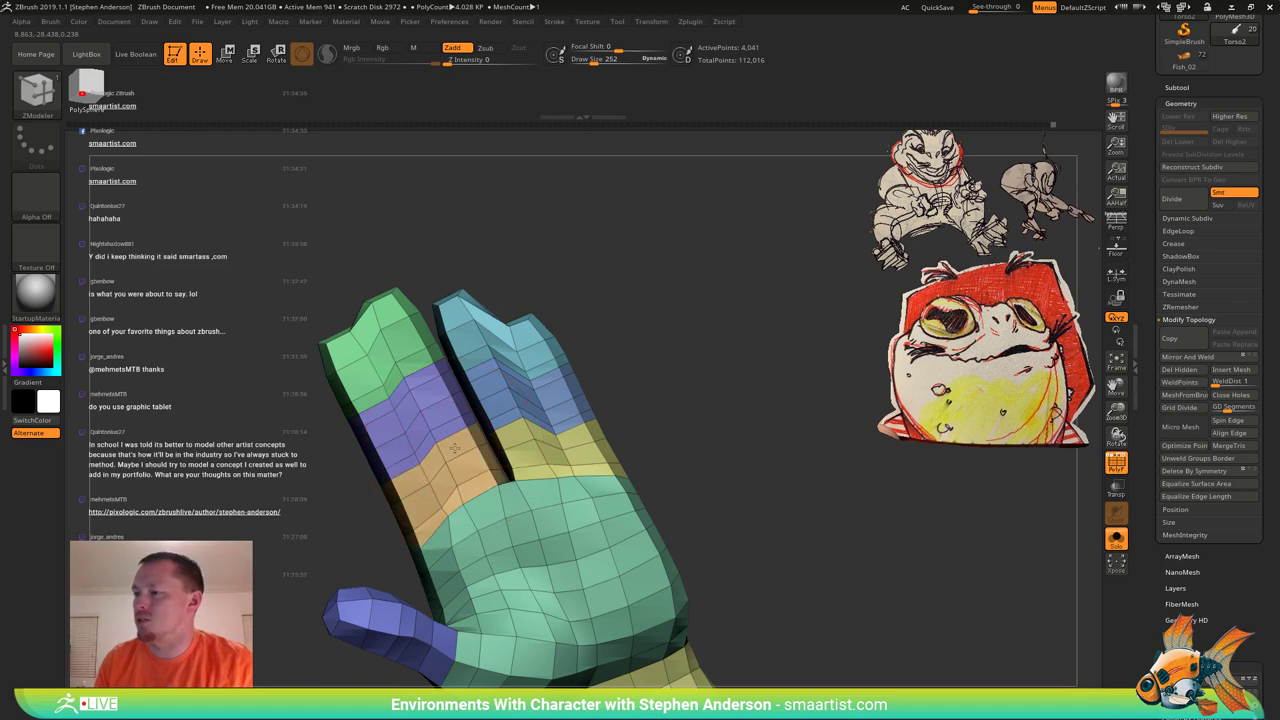
click(431, 398)
click(433, 396)
click(432, 397)
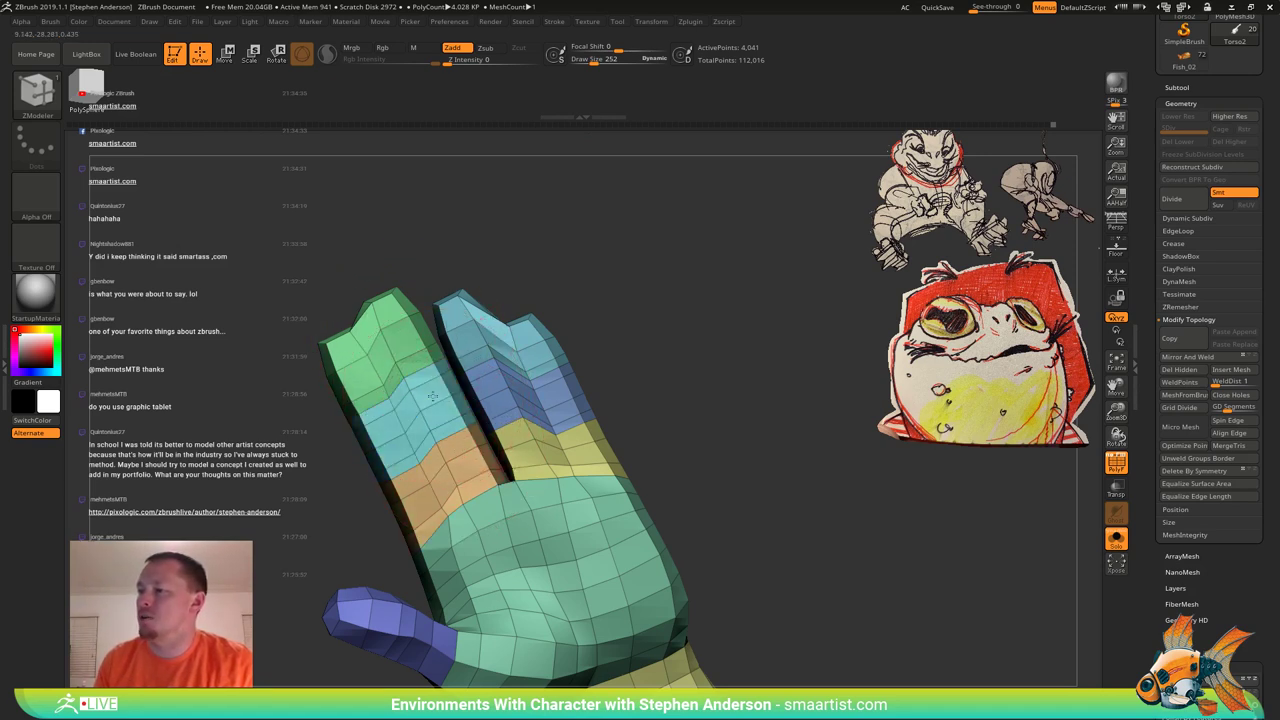
key(alt)
key(alt)
key(alt)
key(alt)
click(432, 397)
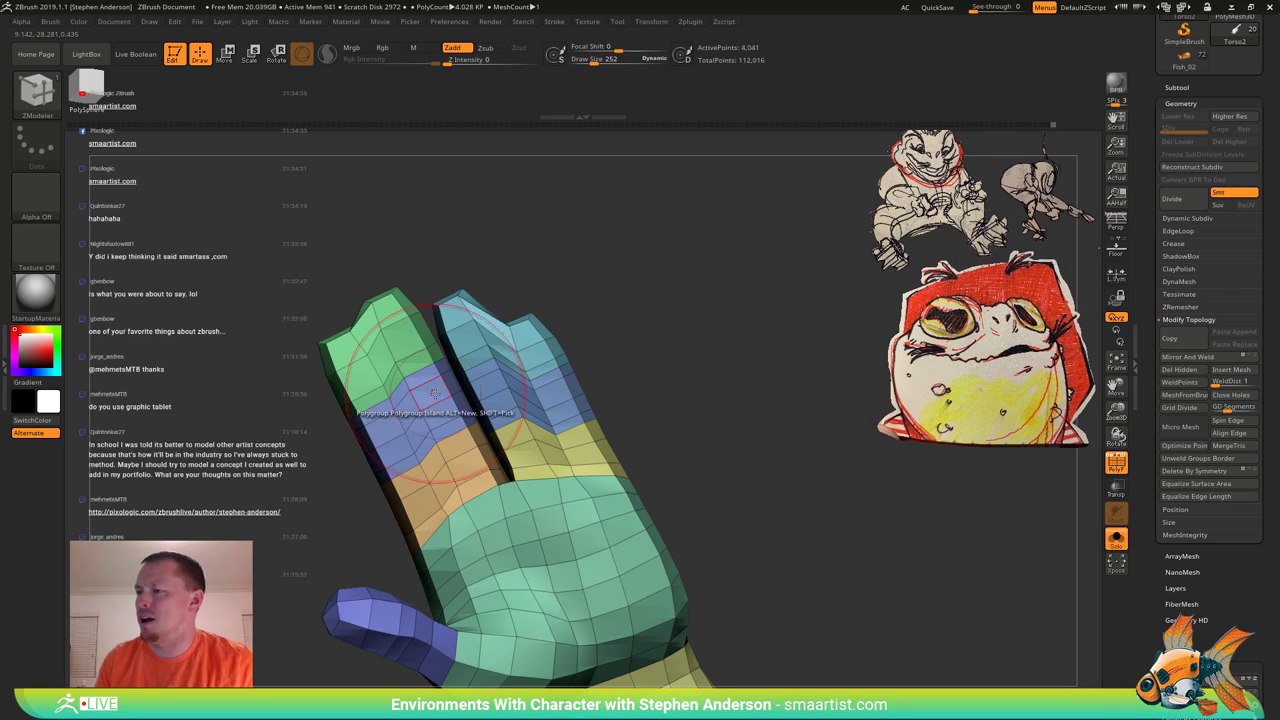
mouse_move(417, 362)
right_down()
mouse_move(543, 340)
mouse_move(520, 420)
mouse_move(477, 397)
mouse_move(490, 462)
mouse_move(520, 440)
mouse_move(437, 430)
mouse_move(446, 418)
mouse_move(400, 370)
mouse_move(422, 399)
right_up()
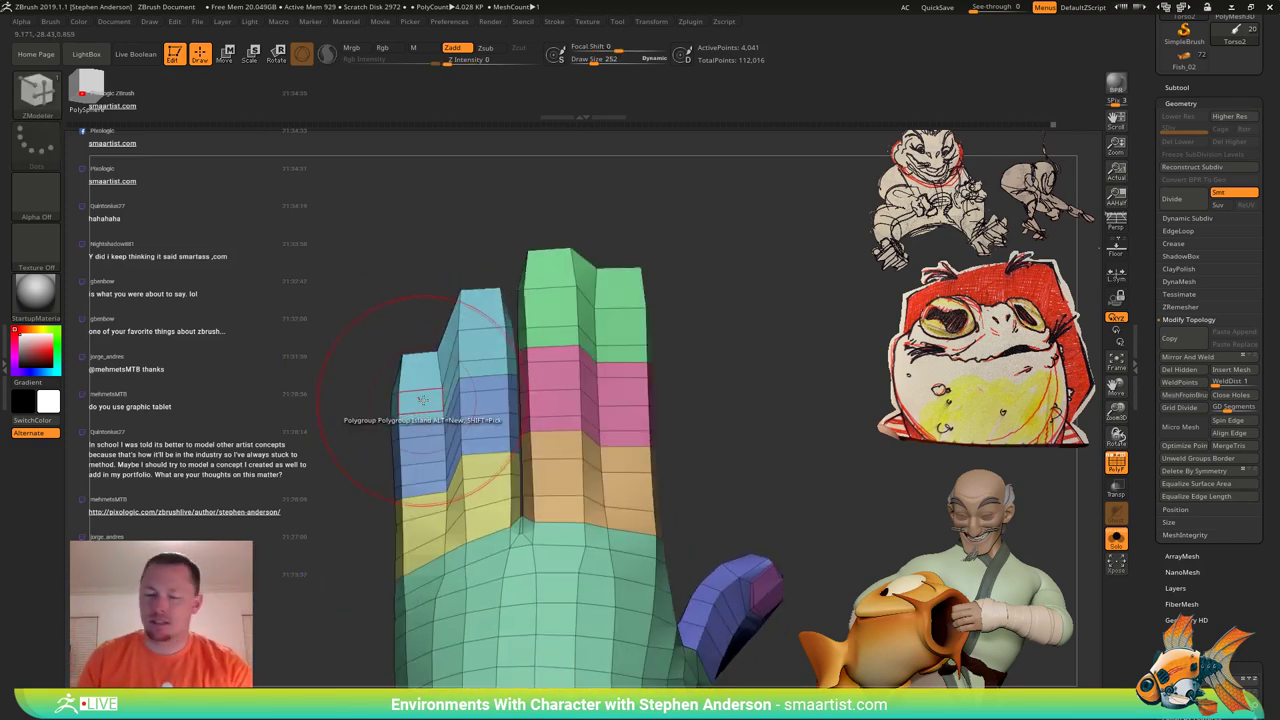
key(w)
ctrl+click(442, 363)
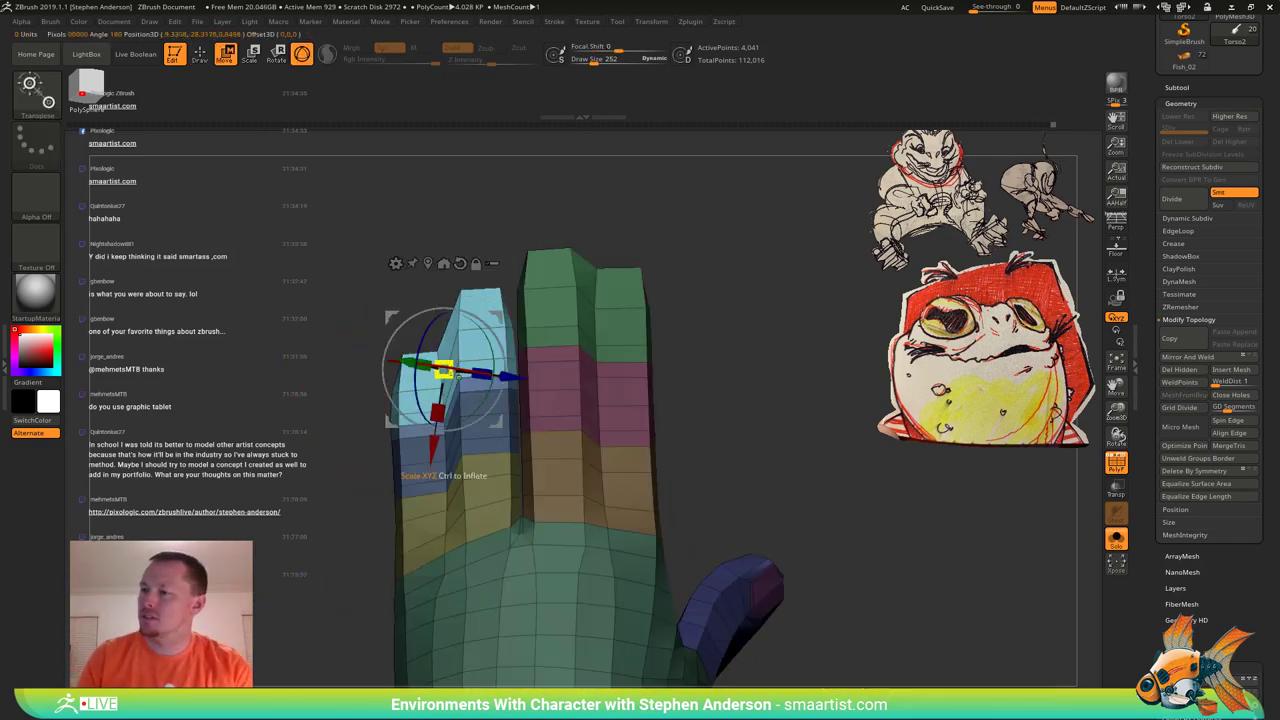
key(q)
mouse_move(471, 357)
right_down()
mouse_move(555, 364)
mouse_move(509, 371)
mouse_move(489, 323)
right_up()
ctrl+click(632, 340)
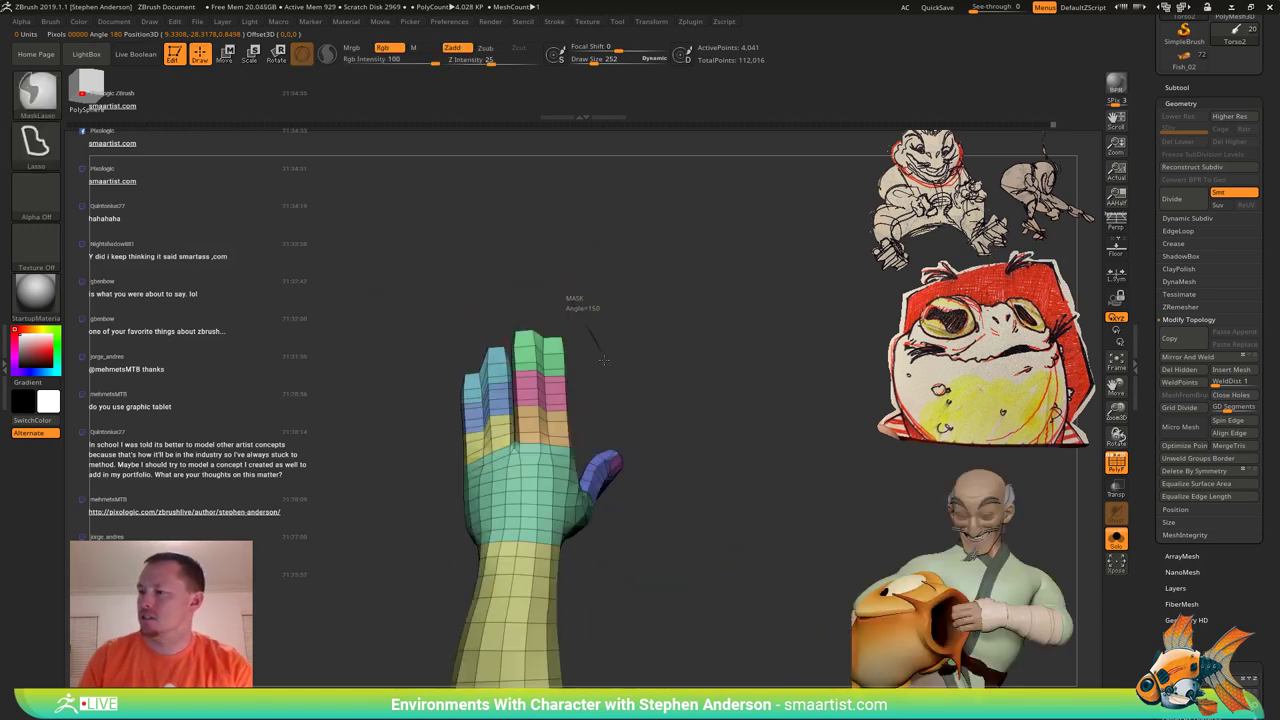
Mask the whole model except the webbed fingers and soften the mask's edge.
mouse_move(568, 296)
ctrl+mouse_down()
mouse_move(448, 436)
mouse_move(460, 446)
ctrl+mouse_up()
mouse_move(518, 303)
right_down()
mouse_move(596, 324)
mouse_move(609, 341)
right_up()
ctrl+click(609, 341)
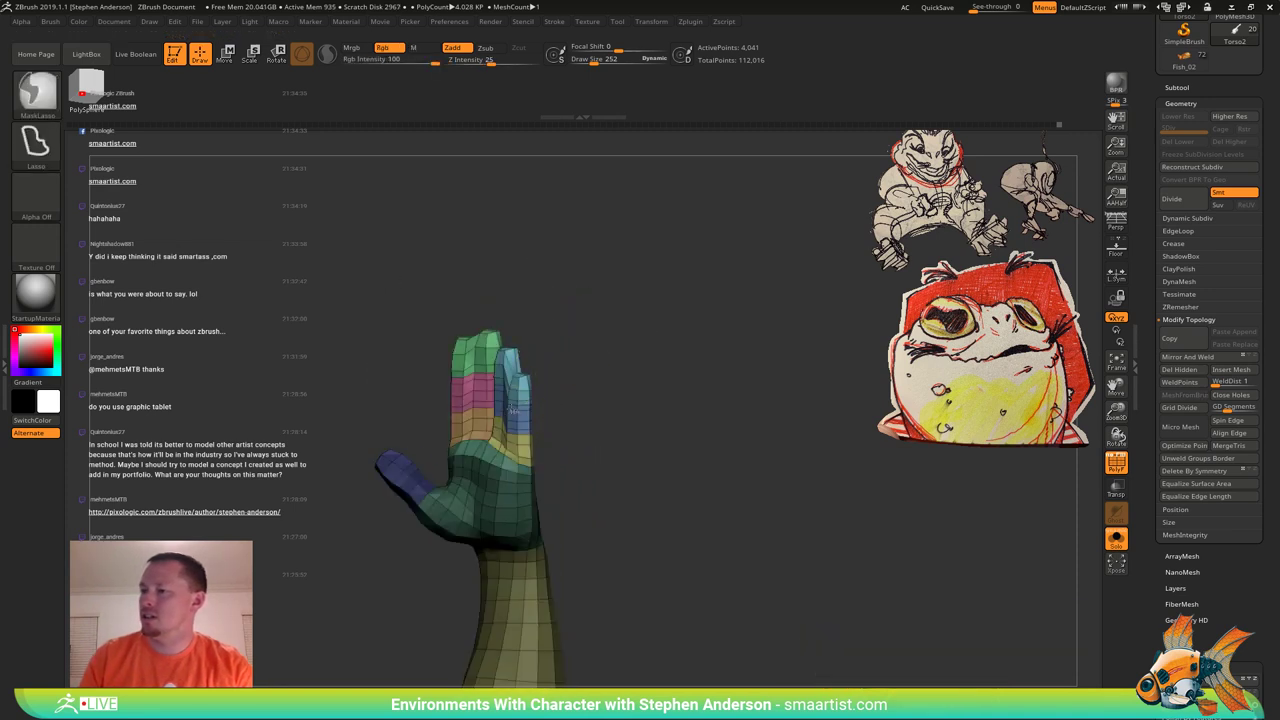
ctrl+click(609, 393)
ctrl+click(608, 400)
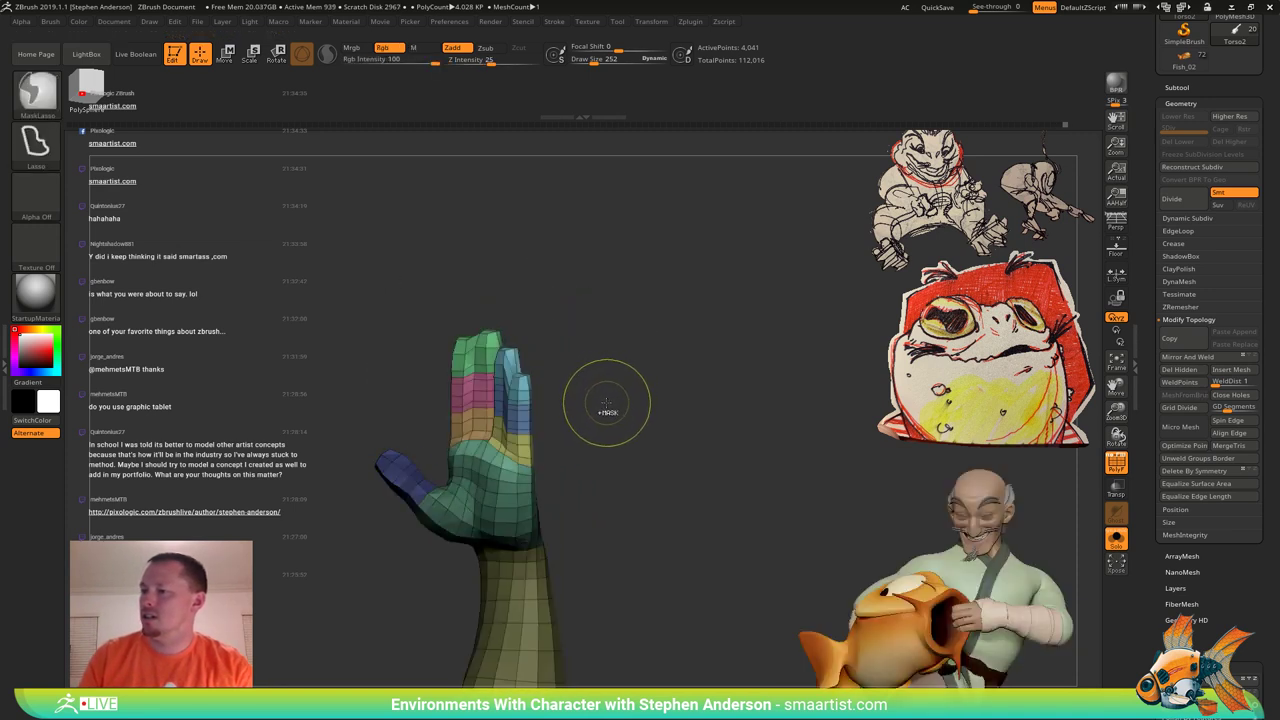
ctrl+click(537, 424)
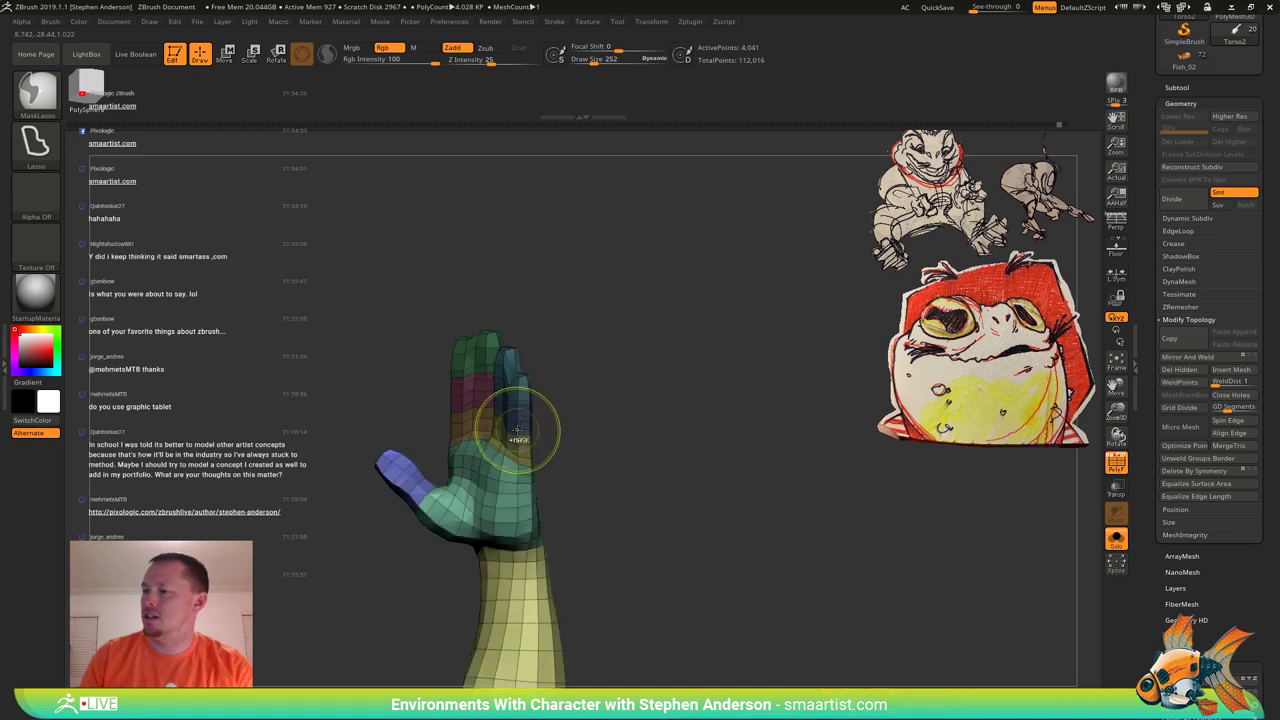
ctrl+click(614, 424)
Smooth the unmasked fingers slightly with the Polish deformation and clear the mask.
drag(681, 371, 460, 390)
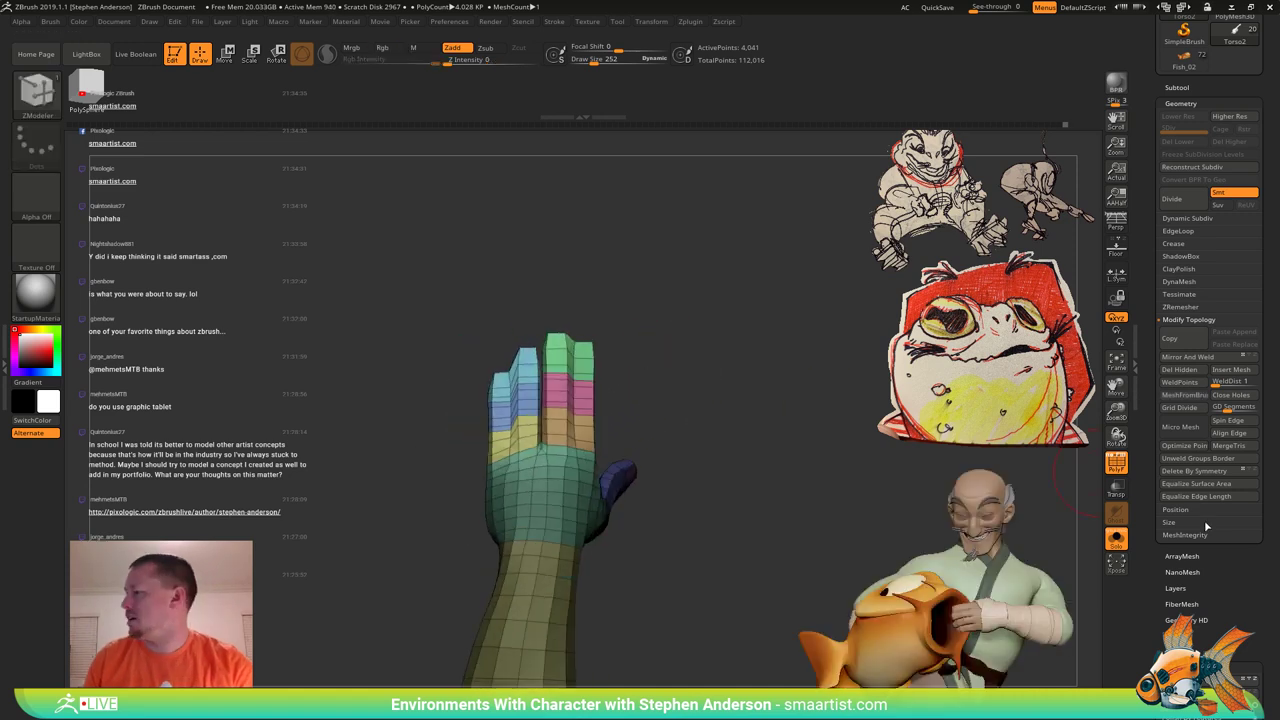
drag(1220, 661, 1218, 495)
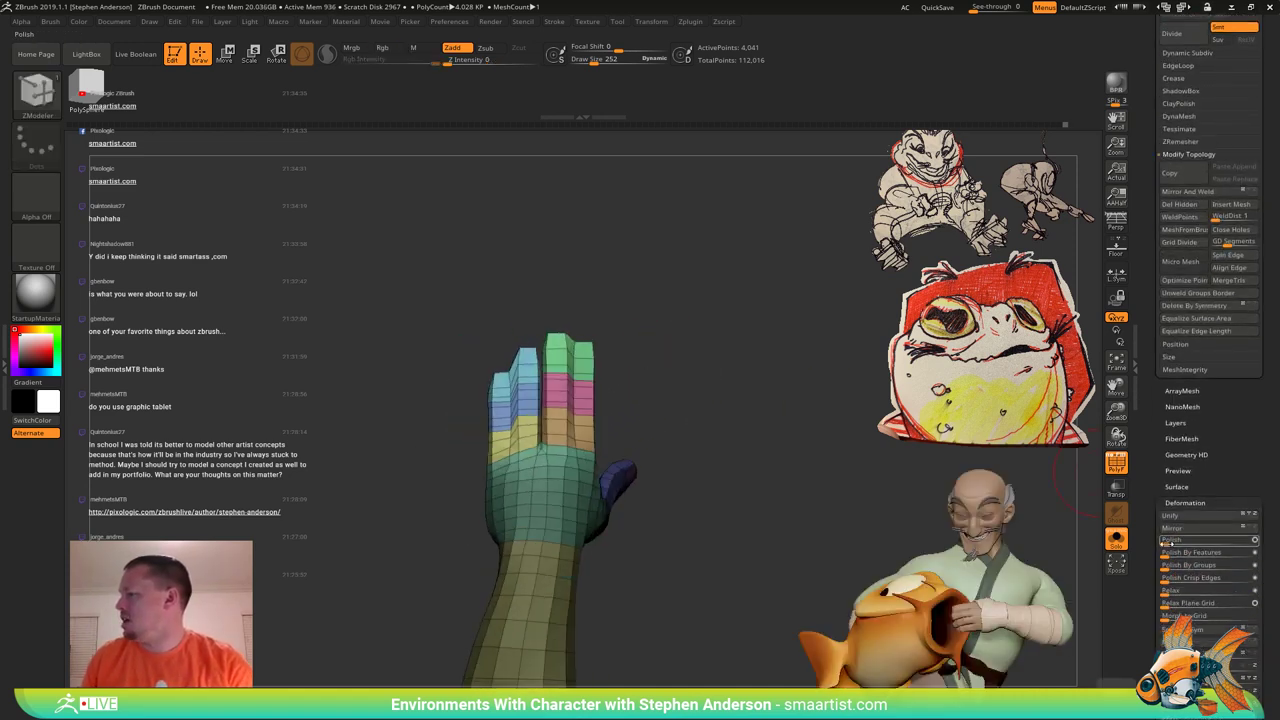
drag(1170, 544, 1174, 544)
mouse_move(752, 415)
mouse_down()
mouse_move(591, 400)
mouse_move(594, 302)
mouse_move(636, 310)
mouse_move(582, 318)
mouse_up()
mouse_move(655, 410)
alt+mouse_down()
mouse_move(617, 306)
mouse_move(512, 280)
mouse_move(546, 327)
alt+mouse_up()
key(shift+f)
mouse_move(546, 327)
right_down()
mouse_move(491, 277)
mouse_move(503, 352)
mouse_move(480, 385)
mouse_move(534, 506)
mouse_move(331, 354)
mouse_move(430, 350)
mouse_move(314, 408)
mouse_move(427, 418)
right_up()
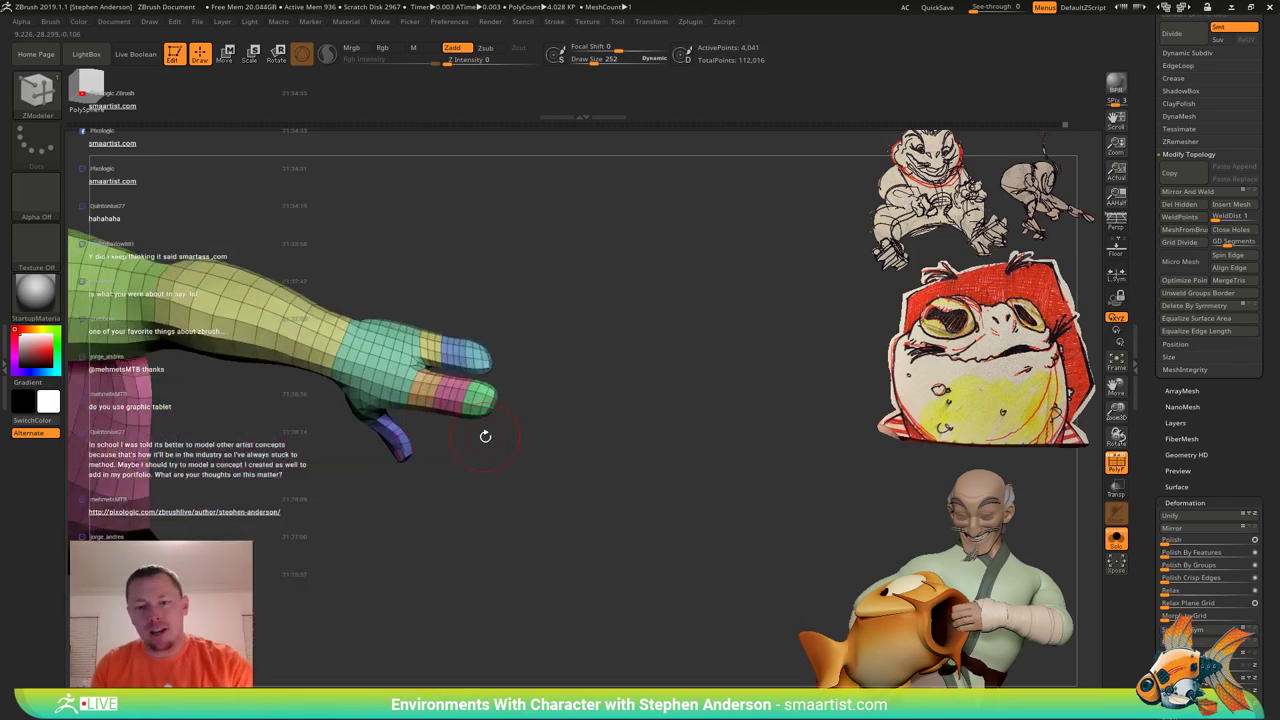
Mask everything except the finger with the yellow, blue and cyan segments.
mouse_move(471, 380)
right_down()
mouse_move(483, 410)
mouse_move(486, 384)
mouse_move(504, 418)
right_up()
mouse_move(438, 350)
right_down()
mouse_move(412, 366)
mouse_move(432, 365)
mouse_move(373, 362)
mouse_move(427, 390)
right_up()
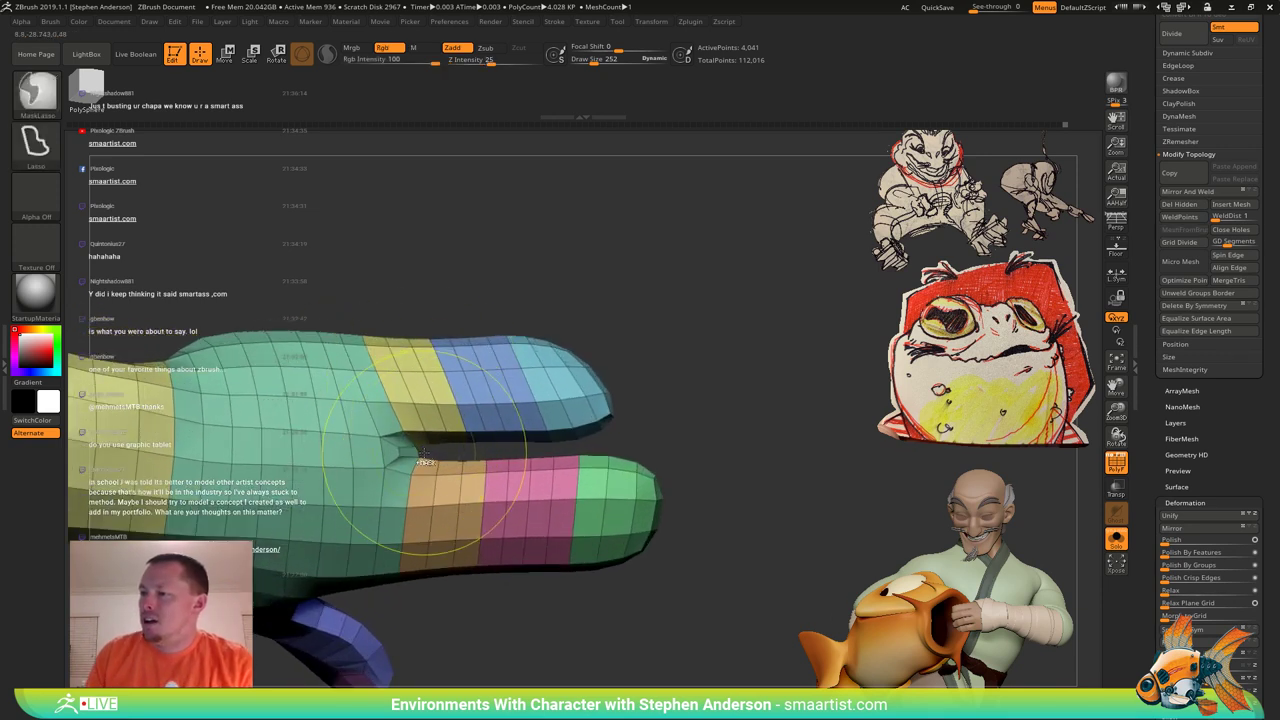
mouse_move(619, 436)
ctrl+mouse_down()
mouse_move(515, 290)
mouse_move(339, 262)
ctrl+mouse_up()
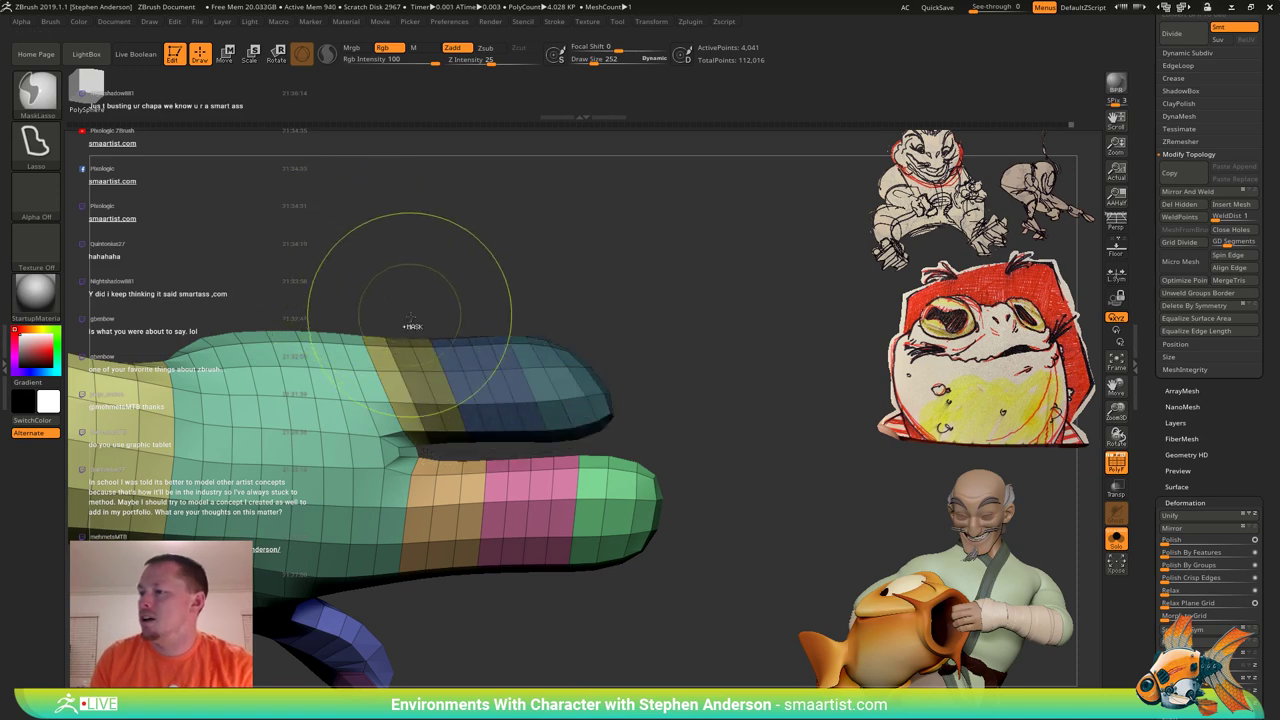
ctrl+click(540, 278)
ctrl+click(472, 381)
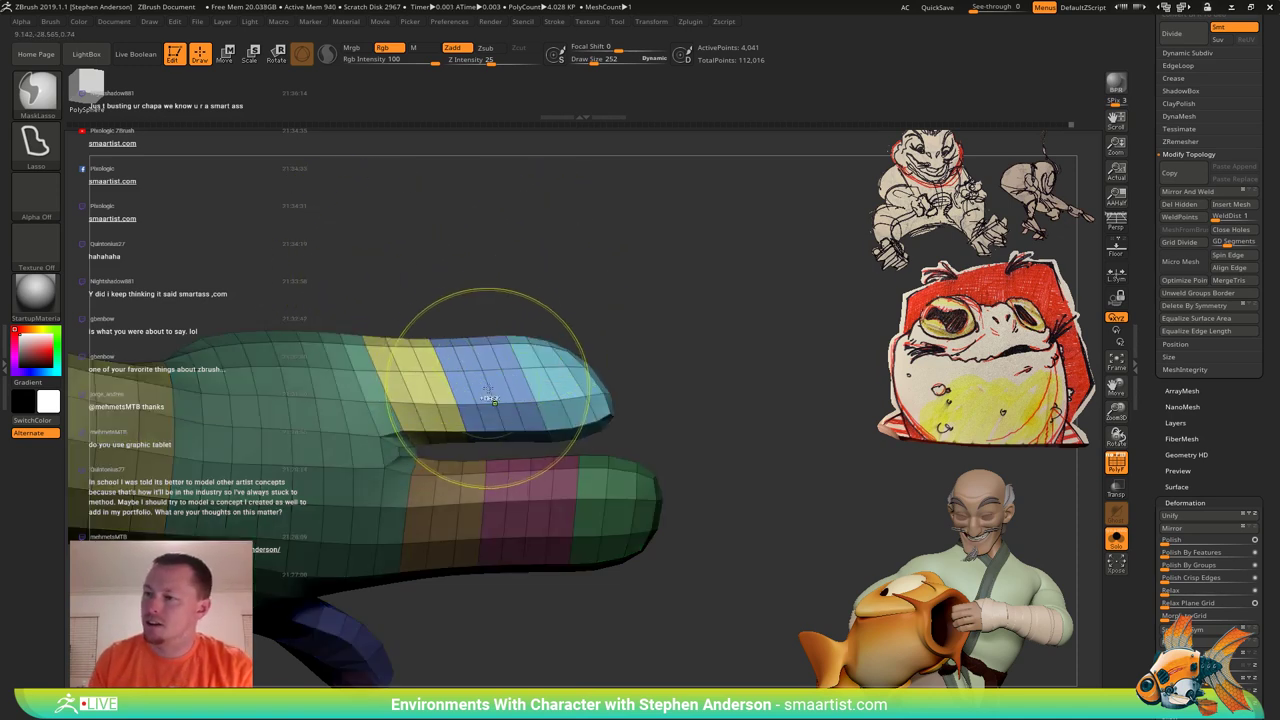
Switch to the Move brush and set its draw size to 136 for shaping the unmasked finger.
key(b)
key(m)
key(v)
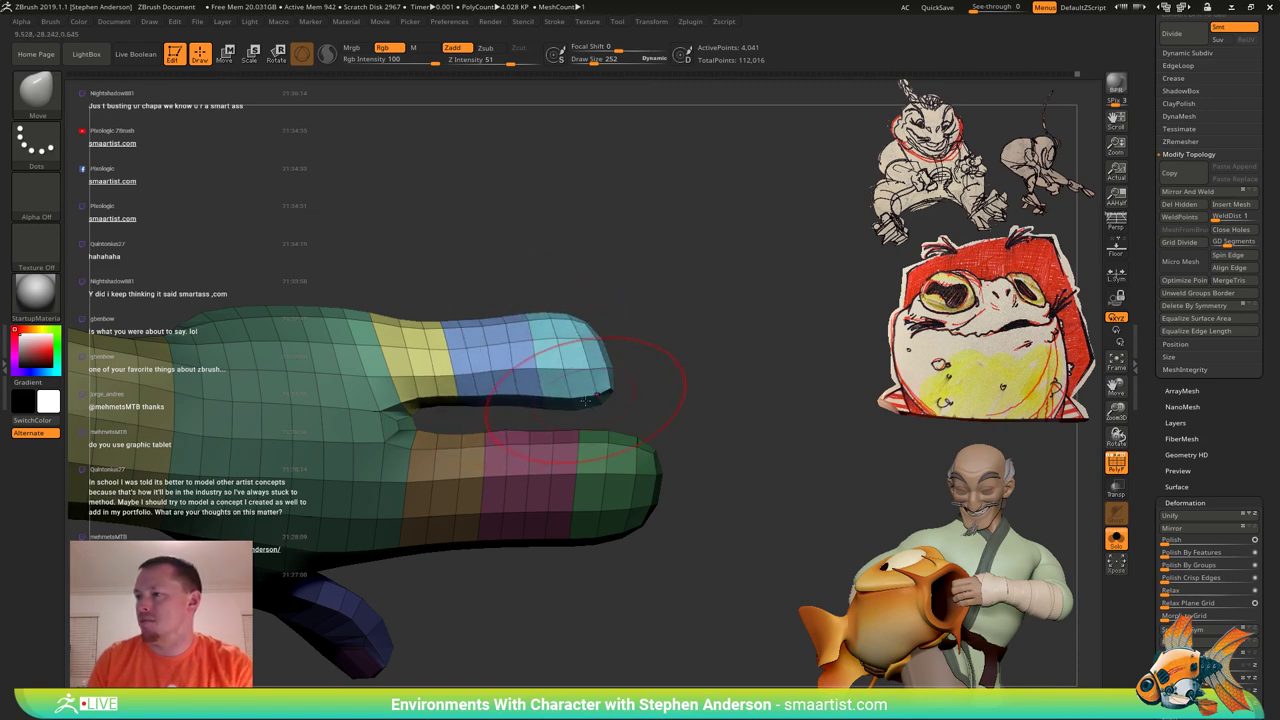
mouse_move(538, 394)
right_down()
mouse_move(537, 289)
mouse_move(518, 360)
mouse_move(414, 375)
mouse_move(410, 405)
mouse_move(330, 436)
mouse_move(340, 458)
right_up()
mouse_move(340, 458)
right_down()
mouse_move(425, 470)
mouse_move(382, 478)
mouse_move(361, 463)
mouse_move(398, 460)
mouse_move(372, 450)
right_up()
alt+right_drag(445, 405, 357, 410)
key(s)
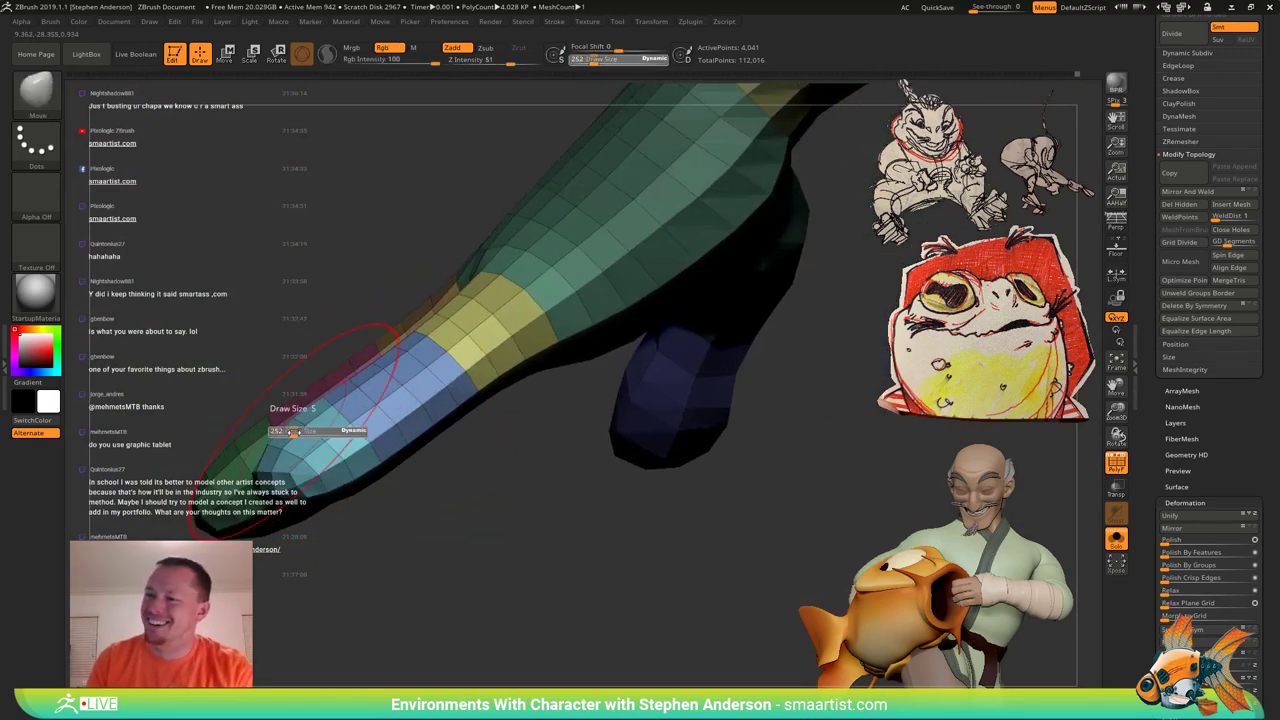
drag(287, 433, 288, 433)
mouse_move(288, 433)
right_down()
mouse_move(328, 450)
mouse_move(297, 466)
right_up()
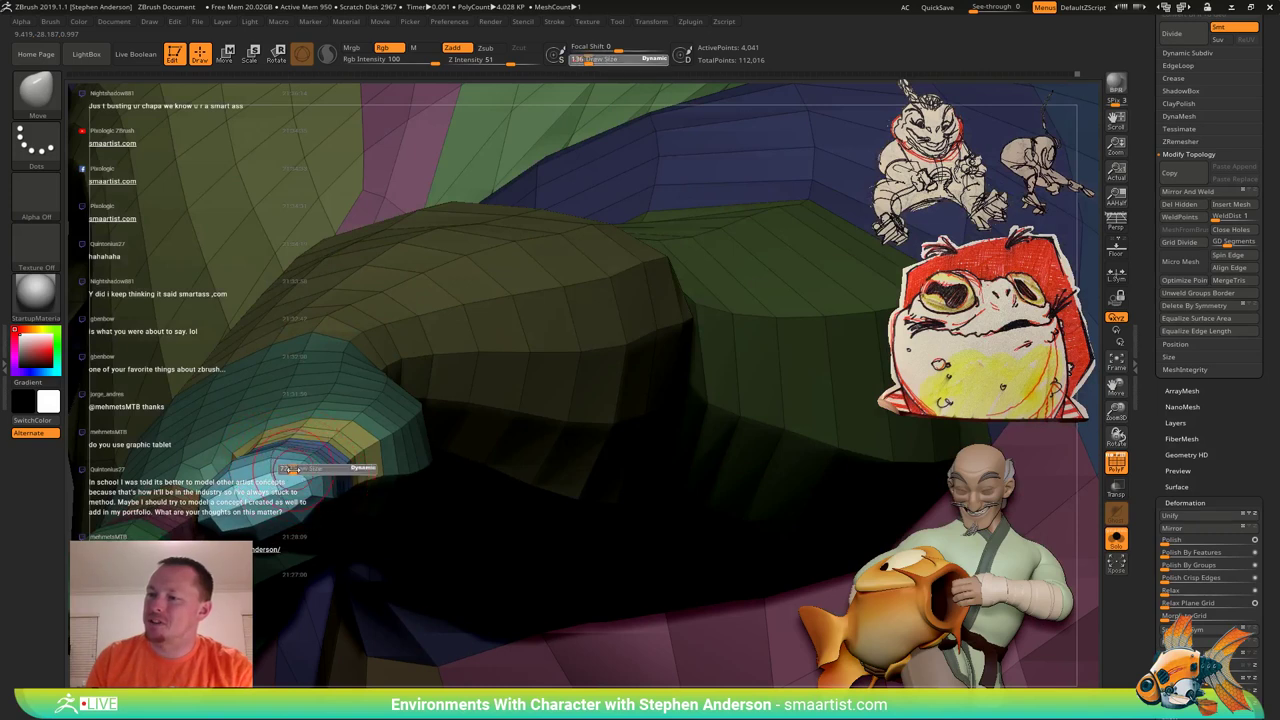
Set the Move brush's draw size to 91 and touch up the cyan tip of the unmasked finger.
click(293, 469)
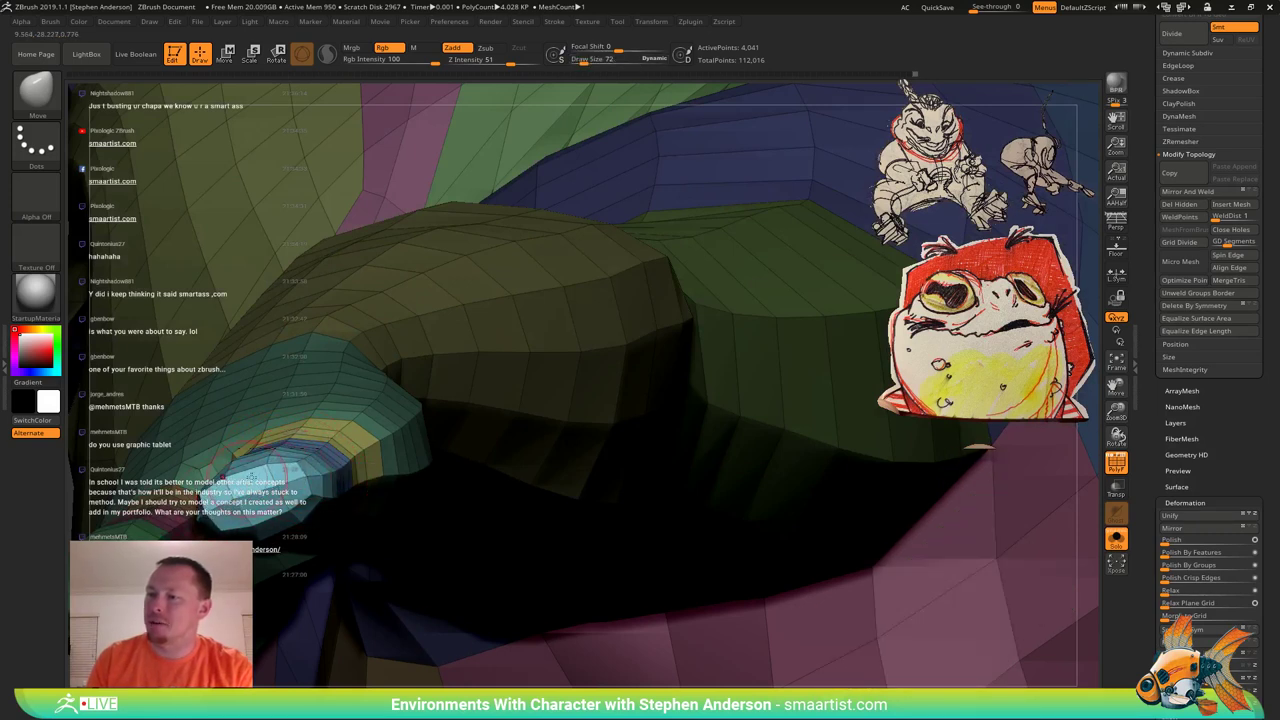
mouse_move(264, 462)
right_down()
mouse_move(294, 461)
mouse_move(285, 490)
mouse_move(300, 493)
right_up()
key(s)
drag(303, 495, 305, 494)
key(shift)
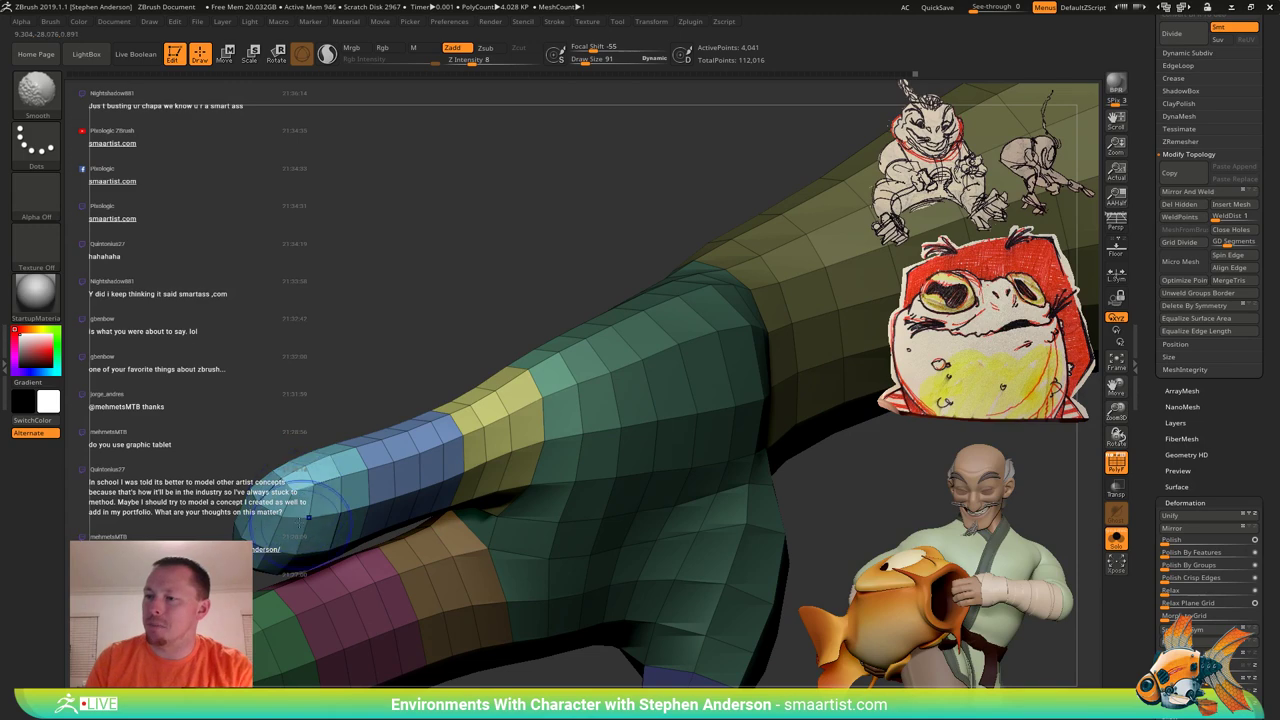
mouse_move(308, 516)
right_down()
mouse_move(322, 462)
mouse_move(360, 452)
mouse_move(313, 397)
mouse_move(283, 389)
mouse_move(329, 421)
mouse_move(302, 351)
mouse_move(268, 347)
mouse_move(262, 332)
right_up()
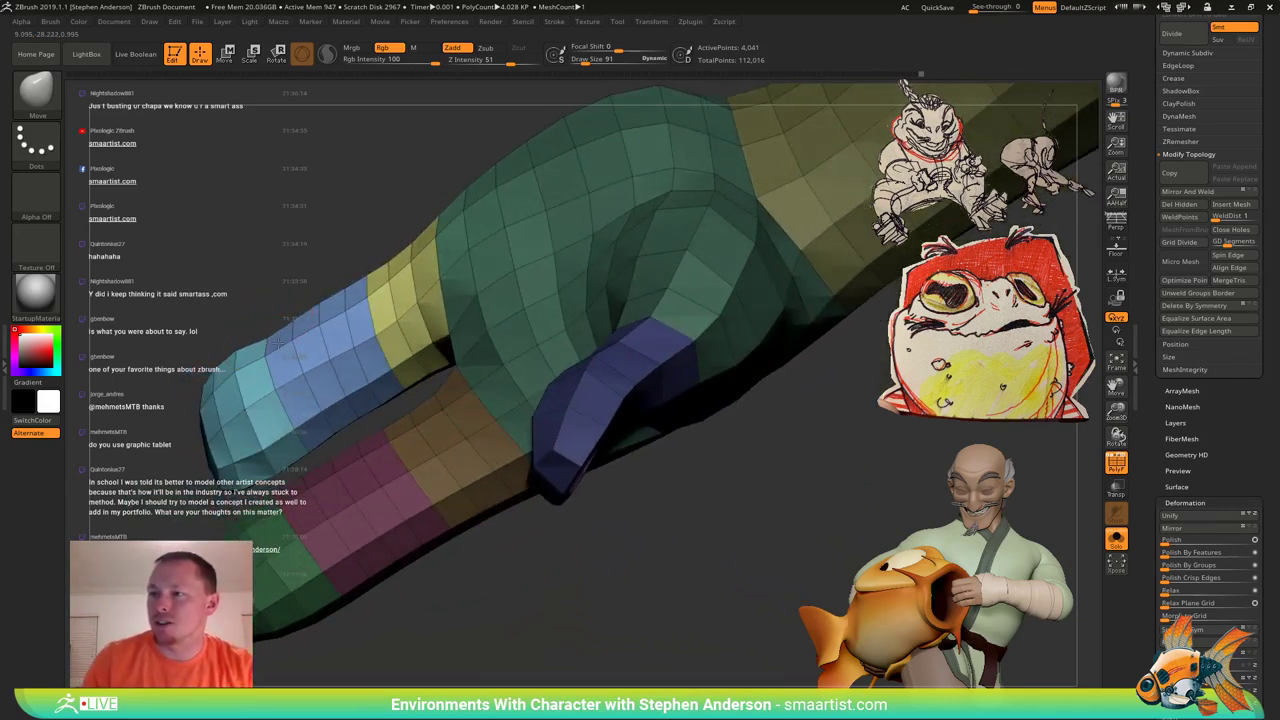
Reshape the finger's outline with the Move brush, pulling the cyan tip at draw size 136 and adjusting the blue segment's inner edge.
mouse_move(296, 424)
right_down()
mouse_move(330, 408)
mouse_move(298, 425)
right_up()
right_drag(283, 369, 341, 323)
drag(340, 323, 321, 280)
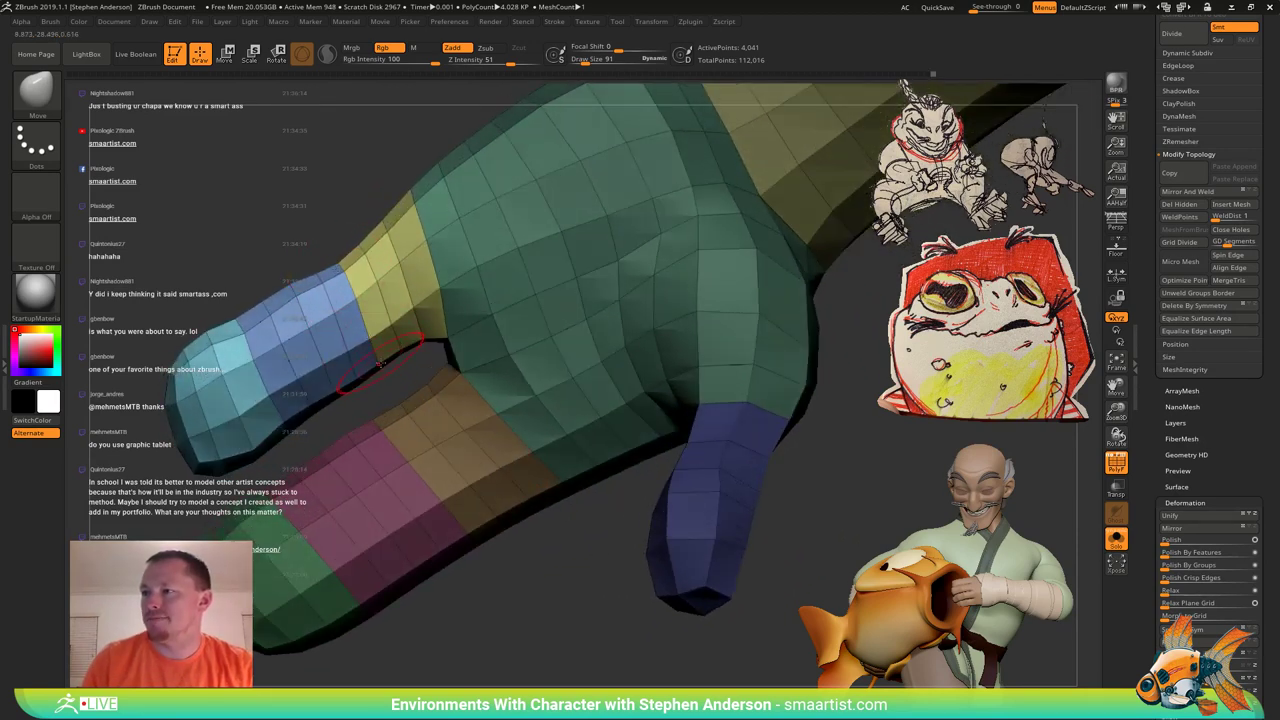
right_drag(374, 348, 368, 312)
right_drag(276, 373, 256, 418)
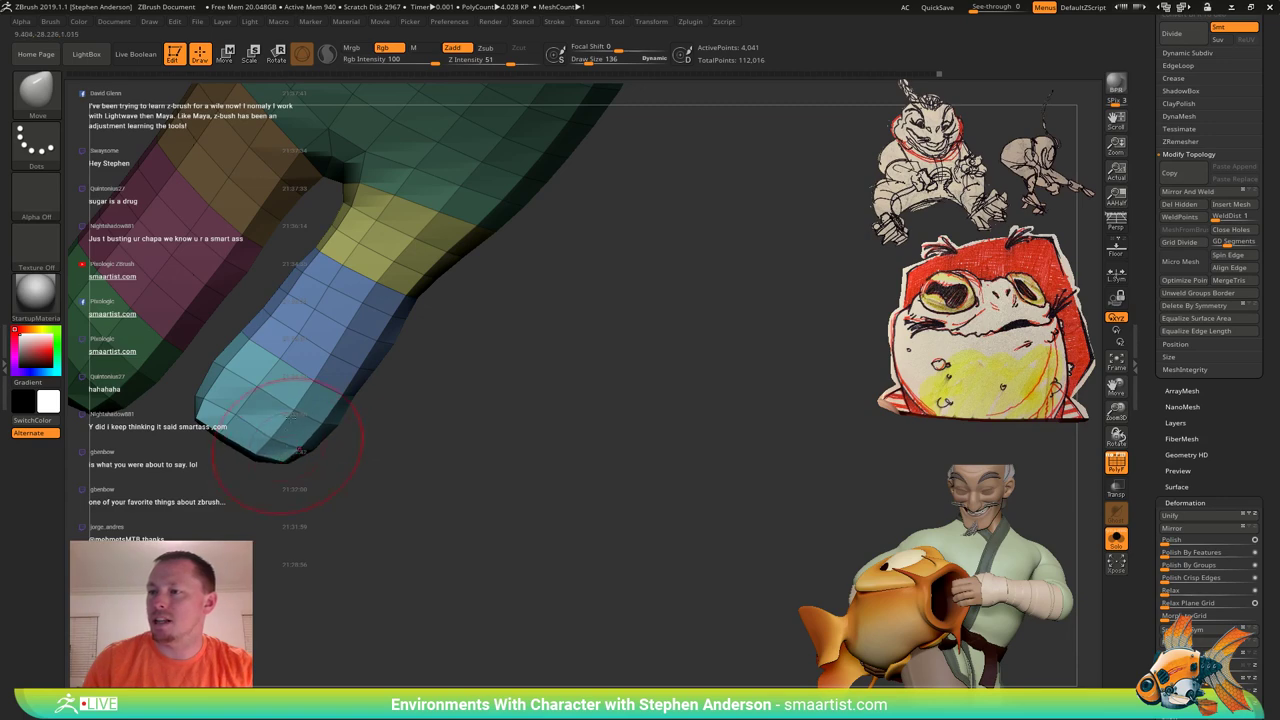
drag(288, 450, 236, 415)
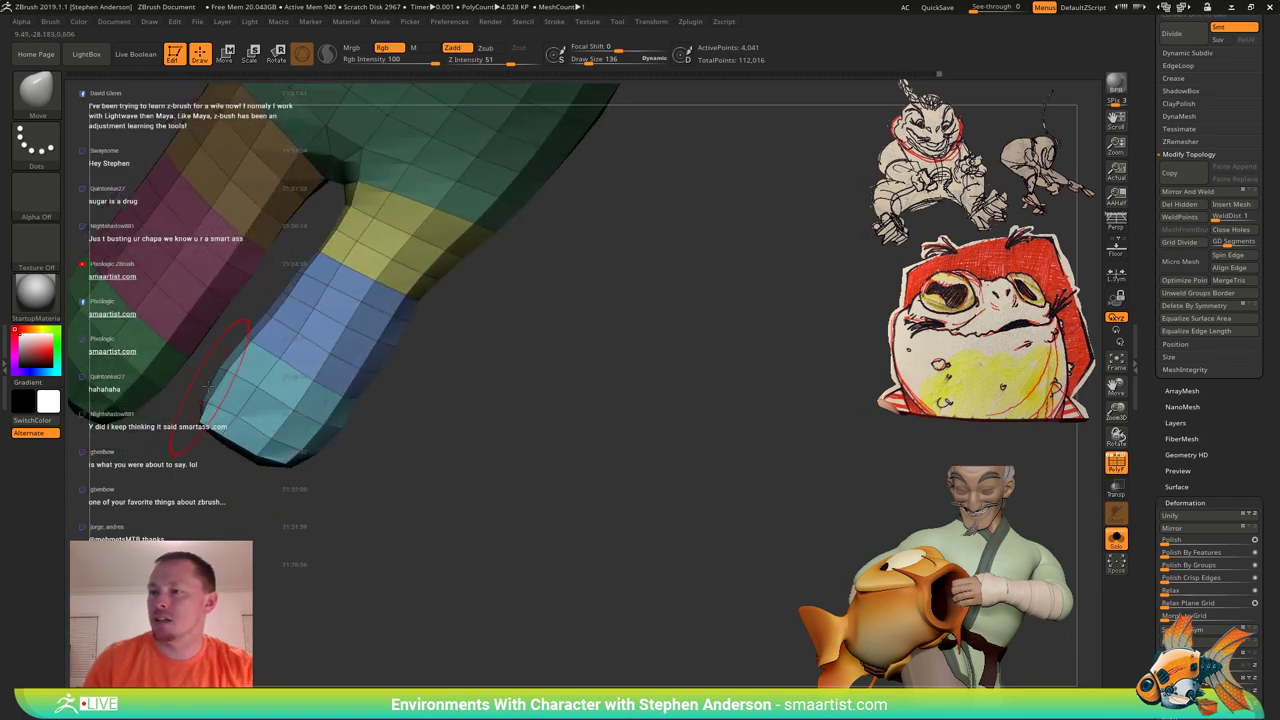
drag(271, 317, 290, 317)
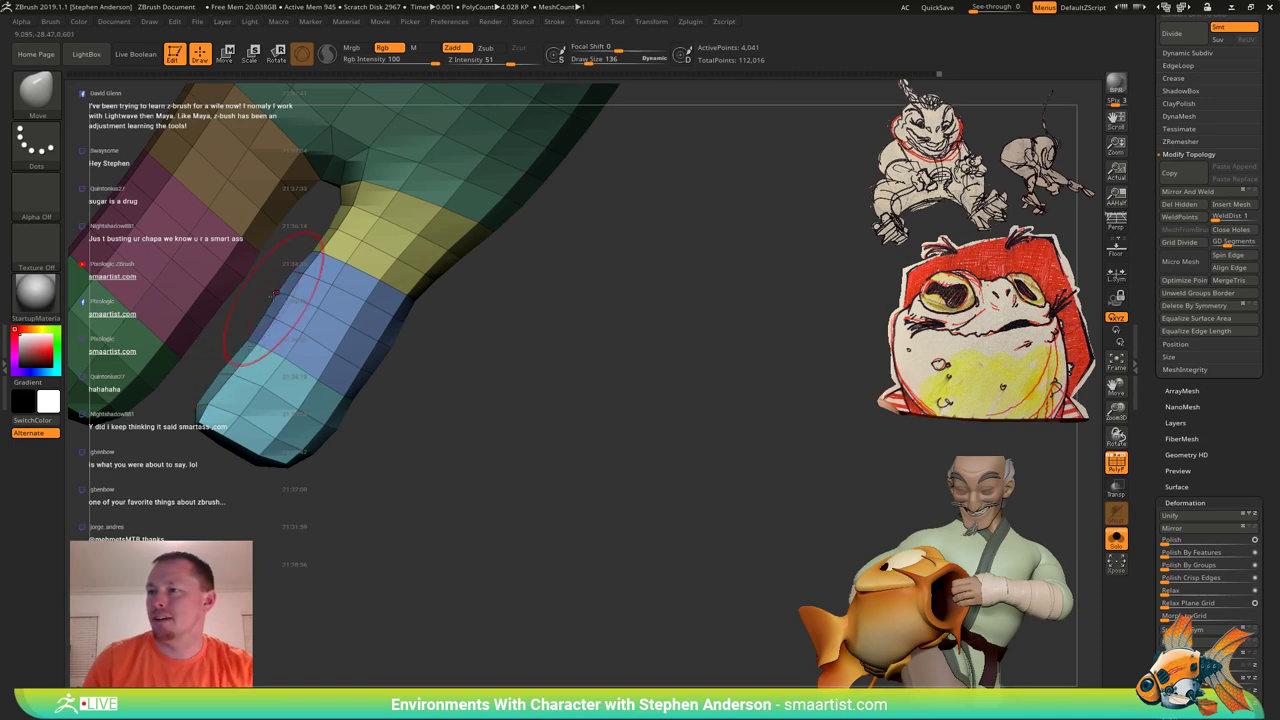
mouse_move(308, 295)
right_down()
mouse_move(400, 300)
mouse_move(279, 317)
mouse_move(512, 308)
mouse_move(425, 332)
mouse_move(452, 385)
right_up()
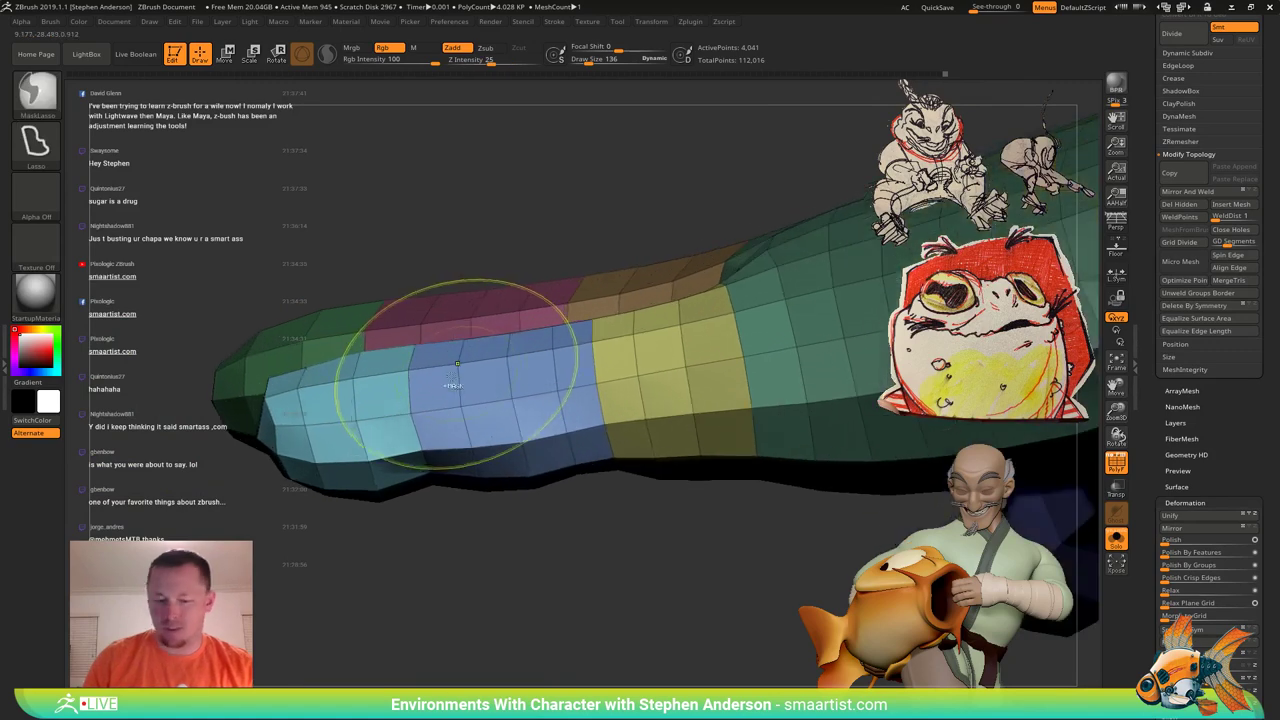
Mask everything except the finger's blue segment and raise its upper edge with the Move brush at draw size 219.
key(w)
ctrl+click(476, 402)
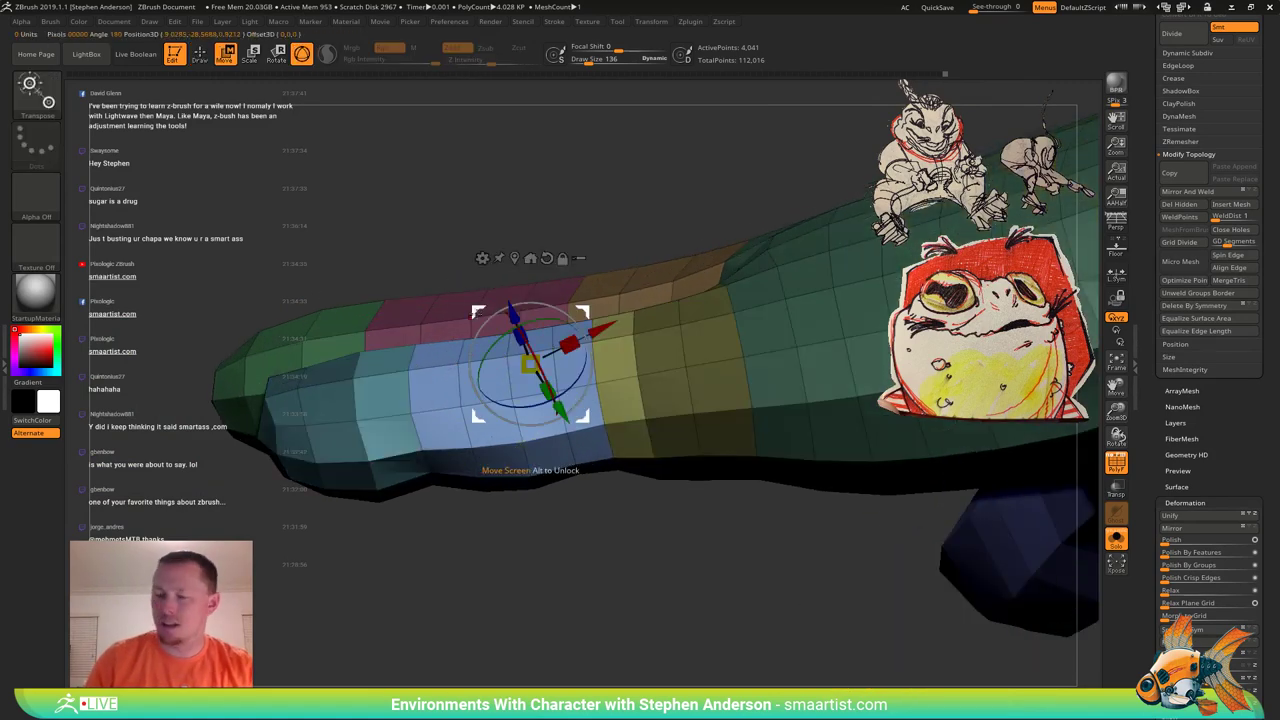
key(q)
mouse_move(476, 408)
right_down()
mouse_move(488, 352)
mouse_move(484, 362)
right_up()
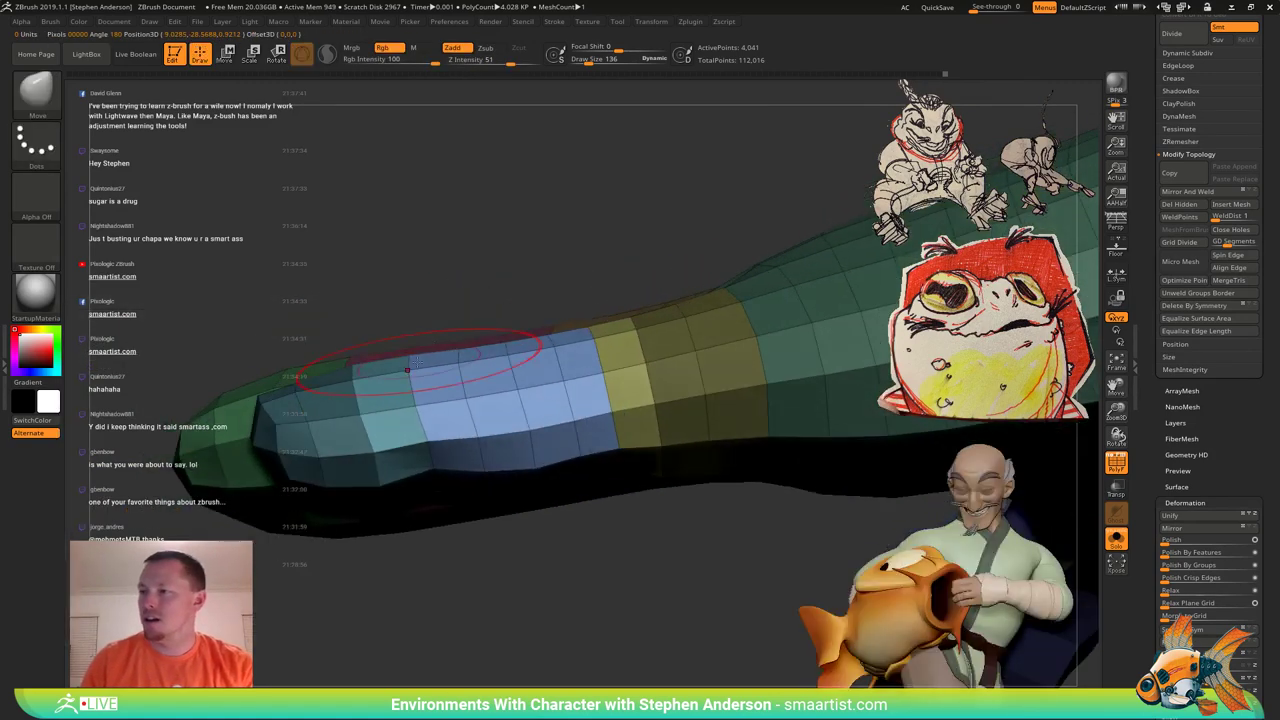
key(s)
drag(415, 365, 419, 348)
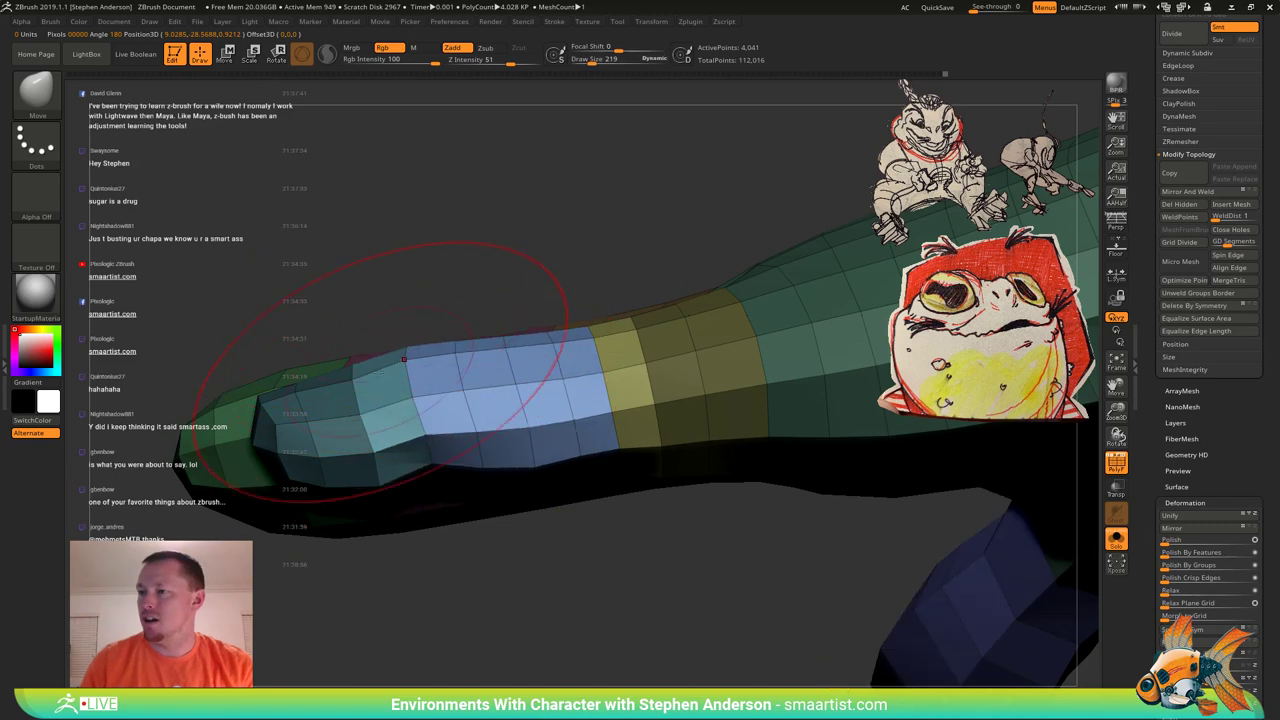
Invert the mask onto the blue segment, fully unmask the yellow segment in isolation, and adjust the joint between them with the Move brush.
ctrl+click(457, 308)
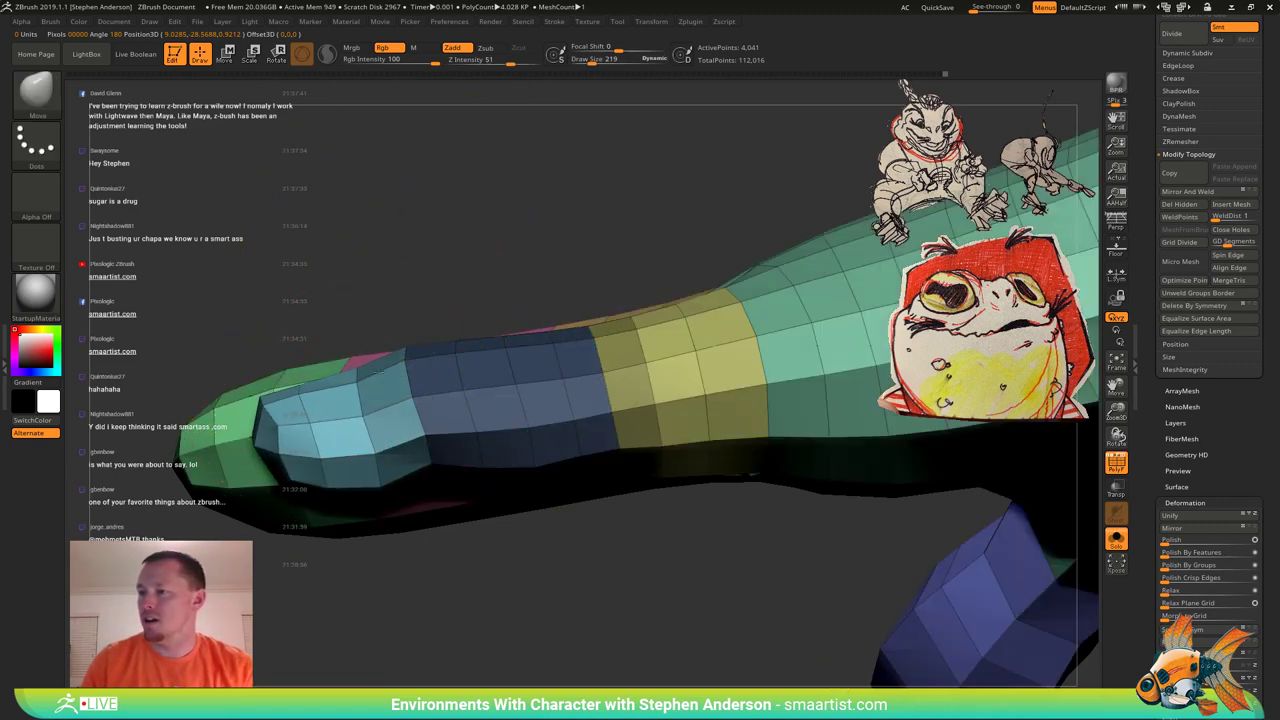
alt+right_drag(576, 235, 457, 240)
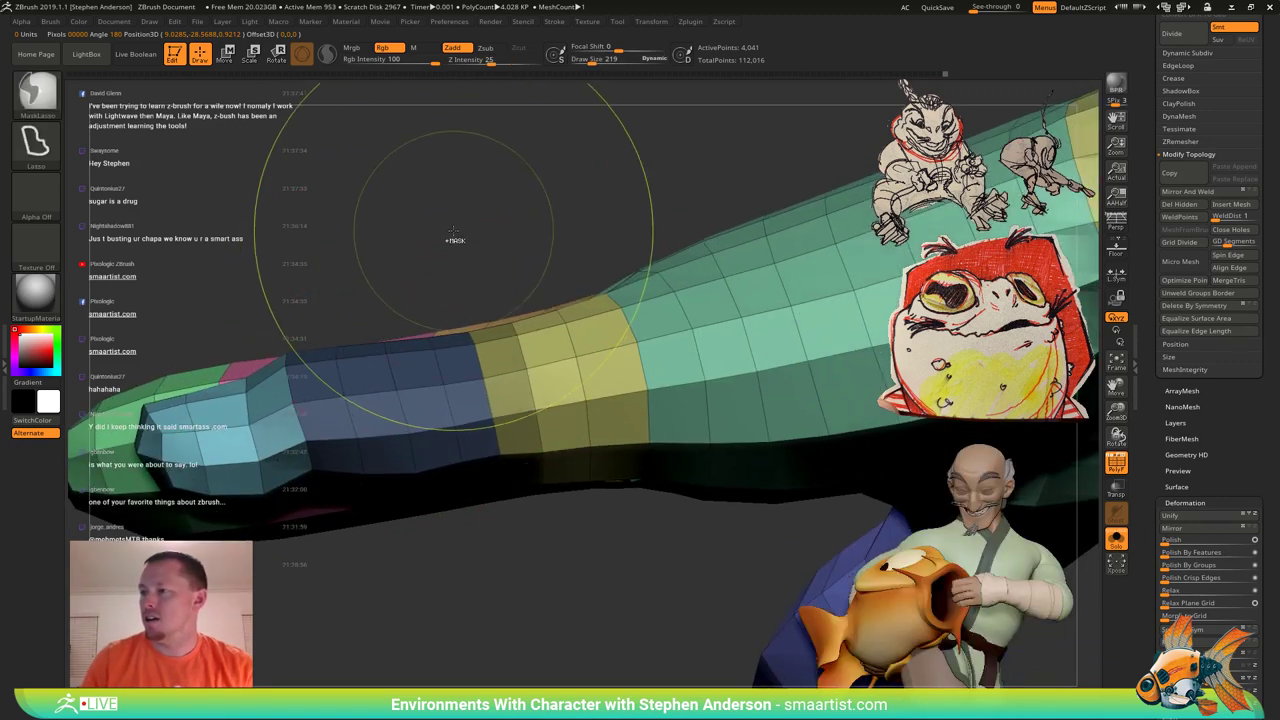
ctrl+click(517, 335)
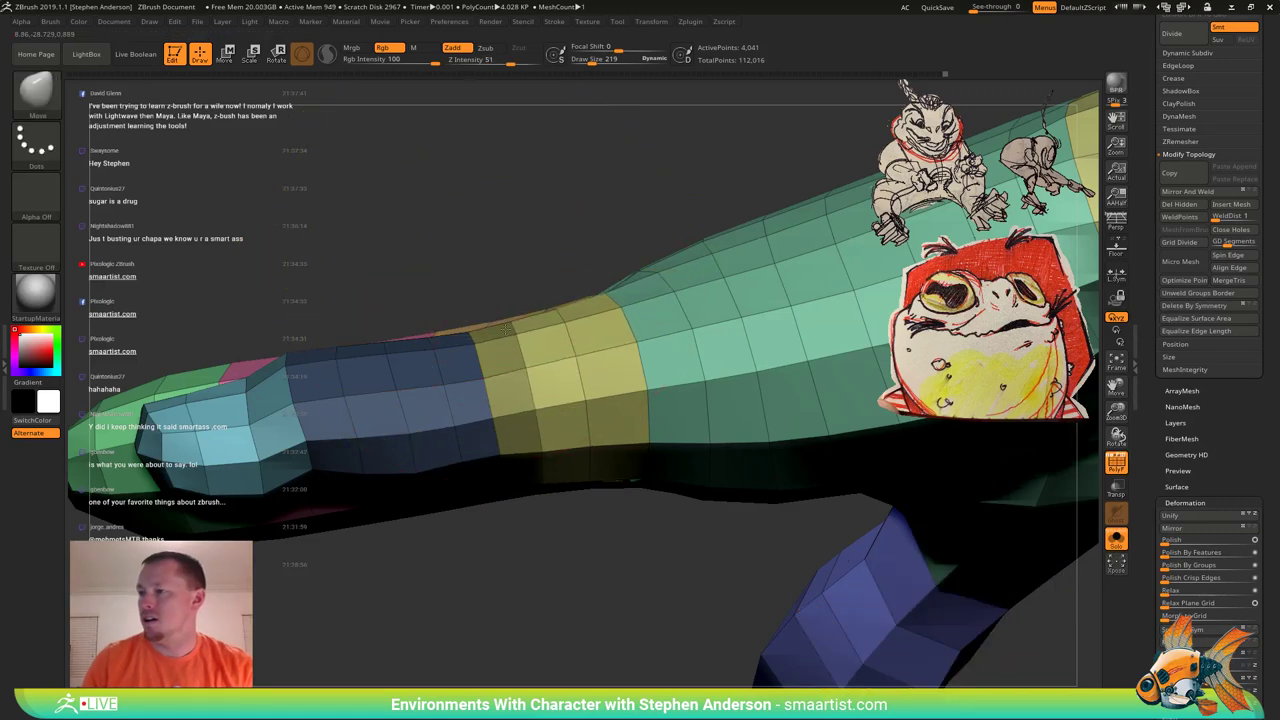
ctrl+shift+click(569, 318)
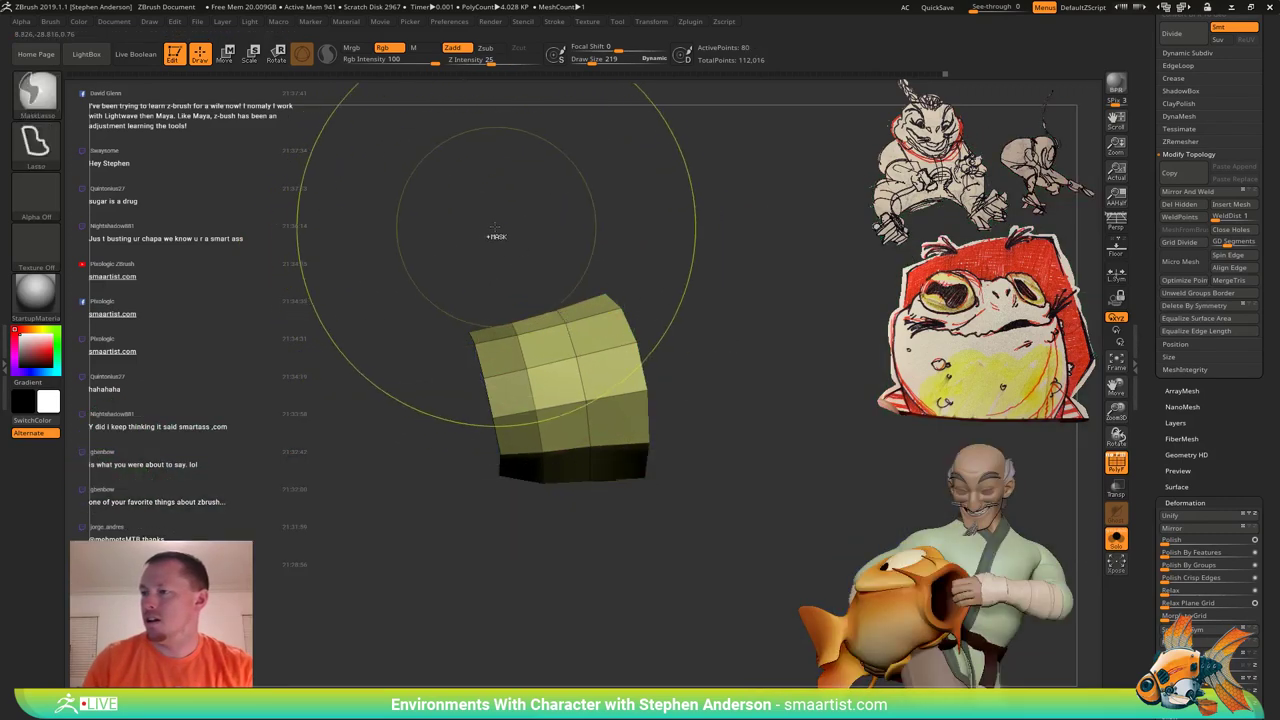
mouse_move(486, 230)
ctrl+alt+mouse_down()
mouse_move(508, 557)
mouse_move(866, 460)
ctrl+alt+mouse_up()
ctrl+shift+click(523, 305)
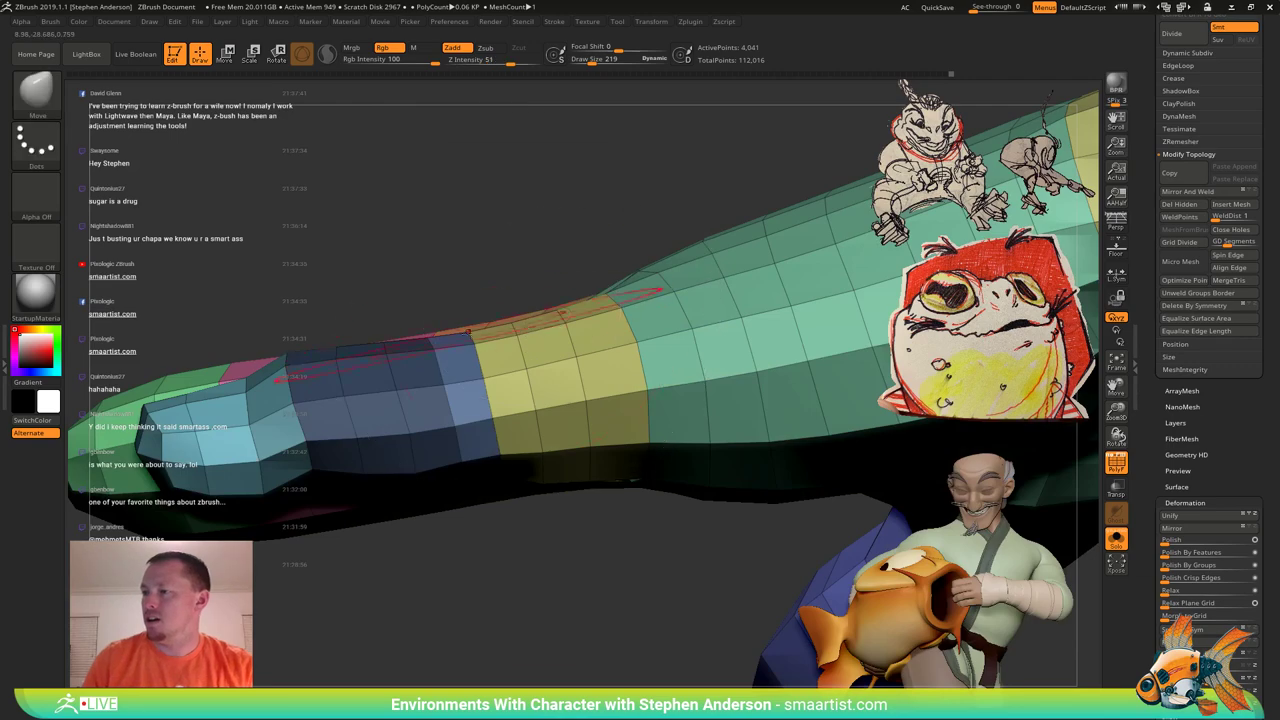
mouse_move(431, 308)
mouse_down()
mouse_move(478, 414)
mouse_move(432, 318)
mouse_up()
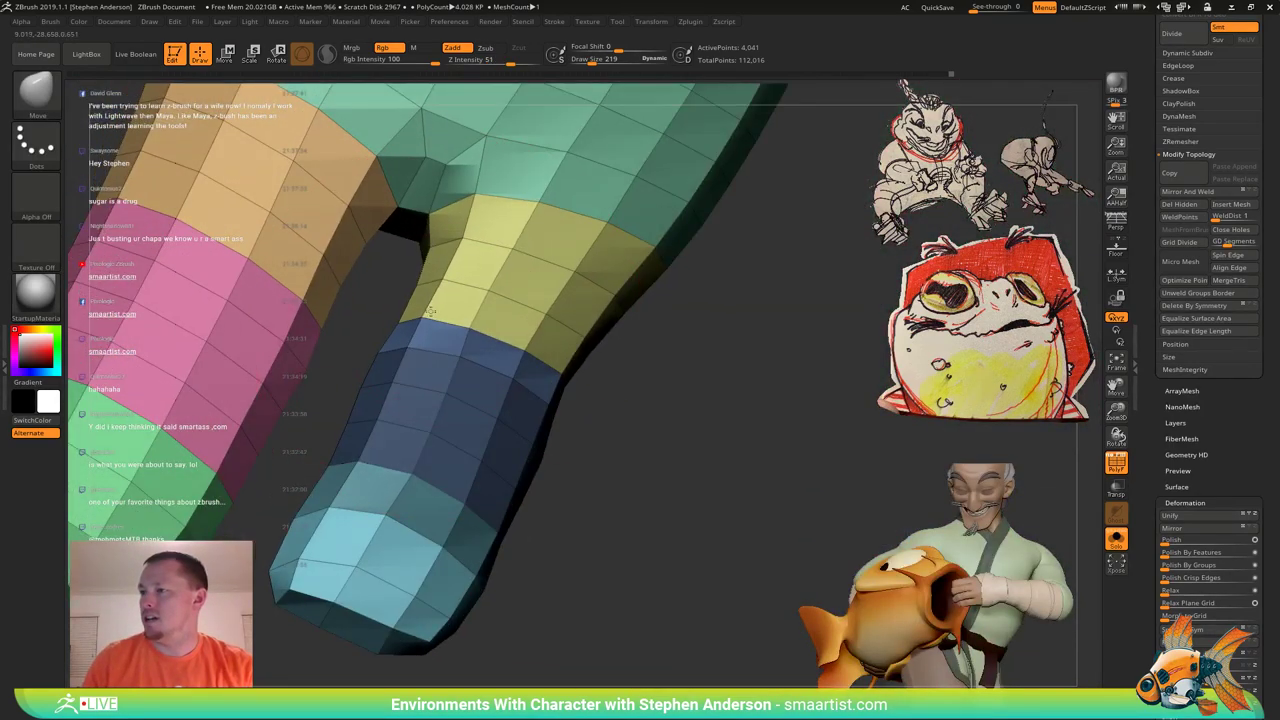
Check the shape of the fingers and hand with the polygroup wireframe display temporarily off.
ctrl+right_drag(531, 360, 450, 425)
key(shift+f)
ctrl+right_drag(450, 425, 472, 480)
mouse_move(472, 480)
right_down()
mouse_move(430, 446)
mouse_move(457, 423)
mouse_move(467, 432)
right_up()
key(shift+f)
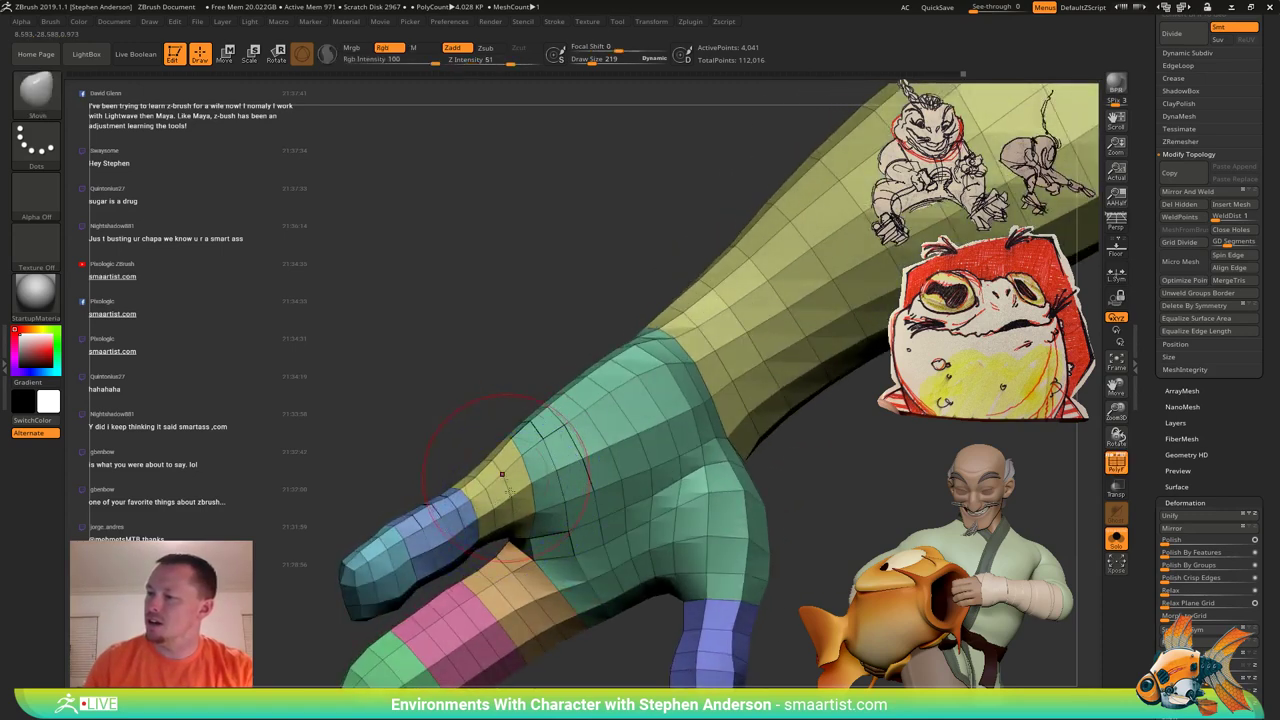
right_drag(503, 474, 490, 370)
mouse_move(392, 332)
right_down()
mouse_move(430, 285)
mouse_move(477, 287)
mouse_move(481, 262)
mouse_move(486, 280)
right_up()
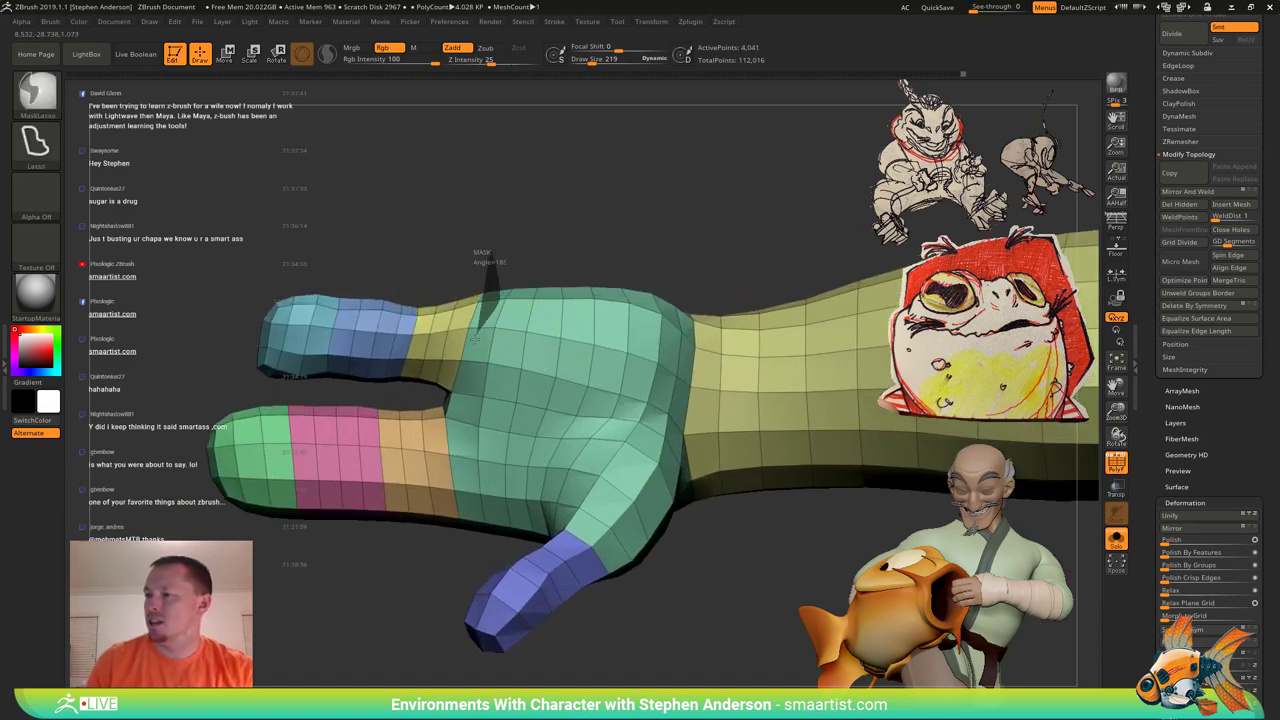
Mask everything except the yellow, blue and cyan finger, move it away from the neighbouring finger, and clear the mask.
mouse_move(463, 388)
ctrl+mouse_down()
mouse_move(264, 386)
mouse_move(425, 204)
mouse_move(380, 212)
ctrl+mouse_up()
key(w)
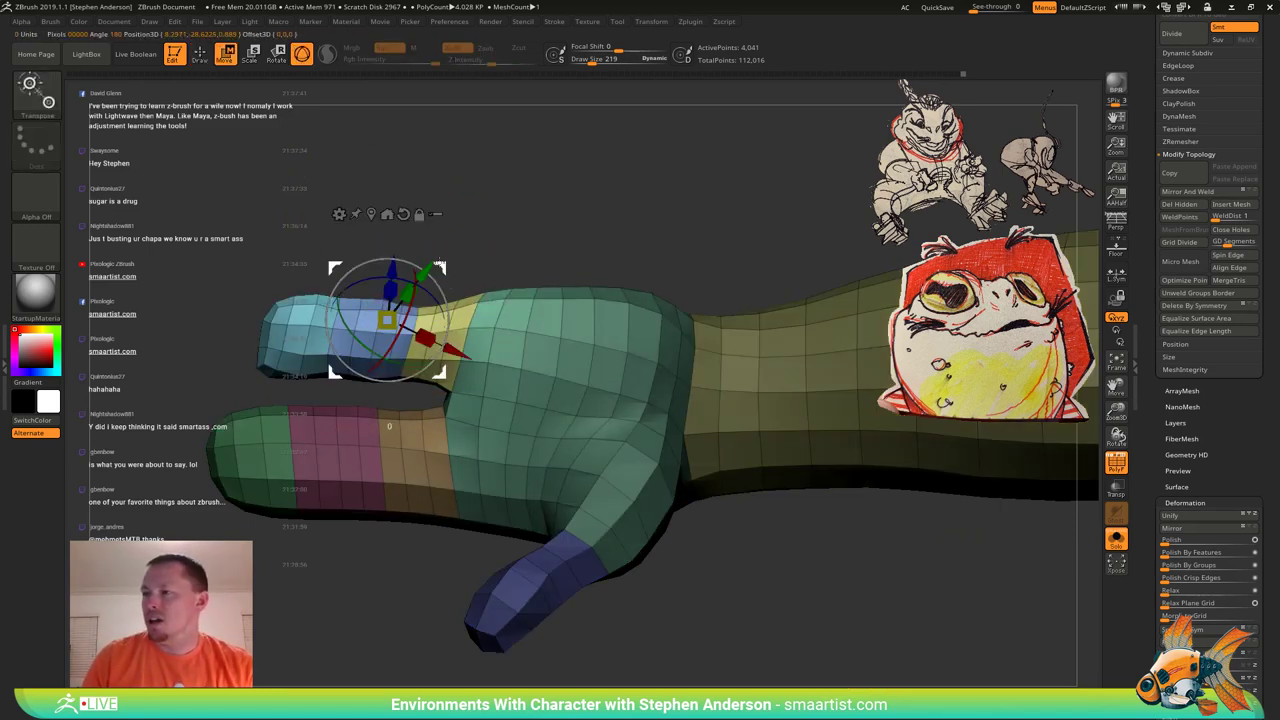
drag(440, 263, 443, 247)
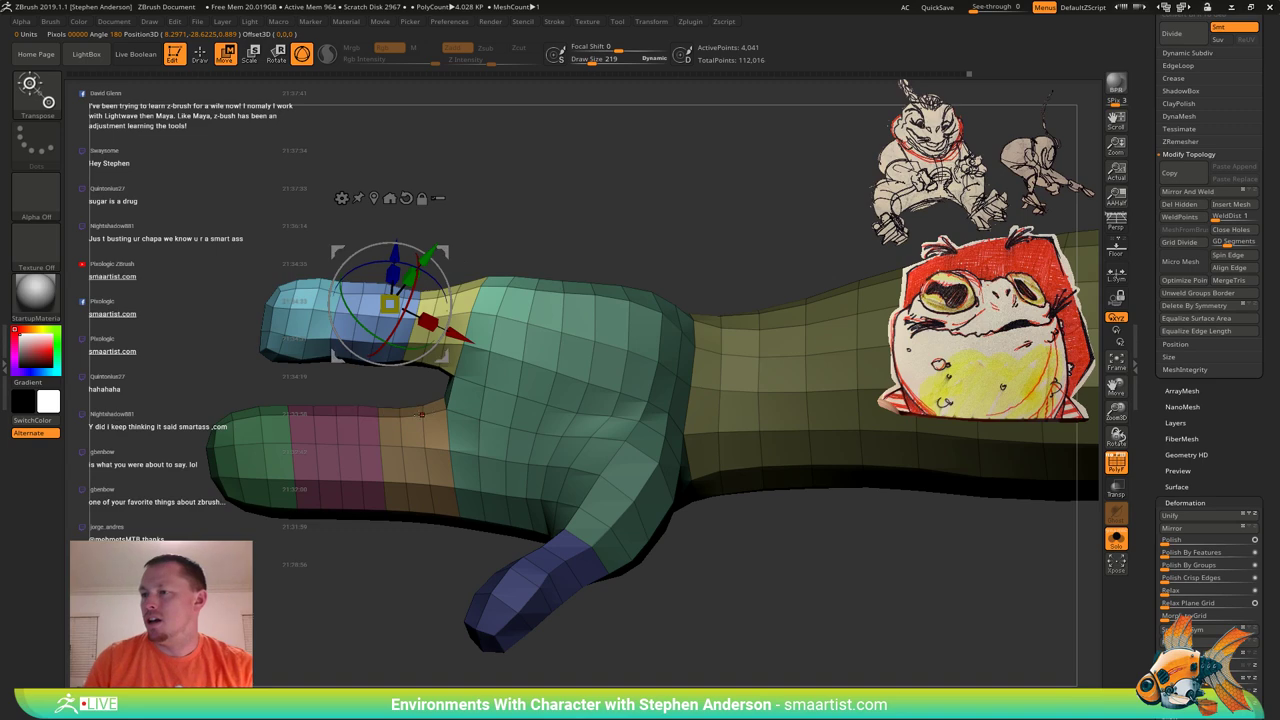
ctrl+drag(170, 316, 181, 318)
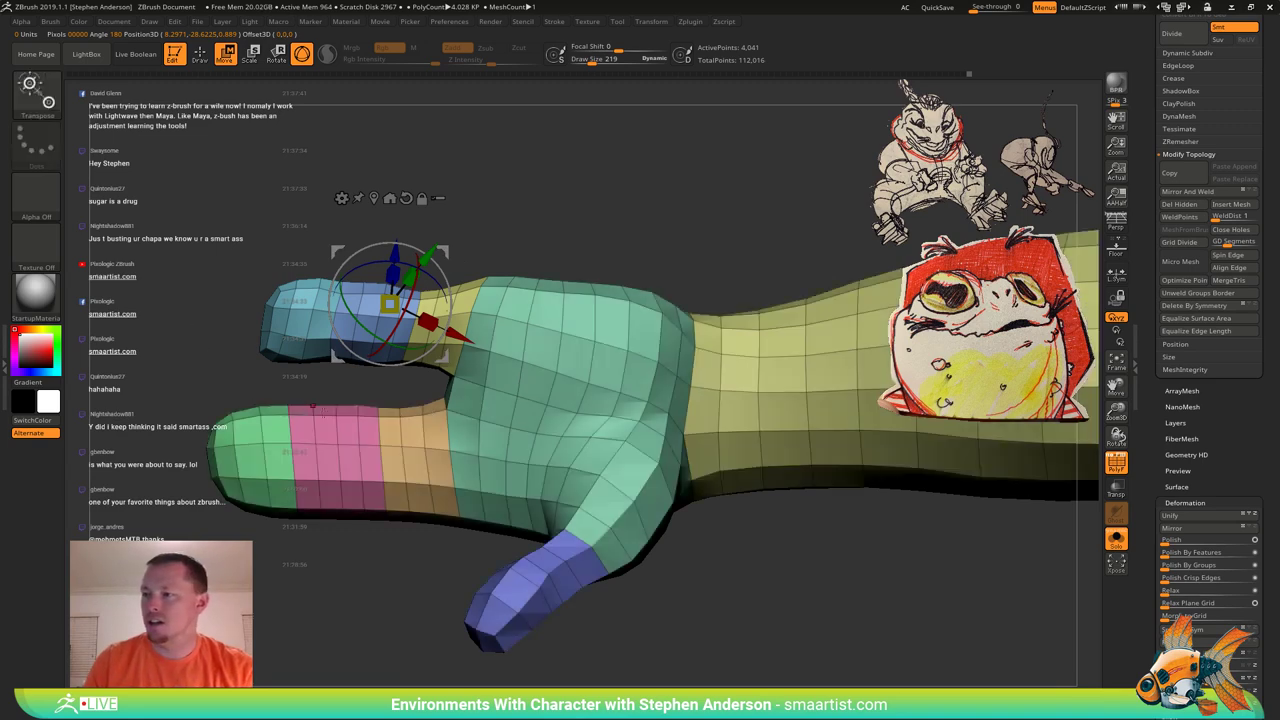
Mask everything except the finger with the orange, pink and green segments, softening the mask's edge.
alt+drag(335, 412, 659, 398)
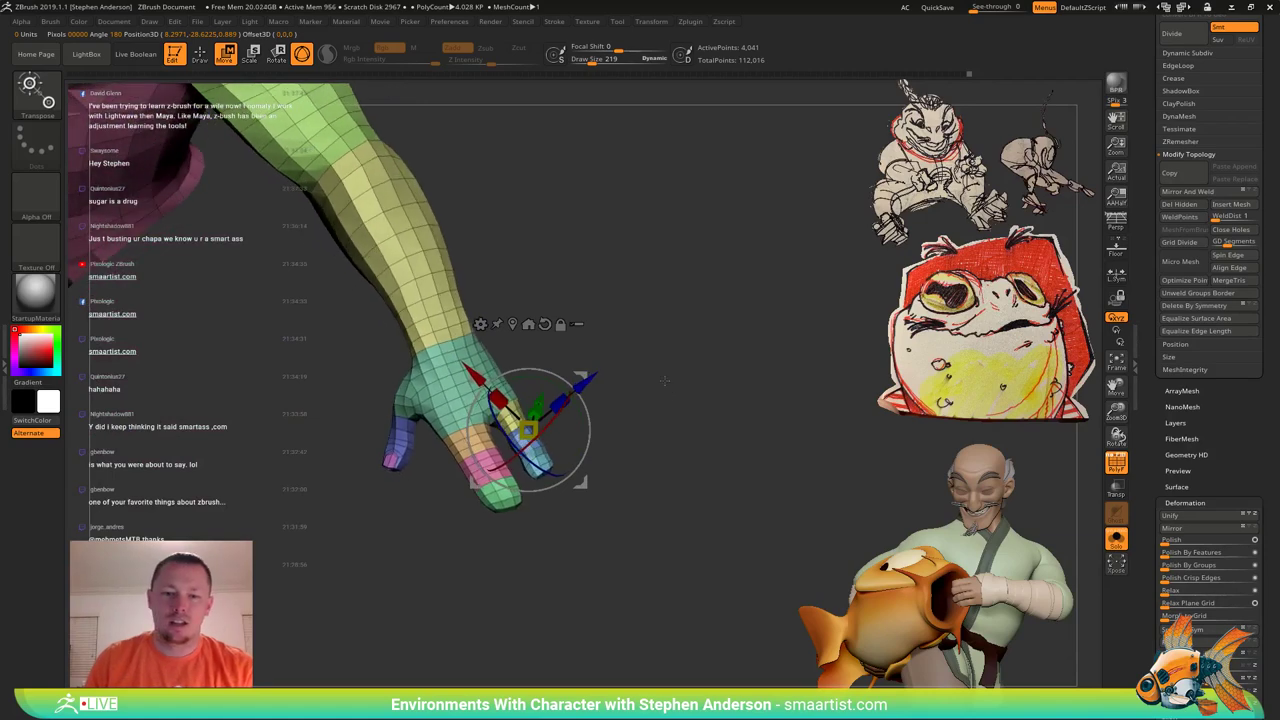
drag(662, 352, 639, 348)
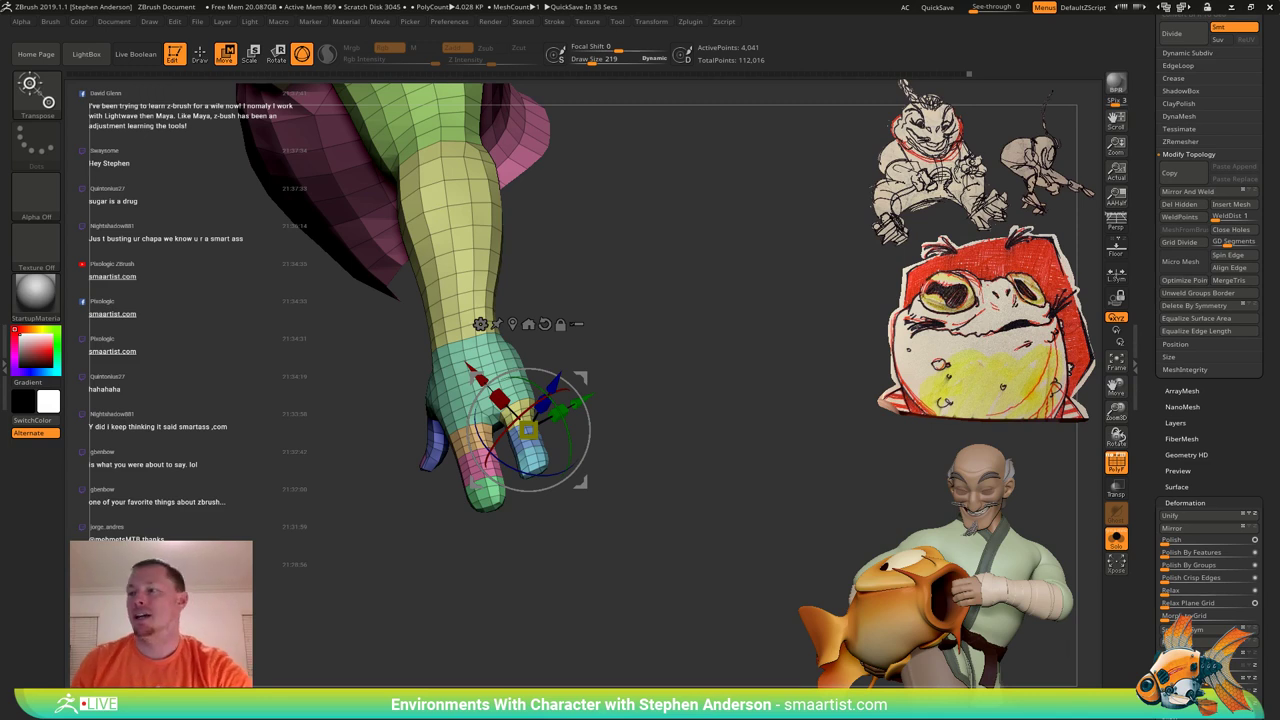
drag(674, 383, 620, 426)
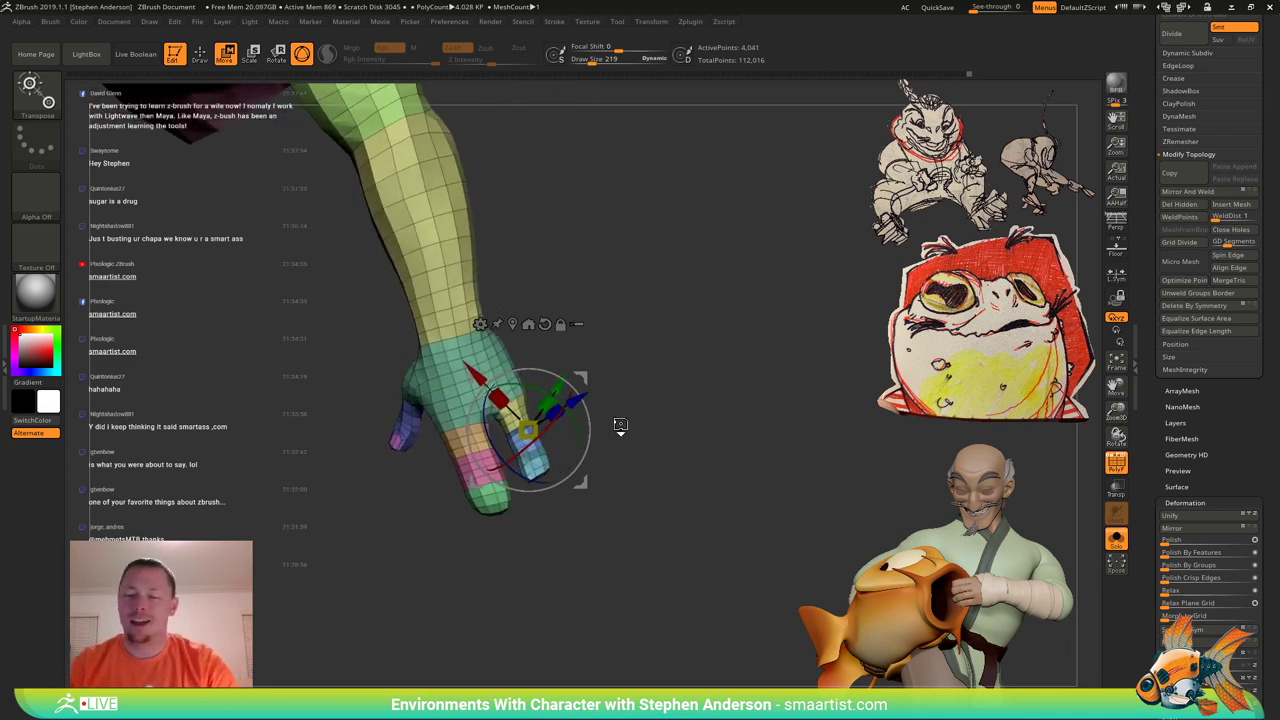
key(q)
mouse_move(620, 426)
ctrl+right_down()
mouse_move(622, 500)
mouse_move(655, 495)
ctrl+right_up()
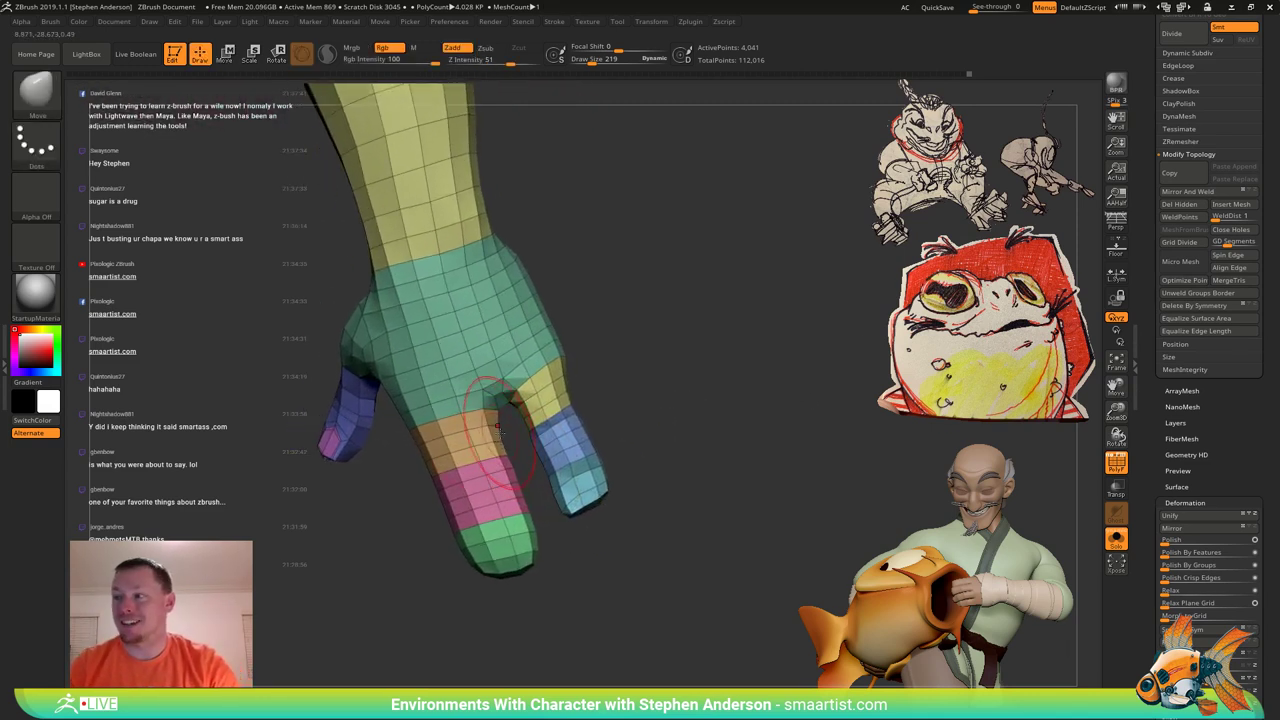
key(ctrl)
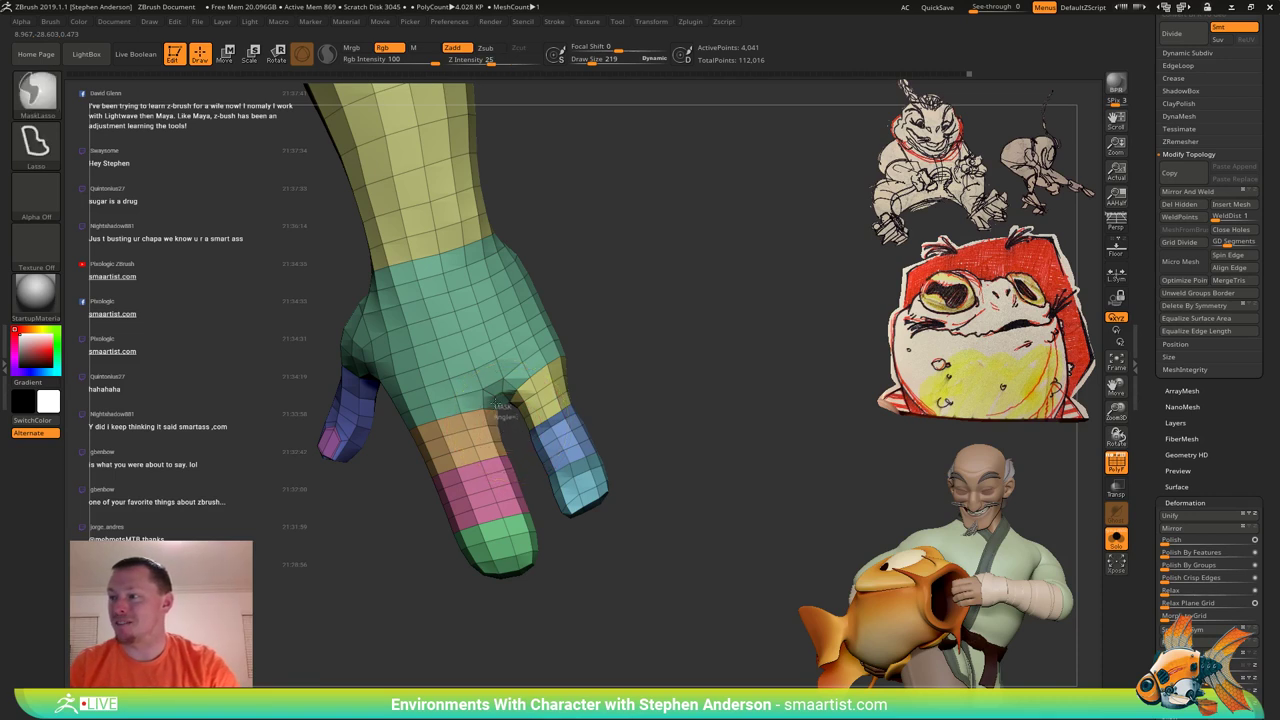
mouse_move(497, 403)
ctrl+mouse_down()
mouse_move(450, 410)
mouse_move(392, 445)
mouse_move(518, 630)
mouse_move(564, 578)
ctrl+mouse_up()
ctrl+click(473, 474)
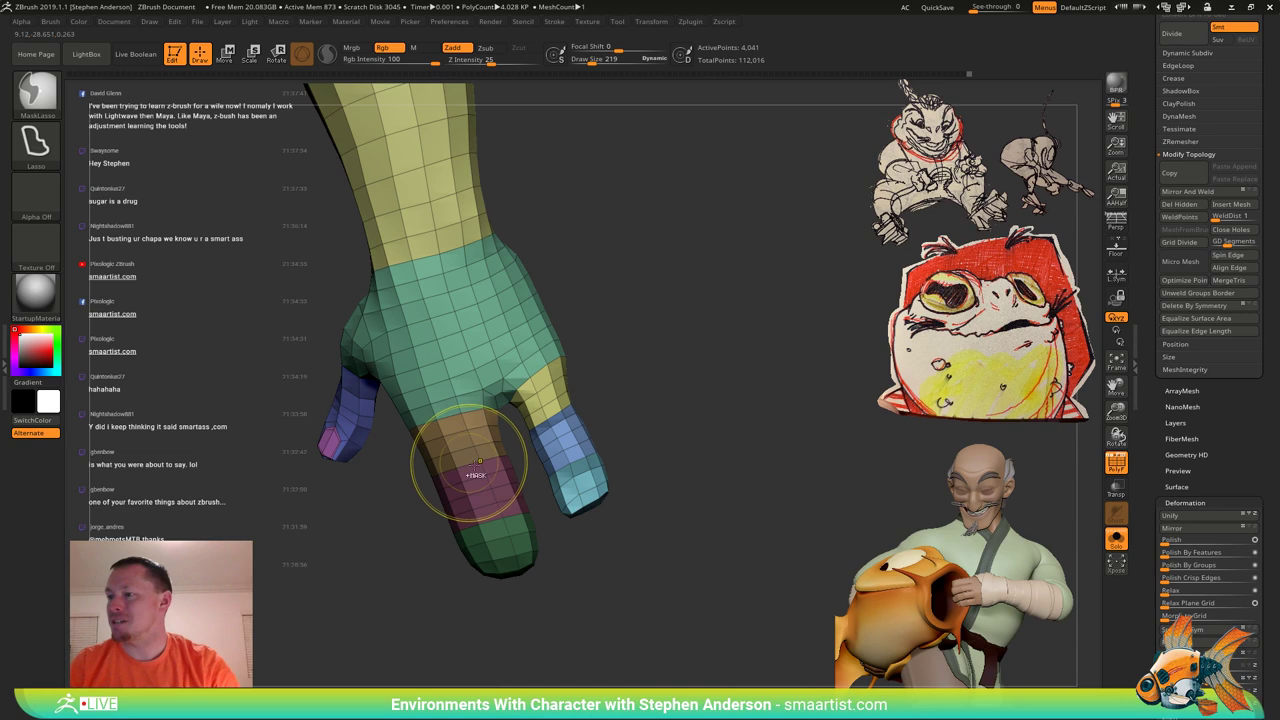
ctrl+click(606, 566)
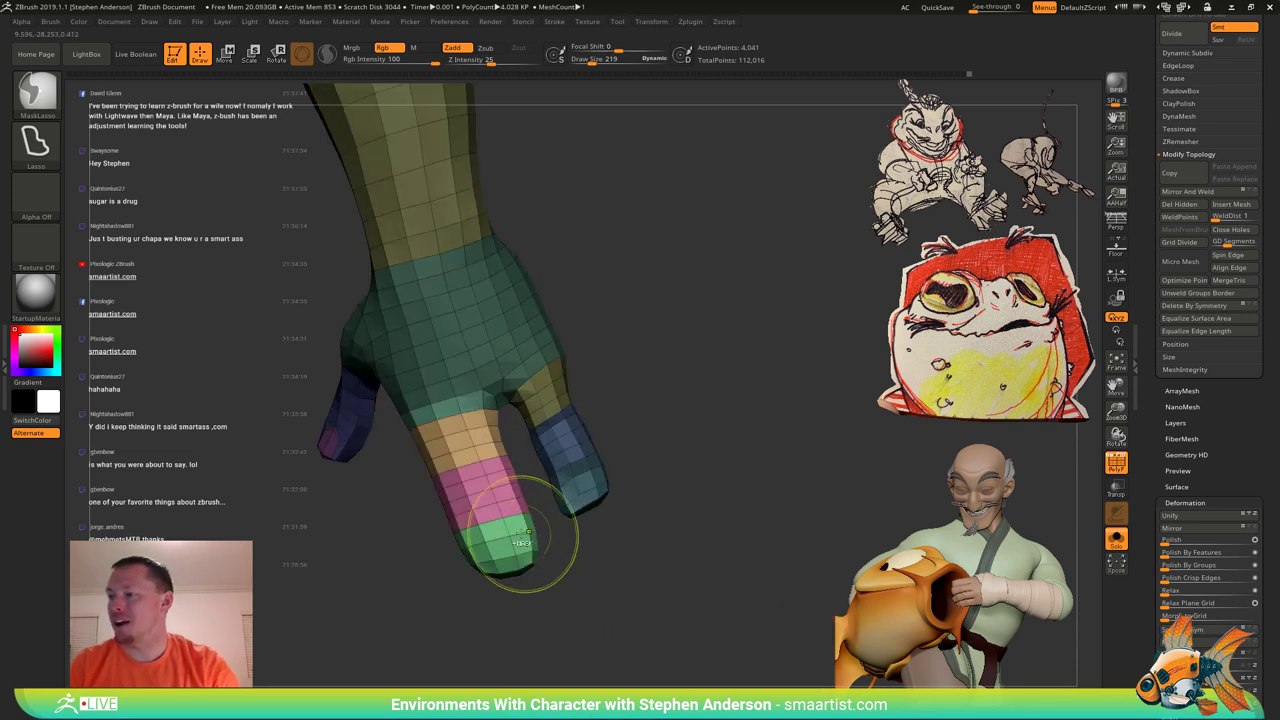
ctrl+click(563, 581)
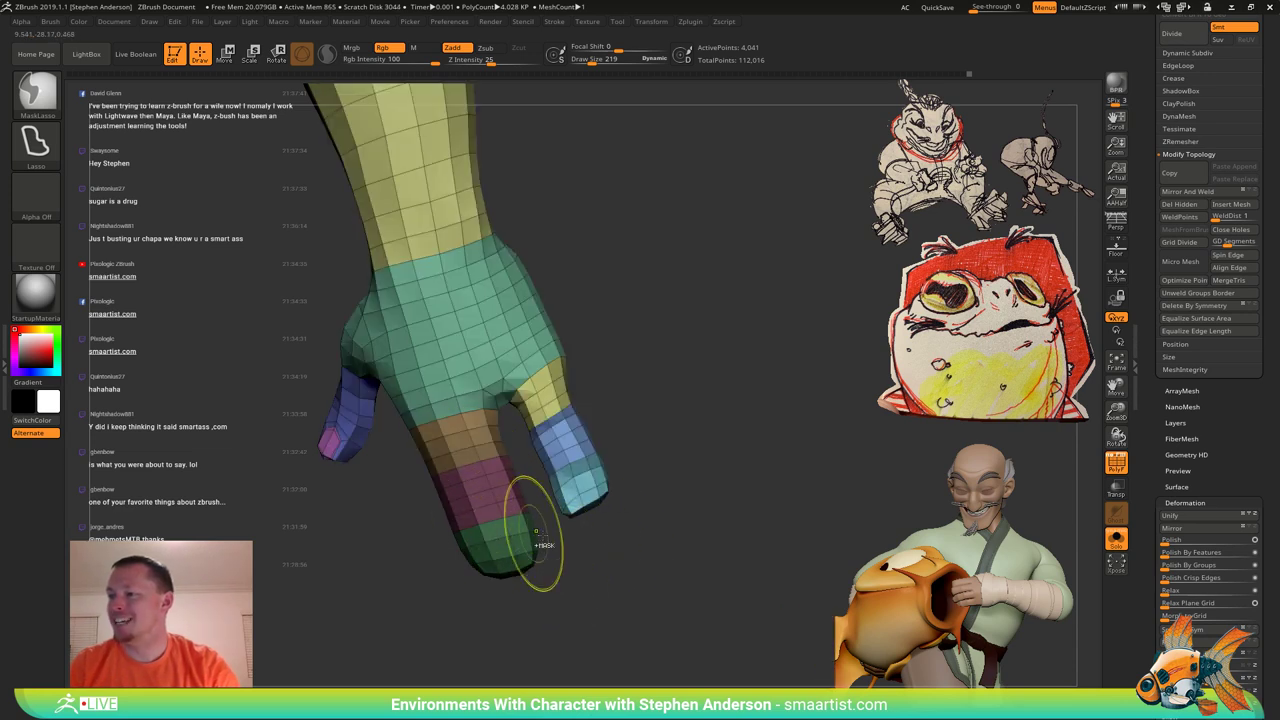
ctrl+click(608, 567)
Place the transform gizmo at the base of the unmasked orange, pink and green finger and adjust the finger's position.
key(w)
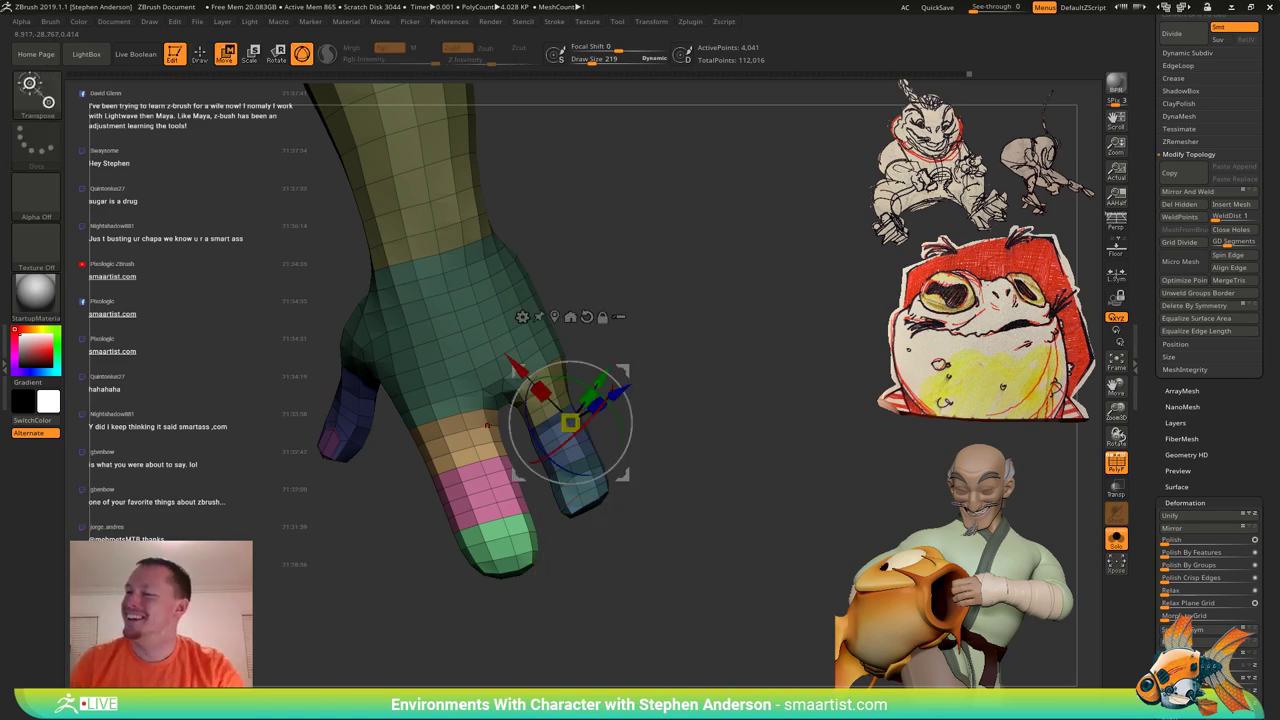
alt+drag(622, 373, 490, 381)
drag(618, 370, 492, 355)
drag(460, 418, 482, 418)
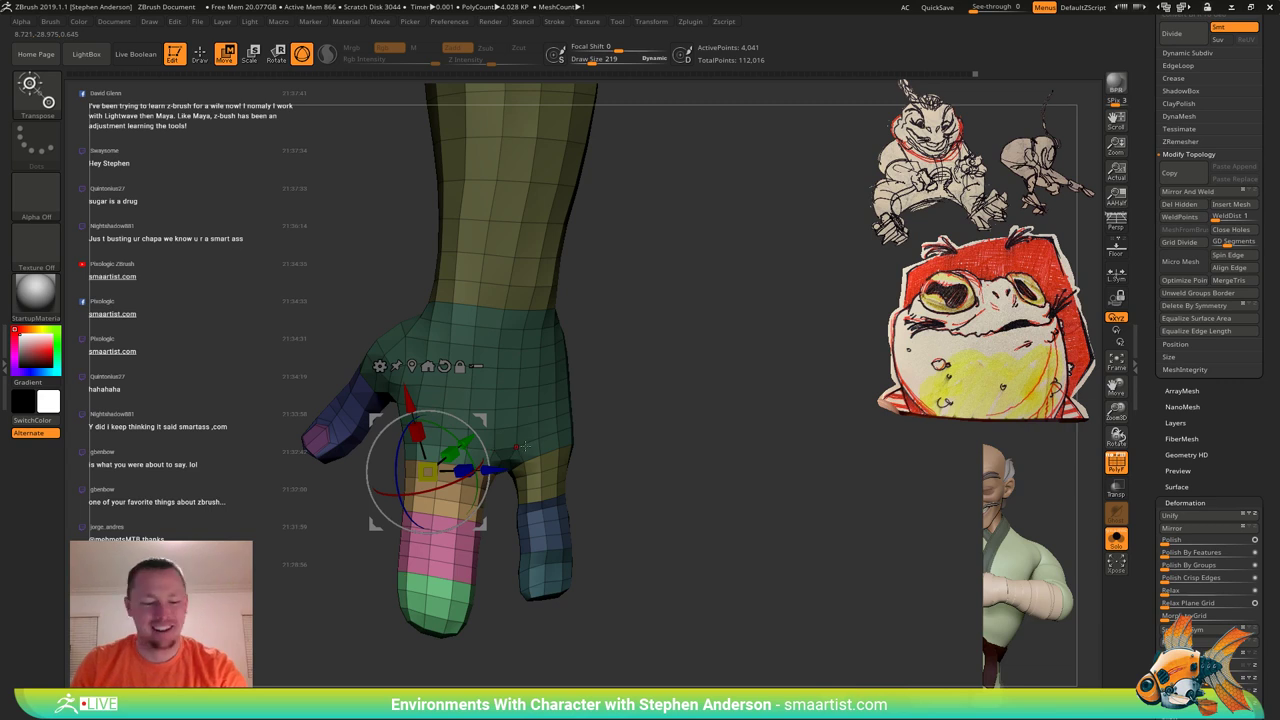
Reshape the orange, pink and green finger with the Move brush, using draw size 269 and then a smaller size of 148.
key(q)
key(b)
key(m)
key(v)
right_drag(520, 452, 500, 460)
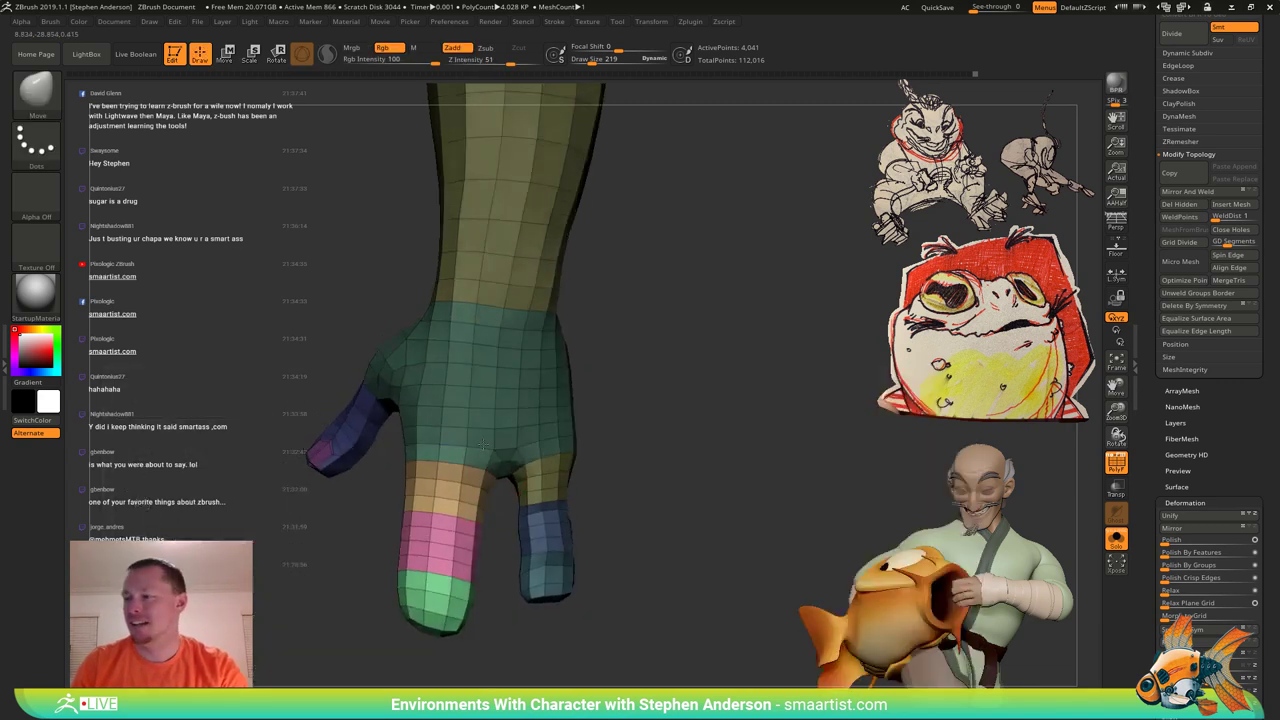
key(s)
drag(502, 492, 462, 490)
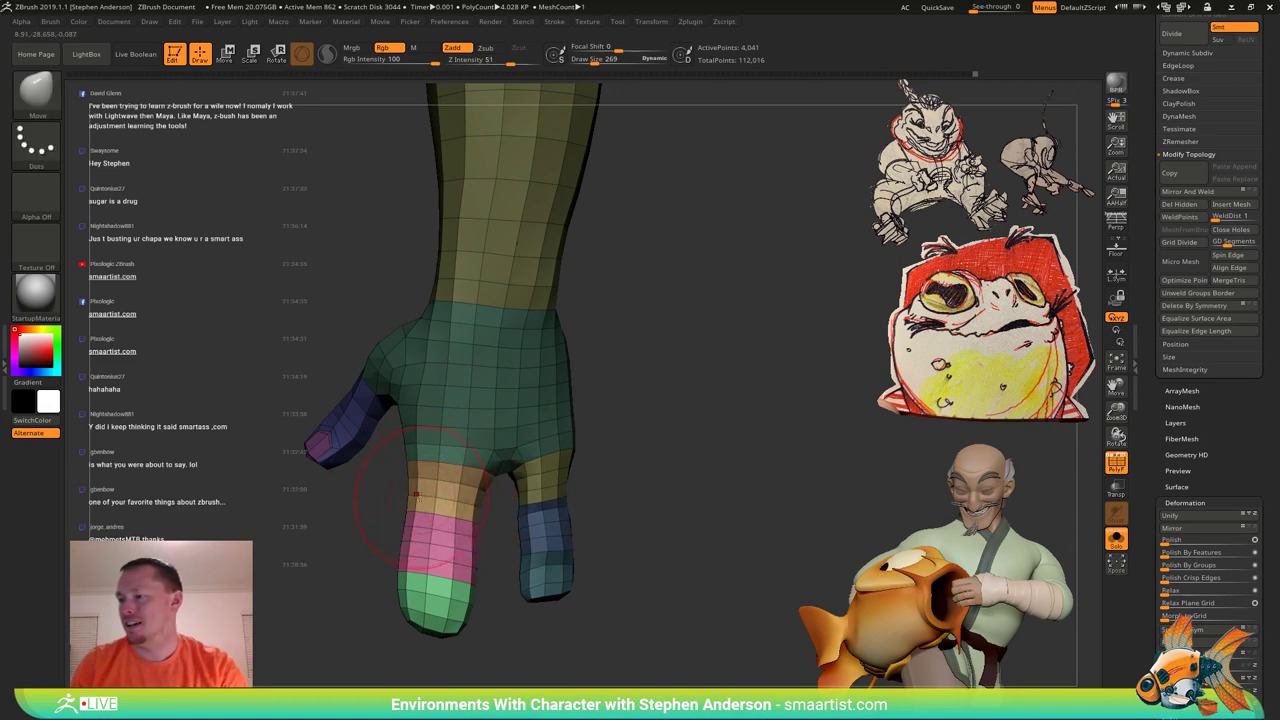
key(s)
drag(421, 569, 407, 569)
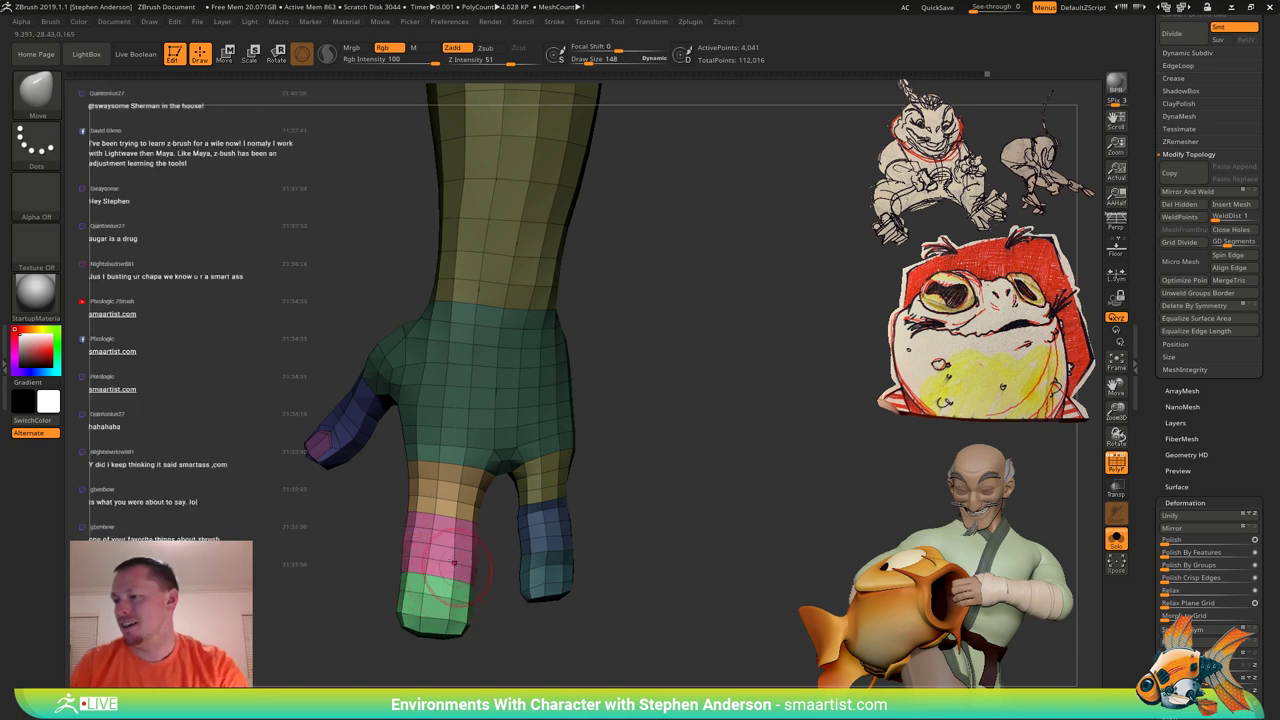
Refine the green fingertip from the side and end-on with the Move brush at draw size 105.
mouse_move(447, 561)
right_down()
mouse_move(473, 545)
mouse_move(416, 497)
mouse_move(695, 400)
mouse_move(705, 350)
mouse_move(805, 390)
right_up()
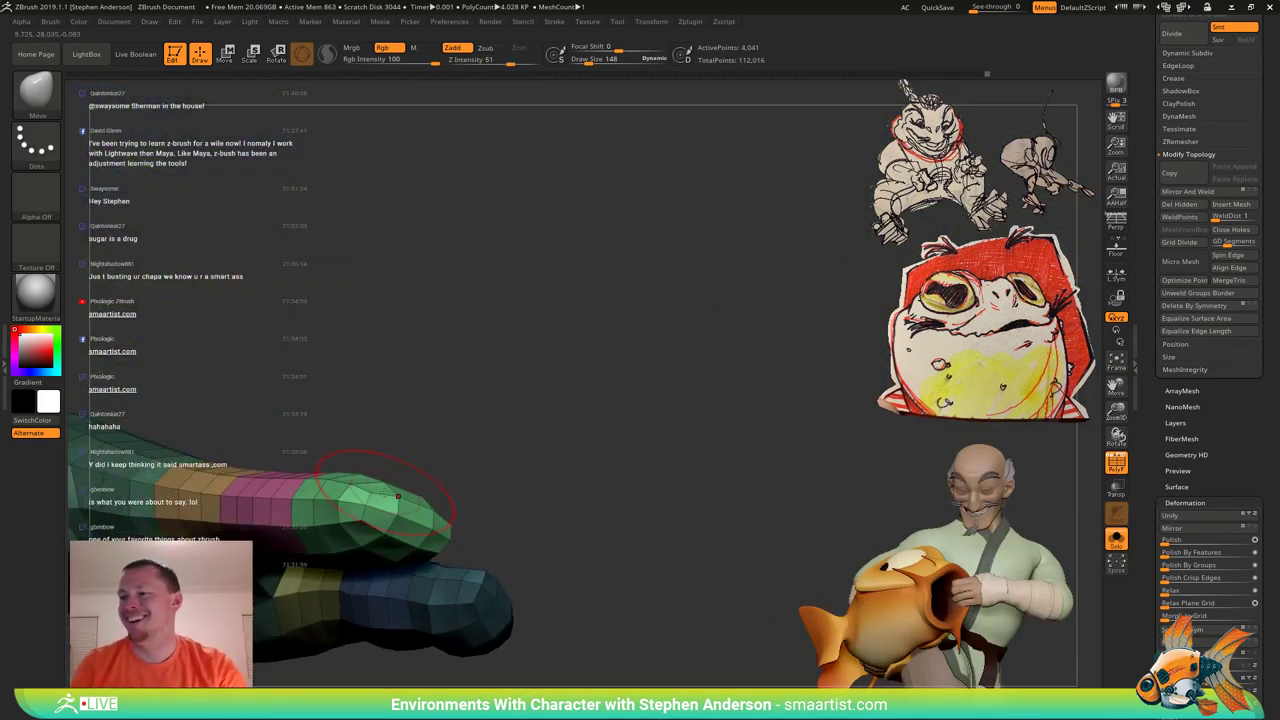
key(s)
drag(358, 491, 313, 498)
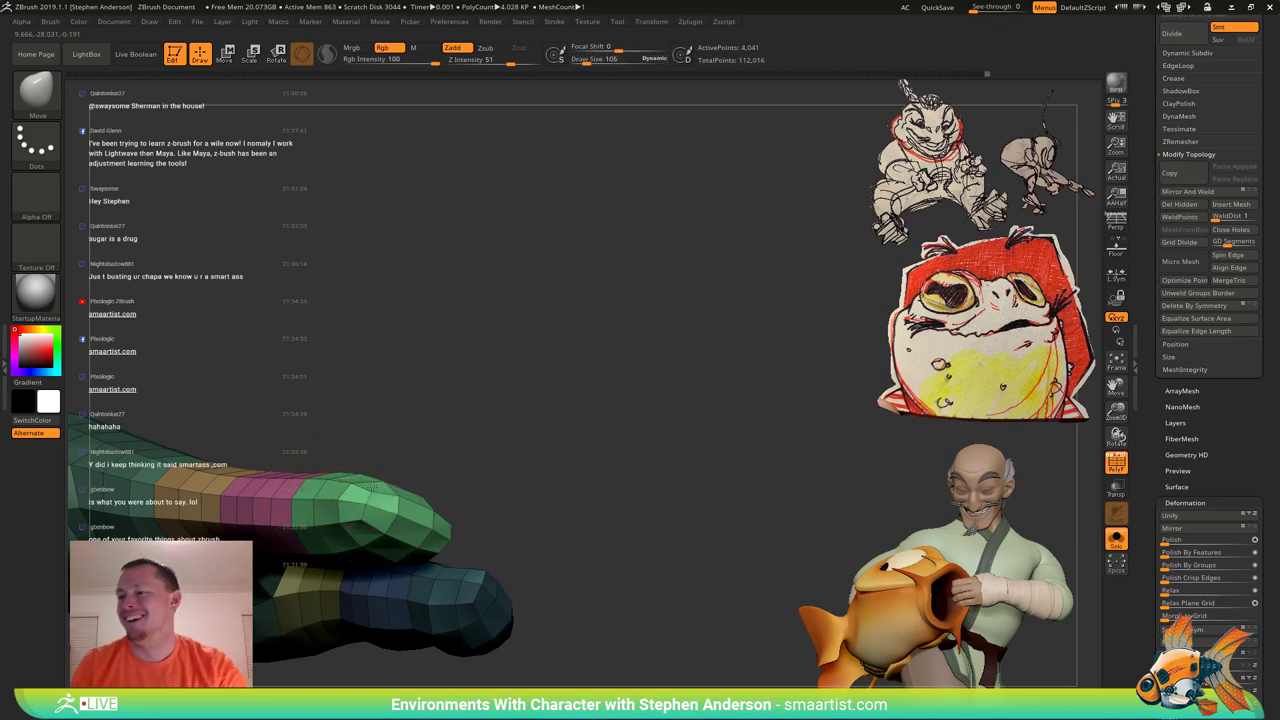
right_drag(390, 481, 345, 502)
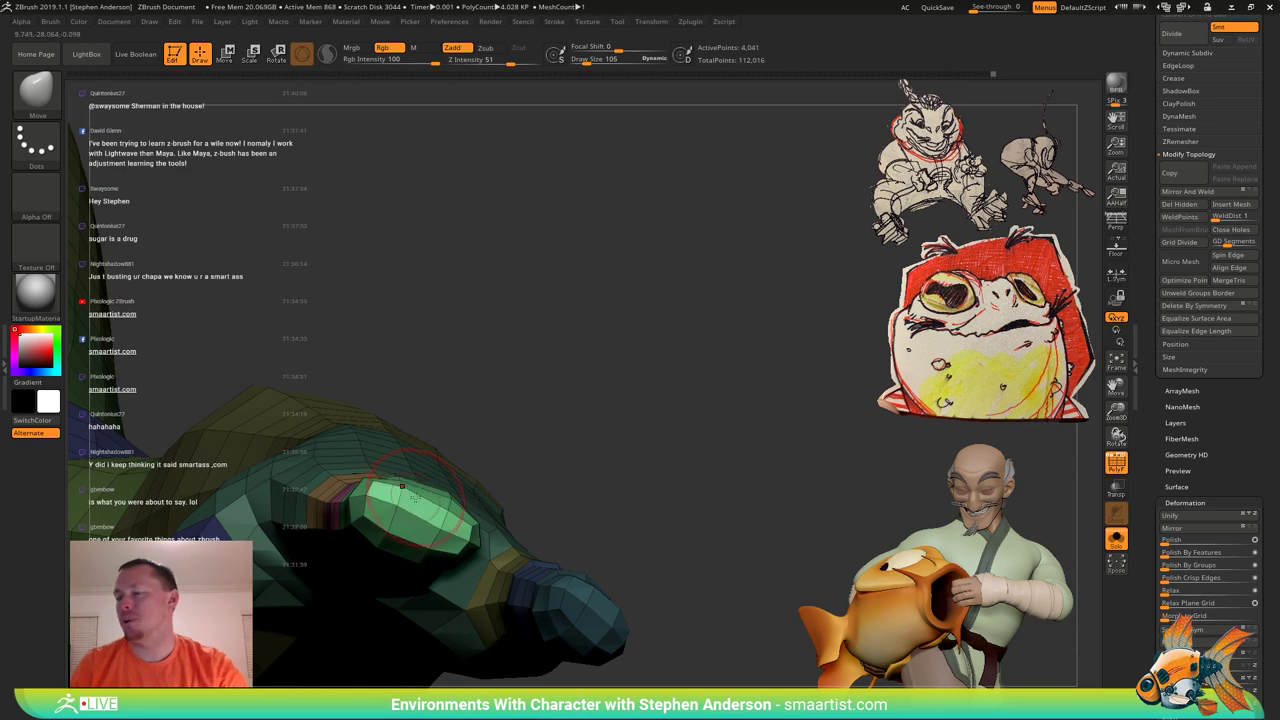
right_drag(416, 498, 446, 513)
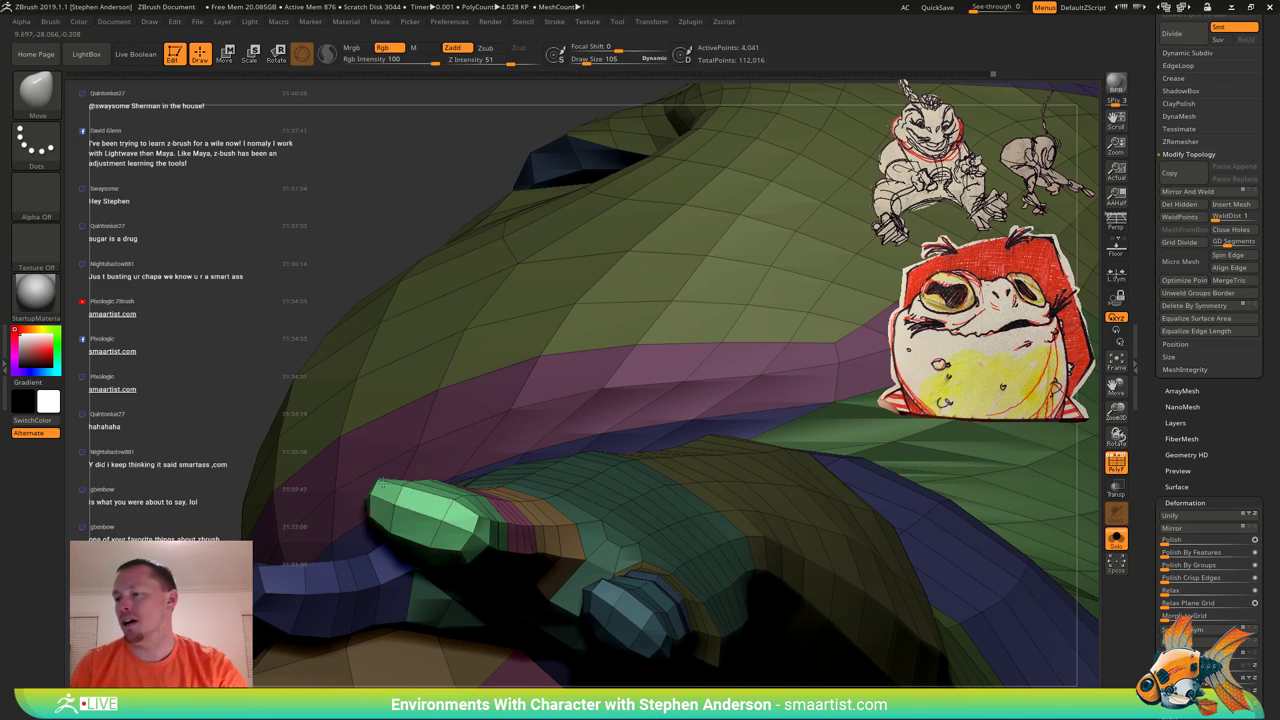
right_drag(406, 483, 457, 532)
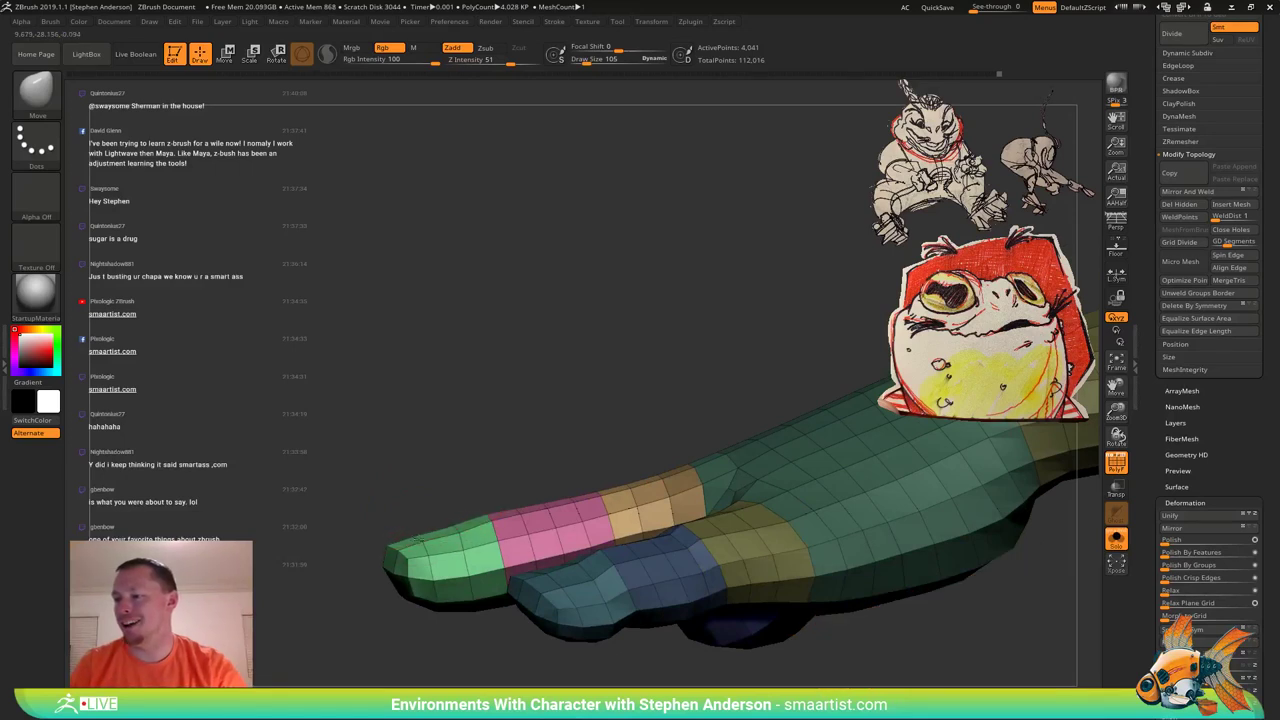
Adjust the contours of the finger's green, pink and orange segments from the front and back with the Move brush.
mouse_move(462, 532)
right_down()
mouse_move(590, 560)
mouse_move(430, 584)
mouse_move(496, 538)
mouse_move(572, 542)
mouse_move(512, 540)
right_up()
right_drag(475, 499, 418, 535)
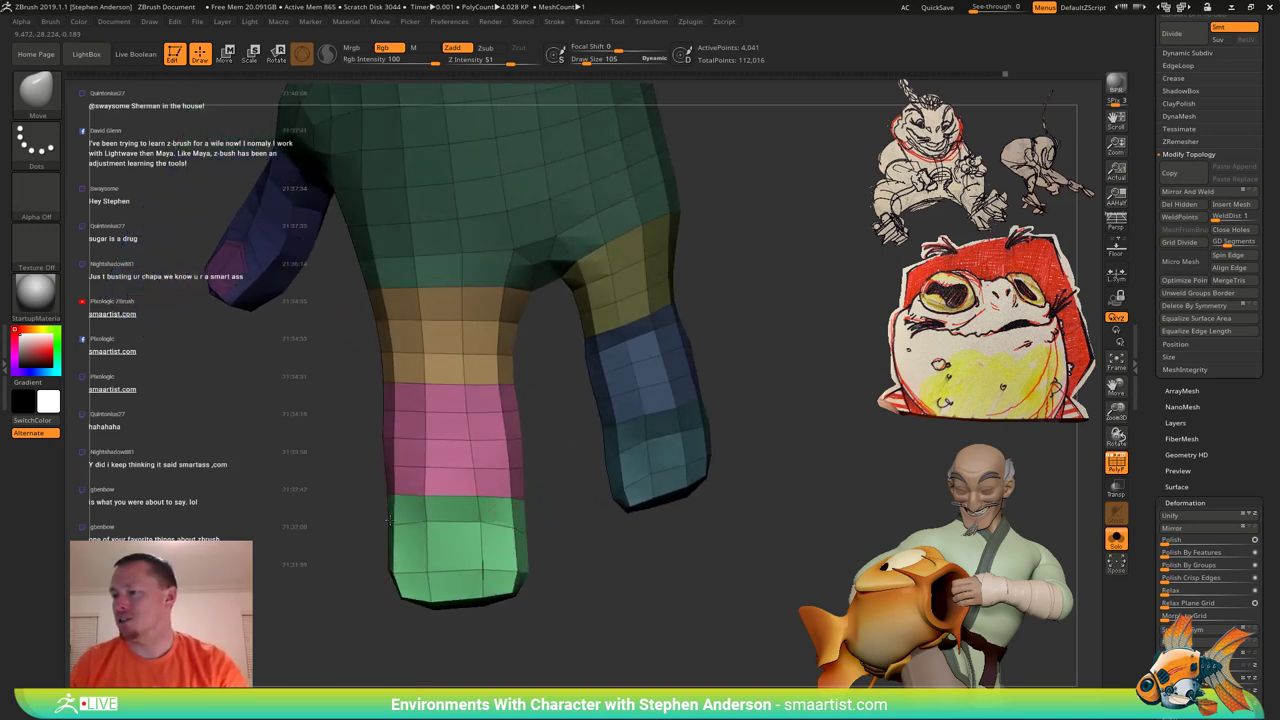
mouse_move(513, 521)
right_down()
mouse_move(488, 480)
mouse_move(443, 472)
mouse_move(480, 493)
mouse_move(492, 516)
mouse_move(481, 533)
mouse_move(486, 501)
mouse_move(431, 462)
mouse_move(434, 486)
mouse_move(431, 471)
mouse_move(447, 473)
mouse_move(392, 482)
right_up()
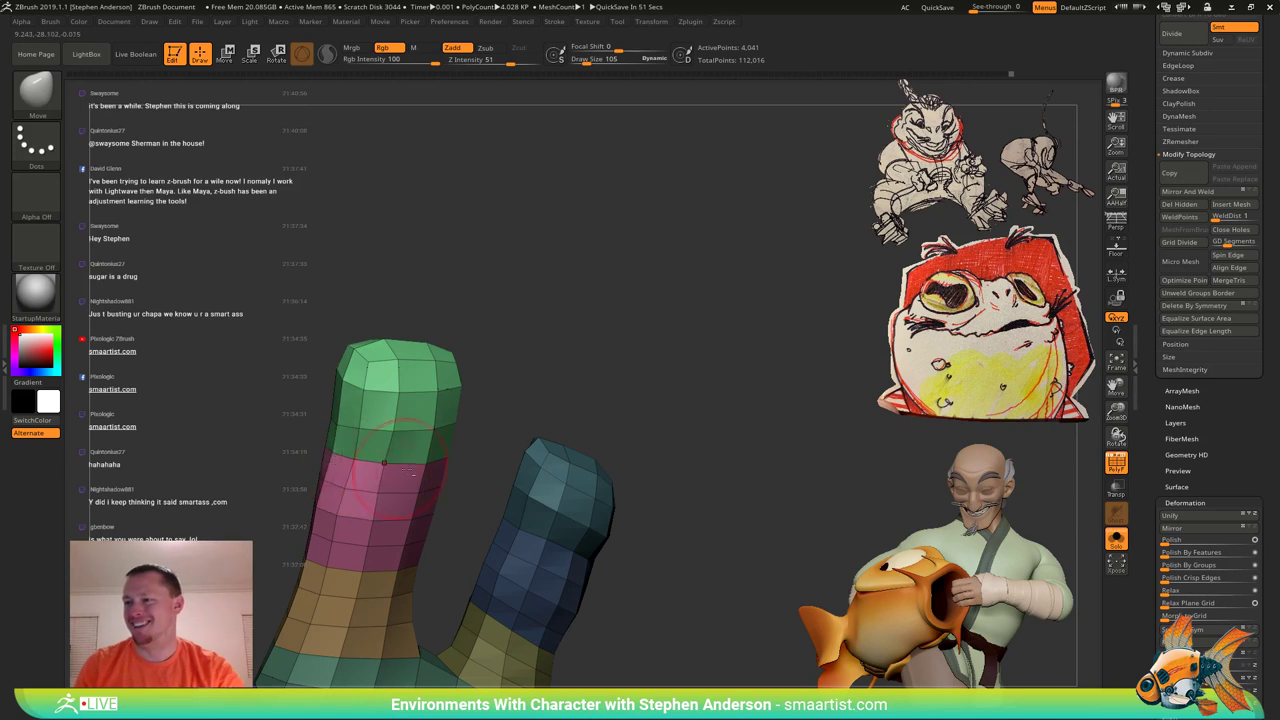
mouse_move(441, 461)
right_down()
mouse_move(472, 452)
mouse_move(409, 460)
mouse_move(436, 502)
mouse_move(407, 512)
right_up()
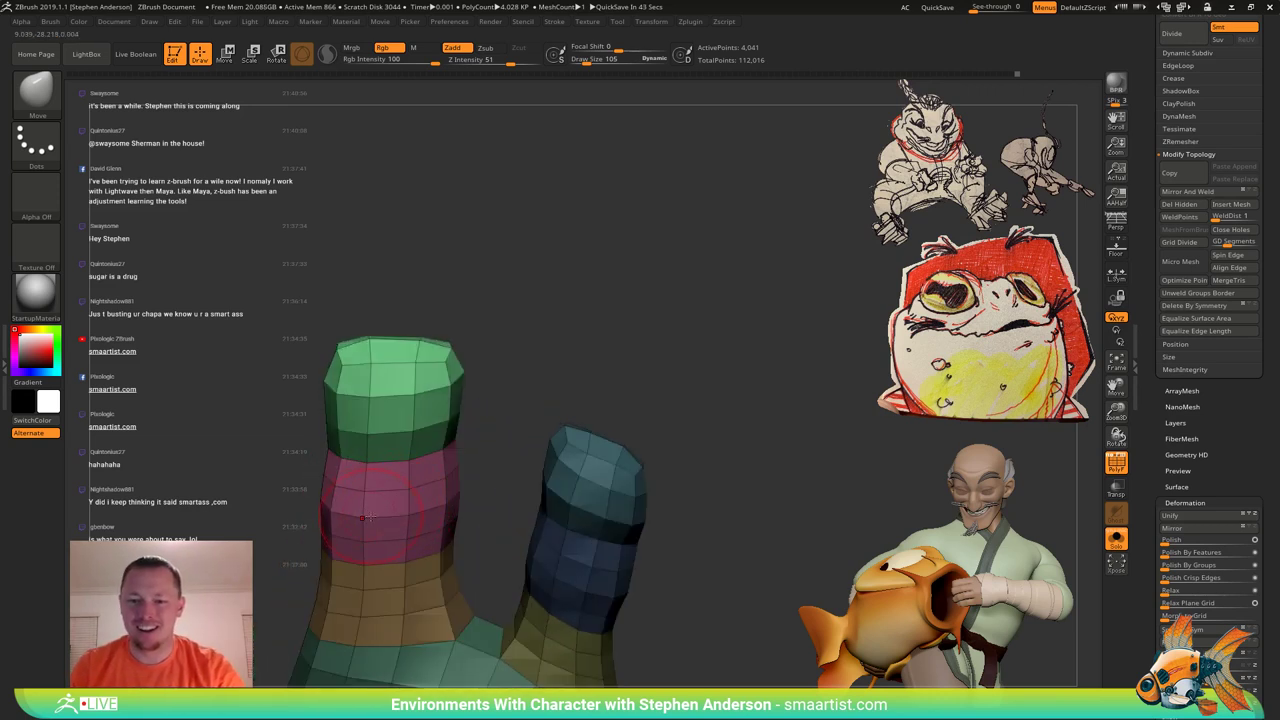
mouse_move(389, 503)
right_down()
mouse_move(356, 458)
mouse_move(385, 440)
mouse_move(581, 517)
mouse_move(537, 496)
mouse_move(531, 460)
mouse_move(481, 465)
mouse_move(586, 466)
mouse_move(557, 444)
mouse_move(584, 399)
mouse_move(524, 459)
mouse_move(745, 470)
mouse_move(830, 494)
mouse_move(883, 527)
right_up()
Hide the polygroup wireframe, switch to the Fish_02 tool and turn off solo mode to view the old man holding the fish.
key(shift+f)
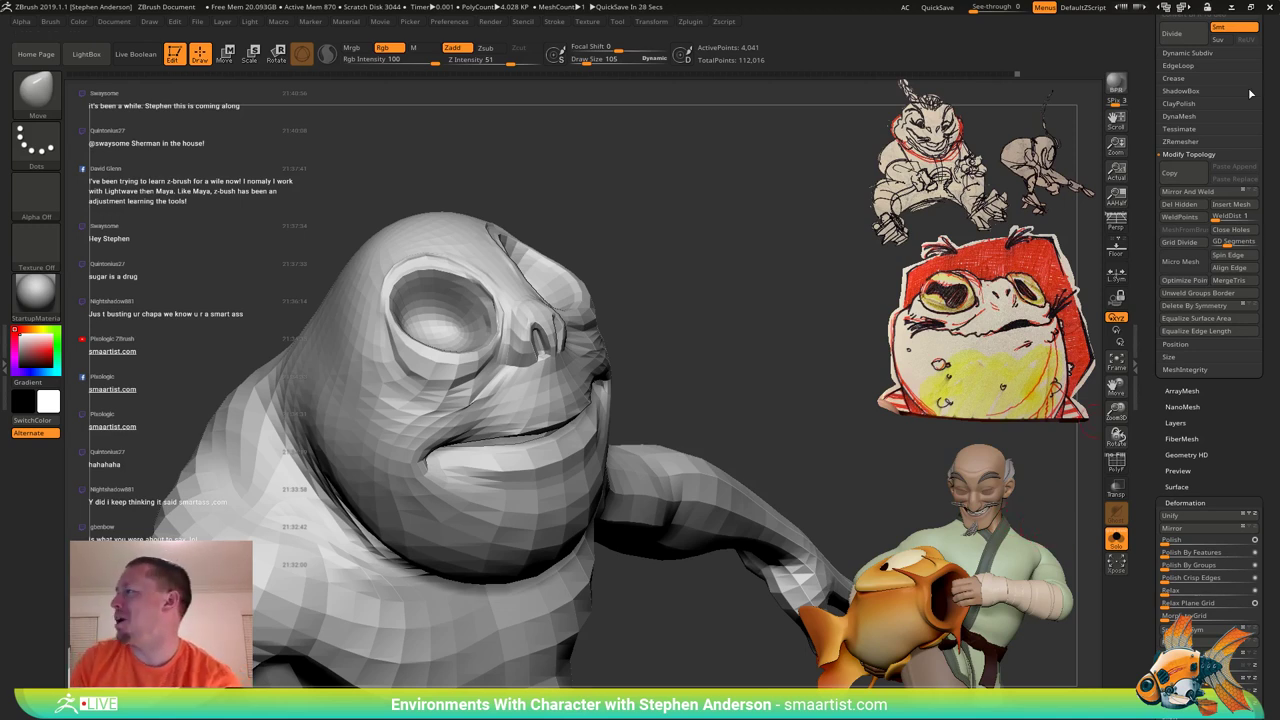
drag(1262, 78, 1264, 204)
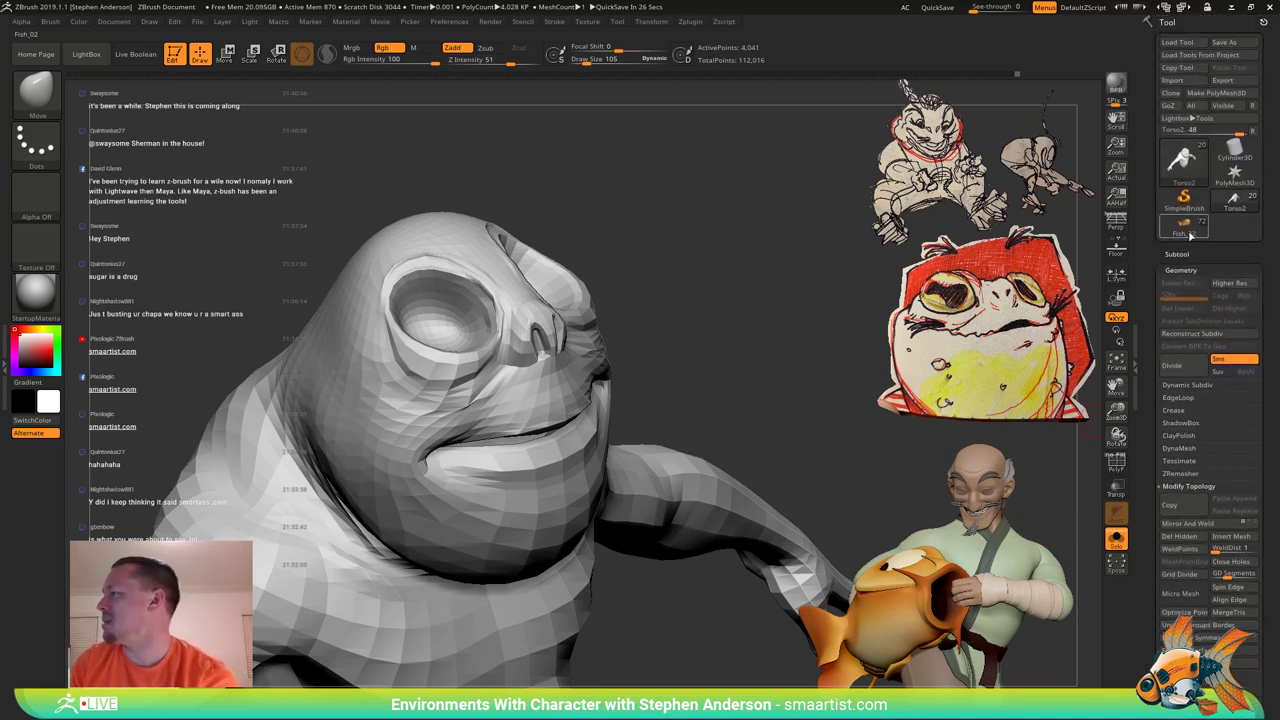
click(1188, 231)
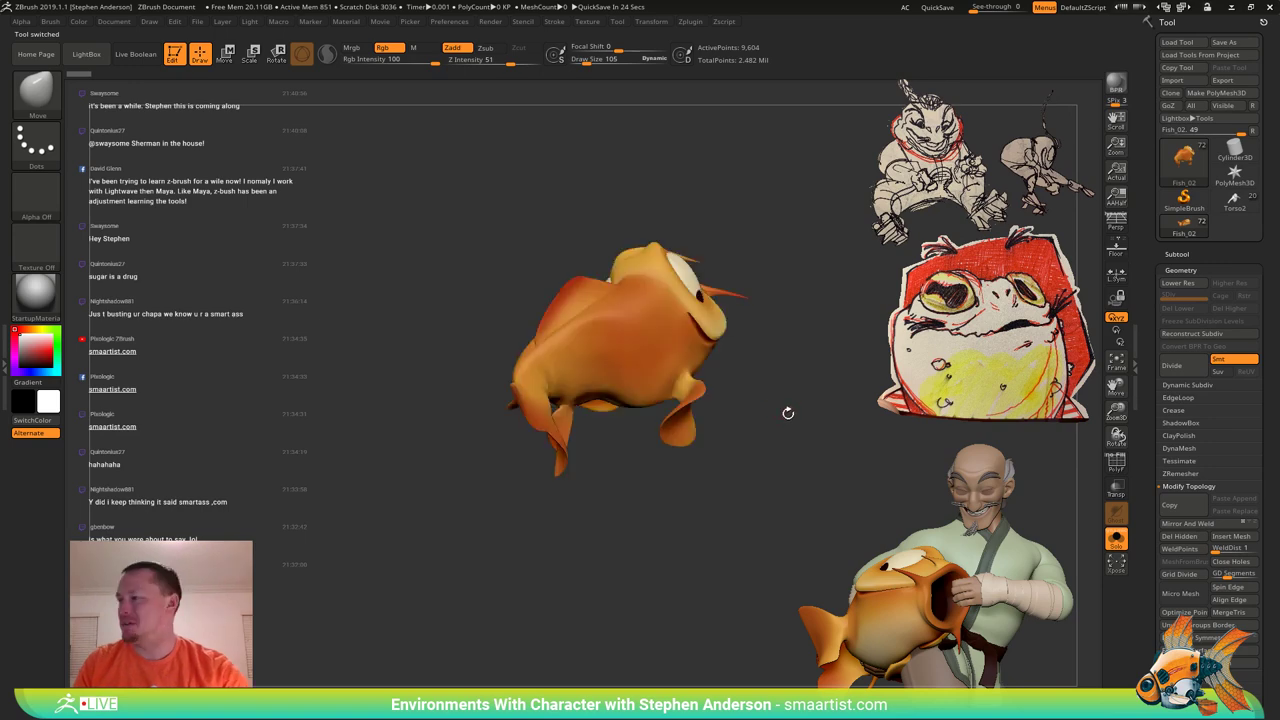
click(1114, 540)
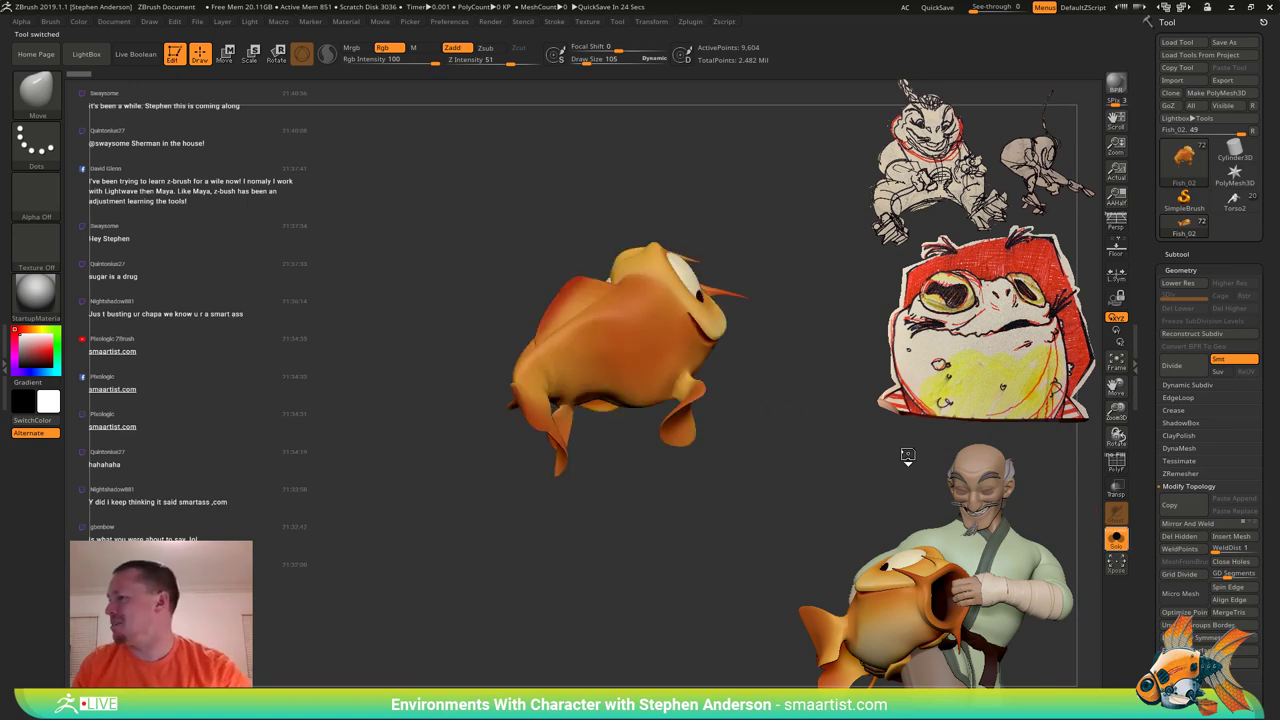
drag(660, 377, 717, 272)
ctrl+right_drag(717, 272, 500, 440)
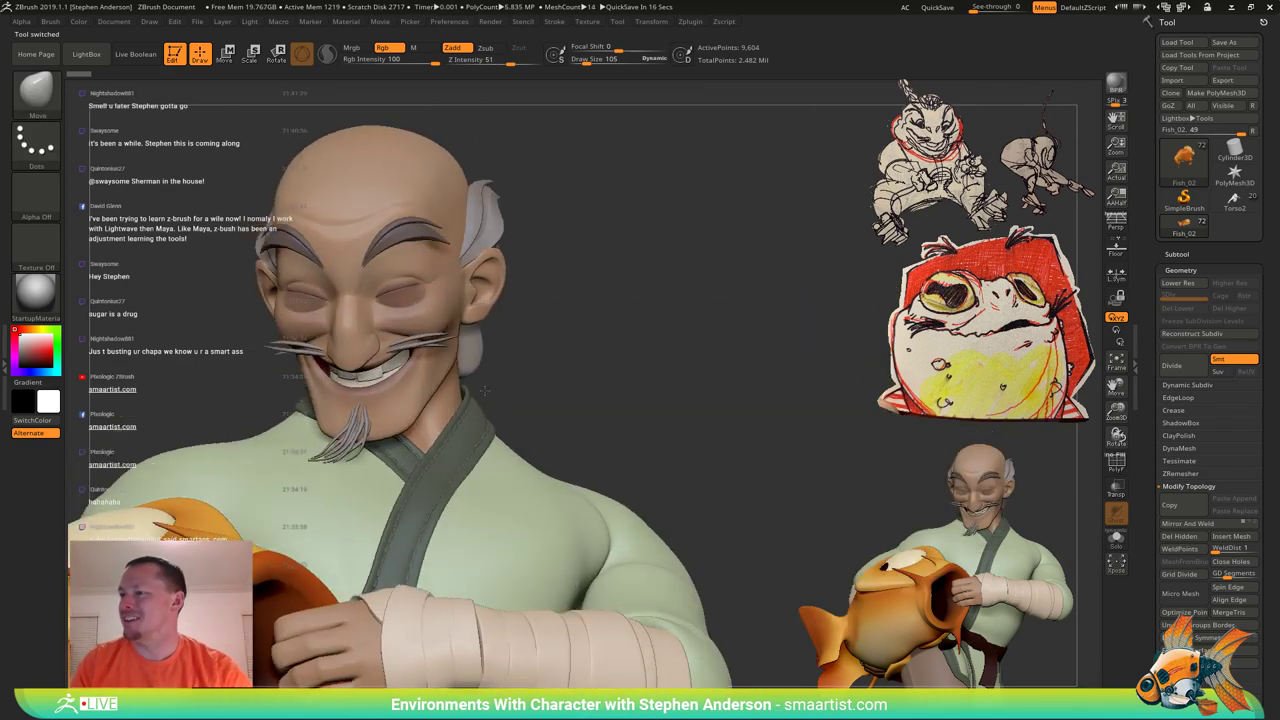
mouse_move(800, 410)
right_down()
mouse_move(669, 426)
mouse_move(748, 342)
mouse_move(767, 355)
mouse_move(672, 344)
mouse_move(491, 426)
mouse_move(857, 263)
mouse_move(834, 294)
mouse_move(820, 270)
mouse_move(792, 314)
mouse_move(802, 348)
mouse_move(785, 347)
mouse_move(871, 346)
mouse_move(815, 335)
right_up()
alt+right_drag(815, 335, 712, 398)
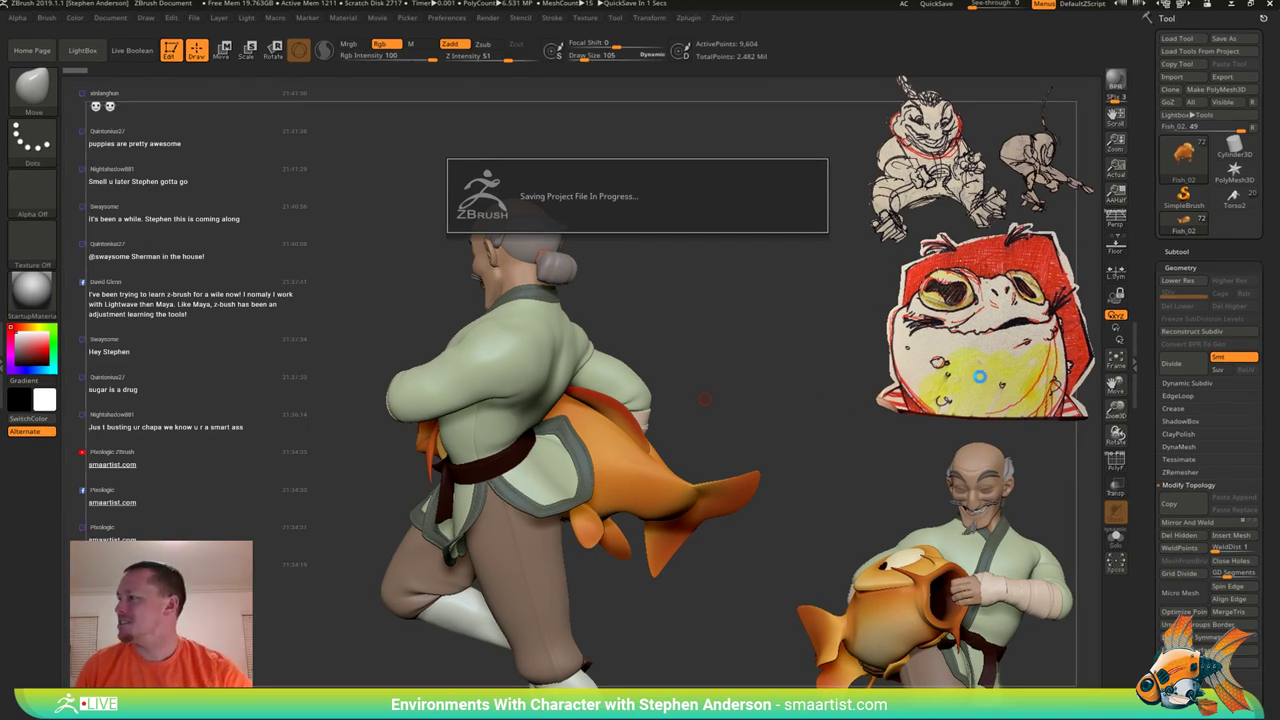
Make the MountainRETOPO, SetDressing, Tree_01, Dragon_01 and Dragon2 subtool folders visible.
click(1194, 251)
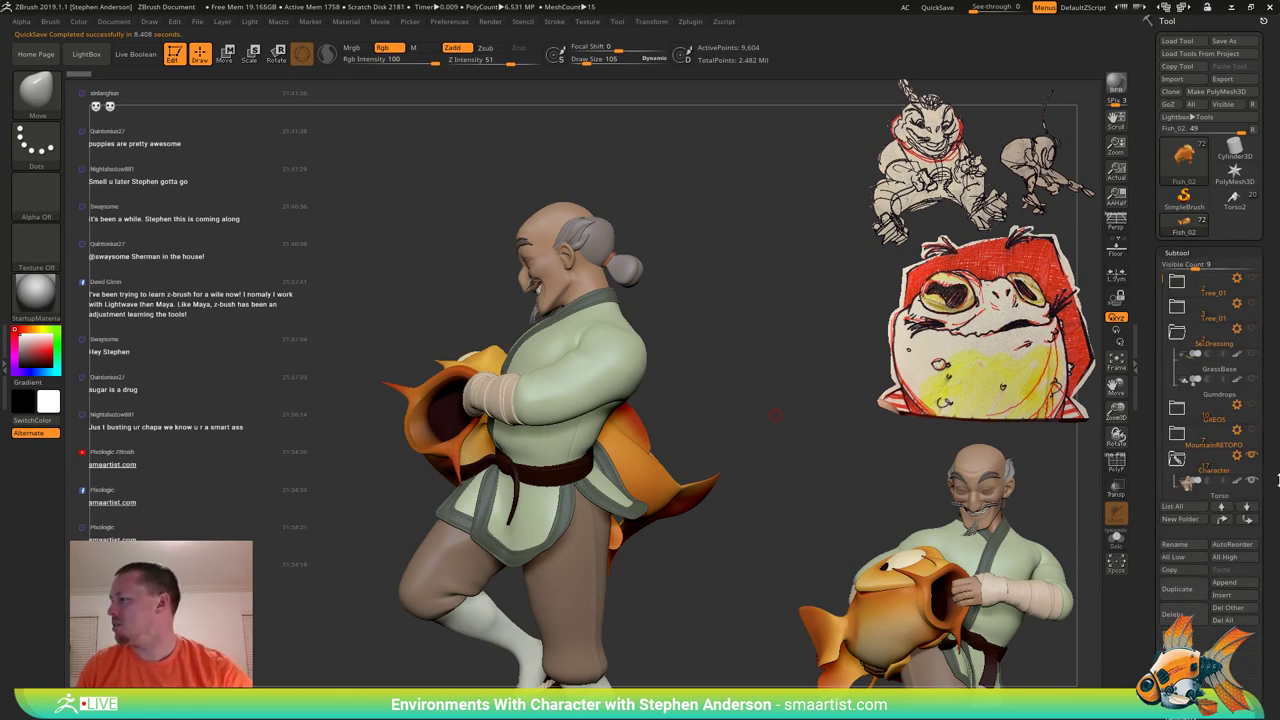
click(1251, 429)
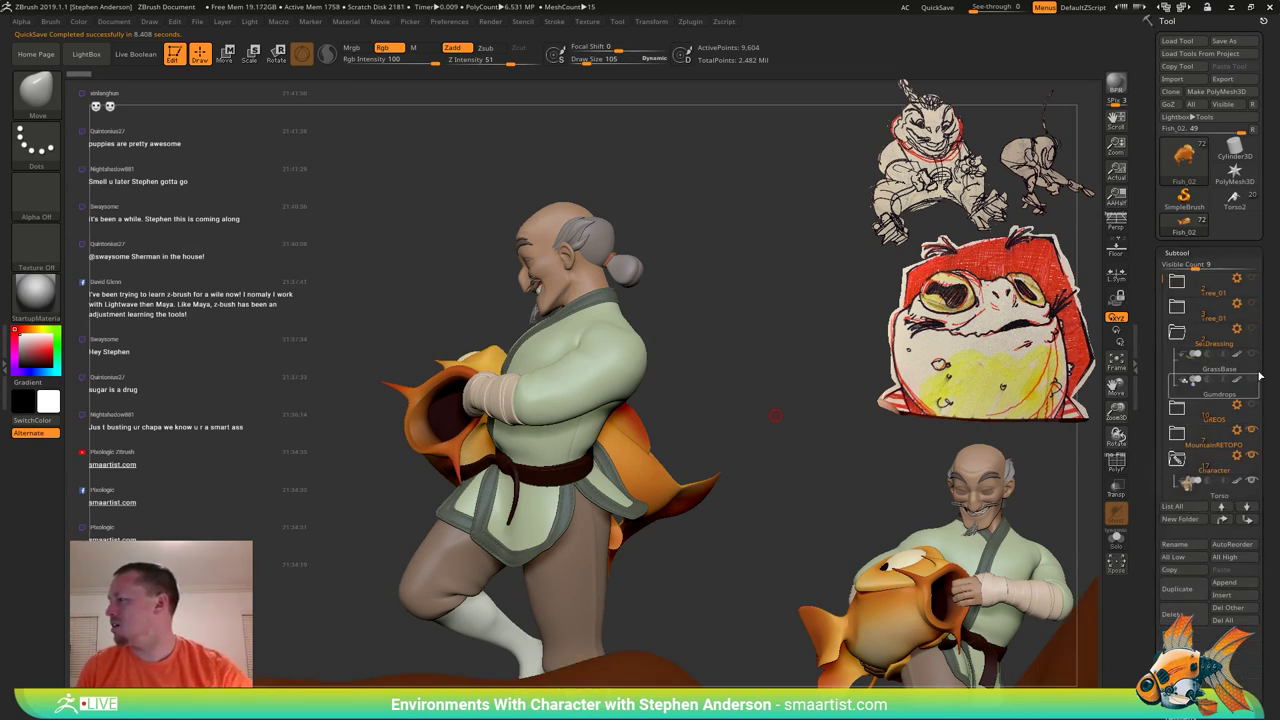
click(1179, 333)
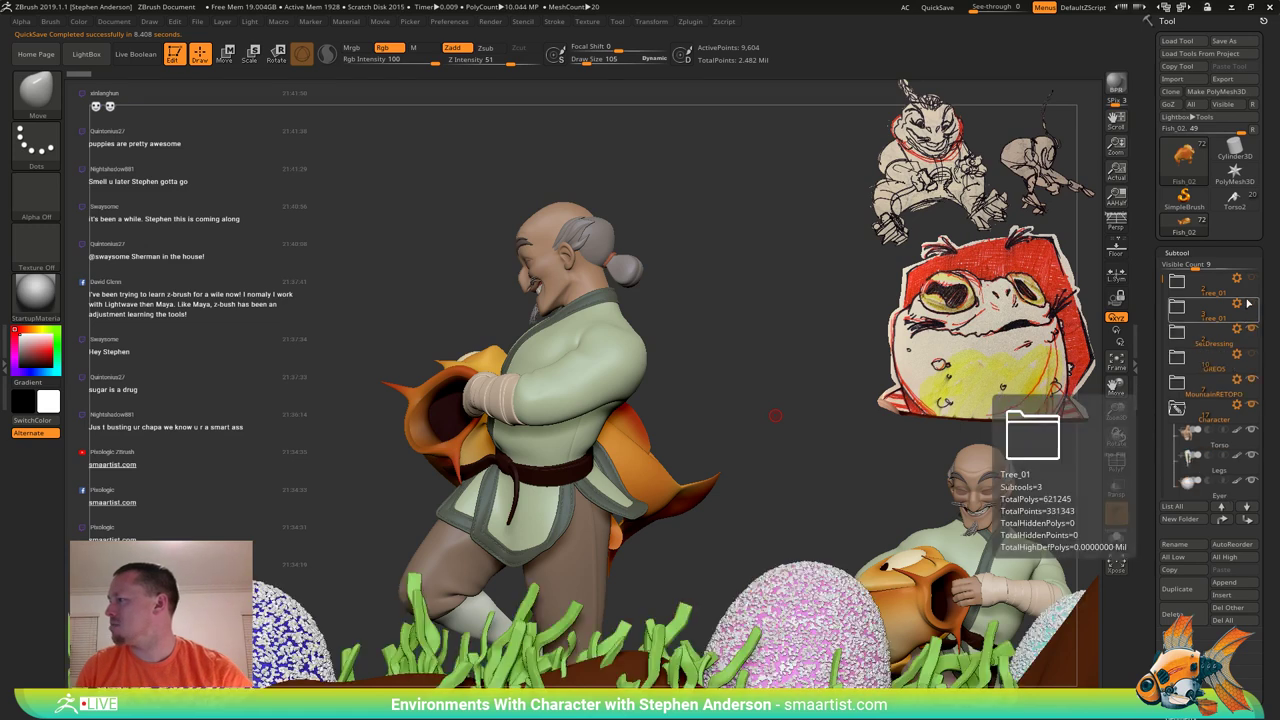
click(1254, 305)
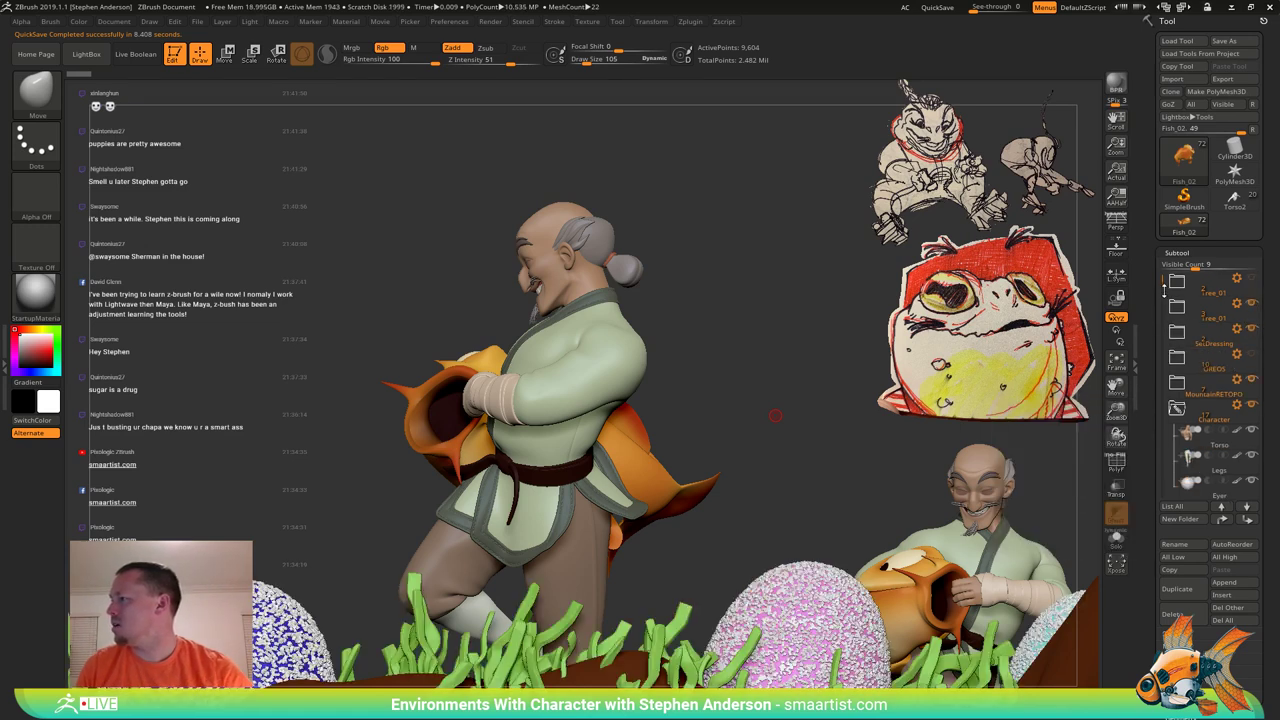
drag(1168, 285, 1169, 456)
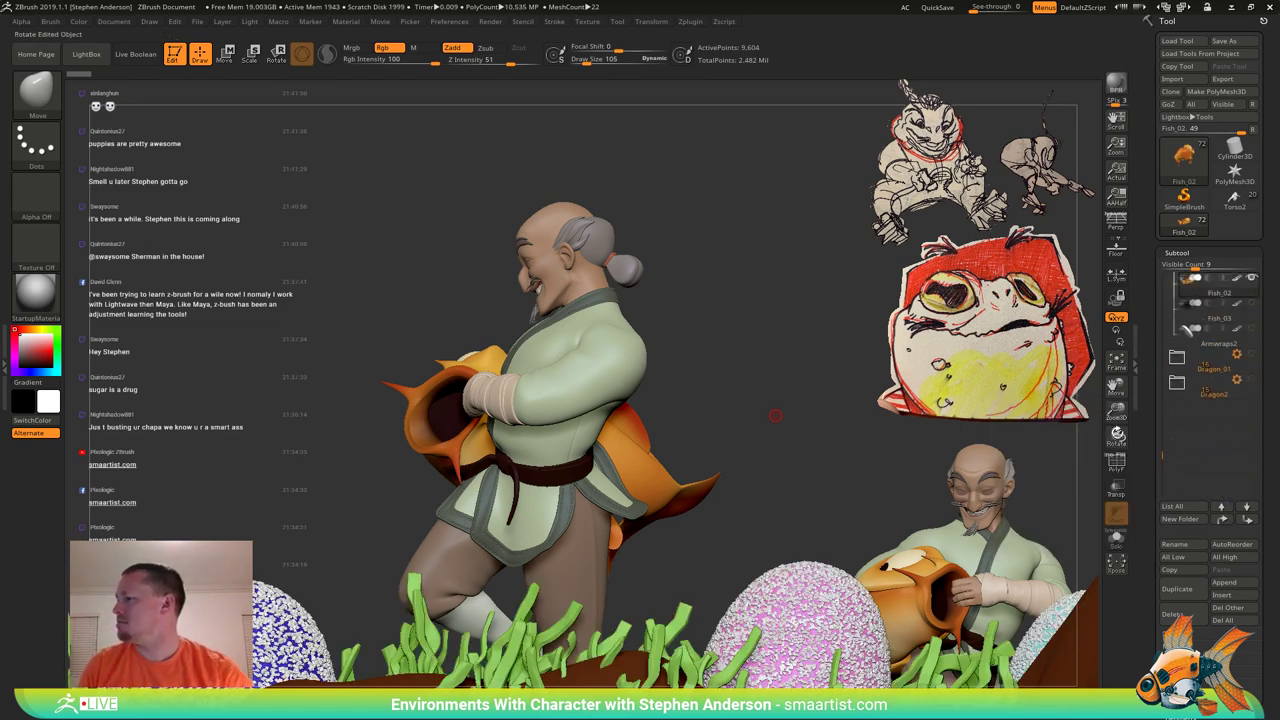
mouse_move(816, 476)
ctrl+right_down()
mouse_move(747, 387)
mouse_move(668, 372)
mouse_move(652, 391)
mouse_move(706, 414)
mouse_move(661, 447)
ctrl+right_up()
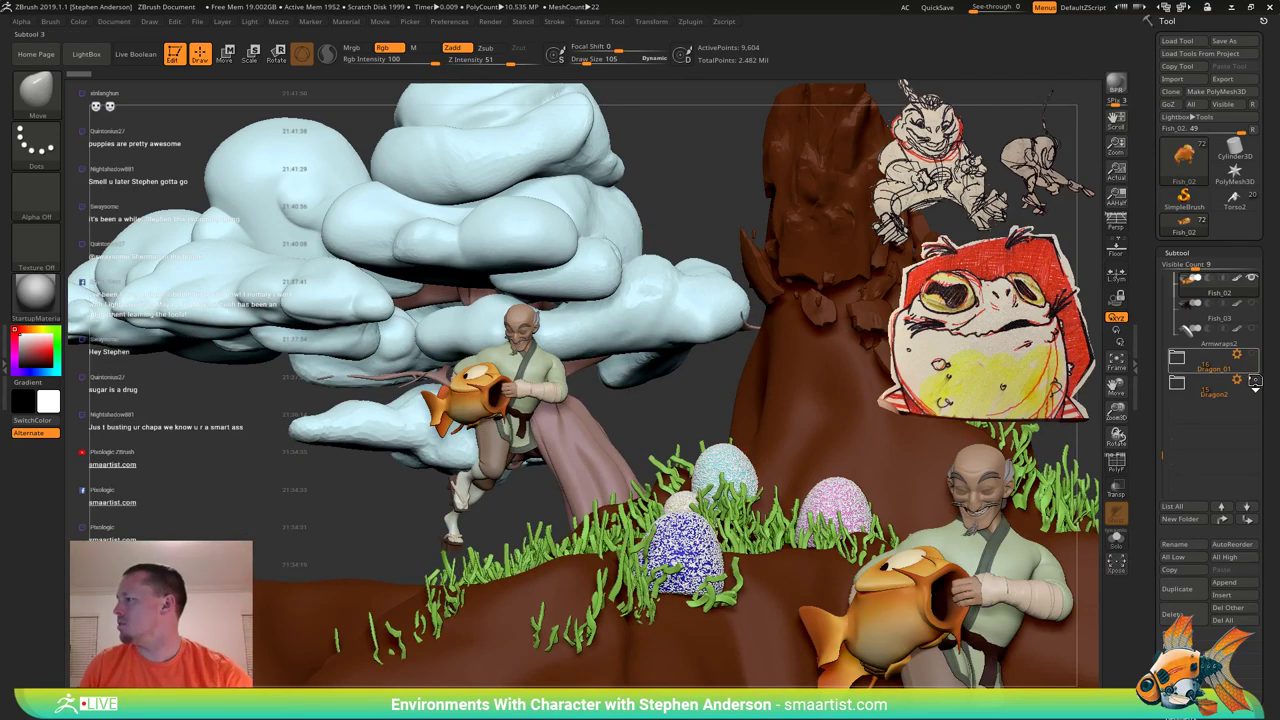
click(1255, 381)
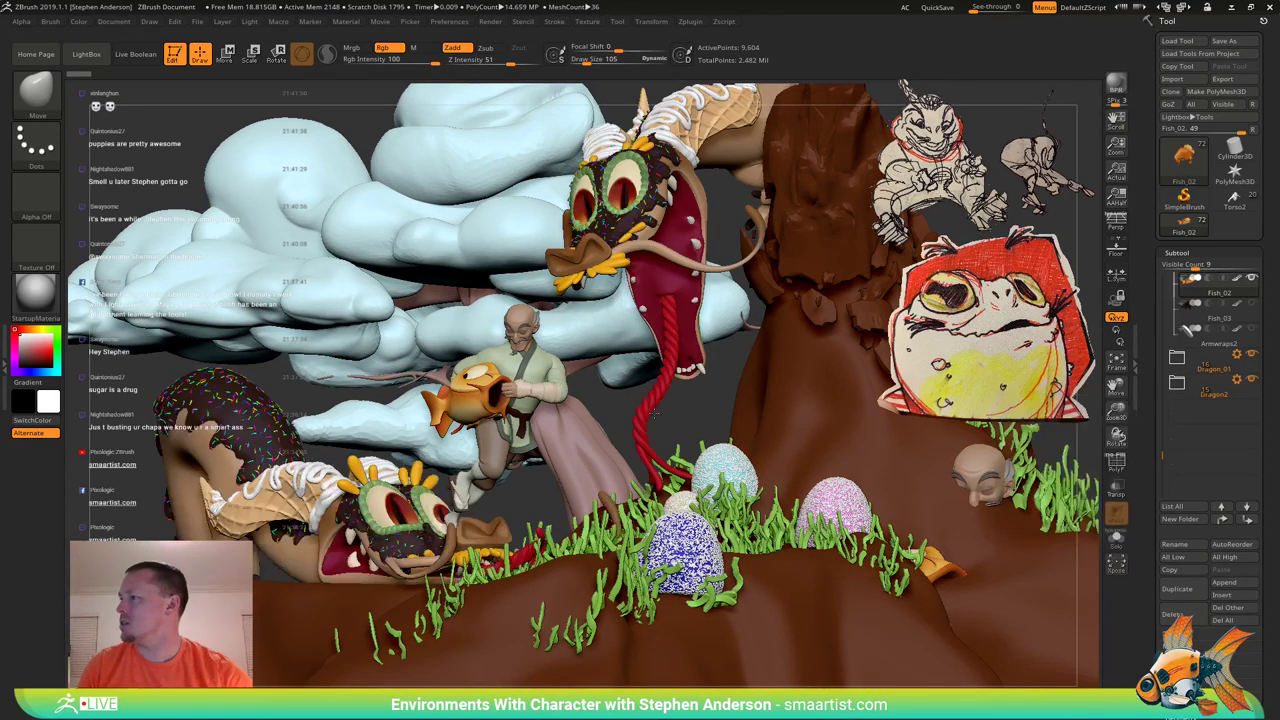
Examine the full scene with the dragons, old man, fish, eggs and tree up close and from a distance.
right_drag(543, 519, 592, 574)
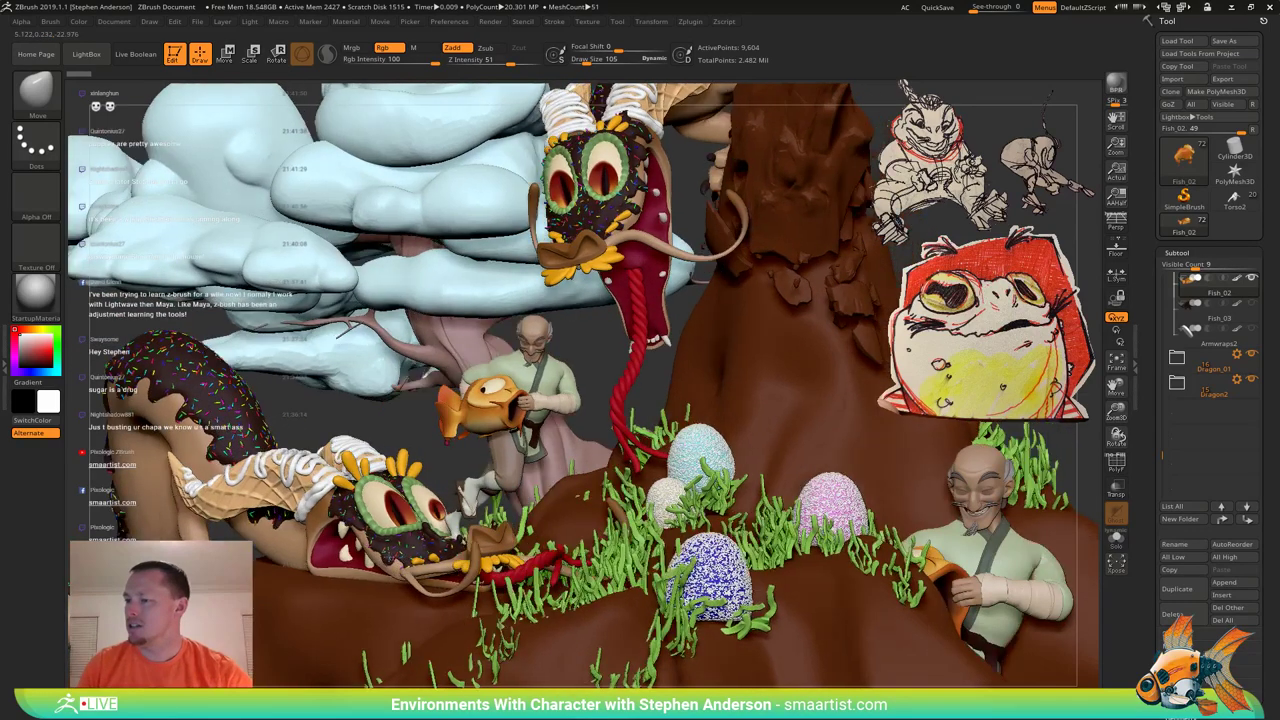
ctrl+right_drag(437, 571, 440, 613)
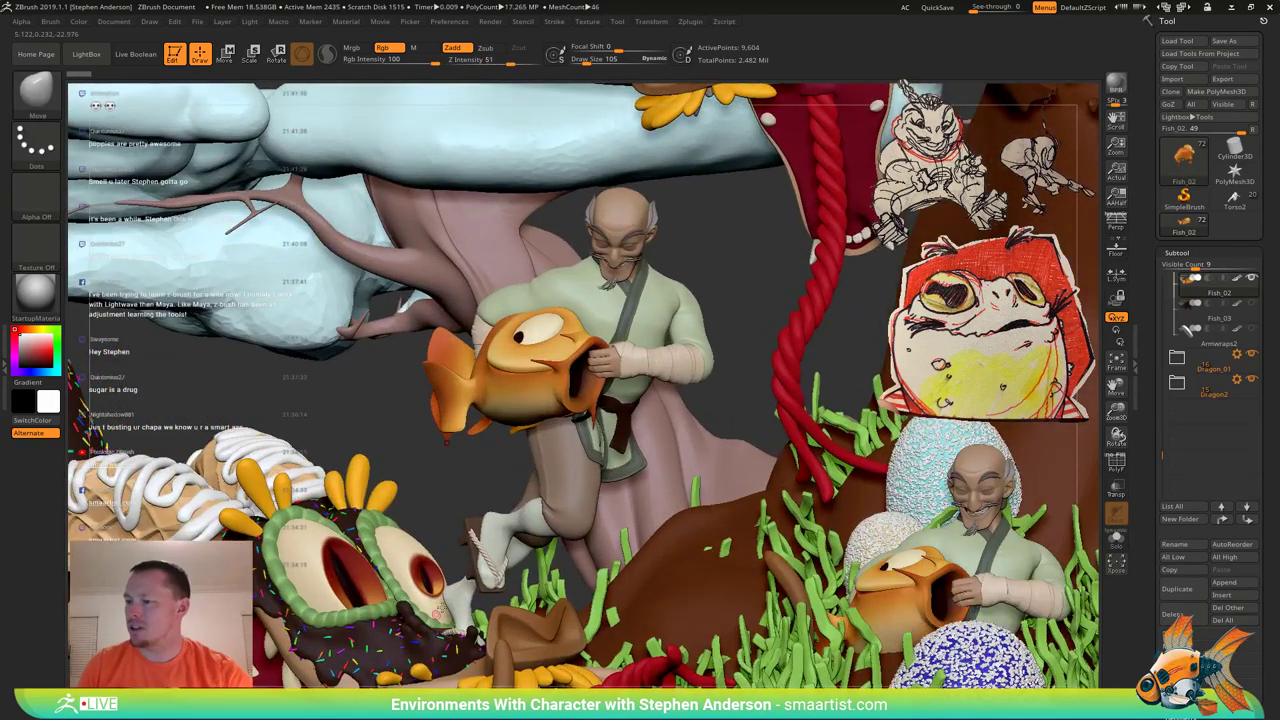
right_drag(548, 429, 680, 244)
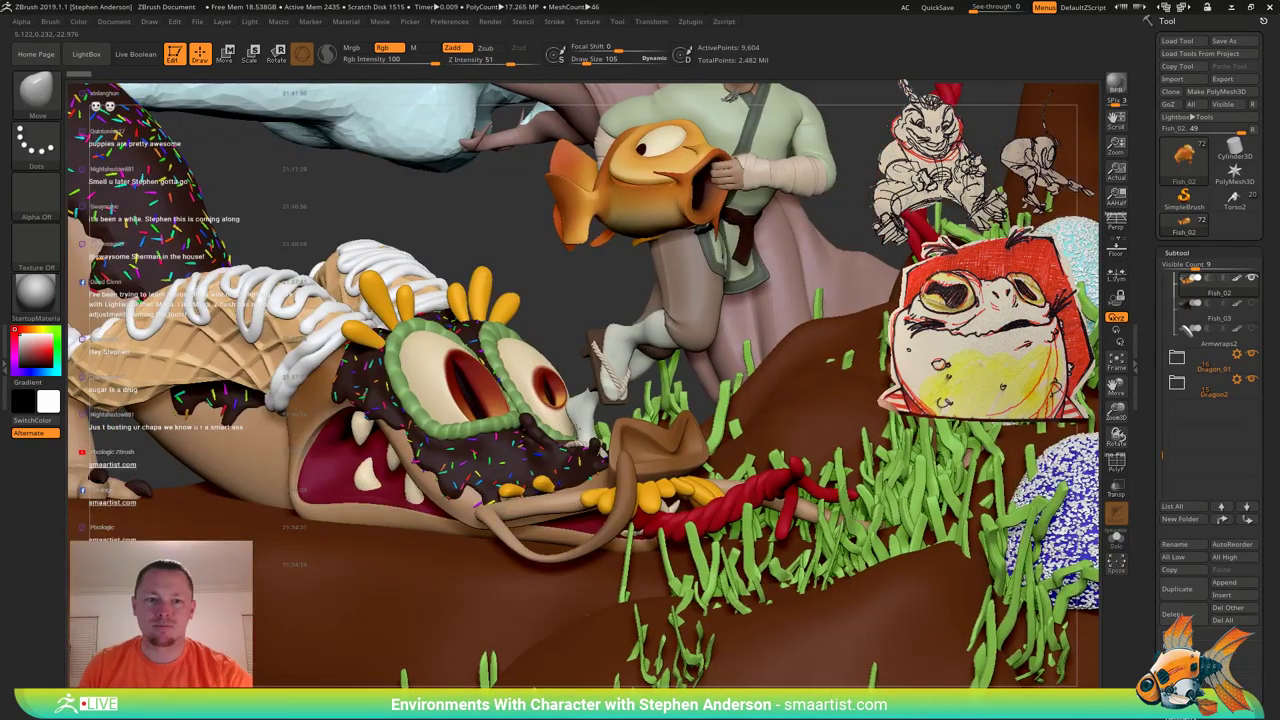
mouse_move(545, 489)
alt+right_down()
mouse_move(690, 460)
mouse_move(722, 467)
alt+right_up()
alt+right_drag(692, 631, 724, 479)
mouse_move(722, 478)
mouse_down()
mouse_move(740, 472)
mouse_move(706, 474)
mouse_move(723, 486)
mouse_up()
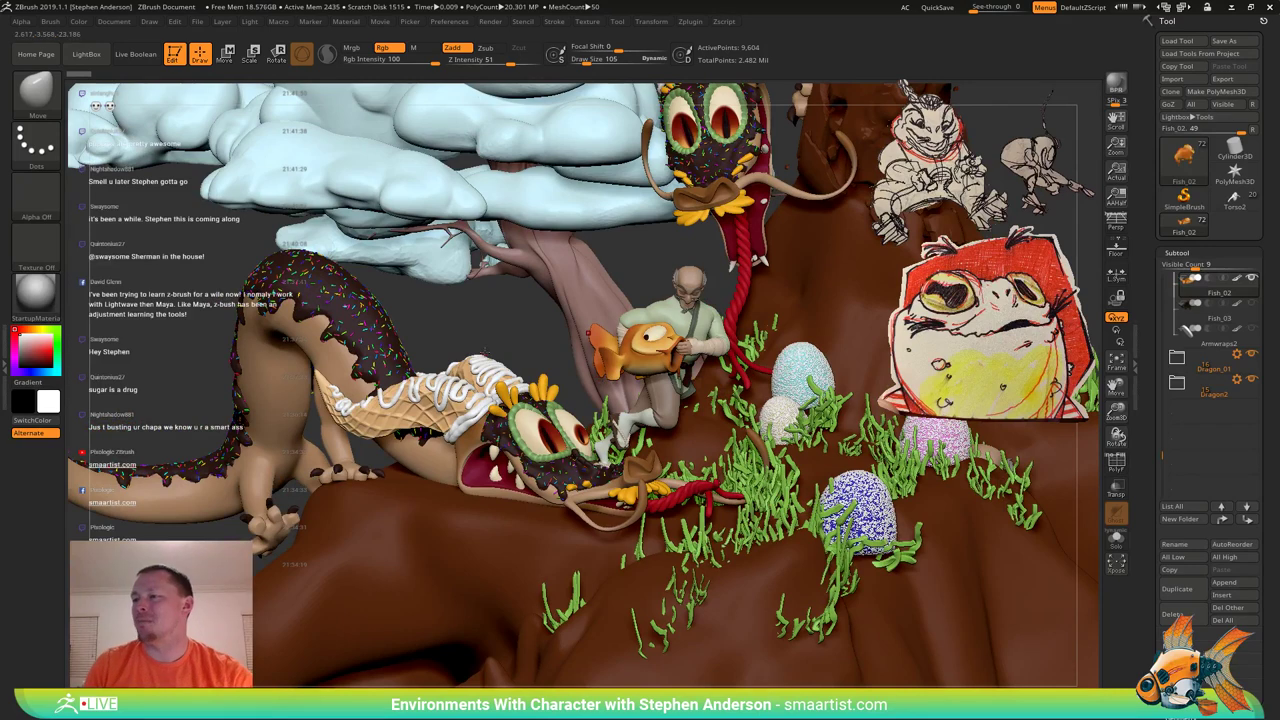
Switch back to the Torso2 tool and bring the frog-like character's face into close view.
click(1233, 200)
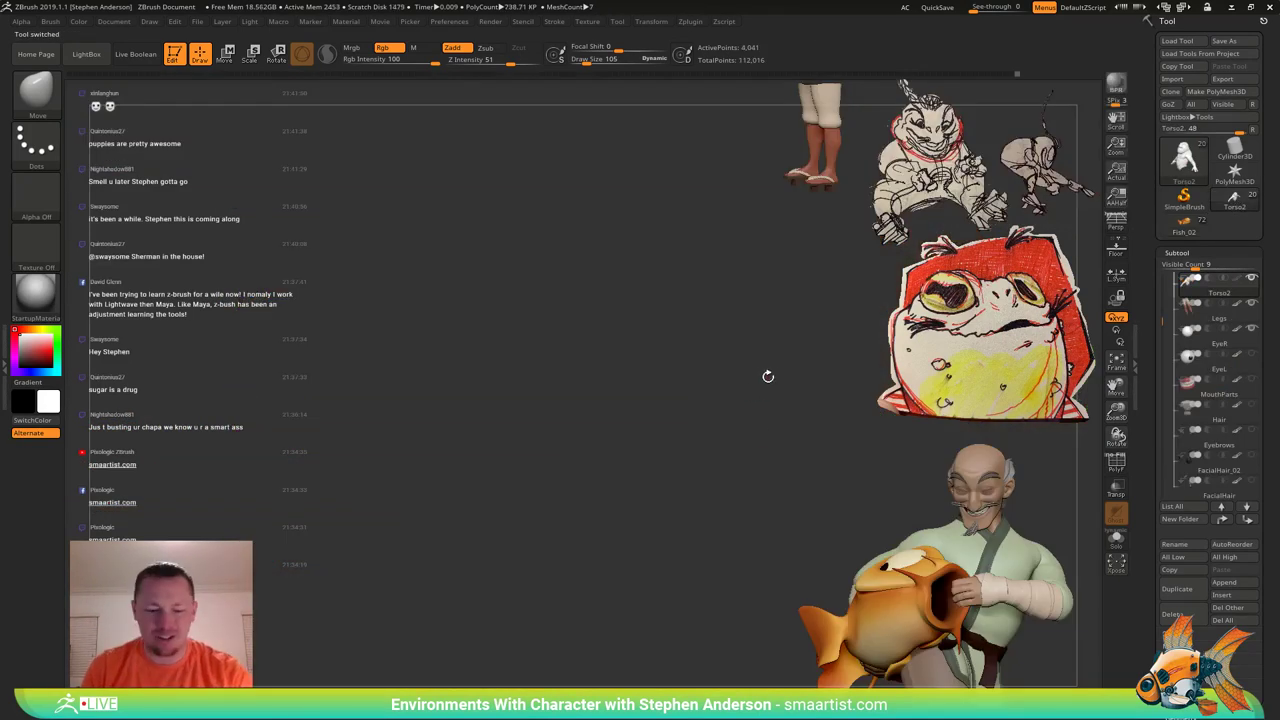
key(f)
drag(733, 423, 655, 420)
alt+drag(780, 370, 642, 435)
drag(745, 405, 650, 423)
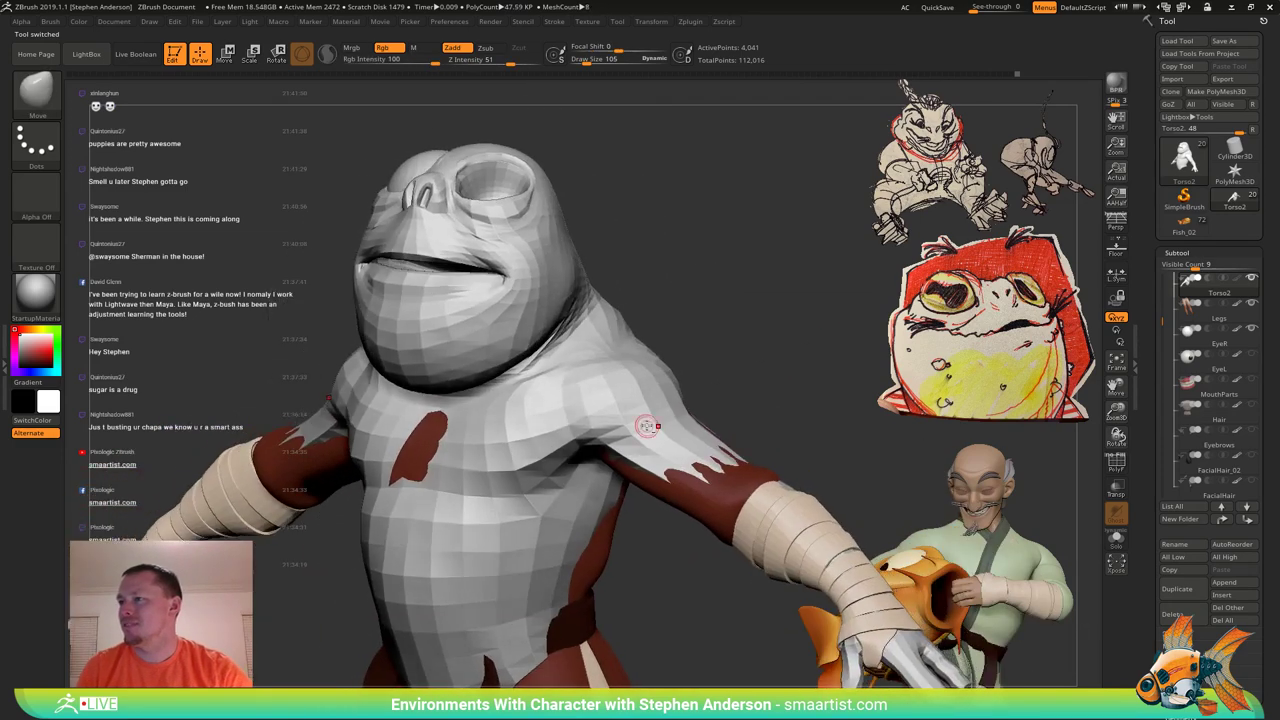
alt+drag(665, 305, 679, 417)
right_drag(410, 430, 535, 335)
alt+right_drag(318, 280, 390, 414)
right_drag(385, 305, 404, 397)
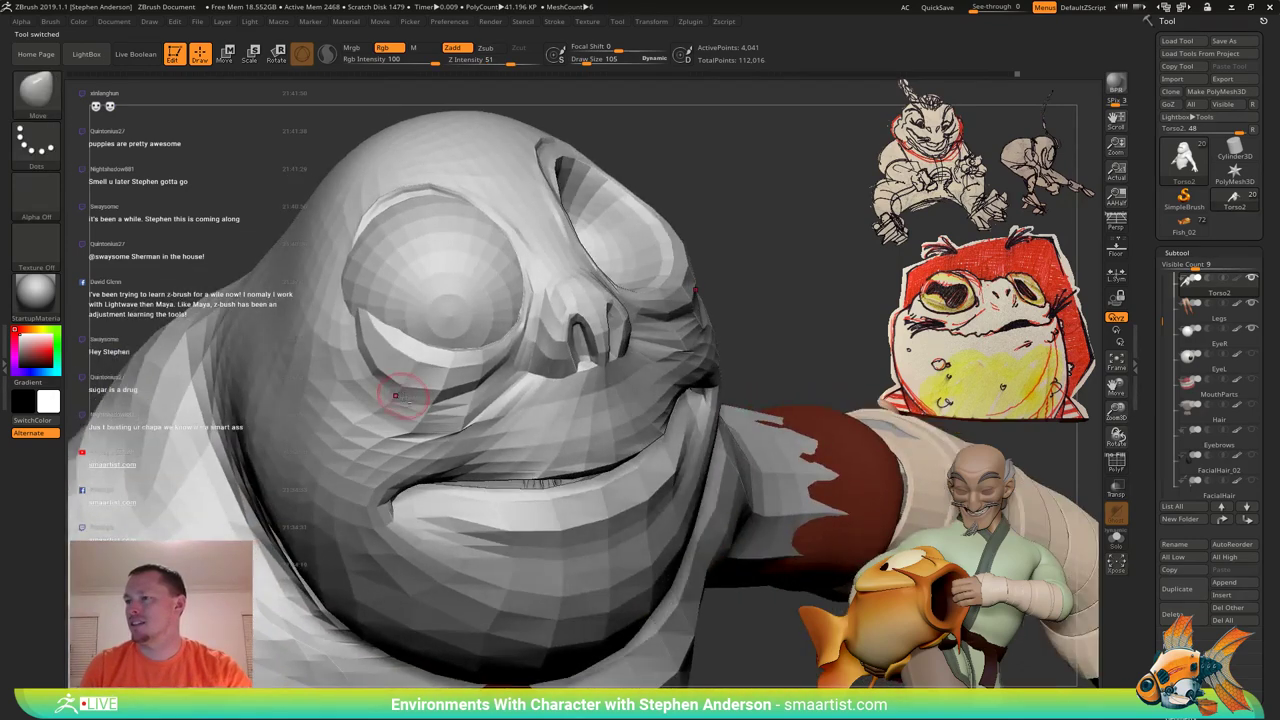
Reshape the outer rim of the eye socket with the Move brush at draw size 446.
key(b)
key(m)
key(v)
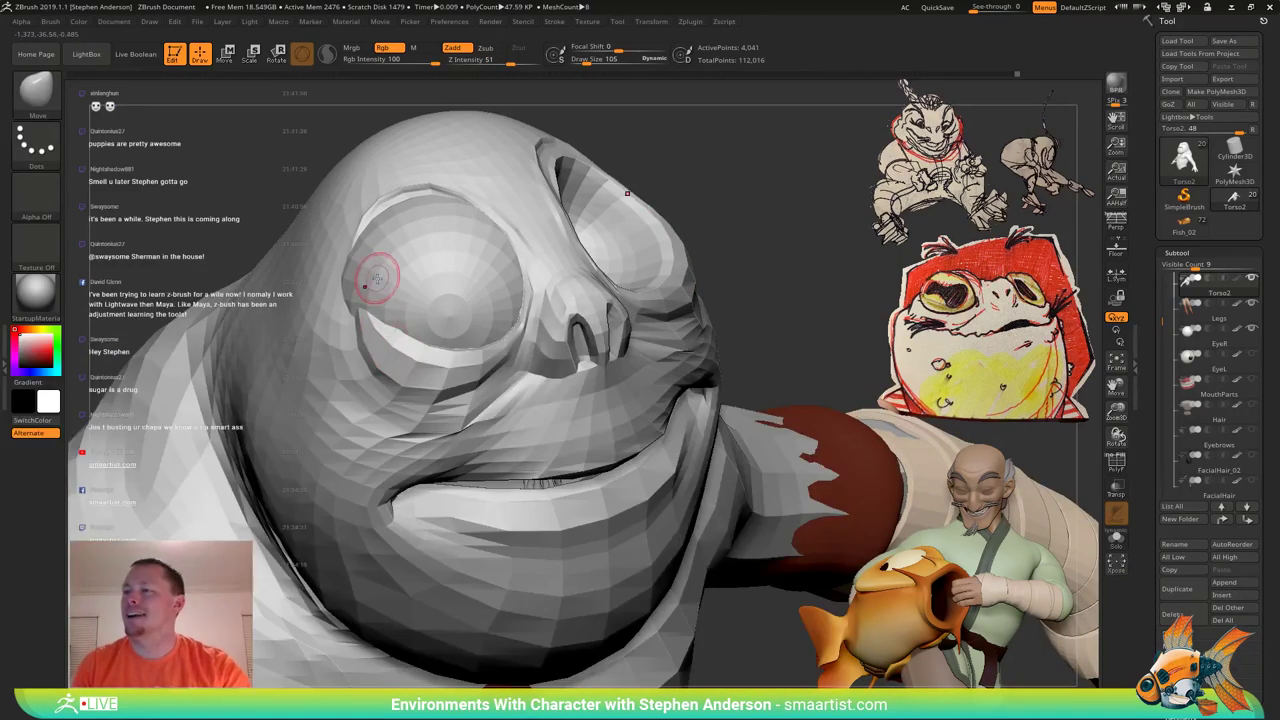
key(s)
mouse_move(349, 273)
mouse_down()
mouse_move(362, 277)
mouse_move(335, 287)
mouse_up()
key(s)
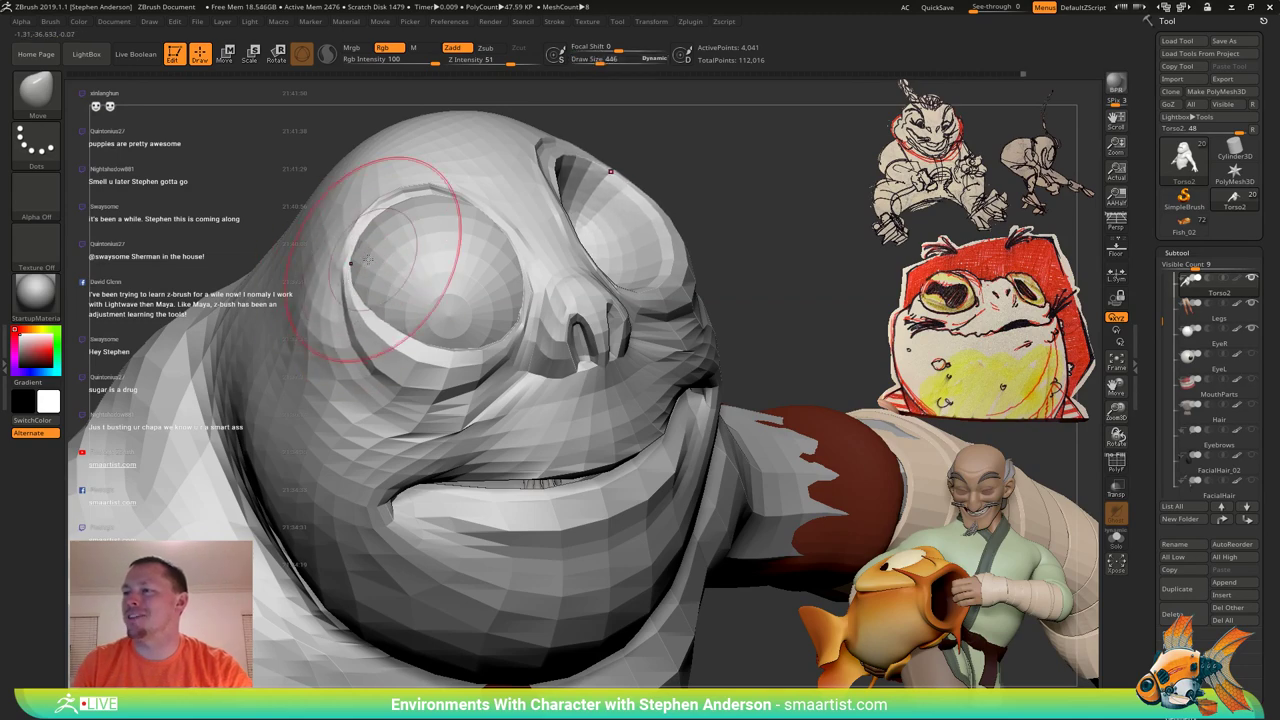
right_drag(367, 260, 405, 240)
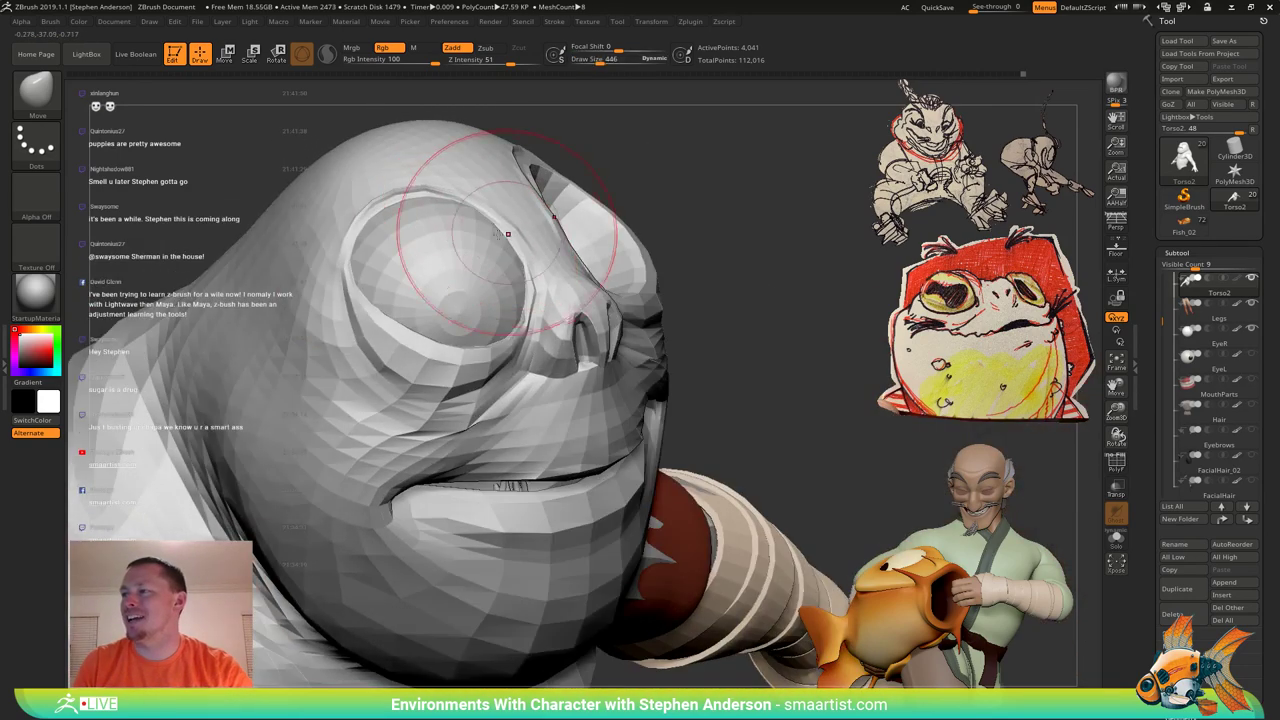
Reshape the brow and the upper rim of the eye sockets from several angles with the Move brush.
mouse_move(508, 234)
right_down()
mouse_move(415, 226)
mouse_move(462, 222)
right_up()
drag(486, 222, 476, 200)
mouse_move(452, 262)
right_down()
mouse_move(424, 216)
mouse_move(468, 194)
mouse_move(404, 266)
right_up()
right_drag(496, 270, 468, 233)
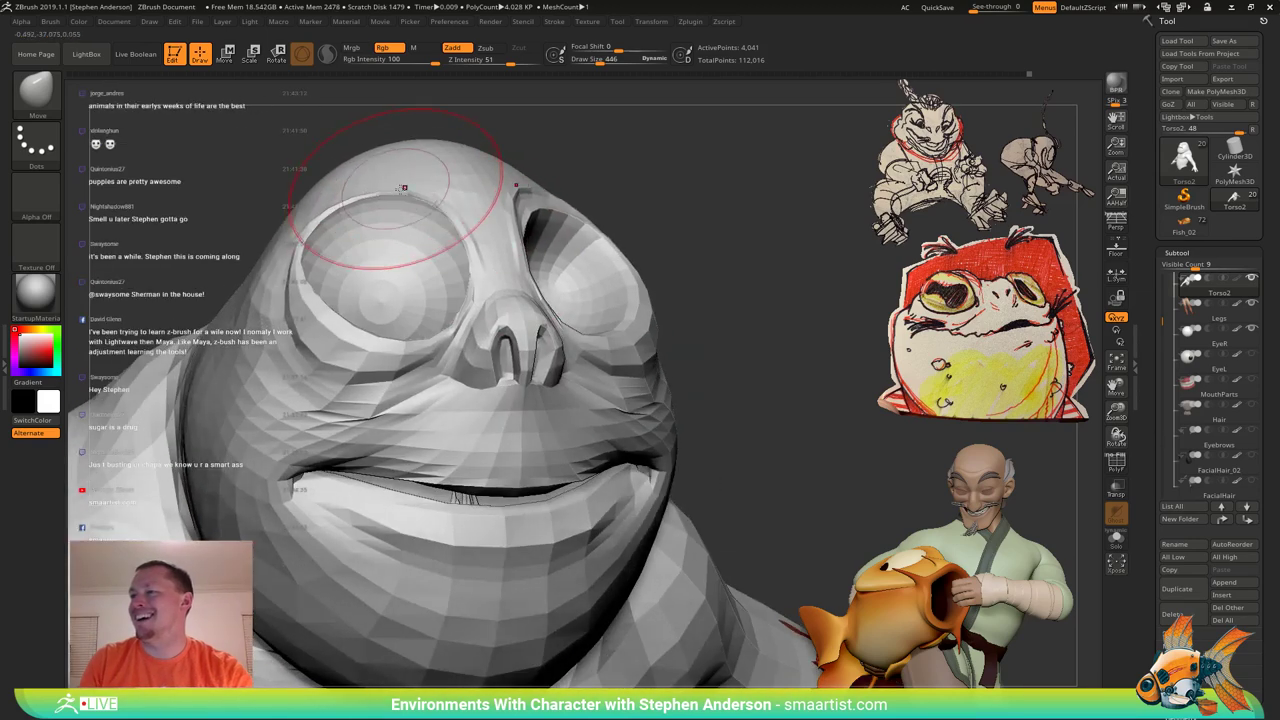
mouse_move(402, 188)
right_down()
mouse_move(476, 222)
mouse_move(474, 238)
mouse_move(393, 278)
right_up()
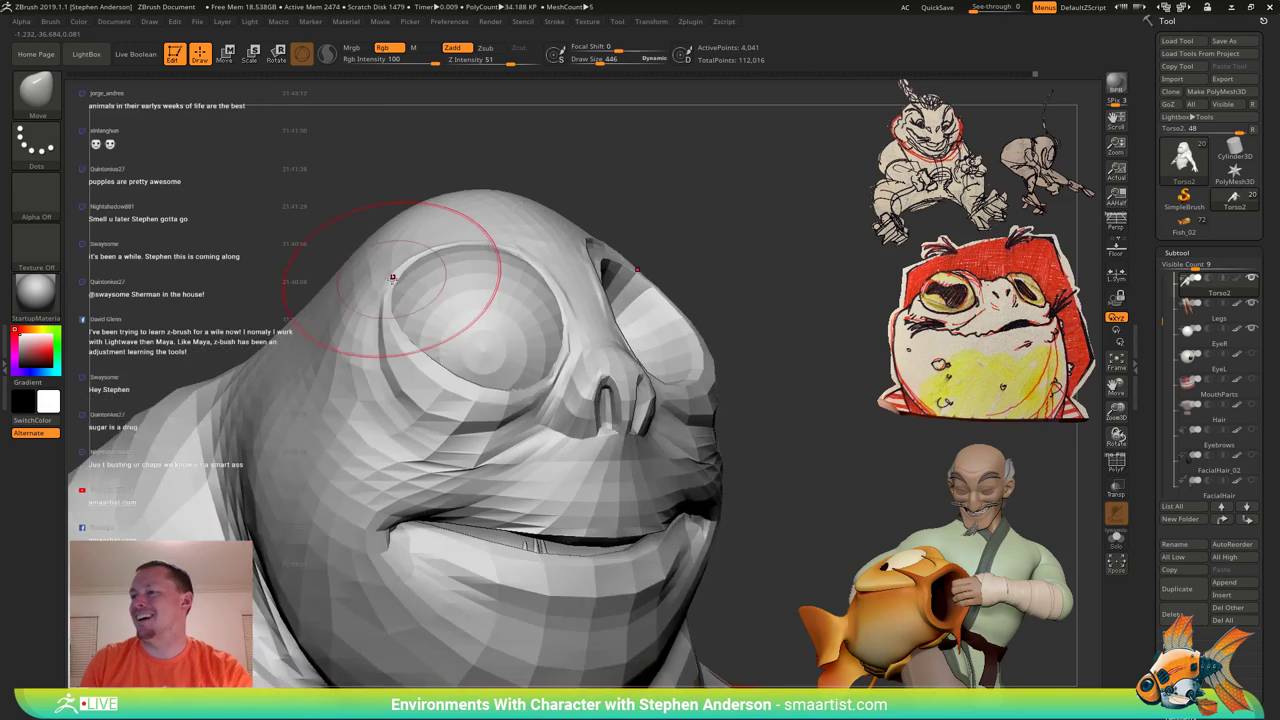
drag(393, 278, 383, 281)
Enlarge the Move brush to draw size 537 and adjust the top and back of the head in side view.
mouse_move(397, 281)
right_down()
mouse_move(570, 308)
mouse_move(609, 378)
mouse_move(540, 284)
right_up()
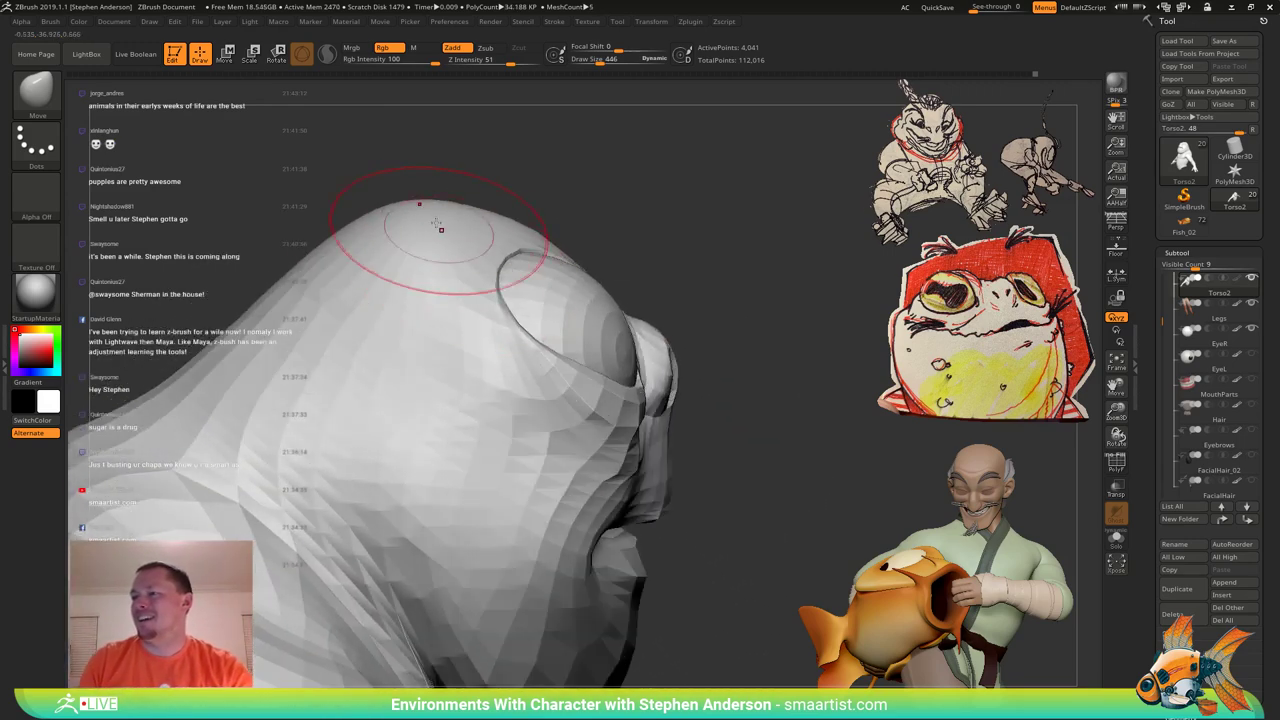
key(s)
click(419, 216)
key(s)
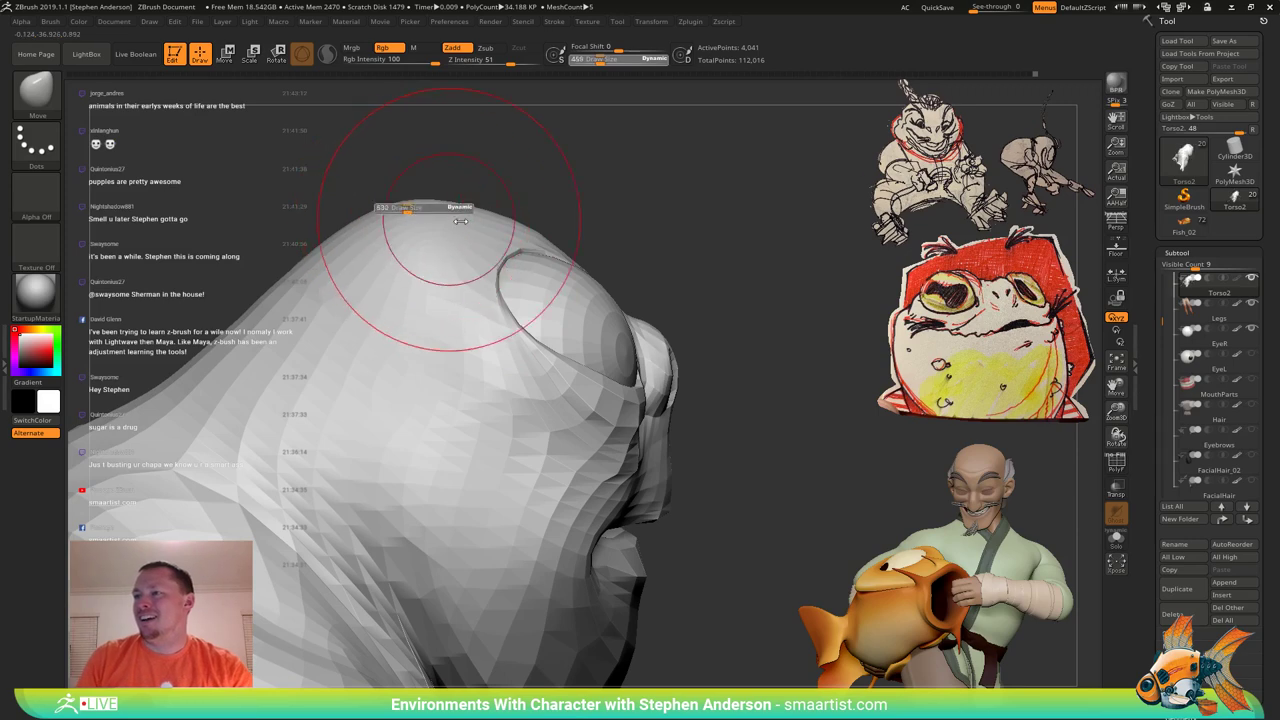
drag(461, 221, 464, 221)
right_drag(540, 318, 443, 306)
Show the polygroup wireframe and mask everything except the yellow-green head polygroup.
key(shift+f)
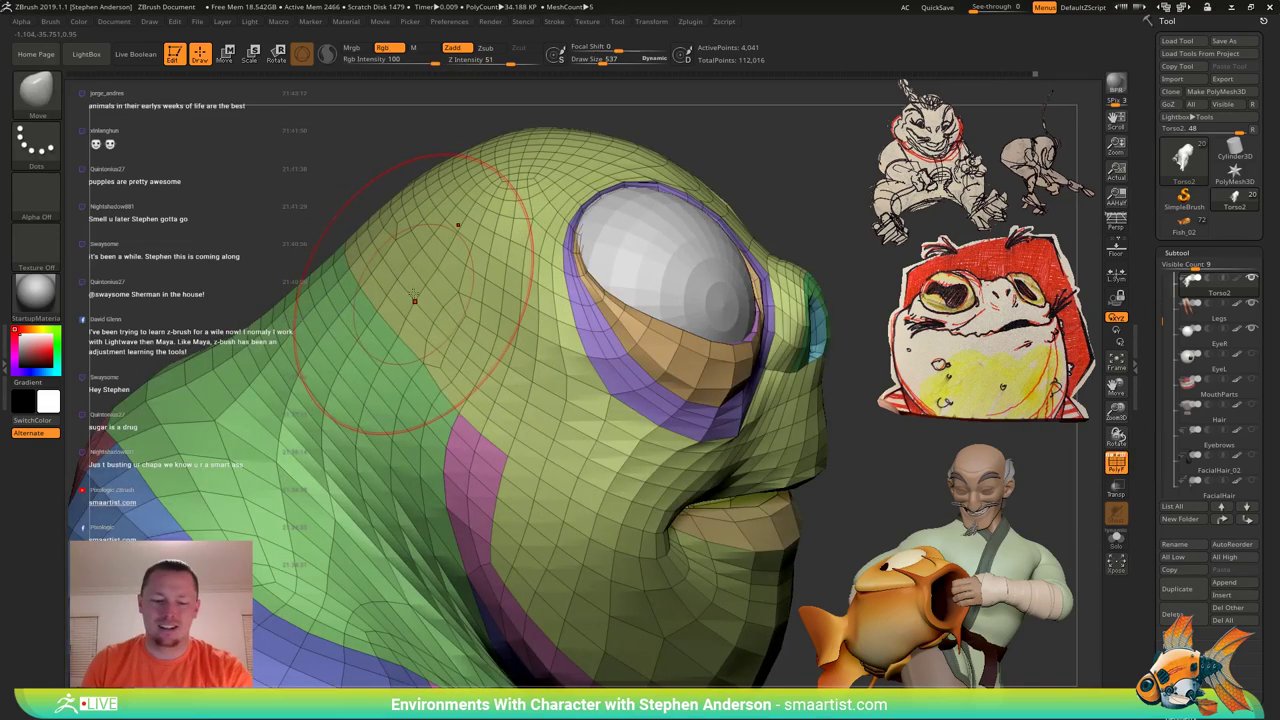
key(w)
ctrl+click(412, 282)
key(q)
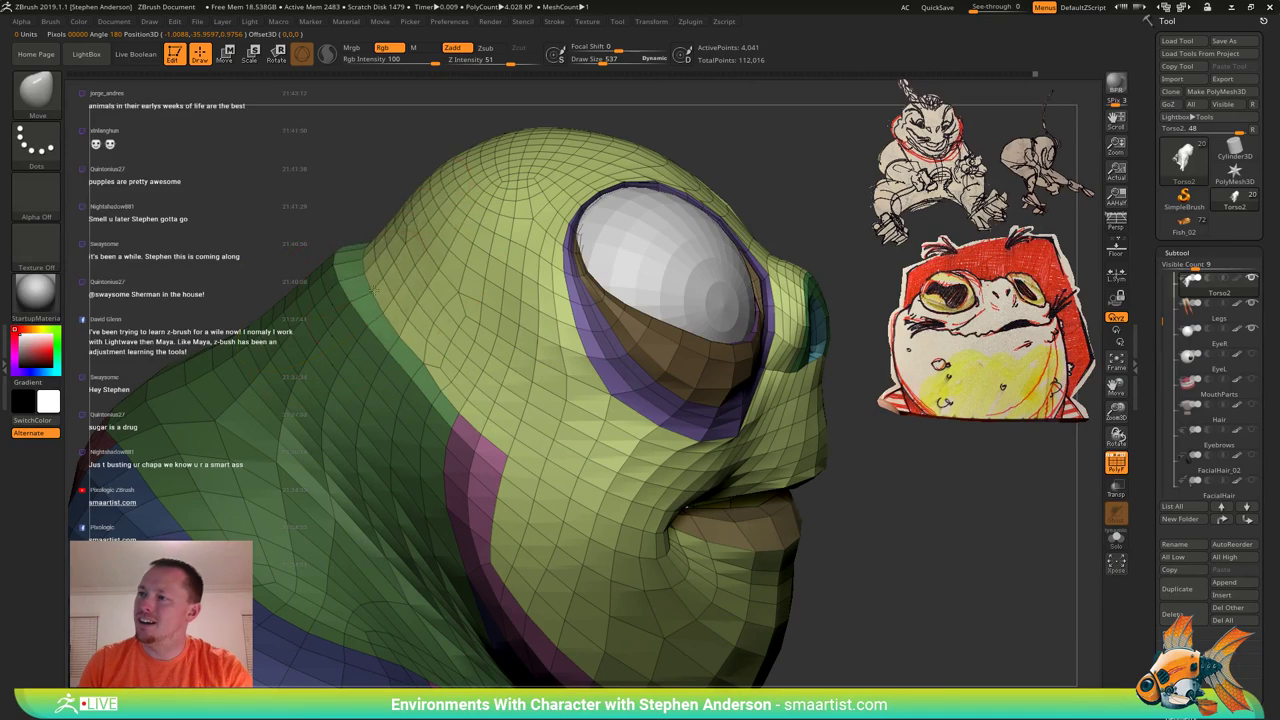
Smooth the back of the neck with the head masked, clearing the mask and the wireframe display.
mouse_move(396, 299)
right_down()
mouse_move(500, 310)
mouse_move(410, 321)
mouse_move(406, 271)
right_up()
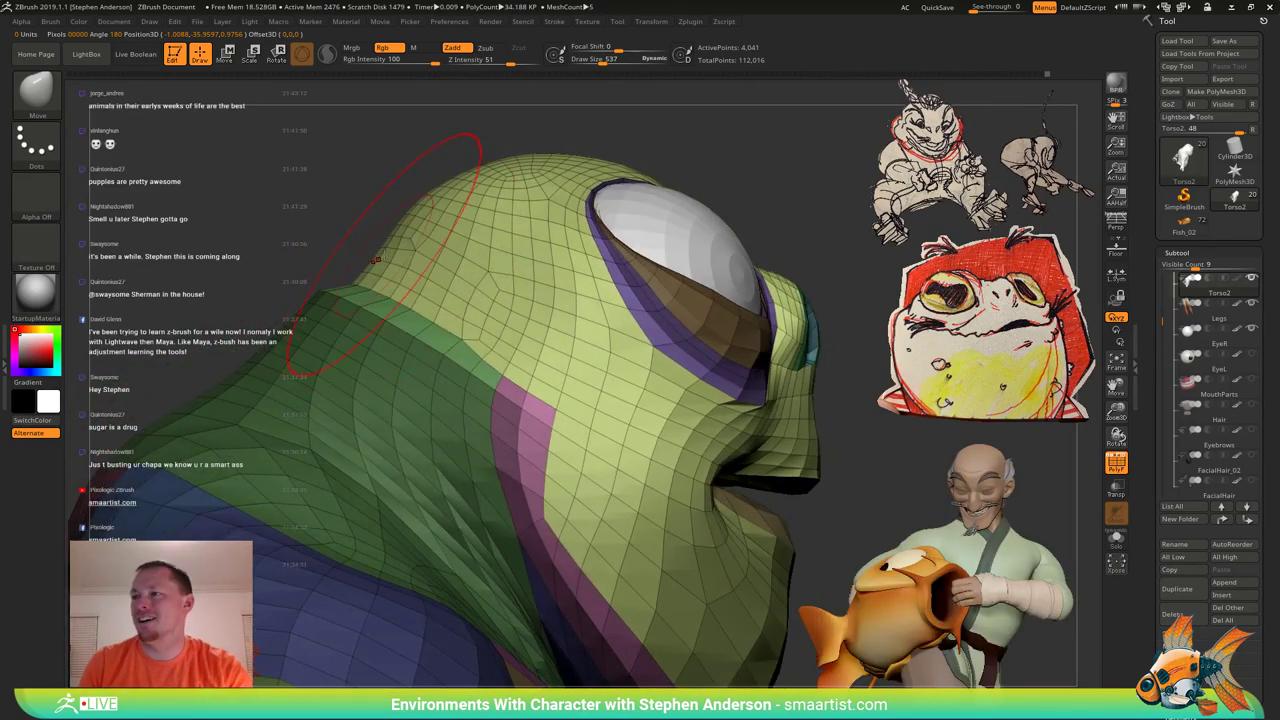
ctrl+click(318, 279)
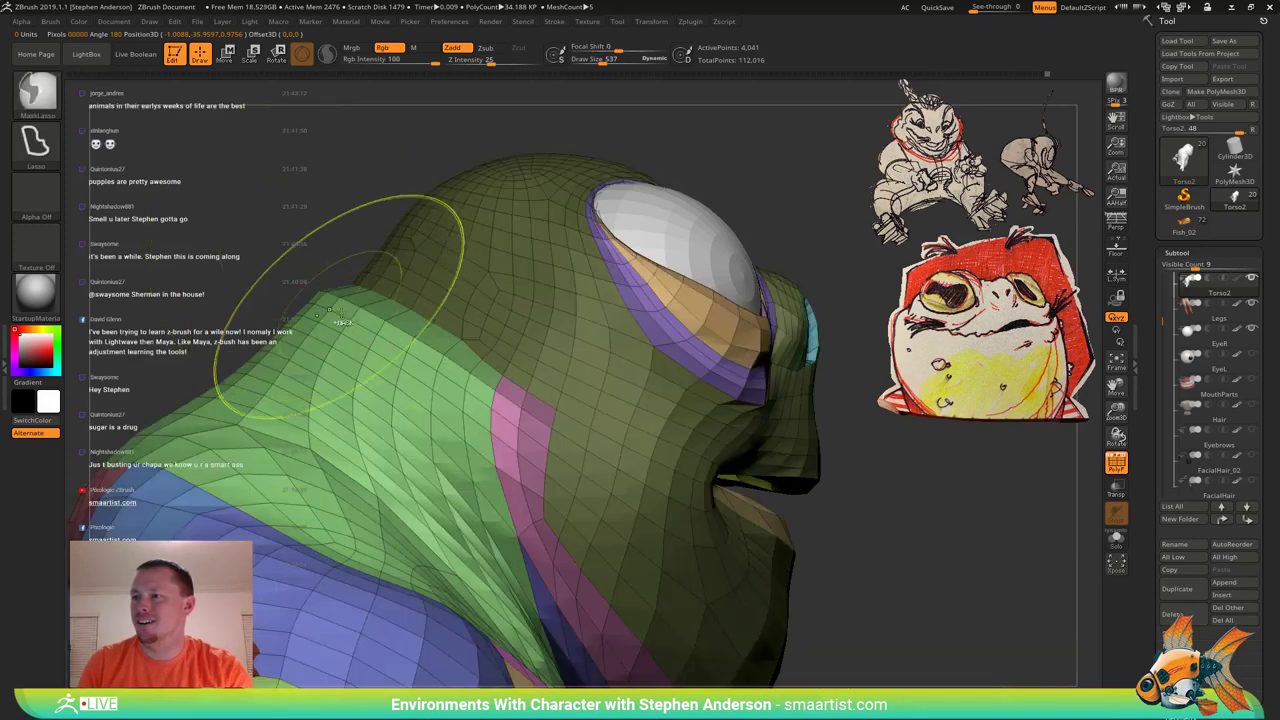
mouse_move(324, 308)
shift+mouse_down()
mouse_move(318, 320)
mouse_move(375, 345)
shift+mouse_up()
mouse_move(390, 305)
right_down()
mouse_move(487, 298)
mouse_move(614, 220)
right_up()
ctrl+drag(614, 220, 646, 294)
key(shift+f)
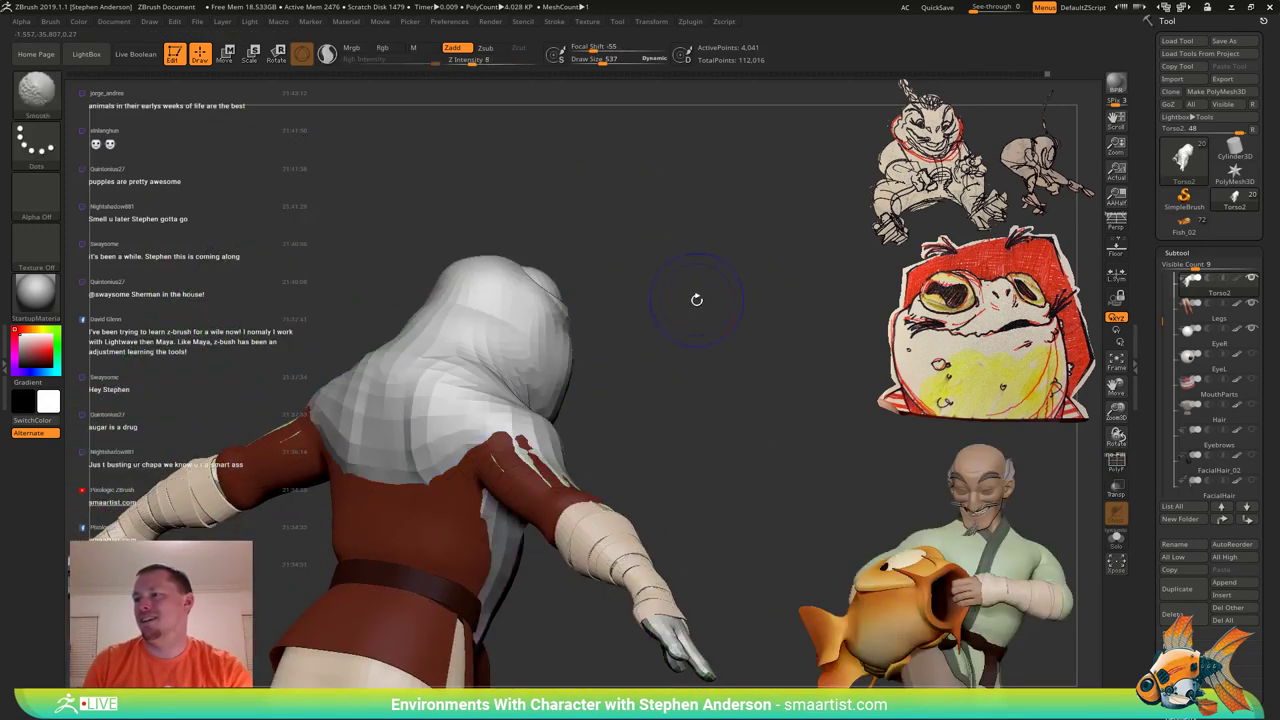
Mask everything except the head polygroup and return to the Move brush.
mouse_move(697, 297)
right_down()
mouse_move(668, 320)
mouse_move(583, 300)
mouse_move(490, 310)
mouse_move(400, 351)
mouse_move(380, 315)
right_up()
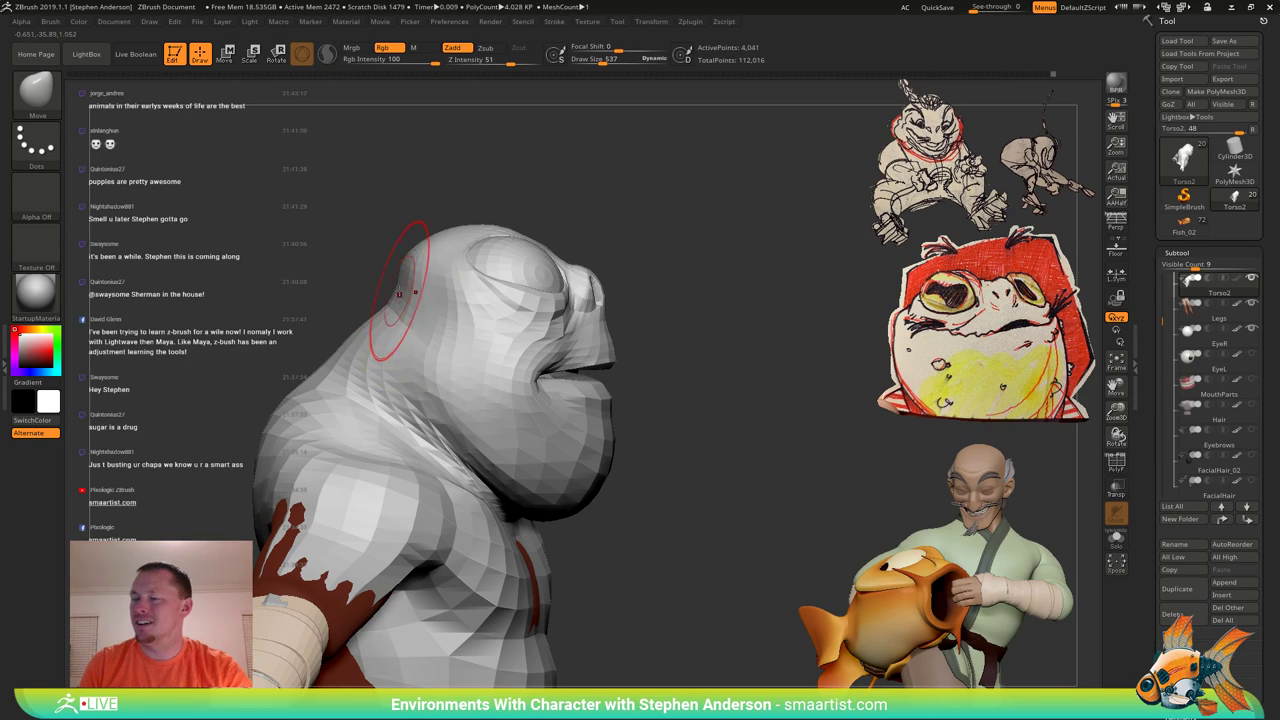
key(w)
ctrl+click(497, 331)
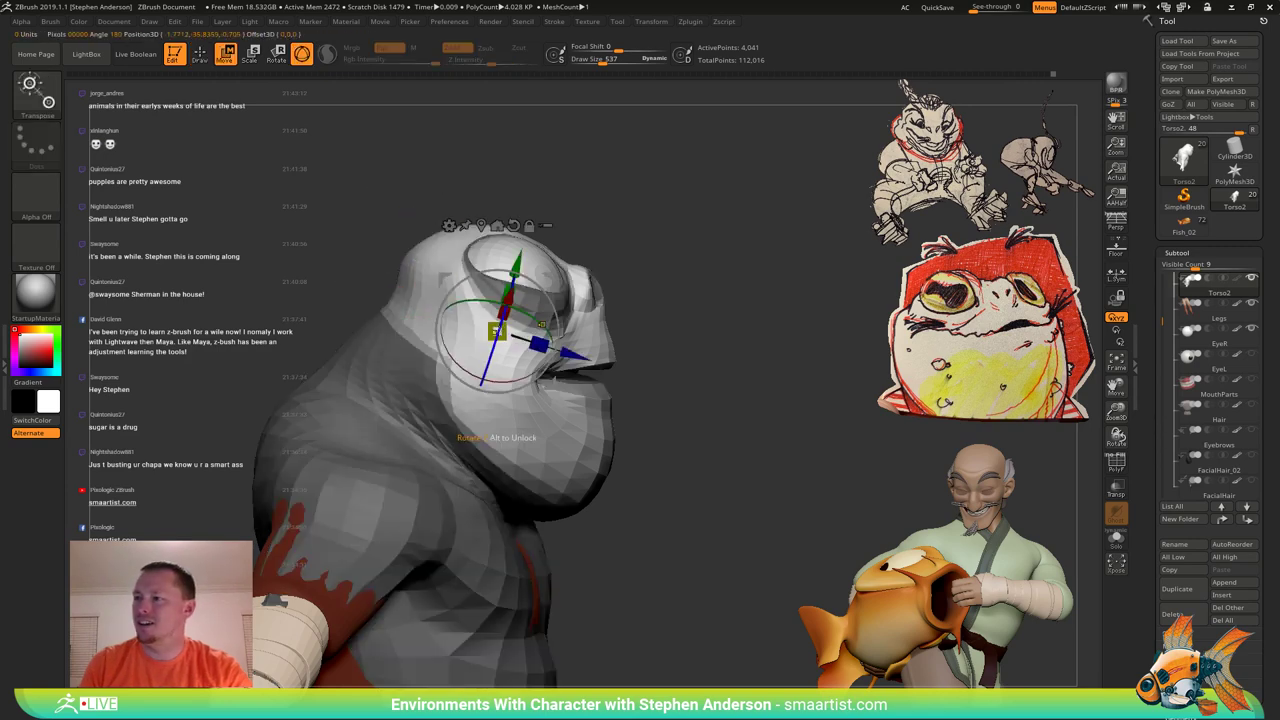
key(q)
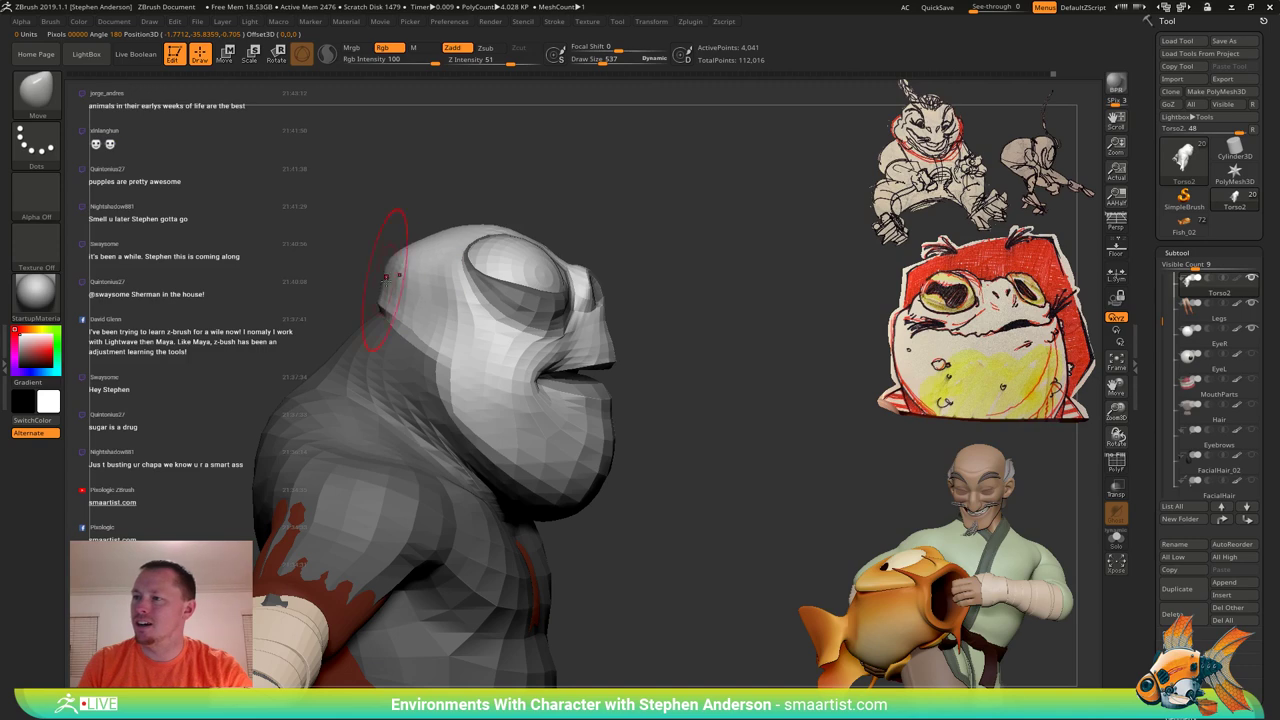
Reshape the back of the unmasked head above the neck crease with the Move brush.
key(shift)
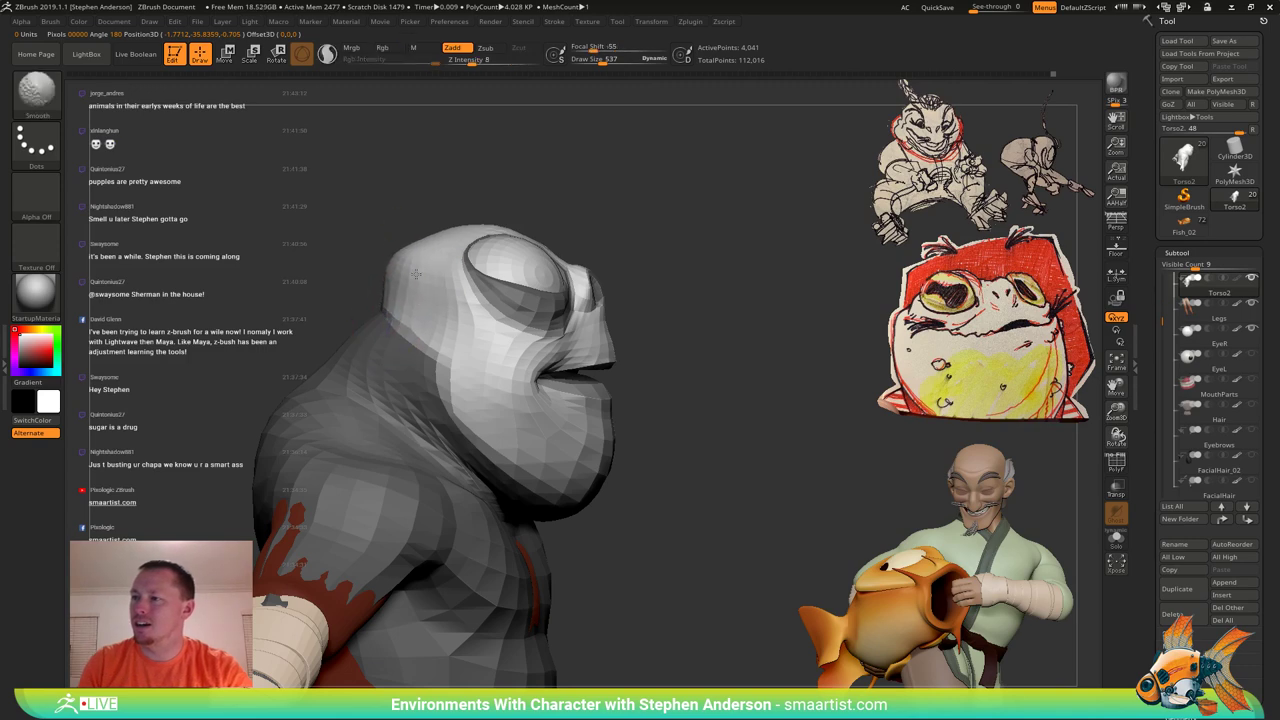
mouse_move(414, 266)
right_down()
mouse_move(480, 288)
mouse_move(490, 310)
mouse_move(460, 300)
right_up()
mouse_move(384, 277)
mouse_down()
mouse_move(387, 289)
mouse_move(430, 281)
mouse_up()
right_drag(405, 280, 352, 288)
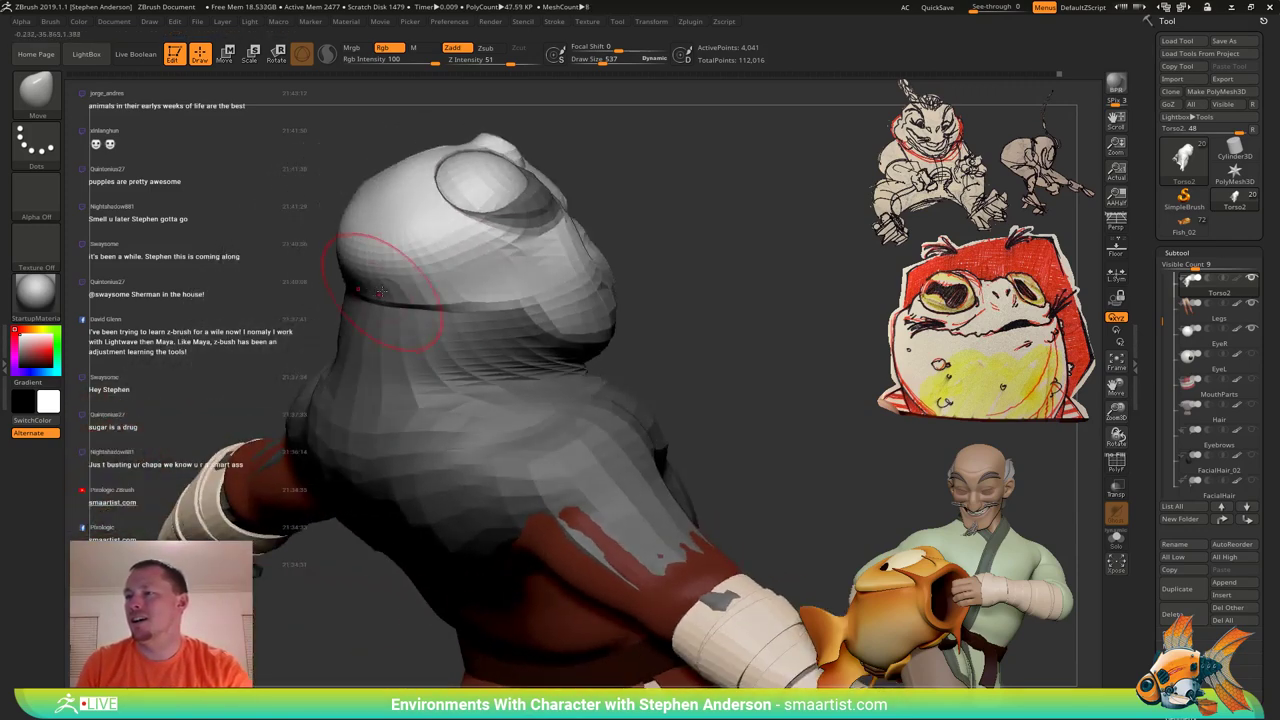
click(388, 296)
Set the Move brush to Focal Shift 27 and Draw Size 616 and shape the rear rim of the head.
drag(616, 48, 631, 49)
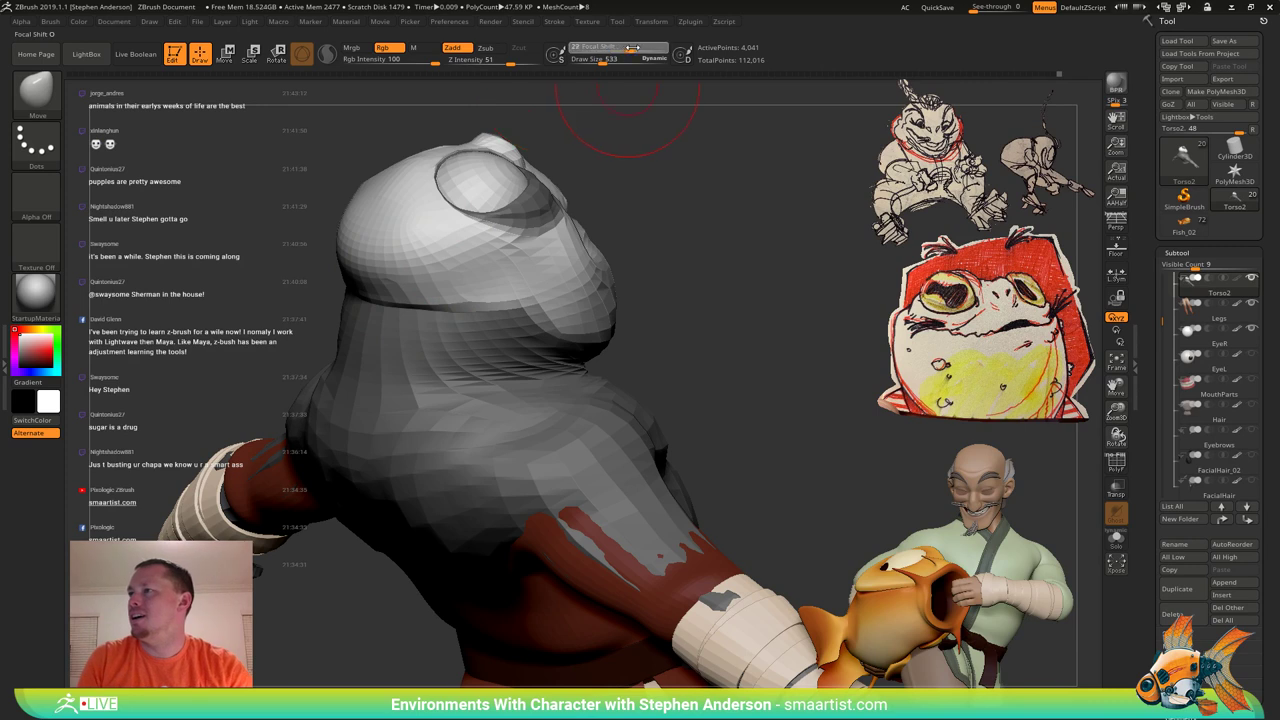
key(s)
drag(399, 297, 391, 295)
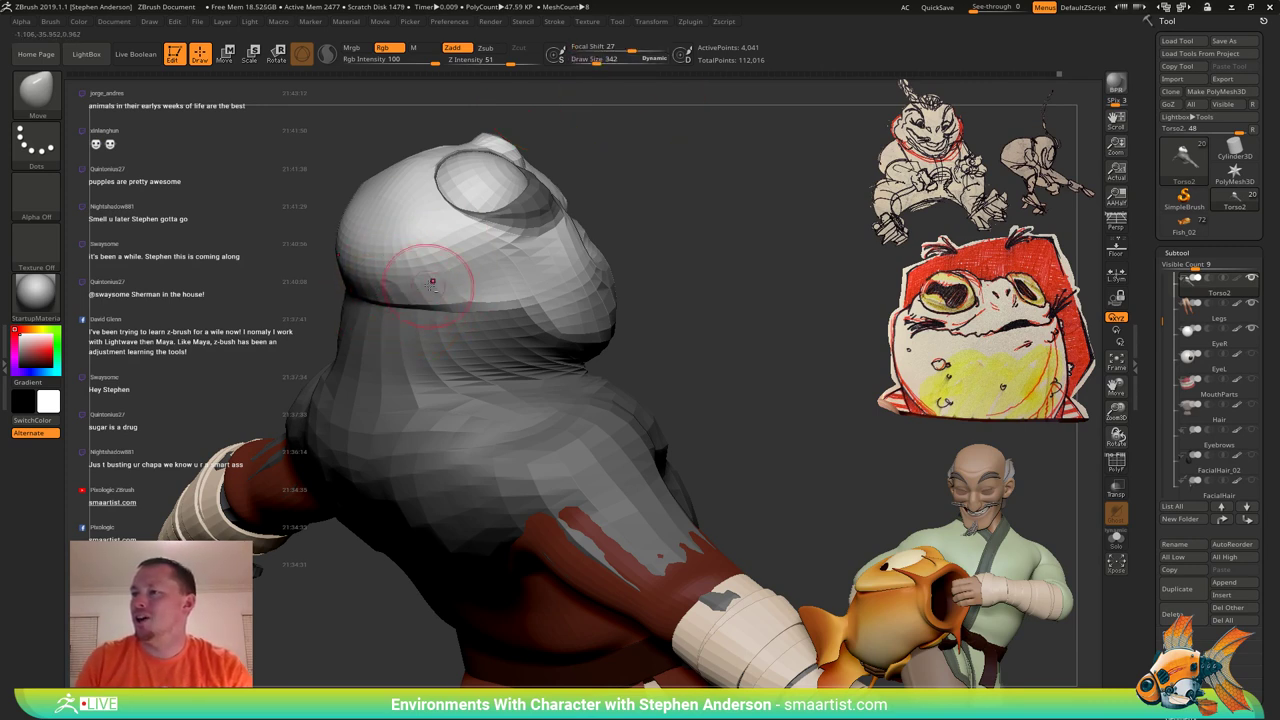
right_drag(434, 266, 411, 246)
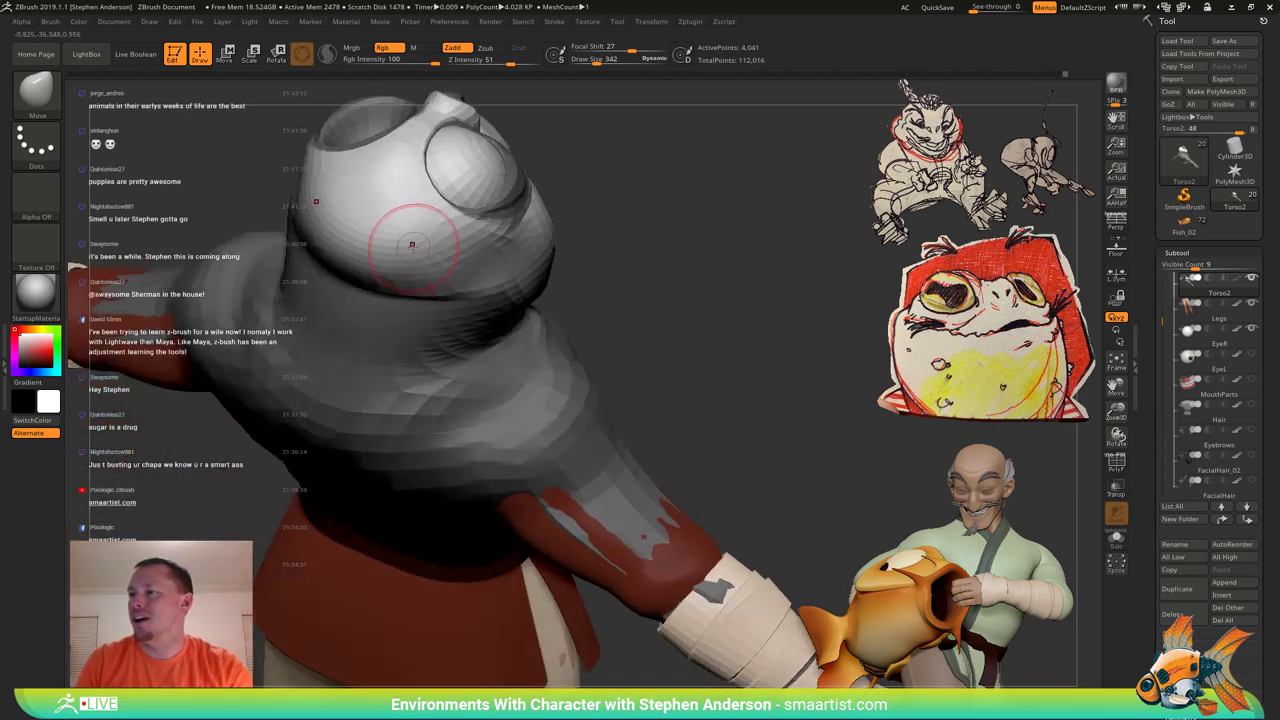
key(s)
drag(412, 246, 424, 248)
mouse_move(531, 263)
right_down()
mouse_move(478, 312)
mouse_move(462, 266)
right_up()
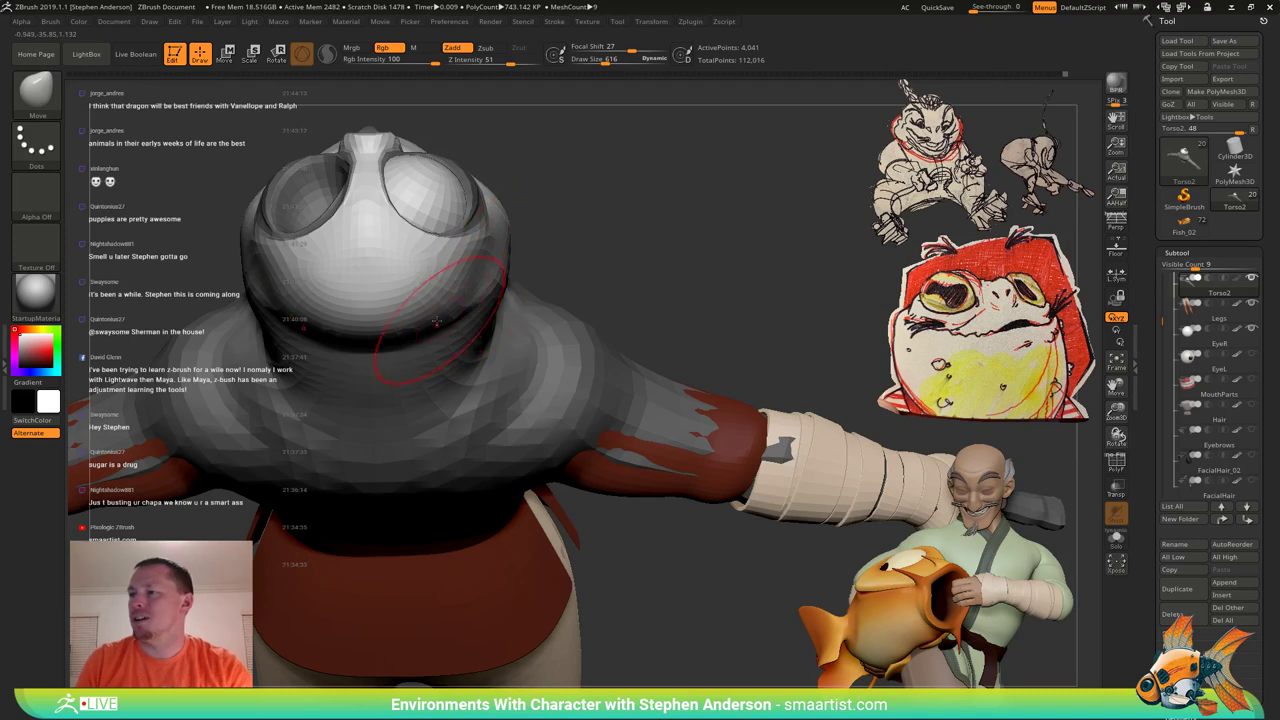
right_drag(392, 324, 412, 346)
Smooth the rear rim of the head at Draw Size 362 and clear the body mask.
key(s)
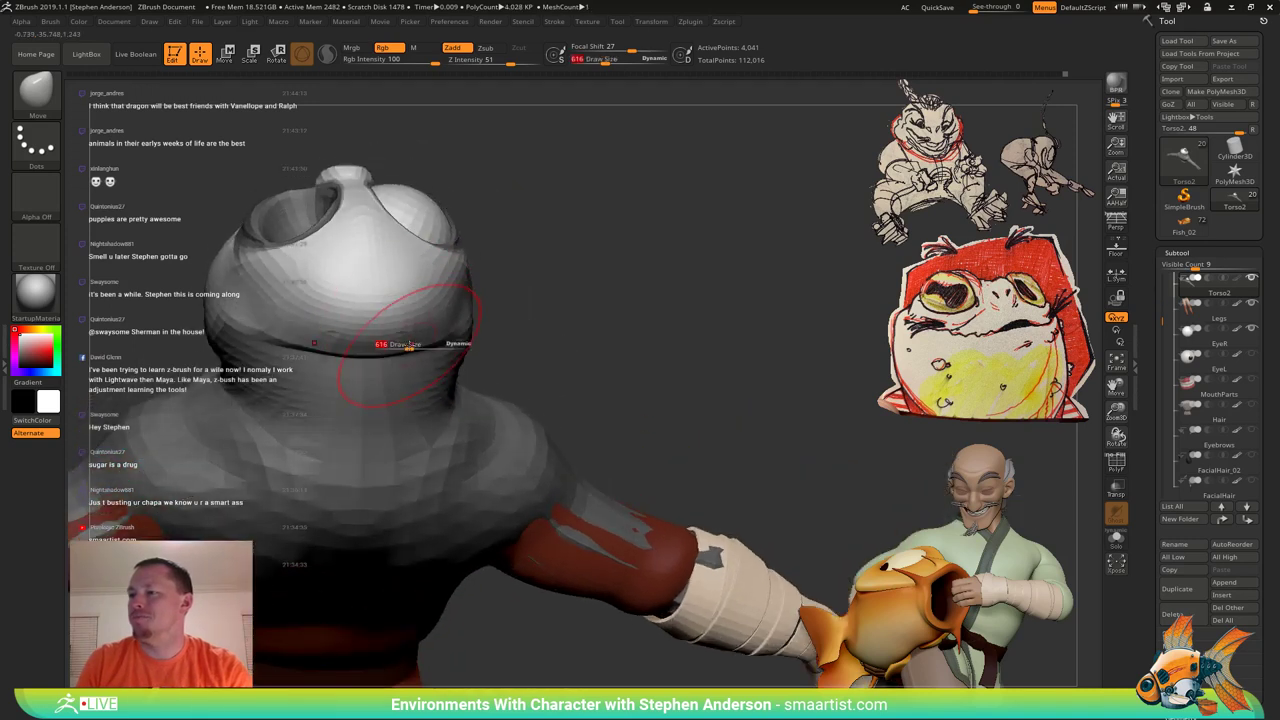
drag(411, 346, 400, 346)
shift+drag(287, 349, 280, 342)
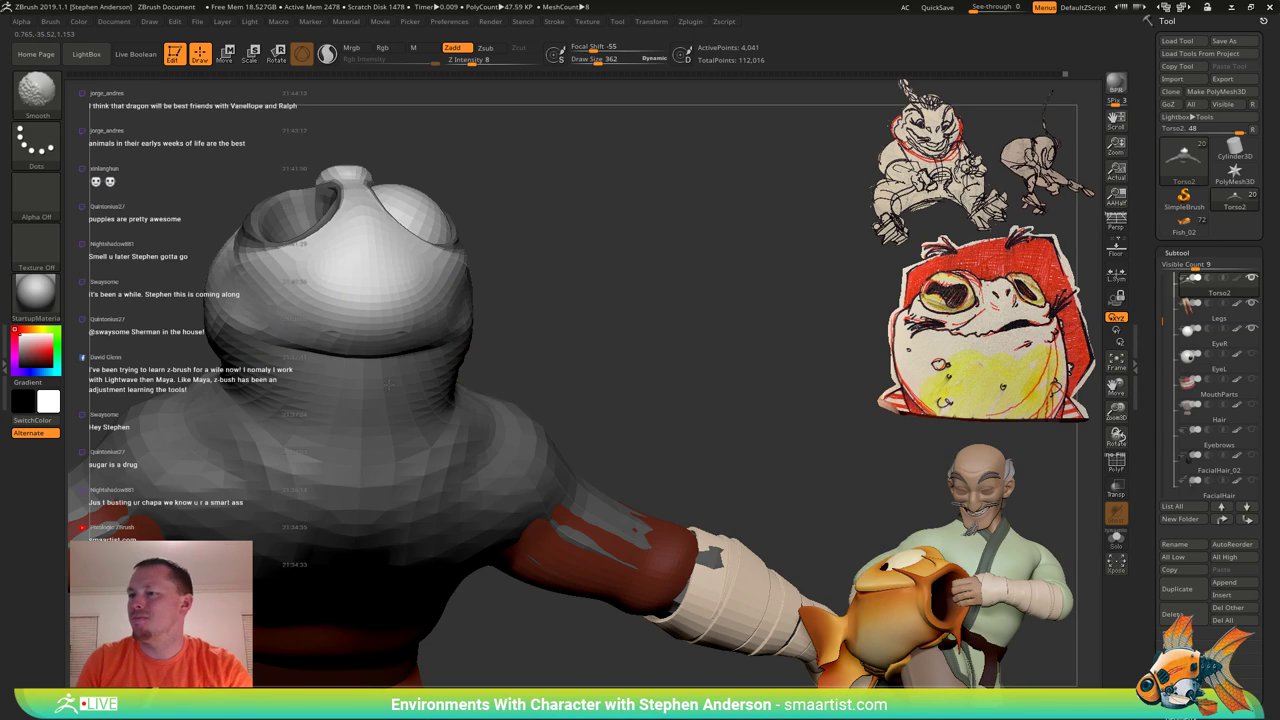
mouse_move(353, 343)
right_down()
mouse_move(296, 345)
mouse_move(330, 300)
mouse_move(440, 325)
mouse_move(481, 320)
mouse_move(482, 378)
right_up()
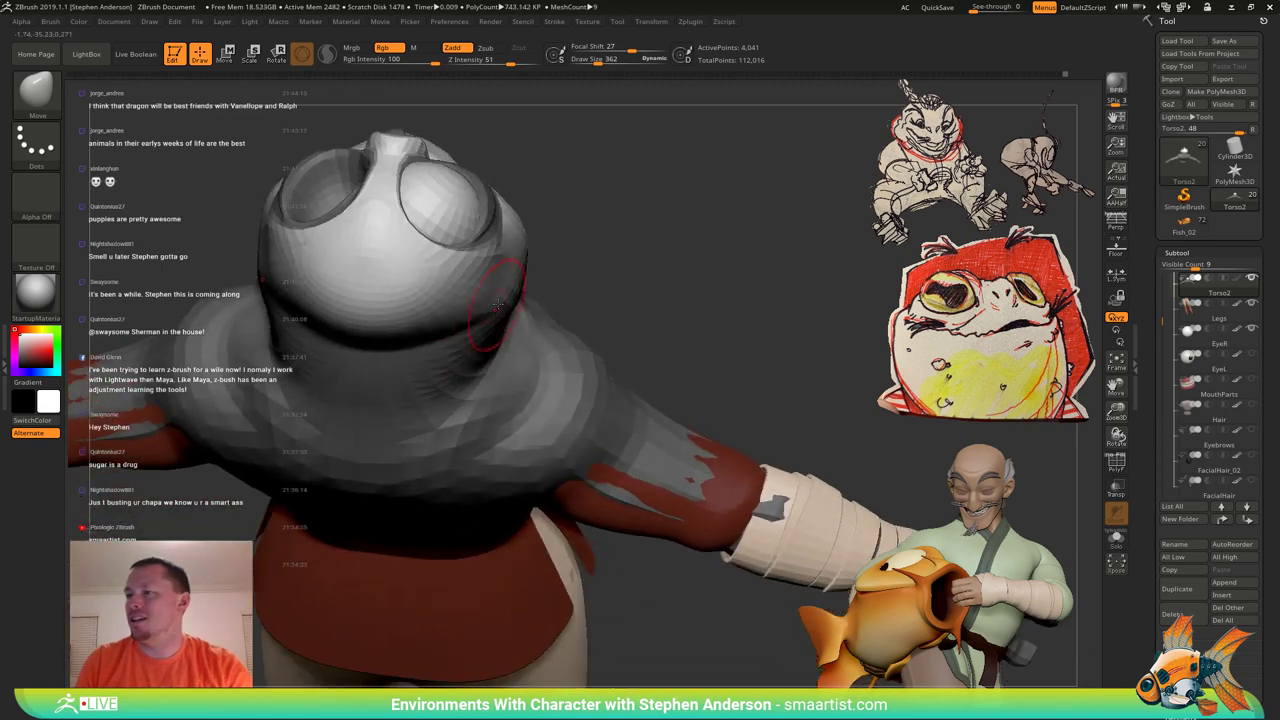
ctrl+drag(657, 267, 598, 305)
Rework the side of the neck under the head with the Move brush at Draw Size 616.
key(s)
drag(486, 308, 471, 331)
mouse_move(473, 364)
right_down()
mouse_move(477, 332)
mouse_move(425, 374)
mouse_move(341, 401)
mouse_move(474, 350)
mouse_move(503, 388)
mouse_move(390, 350)
mouse_move(258, 371)
mouse_move(371, 380)
mouse_move(514, 346)
right_up()
mouse_move(539, 304)
right_down()
mouse_move(475, 308)
mouse_move(672, 317)
mouse_move(657, 315)
right_up()
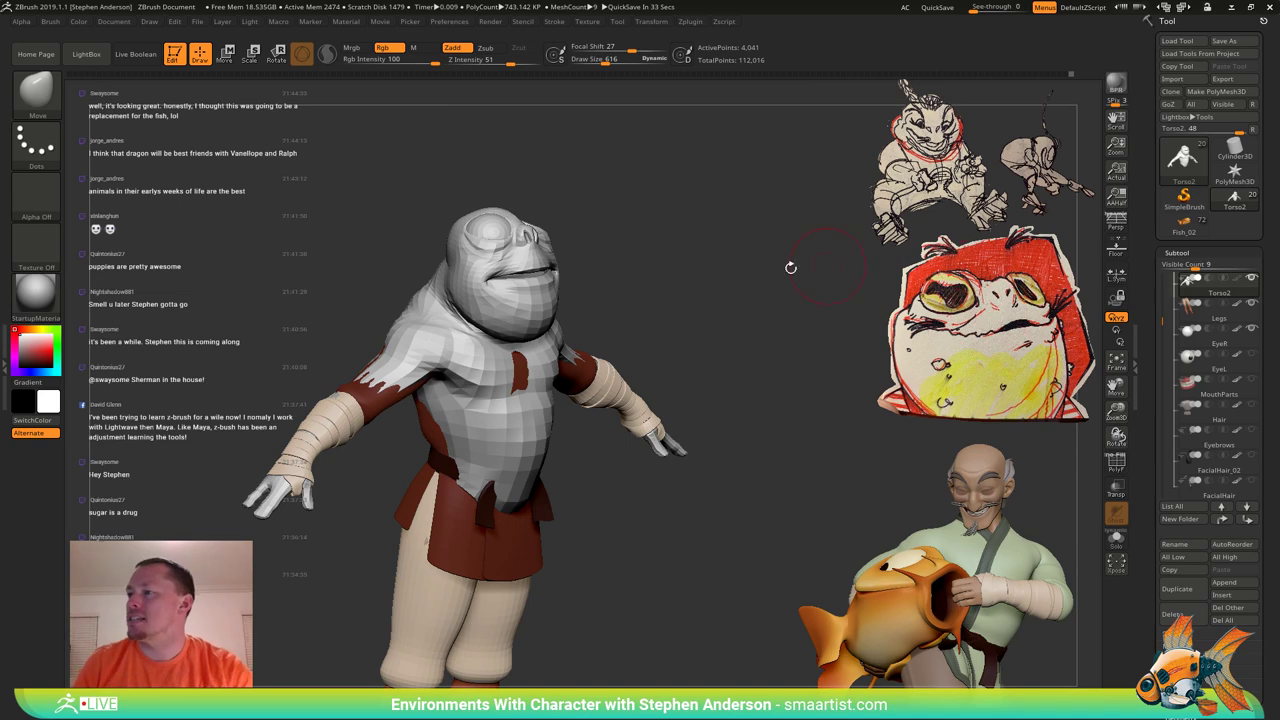
Isolate the face and nostril rim polygroups, mask the face around the nose and show the whole mesh again.
right_drag(790, 268, 620, 375)
mouse_move(620, 375)
right_down()
mouse_move(577, 322)
mouse_move(608, 300)
mouse_move(514, 392)
right_up()
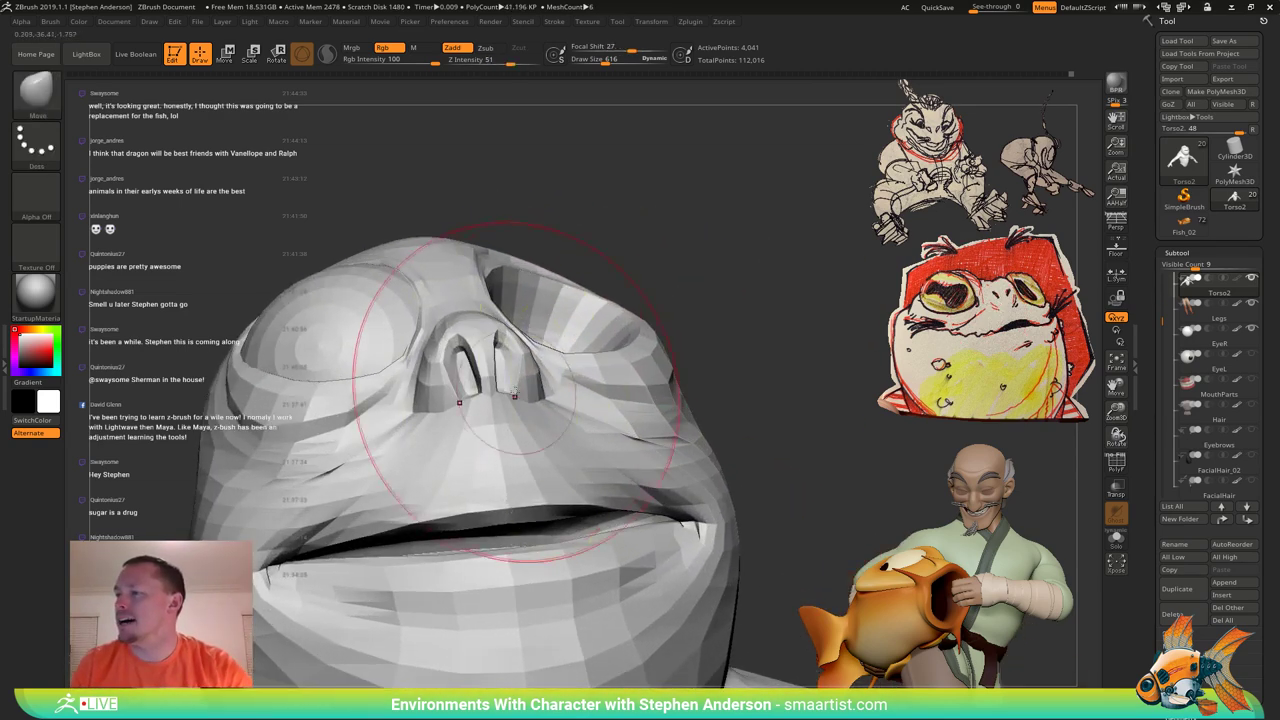
key(shift+f)
right_drag(303, 404, 451, 355)
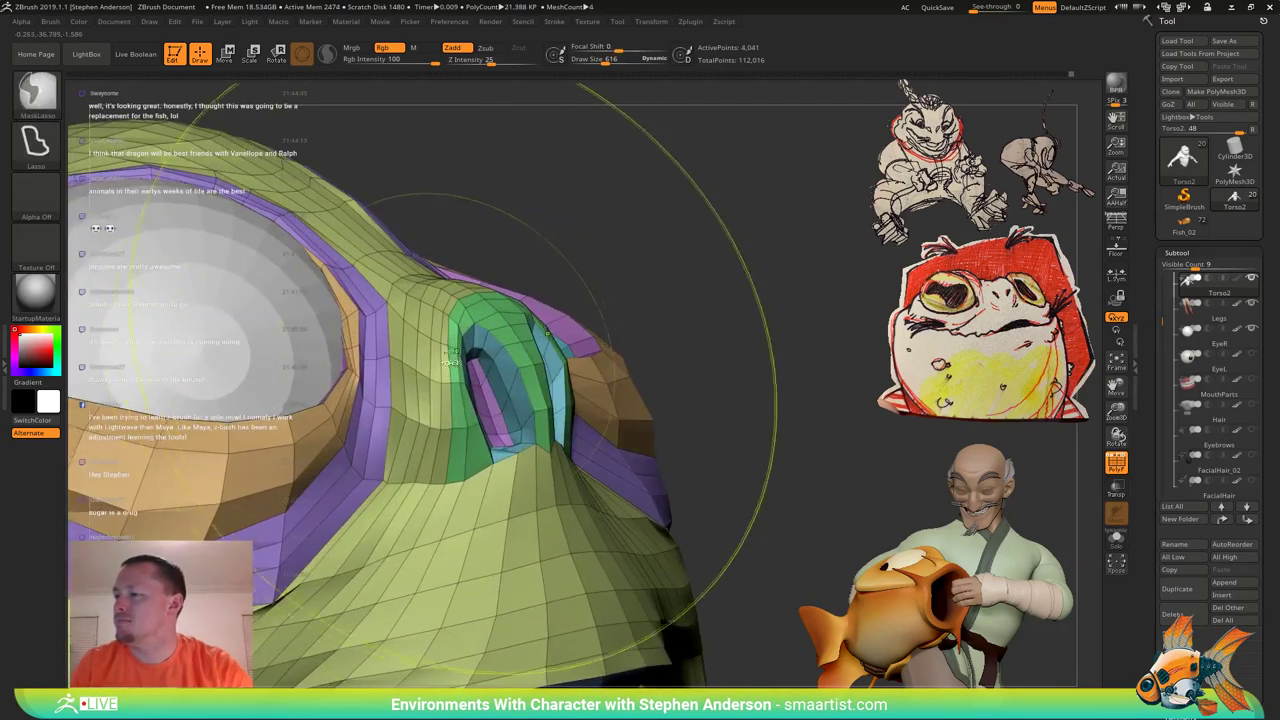
ctrl+shift+click(464, 346)
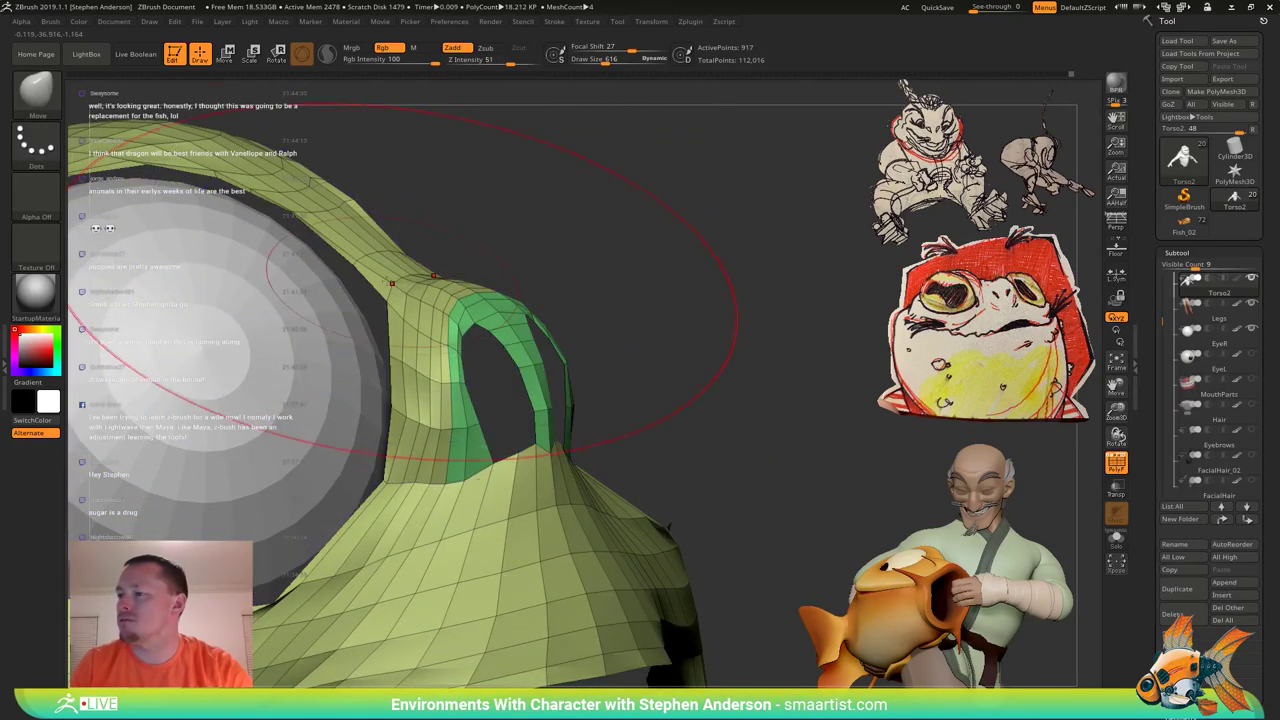
right_drag(392, 283, 452, 252)
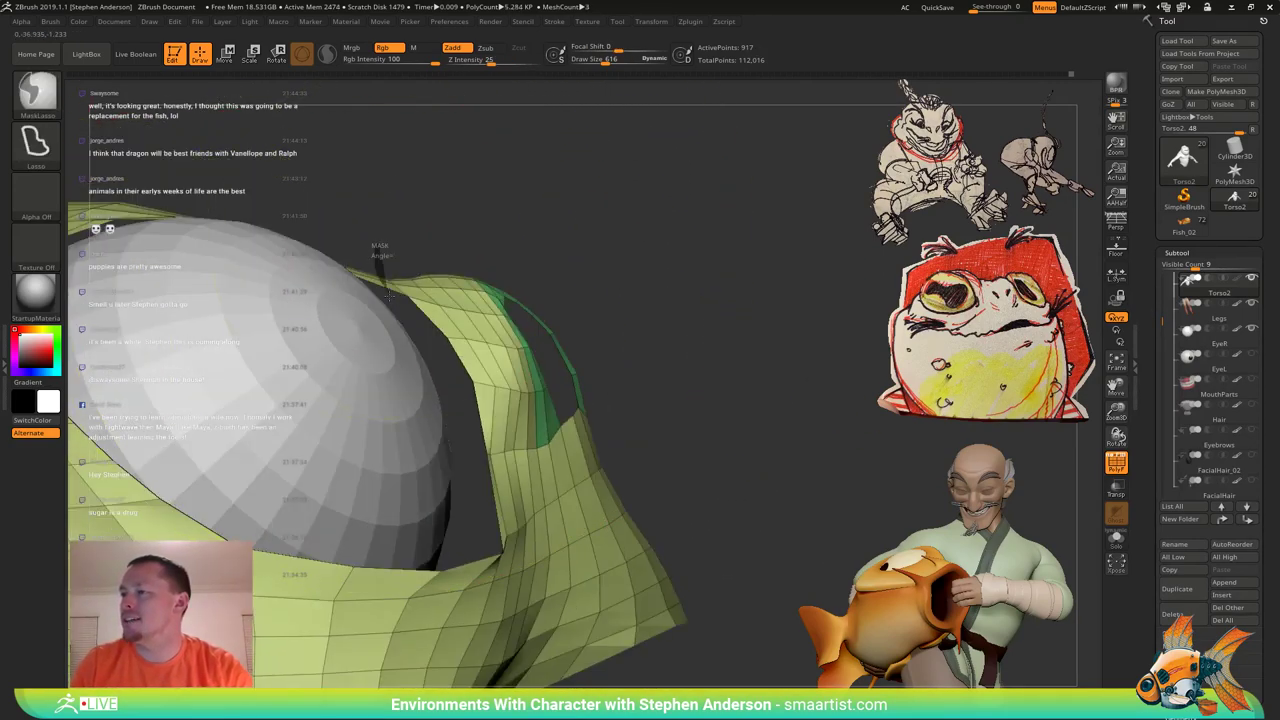
mouse_move(390, 296)
ctrl+mouse_down()
mouse_move(468, 453)
mouse_move(562, 465)
mouse_move(671, 308)
mouse_move(504, 183)
ctrl+mouse_up()
ctrl+shift+click(604, 244)
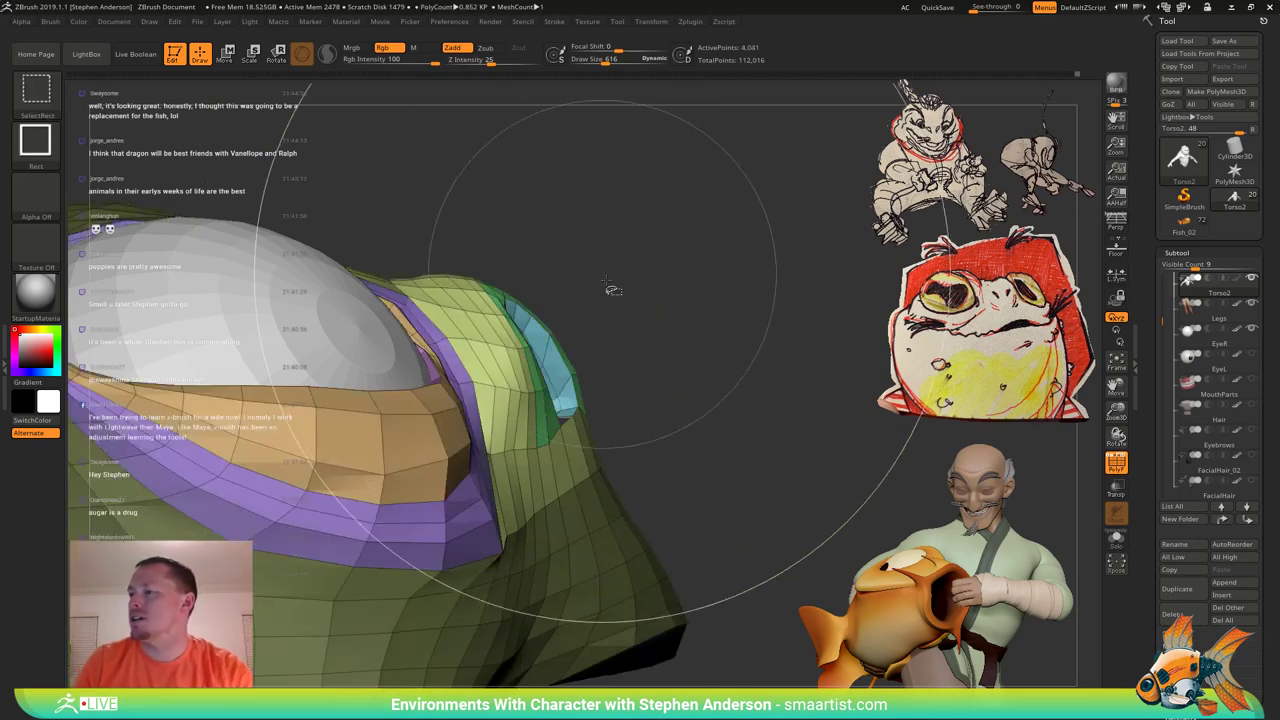
Hide the face polygroups, mask the remaining eyelids and body, and restore the full mesh.
right_drag(628, 271, 594, 206)
key(ctrl+z)
ctrl+shift+drag(594, 206, 671, 263)
mouse_move(671, 263)
ctrl+right_down()
mouse_move(537, 239)
mouse_move(563, 243)
ctrl+right_up()
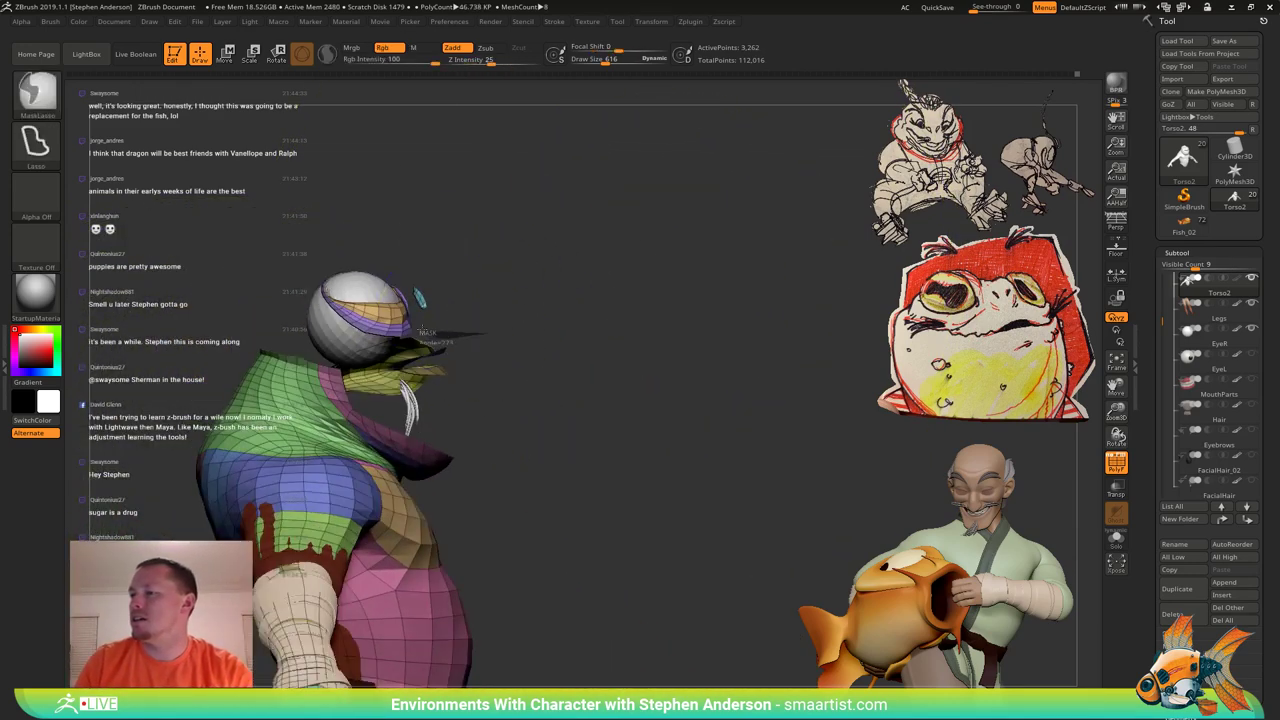
mouse_move(367, 249)
ctrl+mouse_down()
mouse_move(186, 384)
mouse_move(430, 688)
mouse_move(860, 565)
ctrl+mouse_up()
alt+right_drag(647, 514, 722, 314)
mouse_move(633, 319)
ctrl+mouse_down()
mouse_move(112, 350)
mouse_move(940, 640)
mouse_move(920, 580)
ctrl+mouse_up()
drag(720, 426, 560, 435)
mouse_move(560, 435)
right_down()
mouse_move(630, 425)
mouse_move(640, 490)
right_up()
mouse_move(680, 270)
ctrl+right_down()
mouse_move(688, 367)
mouse_move(612, 405)
mouse_move(543, 286)
mouse_move(548, 312)
ctrl+right_up()
drag(548, 312, 651, 294)
right_drag(650, 295, 508, 346)
Blur the mask border around the nose for a softer falloff.
key(w)
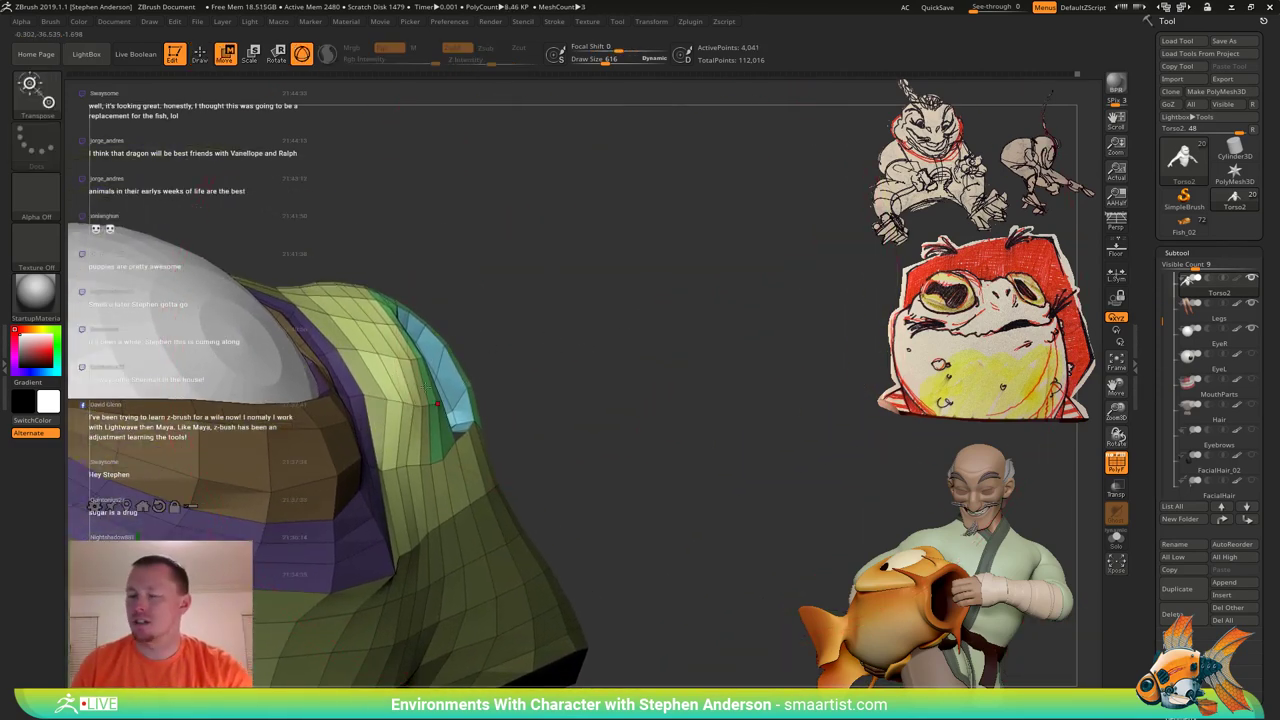
ctrl+click(546, 341)
ctrl+click(428, 388)
ctrl+click(510, 382)
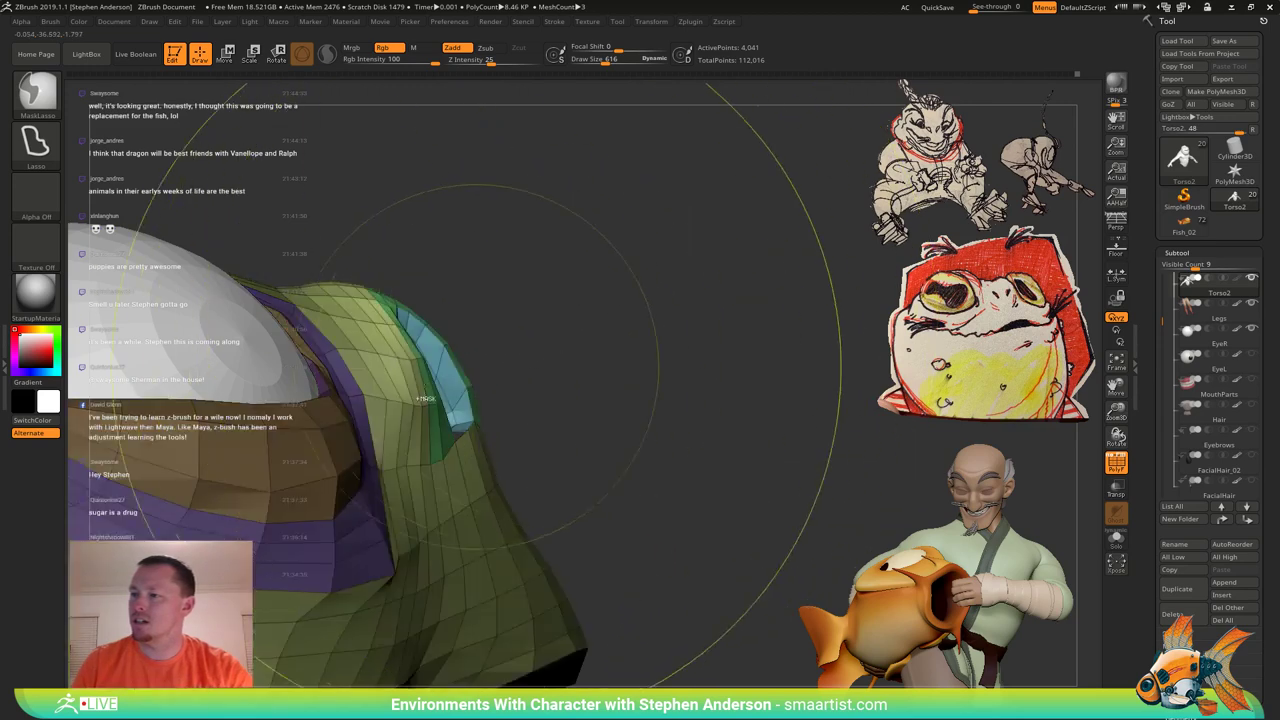
ctrl+click(402, 403)
Centre the transform gizmo on the unmasked nose and reset its orientation.
key(w)
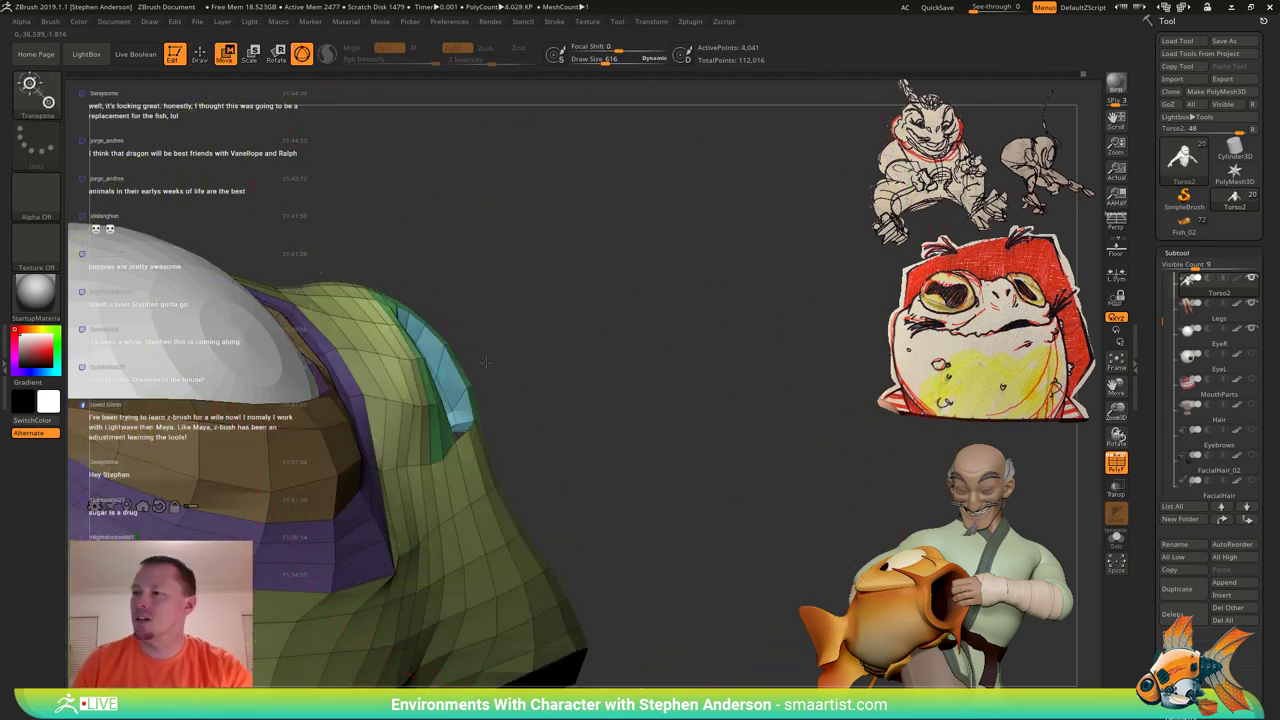
click(127, 506)
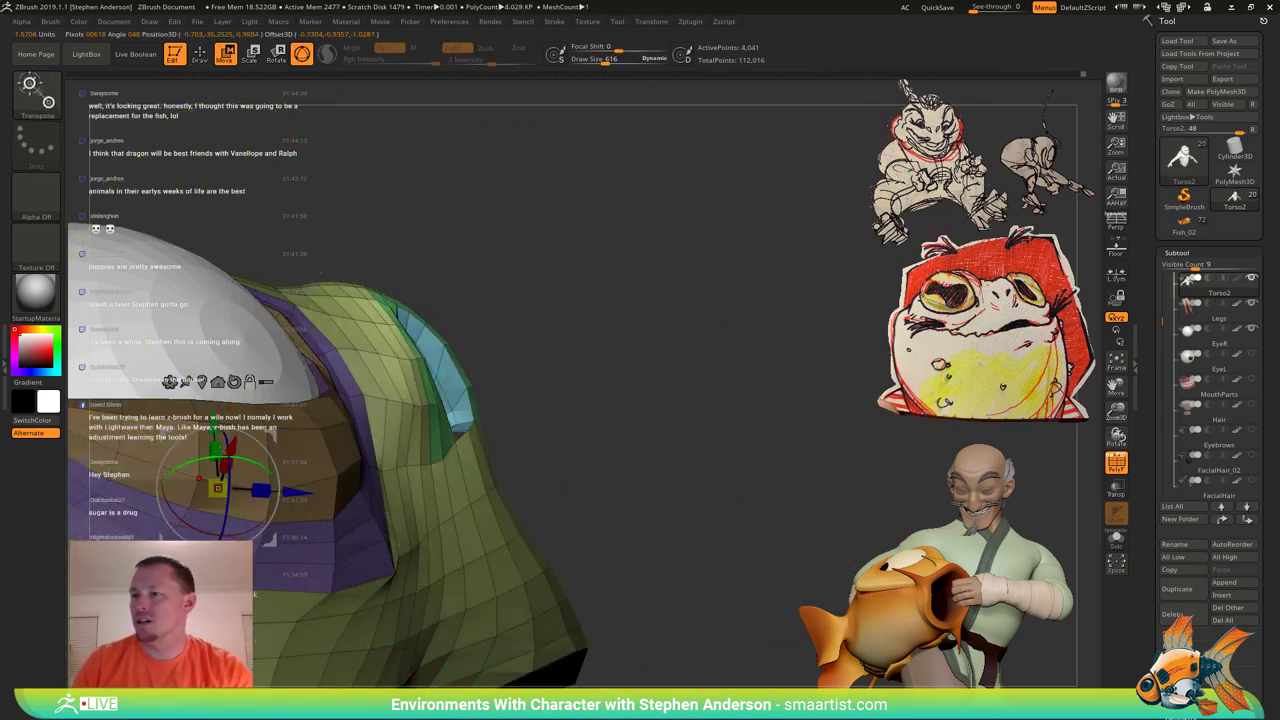
drag(273, 434, 427, 316)
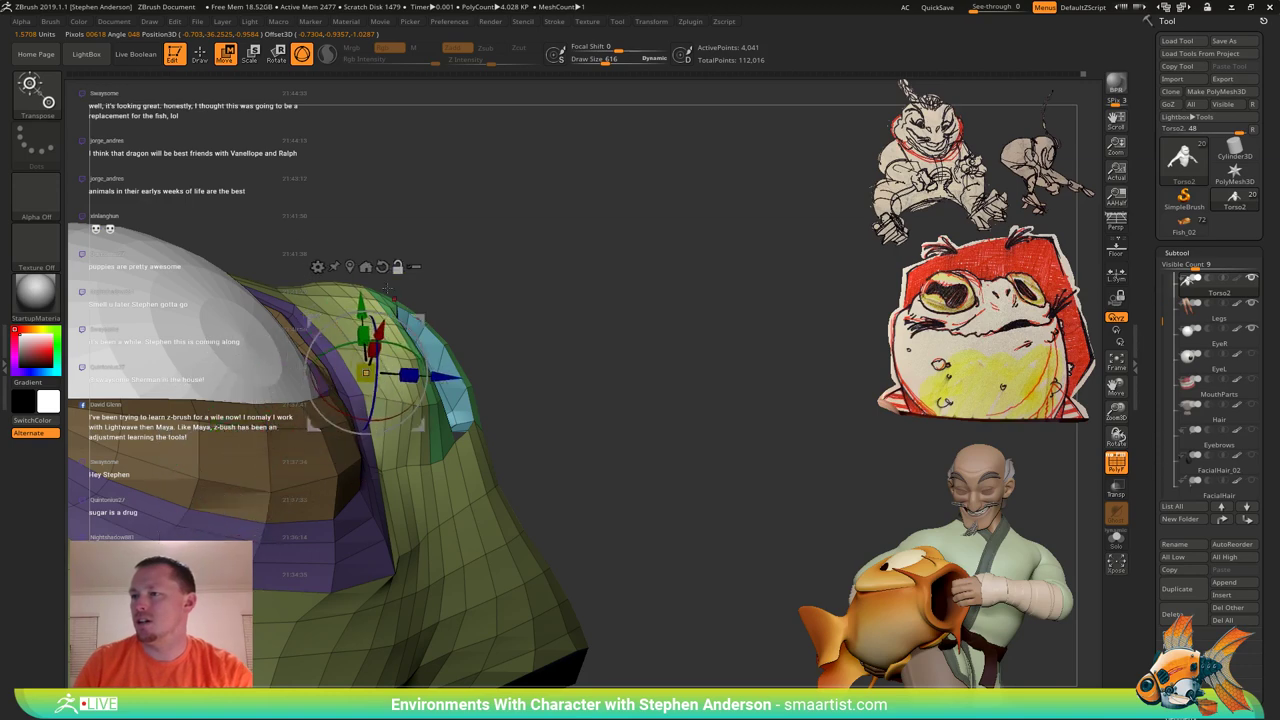
alt+click(382, 267)
Shift the gizmo onto the nostril in front view and scale the unmasked nose area down.
drag(373, 366, 356, 379)
drag(634, 318, 744, 335)
right_drag(582, 336, 440, 370)
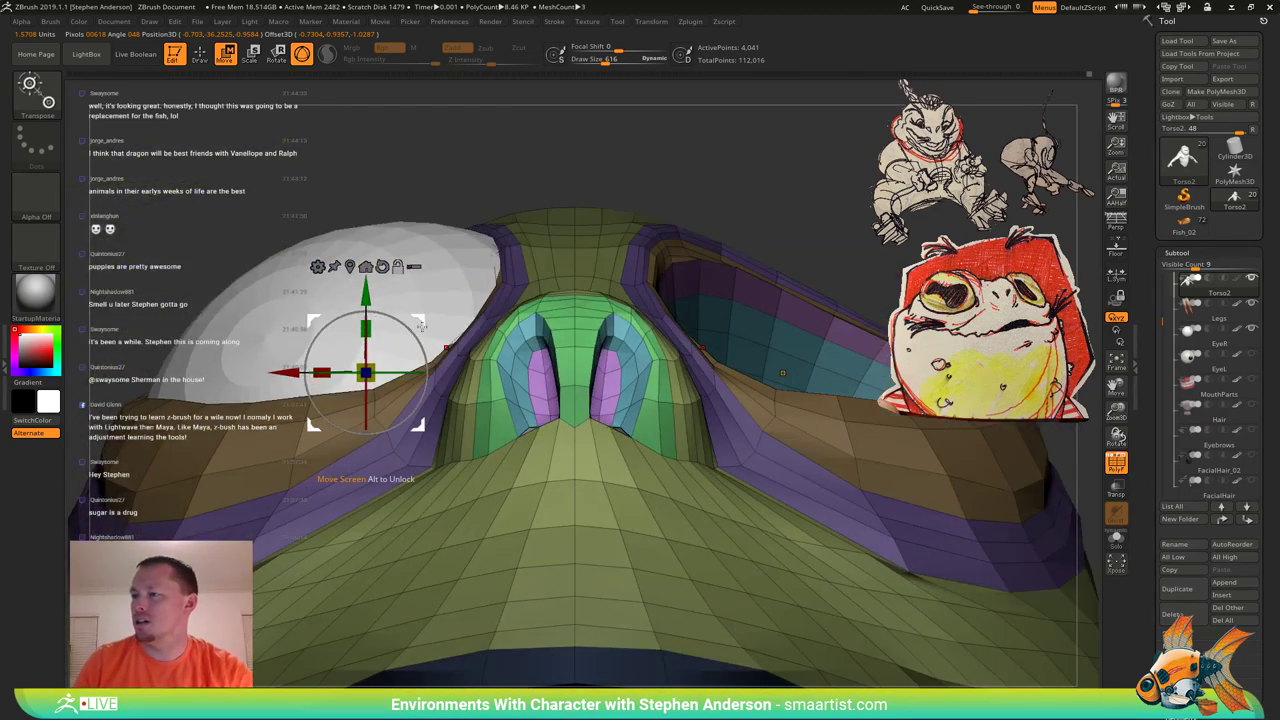
alt+drag(418, 322, 566, 306)
drag(514, 357, 500, 368)
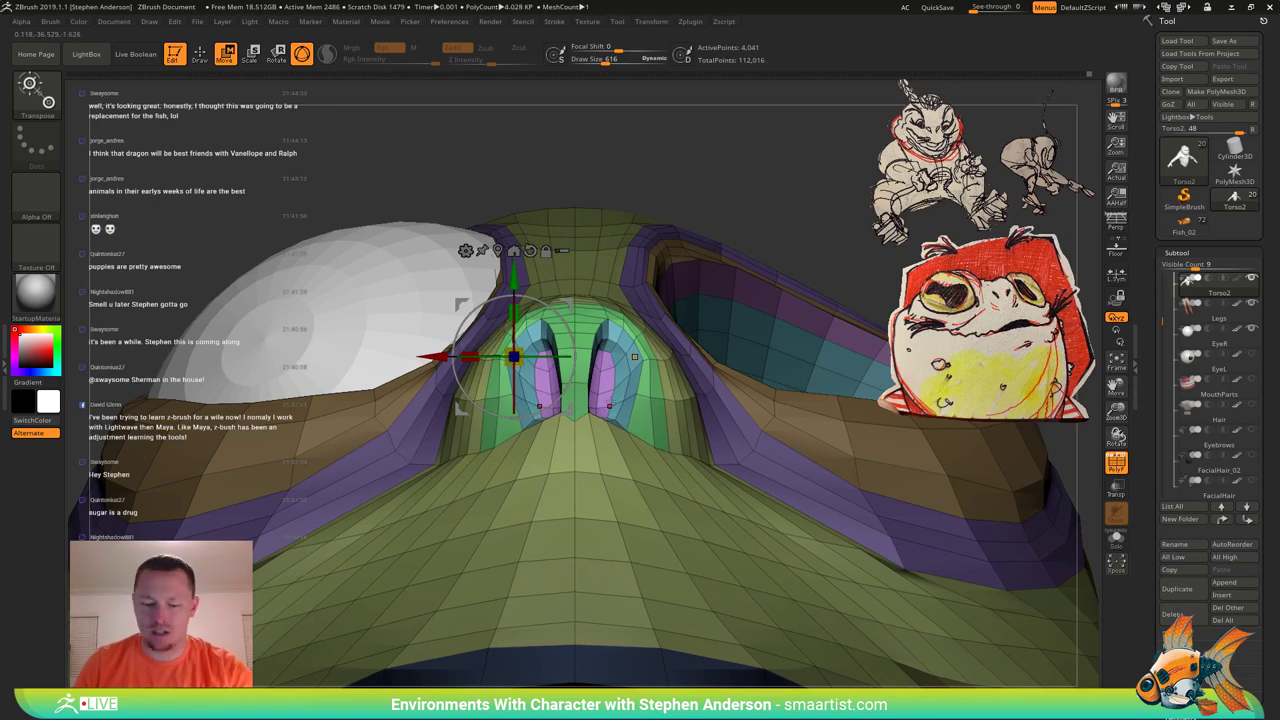
Switch to the Move brush and invert the mask so that the nose is protected.
key(b)
key(m)
key(v)
ctrl+click(638, 160)
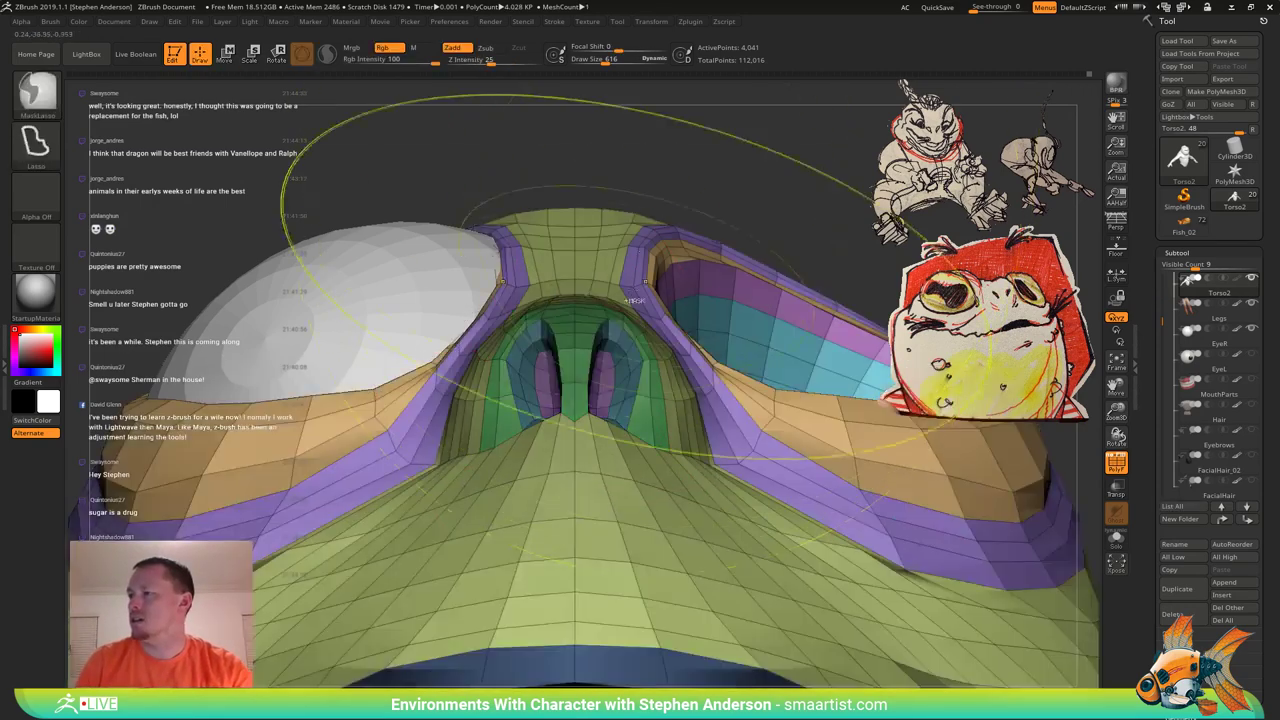
Pull the face vertices at the nose's lower outer corners up and inward with the Move brush at Draw Size 83.
key(s)
drag(688, 390, 667, 382)
right_drag(689, 440, 723, 462)
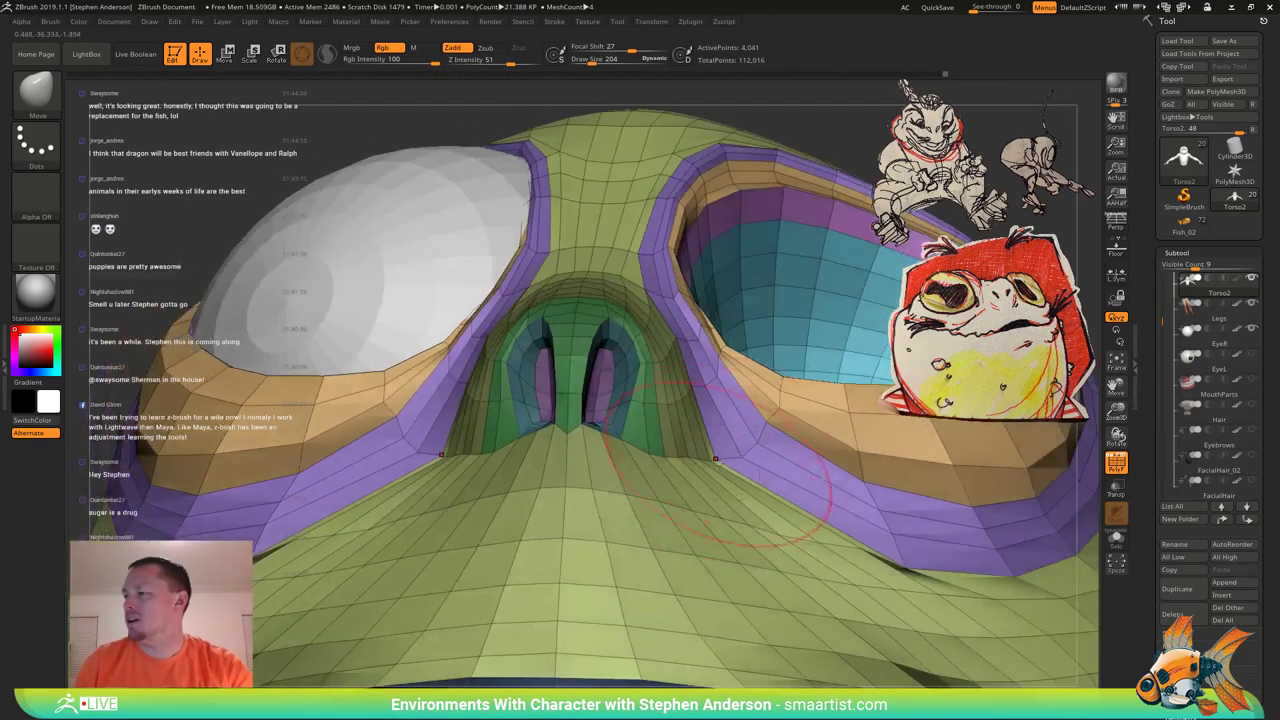
key(s)
drag(723, 462, 571, 478)
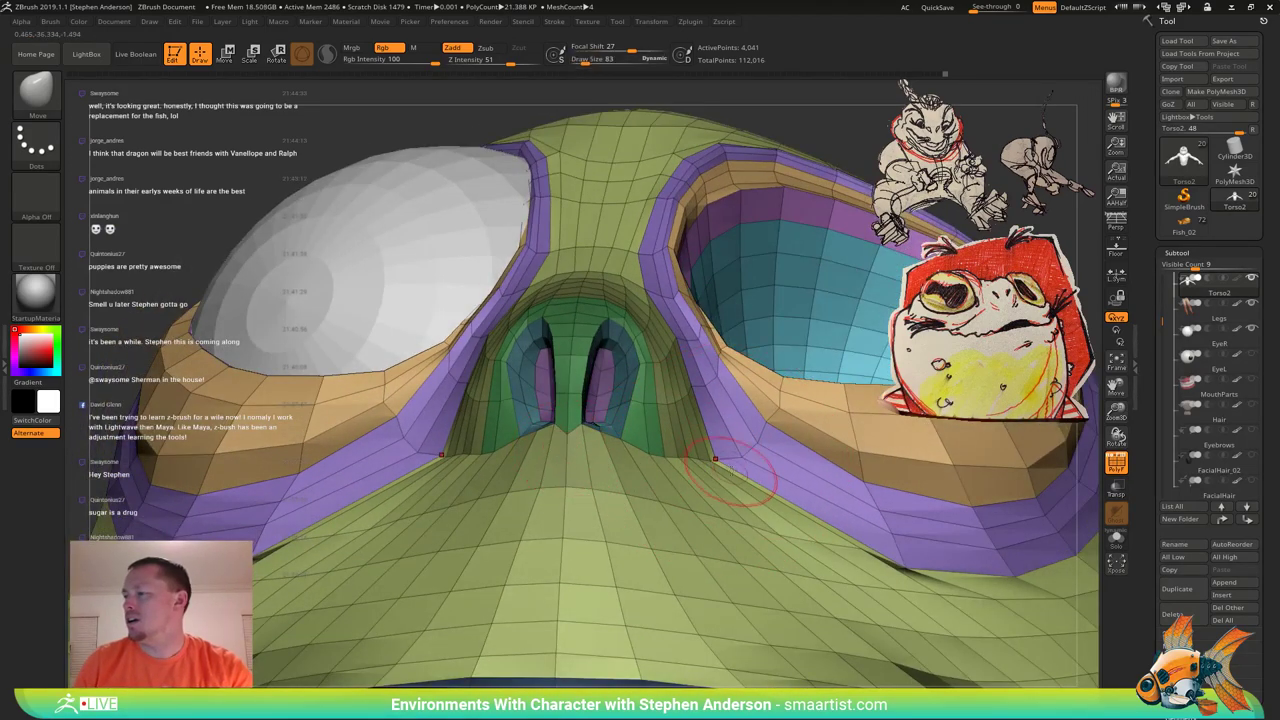
drag(712, 480, 706, 430)
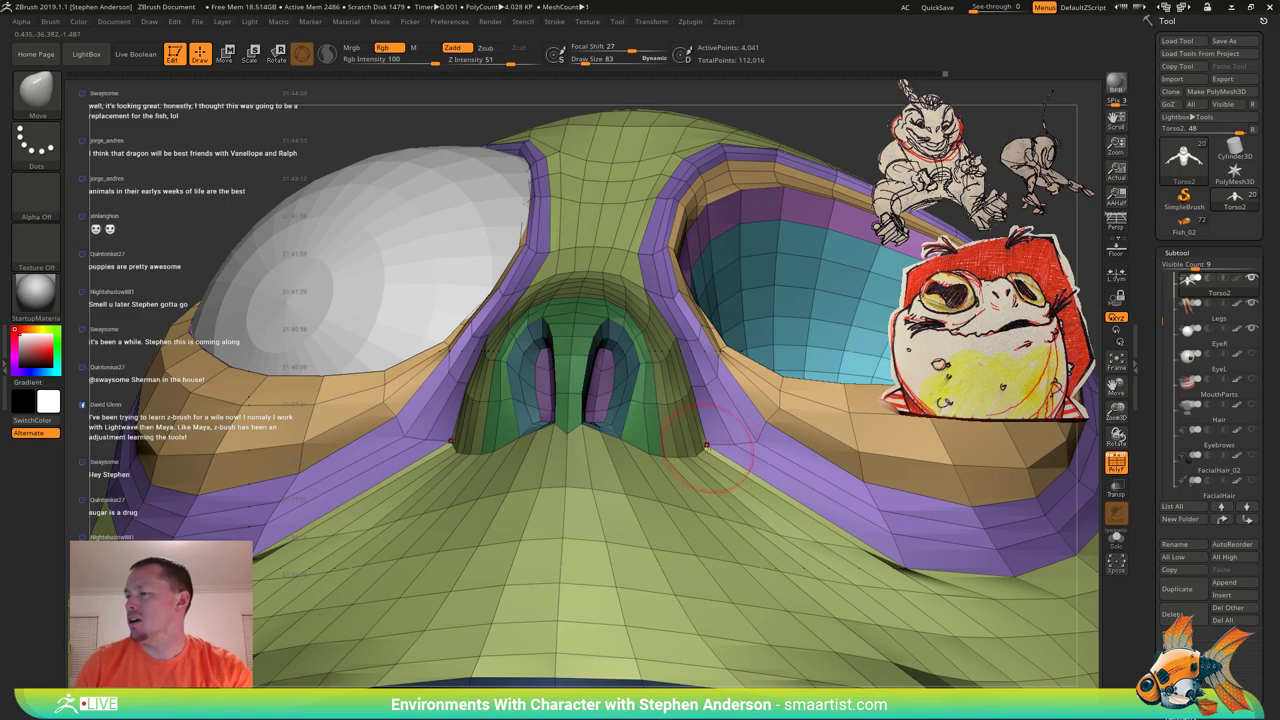
mouse_move(708, 448)
right_down()
mouse_move(636, 446)
mouse_move(657, 478)
mouse_move(745, 476)
mouse_move(694, 443)
mouse_move(668, 402)
right_up()
Refine the vertices around the base of the nostrils with the Move brush at Draw Size 34 and clear the mask.
key(s)
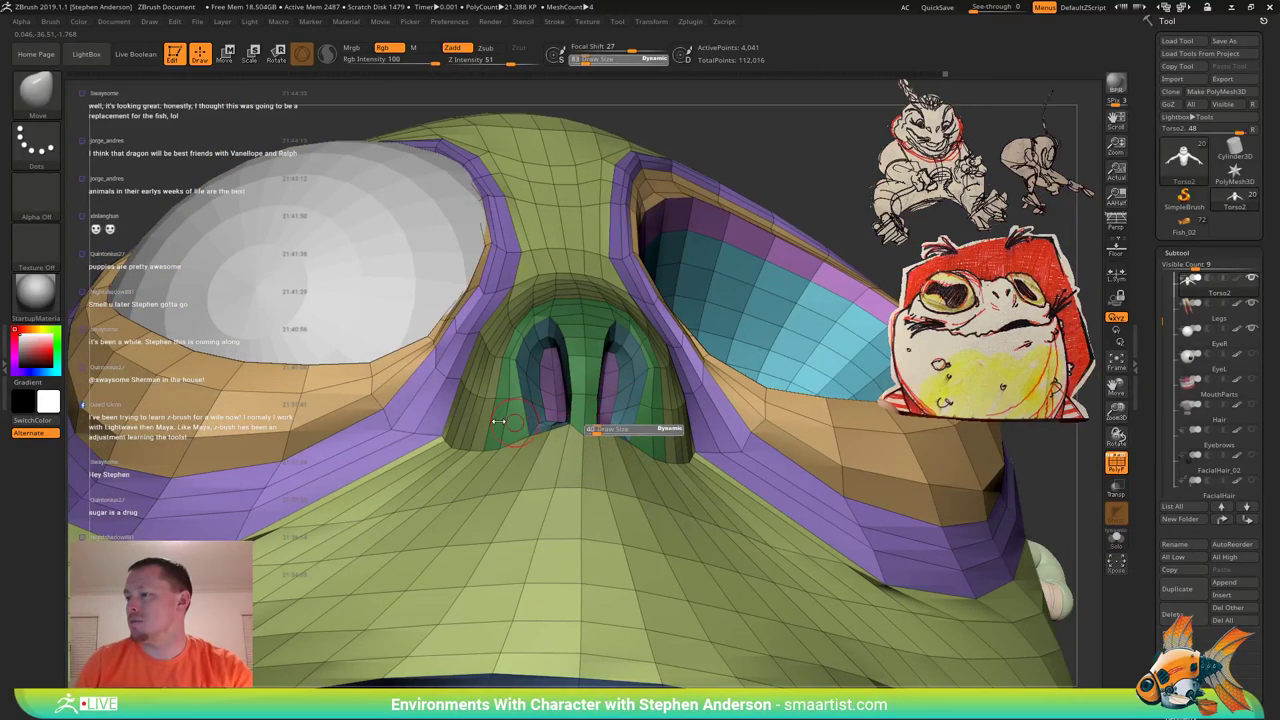
drag(499, 421, 487, 421)
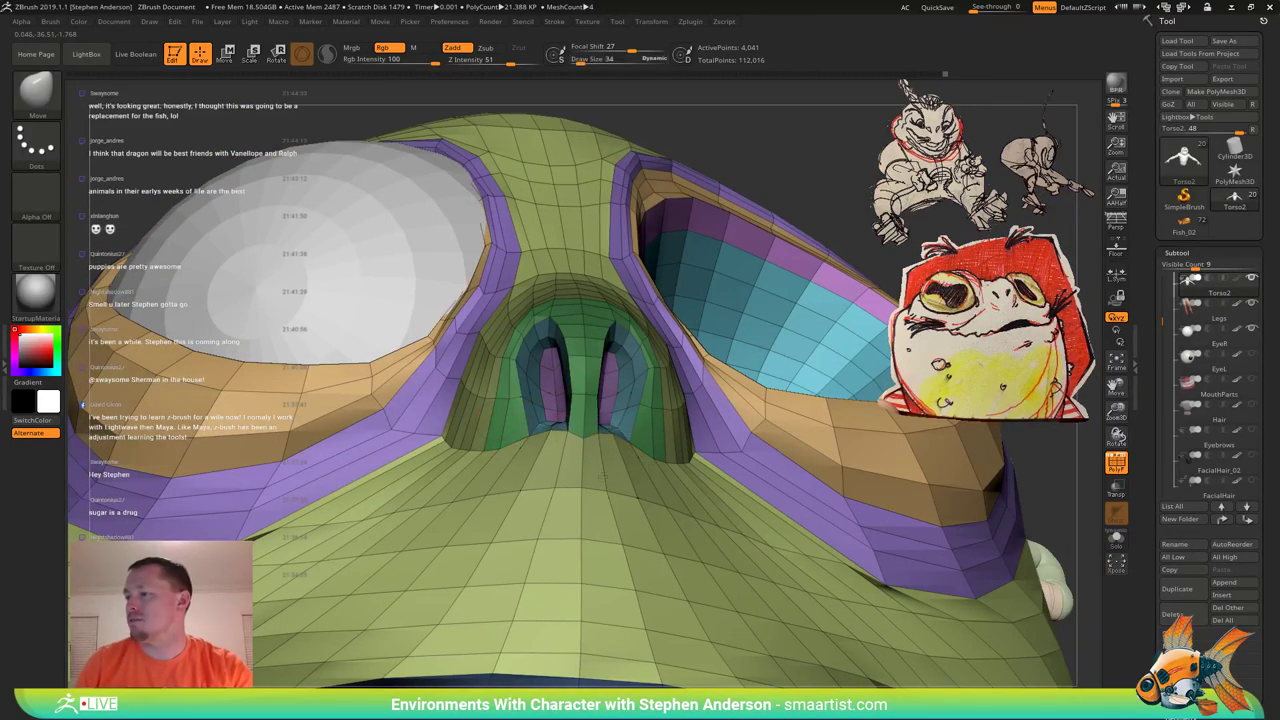
mouse_move(545, 420)
right_down()
mouse_move(588, 436)
mouse_move(606, 420)
mouse_move(550, 430)
right_up()
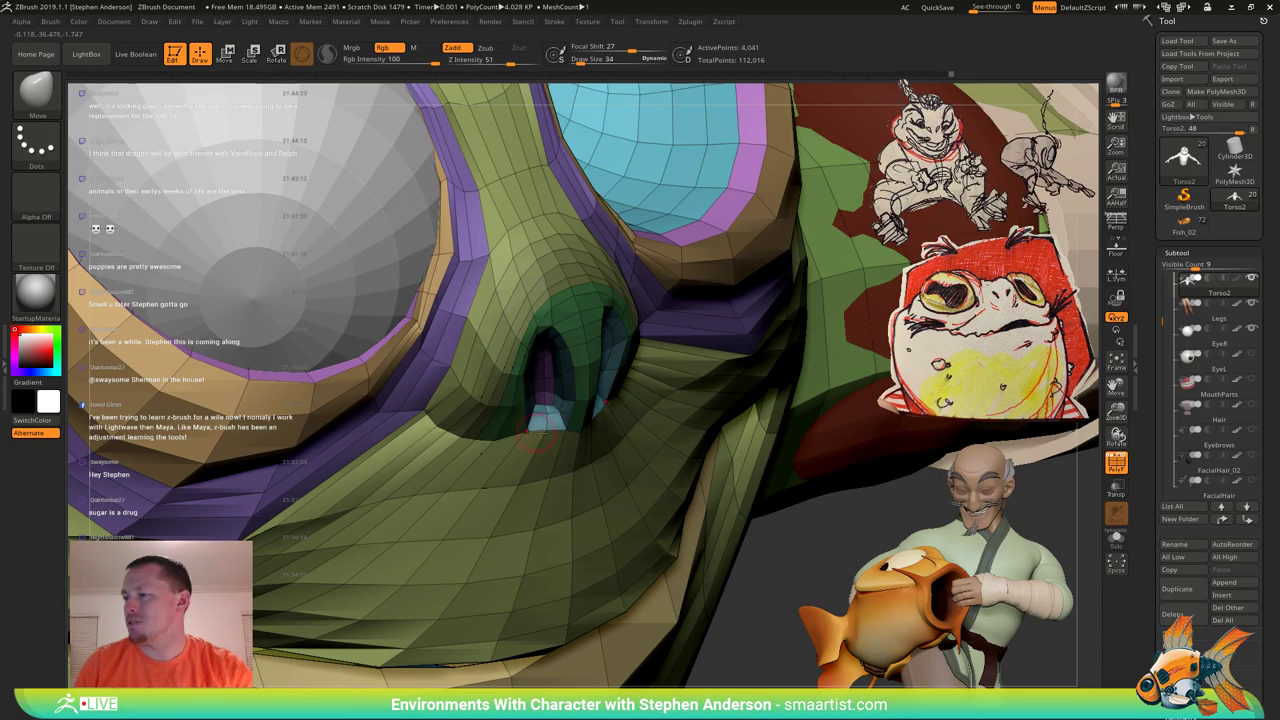
mouse_move(538, 432)
right_down()
mouse_move(590, 405)
mouse_move(557, 418)
mouse_move(560, 438)
right_up()
ctrl+drag(800, 150, 815, 165)
mouse_move(532, 418)
right_down()
mouse_move(585, 414)
mouse_move(530, 408)
mouse_move(524, 352)
mouse_move(562, 382)
mouse_move(549, 388)
mouse_move(584, 396)
mouse_move(558, 404)
right_up()
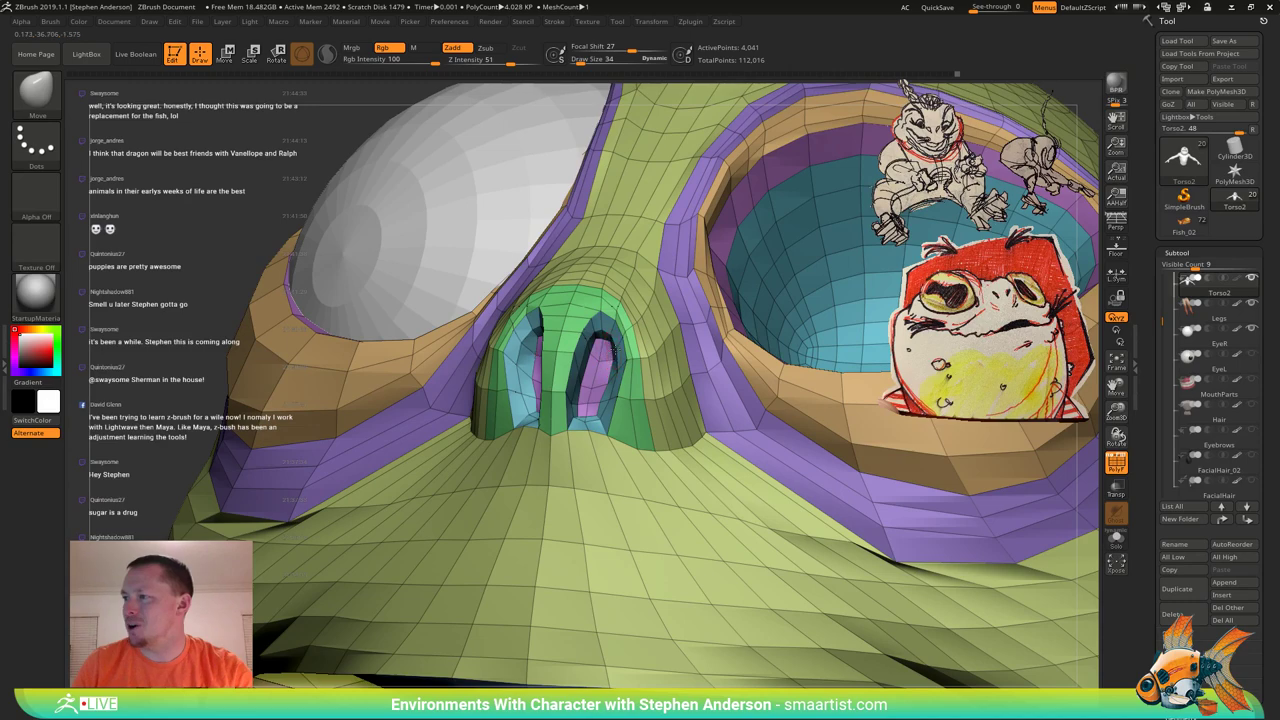
Shift the vertices along the upper outer side of the nose with the Move brush at Draw Size 64.
right_drag(627, 334, 657, 356)
key(s)
drag(628, 361, 624, 374)
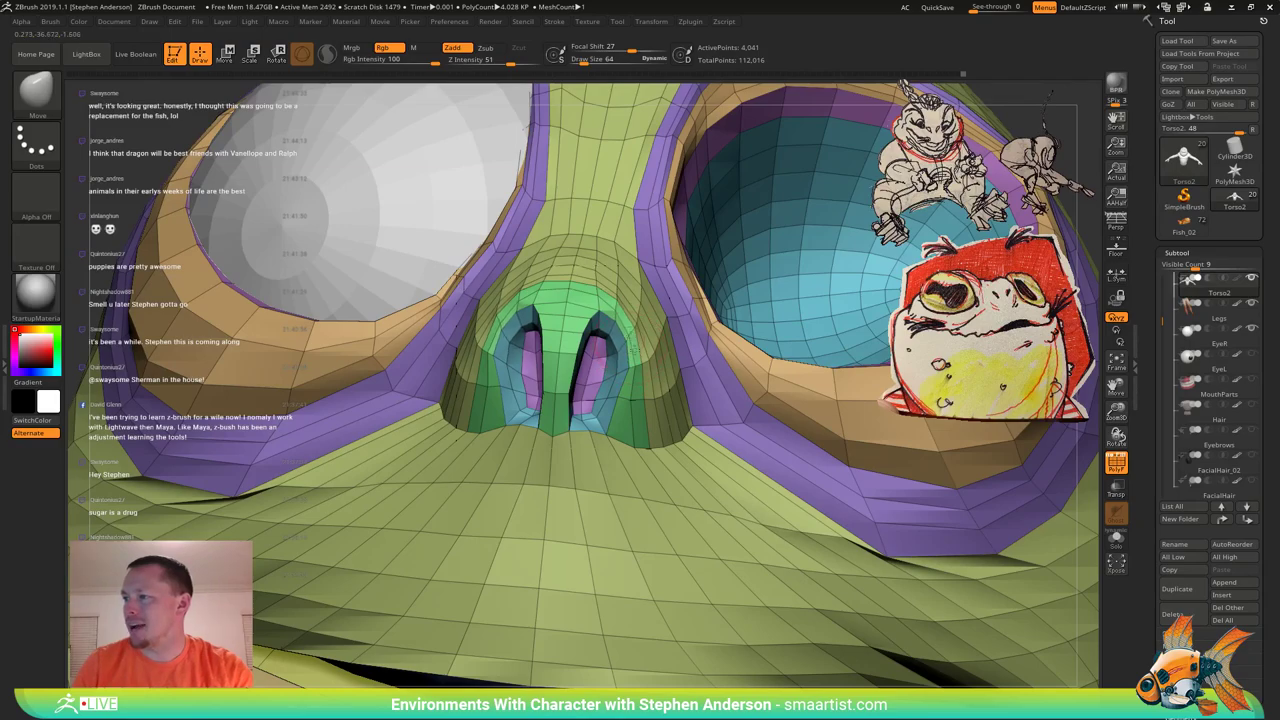
mouse_move(634, 350)
right_down()
mouse_move(648, 300)
mouse_move(635, 323)
right_up()
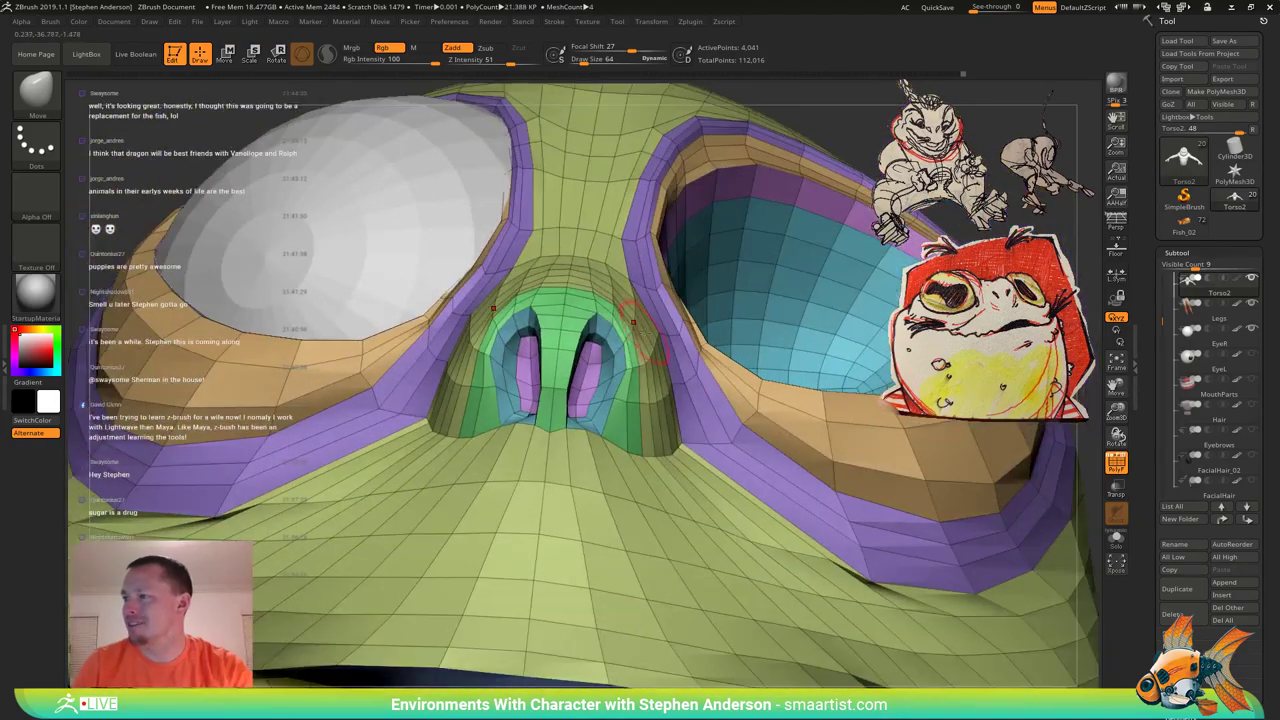
drag(641, 329, 645, 321)
Nudge individual vertices around the nostril openings with the Move brush at Draw Size 15.
mouse_move(637, 312)
right_down()
mouse_move(682, 462)
mouse_move(667, 495)
mouse_move(677, 437)
right_up()
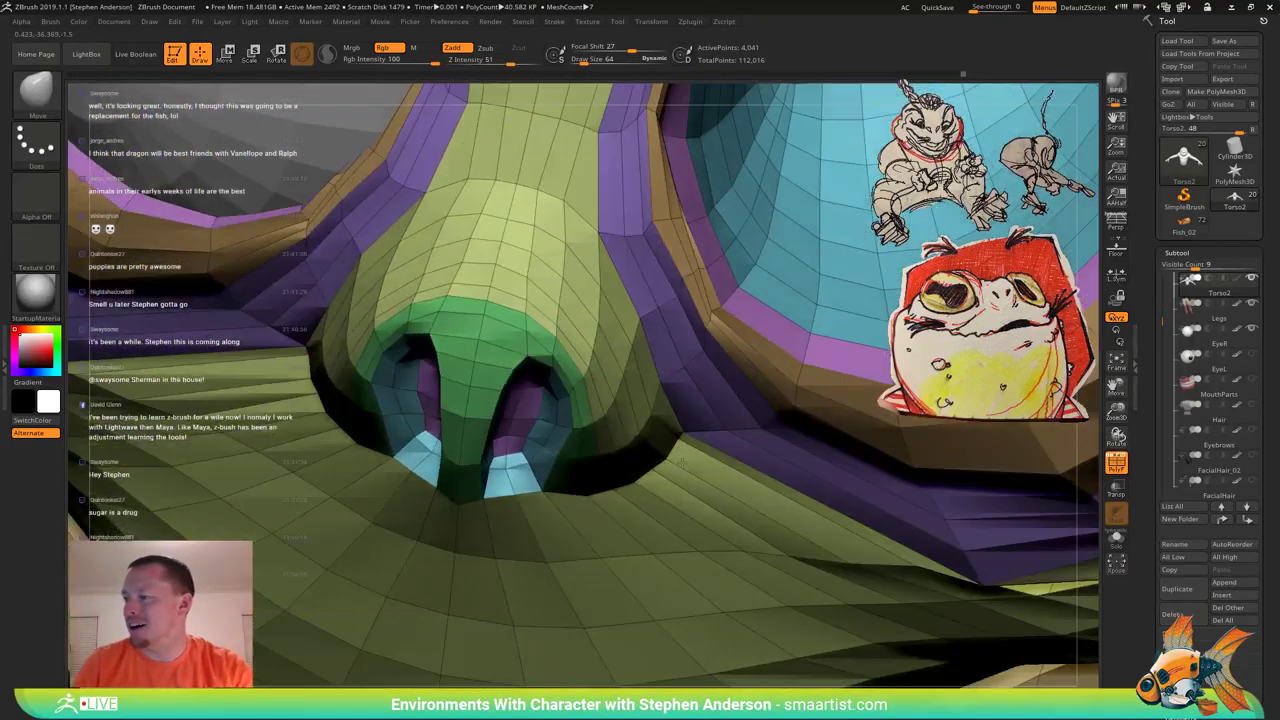
key(s)
drag(674, 440, 683, 450)
right_drag(653, 476, 651, 466)
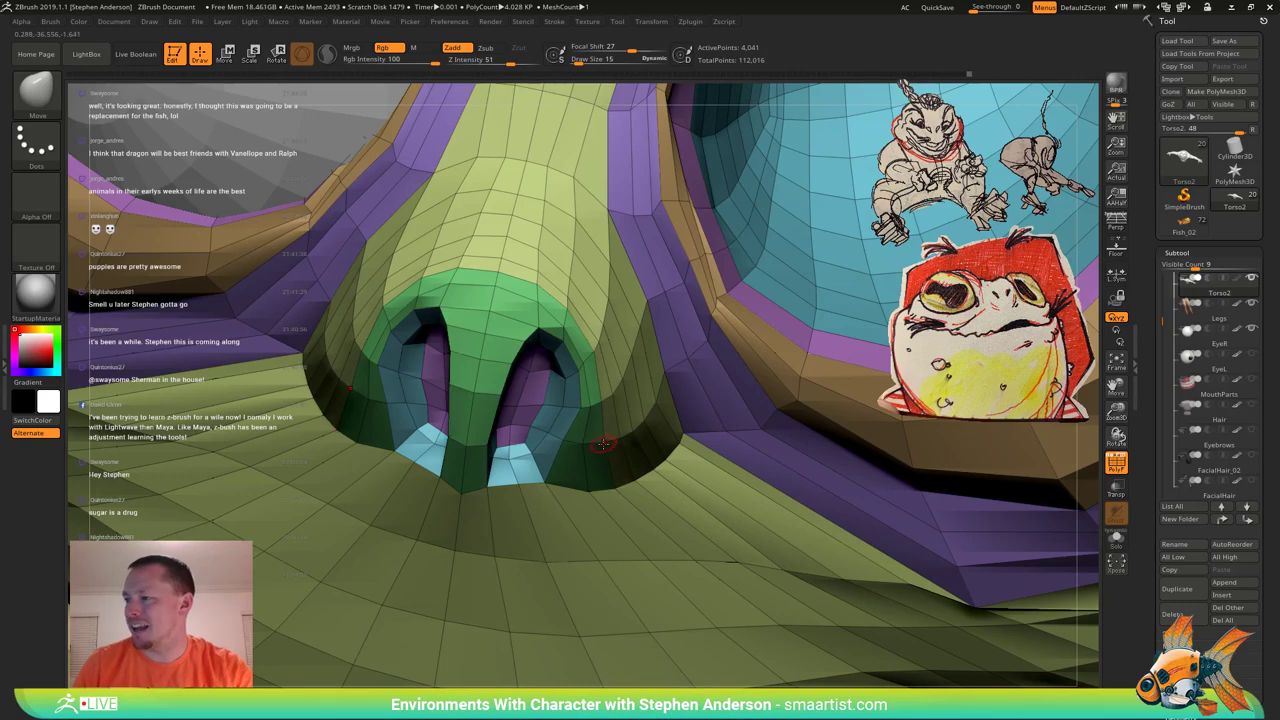
mouse_move(603, 444)
right_down()
mouse_move(583, 408)
mouse_move(597, 393)
mouse_move(558, 388)
mouse_move(586, 352)
mouse_move(565, 379)
mouse_move(558, 346)
right_up()
drag(531, 386, 537, 377)
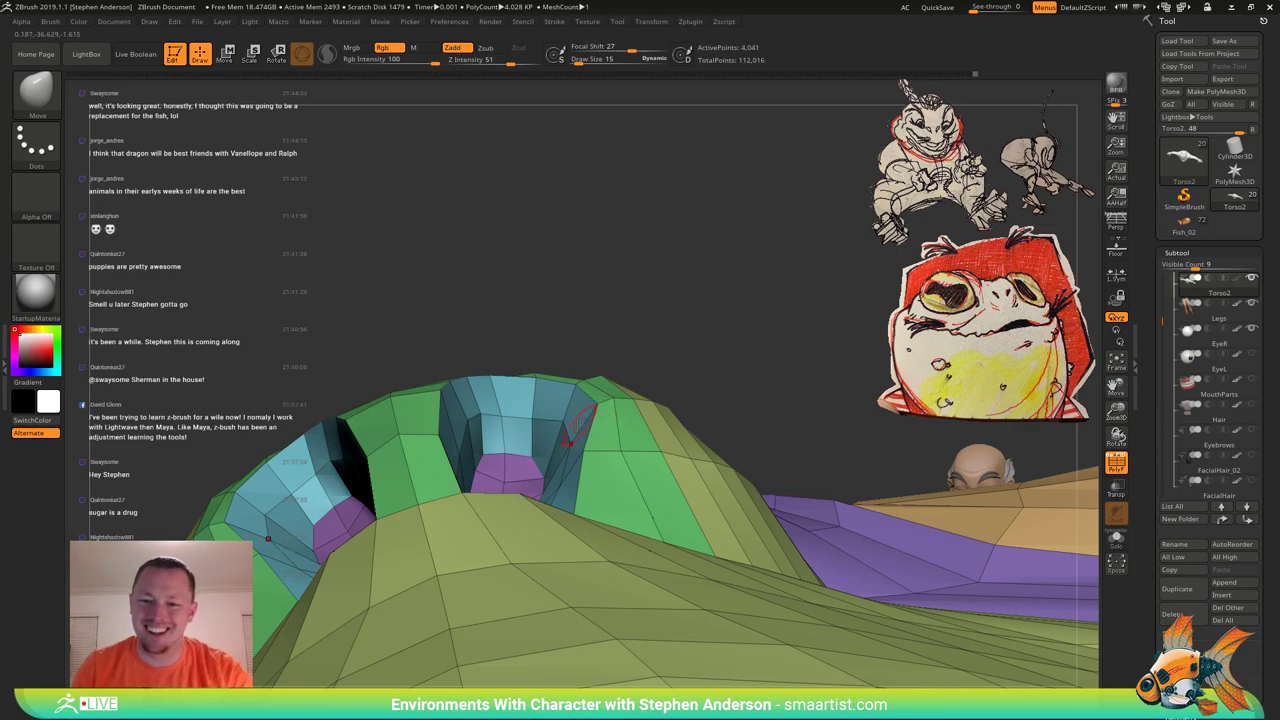
Reshape the outer wall of the nose beside the nostril with the Move brush at Draw Size 46.
right_drag(575, 430, 546, 472)
alt+right_drag(546, 472, 566, 328)
mouse_move(566, 510)
ctrl+right_down()
mouse_move(574, 437)
mouse_move(549, 356)
mouse_move(645, 458)
mouse_move(592, 472)
mouse_move(598, 346)
mouse_move(602, 448)
mouse_move(568, 402)
mouse_move(582, 372)
ctrl+right_up()
key(s)
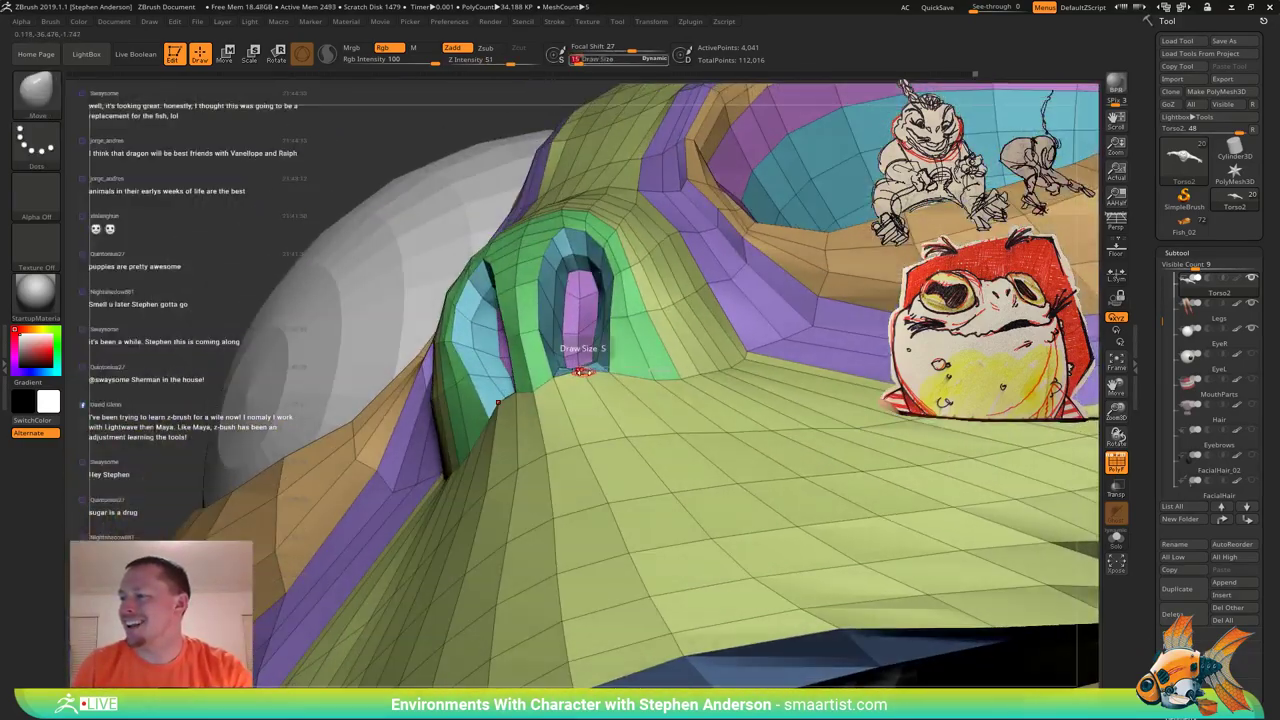
drag(582, 372, 602, 373)
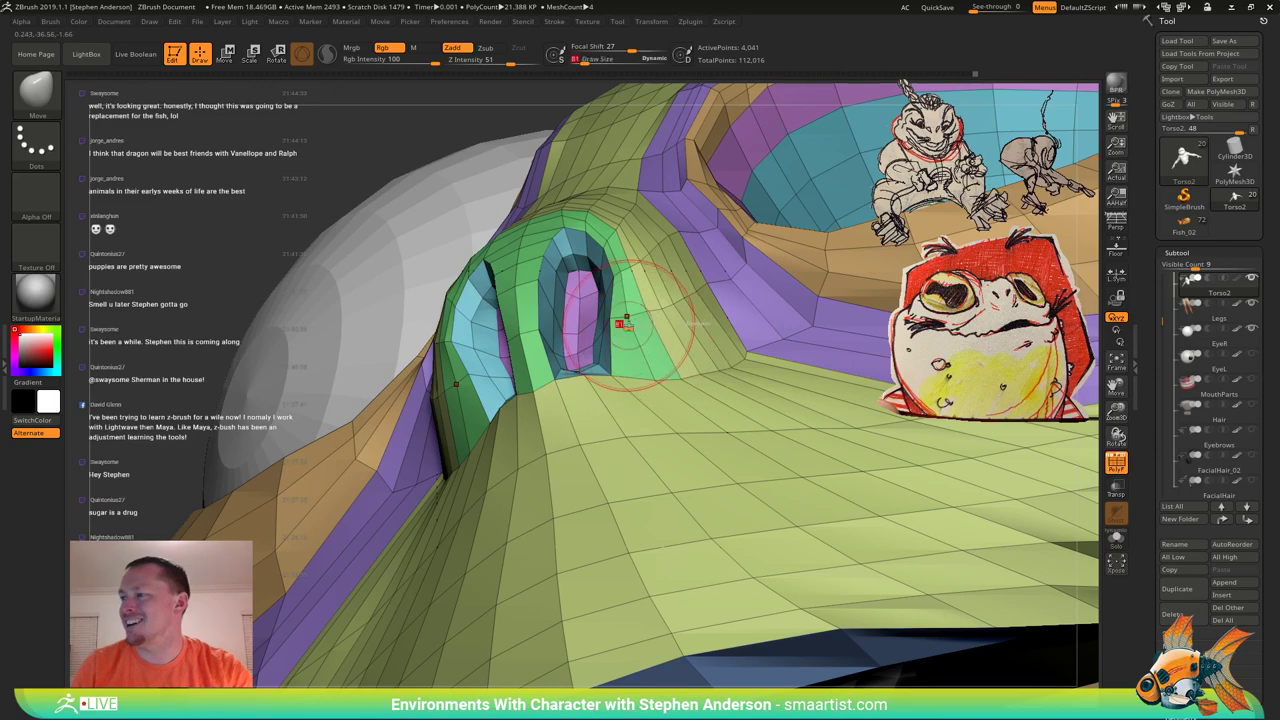
key(s)
drag(561, 331, 559, 331)
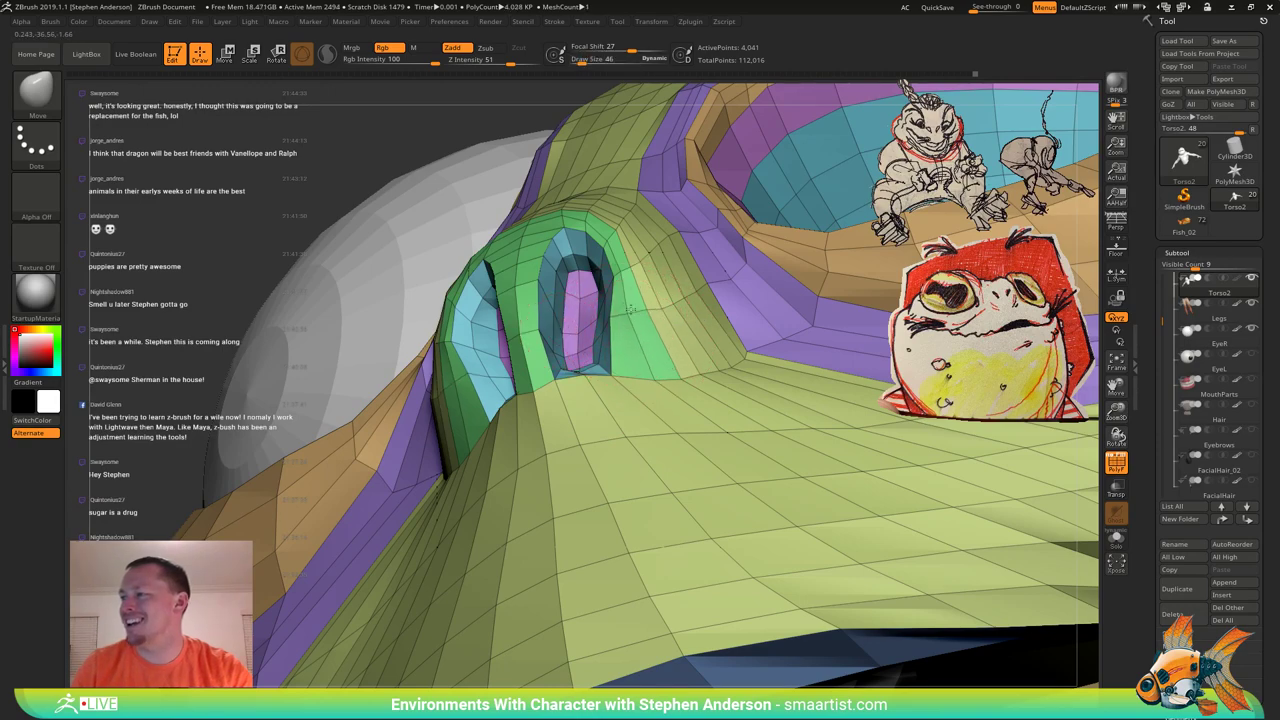
right_drag(636, 315, 705, 293)
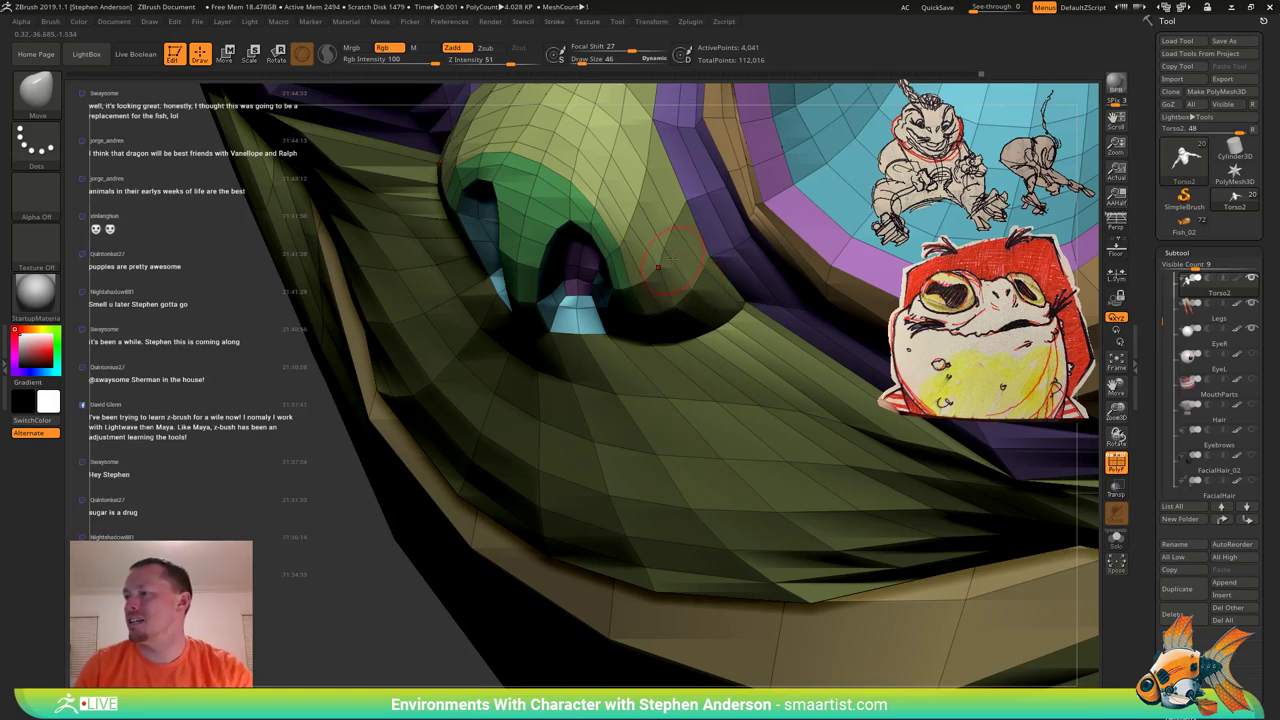
right_drag(705, 293, 681, 251)
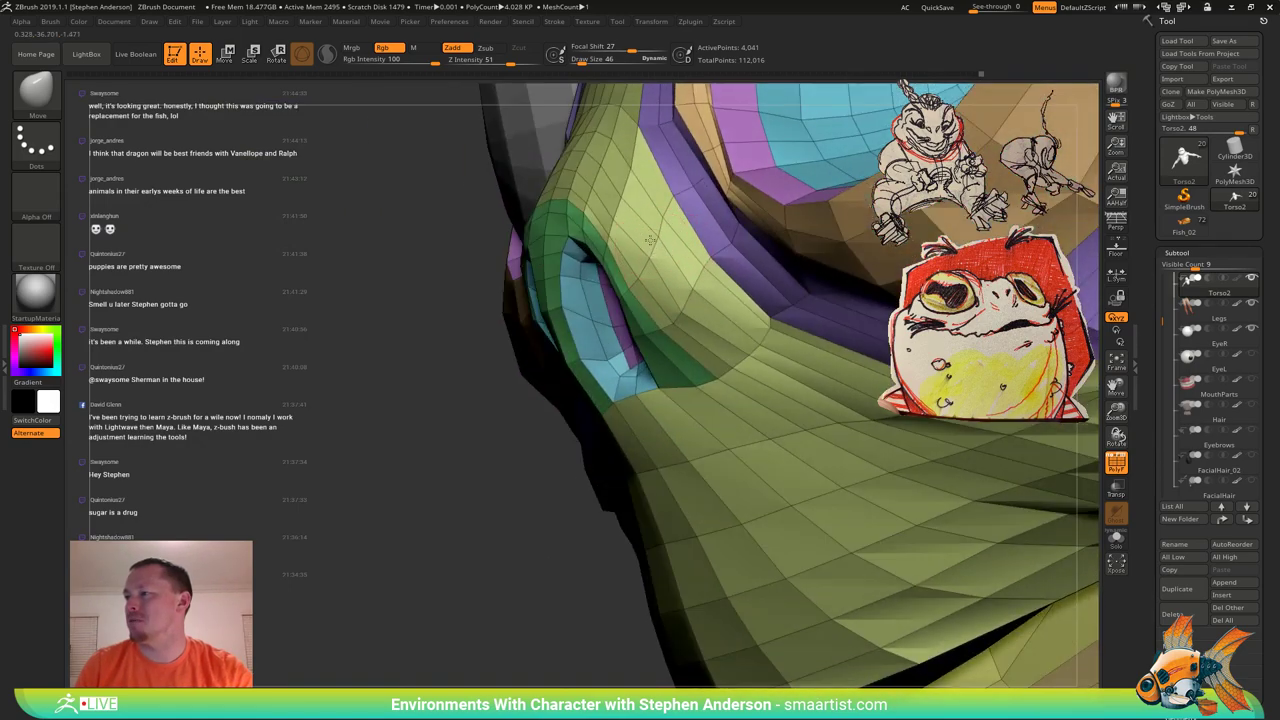
mouse_move(691, 309)
right_down()
mouse_move(722, 312)
mouse_move(673, 320)
mouse_move(664, 305)
mouse_move(634, 305)
right_up()
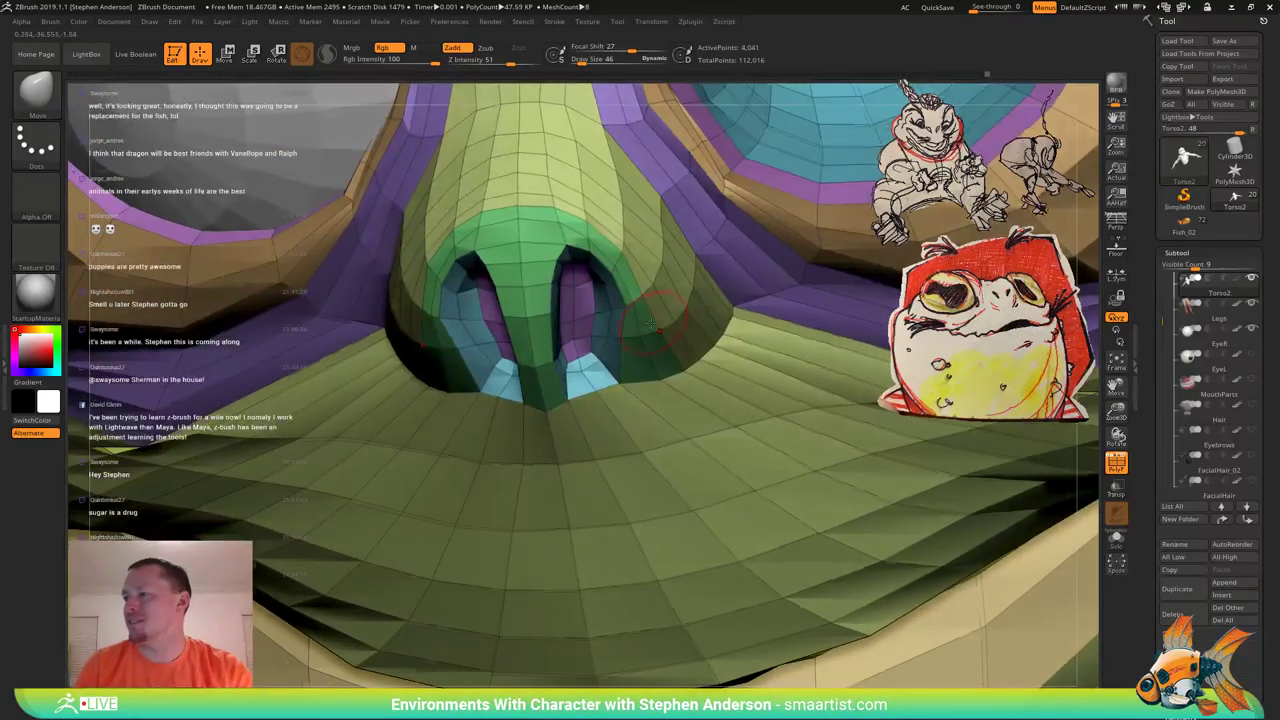
Examine the nose and nostril shapes from several angles, with and without the polyframe display.
mouse_move(358, 330)
right_down()
mouse_move(417, 356)
mouse_move(431, 392)
mouse_move(507, 388)
mouse_move(496, 390)
right_up()
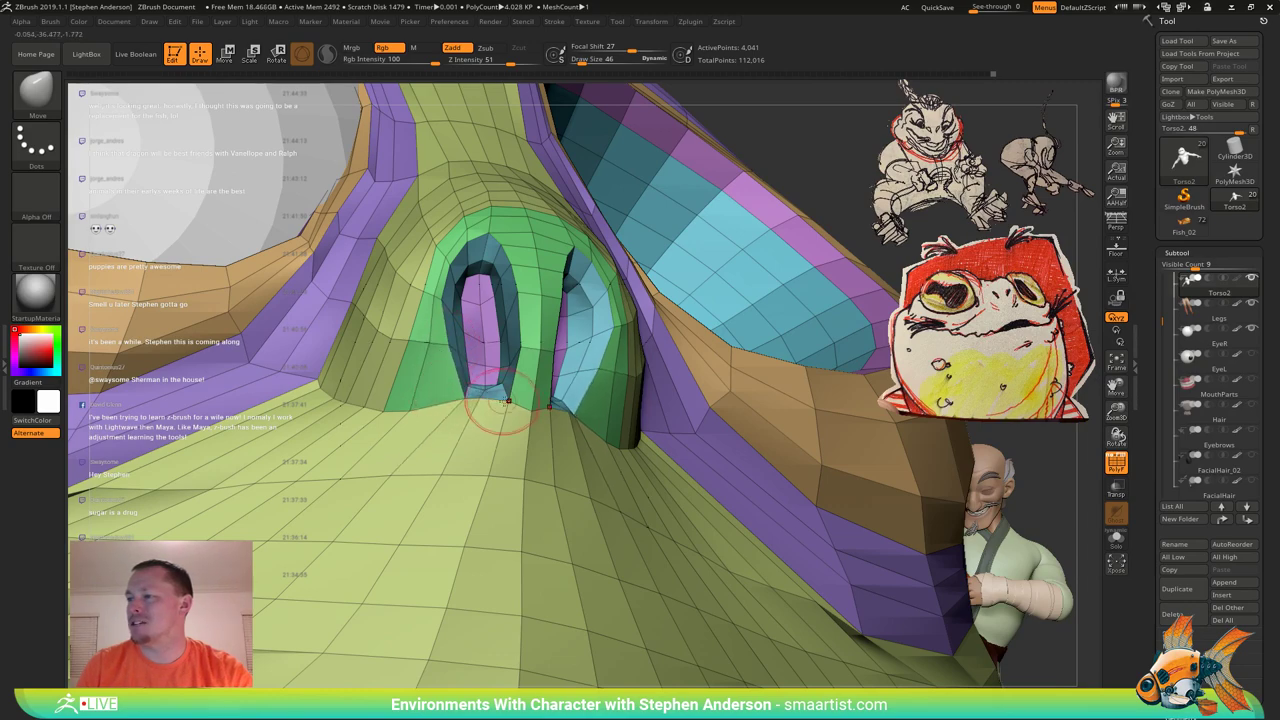
right_drag(625, 432, 565, 420)
key(shift+f)
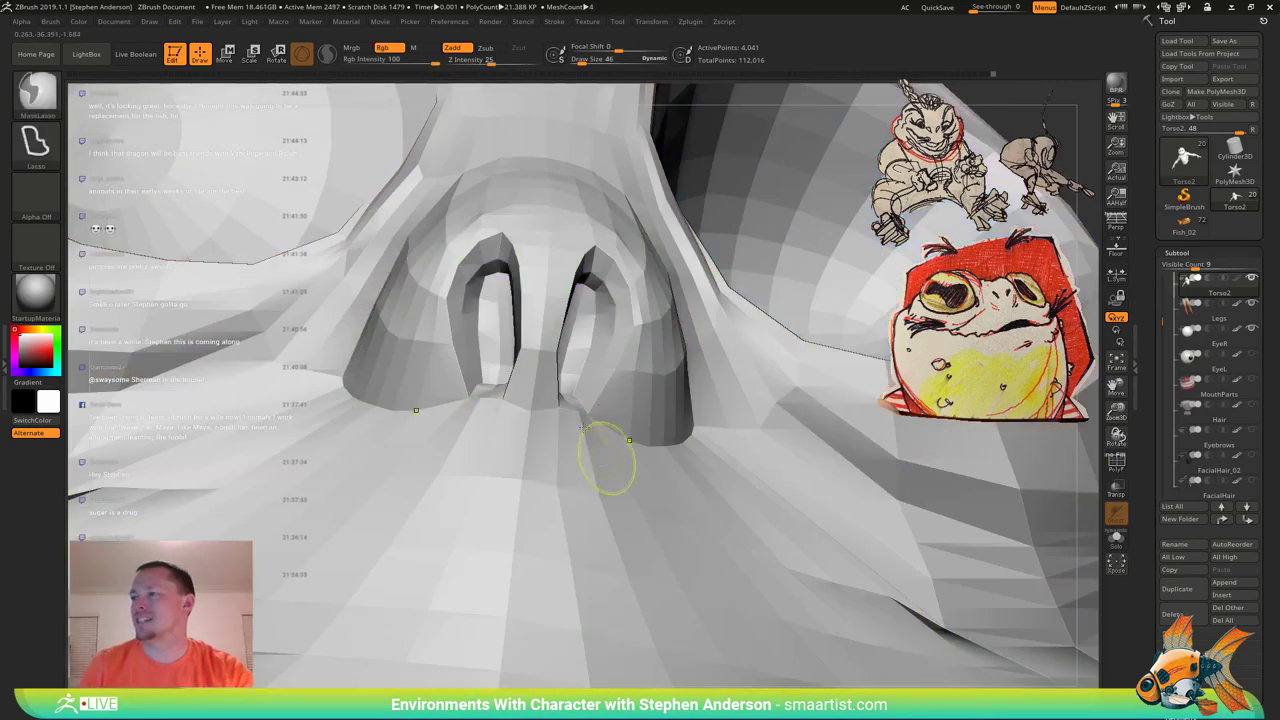
ctrl+right_drag(606, 457, 592, 348)
key(shift+f)
mouse_move(486, 394)
right_down()
mouse_move(458, 390)
mouse_move(500, 402)
right_up()
ctrl+right_drag(500, 402, 554, 472)
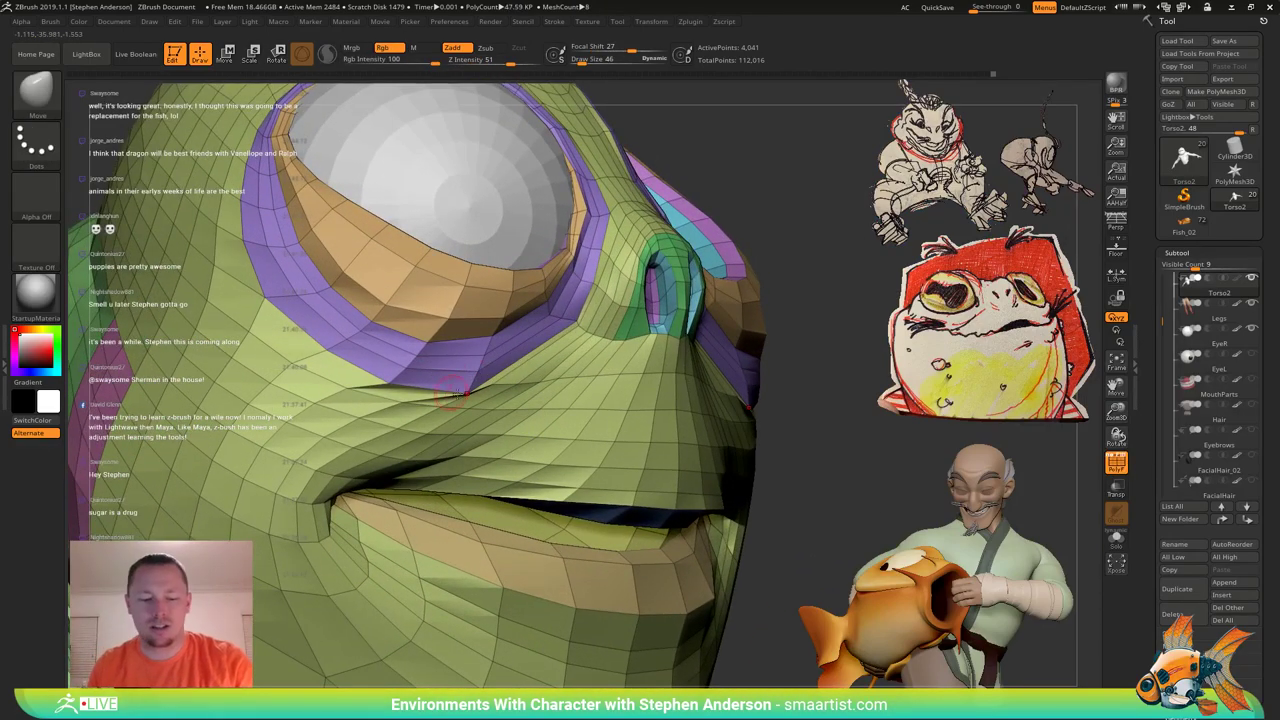
Mask everything except the purple ring around the eye socket and switch back to the Move brush.
key(w)
ctrl+click(474, 367)
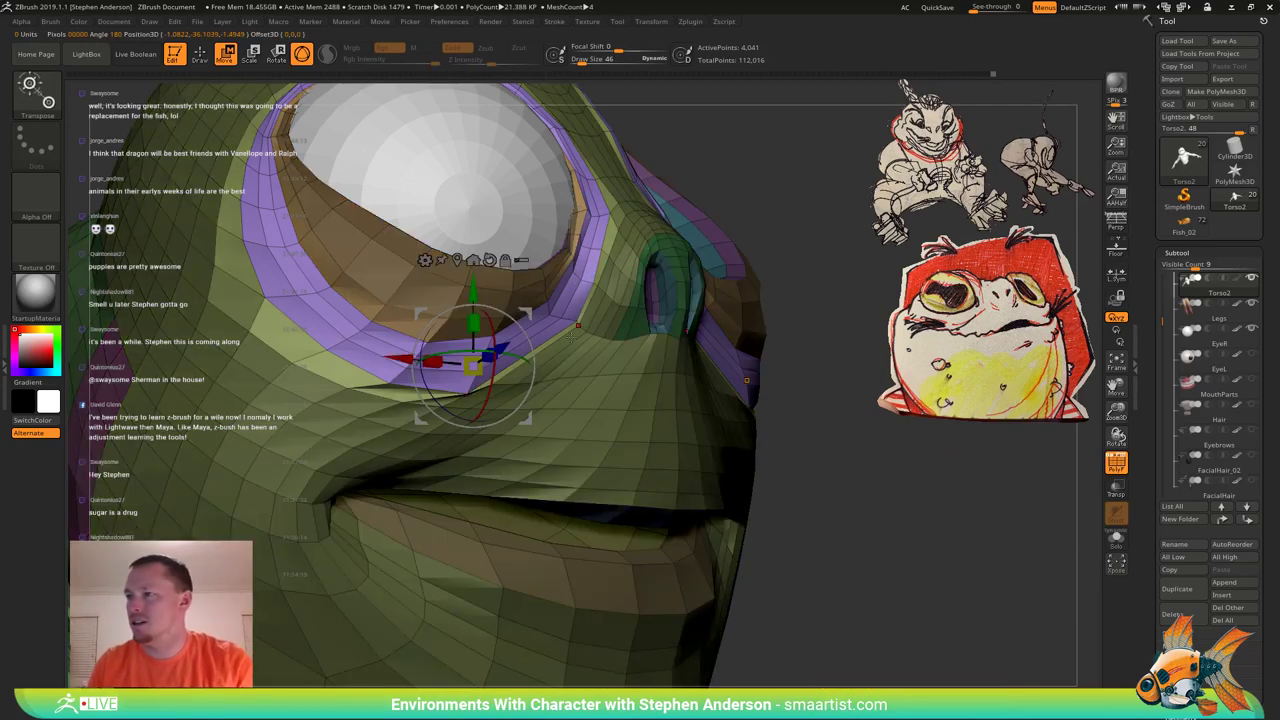
mouse_move(516, 526)
right_down()
mouse_move(609, 540)
mouse_move(551, 534)
right_up()
key(b)
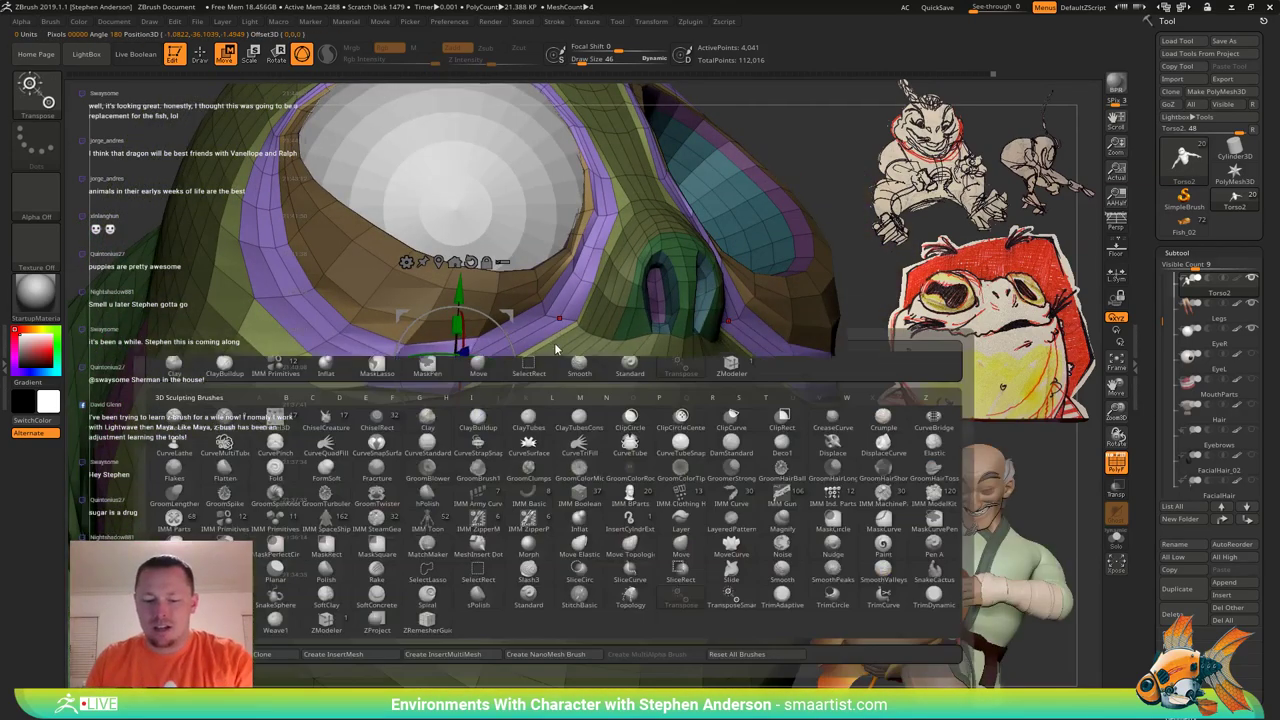
key(m)
key(v)
Pull the lower edge of the purple eye ring upward with the Move brush at Draw Size 142.
key(s)
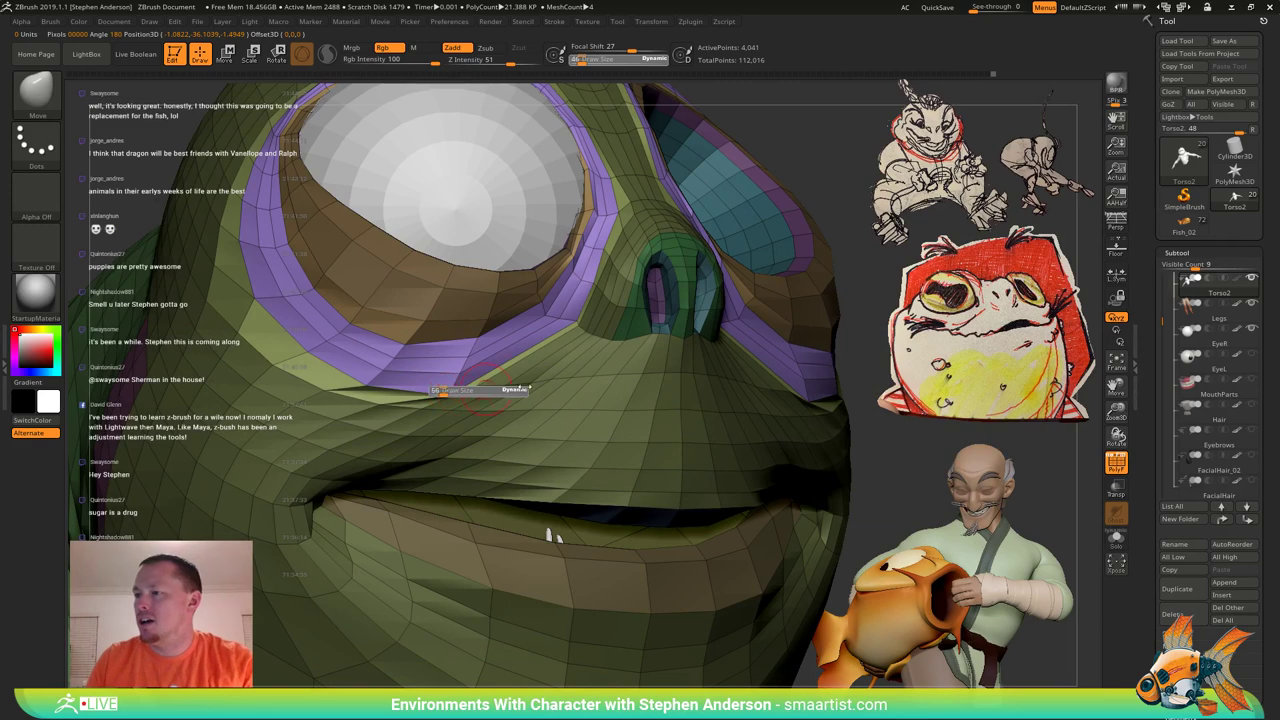
drag(525, 388, 605, 390)
drag(456, 380, 476, 353)
mouse_move(540, 346)
right_down()
mouse_move(495, 352)
mouse_move(549, 346)
mouse_move(524, 342)
right_up()
Smooth the unmasked purple ring along its lower, outer and upper edges around the eye.
shift+drag(527, 335, 531, 327)
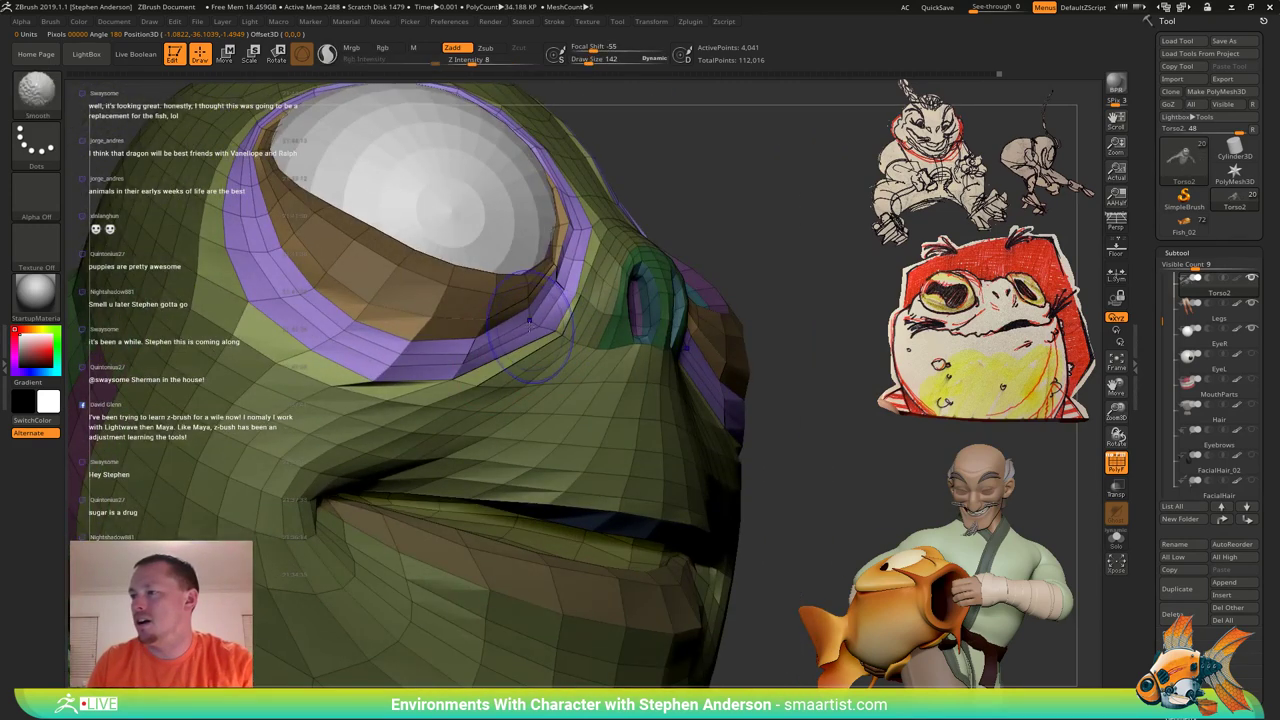
shift+drag(434, 370, 262, 300)
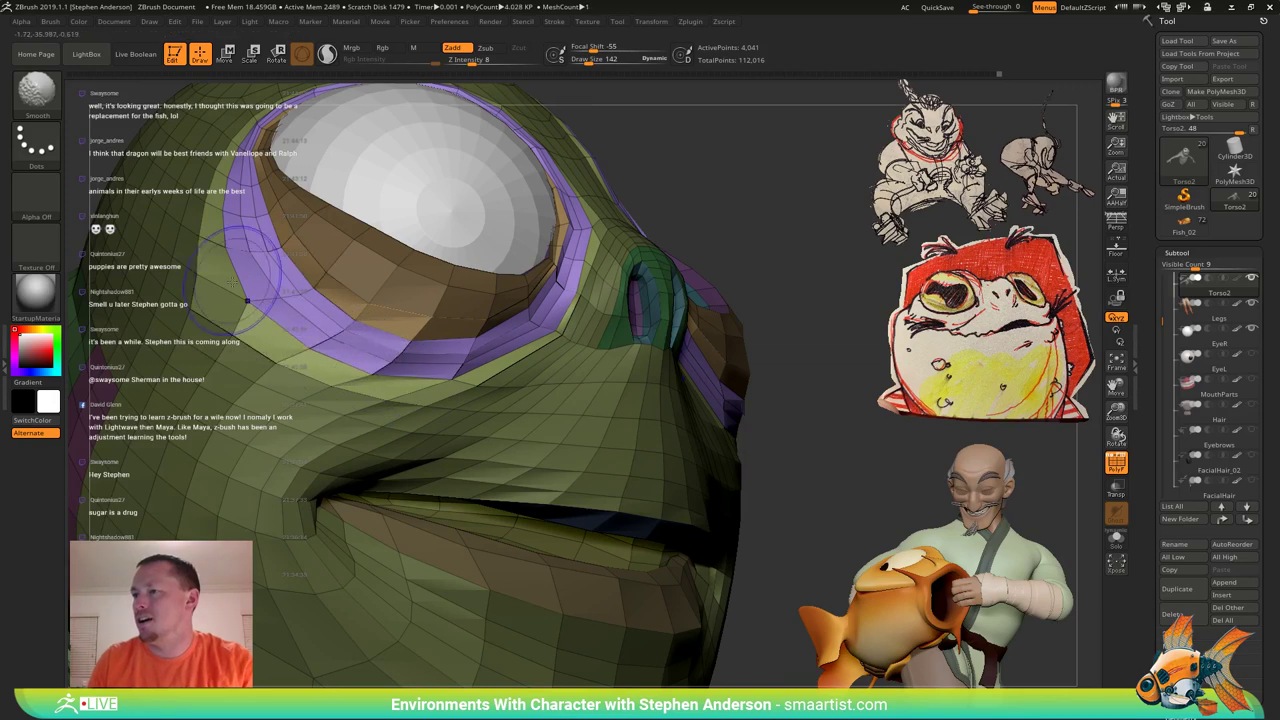
shift+drag(231, 140, 242, 215)
mouse_move(419, 211)
right_down()
mouse_move(370, 287)
mouse_move(355, 408)
mouse_move(253, 324)
mouse_move(250, 334)
right_up()
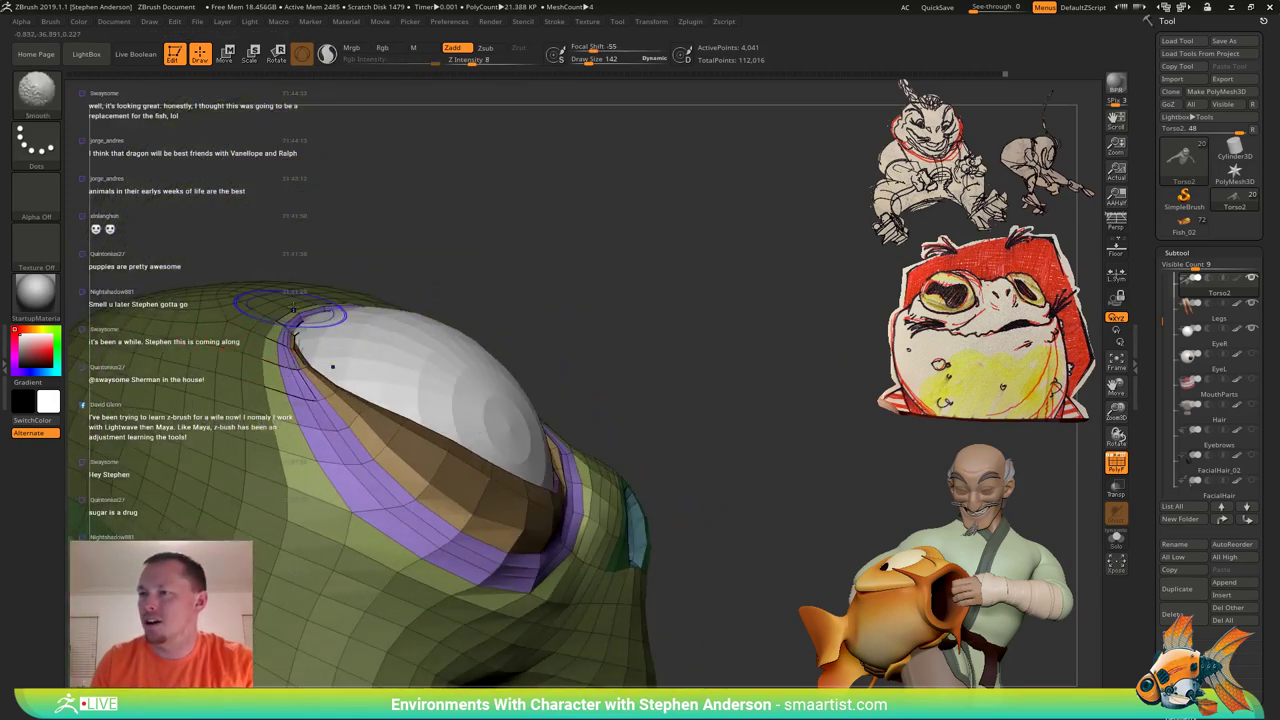
shift+drag(299, 328, 300, 326)
right_drag(300, 326, 272, 396)
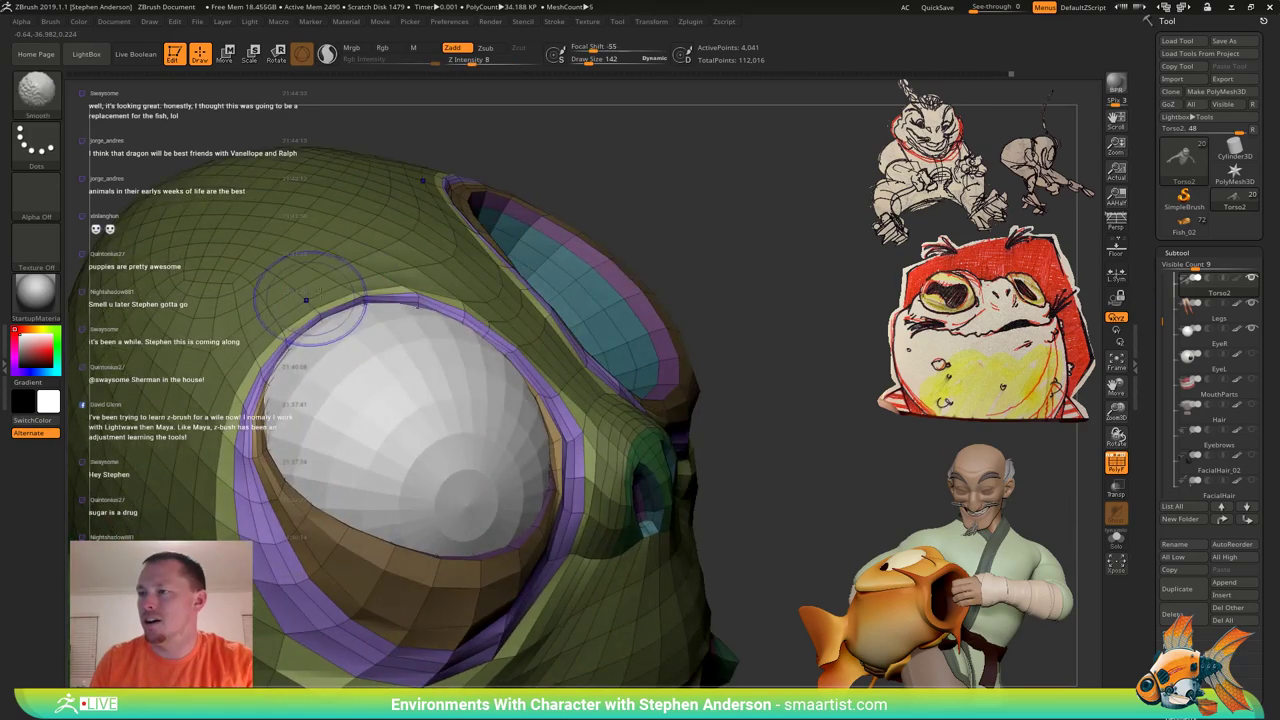
right_drag(332, 293, 346, 225)
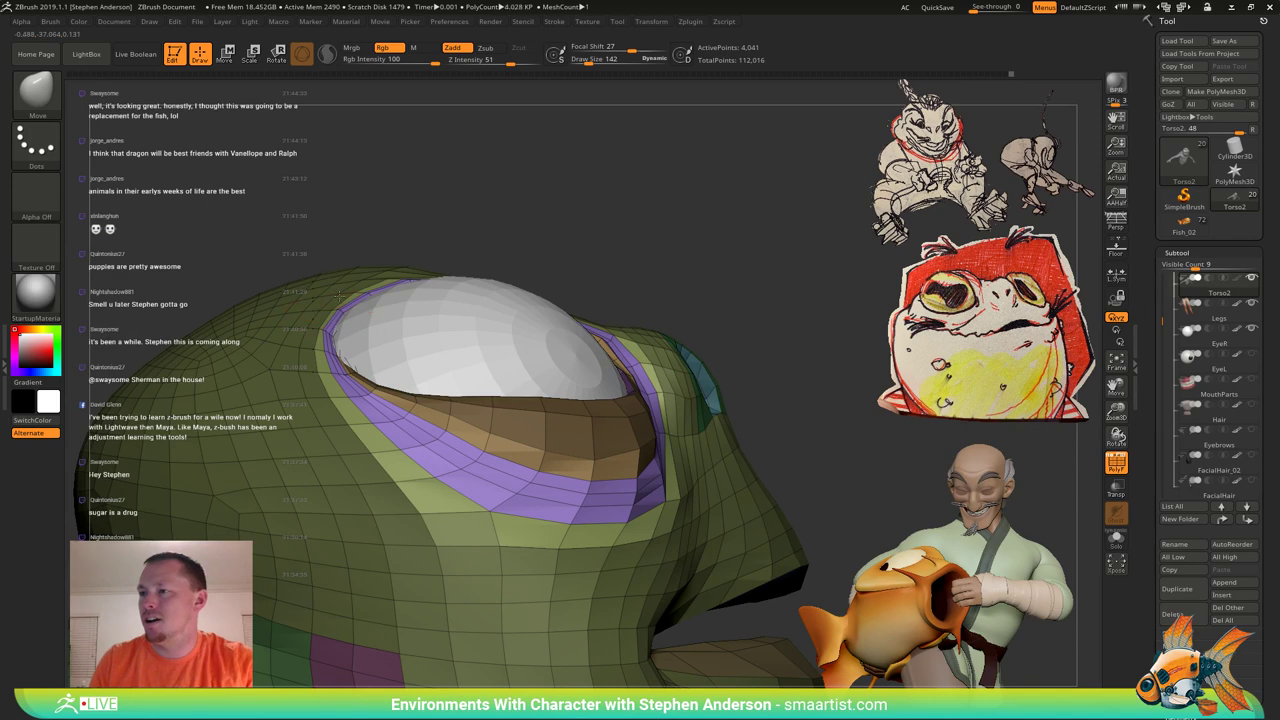
Nudge the upper back edge of the purple eye ring with the Move brush and clear the mask.
right_drag(338, 294, 366, 303)
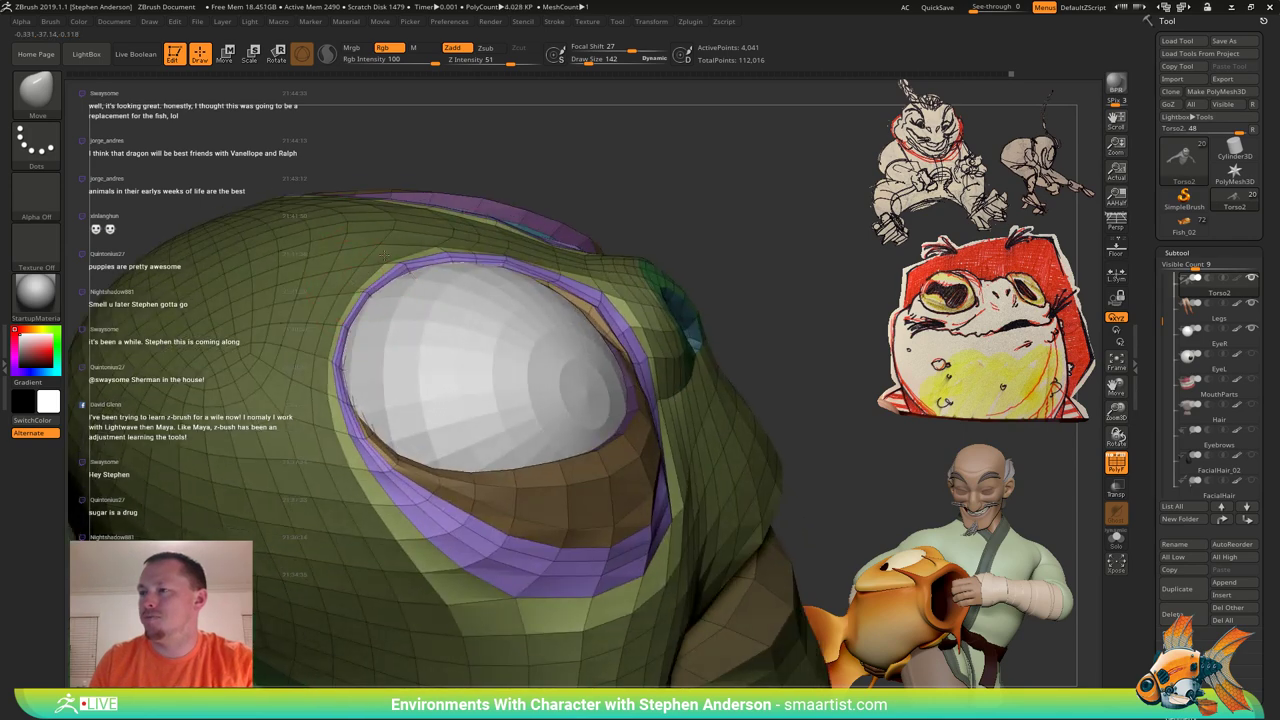
drag(384, 256, 388, 260)
ctrl+right_drag(560, 470, 556, 400)
mouse_move(672, 425)
right_down()
mouse_move(603, 477)
mouse_move(625, 466)
right_up()
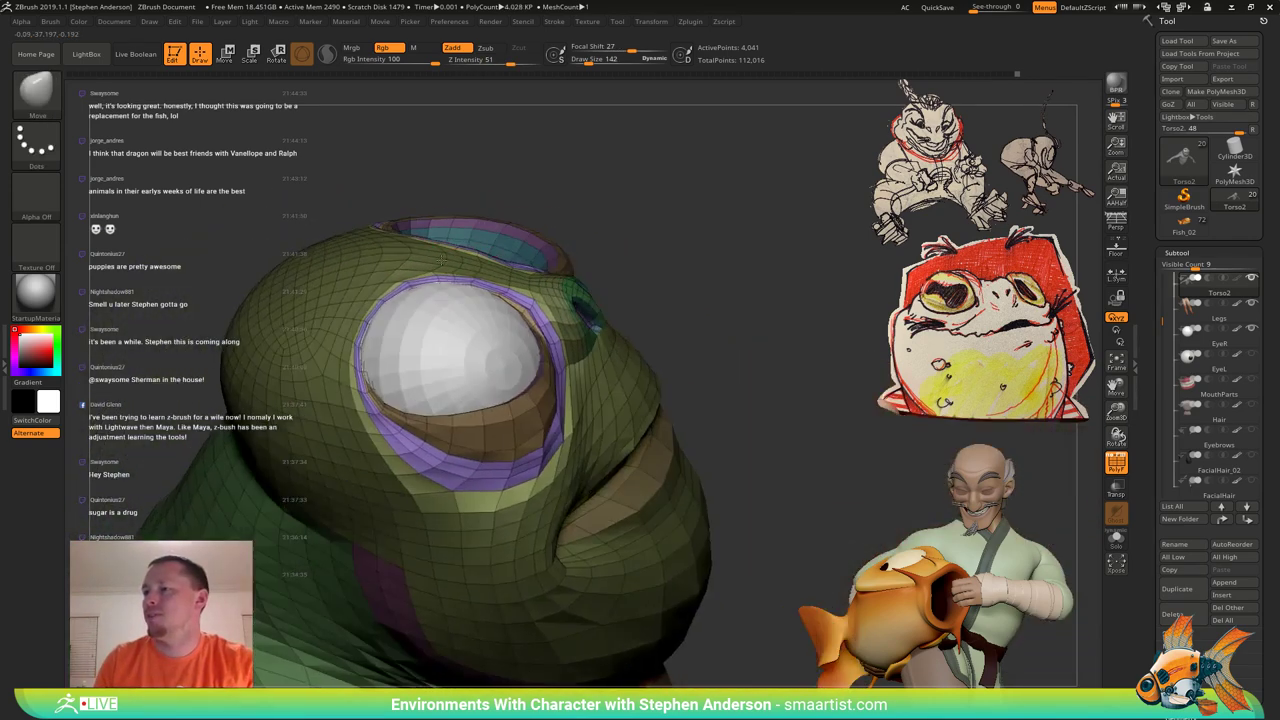
ctrl+drag(592, 212, 606, 229)
Push the brow above the eye down slightly with the Move brush at Draw Size 424.
mouse_move(608, 230)
right_down()
mouse_move(672, 200)
mouse_move(655, 204)
right_up()
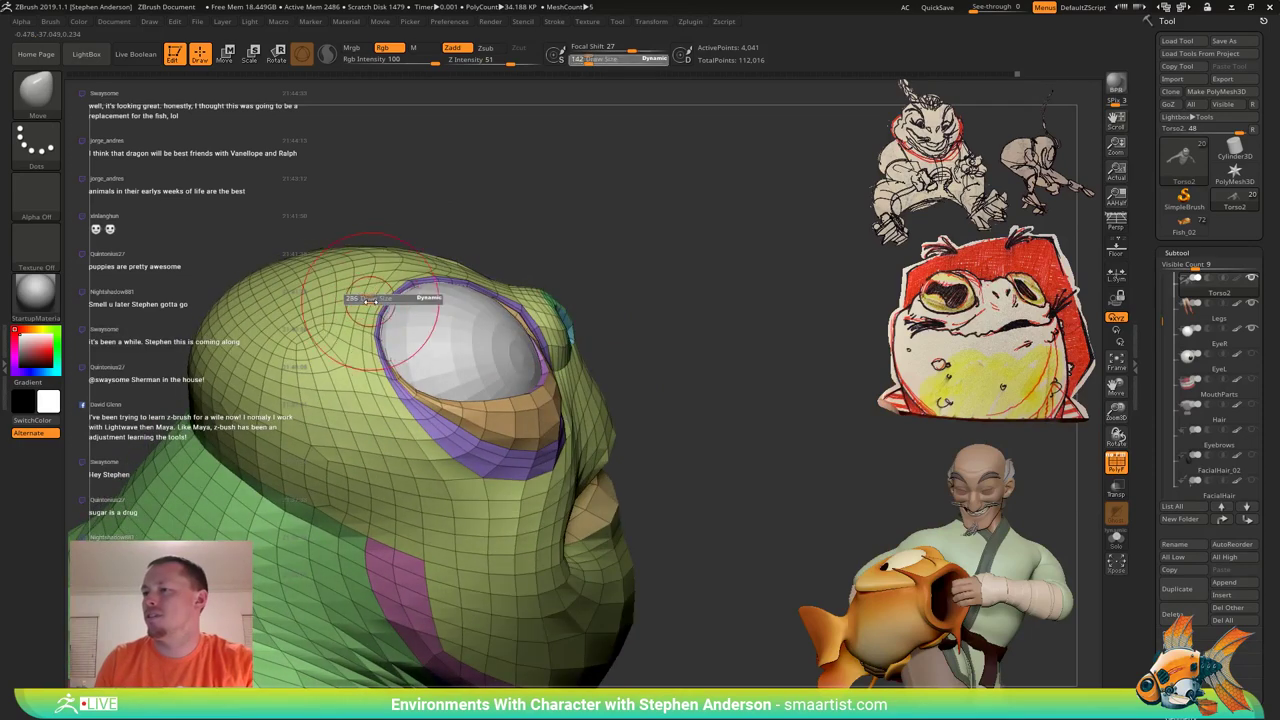
drag(370, 300, 384, 300)
mouse_move(386, 301)
right_down()
mouse_move(408, 312)
mouse_move(376, 314)
mouse_move(345, 348)
mouse_move(300, 345)
mouse_move(428, 323)
mouse_move(435, 281)
mouse_move(474, 302)
mouse_move(468, 275)
right_up()
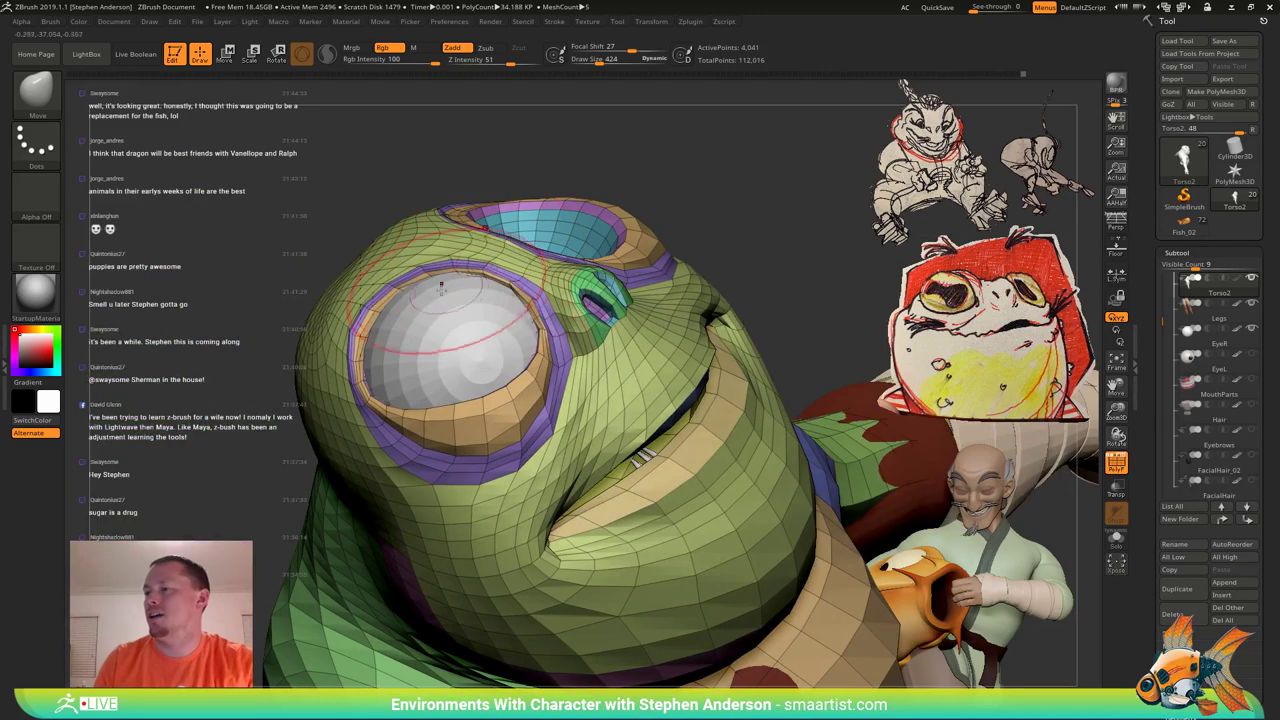
right_drag(441, 288, 545, 290)
right_drag(300, 262, 397, 267)
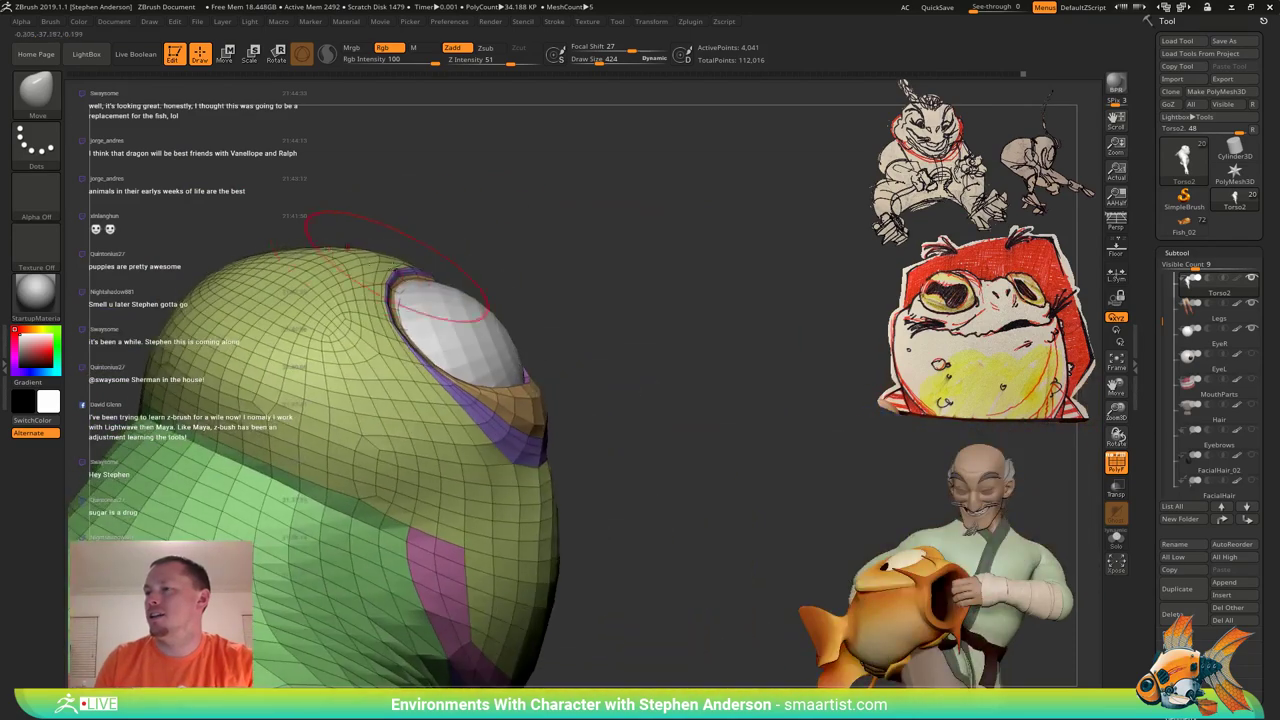
drag(367, 256, 362, 267)
mouse_move(366, 270)
right_down()
mouse_move(388, 262)
mouse_move(341, 285)
right_up()
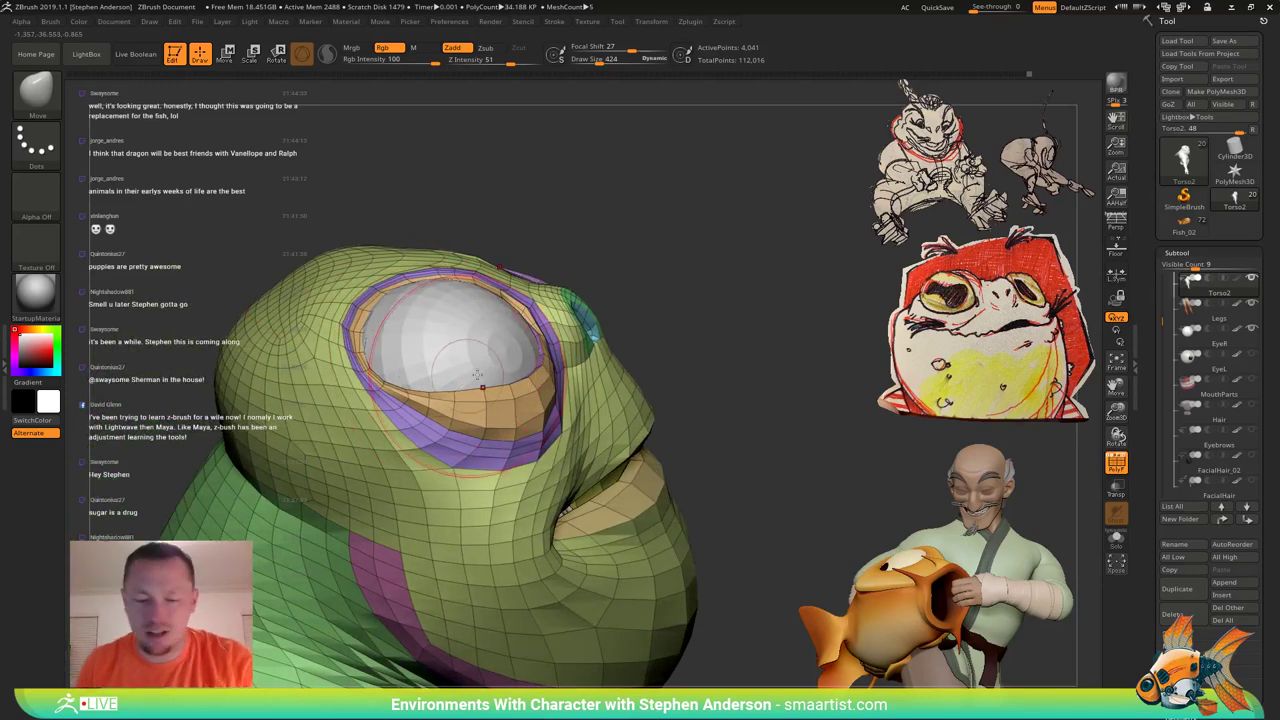
key(w)
ctrl+click(455, 401)
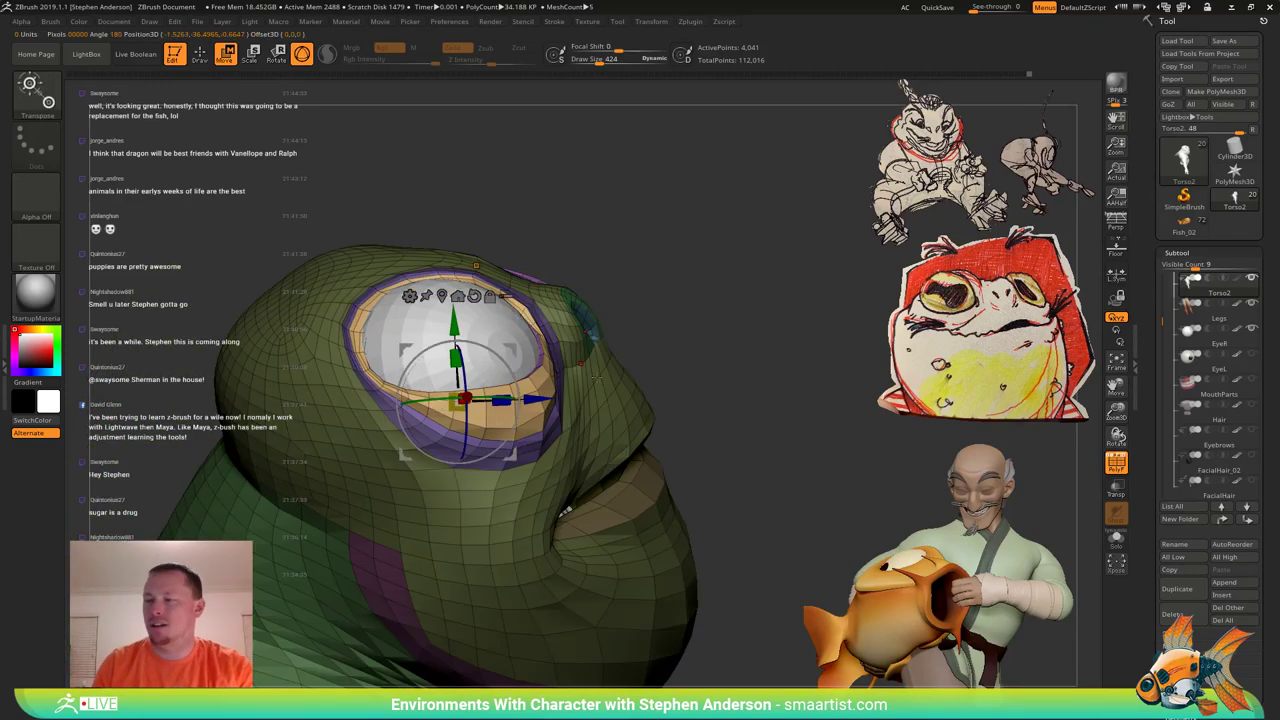
key(q)
mouse_move(655, 429)
right_down()
mouse_move(743, 339)
mouse_move(860, 266)
right_up()
ctrl+drag(860, 134, 884, 148)
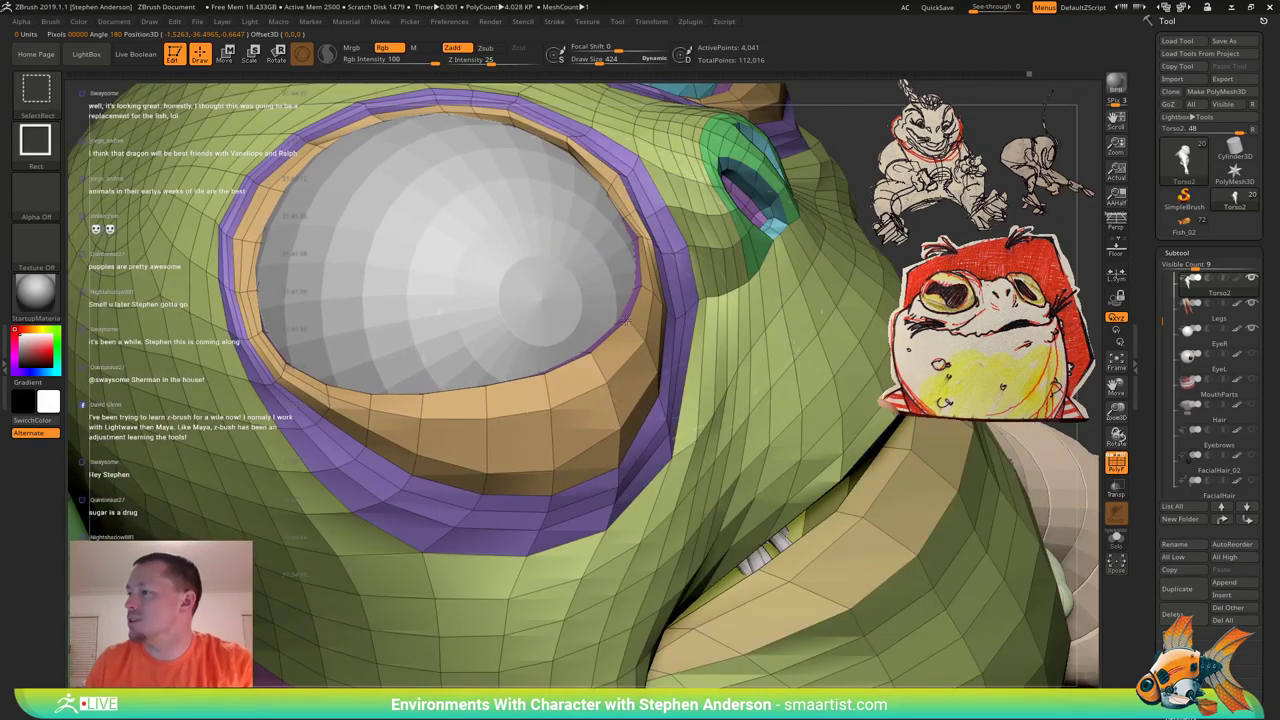
Isolate the thin purple polygroup lining the inner edge of the eyelid.
ctrl+shift+click(640, 368)
ctrl+right_drag(662, 338, 726, 263)
ctrl+shift+click(724, 183)
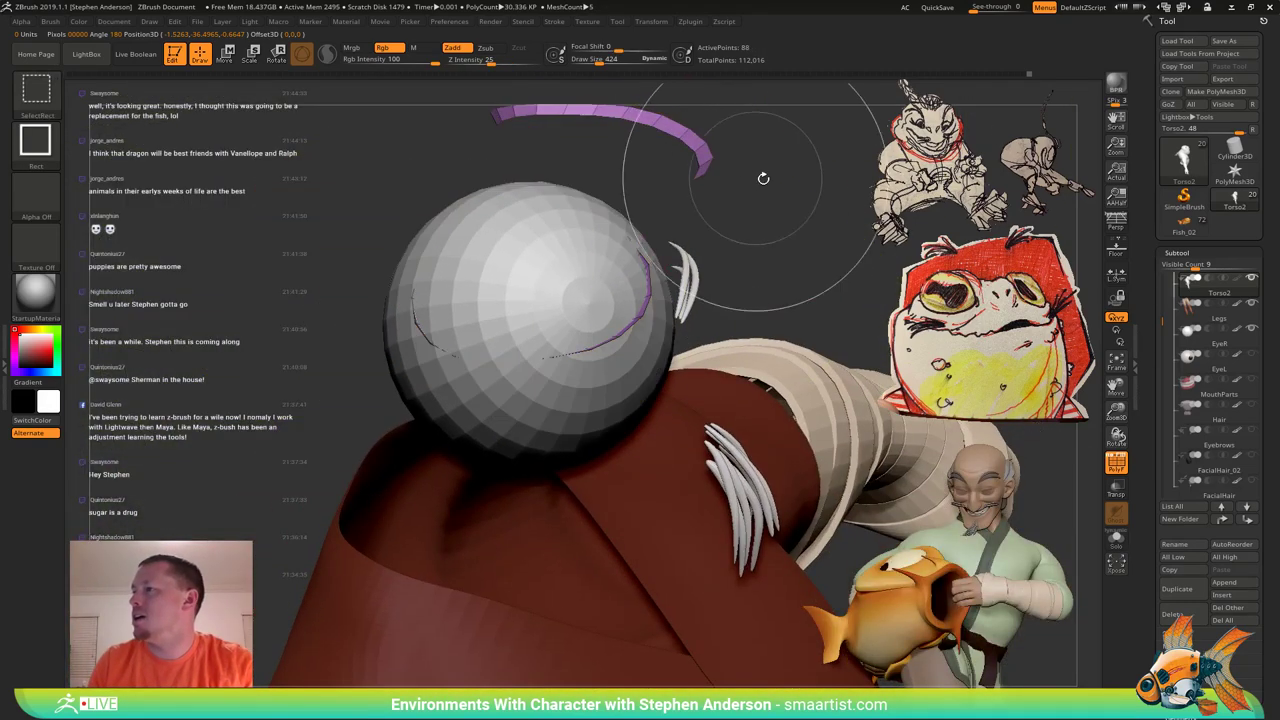
Unhide the full mesh, hide the blue eye-socket interior, mask the remaining head, then show everything and soften the mask edge.
alt+right_drag(750, 213, 717, 298)
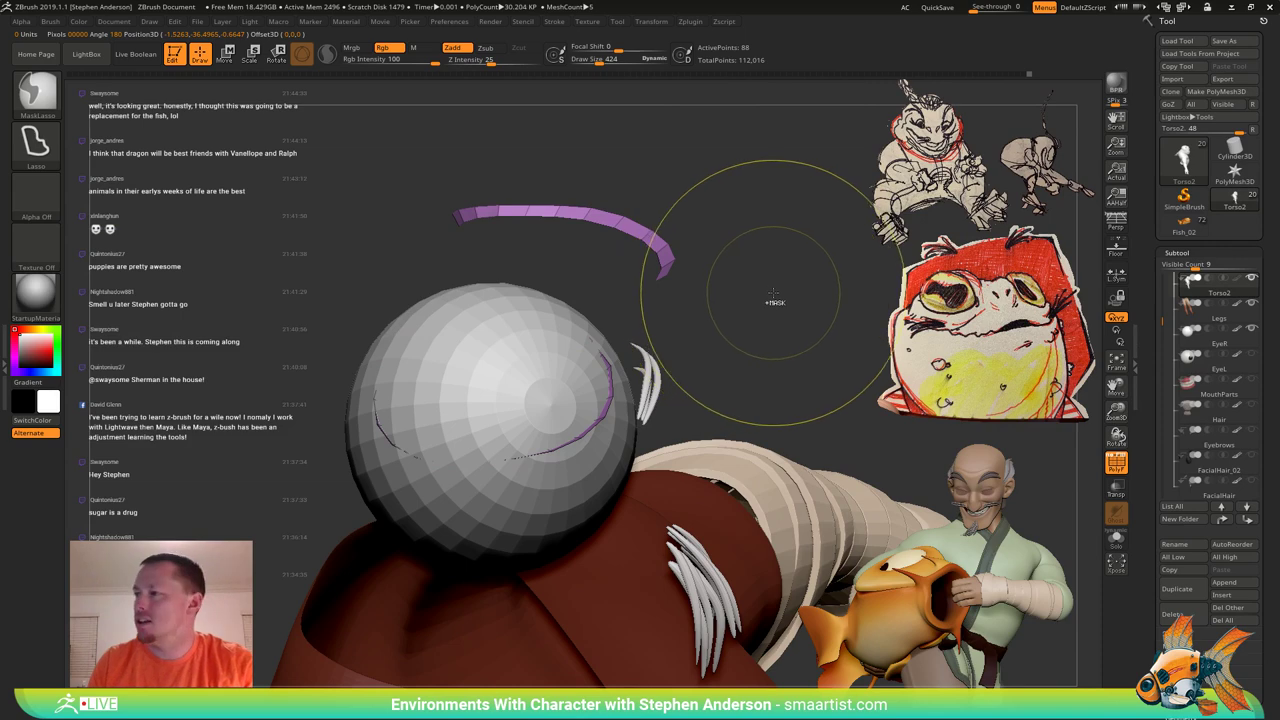
ctrl+shift+drag(768, 288, 806, 338)
ctrl+right_drag(757, 312, 714, 214)
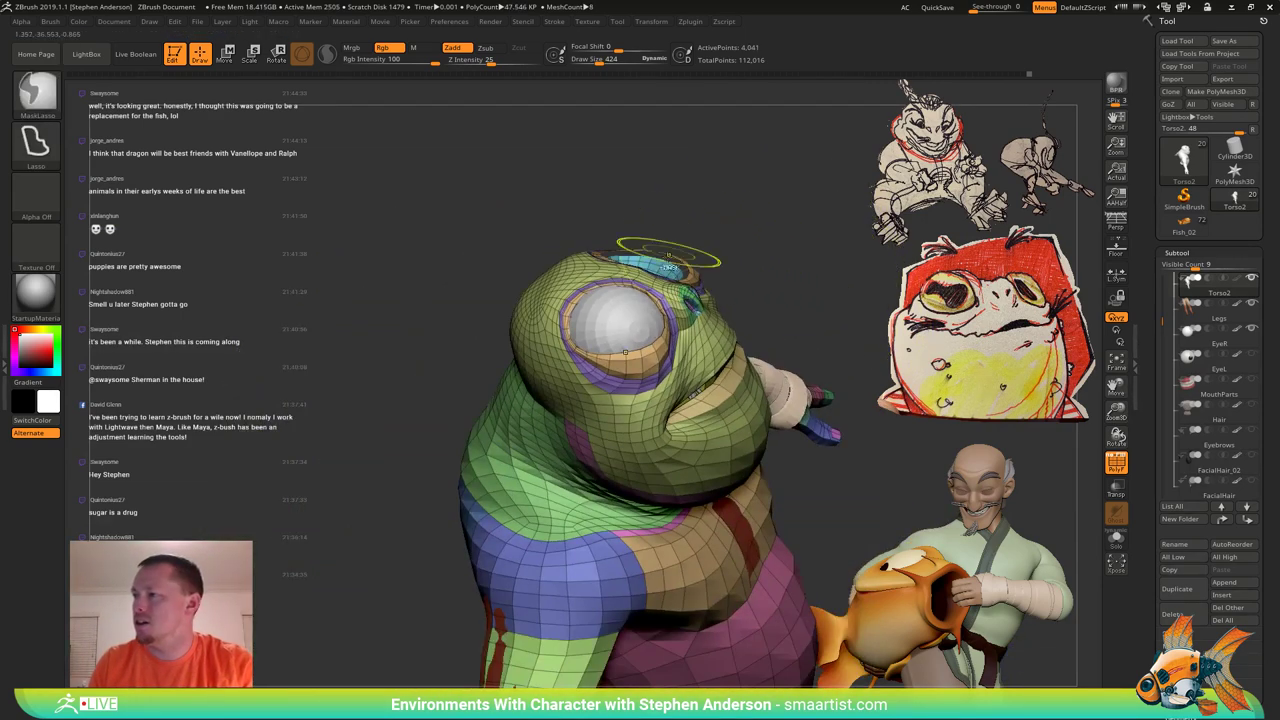
ctrl+shift+click(665, 265)
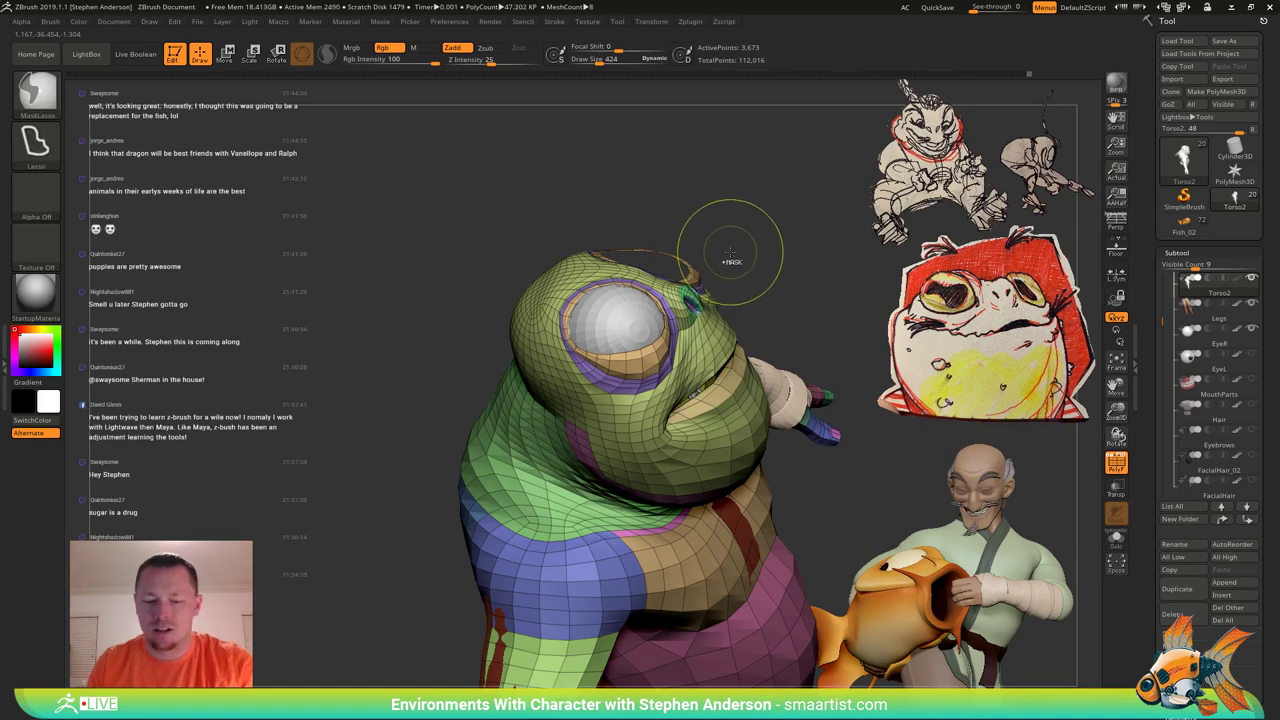
ctrl+click(730, 253)
ctrl+shift+click(785, 231)
ctrl+right_drag(702, 265, 690, 360)
alt+right_drag(690, 360, 590, 300)
ctrl+click(545, 376)
ctrl+click(542, 379)
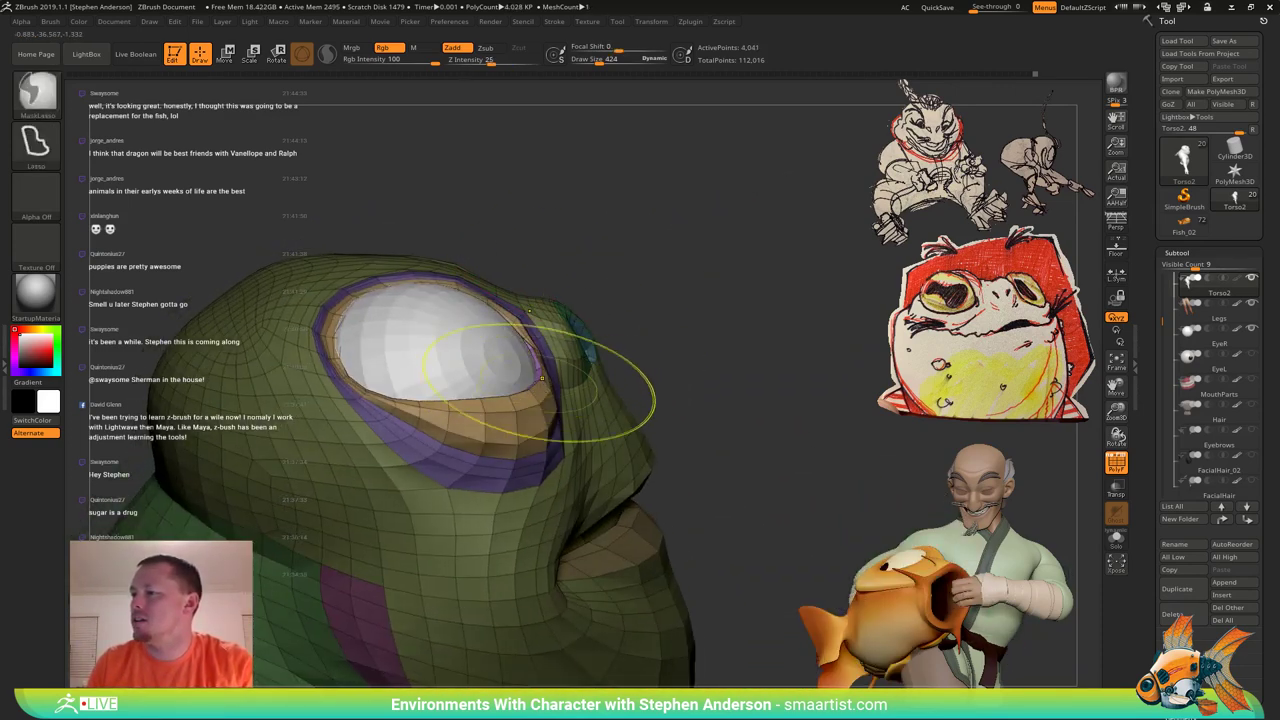
Adjust the unmasked inner eyelid lining along the upper edge of the eye socket with the Move brush.
key(b)
key(m)
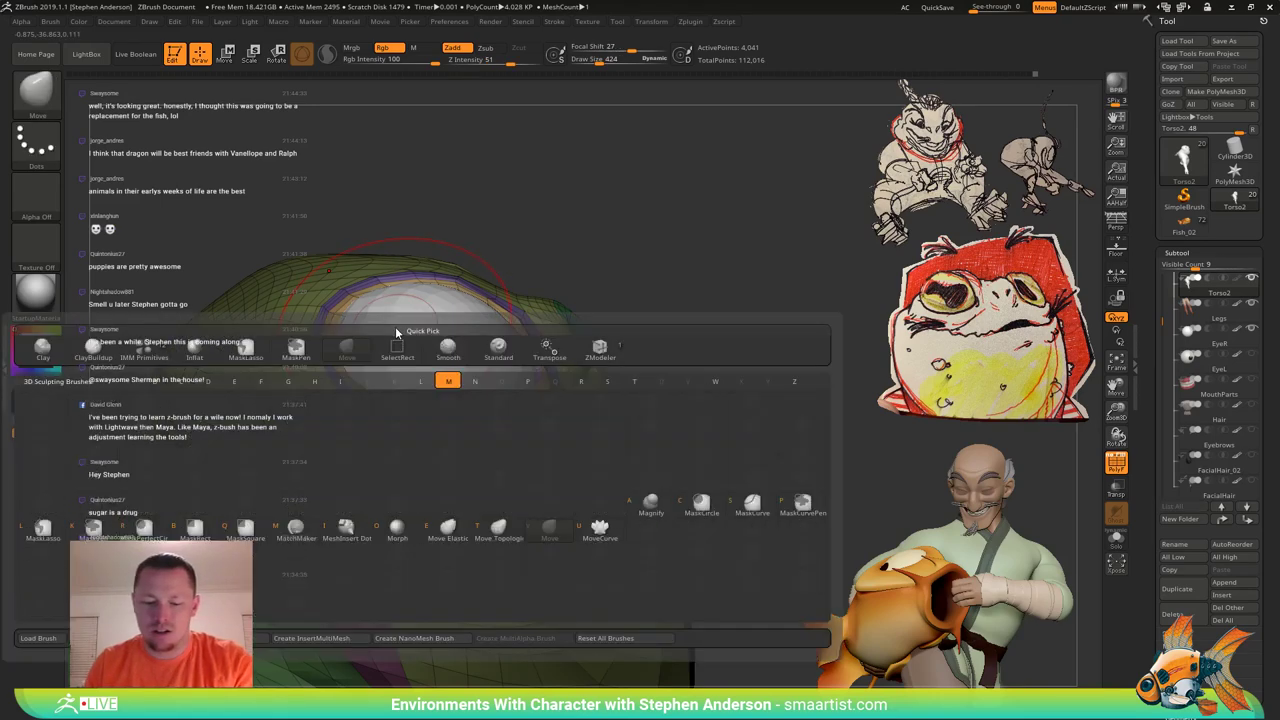
key(v)
right_drag(397, 328, 354, 315)
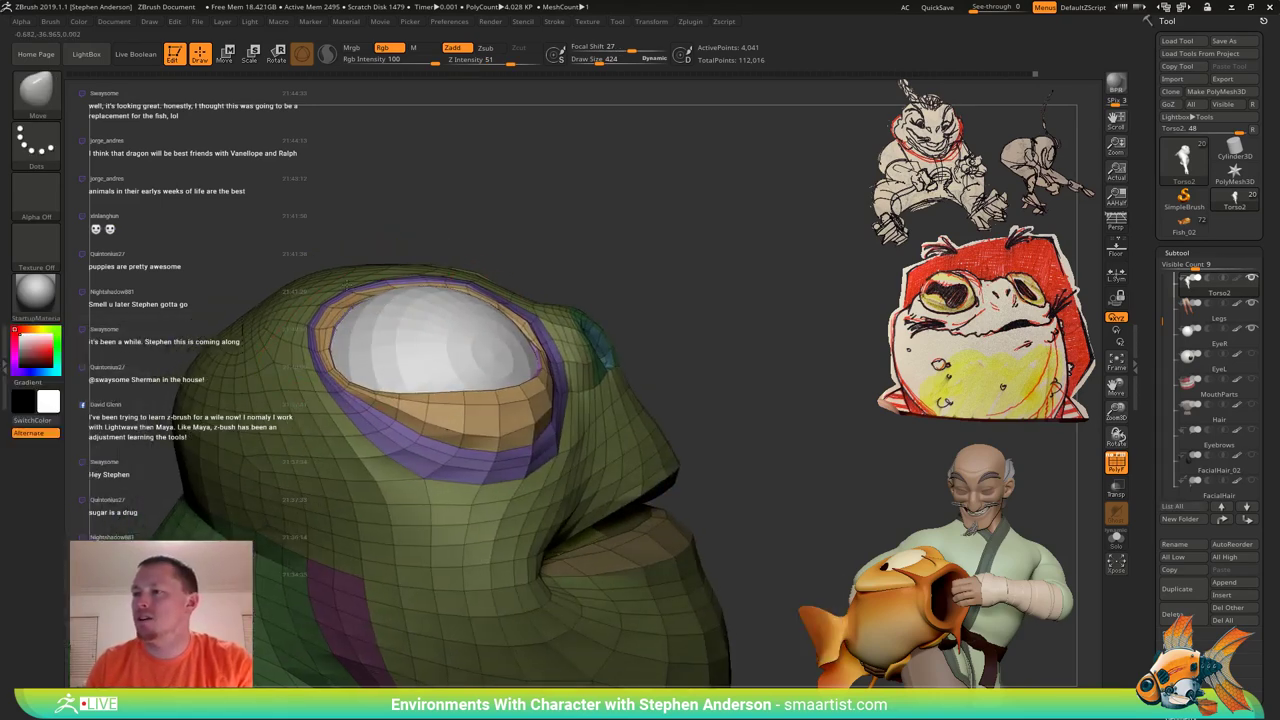
drag(347, 285, 352, 298)
right_drag(428, 320, 363, 299)
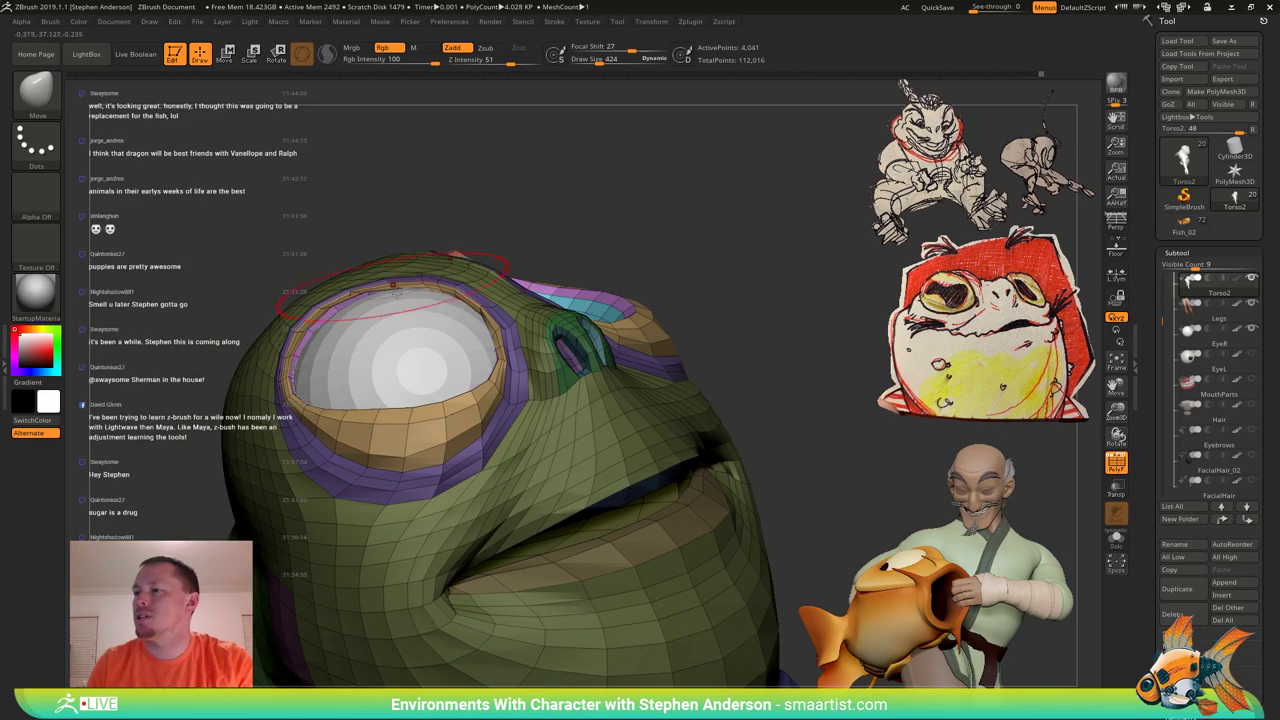
mouse_move(482, 330)
right_down()
mouse_move(428, 310)
mouse_move(424, 293)
mouse_move(464, 318)
mouse_move(442, 298)
right_up()
drag(375, 297, 365, 297)
Refine the inner eyelid lining near the nose with the Move brush at Draw Size 175 and 103, and clear the mask.
key(s)
click(418, 286)
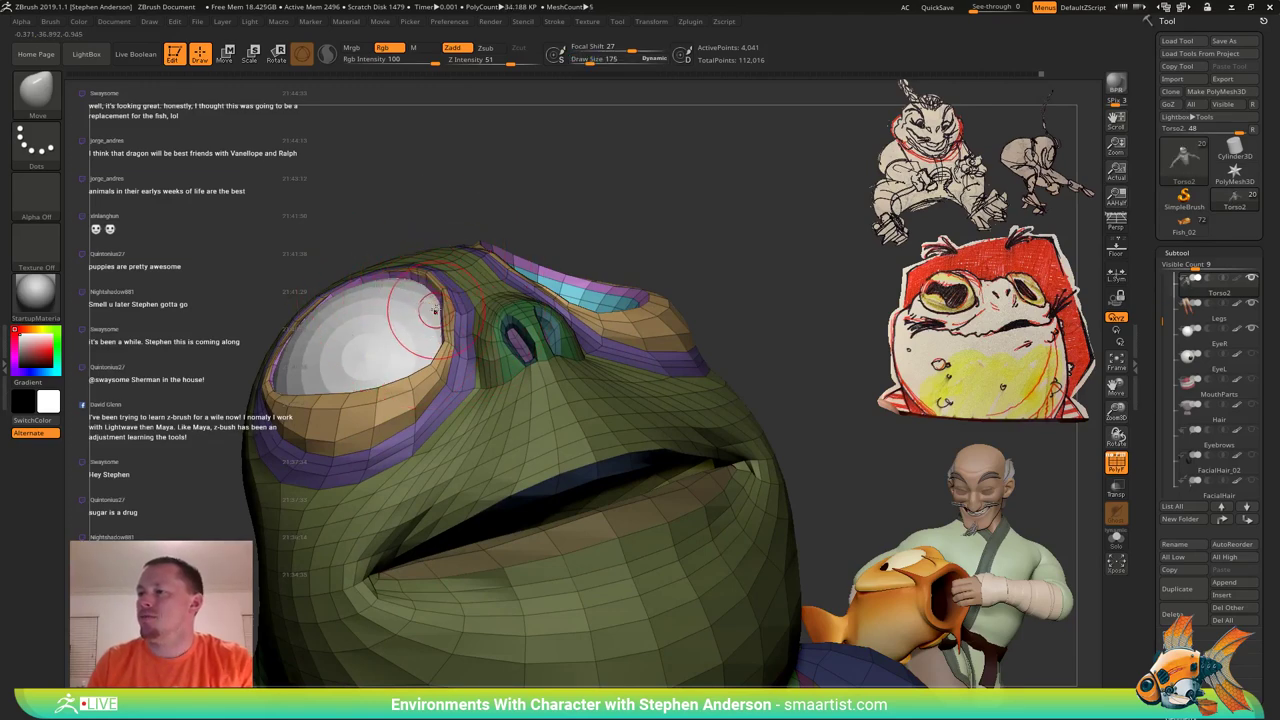
mouse_move(434, 311)
right_down()
mouse_move(402, 314)
mouse_move(449, 364)
right_up()
mouse_move(440, 310)
right_down()
mouse_move(486, 373)
mouse_move(446, 331)
right_up()
key(s)
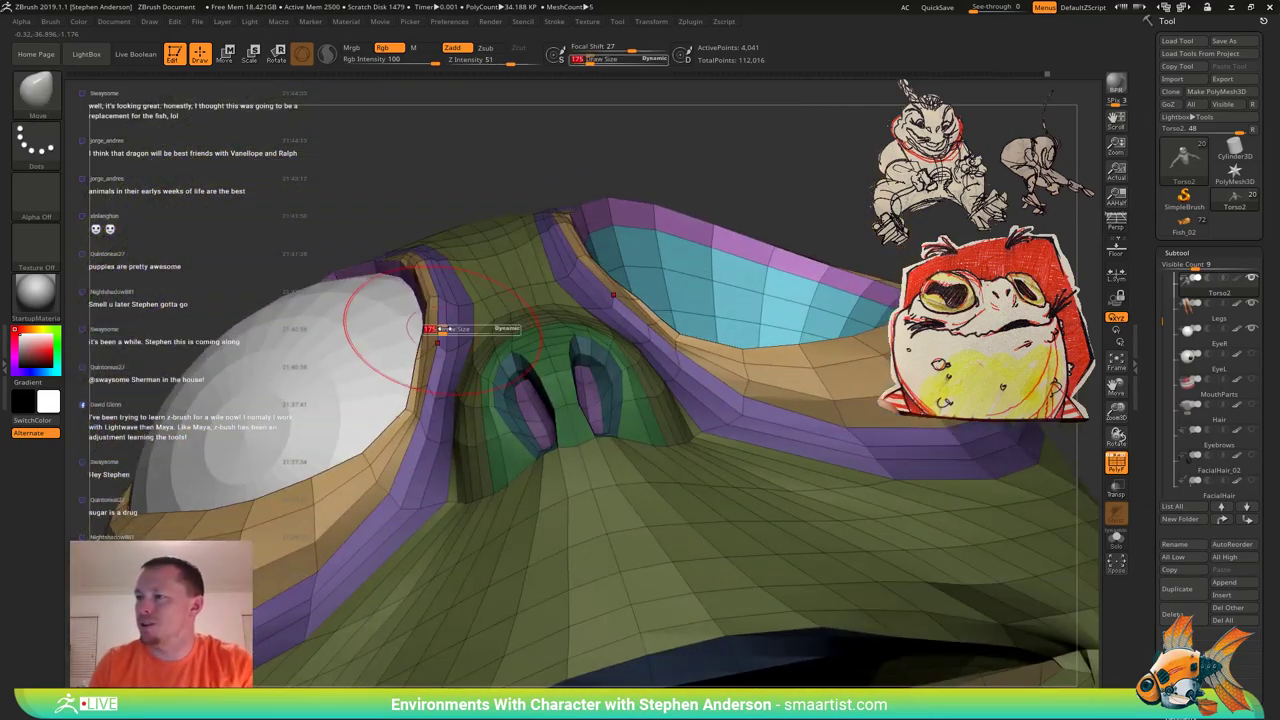
drag(344, 339, 346, 339)
mouse_move(352, 337)
right_down()
mouse_move(412, 318)
mouse_move(464, 274)
mouse_move(508, 271)
mouse_move(450, 318)
mouse_move(430, 361)
right_up()
ctrl+right_drag(399, 307, 480, 277)
ctrl+drag(556, 263, 572, 282)
mouse_move(450, 303)
ctrl+right_down()
mouse_move(448, 357)
mouse_move(385, 326)
mouse_move(430, 340)
ctrl+right_up()
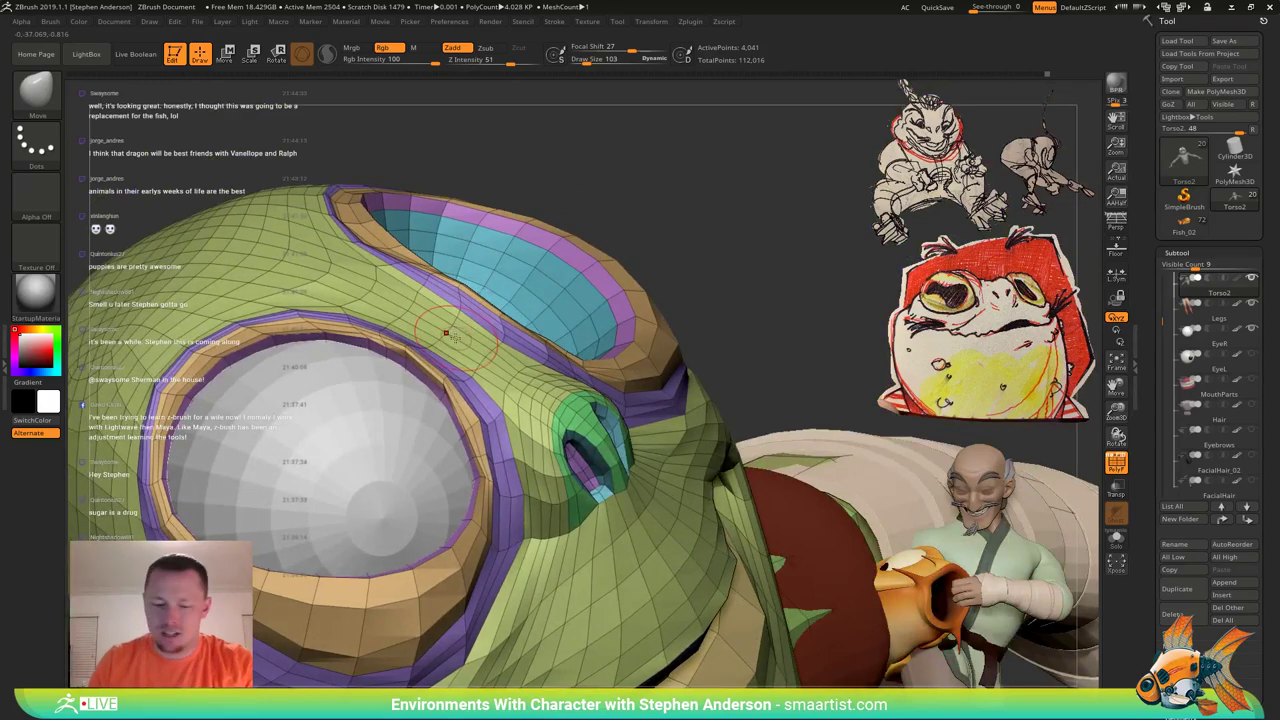
Switch to the ZModeler brush and set its edge action to Mask with the partial EdgeLoop target.
key(b)
key(z)
key(m)
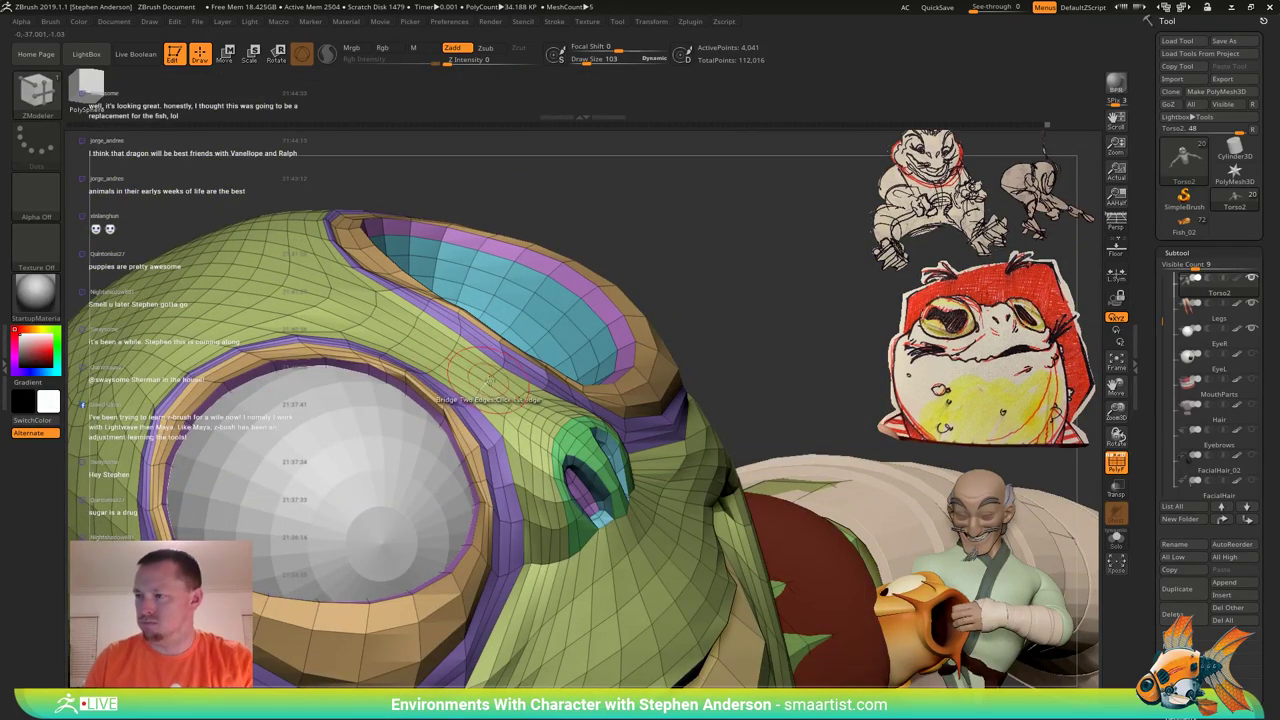
key(space)
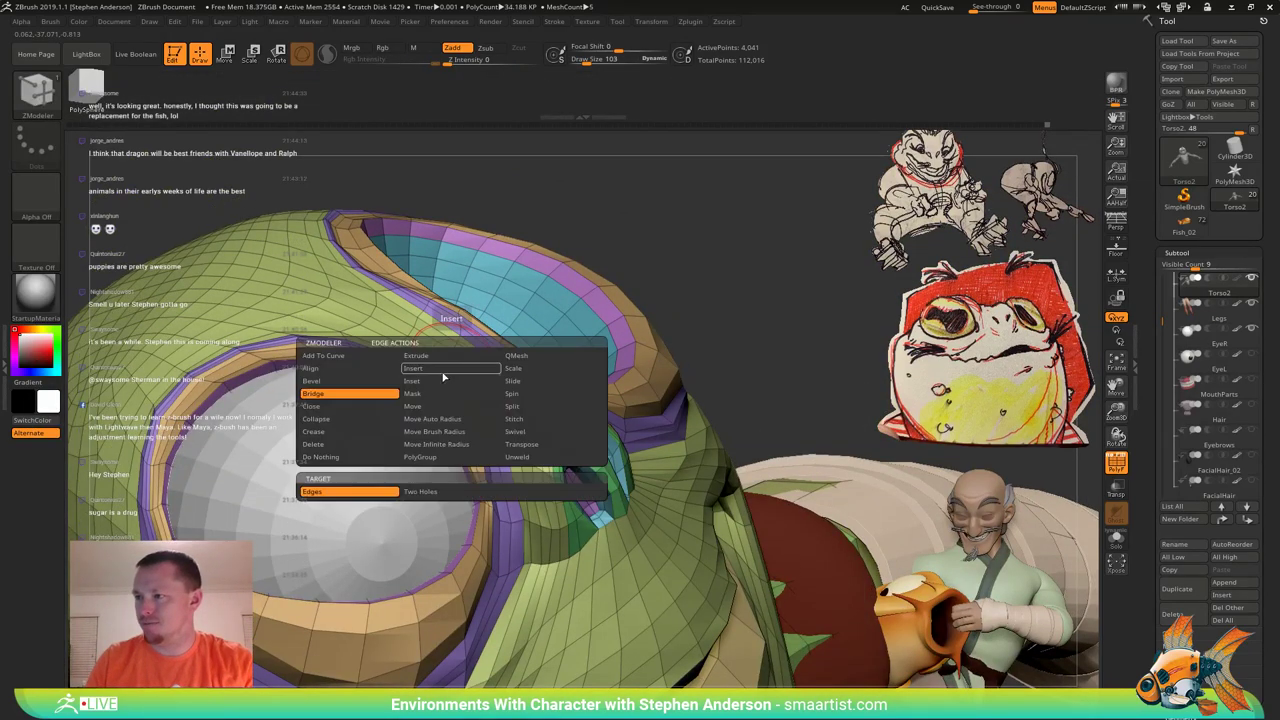
click(438, 393)
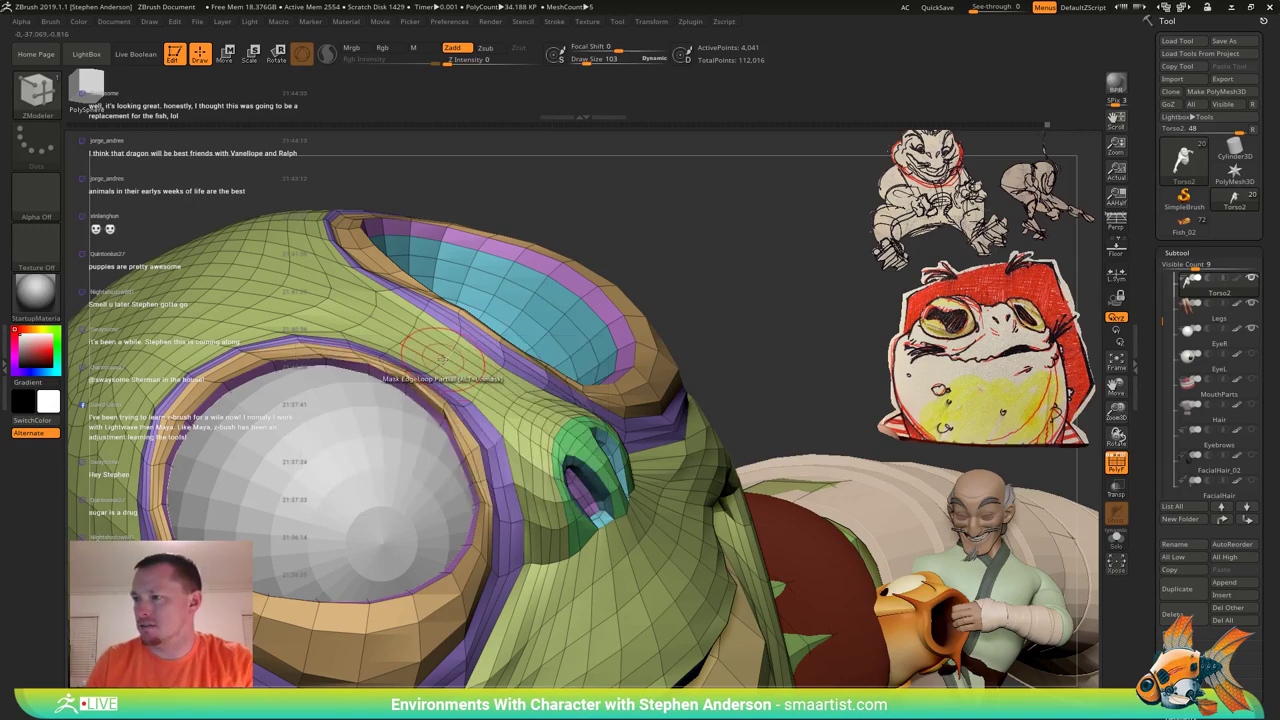
mouse_move(465, 369)
ctrl+right_down()
mouse_move(460, 295)
mouse_move(435, 385)
ctrl+right_up()
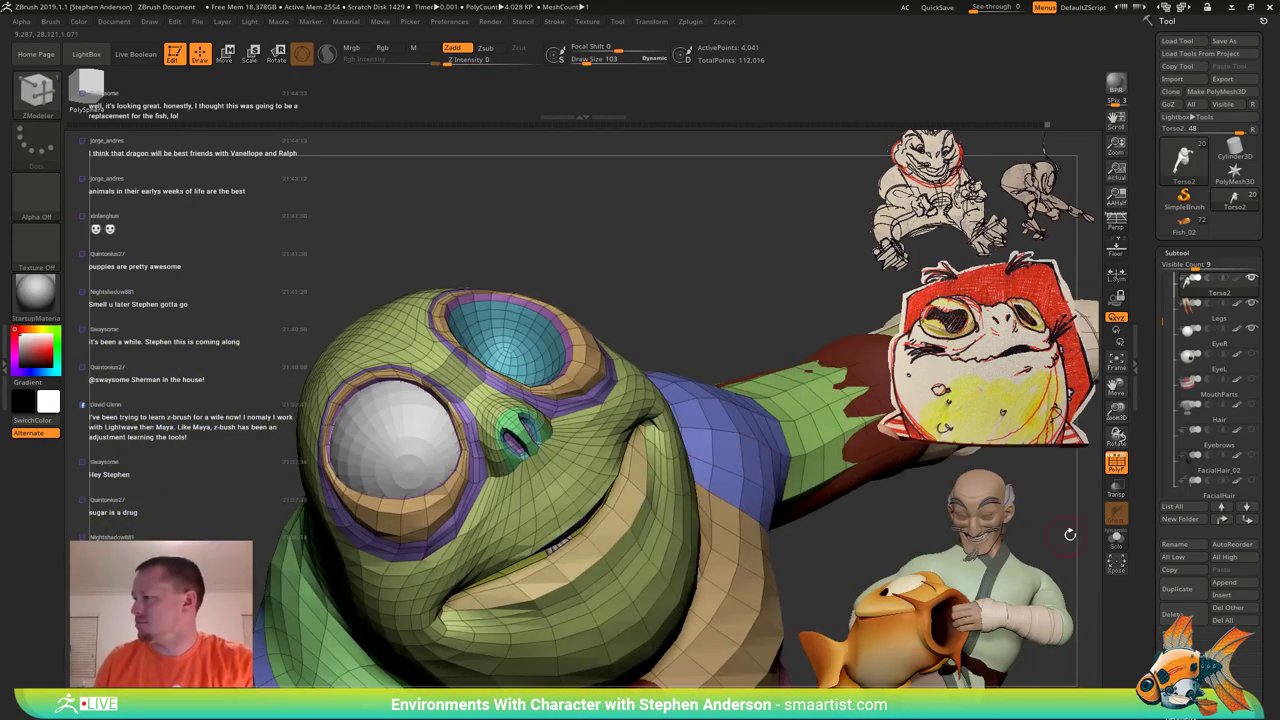
Solo the torso mesh, mask the edge loops across the bridge between the eyes, and invert the mask.
click(1118, 546)
mouse_move(450, 434)
right_down()
mouse_move(489, 378)
mouse_move(452, 465)
mouse_move(338, 446)
mouse_move(372, 430)
mouse_move(400, 437)
mouse_move(394, 492)
mouse_move(404, 468)
mouse_move(385, 487)
right_up()
right_drag(349, 415, 398, 398)
ctrl+click(445, 398)
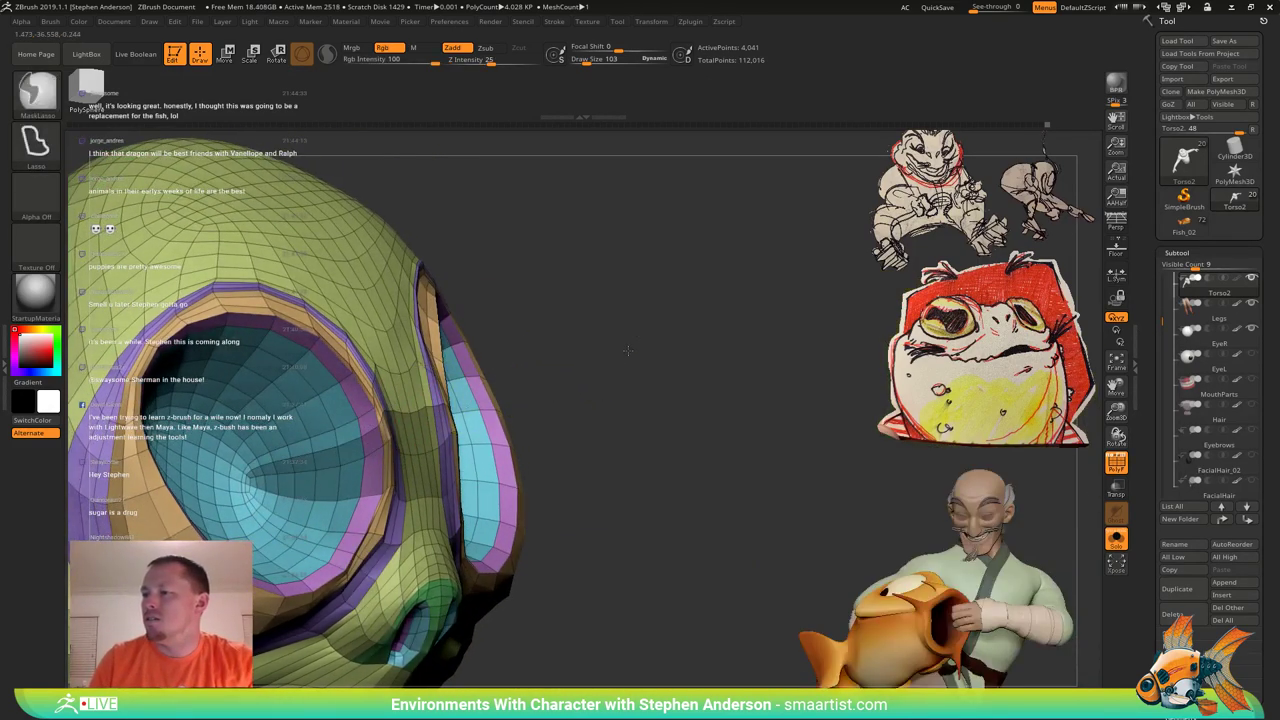
ctrl+click(625, 355)
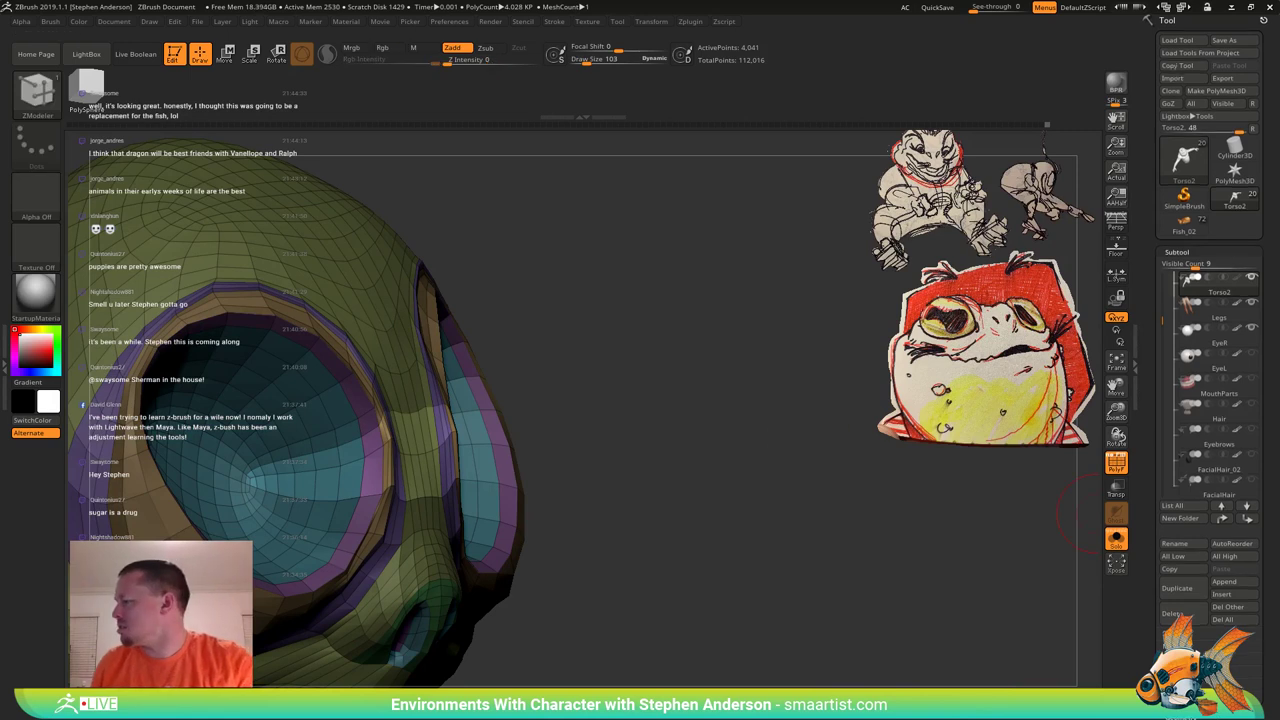
Apply a slight Polish deformation to the unmasked bridge between the eyes.
drag(1244, 592, 1244, 364)
click(1216, 614)
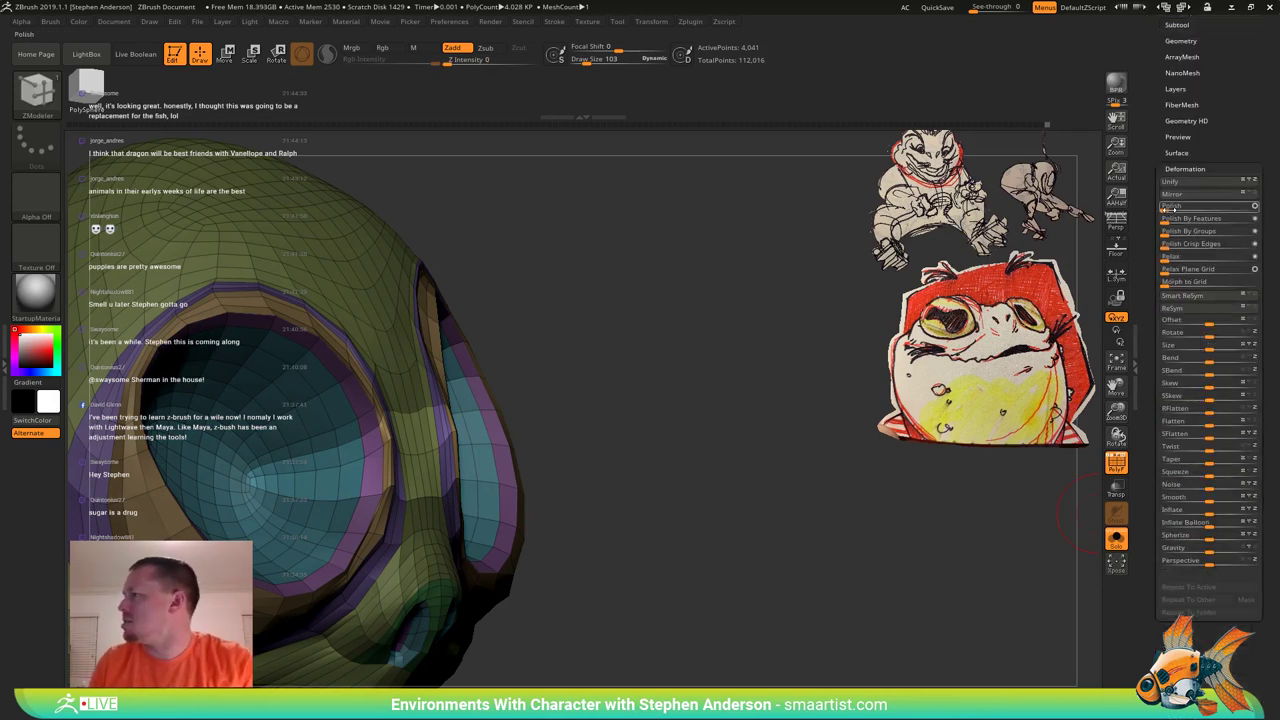
drag(1172, 208, 1174, 208)
right_drag(588, 400, 586, 397)
Even out the purple rims beside the bridge with the Move brush at Draw Size 189 and 56, softening the mask.
key(b)
key(m)
key(v)
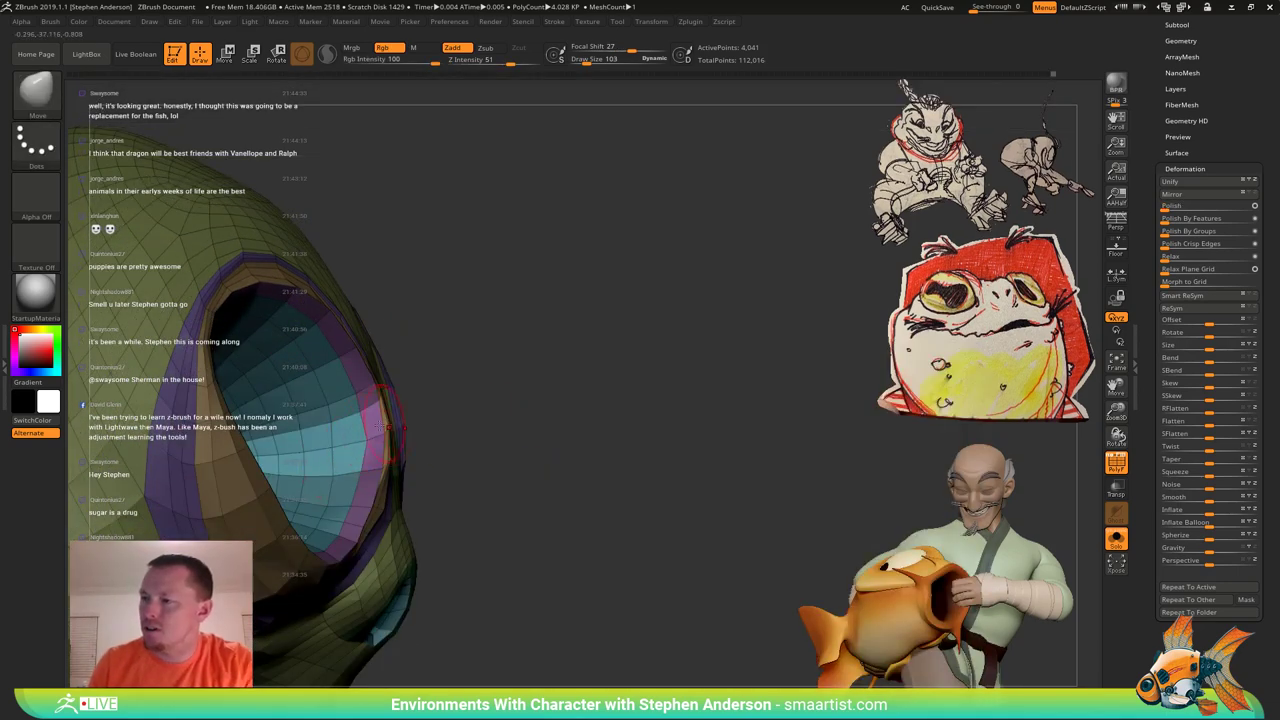
right_drag(381, 427, 386, 427)
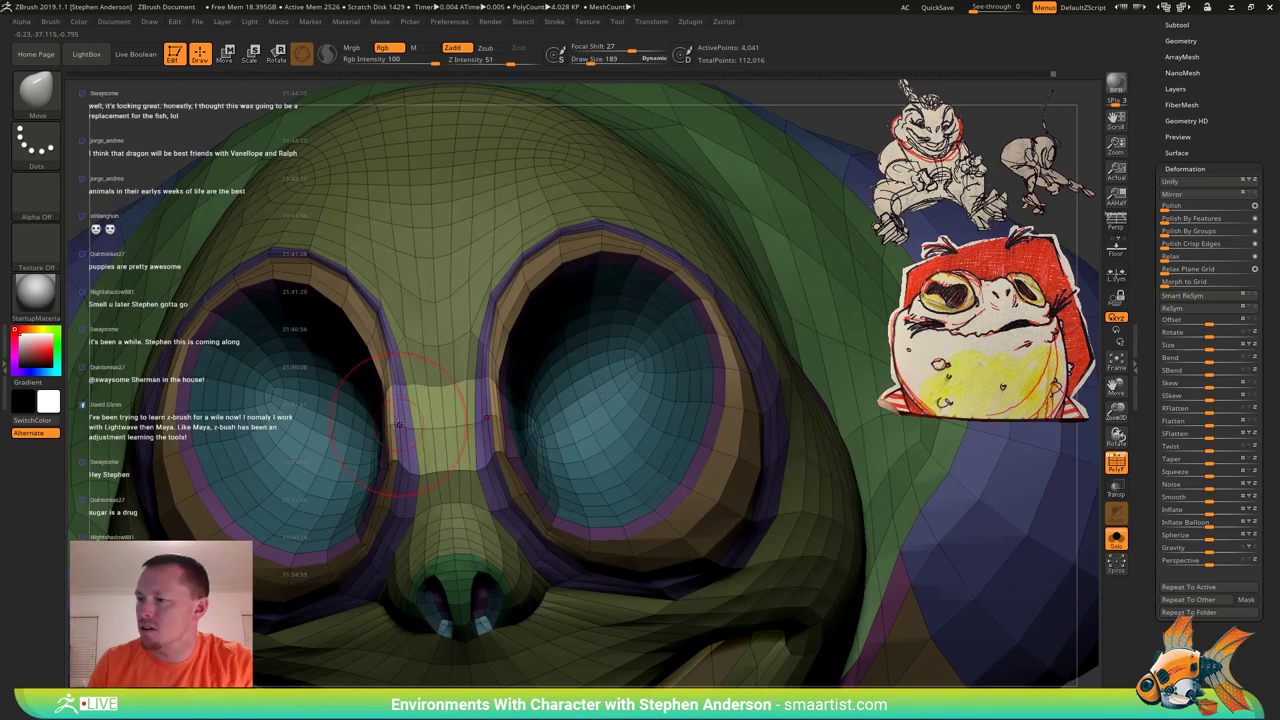
mouse_move(436, 411)
right_down()
mouse_move(405, 405)
mouse_move(405, 391)
right_up()
ctrl+click(397, 385)
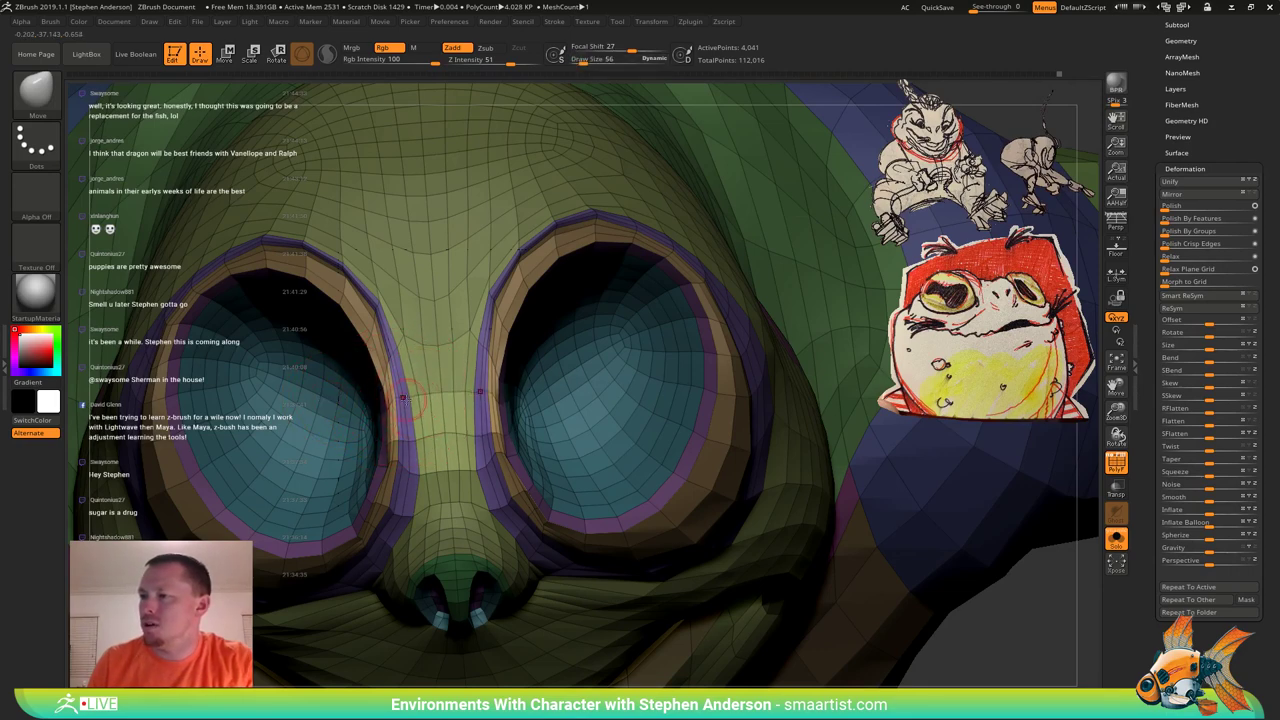
right_drag(403, 398, 591, 400)
Mask the strip of faces from the nose down to the mouth-corner crease with ZModeler and invert the mask.
mouse_move(410, 455)
right_down()
mouse_move(385, 464)
mouse_move(412, 484)
mouse_move(459, 389)
mouse_move(430, 415)
mouse_move(482, 442)
mouse_move(437, 485)
mouse_move(446, 372)
mouse_move(330, 376)
mouse_move(322, 402)
mouse_move(275, 408)
mouse_move(246, 362)
mouse_move(318, 362)
mouse_move(350, 330)
mouse_move(354, 290)
mouse_move(424, 268)
mouse_move(430, 376)
mouse_move(446, 404)
mouse_move(410, 370)
mouse_move(424, 482)
mouse_move(408, 434)
mouse_move(363, 390)
mouse_move(400, 382)
mouse_move(413, 405)
mouse_move(455, 387)
right_up()
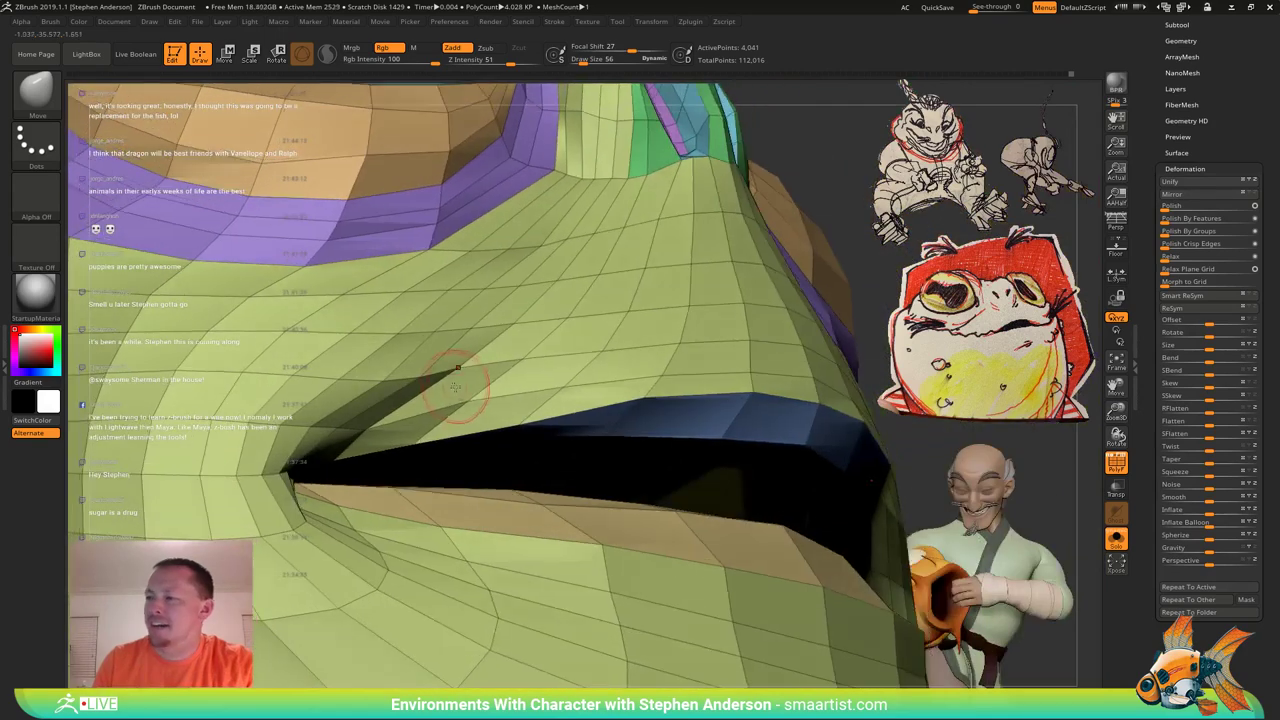
key(b)
key(z)
key(m)
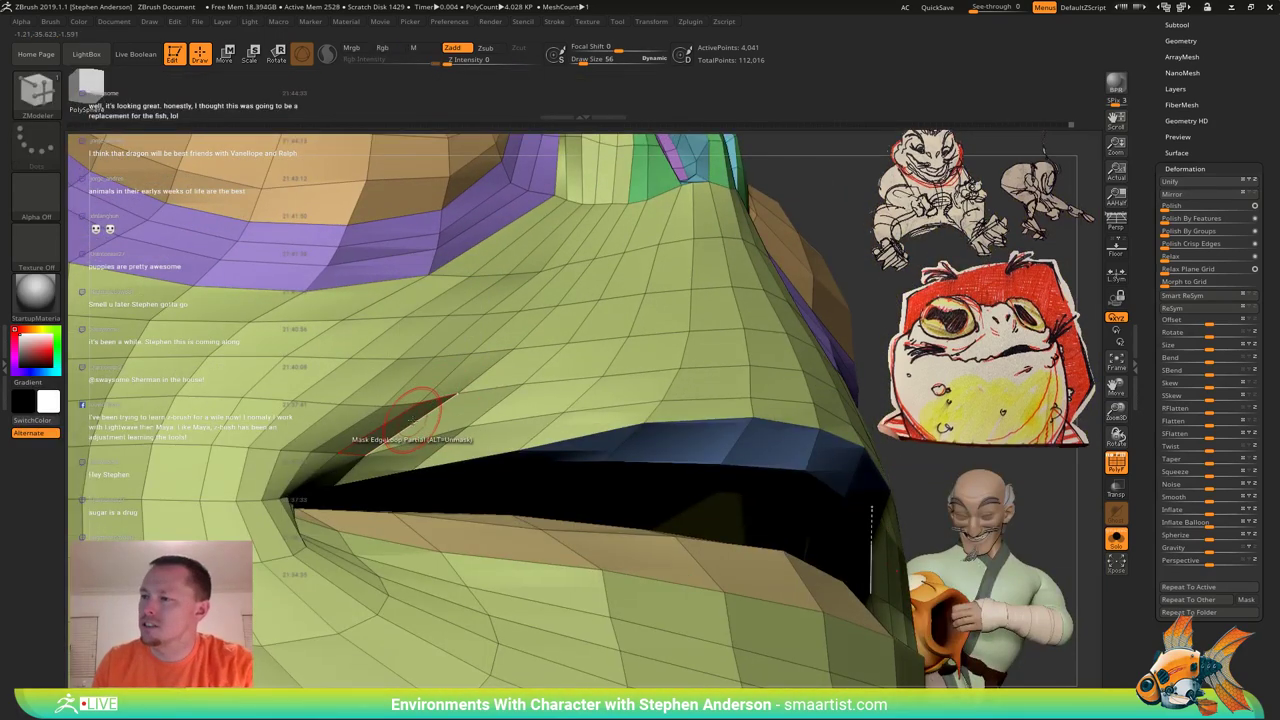
key(ctrl)
ctrl+click(825, 197)
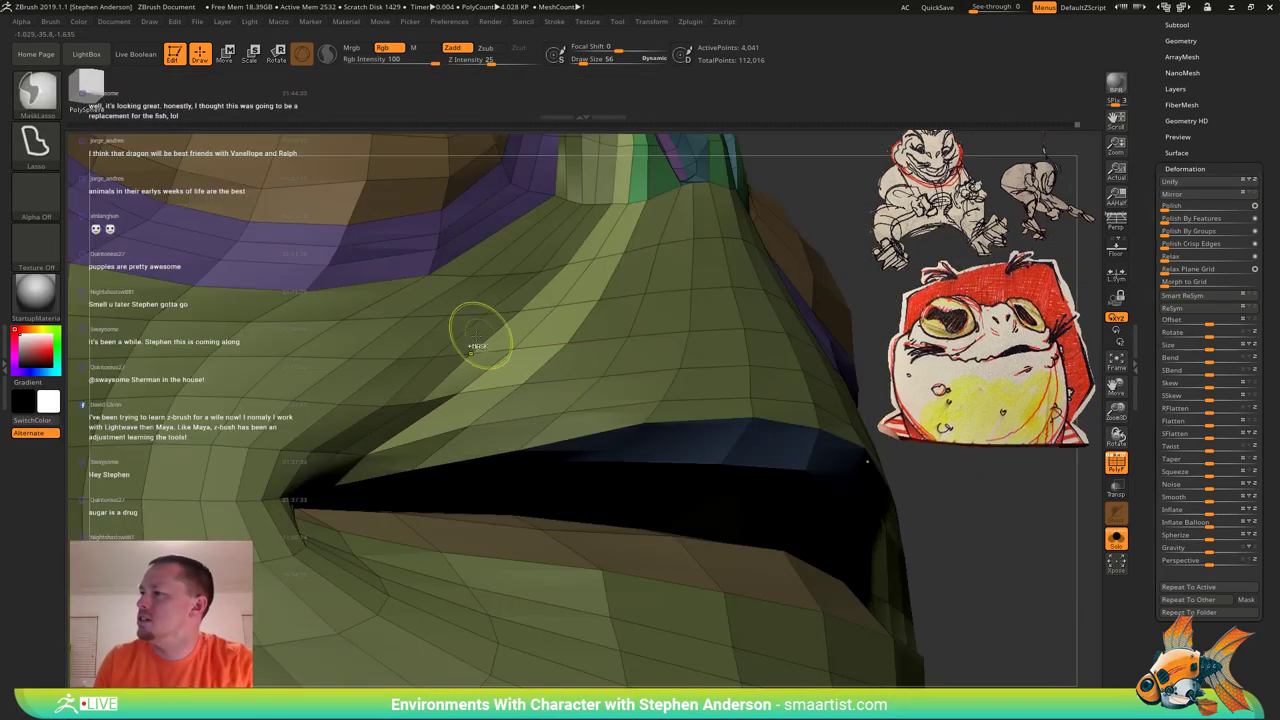
Soften the mask, reshape the fold above the mouth corner with the Move brush at Draw Size 124, and clear the mask.
key(b)
key(m)
key(v)
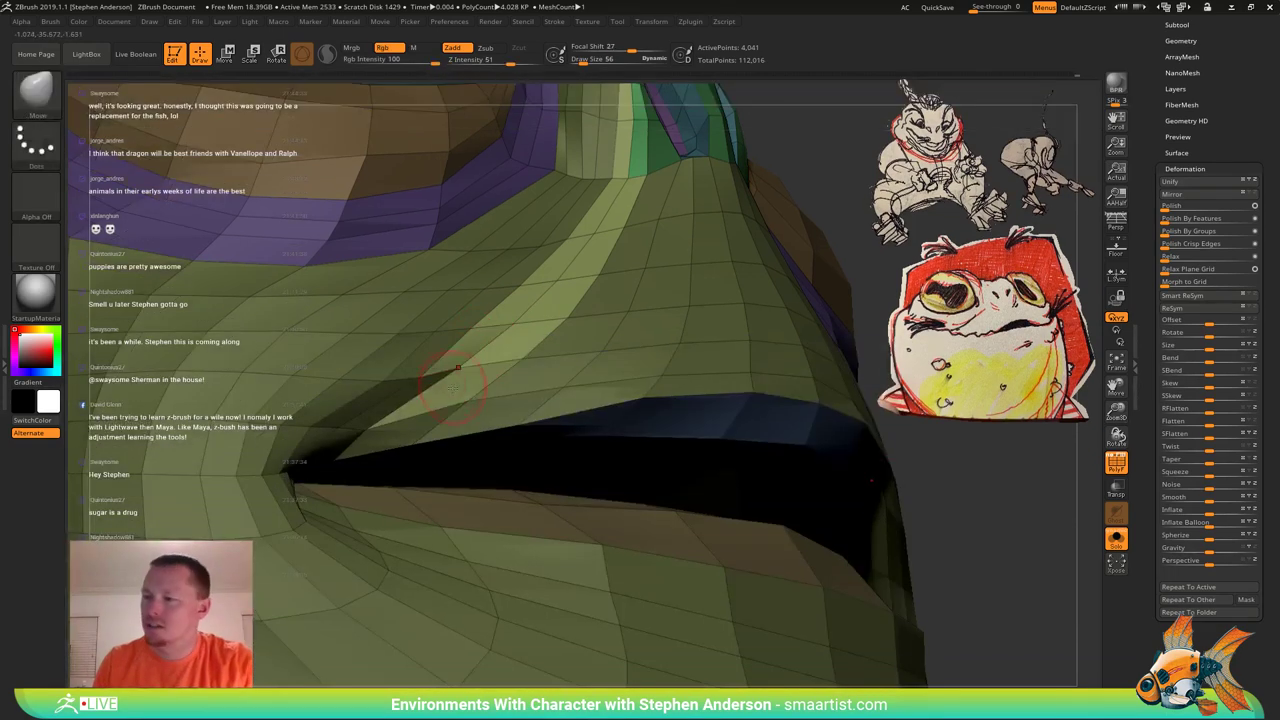
ctrl+click(429, 394)
right_drag(432, 396, 376, 406)
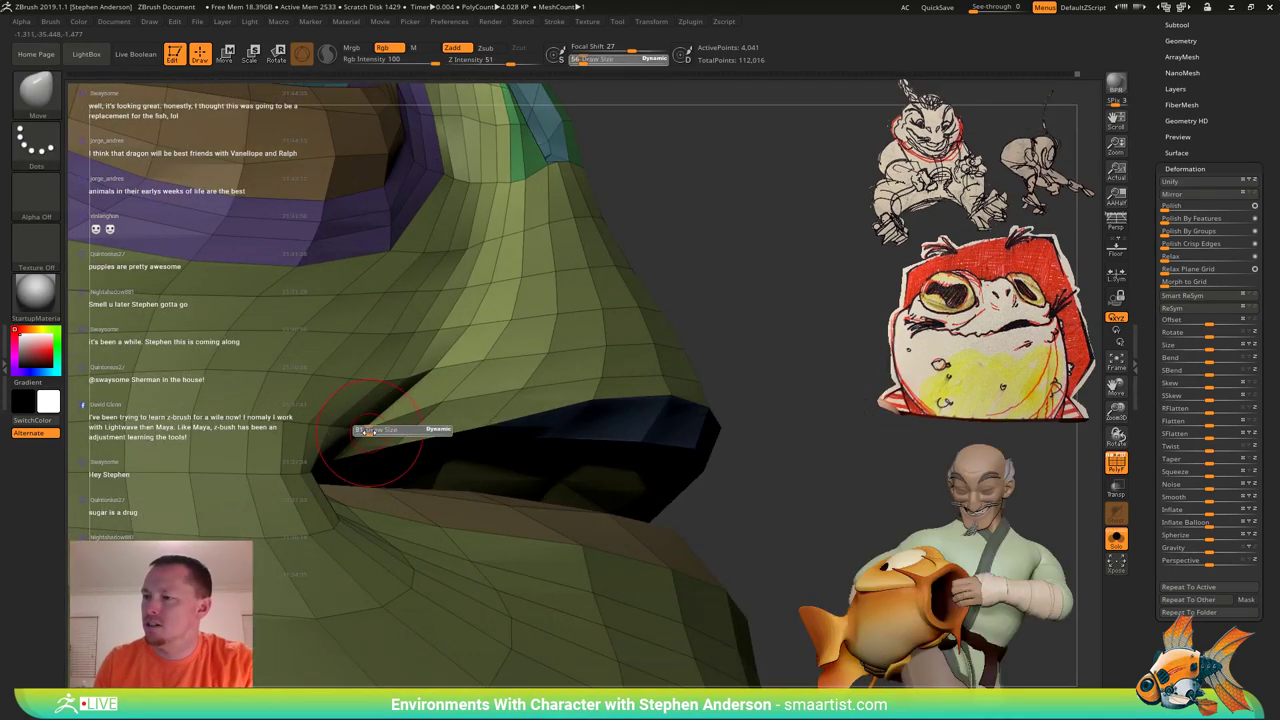
drag(369, 432, 375, 432)
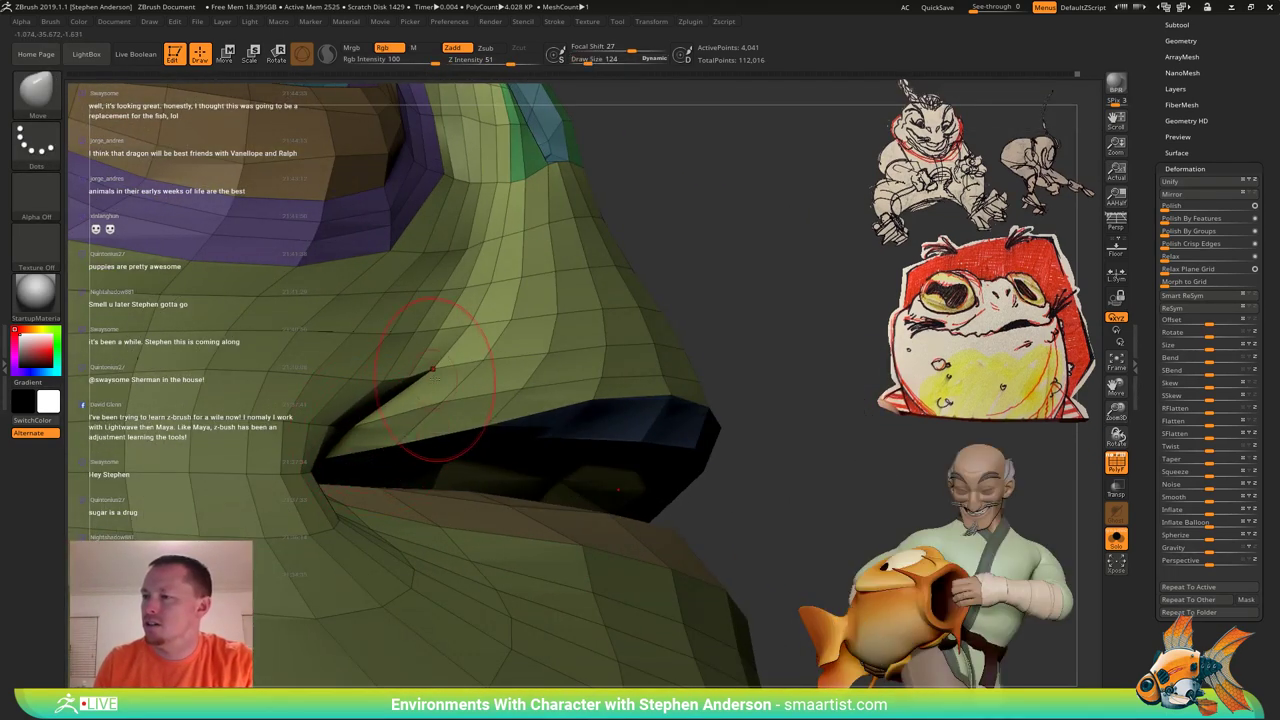
mouse_move(329, 446)
right_down()
mouse_move(309, 462)
mouse_move(324, 435)
mouse_move(307, 407)
right_up()
ctrl+drag(132, 267, 128, 292)
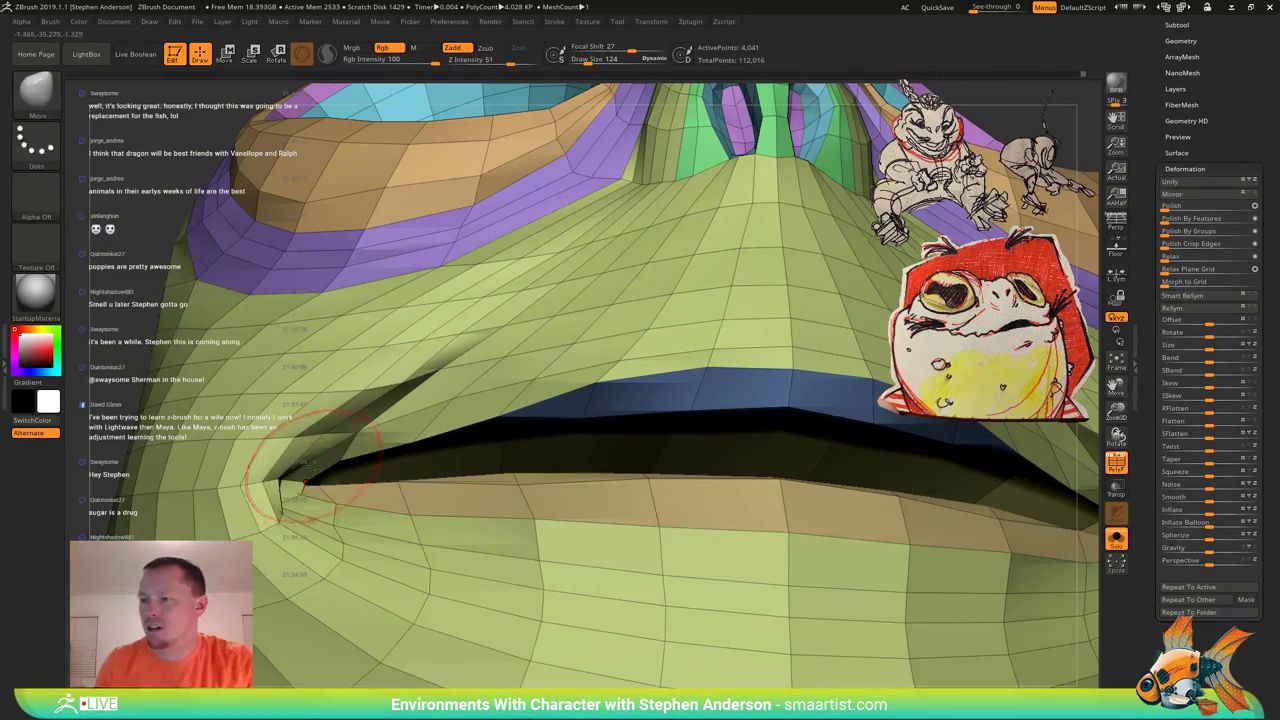
Mask the band of faces below the lower lip with ZModeler and invert the mask.
key(b)
key(z)
key(m)
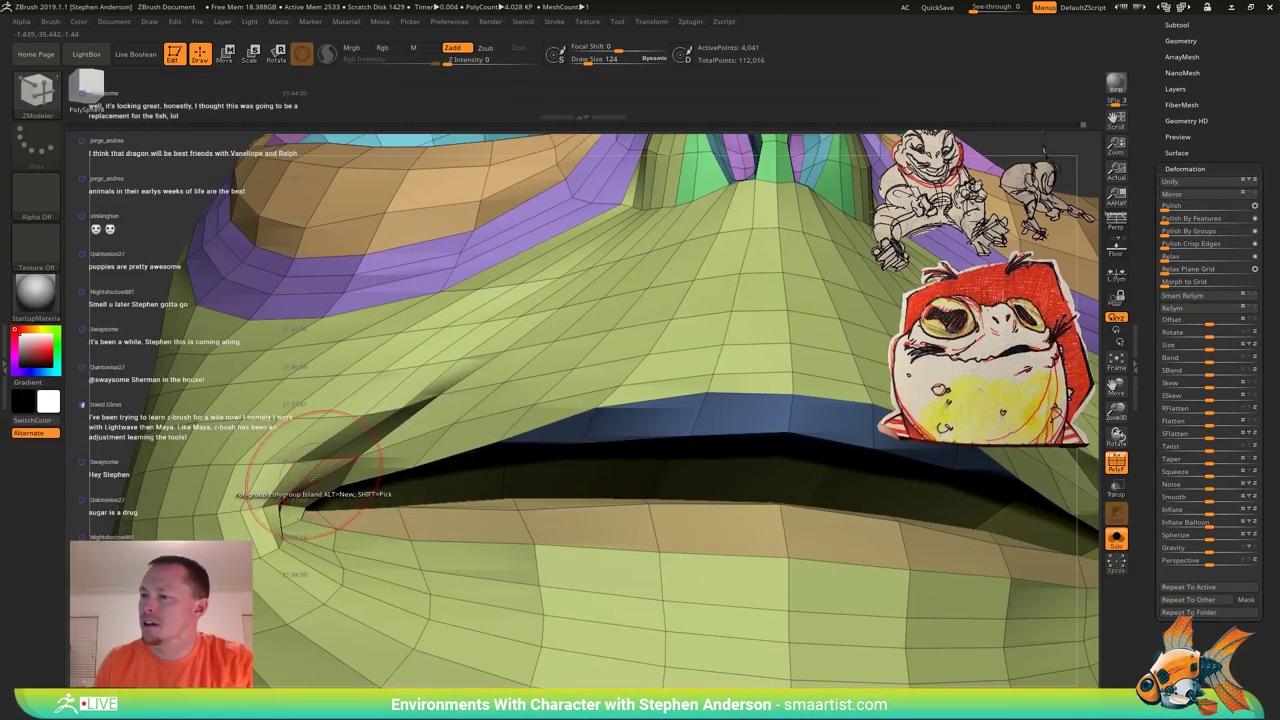
click(327, 476)
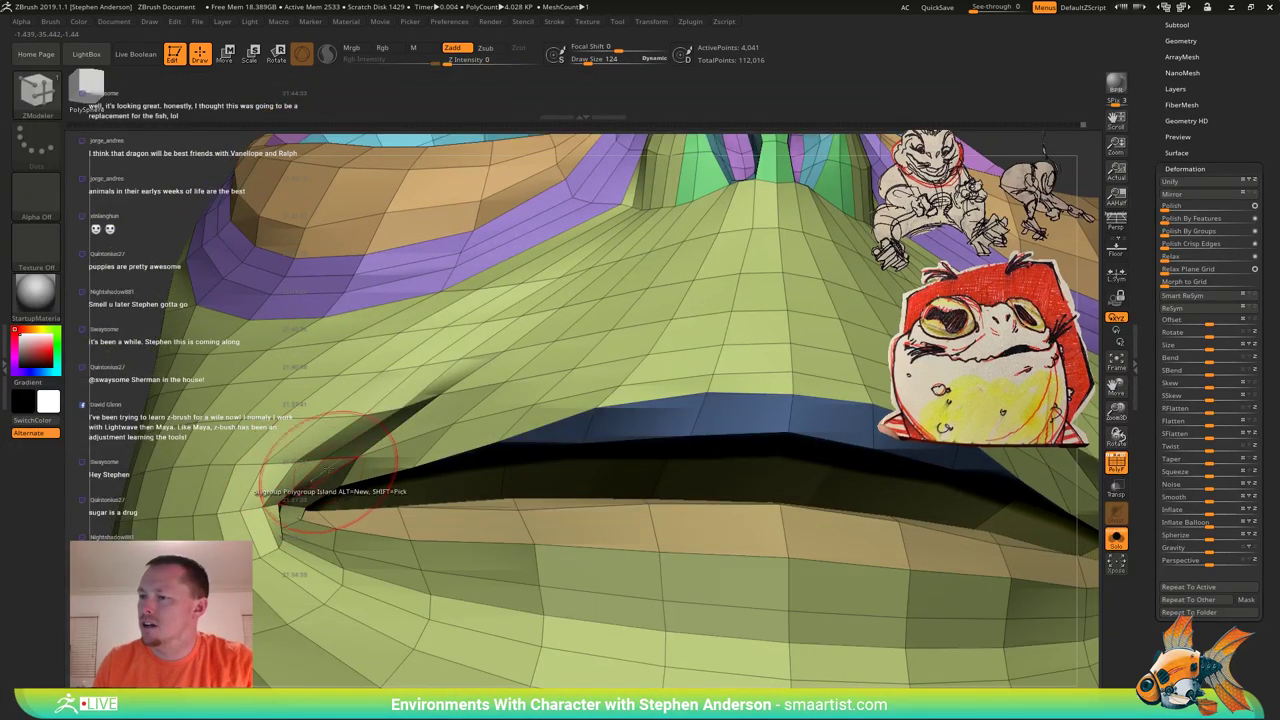
ctrl+click(140, 275)
Soften the mask, shape the lower lip near the mouth corner with the Move brush at Draw Size 48, and clear the mask.
key(b)
key(m)
key(v)
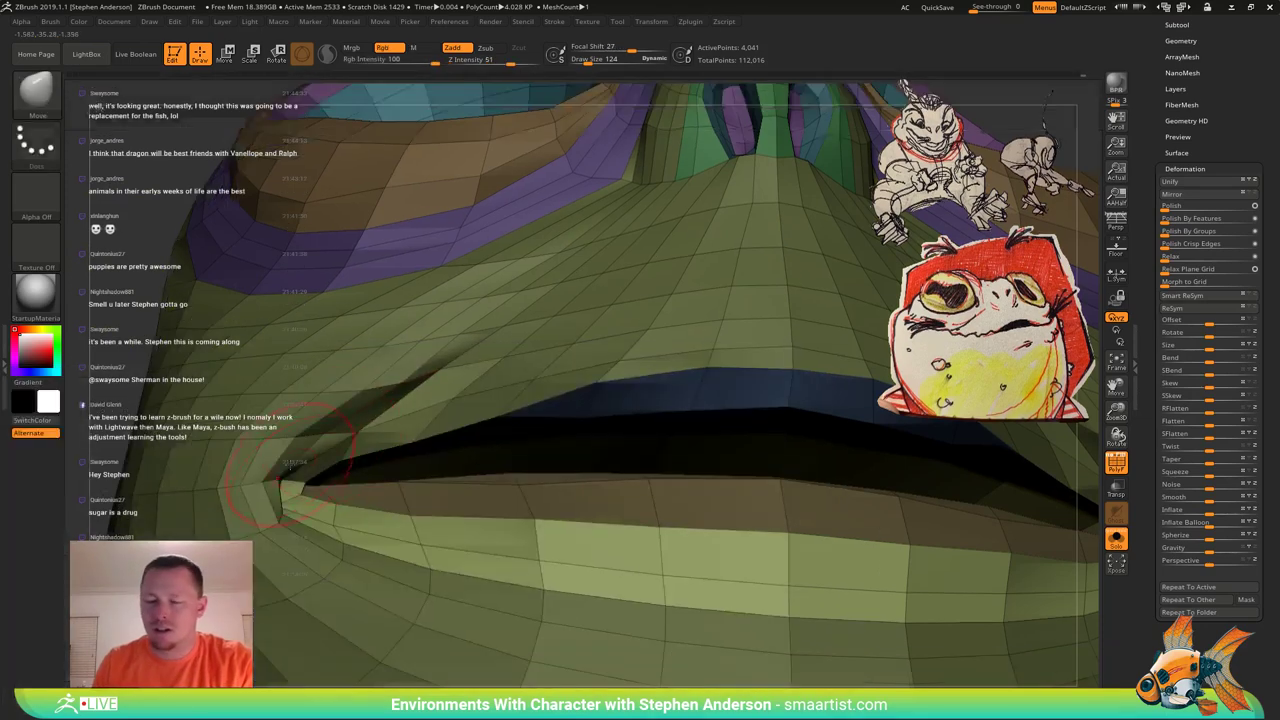
right_drag(334, 463, 306, 468)
ctrl+click(306, 468)
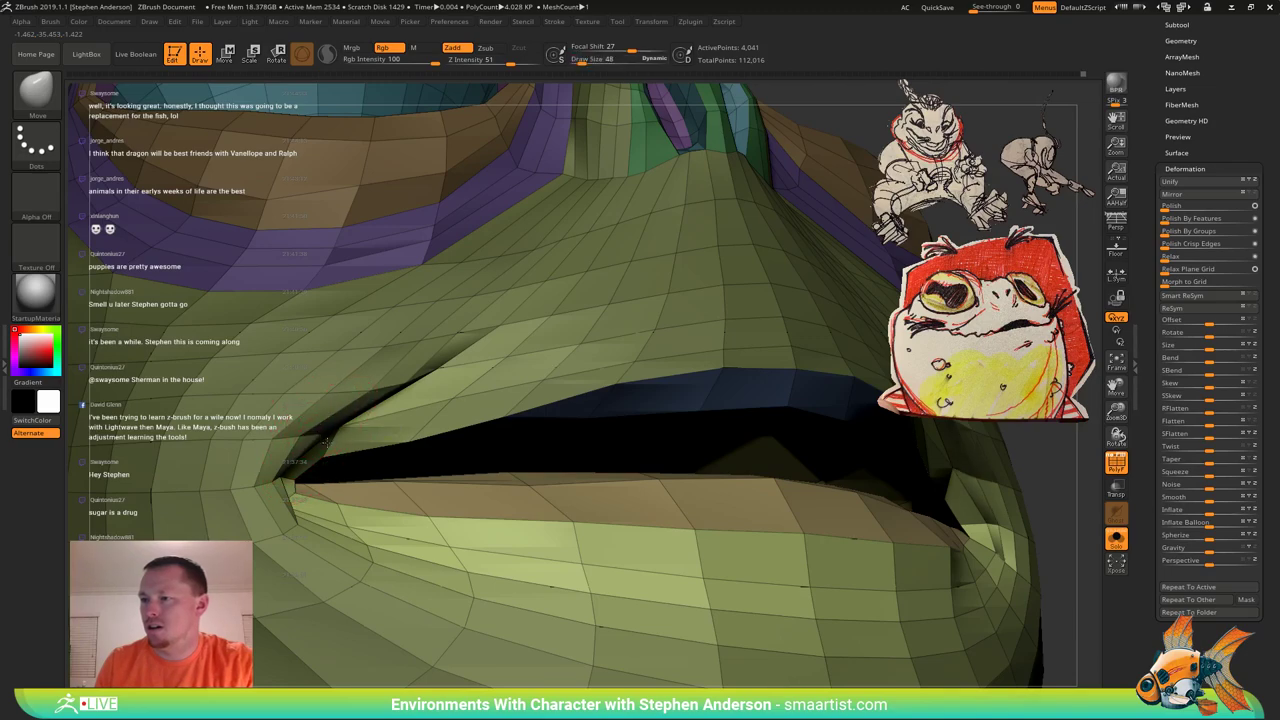
mouse_move(398, 406)
right_down()
mouse_move(345, 446)
mouse_move(378, 472)
mouse_move(457, 443)
mouse_move(429, 442)
right_up()
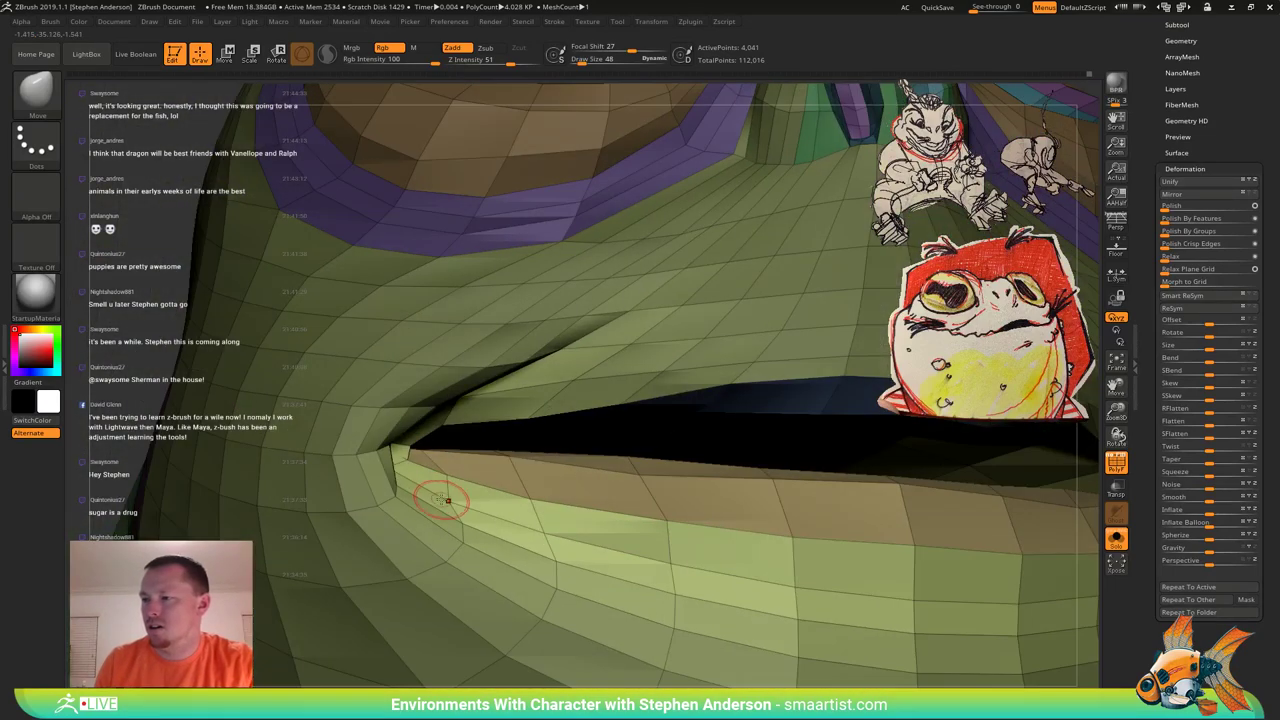
mouse_move(469, 508)
ctrl+right_down()
mouse_move(474, 410)
mouse_move(442, 408)
mouse_move(612, 408)
ctrl+right_up()
ctrl+drag(625, 414, 643, 464)
Review the mouth with the polyframe toggled, and adjust the purple band below the eye socket with the Move brush at Draw Size 64.
key(shift+f)
right_drag(650, 443, 521, 505)
right_drag(466, 434, 590, 430)
key(shift+f)
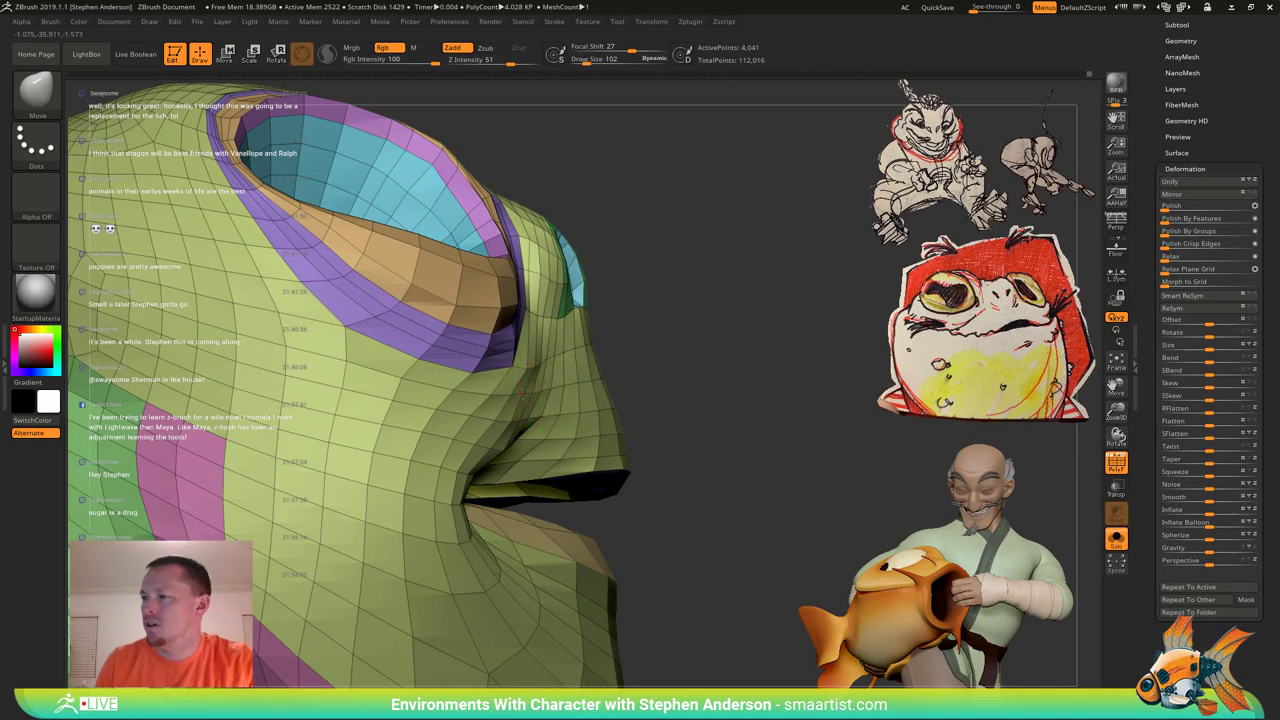
mouse_move(530, 398)
right_down()
mouse_move(506, 394)
mouse_move(502, 464)
right_up()
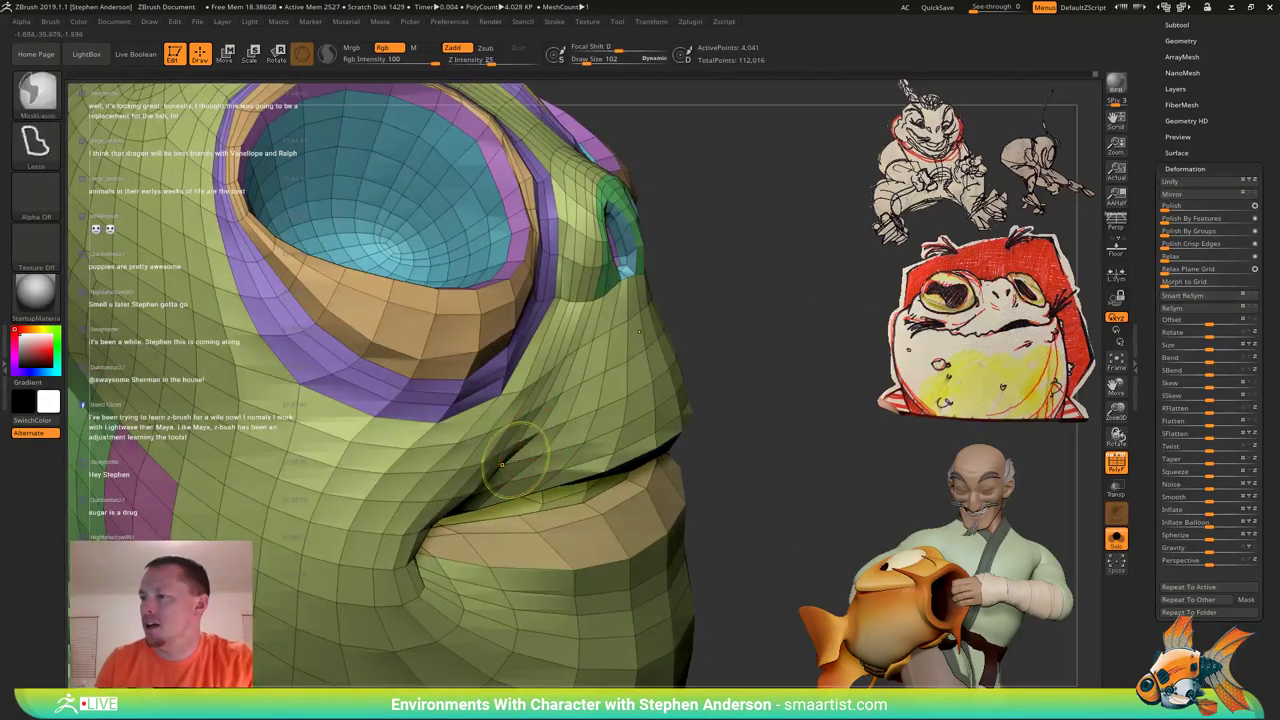
mouse_move(560, 394)
right_down()
mouse_move(497, 352)
mouse_move(510, 383)
mouse_move(542, 398)
right_up()
right_drag(481, 404, 400, 410)
key(s)
click(486, 397)
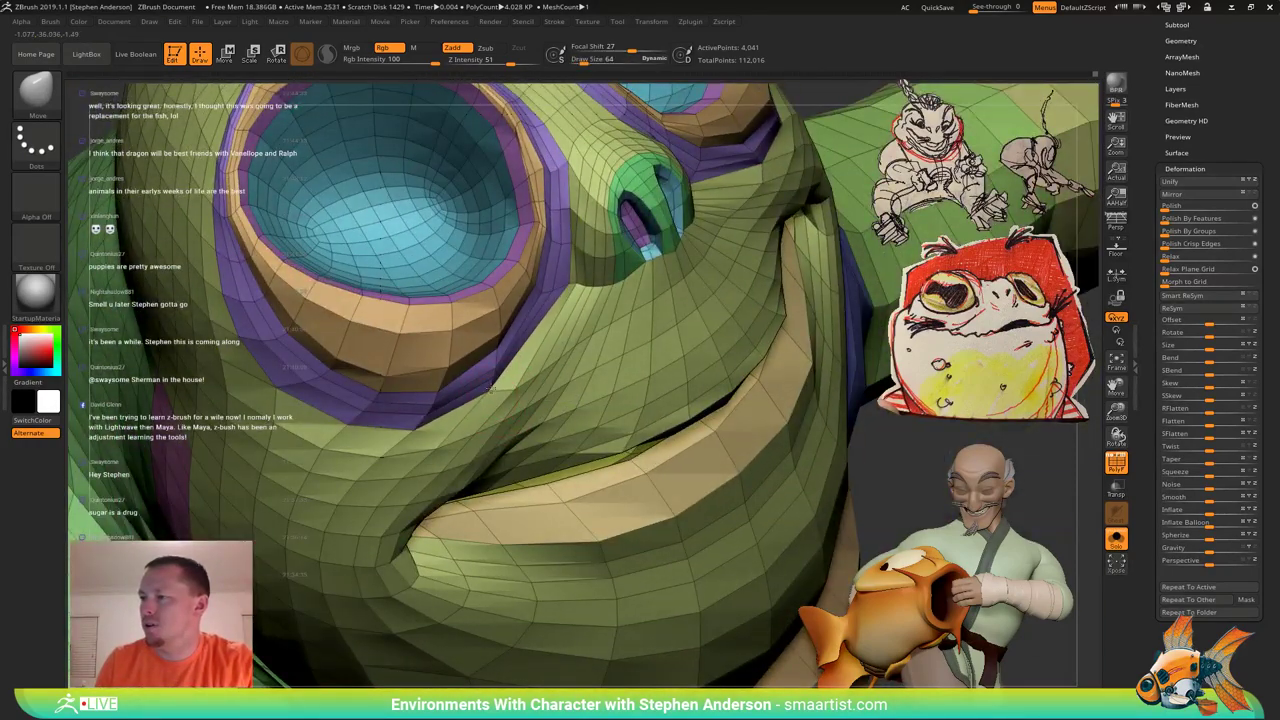
mouse_move(488, 390)
right_down()
mouse_move(415, 396)
mouse_move(474, 438)
mouse_move(469, 487)
mouse_move(464, 418)
mouse_move(470, 512)
mouse_move(466, 491)
mouse_move(509, 478)
mouse_move(474, 514)
mouse_move(475, 495)
mouse_move(468, 516)
mouse_move(446, 514)
mouse_move(437, 430)
mouse_move(441, 468)
mouse_move(411, 418)
right_up()
drag(411, 418, 390, 412)
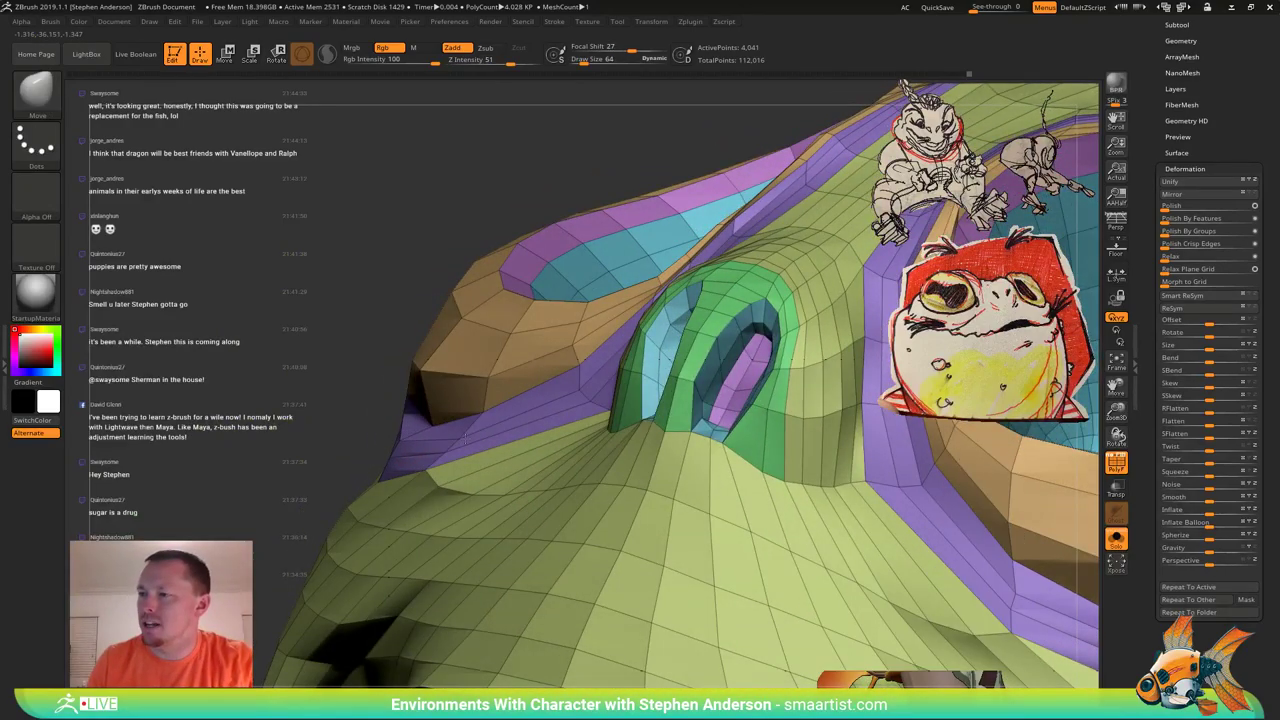
Even out the tan eye rim's lower inner corner beside the nose with the Move brush at Draw Size 37.
mouse_move(392, 413)
right_down()
mouse_move(438, 438)
mouse_move(498, 415)
mouse_move(510, 482)
mouse_move(473, 486)
right_up()
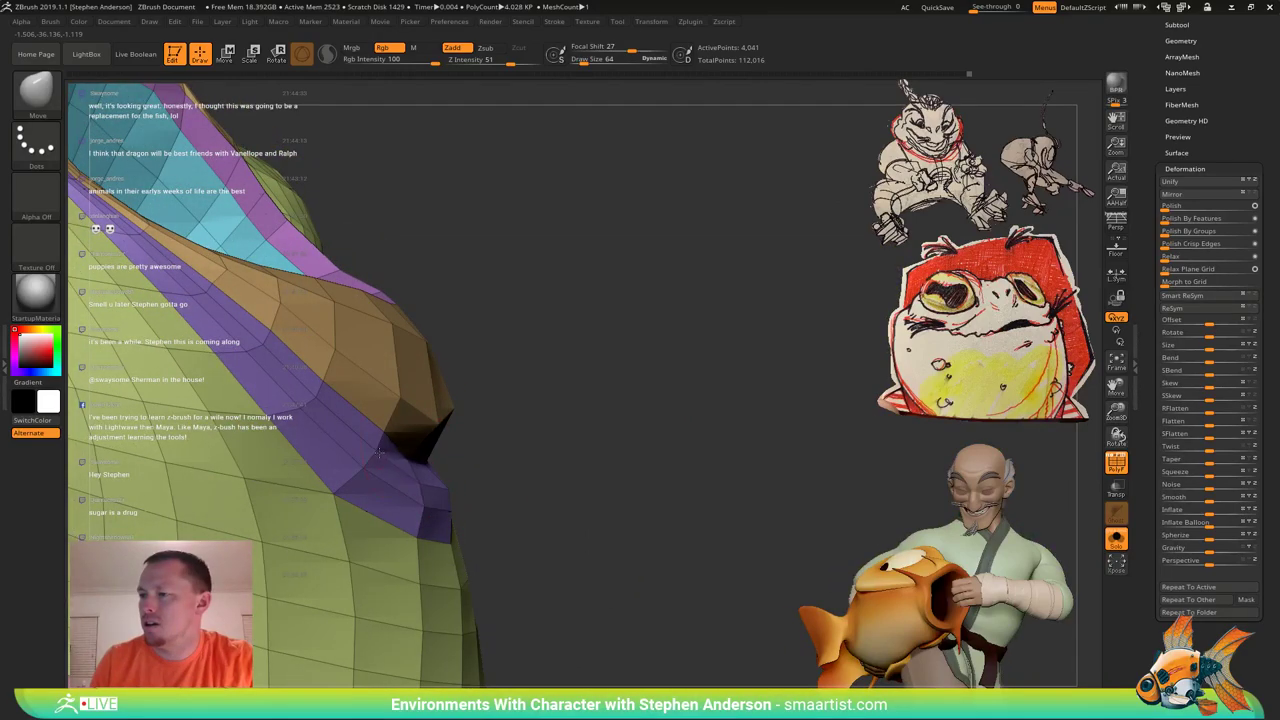
right_drag(370, 432, 275, 410)
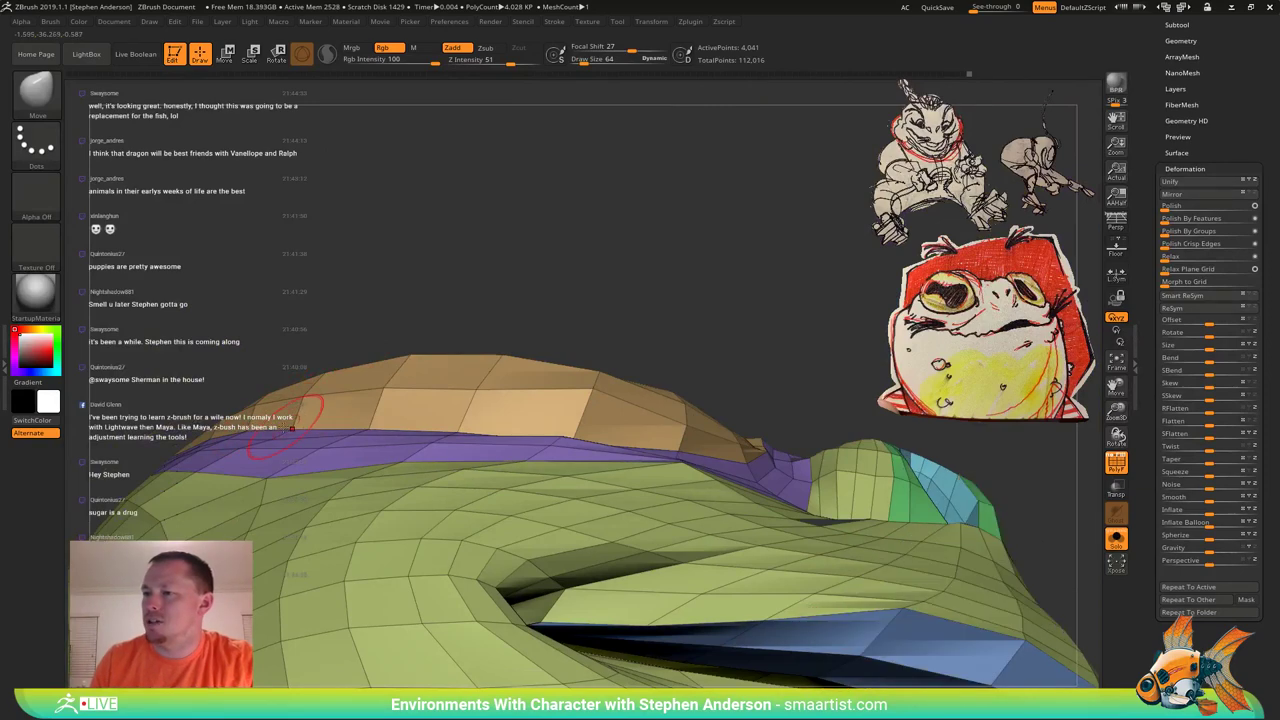
right_drag(310, 420, 510, 425)
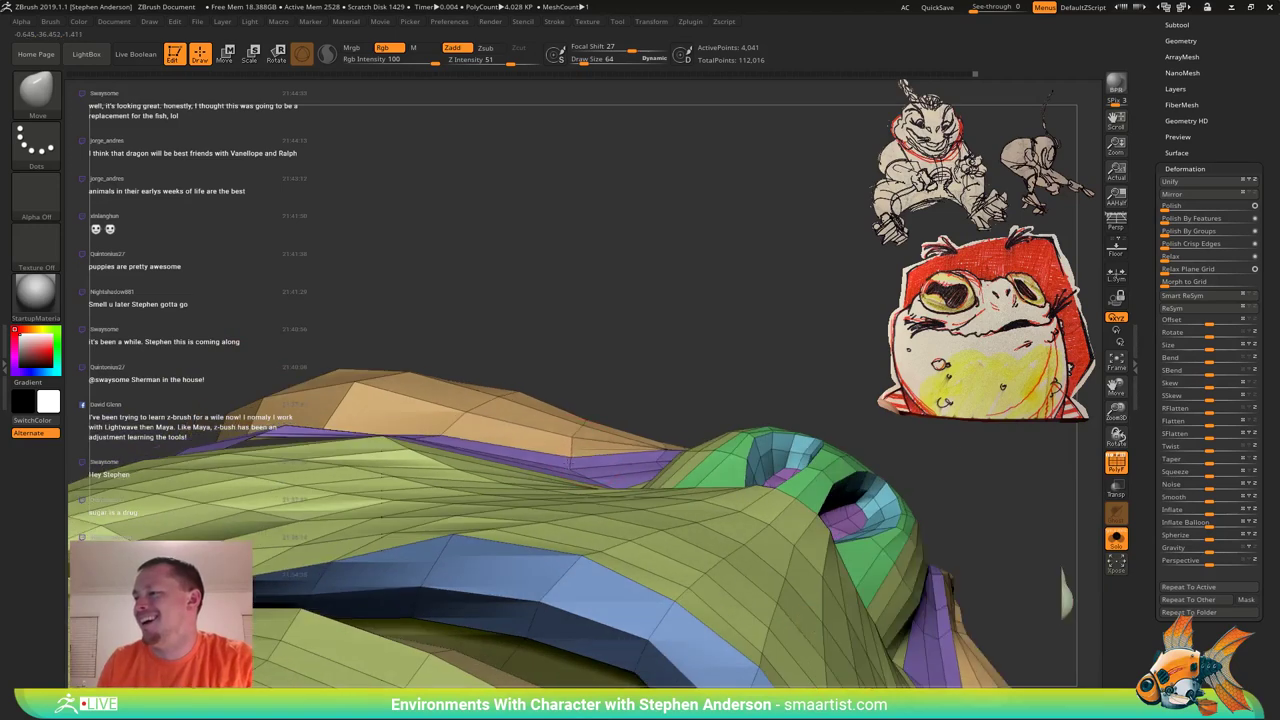
drag(570, 463, 568, 485)
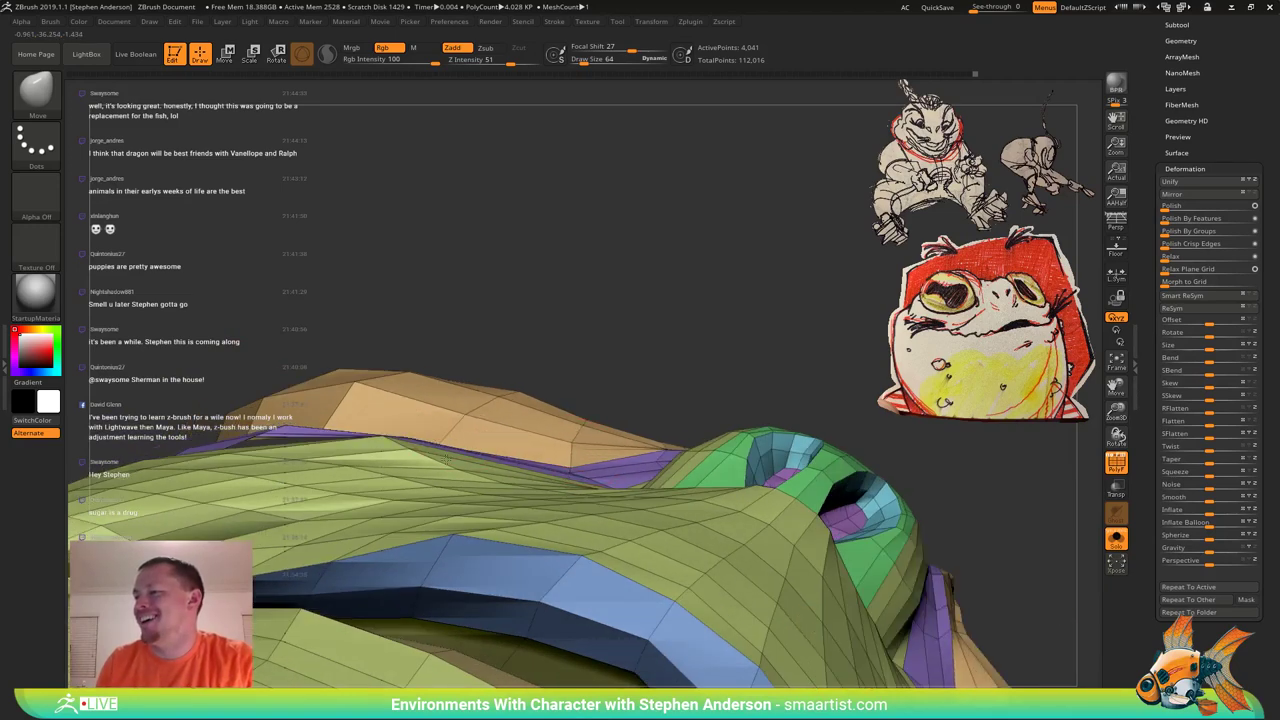
right_drag(562, 442, 734, 482)
mouse_move(664, 438)
ctrl+right_down()
mouse_move(672, 494)
mouse_move(609, 442)
ctrl+right_up()
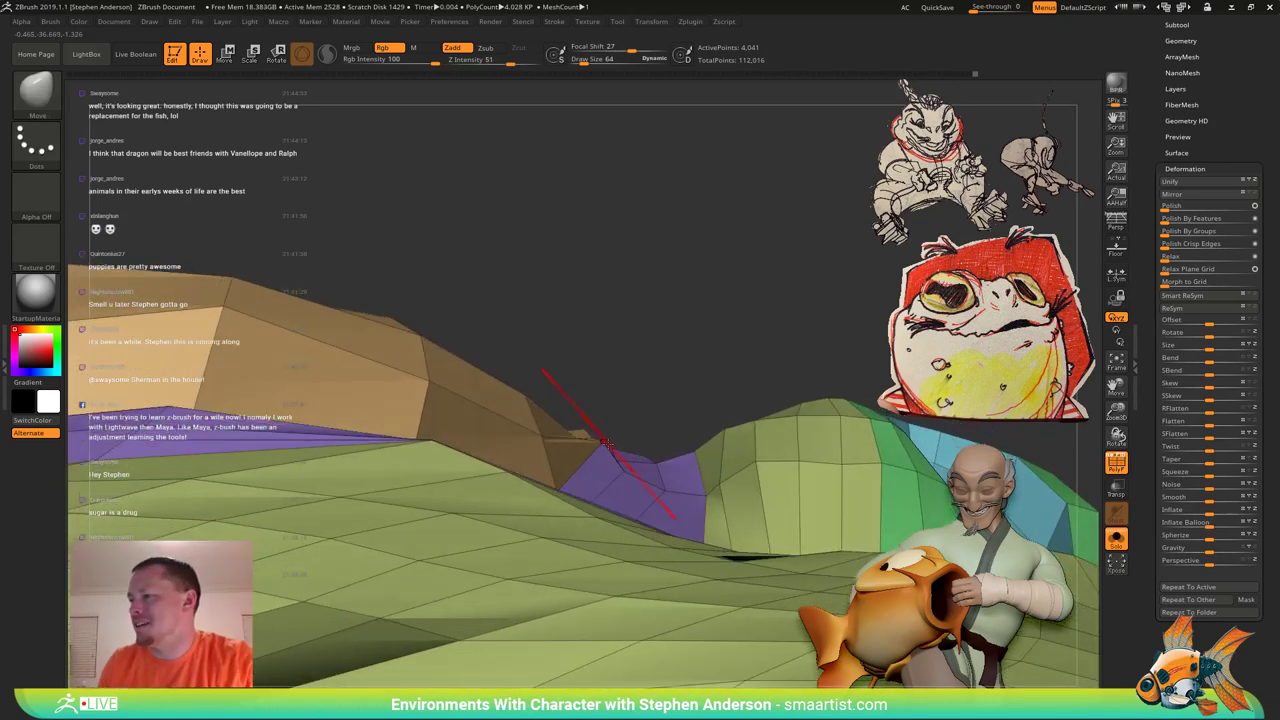
key(s)
drag(571, 443, 543, 438)
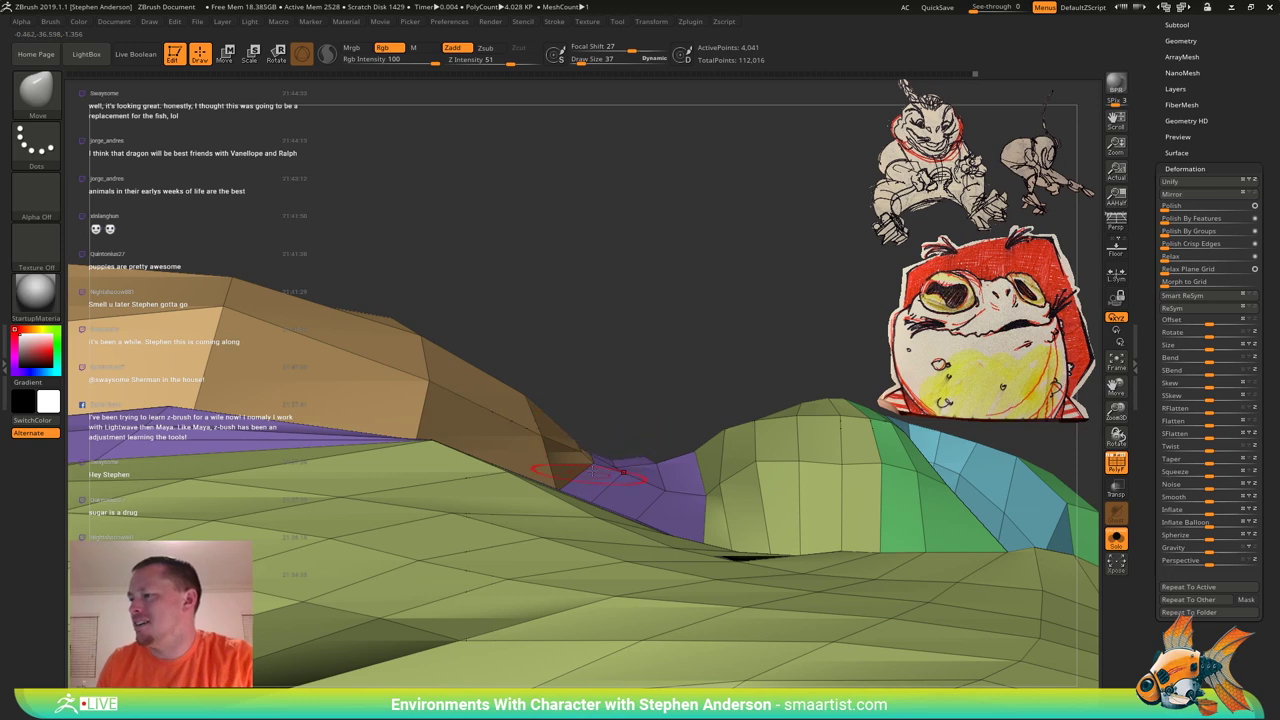
Nudge the tan rim and purple band between the eye socket and the nose with the Move brush.
right_drag(592, 470, 638, 446)
drag(634, 440, 618, 436)
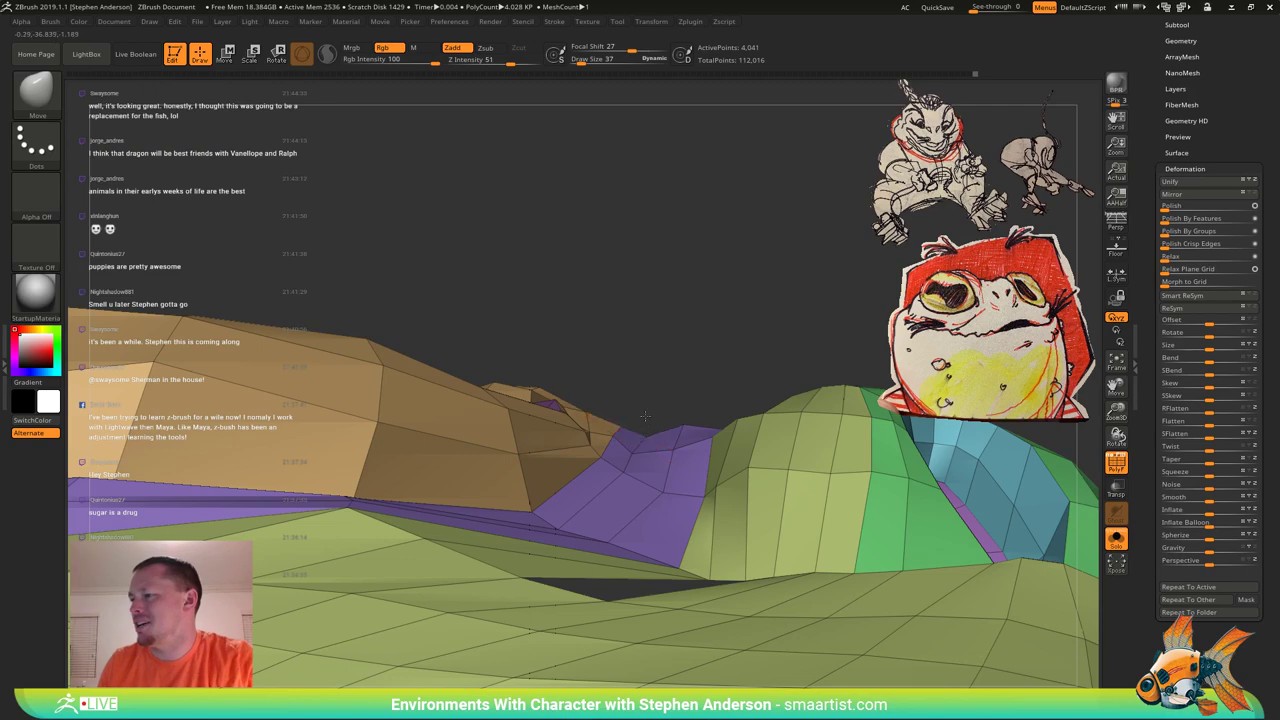
mouse_move(643, 482)
ctrl+right_down()
mouse_move(618, 430)
mouse_move(644, 448)
mouse_move(676, 512)
mouse_move(680, 405)
ctrl+right_up()
mouse_move(677, 404)
mouse_down()
mouse_move(686, 398)
mouse_move(645, 395)
mouse_up()
mouse_move(645, 395)
right_down()
mouse_move(660, 357)
mouse_move(605, 496)
right_up()
drag(592, 445, 576, 452)
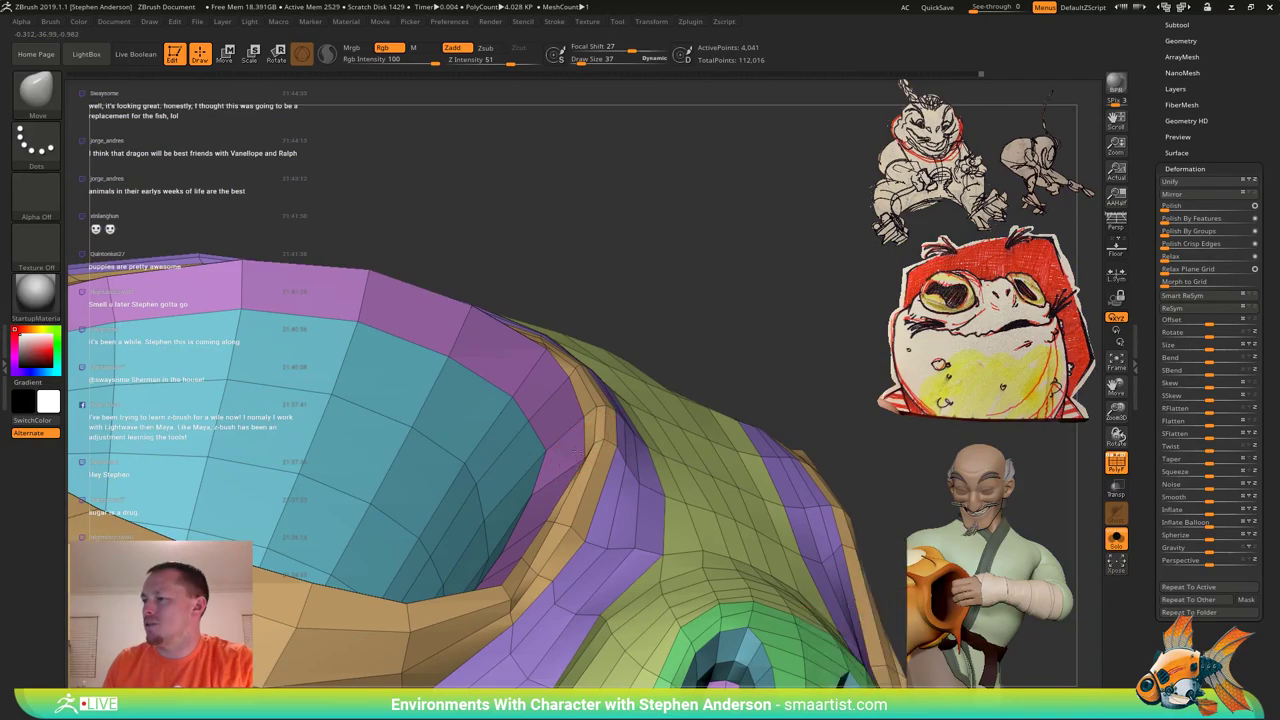
Isolate the tan eye-rim polygroup, invert the visibility, mask everything else, and show the whole head again.
right_drag(571, 417, 600, 378)
mouse_move(600, 378)
alt+right_down()
mouse_move(588, 525)
mouse_move(582, 432)
mouse_move(578, 466)
alt+right_up()
key(w)
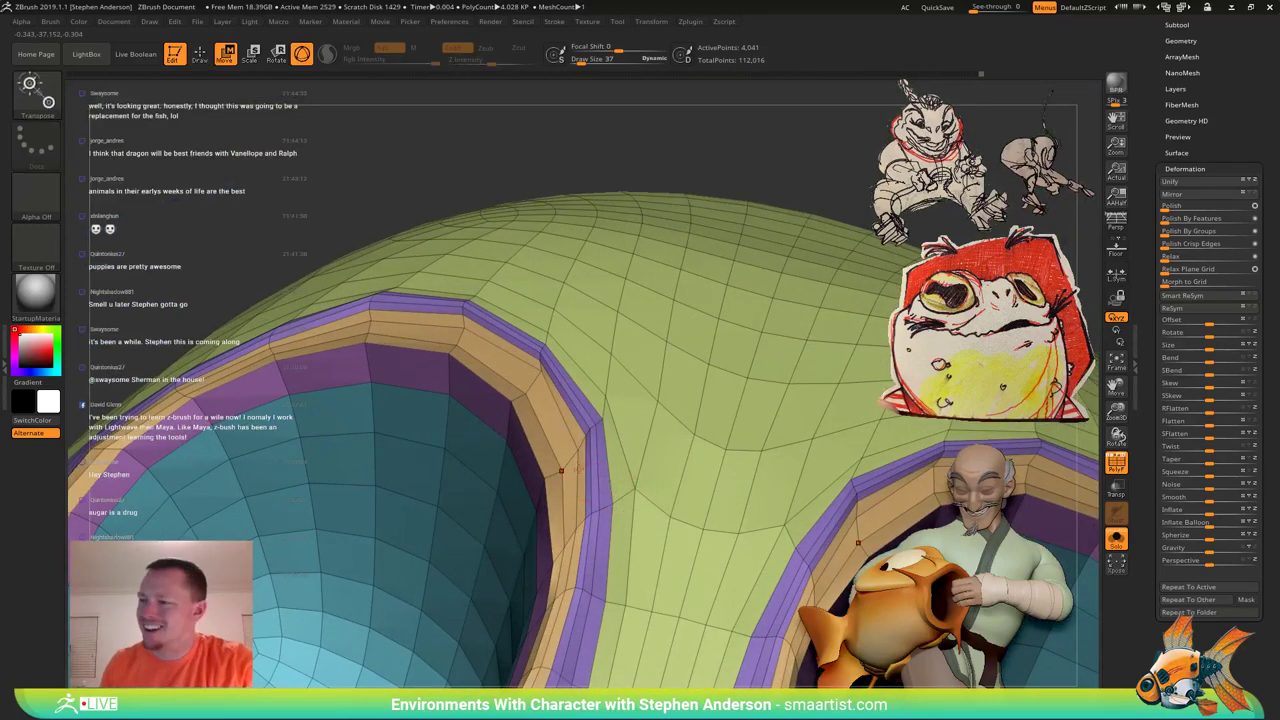
key(q)
ctrl+shift+click(577, 451)
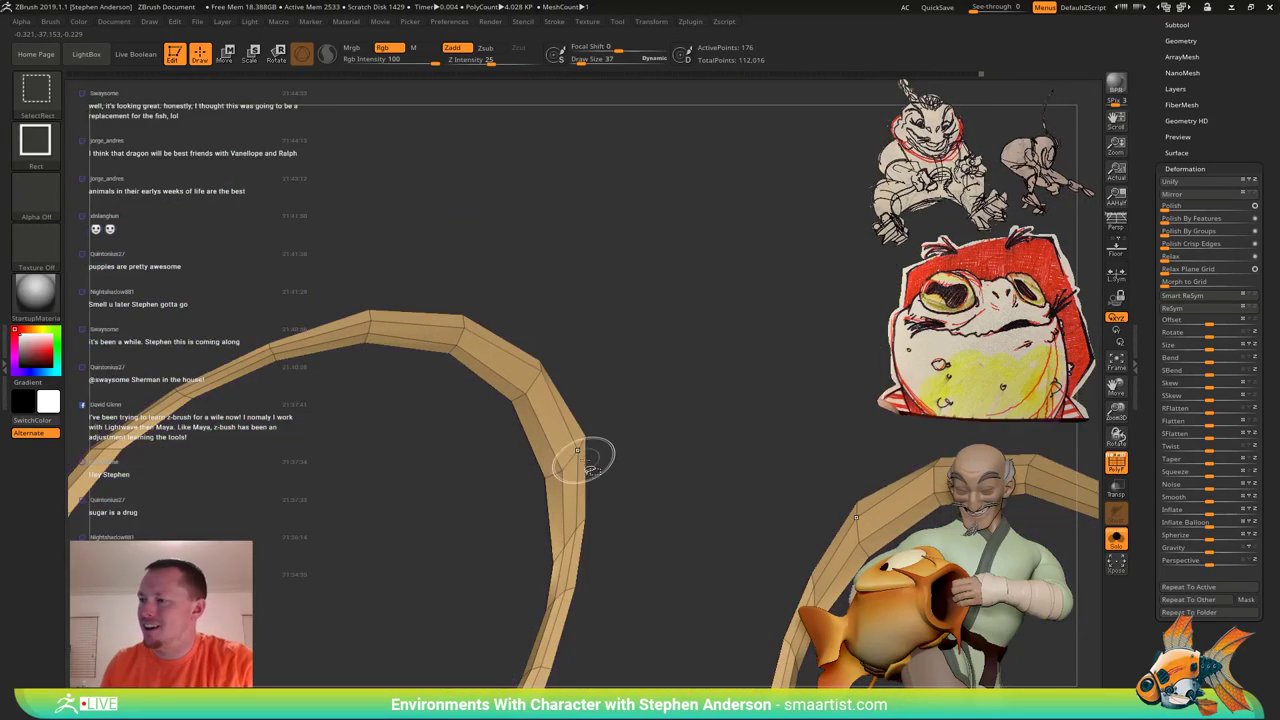
ctrl+shift+drag(655, 380, 706, 452)
key(ctrl+a)
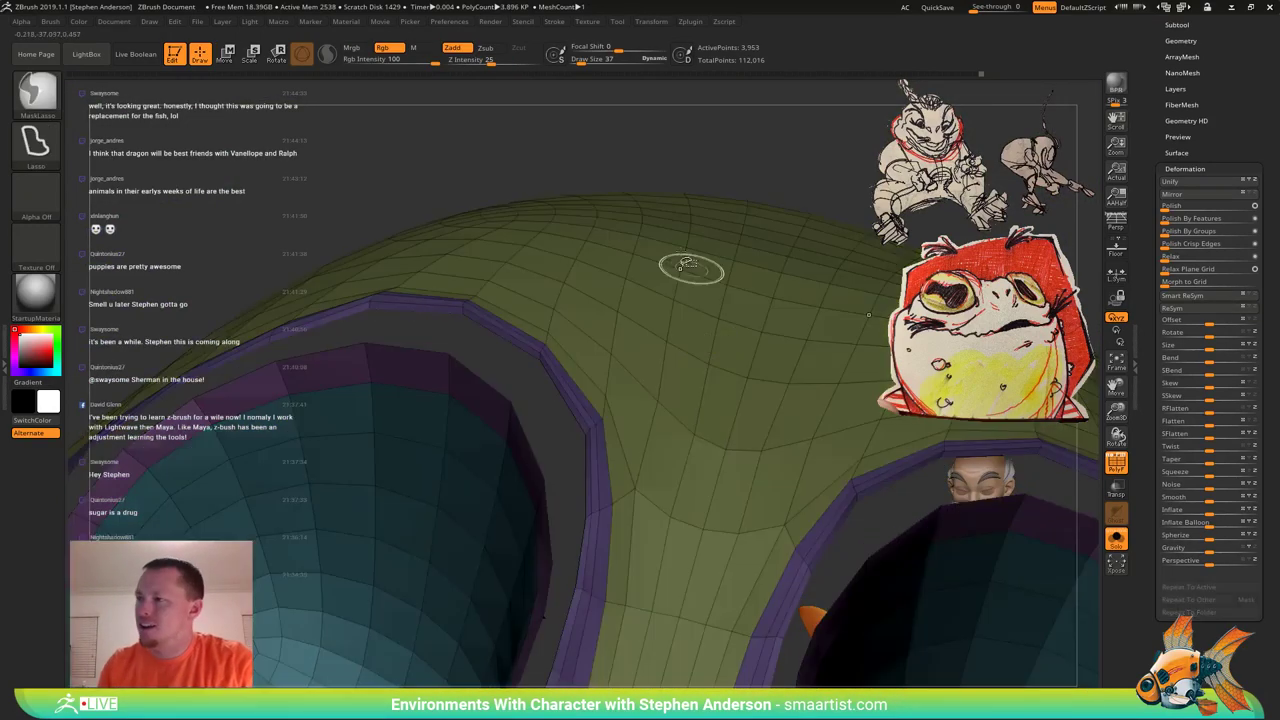
ctrl+shift+click(558, 188)
Reshape the unmasked tan rim along the inner side of the eye socket with the Move brush at Draw Size 124.
right_drag(584, 440, 553, 412)
key(s)
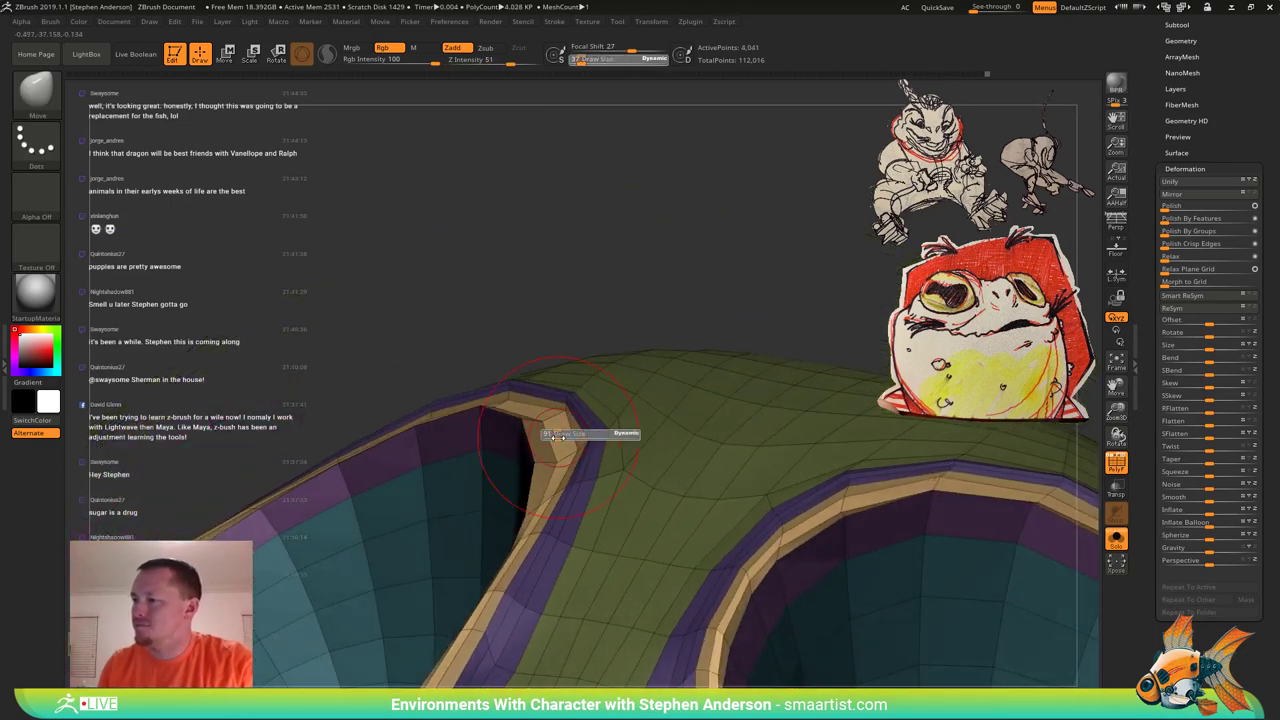
drag(549, 441, 556, 442)
mouse_move(569, 436)
right_down()
mouse_move(537, 428)
mouse_move(612, 450)
mouse_move(543, 443)
mouse_move(568, 475)
mouse_move(558, 489)
mouse_move(506, 459)
mouse_move(510, 490)
mouse_move(502, 468)
right_up()
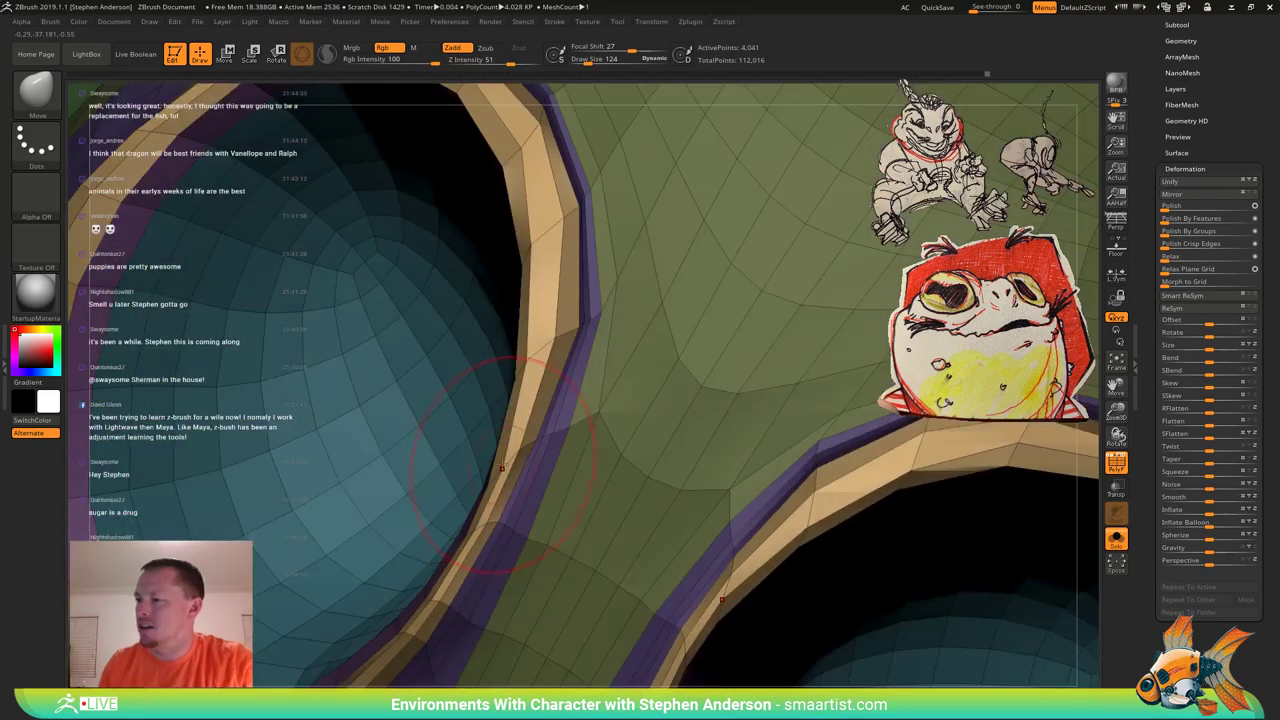
Refine individual points of the tan eye rim with the Move brush at Draw Size 35, and clear the mask.
key(s)
drag(502, 468, 494, 468)
right_drag(494, 468, 497, 469)
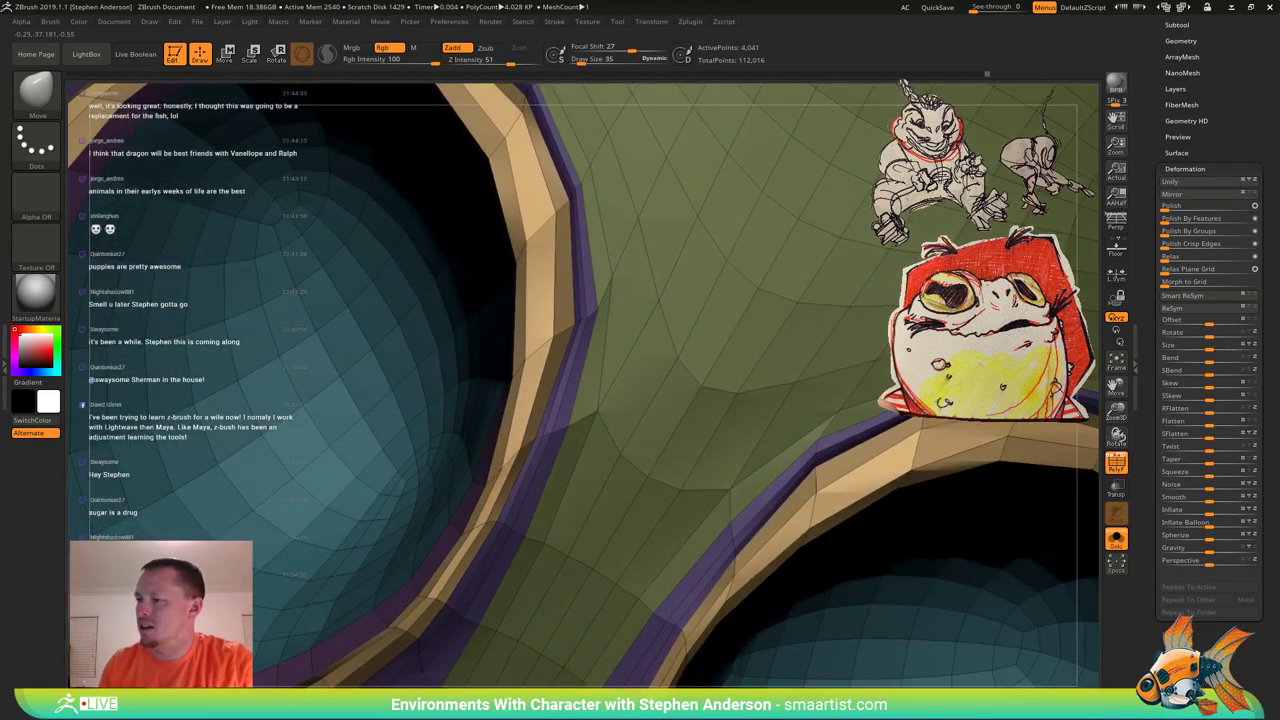
drag(547, 346, 538, 343)
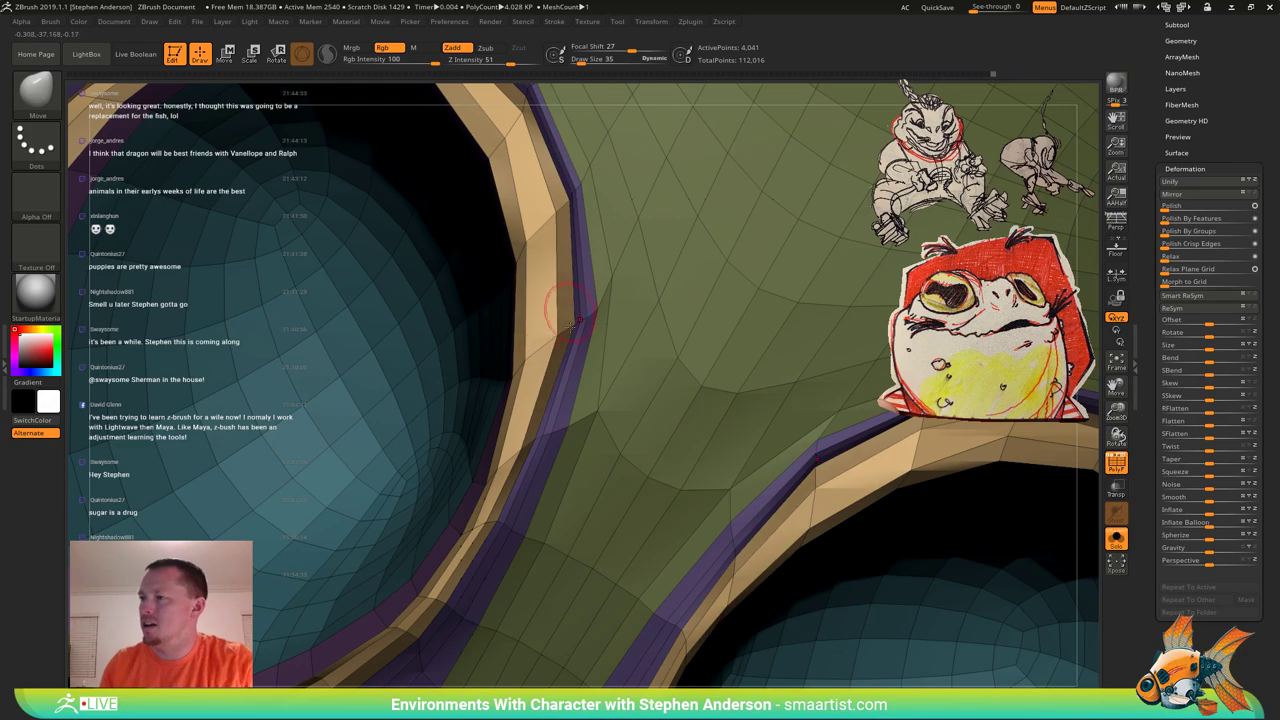
mouse_move(470, 300)
right_down()
mouse_move(461, 350)
mouse_move(463, 240)
mouse_move(455, 332)
mouse_move(450, 299)
mouse_move(536, 318)
mouse_move(516, 326)
mouse_move(542, 341)
mouse_move(518, 361)
mouse_move(430, 341)
mouse_move(520, 352)
right_up()
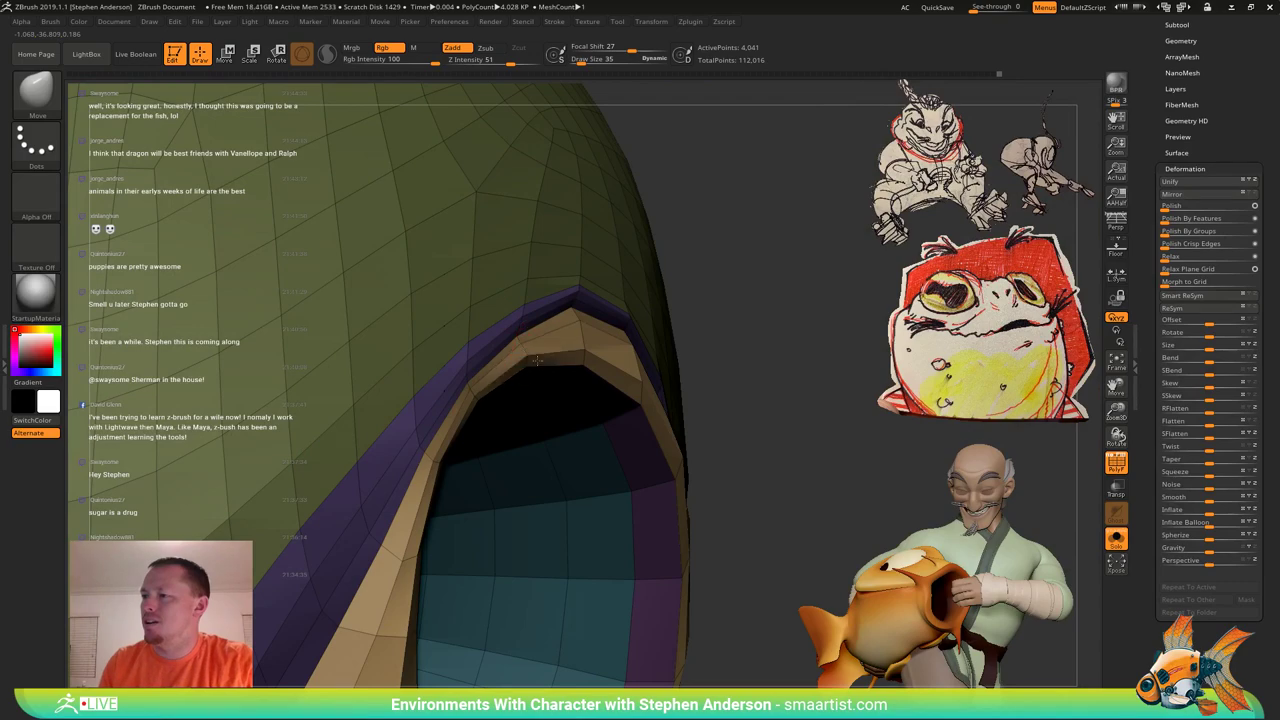
right_drag(531, 346, 458, 300)
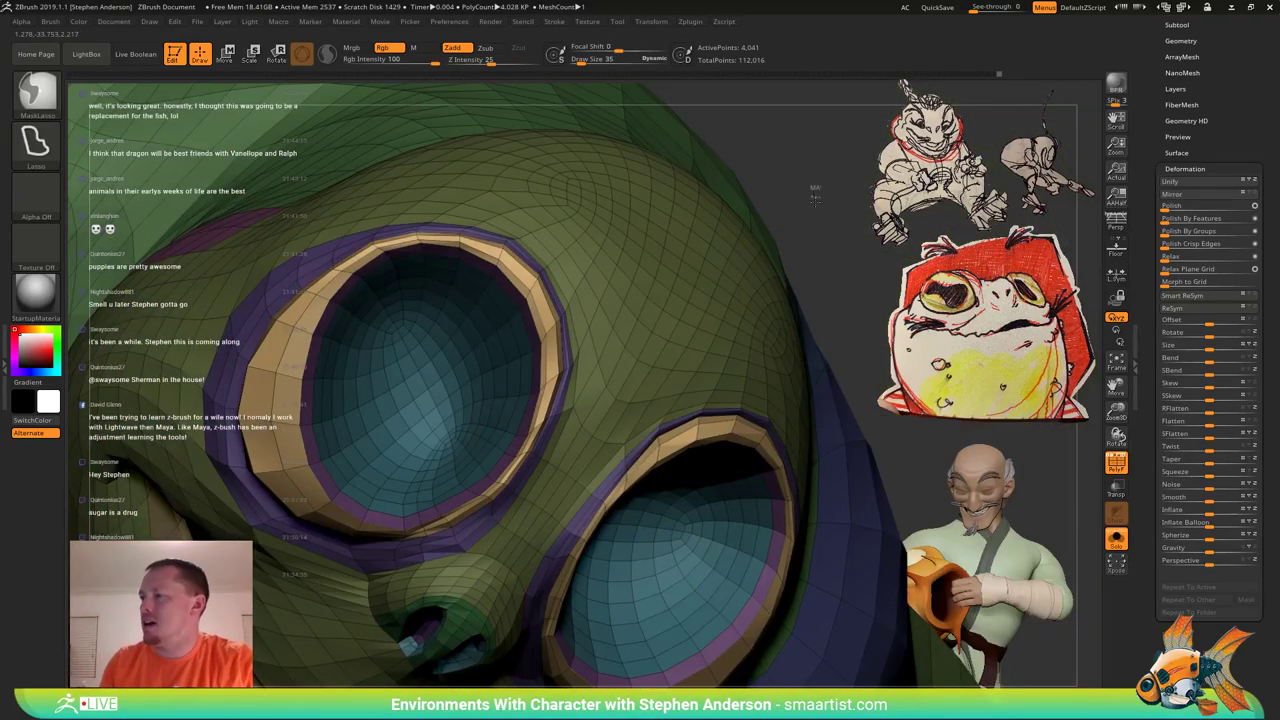
ctrl+drag(815, 200, 828, 216)
Adjust the inner eye rim beside the nose bridge with the Move brush at Draw Size 75.
mouse_move(474, 454)
ctrl+right_down()
mouse_move(500, 409)
mouse_move(578, 394)
mouse_move(580, 405)
ctrl+right_up()
key(s)
drag(650, 409, 666, 410)
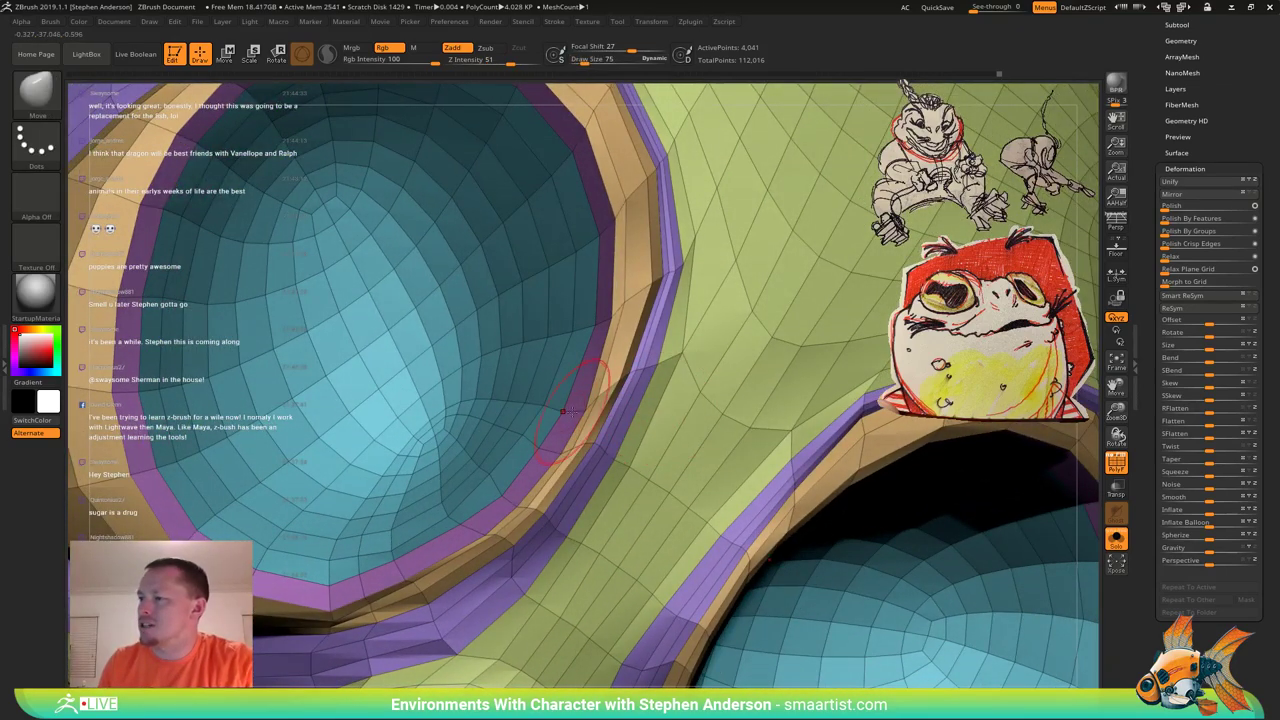
drag(586, 402, 588, 371)
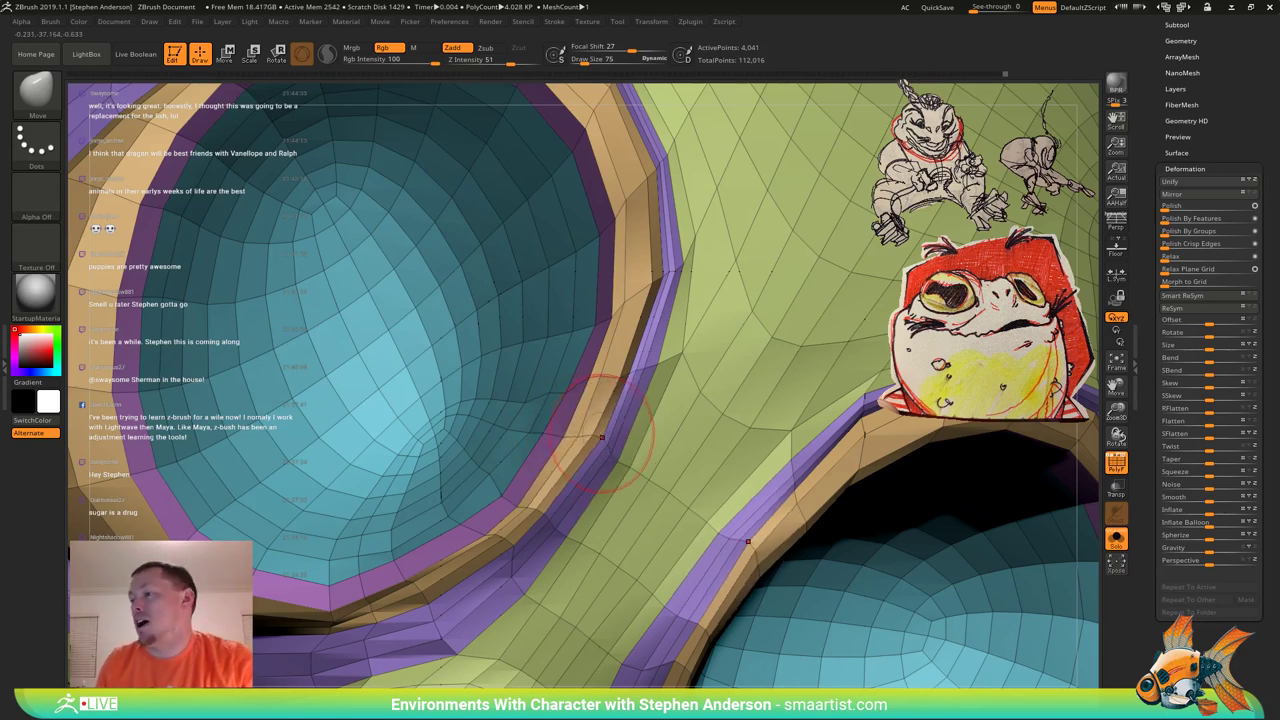
mouse_move(577, 443)
right_down()
mouse_move(562, 462)
mouse_move(570, 423)
right_up()
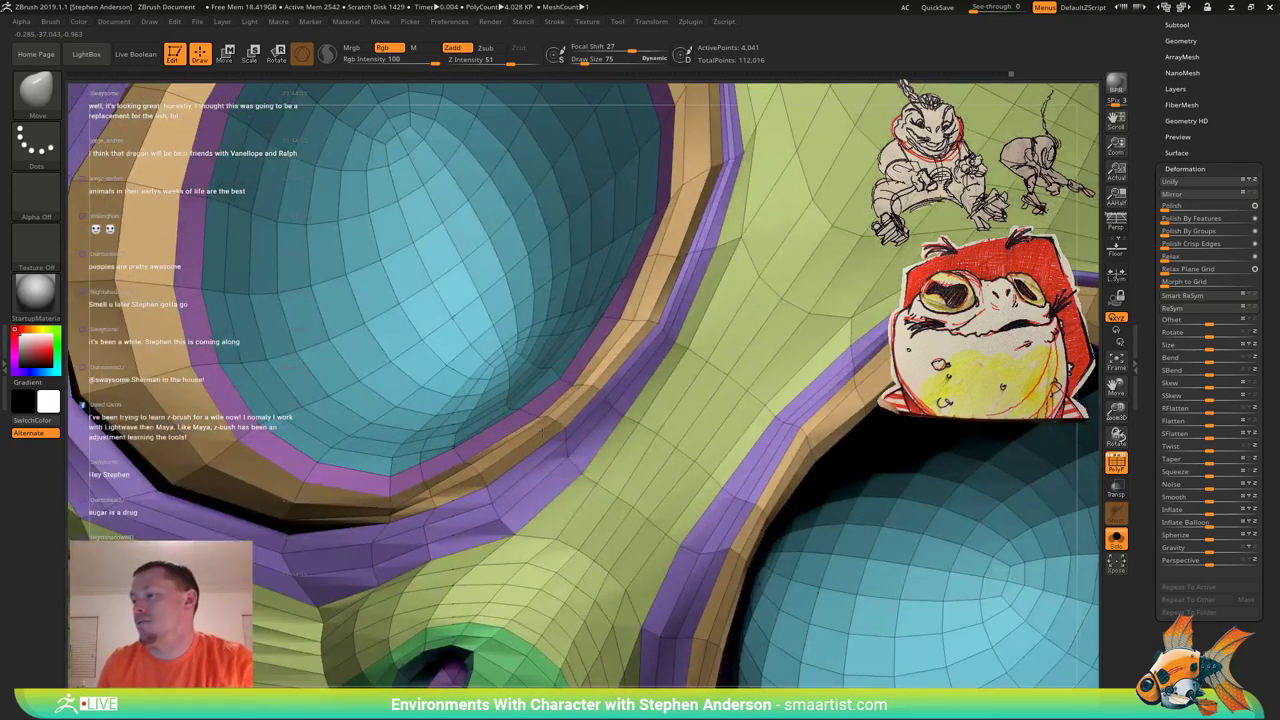
Tighten the lower inner curve of the tan eye rim above the nostrils with the Move brush at Draw Size 41.
key(s)
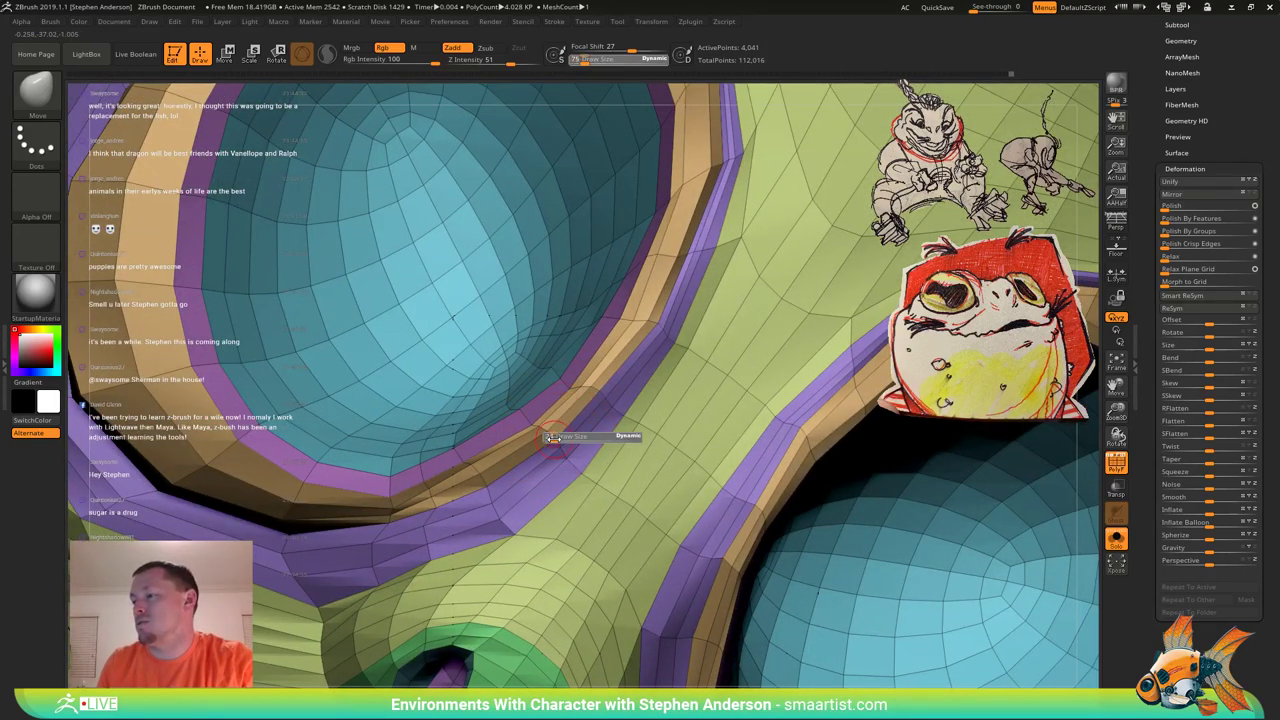
drag(555, 438, 551, 437)
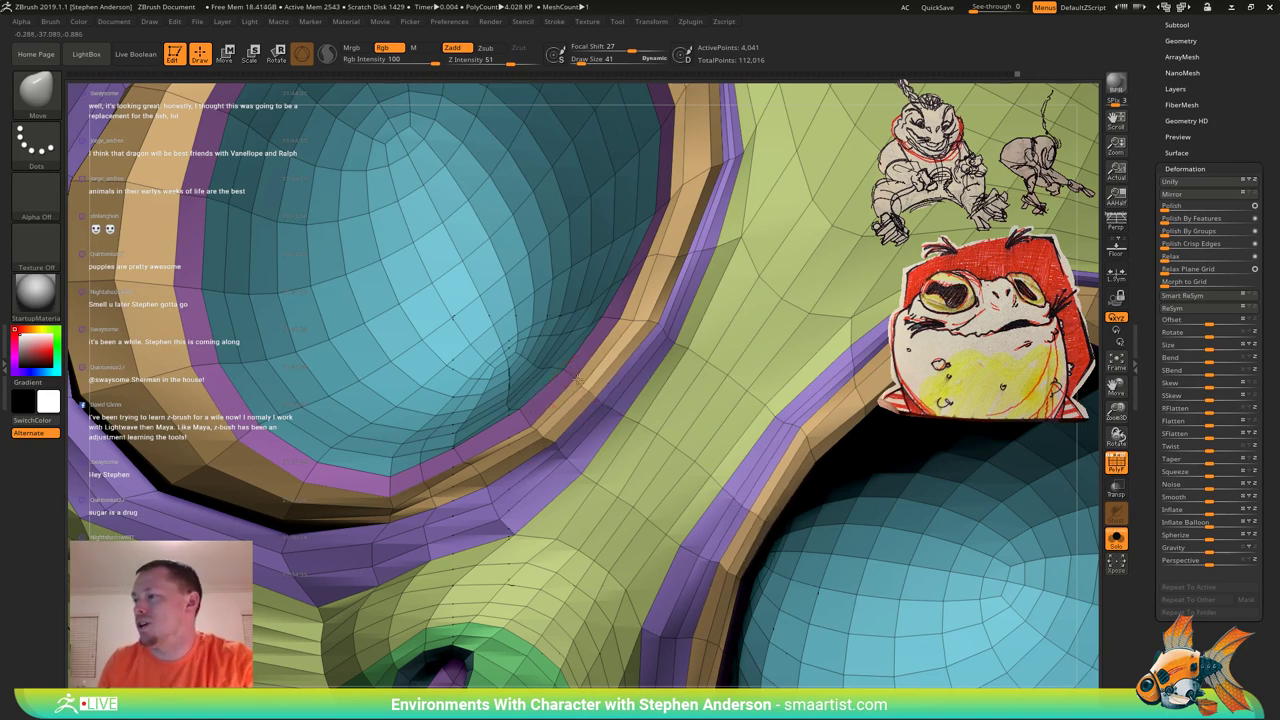
mouse_move(579, 381)
right_down()
mouse_move(553, 440)
mouse_move(488, 500)
mouse_move(514, 447)
mouse_move(594, 396)
right_up()
drag(521, 435, 533, 433)
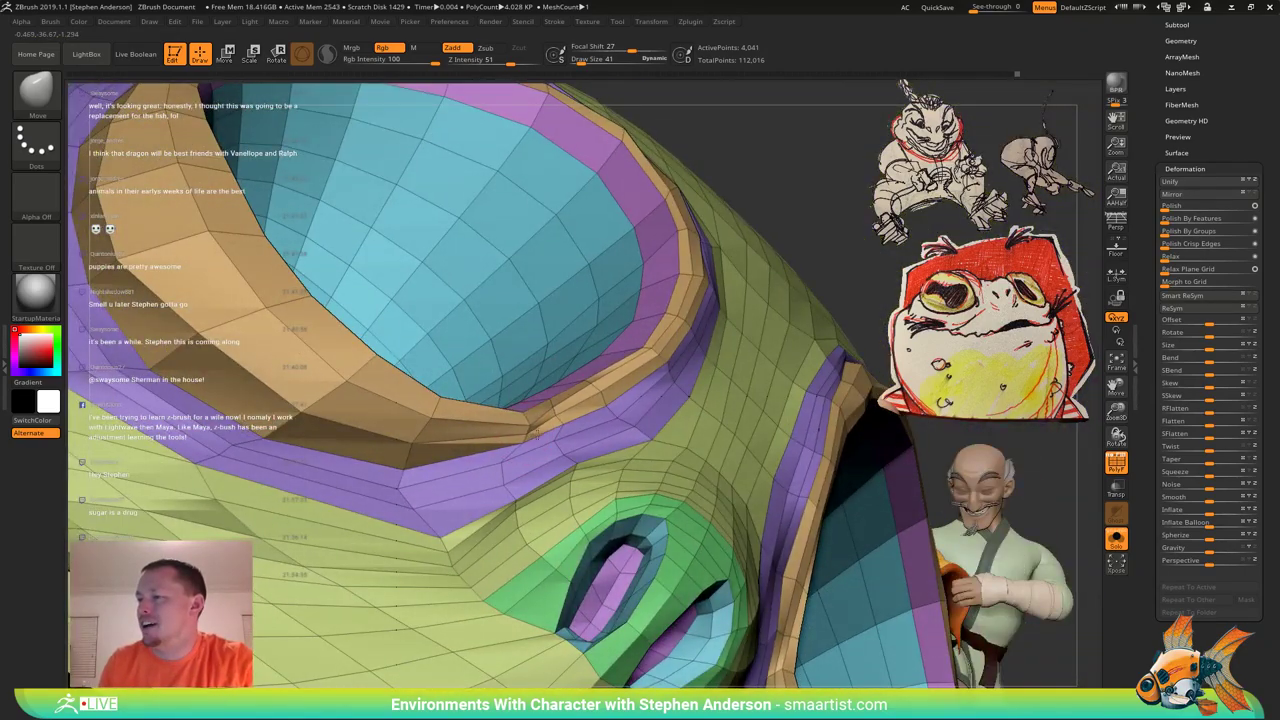
right_drag(520, 436, 486, 458)
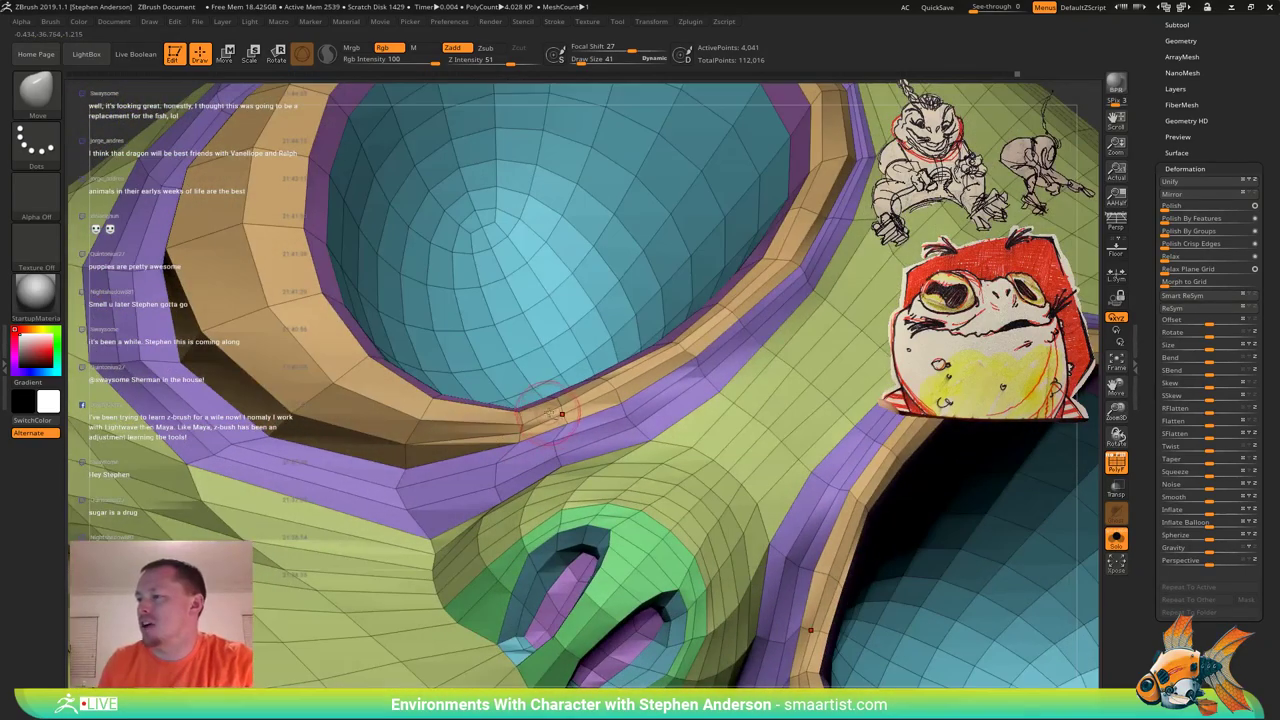
right_drag(560, 415, 566, 421)
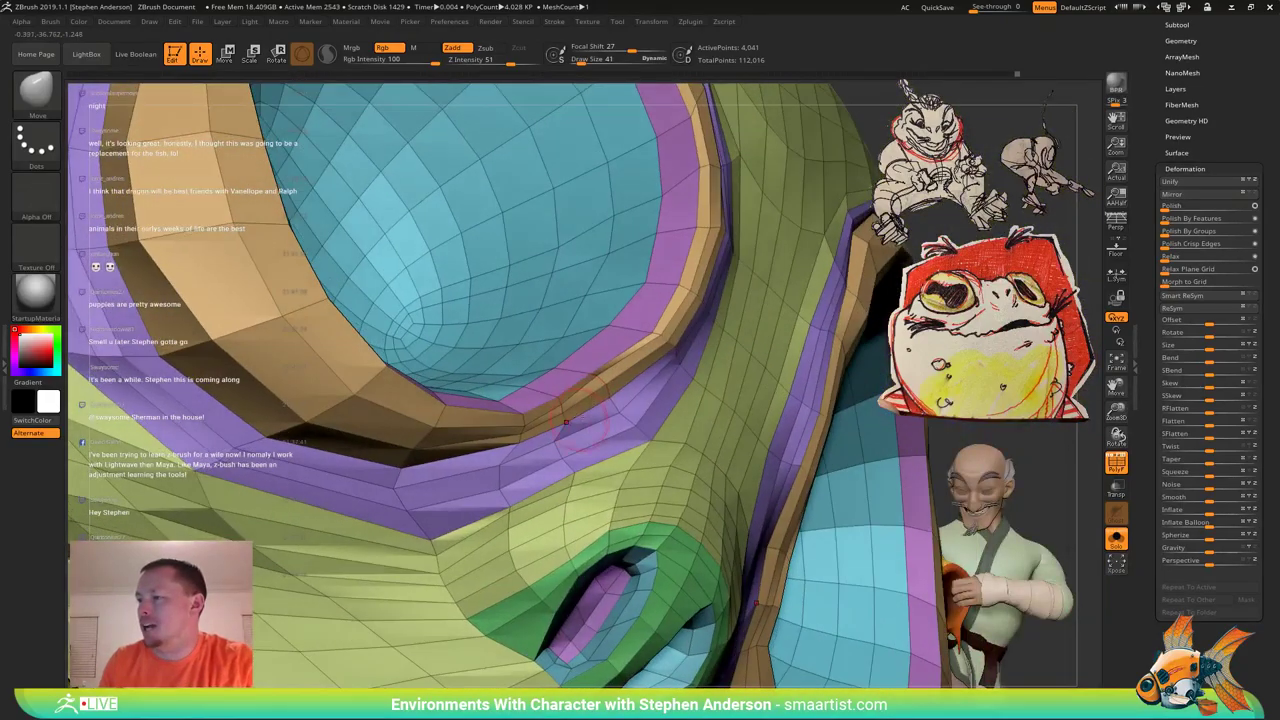
Even out the edge between the tan rim and purple band at the eye socket's lower inner curve.
drag(601, 381, 604, 385)
right_drag(610, 385, 581, 404)
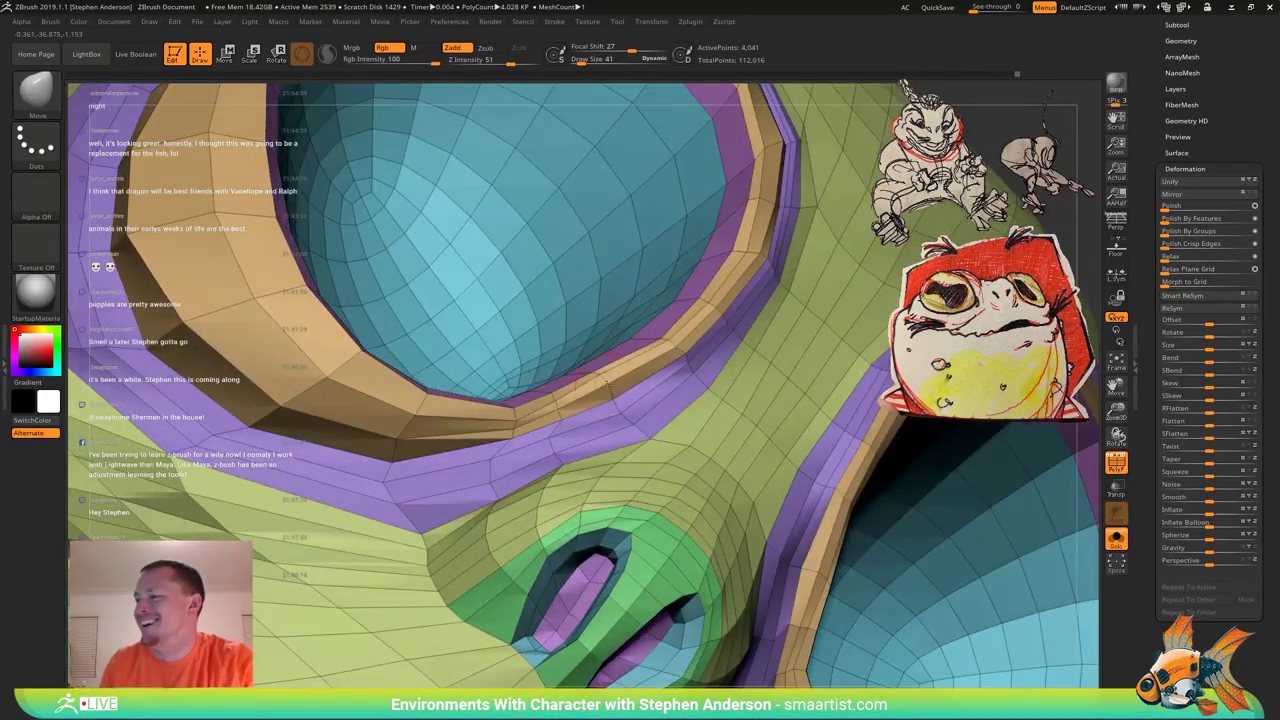
drag(605, 384, 609, 390)
right_drag(609, 390, 581, 358)
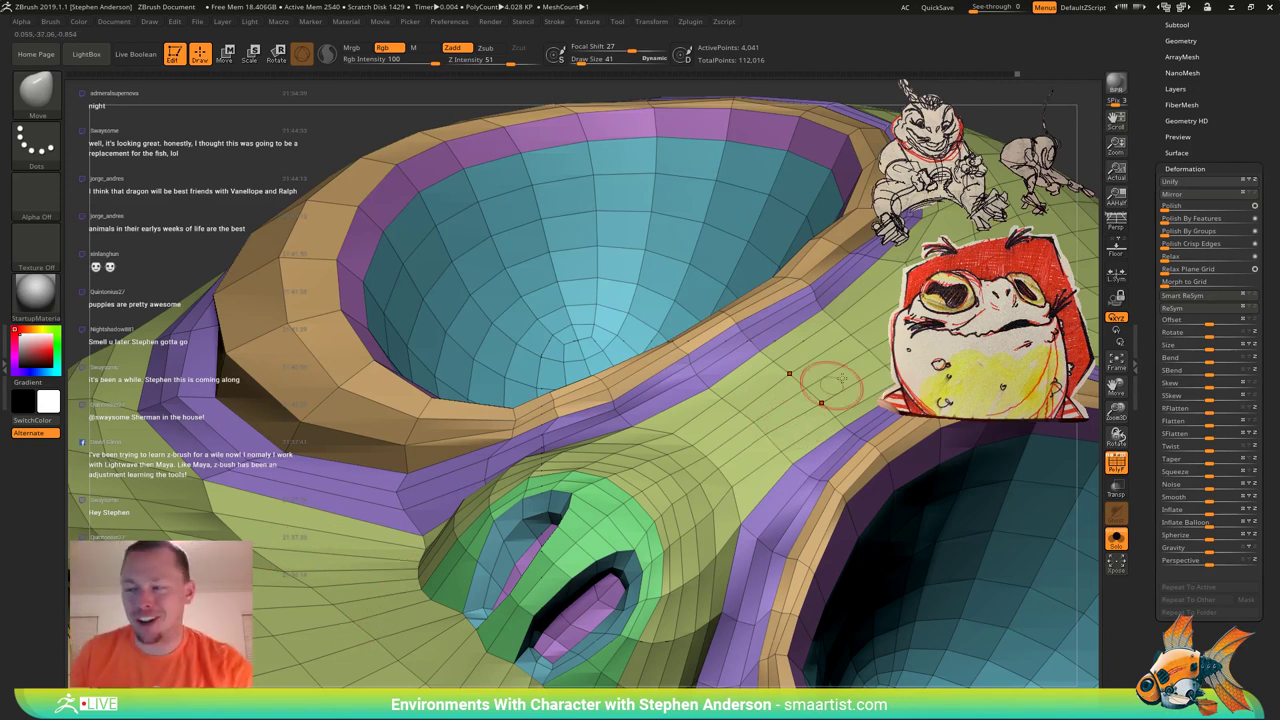
Refine the lower edge of the tan eye rim above the nostrils with the Move brush at Draw Size 29.
mouse_move(750, 406)
right_down()
mouse_move(515, 420)
mouse_move(493, 468)
mouse_move(509, 437)
right_up()
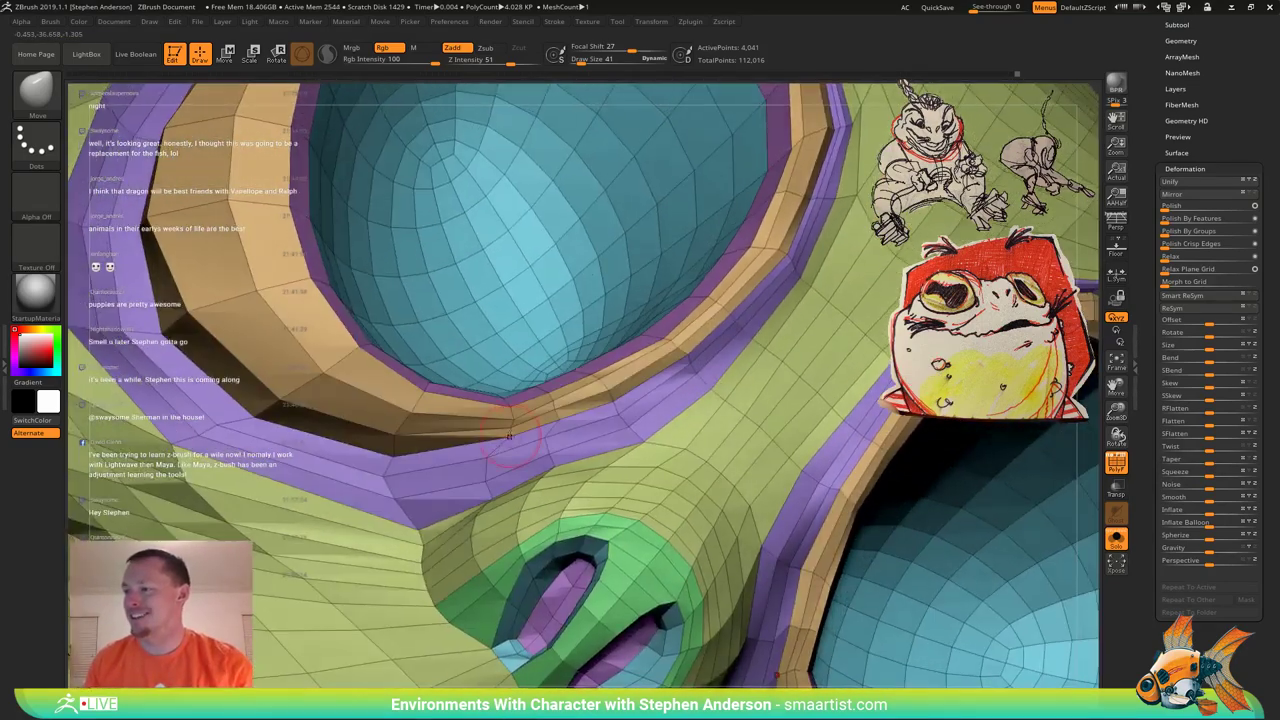
drag(505, 432, 507, 421)
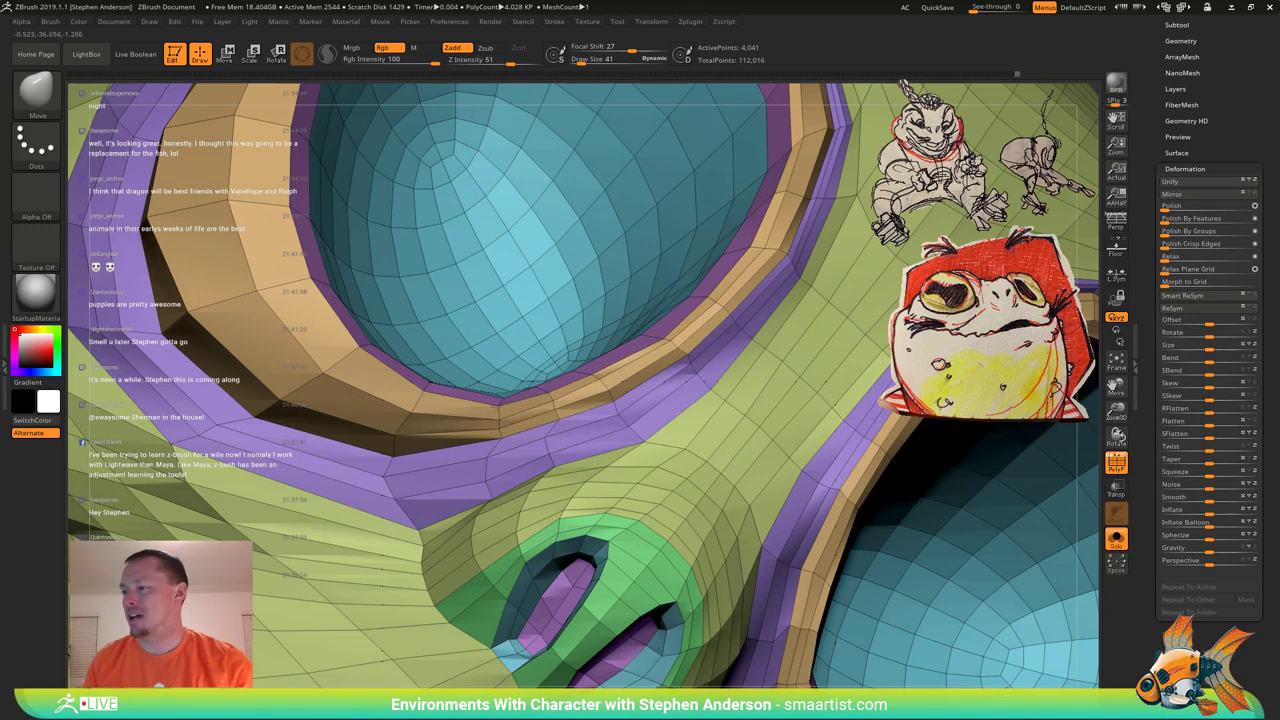
key(s)
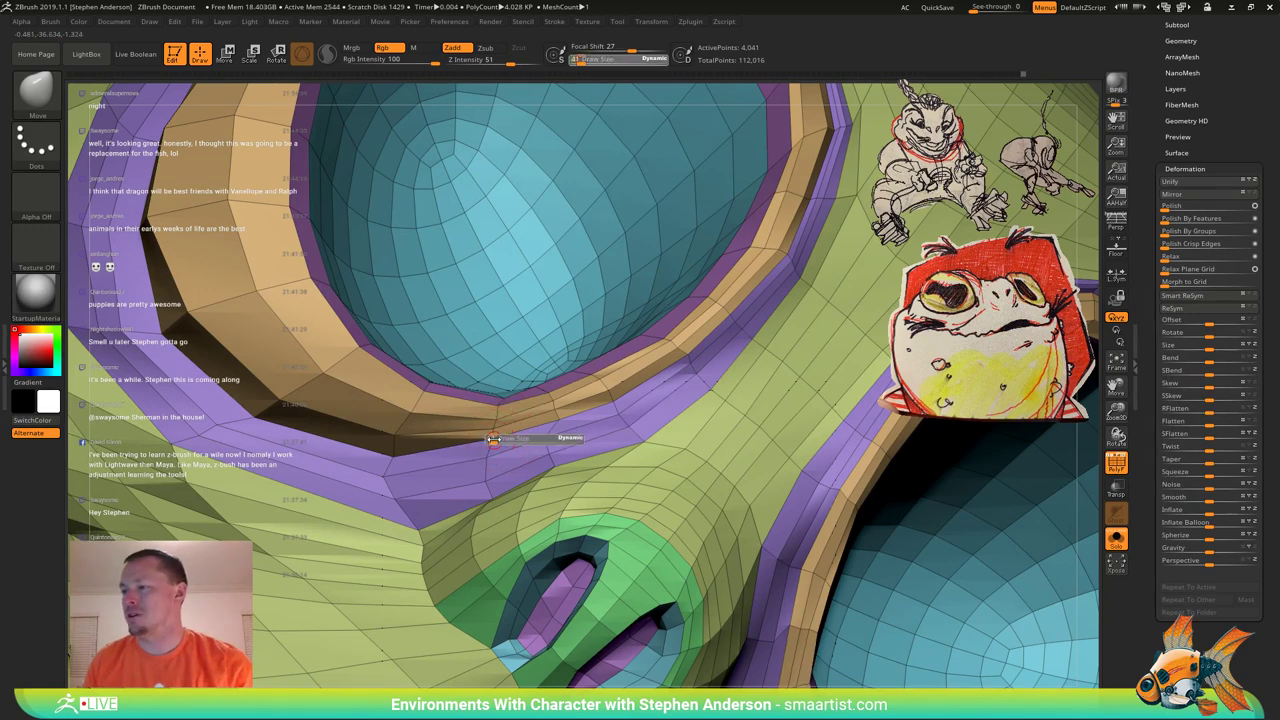
drag(496, 440, 492, 441)
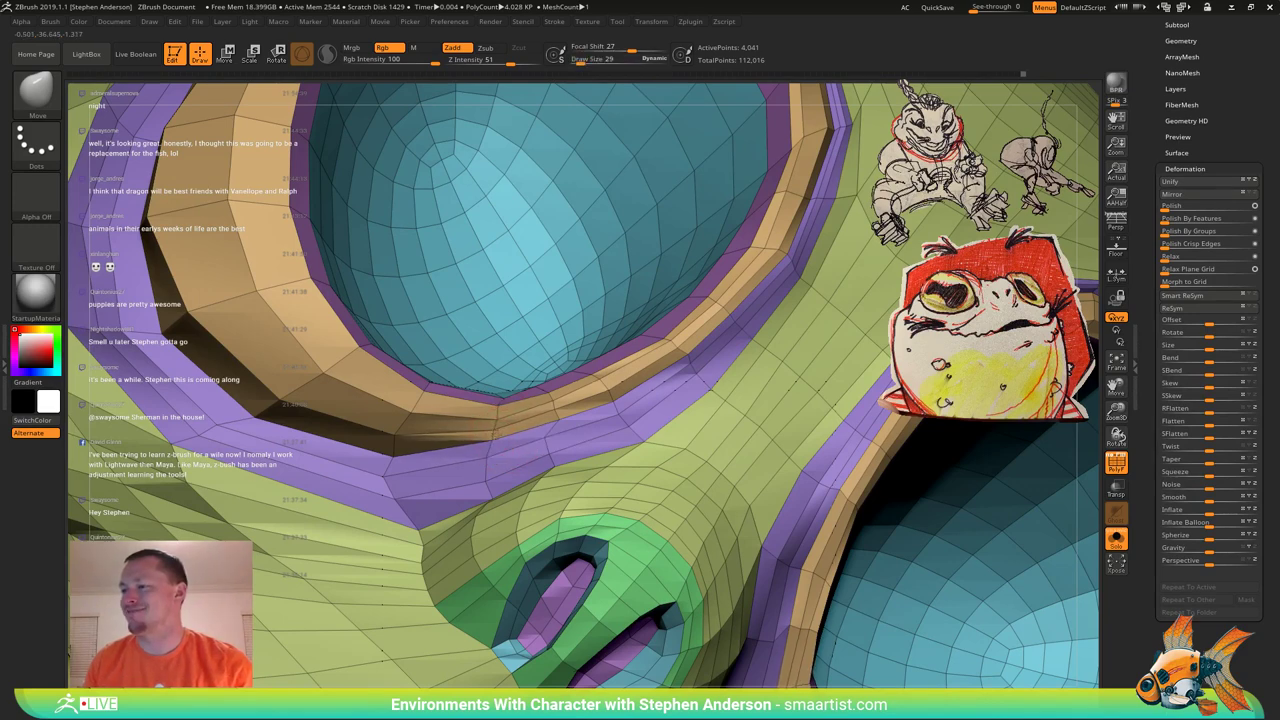
right_drag(503, 425, 556, 419)
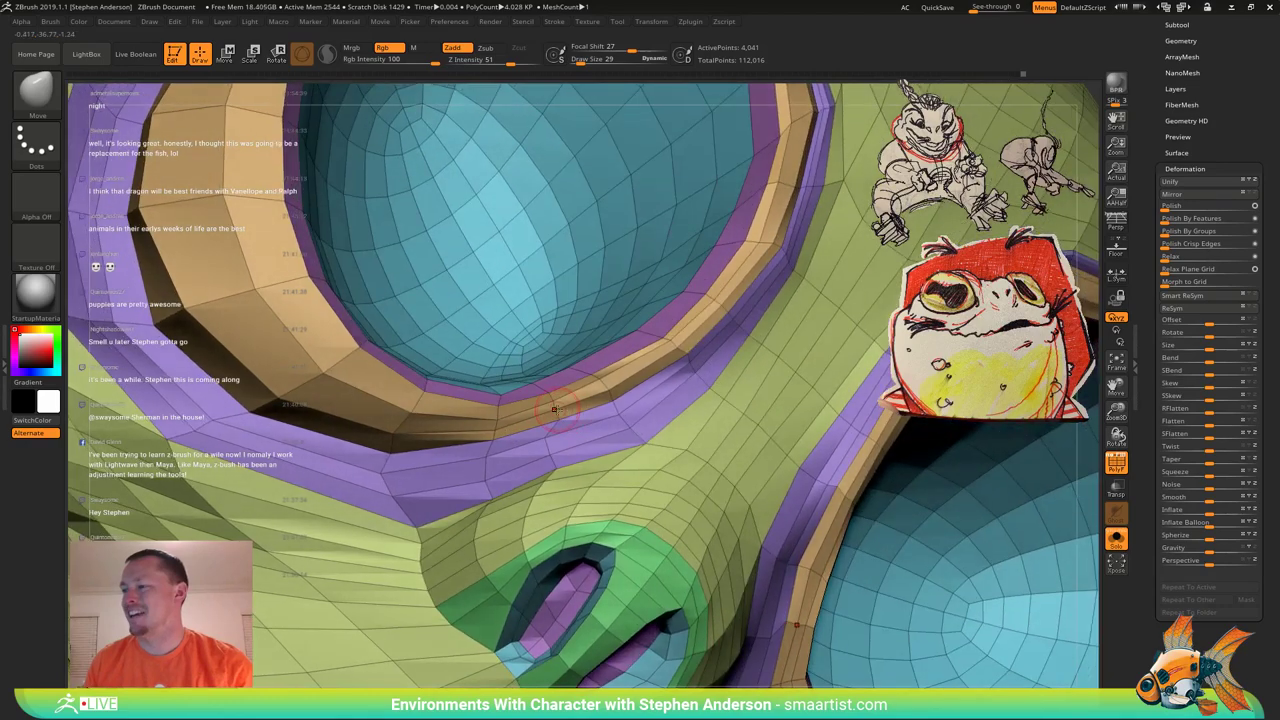
drag(605, 386, 612, 390)
right_drag(610, 386, 700, 380)
drag(611, 392, 602, 380)
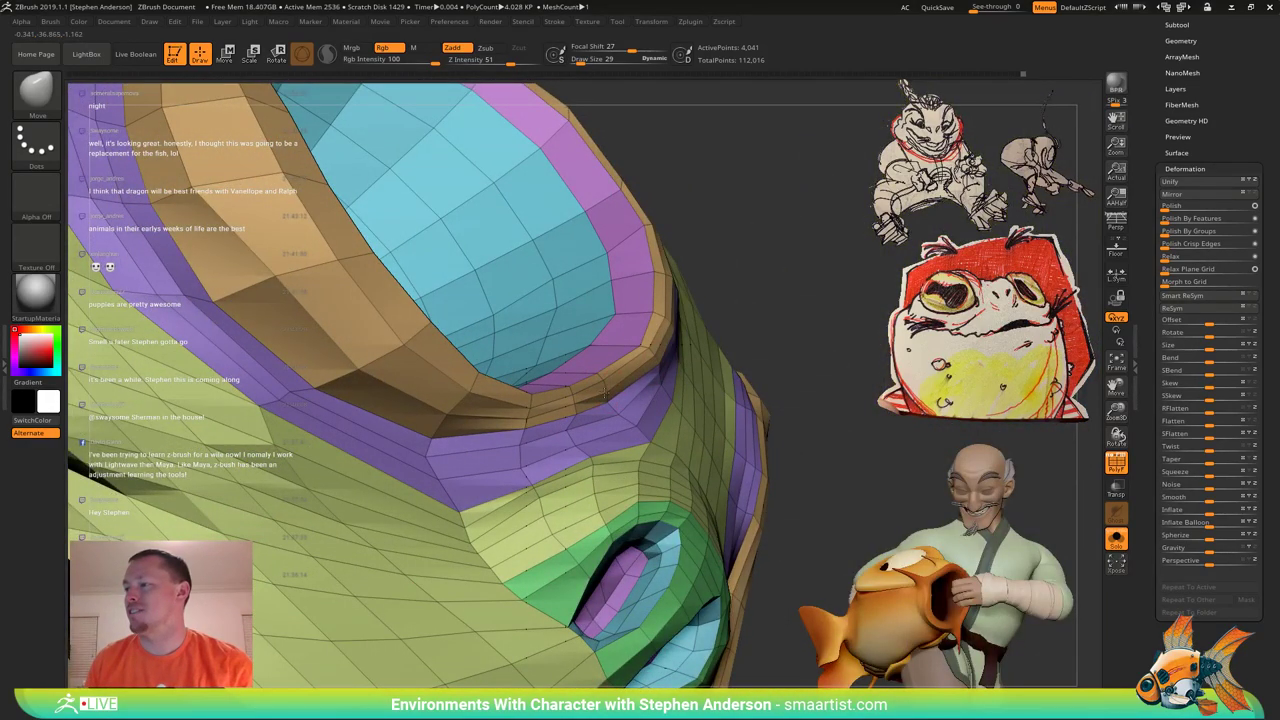
Shape the lower inner curve of the eye rim and purple band with the Move brush at Draw Size 69.
mouse_move(601, 378)
right_down()
mouse_move(540, 373)
mouse_move(610, 432)
mouse_move(556, 410)
mouse_move(537, 427)
right_up()
key(s)
drag(571, 426, 612, 427)
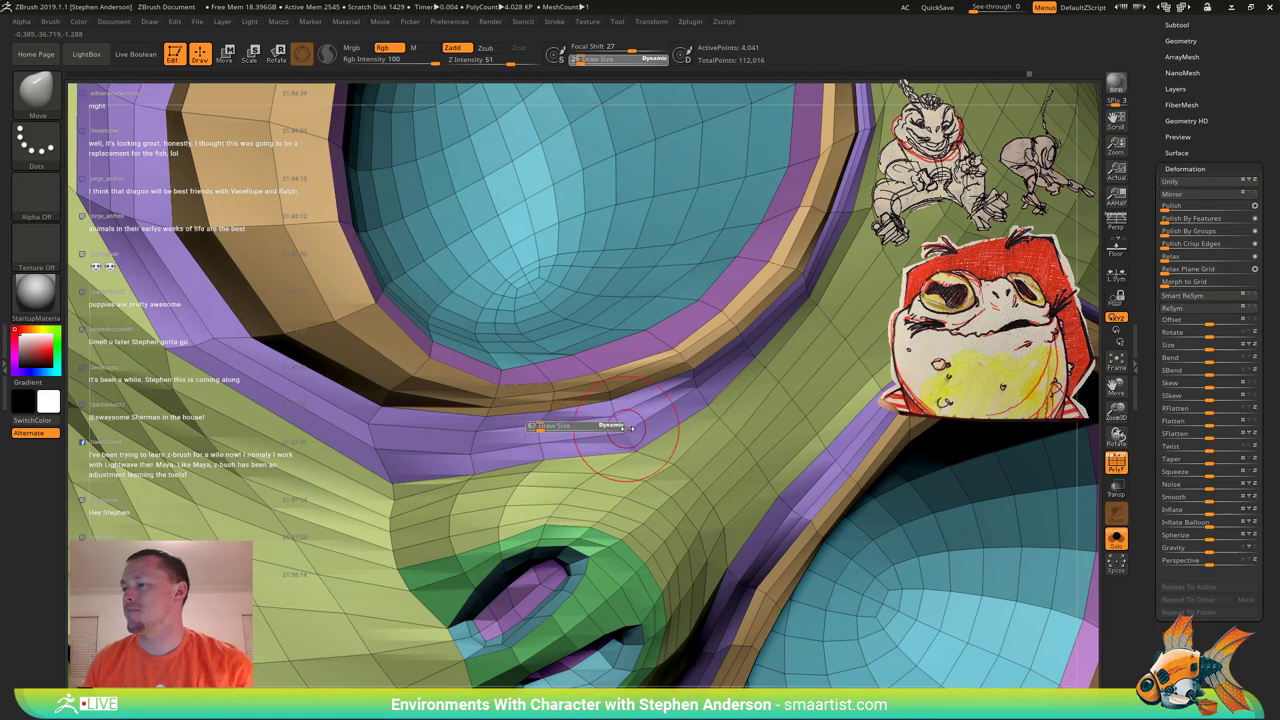
right_drag(572, 408, 502, 387)
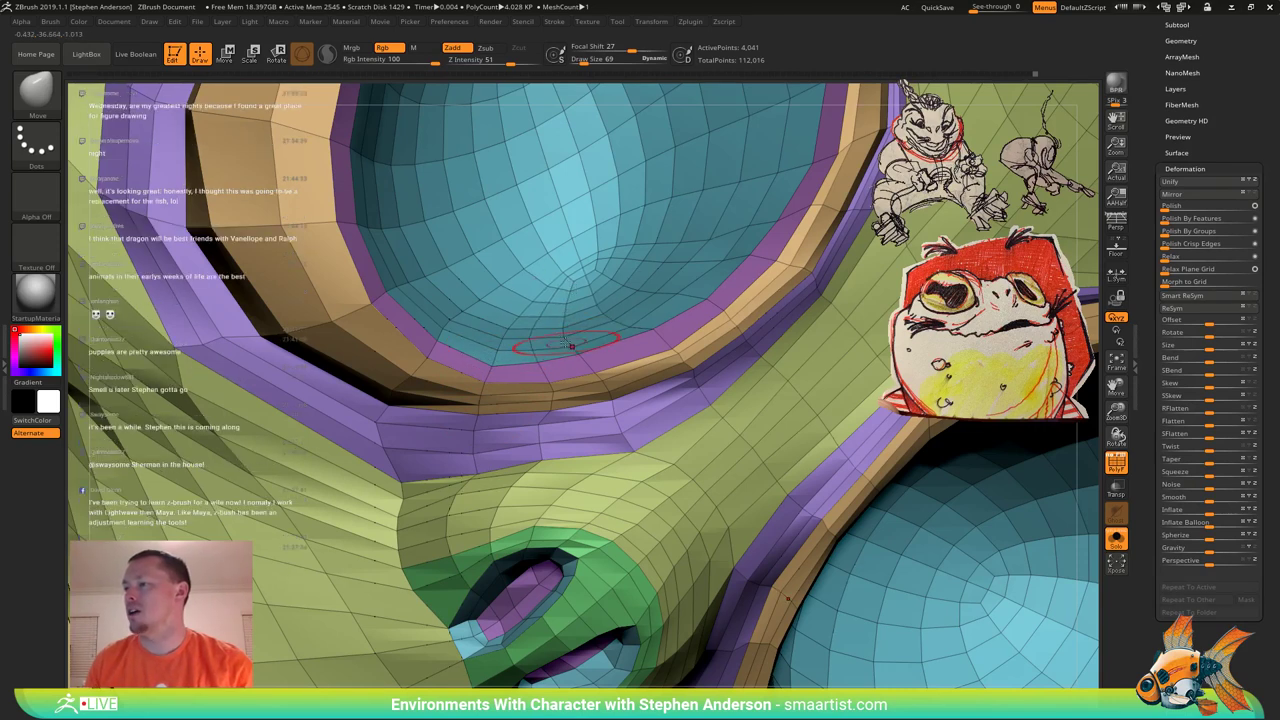
mouse_move(578, 354)
right_down()
mouse_move(548, 322)
mouse_move(552, 384)
mouse_move(538, 335)
right_up()
mouse_move(570, 321)
right_down()
mouse_move(530, 376)
mouse_move(541, 384)
right_up()
Fine-tune the rim corner between the eye socket and the nostril bump with the Move brush at Draw Size 35.
key(s)
drag(545, 384, 539, 384)
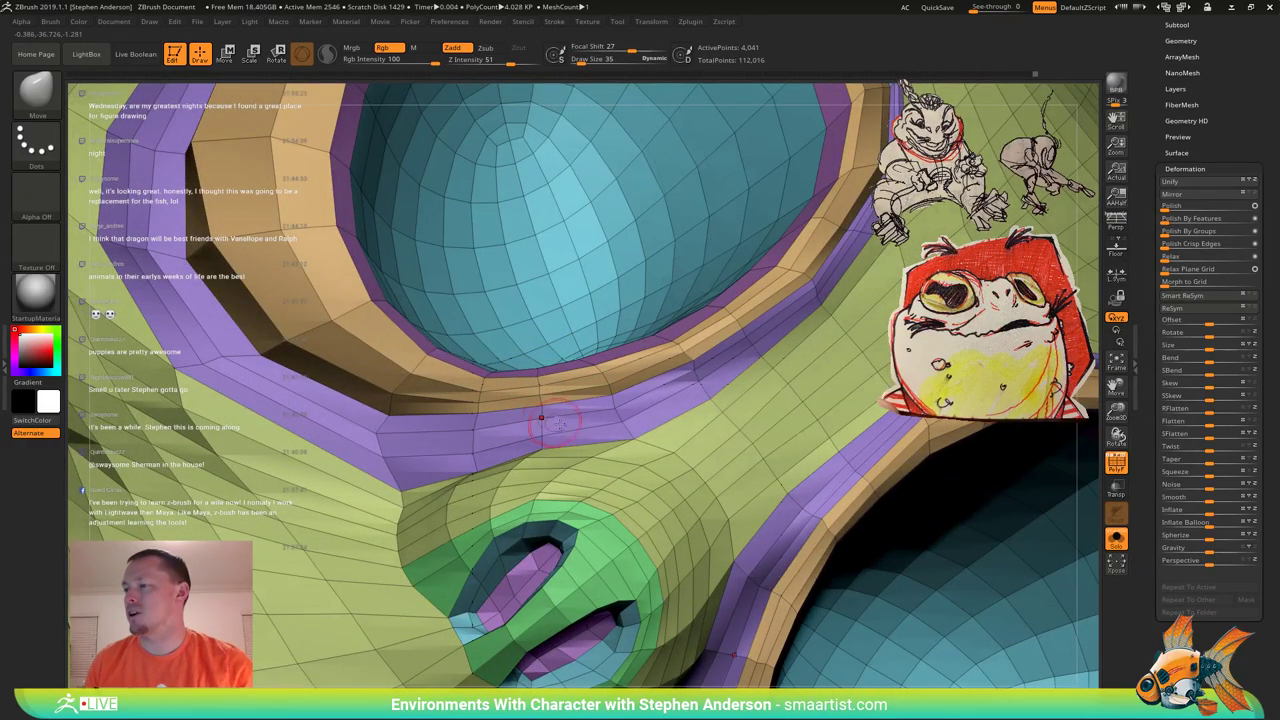
right_drag(560, 425, 544, 404)
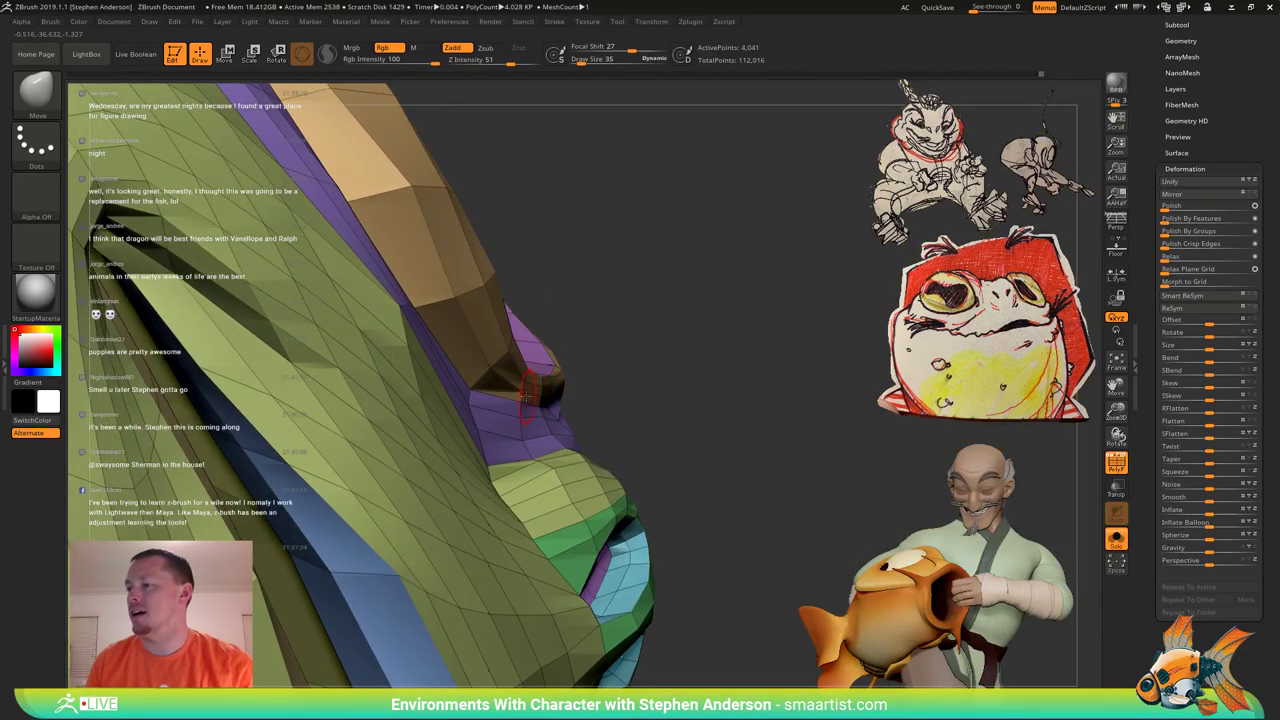
mouse_move(524, 391)
right_down()
mouse_move(506, 398)
mouse_move(530, 430)
mouse_move(516, 415)
mouse_move(592, 412)
mouse_move(483, 407)
right_up()
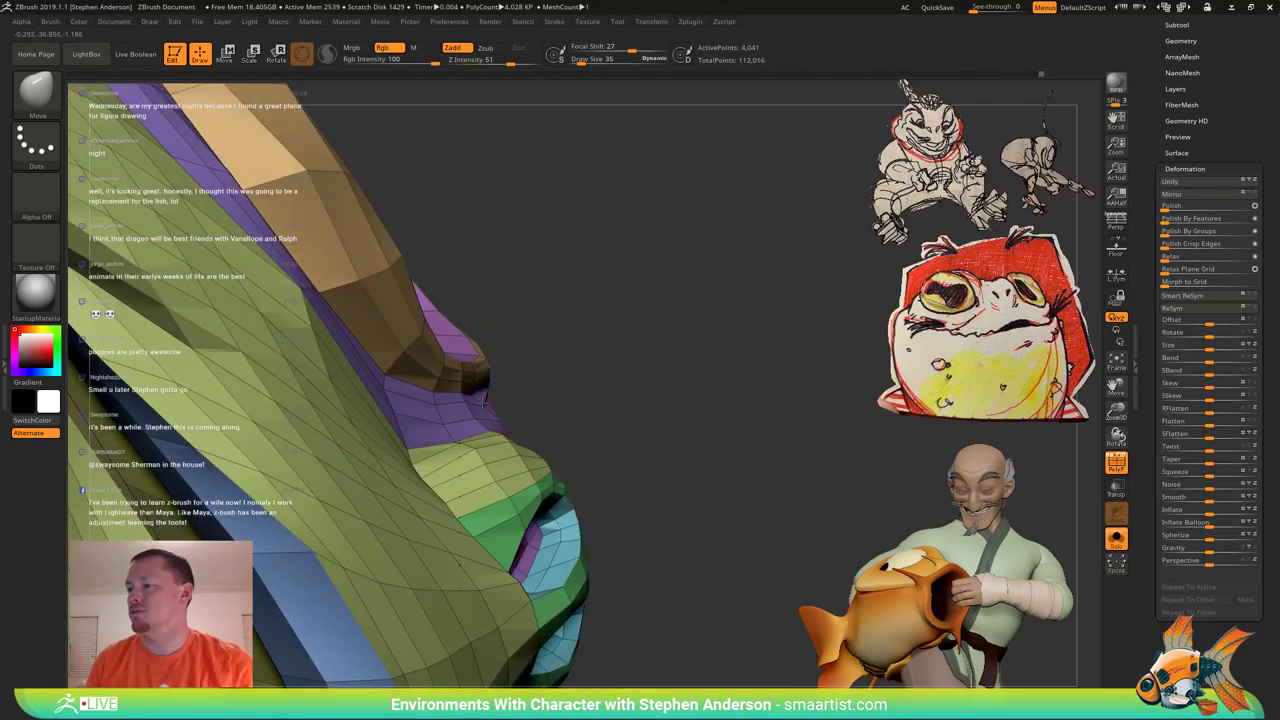
Adjust the surface where the nose bridge meets the purple band using the Move brush at Draw Size 64.
right_drag(485, 381, 396, 411)
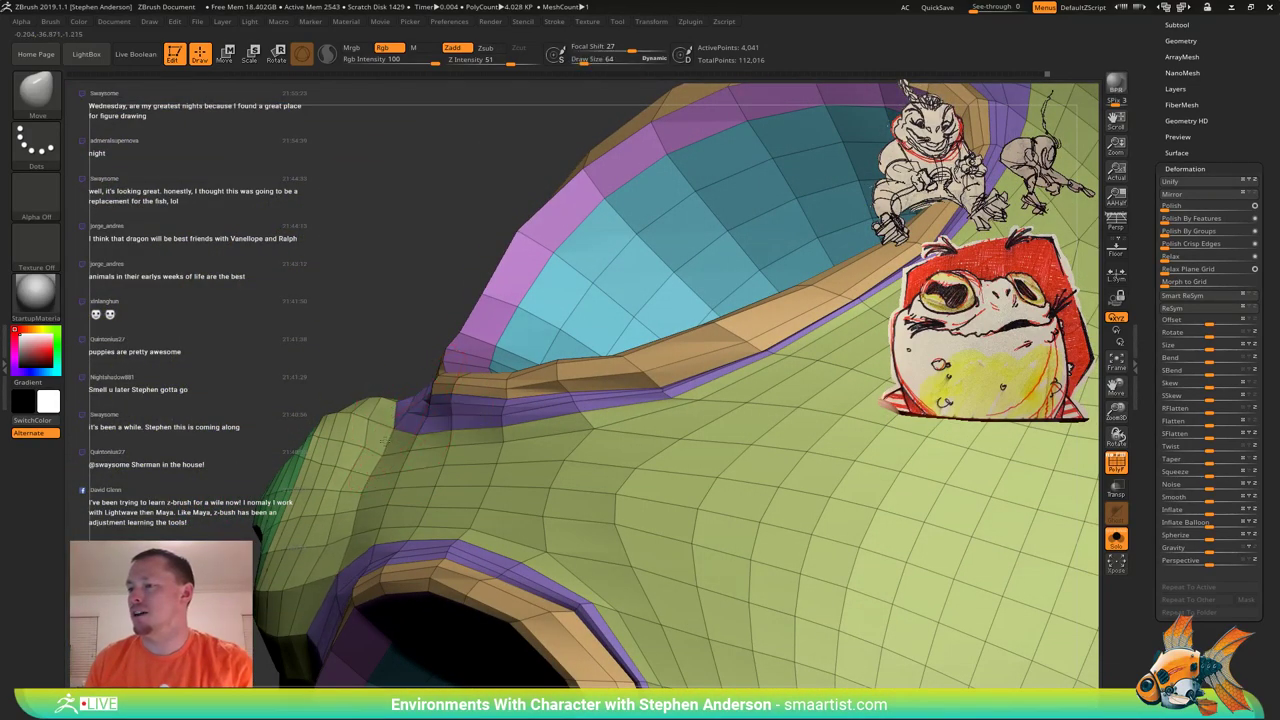
mouse_move(376, 451)
right_down()
mouse_move(379, 467)
mouse_move(432, 429)
right_up()
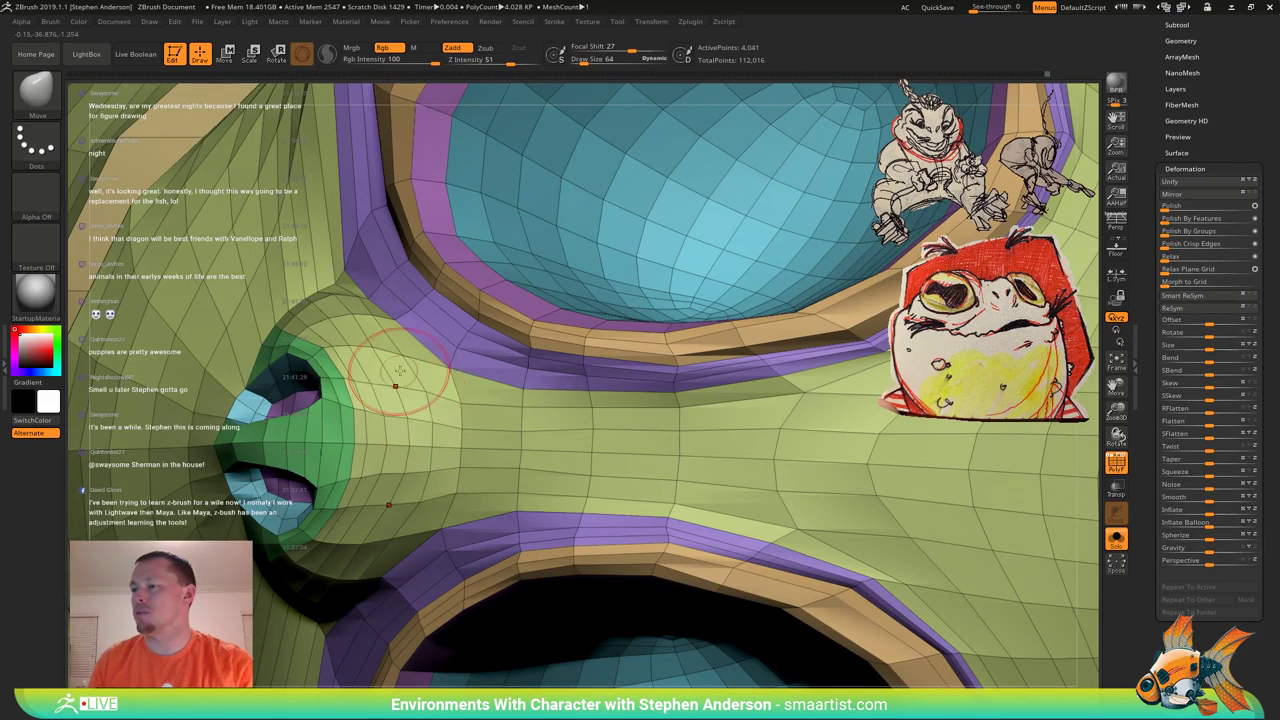
mouse_move(399, 371)
right_down()
mouse_move(462, 368)
mouse_move(484, 438)
mouse_move(509, 420)
right_up()
Mask everything except the purple bands around the eyes, adjust their inner curve along the nose bridge, and clear the mask.
key(w)
ctrl+click(515, 430)
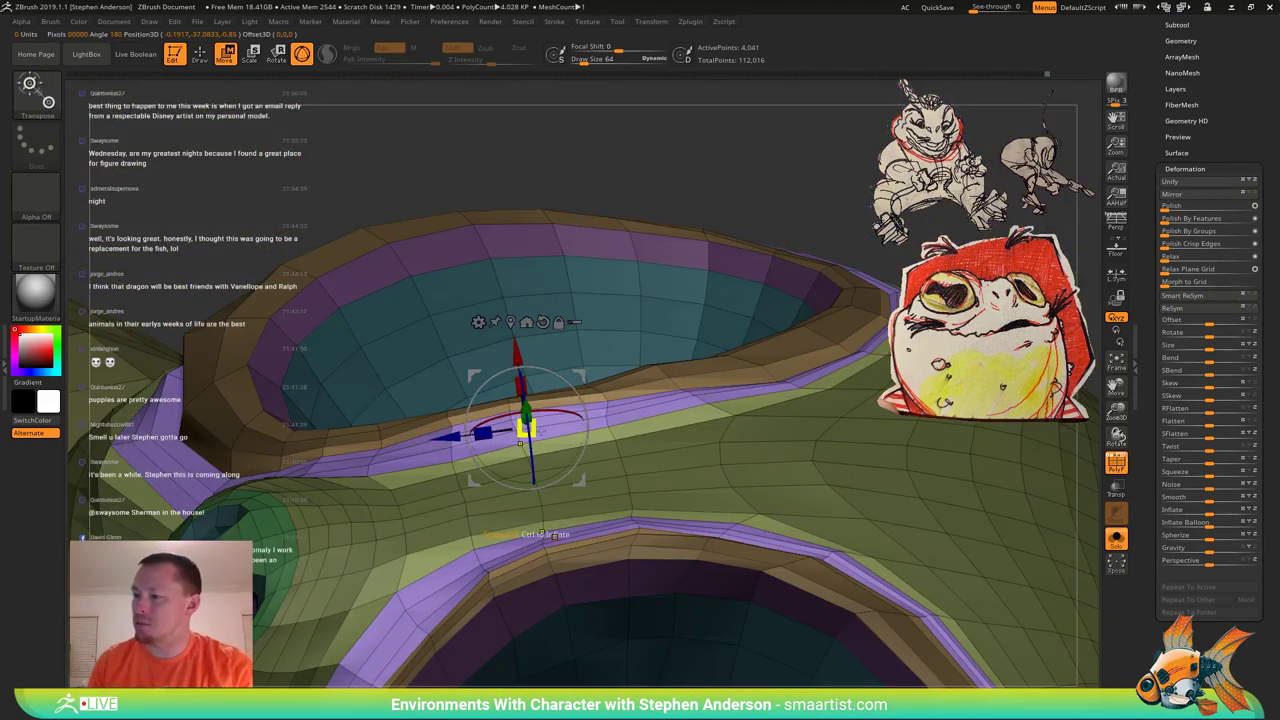
key(q)
mouse_move(509, 420)
right_down()
mouse_move(490, 396)
mouse_move(509, 411)
right_up()
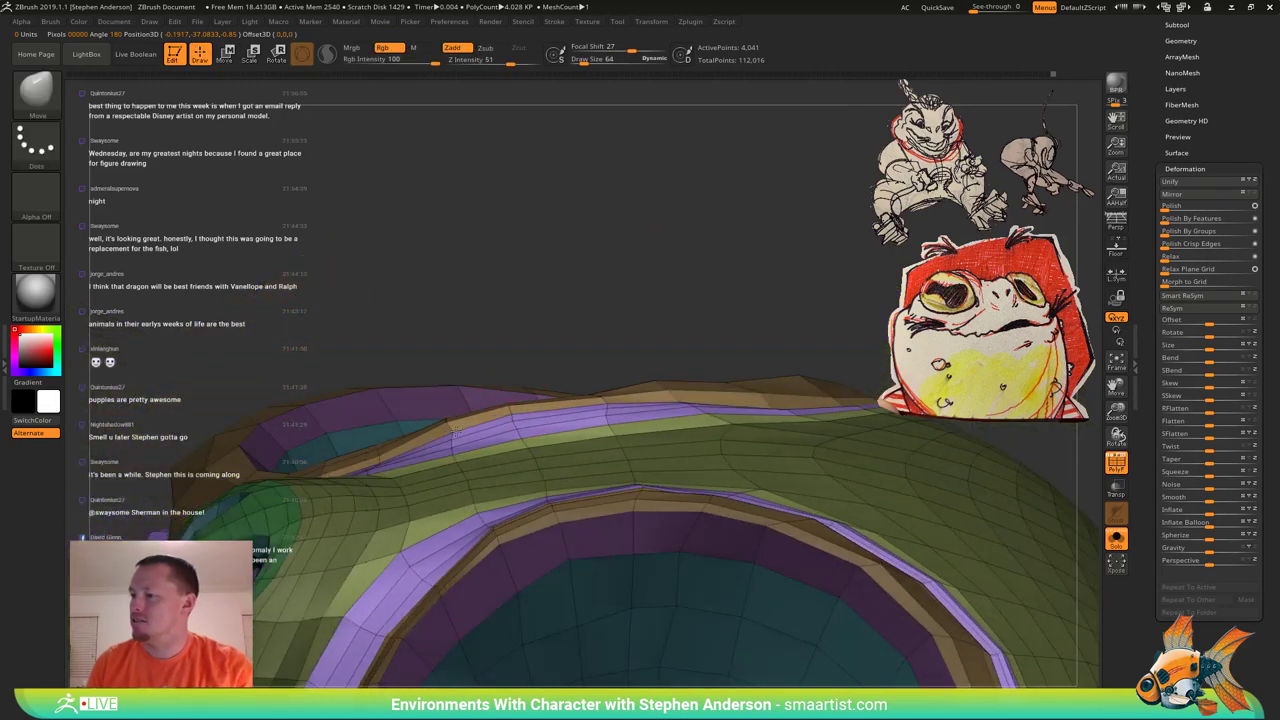
mouse_move(600, 397)
right_down()
mouse_move(594, 440)
mouse_move(591, 418)
right_up()
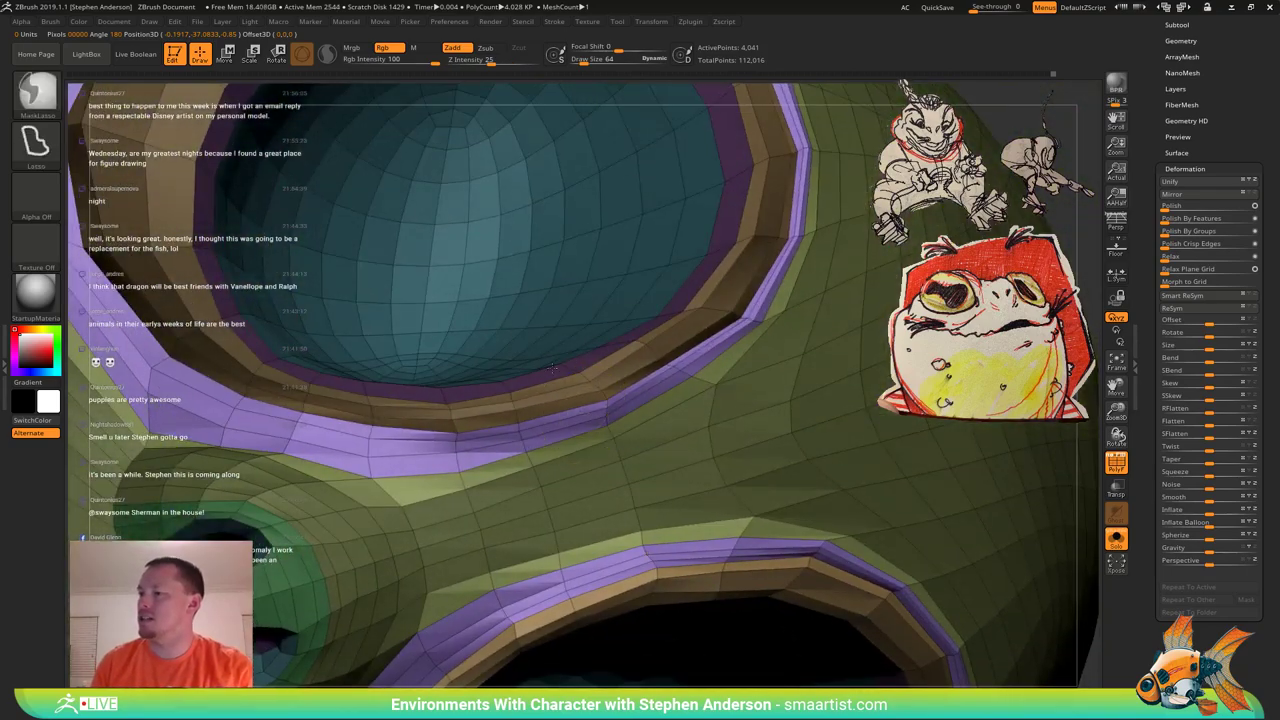
ctrl+right_drag(554, 370, 697, 251)
ctrl+drag(697, 251, 783, 286)
Even out the tan eye rim along the nose bridge with the Move brush at Draw Size 53.
mouse_move(783, 286)
right_down()
mouse_move(700, 320)
mouse_move(688, 540)
right_up()
mouse_move(591, 363)
right_down()
mouse_move(572, 386)
mouse_move(584, 372)
right_up()
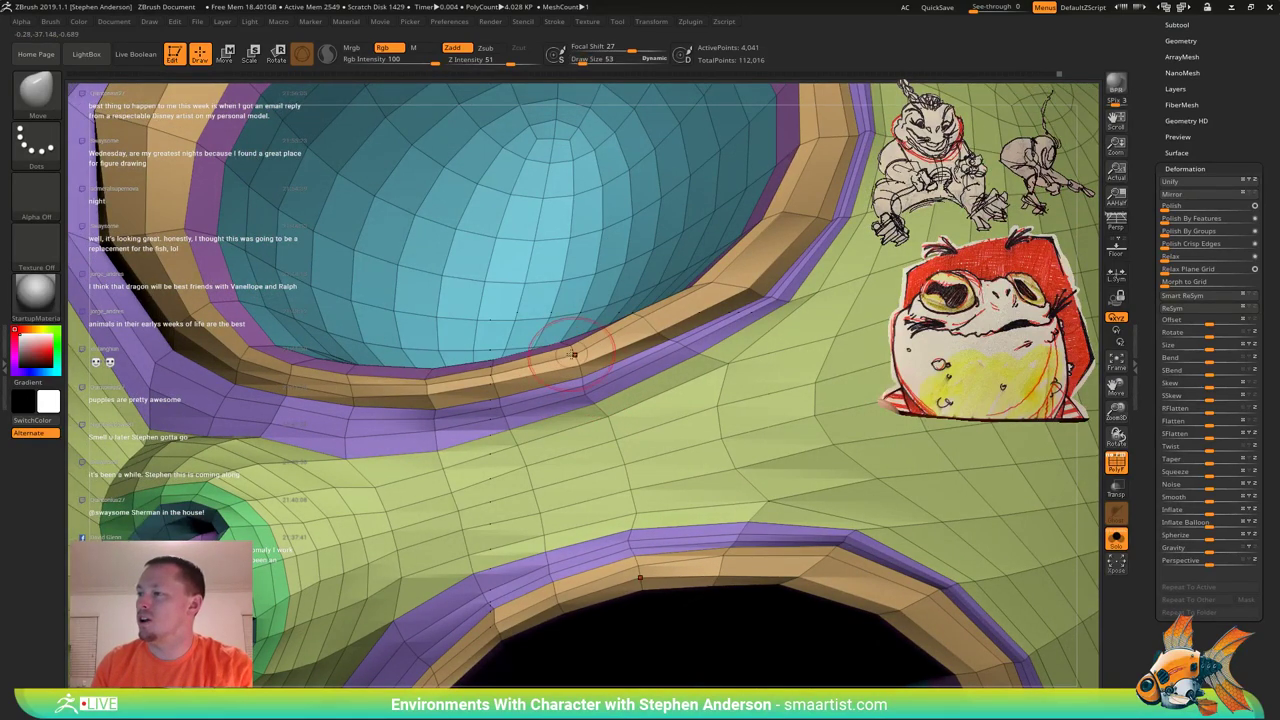
right_drag(641, 326, 622, 318)
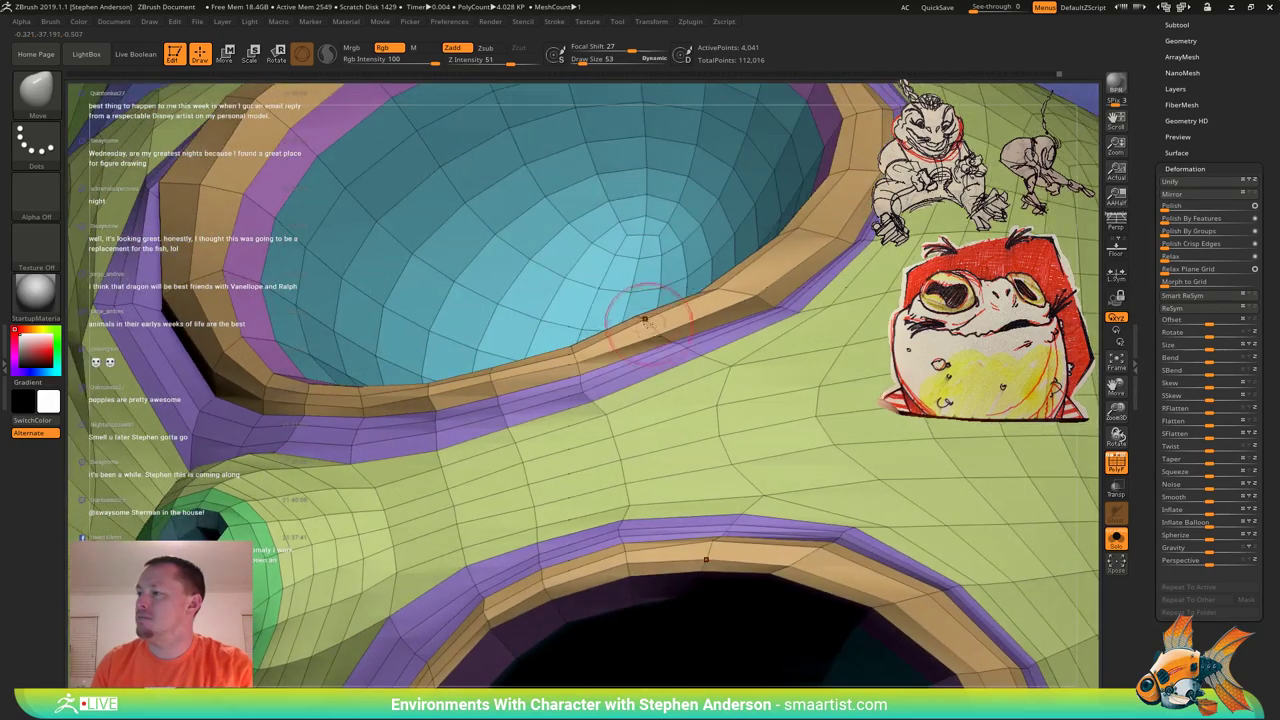
drag(646, 319, 649, 323)
mouse_move(649, 323)
right_down()
mouse_move(692, 346)
mouse_move(637, 316)
mouse_move(532, 364)
right_up()
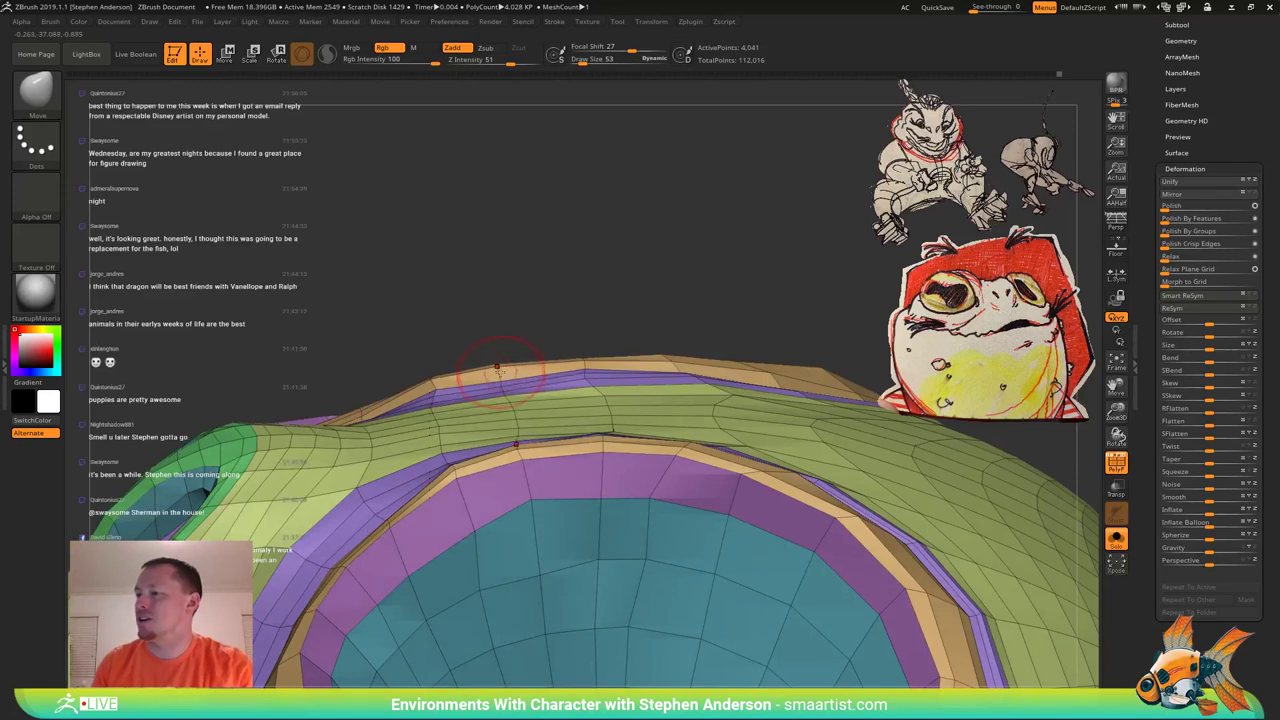
drag(430, 378, 436, 388)
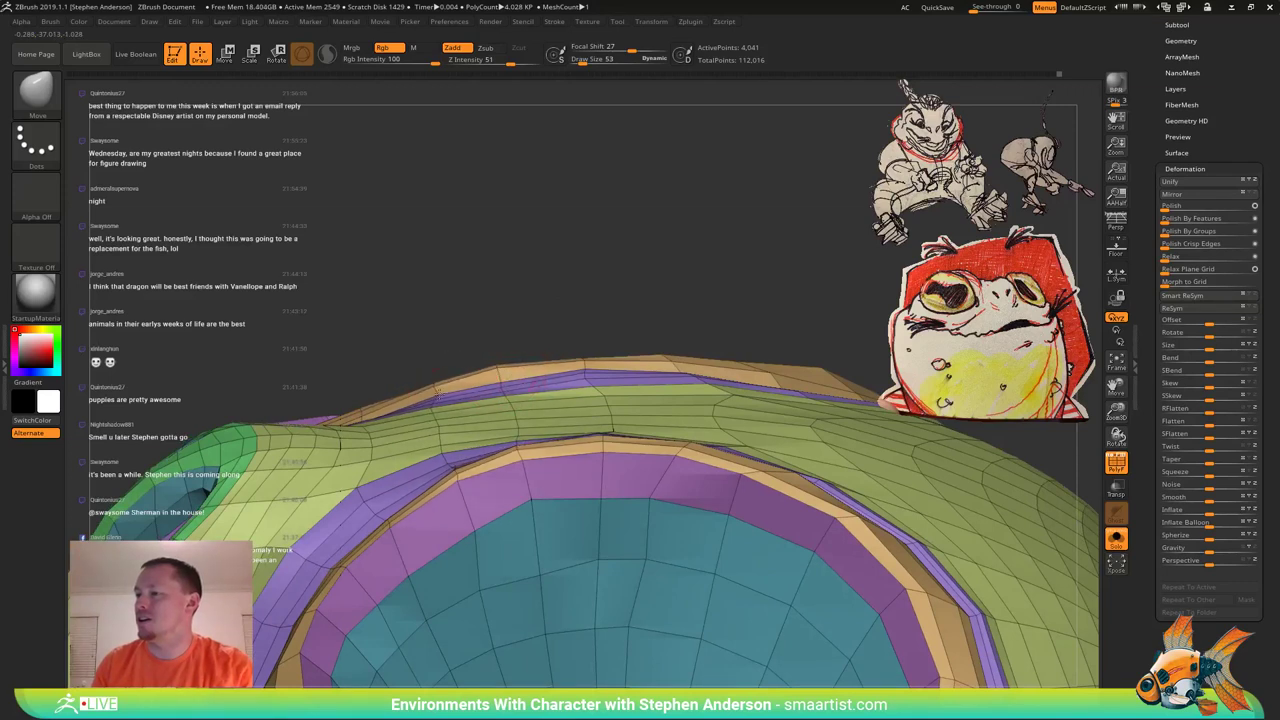
Refine the raised crest of the tan eye rim beside the nose bridge, viewed against the head's silhouette, at Draw Size 53.
right_drag(592, 383, 661, 385)
mouse_move(712, 450)
alt+right_down()
mouse_move(605, 371)
mouse_move(645, 372)
alt+right_up()
ctrl+right_drag(469, 314, 492, 351)
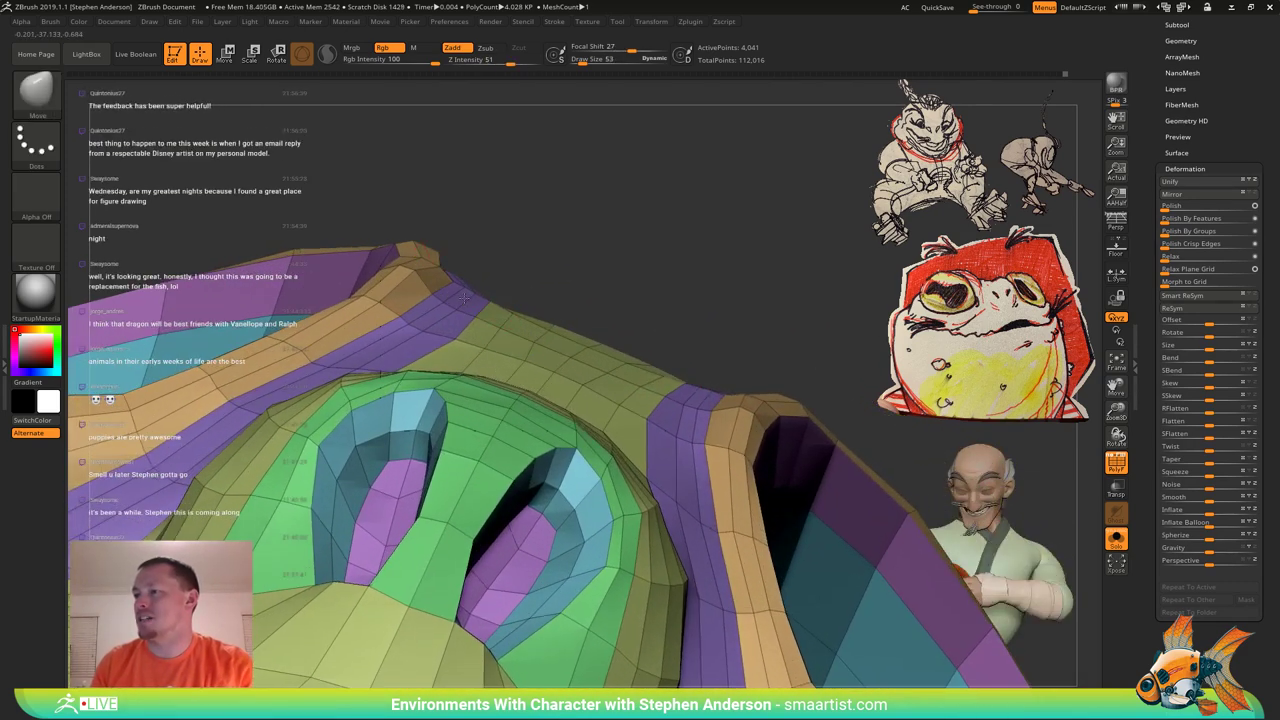
mouse_move(474, 296)
right_down()
mouse_move(424, 292)
mouse_move(446, 289)
right_up()
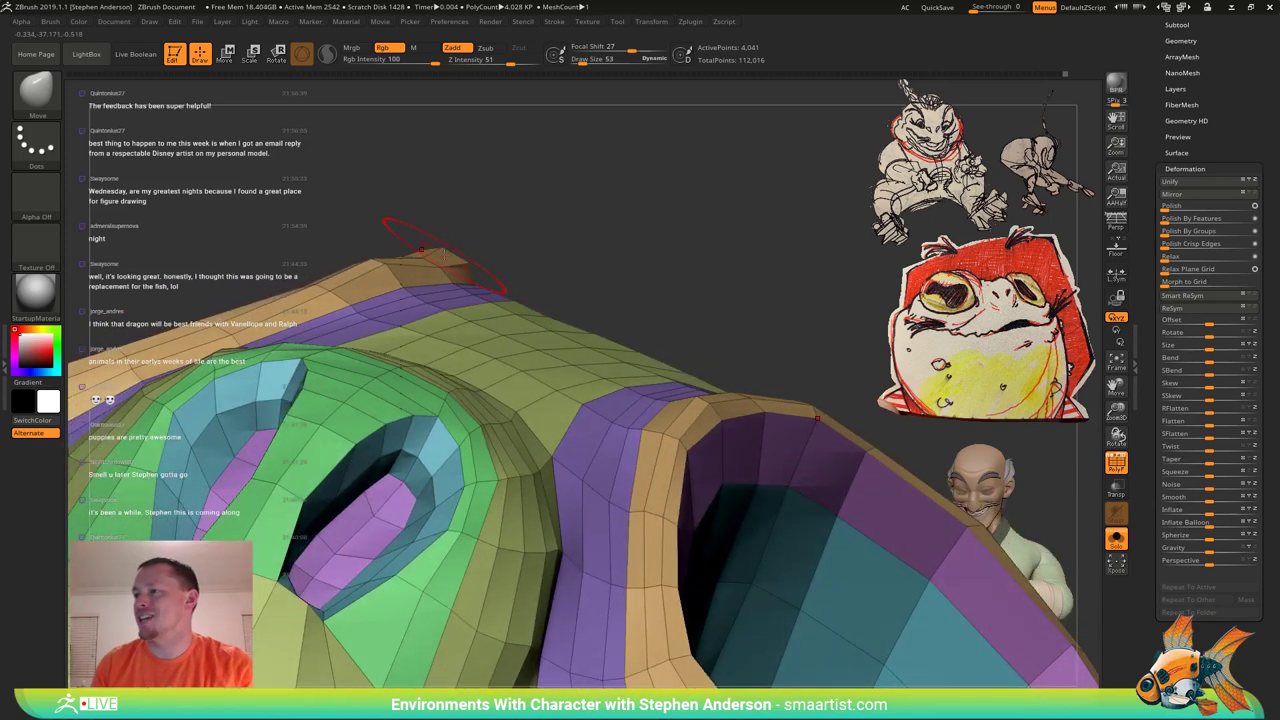
drag(449, 268, 447, 257)
alt+right_drag(478, 268, 592, 291)
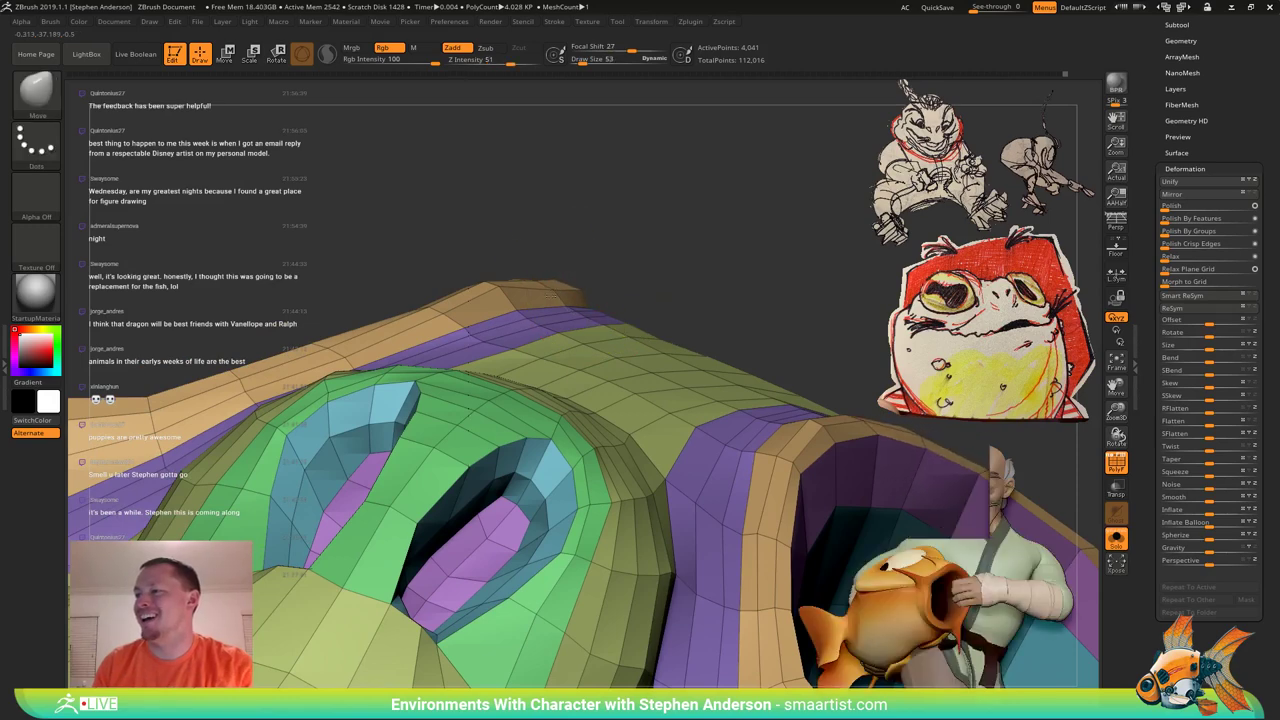
right_drag(552, 289, 492, 284)
drag(555, 291, 560, 284)
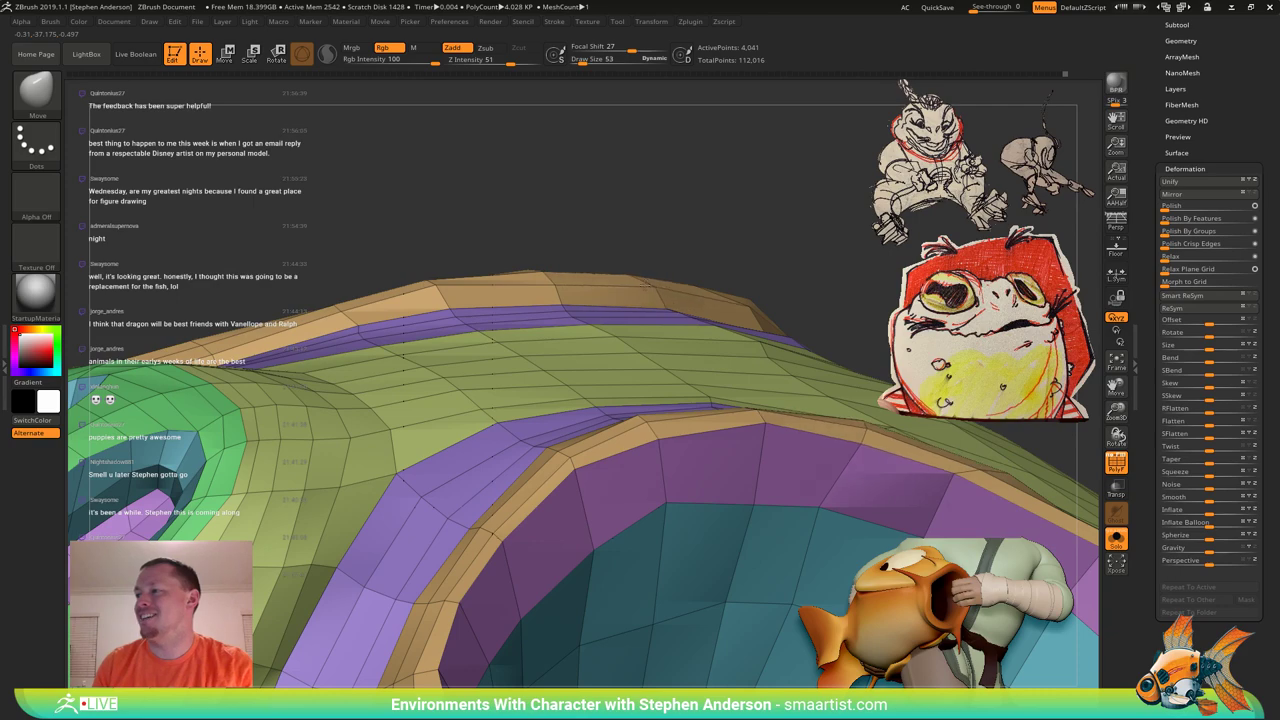
right_drag(712, 277, 745, 311)
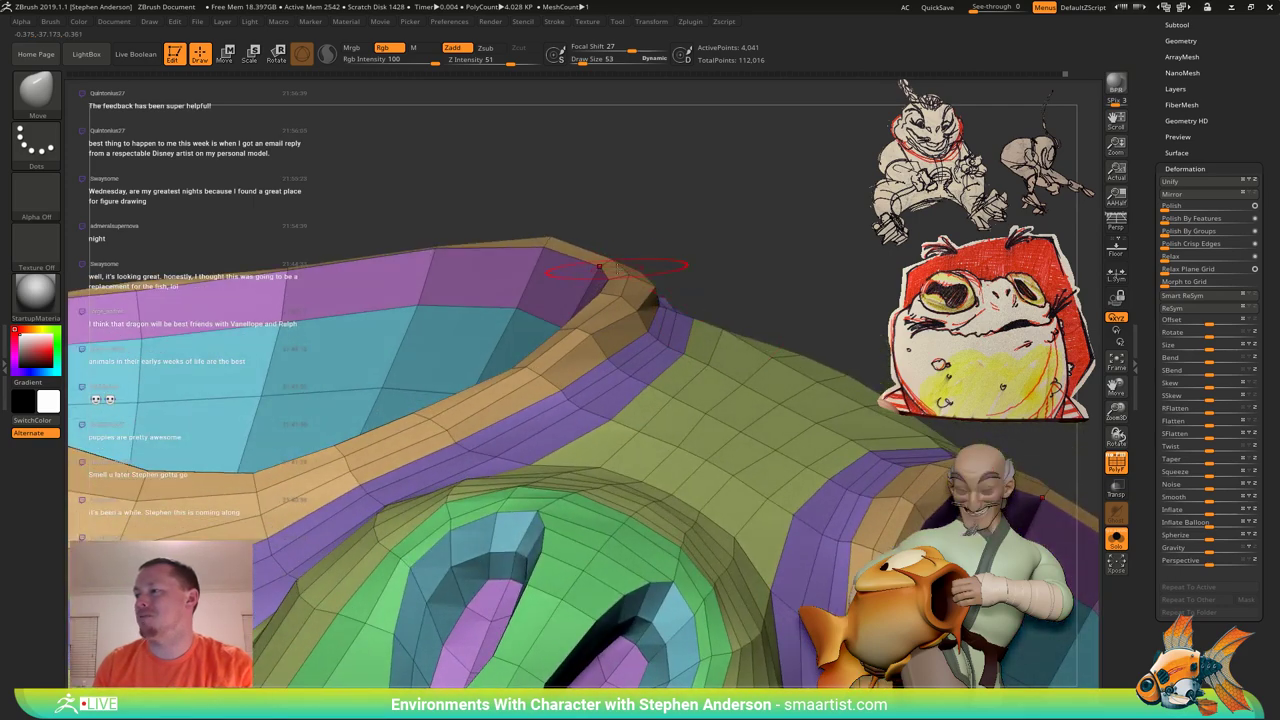
drag(617, 269, 615, 259)
Touch up the outer side of the eye rim at Draw Size 53 and check the head with the polyframe toggled.
mouse_move(621, 296)
ctrl+right_down()
mouse_move(577, 234)
mouse_move(545, 305)
mouse_move(508, 332)
mouse_move(448, 258)
mouse_move(475, 275)
mouse_move(557, 245)
ctrl+right_up()
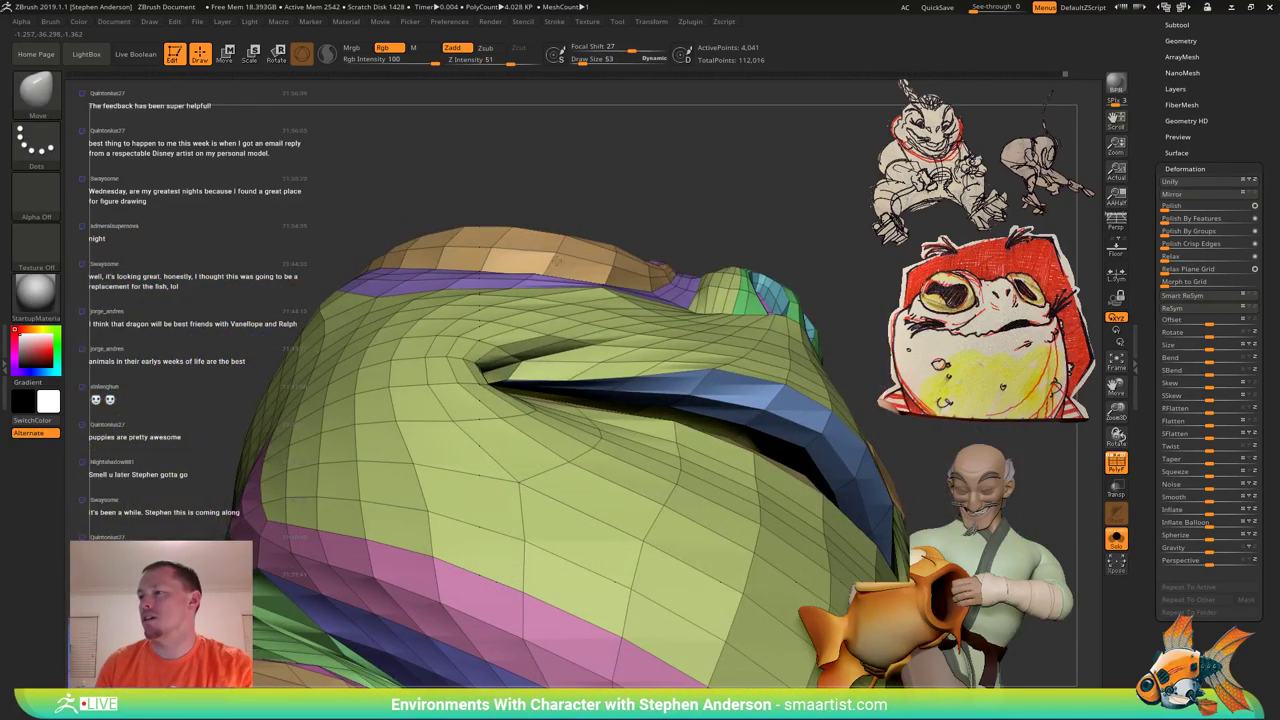
right_drag(365, 480, 480, 530)
mouse_move(548, 245)
right_down()
mouse_move(586, 329)
mouse_move(466, 310)
mouse_move(488, 420)
mouse_move(478, 435)
right_up()
ctrl+right_drag(470, 300, 465, 400)
alt+right_drag(290, 245, 345, 459)
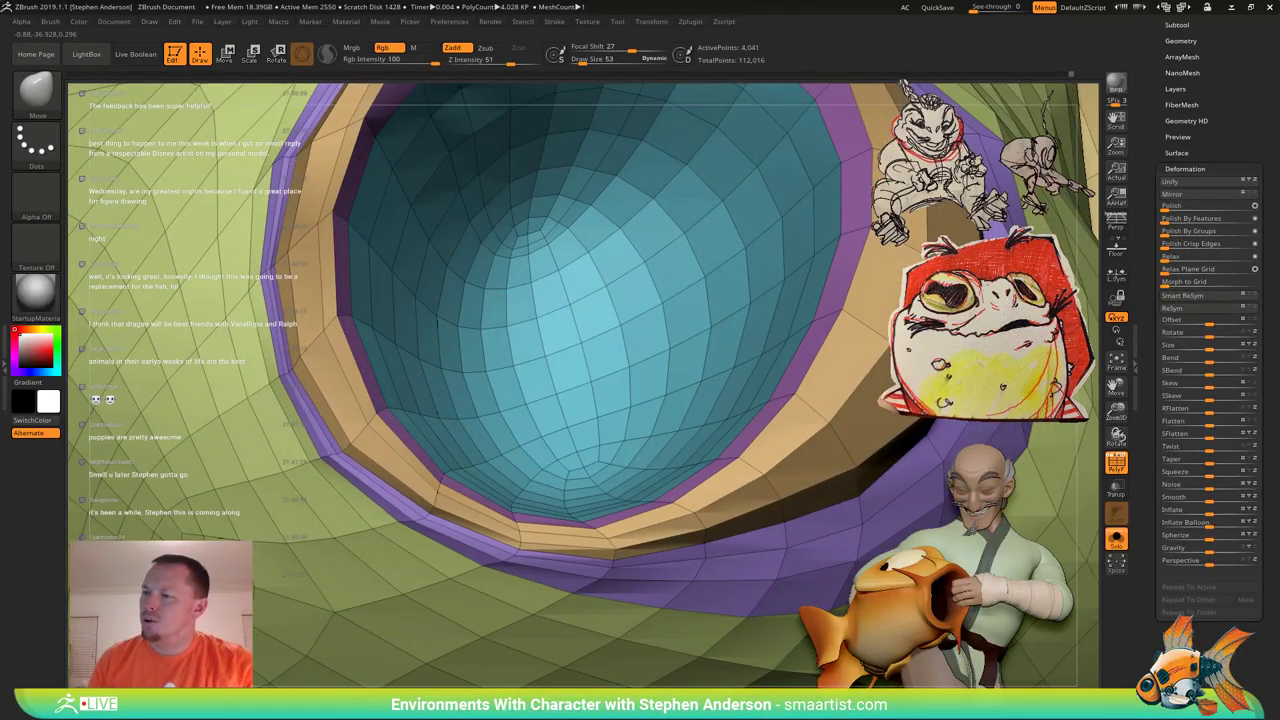
key(shift)
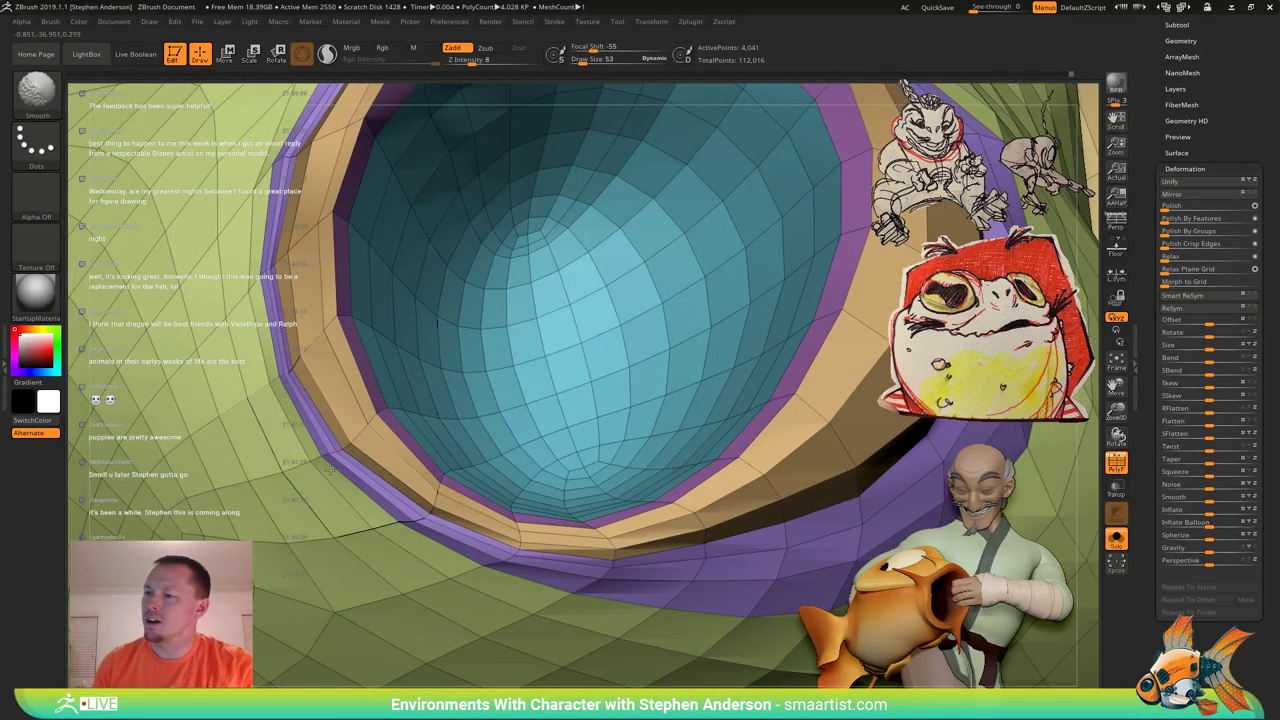
mouse_move(330, 470)
right_down()
mouse_move(370, 385)
mouse_move(386, 475)
mouse_move(388, 363)
mouse_move(396, 415)
mouse_move(422, 447)
mouse_move(412, 461)
mouse_move(376, 428)
right_up()
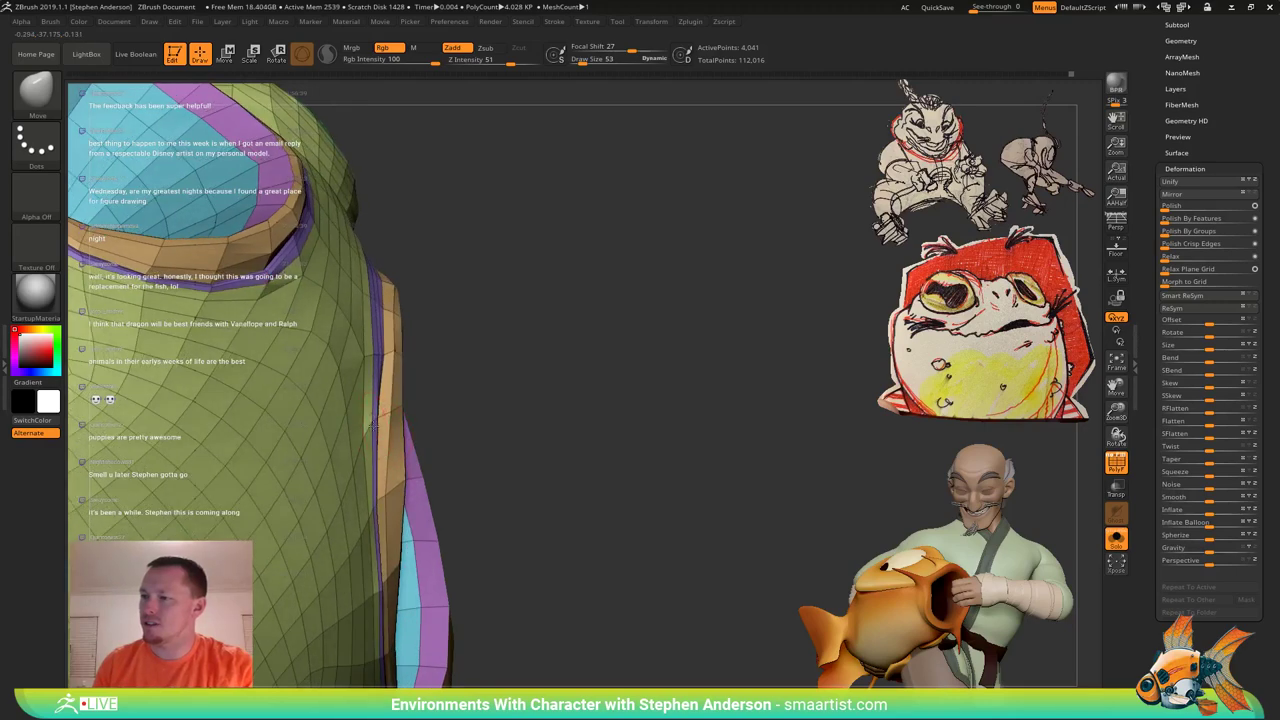
mouse_move(382, 488)
right_down()
mouse_move(338, 442)
mouse_move(396, 376)
mouse_move(399, 406)
mouse_move(423, 403)
mouse_move(378, 425)
mouse_move(447, 383)
mouse_move(460, 357)
mouse_move(448, 396)
mouse_move(512, 420)
right_up()
key(shift+f)
key(shift+f)
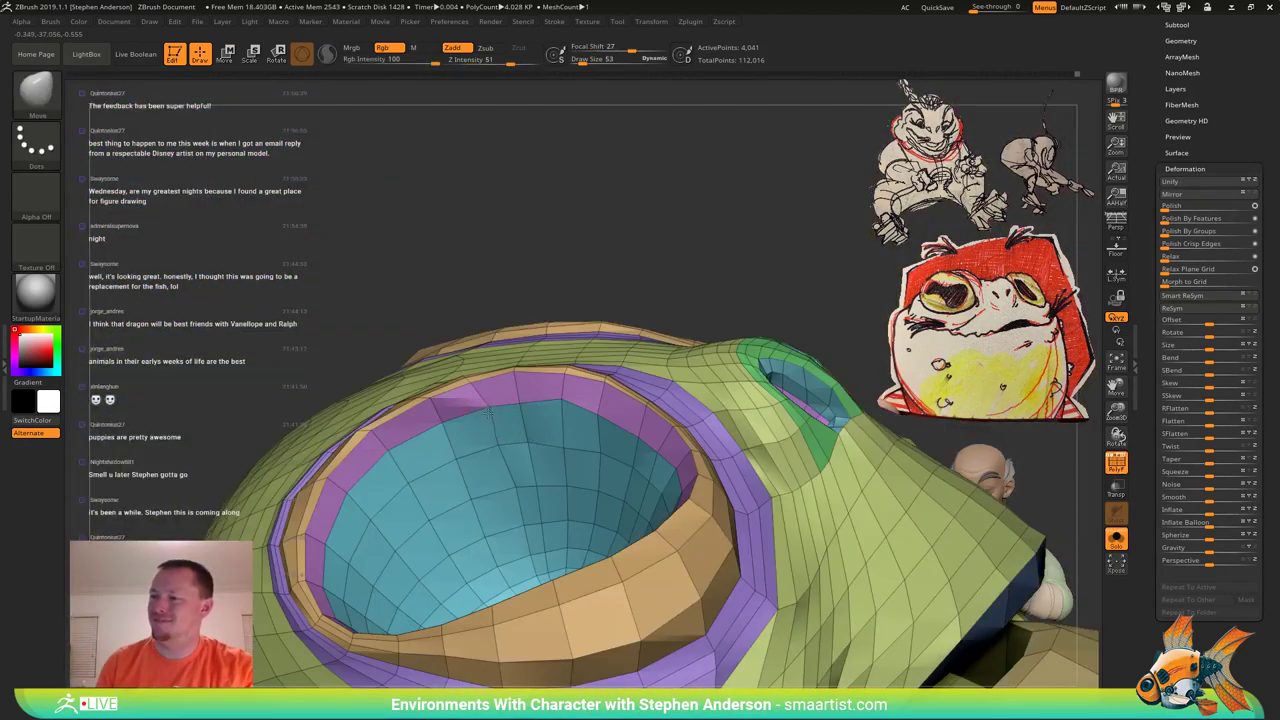
Mask everything except the blue eye socket interiors and smooth them with the Polish deformation.
mouse_move(500, 488)
right_down()
mouse_move(534, 508)
mouse_move(535, 428)
mouse_move(537, 505)
mouse_move(560, 520)
right_up()
key(w)
ctrl+click(545, 506)
key(q)
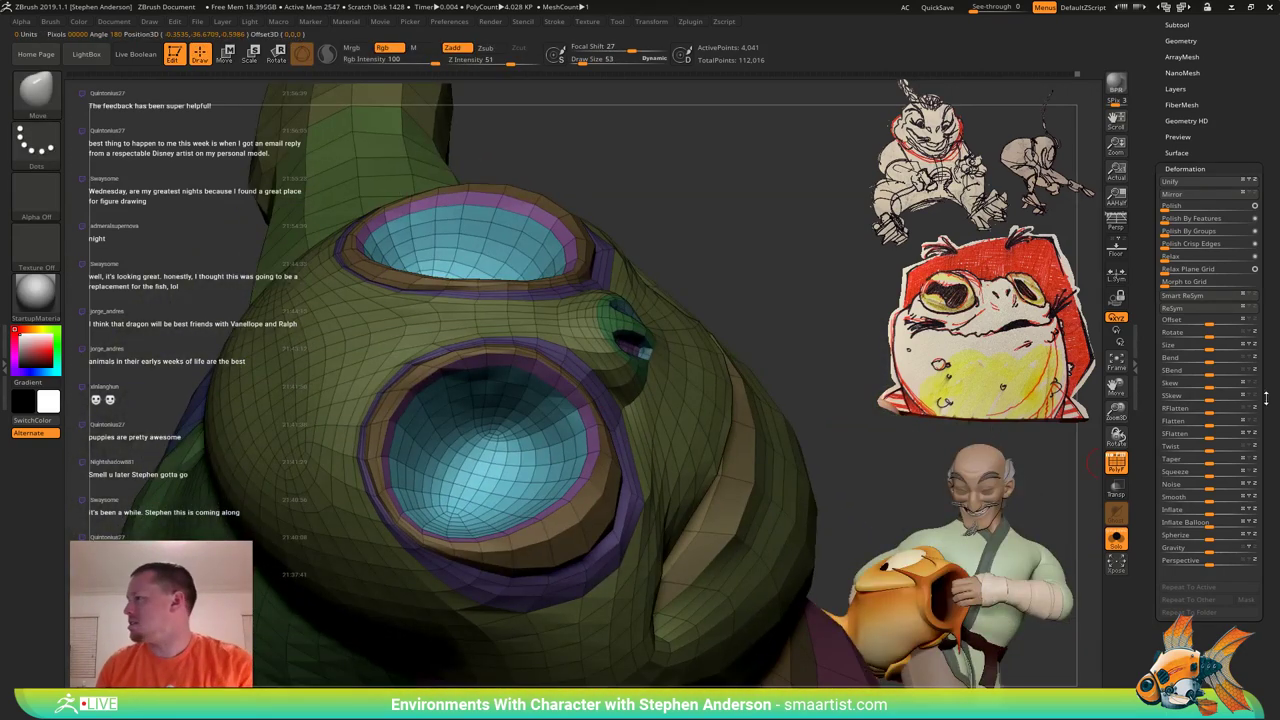
drag(1166, 211, 1180, 211)
Bring up the transform gizmo and centre it on the unmasked interior of the near eye socket.
mouse_move(585, 440)
right_down()
mouse_move(545, 400)
mouse_move(533, 431)
mouse_move(530, 406)
mouse_move(512, 475)
mouse_move(498, 415)
right_up()
key(b)
key(m)
key(v)
key(r)
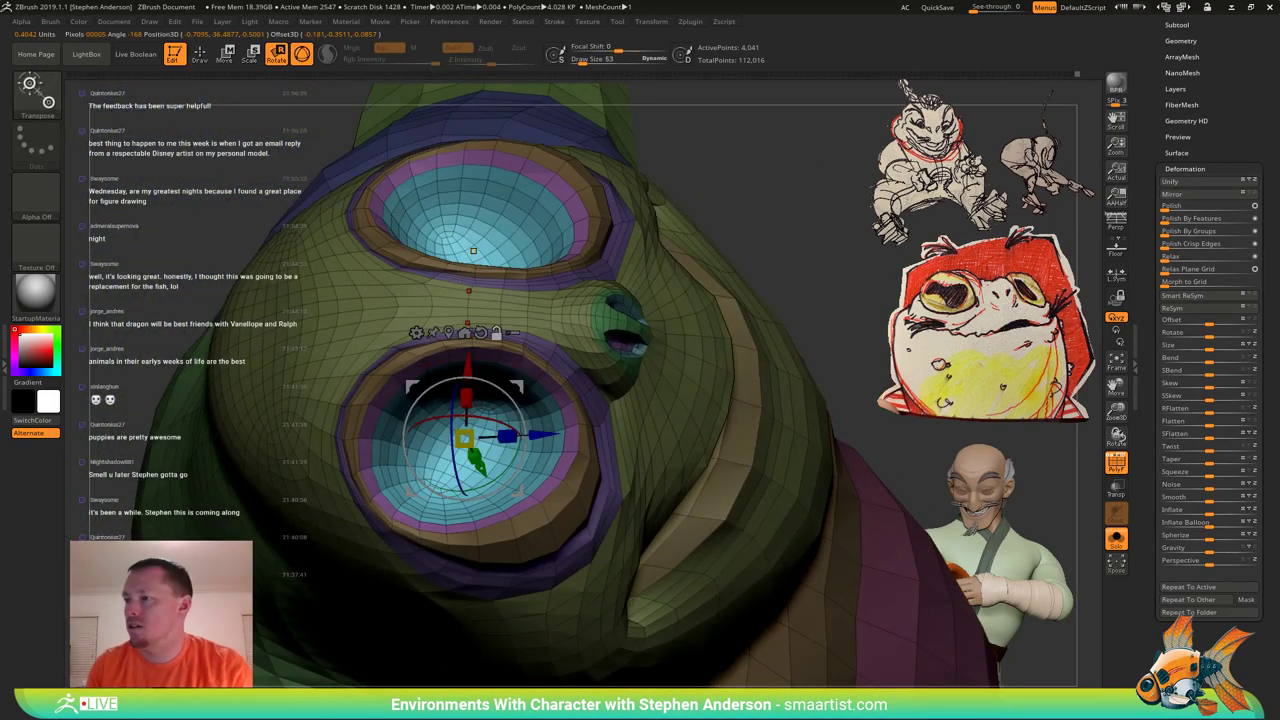
right_drag(654, 390, 540, 390)
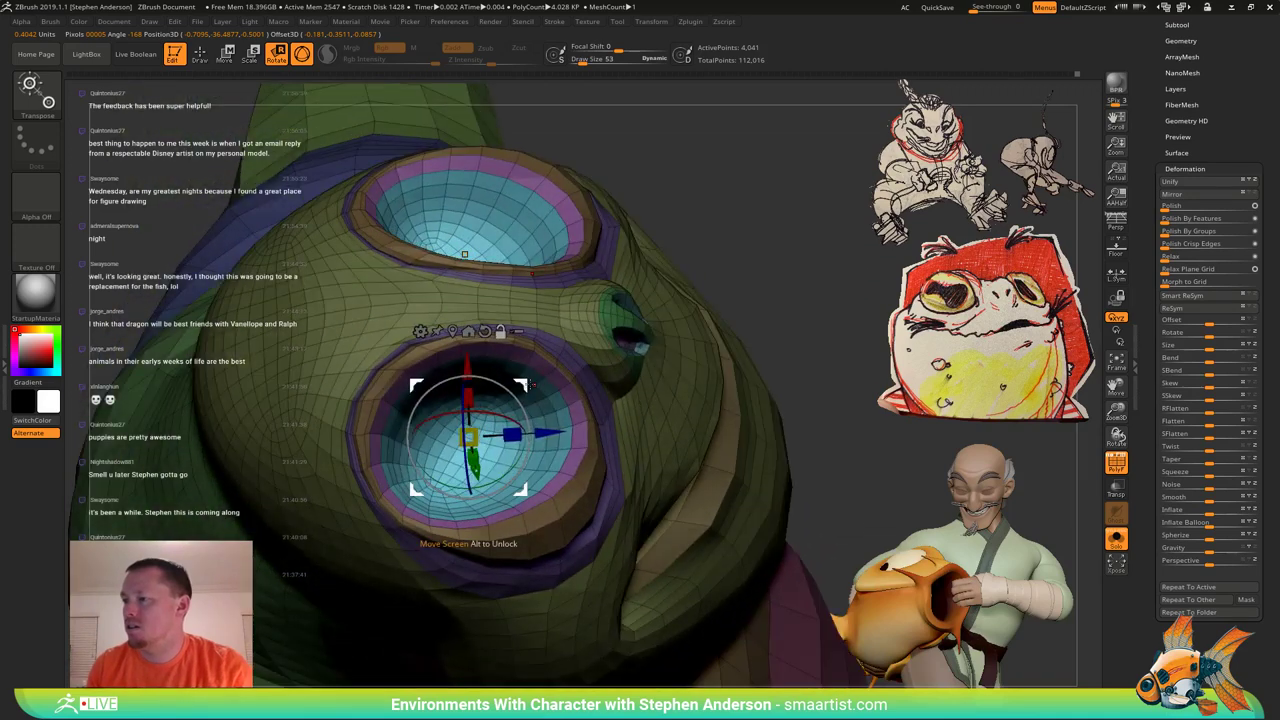
click(451, 332)
alt+click(457, 448)
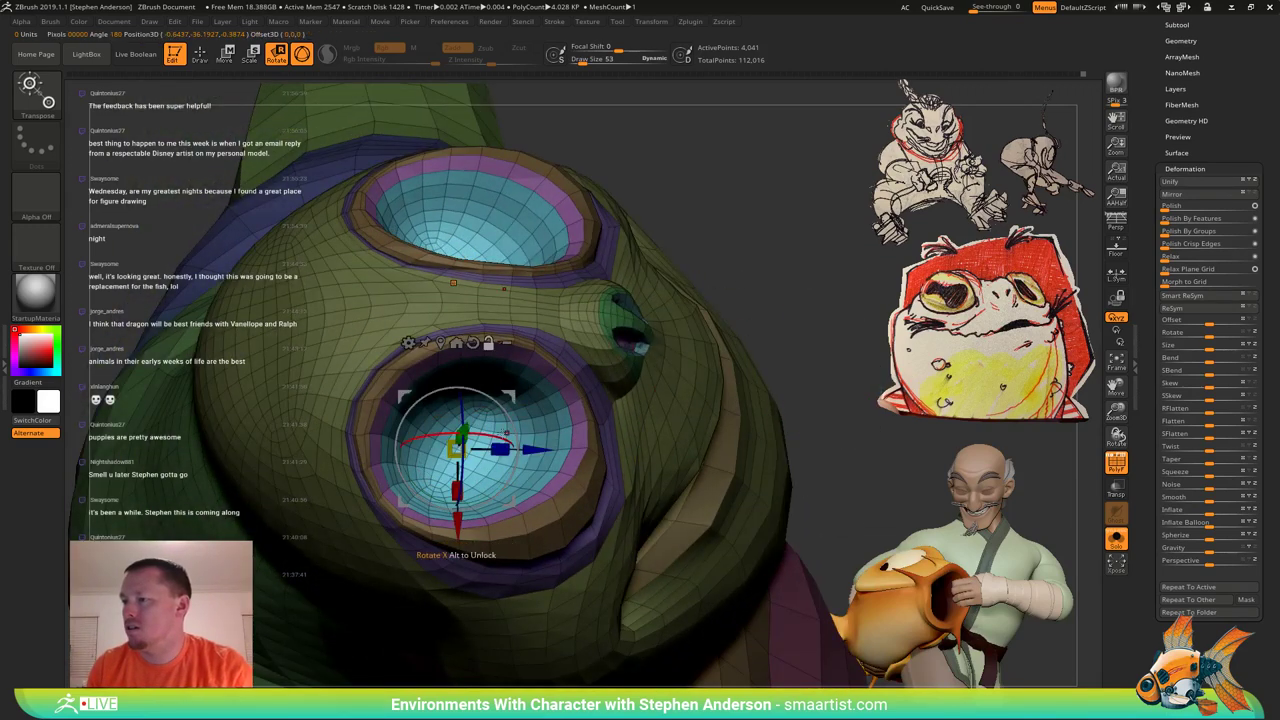
click(441, 344)
right_drag(632, 421, 530, 338)
ctrl+right_drag(357, 286, 372, 346)
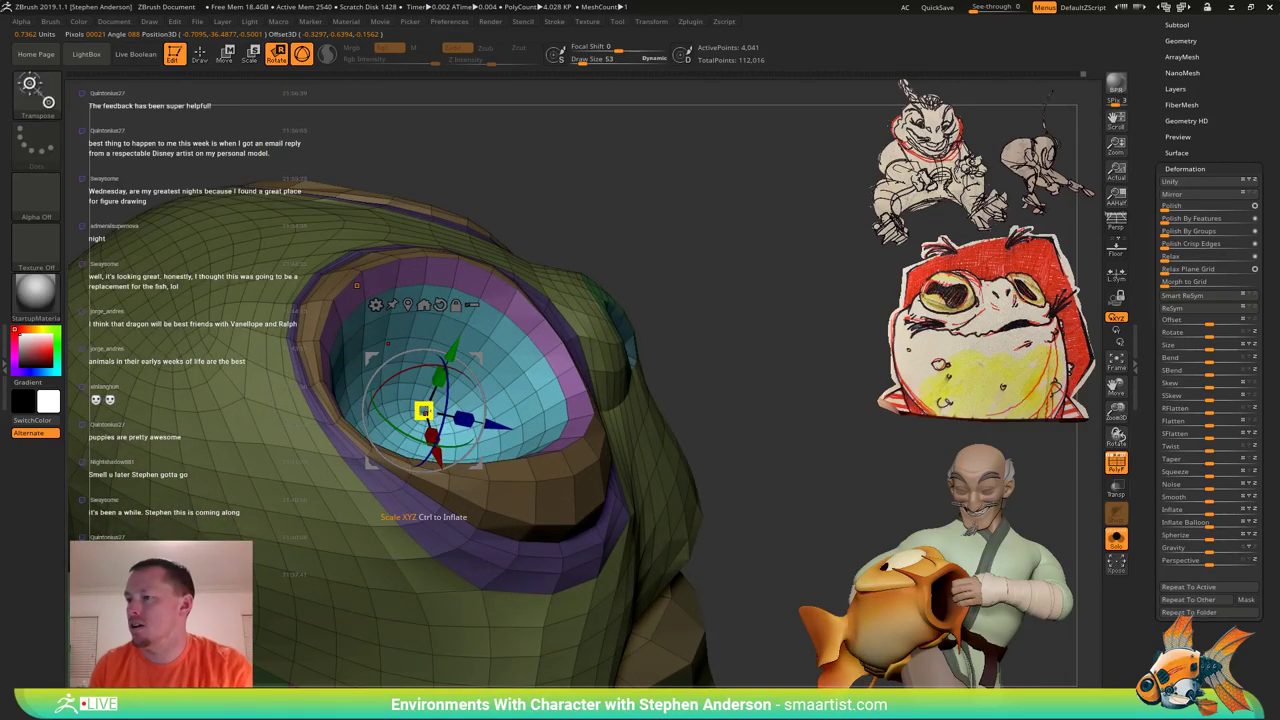
Scale the unmasked blue eye socket interiors with the gizmo and adjust their position and rotation inside the rims.
drag(425, 412, 450, 398)
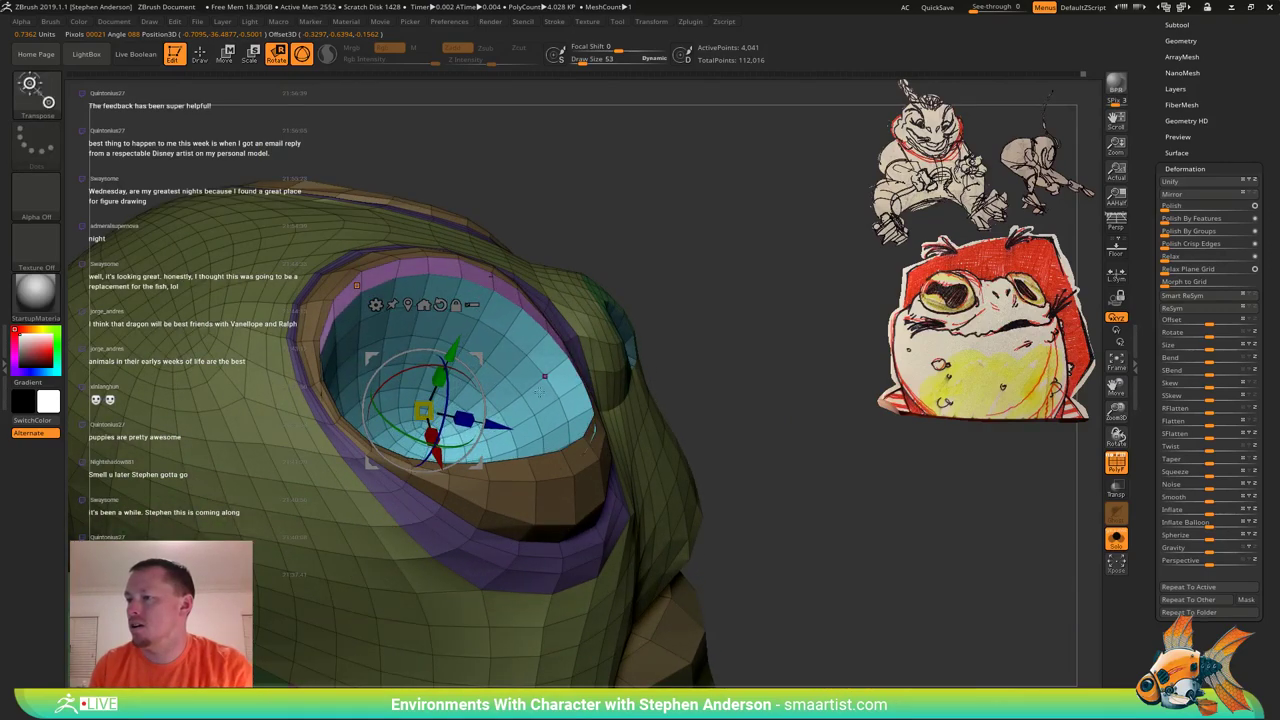
right_drag(540, 393, 490, 390)
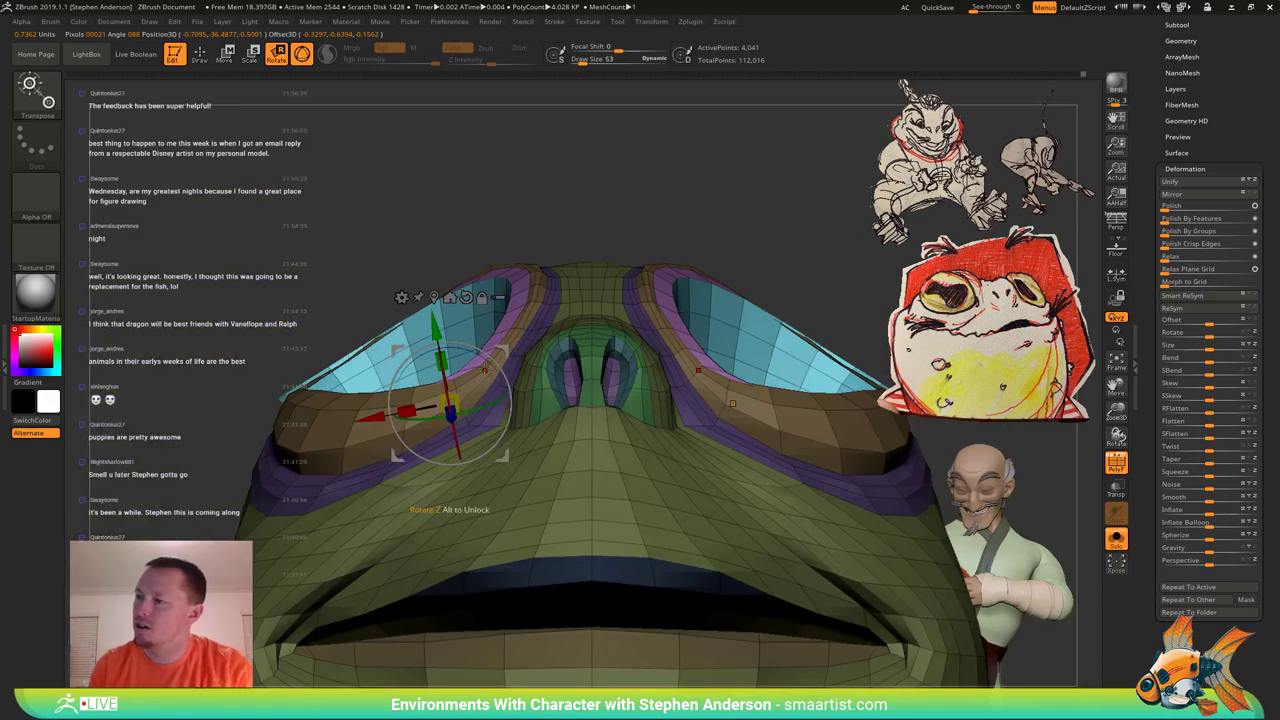
drag(505, 352, 536, 358)
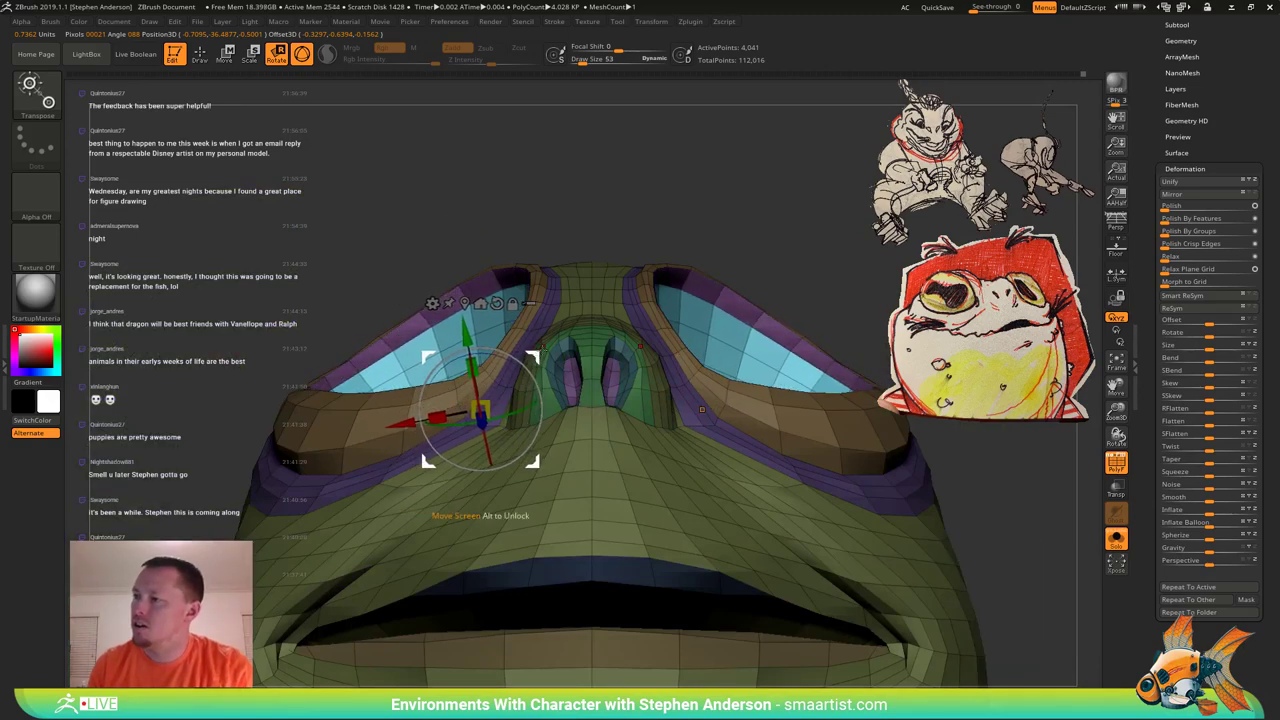
right_drag(538, 362, 555, 488)
drag(421, 566, 388, 561)
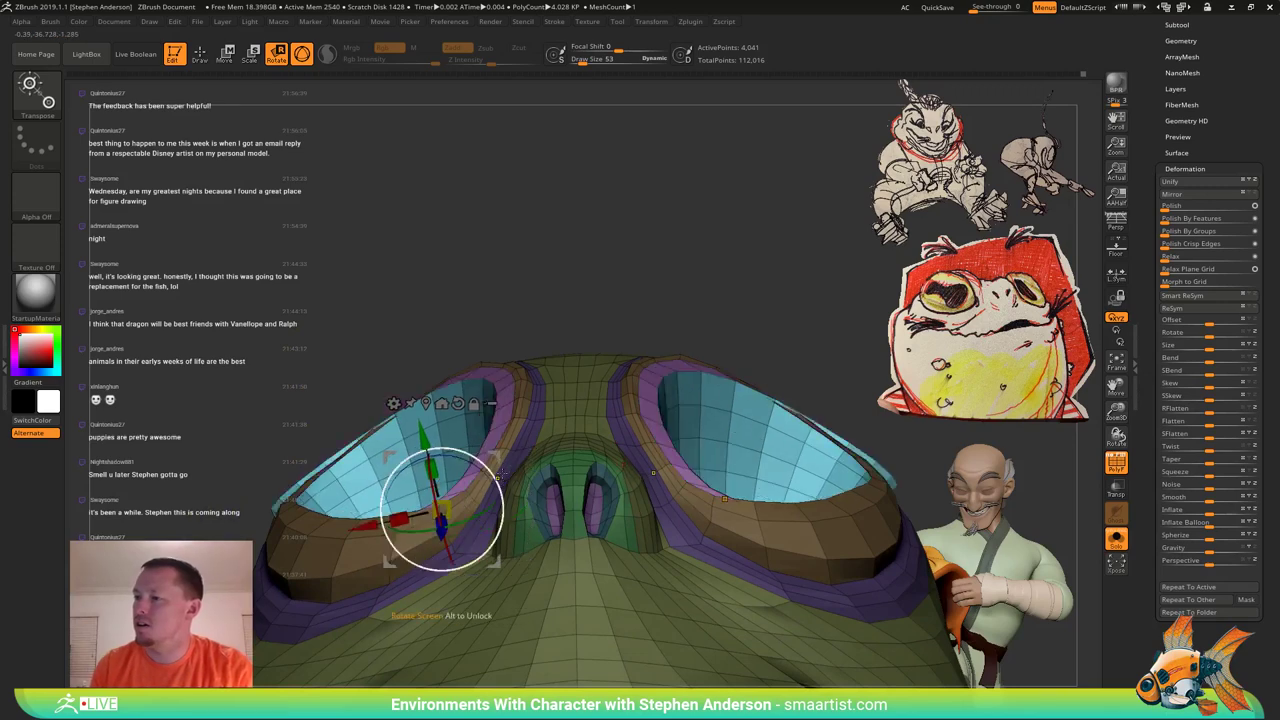
drag(481, 466, 485, 471)
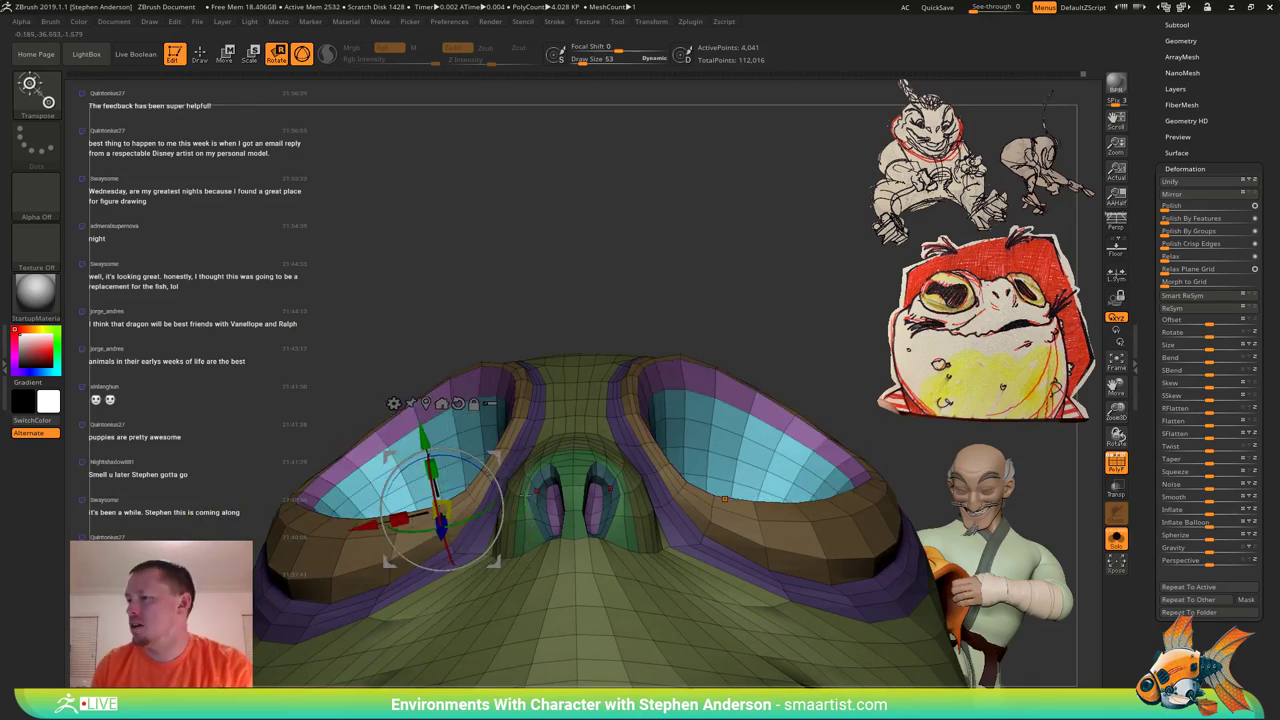
right_drag(525, 494, 484, 474)
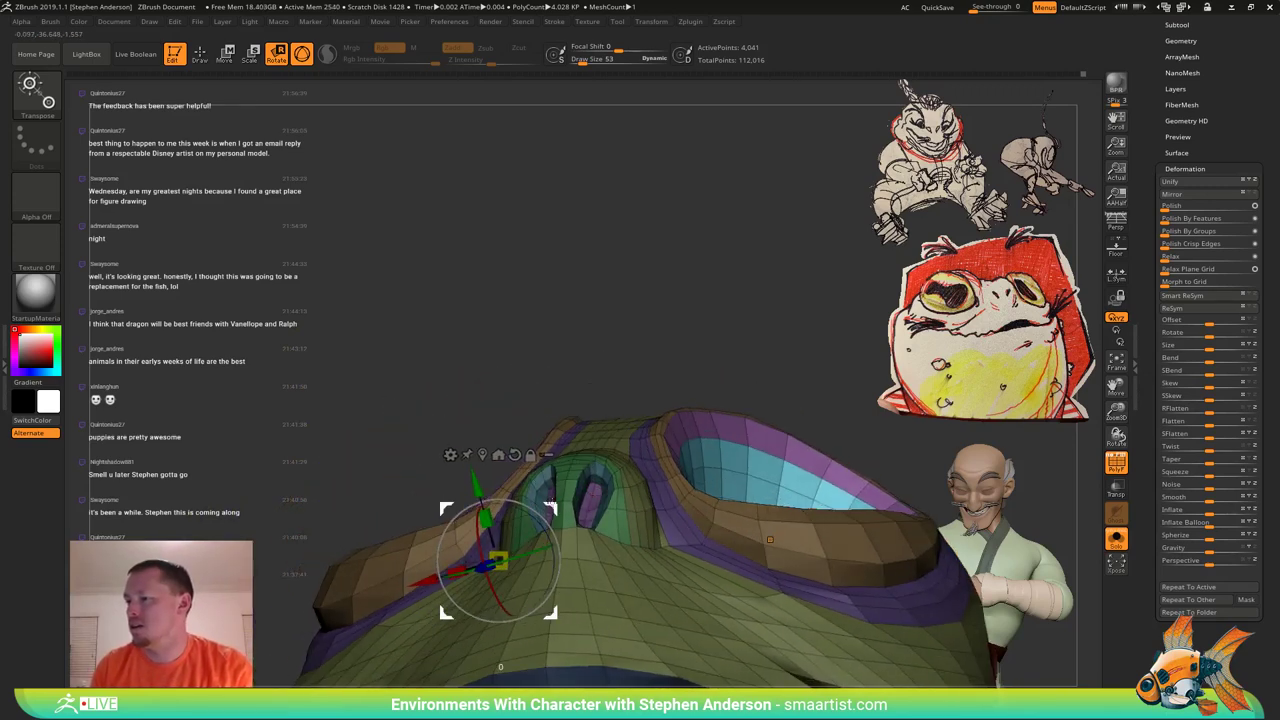
drag(555, 506, 541, 485)
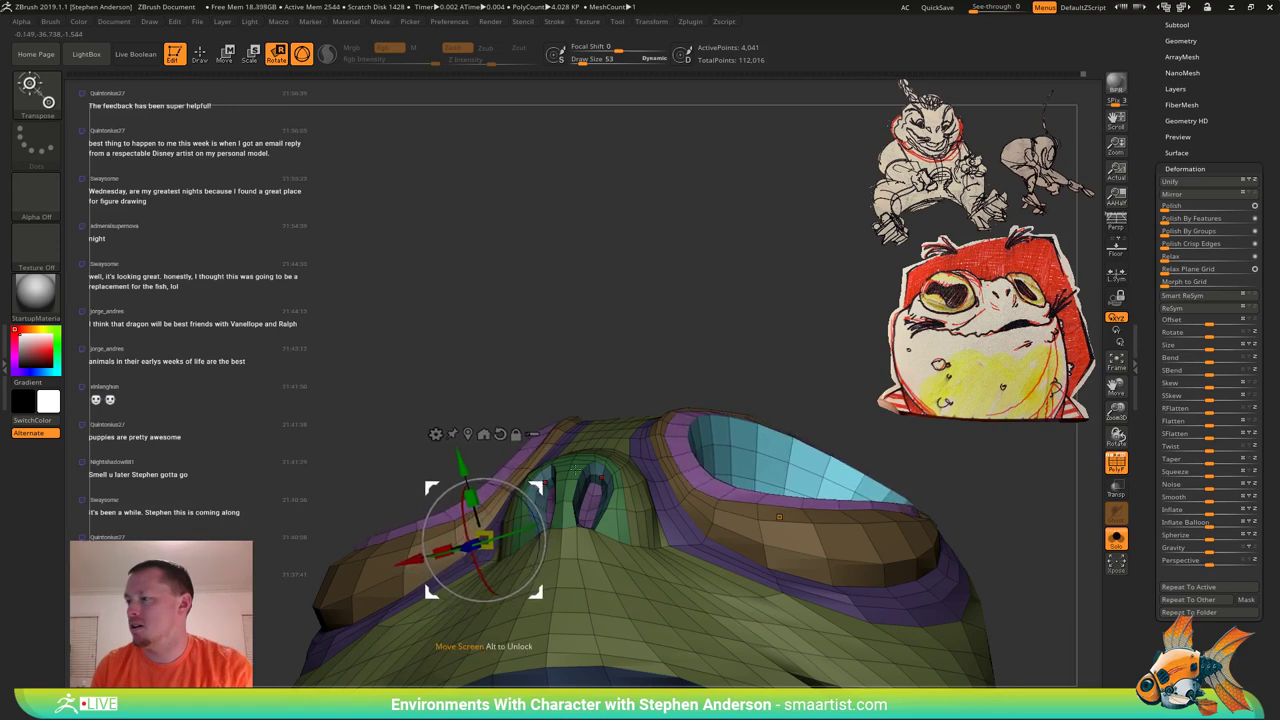
right_drag(574, 468, 600, 502)
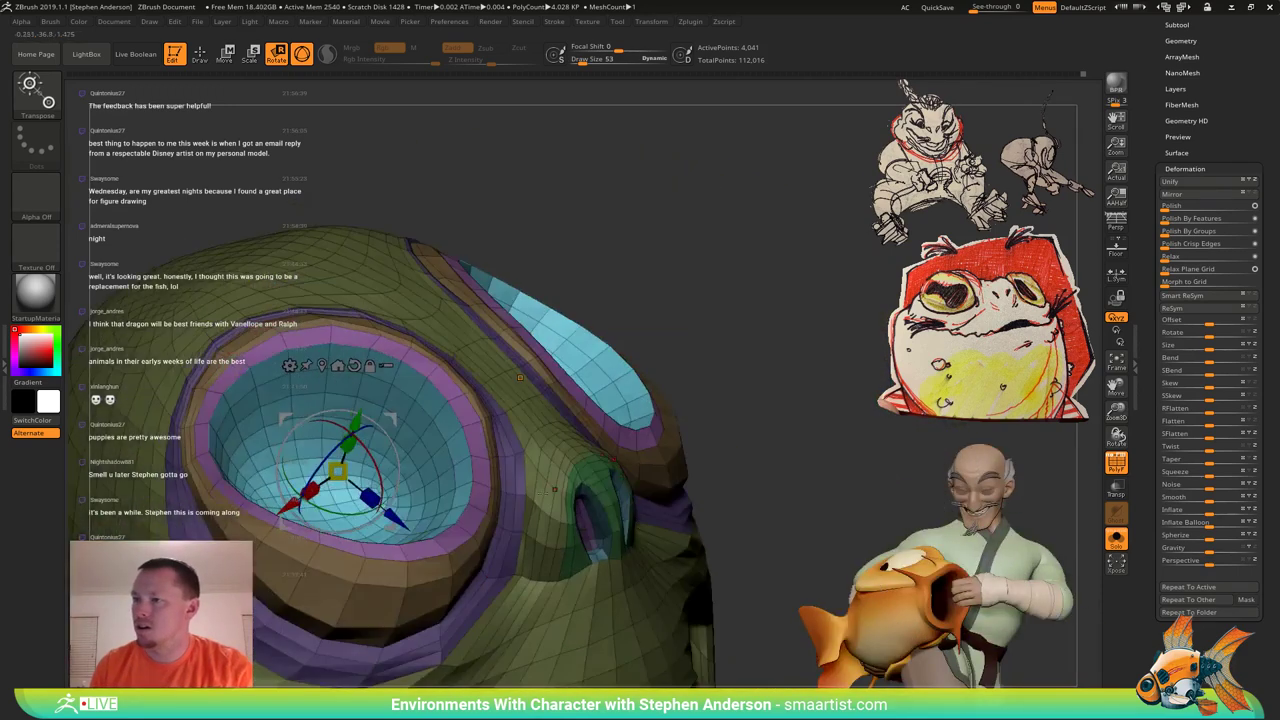
Recentre the unlocked gizmo on the near eye socket interior and try scaling the unmasked interiors.
drag(388, 413, 399, 403)
right_drag(466, 400, 388, 390)
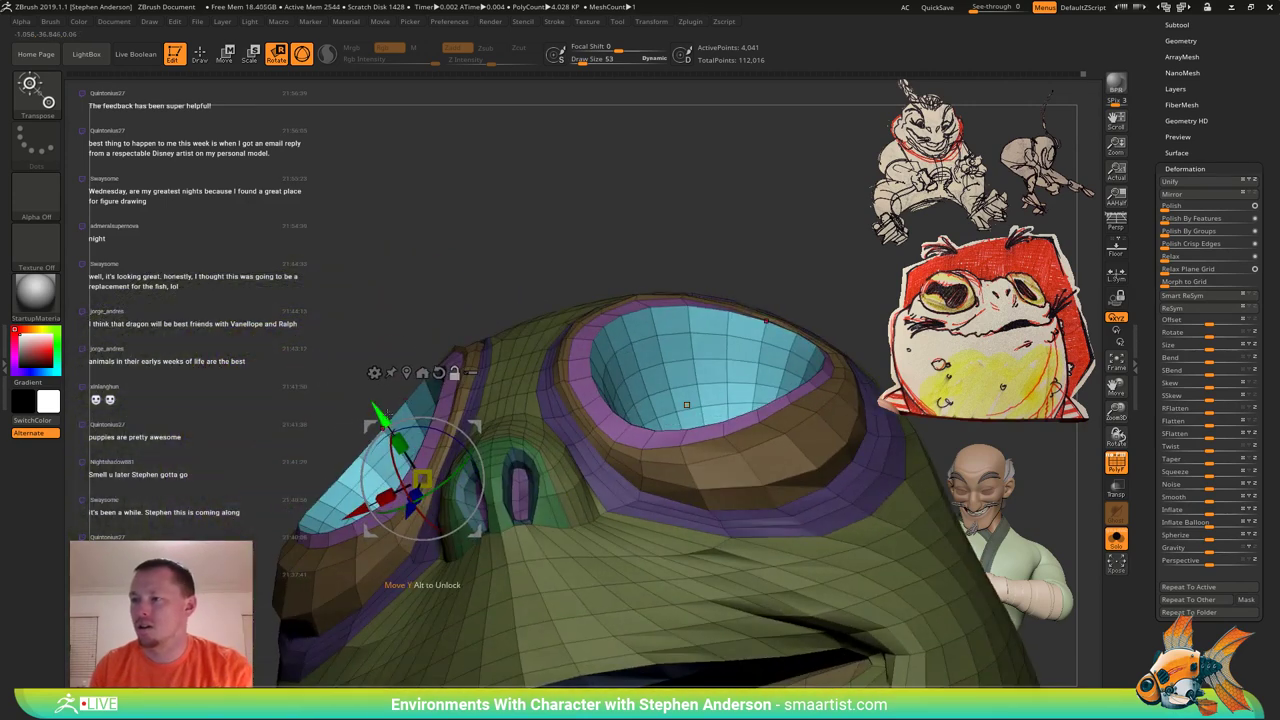
alt+drag(370, 427, 345, 389)
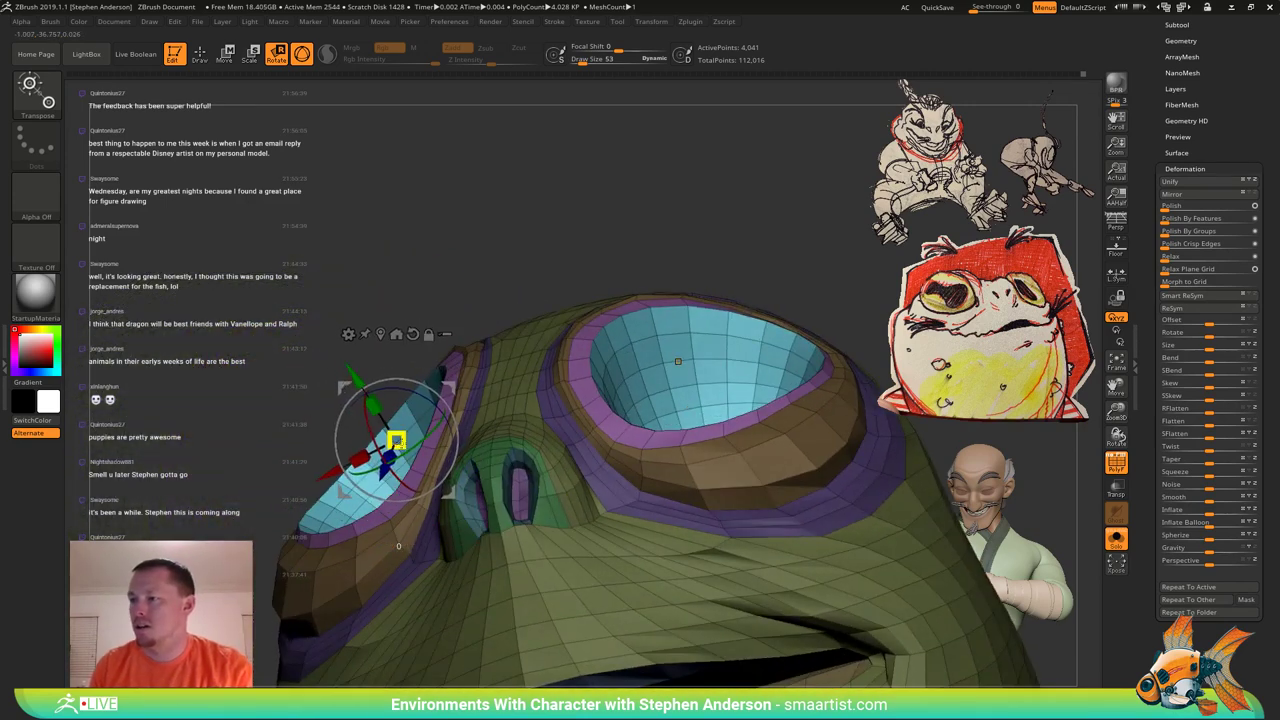
drag(399, 441, 406, 443)
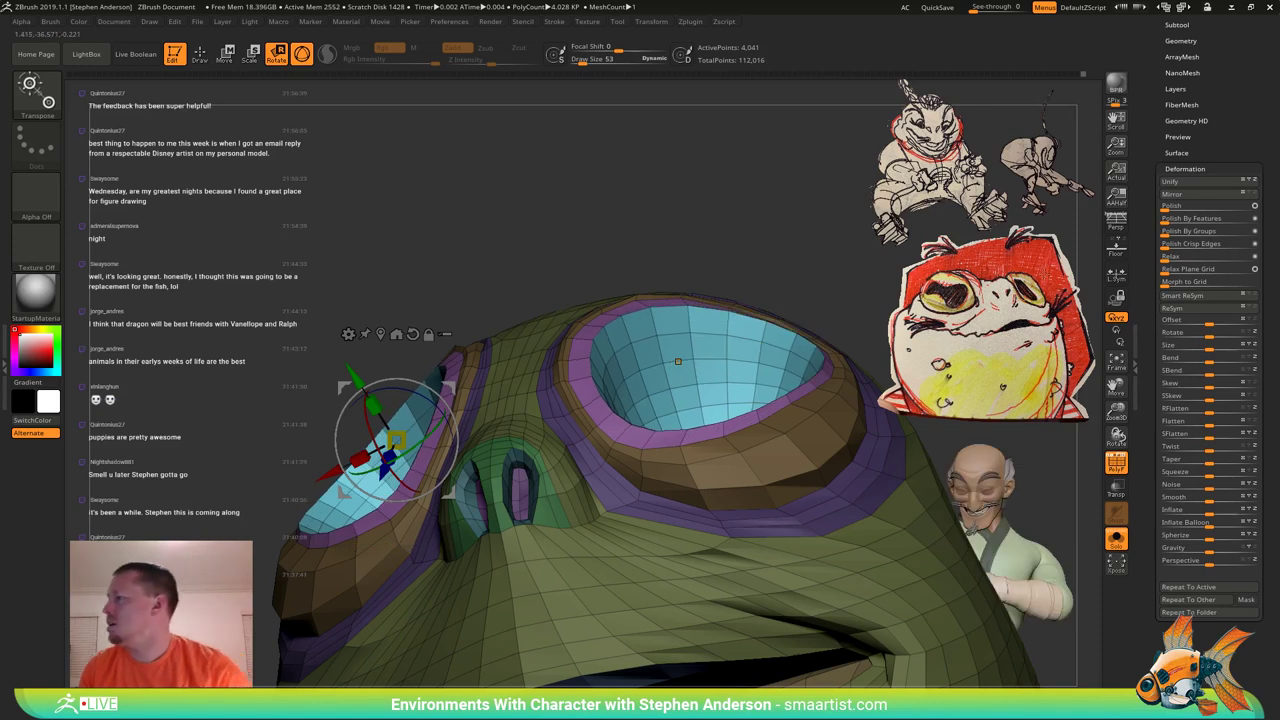
Turn on Local Symmetry, scale both unmasked socket interiors up by about 1.1, and fit them against the eye rims.
click(1116, 273)
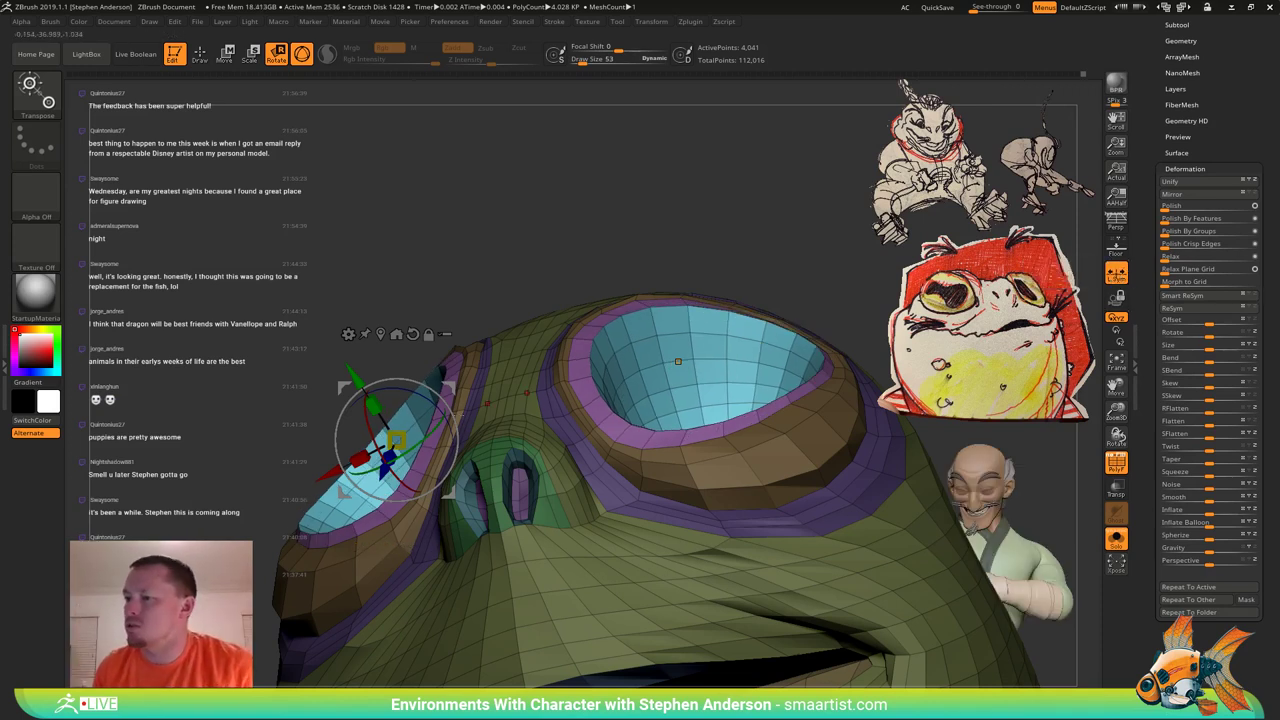
drag(396, 442, 408, 443)
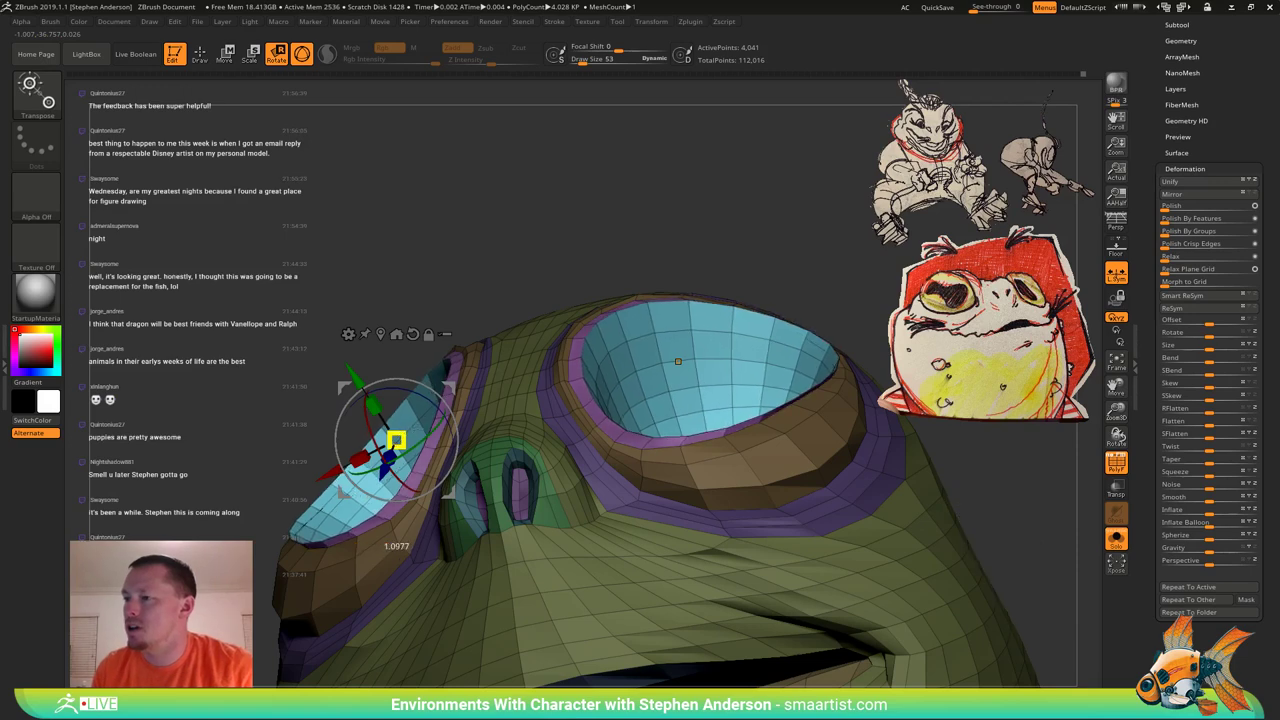
right_drag(470, 403, 523, 380)
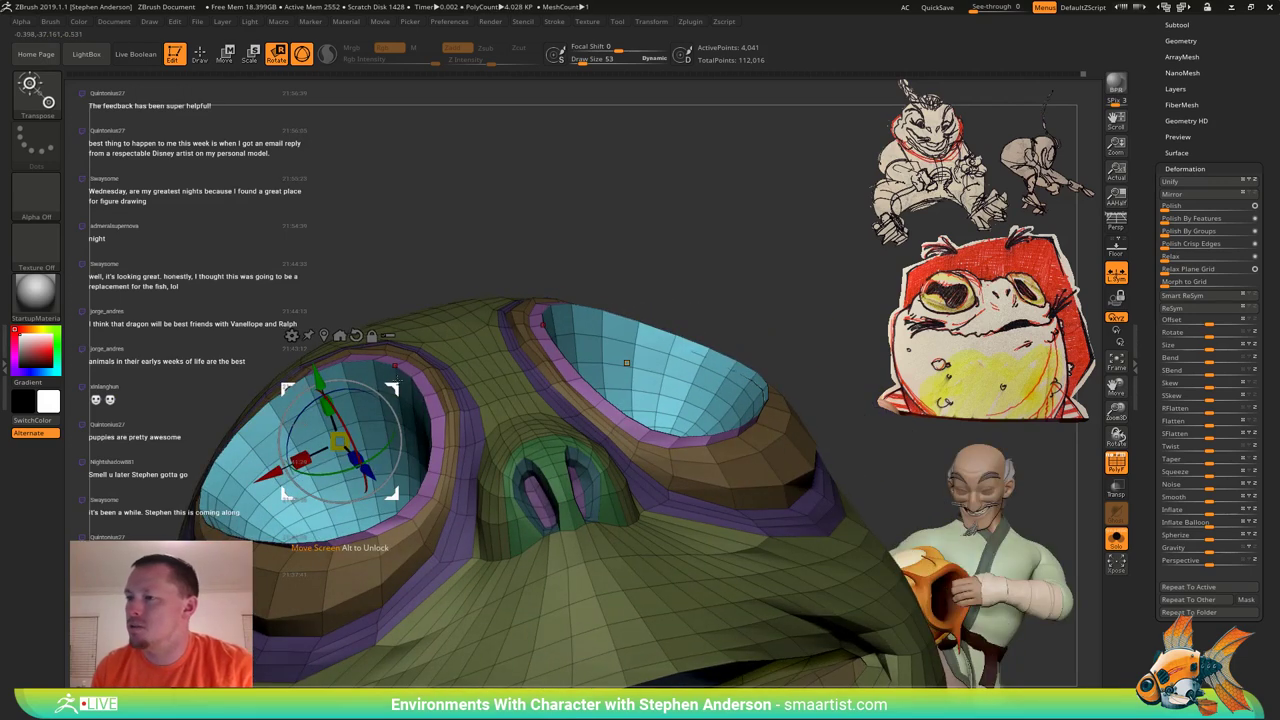
drag(398, 382, 407, 381)
right_drag(407, 381, 471, 402)
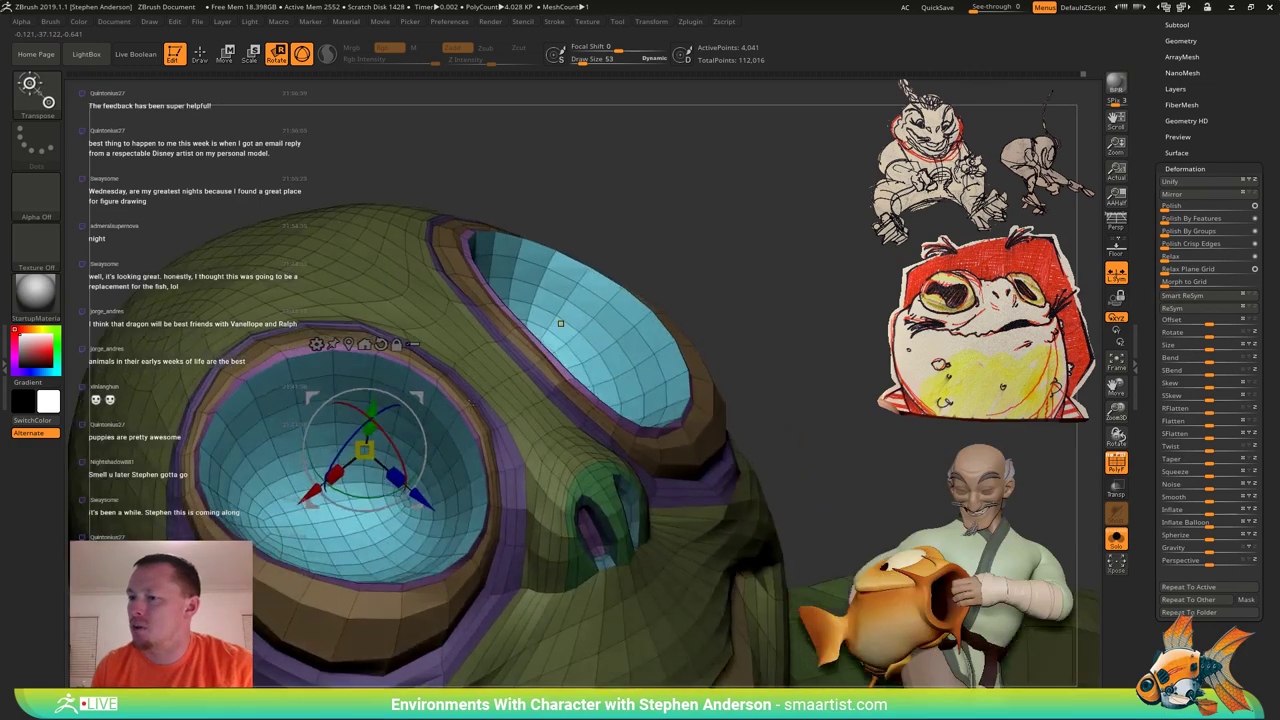
drag(560, 323, 629, 374)
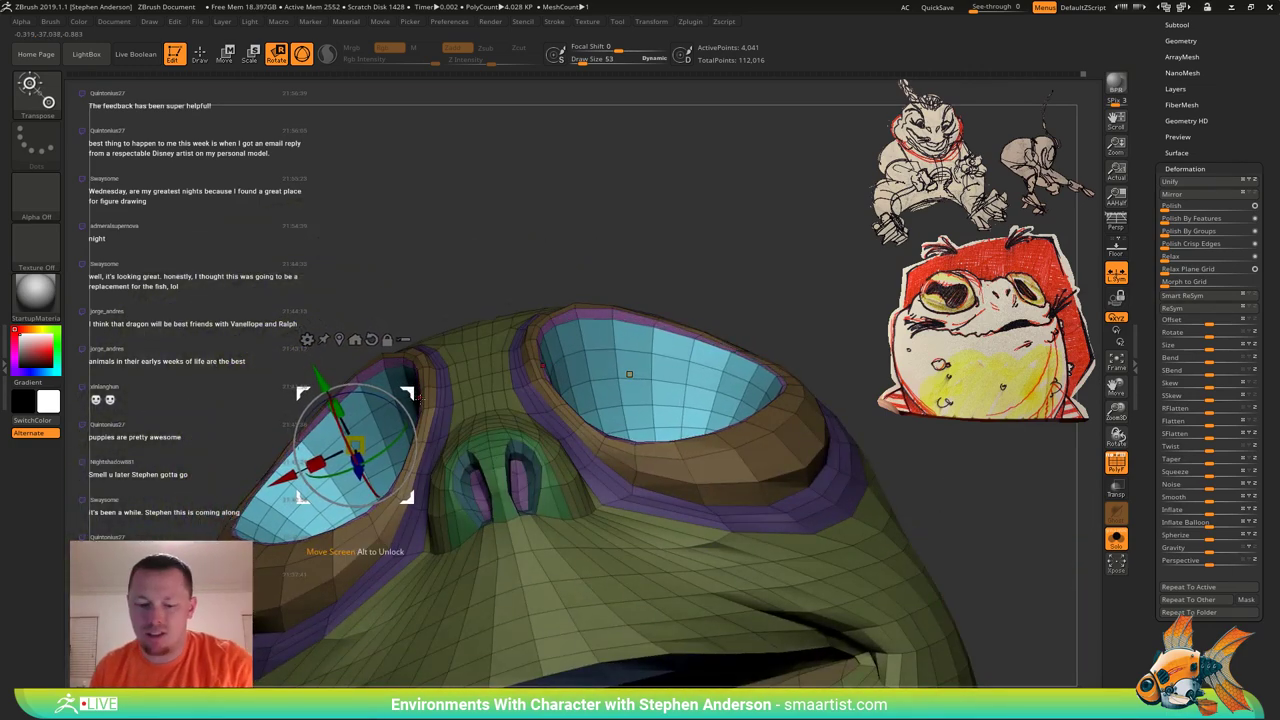
Switch to the Move brush and set its Draw Size to 189 for working around the near eye socket.
key(b)
key(m)
key(v)
mouse_move(426, 409)
right_down()
mouse_move(456, 462)
mouse_move(380, 417)
right_up()
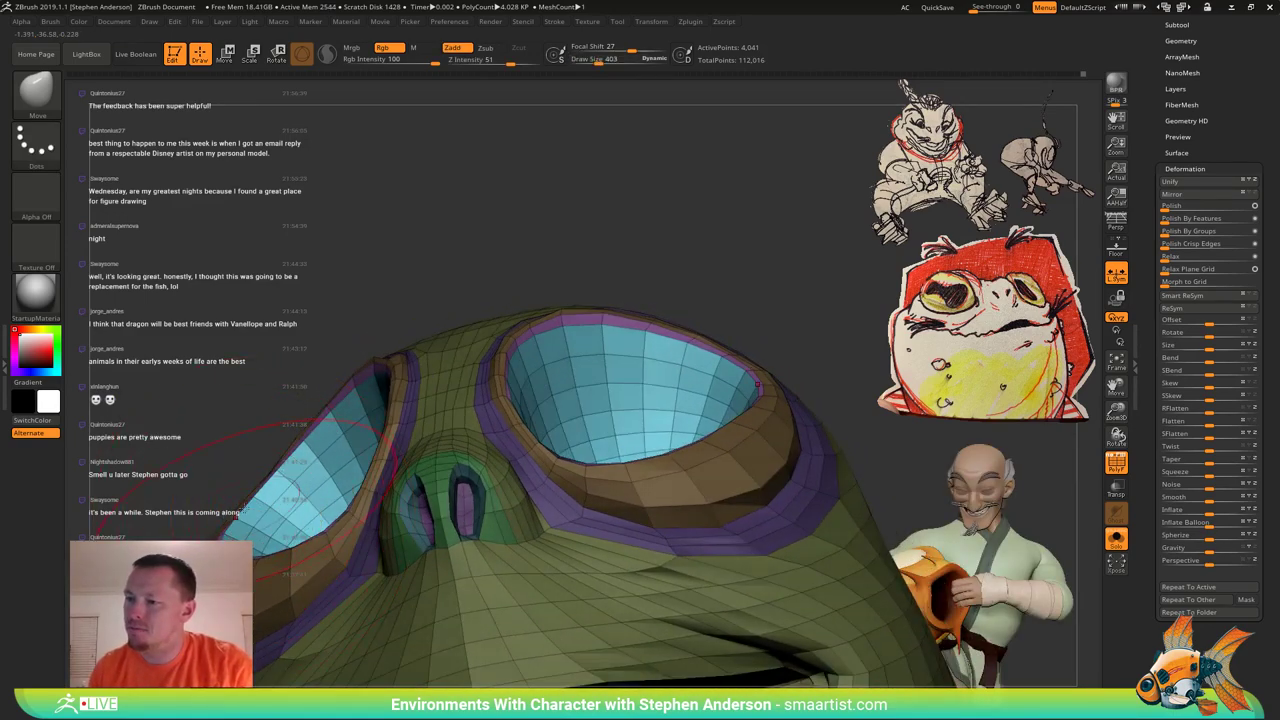
mouse_move(273, 510)
right_down()
mouse_move(320, 478)
mouse_move(326, 443)
mouse_move(399, 392)
mouse_move(450, 385)
mouse_move(443, 368)
mouse_move(460, 382)
mouse_move(465, 371)
mouse_move(570, 473)
mouse_move(506, 498)
mouse_move(461, 550)
right_up()
right_drag(442, 517, 482, 440)
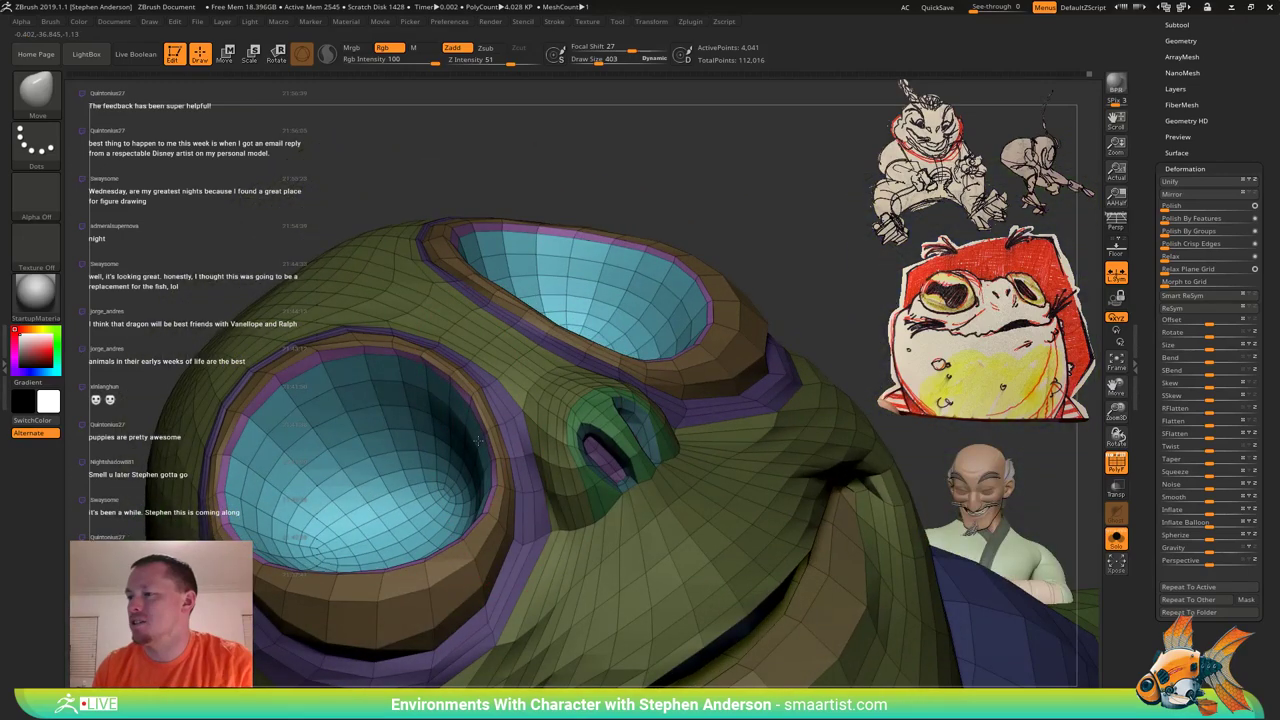
key(s)
drag(484, 441, 476, 439)
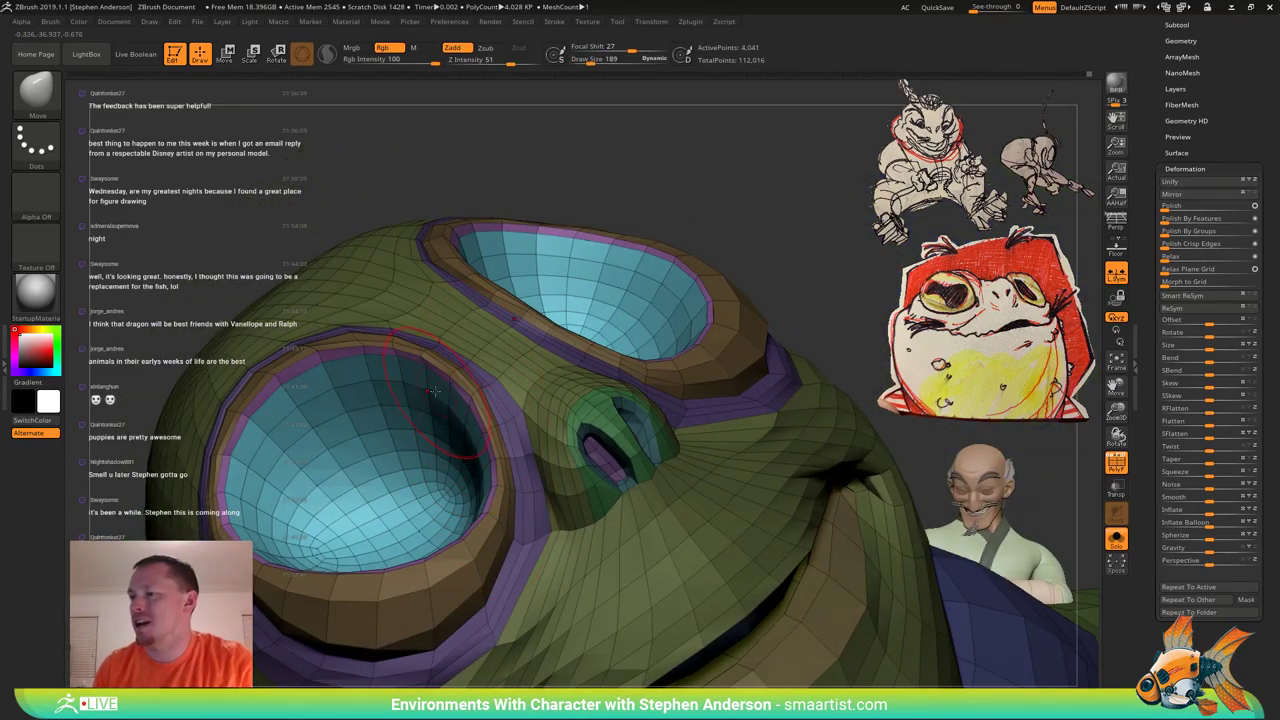
right_drag(456, 397, 422, 371)
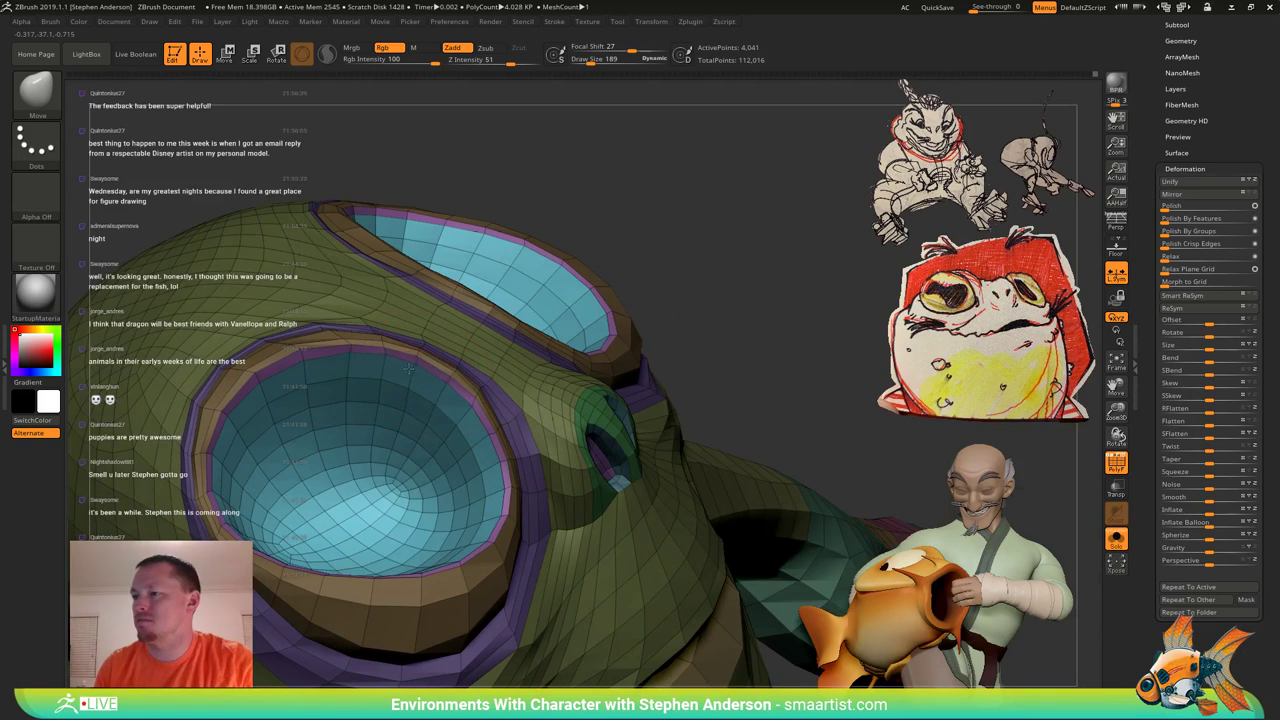
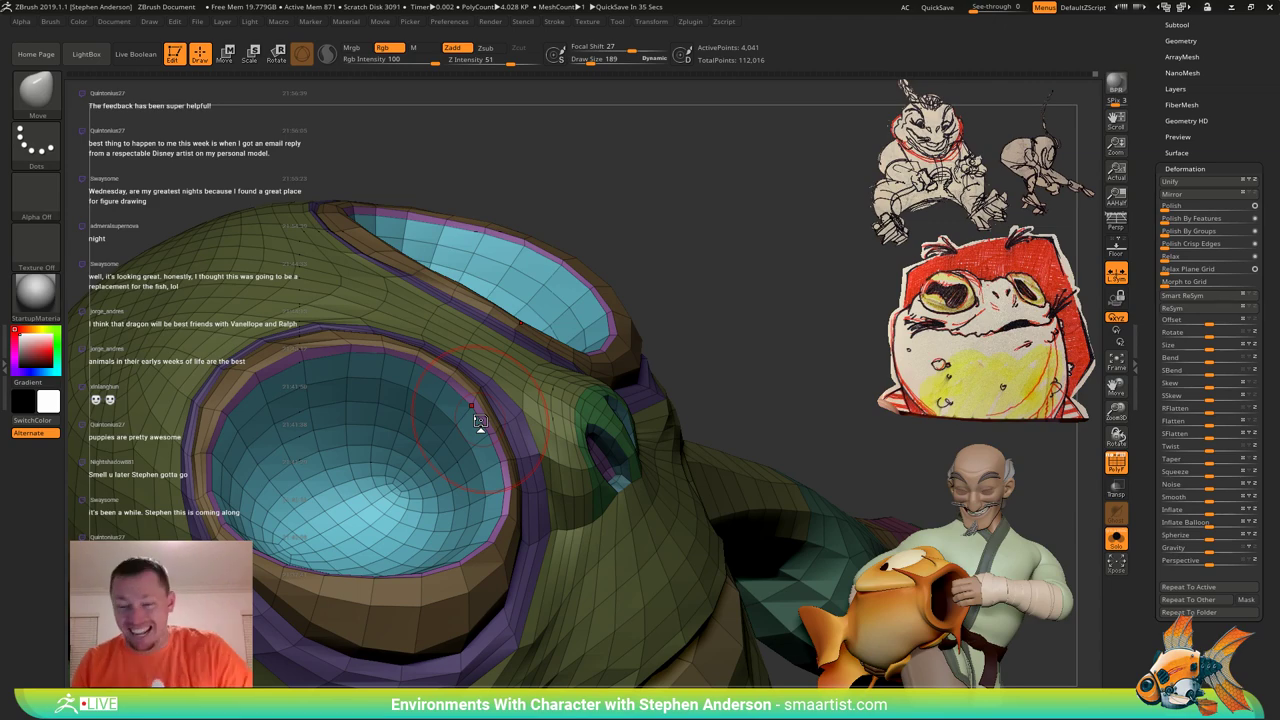
Clear the mask from the head and reduce the Move brush's Draw Size to 132.
mouse_move(318, 410)
right_down()
mouse_move(262, 362)
mouse_move(320, 410)
mouse_move(292, 470)
mouse_move(314, 462)
mouse_move(316, 444)
mouse_move(483, 389)
mouse_move(470, 345)
right_up()
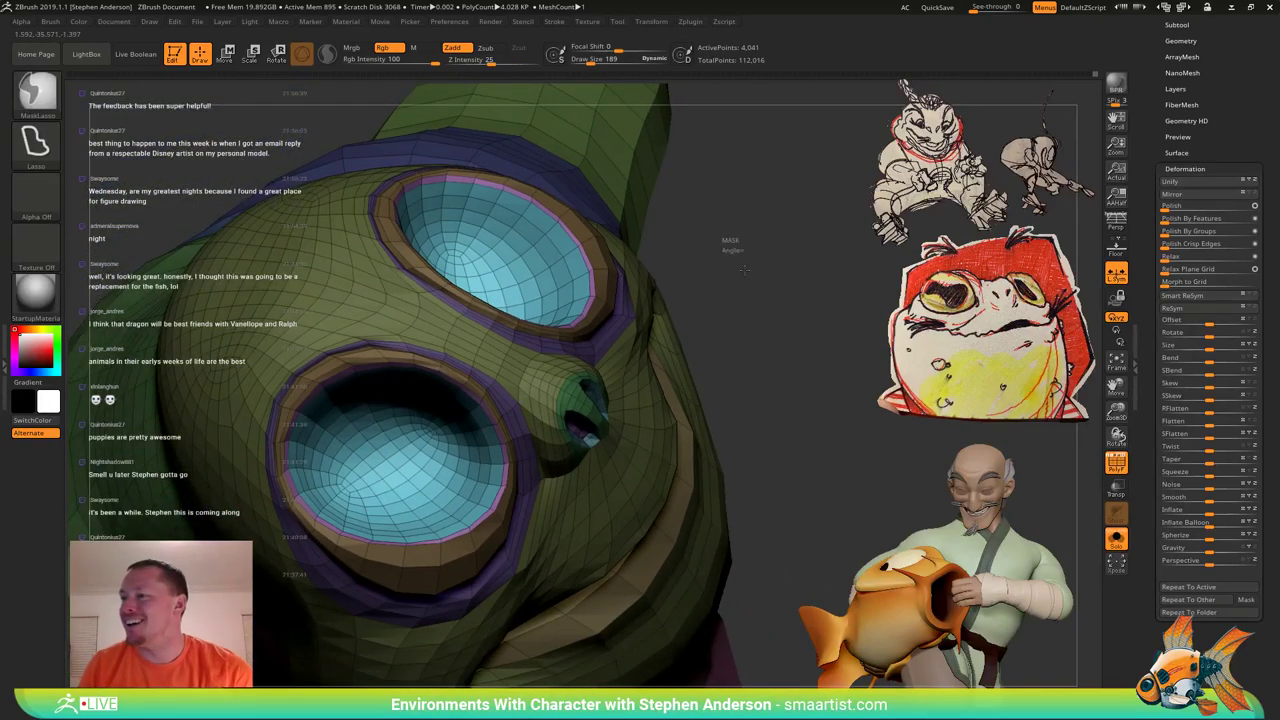
ctrl+drag(732, 246, 746, 270)
mouse_move(392, 390)
ctrl+right_down()
mouse_move(426, 384)
mouse_move(406, 364)
ctrl+right_up()
key(s)
drag(409, 364, 405, 364)
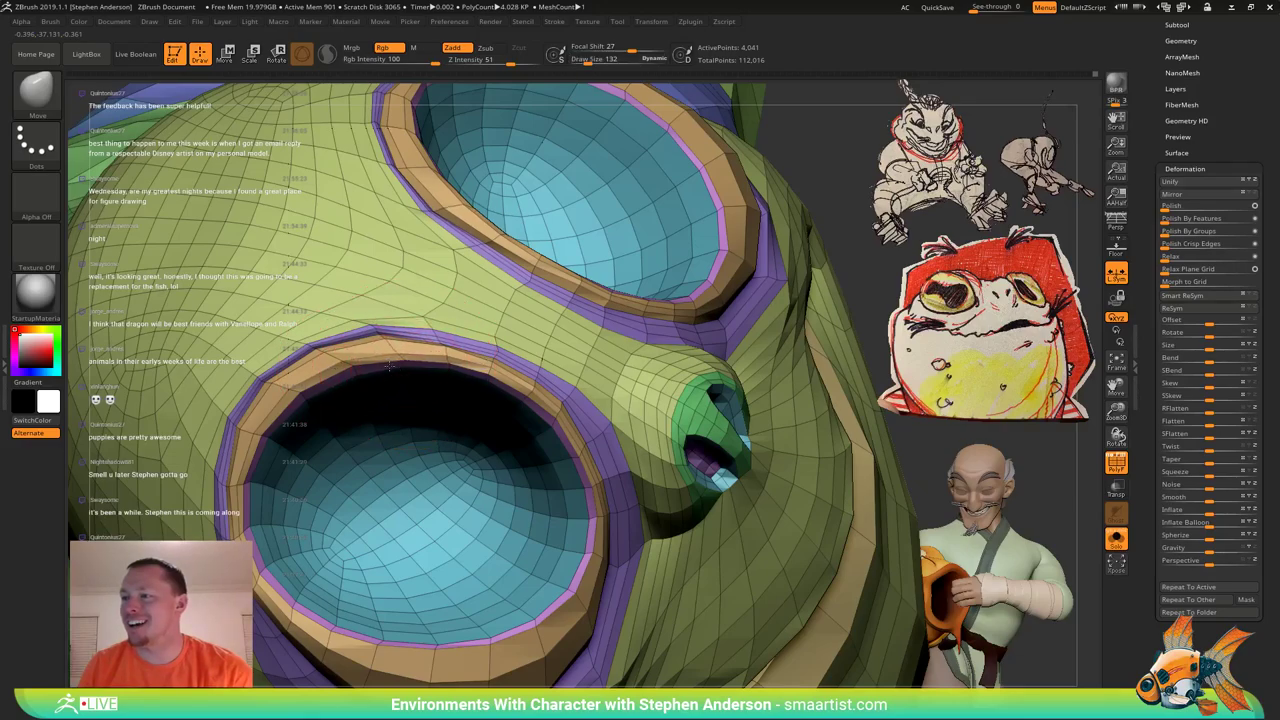
Refine the upper inner edge of the near tan eye rim with the Move brush at Draw Sizes 29 and 45.
mouse_move(331, 377)
right_down()
mouse_move(352, 366)
mouse_move(364, 380)
mouse_move(414, 354)
mouse_move(427, 370)
right_up()
key(s)
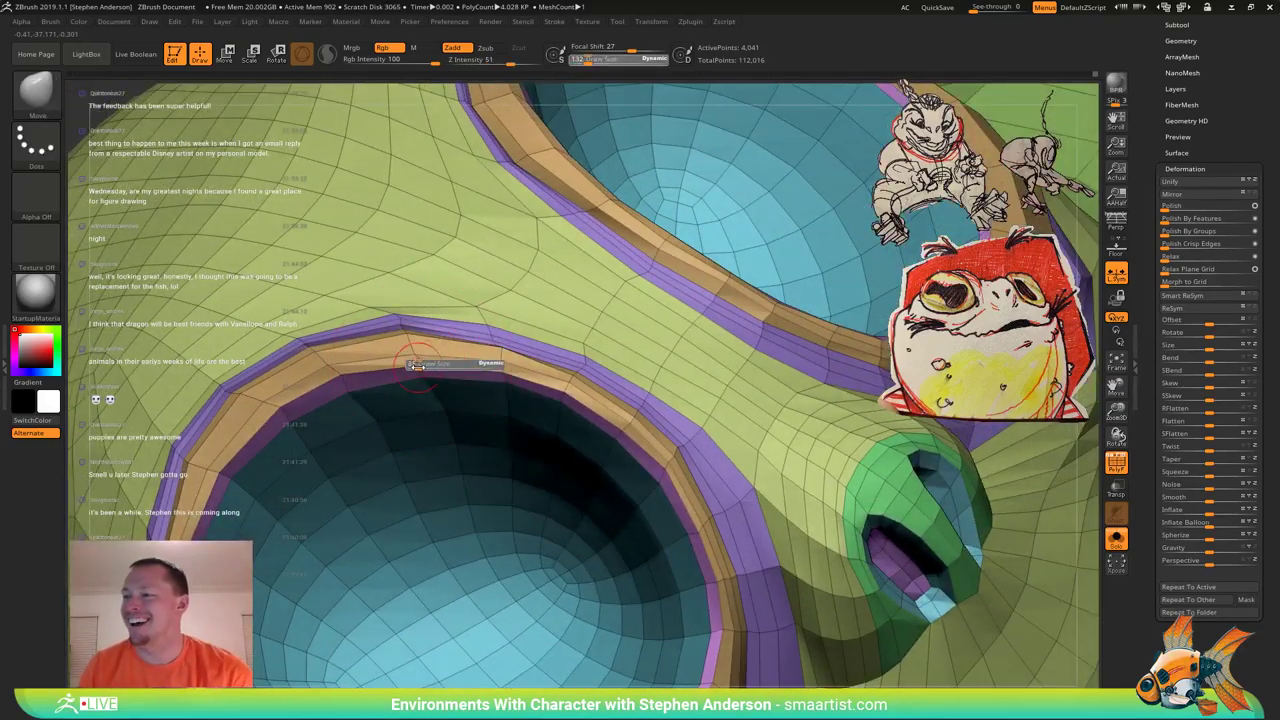
click(417, 366)
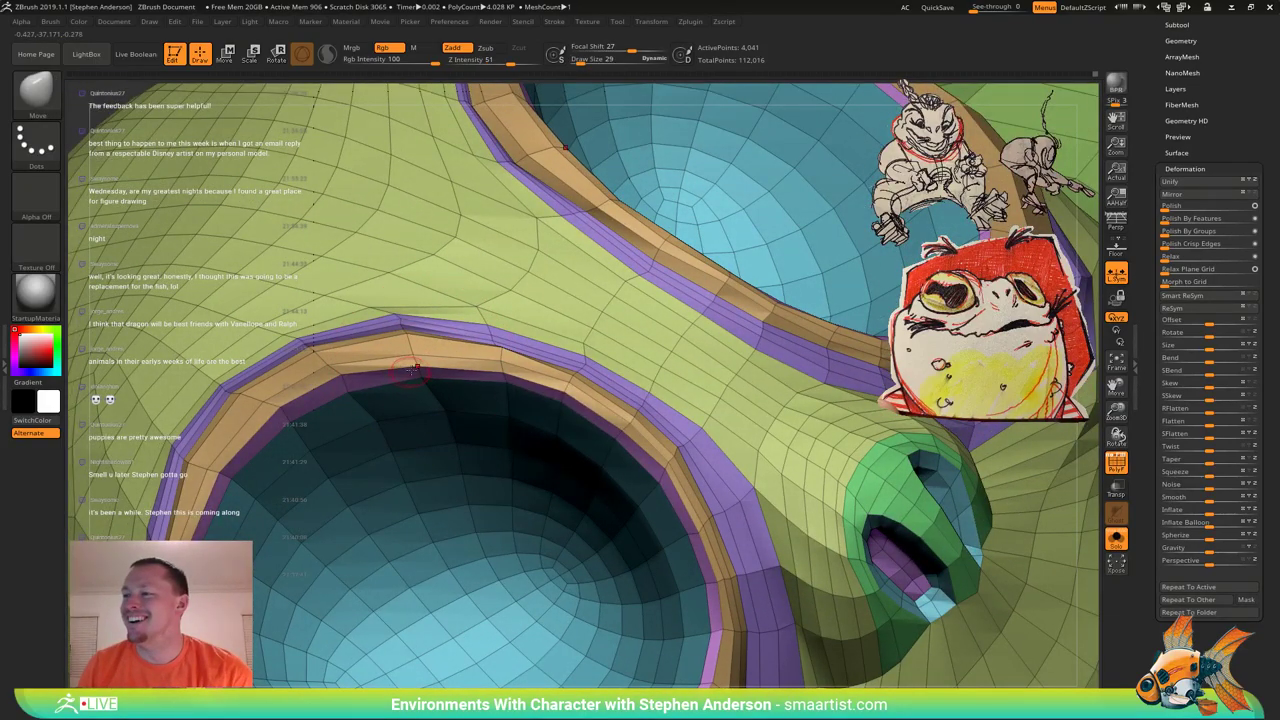
mouse_move(412, 371)
right_down()
mouse_move(460, 335)
mouse_move(520, 372)
mouse_move(574, 344)
mouse_move(561, 371)
mouse_move(493, 360)
right_up()
key(s)
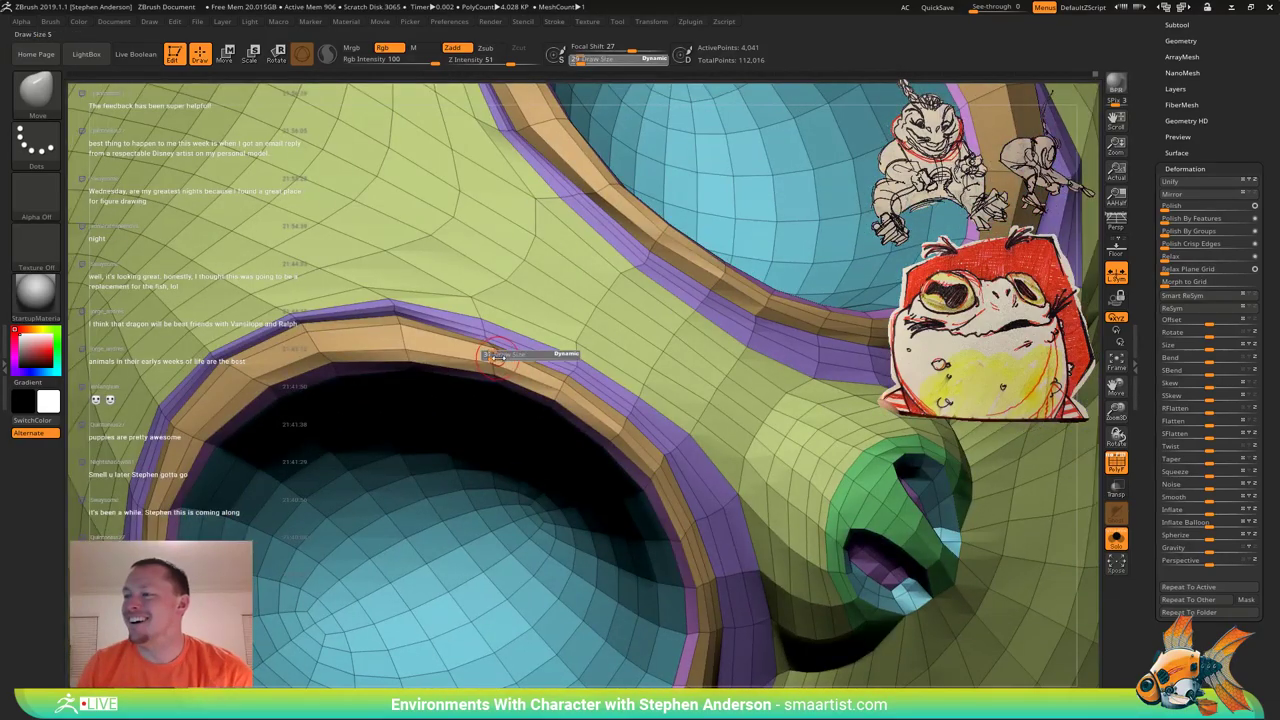
drag(498, 357, 511, 359)
mouse_move(512, 362)
right_down()
mouse_move(482, 350)
mouse_move(496, 356)
mouse_move(496, 308)
mouse_move(497, 400)
mouse_move(490, 352)
mouse_move(415, 430)
mouse_move(397, 521)
right_up()
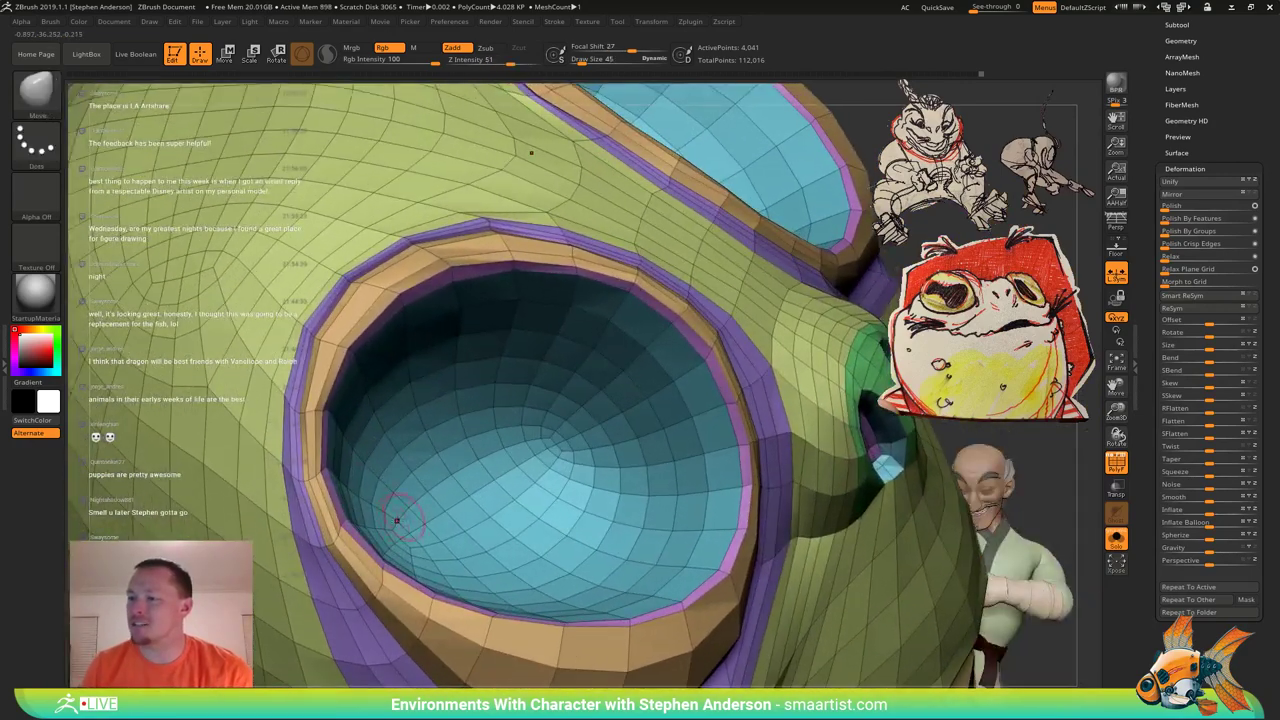
Nudge the outer corner and upper outer edge of the near eye rim with the Move brush at Draw Size 45.
drag(354, 534, 346, 541)
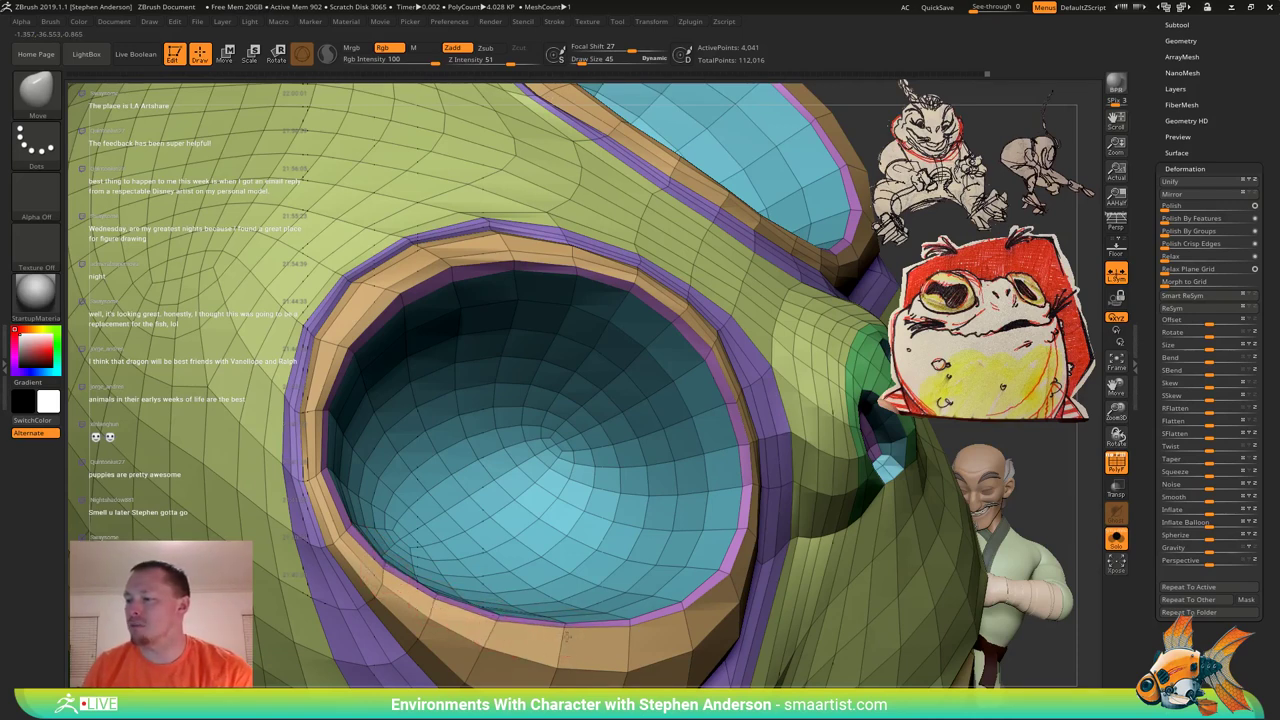
right_drag(630, 626, 605, 574)
mouse_move(543, 432)
right_down()
mouse_move(499, 338)
mouse_move(460, 297)
right_up()
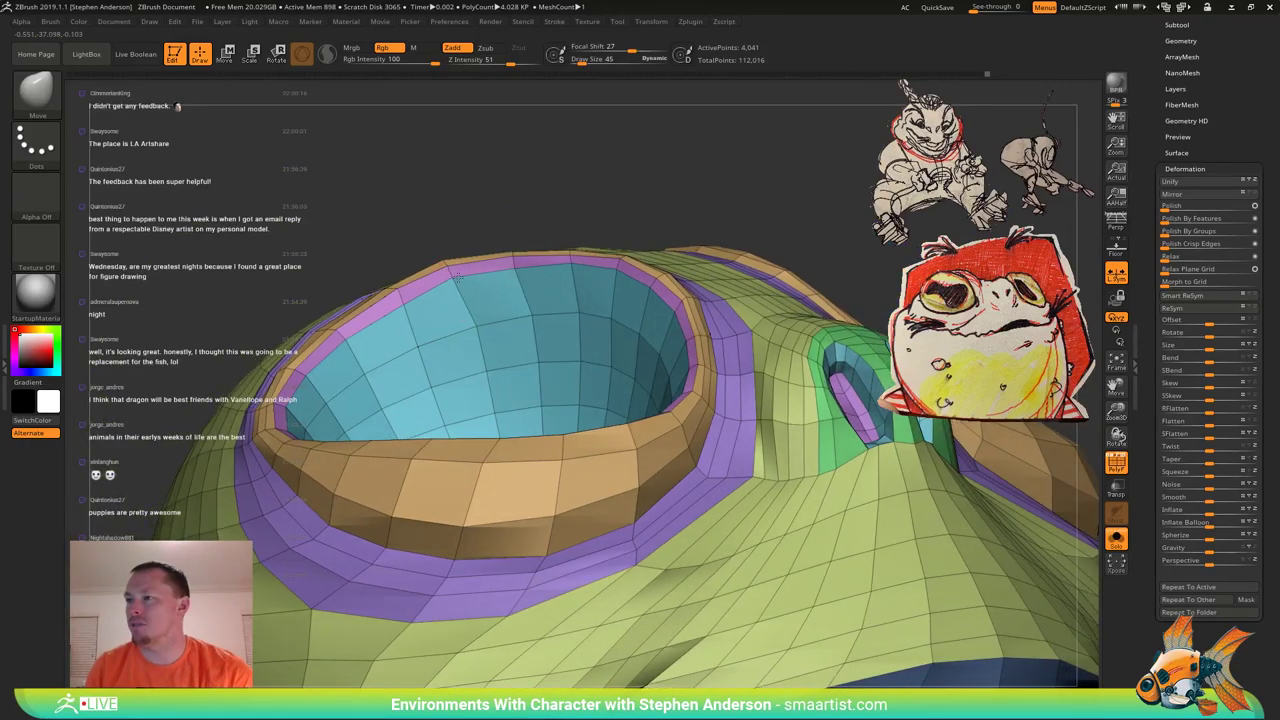
drag(403, 301, 397, 295)
right_drag(420, 296, 468, 300)
mouse_move(561, 263)
right_down()
mouse_move(531, 268)
mouse_move(533, 309)
right_up()
Adjust the upper edge of the near eye socket with the Move brush at Draw Size 161.
key(s)
key(s)
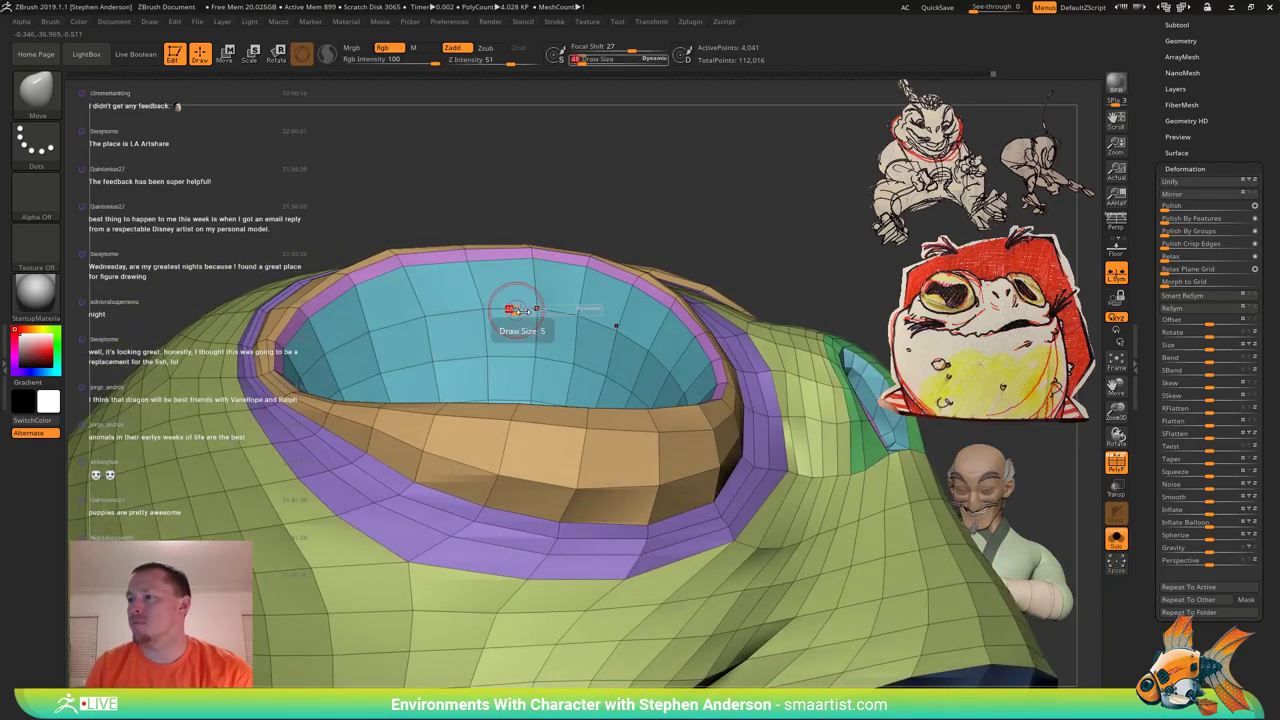
drag(517, 307, 526, 309)
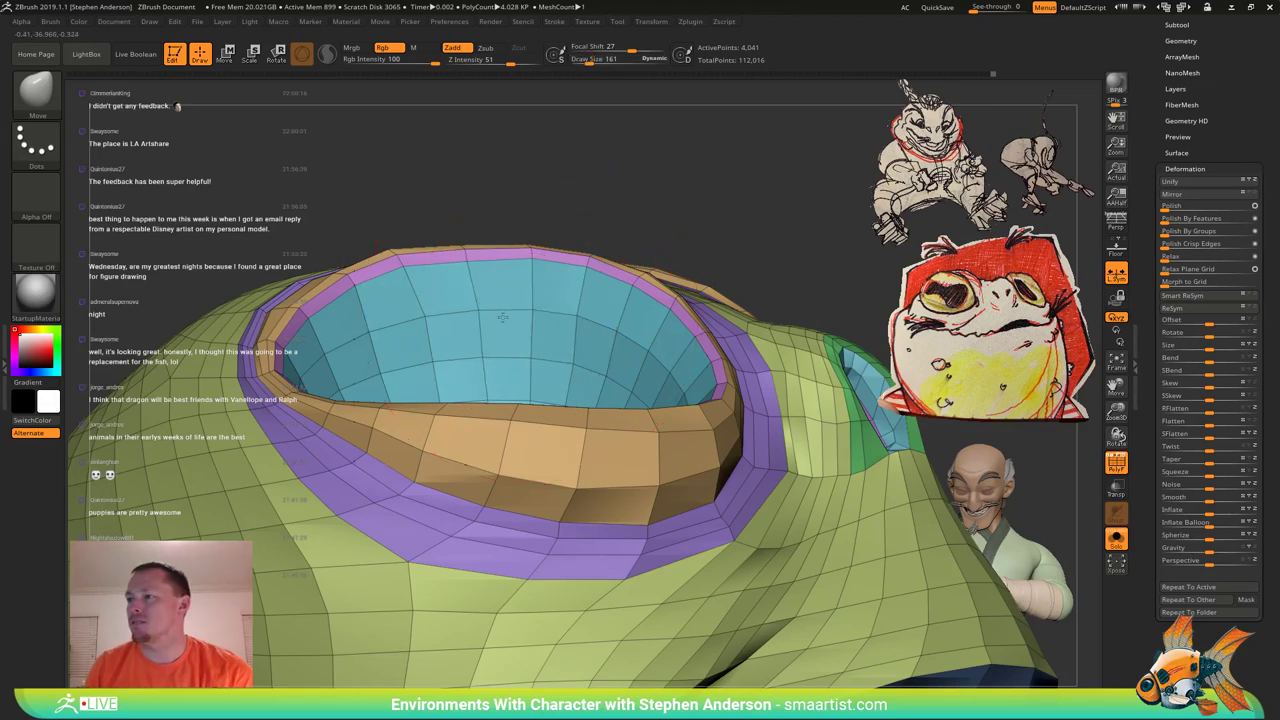
mouse_move(531, 306)
right_down()
mouse_move(538, 373)
mouse_move(514, 388)
mouse_move(514, 362)
mouse_move(560, 318)
mouse_move(583, 335)
mouse_move(570, 346)
mouse_move(580, 340)
right_up()
Fine-tune the upper rim edge next to the nose bridge with the Move brush at Draw Sizes 35 and 24.
key(s)
drag(585, 341, 577, 346)
key(s)
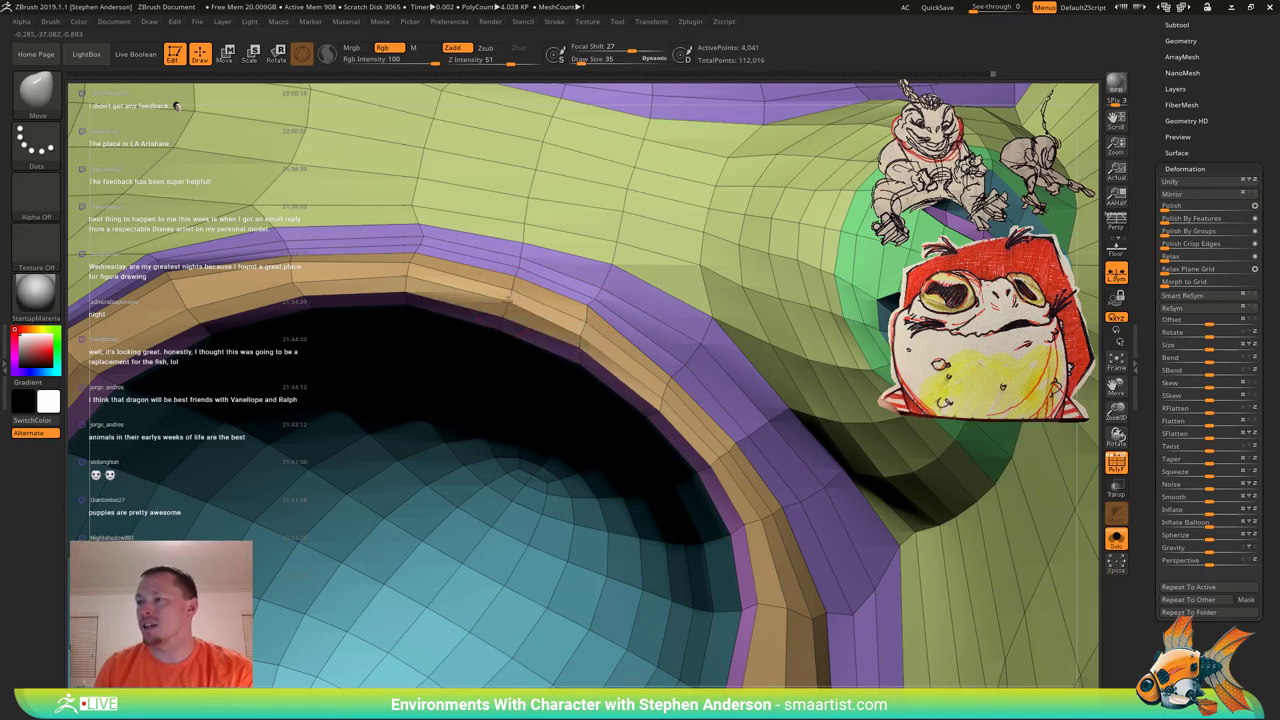
key(s)
drag(511, 293, 536, 294)
mouse_move(536, 294)
right_down()
mouse_move(566, 284)
mouse_move(582, 296)
right_up()
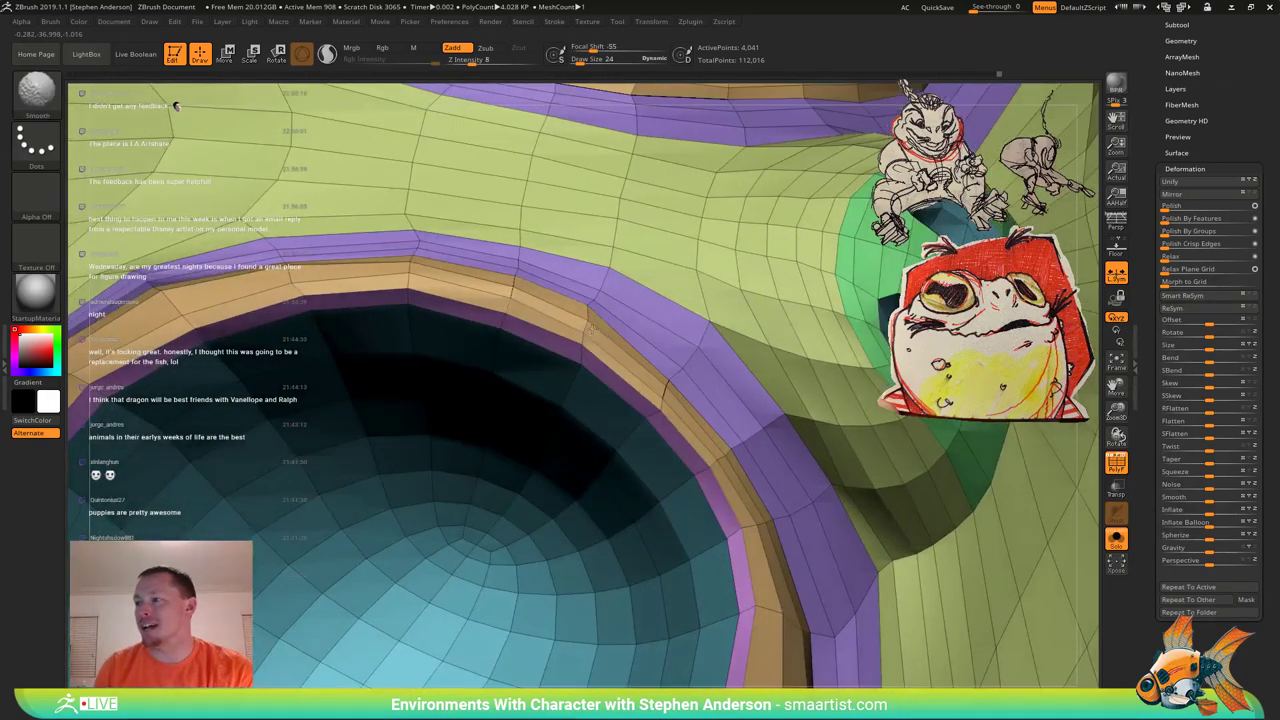
Smooth along the top of the near tan eye rim at Draw Size 24 and touch up its inner edge.
mouse_move(560, 312)
shift+mouse_down()
mouse_move(390, 265)
mouse_move(170, 300)
mouse_move(297, 270)
shift+mouse_up()
mouse_move(297, 270)
right_down()
mouse_move(455, 294)
mouse_move(400, 298)
right_up()
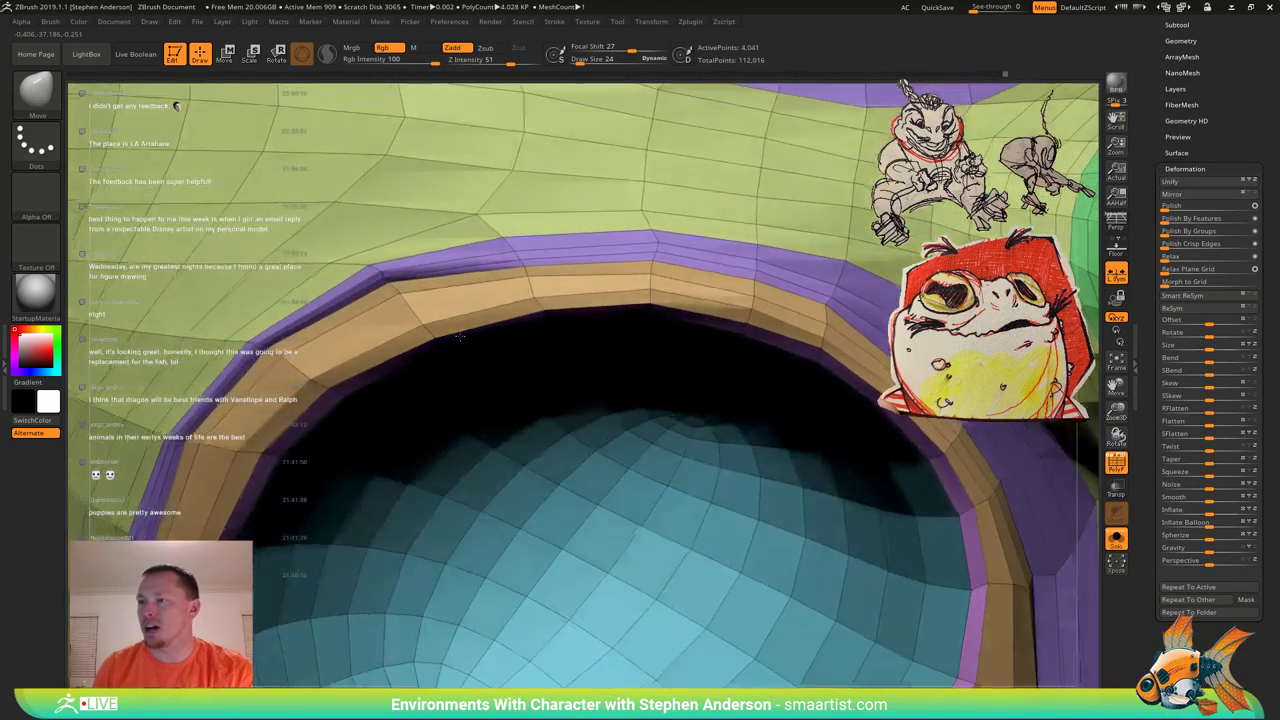
right_drag(508, 270, 533, 296)
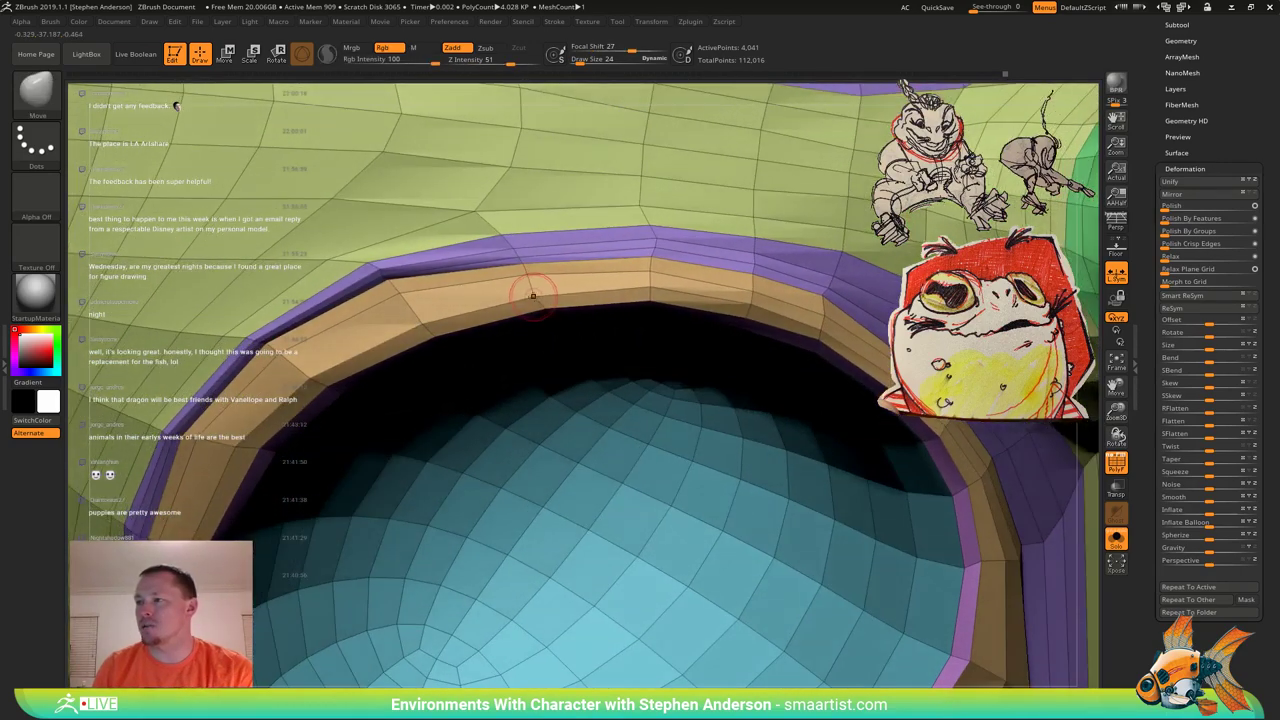
Smooth the side of the nose beside the near eye rim at Draw Size 50.
alt+right_drag(655, 280, 480, 283)
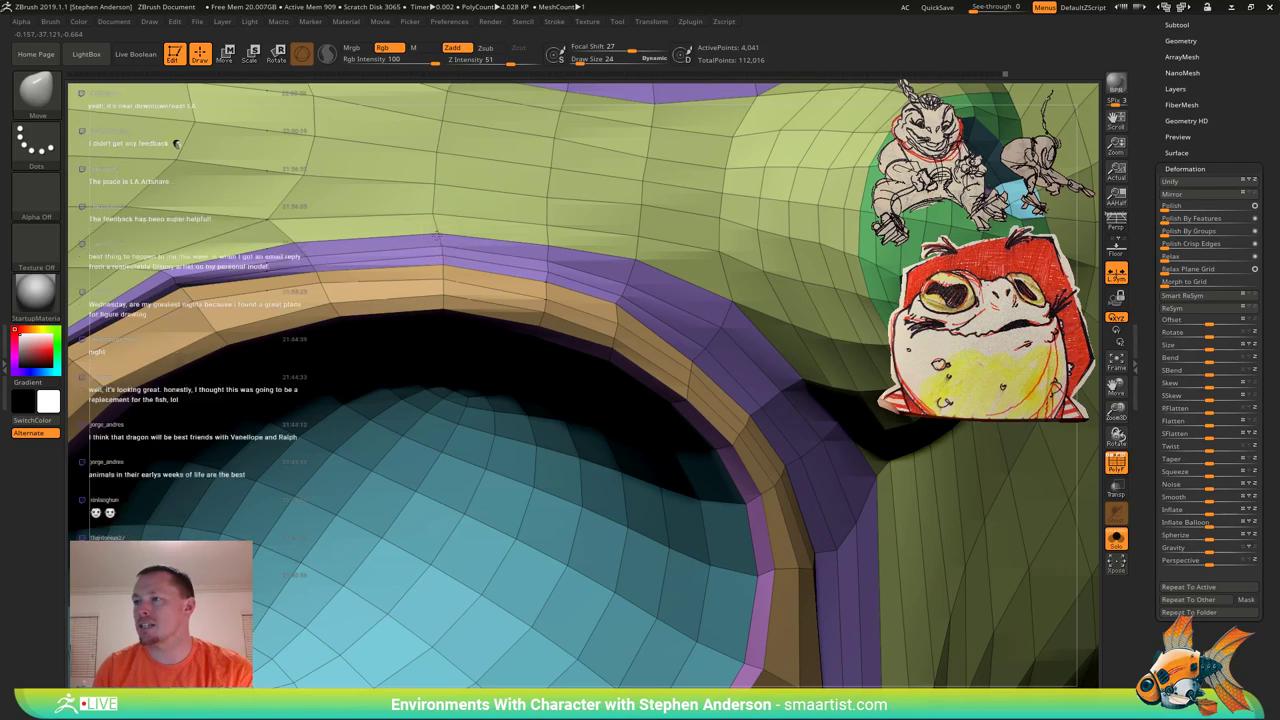
mouse_move(518, 262)
right_down()
mouse_move(495, 250)
mouse_move(343, 263)
right_up()
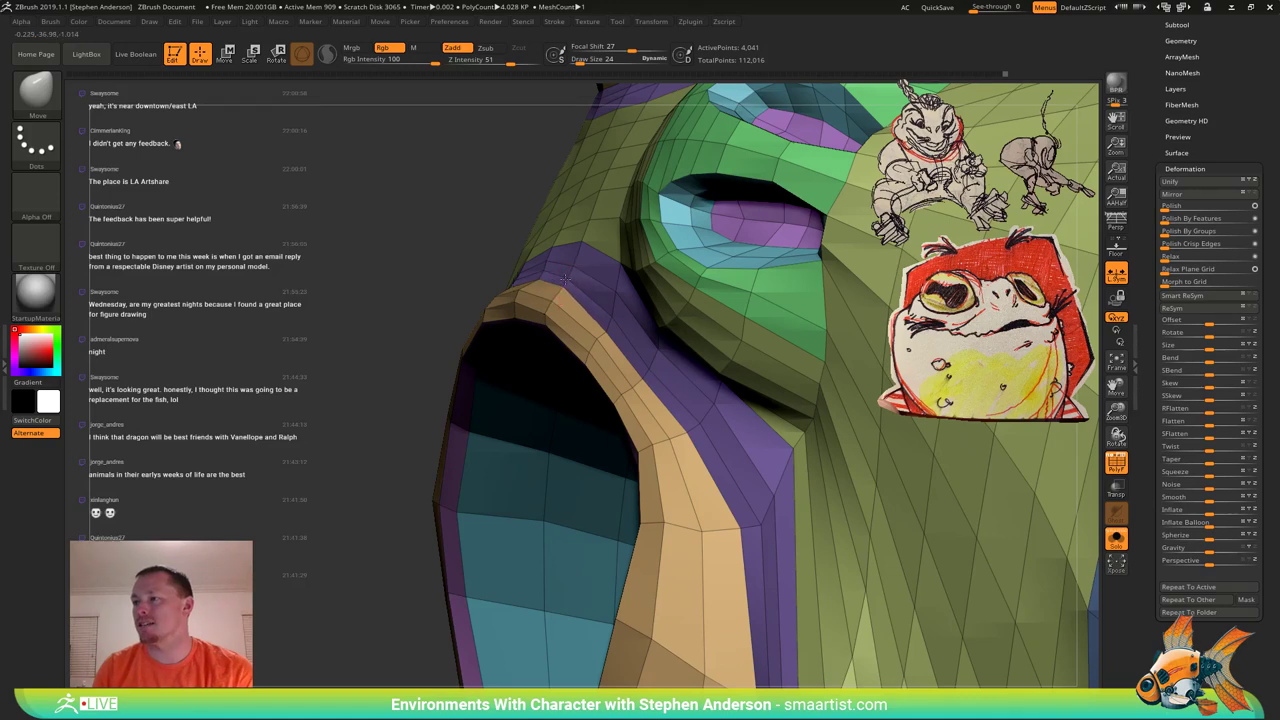
mouse_move(655, 328)
right_down()
mouse_move(570, 322)
mouse_move(700, 304)
mouse_move(604, 232)
mouse_move(560, 236)
mouse_move(654, 333)
mouse_move(624, 335)
mouse_move(658, 335)
right_up()
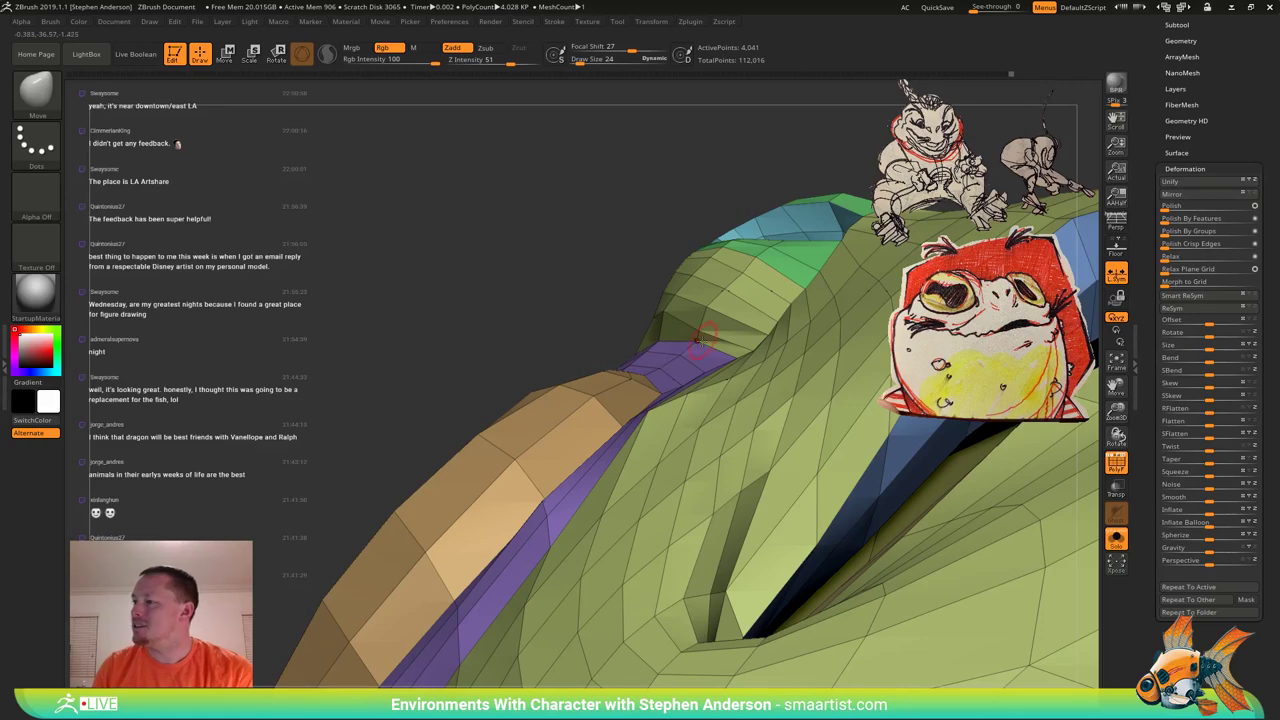
mouse_move(693, 357)
right_down()
mouse_move(738, 338)
mouse_move(700, 334)
mouse_move(636, 370)
mouse_move(636, 348)
right_up()
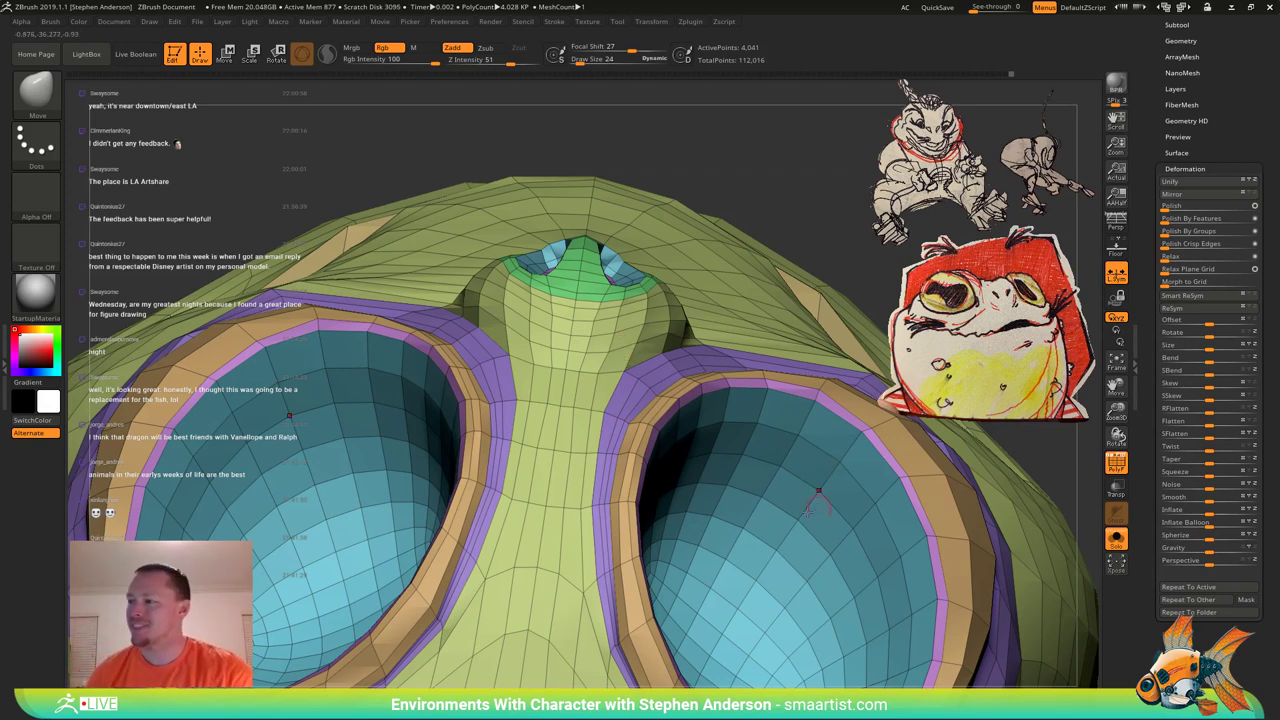
mouse_move(632, 397)
right_down()
mouse_move(634, 456)
mouse_move(620, 378)
right_up()
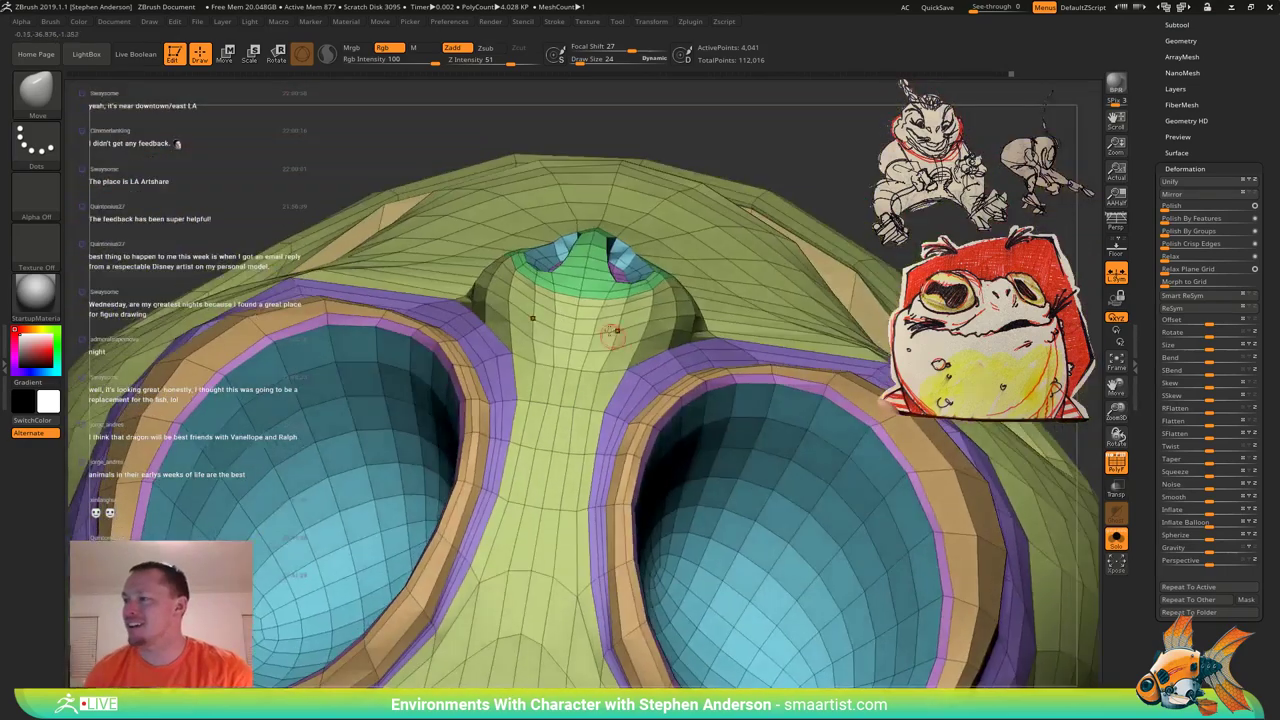
mouse_move(593, 311)
ctrl+right_down()
mouse_move(609, 326)
mouse_move(599, 334)
mouse_move(597, 321)
ctrl+right_up()
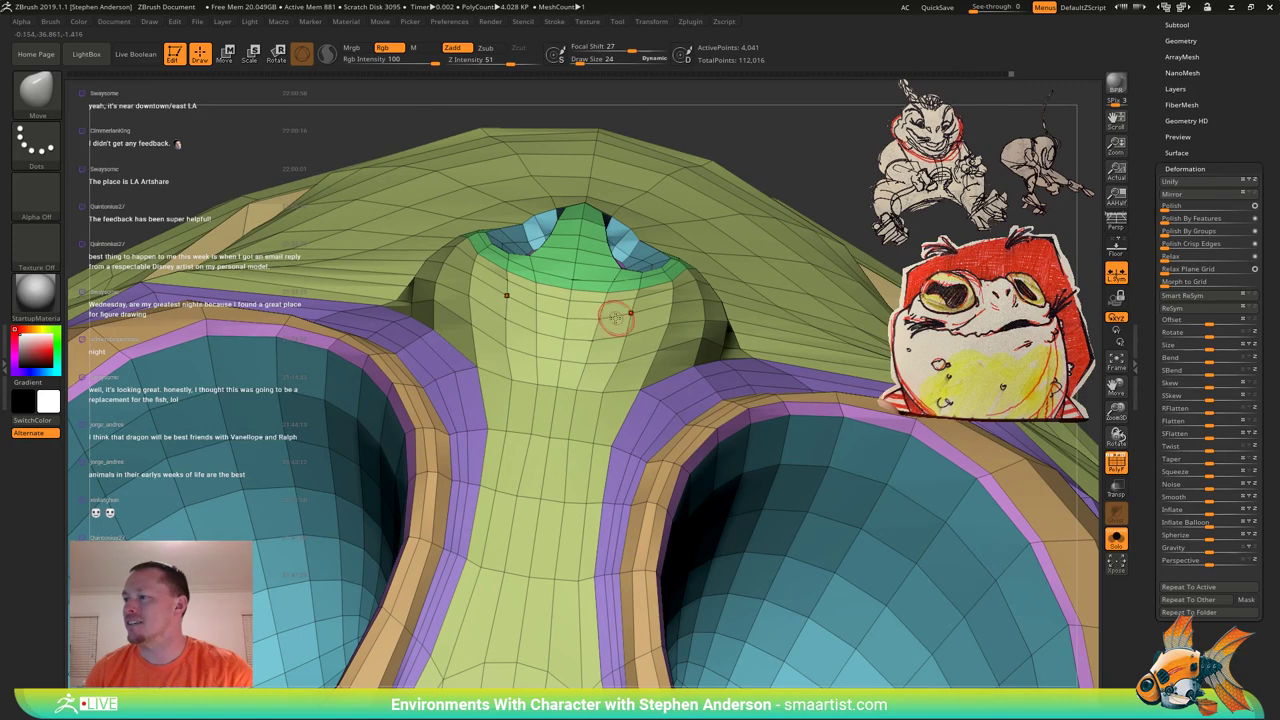
key(s)
drag(658, 321, 663, 321)
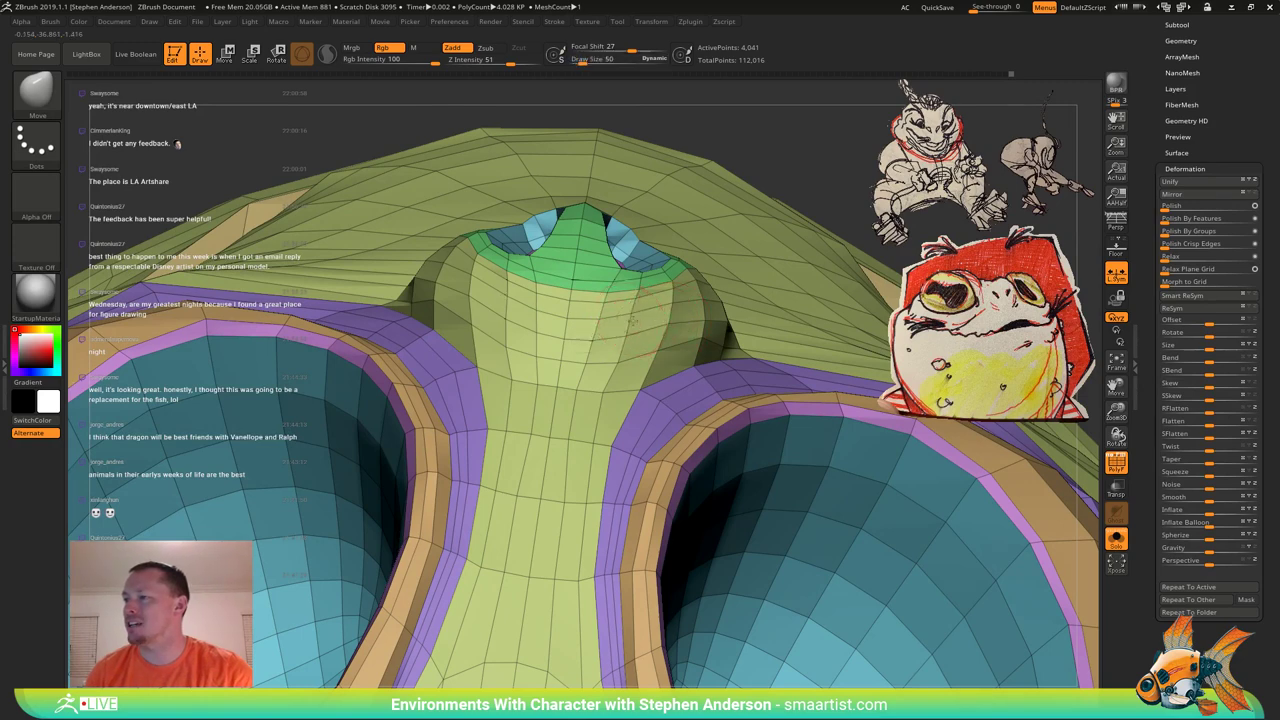
mouse_move(625, 320)
right_down()
mouse_move(657, 300)
mouse_move(633, 308)
right_up()
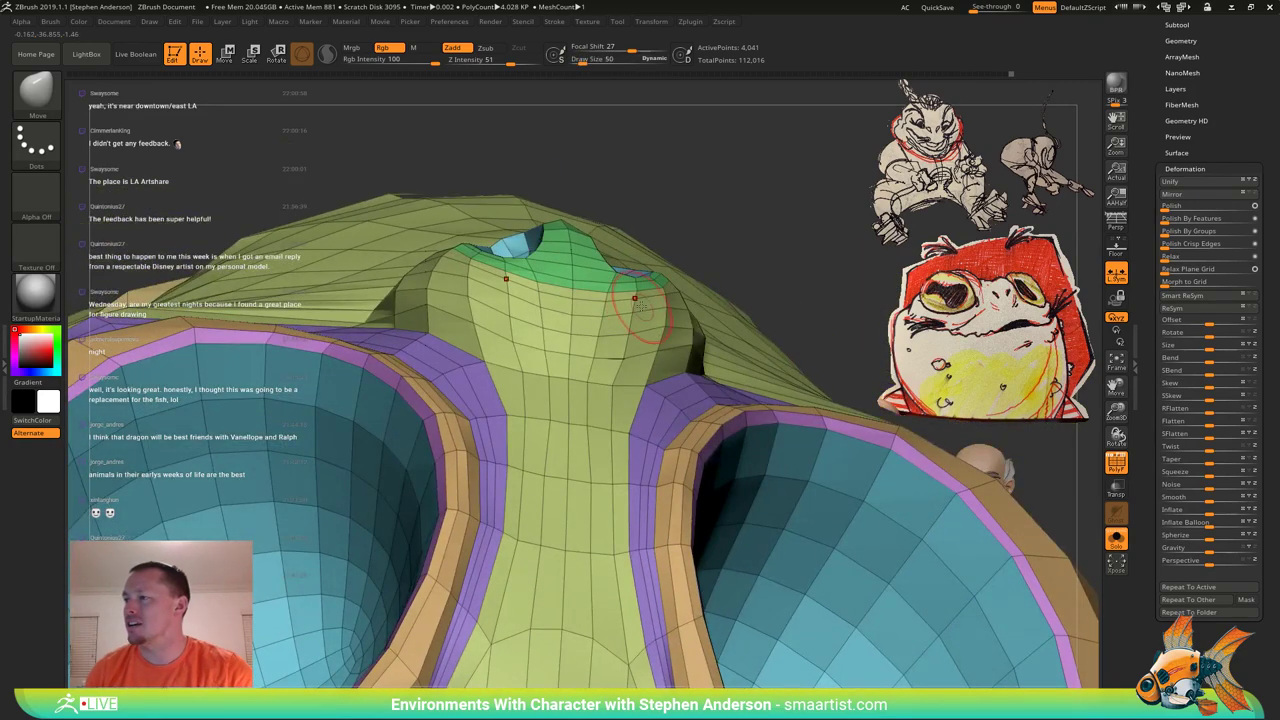
mouse_move(620, 317)
shift+mouse_down()
mouse_move(655, 308)
mouse_move(680, 320)
shift+mouse_up()
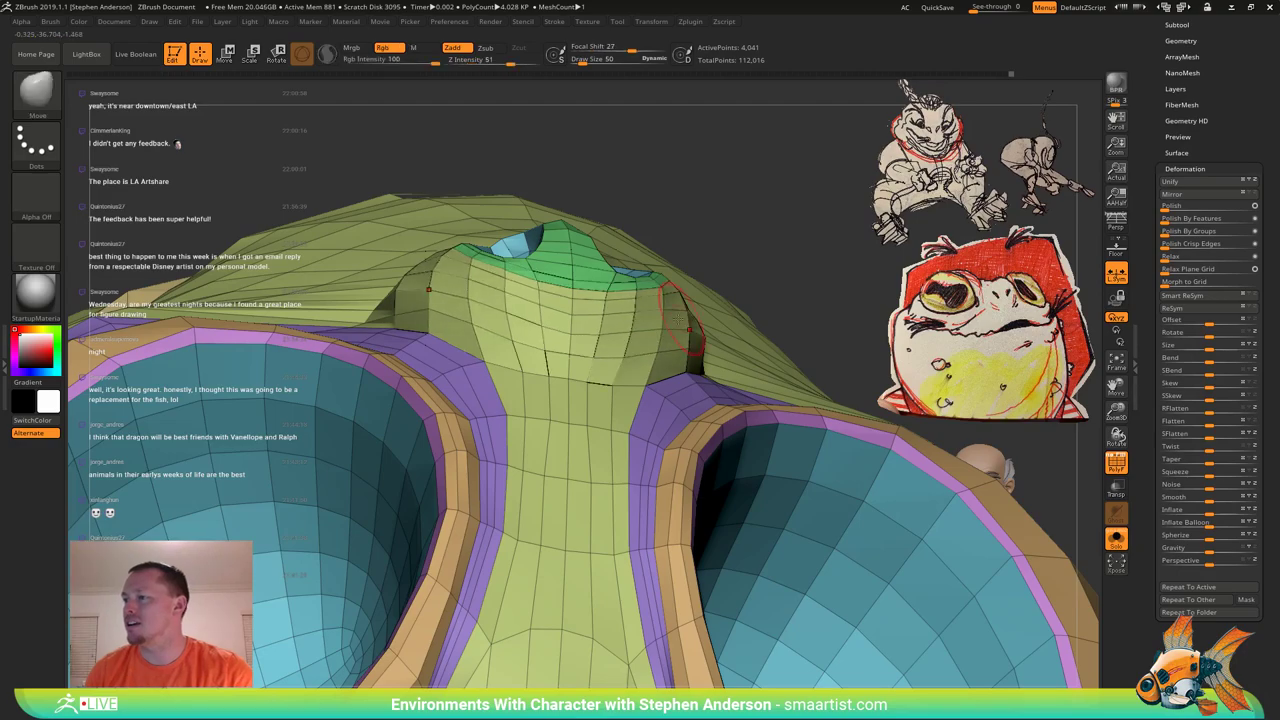
Smooth the nose bridge between the two eye sockets and nudge its surface with the Move brush at Draw Size 50.
mouse_move(679, 321)
right_down()
mouse_move(612, 366)
mouse_move(648, 378)
mouse_move(678, 351)
mouse_move(640, 322)
mouse_move(606, 322)
mouse_move(645, 303)
mouse_move(643, 320)
mouse_move(622, 327)
mouse_move(675, 295)
mouse_move(665, 262)
right_up()
mouse_move(647, 370)
right_down()
mouse_move(645, 389)
mouse_move(640, 360)
right_up()
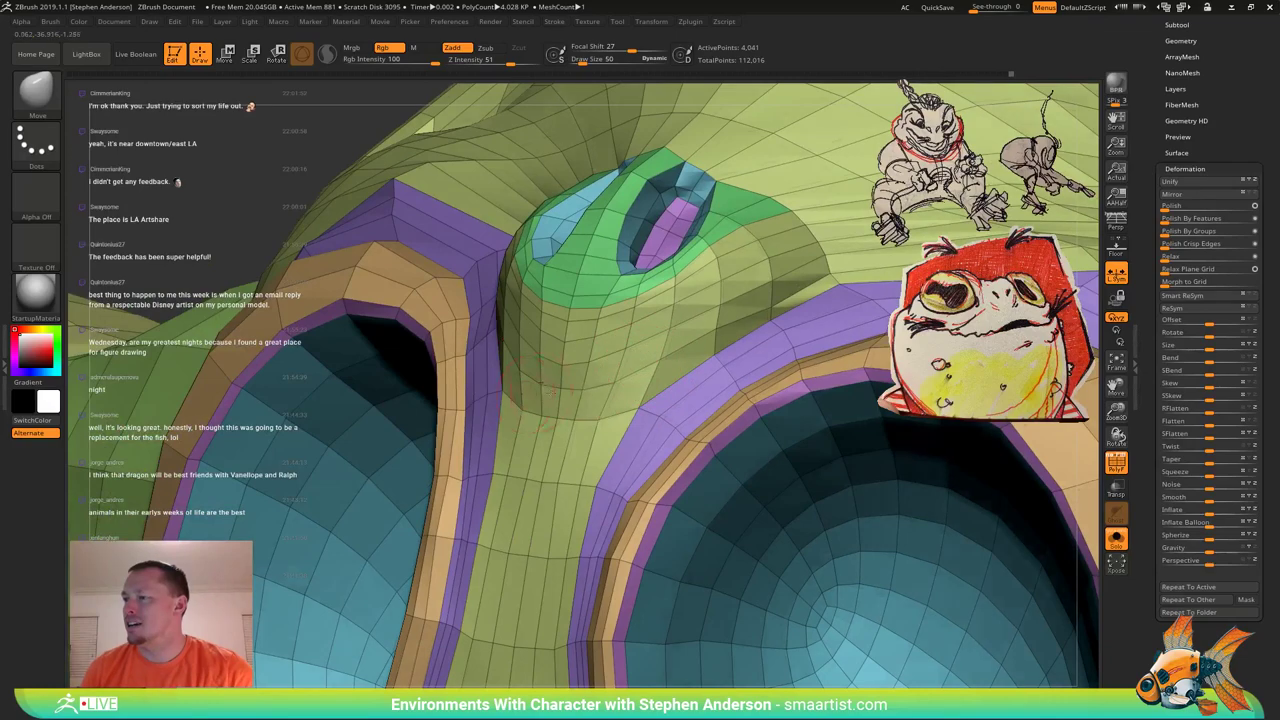
mouse_move(547, 389)
right_down()
mouse_move(598, 390)
mouse_move(545, 386)
mouse_move(550, 372)
mouse_move(590, 386)
mouse_move(468, 370)
right_up()
ctrl+right_drag(505, 362, 484, 382)
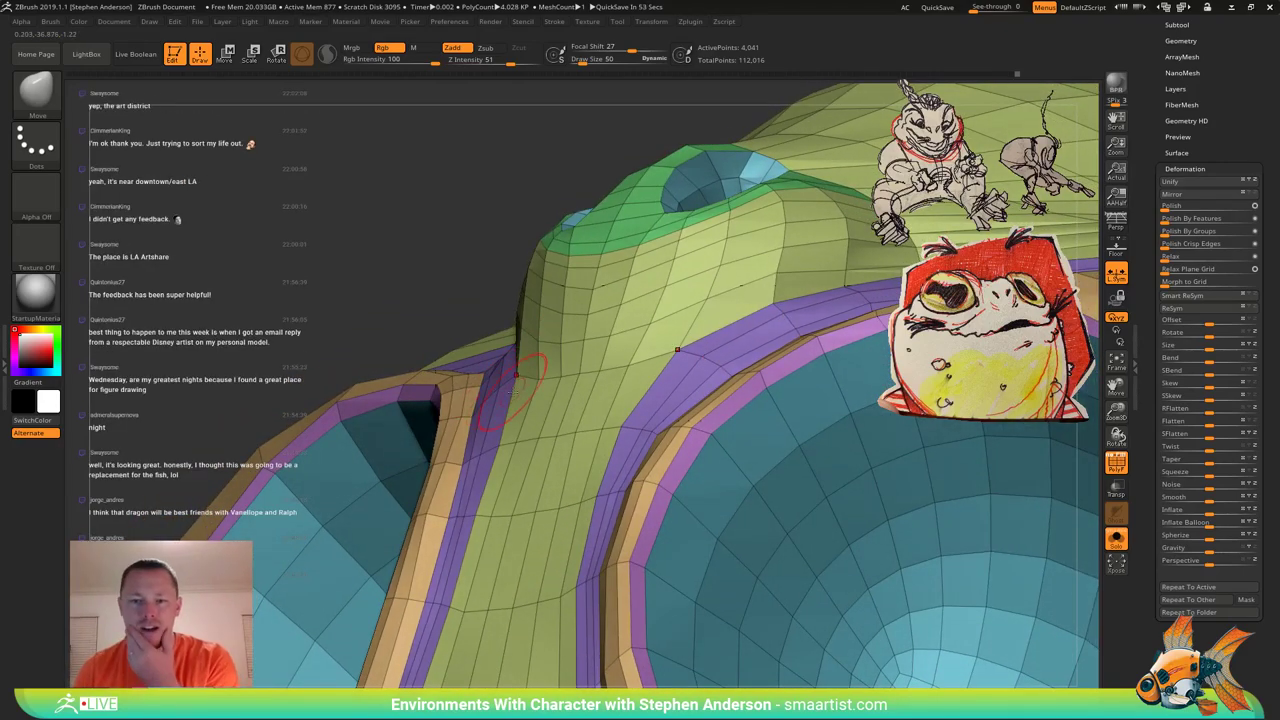
mouse_move(557, 408)
right_down()
mouse_move(588, 446)
mouse_move(588, 370)
mouse_move(572, 385)
mouse_move(577, 498)
right_up()
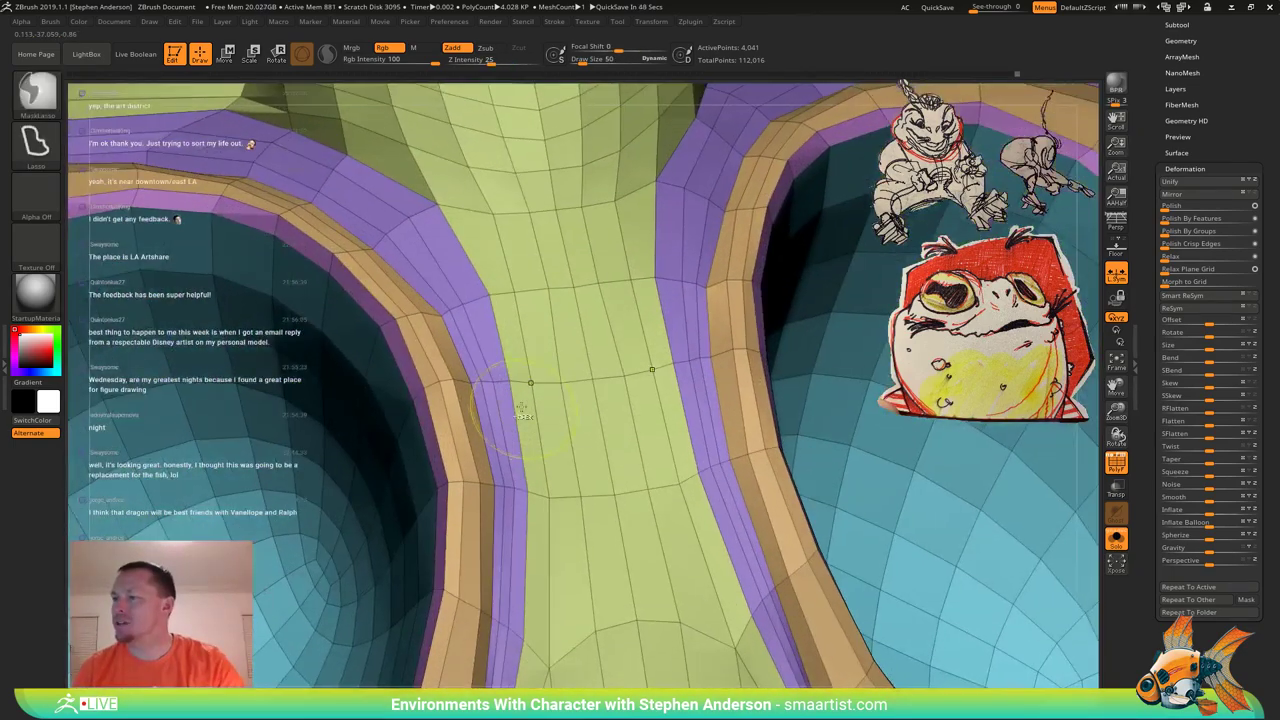
mouse_move(530, 382)
right_down()
mouse_move(504, 386)
mouse_move(498, 404)
mouse_move(514, 410)
mouse_move(508, 380)
right_up()
shift+drag(509, 376, 551, 505)
mouse_move(557, 505)
right_down()
mouse_move(538, 509)
mouse_move(554, 511)
right_up()
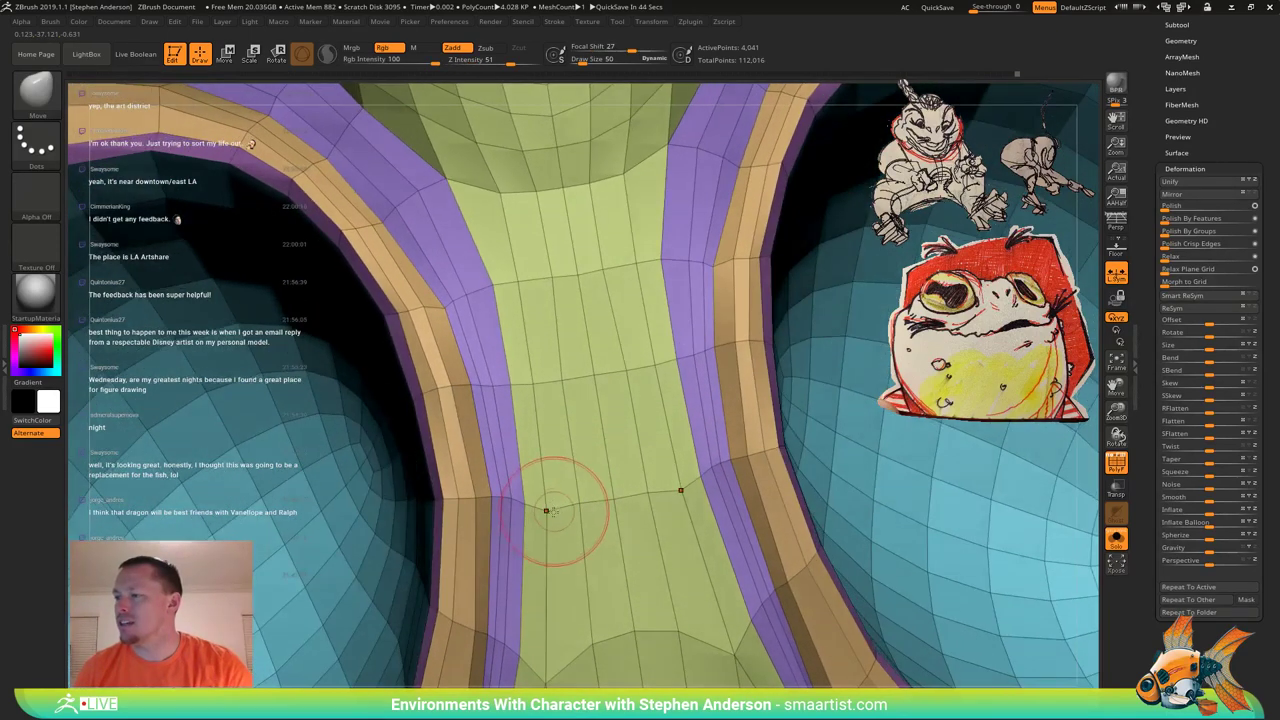
drag(551, 502, 549, 498)
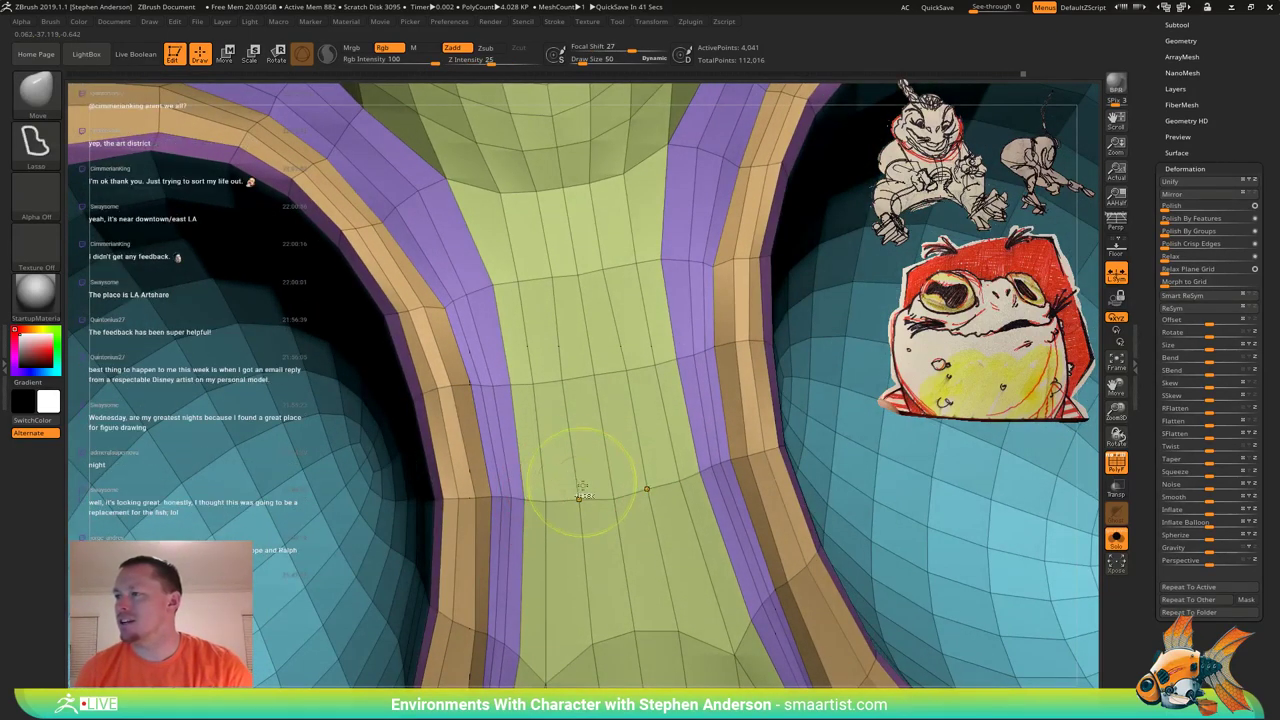
Examine the nostrils, mouth and outer eye rims from the front, below and the side, with and without the wireframe.
mouse_move(580, 490)
ctrl+right_down()
mouse_move(570, 400)
mouse_move(556, 425)
mouse_move(540, 355)
ctrl+right_up()
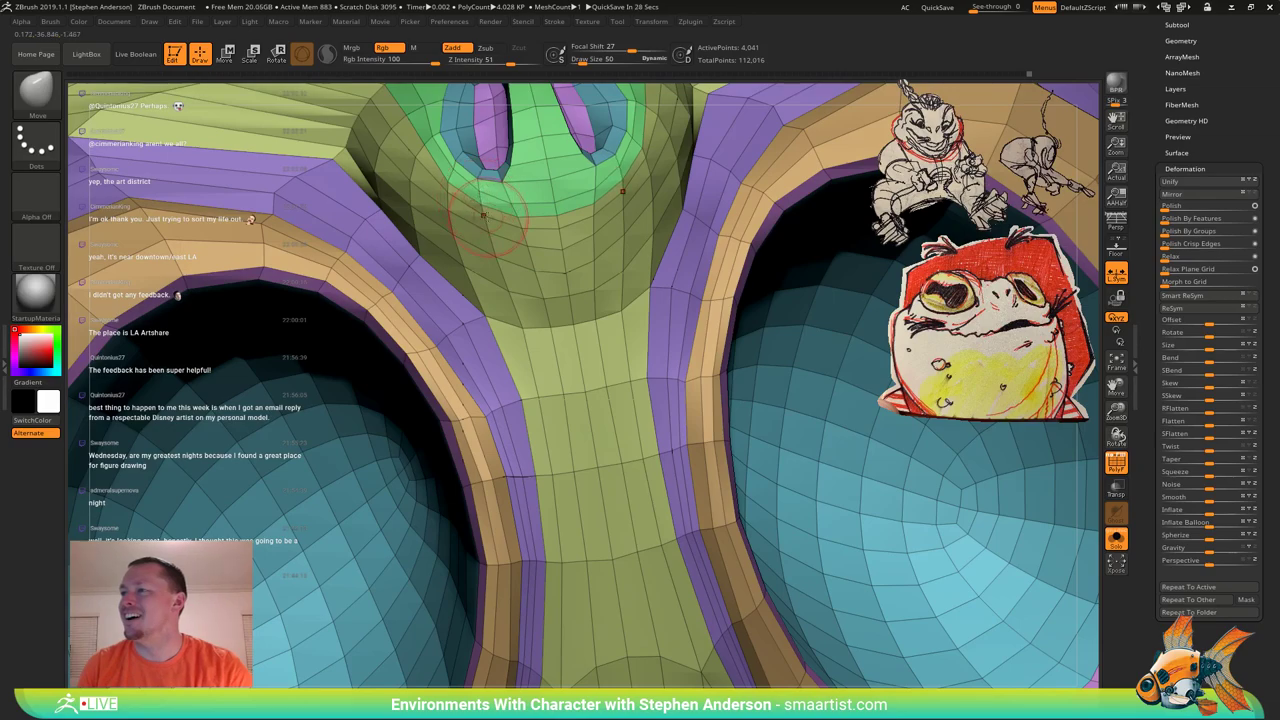
mouse_move(476, 210)
right_down()
mouse_move(462, 198)
mouse_move(479, 314)
mouse_move(468, 338)
mouse_move(428, 301)
right_up()
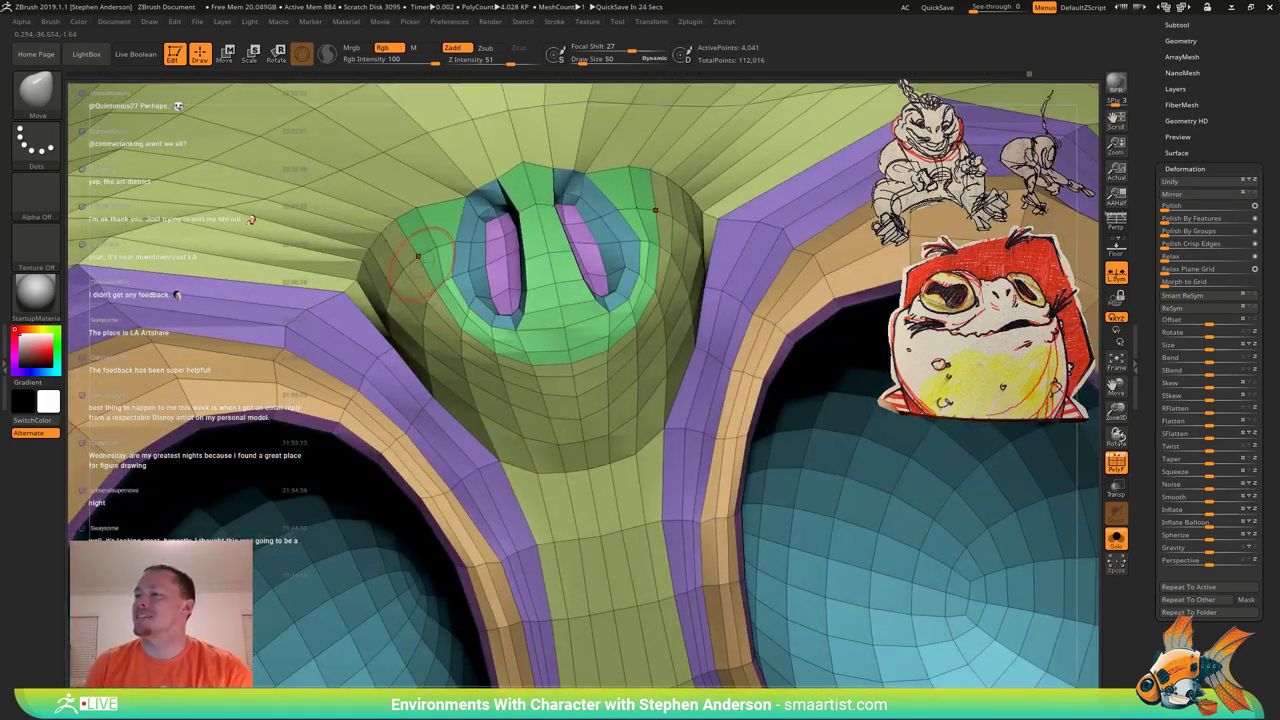
mouse_move(417, 257)
ctrl+right_down()
mouse_move(442, 378)
mouse_move(472, 310)
mouse_move(480, 380)
mouse_move(557, 314)
mouse_move(605, 385)
mouse_move(654, 403)
mouse_move(640, 428)
ctrl+right_up()
key(shift+f)
mouse_move(640, 428)
right_down()
mouse_move(611, 400)
mouse_move(592, 320)
right_up()
key(shift+f)
mouse_move(534, 414)
right_down()
mouse_move(606, 420)
mouse_move(592, 436)
mouse_move(480, 424)
mouse_move(490, 388)
mouse_move(608, 398)
mouse_move(497, 387)
mouse_move(542, 379)
right_up()
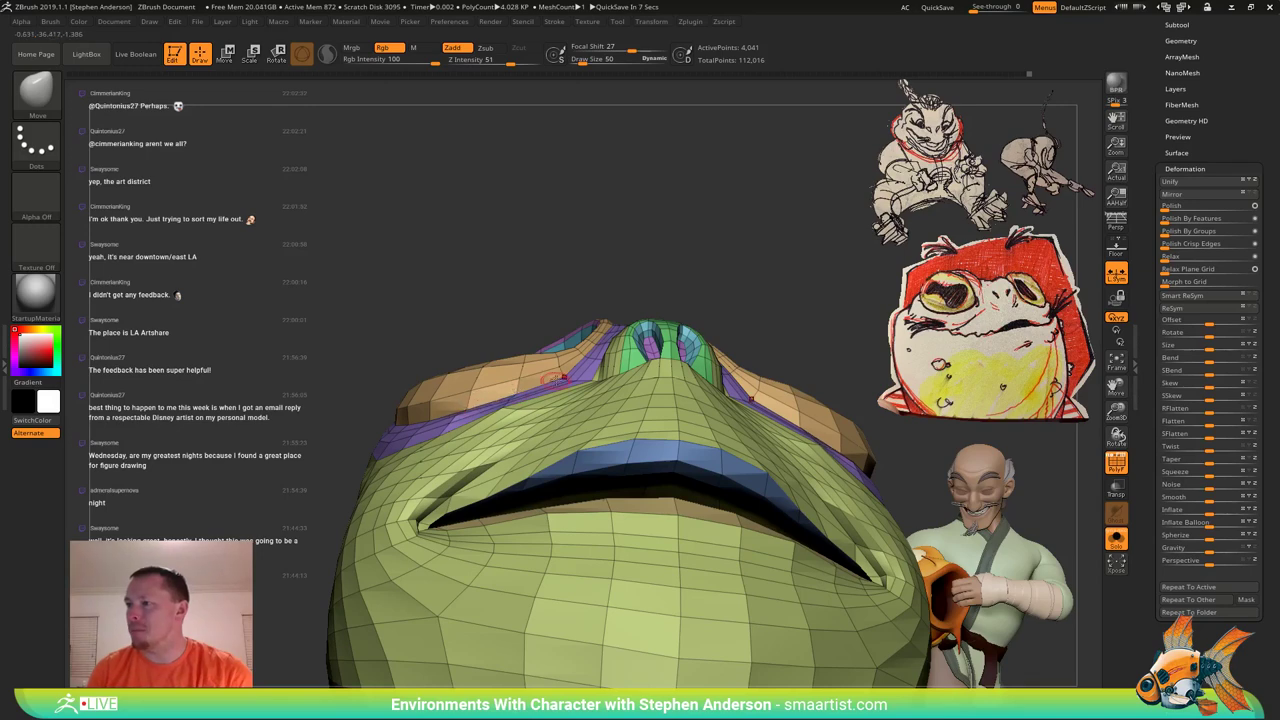
mouse_move(562, 377)
right_down()
mouse_move(580, 370)
mouse_move(558, 368)
right_up()
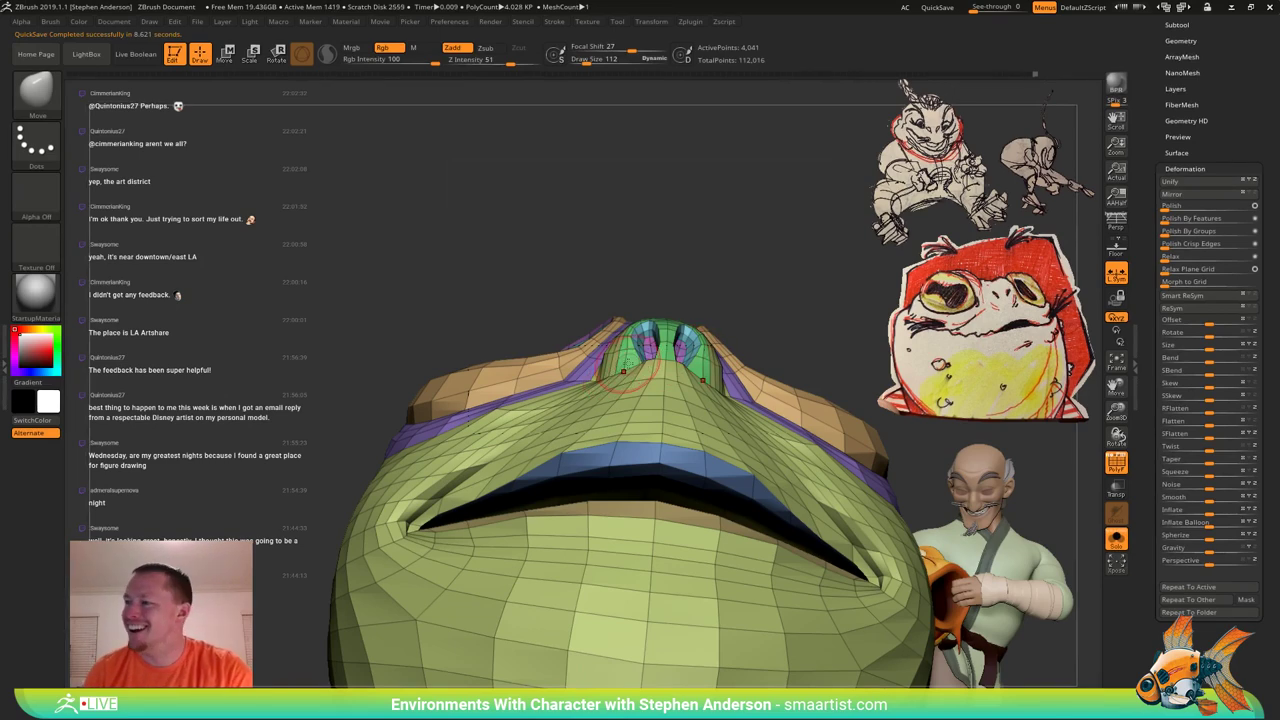
mouse_move(628, 362)
right_down()
mouse_move(600, 400)
mouse_move(630, 365)
mouse_move(565, 405)
mouse_move(537, 395)
mouse_move(553, 368)
right_up()
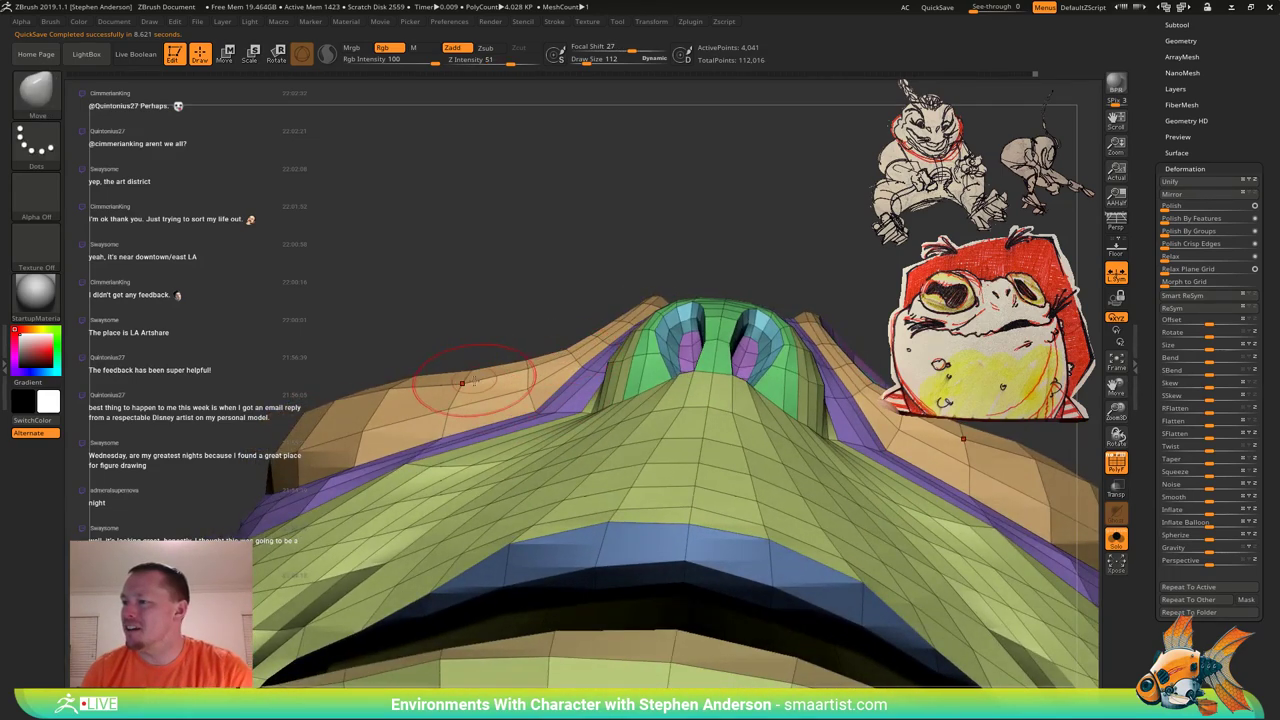
mouse_move(432, 388)
right_down()
mouse_move(454, 416)
mouse_move(496, 428)
mouse_move(635, 405)
mouse_move(636, 482)
mouse_move(652, 475)
mouse_move(630, 366)
mouse_move(644, 364)
right_up()
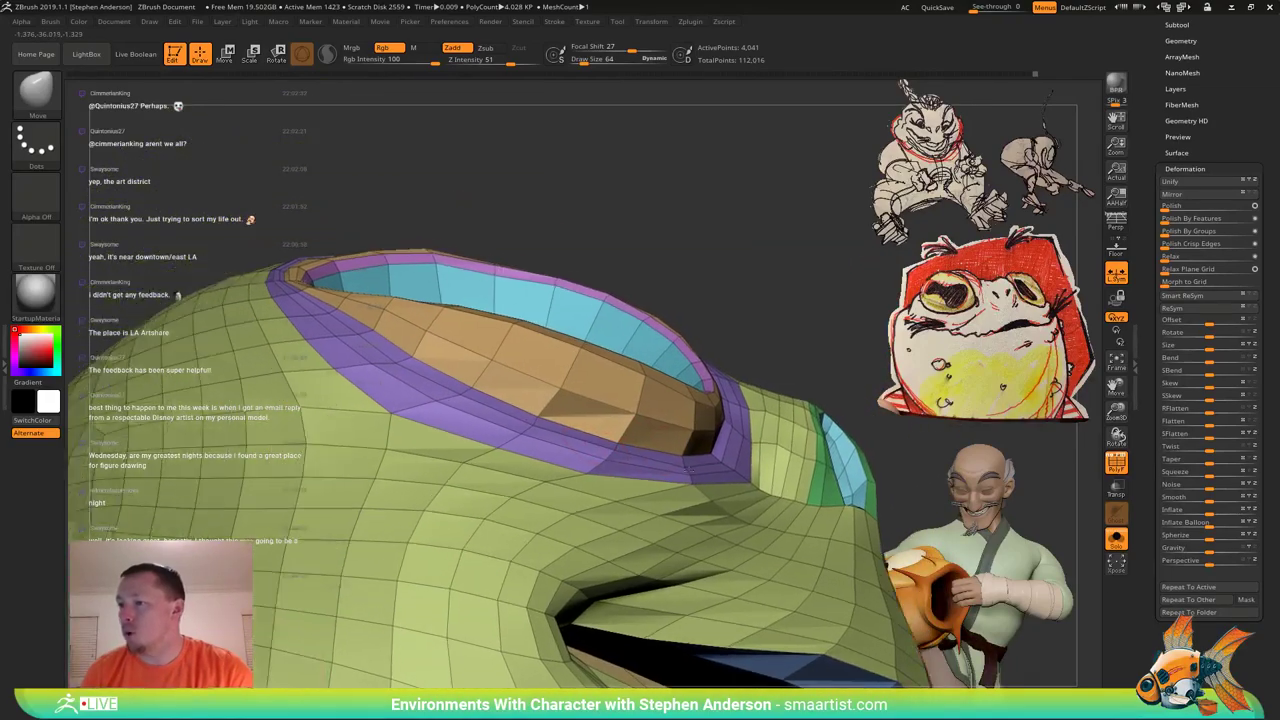
mouse_move(372, 306)
right_down()
mouse_move(438, 308)
mouse_move(503, 379)
mouse_move(510, 432)
mouse_move(470, 320)
right_up()
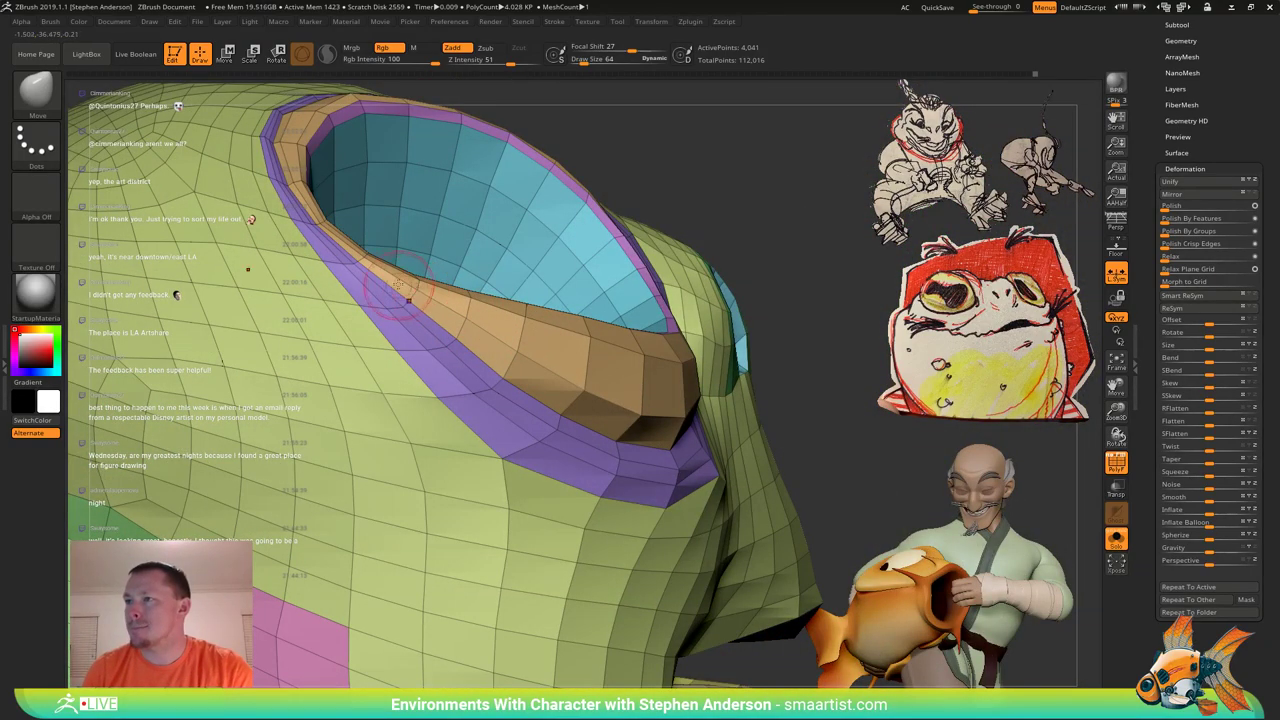
Smooth the top and back of the head behind the eye sockets at Draw Size 235.
alt+right_drag(398, 285, 474, 420)
mouse_move(320, 360)
right_down()
mouse_move(399, 386)
mouse_move(353, 361)
mouse_move(371, 390)
mouse_move(283, 397)
right_up()
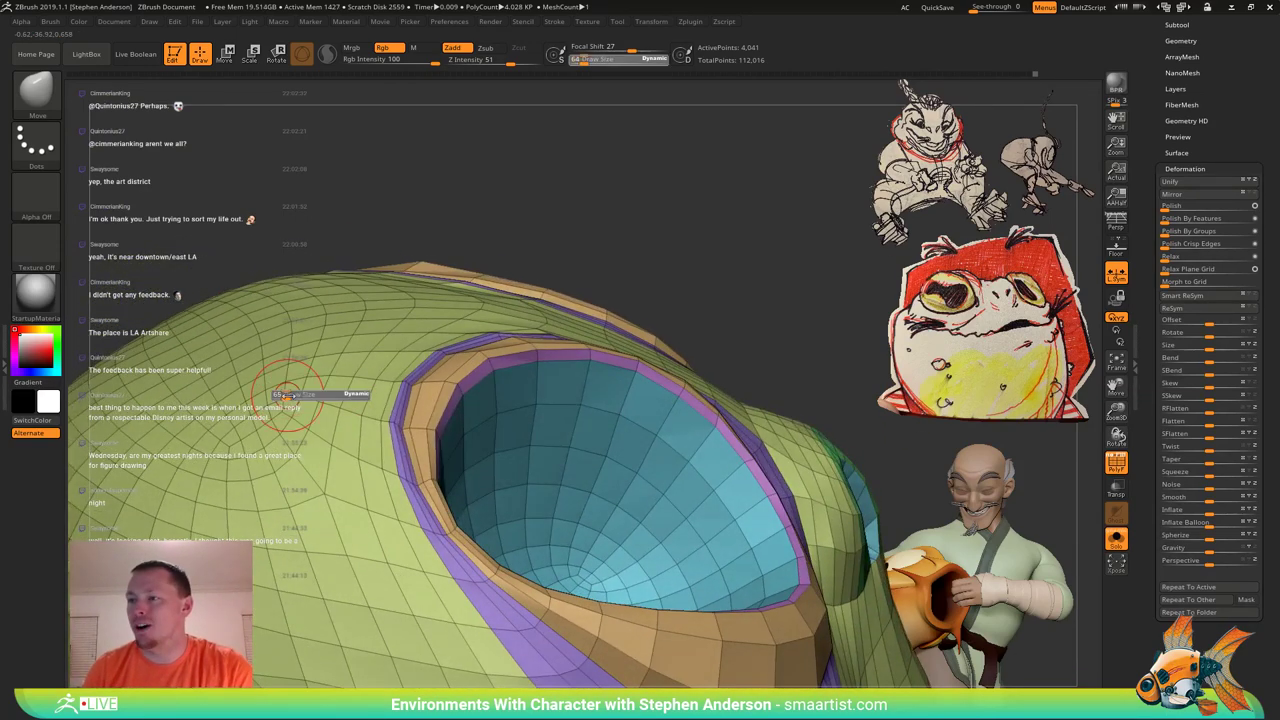
mouse_move(383, 394)
ctrl+right_down()
mouse_move(366, 366)
mouse_move(352, 382)
mouse_move(370, 402)
mouse_move(371, 391)
ctrl+right_up()
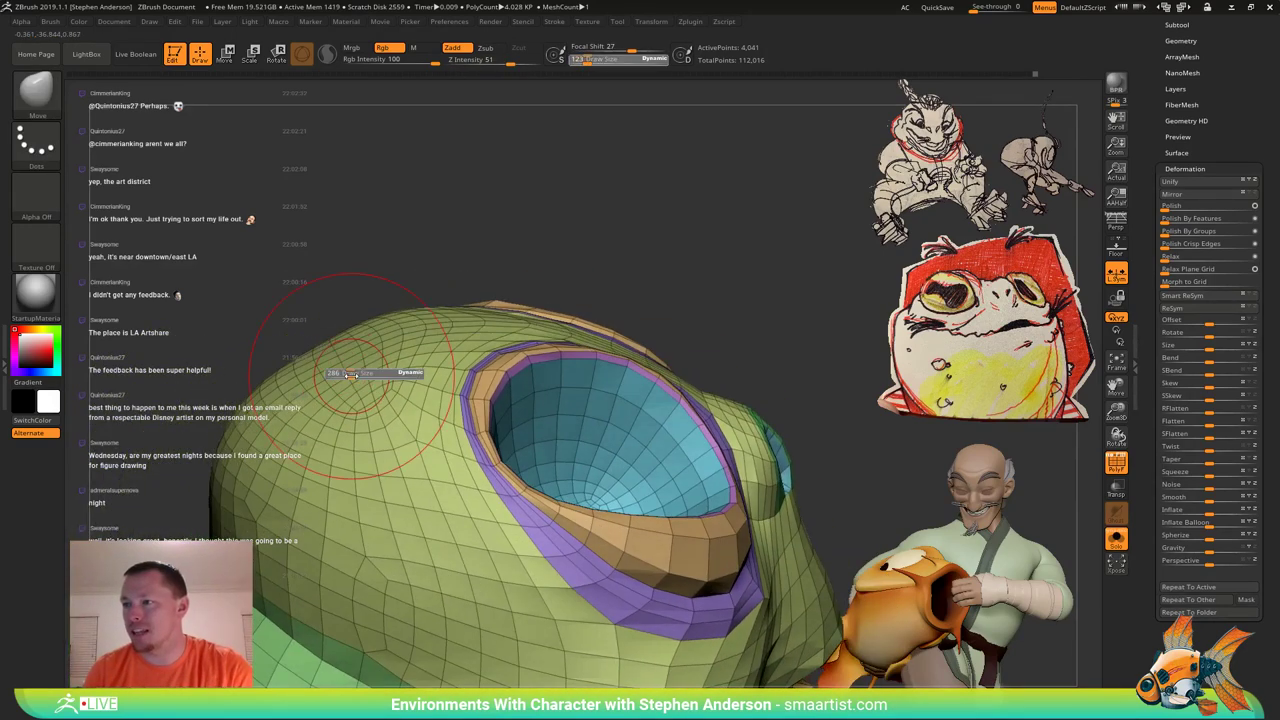
right_drag(364, 365, 446, 370)
right_drag(329, 364, 391, 390)
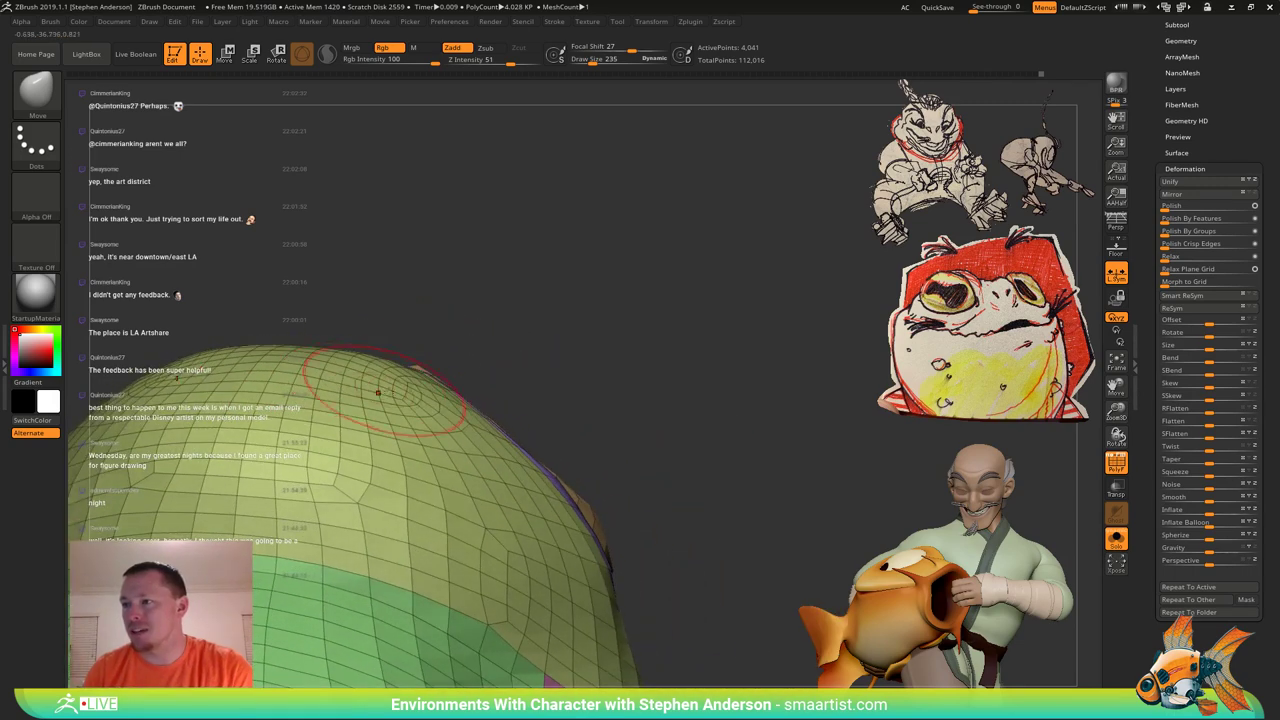
shift+drag(391, 391, 410, 407)
mouse_move(388, 420)
right_down()
mouse_move(422, 424)
mouse_move(446, 446)
right_up()
shift+drag(417, 474, 340, 455)
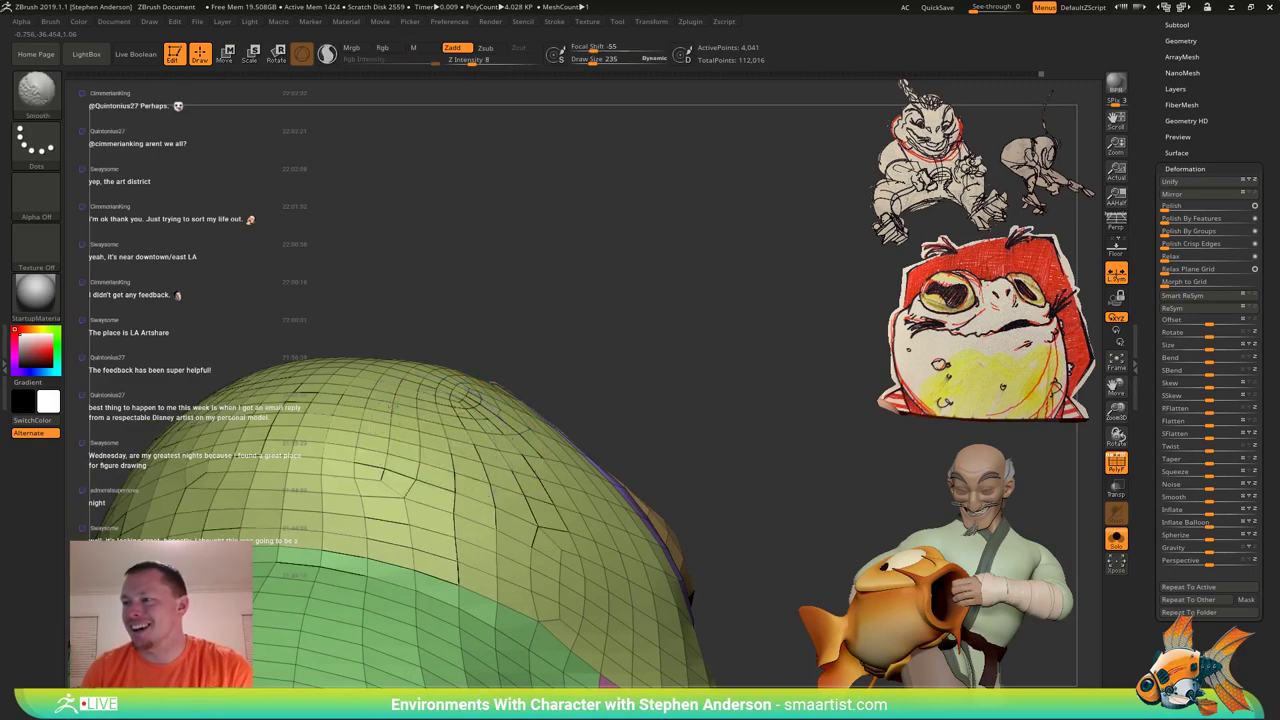
shift+drag(470, 432, 464, 420)
right_drag(463, 418, 405, 525)
shift+drag(400, 470, 394, 431)
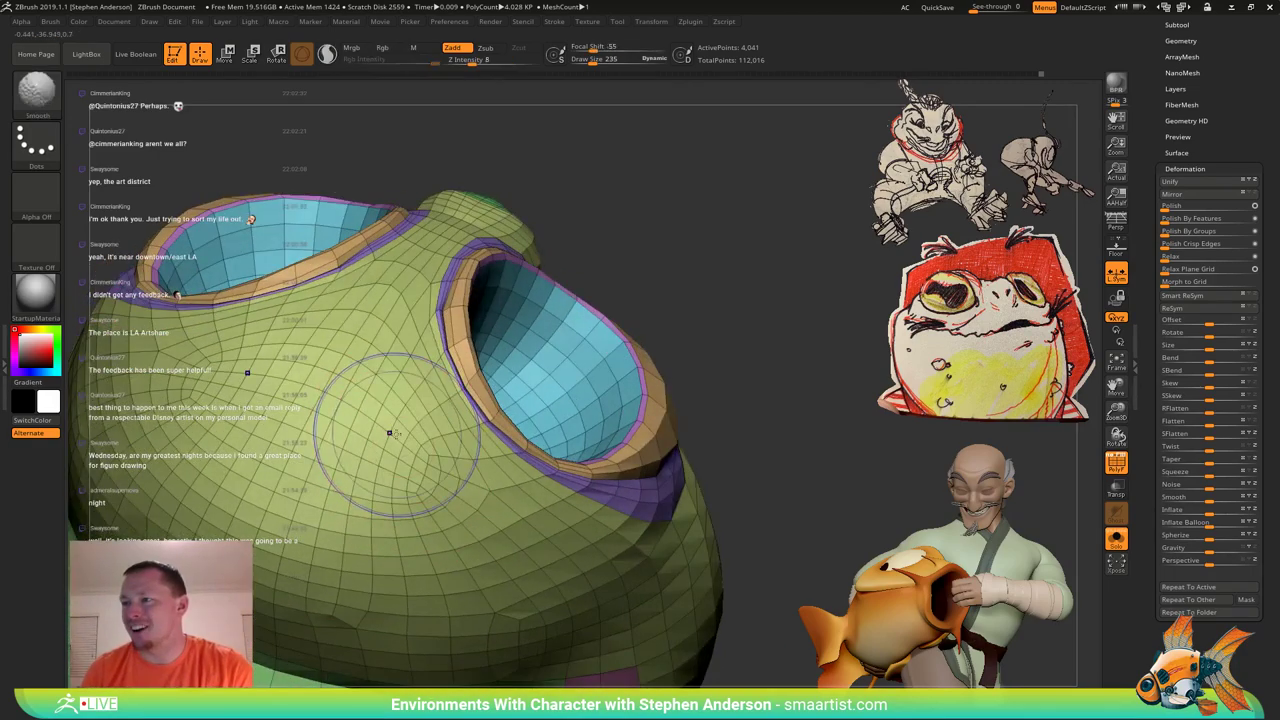
Reduce the Draw Size to 124 and smooth the forehead next to the inner edge of the near eye rim.
mouse_move(430, 190)
right_down()
mouse_move(457, 305)
mouse_move(382, 323)
right_up()
key(s)
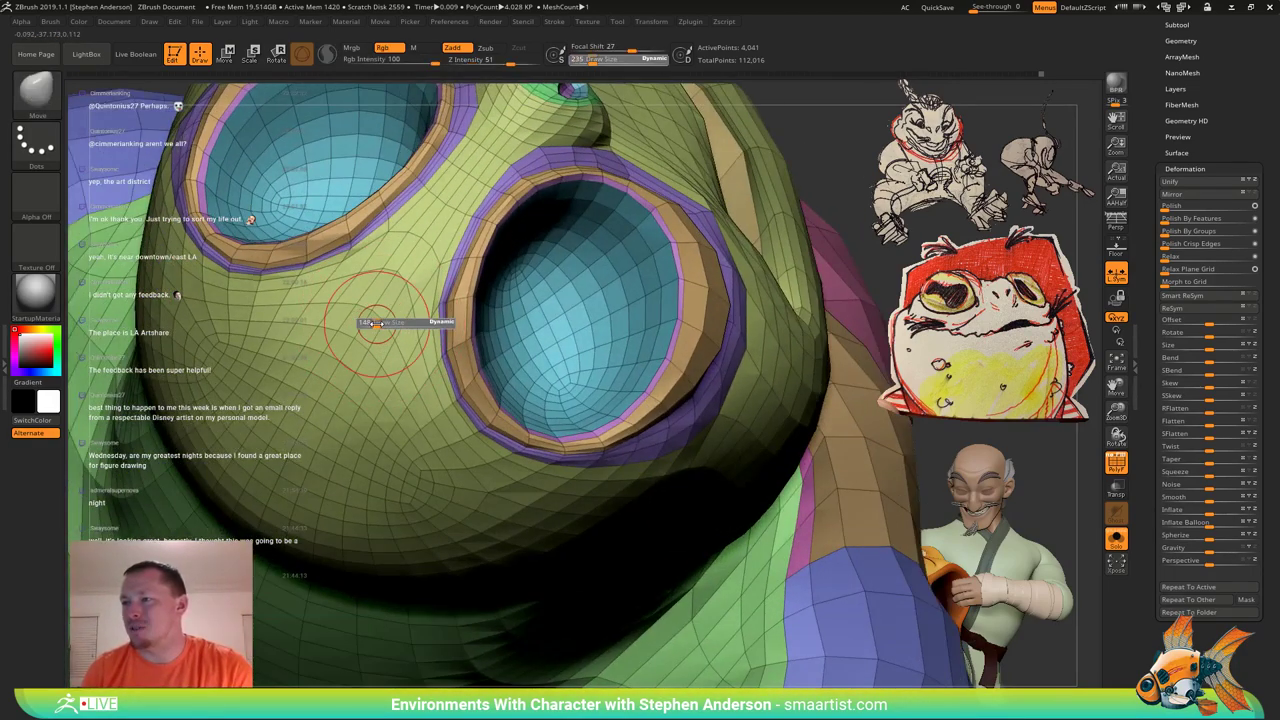
shift+drag(392, 306, 401, 293)
mouse_move(409, 439)
right_down()
mouse_move(417, 394)
mouse_move(392, 434)
right_up()
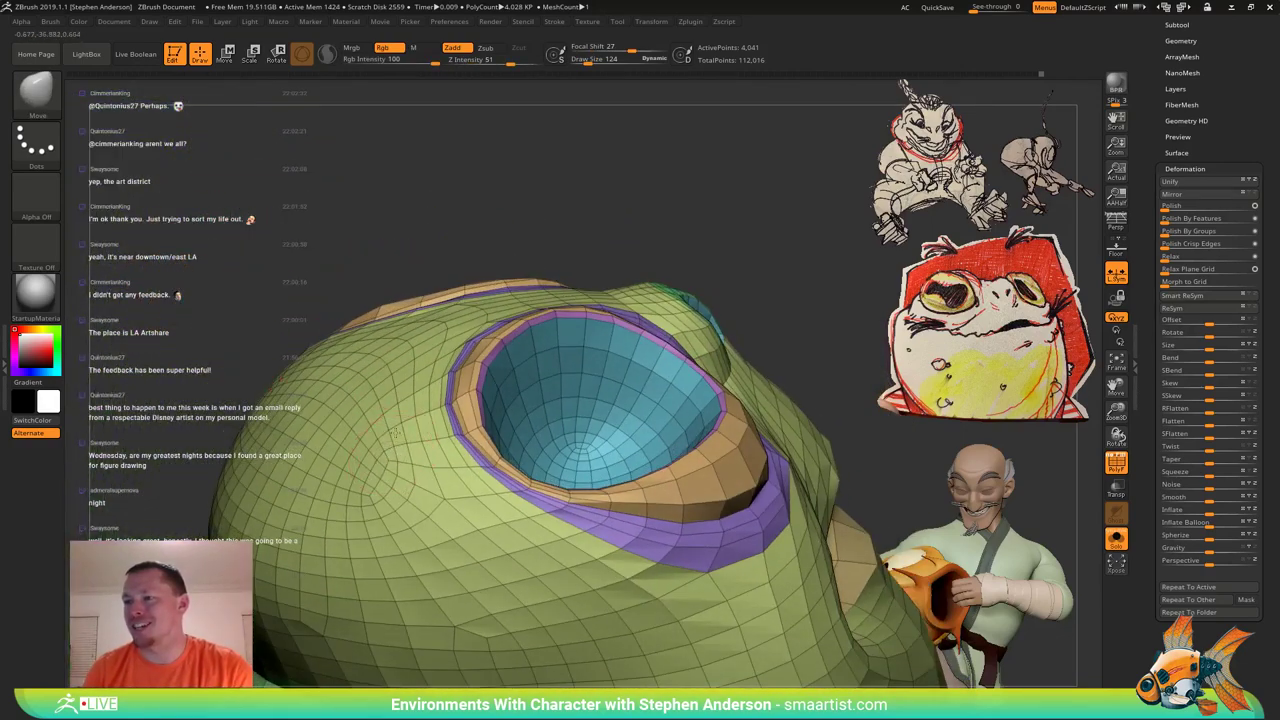
Set the Draw Size to 308 and smooth the crown of the head behind the near eye socket.
alt+right_drag(335, 485, 365, 437)
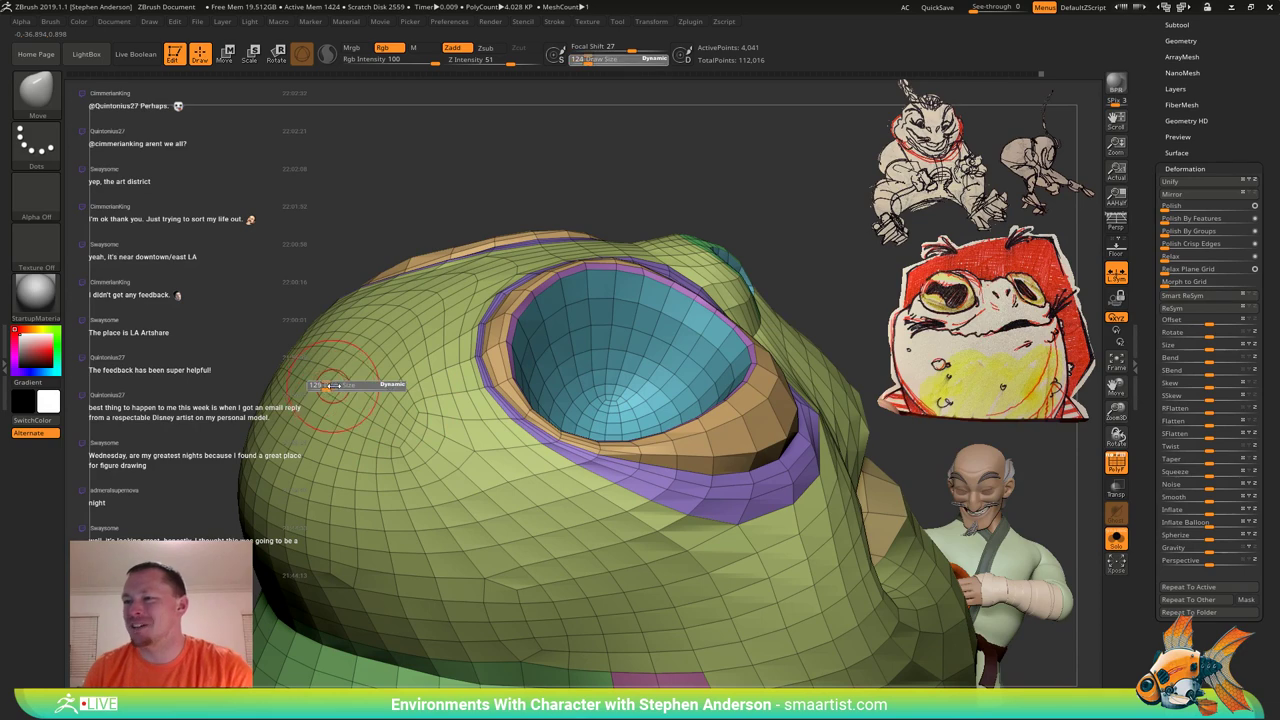
drag(459, 399, 529, 410)
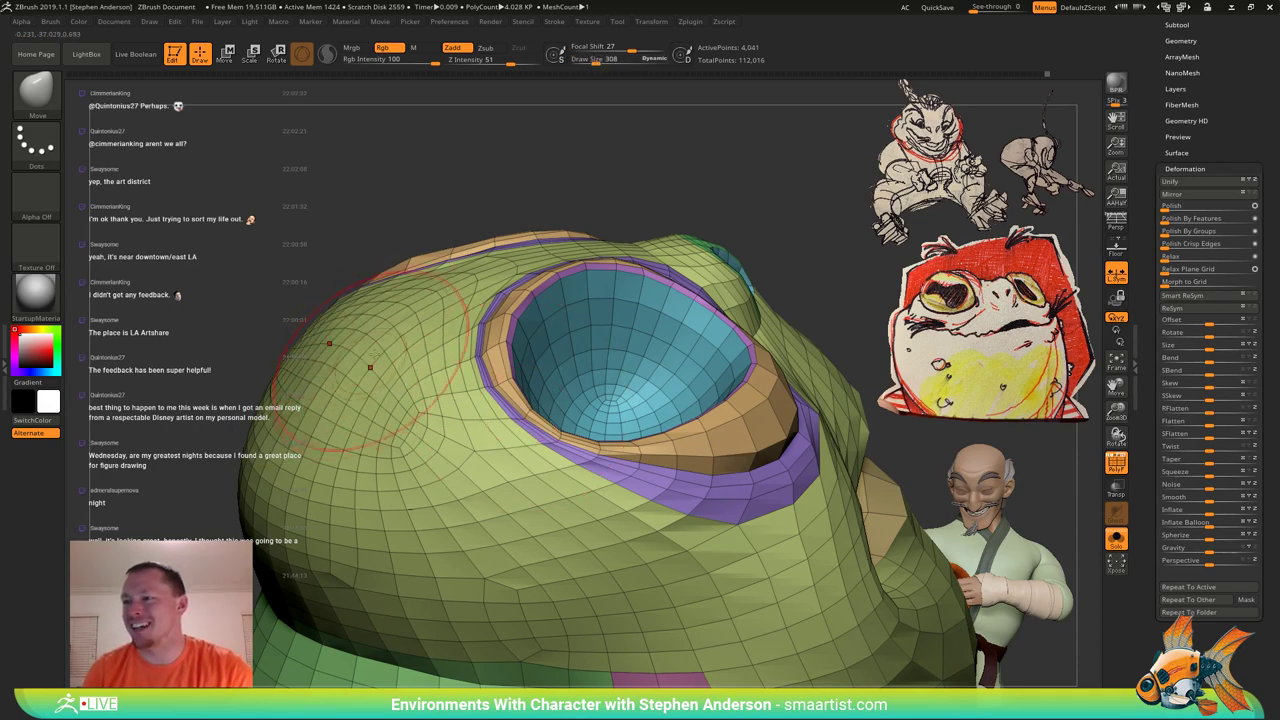
right_drag(370, 367, 356, 350)
right_drag(326, 448, 320, 480)
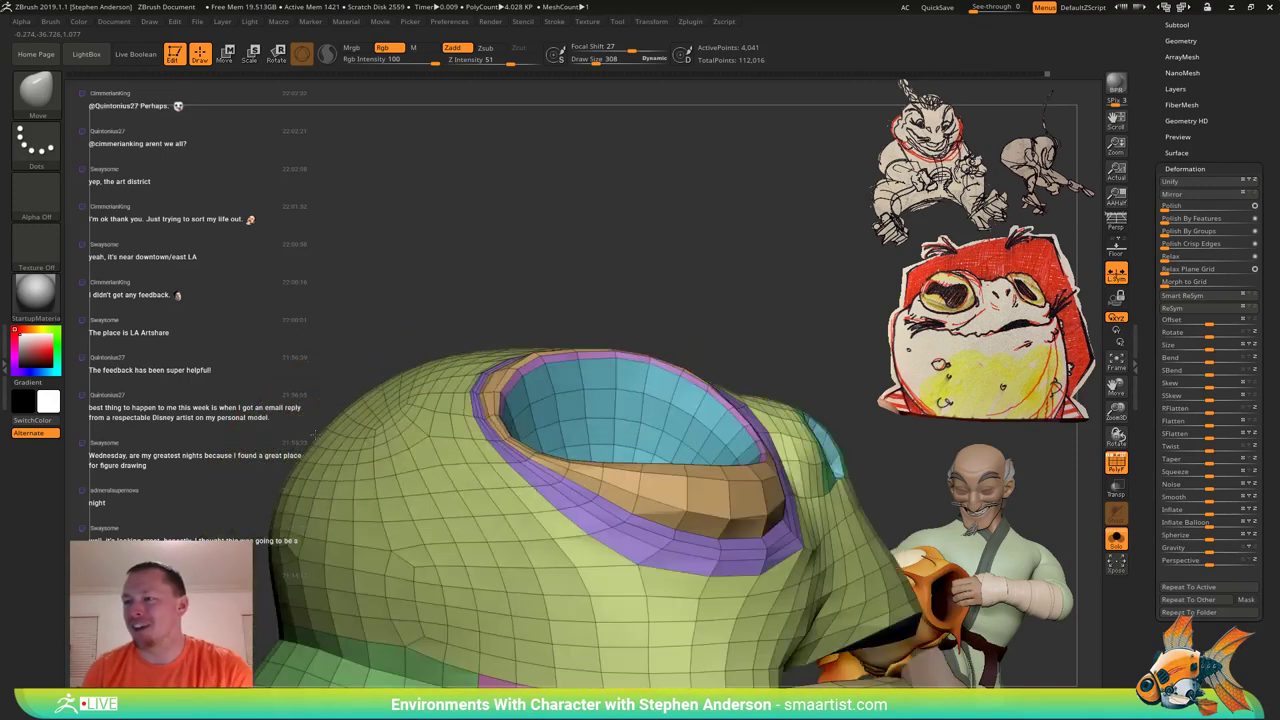
shift+drag(396, 396, 386, 403)
mouse_move(384, 436)
right_down()
mouse_move(404, 409)
mouse_move(386, 413)
right_up()
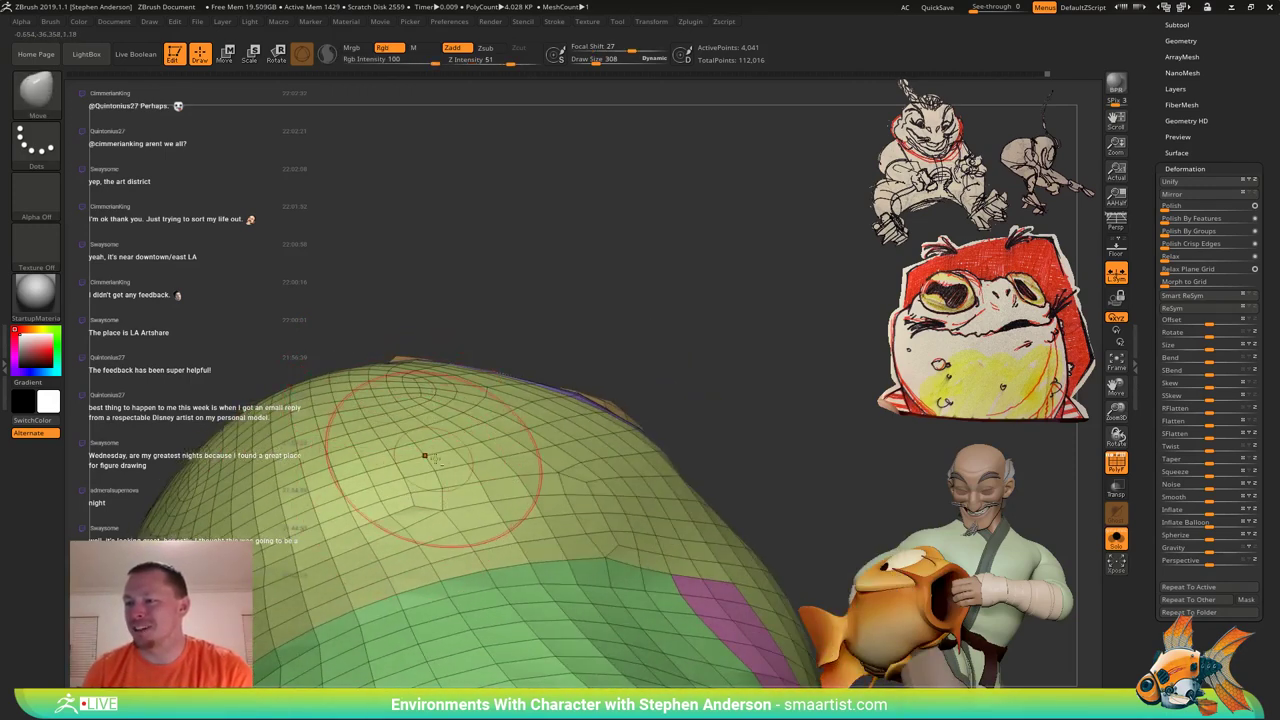
Set the Draw Size to 458 and check the head's overall shape from behind and from the front.
key(s)
drag(436, 456, 532, 457)
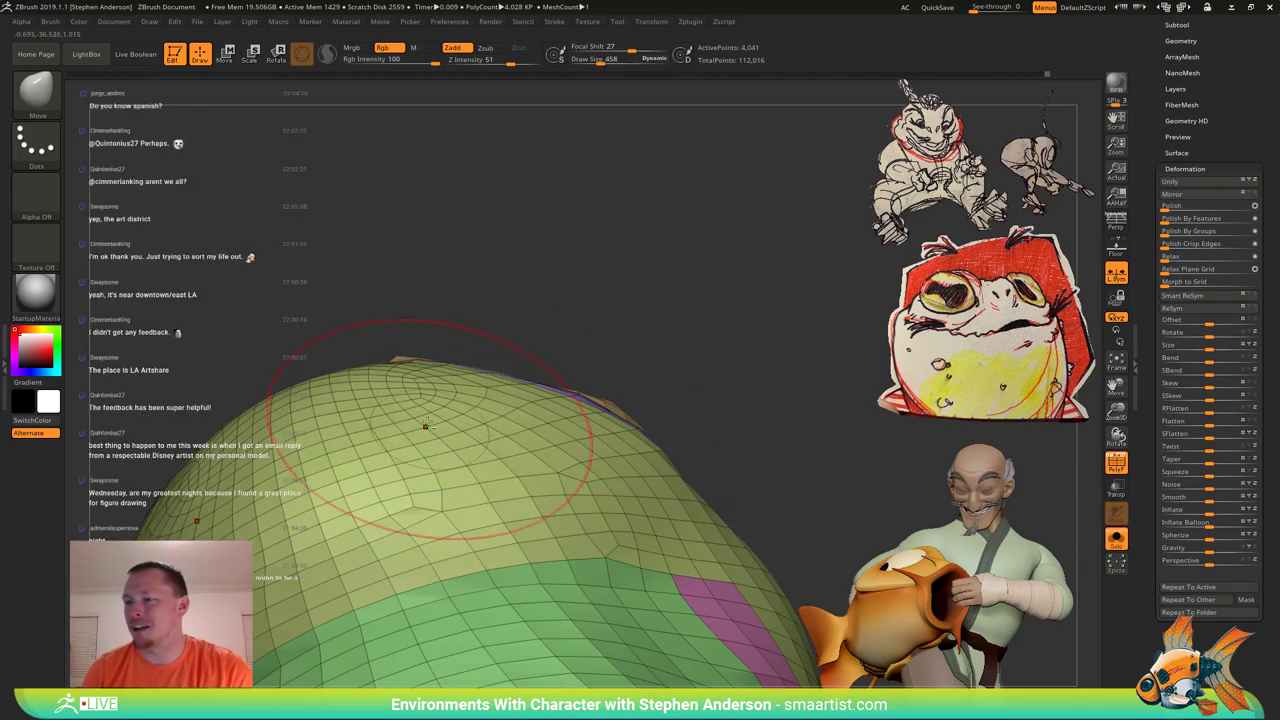
right_drag(430, 430, 460, 477)
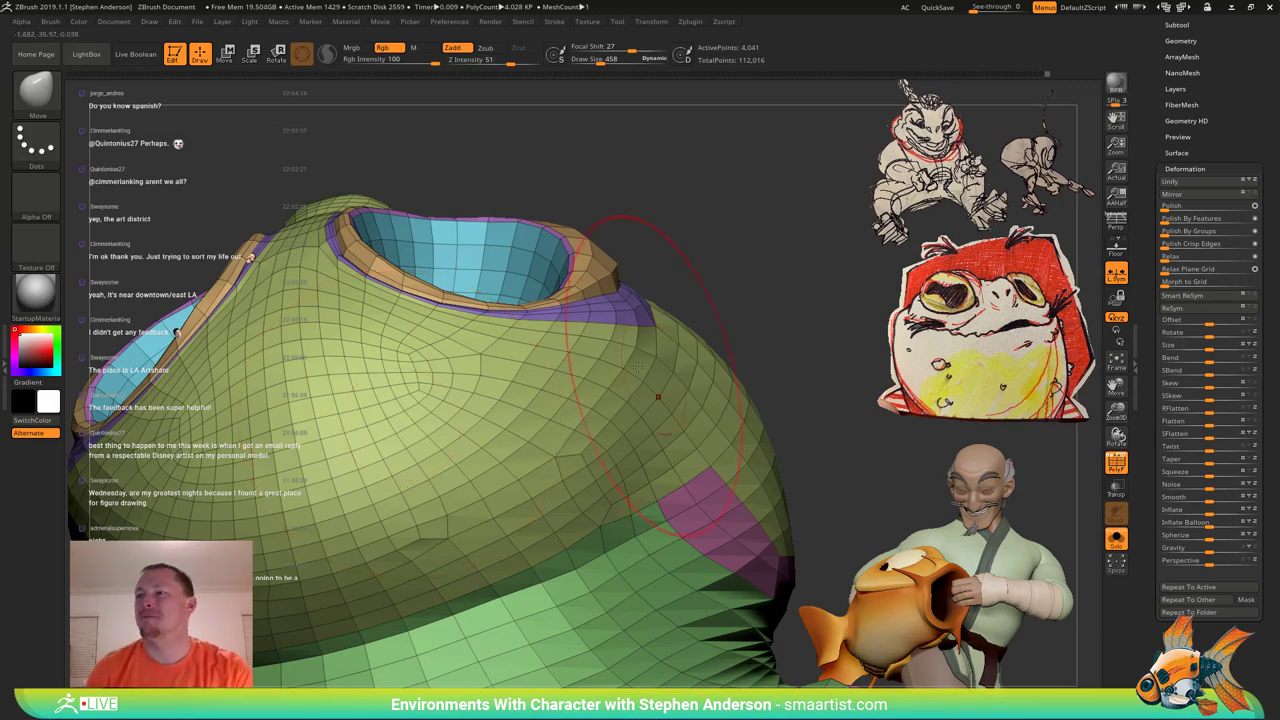
mouse_move(392, 360)
right_down()
mouse_move(470, 450)
mouse_move(421, 411)
mouse_move(462, 398)
mouse_move(412, 440)
mouse_move(417, 489)
mouse_move(426, 428)
mouse_move(504, 454)
right_up()
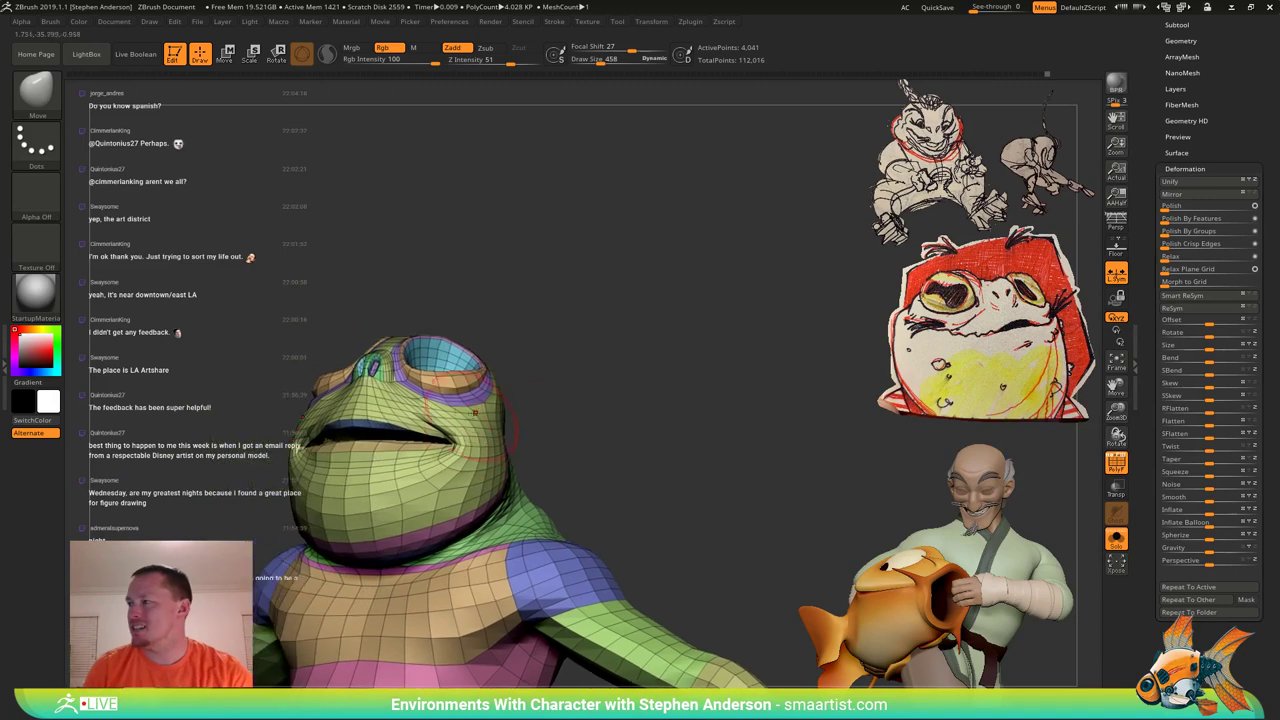
Turn off Solo so the eyeball and other subtools show, and line up the head in side profile.
click(1124, 542)
drag(540, 398, 578, 384)
mouse_move(495, 385)
alt+right_down()
mouse_move(580, 400)
mouse_move(584, 440)
mouse_move(411, 411)
mouse_move(408, 422)
mouse_move(410, 385)
mouse_move(500, 400)
mouse_move(461, 415)
mouse_move(490, 423)
mouse_move(500, 455)
mouse_move(505, 395)
alt+right_up()
key(shift+f)
key(shift+f)
right_drag(505, 395, 517, 400)
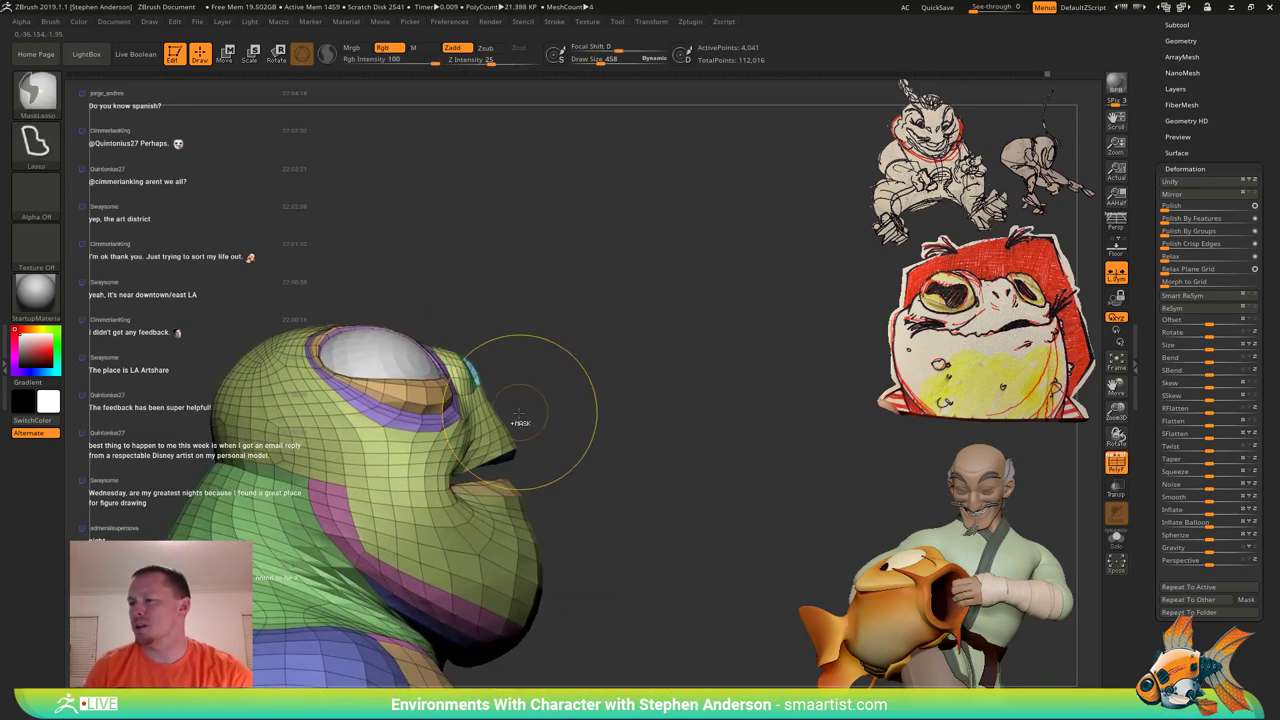
Lasso the top of the head around the eyes, invert the mask to protect everything below, and soften its edge.
mouse_move(532, 327)
ctrl+mouse_down()
mouse_move(131, 280)
mouse_move(172, 403)
ctrl+mouse_up()
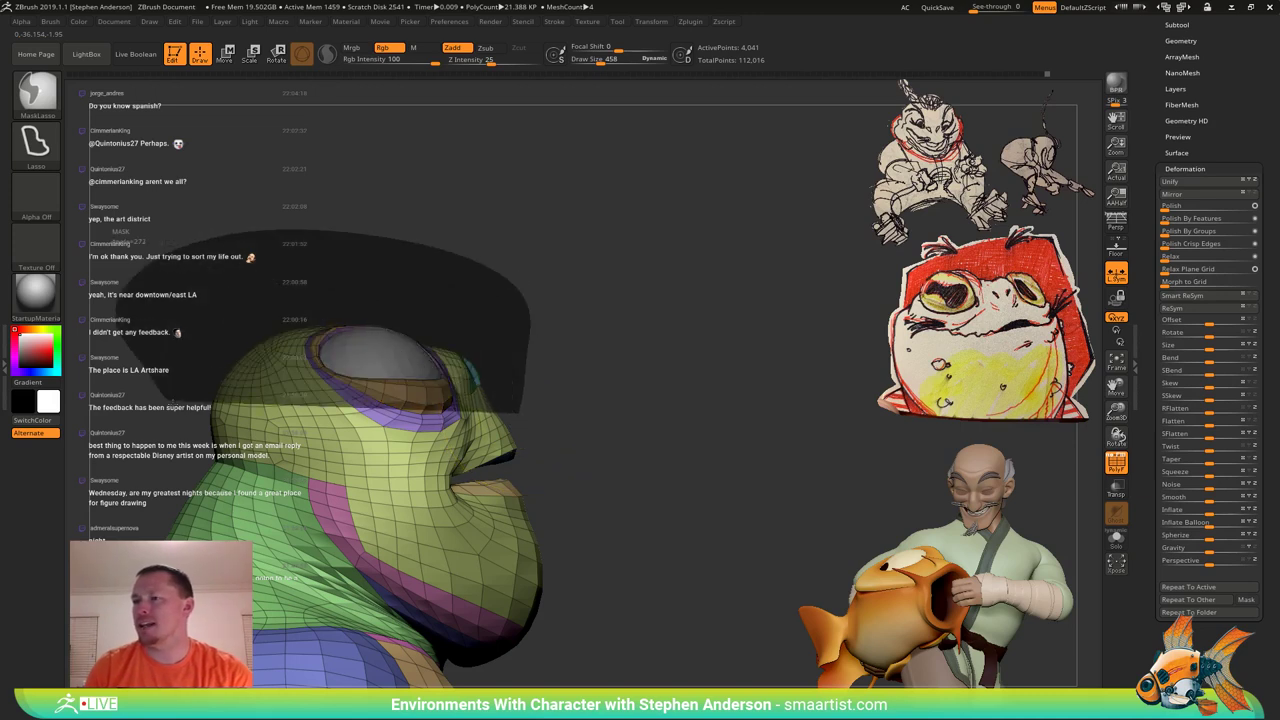
ctrl+alt+drag(524, 424, 616, 374)
ctrl+click(412, 442)
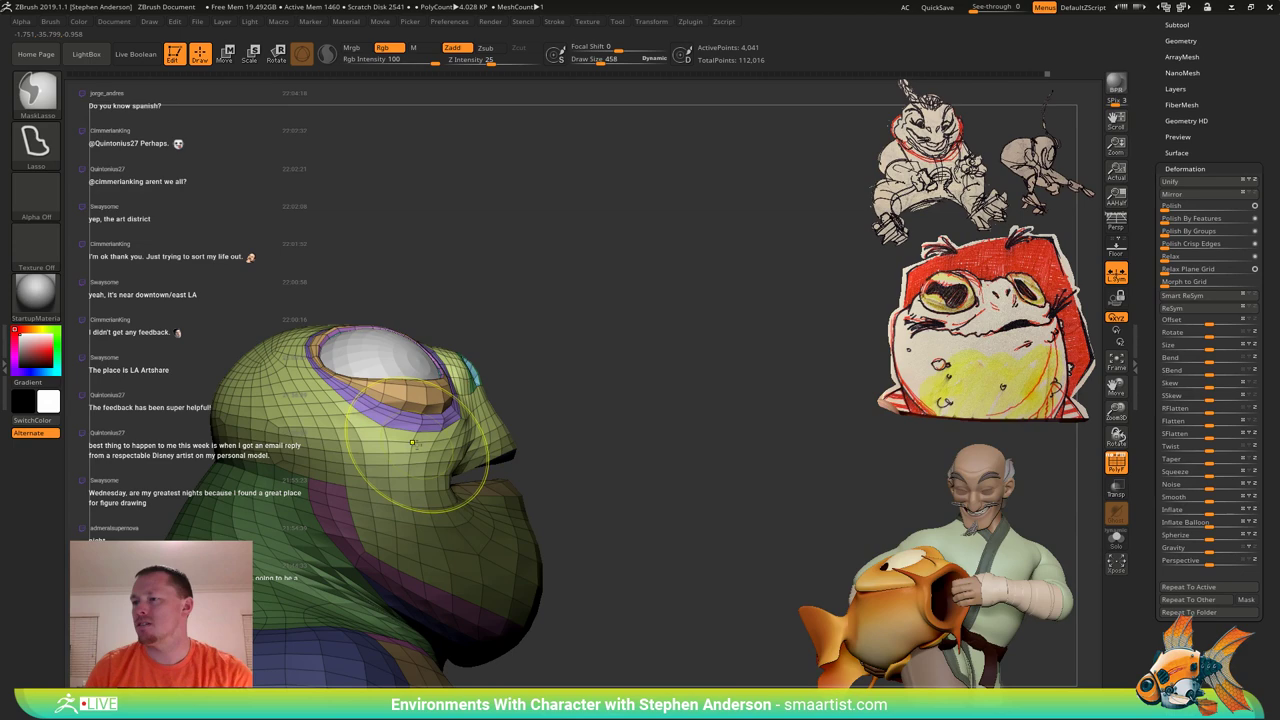
ctrl+click(534, 404)
ctrl+click(573, 395)
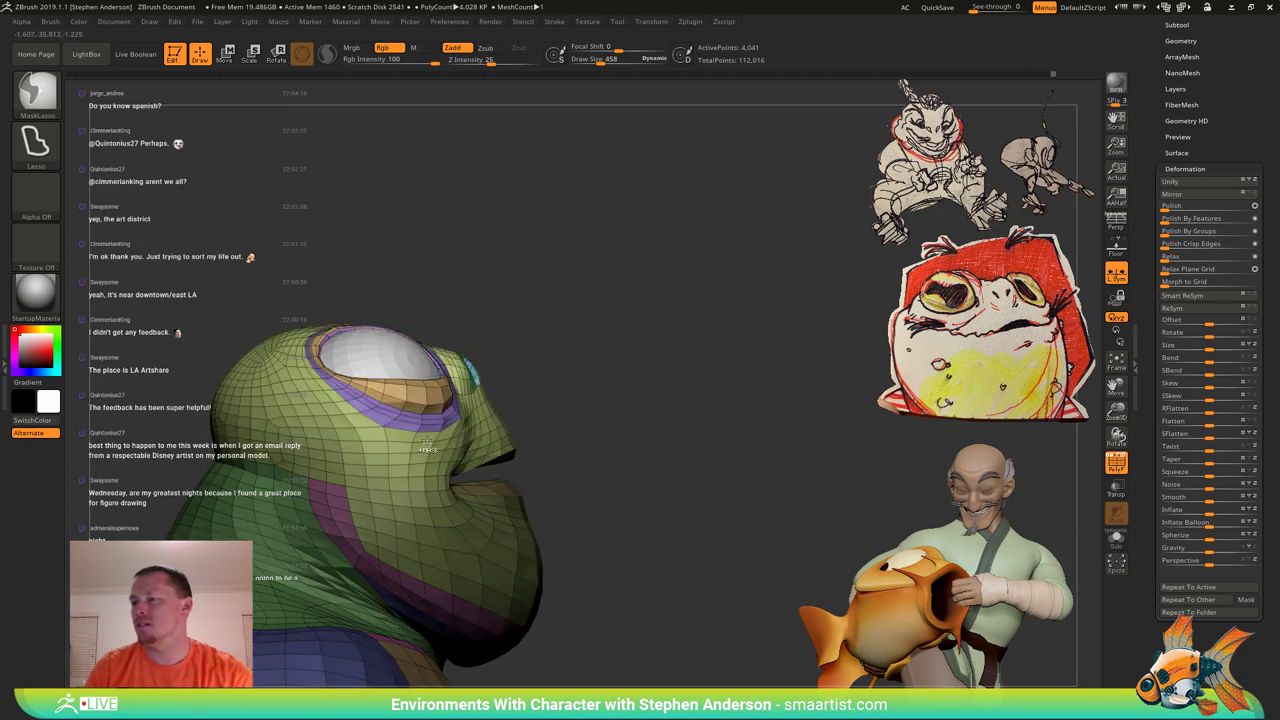
ctrl+click(600, 382)
ctrl+click(550, 416)
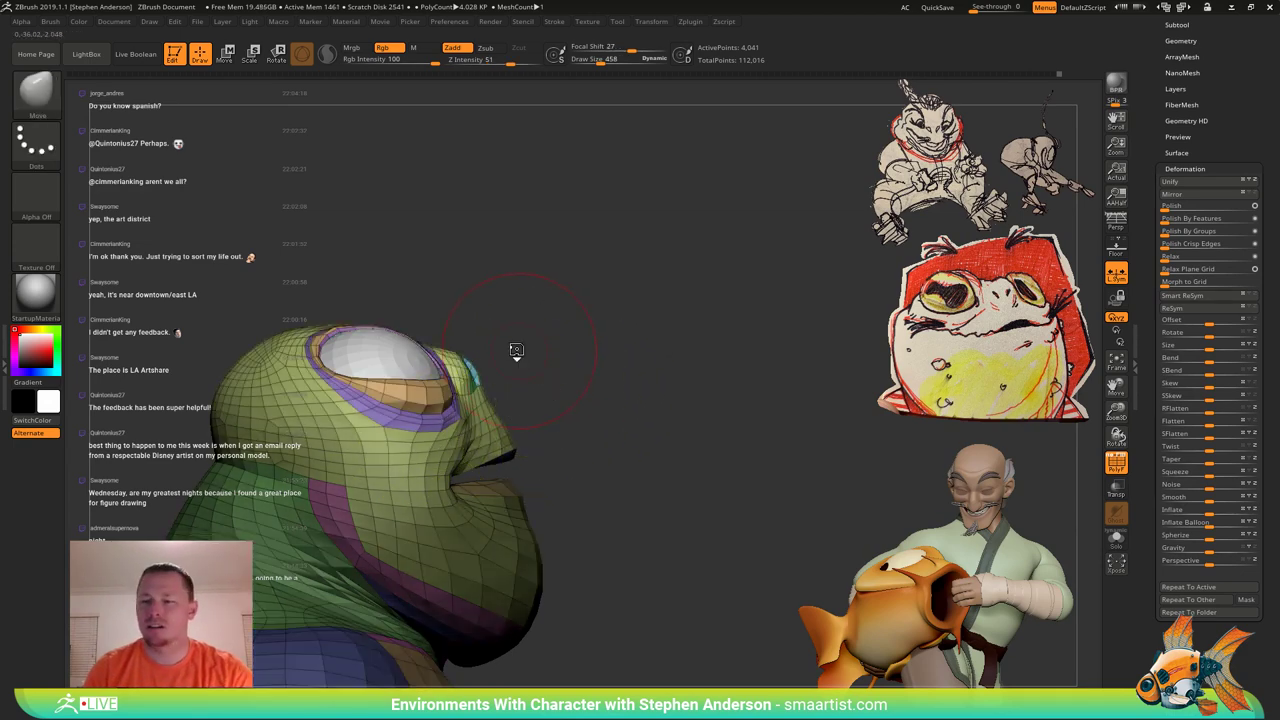
Try lowering the unmasked eye sockets and top of the head along the vertical axis.
key(w)
drag(388, 275, 388, 302)
drag(532, 287, 518, 290)
key(q)
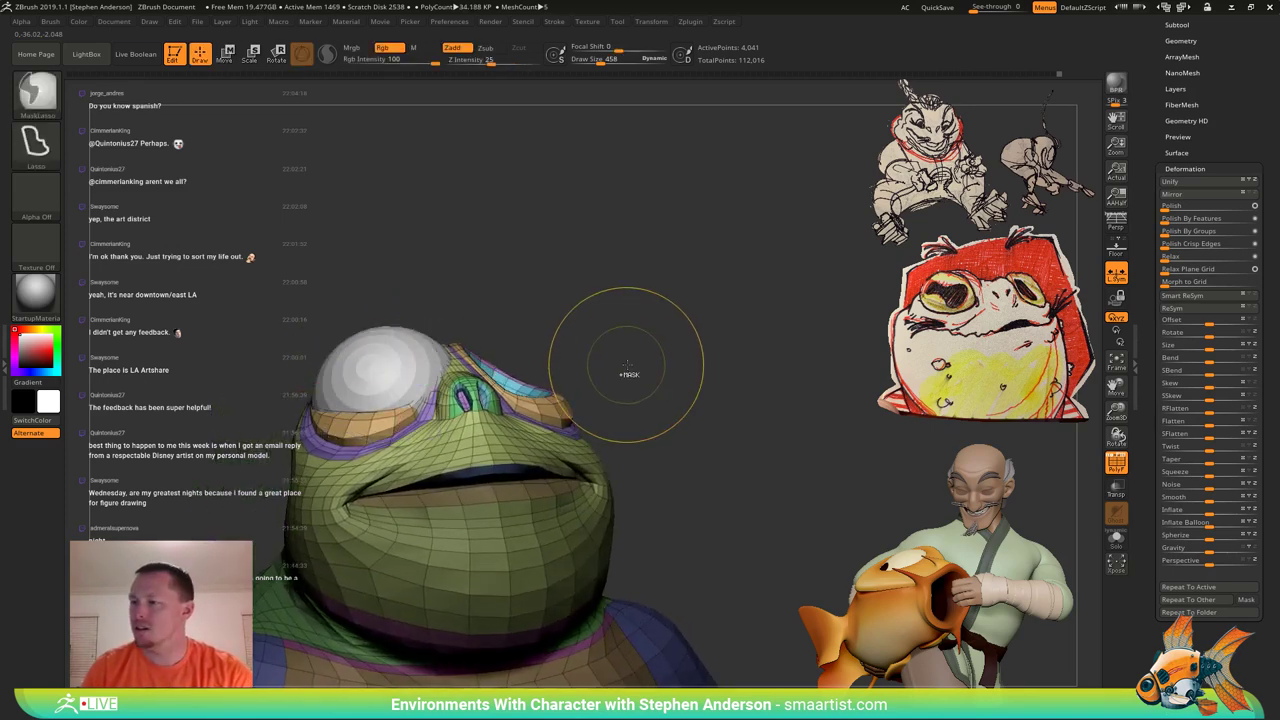
key(ctrl+z)
drag(640, 358, 681, 336)
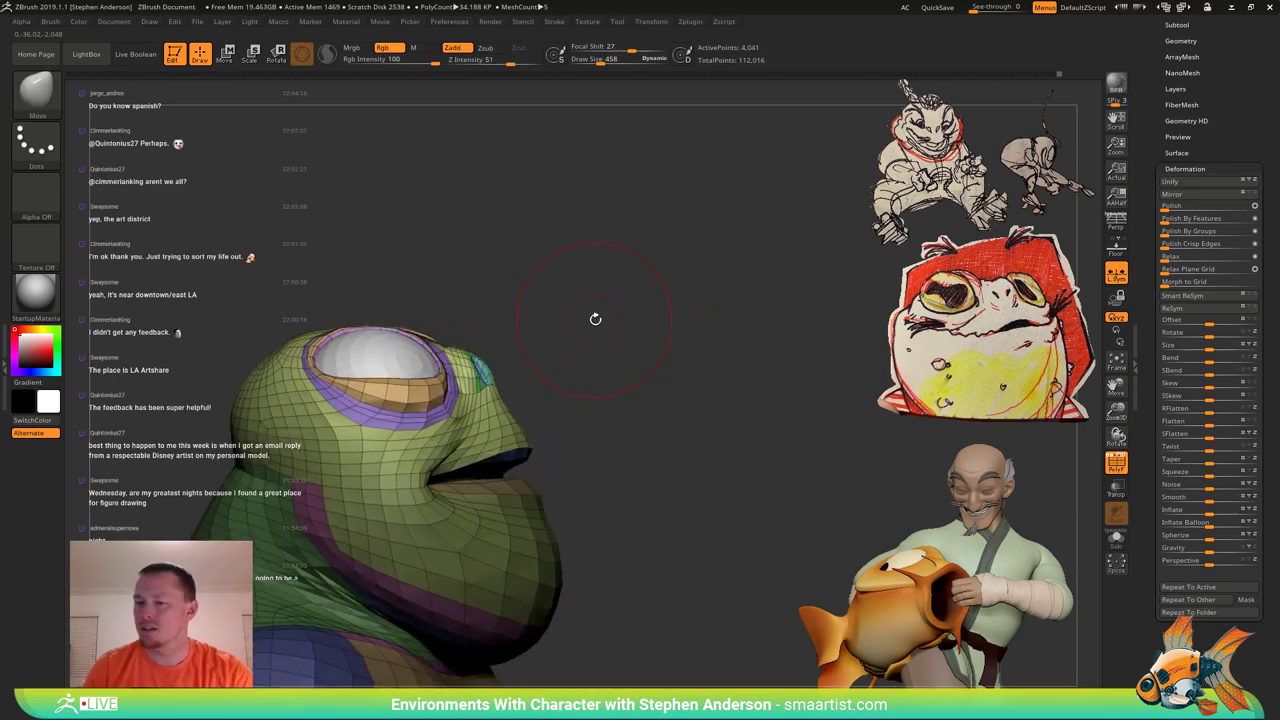
key(w)
drag(384, 275, 385, 286)
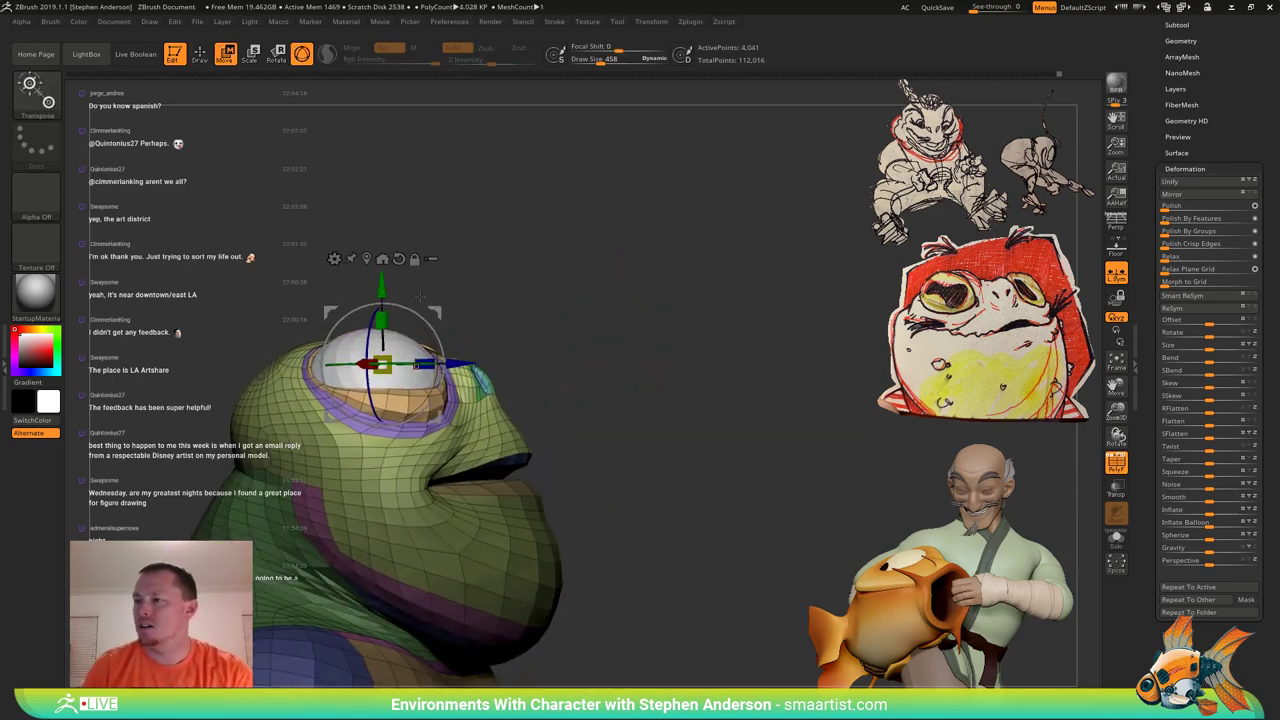
Extend the lasso mask across the muzzle, mouth and neck below the eye socket and soften its edge.
mouse_move(592, 371)
shift+mouse_down()
mouse_move(240, 569)
mouse_move(88, 467)
shift+mouse_up()
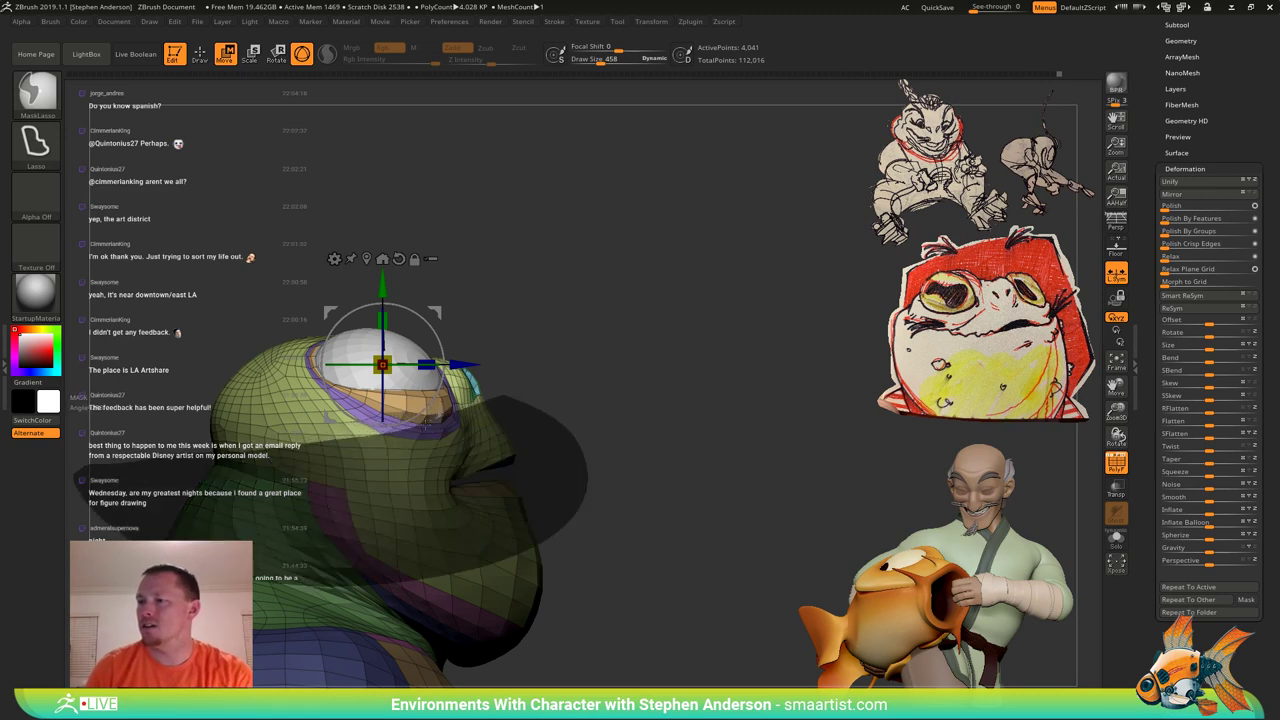
ctrl+drag(425, 425, 446, 417)
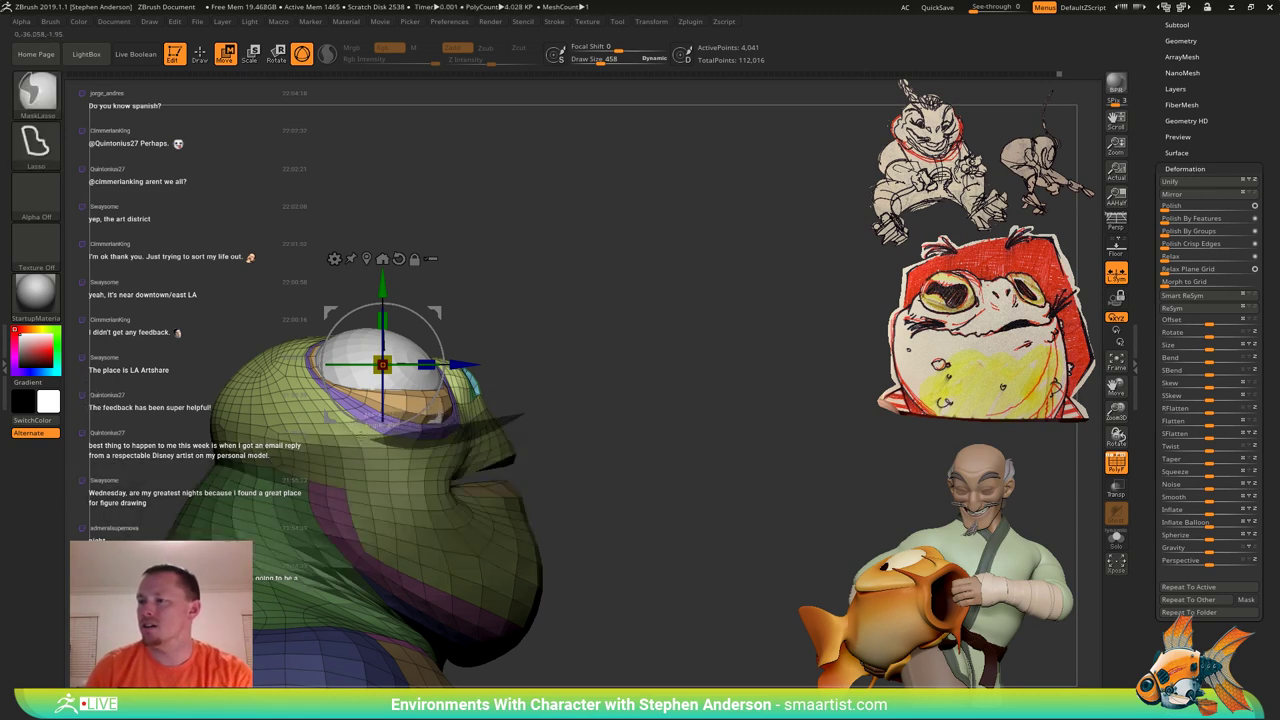
mouse_move(330, 413)
ctrl+mouse_down()
mouse_move(116, 438)
mouse_move(590, 556)
ctrl+mouse_up()
key(ctrl+z)
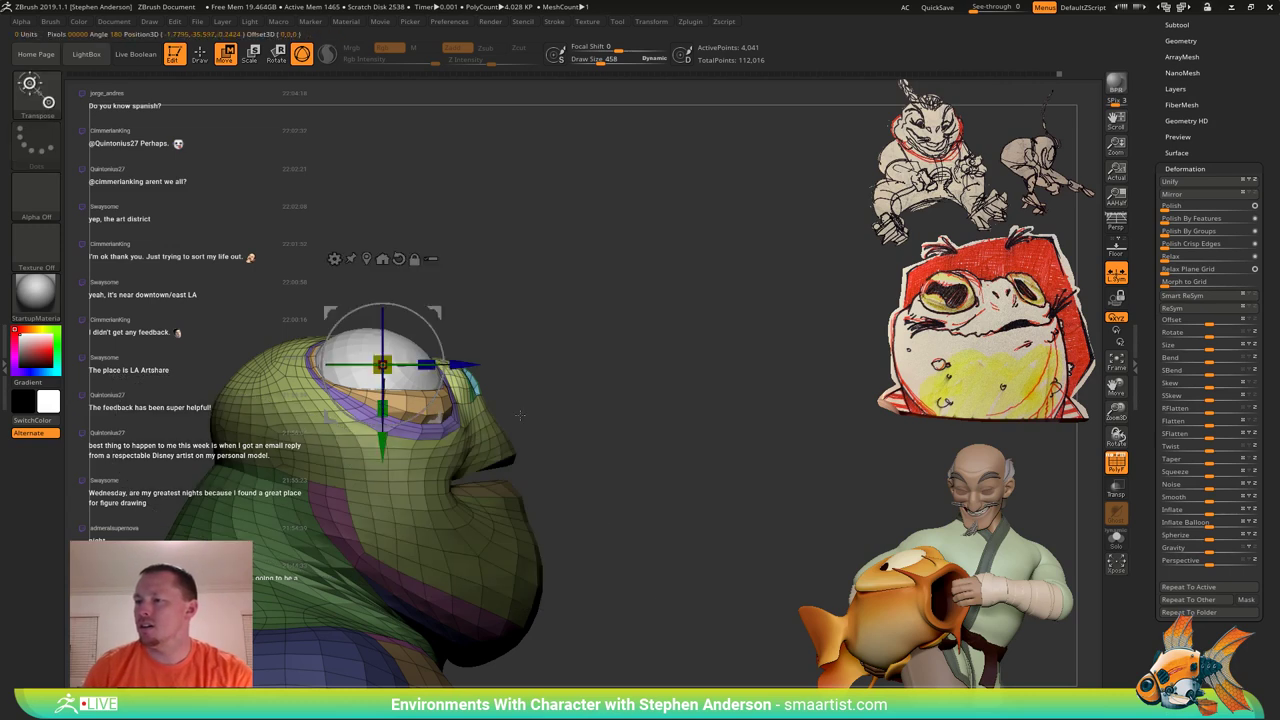
ctrl+click(560, 415)
ctrl+click(600, 414)
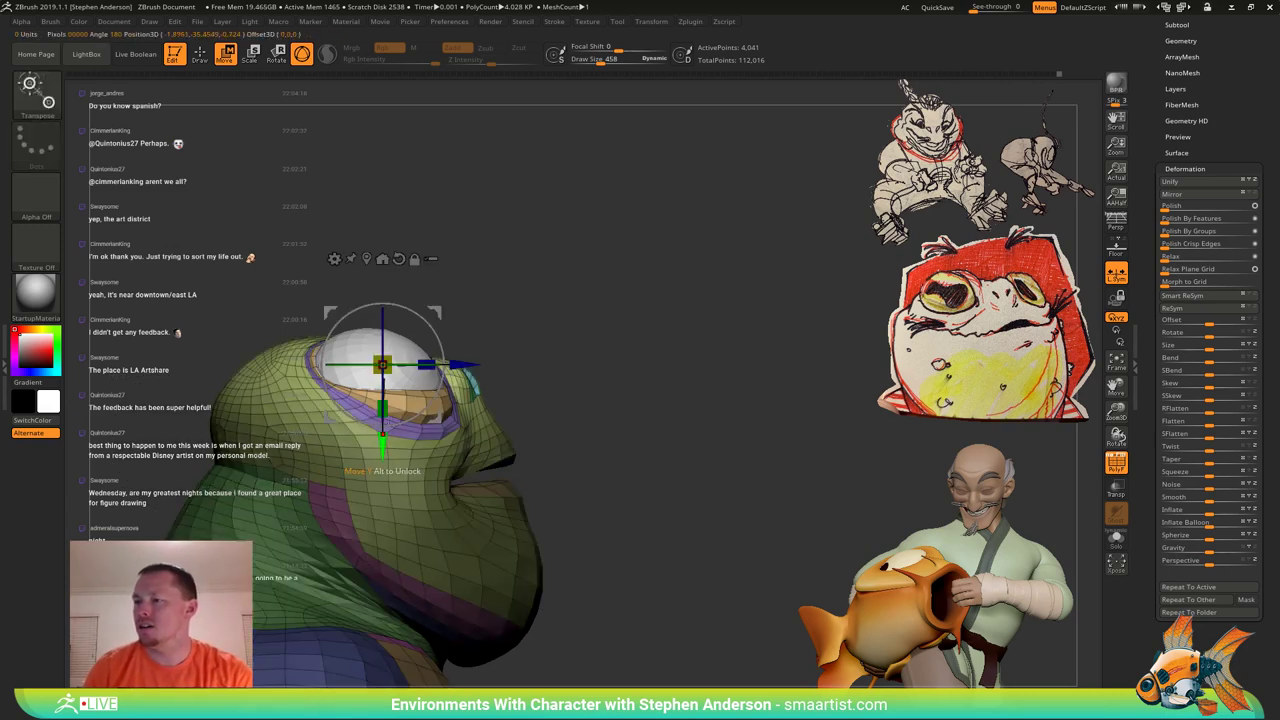
Reset the gizmo's orientation and lower the unmasked eye sockets and top of the head slightly.
click(398, 261)
drag(381, 288, 381, 299)
mouse_move(559, 302)
mouse_down()
mouse_move(509, 309)
mouse_move(600, 346)
mouse_up()
key(q)
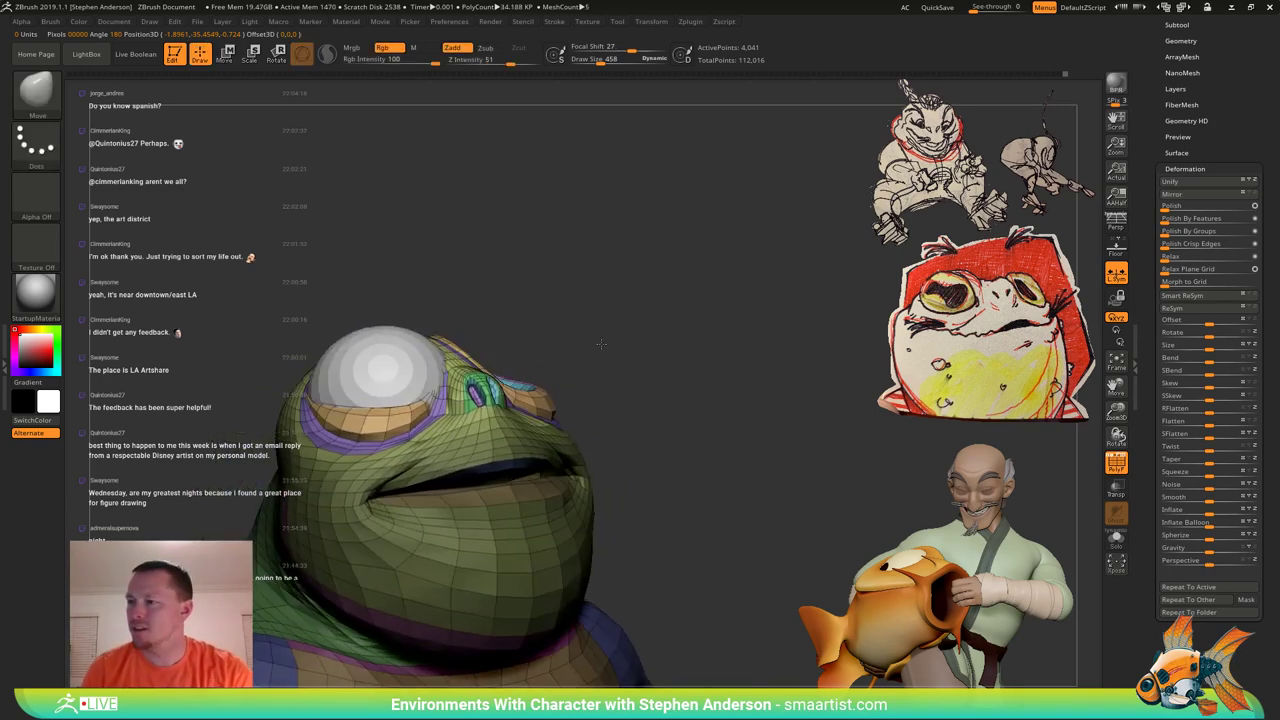
Select the EyeR subtool and move the eyeball down into the lowered eye socket.
ctrl+right_drag(579, 333, 625, 327)
drag(580, 297, 634, 312)
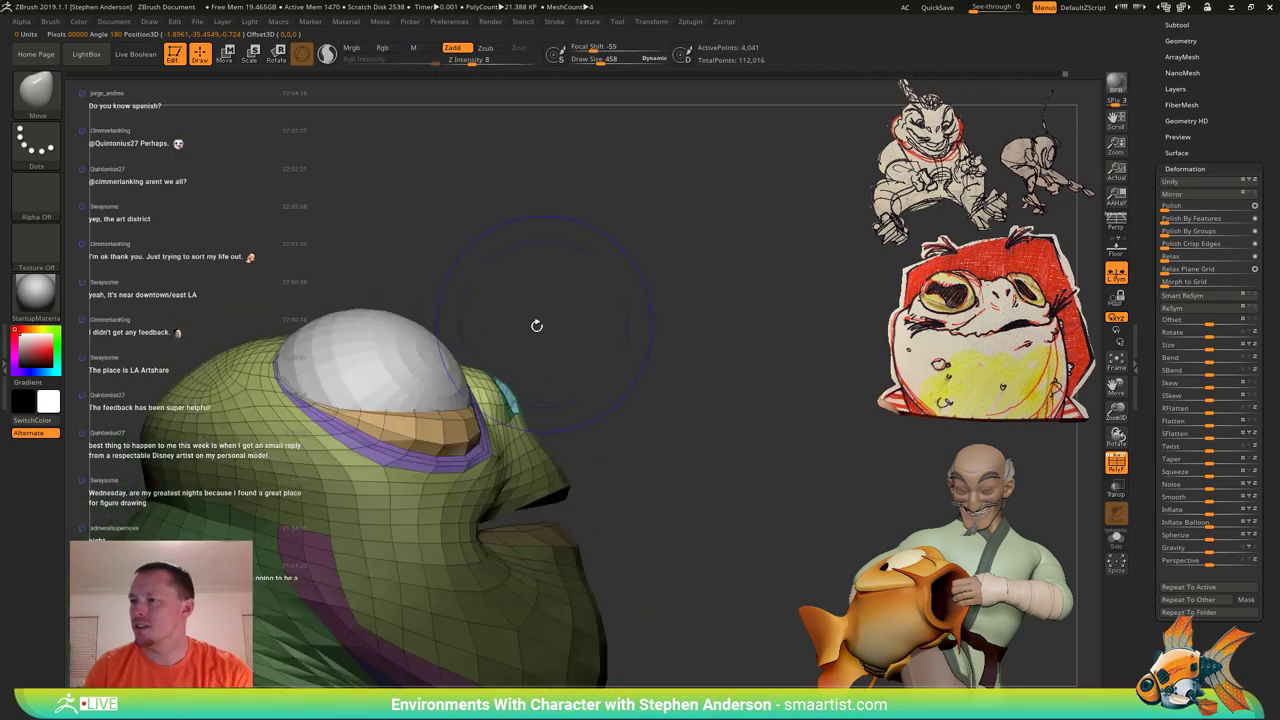
alt+click(380, 318)
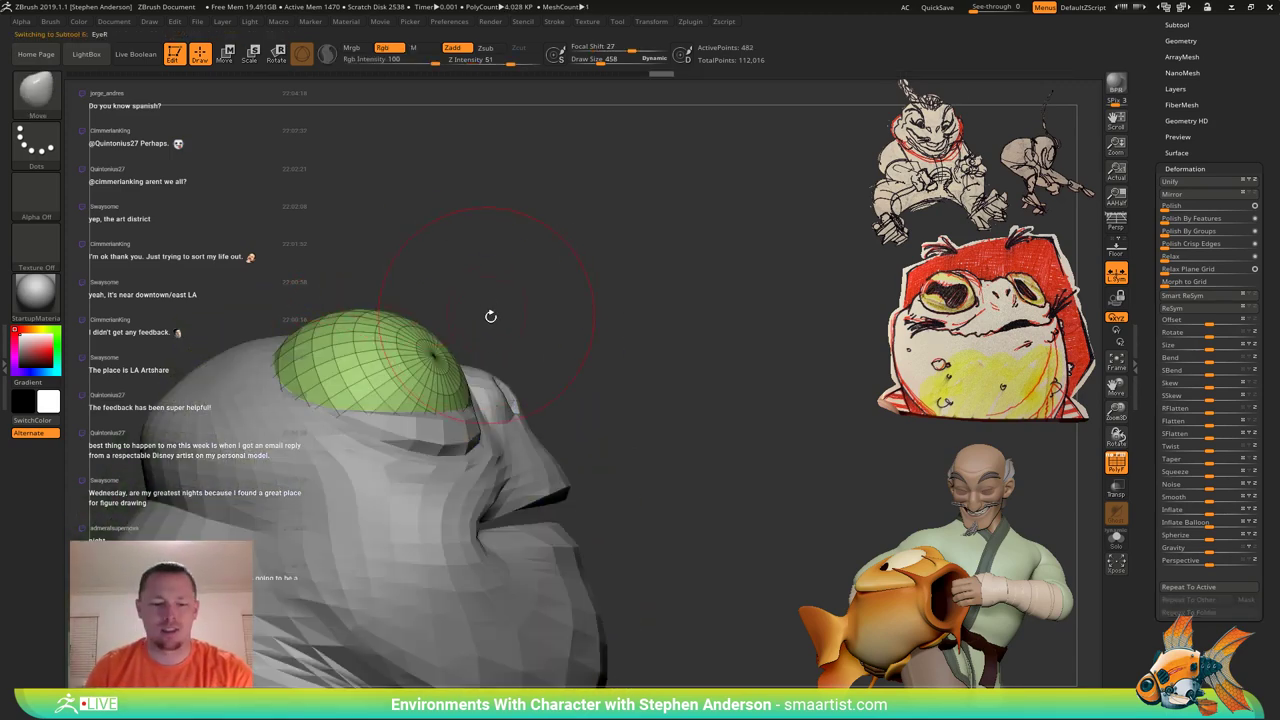
key(w)
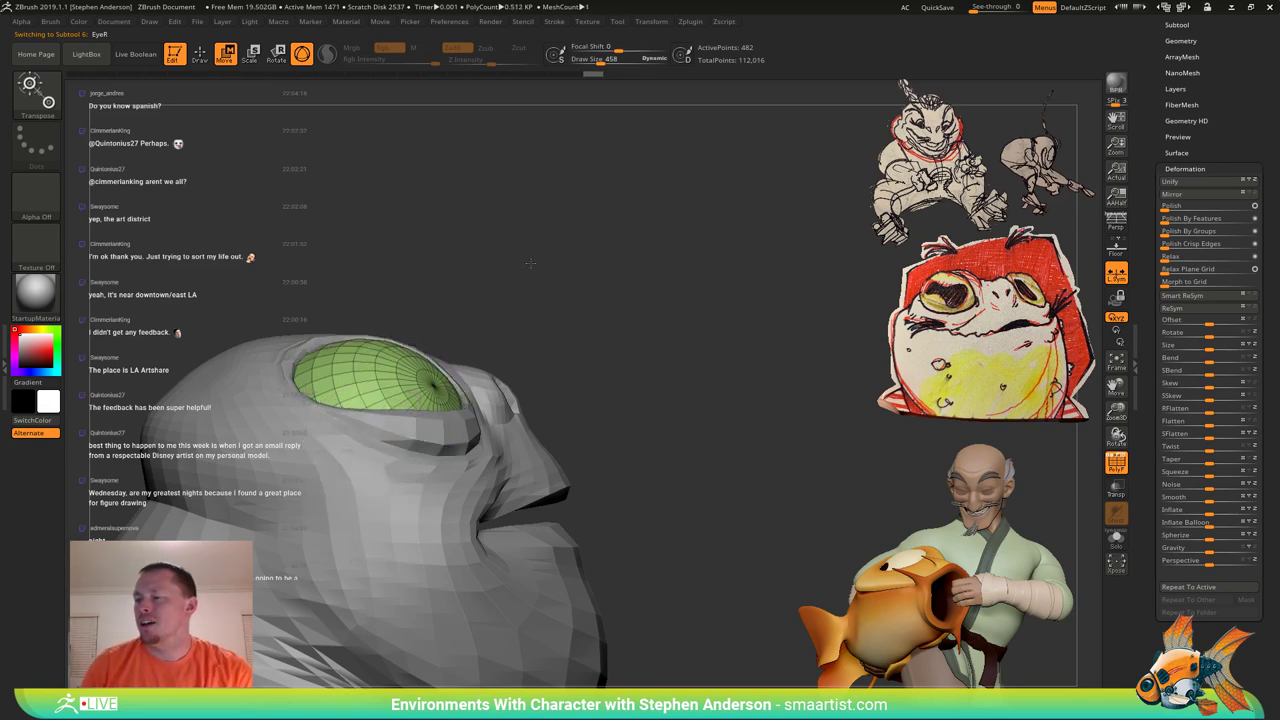
mouse_move(531, 263)
mouse_down()
mouse_move(498, 286)
mouse_move(539, 285)
mouse_move(498, 303)
mouse_up()
key(ctrl+z)
key(ctrl+z)
key(ctrl+z)
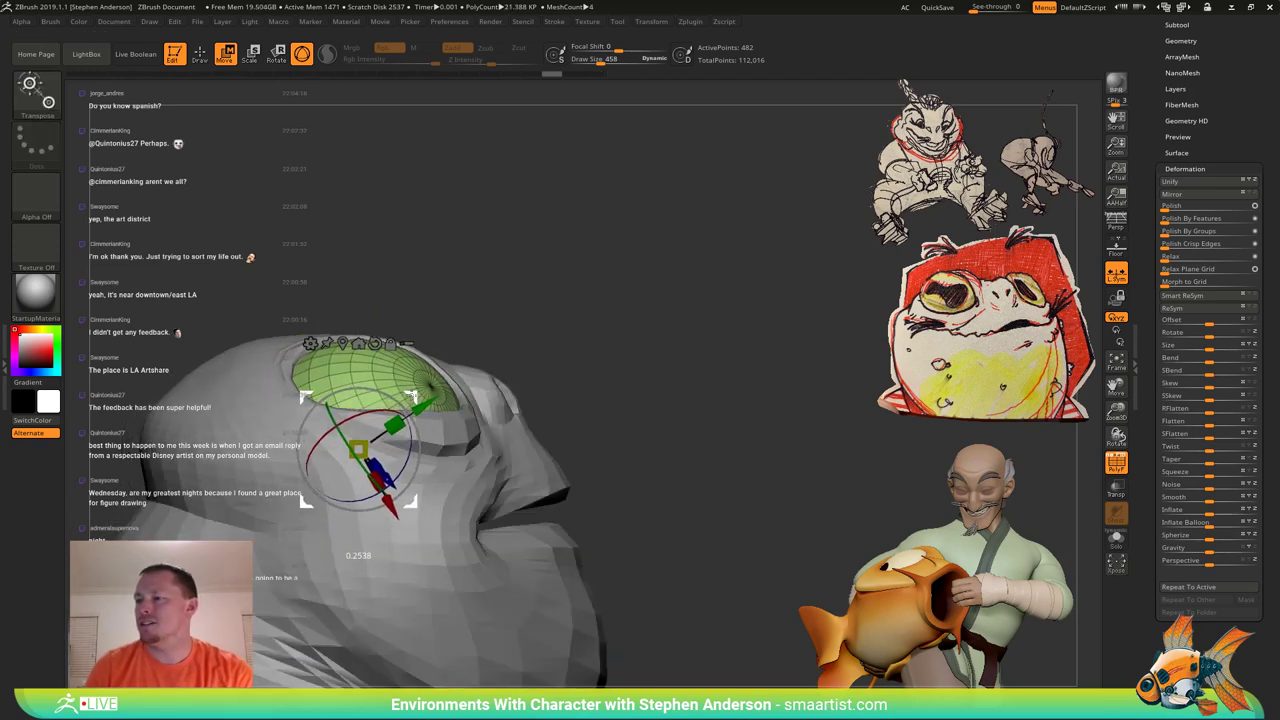
mouse_move(570, 276)
mouse_down()
mouse_move(508, 318)
mouse_move(550, 344)
mouse_move(577, 397)
mouse_up()
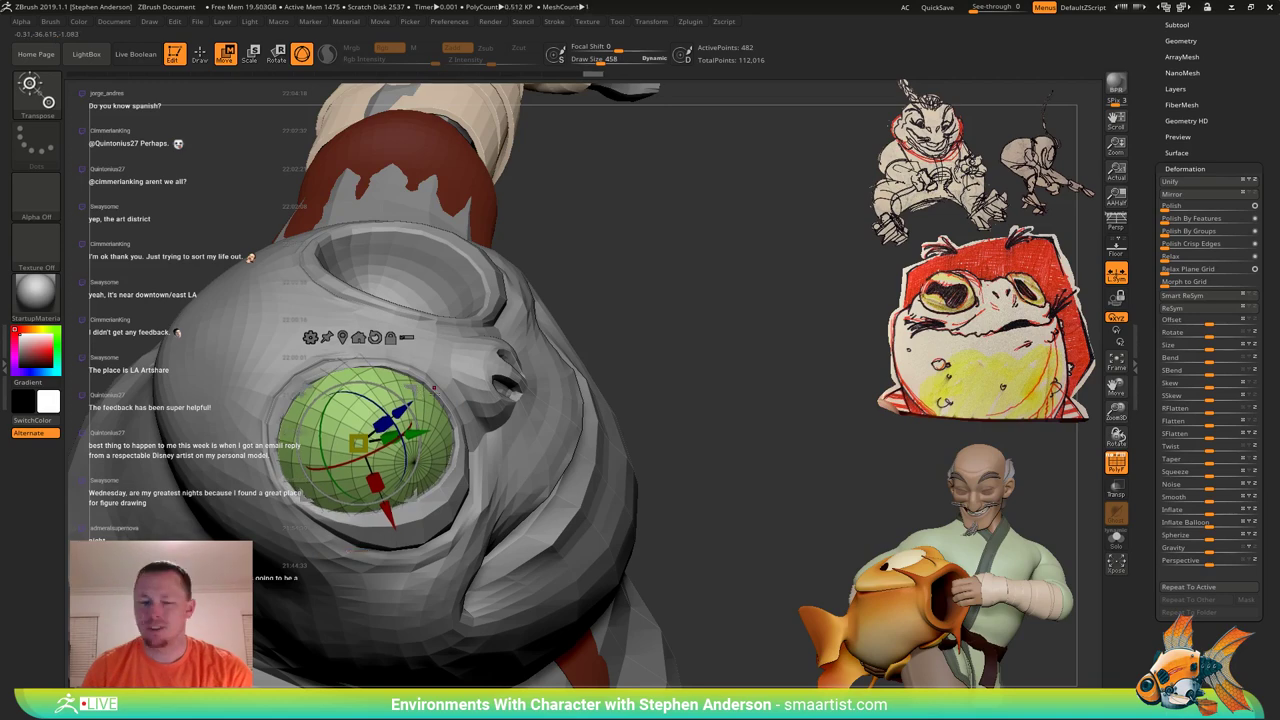
Hide the polyframe and check how the eyeball sits in the head from several angles and distances.
key(q)
right_drag(530, 425, 535, 360)
key(shift+f)
ctrl+right_drag(543, 414, 473, 352)
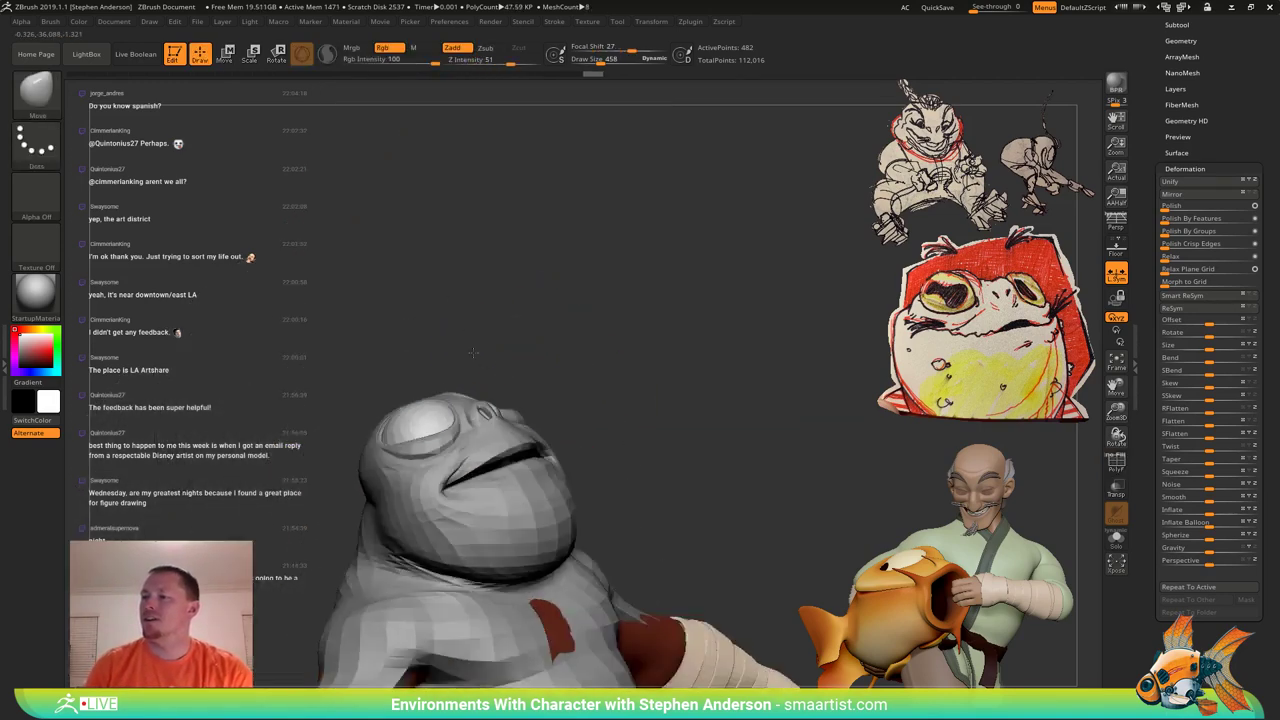
drag(473, 352, 505, 347)
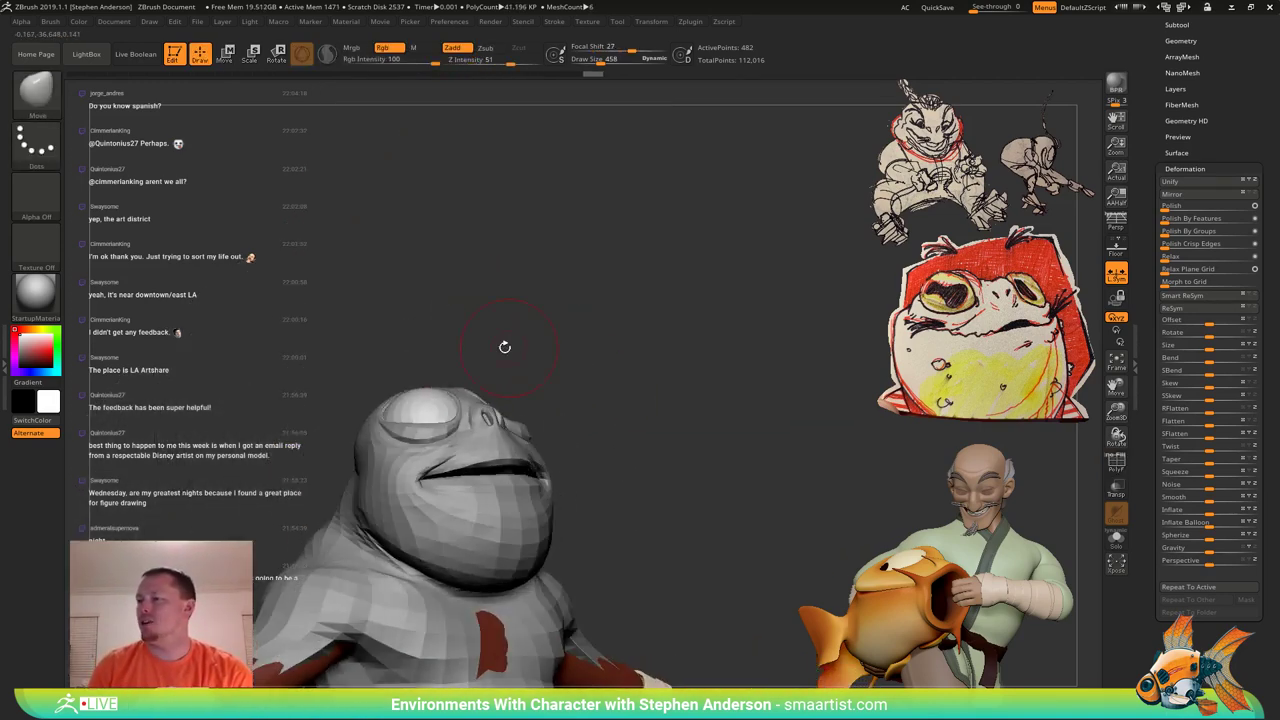
ctrl+right_drag(505, 347, 492, 281)
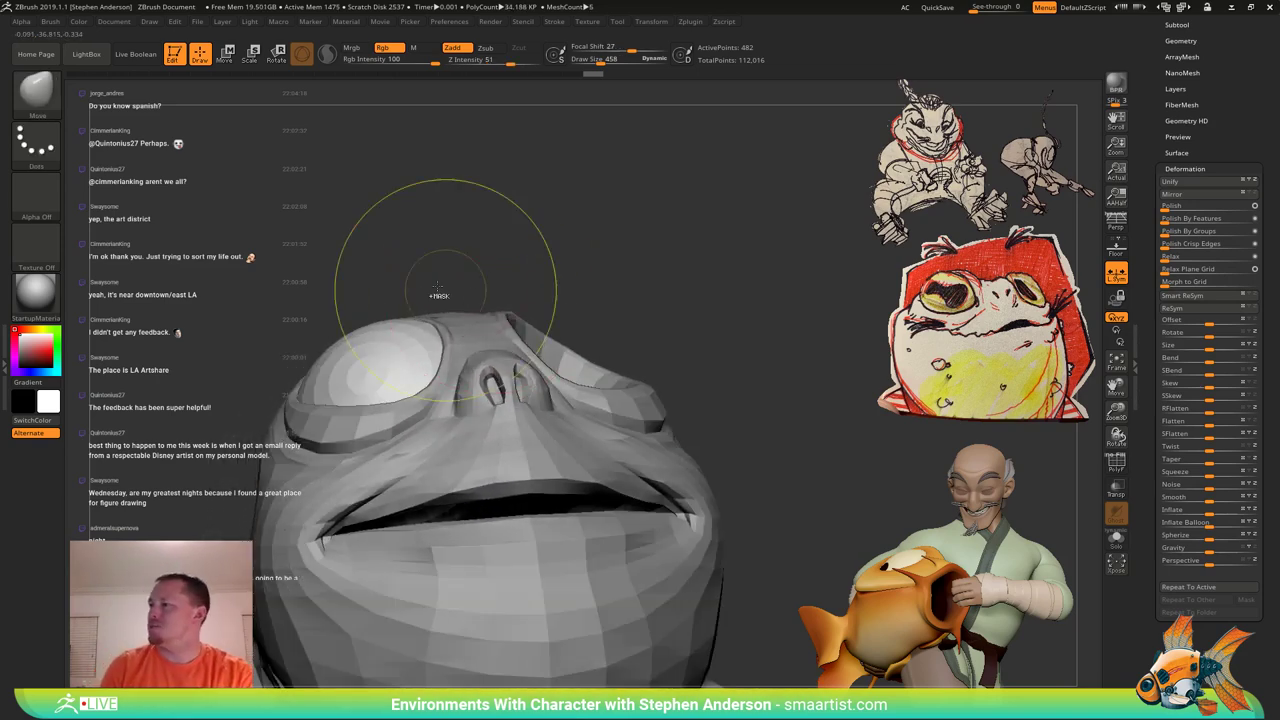
Reposition the EyeR eyeball with the gizmo so it protrudes slightly from its socket.
mouse_move(438, 290)
mouse_down()
mouse_move(458, 291)
mouse_move(483, 260)
mouse_move(470, 266)
mouse_move(552, 278)
mouse_up()
key(w)
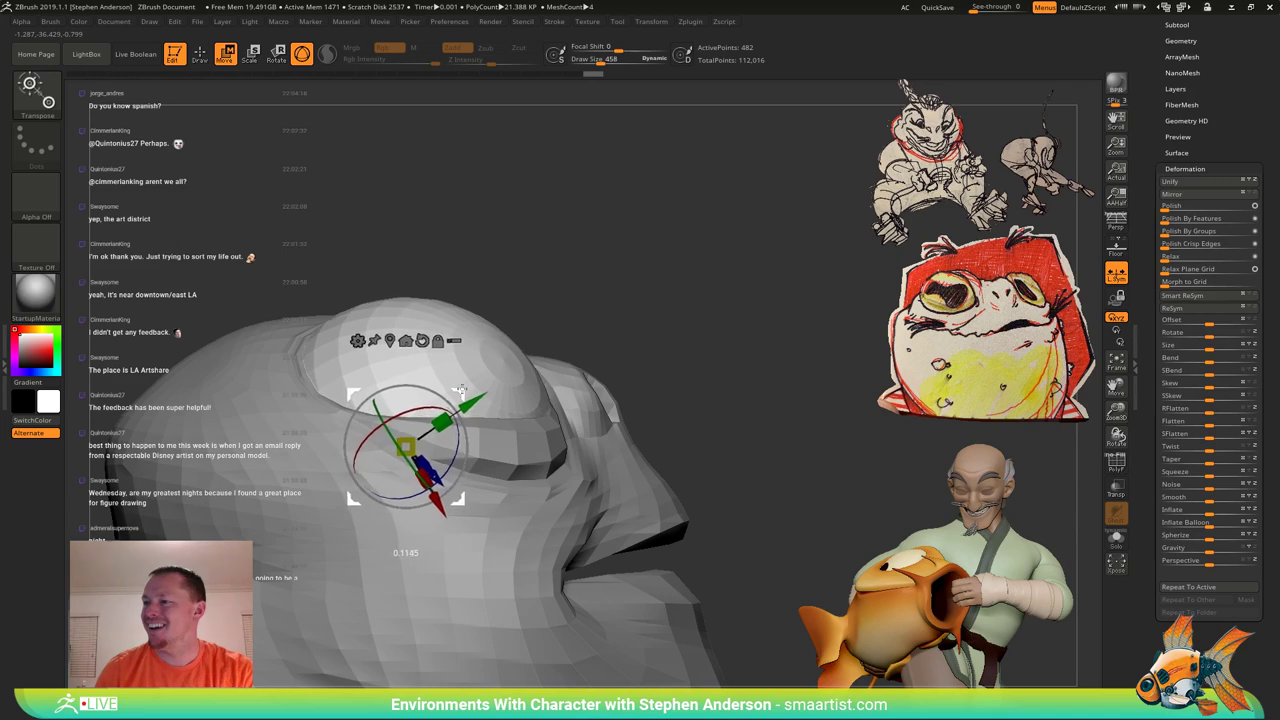
drag(462, 389, 464, 387)
mouse_move(556, 290)
right_down()
mouse_move(523, 288)
mouse_move(538, 278)
right_up()
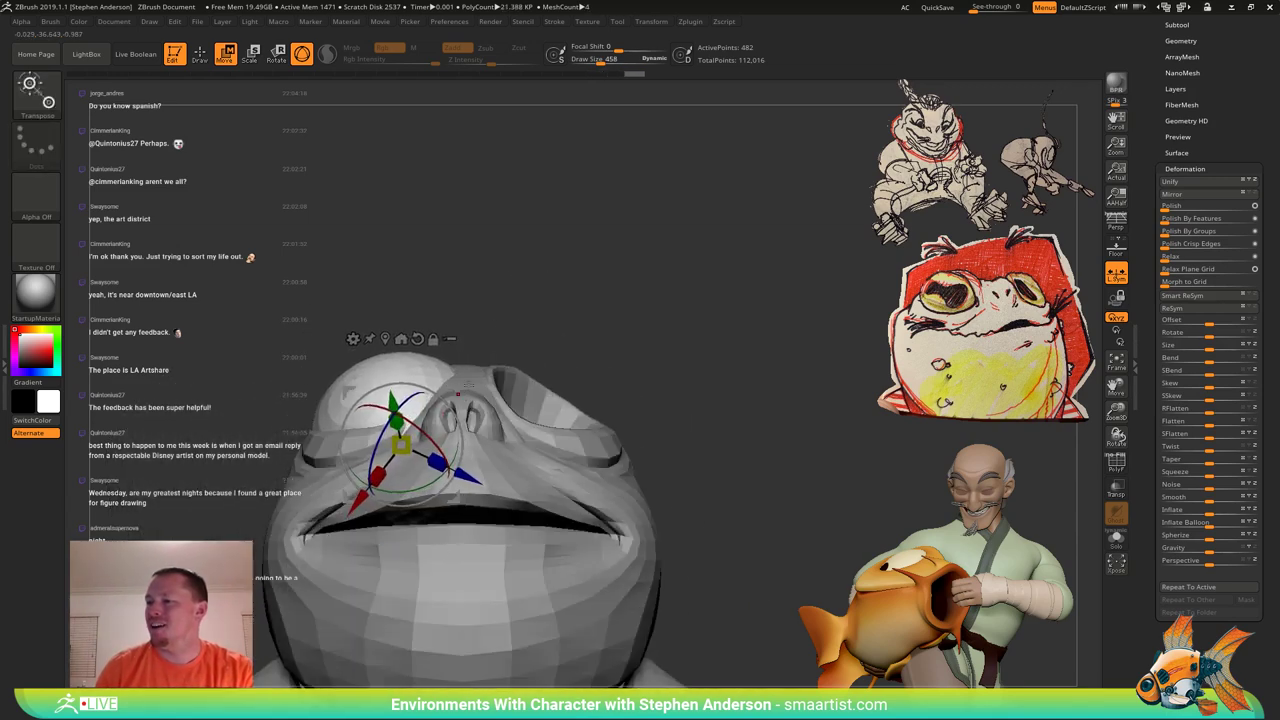
key(q)
Select the Torso2 subtool, reshape the front edge of the near eye rim with transparency on, and turn transparency off.
right_drag(418, 371, 484, 393)
alt+click(470, 377)
click(1116, 488)
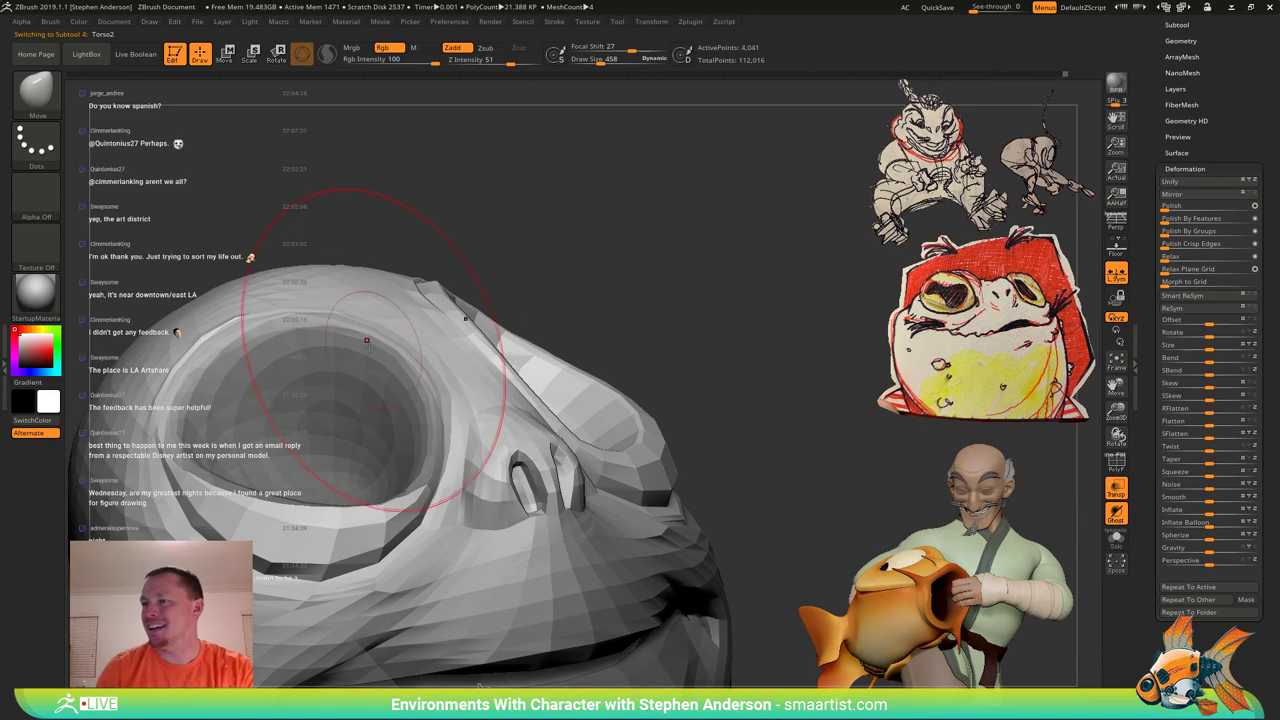
right_drag(374, 328, 416, 354)
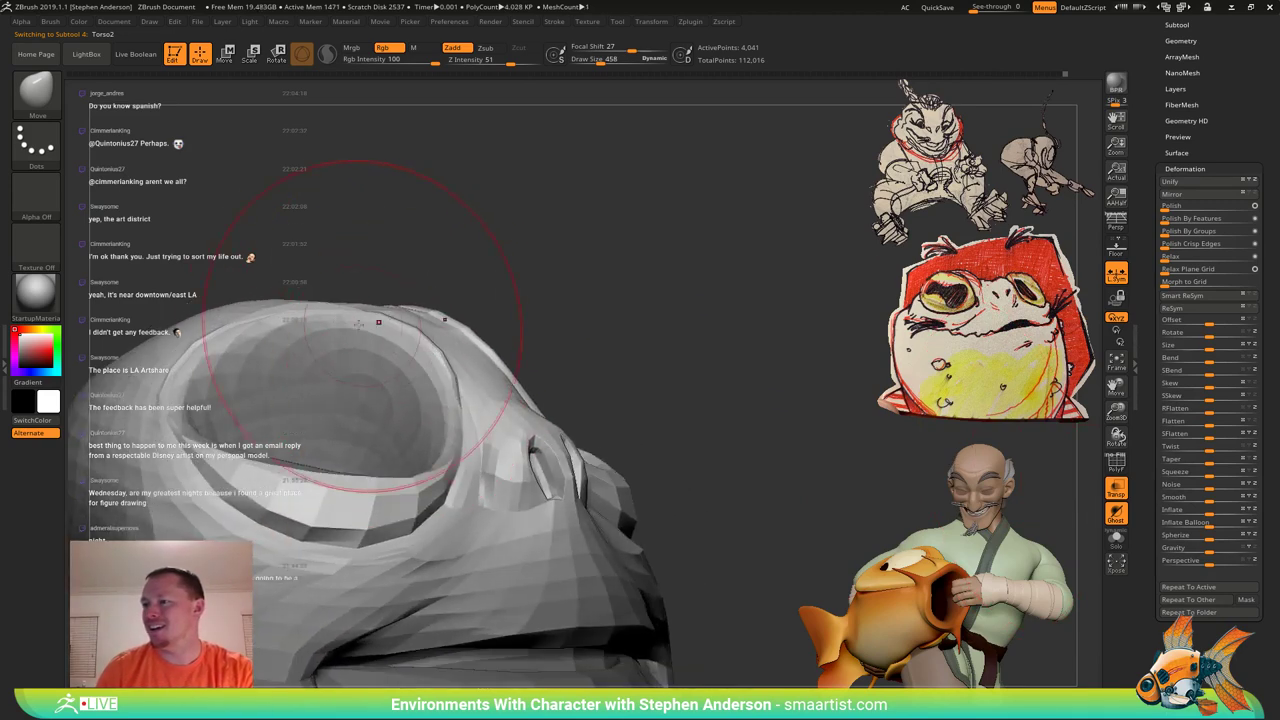
mouse_move(246, 310)
right_down()
mouse_move(214, 312)
mouse_move(234, 326)
mouse_move(282, 312)
mouse_move(322, 326)
right_up()
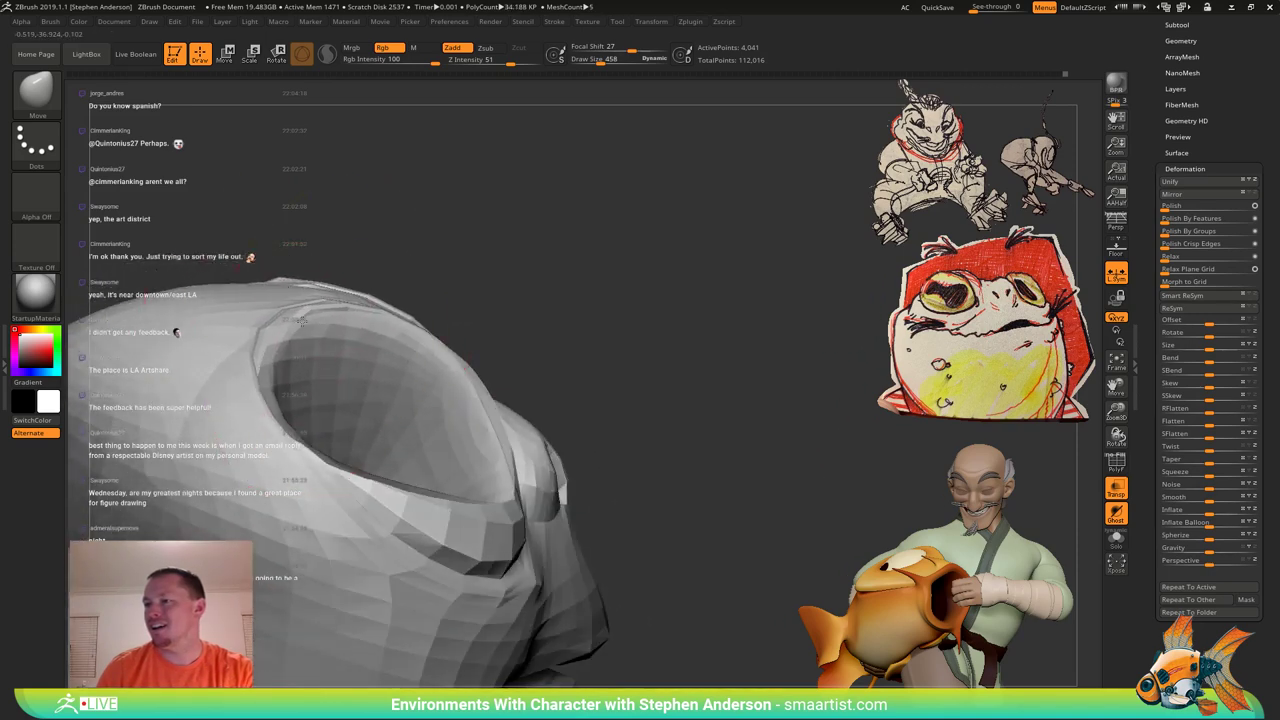
mouse_move(268, 371)
right_down()
mouse_move(492, 376)
mouse_move(503, 426)
right_up()
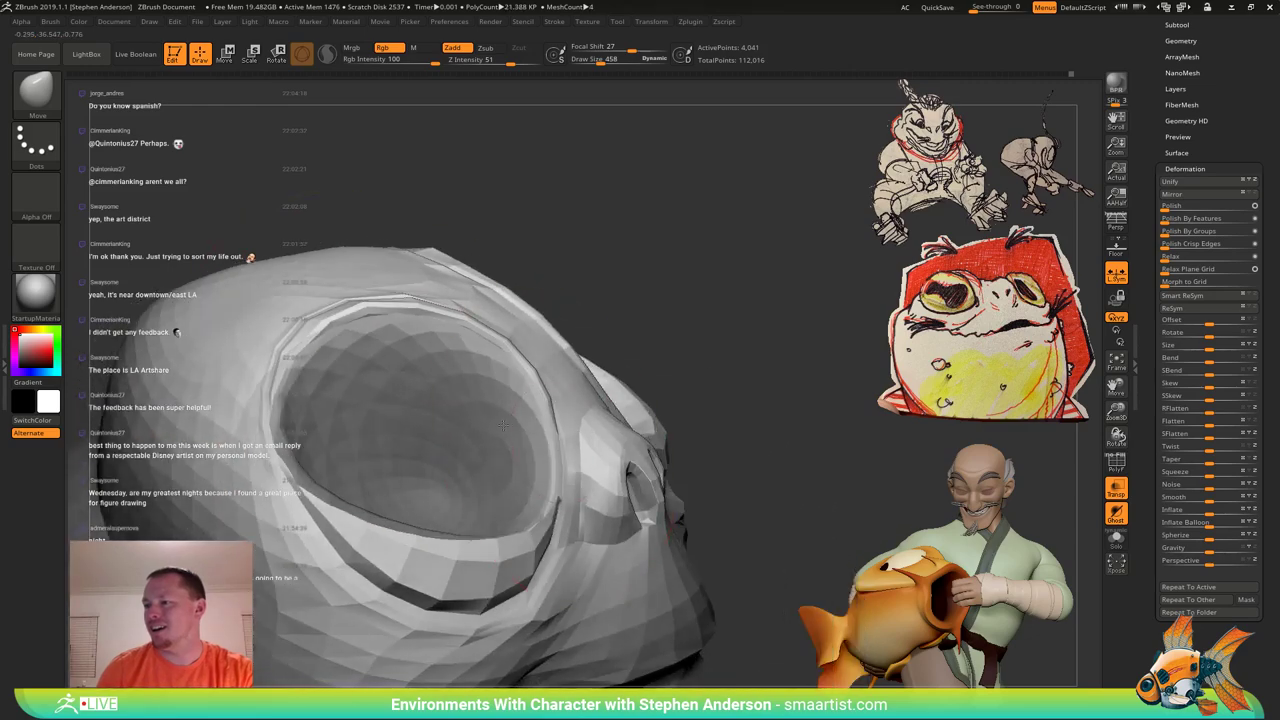
drag(552, 462, 576, 468)
mouse_move(576, 468)
right_down()
mouse_move(558, 471)
mouse_move(572, 545)
mouse_move(520, 540)
mouse_move(295, 372)
mouse_move(222, 345)
mouse_move(232, 335)
mouse_move(280, 537)
right_up()
key(shift+f)
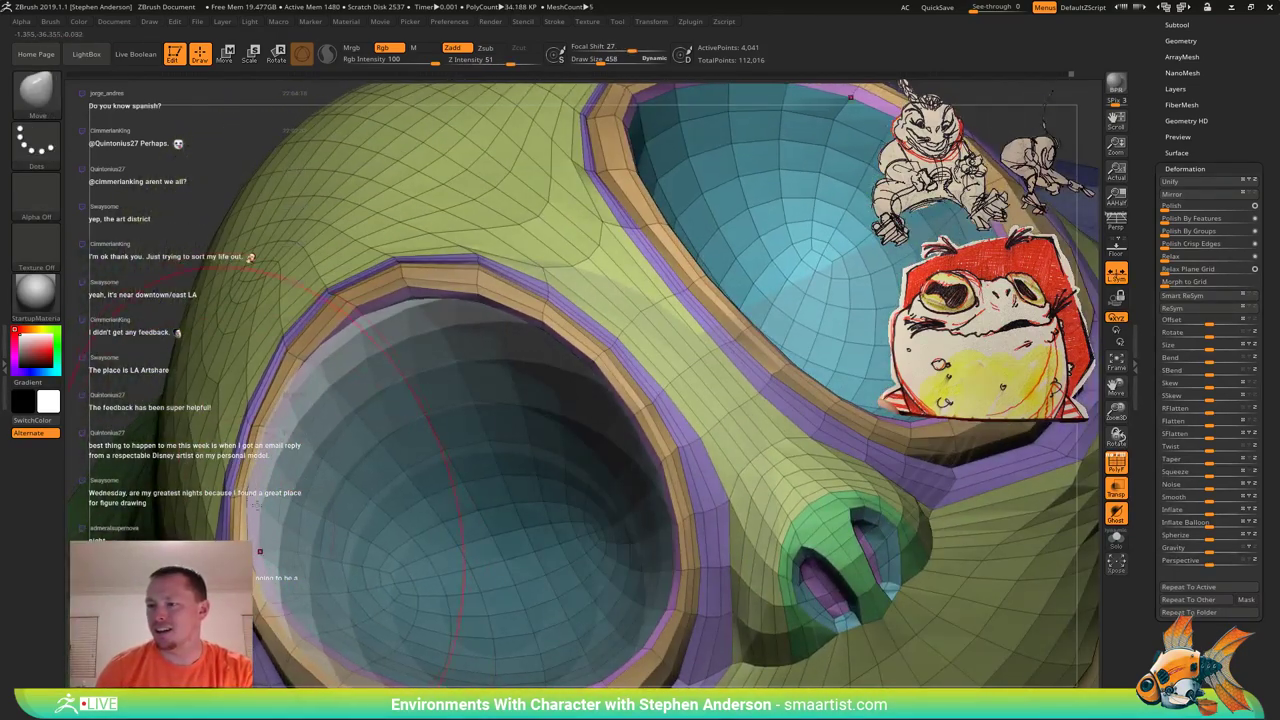
mouse_move(257, 489)
right_down()
mouse_move(278, 478)
mouse_move(252, 395)
mouse_move(312, 495)
mouse_move(229, 410)
mouse_move(276, 487)
mouse_move(232, 481)
mouse_move(256, 410)
mouse_move(250, 335)
right_up()
key(shift+f)
click(1120, 496)
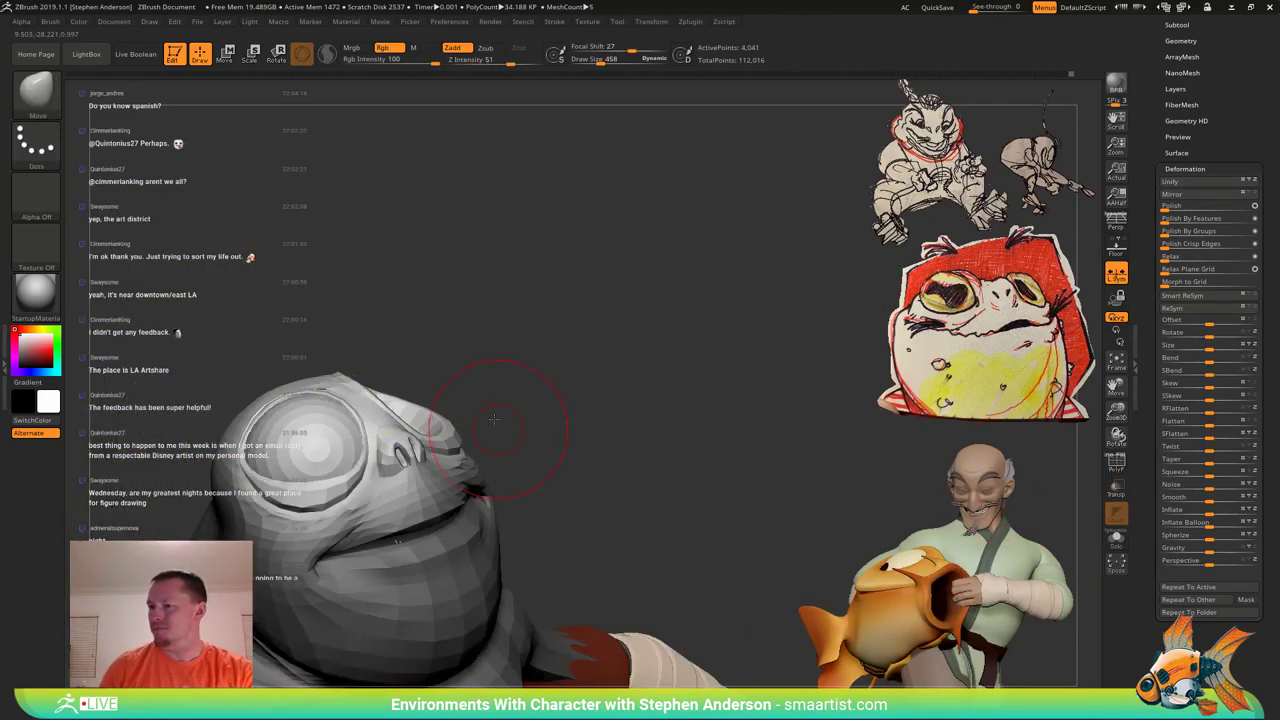
Set the Draw Size to 286 and adjust the outer edge of the near eye rim with the Move brush.
mouse_move(500, 420)
right_down()
mouse_move(474, 440)
mouse_move(336, 317)
mouse_move(331, 417)
mouse_move(345, 370)
right_up()
key(s)
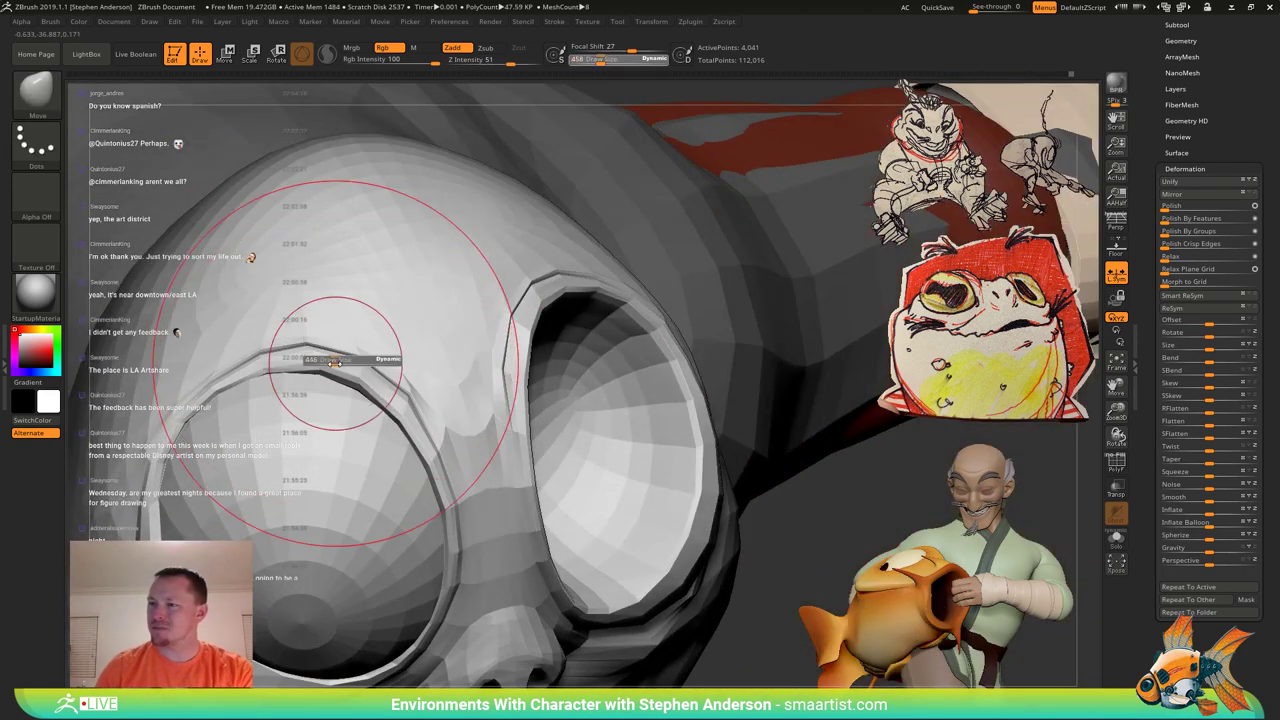
drag(335, 363, 343, 383)
mouse_move(338, 390)
right_down()
mouse_move(410, 458)
mouse_move(378, 400)
mouse_move(361, 503)
mouse_move(428, 500)
mouse_move(379, 475)
mouse_move(208, 440)
mouse_move(283, 443)
mouse_move(208, 463)
right_up()
key(shift+f)
drag(248, 467, 246, 456)
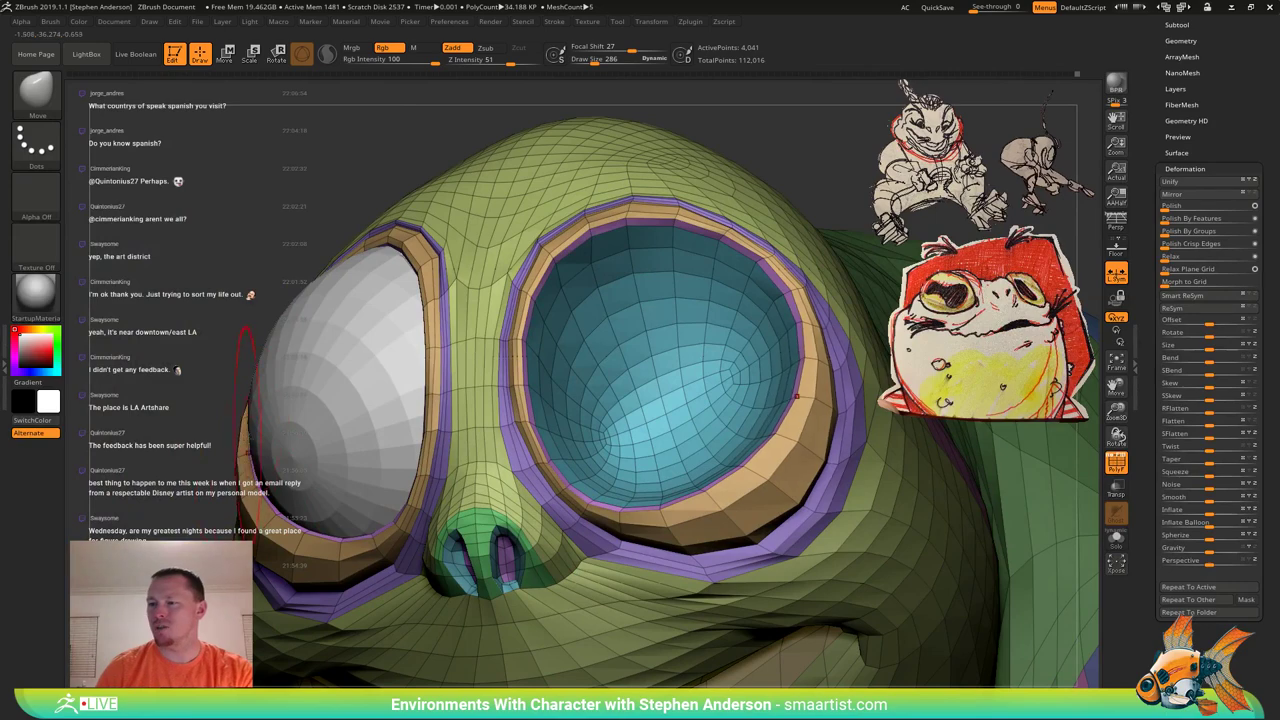
right_drag(240, 450, 286, 458)
drag(256, 375, 251, 371)
Inspect the character's hand and whole figure, and clear the mask from the body.
ctrl+right_drag(251, 371, 262, 262)
right_drag(400, 330, 220, 225)
mouse_move(520, 390)
right_down()
mouse_move(605, 500)
mouse_move(520, 350)
mouse_move(440, 345)
mouse_move(420, 375)
right_up()
mouse_move(607, 366)
ctrl+right_down()
mouse_move(618, 440)
mouse_move(563, 352)
ctrl+right_up()
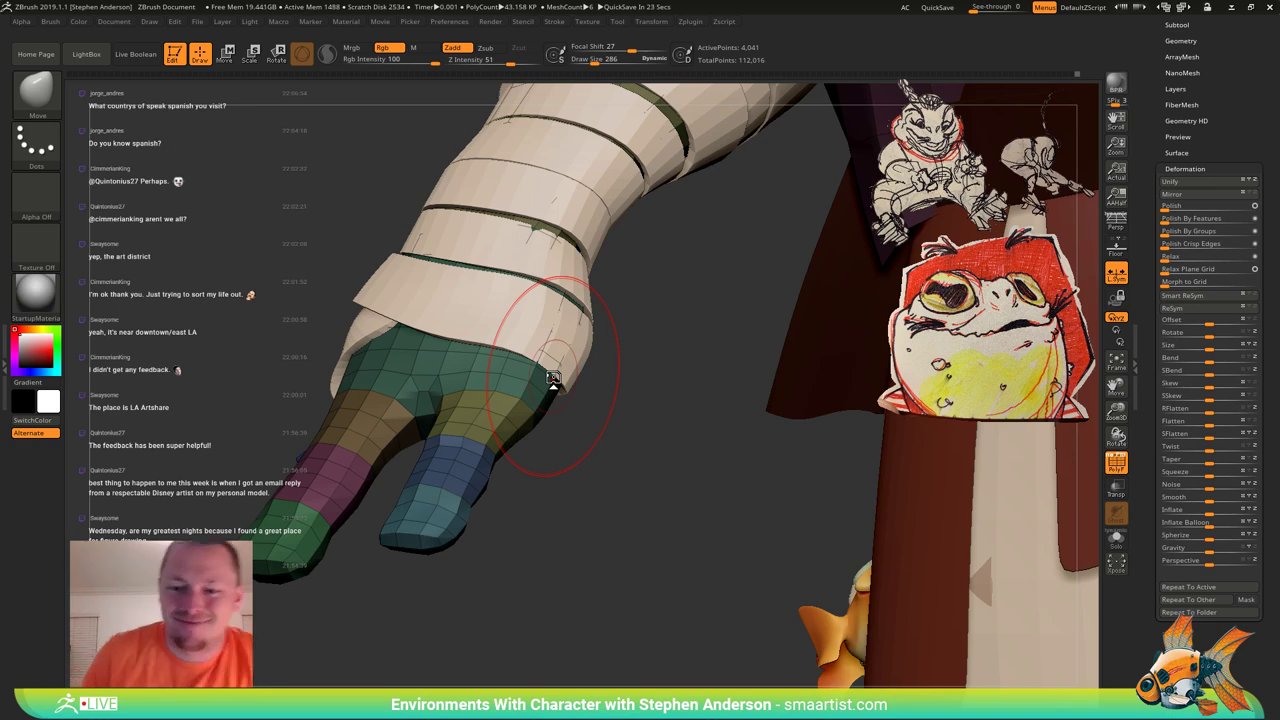
drag(629, 497, 645, 487)
ctrl+right_drag(645, 490, 608, 404)
ctrl+drag(630, 400, 686, 456)
right_drag(686, 440, 597, 391)
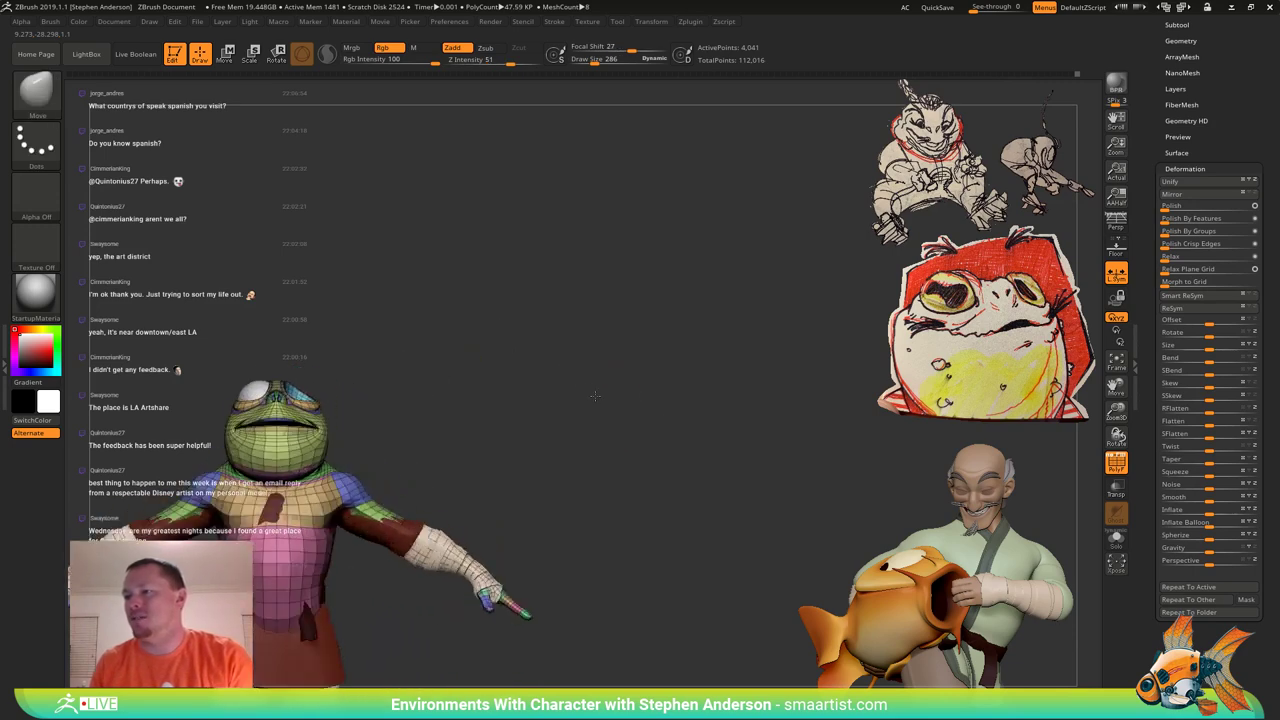
Select the EyeR subtool, switch off the polyframe display, and subdivide the eyeball three times.
ctrl+right_drag(223, 373, 620, 400)
alt+right_drag(620, 400, 710, 604)
ctrl+right_drag(380, 424, 327, 438)
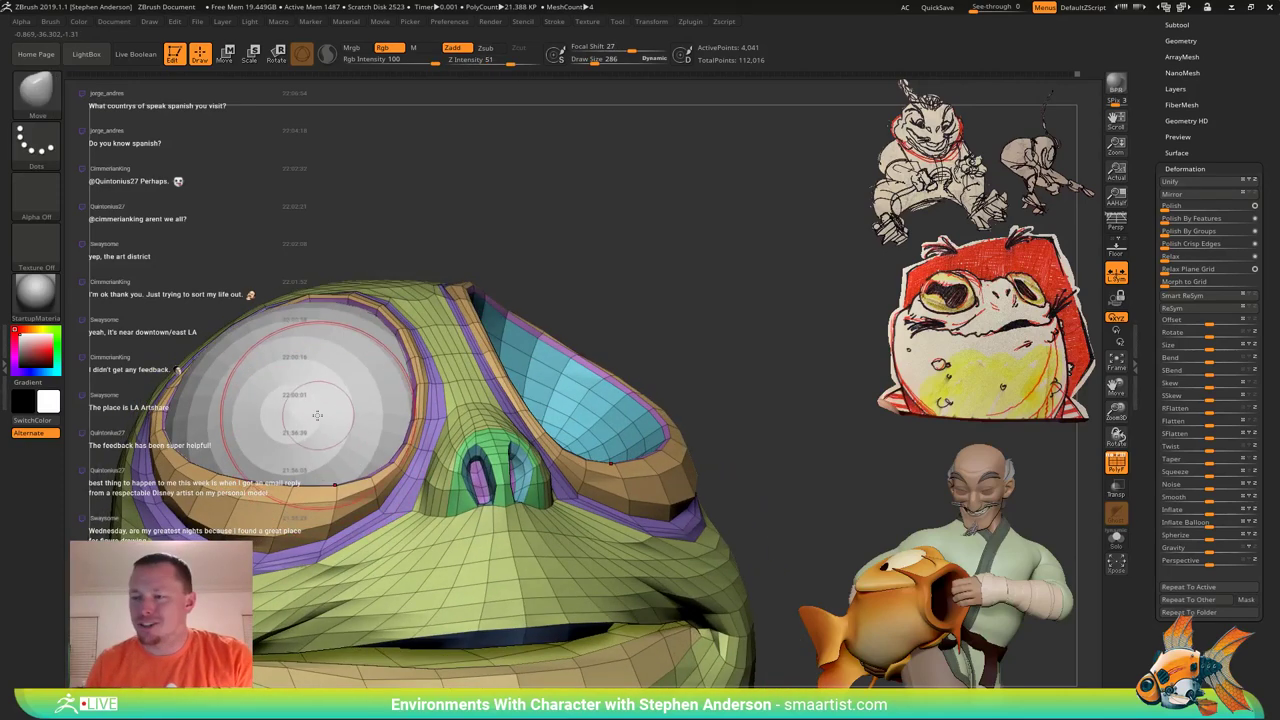
key(shift+f)
alt+click(314, 407)
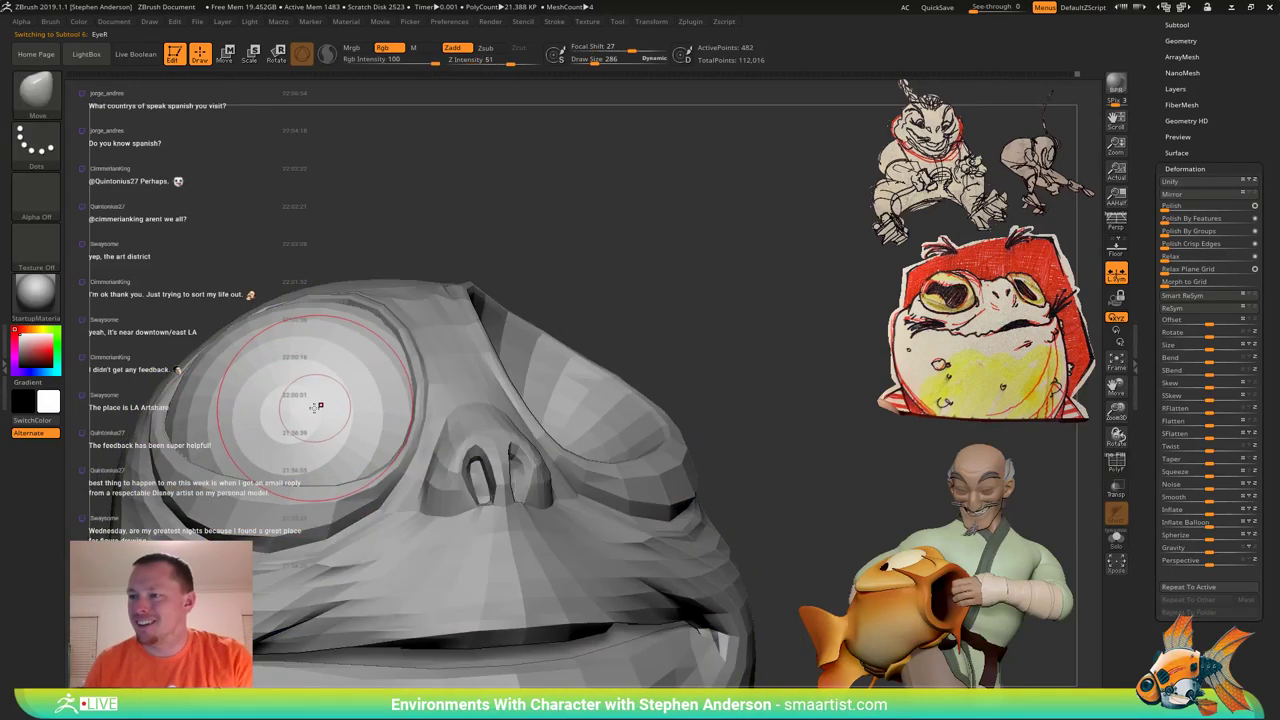
key(ctrl+d)
key(ctrl+d)
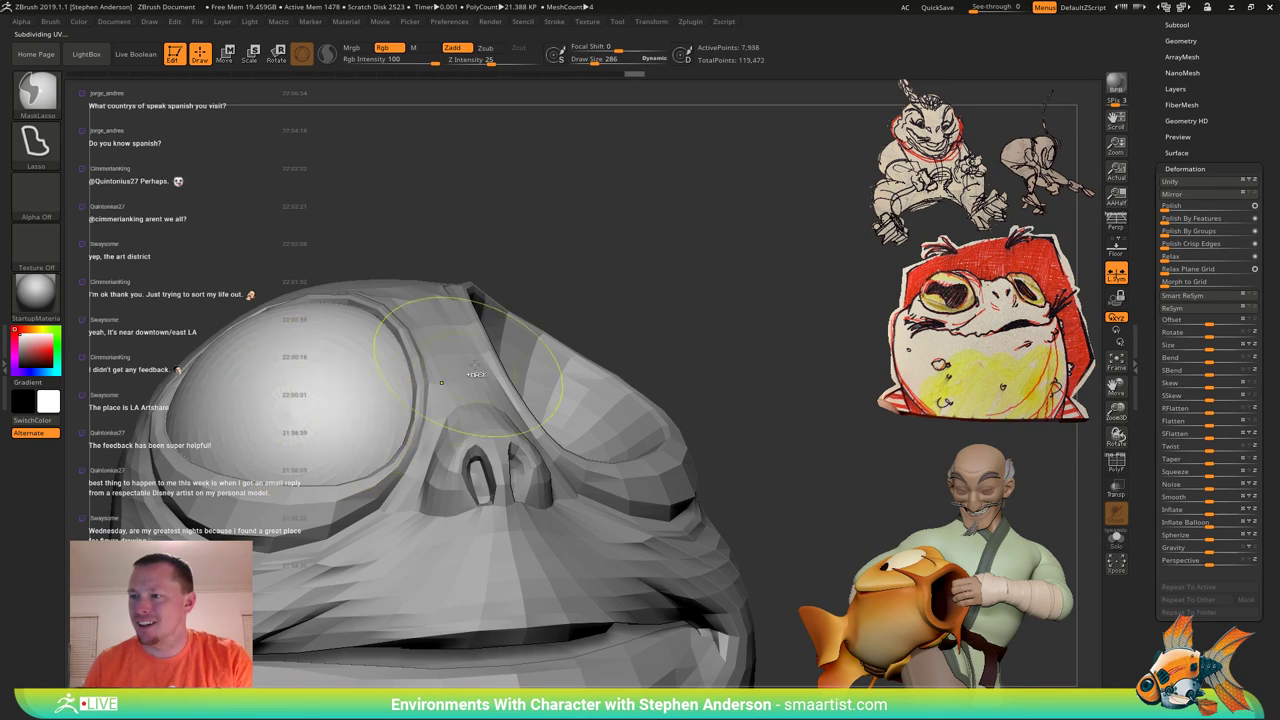
key(ctrl+d)
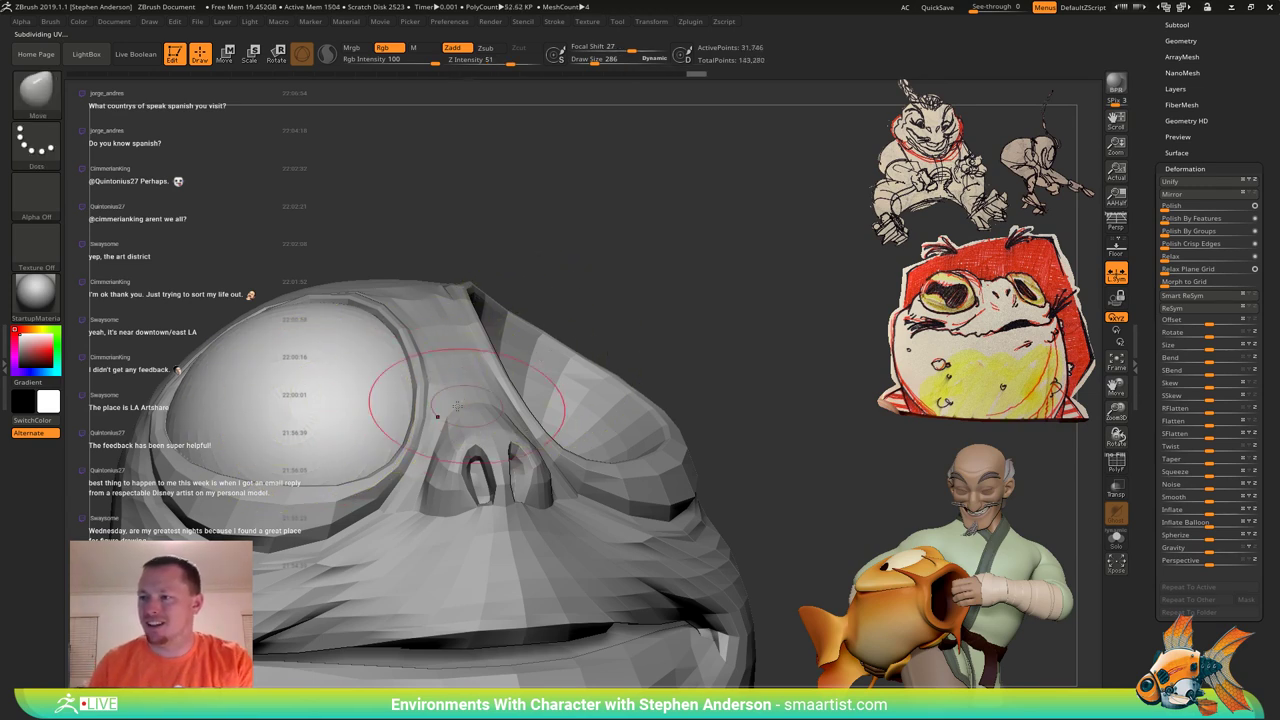
Set the Draw Size to 175, try smoothing the pole at the front of the eyeball, and undo the smoothing.
key(s)
drag(288, 405, 322, 405)
mouse_move(340, 400)
right_down()
mouse_move(354, 434)
mouse_move(326, 447)
mouse_move(384, 457)
right_up()
key(shift+f)
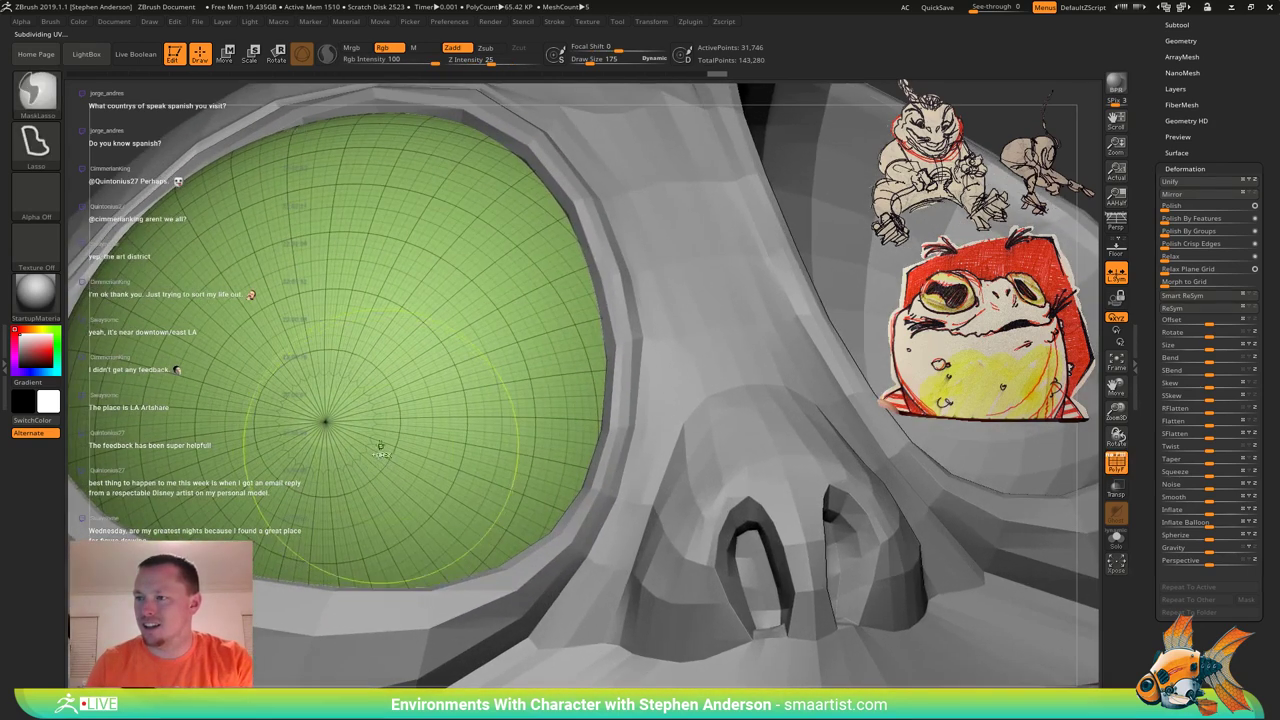
shift+drag(335, 412, 338, 411)
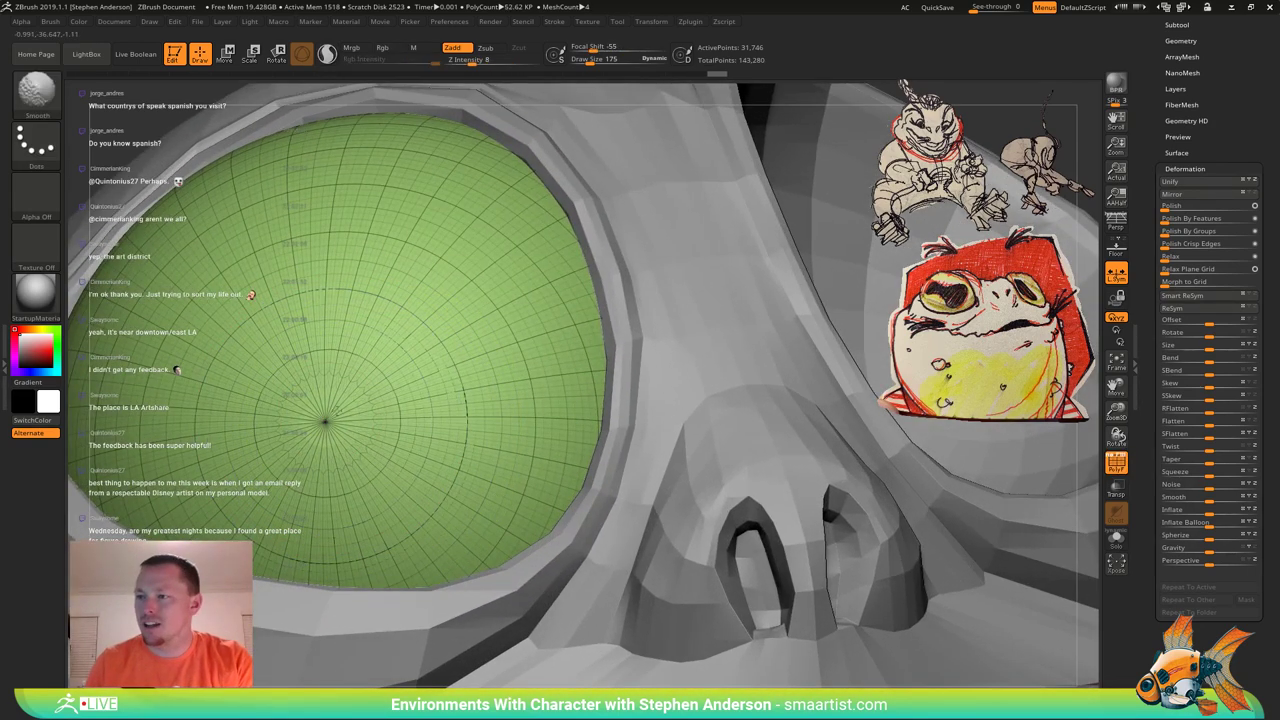
key(shift+f)
mouse_move(403, 432)
ctrl+right_down()
mouse_move(374, 423)
mouse_move(388, 424)
ctrl+right_up()
key(ctrl+z)
key(ctrl+z)
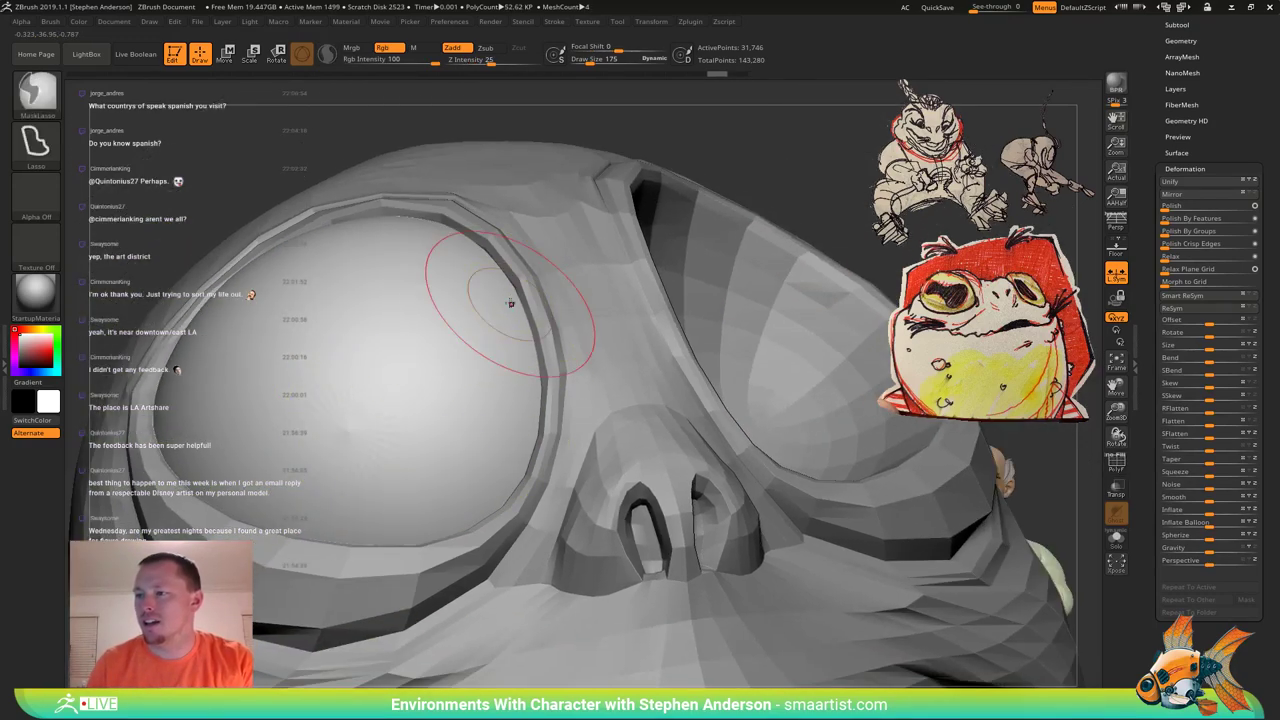
Try smoothing the eyeball's pole at Z Intensity 100 and higher subdivision, and undo back to the low-resolution eyeball.
shift+drag(474, 62, 546, 61)
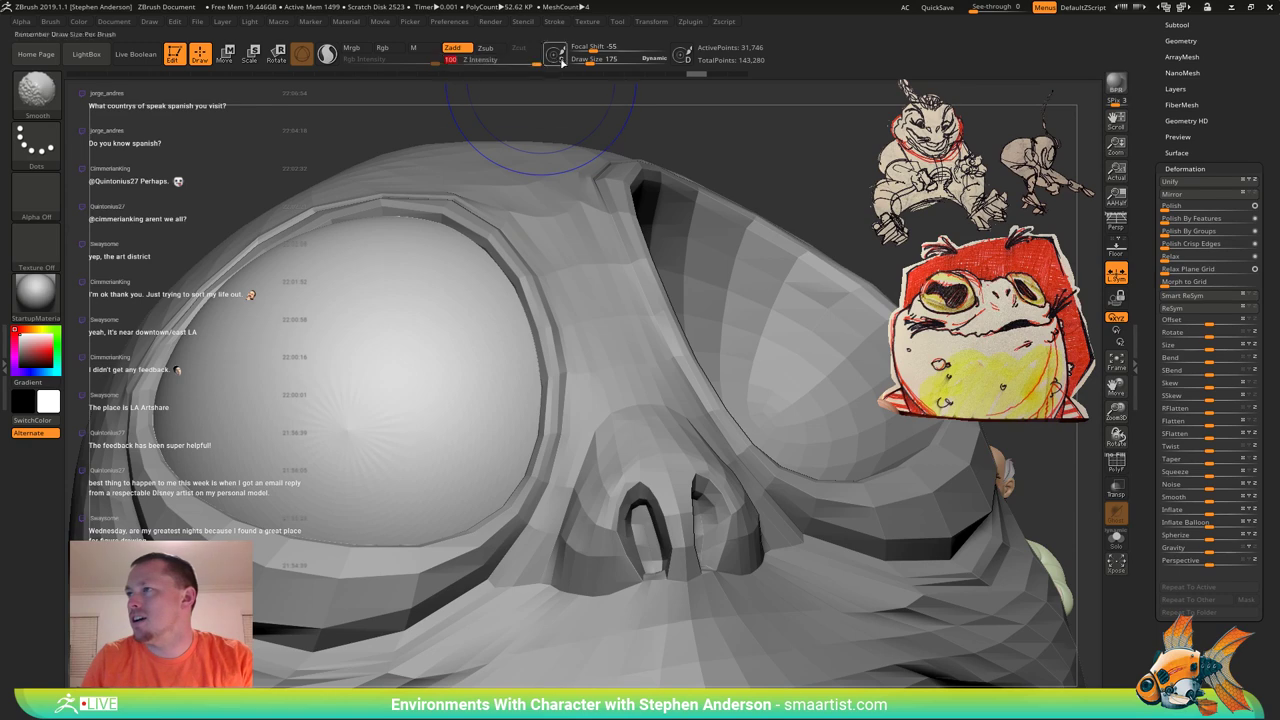
mouse_move(344, 431)
shift+mouse_down()
mouse_move(338, 421)
mouse_move(357, 438)
shift+mouse_up()
key(shift+f)
ctrl+right_drag(402, 436, 400, 461)
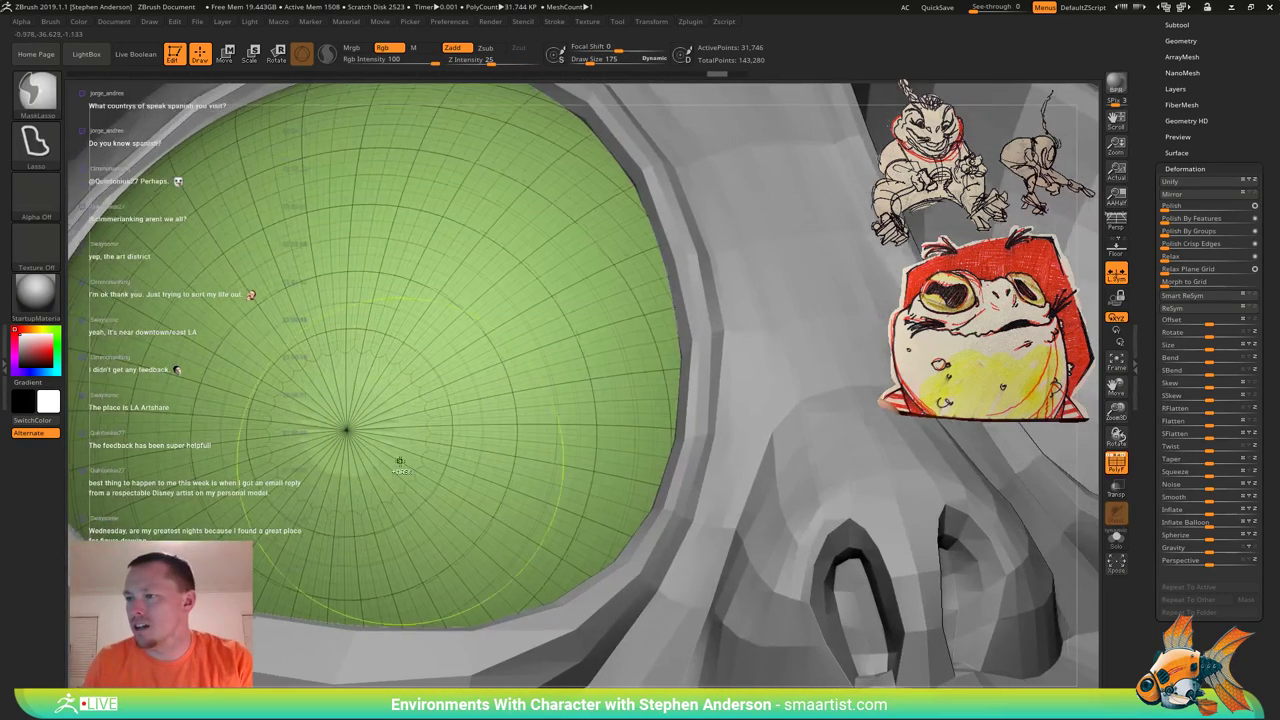
key(ctrl+z)
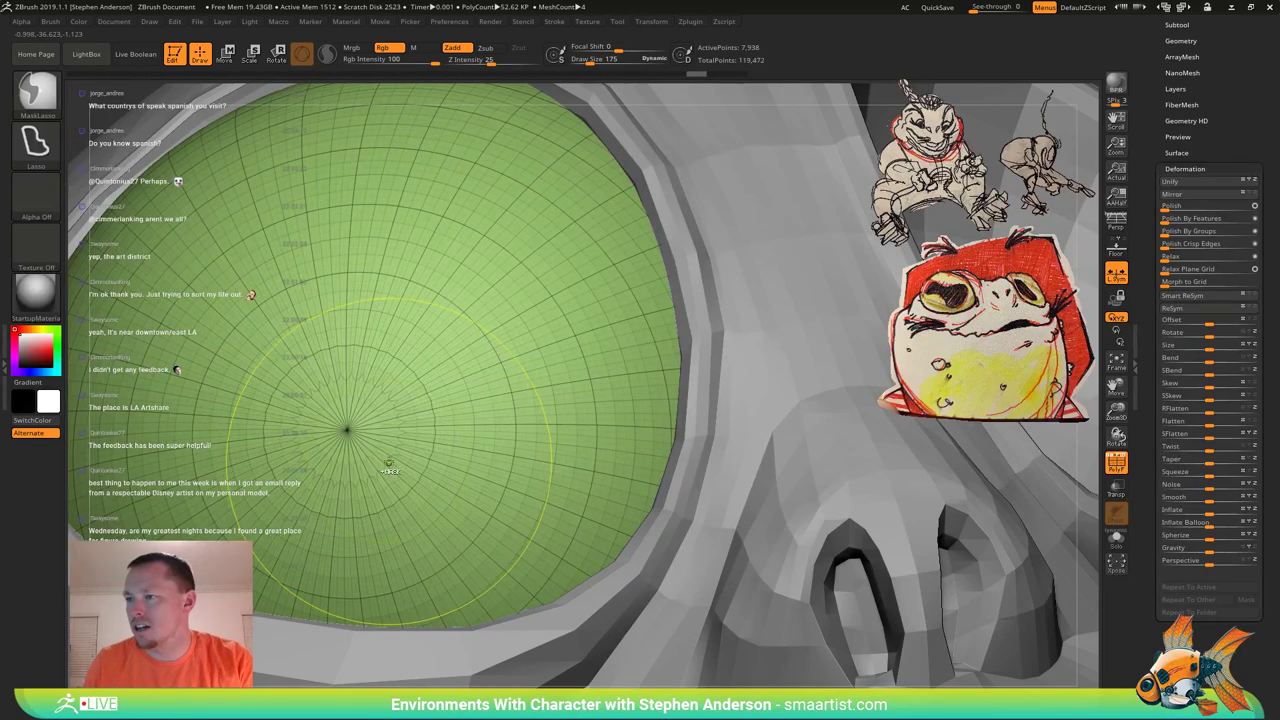
key(d)
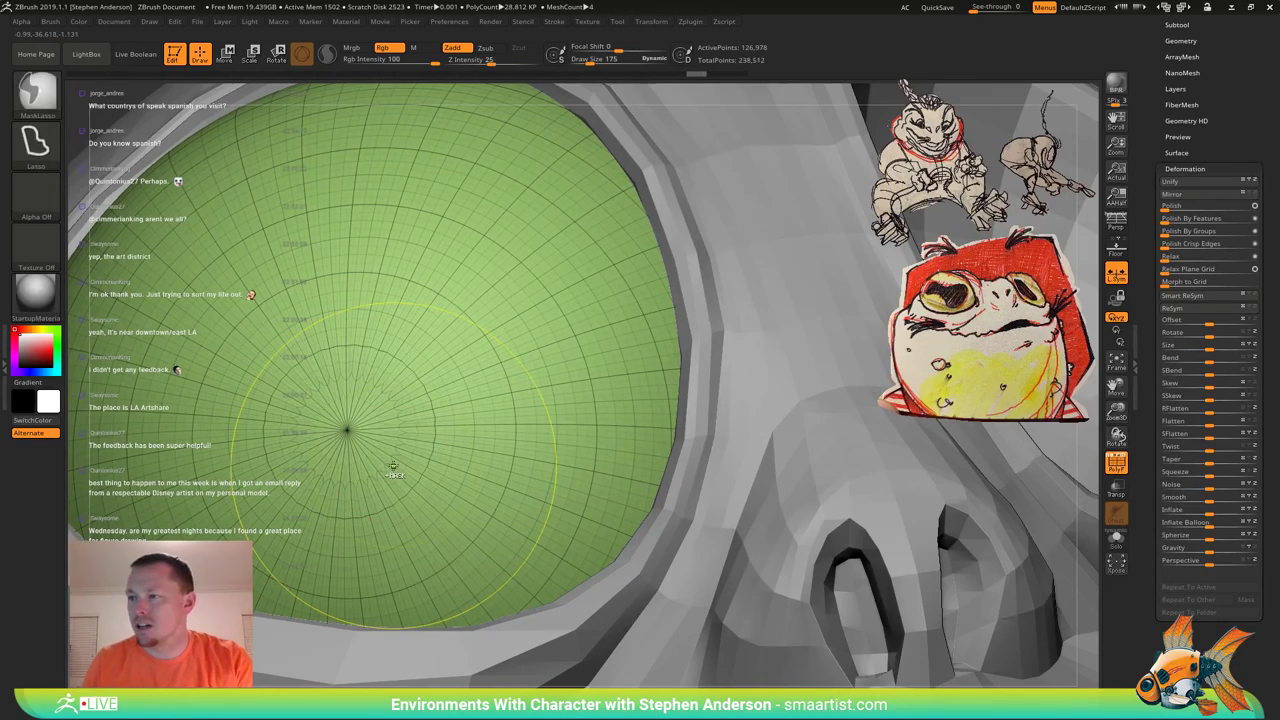
key(shift+f)
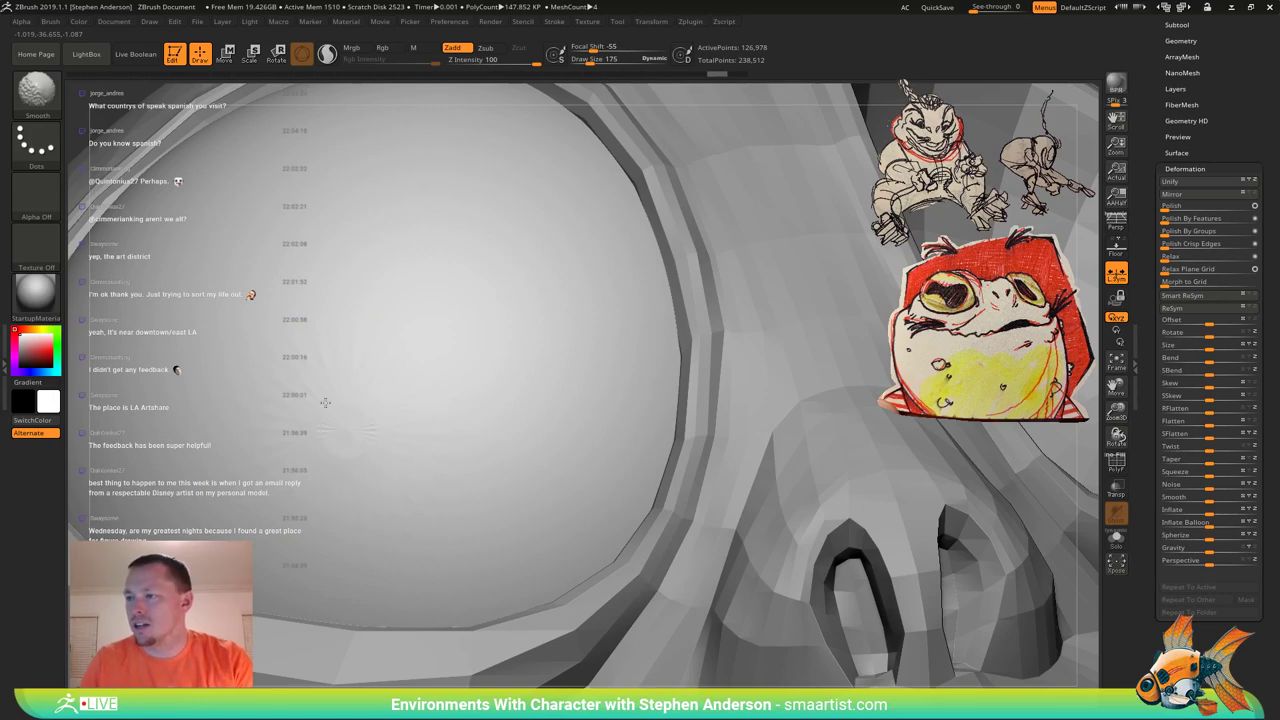
mouse_move(366, 438)
ctrl+right_down()
mouse_move(343, 417)
mouse_move(374, 423)
mouse_move(361, 447)
mouse_move(495, 422)
ctrl+right_up()
key(ctrl+z)
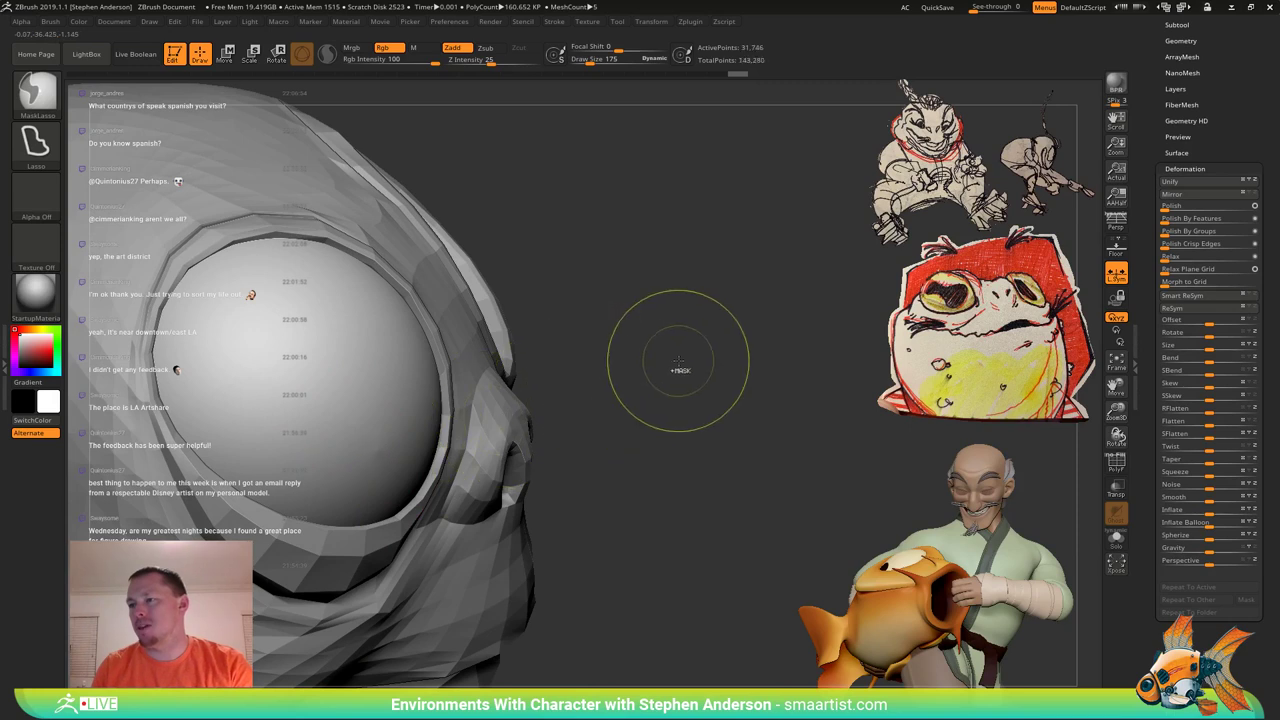
key(ctrl+z)
key(ctrl+z)
key(ctrl+z)
key(ctrl+z)
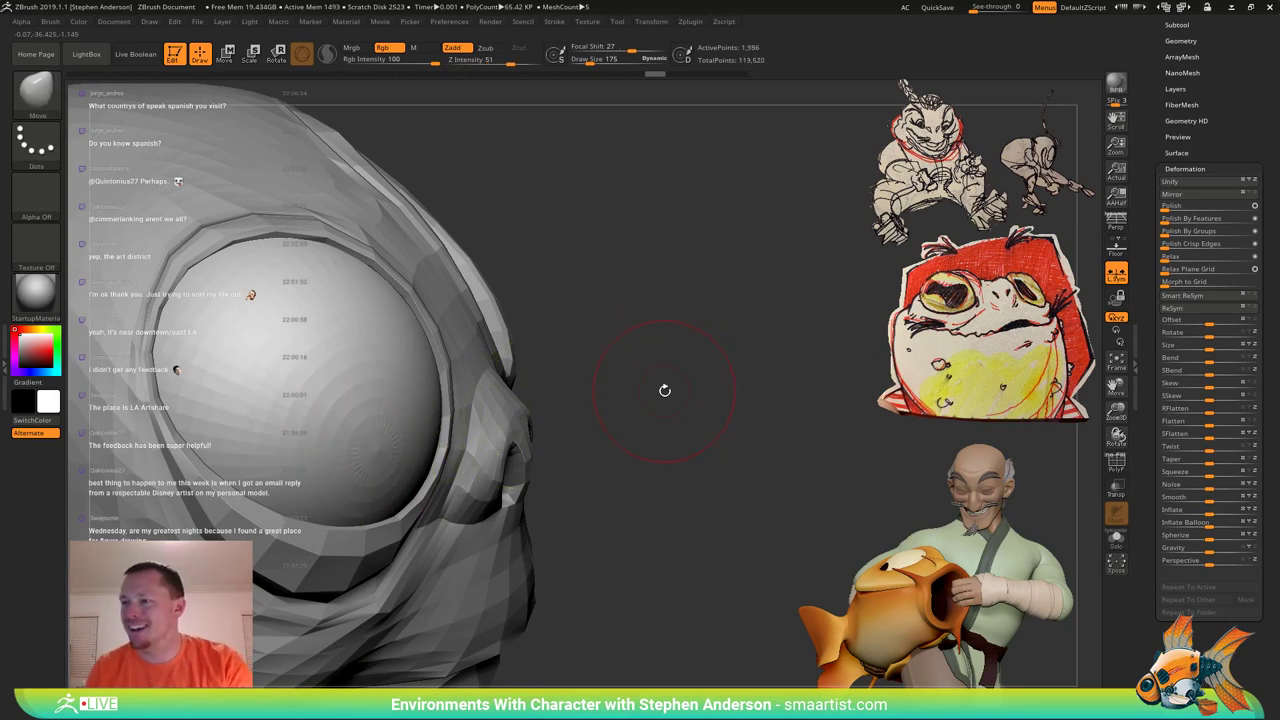
Rotate the eyeball with the gizmo so its pole turns away from the front, and subdivide it three times.
key(w)
shift+drag(232, 400, 340, 423)
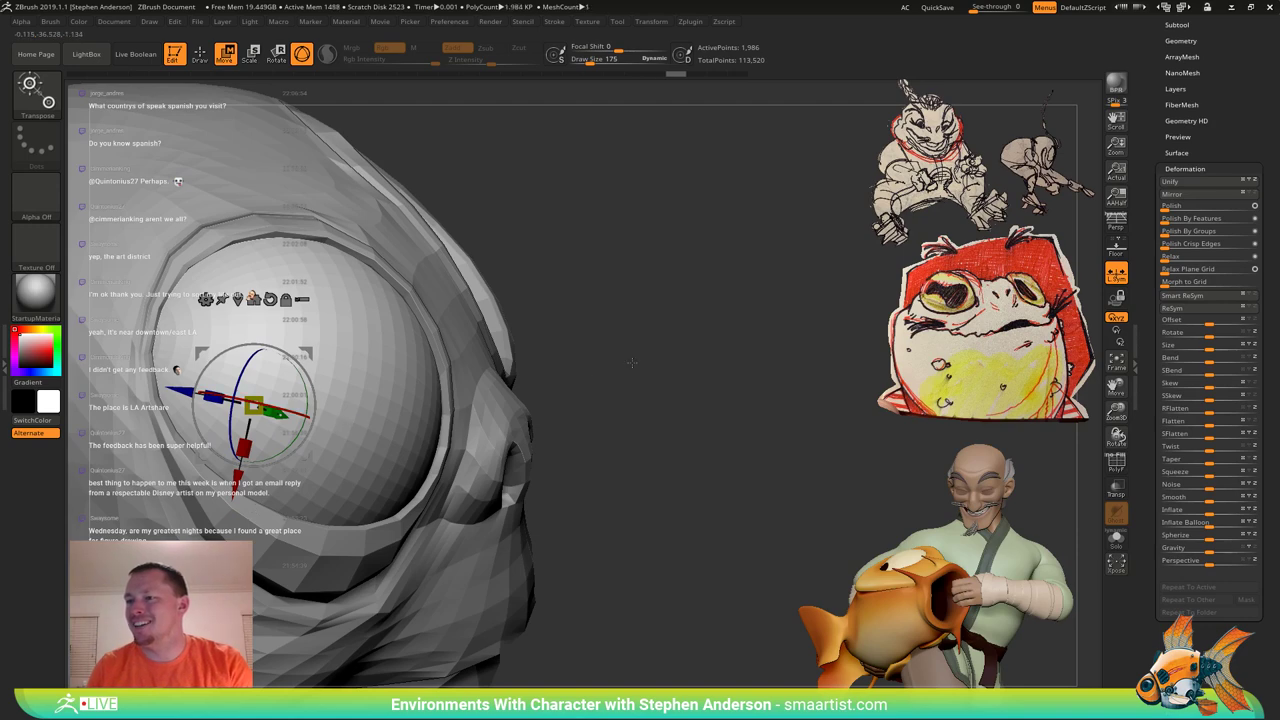
drag(632, 362, 504, 372)
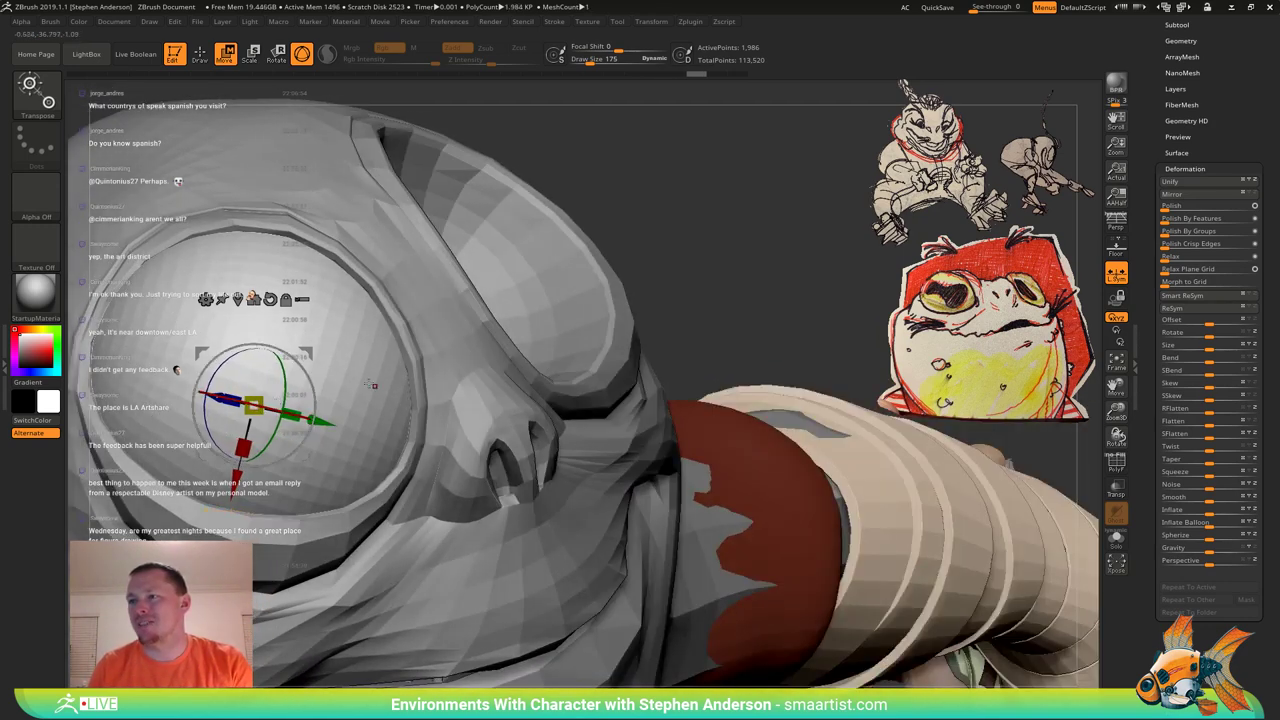
right_drag(370, 384, 365, 343)
key(q)
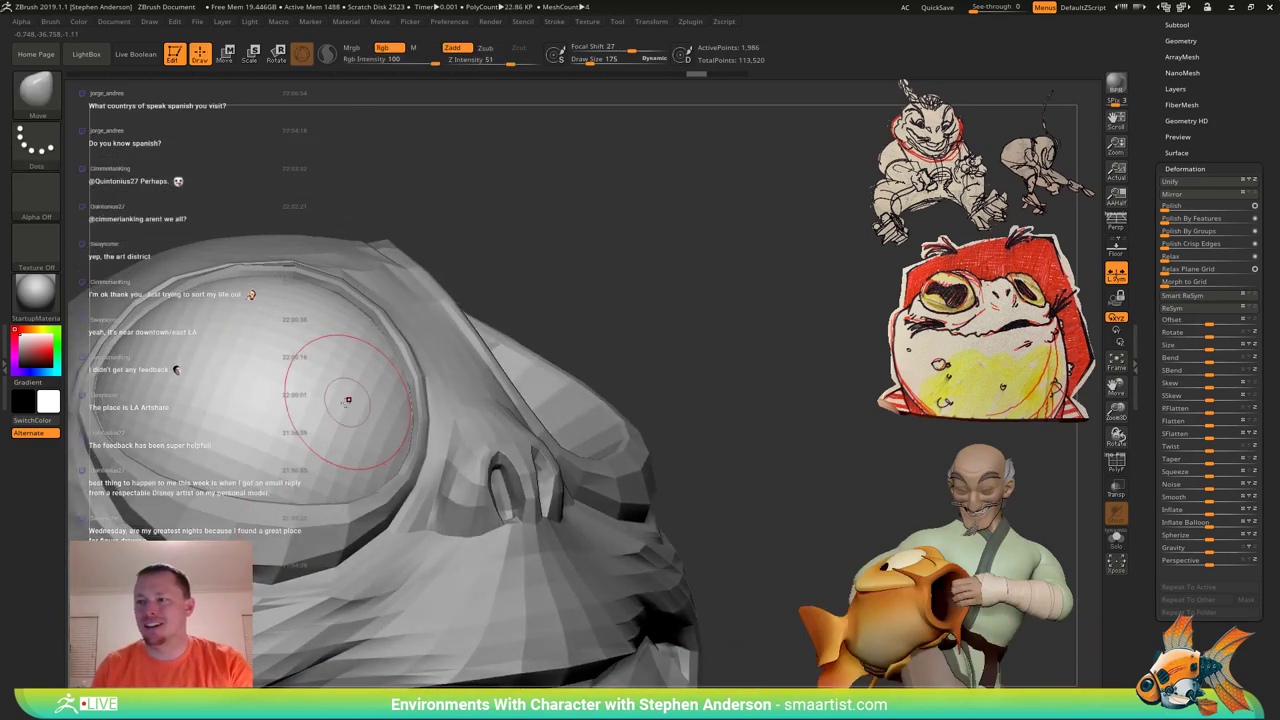
mouse_move(348, 400)
right_down()
mouse_move(394, 434)
mouse_move(329, 403)
mouse_move(321, 443)
mouse_move(319, 430)
right_up()
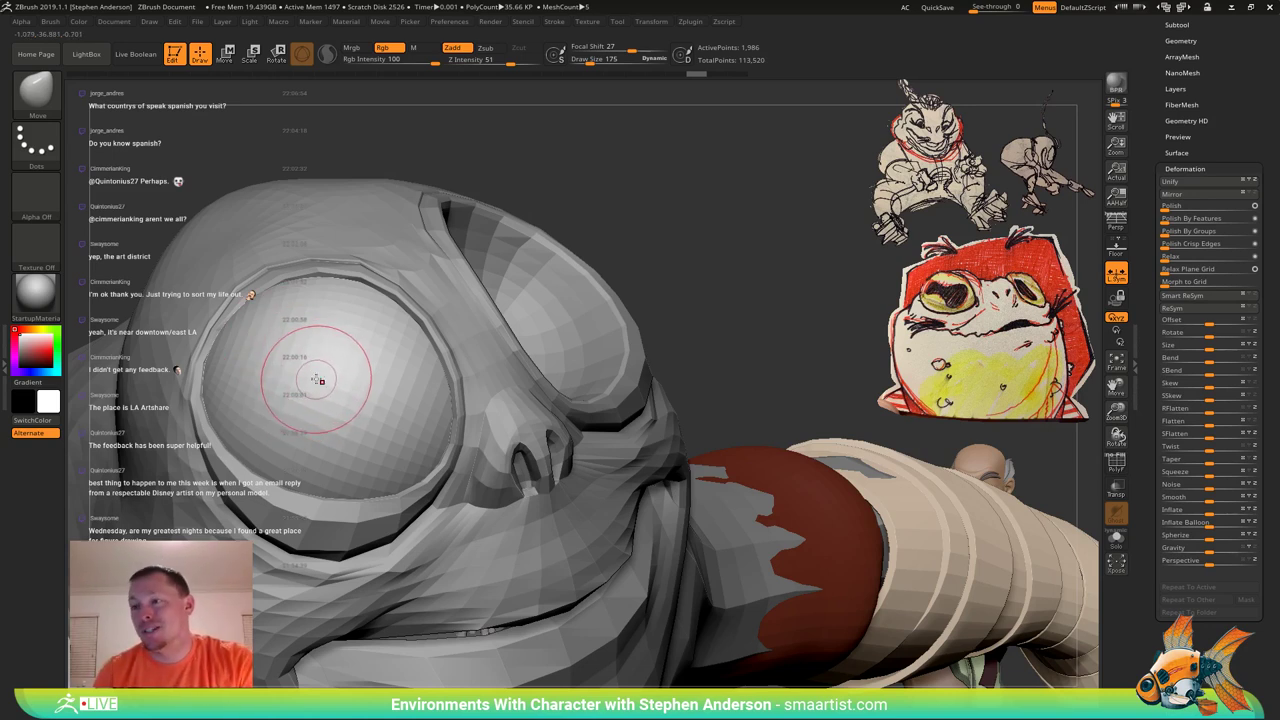
key(ctrl+d)
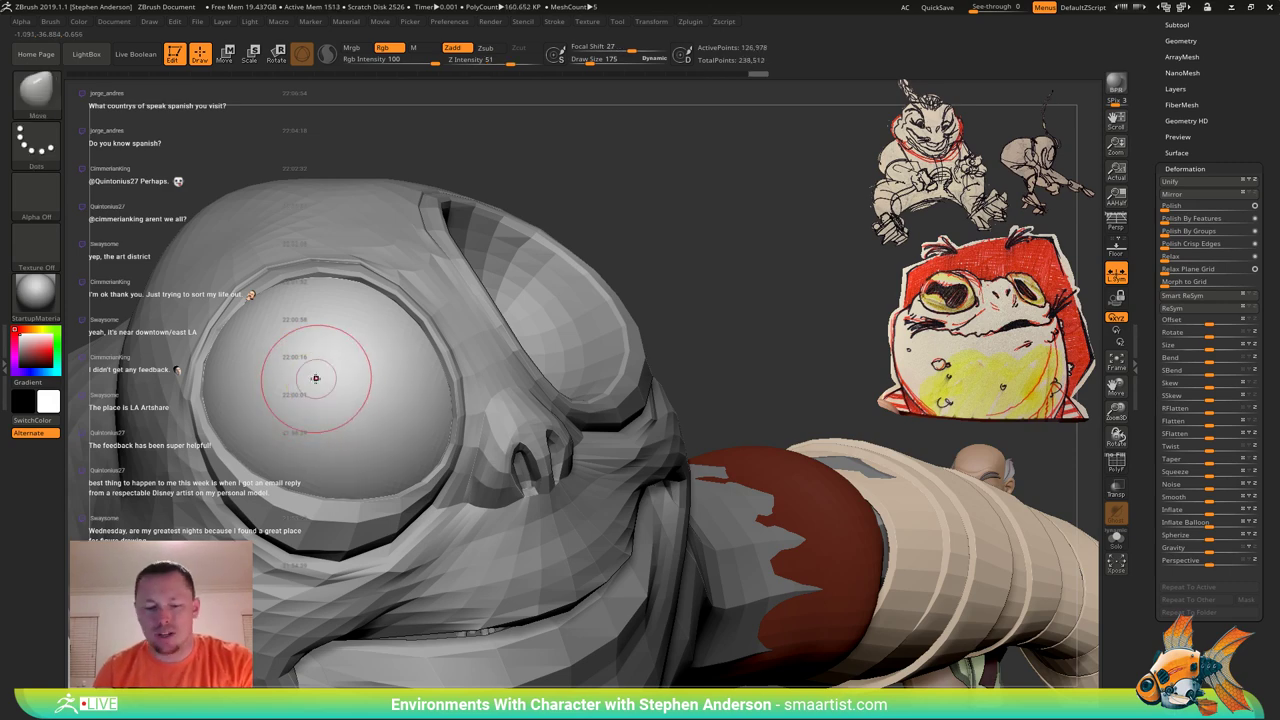
Switch to the Standard brush in Rgb mode, choose a bright yellow-green, and fill the eyeball with it.
key(b)
key(s)
key(t)
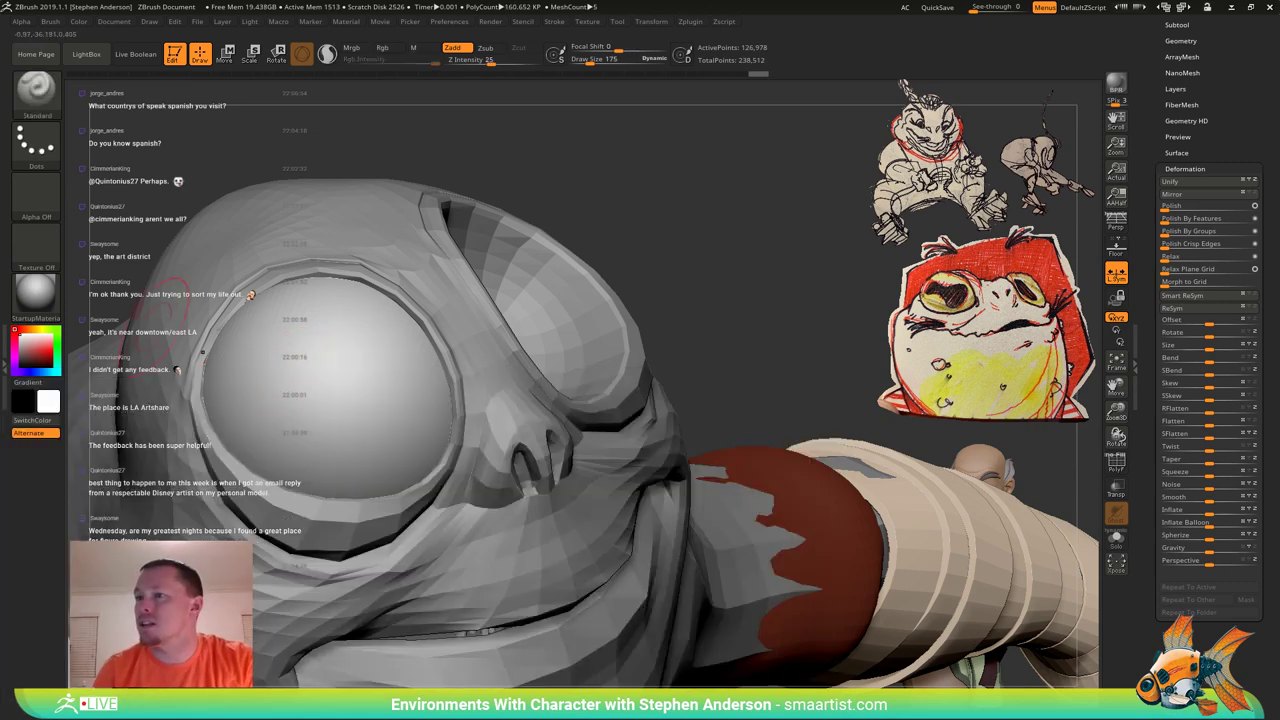
click(47, 328)
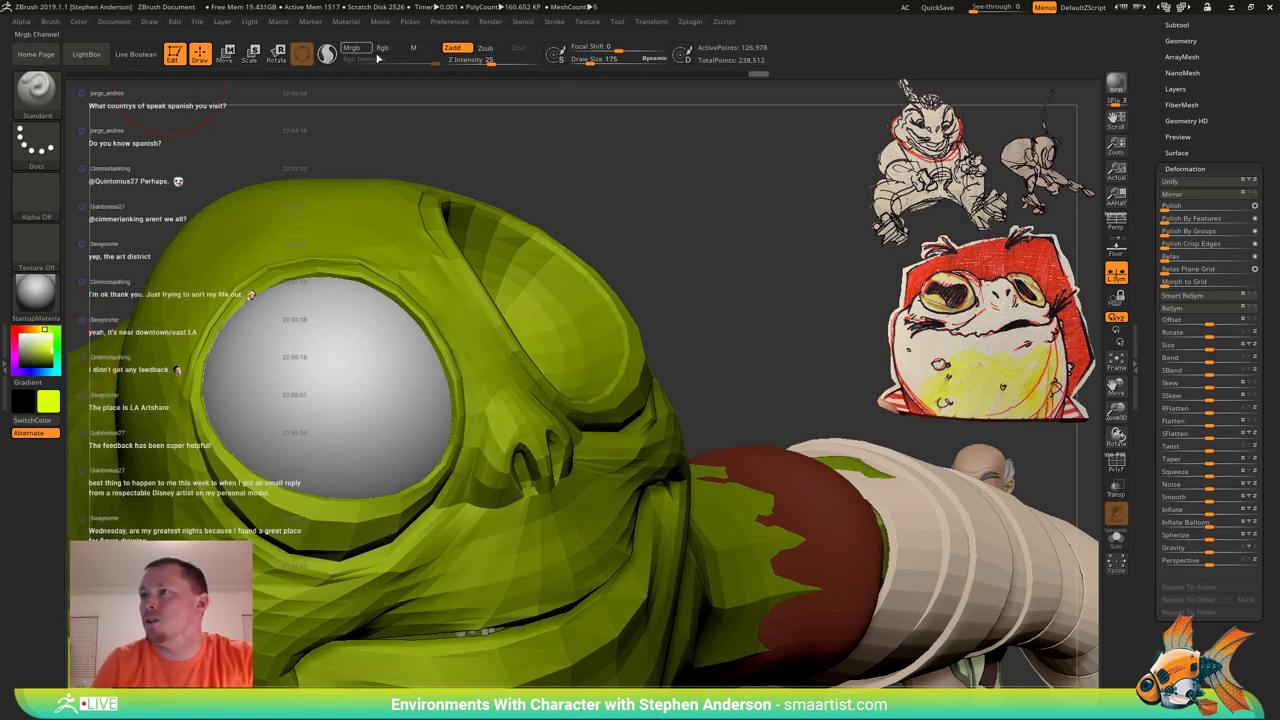
click(78, 23)
click(110, 260)
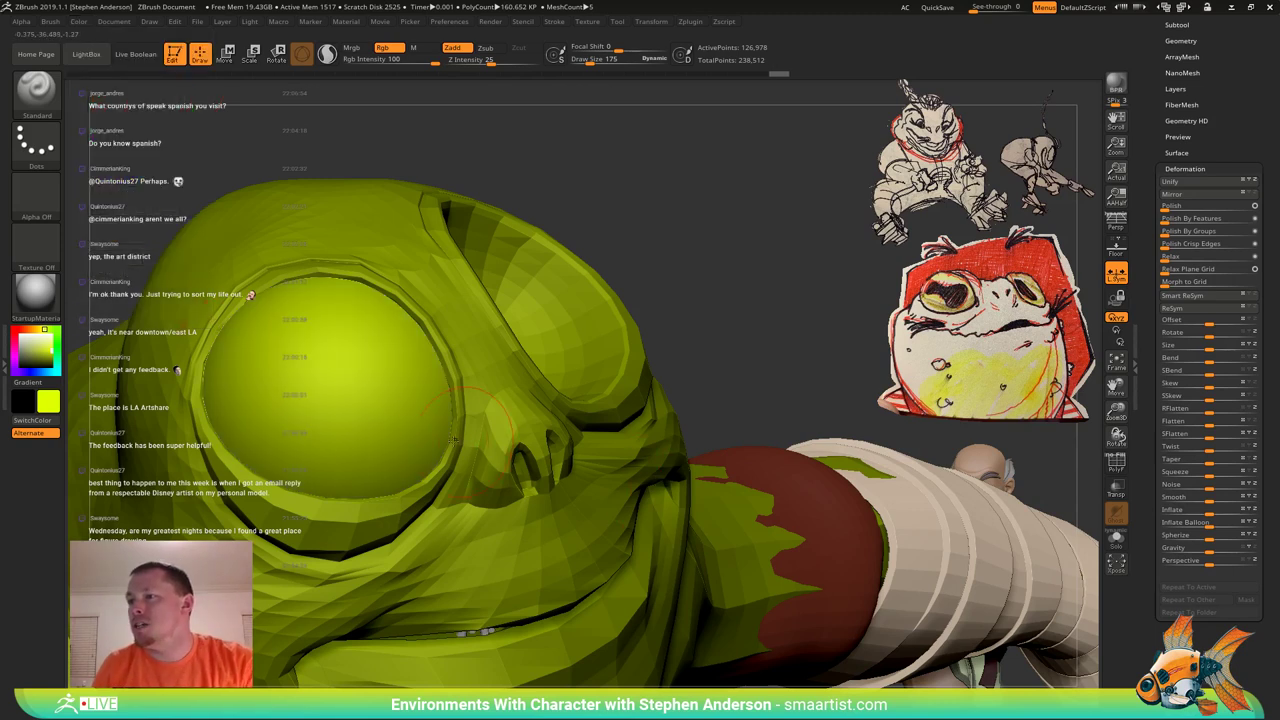
Set up dark grey (65, 65, 65) painting with Zadd off and Focal Shift -55, testing a stroke on the eyeball.
drag(14, 358, 15, 359)
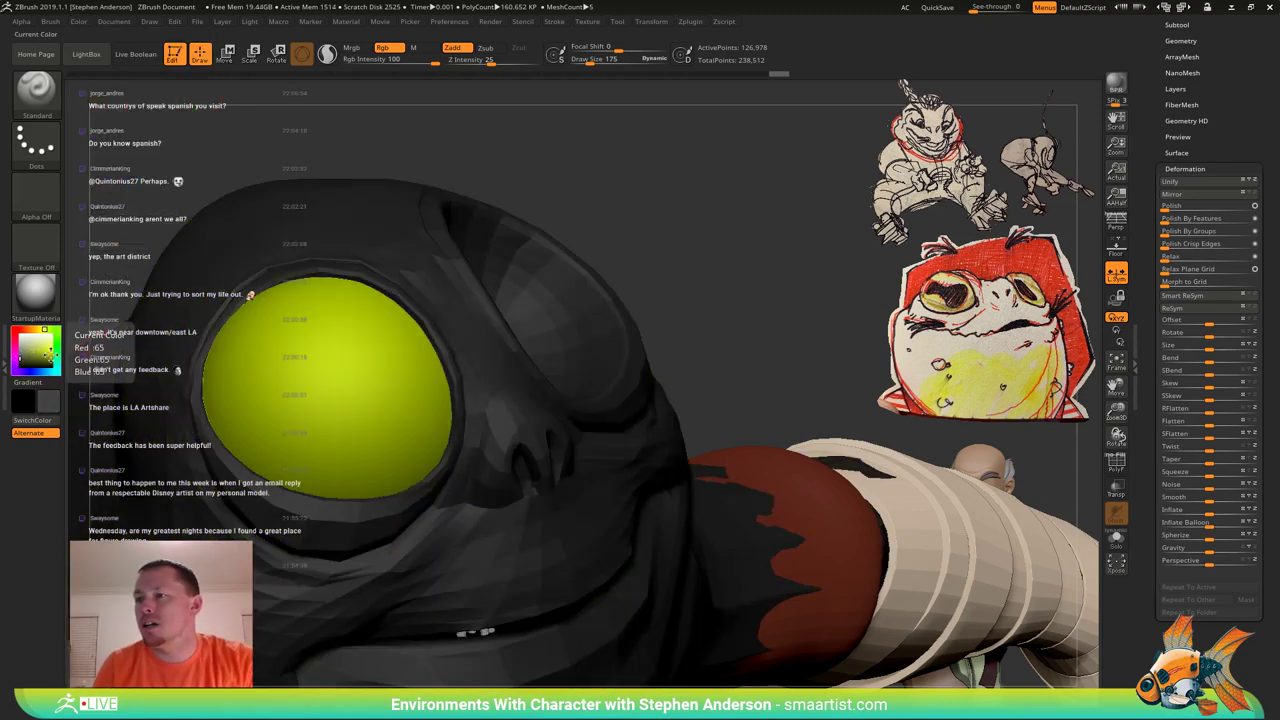
key(s)
drag(308, 372, 301, 374)
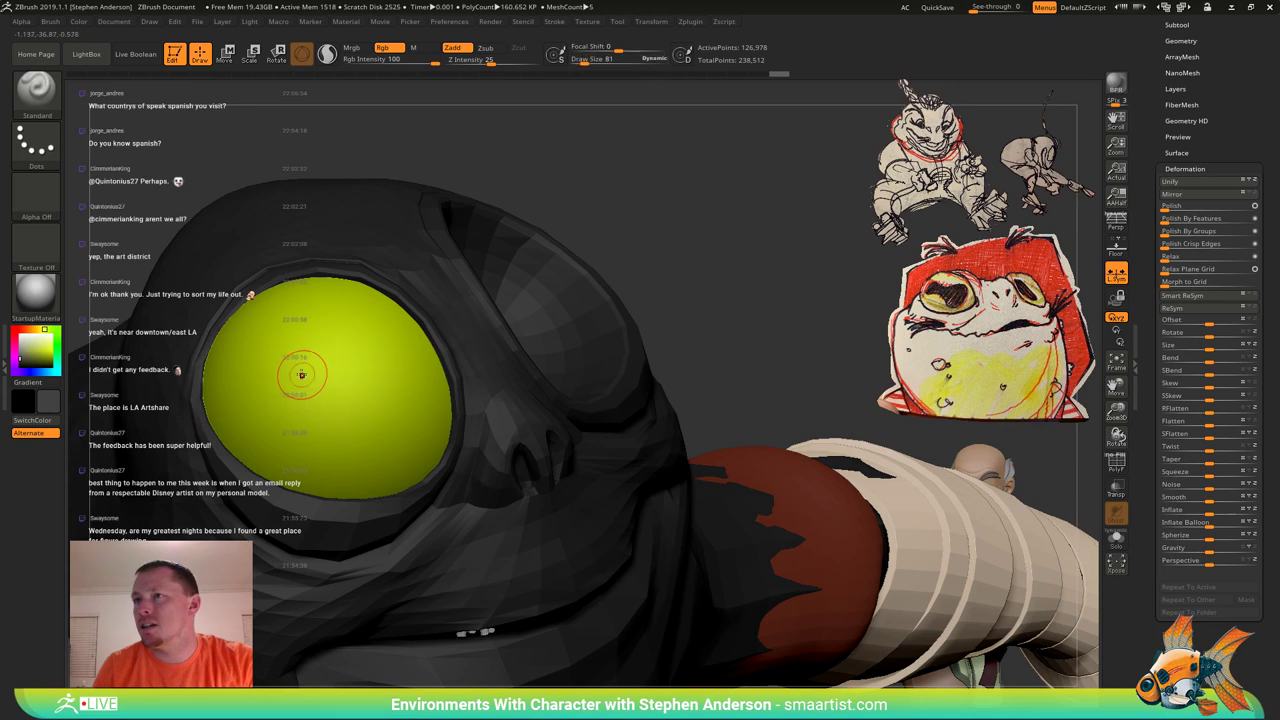
right_drag(272, 386, 292, 388)
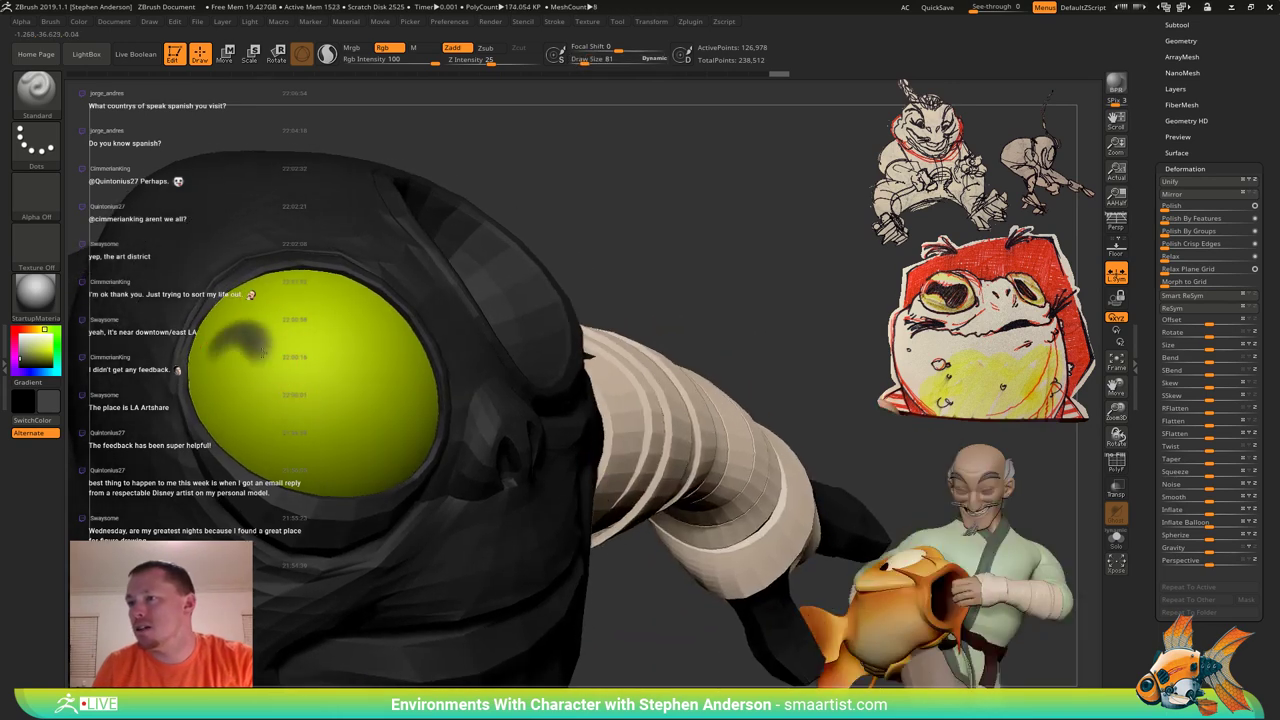
key(ctrl+z)
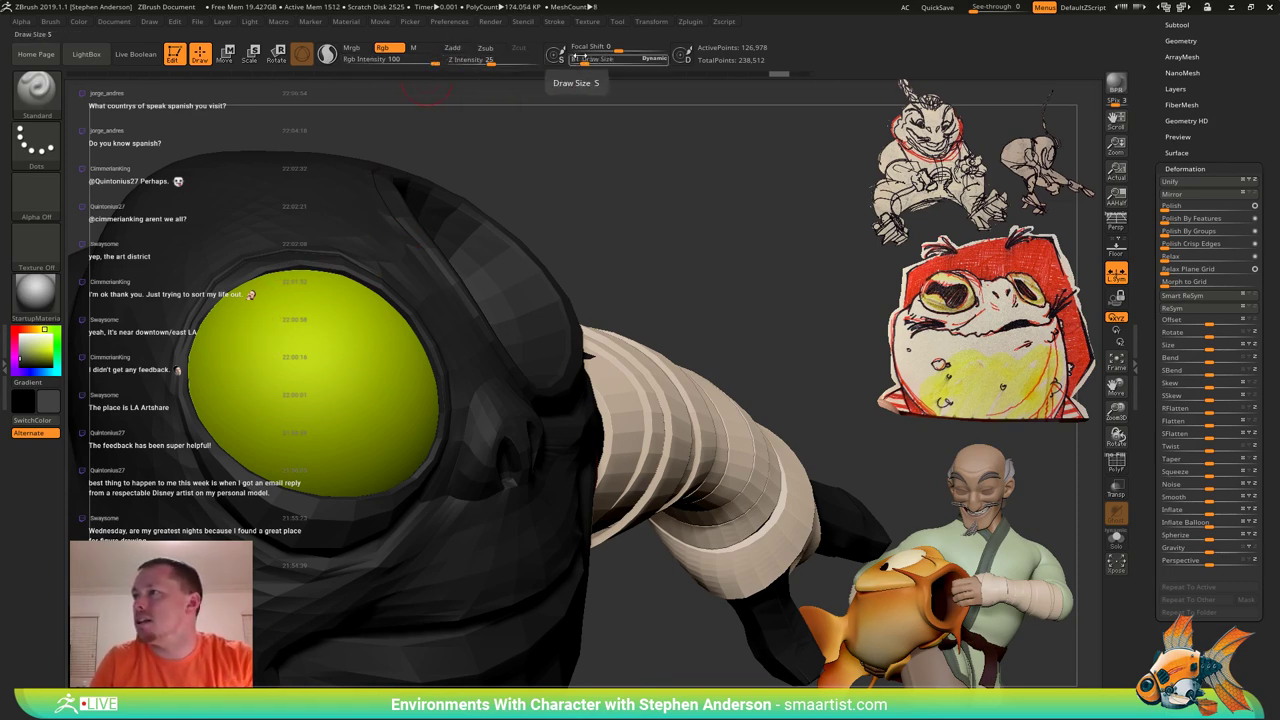
drag(614, 48, 593, 48)
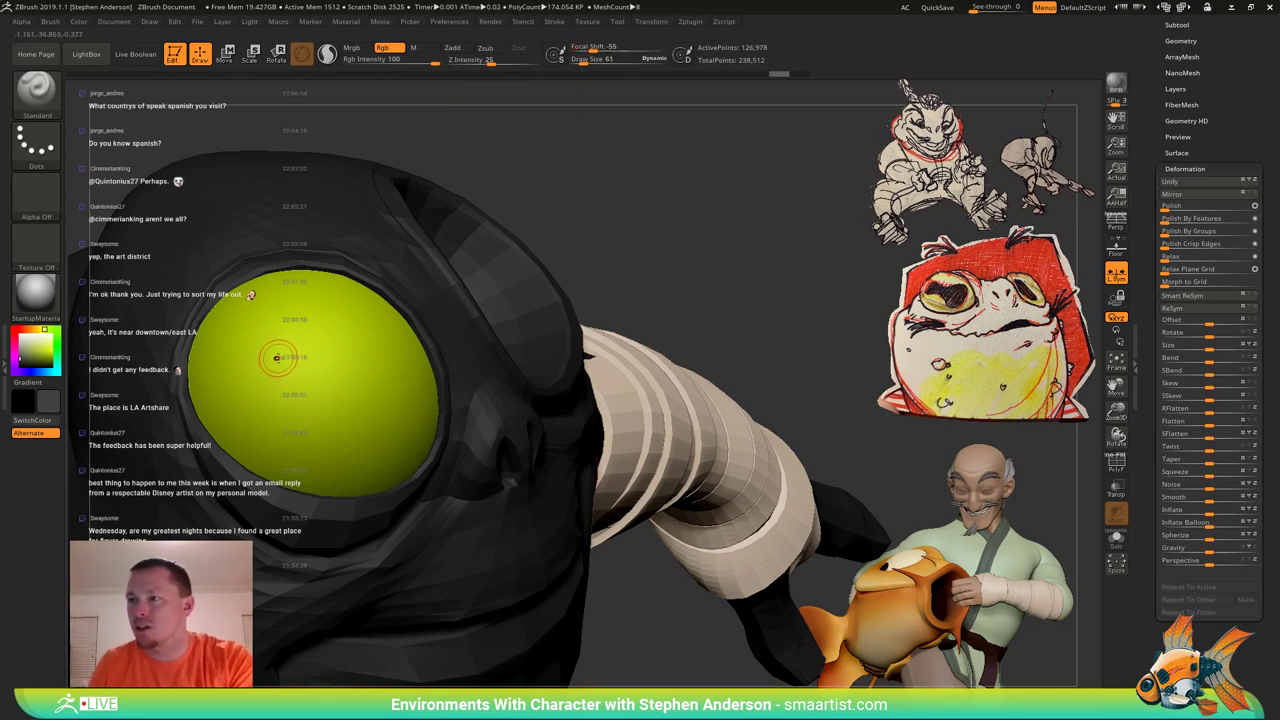
Try painting a solid figure-eight pupil across the eyeball at Draw Size 57, check it from afar, and undo it.
mouse_move(305, 365)
mouse_down()
mouse_move(235, 342)
mouse_move(245, 412)
mouse_move(300, 386)
mouse_move(386, 422)
mouse_move(374, 354)
mouse_move(277, 353)
mouse_up()
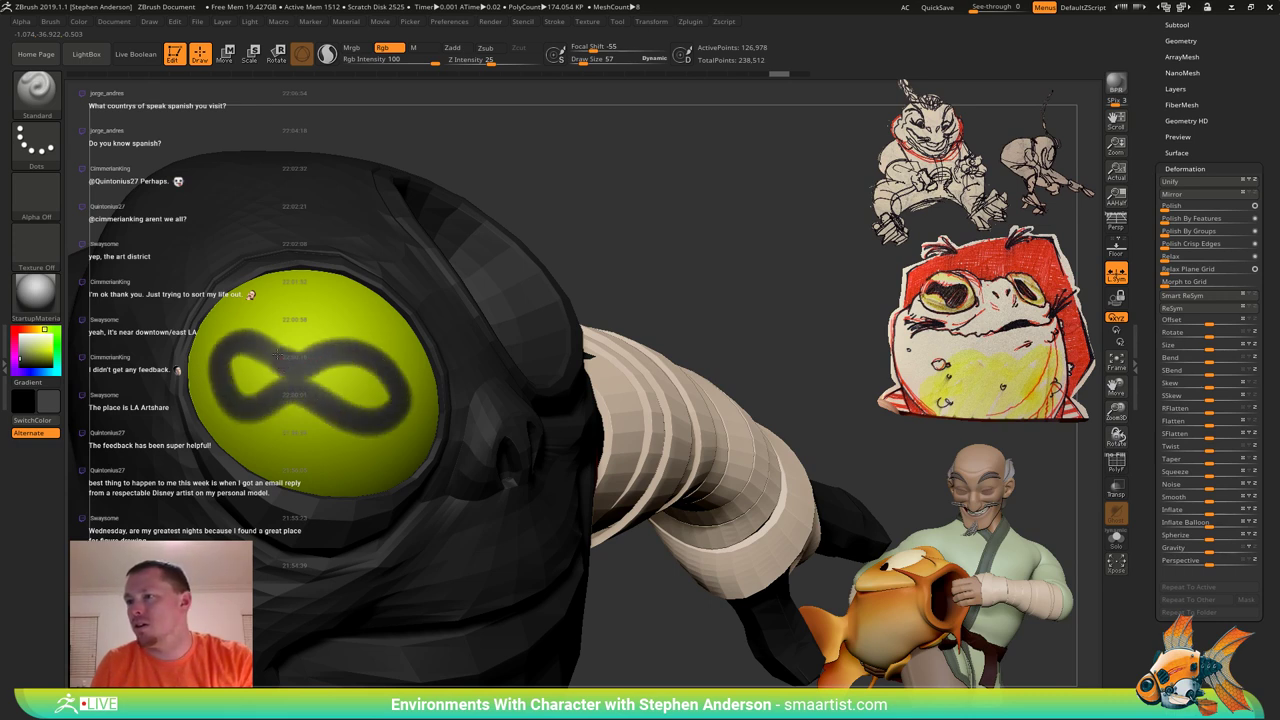
mouse_move(230, 393)
mouse_down()
mouse_move(233, 366)
mouse_move(344, 390)
mouse_move(386, 338)
mouse_move(391, 398)
mouse_up()
drag(380, 354, 372, 400)
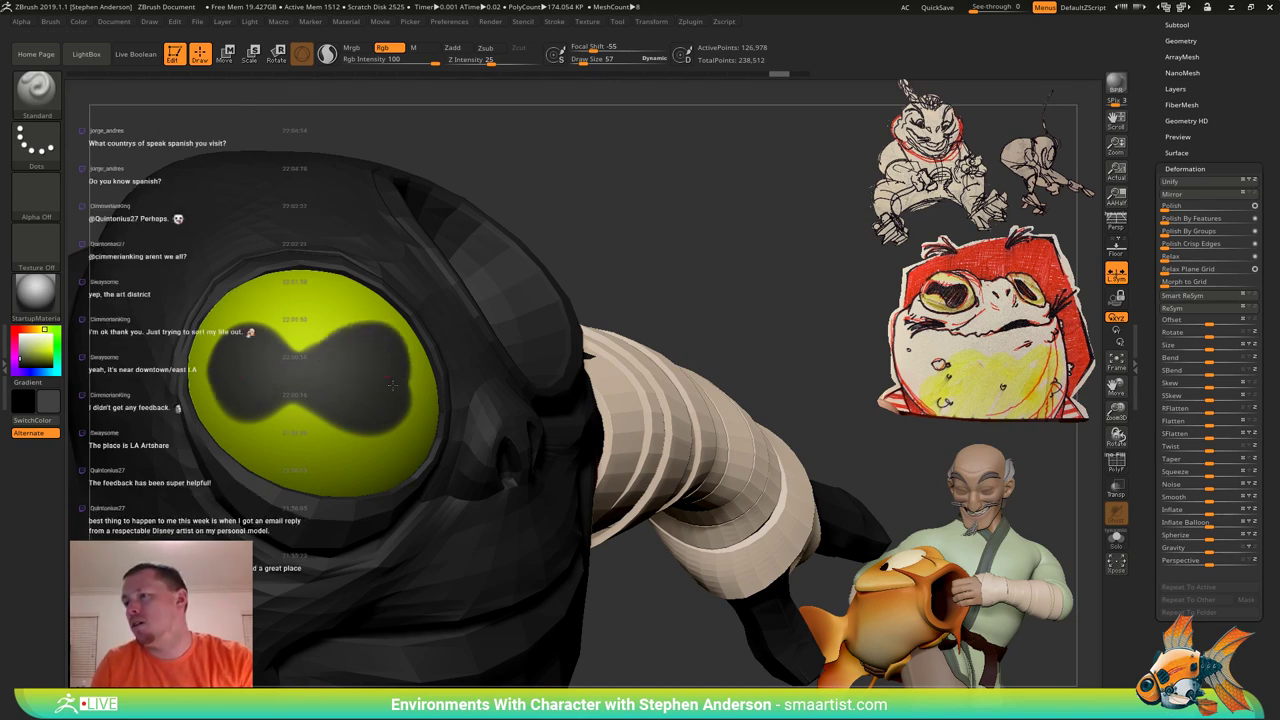
ctrl+right_drag(371, 391, 420, 526)
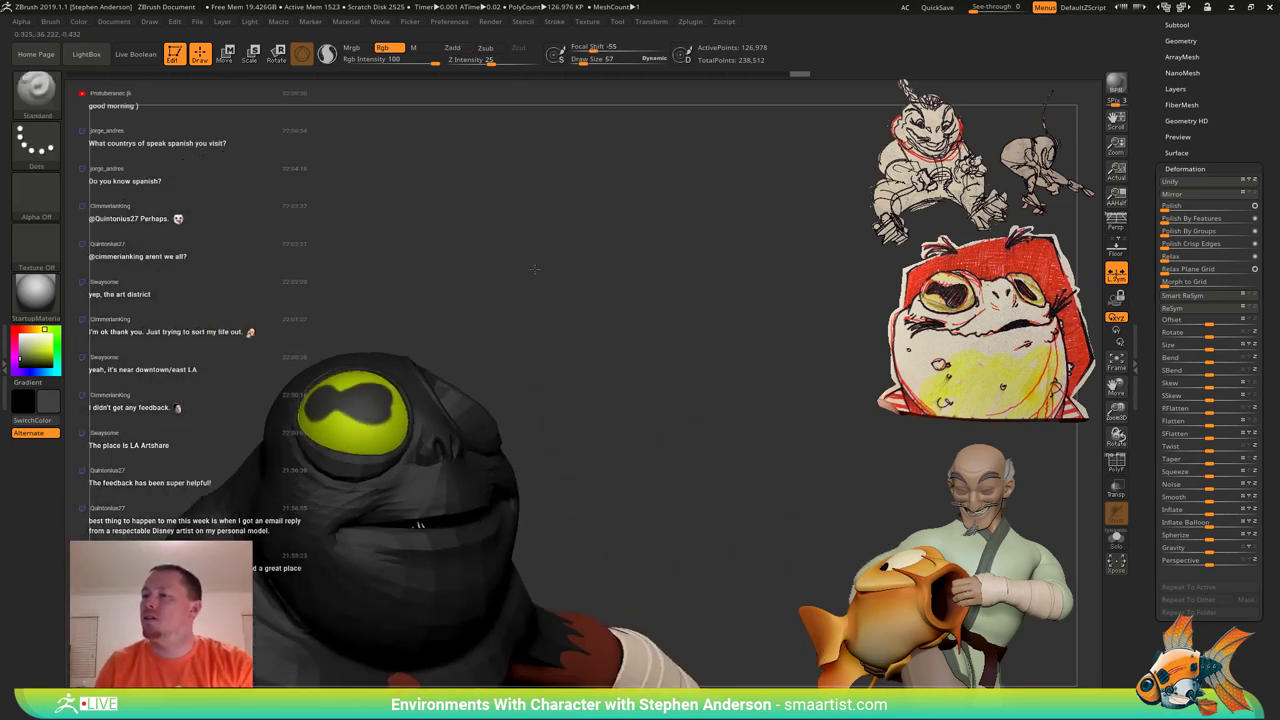
ctrl+right_drag(417, 326, 285, 430)
key(ctrl+z)
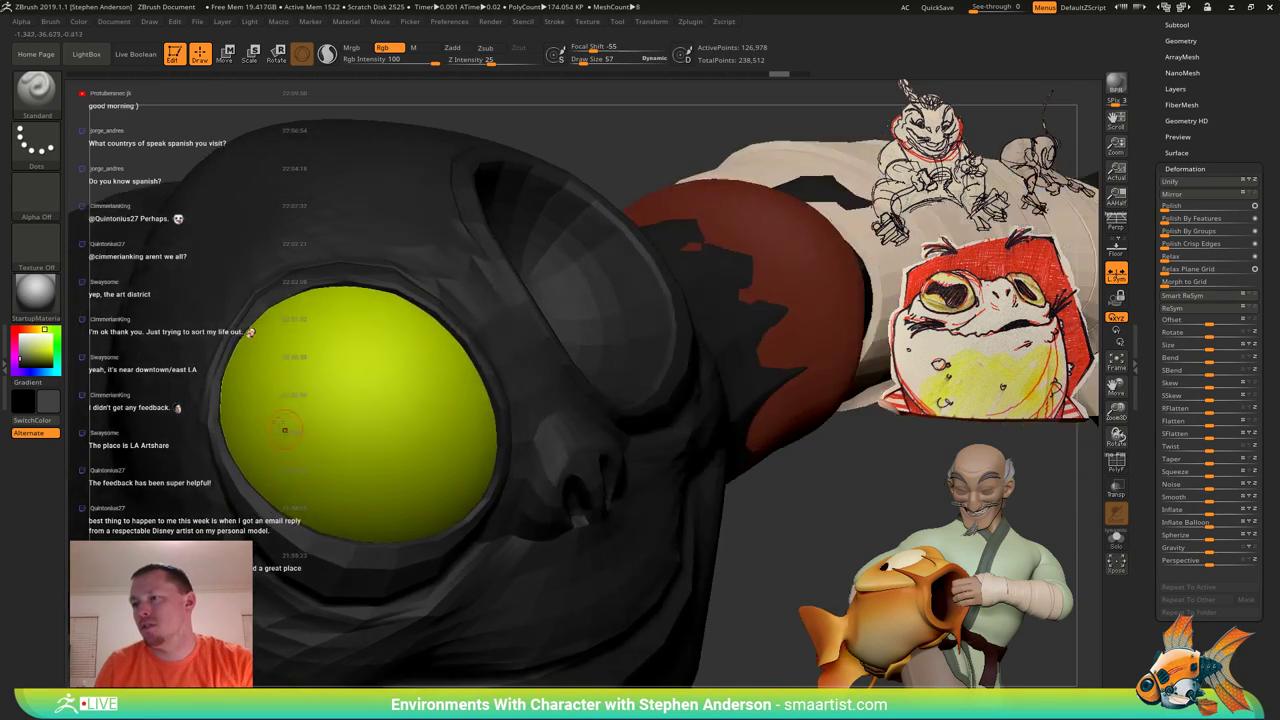
Try painting a two-lobed pupil with a notched upper edge, compare it on the whole head, and undo it.
mouse_move(263, 402)
mouse_down()
mouse_move(300, 353)
mouse_move(355, 412)
mouse_move(432, 452)
mouse_move(462, 378)
mouse_move(256, 456)
mouse_move(292, 346)
mouse_move(392, 428)
mouse_move(448, 402)
mouse_move(432, 405)
mouse_up()
mouse_move(352, 420)
right_down()
mouse_move(346, 397)
mouse_move(374, 386)
mouse_move(354, 440)
mouse_move(304, 421)
right_up()
key(ctrl+z)
mouse_move(272, 428)
mouse_down()
mouse_move(282, 396)
mouse_move(340, 366)
mouse_move(412, 385)
mouse_move(458, 428)
mouse_move(390, 478)
mouse_move(262, 402)
mouse_move(286, 420)
mouse_move(350, 412)
mouse_move(415, 438)
mouse_move(404, 402)
mouse_up()
ctrl+right_drag(434, 446, 430, 397)
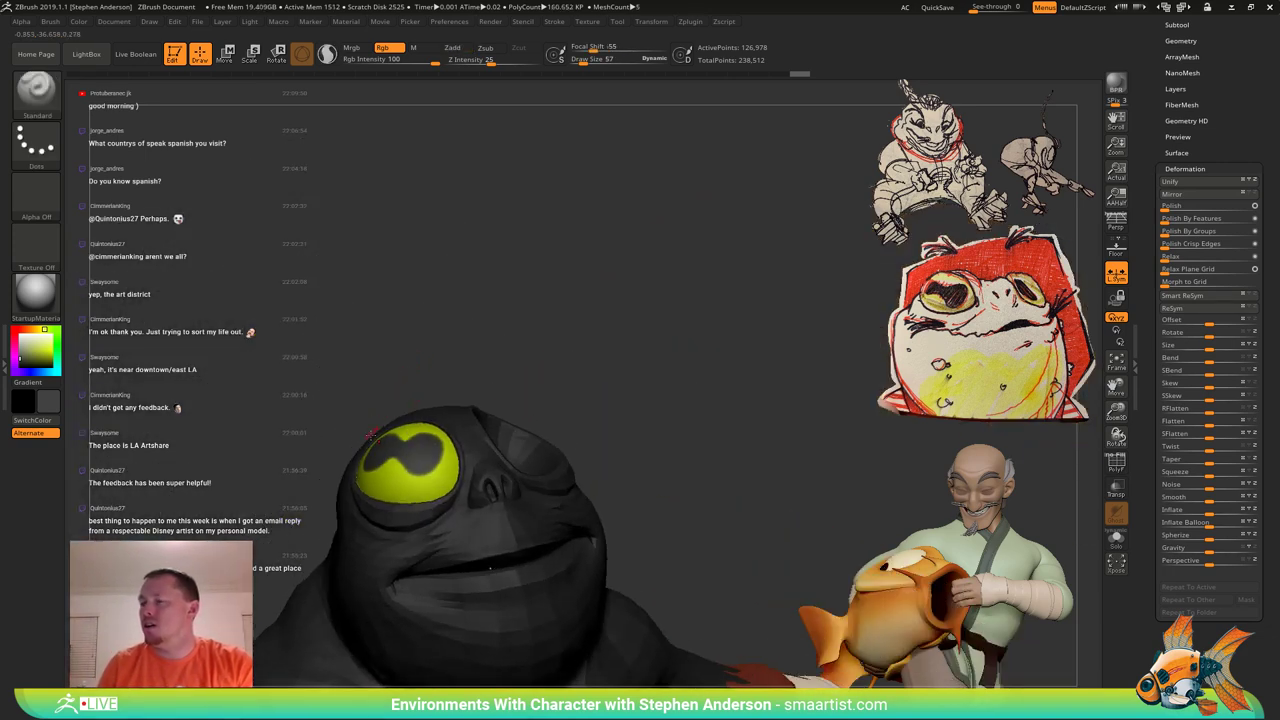
right_drag(371, 435, 415, 442)
ctrl+right_drag(415, 442, 427, 482)
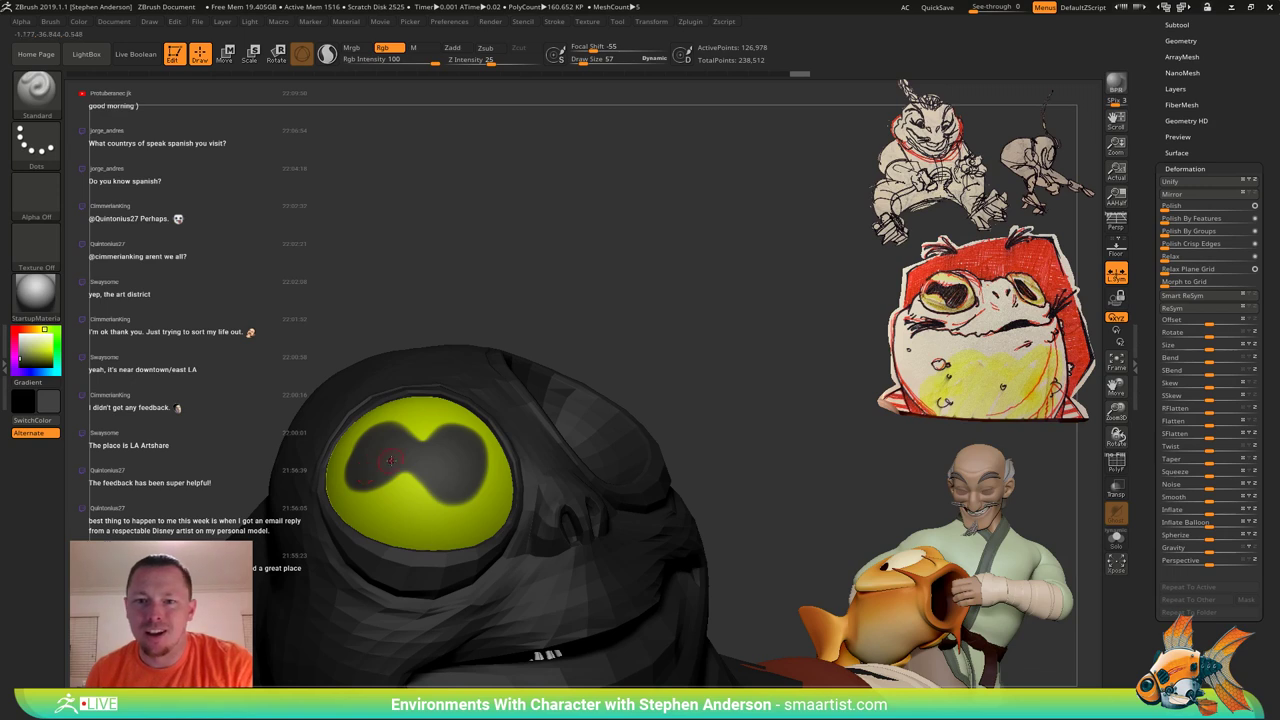
key(ctrl+z)
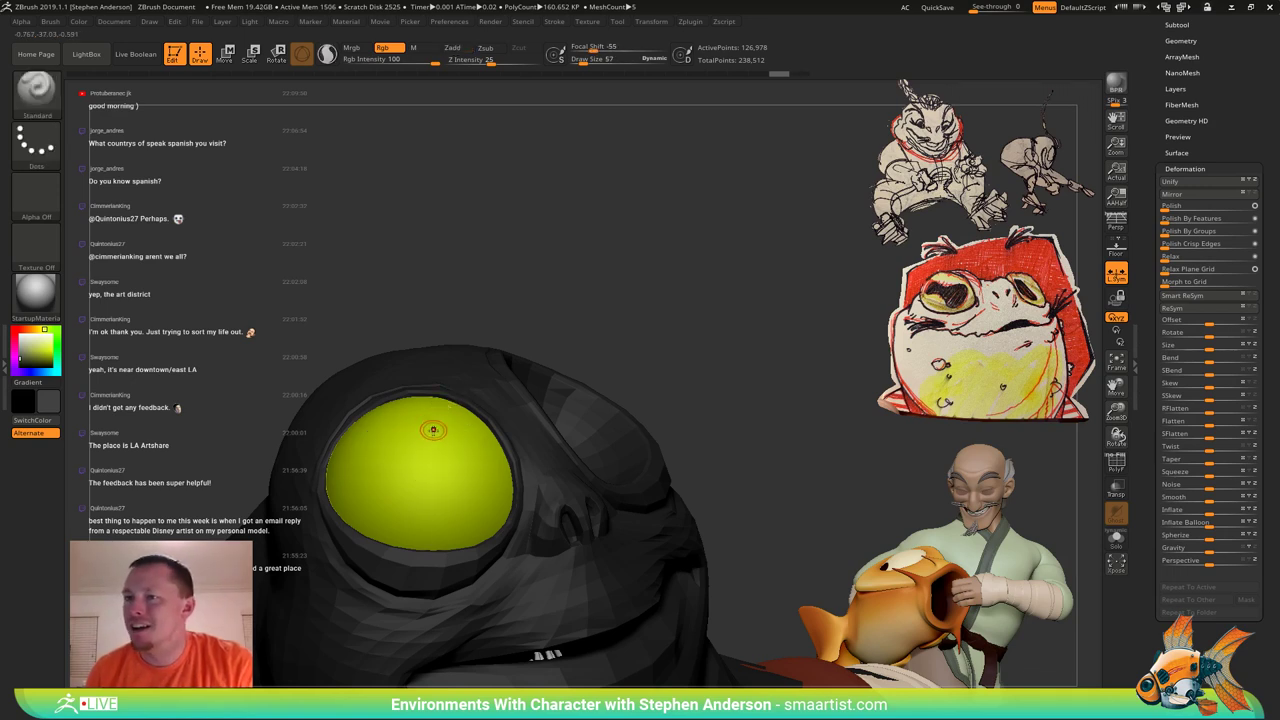
Set Draw Size to 175 and the stroke to DragRect, then place one large soft-edged dark pupil on the eyeball.
mouse_move(397, 462)
right_down()
mouse_move(436, 465)
mouse_move(412, 469)
right_up()
key(s)
drag(412, 470, 416, 468)
click(50, 205)
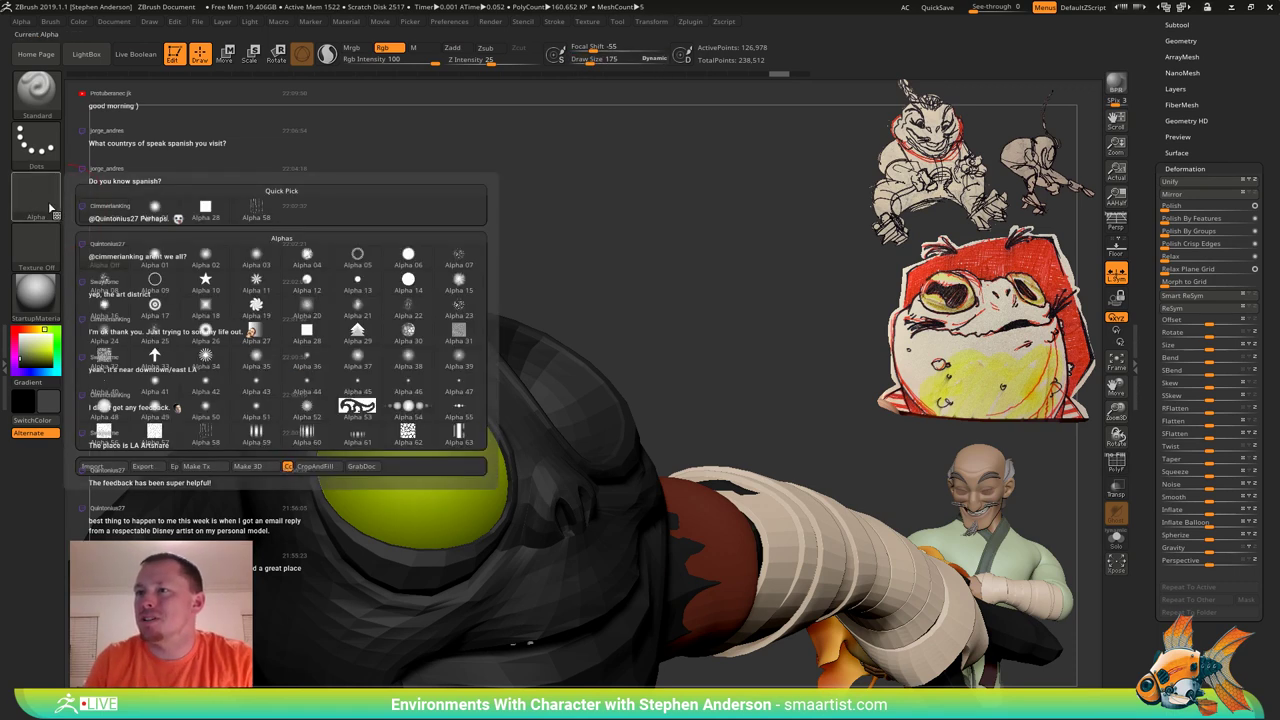
click(40, 154)
click(202, 161)
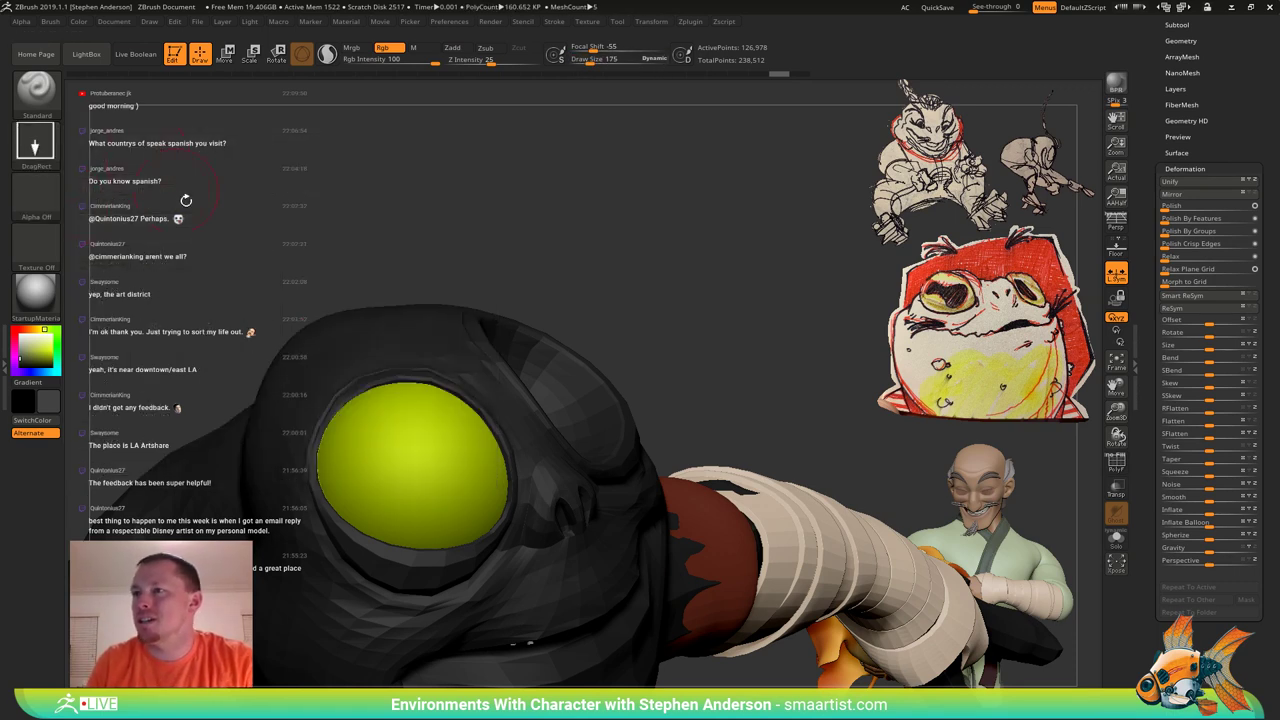
drag(417, 477, 487, 530)
mouse_move(594, 514)
right_down()
mouse_move(531, 631)
mouse_move(609, 403)
mouse_move(563, 420)
mouse_move(606, 423)
mouse_move(591, 420)
mouse_move(583, 354)
mouse_move(550, 376)
mouse_move(585, 403)
mouse_move(622, 400)
right_up()
alt+right_drag(622, 400, 574, 264)
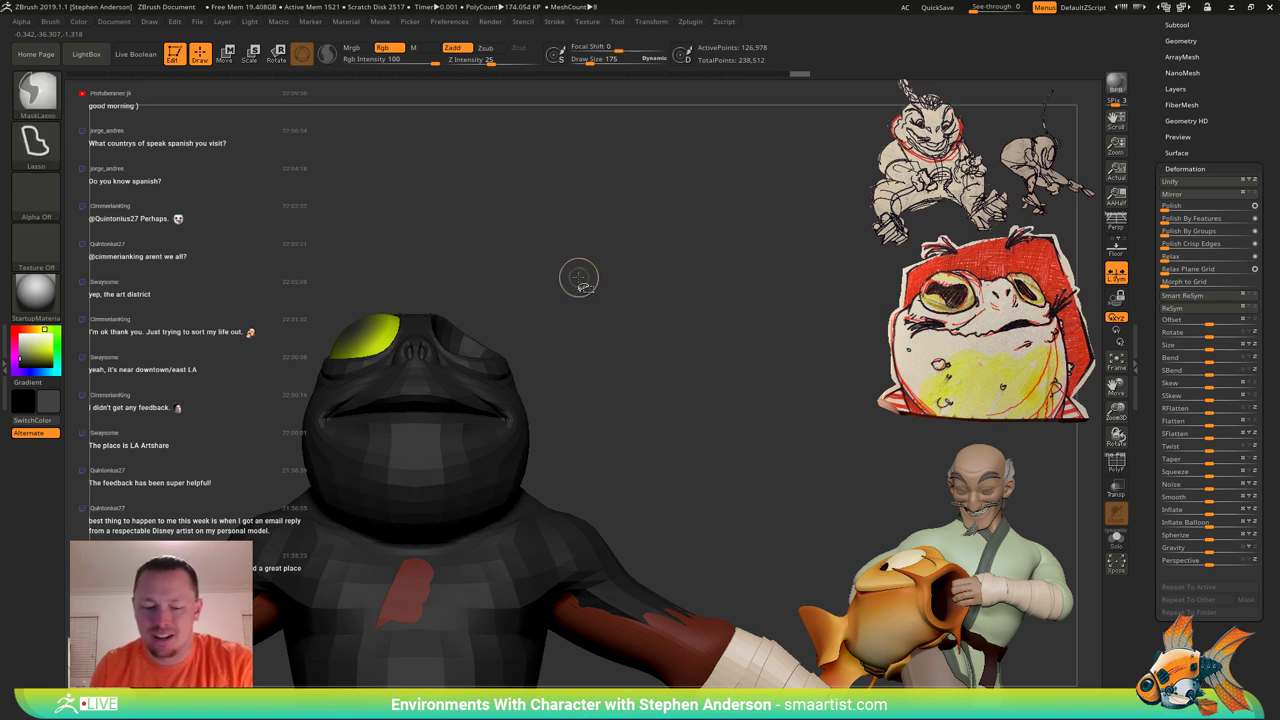
Duplicate the painted eyeball, delete the copy's lower subdivision levels, and mirror it into the opposite eye socket.
key(ctrl+shift+d)
drag(1226, 89, 1228, 136)
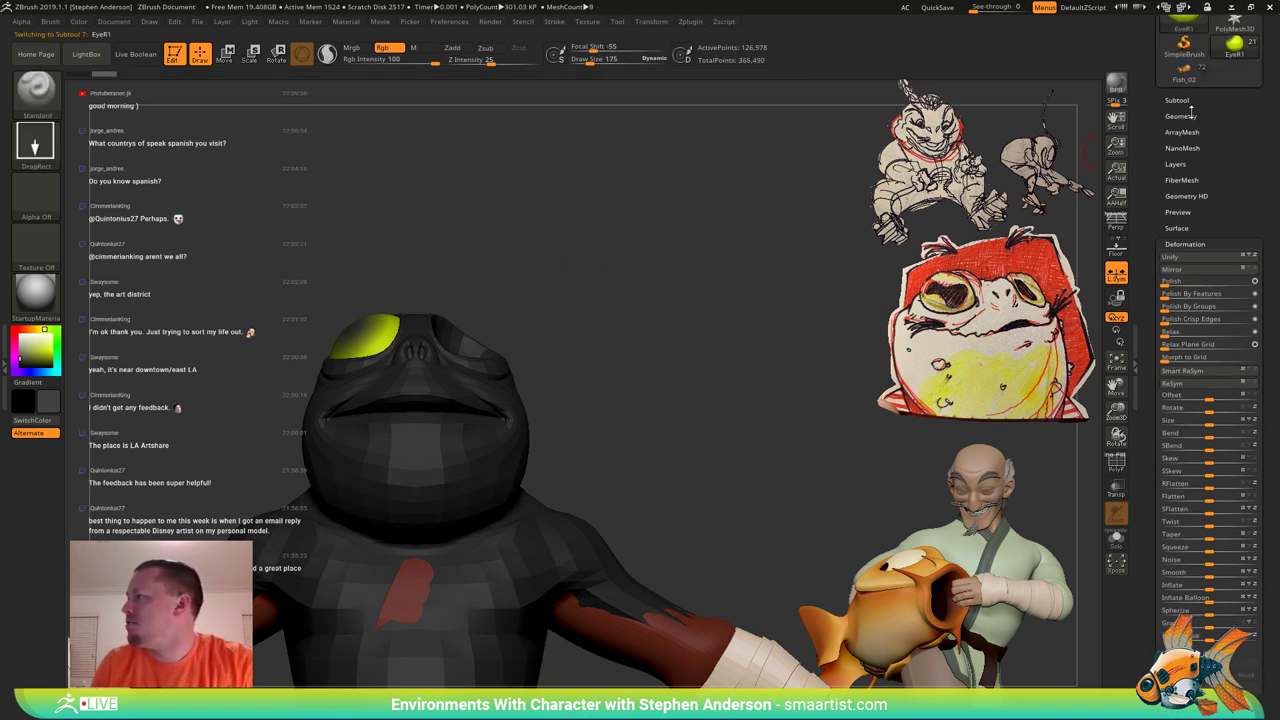
click(1166, 284)
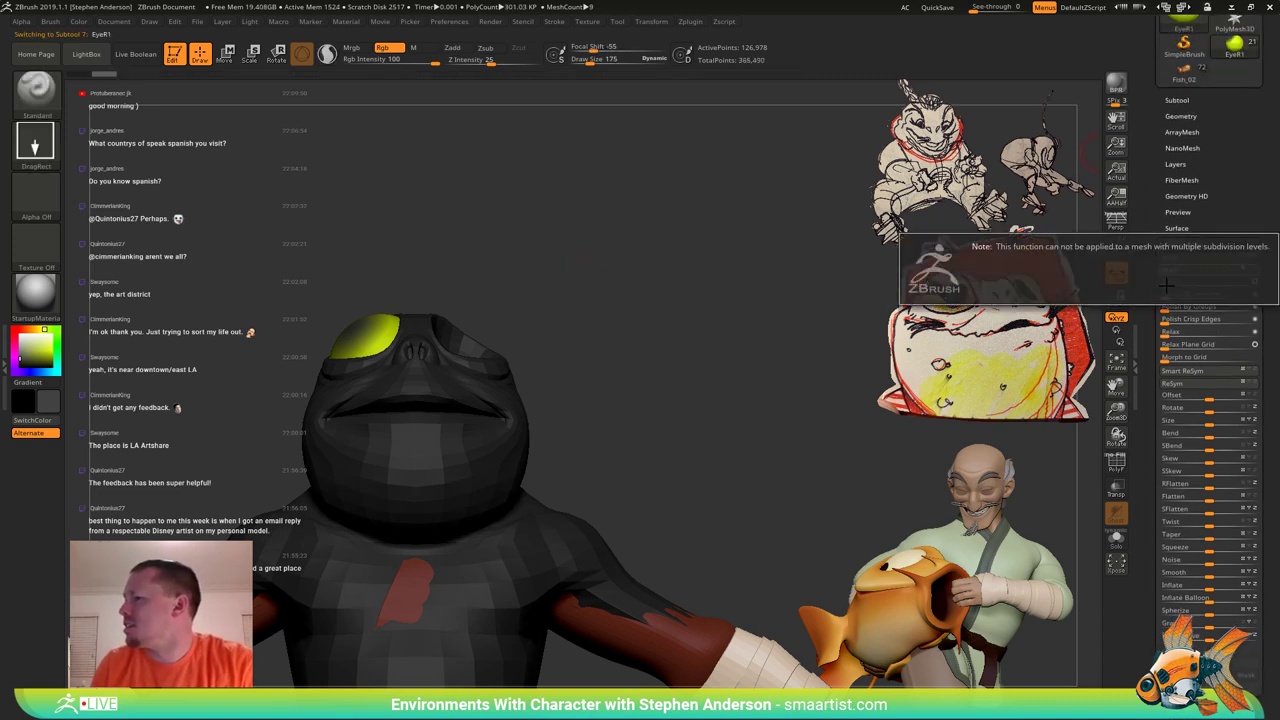
click(1193, 118)
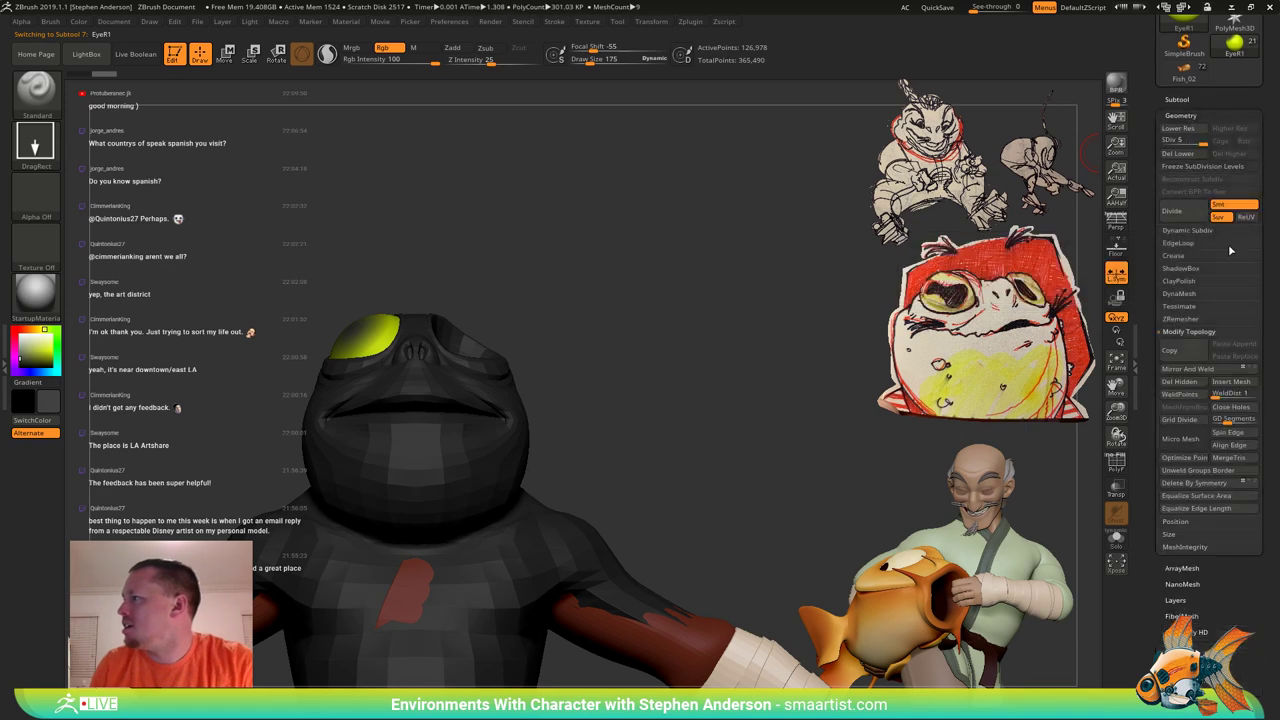
click(1188, 155)
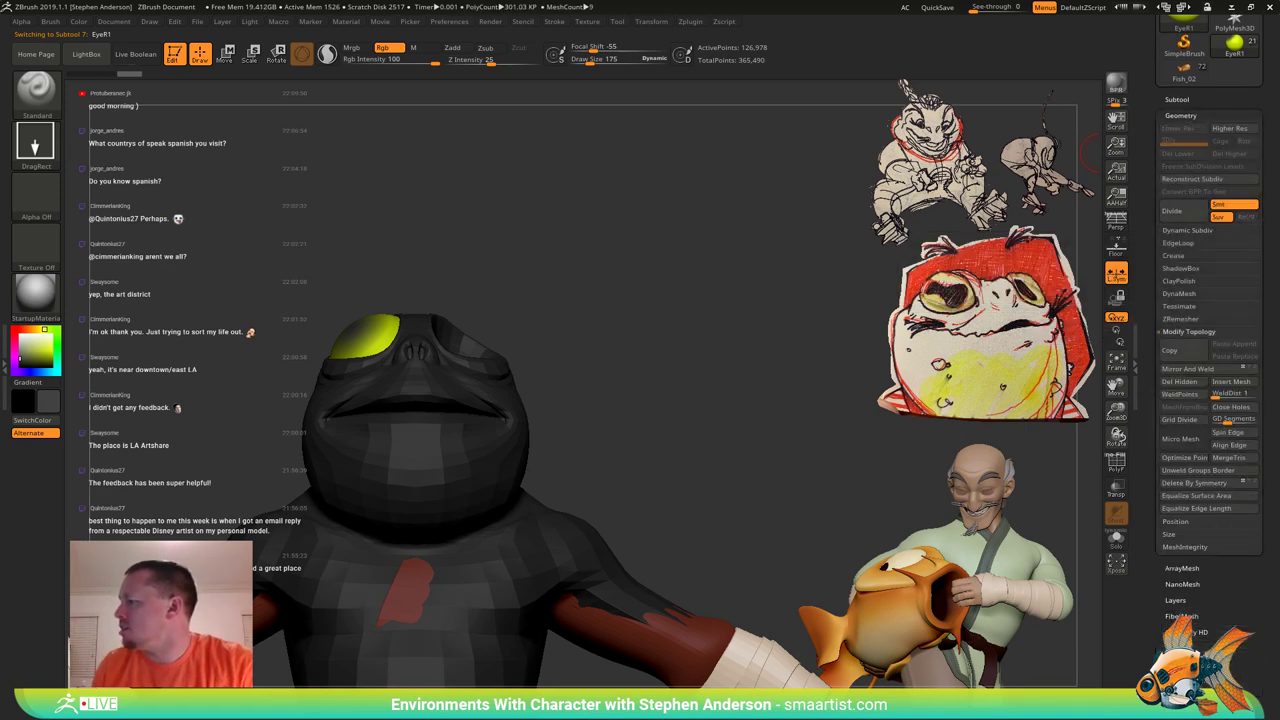
click(1186, 680)
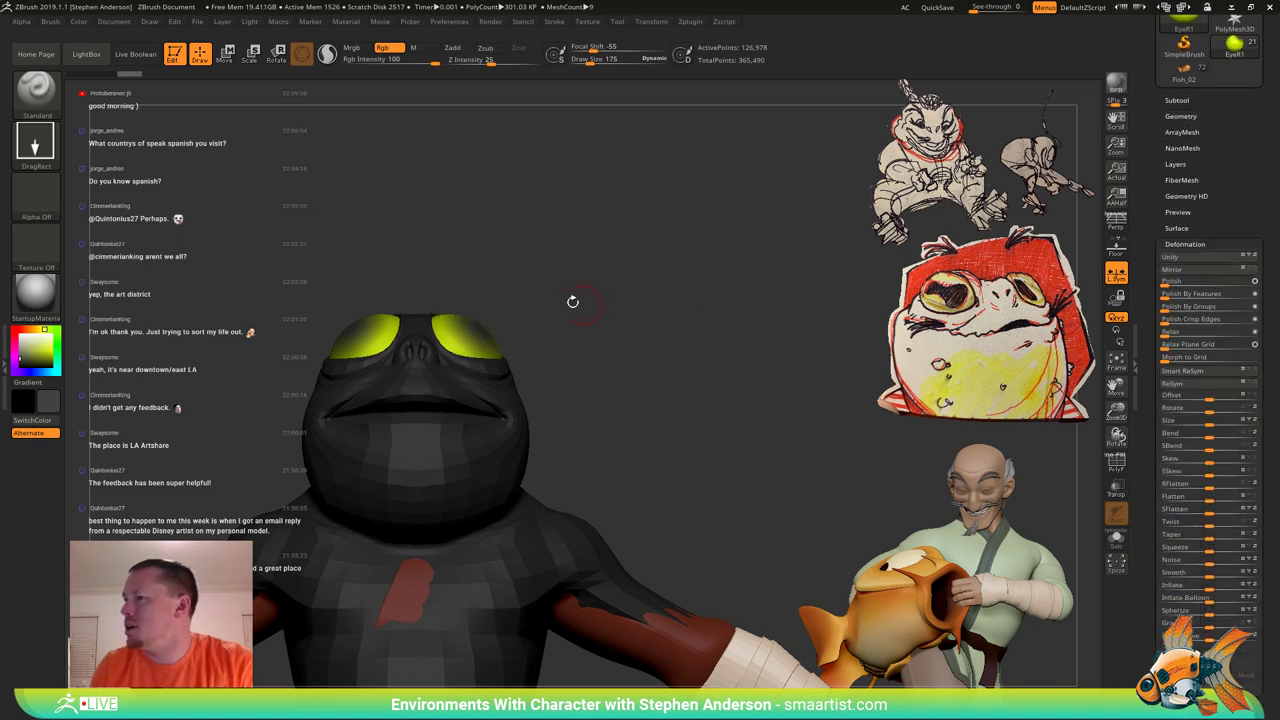
drag(574, 300, 505, 368)
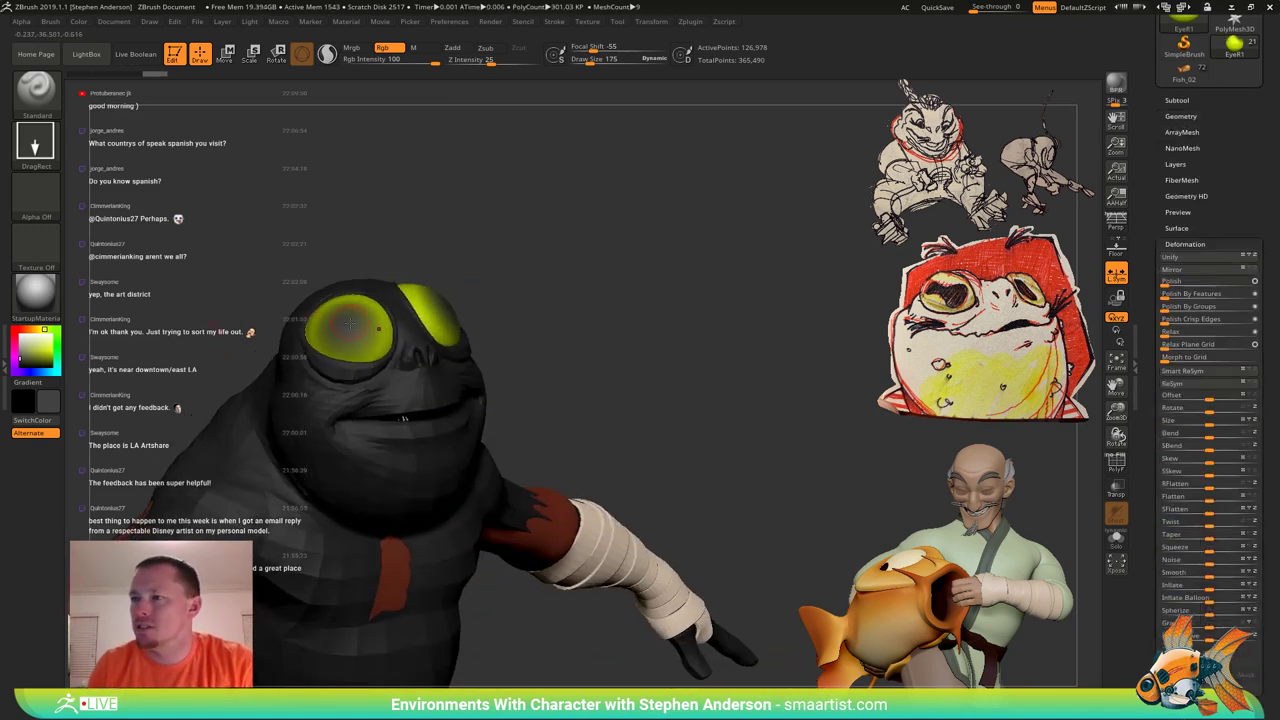
Select the torso subtool and change its display colour to white.
key(c)
mouse_move(538, 285)
mouse_down()
mouse_move(556, 279)
mouse_move(533, 287)
mouse_up()
alt+click(424, 388)
alt+right_drag(538, 330, 880, 213)
key(c)
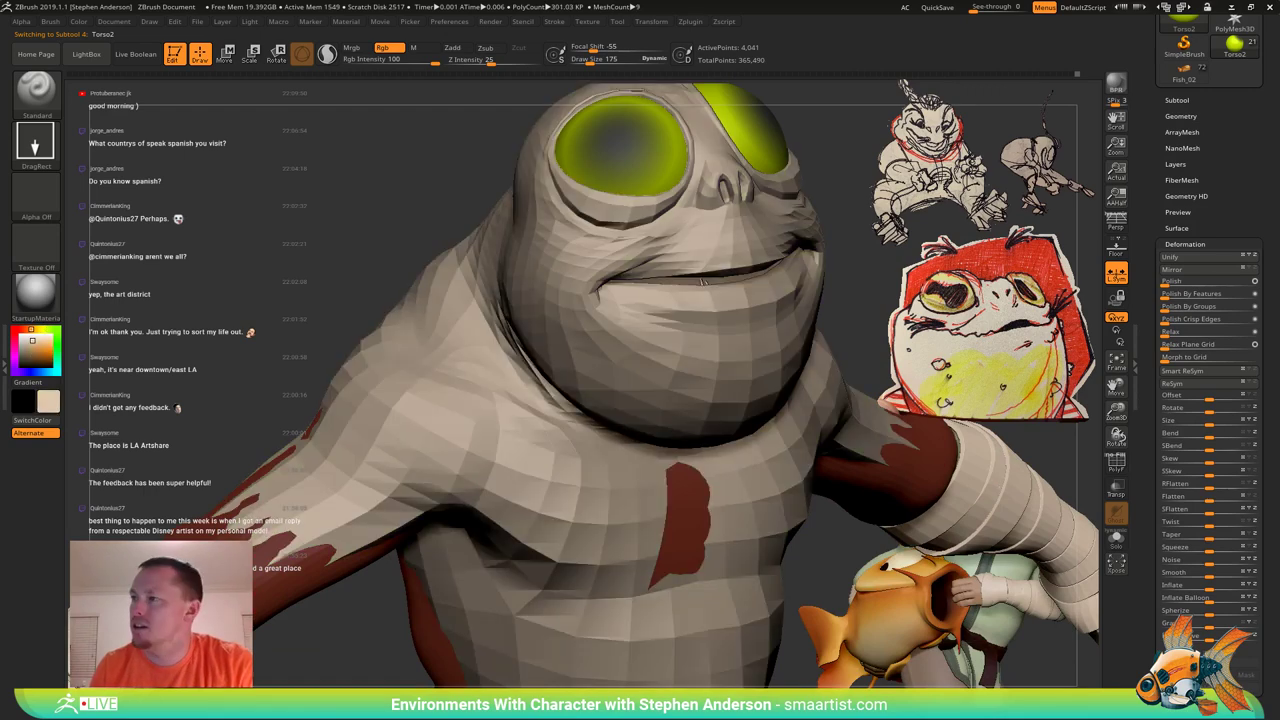
alt+right_drag(335, 284, 311, 402)
drag(30, 338, 13, 326)
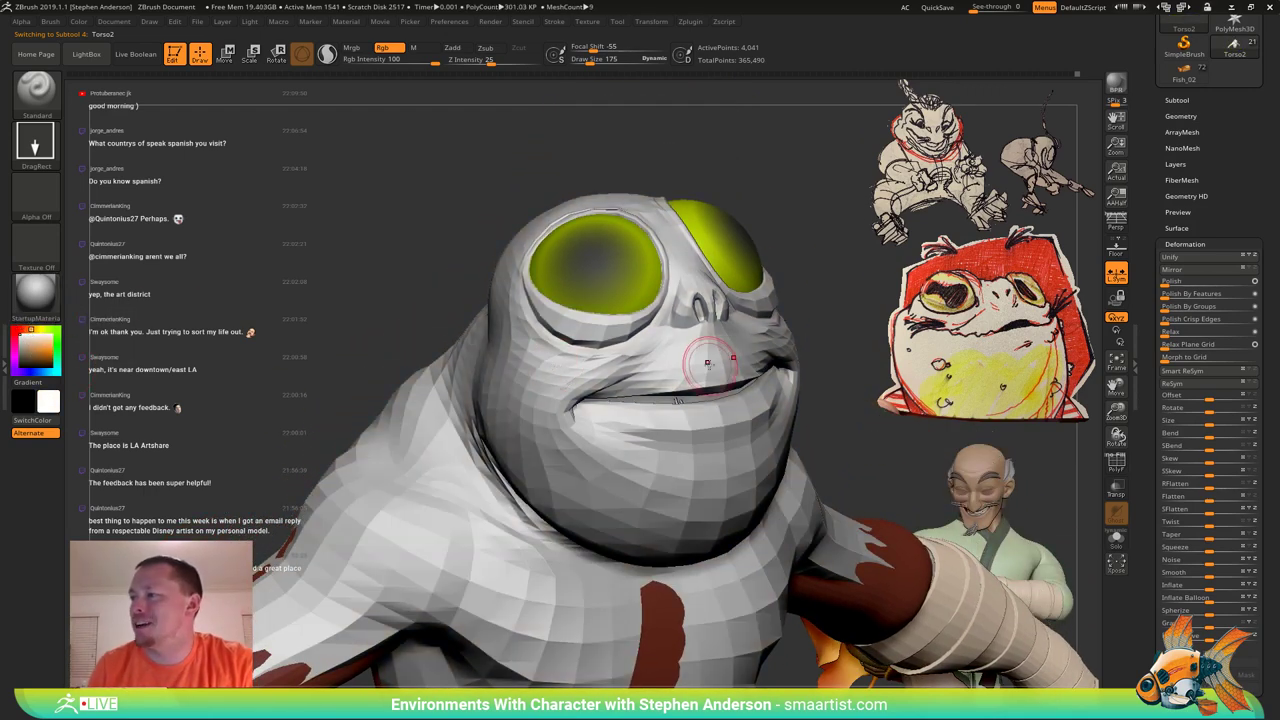
Flip the torso's normals to expose the facial hair piece inside the head, then select that FacialHair1 subtool and hide it.
right_drag(709, 361, 713, 407)
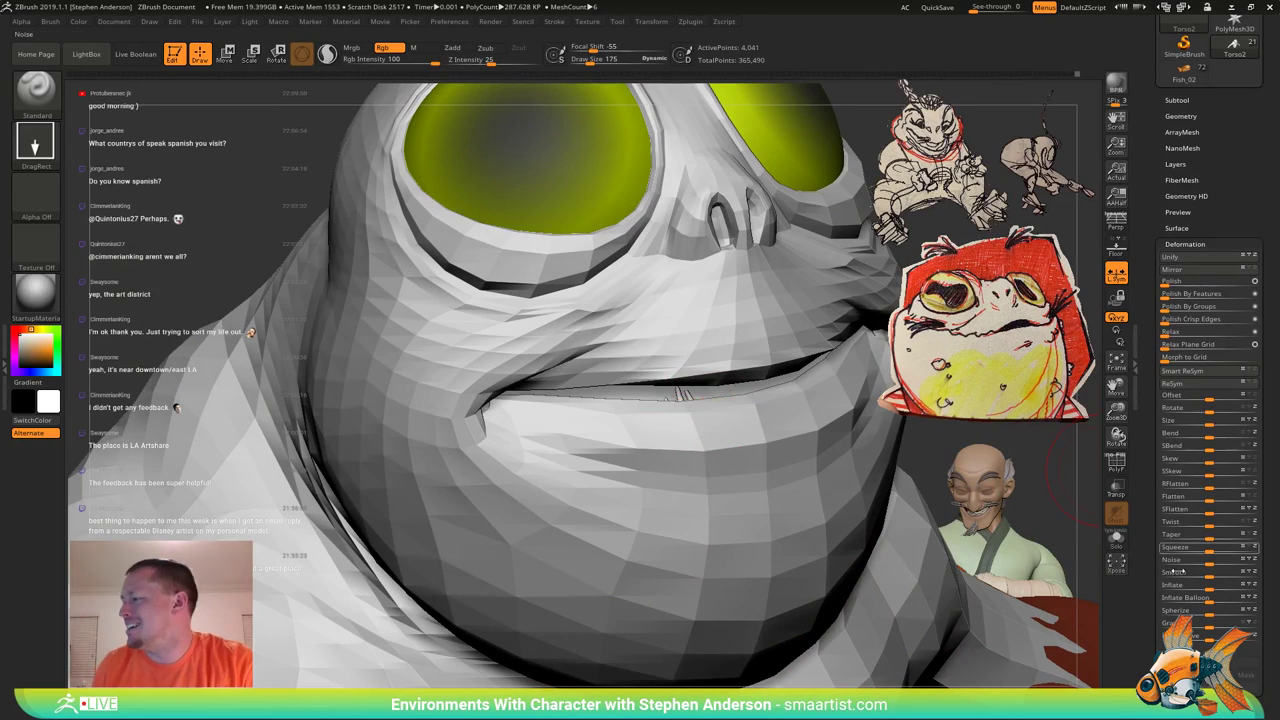
drag(1236, 668, 1231, 549)
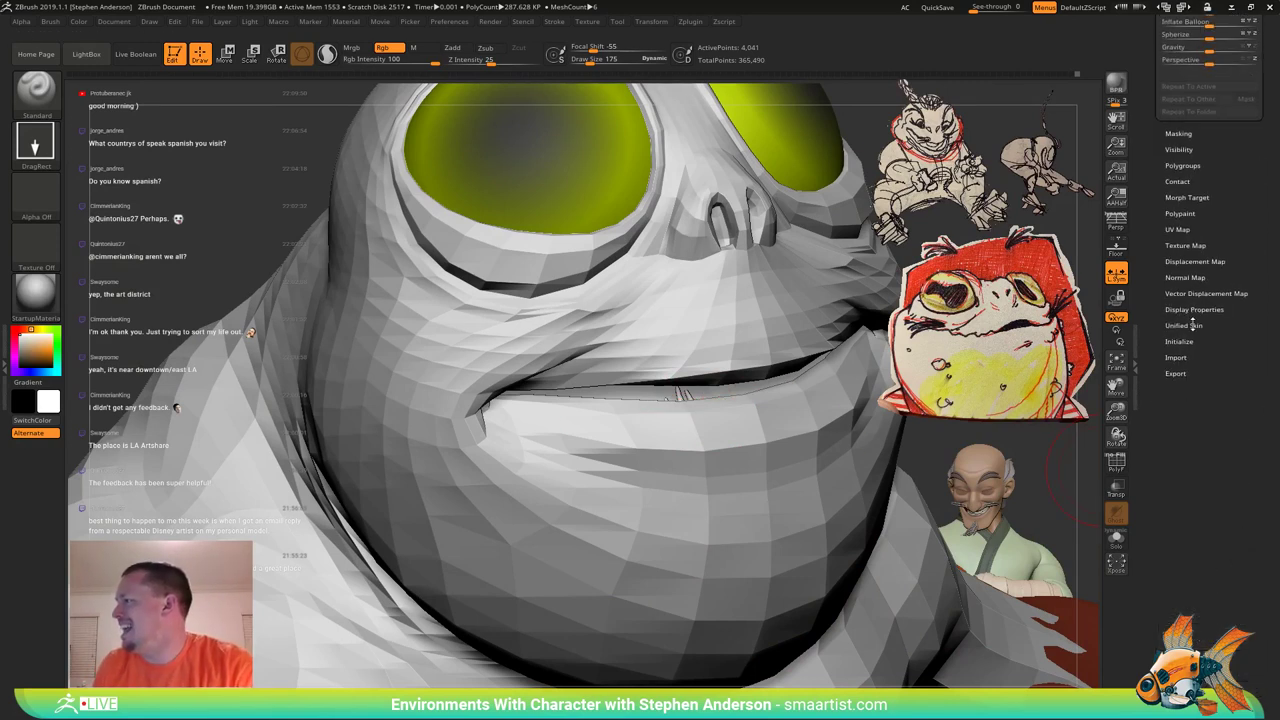
click(1195, 310)
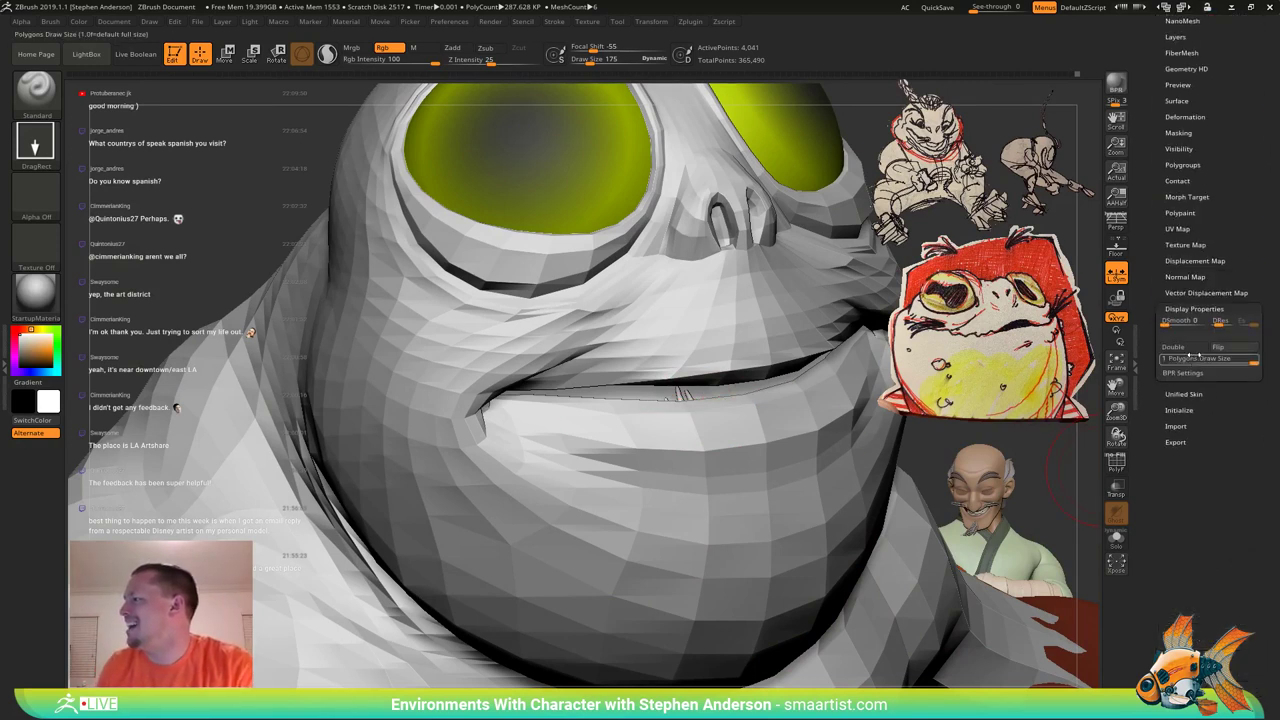
click(1219, 348)
right_drag(682, 458, 683, 493)
alt+click(697, 465)
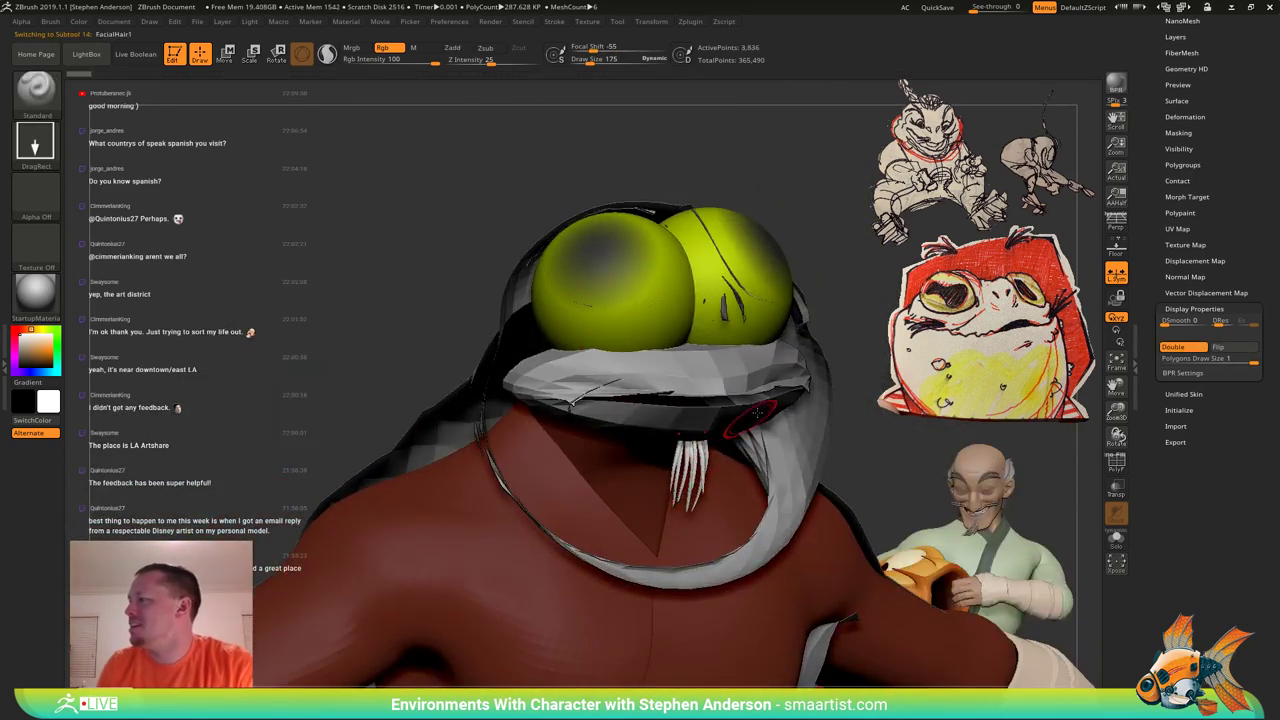
drag(1199, 67, 1228, 143)
click(1185, 120)
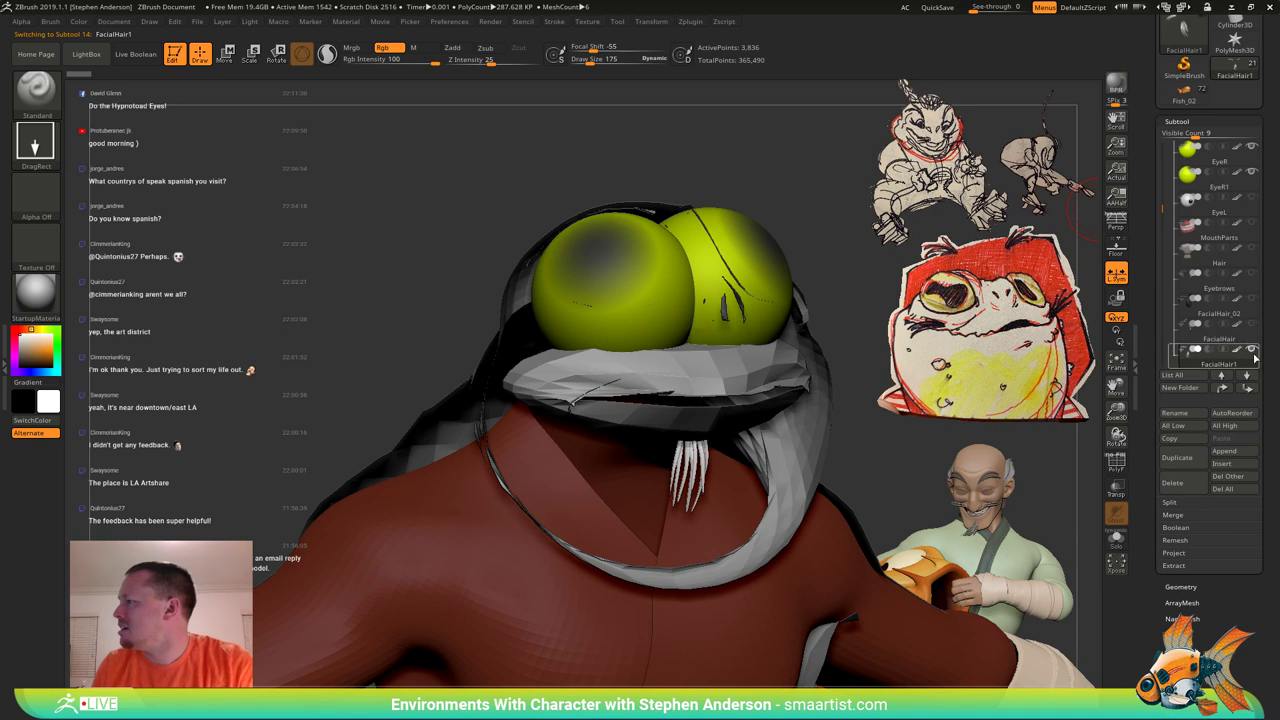
Reselect the torso and turn its flipped normals back to the outside, then check the whole figure.
alt+click(818, 435)
scroll(1200, 619, down, 6)
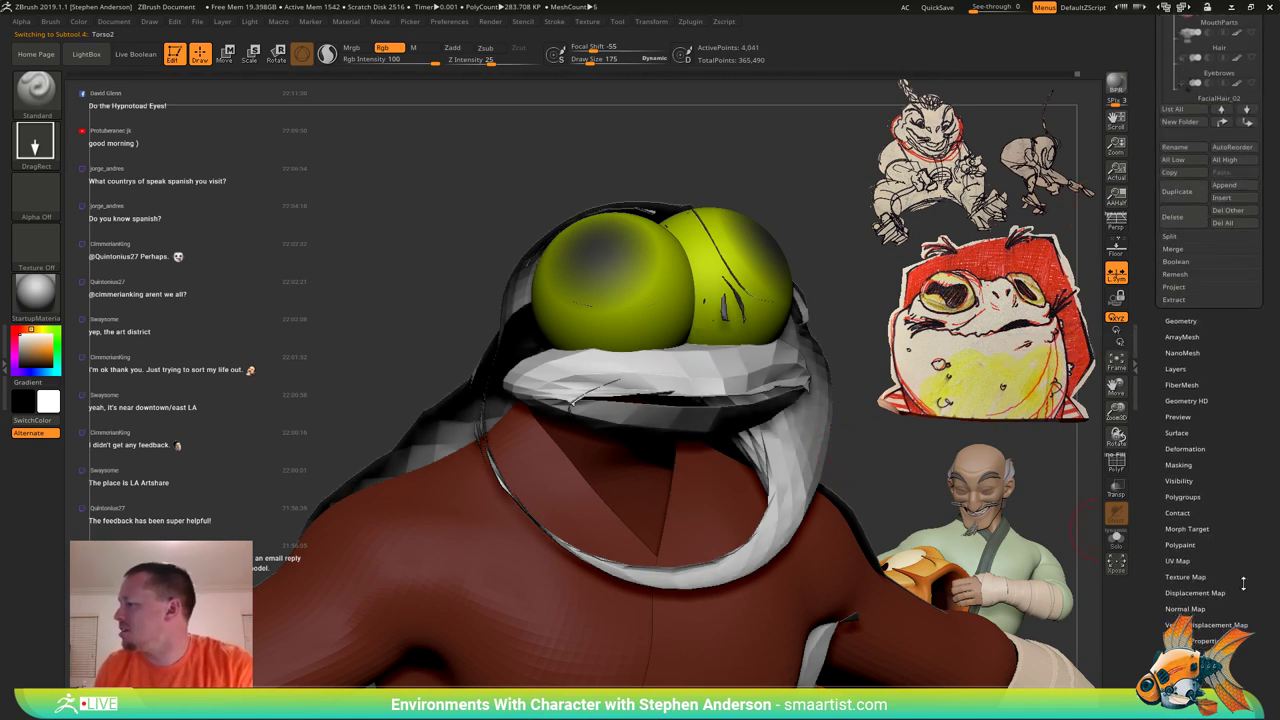
click(1200, 578)
drag(1203, 400, 1204, 636)
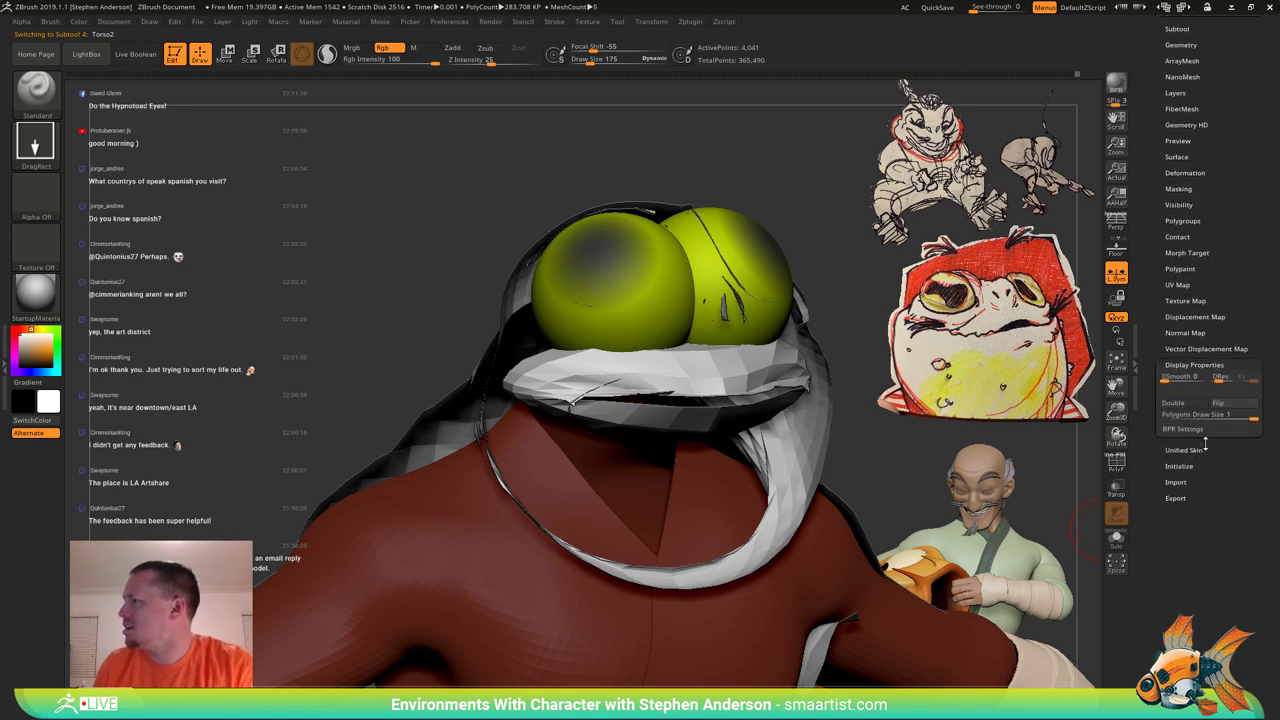
click(1231, 402)
scroll(1231, 402, up, 3)
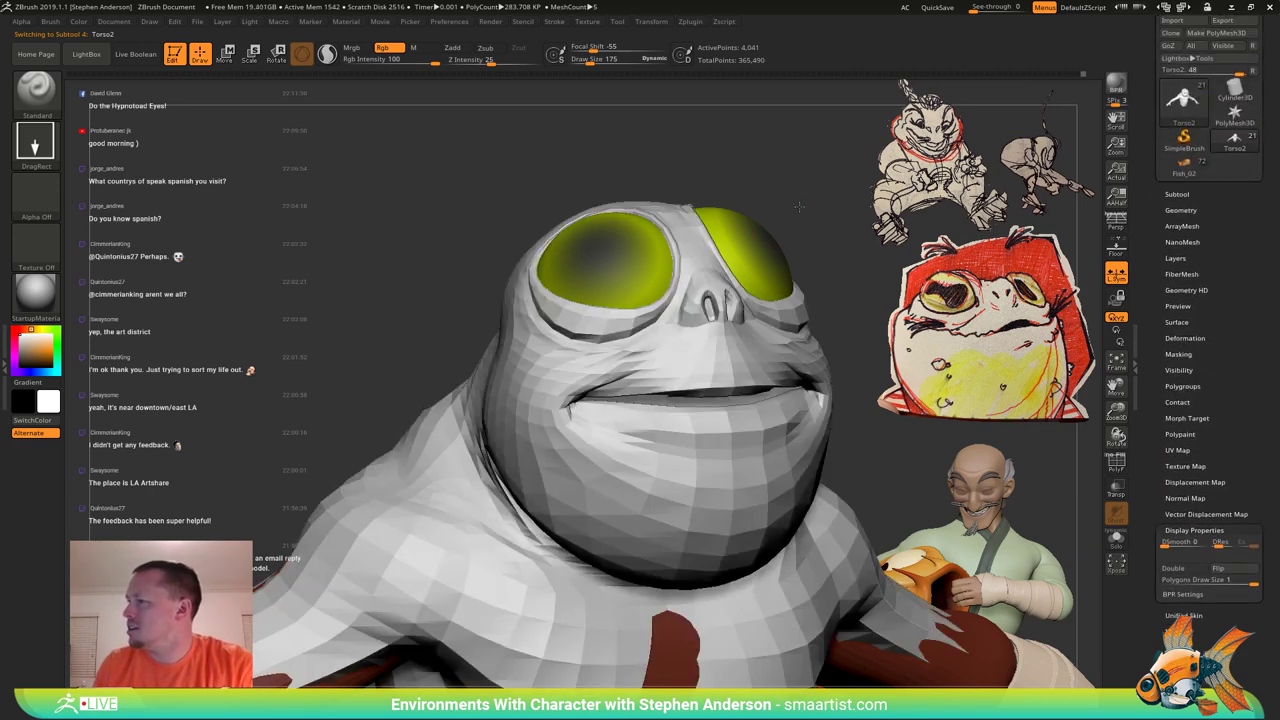
right_drag(800, 207, 700, 283)
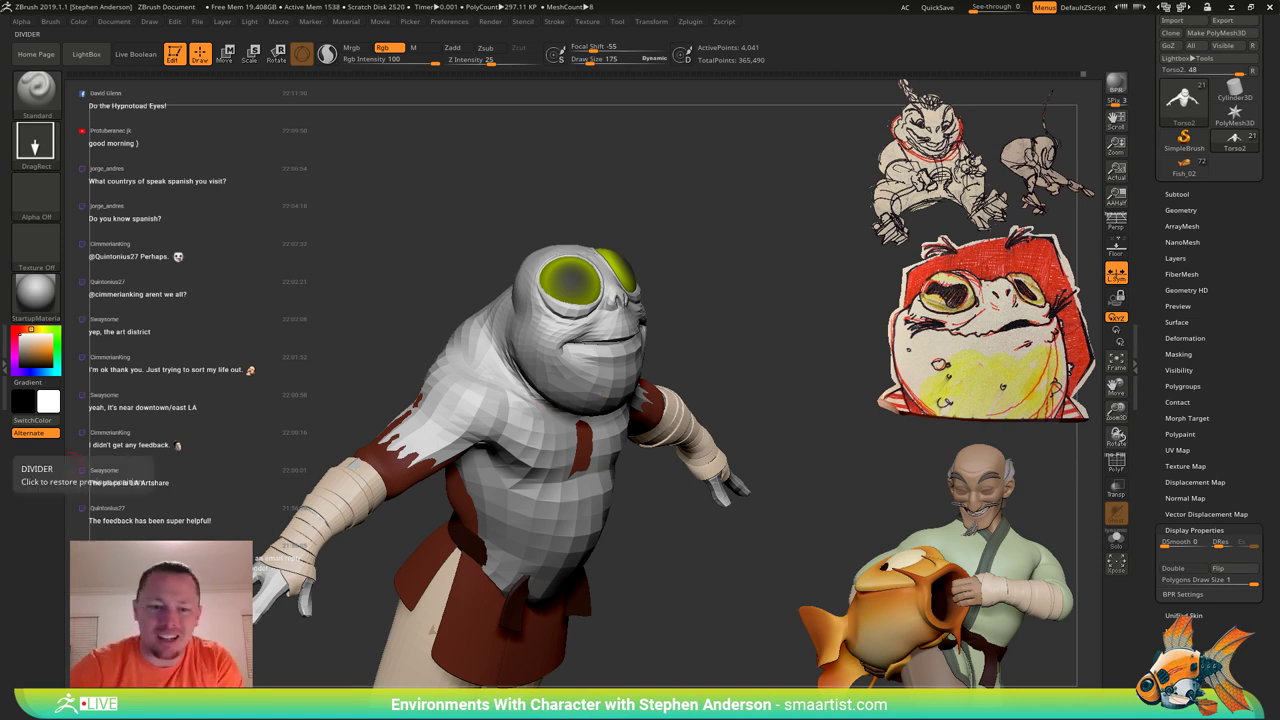
Switch to Chrome and search Google Images for "toad eyes" in a new tab.
key(alt+Tab)
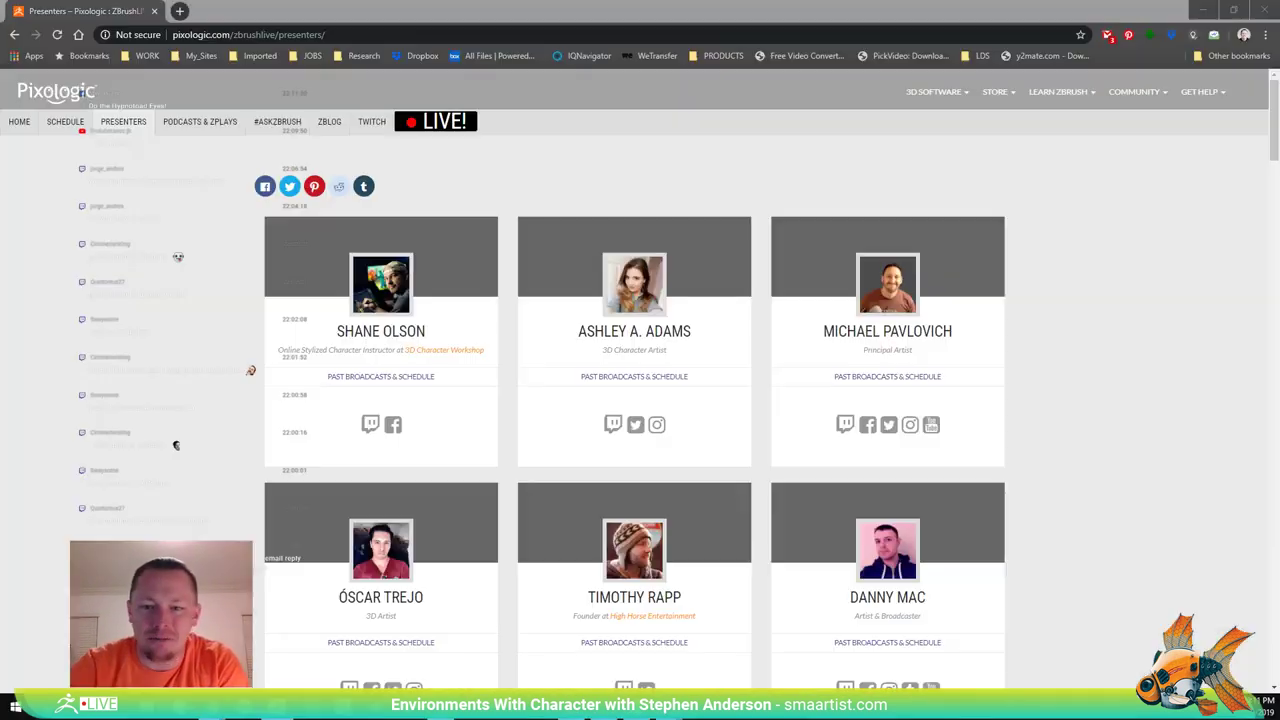
click(180, 11)
text(toad eyes)
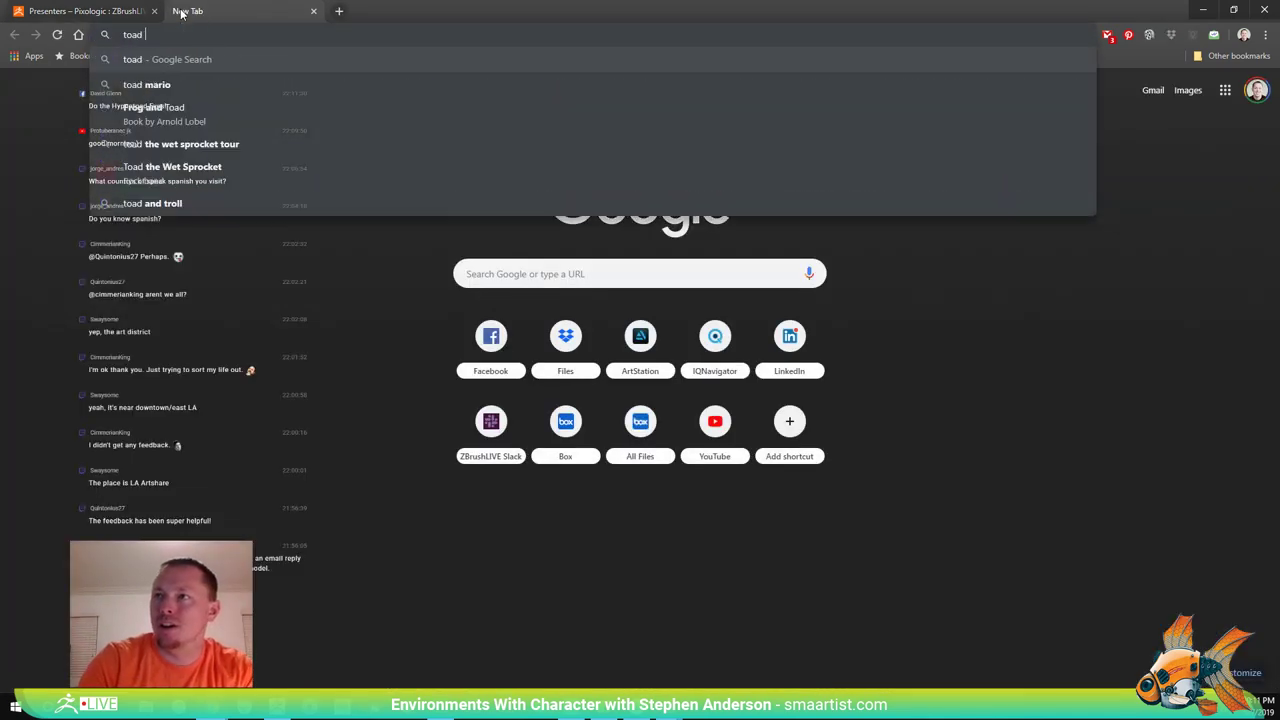
key(Return)
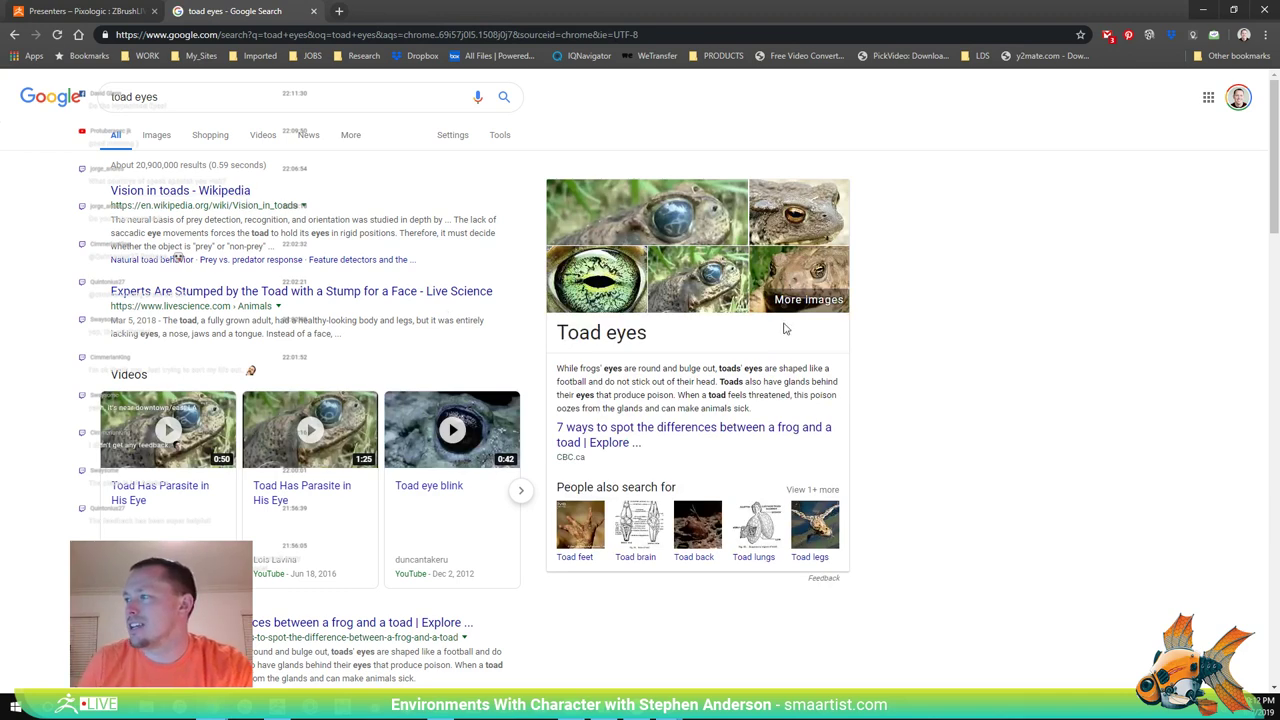
click(156, 136)
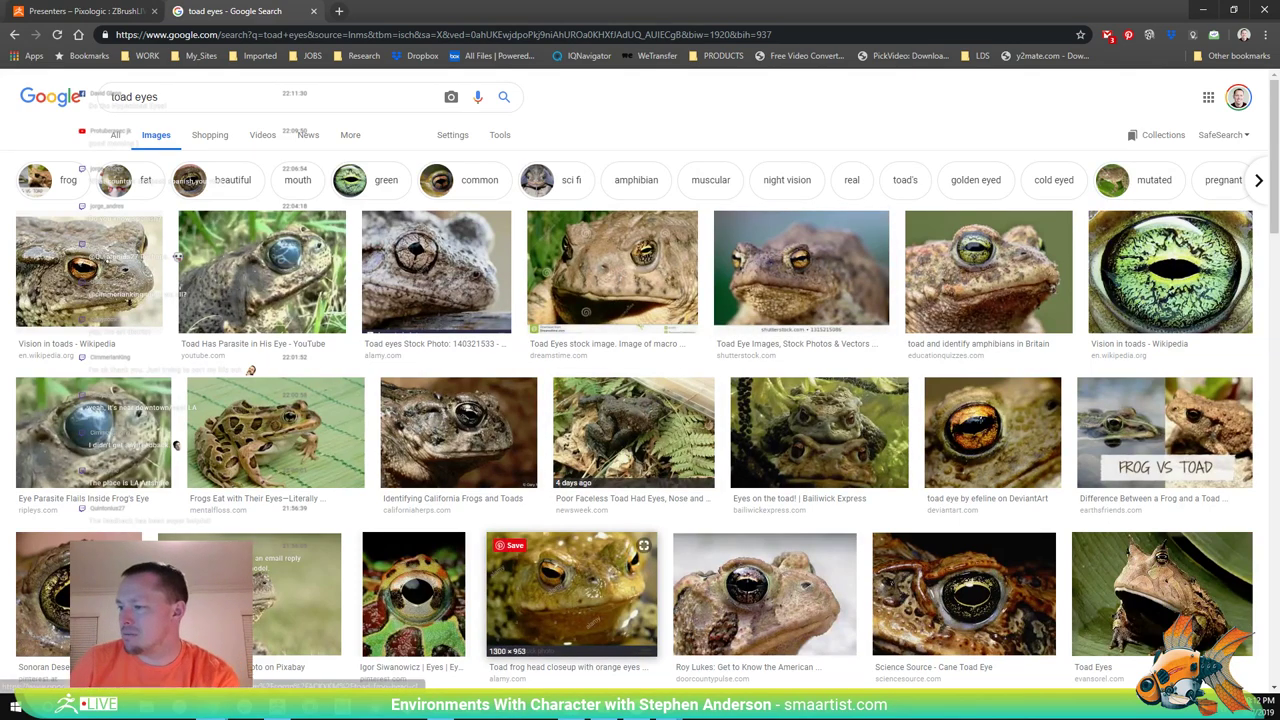
Open several toad photos and related images to examine the shape of the pupils and eyelids.
click(610, 563)
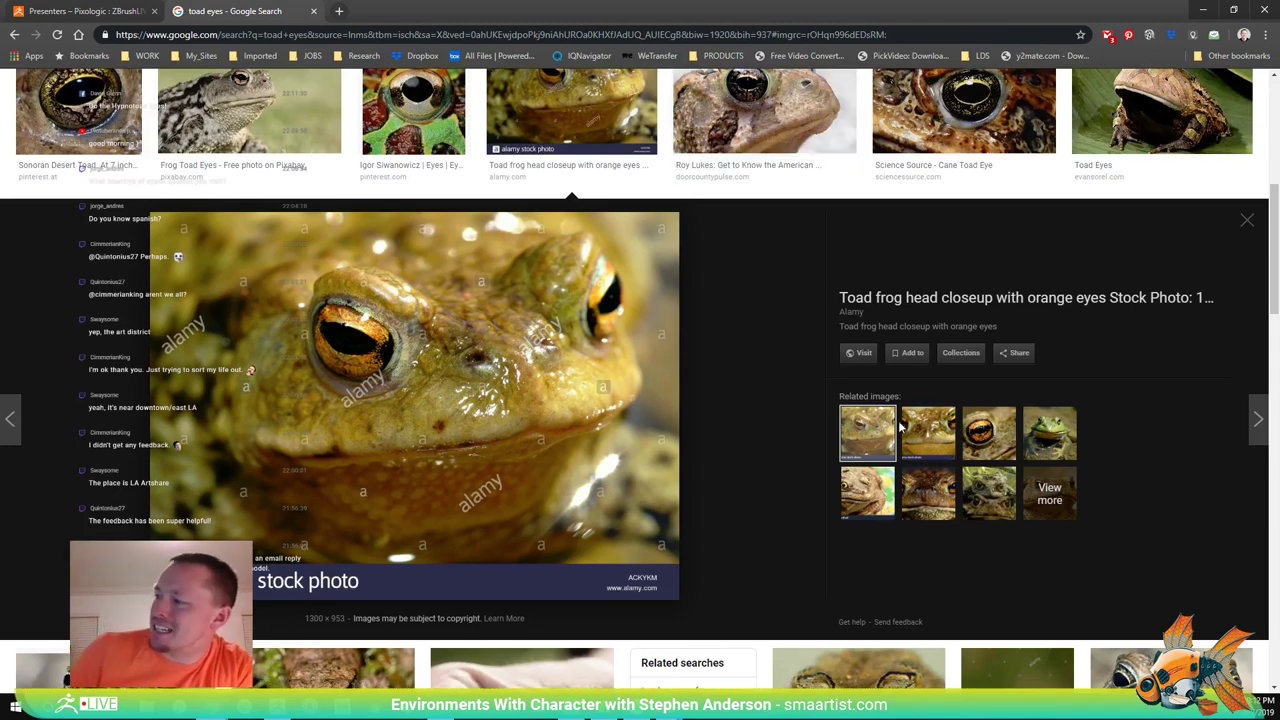
click(856, 489)
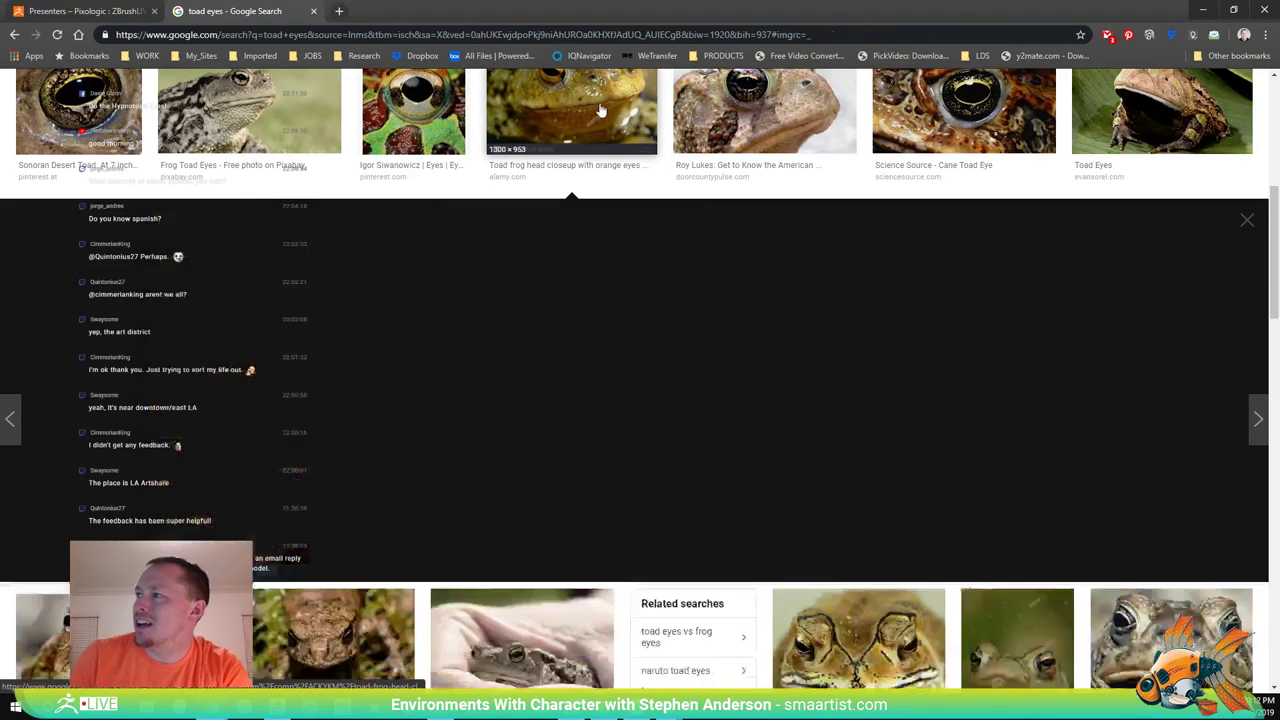
click(592, 114)
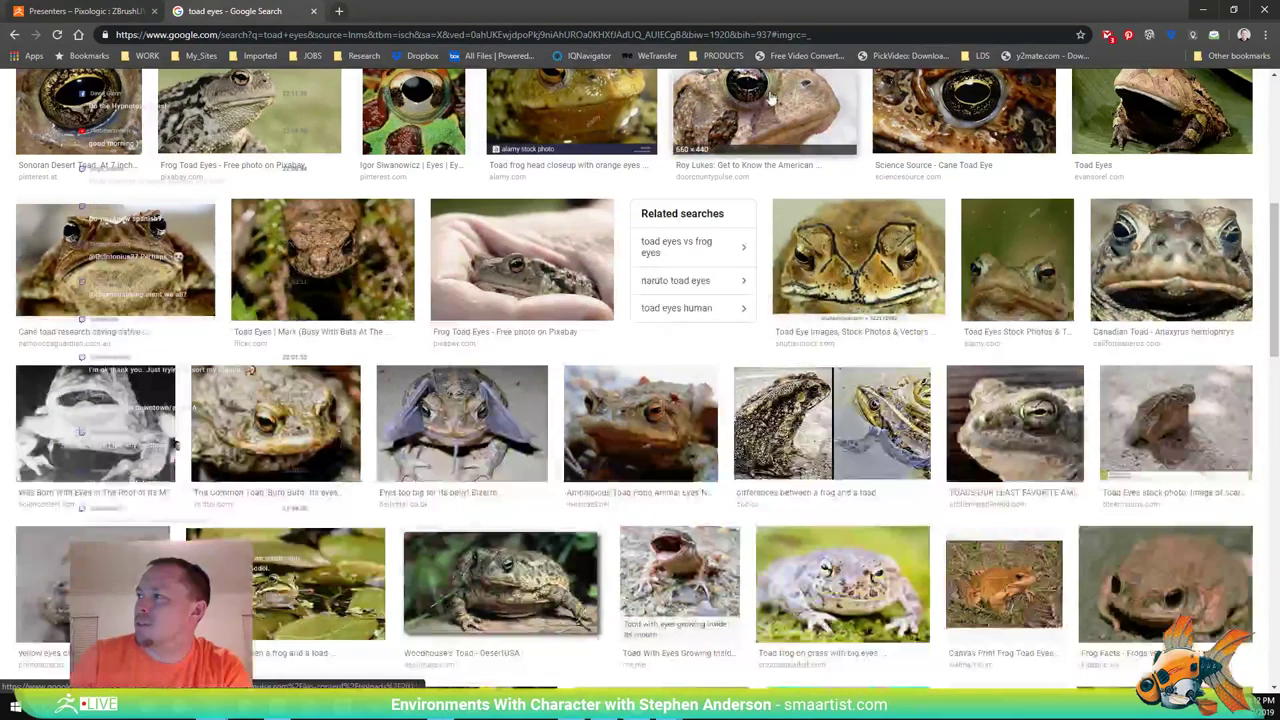
click(513, 429)
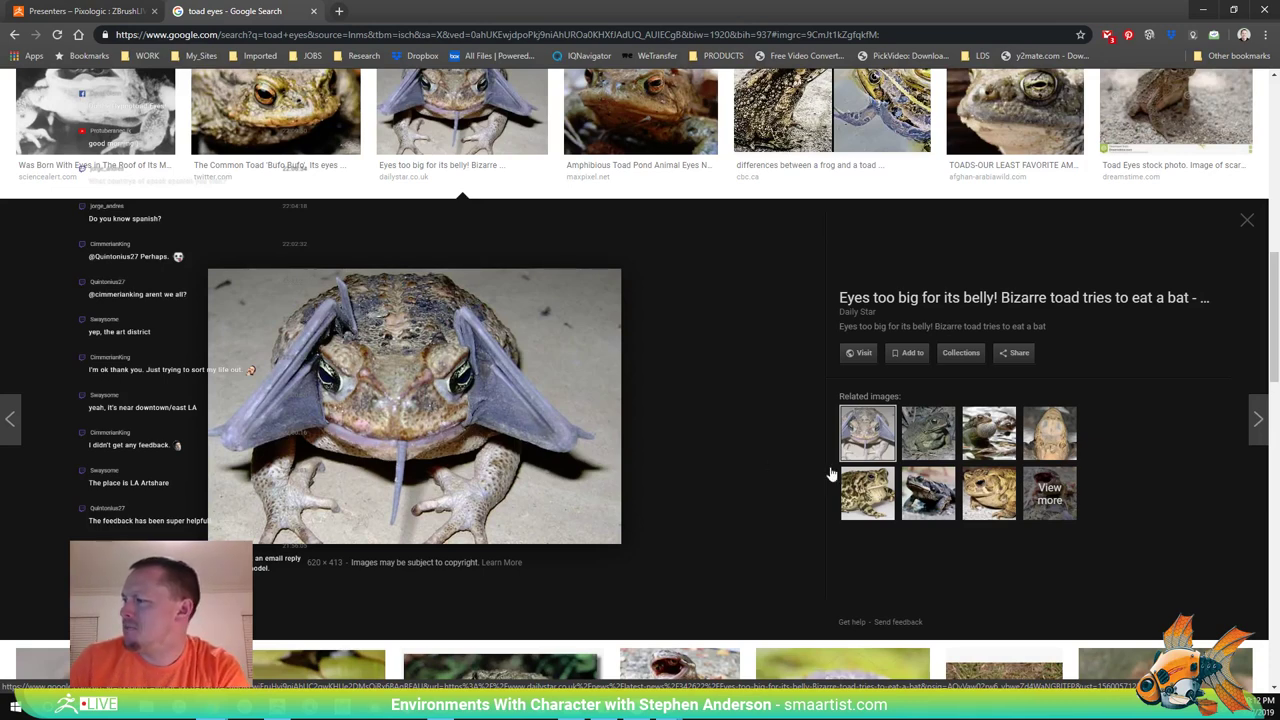
click(932, 440)
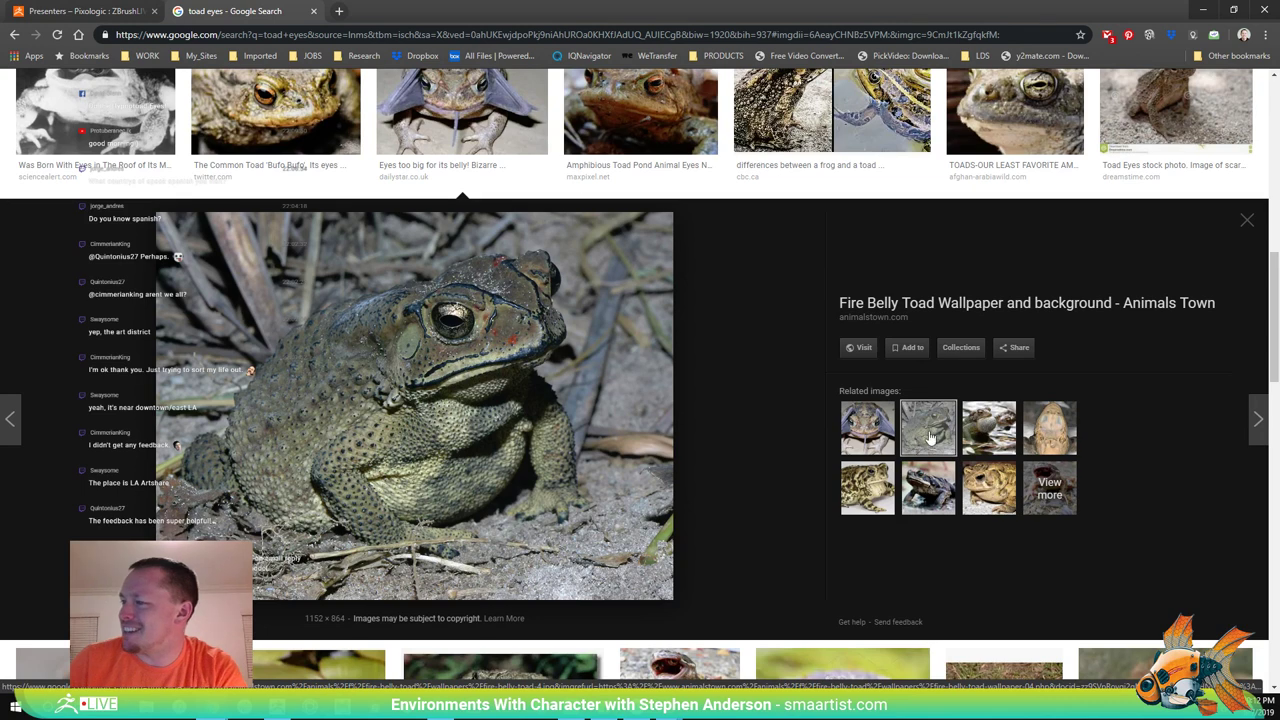
click(974, 440)
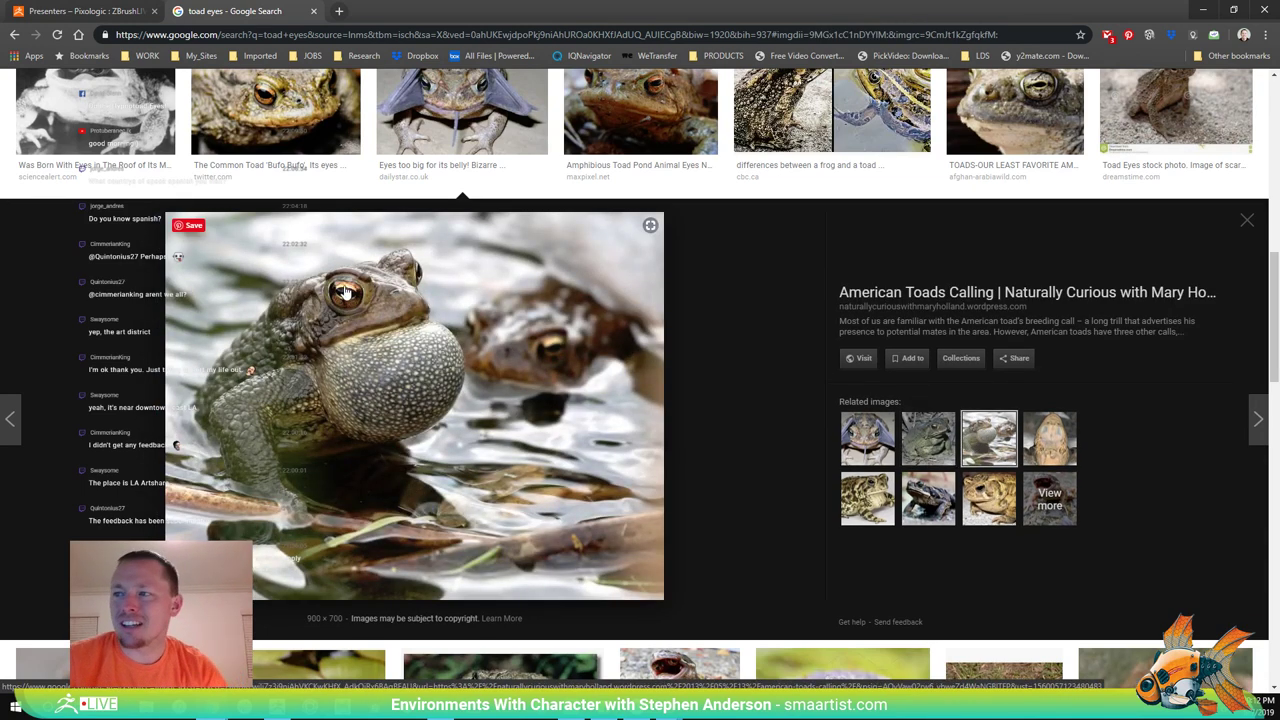
Switch back to ZBrush, show the head's polygroups with PolyFrame, and mask everything except the forehead's skin polygroup.
key(alt+Tab)
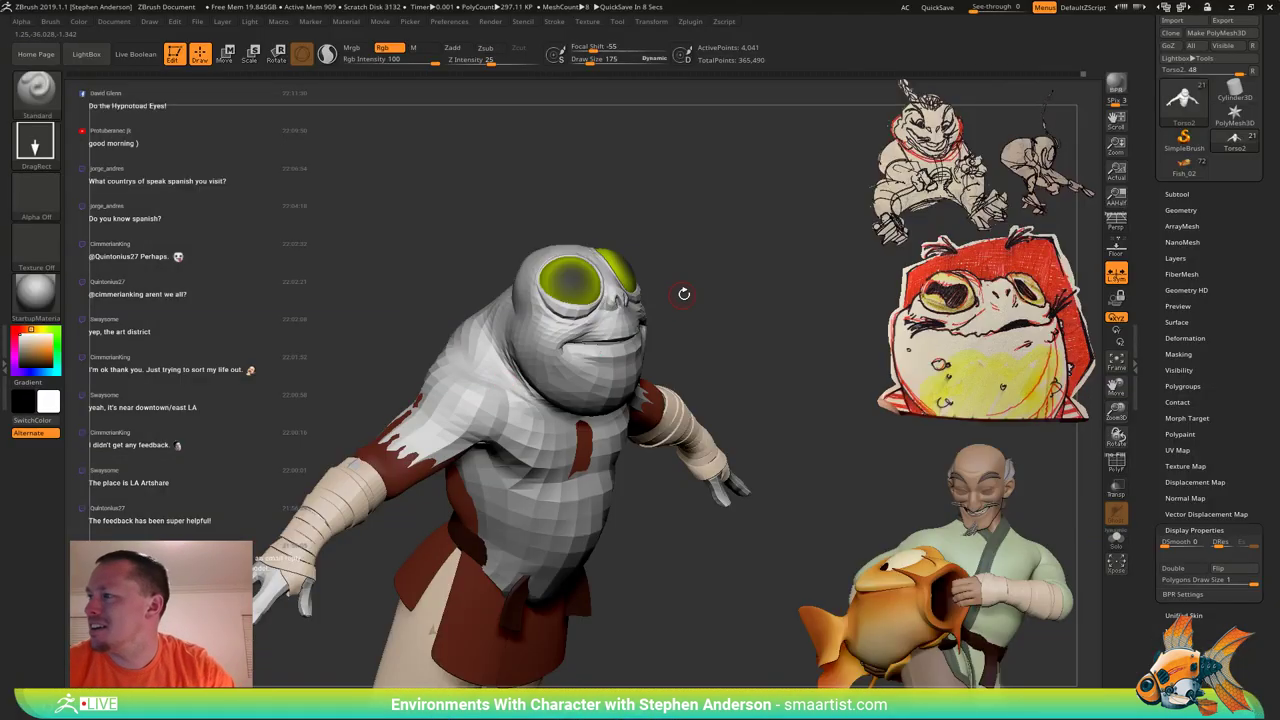
drag(684, 294, 510, 290)
drag(510, 290, 576, 278)
ctrl+right_drag(575, 277, 461, 240)
key(shift+f)
key(w)
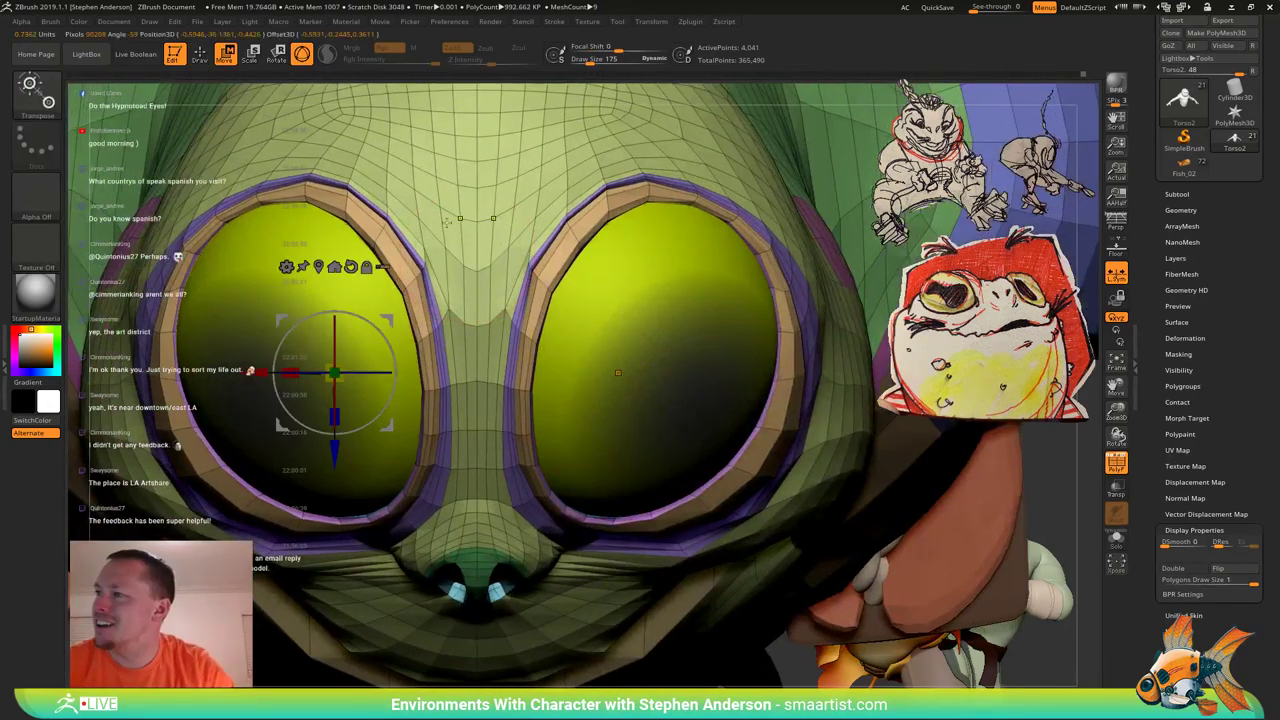
ctrl+click(461, 230)
Use the Move brush at Draw Size 235 to pull the brow skin upward above the eyelid rims.
mouse_move(493, 324)
right_down()
mouse_move(484, 257)
mouse_move(446, 264)
right_up()
key(b)
key(m)
key(v)
key(s)
drag(437, 268, 441, 268)
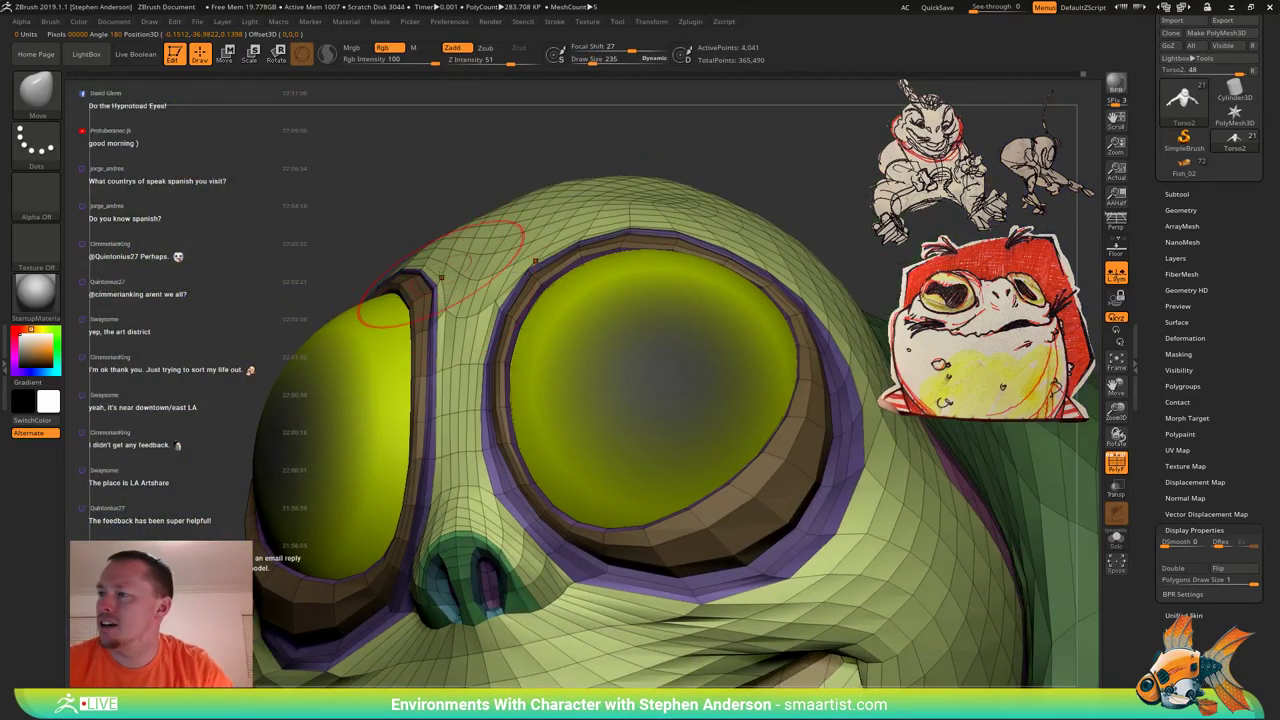
right_drag(429, 257, 492, 264)
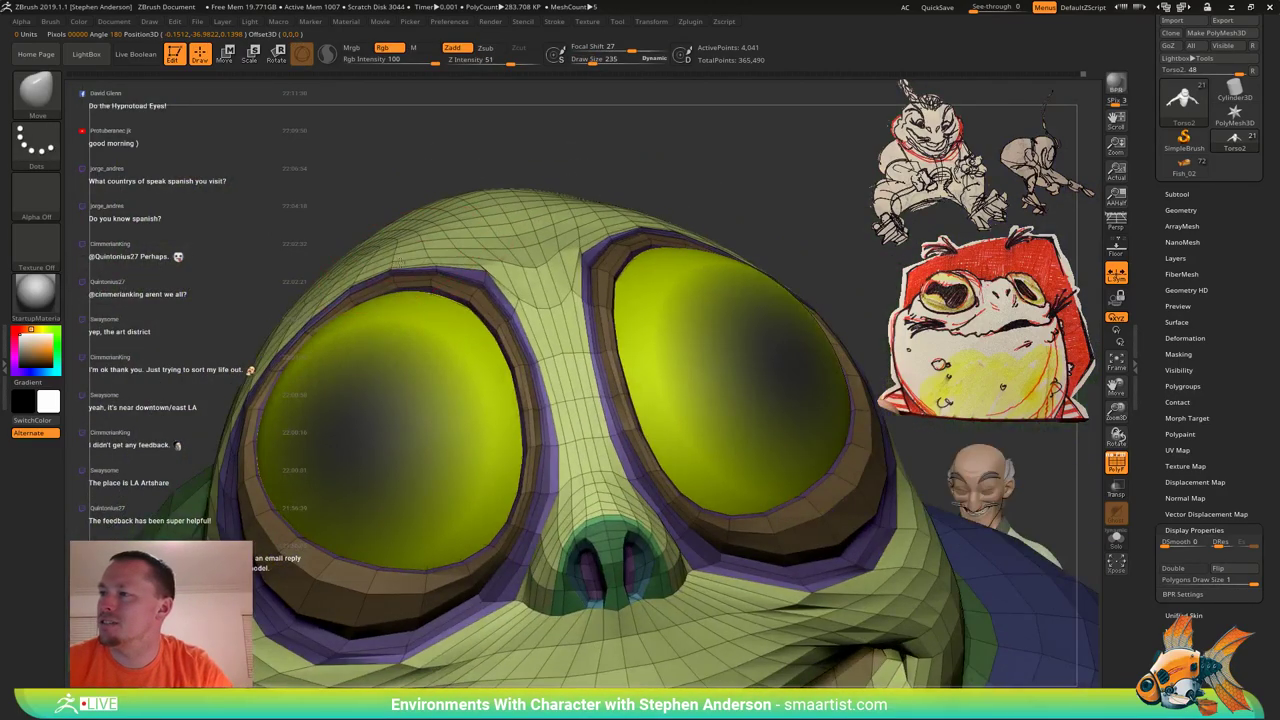
drag(438, 264, 430, 256)
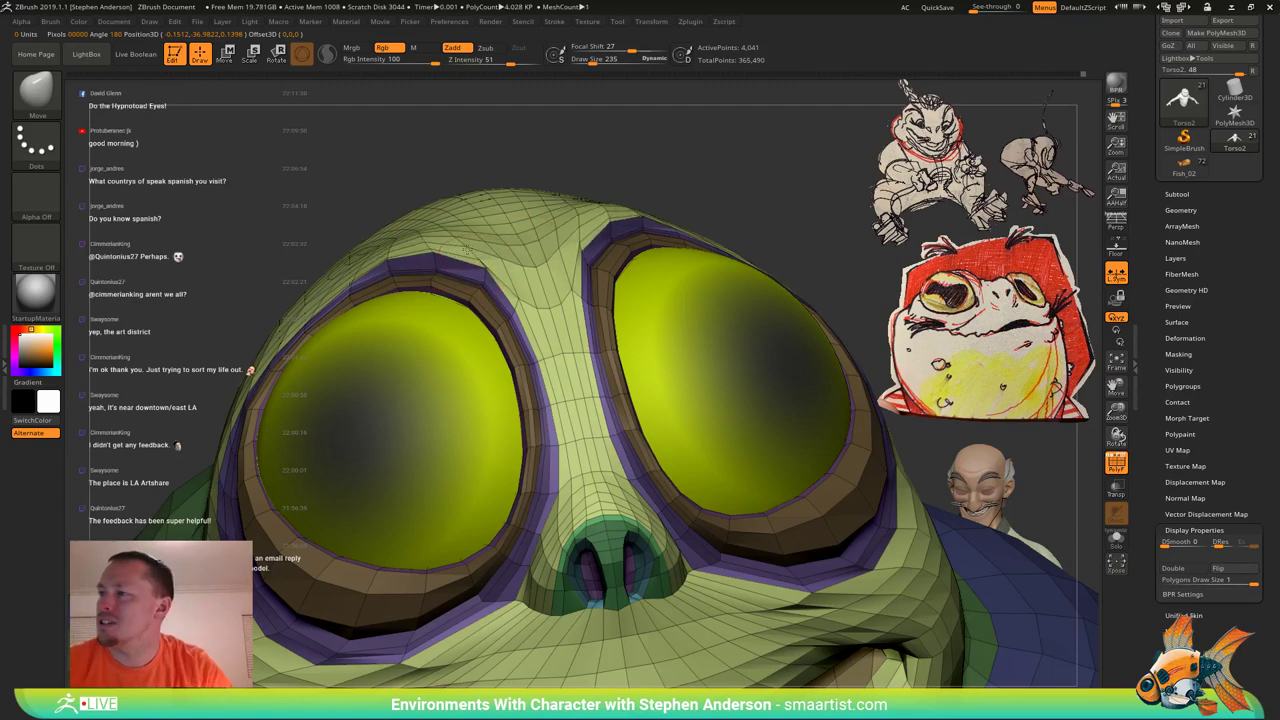
Lower the Smooth brush's Z Intensity to 6, soften the brow skin above the eyelid rims and pull it over the upper rim with Move.
right_drag(467, 250, 560, 256)
mouse_move(471, 257)
shift+mouse_down()
mouse_move(372, 290)
mouse_move(498, 278)
shift+mouse_up()
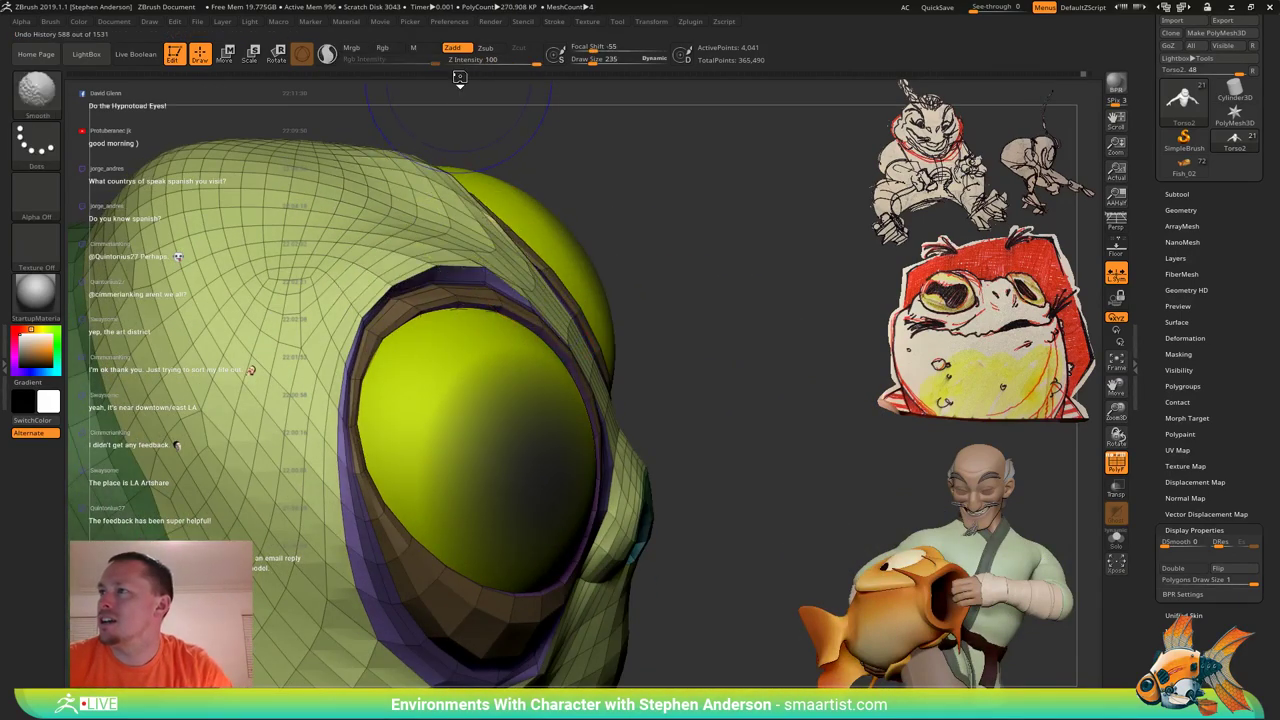
shift+drag(533, 64, 513, 63)
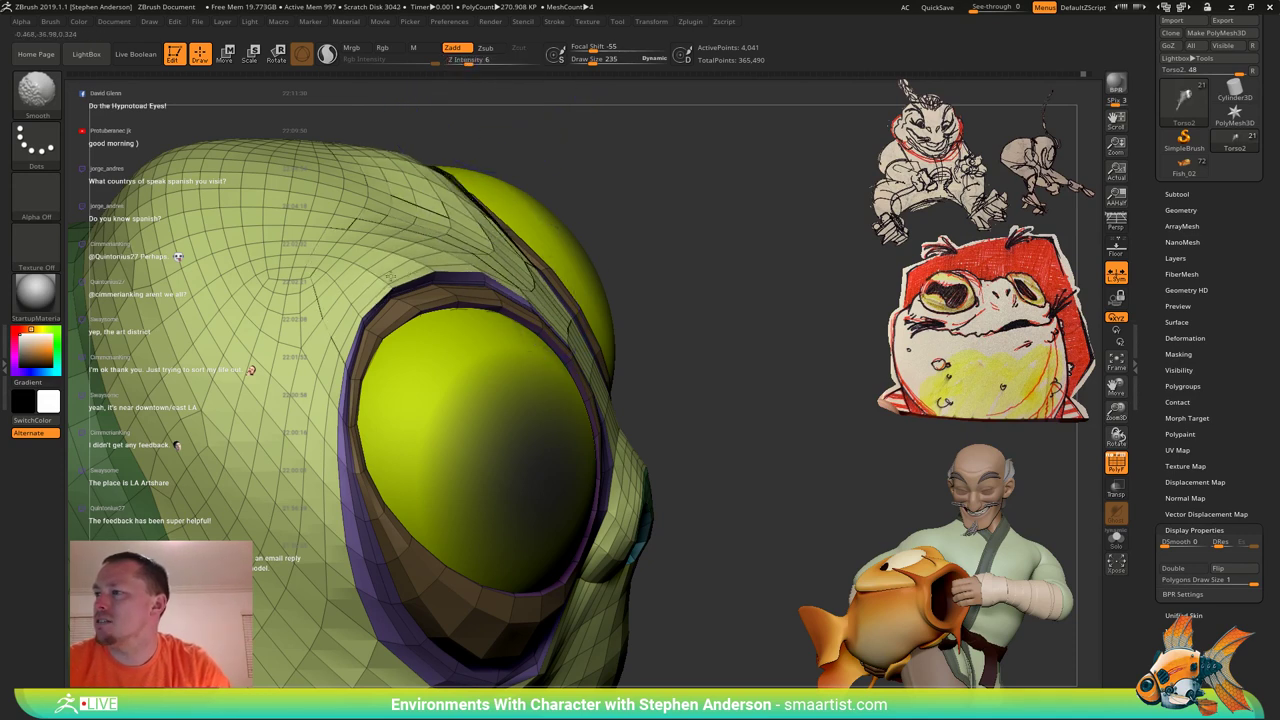
shift+drag(390, 276, 398, 272)
drag(500, 271, 502, 283)
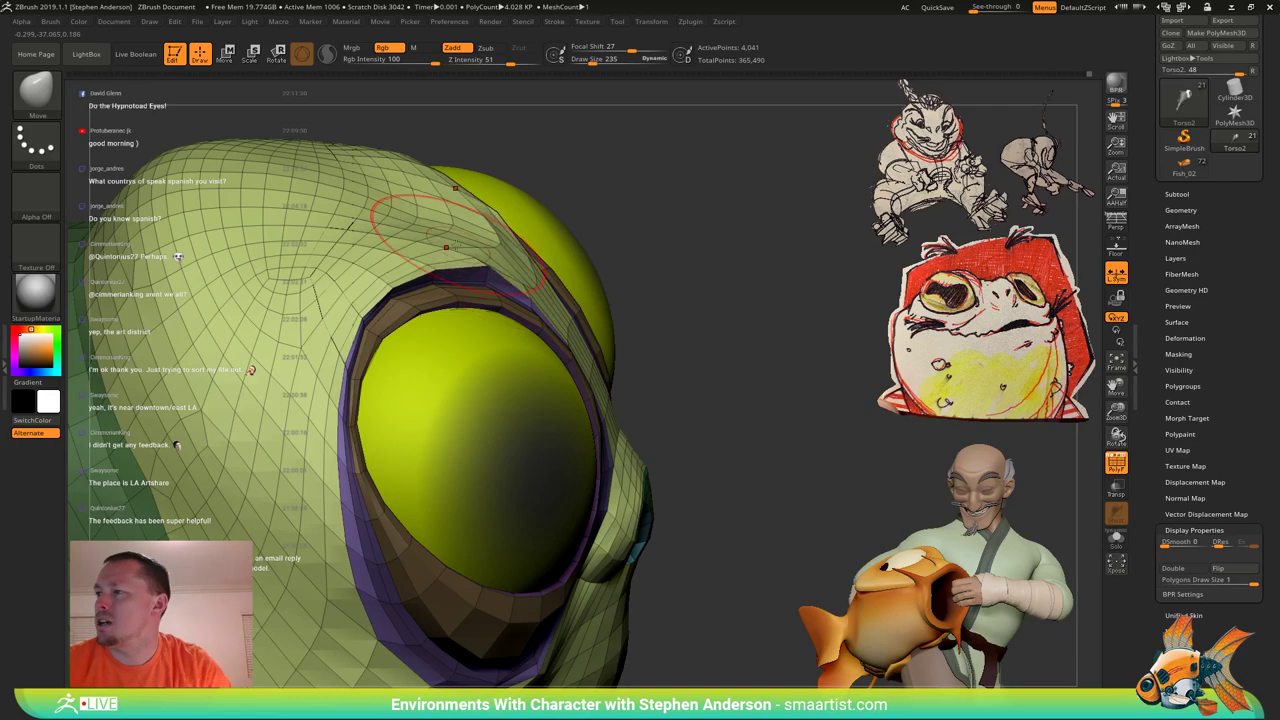
right_drag(446, 247, 540, 262)
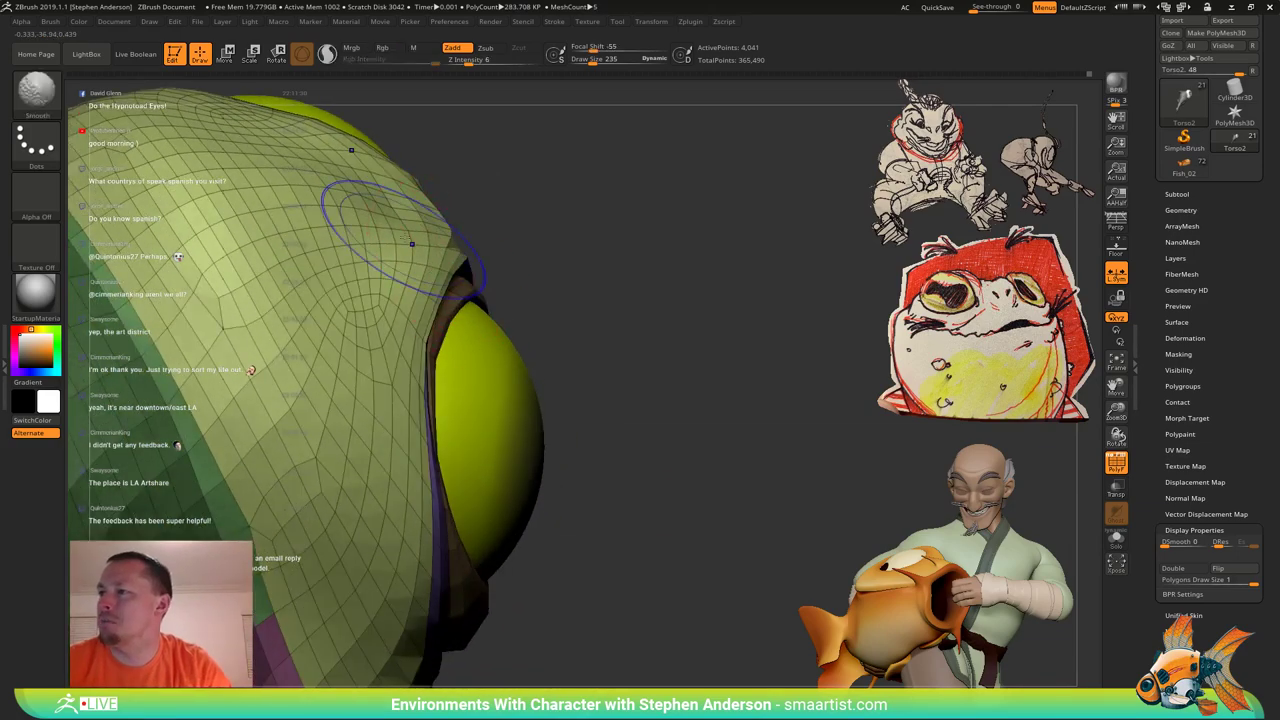
shift+drag(406, 238, 345, 188)
right_drag(491, 231, 451, 267)
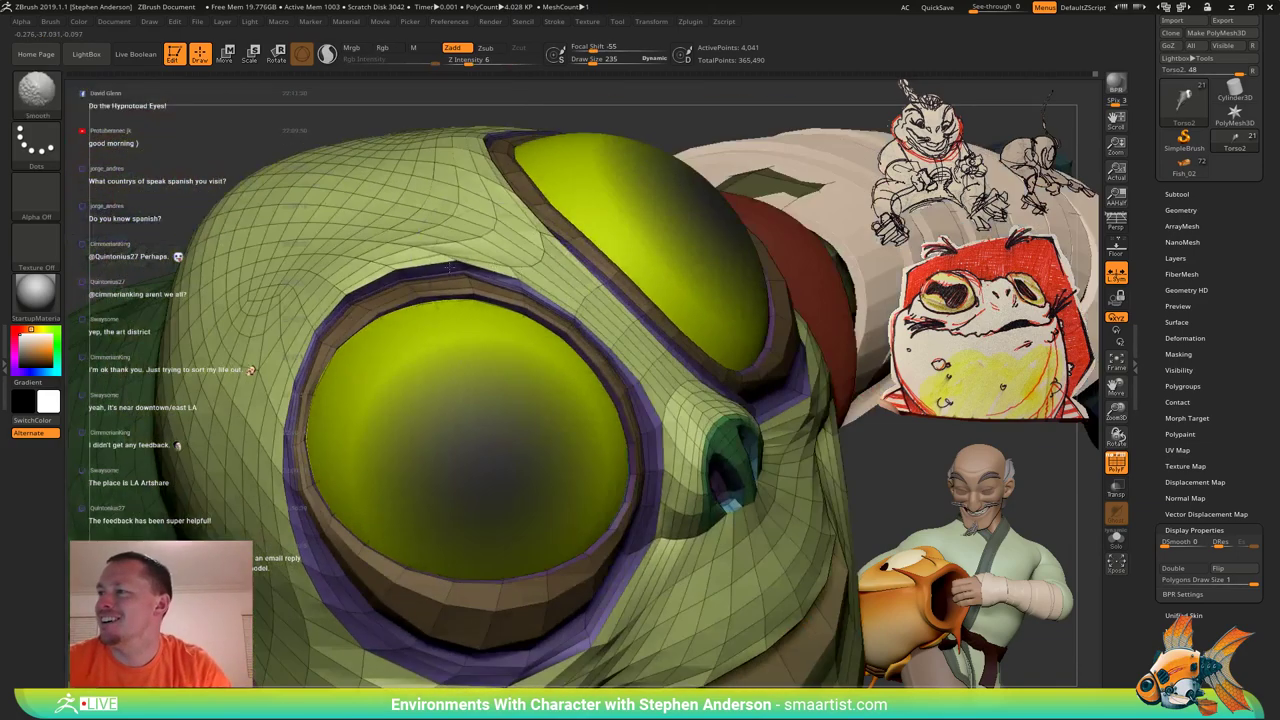
shift+drag(405, 258, 410, 252)
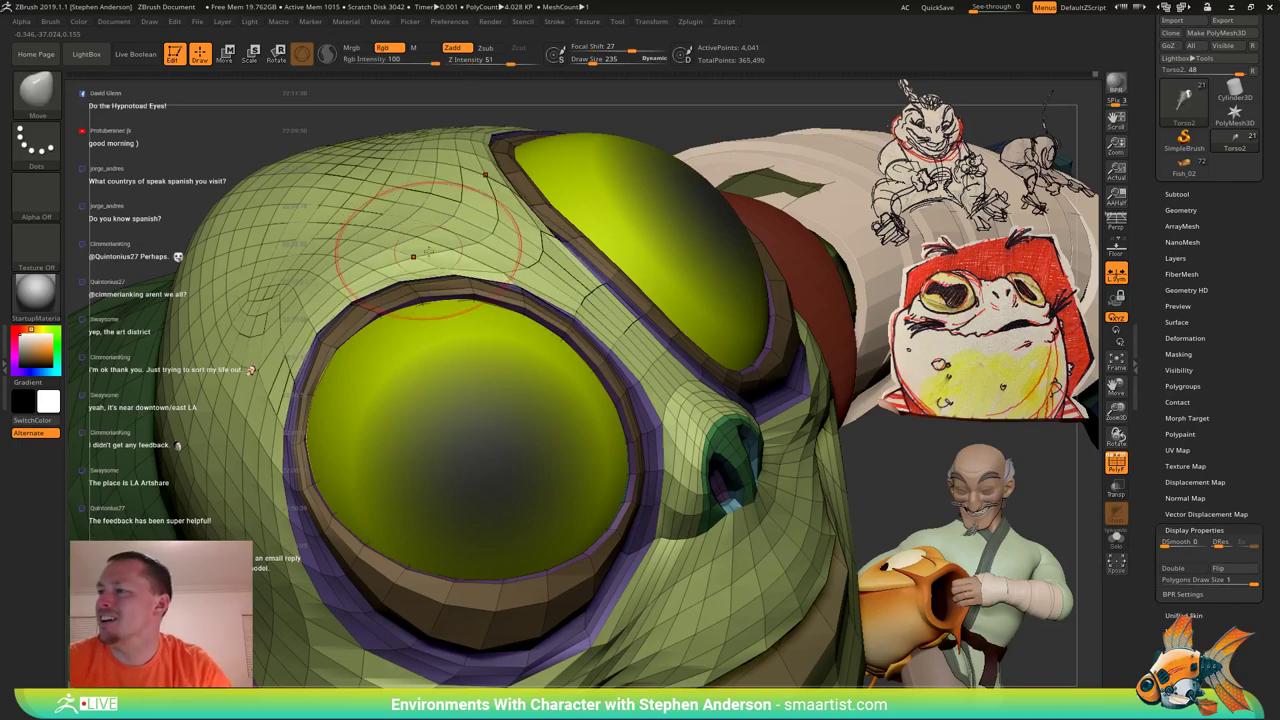
mouse_move(414, 257)
right_down()
mouse_move(462, 273)
mouse_move(416, 264)
right_up()
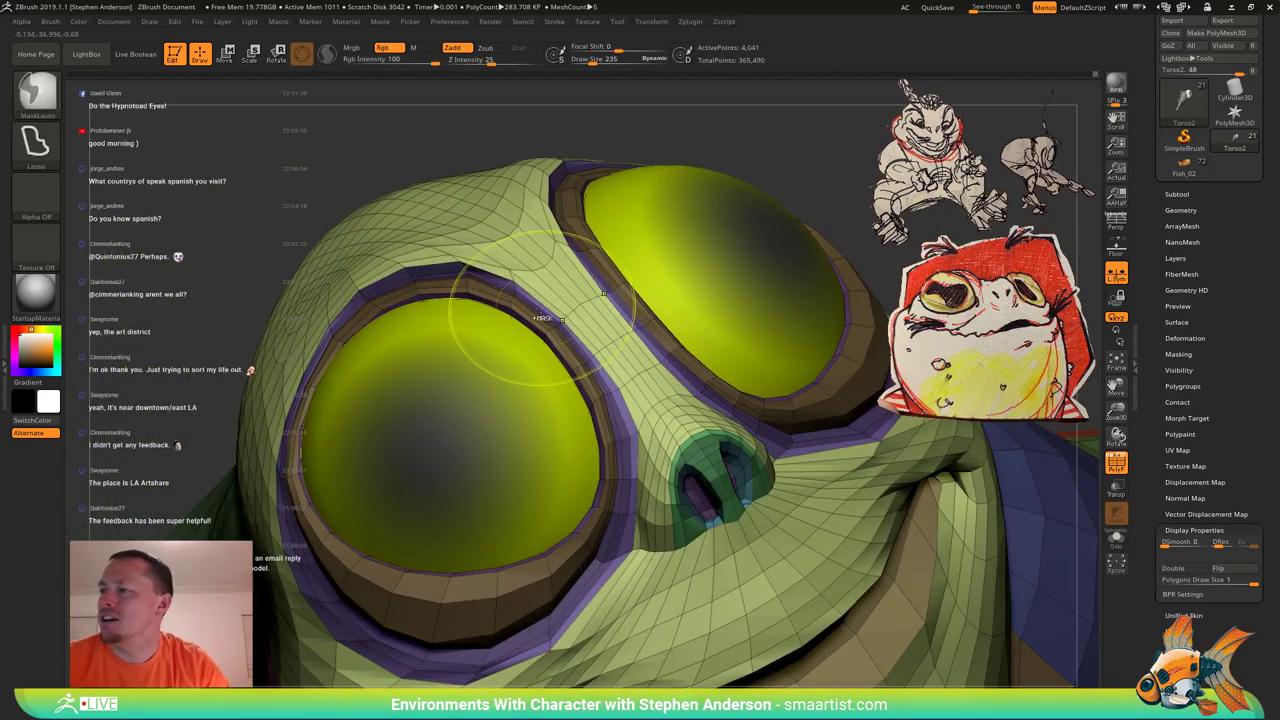
Step back through the recent head edits, redo them, and look at the whole head without PolyFrame.
key(ctrl+z)
key(ctrl+z)
key(ctrl+z)
key(ctrl+z)
key(ctrl+z)
key(ctrl+z)
key(ctrl+z)
key(ctrl+z)
key(ctrl+z)
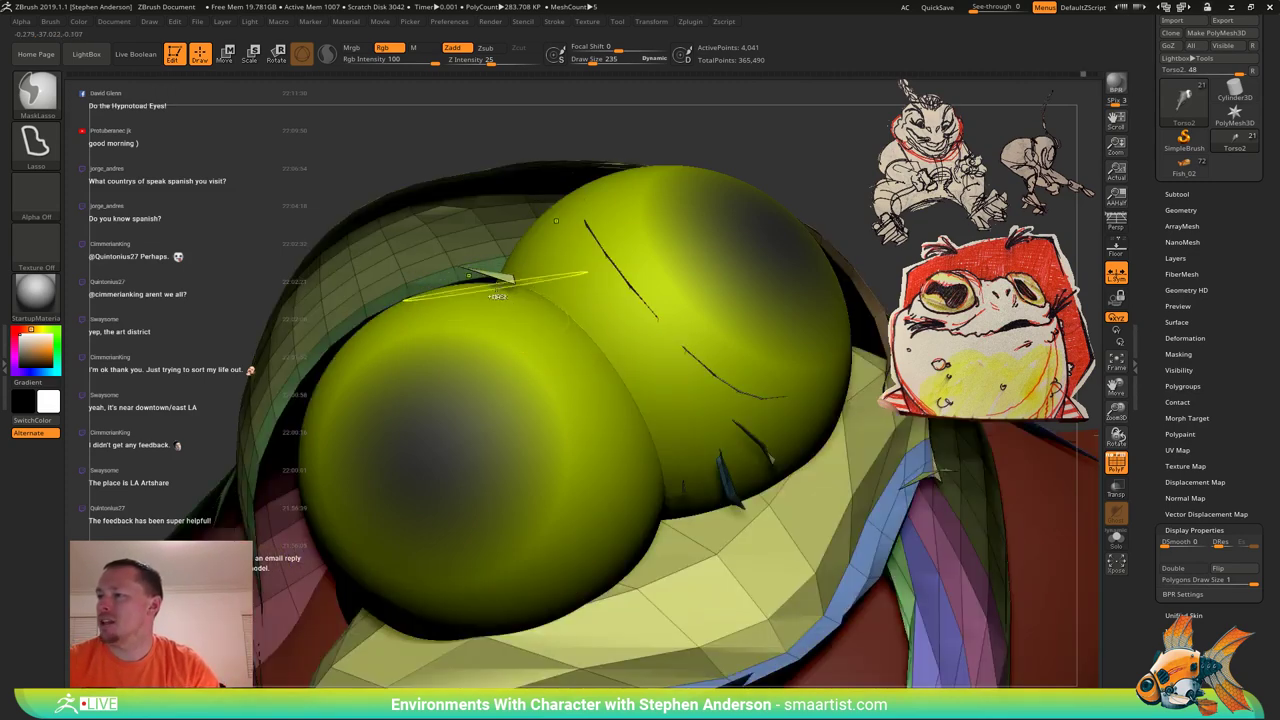
key(ctrl+shift+z)
ctrl+right_drag(505, 235, 496, 134)
mouse_move(643, 177)
right_down()
mouse_move(571, 211)
mouse_move(611, 279)
right_up()
key(shift+f)
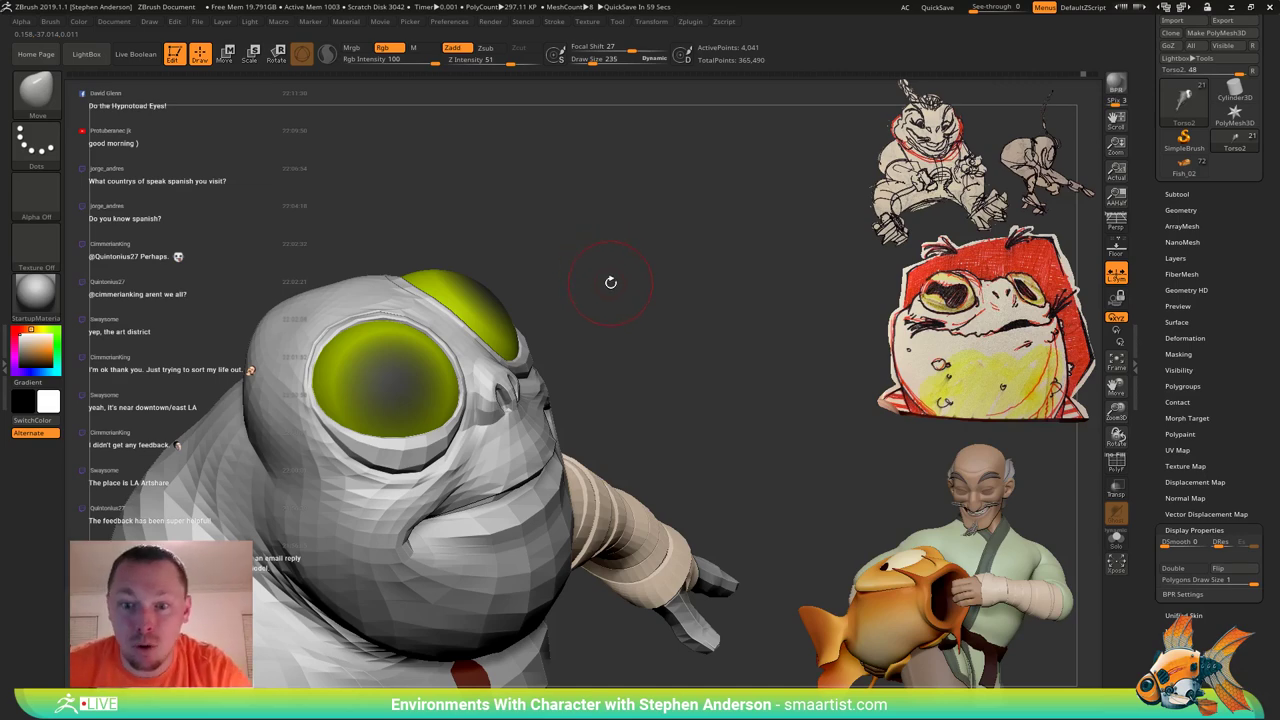
Hide the arm wraps subtool and make the Torso2 subtool active again.
right_drag(695, 418, 590, 285)
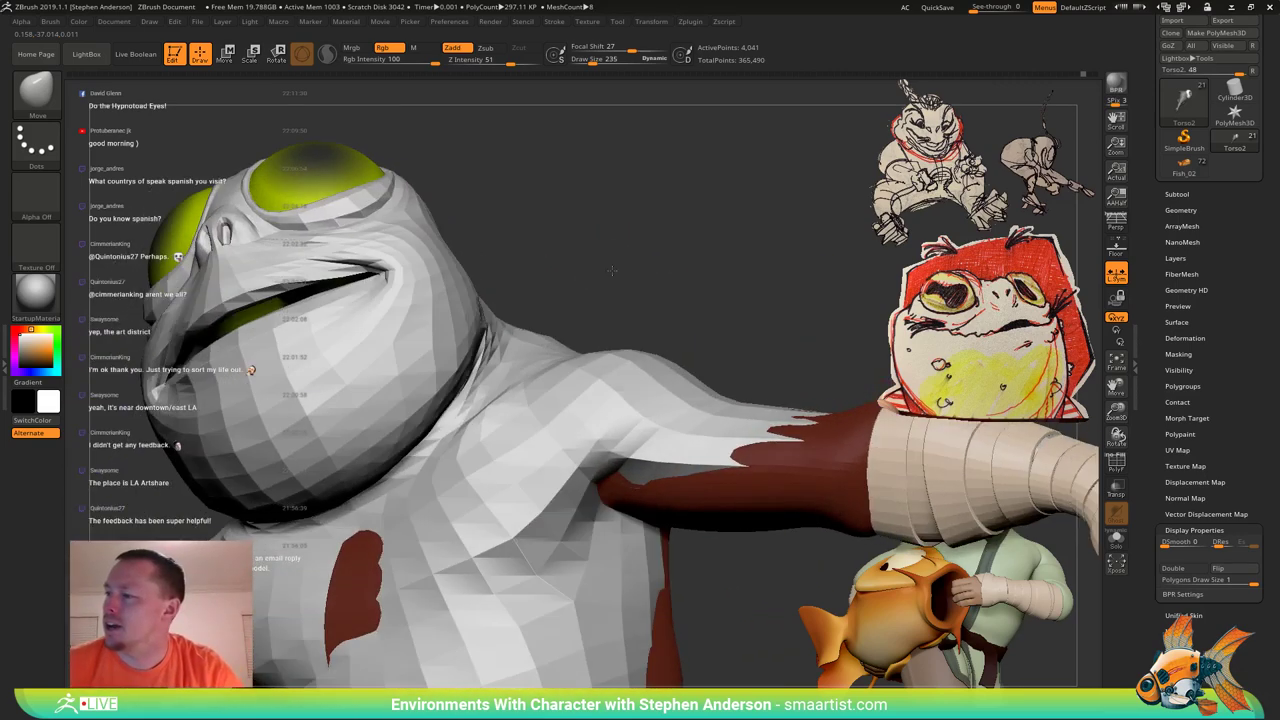
mouse_move(770, 385)
alt+right_down()
mouse_move(485, 330)
mouse_move(481, 240)
mouse_move(601, 315)
mouse_move(571, 367)
mouse_move(679, 387)
alt+right_up()
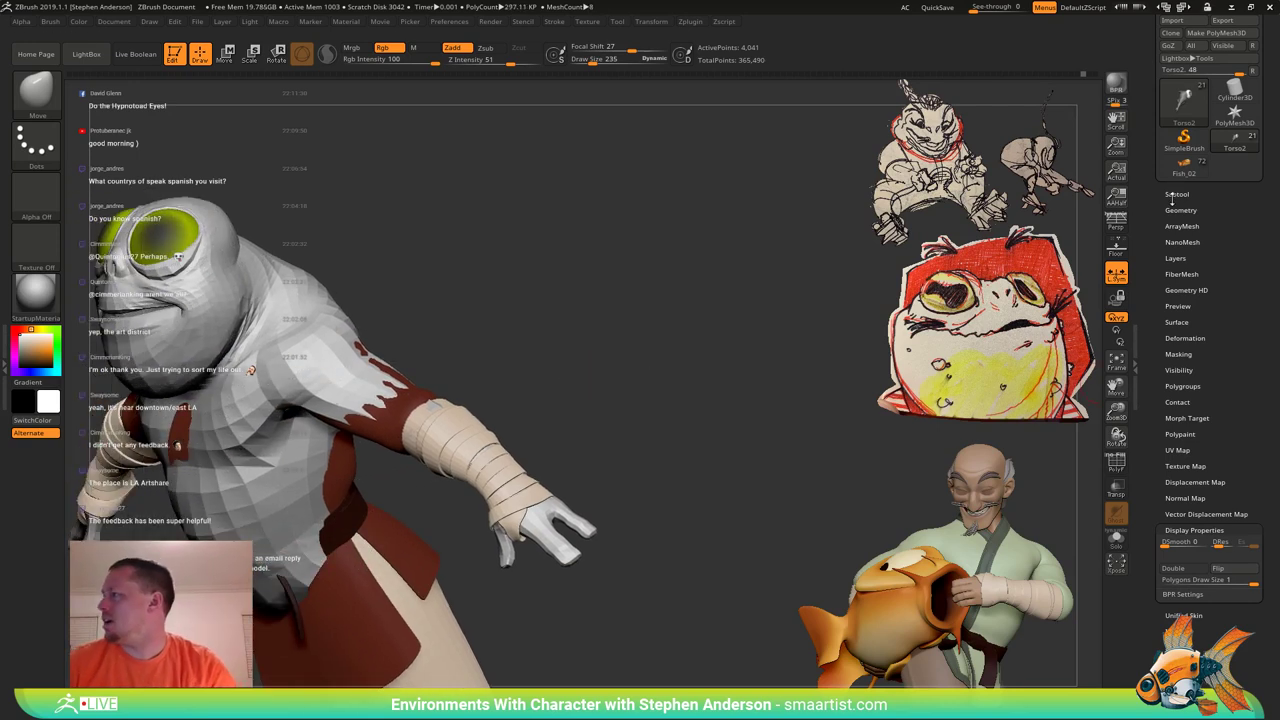
alt+click(452, 445)
click(1183, 196)
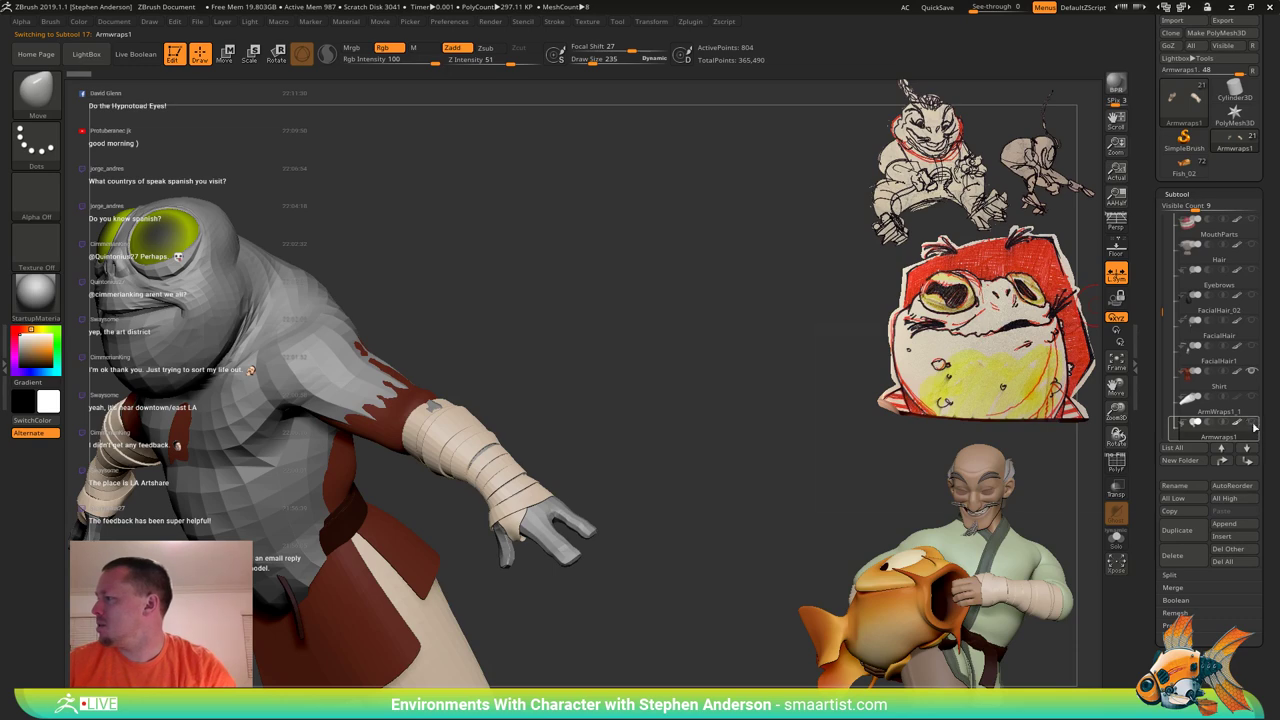
alt+click(566, 543)
mouse_move(548, 396)
right_down()
mouse_move(616, 322)
mouse_move(591, 363)
mouse_move(640, 405)
mouse_move(661, 321)
right_up()
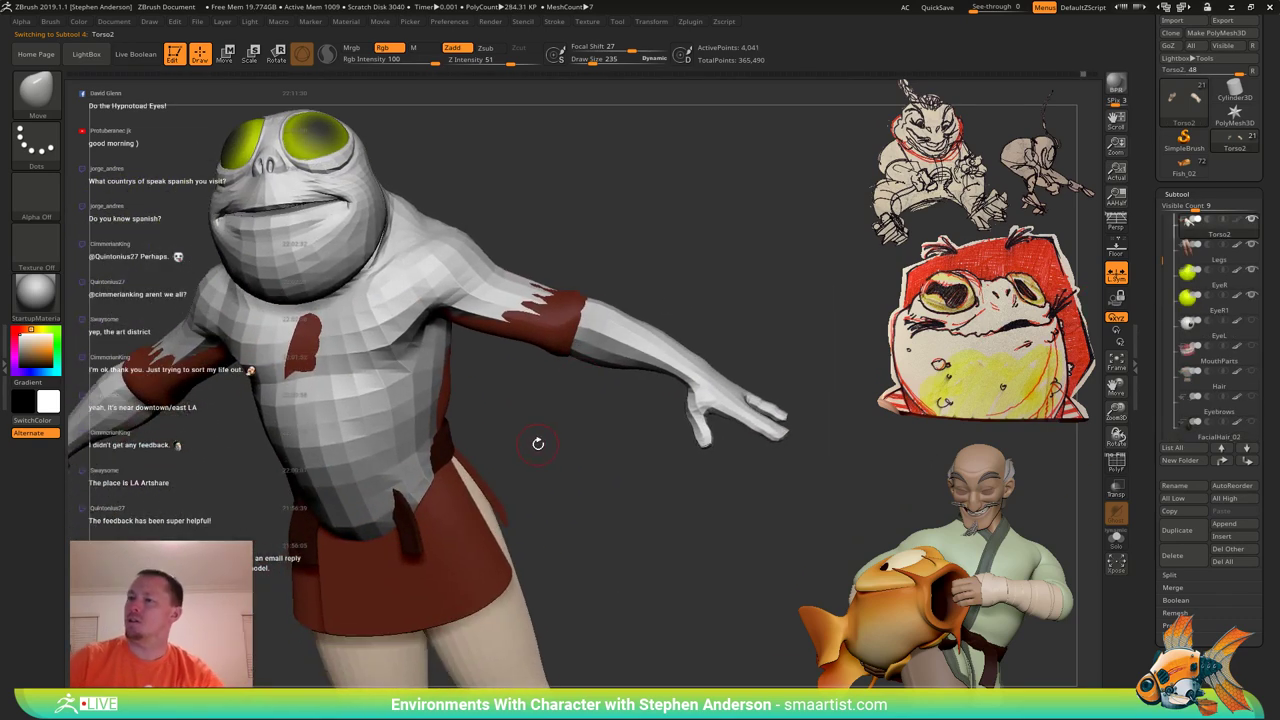
mouse_move(537, 443)
right_down()
mouse_move(566, 452)
mouse_move(542, 422)
mouse_move(551, 373)
mouse_move(529, 394)
right_up()
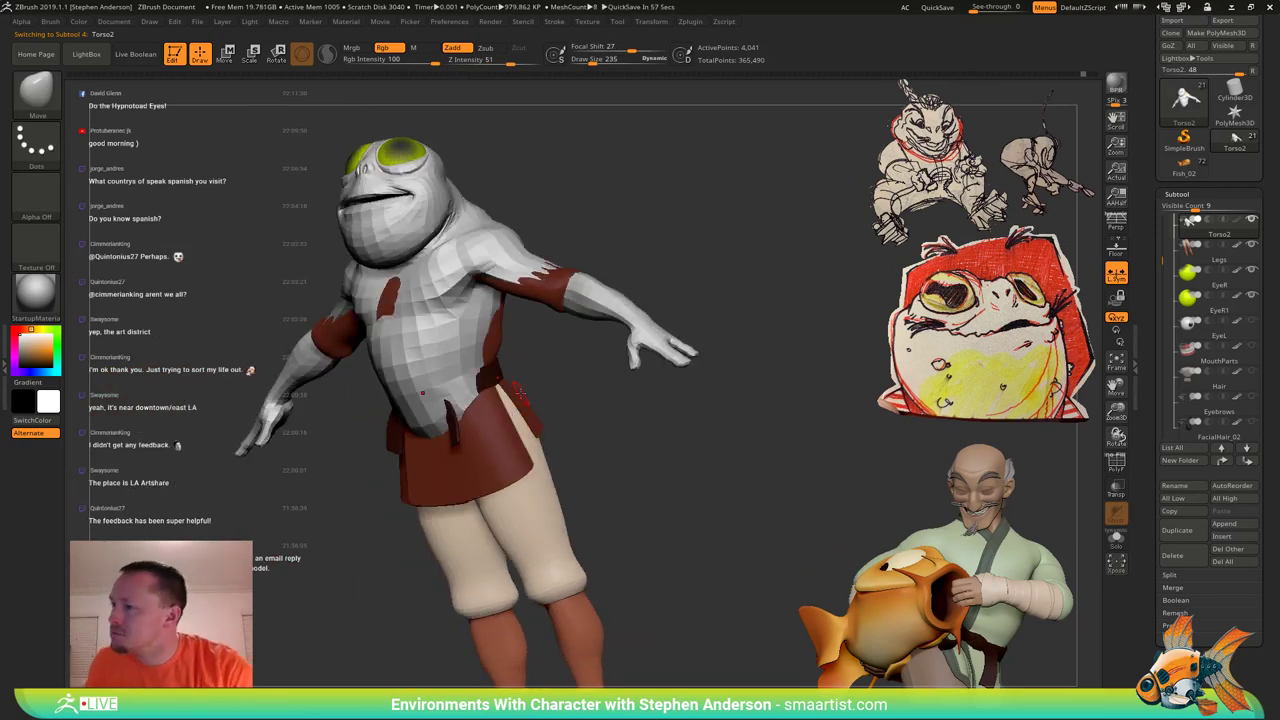
Show the body's polygroups with PolyFrame and mask everything except the forearm and hand for the Gizmo.
right_drag(718, 300, 603, 387)
key(shift+f)
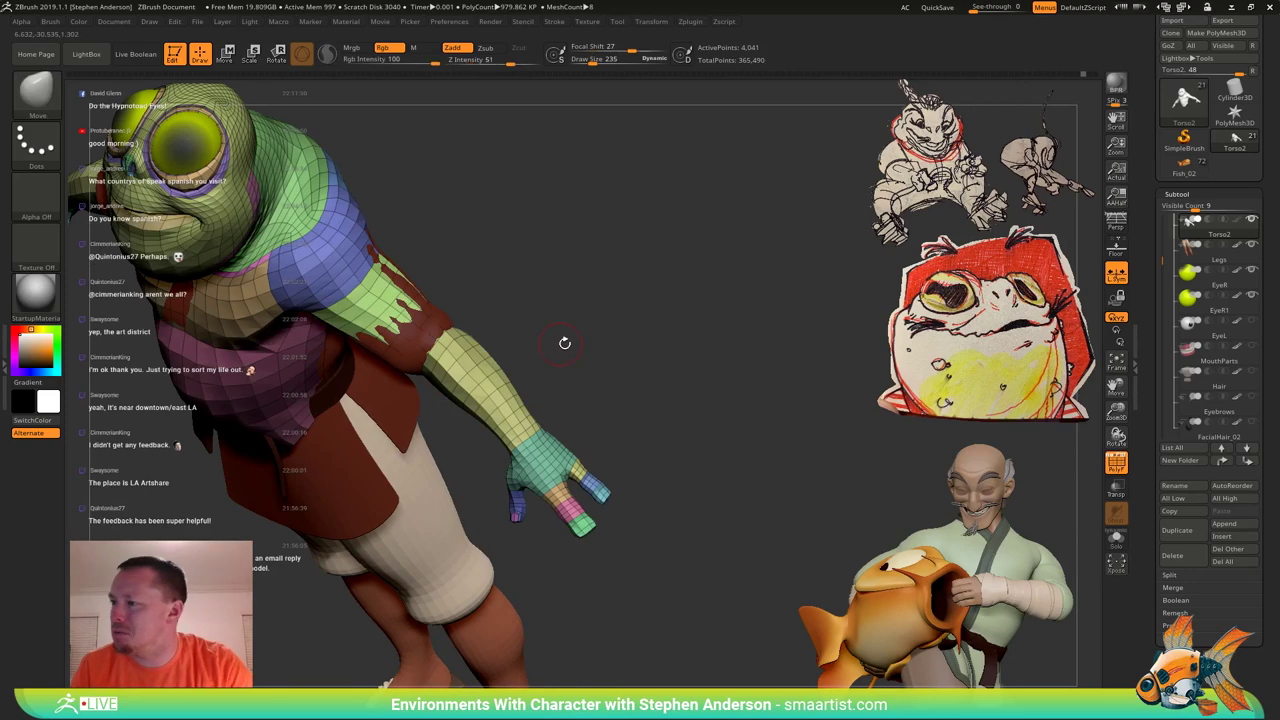
mouse_move(564, 343)
right_down()
mouse_move(546, 391)
mouse_move(543, 354)
right_up()
key(w)
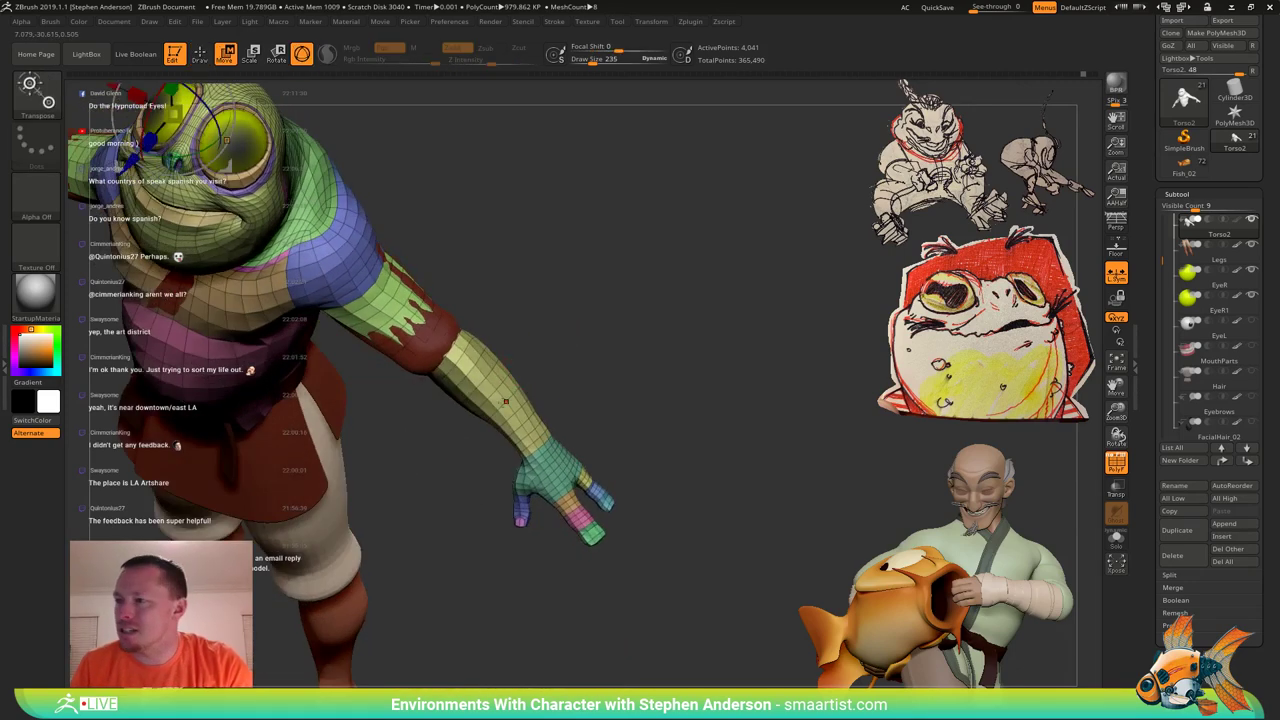
ctrl+drag(485, 378, 517, 406)
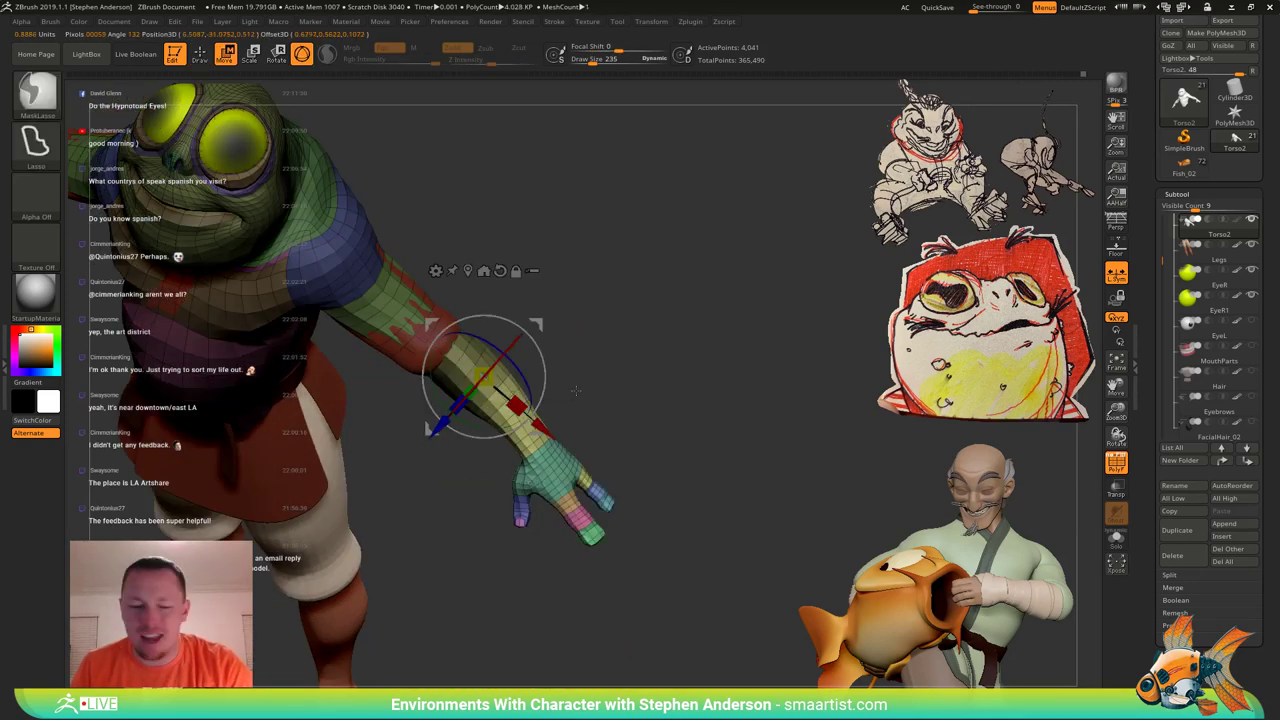
key(q)
ctrl+click(565, 360)
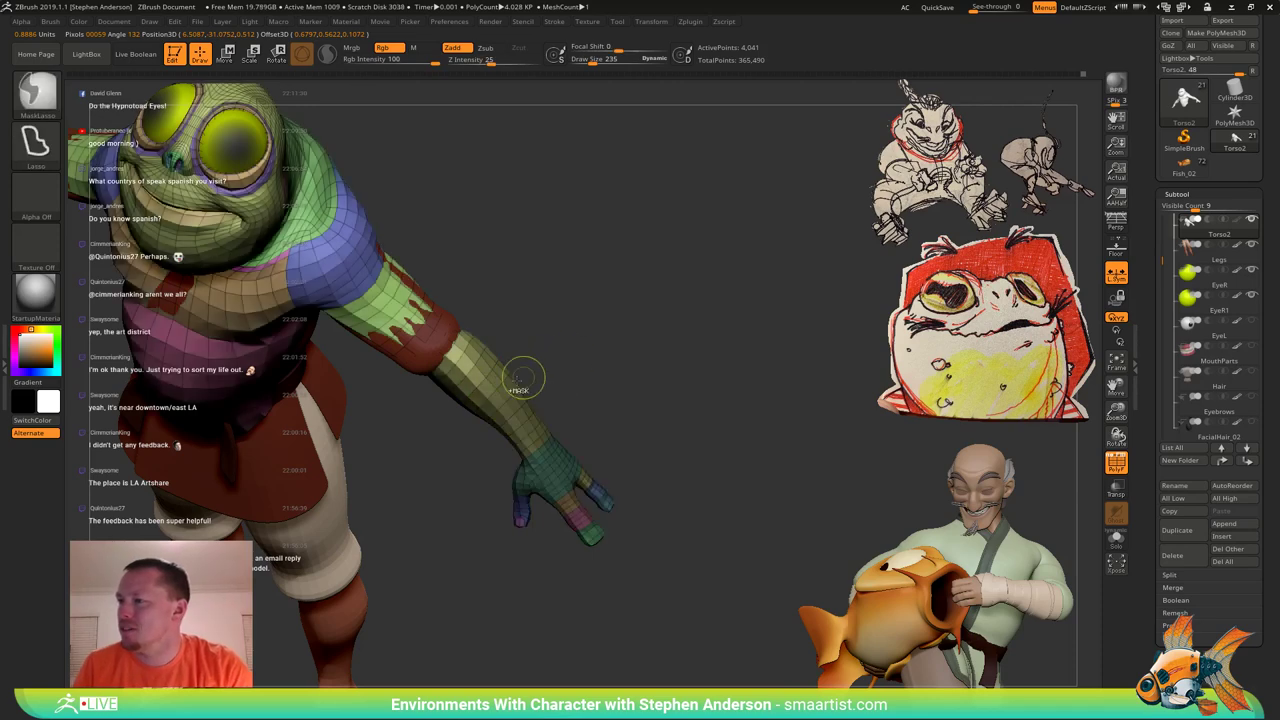
ctrl+click(555, 355)
key(w)
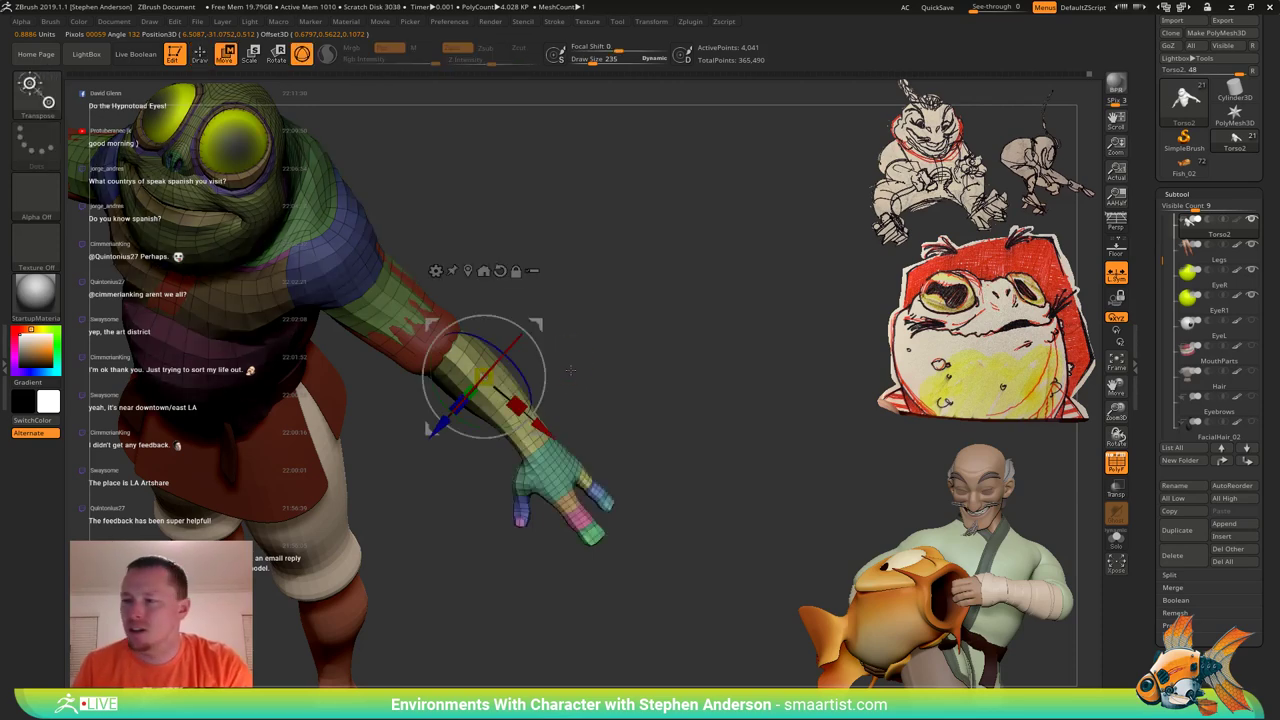
Scale the unmasked forearm and hand up uniformly, then move them along the arm toward the elbow.
drag(690, 330, 532, 318)
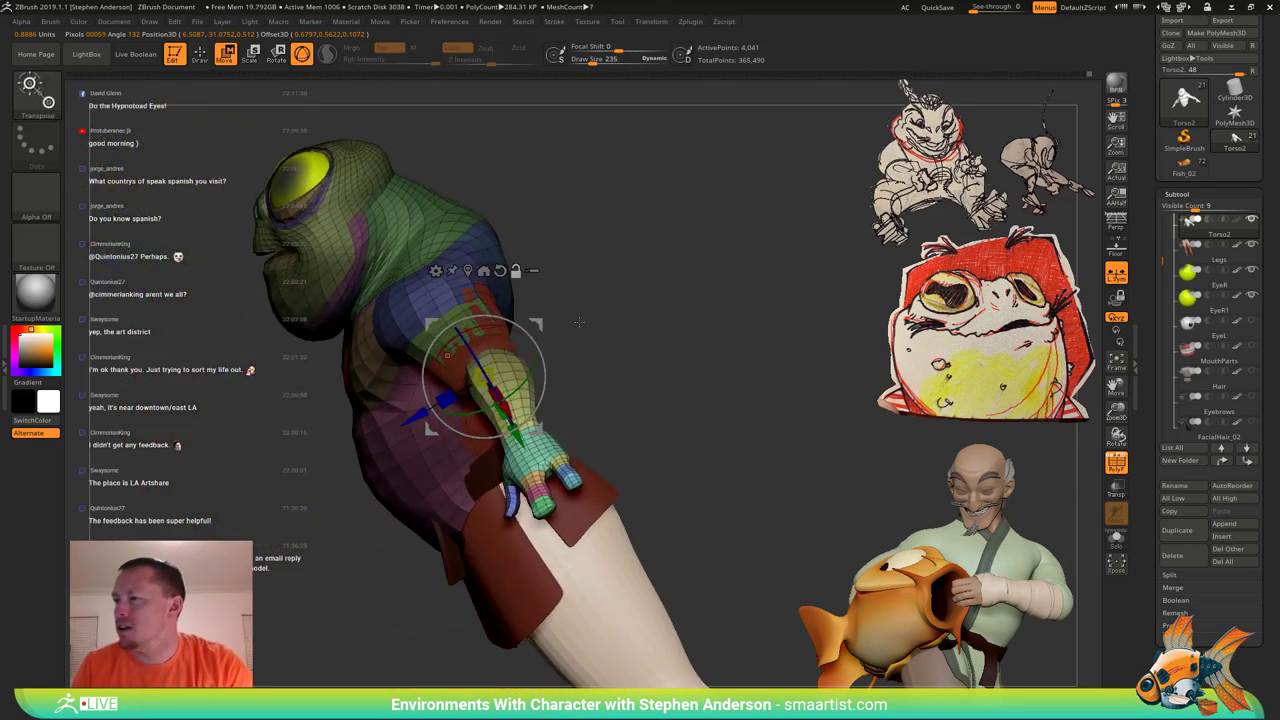
drag(602, 298, 706, 282)
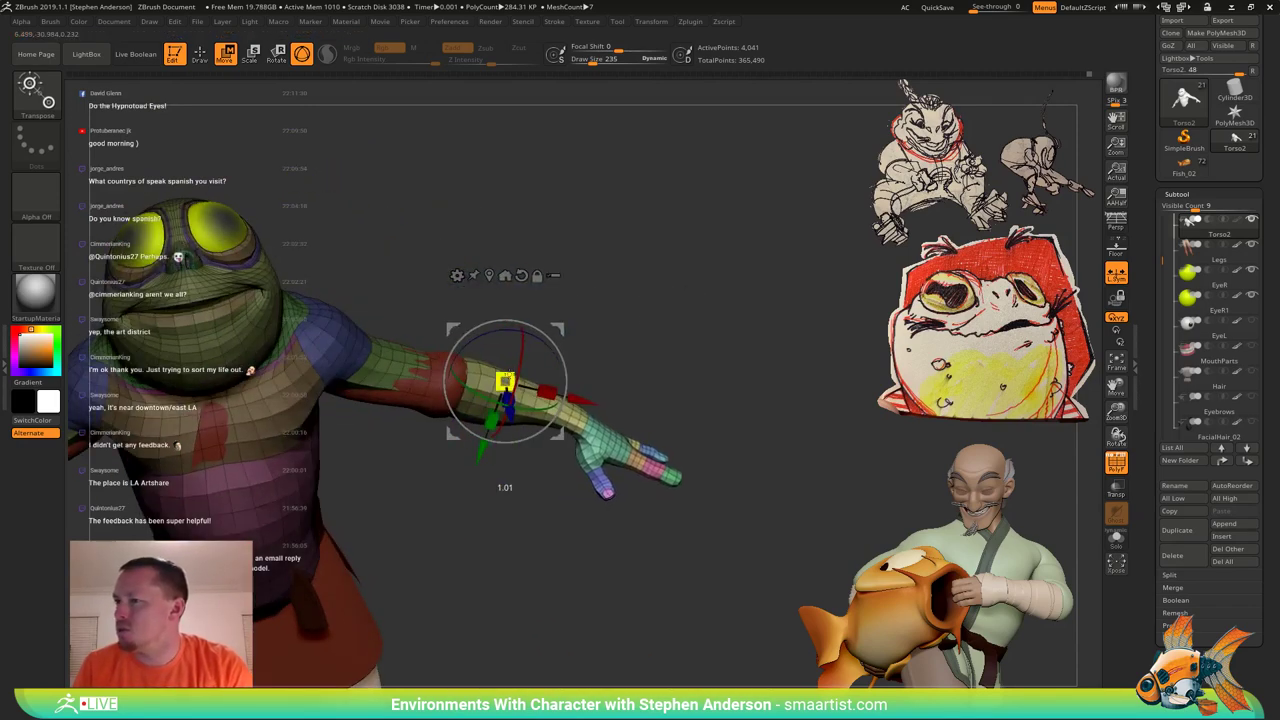
drag(506, 380, 586, 248)
mouse_move(625, 258)
right_down()
mouse_move(606, 330)
mouse_move(630, 327)
mouse_move(644, 345)
right_up()
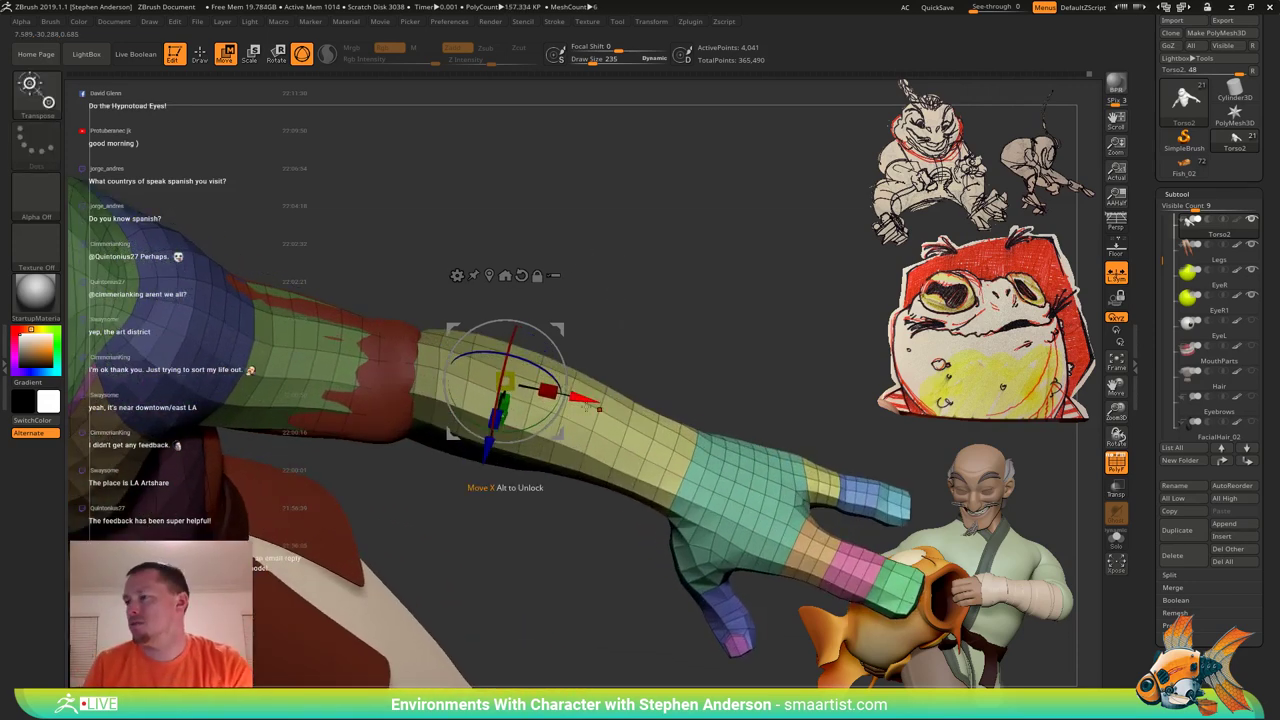
drag(587, 406, 518, 391)
ctrl+right_drag(550, 376, 584, 342)
ctrl+right_drag(584, 342, 540, 273)
right_drag(540, 273, 561, 314)
right_click(544, 362)
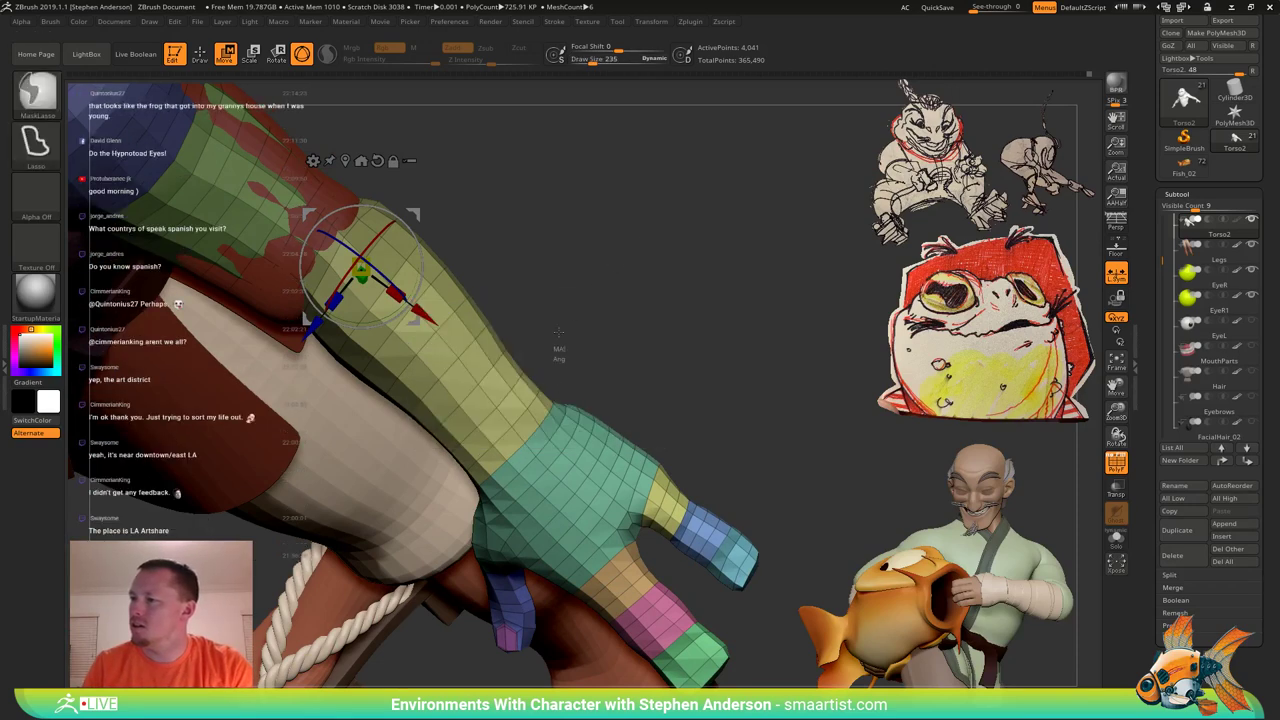
Extend the mask over the forearm so that only the hand stays unmasked.
mouse_move(559, 332)
ctrl+mouse_down()
mouse_move(122, 246)
mouse_move(162, 490)
mouse_move(318, 600)
mouse_move(376, 616)
ctrl+mouse_up()
mouse_move(376, 610)
alt+right_down()
mouse_move(378, 400)
mouse_move(449, 329)
mouse_move(606, 372)
alt+right_up()
mouse_move(530, 309)
ctrl+mouse_down()
mouse_move(210, 343)
mouse_move(242, 604)
mouse_move(344, 674)
ctrl+mouse_up()
mouse_move(596, 441)
right_down()
mouse_move(613, 450)
mouse_move(592, 574)
right_up()
key(q)
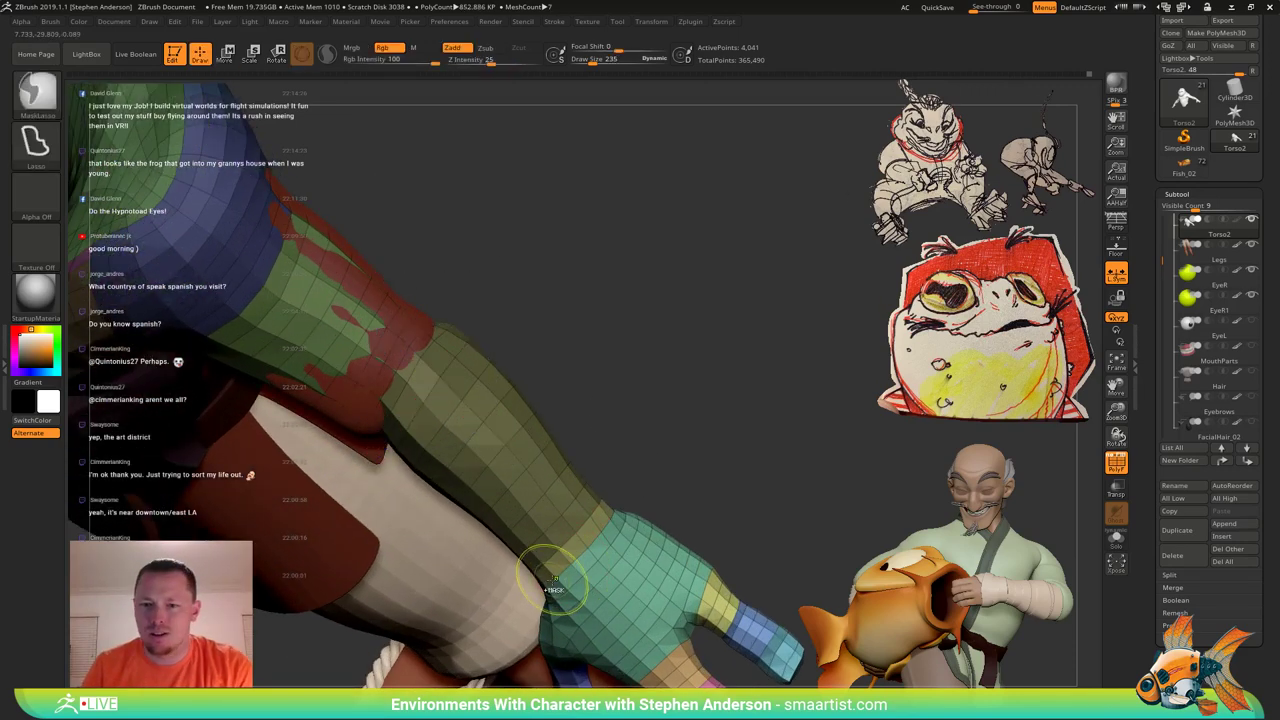
ctrl+click(601, 572)
ctrl+click(662, 468)
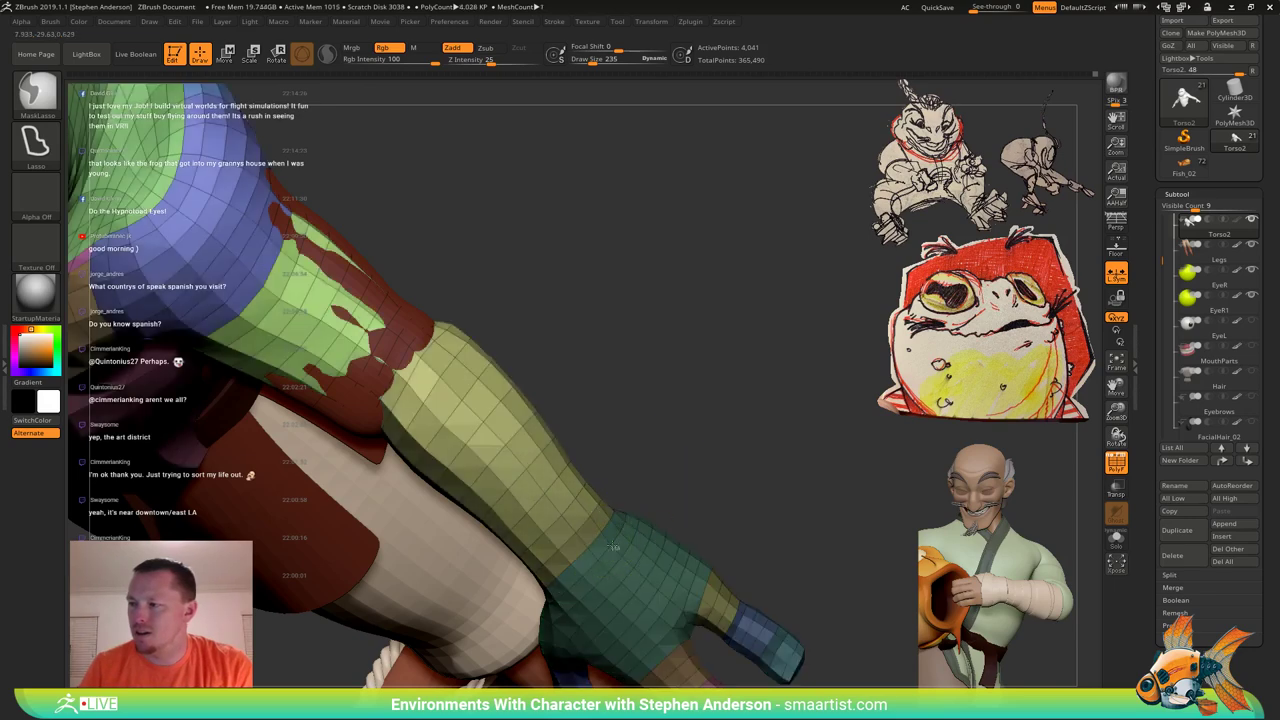
ctrl+click(662, 462)
Move the unmasked hand along the arm toward the elbow to shorten the forearm.
key(w)
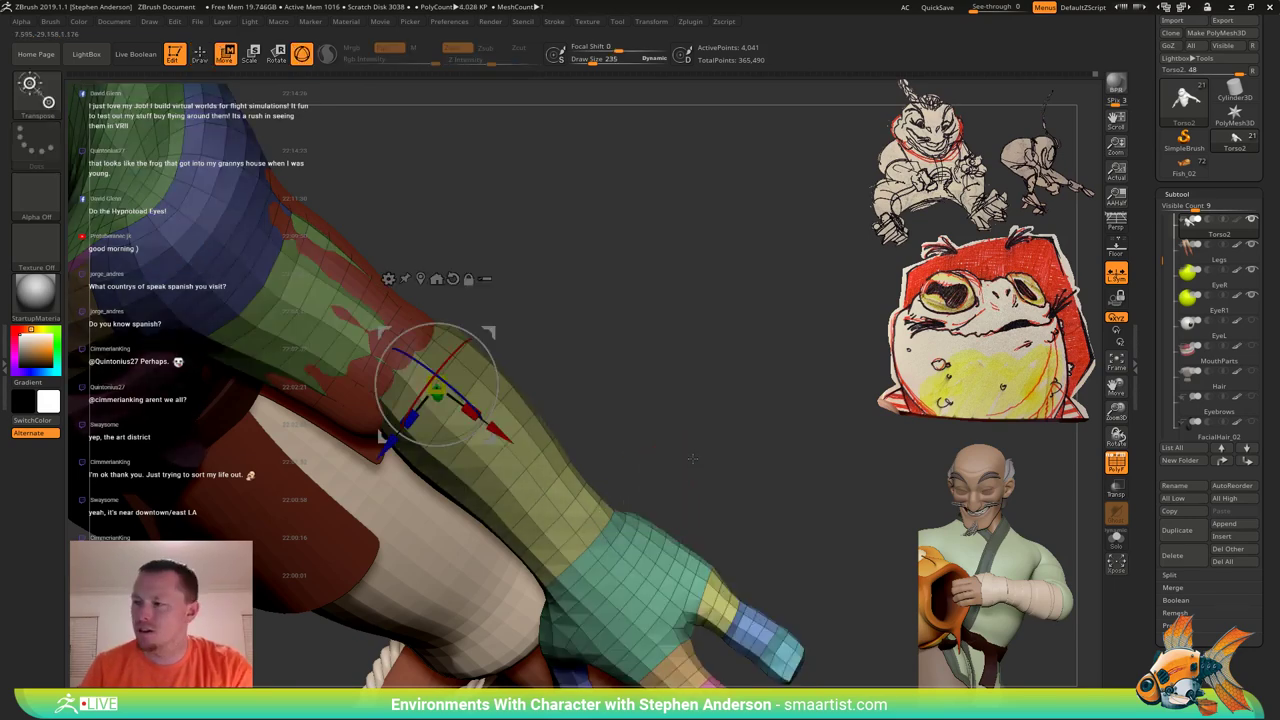
right_drag(692, 459, 685, 375)
drag(504, 424, 443, 389)
mouse_move(446, 392)
right_down()
mouse_move(516, 462)
mouse_move(519, 425)
mouse_move(632, 402)
mouse_move(650, 436)
mouse_move(658, 416)
mouse_move(594, 403)
mouse_move(628, 475)
mouse_move(664, 458)
mouse_move(695, 480)
mouse_move(533, 480)
mouse_move(502, 455)
right_up()
Select the Move brush, clear the mask, and raise the Draw Size to 725 for reshaping the forearm near the elbow.
key(b)
key(m)
key(v)
key(s)
drag(489, 438, 498, 438)
right_drag(500, 445, 530, 448)
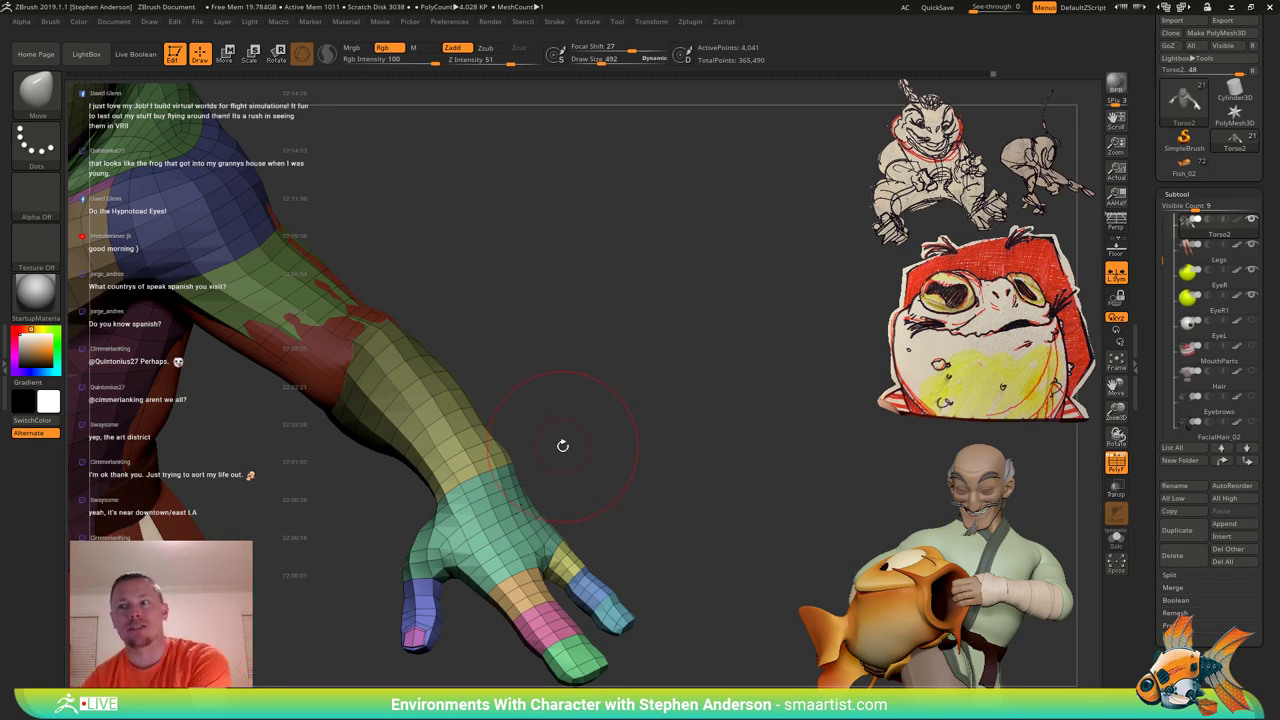
mouse_move(621, 437)
mouse_down()
mouse_move(535, 450)
mouse_move(578, 472)
mouse_move(575, 452)
mouse_move(645, 410)
mouse_up()
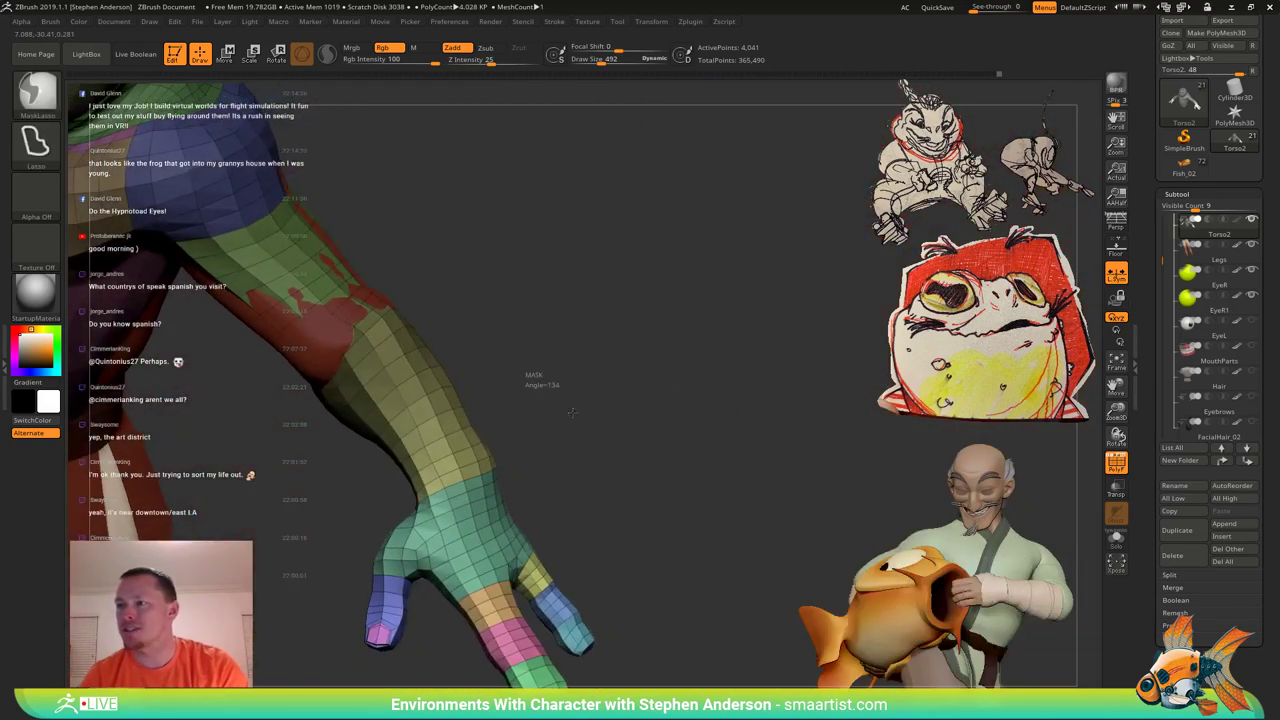
ctrl+drag(534, 372, 580, 405)
right_drag(392, 333, 411, 329)
key(s)
mouse_move(409, 352)
mouse_down()
mouse_move(420, 338)
mouse_move(373, 329)
mouse_up()
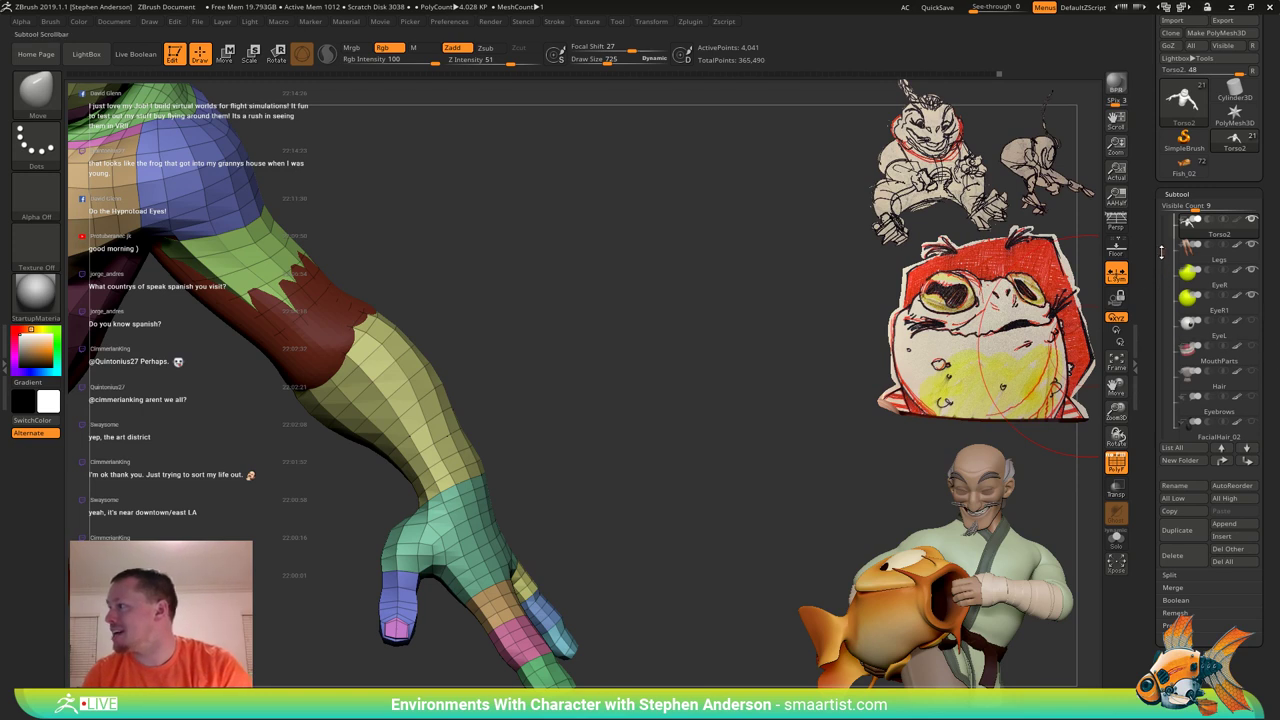
Hide the Shirt subtool to expose the bare upper arm and torso.
drag(1161, 252, 1156, 311)
mouse_move(500, 292)
ctrl+right_down()
mouse_move(500, 323)
mouse_move(670, 380)
mouse_move(654, 370)
mouse_move(736, 338)
mouse_move(750, 390)
mouse_move(760, 384)
mouse_move(694, 390)
mouse_move(672, 358)
mouse_move(683, 443)
mouse_move(665, 371)
mouse_move(692, 353)
ctrl+right_up()
right_drag(545, 490, 498, 528)
Isolate the forearm polygroup, mask all of the remaining body, and show the complete mesh again.
key(w)
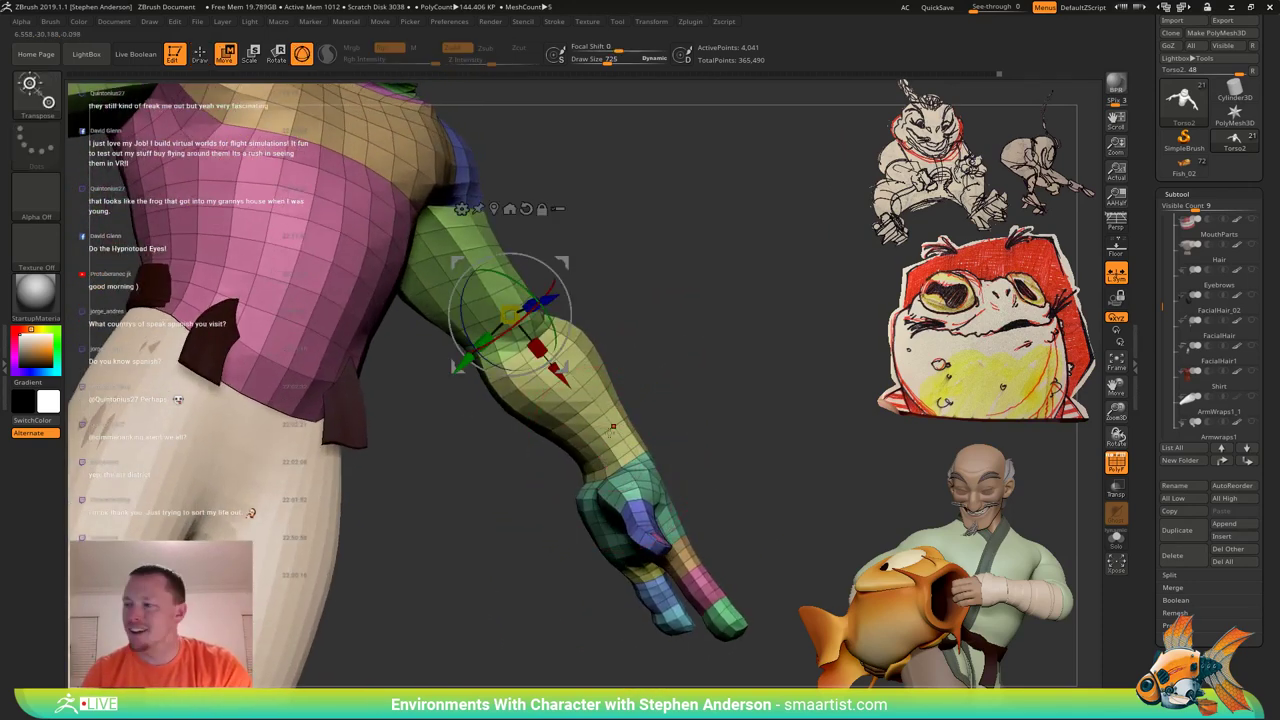
ctrl+click(603, 441)
key(q)
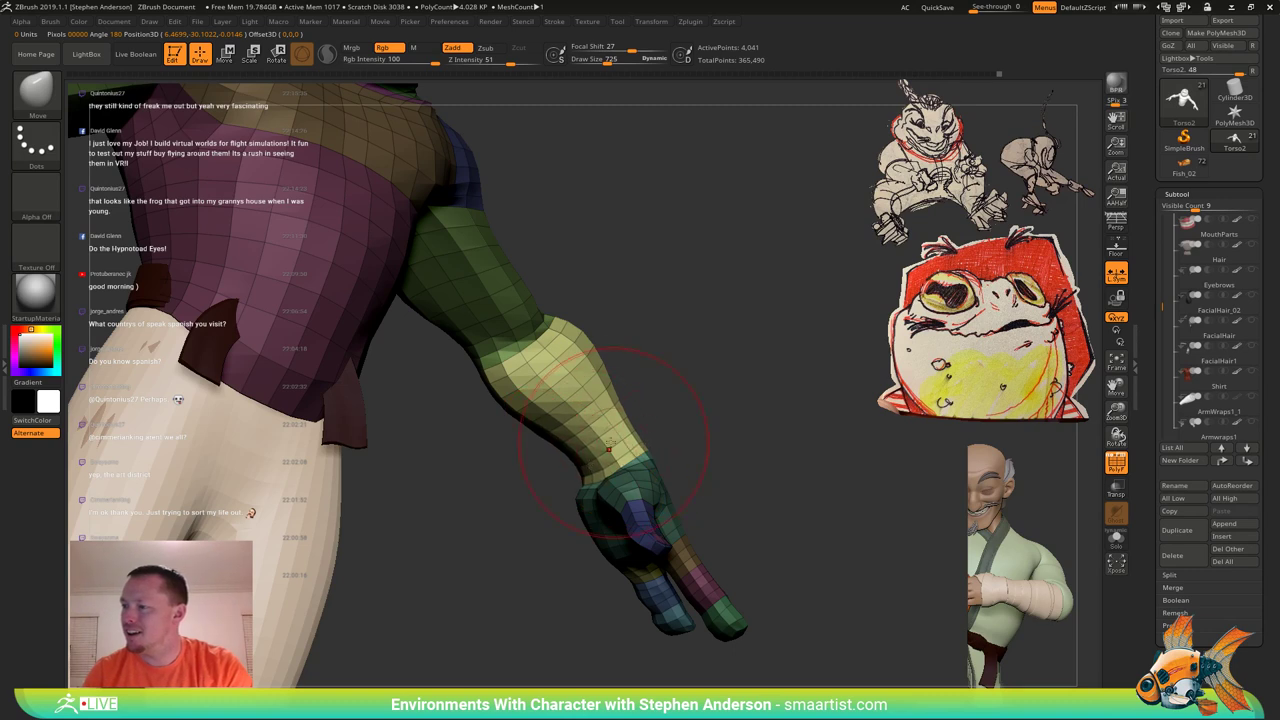
ctrl+shift+click(611, 442)
ctrl+shift+drag(685, 372, 737, 448)
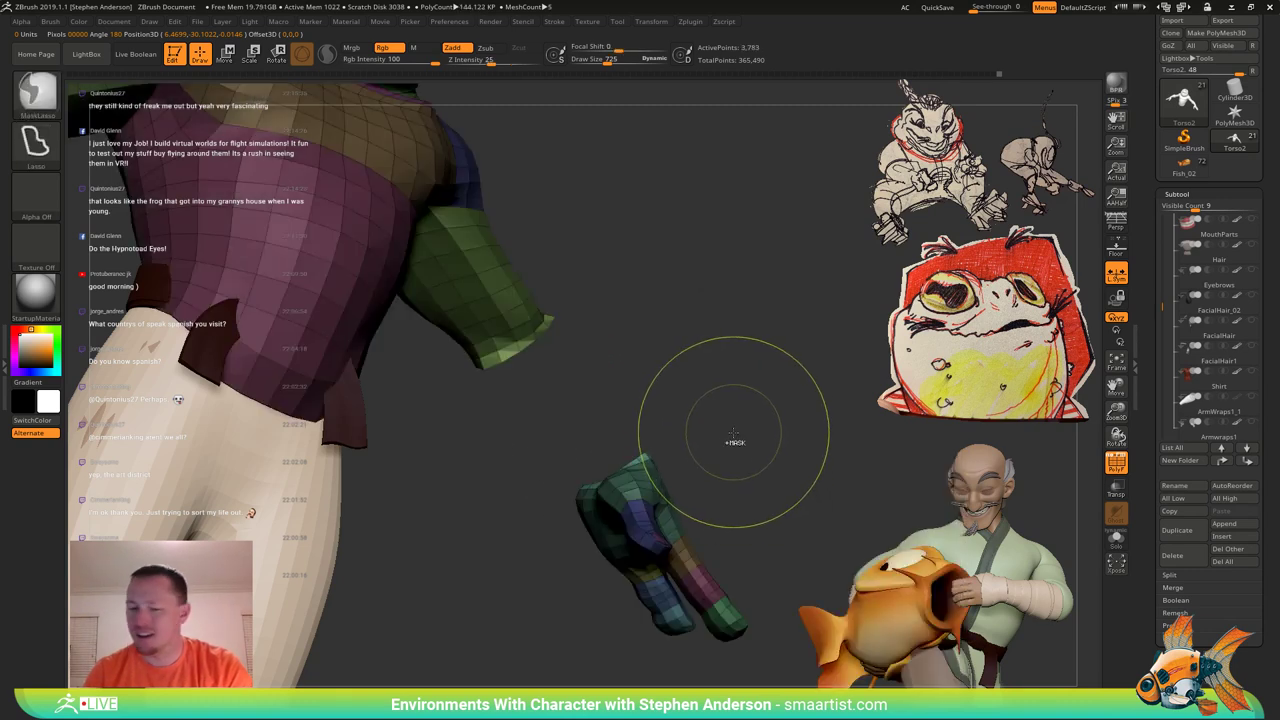
key(ctrl+a)
ctrl+shift+click(715, 398)
mouse_move(606, 440)
right_down()
mouse_move(575, 466)
mouse_move(524, 444)
right_up()
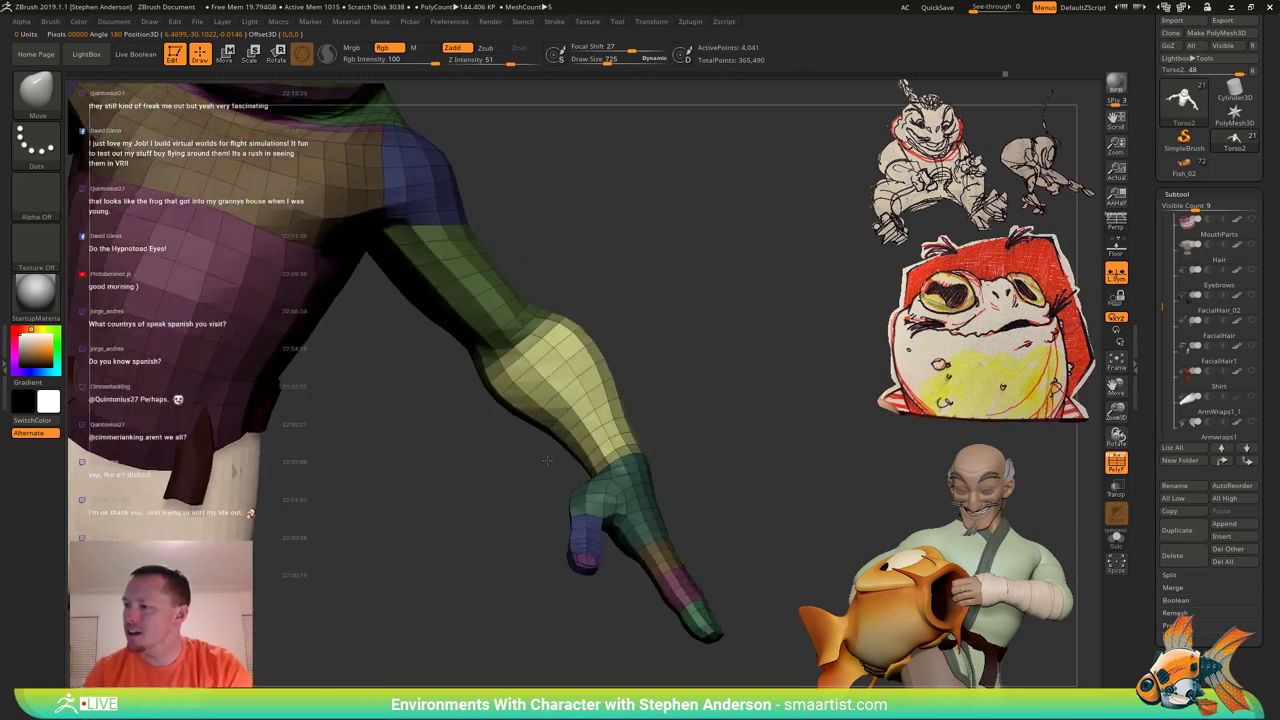
Use the Move brush at Draw Size 725 to bulge the forearm outward from several sides.
drag(635, 419, 593, 436)
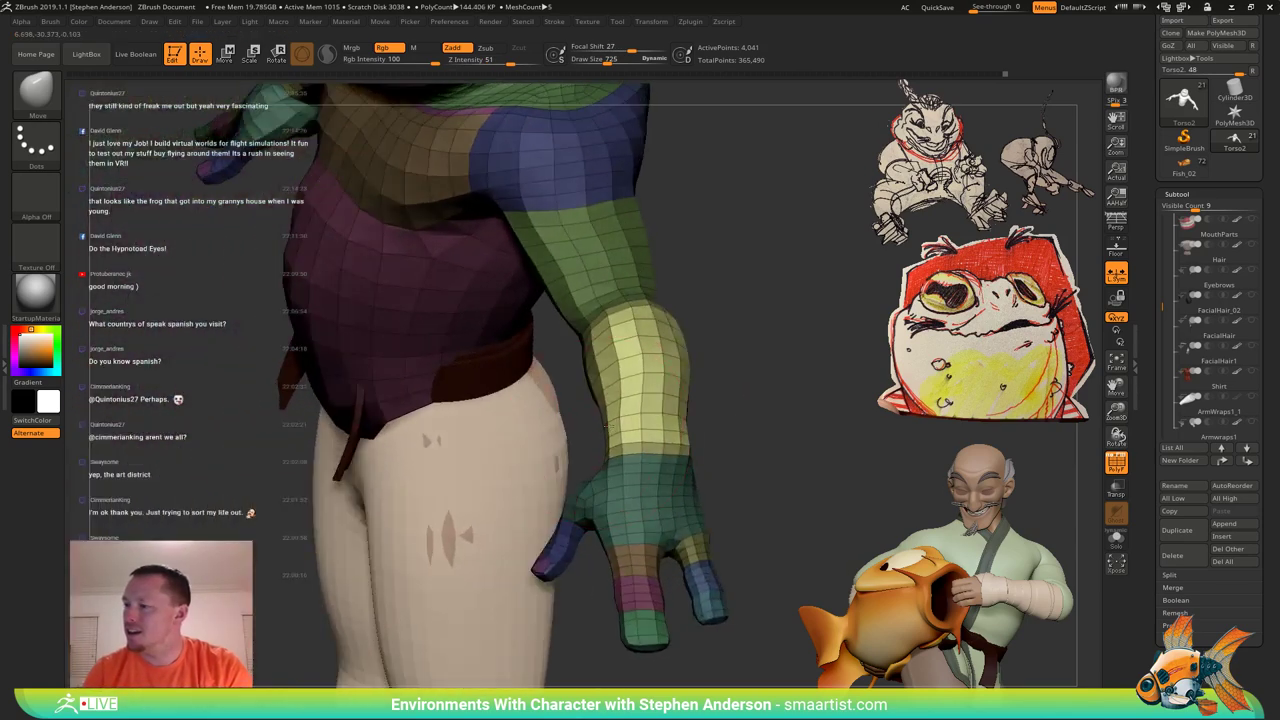
right_drag(609, 427, 645, 422)
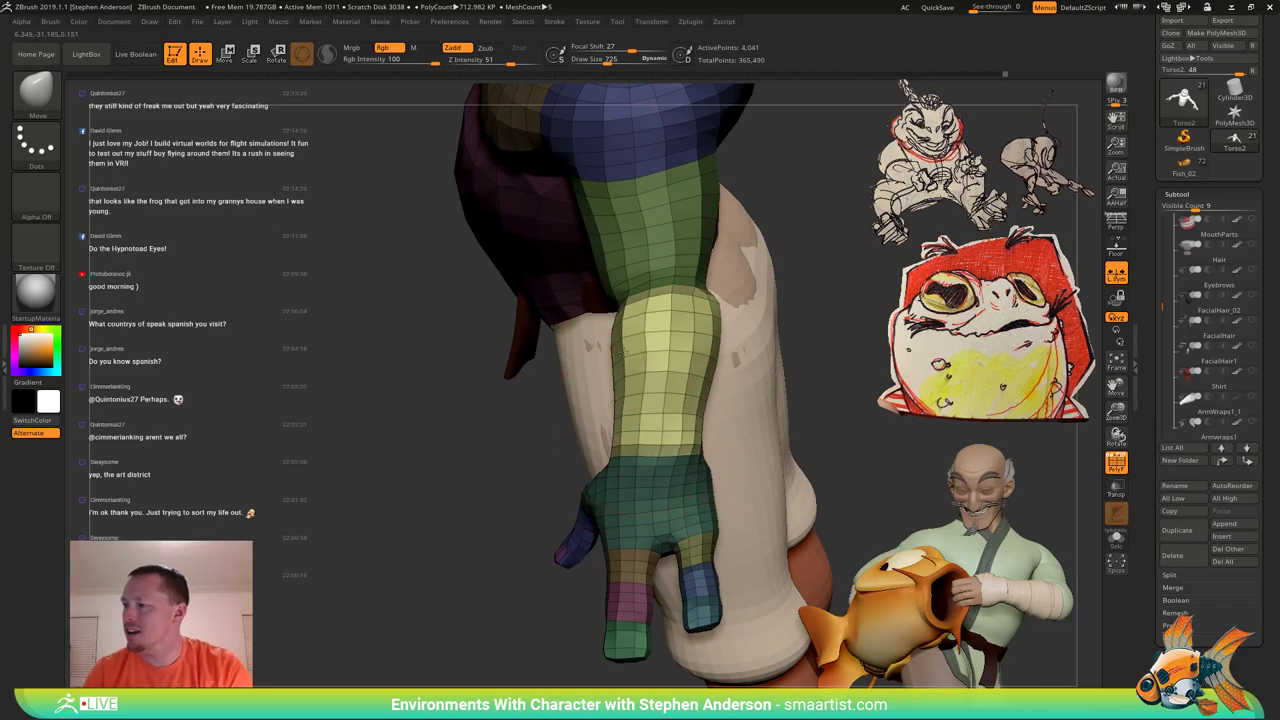
drag(705, 396, 715, 400)
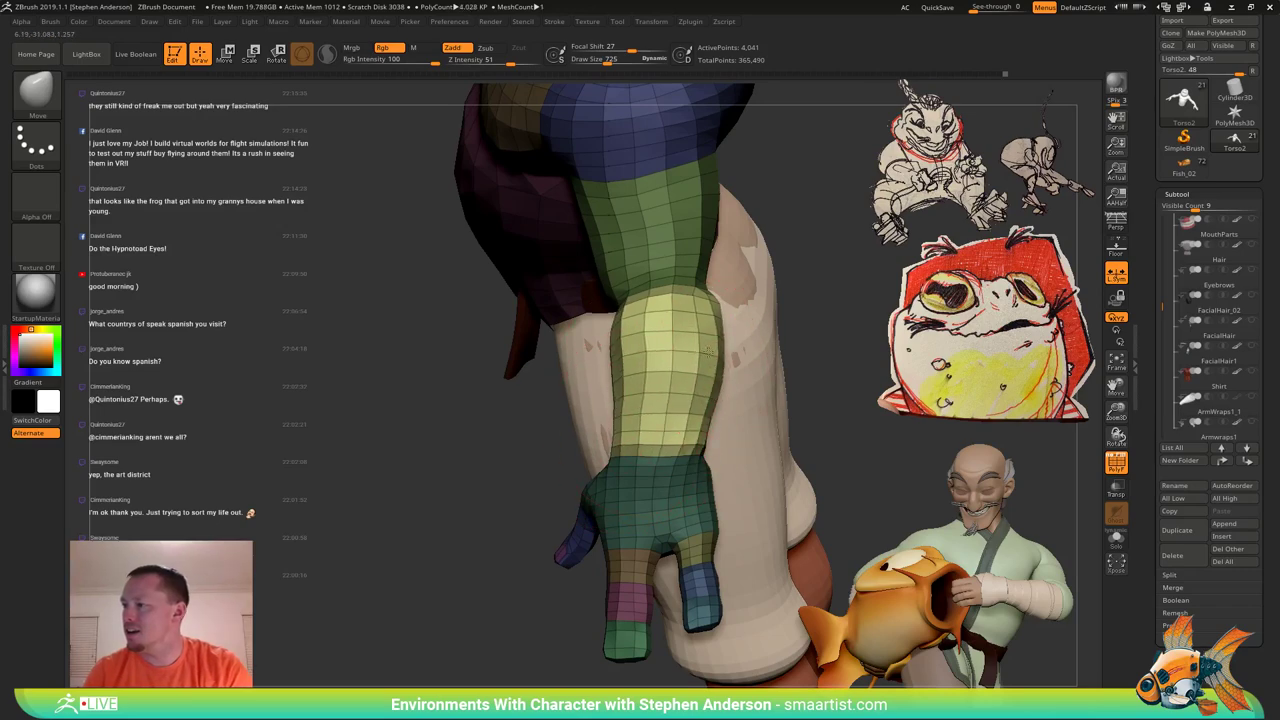
mouse_move(721, 378)
right_down()
mouse_move(666, 376)
mouse_move(744, 430)
right_up()
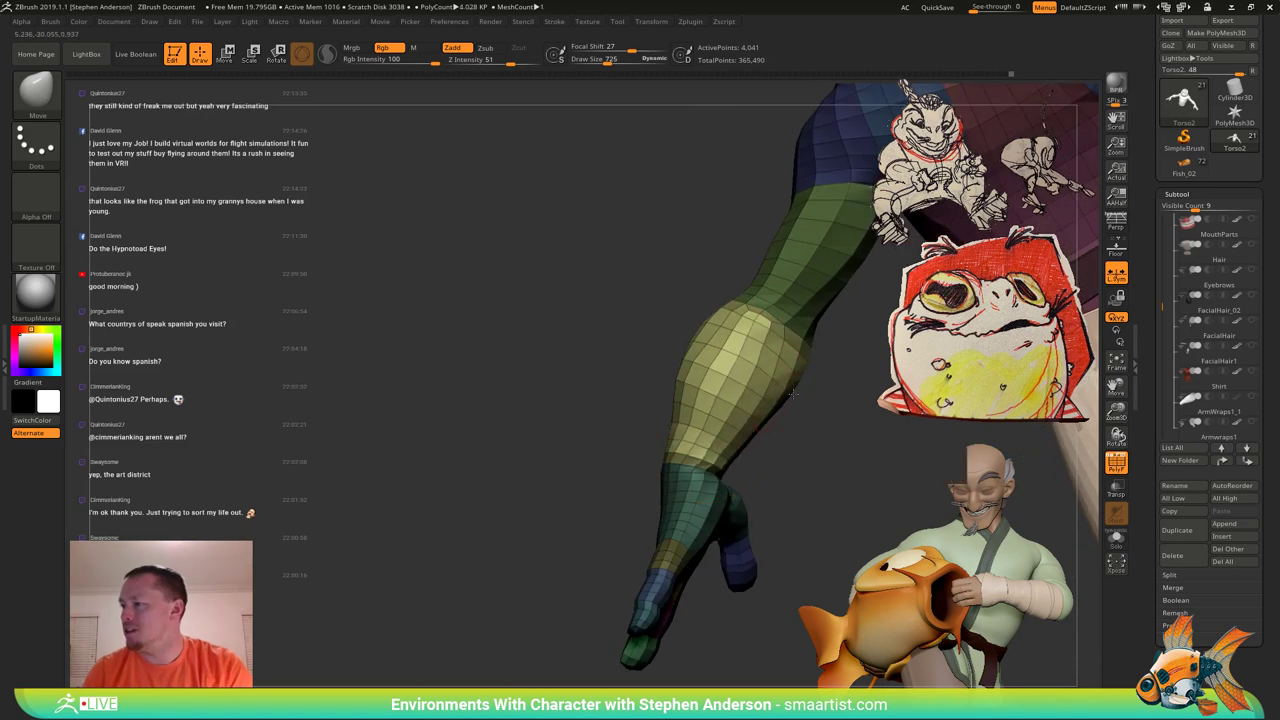
key(shift)
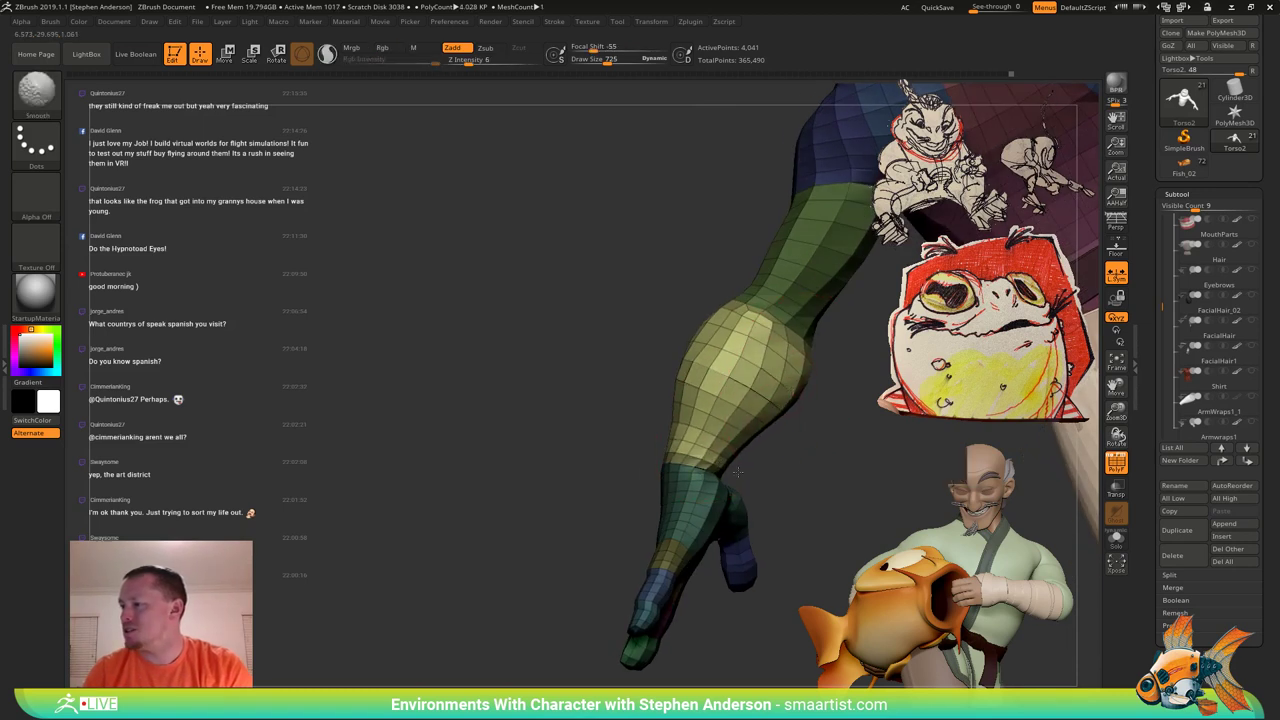
mouse_move(774, 424)
right_down()
mouse_move(824, 430)
mouse_move(780, 433)
right_up()
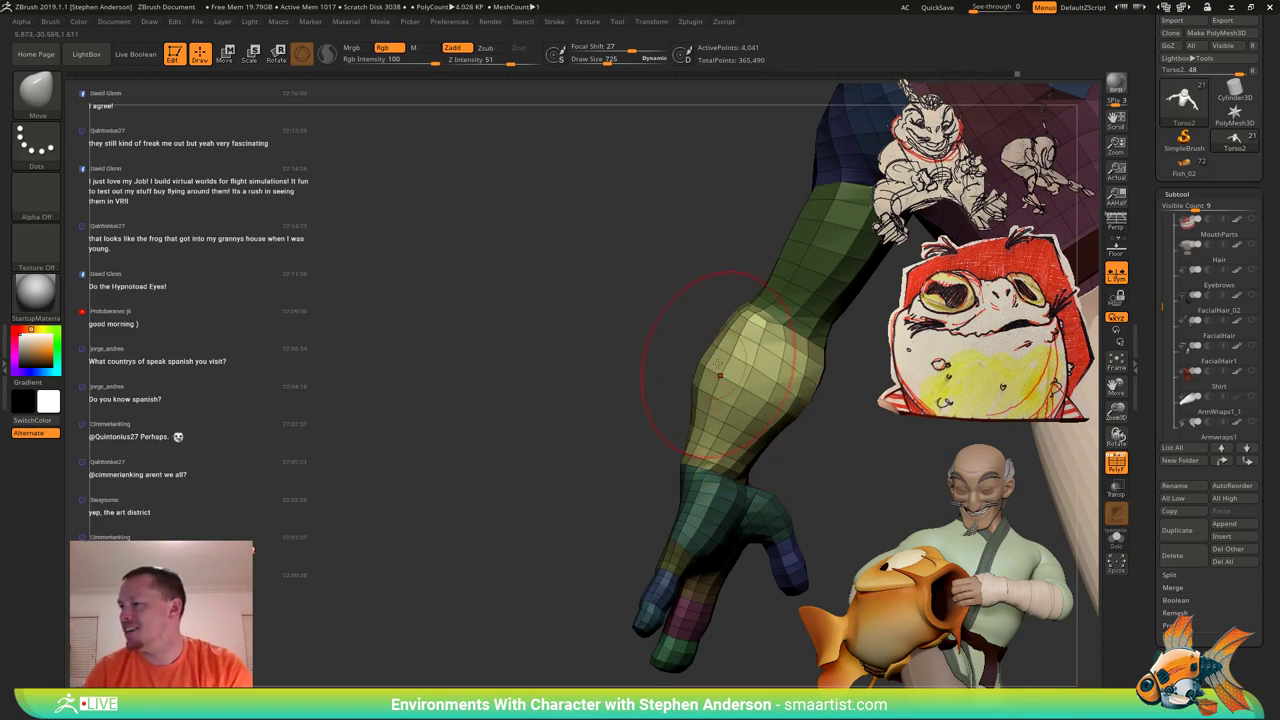
Smooth the surface of the unmasked yellow forearm near the elbow.
key(shift)
shift+drag(702, 371, 712, 357)
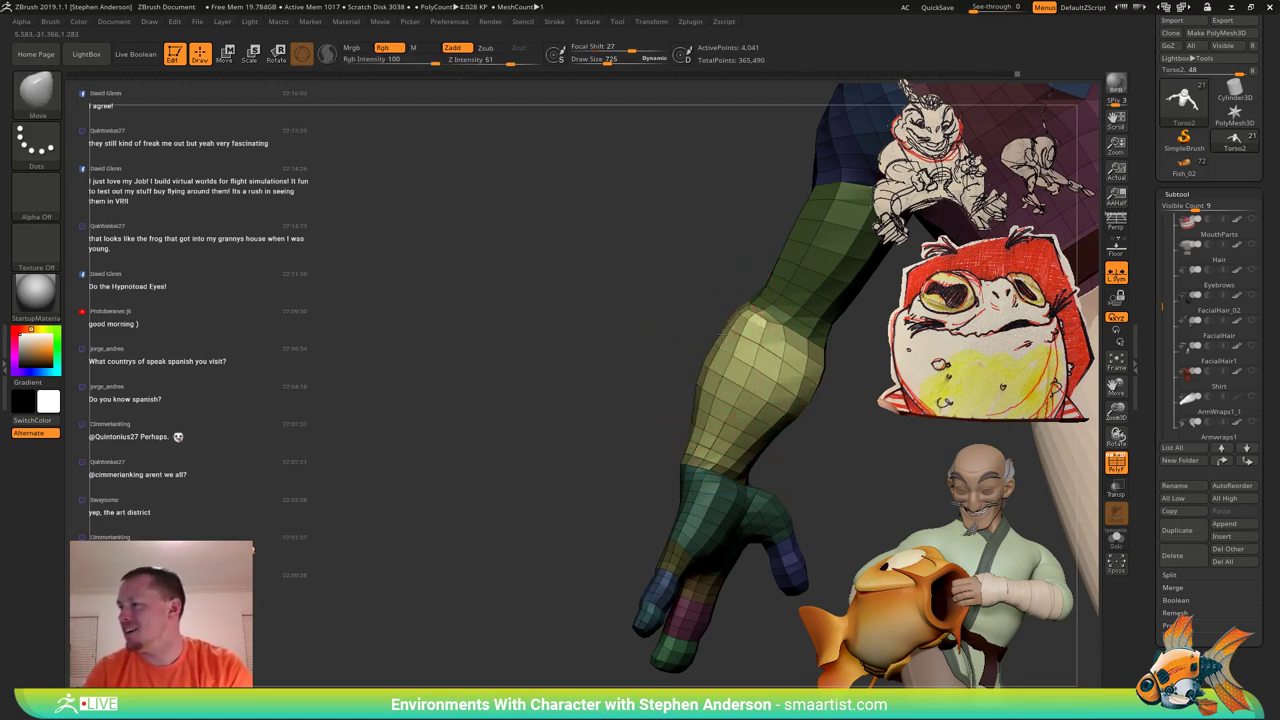
right_drag(731, 354, 757, 353)
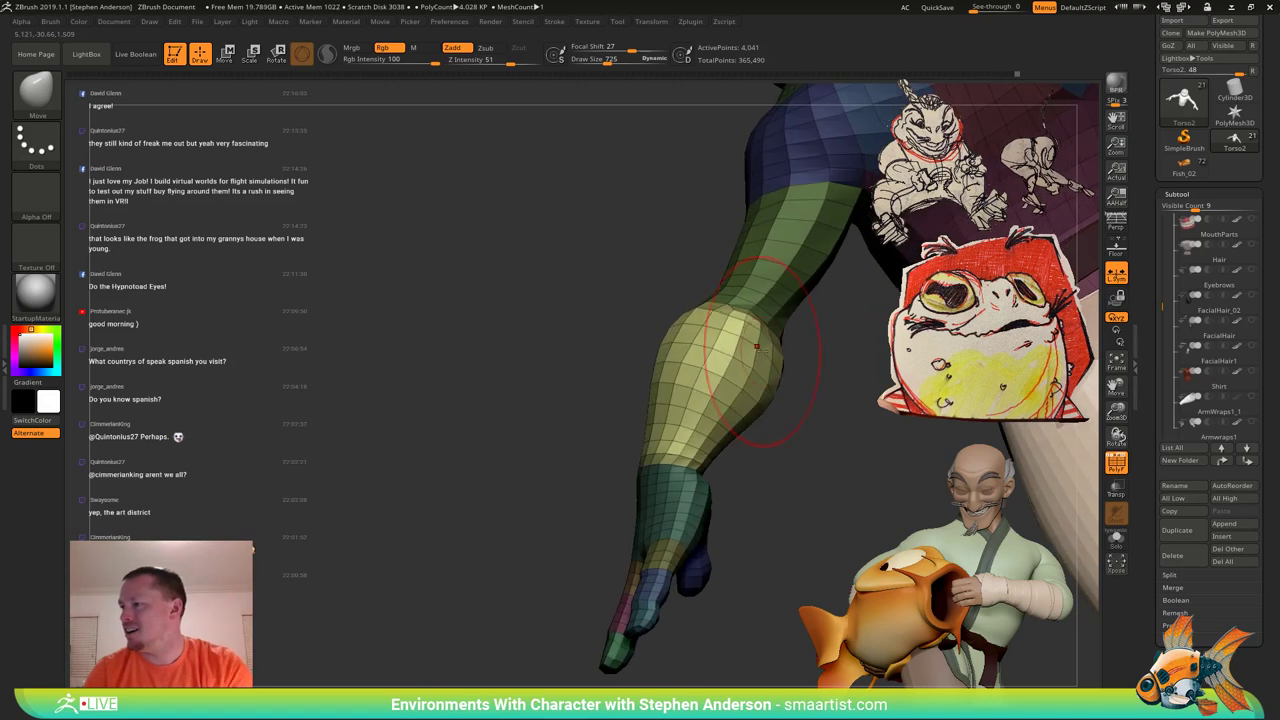
Reshape the inner forearm bulge below the elbow with the Move brush, reducing the draw size to 497.
key(s)
drag(666, 341, 655, 341)
drag(712, 348, 730, 350)
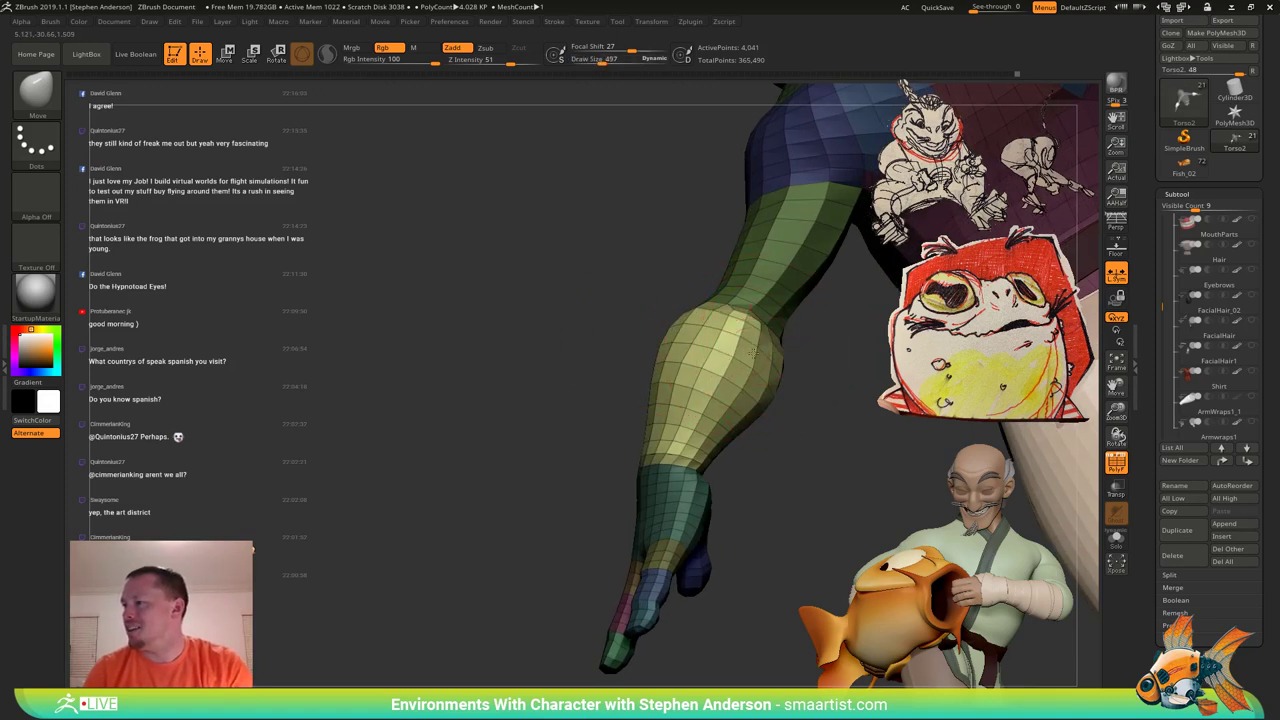
right_drag(755, 352, 774, 358)
drag(764, 349, 742, 336)
mouse_move(732, 335)
right_down()
mouse_move(786, 390)
mouse_move(822, 345)
mouse_move(853, 371)
mouse_move(432, 342)
mouse_move(505, 338)
mouse_move(450, 345)
mouse_move(510, 373)
mouse_move(440, 373)
right_up()
Change the mask to free the green upper arm and shape it with the Move brush at draw size 323.
key(w)
ctrl+drag(395, 323, 434, 344)
mouse_move(434, 344)
right_down()
mouse_move(458, 412)
mouse_move(500, 405)
mouse_move(496, 362)
mouse_move(497, 423)
right_up()
key(q)
mouse_move(512, 378)
right_down()
mouse_move(458, 376)
mouse_move(503, 362)
mouse_move(491, 297)
mouse_move(525, 310)
right_up()
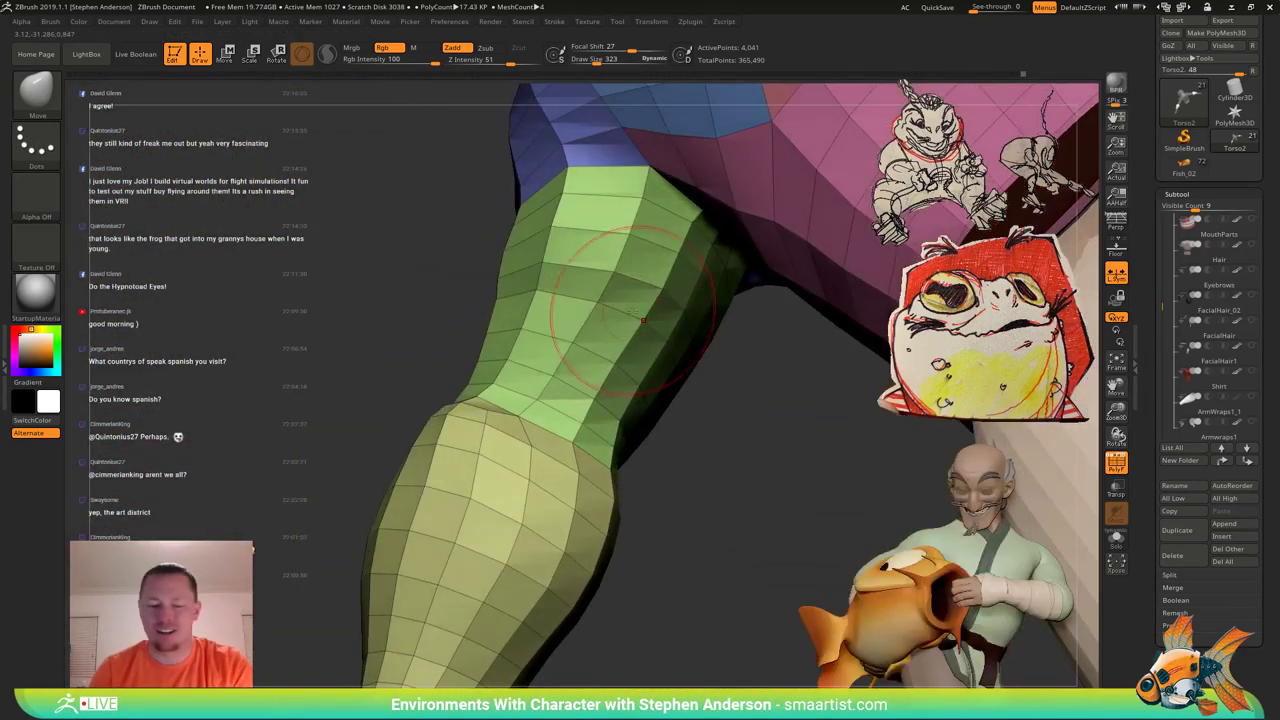
Mask the shoulder and torso along the arm's topology and bulge the upper arm above the elbow with the Move brush.
key(w)
ctrl+drag(575, 303, 576, 313)
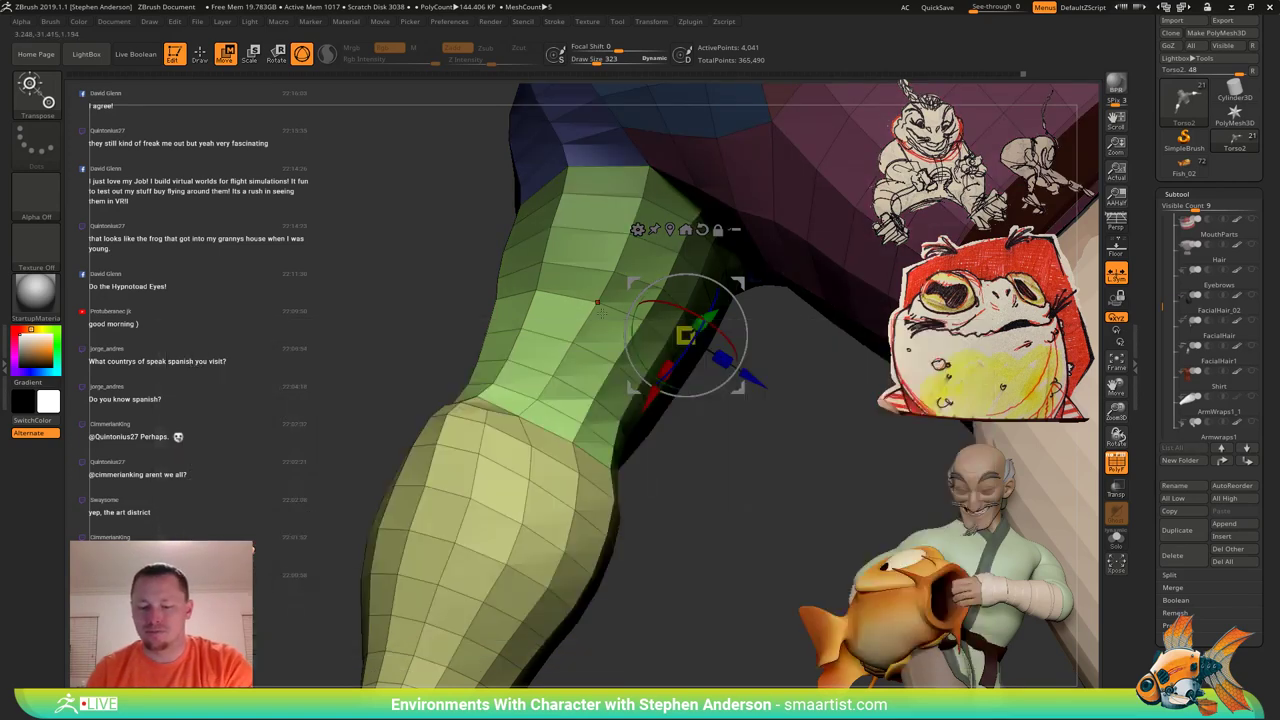
mouse_move(577, 335)
right_down()
mouse_move(604, 329)
mouse_move(617, 284)
mouse_move(664, 281)
mouse_move(647, 298)
right_up()
key(q)
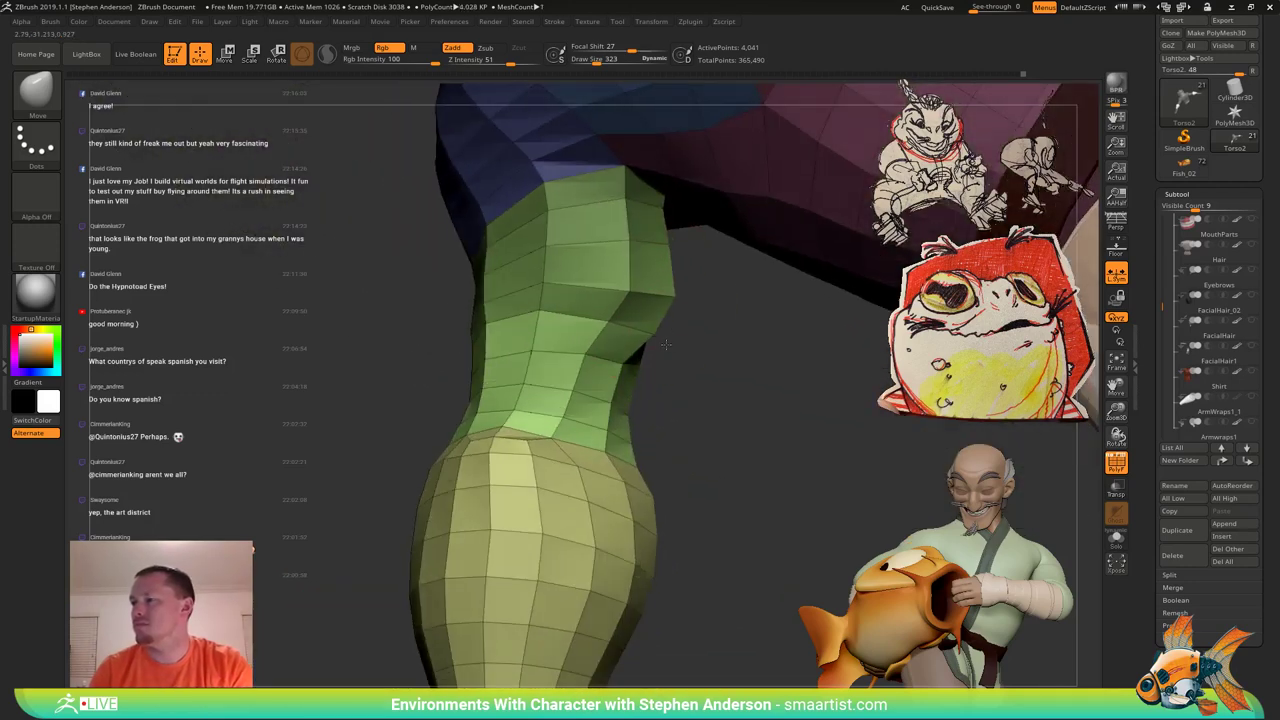
mouse_move(541, 288)
right_down()
mouse_move(522, 272)
mouse_move(507, 285)
mouse_move(568, 270)
mouse_move(550, 264)
mouse_move(617, 303)
right_up()
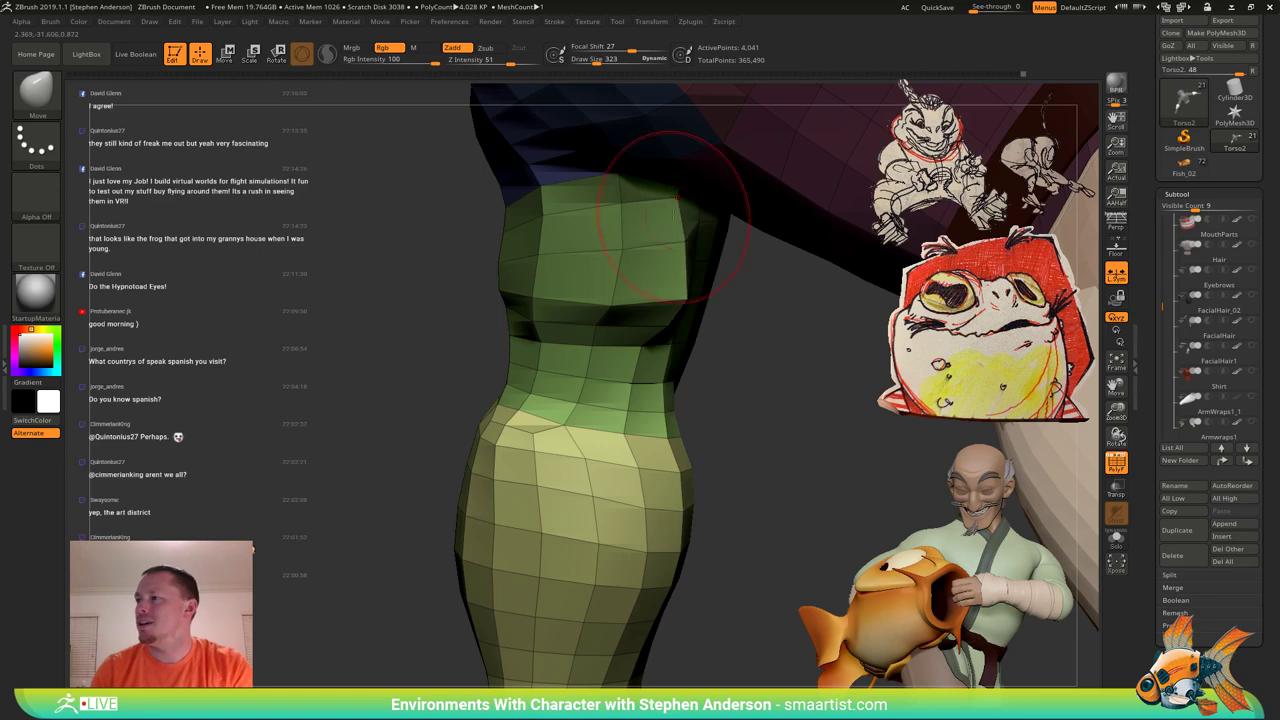
mouse_move(681, 205)
right_down()
mouse_move(688, 222)
mouse_move(697, 211)
mouse_move(640, 232)
mouse_move(656, 258)
right_up()
mouse_move(693, 320)
right_down()
mouse_move(680, 339)
mouse_move(690, 312)
mouse_move(696, 322)
right_up()
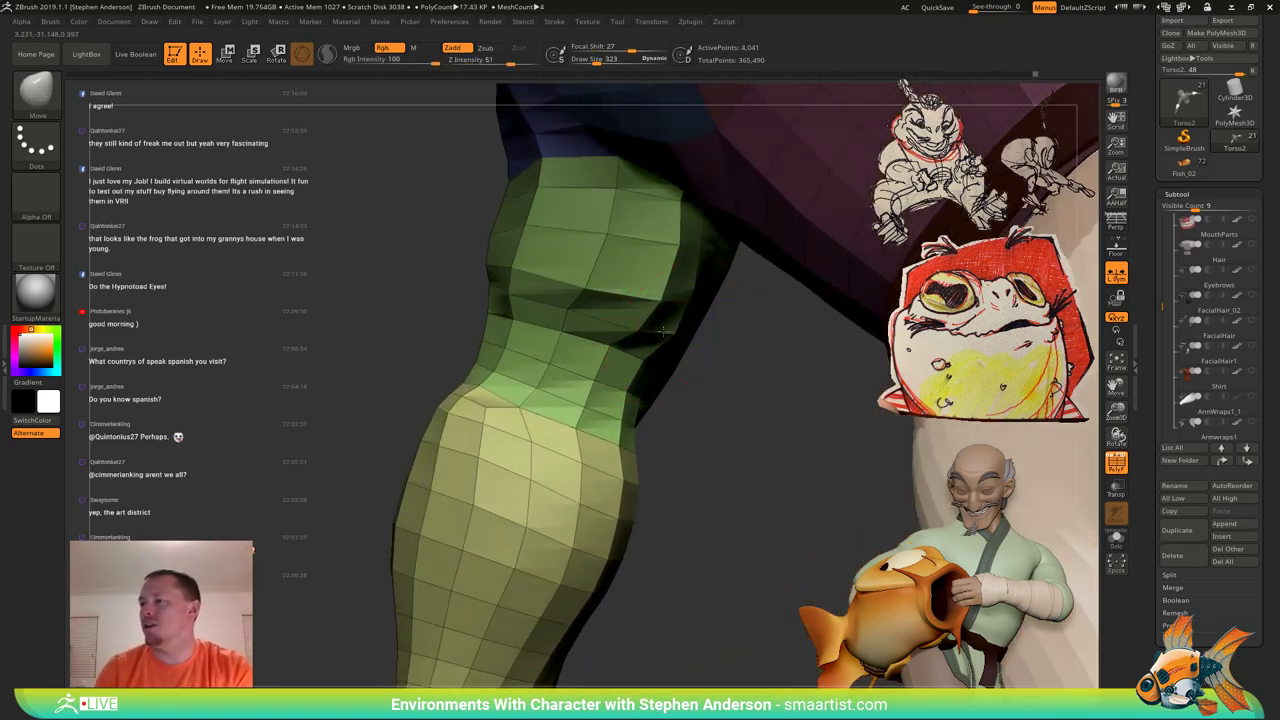
mouse_move(609, 346)
mouse_down()
mouse_move(554, 343)
mouse_move(550, 312)
mouse_up()
Refine the inner elbow crease and lower biceps with the Move brush at draw size 204.
key(s)
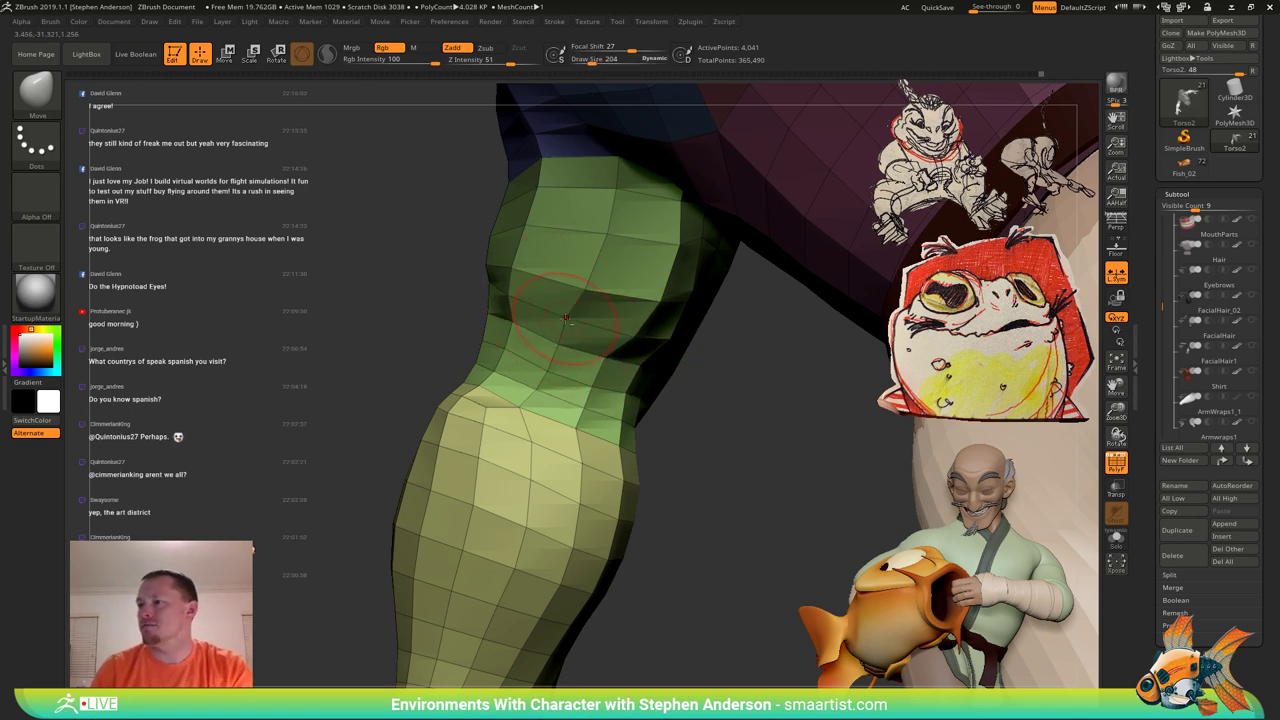
mouse_move(534, 318)
right_down()
mouse_move(565, 320)
mouse_move(587, 352)
right_up()
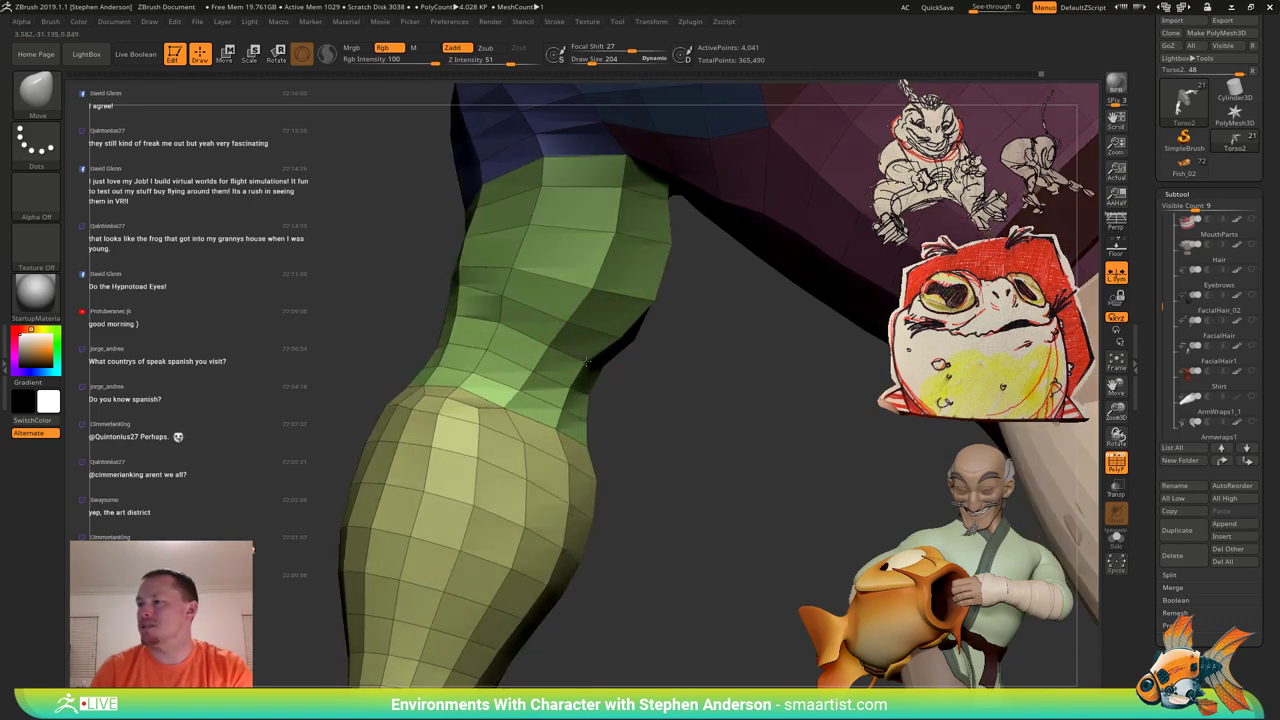
right_drag(499, 325, 557, 322)
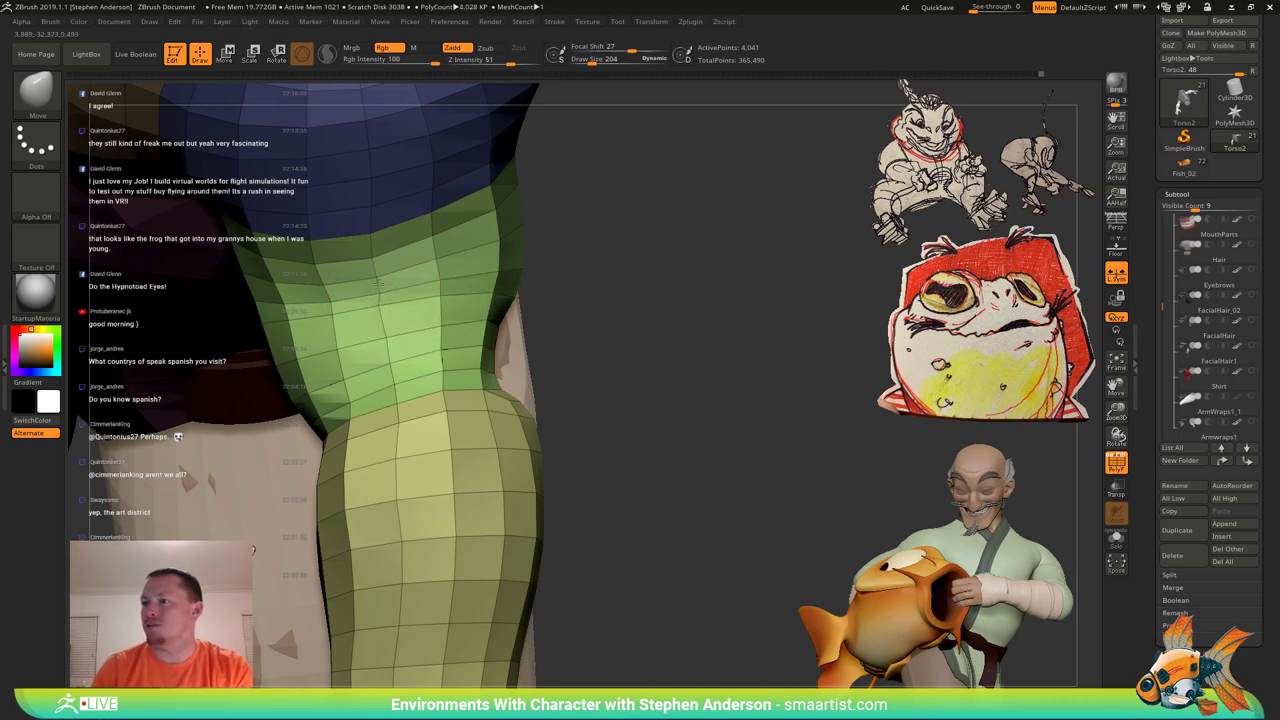
Adjust the outer and rear contours of the upper arm with the Move brush at draw size 540.
mouse_move(386, 314)
right_down()
mouse_move(465, 277)
mouse_move(411, 300)
mouse_move(470, 312)
mouse_move(340, 338)
right_up()
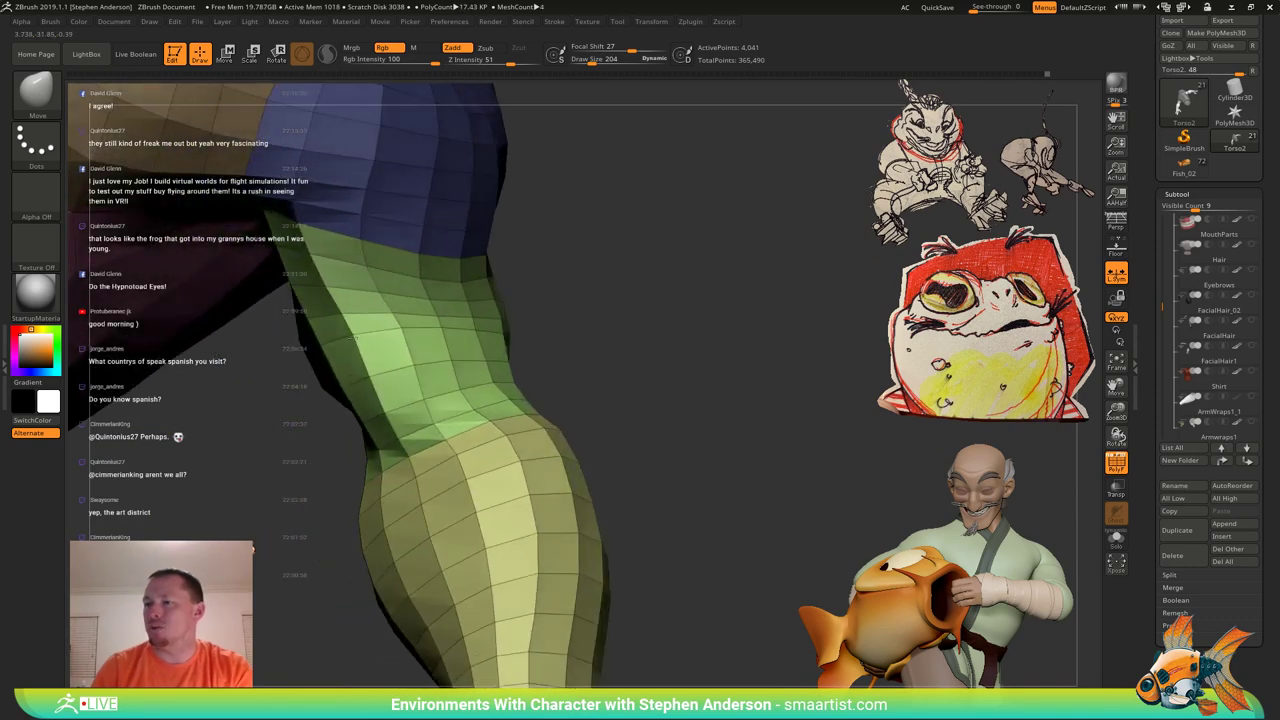
drag(333, 341, 343, 345)
right_drag(372, 342, 296, 315)
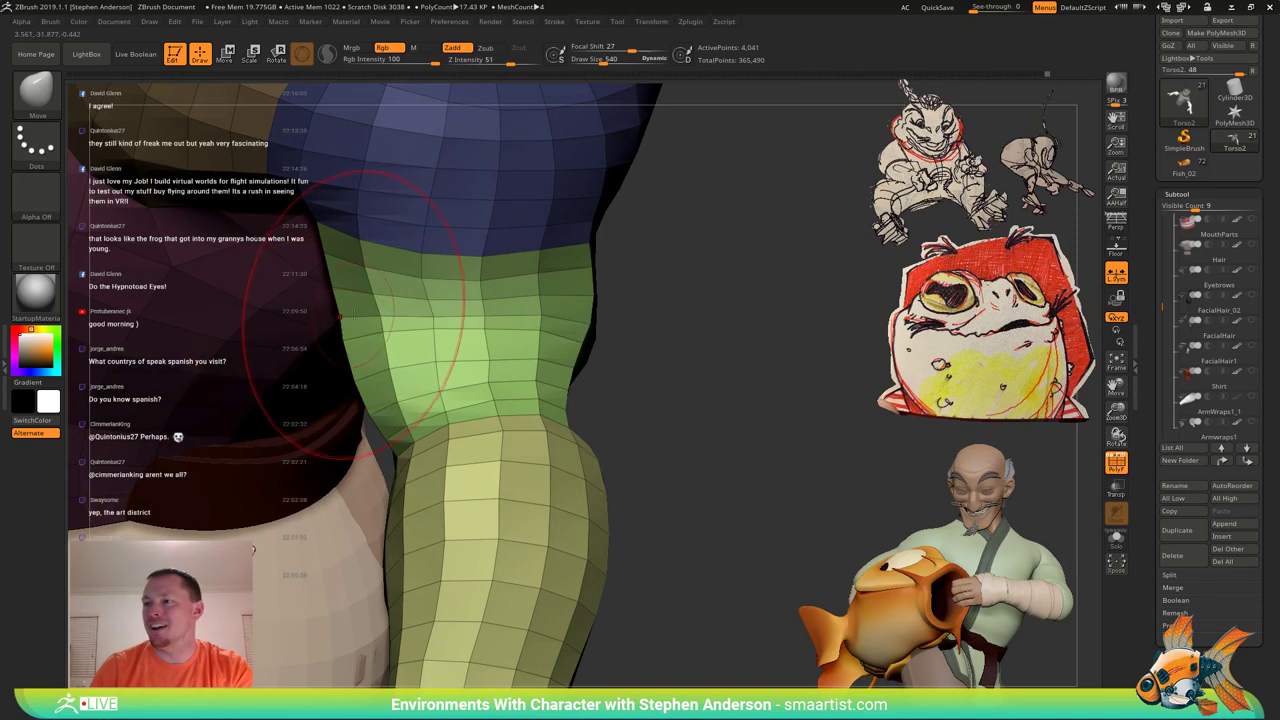
drag(350, 315, 333, 320)
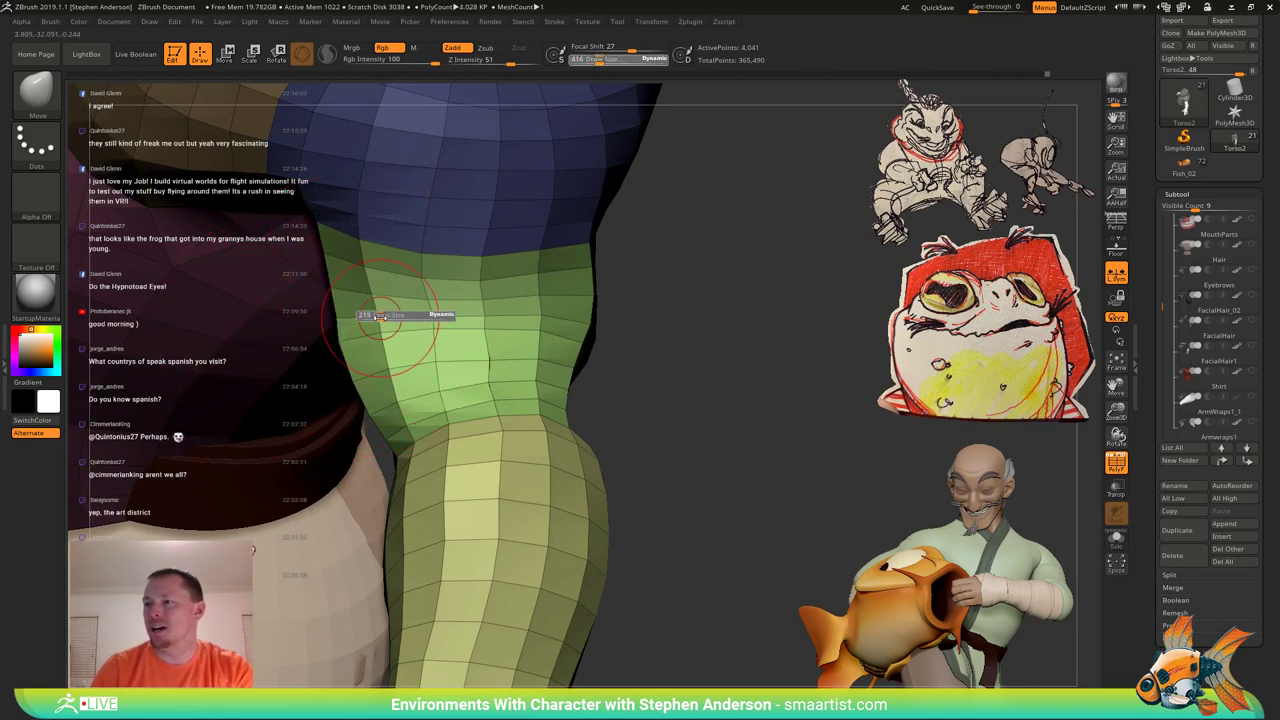
Clear the mask, isolate the green upper-arm polygroup, and mask everything outside it before restoring the full model's visibility.
ctrl+right_drag(618, 392, 623, 329)
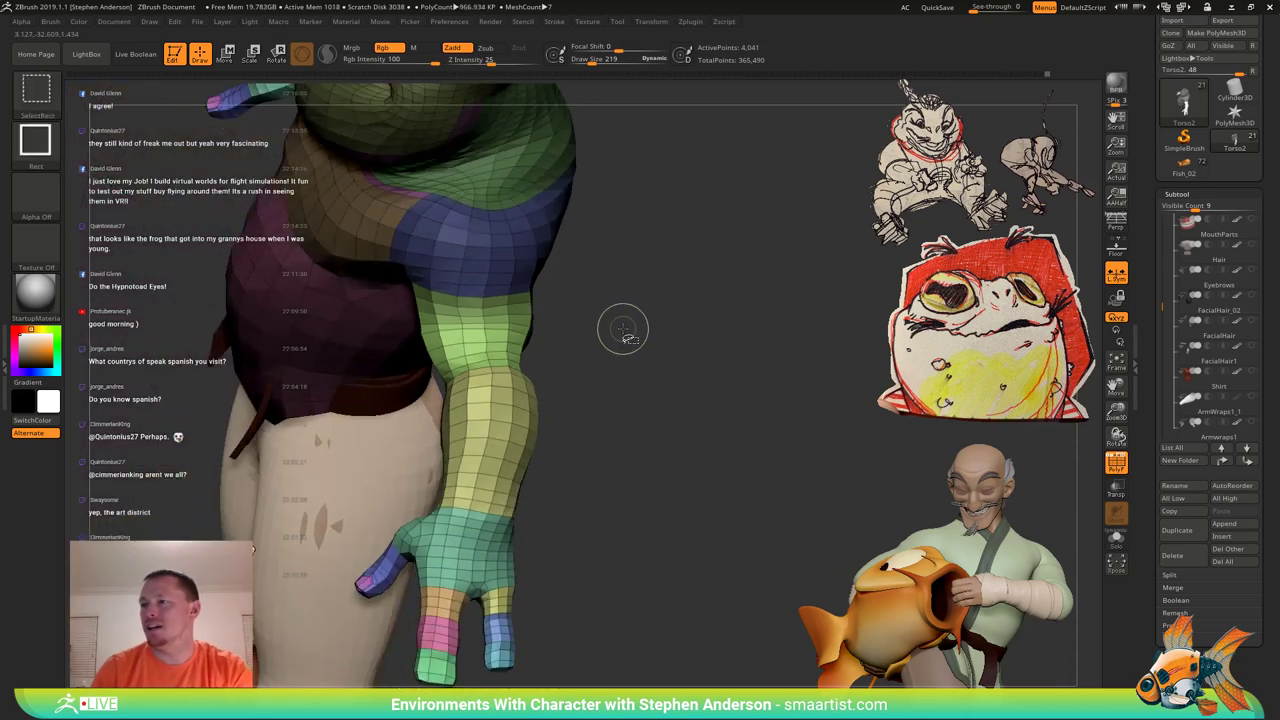
ctrl+shift+drag(673, 351, 694, 366)
ctrl+drag(659, 316, 700, 357)
ctrl+shift+click(505, 338)
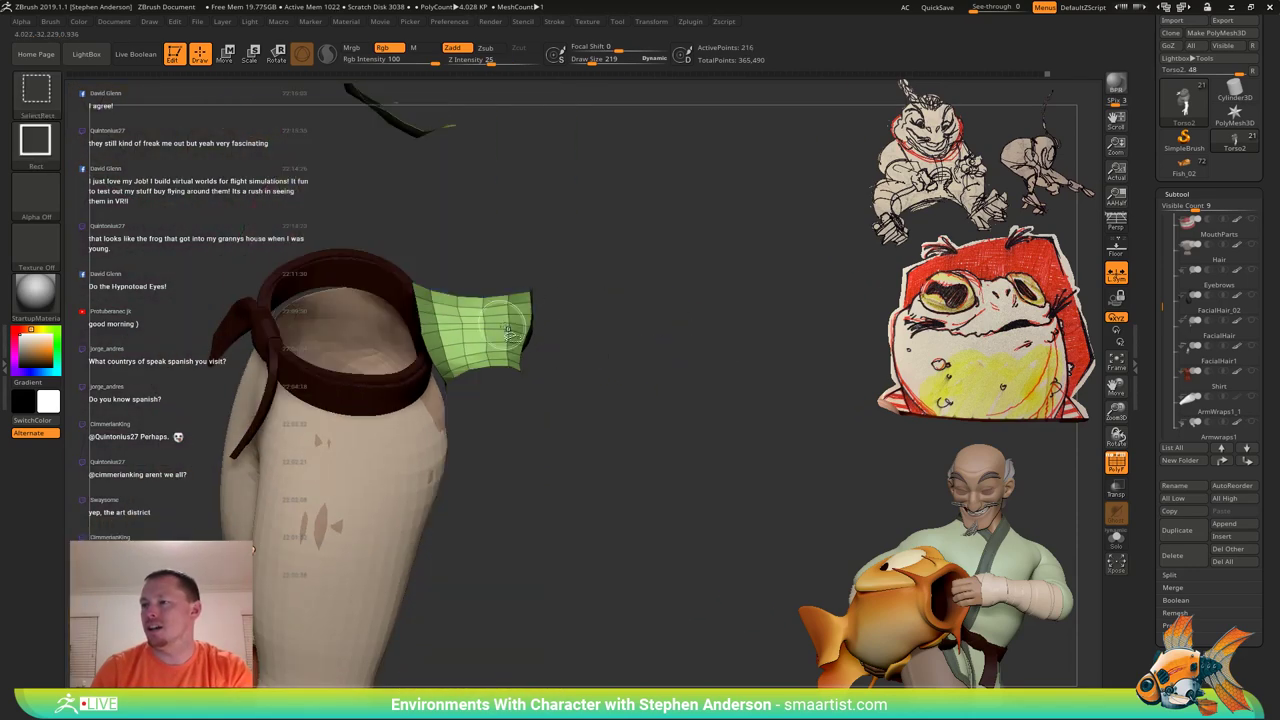
ctrl+shift+click(628, 342)
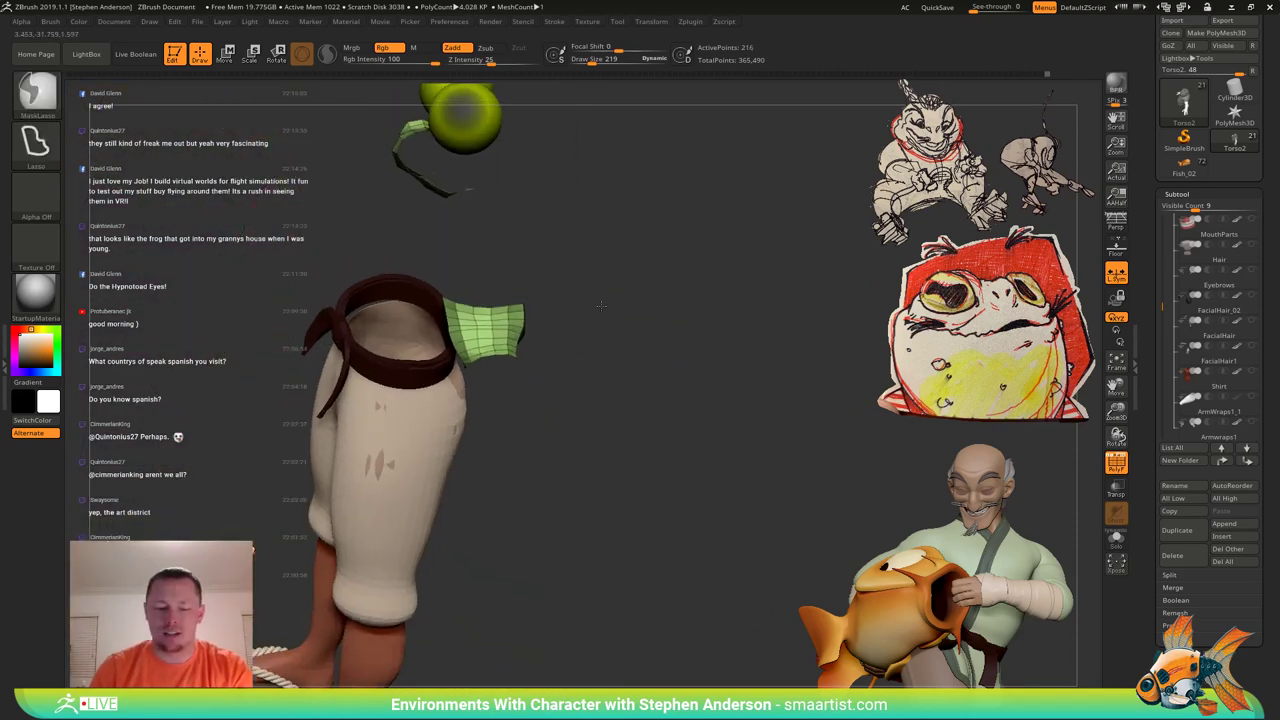
ctrl+right_drag(652, 360, 679, 384)
ctrl+shift+click(680, 385)
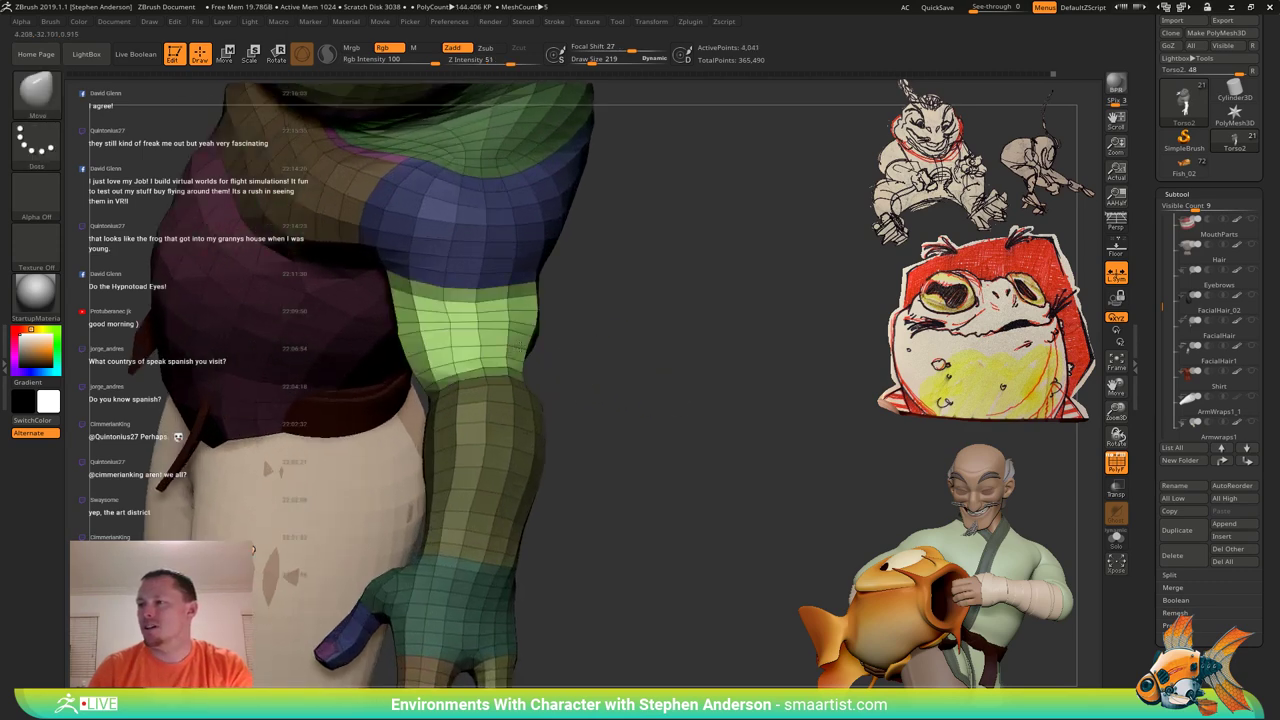
Set the draw size to 469 and smooth the unmasked upper arm from its front and underside.
key(s)
drag(472, 323, 474, 323)
shift+drag(476, 320, 436, 312)
mouse_move(640, 345)
right_down()
mouse_move(565, 325)
mouse_move(543, 334)
mouse_move(592, 415)
right_up()
shift+drag(594, 421, 608, 412)
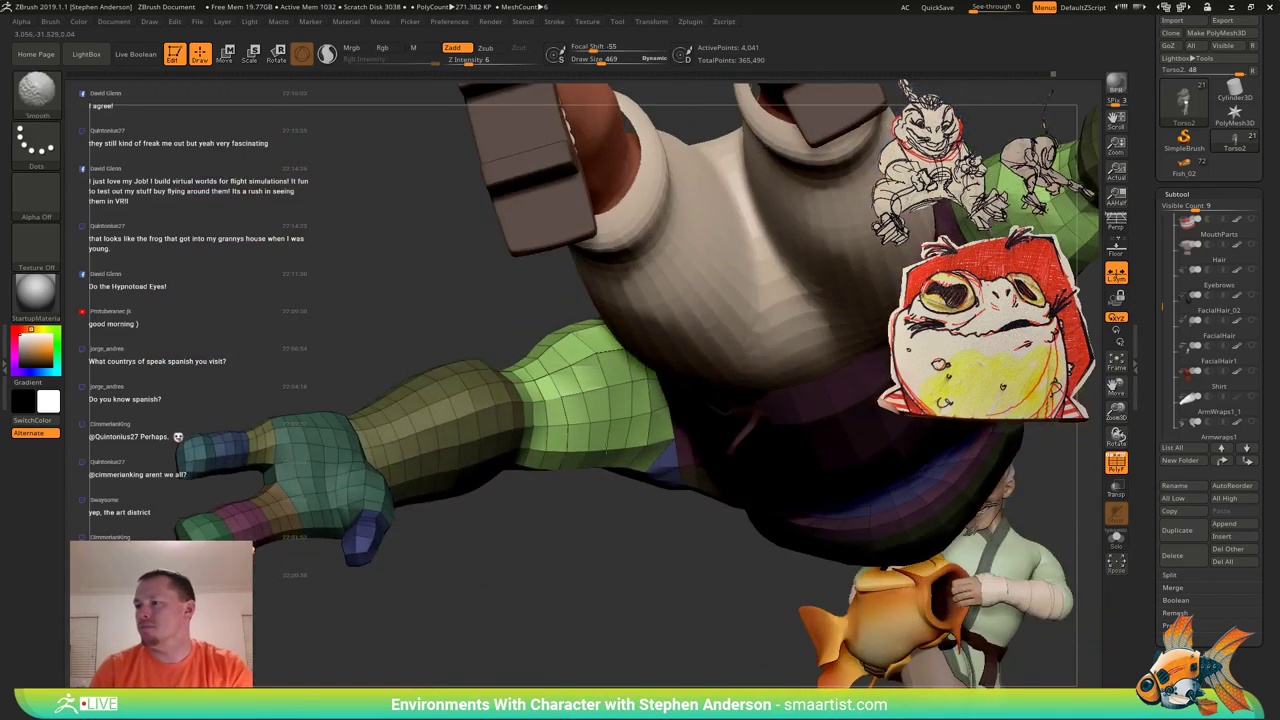
Reshape the upper arm between the shoulder and elbow with the Move brush and smooth the result.
mouse_move(610, 405)
right_down()
mouse_move(616, 352)
mouse_move(590, 435)
right_up()
drag(590, 434, 588, 408)
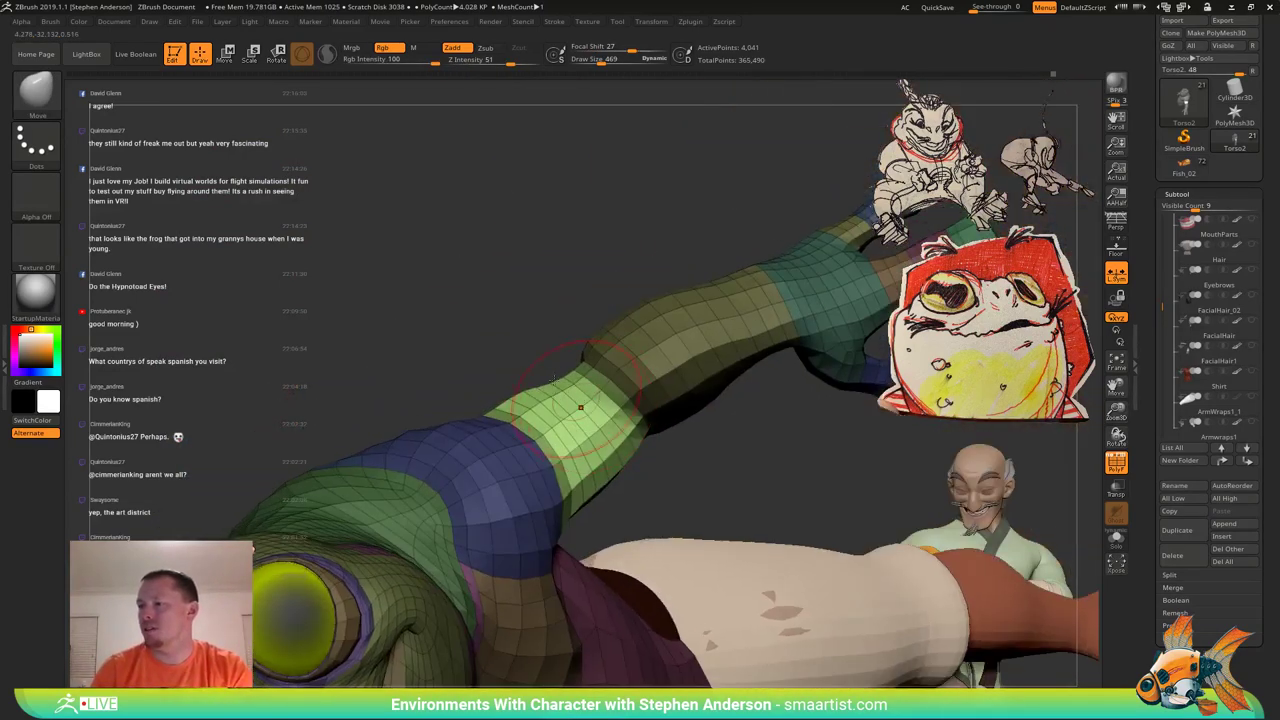
mouse_move(588, 408)
right_down()
mouse_move(520, 374)
mouse_move(484, 330)
right_up()
shift+drag(484, 330, 490, 318)
right_drag(490, 318, 467, 343)
Adjust the overall upper-arm volume from several angles with the Move brush at draw size 754.
key(s)
drag(467, 342, 476, 342)
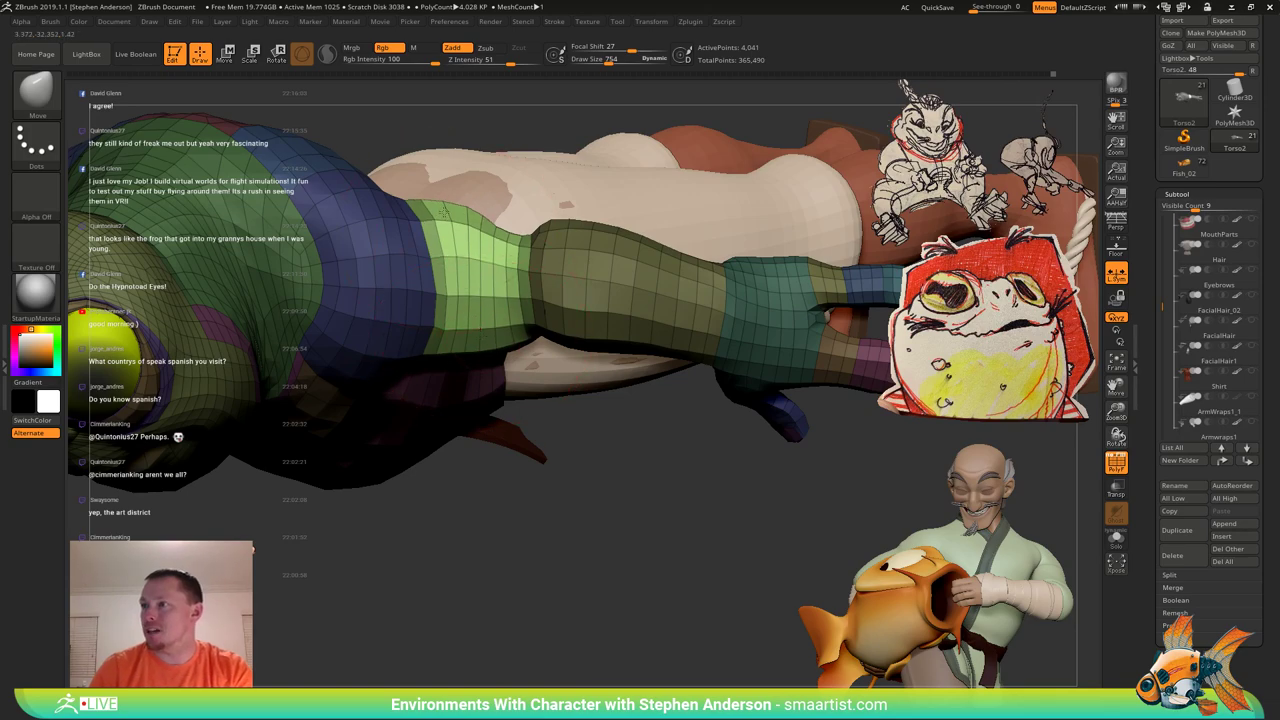
right_drag(467, 223, 575, 210)
drag(500, 285, 505, 298)
drag(558, 235, 563, 236)
right_drag(563, 236, 565, 240)
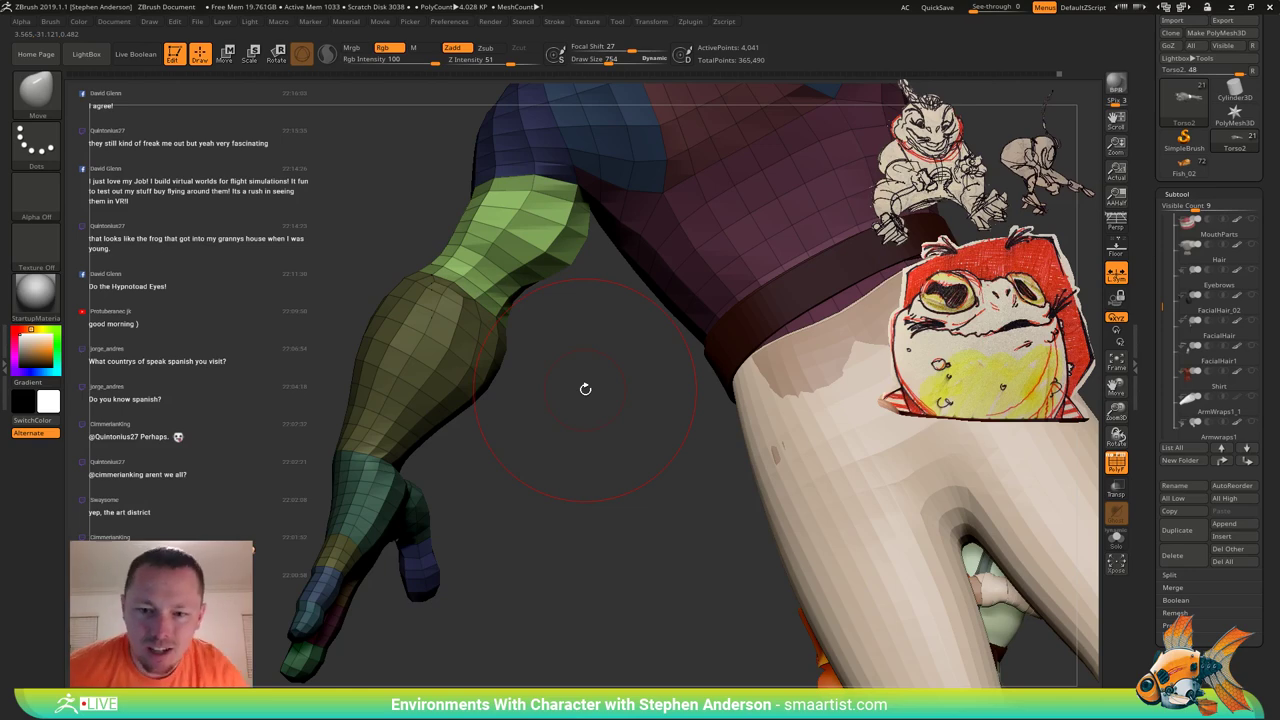
drag(581, 343, 557, 419)
Clear the upper-arm mask and mask the body down to the elbow topologically, leaving the forearm and hand free.
mouse_move(557, 419)
ctrl+right_down()
mouse_move(491, 334)
mouse_move(510, 310)
mouse_move(495, 215)
mouse_move(520, 250)
mouse_move(450, 300)
mouse_move(560, 320)
mouse_move(586, 369)
mouse_move(578, 352)
mouse_move(592, 430)
mouse_move(492, 340)
mouse_move(460, 262)
mouse_move(462, 311)
ctrl+right_up()
key(shift+f)
key(shift+f)
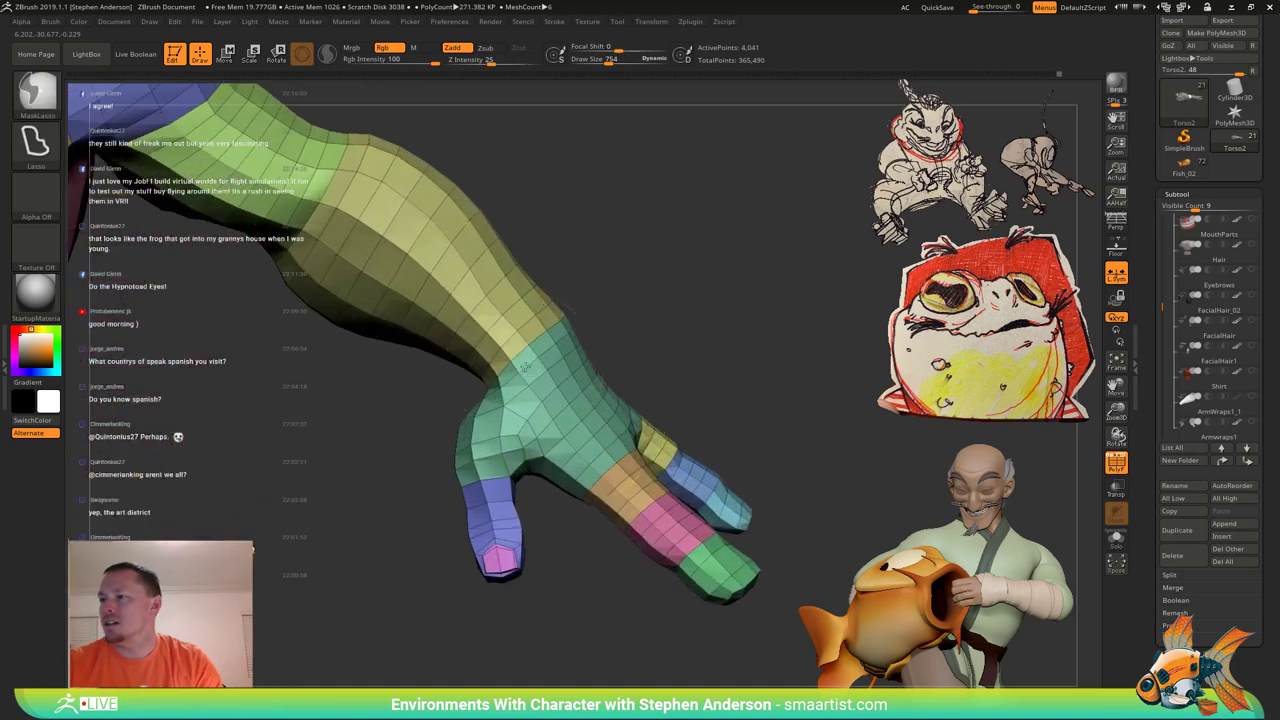
key(w)
ctrl+drag(365, 195, 430, 222)
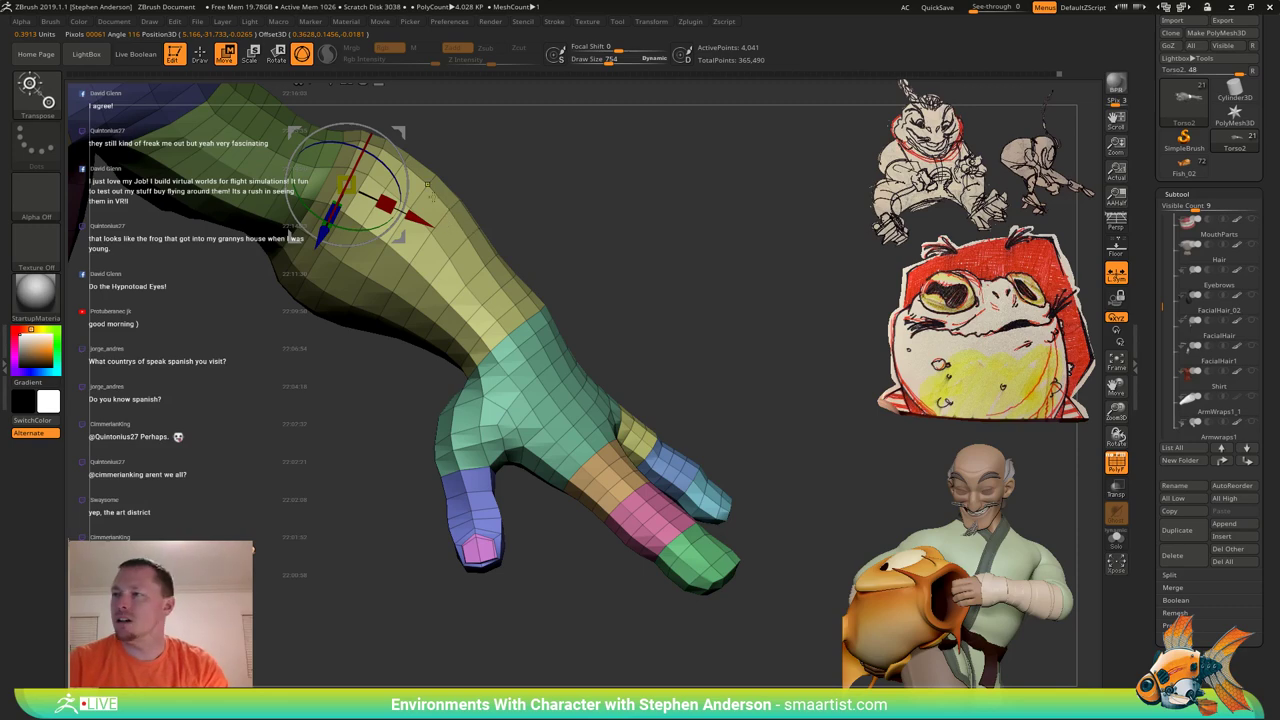
Place the transform gizmo near the elbow and adjust the pose of the forearm and hand.
click(428, 185)
alt+click(447, 89)
drag(495, 256, 480, 254)
mouse_move(480, 254)
right_down()
mouse_move(530, 290)
mouse_move(560, 250)
right_up()
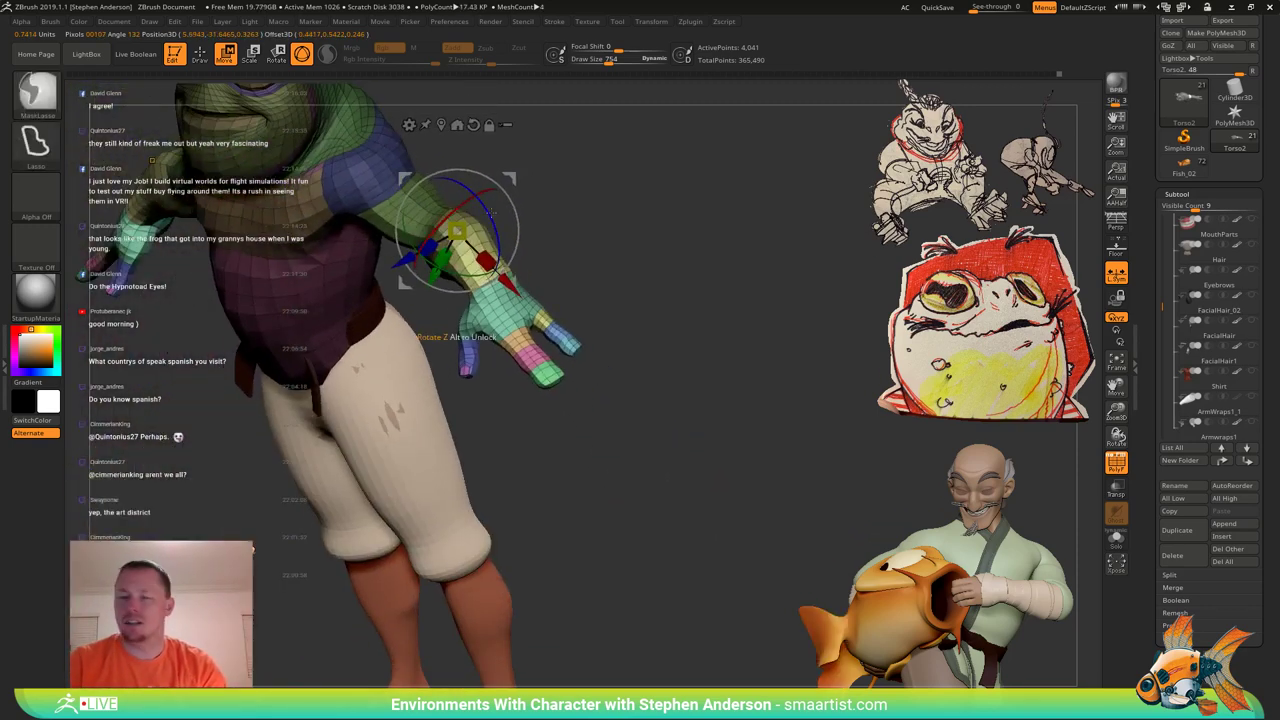
Rework the elbow transition between upper arm and forearm with the Move brush at draw sizes 382 and 258.
key(q)
mouse_move(560, 300)
right_down()
mouse_move(577, 358)
mouse_move(571, 331)
mouse_move(580, 349)
mouse_move(514, 306)
mouse_move(473, 349)
mouse_move(572, 336)
right_up()
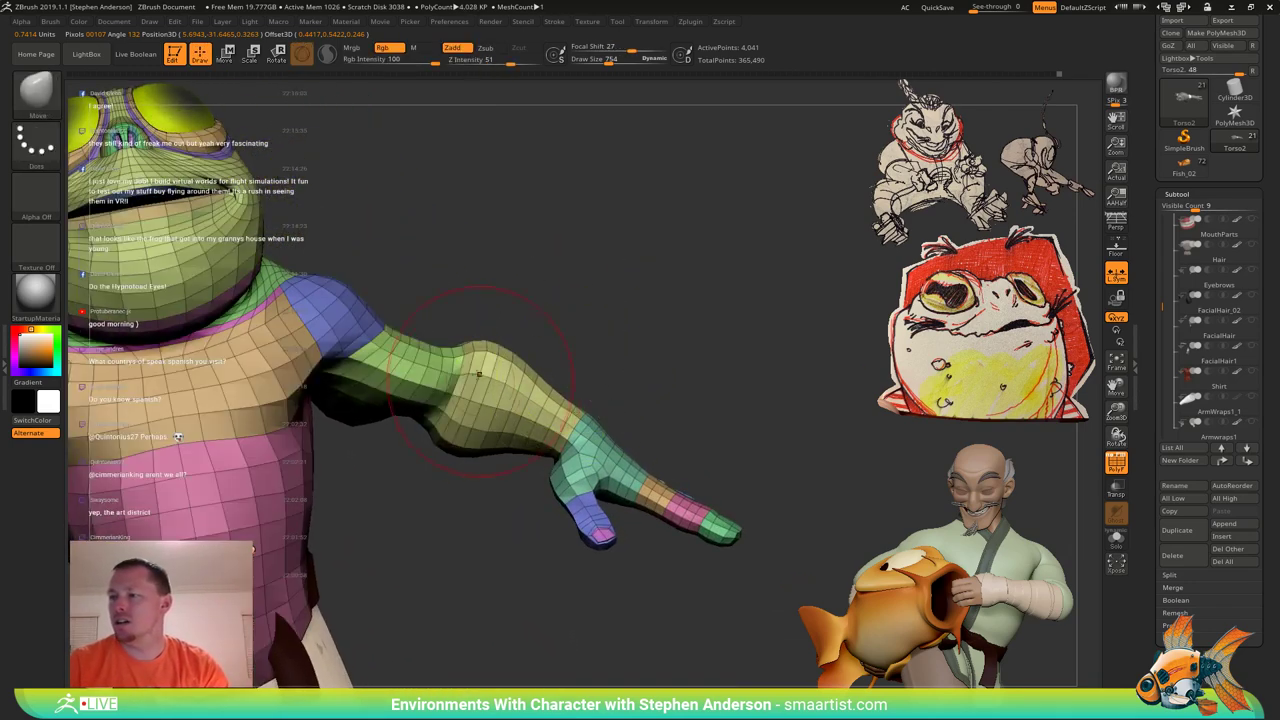
mouse_move(495, 366)
right_down()
mouse_move(482, 333)
mouse_move(460, 324)
mouse_move(491, 293)
right_up()
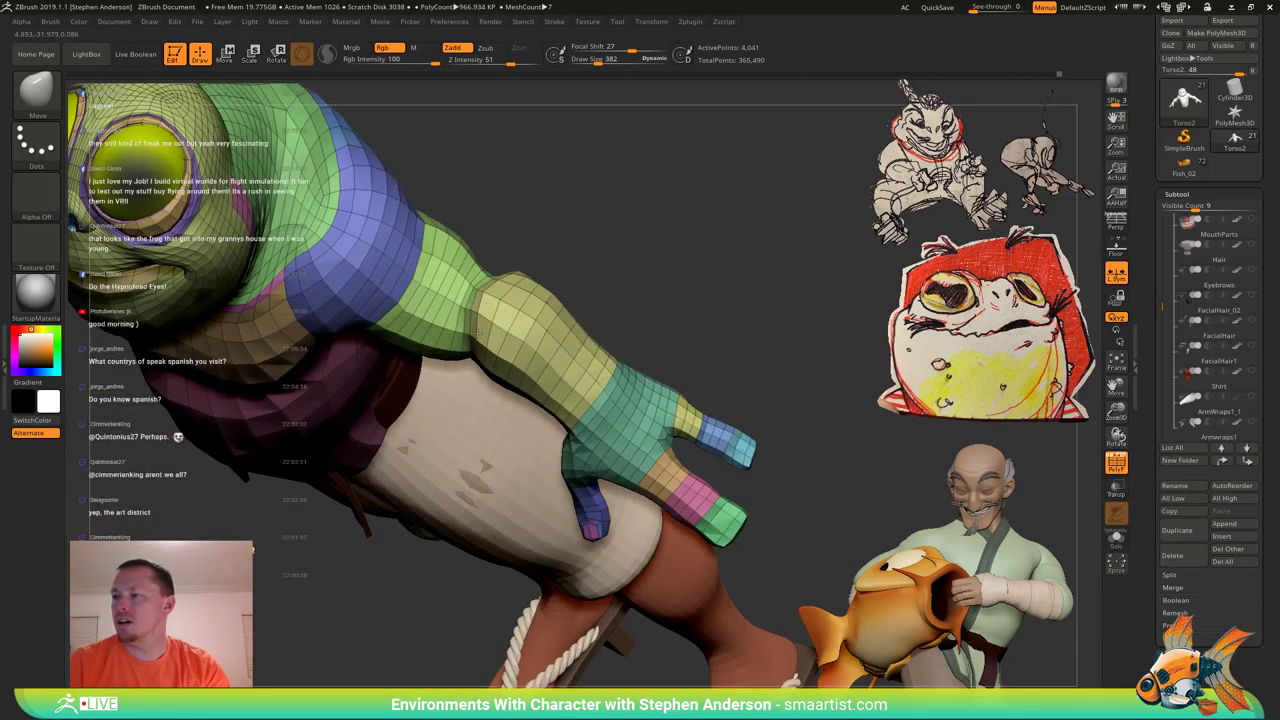
right_drag(481, 322, 489, 270)
mouse_move(485, 316)
right_down()
mouse_move(486, 336)
mouse_move(491, 313)
right_up()
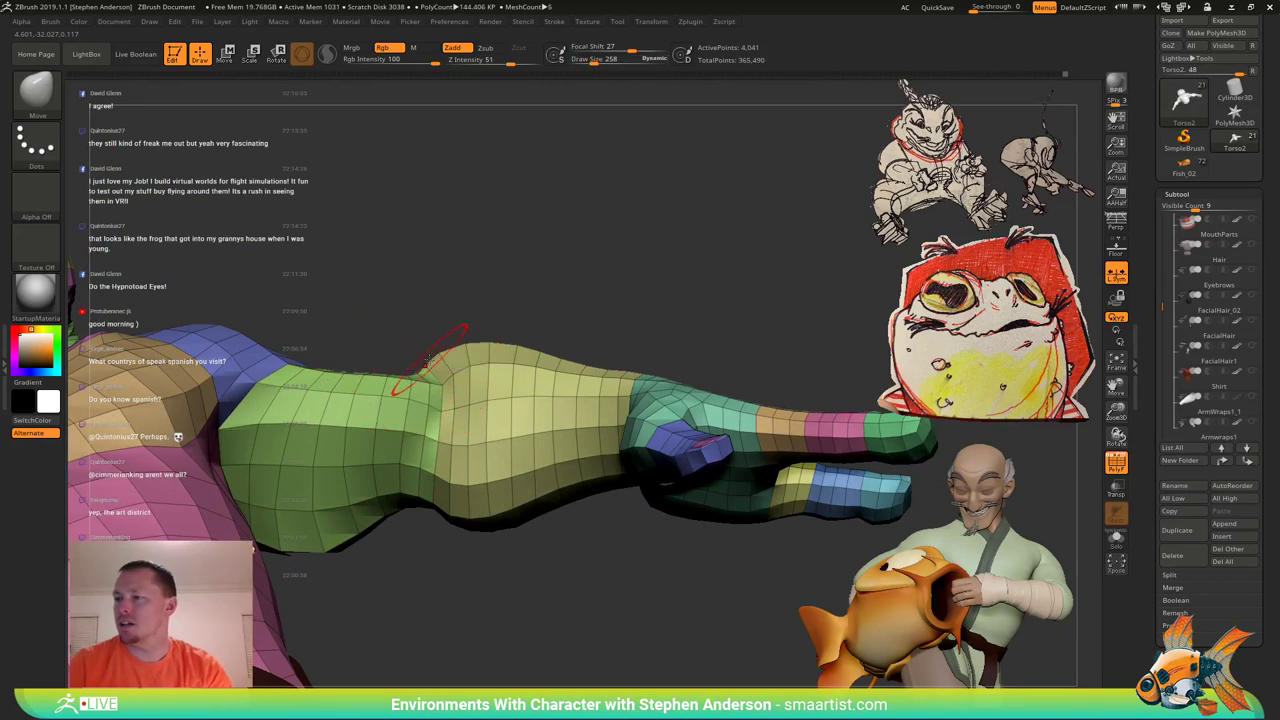
ctrl+right_drag(429, 354, 474, 396)
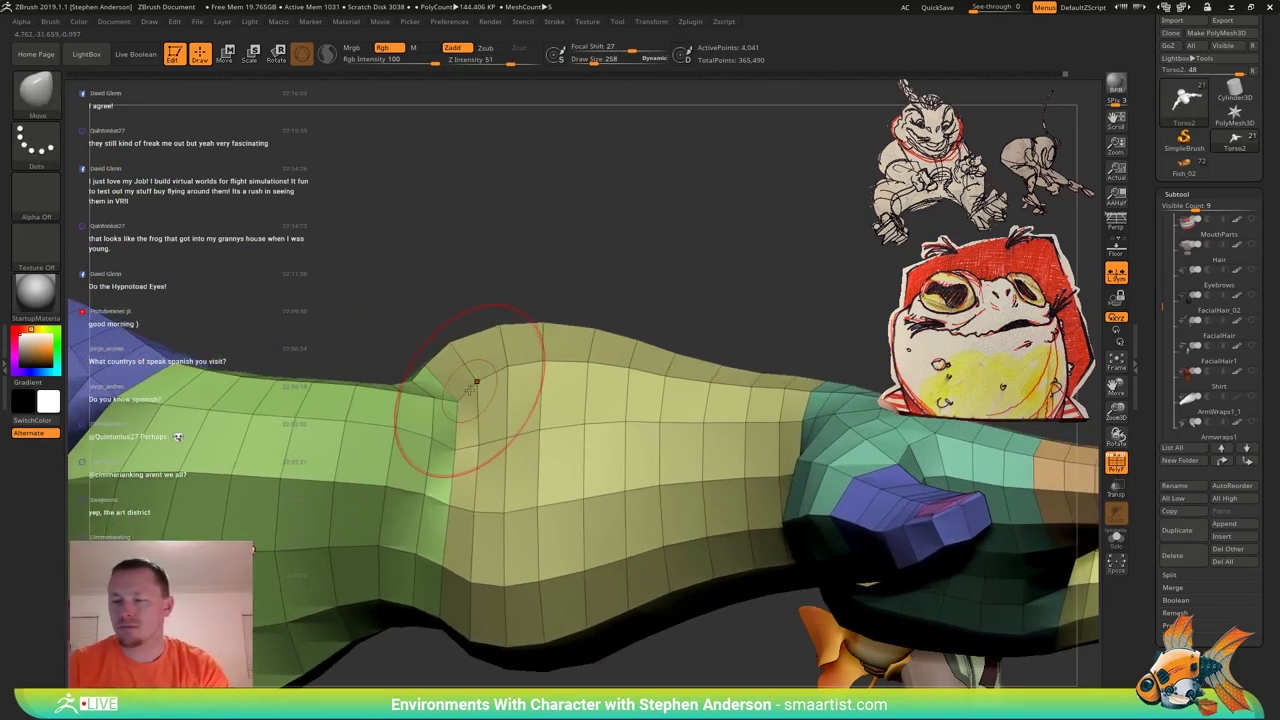
Mask the arm above the elbow and sculpt the top of the forearm with the Move brush at draw size 258.
key(w)
ctrl+click(488, 358)
key(b)
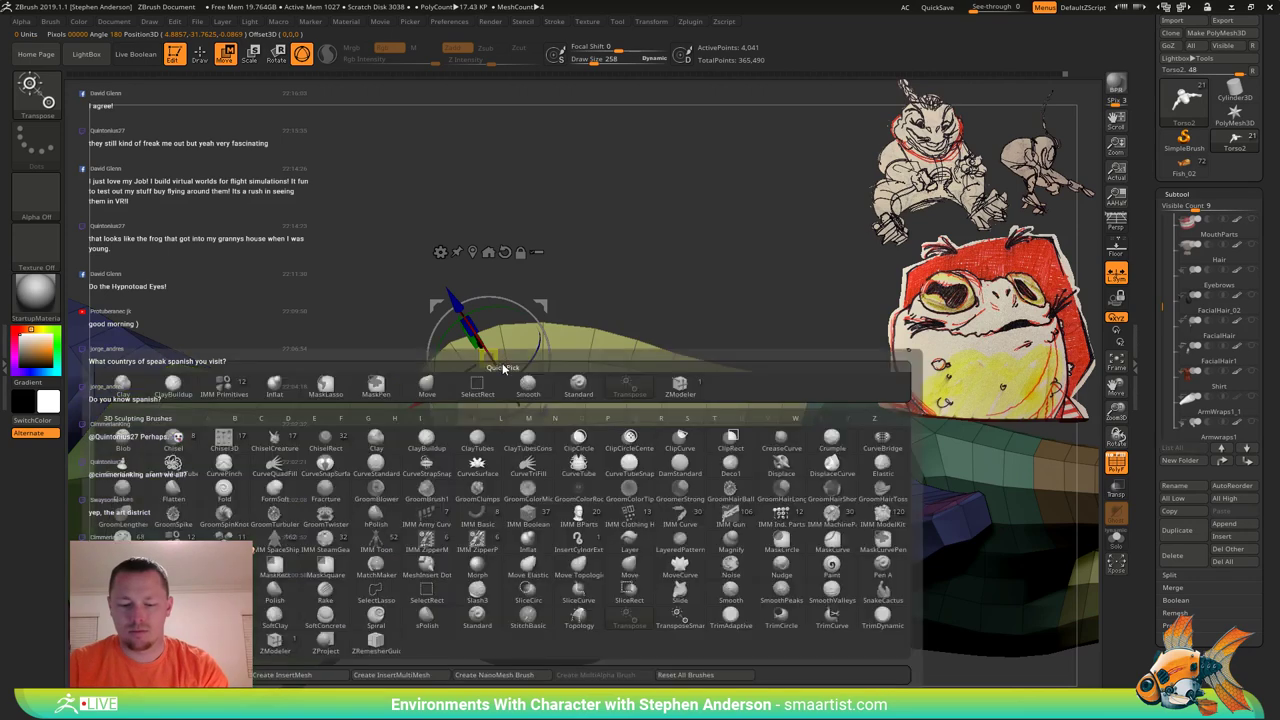
key(m)
key(v)
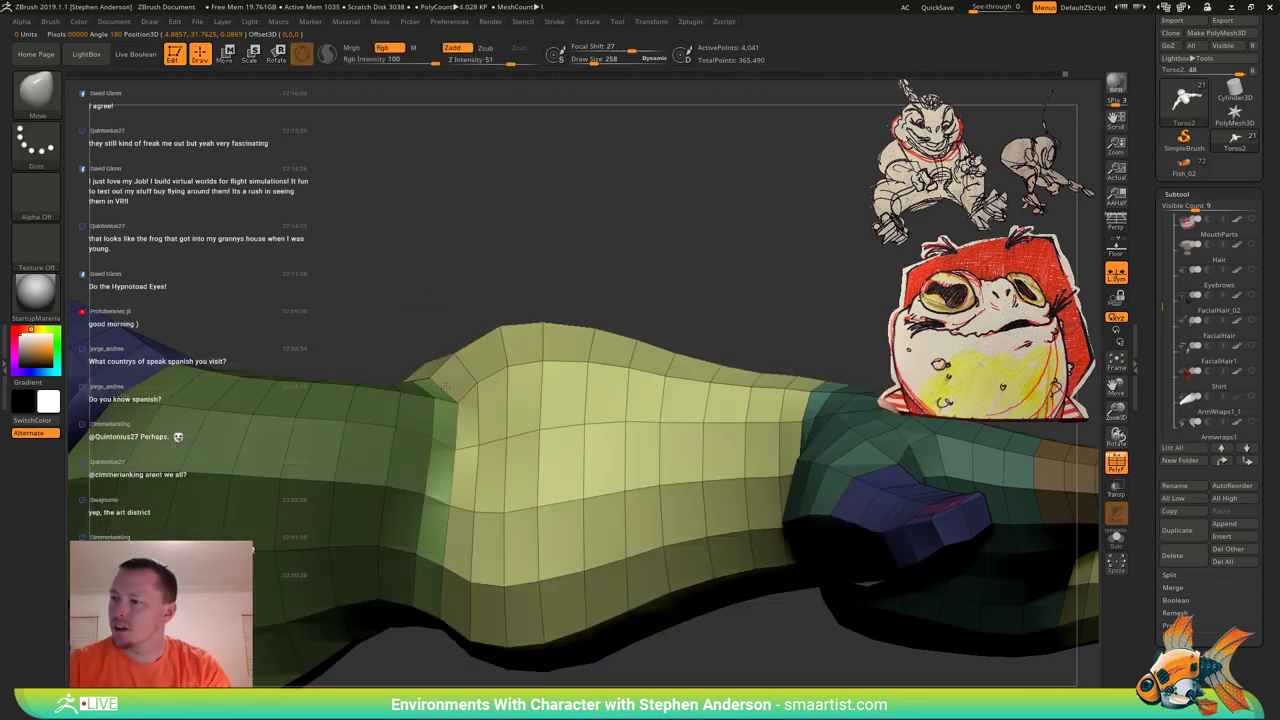
mouse_move(445, 387)
right_down()
mouse_move(405, 347)
mouse_move(424, 380)
mouse_move(465, 388)
mouse_move(498, 322)
right_up()
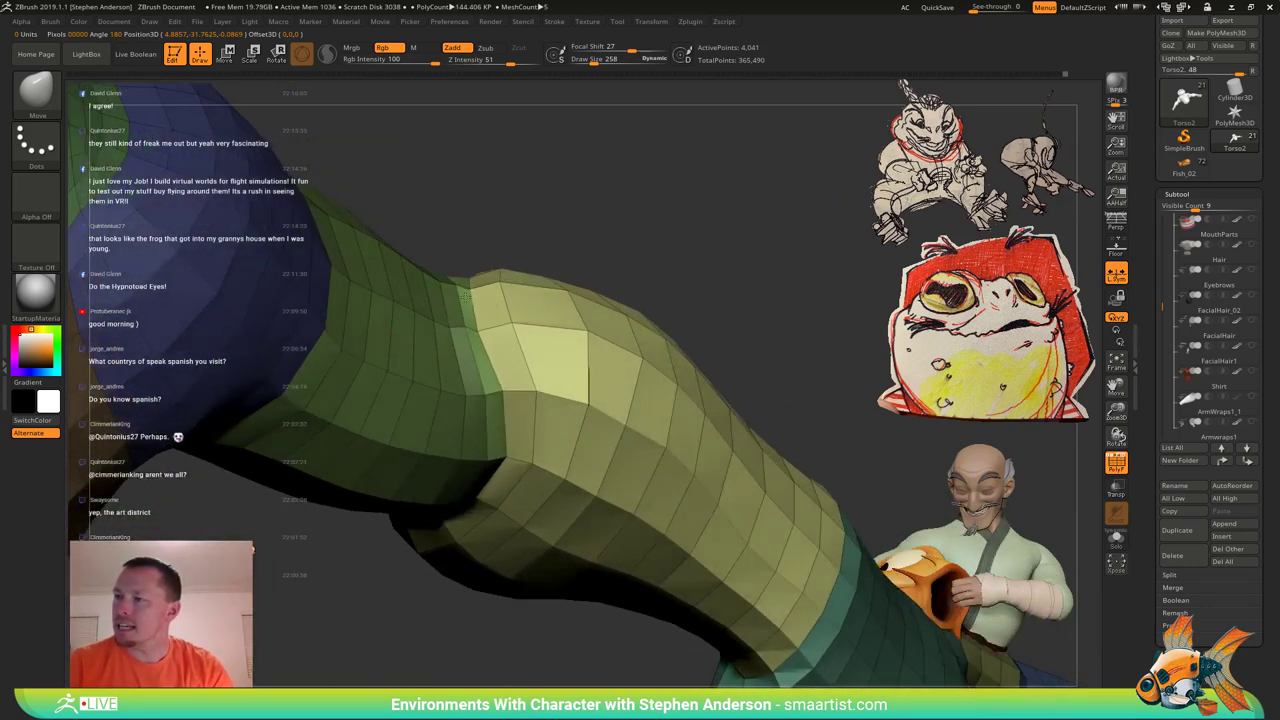
mouse_move(468, 278)
right_down()
mouse_move(480, 322)
mouse_move(459, 255)
right_up()
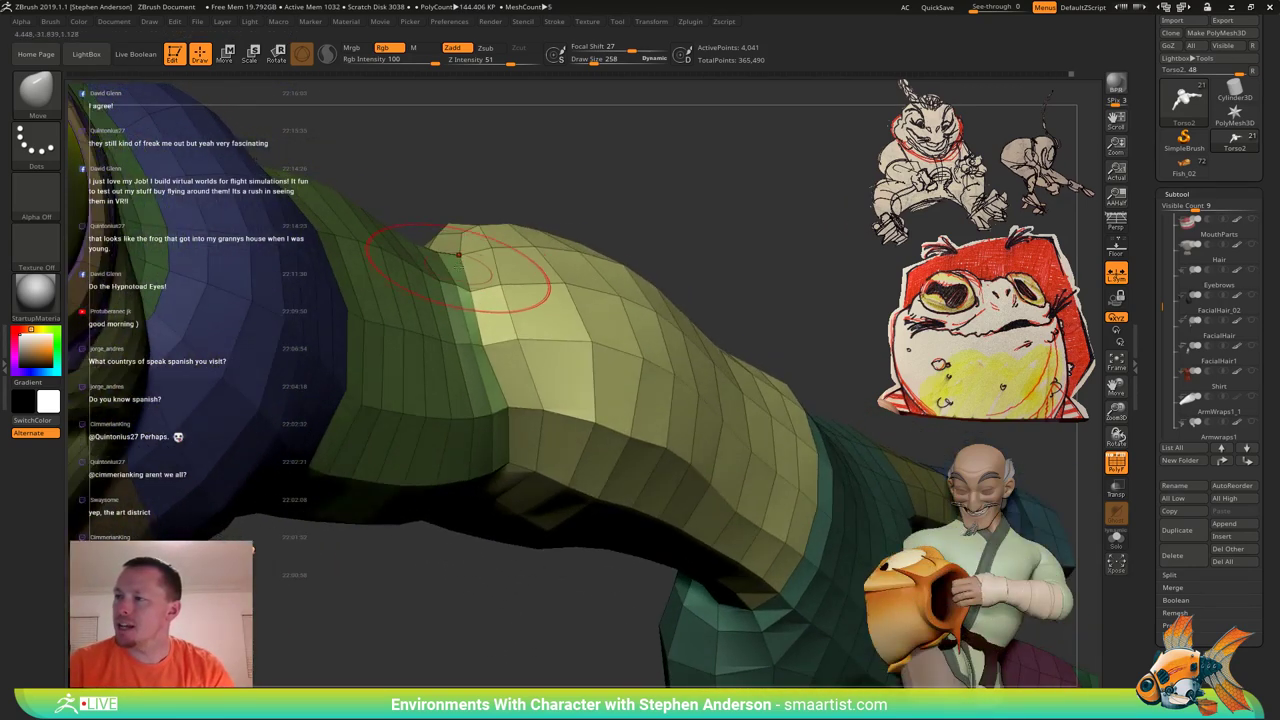
mouse_move(507, 336)
right_down()
mouse_move(494, 336)
mouse_move(425, 206)
mouse_move(500, 330)
mouse_move(555, 349)
mouse_move(520, 385)
right_up()
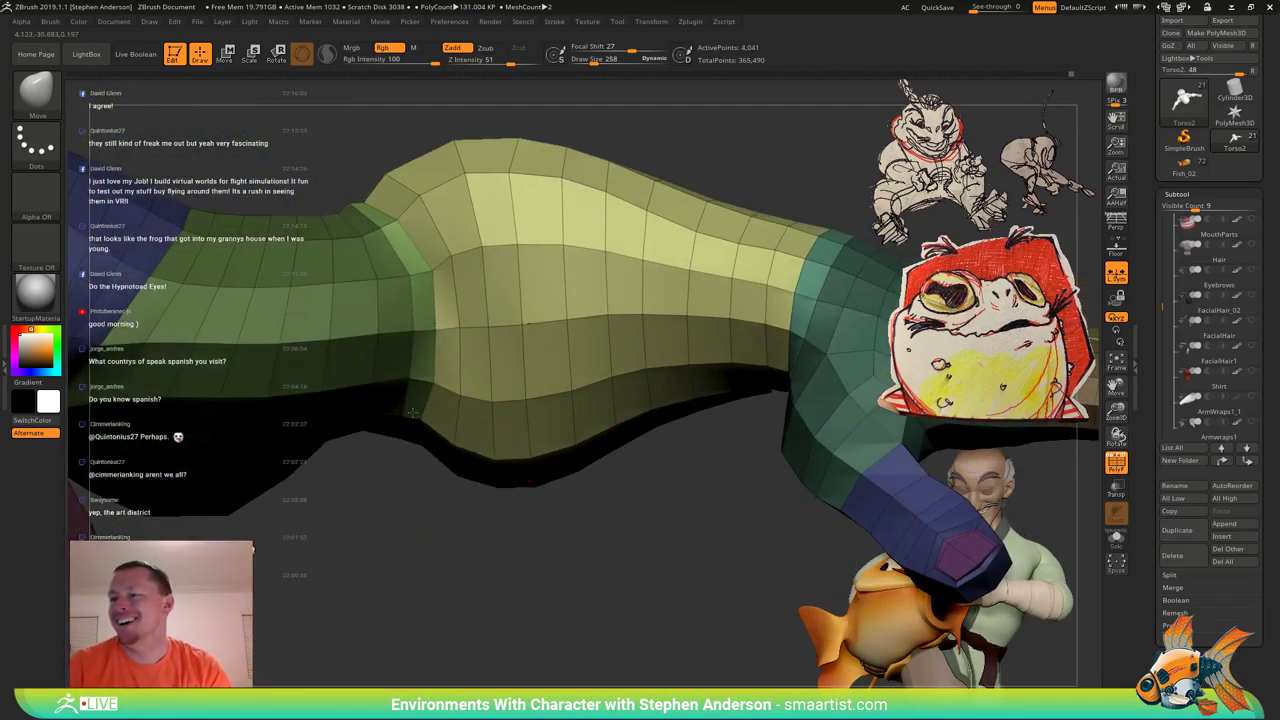
Broadly reshape the forearm muscle between elbow and wrist with the Move brush at draw size 576.
right_drag(450, 403, 538, 347)
drag(589, 313, 606, 320)
mouse_move(579, 303)
ctrl+right_down()
mouse_move(592, 225)
mouse_move(522, 342)
ctrl+right_up()
mouse_move(522, 342)
right_down()
mouse_move(510, 330)
mouse_move(535, 347)
right_up()
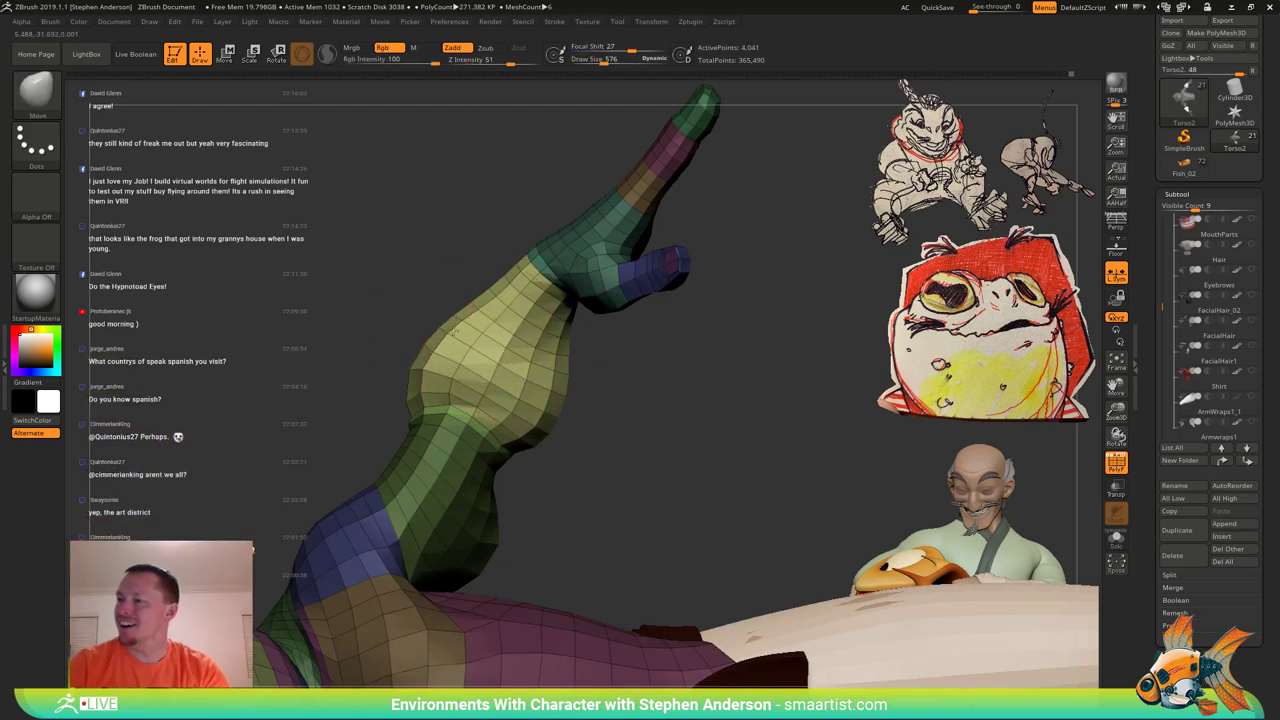
Smooth the top of the forearm muscle near the elbow at draw size 382.
right_drag(562, 340, 570, 355)
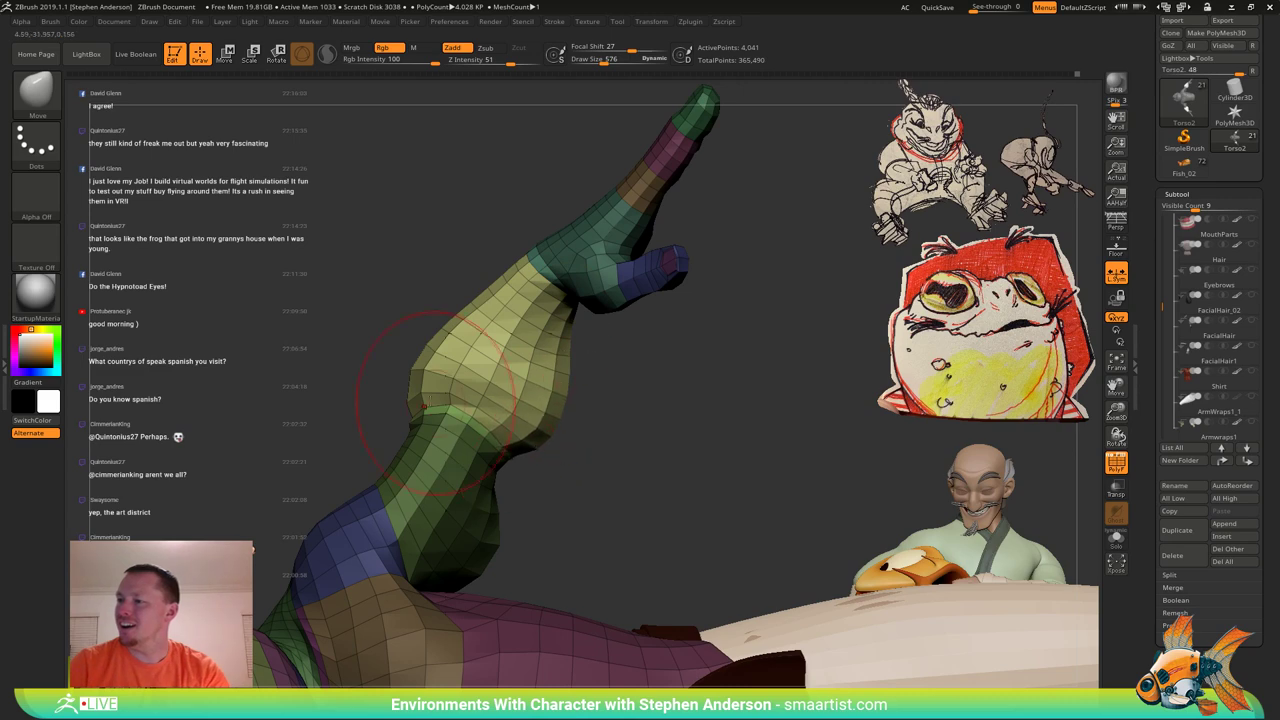
right_drag(412, 370, 480, 330)
key(s)
drag(433, 370, 427, 374)
shift+drag(425, 376, 424, 382)
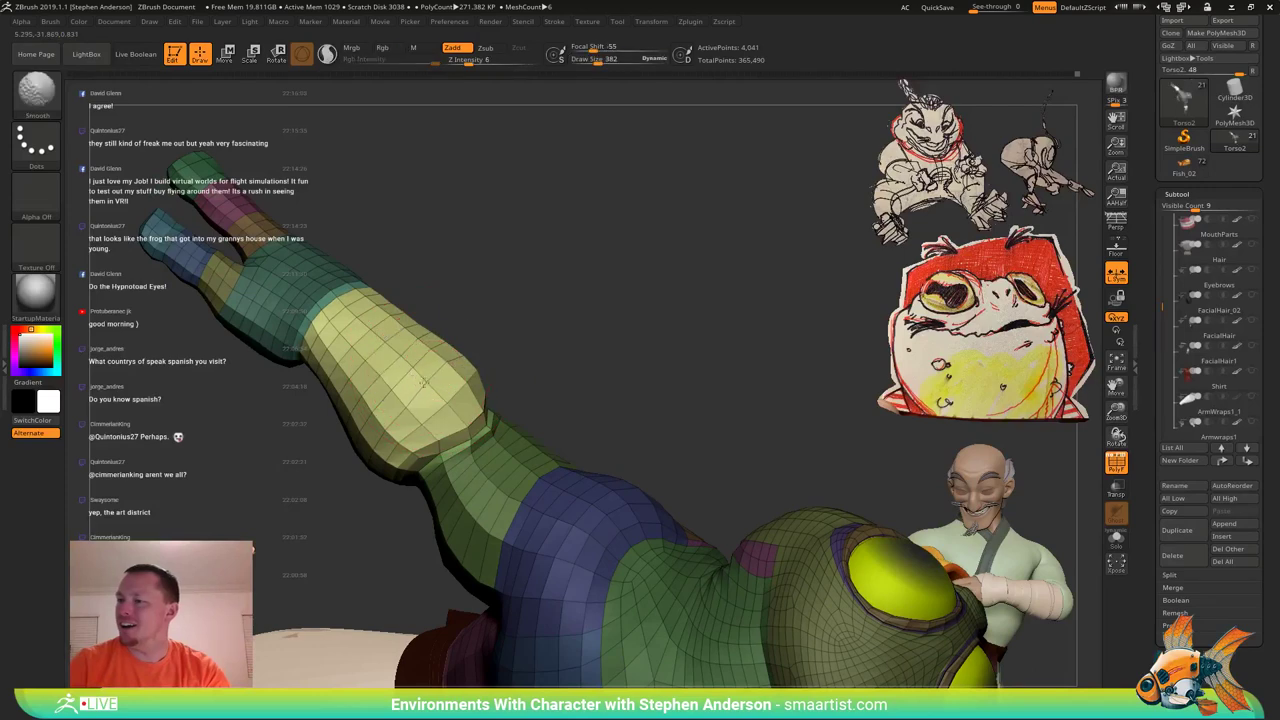
shift+drag(355, 360, 414, 366)
Even out the side and underside of the forearm between wrist and elbow with the Smooth brush.
right_drag(414, 366, 451, 295)
right_drag(396, 394, 372, 402)
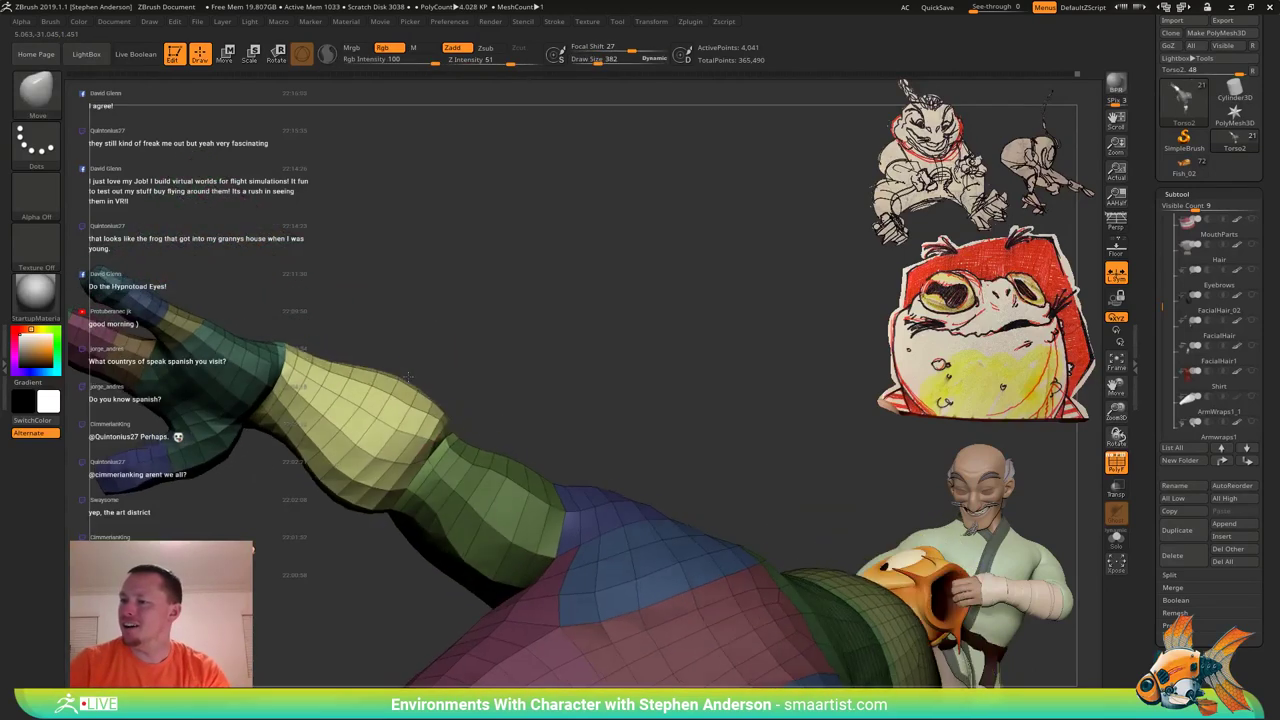
mouse_move(370, 412)
shift+mouse_down()
mouse_move(383, 427)
mouse_move(376, 416)
shift+mouse_up()
mouse_move(388, 414)
right_down()
mouse_move(400, 406)
mouse_move(350, 448)
right_up()
shift+drag(343, 450, 340, 463)
right_drag(340, 468, 426, 364)
Mask the forearm and smooth the back of the elbow on the upper arm at draw size 204.
ctrl+click(433, 364)
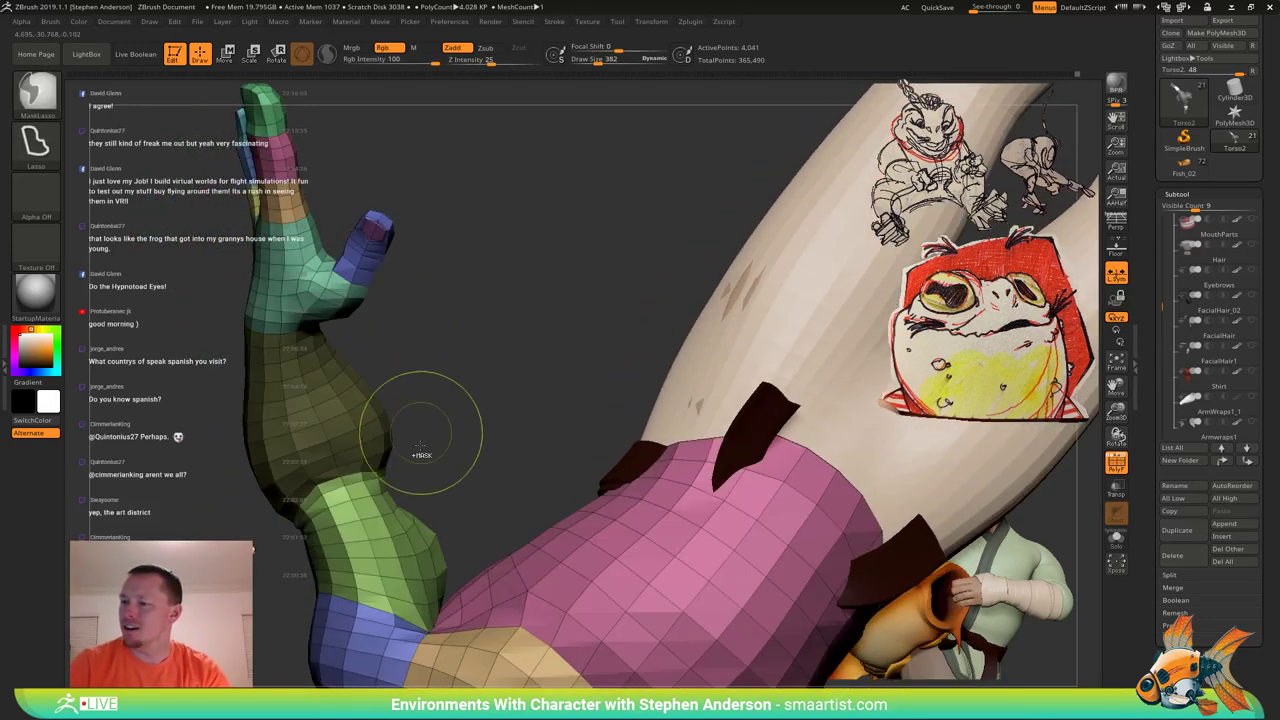
ctrl+right_drag(400, 470, 443, 521)
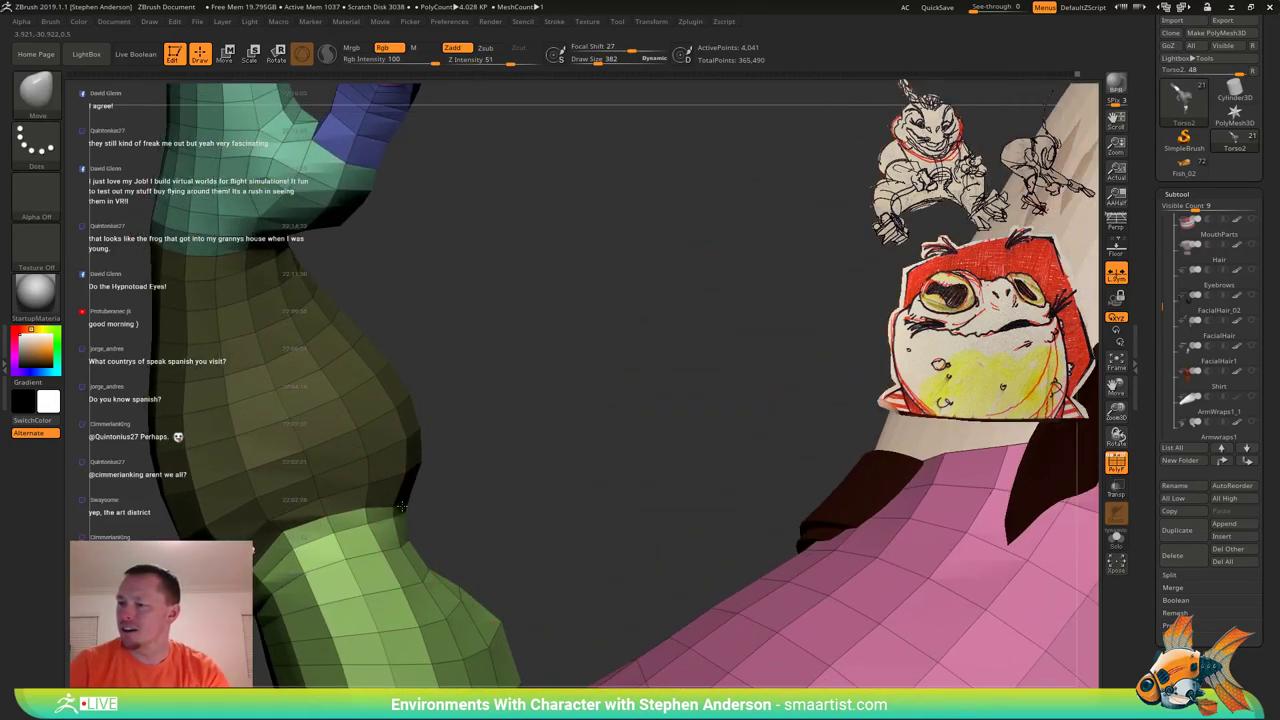
alt+right_drag(369, 504, 417, 374)
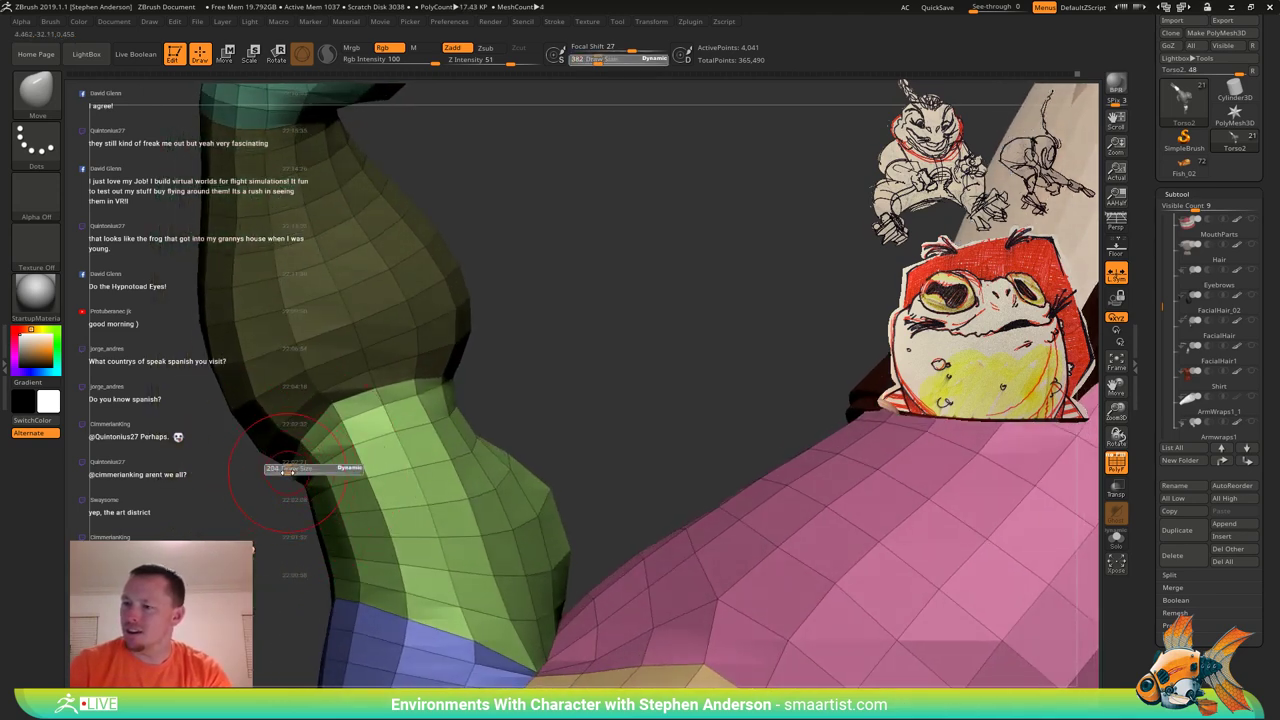
key(shift)
shift+drag(300, 471, 308, 482)
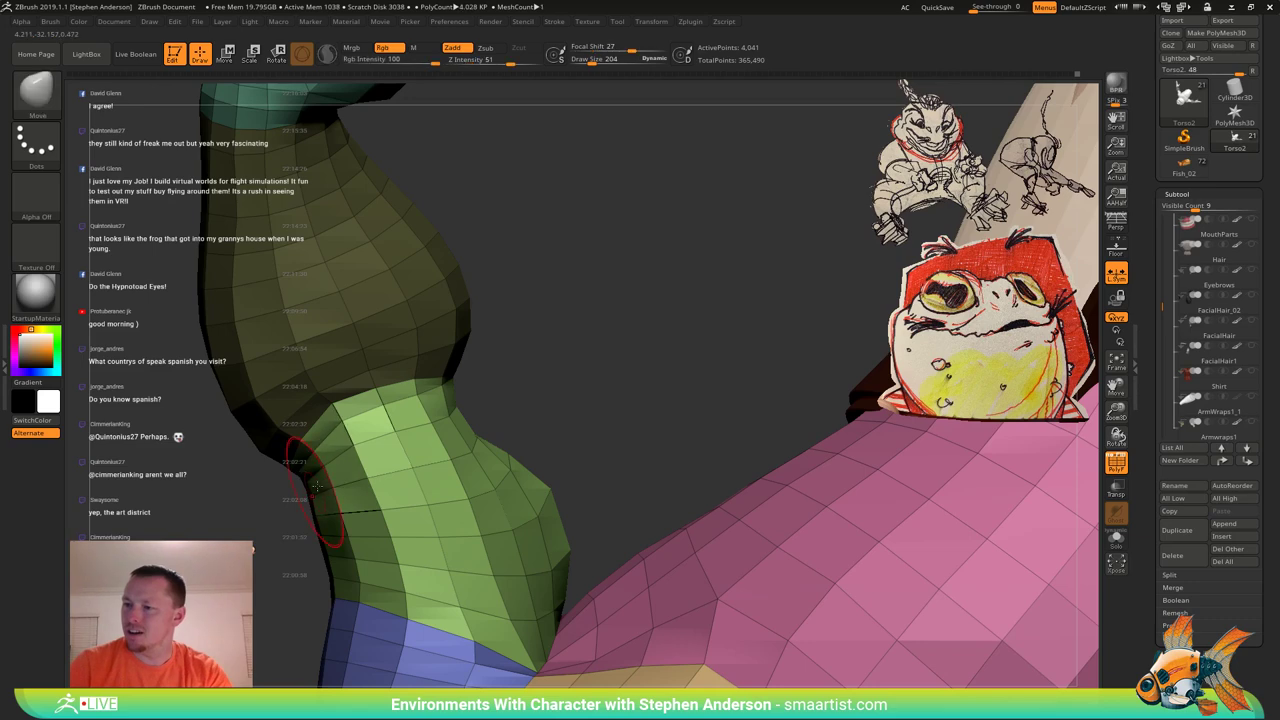
Reshape the elbow end of the upper arm around the masked forearm with the Move brush, finishing with the mask cleared.
mouse_move(317, 486)
right_down()
mouse_move(382, 423)
mouse_move(323, 486)
right_up()
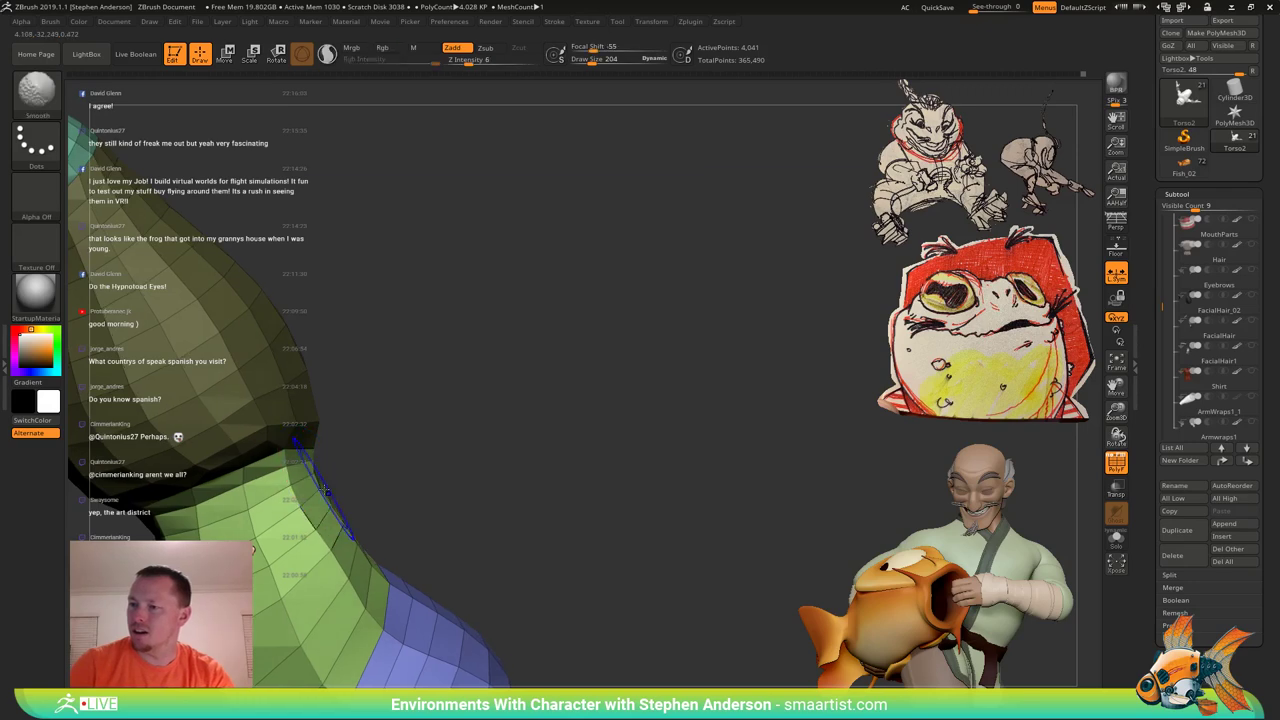
mouse_move(326, 484)
right_down()
mouse_move(305, 468)
mouse_move(362, 467)
mouse_move(317, 467)
right_up()
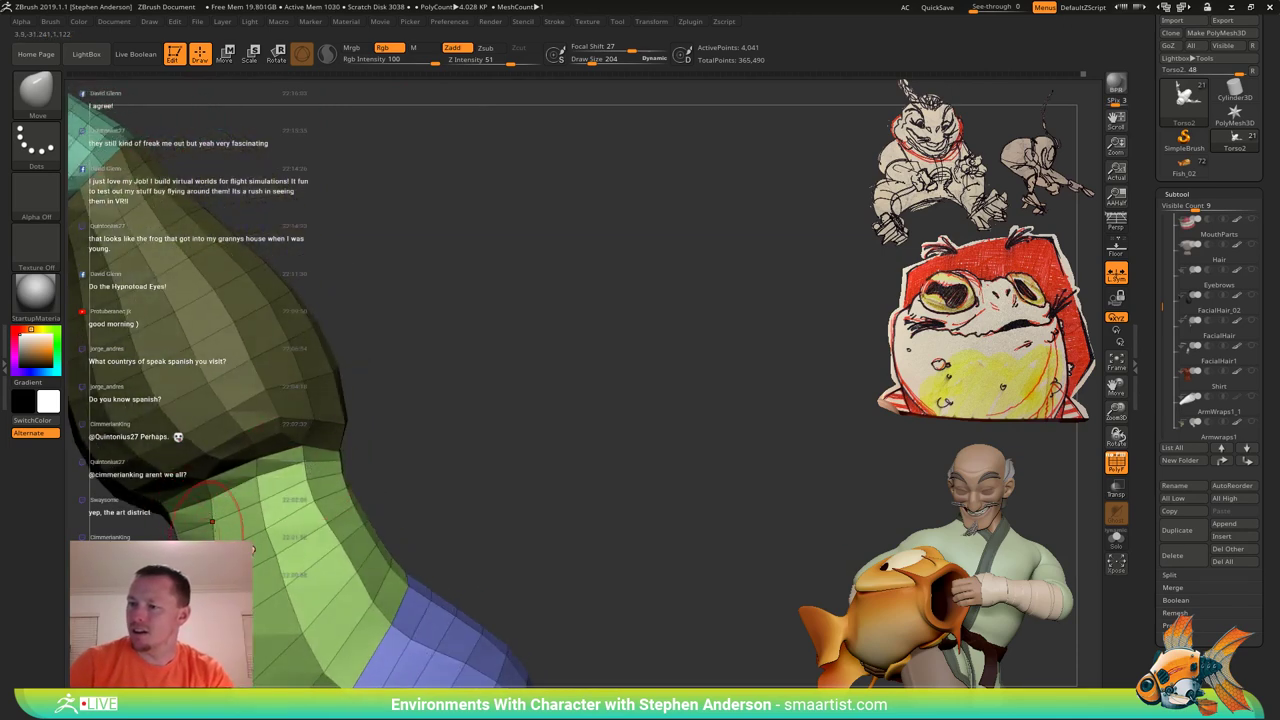
right_drag(212, 521, 281, 450)
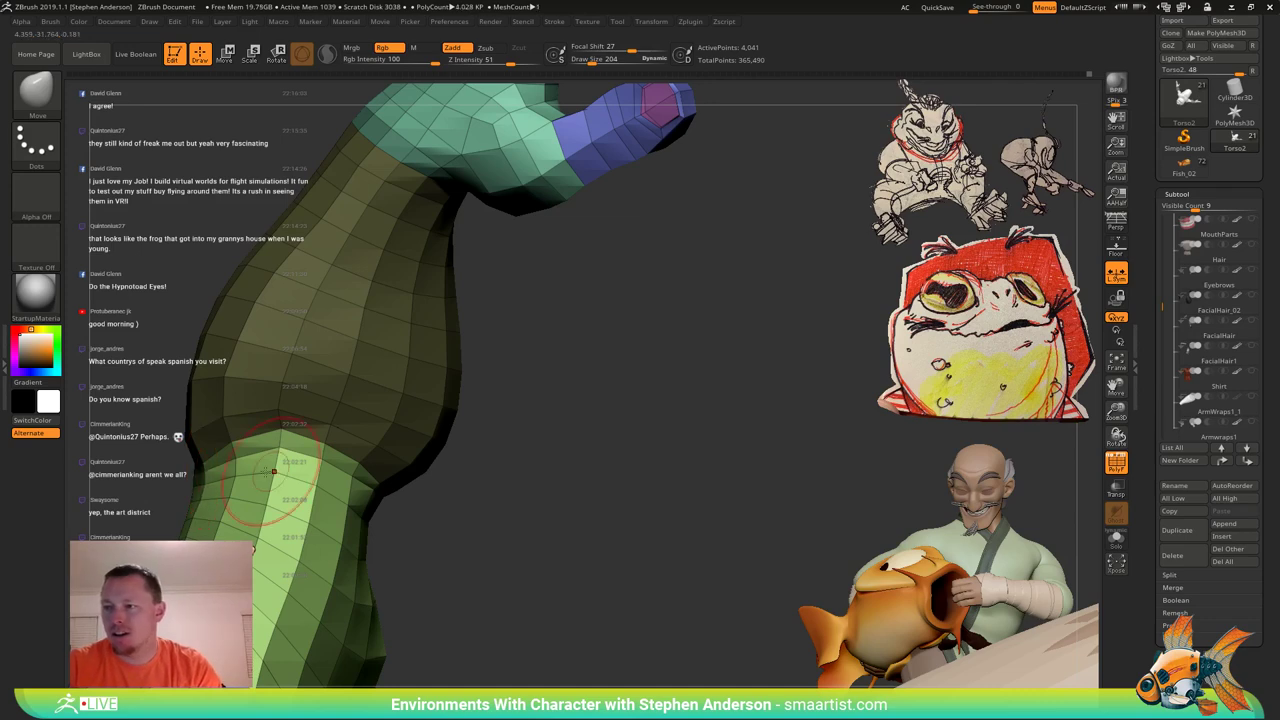
right_drag(268, 472, 379, 464)
ctrl+drag(621, 418, 608, 418)
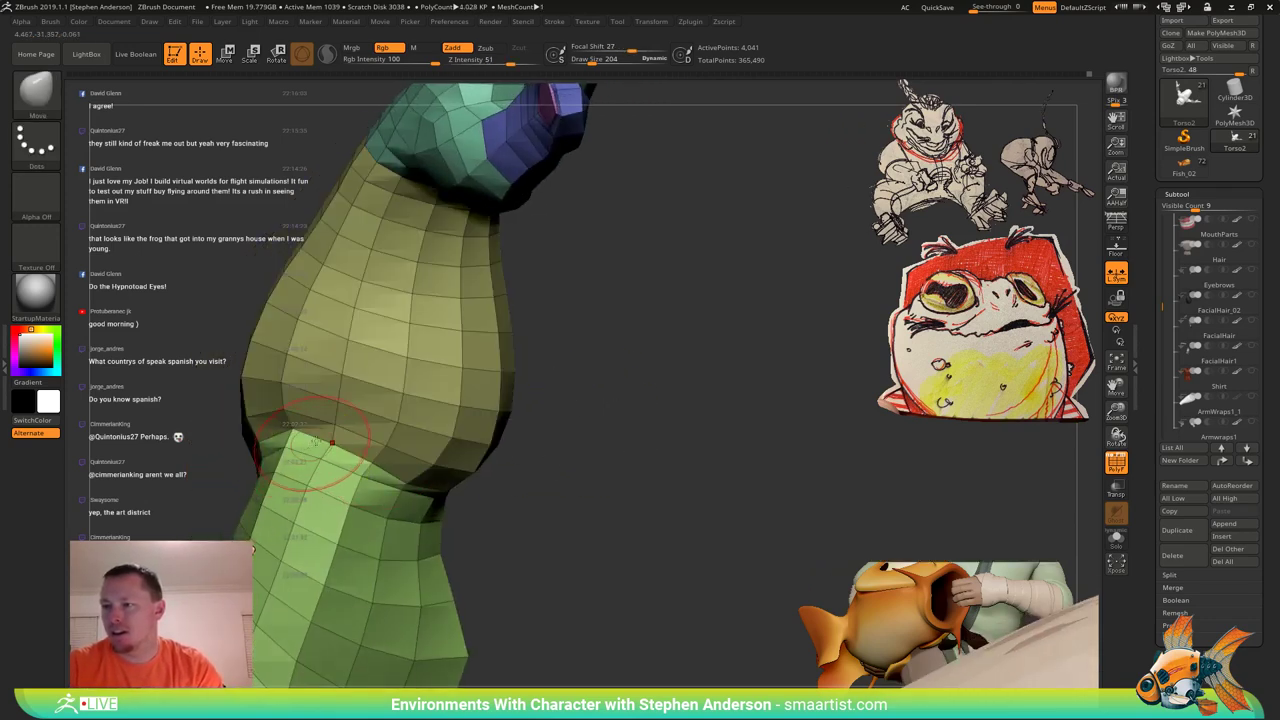
Turn off the polyframe, mask everything except the upper arms, and smooth their underside near the armpit at draw size 516 before clearing the mask.
mouse_move(316, 441)
right_down()
mouse_move(287, 430)
mouse_move(366, 440)
mouse_move(338, 448)
mouse_move(338, 494)
mouse_move(433, 500)
mouse_move(437, 542)
mouse_move(418, 462)
mouse_move(437, 427)
mouse_move(280, 452)
right_up()
key(shift+f)
mouse_move(280, 452)
ctrl+right_down()
mouse_move(282, 398)
mouse_move(345, 412)
ctrl+right_up()
key(w)
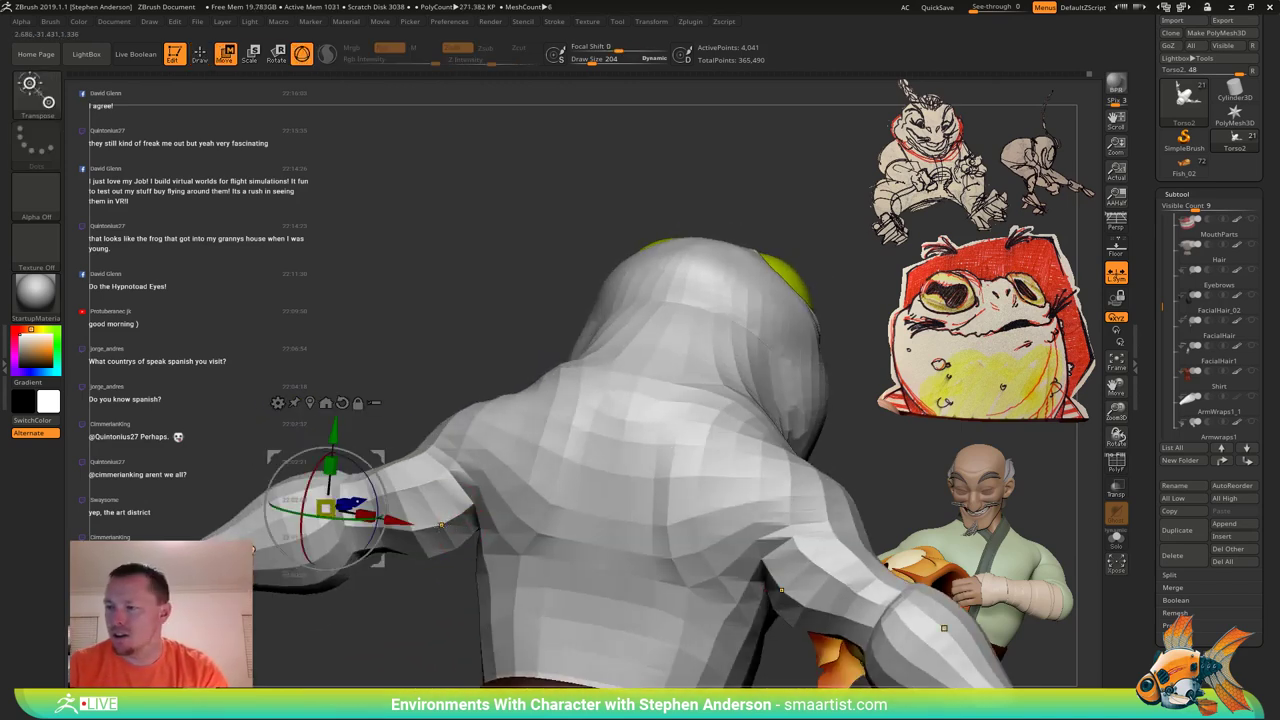
ctrl+click(443, 528)
key(q)
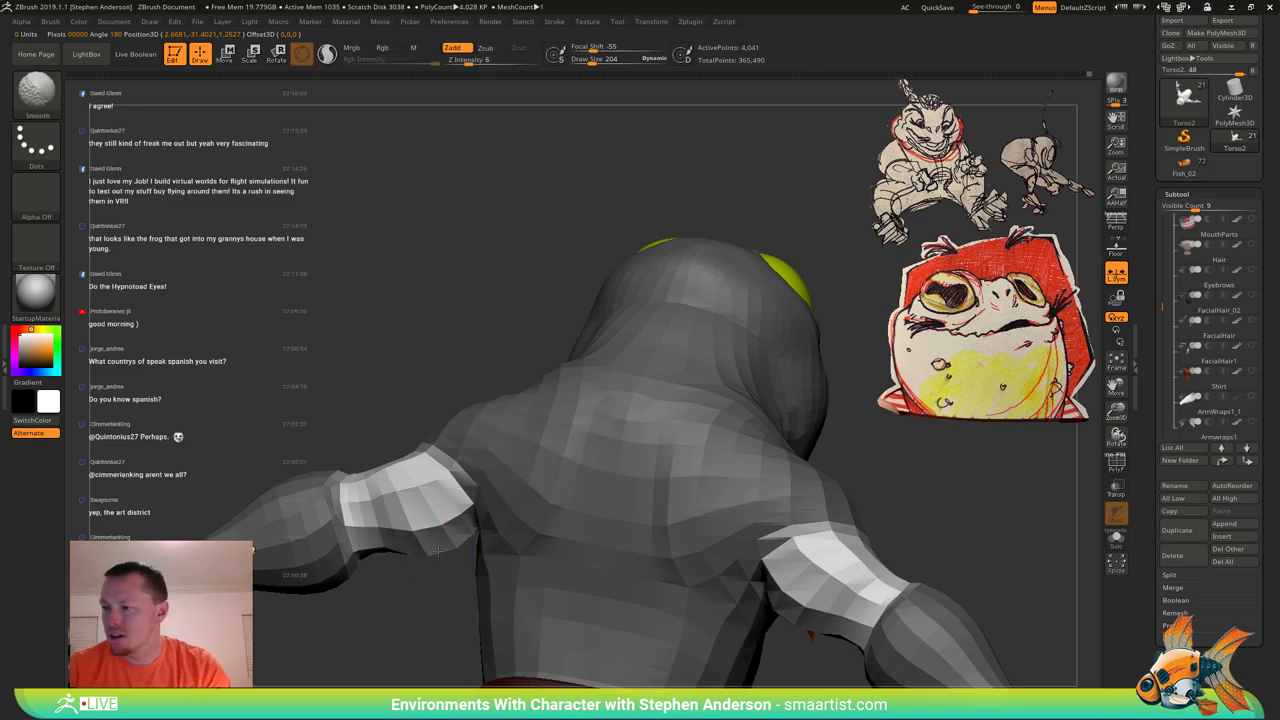
key(s)
drag(443, 527, 453, 527)
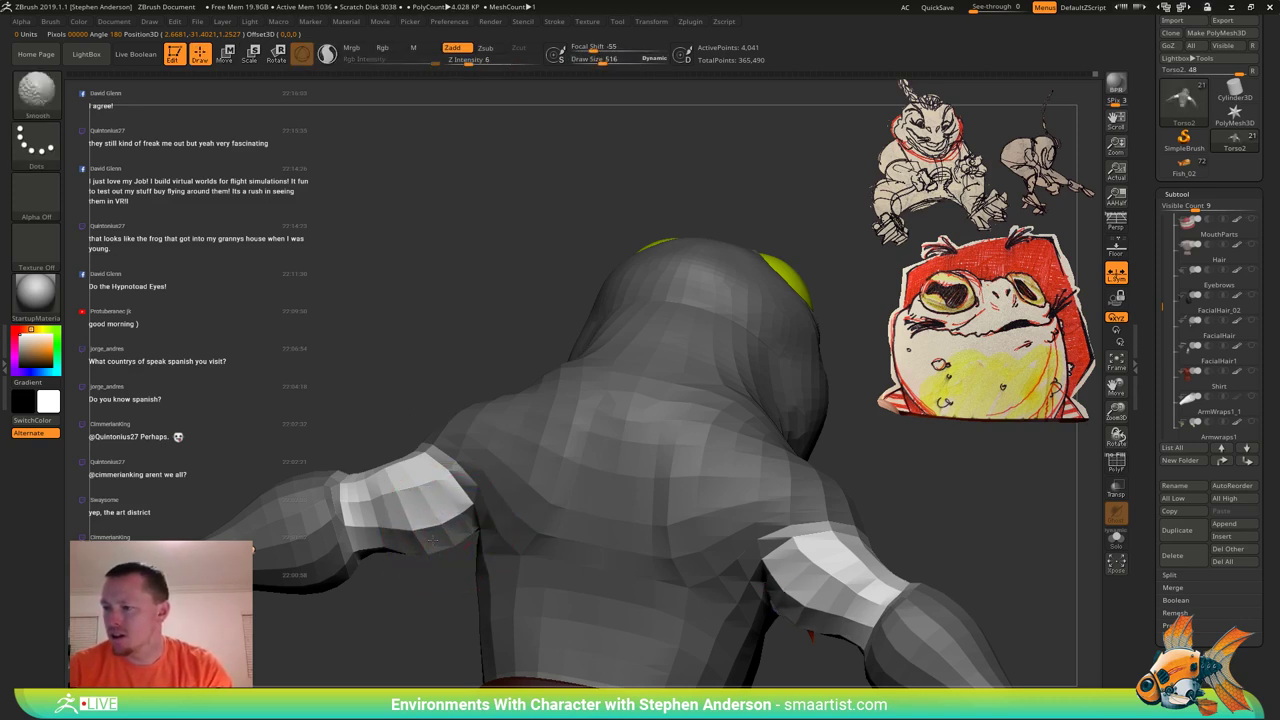
mouse_move(436, 521)
right_down()
mouse_move(460, 520)
mouse_move(440, 450)
mouse_move(511, 448)
mouse_move(529, 385)
mouse_move(690, 385)
right_up()
ctrl+drag(668, 335, 694, 360)
Review the whole figure and refine the throat area under the chin with the Move brush at draw size 382.
mouse_move(694, 365)
right_down()
mouse_move(703, 397)
mouse_move(693, 393)
right_up()
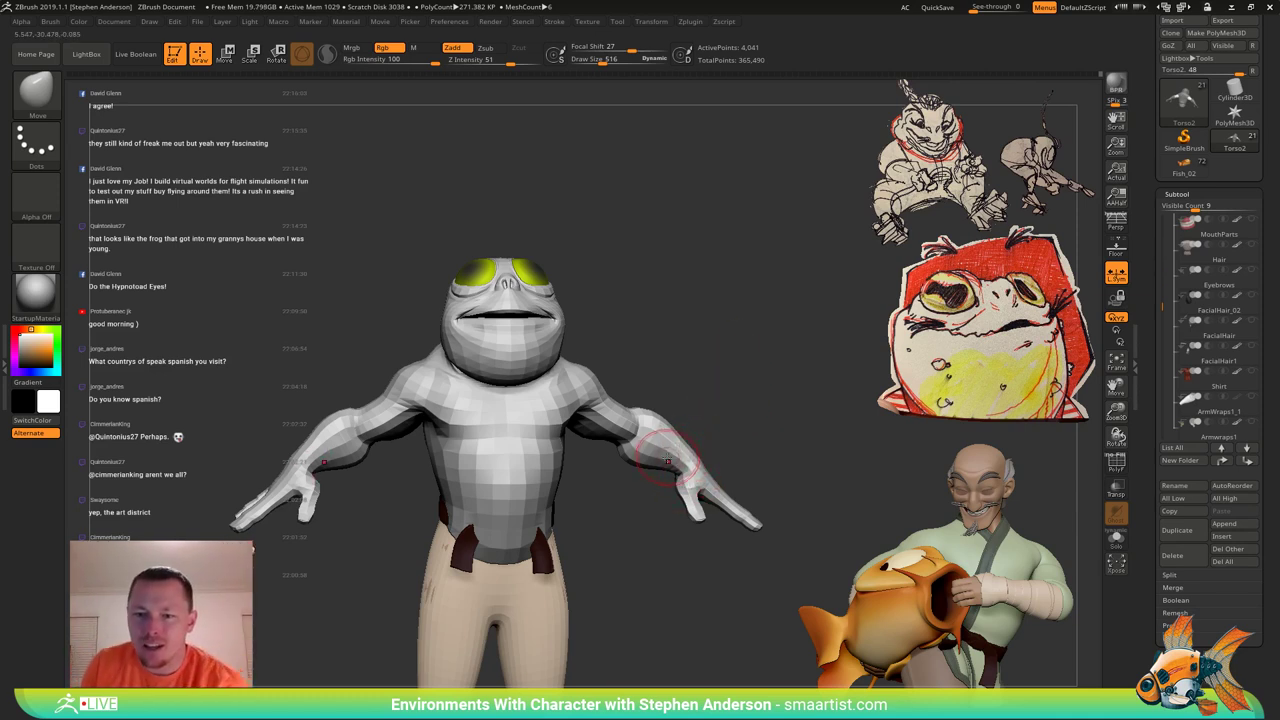
mouse_move(738, 413)
right_down()
mouse_move(700, 392)
mouse_move(649, 317)
mouse_move(716, 404)
mouse_move(687, 453)
mouse_move(689, 356)
right_up()
mouse_move(689, 356)
right_down()
mouse_move(738, 386)
mouse_move(650, 405)
right_up()
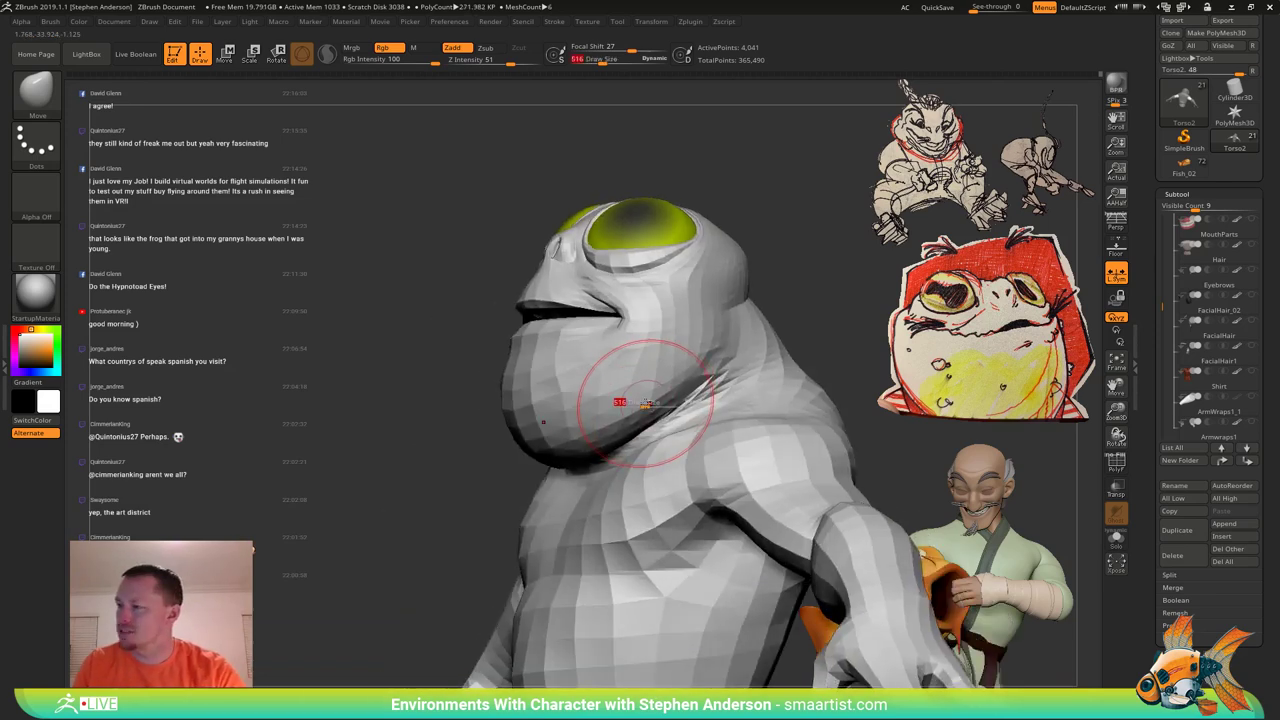
key(shift)
mouse_move(566, 408)
right_down()
mouse_move(638, 422)
mouse_move(635, 385)
mouse_move(605, 412)
right_up()
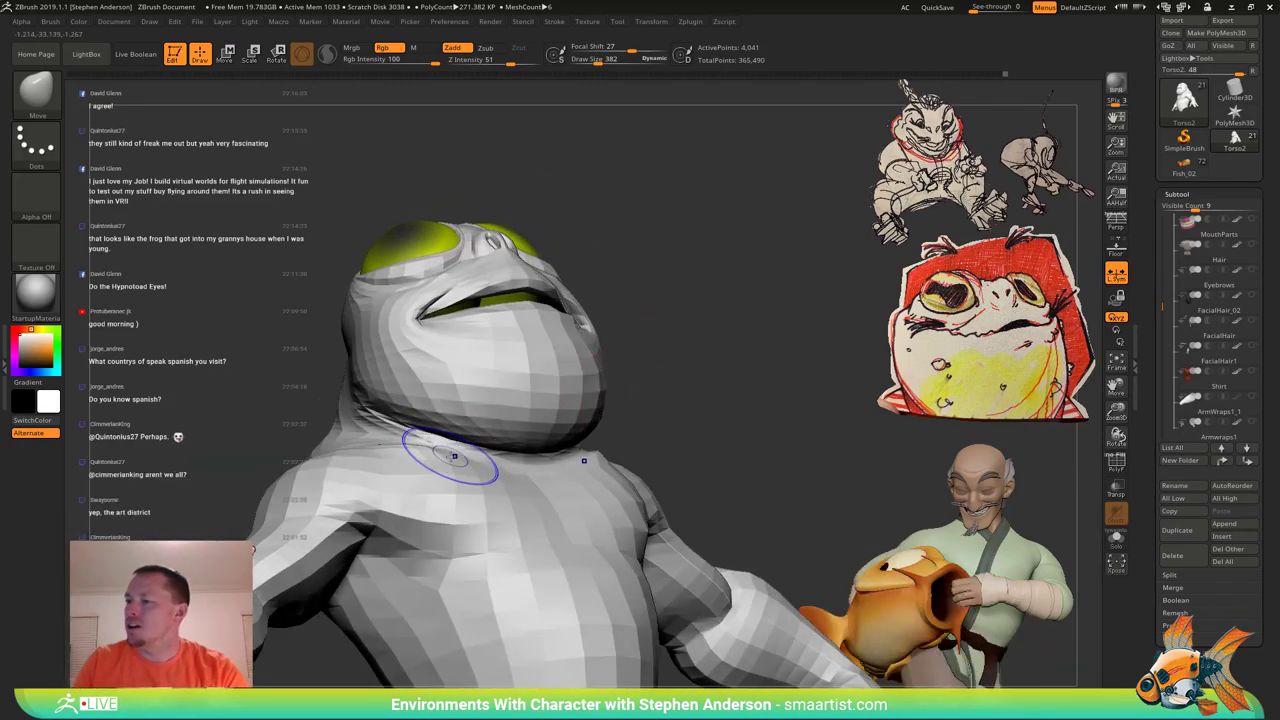
Show the polyframe, mask everything except the neck polygroup, and reshape the side of the neck below the jaw with the Move brush.
key(shift+f)
mouse_move(482, 468)
right_down()
mouse_move(512, 462)
mouse_move(465, 468)
mouse_move(410, 452)
mouse_move(468, 462)
right_up()
mouse_move(440, 400)
ctrl+right_down()
mouse_move(374, 452)
mouse_move(686, 422)
ctrl+right_up()
alt+right_drag(317, 345, 393, 400)
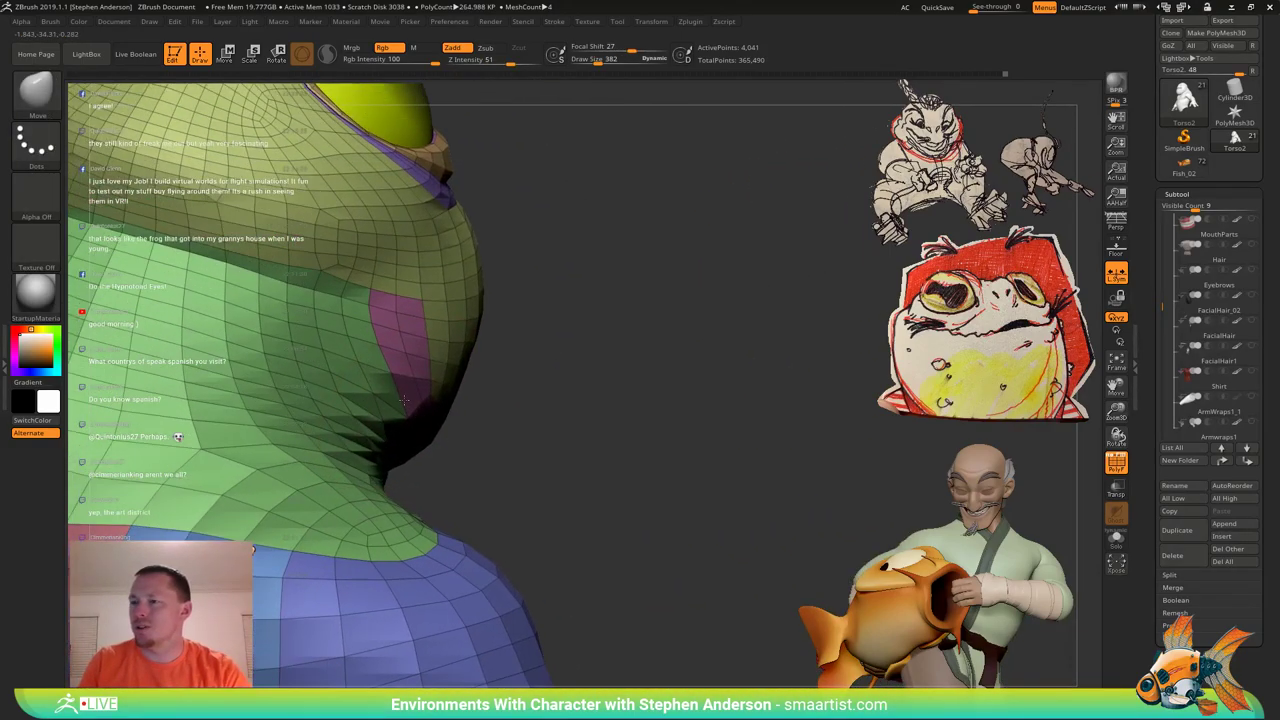
key(w)
ctrl+click(372, 393)
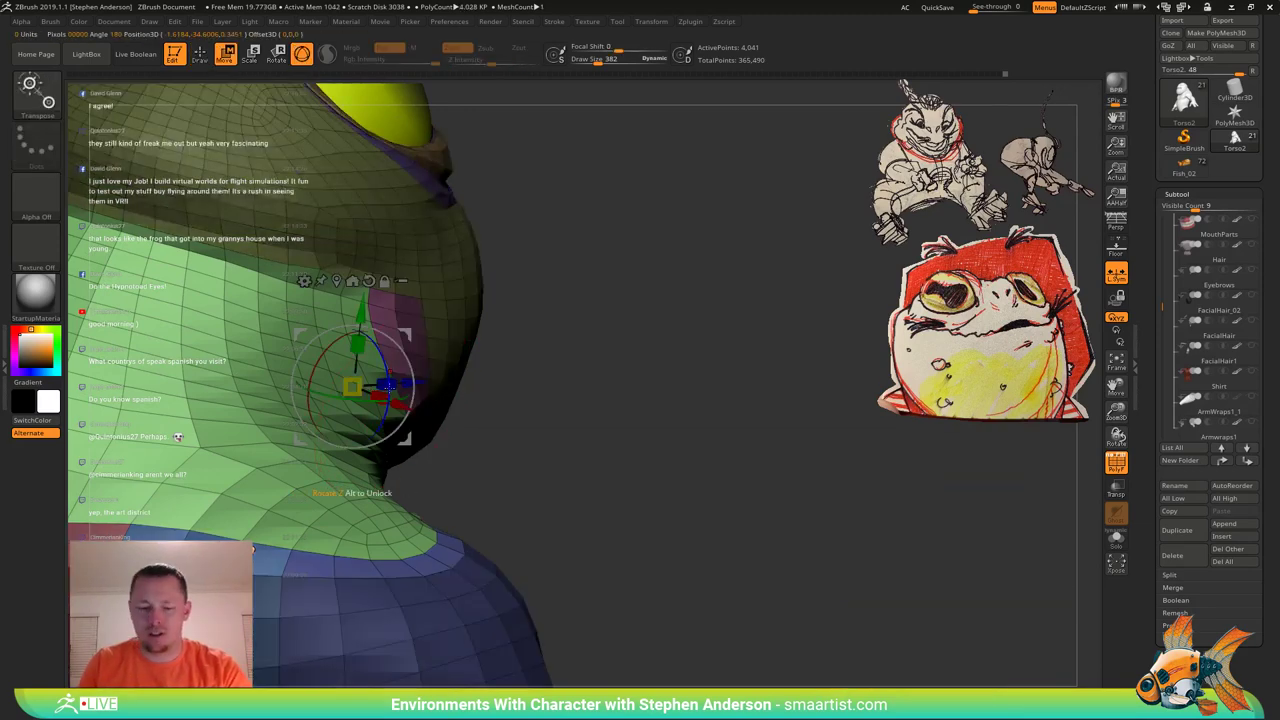
key(b)
key(m)
key(v)
right_drag(375, 390, 392, 380)
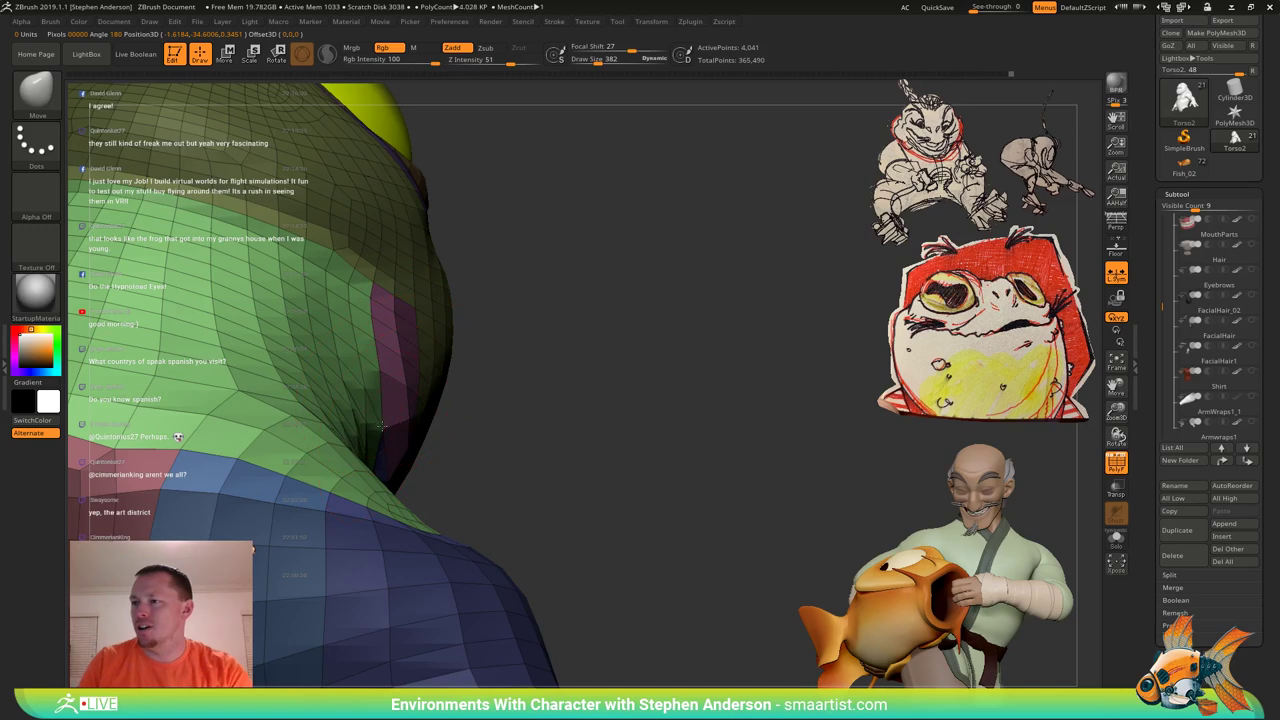
mouse_move(393, 390)
right_down()
mouse_move(344, 407)
mouse_move(440, 396)
right_up()
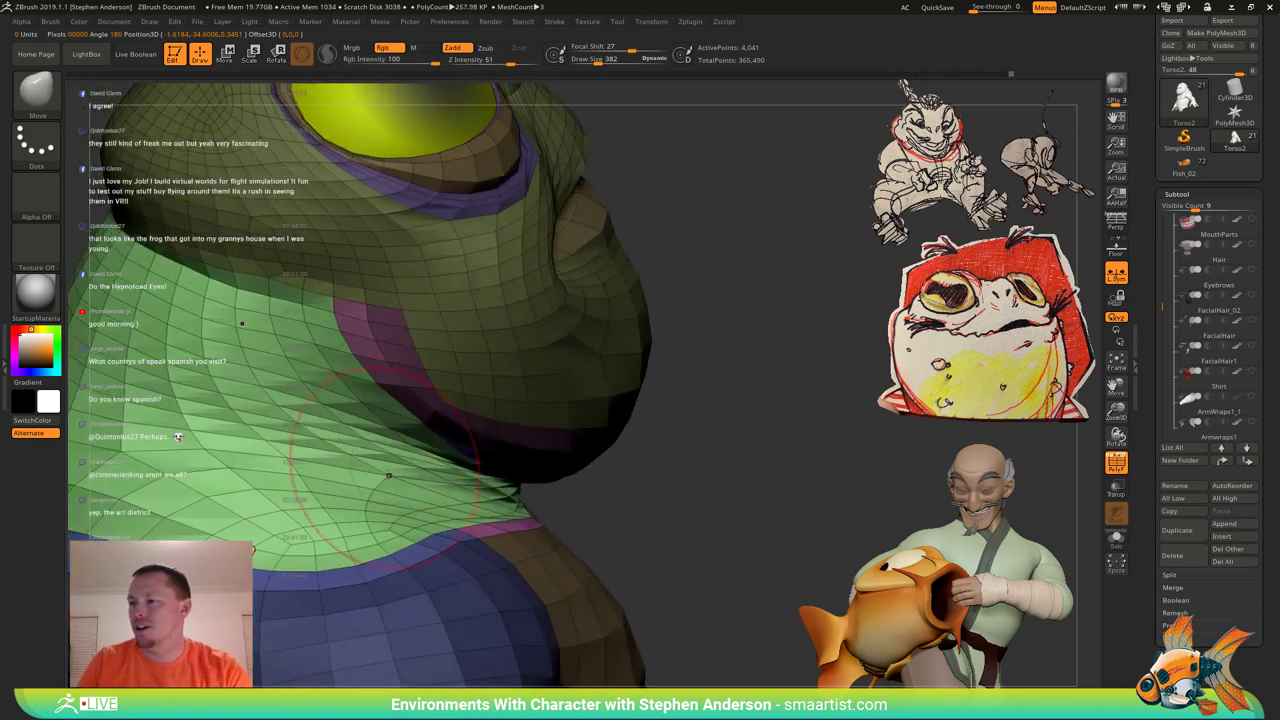
Smooth the neck folds between the jaw and the shoulder at draw size 382.
shift+drag(452, 440, 471, 468)
right_drag(471, 468, 396, 444)
shift+drag(436, 445, 458, 453)
right_drag(517, 462, 685, 344)
right_drag(585, 426, 530, 396)
Isolate the neck polygroup with a mask and rework the front of the neck under the chin with the Move brush, then clear the mask.
key(w)
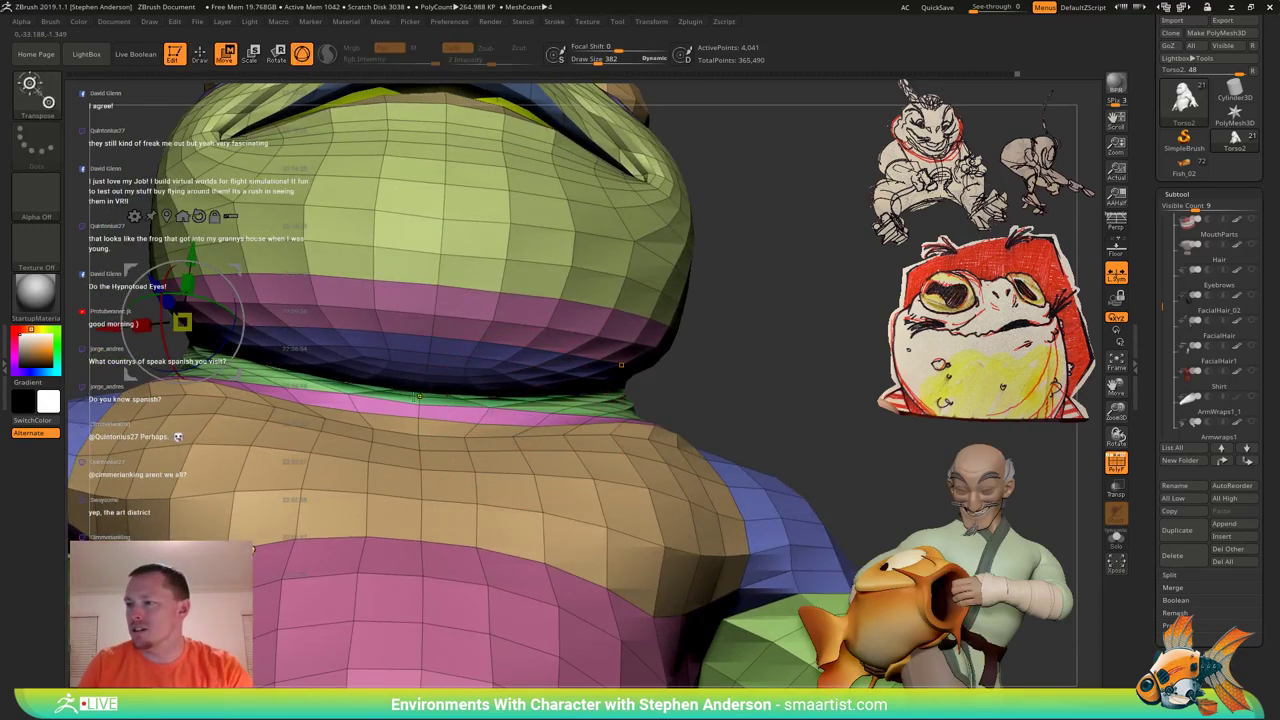
ctrl+click(419, 397)
key(b)
key(m)
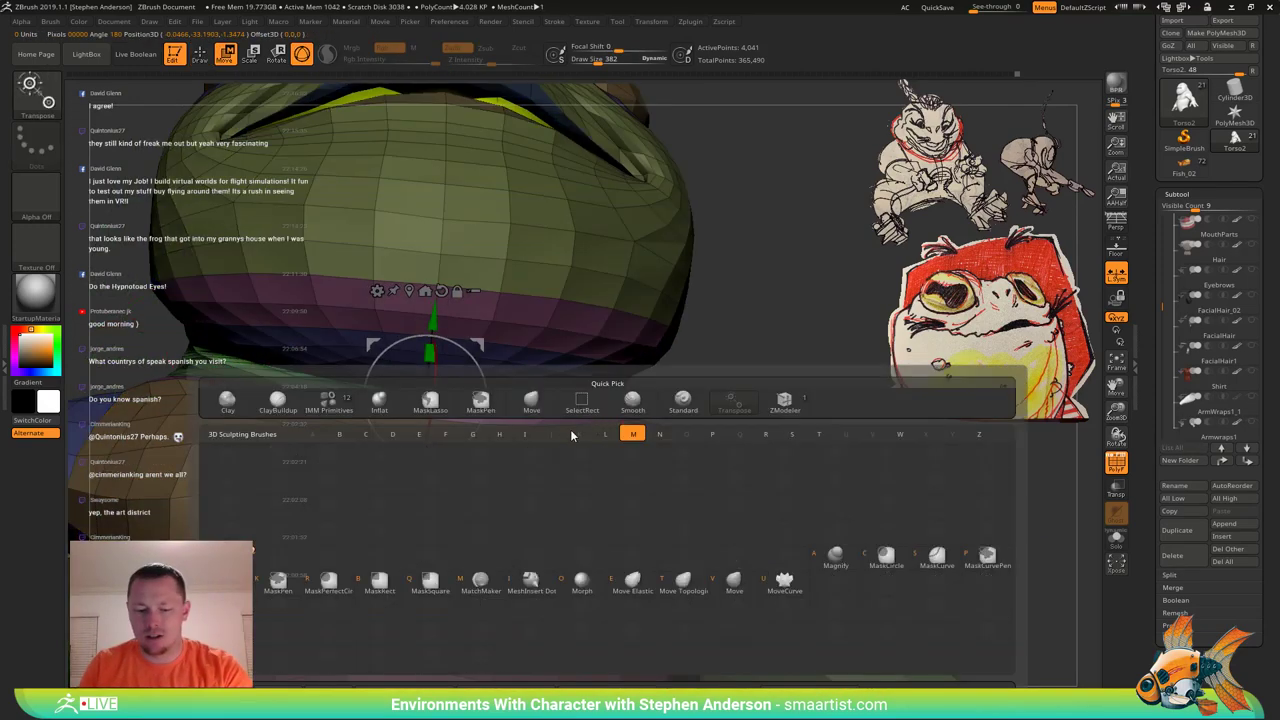
key(v)
right_drag(560, 430, 379, 423)
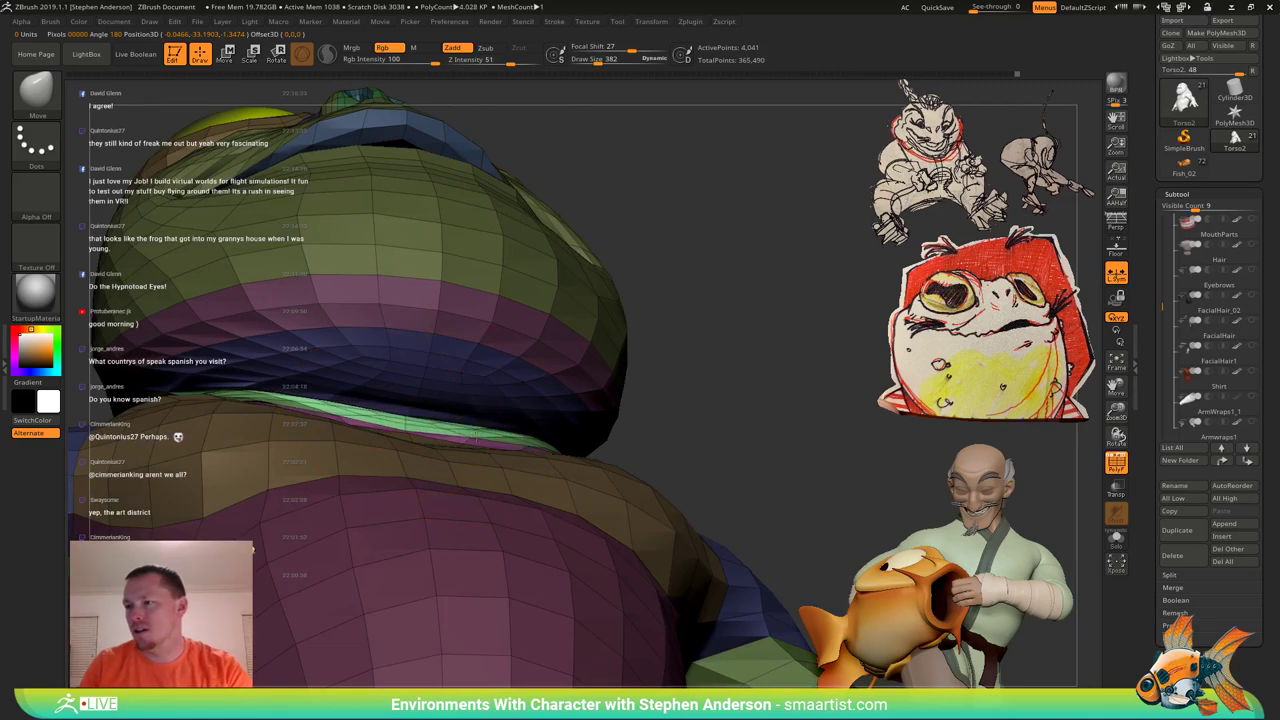
right_drag(476, 436, 590, 441)
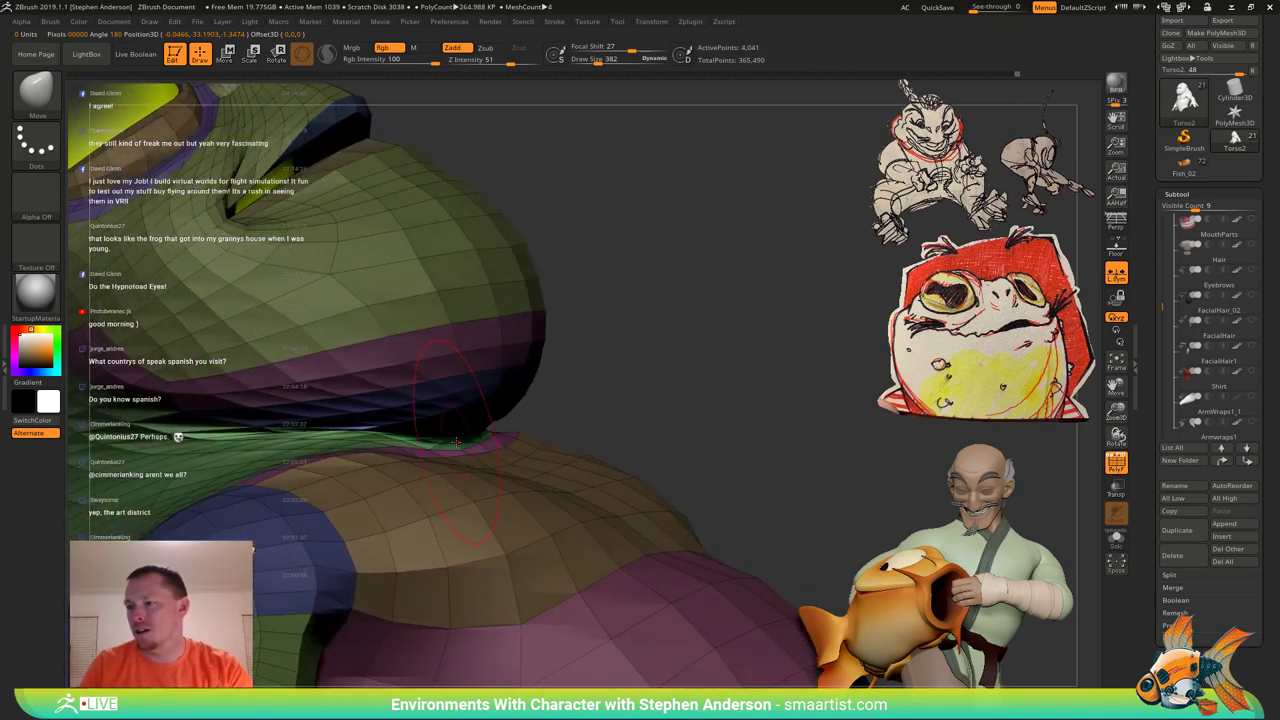
right_drag(408, 449, 452, 450)
right_drag(352, 440, 399, 453)
ctrl+shift+click(481, 432)
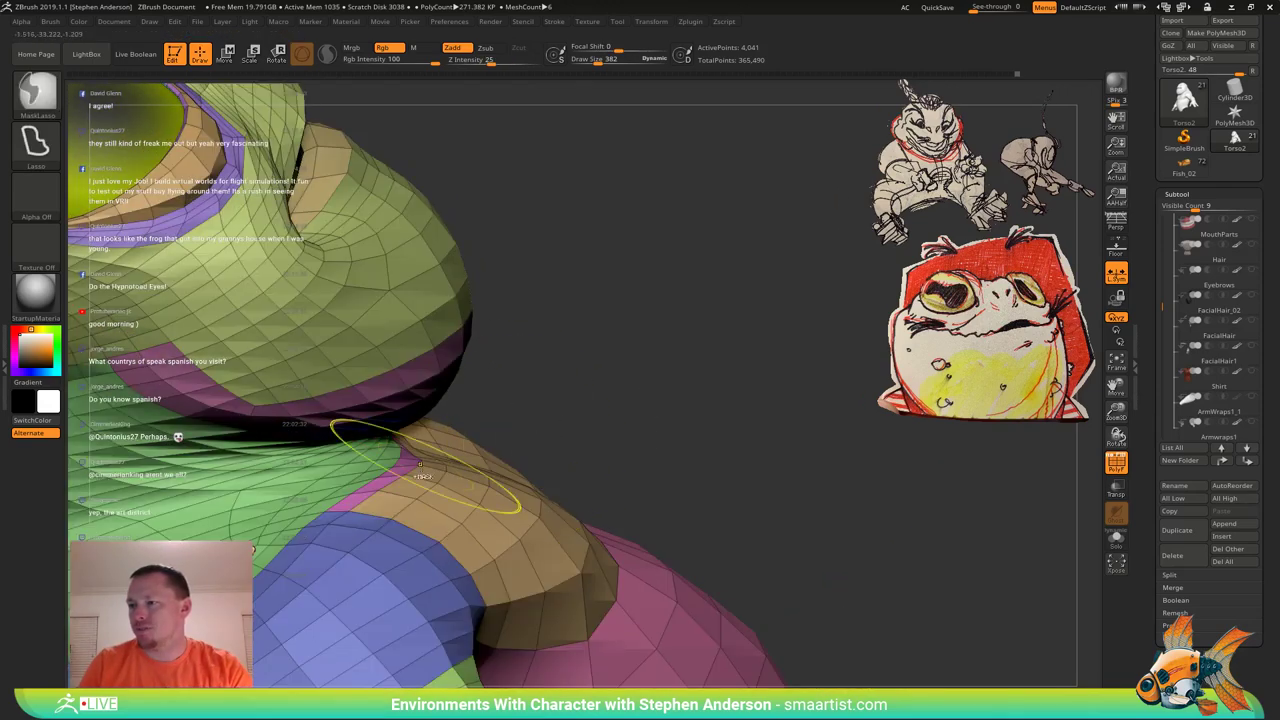
Mask everything but the neck polygroup again and smooth the crease between the chin and the chest.
key(w)
ctrl+click(333, 485)
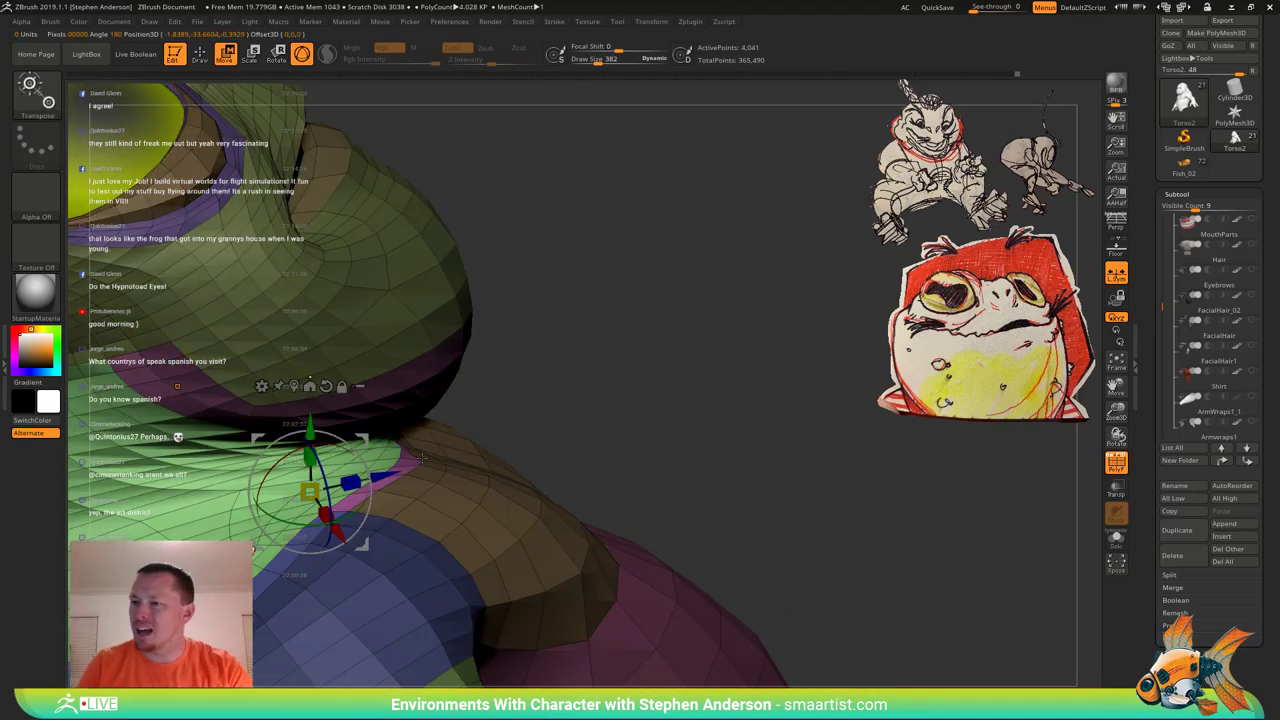
right_drag(333, 485, 506, 385)
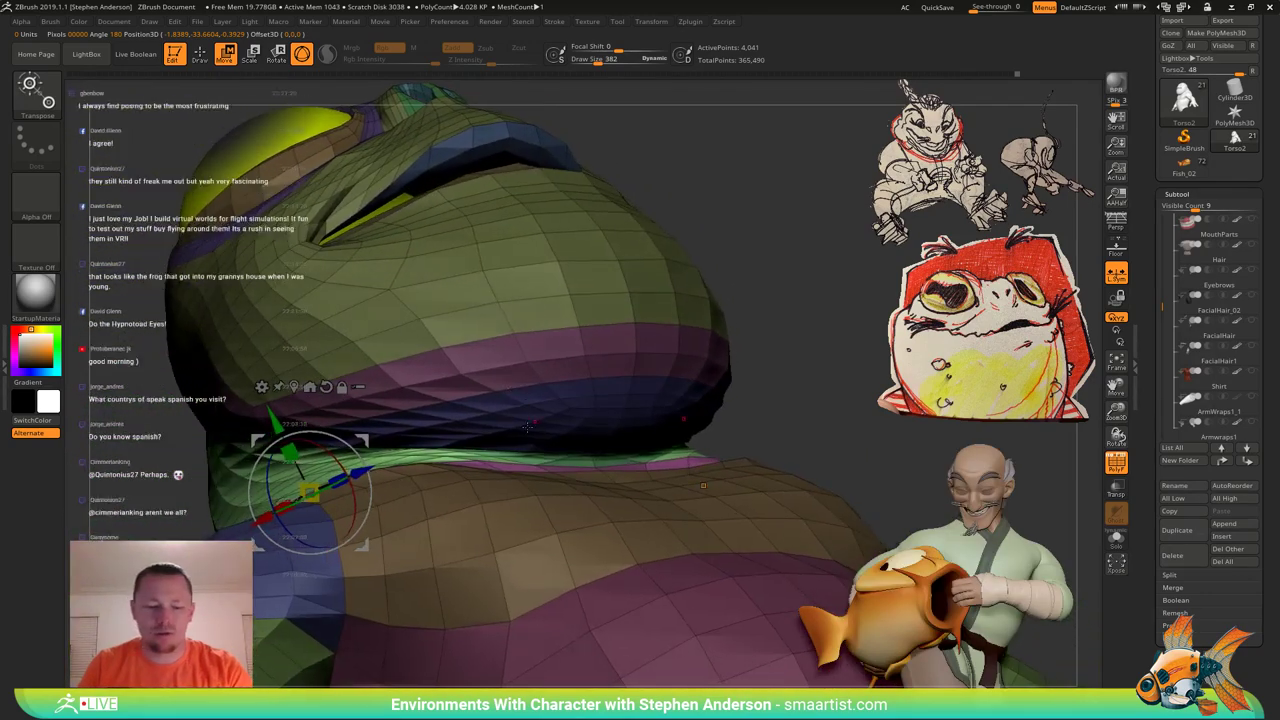
key(q)
shift+drag(535, 455, 548, 453)
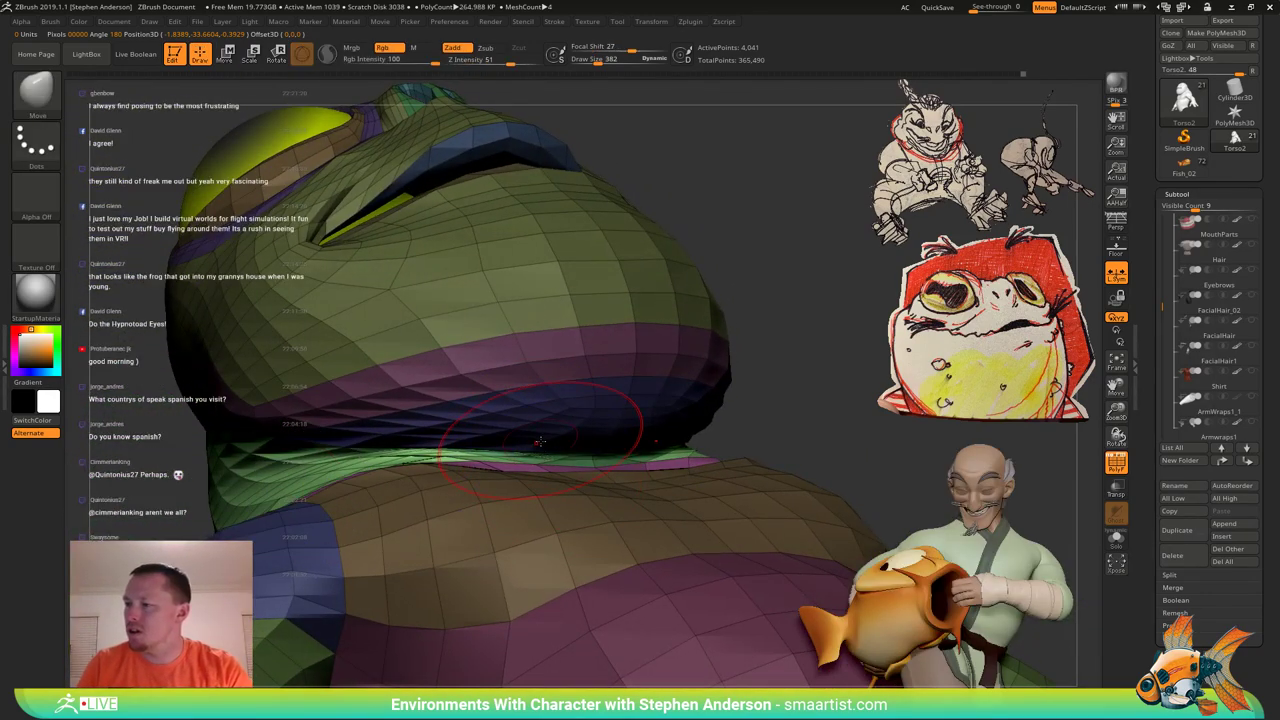
mouse_move(622, 420)
right_down()
mouse_move(522, 472)
mouse_move(603, 459)
mouse_move(528, 467)
mouse_move(511, 493)
mouse_move(425, 500)
mouse_move(475, 533)
mouse_move(540, 484)
mouse_move(498, 547)
right_up()
Mask around the upper chest polygroup and adjust its edge where it meets the neck and shoulder with the Move brush.
key(w)
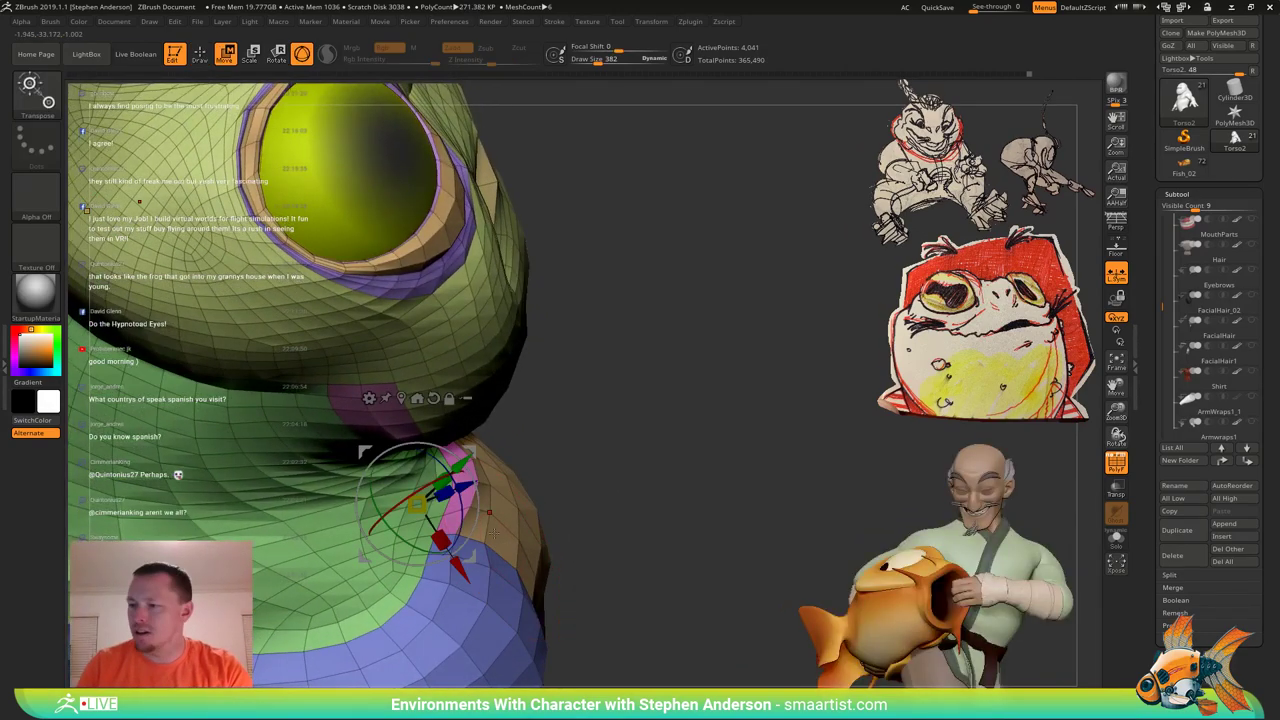
ctrl+click(498, 525)
key(b)
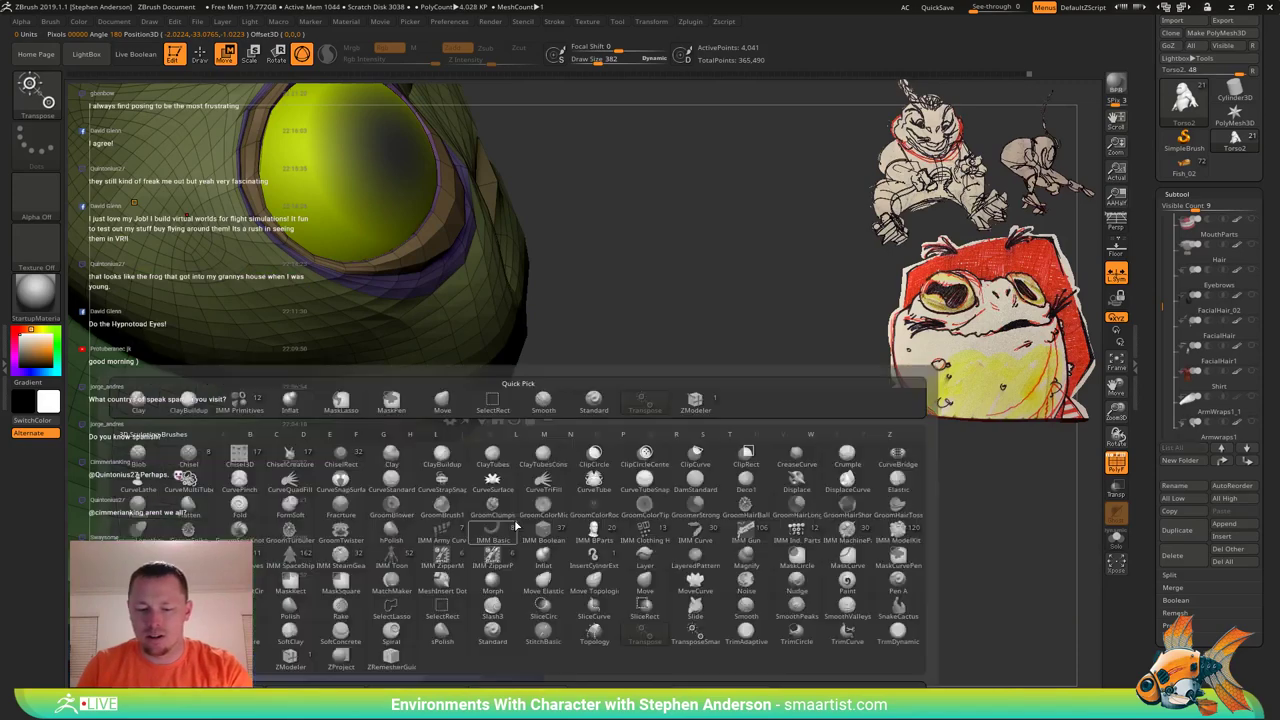
key(m)
key(v)
mouse_move(480, 520)
right_down()
mouse_move(512, 542)
mouse_move(392, 538)
mouse_move(478, 538)
right_up()
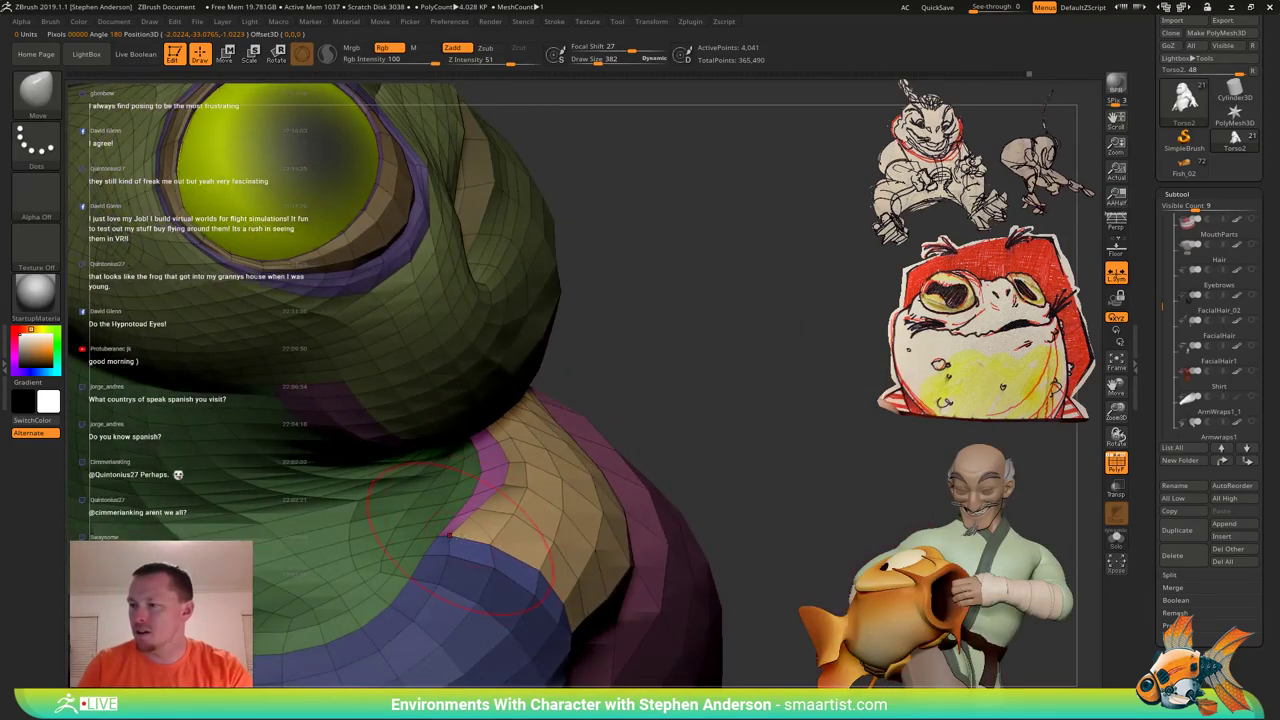
right_drag(533, 576, 487, 514)
right_drag(428, 433, 452, 396)
Turn off the polyframe and refine the shoulder and upper back forms with the Move brush at draw size 382.
key(shift+f)
right_drag(631, 402, 588, 590)
mouse_move(590, 446)
right_down()
mouse_move(654, 484)
mouse_move(578, 436)
mouse_move(574, 462)
right_up()
mouse_move(574, 462)
right_down()
mouse_move(562, 452)
mouse_move(580, 450)
mouse_move(586, 480)
right_up()
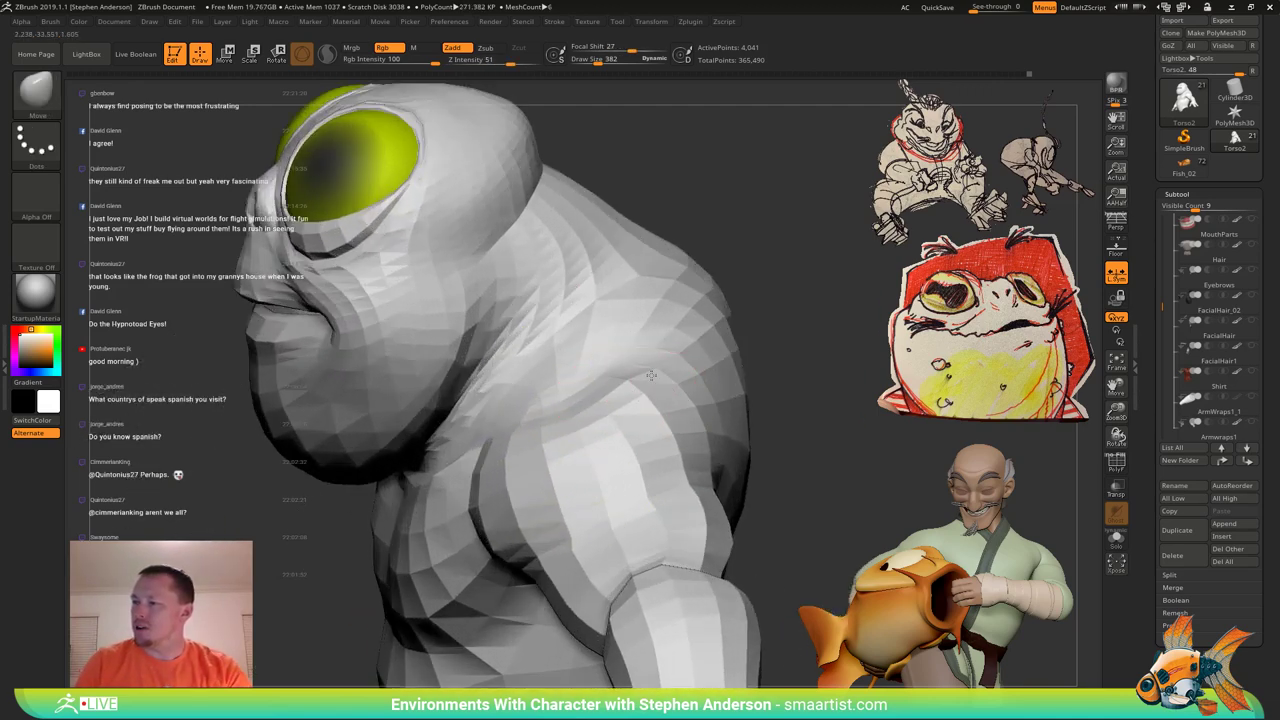
right_drag(677, 382, 724, 401)
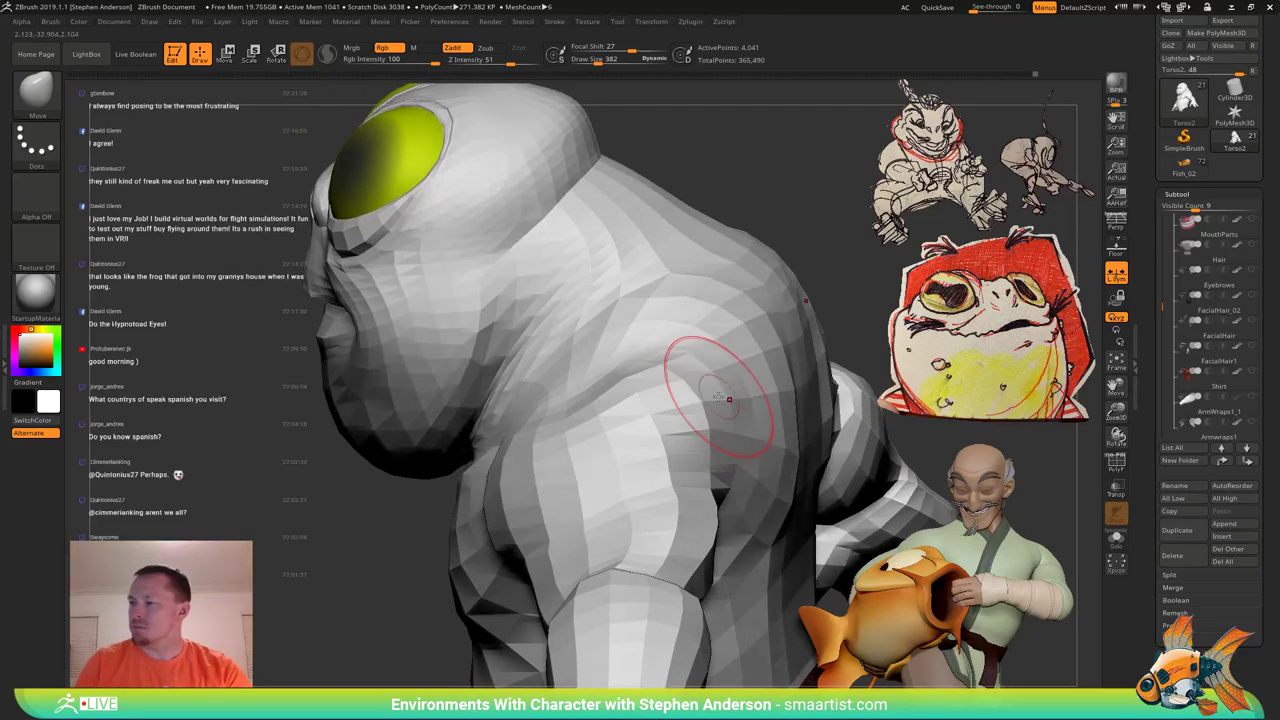
right_drag(718, 456, 707, 422)
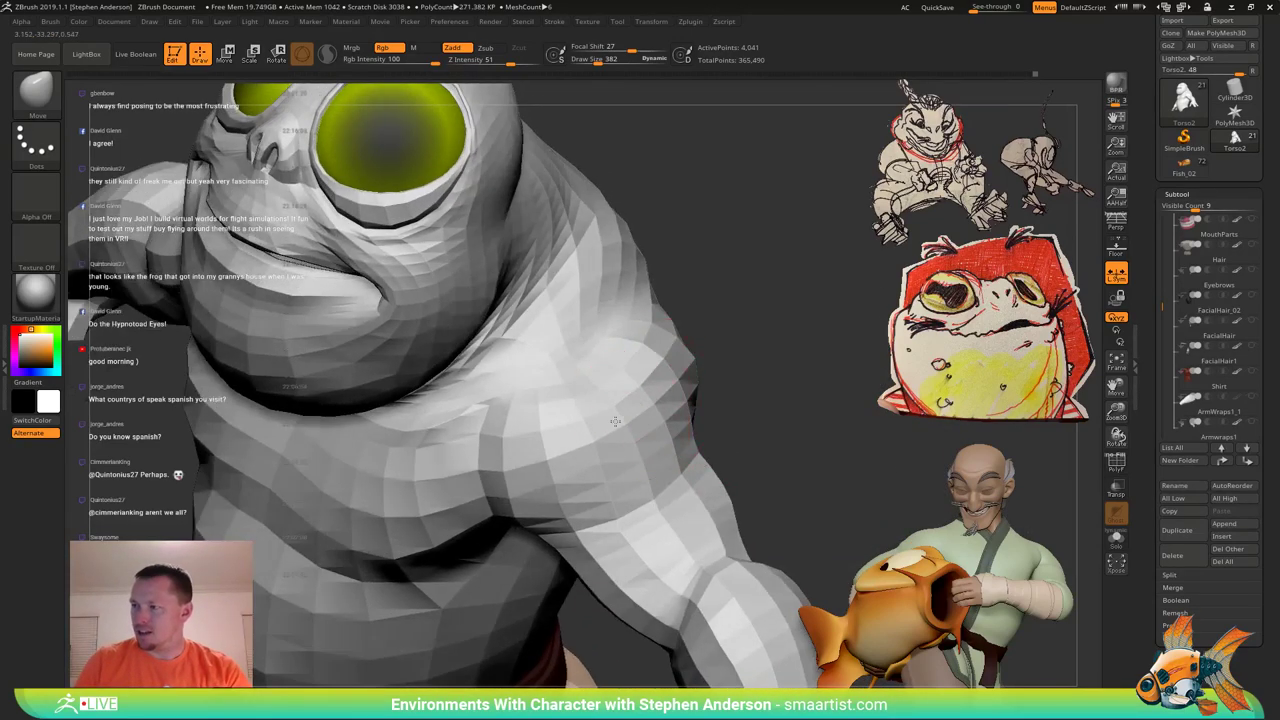
Show the polyframe, mask everything but the blue shoulder polygroup and reshape its border with the neck using the Move brush.
mouse_move(615, 421)
right_down()
mouse_move(566, 402)
mouse_move(562, 372)
mouse_move(535, 346)
mouse_move(617, 318)
mouse_move(620, 362)
right_up()
key(shift+f)
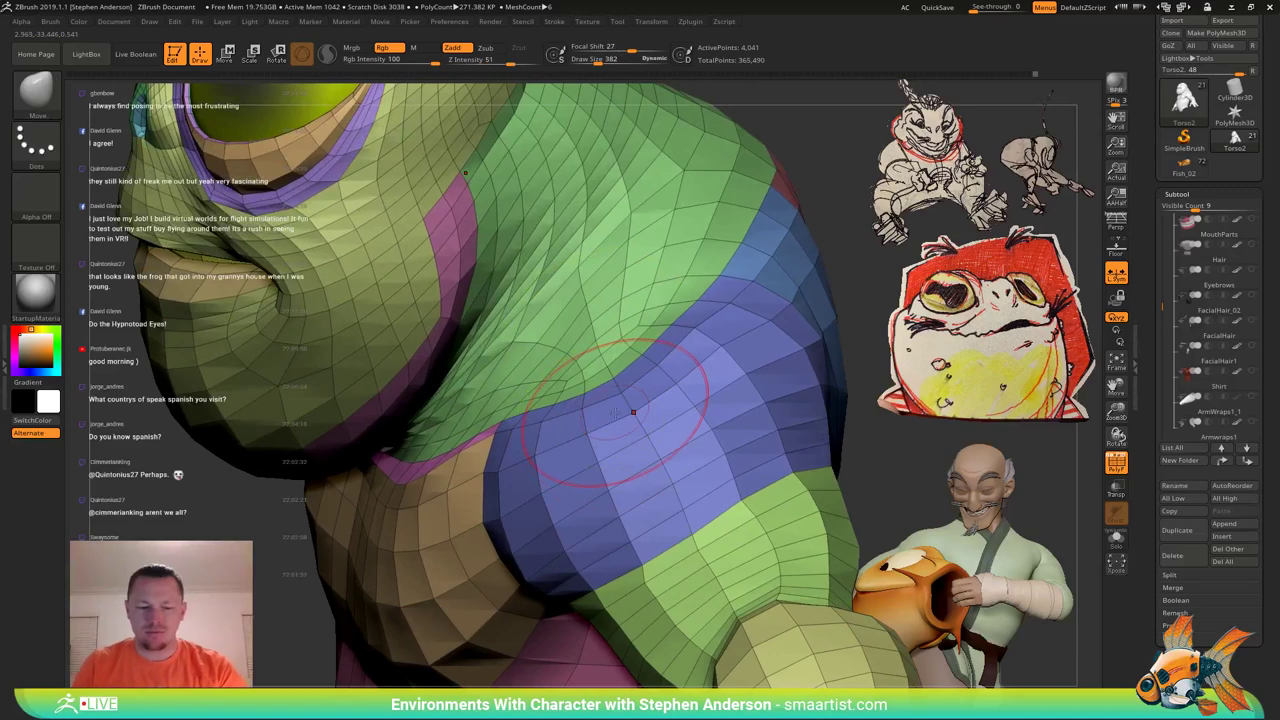
key(w)
ctrl+click(627, 437)
key(b)
key(m)
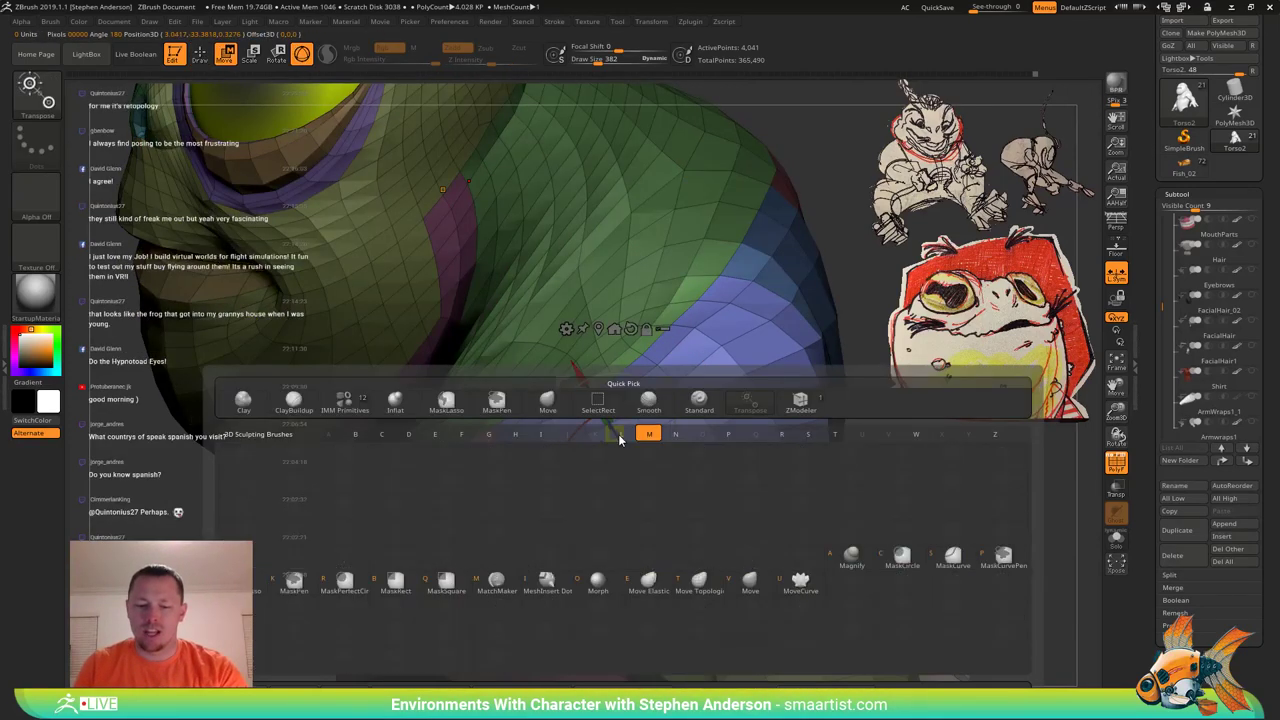
key(v)
mouse_move(623, 437)
right_down()
mouse_move(557, 409)
mouse_move(642, 426)
right_up()
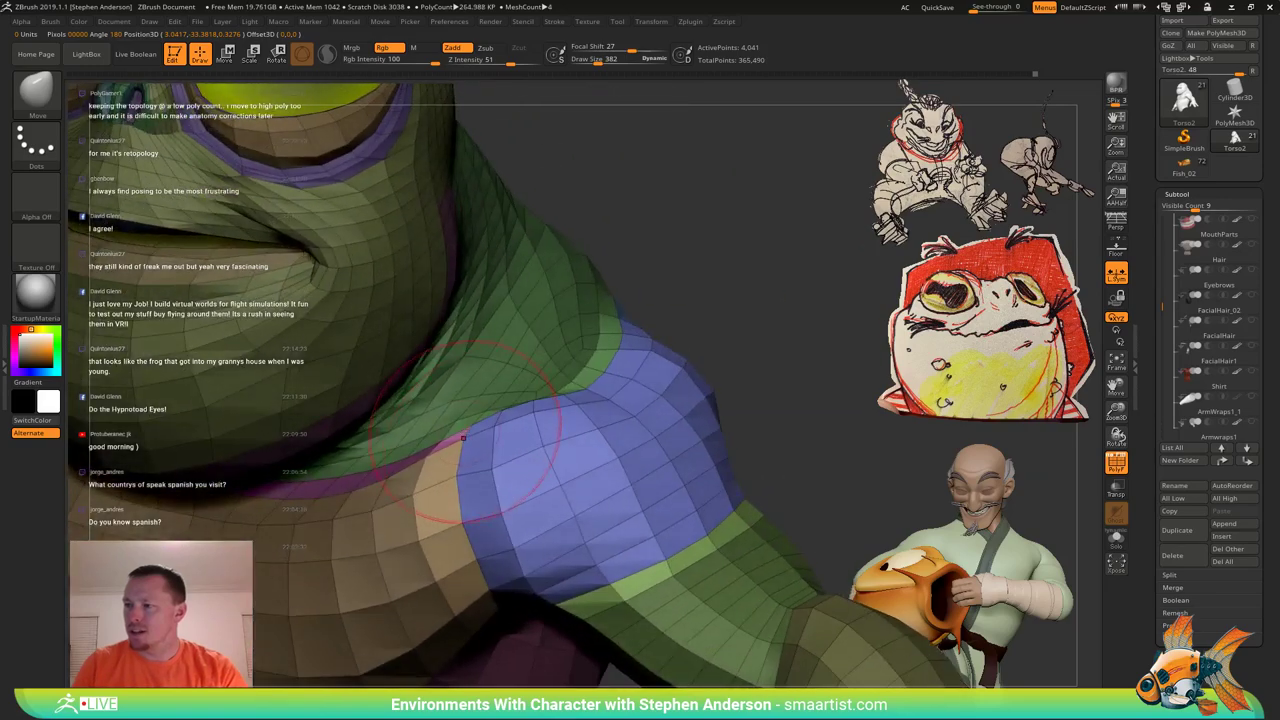
drag(463, 437, 471, 441)
right_drag(500, 417, 410, 408)
right_drag(684, 327, 604, 332)
drag(618, 378, 628, 366)
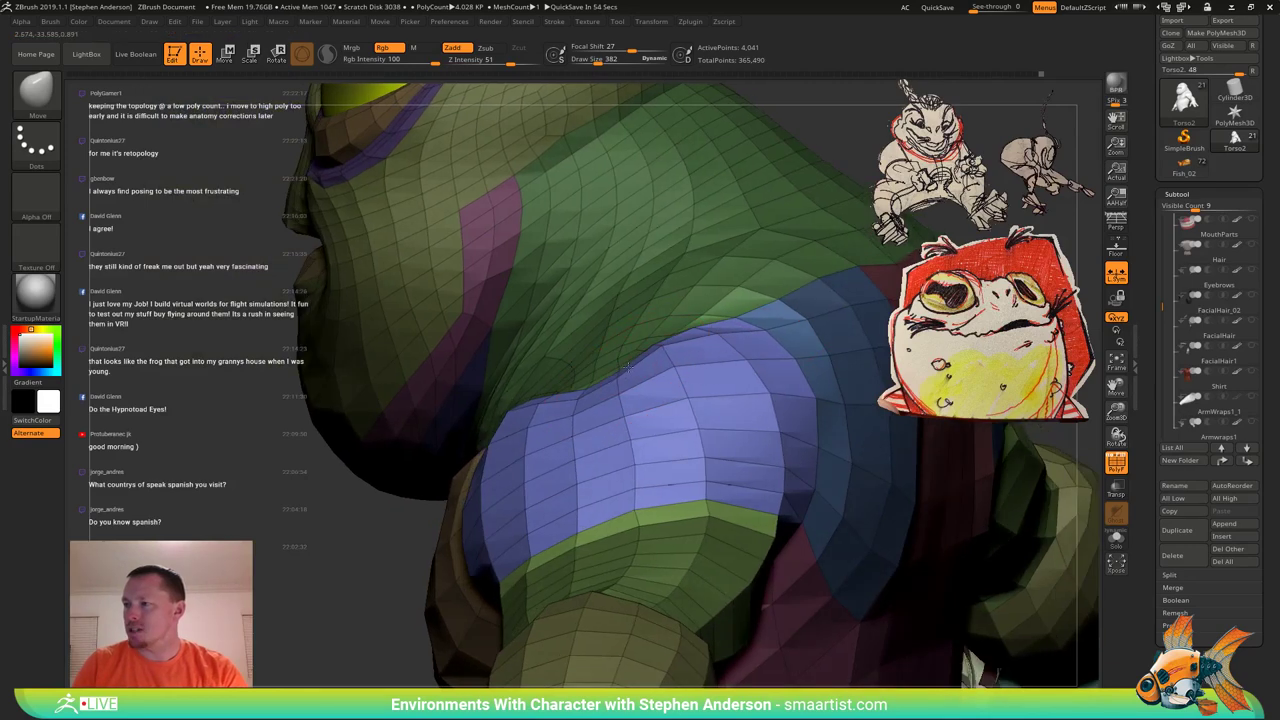
right_drag(634, 384, 674, 363)
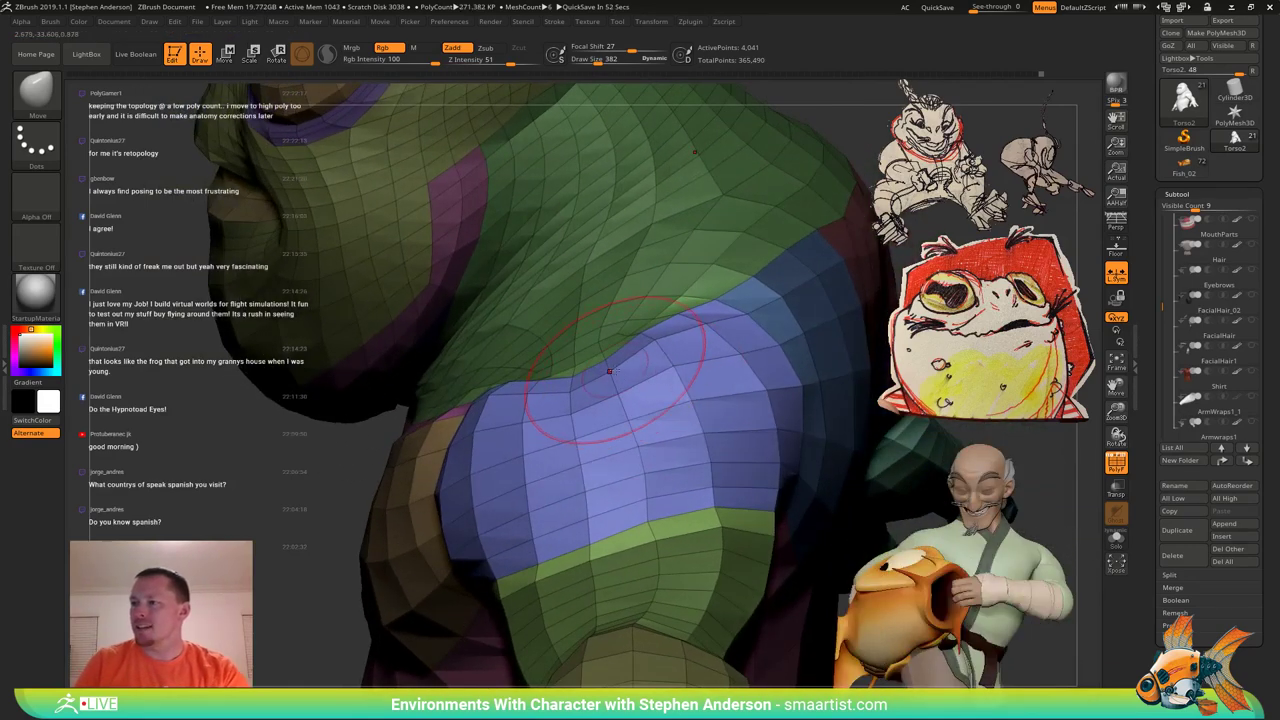
Set the draw size to 175, turn off the polyframe and clear the mask to review the whole torso.
key(s)
drag(612, 374, 603, 373)
mouse_move(640, 363)
right_down()
mouse_move(612, 370)
mouse_move(662, 340)
mouse_move(700, 350)
mouse_move(699, 380)
right_up()
key(shift+f)
ctrl+right_drag(706, 428, 710, 293)
ctrl+drag(709, 294, 722, 310)
mouse_move(660, 335)
right_down()
mouse_move(590, 365)
mouse_move(612, 390)
mouse_move(523, 406)
mouse_move(565, 410)
right_up()
drag(566, 409, 621, 368)
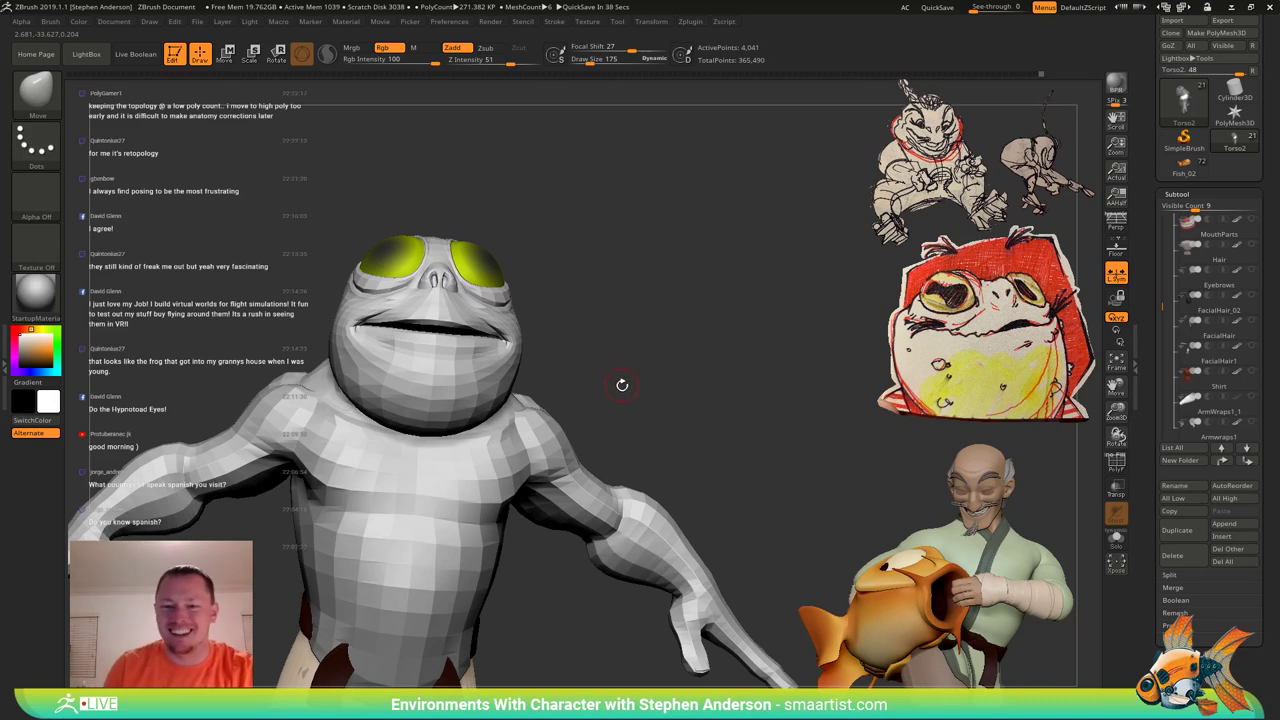
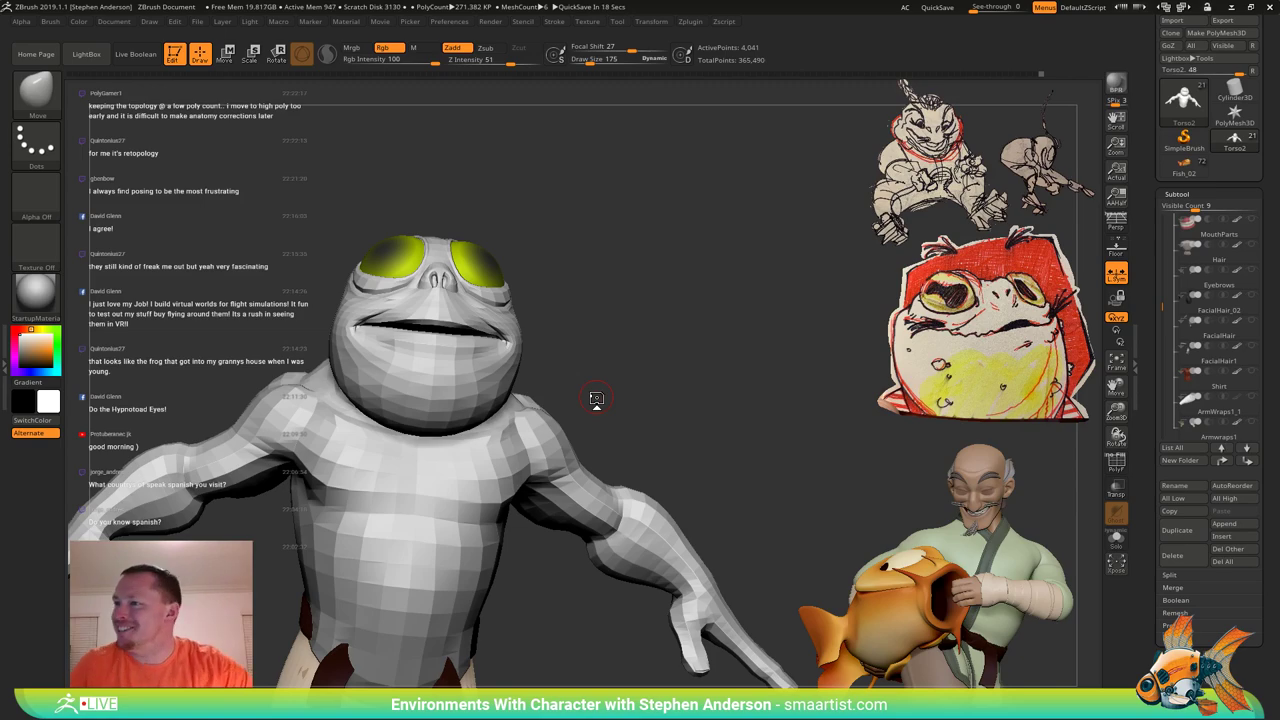
Show the polyframe and smooth the purple polygroup strip under the eye at draw size 29.
mouse_move(576, 326)
right_down()
mouse_move(490, 368)
mouse_move(530, 352)
mouse_move(500, 400)
mouse_move(432, 340)
mouse_move(484, 390)
mouse_move(510, 343)
right_up()
key(shift+f)
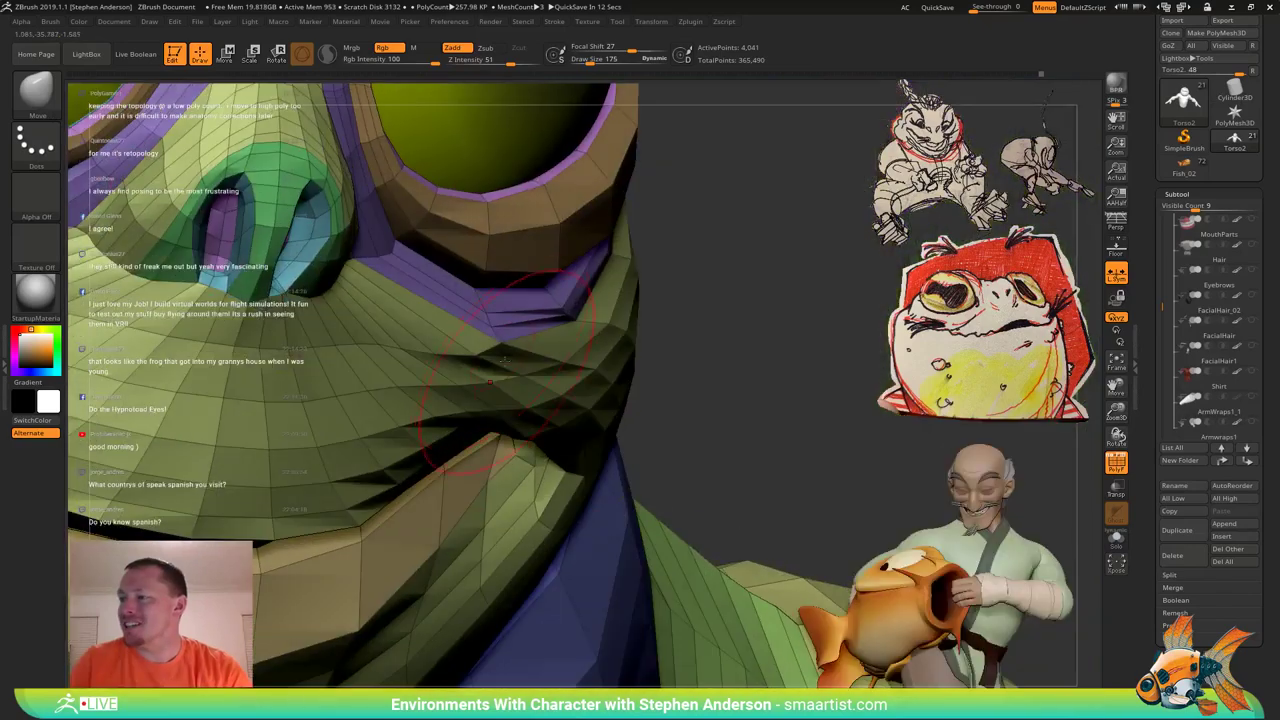
key(s)
drag(506, 343, 497, 343)
mouse_move(476, 356)
right_down()
mouse_move(502, 366)
mouse_move(487, 349)
right_up()
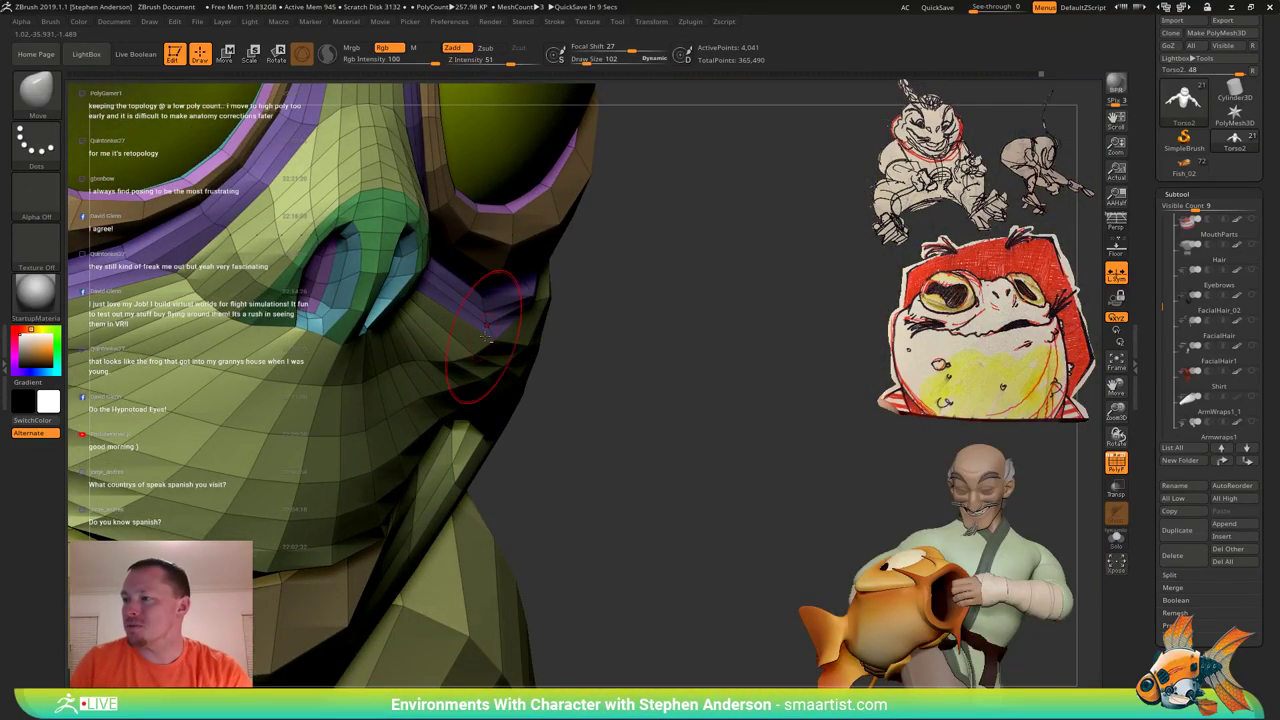
key(s)
drag(491, 336, 489, 336)
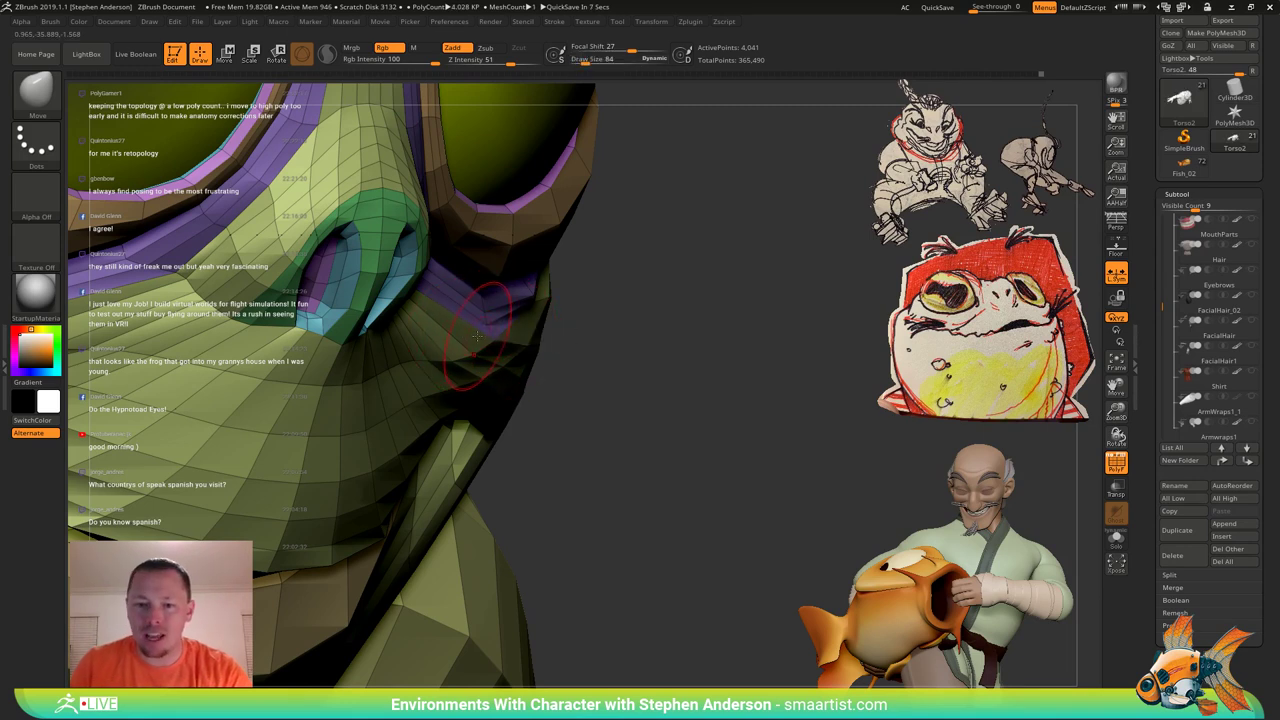
key(s)
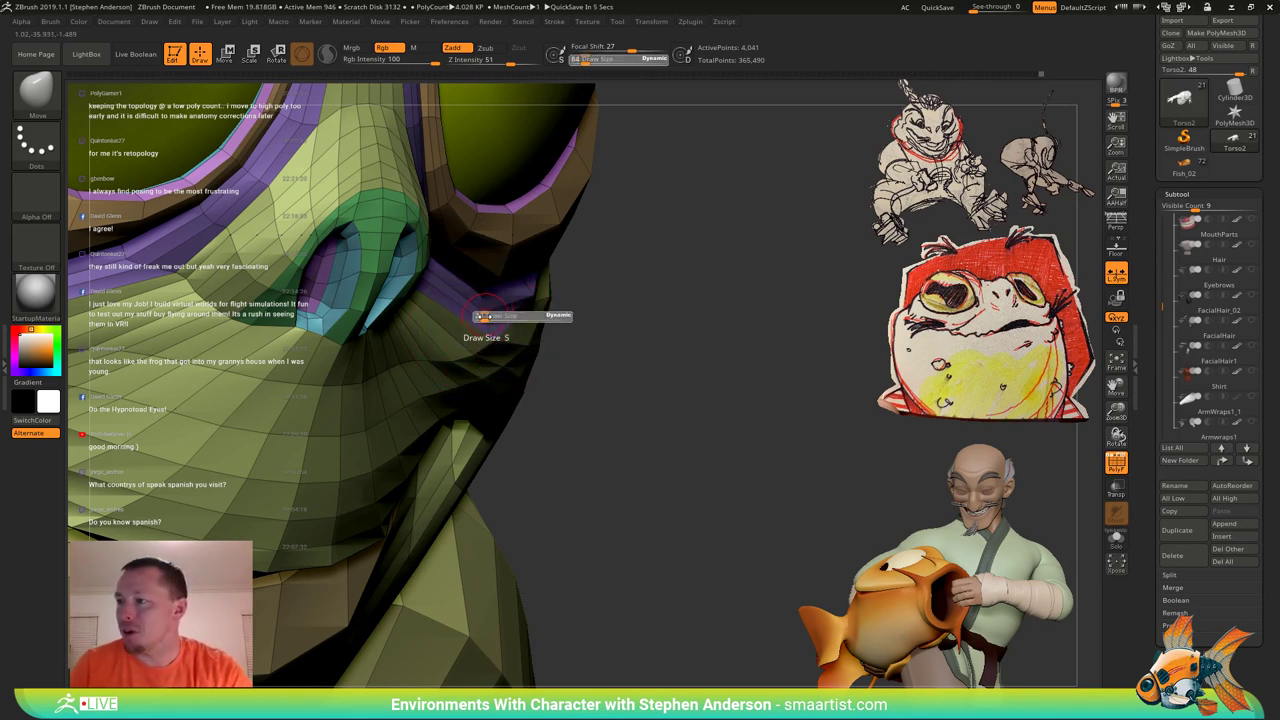
drag(482, 316, 486, 320)
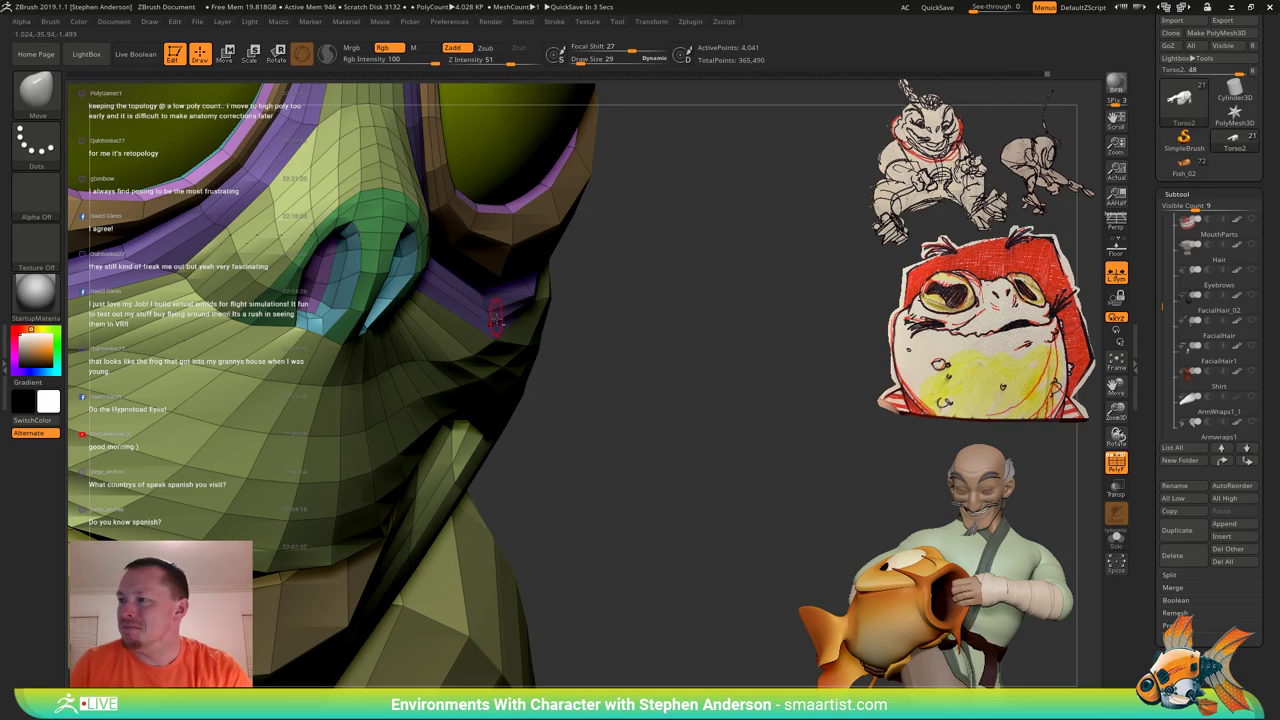
right_drag(495, 318, 380, 316)
shift+drag(525, 314, 492, 328)
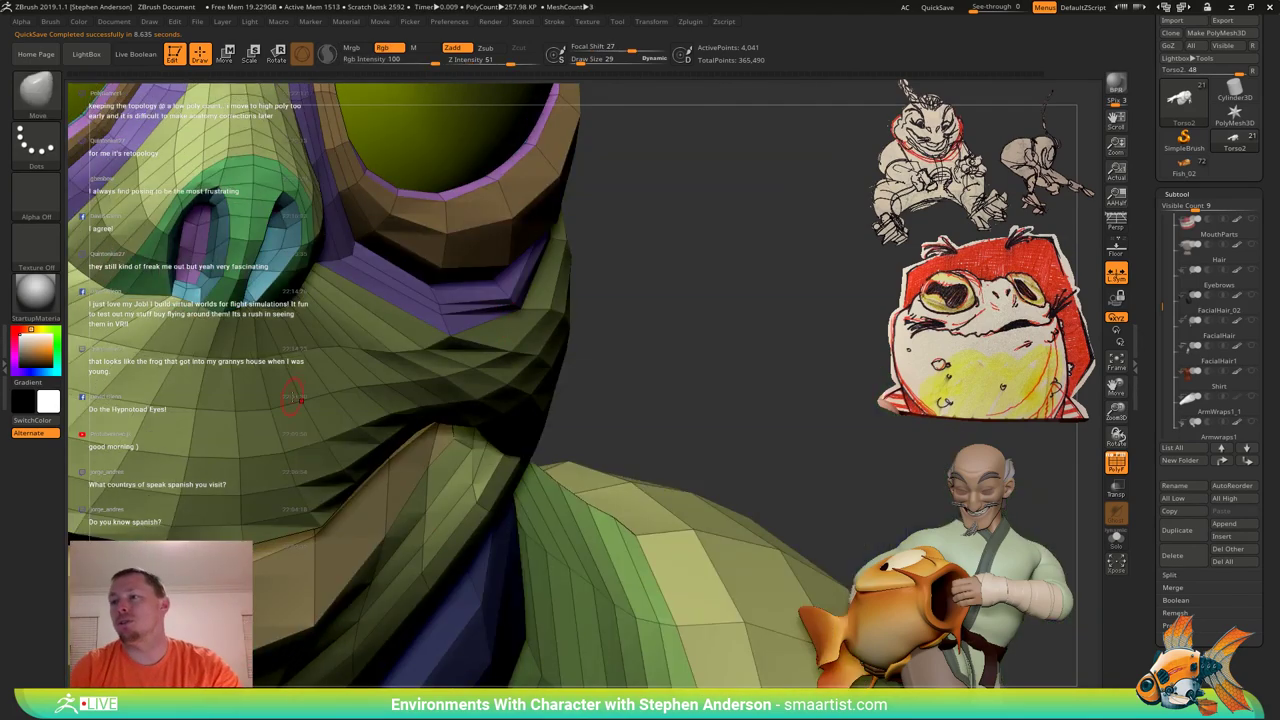
Even out the purple edge loops directly beneath the lower eyelid with the Move brush.
mouse_move(453, 362)
right_down()
mouse_move(370, 358)
mouse_move(465, 381)
mouse_move(502, 370)
right_up()
drag(460, 366, 461, 357)
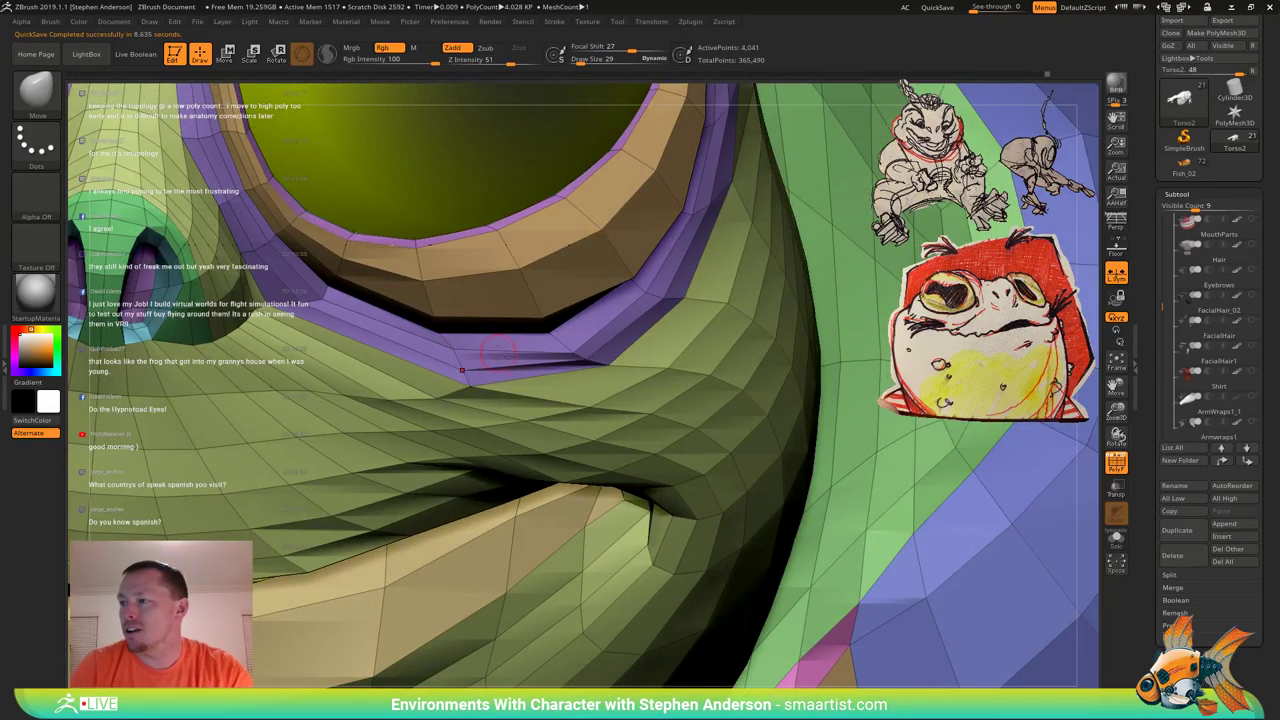
drag(573, 352, 555, 333)
right_drag(578, 358, 612, 340)
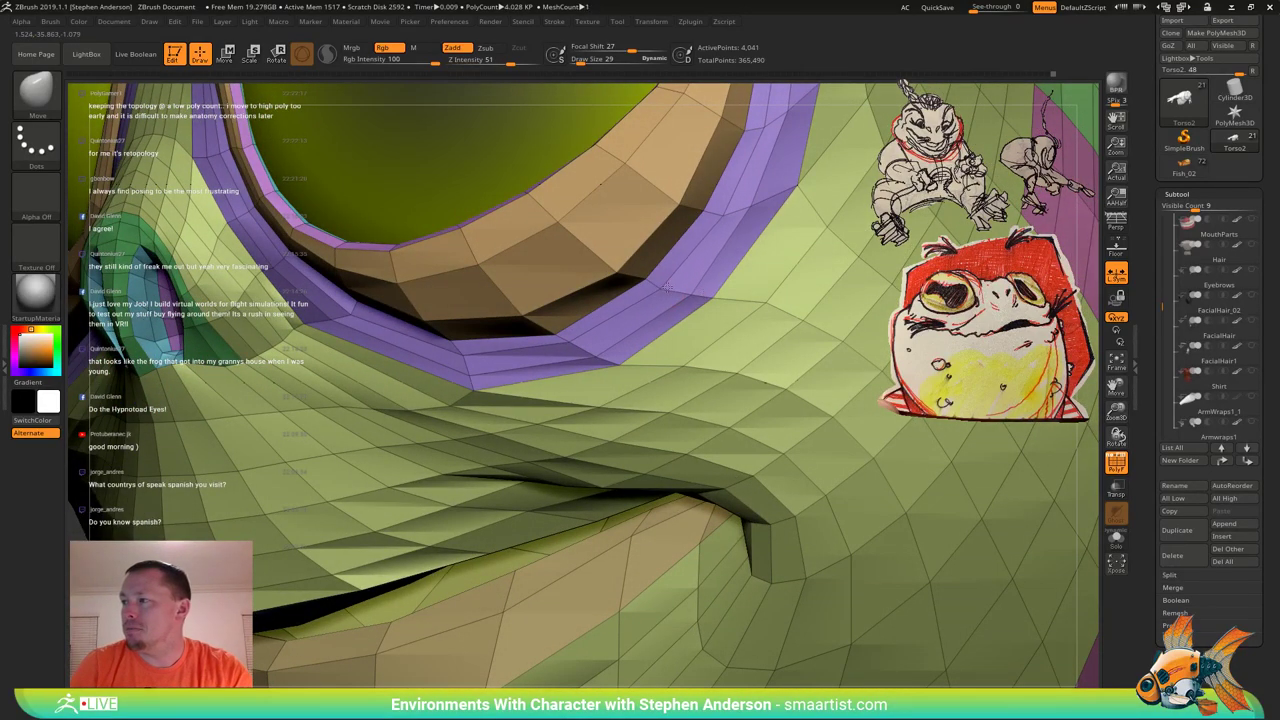
Adjust the purple loops around the outer side of the eye socket with the Move brush.
right_drag(680, 296, 477, 378)
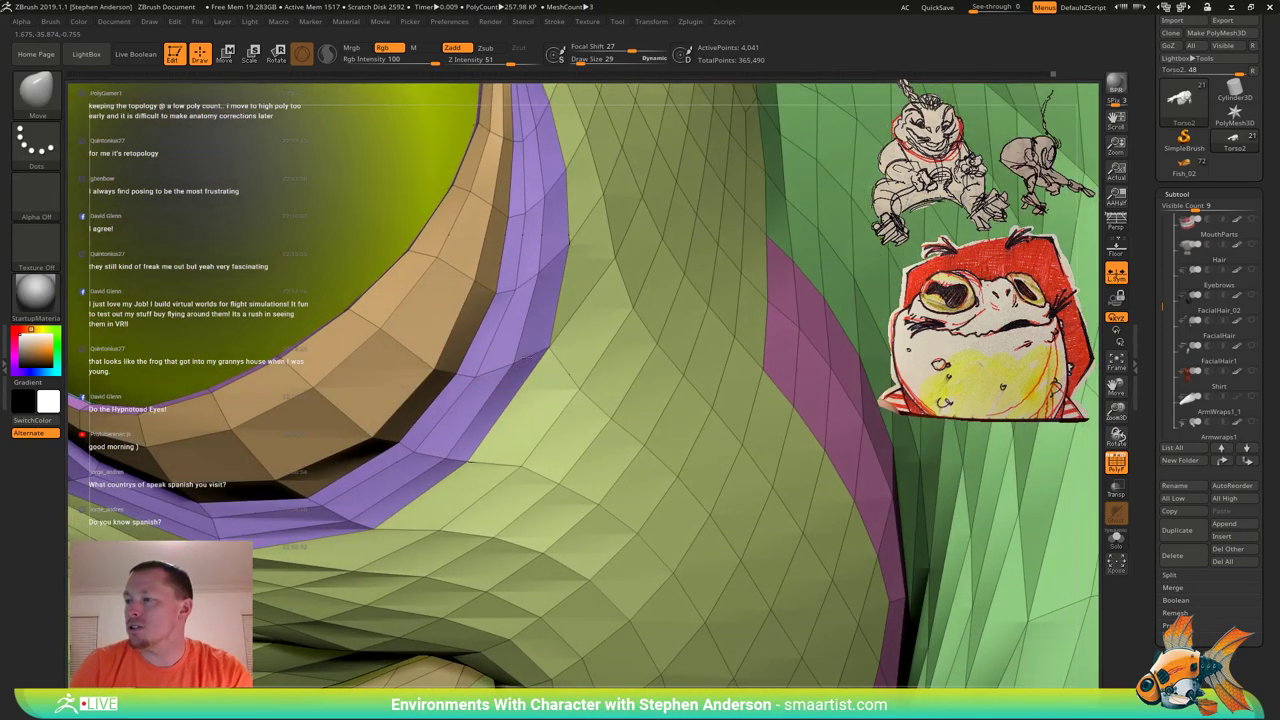
right_drag(560, 350, 522, 289)
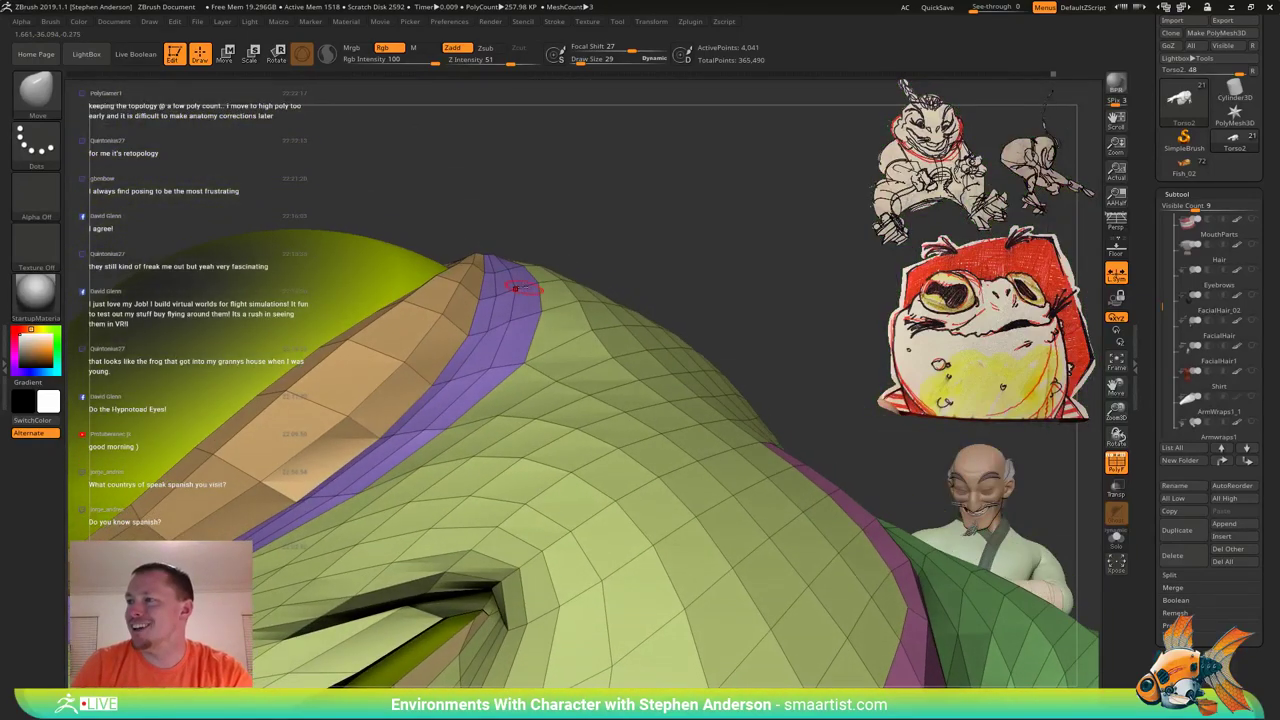
drag(495, 296, 494, 294)
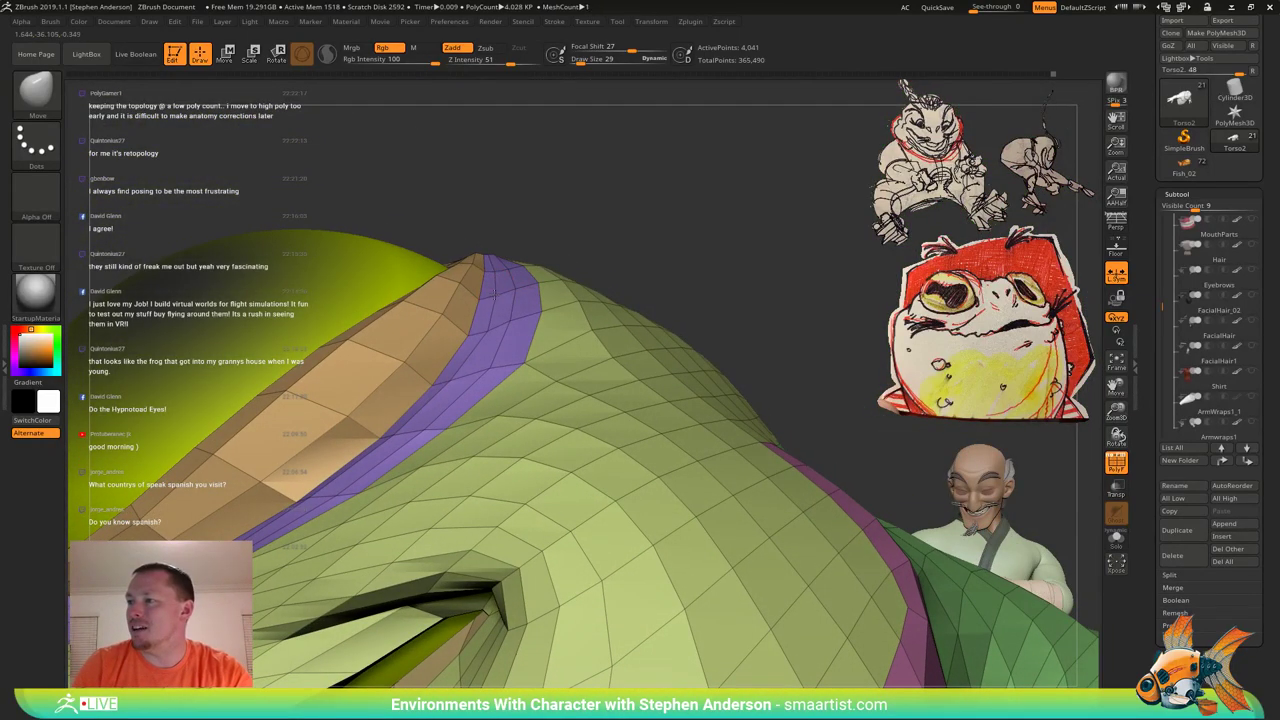
mouse_move(510, 268)
right_down()
mouse_move(506, 242)
mouse_move(509, 256)
mouse_move(538, 244)
mouse_move(529, 249)
right_up()
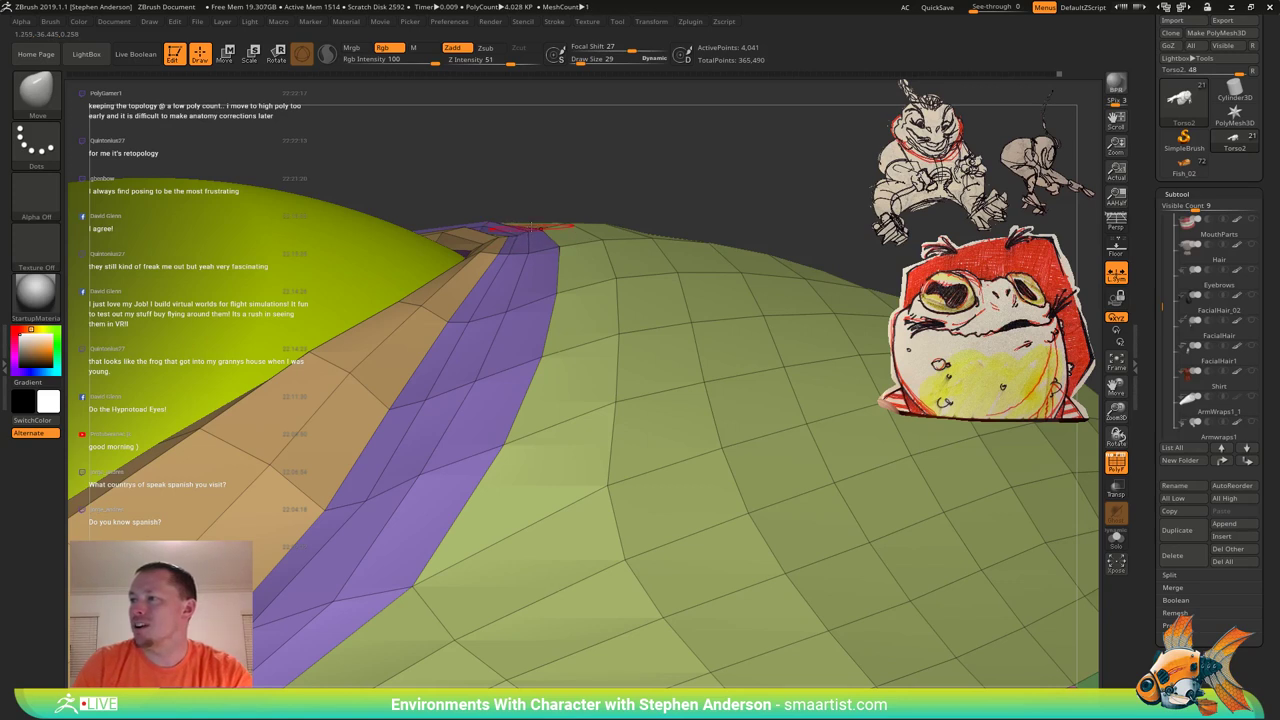
right_drag(531, 228, 494, 345)
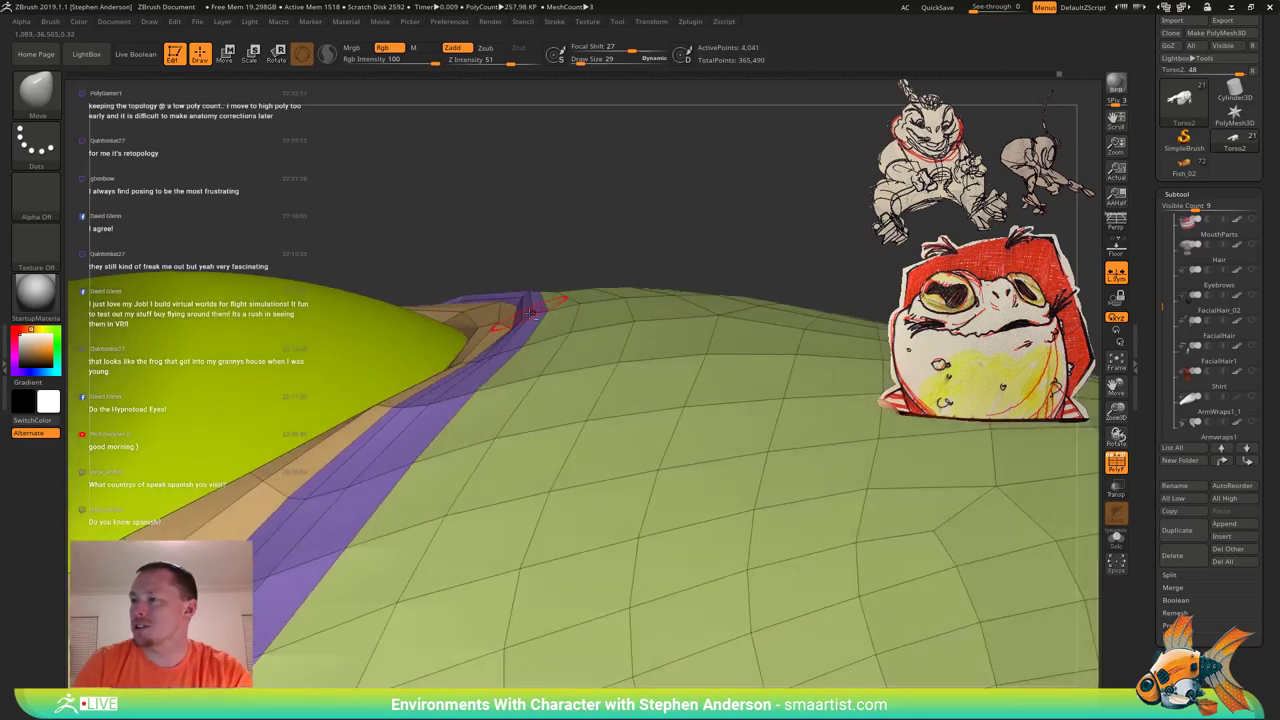
Turn off the polyframe and refine the crease between the nostril and inner eye at draw sizes 46 and 81.
mouse_move(560, 316)
right_down()
mouse_move(540, 337)
mouse_move(530, 318)
mouse_move(517, 343)
mouse_move(499, 335)
mouse_move(520, 288)
mouse_move(505, 275)
mouse_move(464, 324)
mouse_move(465, 343)
mouse_move(430, 368)
mouse_move(367, 378)
mouse_move(352, 362)
mouse_move(378, 364)
mouse_move(365, 386)
mouse_move(408, 368)
mouse_move(386, 376)
mouse_move(384, 346)
mouse_move(344, 345)
right_up()
key(shift+f)
mouse_move(344, 345)
ctrl+right_down()
mouse_move(342, 325)
mouse_move(402, 352)
mouse_move(478, 478)
mouse_move(414, 376)
ctrl+right_up()
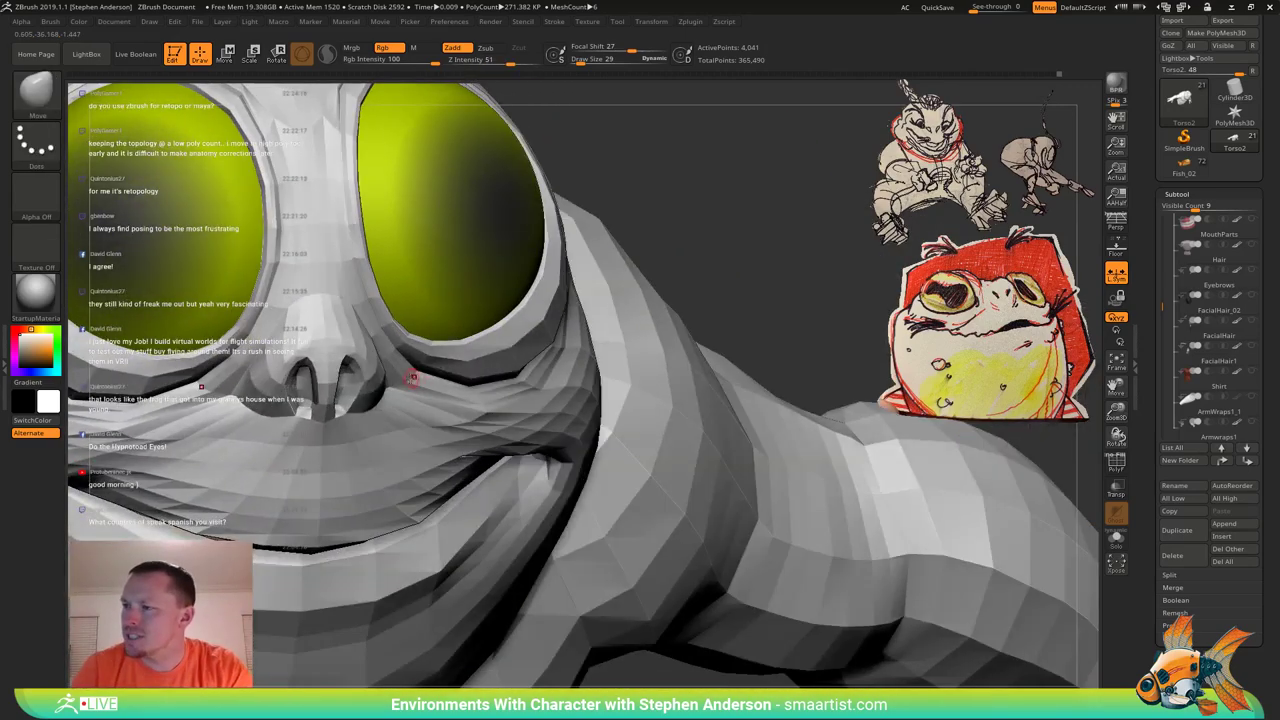
key(s)
drag(432, 384, 434, 382)
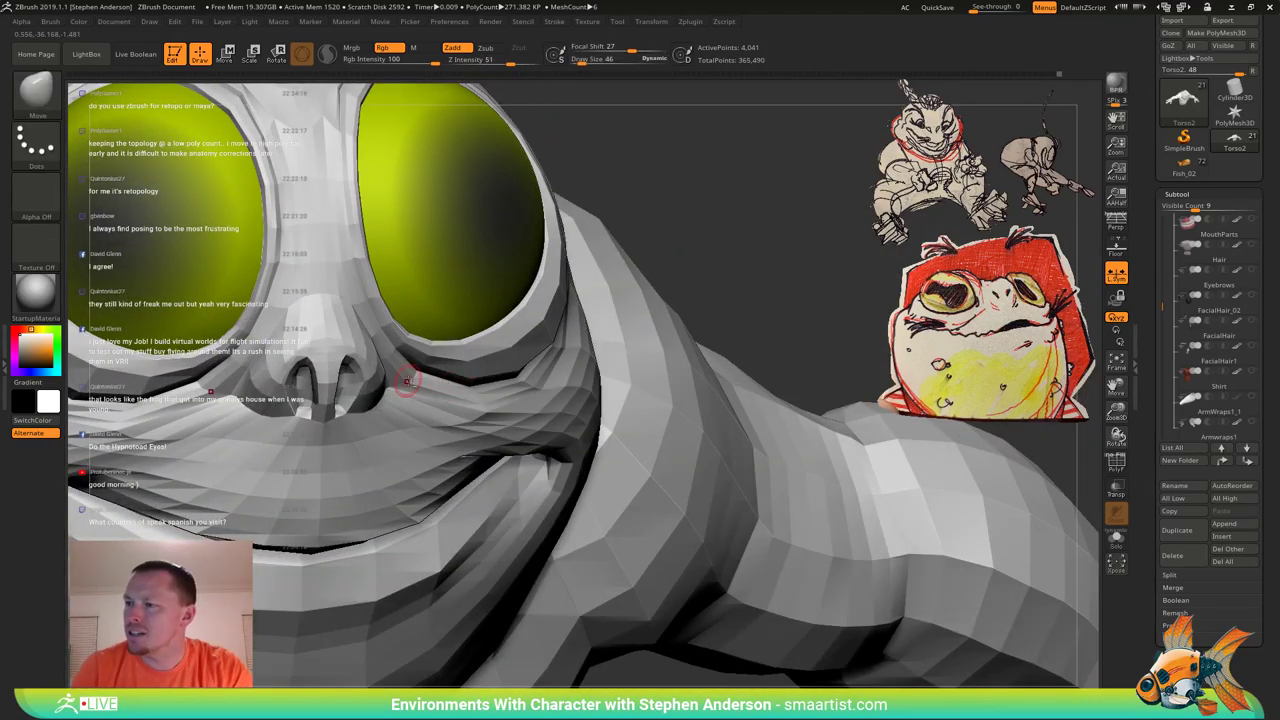
mouse_move(417, 380)
right_down()
mouse_move(388, 372)
mouse_move(380, 352)
mouse_move(428, 358)
mouse_move(396, 364)
right_up()
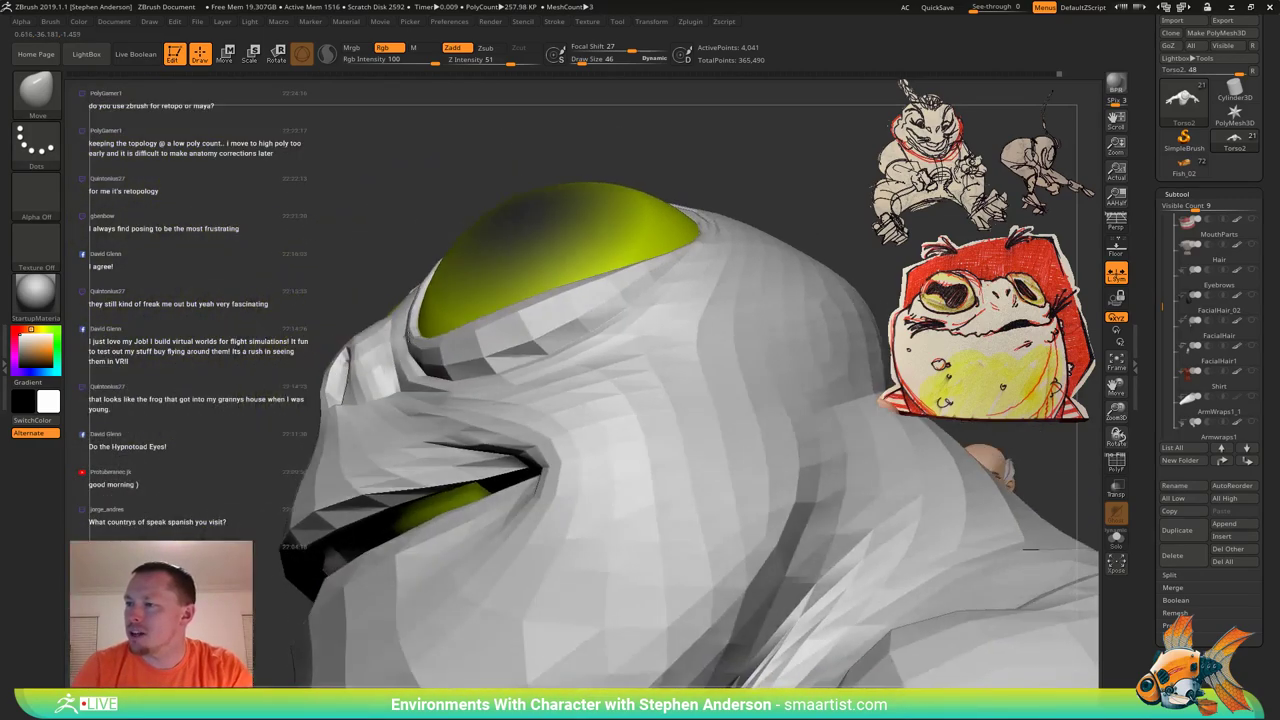
key(s)
drag(427, 371, 422, 369)
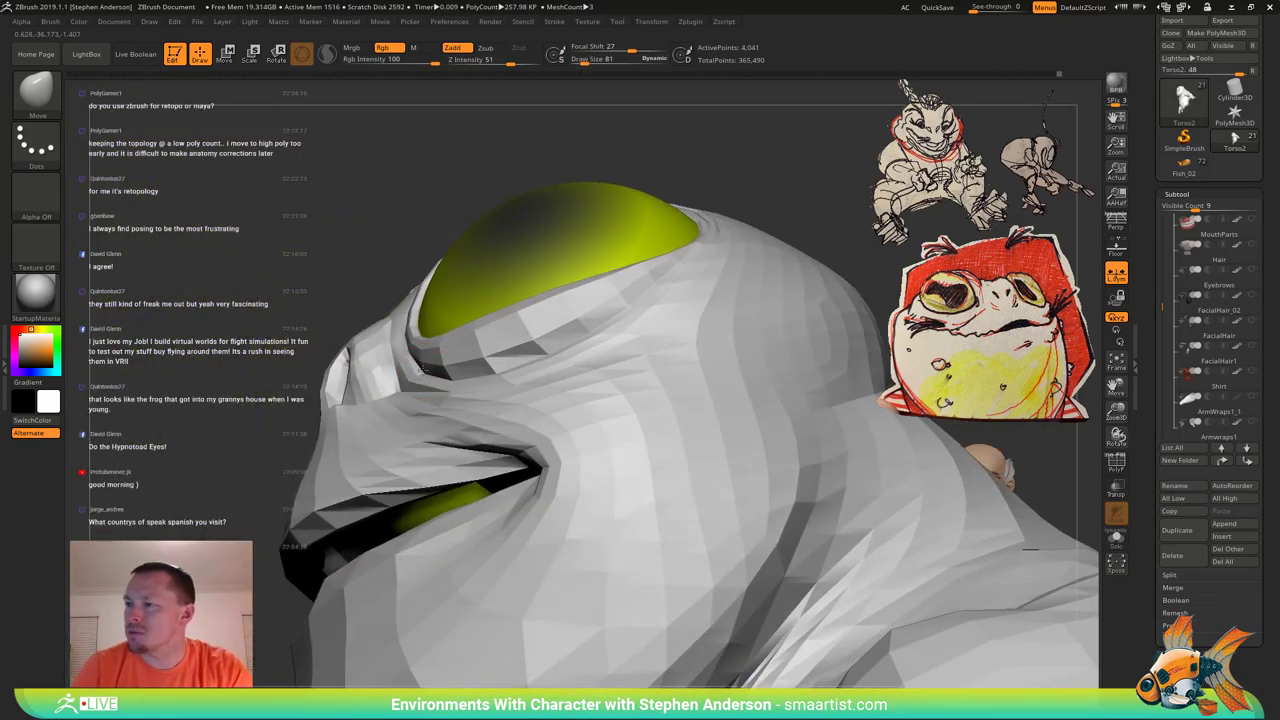
Isolate the purple eye socket polygroup with a mask, adjust its inner corner with the Move brush, and clear the mask.
mouse_move(424, 369)
right_down()
mouse_move(498, 366)
mouse_move(393, 354)
mouse_move(432, 366)
mouse_move(399, 376)
mouse_move(424, 379)
right_up()
key(shift+f)
key(w)
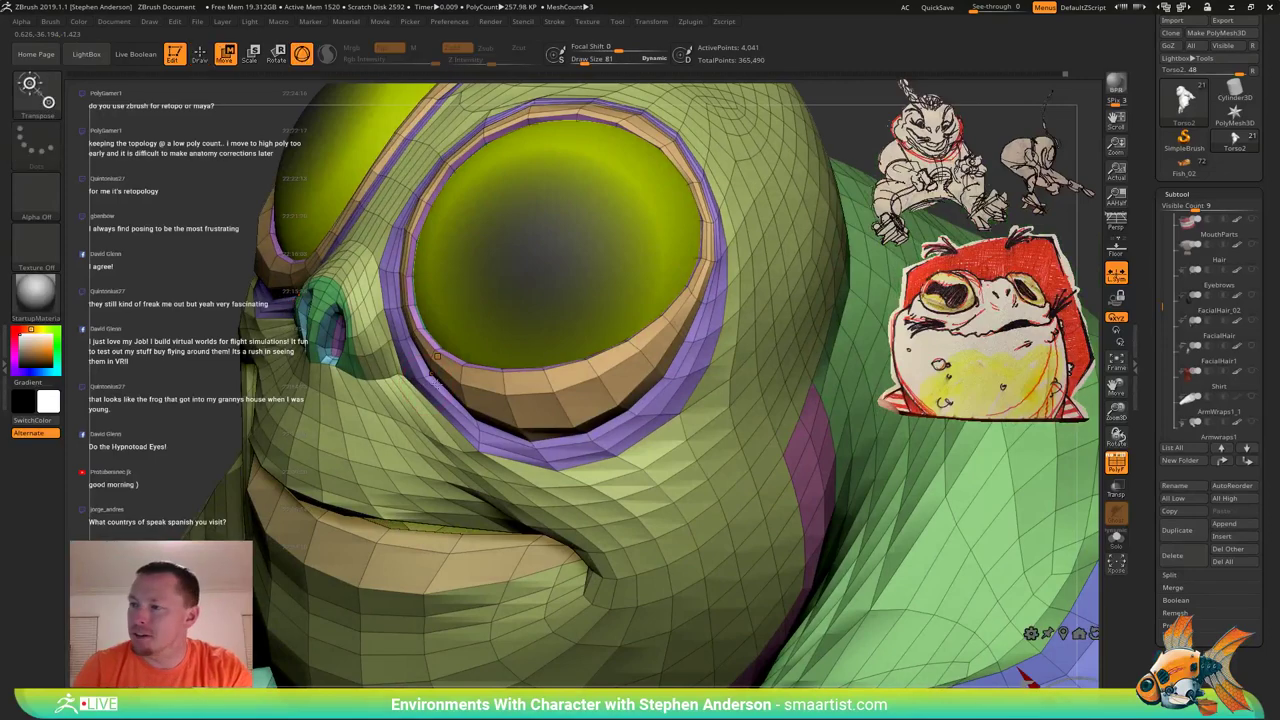
ctrl+click(422, 378)
key(b)
key(m)
key(v)
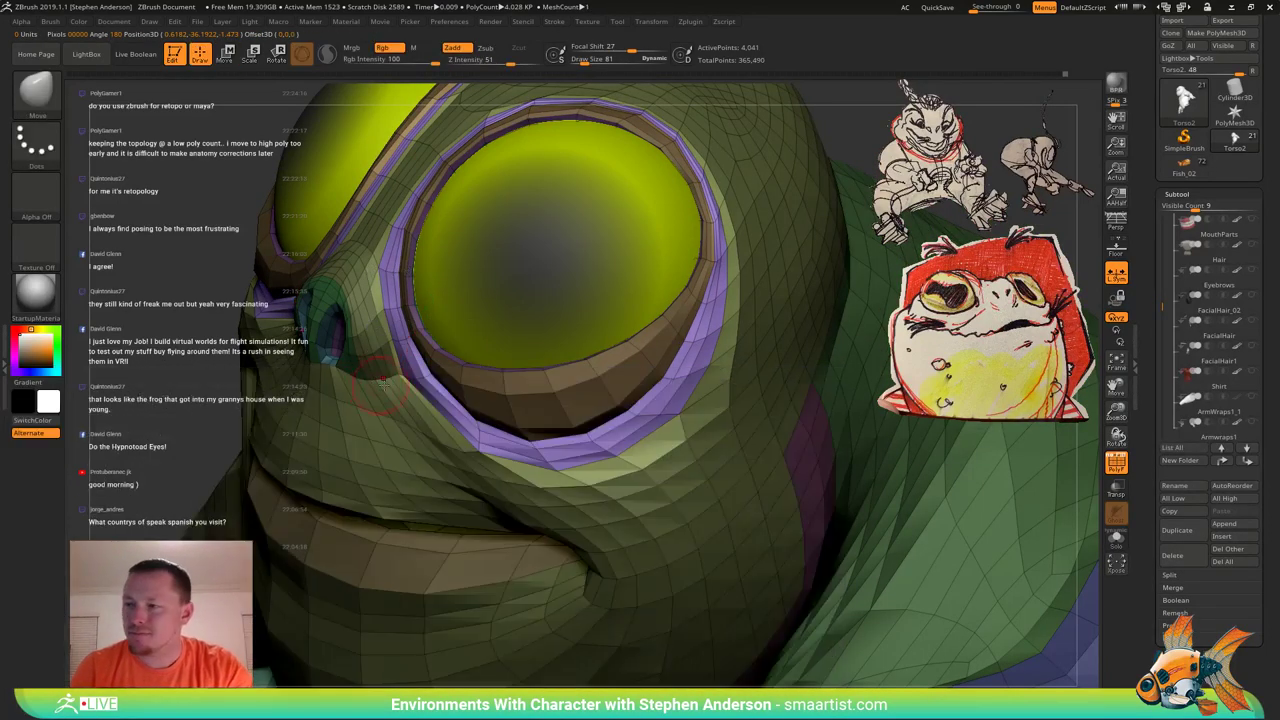
right_drag(407, 378, 480, 249)
ctrl+click(545, 292)
key(shift+f)
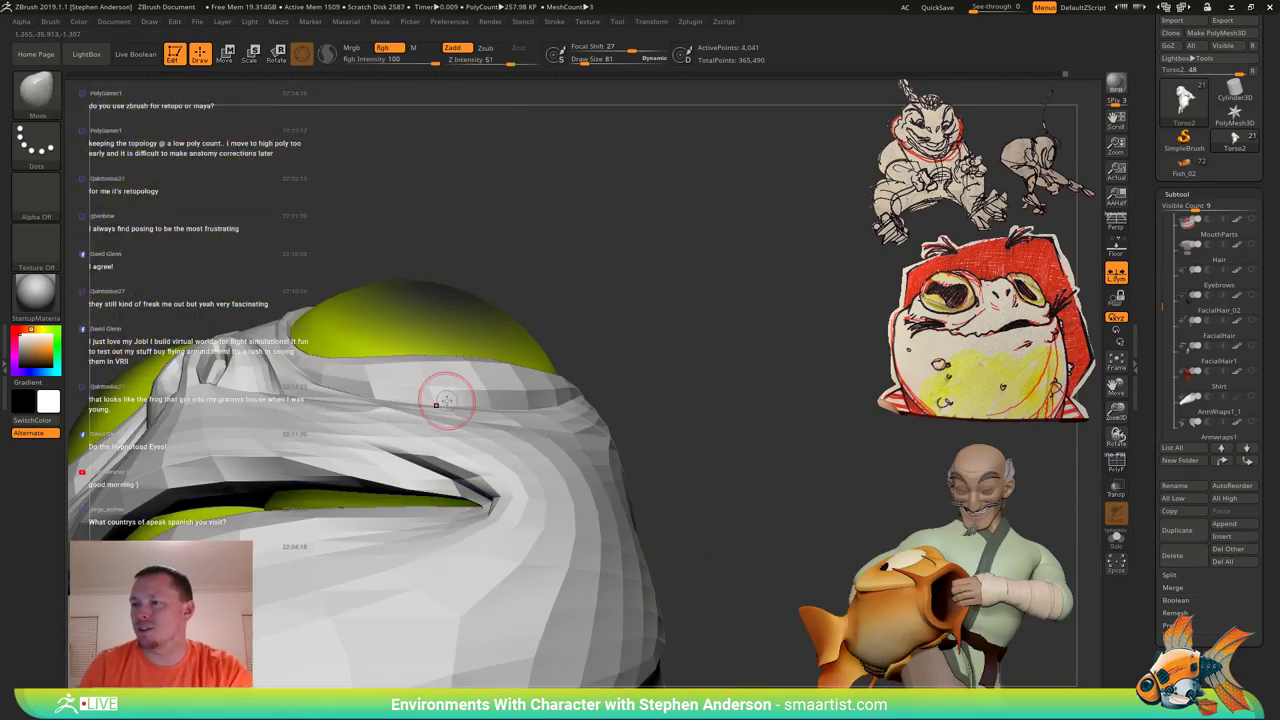
Turn on Dynamic Subdiv for the body, accepting its automatic activation until the next restart.
mouse_move(445, 400)
ctrl+right_down()
mouse_move(432, 320)
mouse_move(401, 455)
ctrl+right_up()
key(d)
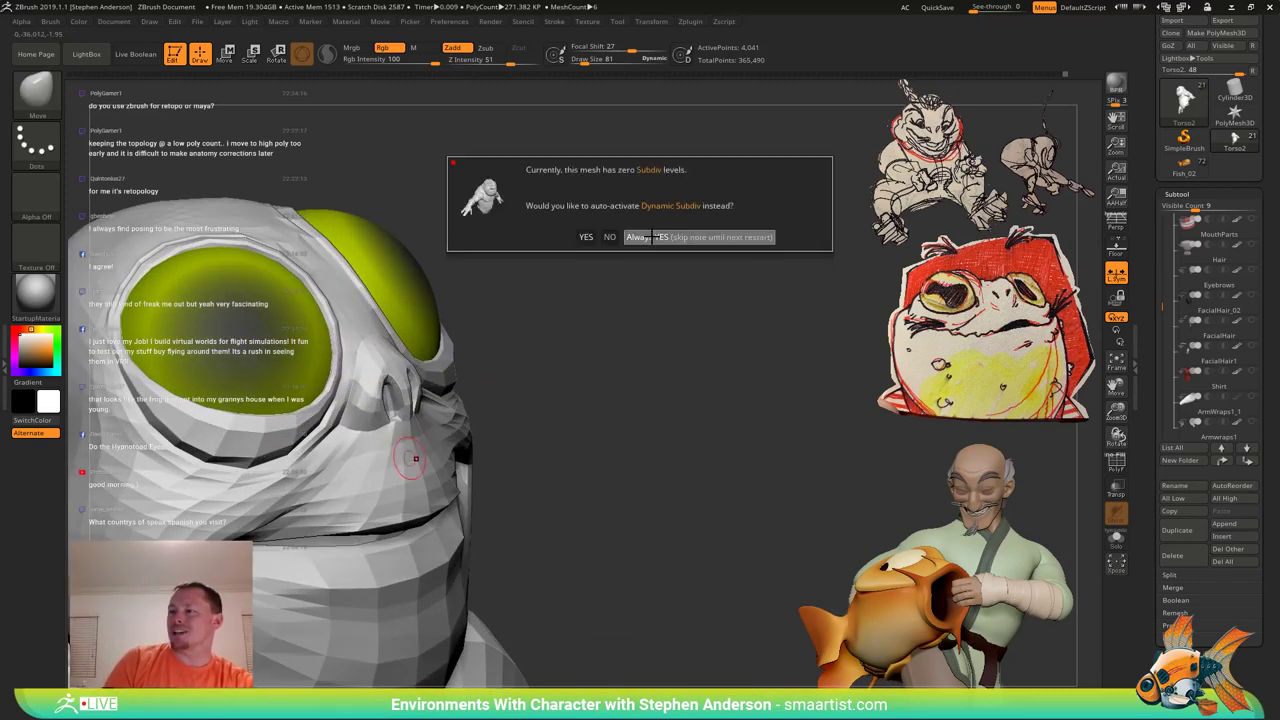
click(640, 240)
mouse_move(466, 391)
right_down()
mouse_move(429, 380)
mouse_move(445, 262)
mouse_move(402, 345)
mouse_move(452, 348)
mouse_move(443, 373)
mouse_move(478, 465)
mouse_move(484, 400)
right_up()
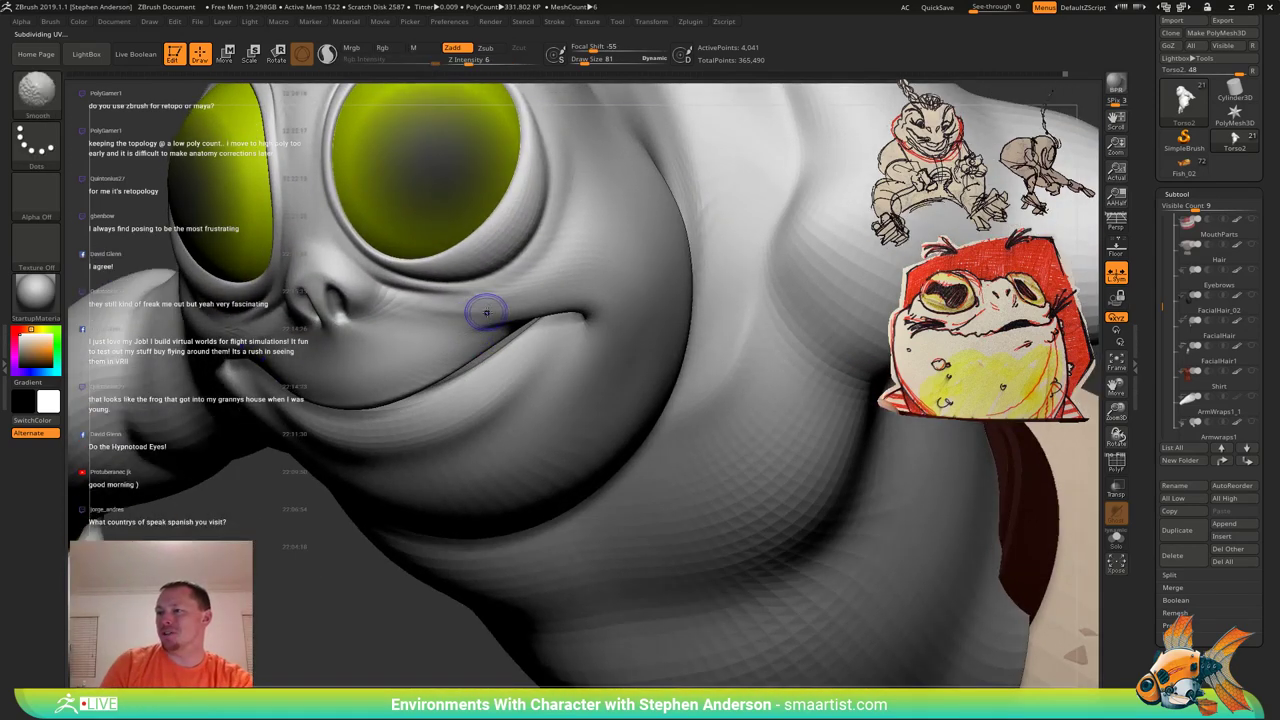
Smooth the cheek fold above the mouth corner and set the Move brush to draw size 101 for the upper lip.
shift+drag(530, 301, 505, 304)
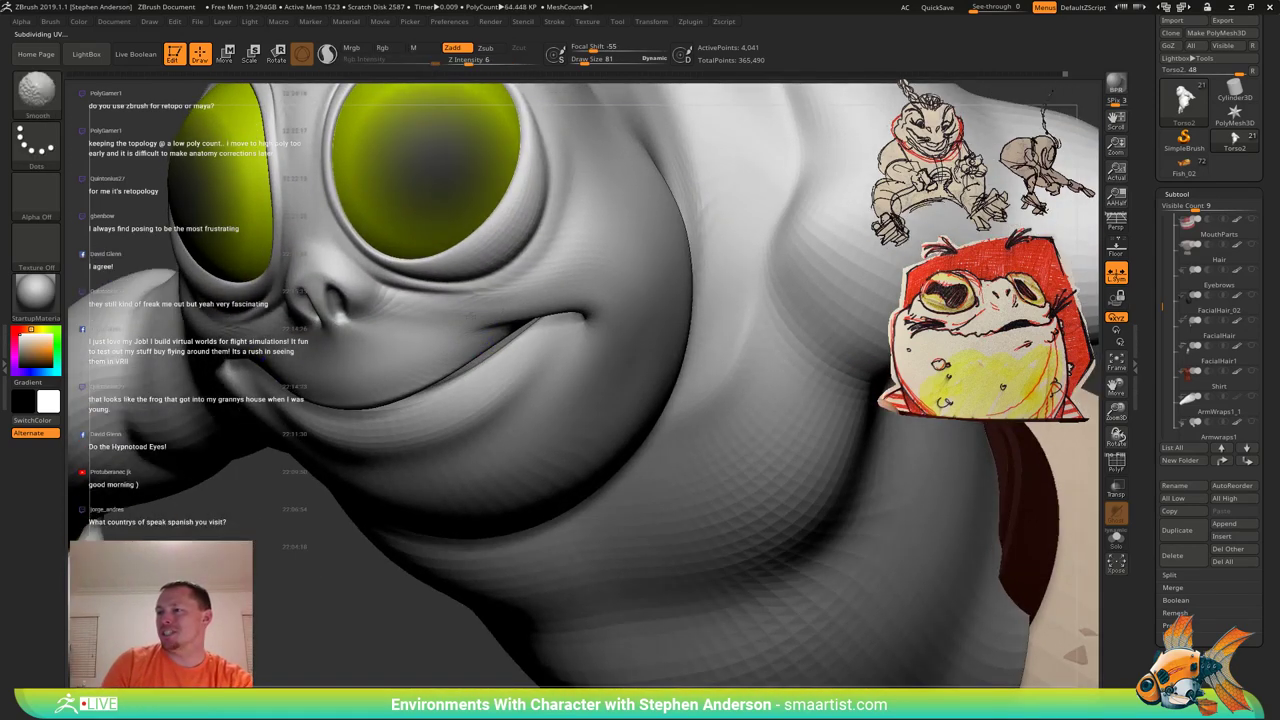
mouse_move(372, 299)
right_down()
mouse_move(420, 284)
mouse_move(418, 302)
mouse_move(389, 303)
right_up()
key(s)
drag(390, 303, 424, 308)
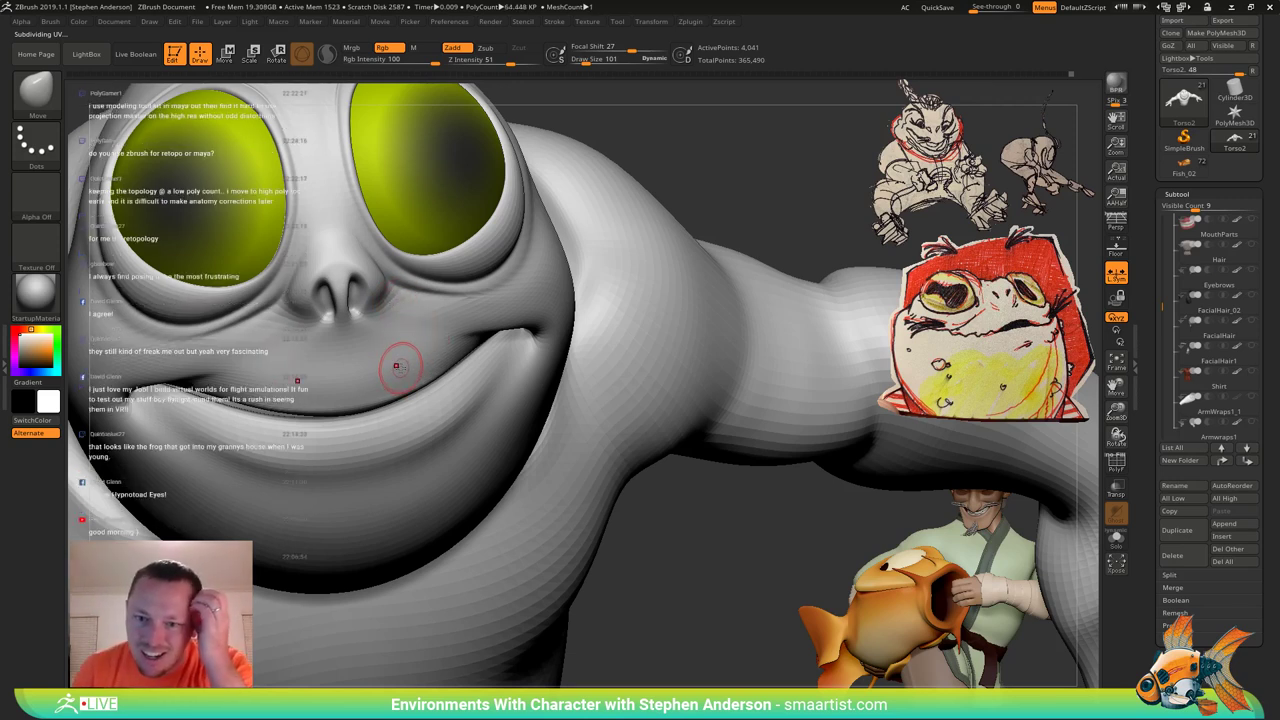
right_drag(423, 364, 478, 317)
Show the polyframe and mask everything except the tan lip polygroup by hiding it, masking the rest and unhiding all.
mouse_move(480, 410)
right_down()
mouse_move(375, 385)
mouse_move(365, 360)
mouse_move(462, 366)
mouse_move(430, 305)
mouse_move(403, 311)
mouse_move(440, 342)
mouse_move(416, 356)
mouse_move(372, 335)
mouse_move(367, 372)
mouse_move(378, 373)
mouse_move(366, 374)
mouse_move(398, 378)
right_up()
key(shift+f)
mouse_move(258, 417)
right_down()
mouse_move(340, 402)
mouse_move(341, 426)
mouse_move(310, 400)
mouse_move(322, 402)
right_up()
ctrl+shift+click(326, 399)
ctrl+shift+click(331, 403)
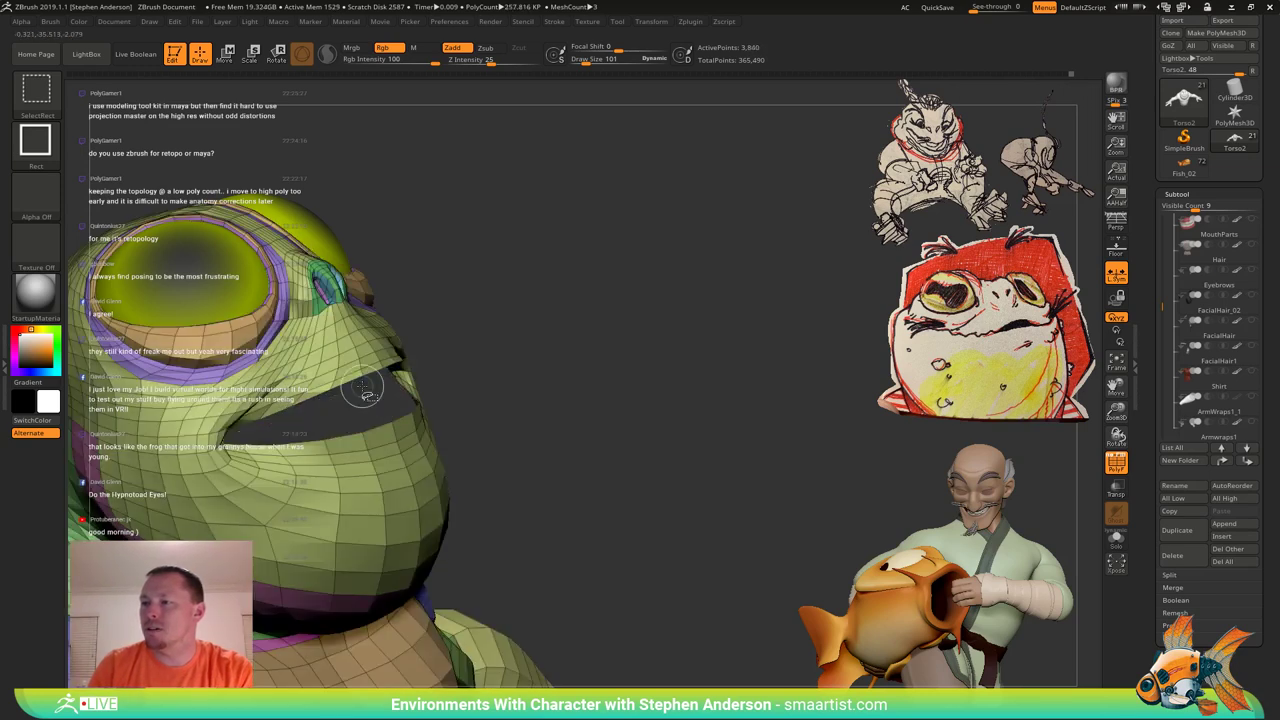
ctrl+click(516, 337)
ctrl+shift+click(433, 354)
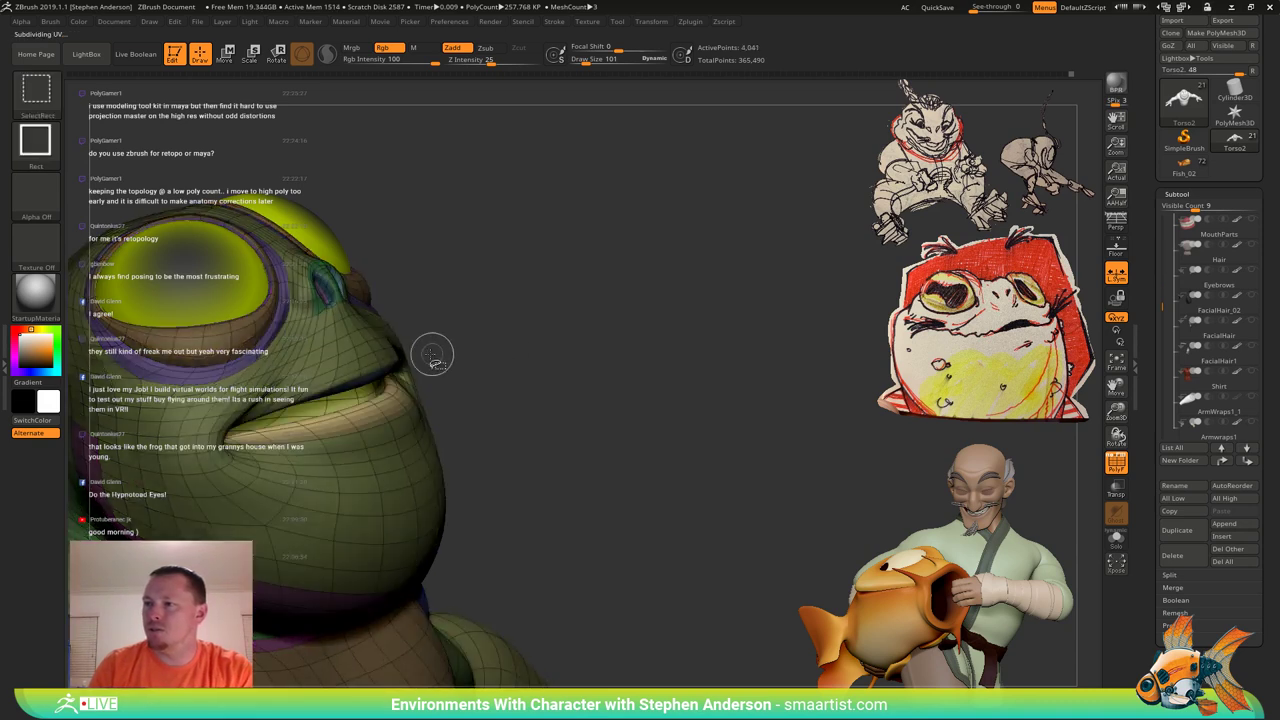
key(ctrl)
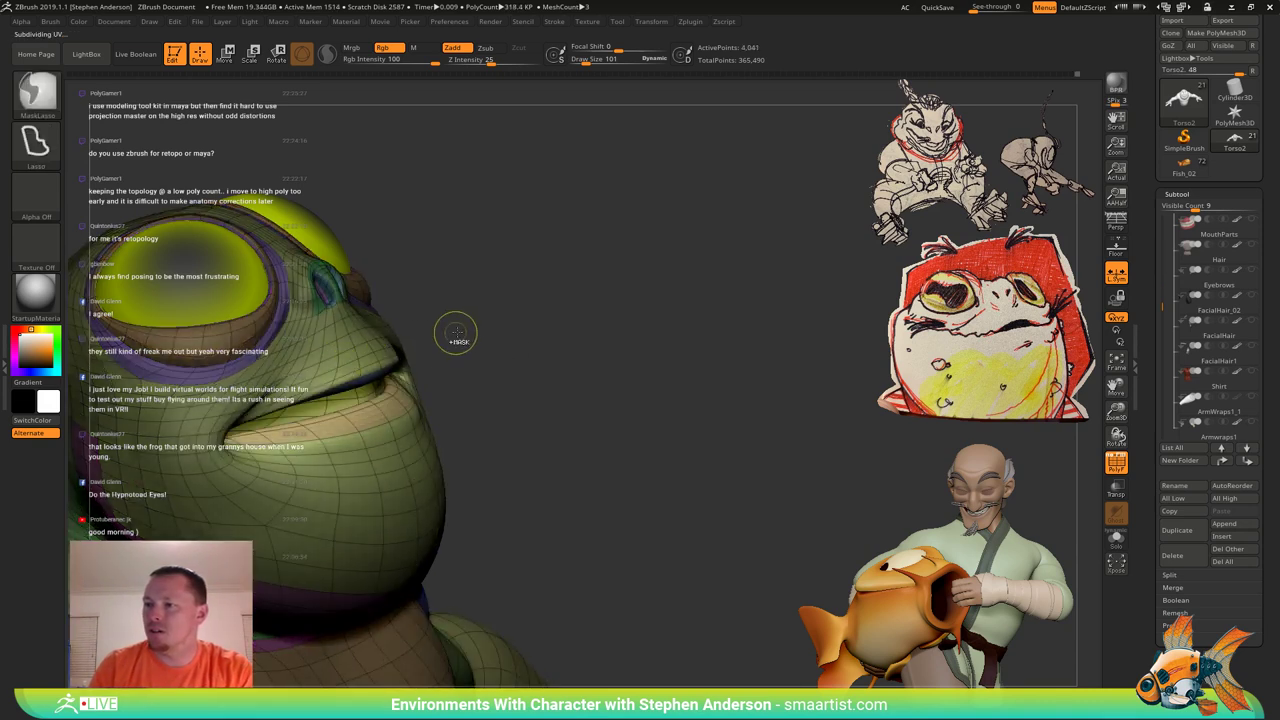
shift+drag(466, 335, 486, 330)
key(w)
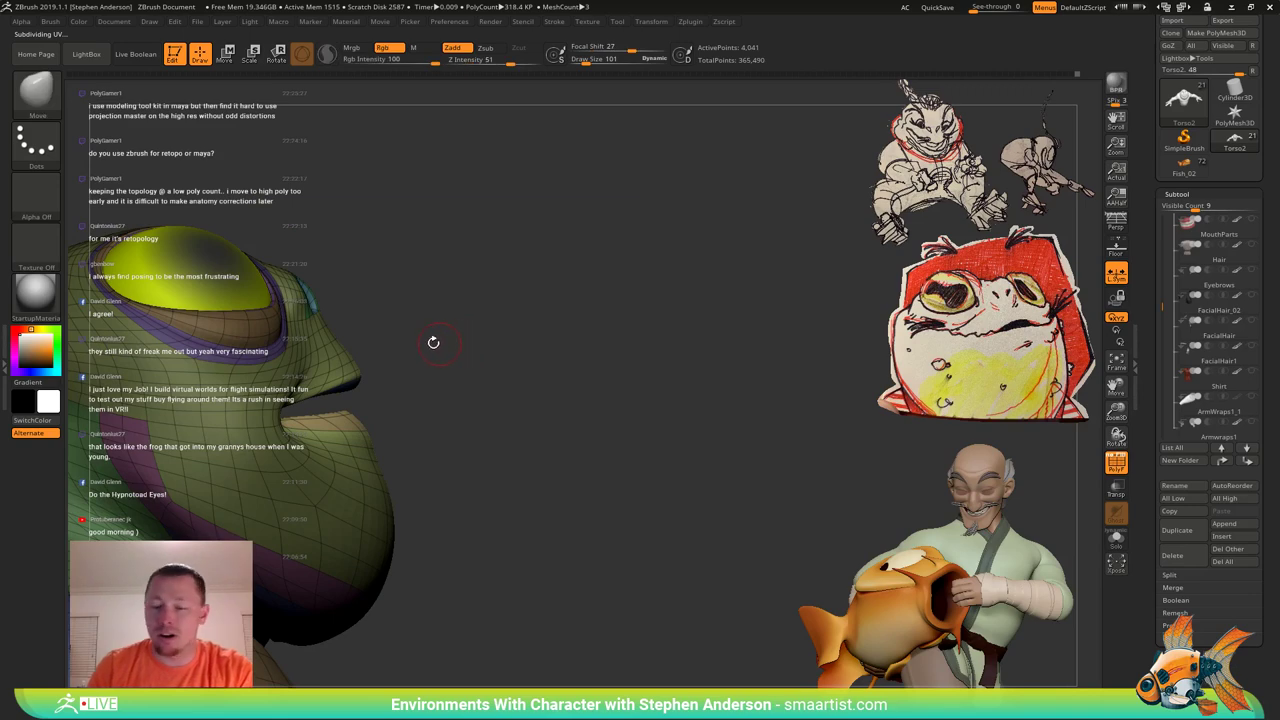
Switch to the Move brush at draw size 304, work on the unmasked lip, and clear the mask.
drag(337, 258, 335, 251)
mouse_move(452, 262)
mouse_down()
mouse_move(422, 260)
mouse_move(434, 263)
mouse_up()
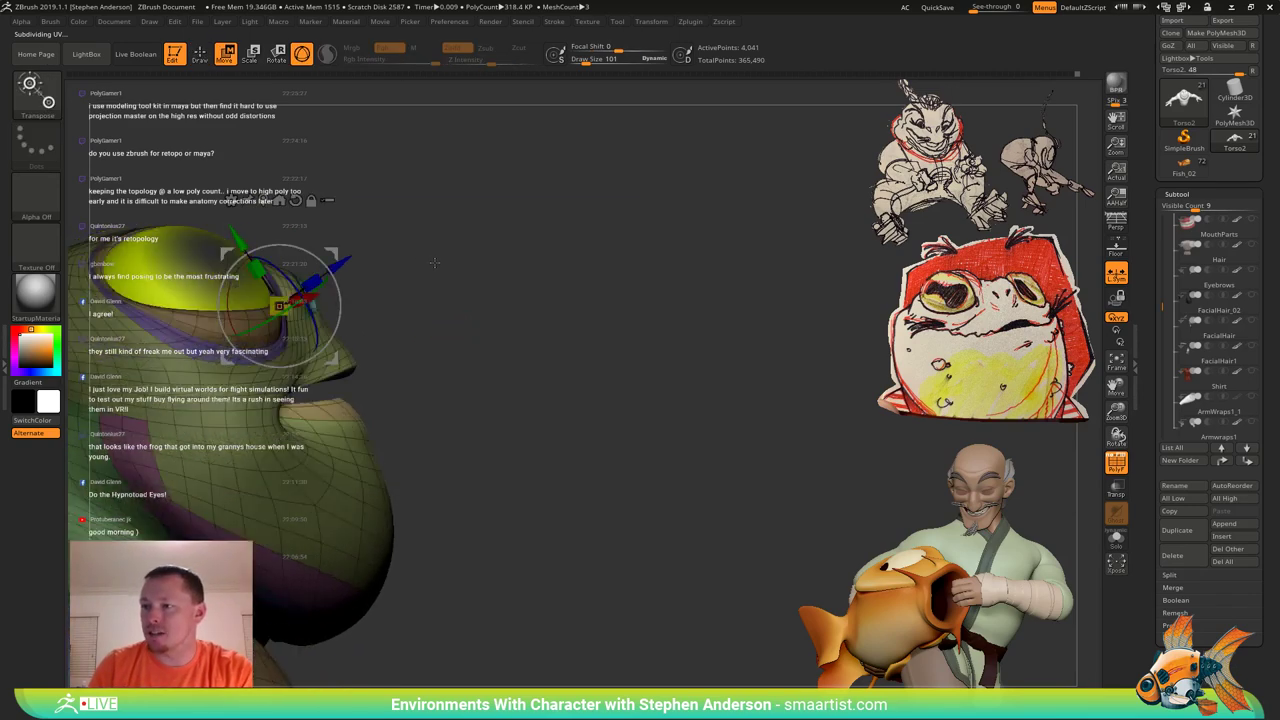
key(b)
key(m)
key(v)
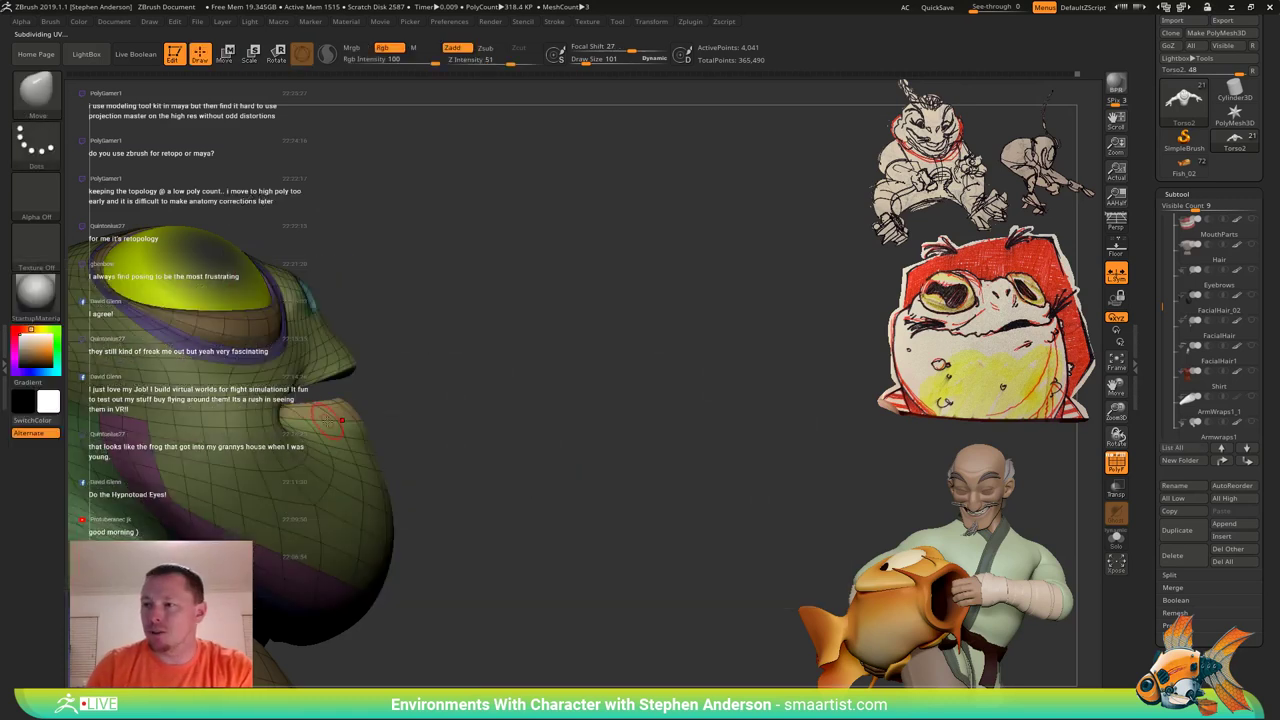
key(s)
drag(328, 421, 339, 422)
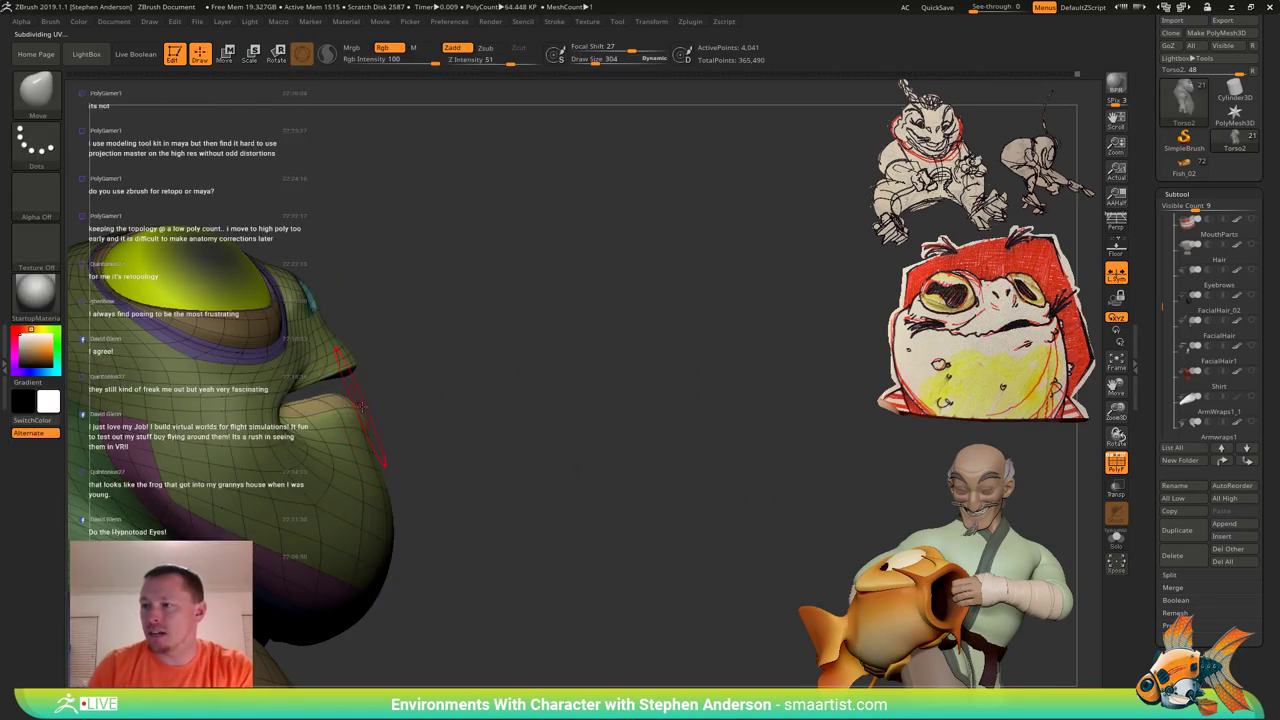
drag(500, 418, 412, 385)
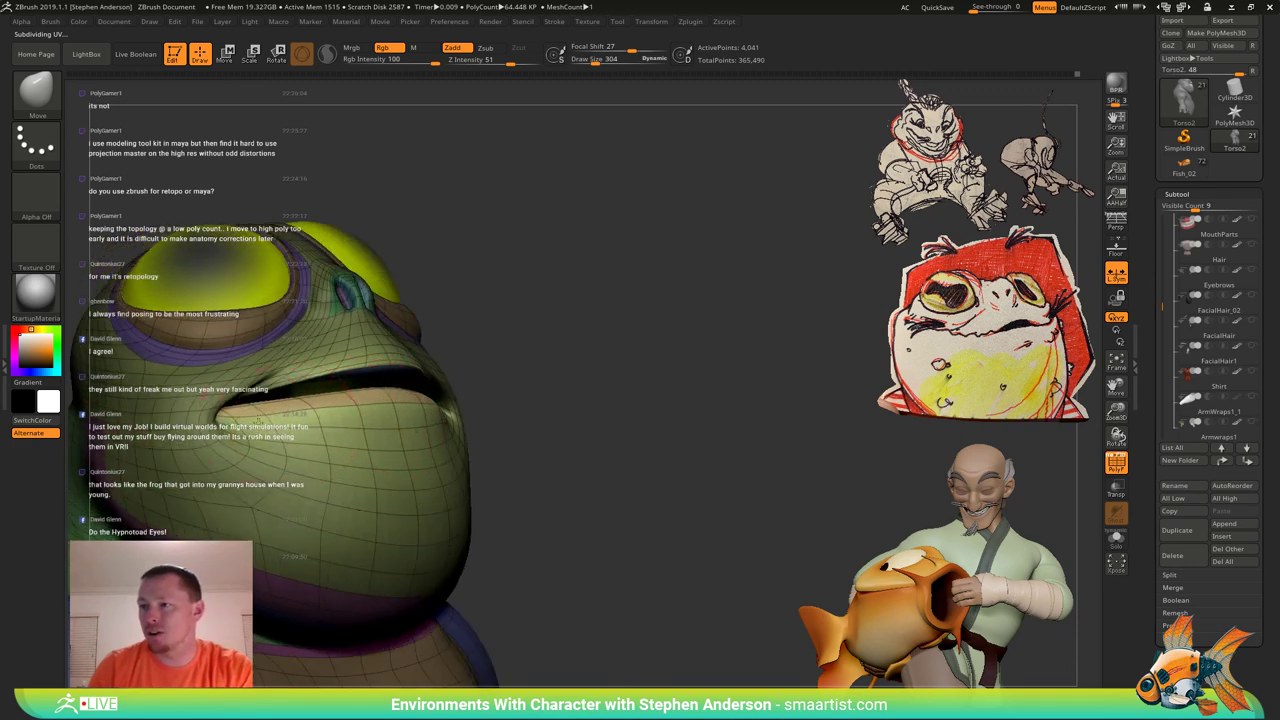
right_drag(310, 388, 272, 420)
ctrl+right_drag(560, 290, 584, 234)
ctrl+drag(584, 234, 612, 262)
ctrl+right_drag(600, 262, 586, 318)
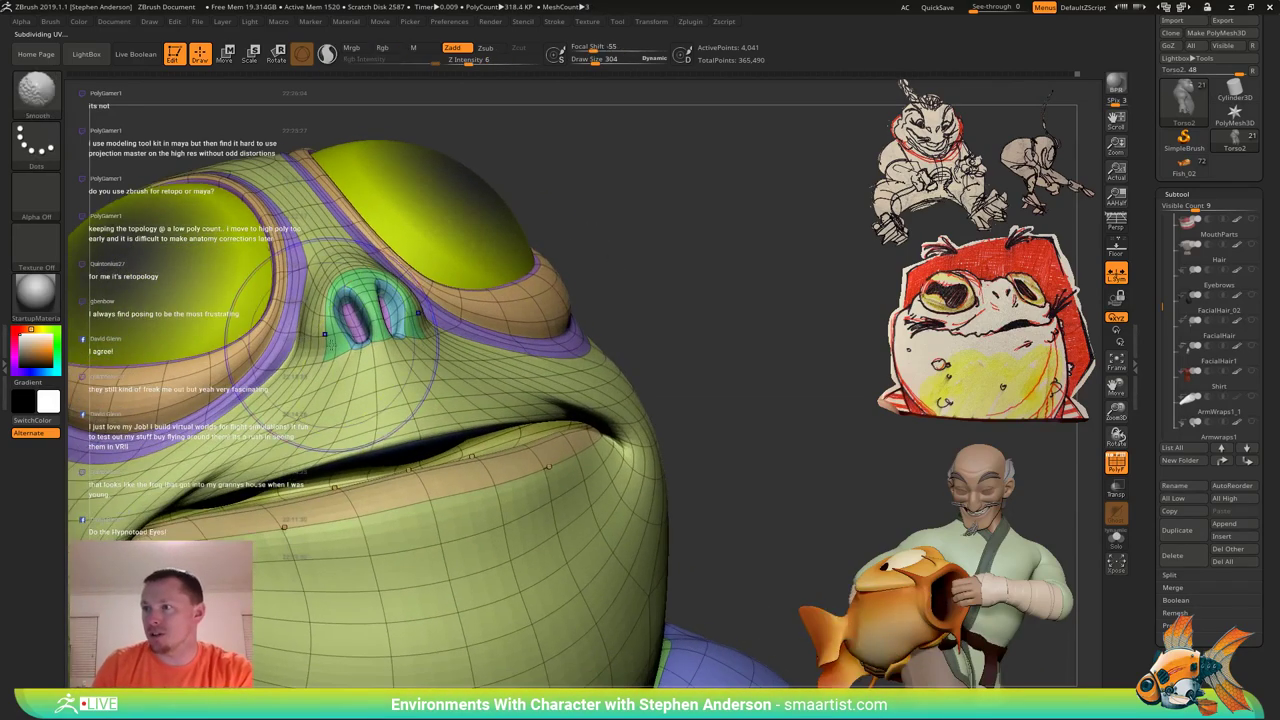
Turn off Dynamic Subdiv and reshape the skin between the nostril and eye socket with the Move brush, using draw sizes 124 and 102.
key(shift+f)
mouse_move(324, 334)
right_down()
mouse_move(346, 330)
mouse_move(322, 331)
mouse_move(334, 312)
mouse_move(317, 335)
right_up()
key(shift+d)
key(s)
drag(308, 330, 299, 330)
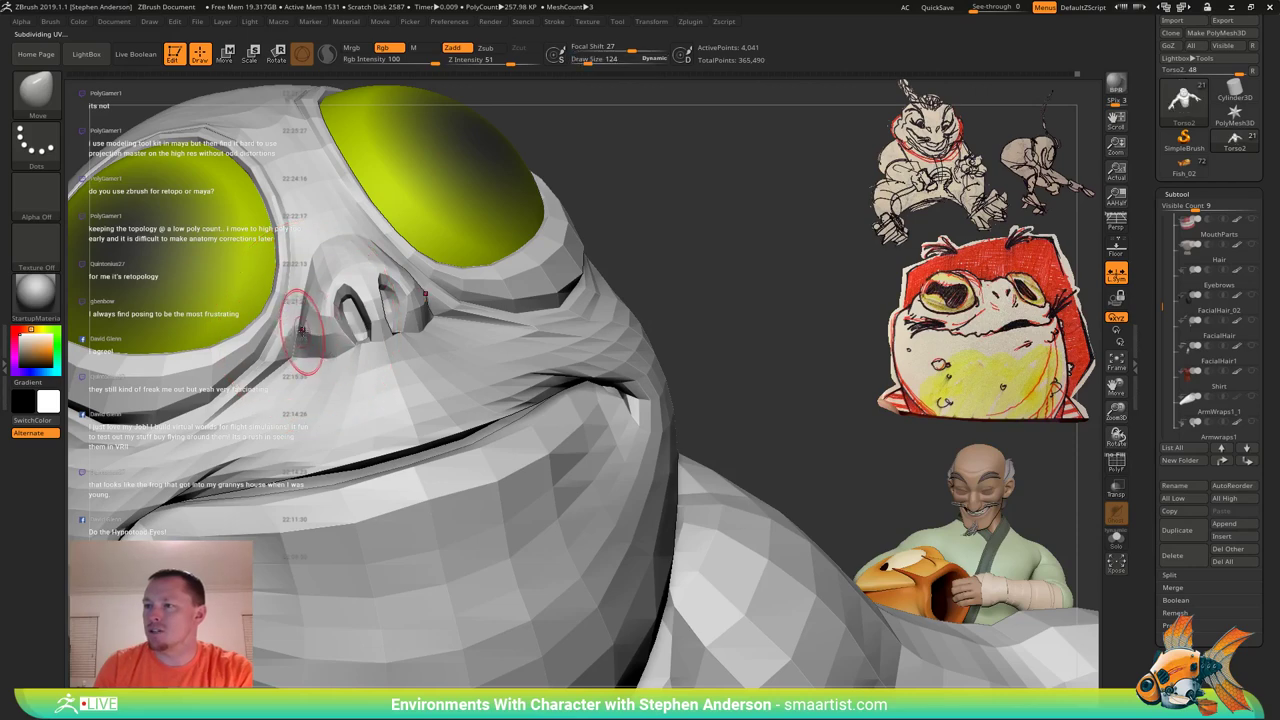
mouse_move(299, 330)
right_down()
mouse_move(314, 322)
mouse_move(301, 329)
right_up()
key(shift+f)
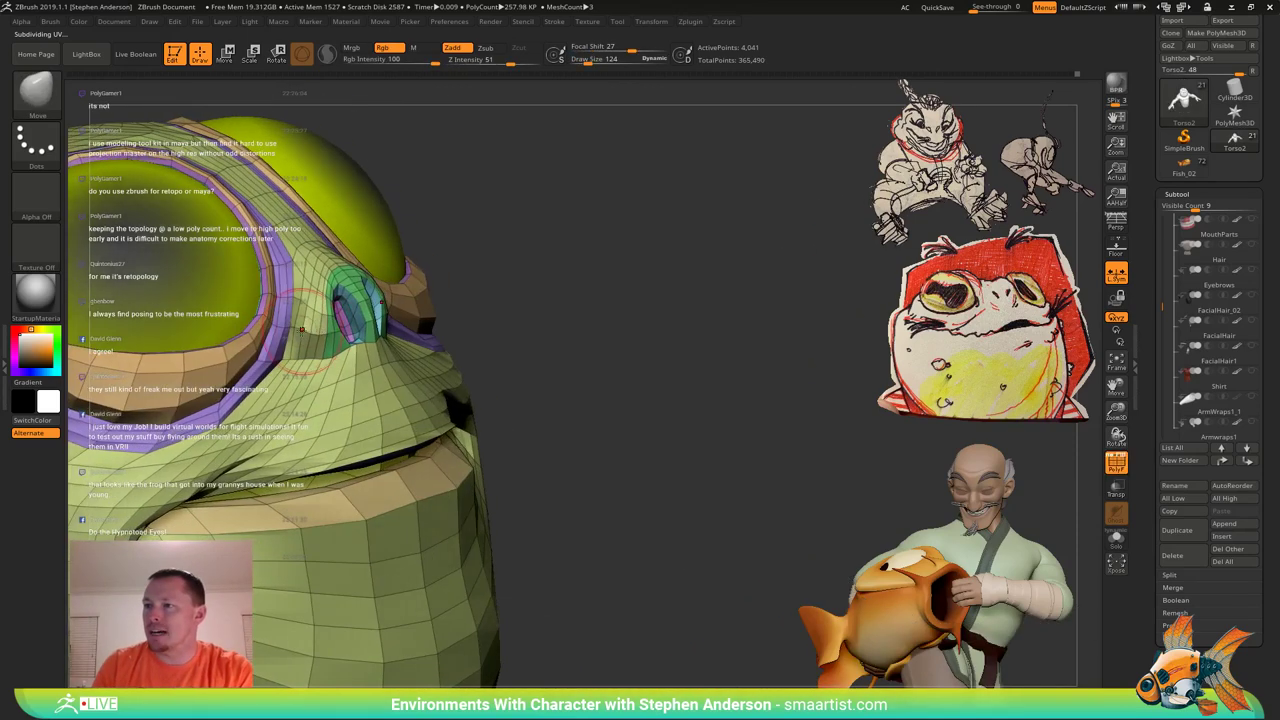
drag(286, 350, 310, 338)
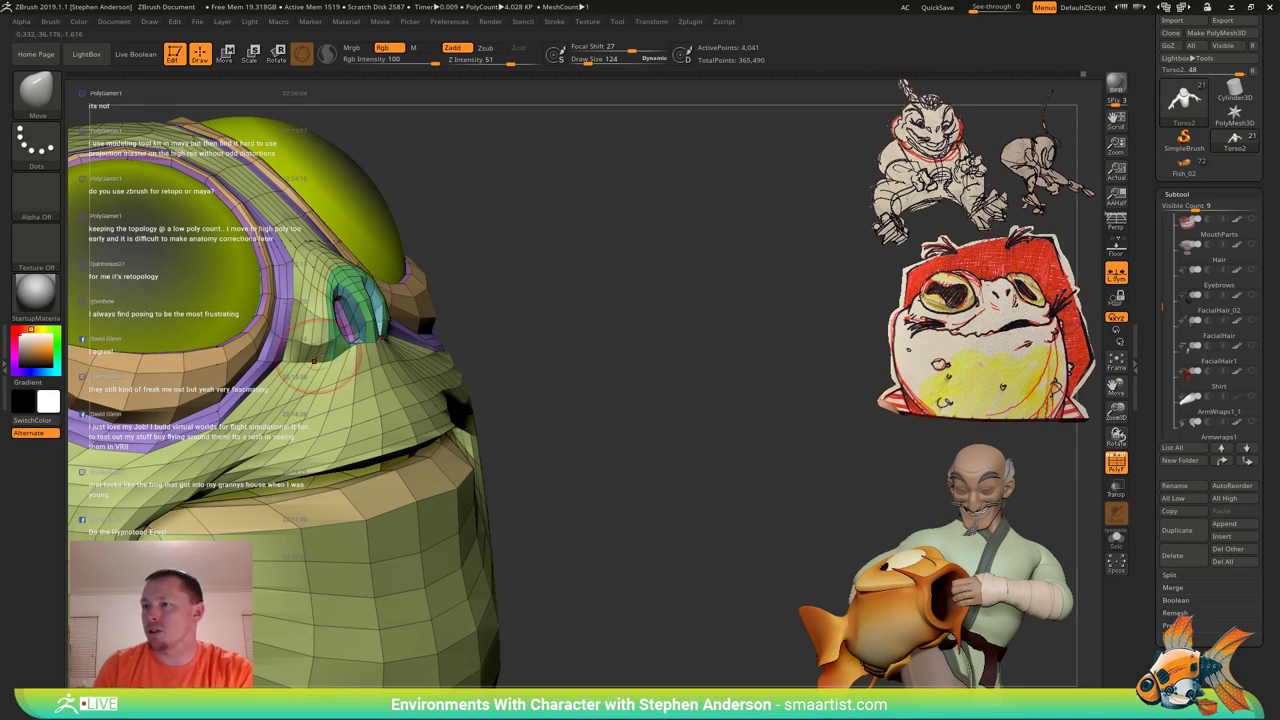
mouse_move(314, 361)
right_down()
mouse_move(272, 358)
mouse_move(326, 358)
right_up()
key(s)
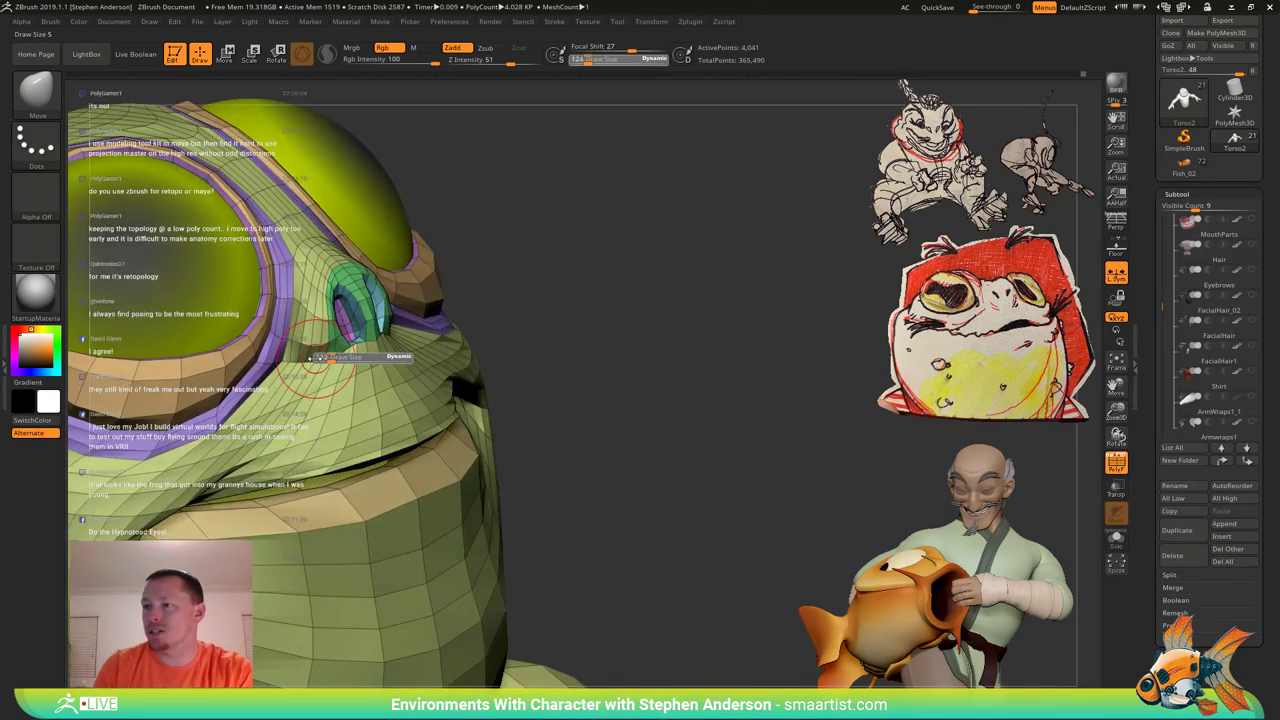
drag(314, 357, 306, 358)
mouse_move(342, 356)
right_down()
mouse_move(302, 346)
mouse_move(364, 344)
right_up()
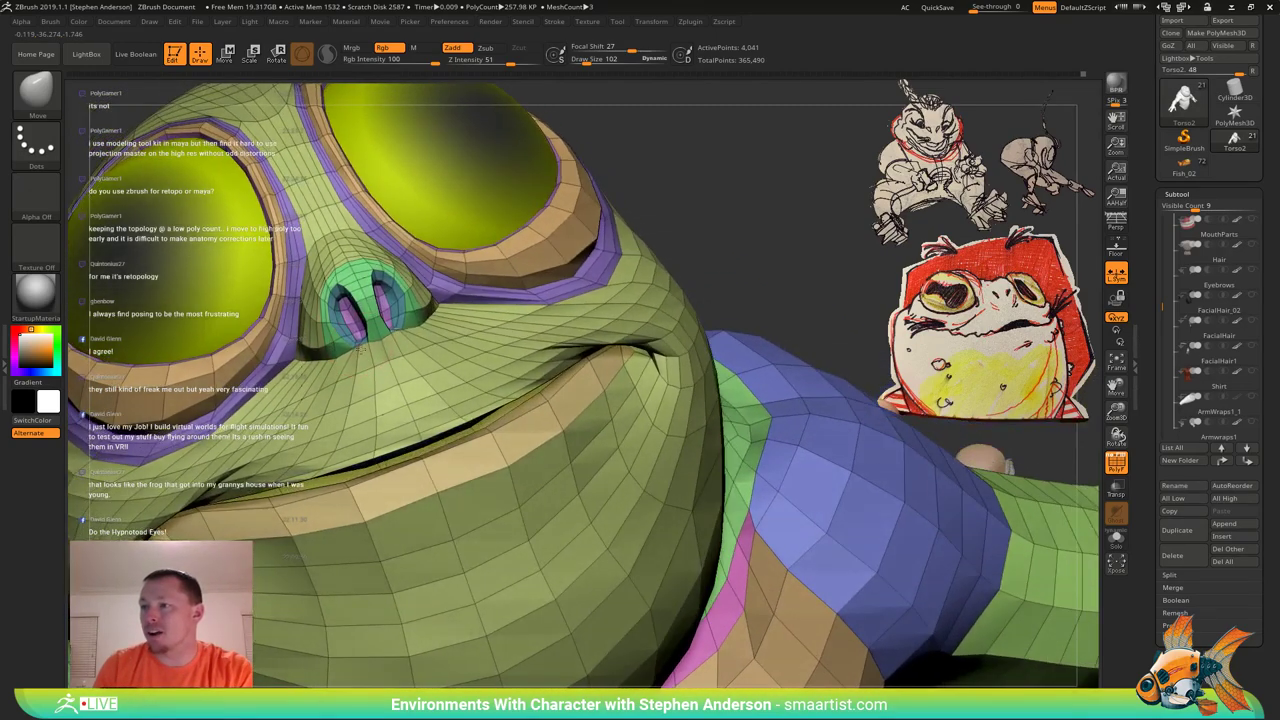
Mask everything on the head except the tan lower-lip polygroup.
right_drag(440, 320, 400, 280)
mouse_move(400, 280)
right_down()
mouse_move(340, 300)
mouse_move(440, 300)
mouse_move(345, 308)
mouse_move(449, 348)
right_up()
key(w)
ctrl+click(502, 293)
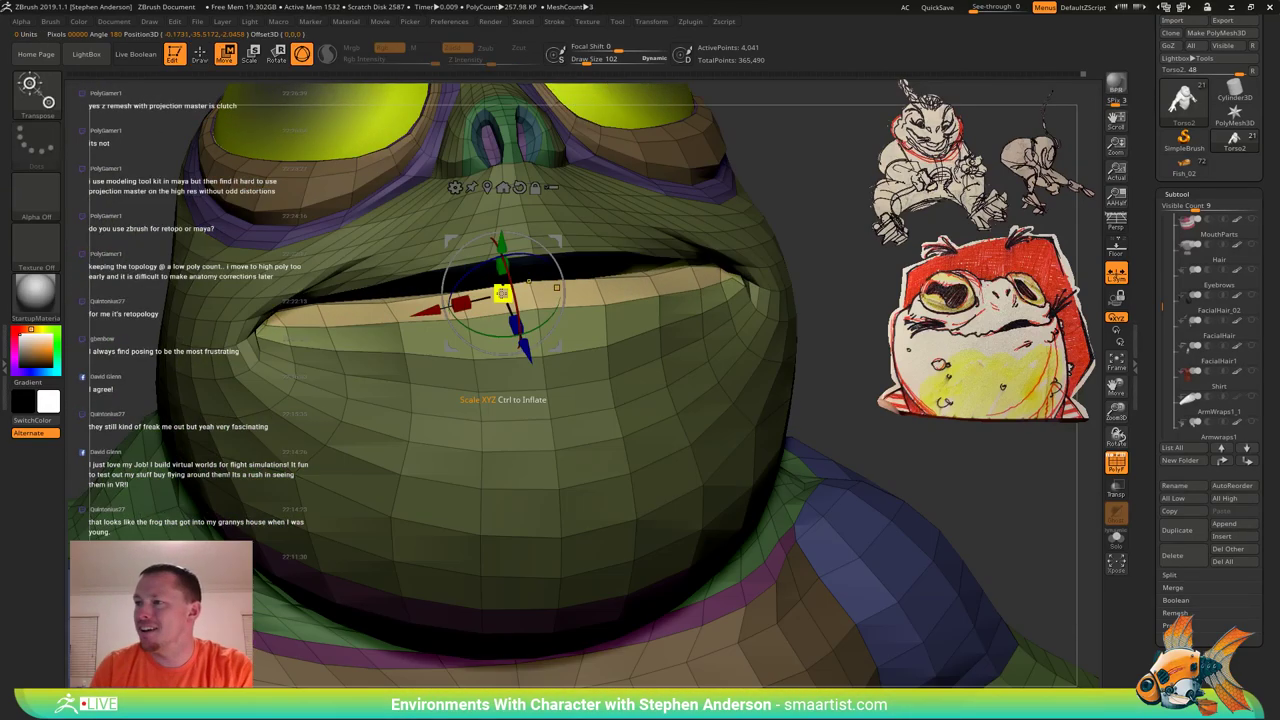
Adjust the upper edge of the unmasked lower lip with the Move brush at draw size 189, then hide the polyframe.
key(b)
key(m)
key(v)
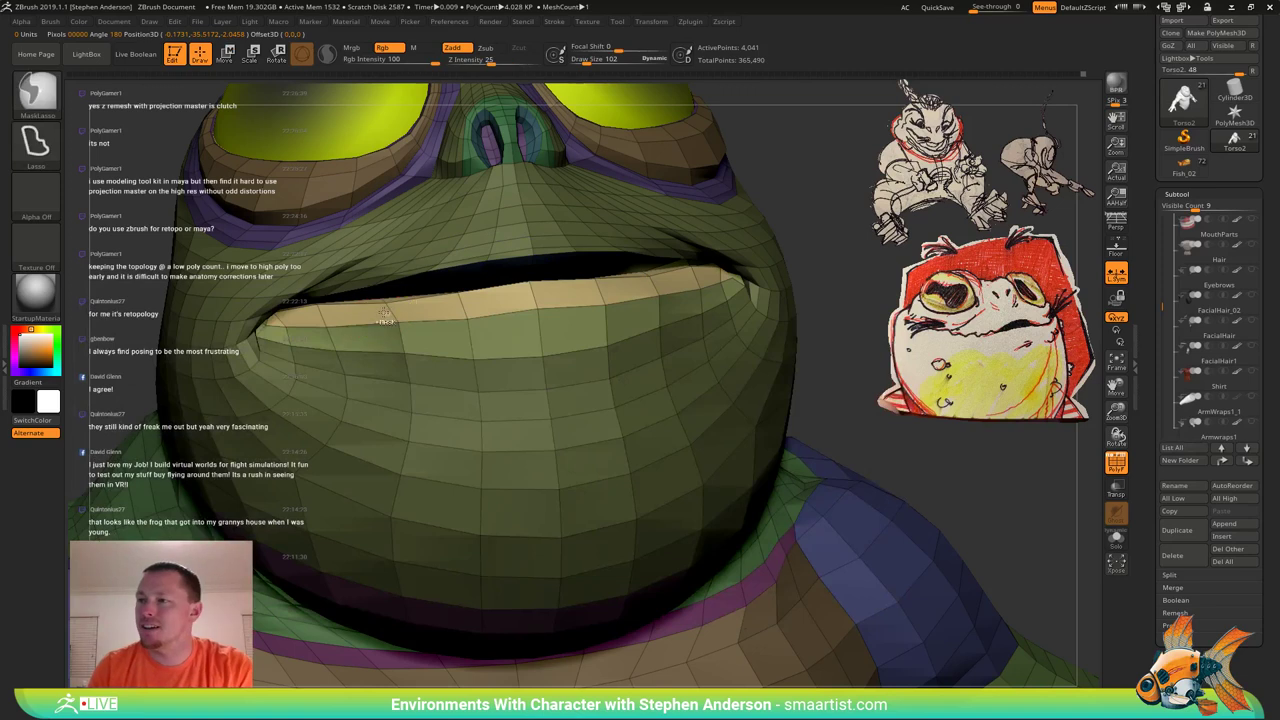
drag(385, 304, 387, 293)
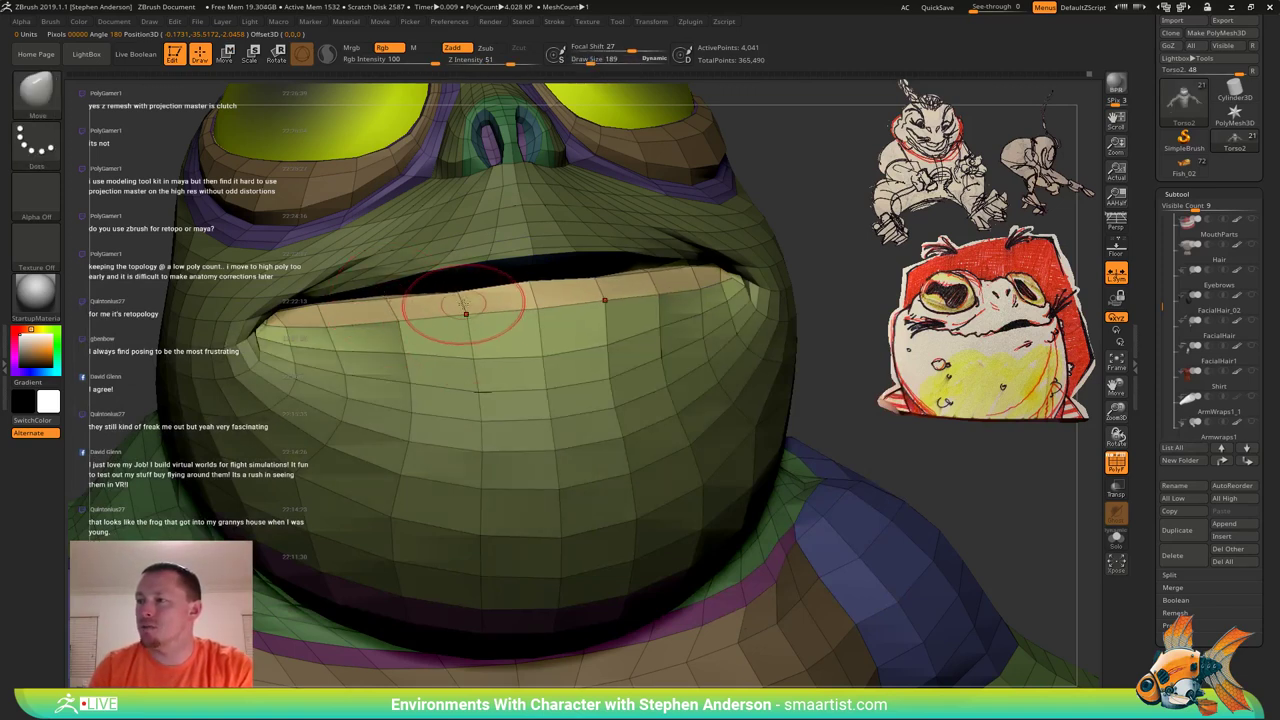
mouse_move(459, 295)
right_down()
mouse_move(504, 330)
mouse_move(494, 393)
mouse_move(471, 200)
mouse_move(455, 192)
right_up()
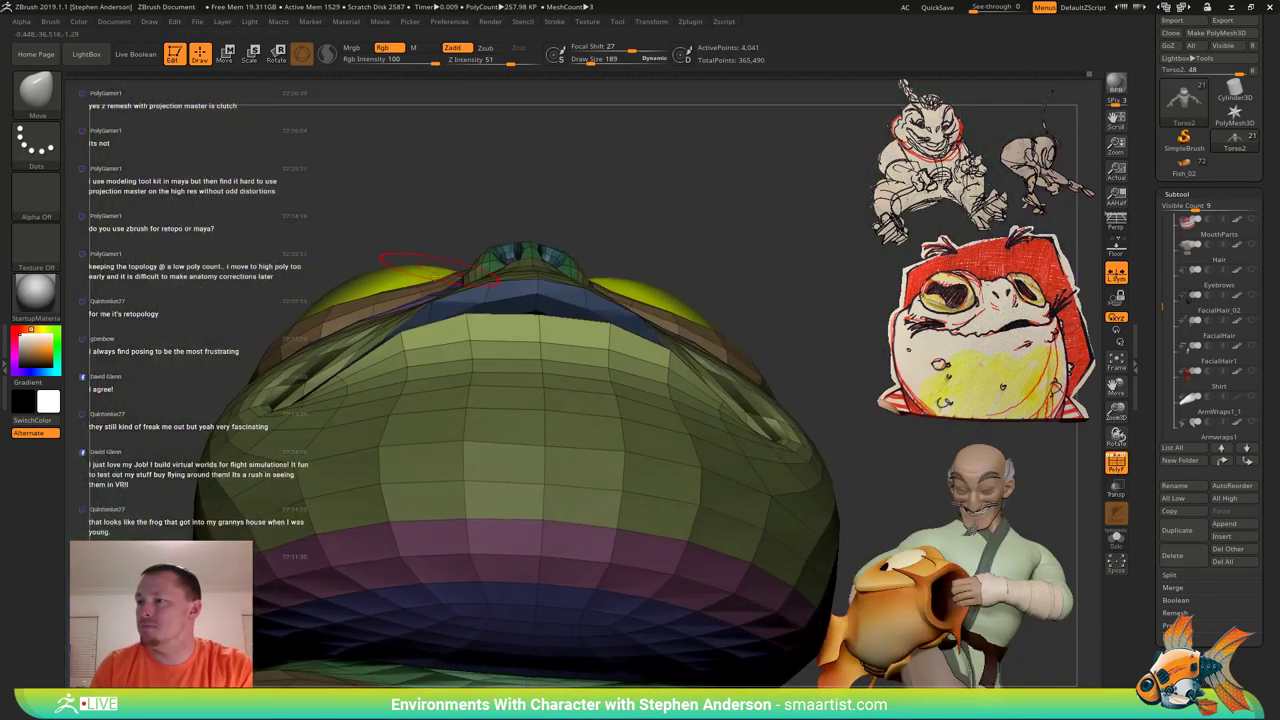
mouse_move(425, 268)
right_down()
mouse_move(460, 368)
mouse_move(626, 191)
mouse_move(585, 275)
mouse_move(503, 206)
mouse_move(522, 322)
mouse_move(540, 245)
mouse_move(543, 289)
mouse_move(522, 296)
mouse_move(537, 329)
mouse_move(519, 361)
right_up()
key(shift+f)
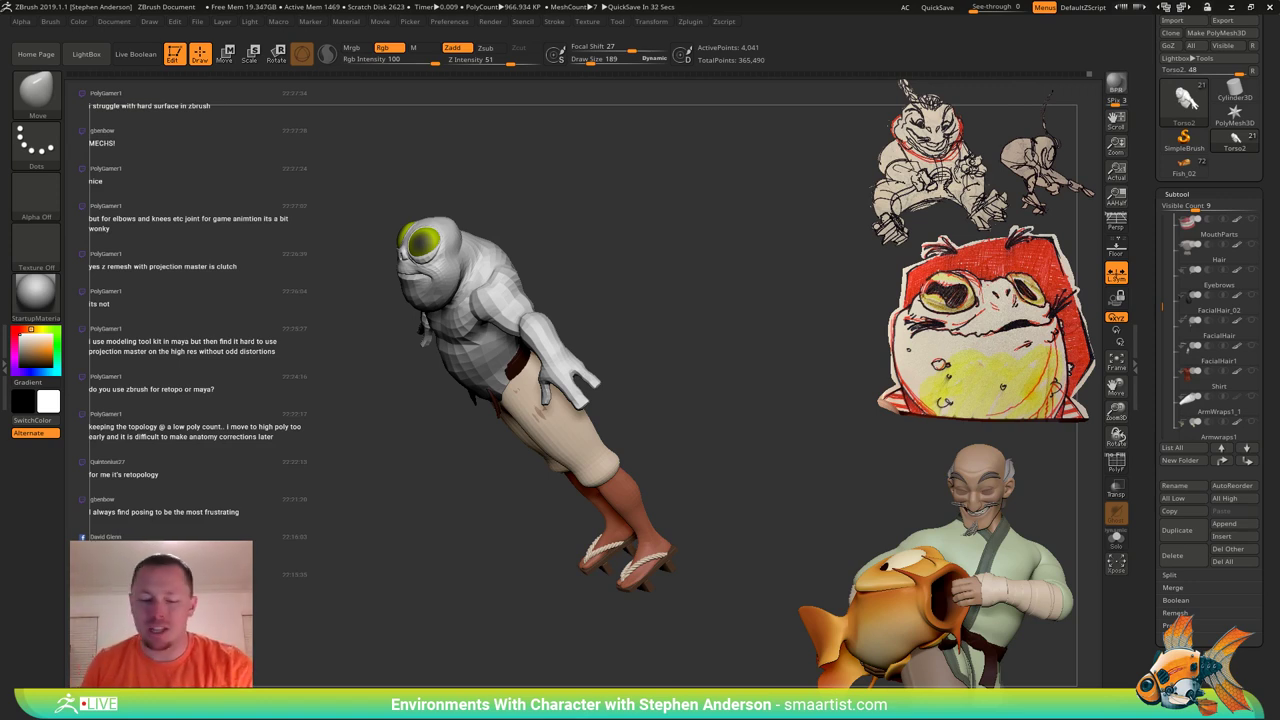
Make Legs the active subtool and bring up the Rotate gizmo for it.
mouse_move(626, 424)
mouse_down()
mouse_move(690, 410)
mouse_move(657, 350)
mouse_move(640, 370)
mouse_up()
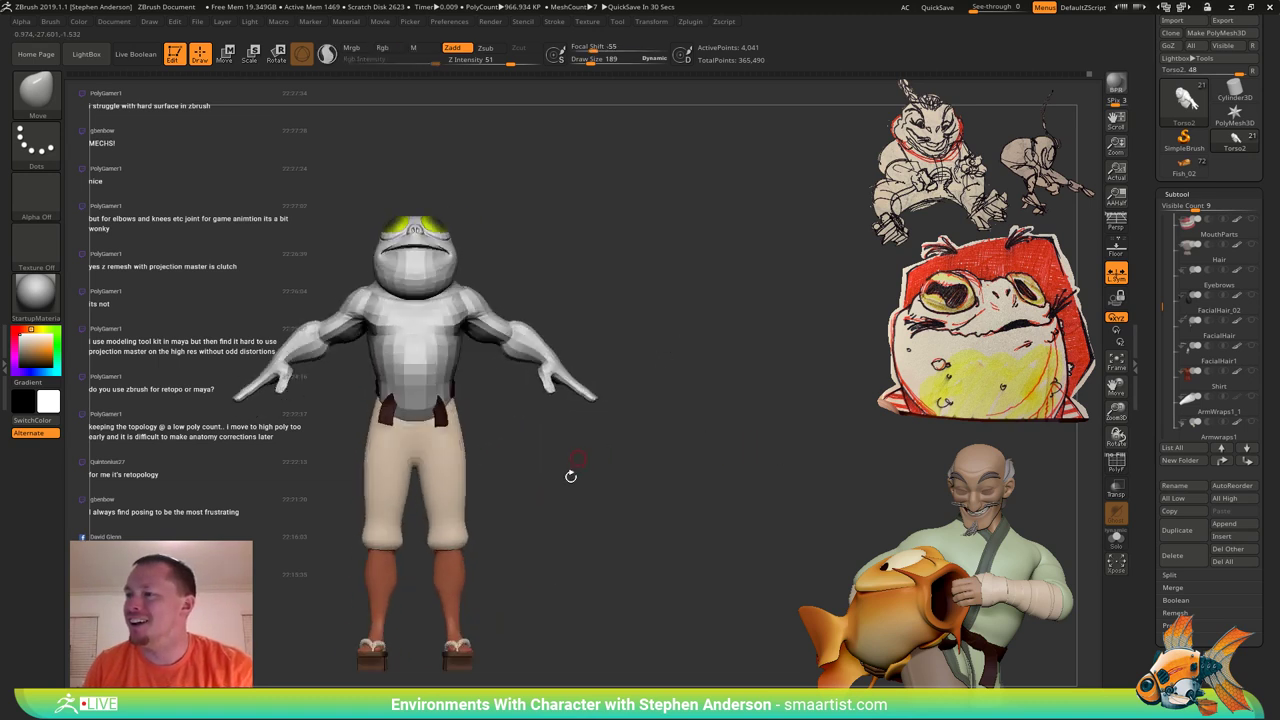
alt+drag(571, 476, 629, 448)
drag(629, 448, 562, 446)
alt+click(543, 458)
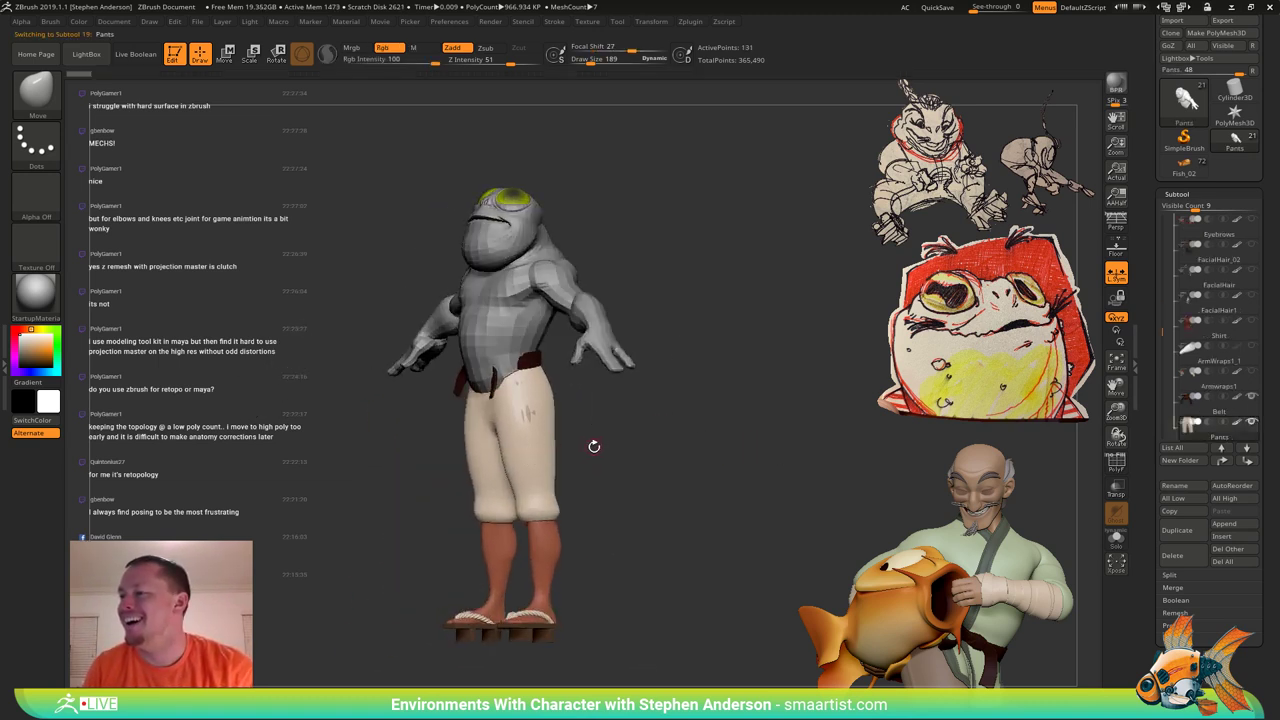
alt+click(546, 556)
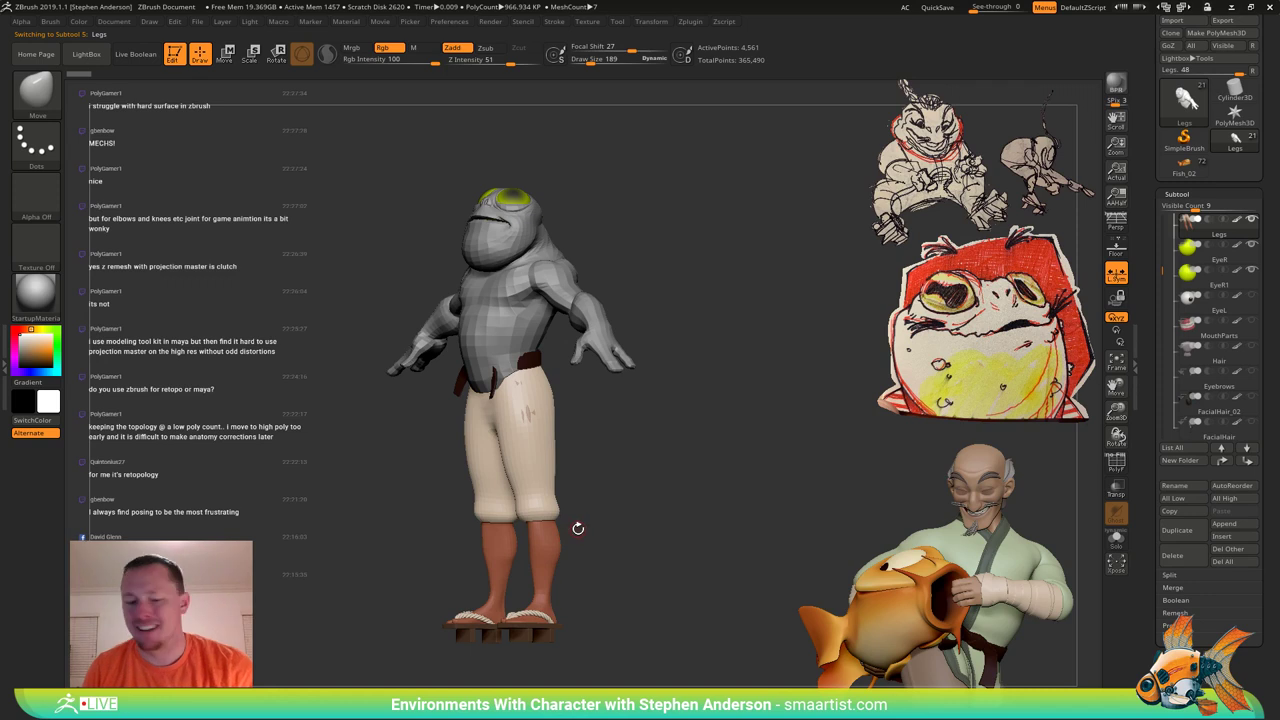
key(r)
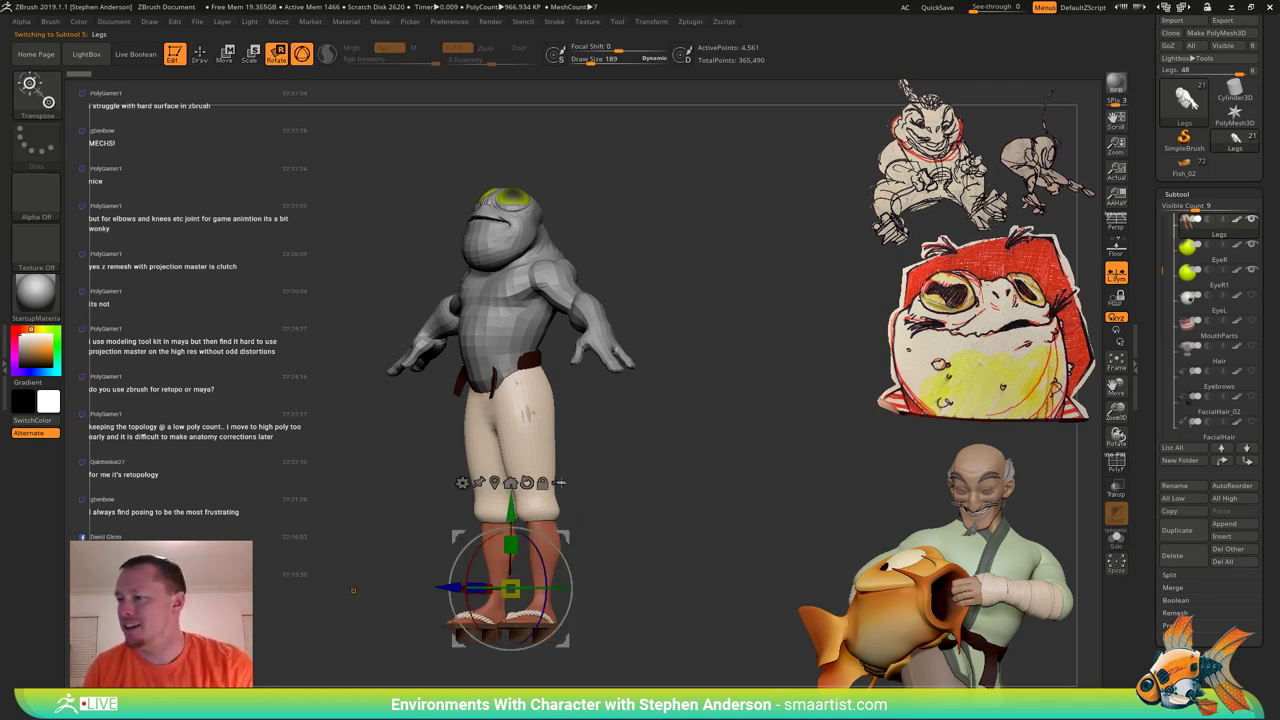
Select the pants, legs and sandals together for transforming, reset the gizmo's orientation and place its pivot at hip height.
drag(572, 485, 678, 468)
ctrl+shift+drag(580, 410, 362, 666)
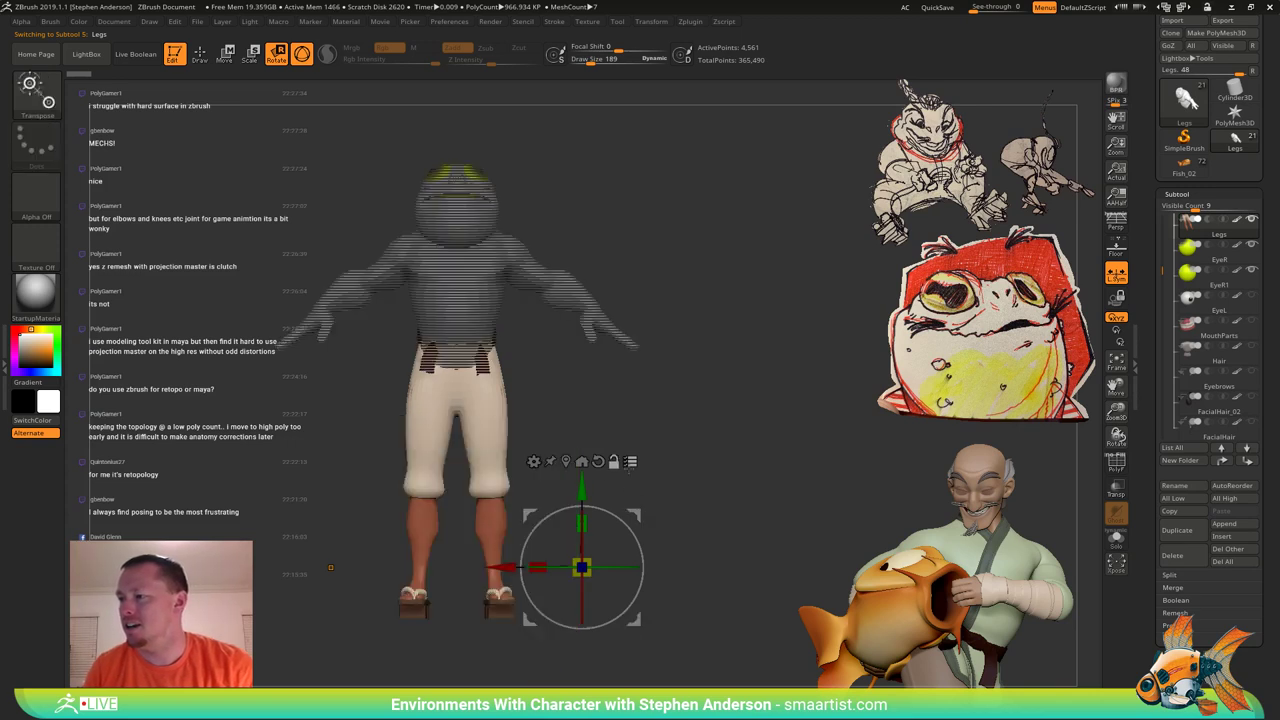
click(598, 461)
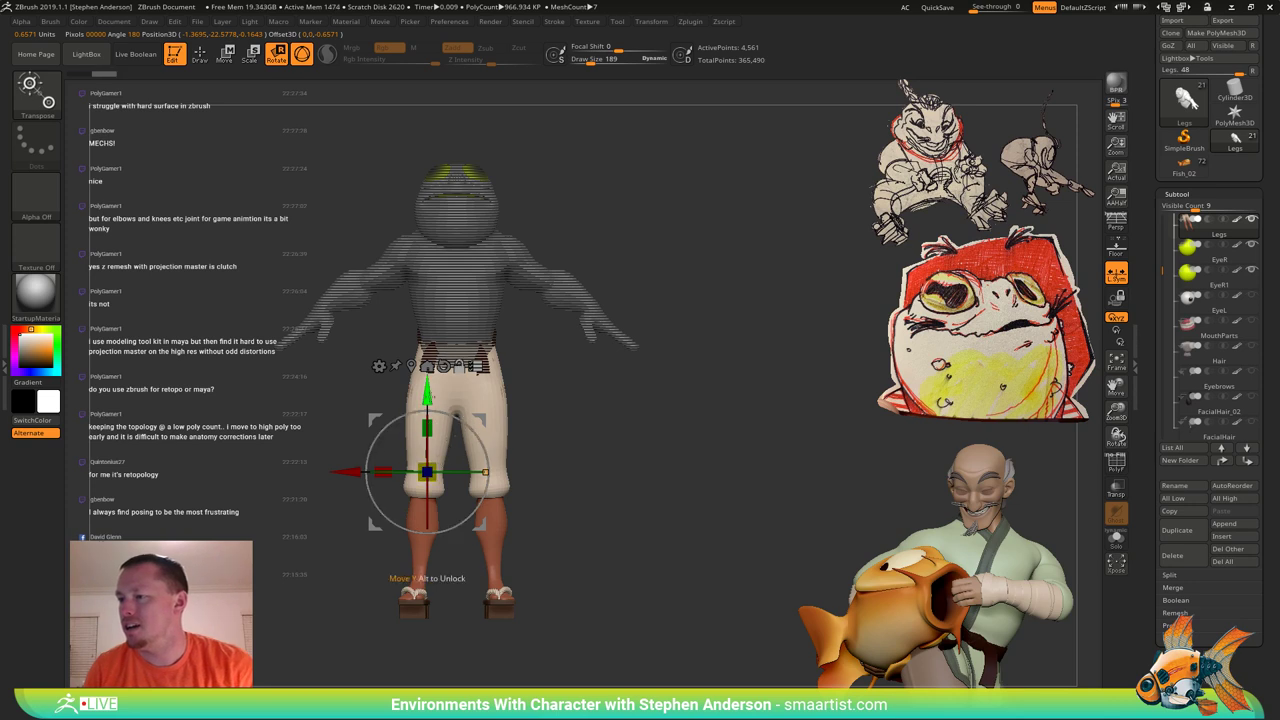
alt+drag(427, 392, 427, 272)
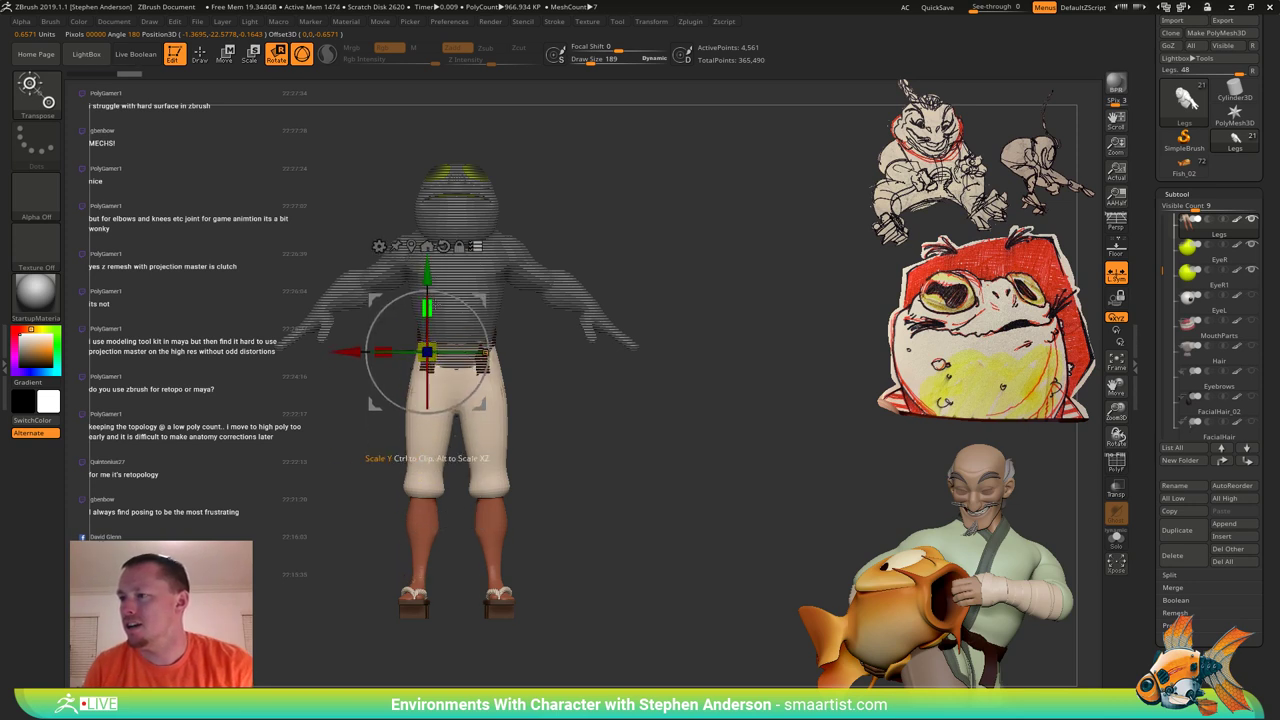
Turn off local symmetry and try scaling and moving the lower body from the hip pivot, undoing each change.
drag(427, 345, 404, 346)
key(ctrl+z)
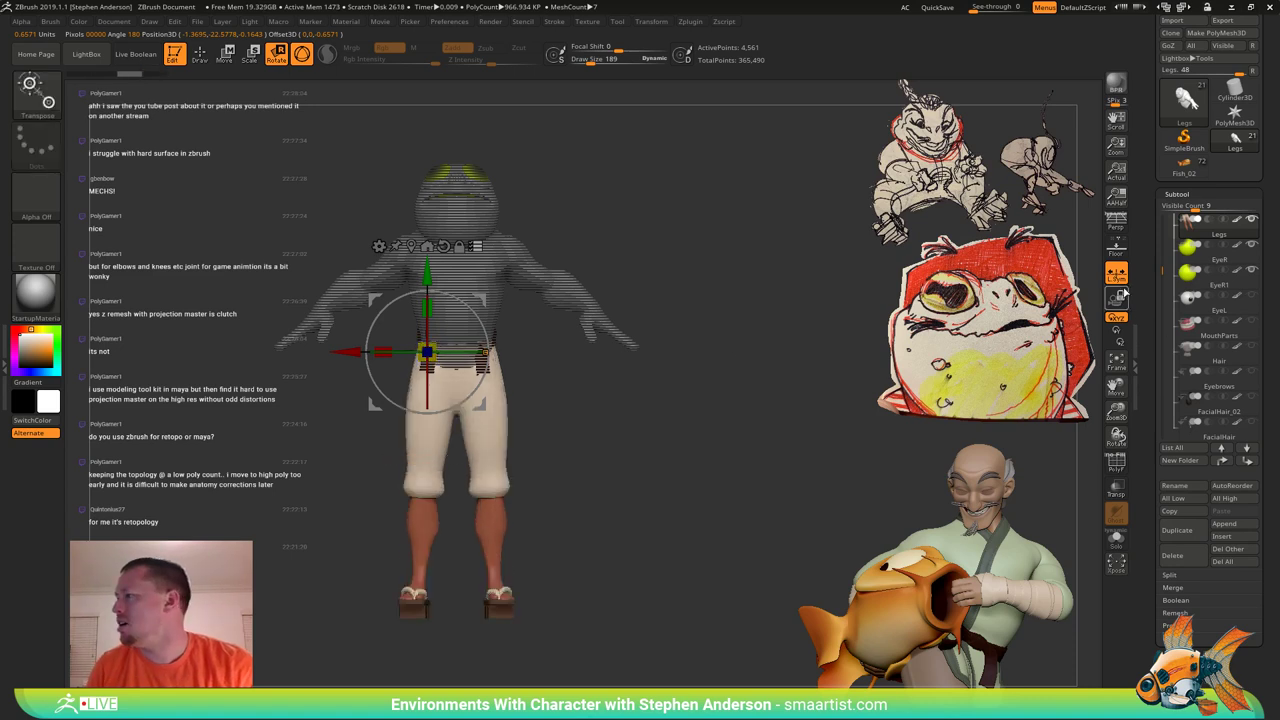
click(1116, 274)
drag(421, 348, 395, 348)
drag(685, 363, 592, 367)
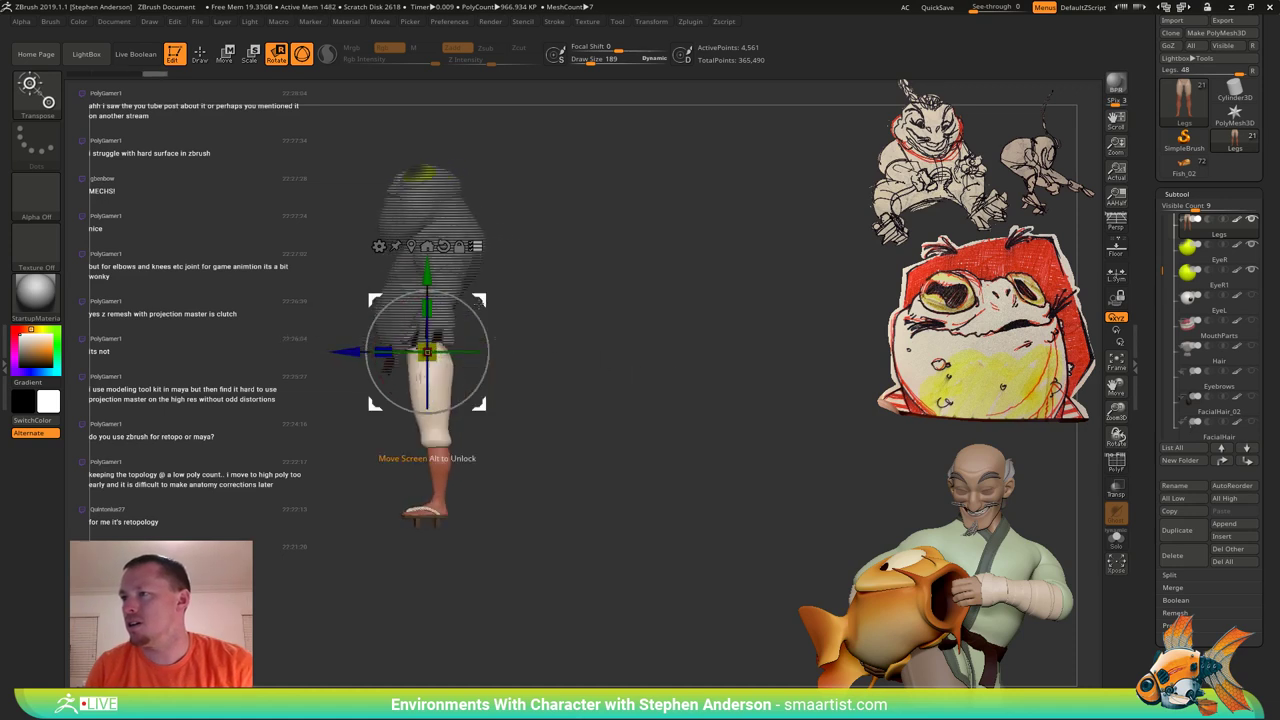
drag(482, 299, 459, 270)
mouse_move(518, 321)
right_down()
mouse_move(572, 326)
mouse_move(609, 456)
mouse_move(550, 422)
right_up()
key(ctrl+z)
key(ctrl+z)
Show the polyframe, leave the gizmo and isolate the Legs subtool with Solo.
mouse_move(550, 422)
alt+right_down()
mouse_move(591, 405)
mouse_move(548, 518)
alt+right_up()
key(shift+f)
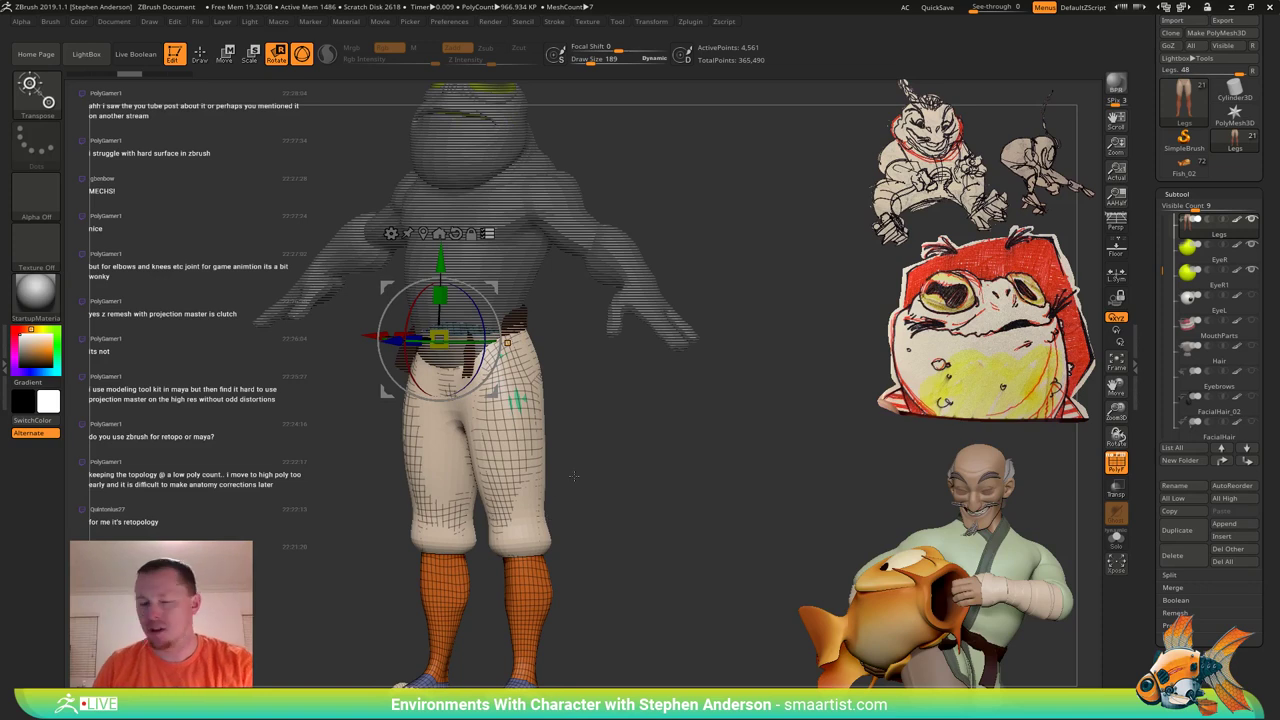
key(q)
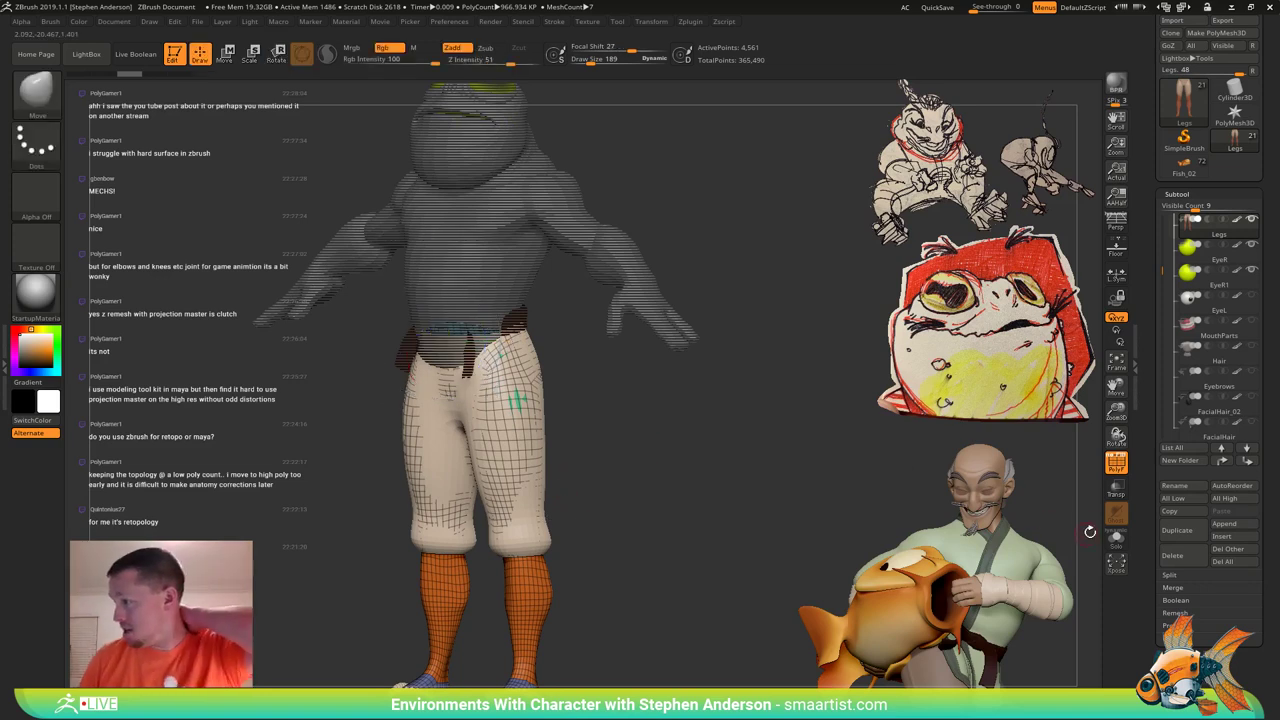
click(1116, 538)
right_drag(642, 453, 592, 402)
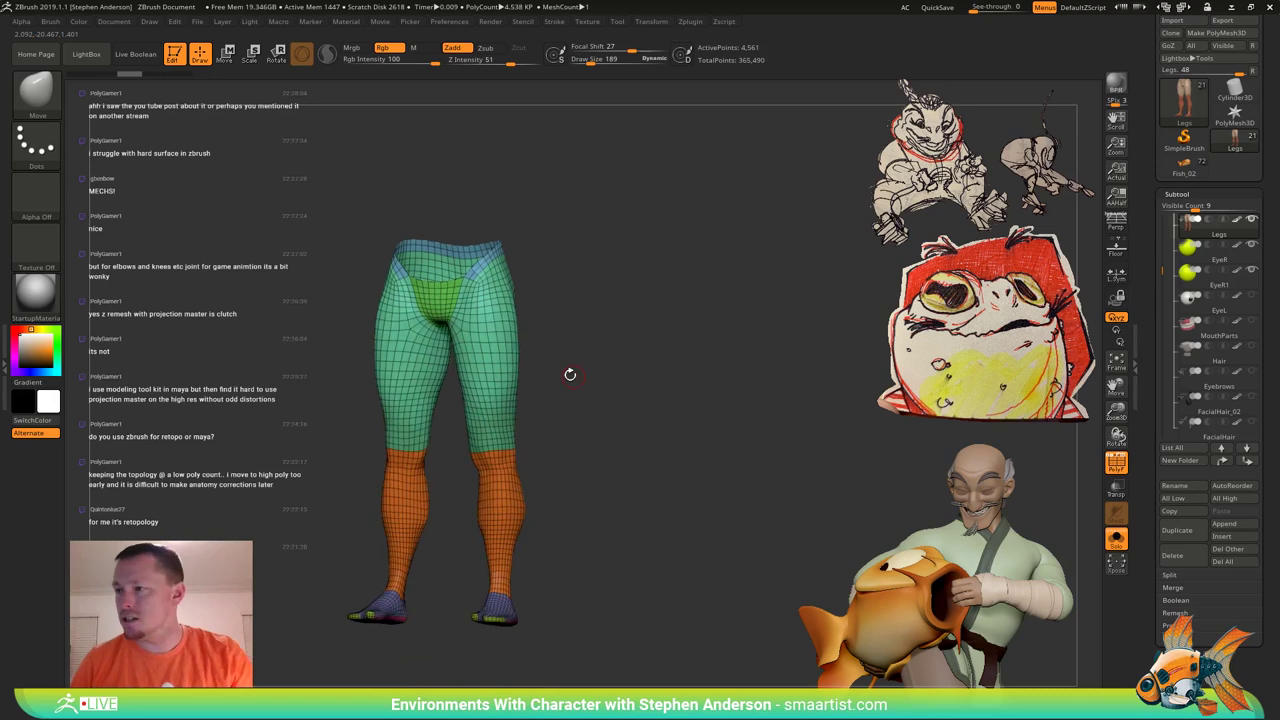
Hide the teal thigh, green crotch and blue waist polygroups so only the lower legs and feet are shown.
ctrl+shift+click(500, 334)
ctrl+shift+click(483, 323)
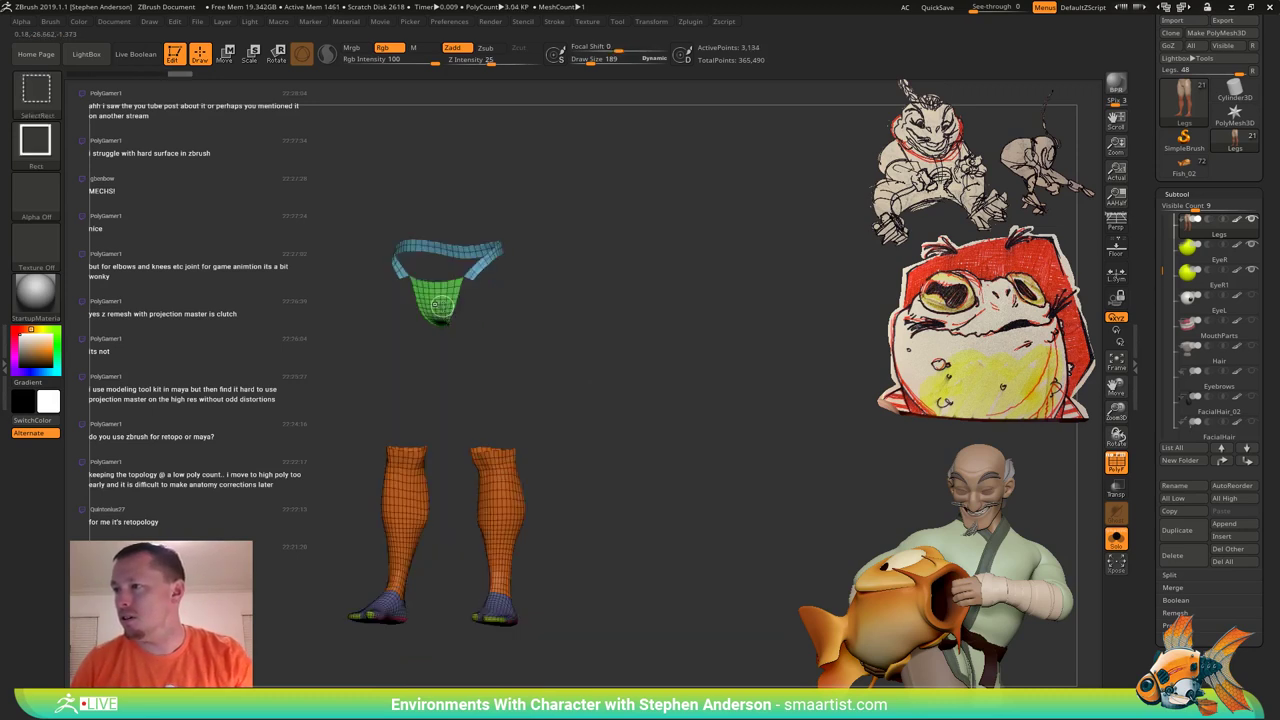
ctrl+shift+click(440, 303)
ctrl+shift+click(486, 271)
mouse_move(541, 289)
right_down()
mouse_move(508, 293)
mouse_move(551, 297)
right_up()
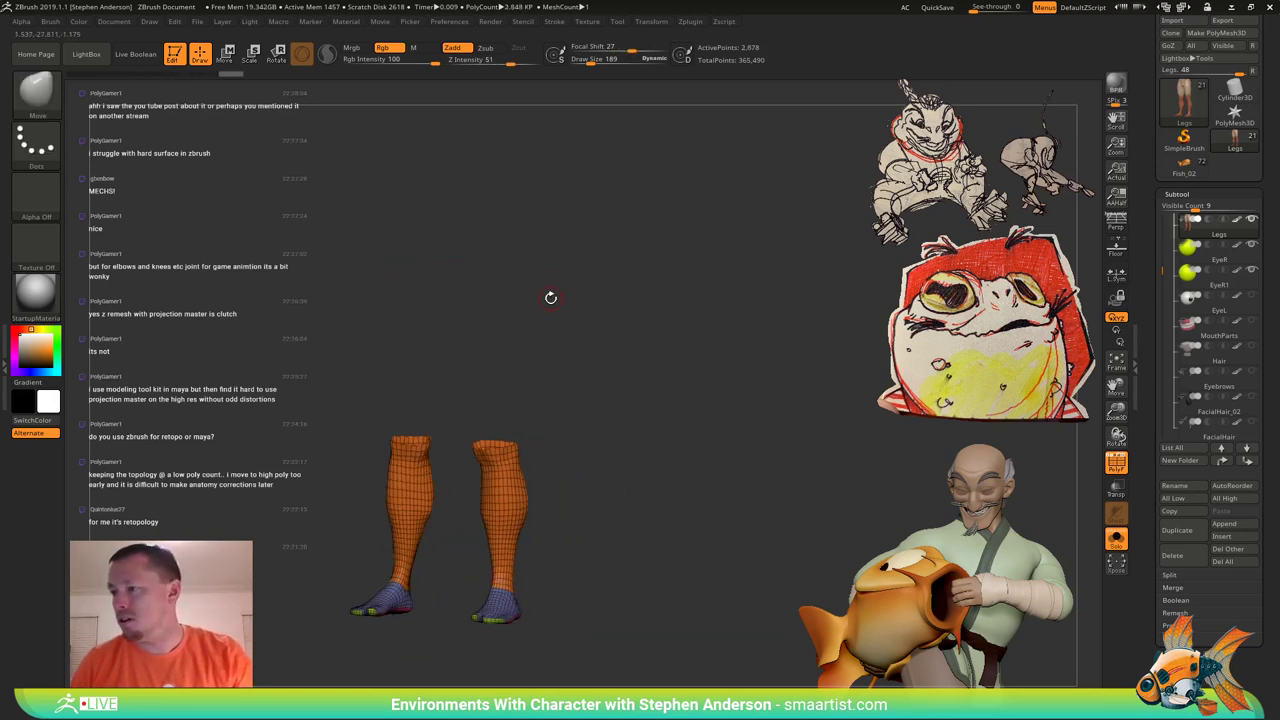
Grow the visible part of the legs upward past the knees to include the lower thighs.
key(ctrl+shift+x)
key(ctrl+shift+x)
key(ctrl+shift+x)
key(ctrl+shift+x)
key(ctrl+shift+x)
key(ctrl+shift+x)
key(ctrl+shift+x)
key(ctrl+shift+x)
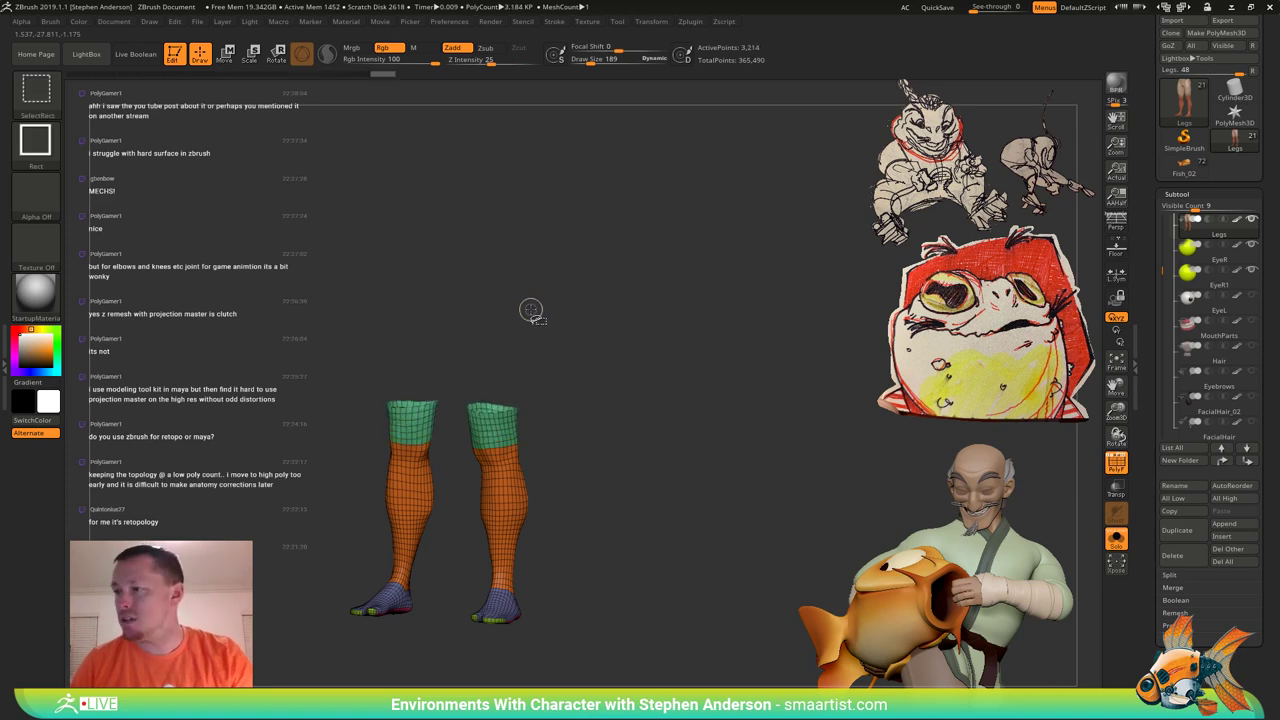
Delete the hidden upper-leg geometry from the Legs subtool and turn off Solo to show the whole character.
click(1180, 654)
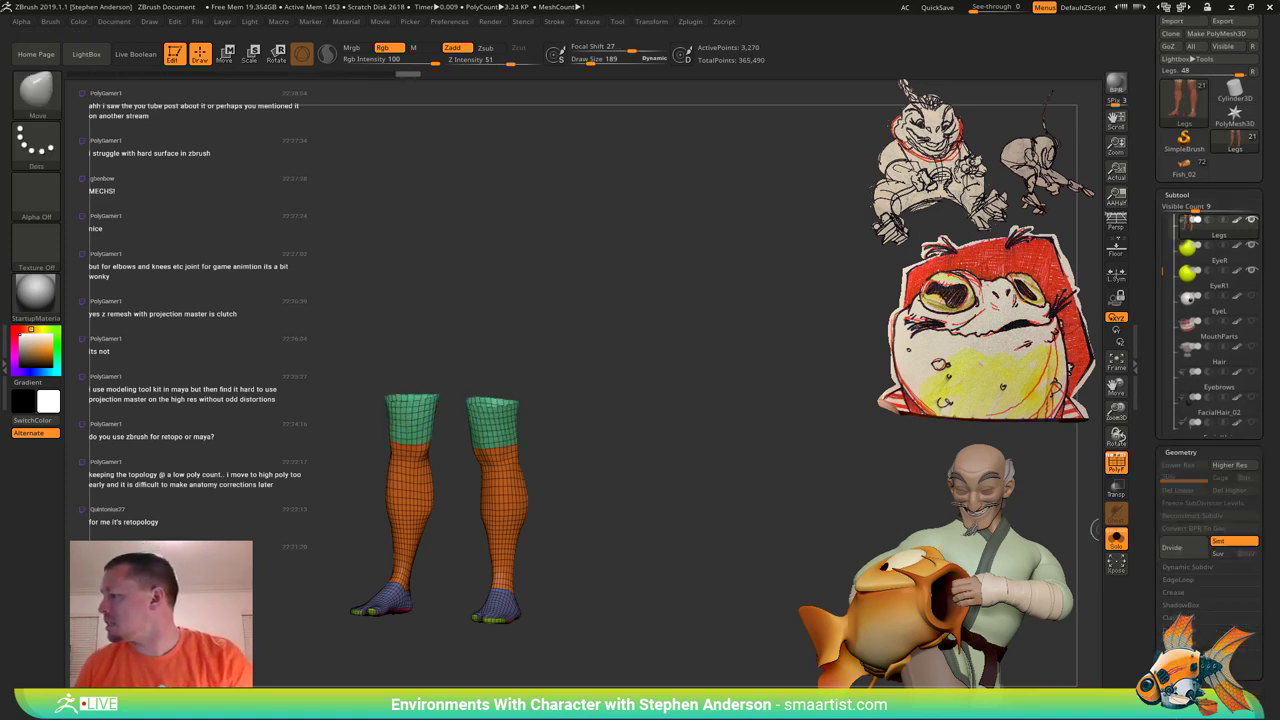
click(1188, 479)
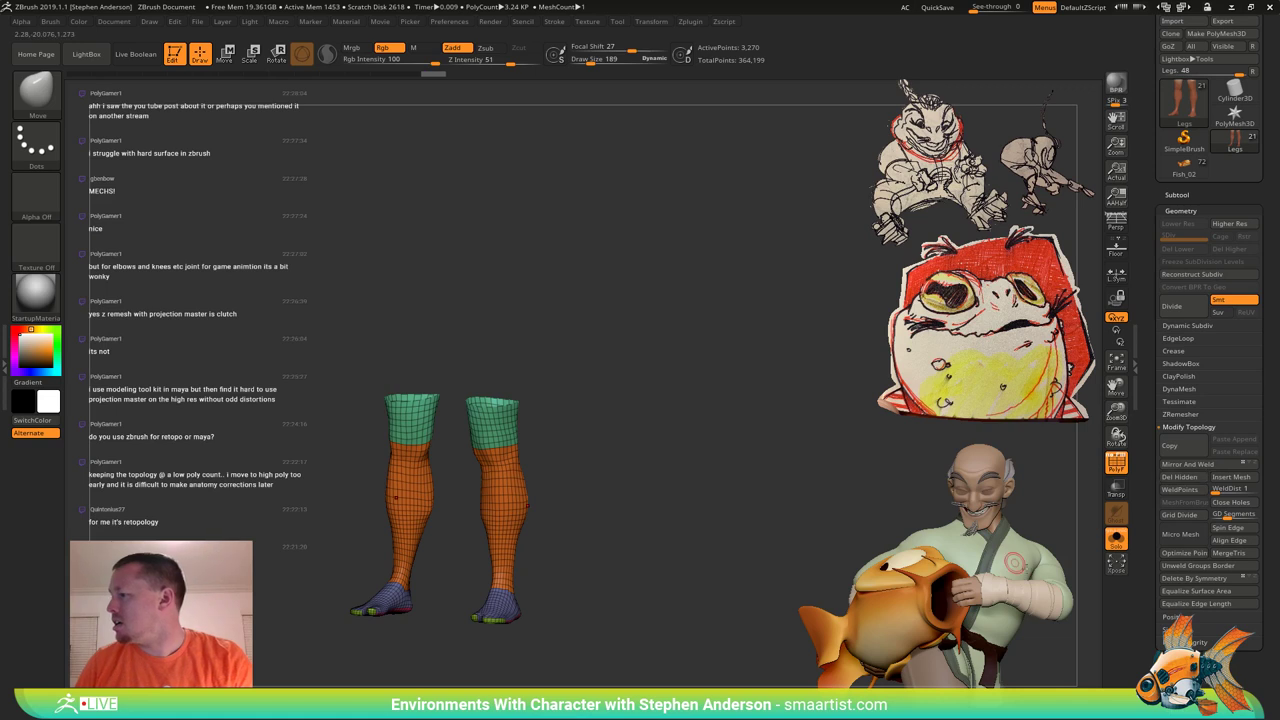
click(1116, 539)
mouse_move(604, 438)
right_down()
mouse_move(546, 436)
mouse_move(556, 414)
mouse_move(580, 456)
mouse_move(559, 450)
right_up()
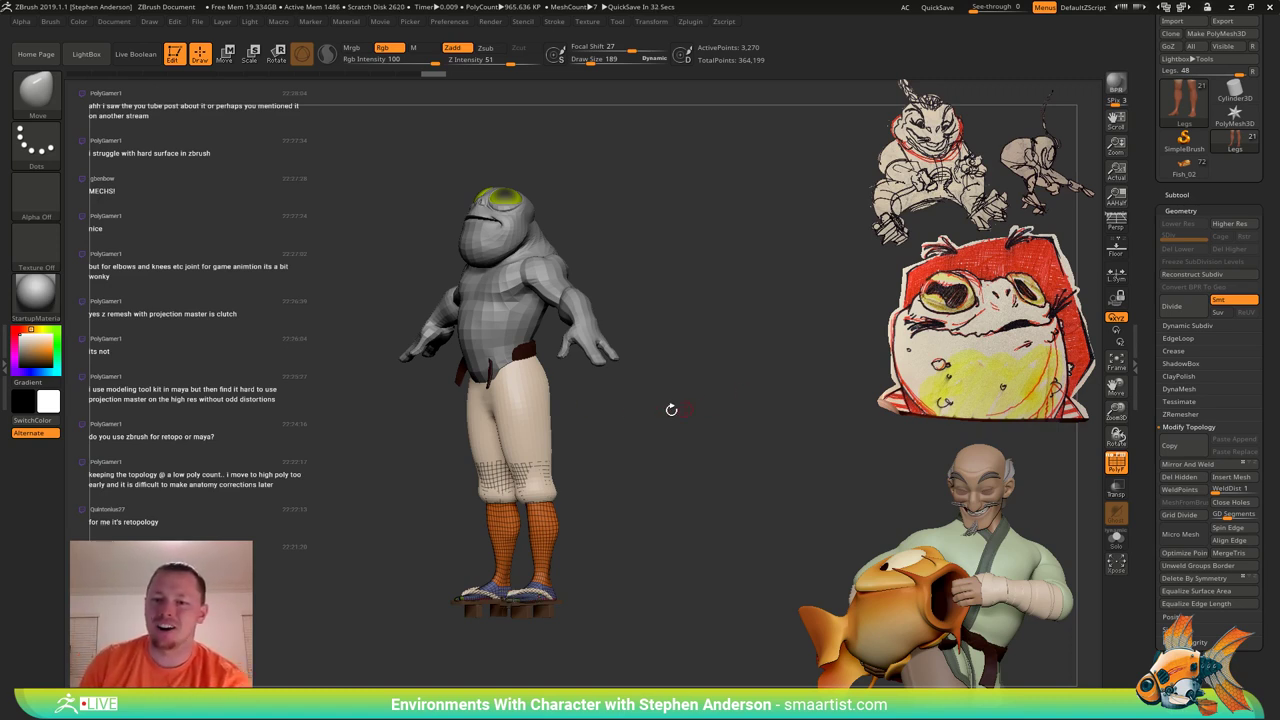
Make Pants the active subtool and divide it to subdivision level 2.
drag(643, 410, 635, 460)
alt+click(587, 454)
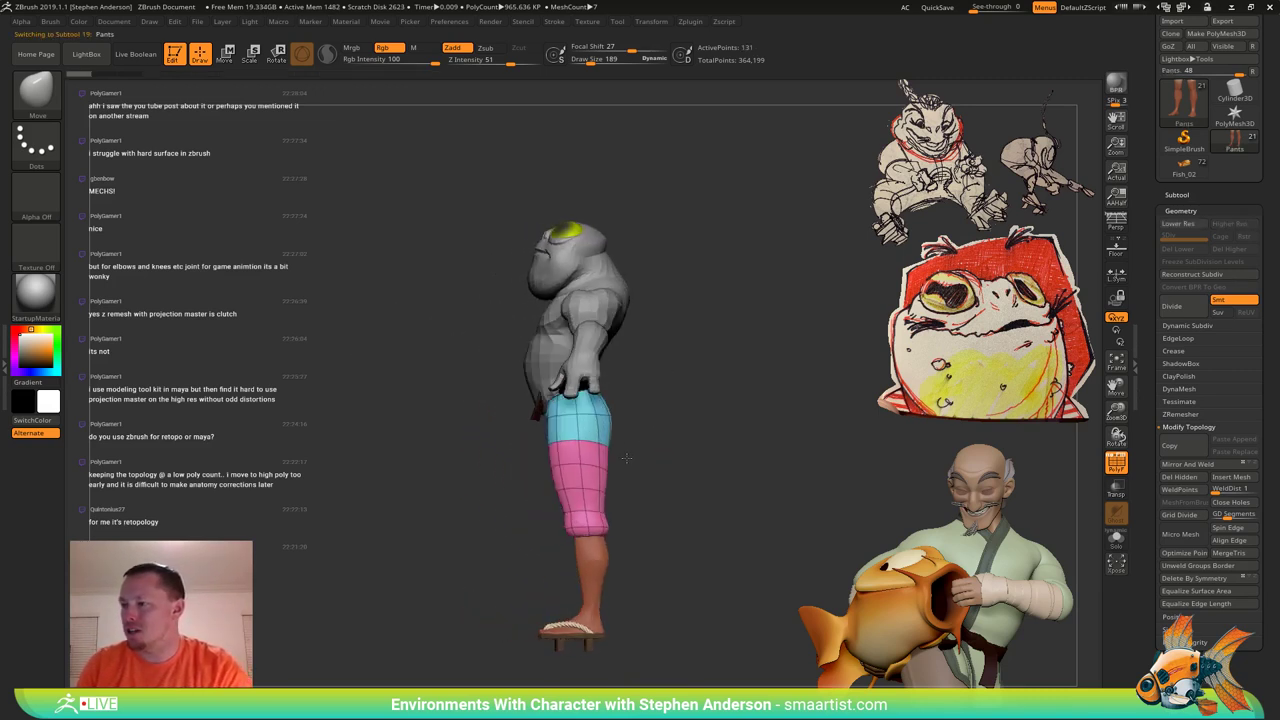
key(ctrl+d)
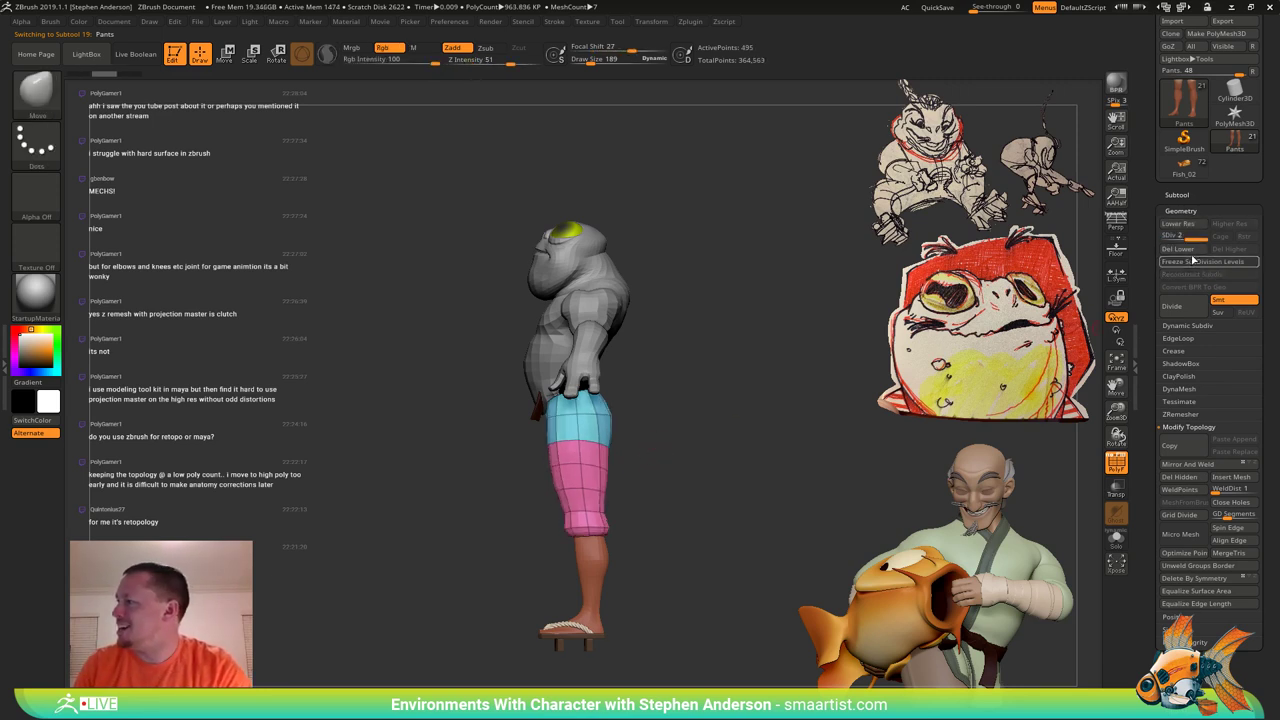
Delete the lower subdivision level of the Pants and move the pants and legs up and forward under the torso.
click(1182, 250)
mouse_move(655, 436)
mouse_down()
mouse_move(728, 434)
mouse_move(645, 430)
mouse_up()
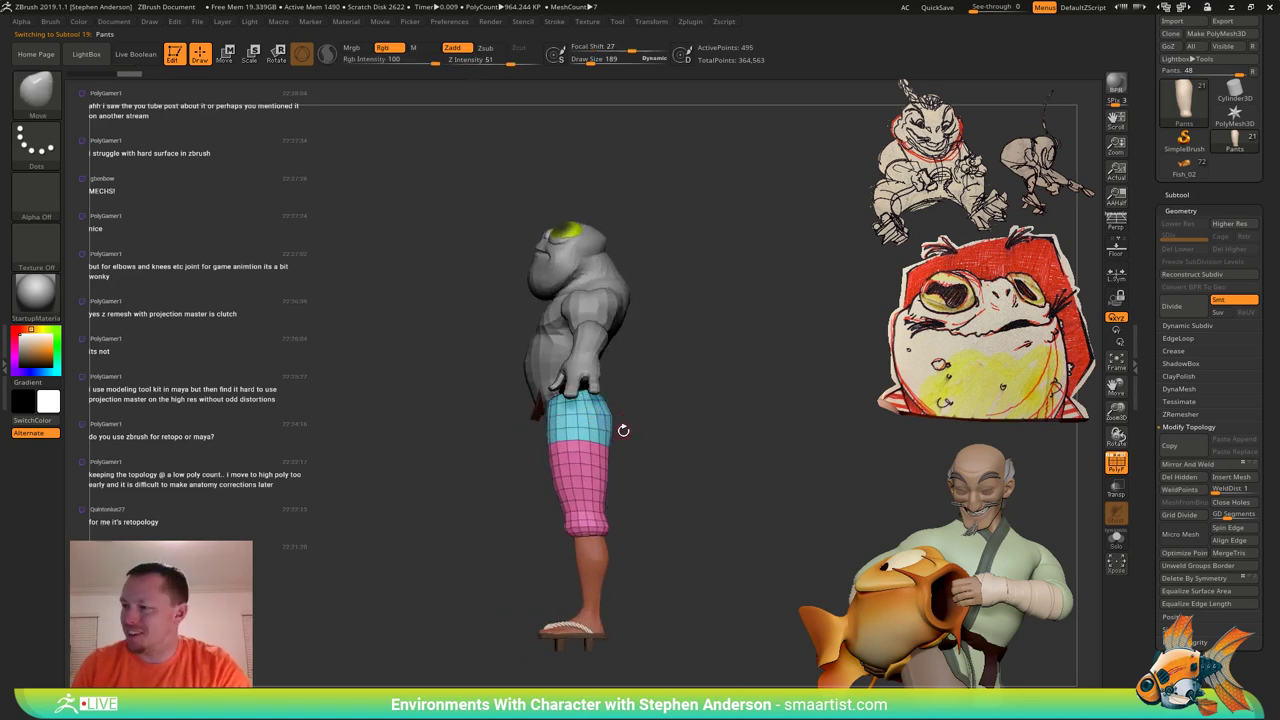
key(w)
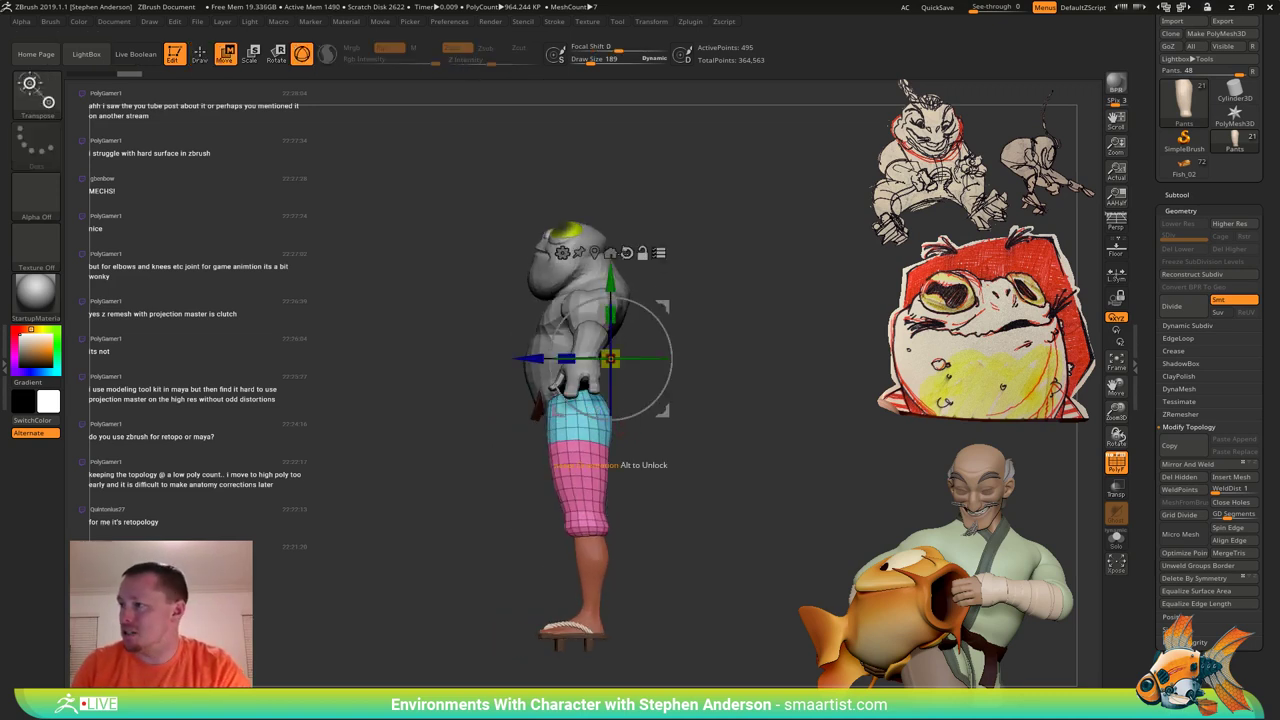
drag(668, 308, 659, 284)
key(ctrl+z)
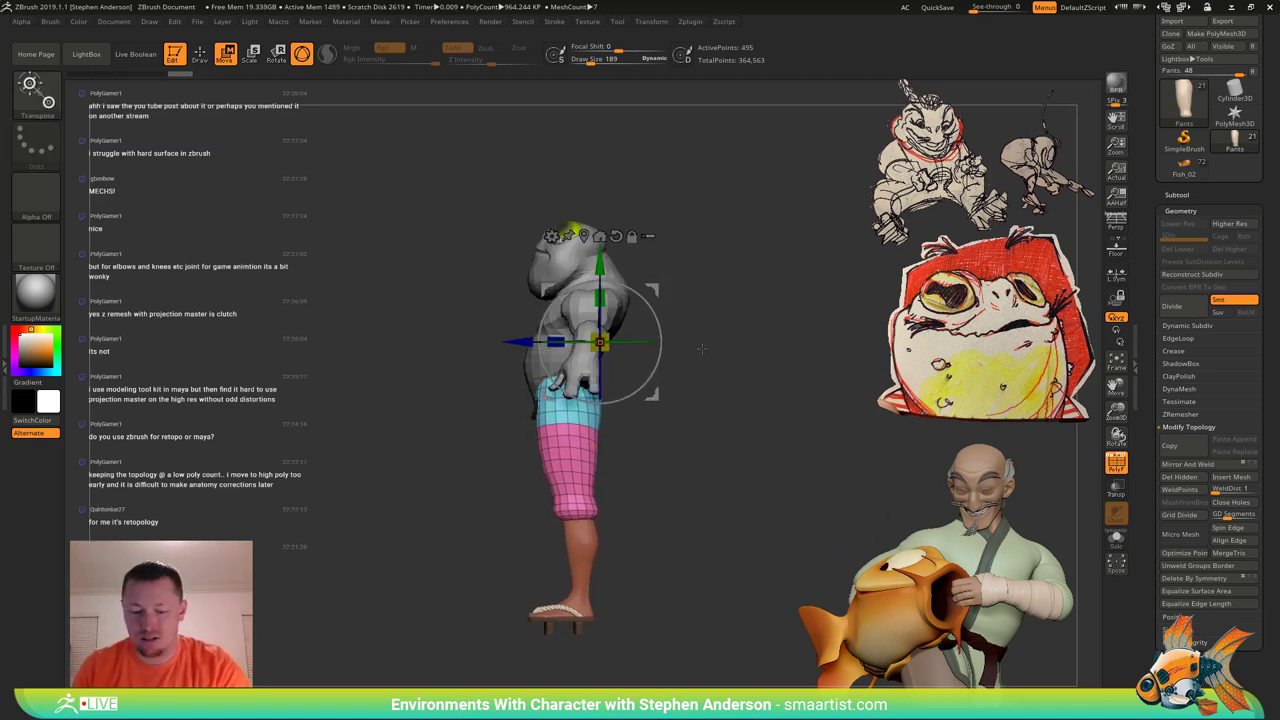
Use the Move brush at draw size 1444 to pull the pants' waist to the torso from the side and front.
key(b)
key(m)
key(v)
mouse_move(620, 391)
mouse_down()
mouse_move(715, 389)
mouse_move(612, 384)
mouse_up()
key(s)
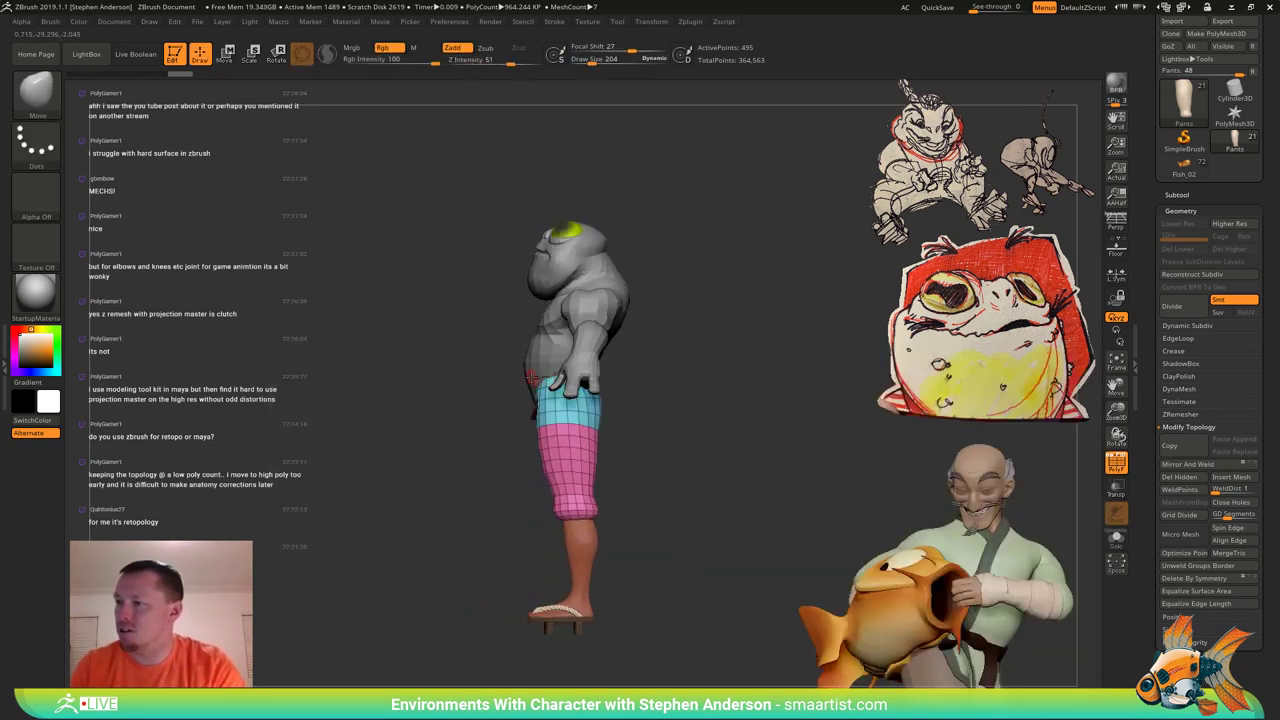
drag(561, 381, 563, 381)
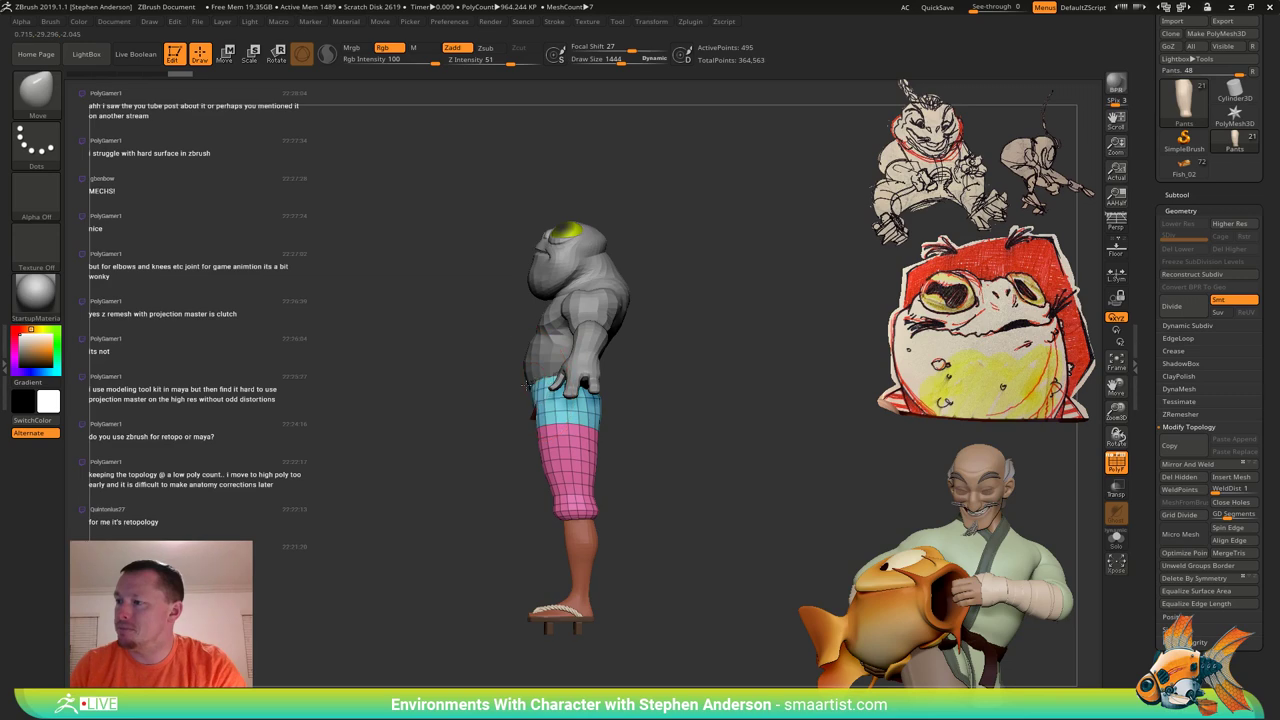
right_drag(523, 386, 626, 375)
drag(619, 387, 622, 372)
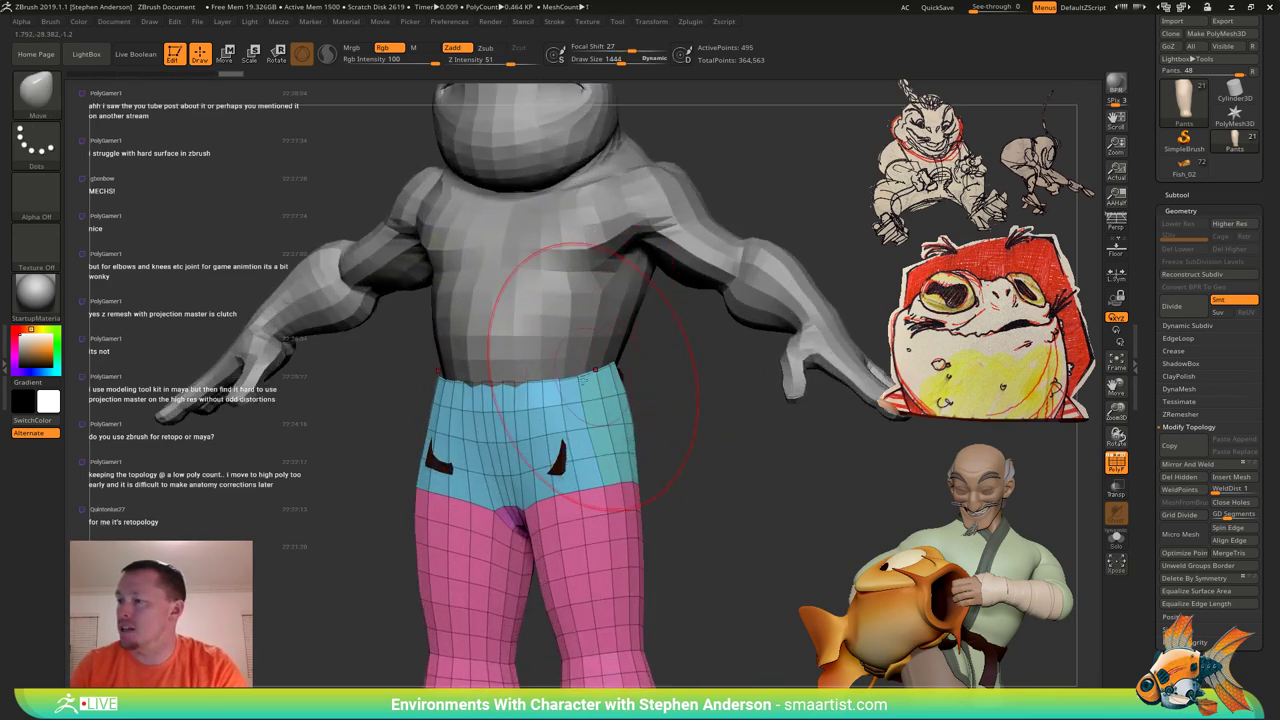
Set the draw size to 813 and push the front and back of the waistband to fit the body.
right_drag(604, 385, 597, 415)
key(s)
drag(607, 418, 590, 412)
right_drag(522, 431, 548, 440)
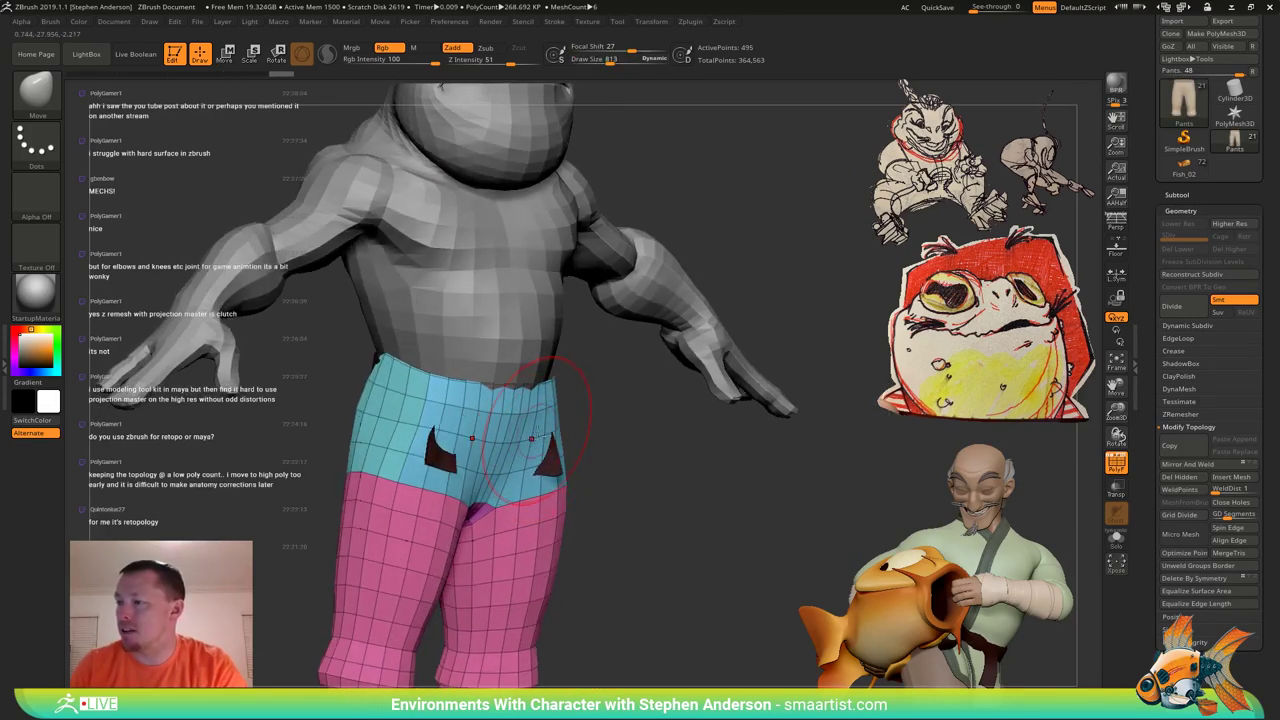
right_drag(440, 429, 525, 422)
drag(332, 398, 336, 370)
mouse_move(358, 365)
right_down()
mouse_move(356, 341)
mouse_move(391, 358)
right_up()
drag(388, 361, 389, 349)
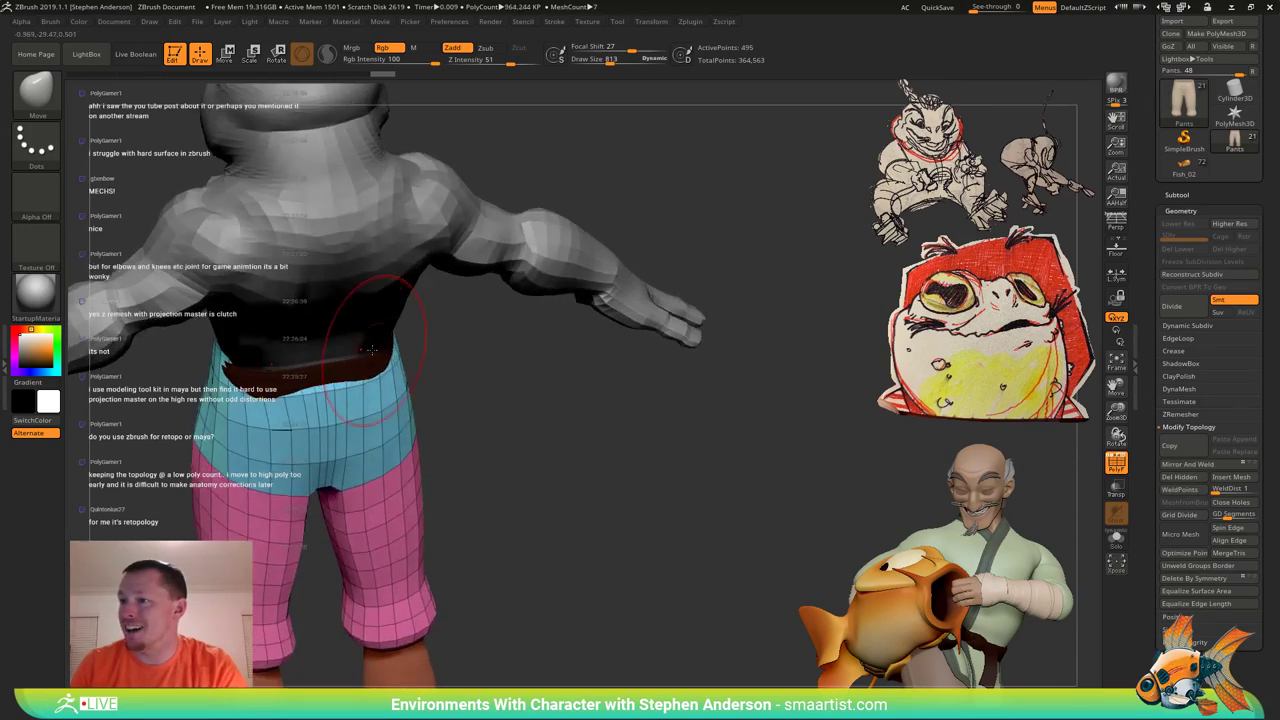
right_drag(372, 350, 343, 353)
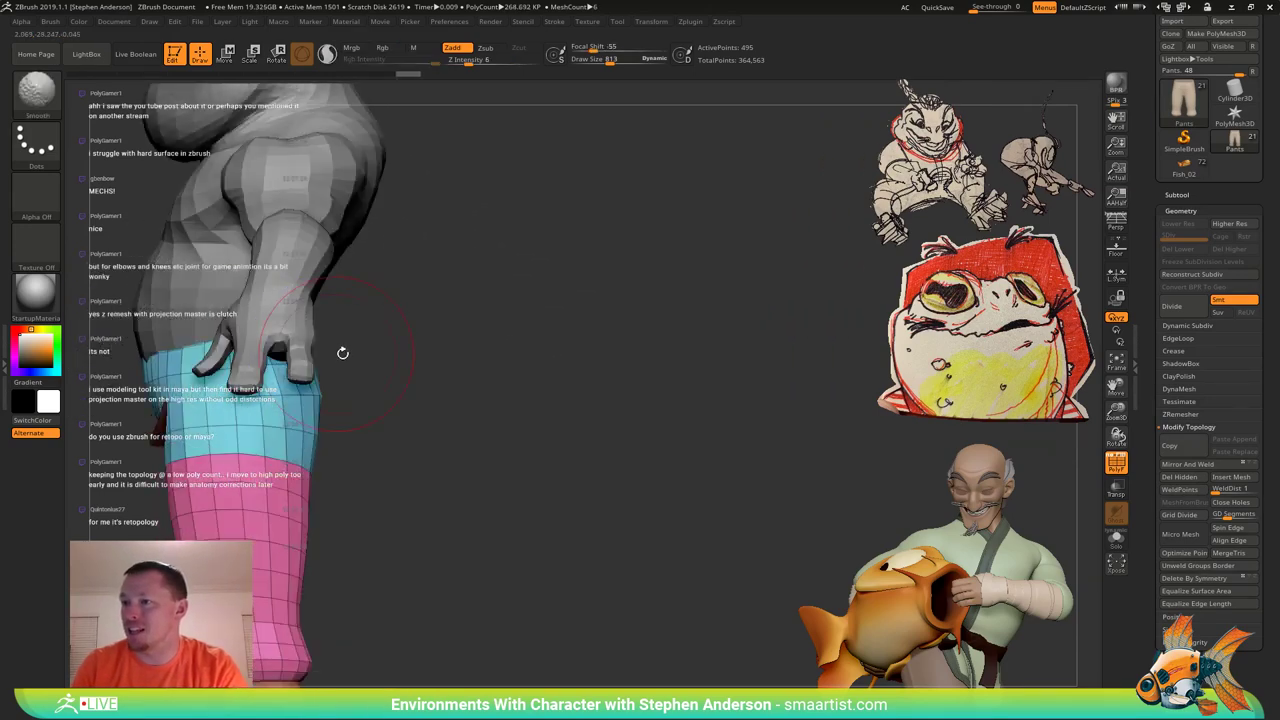
Isolate the pants, reshape the upper rim of the waist, and show the whole character again.
right_drag(515, 443, 612, 410)
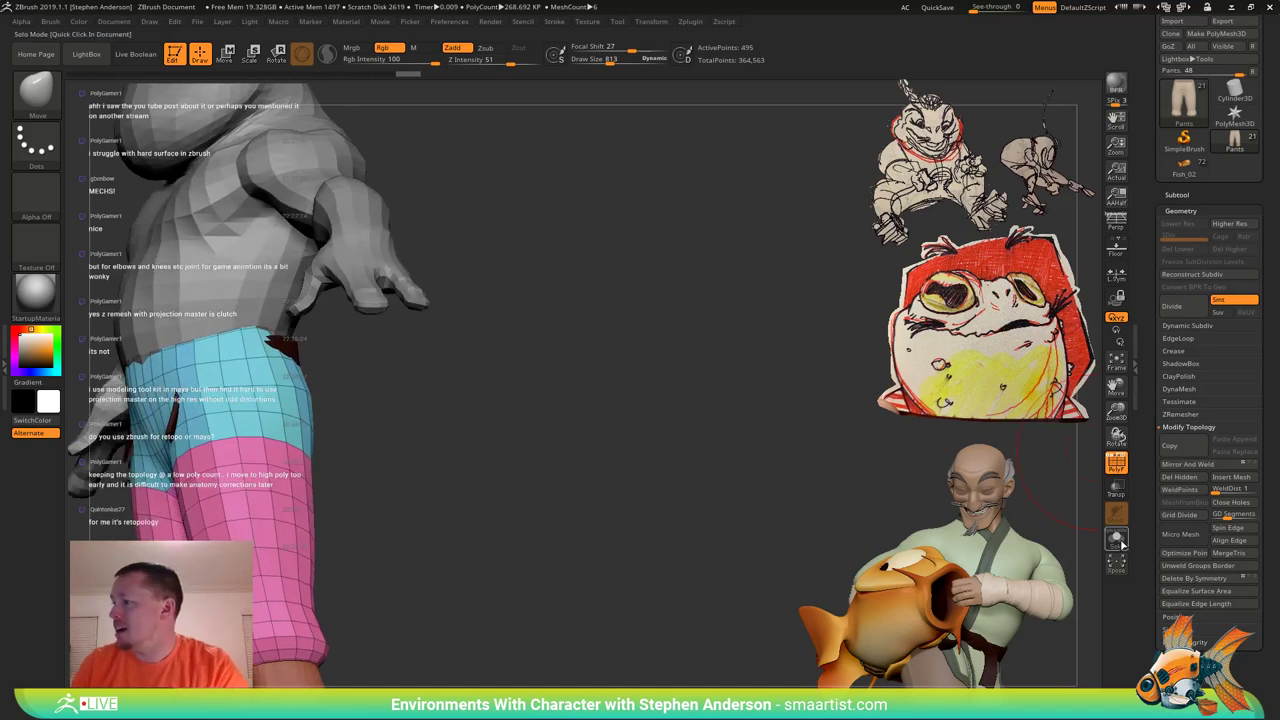
click(1117, 540)
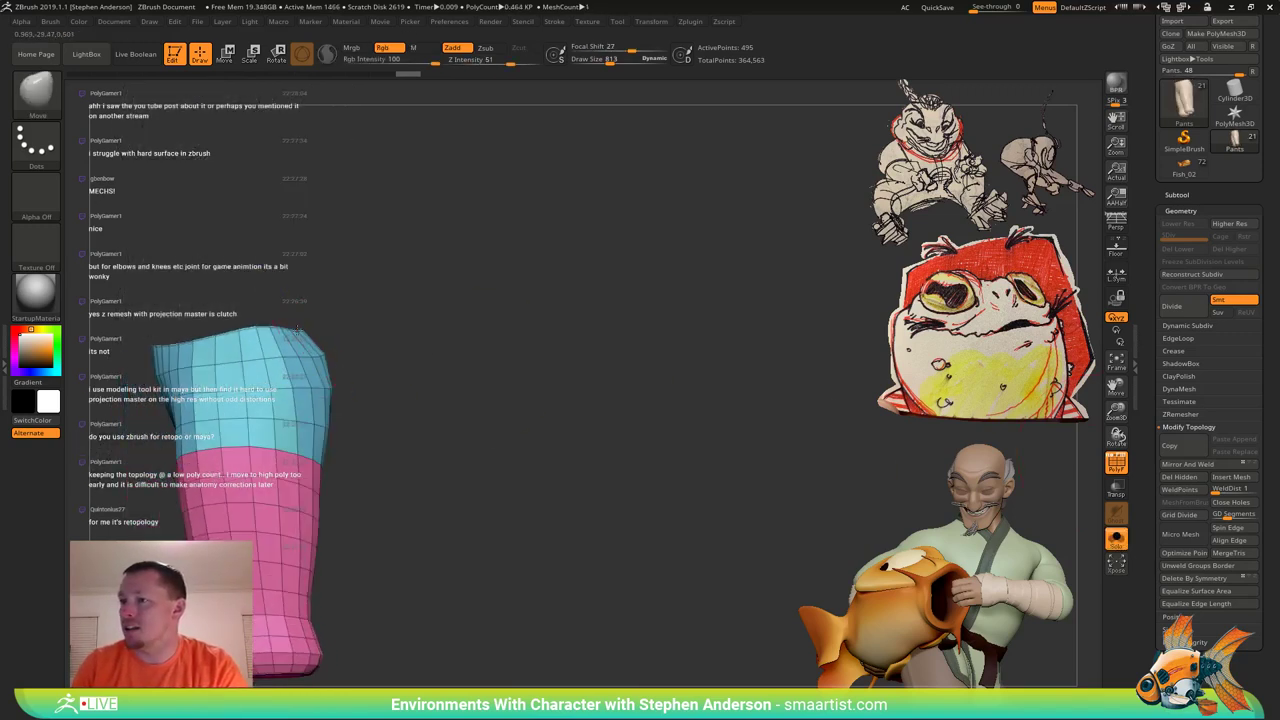
drag(298, 330, 325, 316)
alt+right_drag(328, 314, 378, 371)
mouse_move(378, 371)
right_down()
mouse_move(376, 407)
mouse_move(386, 402)
mouse_move(337, 371)
mouse_move(341, 434)
right_up()
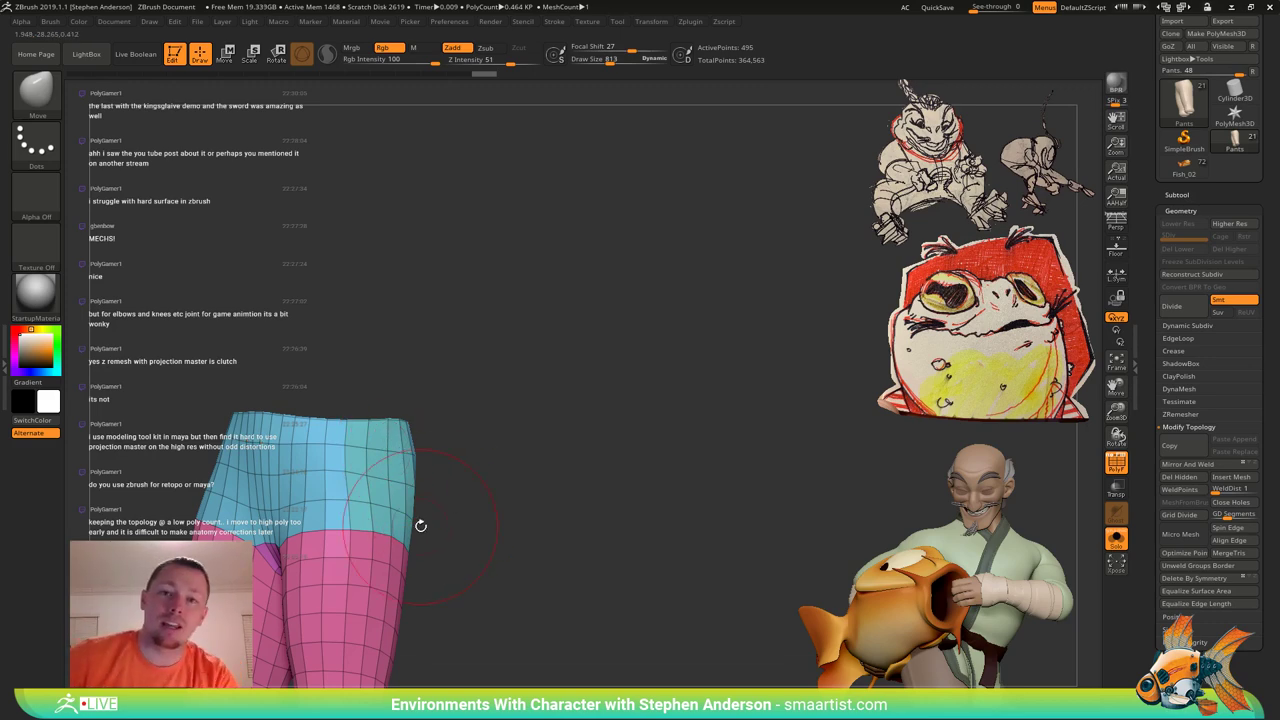
click(1117, 538)
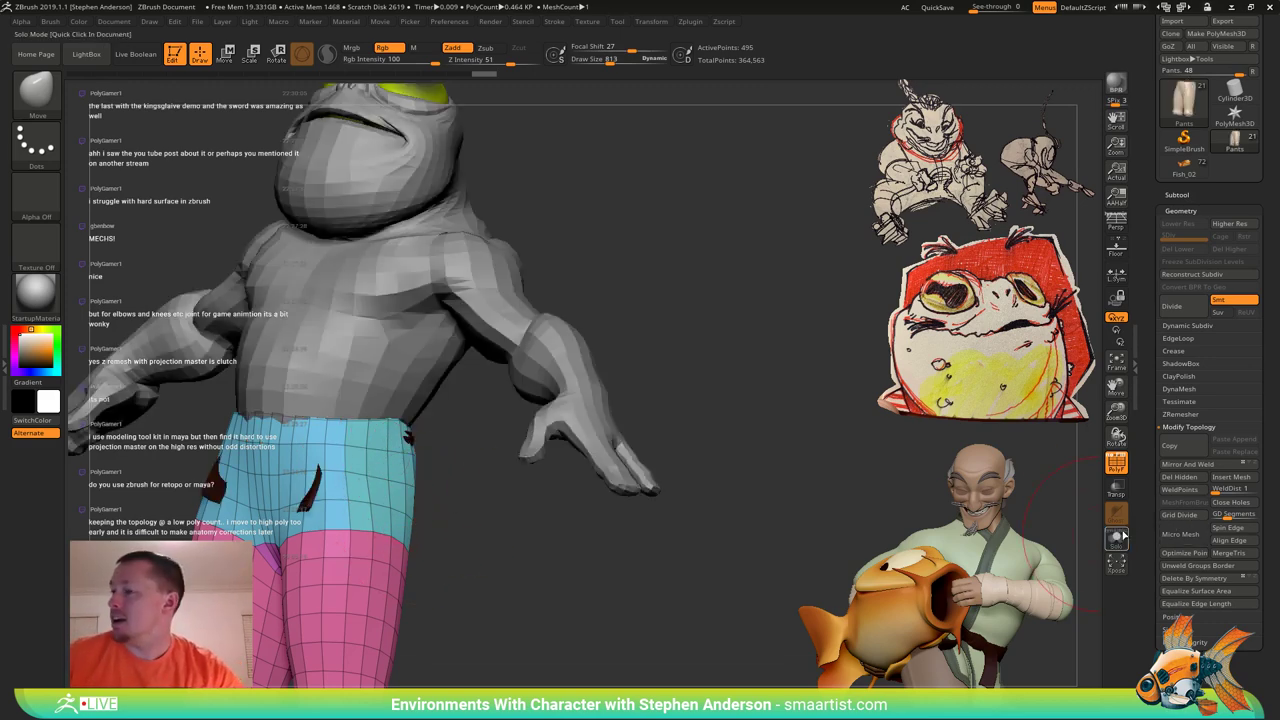
Set the draw size to 463 and even out the rear waistband edge across the lower back.
mouse_move(600, 340)
mouse_down()
mouse_move(520, 375)
mouse_move(565, 419)
mouse_move(440, 414)
mouse_up()
ctrl+right_drag(438, 416, 462, 436)
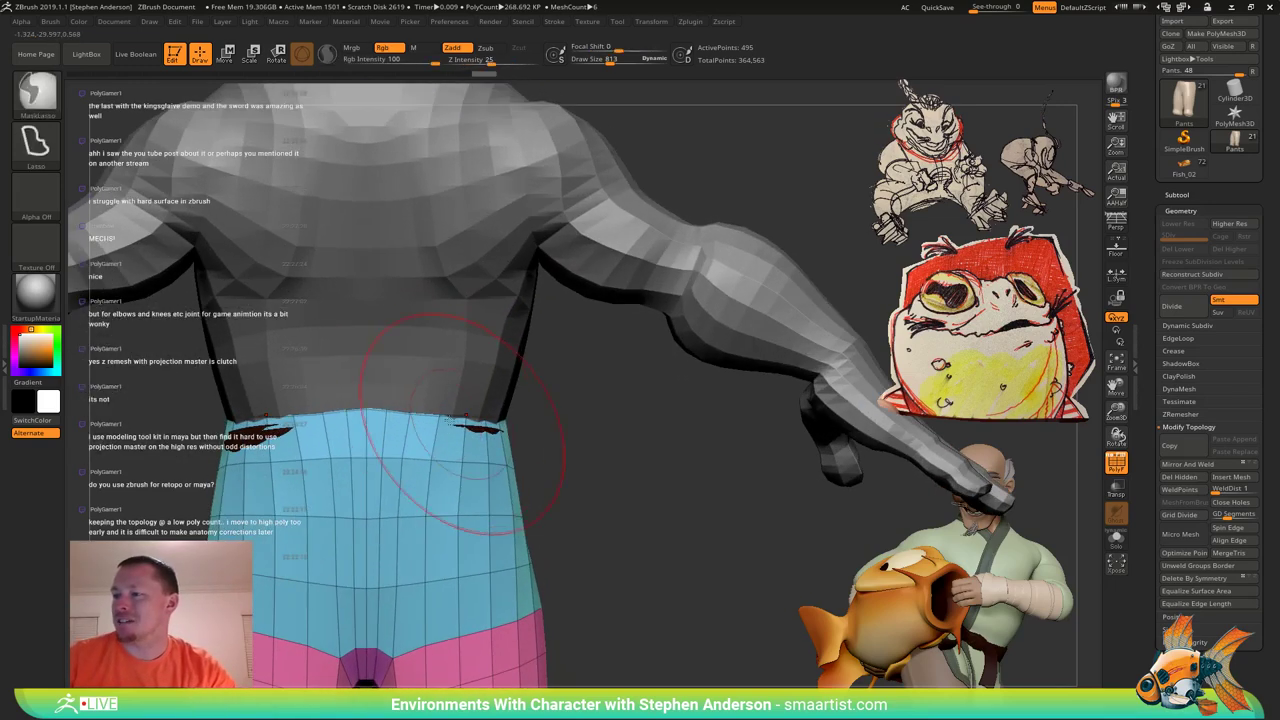
key(s)
drag(433, 406, 213, 398)
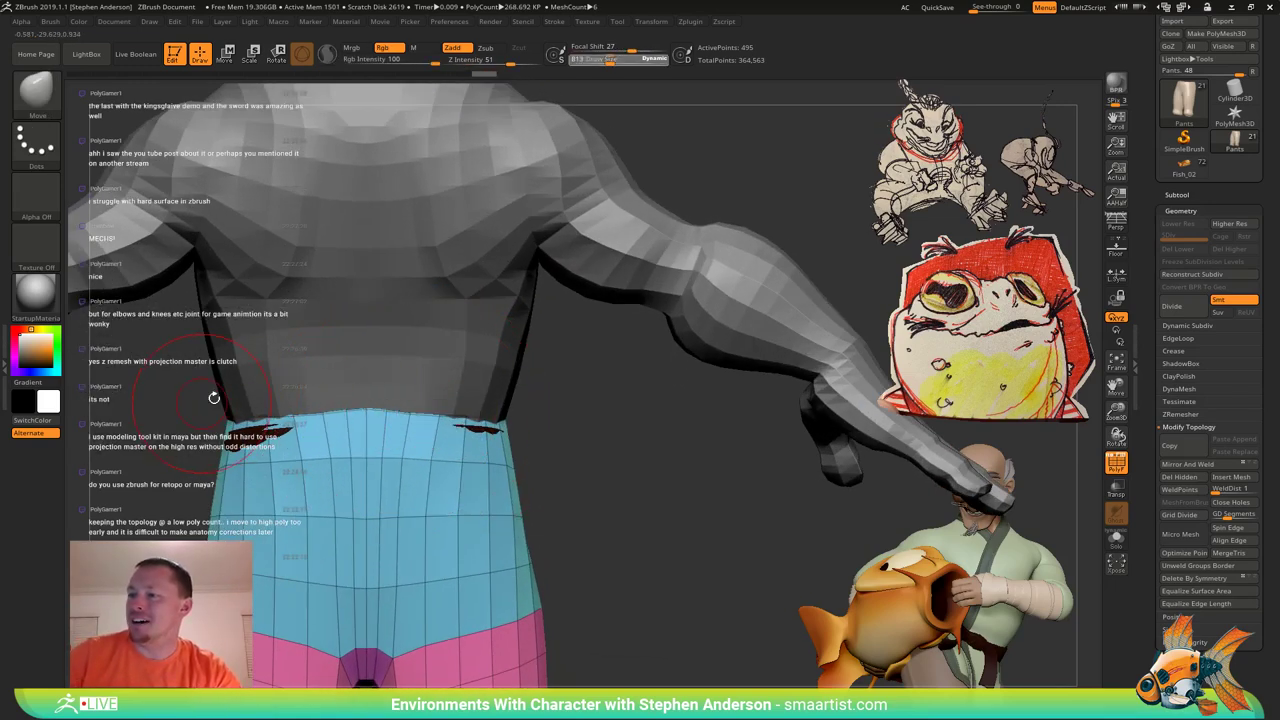
drag(355, 409, 356, 414)
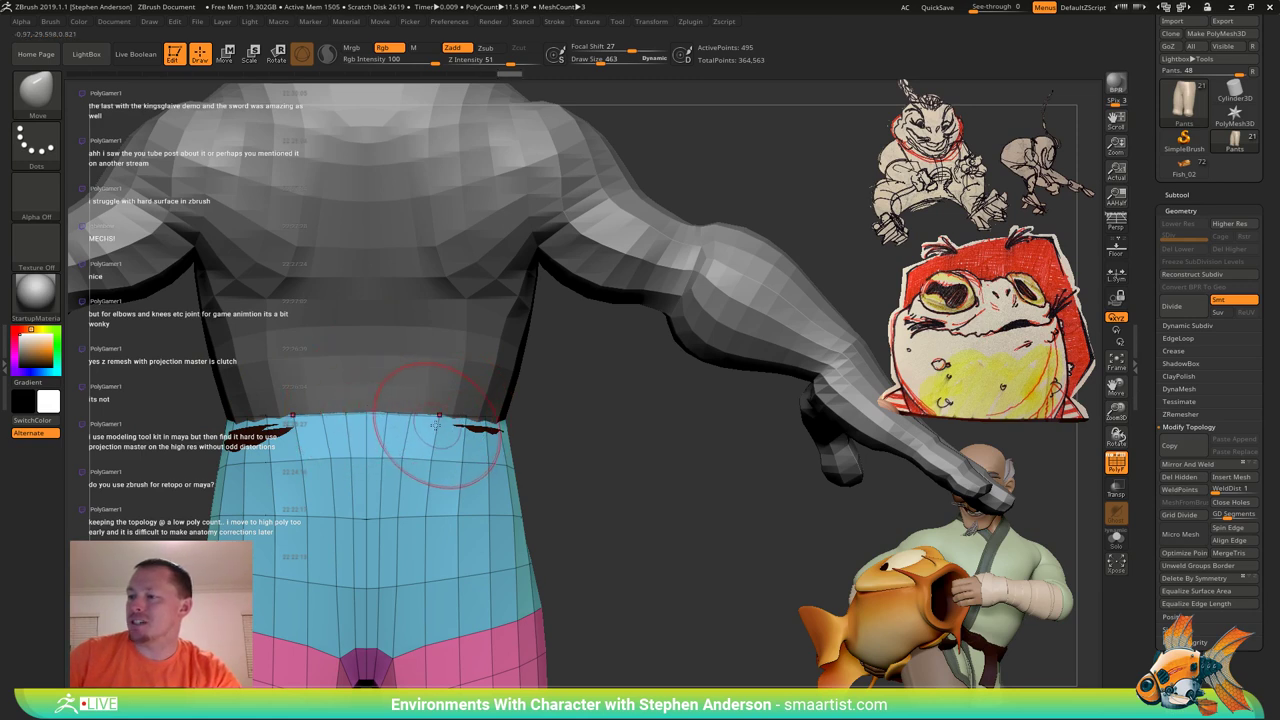
mouse_move(403, 505)
mouse_down()
mouse_move(413, 510)
mouse_move(393, 487)
mouse_move(461, 475)
mouse_up()
drag(432, 429, 444, 427)
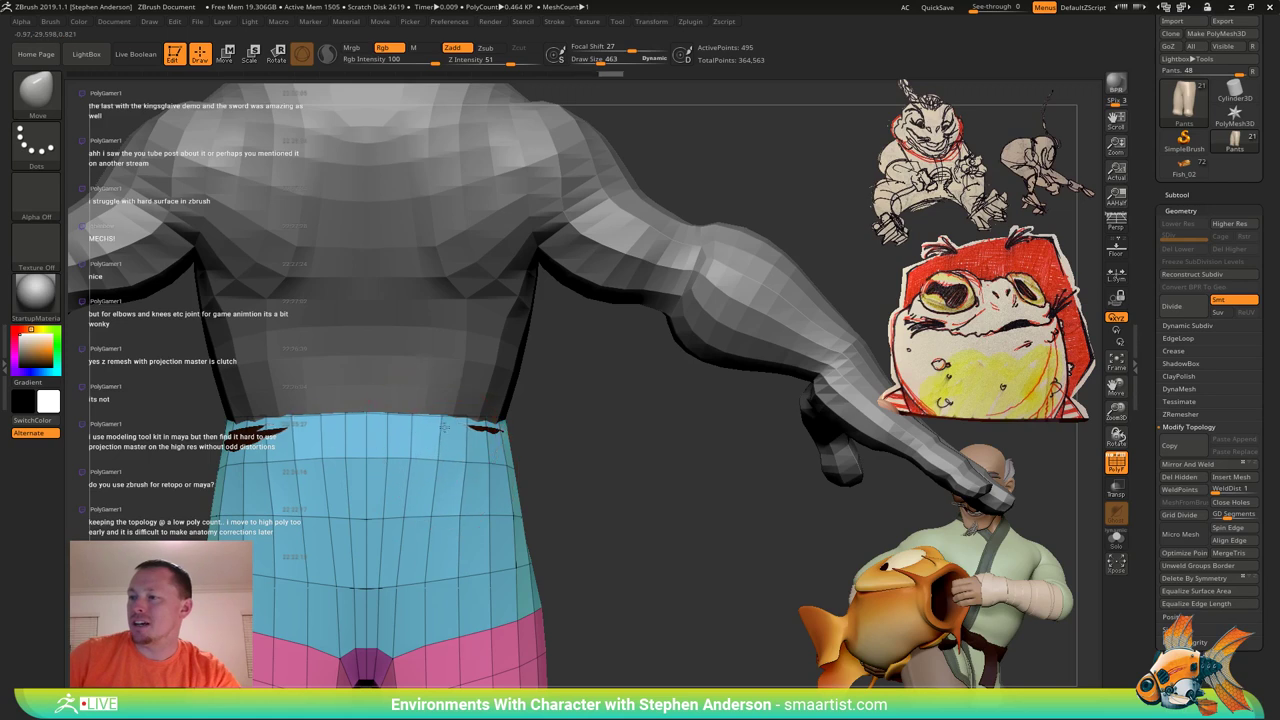
click(413, 414)
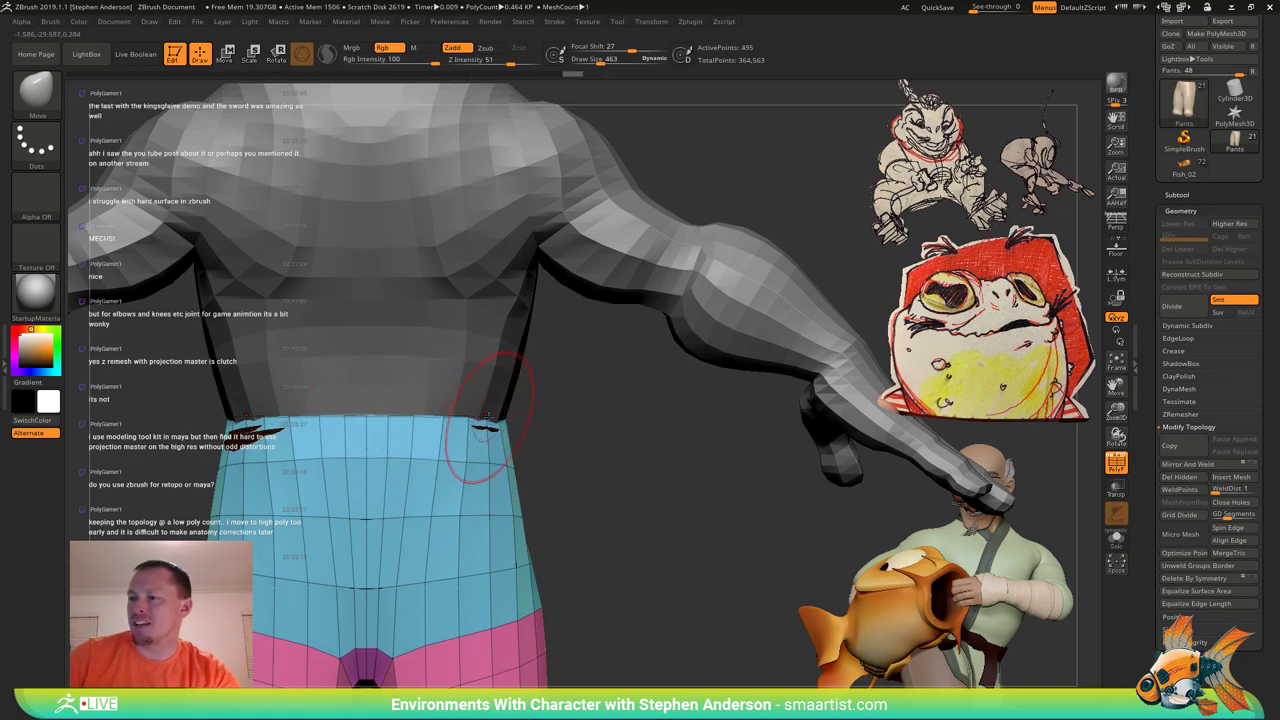
drag(486, 418, 495, 421)
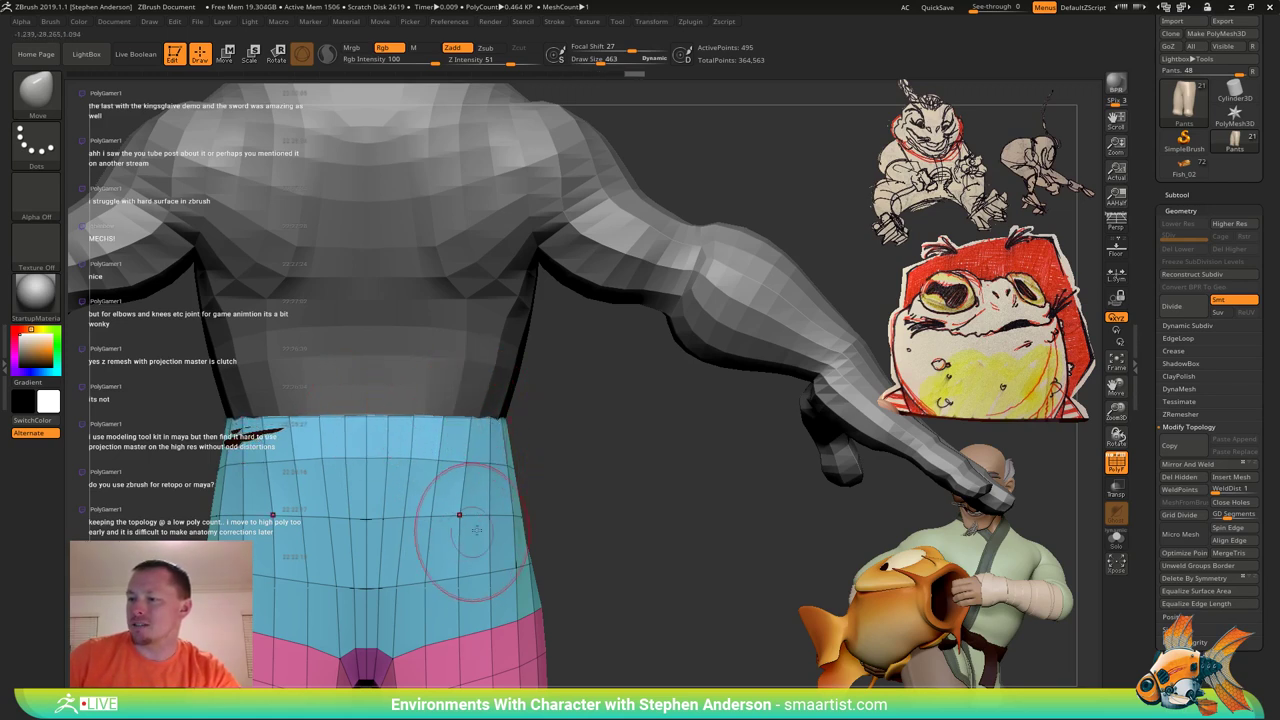
Adjust the edge loops below the waistband on the seat of the pants with the Move brush.
drag(501, 467, 354, 458)
click(465, 462)
right_drag(345, 457, 307, 468)
mouse_move(304, 463)
mouse_down()
mouse_move(284, 463)
mouse_move(286, 450)
mouse_up()
ctrl+right_drag(358, 470, 598, 395)
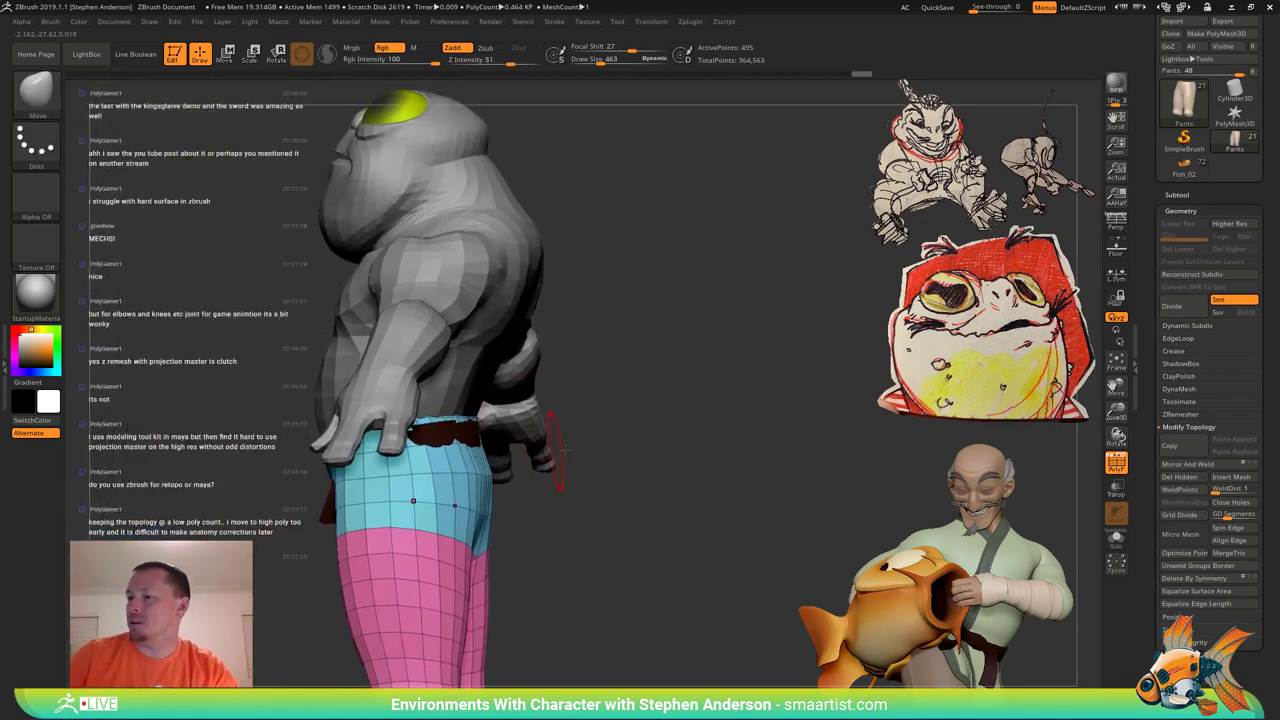
Hide the Belt subtool.
right_drag(562, 436, 732, 400)
click(1177, 196)
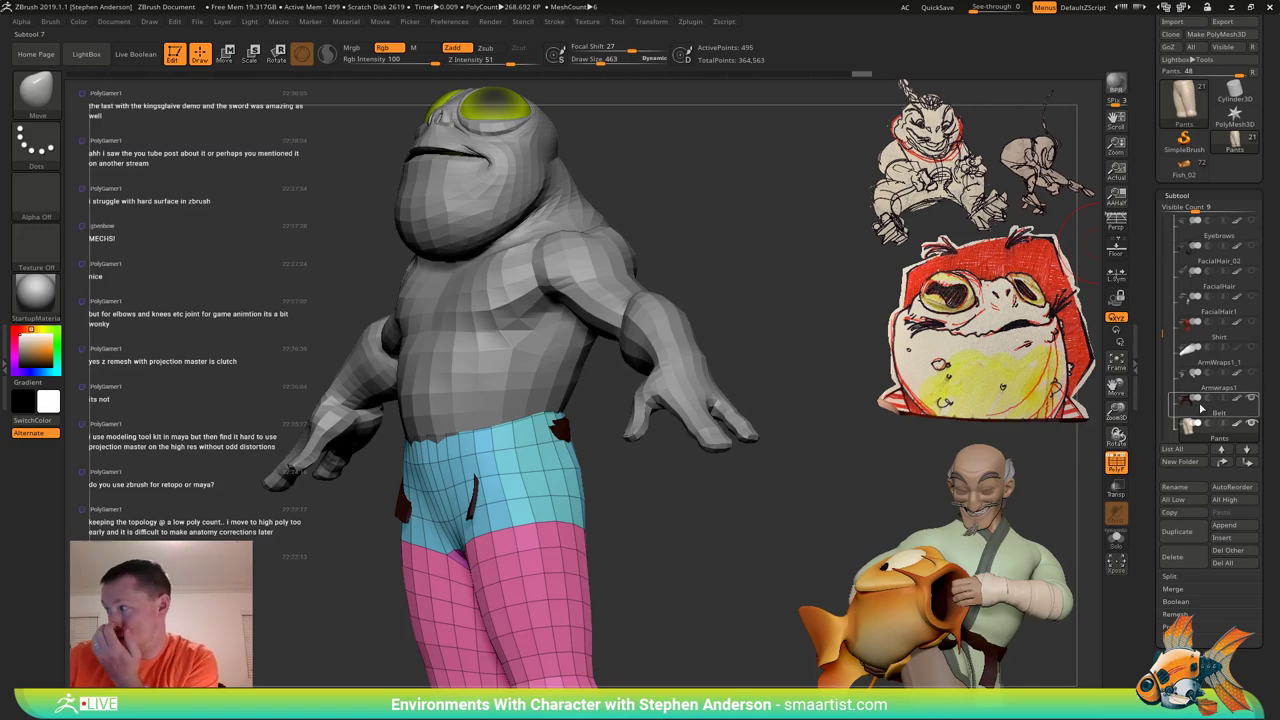
click(1253, 400)
Straighten the front waistband and shape the hips and seat of the pants around the body.
right_drag(677, 497, 735, 488)
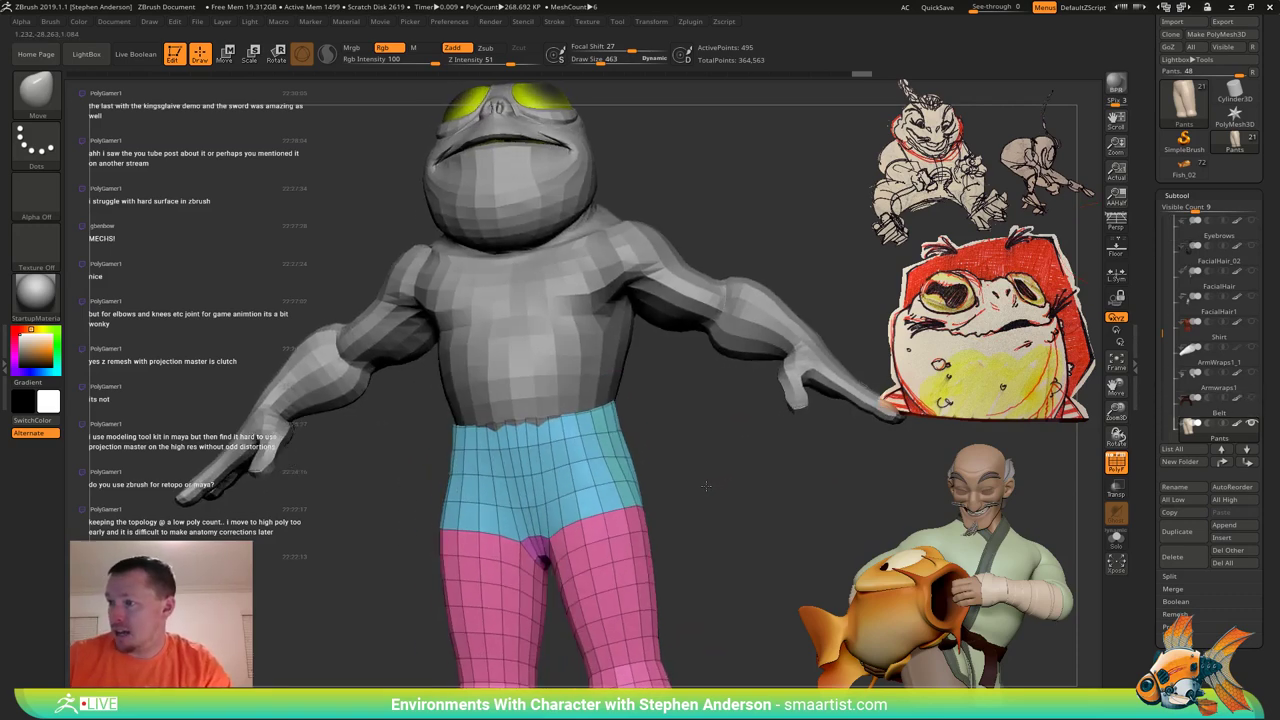
mouse_move(560, 434)
right_down()
mouse_move(580, 440)
mouse_move(577, 424)
mouse_move(510, 431)
right_up()
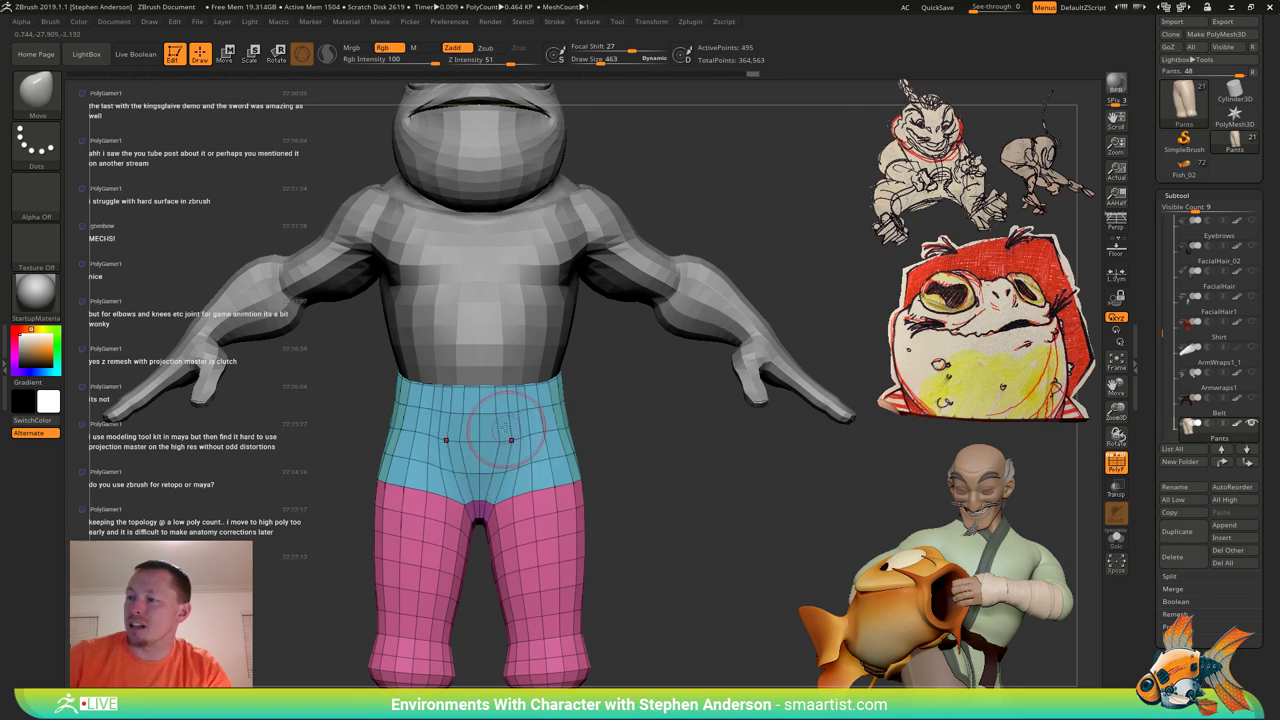
mouse_move(572, 398)
right_down()
mouse_move(526, 407)
mouse_move(543, 430)
mouse_move(547, 407)
right_up()
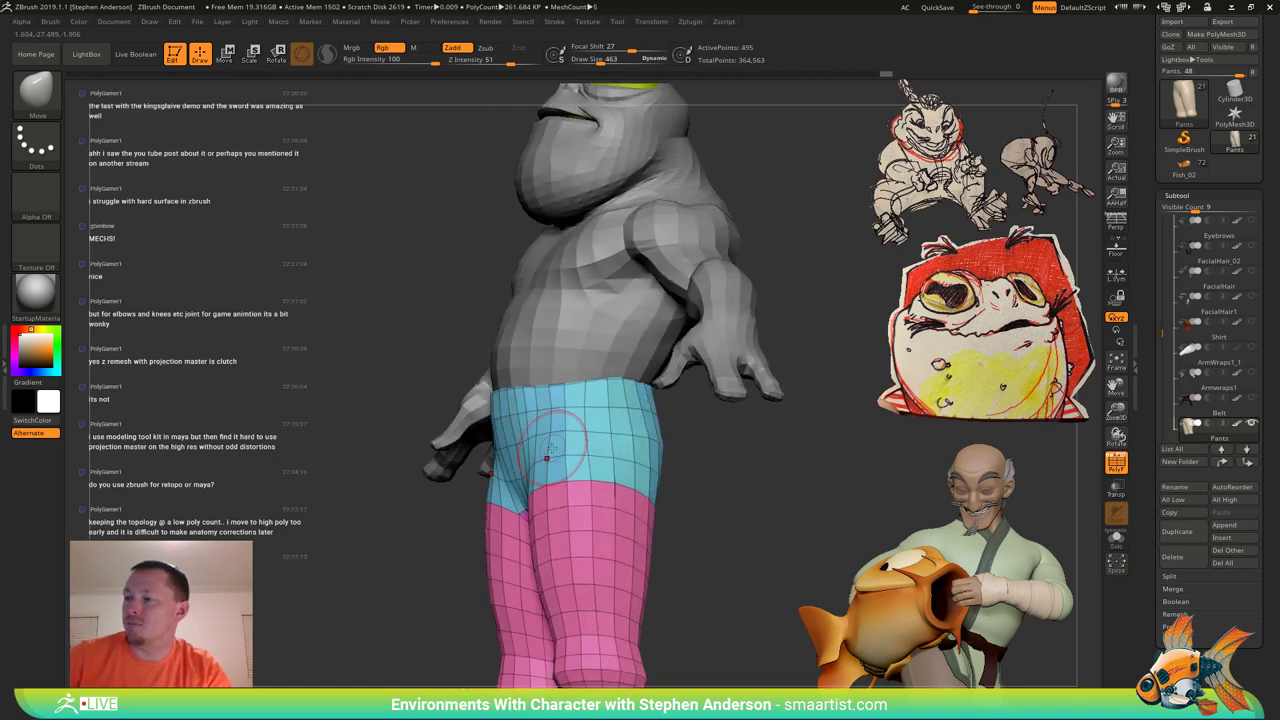
mouse_move(555, 408)
right_down()
mouse_move(548, 435)
mouse_move(478, 396)
mouse_move(451, 400)
mouse_move(511, 408)
mouse_move(468, 399)
mouse_move(506, 448)
mouse_move(375, 430)
mouse_move(410, 432)
right_up()
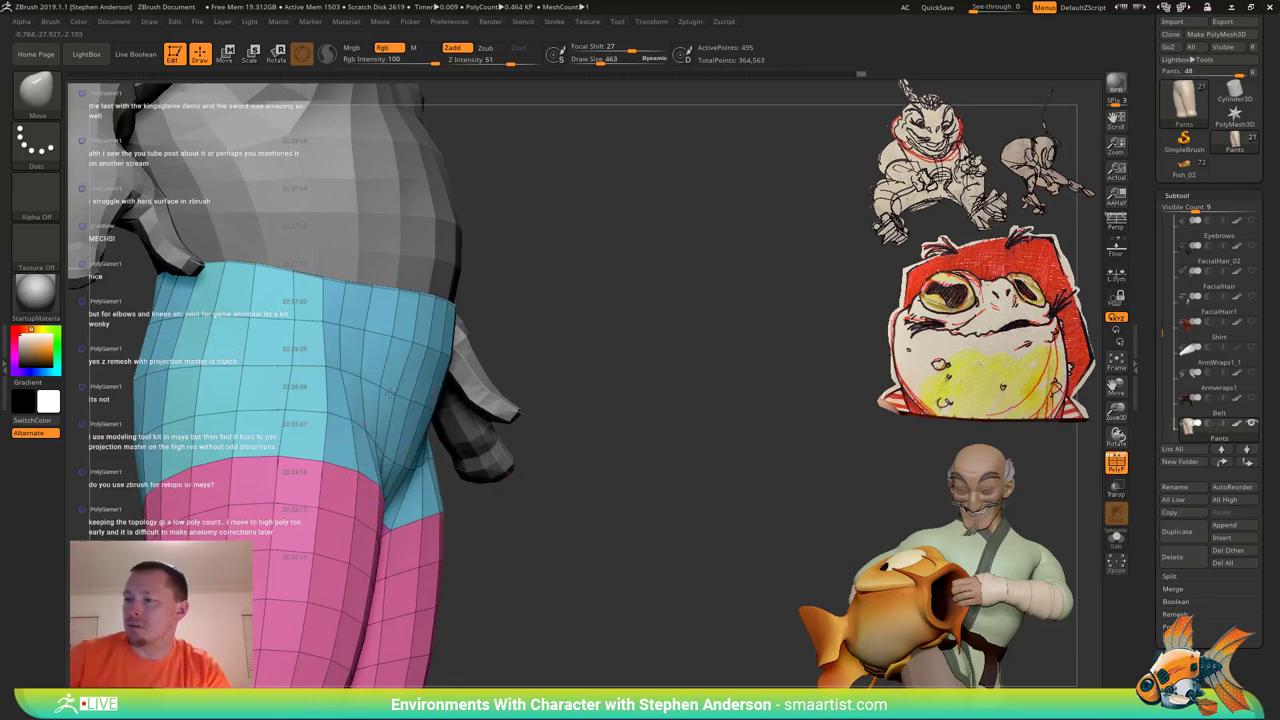
mouse_move(395, 395)
right_down()
mouse_move(345, 418)
mouse_move(379, 428)
right_up()
Reshape the crotch and lower front of the pants with the Move brush at draw sizes 326 and 204.
key(s)
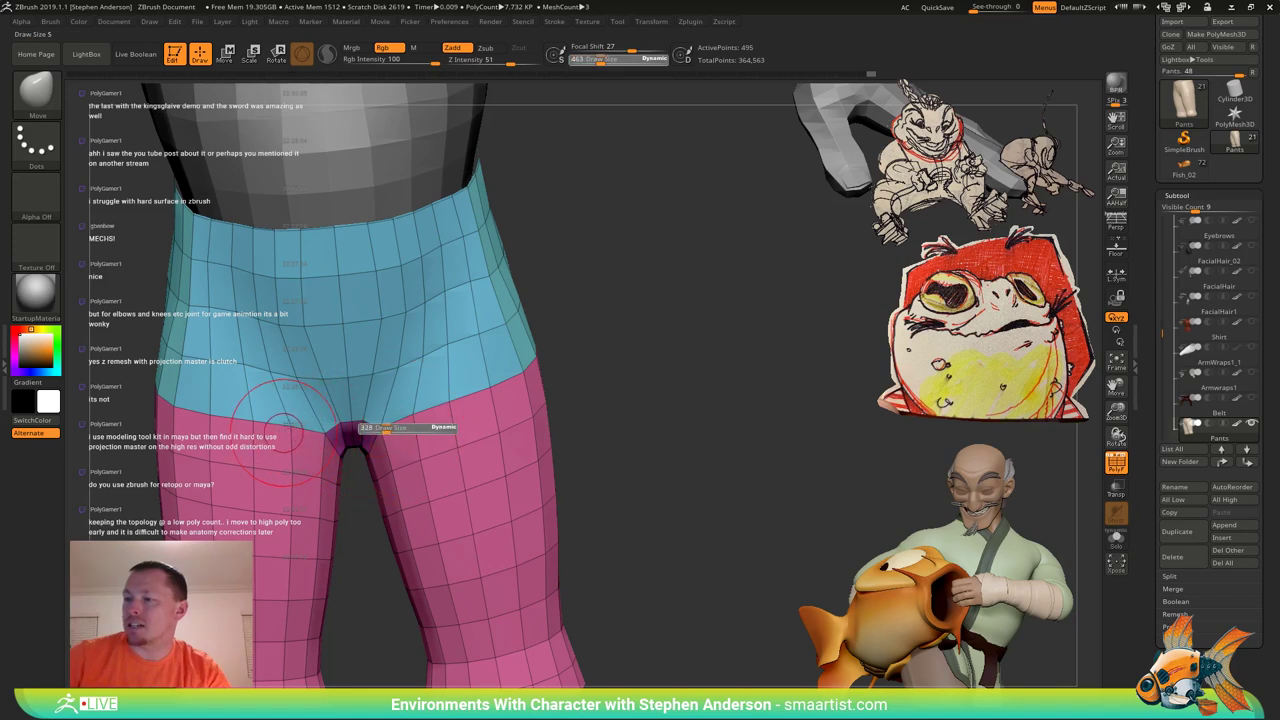
drag(386, 430, 385, 430)
right_drag(390, 430, 370, 428)
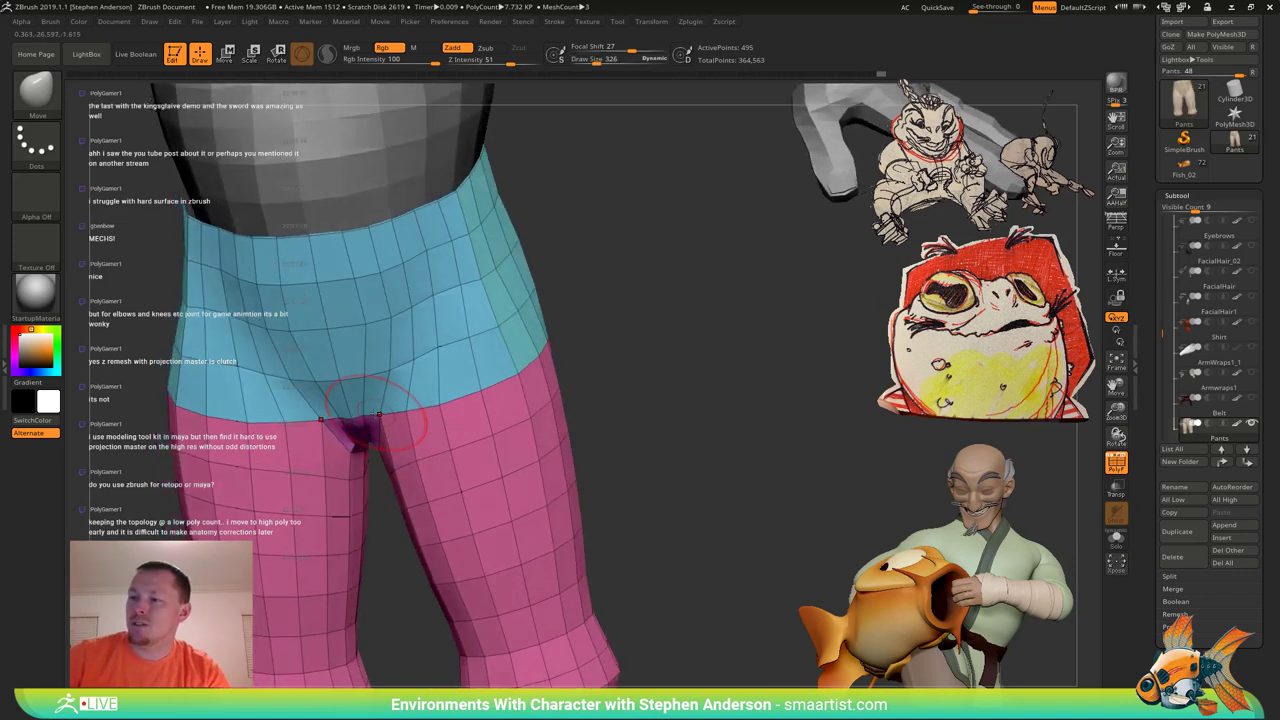
drag(362, 416, 350, 424)
key(s)
right_drag(352, 424, 410, 370)
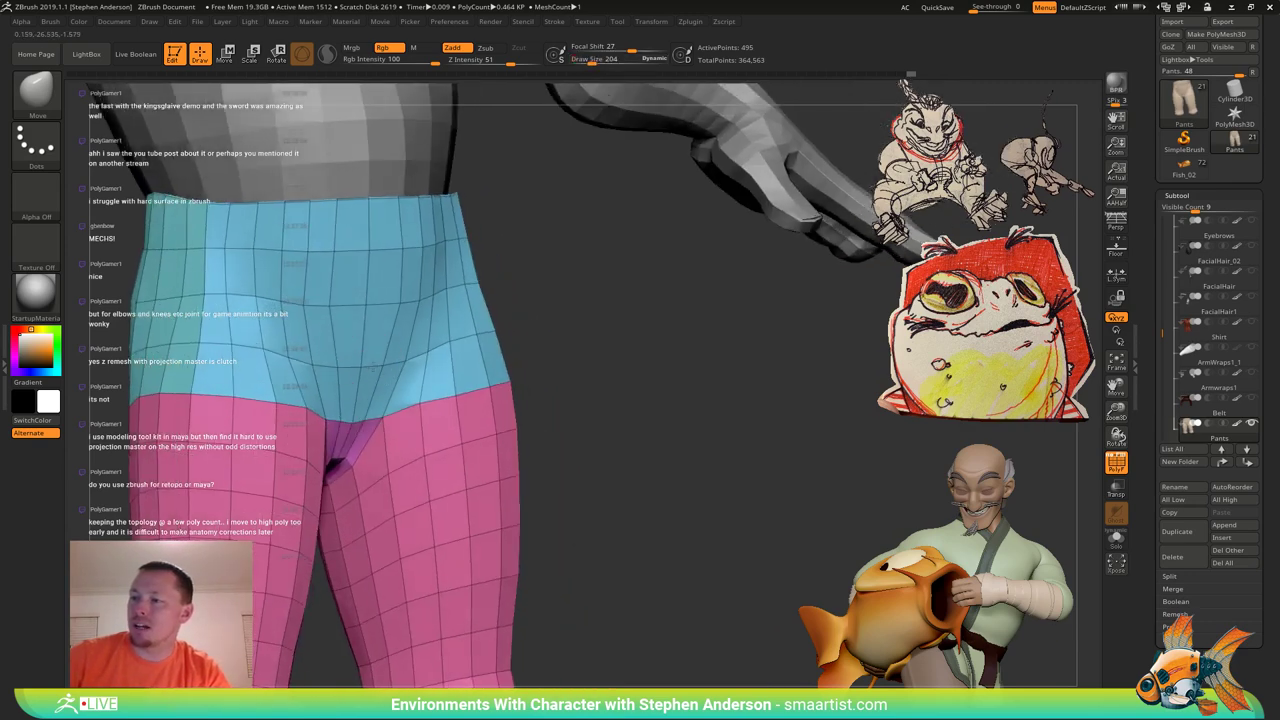
right_drag(328, 333, 438, 303)
right_drag(360, 301, 343, 301)
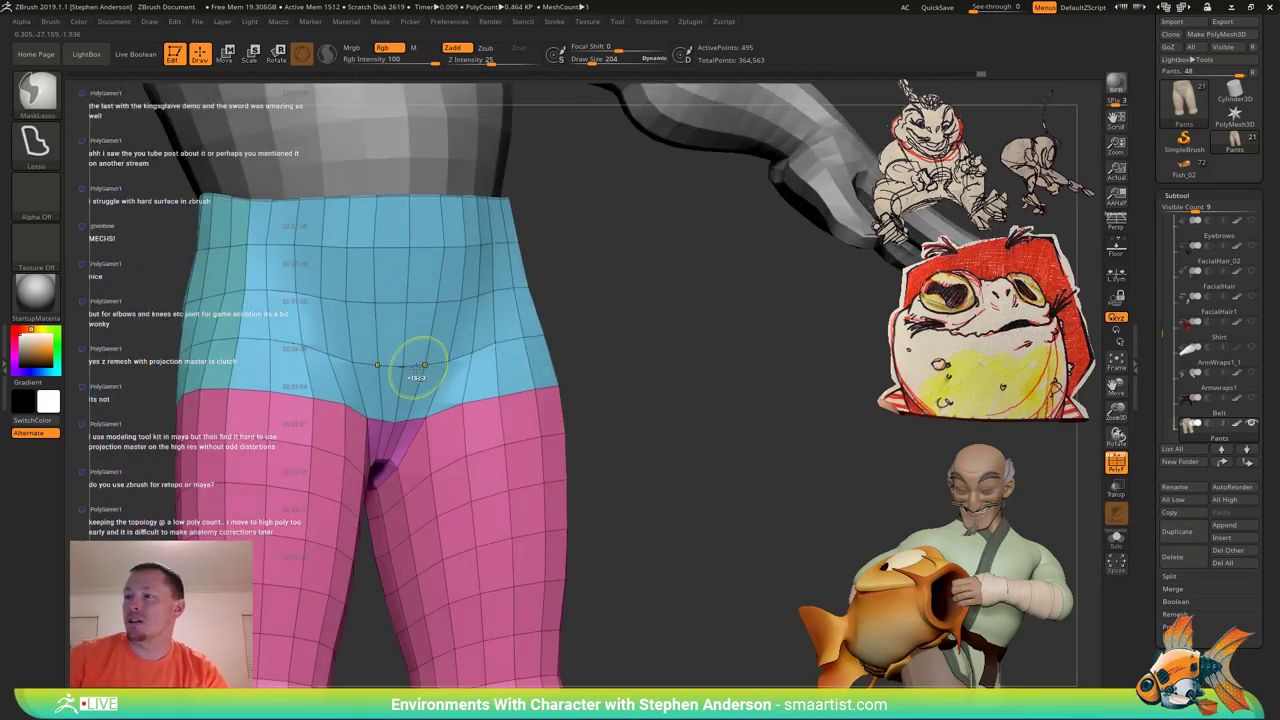
ctrl+right_drag(417, 366, 384, 367)
mouse_move(384, 367)
right_down()
mouse_move(375, 358)
mouse_move(390, 476)
right_up()
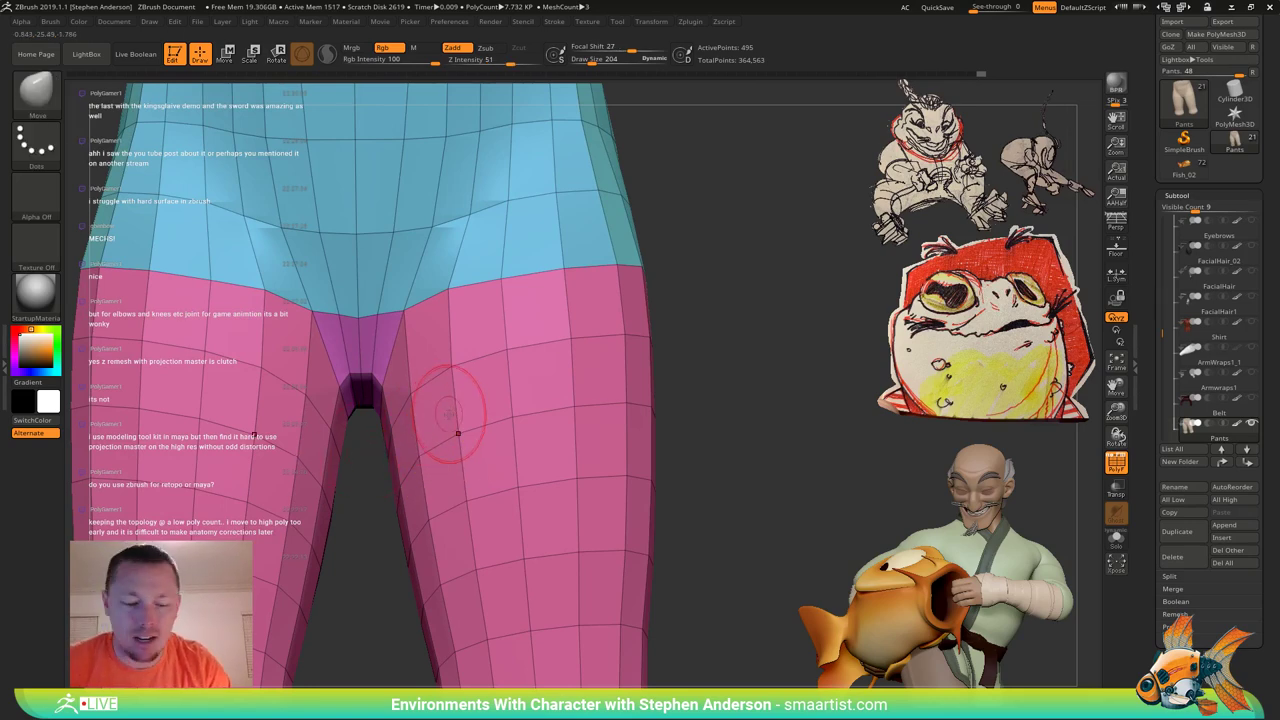
Mask the upper pants down to the crotch and return to the Move brush.
key(w)
key(b)
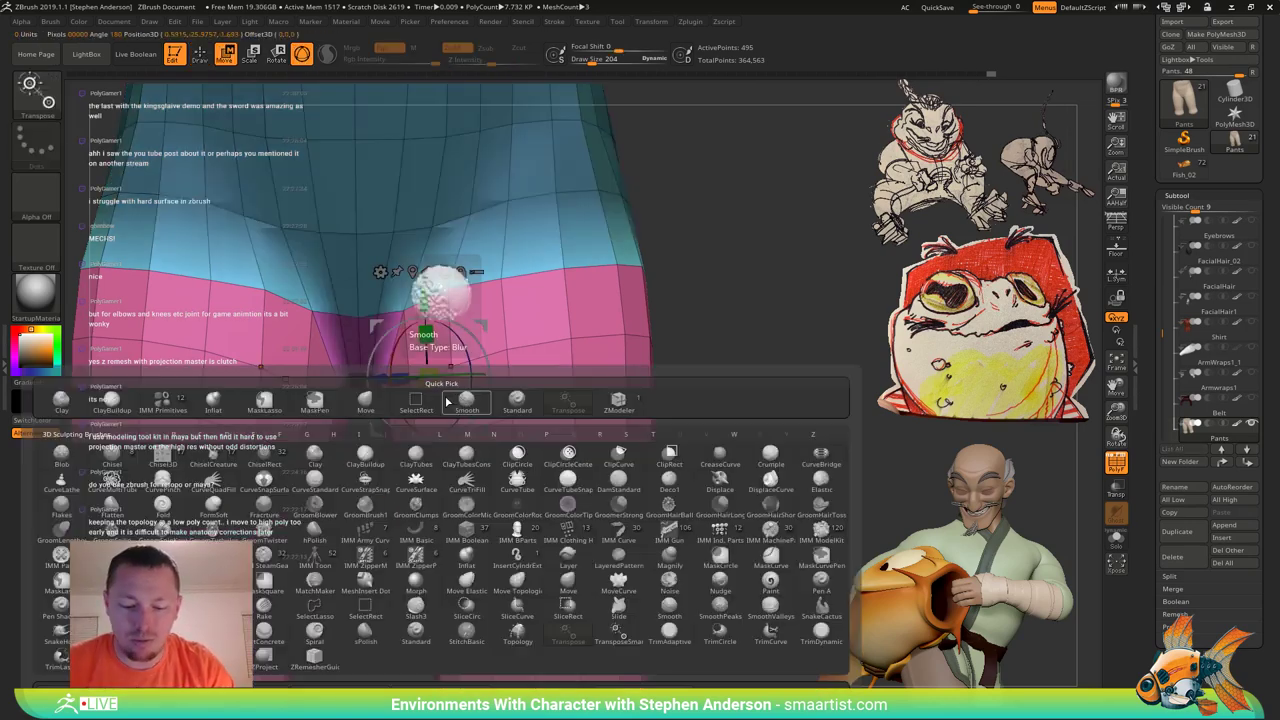
key(m)
key(v)
Narrow the purple crotch strip and shape the inner thighs below the masked area.
right_drag(443, 395, 389, 374)
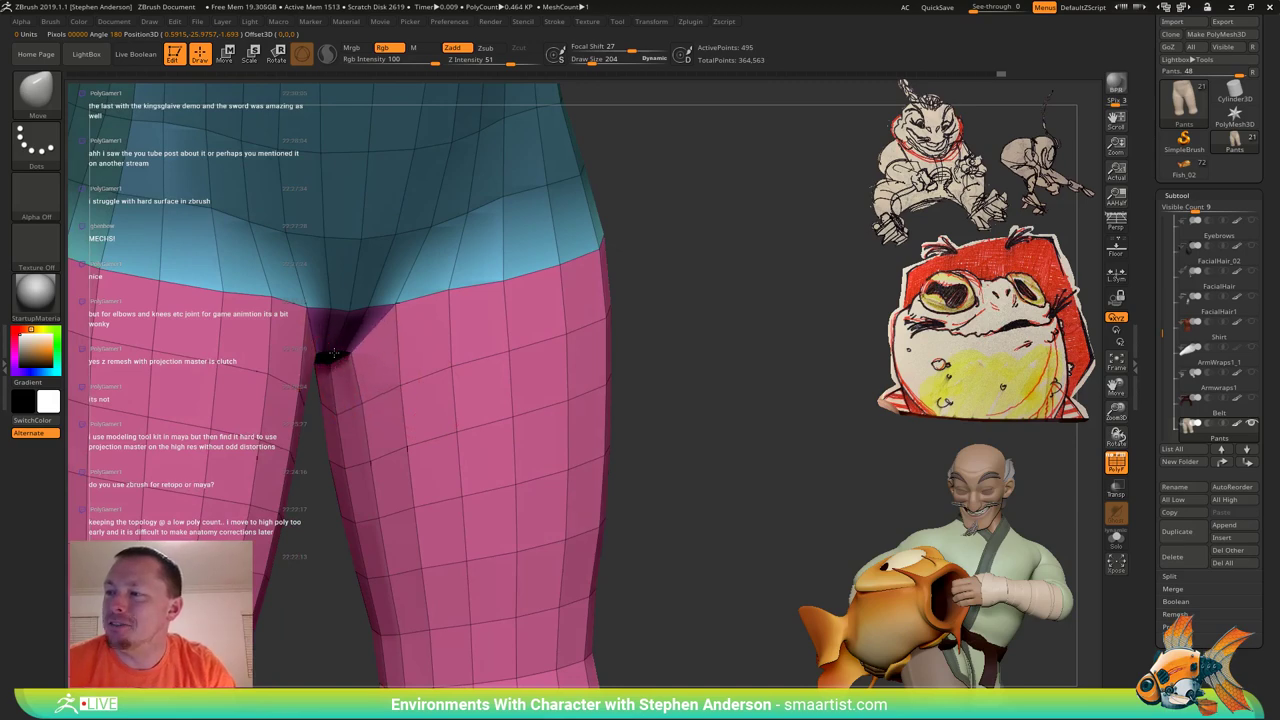
mouse_move(374, 350)
right_down()
mouse_move(388, 318)
mouse_move(362, 300)
mouse_move(350, 325)
mouse_move(388, 275)
mouse_move(374, 262)
mouse_move(363, 298)
mouse_move(402, 254)
right_up()
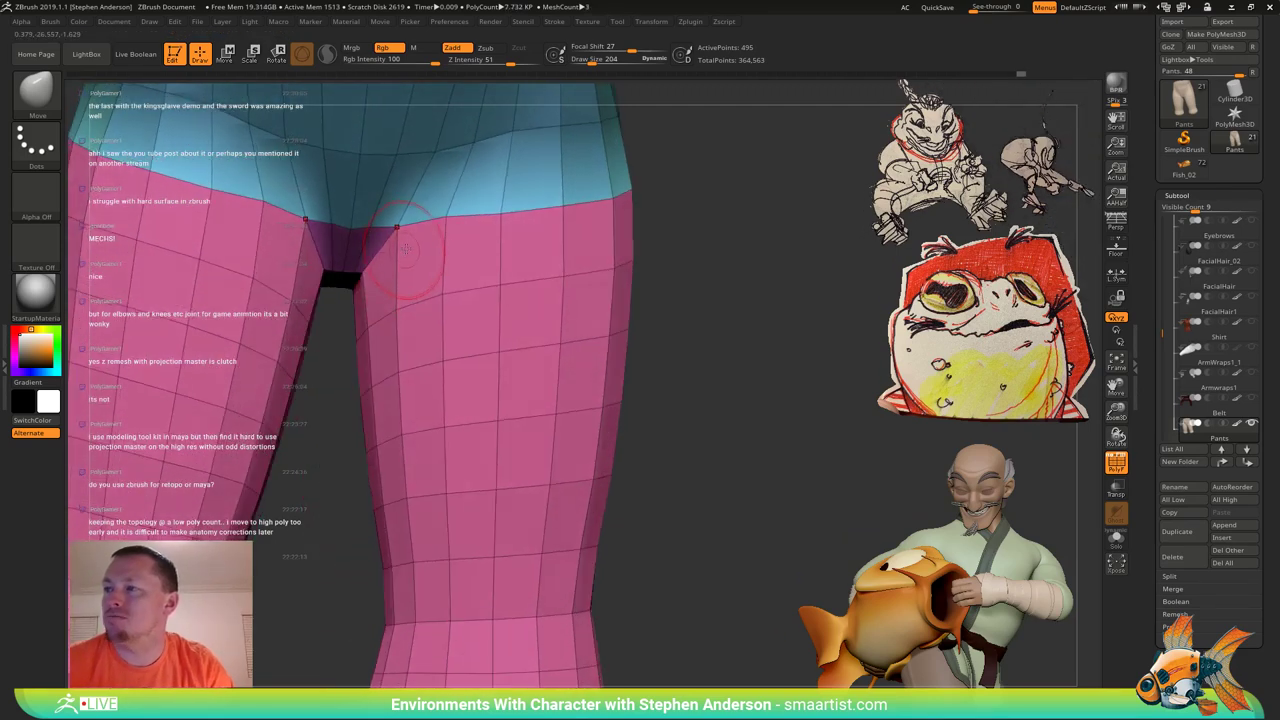
drag(399, 233, 390, 229)
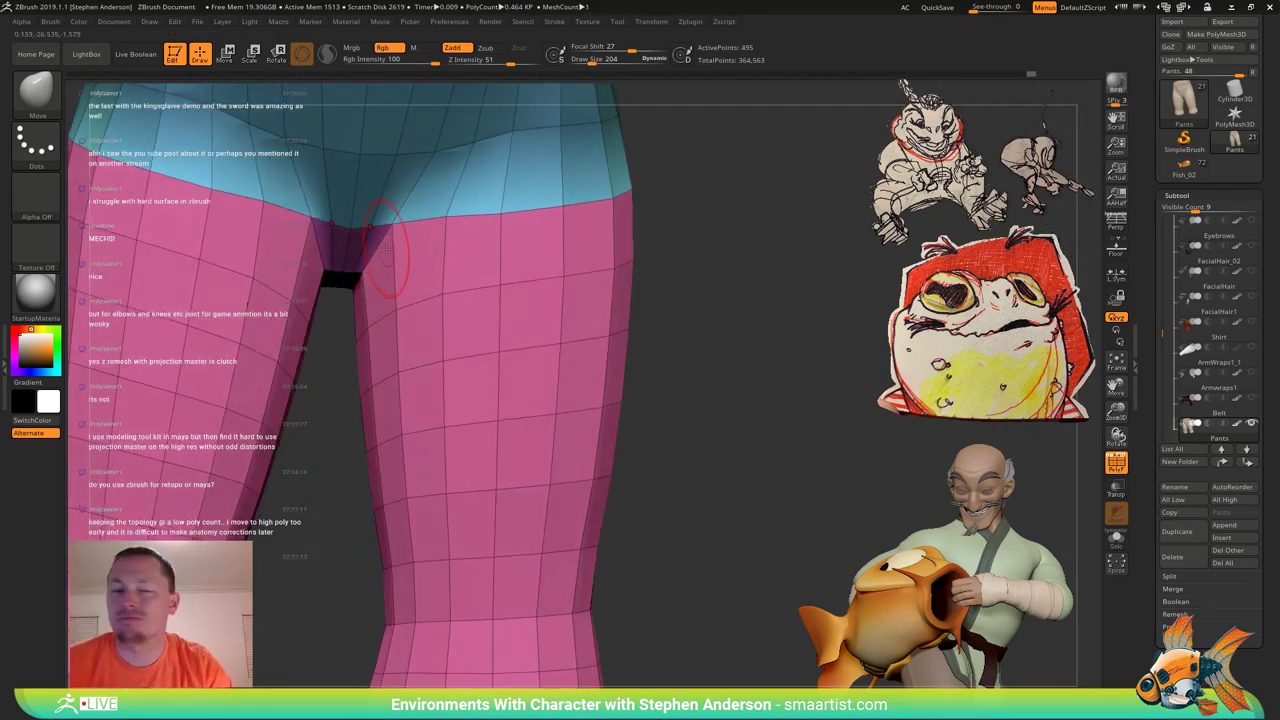
mouse_move(362, 357)
right_down()
mouse_move(403, 286)
mouse_move(335, 285)
mouse_move(385, 270)
mouse_move(380, 323)
mouse_move(340, 310)
mouse_move(396, 306)
mouse_move(393, 340)
mouse_move(386, 324)
mouse_move(405, 296)
right_up()
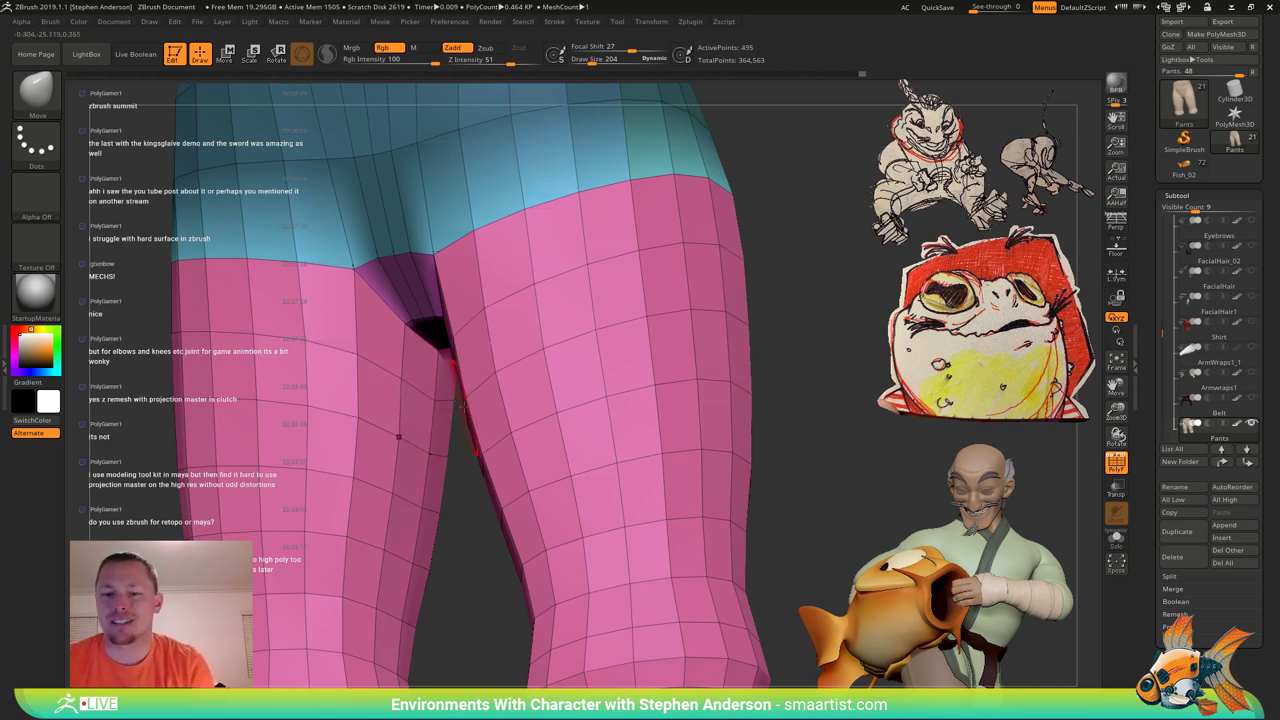
Soften the edge of the mask on the upper pants and bring up the transform gizmo.
ctrl+right_drag(542, 455, 472, 290)
mouse_move(590, 325)
right_down()
mouse_move(402, 366)
mouse_move(448, 362)
mouse_move(437, 357)
mouse_move(446, 371)
mouse_move(510, 375)
mouse_move(523, 363)
right_up()
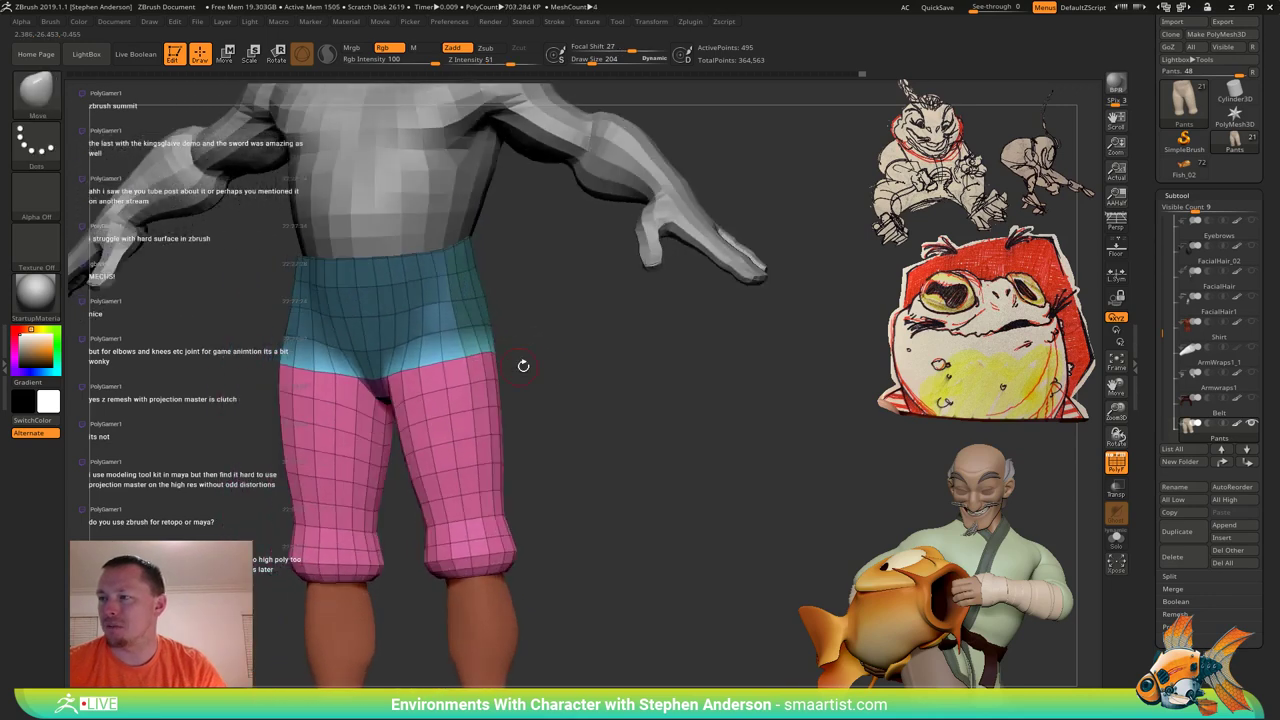
ctrl+click(522, 365)
ctrl+click(468, 377)
ctrl+click(549, 380)
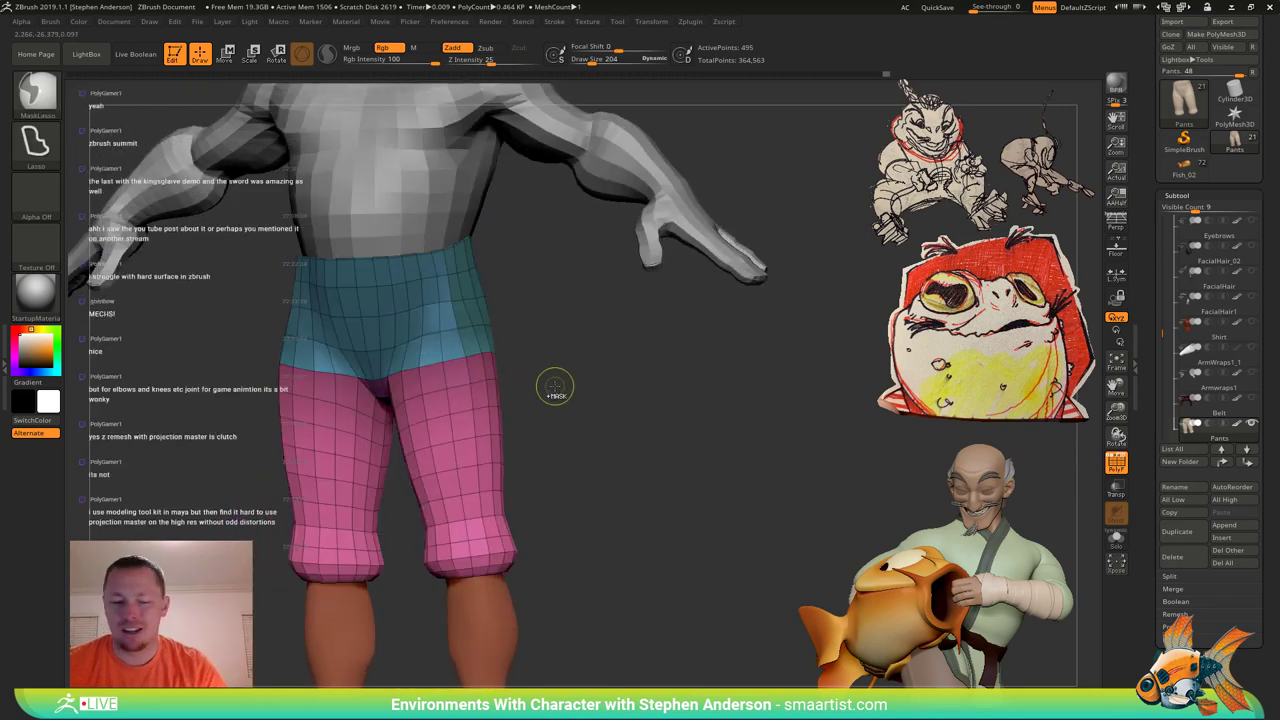
key(w)
right_drag(552, 384, 481, 354)
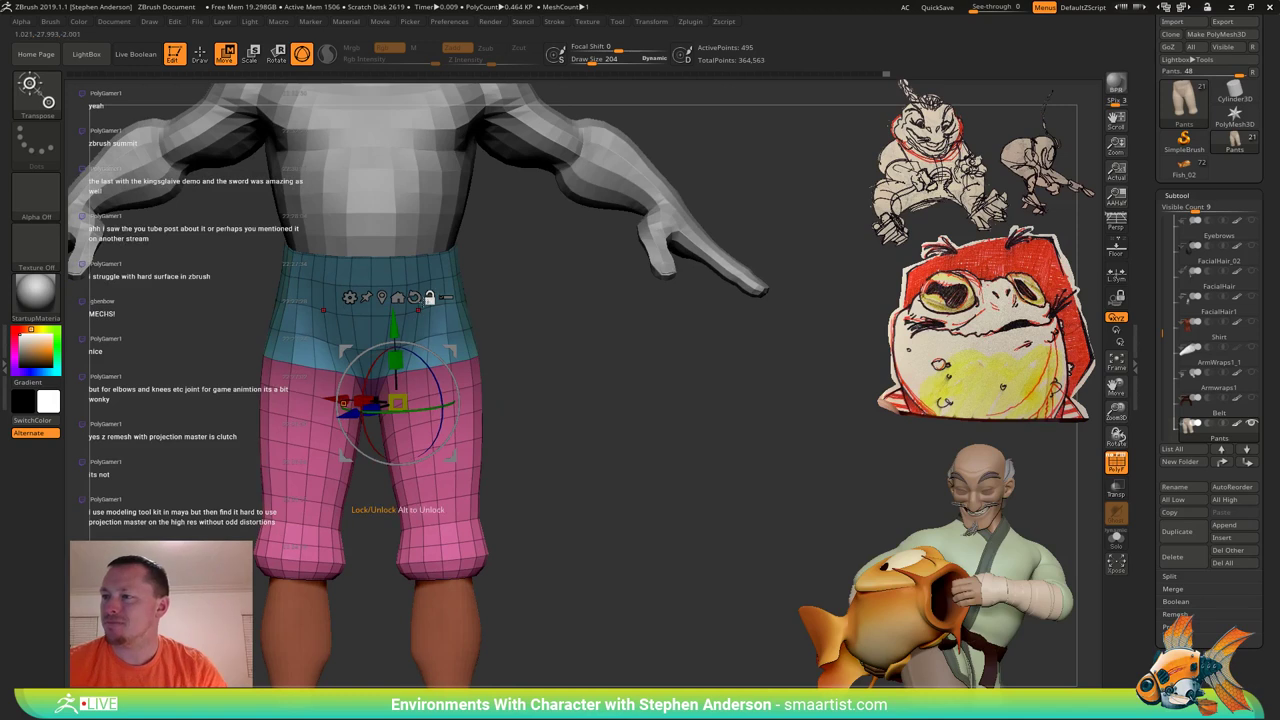
Try to shorten the unmasked pant legs by scaling them vertically from a gizmo placed on the thigh.
alt+drag(451, 351, 486, 336)
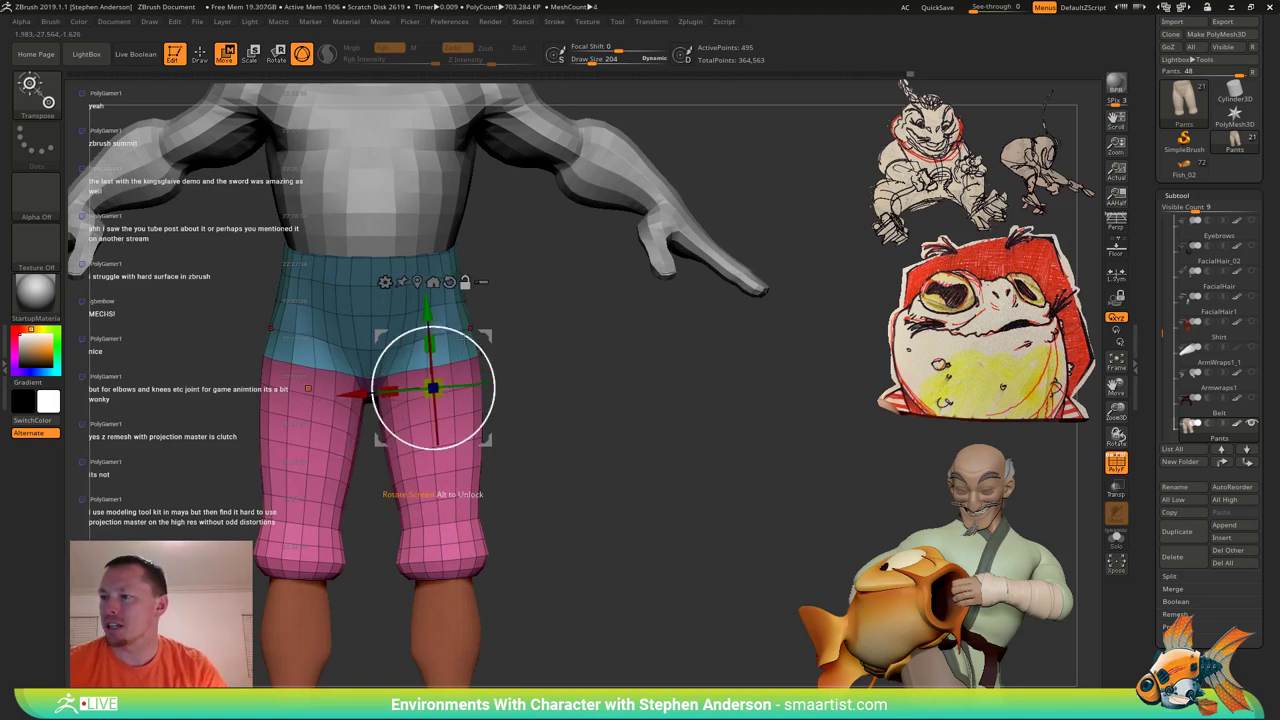
drag(430, 344, 430, 356)
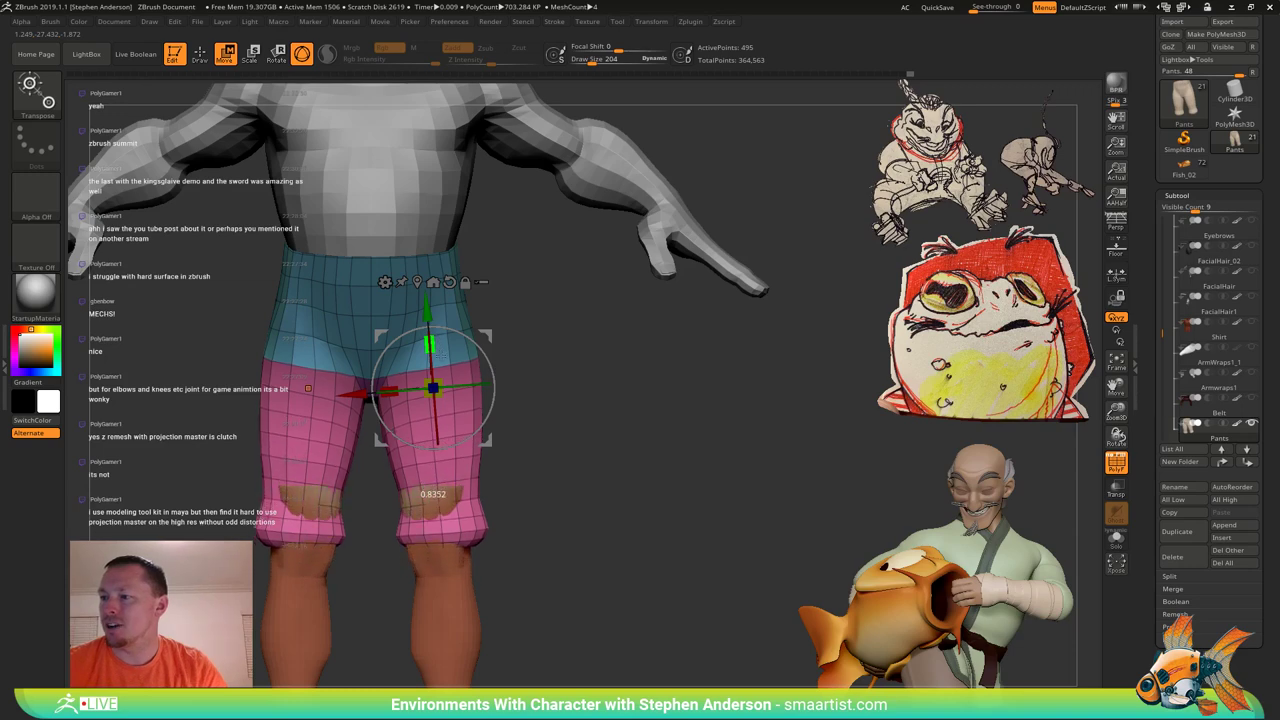
right_drag(504, 374, 450, 386)
key(ctrl+z)
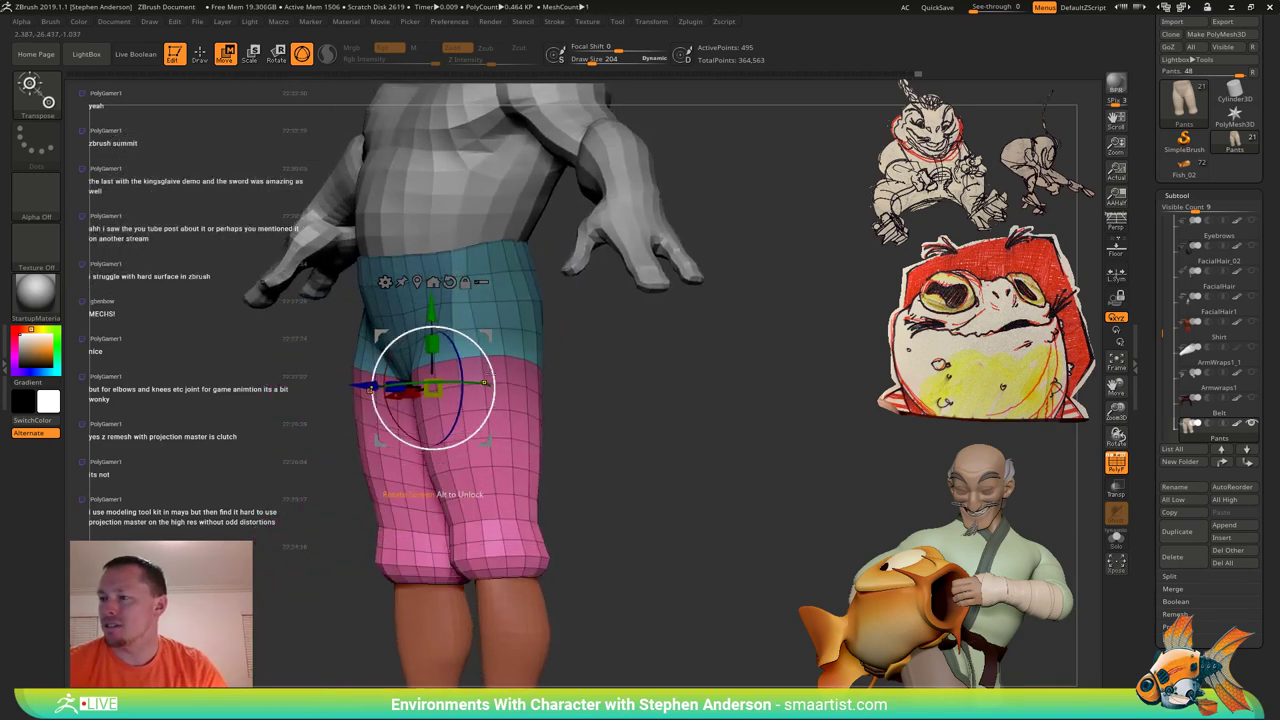
Place the gizmo on the thigh in side view and raise the unmasked lower pants to shorten the pant legs.
right_drag(578, 420, 571, 422)
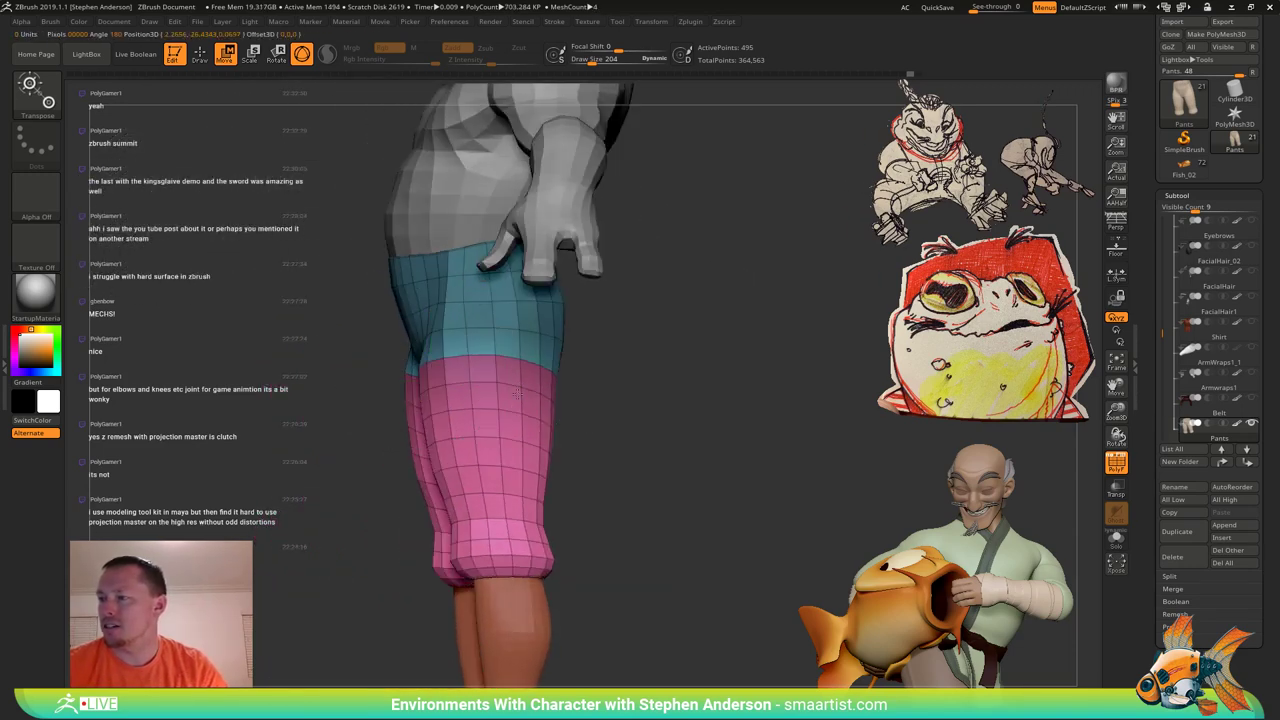
ctrl+drag(520, 383, 522, 450)
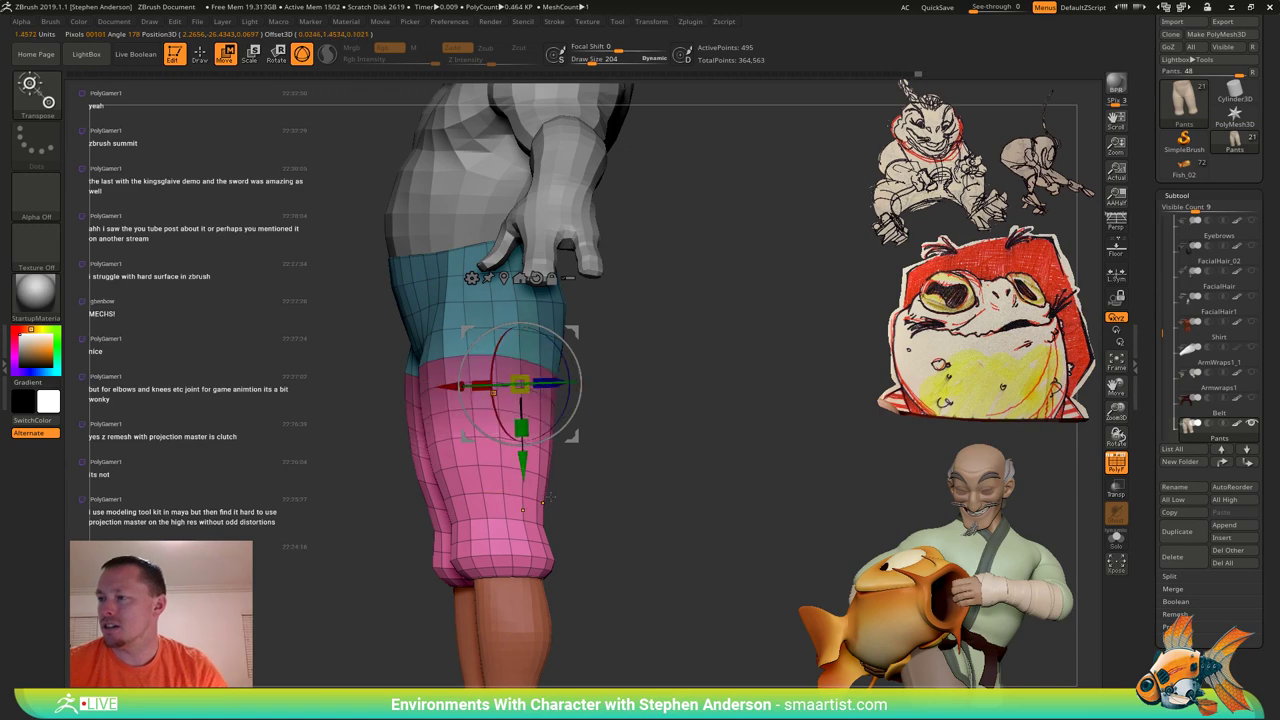
ctrl+click(628, 503)
ctrl+click(642, 511)
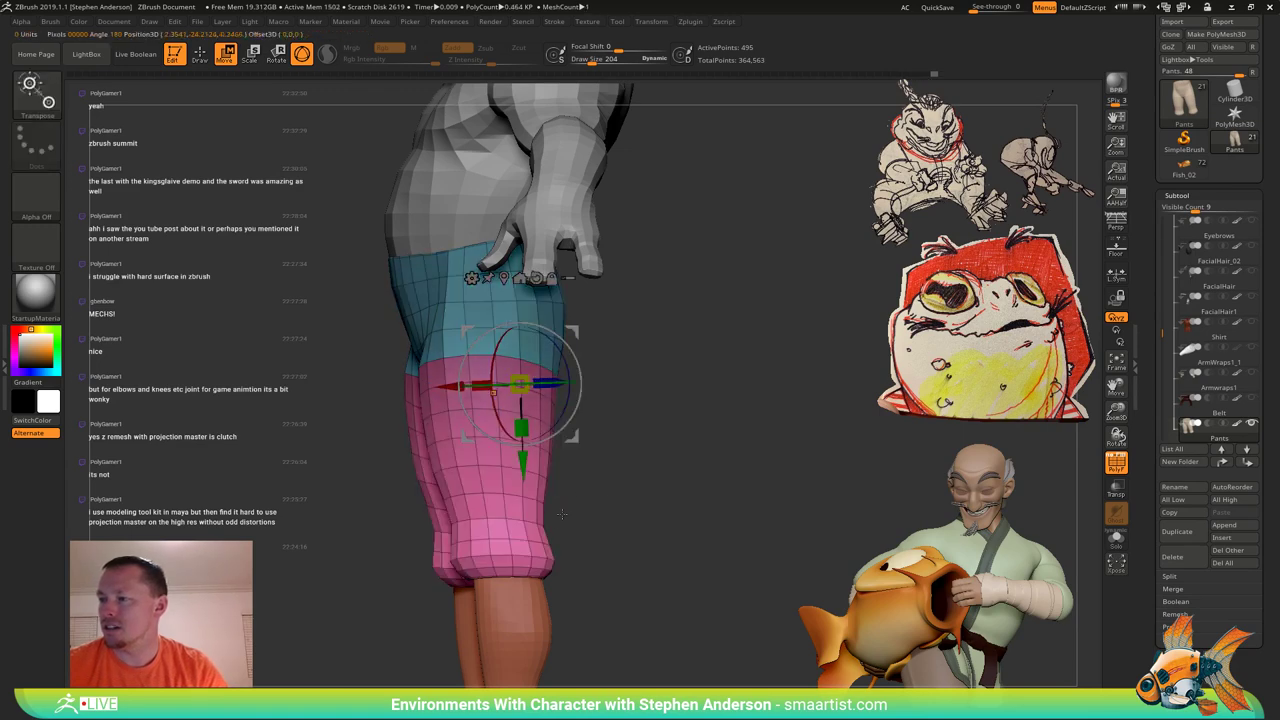
right_drag(642, 511, 569, 466)
drag(520, 465, 520, 435)
Select the Legs subtool, enable multi-subtool transforming without the pants, and move the legs and sandals up.
right_drag(572, 440, 436, 482)
mouse_move(436, 482)
right_down()
mouse_move(518, 484)
mouse_move(434, 501)
right_up()
alt+click(427, 491)
right_drag(425, 458, 510, 465)
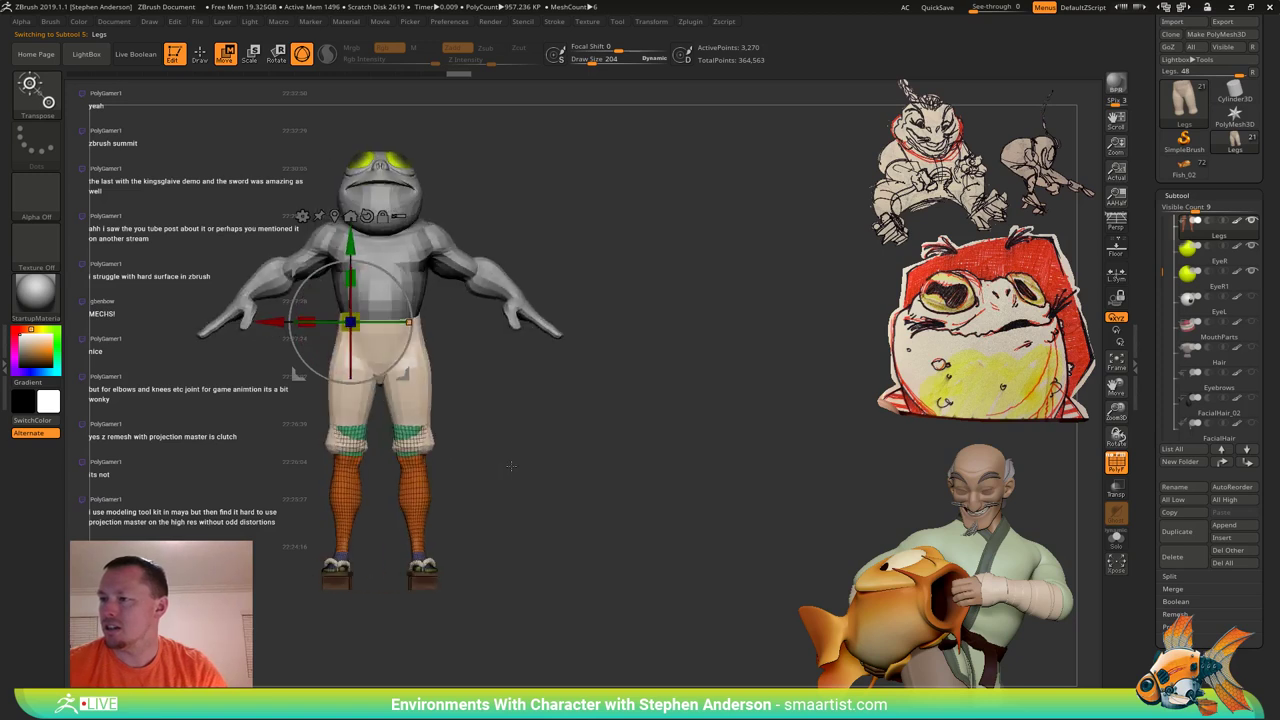
click(399, 216)
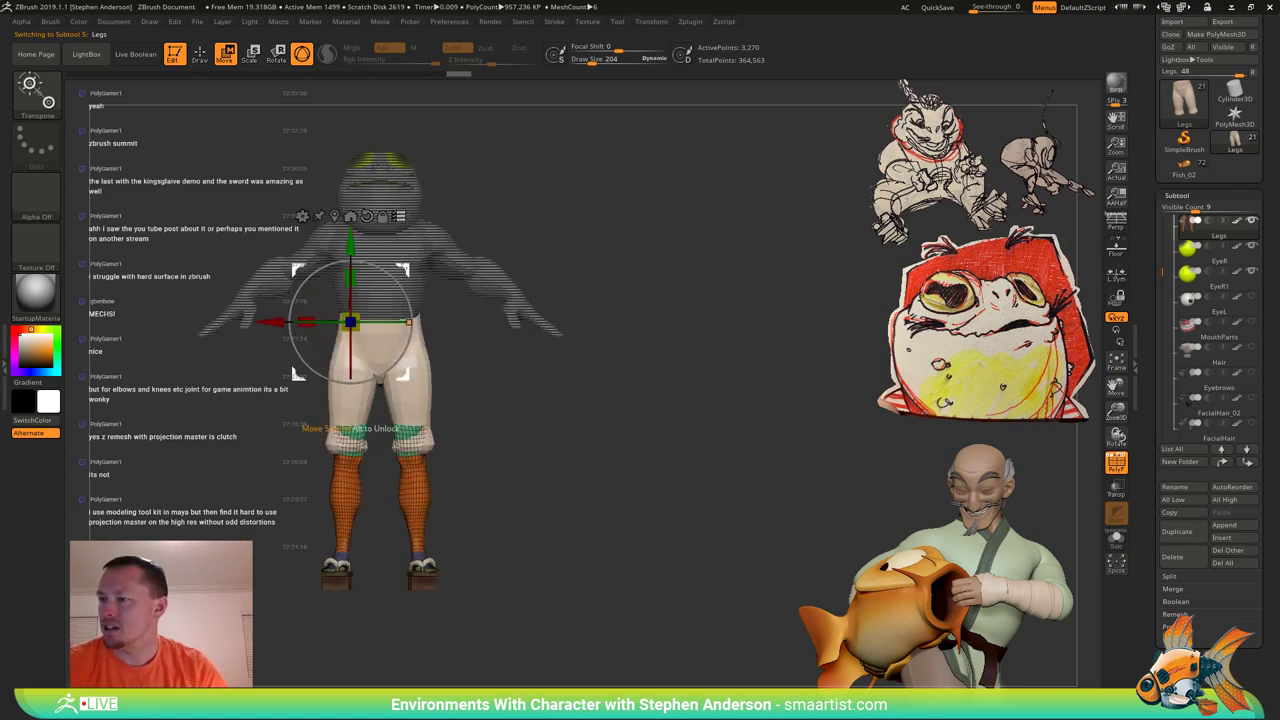
key(ctrl+shift)
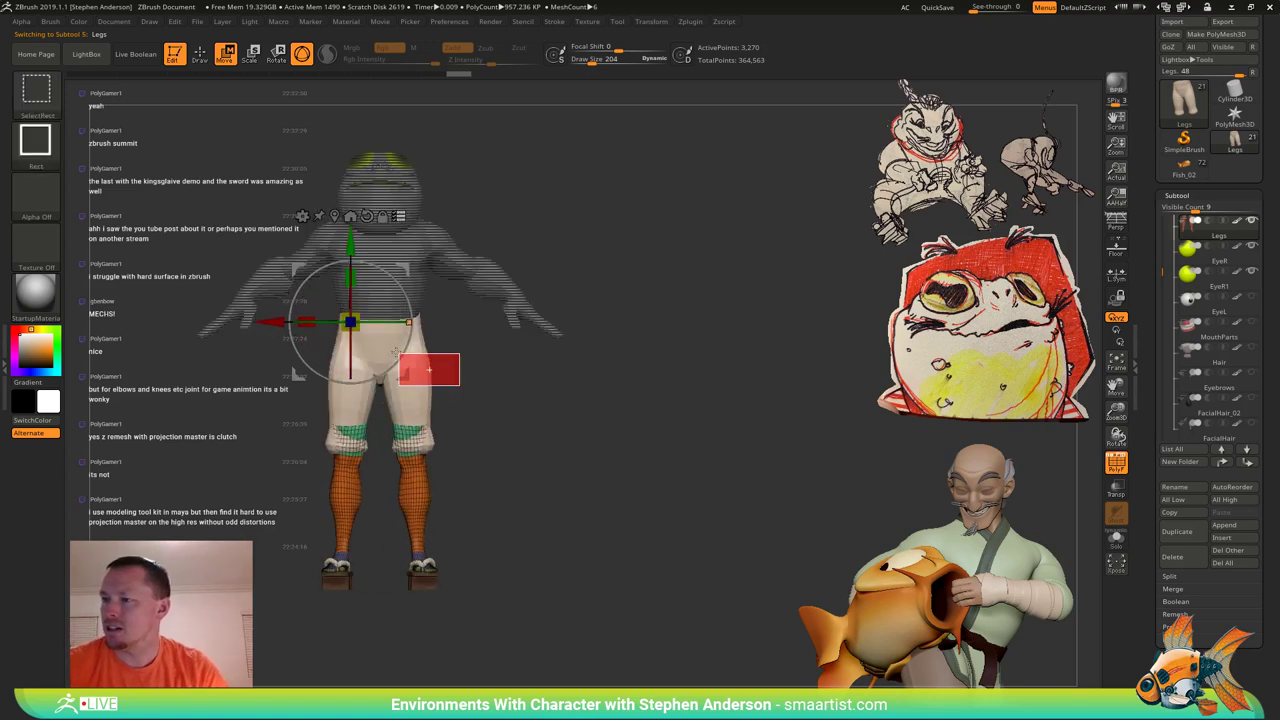
ctrl+alt+shift+drag(396, 352, 387, 343)
drag(350, 245, 350, 219)
Check the proportions of the whole figure with the raised legs from several angles.
drag(500, 205, 406, 215)
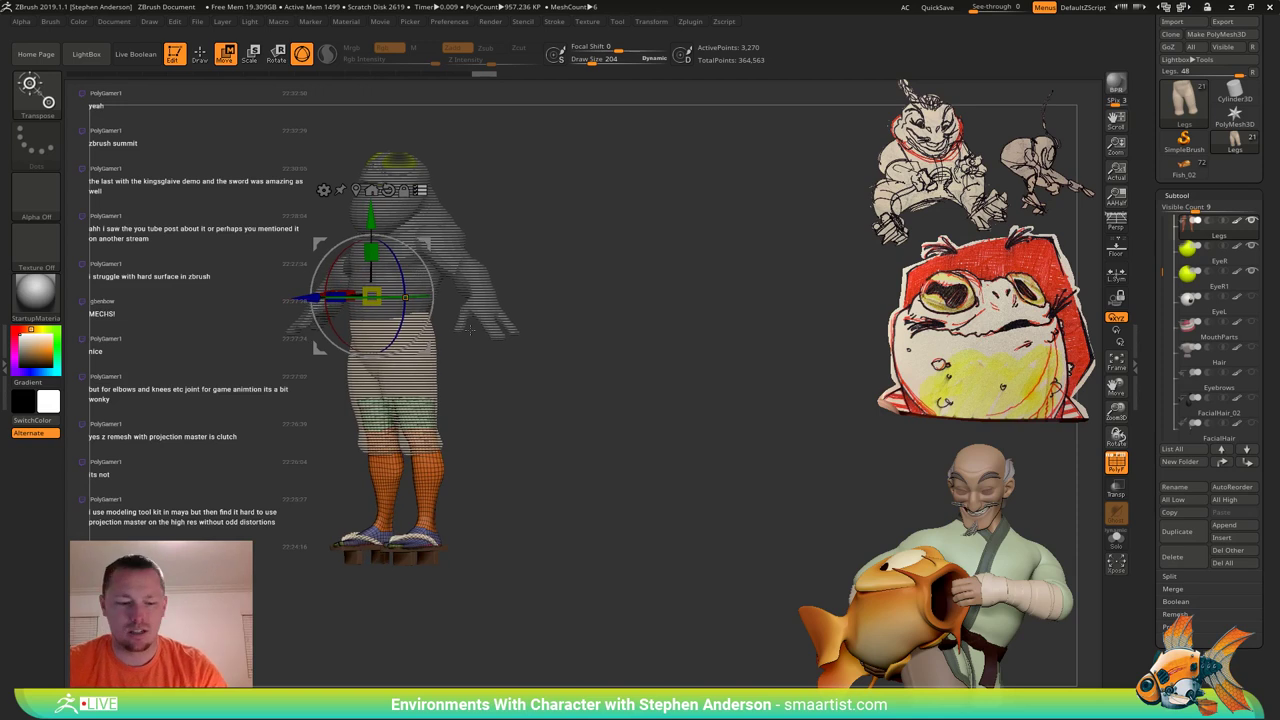
key(q)
mouse_move(440, 350)
mouse_down()
mouse_move(482, 356)
mouse_move(487, 430)
mouse_up()
drag(470, 424, 503, 420)
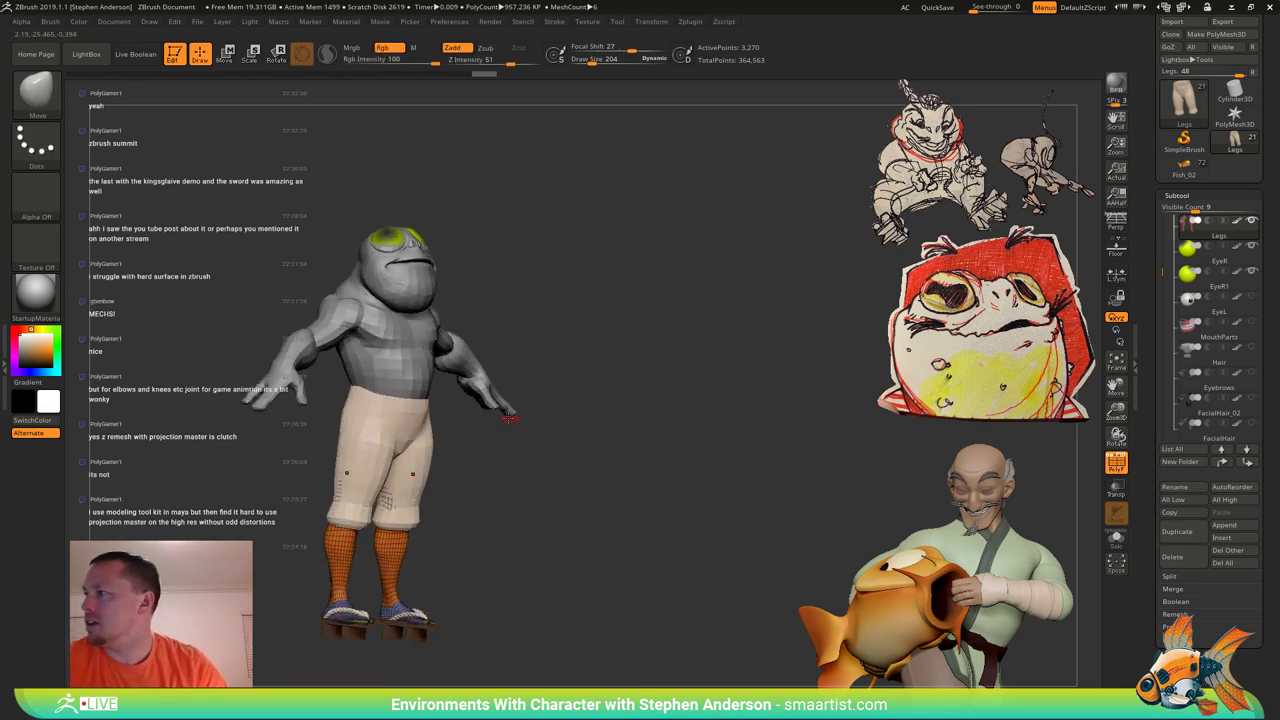
mouse_move(480, 462)
mouse_down()
mouse_move(520, 455)
mouse_move(459, 456)
mouse_up()
mouse_move(459, 456)
ctrl+right_down()
mouse_move(523, 491)
mouse_move(452, 458)
ctrl+right_up()
key(w)
drag(489, 477, 458, 464)
Limit the transform to the Legs subtool alone and place the gizmo at the ankle.
mouse_move(420, 531)
ctrl+mouse_down()
mouse_move(508, 604)
mouse_move(301, 575)
mouse_move(294, 559)
ctrl+mouse_up()
ctrl+right_drag(400, 598, 448, 674)
alt+right_drag(448, 674, 430, 530)
ctrl+alt+shift+drag(364, 519, 356, 513)
mouse_move(420, 480)
right_down()
mouse_move(340, 474)
mouse_move(406, 458)
mouse_move(439, 513)
right_up()
ctrl+click(387, 525)
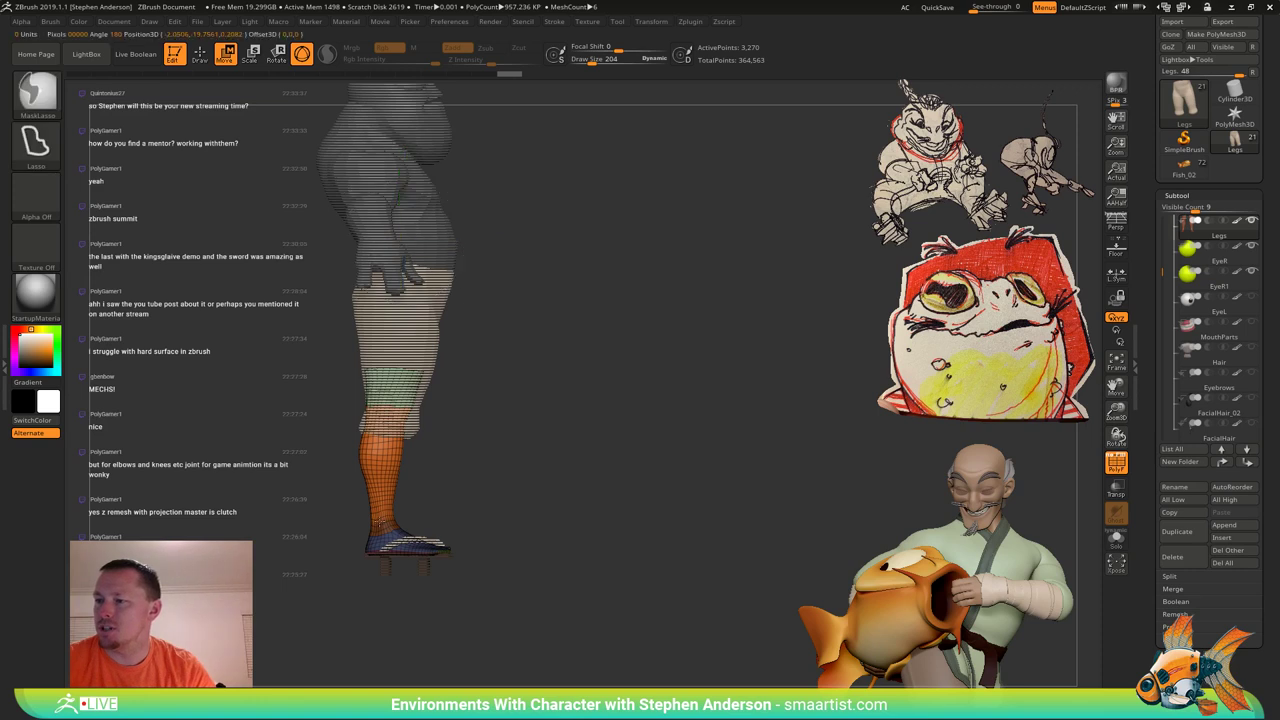
alt+click(381, 525)
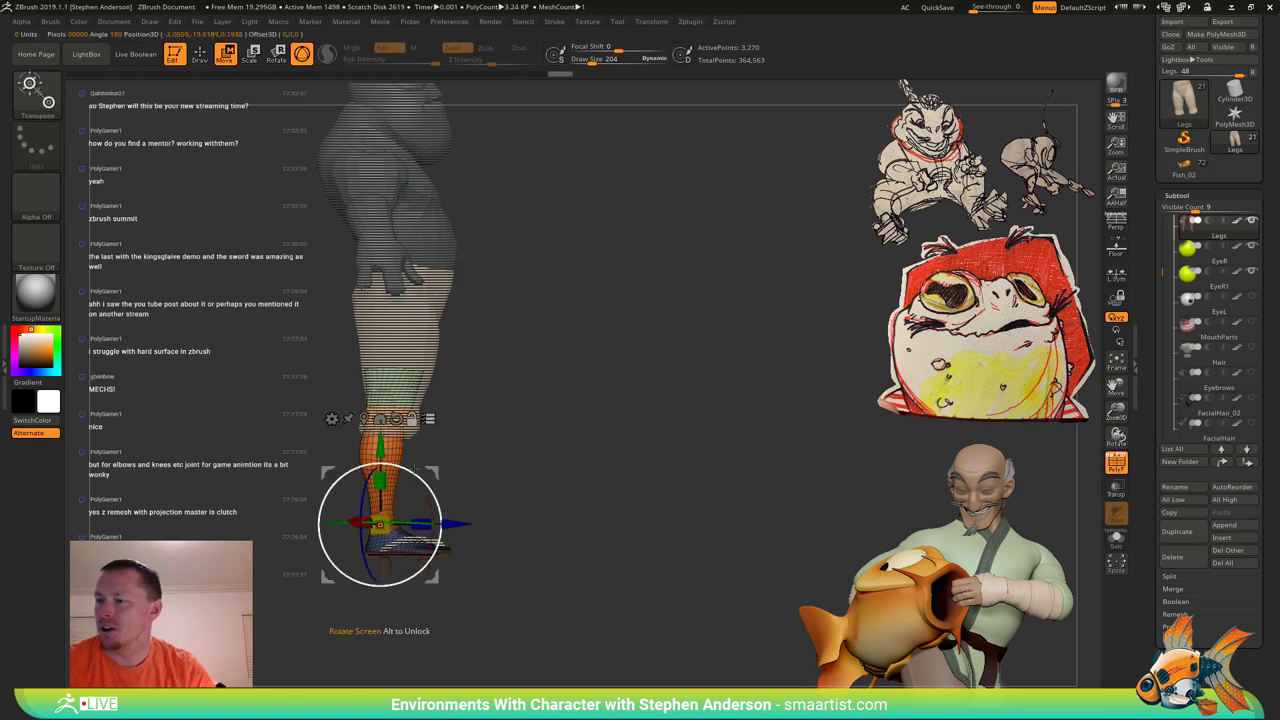
Mask the lower leg and foot with a topological mask starting from the knee.
drag(416, 470, 428, 475)
mouse_move(424, 405)
ctrl+right_down()
mouse_move(421, 437)
mouse_move(453, 411)
ctrl+right_up()
ctrl+drag(421, 415, 426, 392)
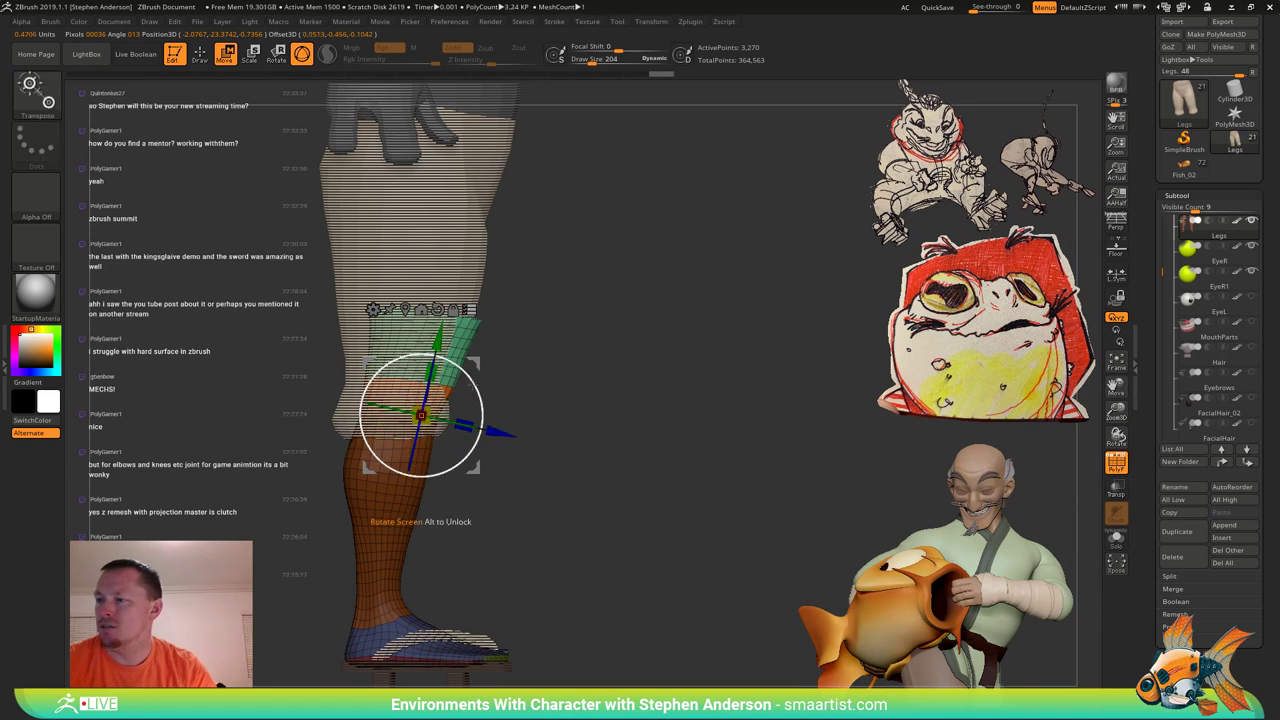
Straighten the unmasked upper leg section so that it sits inside the pant leg.
key(q)
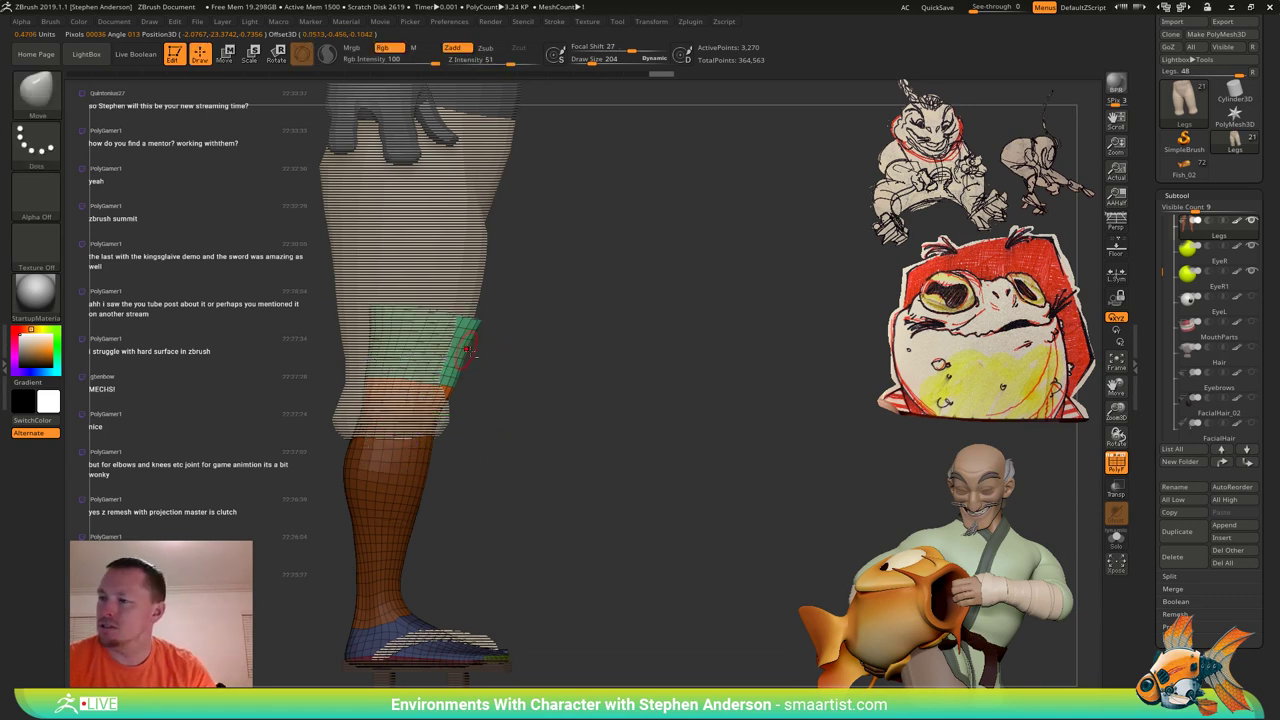
key(ctrl)
ctrl+click(525, 377)
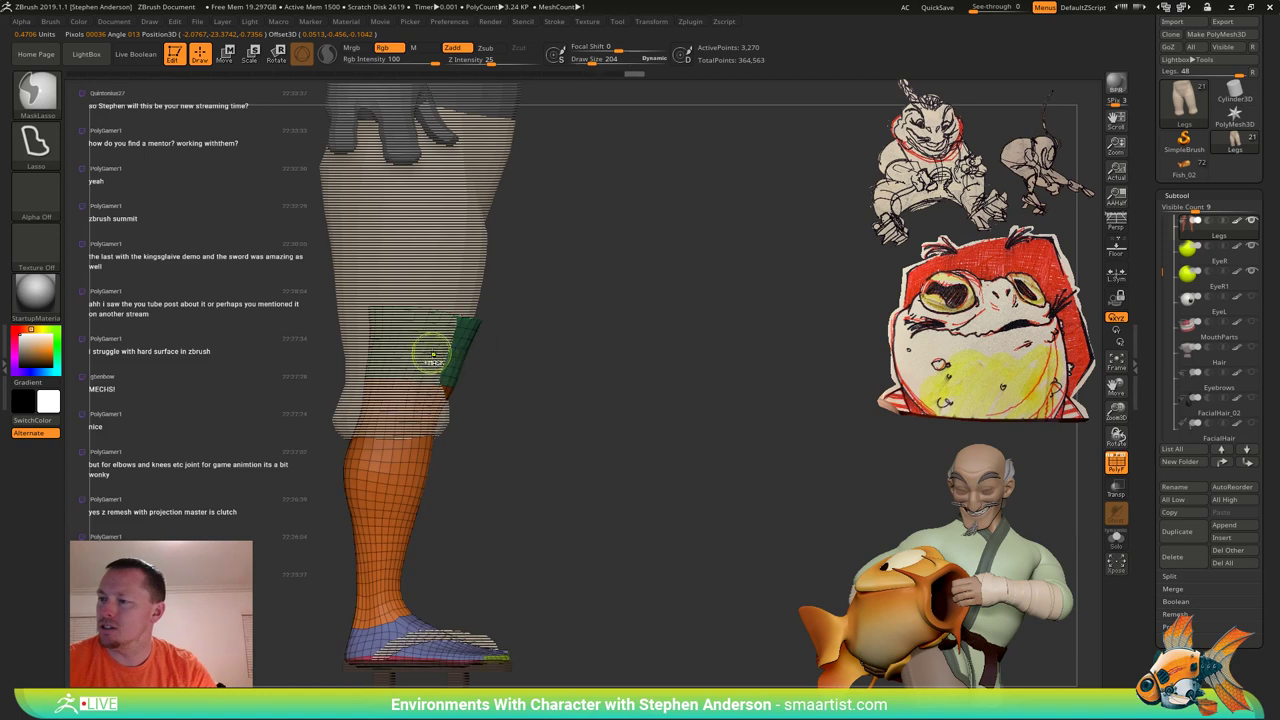
ctrl+click(517, 374)
key(w)
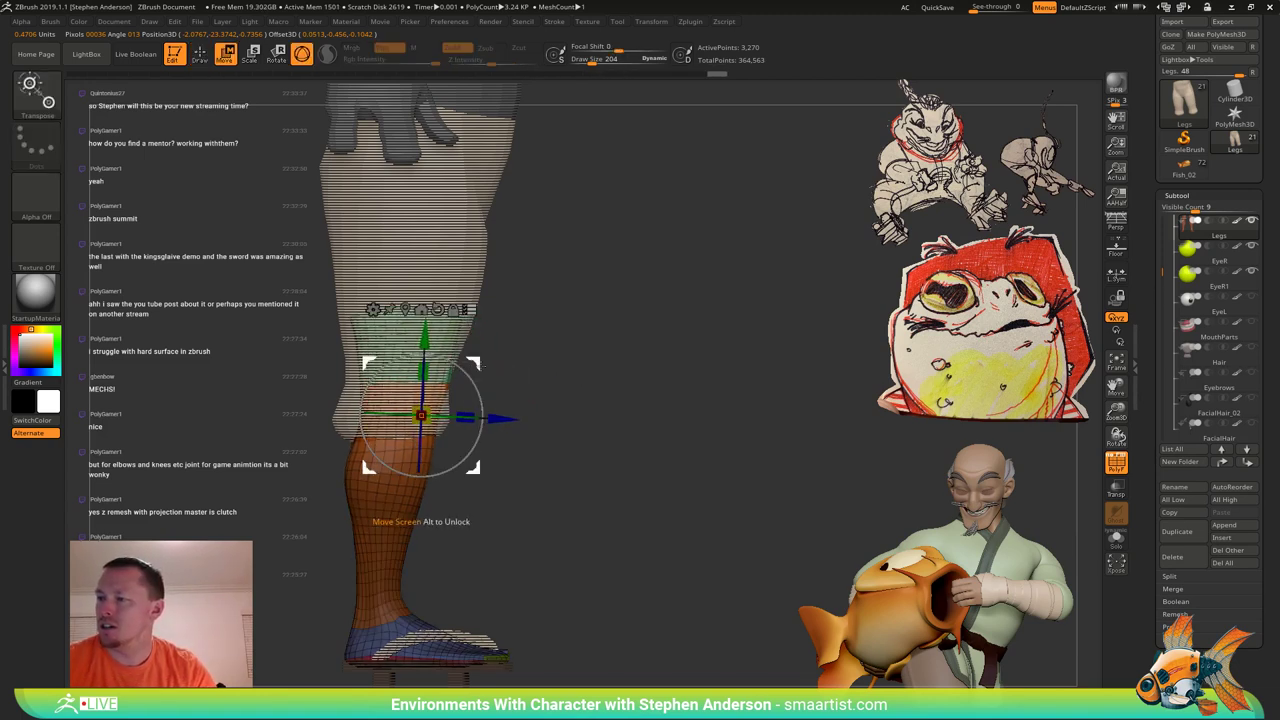
mouse_move(476, 363)
mouse_down()
mouse_move(467, 386)
mouse_move(471, 364)
mouse_up()
Switch to the Pants subtool and raise its unmasked lower part to shorten the legs further.
alt+click(471, 262)
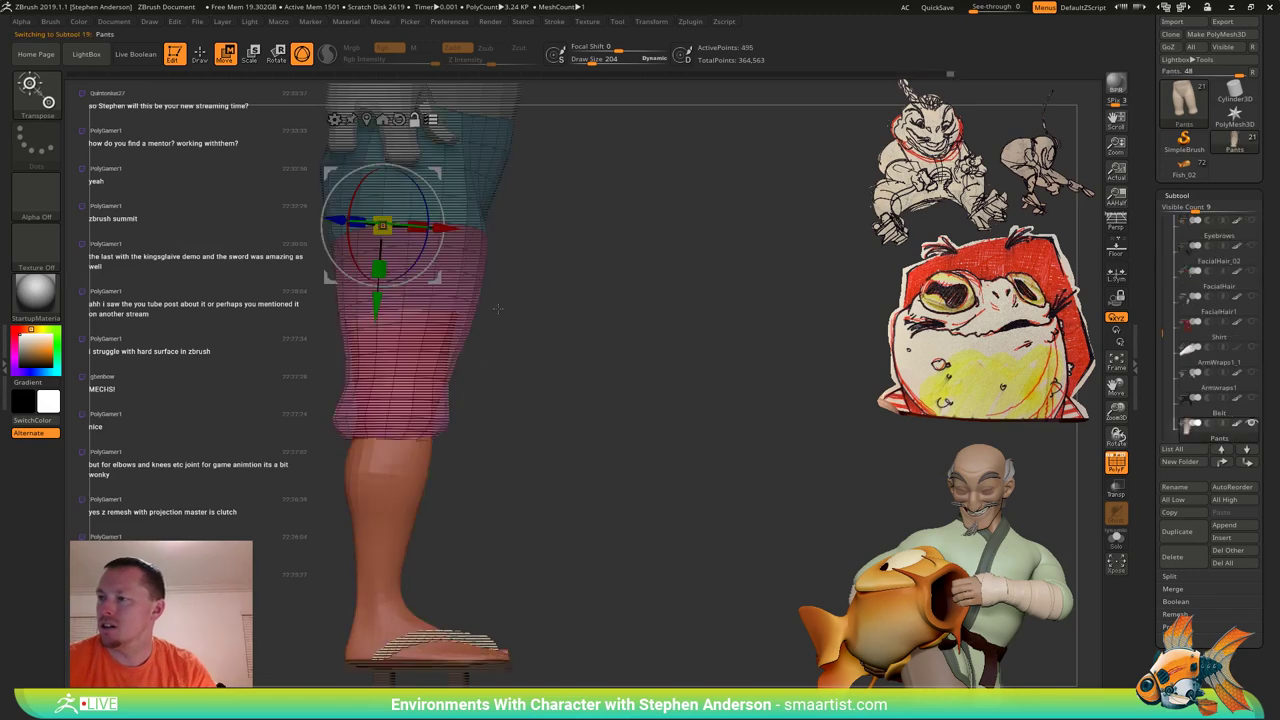
alt+drag(545, 303, 559, 372)
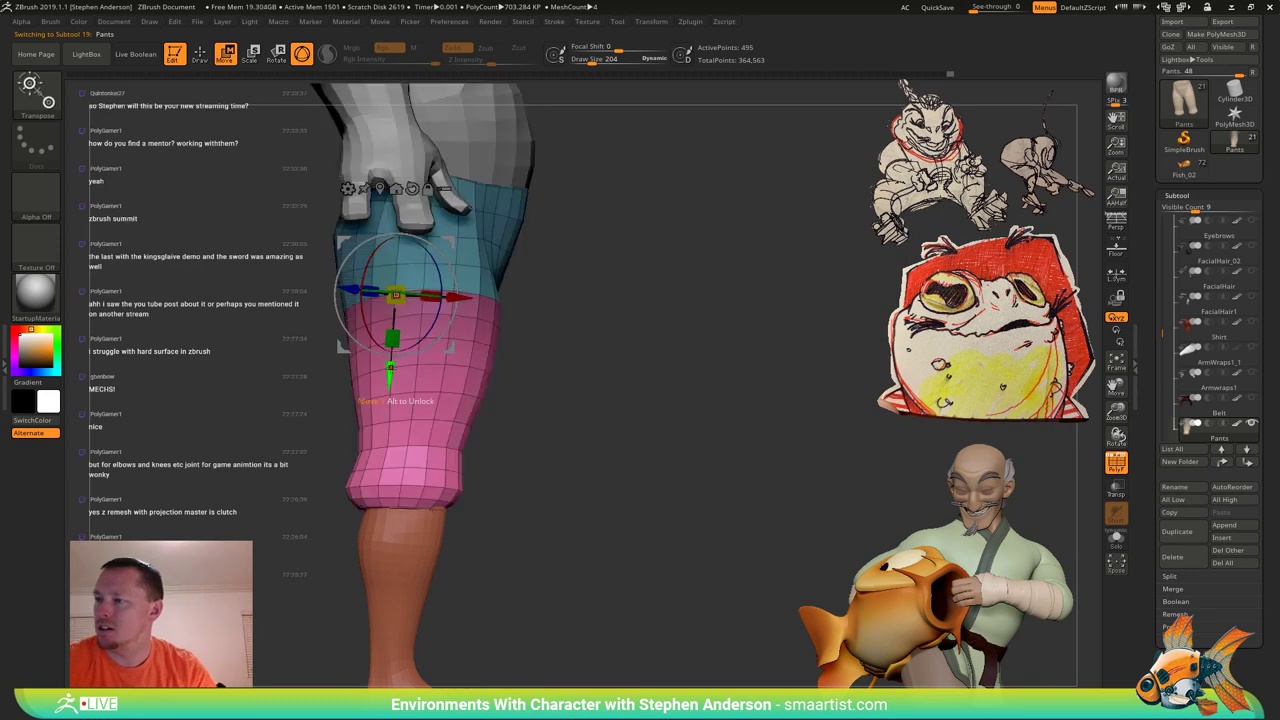
drag(448, 340, 453, 311)
Clear the pants mask and reshape the front of the knee with the Move brush at draw size 765.
key(b)
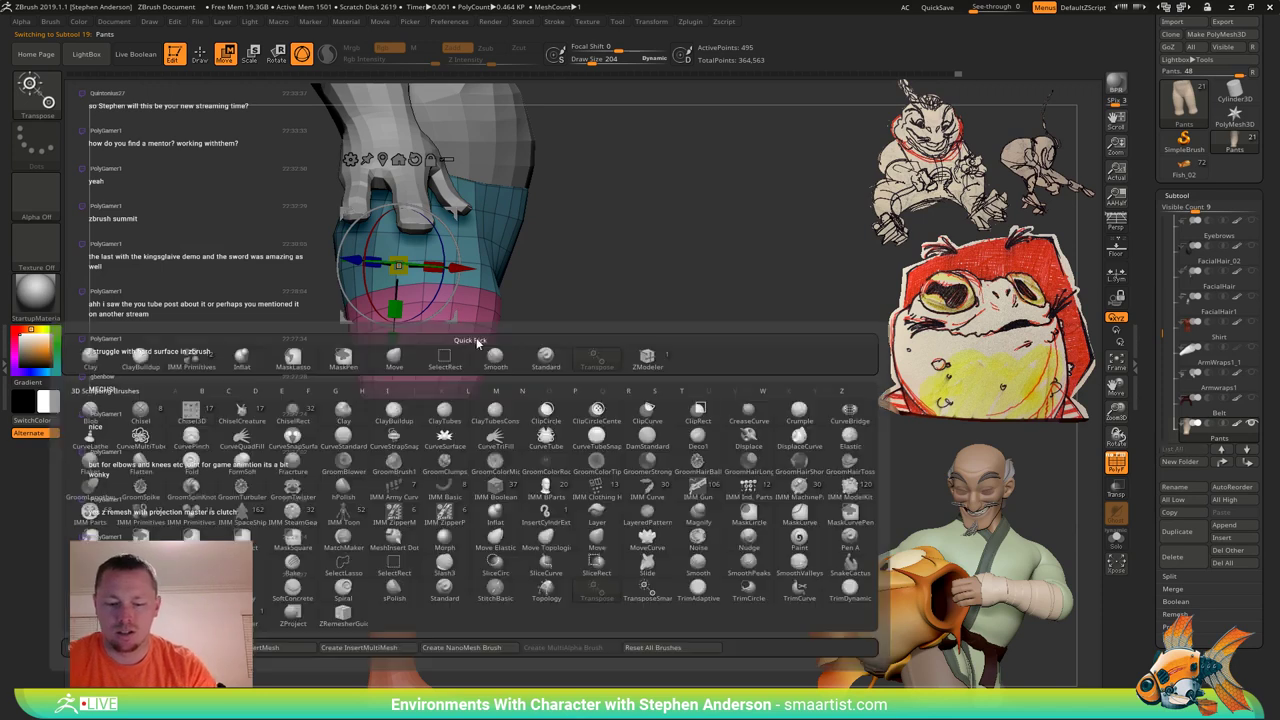
key(m)
key(v)
key(s)
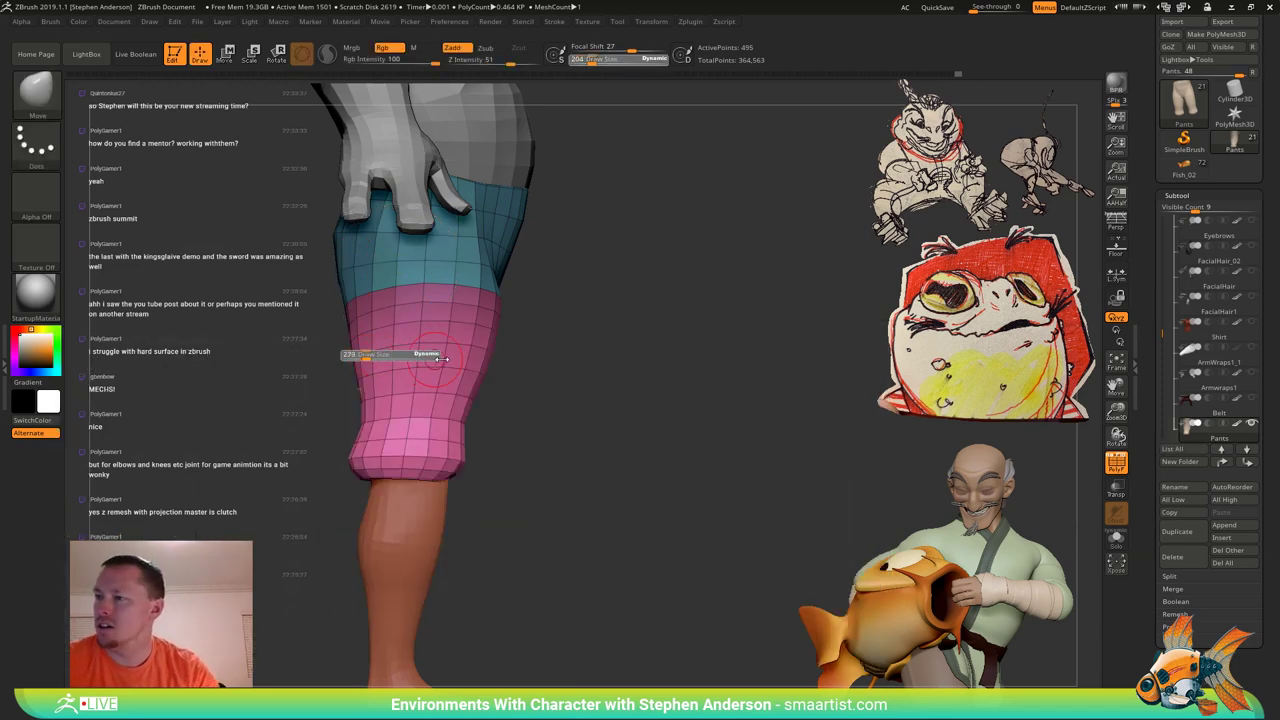
key(s)
drag(409, 359, 413, 359)
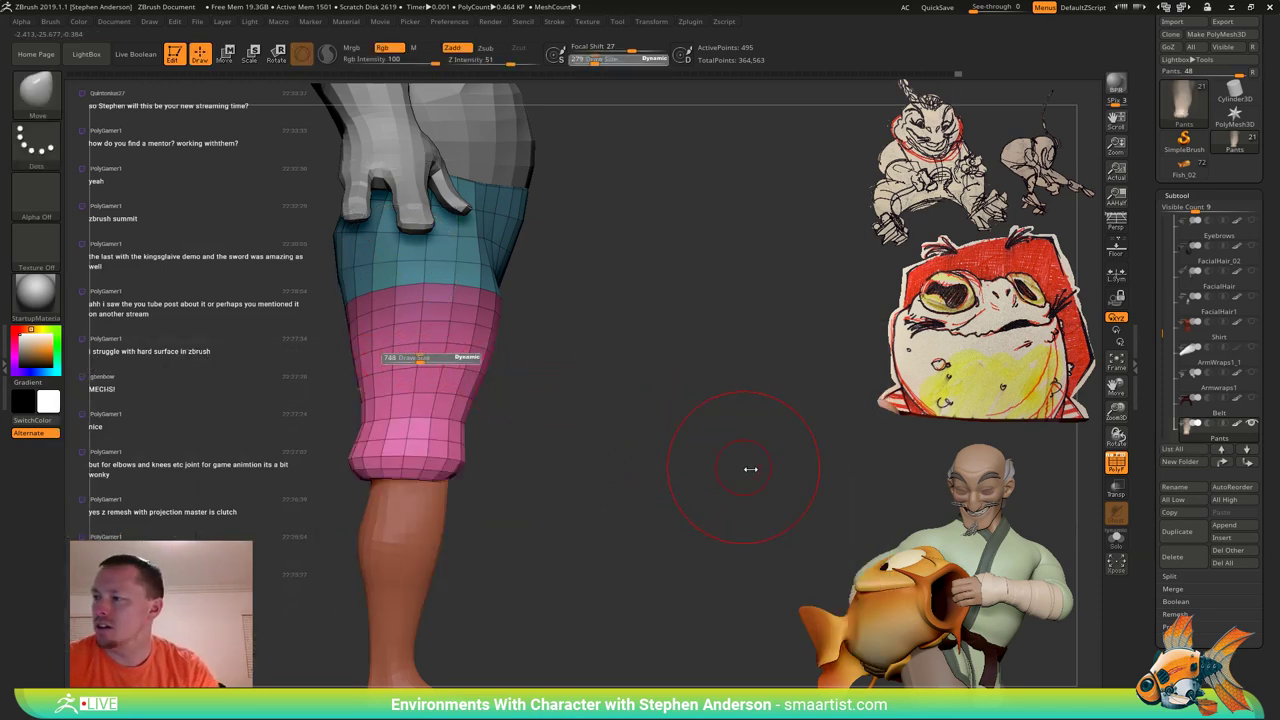
drag(750, 469, 761, 469)
ctrl+drag(587, 415, 582, 423)
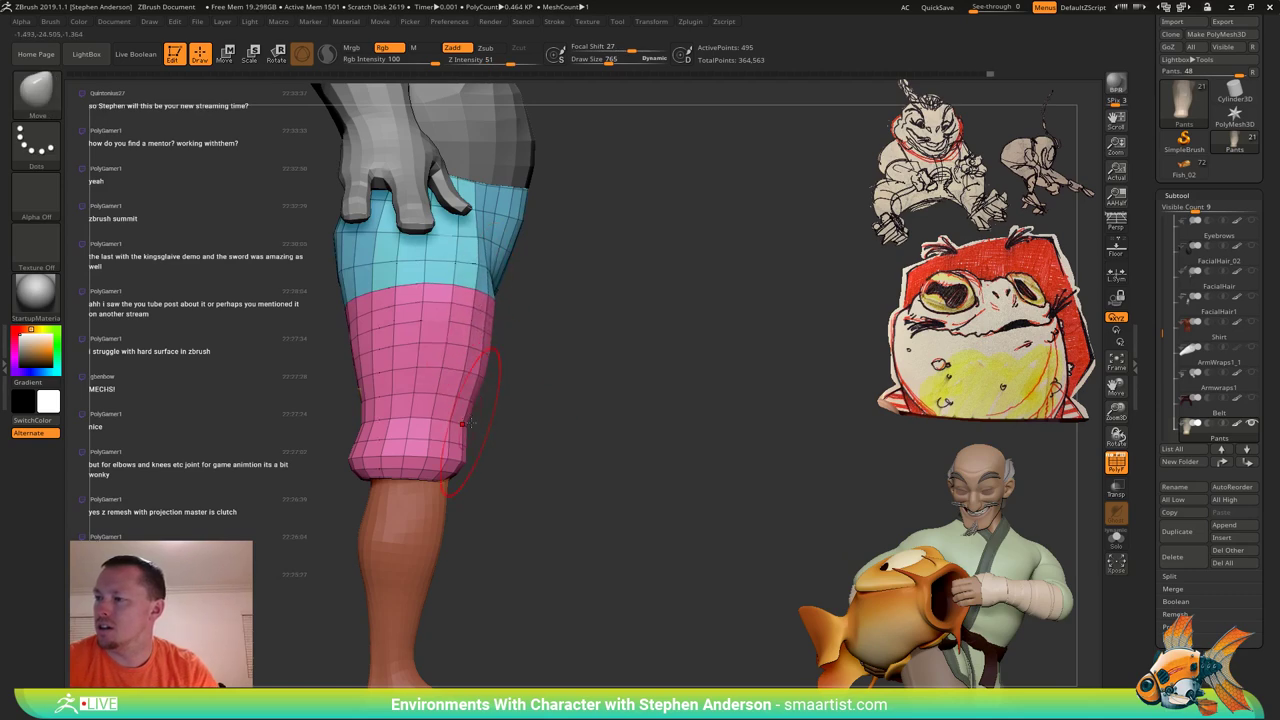
mouse_move(470, 423)
right_down()
mouse_move(474, 372)
mouse_move(450, 400)
mouse_move(517, 429)
mouse_move(500, 440)
right_up()
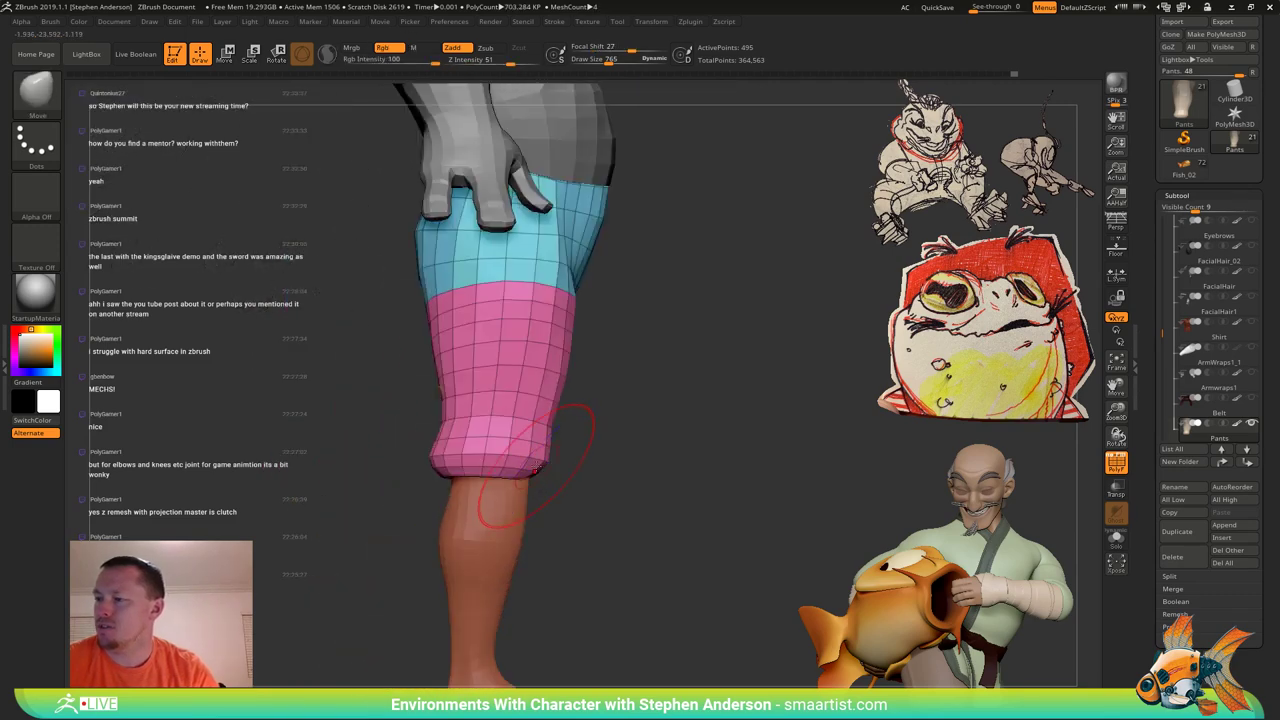
Shape the front and back of the pant leg above the cuff with the Move brush at draw sizes 1326 and 843.
key(s)
drag(538, 471, 543, 453)
key(s)
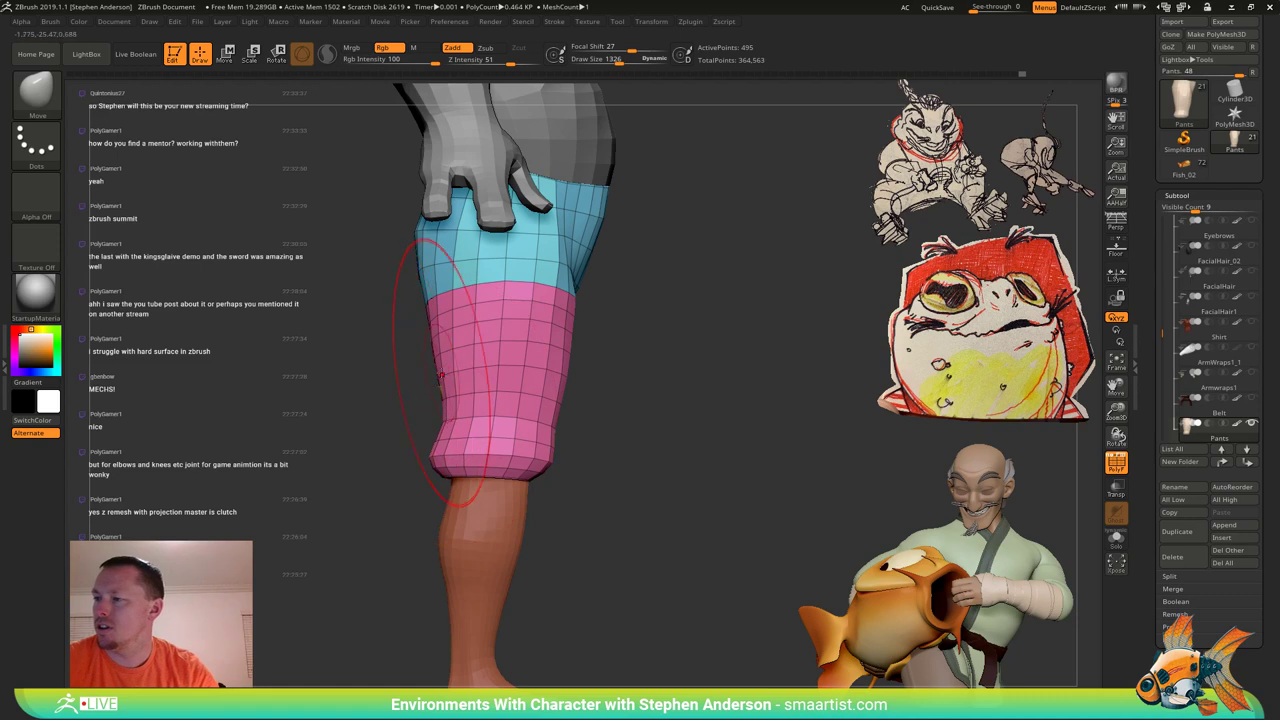
drag(441, 376, 438, 373)
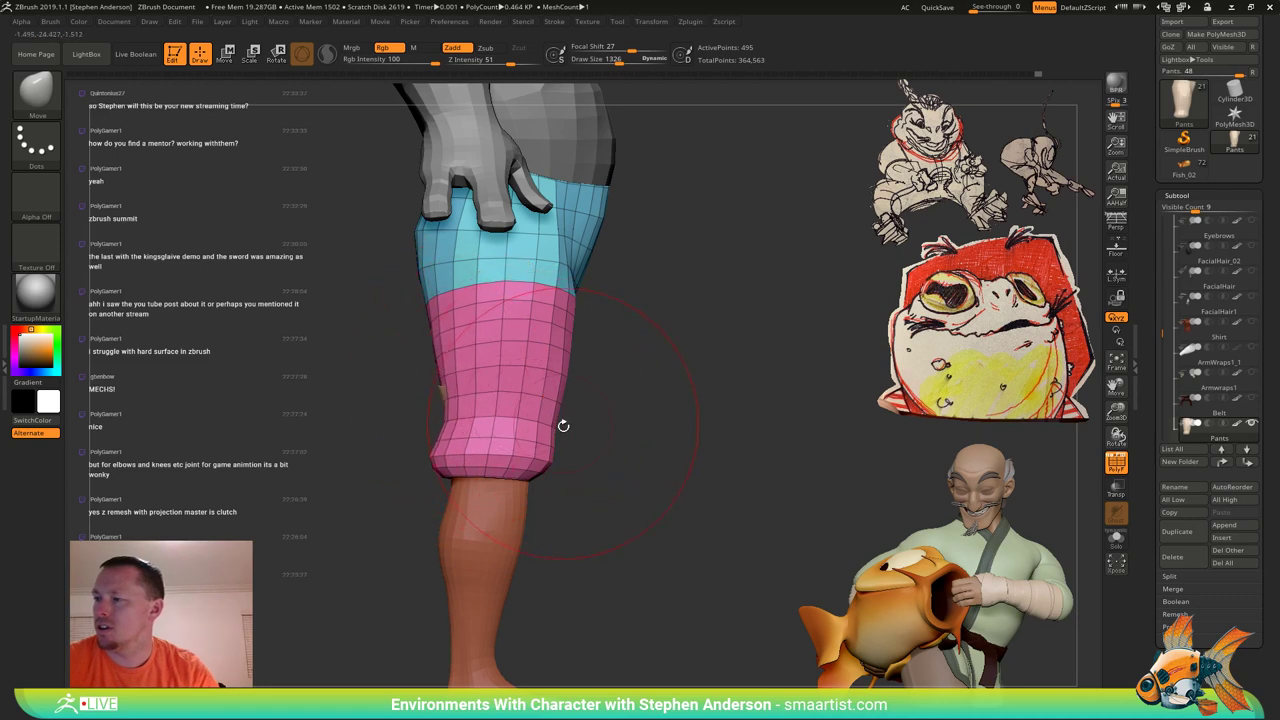
key(s)
drag(557, 438, 553, 427)
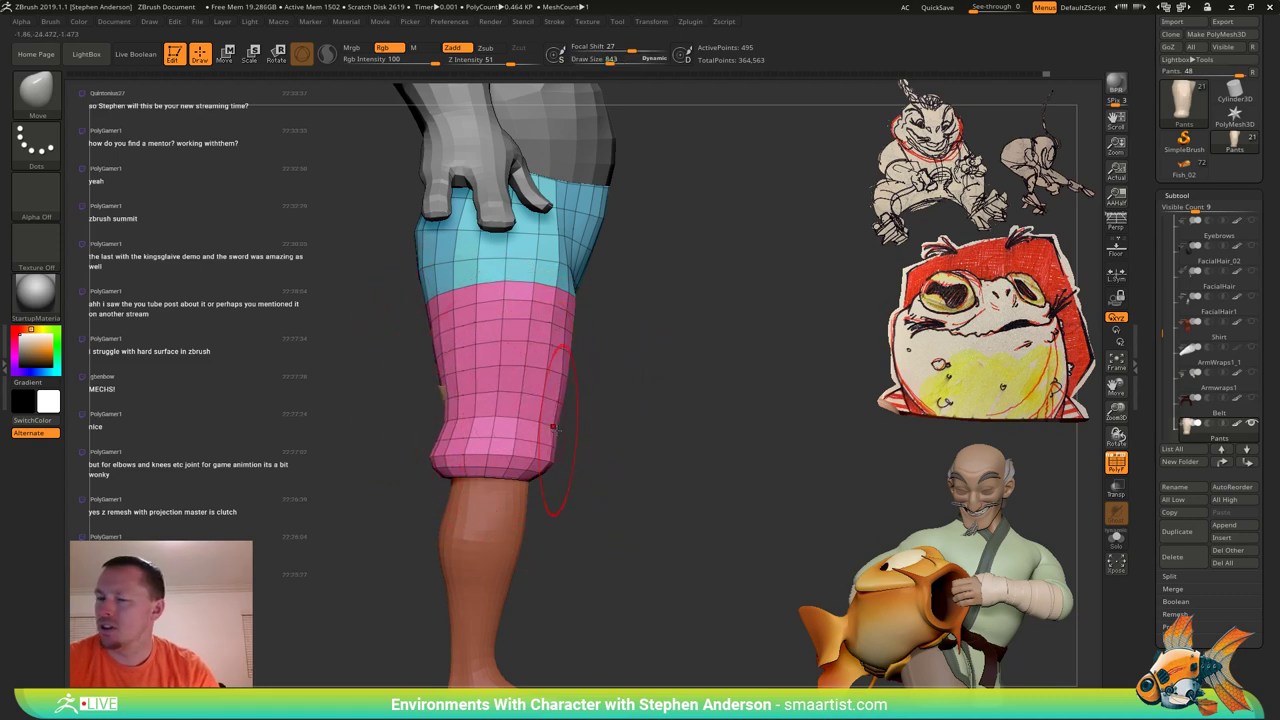
alt+right_drag(547, 437, 502, 355)
mouse_move(502, 355)
right_down()
mouse_move(484, 352)
mouse_move(512, 358)
mouse_move(525, 411)
right_up()
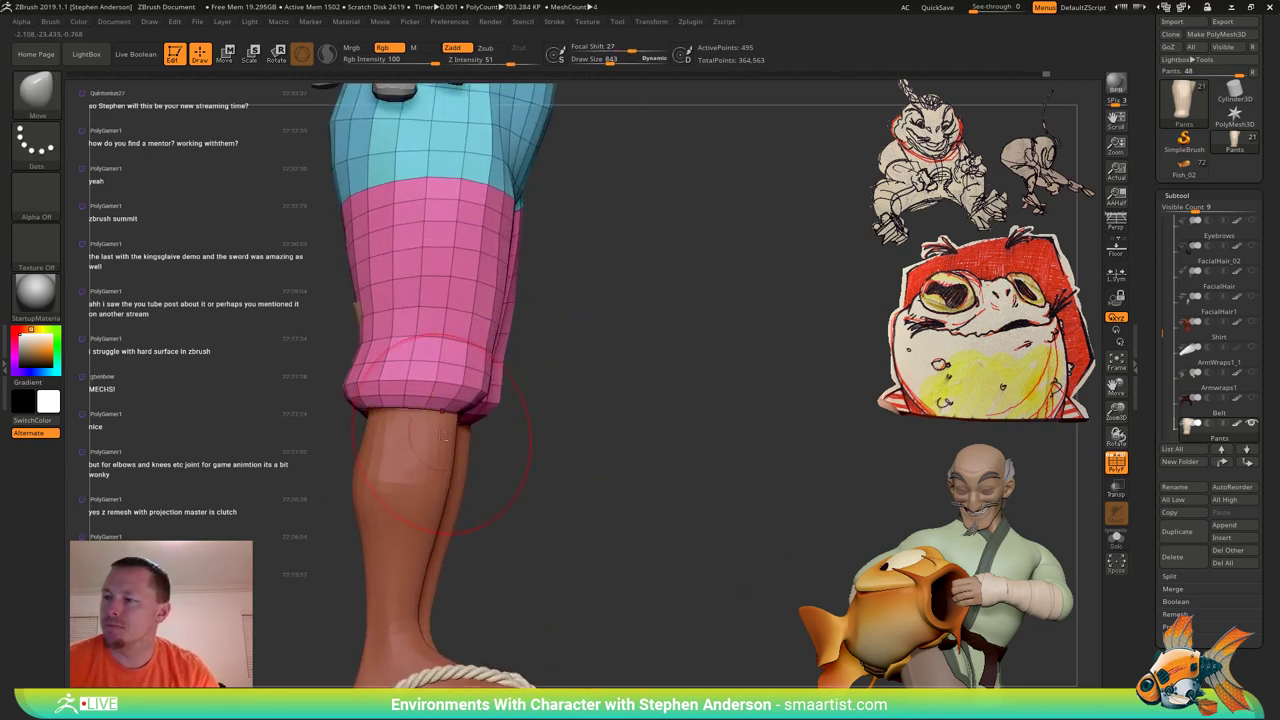
drag(470, 417, 445, 492)
right_drag(476, 497, 430, 510)
Select the Legs subtool and tuck the protruding knee area inside the pants with the Move brush at draw size 1404.
alt+click(408, 527)
right_drag(551, 386, 600, 380)
key(s)
drag(349, 300, 359, 300)
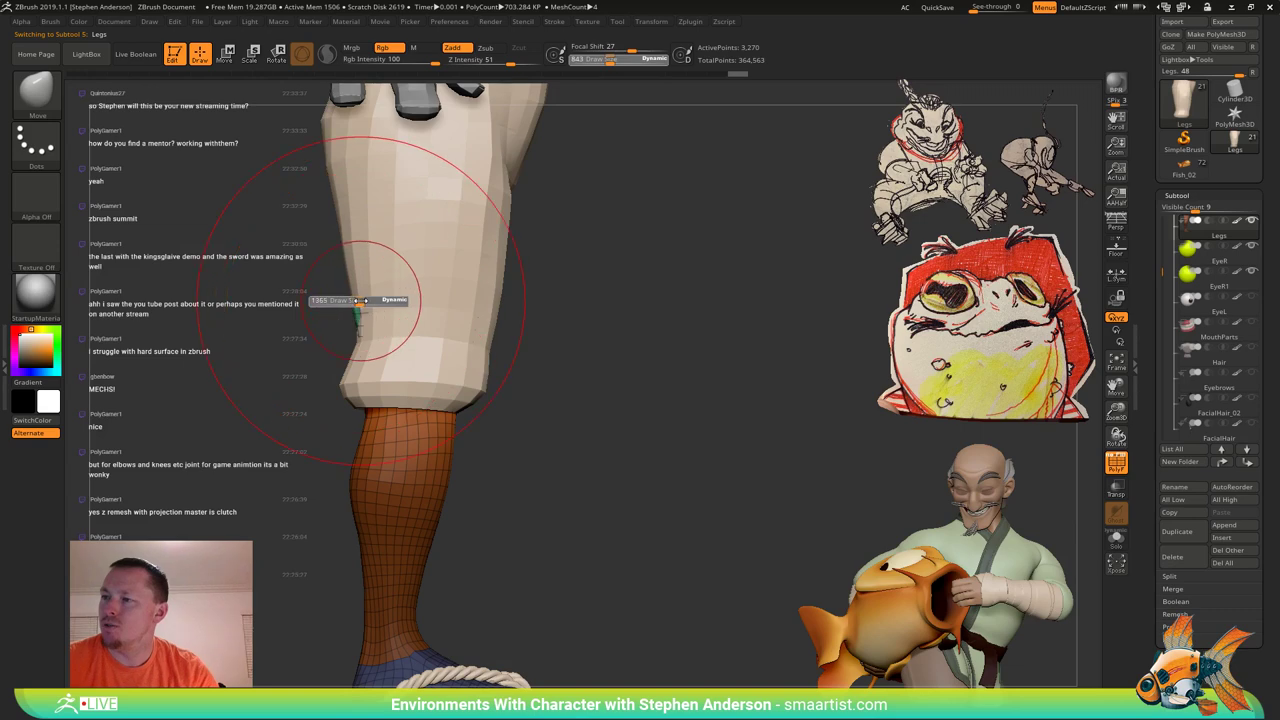
right_drag(375, 296, 456, 362)
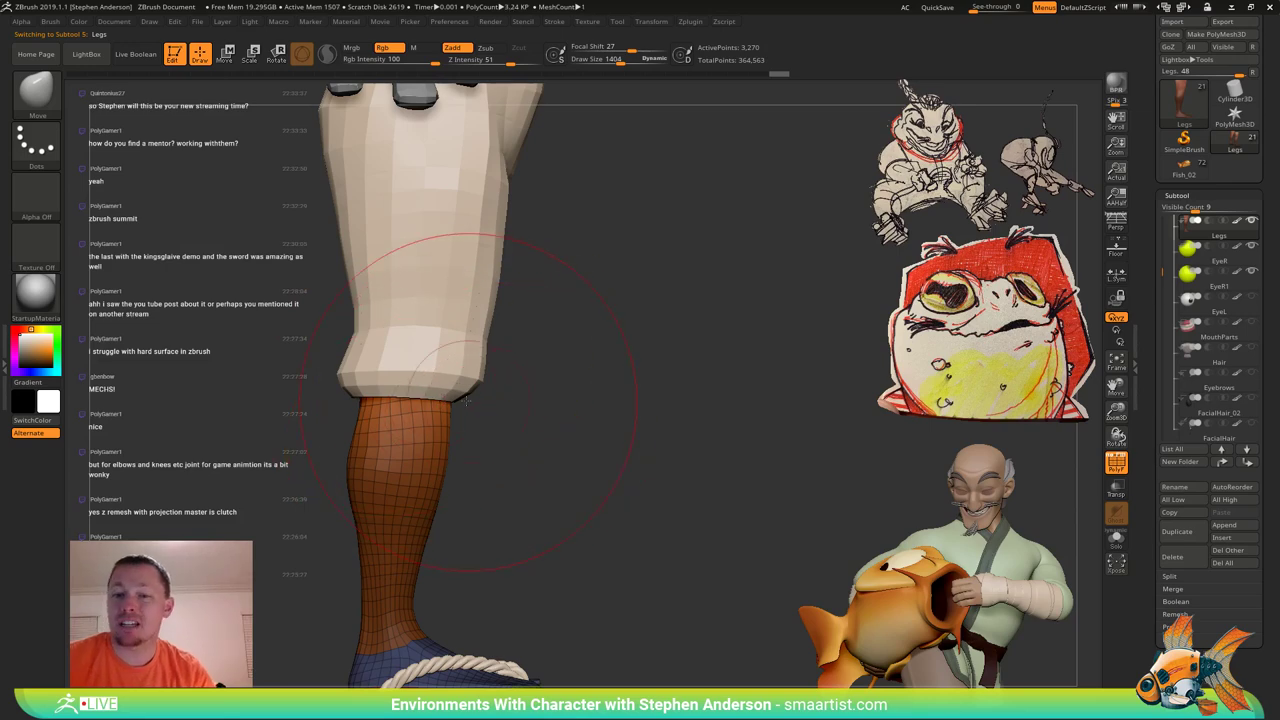
Turn off the polygroup wireframe and look over the whole character with the fitted legs and pants.
mouse_move(466, 400)
alt+right_down()
mouse_move(492, 438)
mouse_move(441, 384)
mouse_move(450, 357)
alt+right_up()
mouse_move(271, 397)
right_down()
mouse_move(376, 418)
mouse_move(392, 372)
right_up()
mouse_move(430, 425)
right_down()
mouse_move(538, 483)
mouse_move(512, 511)
mouse_move(445, 432)
mouse_move(421, 447)
mouse_move(457, 469)
mouse_move(497, 469)
mouse_move(469, 455)
mouse_move(485, 476)
mouse_move(427, 469)
mouse_move(437, 450)
mouse_move(452, 492)
right_up()
key(shift+f)
right_drag(452, 492, 482, 485)
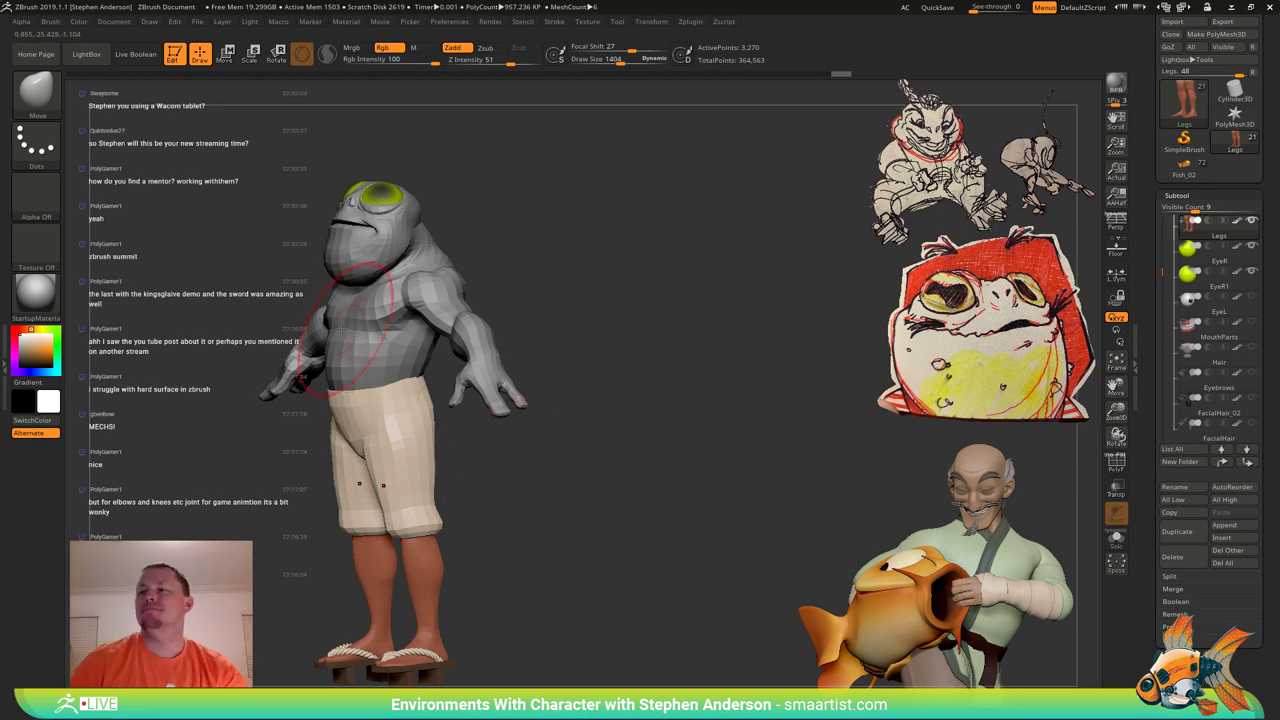
right_drag(341, 330, 384, 598)
Select the Torso2 subtool, turn on the polygroup wireframe, and set the Move brush draw size to 161.
alt+click(340, 374)
mouse_move(338, 372)
right_down()
mouse_move(338, 322)
mouse_move(350, 429)
mouse_move(370, 424)
right_up()
key(shift+f)
key(s)
drag(423, 316, 390, 316)
right_drag(458, 318, 421, 324)
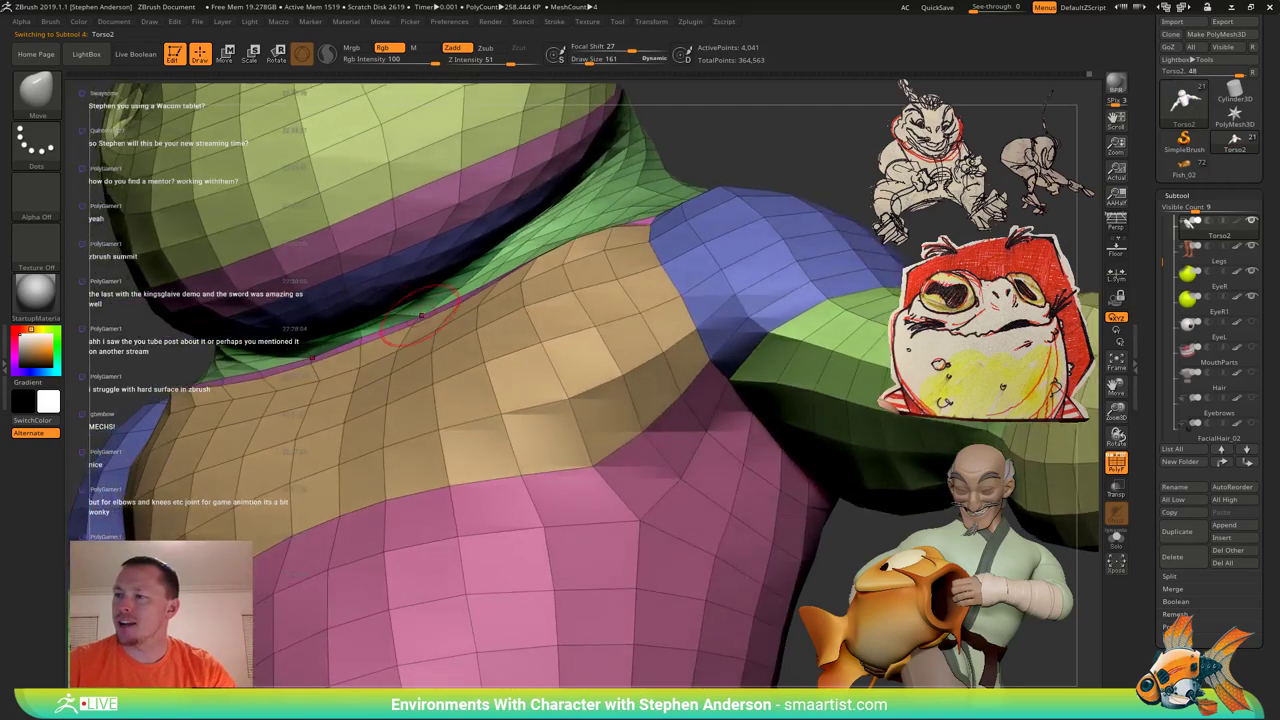
Examine the wireframe flow around the neckline, chest and shoulder from the front and from above.
mouse_move(417, 390)
right_down()
mouse_move(388, 292)
mouse_move(368, 342)
right_up()
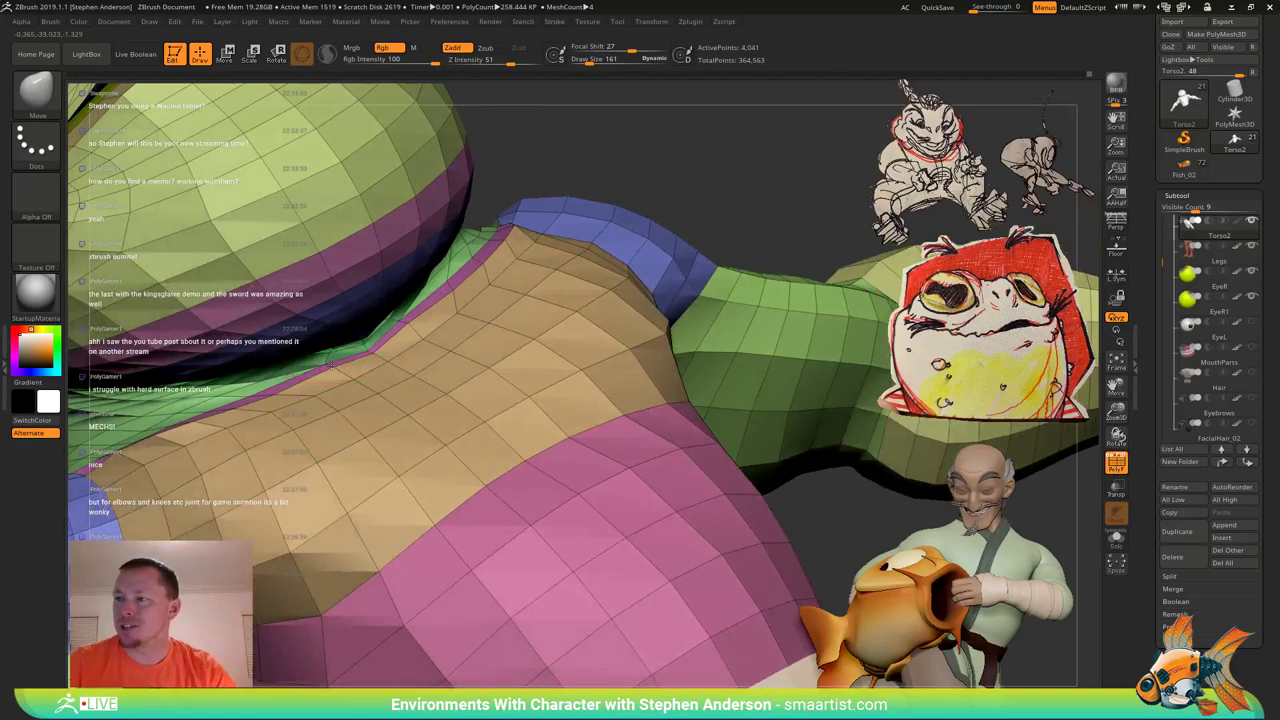
mouse_move(285, 390)
right_down()
mouse_move(370, 378)
mouse_move(352, 392)
mouse_move(330, 360)
mouse_move(384, 335)
mouse_move(386, 362)
mouse_move(418, 375)
mouse_move(372, 378)
mouse_move(446, 385)
mouse_move(442, 340)
mouse_move(395, 342)
mouse_move(408, 380)
mouse_move(366, 372)
mouse_move(351, 346)
right_up()
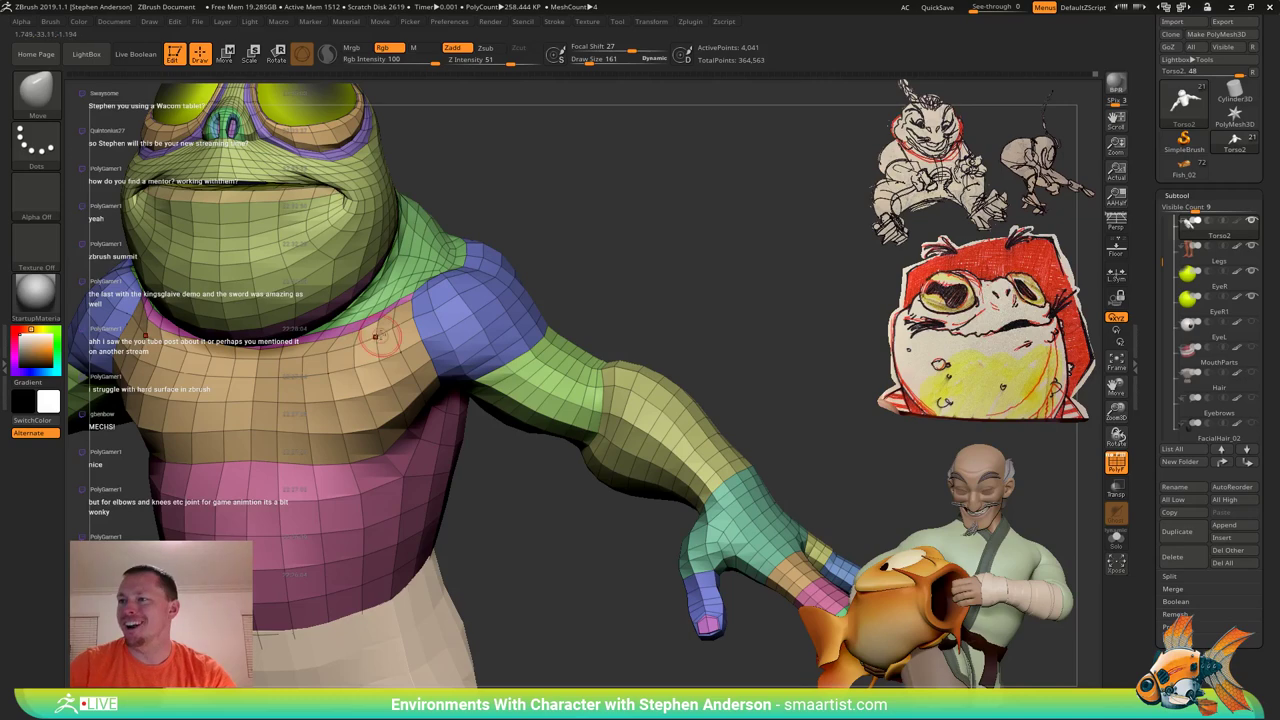
right_drag(395, 328, 359, 345)
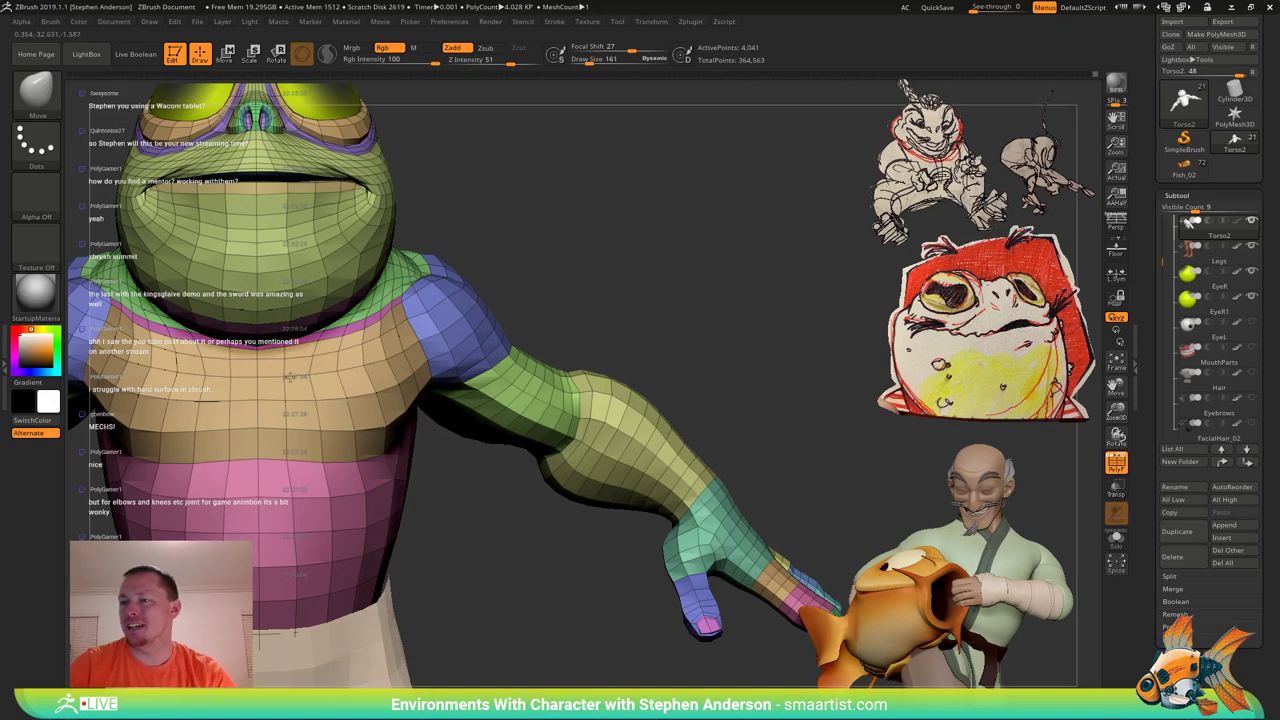
mouse_move(359, 365)
right_down()
mouse_move(382, 368)
mouse_move(404, 324)
mouse_move(418, 346)
mouse_move(413, 328)
right_up()
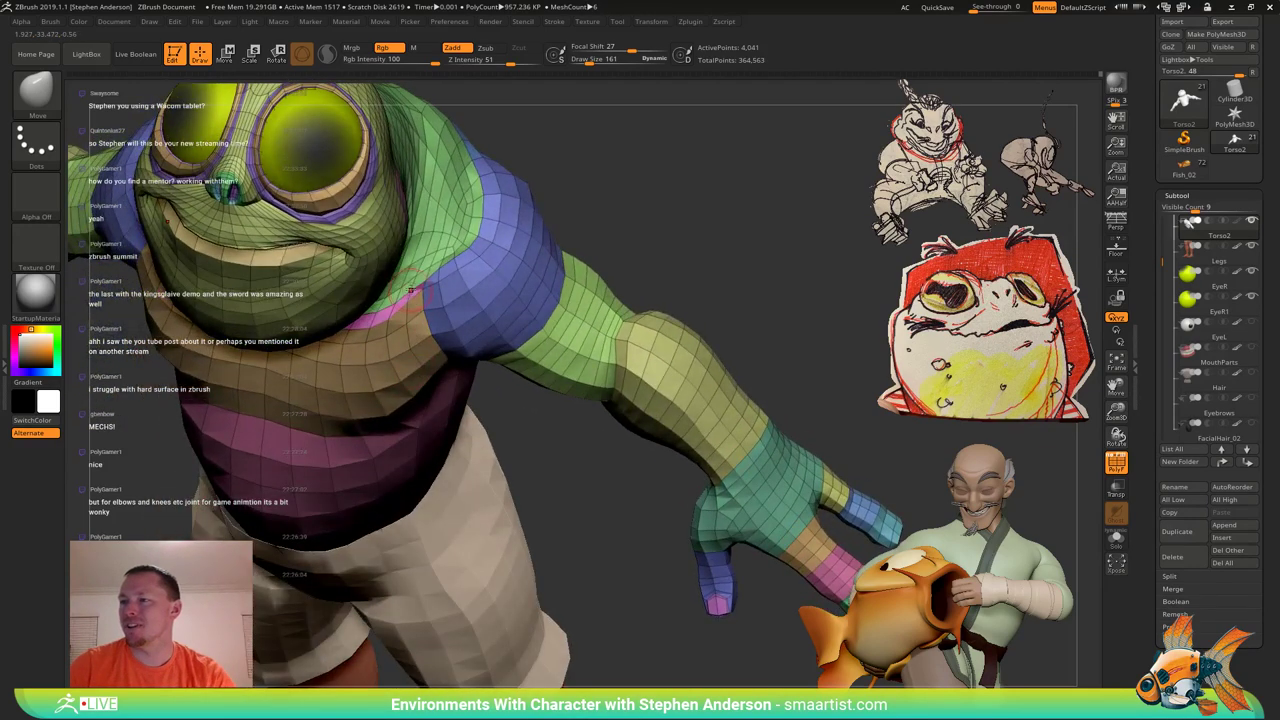
right_drag(420, 283, 412, 358)
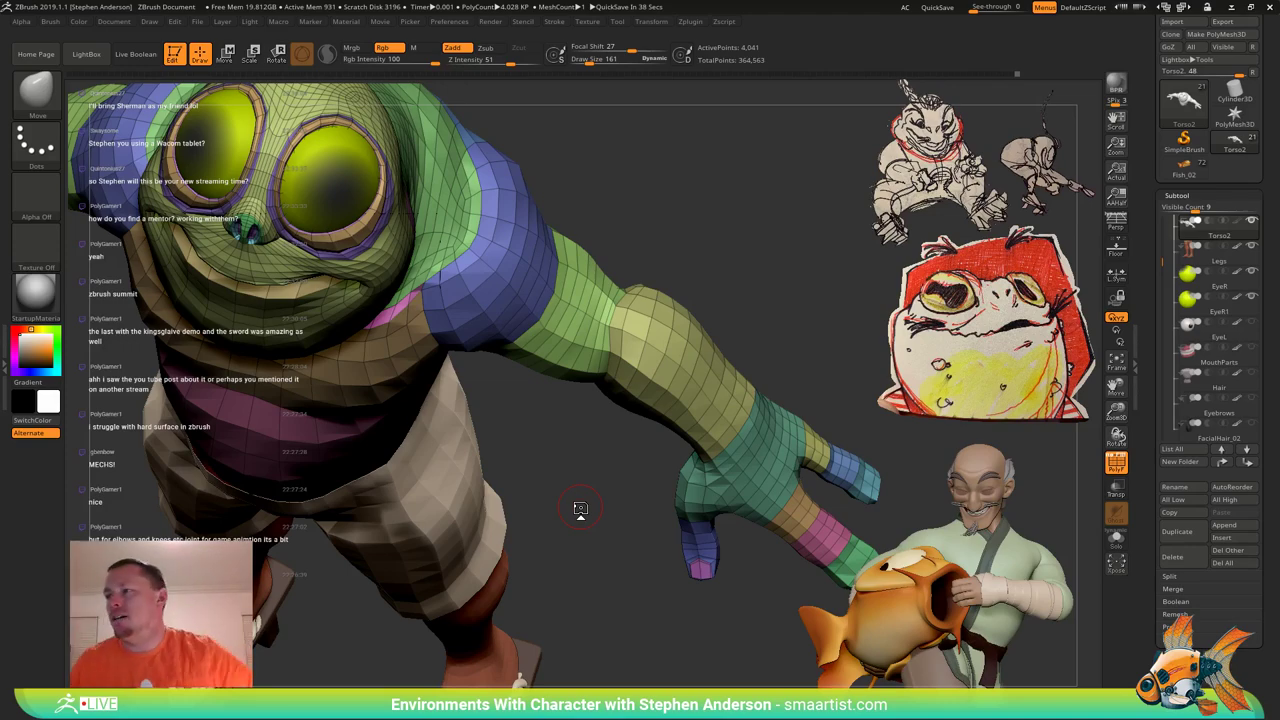
Delete an edge loop on the head behind the eyes with the ZModeler Insert edge action set to Single EdgeLoop.
right_drag(565, 240, 385, 490)
mouse_move(440, 360)
ctrl+right_down()
mouse_move(470, 460)
mouse_move(440, 420)
ctrl+right_up()
key(b)
key(z)
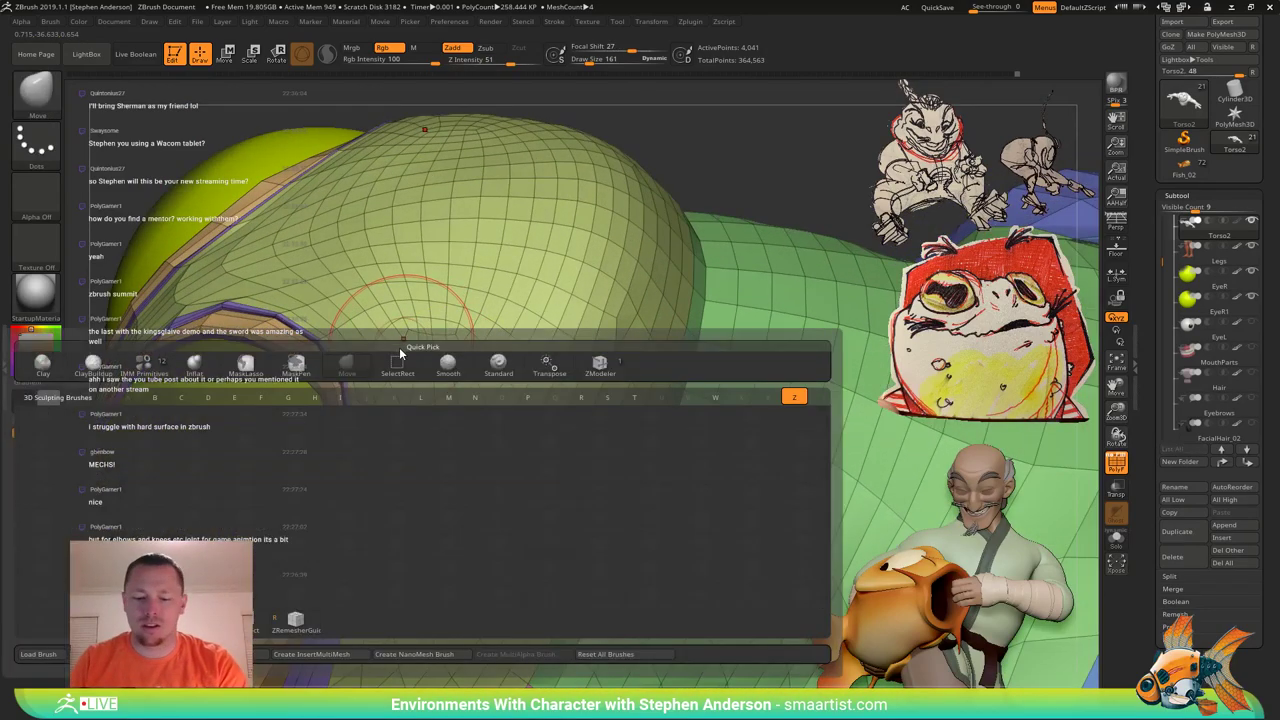
key(m)
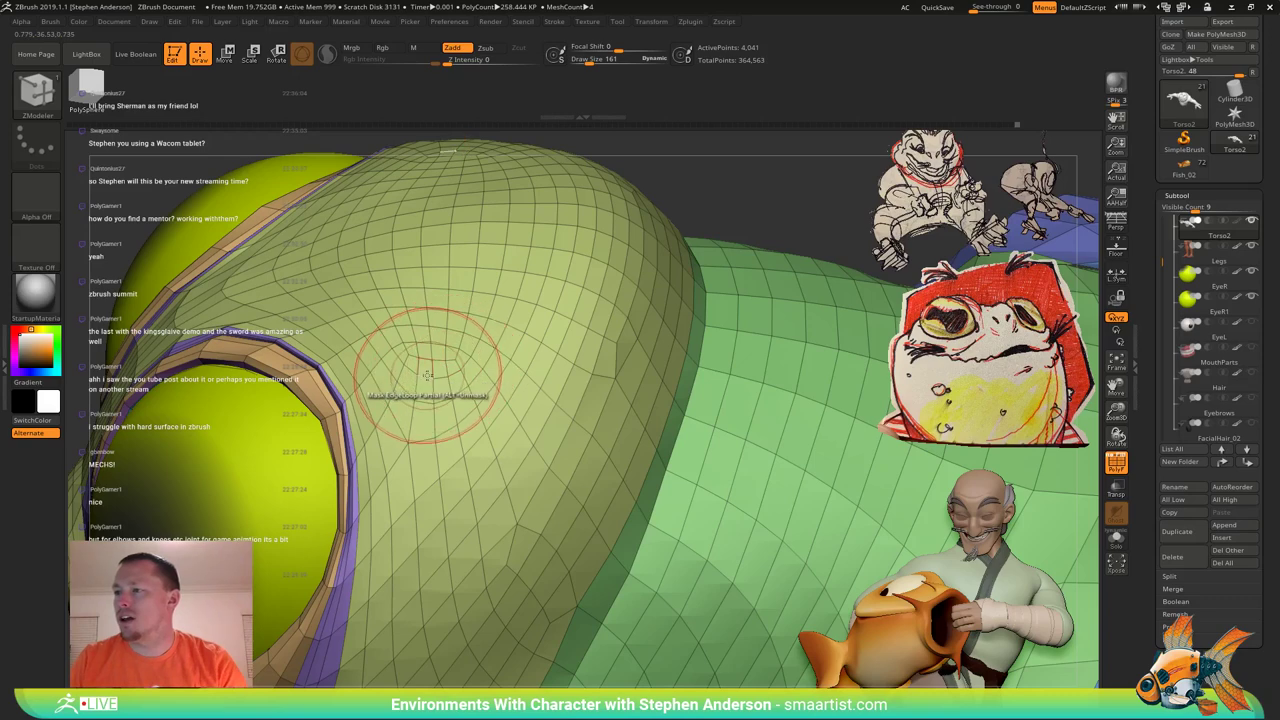
key(space)
click(406, 388)
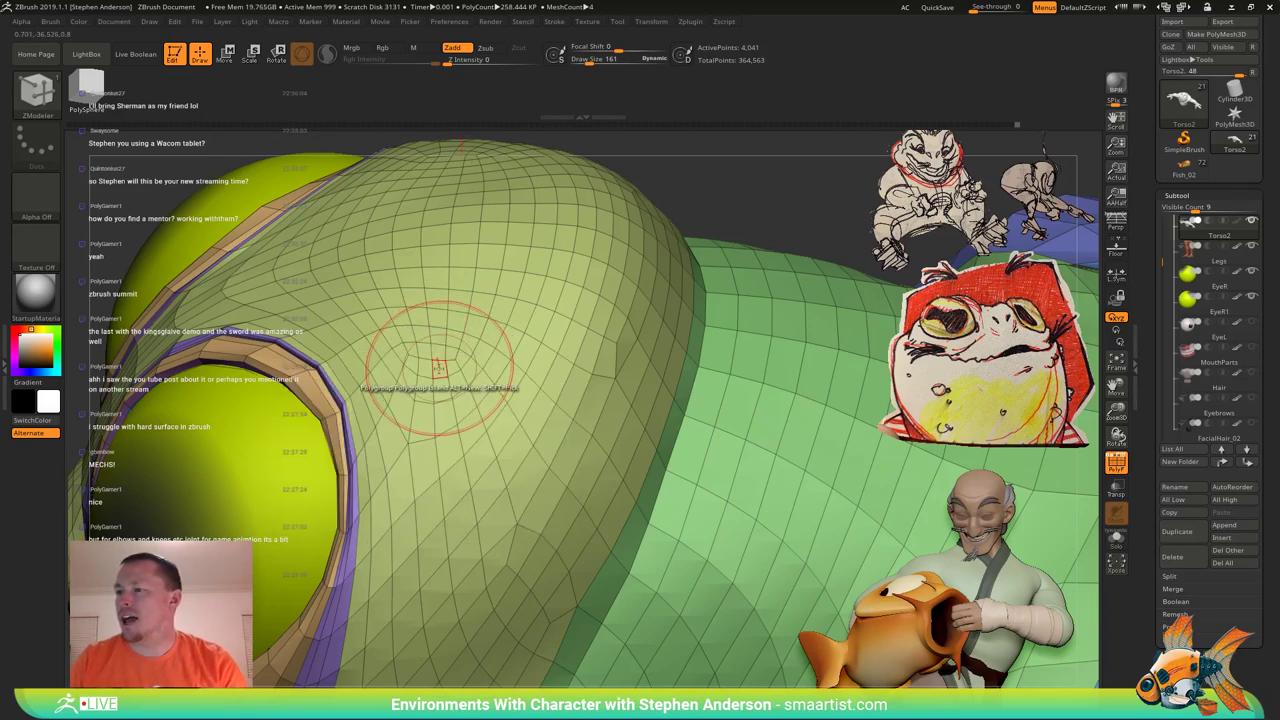
alt+click(426, 375)
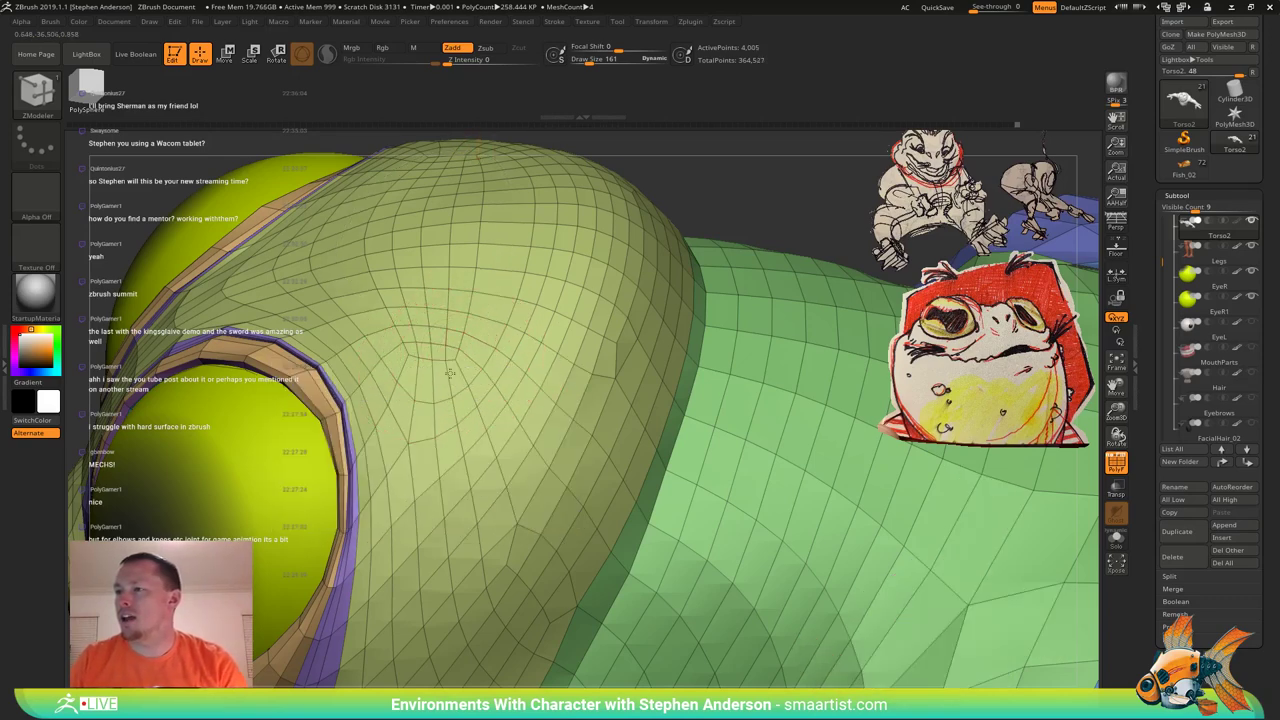
Mask the edges around the pole on the head behind the eye with the ZModeler Mask action, and invert the mask.
alt+right_drag(498, 362, 485, 416)
key(space)
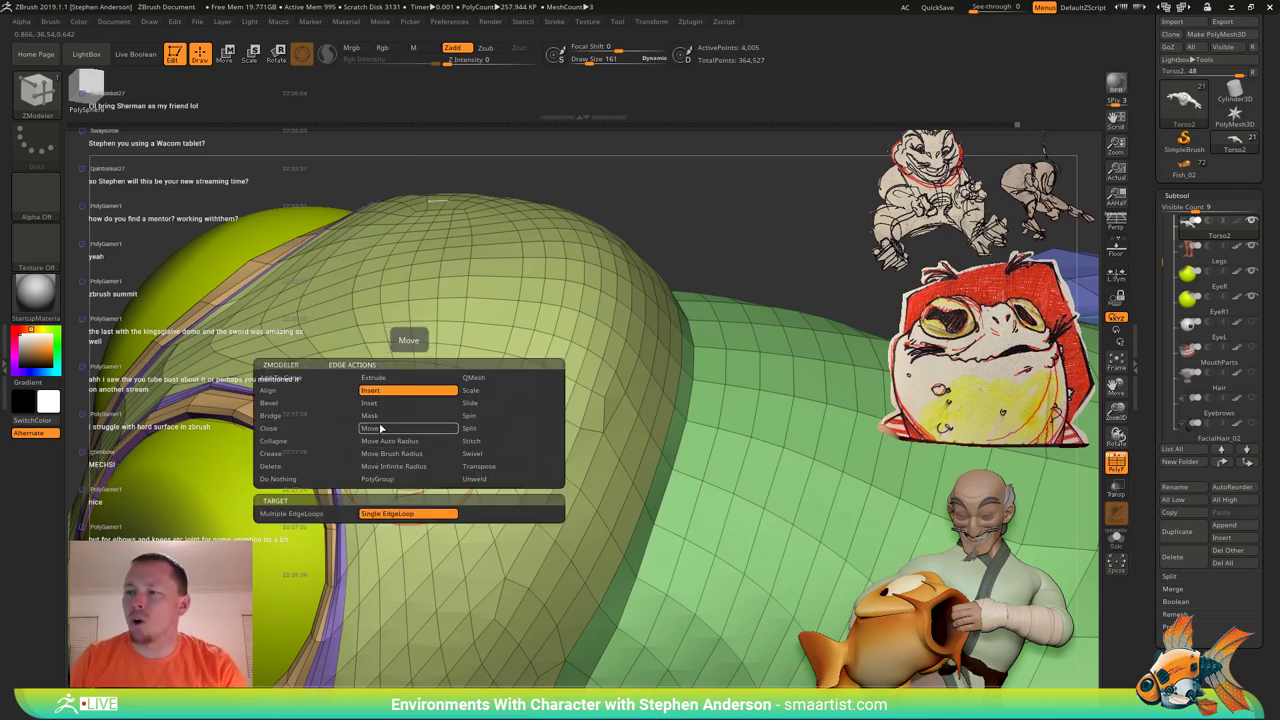
click(385, 418)
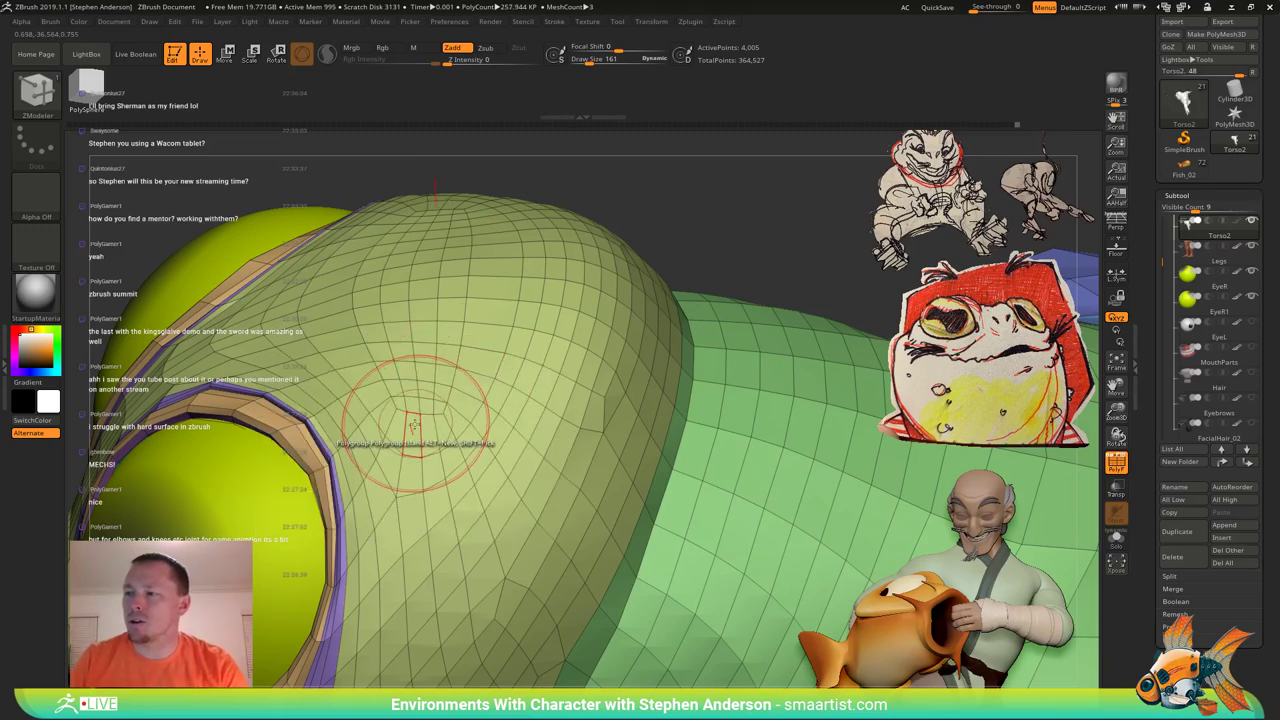
click(413, 450)
ctrl+right_drag(413, 450, 349, 415)
ctrl+click(412, 371)
right_drag(408, 373, 372, 425)
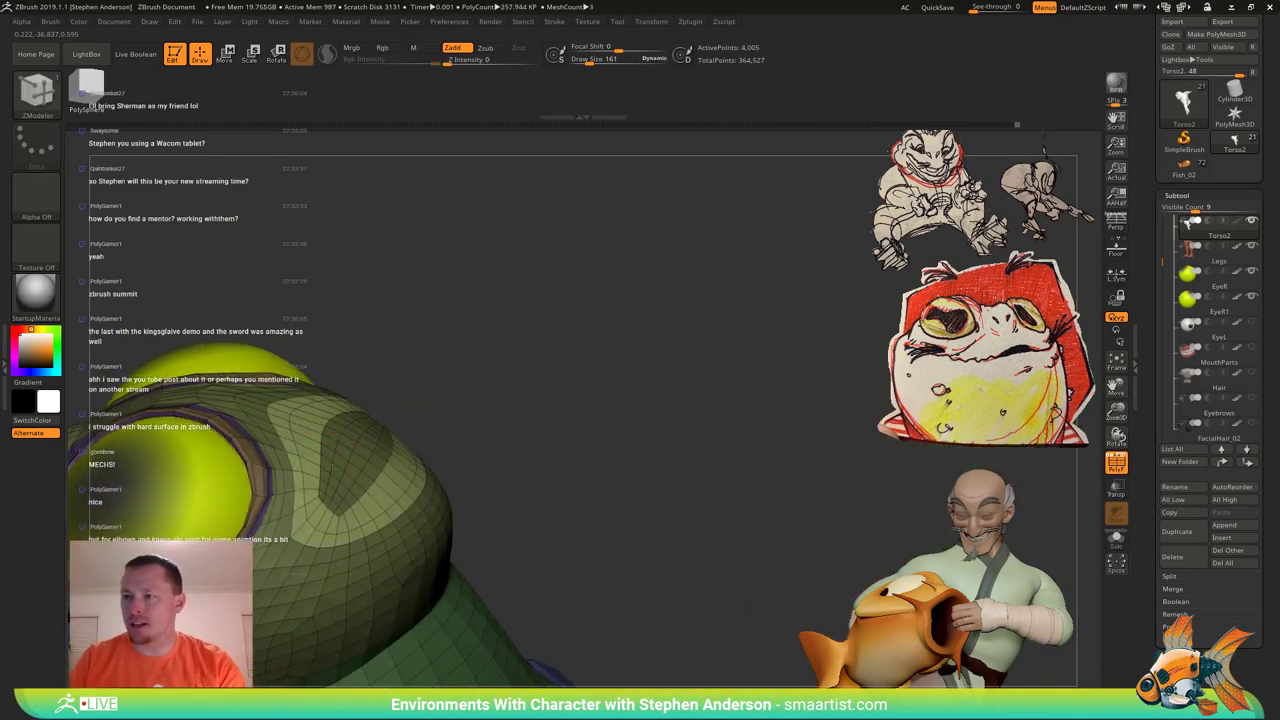
Smooth and nudge the unmasked ring behind the eye with the Move brush at draw size 299, and clear the mask.
key(b)
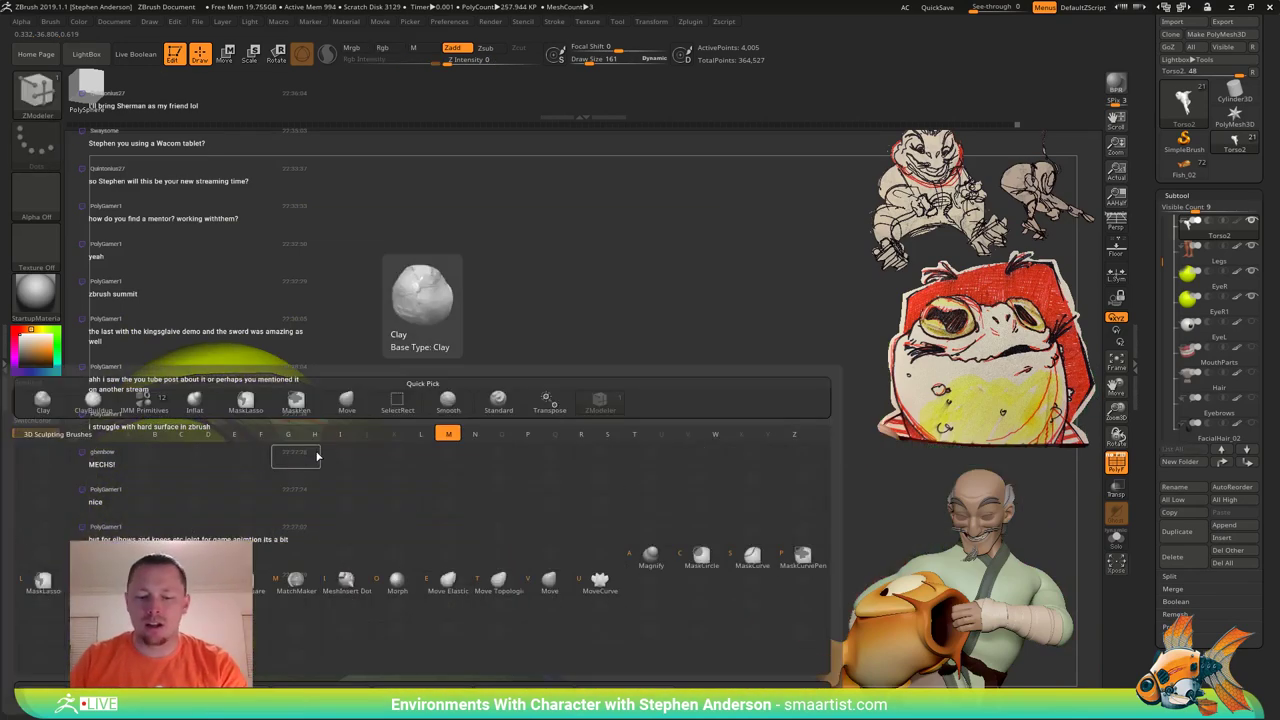
key(v)
key(s)
shift+drag(345, 424, 333, 437)
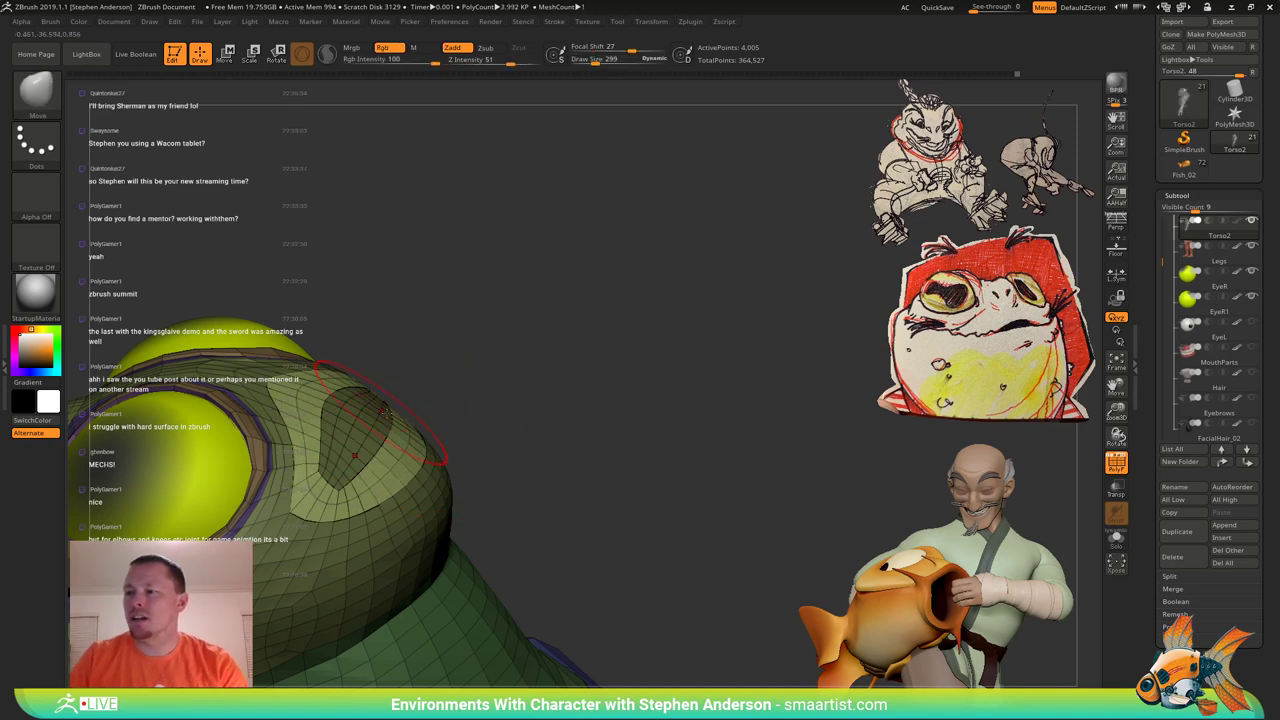
mouse_move(462, 403)
mouse_down()
mouse_move(422, 352)
mouse_move(429, 441)
mouse_up()
ctrl+click(418, 346)
shift+drag(323, 451, 343, 446)
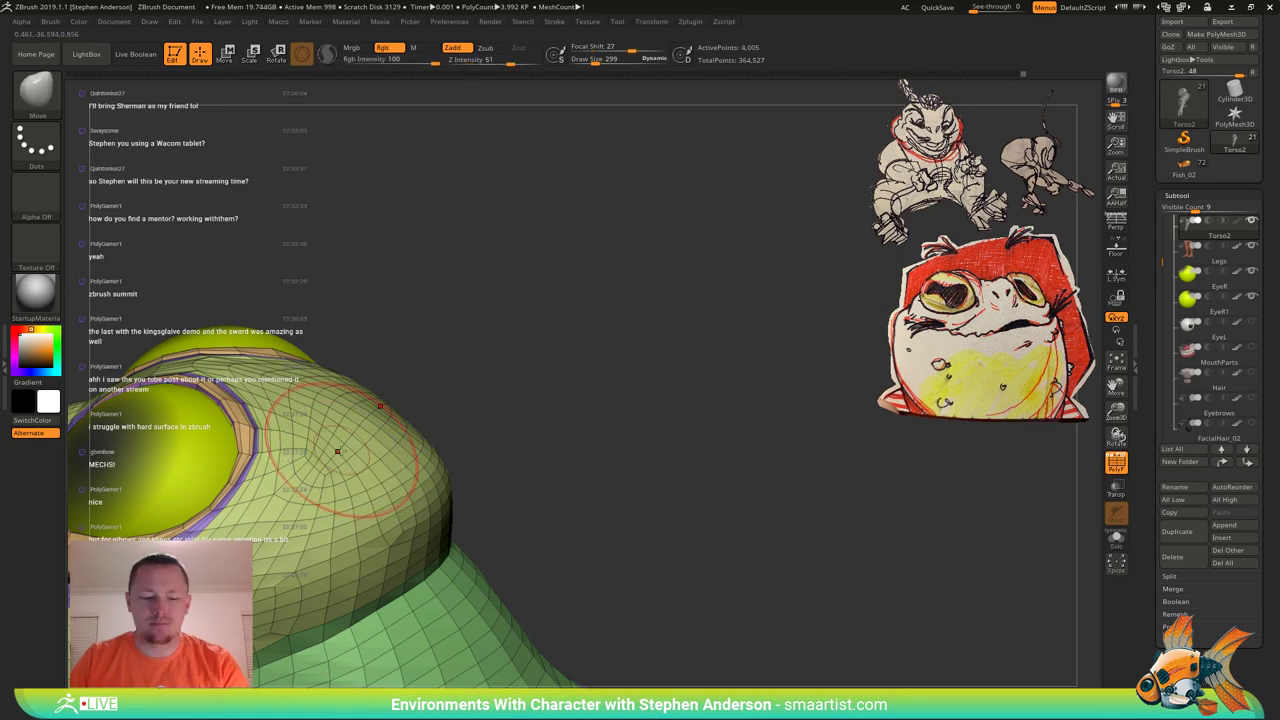
Isolate the light-green head polygroup, invert visibility to mask the rest of the torso mesh, and show everything again.
key(w)
key(q)
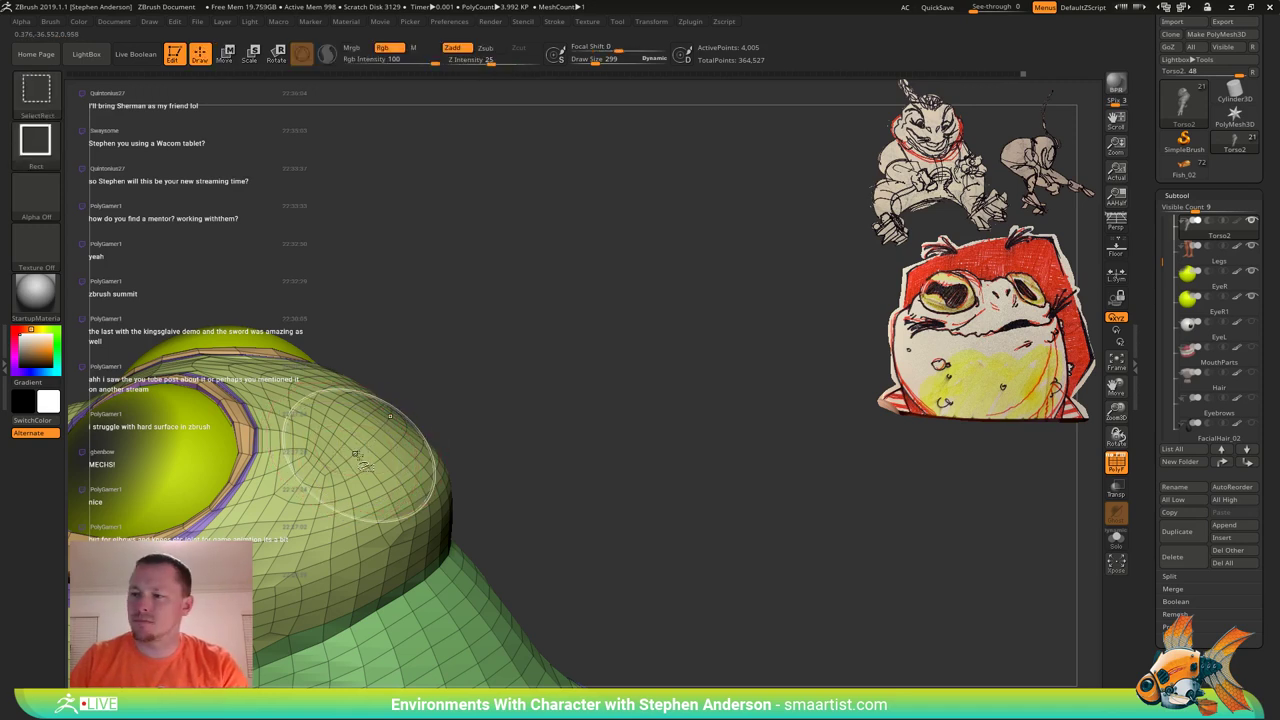
ctrl+shift+click(378, 436)
ctrl+shift+drag(466, 405, 612, 402)
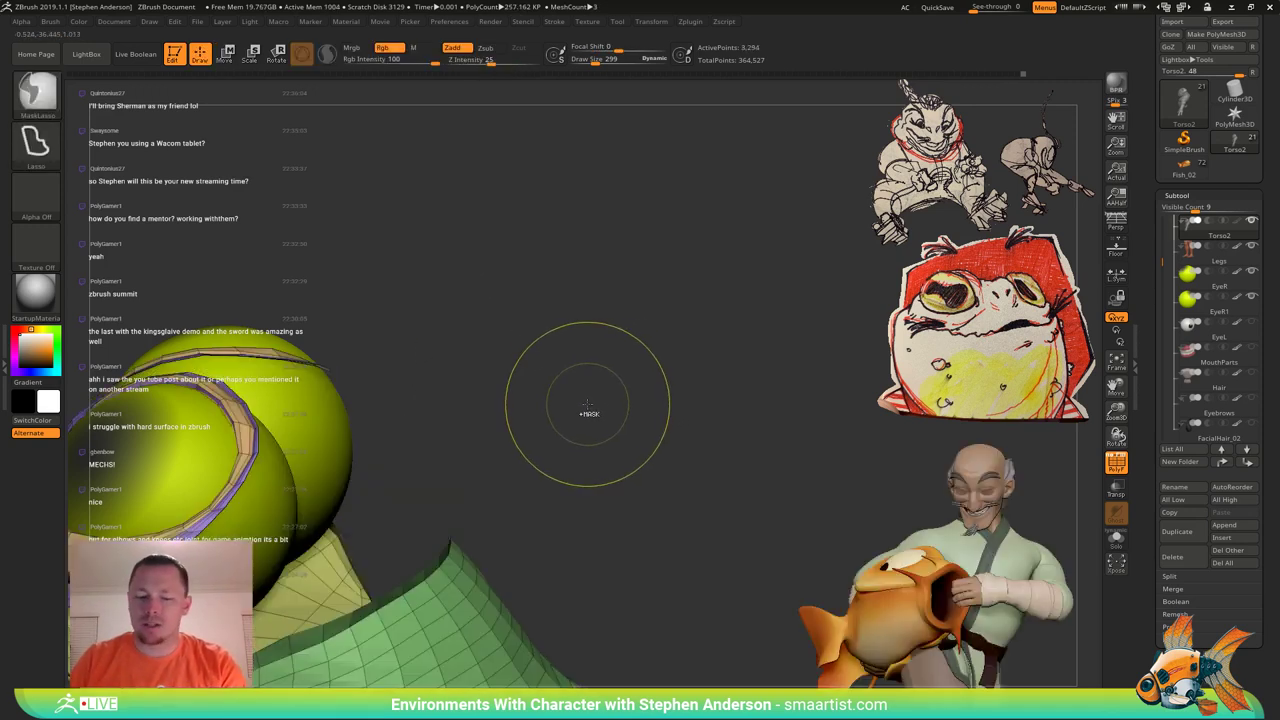
ctrl+click(589, 405)
ctrl+shift+click(573, 382)
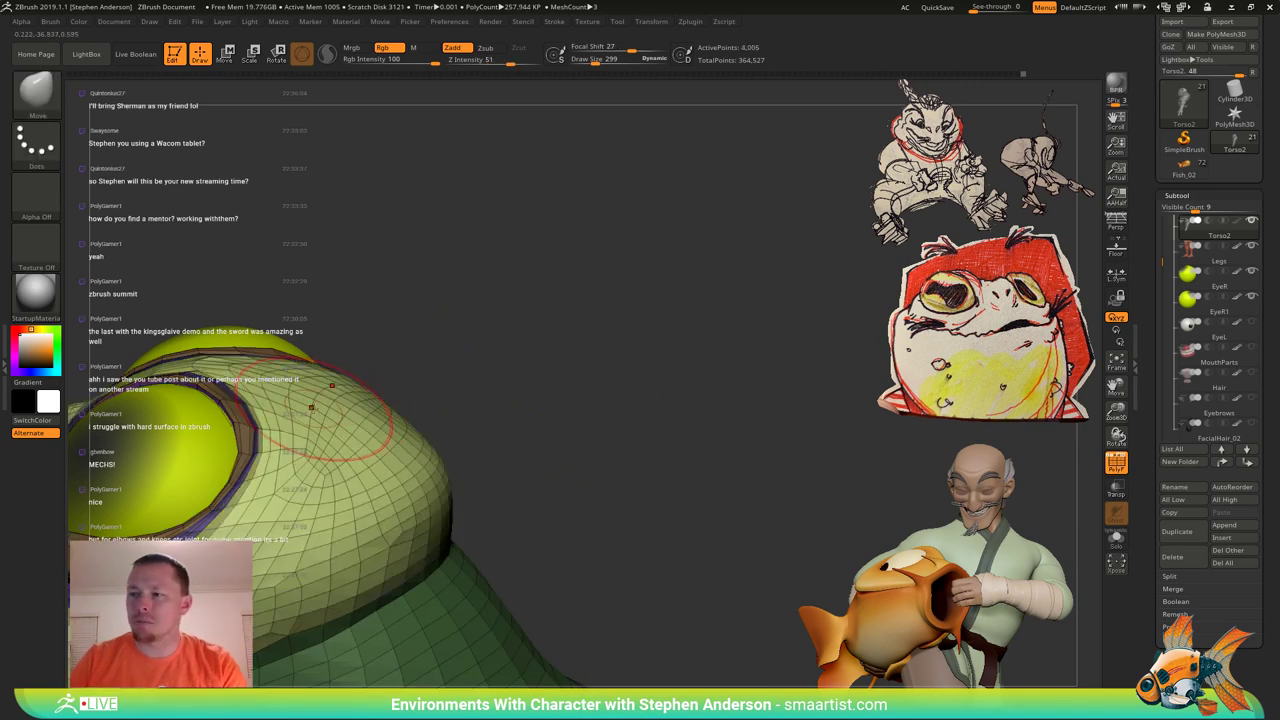
Smooth the unmasked head surface behind the eye and refine its rounded contour with the Move brush at draw size 299.
key(shift)
shift+drag(381, 460, 376, 440)
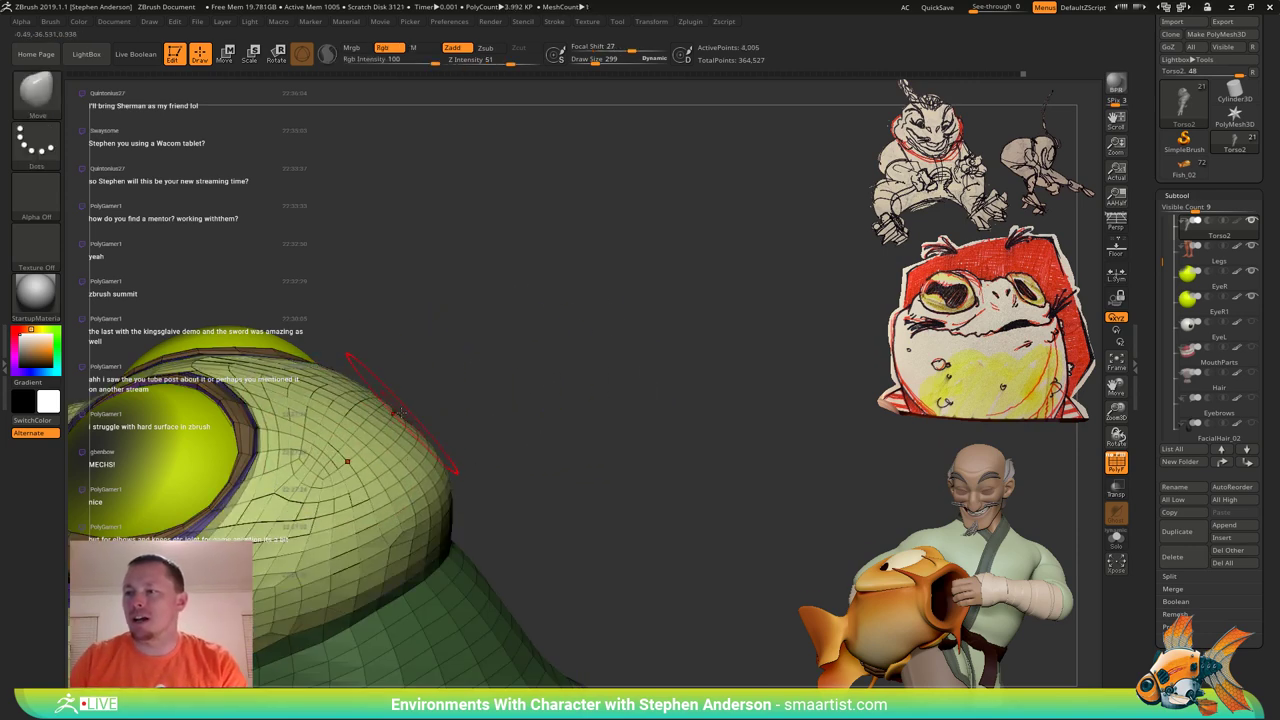
drag(450, 385, 462, 430)
drag(378, 446, 387, 449)
mouse_move(387, 449)
right_down()
mouse_move(398, 432)
mouse_move(387, 501)
mouse_move(430, 520)
right_up()
Adjust the brow topology between the eyes with the Move brush, reducing the draw size to 91.
mouse_move(295, 437)
ctrl+right_down()
mouse_move(300, 455)
mouse_move(238, 363)
mouse_move(268, 334)
mouse_move(252, 328)
mouse_move(266, 338)
ctrl+right_up()
key(s)
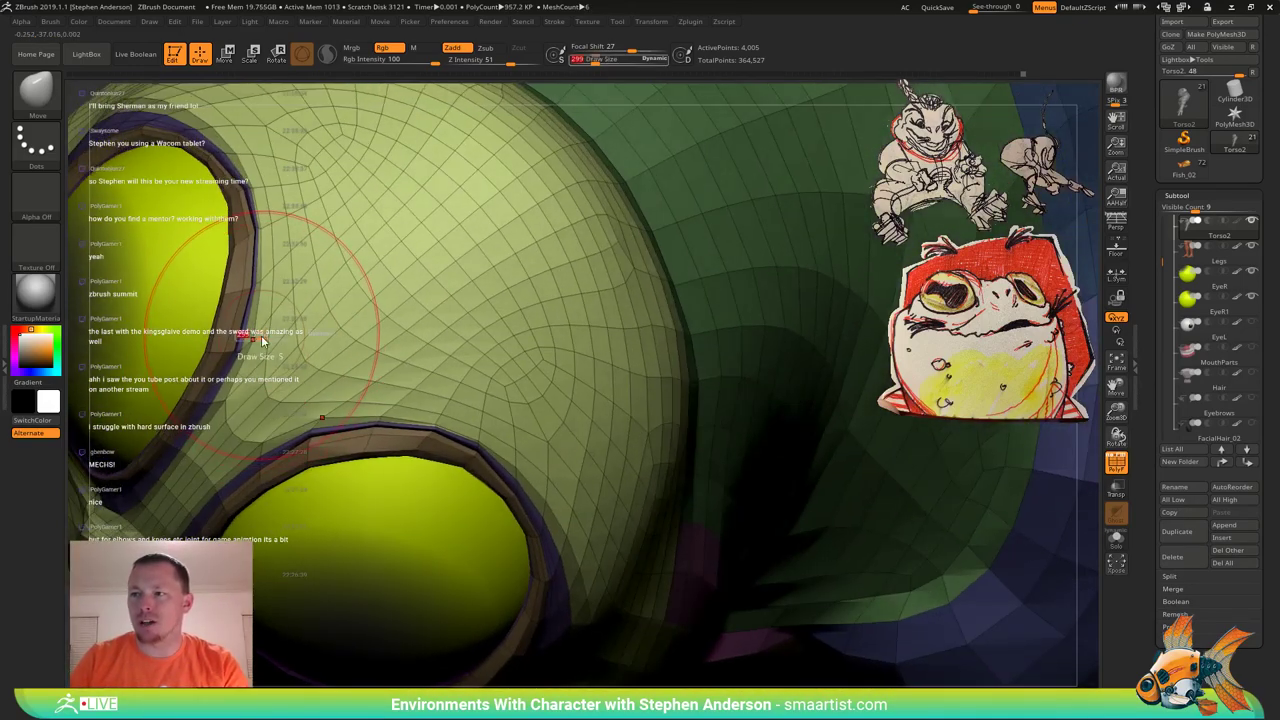
drag(266, 338, 256, 340)
mouse_move(256, 340)
right_down()
mouse_move(252, 290)
mouse_move(243, 432)
mouse_move(230, 430)
right_up()
key(s)
drag(230, 430, 225, 430)
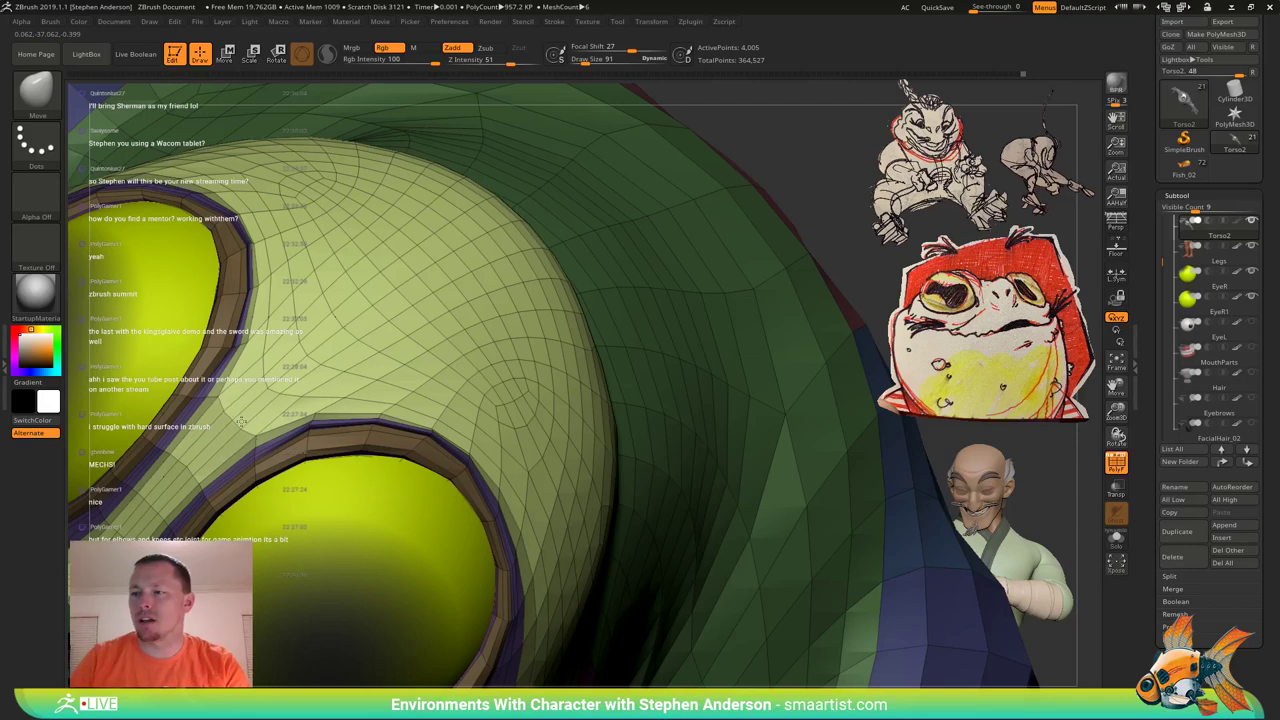
Even out the polygon spacing between the eye sockets and along the upper brow with the Move brush at draw sizes 72 and 124.
mouse_move(242, 420)
right_down()
mouse_move(222, 423)
mouse_move(240, 428)
right_up()
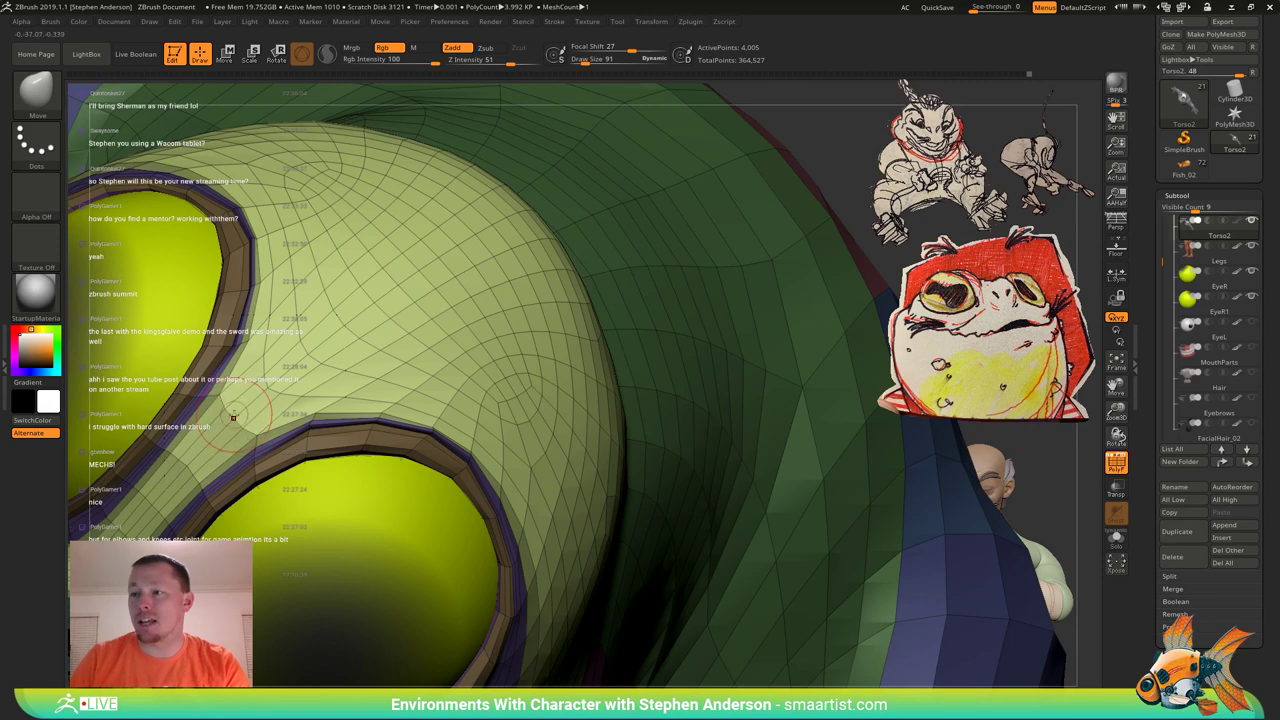
key(s)
drag(236, 417, 234, 418)
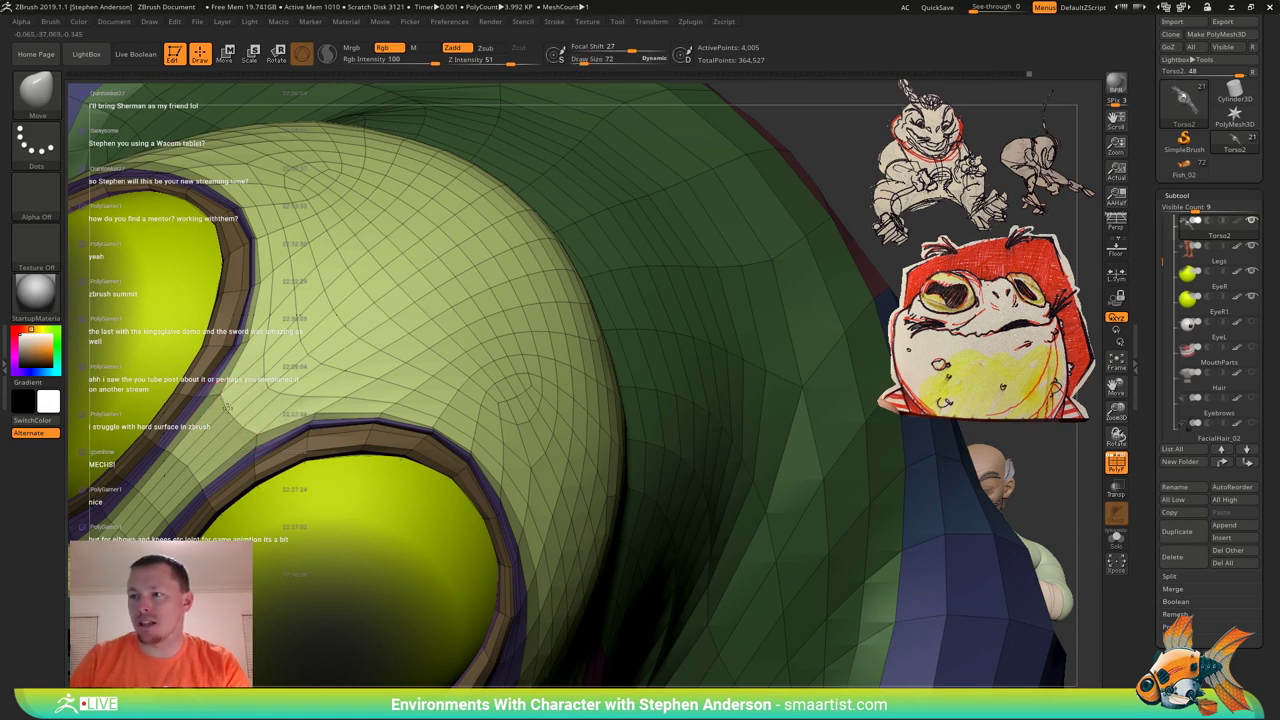
key(s)
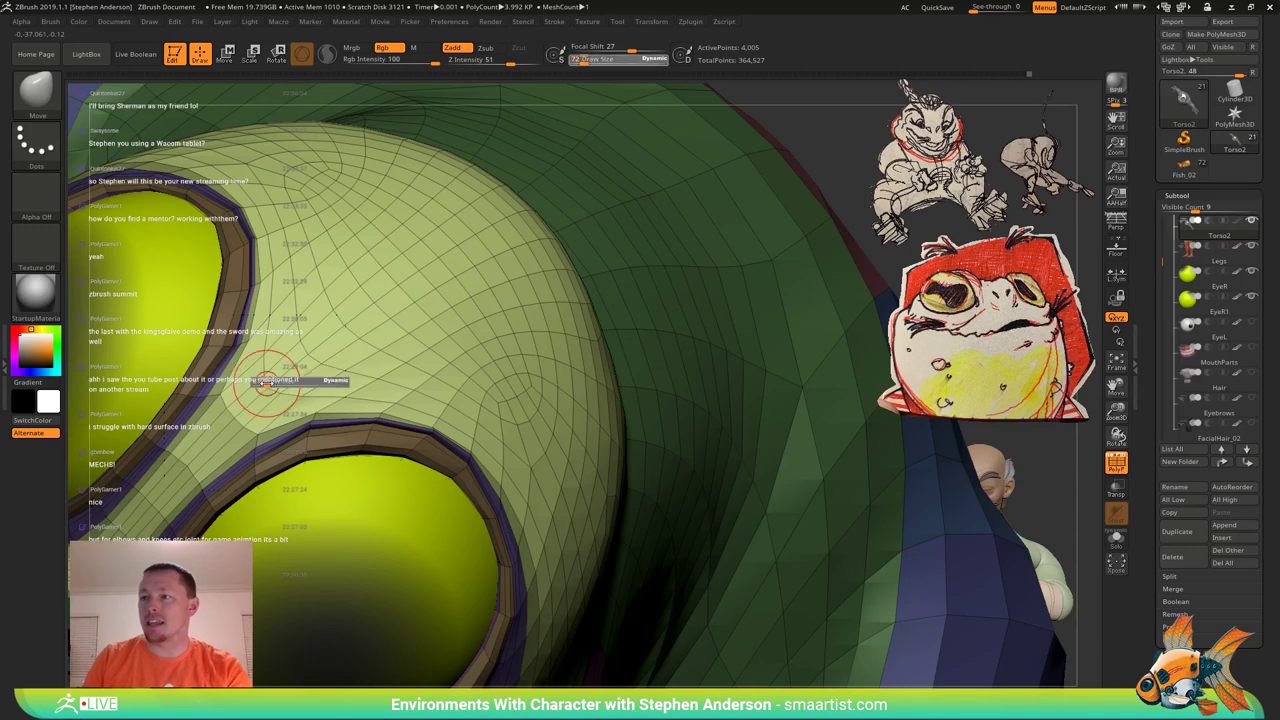
drag(268, 383, 272, 383)
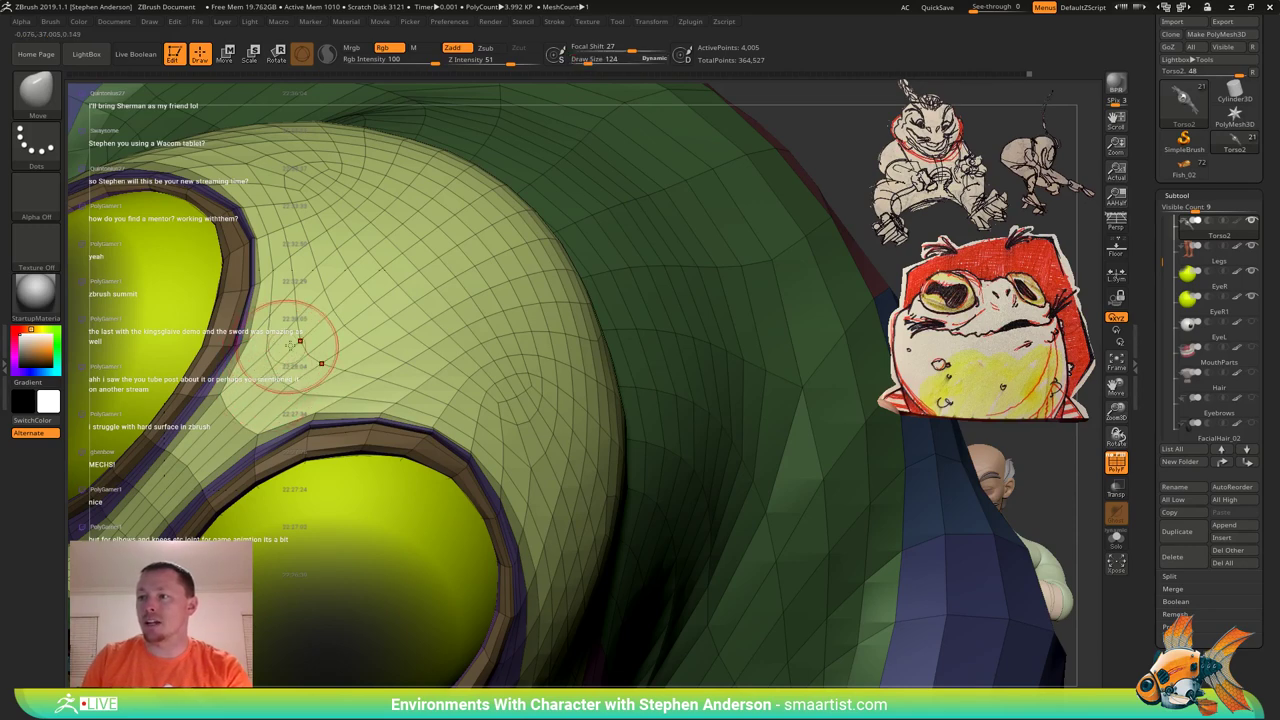
mouse_move(318, 345)
right_down()
mouse_move(288, 375)
mouse_move(225, 358)
mouse_move(271, 362)
mouse_move(267, 314)
mouse_move(298, 394)
right_up()
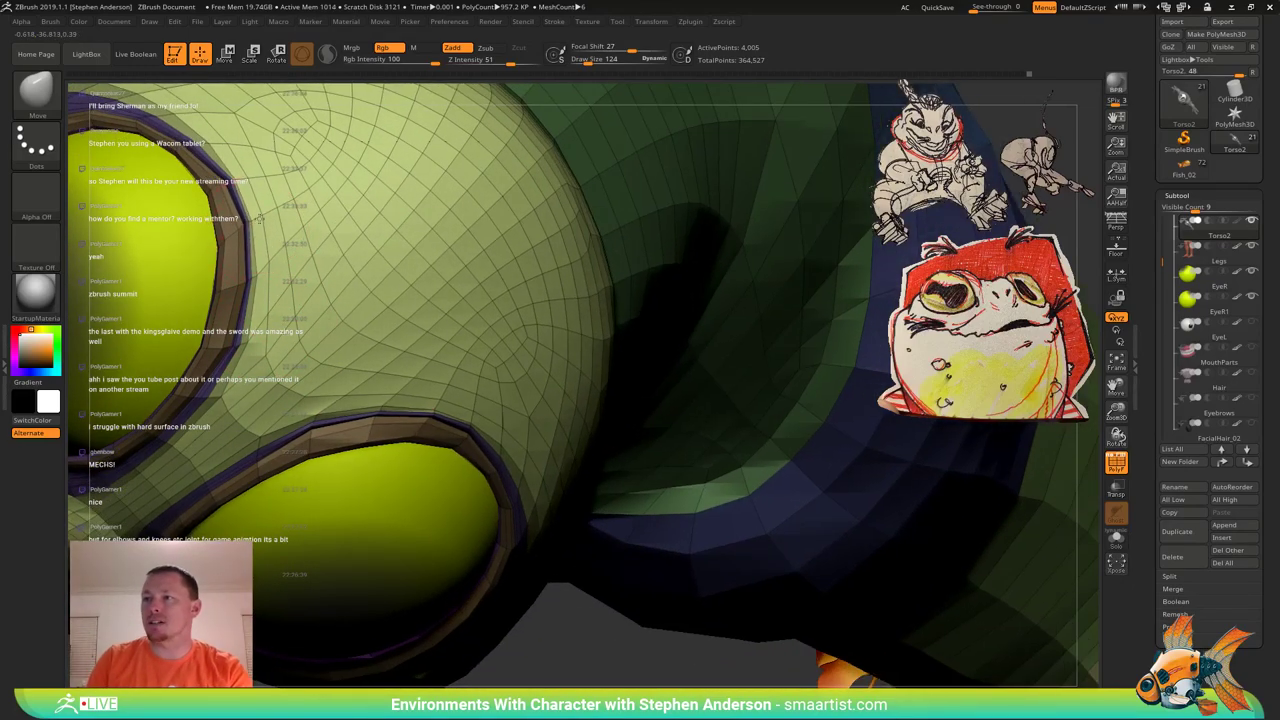
drag(252, 180, 258, 176)
mouse_move(270, 194)
right_down()
mouse_move(246, 145)
mouse_move(254, 246)
mouse_move(260, 237)
right_up()
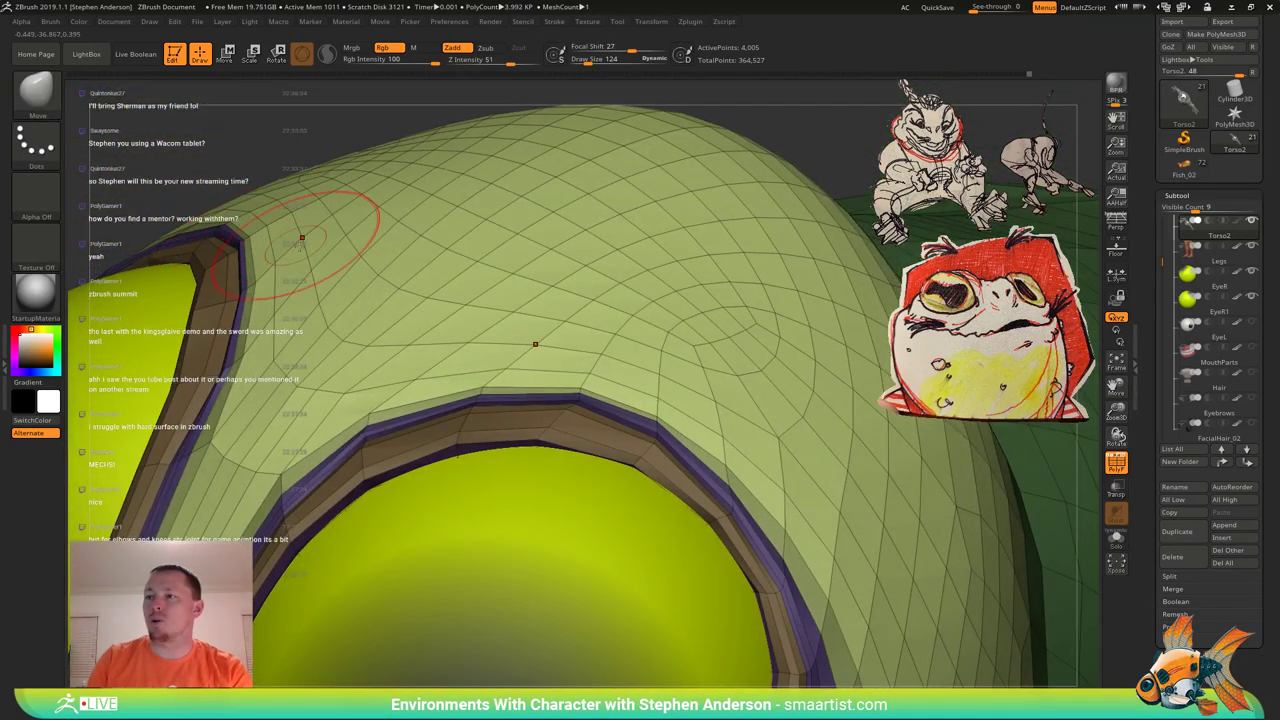
Inspect the snout and mouth area, and clear the mask from the torso mesh.
mouse_move(352, 245)
ctrl+right_down()
mouse_move(334, 286)
mouse_move(327, 250)
mouse_move(308, 268)
mouse_move(340, 276)
mouse_move(297, 310)
mouse_move(283, 272)
mouse_move(268, 262)
mouse_move(286, 305)
mouse_move(258, 268)
mouse_move(282, 290)
mouse_move(247, 361)
mouse_move(279, 356)
mouse_move(245, 344)
ctrl+right_up()
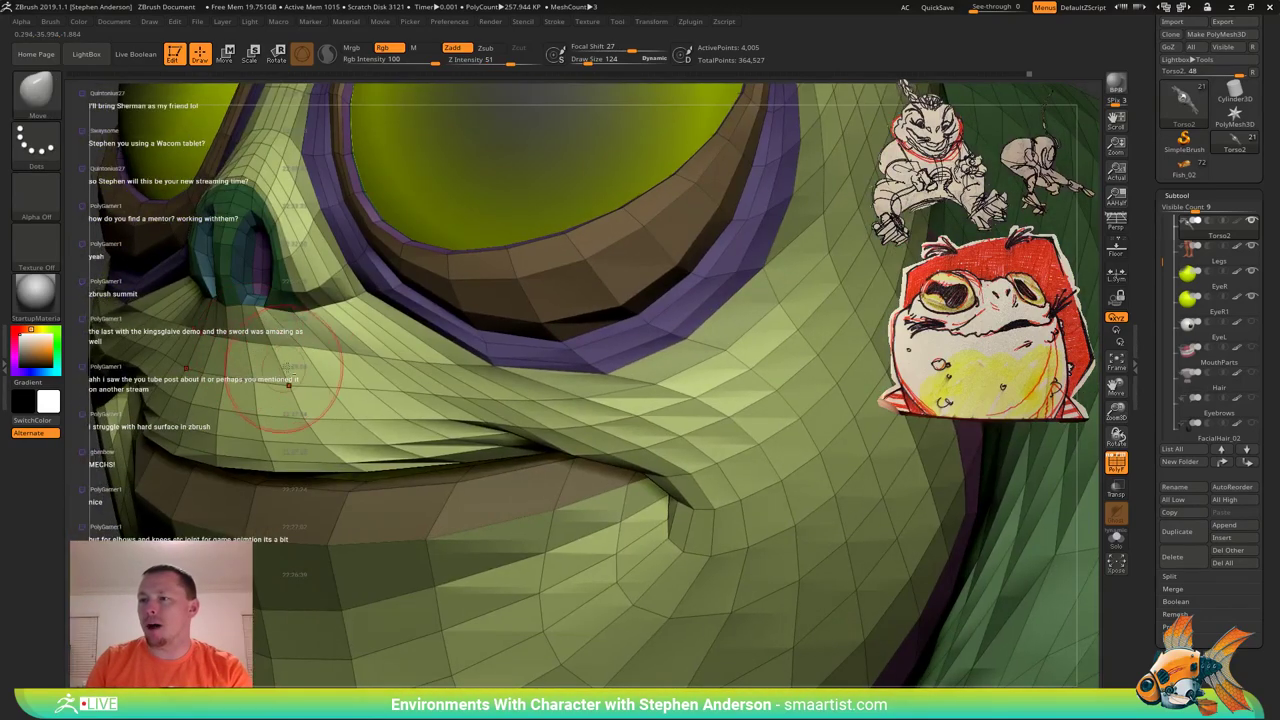
right_drag(238, 383, 221, 343)
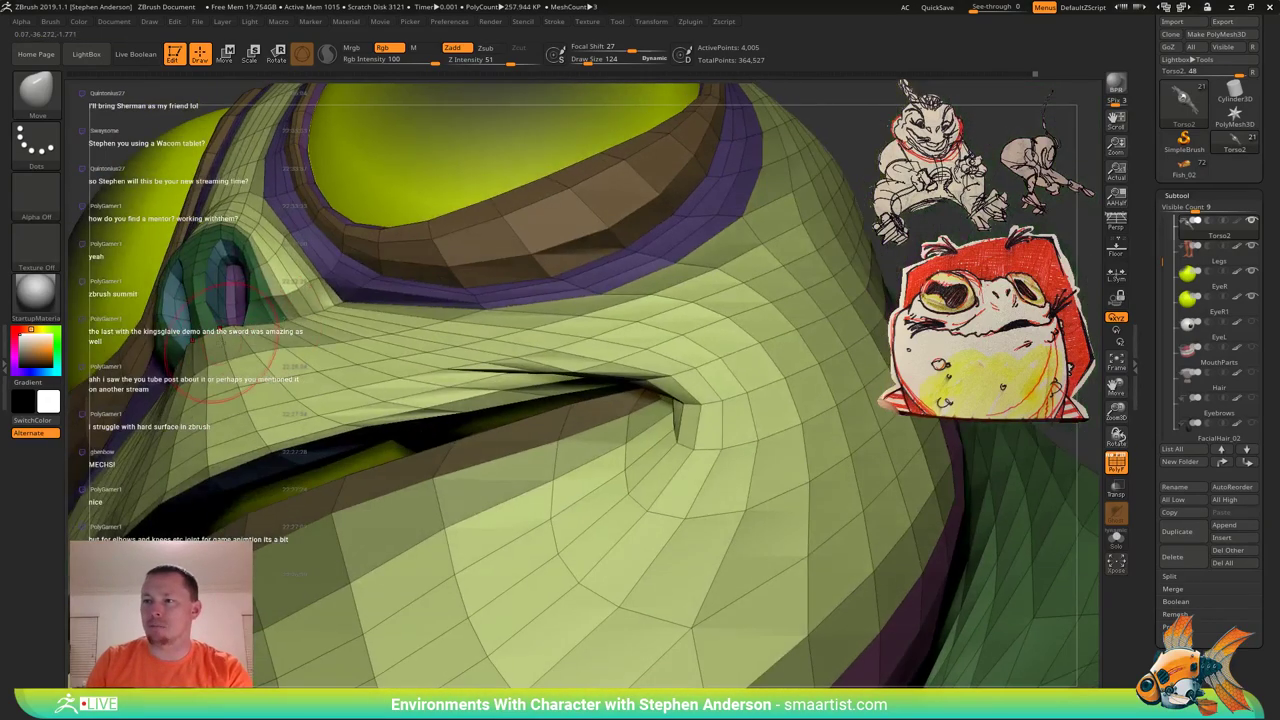
ctrl+right_drag(162, 203, 152, 224)
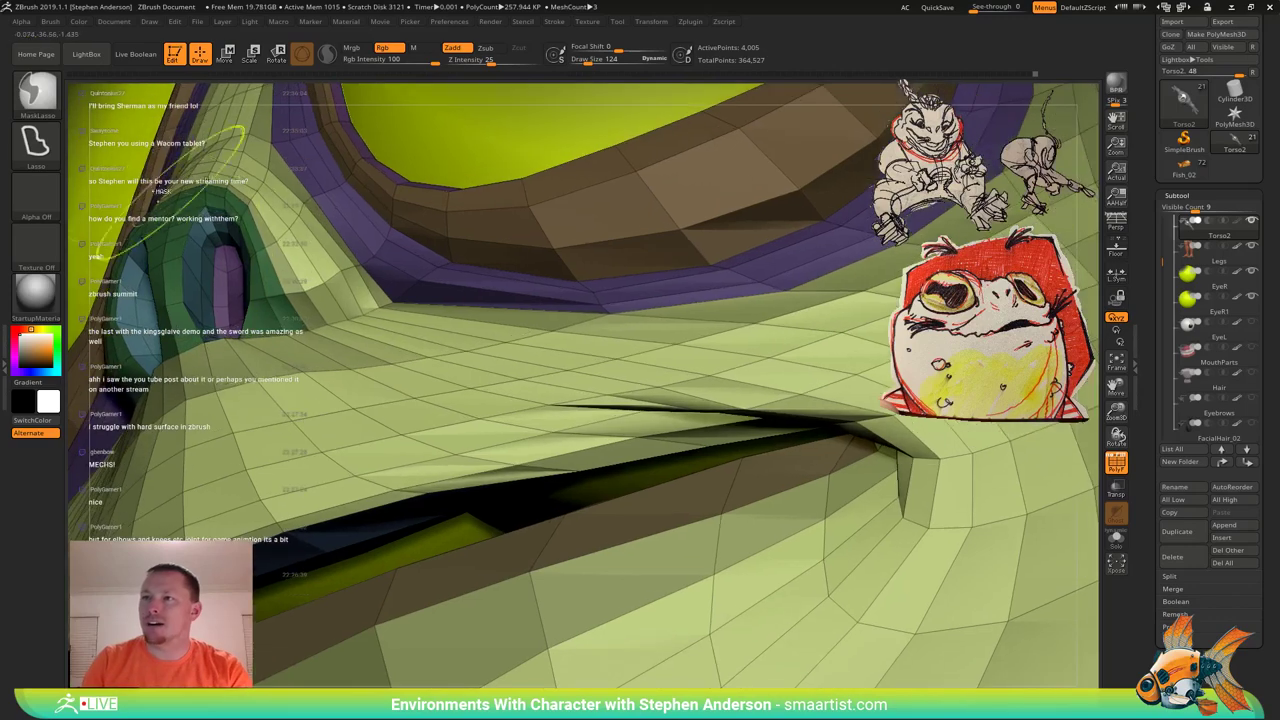
right_drag(150, 164, 200, 184)
ctrl+drag(200, 184, 214, 200)
Refine the nostril rim and the adjoining snout surface with the Move brush at draw size 29.
mouse_move(310, 400)
ctrl+right_down()
mouse_move(325, 440)
mouse_move(340, 430)
ctrl+right_up()
key(s)
drag(357, 408, 344, 409)
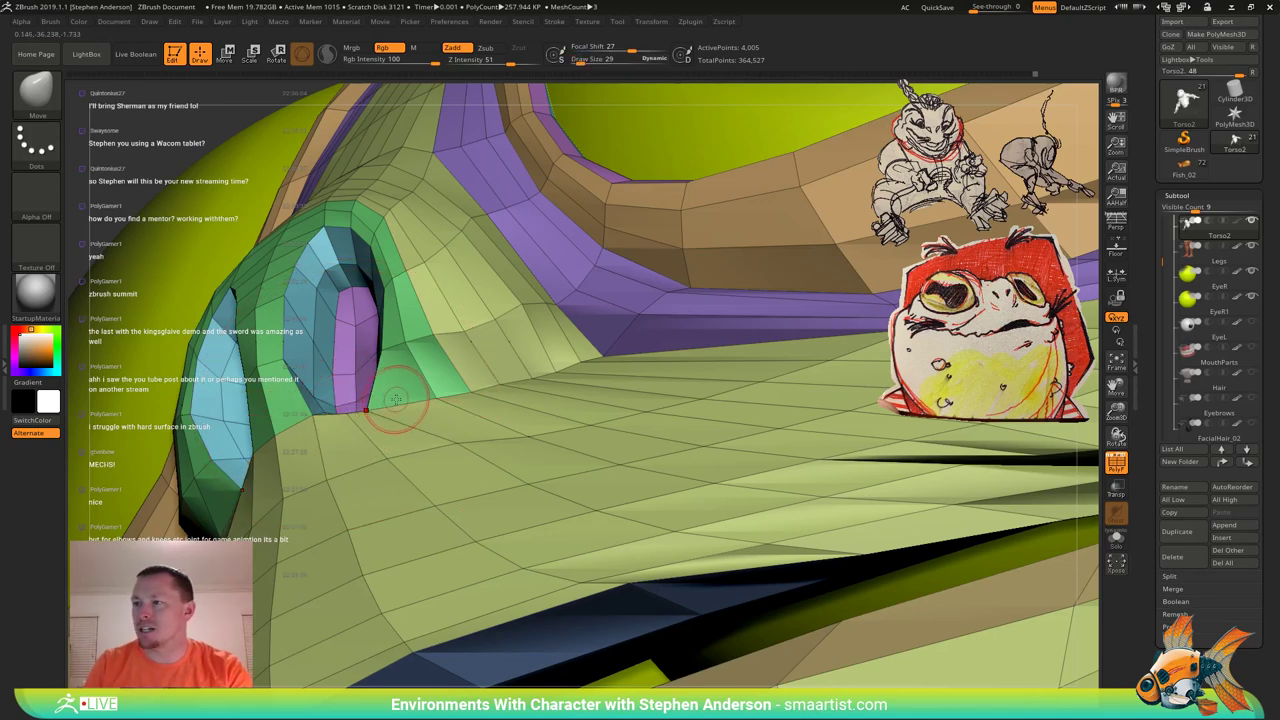
mouse_move(451, 336)
right_down()
mouse_move(427, 341)
mouse_move(456, 321)
right_up()
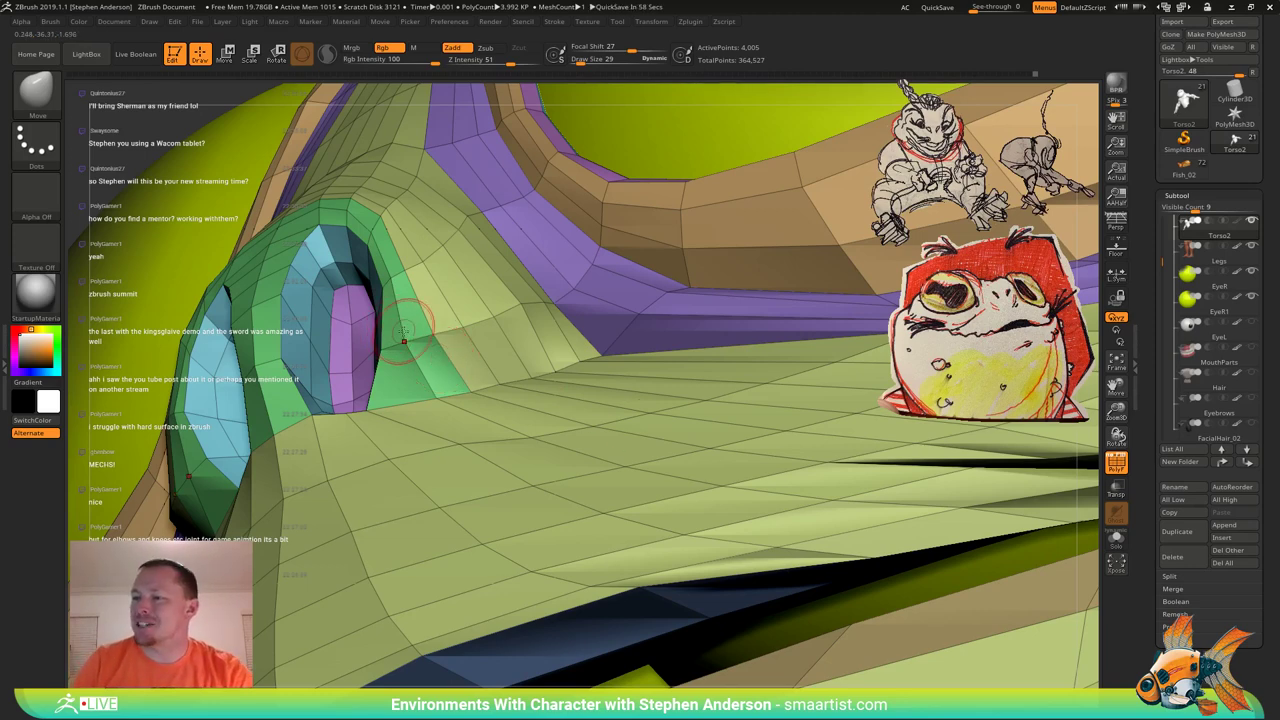
mouse_move(404, 334)
right_down()
mouse_move(370, 385)
mouse_move(248, 497)
mouse_move(273, 503)
right_up()
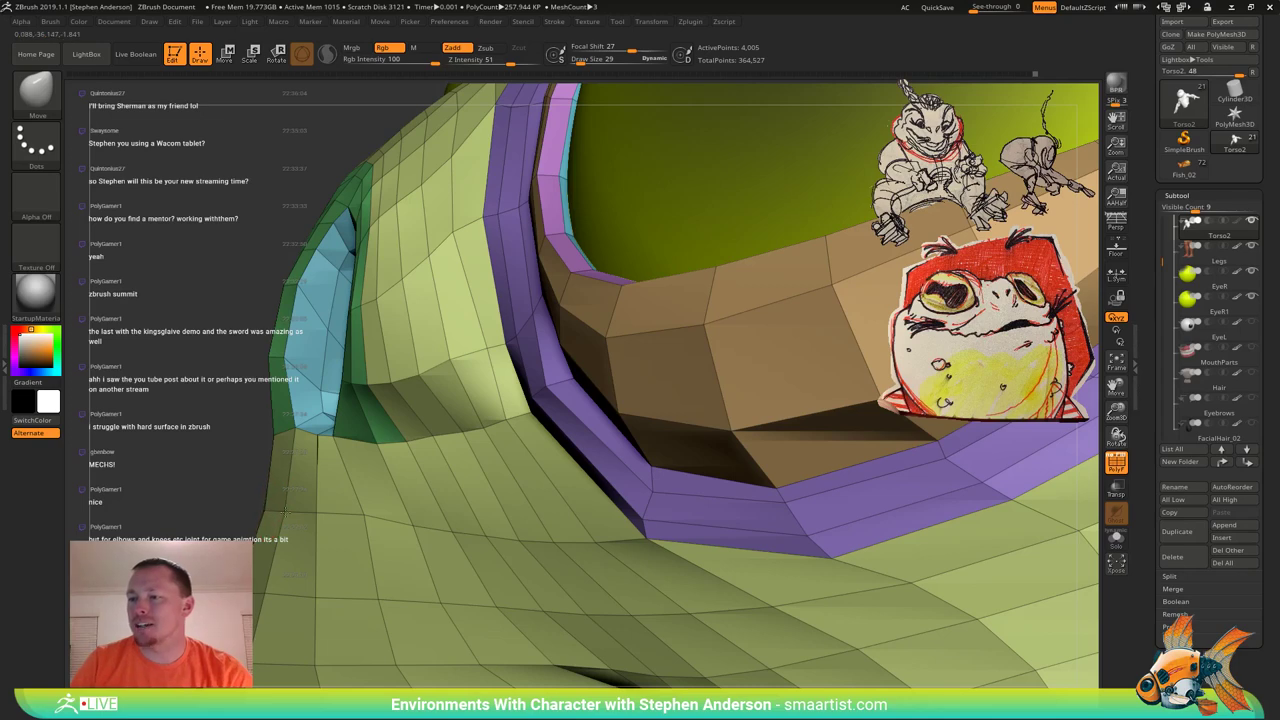
right_drag(364, 487, 341, 500)
drag(268, 480, 345, 492)
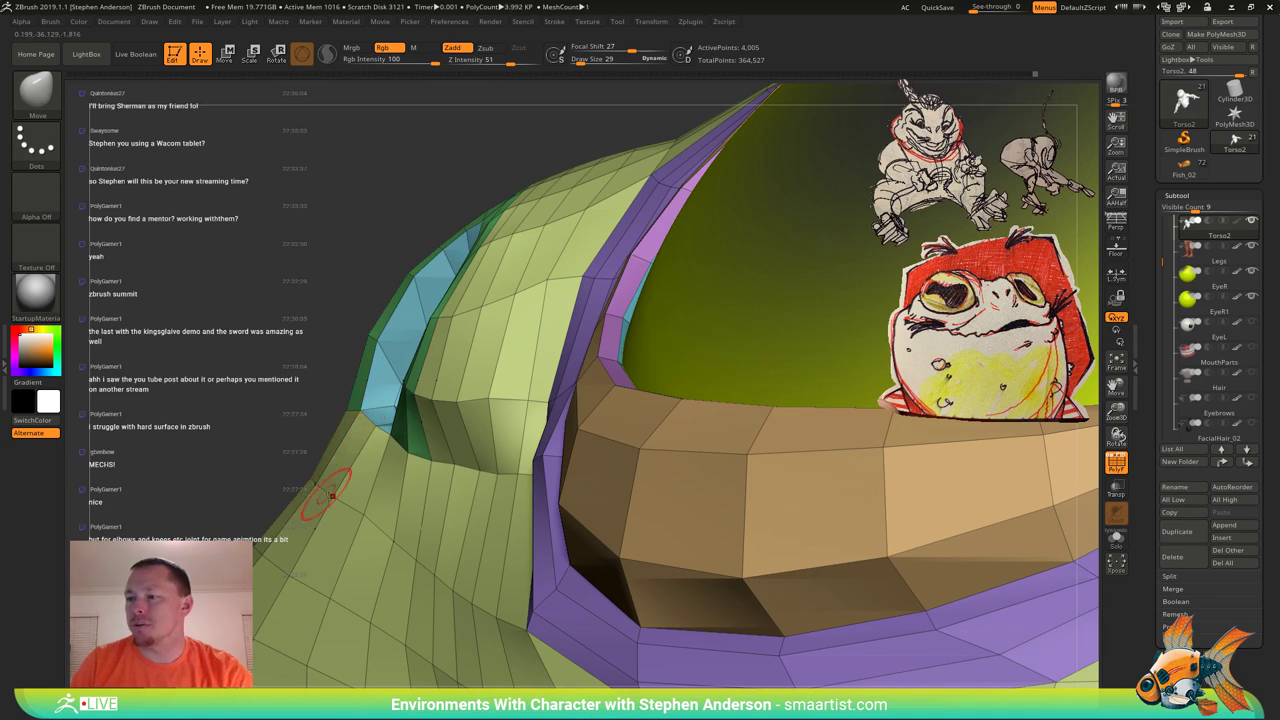
Refine the crease and polygon flow between the nostril and the eye socket with the Move brush at draw size 29.
alt+drag(332, 496, 295, 454)
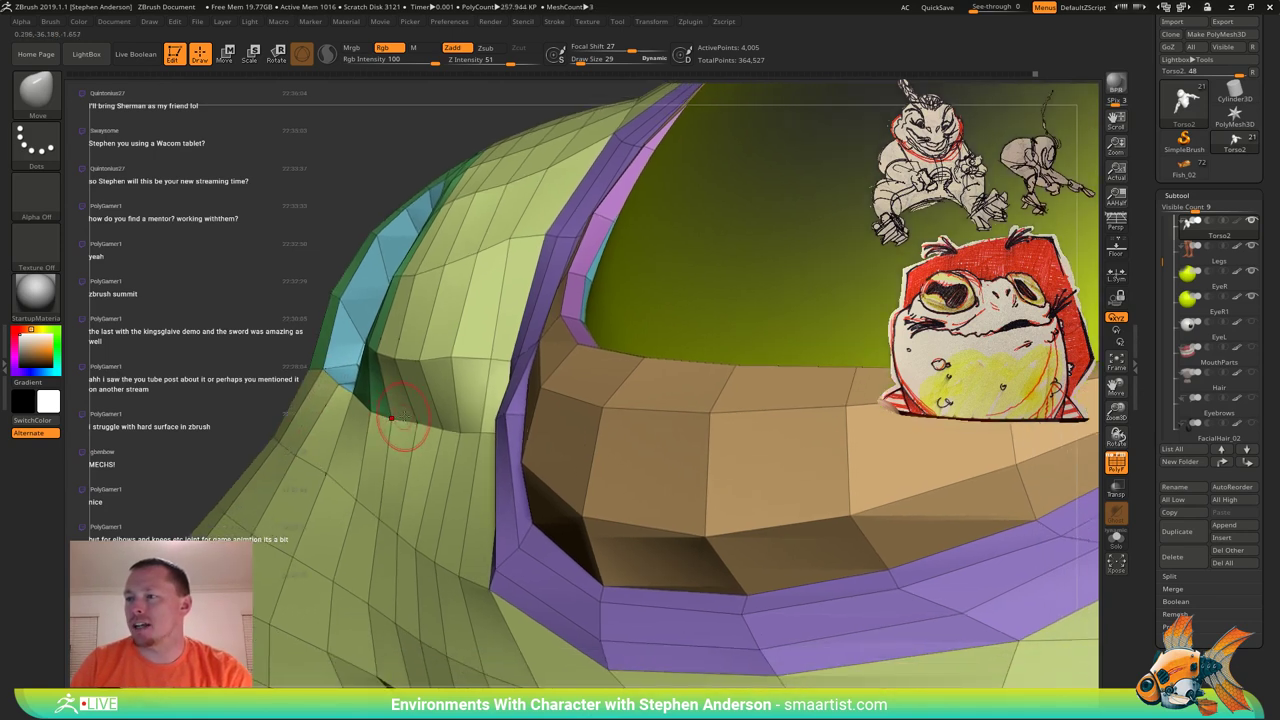
drag(417, 422, 416, 431)
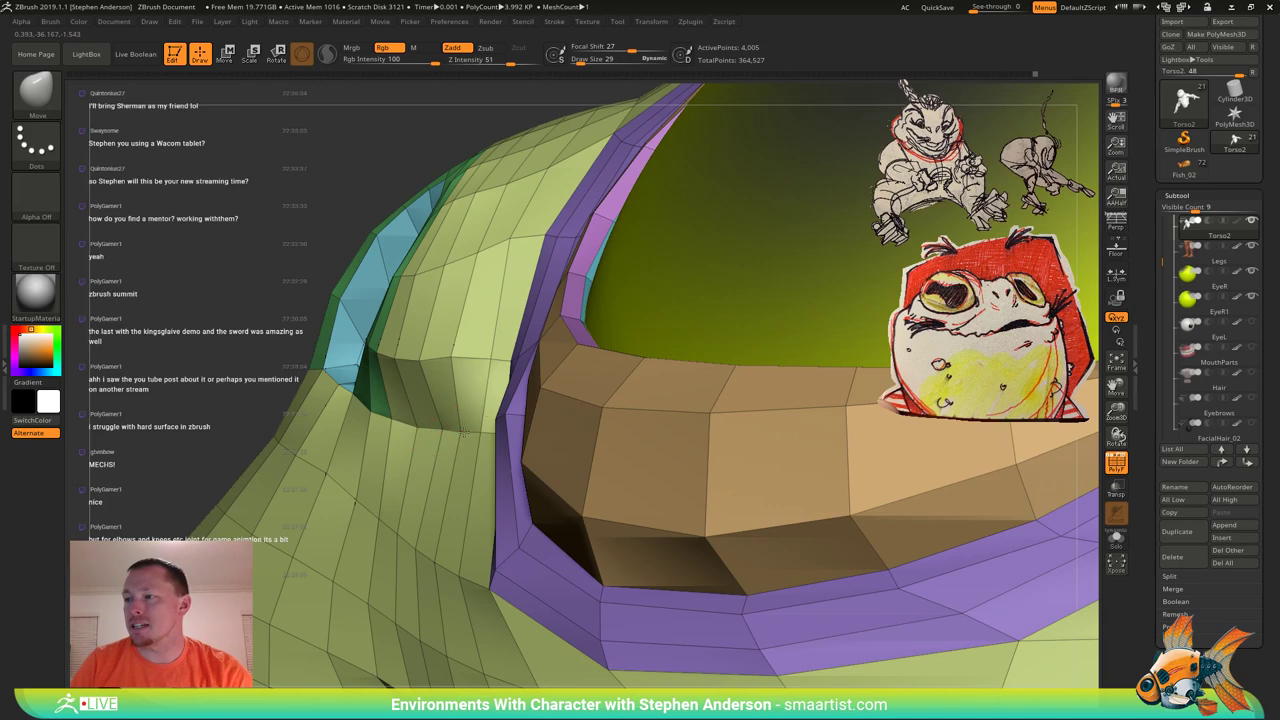
right_drag(491, 432, 518, 477)
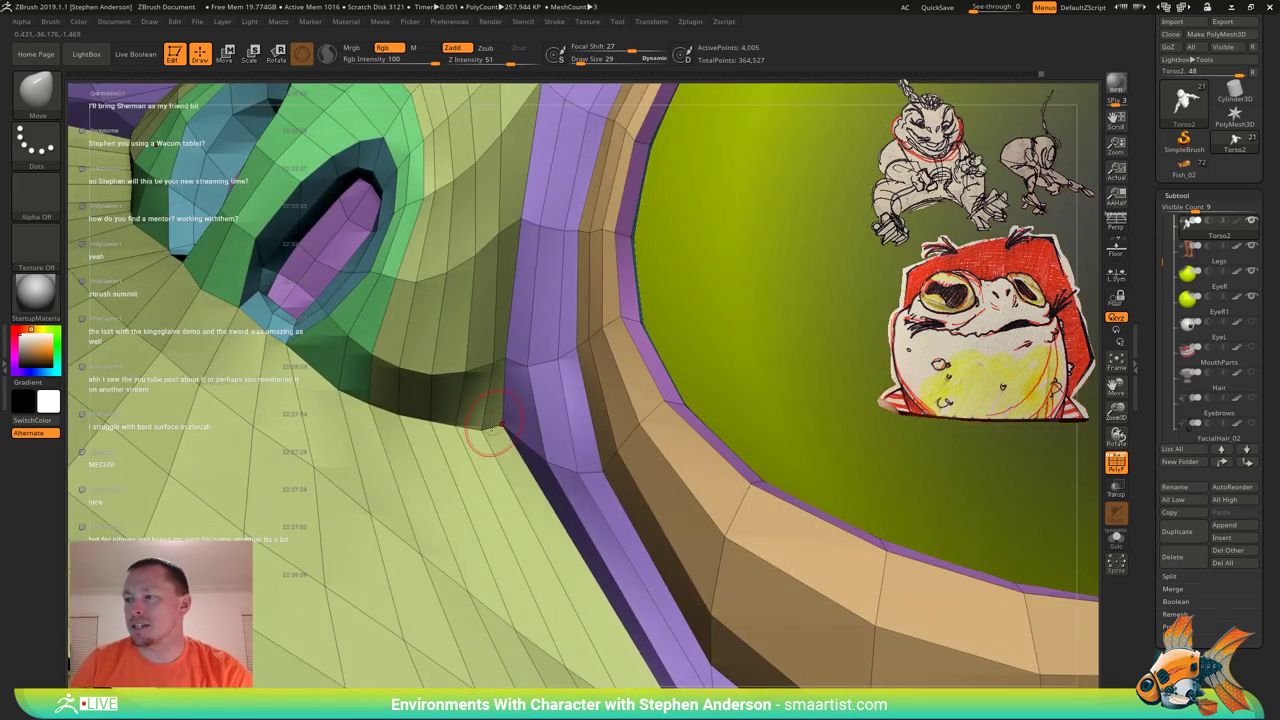
mouse_move(481, 418)
right_down()
mouse_move(501, 427)
mouse_move(400, 416)
mouse_move(348, 392)
right_up()
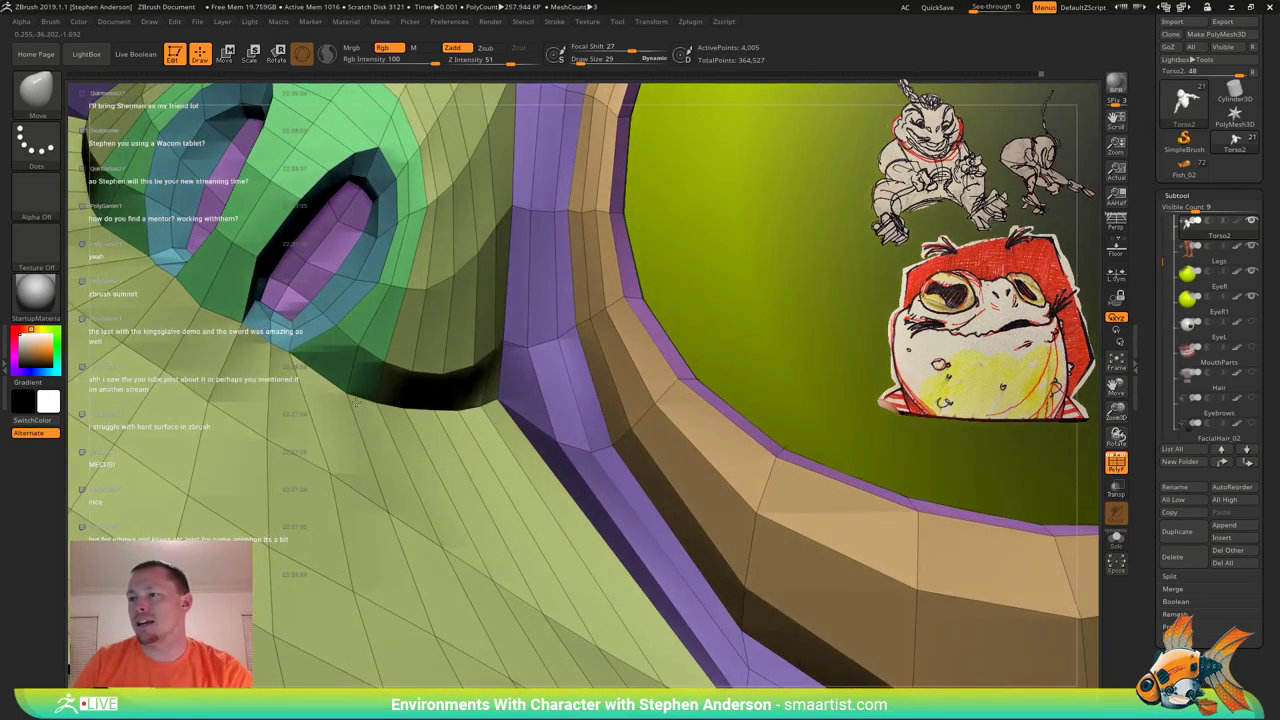
right_drag(312, 343, 268, 307)
drag(268, 307, 268, 320)
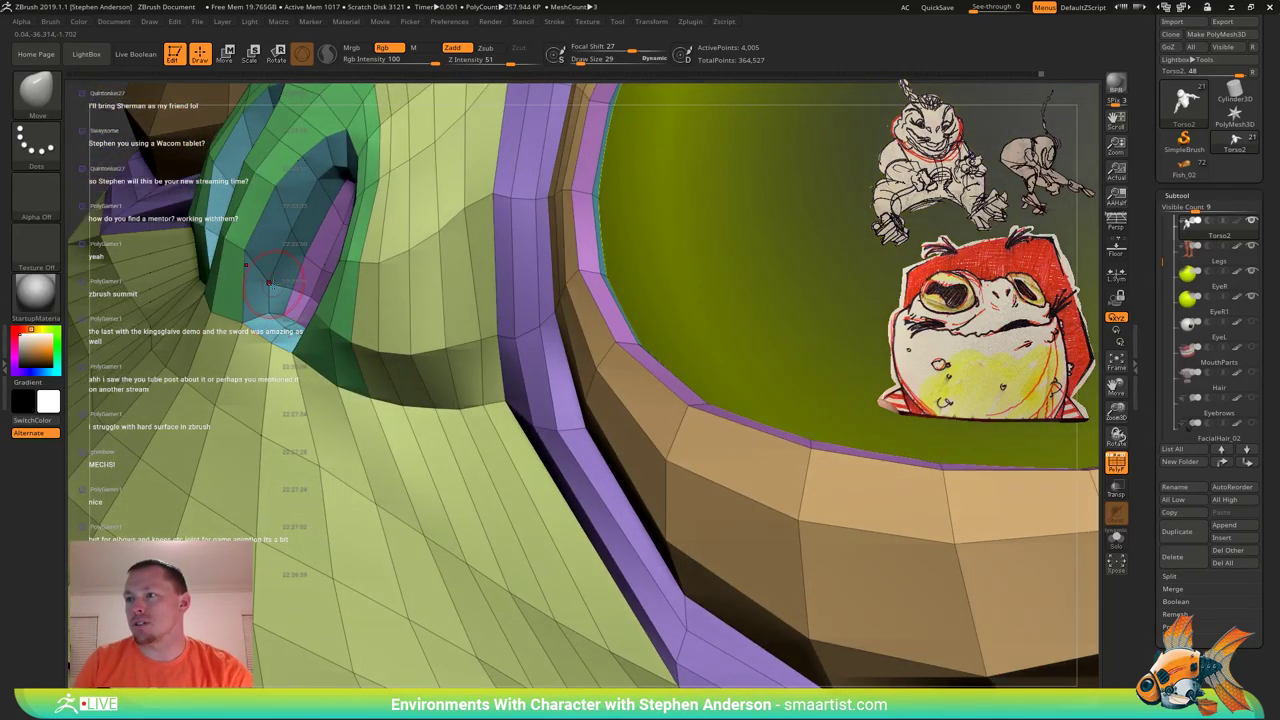
mouse_move(269, 285)
right_down()
mouse_move(262, 318)
mouse_move(312, 336)
mouse_move(330, 285)
right_up()
mouse_move(368, 231)
right_down()
mouse_move(329, 254)
mouse_move(350, 270)
mouse_move(368, 364)
mouse_move(382, 265)
mouse_move(408, 286)
mouse_move(345, 292)
mouse_move(436, 294)
mouse_move(400, 290)
right_up()
Select the EyeR1 subtool and turn off the painted colour display on both the EyeR1 and EyeR eyeballs.
key(shift+f)
mouse_move(400, 290)
alt+right_down()
mouse_move(322, 345)
mouse_move(362, 342)
mouse_move(338, 354)
mouse_move(334, 382)
alt+right_up()
alt+click(343, 335)
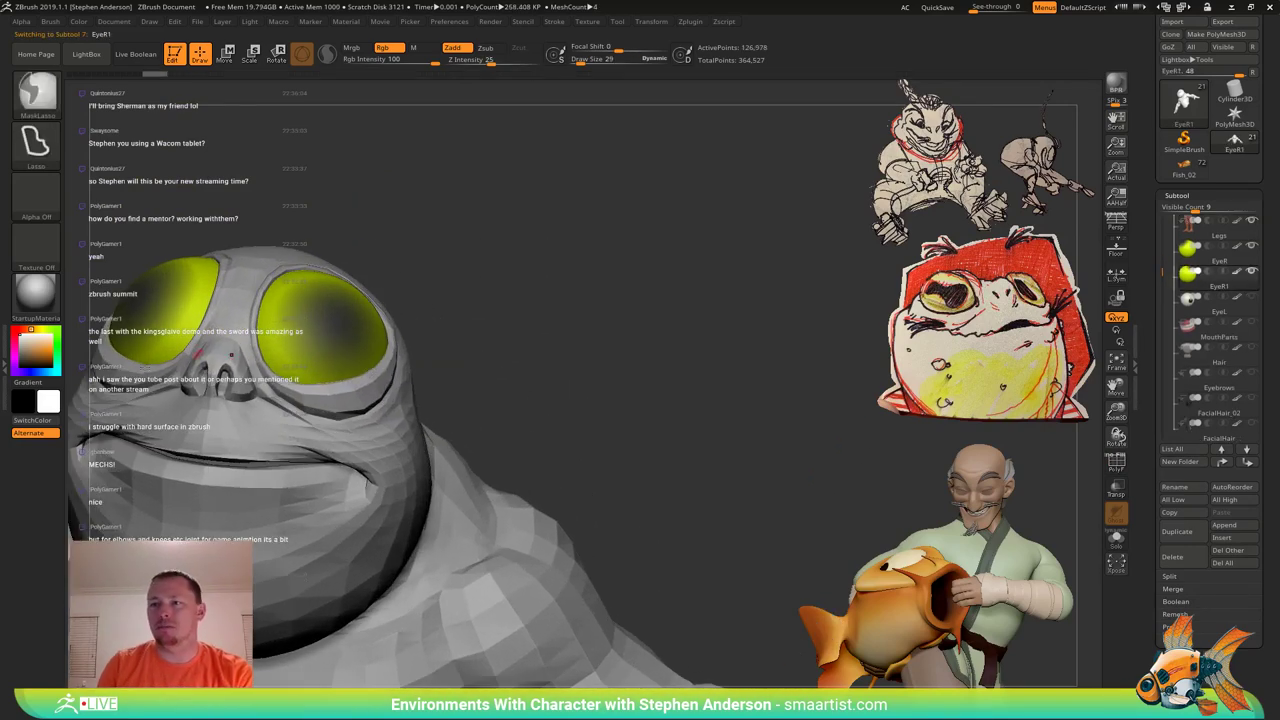
mouse_move(322, 324)
right_down()
mouse_move(344, 316)
mouse_move(331, 301)
right_up()
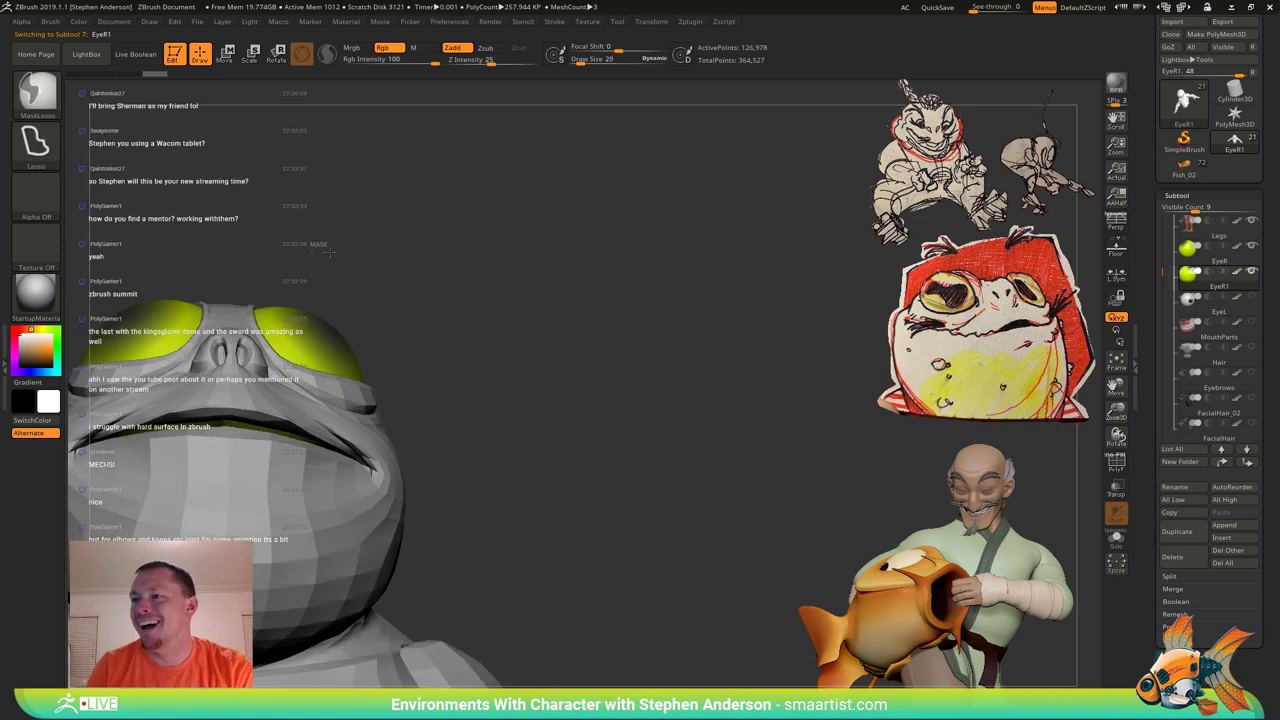
key(shift+f)
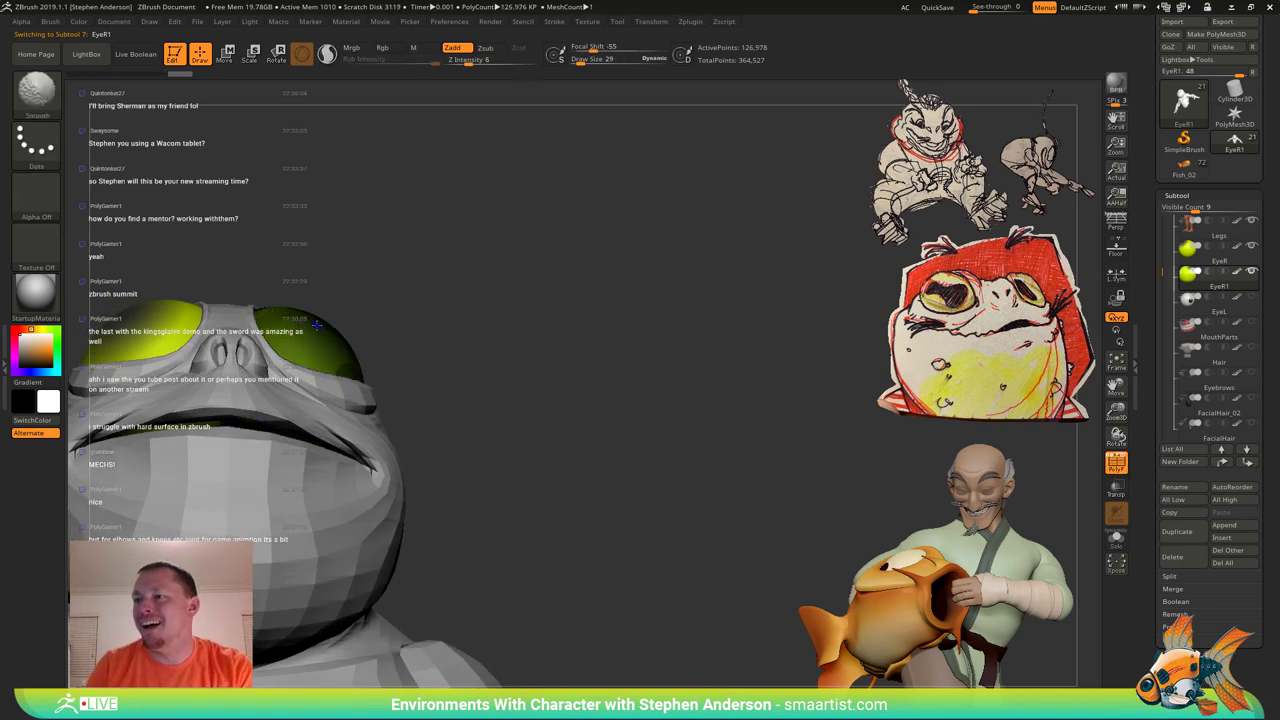
key(shift+f)
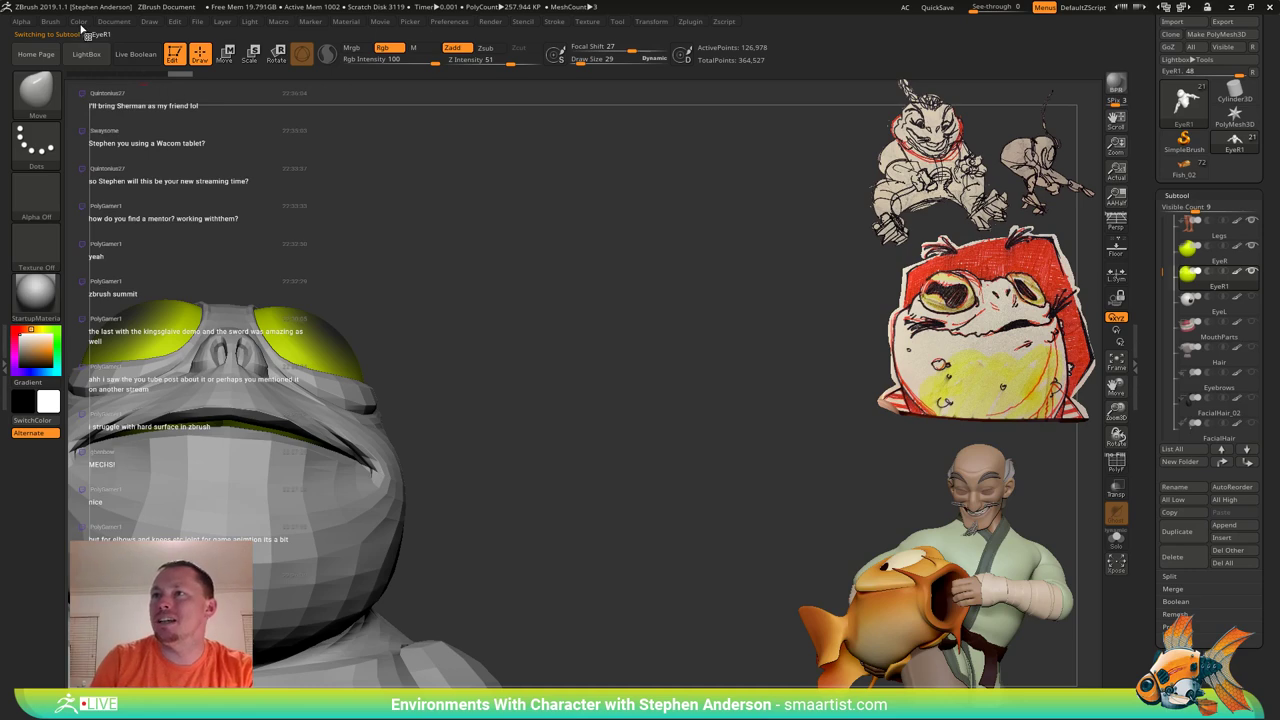
click(1239, 272)
click(1238, 247)
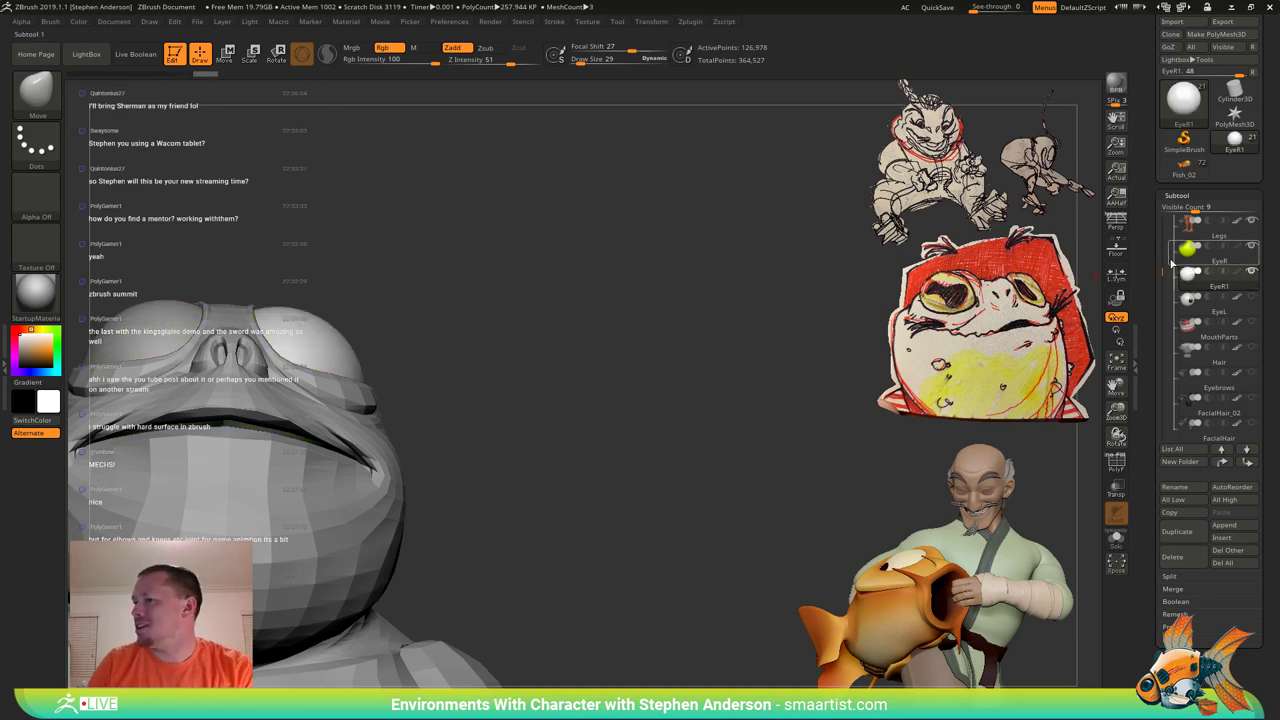
mouse_move(478, 363)
right_down()
mouse_move(448, 387)
mouse_move(474, 368)
mouse_move(452, 388)
mouse_move(528, 371)
mouse_move(516, 385)
right_up()
key(ctrl+z)
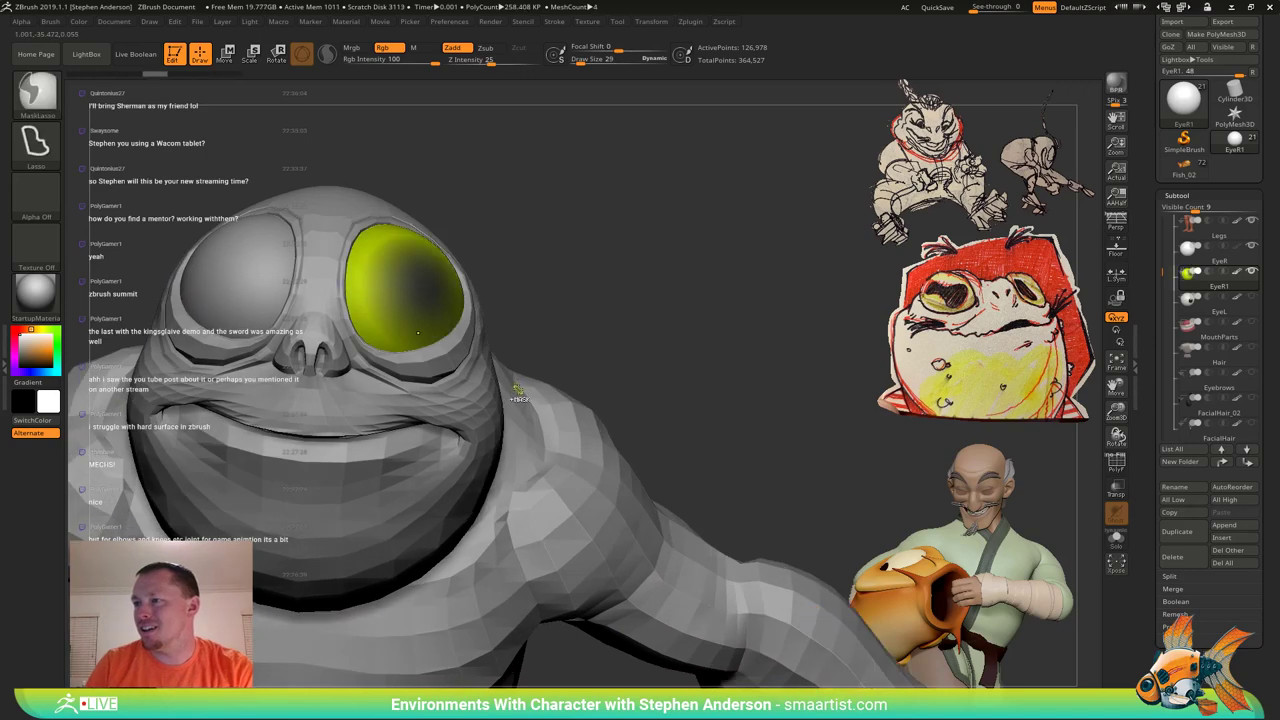
click(1239, 274)
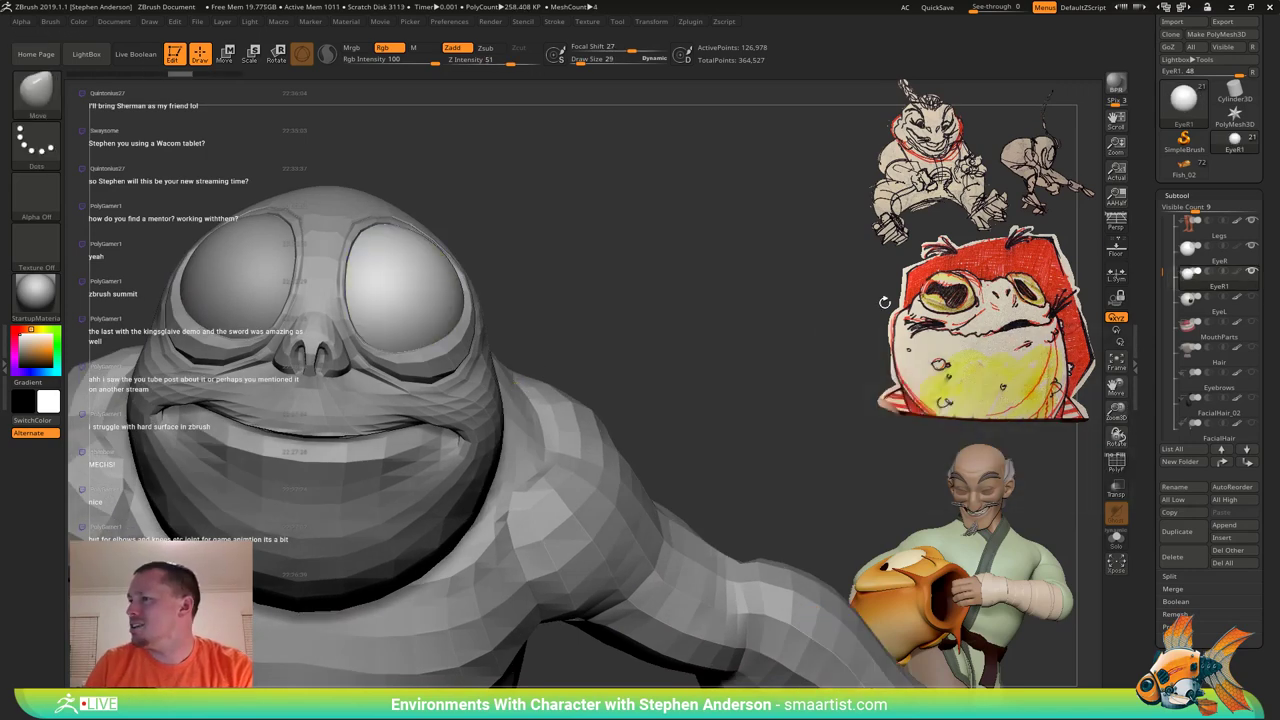
Select the Torso2 mesh, show its polyframe and adjust the underside of the upper arm with the Move brush at draw size 252.
mouse_move(553, 289)
right_down()
mouse_move(566, 260)
mouse_move(486, 320)
mouse_move(520, 337)
mouse_move(495, 302)
mouse_move(563, 326)
mouse_move(526, 307)
mouse_move(543, 299)
right_up()
alt+click(363, 388)
right_drag(543, 299, 566, 287)
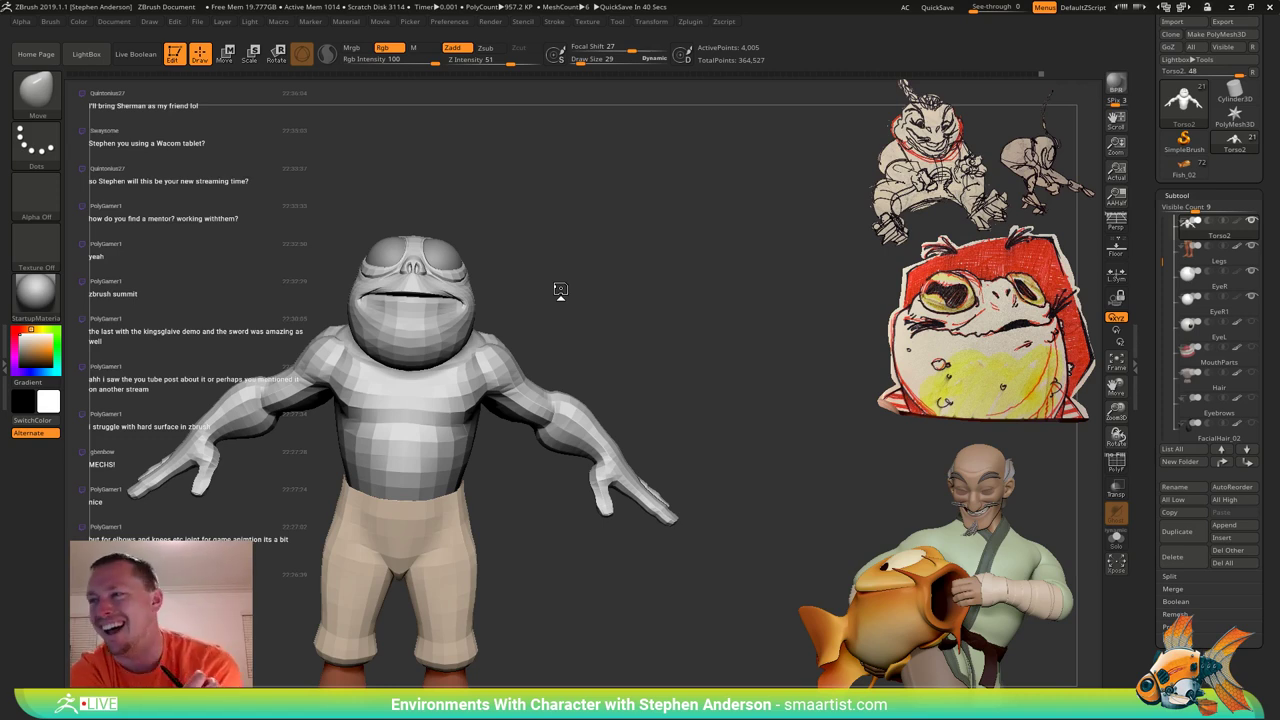
drag(677, 463, 632, 457)
mouse_move(634, 456)
right_down()
mouse_move(626, 425)
mouse_move(642, 407)
mouse_move(593, 476)
mouse_move(493, 455)
right_up()
key(shift+f)
drag(493, 462, 504, 462)
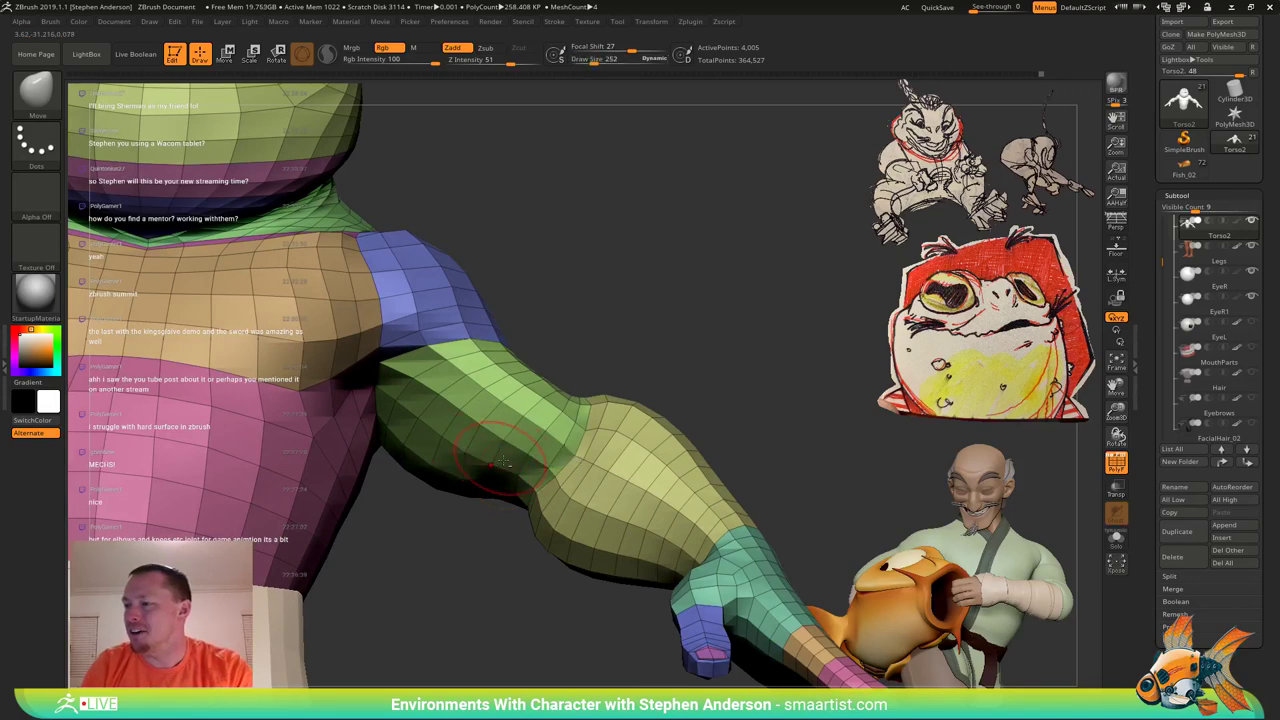
Smooth the polygons where the neck meets the shoulder at draw size 252.
mouse_move(523, 475)
right_down()
mouse_move(514, 446)
mouse_move(534, 396)
mouse_move(462, 372)
mouse_move(530, 478)
mouse_move(508, 425)
mouse_move(477, 452)
mouse_move(474, 424)
mouse_move(508, 404)
mouse_move(520, 468)
mouse_move(462, 420)
right_up()
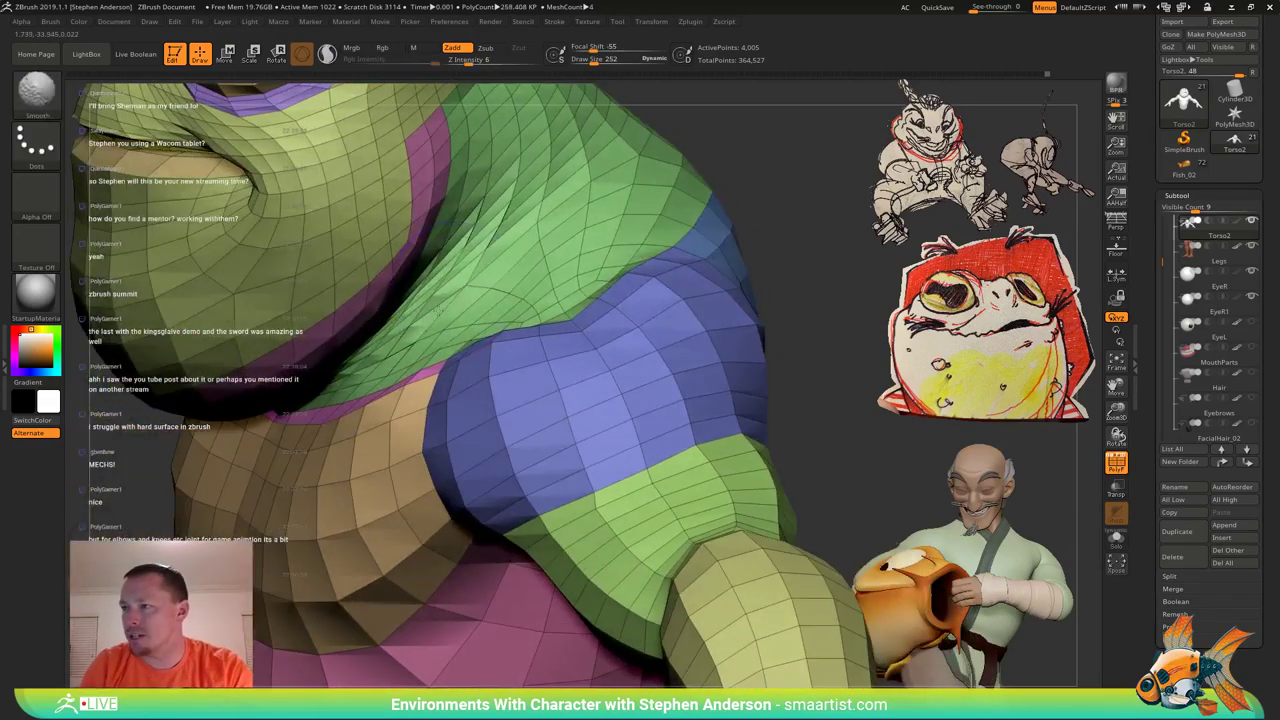
shift+drag(498, 211, 503, 223)
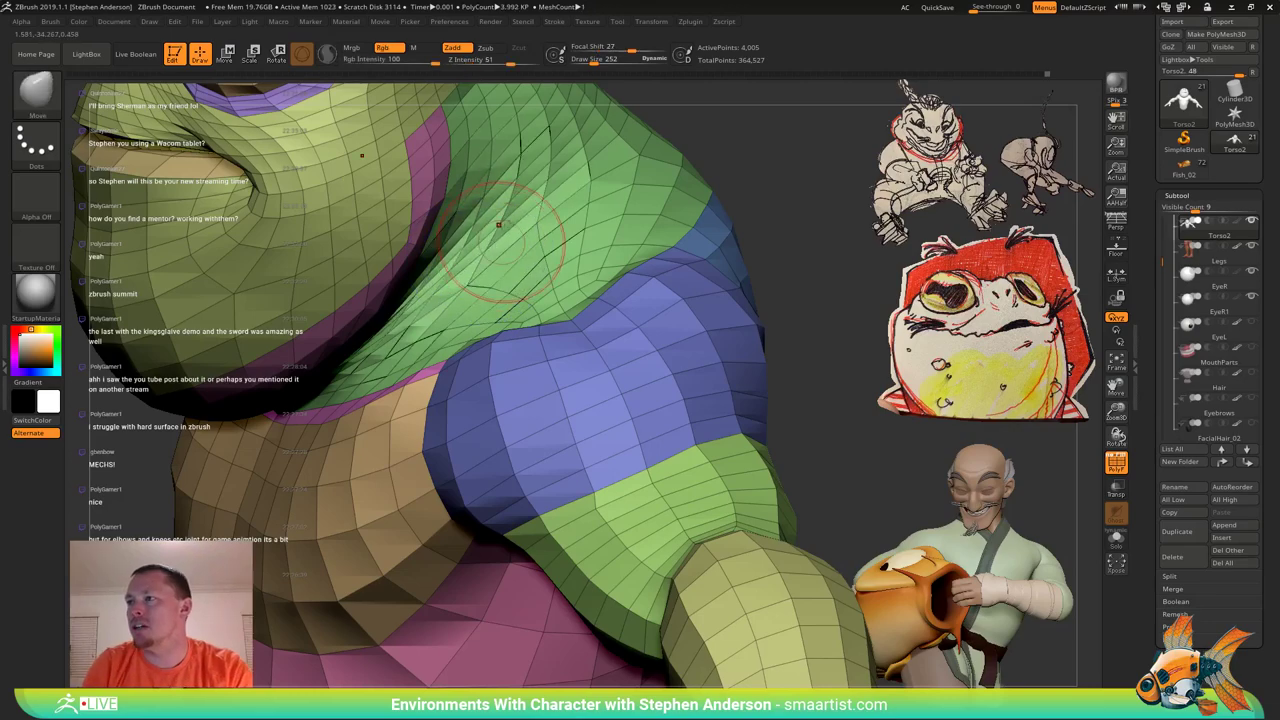
mouse_move(503, 223)
right_down()
mouse_move(510, 160)
mouse_move(545, 165)
mouse_move(530, 270)
right_up()
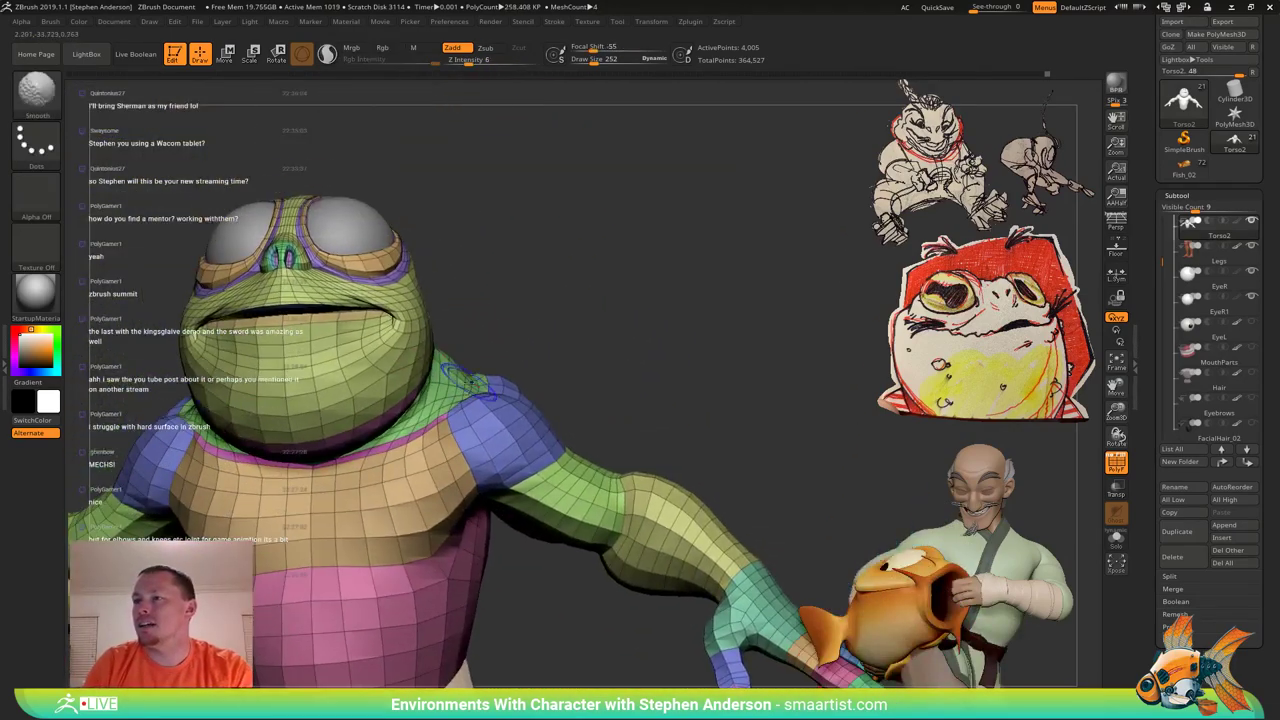
key(shift+f)
ctrl+right_drag(480, 400, 397, 434)
key(shift+f)
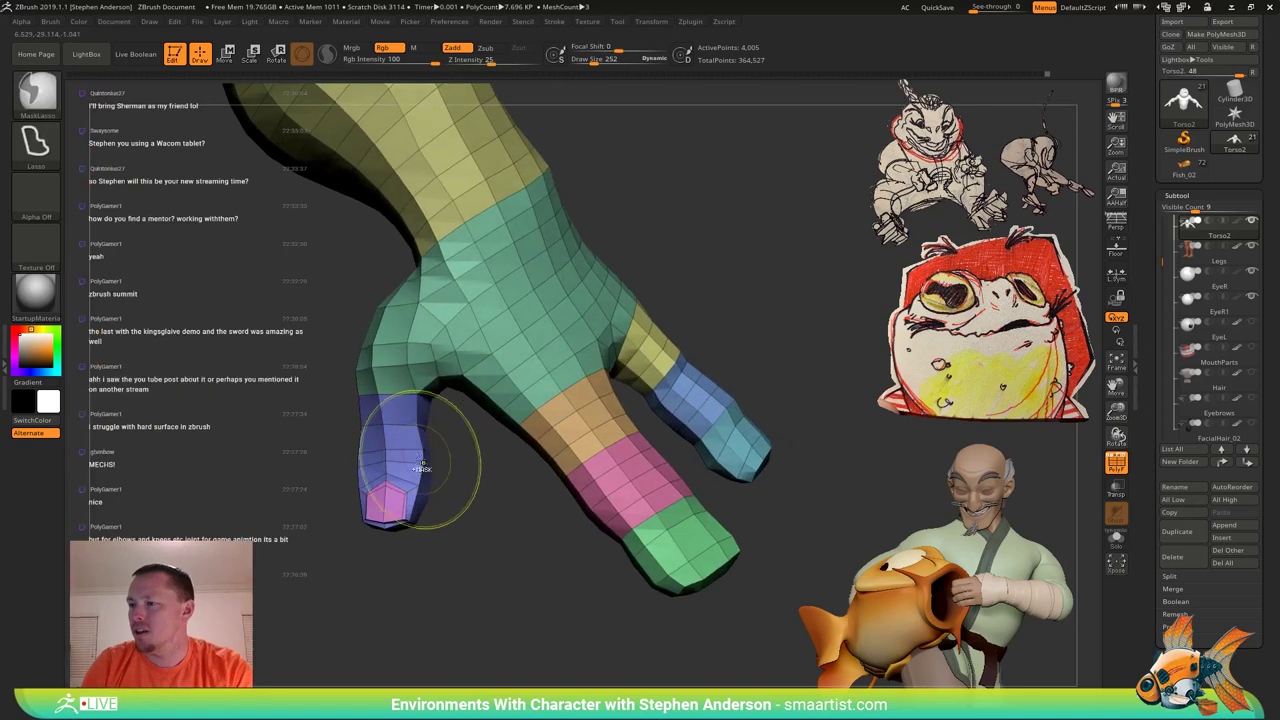
ctrl+shift+click(398, 455)
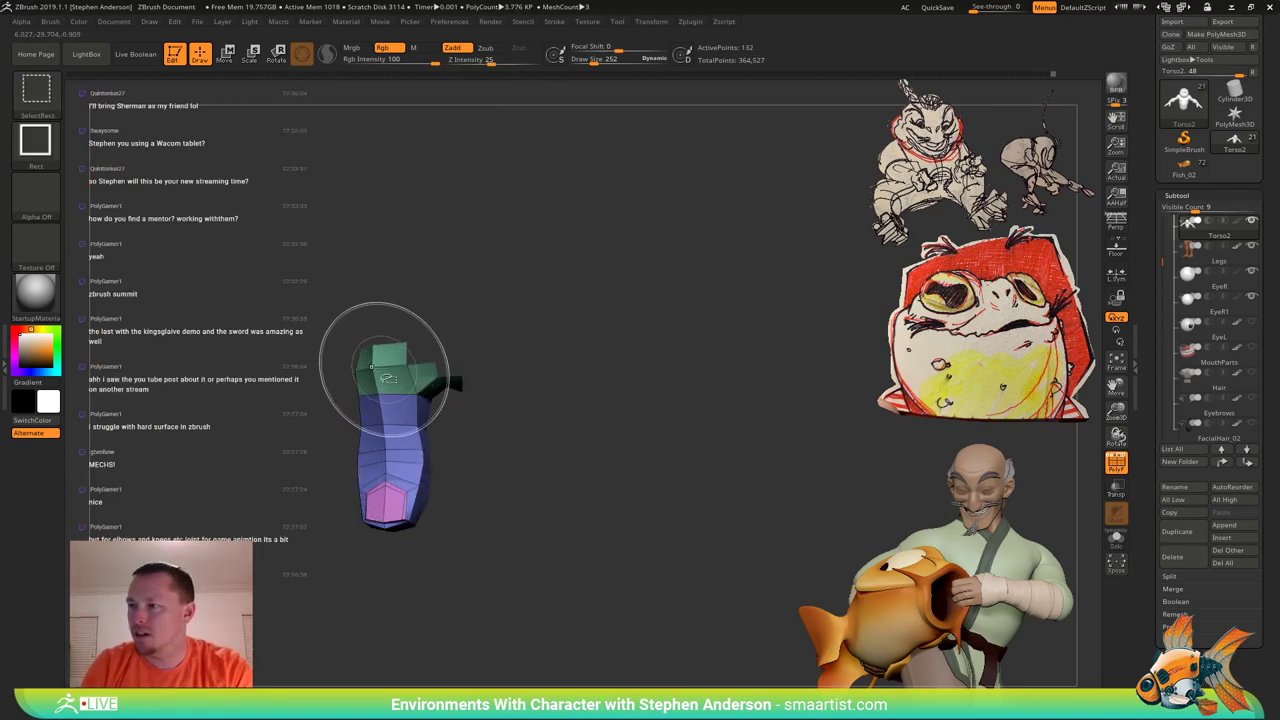
ctrl+shift+click(388, 378)
mouse_move(433, 468)
ctrl+right_down()
mouse_move(406, 443)
mouse_move(389, 300)
mouse_move(404, 454)
mouse_move(420, 374)
ctrl+right_up()
ctrl+shift+click(527, 581)
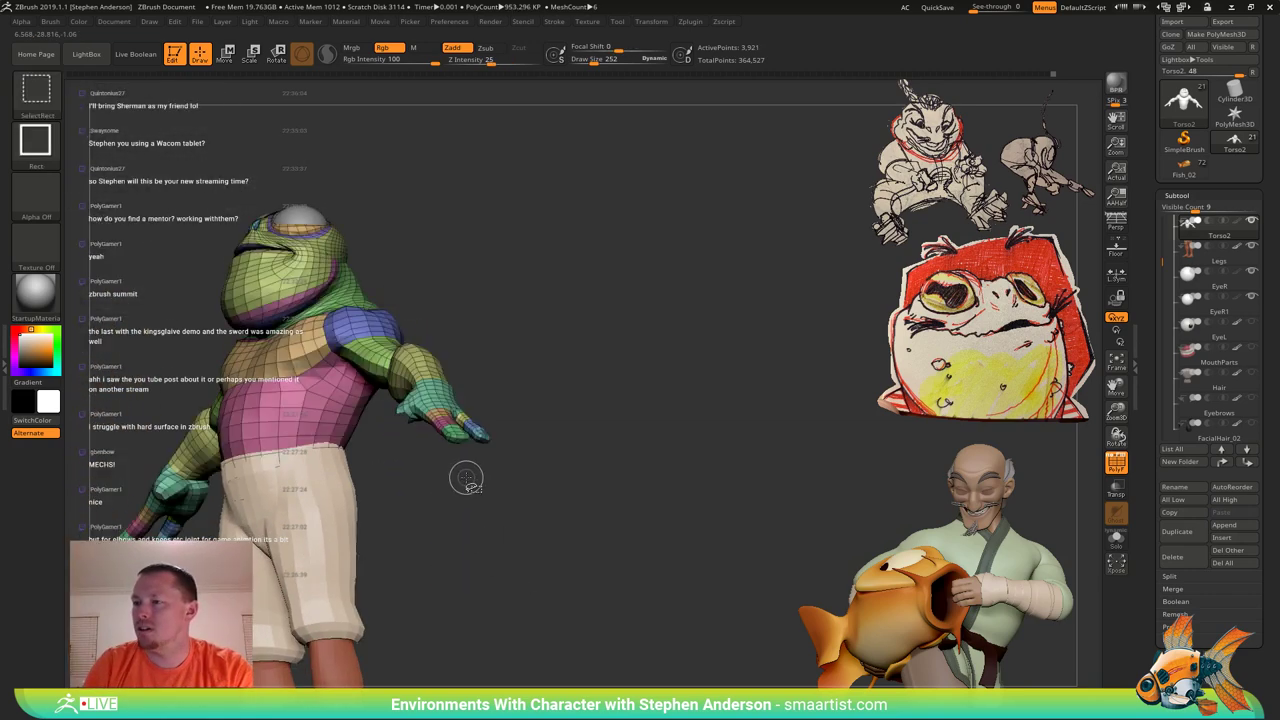
right_drag(466, 480, 449, 534)
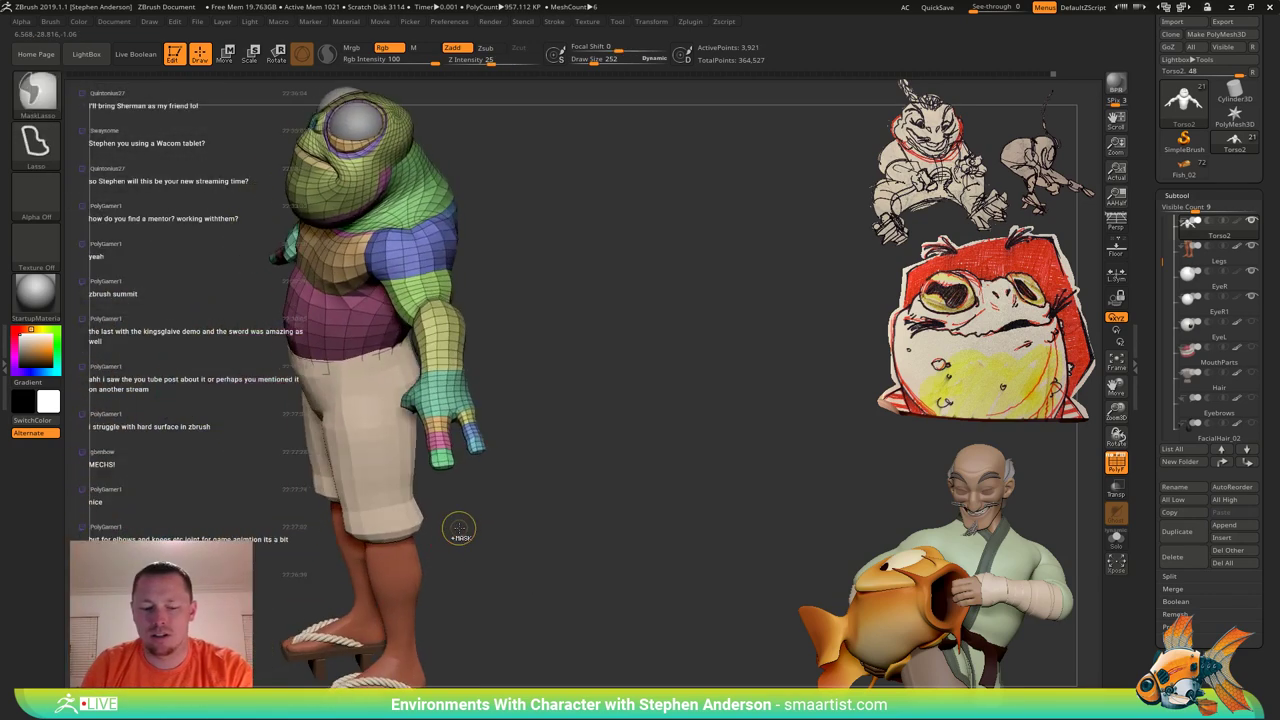
key(ctrl+z)
key(w)
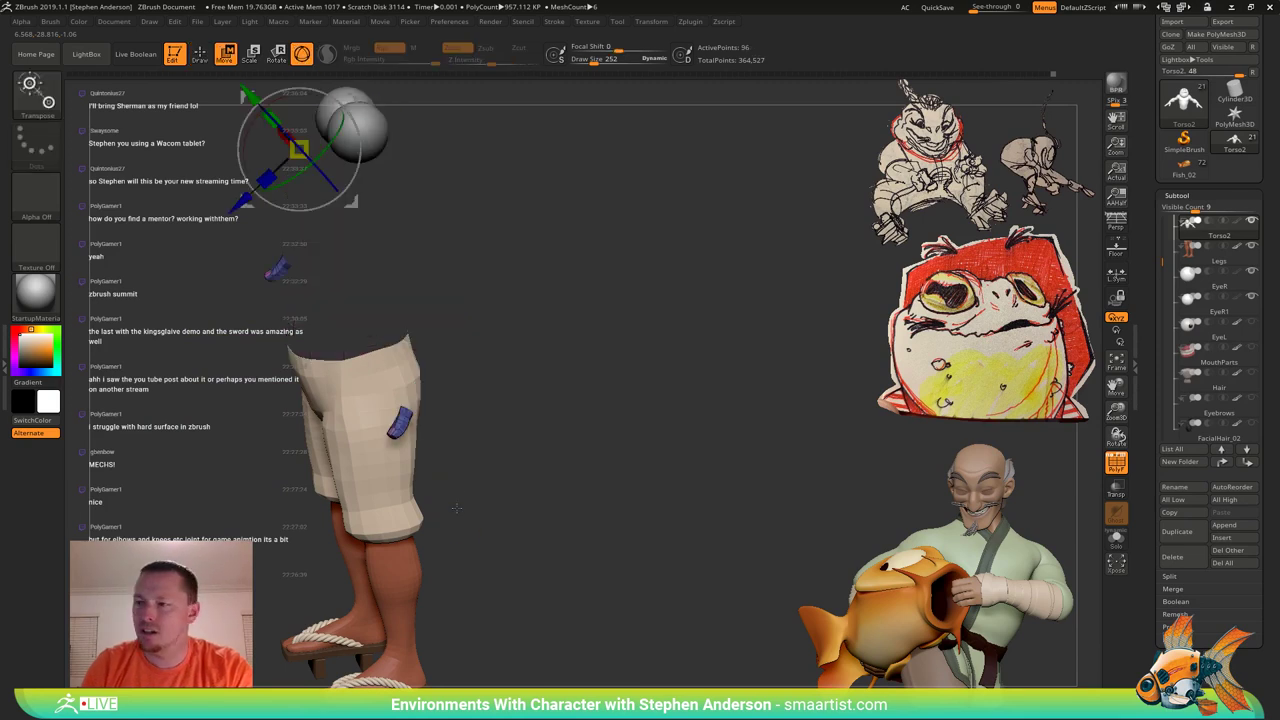
mouse_move(430, 325)
right_down()
mouse_move(375, 248)
mouse_move(395, 348)
right_up()
ctrl+drag(370, 299, 329, 272)
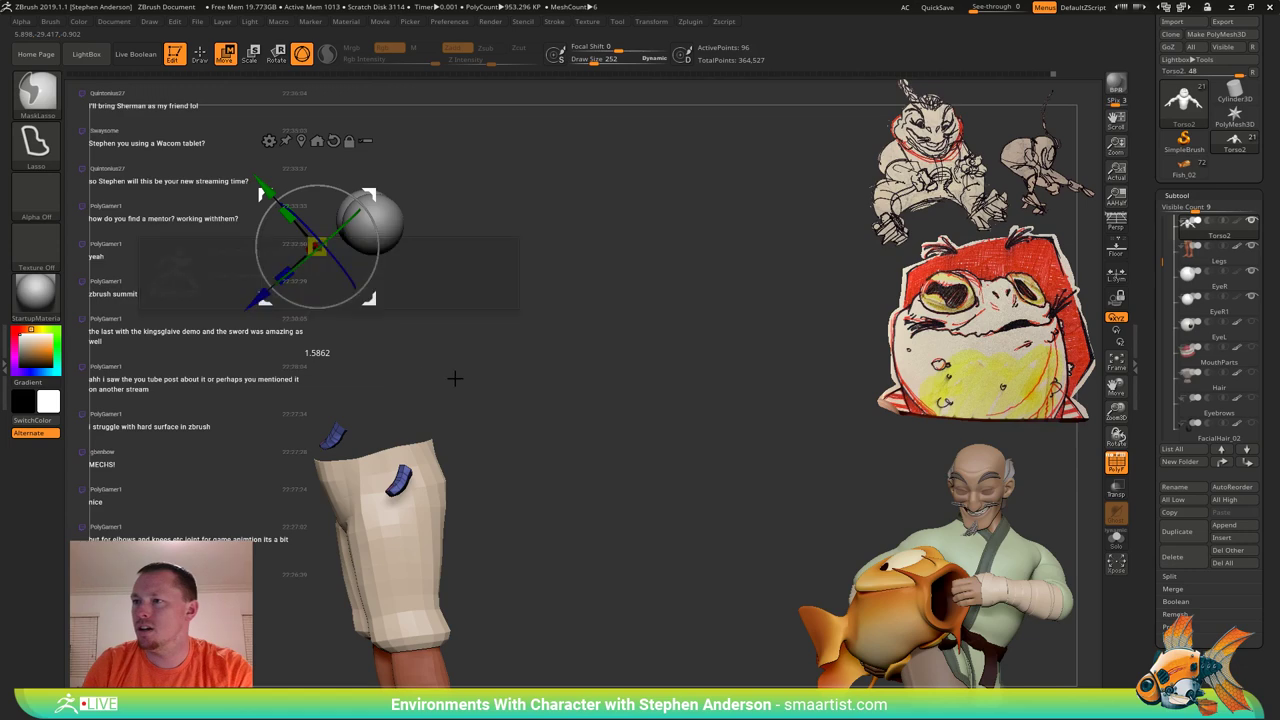
key(q)
mouse_move(540, 430)
mouse_down()
mouse_move(548, 446)
mouse_move(622, 458)
mouse_move(504, 390)
mouse_up()
ctrl+shift+click(552, 441)
Split a point at the base of the outer finger into a circular face using the ZModeler brush's Split point action.
ctrl+right_drag(504, 390, 530, 285)
right_drag(720, 370, 575, 390)
mouse_move(575, 390)
mouse_down()
mouse_move(400, 418)
mouse_move(370, 400)
mouse_move(378, 392)
mouse_up()
mouse_move(440, 400)
ctrl+right_down()
mouse_move(466, 438)
mouse_move(452, 456)
mouse_move(486, 501)
mouse_move(443, 436)
ctrl+right_up()
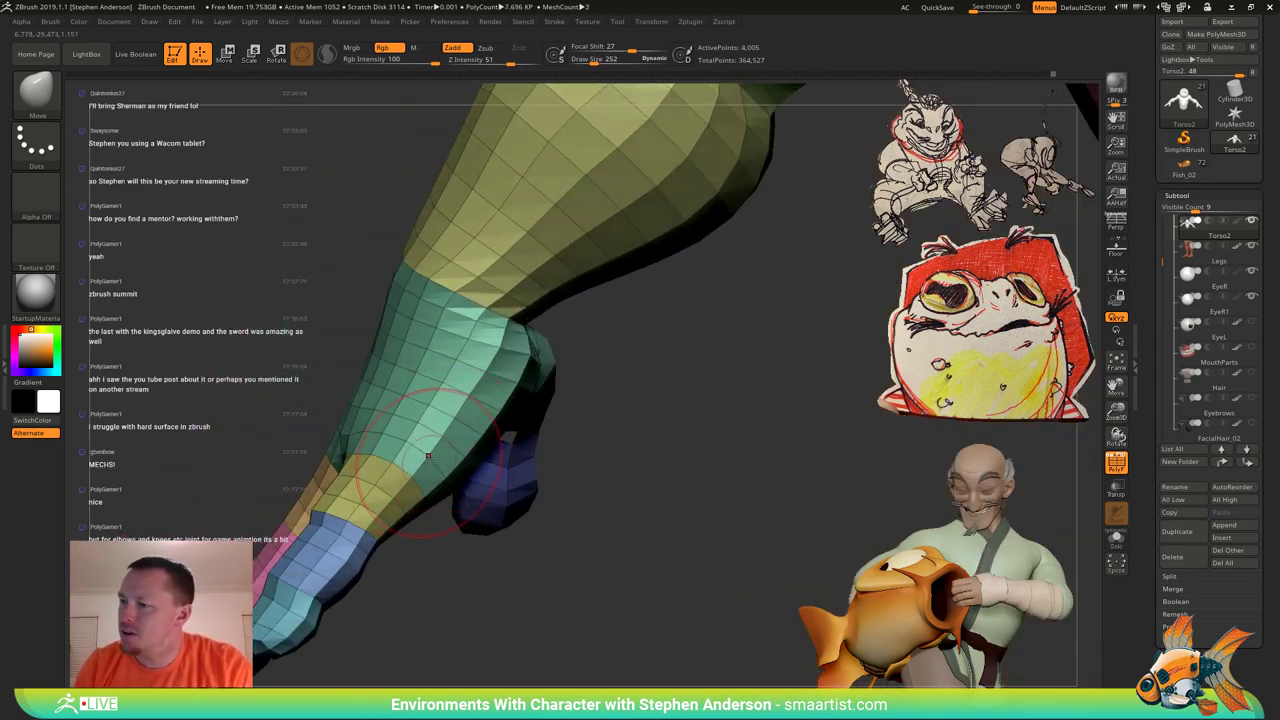
key(space)
key(b)
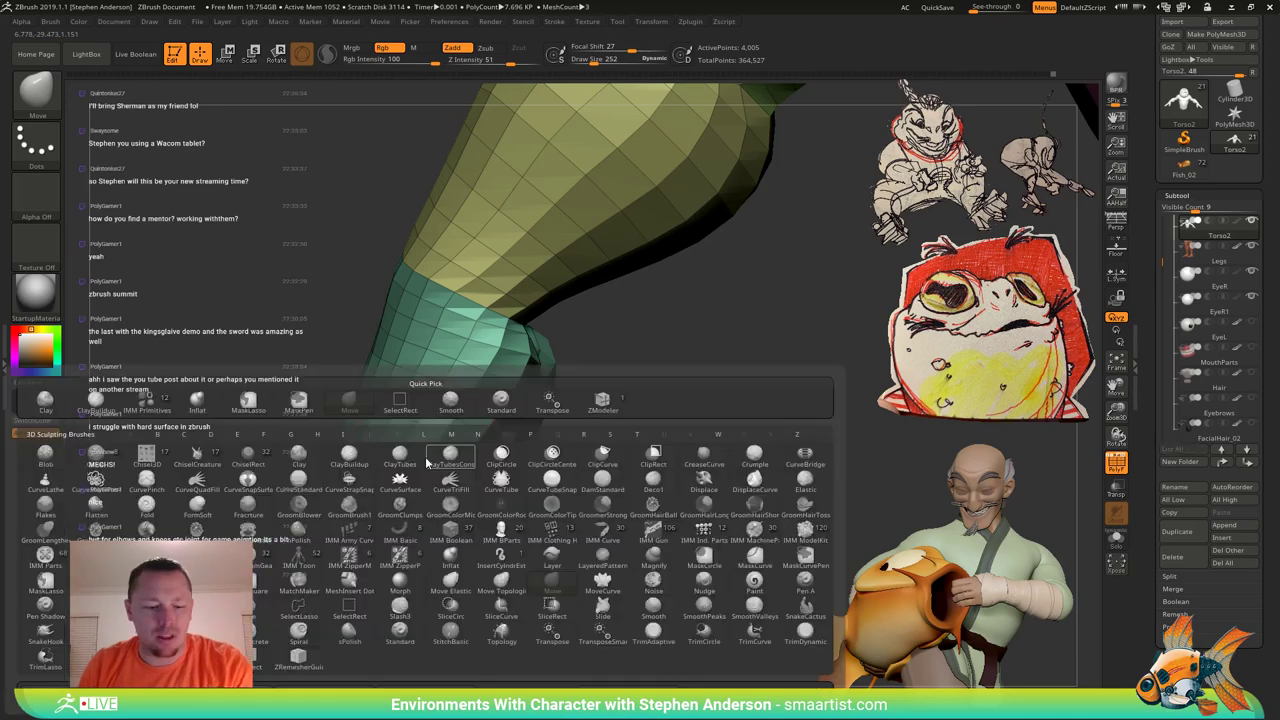
key(z)
key(m)
key(space)
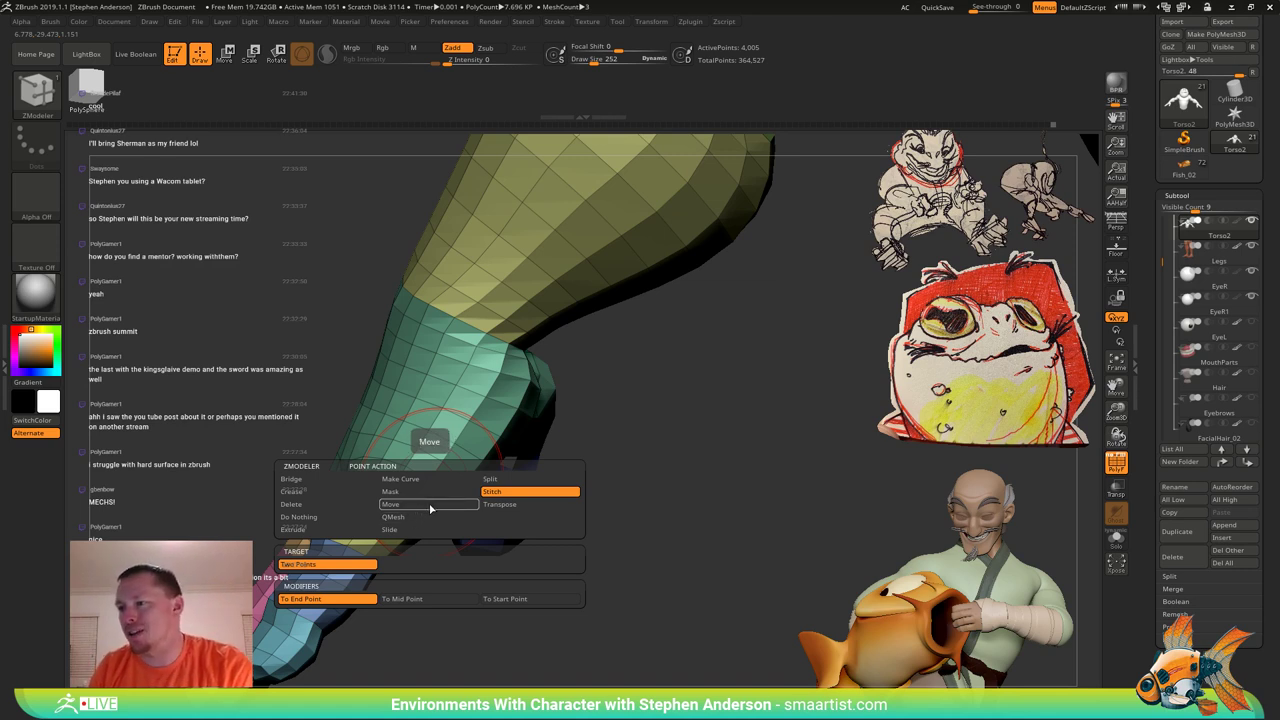
click(516, 481)
right_drag(456, 500, 432, 472)
drag(429, 482, 431, 482)
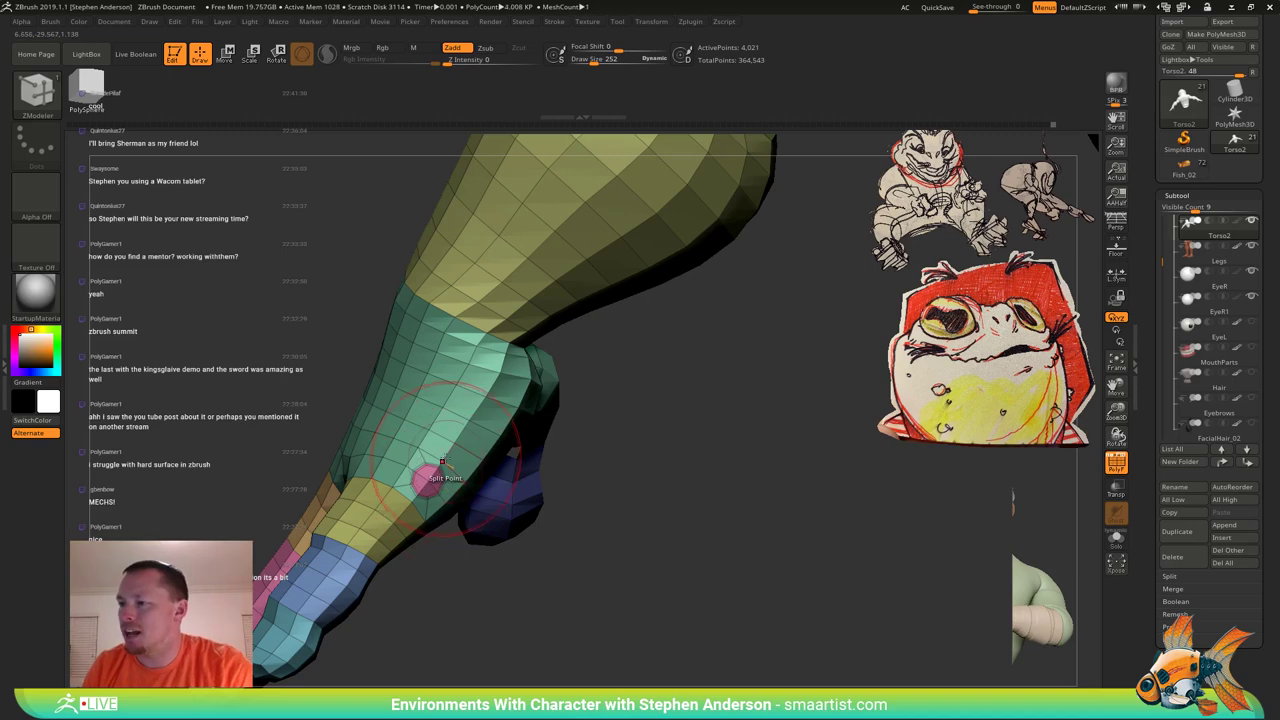
right_drag(441, 484, 466, 485)
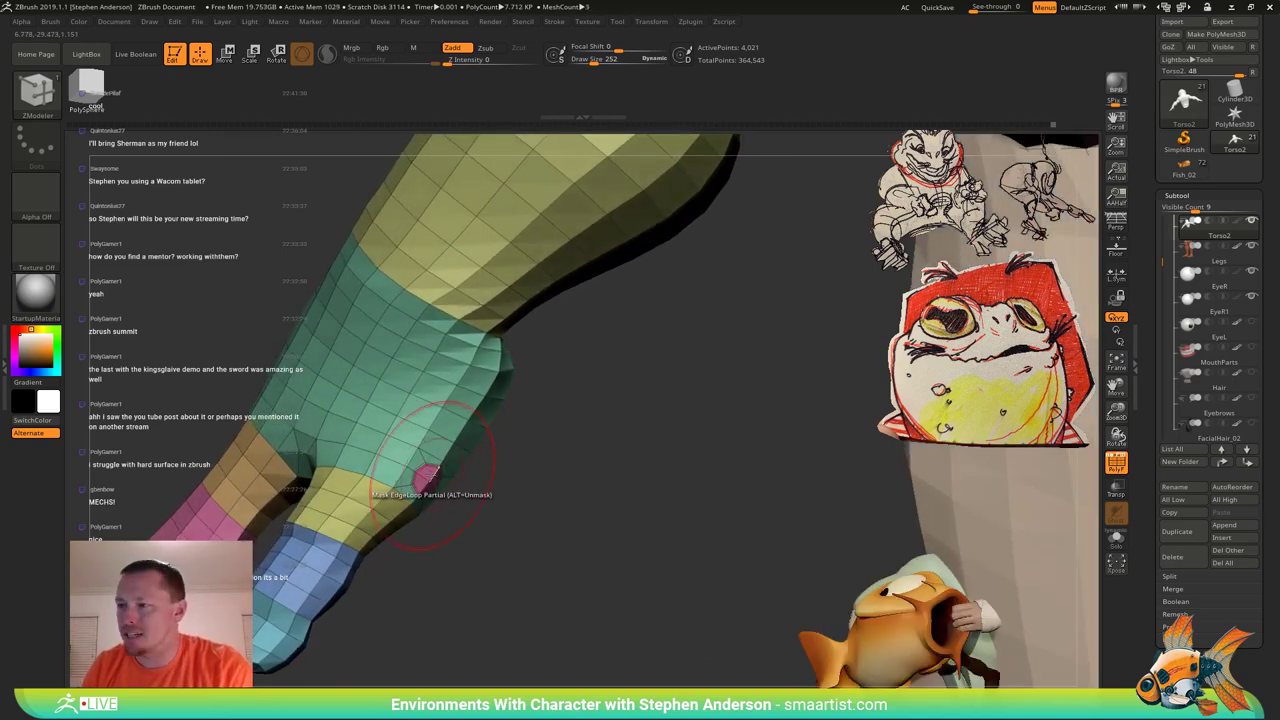
key(w)
ctrl+click(433, 485)
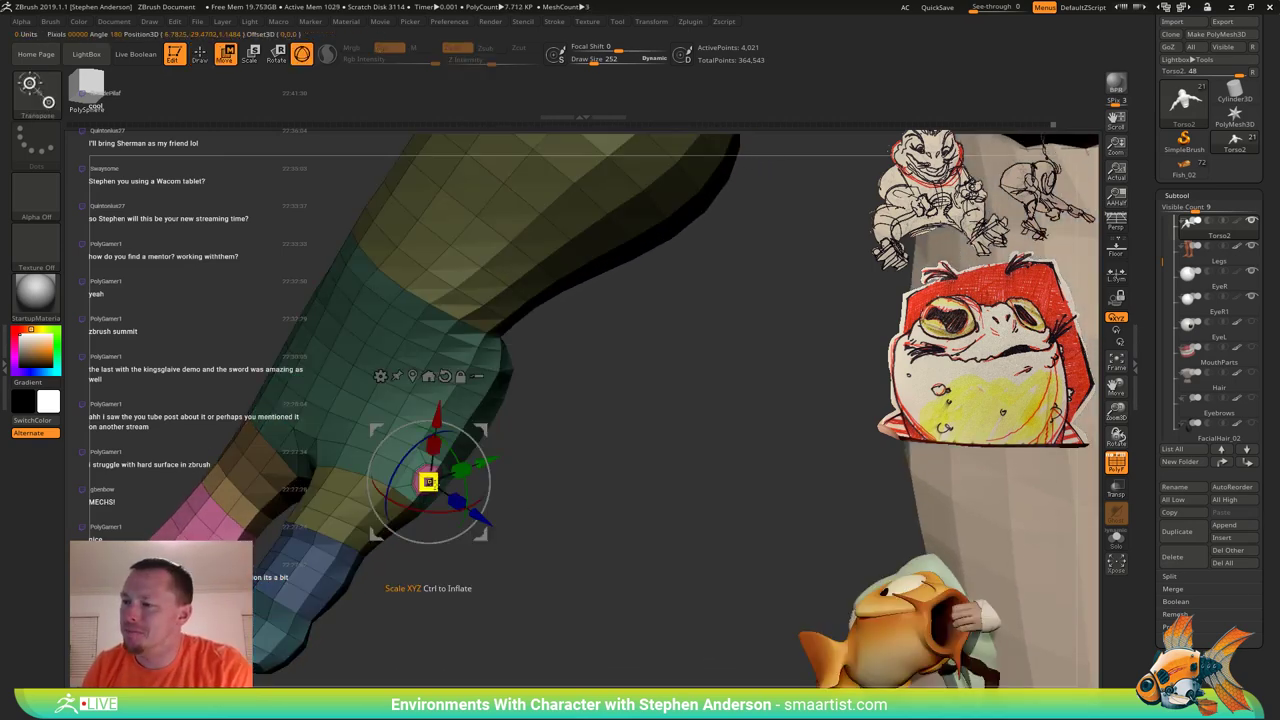
ctrl+right_drag(434, 482, 432, 438)
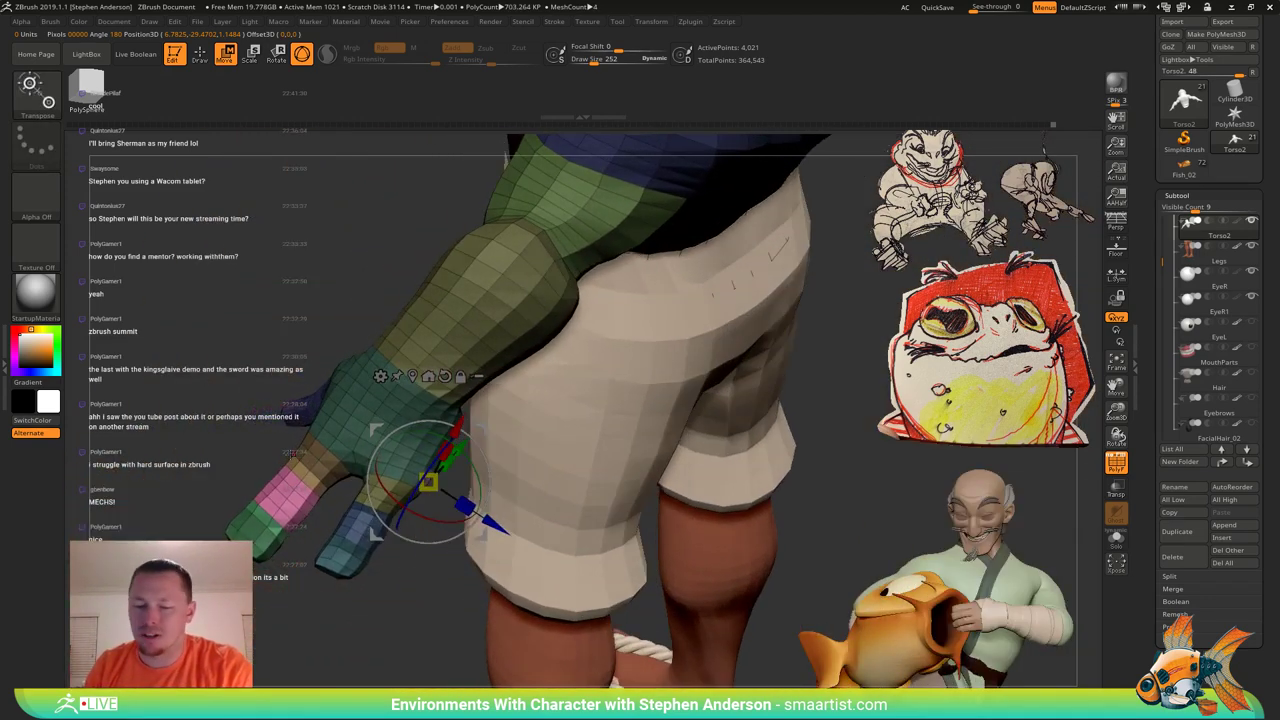
key(q)
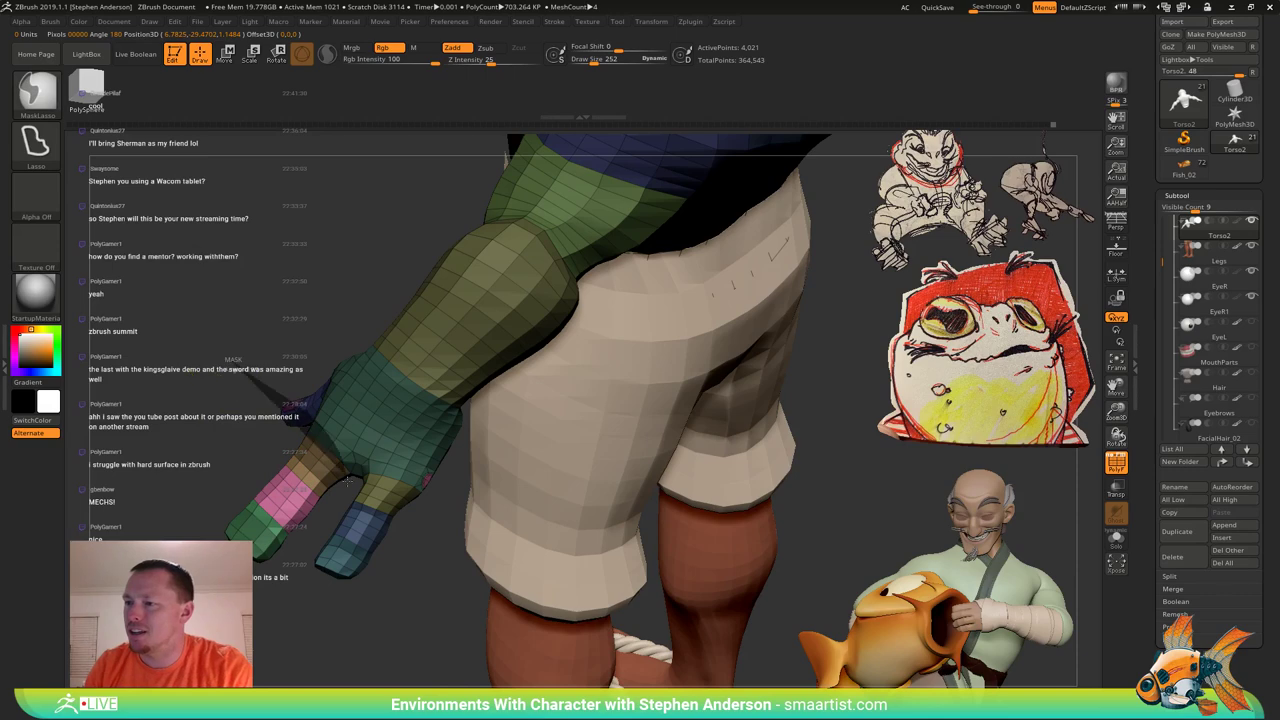
mouse_move(347, 480)
ctrl+mouse_down()
mouse_move(130, 500)
mouse_move(124, 472)
ctrl+mouse_up()
ctrl+click(228, 381)
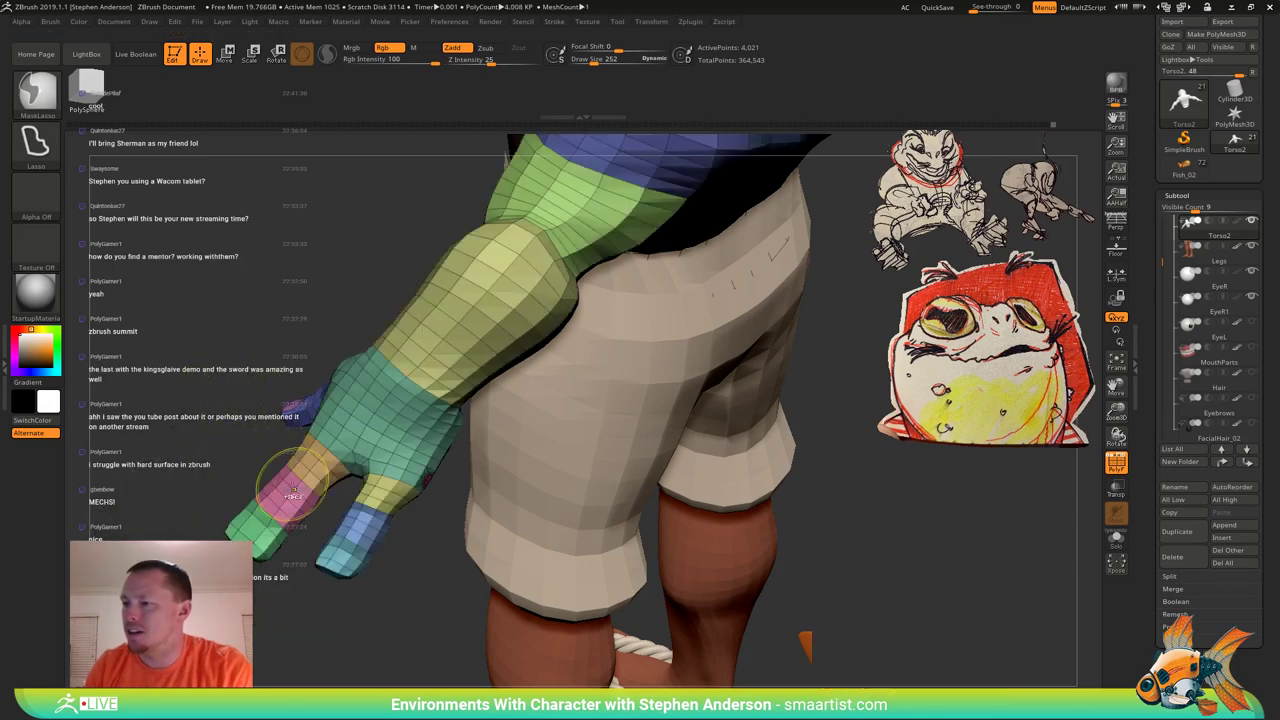
Isolate the circular face at the base of the outer finger with a mask and extrude it outward.
drag(439, 567, 442, 531)
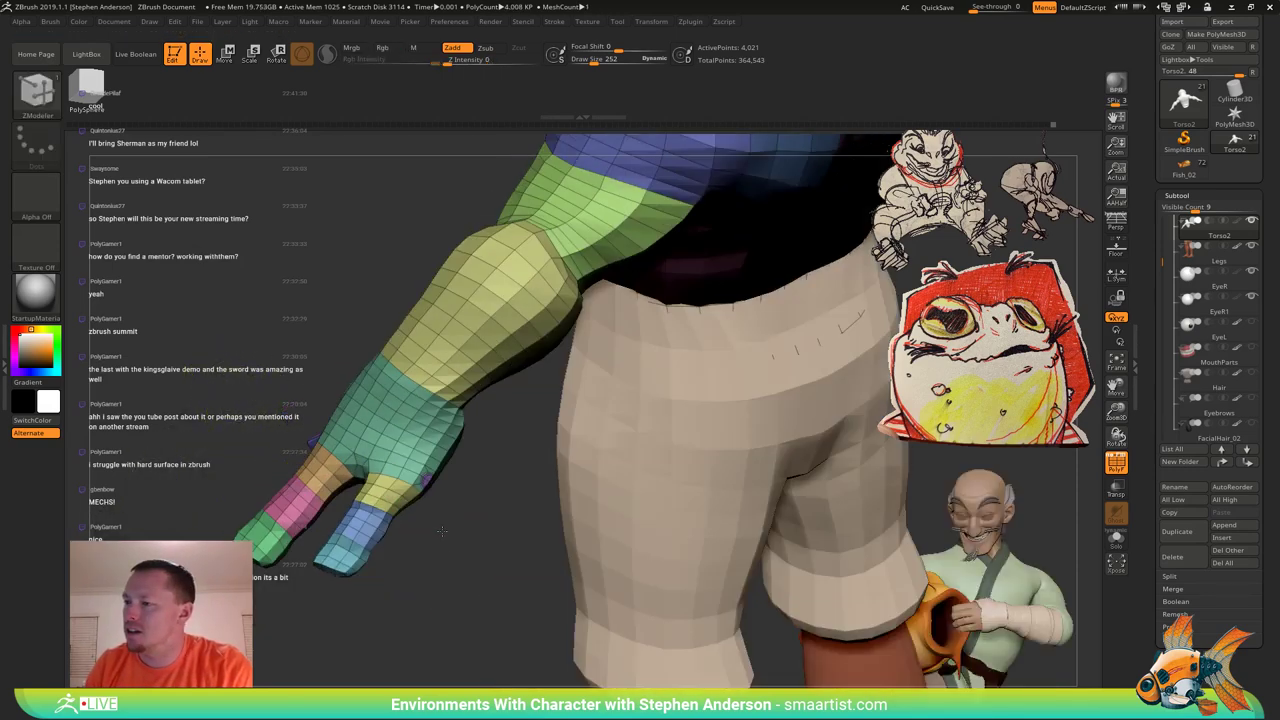
mouse_move(442, 531)
right_down()
mouse_move(448, 572)
mouse_move(462, 545)
right_up()
ctrl+right_drag(455, 480, 461, 530)
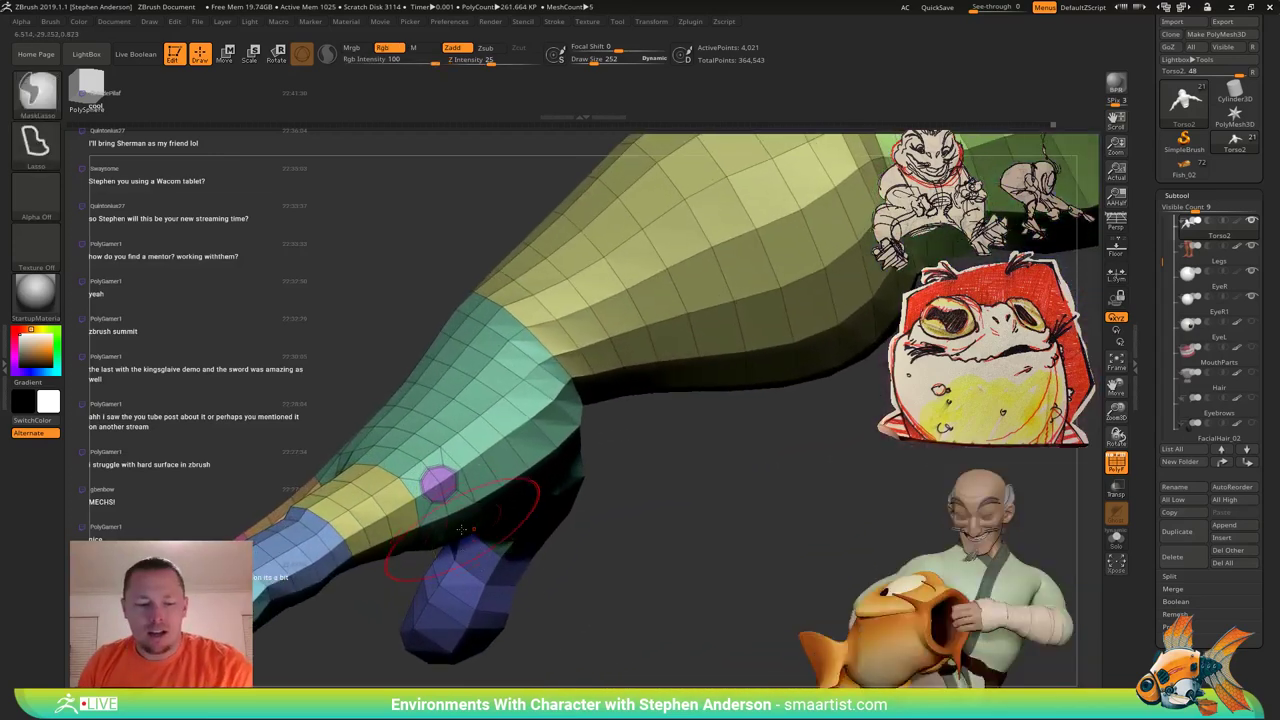
key(w)
alt+drag(494, 540, 718, 438)
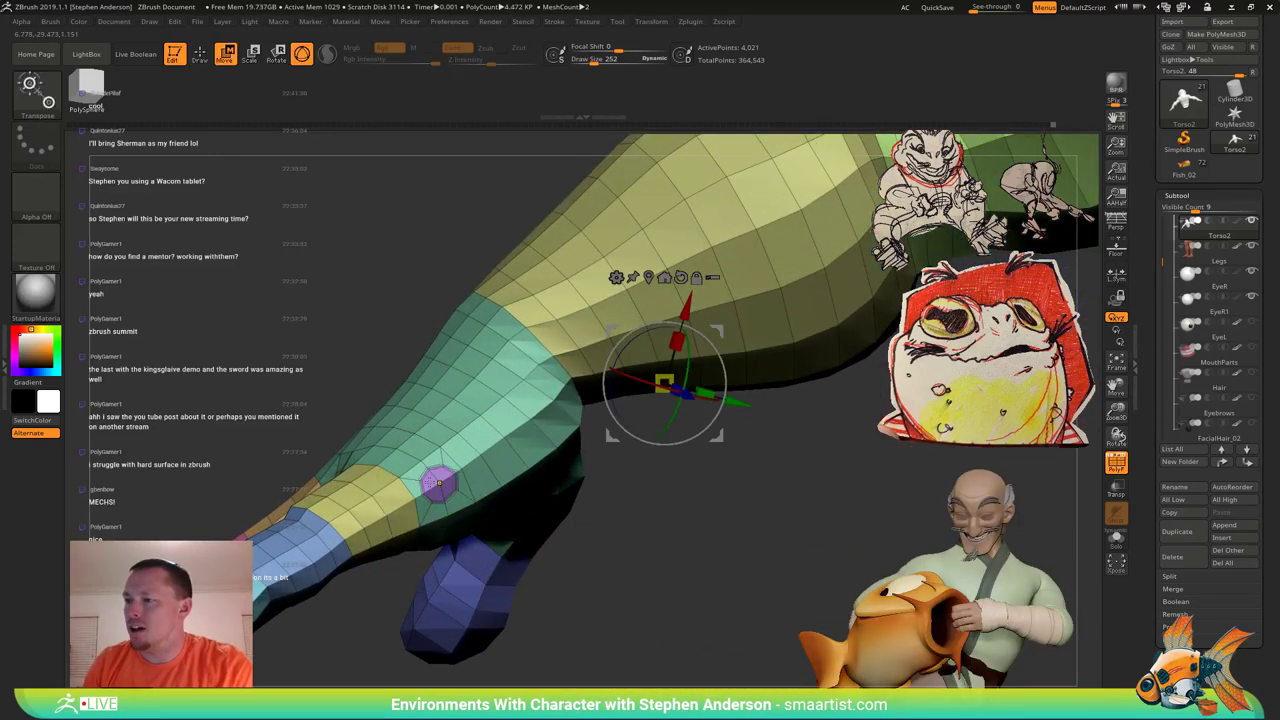
ctrl+click(438, 483)
ctrl+right_drag(438, 483, 560, 447)
drag(551, 440, 489, 430)
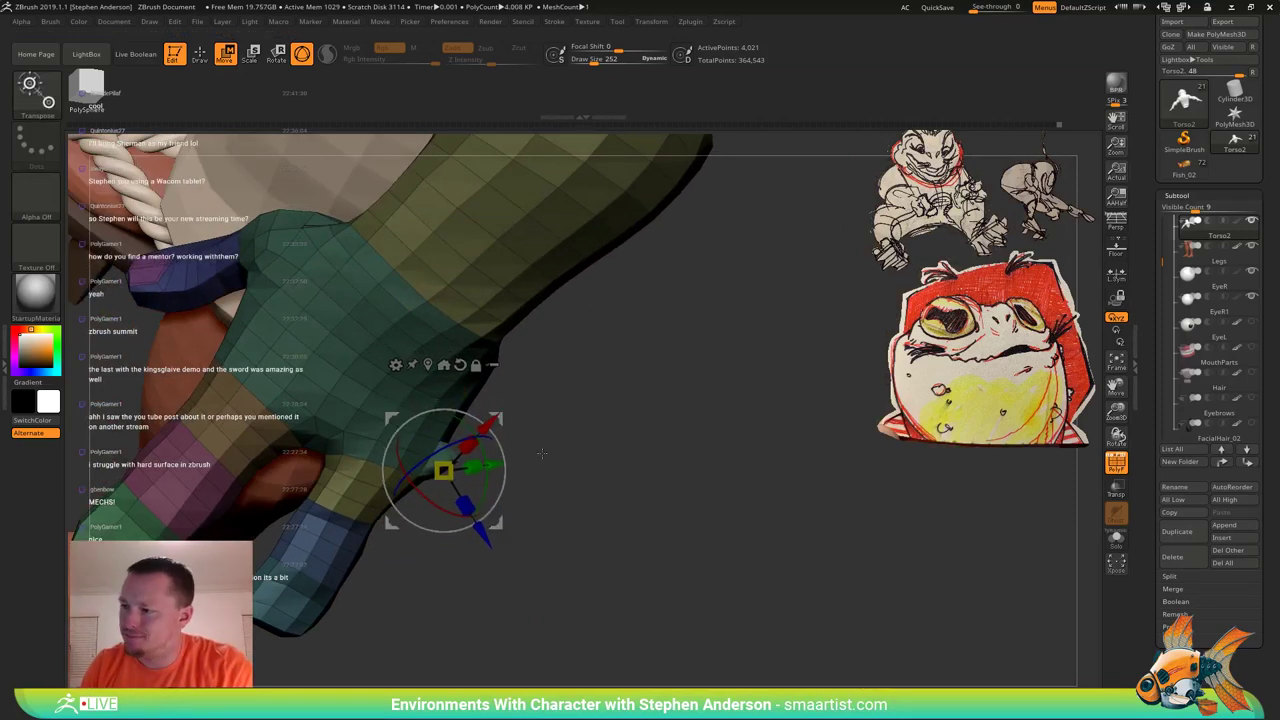
key(ctrl)
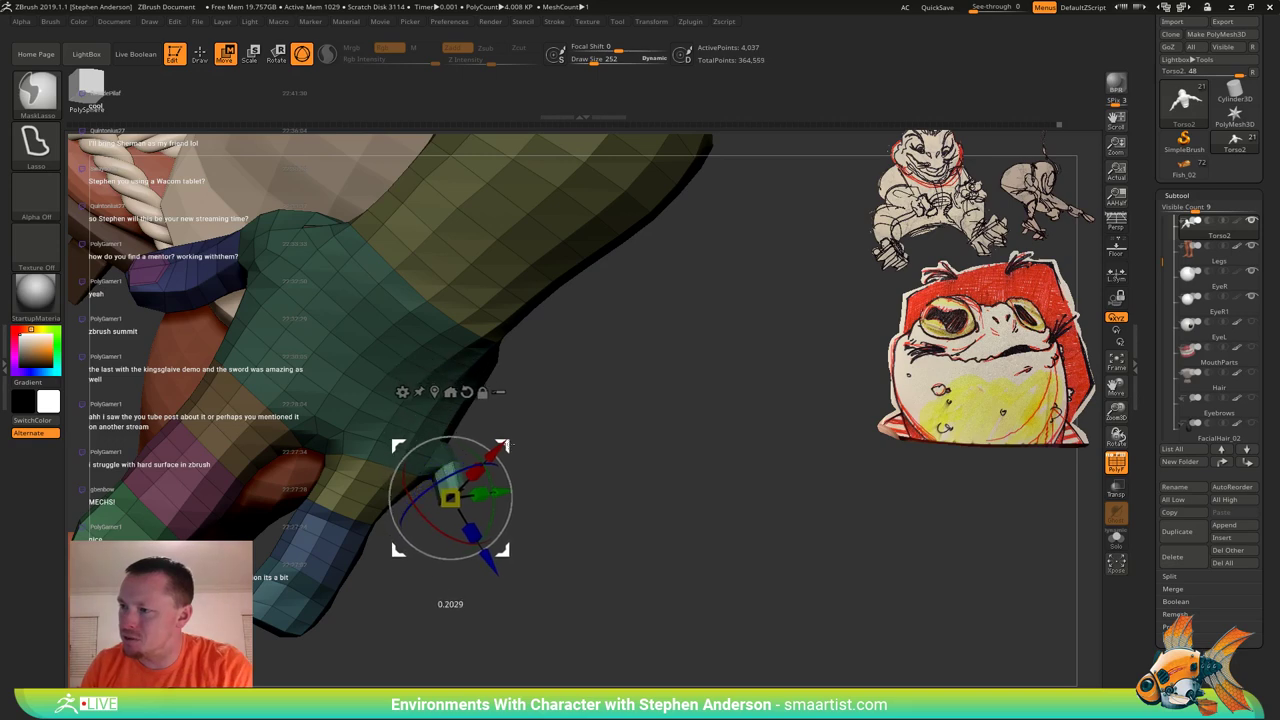
drag(570, 438, 521, 417)
Clear the mask and reshape the base of the extruded stub with the Move brush at draw size 148.
key(b)
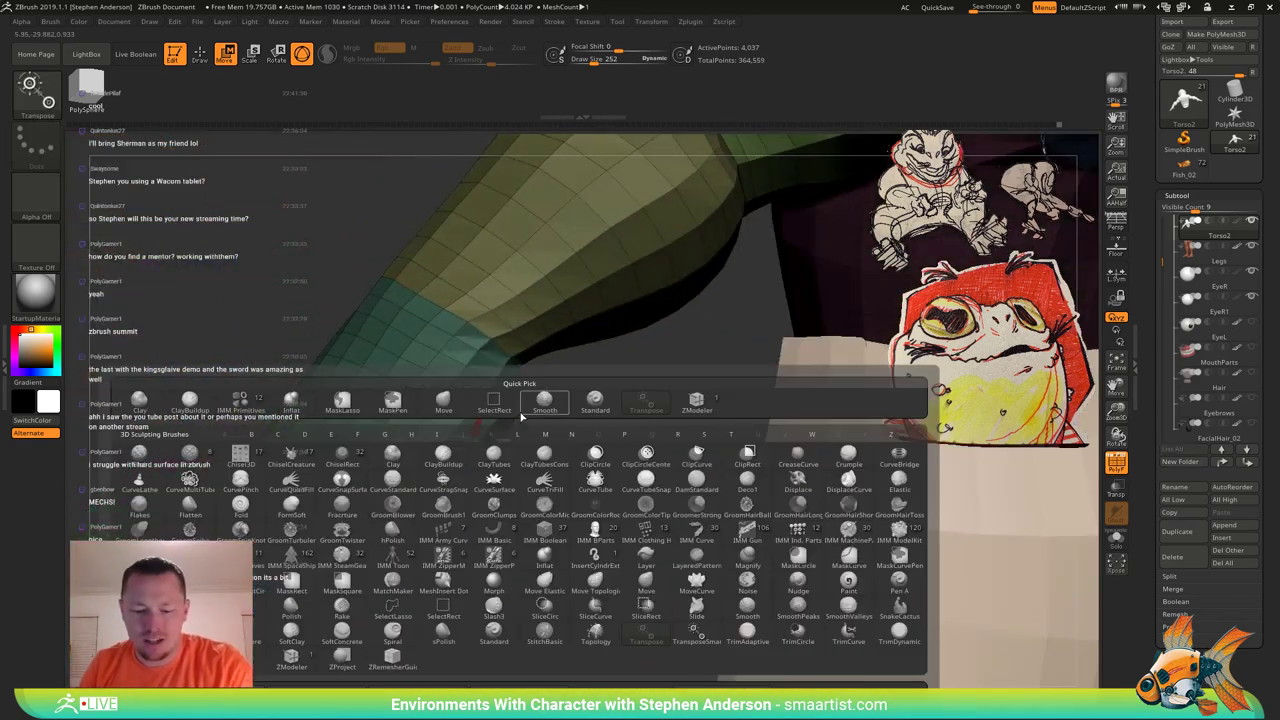
key(m)
key(v)
mouse_move(454, 461)
ctrl+right_down()
mouse_move(480, 440)
mouse_move(459, 413)
mouse_move(537, 483)
mouse_move(470, 491)
ctrl+right_up()
ctrl+drag(605, 487, 622, 522)
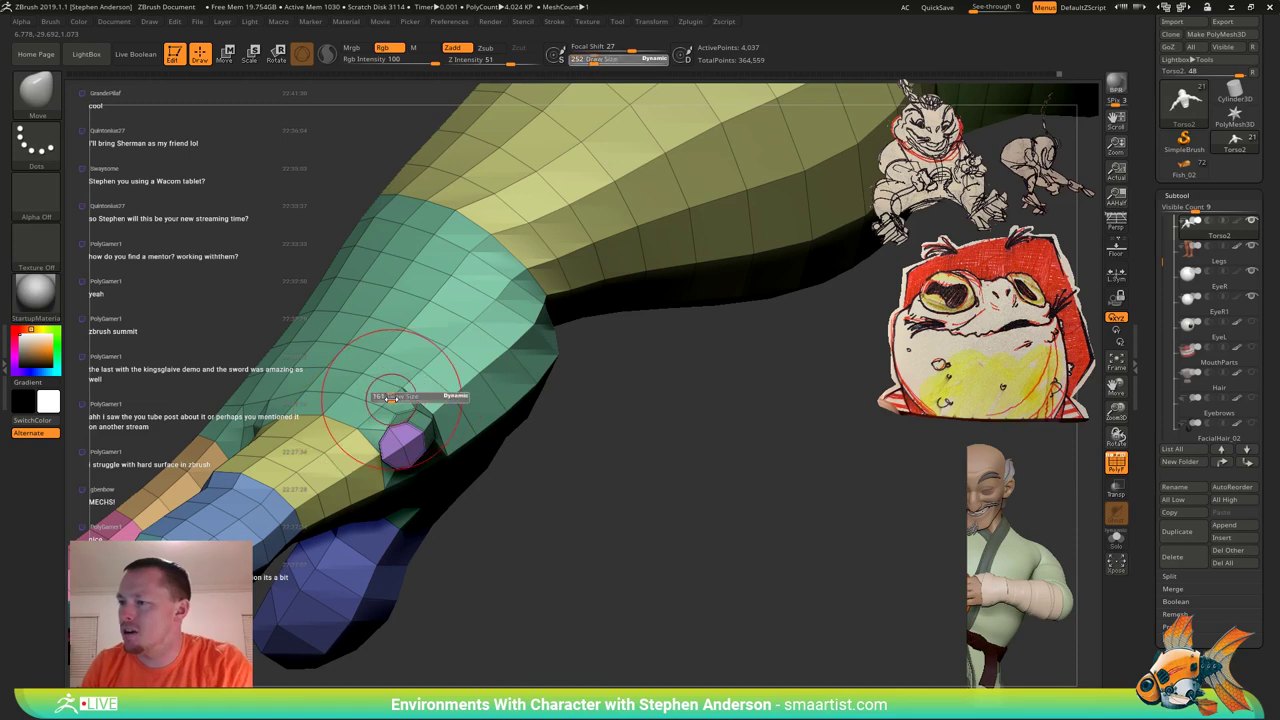
drag(391, 399, 389, 399)
mouse_move(371, 393)
right_down()
mouse_move(410, 420)
mouse_move(461, 414)
right_up()
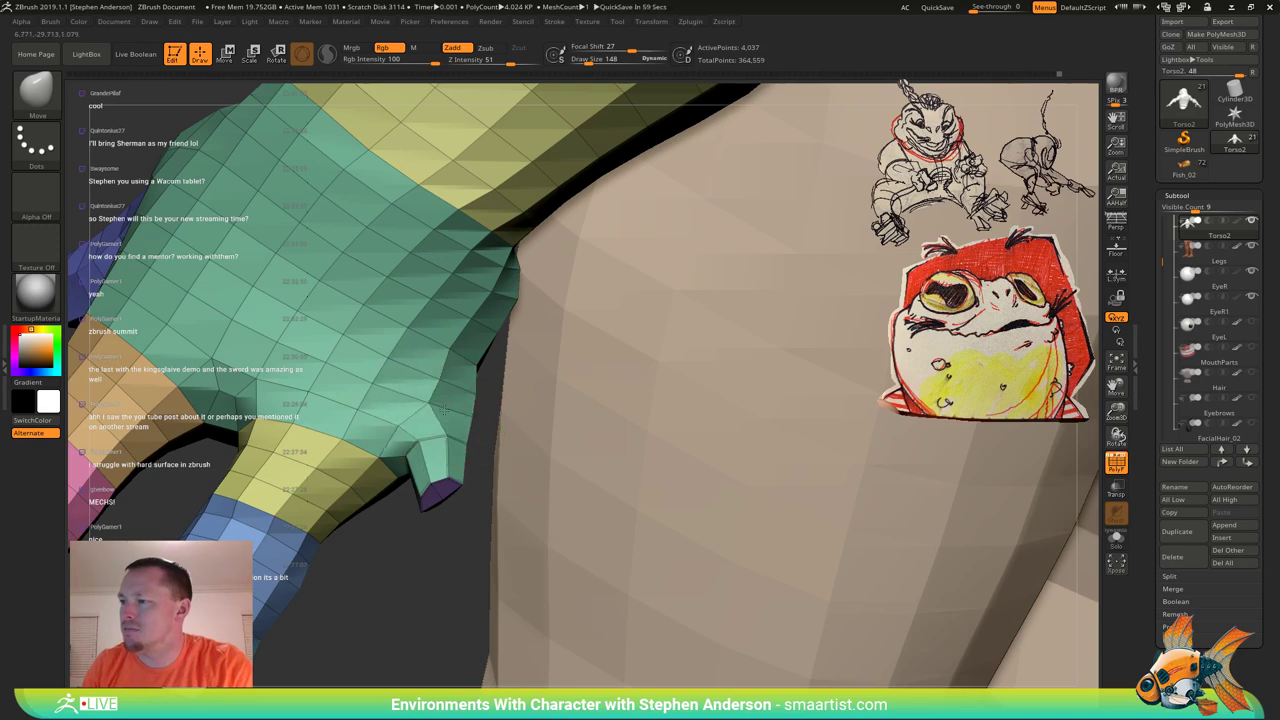
drag(435, 404, 428, 402)
Mask everything except the extruded stub, reposition the stub with the gizmo and clear the mask.
mouse_move(446, 403)
right_down()
mouse_move(430, 399)
mouse_move(450, 396)
mouse_move(456, 428)
mouse_move(402, 450)
mouse_move(418, 482)
mouse_move(448, 496)
mouse_move(474, 472)
right_up()
key(w)
alt+drag(484, 436, 648, 332)
ctrl+click(417, 476)
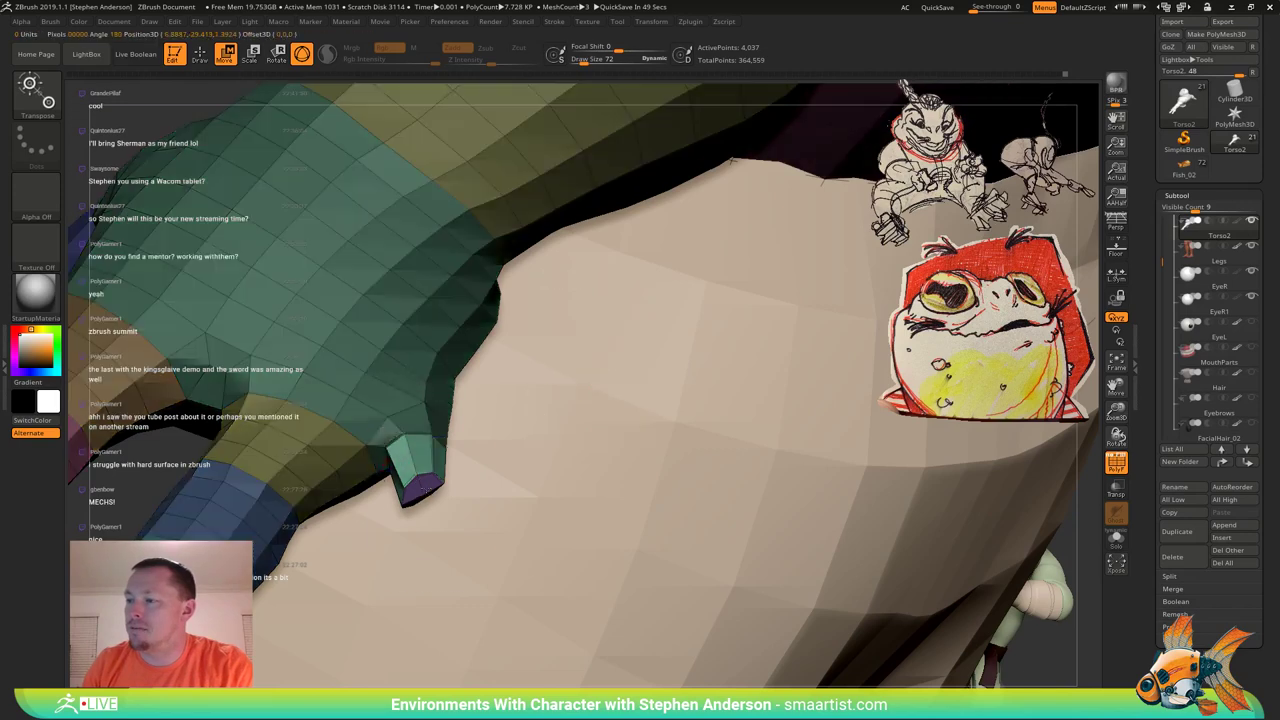
ctrl+right_drag(422, 470, 530, 522)
right_drag(441, 450, 496, 525)
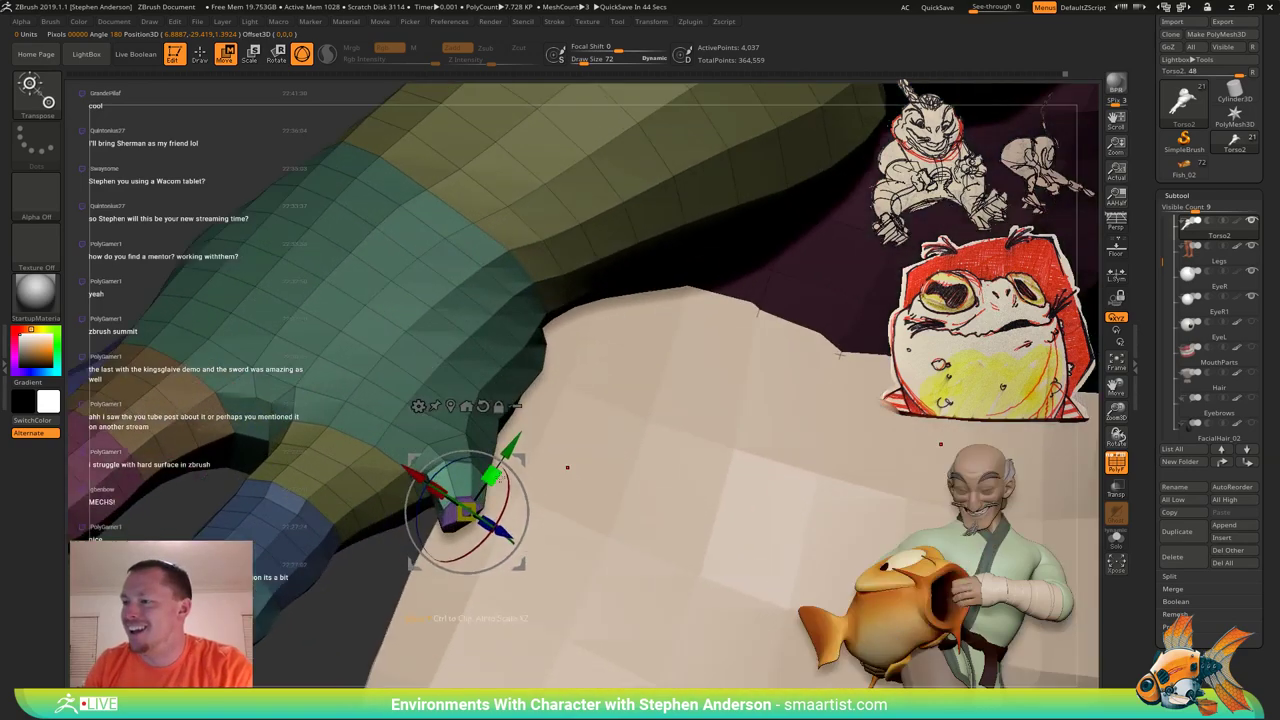
alt+right_drag(560, 270, 585, 301)
alt+right_drag(510, 600, 681, 265)
drag(681, 264, 666, 457)
drag(629, 500, 625, 528)
right_drag(640, 530, 735, 679)
ctrl+drag(529, 380, 548, 384)
Undo the stub's edits and extrusion back to before the point split at the finger base.
key(ctrl+z)
key(ctrl+z)
key(ctrl+z)
key(ctrl+z)
key(ctrl+z)
key(ctrl+z)
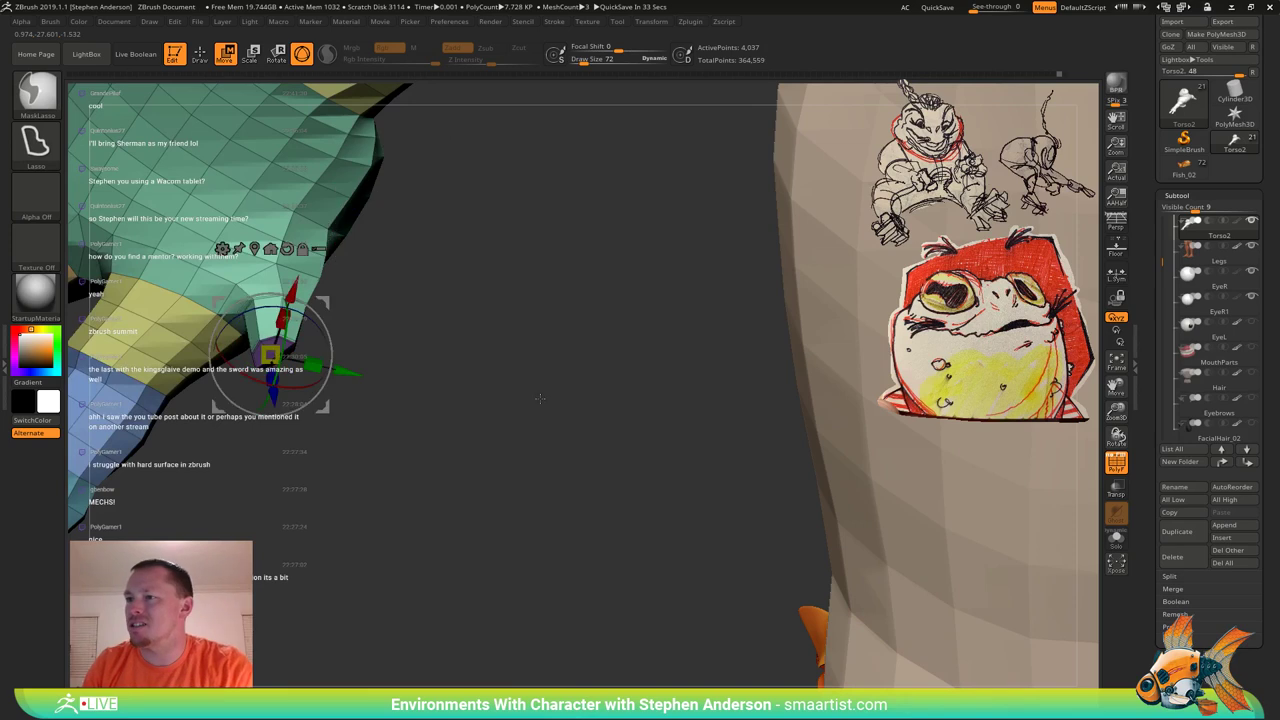
key(ctrl+z)
key(ctrl+z)
key(ctrl+z)
key(ctrl+z)
key(ctrl+z)
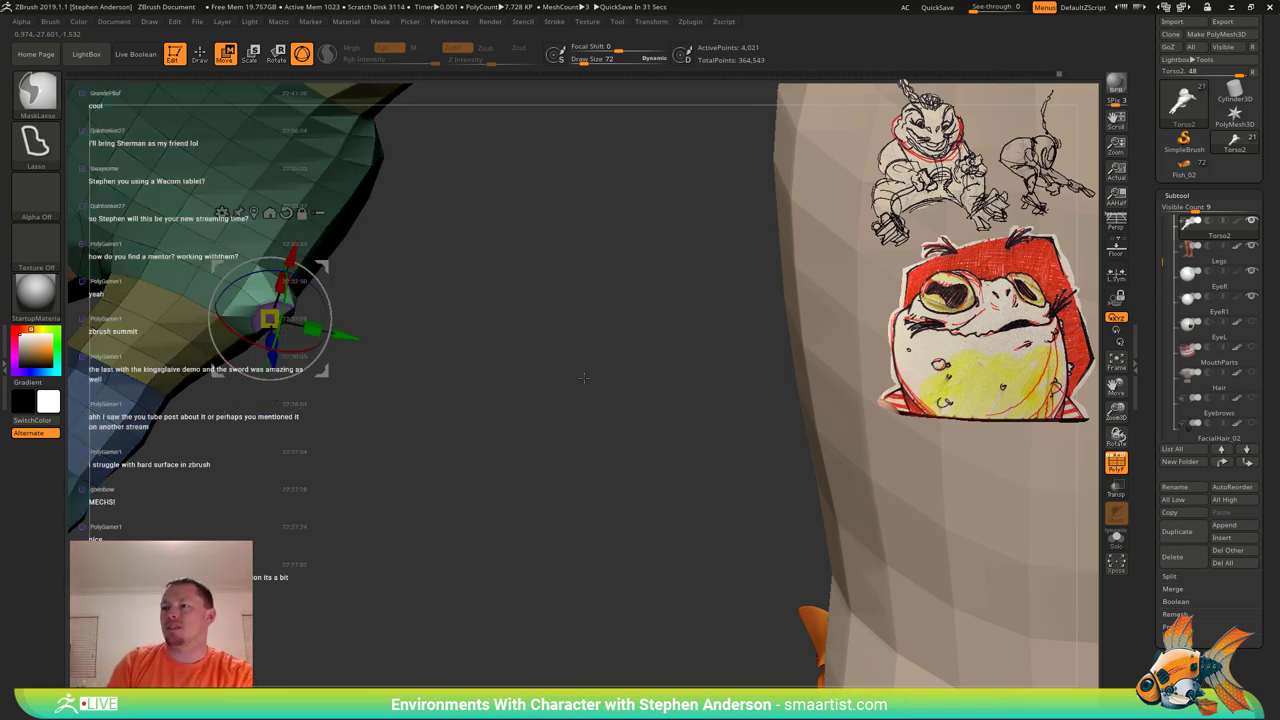
key(ctrl+z)
key(ctrl+z)
key(ctrl+z)
key(ctrl+z)
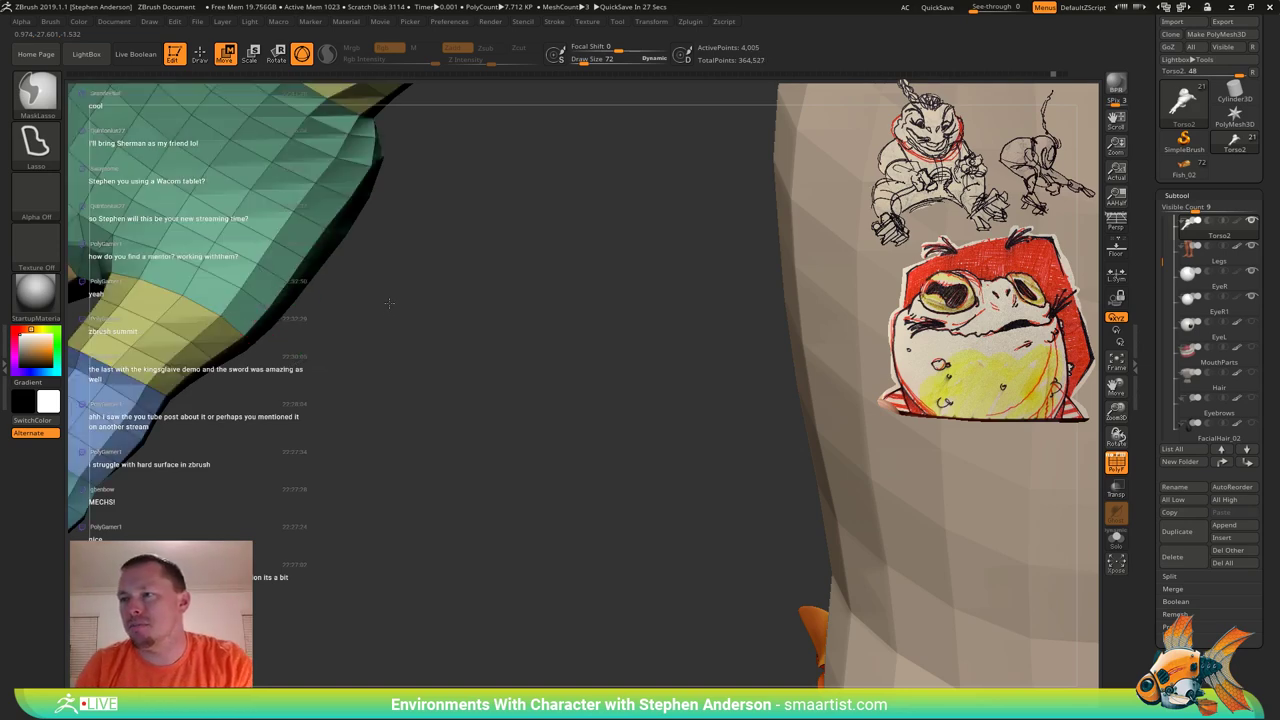
Split a point on the hand's outer edge, nearer the wrist, into a circular face using the ZModeler brush.
key(q)
mouse_move(272, 240)
right_down()
mouse_move(330, 250)
mouse_move(348, 236)
right_up()
key(b)
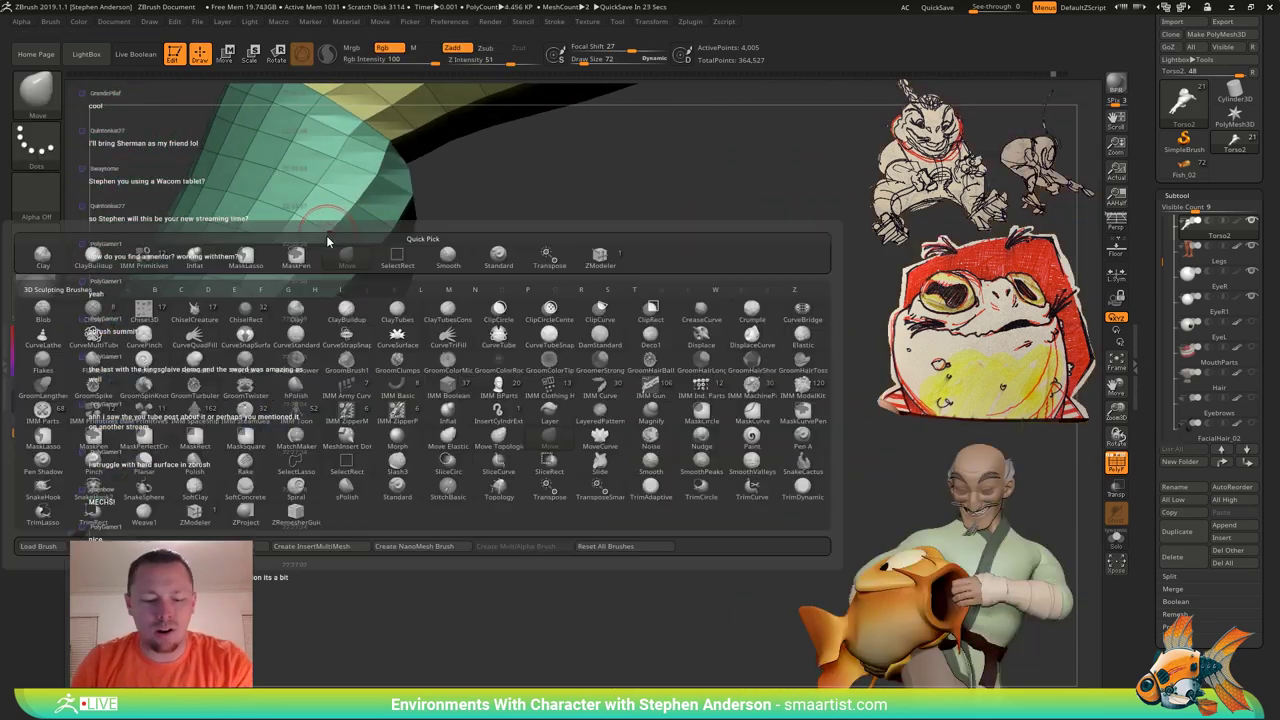
key(z)
key(m)
click(330, 258)
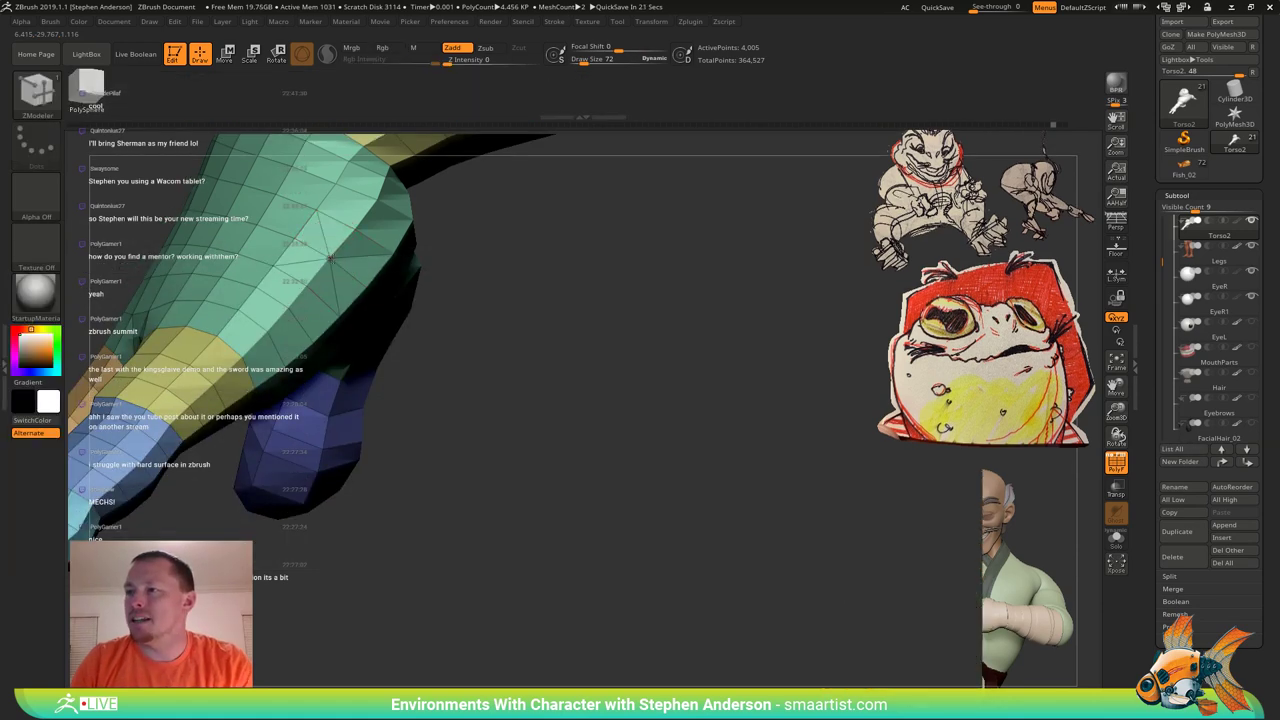
Try to extrude the new circular face outward after isolating its polygroup with a mask, and undo the attempt.
mouse_move(358, 260)
right_down()
mouse_move(394, 287)
mouse_move(390, 252)
mouse_move(414, 230)
right_up()
key(w)
ctrl+click(341, 265)
drag(400, 210, 433, 292)
right_drag(433, 292, 379, 340)
key(f)
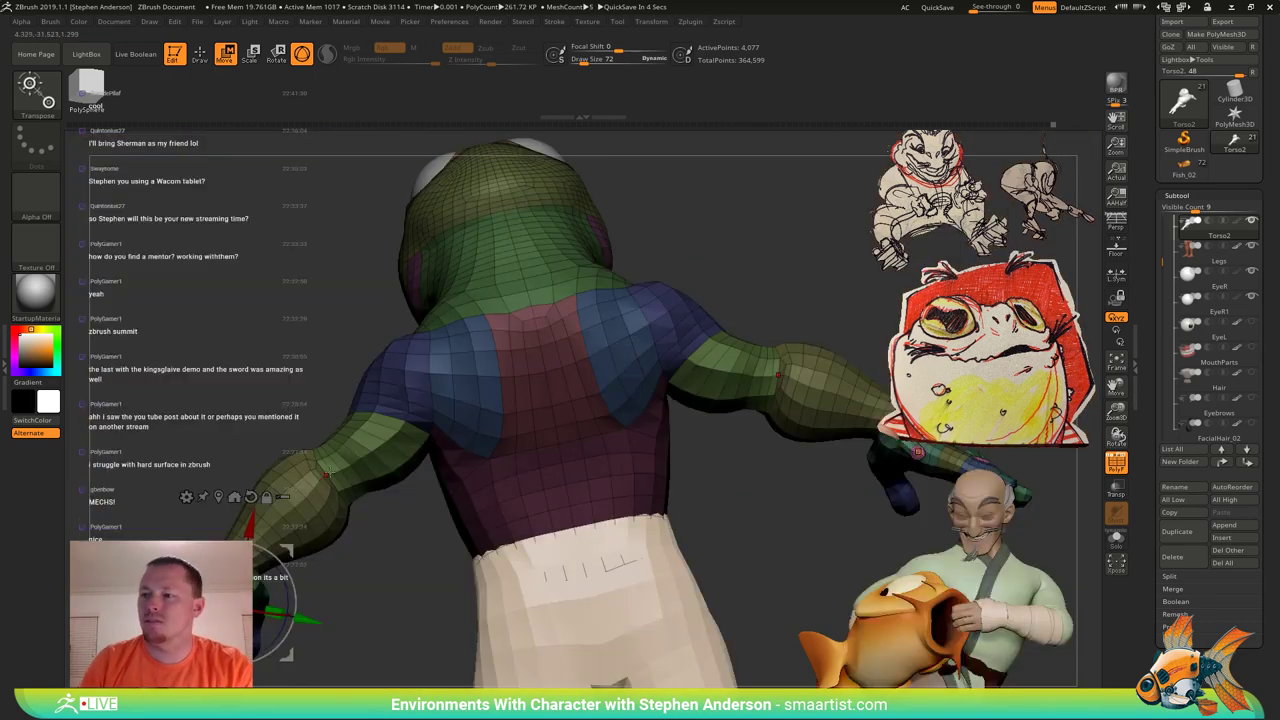
right_drag(330, 473, 460, 360)
key(ctrl+z)
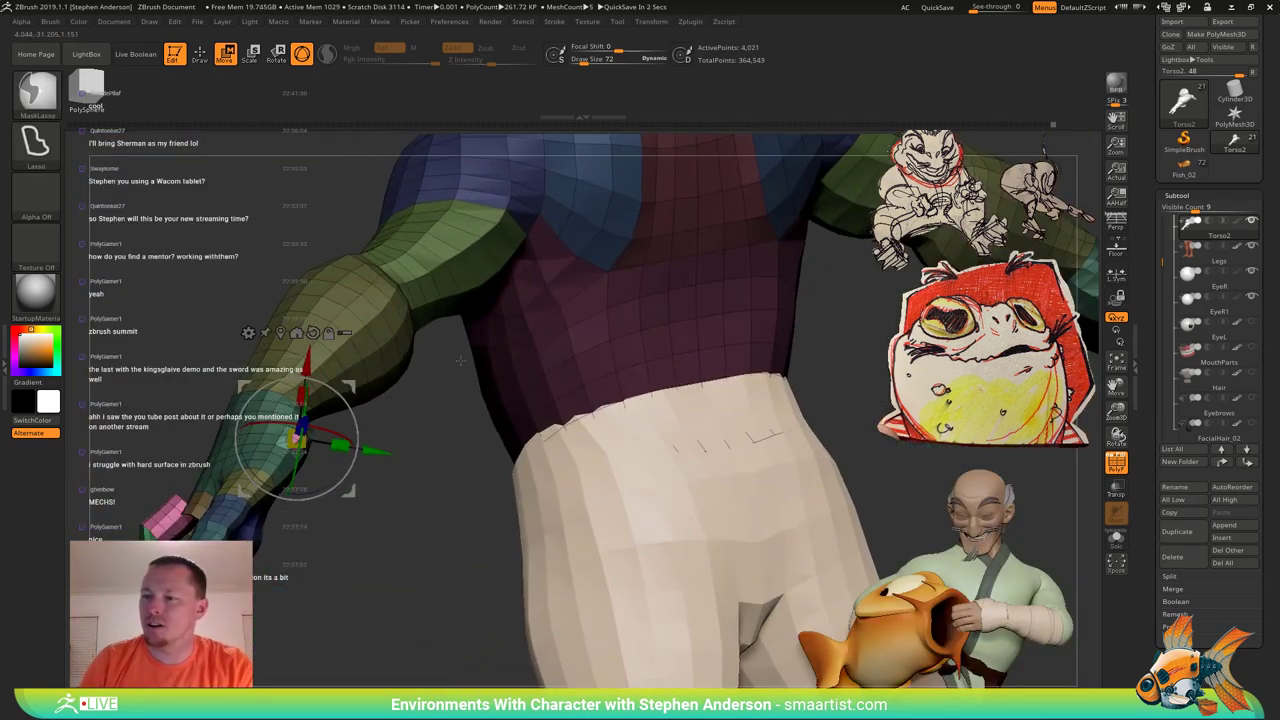
key(ctrl+z)
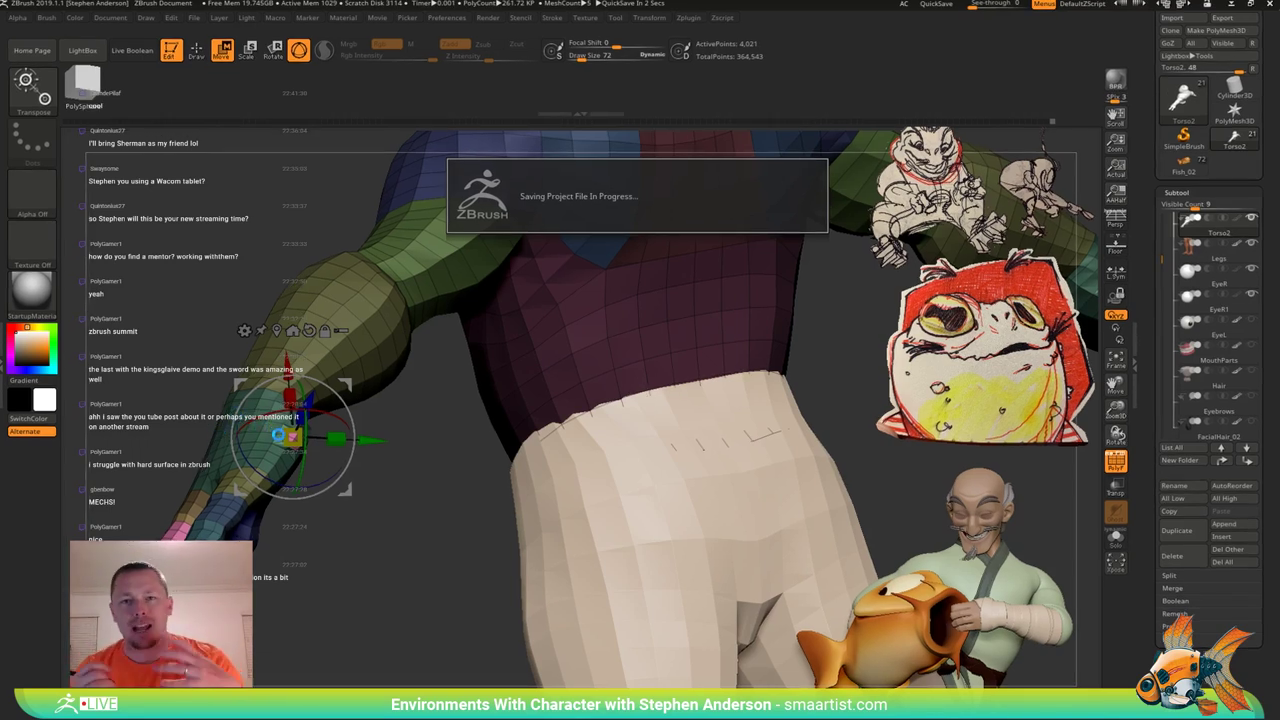
Try to regroup the arm's polygons after a lasso mask over the hand, and undo the grouping.
mouse_move(430, 470)
mouse_down()
mouse_move(600, 475)
mouse_move(590, 515)
mouse_up()
mouse_move(212, 508)
ctrl+mouse_down()
mouse_move(138, 455)
mouse_move(150, 530)
mouse_move(240, 505)
mouse_move(110, 448)
ctrl+mouse_up()
key(ctrl+w)
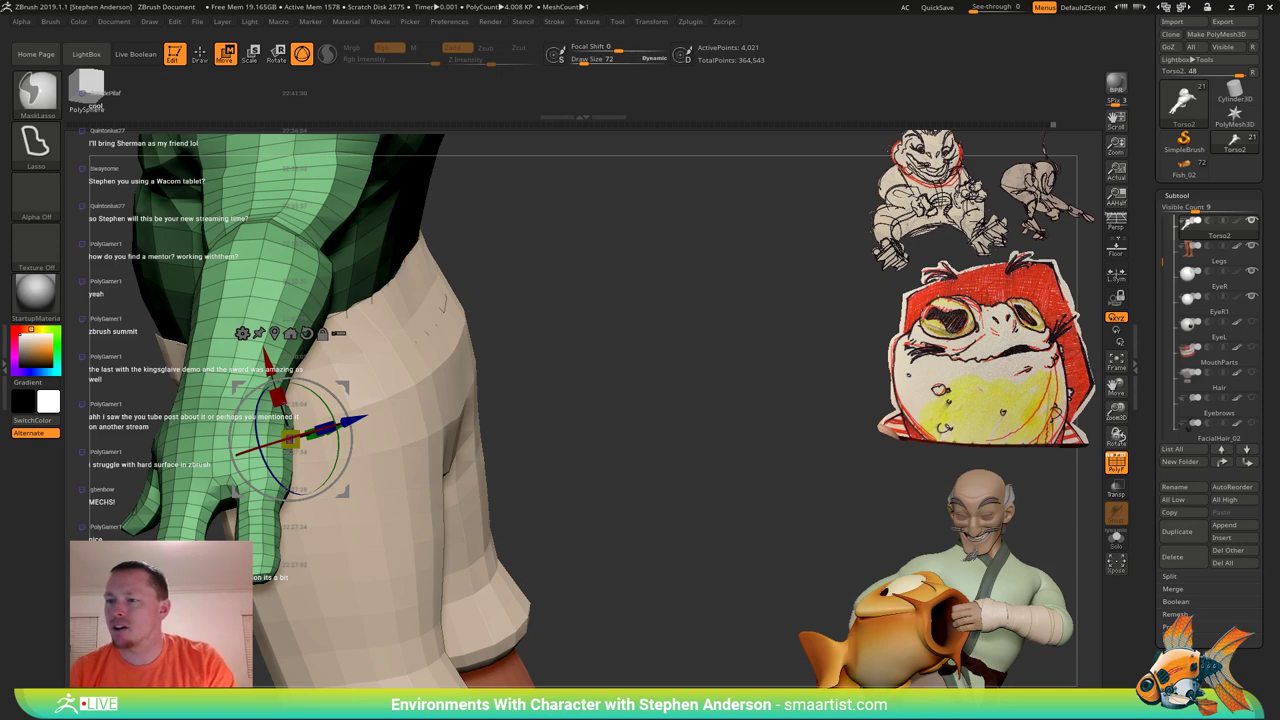
key(ctrl+z)
key(ctrl+z)
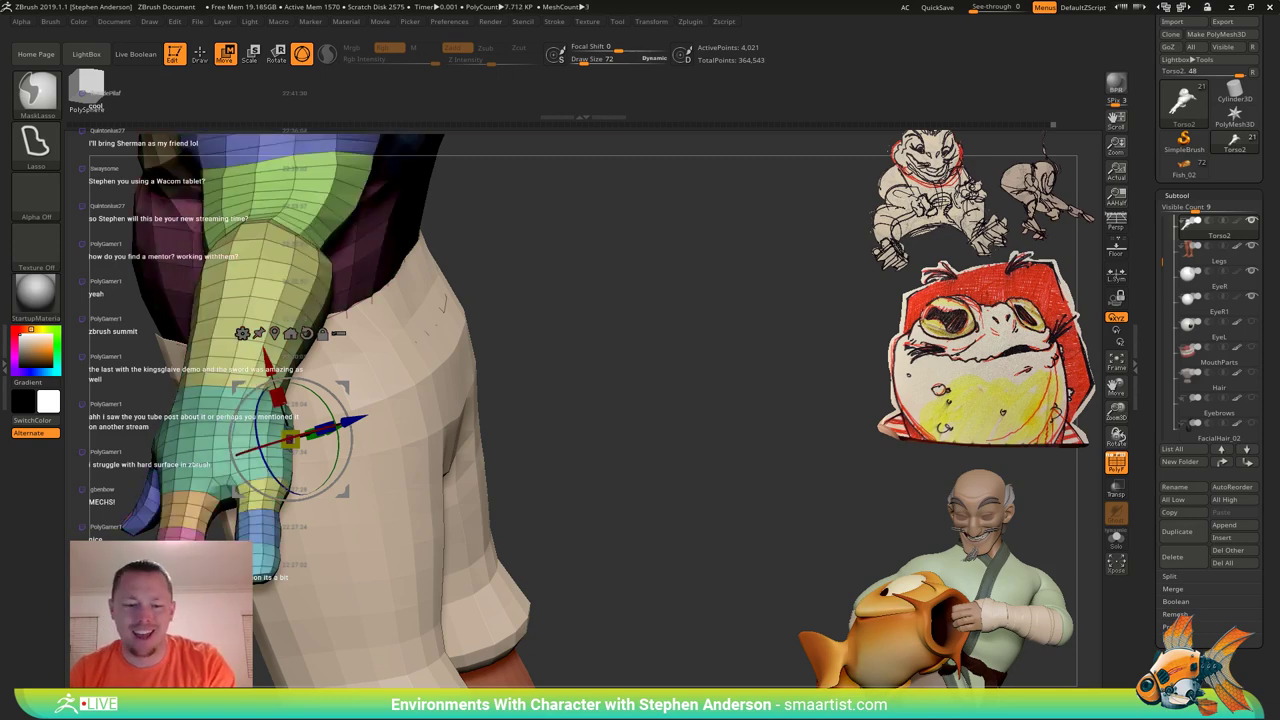
key(ctrl+z)
Mask everything except the circular face on the hand's outer edge and move the face outward with the gizmo.
right_drag(410, 432, 304, 441)
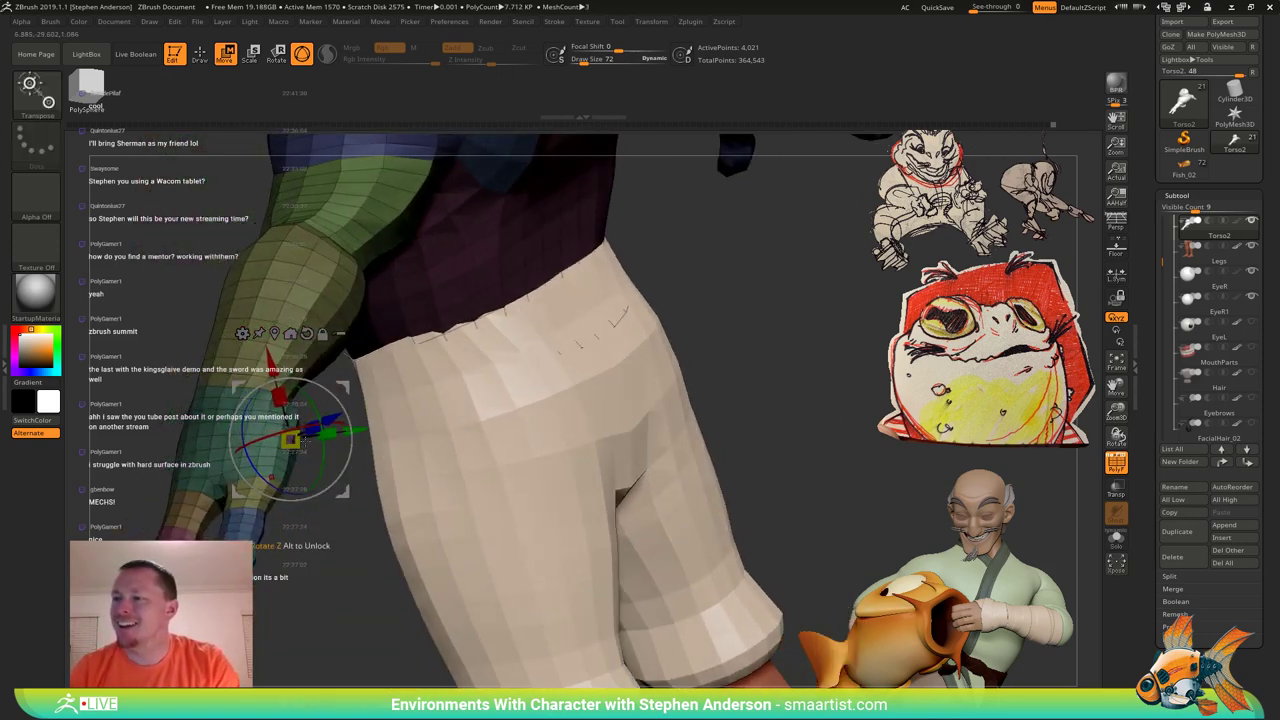
alt+drag(342, 387, 612, 277)
ctrl+right_drag(298, 425, 289, 455)
key(ctrl+i)
ctrl+click(289, 455)
right_drag(222, 428, 340, 402)
drag(330, 412, 354, 398)
Pull the polygons along the edge beside the raised circular face outward with the Move brush.
key(b)
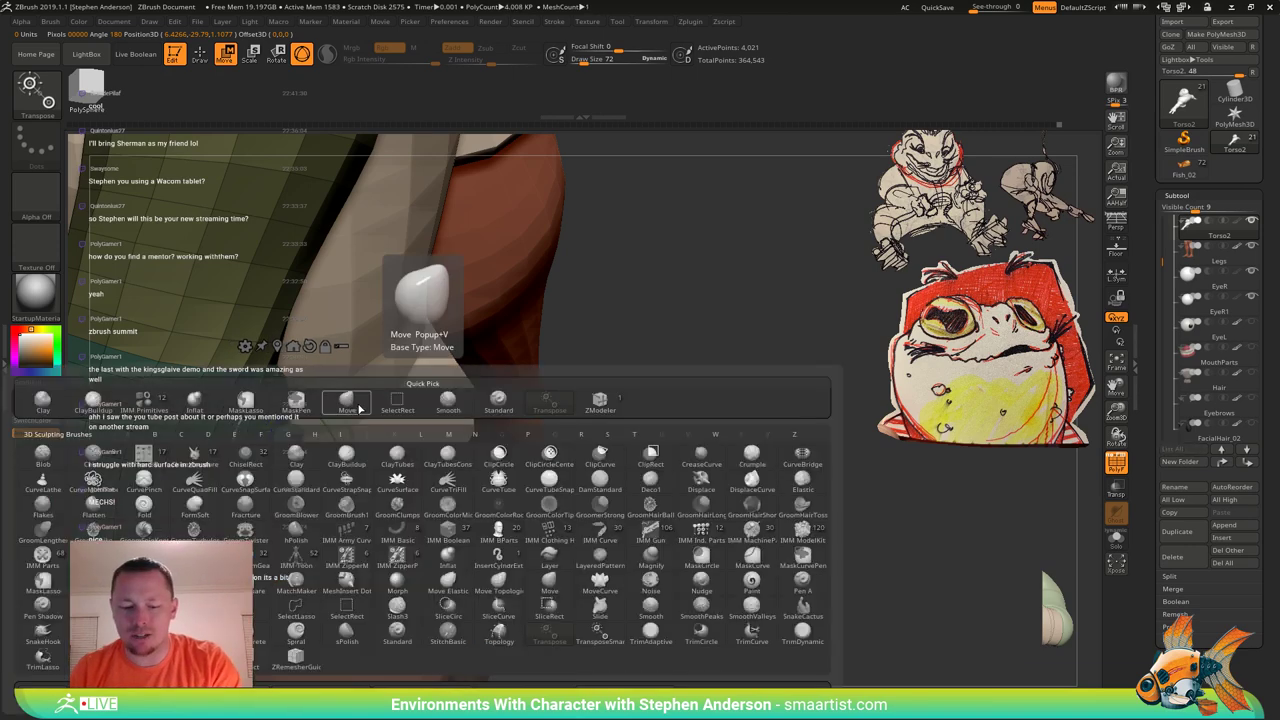
key(m)
key(v)
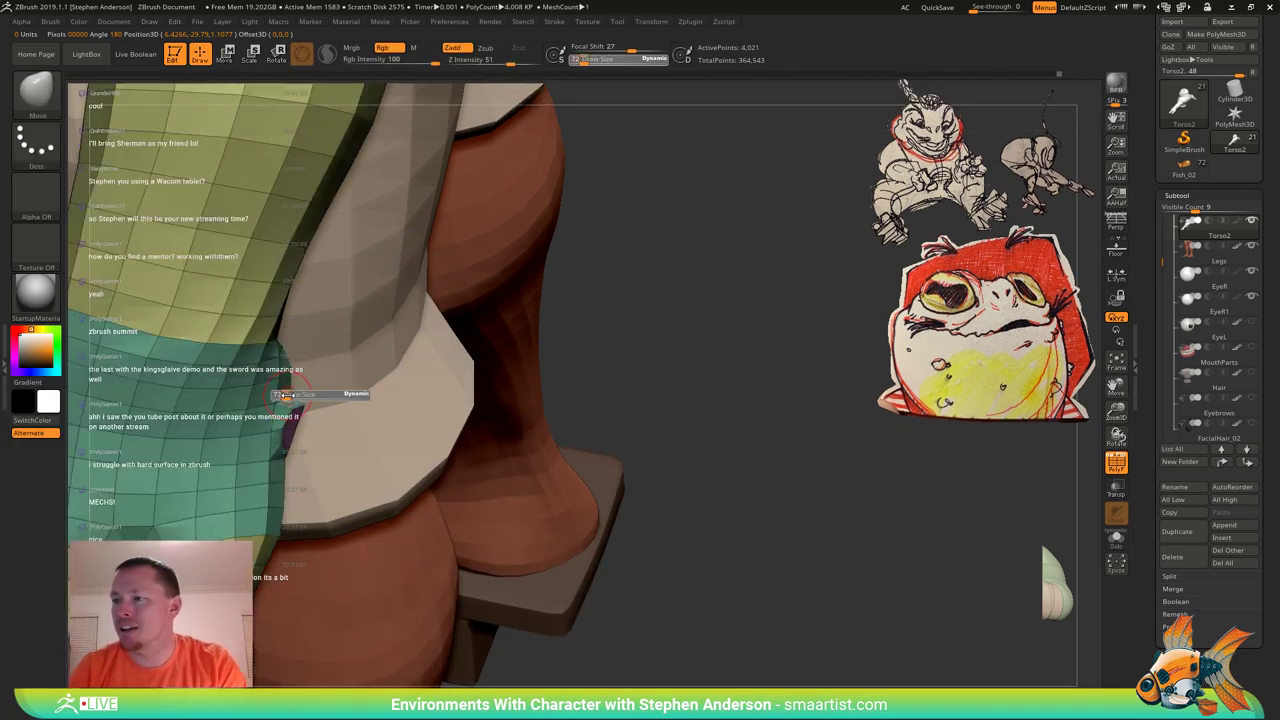
drag(408, 387, 412, 387)
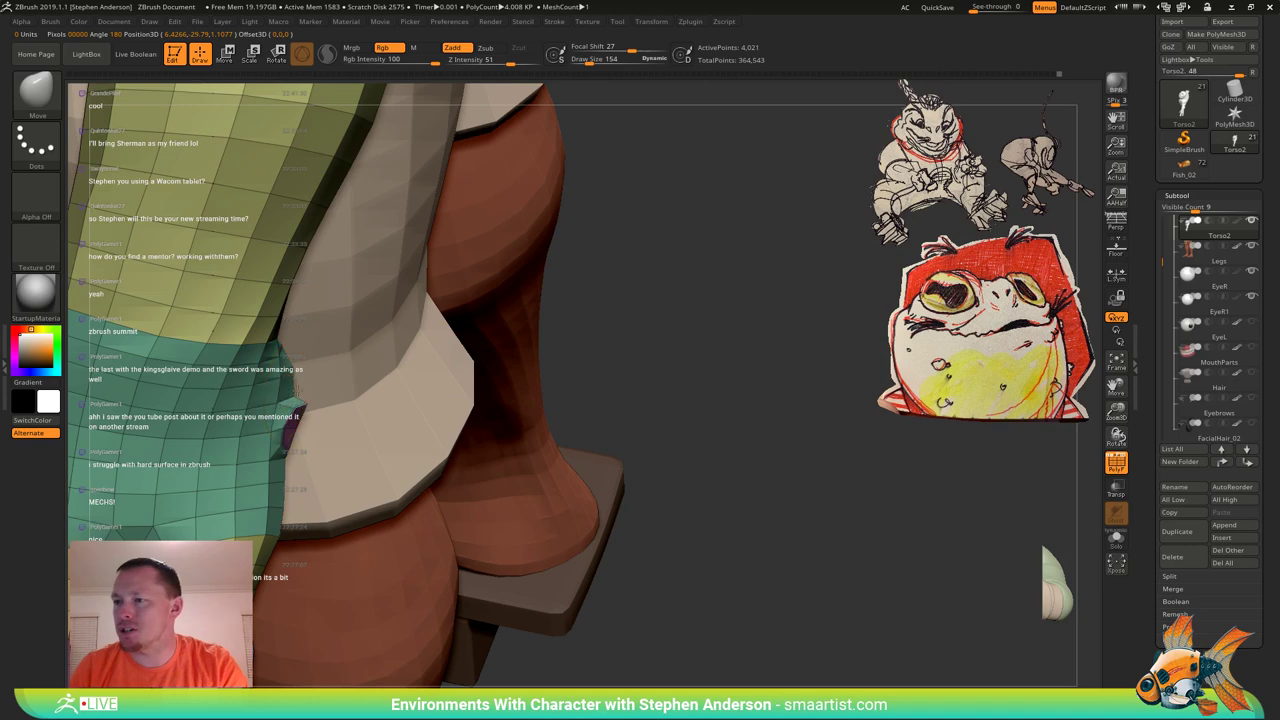
right_drag(281, 400, 309, 392)
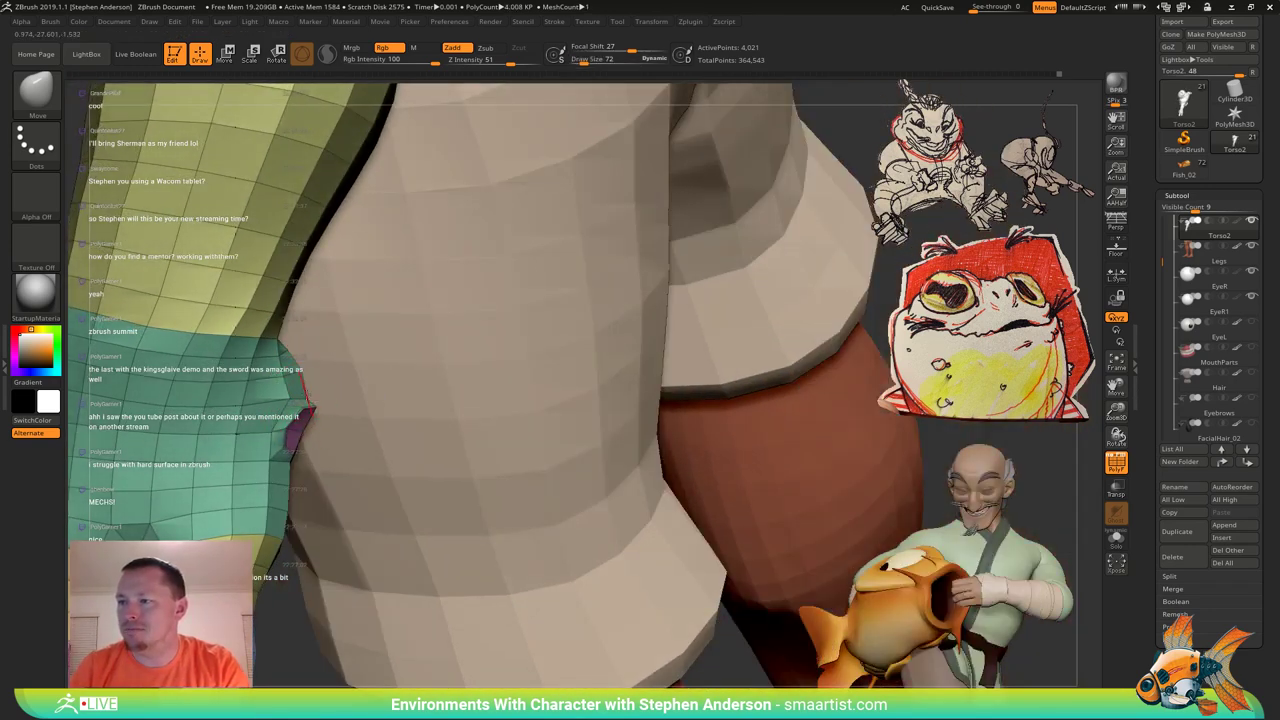
right_drag(303, 394, 356, 403)
Reshape the raised face and its surrounding polygons with the Move brush at draw size 106.
key(s)
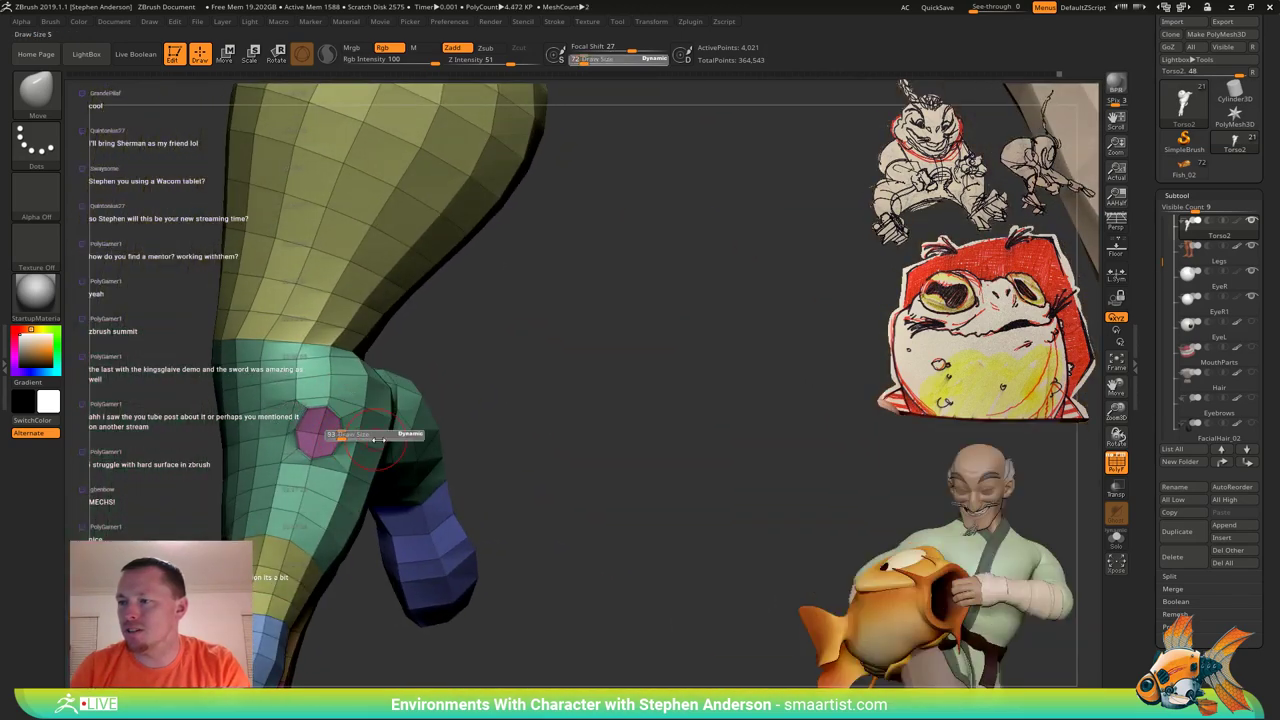
drag(378, 440, 402, 441)
mouse_move(402, 444)
right_down()
mouse_move(288, 441)
mouse_move(343, 441)
right_up()
right_drag(272, 458, 350, 459)
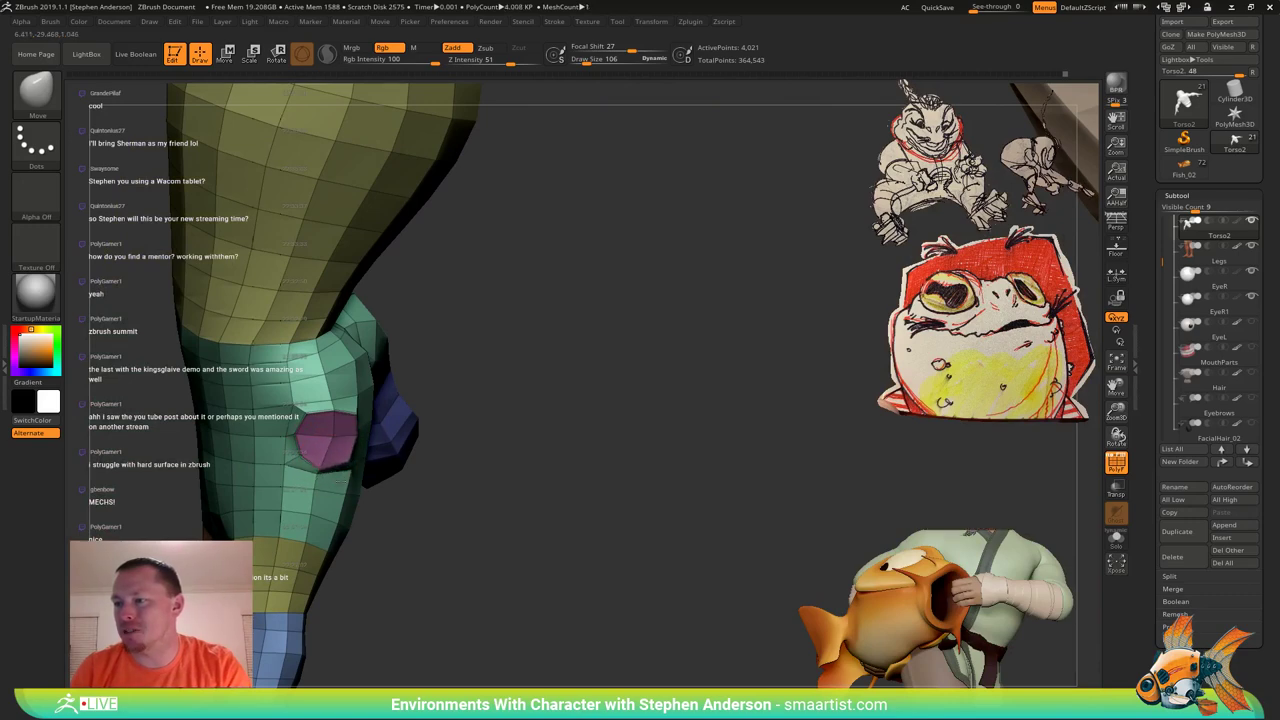
mouse_move(341, 482)
right_down()
mouse_move(378, 482)
mouse_move(384, 506)
mouse_move(360, 473)
mouse_move(318, 462)
mouse_move(296, 438)
mouse_move(352, 435)
mouse_move(328, 434)
right_up()
Isolate the raised face with a mask and adjust its size and orientation with the gizmo.
key(w)
ctrl+drag(415, 400, 440, 384)
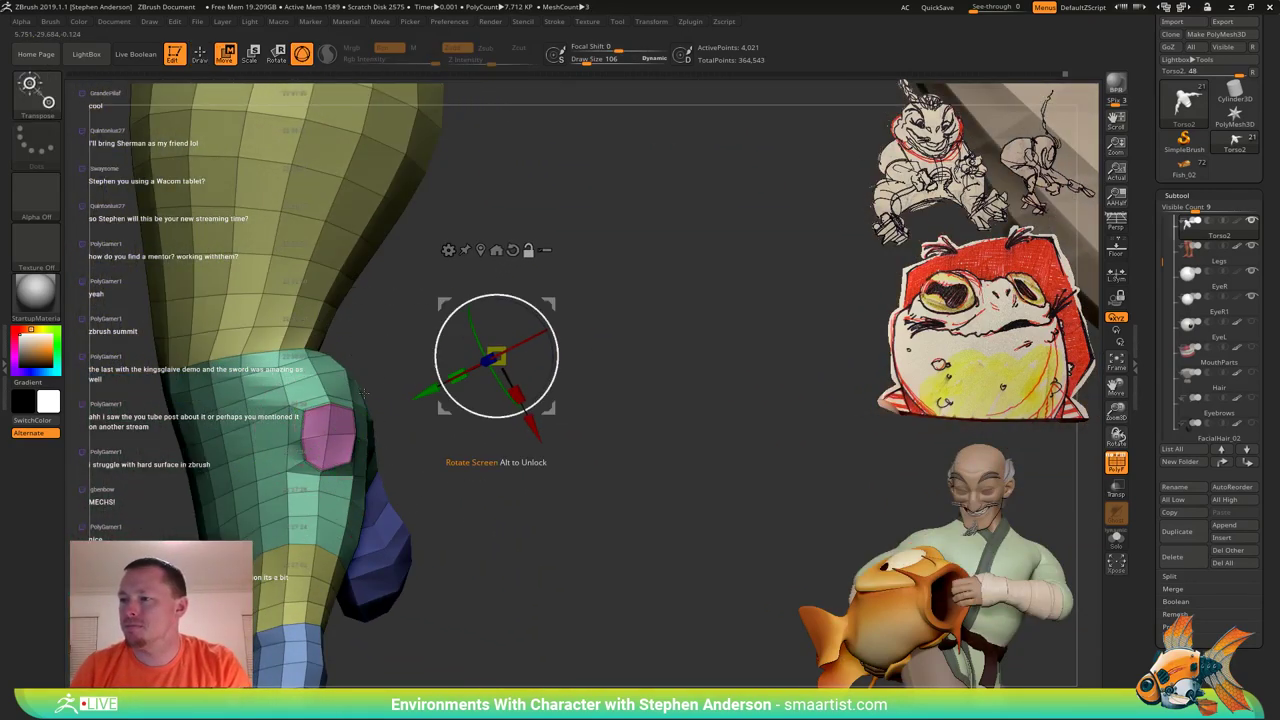
ctrl+click(332, 436)
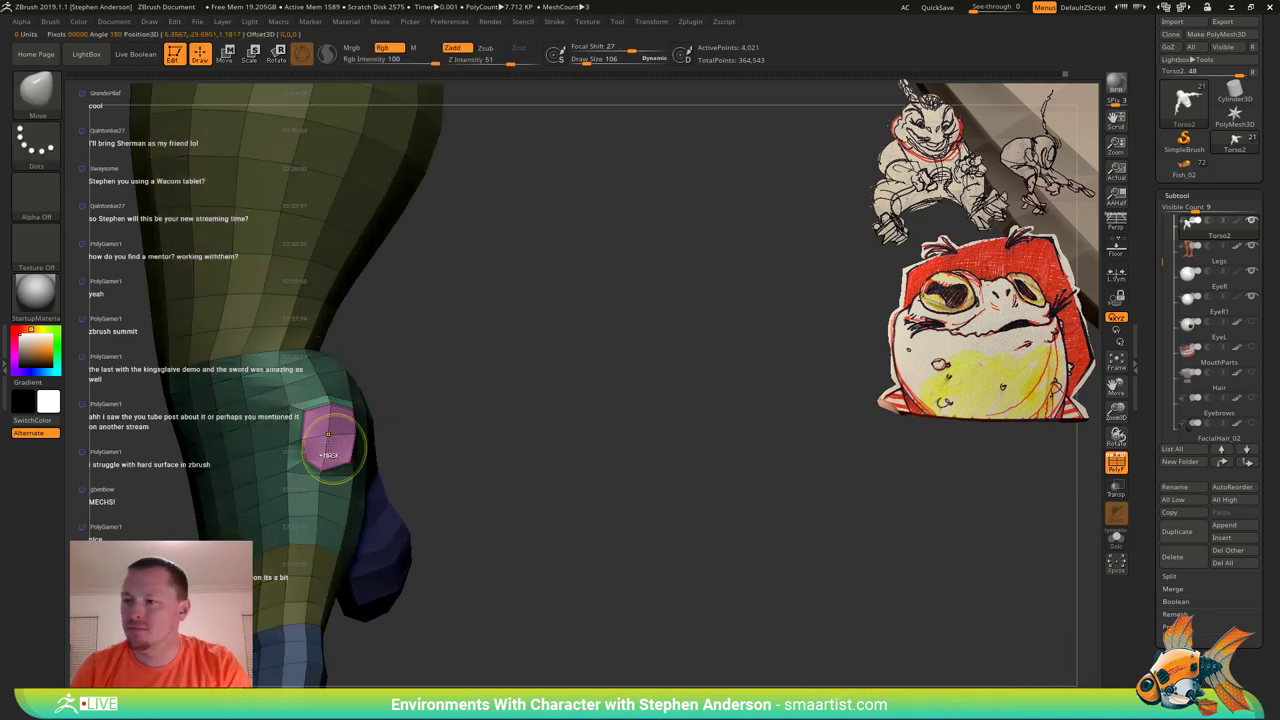
key(e)
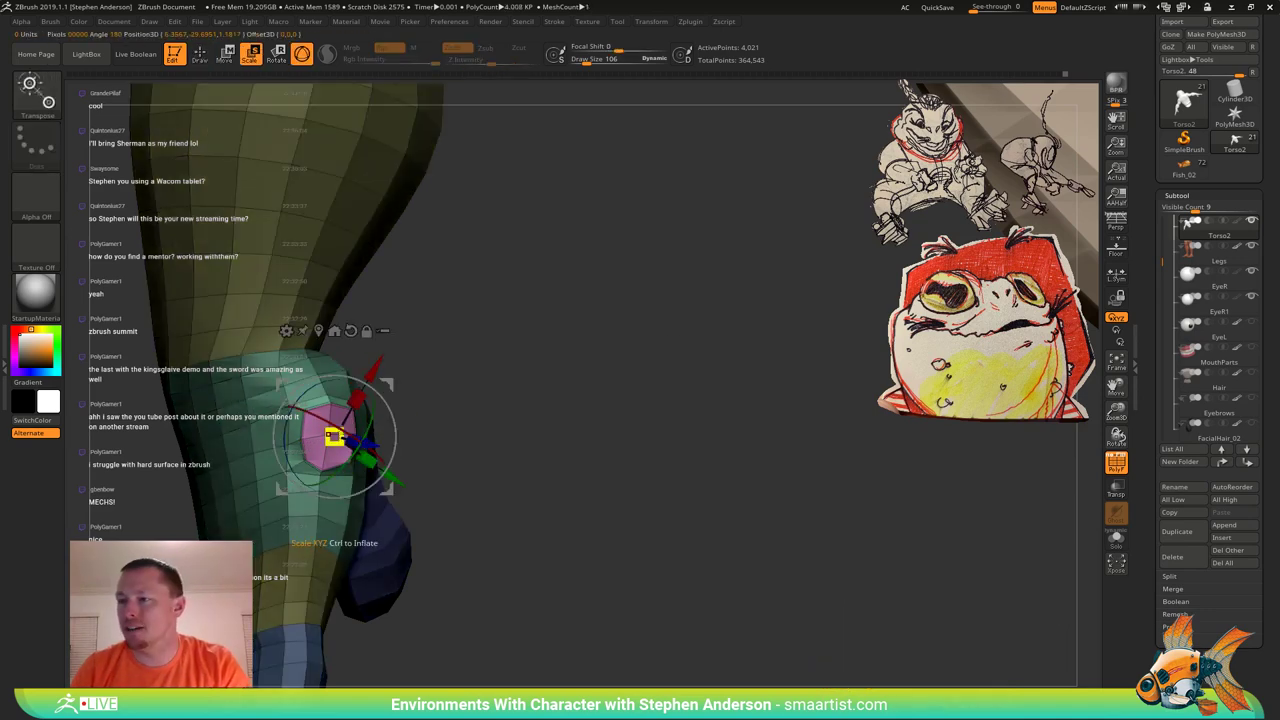
right_drag(398, 437, 354, 433)
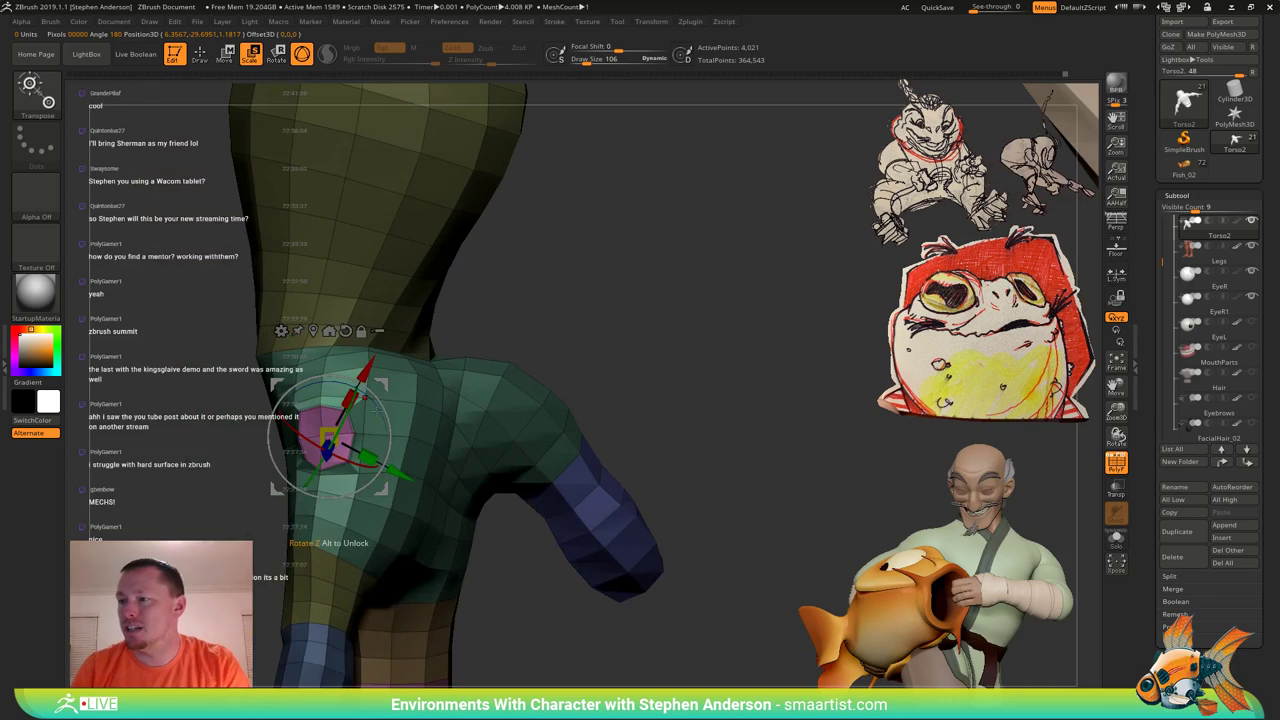
drag(355, 458, 332, 446)
right_drag(334, 448, 359, 462)
drag(358, 461, 355, 456)
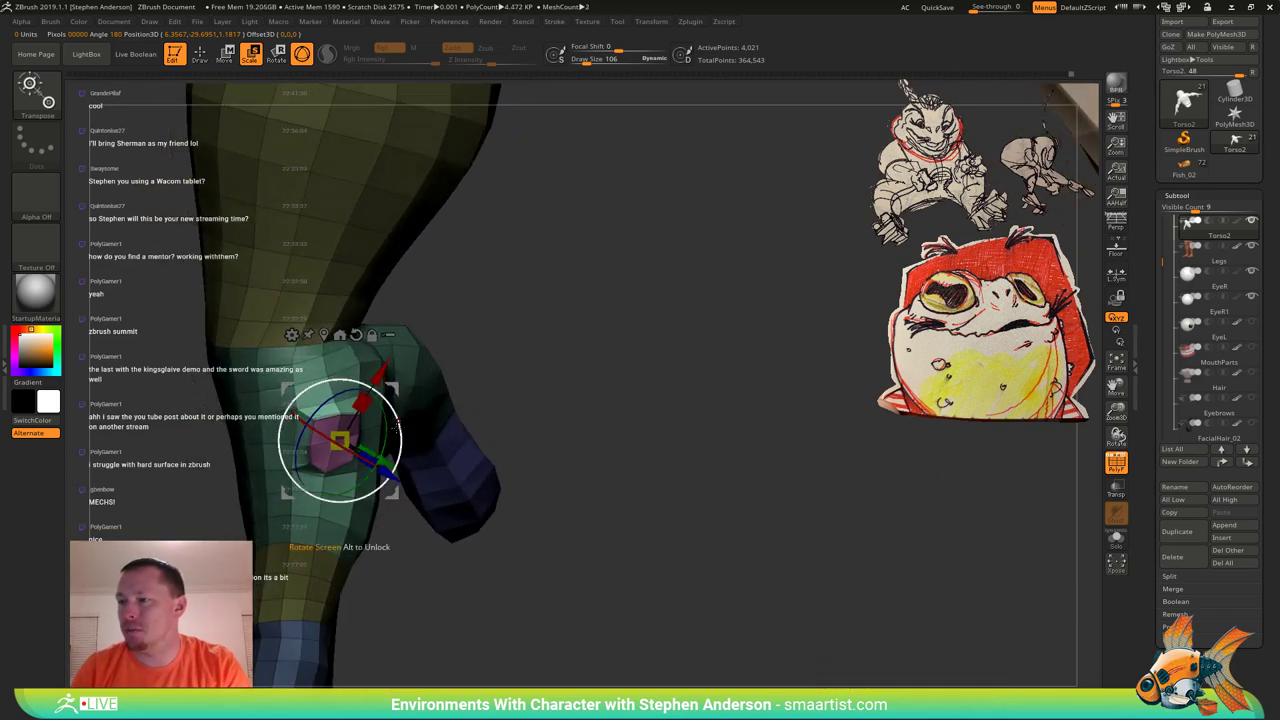
mouse_move(400, 438)
right_down()
mouse_move(560, 448)
mouse_move(375, 435)
mouse_move(440, 430)
mouse_move(323, 331)
right_up()
Hide the polyframe and lasso-mask the finger next to the thumb, with the Move brush as the sculpting brush.
key(b)
key(m)
key(v)
ctrl+drag(397, 424, 420, 482)
key(shift+f)
mouse_move(391, 449)
right_down()
mouse_move(357, 468)
mouse_move(364, 480)
mouse_move(277, 349)
mouse_move(315, 427)
mouse_move(400, 440)
mouse_move(344, 443)
right_up()
key(ctrl)
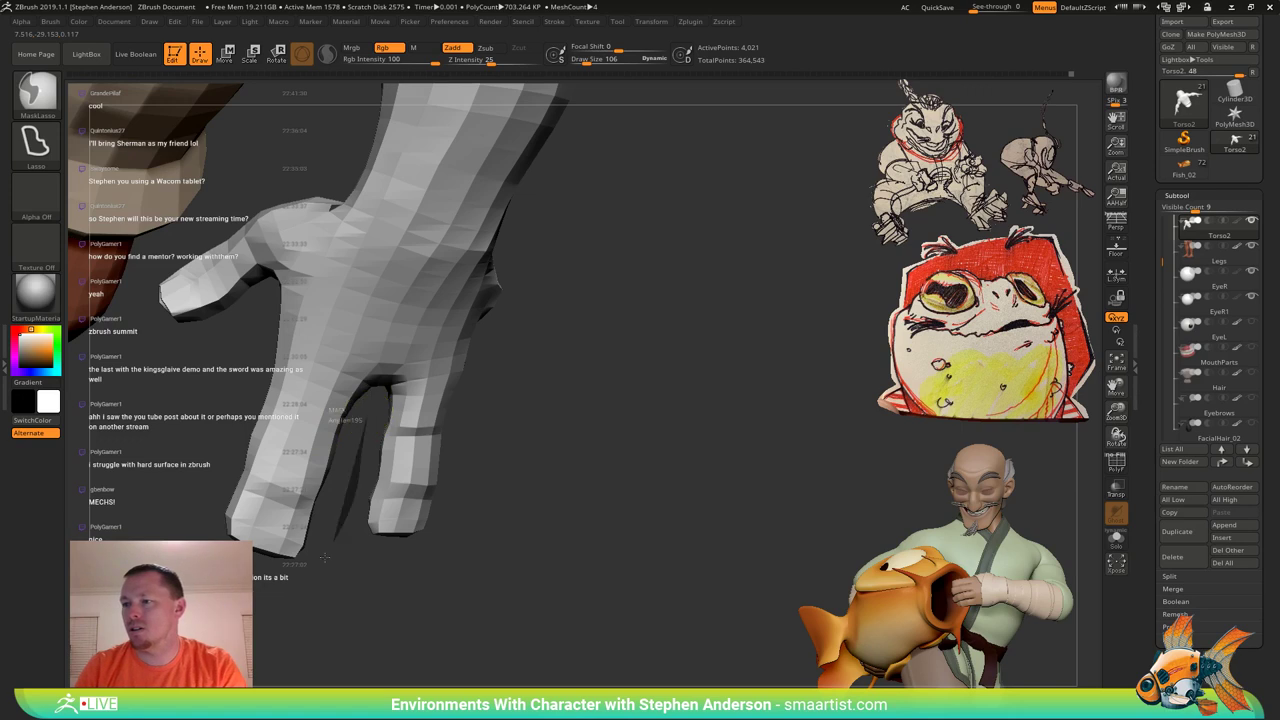
mouse_move(325, 558)
ctrl+mouse_down()
mouse_move(204, 457)
mouse_move(264, 348)
ctrl+mouse_up()
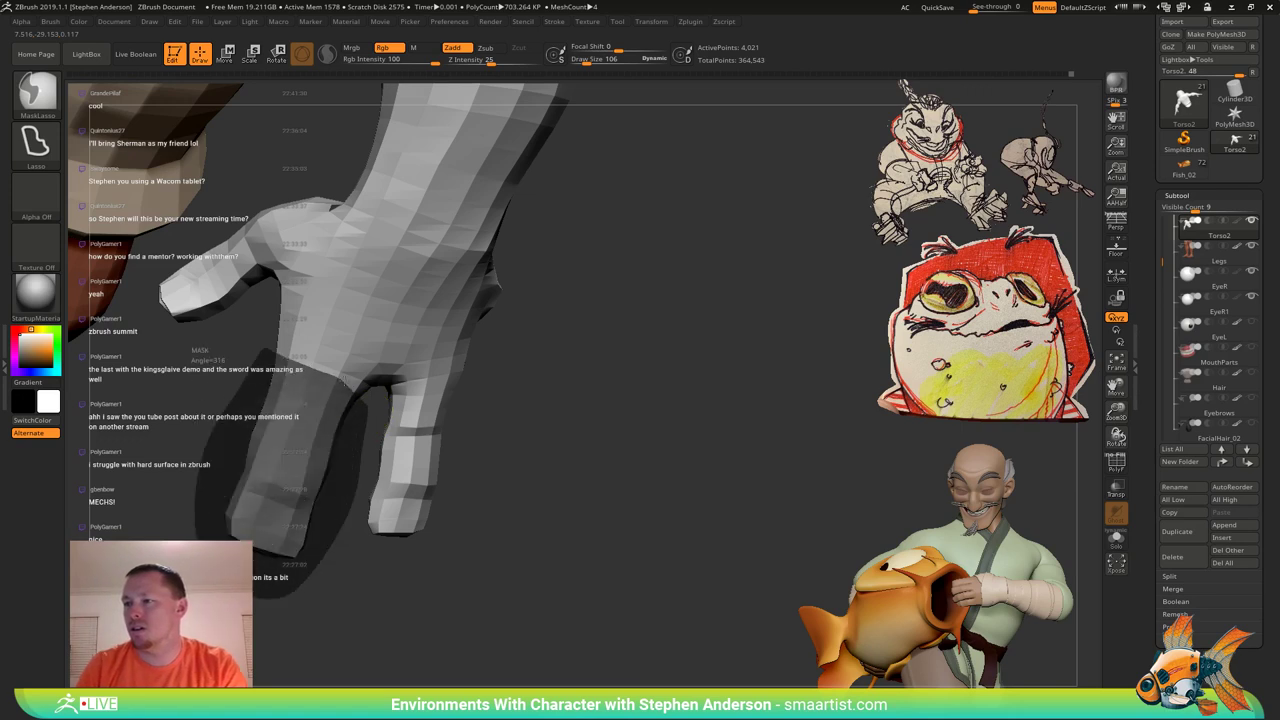
ctrl+drag(373, 394, 371, 402)
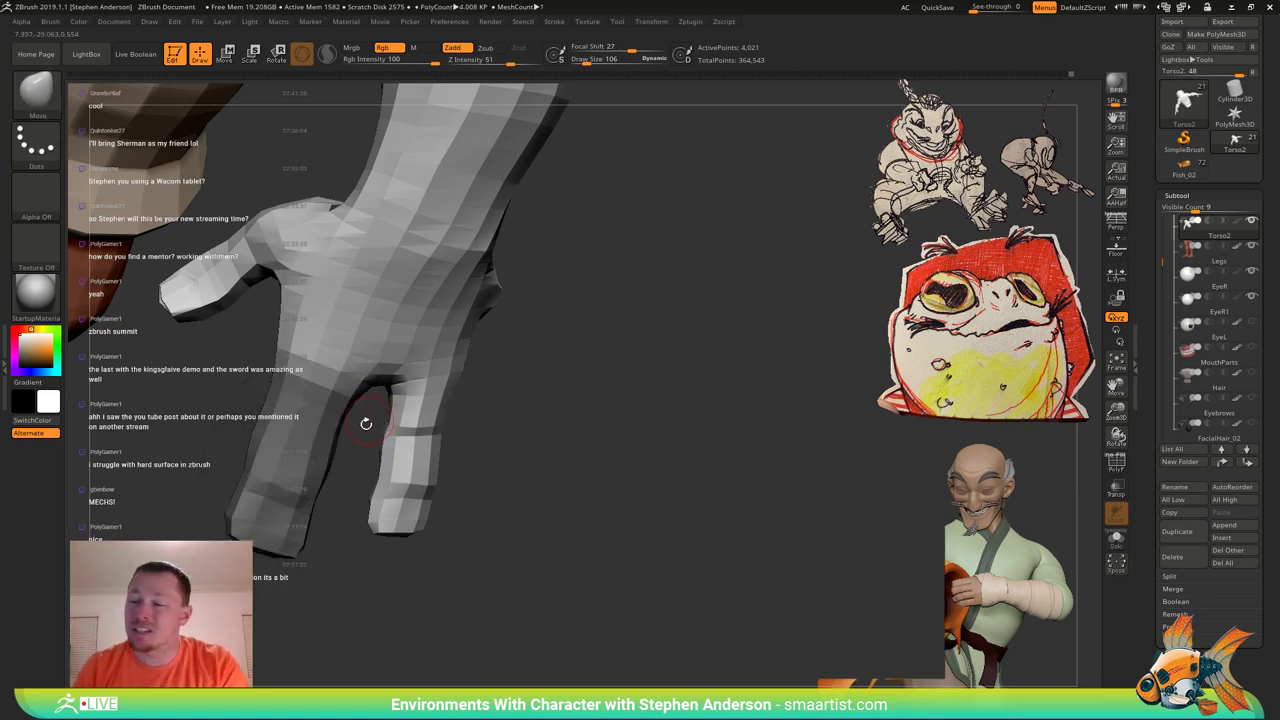
Invert and soften the mask to leave only the finger next to the thumb editable, and centre the gizmo on it.
key(w)
ctrl+click(326, 428)
ctrl+click(346, 430)
ctrl+click(321, 426)
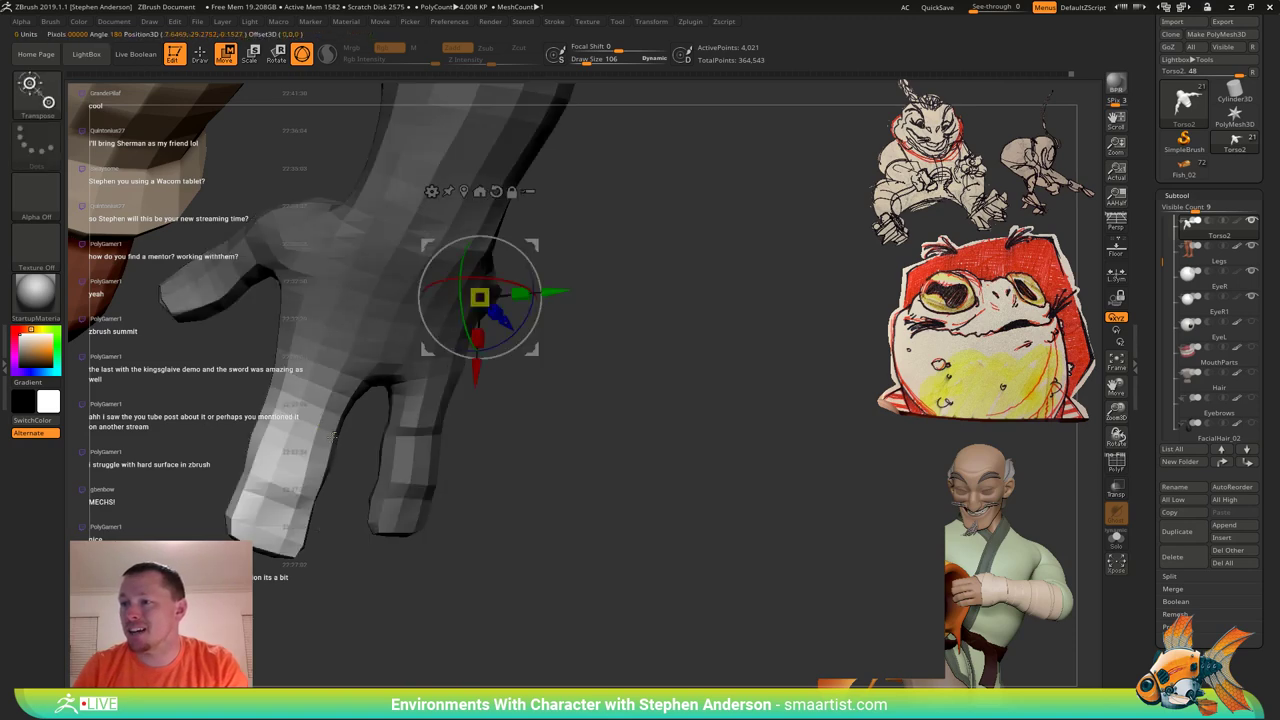
ctrl+click(321, 426)
alt+click(315, 361)
Scale the unmasked finger down to about 0.87 and reposition it slightly with the gizmo, with local symmetry on.
drag(356, 422, 280, 406)
drag(398, 440, 419, 455)
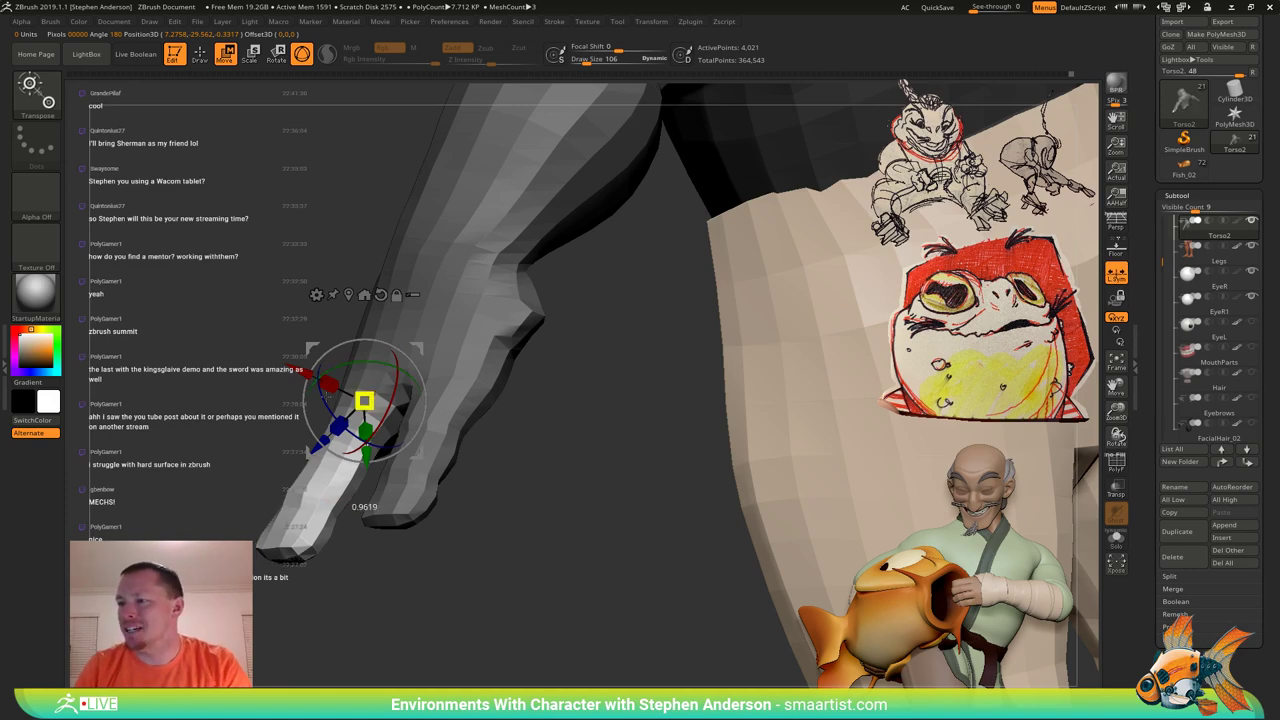
drag(201, 389, 455, 417)
key(ctrl+z)
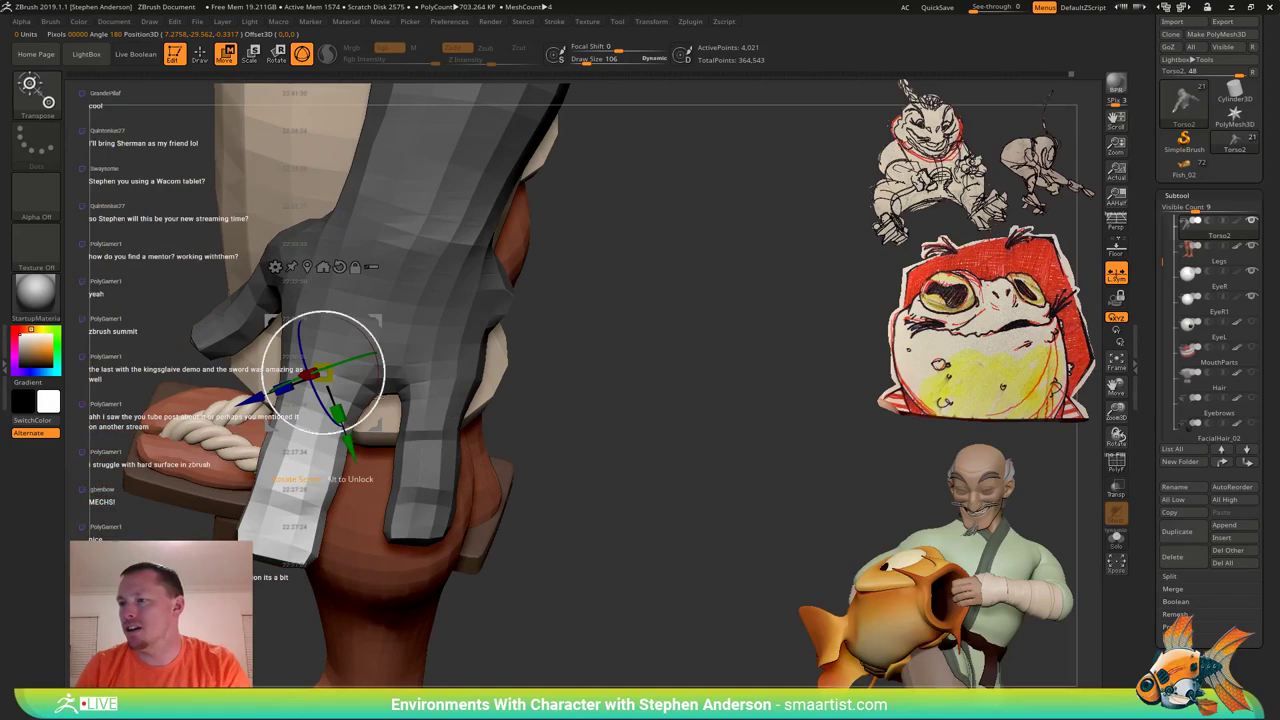
drag(326, 374, 217, 354)
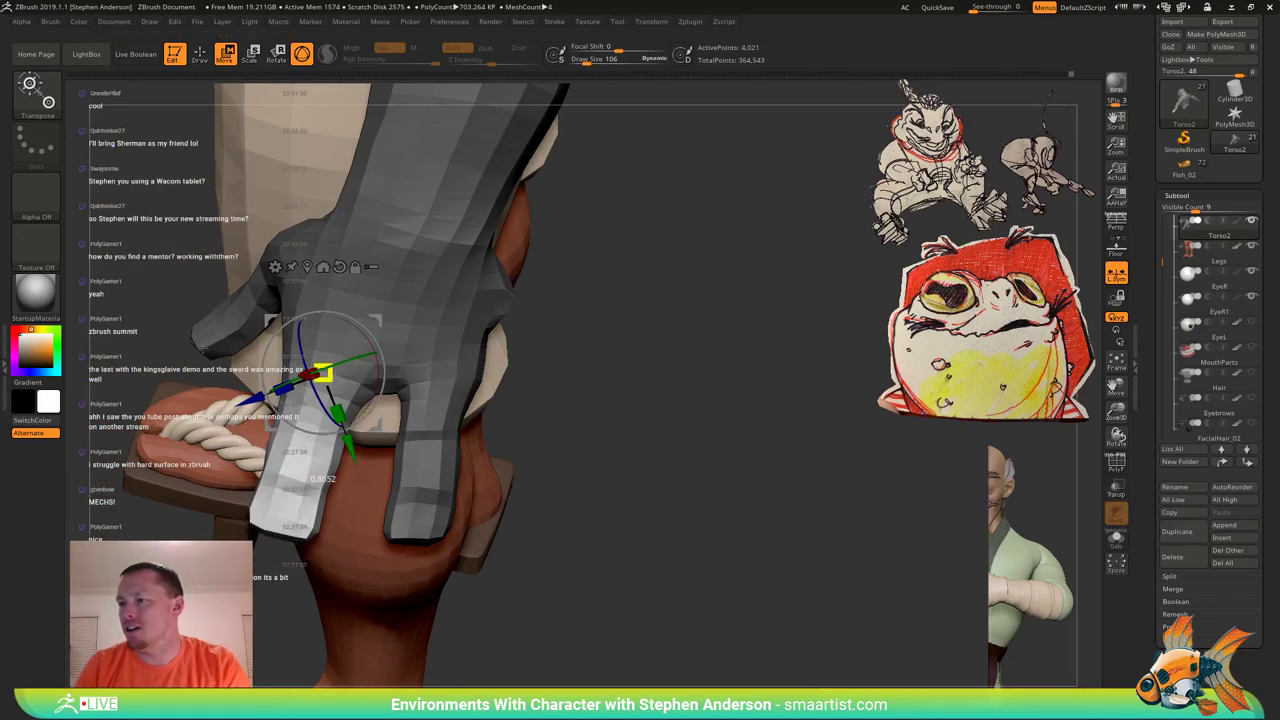
drag(380, 321, 376, 309)
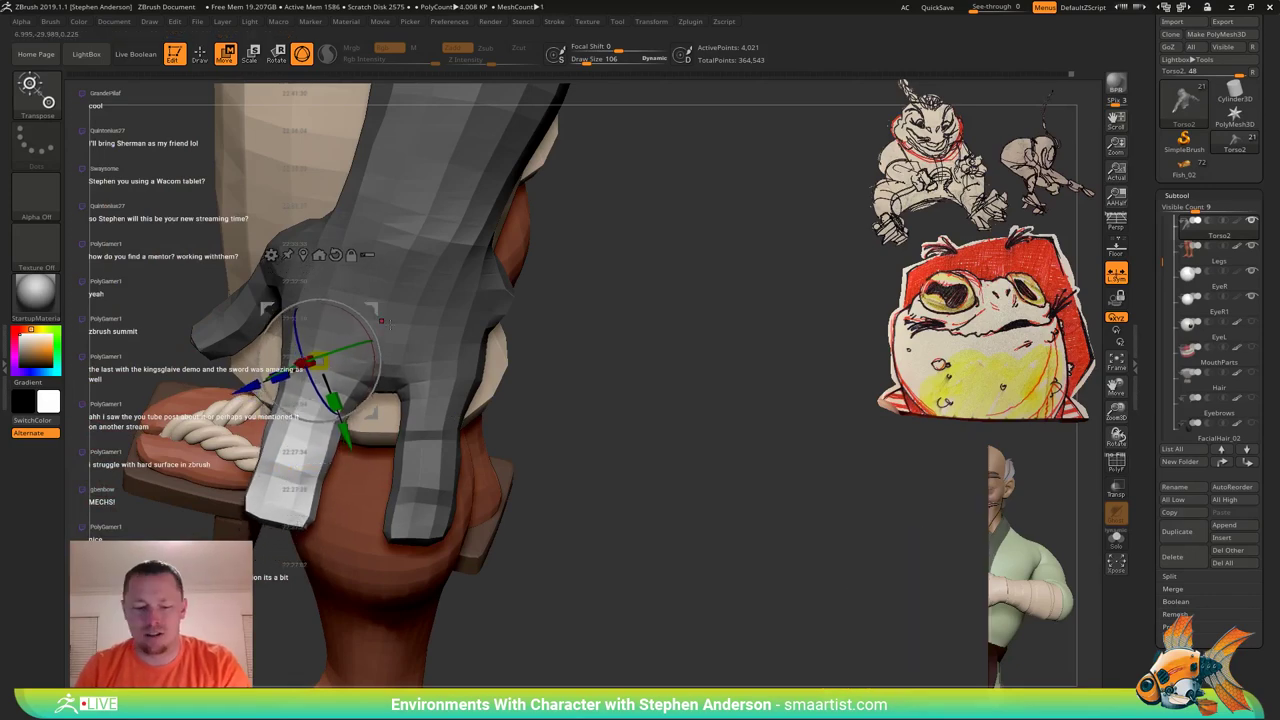
Clear the mask and reposition the fingers with the Move brush, enlarging it to draw size 669.
key(b)
key(m)
key(v)
ctrl+drag(663, 396, 640, 405)
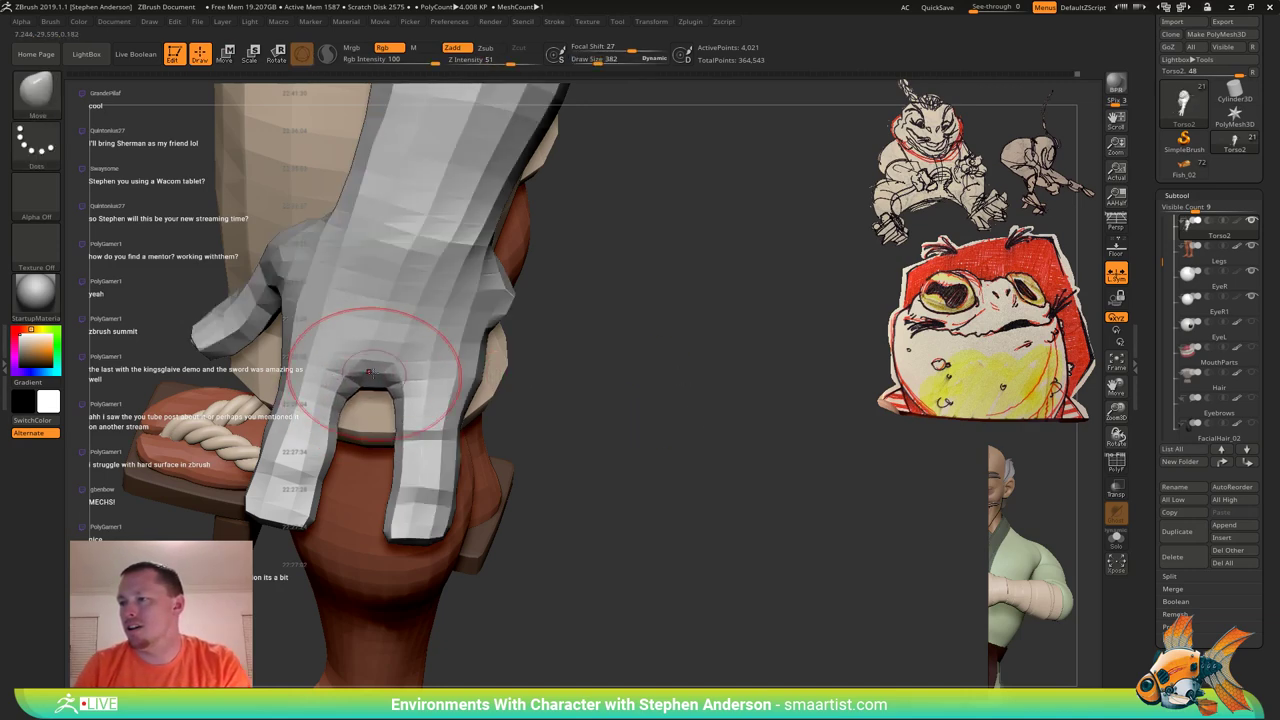
mouse_move(372, 362)
right_down()
mouse_move(360, 380)
mouse_move(397, 323)
mouse_move(387, 256)
mouse_move(424, 294)
mouse_move(448, 266)
mouse_move(478, 262)
mouse_move(452, 246)
right_up()
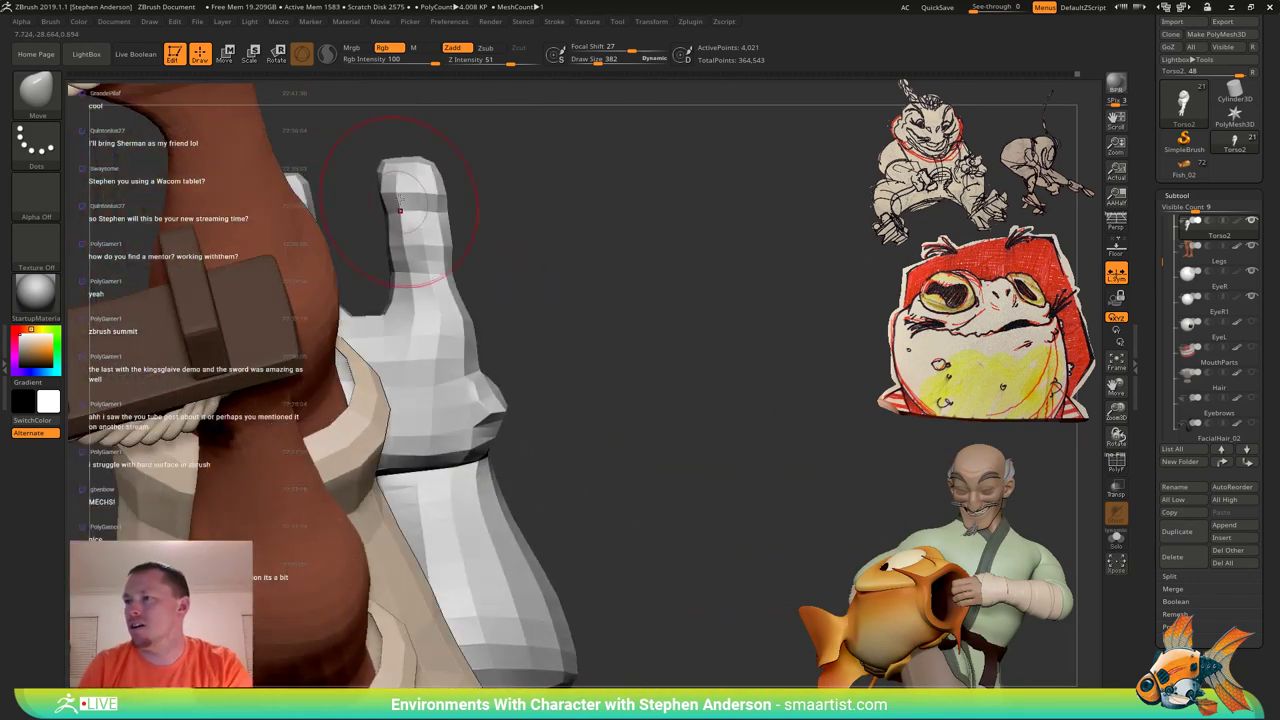
key(s)
drag(423, 183, 421, 183)
drag(437, 186, 446, 188)
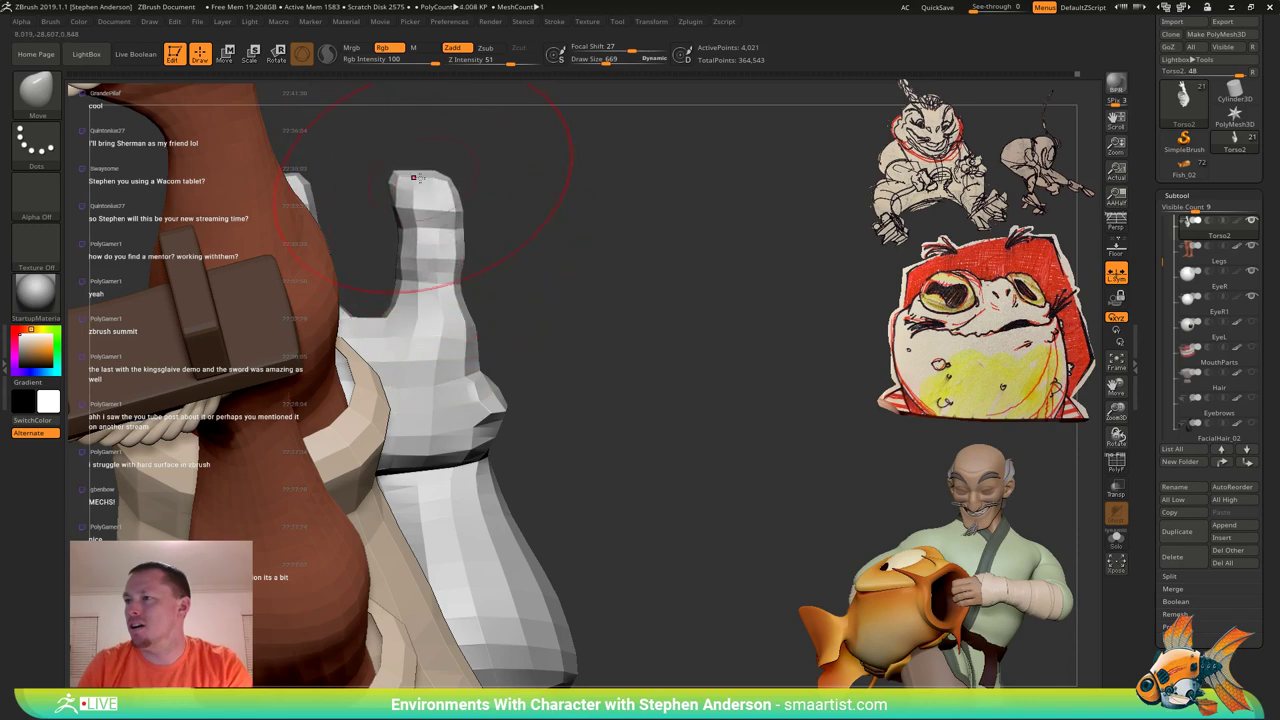
mouse_move(415, 195)
right_down()
mouse_move(438, 208)
mouse_move(462, 292)
mouse_move(492, 310)
mouse_move(490, 328)
mouse_move(458, 305)
right_up()
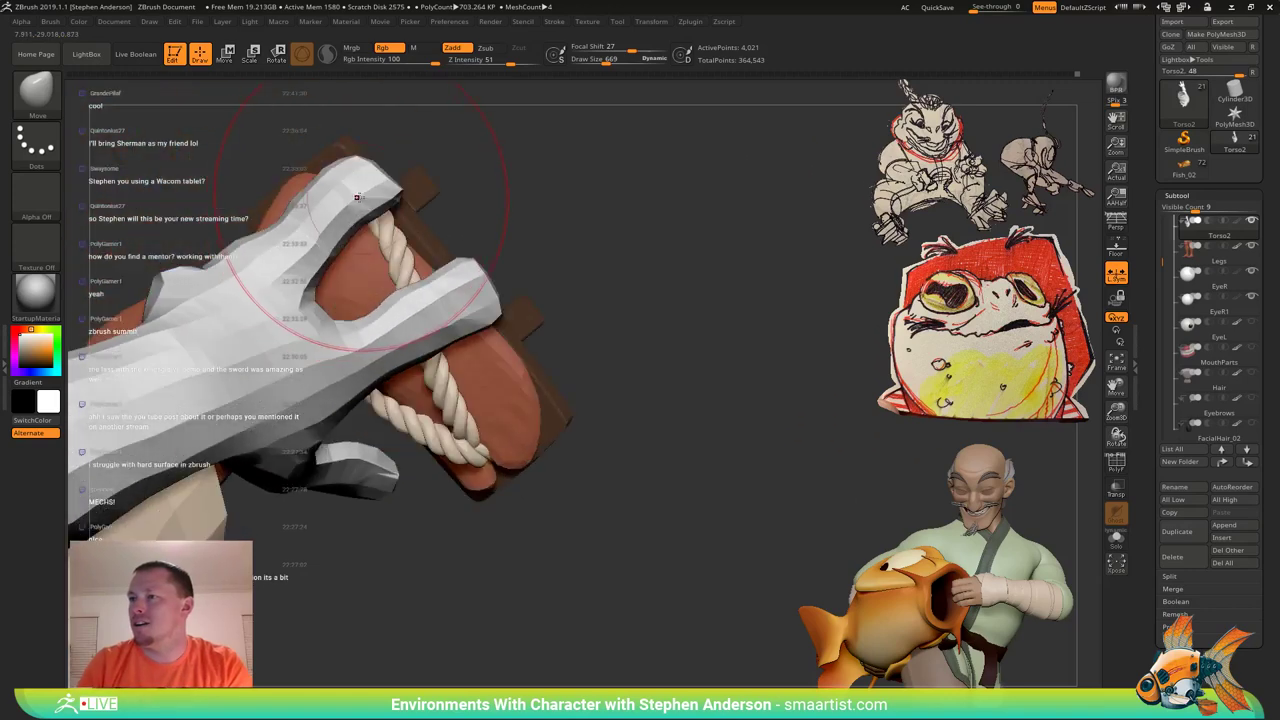
drag(351, 196, 351, 188)
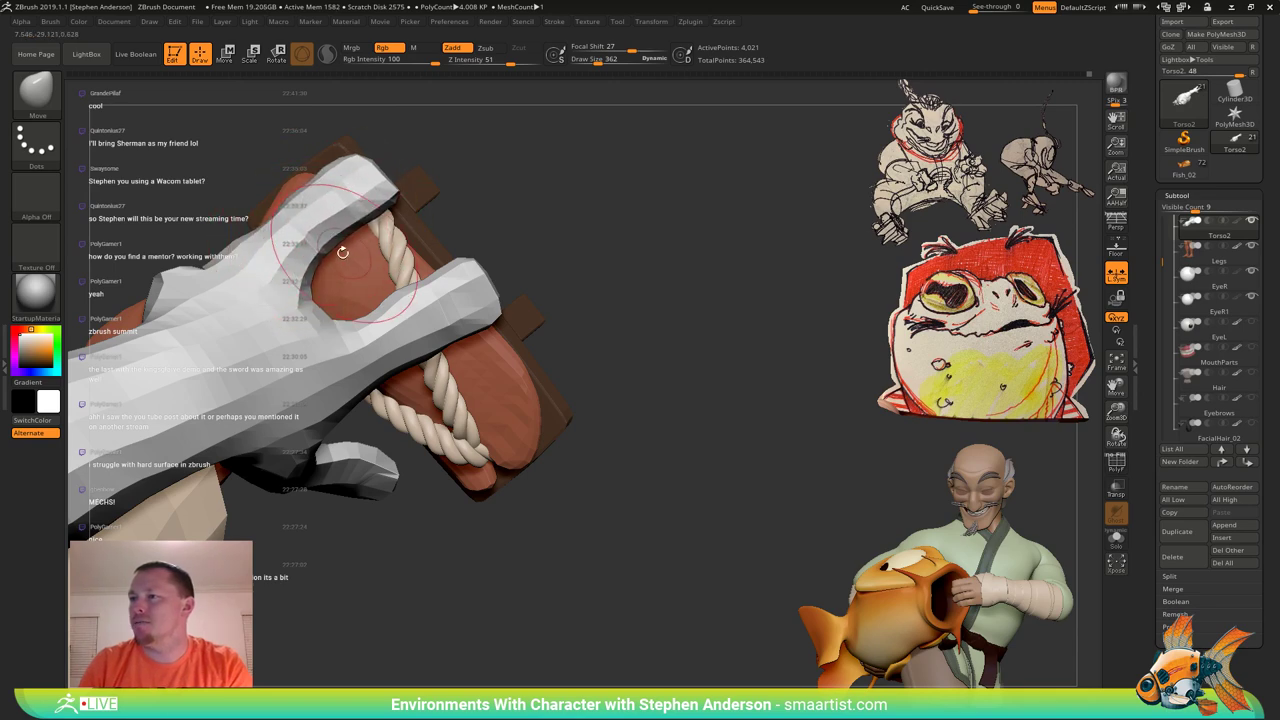
Solo the body mesh and refine the fingertips with the Move brush, reducing the draw size to 160.
mouse_move(343, 251)
right_down()
mouse_move(338, 195)
mouse_move(325, 238)
right_up()
key(s)
drag(330, 252, 322, 252)
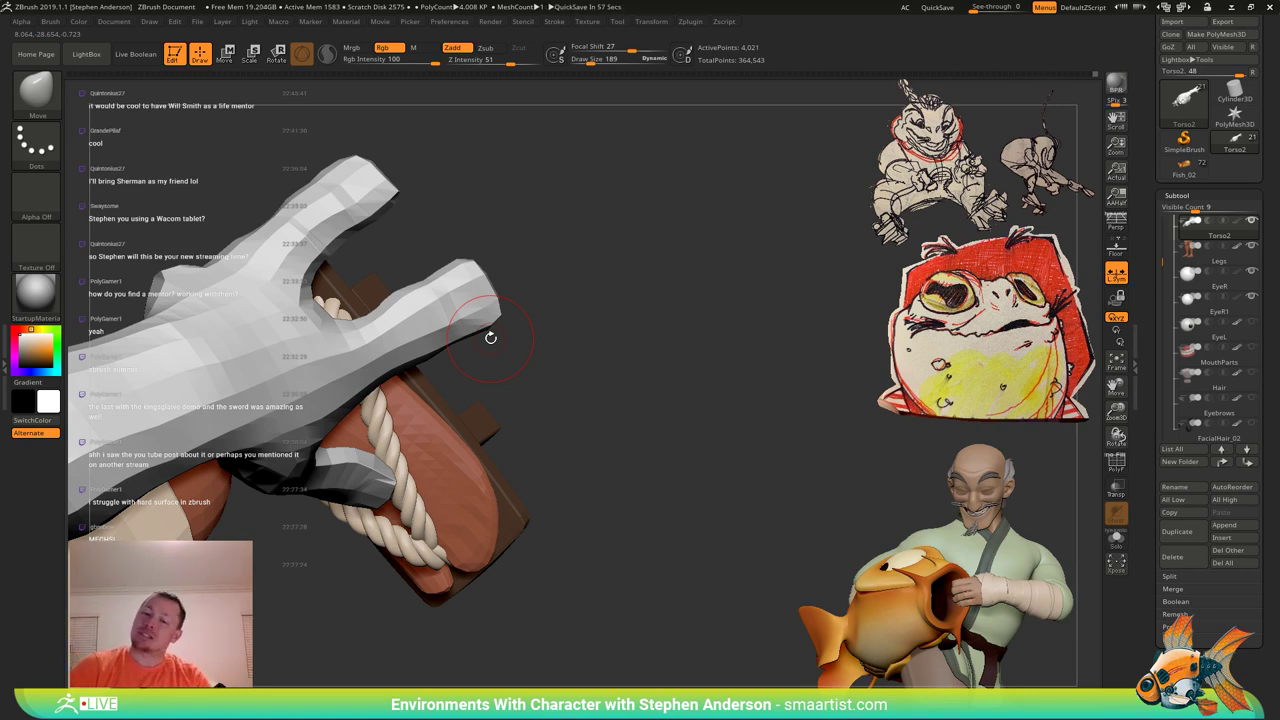
mouse_move(362, 212)
right_down()
mouse_move(310, 240)
mouse_move(369, 216)
mouse_move(360, 325)
mouse_move(346, 316)
mouse_move(371, 298)
right_up()
click(1118, 541)
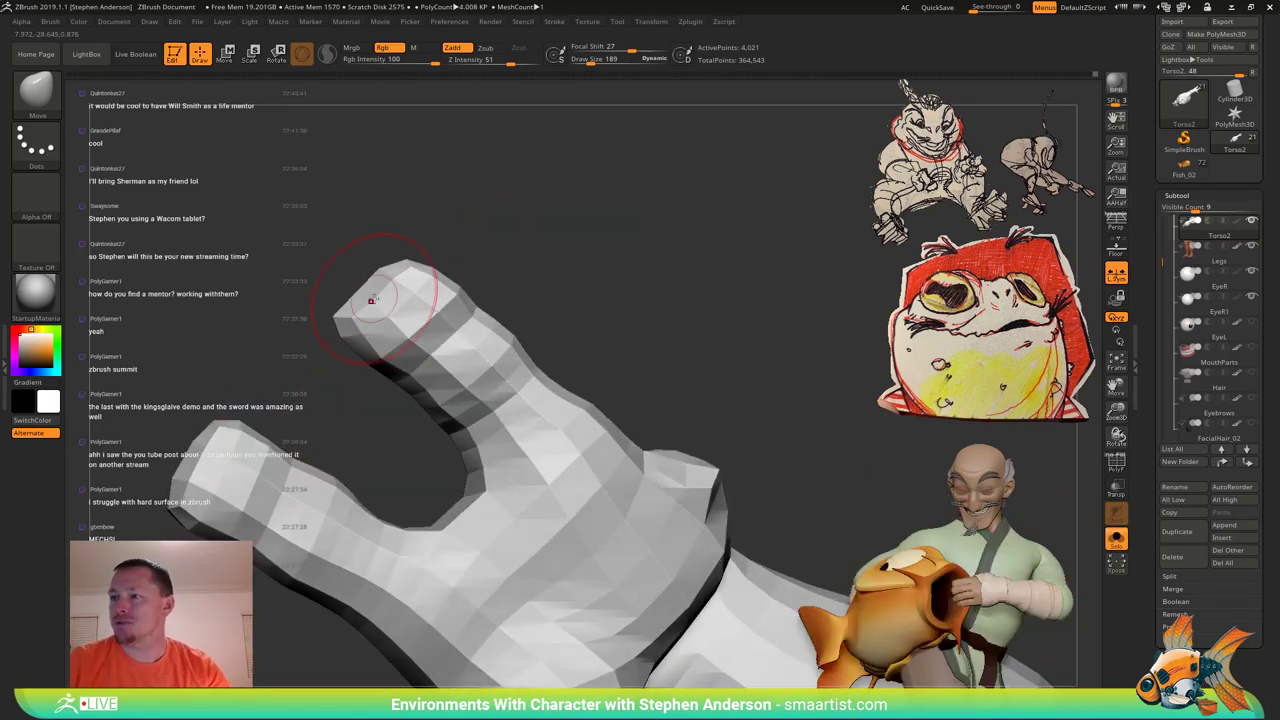
key(s)
drag(360, 300, 357, 301)
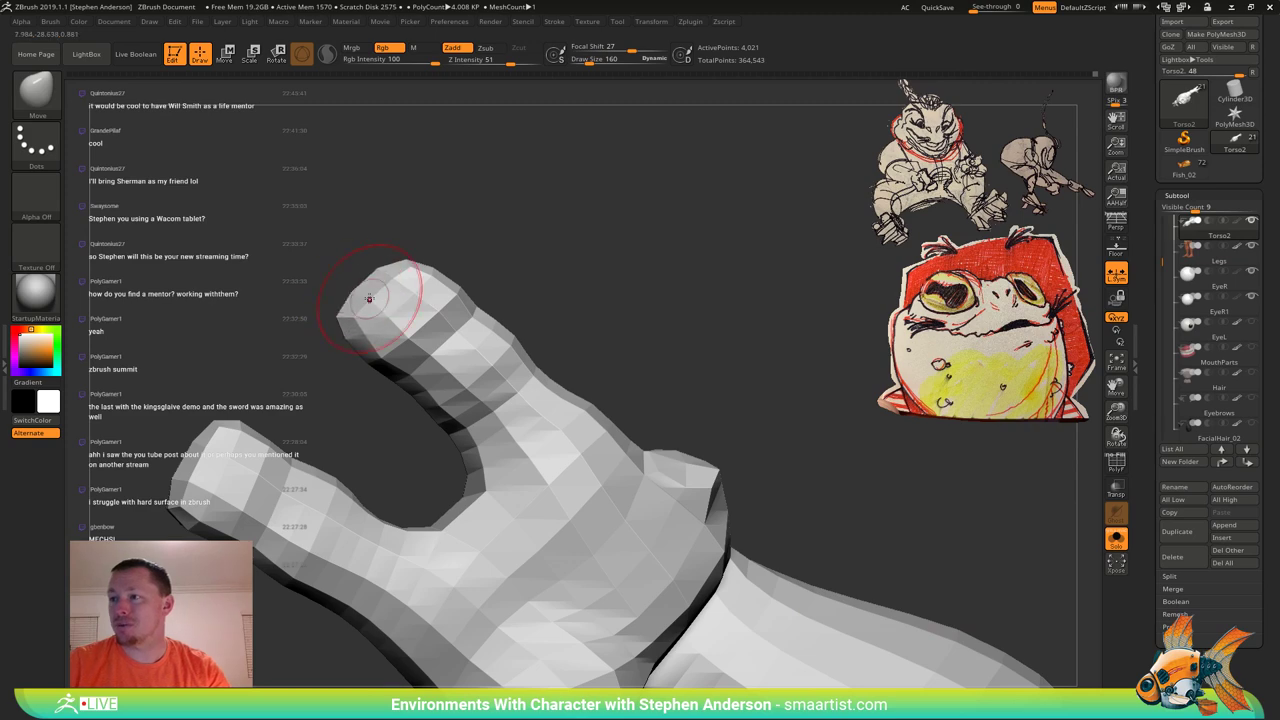
mouse_move(349, 330)
ctrl+right_down()
mouse_move(346, 300)
mouse_move(366, 318)
mouse_move(489, 329)
mouse_move(418, 335)
mouse_move(469, 326)
mouse_move(338, 280)
mouse_move(372, 340)
mouse_move(417, 379)
ctrl+right_up()
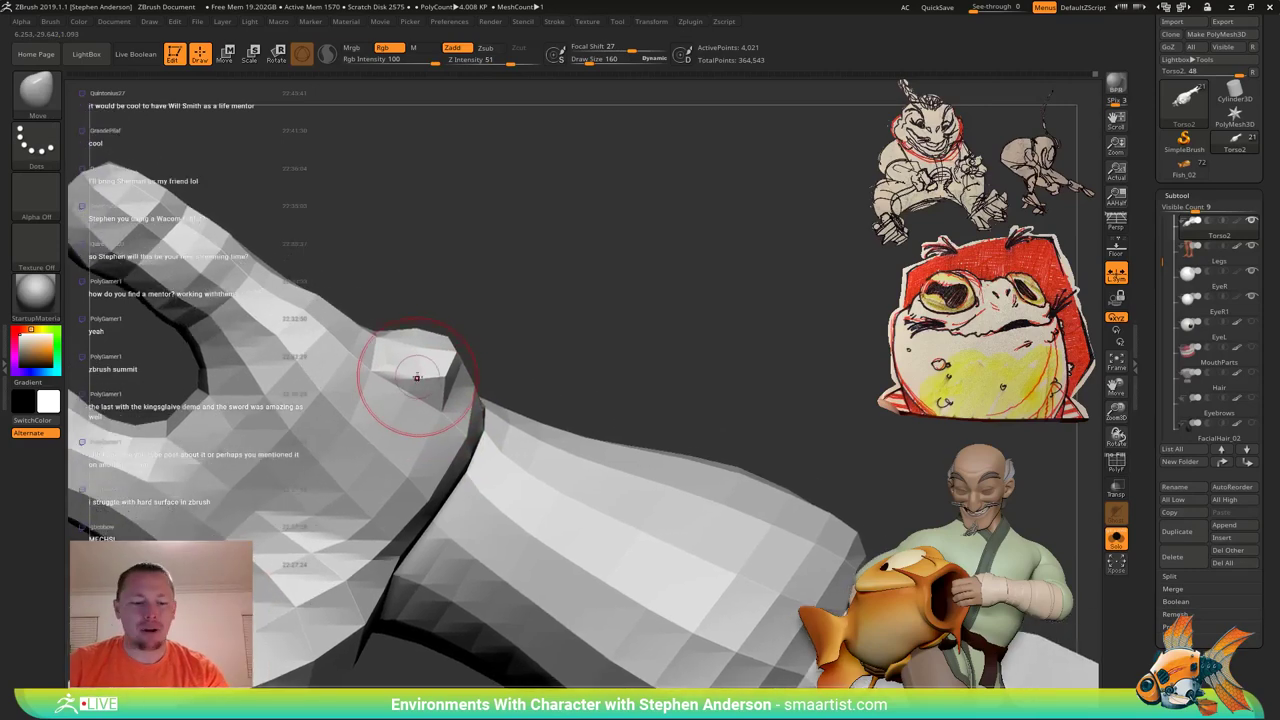
Isolate the raised face on the hand's outer edge with a mask and extrude it outward with the gizmo.
key(w)
ctrl+click(420, 358)
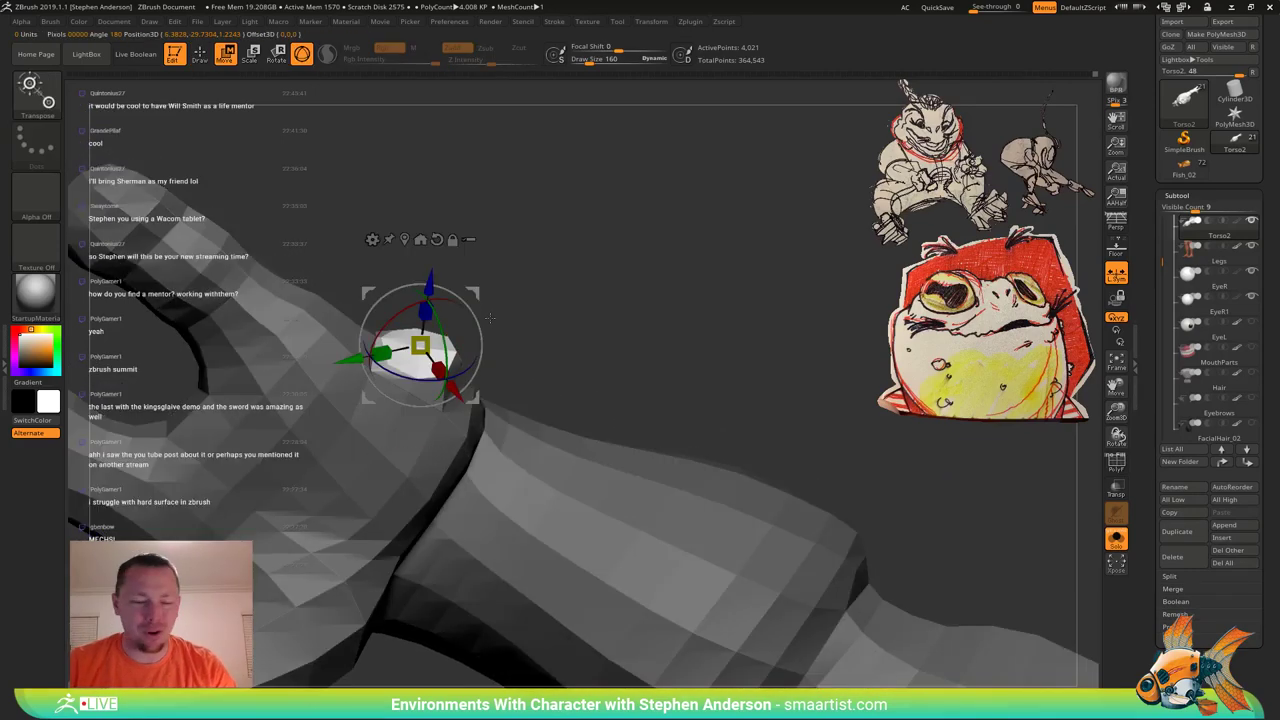
right_drag(495, 310, 493, 287)
ctrl+drag(428, 273, 428, 232)
key(b)
key(m)
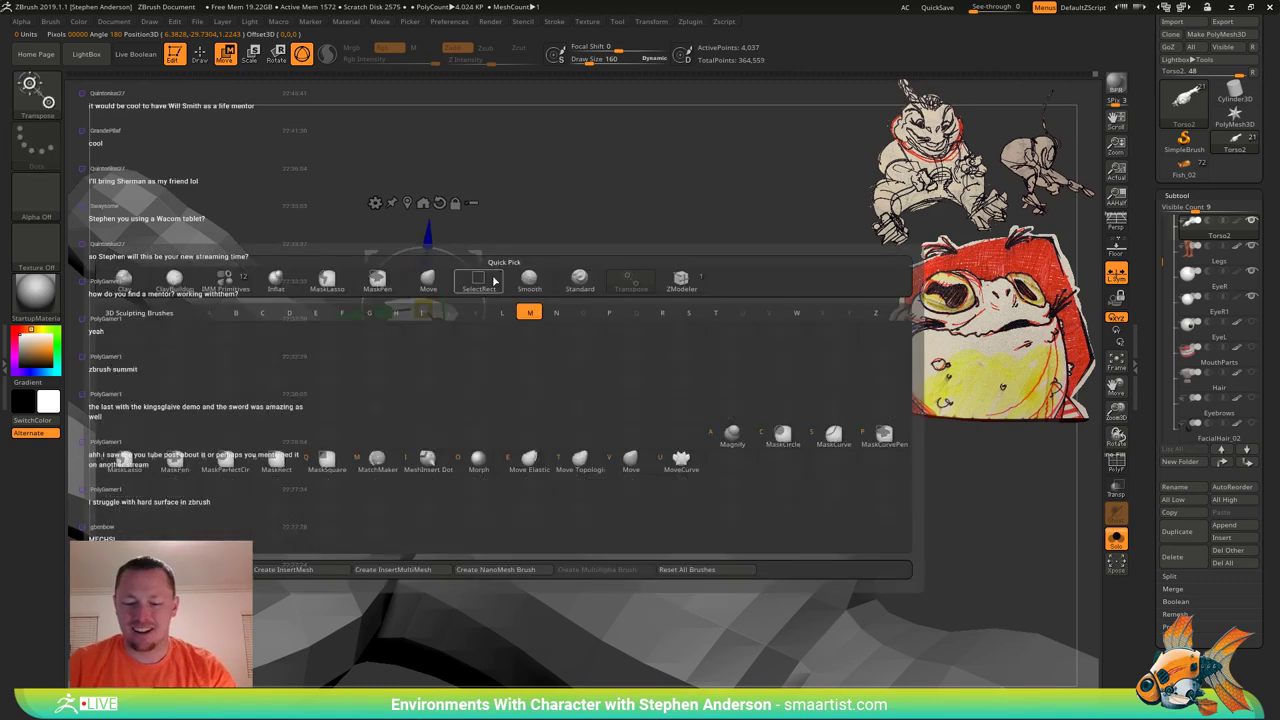
key(v)
right_drag(506, 268, 456, 250)
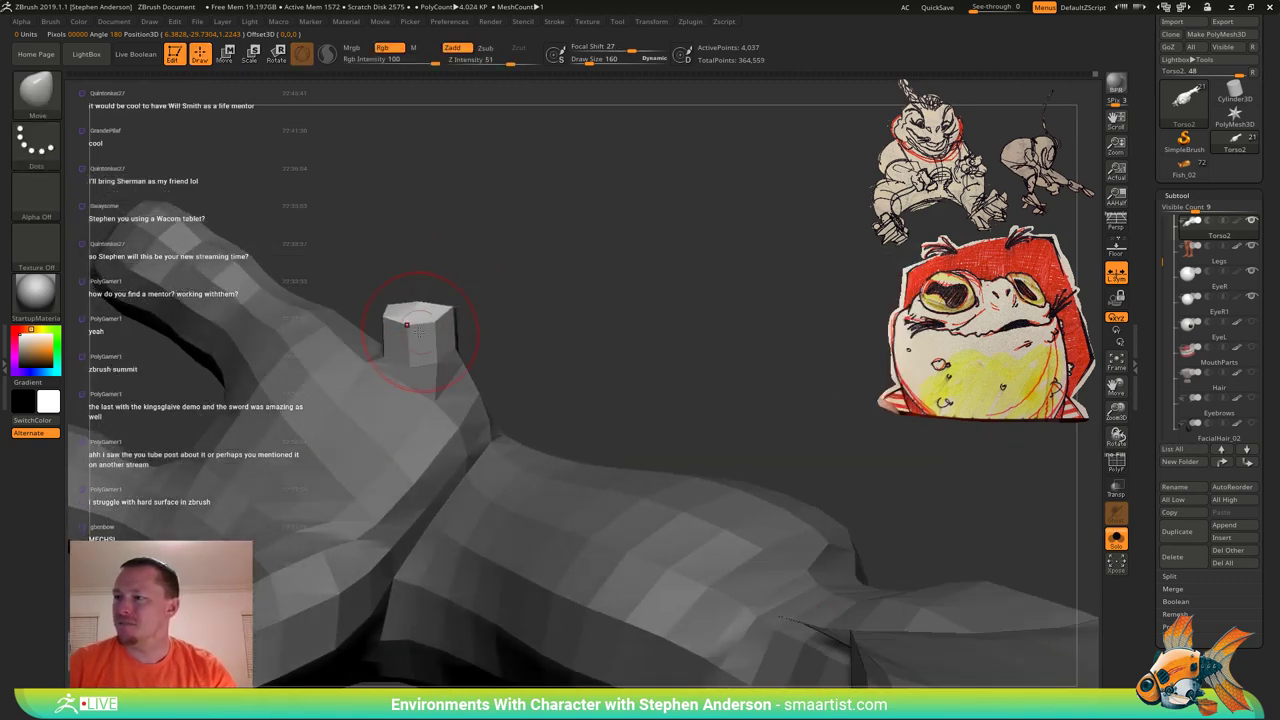
mouse_move(412, 308)
right_down()
mouse_move(422, 385)
mouse_move(406, 280)
right_up()
Extrude the end face of the stub again with the gizmo to add a second finger segment.
key(w)
right_drag(474, 308, 482, 262)
ctrl+drag(482, 262, 438, 208)
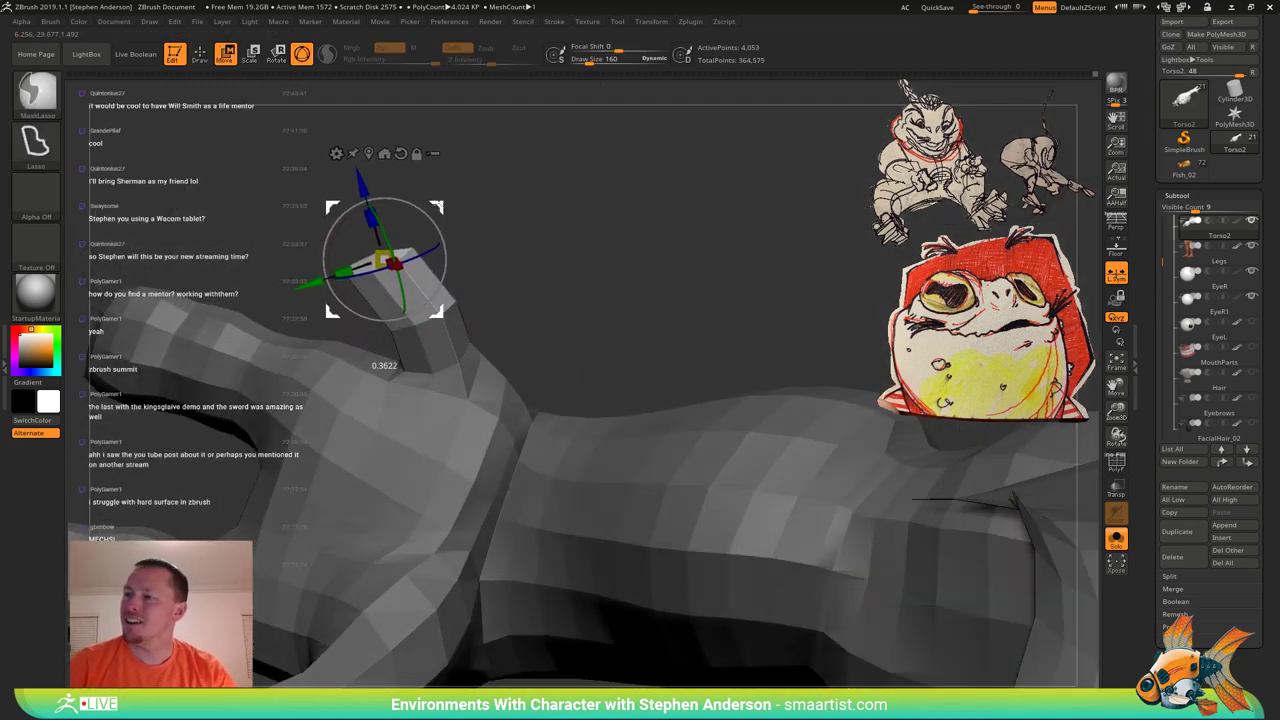
mouse_move(486, 226)
right_down()
mouse_move(502, 256)
mouse_move(490, 330)
mouse_move(484, 250)
right_up()
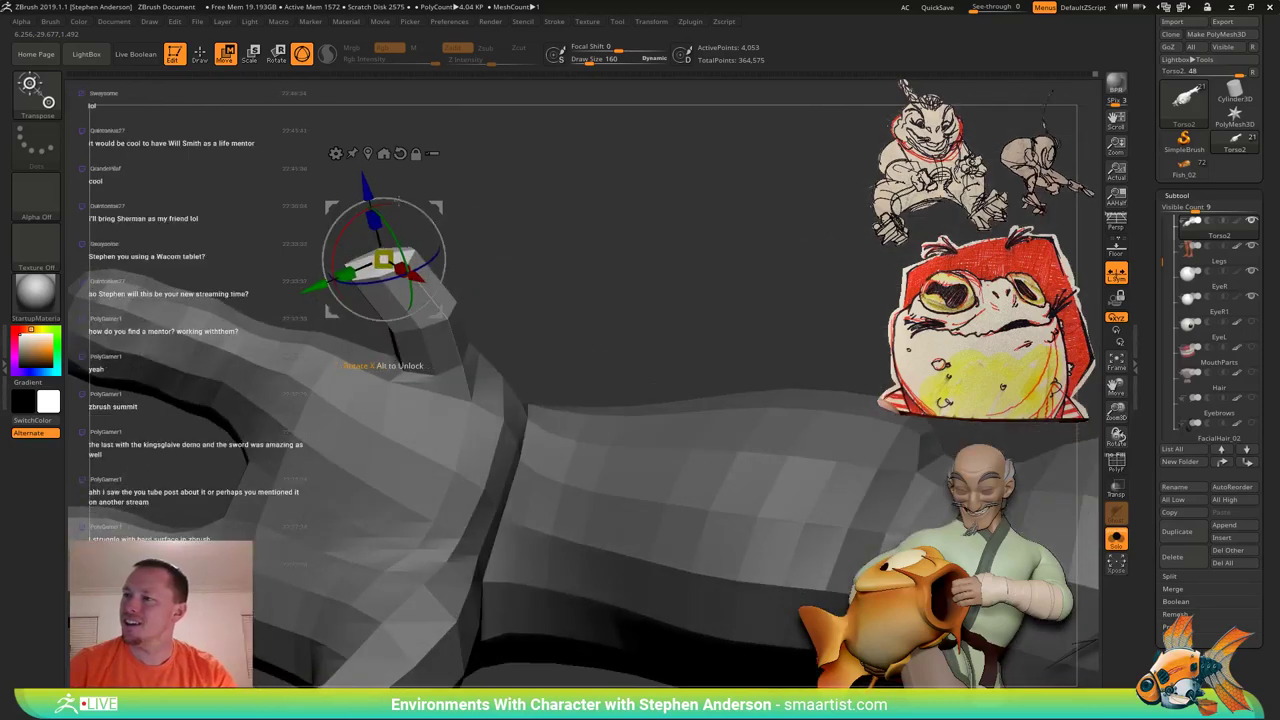
Rotate and reposition the end face of the extruded finger with the gizmo.
drag(398, 197, 370, 194)
right_drag(497, 191, 463, 230)
drag(392, 208, 402, 217)
right_drag(428, 224, 430, 280)
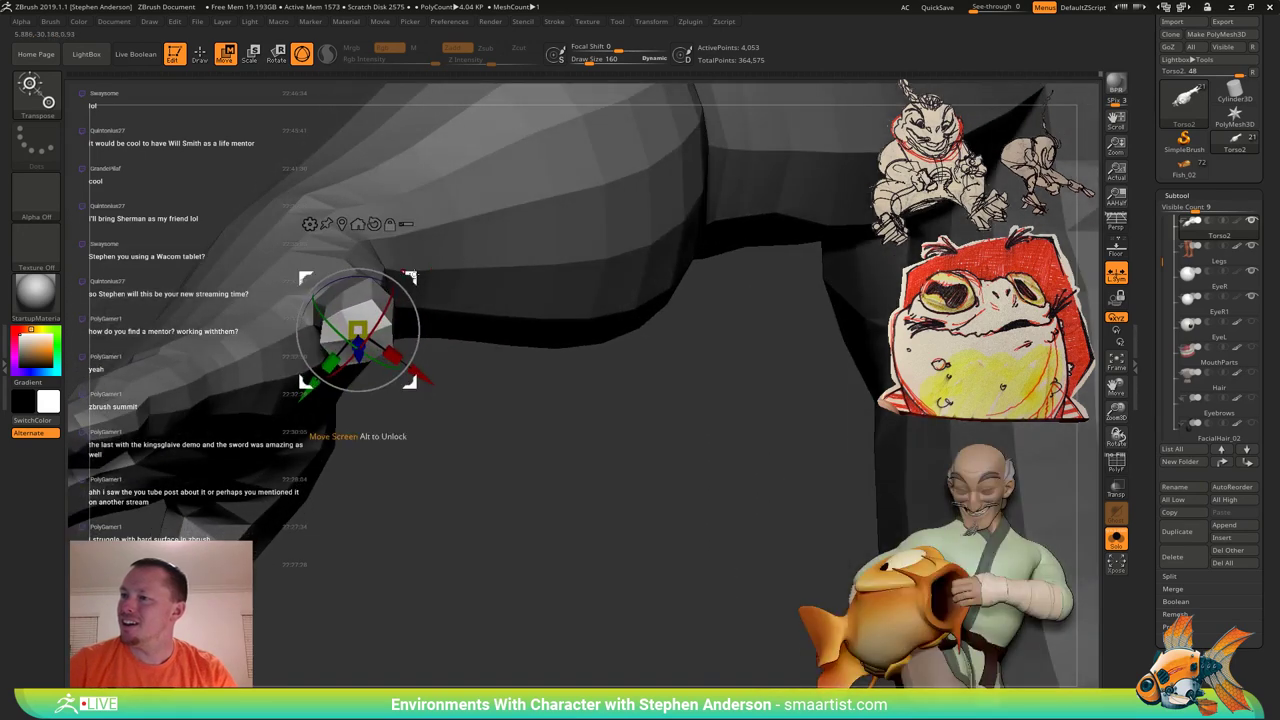
drag(414, 279, 426, 277)
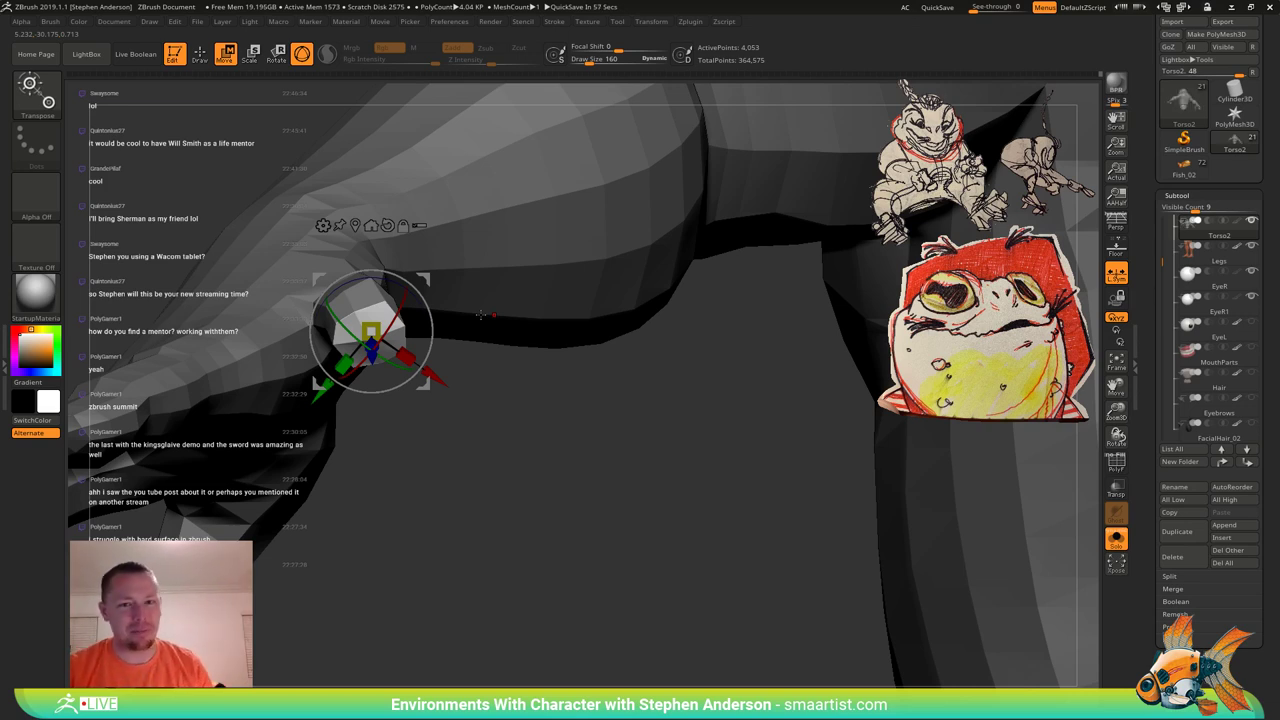
Adjust the end segment of the extruded finger with the Move brush at draw size 160.
key(q)
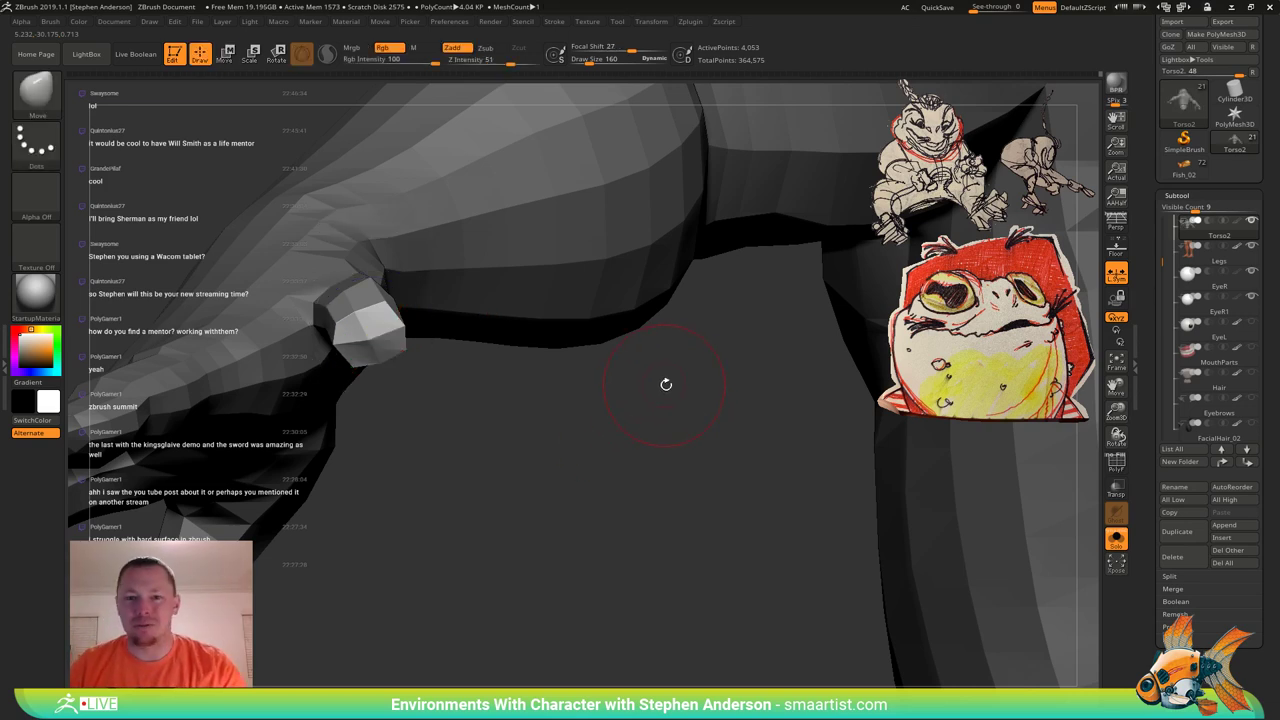
alt+drag(782, 423, 800, 446)
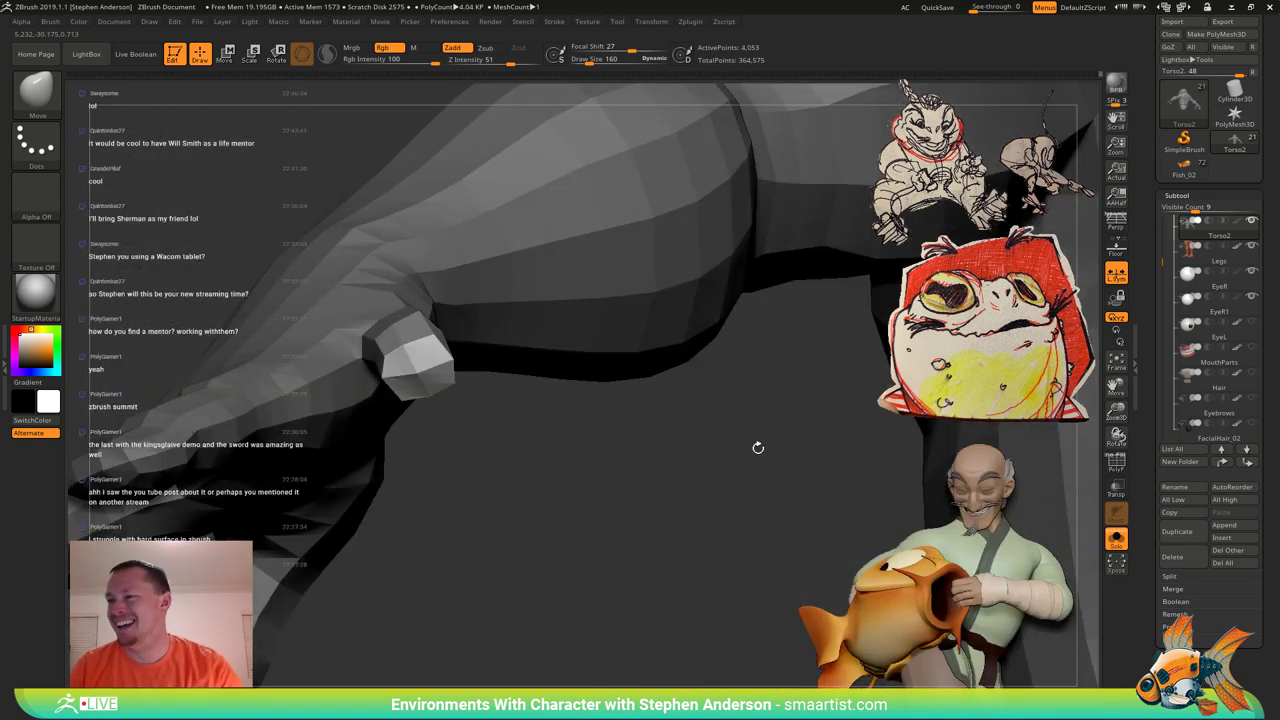
mouse_move(460, 450)
mouse_down()
mouse_move(479, 413)
mouse_move(492, 443)
mouse_move(425, 415)
mouse_move(462, 420)
mouse_up()
mouse_move(427, 360)
ctrl+right_down()
mouse_move(415, 357)
mouse_move(423, 428)
mouse_move(432, 410)
ctrl+right_up()
drag(430, 271, 442, 275)
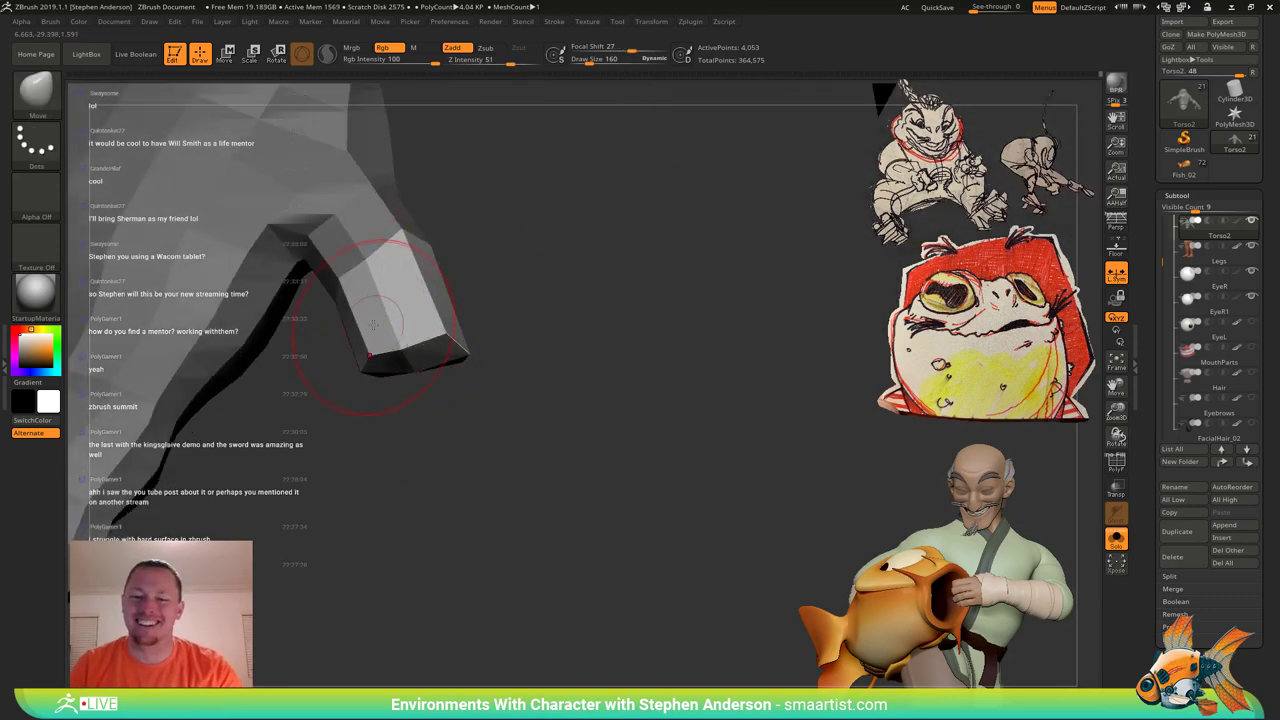
Insert an edge loop around the end segment of the extruded finger with the ZModeler brush.
right_drag(374, 325, 401, 347)
key(b)
key(z)
key(m)
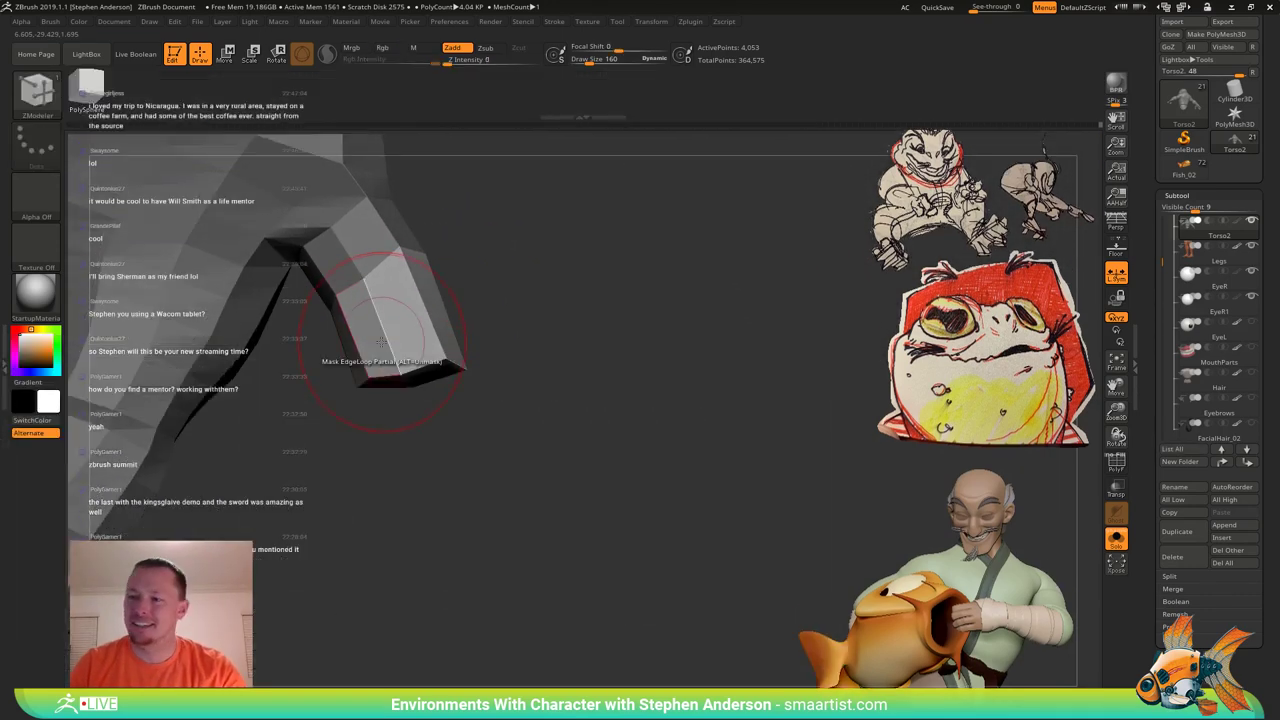
key(space)
click(369, 344)
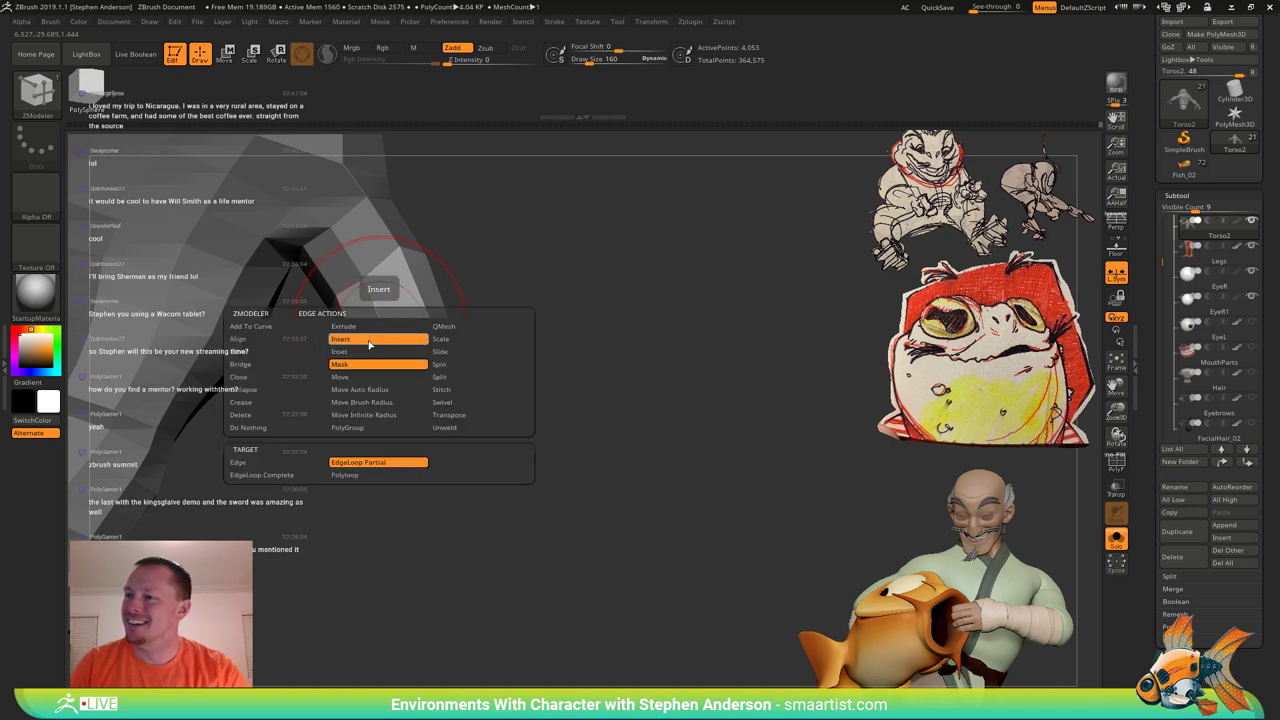
click(380, 327)
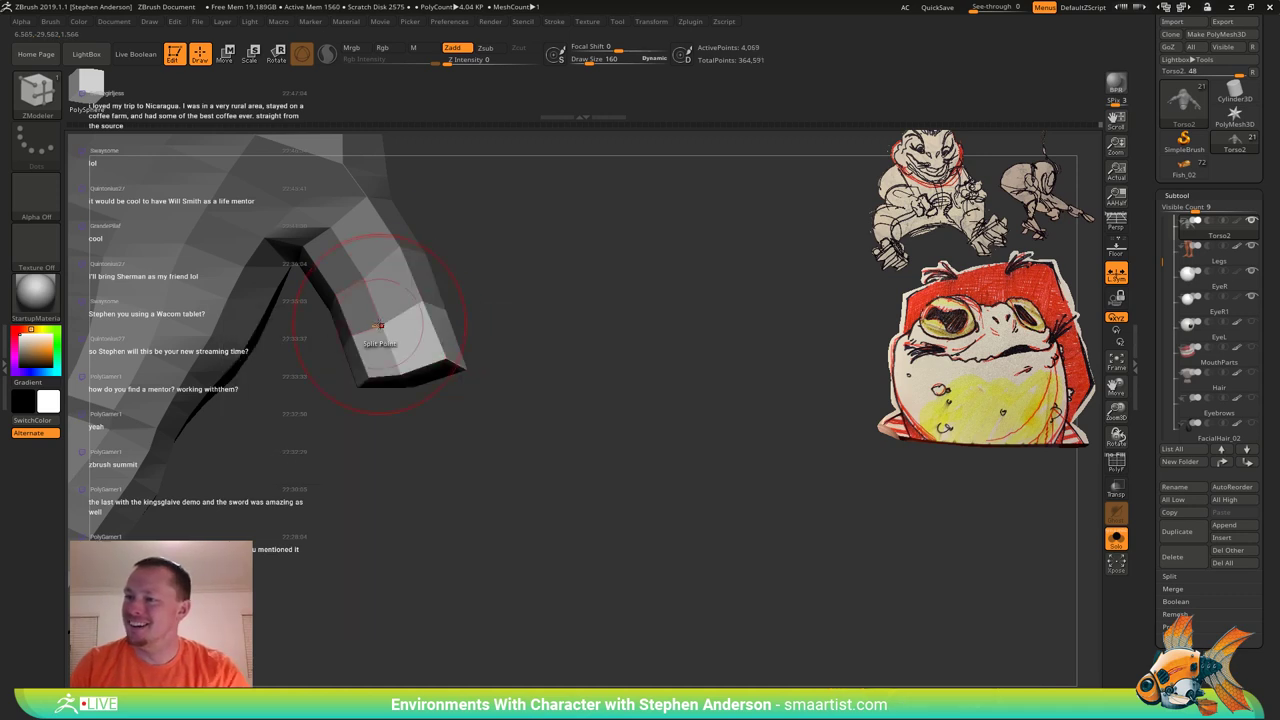
Widen and bevel the tip of the extruded finger beyond the new edge loop with the Move brush.
key(b)
key(m)
key(v)
drag(348, 324, 298, 341)
drag(437, 291, 454, 288)
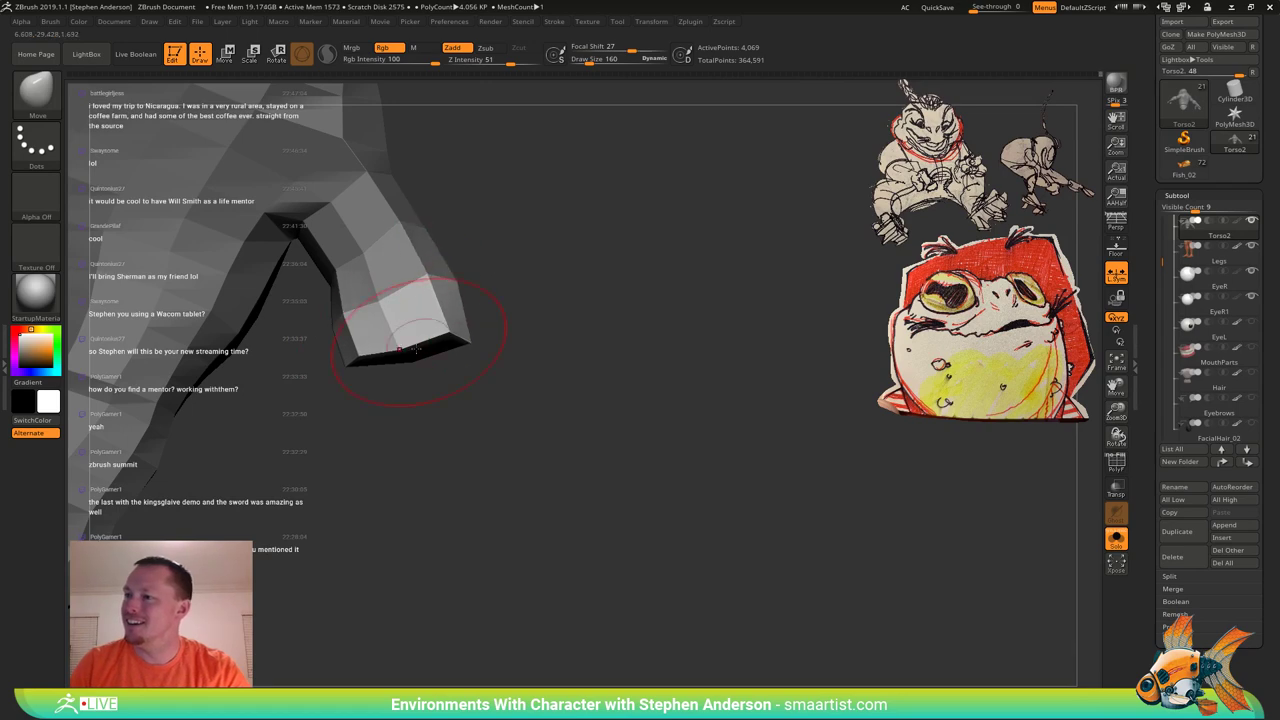
mouse_move(402, 338)
mouse_down()
mouse_move(407, 362)
mouse_move(378, 353)
mouse_up()
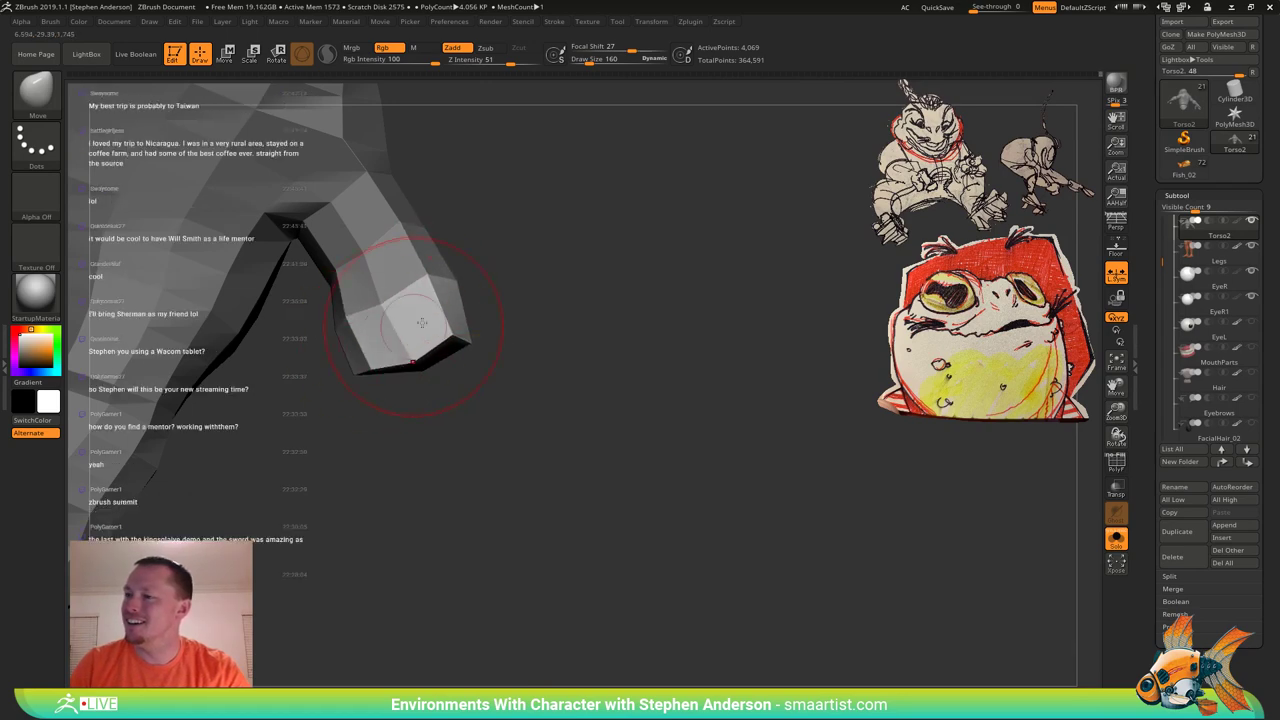
Round out the sides and underside of the extruded finger's tip with the Move brush.
mouse_move(417, 300)
right_down()
mouse_move(424, 289)
mouse_move(408, 306)
mouse_move(439, 305)
right_up()
mouse_move(451, 326)
mouse_down()
mouse_move(480, 332)
mouse_move(426, 343)
mouse_up()
mouse_move(460, 303)
mouse_down()
mouse_move(477, 303)
mouse_move(510, 349)
mouse_up()
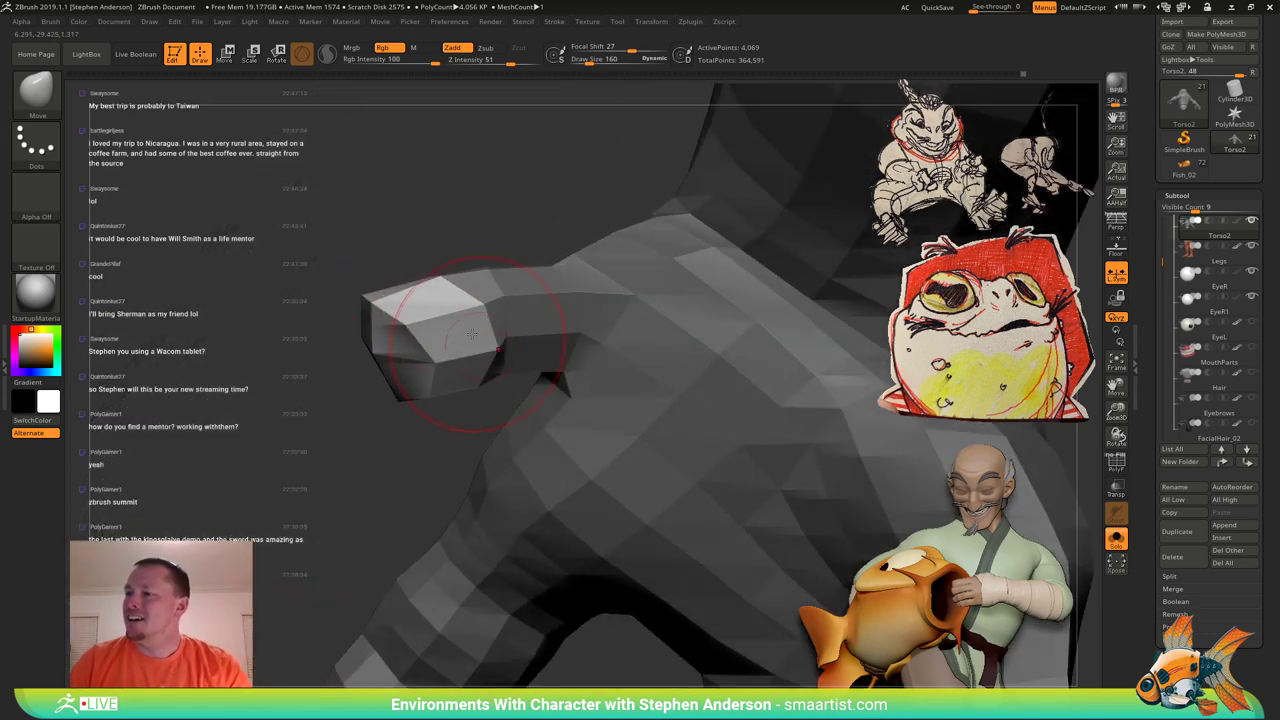
right_drag(472, 334, 450, 372)
drag(452, 402, 450, 416)
drag(408, 378, 389, 383)
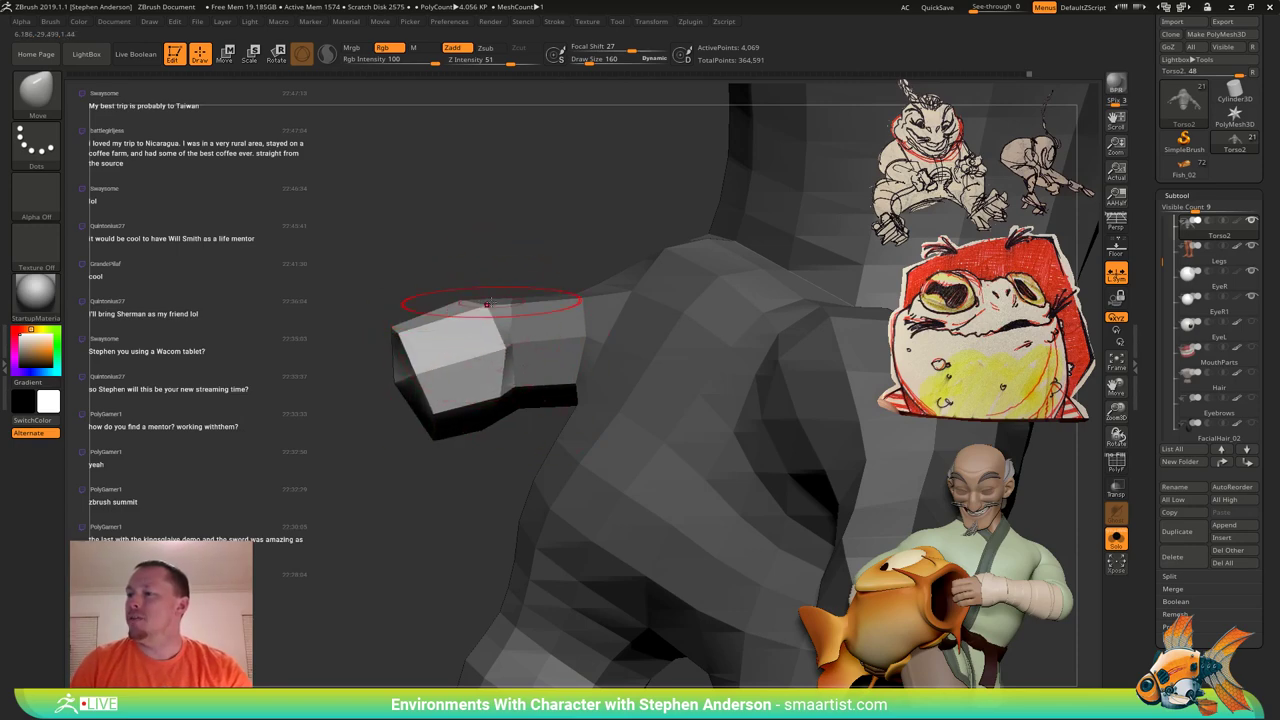
Even out the edge loop behind the extruded finger's tip with the Move brush.
mouse_move(488, 304)
right_down()
mouse_move(535, 340)
mouse_move(502, 420)
mouse_move(500, 358)
mouse_move(482, 328)
mouse_move(494, 351)
mouse_move(482, 358)
right_up()
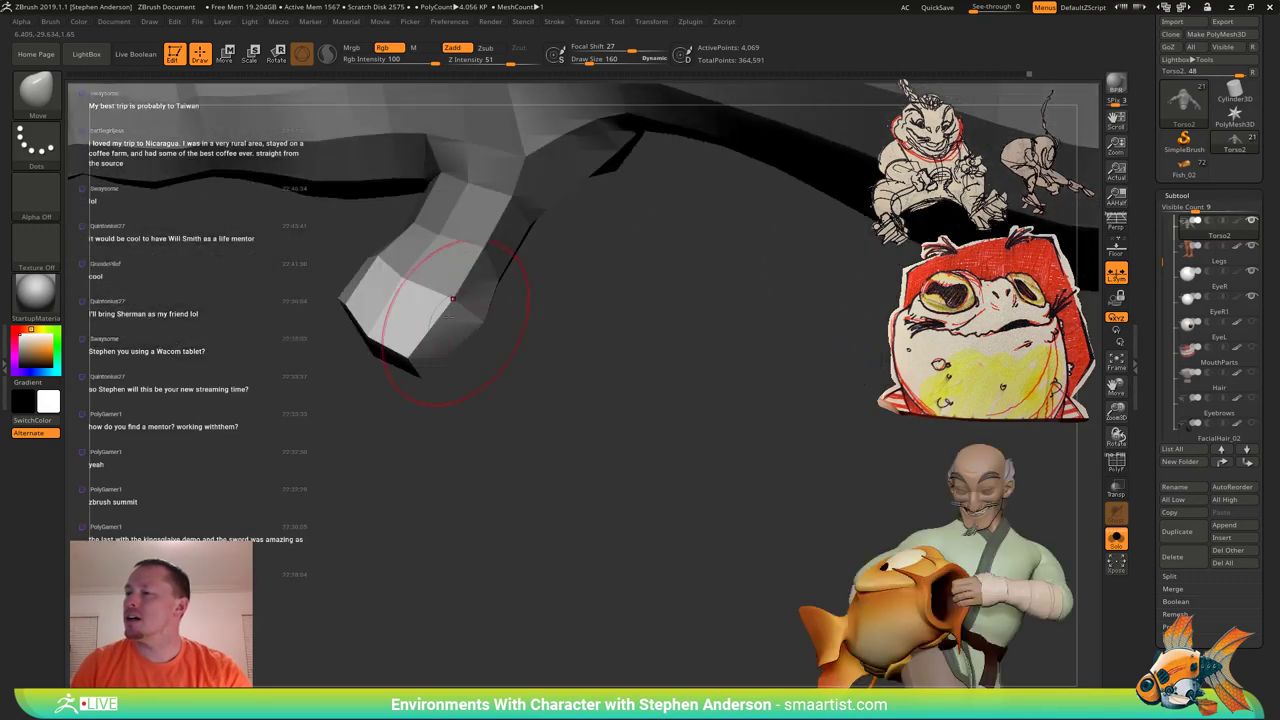
alt+right_drag(426, 274, 457, 346)
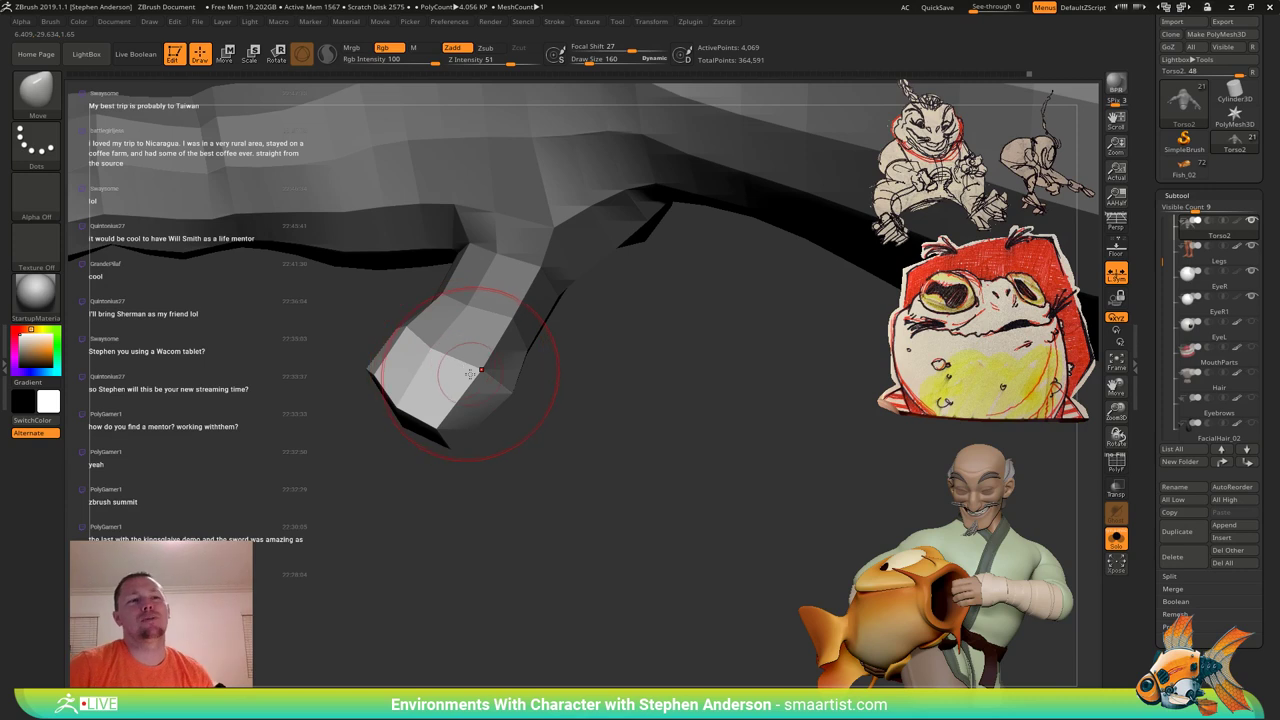
right_drag(475, 348, 452, 348)
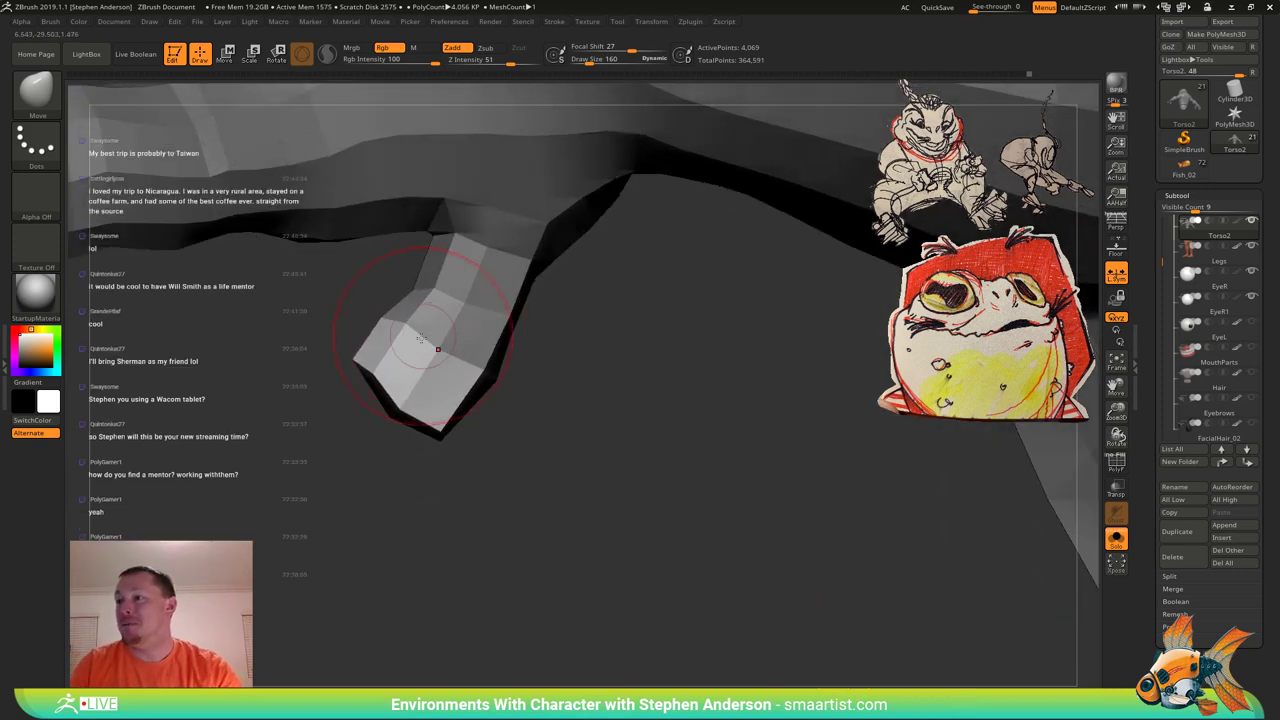
drag(429, 337, 441, 346)
right_drag(443, 346, 447, 348)
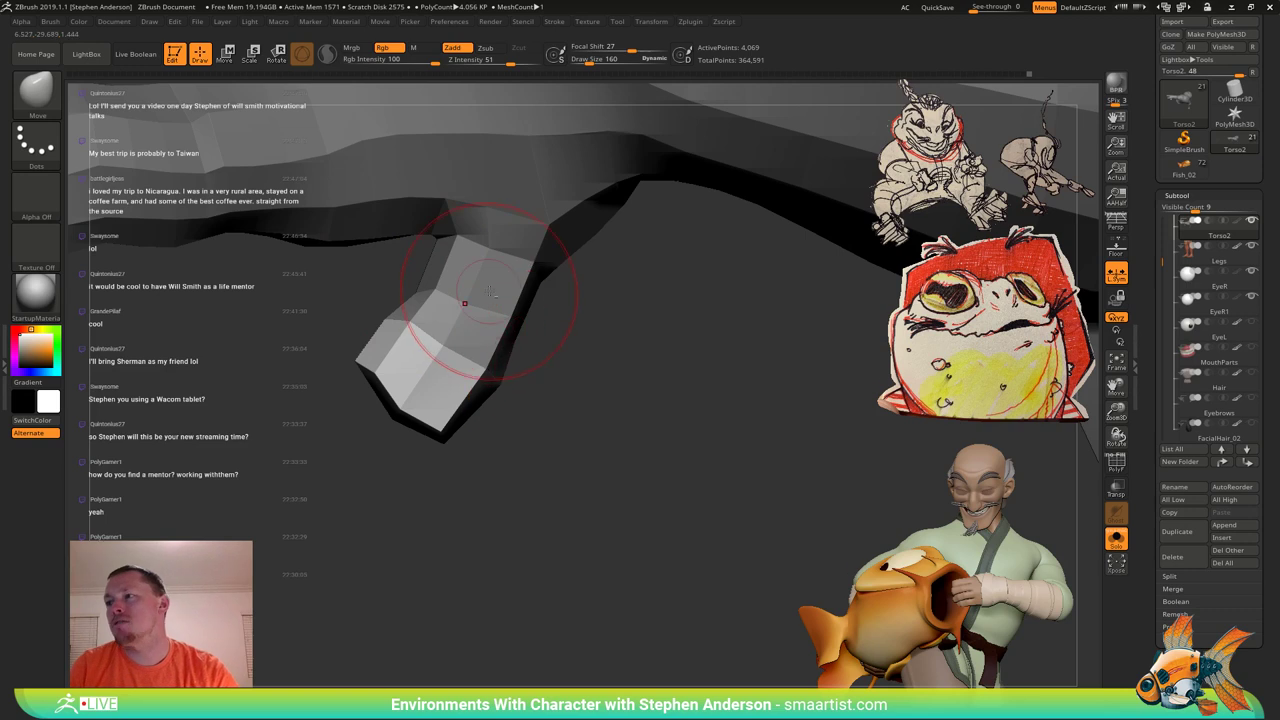
Mask everything except the end of the extruded finger and pull that end slightly back toward the hand with the Move gizmo.
right_drag(490, 292, 511, 372)
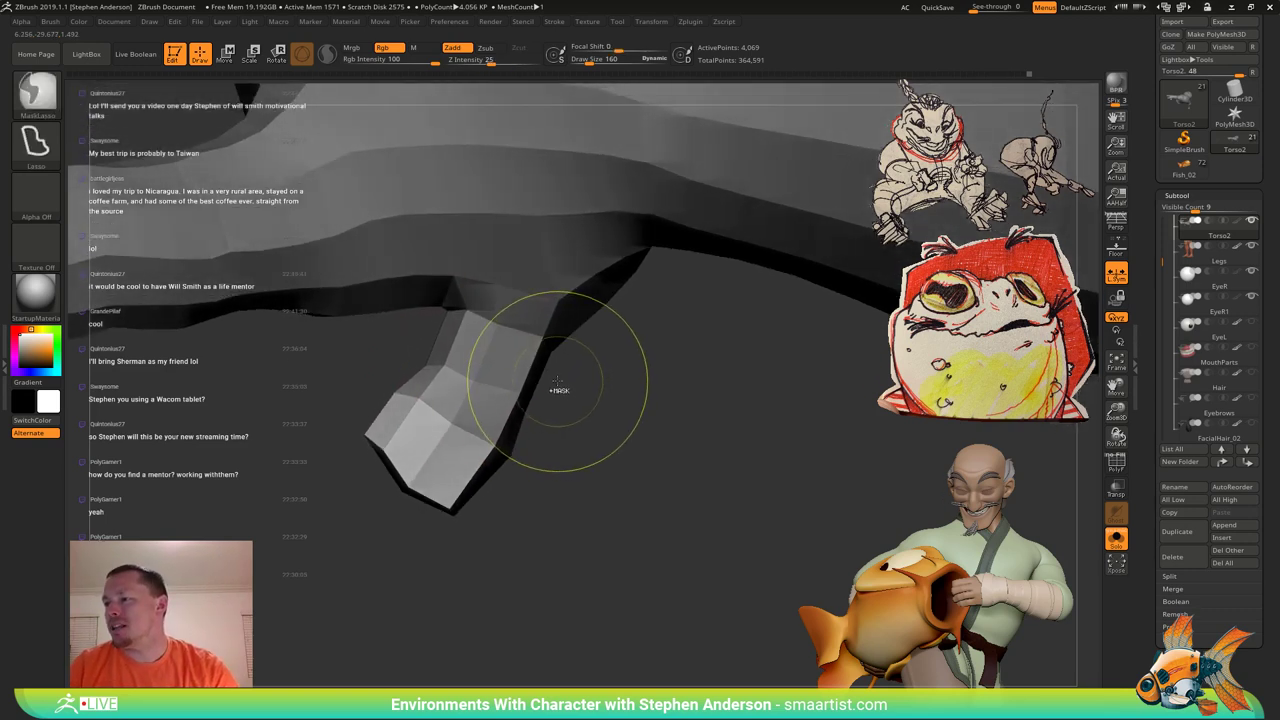
mouse_move(557, 381)
ctrl+mouse_down()
mouse_move(577, 488)
mouse_move(339, 426)
ctrl+mouse_up()
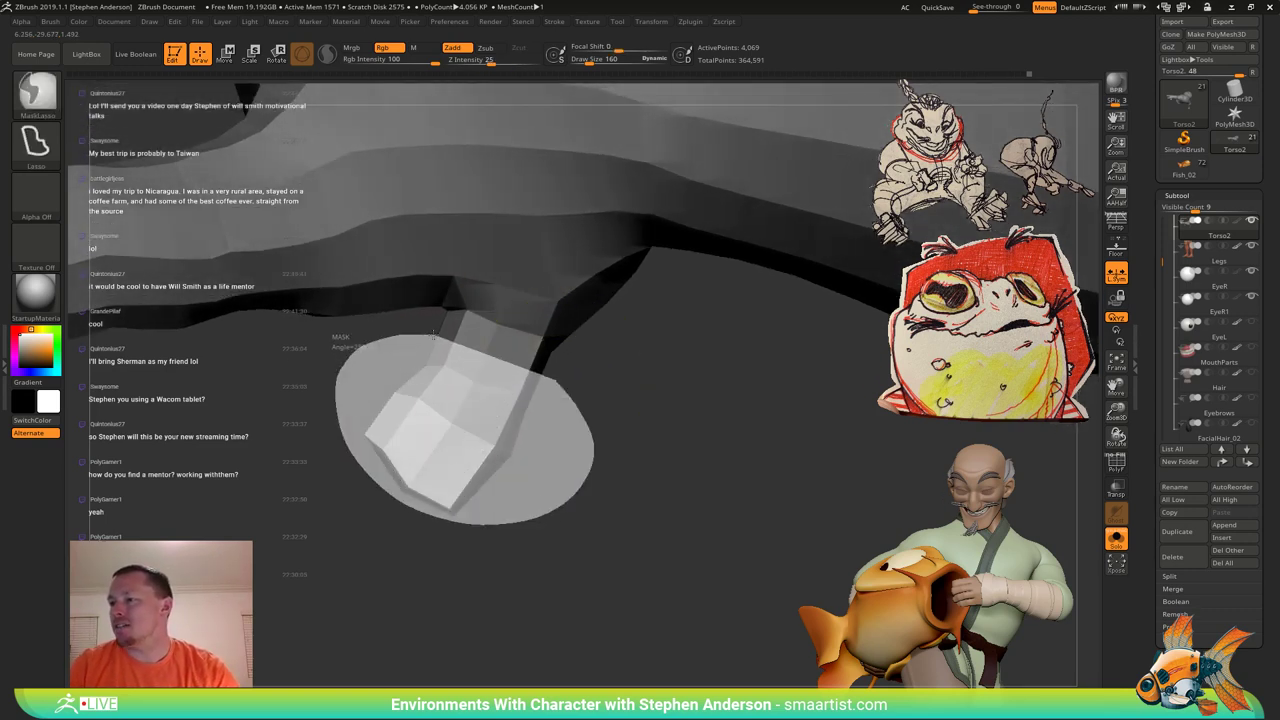
ctrl+alt+drag(433, 334, 452, 333)
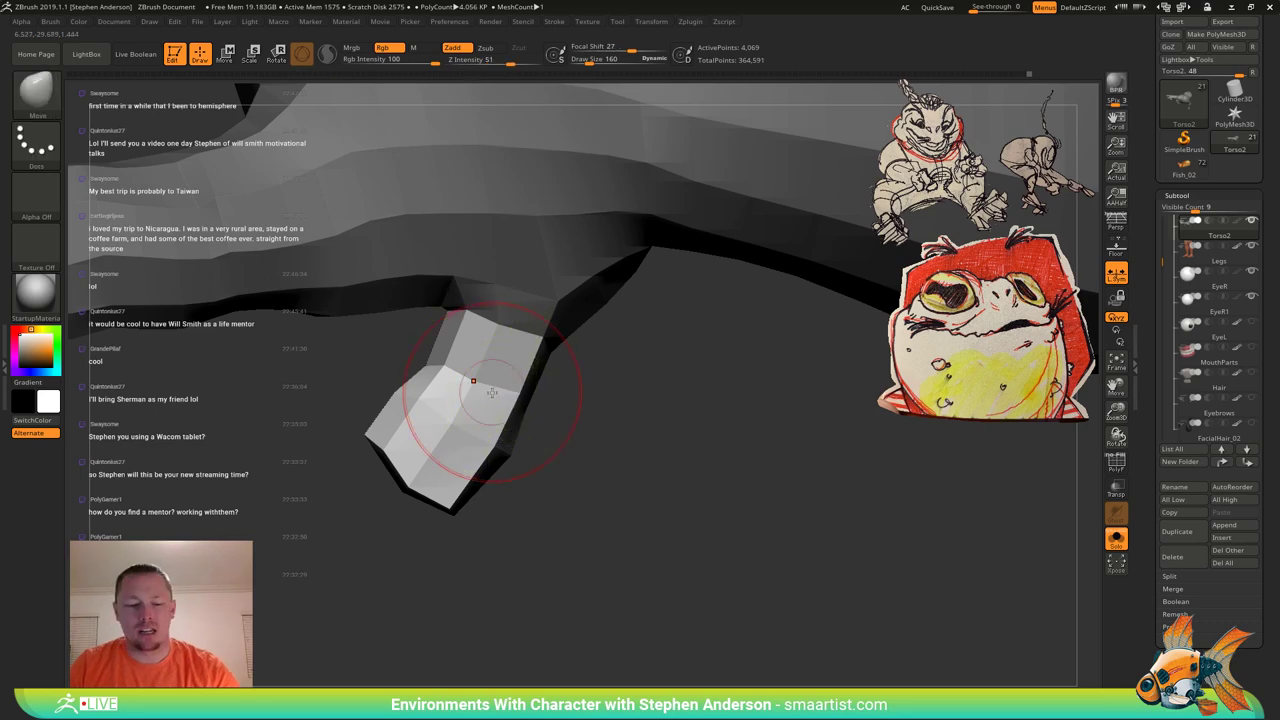
key(w)
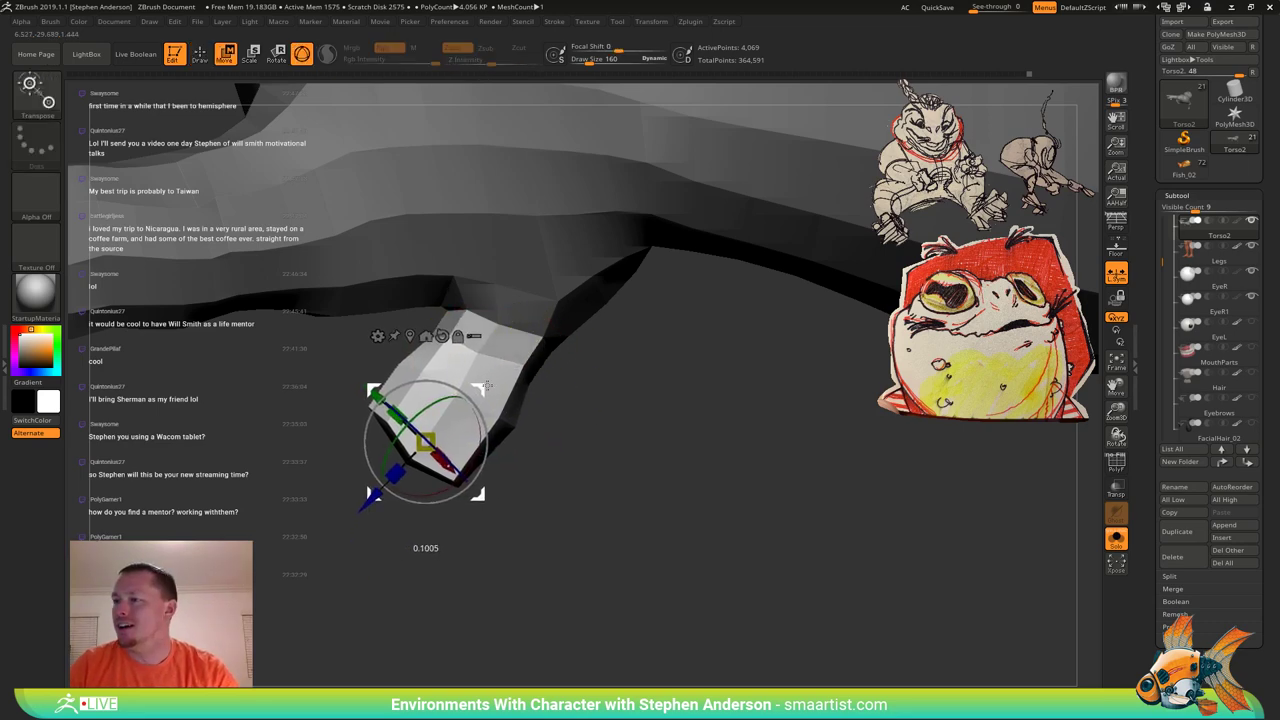
ctrl+right_drag(500, 430, 603, 391)
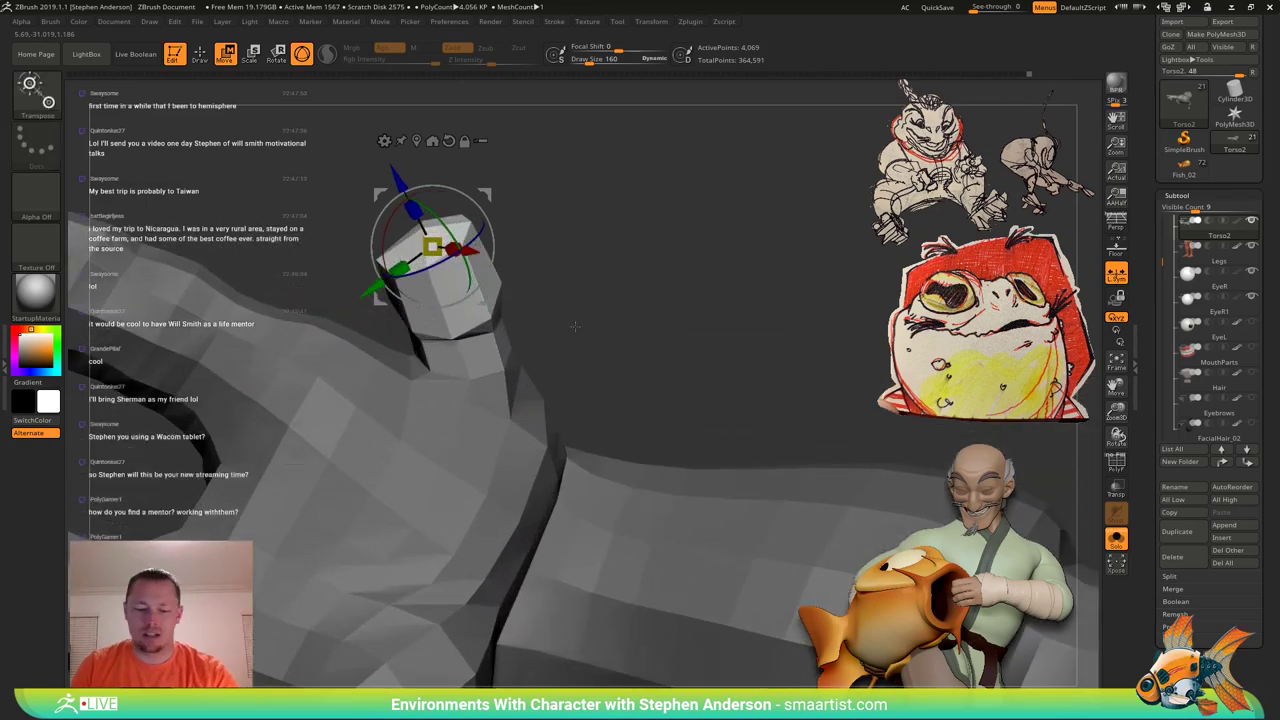
Invert the mask to protect the finger's end and reshape the section just behind it with the Move brush.
key(b)
key(m)
key(v)
mouse_move(546, 345)
right_down()
mouse_move(537, 326)
mouse_move(554, 288)
right_up()
ctrl+click(554, 286)
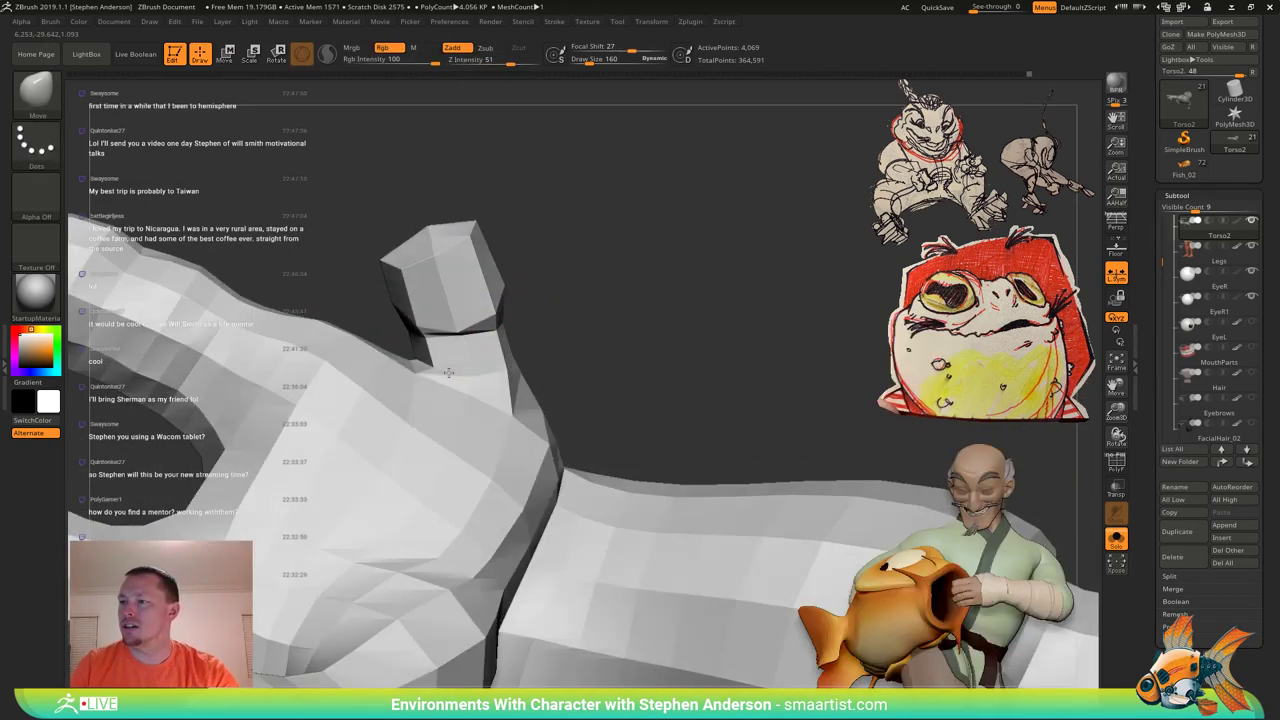
right_drag(449, 373, 441, 370)
key(s)
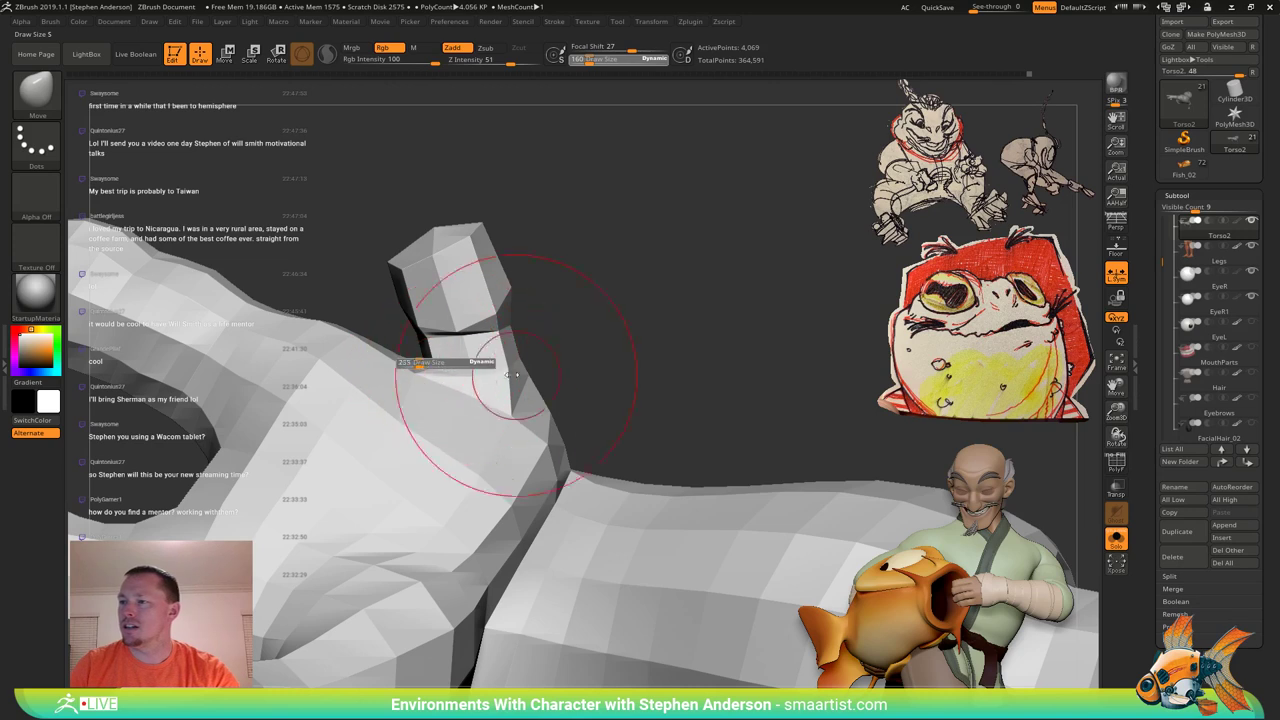
drag(512, 375, 515, 375)
drag(421, 366, 397, 346)
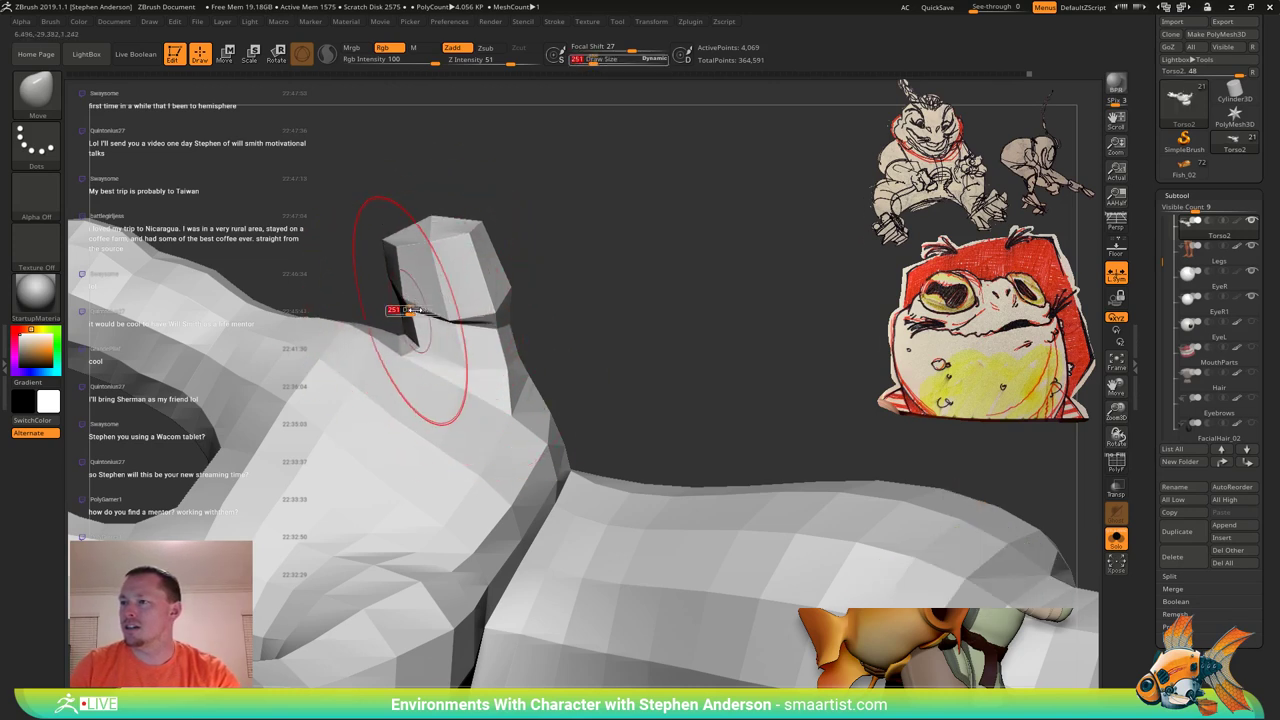
drag(415, 310, 410, 310)
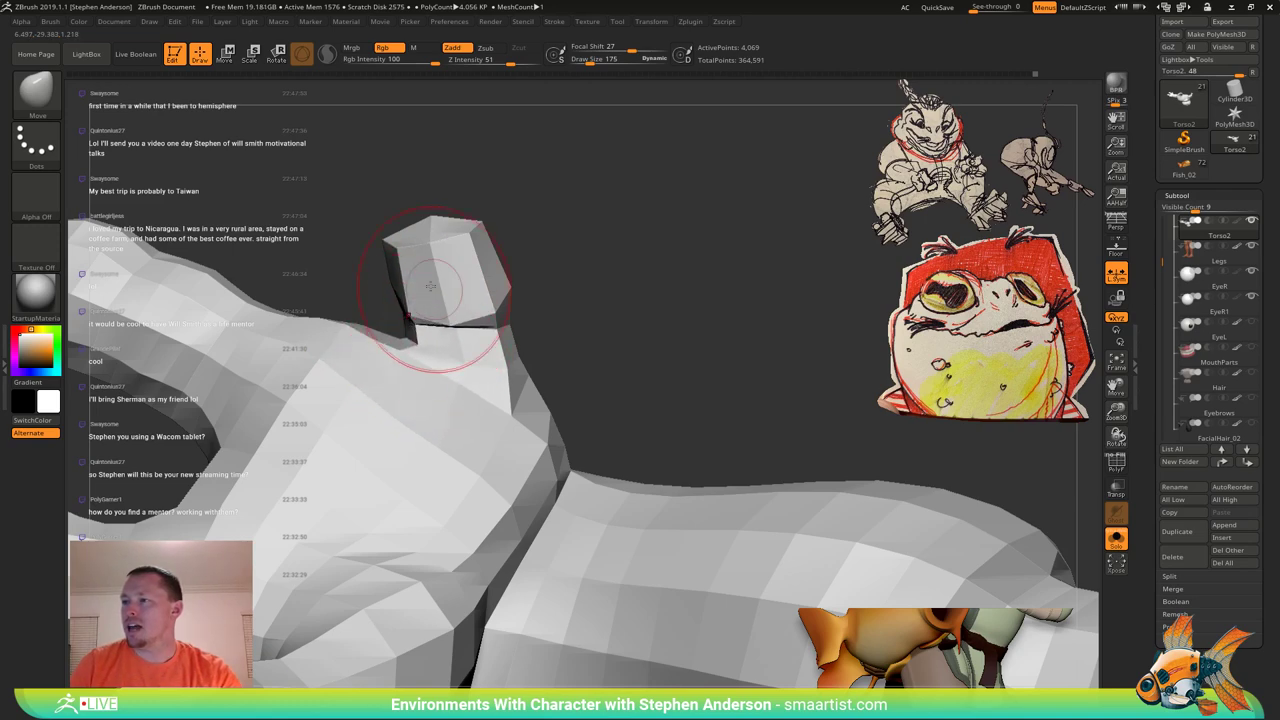
Adjust the extruded finger from the side with the Move brush at draw size 175 and display the polyframe.
right_drag(386, 252, 481, 288)
drag(481, 287, 496, 440)
right_drag(496, 440, 370, 458)
key(shift+f)
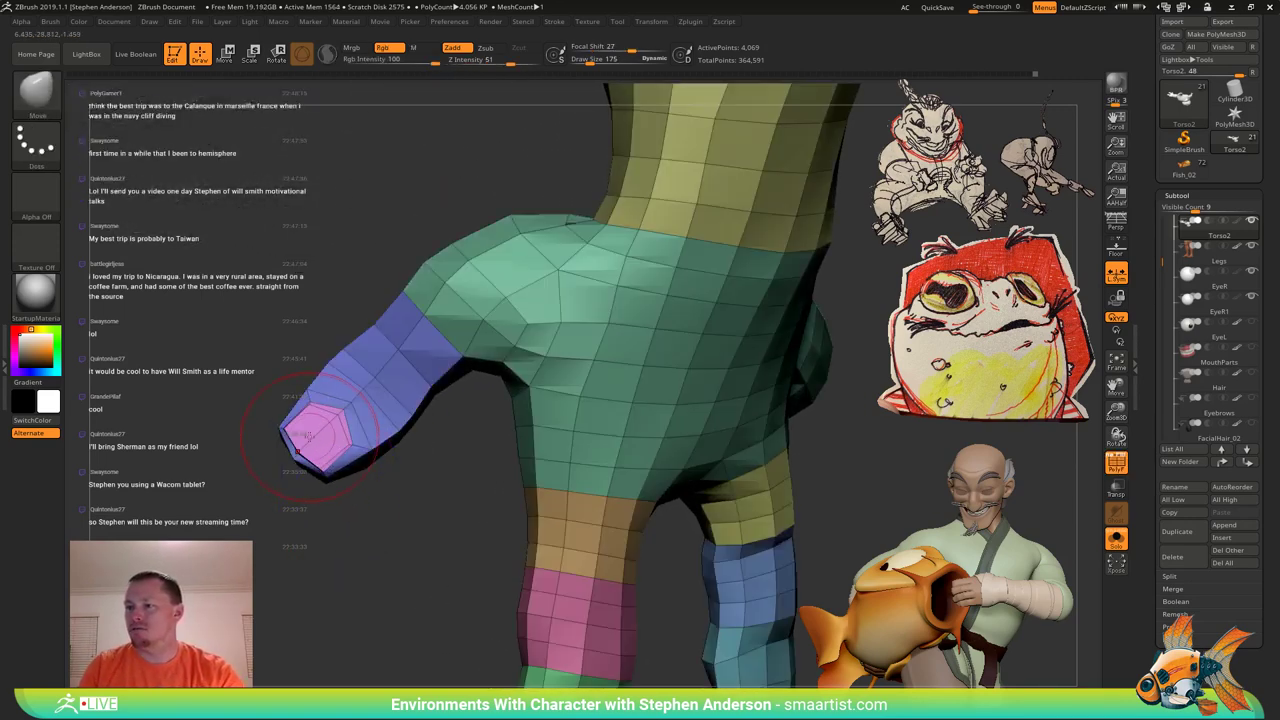
Mask everything except the tip of the extruded finger and shift the tip slightly inward with the Move gizmo.
mouse_move(373, 496)
ctrl+mouse_down()
mouse_move(297, 488)
mouse_move(328, 385)
mouse_move(362, 412)
ctrl+mouse_up()
ctrl+click(271, 373)
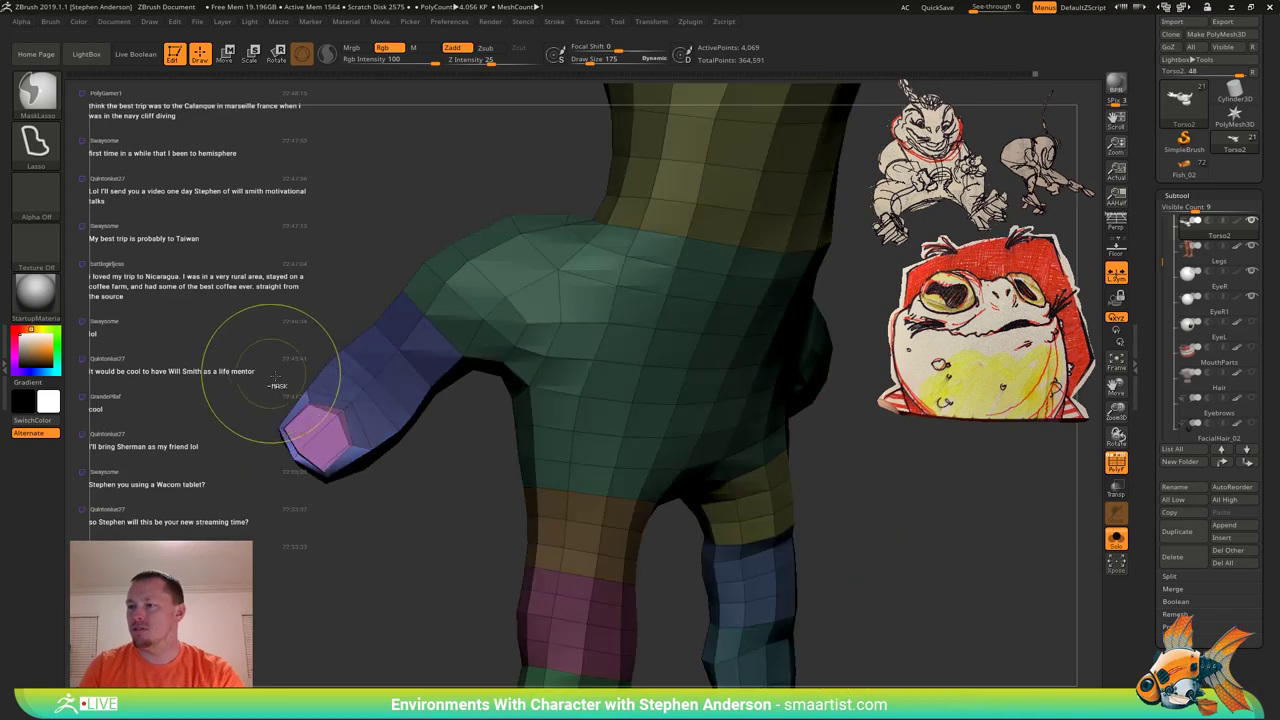
key(w)
alt+click(307, 436)
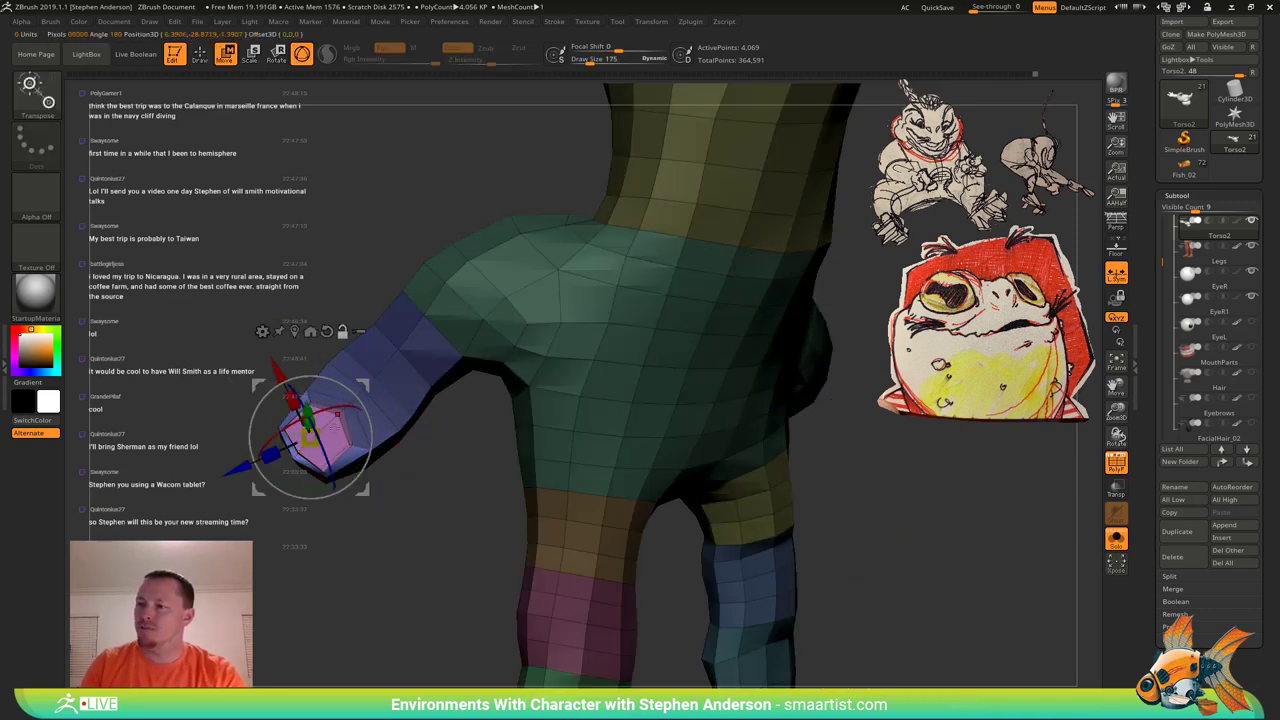
drag(363, 385, 373, 379)
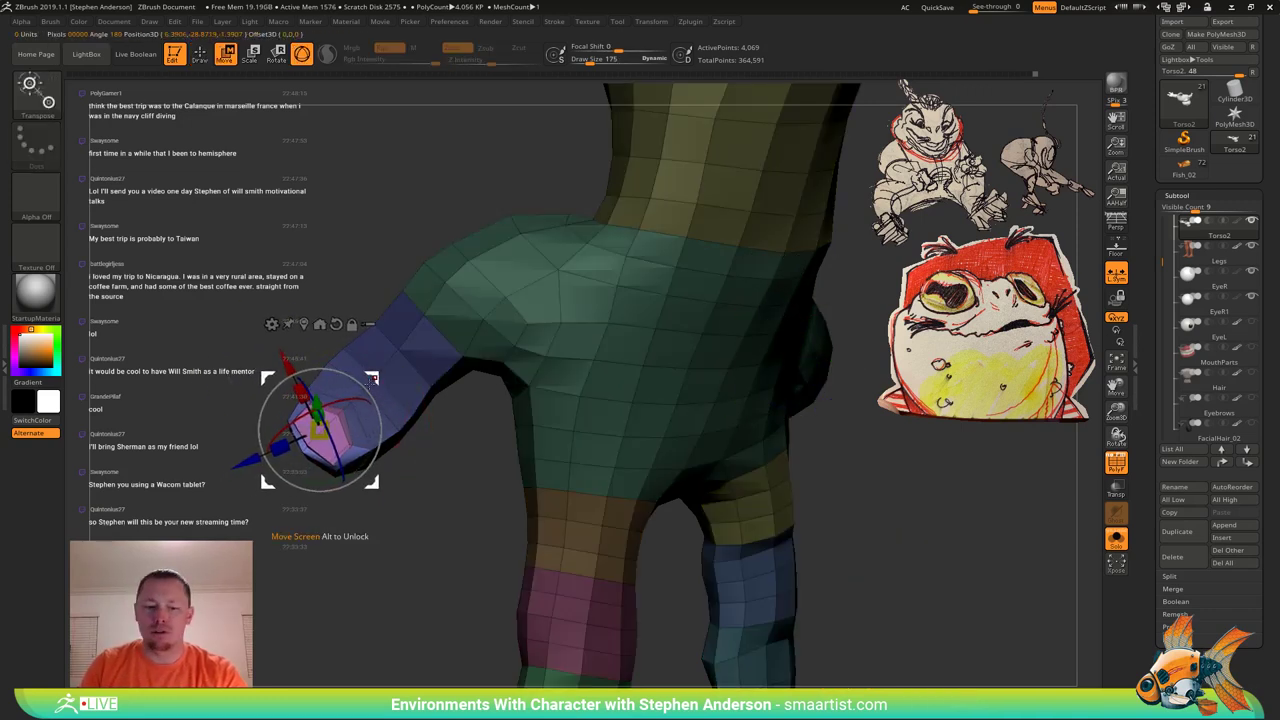
Refine the lower and upper edges of the extruded finger's tip with the Move brush.
key(q)
mouse_move(352, 480)
mouse_down()
mouse_move(366, 480)
mouse_move(303, 482)
mouse_move(356, 489)
mouse_move(341, 472)
mouse_up()
drag(290, 419, 270, 403)
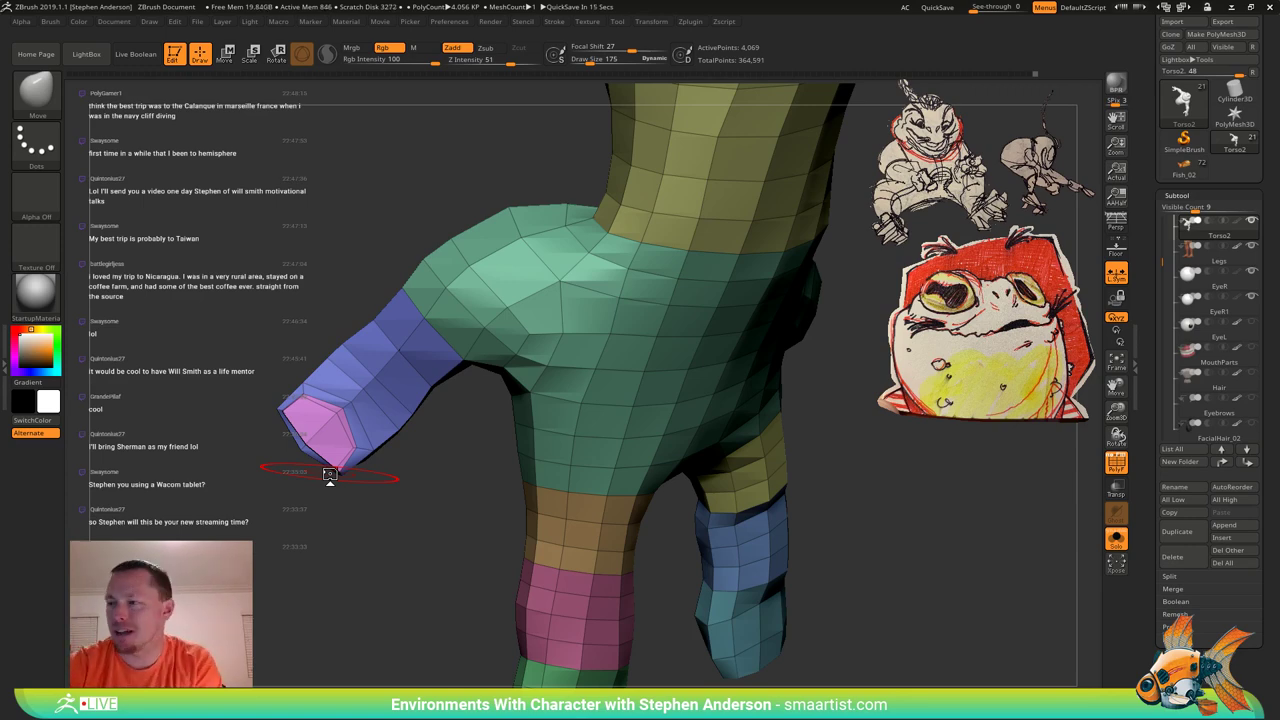
Isolate the outer segments of the extruded finger with a mask and reposition them with the Move gizmo.
mouse_move(480, 417)
mouse_down()
mouse_move(444, 295)
mouse_move(474, 310)
mouse_move(405, 430)
mouse_move(443, 420)
mouse_move(437, 525)
mouse_move(230, 314)
mouse_move(304, 296)
mouse_up()
key(w)
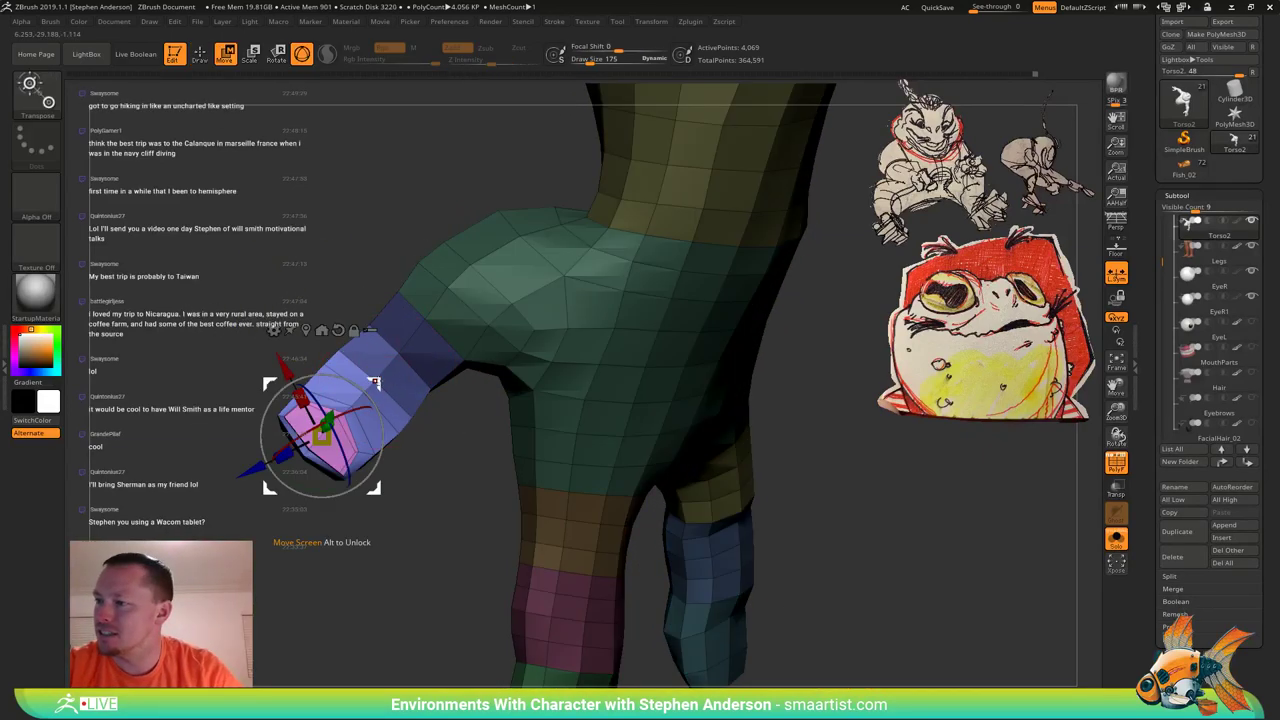
drag(377, 382, 400, 346)
ctrl+click(385, 372)
right_drag(390, 356, 575, 336)
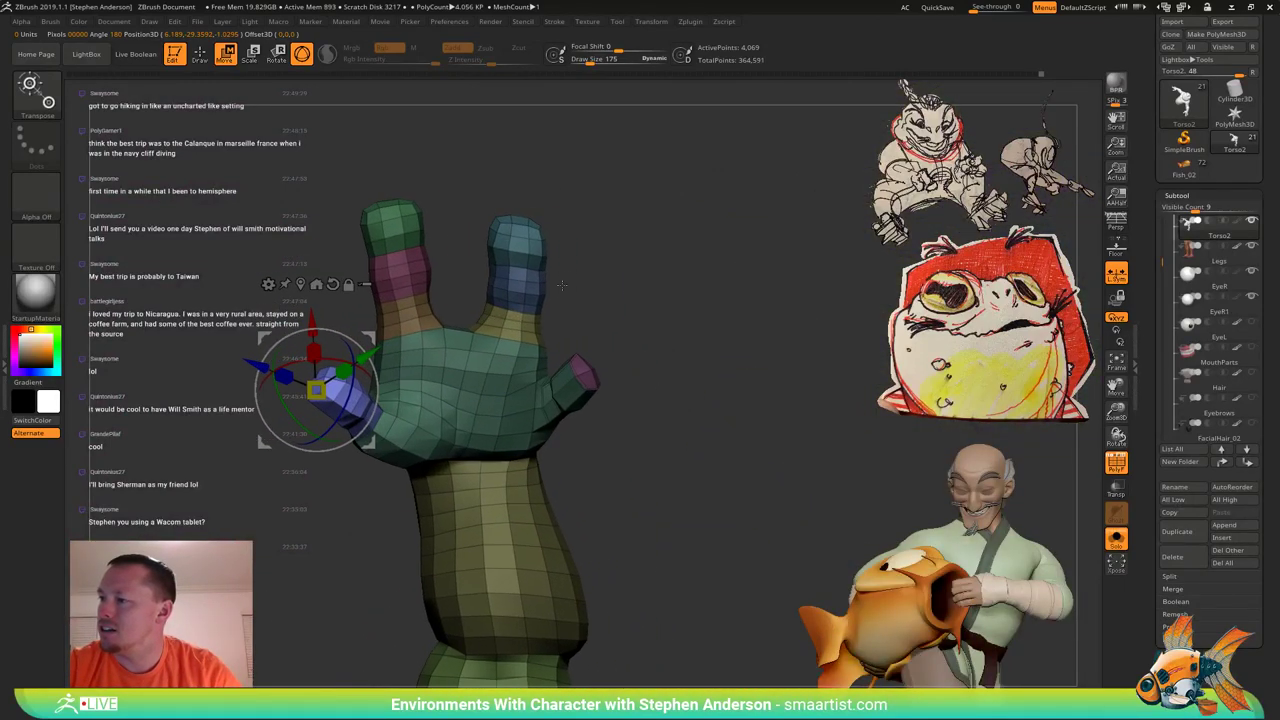
ctrl+click(575, 338)
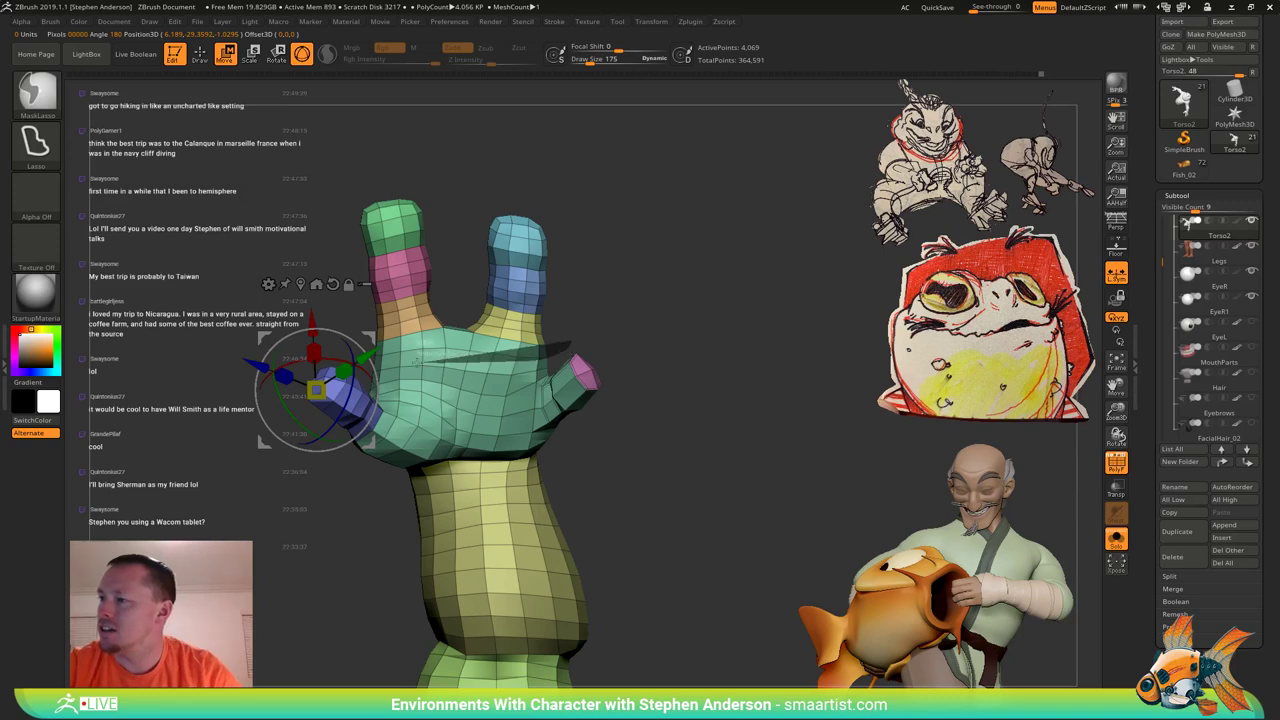
mouse_move(570, 348)
ctrl+mouse_down()
mouse_move(294, 335)
mouse_move(524, 151)
mouse_move(640, 184)
mouse_move(692, 216)
ctrl+mouse_up()
ctrl+click(684, 220)
click(540, 330)
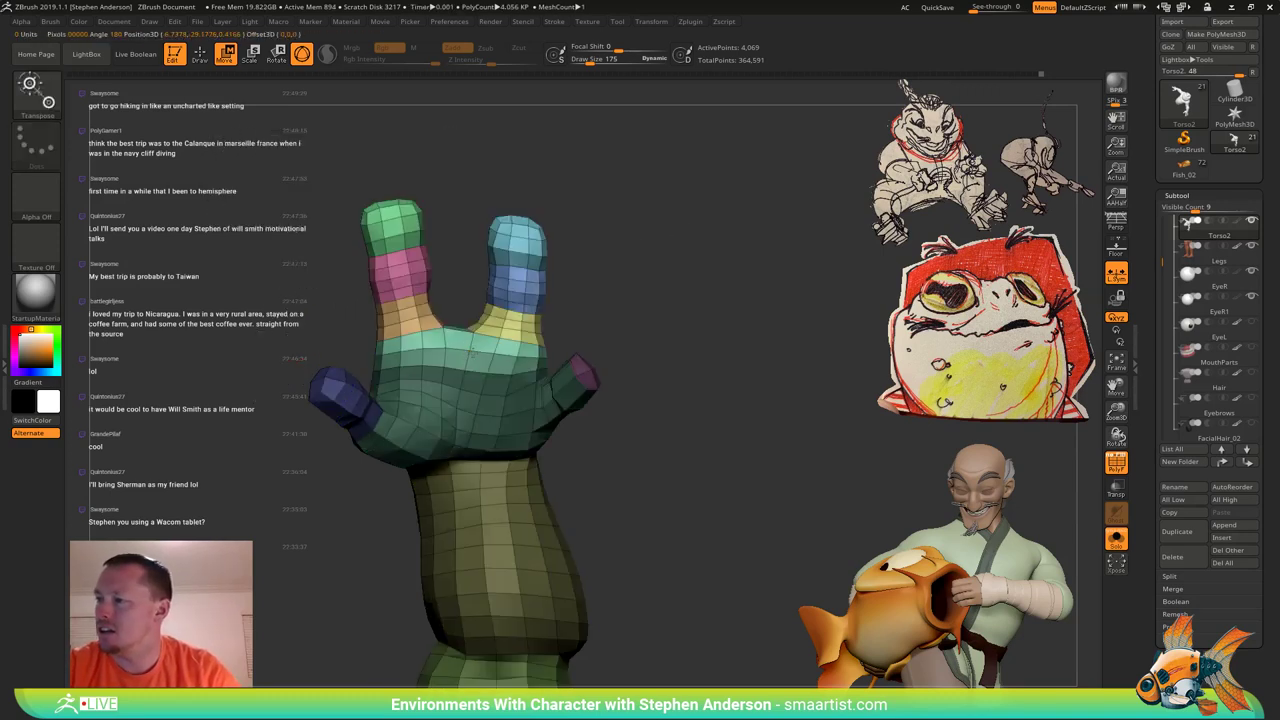
ctrl+click(590, 290)
ctrl+drag(601, 320, 622, 342)
ctrl+click(467, 365)
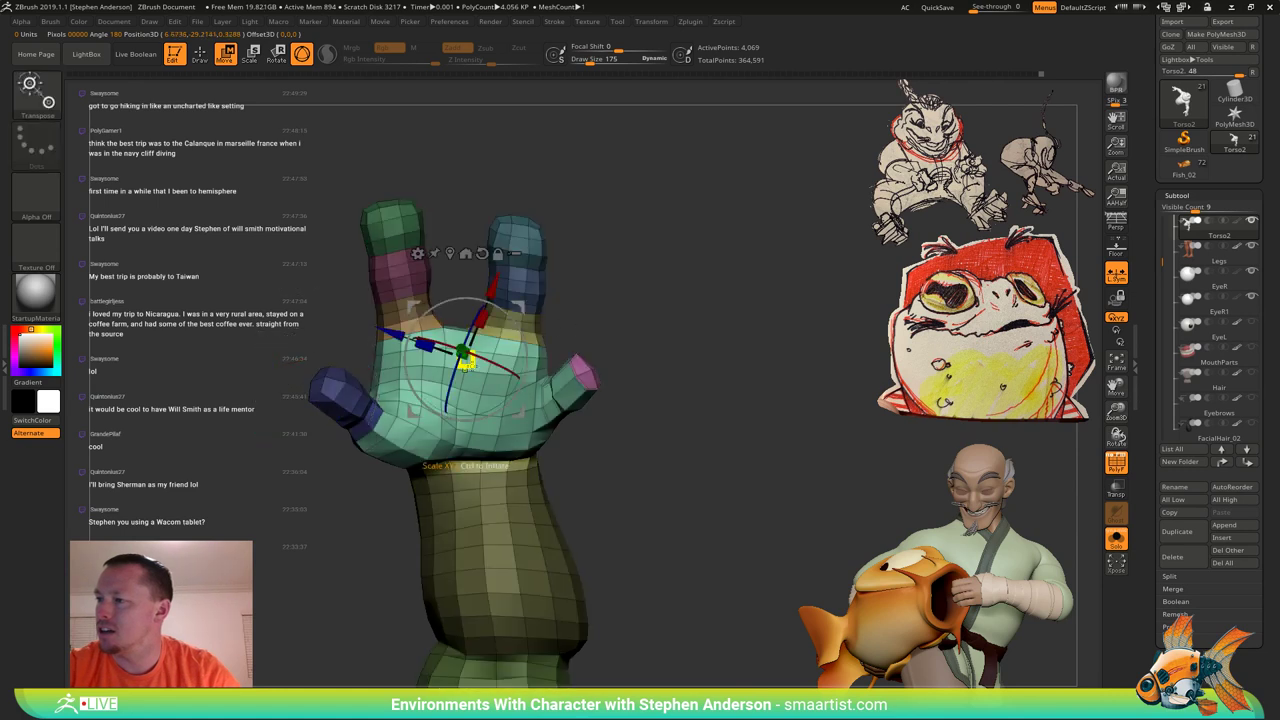
key(ctrl+z)
key(ctrl+z)
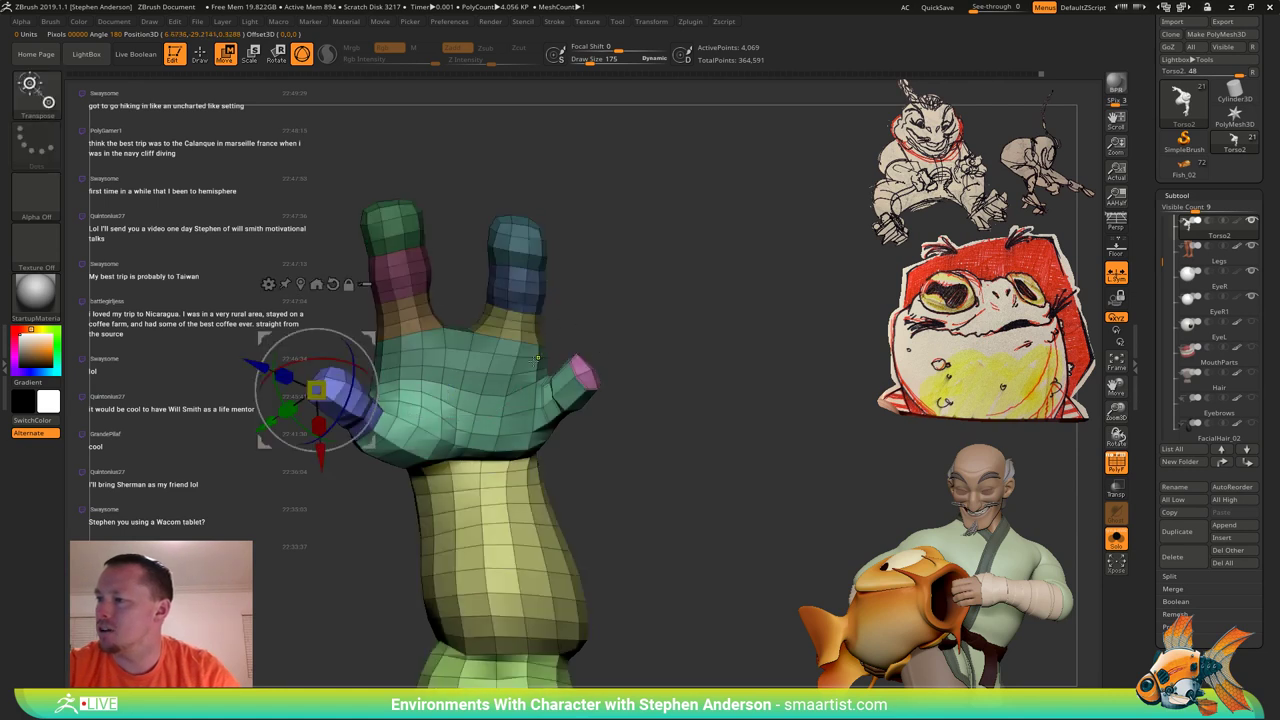
Mask the forearm and short outer fingers, leave the two long fingers and upper palm free, and lower the long fingers slightly.
ctrl+click(494, 353)
click(466, 359)
ctrl+click(640, 316)
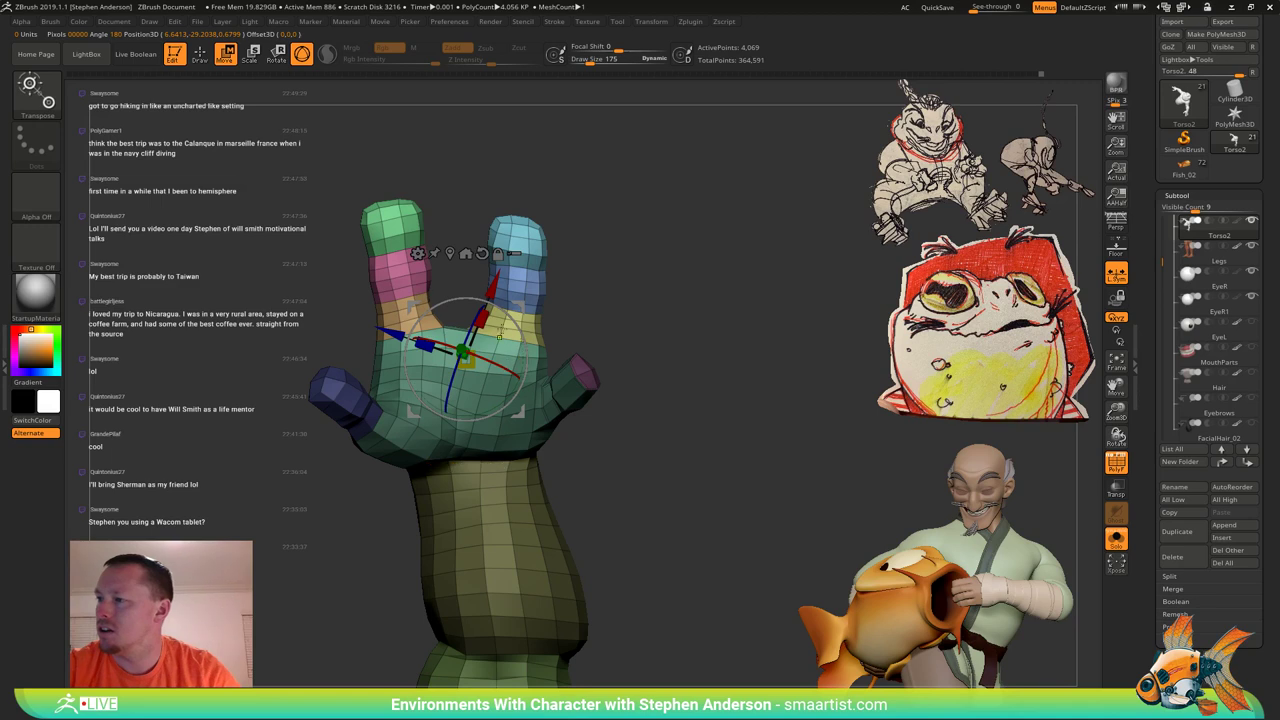
ctrl+click(500, 340)
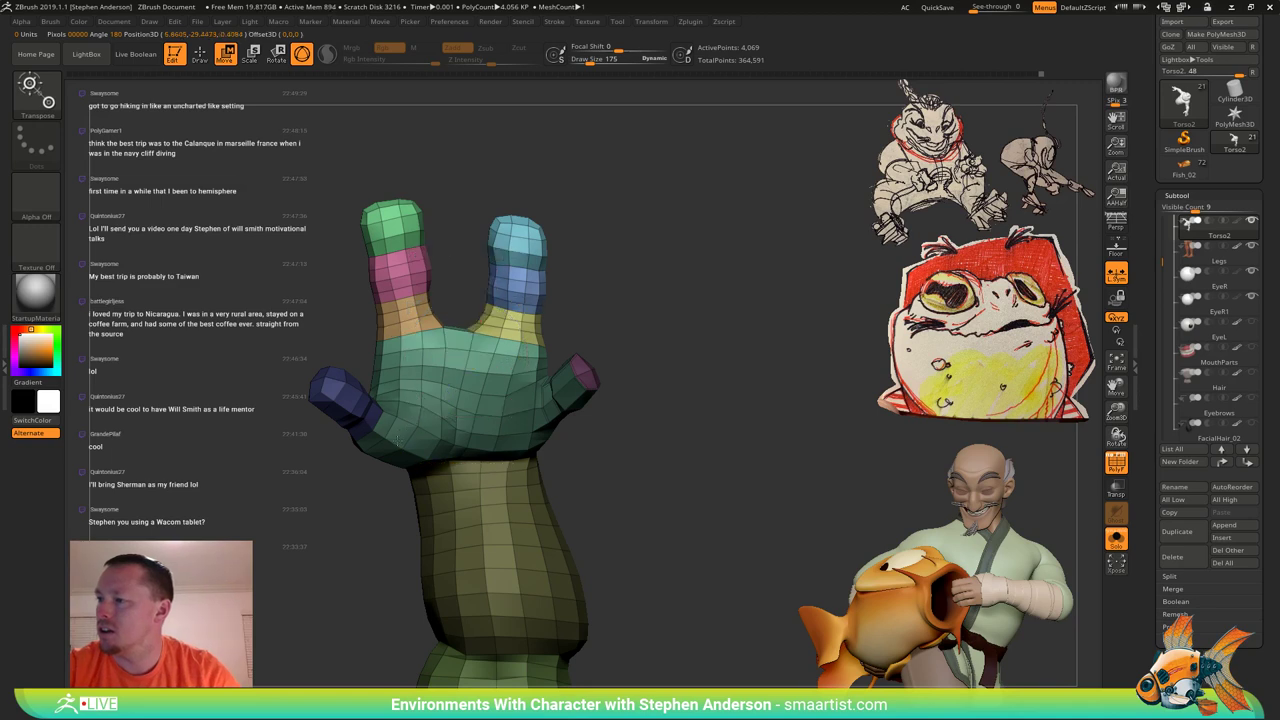
drag(523, 309, 522, 320)
Adjust the palm and the bases of the two long fingers with the Move brush at draw size 424.
key(b)
key(m)
key(v)
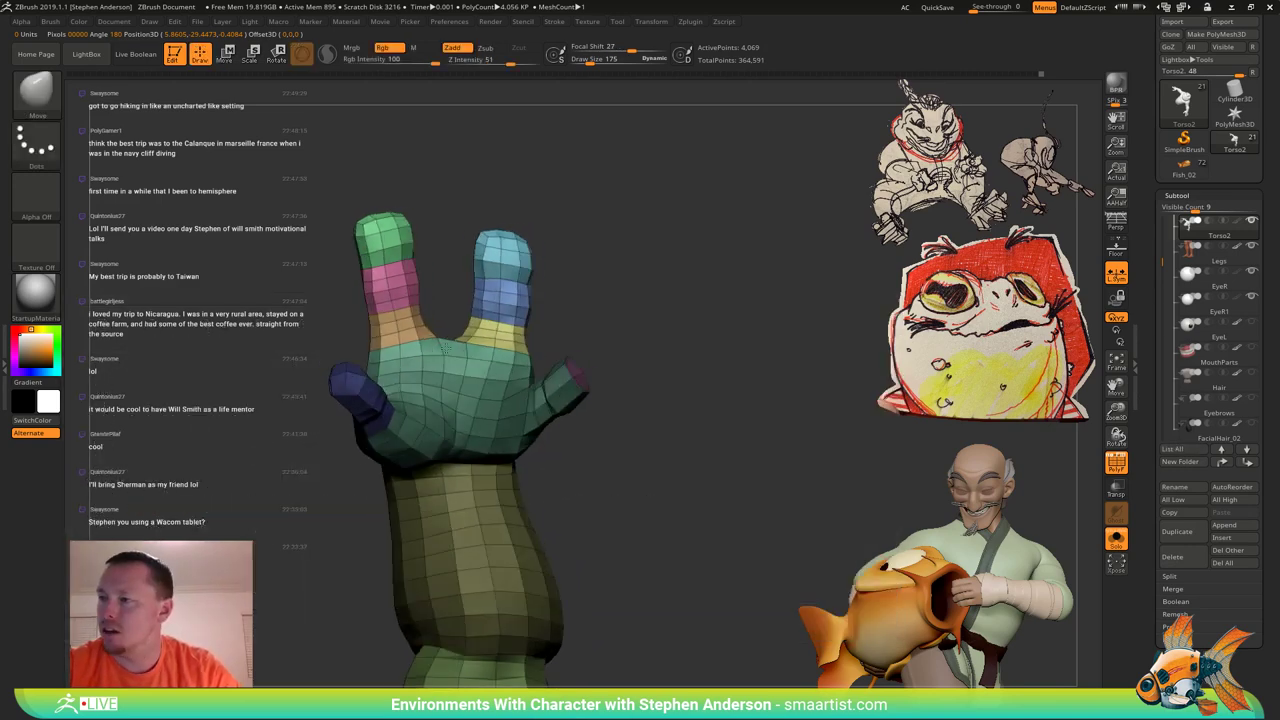
key(s)
drag(428, 346, 421, 343)
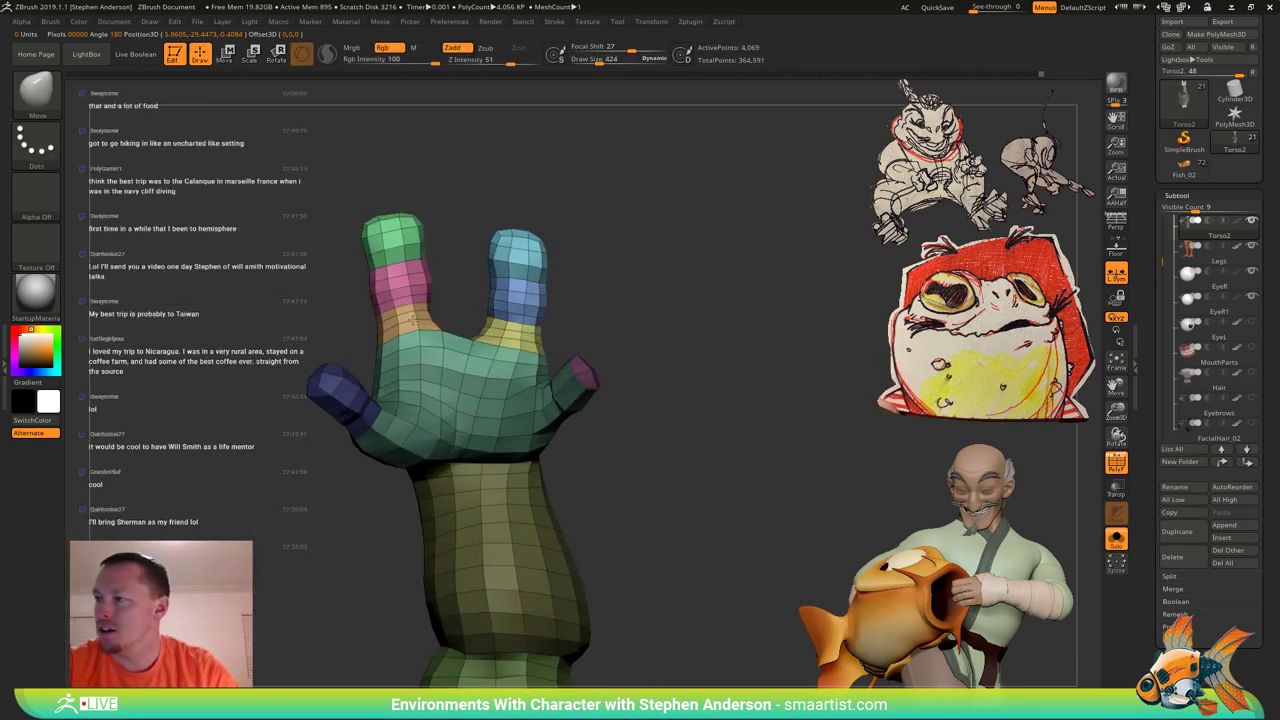
right_drag(517, 322, 505, 350)
shift+drag(505, 350, 485, 348)
right_drag(485, 348, 405, 385)
shift+drag(420, 392, 405, 402)
right_drag(385, 402, 466, 384)
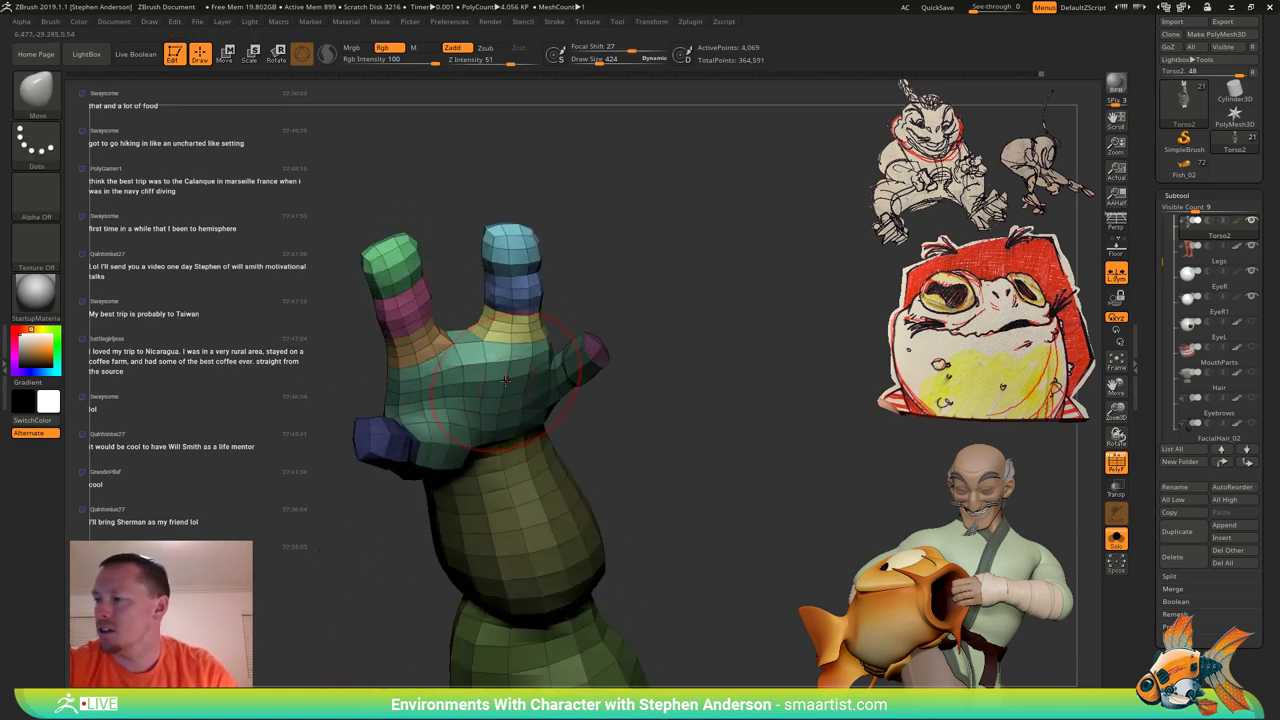
Reshape the palm and the back of the hand with the Move brush at draw size 286.
key(s)
drag(505, 382, 499, 382)
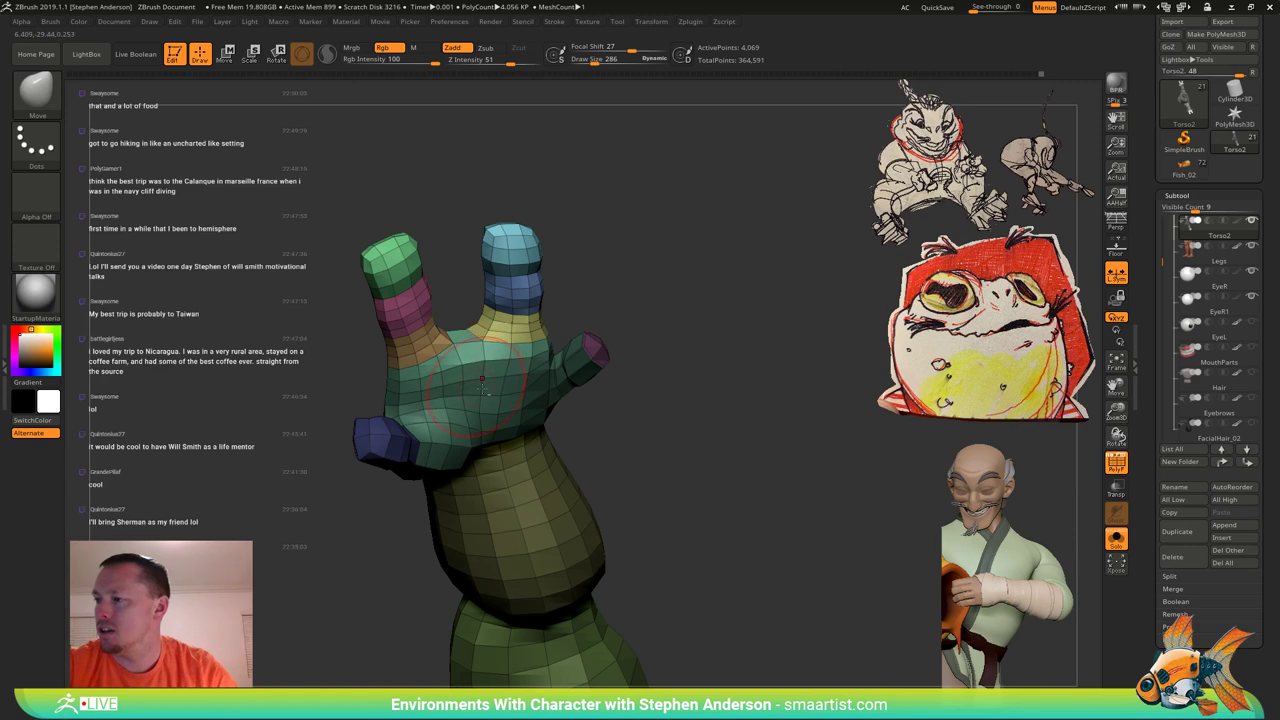
mouse_move(498, 396)
right_down()
mouse_move(470, 400)
mouse_move(508, 405)
mouse_move(500, 425)
mouse_move(503, 338)
mouse_move(372, 462)
right_up()
mouse_move(362, 392)
right_down()
mouse_move(380, 418)
mouse_move(367, 418)
mouse_move(366, 374)
mouse_move(311, 345)
right_up()
drag(311, 343, 322, 332)
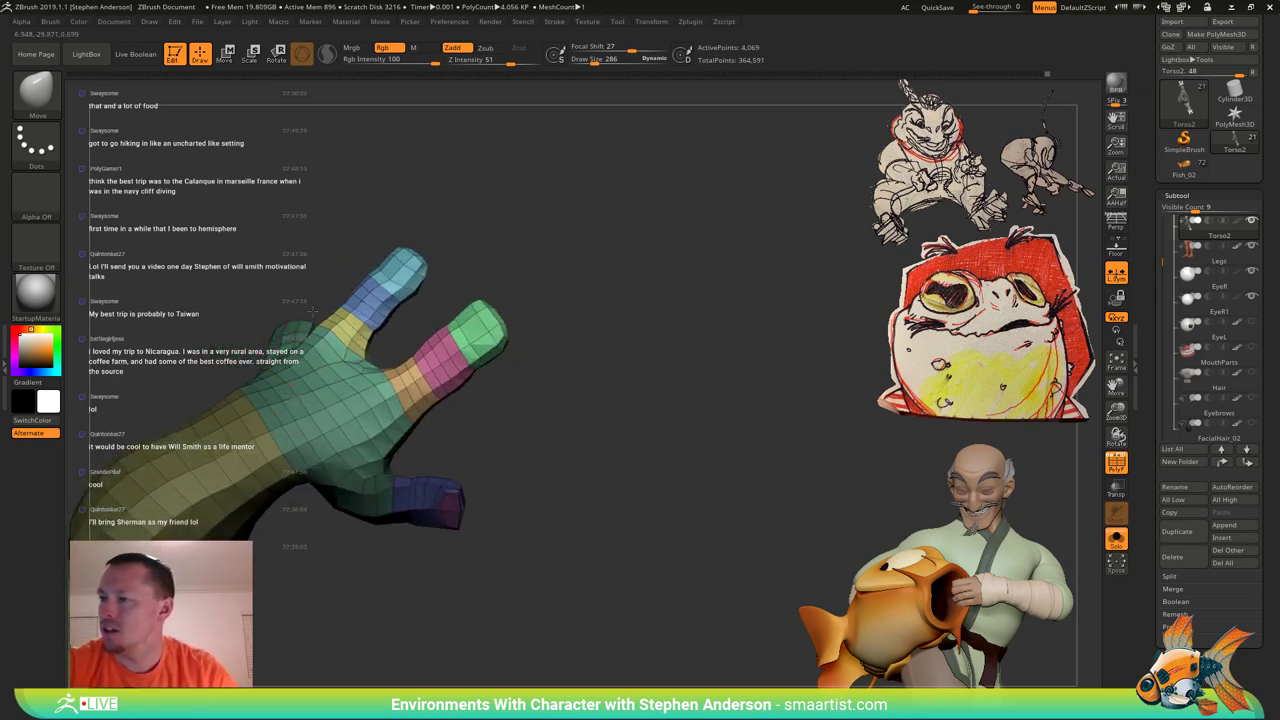
mouse_move(328, 345)
right_down()
mouse_move(331, 324)
mouse_move(322, 338)
mouse_move(299, 334)
mouse_move(327, 334)
mouse_move(316, 378)
right_up()
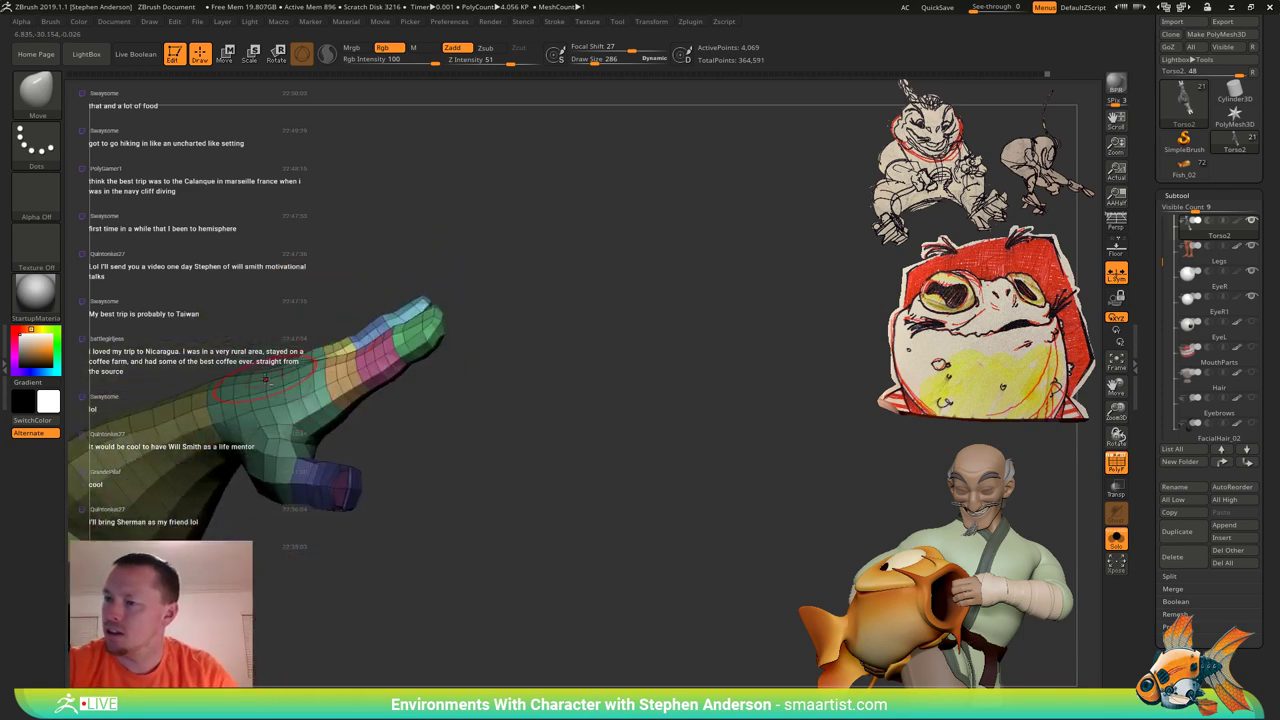
Clear the mask and refine the side profile of the hand and knuckles with the Move brush.
ctrl+drag(230, 307, 242, 322)
right_drag(291, 382, 165, 325)
right_drag(290, 325, 318, 318)
drag(322, 300, 325, 270)
mouse_move(335, 280)
right_down()
mouse_move(400, 288)
mouse_move(315, 280)
right_up()
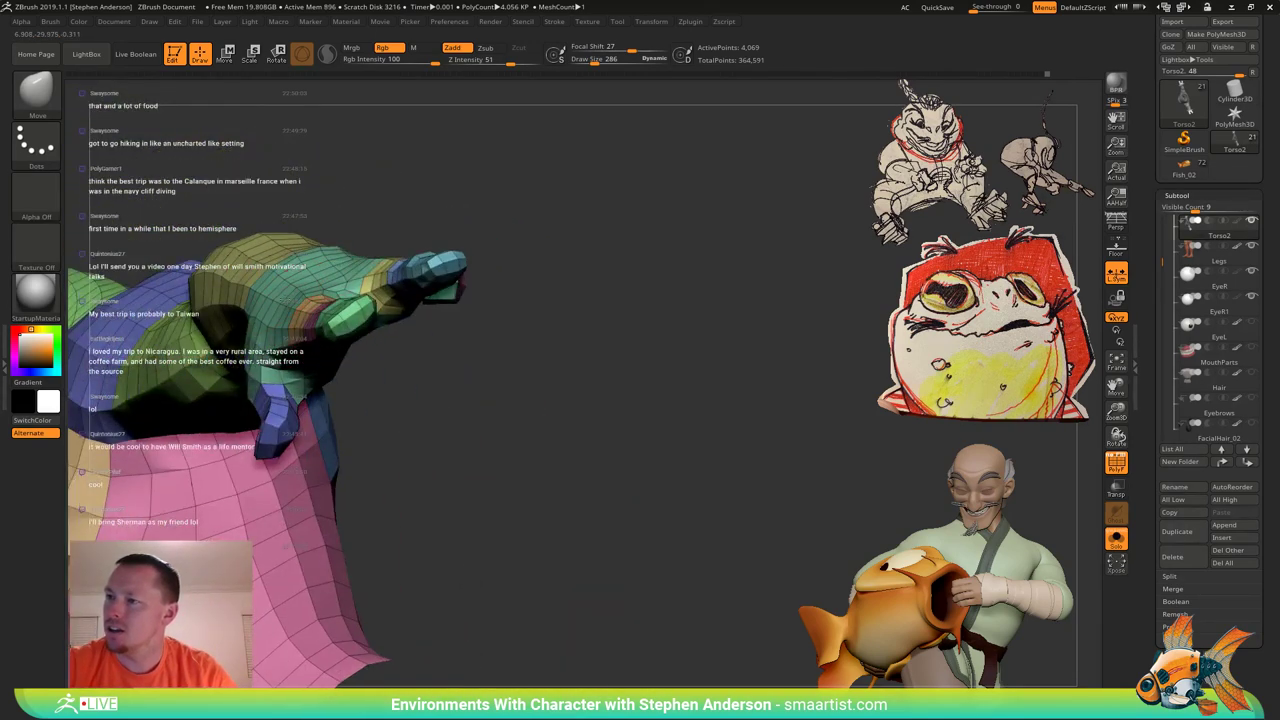
drag(292, 308, 290, 298)
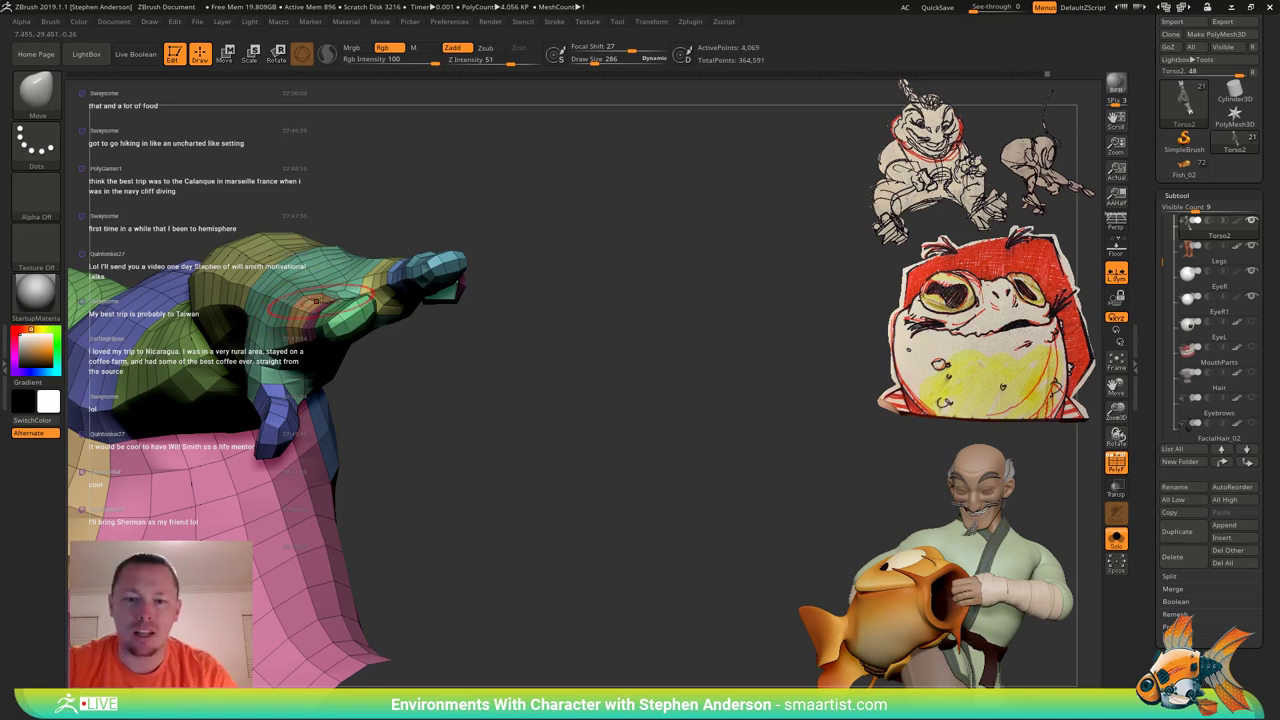
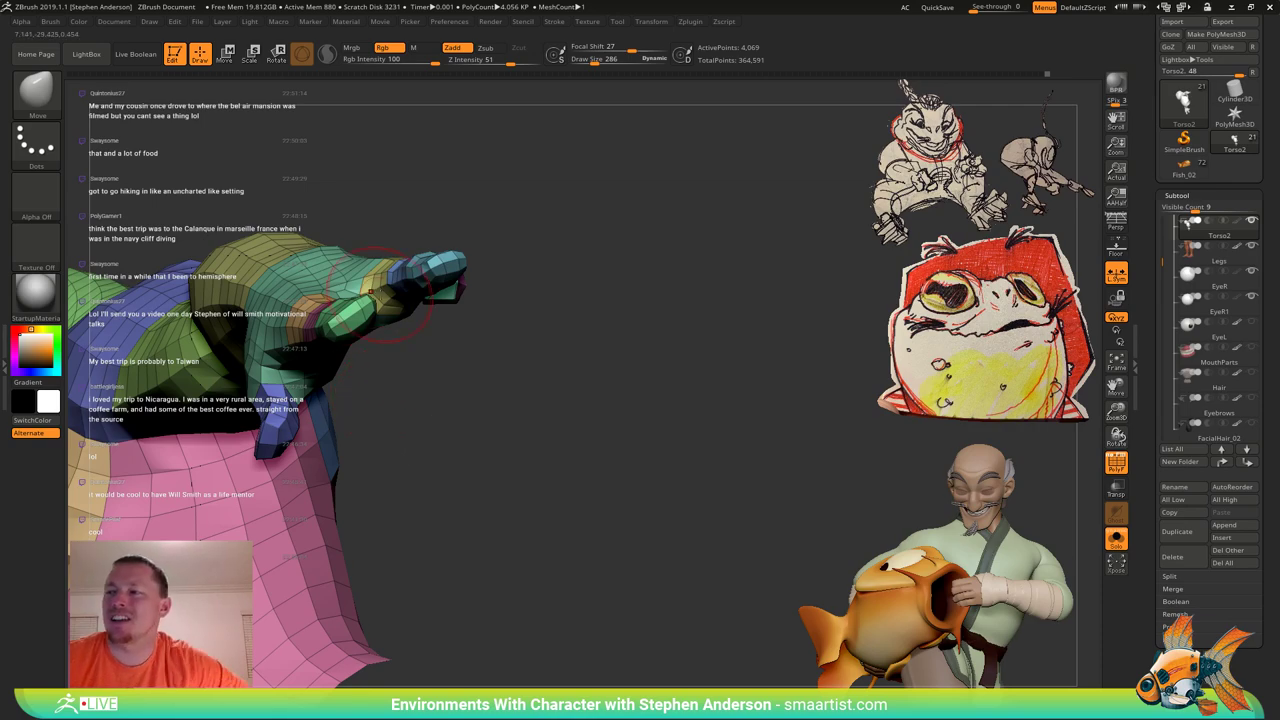
Reduce the Move brush's draw size to 124 for detail work on the creature's raised hand.
right_drag(420, 290, 383, 363)
drag(384, 363, 397, 389)
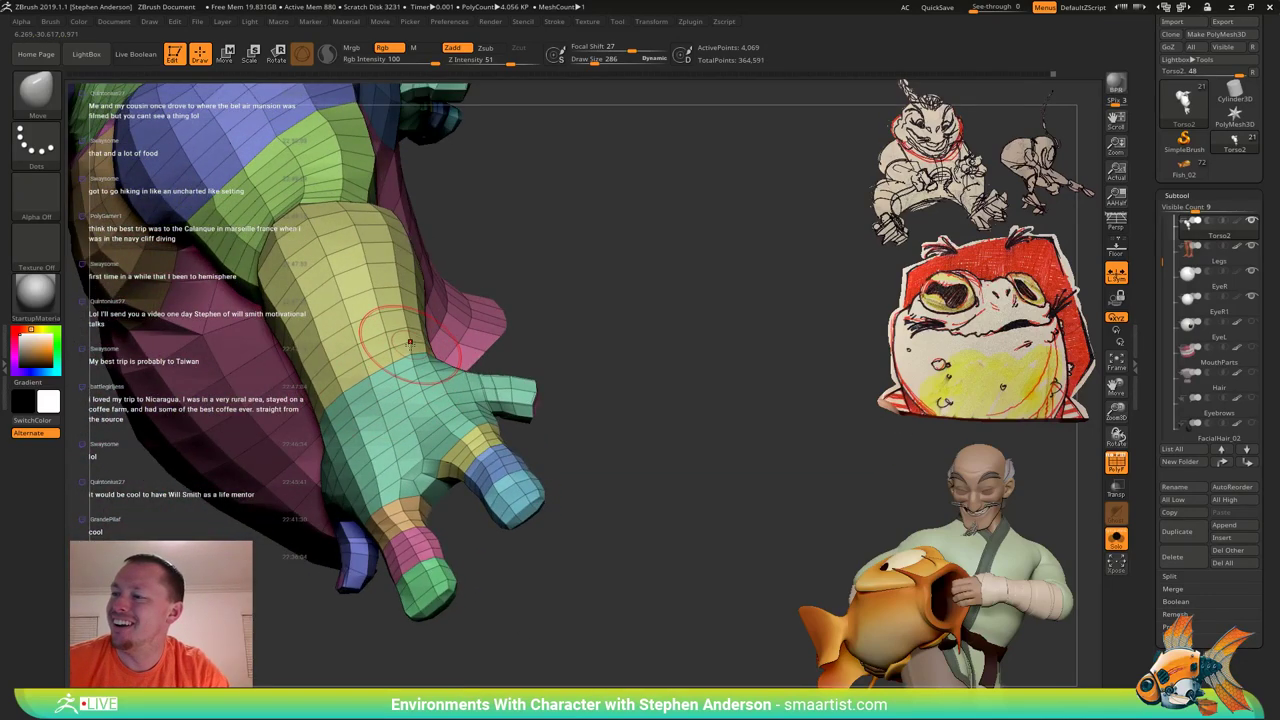
right_drag(384, 334, 423, 356)
key(s)
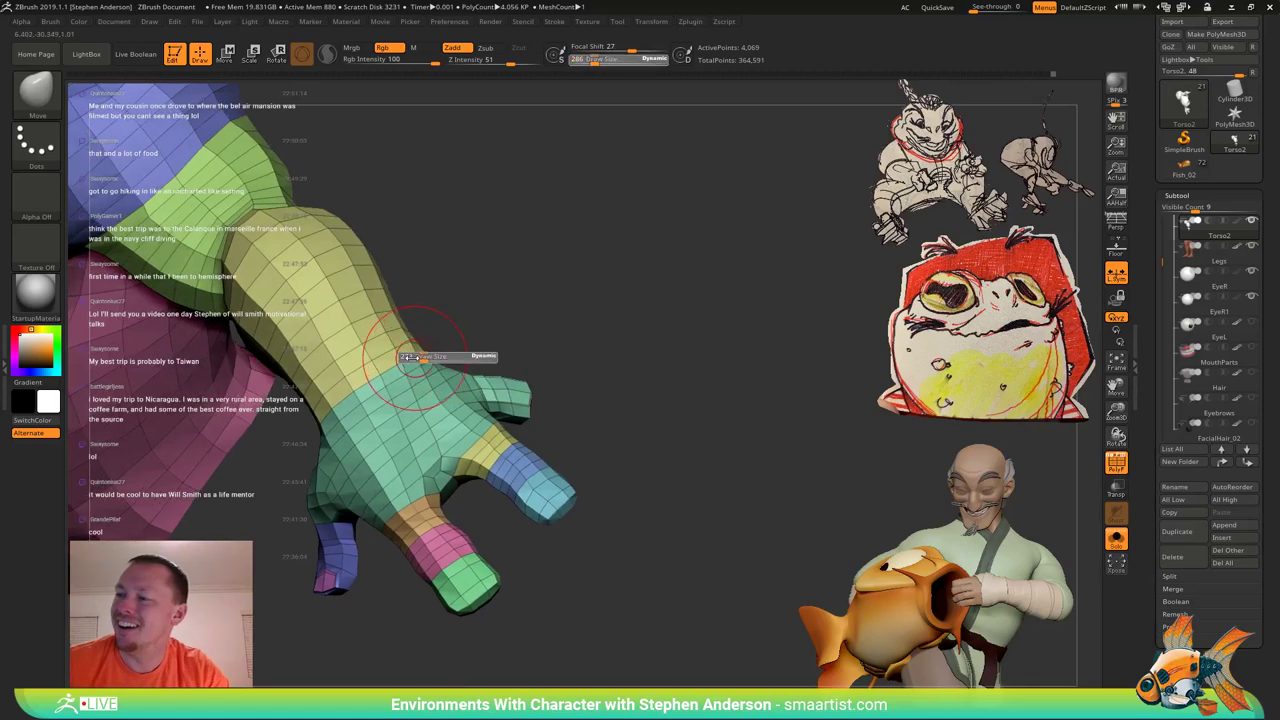
drag(409, 356, 402, 360)
mouse_move(420, 349)
right_down()
mouse_move(352, 340)
mouse_move(366, 318)
mouse_move(415, 349)
mouse_move(398, 390)
mouse_move(371, 338)
mouse_move(440, 258)
mouse_move(423, 354)
mouse_move(405, 335)
right_up()
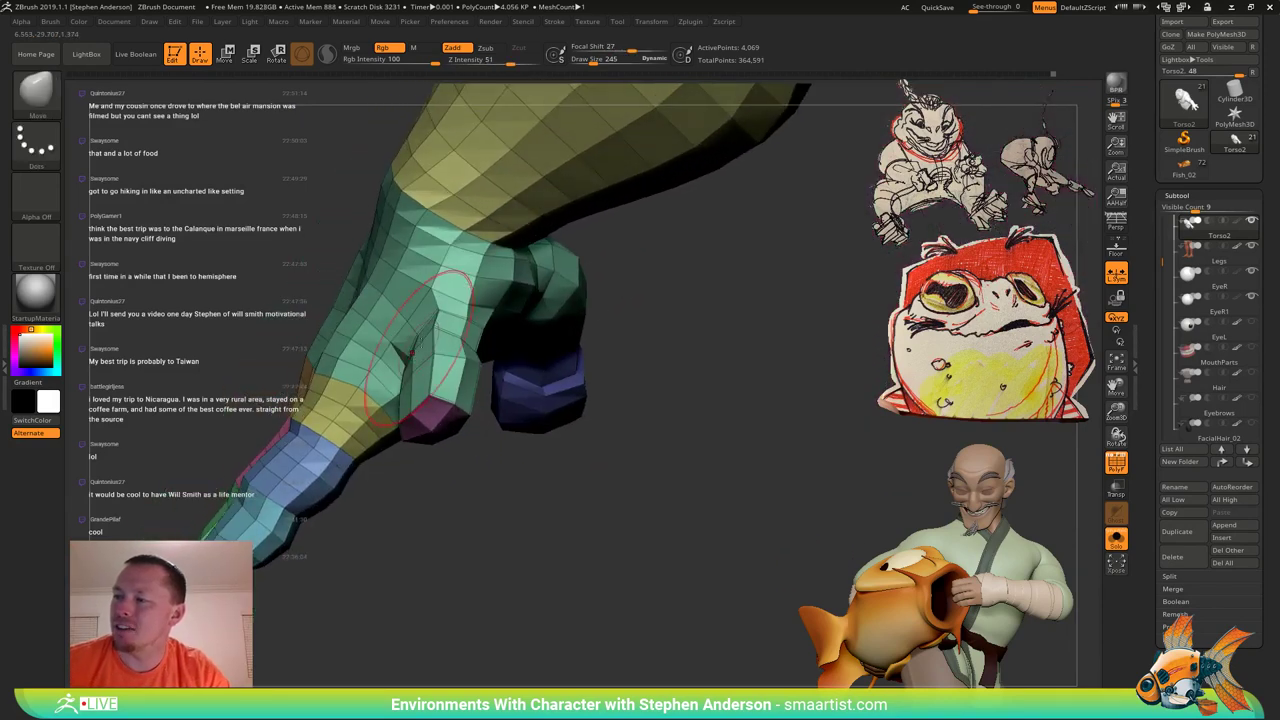
key(s)
click(412, 333)
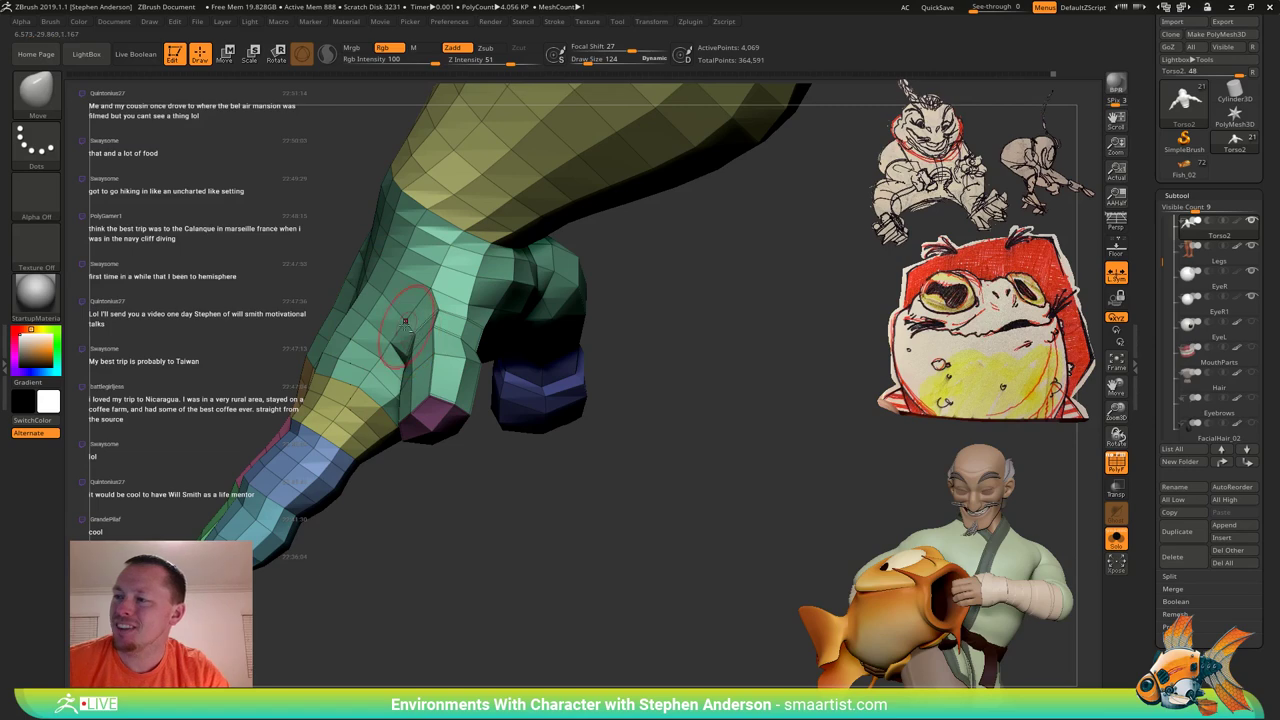
Refine the surface around the base of the small outer finger with the Move brush.
mouse_move(407, 326)
right_down()
mouse_move(468, 350)
mouse_move(396, 318)
mouse_move(402, 278)
mouse_move(334, 348)
mouse_move(376, 338)
mouse_move(420, 298)
mouse_move(398, 302)
mouse_move(412, 320)
right_up()
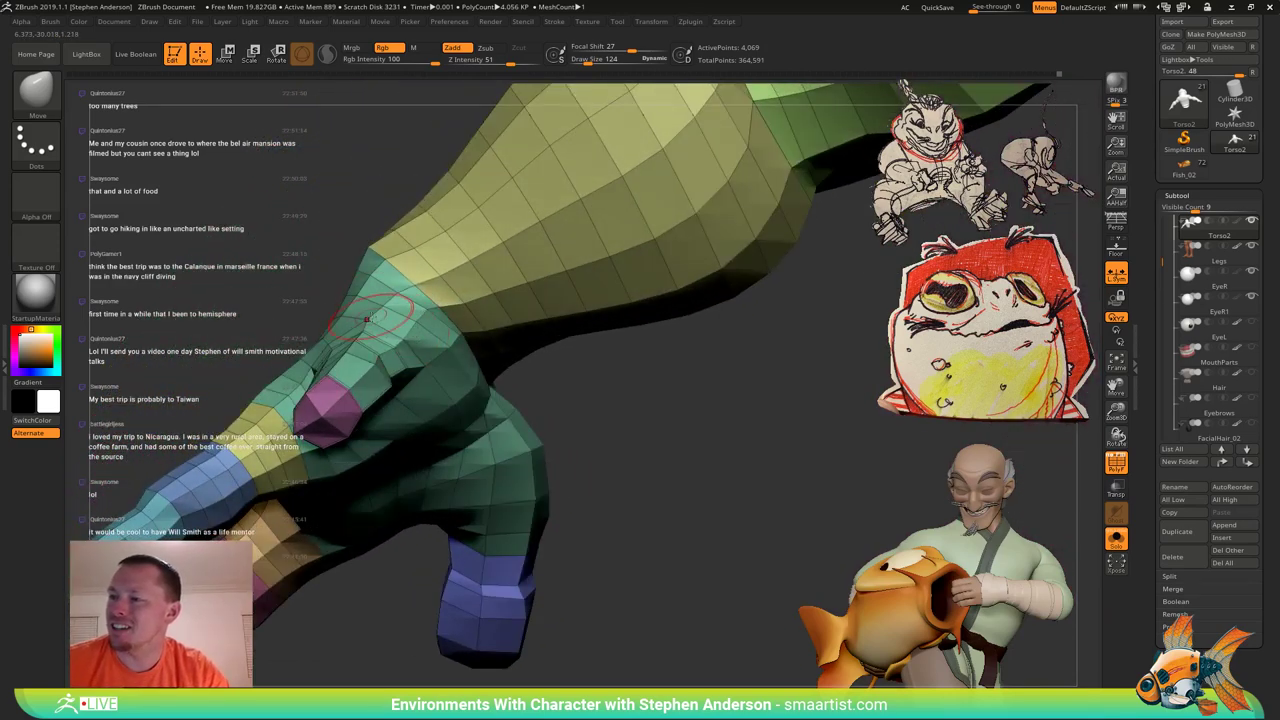
mouse_move(371, 321)
right_down()
mouse_move(318, 340)
mouse_move(348, 420)
mouse_move(337, 397)
right_up()
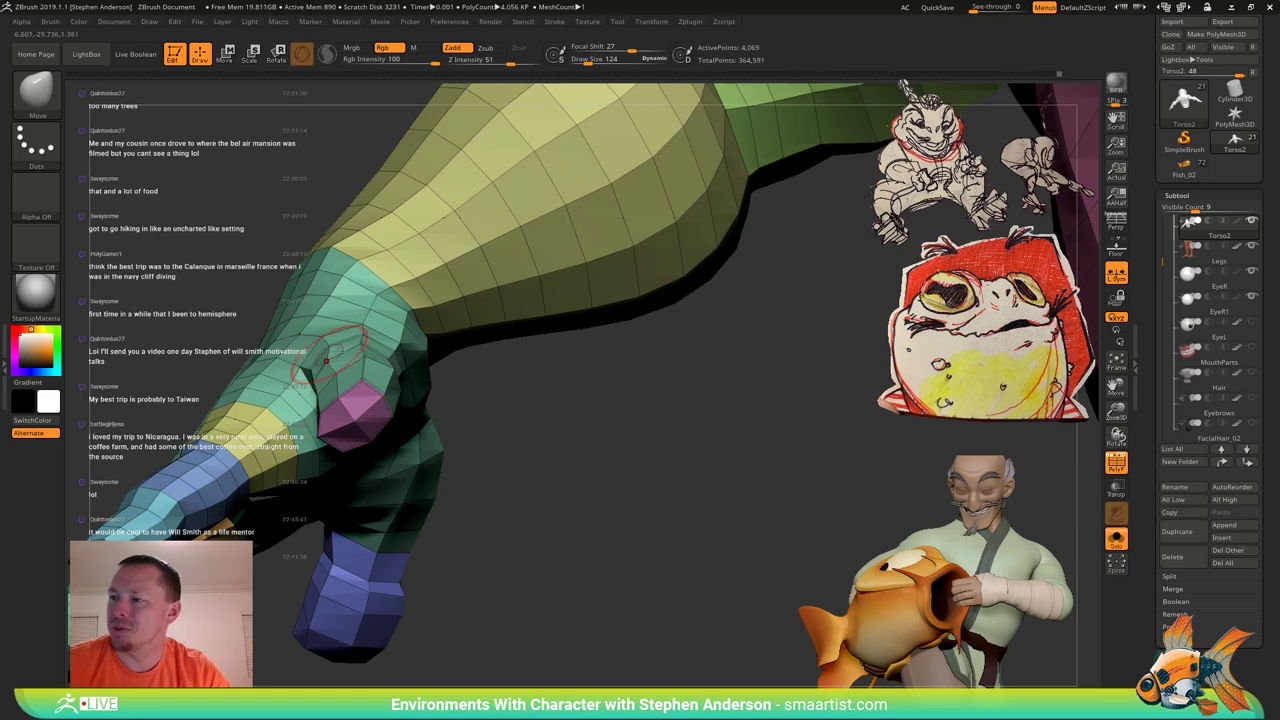
right_drag(326, 360, 361, 343)
drag(620, 400, 421, 345)
mouse_move(421, 340)
right_down()
mouse_move(449, 398)
mouse_move(478, 358)
mouse_move(453, 378)
mouse_move(455, 401)
mouse_move(466, 372)
mouse_move(476, 408)
mouse_move(541, 440)
mouse_move(370, 325)
mouse_move(394, 404)
mouse_move(446, 372)
mouse_move(431, 316)
mouse_move(479, 413)
mouse_move(459, 346)
right_up()
Hide the polygroup wireframe, isolate the longer finger and adjoining outer digit with a softened lasso mask, and shift them toward the other finger.
key(shift+f)
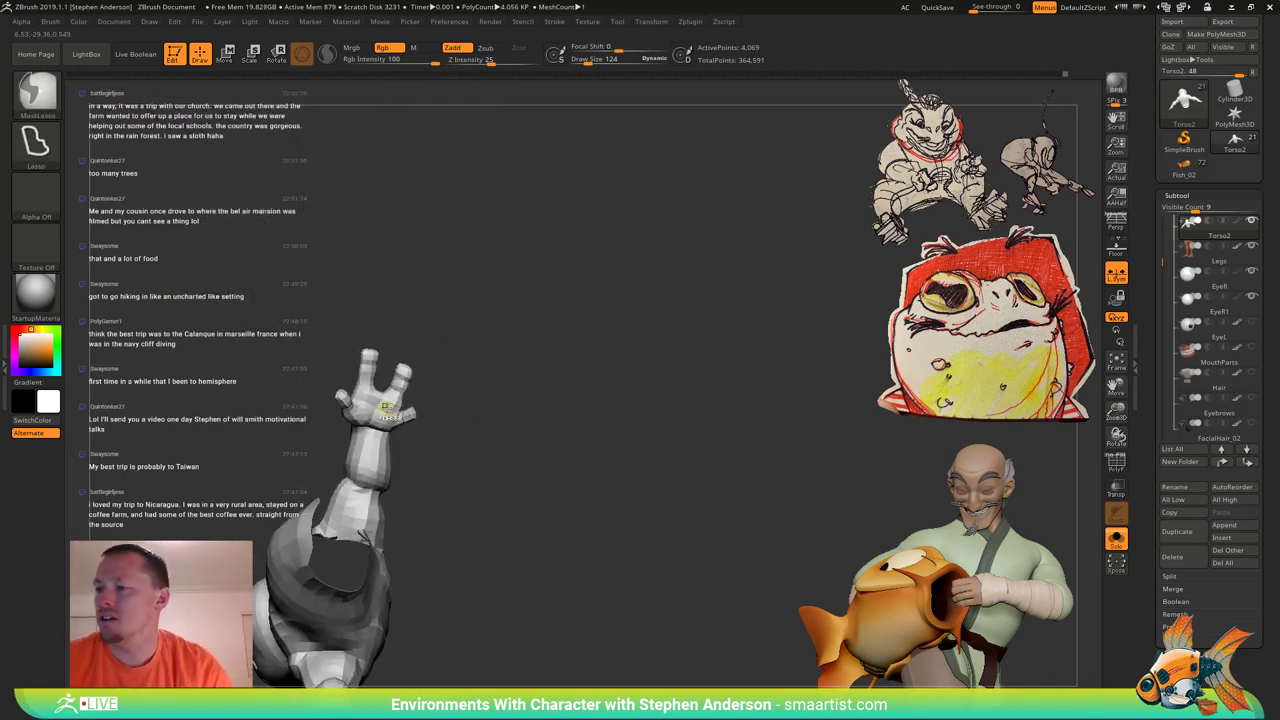
mouse_move(392, 403)
ctrl+right_down()
mouse_move(455, 442)
mouse_move(474, 434)
mouse_move(462, 440)
ctrl+right_up()
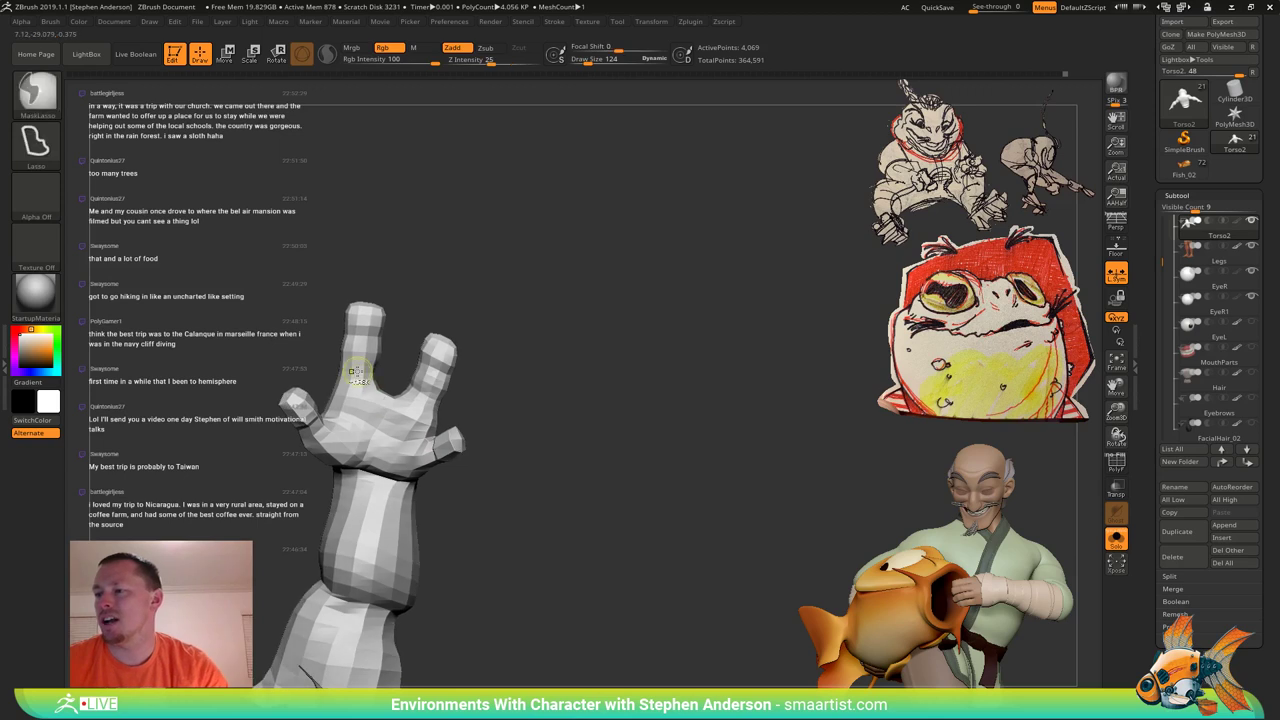
mouse_move(352, 364)
ctrl+right_down()
mouse_move(375, 399)
mouse_move(392, 382)
ctrl+right_up()
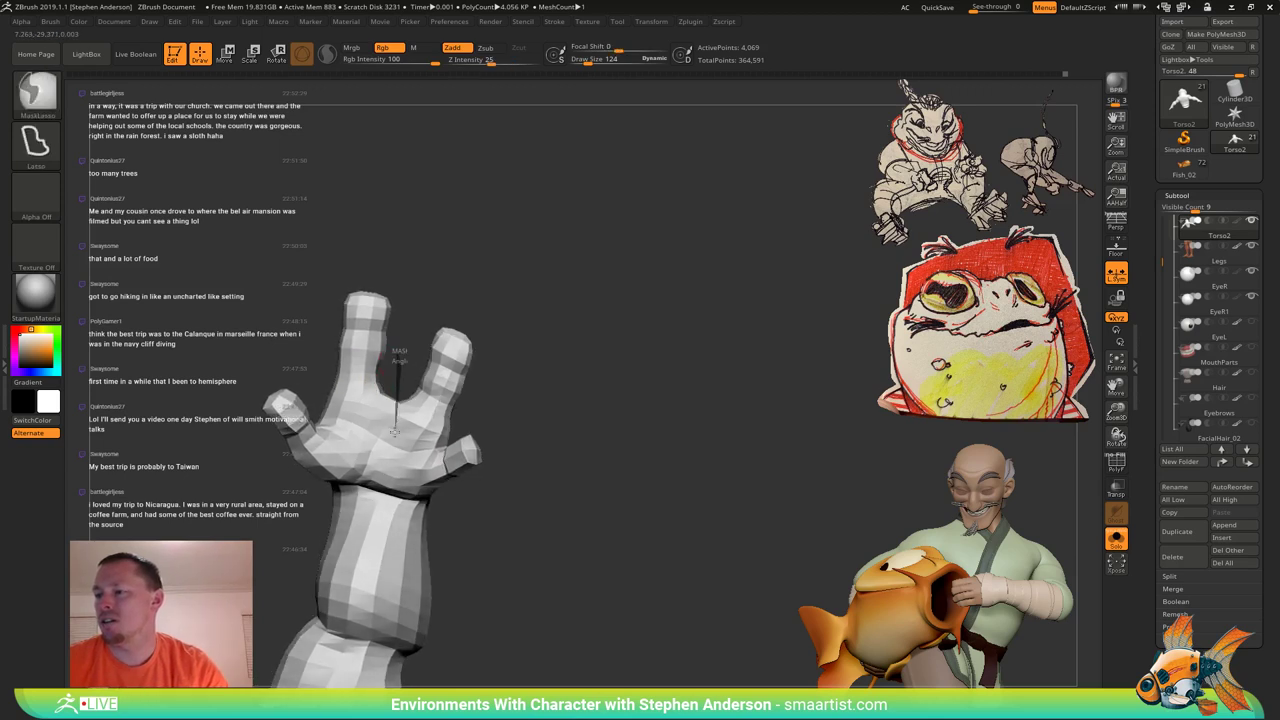
mouse_move(316, 493)
ctrl+mouse_down()
mouse_move(323, 199)
mouse_move(436, 254)
ctrl+mouse_up()
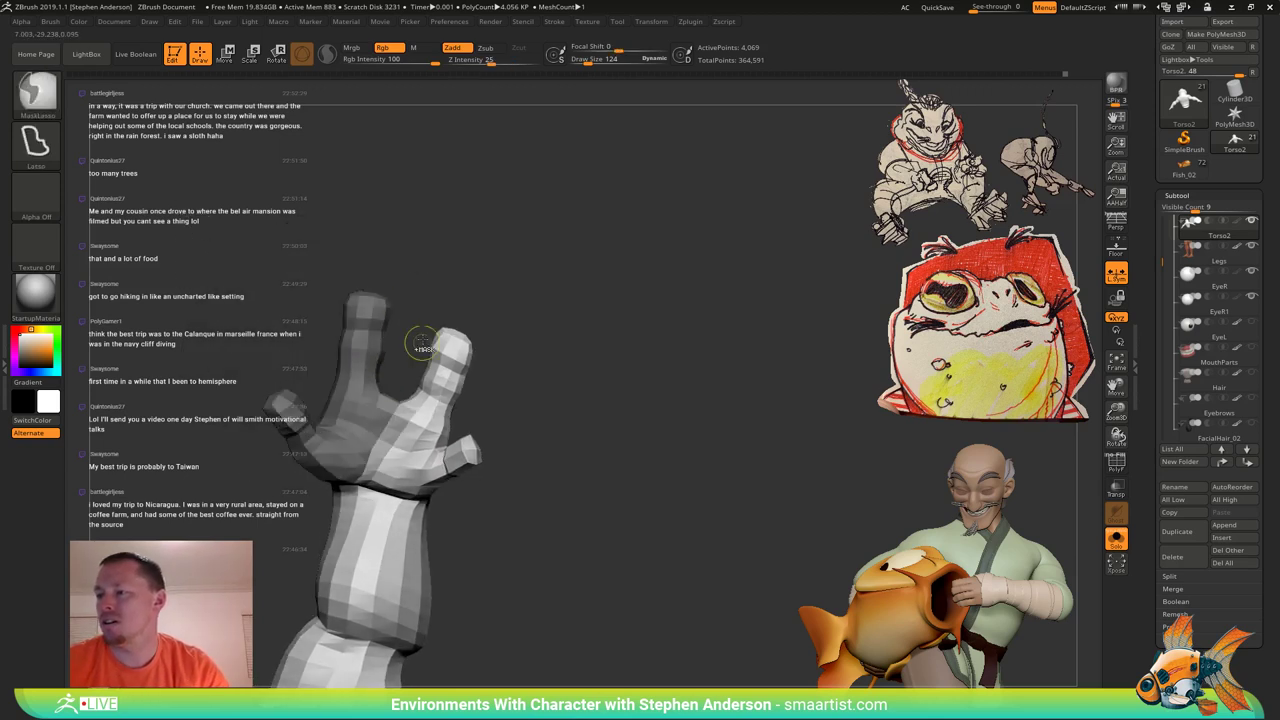
ctrl+click(404, 376)
ctrl+click(390, 405)
key(ctrl+i)
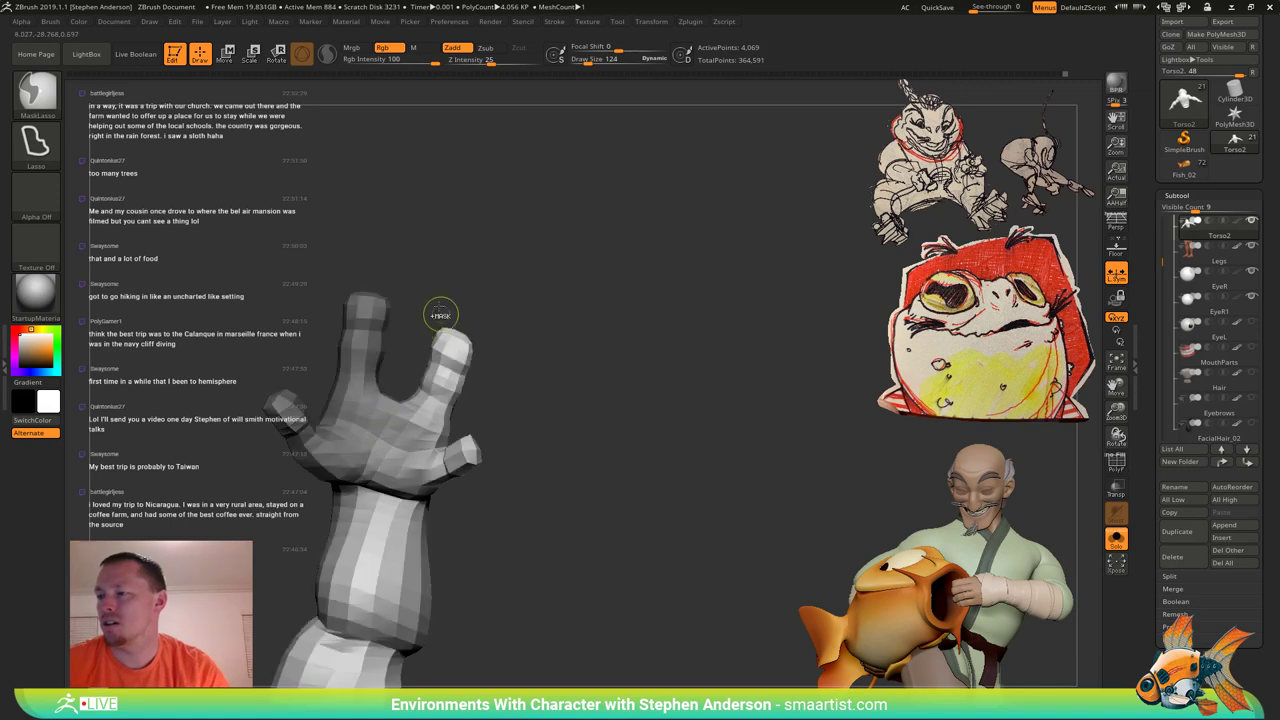
ctrl+click(440, 315)
key(w)
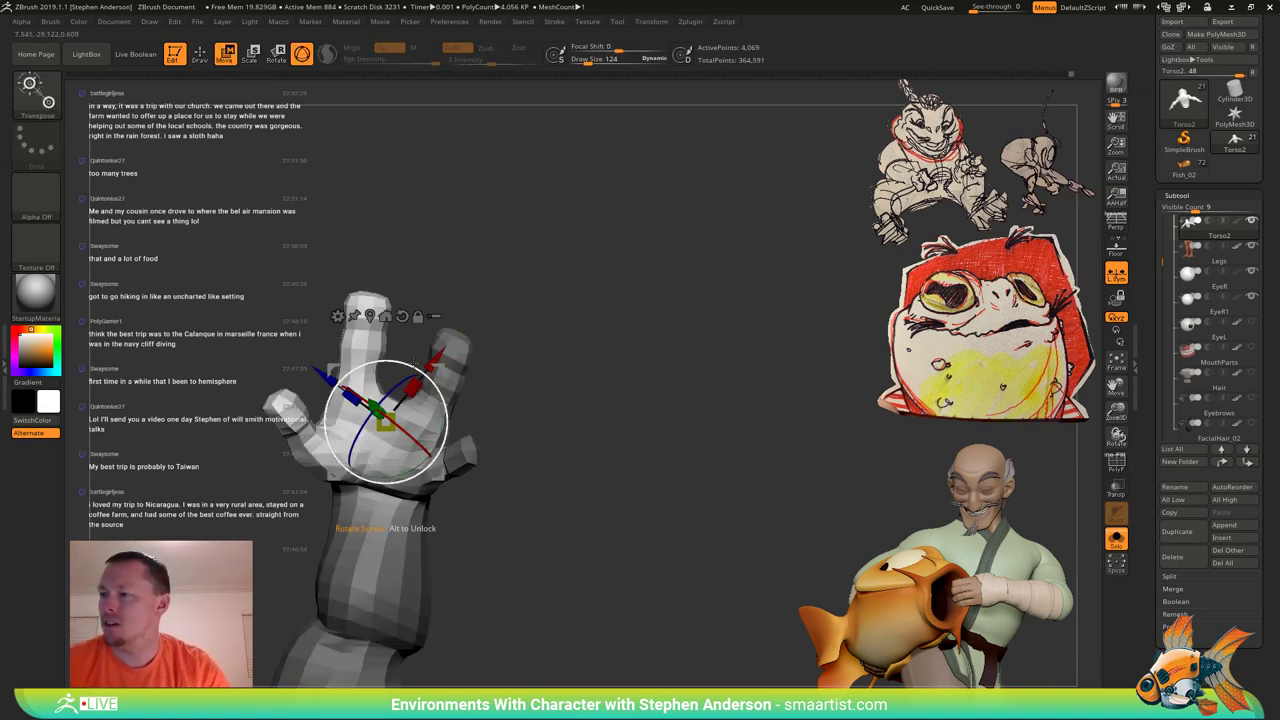
drag(415, 363, 442, 379)
Return to the Move brush at a draw size of about 362 and clear the mask from the hand.
key(b)
key(m)
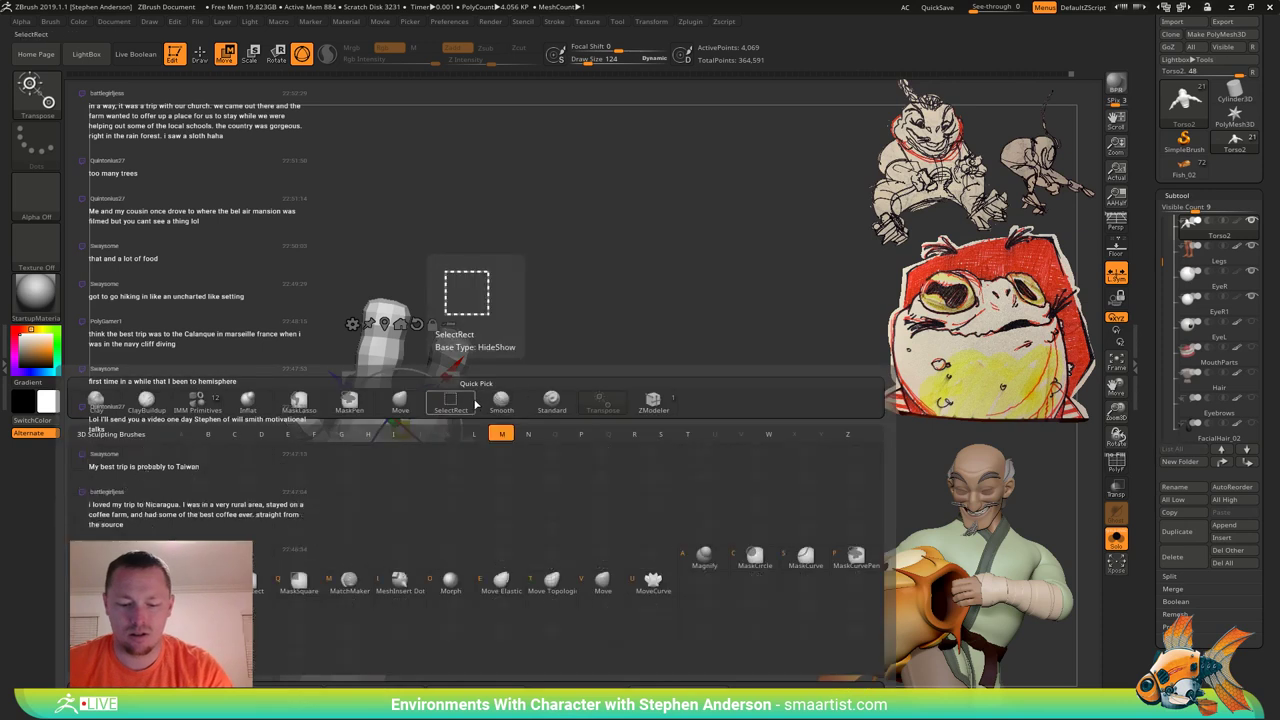
key(v)
key(s)
drag(376, 311, 398, 312)
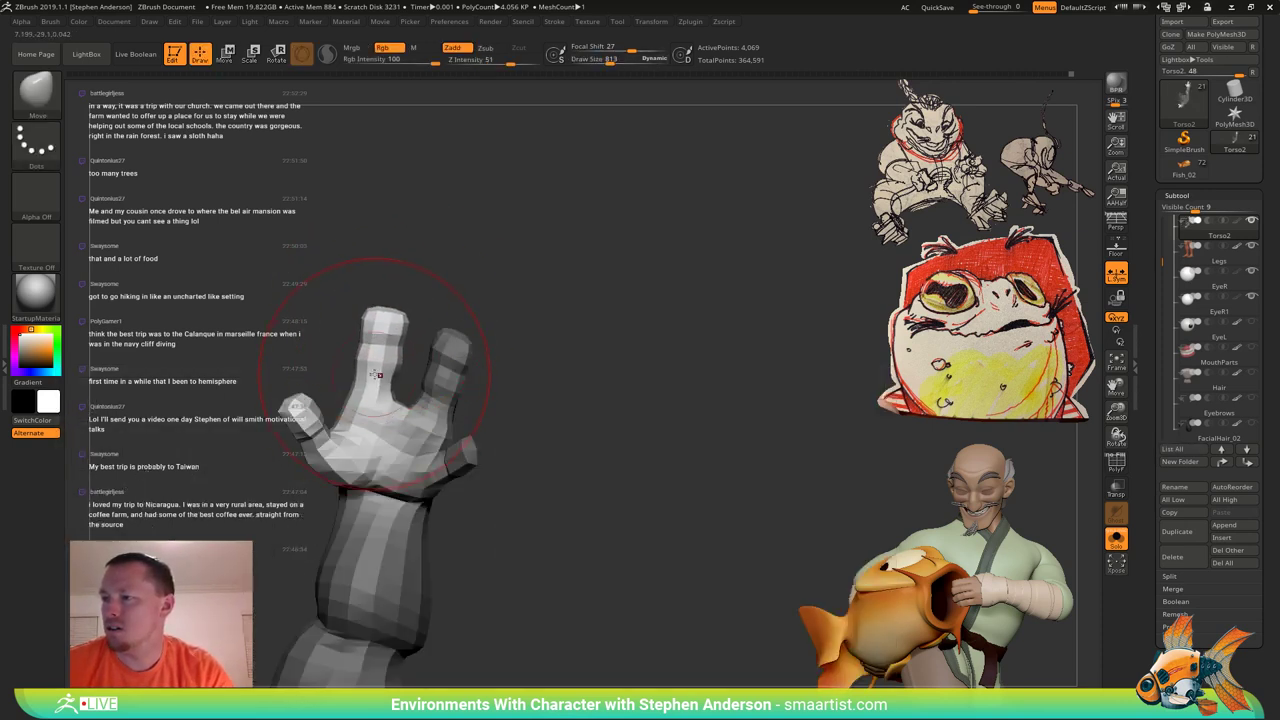
key(s)
drag(393, 404, 382, 404)
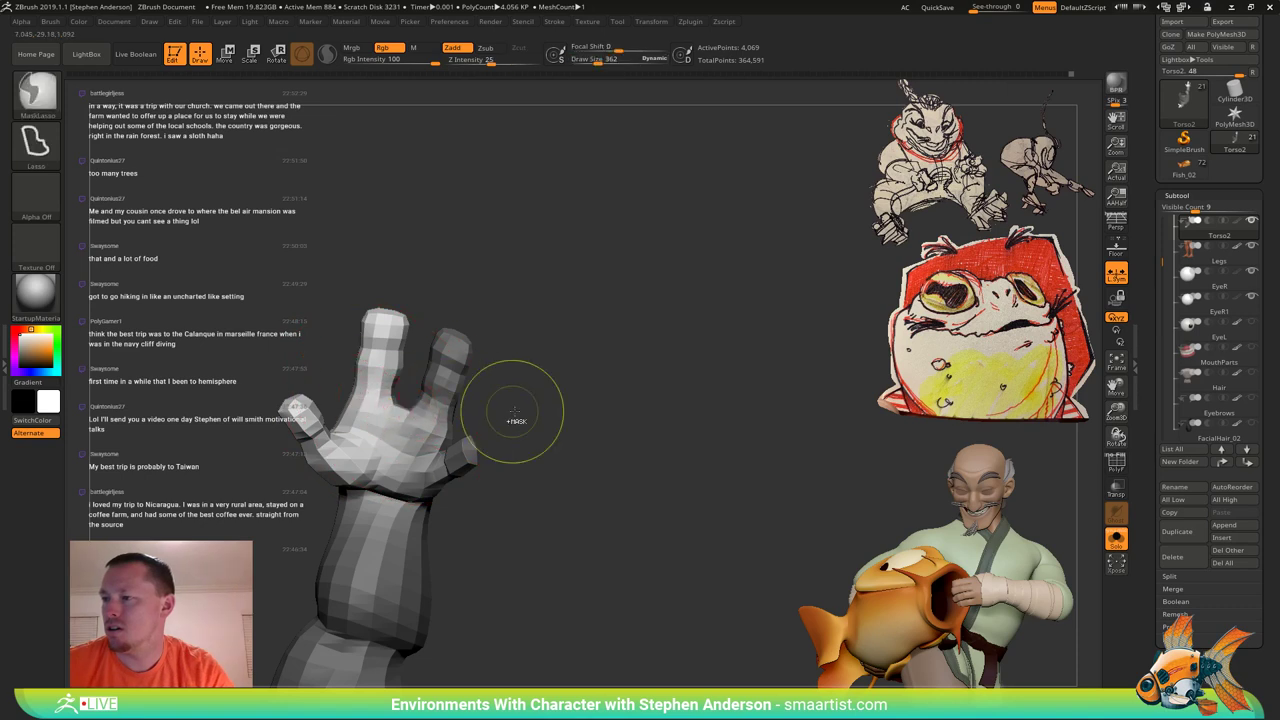
ctrl+drag(514, 411, 537, 423)
key(s)
drag(400, 412, 400, 385)
key(ctrl+z)
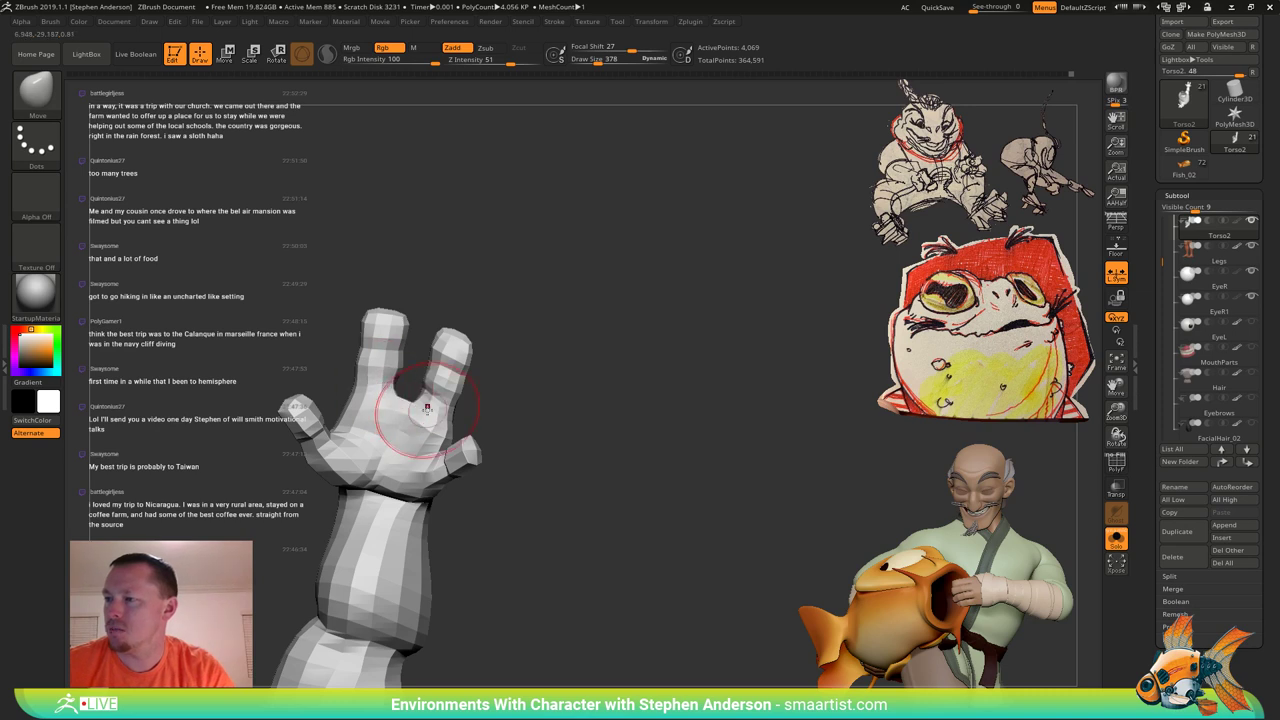
Set the Move brush's draw size to 161 and nudge the tip of the outer digit on the back of the hand.
mouse_move(365, 388)
right_down()
mouse_move(403, 411)
mouse_move(384, 396)
mouse_move(392, 406)
right_up()
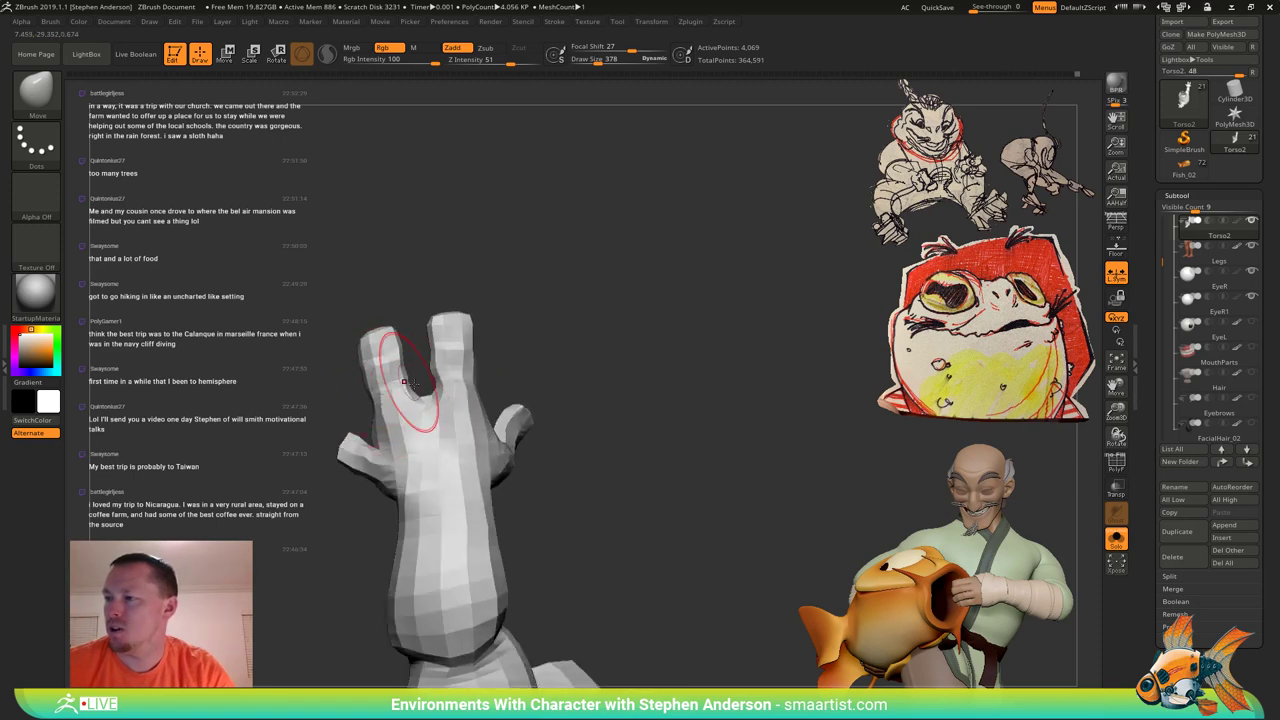
right_drag(452, 371, 437, 367)
key(s)
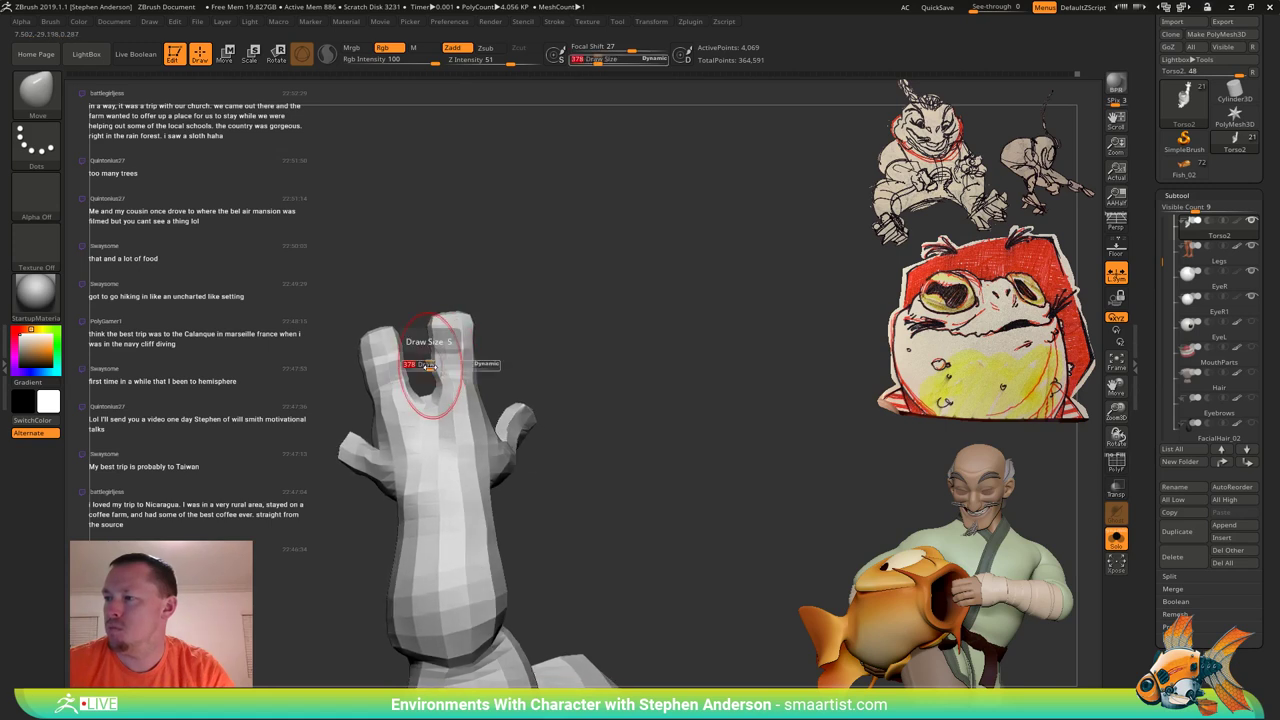
drag(430, 369, 423, 370)
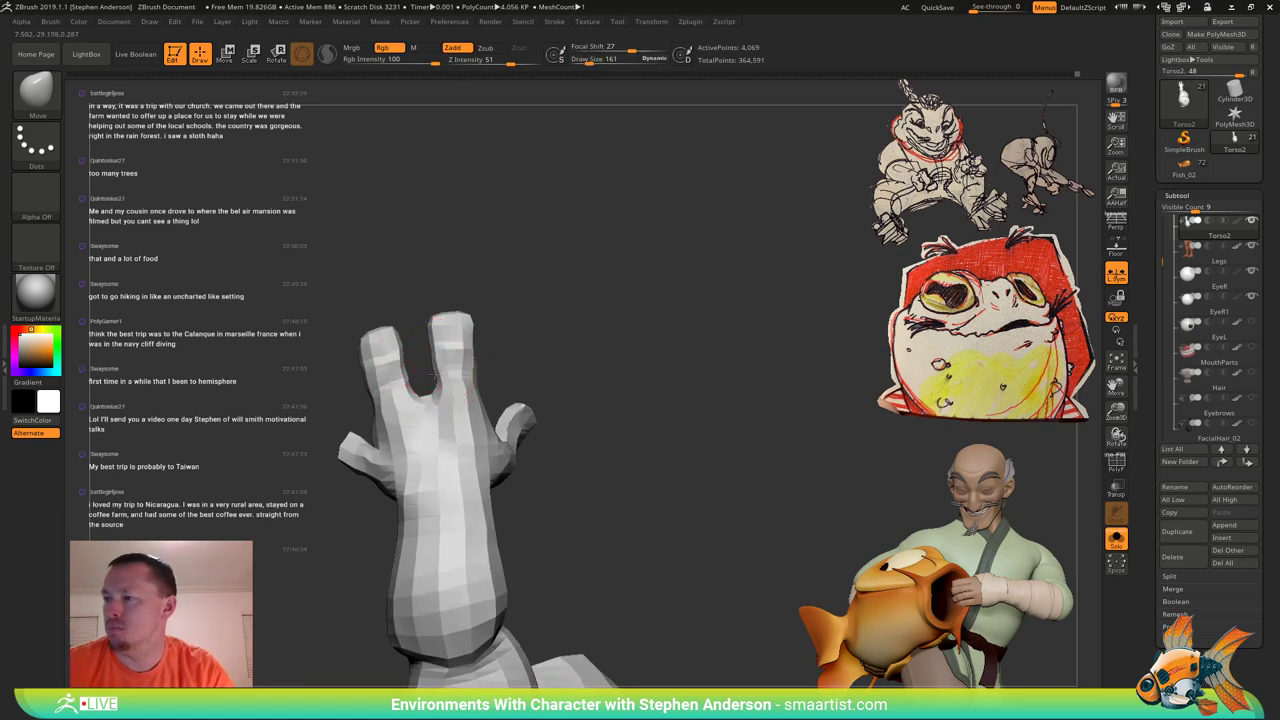
right_drag(433, 383, 394, 436)
ctrl+right_drag(394, 436, 385, 490)
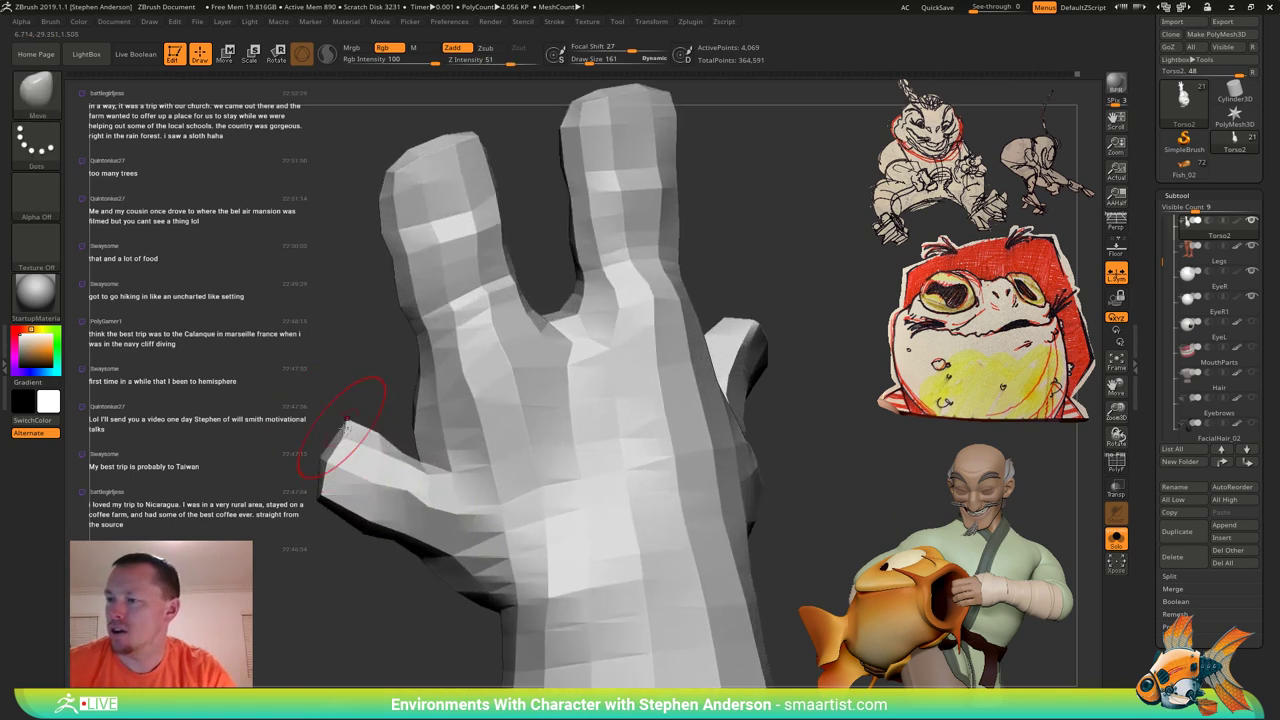
drag(338, 452, 346, 457)
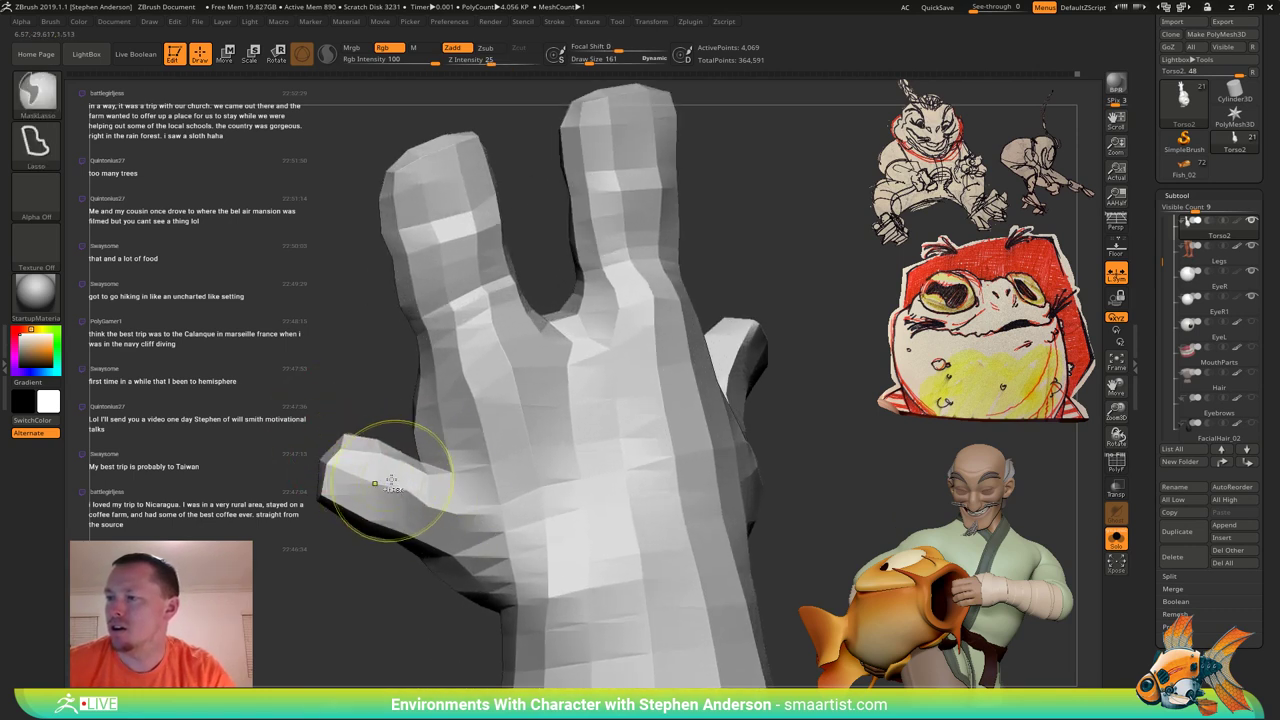
Set the Move brush's draw size to 263 and reshape the thumb's tip and underside from several angles.
mouse_move(380, 480)
ctrl+right_down()
mouse_move(432, 468)
mouse_move(343, 338)
mouse_move(394, 245)
mouse_move(478, 364)
mouse_move(412, 366)
mouse_move(394, 306)
mouse_move(409, 365)
mouse_move(508, 443)
mouse_move(440, 398)
ctrl+right_up()
key(s)
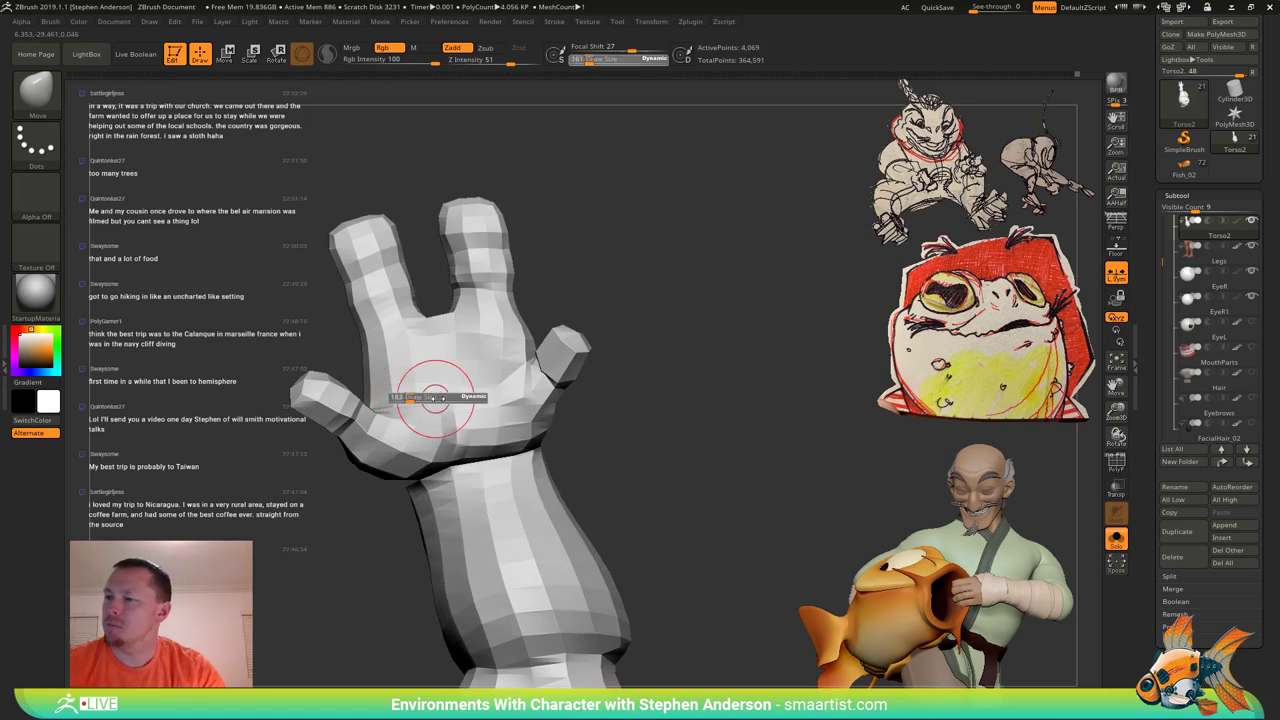
drag(438, 398, 447, 398)
right_drag(472, 396, 338, 388)
drag(316, 349, 322, 332)
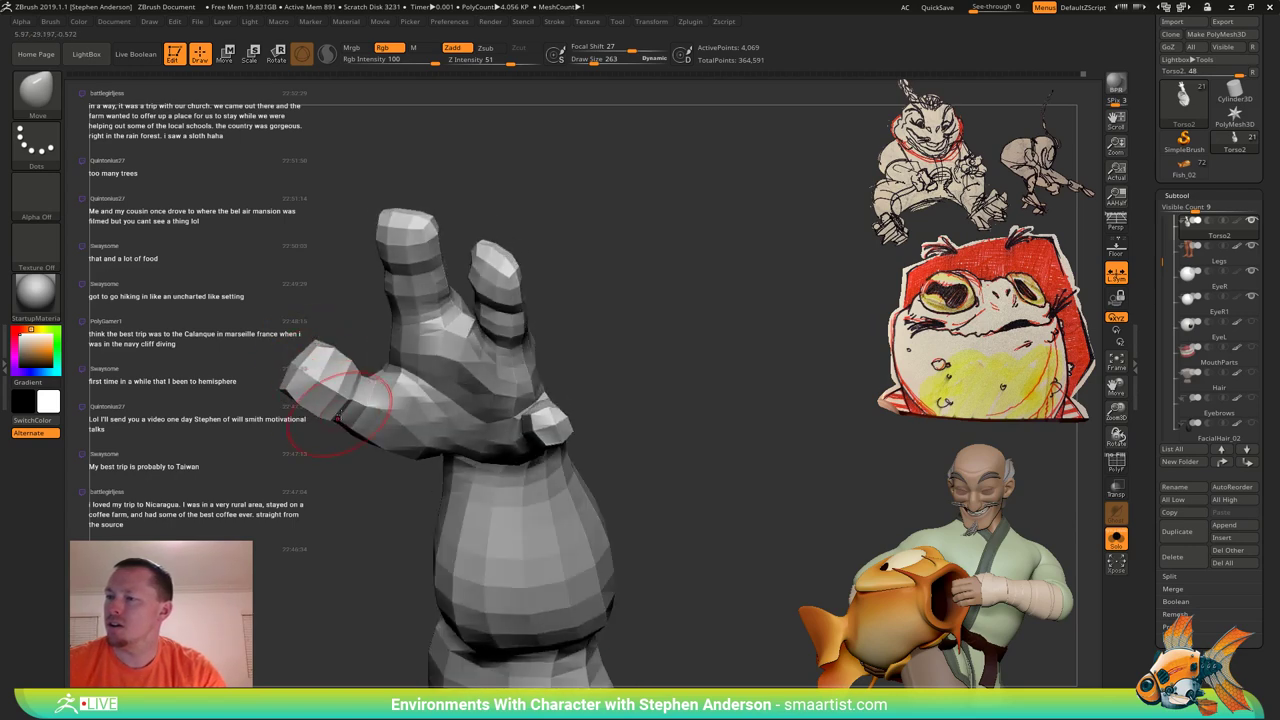
right_drag(338, 380, 460, 372)
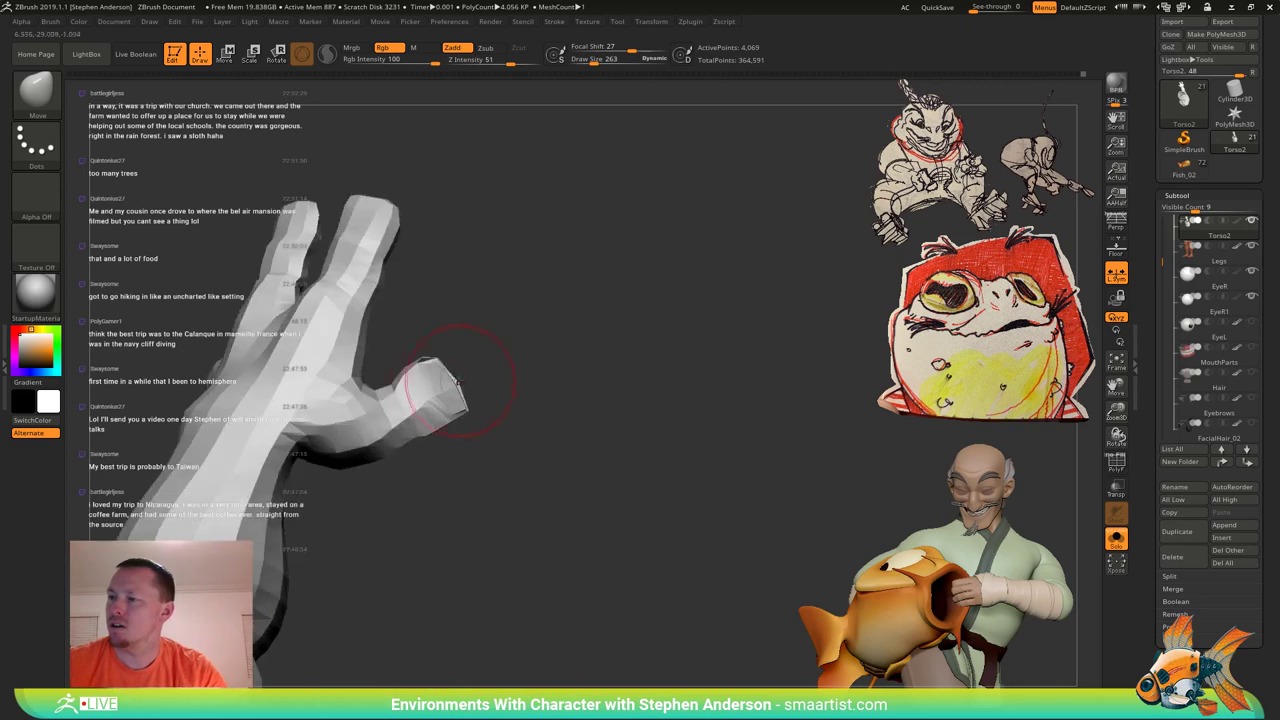
mouse_move(391, 392)
mouse_down()
mouse_move(381, 405)
mouse_move(392, 401)
mouse_up()
Show the polygroup wireframe, mask everything except the palm polygroup, and reselect the Move brush.
ctrl+right_drag(392, 401, 352, 338)
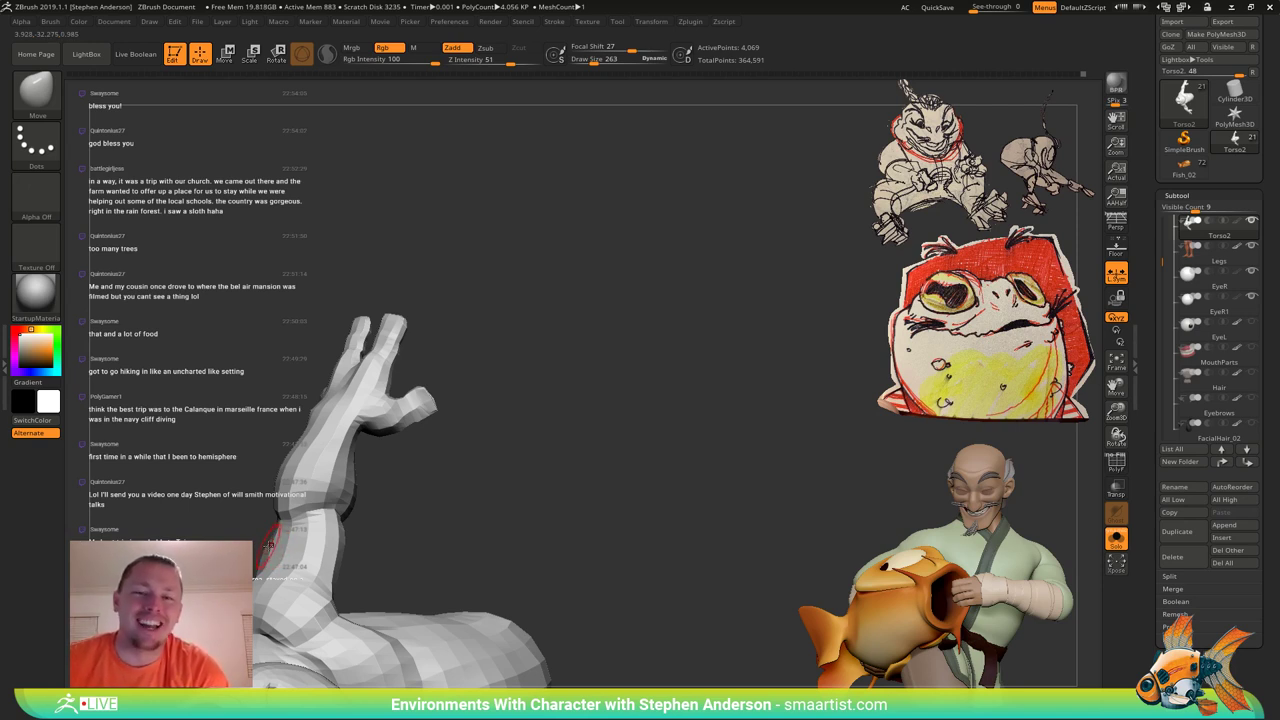
drag(449, 388, 395, 332)
mouse_move(395, 332)
ctrl+right_down()
mouse_move(366, 404)
mouse_move(396, 420)
ctrl+right_up()
drag(396, 419, 407, 390)
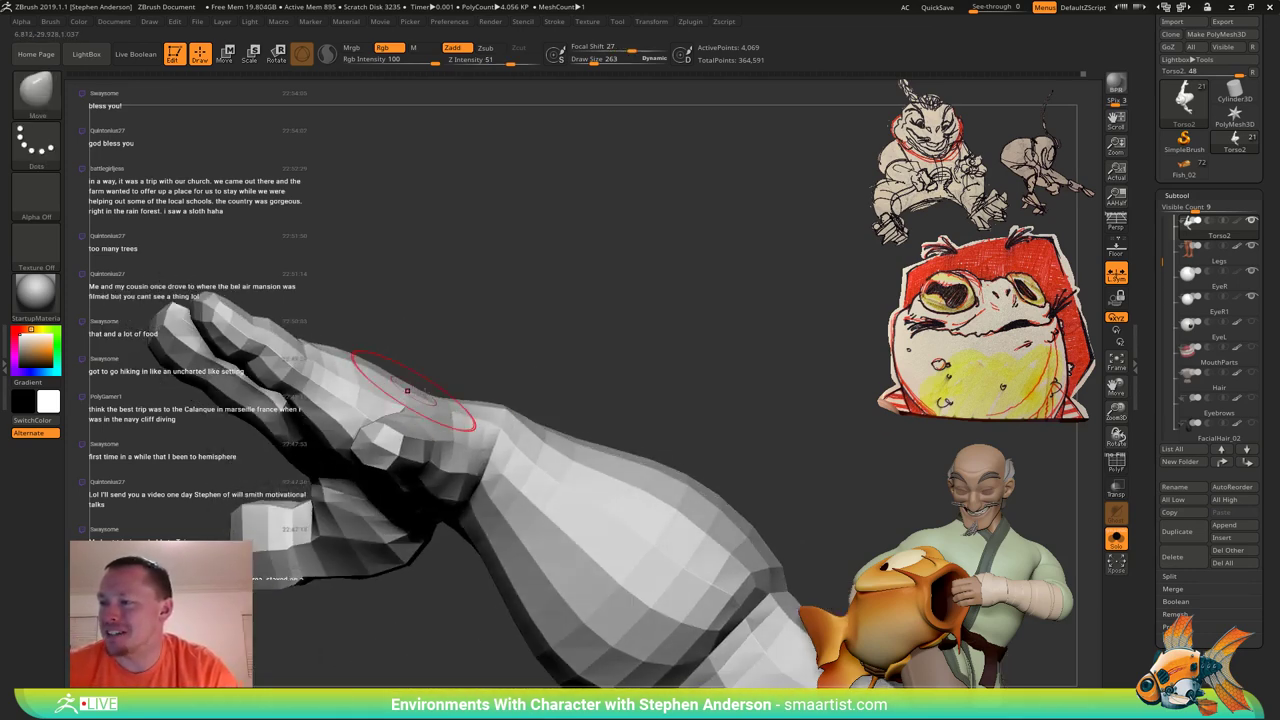
mouse_move(421, 384)
right_down()
mouse_move(368, 363)
mouse_move(366, 394)
mouse_move(364, 322)
mouse_move(361, 352)
mouse_move(358, 334)
right_up()
key(shift+f)
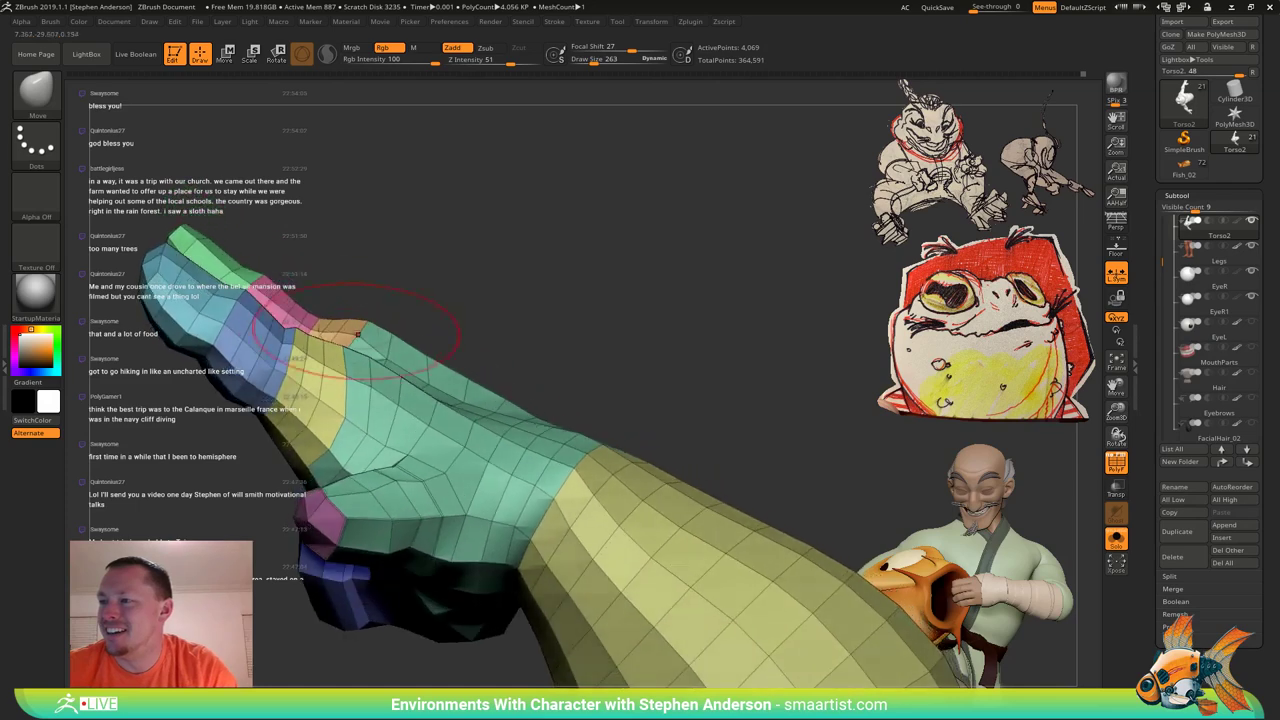
key(w)
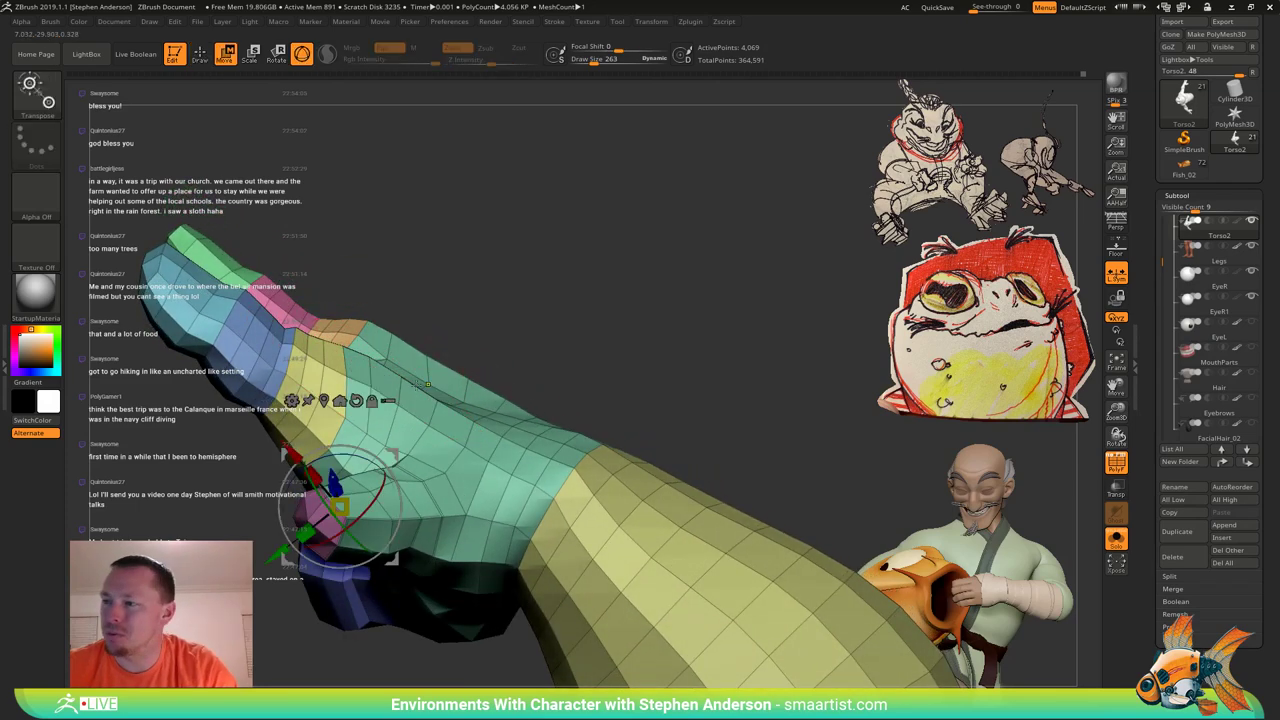
ctrl+click(418, 385)
key(q)
key(b)
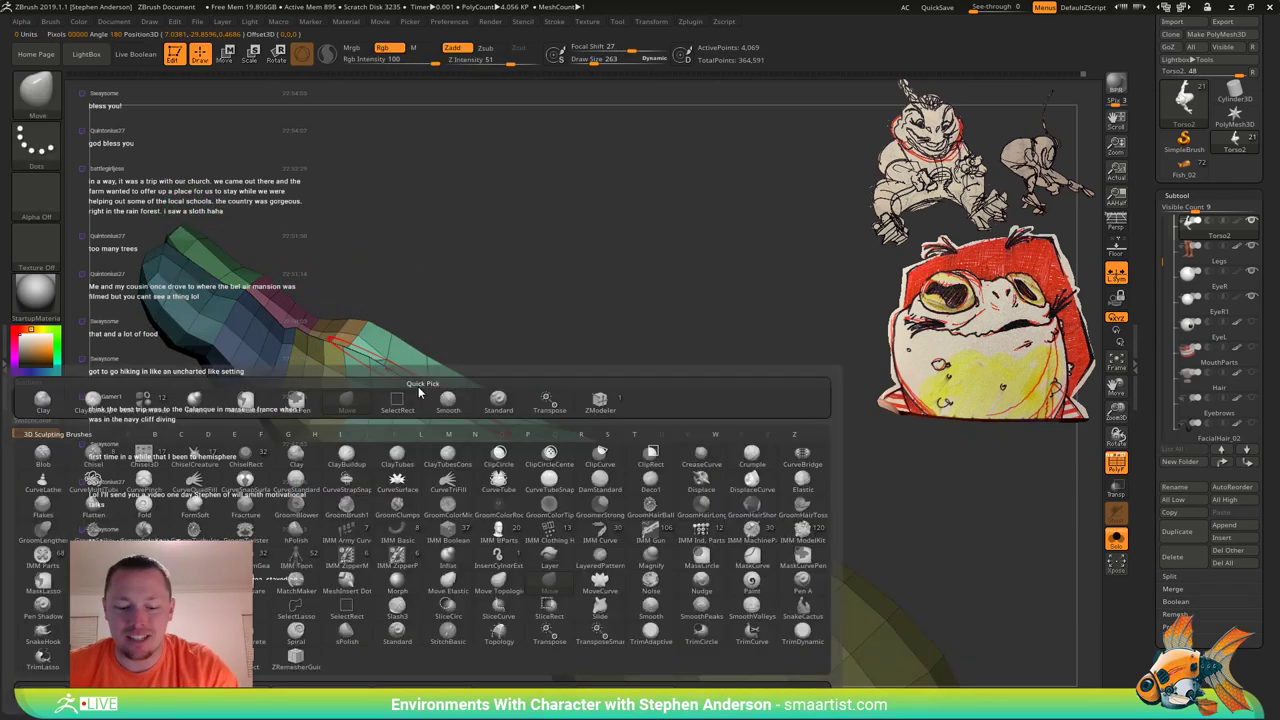
key(m)
key(v)
Set the Move brush's draw size to 175 and reshape the knuckles across the back of the hand.
mouse_move(412, 384)
right_down()
mouse_move(342, 366)
mouse_move(368, 362)
right_up()
key(s)
drag(368, 362, 355, 341)
right_drag(352, 361, 454, 352)
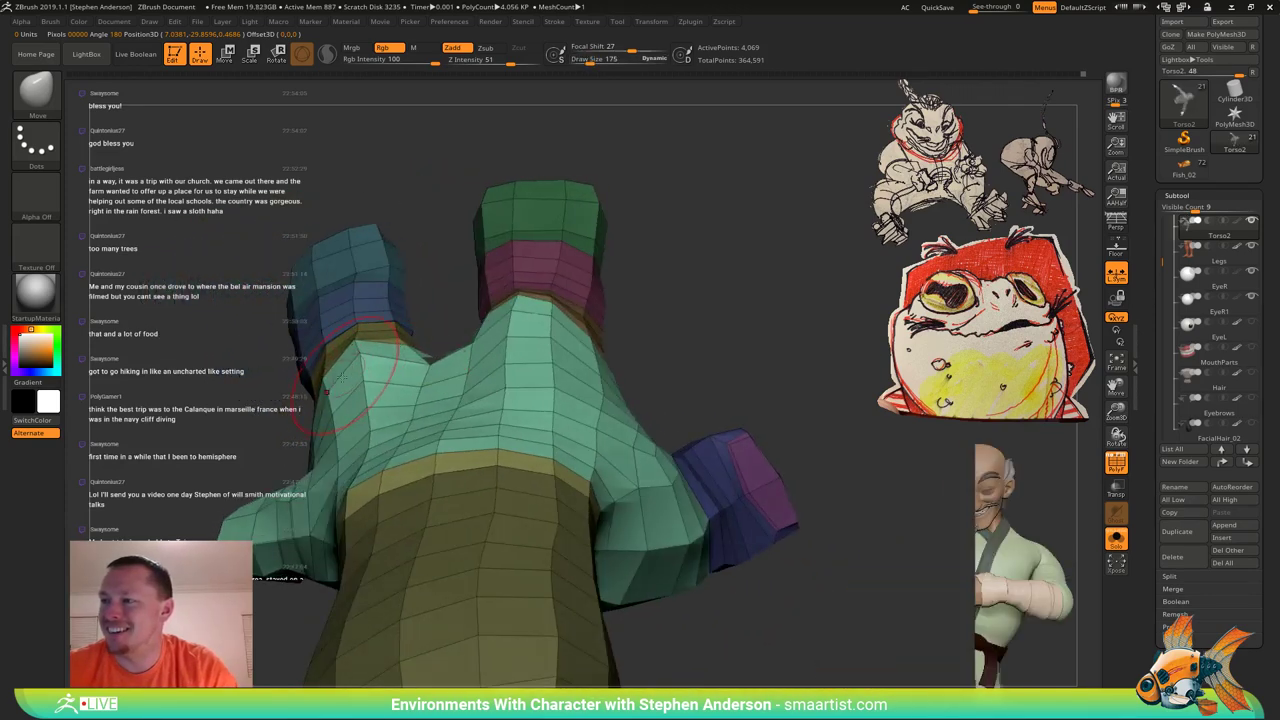
right_drag(323, 372, 321, 380)
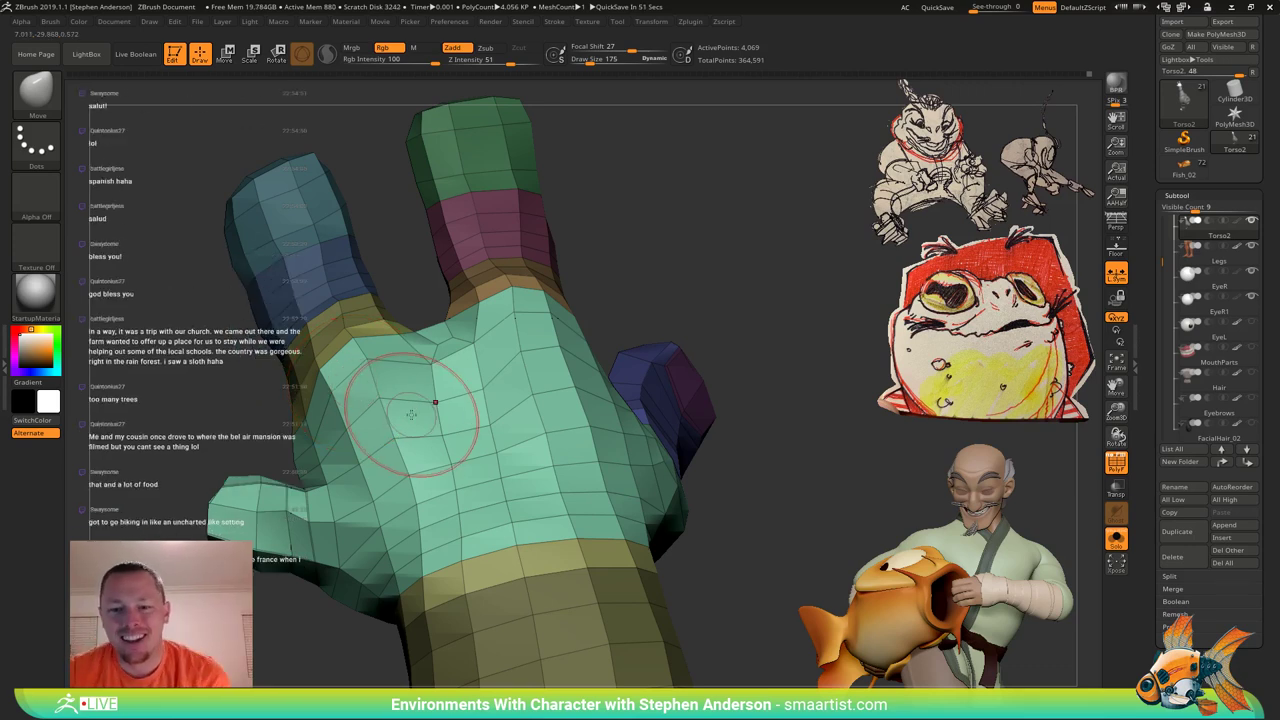
mouse_move(397, 392)
right_down()
mouse_move(394, 368)
mouse_move(452, 362)
mouse_move(418, 364)
right_up()
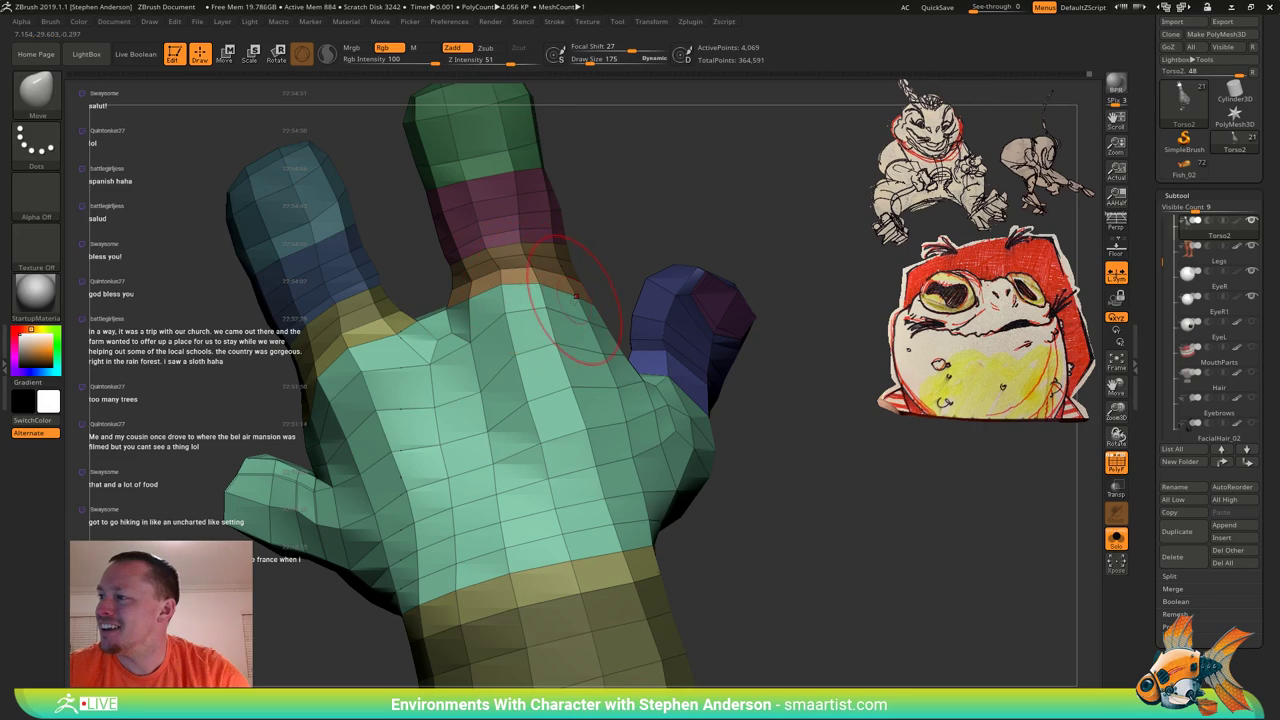
mouse_move(504, 290)
right_down()
mouse_move(456, 300)
mouse_move(492, 302)
right_up()
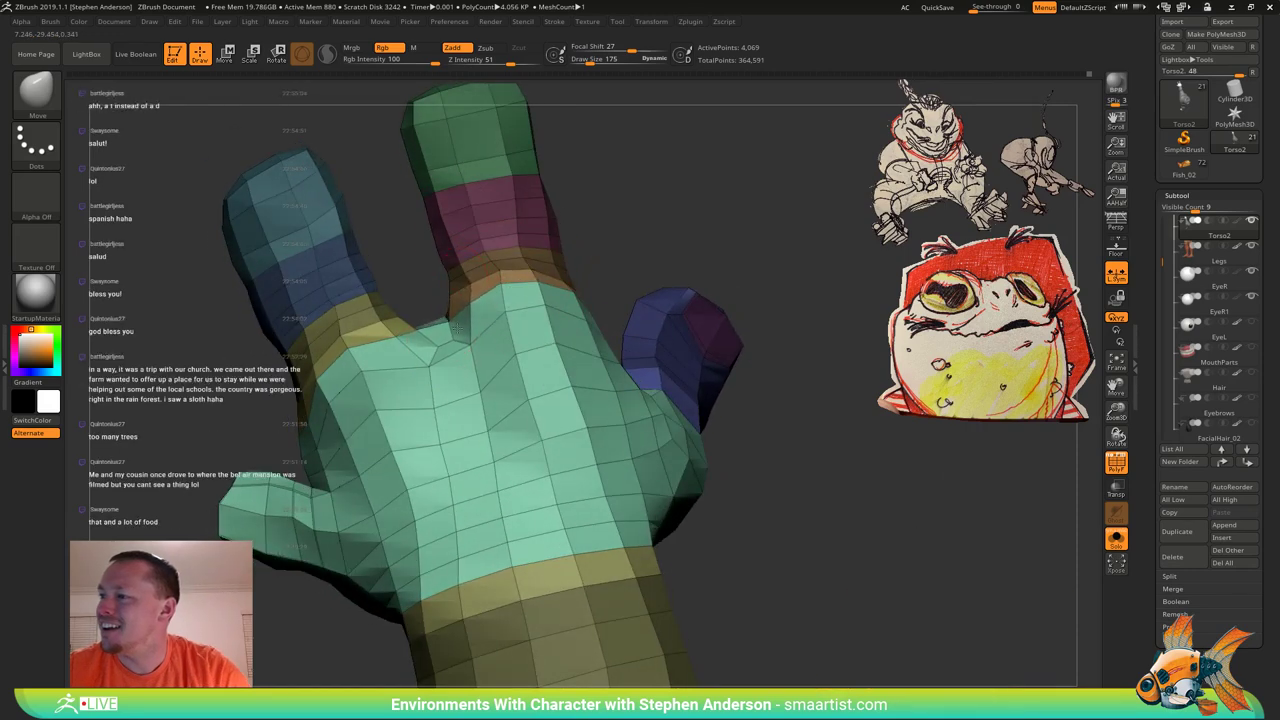
Adjust the upper palm around the bases of the two long fingers with the Move brush.
mouse_move(440, 330)
right_down()
mouse_move(423, 329)
mouse_move(475, 366)
mouse_move(415, 335)
right_up()
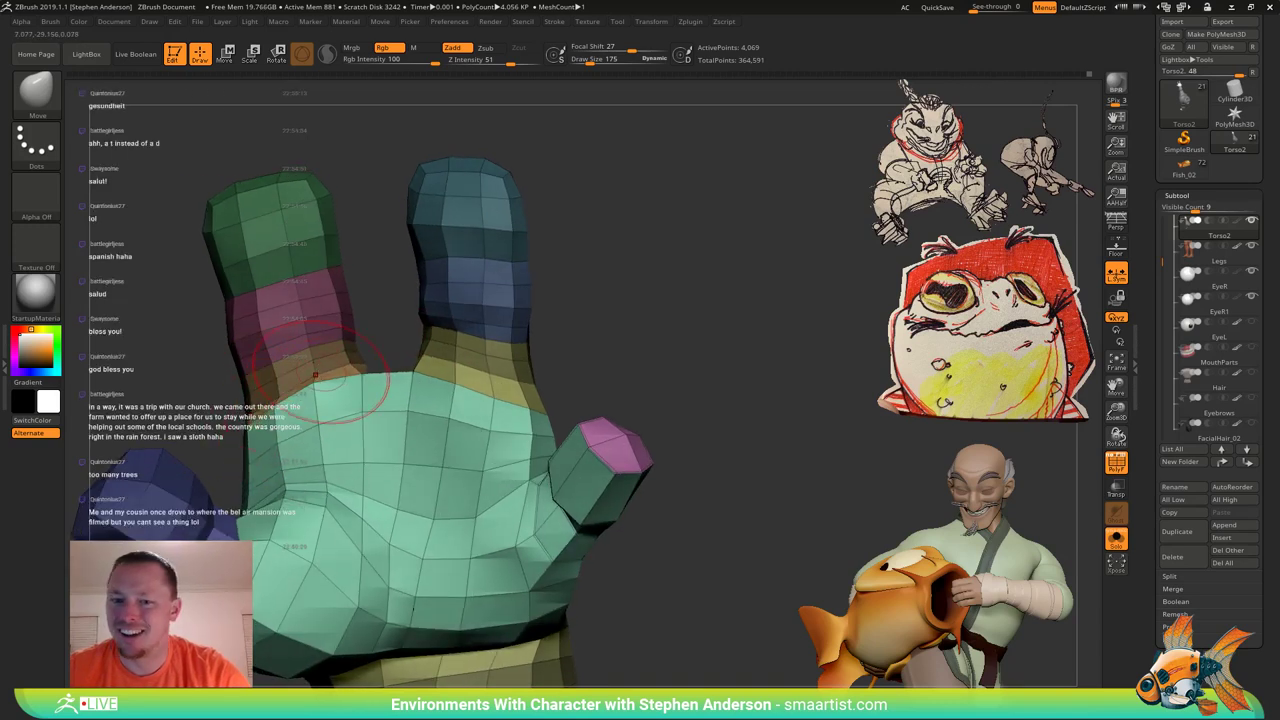
mouse_move(431, 389)
alt+right_down()
mouse_move(323, 411)
mouse_move(356, 342)
mouse_move(366, 370)
mouse_move(351, 371)
alt+right_up()
drag(340, 364, 328, 351)
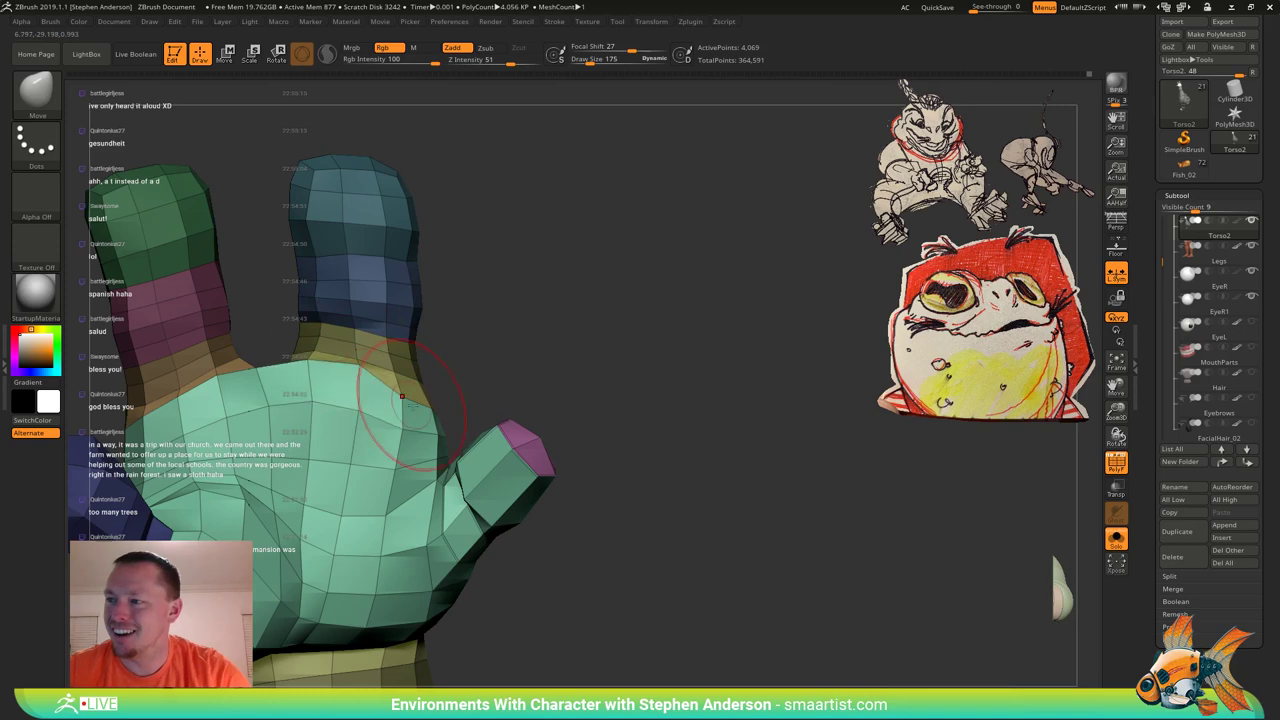
right_drag(410, 360, 364, 389)
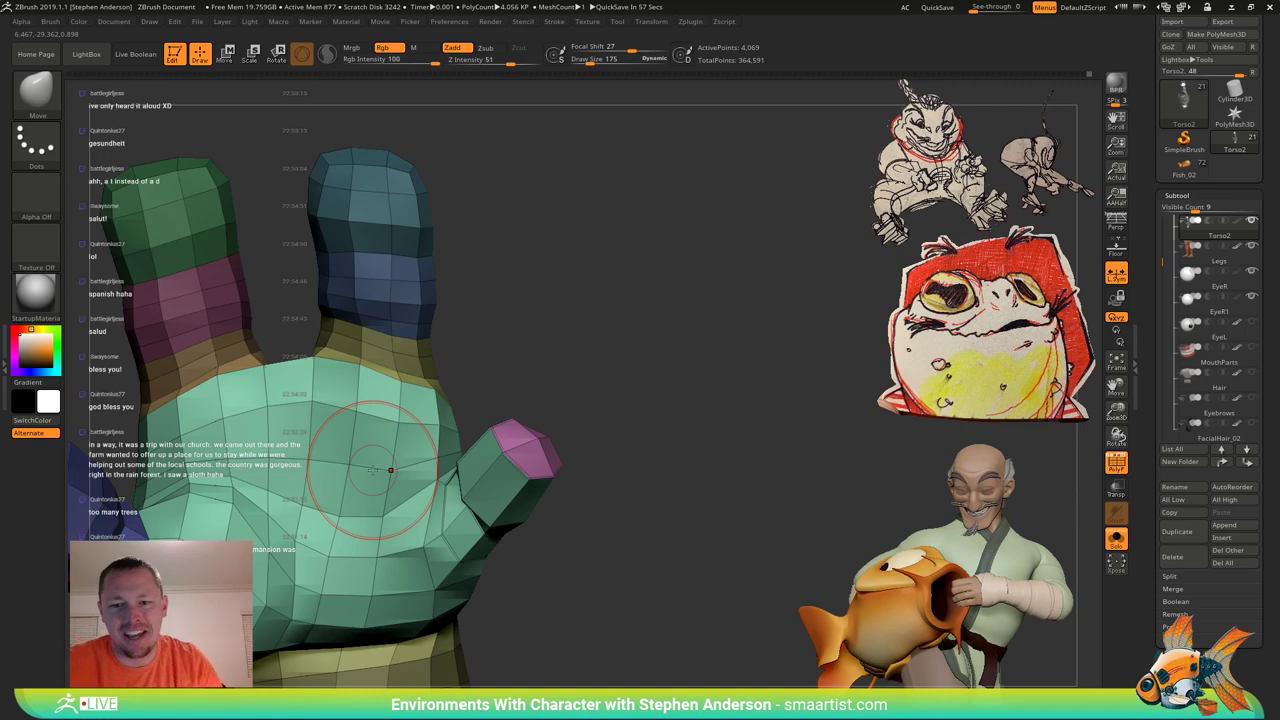
mouse_move(356, 386)
right_down()
mouse_move(385, 400)
mouse_move(350, 390)
mouse_move(425, 394)
mouse_move(365, 406)
right_up()
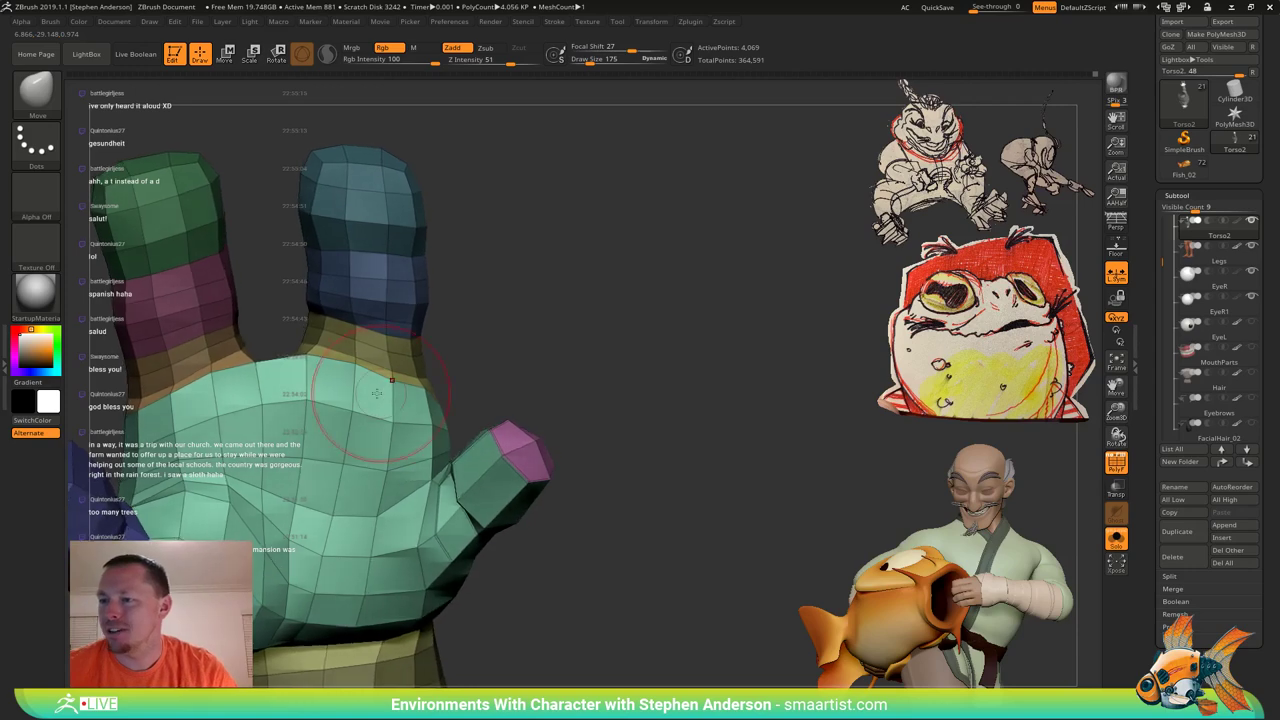
Clear the mask, set the Move brush's draw size to 219 and reshape the thumb from the back of the hand.
mouse_move(272, 404)
alt+right_down()
mouse_move(367, 352)
mouse_move(318, 366)
mouse_move(376, 370)
mouse_move(314, 340)
mouse_move(412, 342)
mouse_move(382, 296)
mouse_move(397, 380)
alt+right_up()
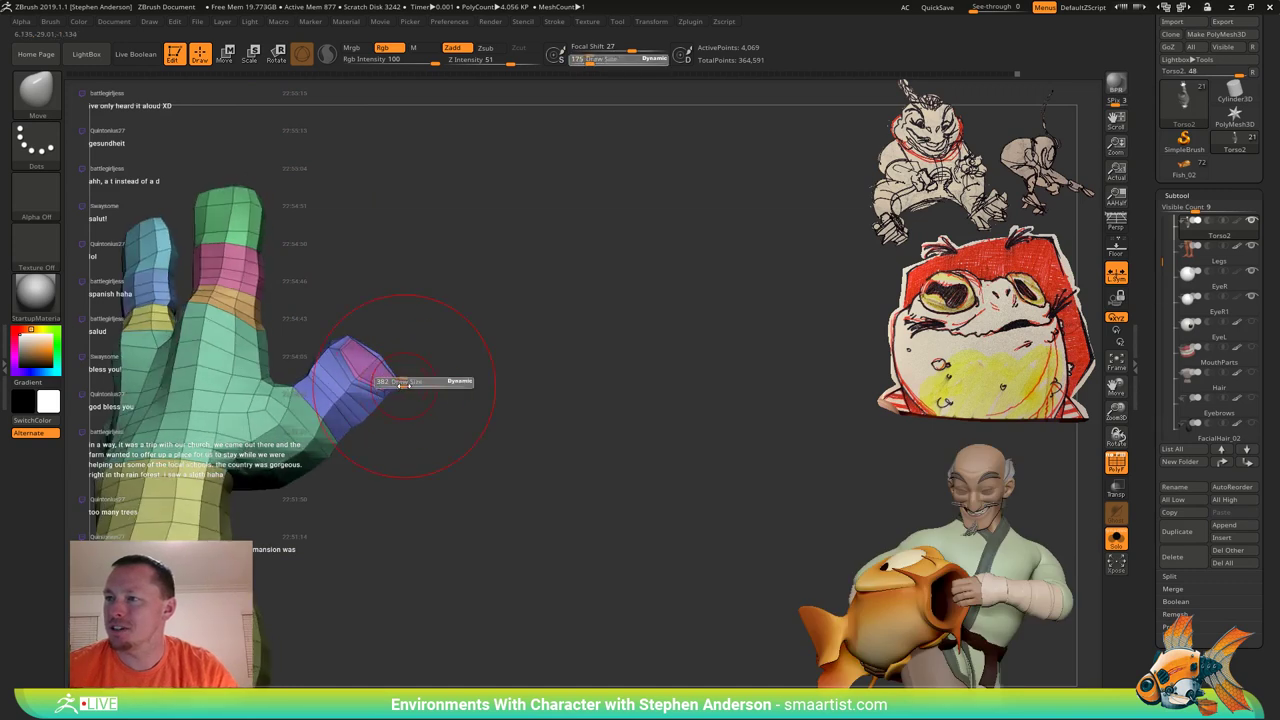
drag(397, 383, 388, 387)
mouse_move(361, 408)
right_down()
mouse_move(370, 424)
mouse_move(350, 424)
right_up()
drag(357, 409, 347, 408)
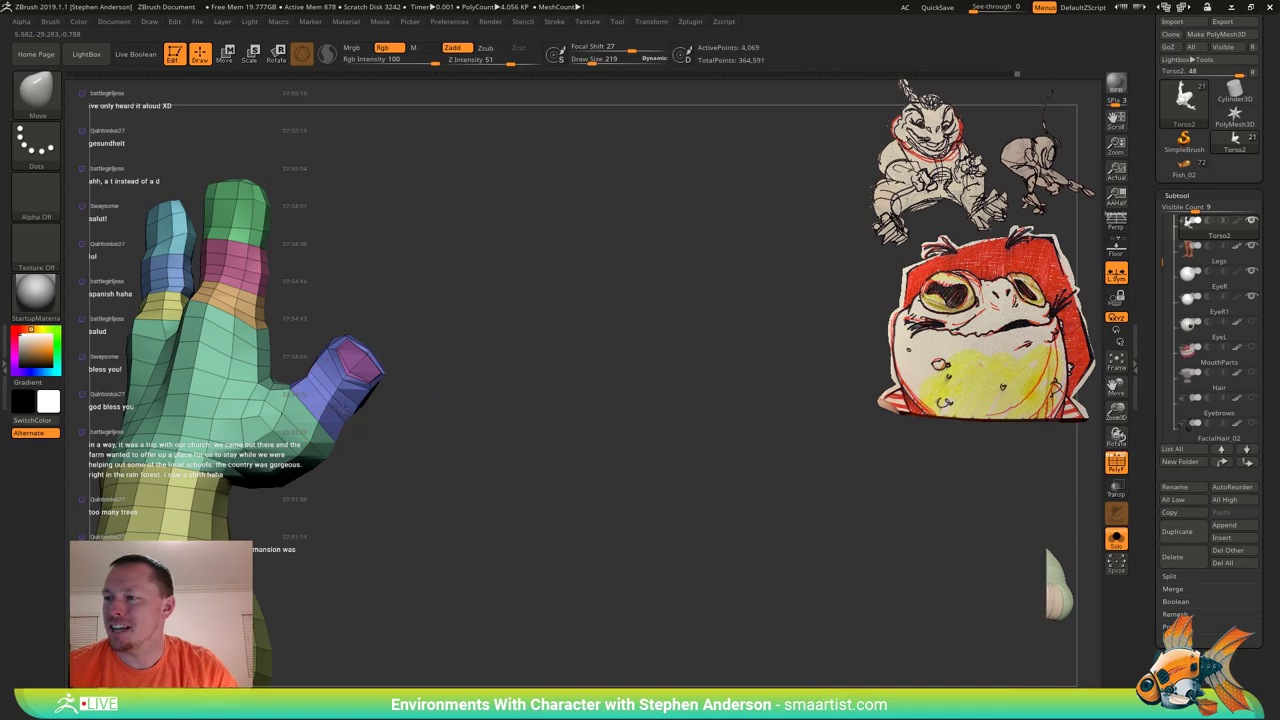
right_drag(343, 410, 321, 391)
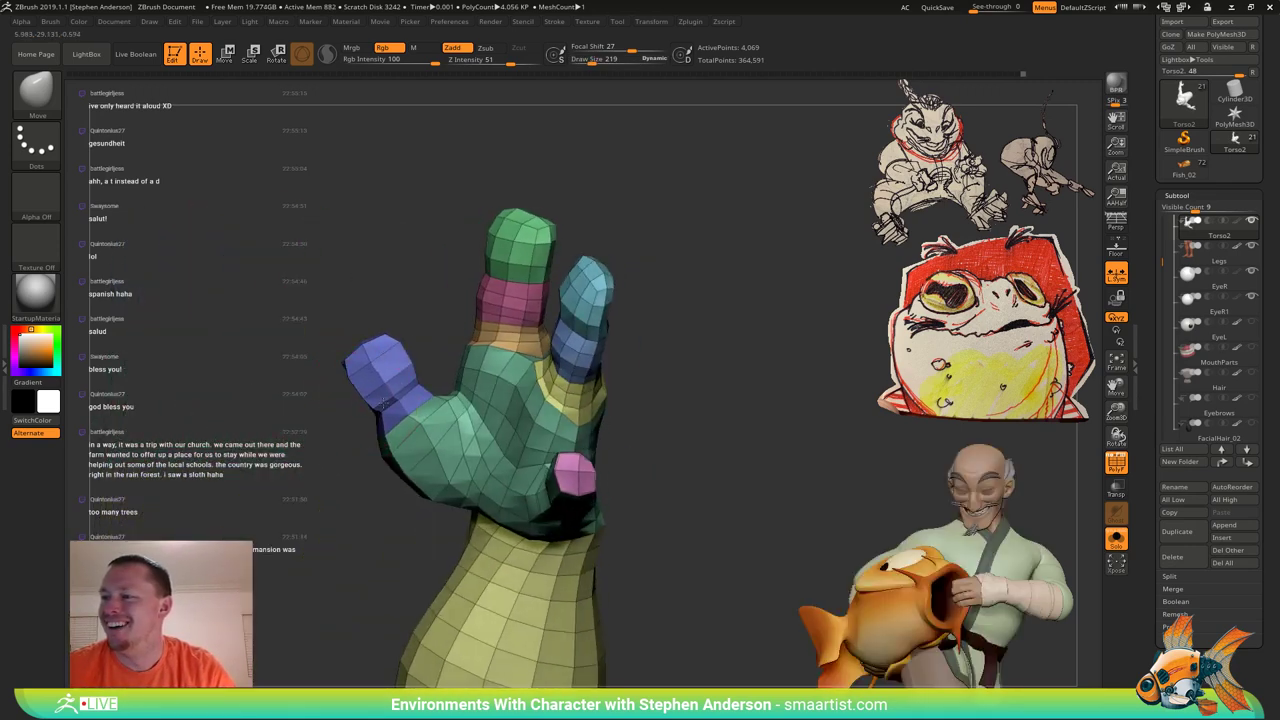
Refine the thumb and its base with the Move brush at draw sizes of 124 and 323.
drag(357, 374, 352, 375)
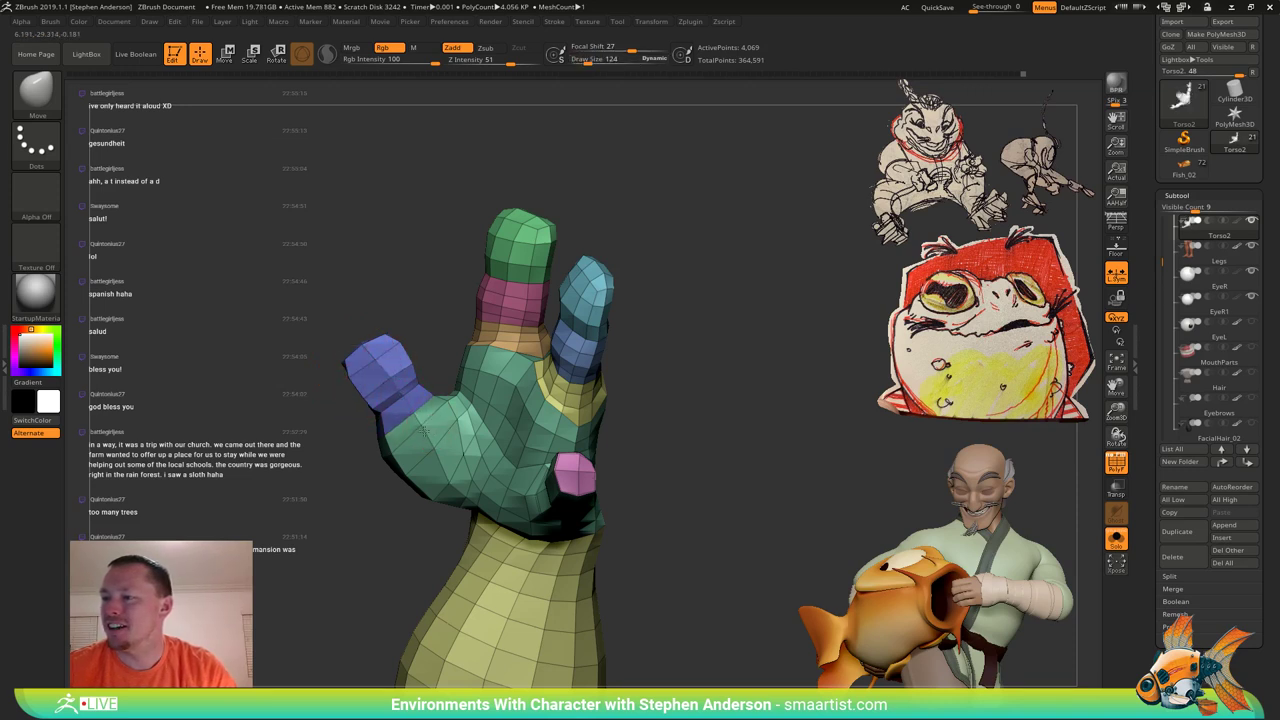
mouse_move(424, 431)
right_down()
mouse_move(456, 428)
mouse_move(417, 440)
mouse_move(416, 429)
mouse_move(443, 443)
mouse_move(415, 397)
right_up()
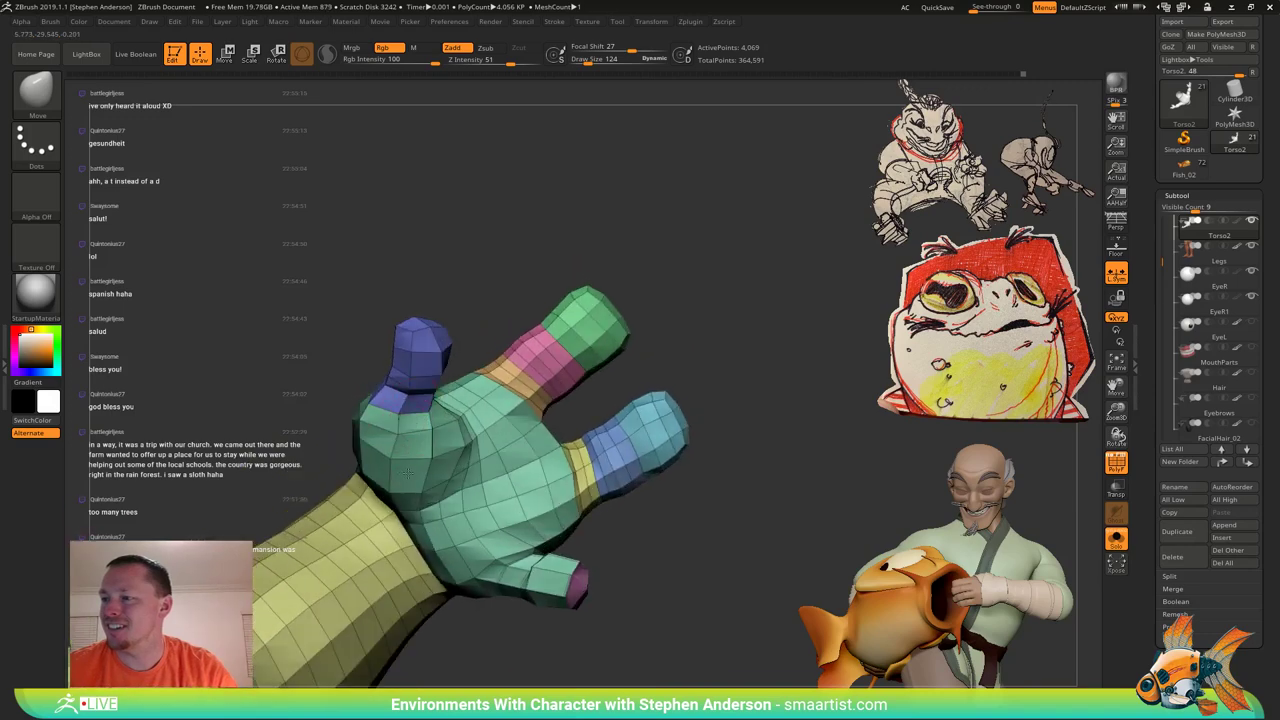
mouse_move(357, 431)
right_down()
mouse_move(400, 419)
mouse_move(402, 437)
mouse_move(388, 417)
mouse_move(416, 424)
right_up()
right_click(416, 424)
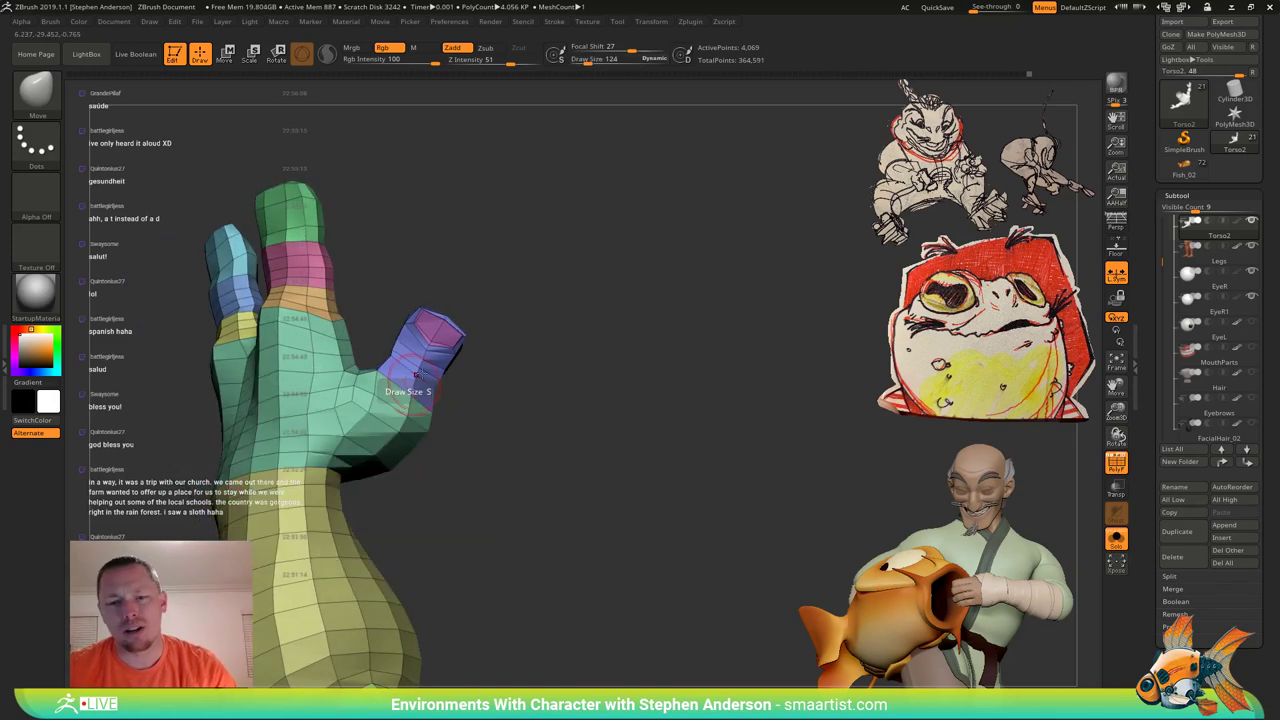
drag(426, 416, 407, 423)
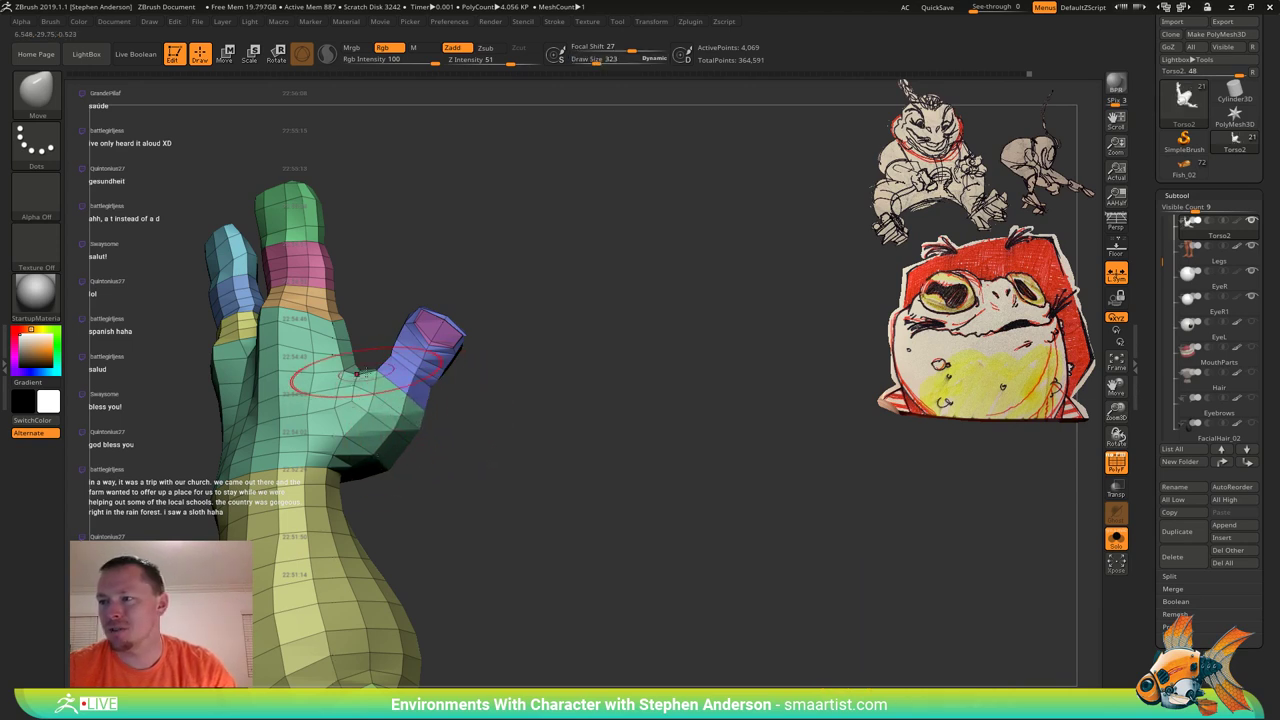
right_drag(357, 375, 367, 320)
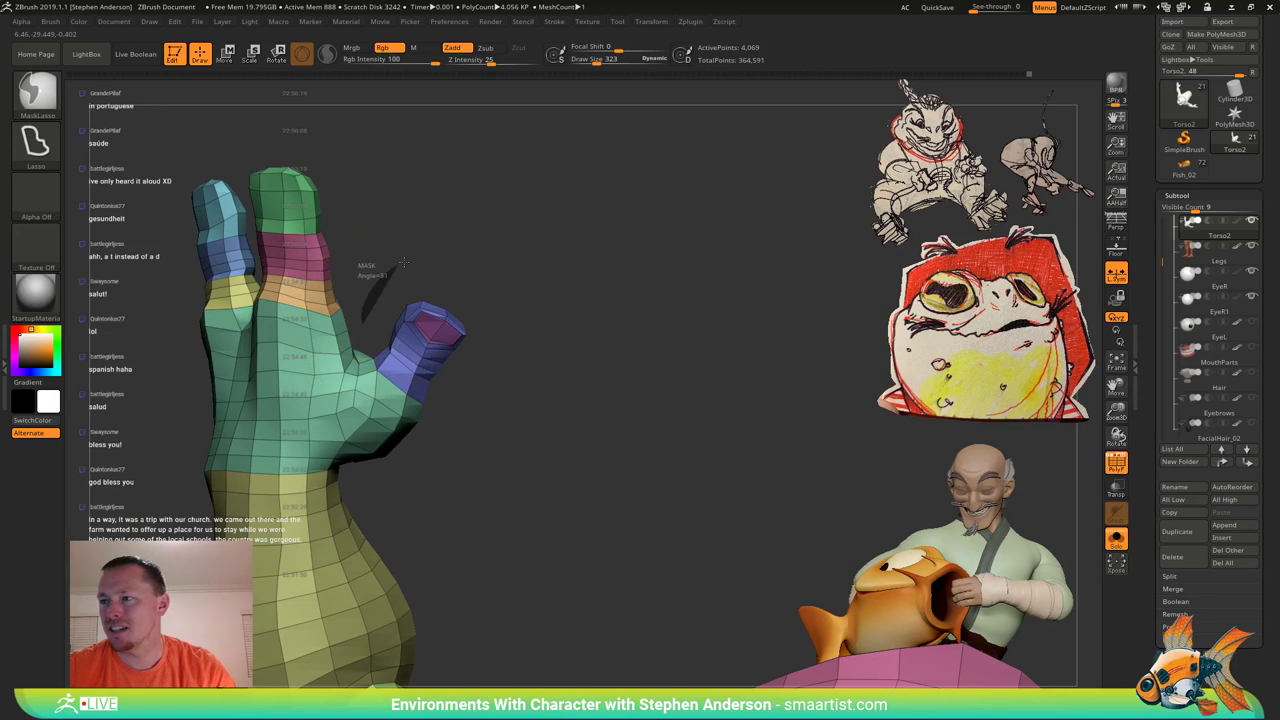
Lasso-mask the thumb and invert the mask so only the thumb and its base stay editable.
ctrl+drag(404, 263, 446, 479)
ctrl+drag(367, 481, 368, 479)
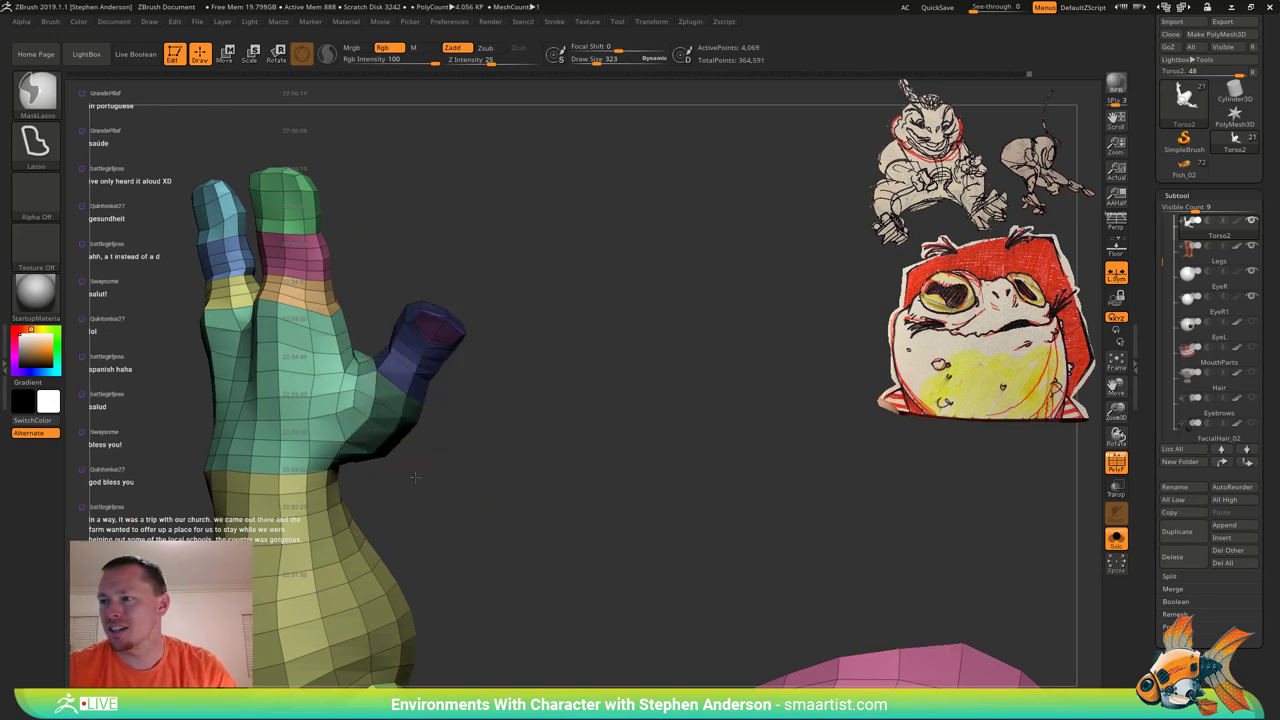
ctrl+click(418, 470)
right_drag(390, 390, 443, 447)
Place the Gizmo at the thumb's base and move the thumb about 0.13 units toward the fingers.
key(w)
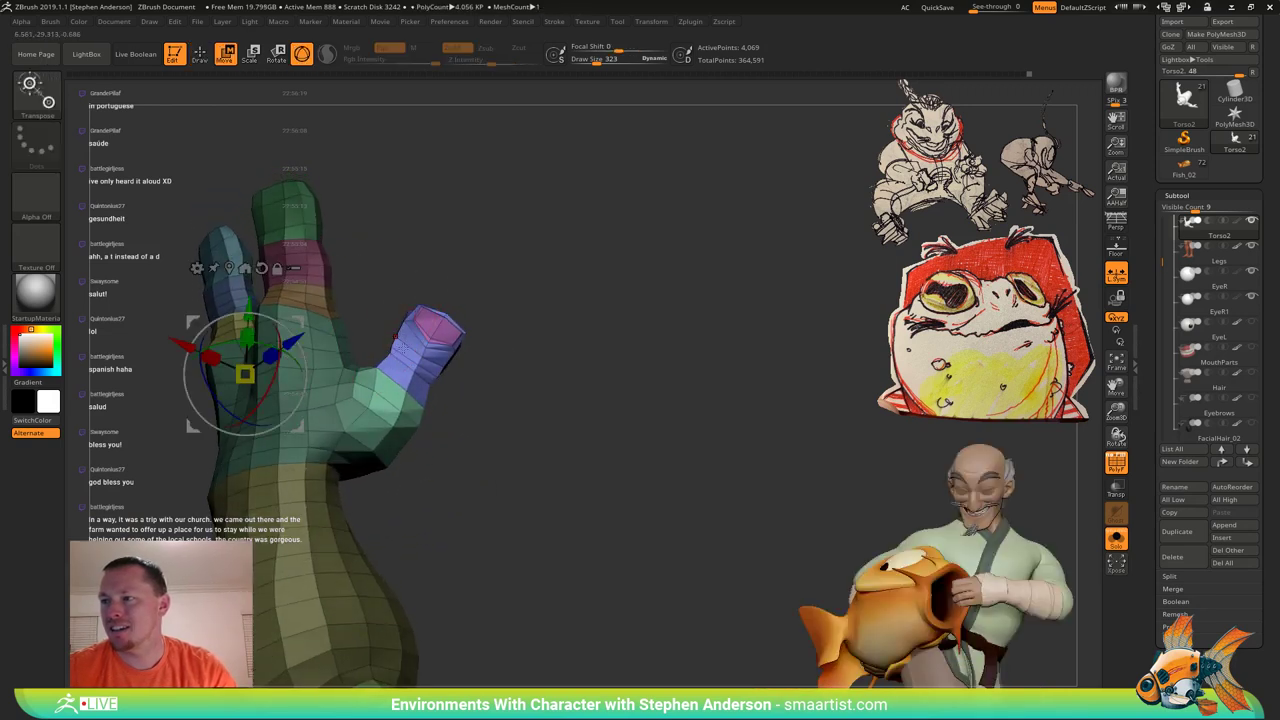
alt+click(376, 390)
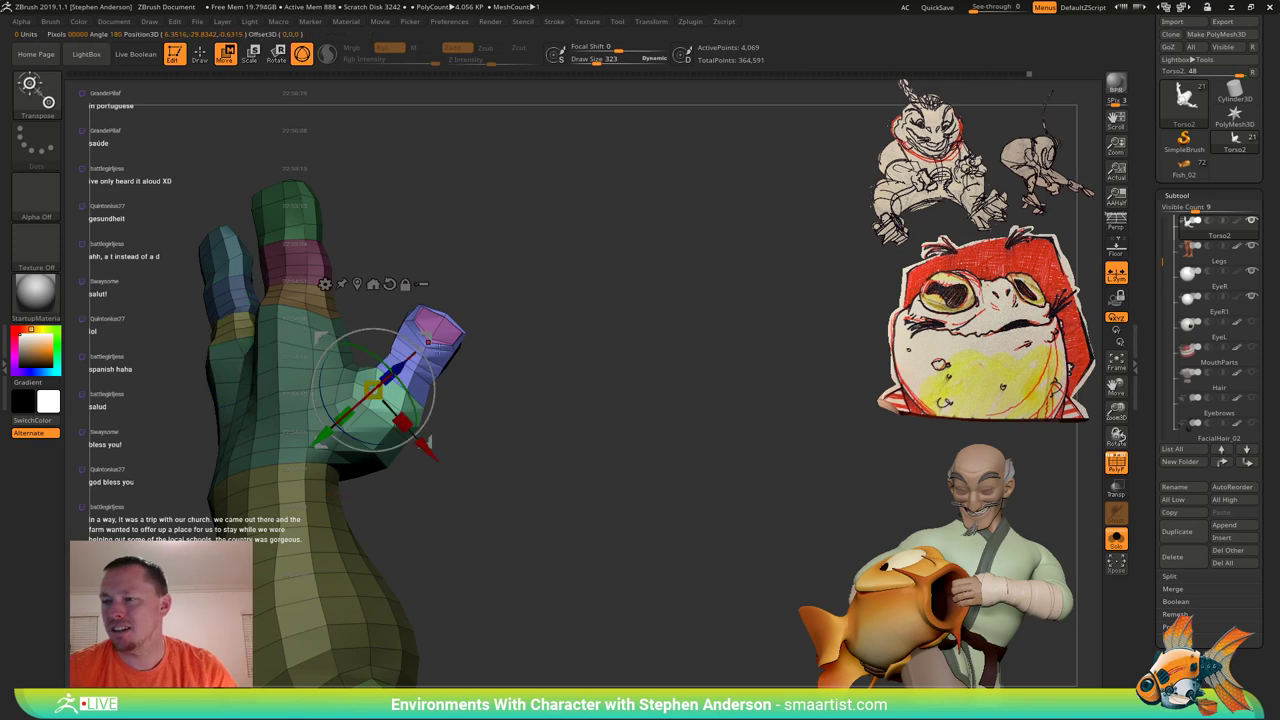
key(q)
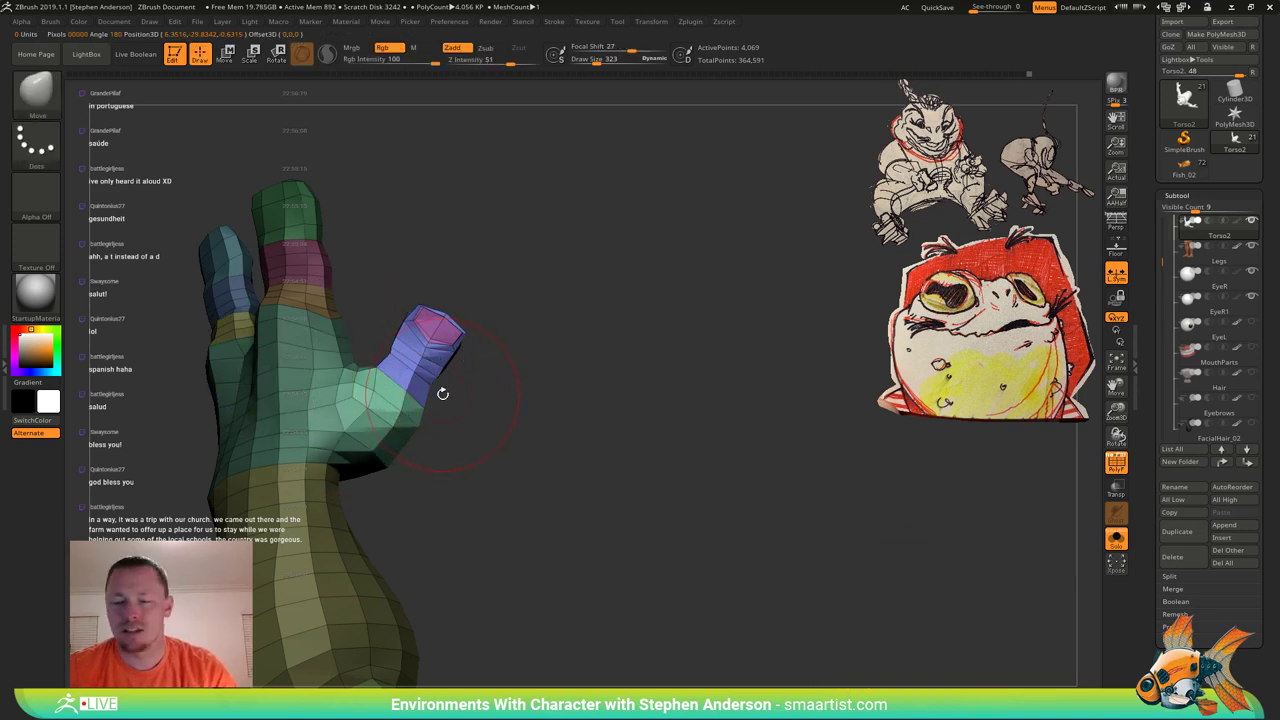
key(w)
drag(430, 338, 416, 338)
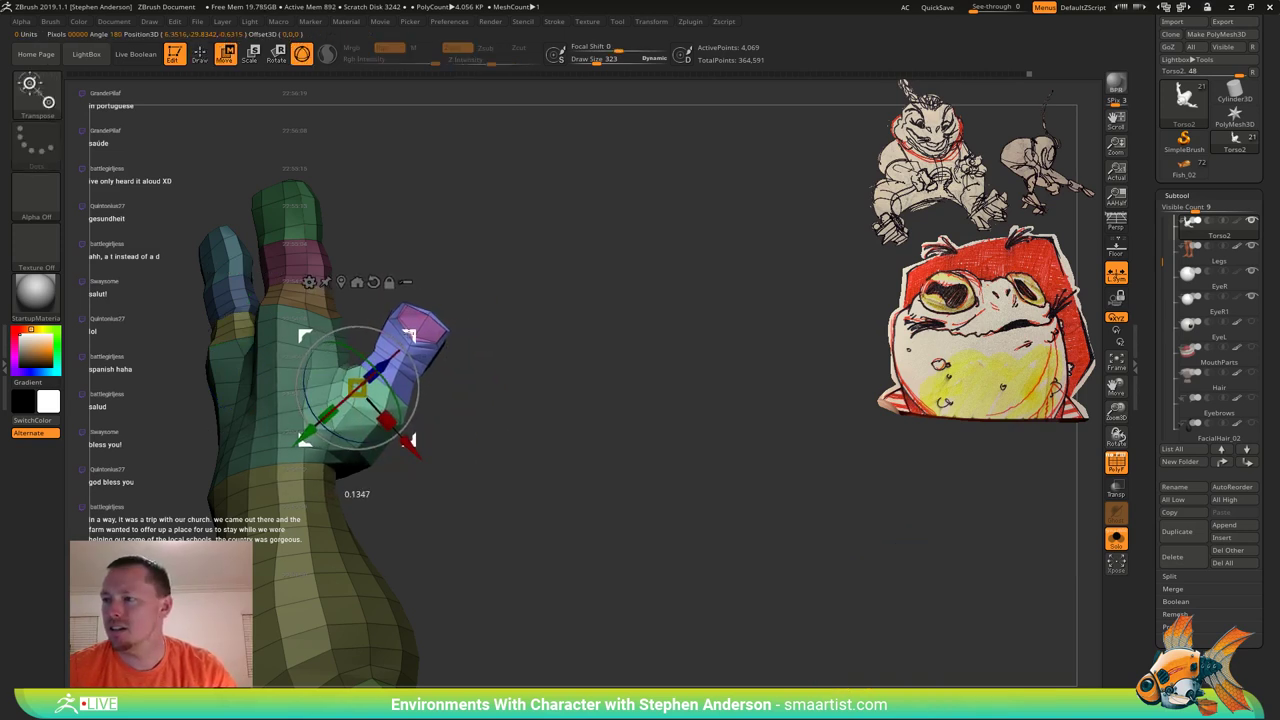
Nudge the thumb's inner base with the Move brush from the palm side, and clear the mask.
mouse_move(520, 388)
mouse_down()
mouse_move(349, 383)
mouse_move(380, 377)
mouse_move(375, 430)
mouse_move(345, 395)
mouse_up()
key(q)
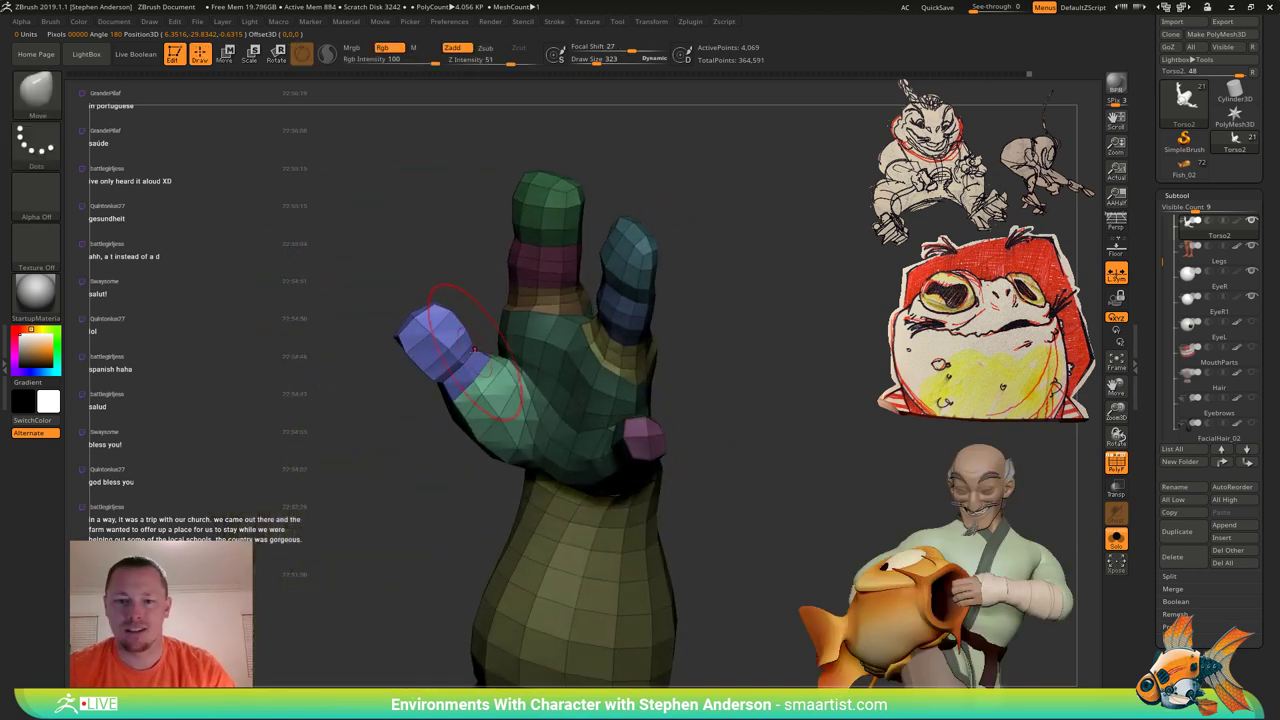
drag(475, 349, 486, 354)
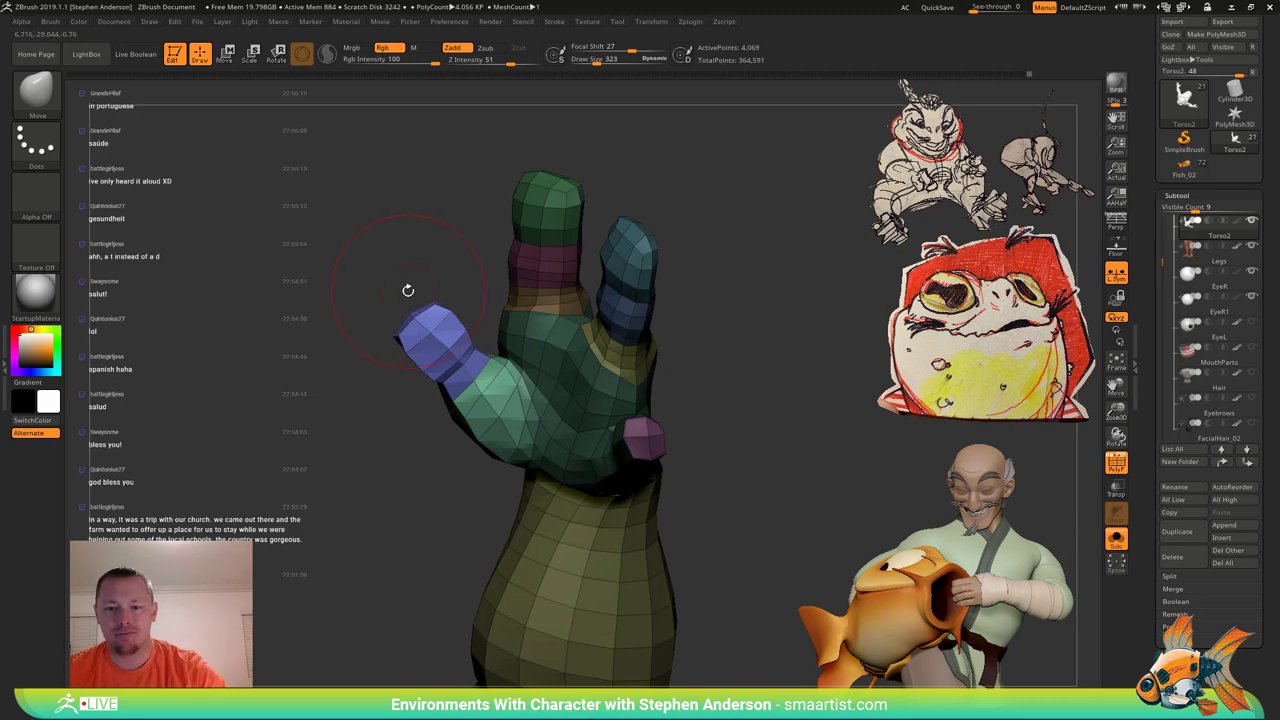
mouse_move(340, 271)
ctrl+mouse_down()
mouse_move(384, 285)
mouse_move(440, 400)
mouse_move(400, 300)
ctrl+mouse_up()
Refine the webbing and crease between thumb and palm with the Move brush at draw sizes of 112 and 48.
mouse_move(523, 365)
ctrl+right_down()
mouse_move(557, 403)
mouse_move(525, 425)
ctrl+right_up()
key(s)
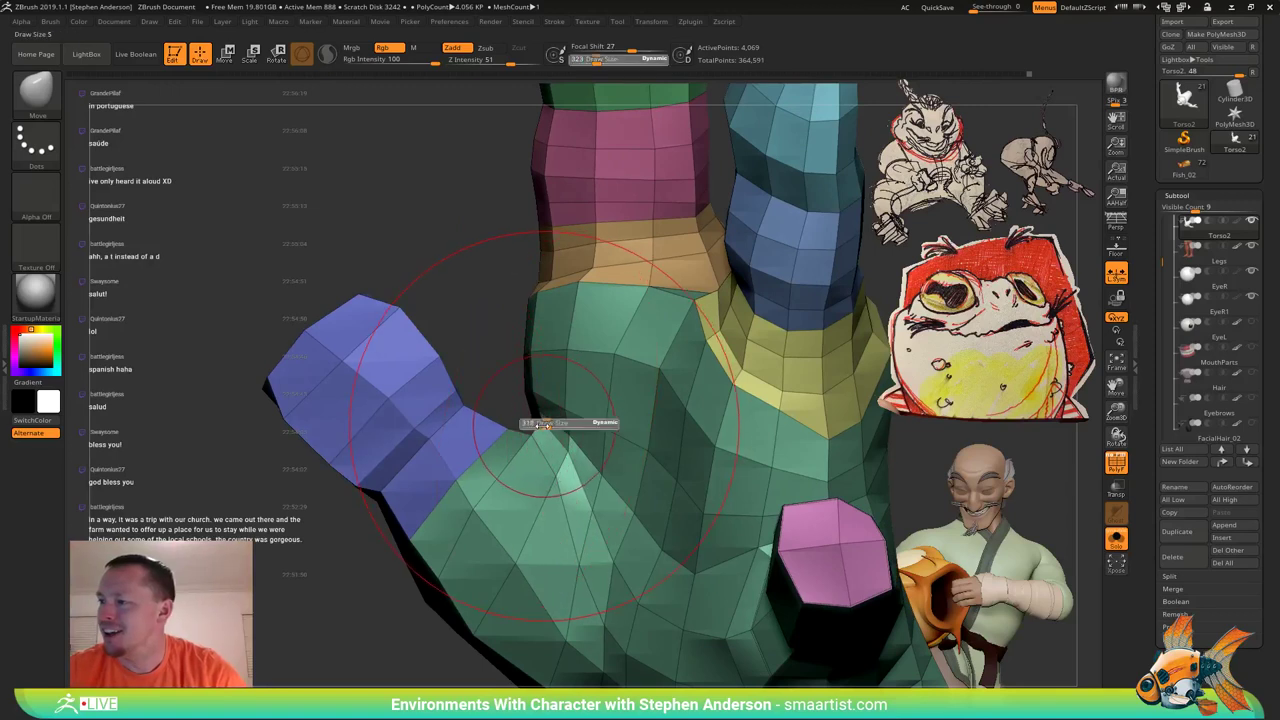
drag(543, 425, 534, 417)
key(s)
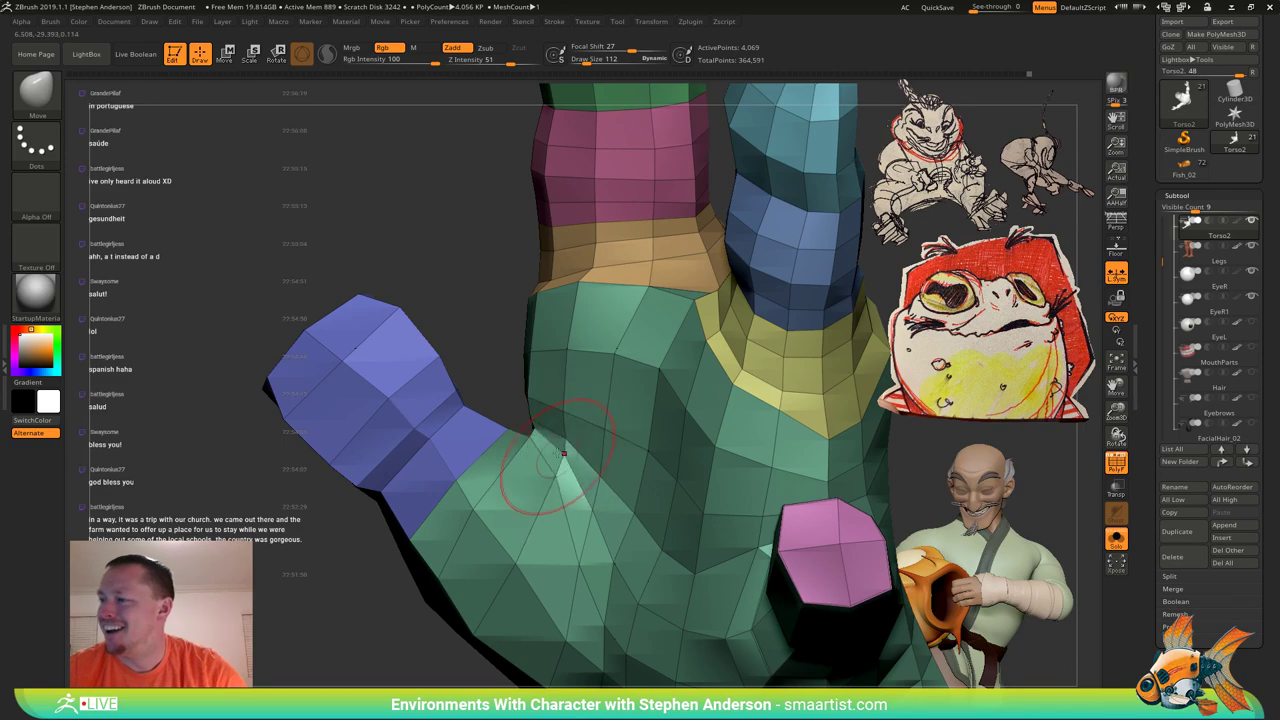
right_drag(558, 453, 588, 481)
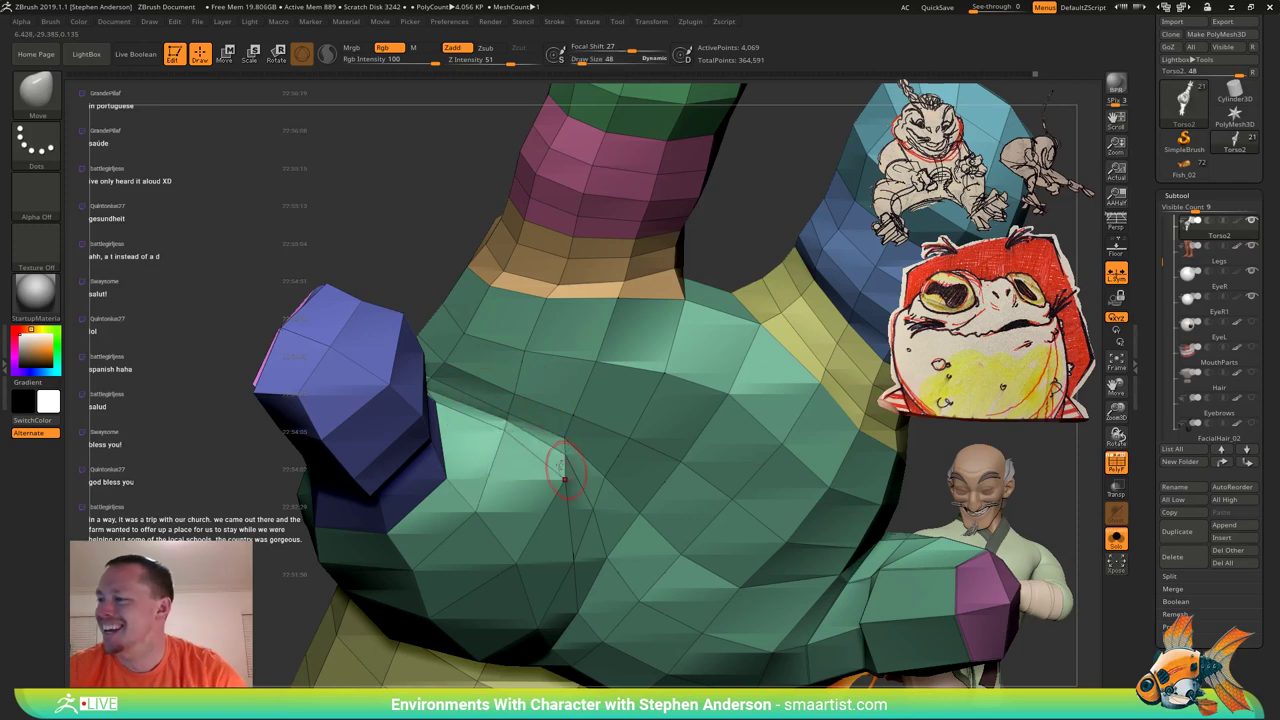
mouse_move(560, 466)
right_down()
mouse_move(561, 480)
mouse_move(493, 418)
mouse_move(508, 412)
mouse_move(433, 385)
mouse_move(412, 402)
right_up()
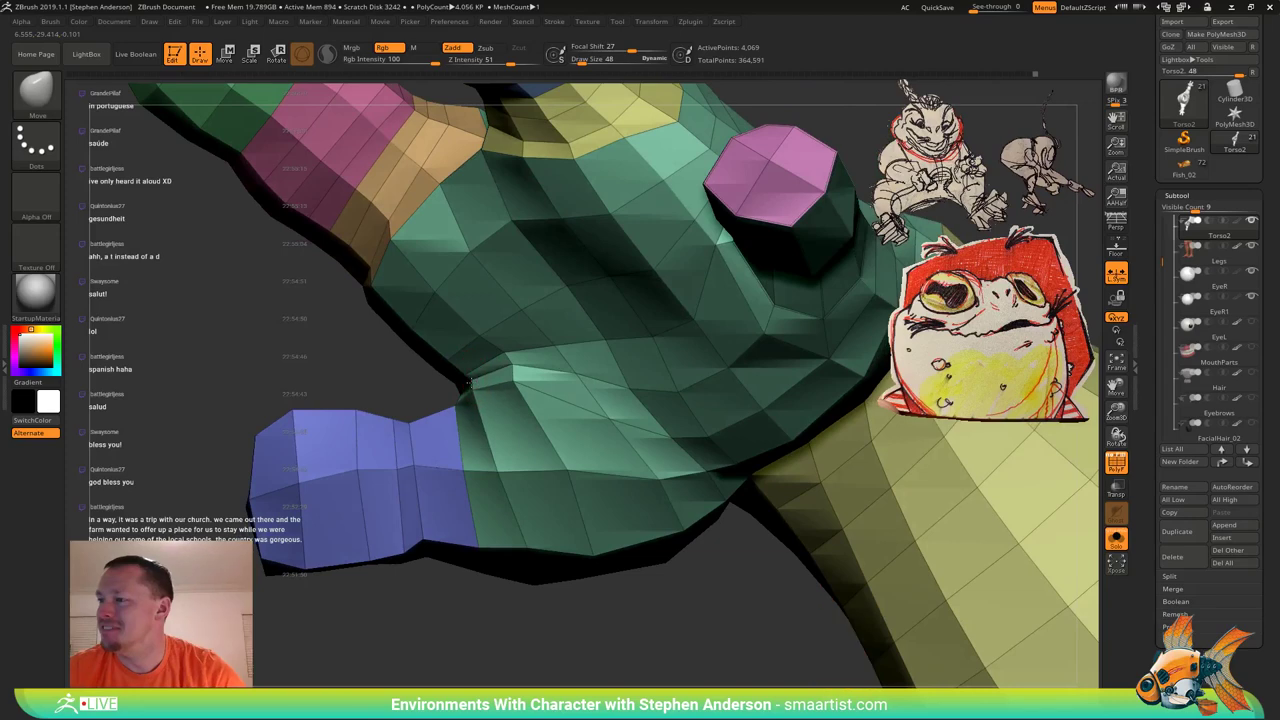
Set the Move brush's draw size to 281 and adjust the base of the green-tipped finger from the side.
mouse_move(508, 395)
right_down()
mouse_move(476, 388)
mouse_move(483, 375)
mouse_move(521, 386)
mouse_move(521, 350)
mouse_move(545, 338)
mouse_move(533, 300)
mouse_move(520, 320)
mouse_move(510, 284)
mouse_move(467, 331)
right_up()
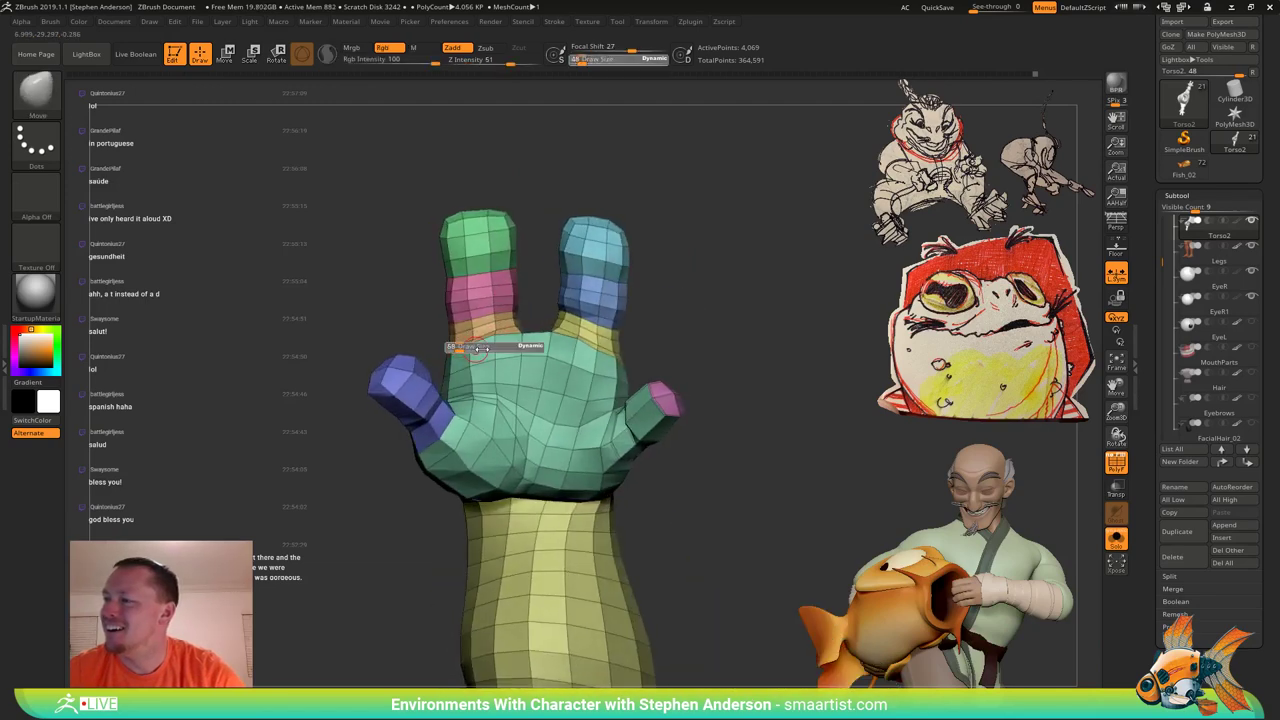
drag(641, 367, 718, 388)
mouse_move(380, 375)
right_down()
mouse_move(500, 354)
mouse_move(475, 352)
right_up()
drag(458, 357, 457, 331)
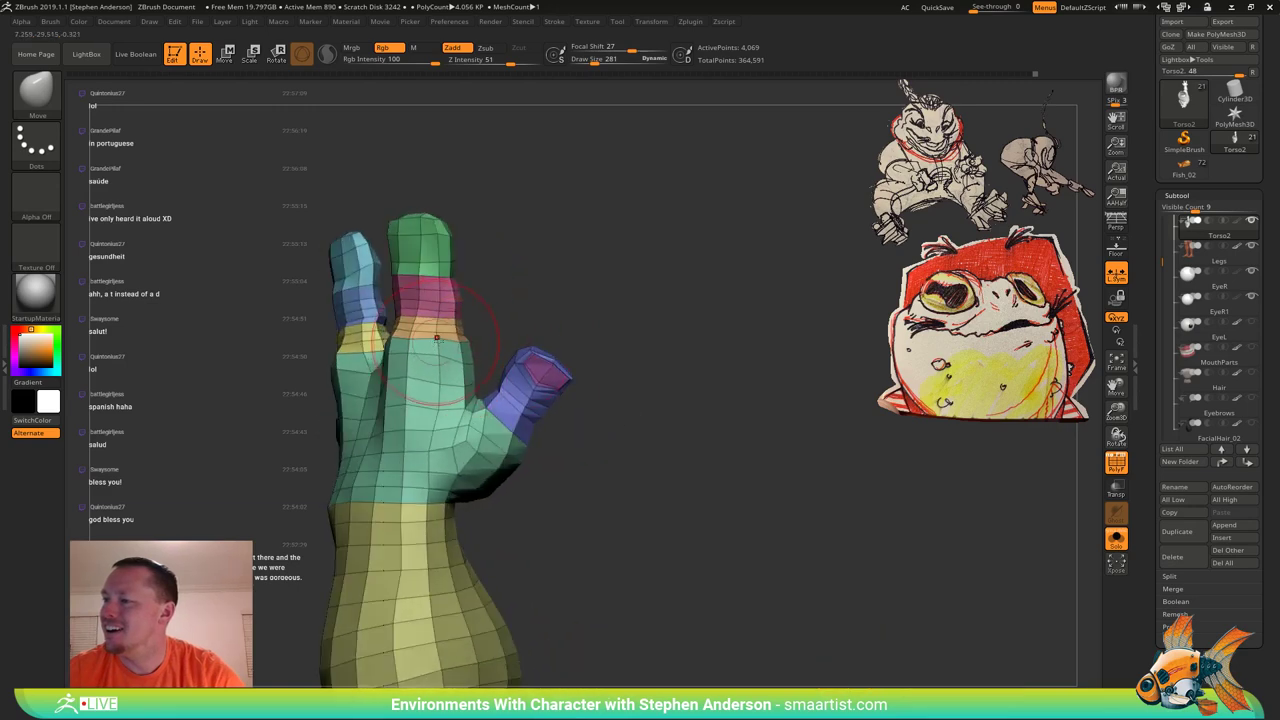
Set the Move brush's draw size to 102 and refine the orange base section of the green-tipped finger.
mouse_move(437, 339)
right_down()
mouse_move(388, 334)
mouse_move(407, 329)
mouse_move(414, 286)
mouse_move(460, 331)
mouse_move(443, 319)
right_up()
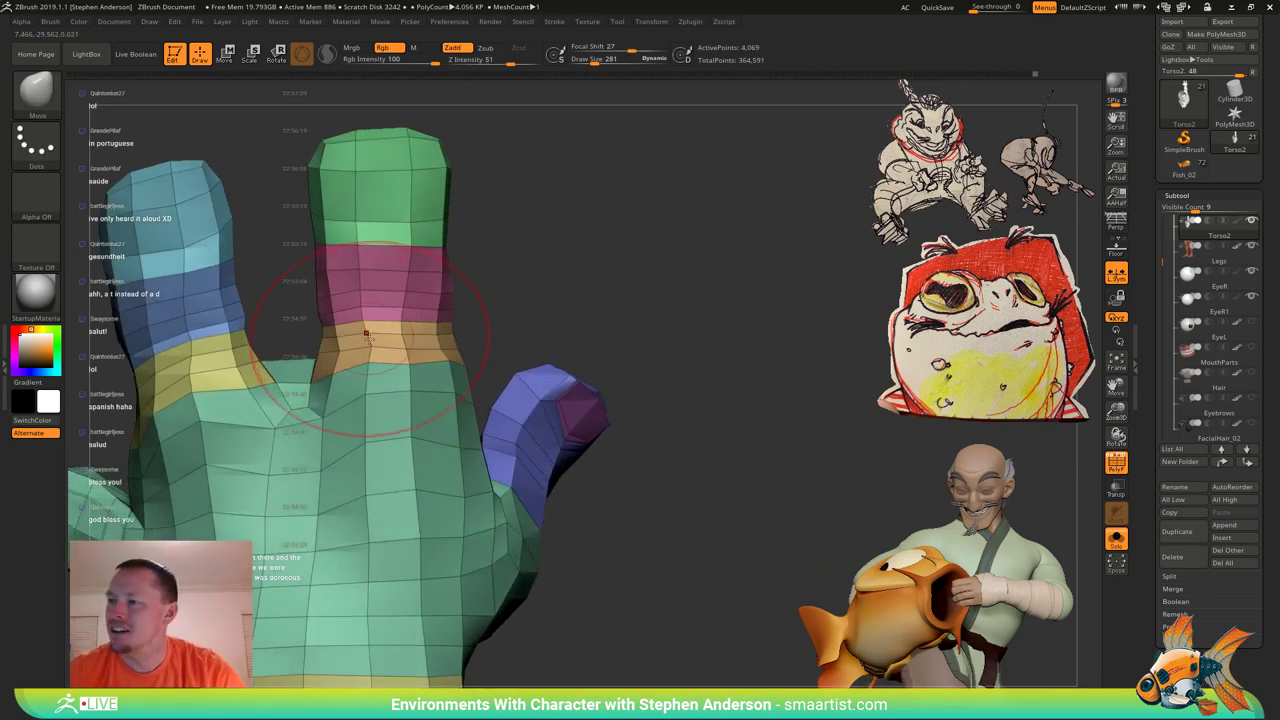
drag(375, 343, 366, 345)
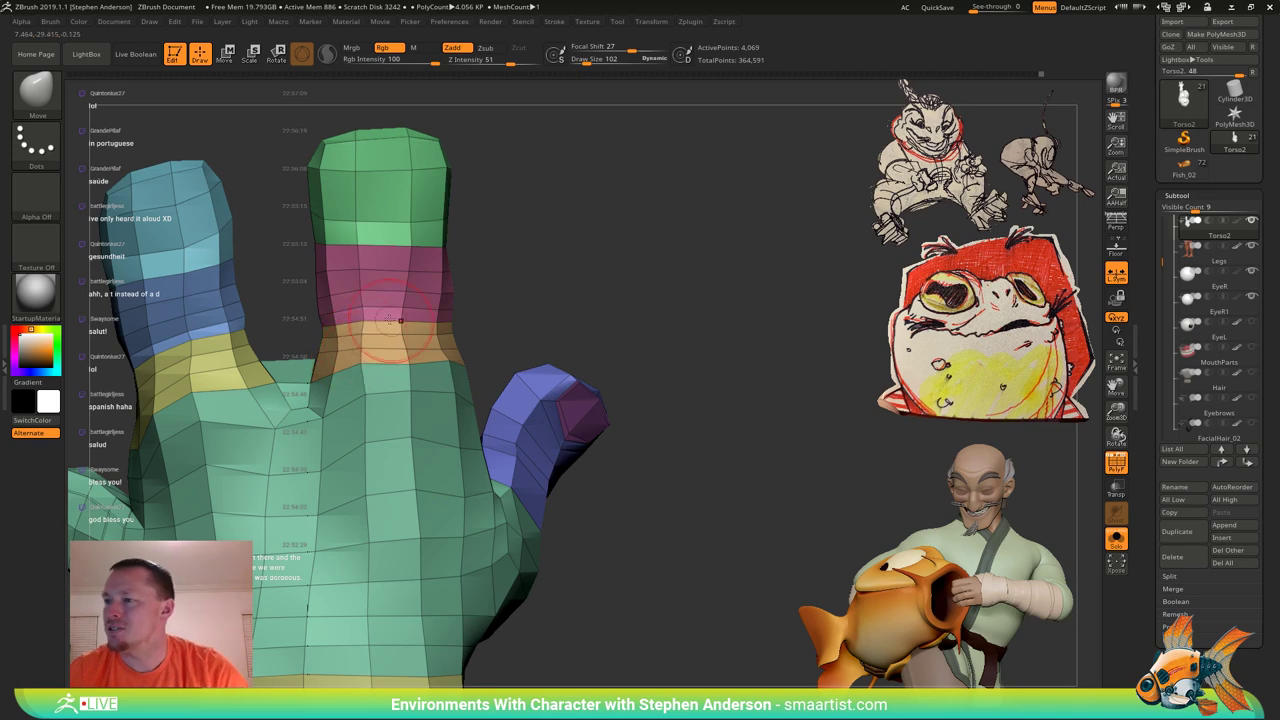
mouse_move(390, 320)
right_down()
mouse_move(378, 336)
mouse_move(408, 304)
mouse_move(472, 353)
mouse_move(470, 333)
right_up()
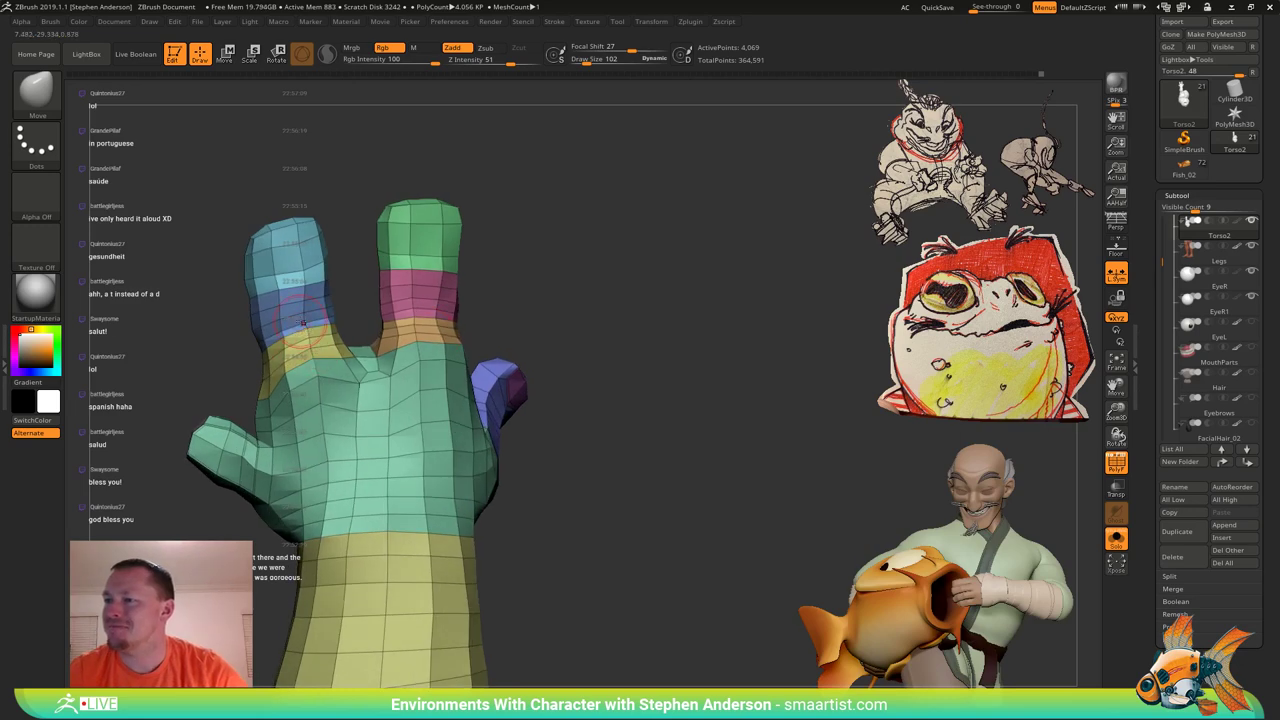
mouse_move(222, 322)
right_down()
mouse_move(308, 322)
mouse_move(238, 320)
right_up()
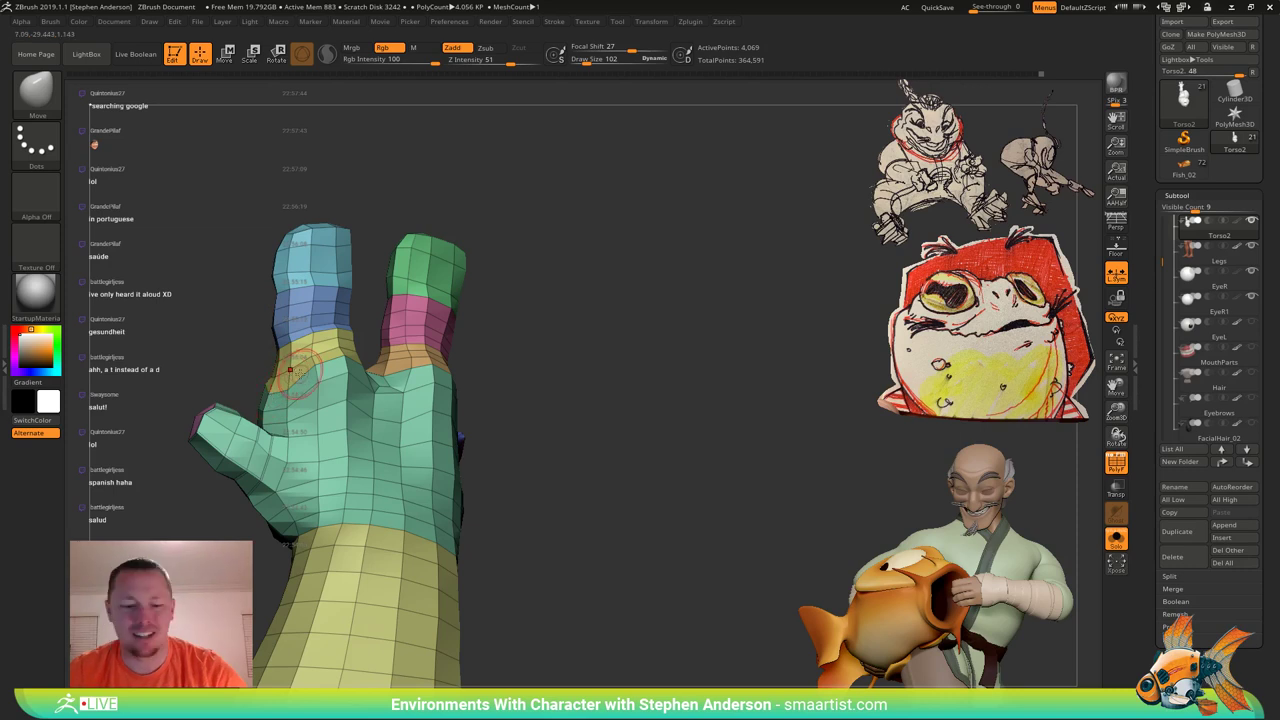
Mask all but the yellow base section of the blue-tipped finger, reshape it with the Move brush at draw size 269, and clear the mask.
key(w)
ctrl+click(301, 360)
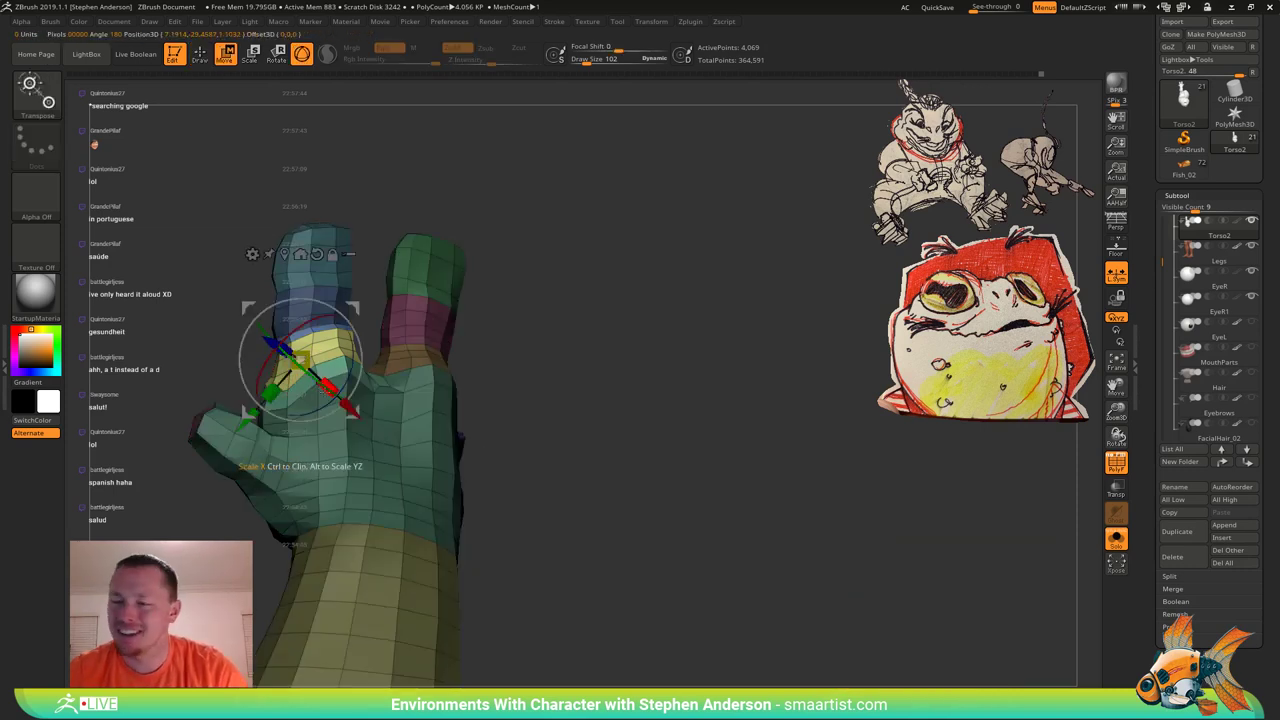
key(q)
drag(278, 380, 283, 381)
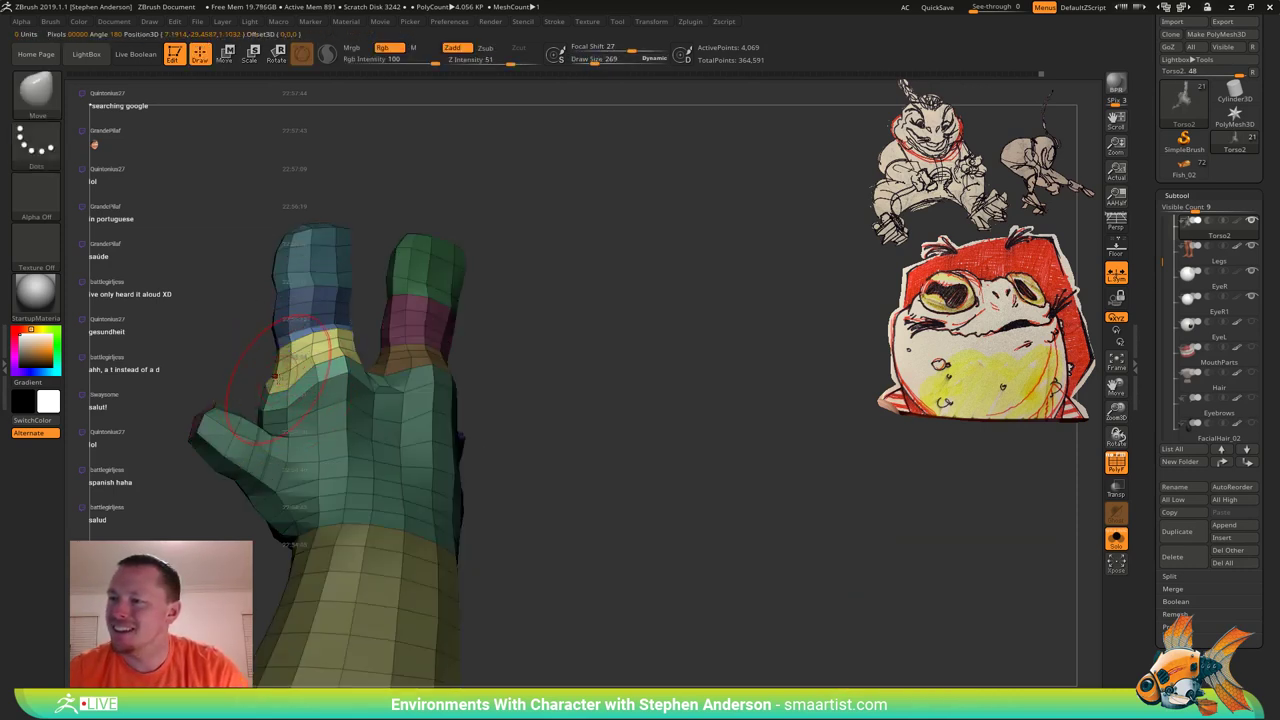
right_drag(283, 384, 262, 391)
ctrl+click(268, 395)
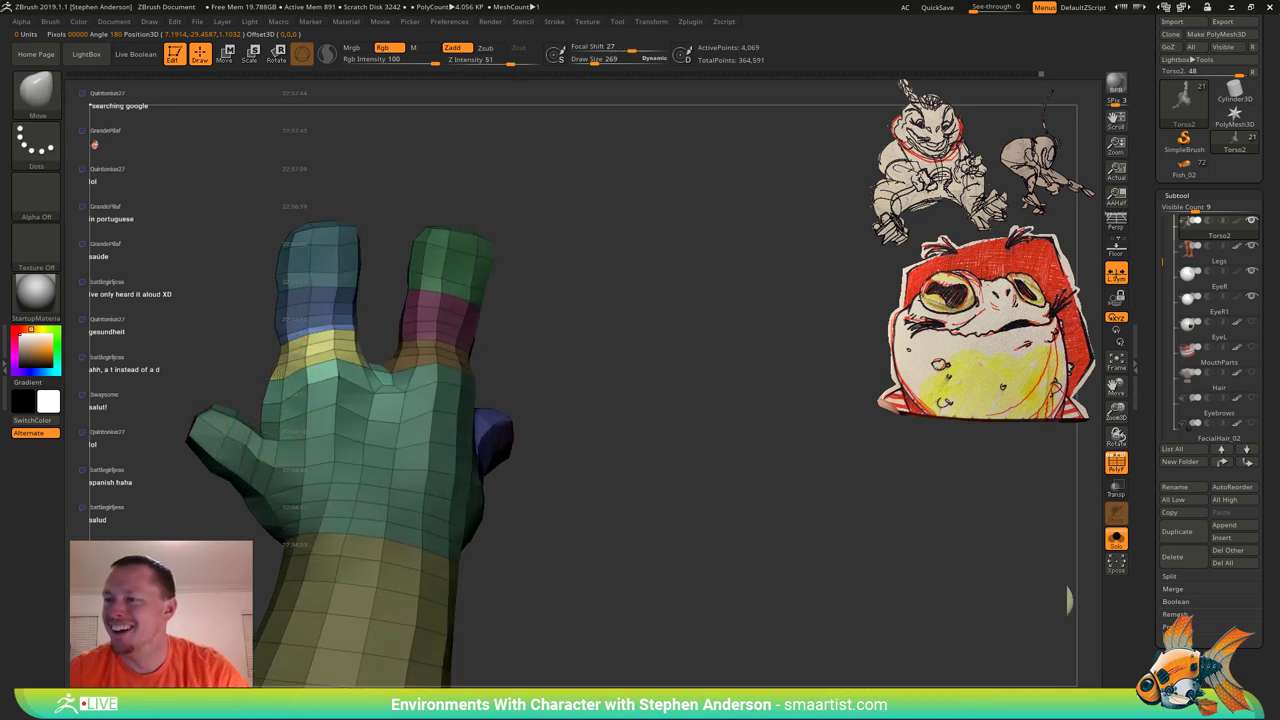
right_drag(275, 376, 271, 374)
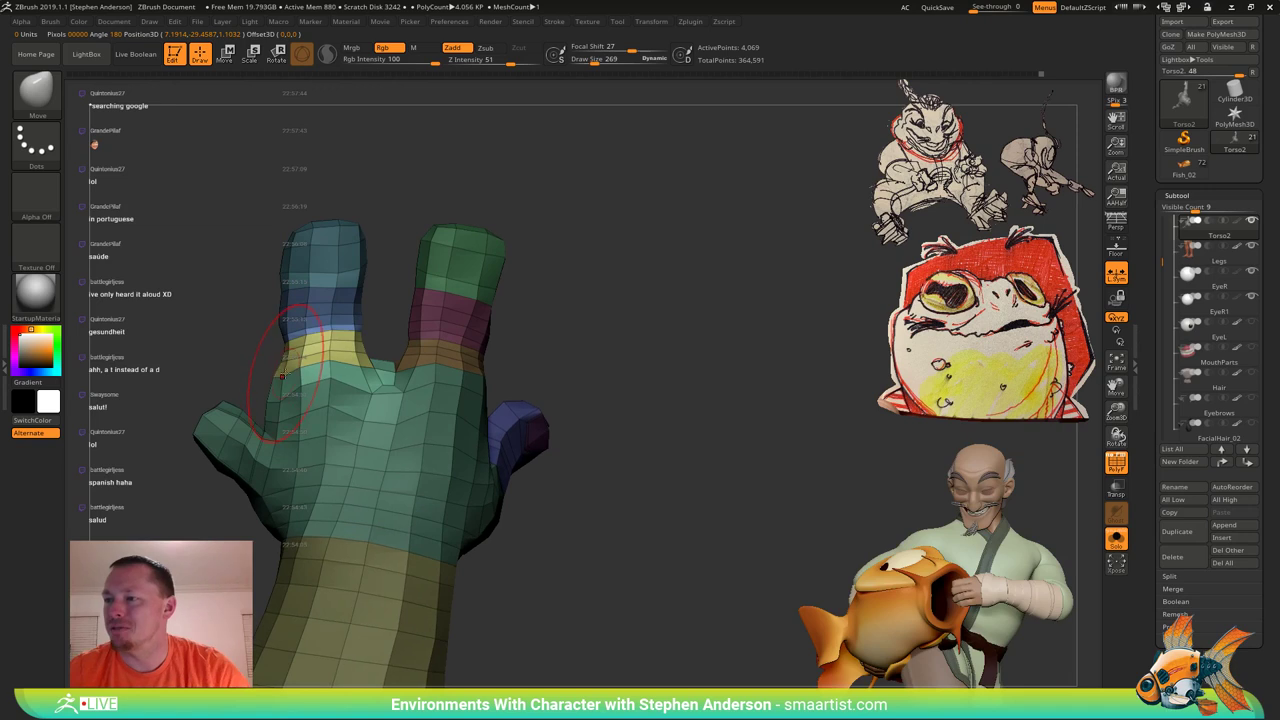
drag(281, 375, 279, 375)
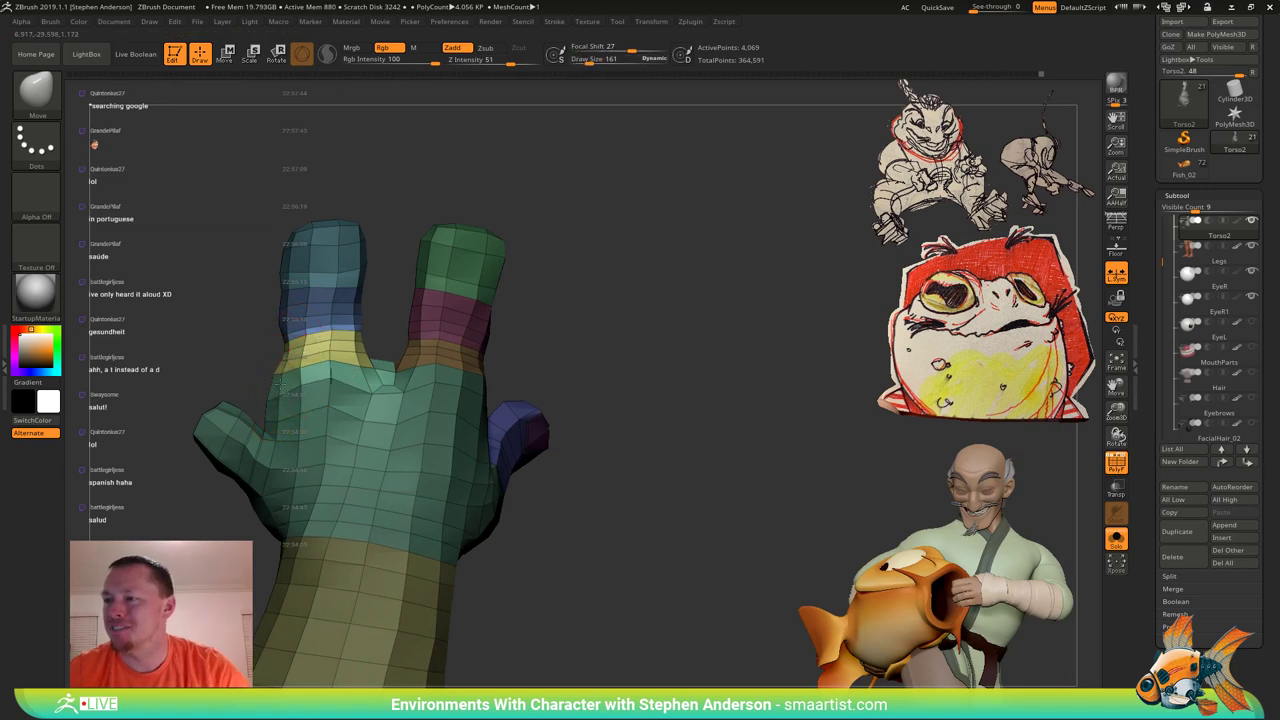
ctrl+right_drag(329, 360, 311, 294)
ctrl+drag(462, 346, 474, 366)
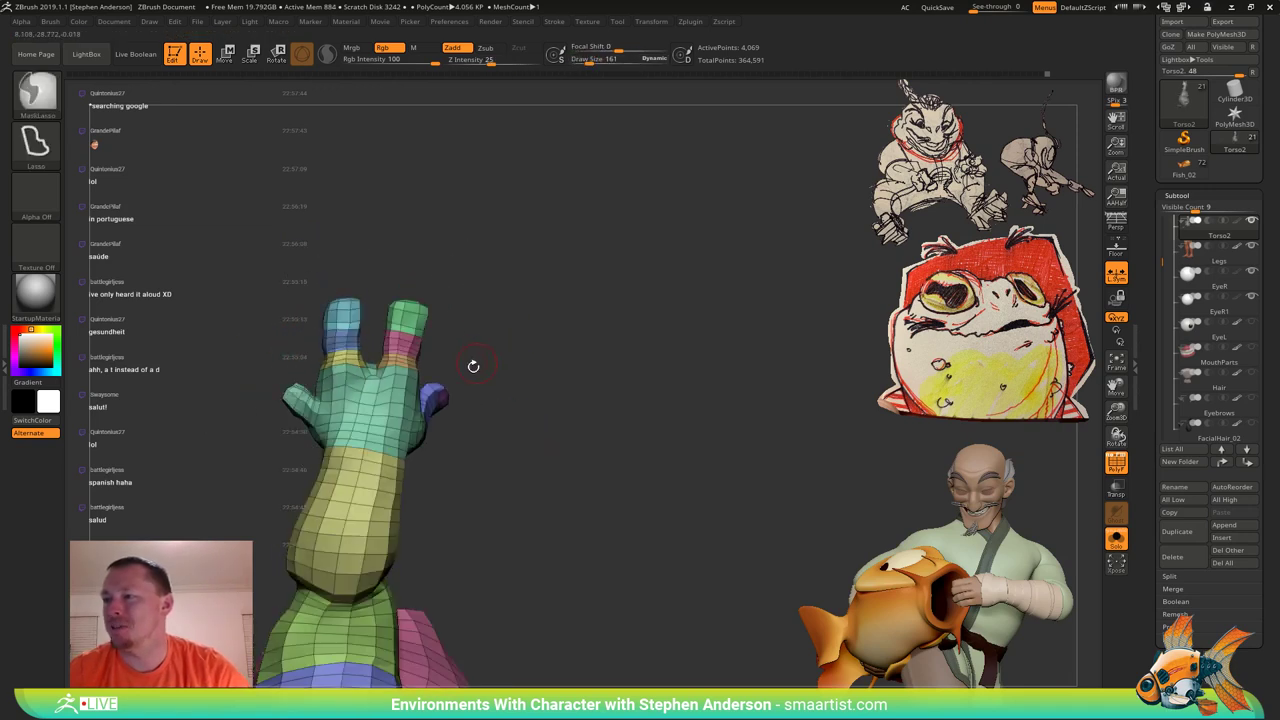
Turn off PolyFrame, examine the torso, arms and hands from several sides, and leave Solo mode to show the whole character.
key(shift+f)
right_drag(454, 394, 391, 258)
alt+right_drag(391, 258, 478, 404)
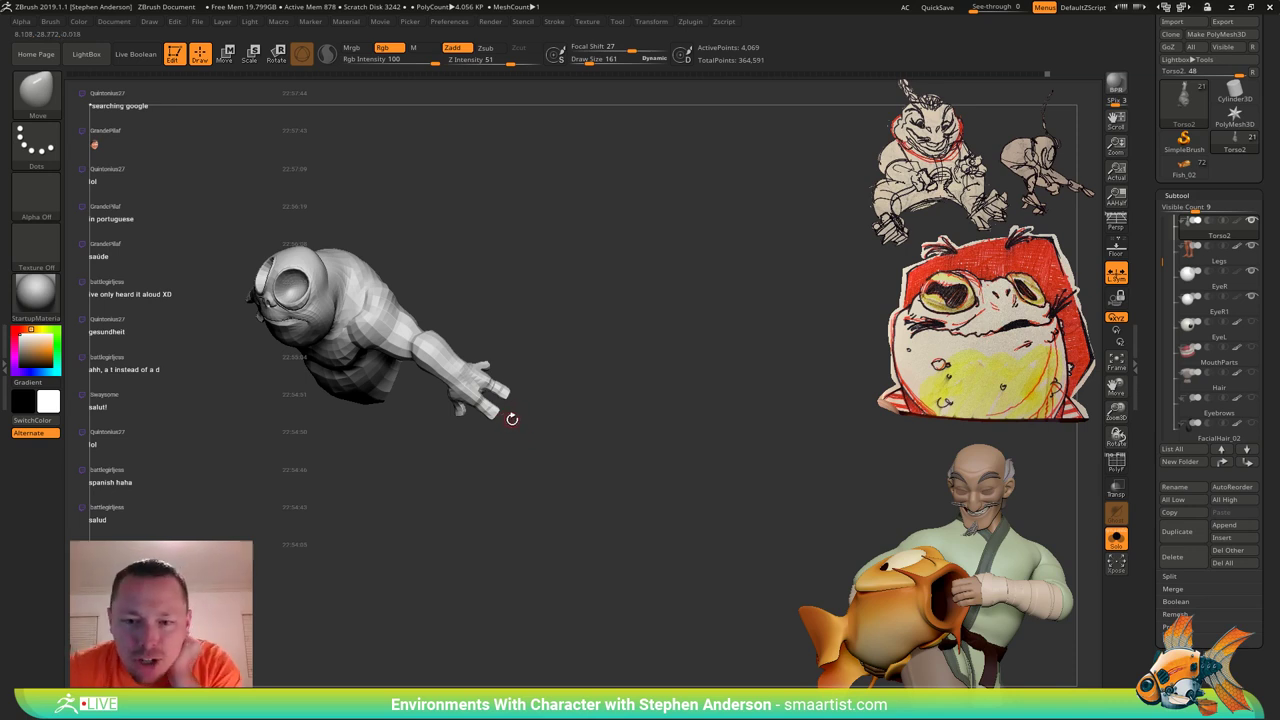
mouse_move(392, 368)
right_down()
mouse_move(378, 376)
mouse_move(364, 357)
mouse_move(386, 356)
mouse_move(370, 387)
mouse_move(496, 419)
mouse_move(482, 409)
mouse_move(545, 352)
mouse_move(482, 321)
mouse_move(520, 355)
right_up()
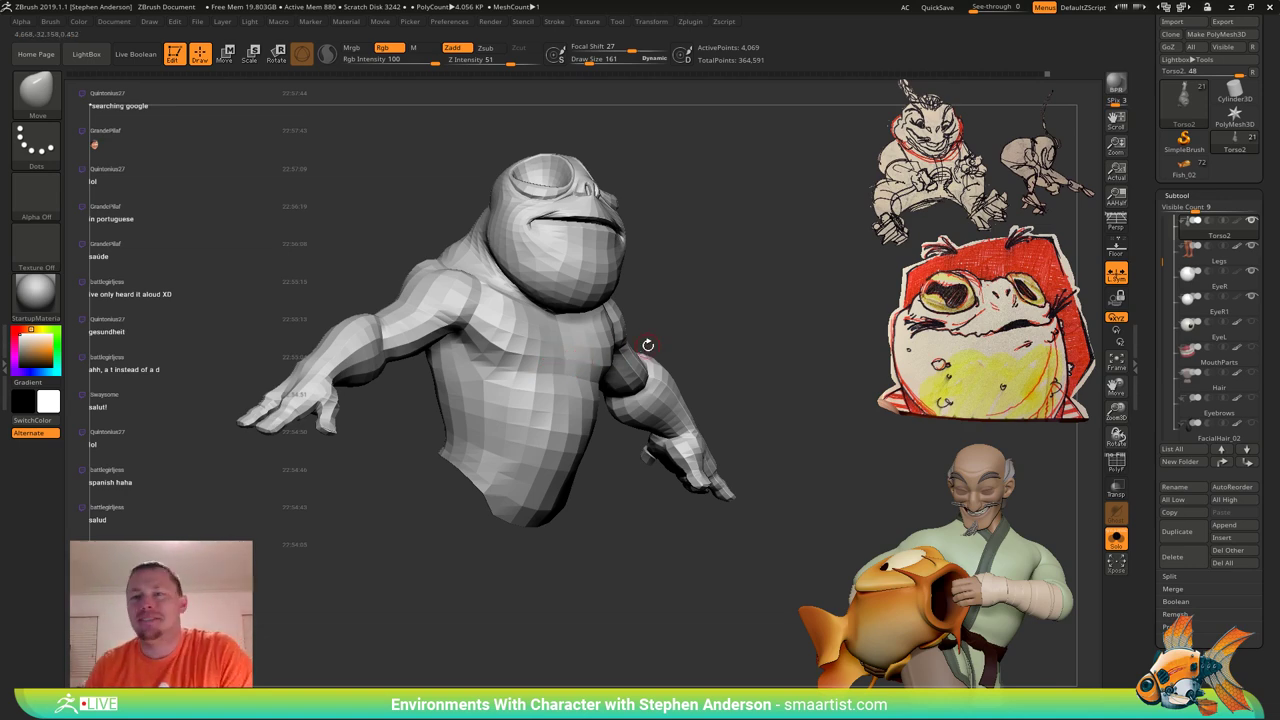
mouse_move(575, 373)
right_down()
mouse_move(541, 373)
mouse_move(577, 374)
mouse_move(548, 417)
mouse_move(585, 410)
right_up()
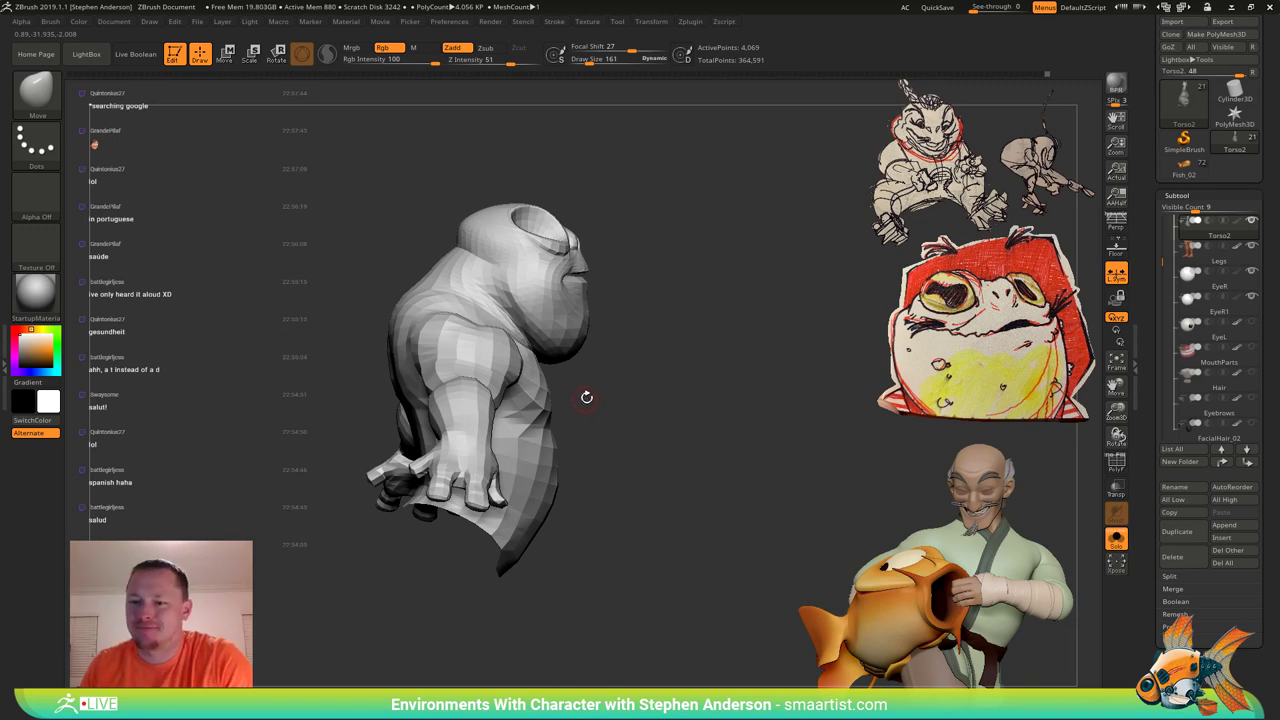
mouse_move(587, 397)
right_down()
mouse_move(538, 391)
mouse_move(530, 376)
mouse_move(510, 388)
right_up()
click(1121, 549)
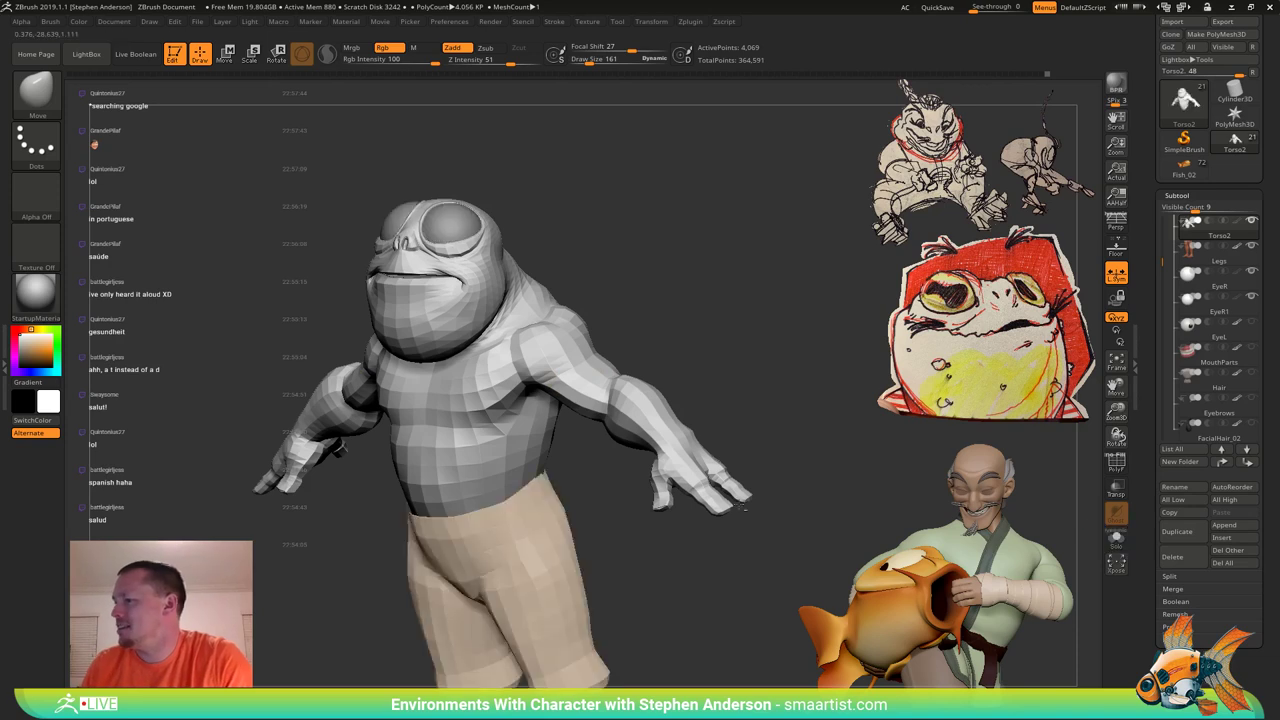
Select the Pants subtool and reshape the thighs and hips from front and side with the Move brush at draw size 1288.
alt+right_drag(598, 560, 594, 440)
ctrl+right_drag(594, 500, 478, 395)
alt+click(523, 452)
alt+click(469, 434)
key(s)
drag(472, 395, 496, 398)
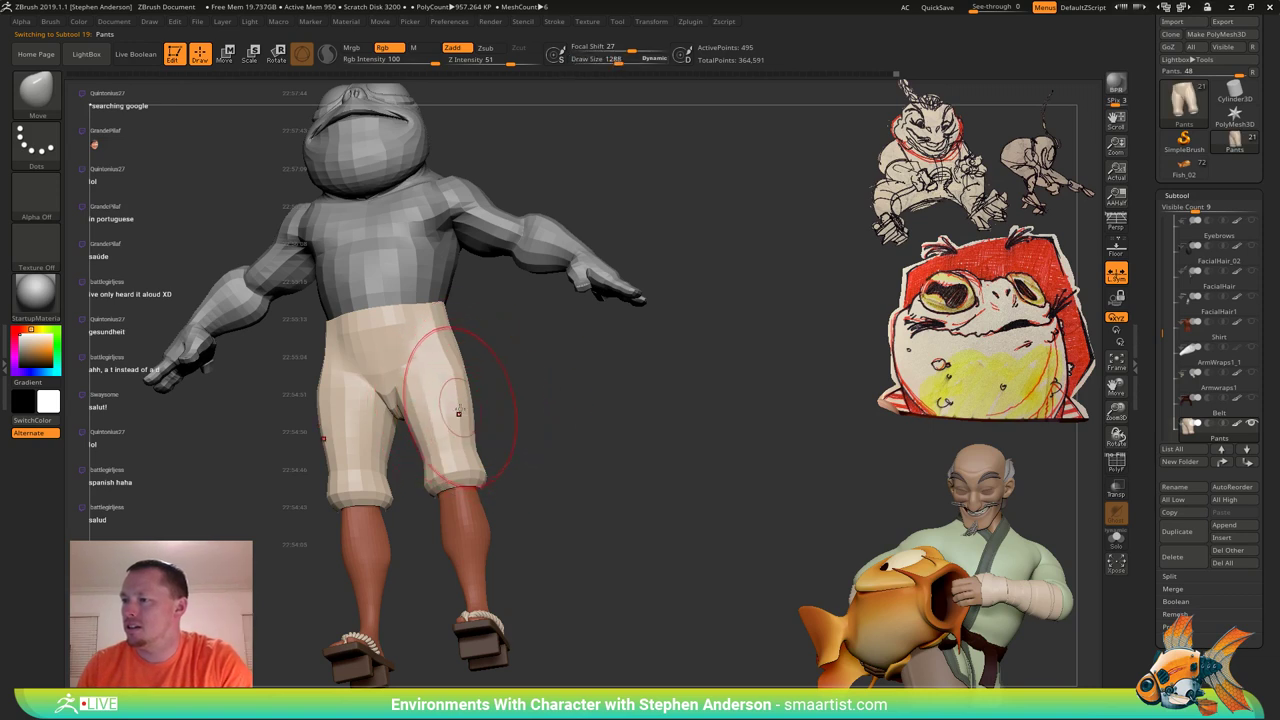
drag(464, 366, 471, 366)
mouse_move(524, 380)
right_down()
mouse_move(446, 398)
mouse_move(481, 369)
right_up()
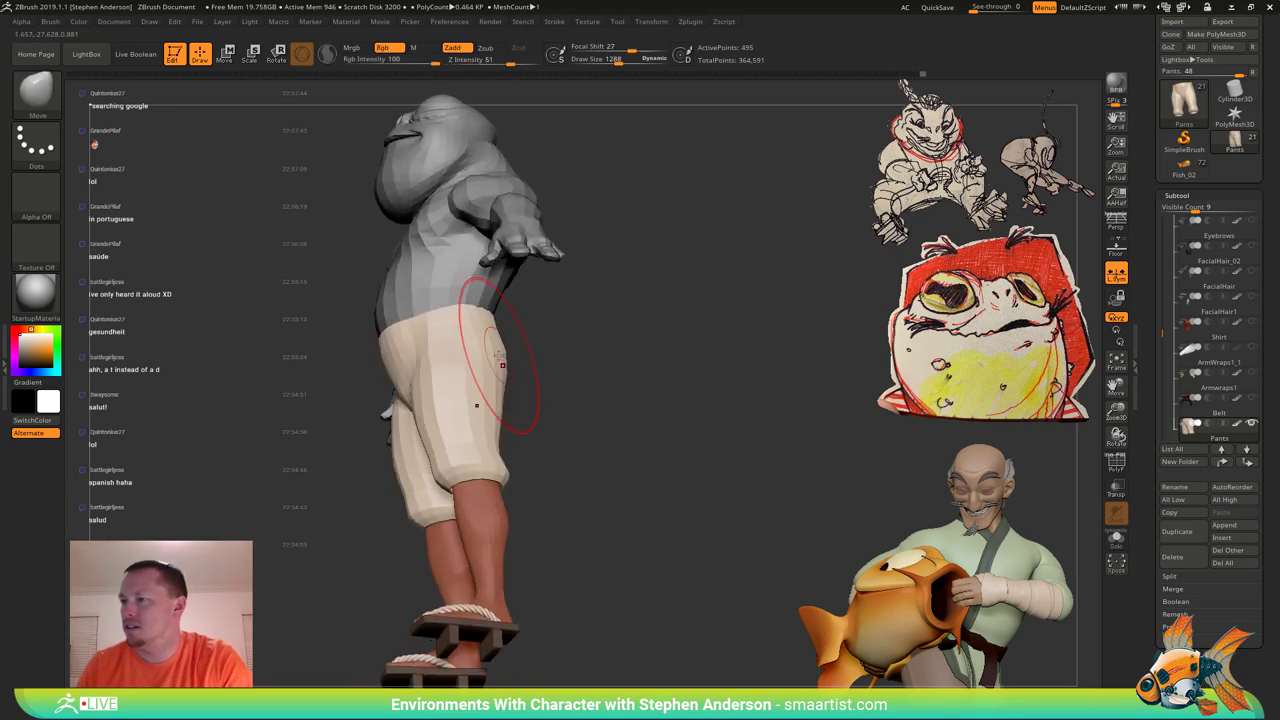
mouse_move(585, 385)
mouse_down()
mouse_move(478, 396)
mouse_move(515, 437)
mouse_up()
mouse_move(400, 455)
mouse_down()
mouse_move(527, 470)
mouse_move(590, 383)
mouse_move(445, 450)
mouse_move(487, 425)
mouse_up()
Select the Legs subtool, set the Move brush's draw size to 304, and isolate the legs in Solo mode.
alt+click(491, 450)
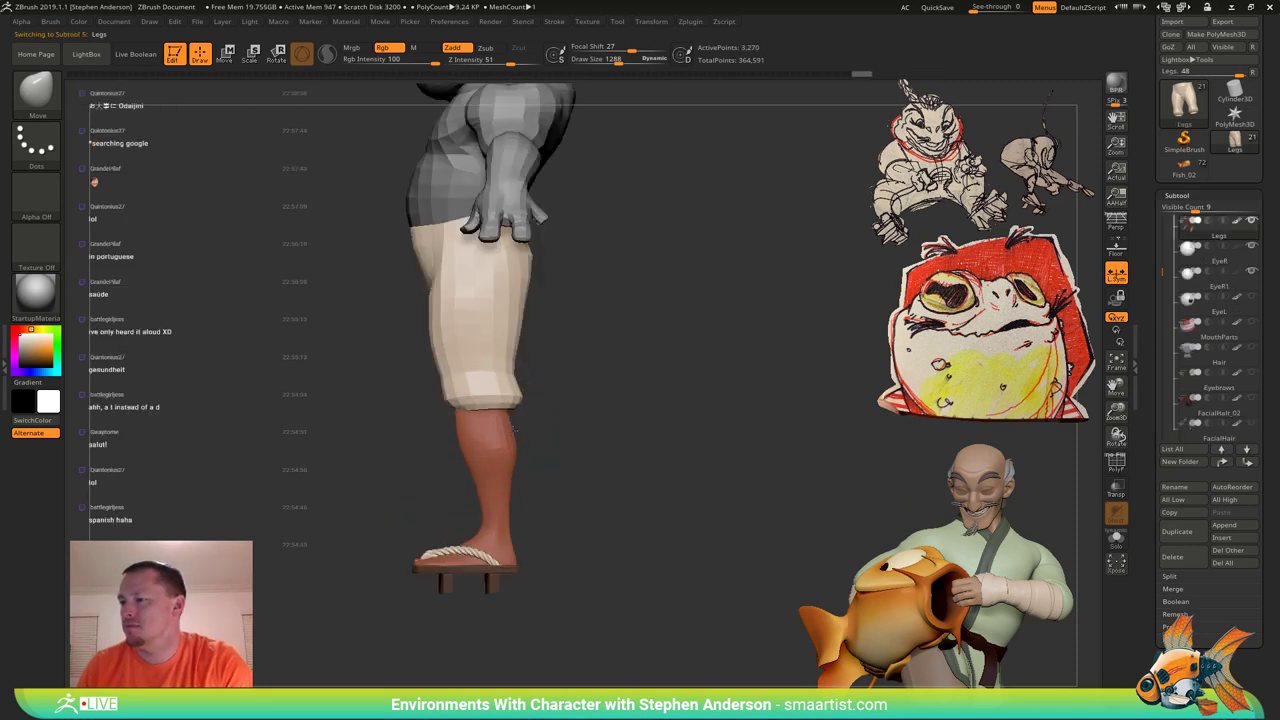
right_drag(507, 460, 548, 440)
mouse_move(548, 440)
right_down()
mouse_move(524, 446)
mouse_move(534, 526)
mouse_move(534, 509)
mouse_move(525, 532)
mouse_move(462, 517)
mouse_move(500, 557)
right_up()
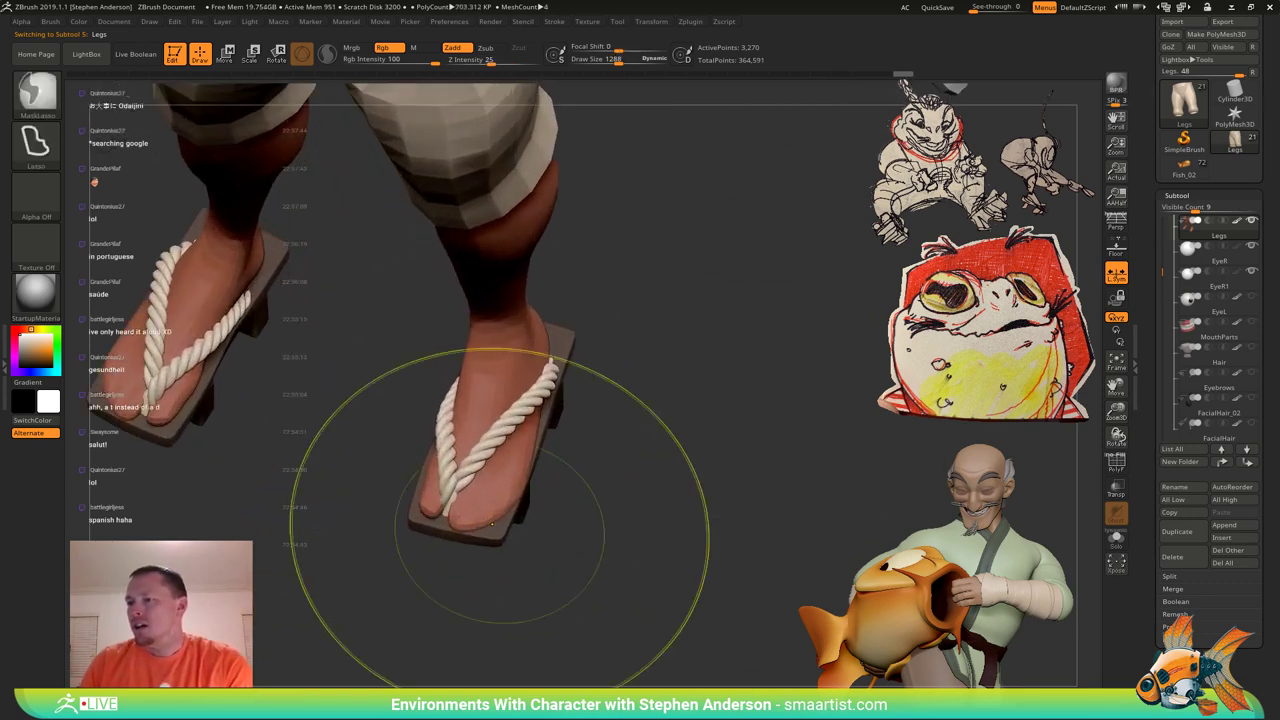
key(s)
drag(407, 488, 405, 489)
mouse_move(410, 492)
right_down()
mouse_move(424, 520)
mouse_move(486, 420)
right_up()
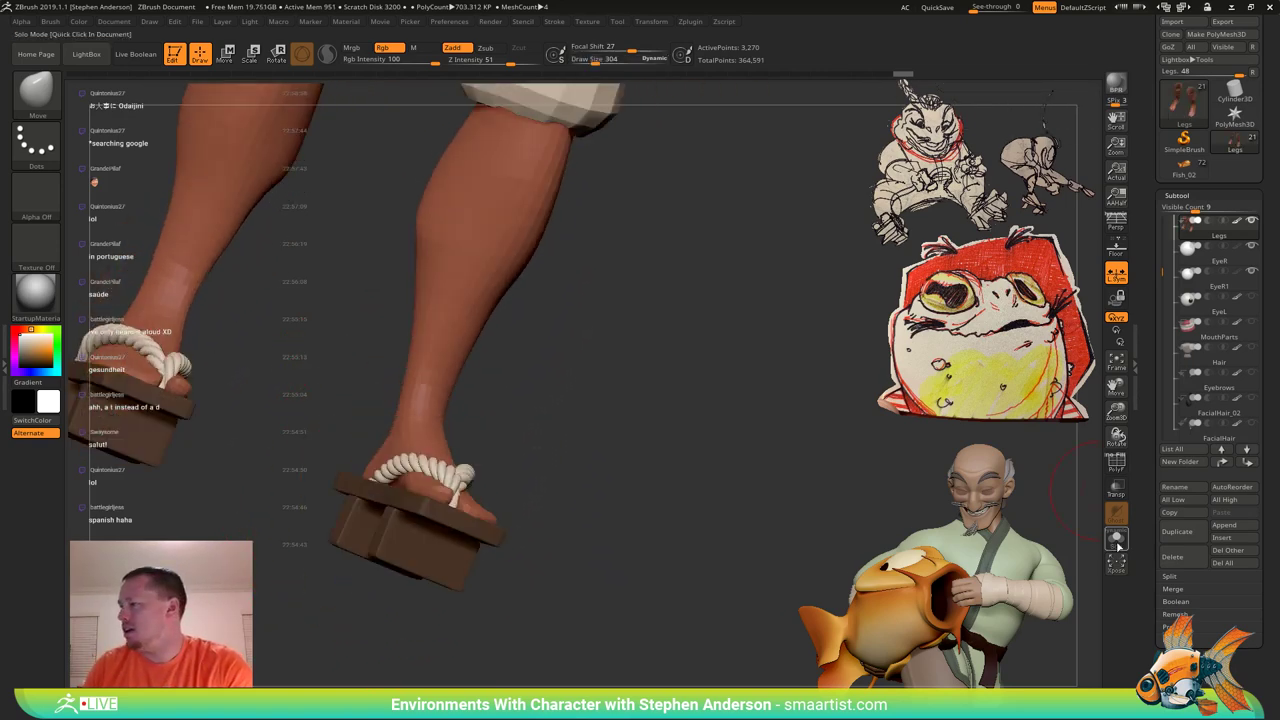
click(1116, 540)
Reshape the toes and the outer front edge of the foot with the Move brush at draw sizes of 516 and 403.
mouse_move(520, 540)
right_down()
mouse_move(473, 414)
mouse_move(474, 457)
right_up()
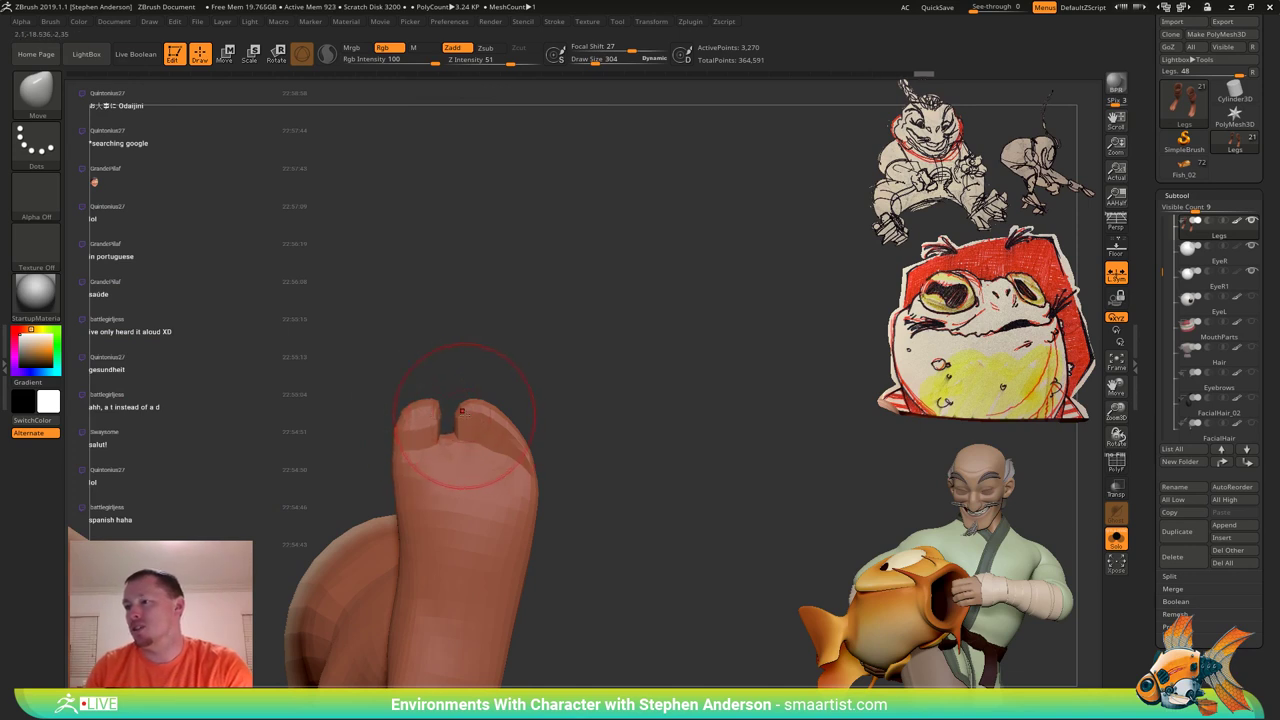
key(s)
drag(475, 418, 471, 419)
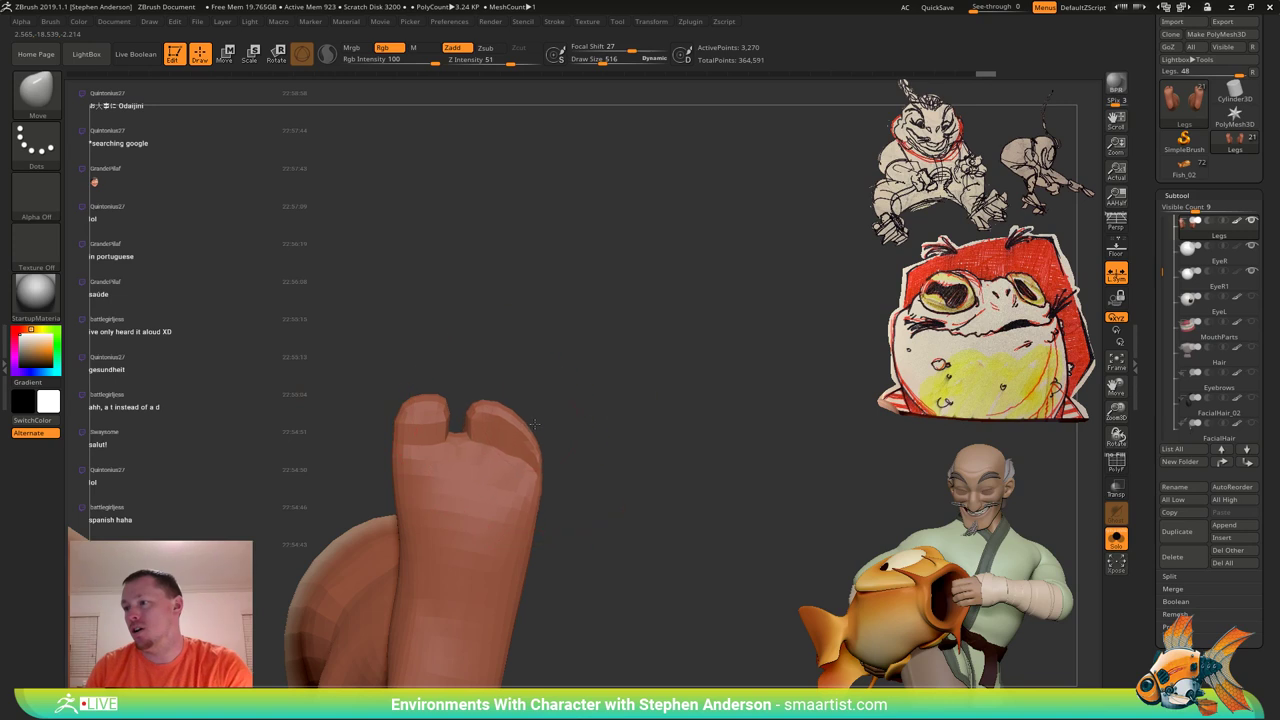
key(s)
drag(535, 424, 530, 470)
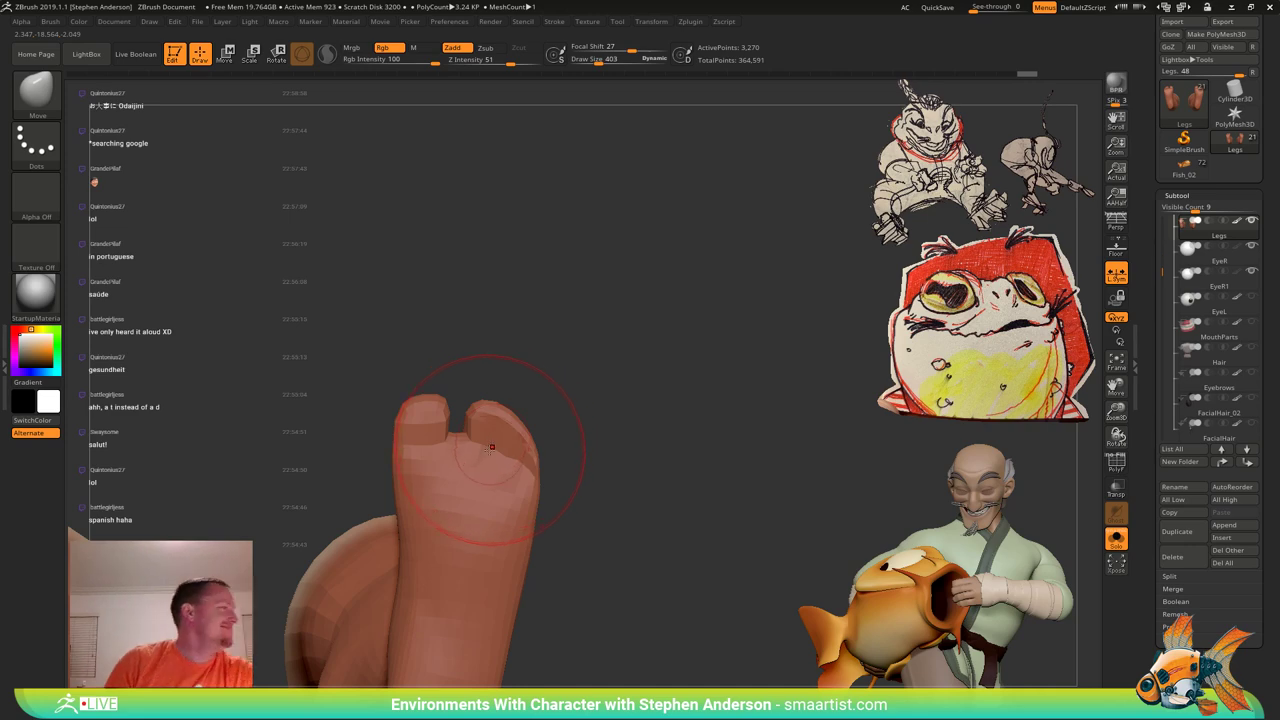
mouse_move(497, 468)
right_down()
mouse_move(480, 577)
mouse_move(472, 430)
right_up()
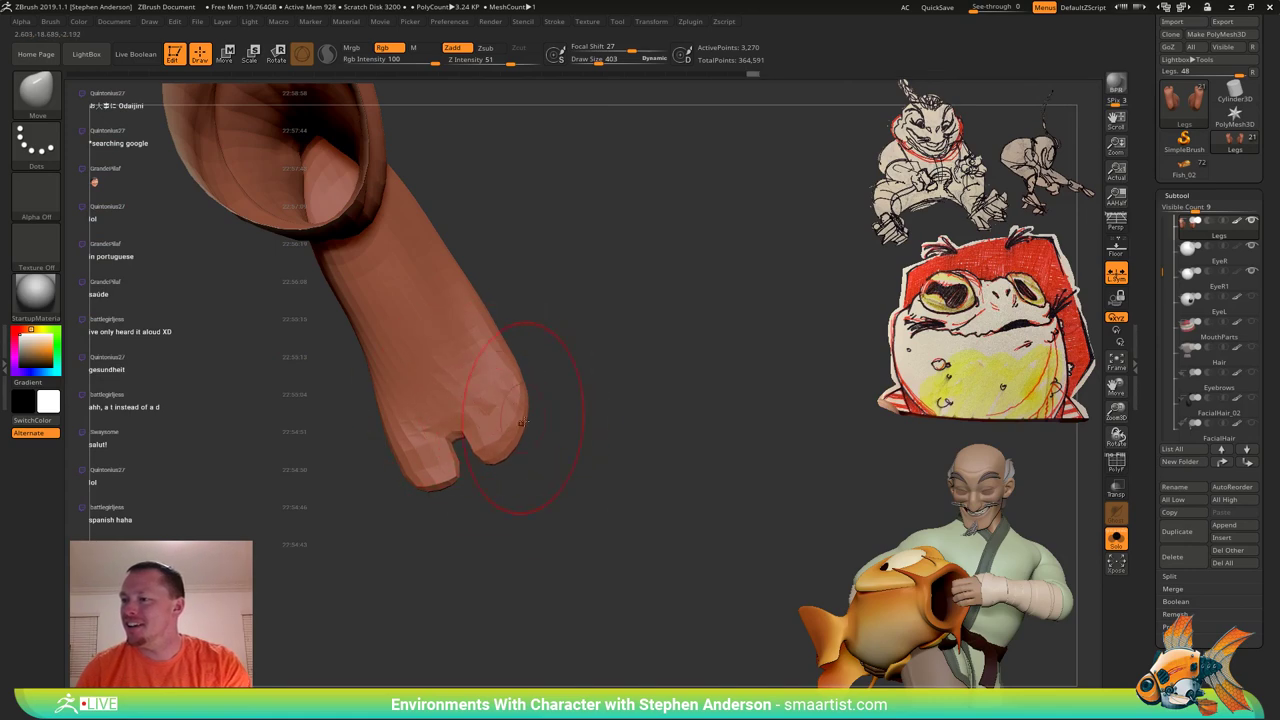
Turn on the PolyFrame display and leave Solo mode to show the legs with the pants and sandals.
ctrl+right_drag(531, 469, 558, 371)
key(shift+f)
alt+right_drag(558, 371, 549, 497)
click(1120, 543)
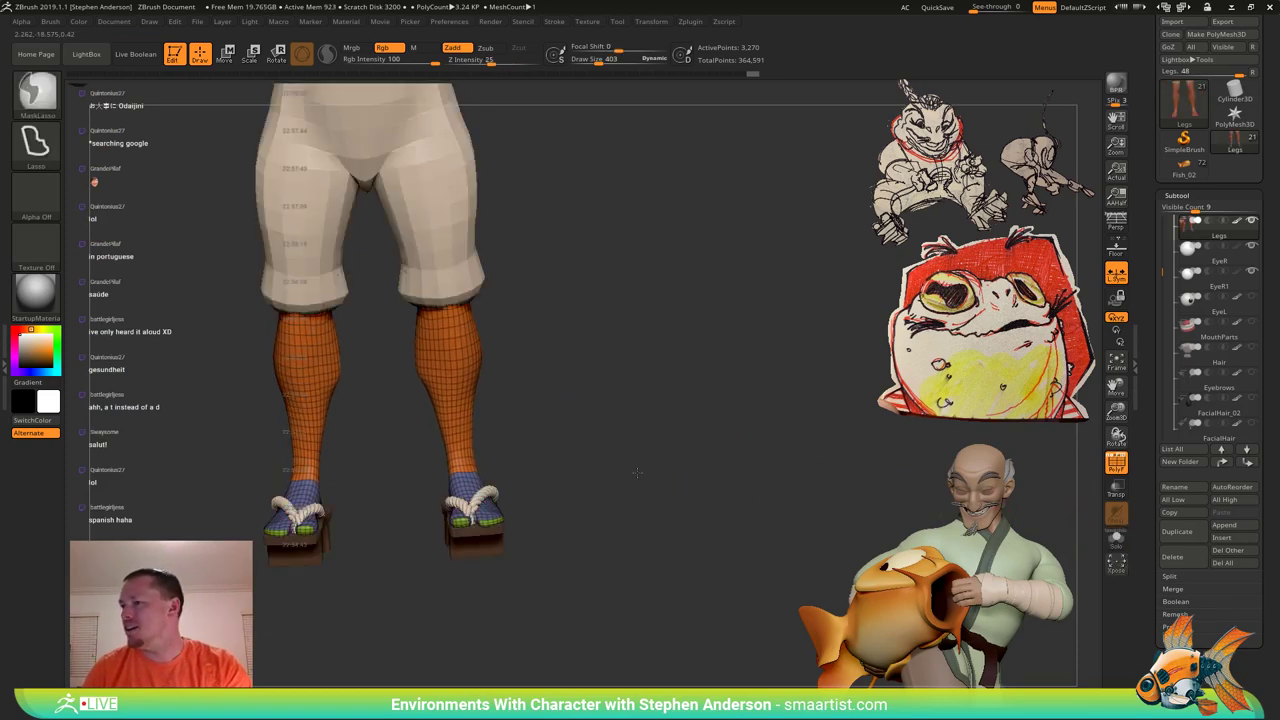
Adjust the larger green-tipped toe section with the Move brush at draw size 293 so it fits on the sandal.
ctrl+right_drag(634, 471, 564, 610)
mouse_move(543, 500)
right_down()
mouse_move(517, 574)
mouse_move(496, 582)
right_up()
ctrl+right_drag(484, 502, 508, 572)
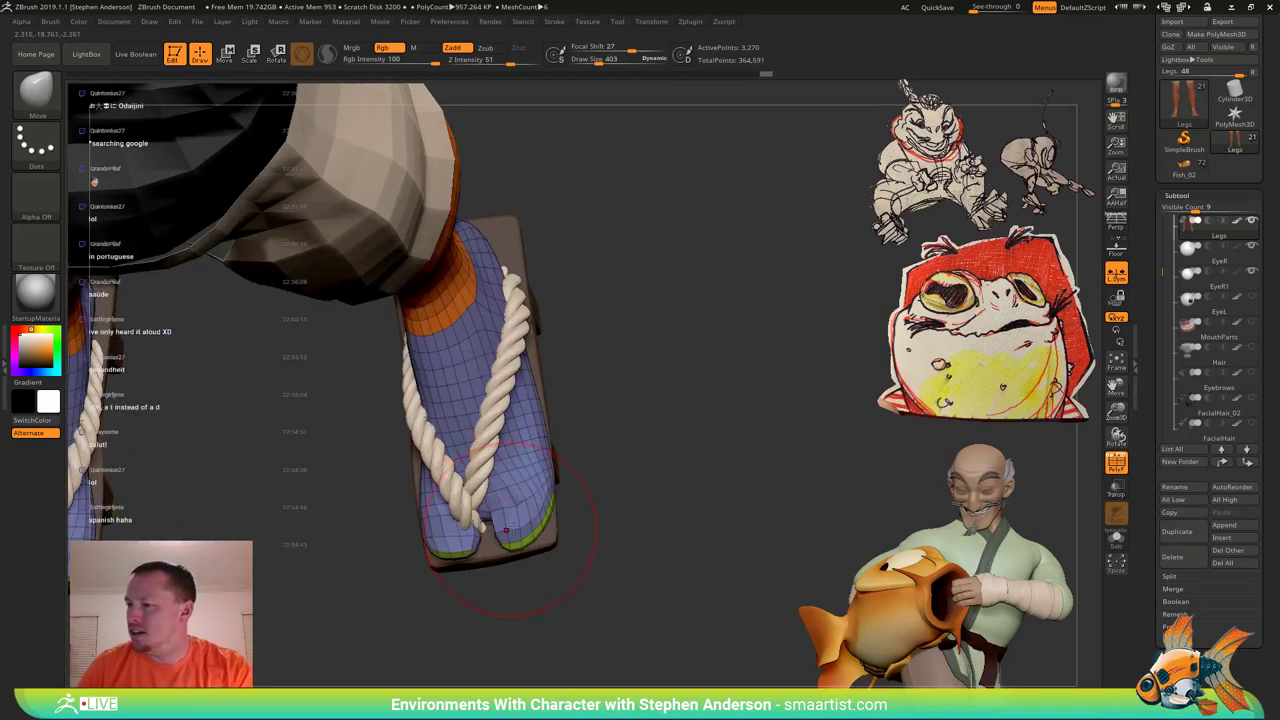
key(s)
drag(550, 478, 546, 478)
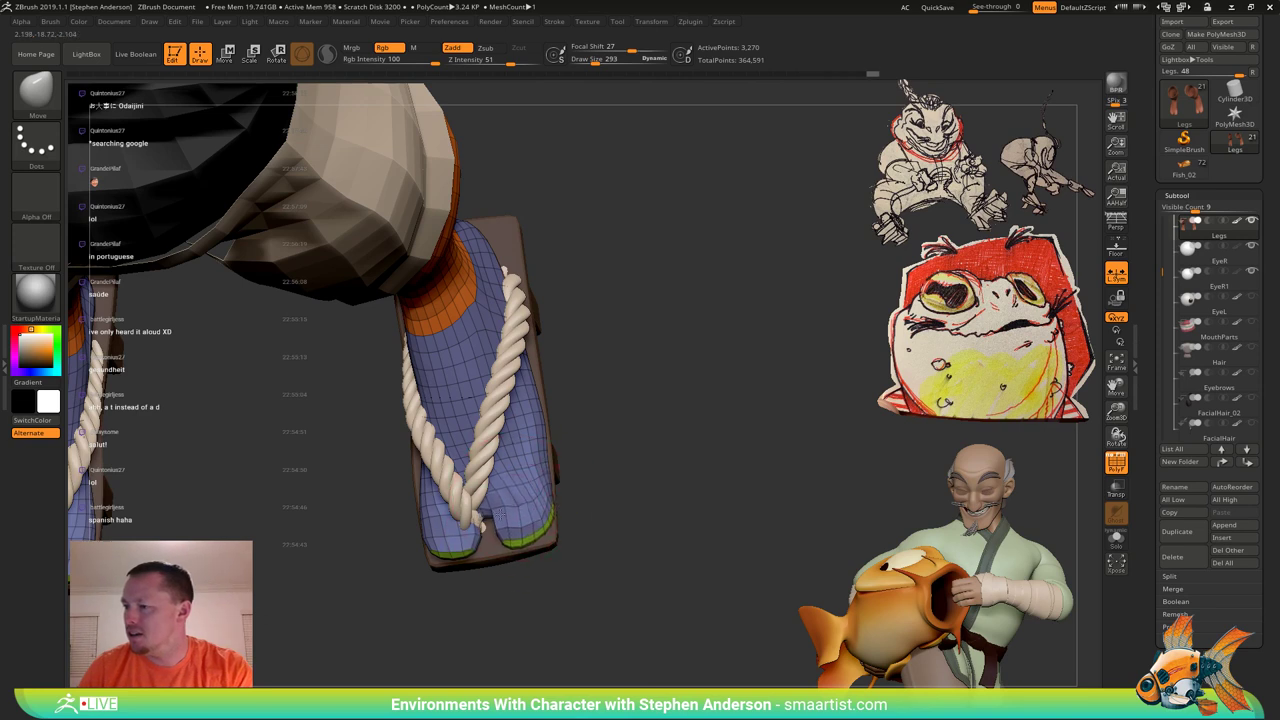
Select the Sandles subtool, mask all but the cyan rope strap, and move its toe end between the toes with the Move brush at draw size 874.
mouse_move(519, 511)
right_down()
mouse_move(538, 496)
mouse_move(514, 418)
mouse_move(548, 444)
mouse_move(541, 456)
mouse_move(528, 439)
mouse_move(538, 547)
right_up()
alt+click(528, 449)
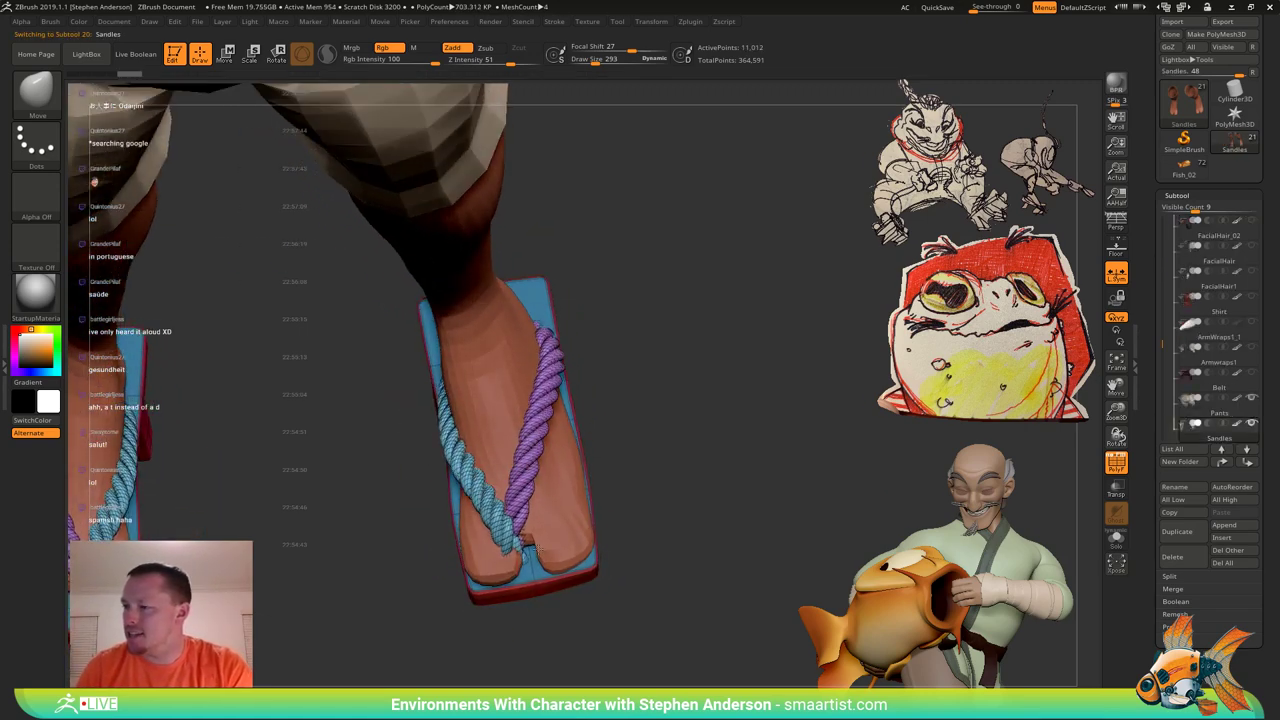
key(w)
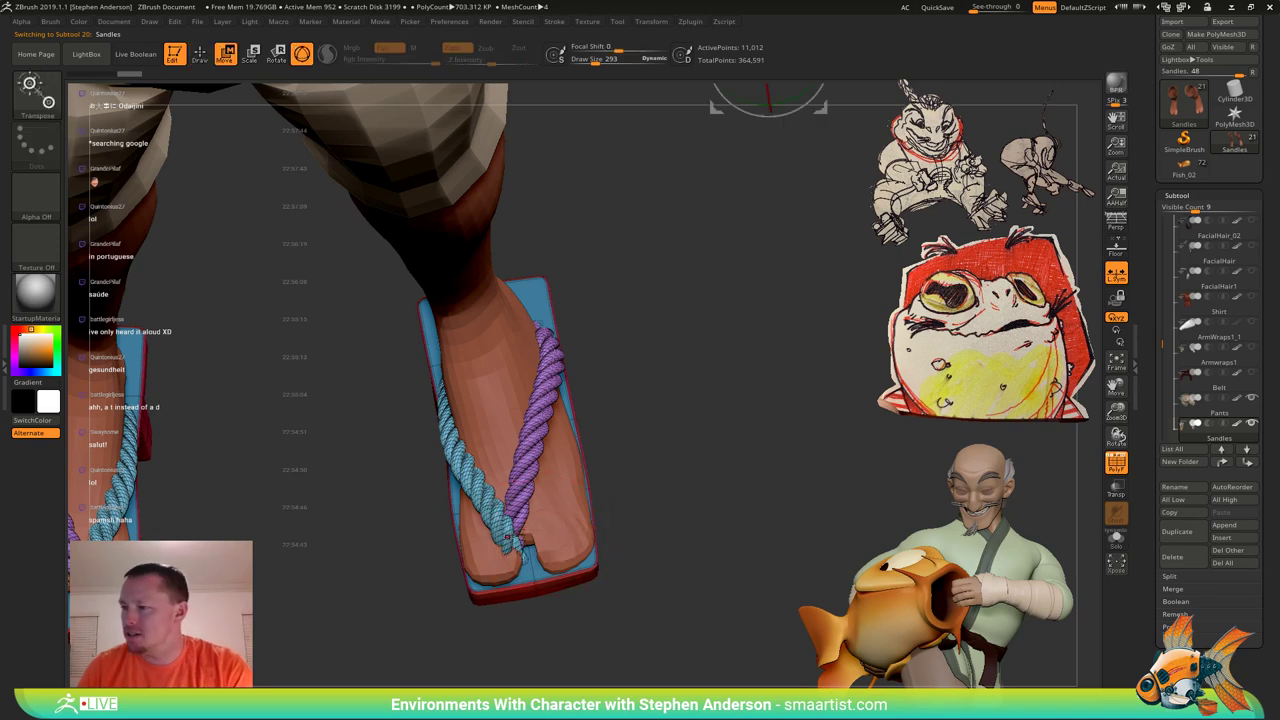
key(b)
key(m)
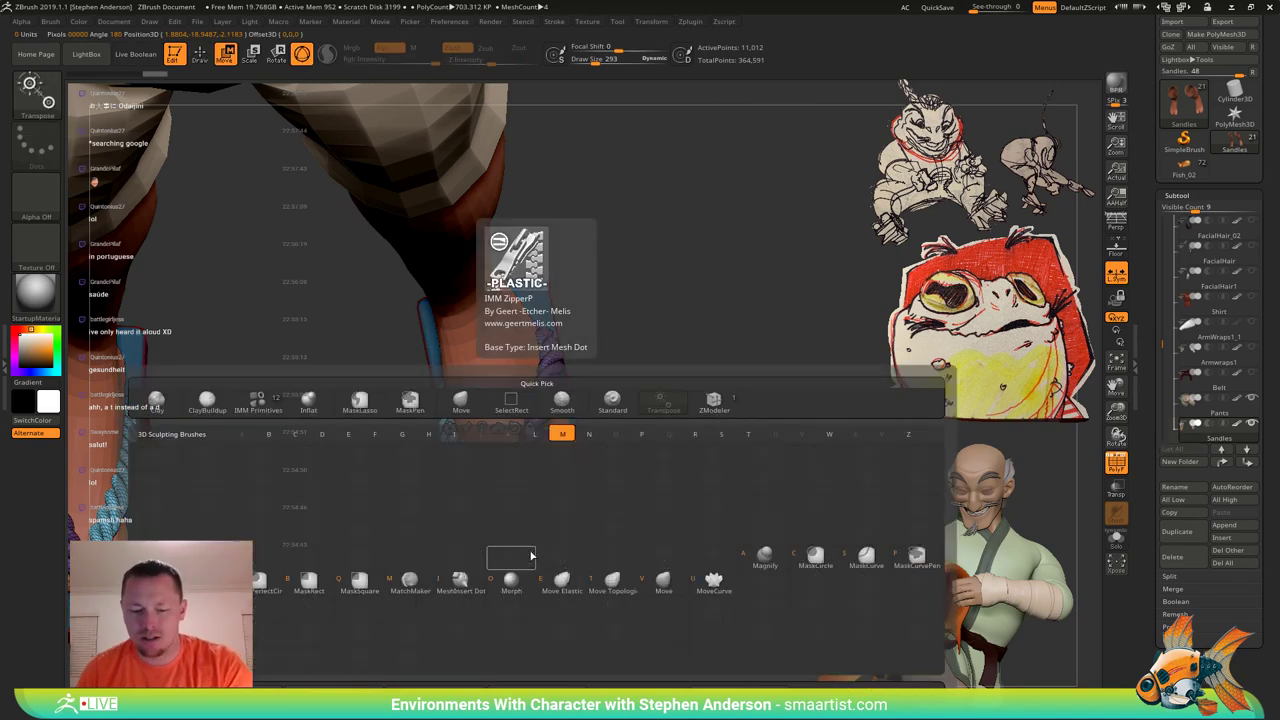
key(v)
drag(523, 550, 554, 549)
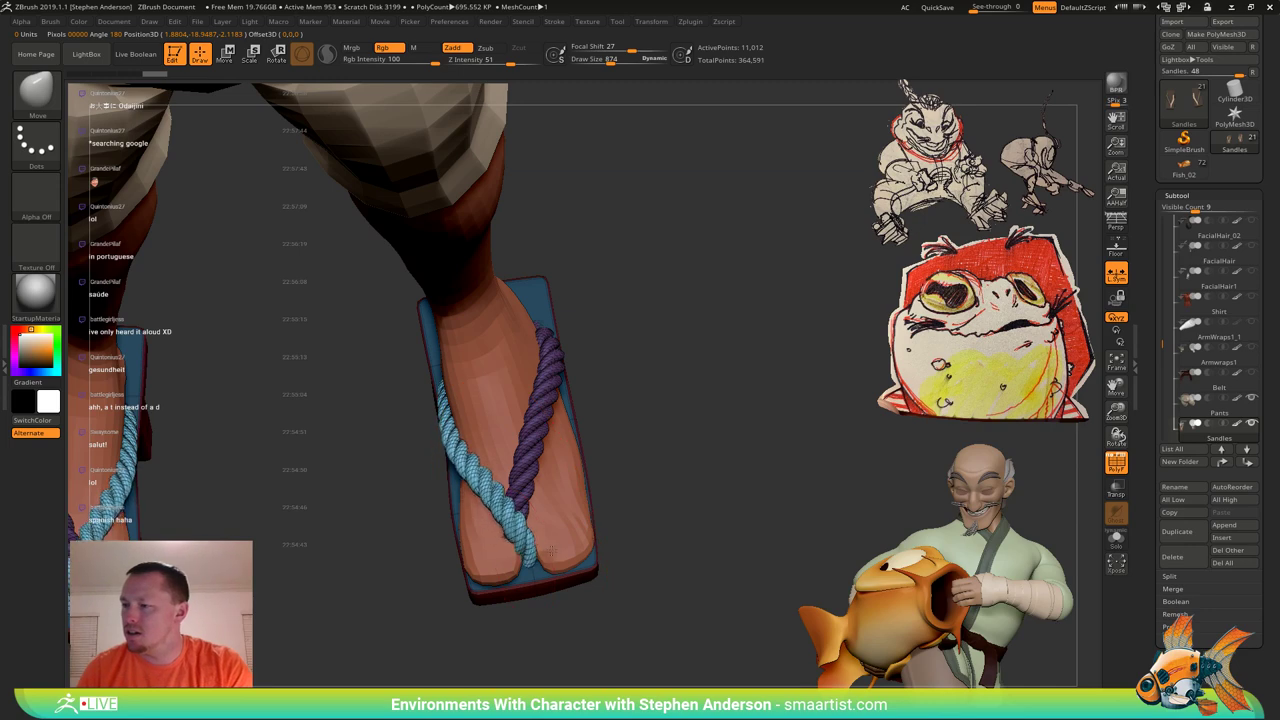
mouse_move(640, 500)
mouse_down()
mouse_move(650, 415)
mouse_move(641, 482)
mouse_up()
Mask all but the purple rope strap and move its front end toward the toe gap with the Move brush.
key(w)
ctrl+click(530, 449)
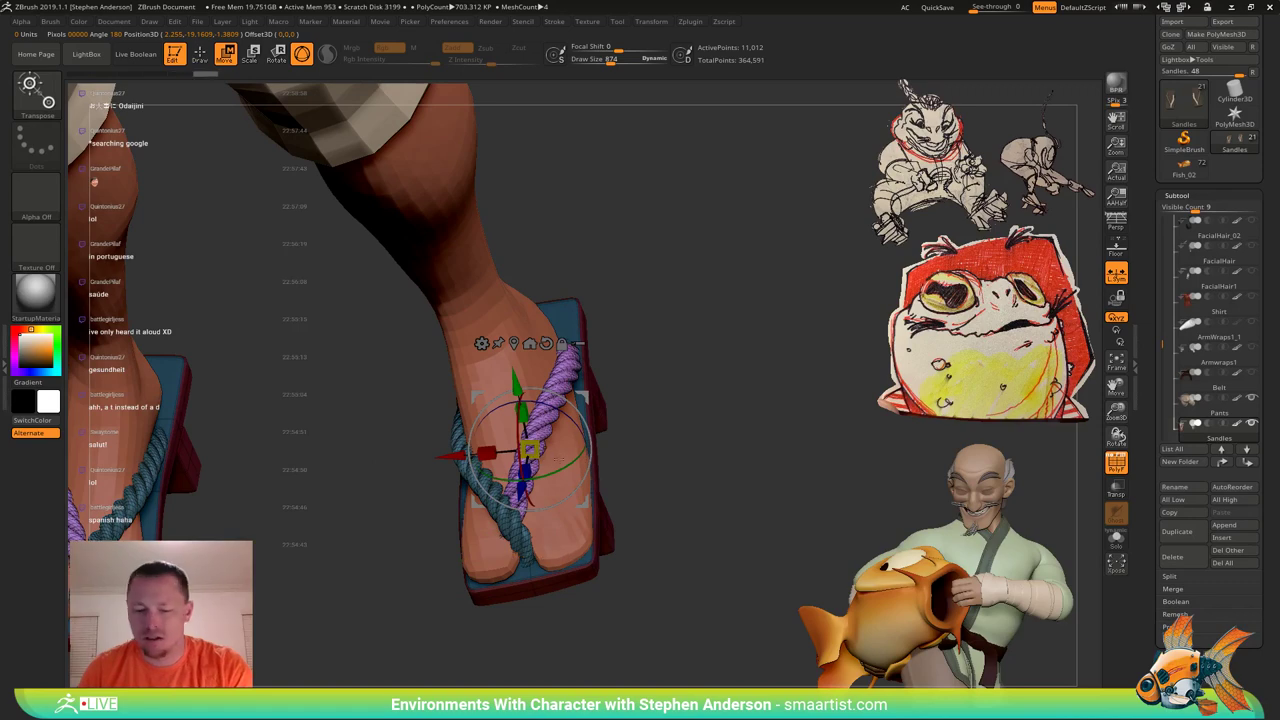
key(q)
mouse_move(443, 514)
mouse_down()
mouse_move(530, 518)
mouse_move(503, 525)
mouse_move(533, 532)
mouse_up()
mouse_move(655, 523)
mouse_down()
mouse_move(571, 517)
mouse_move(549, 500)
mouse_up()
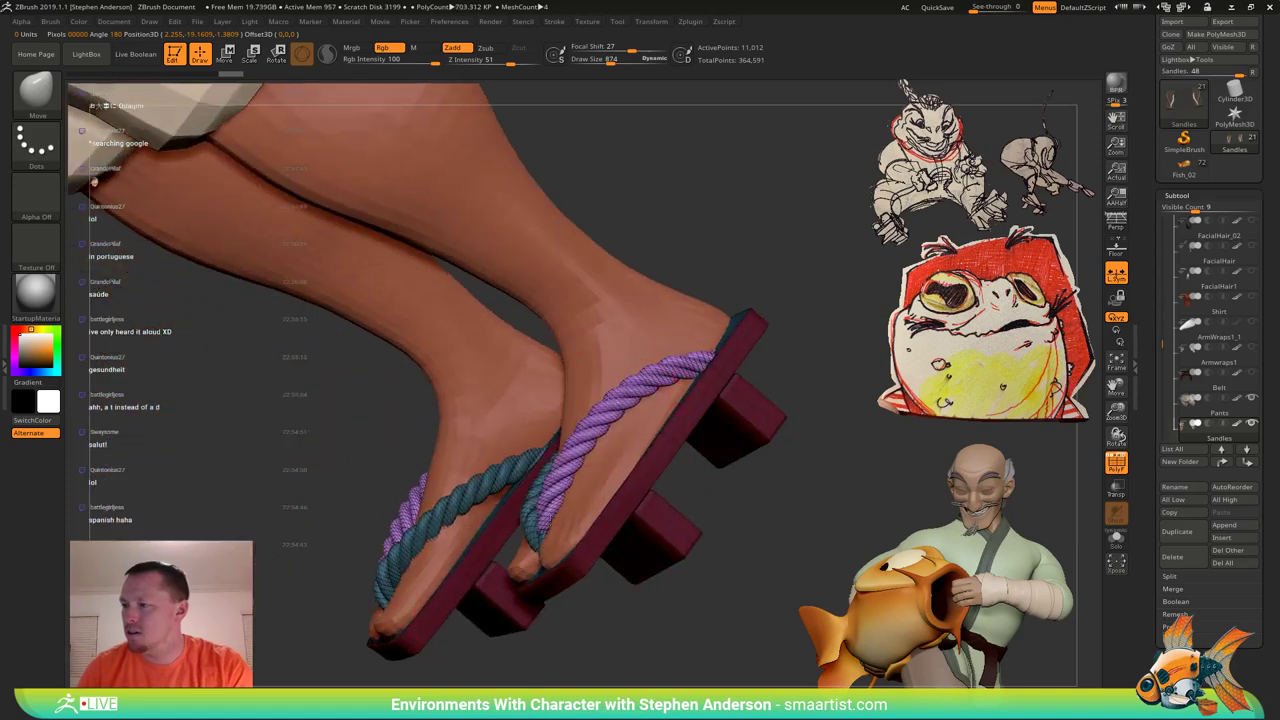
Clear the mask on the sandals and turn off the PolyFrame display.
right_drag(549, 500, 664, 498)
ctrl+right_drag(664, 498, 678, 350)
right_drag(571, 497, 626, 437)
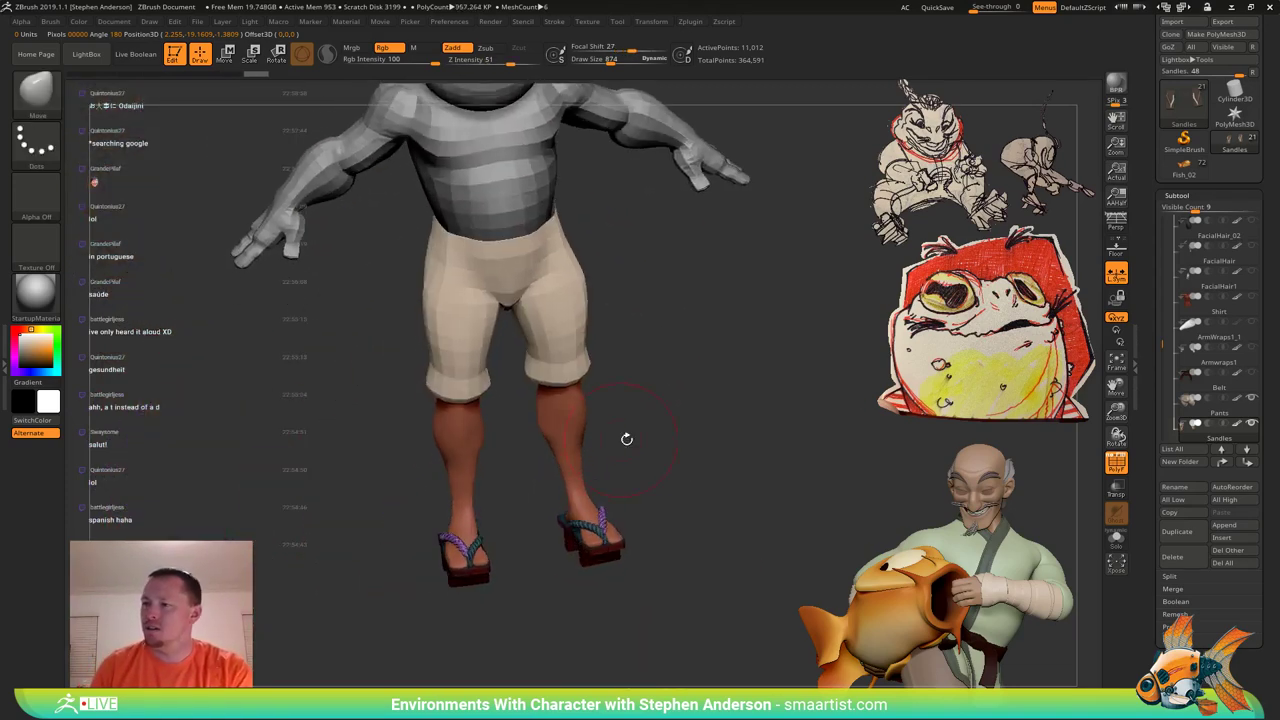
mouse_move(660, 478)
ctrl+mouse_down()
mouse_move(680, 494)
mouse_move(645, 460)
mouse_move(618, 493)
mouse_move(645, 467)
ctrl+mouse_up()
key(shift+f)
Select the Legs subtool and reshape the calves below the pant cuffs with the Move brush at draw size 590.
mouse_move(645, 467)
ctrl+right_down()
mouse_move(642, 432)
mouse_move(586, 535)
mouse_move(513, 506)
mouse_move(603, 494)
mouse_move(557, 514)
mouse_move(477, 491)
mouse_move(510, 533)
mouse_move(484, 474)
mouse_move(520, 450)
mouse_move(467, 434)
ctrl+right_up()
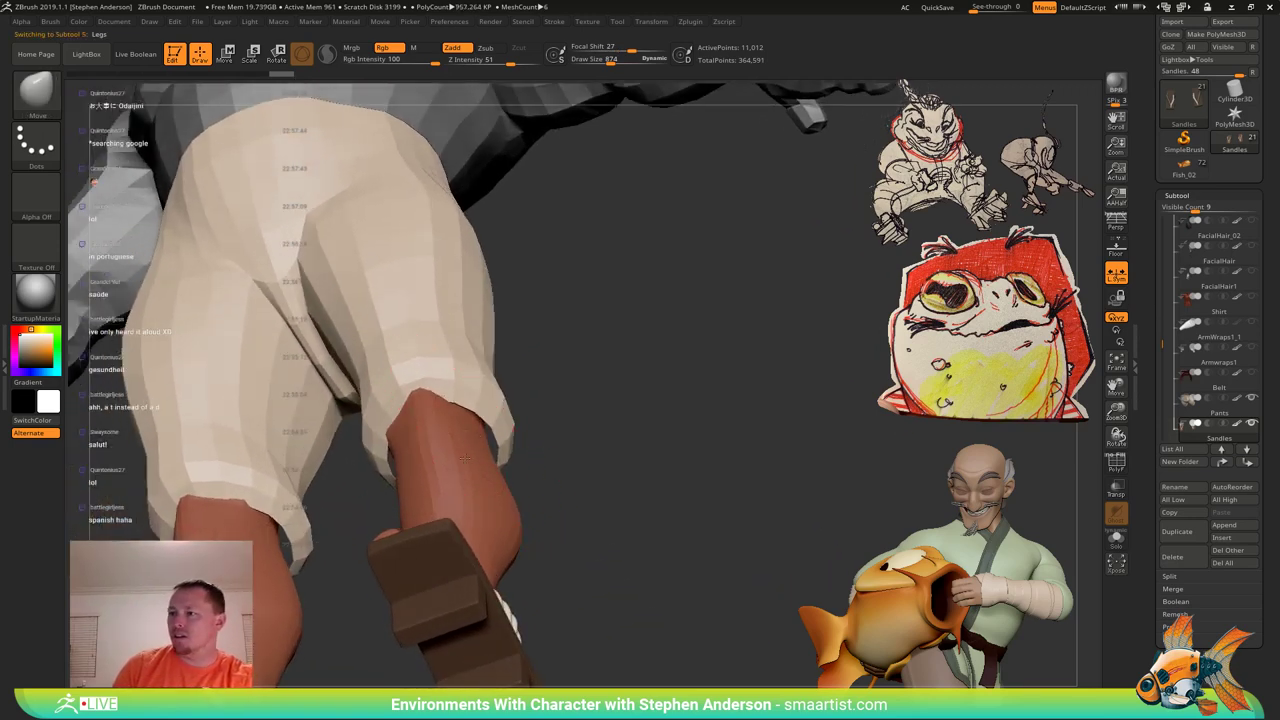
key(s)
drag(431, 396, 424, 402)
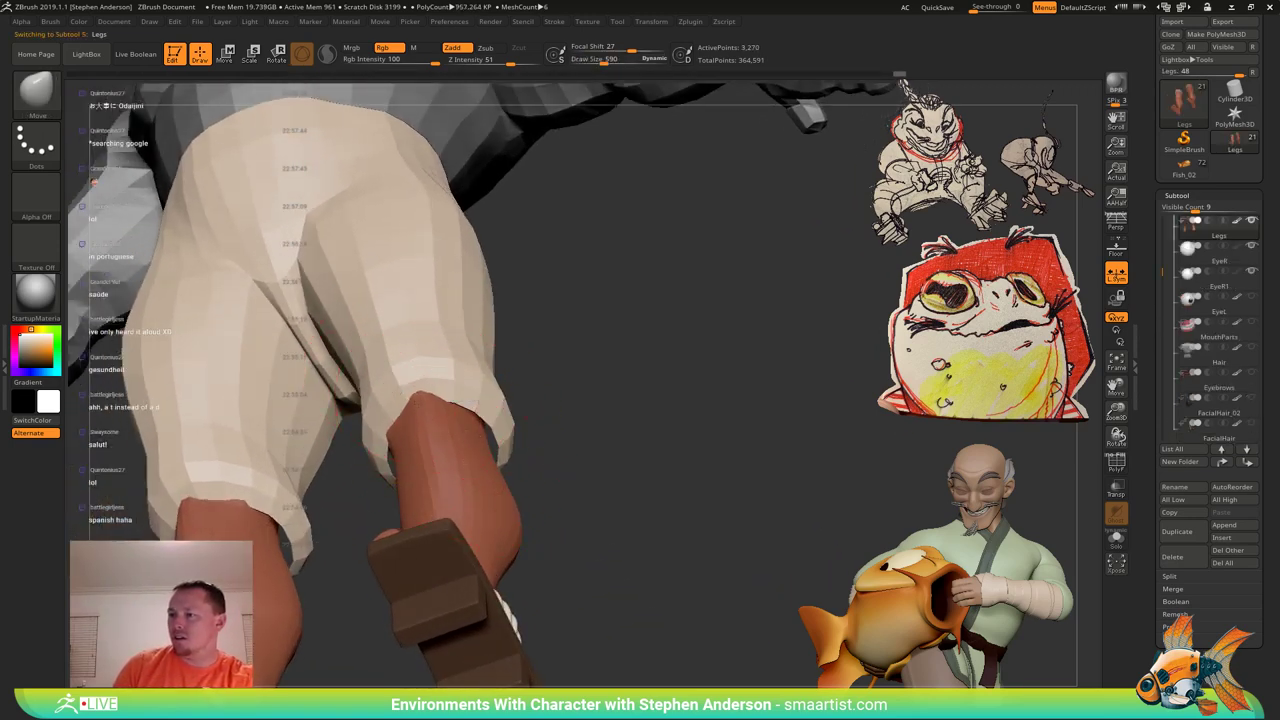
mouse_move(436, 427)
right_down()
mouse_move(362, 434)
mouse_move(440, 432)
right_up()
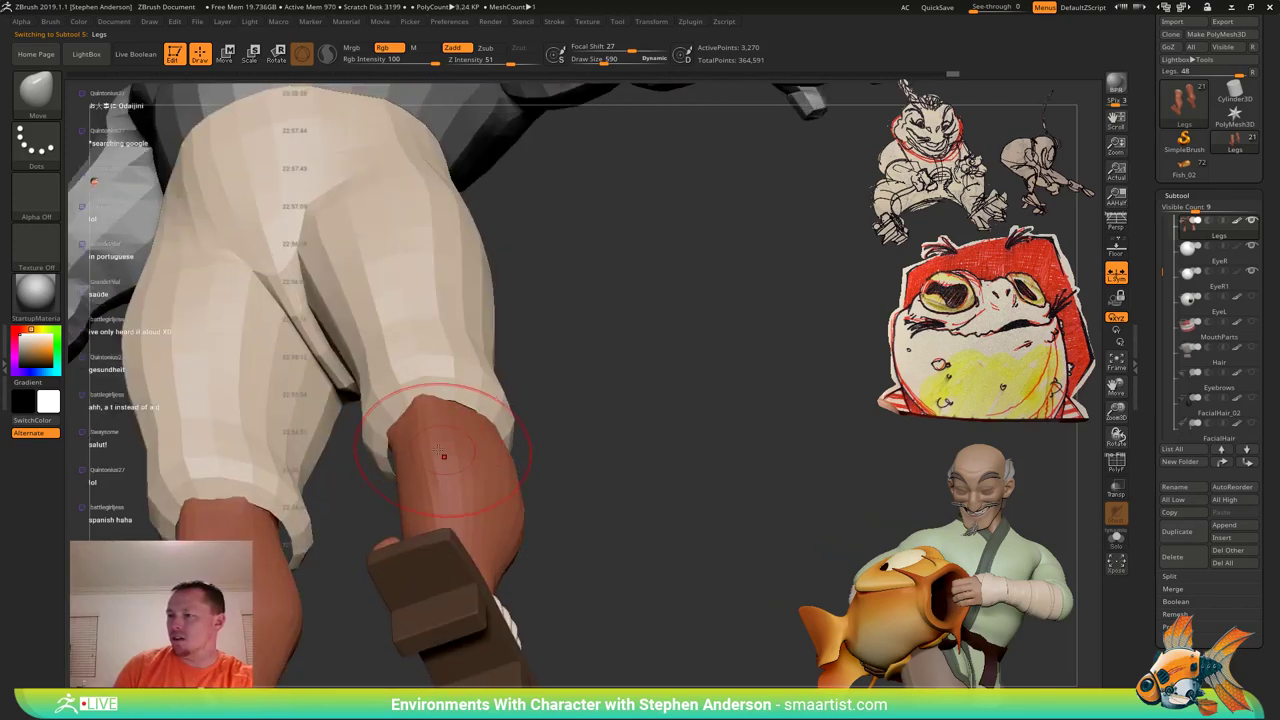
right_drag(441, 443, 485, 481)
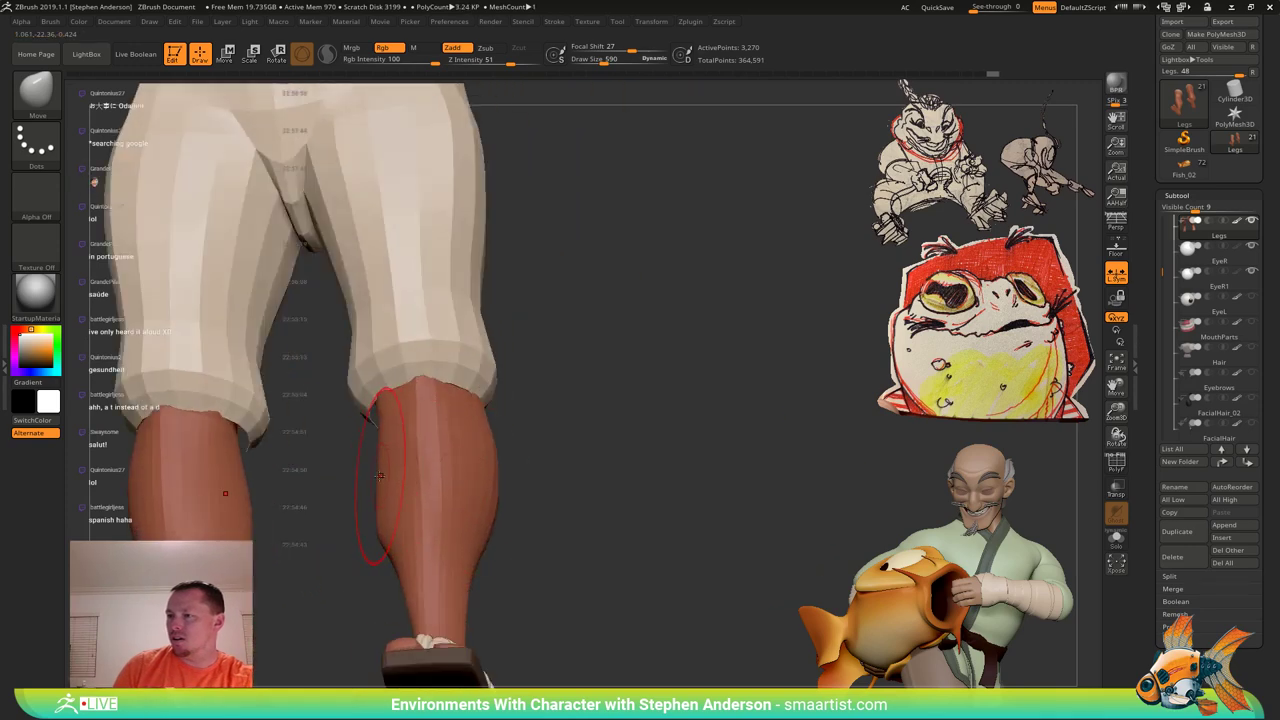
right_drag(378, 474, 418, 484)
drag(360, 486, 352, 478)
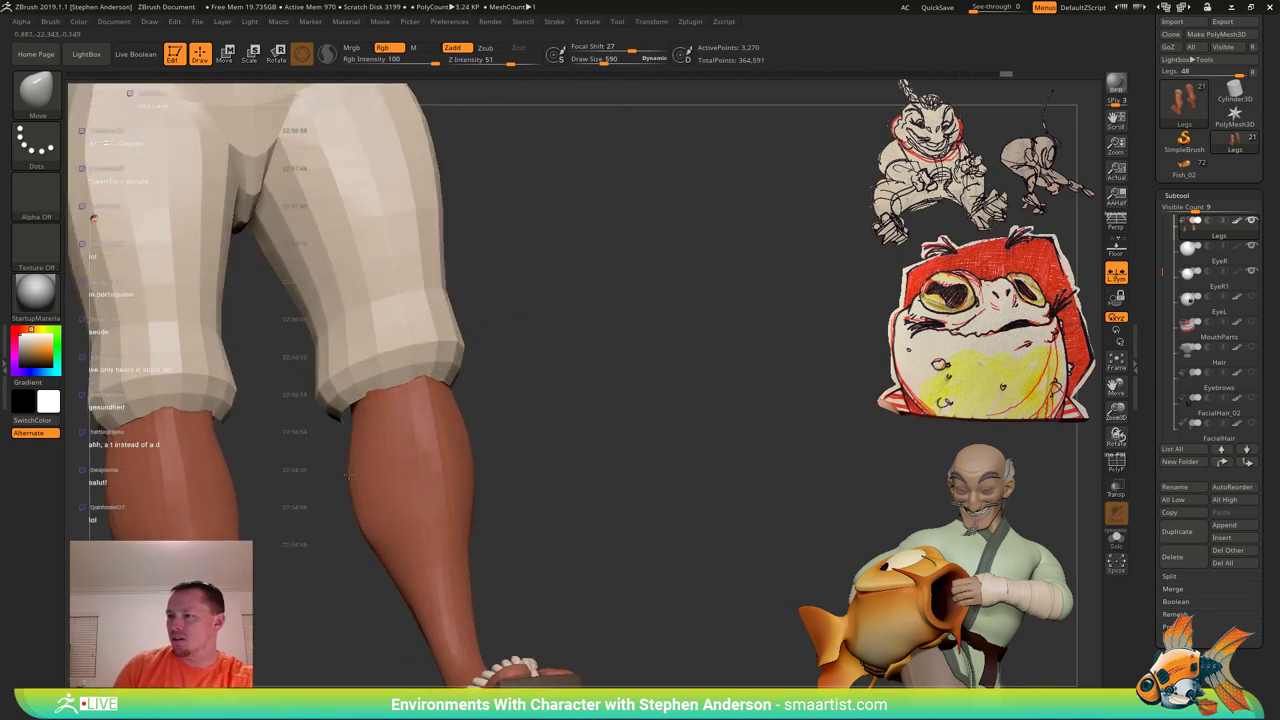
mouse_move(360, 439)
right_down()
mouse_move(414, 489)
mouse_move(391, 451)
mouse_move(410, 448)
mouse_move(393, 483)
right_up()
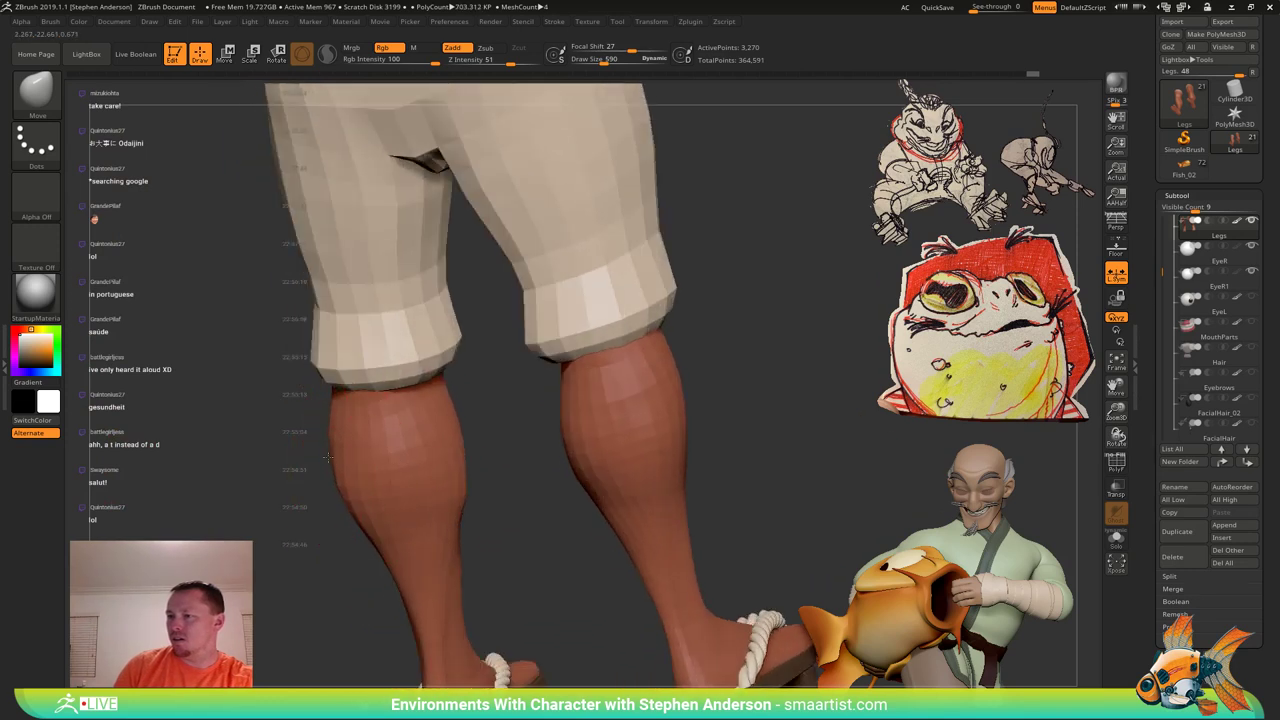
Refine the inner and outer calf contours on the Legs subtool with the Move brush at draw size 590.
drag(328, 458, 323, 457)
mouse_move(446, 491)
alt+right_down()
mouse_move(418, 458)
mouse_move(413, 467)
alt+right_up()
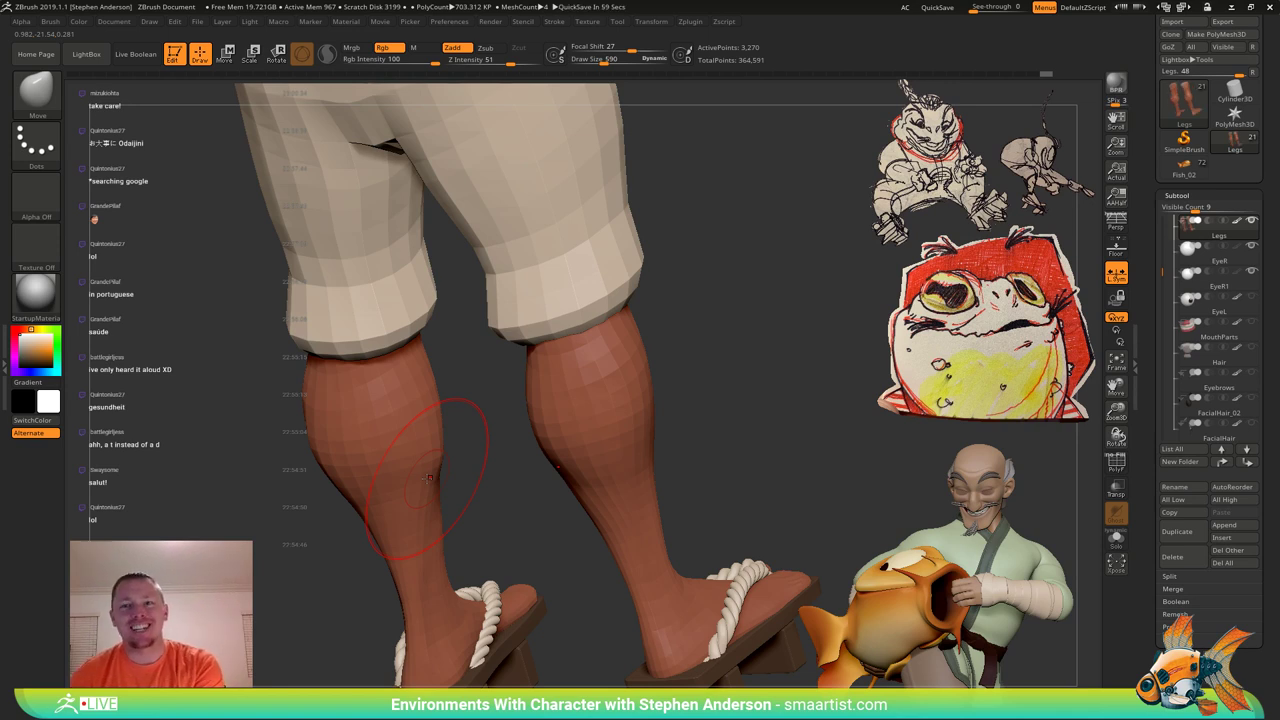
drag(486, 441, 606, 430)
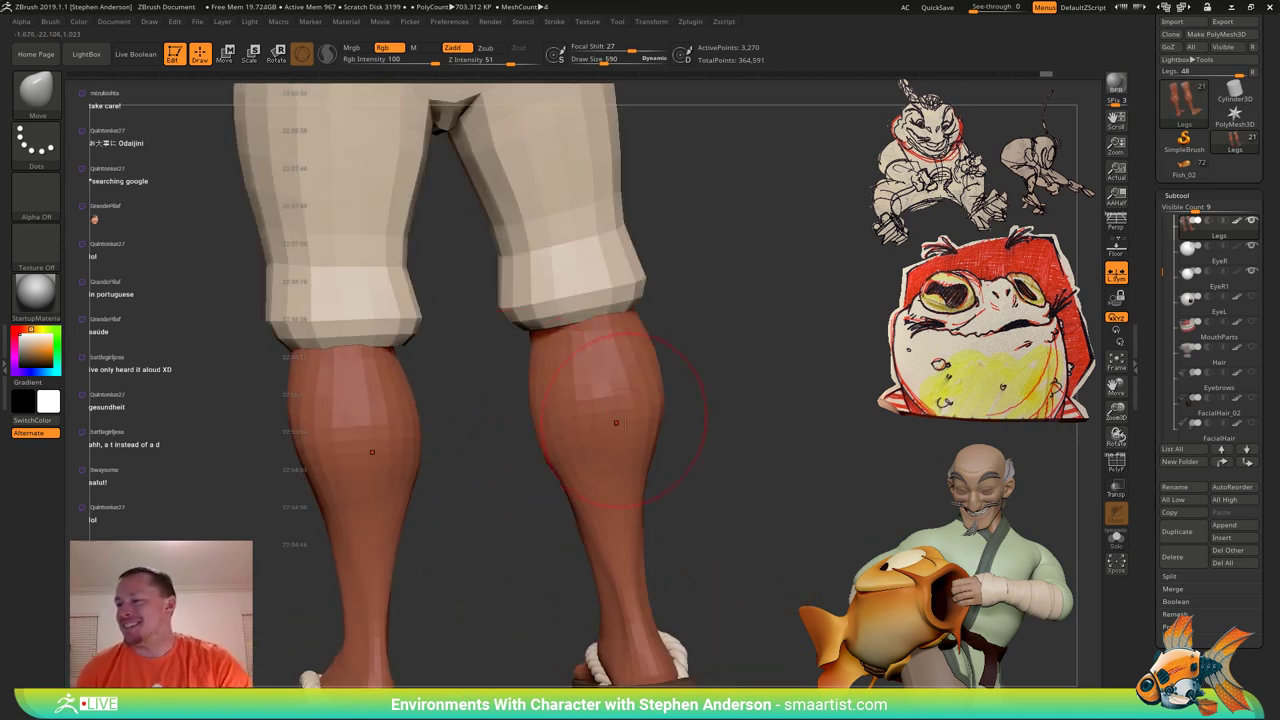
alt+right_drag(582, 442, 493, 455)
drag(484, 461, 478, 464)
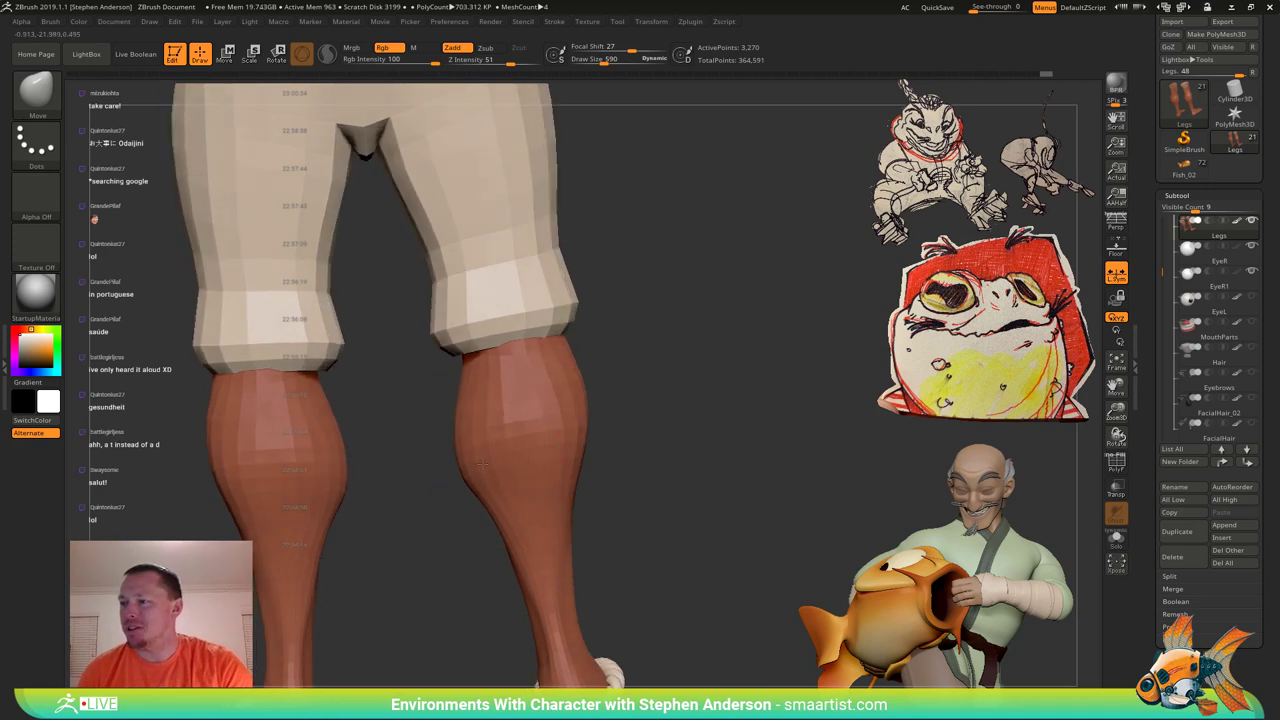
alt+right_drag(486, 427, 464, 398)
ctrl+right_drag(464, 398, 510, 422)
alt+right_drag(538, 370, 554, 415)
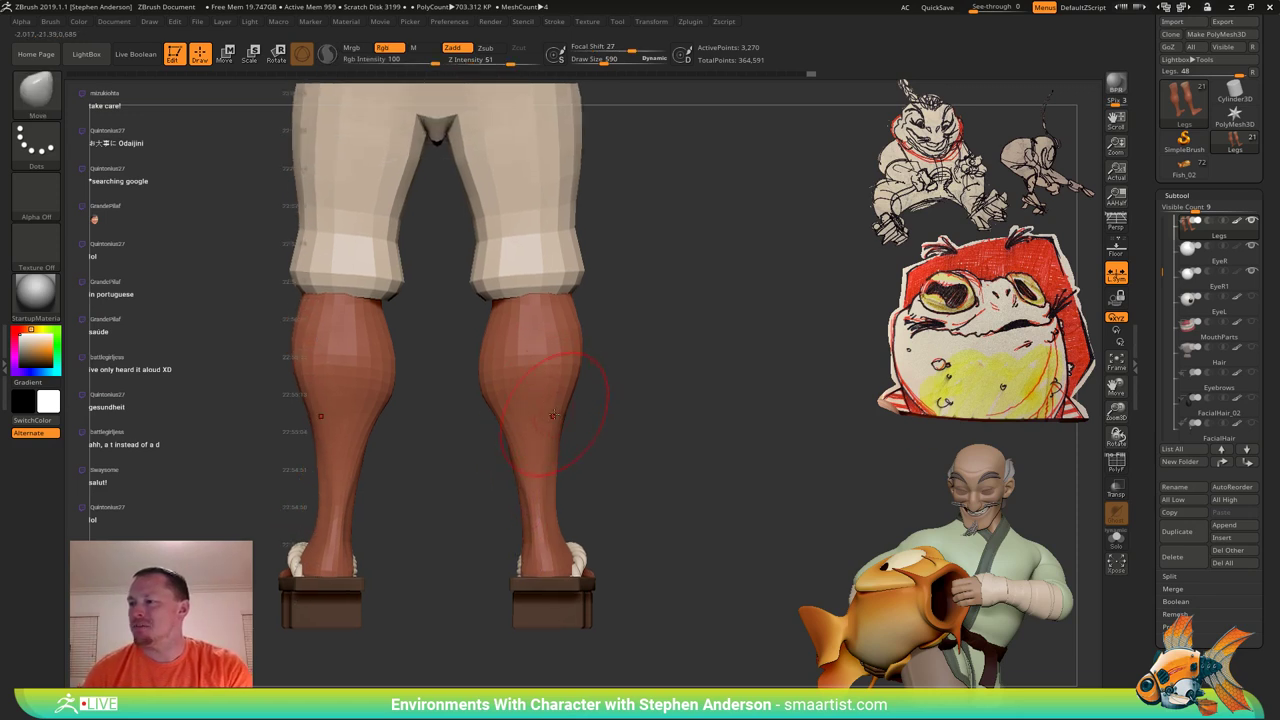
Adjust the back of the calves with the Move brush at draw sizes 761 and 1141.
drag(550, 418, 658, 415)
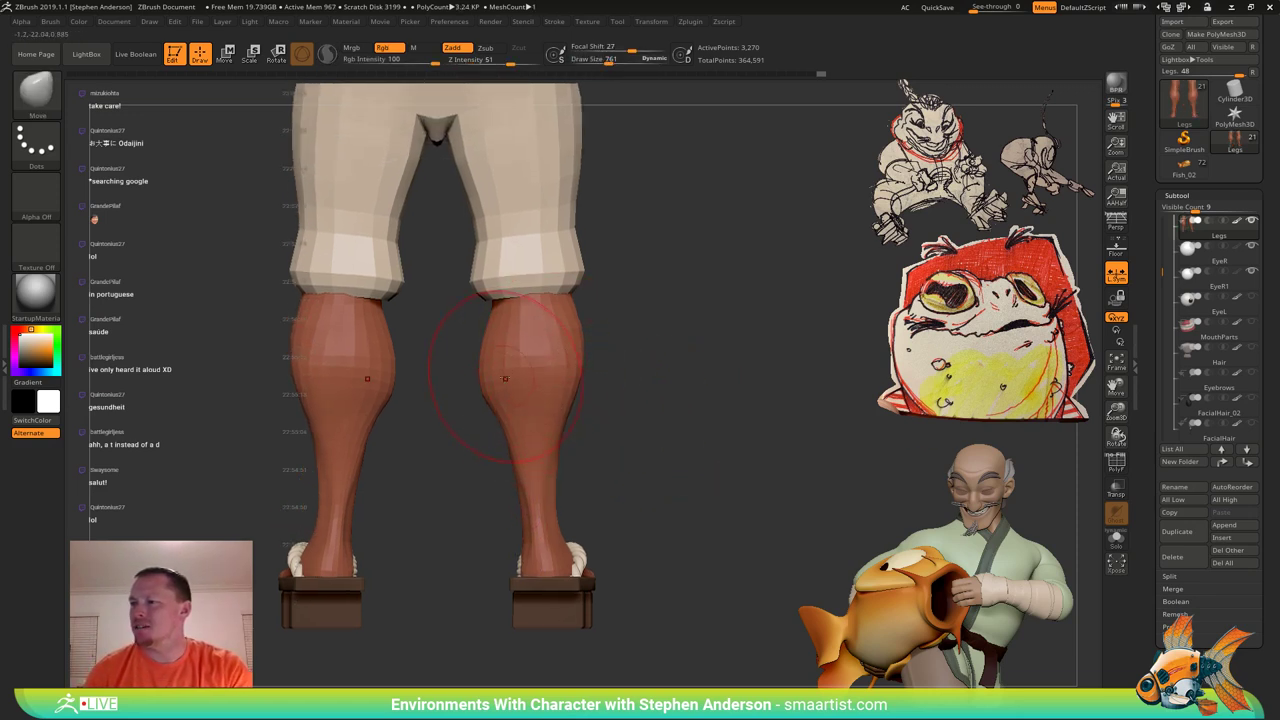
mouse_move(552, 402)
right_down()
mouse_move(583, 422)
mouse_move(598, 400)
right_up()
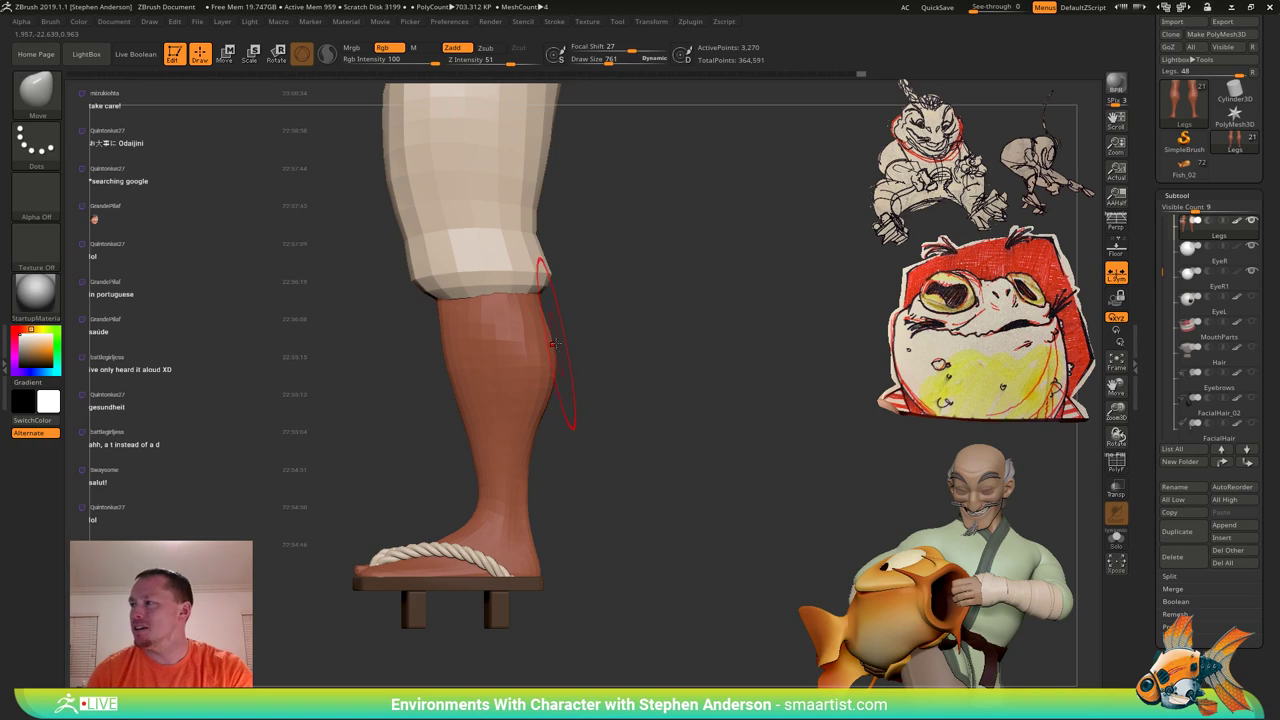
key(s)
mouse_move(557, 345)
mouse_down()
mouse_move(539, 307)
mouse_move(553, 309)
mouse_up()
key(s)
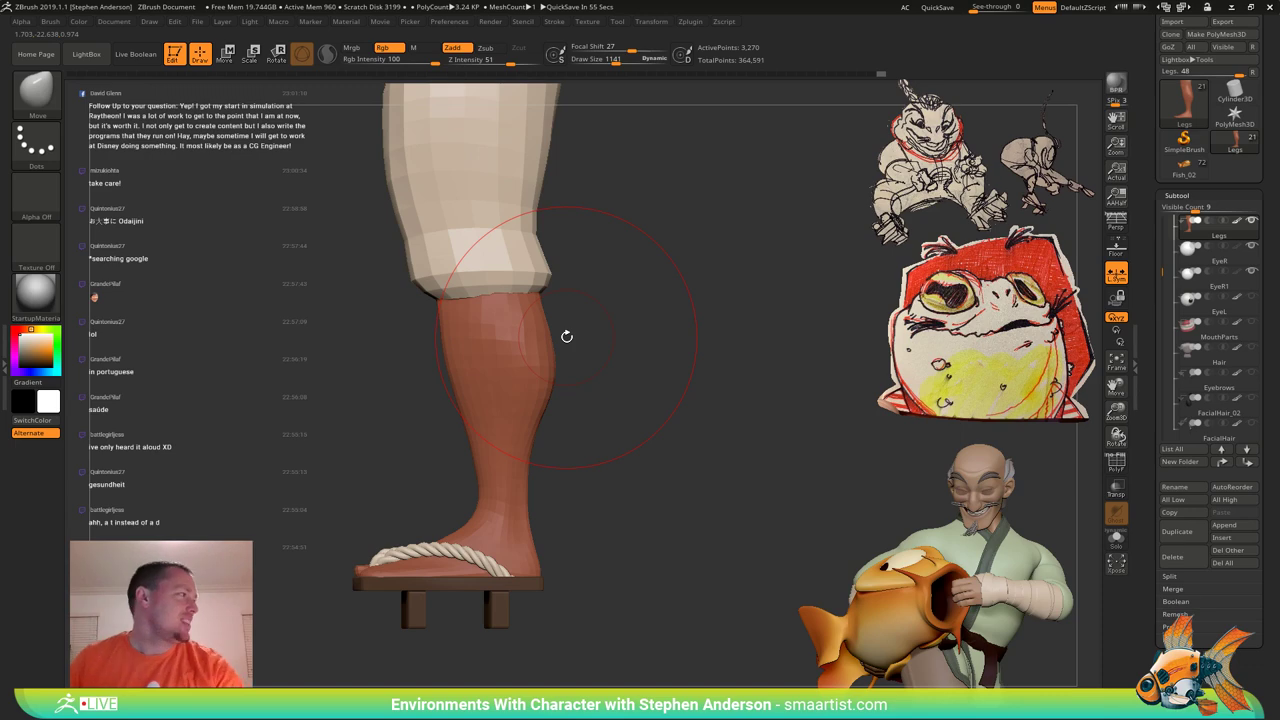
Mask the calves with a lasso mask in side view so that only the feet stay unmasked.
right_drag(484, 405, 418, 358)
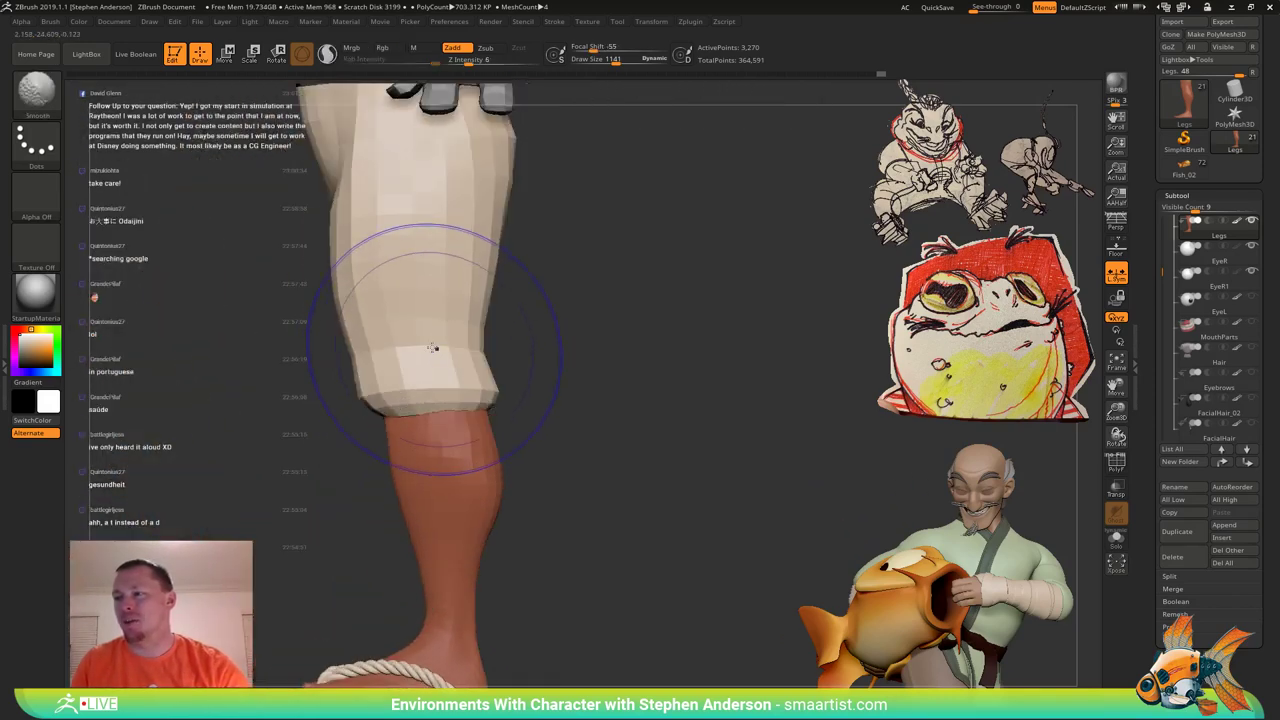
ctrl+right_drag(414, 303, 447, 362)
alt+right_drag(447, 362, 416, 400)
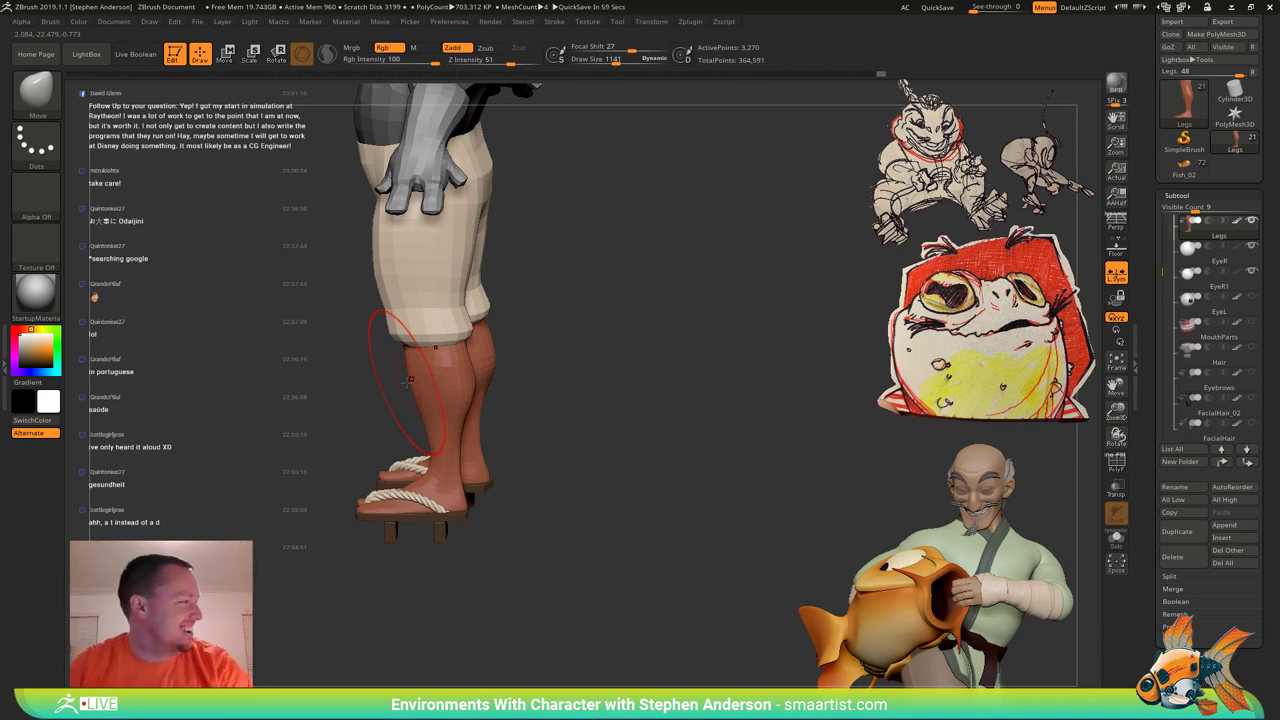
right_drag(476, 341, 465, 446)
right_drag(465, 446, 410, 406)
alt+right_drag(410, 406, 469, 488)
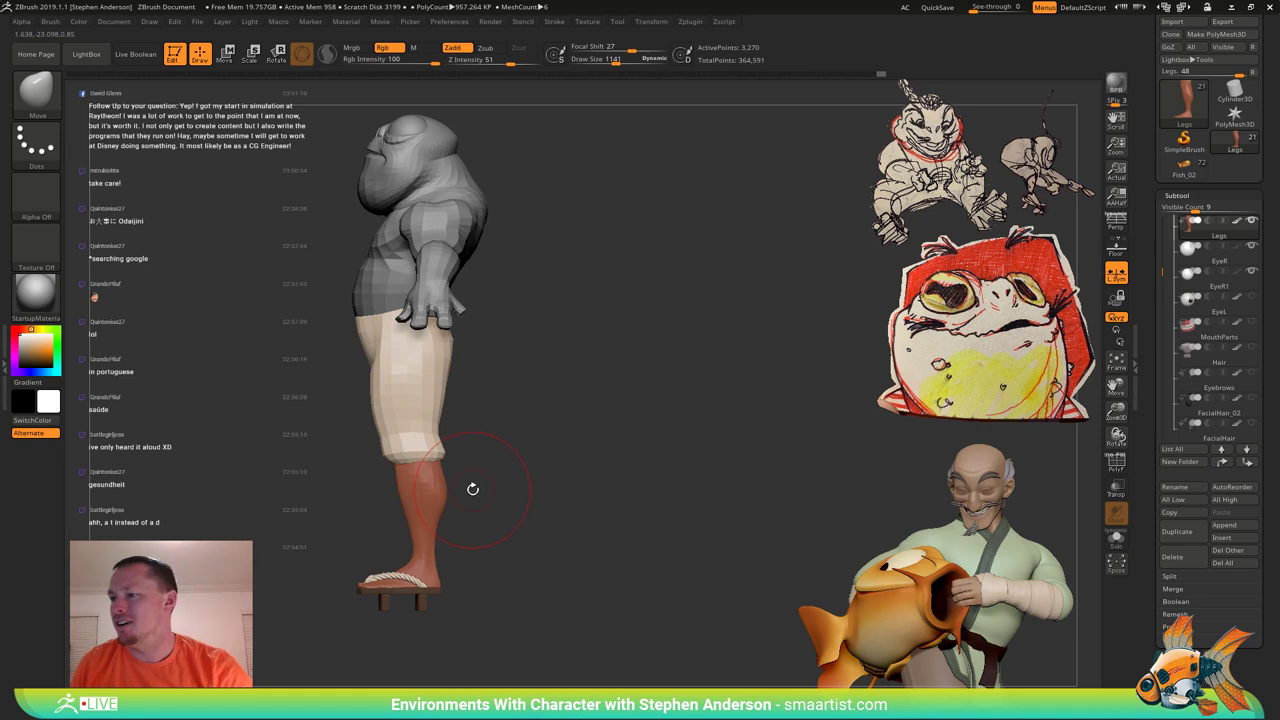
key(ctrl)
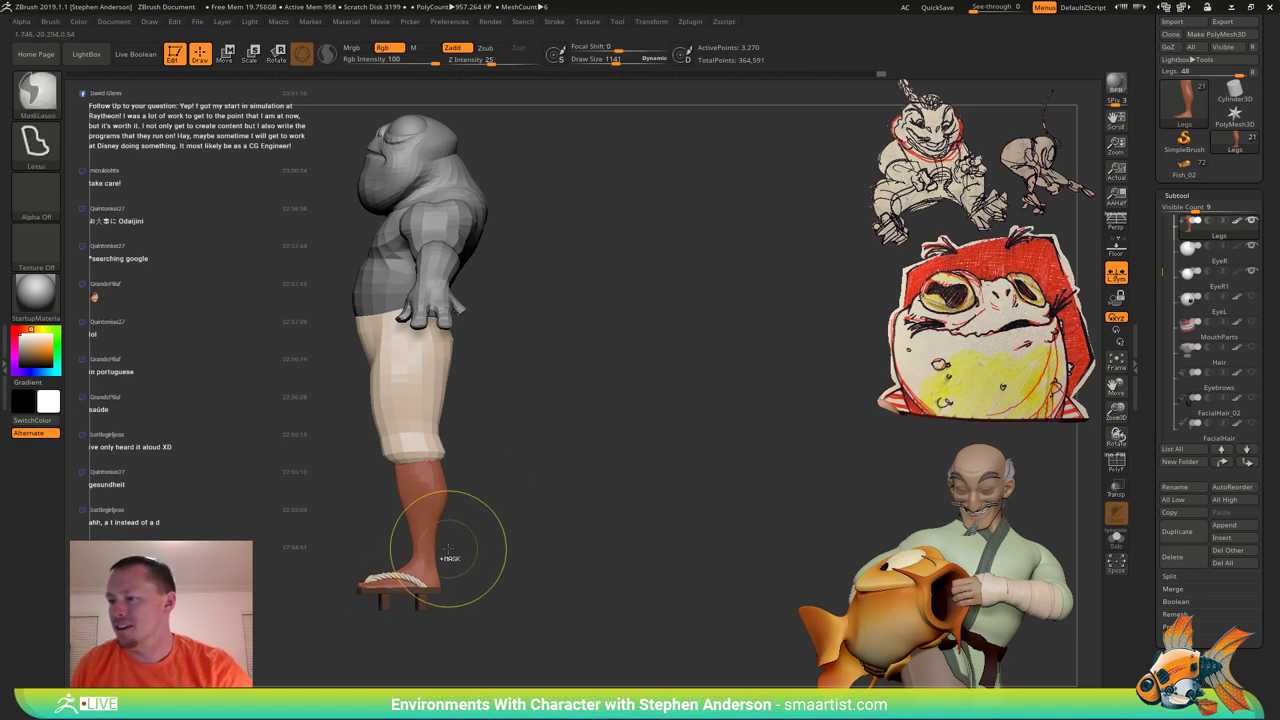
mouse_move(452, 552)
ctrl+mouse_down()
mouse_move(605, 440)
mouse_move(305, 262)
mouse_move(252, 490)
mouse_move(270, 540)
ctrl+mouse_up()
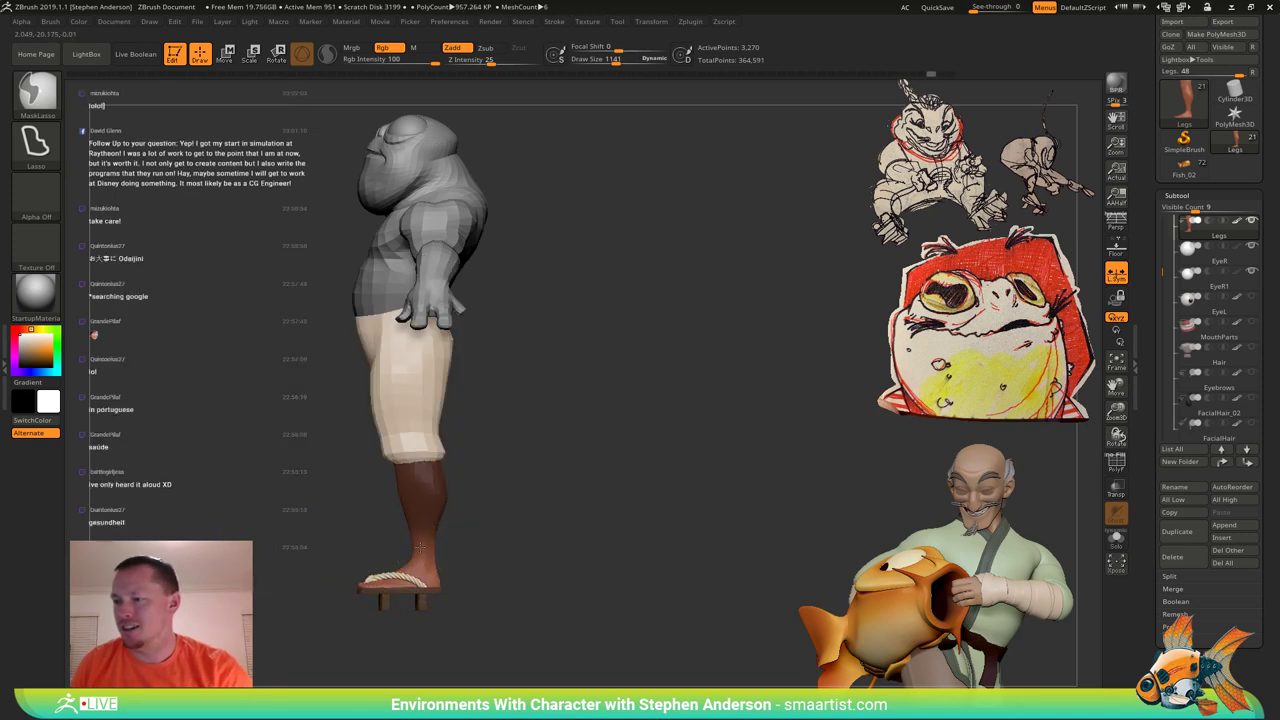
ctrl+click(508, 555)
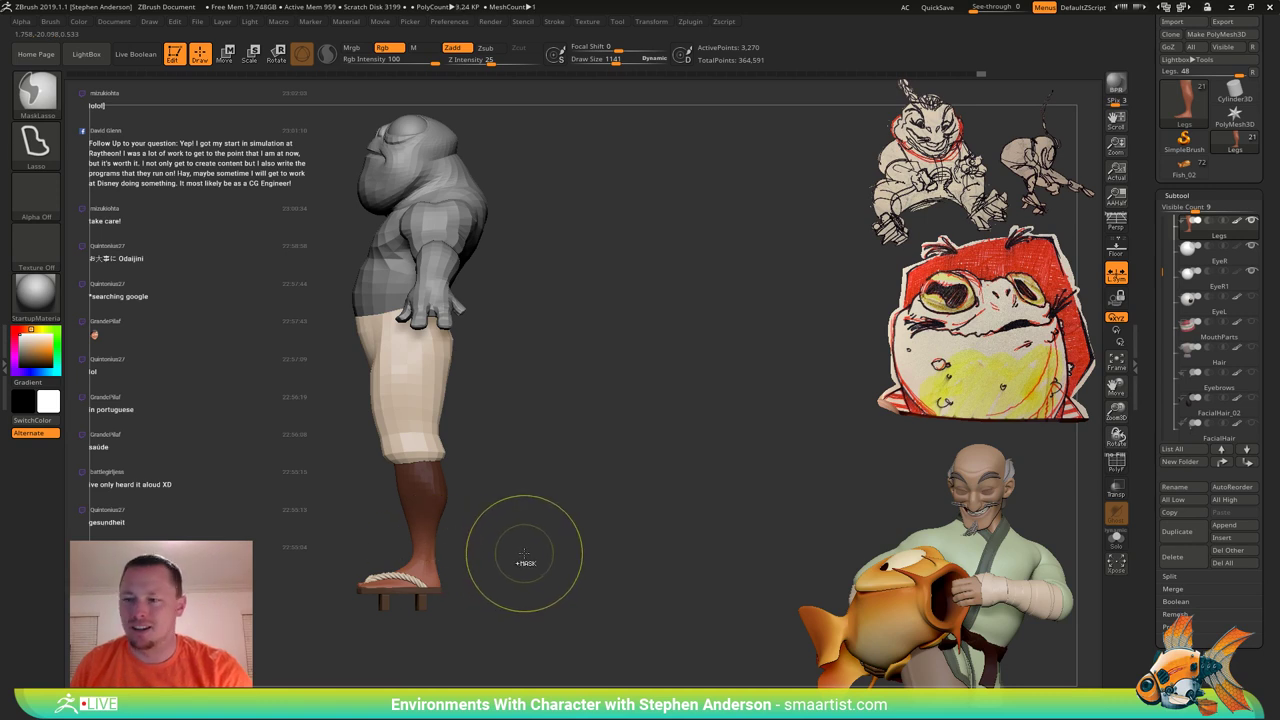
Switch to the Move gizmo and include the sandals in the multi-subtool transform selection.
key(w)
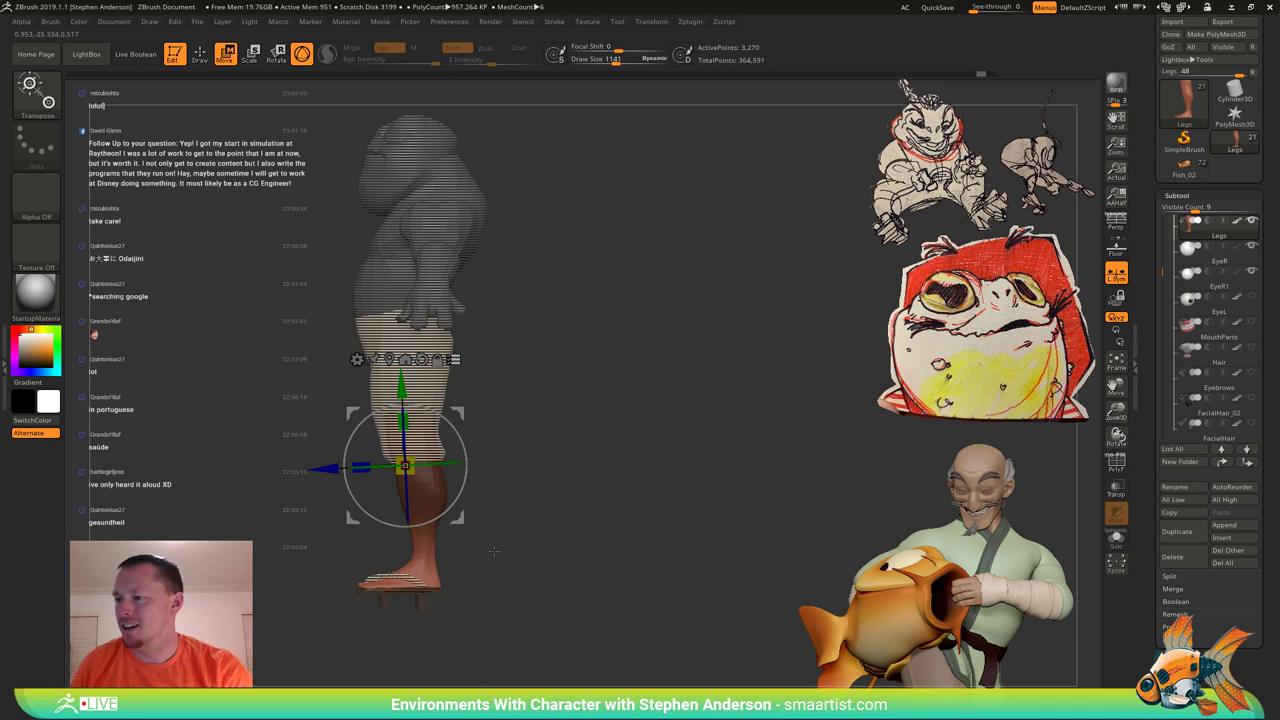
mouse_move(493, 551)
mouse_down()
mouse_move(550, 554)
mouse_move(500, 560)
mouse_up()
ctrl+shift+drag(484, 637, 325, 565)
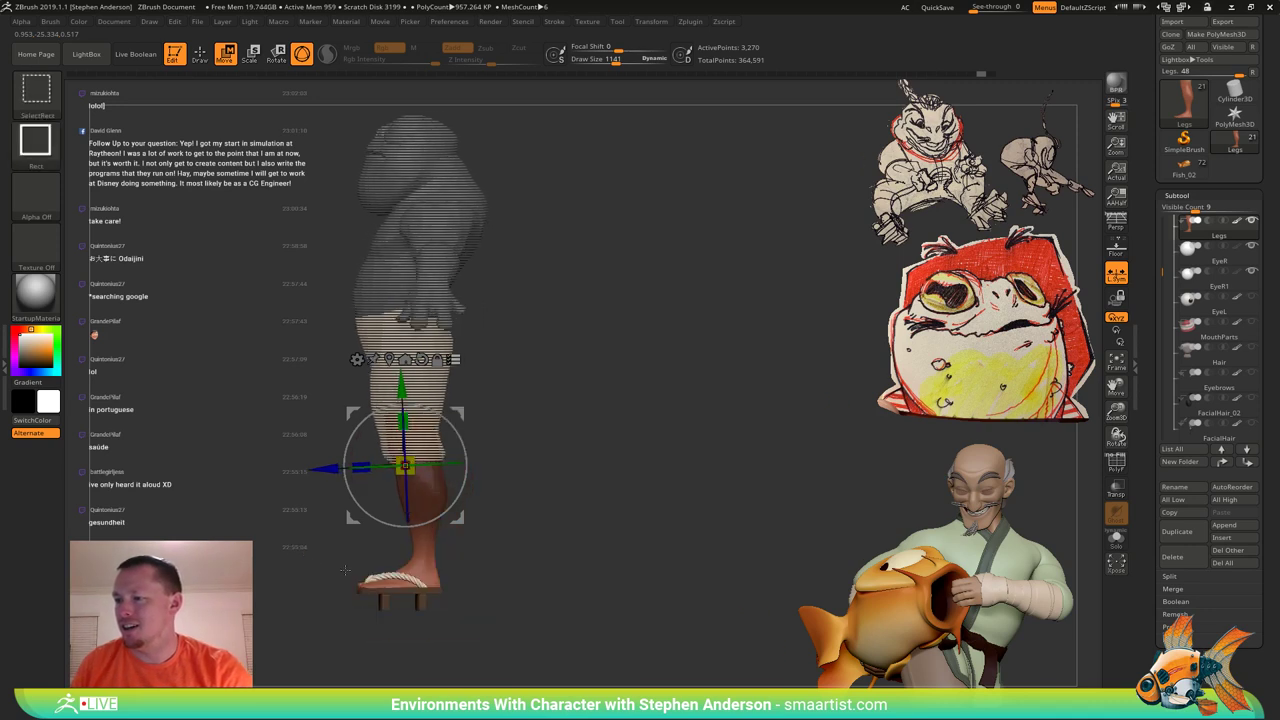
drag(402, 386, 400, 371)
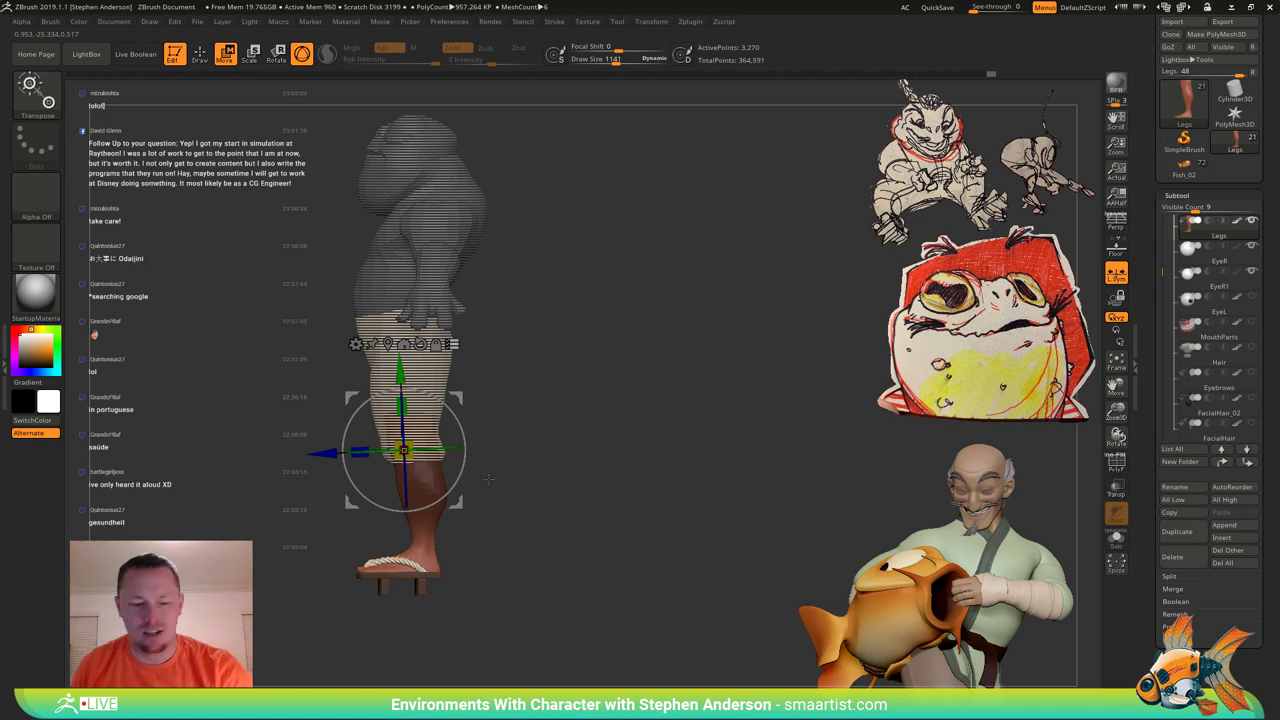
key(q)
mouse_move(491, 506)
mouse_down()
mouse_move(540, 518)
mouse_move(510, 521)
mouse_move(524, 475)
mouse_up()
key(w)
alt+drag(459, 398, 478, 488)
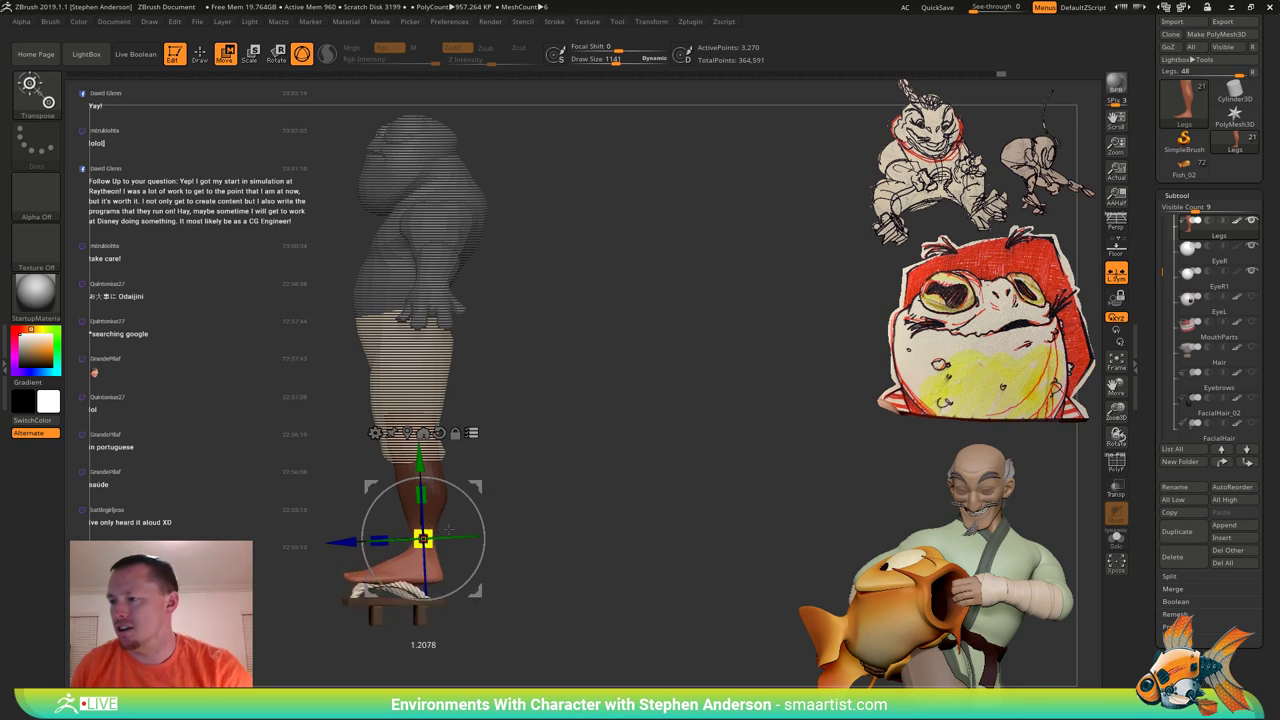
key(ctrl+z)
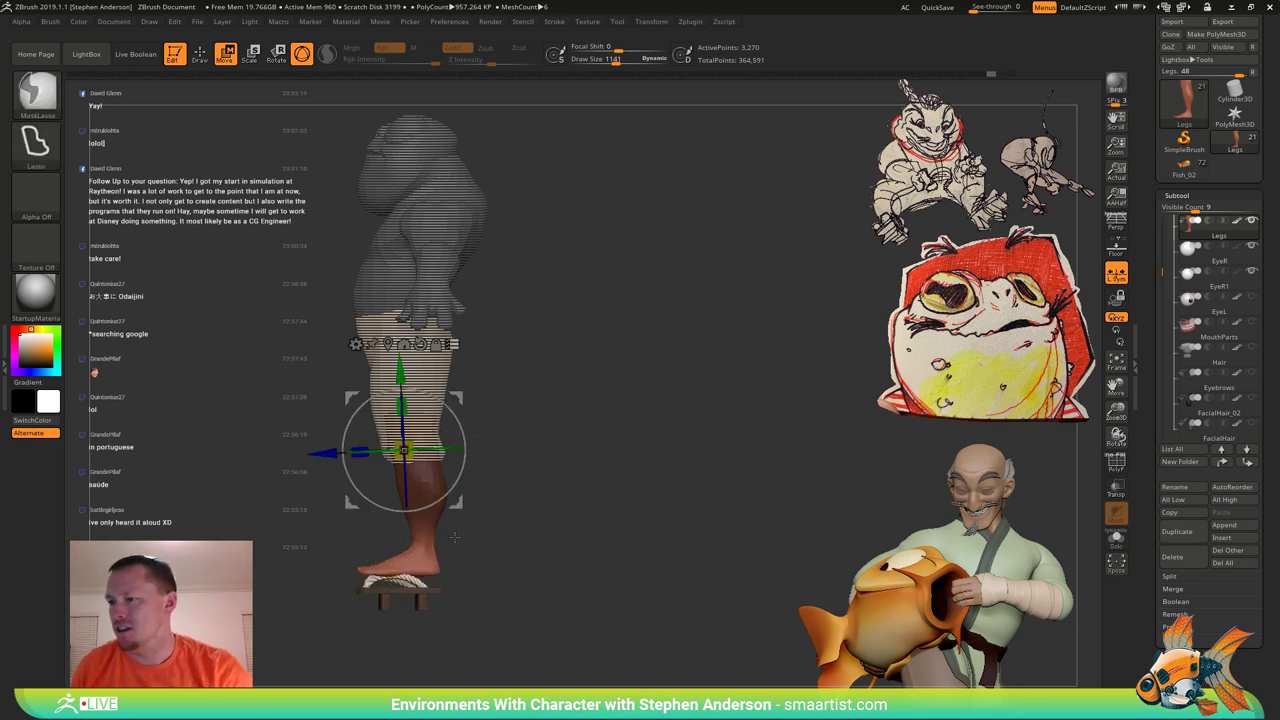
key(ctrl+z)
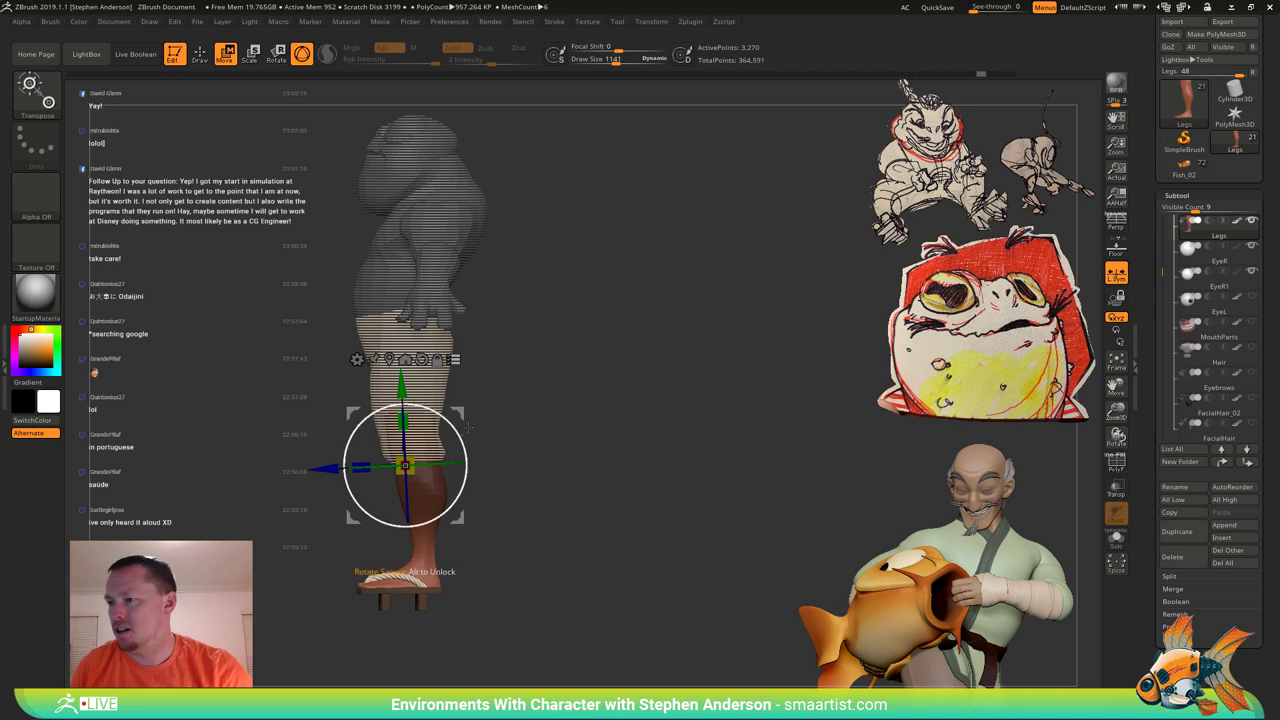
Place the gizmo at the ankle, scale the feet and sandals up about 1.2 times, and raise them slightly.
alt+drag(460, 413, 476, 506)
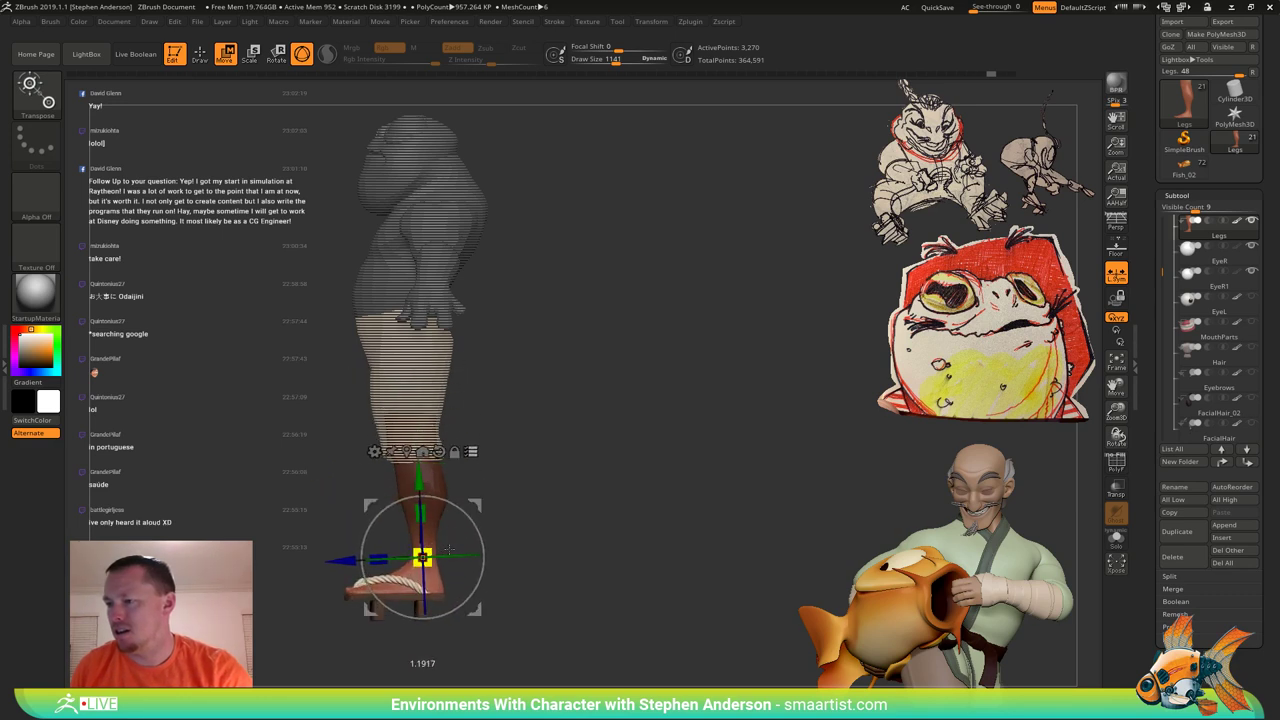
mouse_move(486, 519)
mouse_down()
mouse_move(572, 516)
mouse_move(484, 505)
mouse_up()
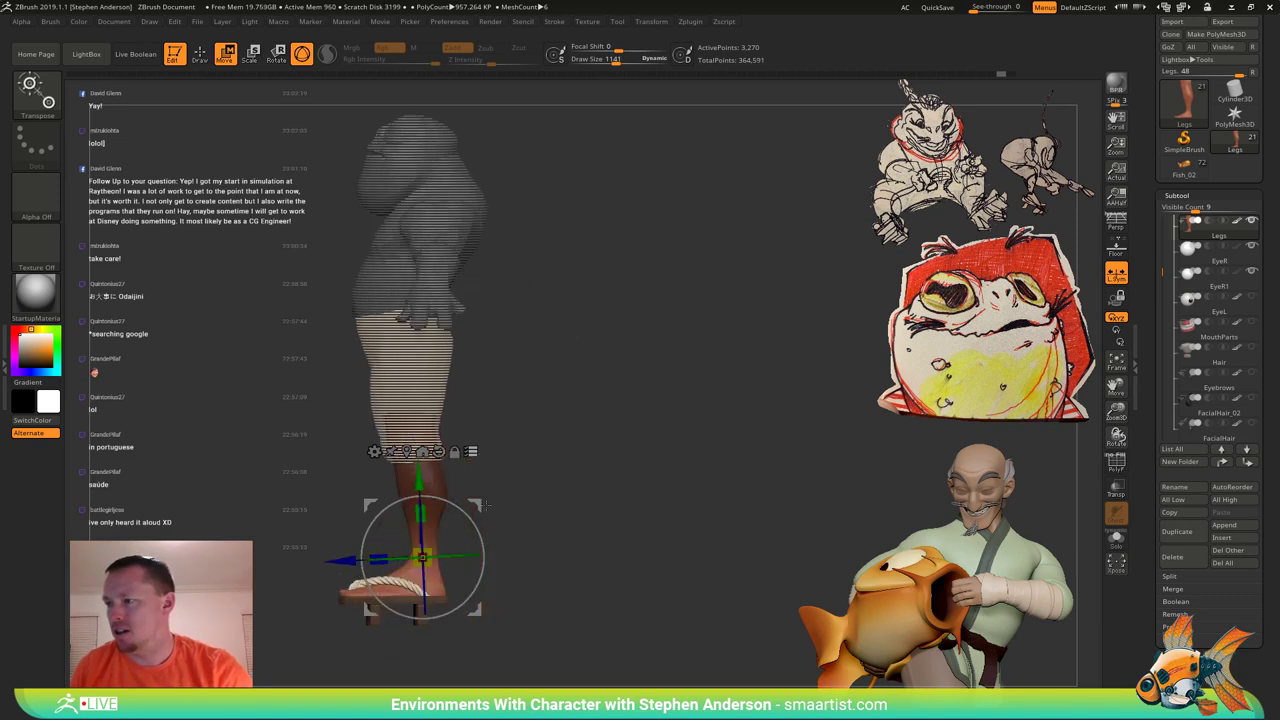
drag(419, 480, 418, 460)
Return to Draw mode, clear the mask on the legs, and turn on the PolyFrame display.
drag(553, 465, 590, 470)
key(q)
mouse_move(543, 506)
ctrl+right_down()
mouse_move(562, 574)
mouse_move(545, 470)
mouse_move(547, 484)
mouse_move(530, 480)
mouse_move(560, 450)
ctrl+right_up()
key(shift+f)
ctrl+drag(559, 441, 585, 470)
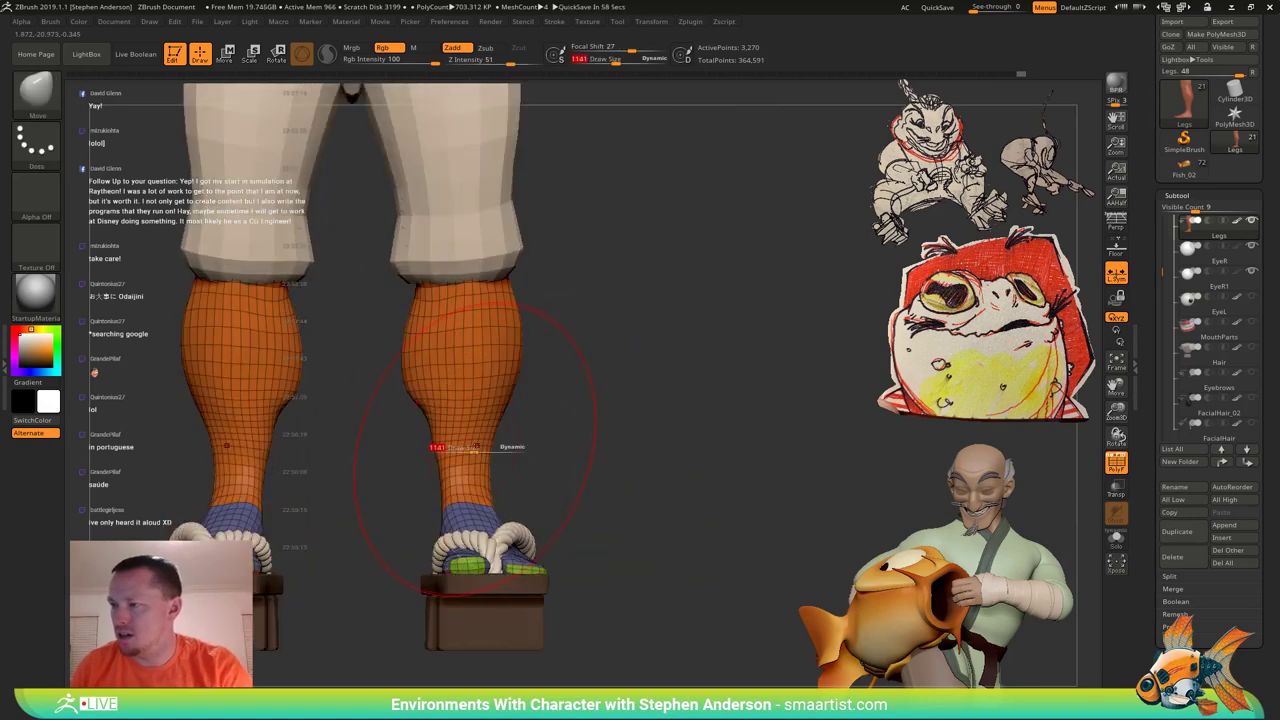
Reshape the lower calves above the ankles with the Move brush at draw sizes 725 and 516.
drag(469, 452, 464, 452)
drag(457, 461, 465, 463)
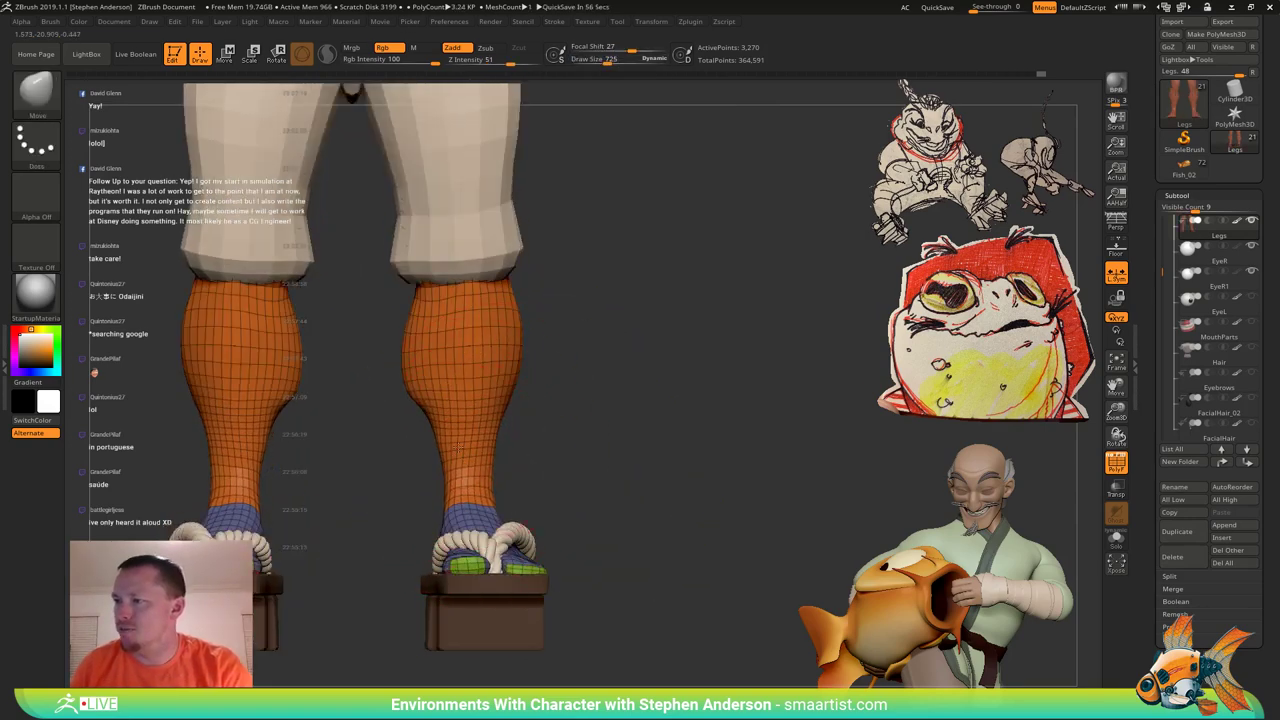
right_drag(460, 447, 395, 405)
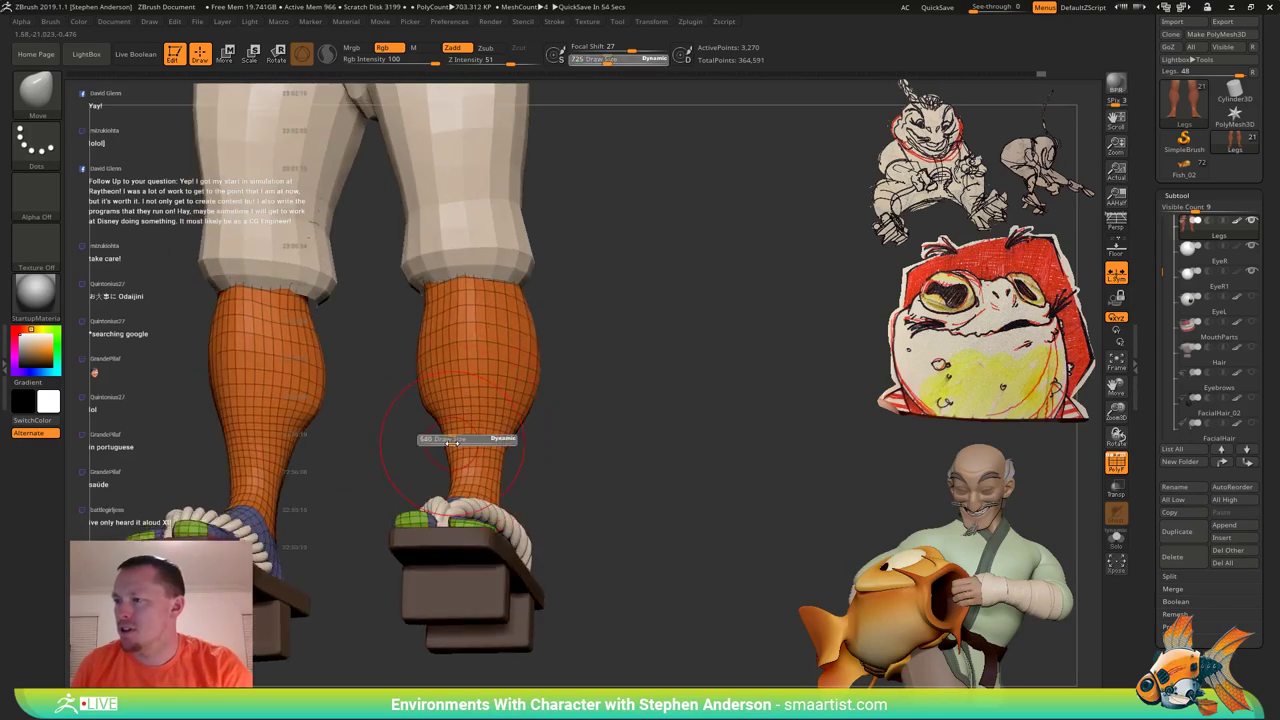
drag(452, 442, 446, 442)
shift+drag(446, 443, 445, 446)
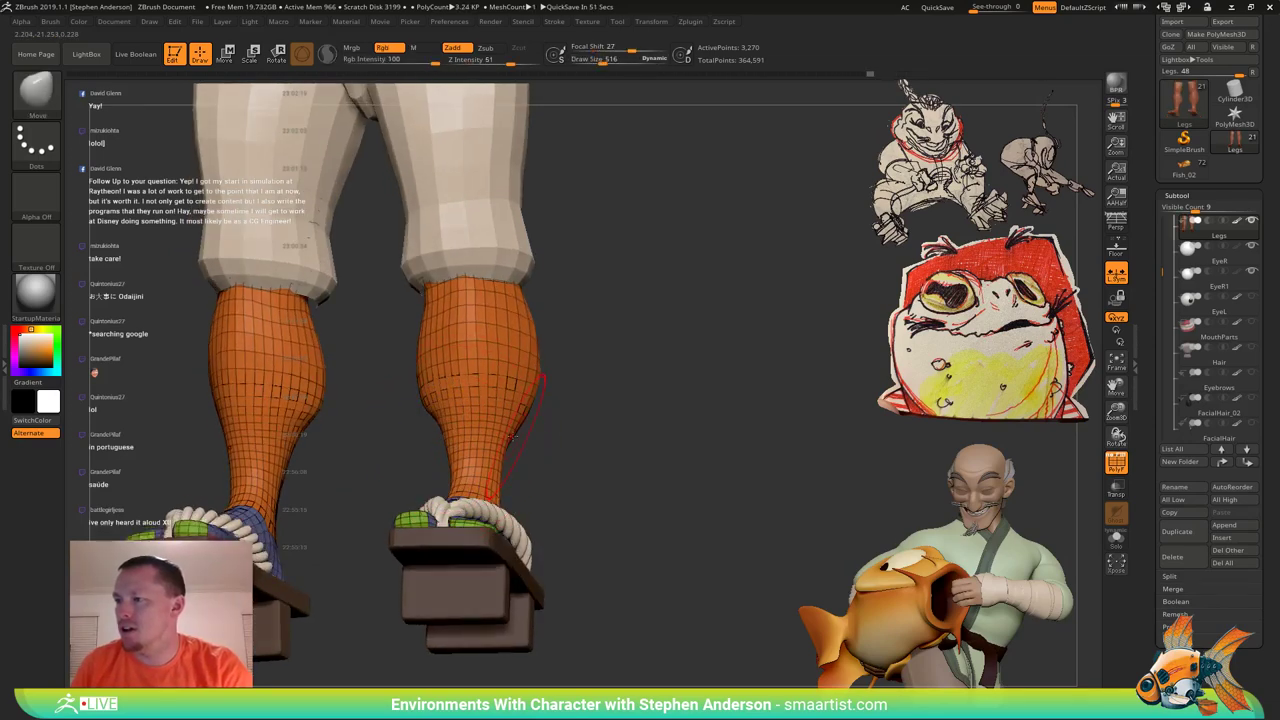
Smooth the upper calves along their sides and back at draw size 516.
mouse_move(462, 432)
right_down()
mouse_move(500, 450)
mouse_move(507, 426)
mouse_move(441, 430)
right_up()
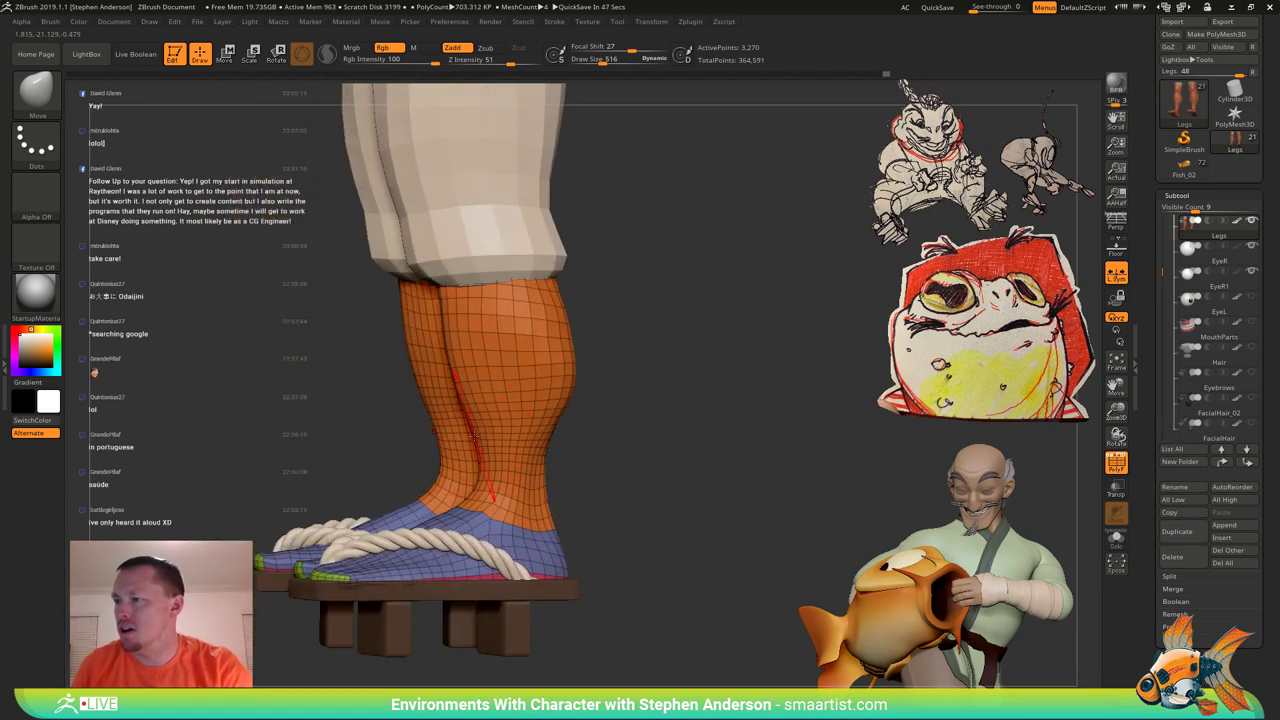
shift+drag(558, 338, 552, 352)
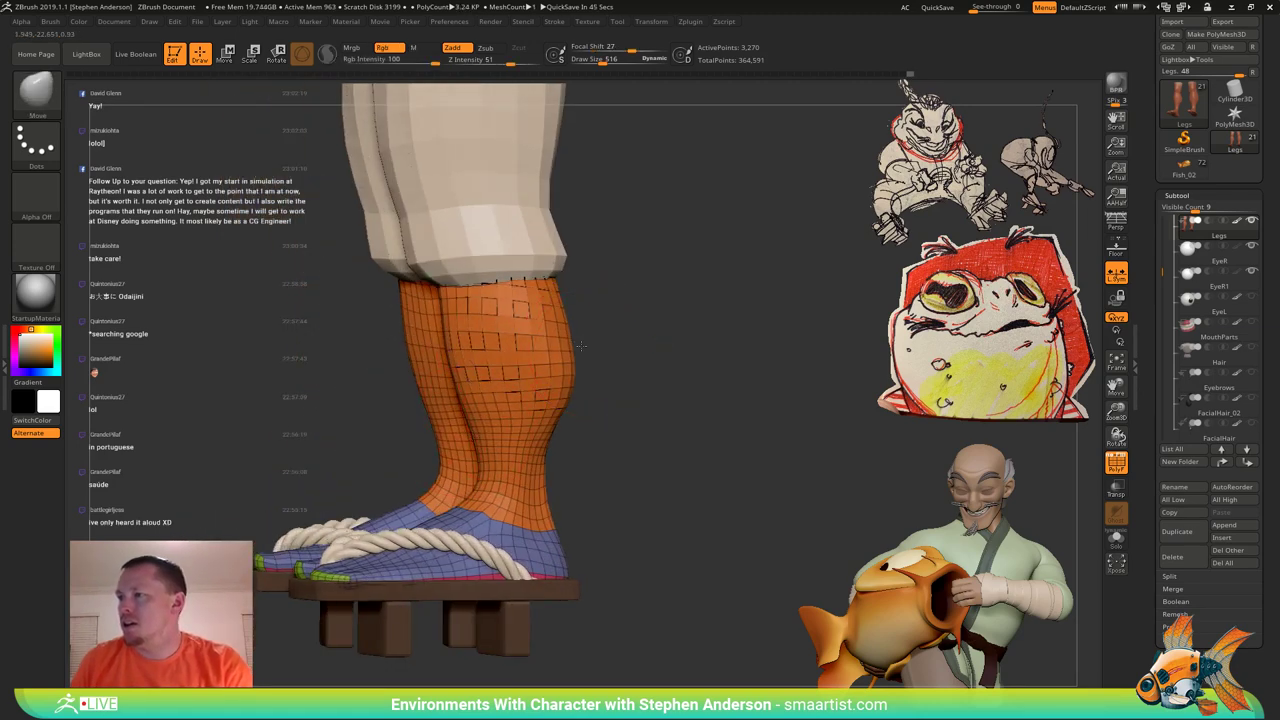
right_drag(600, 352, 564, 352)
shift+drag(572, 332, 580, 350)
right_drag(576, 358, 532, 358)
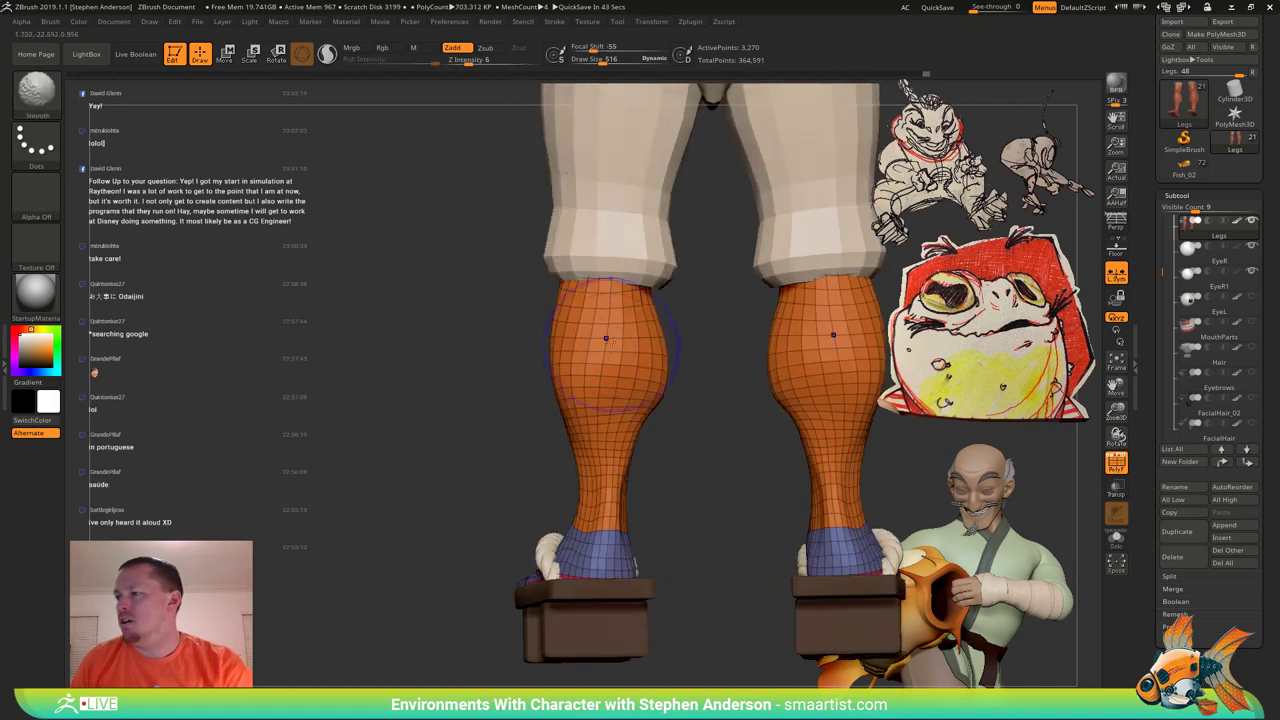
Turn off the PolyFrame display and check the leg and foot proportions against the whole figure.
mouse_move(561, 422)
right_down()
mouse_move(541, 425)
mouse_move(658, 444)
mouse_move(552, 430)
mouse_move(608, 452)
mouse_move(538, 464)
mouse_move(531, 520)
right_up()
drag(531, 521, 531, 474)
ctrl+right_drag(548, 490, 512, 466)
key(shift+f)
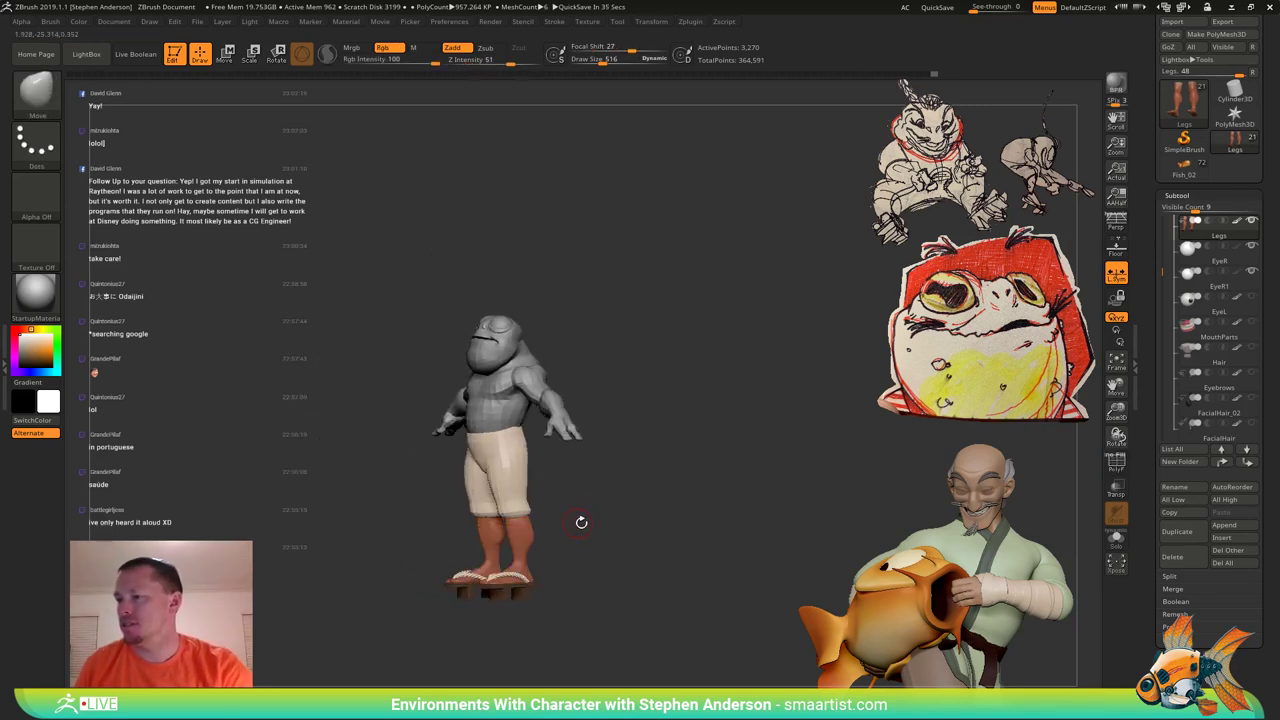
mouse_move(580, 523)
right_down()
mouse_move(634, 528)
mouse_move(581, 534)
right_up()
ctrl+right_drag(581, 534, 581, 562)
alt+right_drag(581, 562, 505, 559)
right_drag(496, 458, 488, 494)
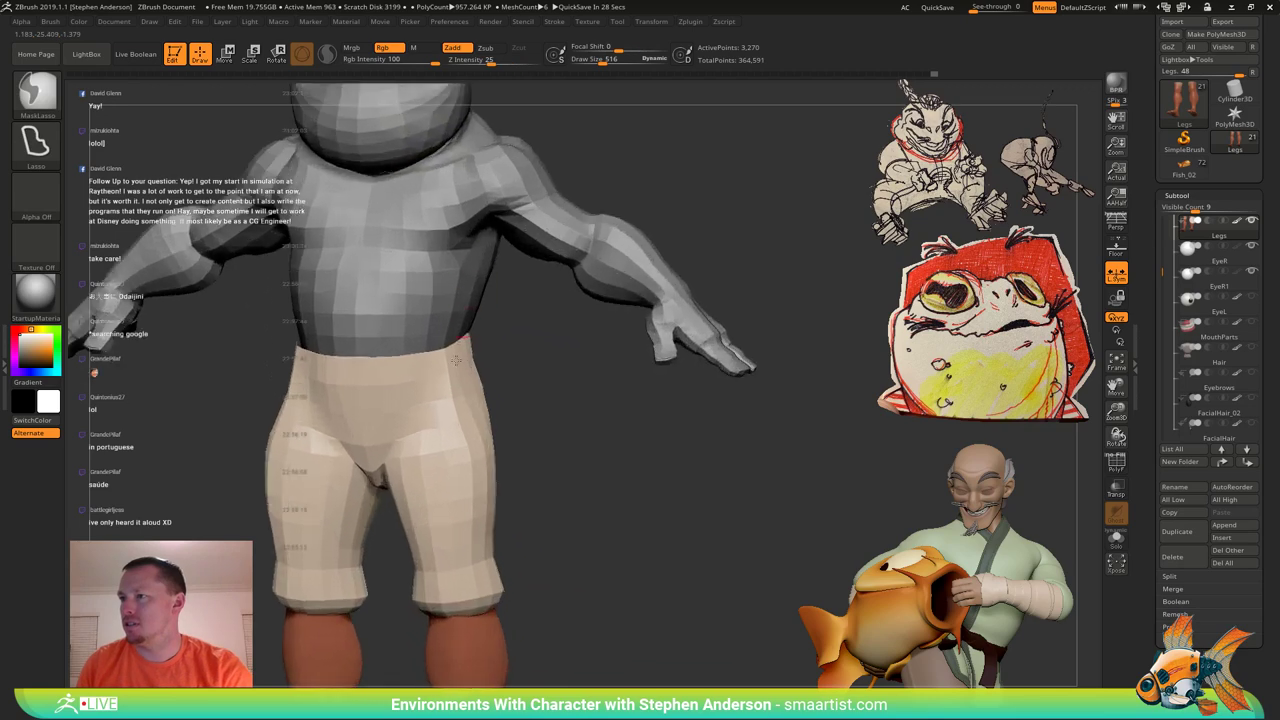
Select the Torso2 subtool and mask the character's head down to the neck with lasso masks.
alt+right_drag(489, 350, 456, 388)
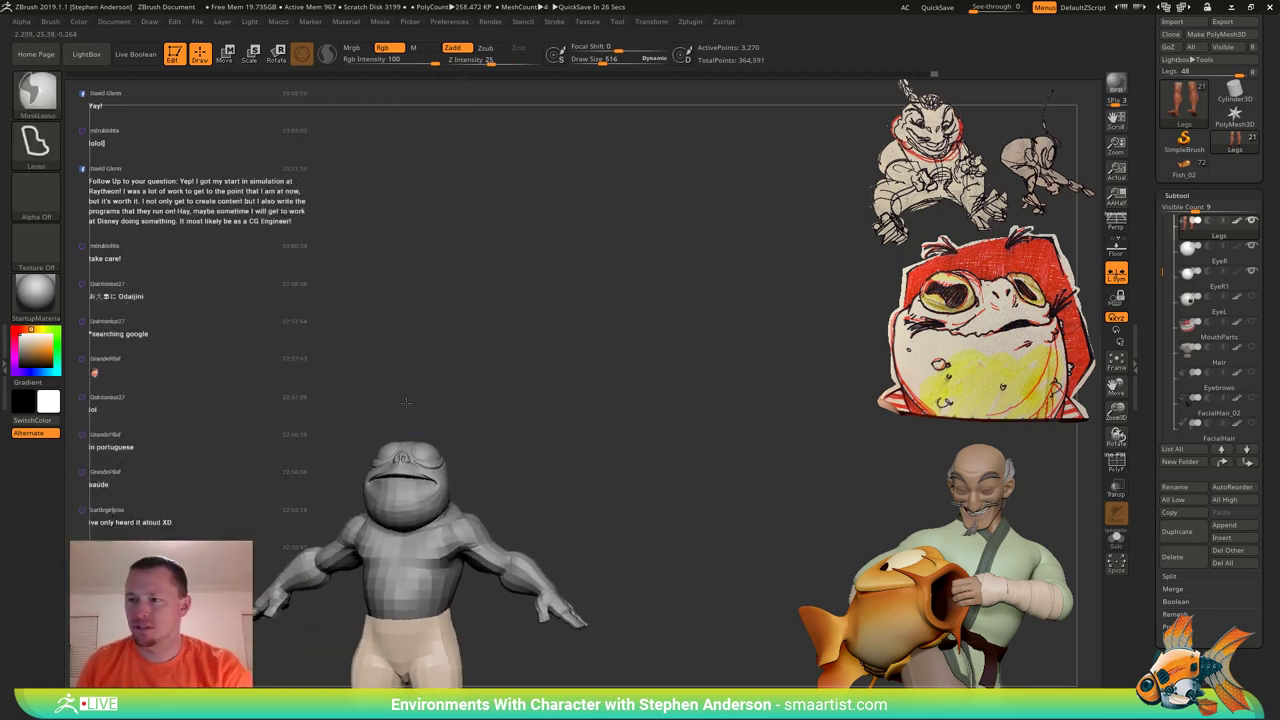
alt+right_drag(462, 536, 434, 413)
alt+click(425, 405)
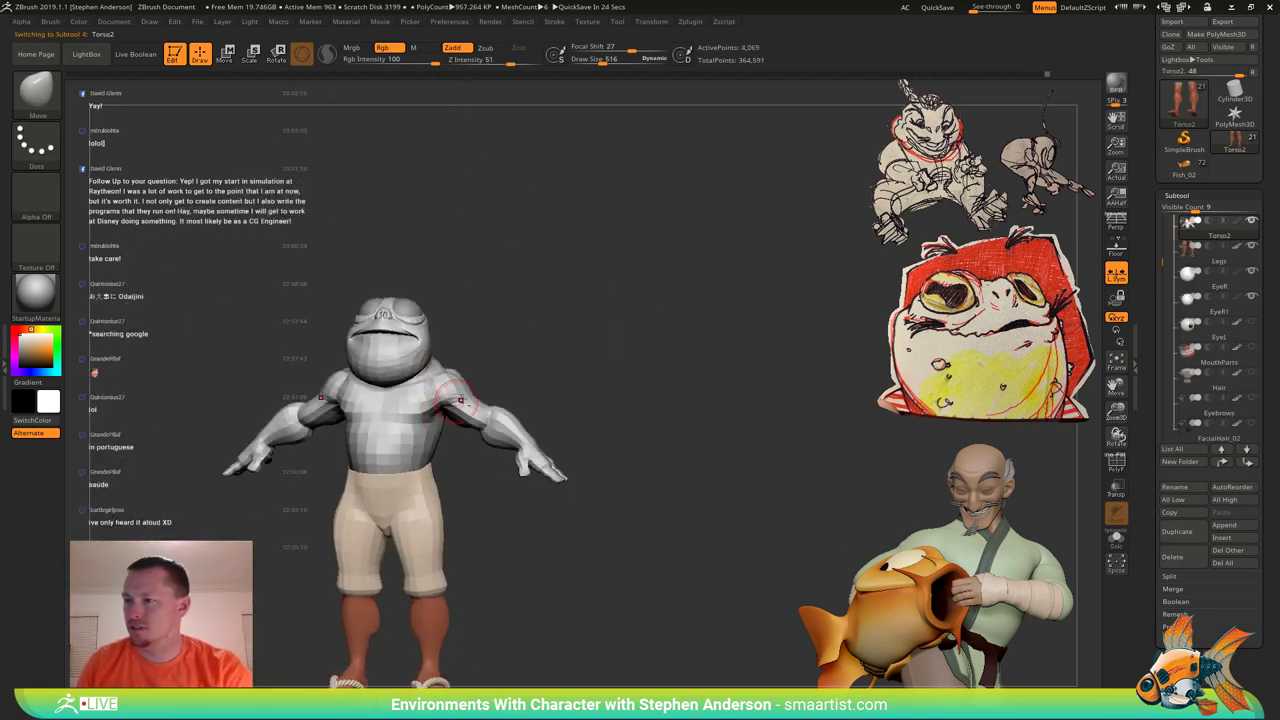
mouse_move(519, 360)
right_down()
mouse_move(475, 361)
mouse_move(526, 375)
right_up()
alt+right_drag(529, 200, 457, 366)
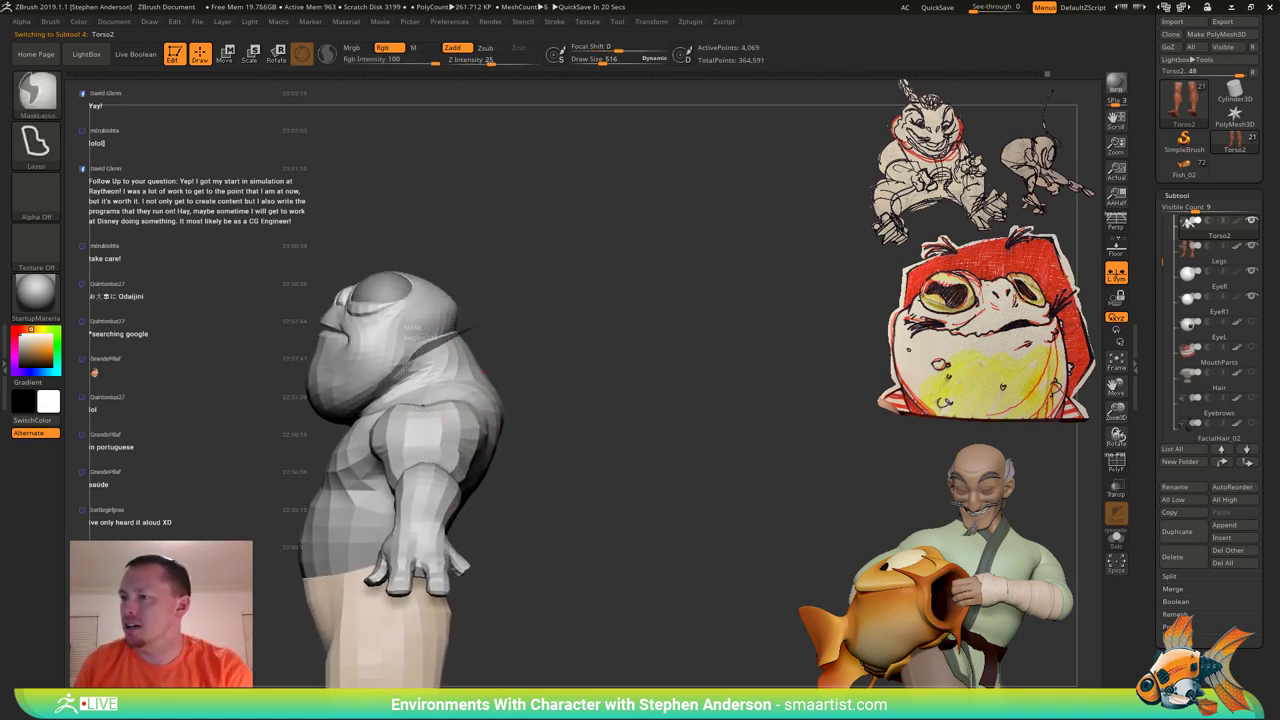
mouse_move(344, 420)
ctrl+mouse_down()
mouse_move(194, 343)
mouse_move(646, 165)
mouse_move(640, 185)
ctrl+mouse_up()
mouse_move(486, 308)
right_down()
mouse_move(538, 253)
mouse_move(506, 260)
right_up()
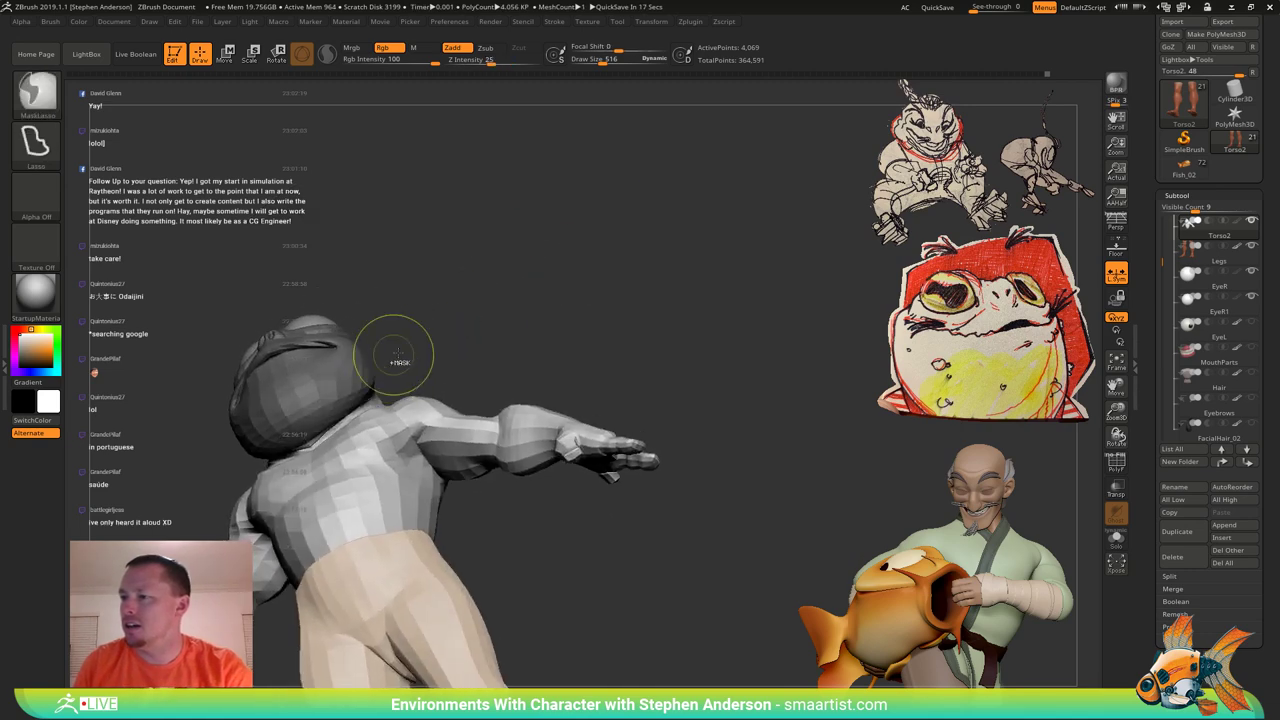
mouse_move(330, 432)
ctrl+mouse_down()
mouse_move(300, 312)
mouse_move(400, 296)
ctrl+mouse_up()
Invert and soften the mask so only the head stays editable, and switch to the Move gizmo.
mouse_move(524, 274)
right_down()
mouse_move(523, 341)
mouse_move(481, 321)
mouse_move(514, 329)
mouse_move(508, 350)
mouse_move(481, 352)
right_up()
ctrl+click(523, 341)
ctrl+click(401, 413)
key(w)
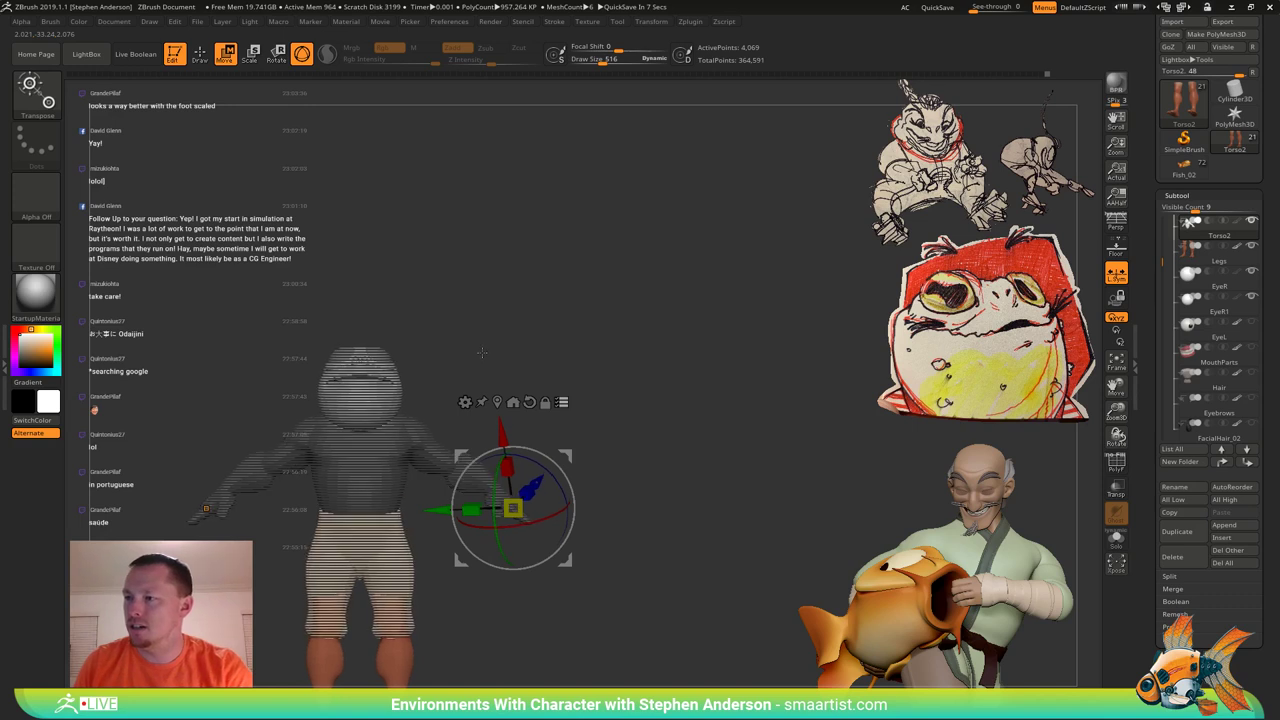
Center the gizmo on the character's unmasked head and reset its orientation.
ctrl+shift+drag(507, 273, 624, 316)
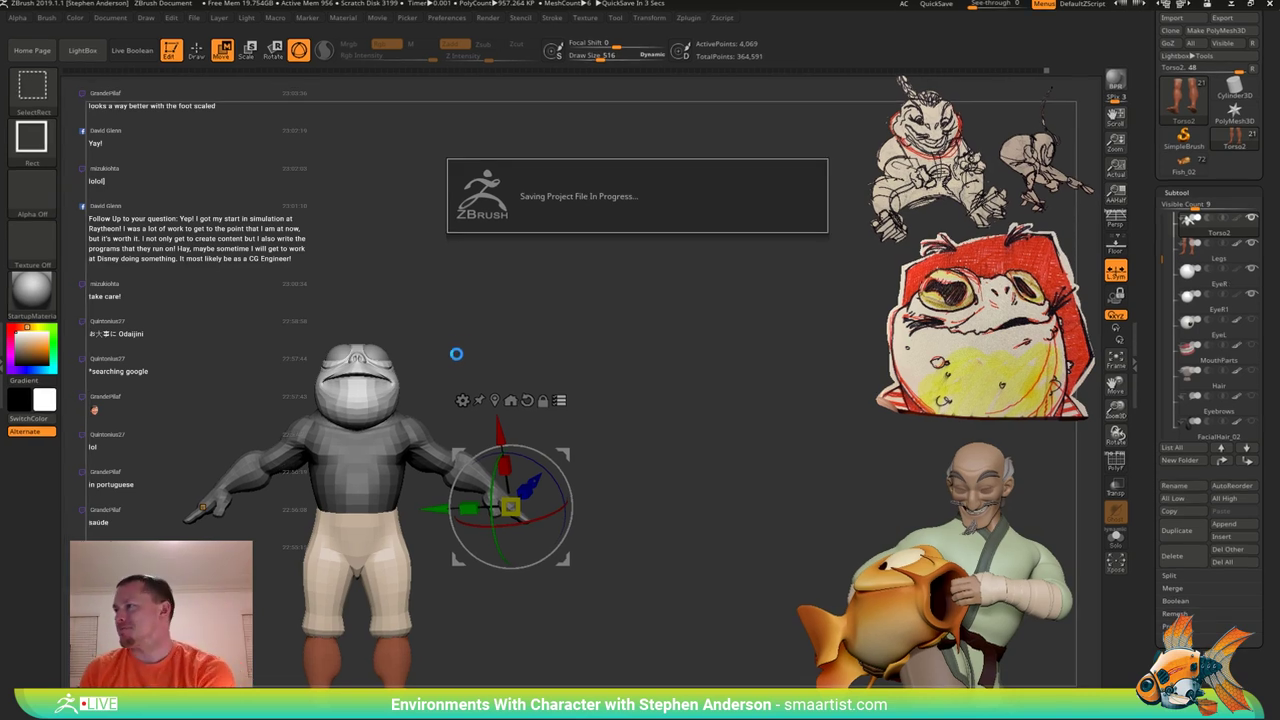
drag(469, 350, 554, 263)
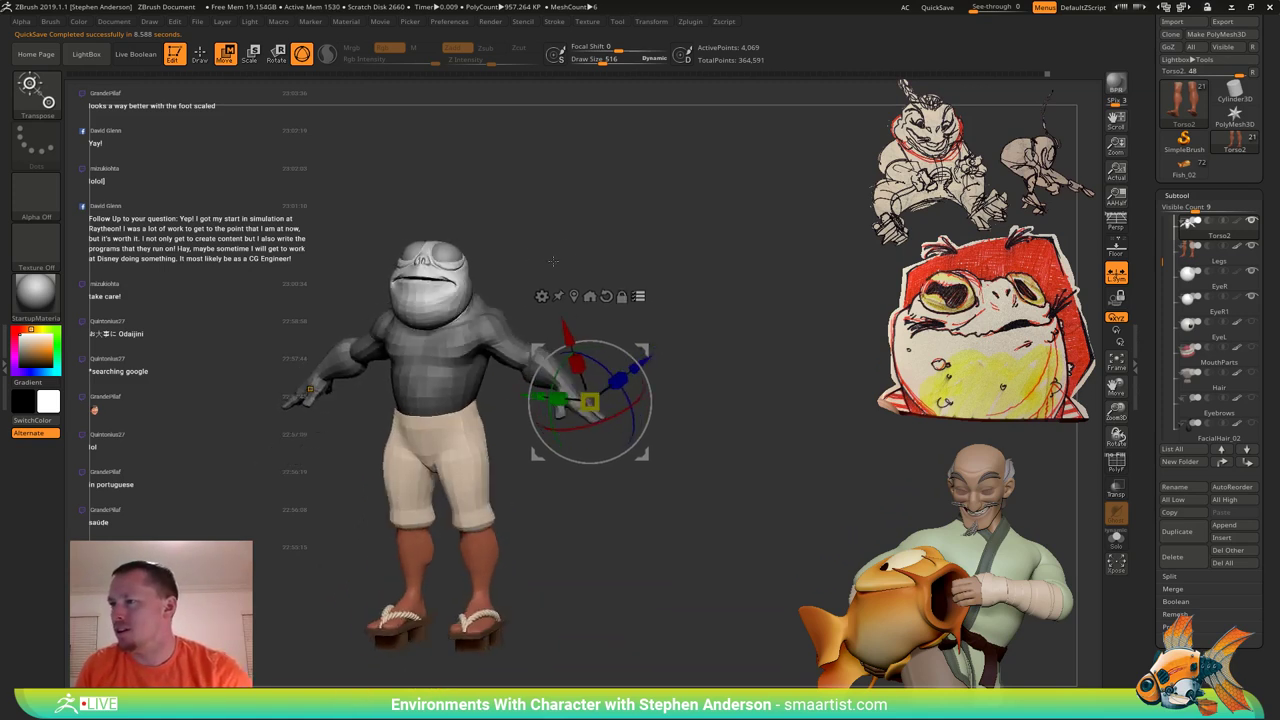
ctrl+right_drag(554, 263, 553, 262)
alt+drag(553, 262, 562, 219)
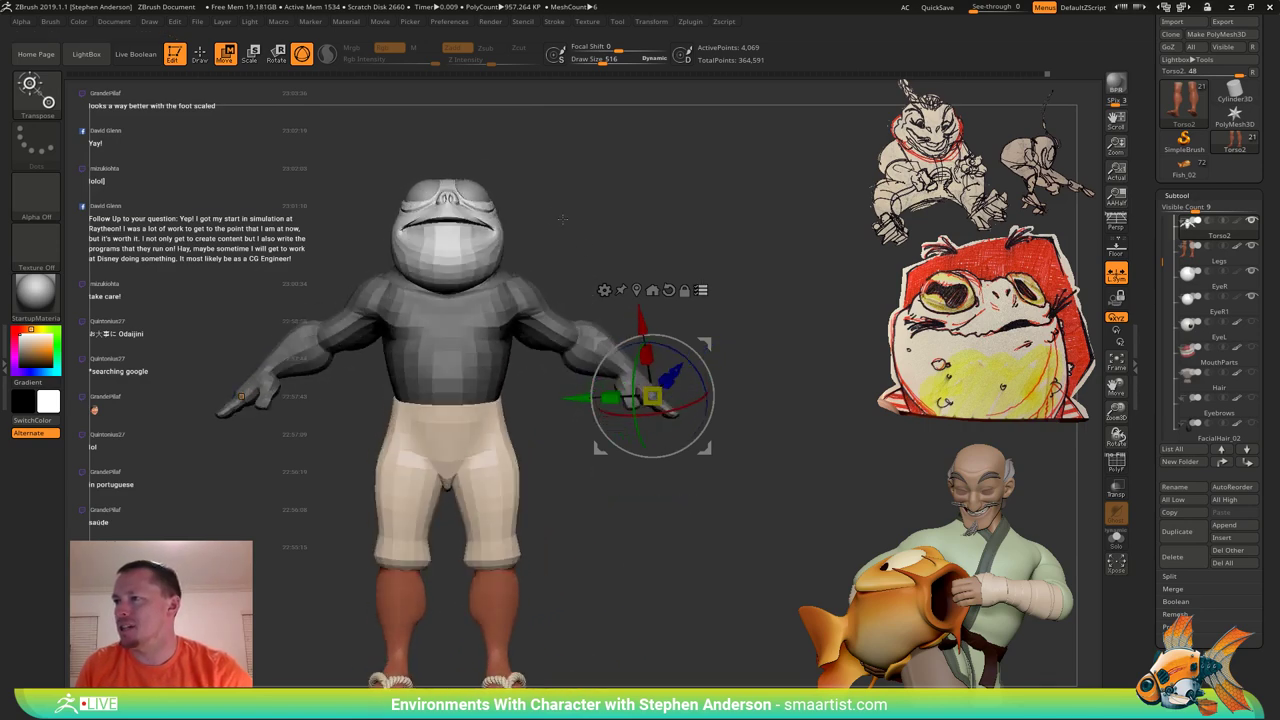
ctrl+shift+drag(511, 154, 464, 216)
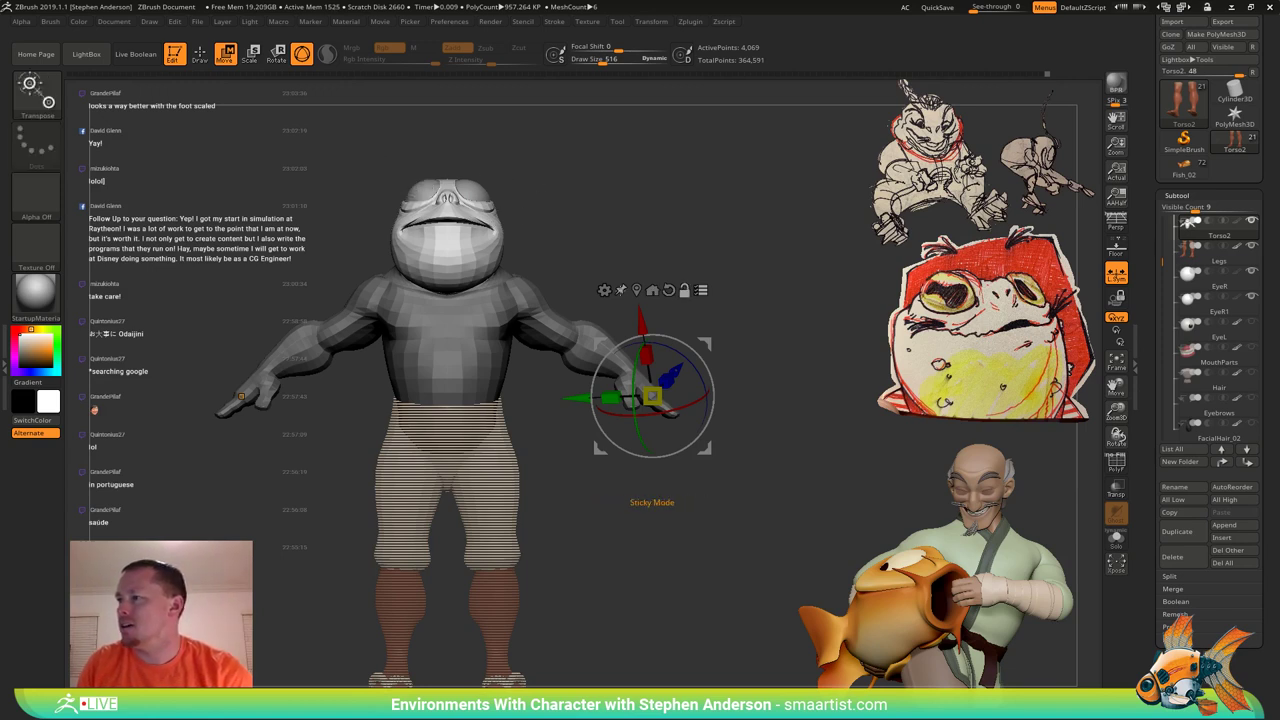
alt+click(638, 289)
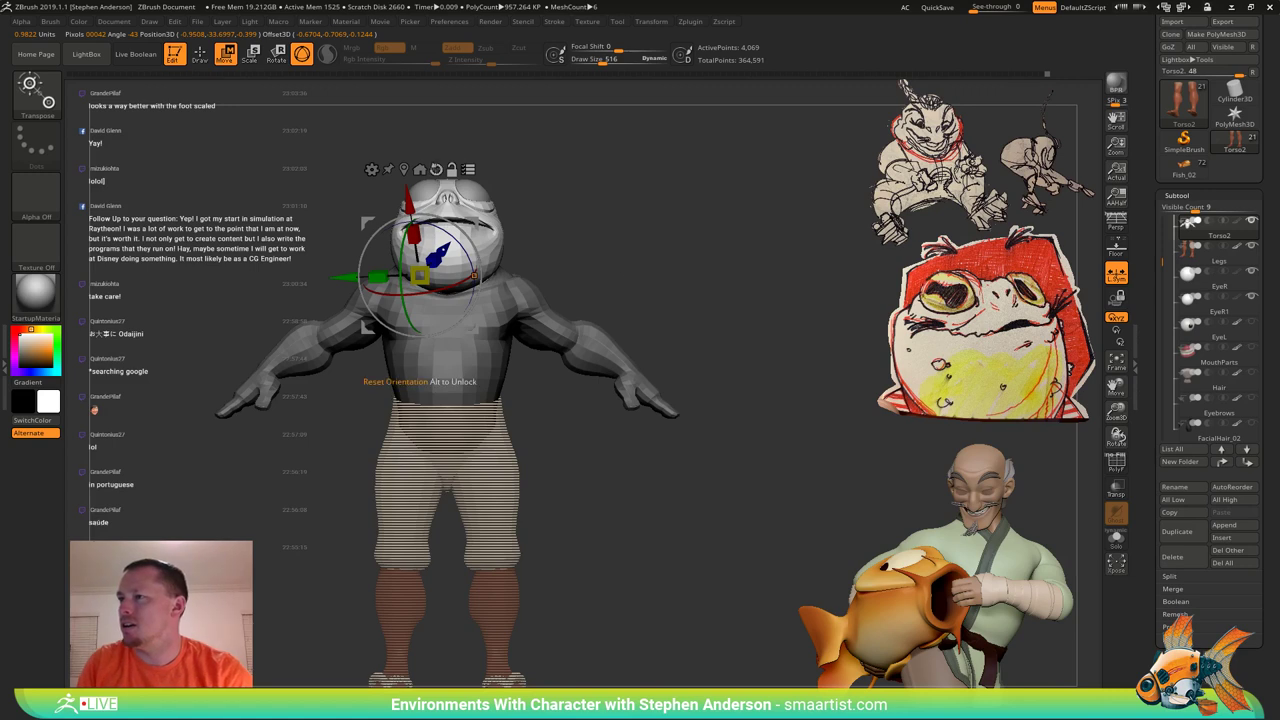
drag(427, 269, 431, 269)
key(ctrl+z)
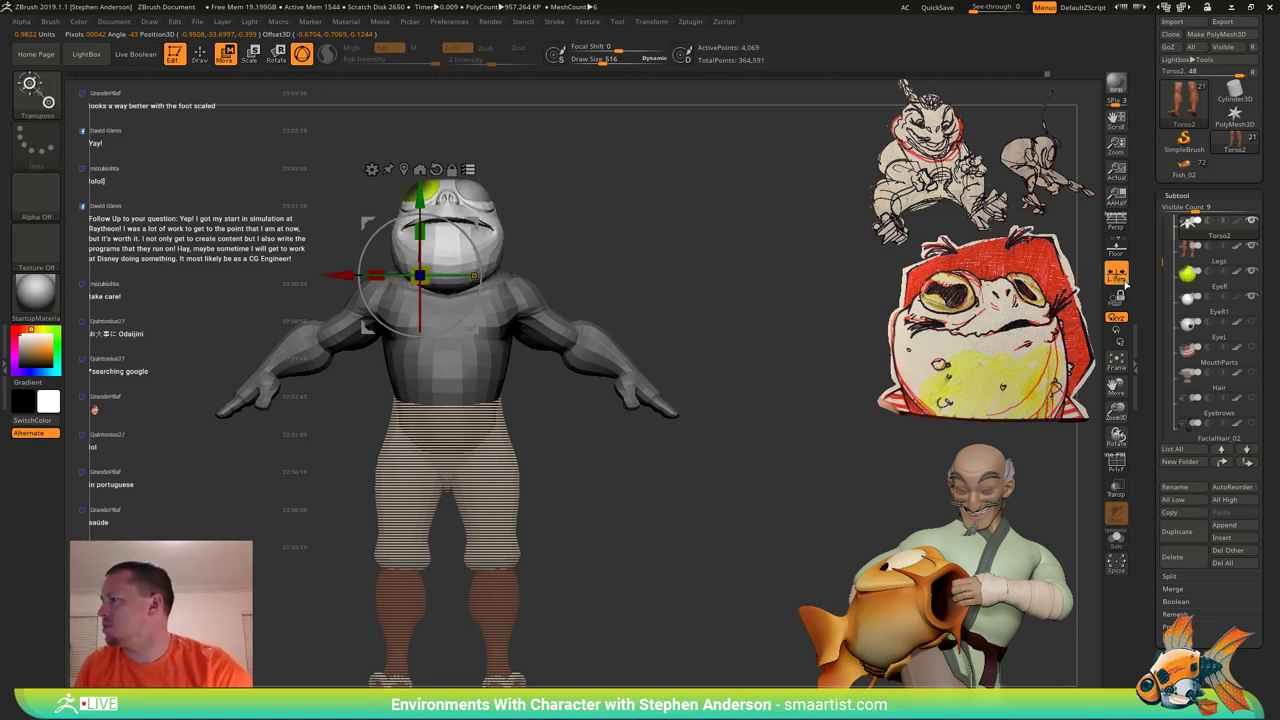
Scale the unmasked head up uniformly and reposition it over the shoulders with the gizmo.
drag(424, 271, 514, 246)
alt+drag(595, 218, 586, 302)
drag(439, 303, 451, 317)
mouse_move(533, 302)
mouse_down()
mouse_move(436, 286)
mouse_move(567, 290)
mouse_move(549, 252)
mouse_move(515, 284)
mouse_move(530, 283)
mouse_up()
key(q)
right_drag(530, 283, 555, 290)
ctrl+right_drag(555, 290, 535, 315)
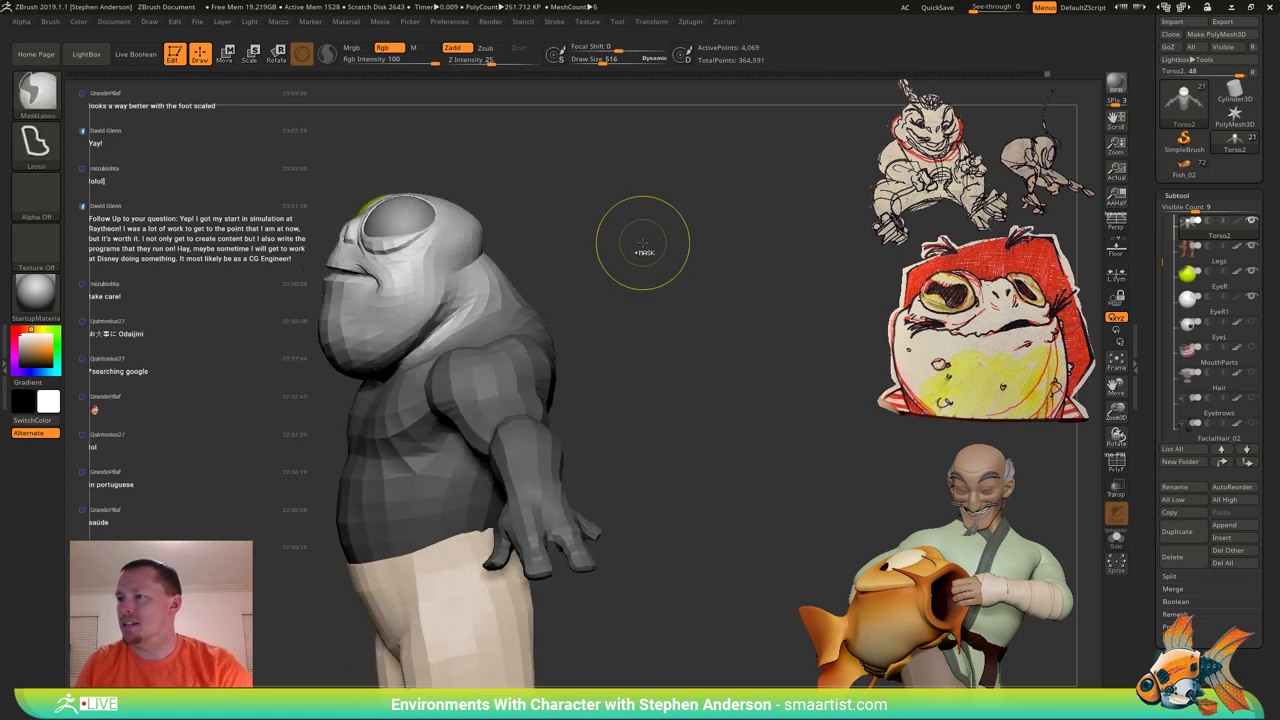
Rotate the head in side view and shift it forward on the neck.
drag(643, 240, 625, 243)
key(r)
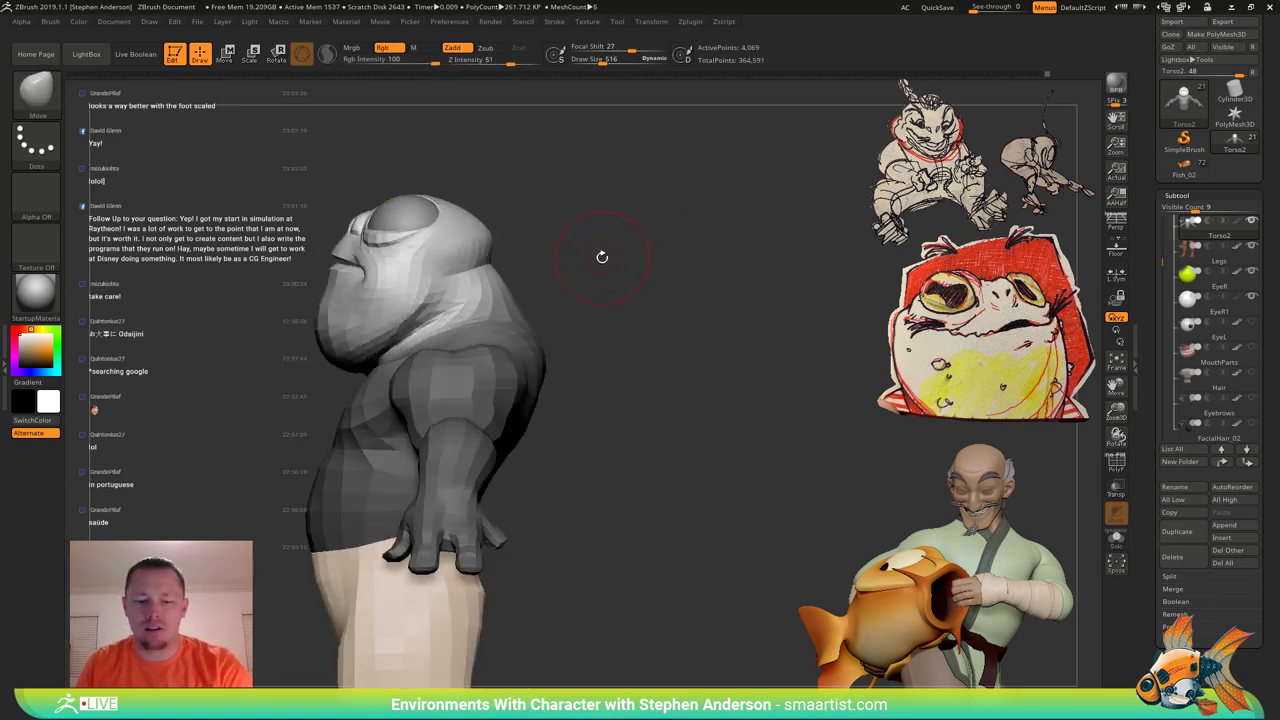
drag(412, 344, 450, 296)
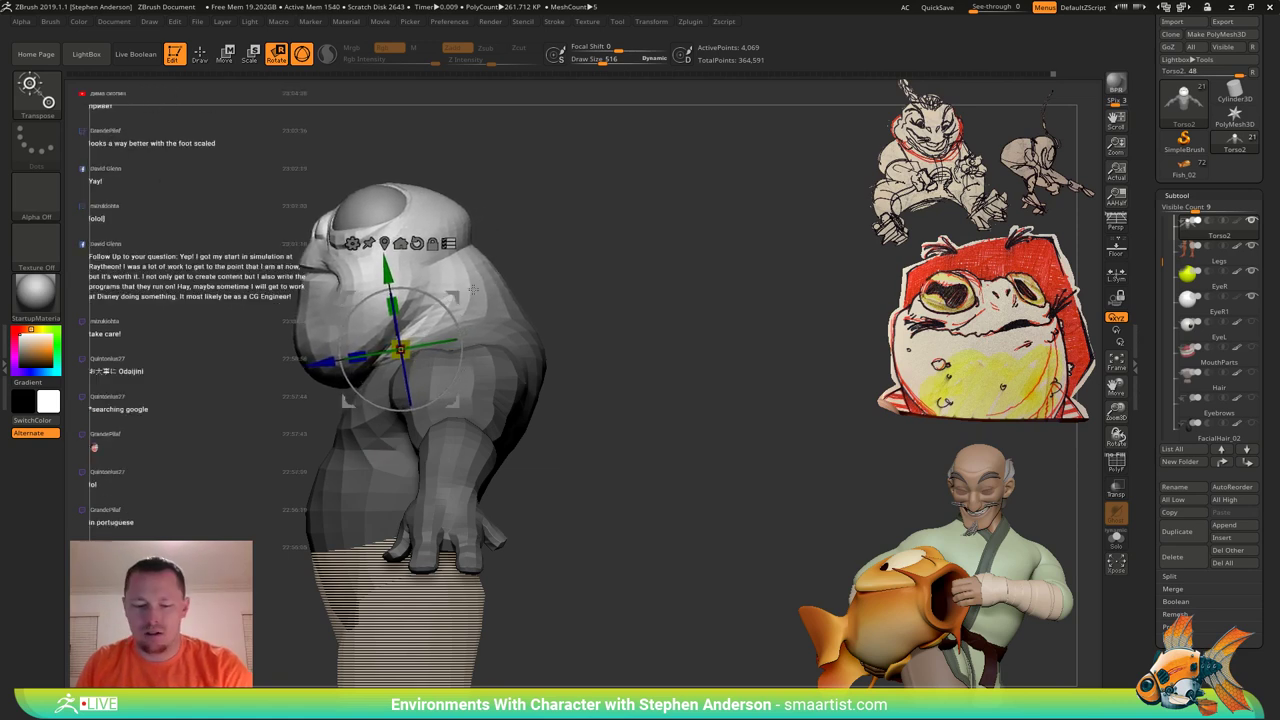
Switch to the Move brush and smooth the creased polygons where the neck meets the jaw.
key(b)
key(m)
key(v)
right_drag(426, 337, 456, 346)
mouse_move(456, 346)
ctrl+right_down()
mouse_move(427, 343)
mouse_move(439, 364)
mouse_move(574, 359)
mouse_move(424, 368)
ctrl+right_up()
mouse_move(552, 366)
shift+mouse_down()
mouse_move(556, 378)
mouse_move(585, 350)
shift+mouse_up()
right_drag(596, 348, 530, 343)
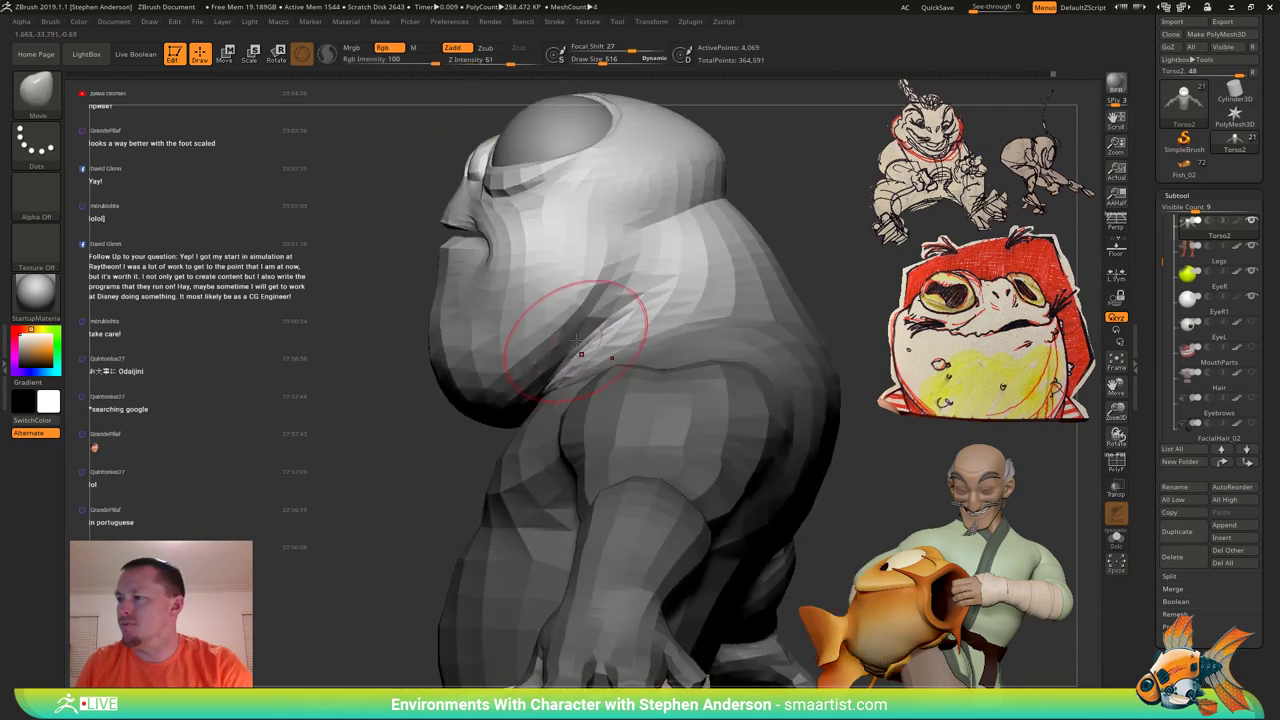
shift+drag(558, 280, 574, 264)
right_drag(530, 290, 598, 307)
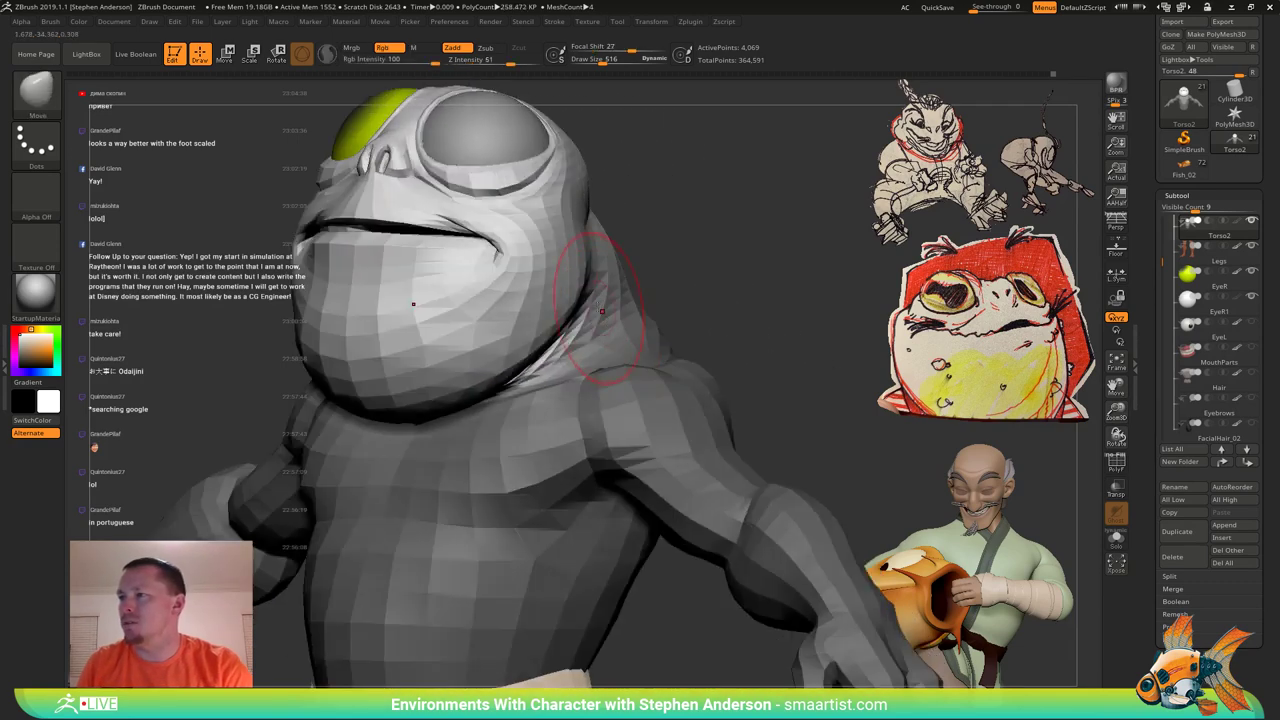
alt+right_drag(533, 271, 531, 335)
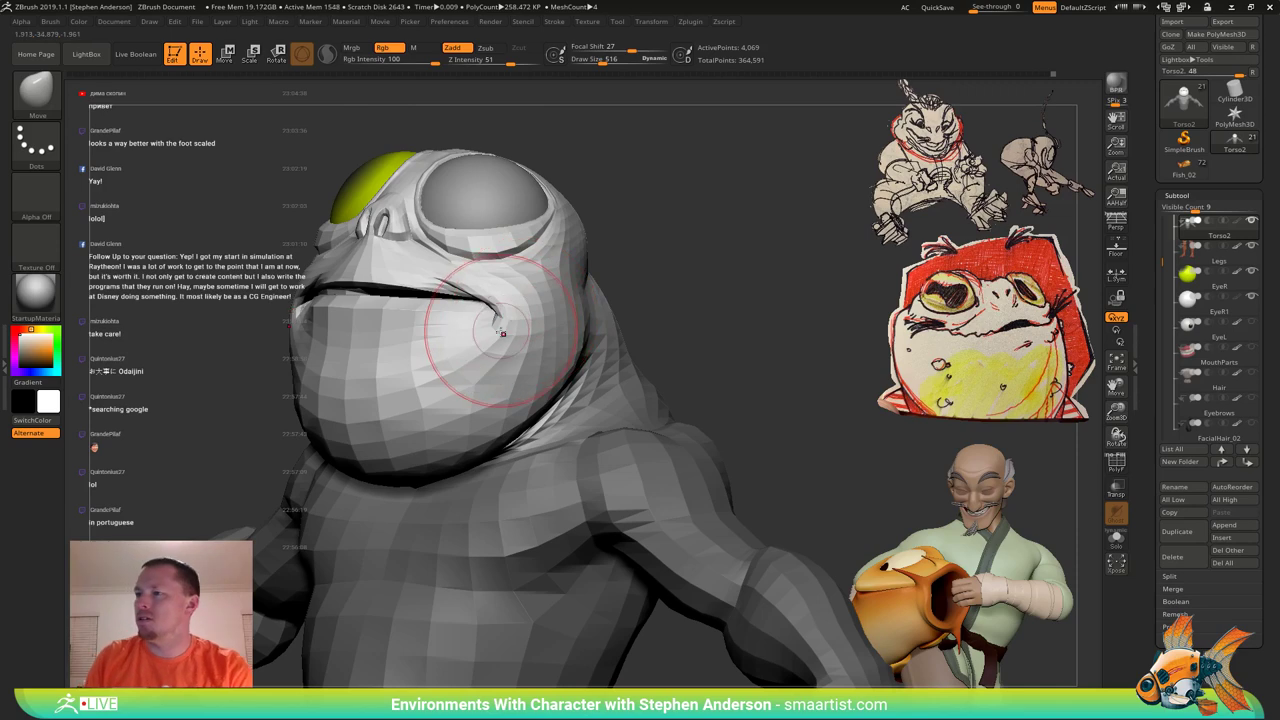
Check the head and neck mesh with PolyFrame temporarily on, and clear the mask.
key(shift+f)
right_drag(552, 336, 486, 351)
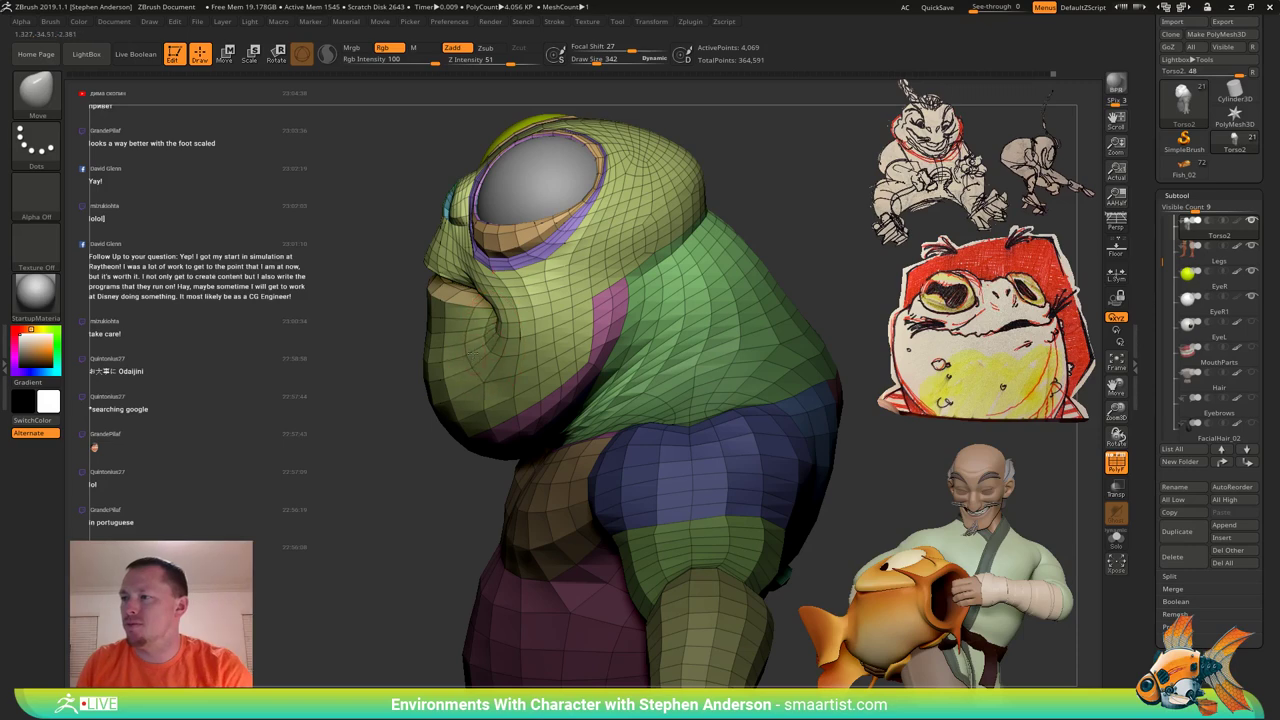
mouse_move(487, 345)
right_down()
mouse_move(553, 339)
mouse_move(486, 337)
mouse_move(548, 322)
right_up()
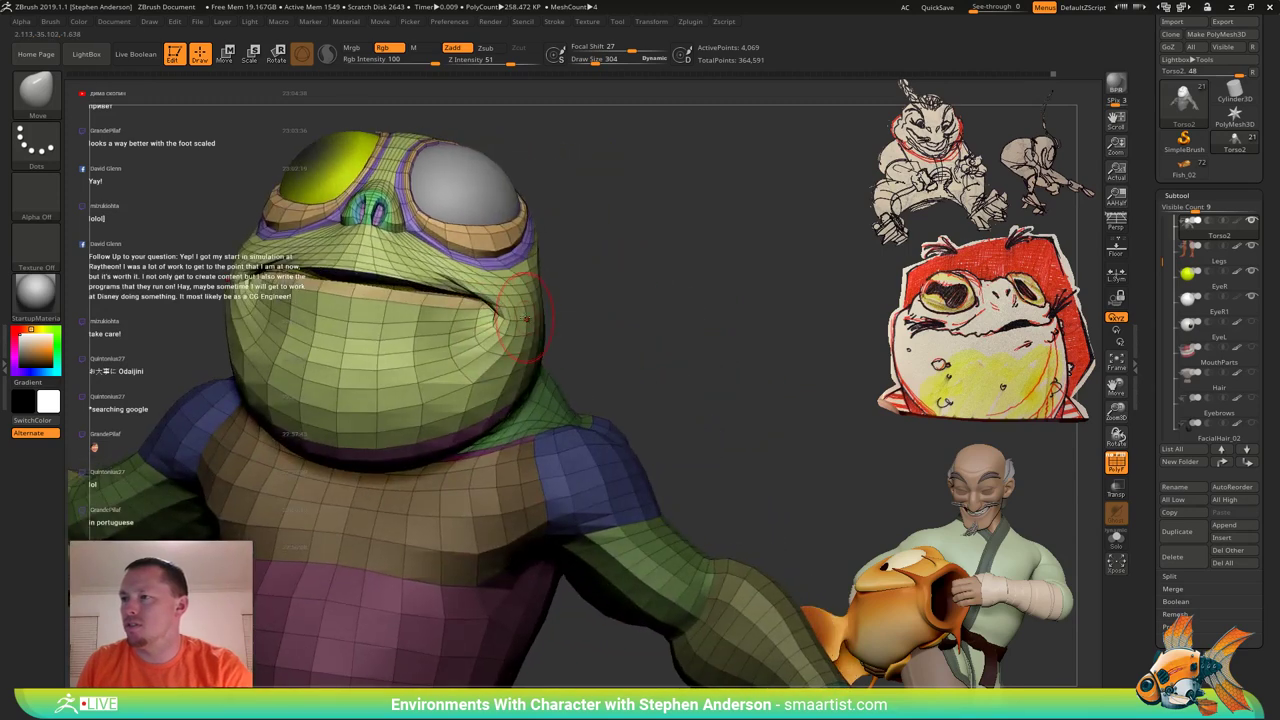
ctrl+drag(605, 278, 624, 312)
key(shift+f)
Turn off the polypaint display of the EyeR subtool and bring the whole figure into view.
mouse_move(626, 317)
ctrl+right_down()
mouse_move(640, 300)
mouse_move(651, 322)
mouse_move(691, 328)
mouse_move(669, 343)
mouse_move(615, 296)
mouse_move(660, 380)
ctrl+right_up()
click(1238, 273)
mouse_move(660, 380)
right_down()
mouse_move(710, 352)
mouse_move(680, 337)
mouse_move(654, 352)
mouse_move(683, 303)
mouse_move(726, 334)
mouse_move(704, 331)
mouse_move(726, 278)
mouse_move(677, 290)
mouse_move(708, 263)
mouse_move(700, 306)
mouse_move(682, 280)
mouse_move(622, 276)
mouse_move(684, 256)
right_up()
Enlarge the Move brush to draw size 1404 and pull the torso's belly forward.
right_drag(403, 418, 400, 440)
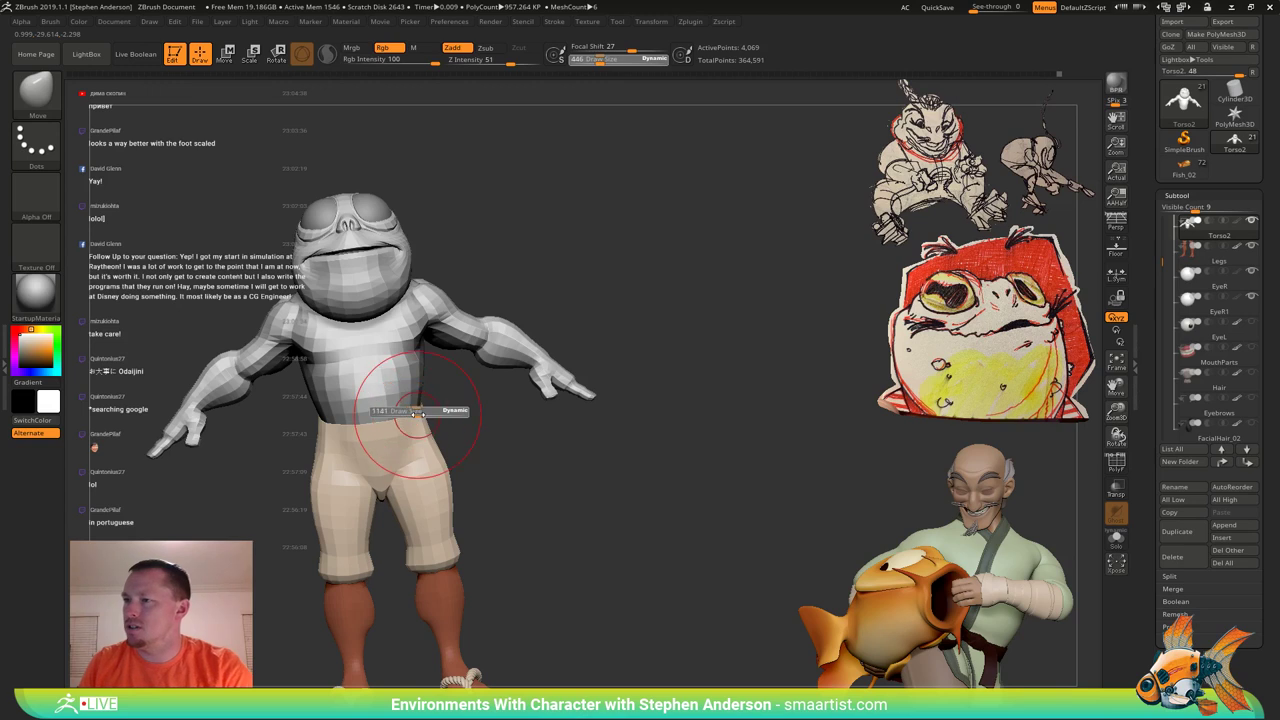
drag(418, 413, 422, 413)
mouse_move(422, 413)
right_down()
mouse_move(410, 428)
mouse_move(416, 398)
mouse_move(385, 402)
mouse_move(434, 391)
mouse_move(410, 394)
right_up()
mouse_move(407, 353)
mouse_down()
mouse_move(398, 420)
mouse_move(502, 368)
mouse_up()
Select the Pants subtool and pull its waist forward to fit the belly with the Move brush.
alt+click(364, 416)
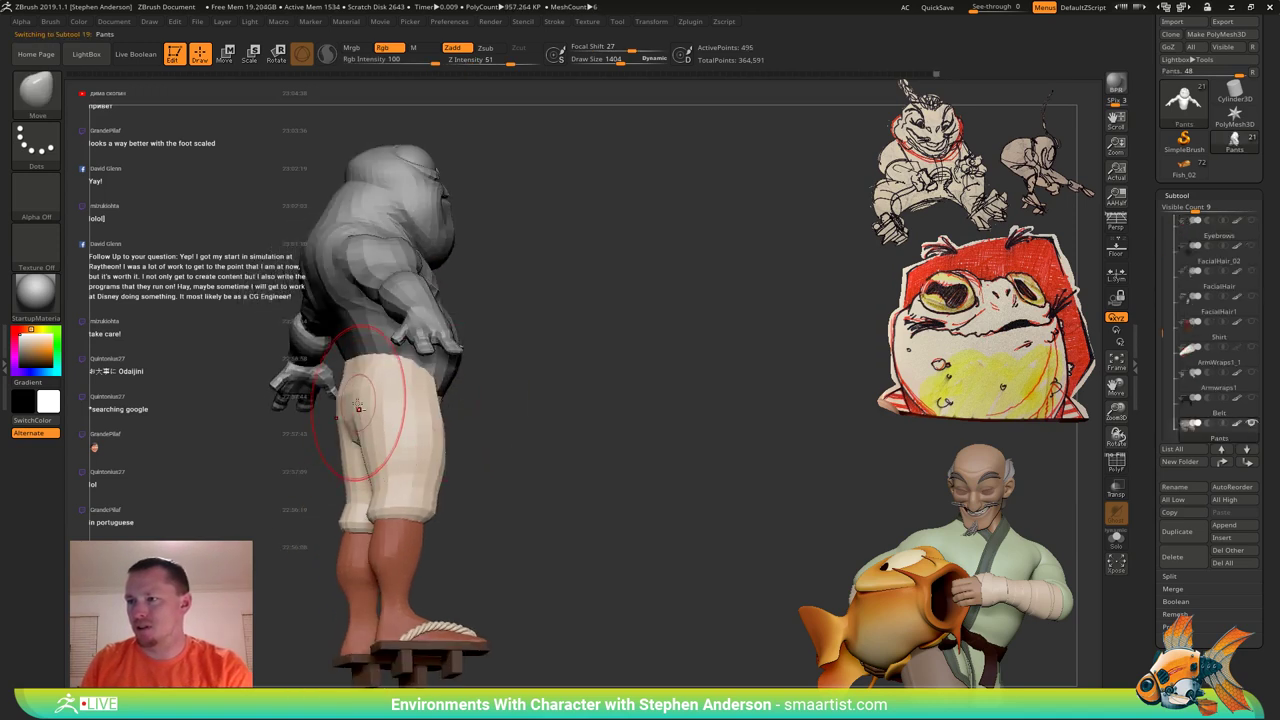
right_drag(368, 405, 412, 404)
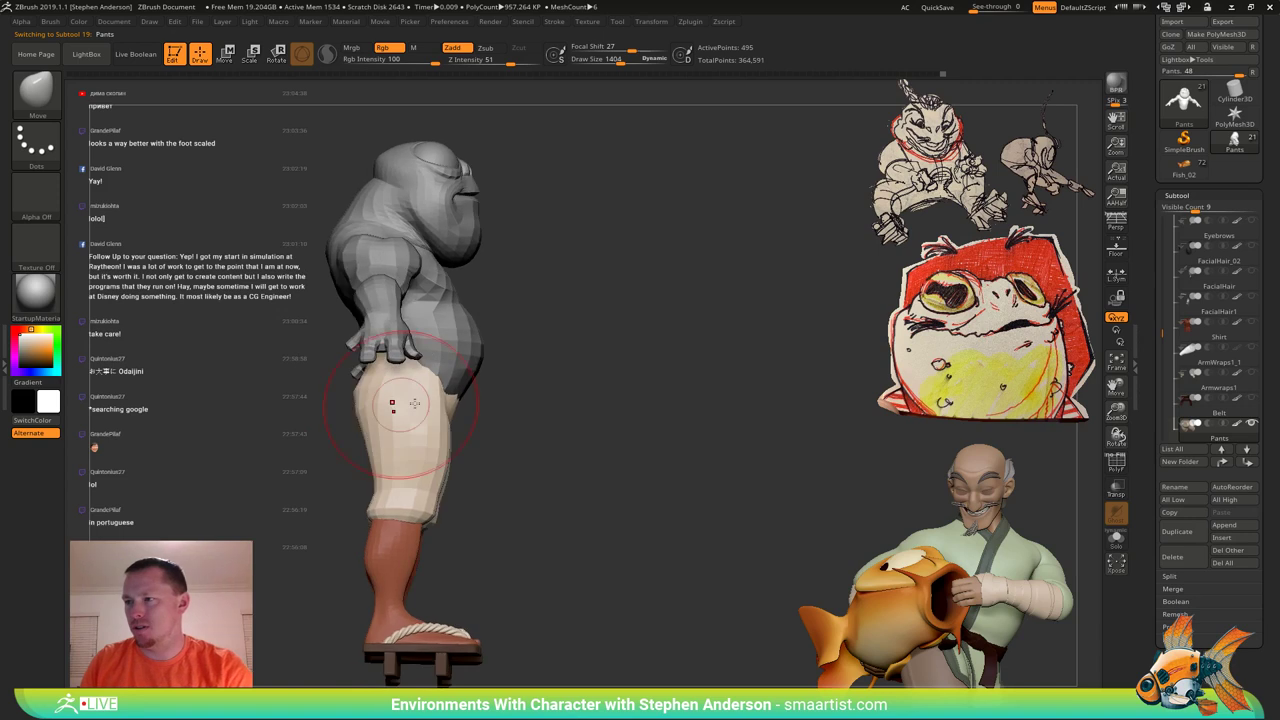
drag(598, 394, 514, 376)
mouse_move(548, 354)
right_down()
mouse_move(526, 367)
mouse_move(556, 371)
mouse_move(540, 367)
mouse_move(530, 403)
mouse_move(501, 373)
mouse_move(560, 363)
mouse_move(541, 350)
mouse_move(527, 351)
mouse_move(563, 379)
mouse_move(552, 400)
mouse_move(565, 406)
mouse_move(556, 388)
mouse_move(474, 391)
mouse_move(540, 432)
mouse_move(496, 420)
mouse_move(530, 416)
mouse_move(508, 412)
right_up()
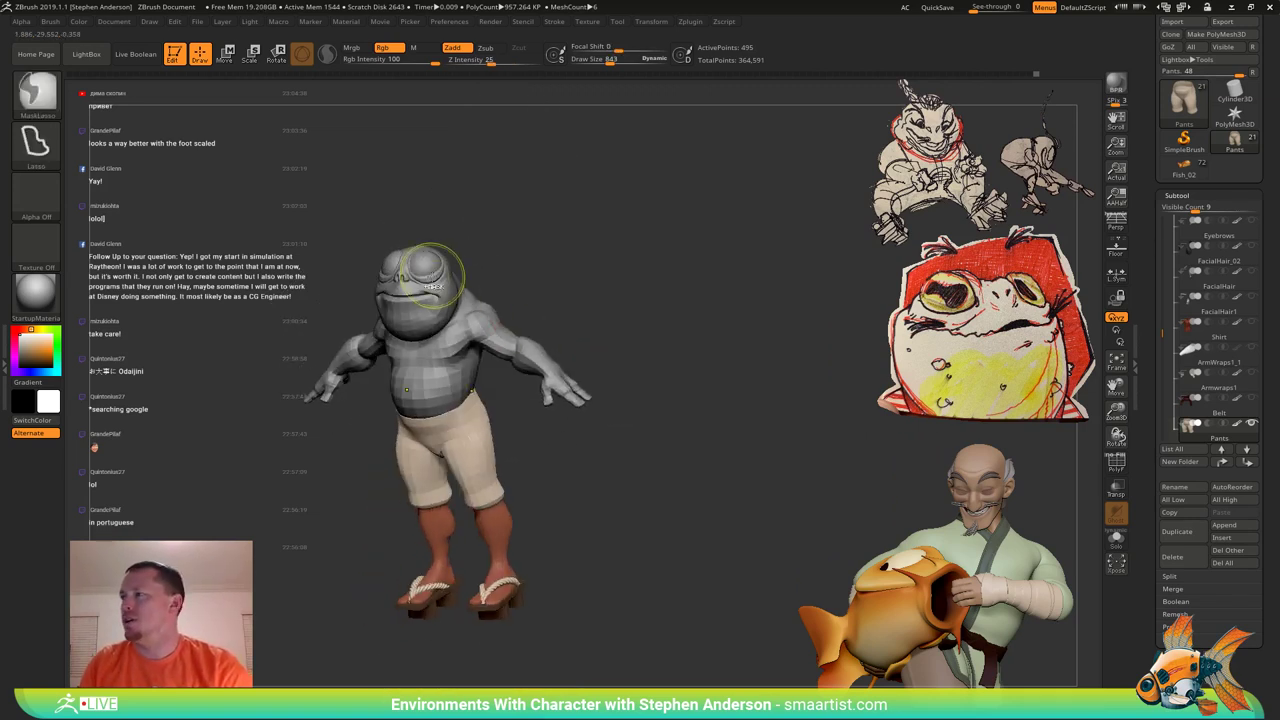
mouse_move(447, 266)
ctrl+right_down()
mouse_move(481, 283)
mouse_move(543, 480)
ctrl+right_up()
mouse_move(508, 420)
right_down()
mouse_move(474, 411)
mouse_move(508, 386)
mouse_move(492, 372)
mouse_move(519, 370)
mouse_move(505, 372)
right_up()
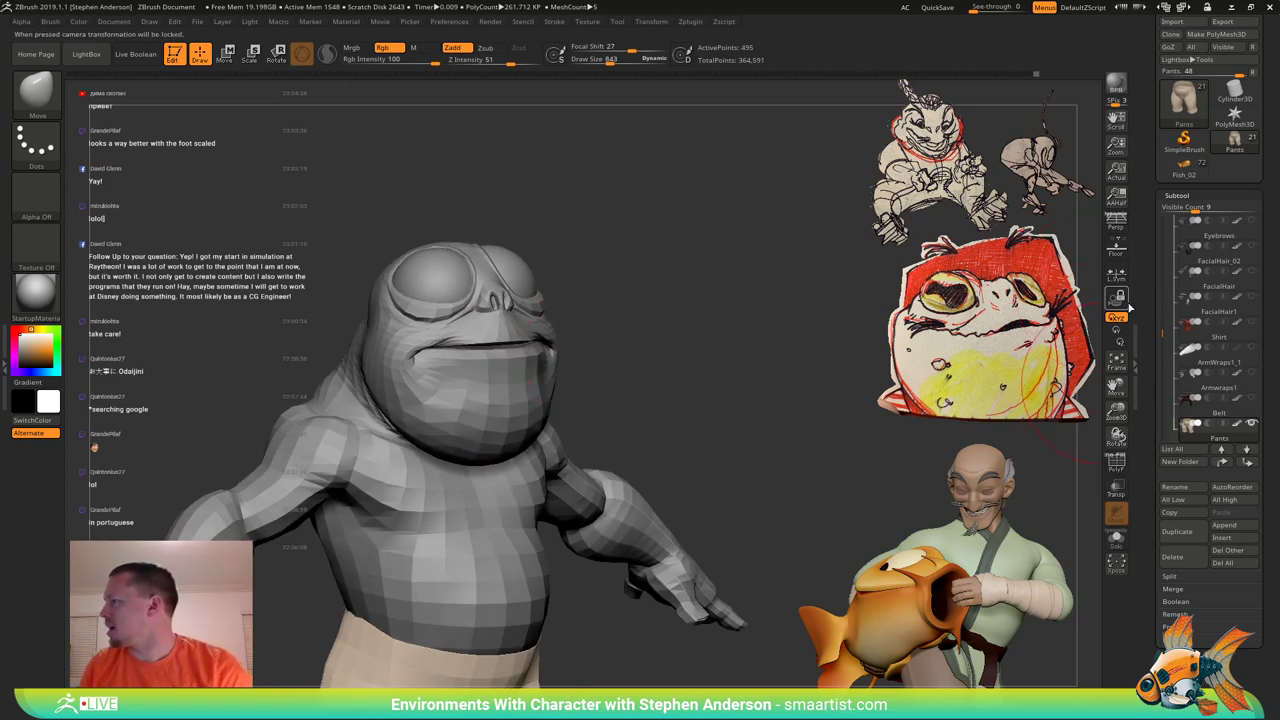
Unhide and select the Eyebrows subtool, and switch to the Move gizmo.
click(1254, 222)
click(1191, 238)
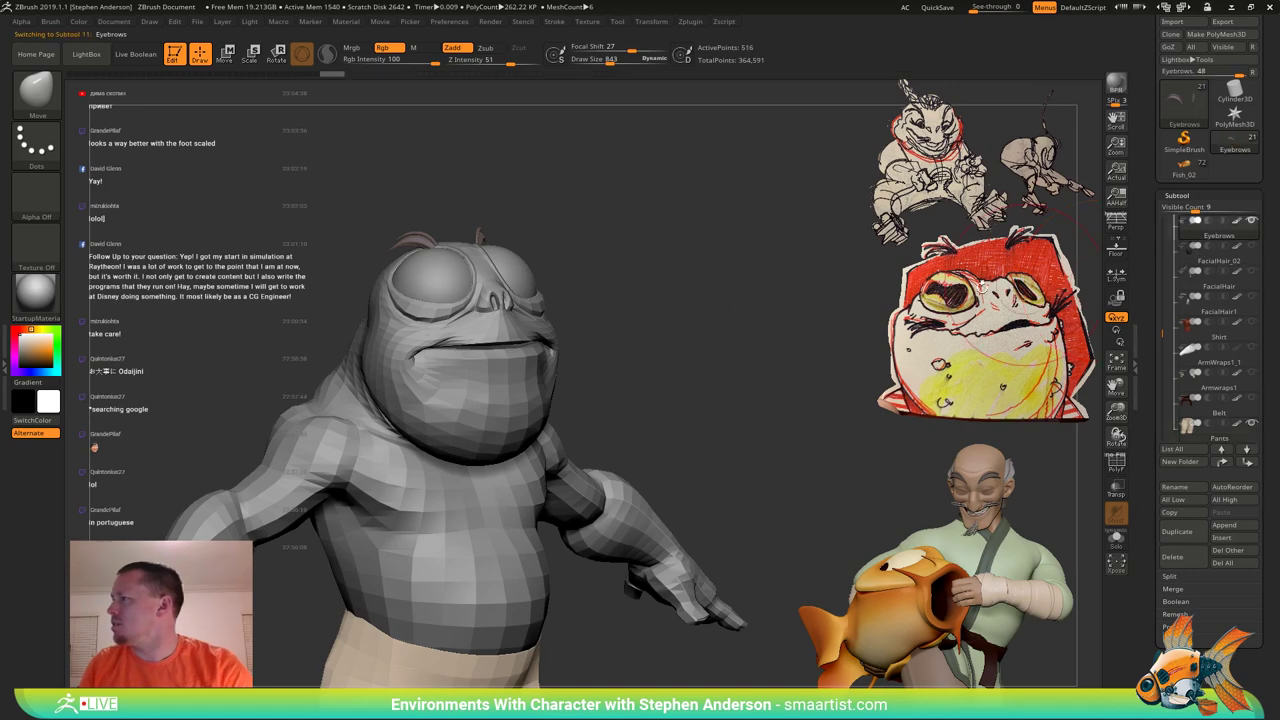
mouse_move(731, 262)
right_down()
mouse_move(671, 252)
mouse_move(740, 263)
mouse_move(728, 259)
right_up()
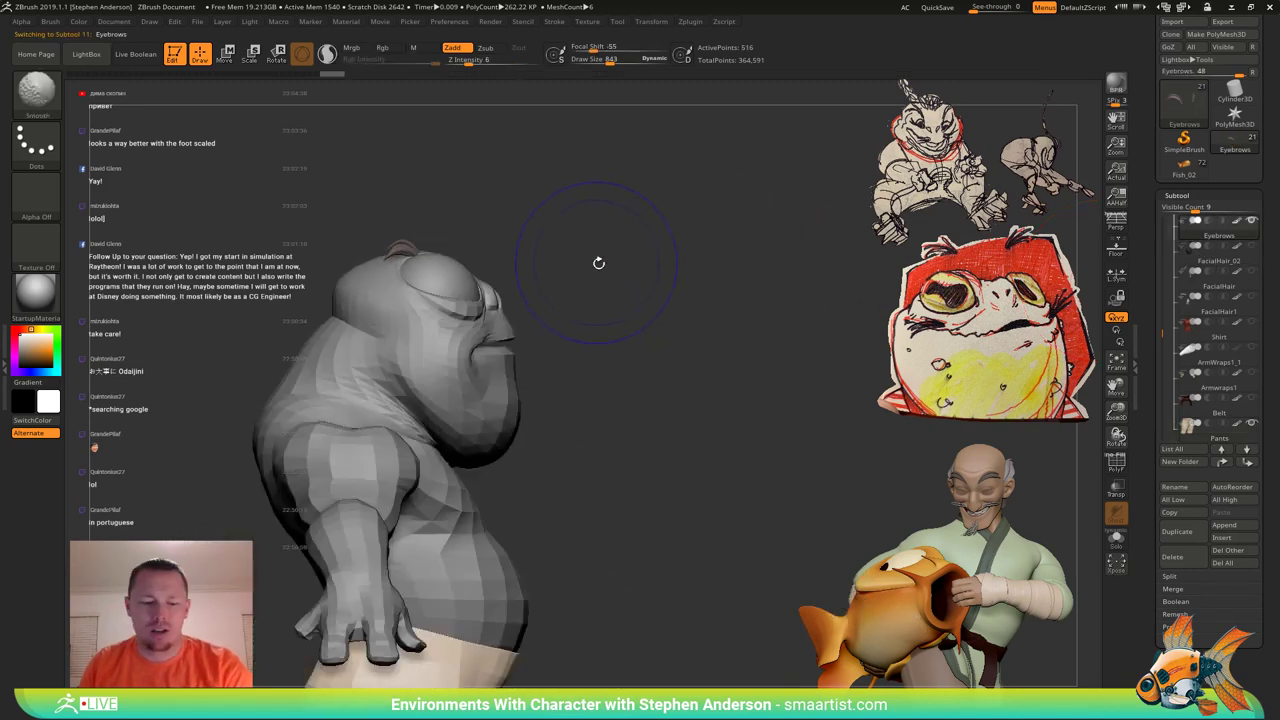
key(w)
Place the gizmo on the eyebrows and move them forward and down onto the face near the mouth.
drag(479, 212, 559, 214)
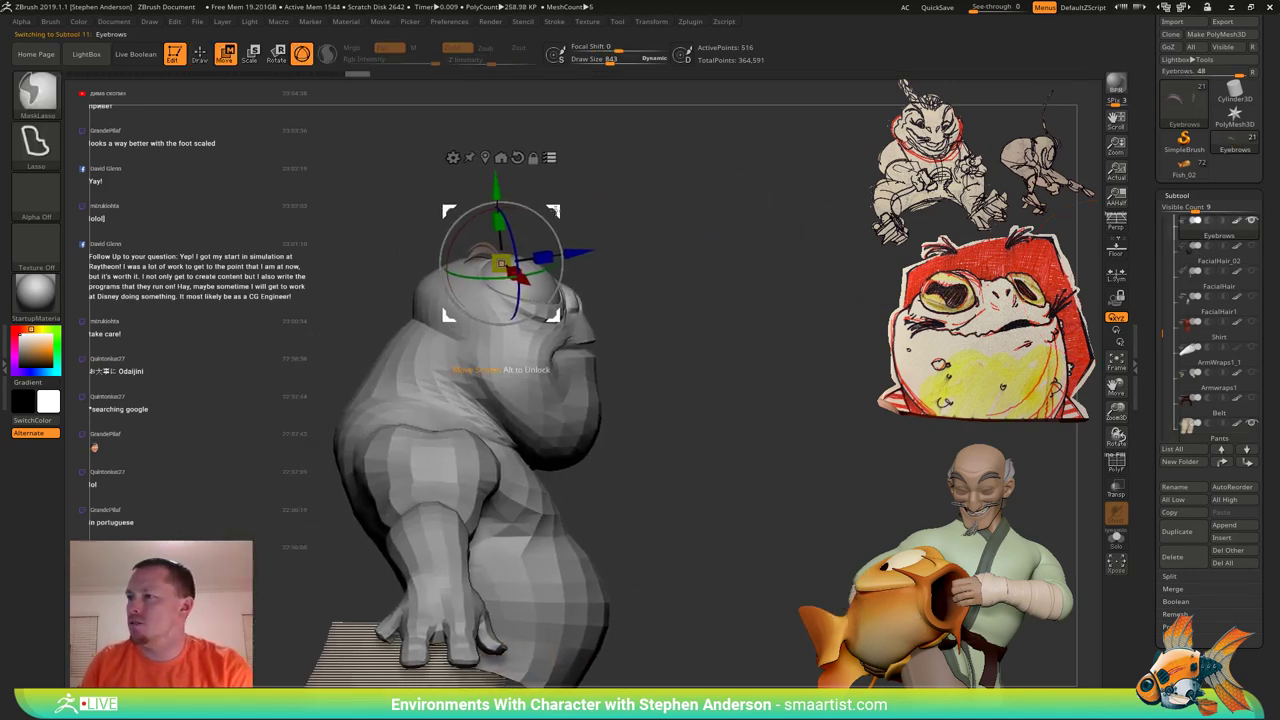
key(ctrl+z)
click(470, 155)
drag(474, 210, 574, 285)
drag(666, 259, 623, 274)
drag(650, 283, 677, 284)
right_drag(677, 284, 717, 243)
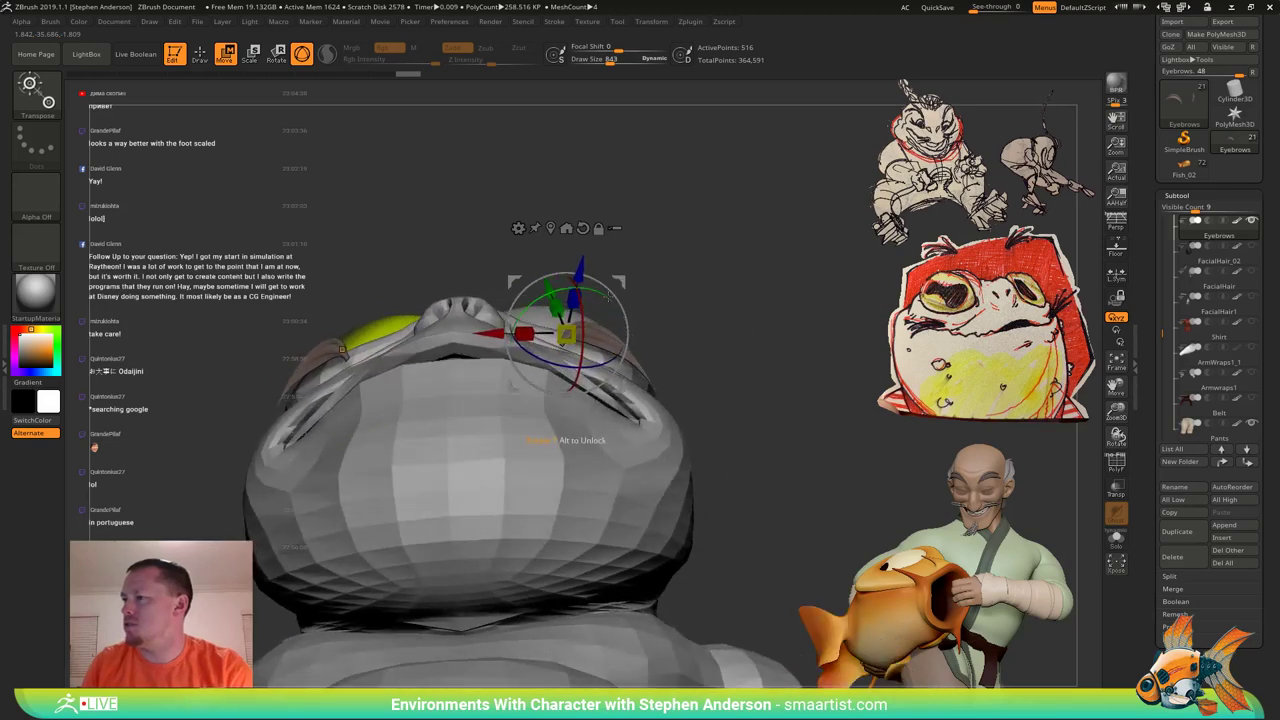
Rotate the eyebrows with the gizmo so they curve down around the mouth corners like a moustache.
drag(609, 296, 627, 320)
right_drag(630, 330, 692, 400)
drag(598, 358, 509, 331)
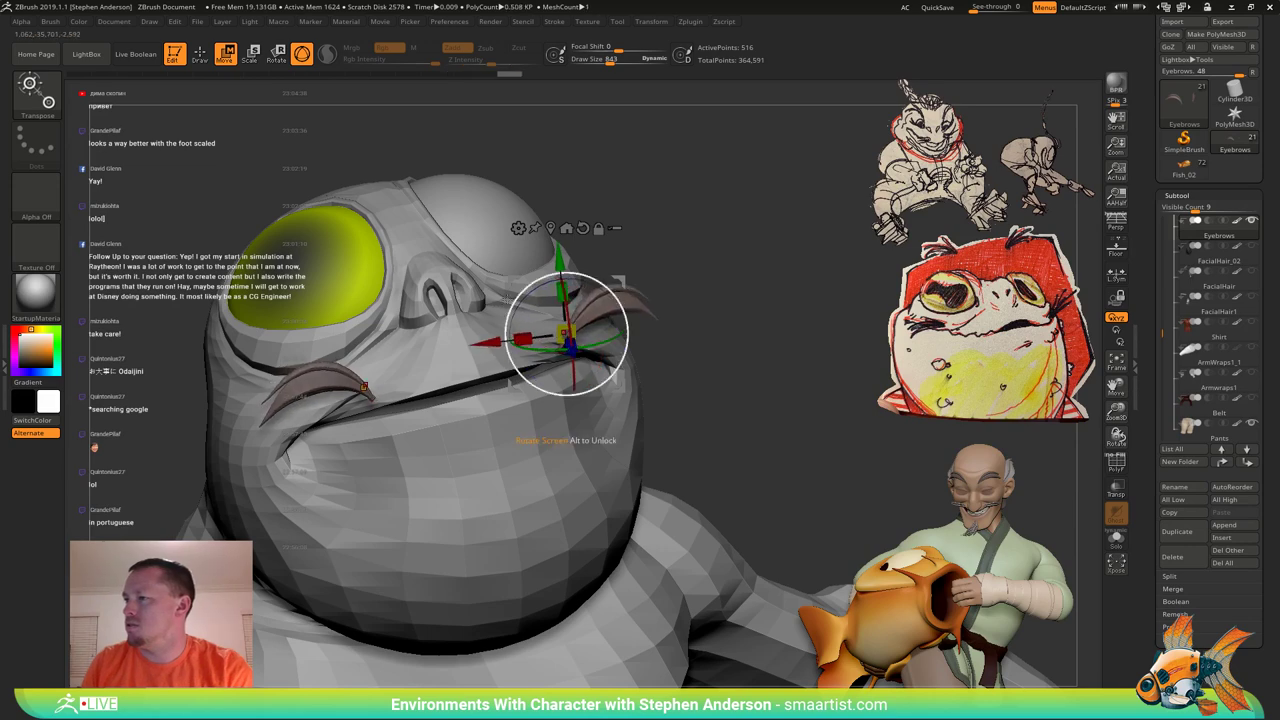
drag(588, 277, 611, 290)
right_drag(611, 280, 640, 288)
drag(598, 299, 592, 264)
right_drag(645, 289, 588, 289)
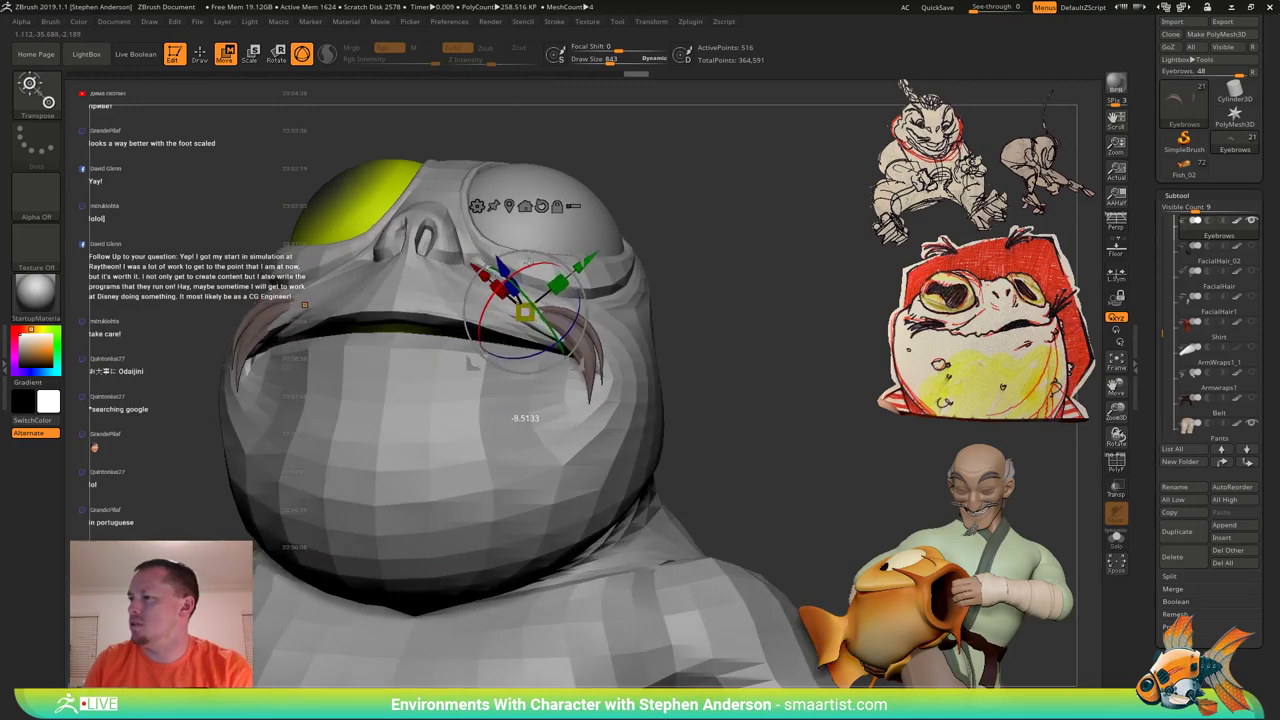
Fine-tune the eyebrows' position against the mouth corners from below and return to Draw mode.
right_drag(572, 250, 570, 266)
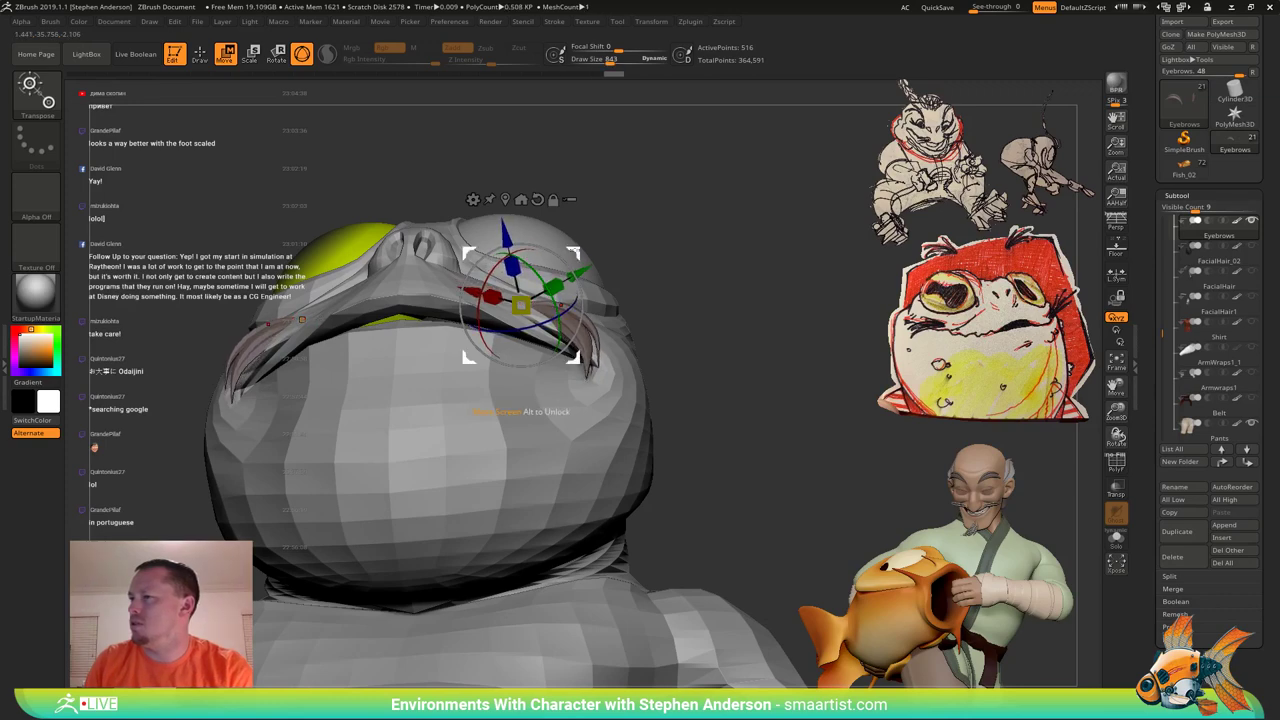
drag(574, 253, 577, 245)
mouse_move(608, 252)
right_down()
mouse_move(612, 300)
mouse_move(640, 295)
mouse_move(667, 340)
mouse_move(643, 290)
mouse_move(657, 280)
mouse_move(685, 318)
right_up()
key(q)
Switch off the yellow EyeR eyeball's paint color so it matches the other eye.
right_drag(685, 318, 718, 287)
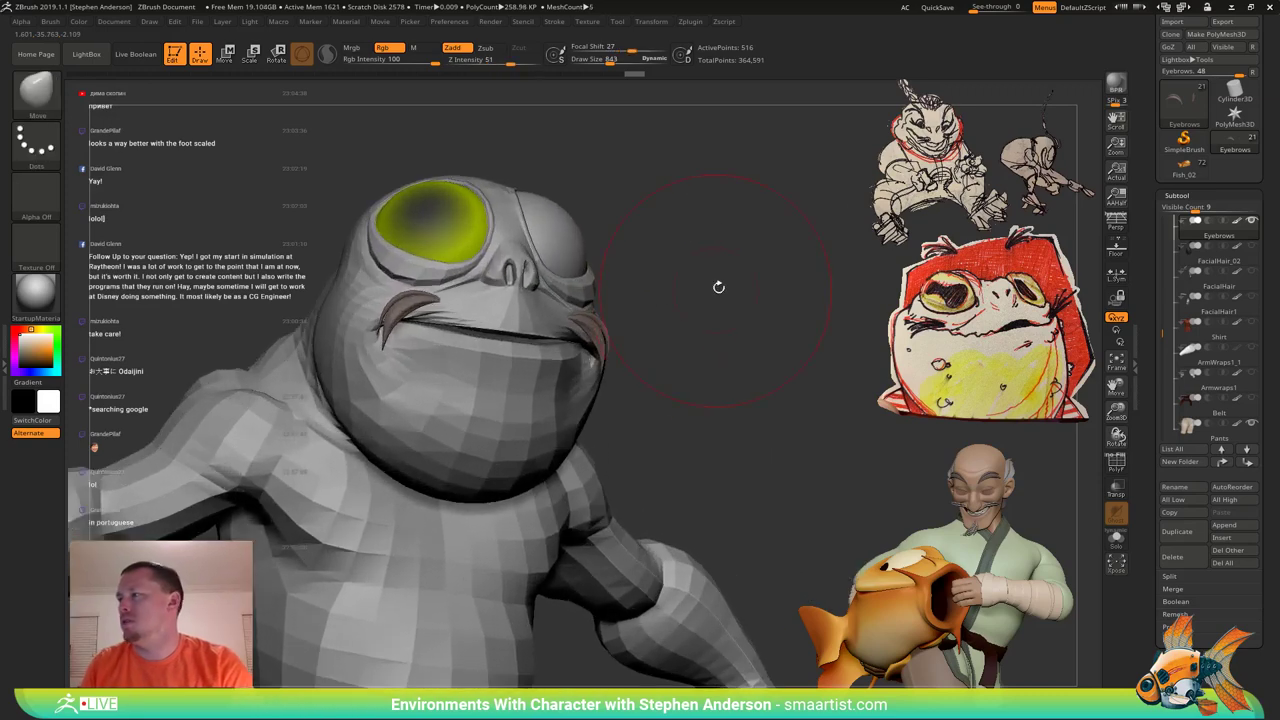
drag(1164, 330, 1155, 250)
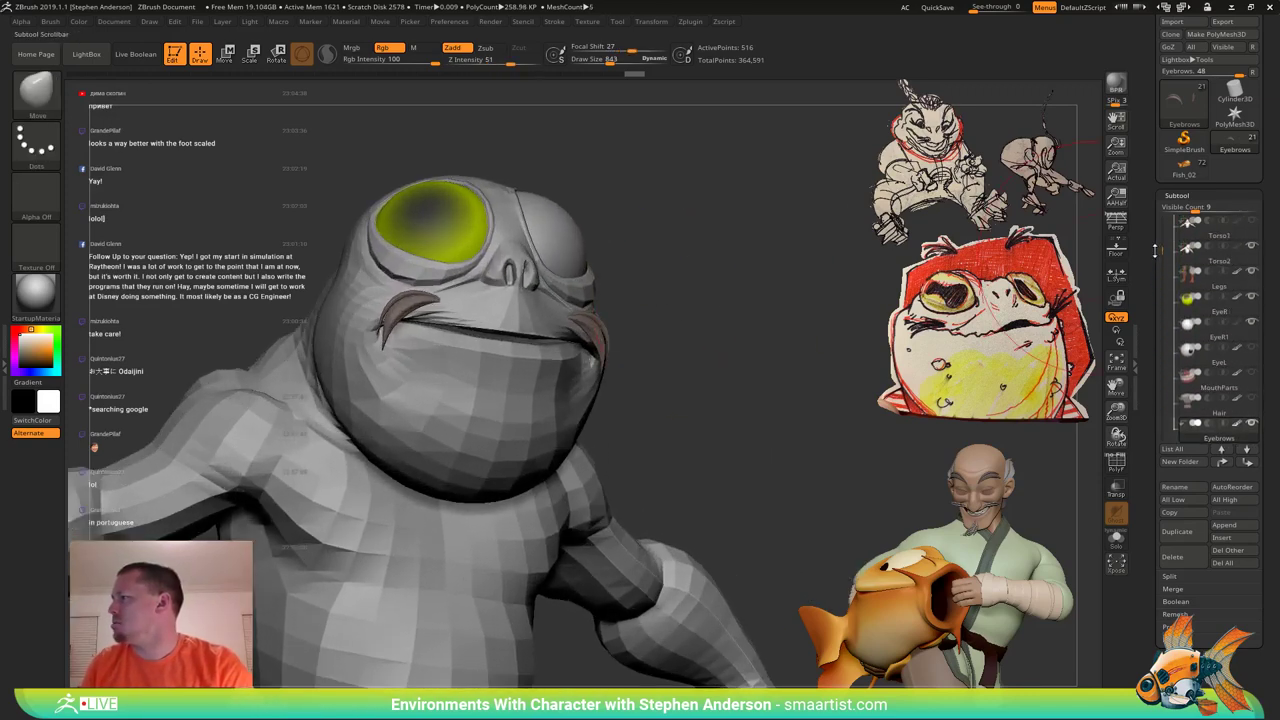
click(1237, 299)
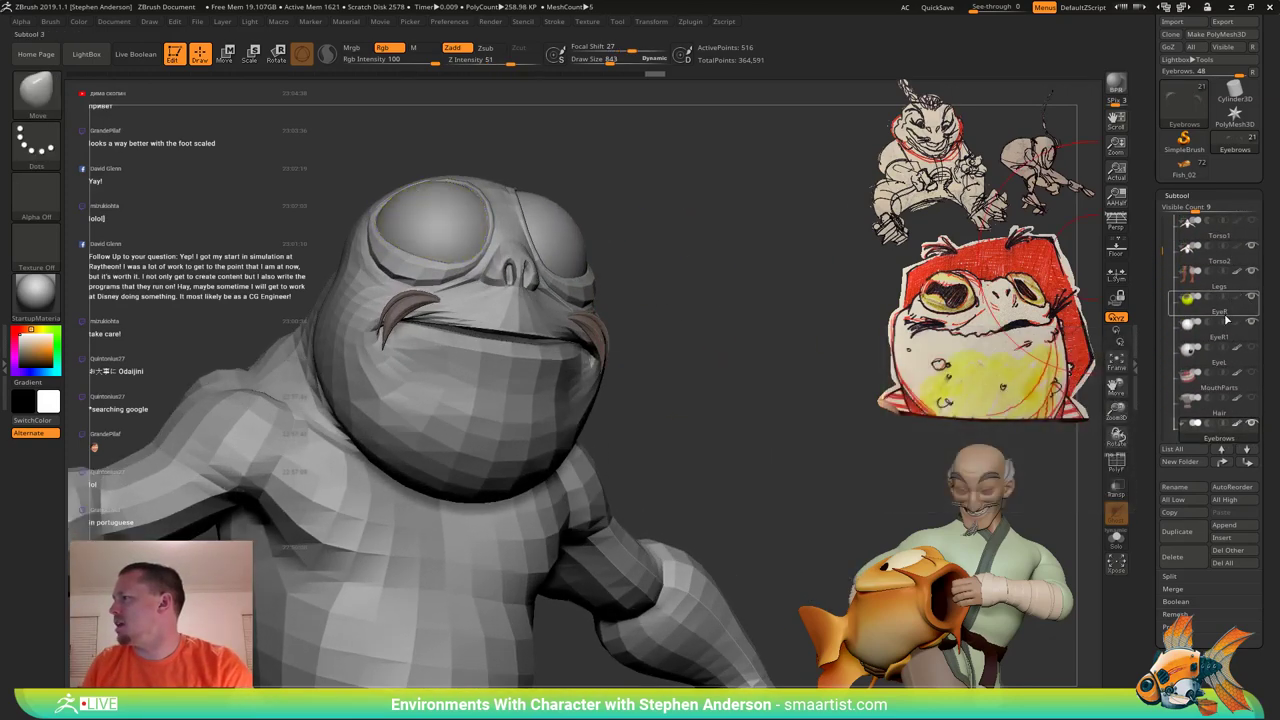
Rotate the eyebrow pieces upward so they lie flatter above the mouth corners.
mouse_move(836, 374)
right_down()
mouse_move(730, 398)
mouse_move(716, 335)
mouse_move(663, 323)
mouse_move(714, 358)
mouse_move(692, 373)
mouse_move(652, 354)
mouse_move(652, 397)
right_up()
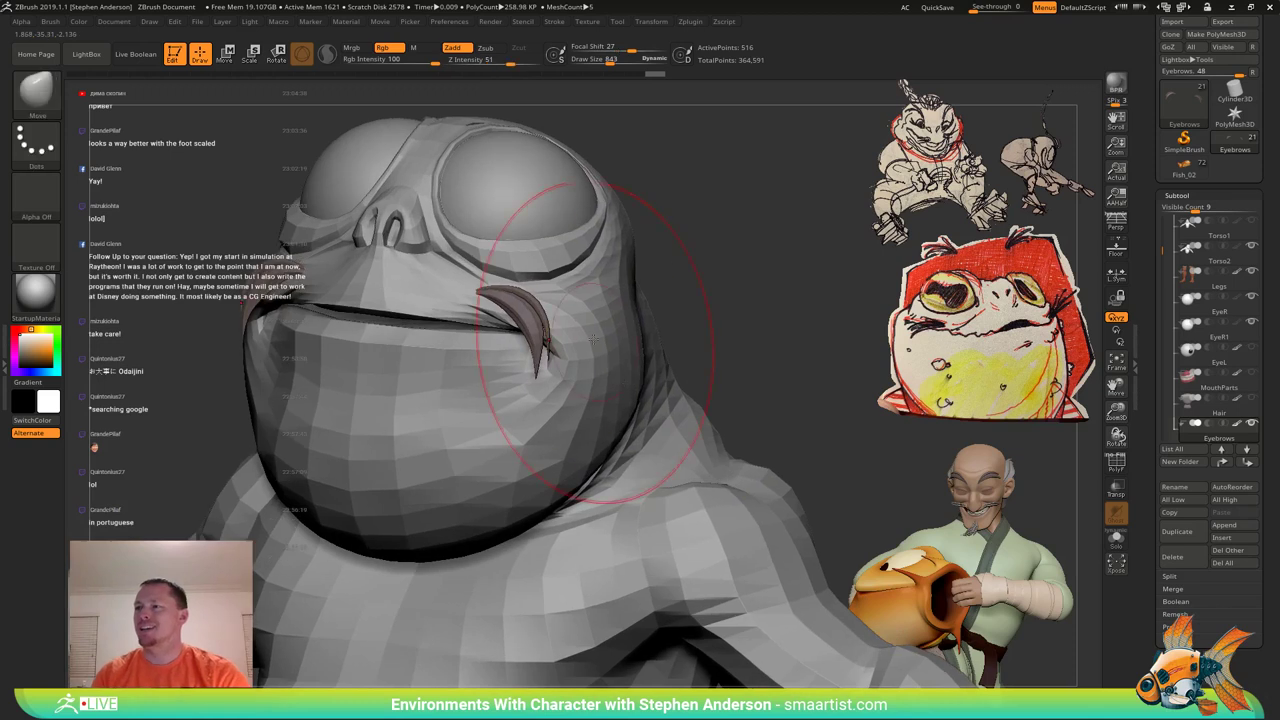
key(w)
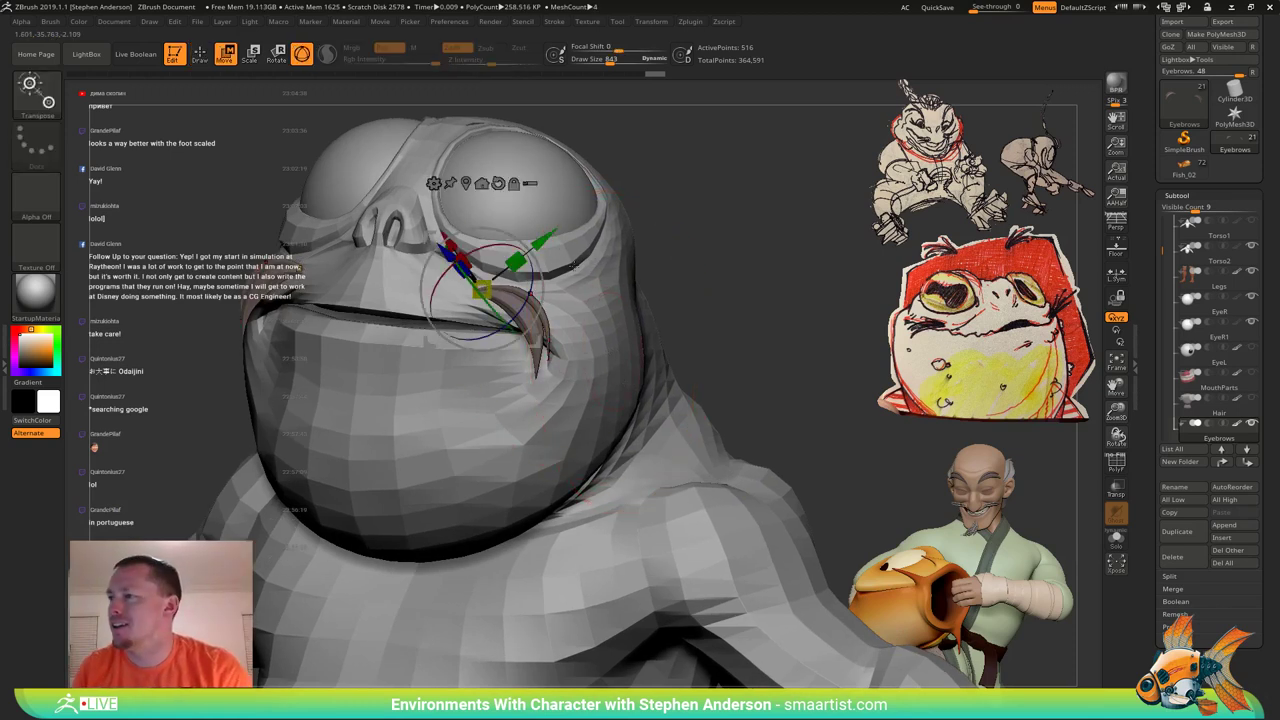
drag(545, 275, 537, 255)
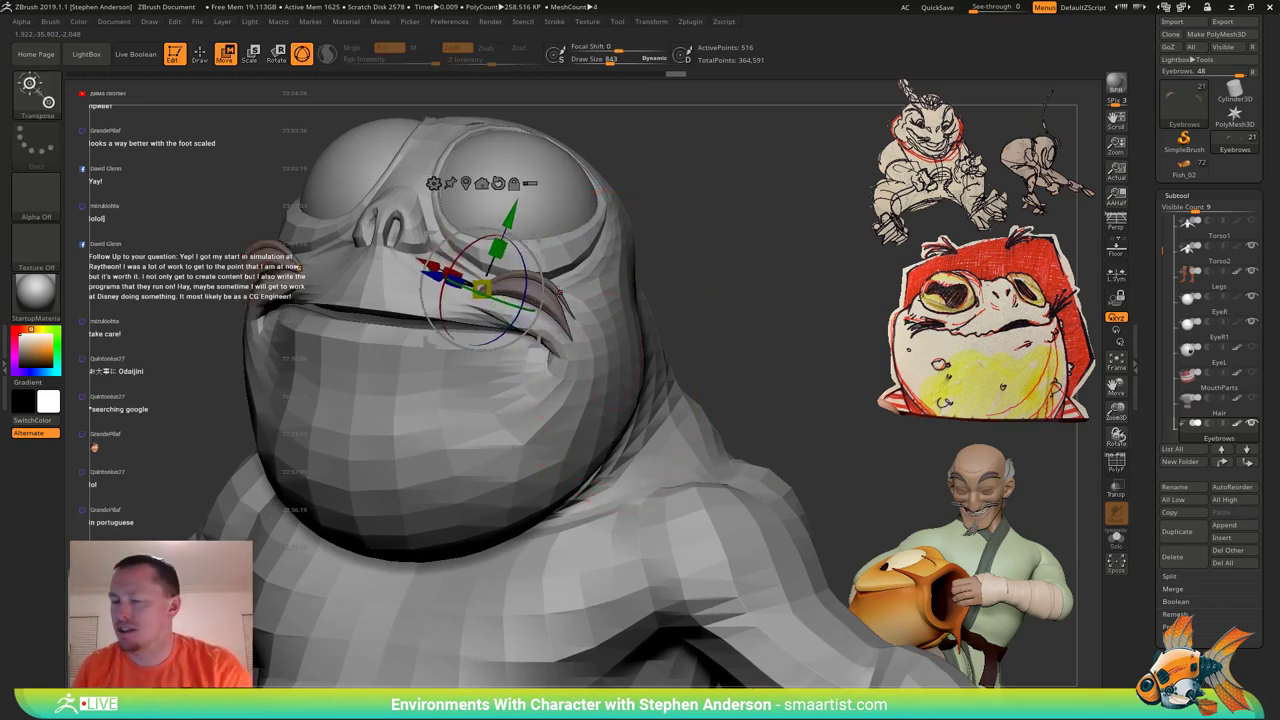
Reshape the moustache pieces above the mouth corners with the Move brush, reducing the draw size to 674.
key(b)
key(m)
key(v)
key(s)
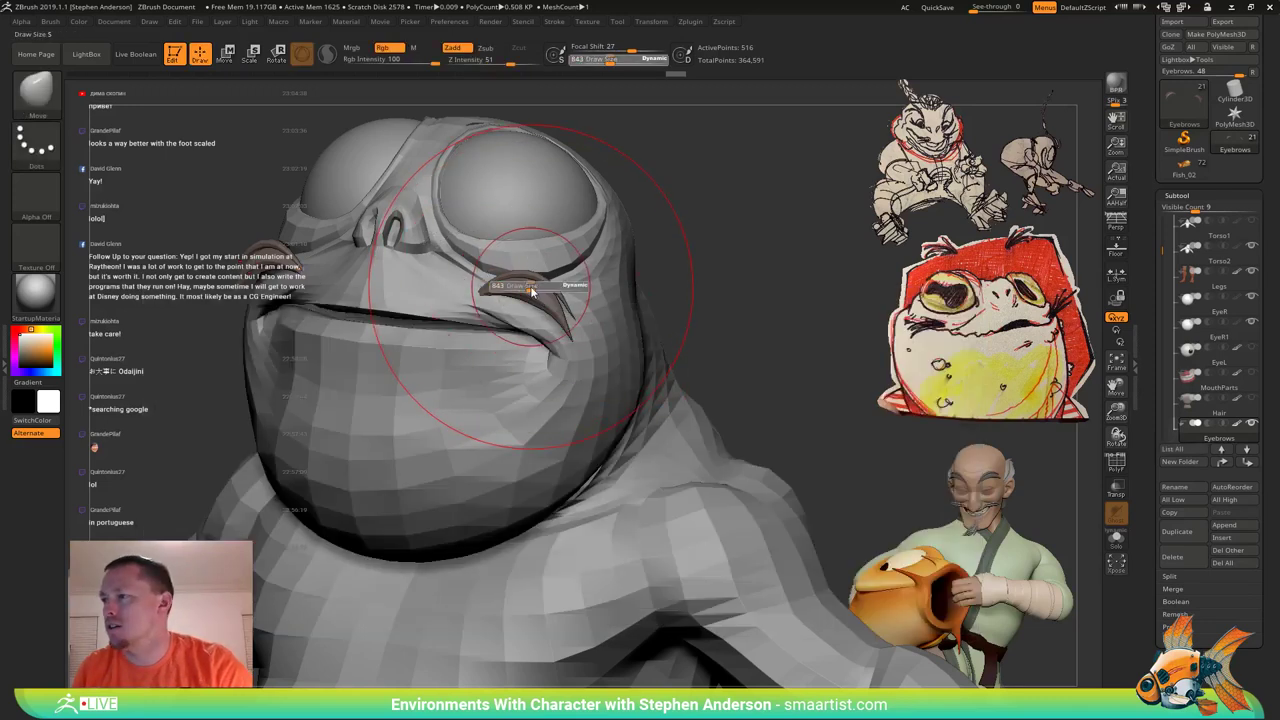
drag(512, 287, 437, 285)
drag(513, 293, 514, 307)
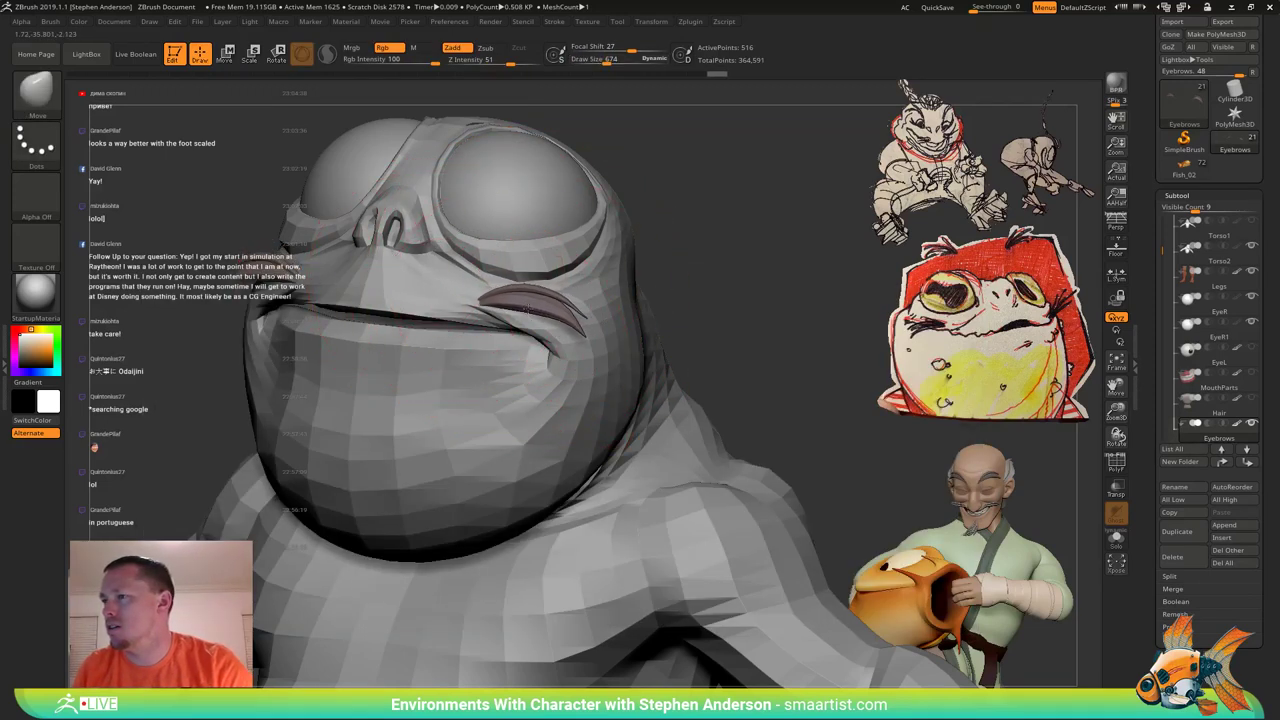
mouse_move(541, 306)
right_down()
mouse_move(466, 304)
mouse_move(572, 306)
mouse_move(368, 302)
mouse_move(420, 304)
mouse_move(345, 280)
right_up()
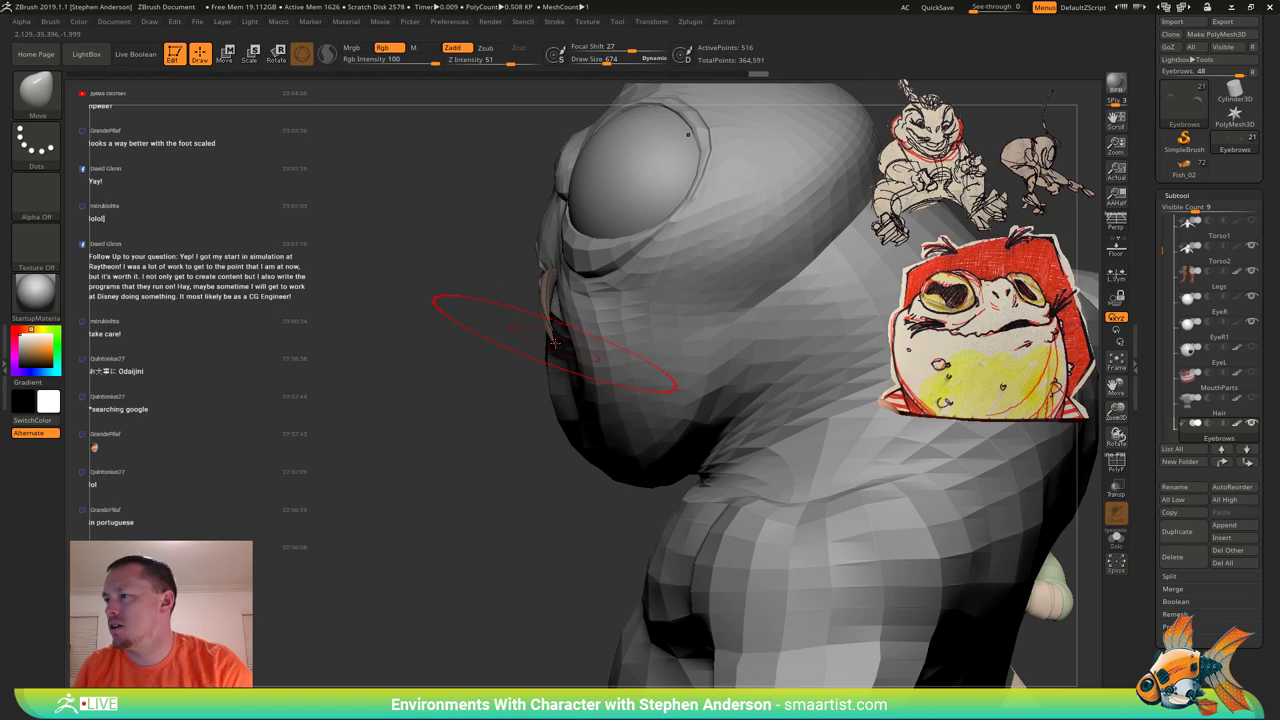
mouse_move(565, 330)
right_down()
mouse_move(616, 326)
mouse_move(606, 290)
mouse_move(580, 340)
right_up()
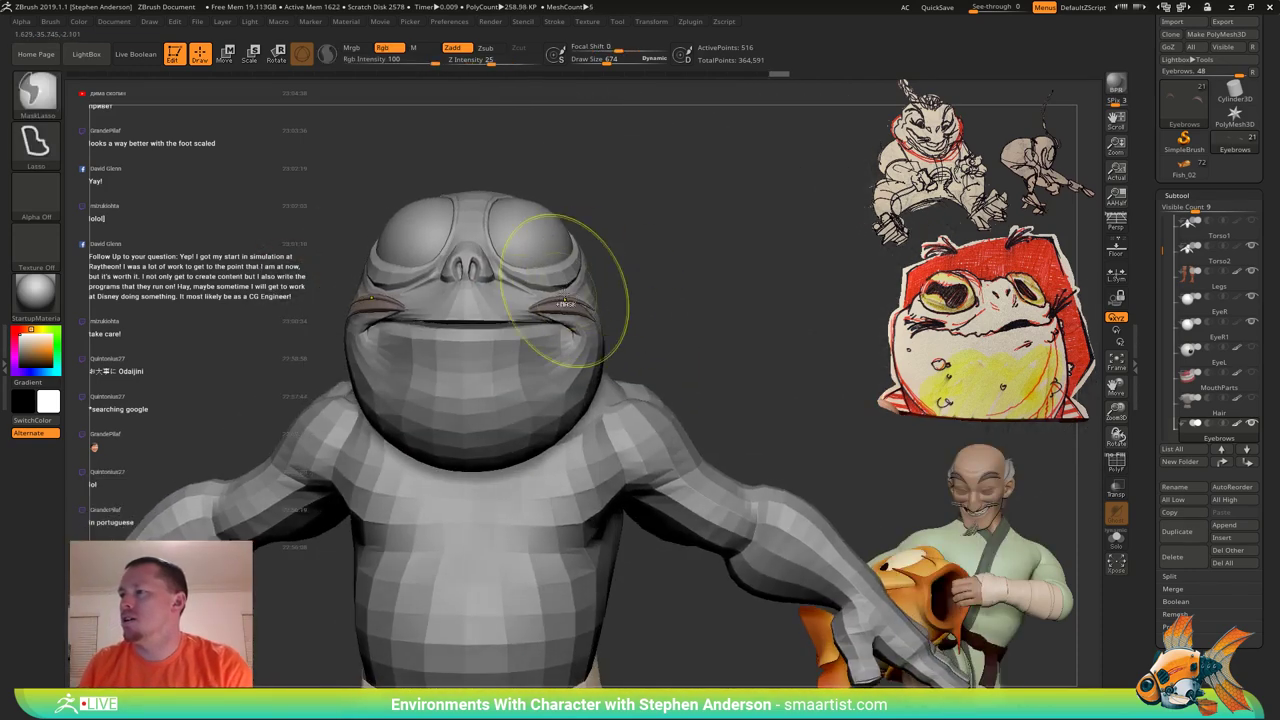
mouse_move(563, 291)
ctrl+right_down()
mouse_move(566, 342)
mouse_move(502, 345)
mouse_move(590, 330)
mouse_move(573, 301)
mouse_move(630, 322)
ctrl+right_up()
mouse_move(630, 322)
ctrl+right_down()
mouse_move(633, 301)
mouse_move(792, 308)
mouse_move(674, 320)
ctrl+right_up()
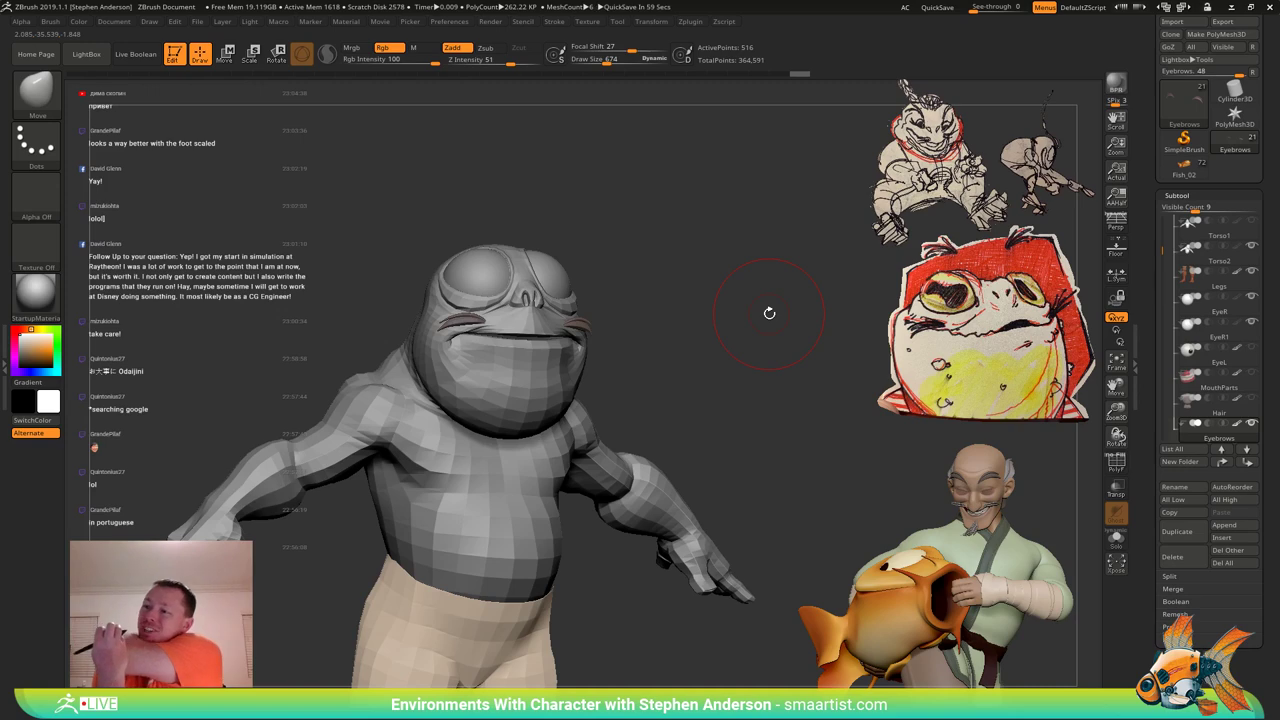
Make the Torso2 subtool active and smooth the bump at the back of the head.
alt+click(499, 398)
ctrl+right_drag(500, 400, 481, 394)
key(shift+f)
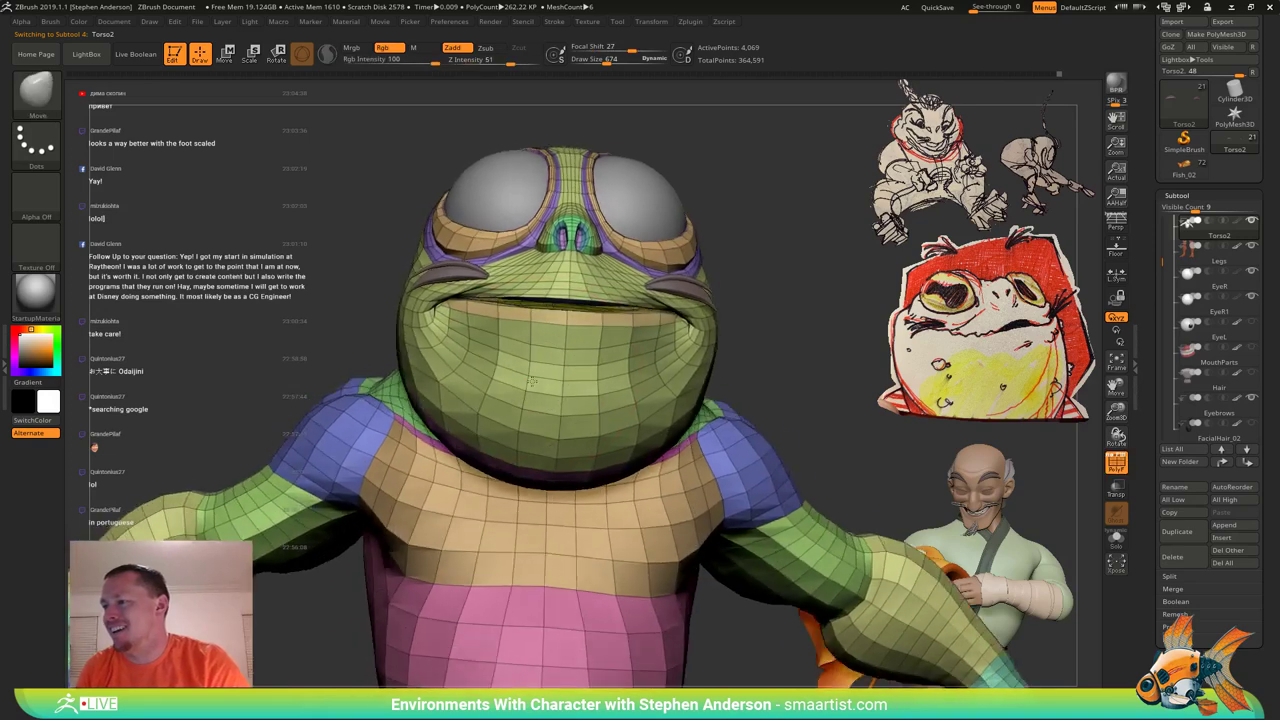
mouse_move(595, 381)
right_down()
mouse_move(622, 429)
mouse_move(624, 412)
mouse_move(600, 425)
mouse_move(631, 434)
mouse_move(718, 386)
mouse_move(686, 366)
mouse_move(660, 371)
mouse_move(657, 340)
mouse_move(634, 348)
mouse_move(637, 337)
mouse_move(694, 371)
mouse_move(703, 417)
mouse_move(682, 524)
right_up()
key(shift+f)
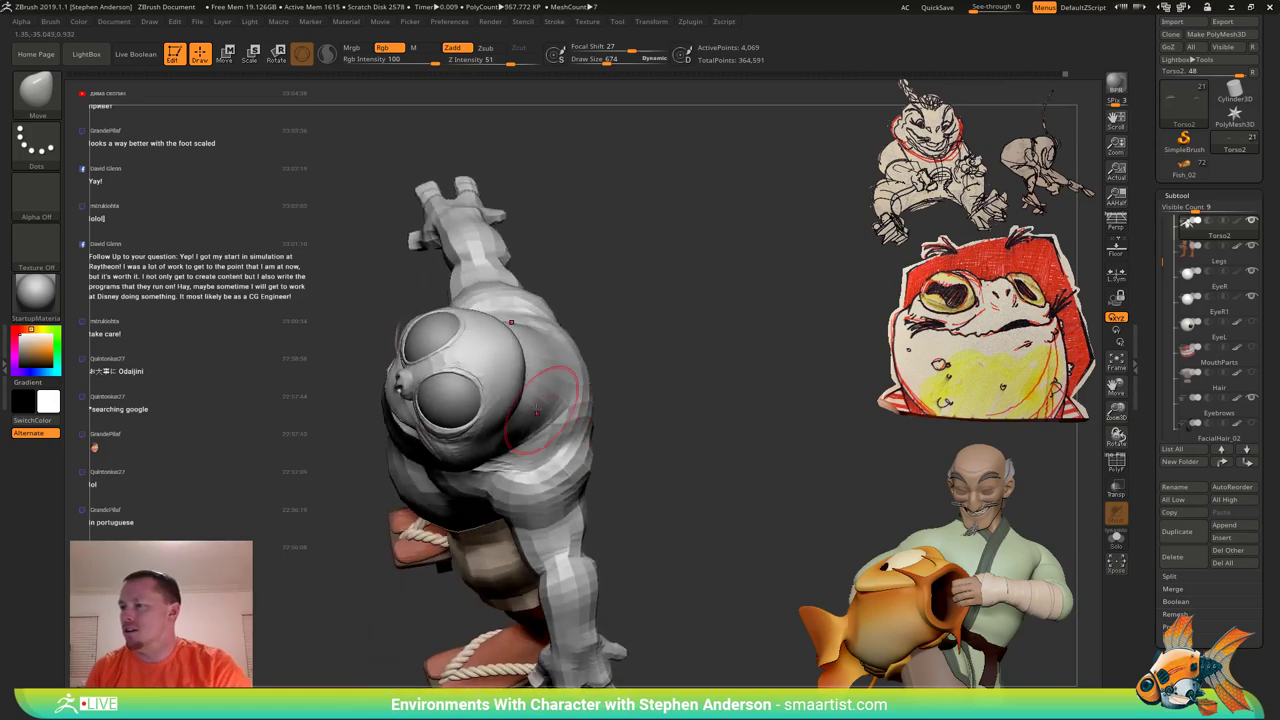
right_drag(543, 410, 522, 434)
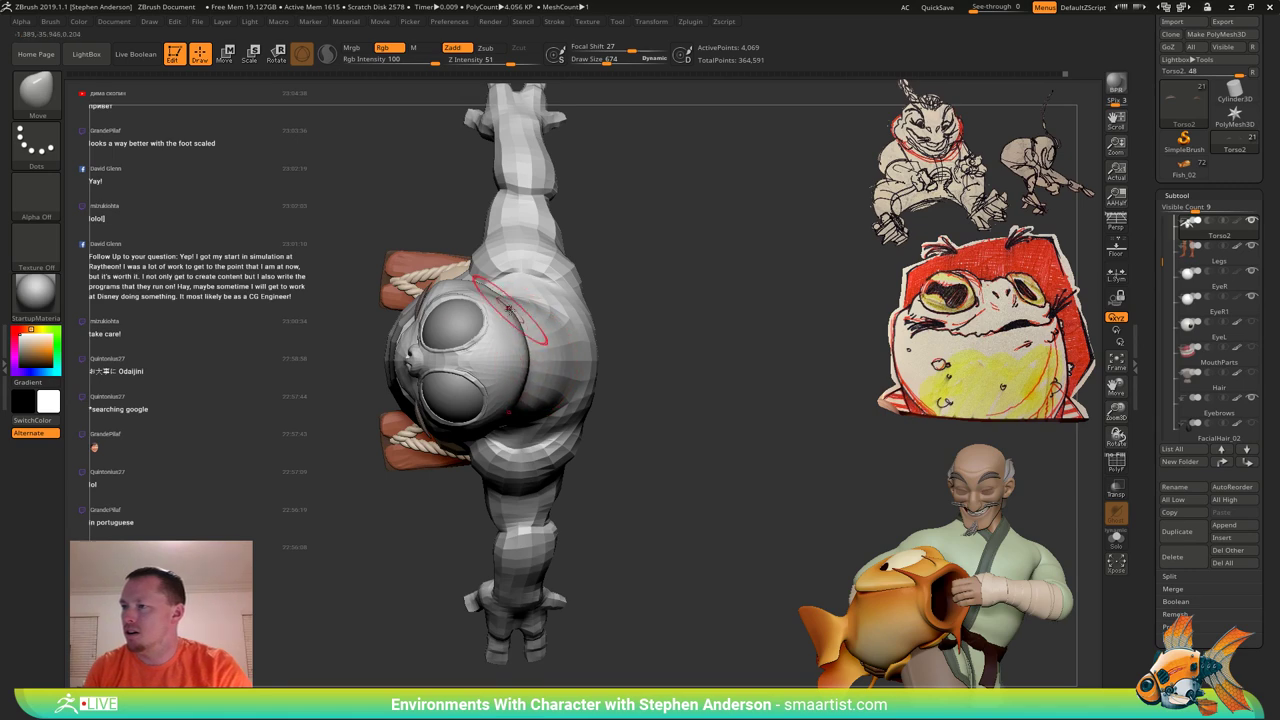
mouse_move(528, 420)
right_down()
mouse_move(524, 352)
mouse_move(534, 387)
right_up()
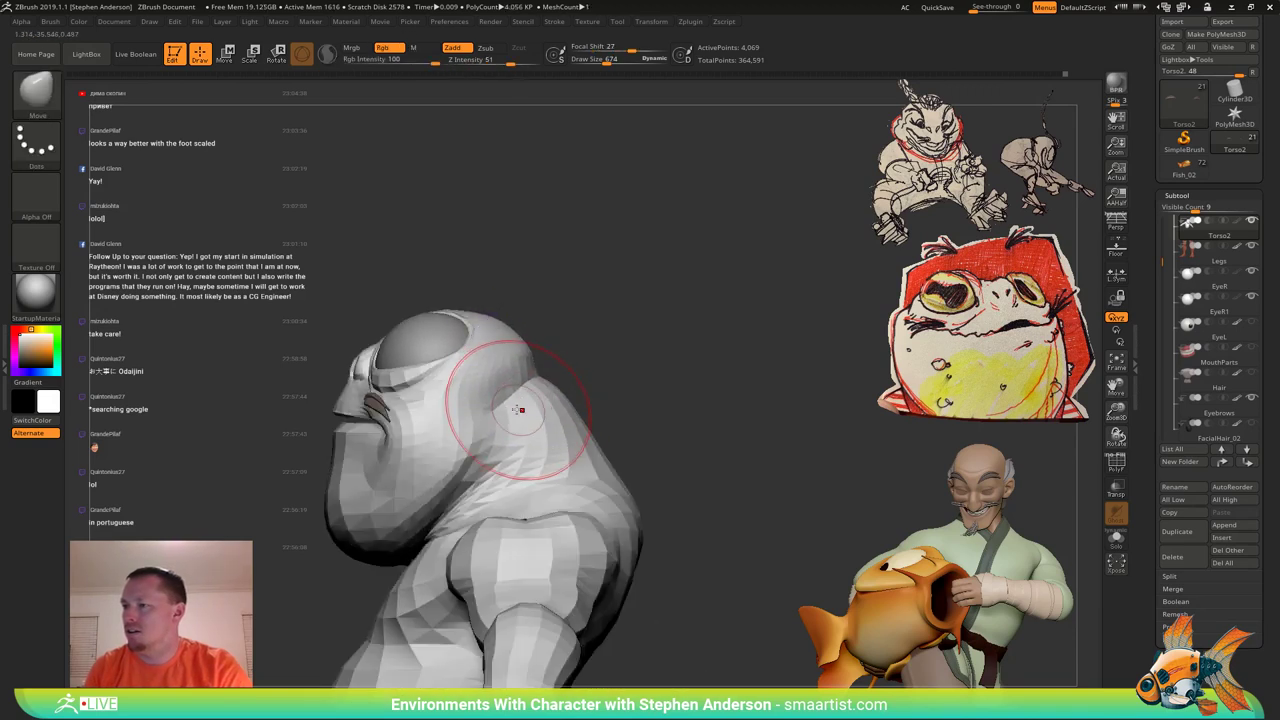
right_drag(543, 388, 518, 364)
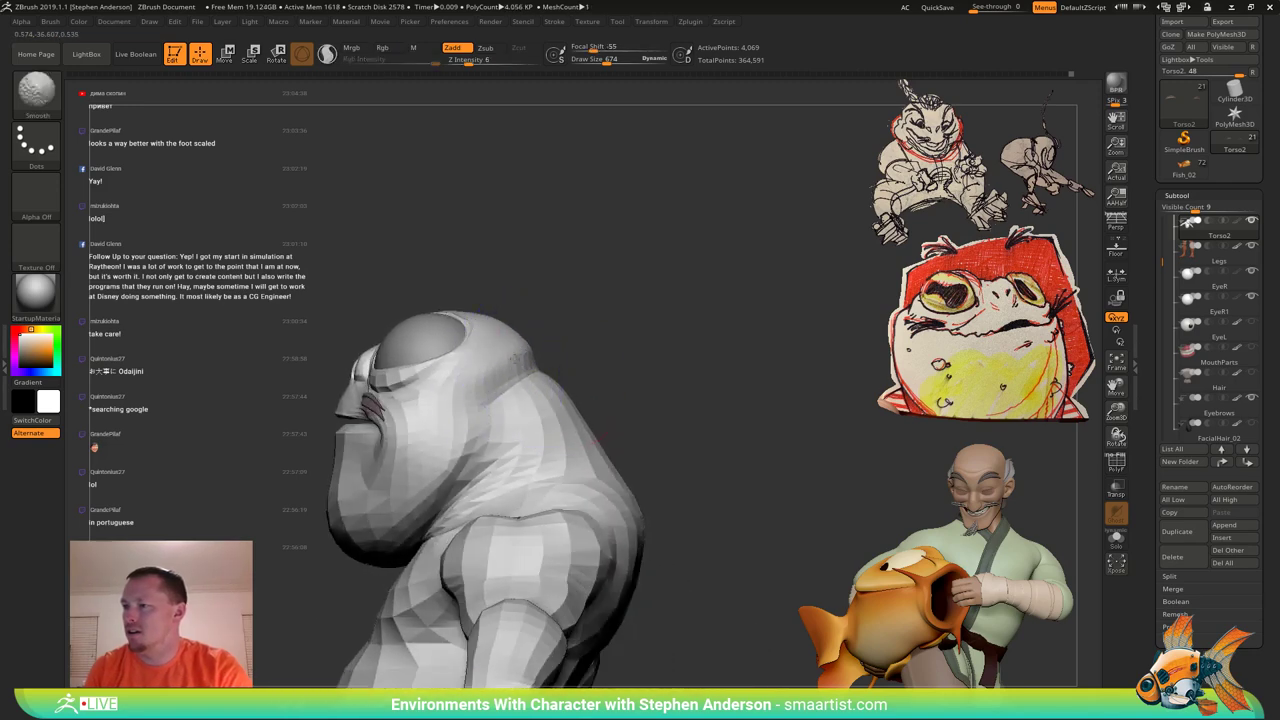
shift+drag(514, 354, 518, 357)
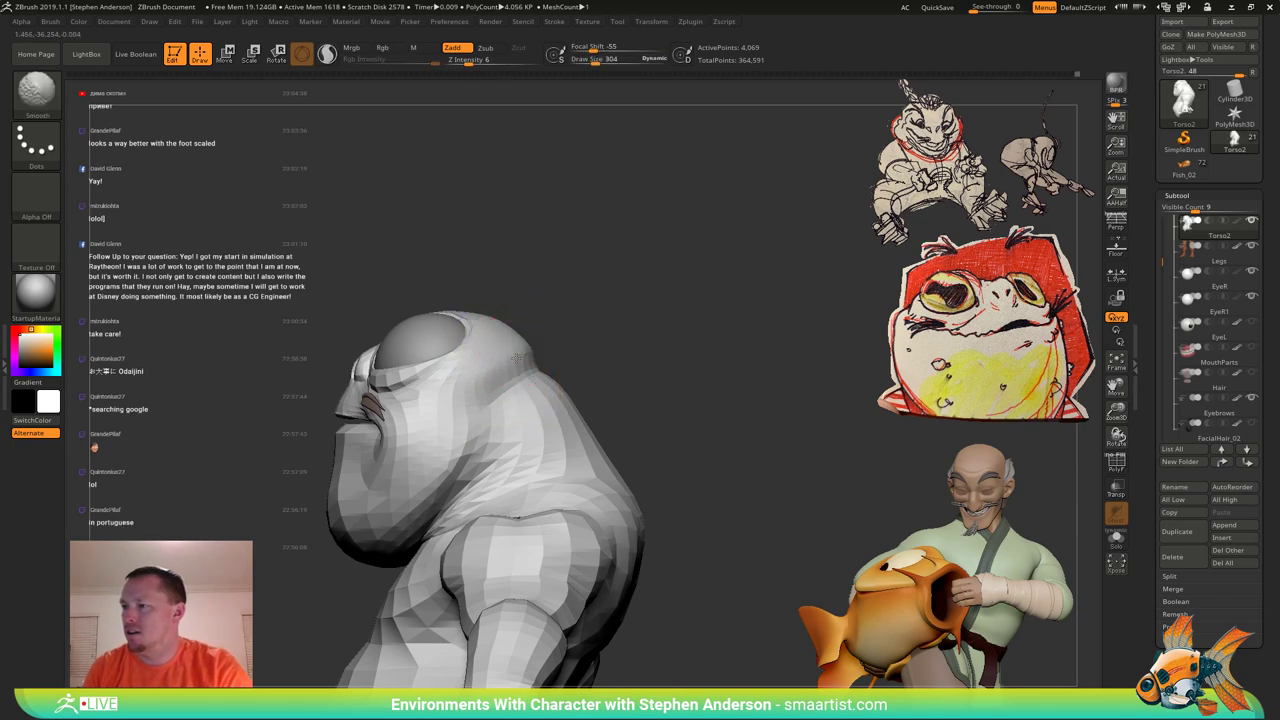
Show the polygroup wireframe, mask everything except the head polygroup, and set the Move brush to draw size 446 for the back of the head.
key(shift+f)
mouse_move(580, 346)
right_down()
mouse_move(534, 384)
mouse_move(566, 374)
mouse_move(552, 365)
mouse_move(569, 396)
right_up()
key(w)
ctrl+click(508, 338)
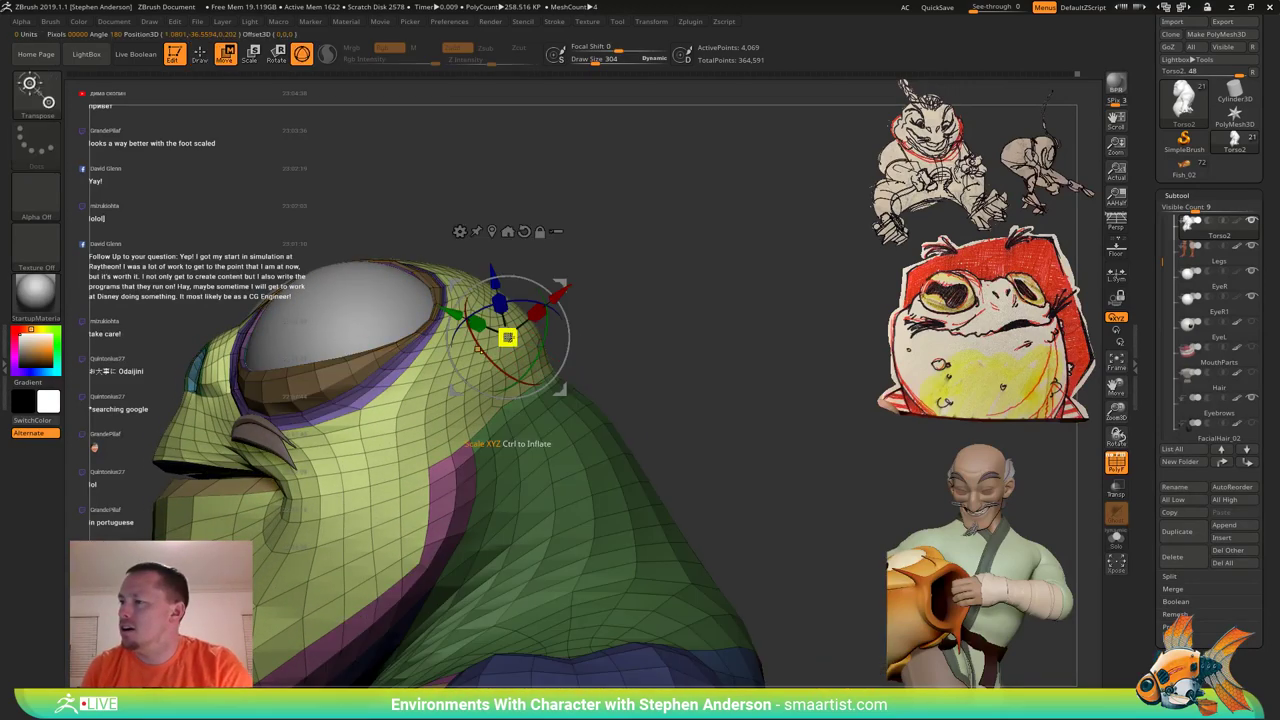
key(b)
key(m)
key(v)
mouse_move(573, 361)
right_down()
mouse_move(632, 350)
mouse_move(552, 353)
right_up()
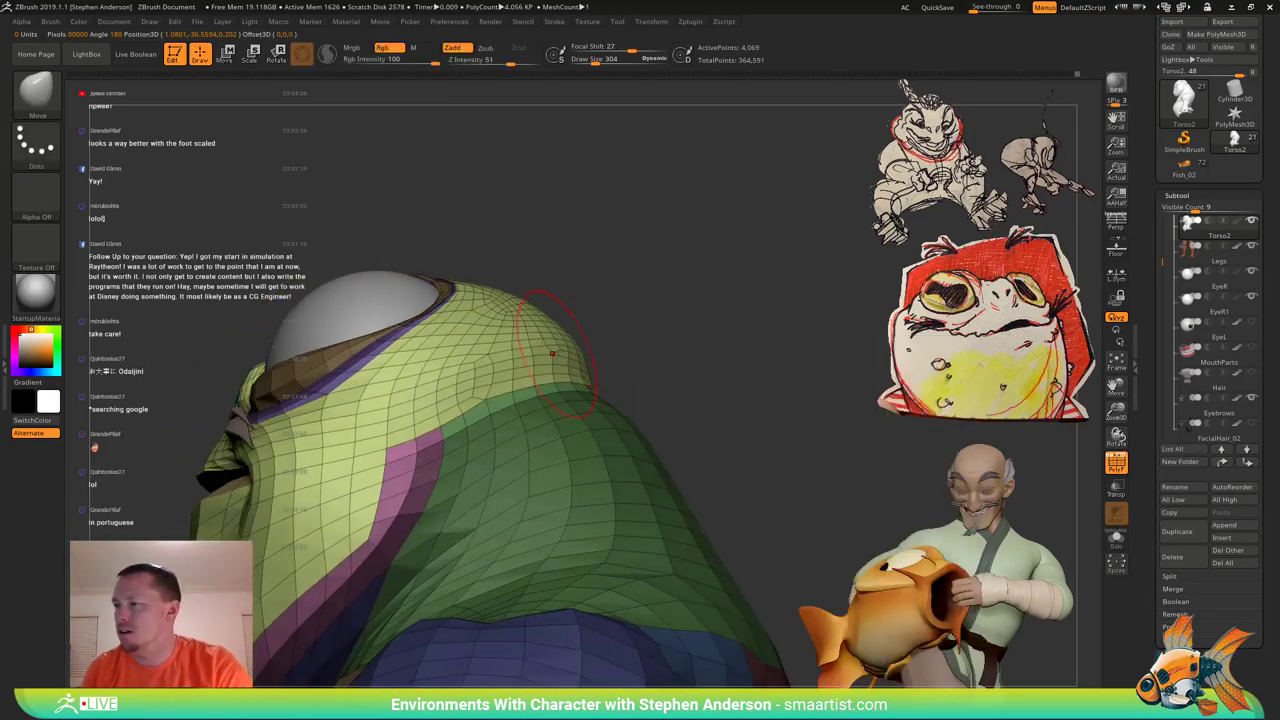
drag(552, 366, 558, 367)
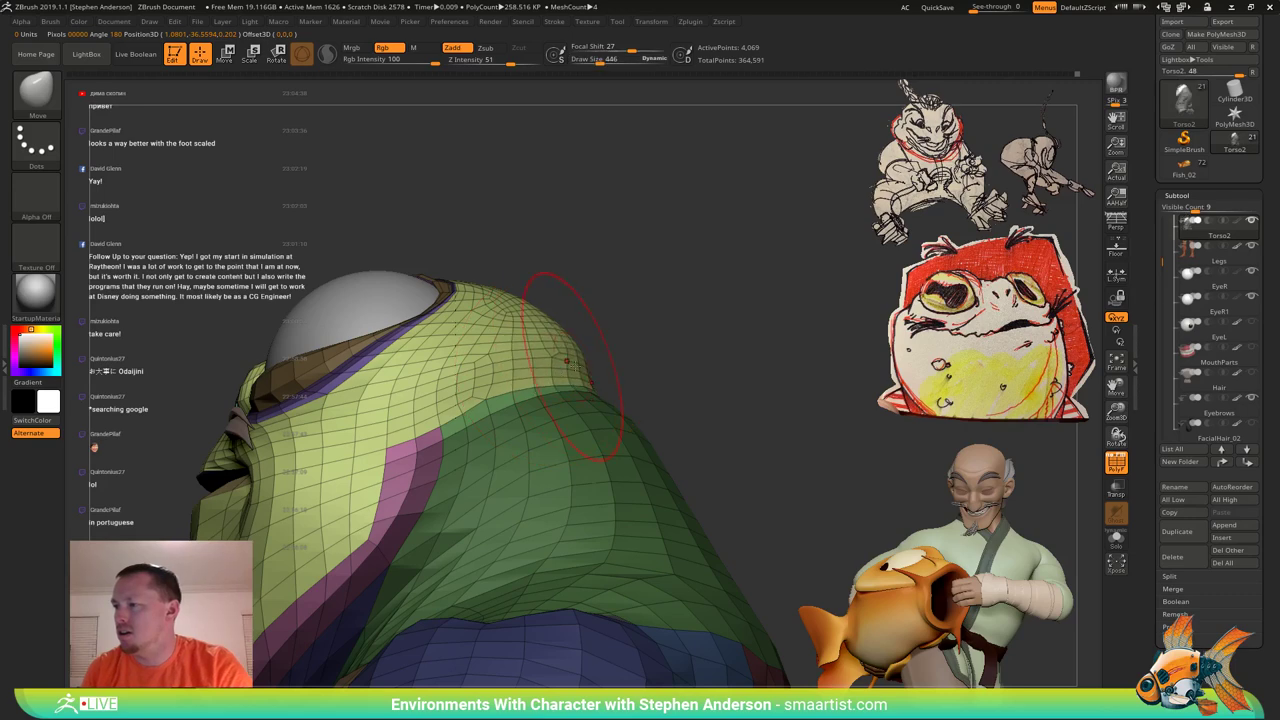
Mask everything on the torso except the blue inner-mouth polygroup and return to Draw mode.
mouse_move(505, 379)
right_down()
mouse_move(453, 395)
mouse_move(537, 401)
right_up()
key(w)
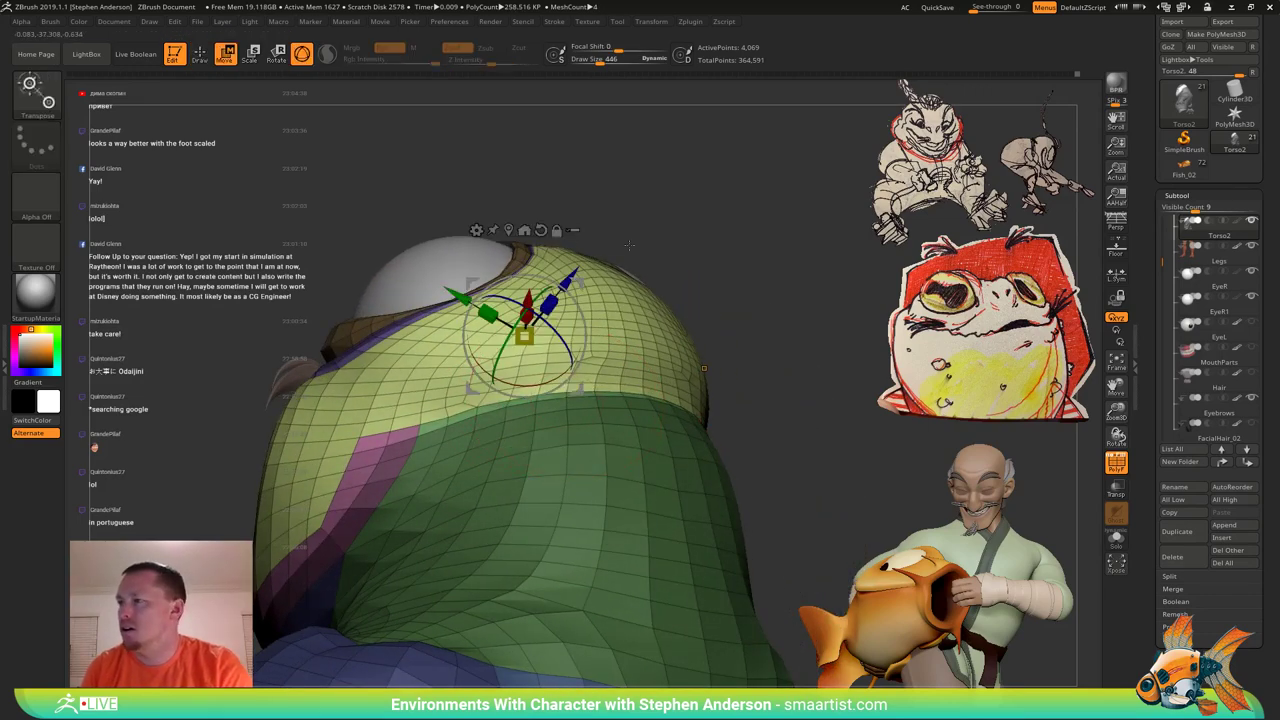
right_drag(629, 245, 713, 277)
mouse_move(738, 328)
right_down()
mouse_move(694, 357)
mouse_move(554, 294)
mouse_move(608, 357)
mouse_move(580, 407)
mouse_move(617, 414)
mouse_move(554, 329)
mouse_move(574, 383)
mouse_move(567, 358)
mouse_move(634, 403)
mouse_move(571, 380)
mouse_move(640, 331)
mouse_move(716, 570)
mouse_move(597, 370)
mouse_move(558, 450)
mouse_move(533, 410)
mouse_move(550, 404)
mouse_move(572, 348)
right_up()
key(q)
key(shift+f)
key(shift+f)
key(w)
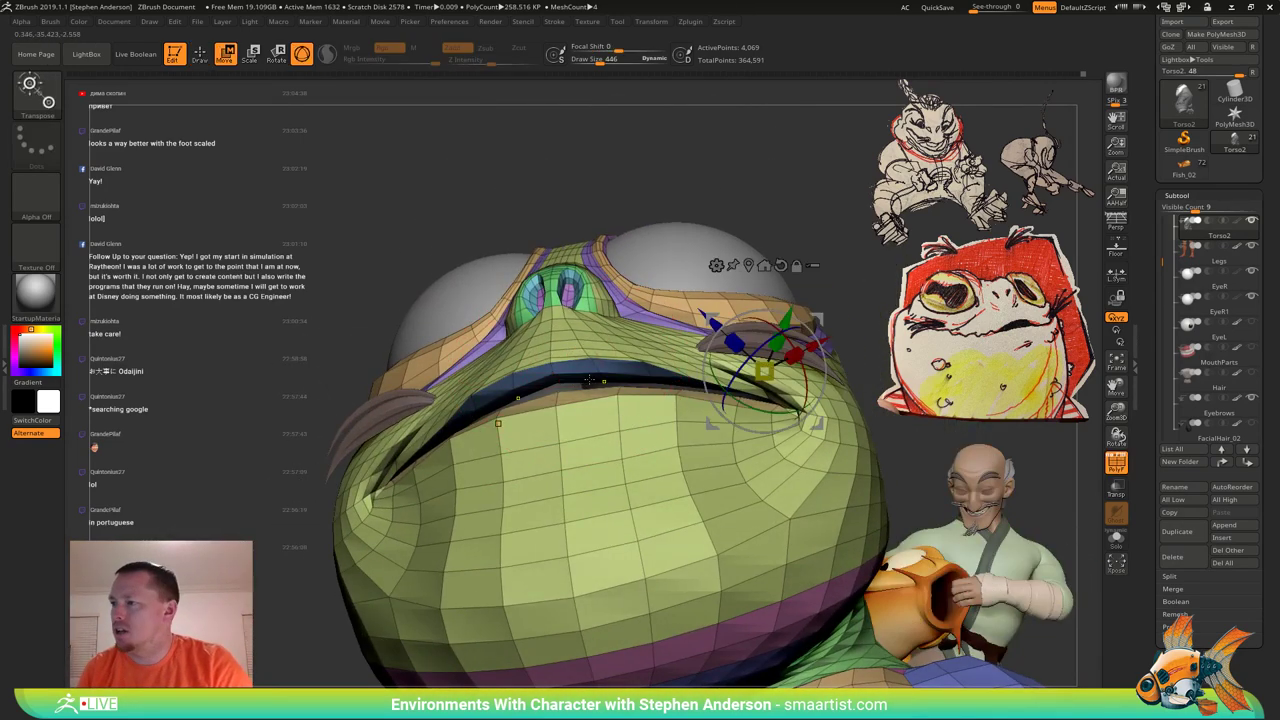
ctrl+click(594, 373)
key(q)
right_drag(620, 382, 700, 424)
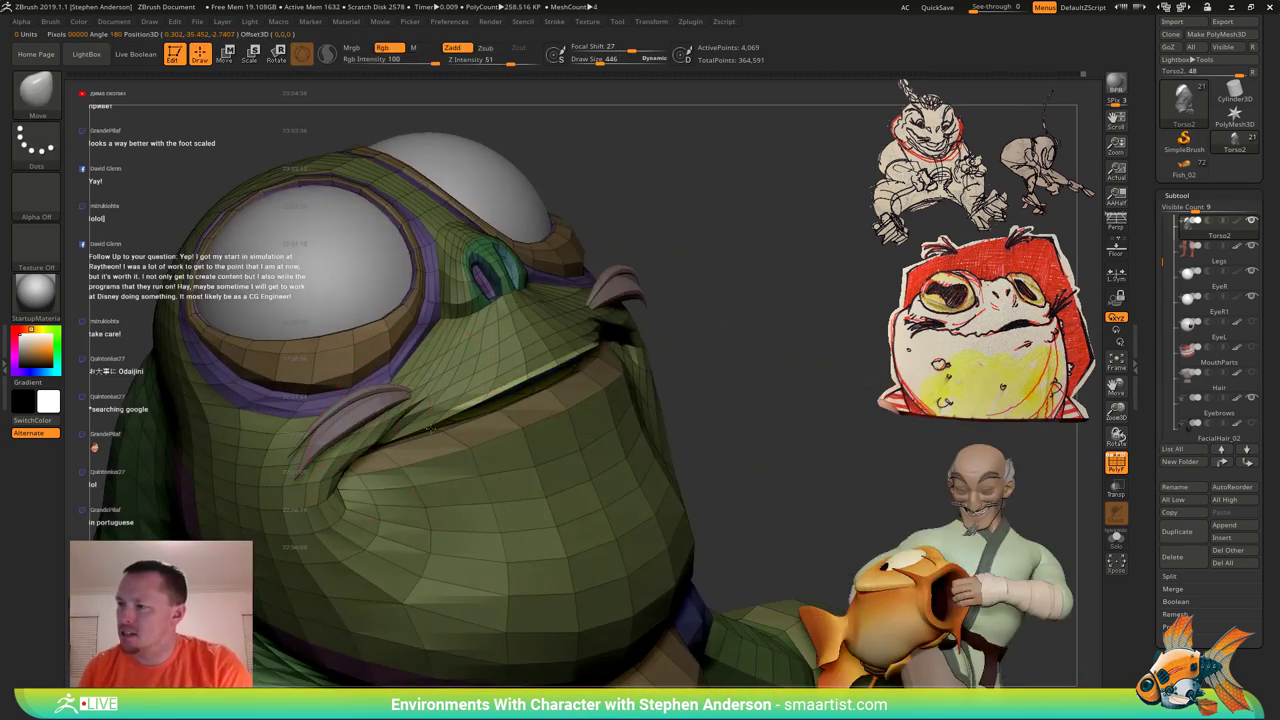
Pull the unmasked inner-mouth strip upward behind the upper lip with the Move brush.
right_drag(448, 412, 374, 368)
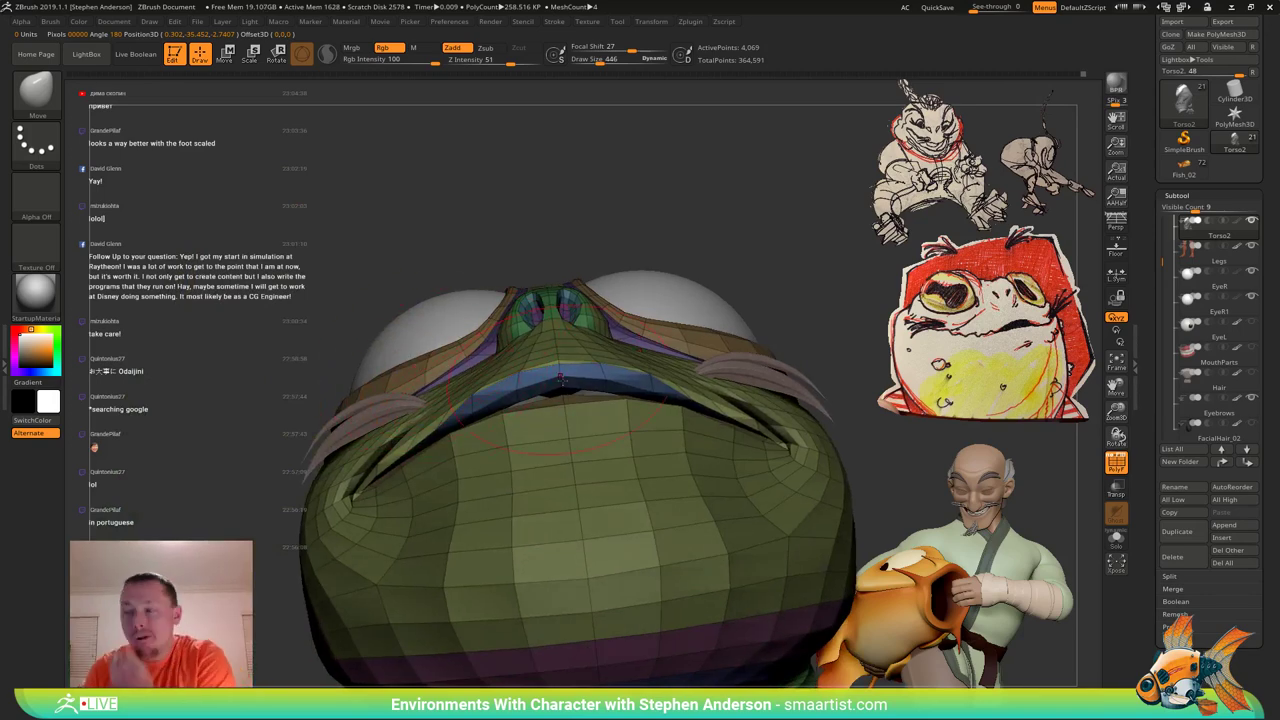
right_drag(562, 379, 564, 446)
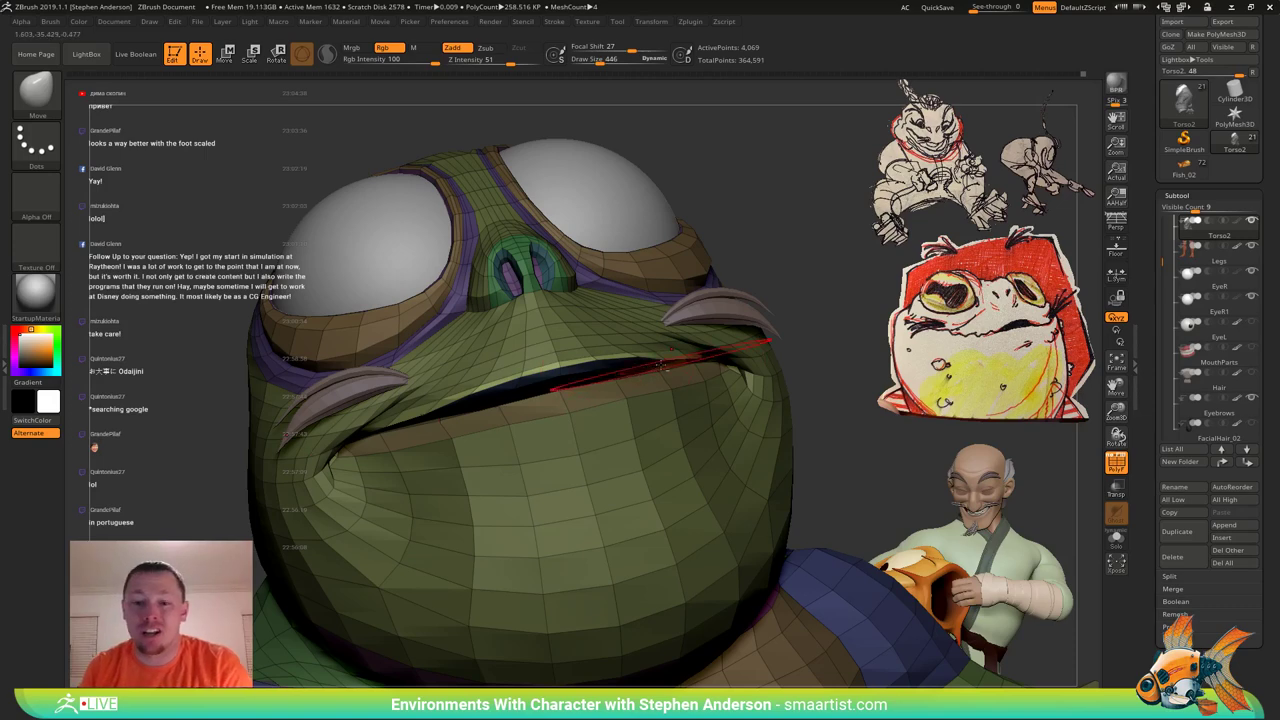
mouse_move(661, 365)
right_down()
mouse_move(606, 369)
mouse_move(622, 345)
mouse_move(586, 359)
right_up()
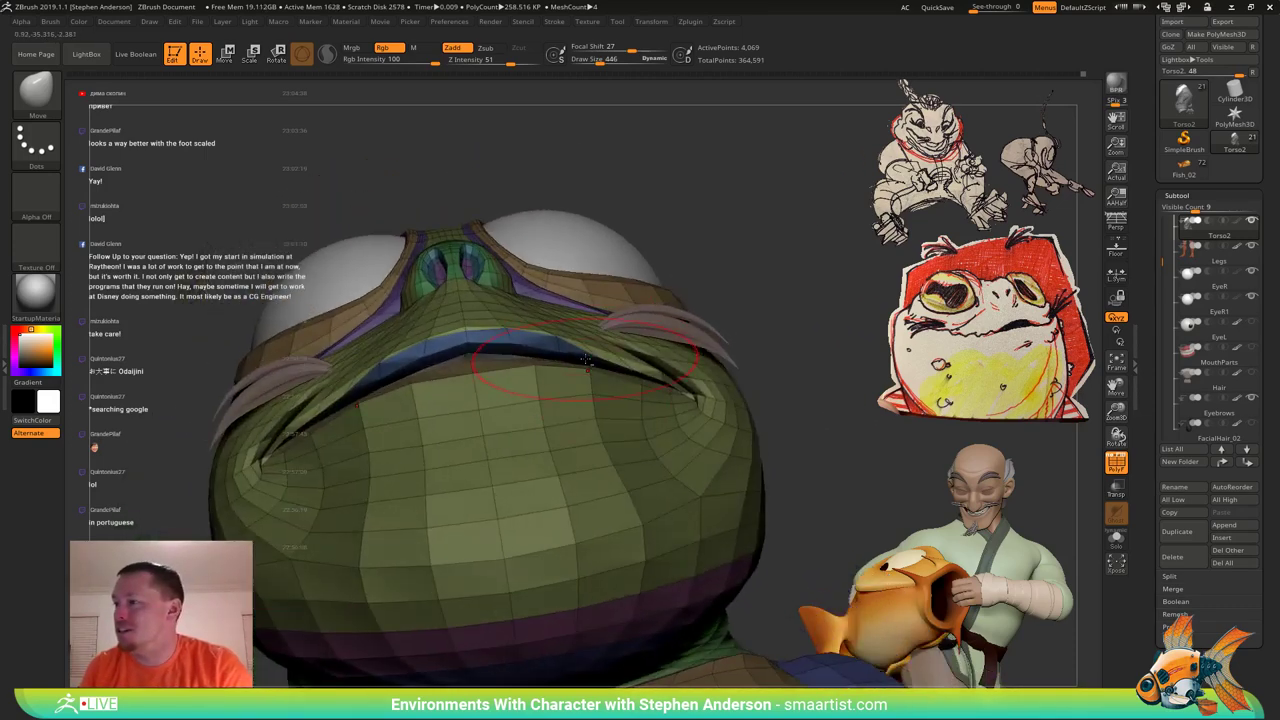
drag(586, 359, 584, 344)
right_drag(588, 275, 605, 358)
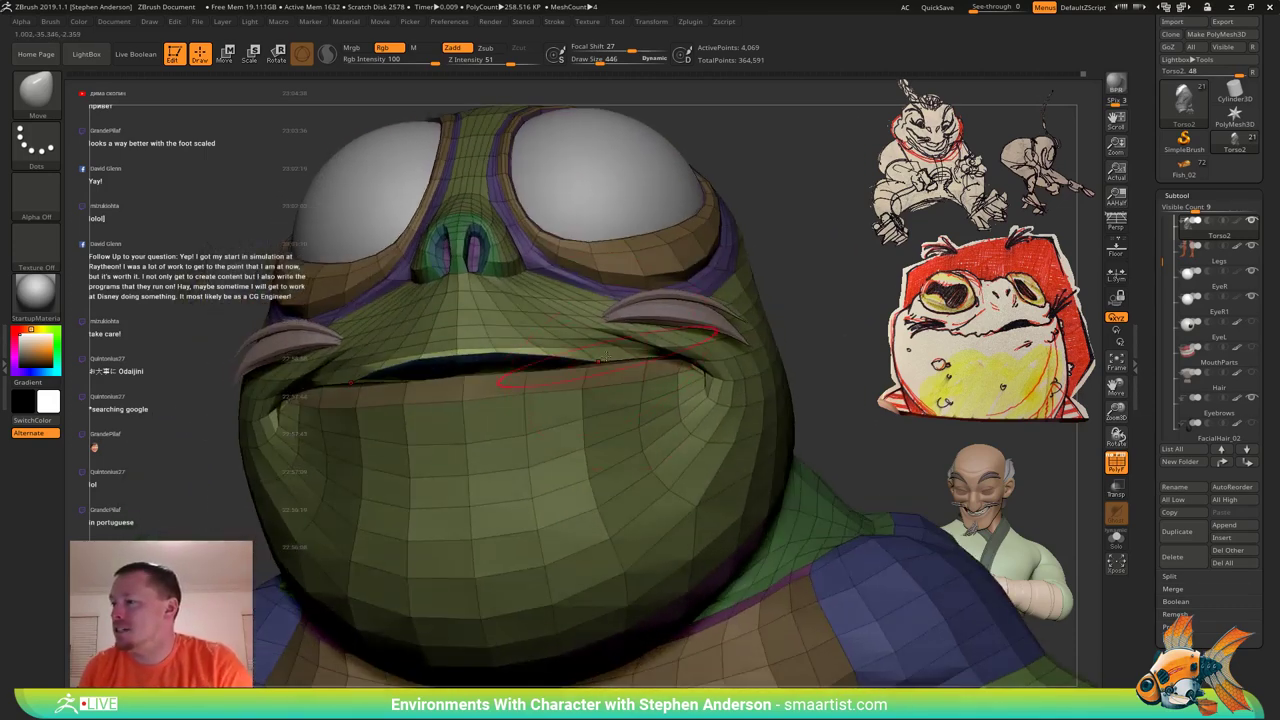
Nudge the inner-mouth strip into place near the mouth corner using the Move brush at draw size 136.
key(s)
mouse_move(603, 358)
mouse_down()
mouse_move(591, 358)
mouse_move(594, 343)
mouse_up()
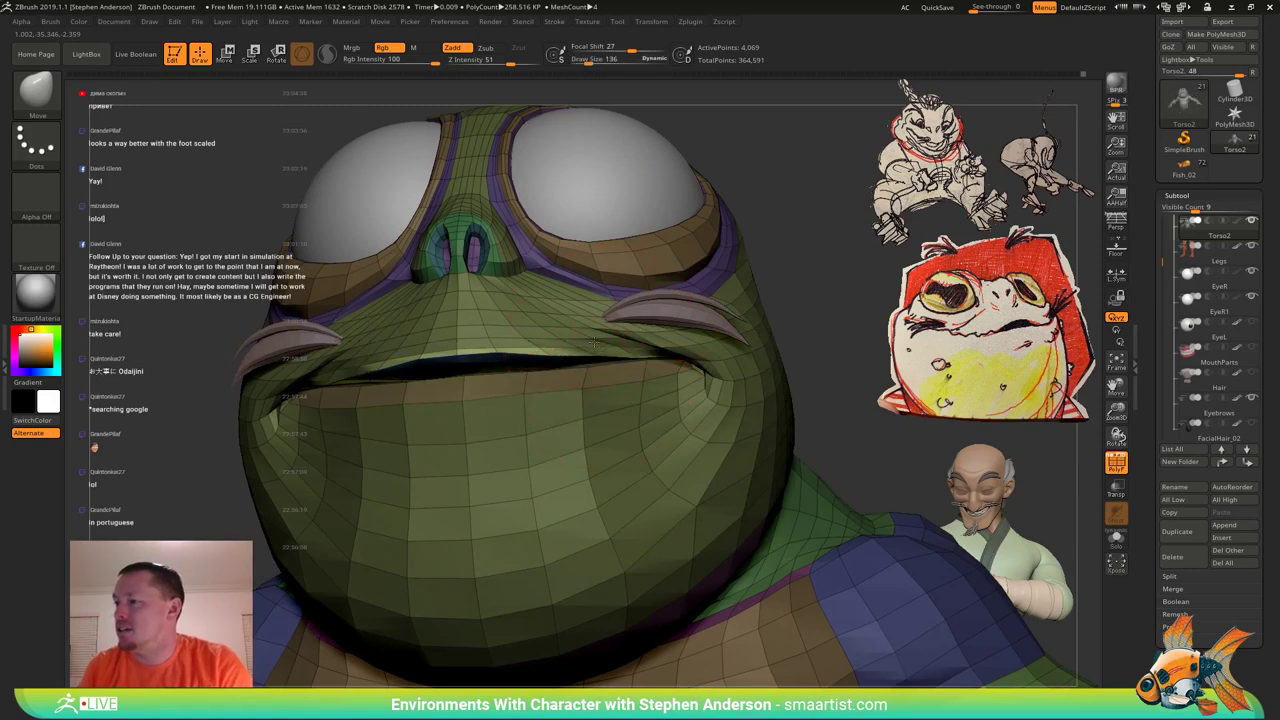
right_drag(594, 343, 478, 352)
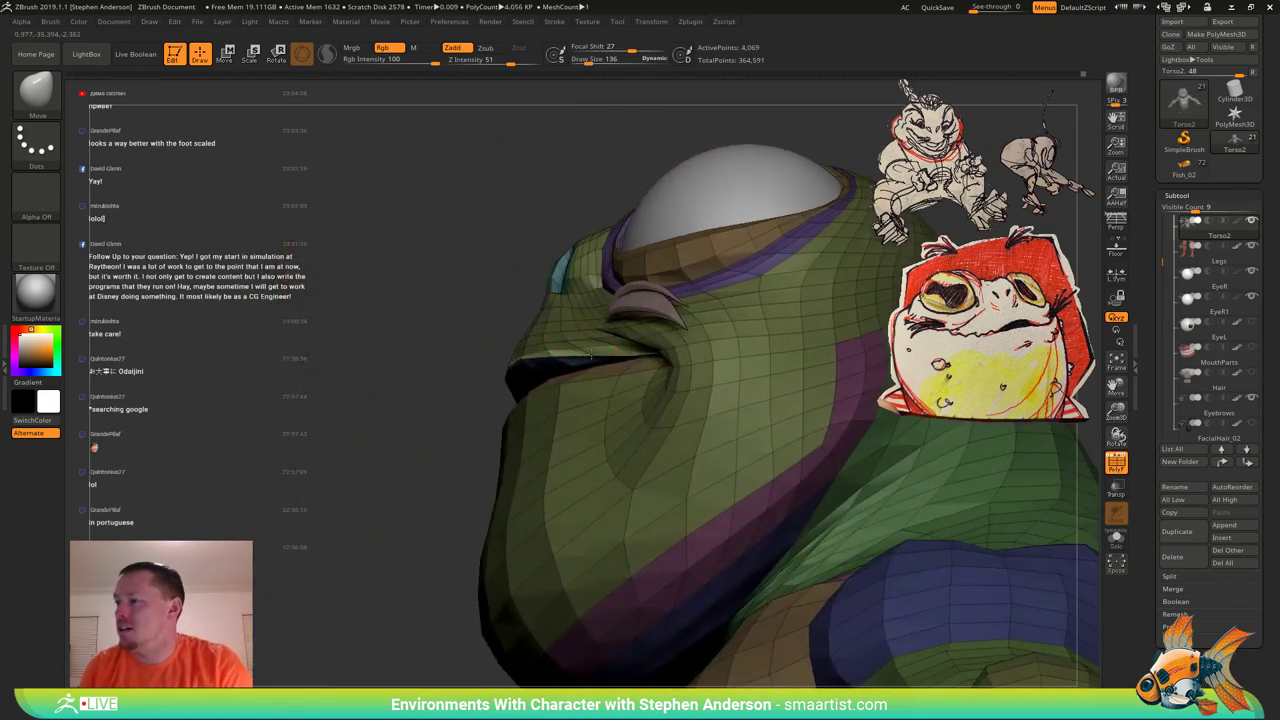
drag(591, 355, 631, 350)
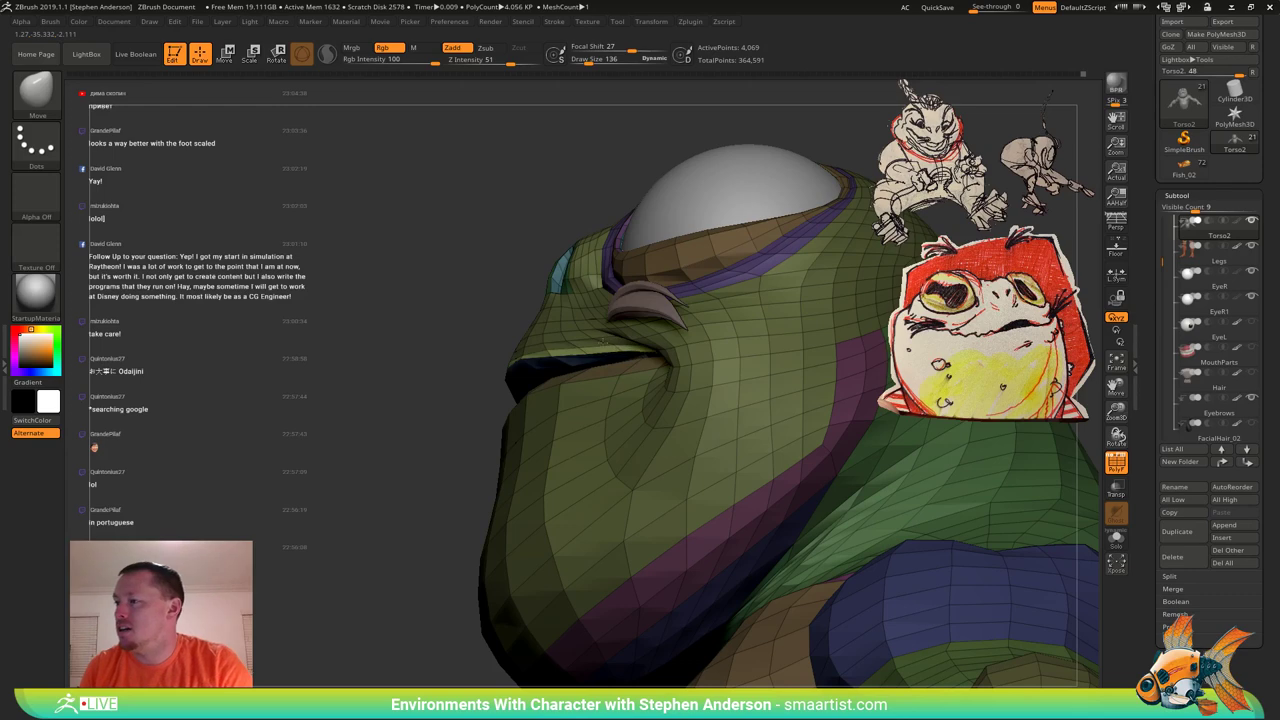
right_drag(596, 350, 608, 360)
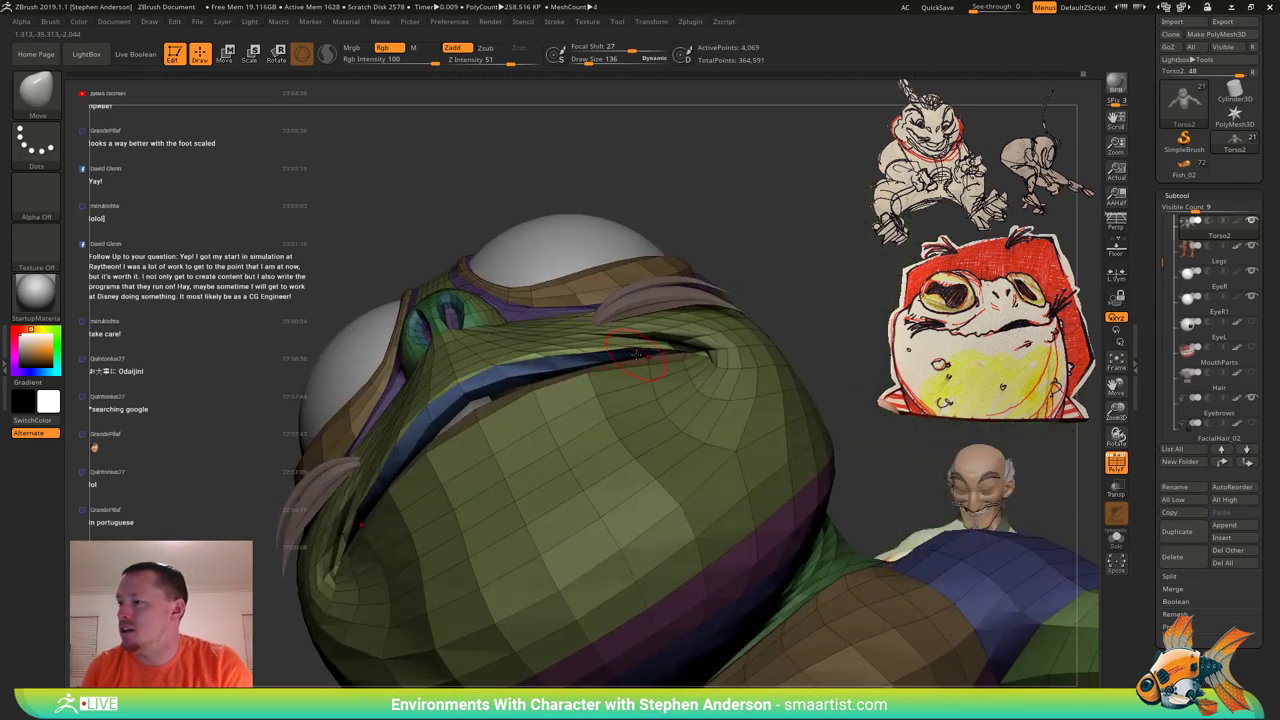
drag(636, 355, 637, 349)
Open the mesh's display properties and isolate the blue inner-mouth polygroup.
ctrl+right_drag(656, 345, 736, 548)
scroll(1228, 581, down, 8)
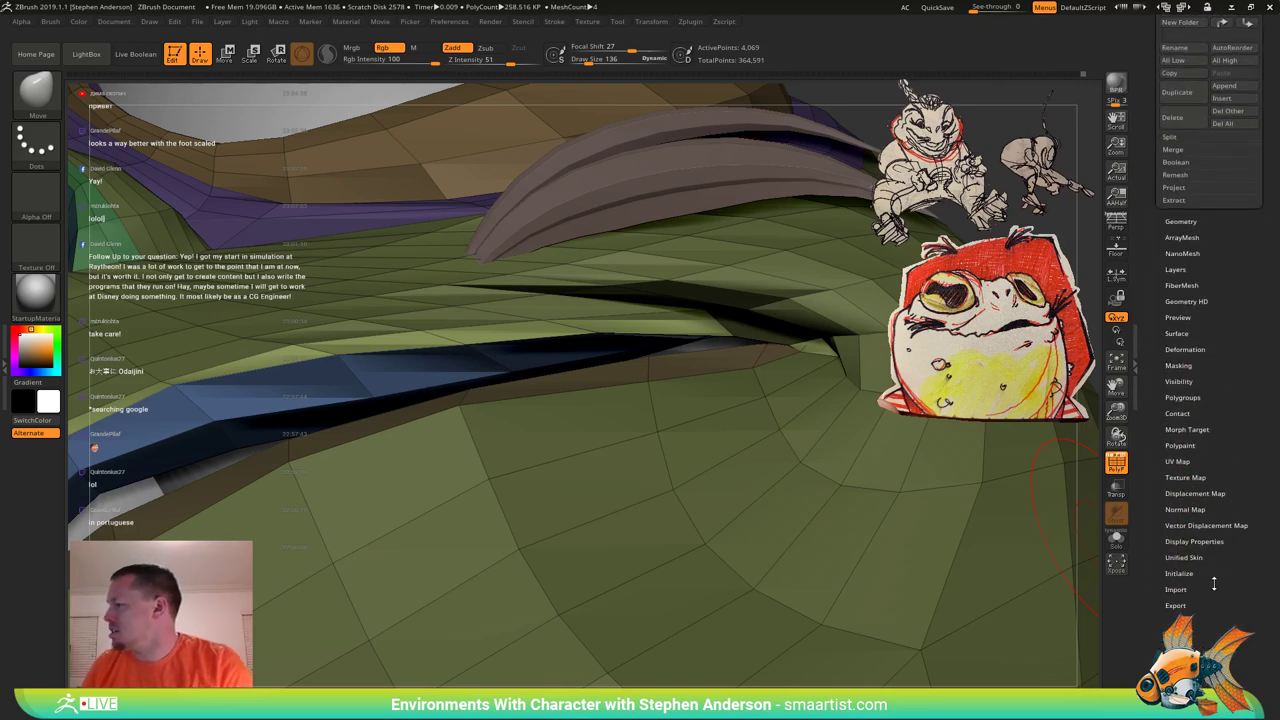
click(1195, 541)
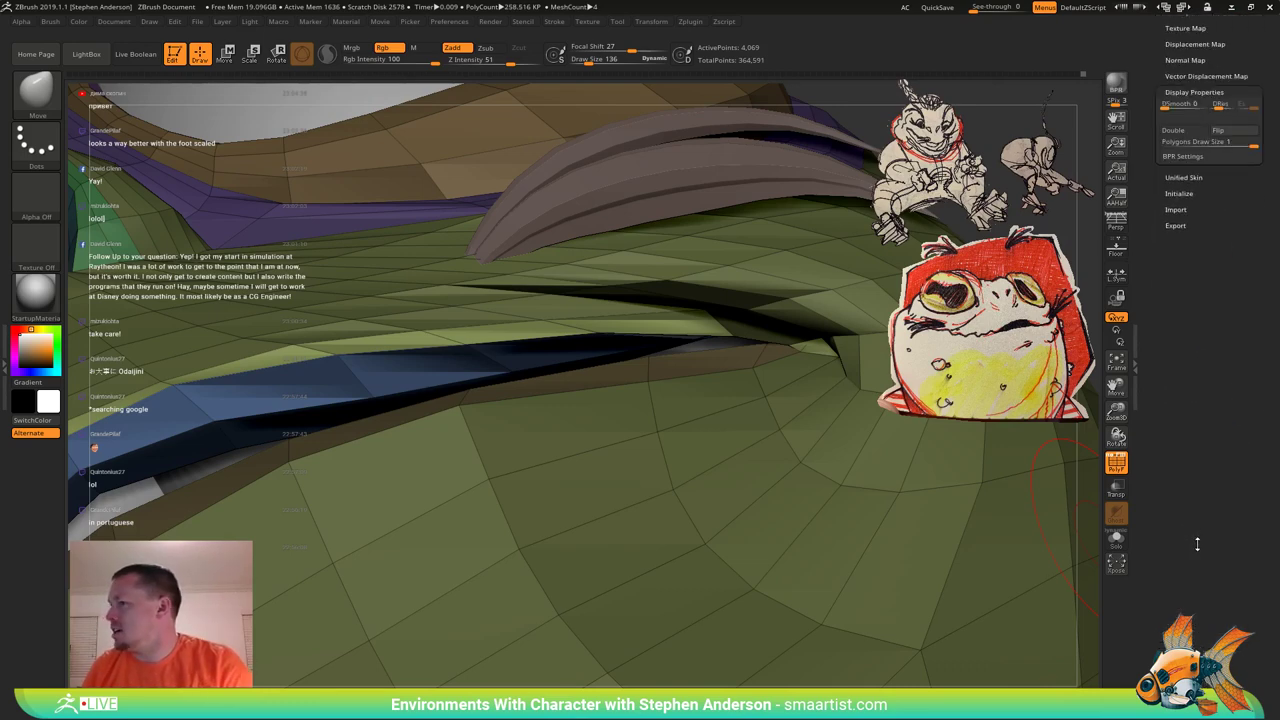
ctrl+shift+click(379, 408)
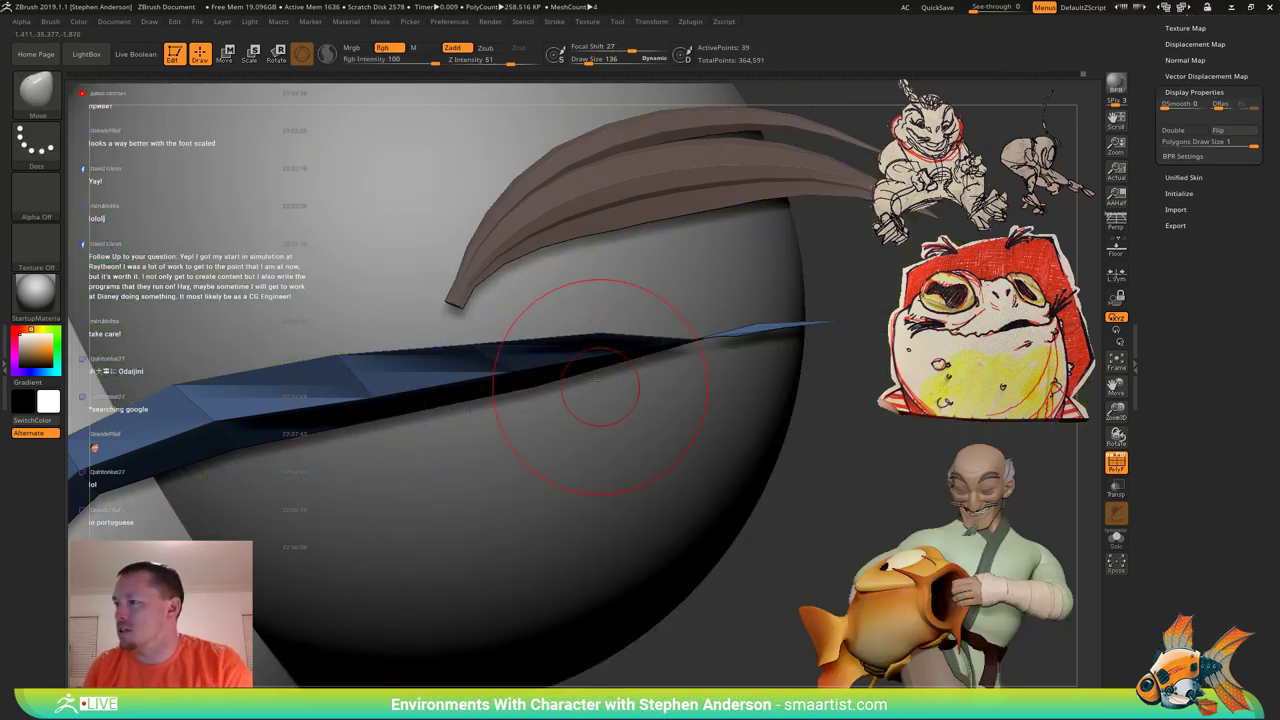
Reposition the vertices near the outer end of the inner-mouth strip, reducing the Move brush's draw size to 41.
mouse_move(597, 379)
right_down()
mouse_move(580, 294)
mouse_move(606, 296)
right_up()
key(s)
drag(777, 348, 692, 360)
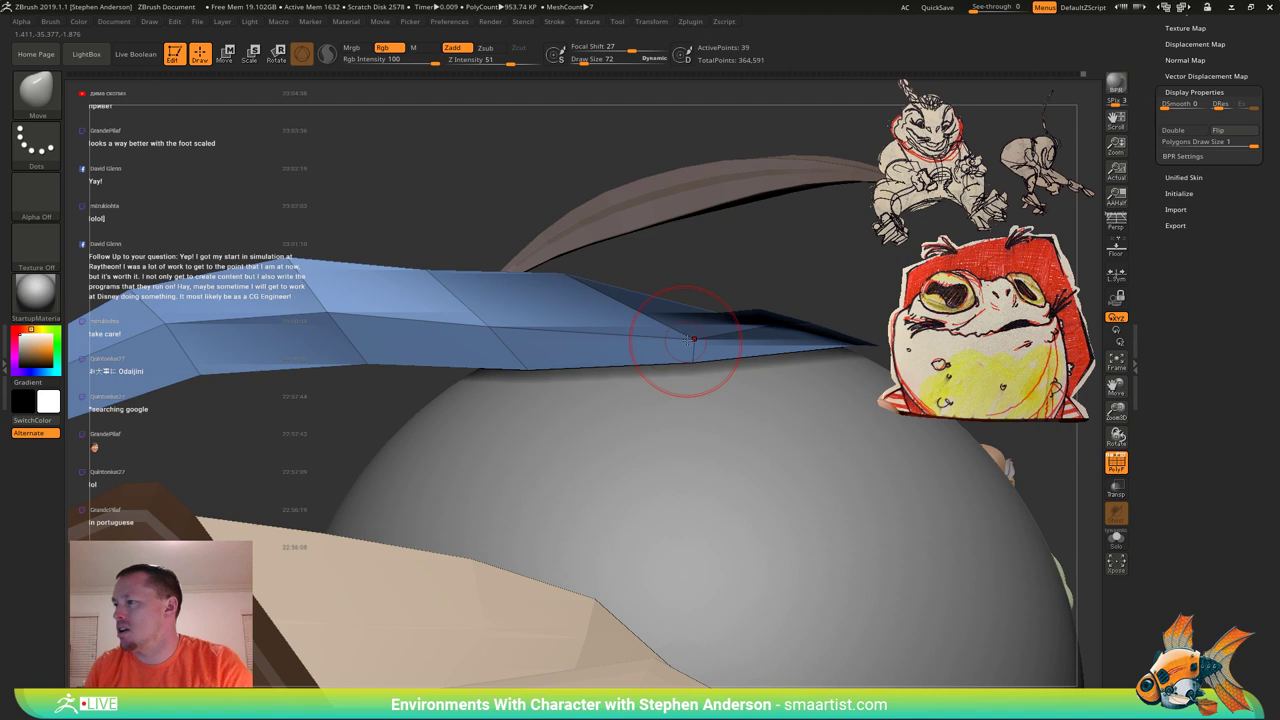
right_drag(687, 341, 724, 310)
key(s)
drag(727, 309, 746, 297)
key(s)
mouse_move(750, 298)
right_down()
mouse_move(800, 308)
mouse_move(741, 313)
mouse_move(755, 310)
right_up()
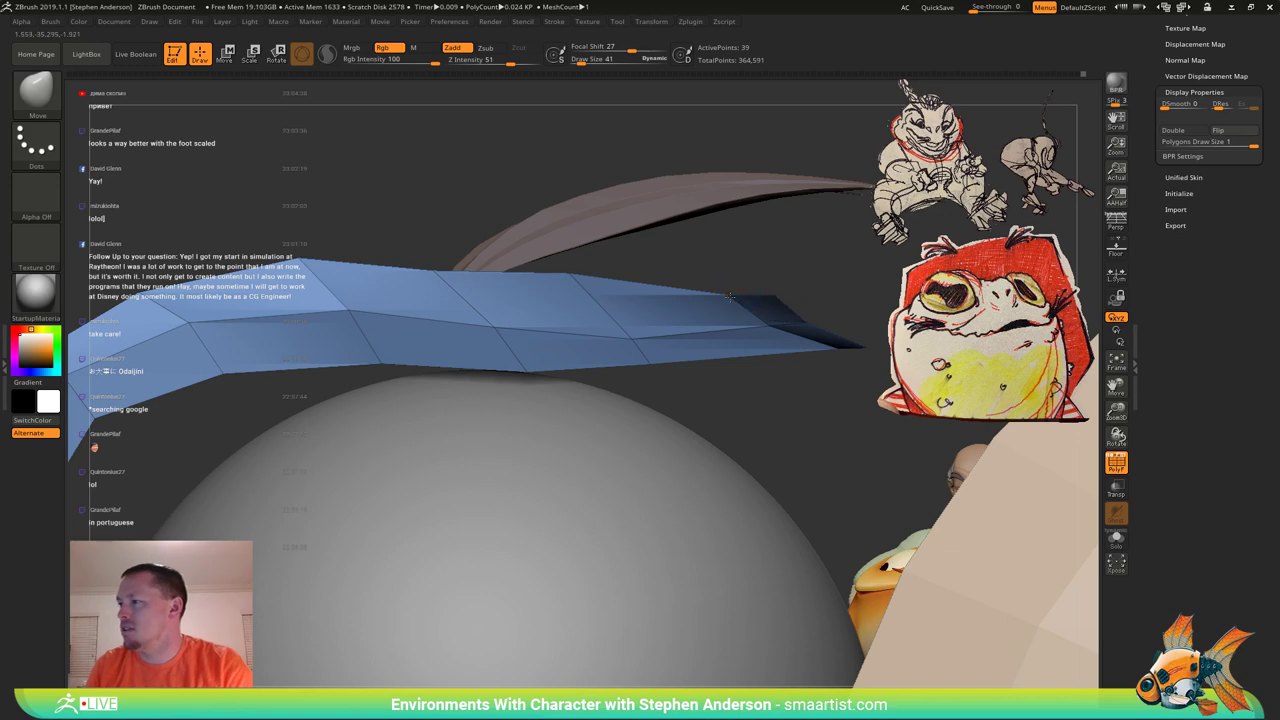
Even out further vertices along the side of the inner-mouth strip with the Move brush.
drag(757, 327, 765, 335)
right_drag(765, 337, 689, 345)
drag(564, 284, 568, 296)
mouse_move(580, 301)
right_down()
mouse_move(546, 311)
mouse_move(618, 346)
mouse_move(546, 326)
right_up()
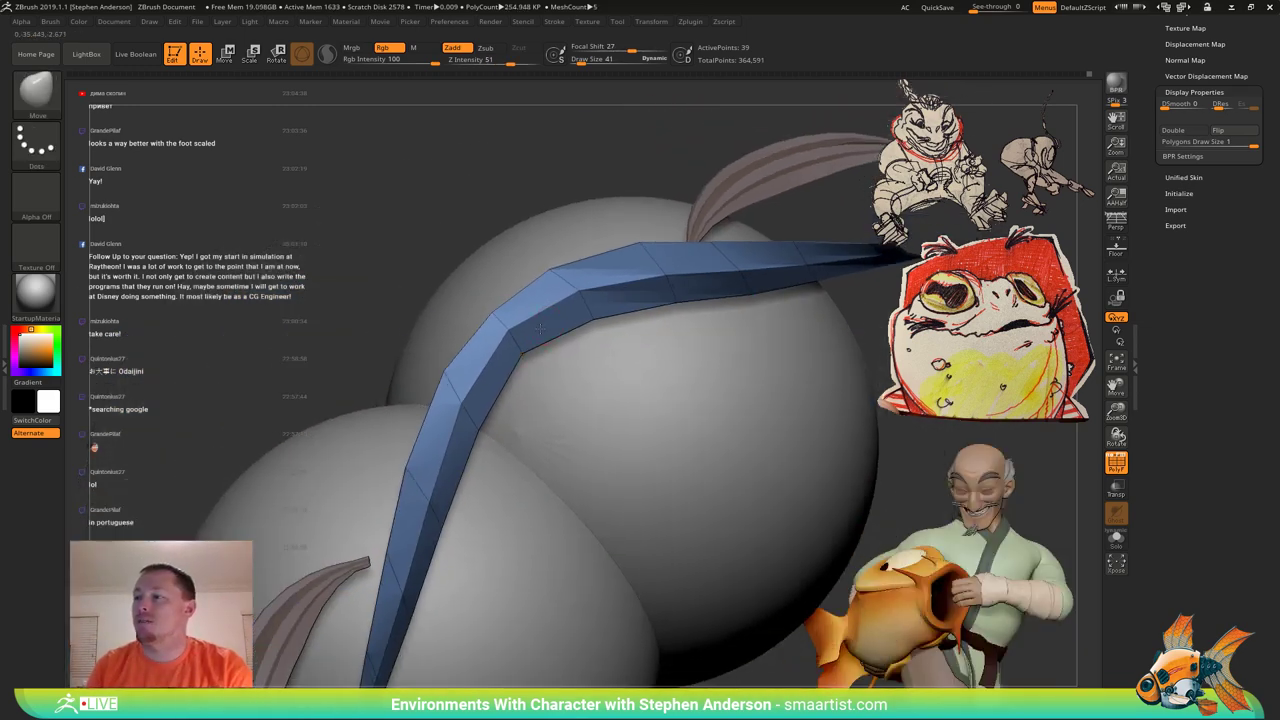
Solo the inner-mouth strip and adjust the vertices beside the centre of its arch.
shift+right_drag(540, 328, 534, 328)
click(1117, 542)
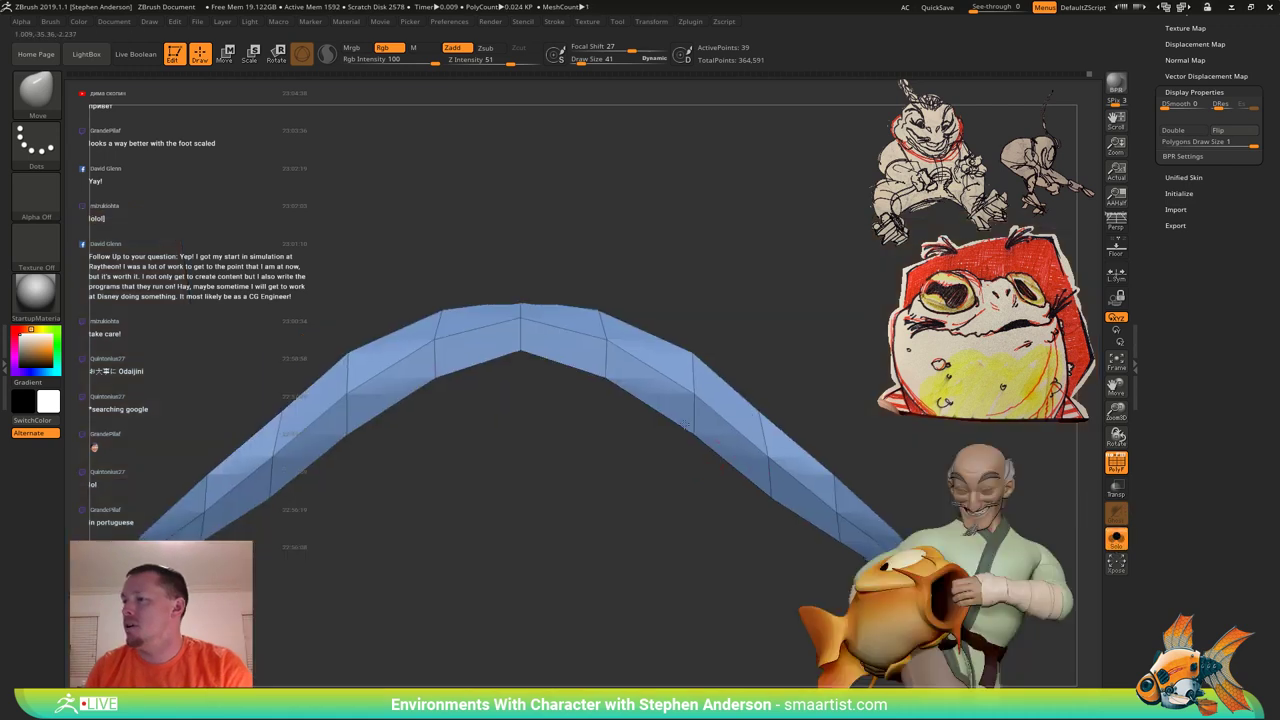
mouse_move(640, 352)
alt+right_down()
mouse_move(598, 288)
mouse_move(600, 310)
alt+right_up()
drag(566, 252, 573, 247)
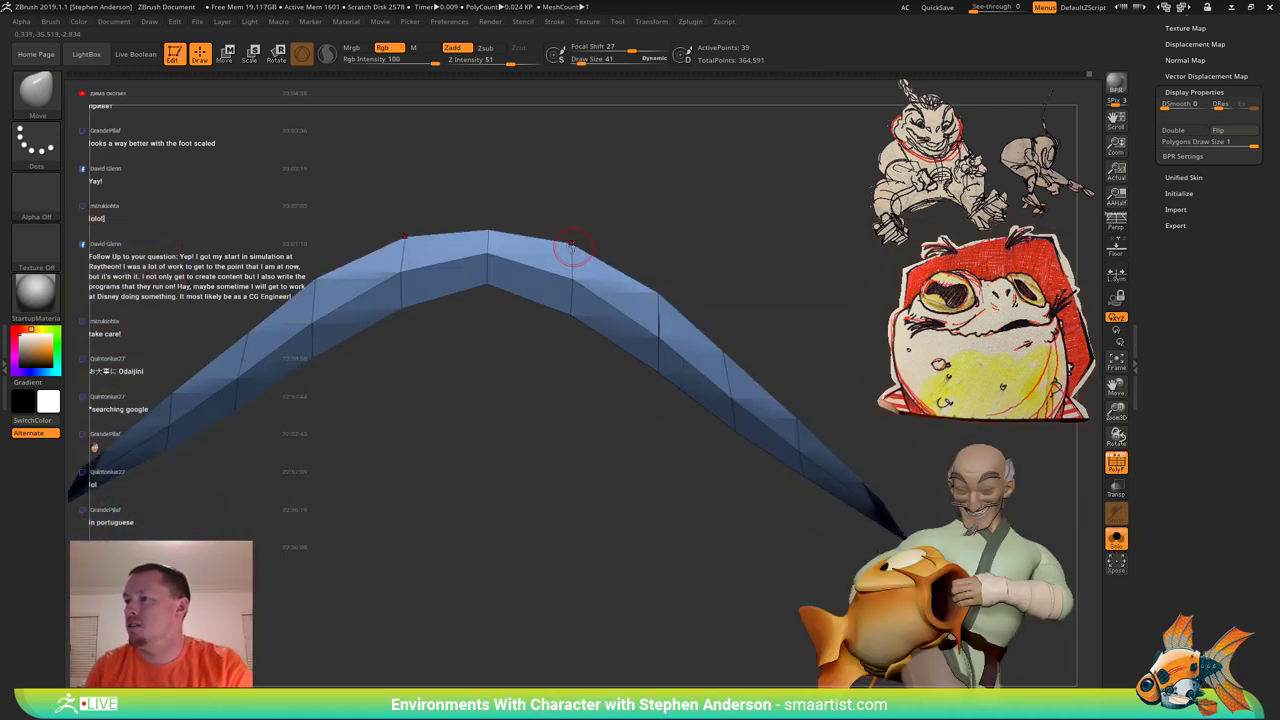
mouse_move(572, 257)
right_down()
mouse_move(574, 314)
mouse_move(606, 274)
right_up()
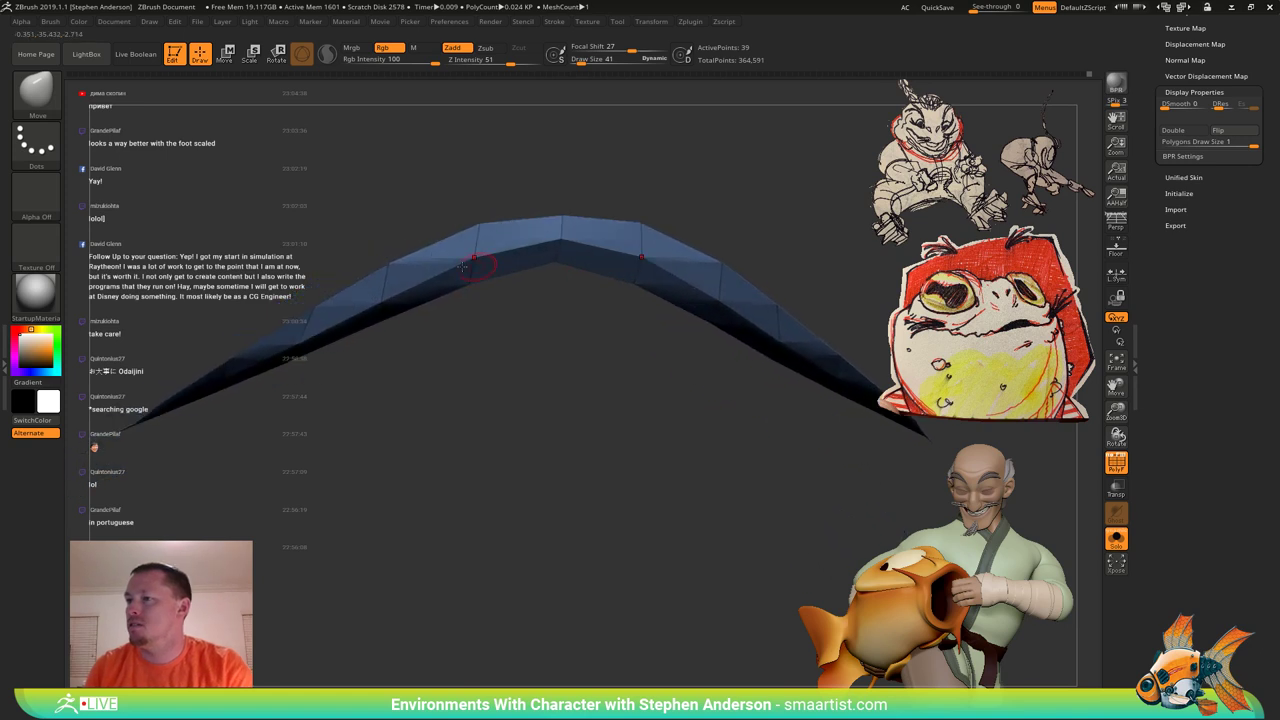
right_drag(486, 263, 569, 336)
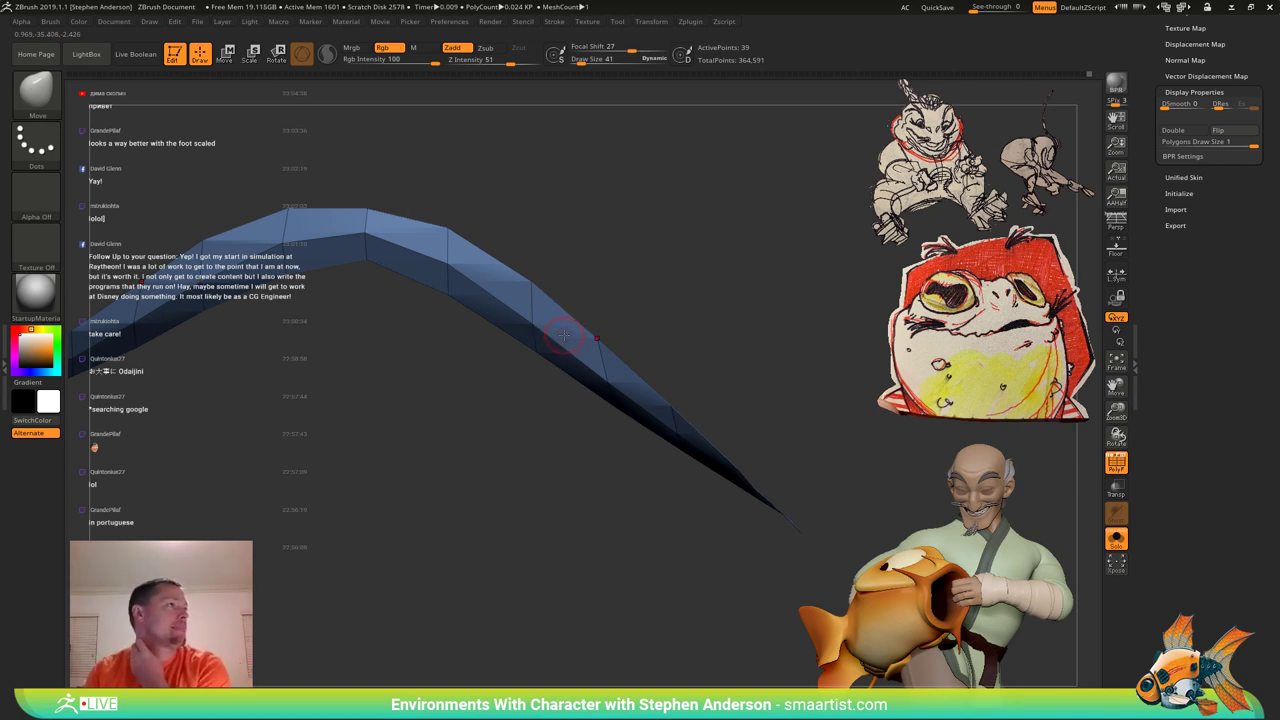
Nudge the vertices along the side of the inner-mouth arch into an even curve, and raise the Move brush's draw size to 175.
mouse_move(450, 279)
alt+right_down()
mouse_move(514, 326)
mouse_move(469, 279)
mouse_move(478, 291)
alt+right_up()
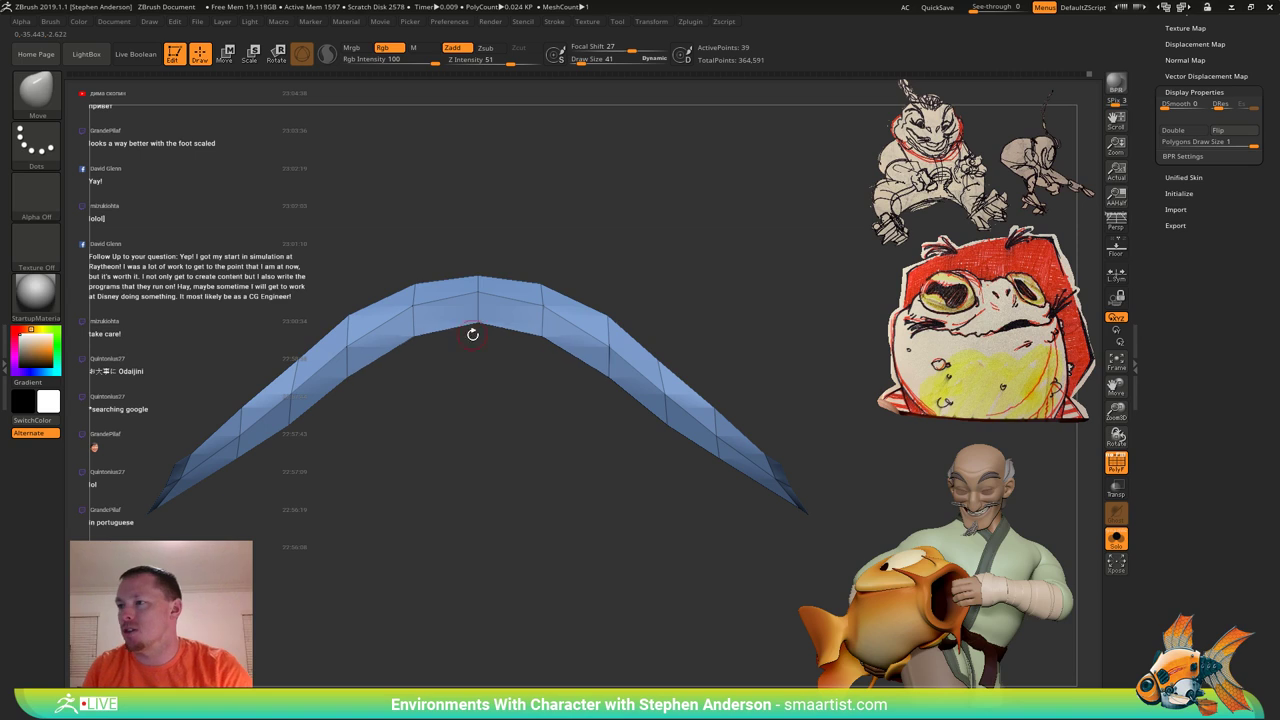
mouse_move(472, 334)
right_down()
mouse_move(420, 285)
mouse_move(372, 320)
right_up()
drag(343, 346, 352, 328)
mouse_move(354, 325)
right_down()
mouse_move(370, 318)
mouse_move(378, 340)
right_up()
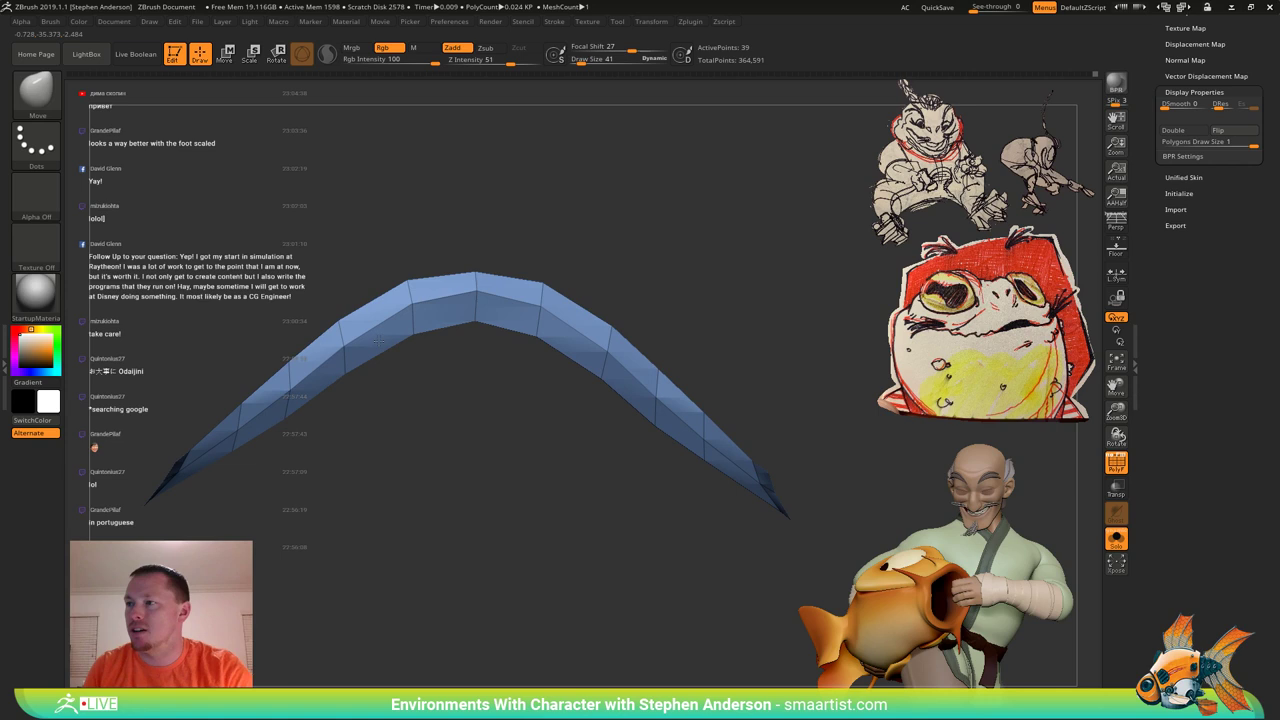
key(s)
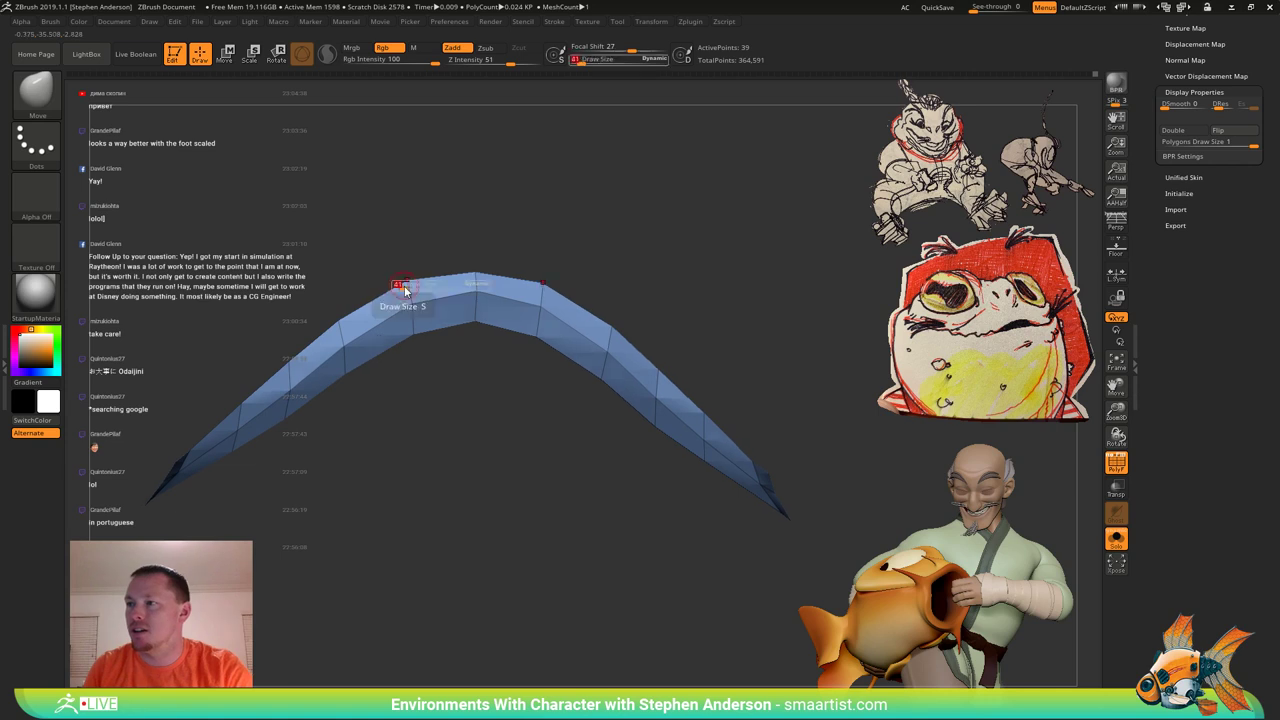
drag(405, 289, 412, 289)
mouse_move(398, 318)
right_down()
mouse_move(372, 391)
mouse_move(407, 374)
right_up()
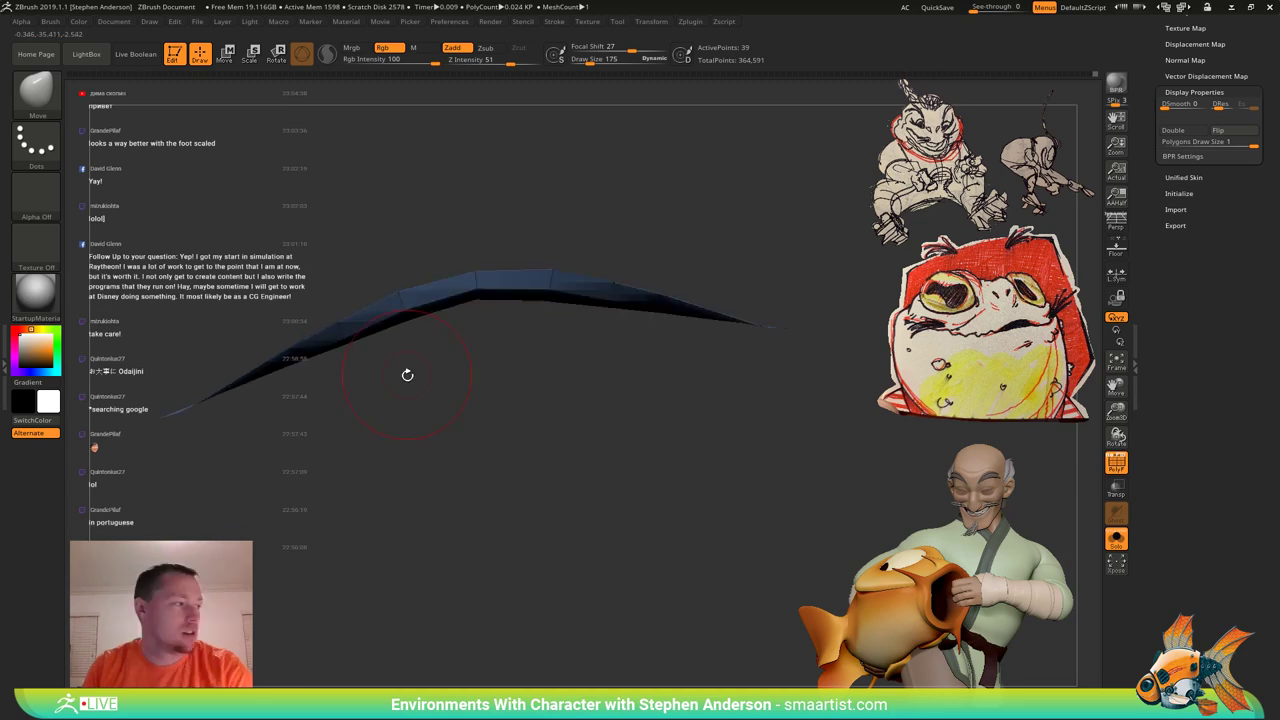
Unhide the rest of the body mesh, invert its mask, and smooth the surface above the upper lip.
ctrl+shift+click(407, 375)
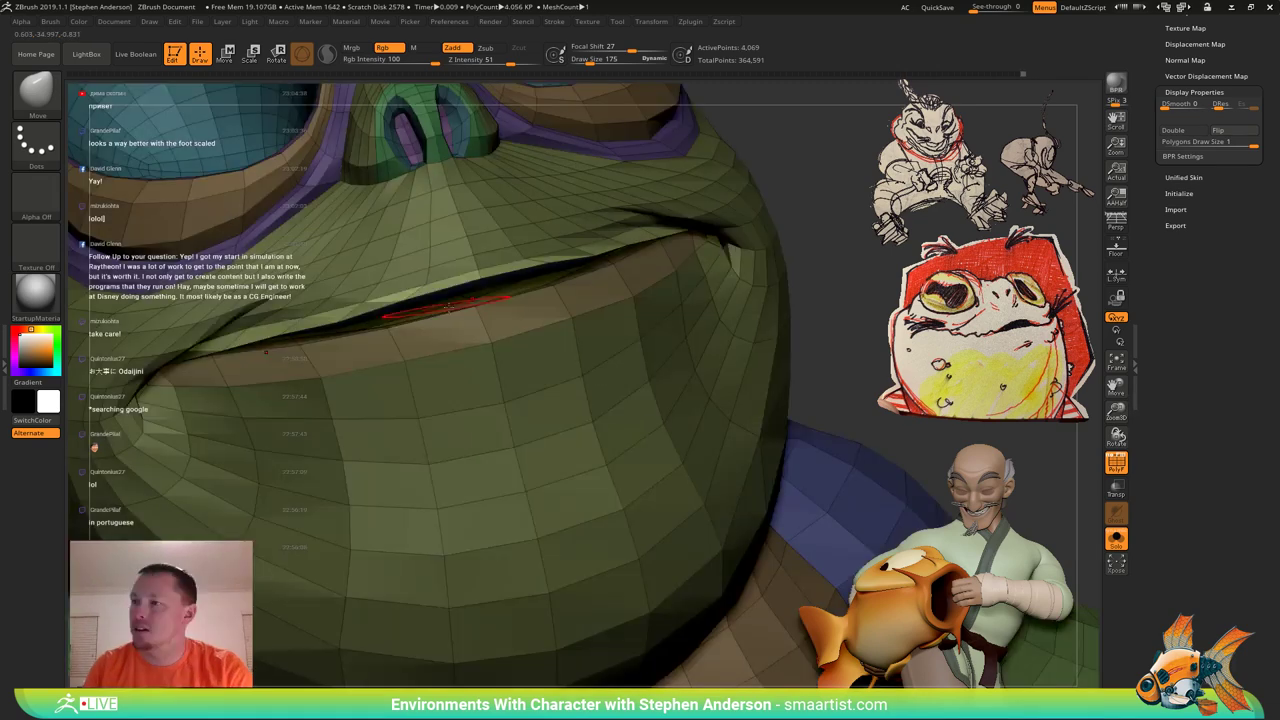
key(ctrl+i)
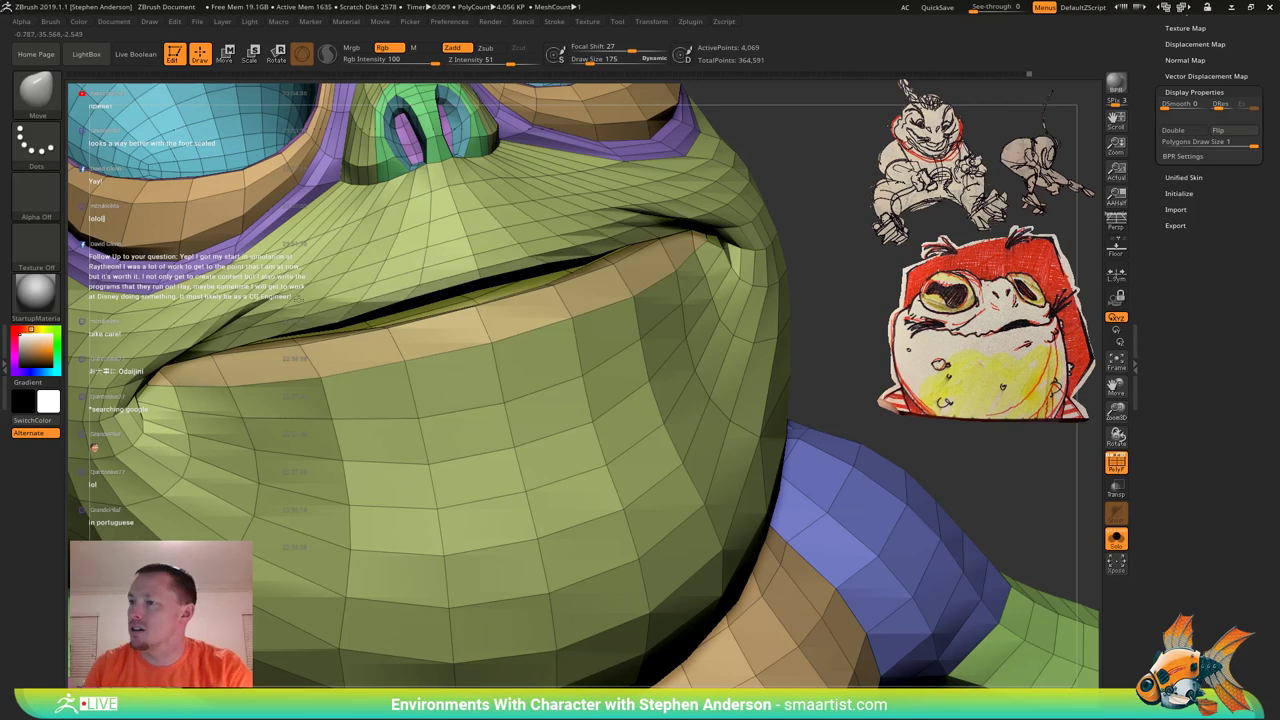
shift+drag(352, 258, 429, 233)
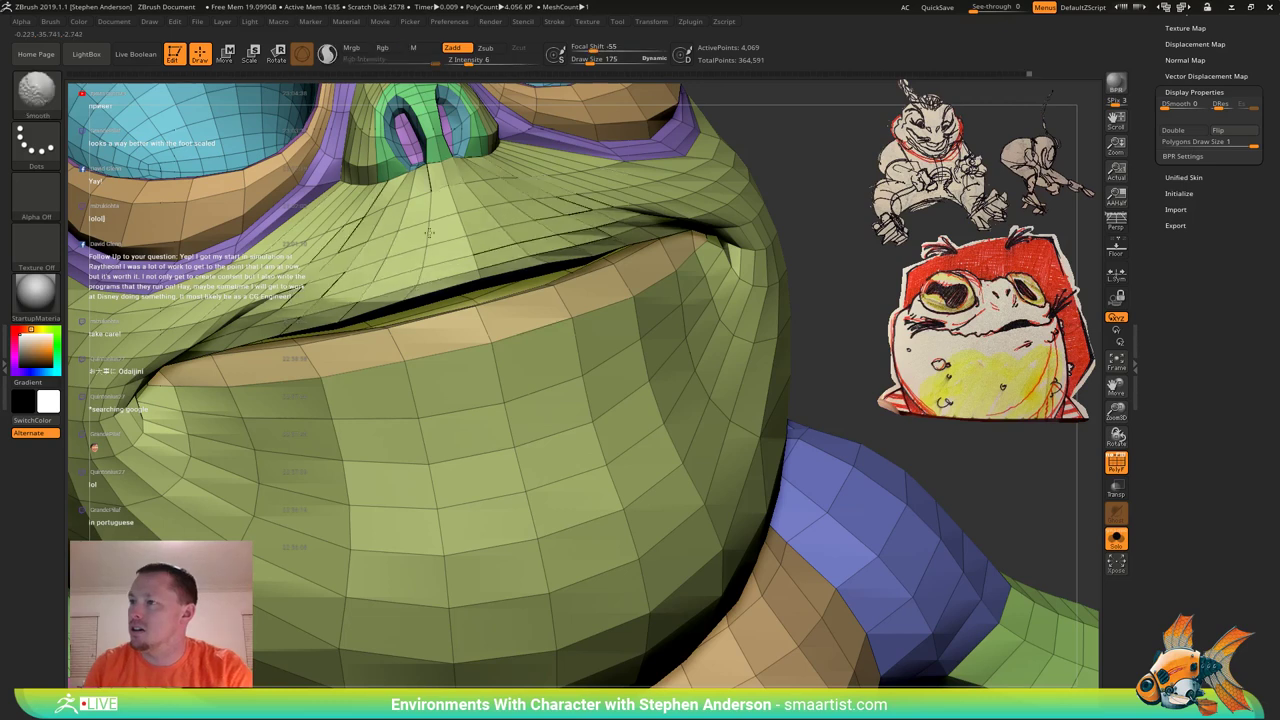
right_drag(429, 233, 390, 266)
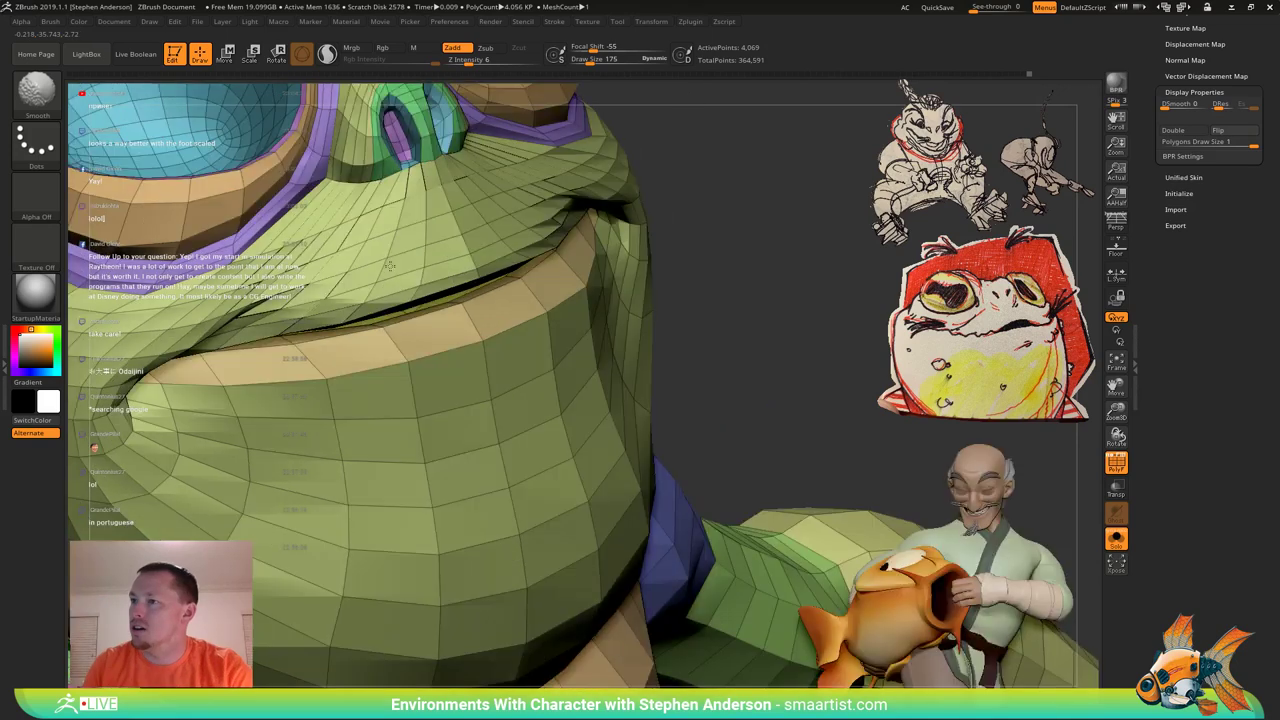
key(shift+f)
key(f)
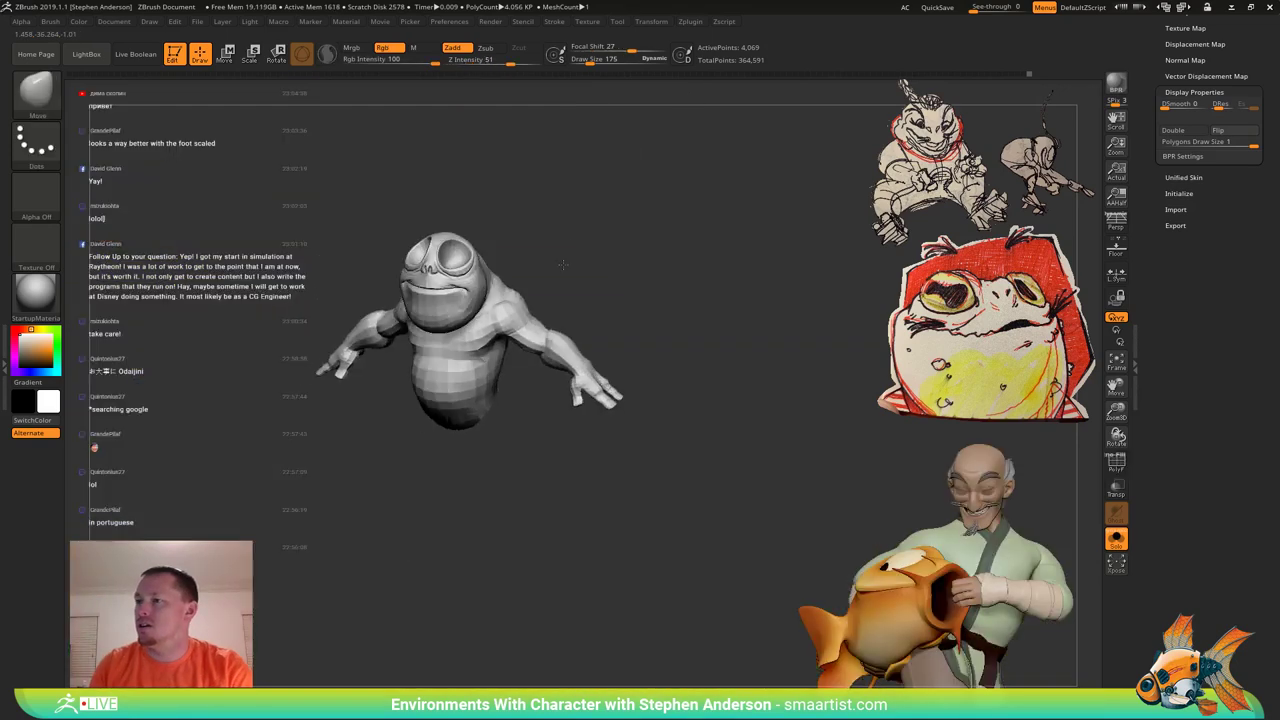
Mask everything except the pink band under the jaw and adjust its end near the neck, using a Move brush draw size of 269.
key(f)
key(shift+f)
right_drag(466, 325, 352, 330)
key(w)
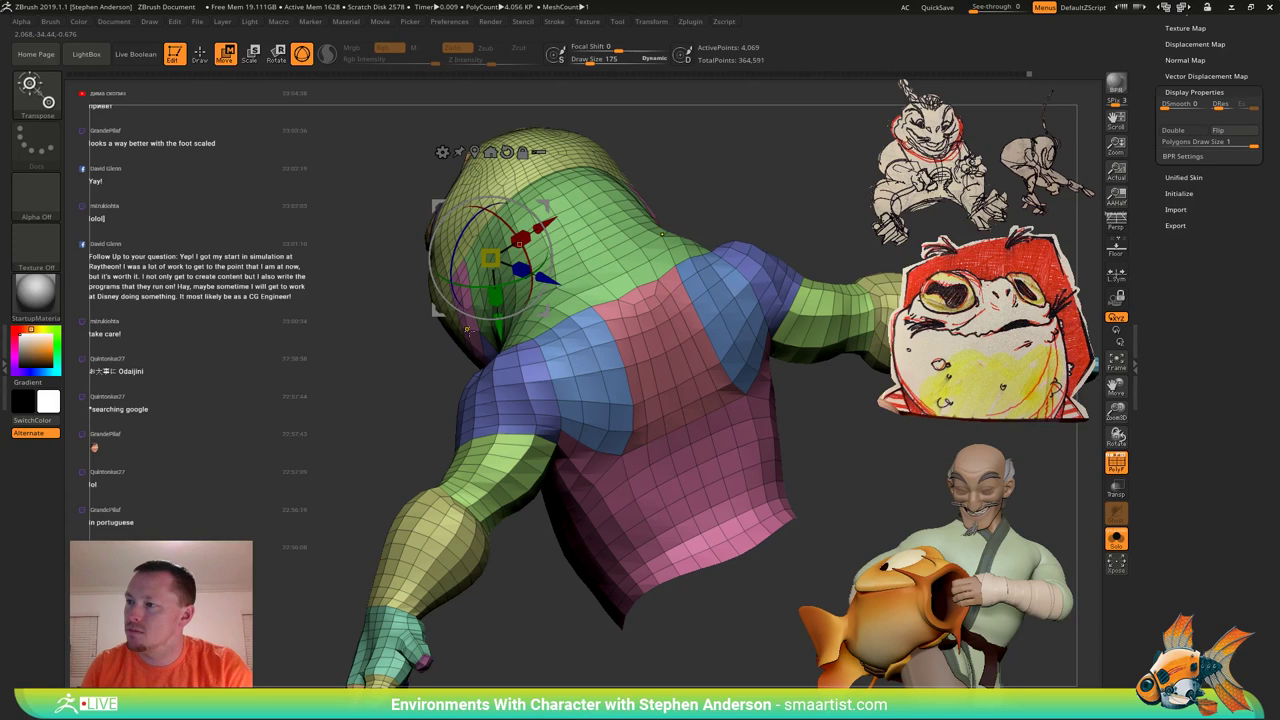
key(q)
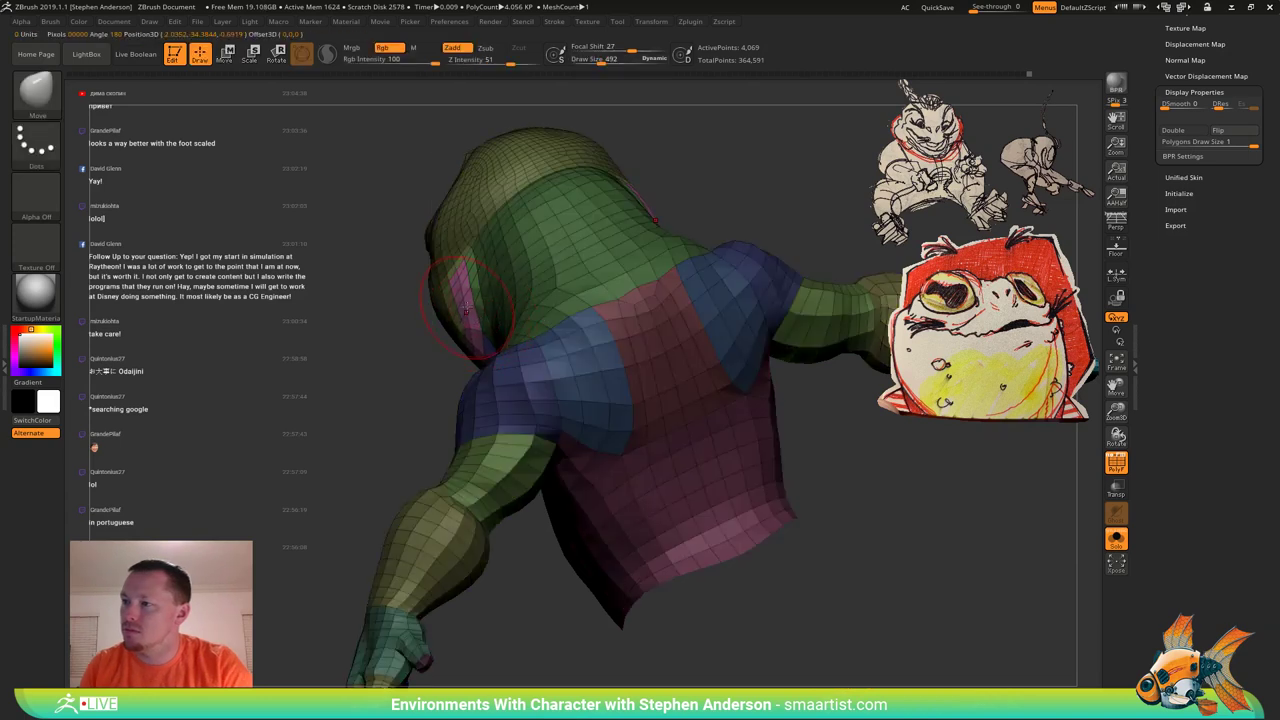
drag(462, 295, 462, 293)
right_drag(464, 292, 504, 252)
key(s)
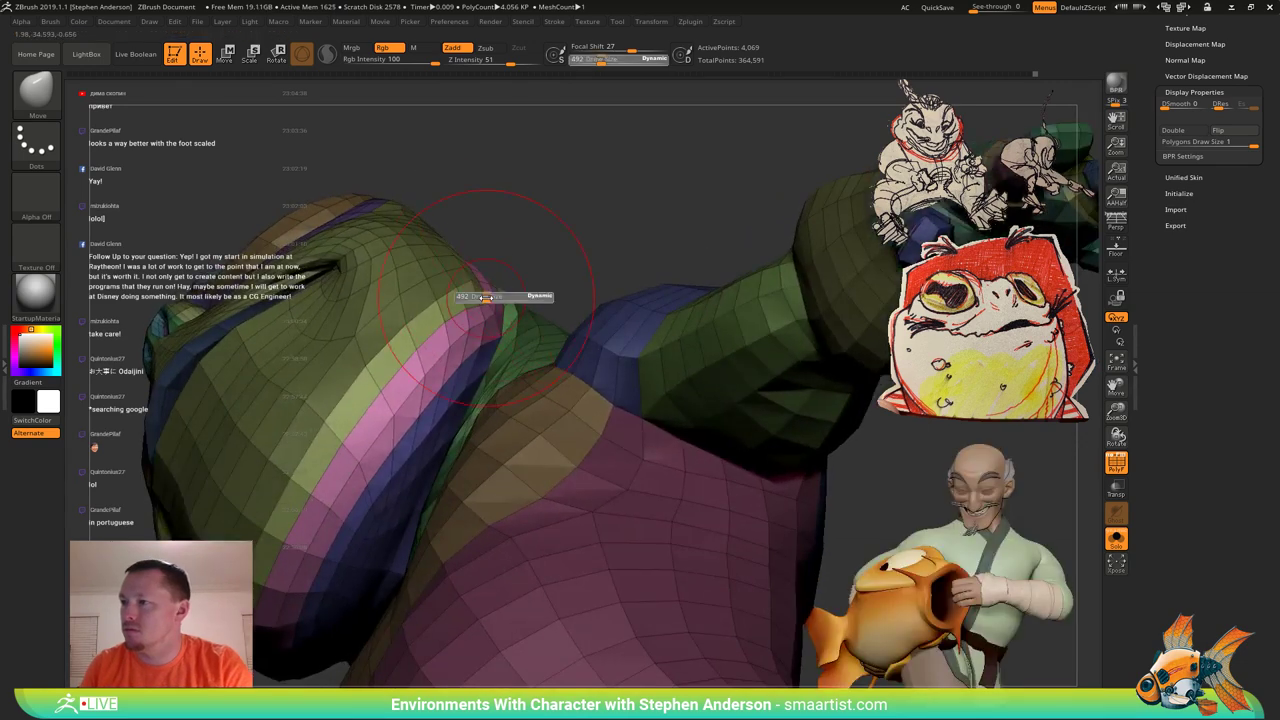
drag(486, 297, 480, 293)
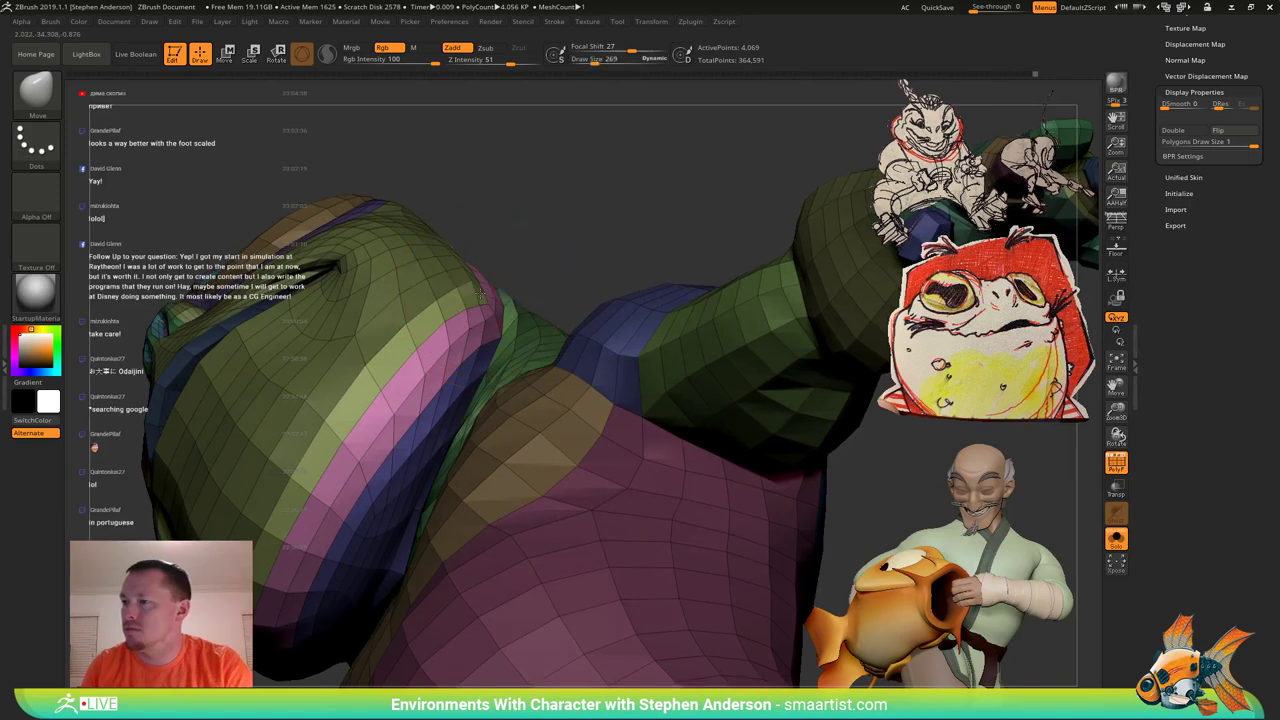
right_drag(480, 293, 585, 350)
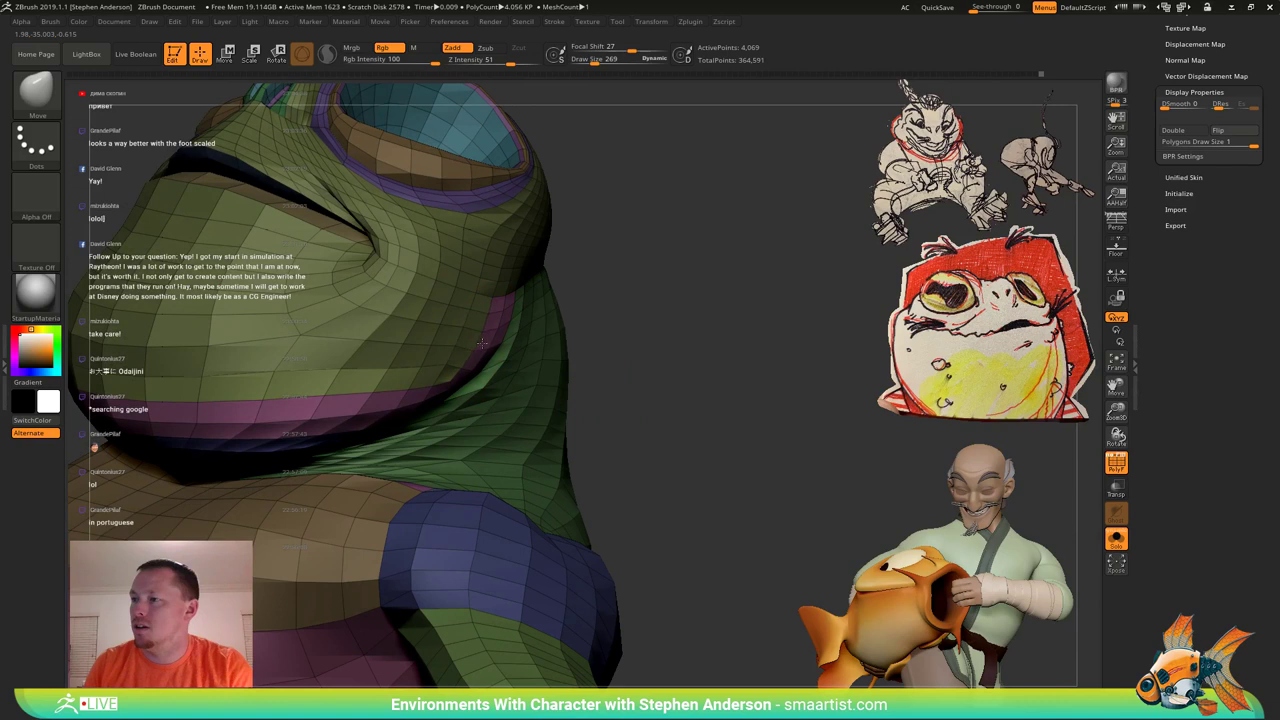
mouse_move(481, 343)
right_down()
mouse_move(456, 369)
mouse_move(554, 353)
mouse_move(461, 315)
mouse_move(485, 338)
mouse_move(457, 361)
mouse_move(677, 309)
right_up()
Turn off the polygroup wireframe and Solo mode to display the whole character with its legs and pants.
key(shift+f)
key(shift+f)
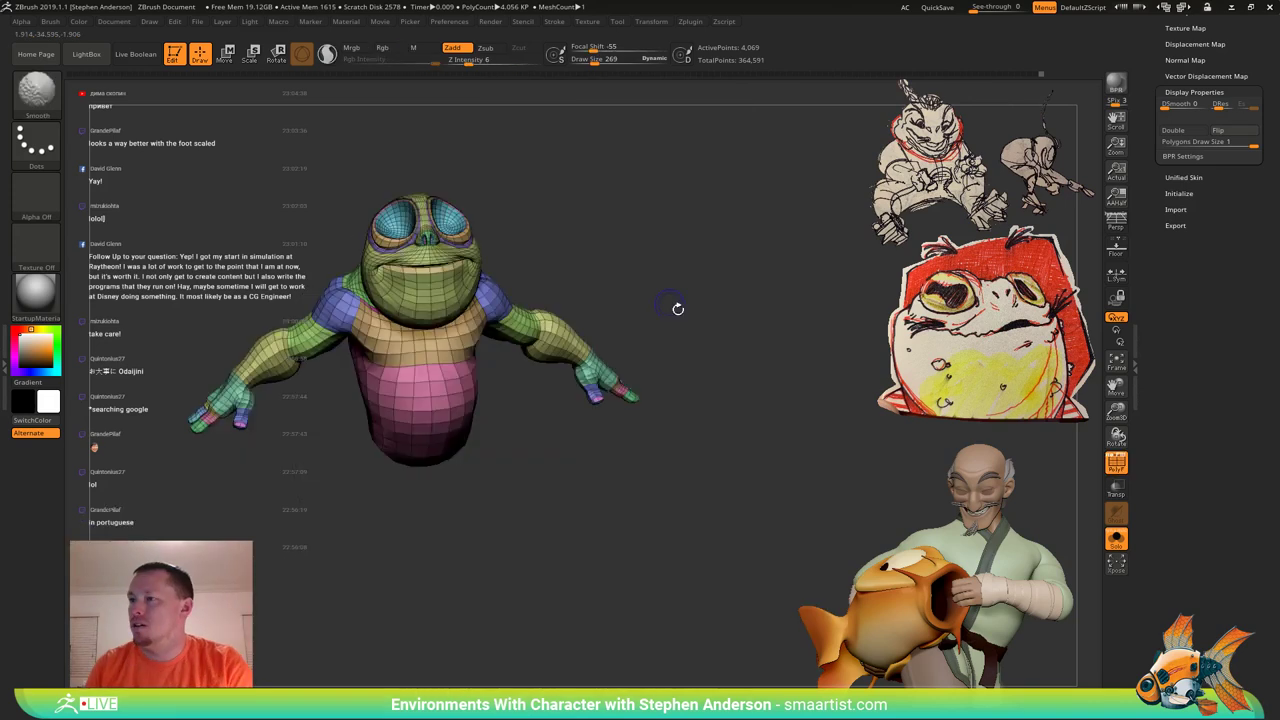
key(shift+f)
click(1116, 539)
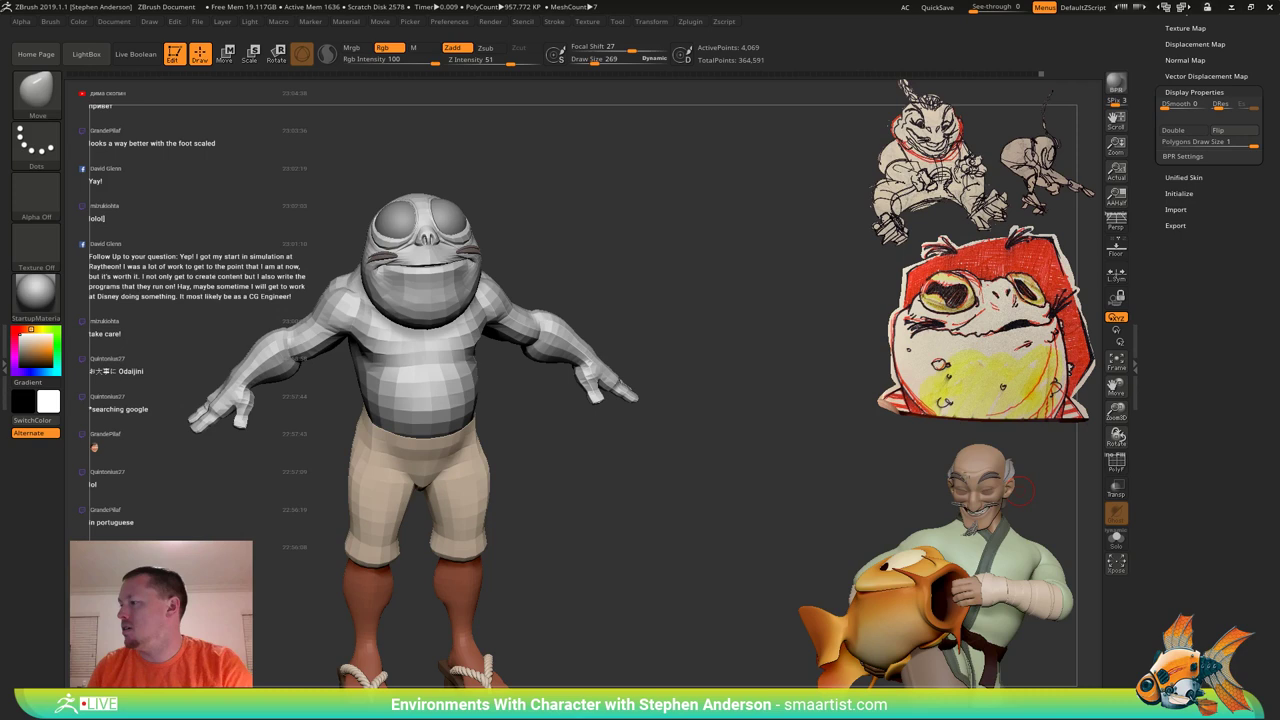
right_drag(710, 364, 773, 375)
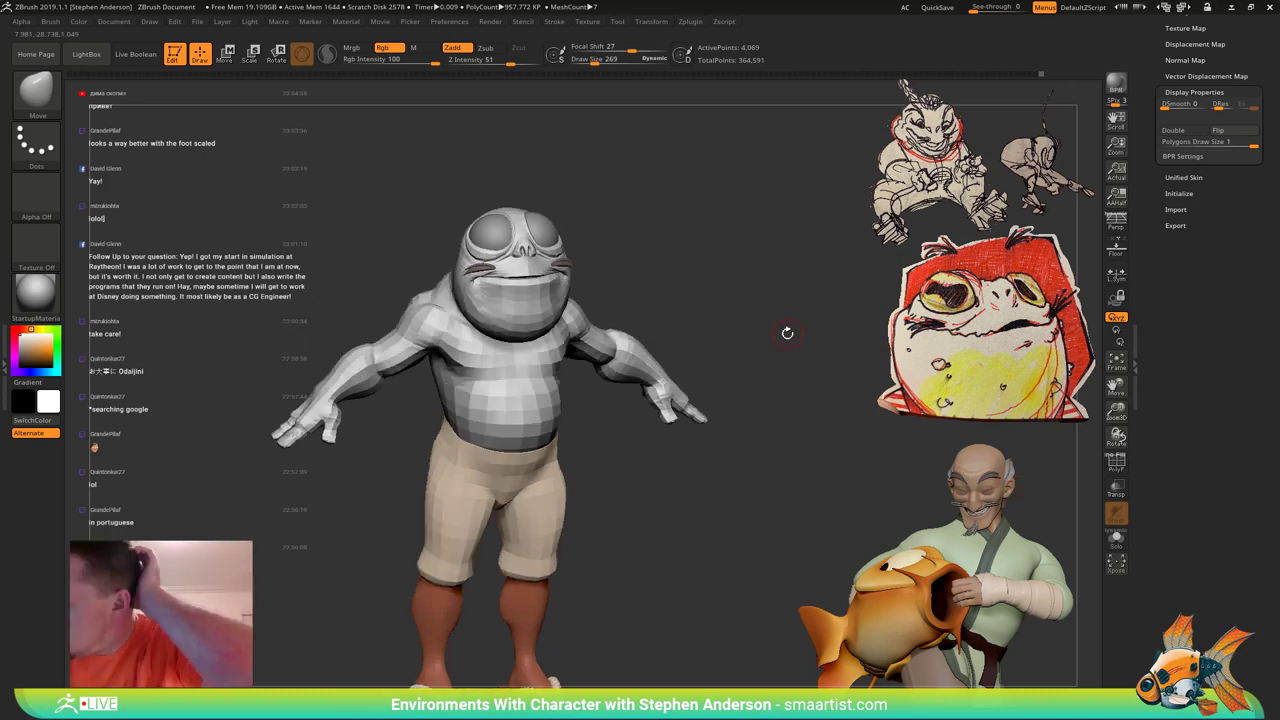
right_drag(787, 333, 717, 281)
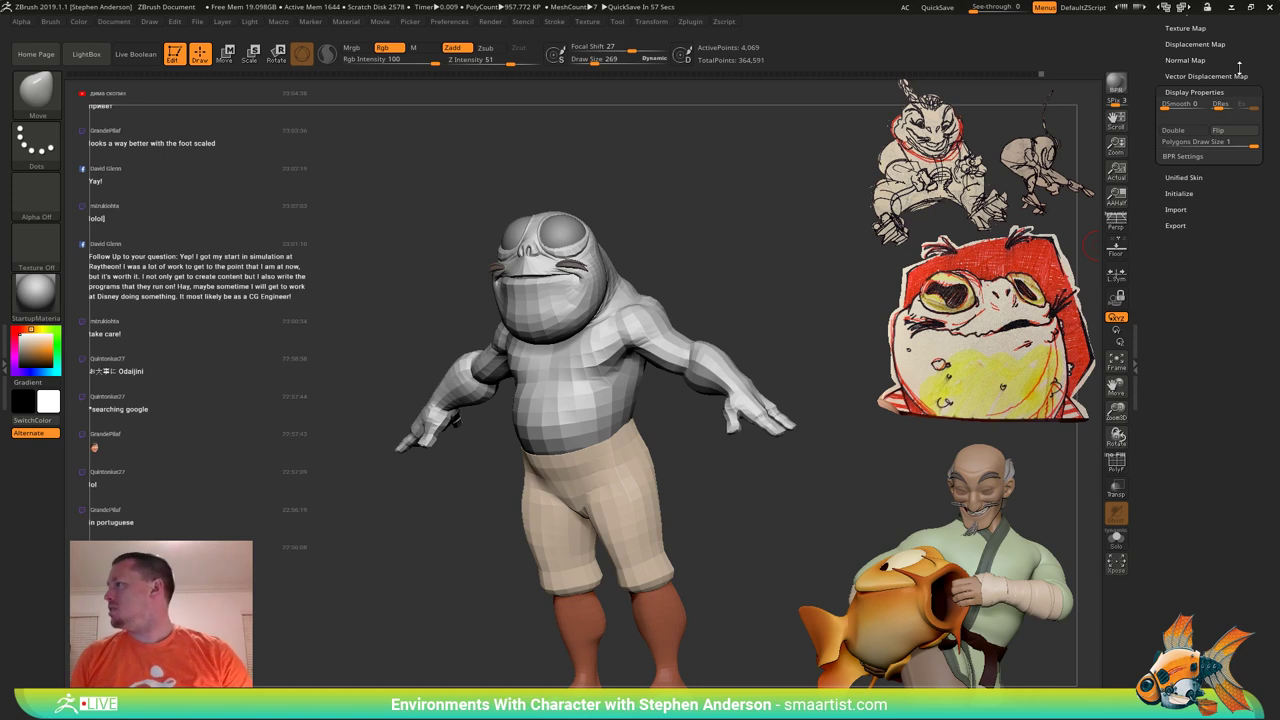
Open the subtool list, make the Belt subtool visible, and select it.
drag(1257, 53, 1264, 201)
click(1177, 254)
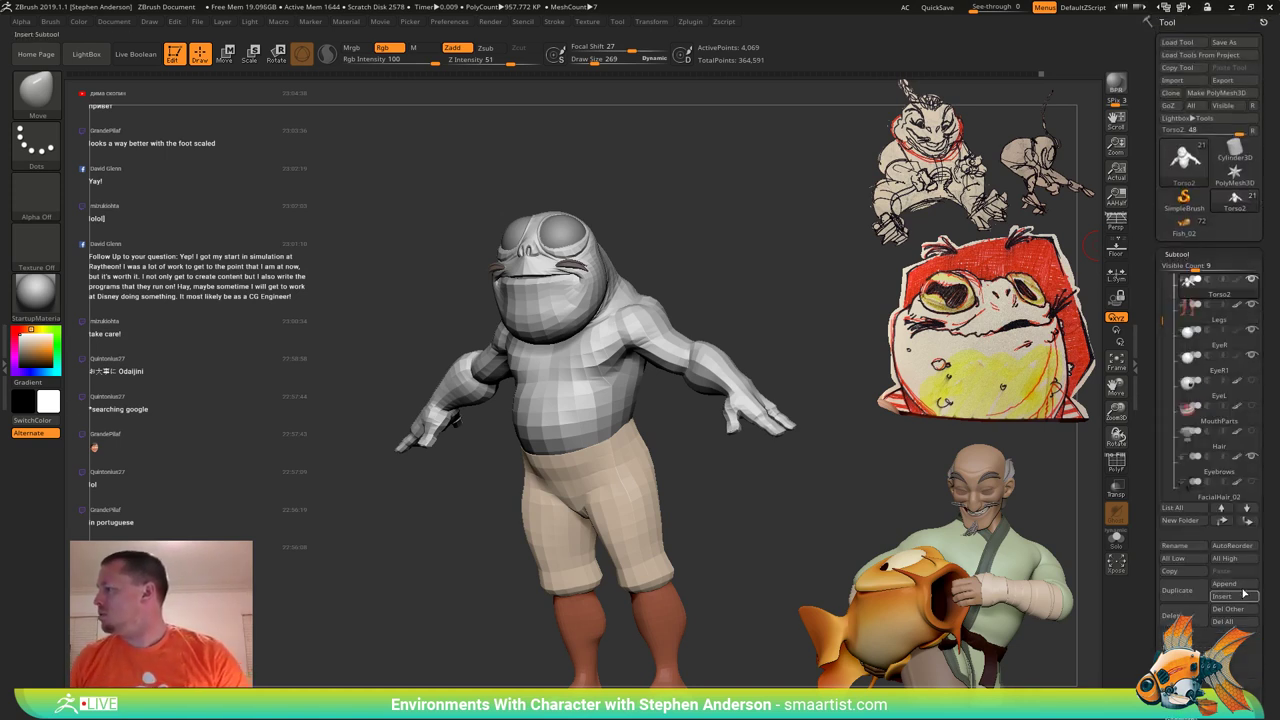
drag(1162, 320, 1163, 393)
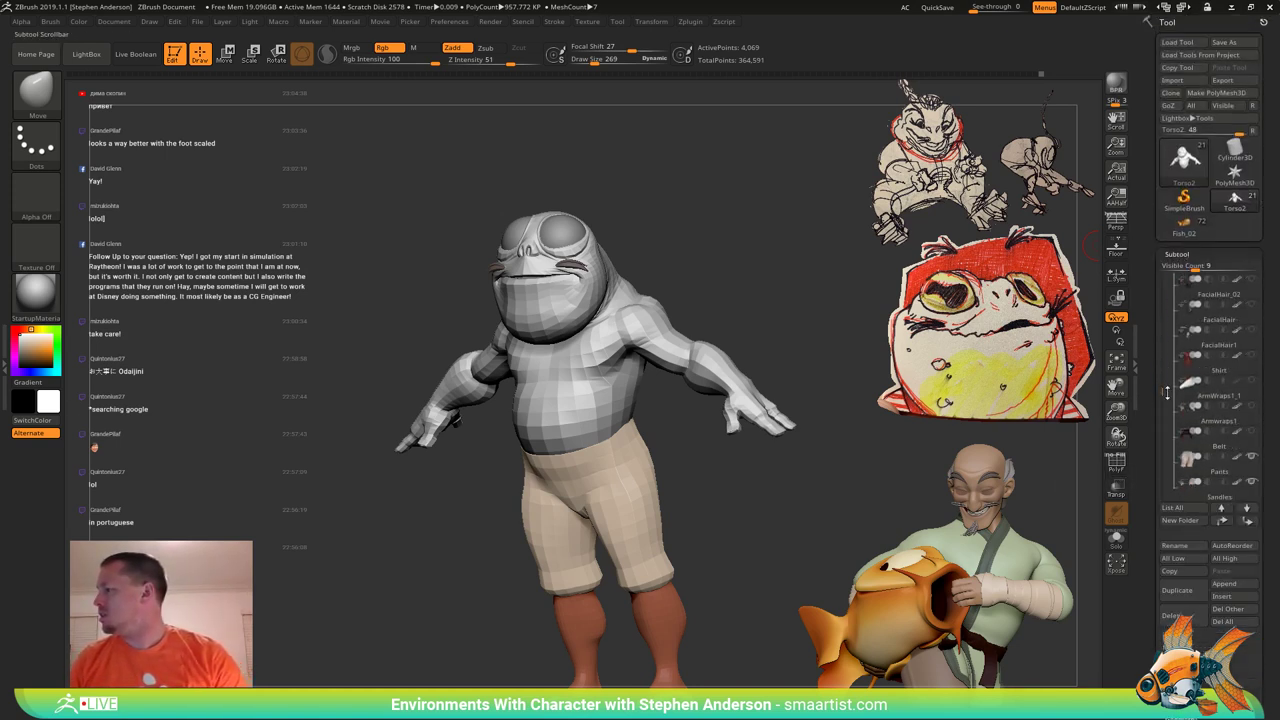
click(1191, 452)
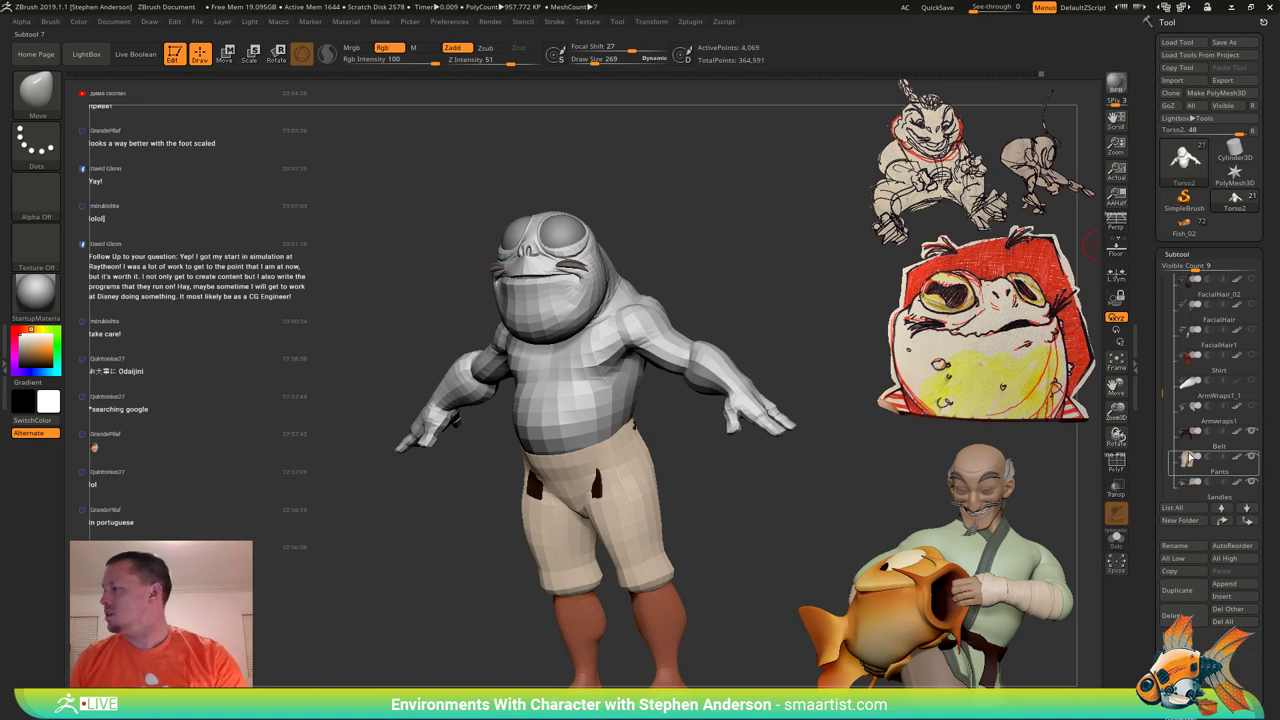
Centre the transform gizmo on the belt, reset its orientation, and scale the belt up uniformly around the waist in side view.
shift+drag(775, 455, 669, 480)
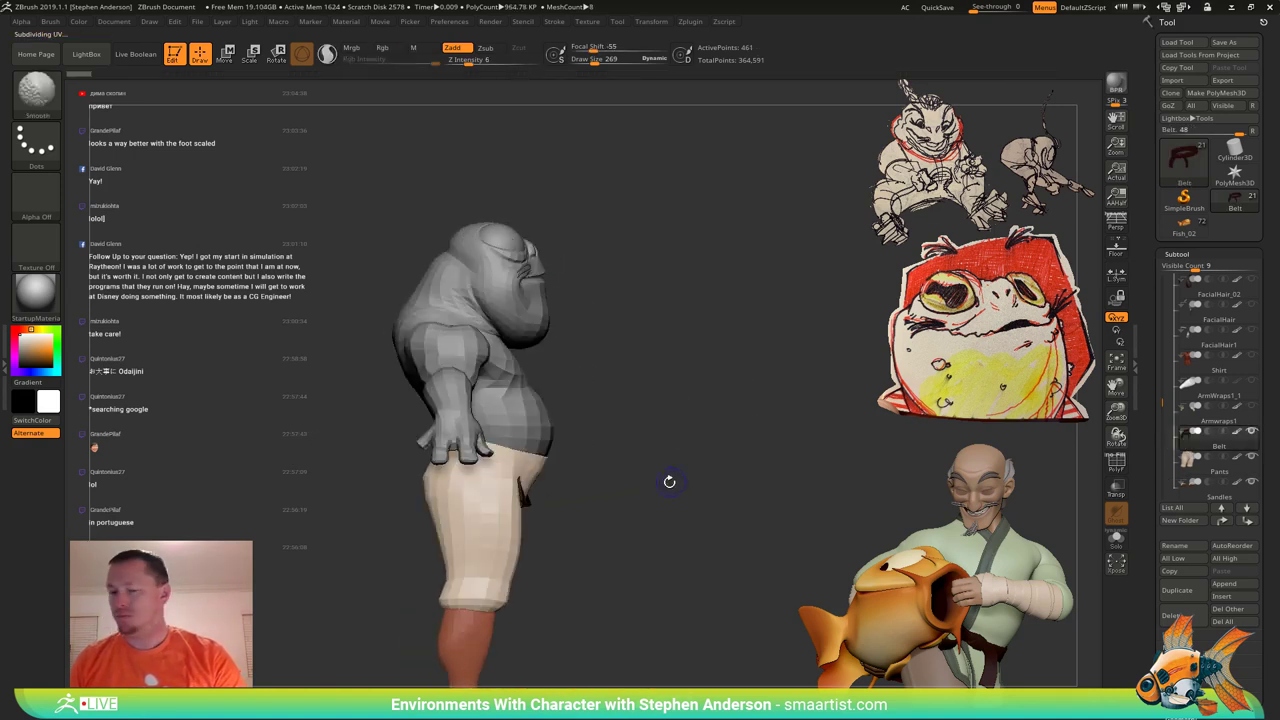
key(w)
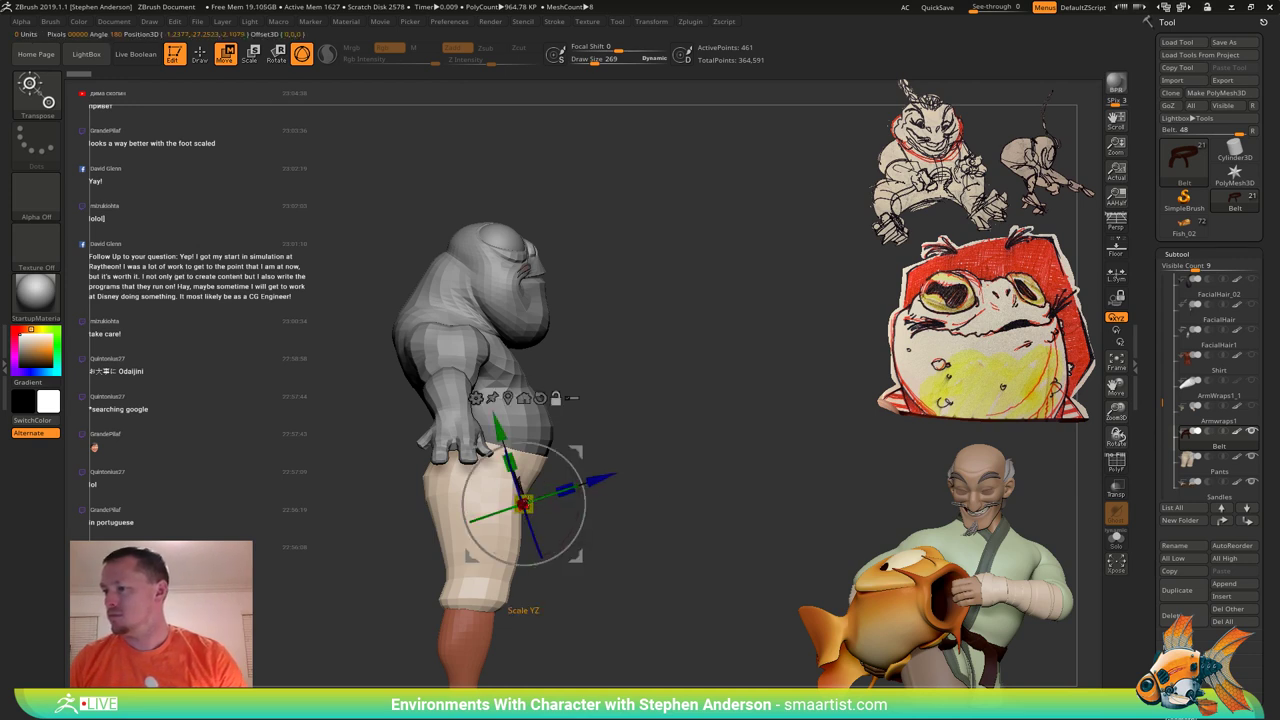
click(507, 397)
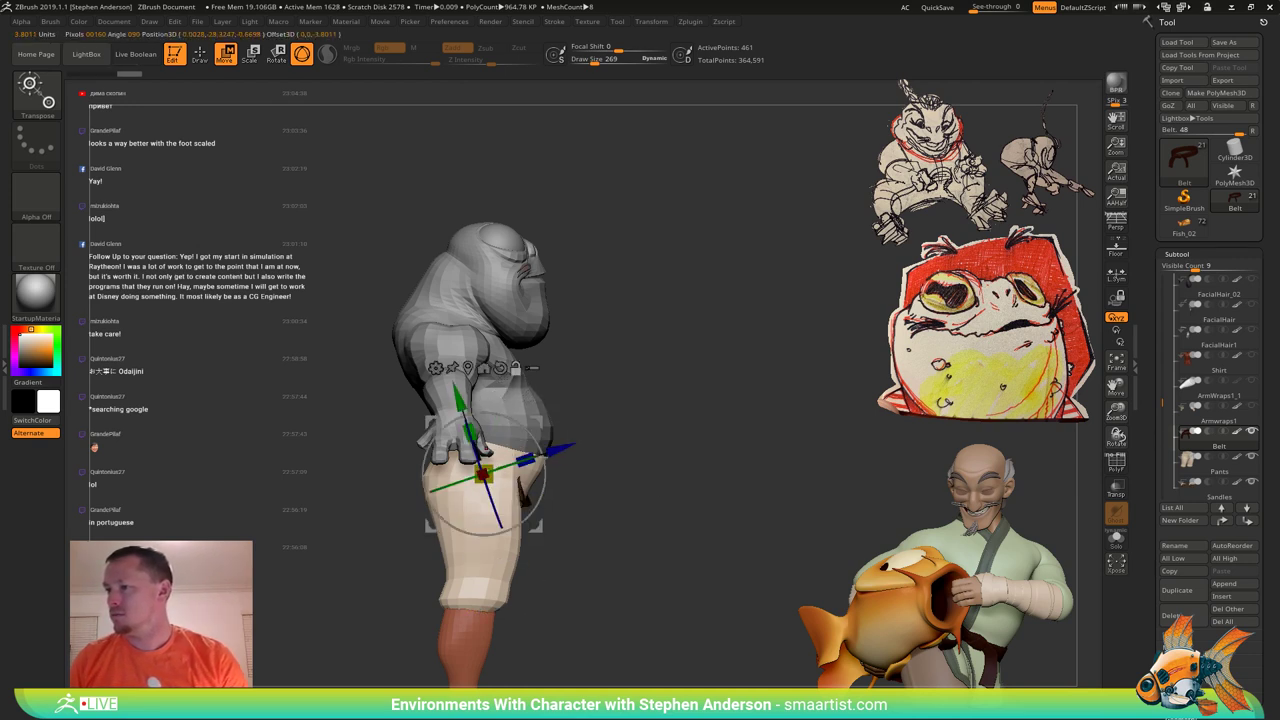
alt+click(500, 368)
drag(491, 468, 540, 449)
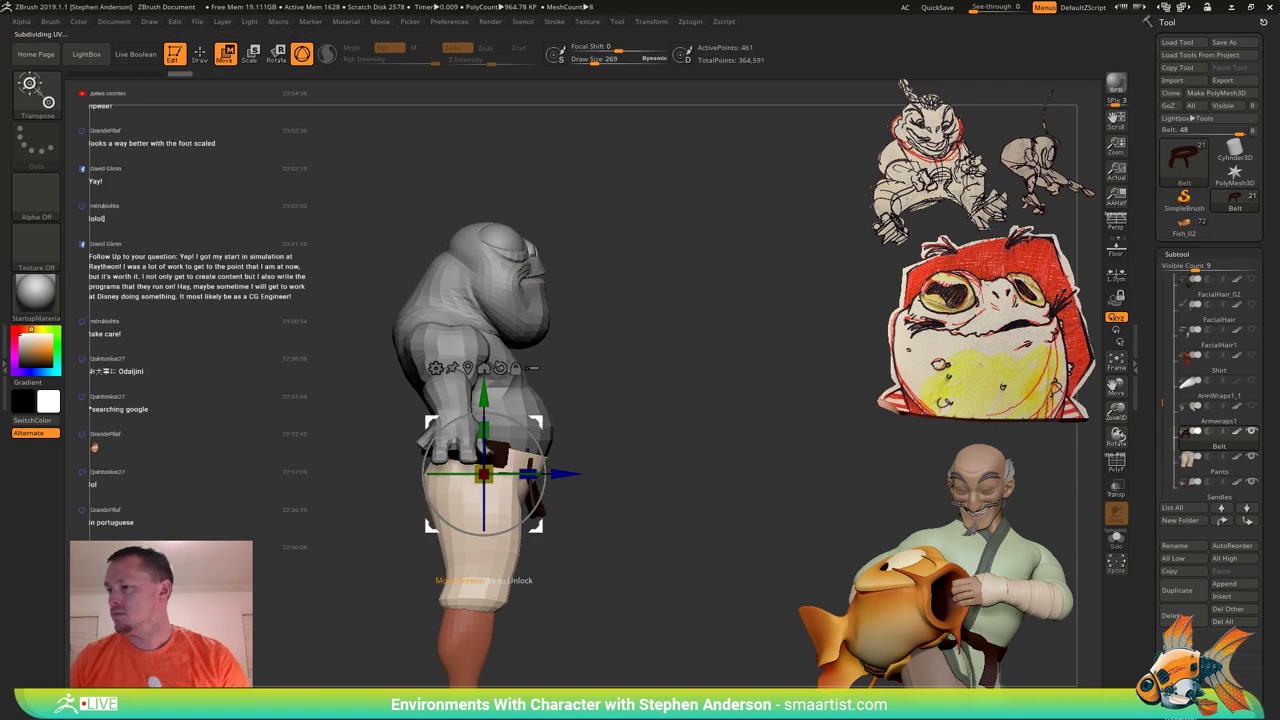
Enlarge the Move brush to a draw size of 1444 and reshape the belt's front beneath the belly.
mouse_move(542, 452)
right_down()
mouse_move(470, 456)
mouse_move(588, 447)
mouse_move(559, 441)
right_up()
key(b)
key(m)
key(v)
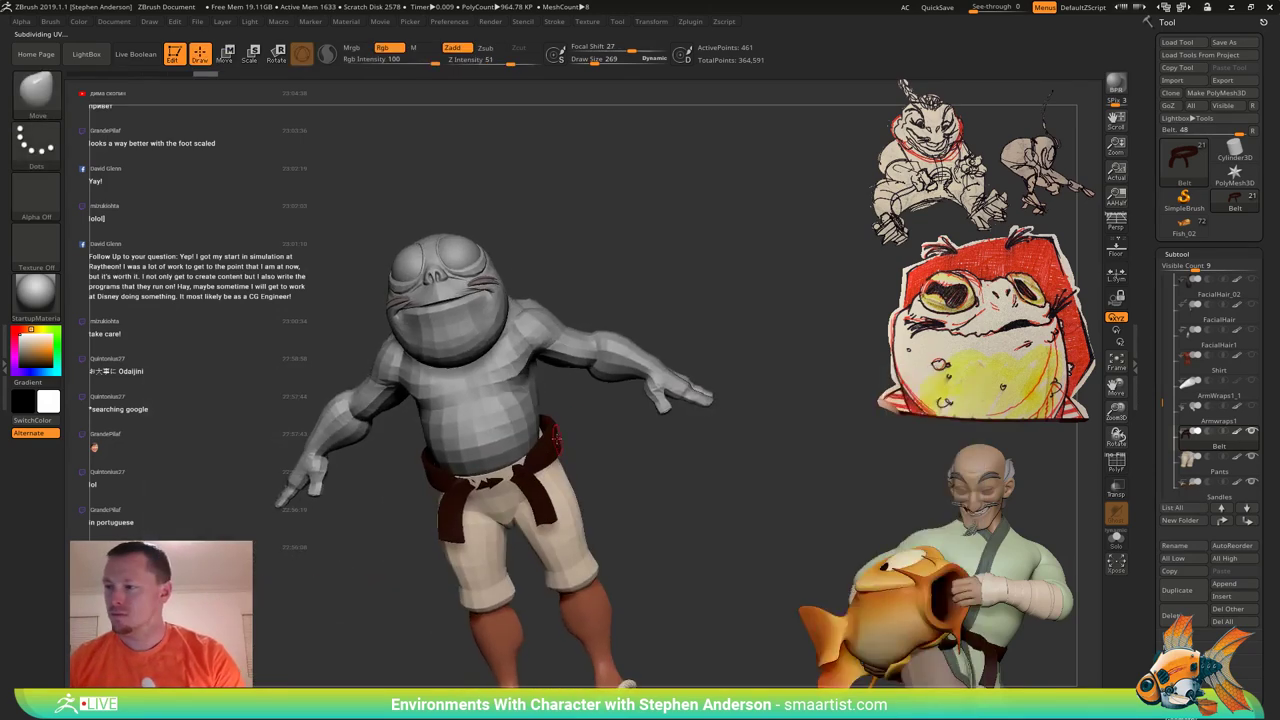
key(s)
mouse_move(557, 440)
mouse_down()
mouse_move(583, 438)
mouse_move(542, 443)
mouse_up()
right_drag(542, 443, 525, 495)
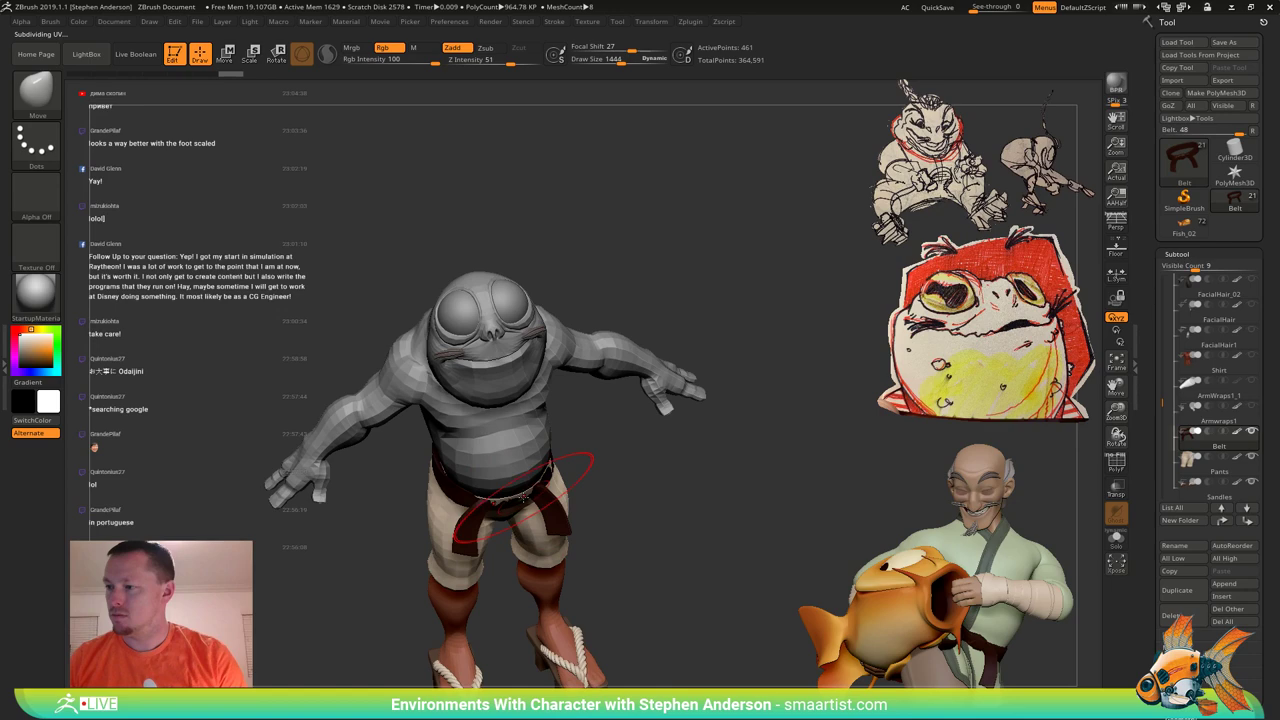
drag(524, 498, 524, 497)
Push the belt's side in against the hip with the Move brush at a draw size of 1526.
mouse_move(524, 497)
ctrl+right_down()
mouse_move(569, 551)
mouse_move(400, 510)
mouse_move(480, 480)
mouse_move(593, 475)
mouse_move(518, 404)
mouse_move(492, 432)
mouse_move(549, 419)
mouse_move(435, 456)
ctrl+right_up()
key(s)
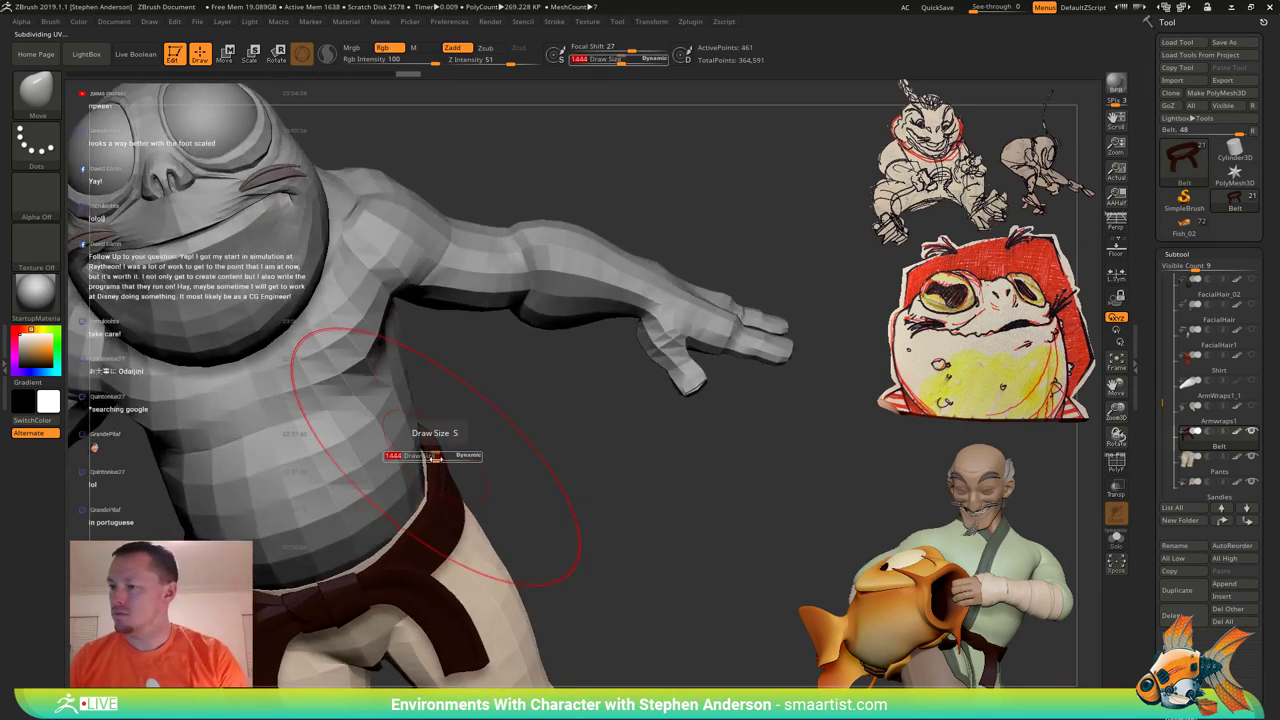
drag(436, 459, 434, 460)
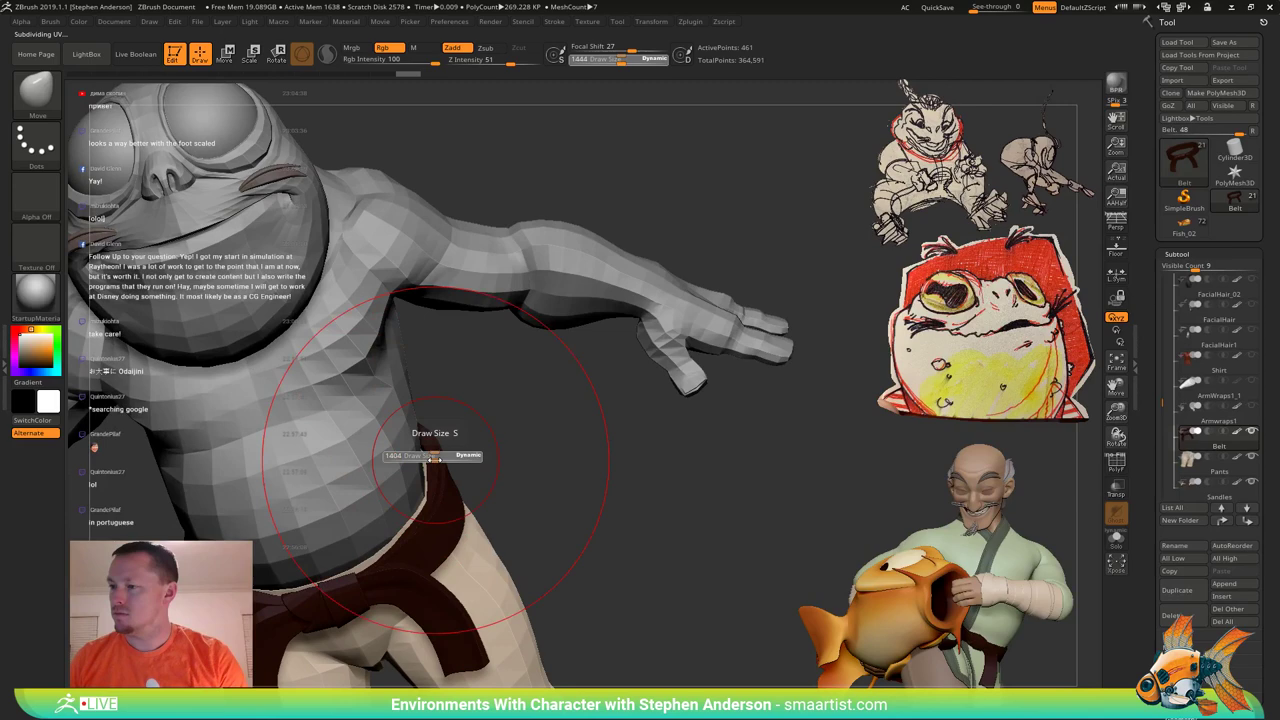
right_drag(434, 460, 421, 464)
key(s)
drag(421, 467, 426, 467)
drag(450, 474, 424, 479)
alt+right_drag(444, 470, 517, 426)
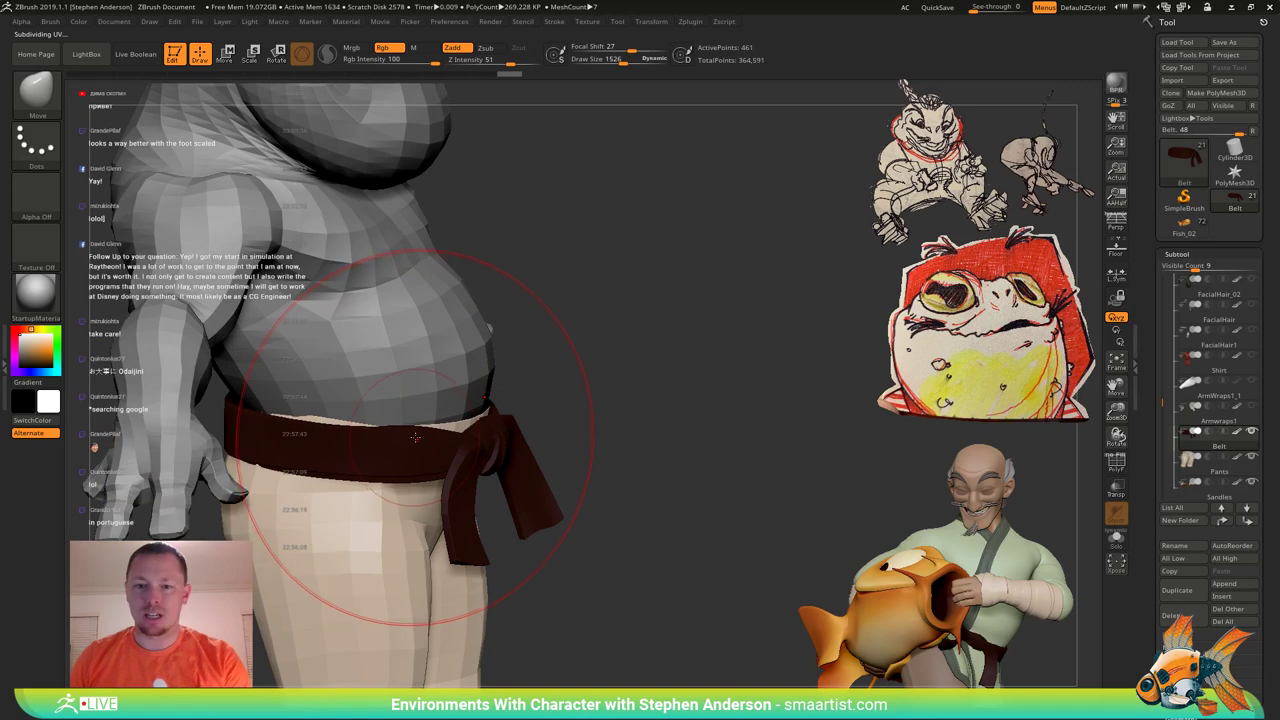
Adjust the belt around the side and back of the waist with the Move brush, resizing the brush for the rear section.
right_drag(415, 437, 380, 445)
mouse_move(380, 445)
ctrl+right_down()
mouse_move(531, 404)
mouse_move(472, 408)
mouse_move(505, 428)
mouse_move(462, 486)
mouse_move(470, 433)
ctrl+right_up()
drag(472, 426, 467, 411)
mouse_move(467, 411)
right_down()
mouse_move(490, 385)
mouse_move(445, 420)
right_up()
ctrl+right_drag(445, 420, 422, 393)
right_drag(422, 393, 379, 428)
key(s)
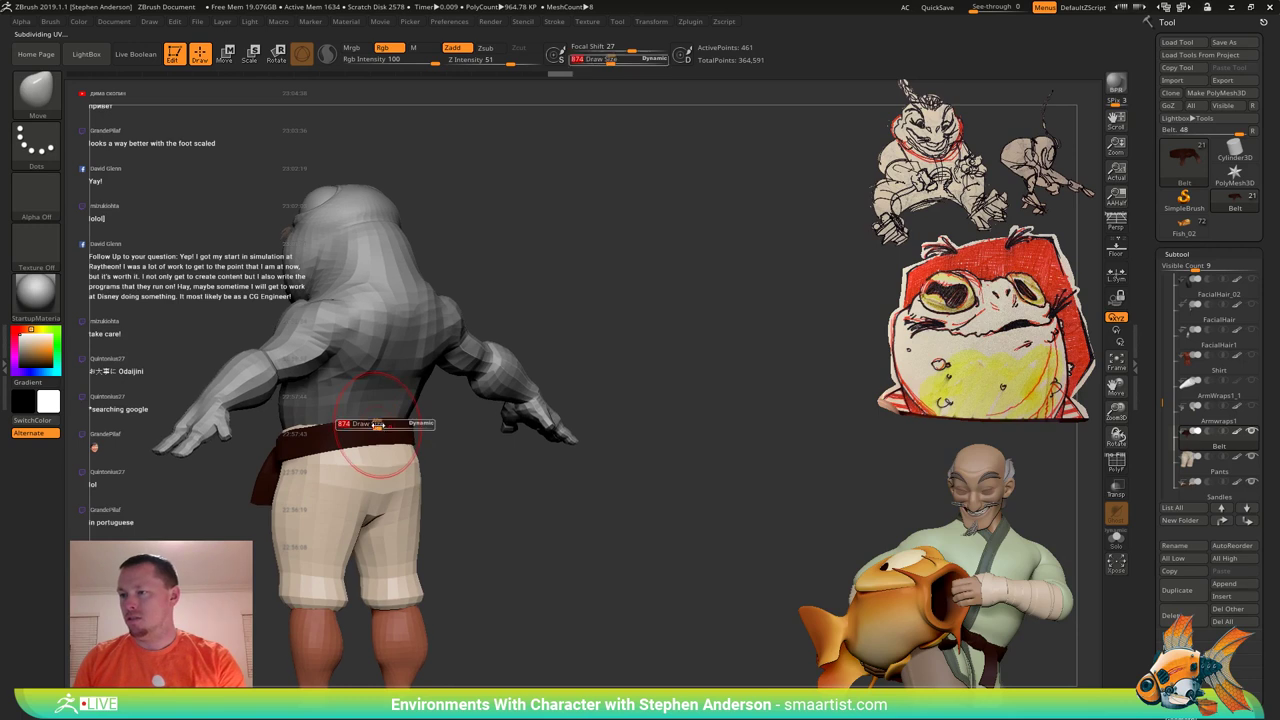
drag(378, 425, 389, 425)
ctrl+right_drag(389, 430, 400, 500)
mouse_move(352, 438)
right_down()
mouse_move(350, 408)
mouse_move(368, 430)
right_up()
Make the Pants subtool active and check its waistband against the belt from behind and from the front.
alt+click(385, 512)
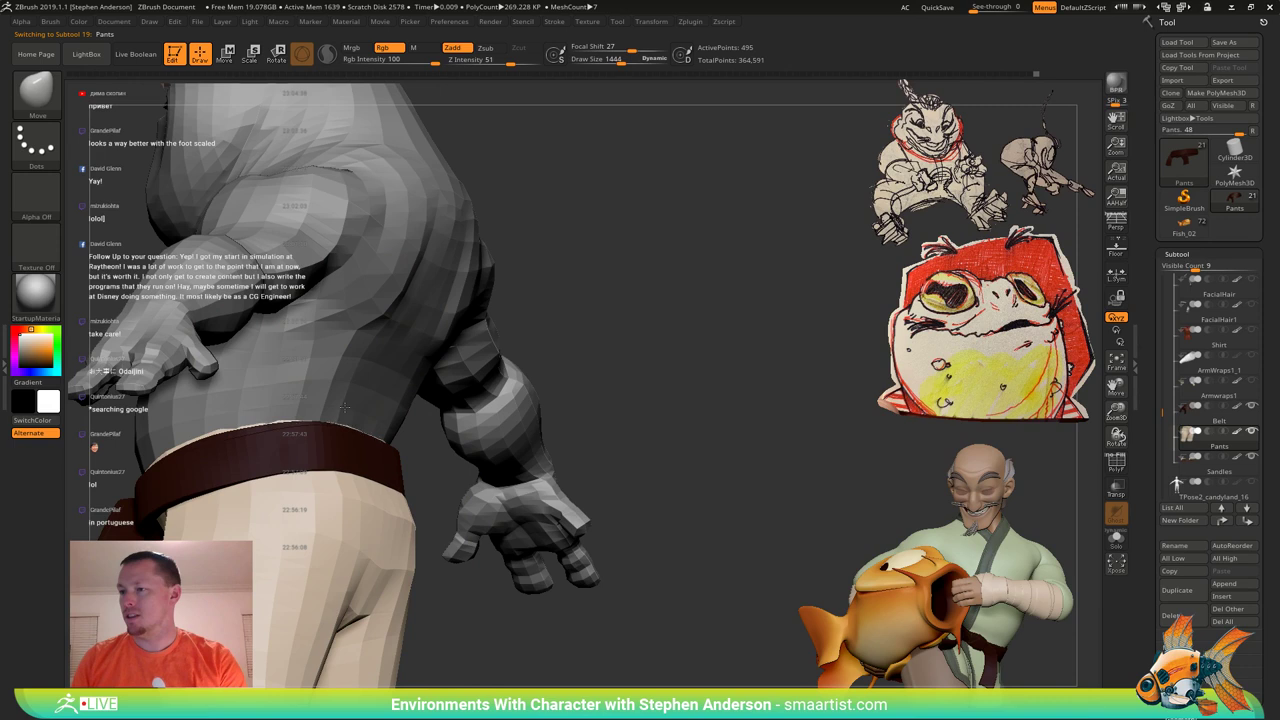
right_drag(344, 407, 430, 432)
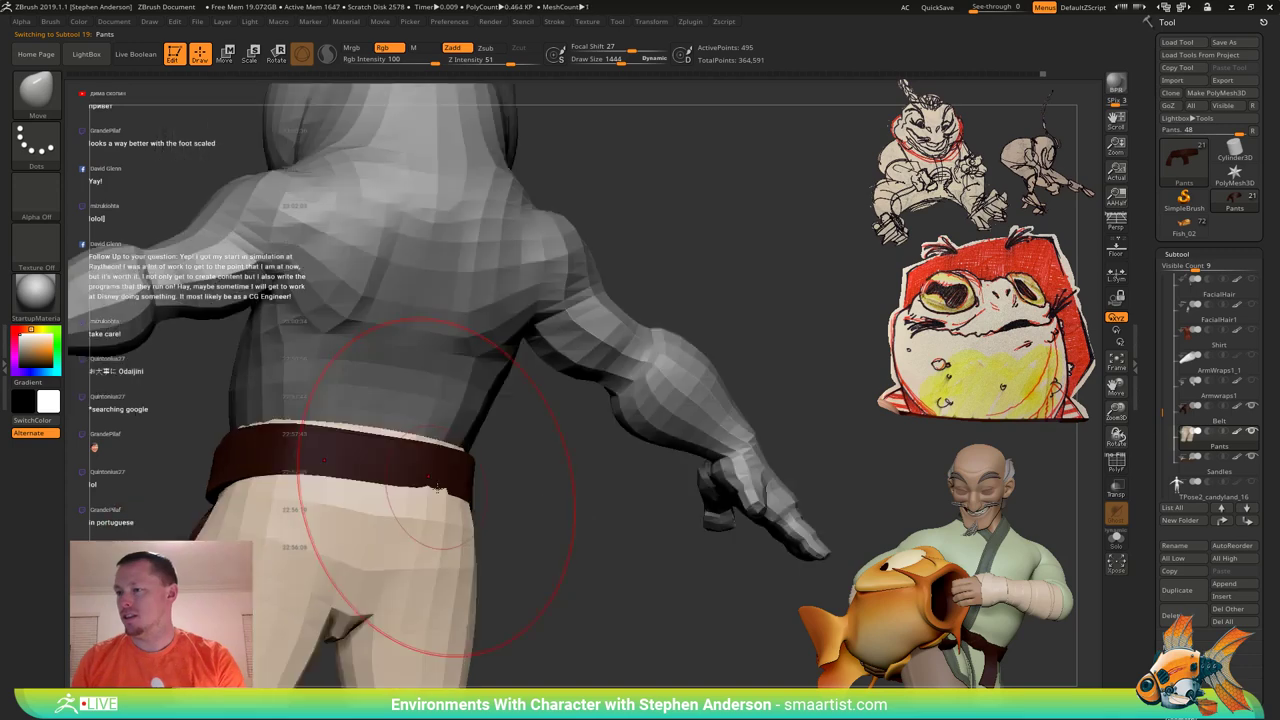
right_drag(437, 488, 587, 481)
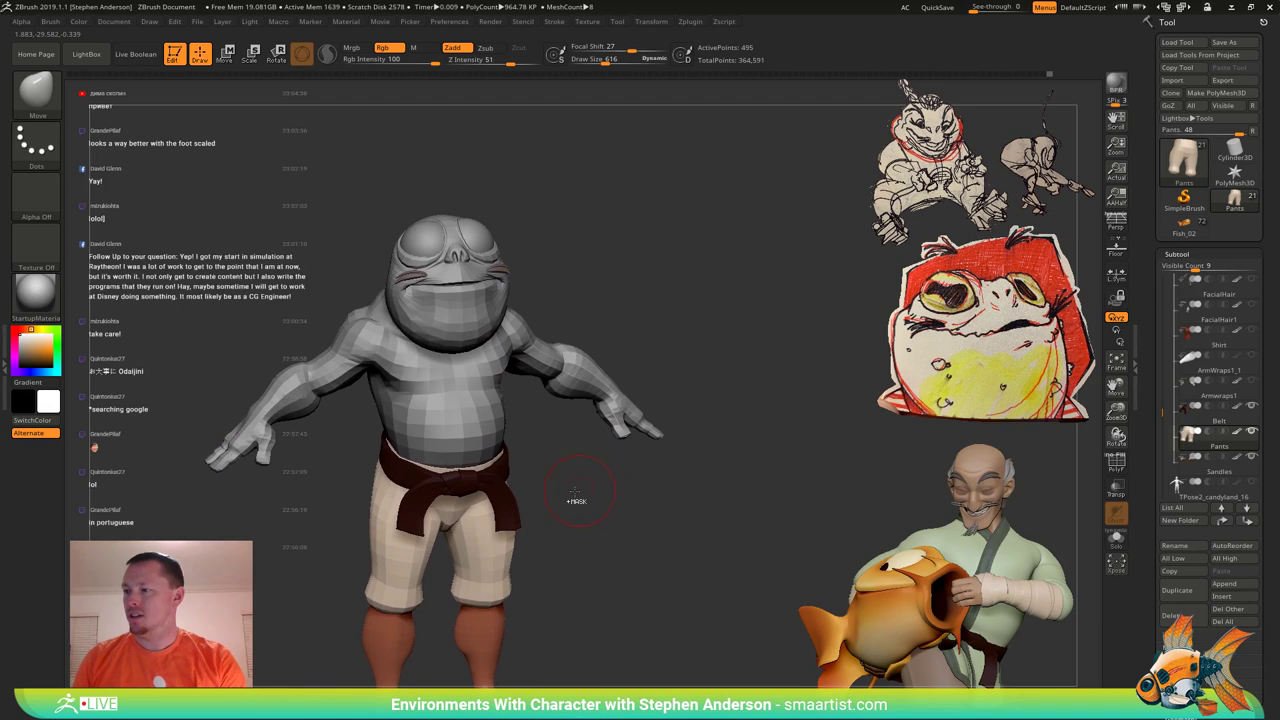
ctrl+right_drag(576, 492, 631, 416)
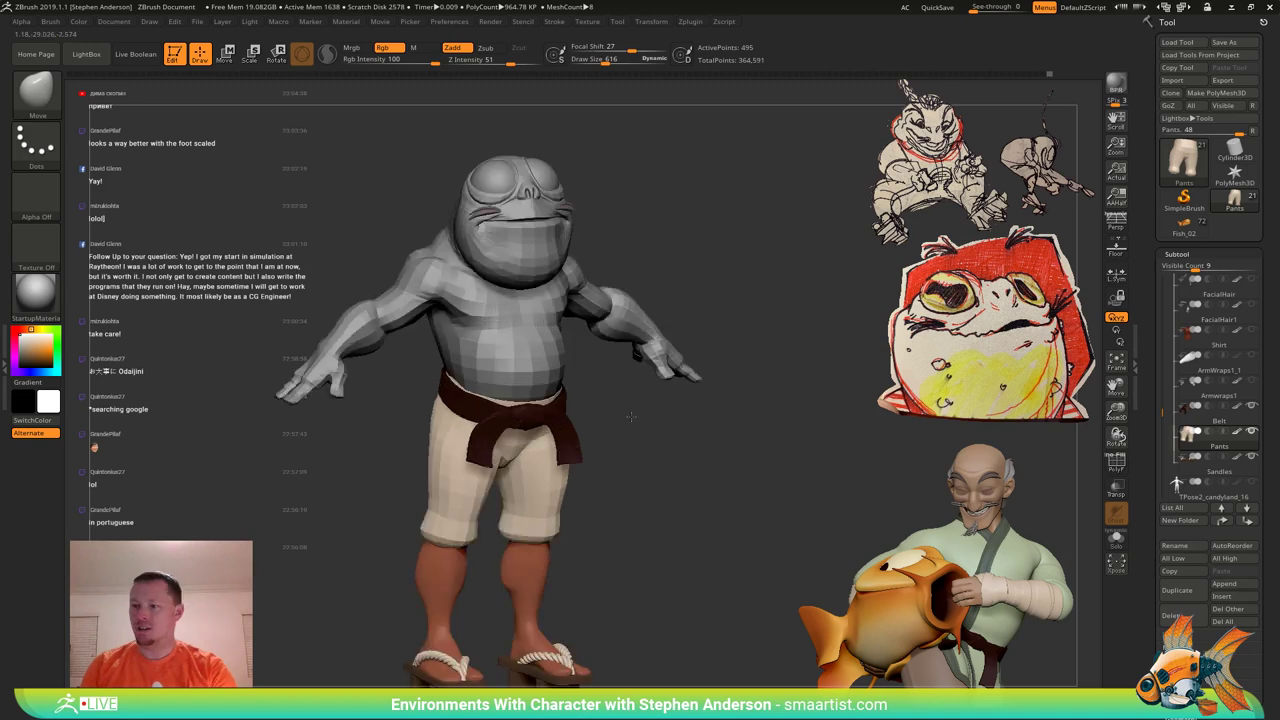
Save the tool as CharB_01 in the _CandyLand folder, replacing the existing file.
key(ctrl+s)
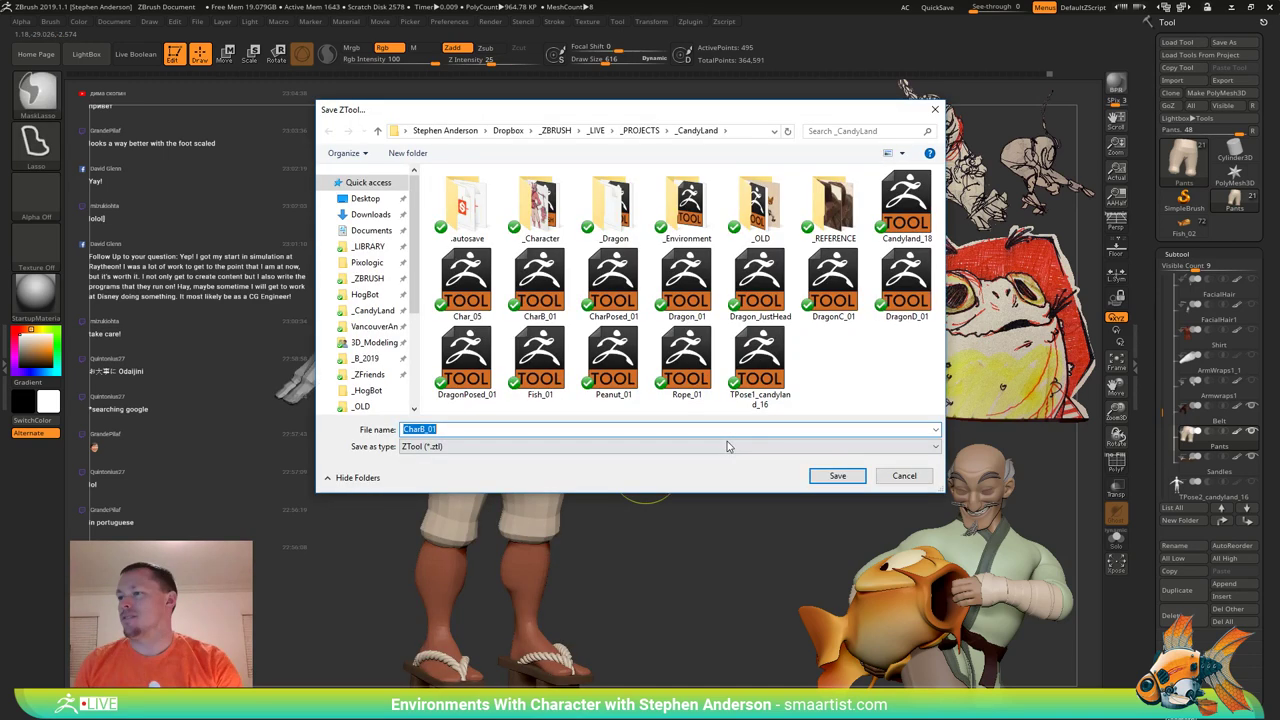
key(Return)
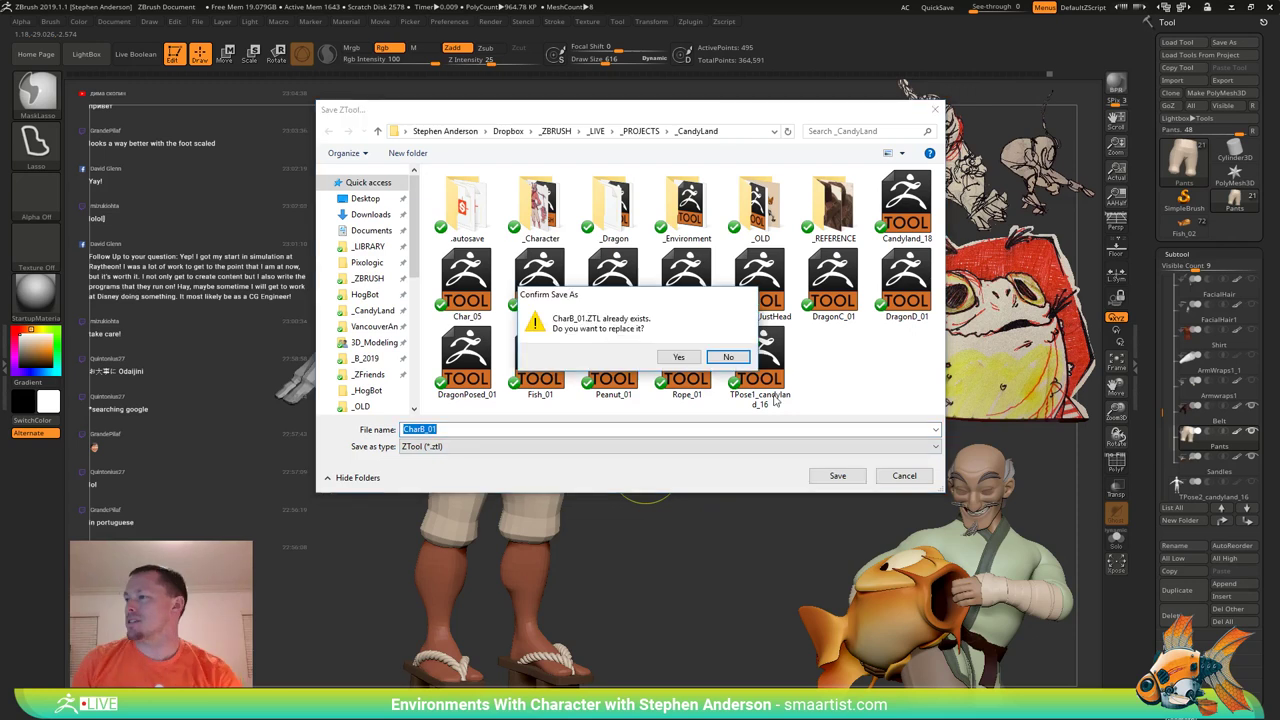
click(684, 357)
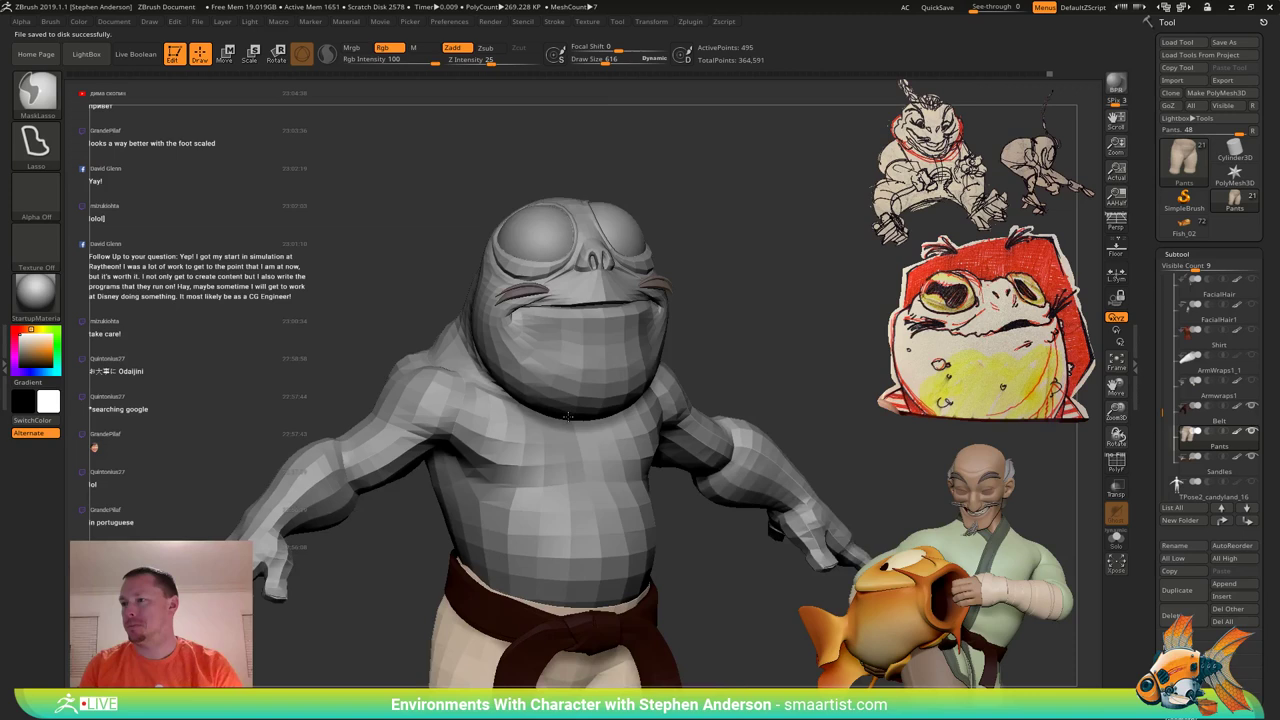
Make the EyeR subtool active and set up the Standard brush for colour-only painting with a DragRect stroke and a draw size of 91.
ctrl+right_drag(568, 416, 583, 500)
alt+click(585, 364)
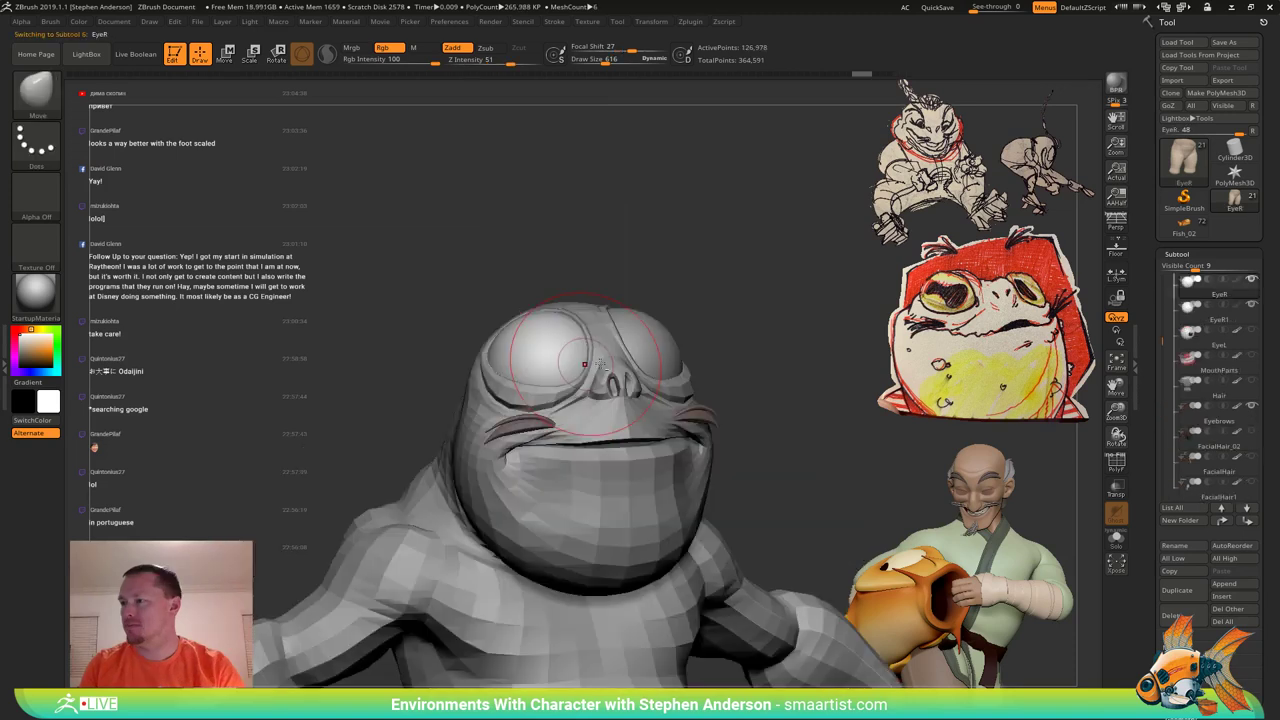
right_drag(600, 364, 575, 366)
key(shift+f)
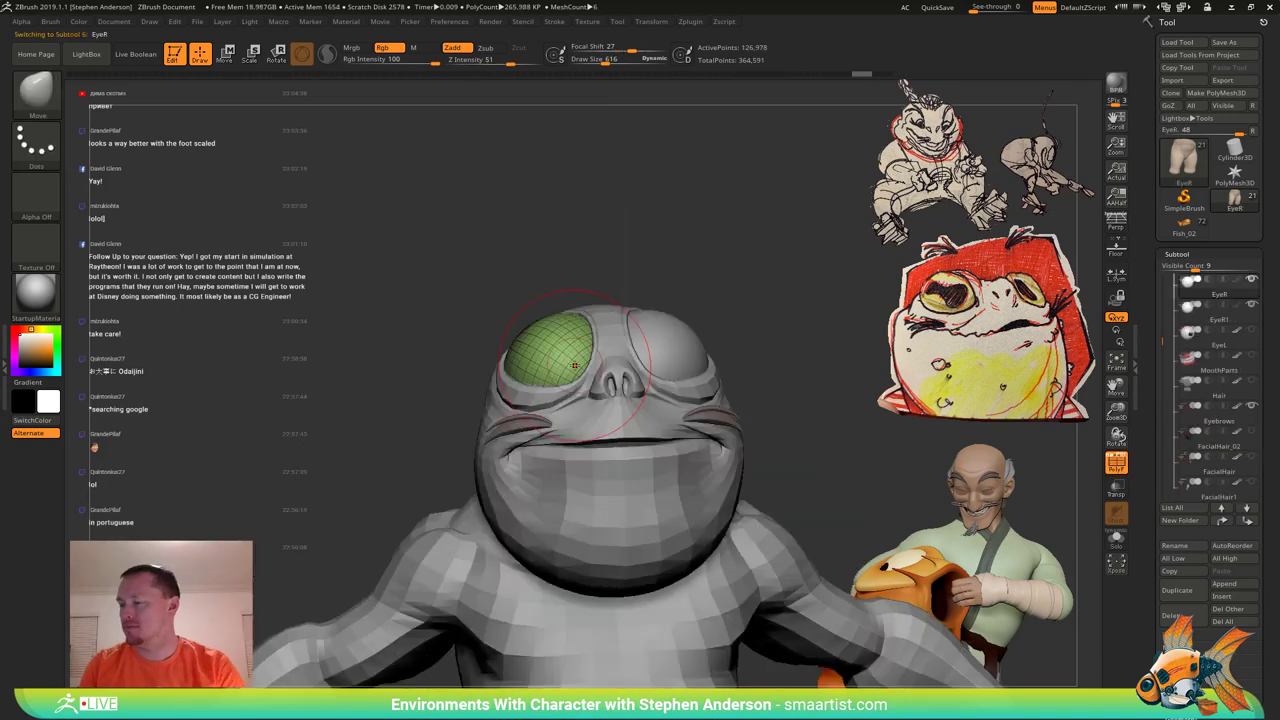
key(b)
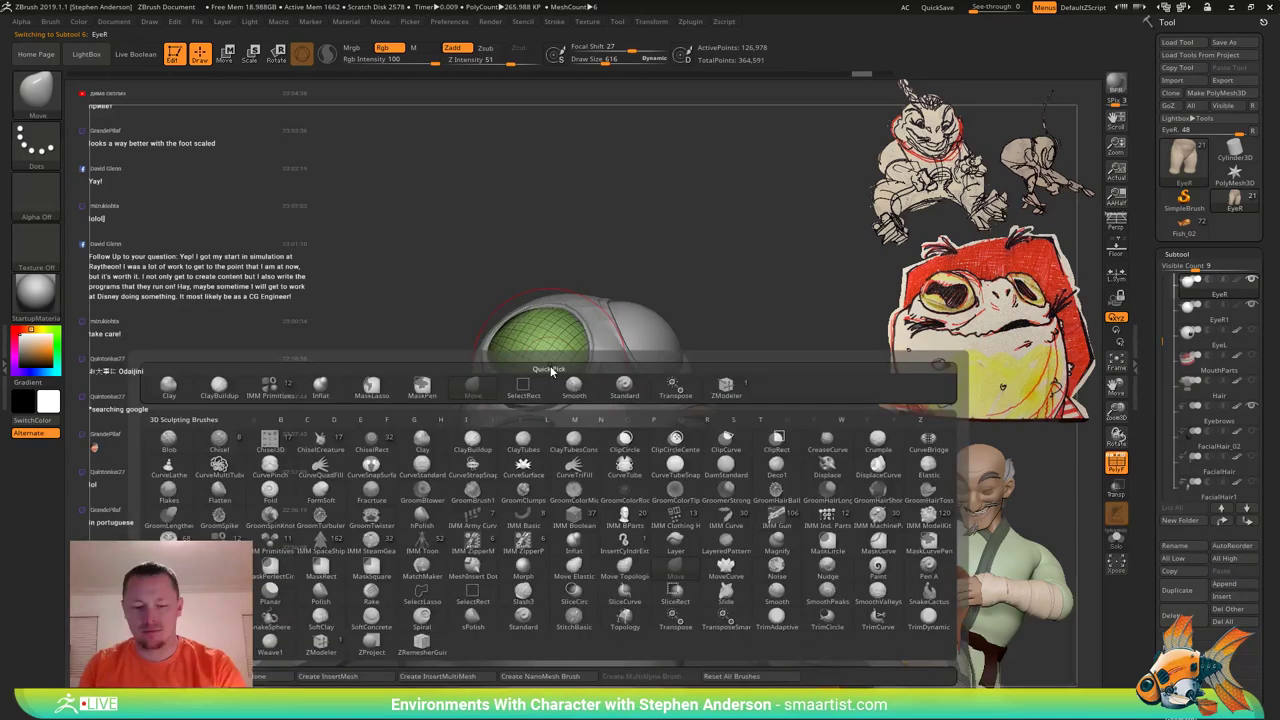
shift+right_drag(550, 370, 564, 364)
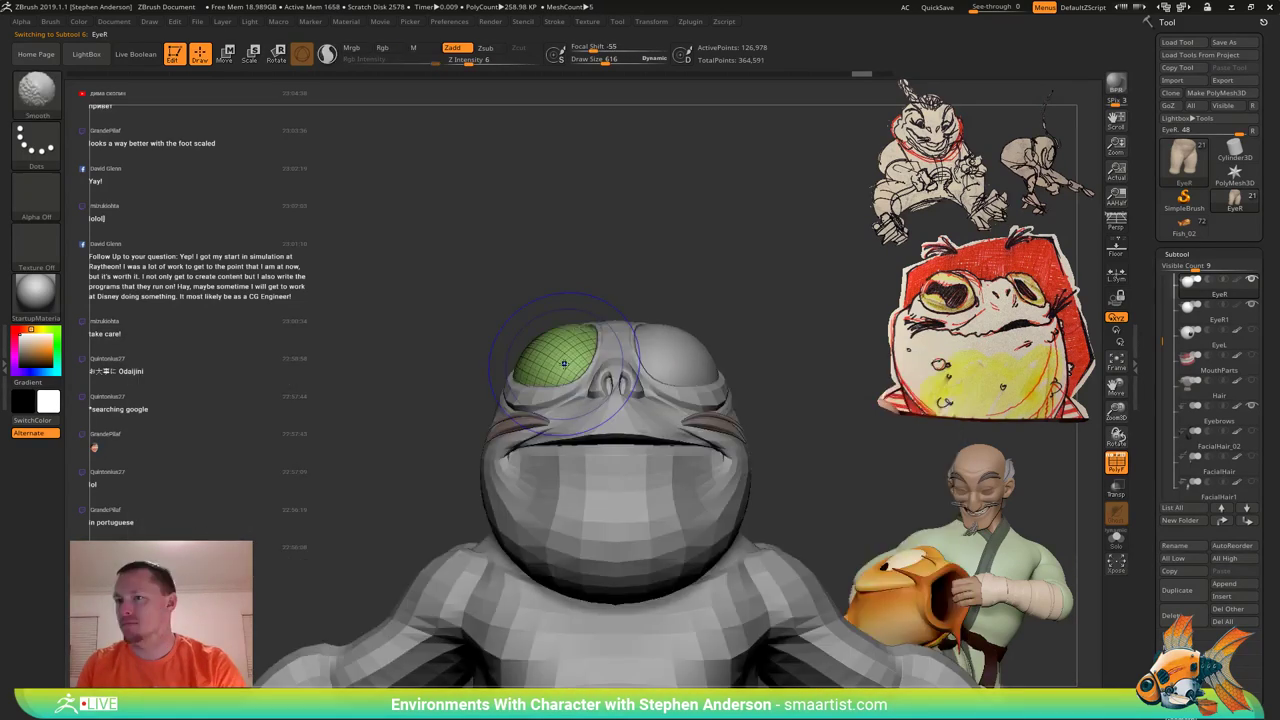
drag(40, 351, 68, 351)
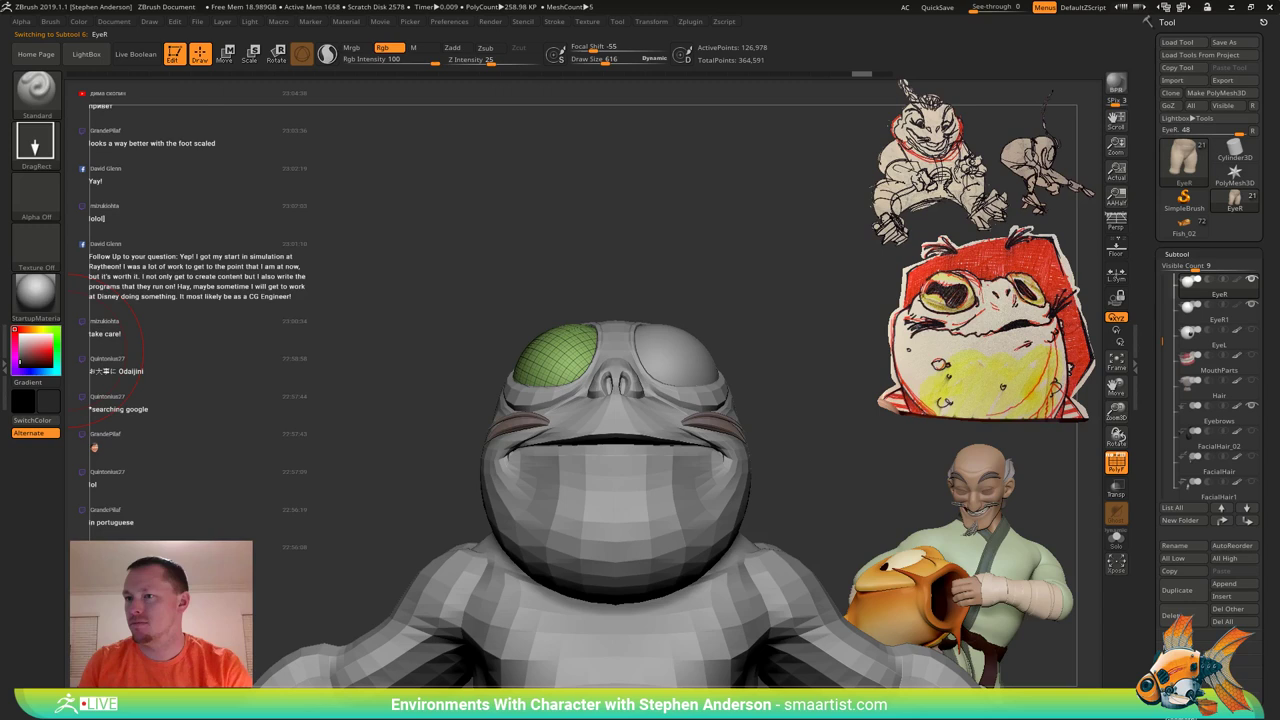
key(s)
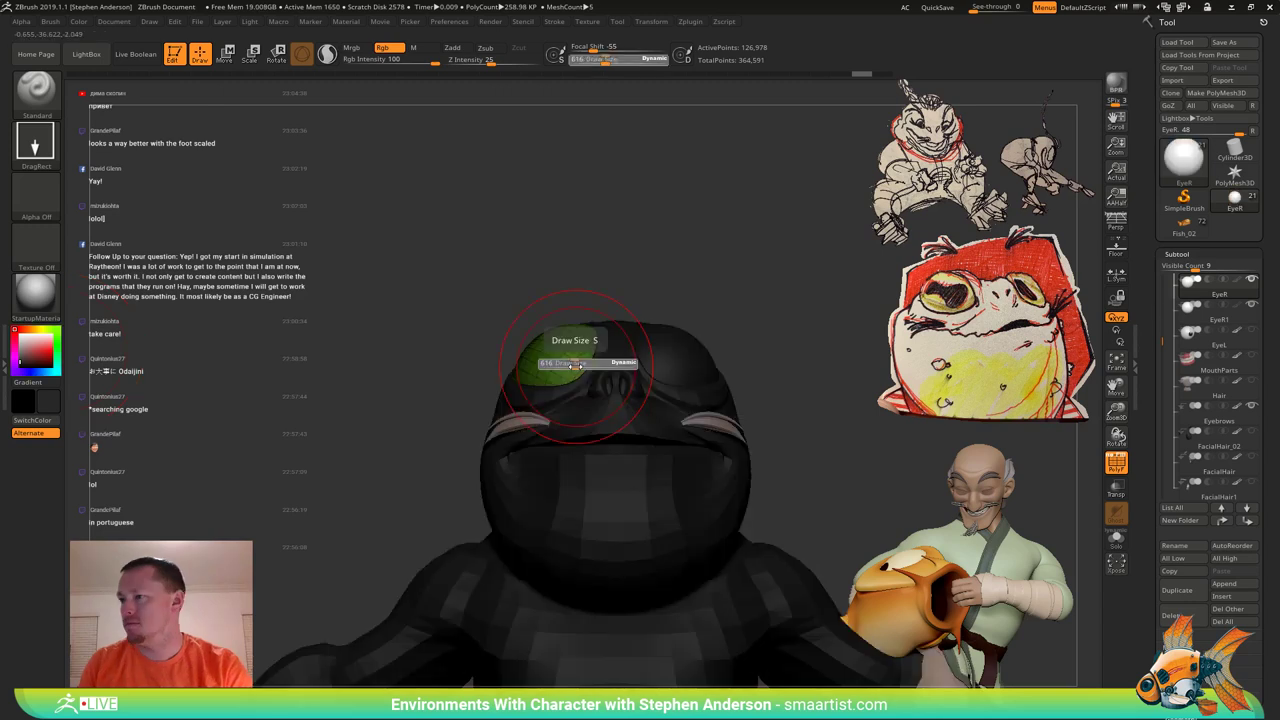
drag(575, 366, 558, 365)
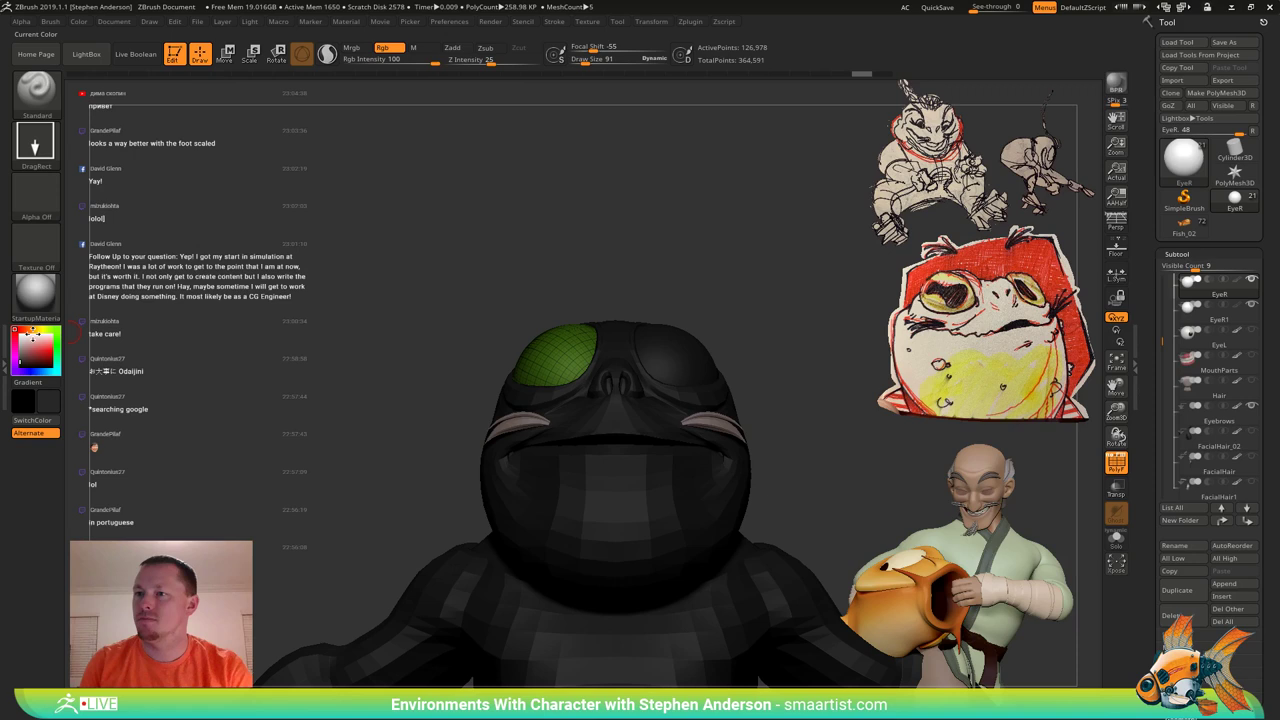
Fill the EyeR and EyeR1 subtools with pure white.
click(21, 335)
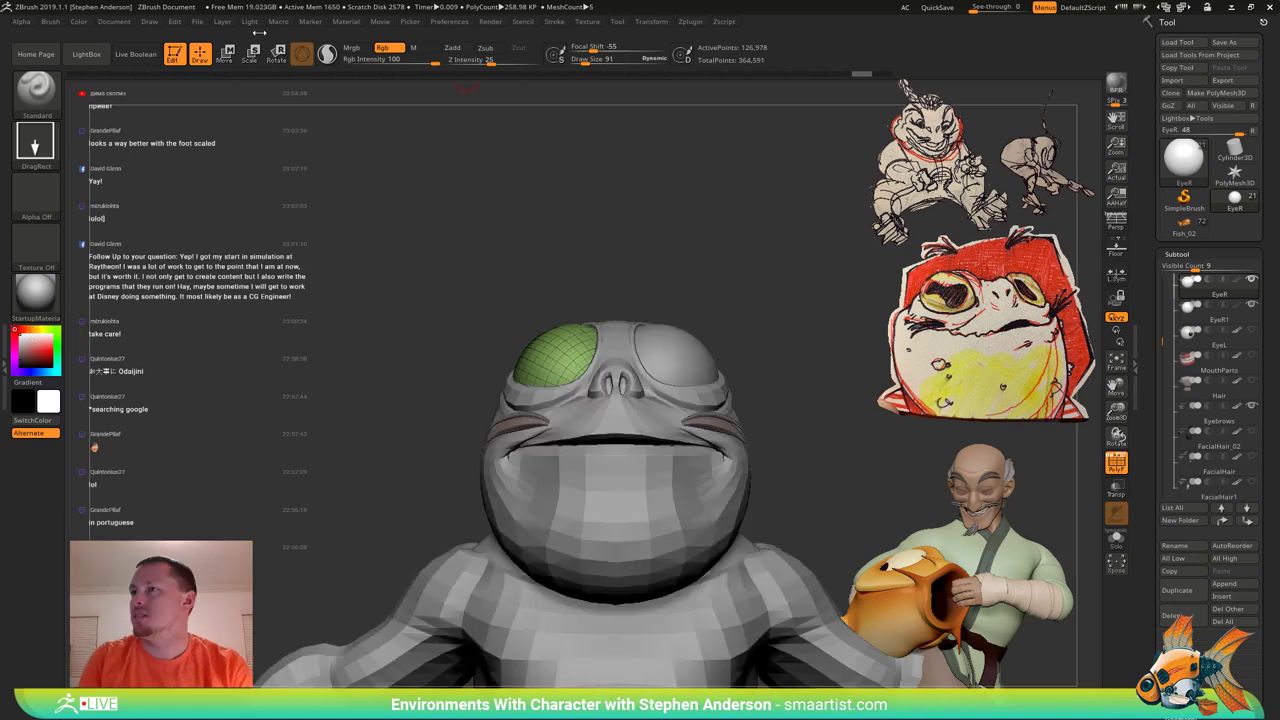
click(78, 22)
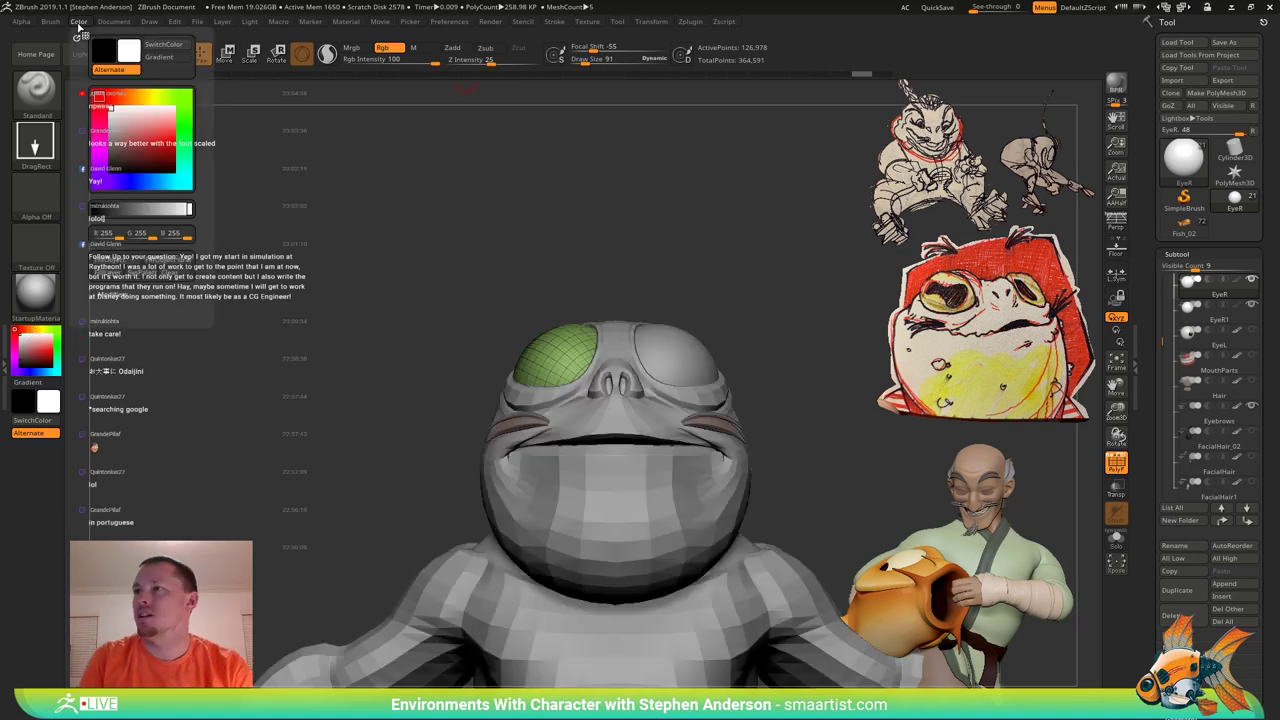
alt+click(670, 355)
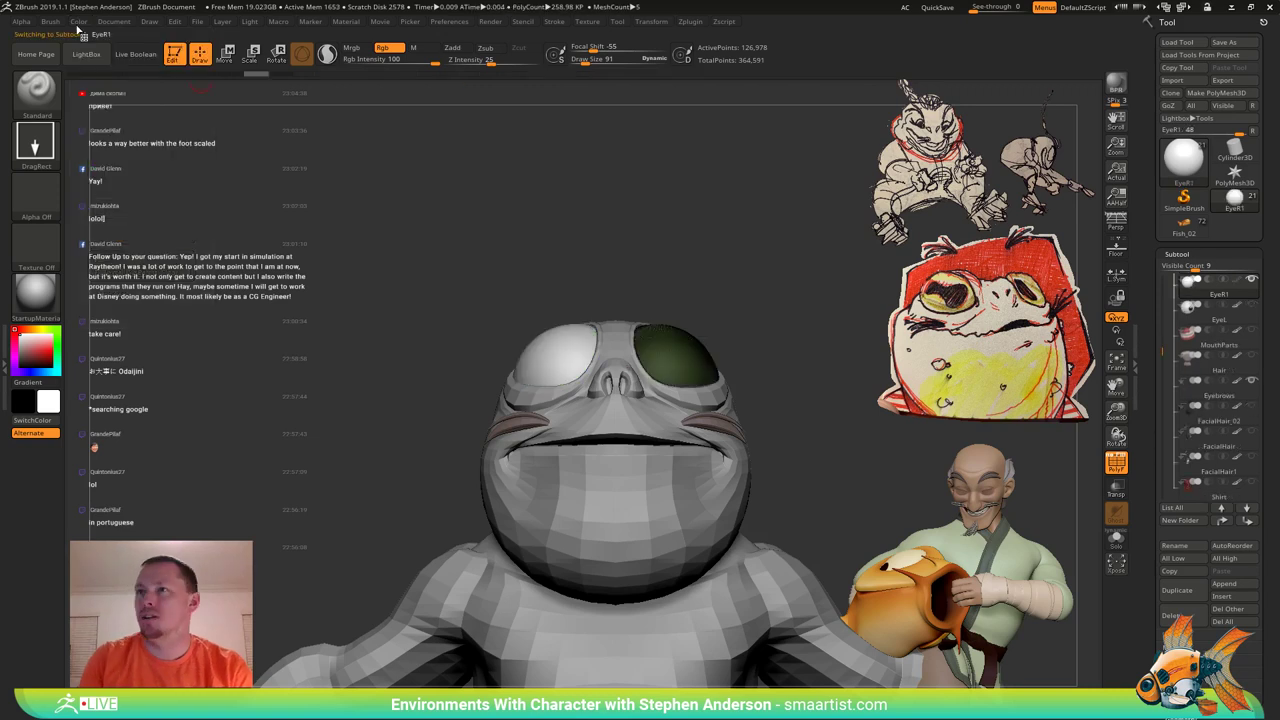
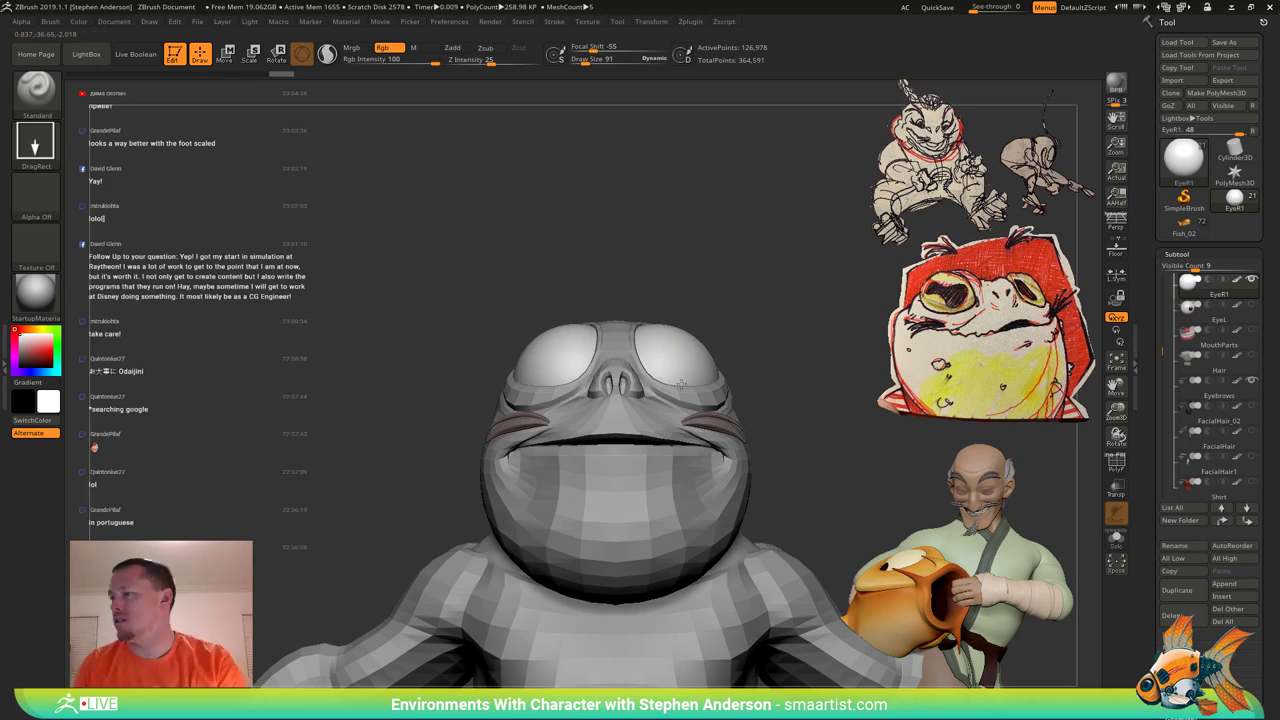
Paint a round mid-gray iris on the EyeR1 eyeball and a matching one on EyeR.
click(23, 358)
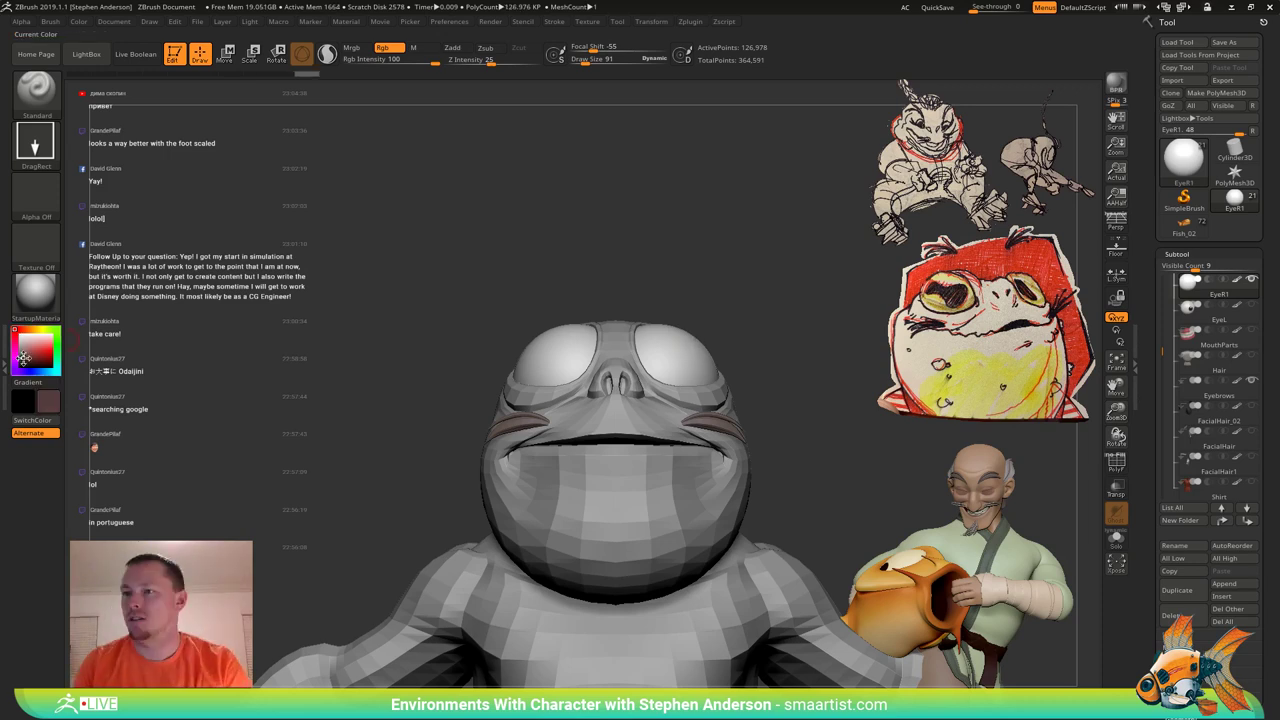
click(23, 357)
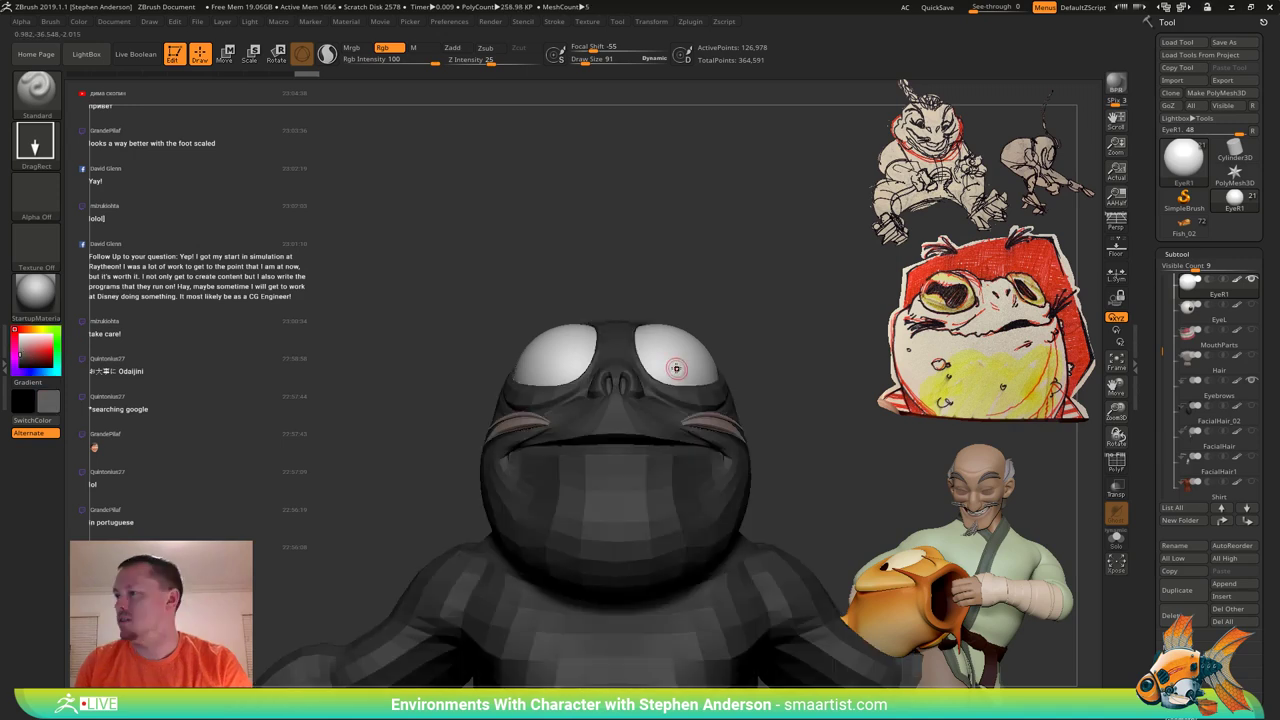
drag(667, 366, 684, 373)
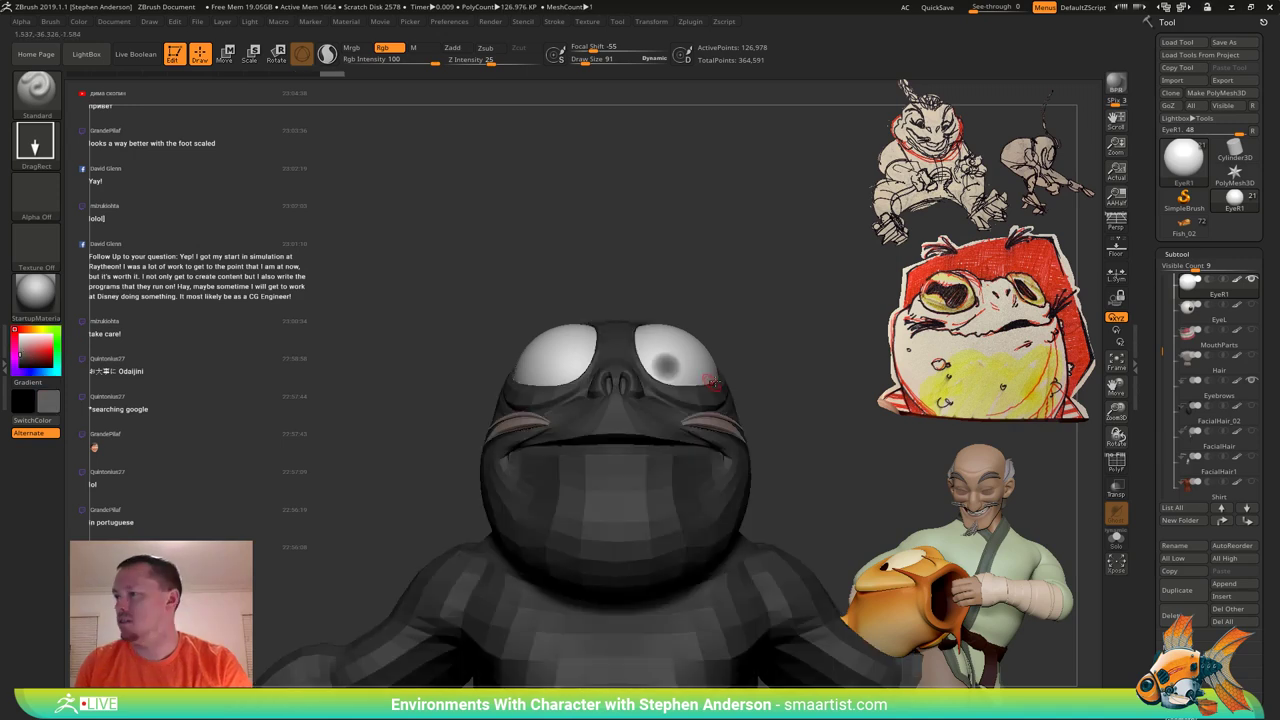
key(1)
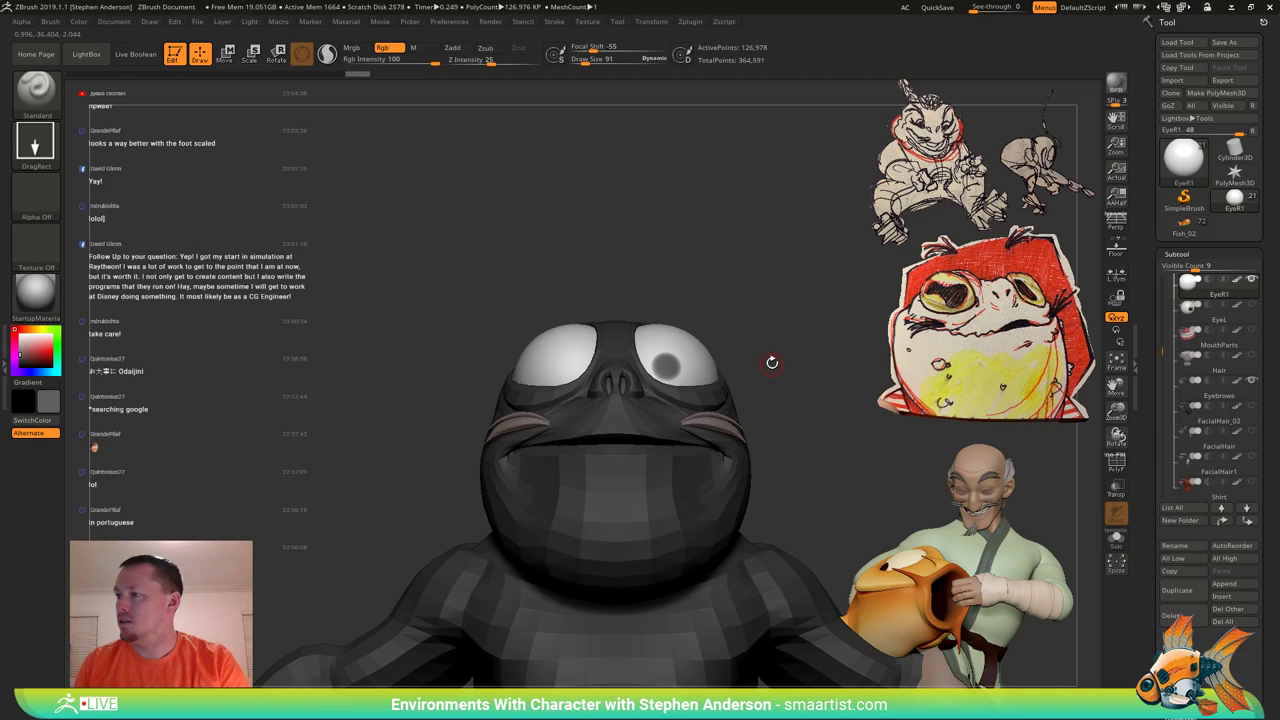
alt+click(561, 367)
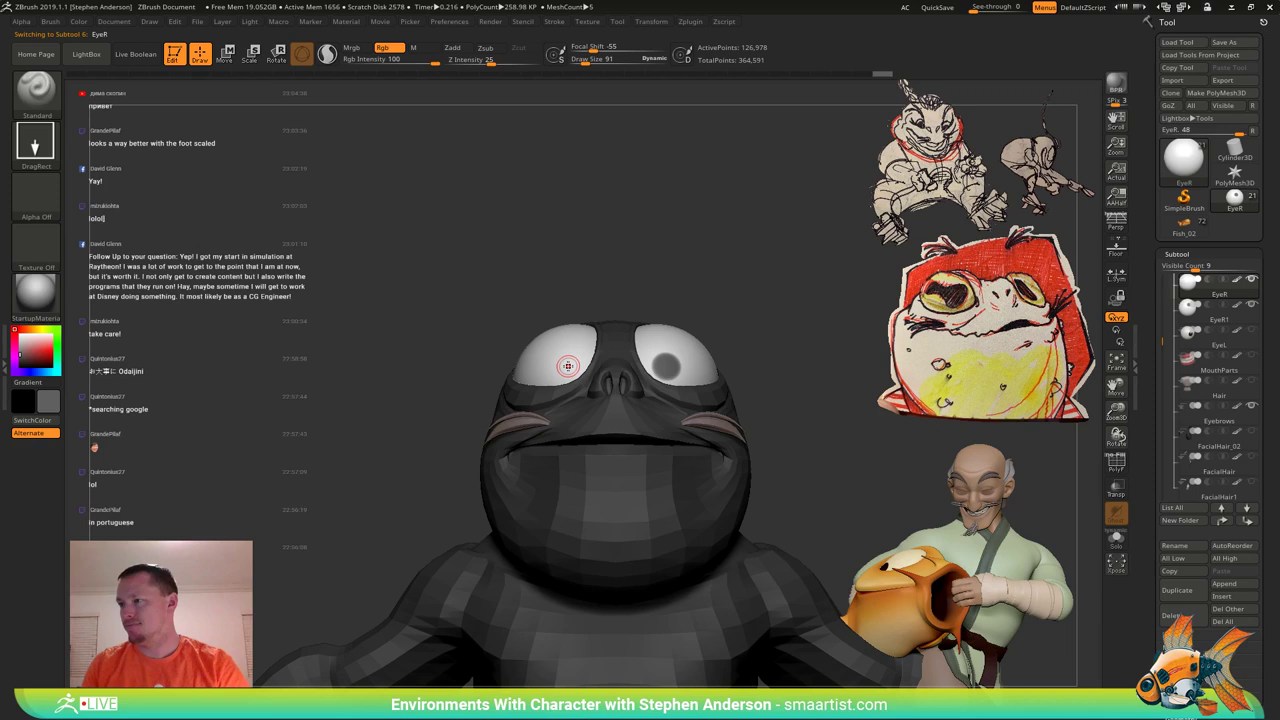
drag(566, 363, 578, 377)
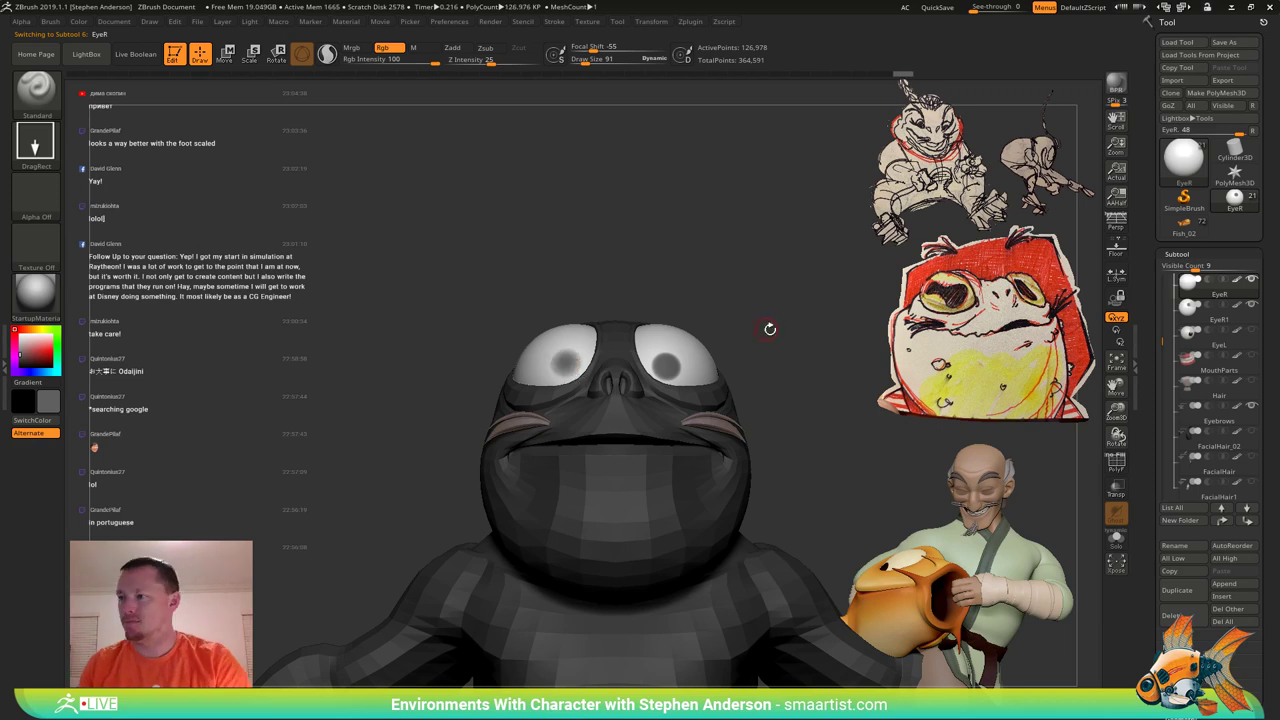
Delete the EyeR1 subtool and make EyeR active.
drag(769, 328, 740, 318)
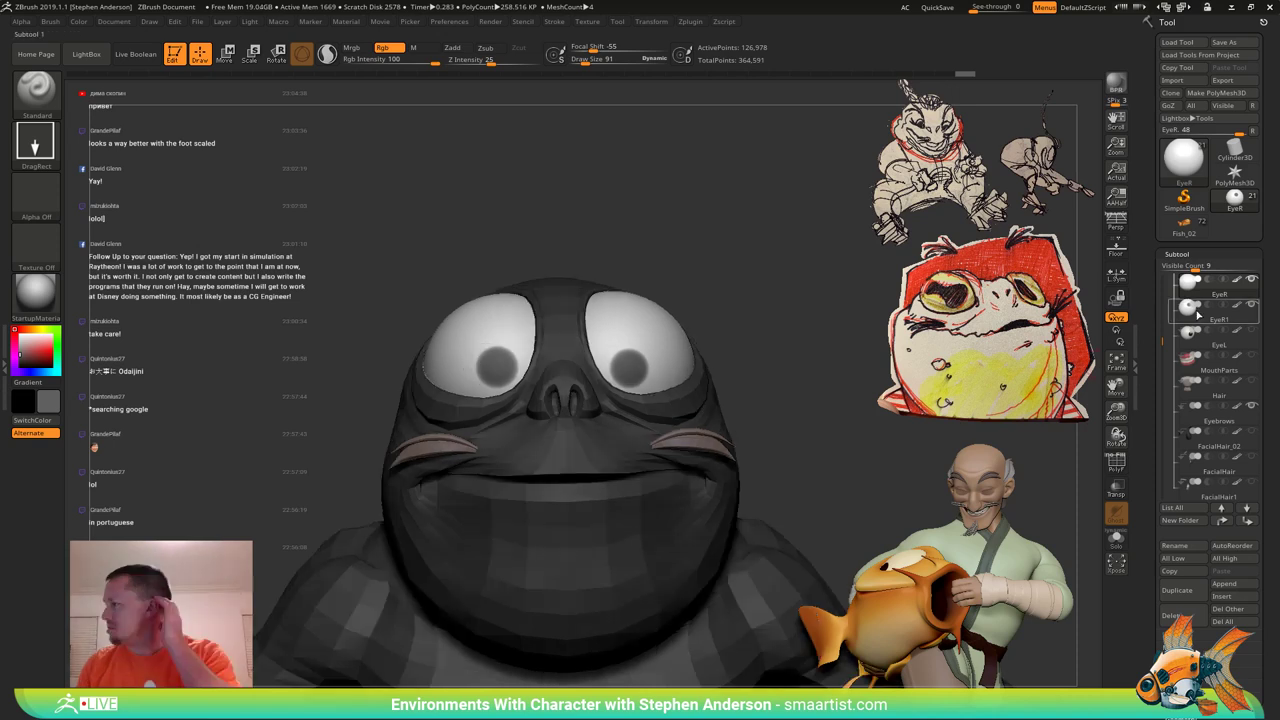
mouse_move(1190, 315)
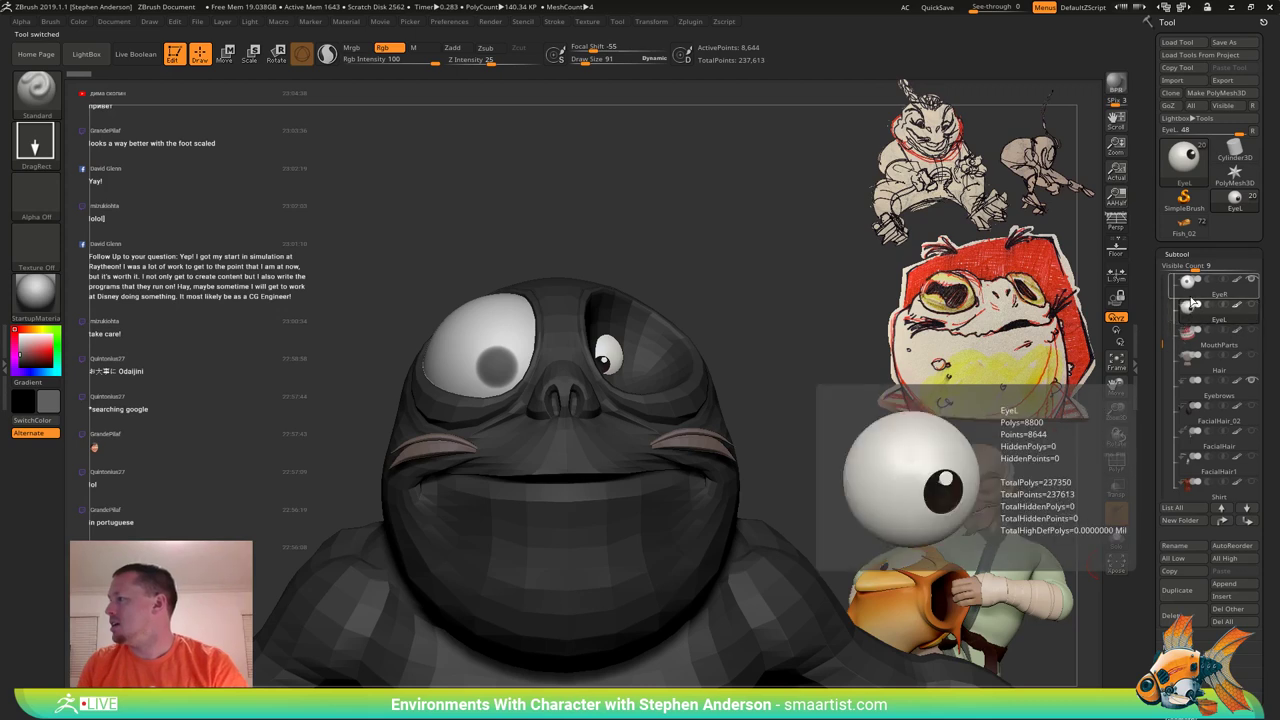
click(1189, 286)
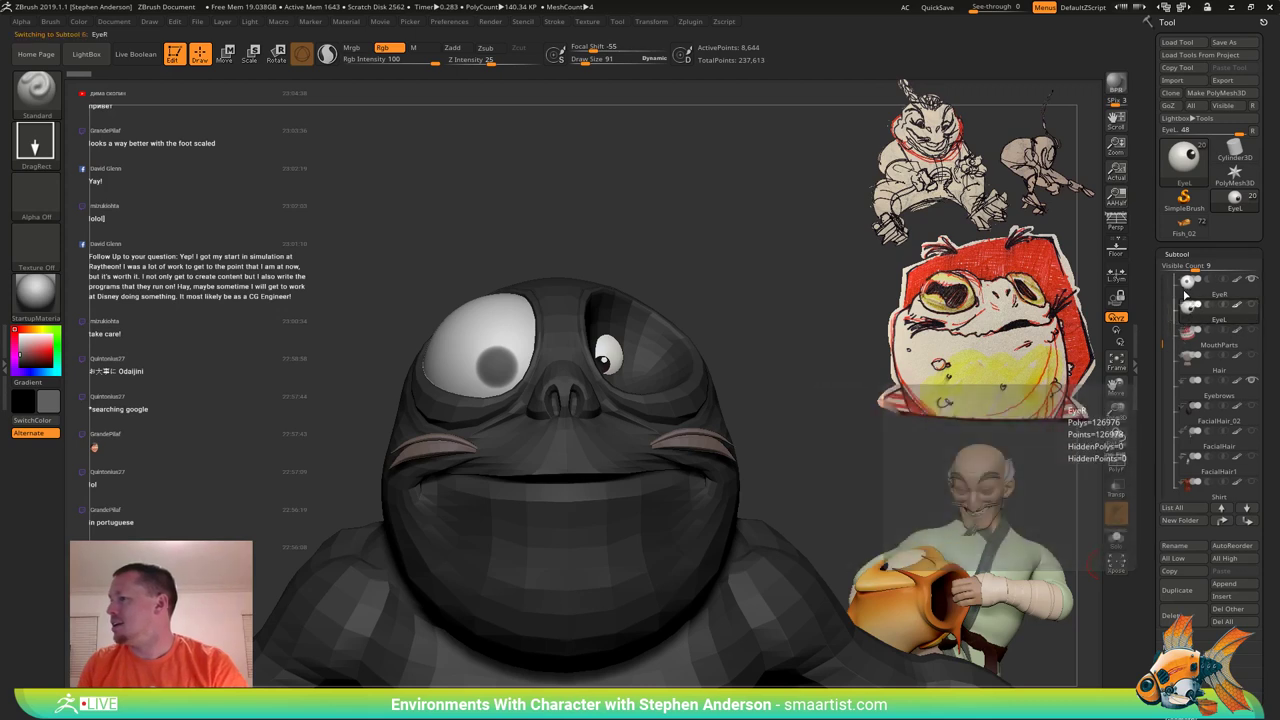
Set the draw size to 64 and paint a near-black pupil in the centre of EyeR's gray iris.
ctrl+right_drag(497, 369, 510, 370)
text(s)
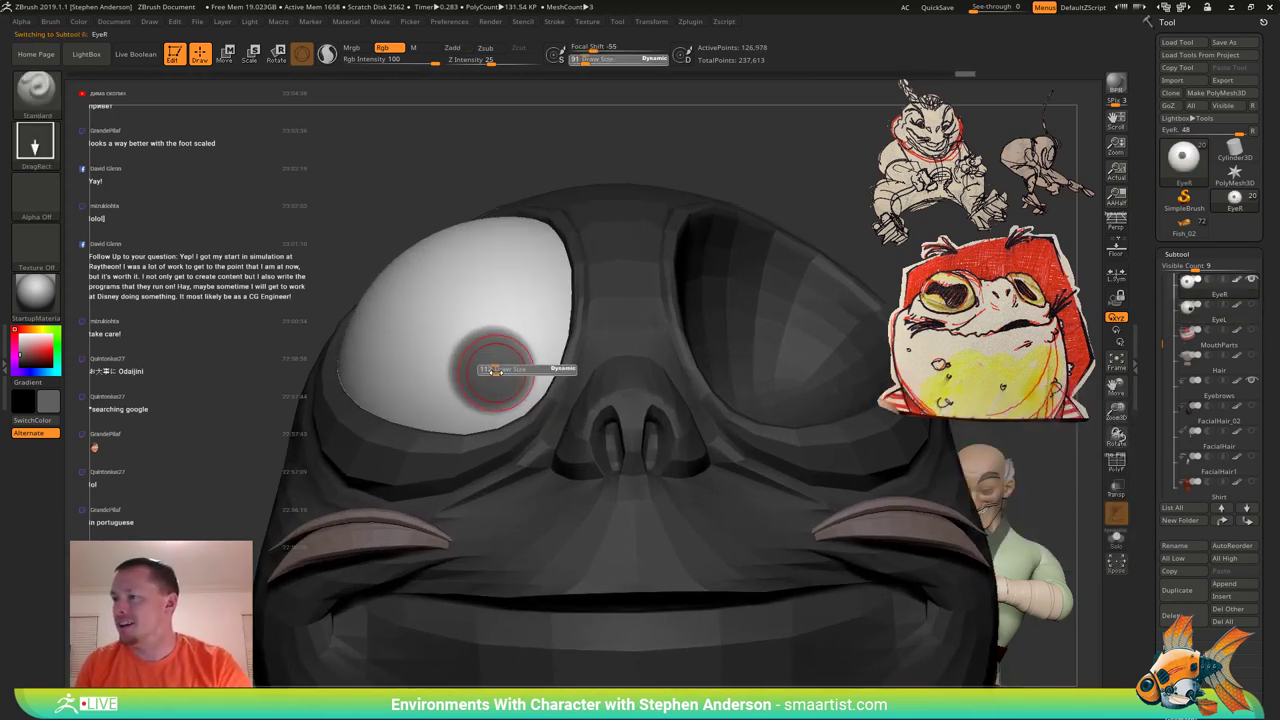
text(64)
key(Return)
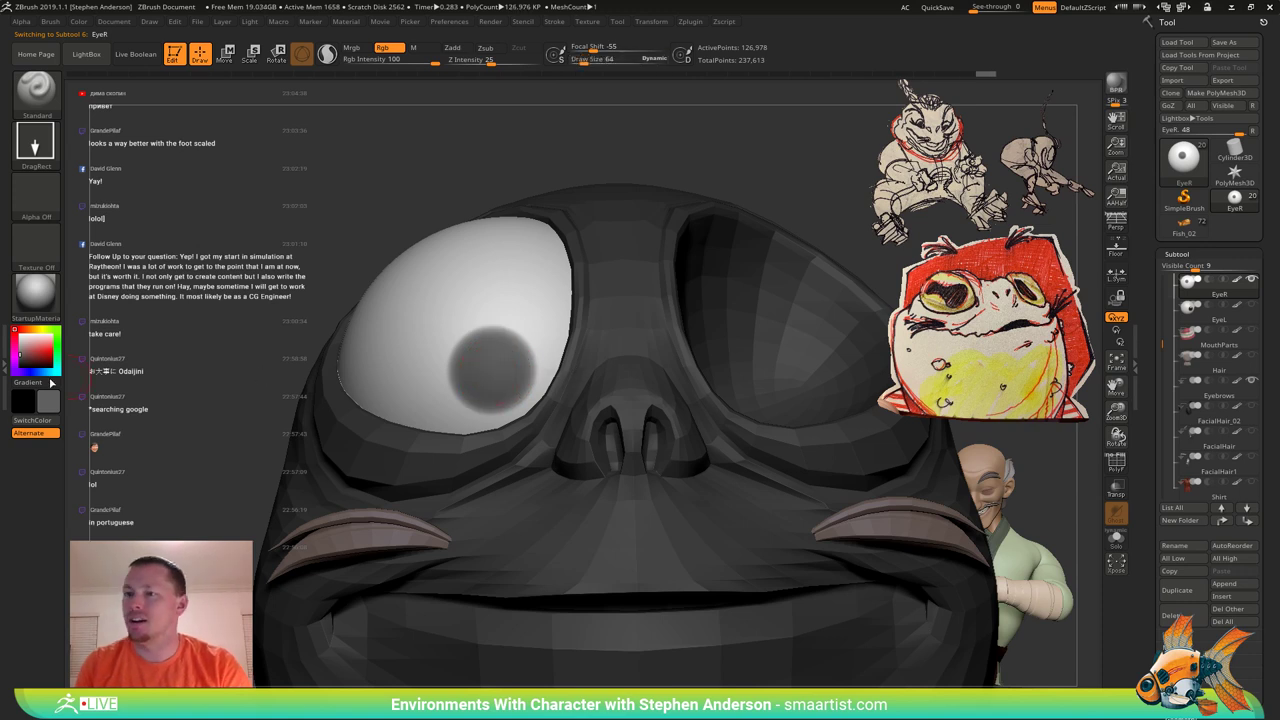
drag(22, 359, 15, 364)
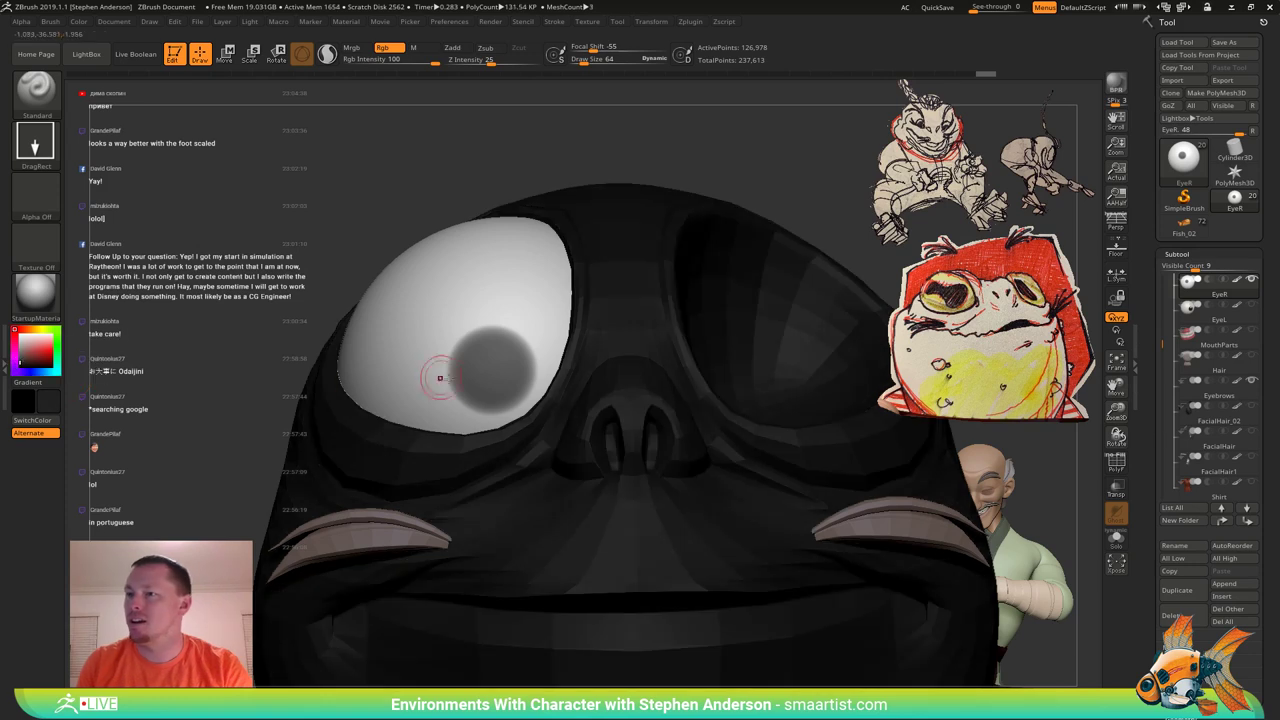
drag(493, 370, 518, 392)
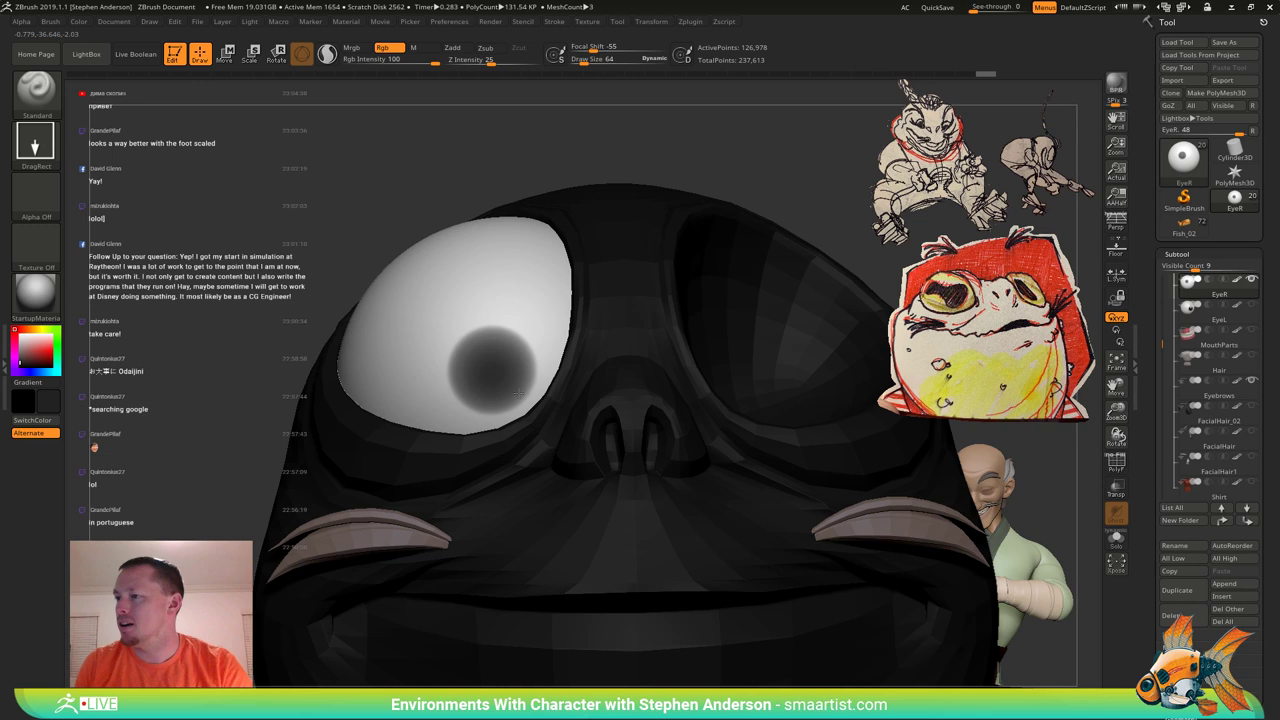
Duplicate the painted EyeR subtool and mirror the copy into the empty opposite eye socket.
mouse_move(518, 392)
ctrl+right_down()
mouse_move(520, 342)
mouse_move(578, 345)
mouse_move(570, 308)
mouse_move(626, 347)
ctrl+right_up()
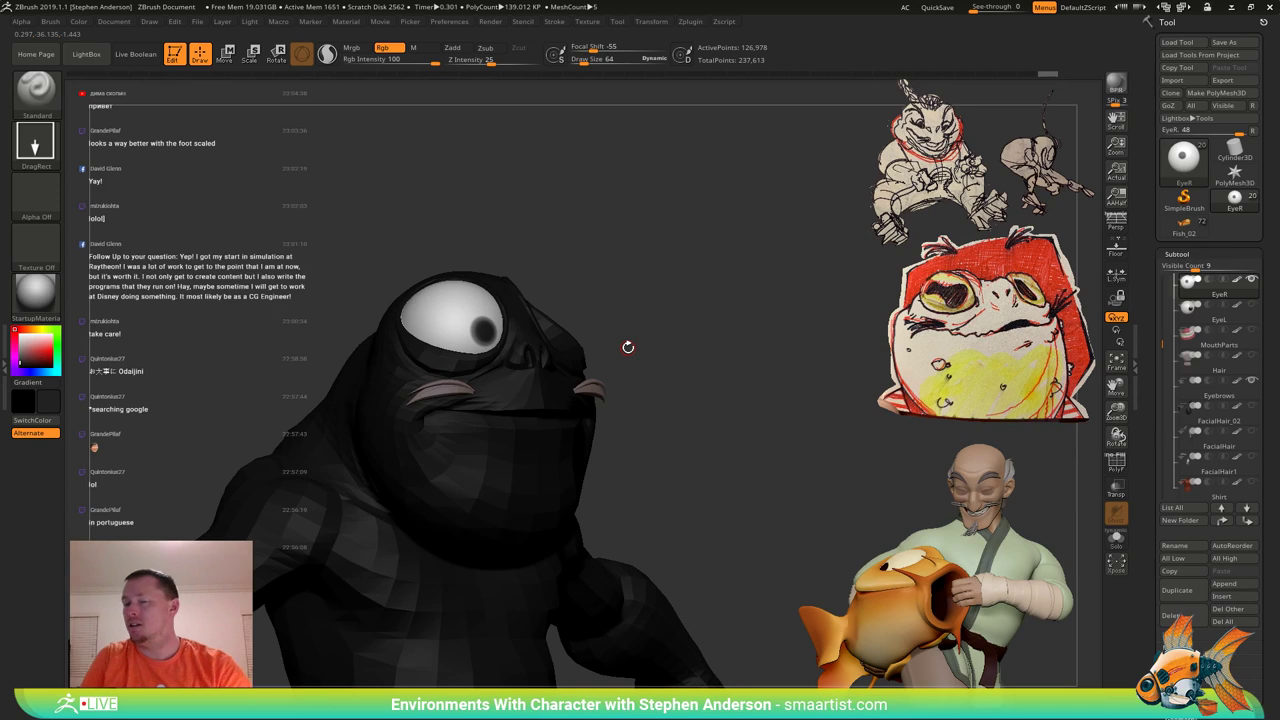
key(ctrl+shift+d)
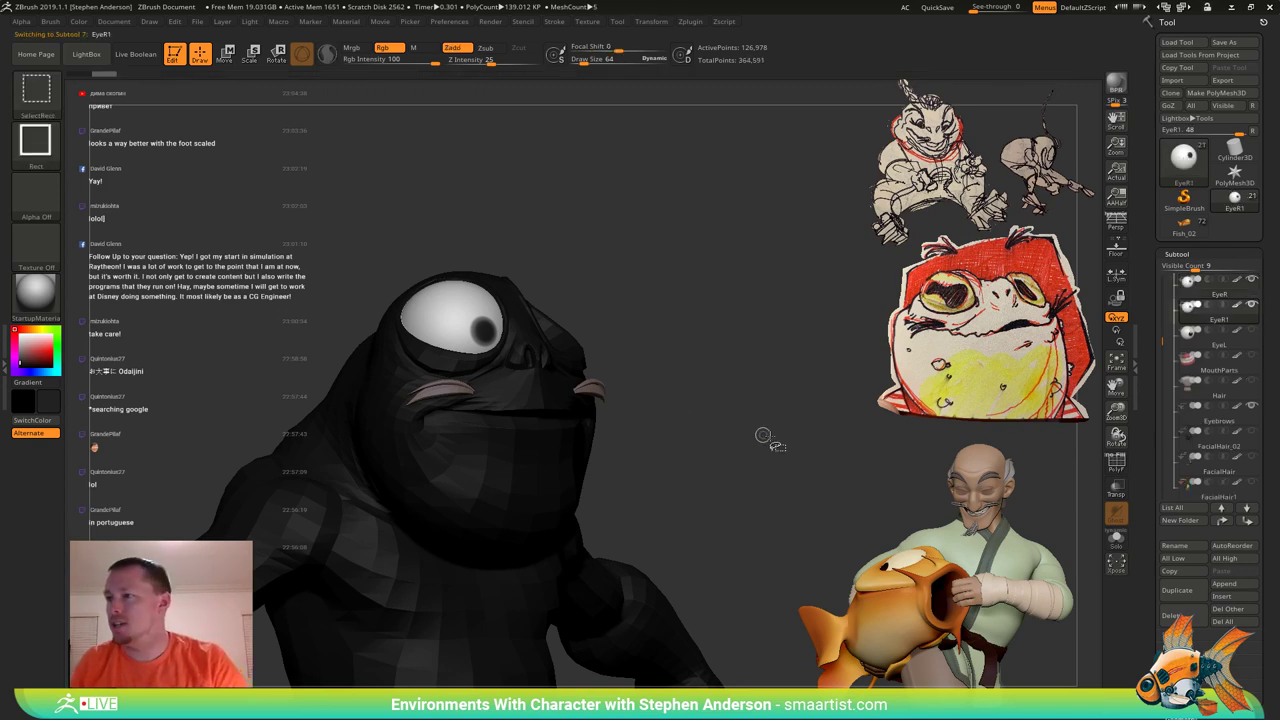
drag(1206, 668, 1206, 599)
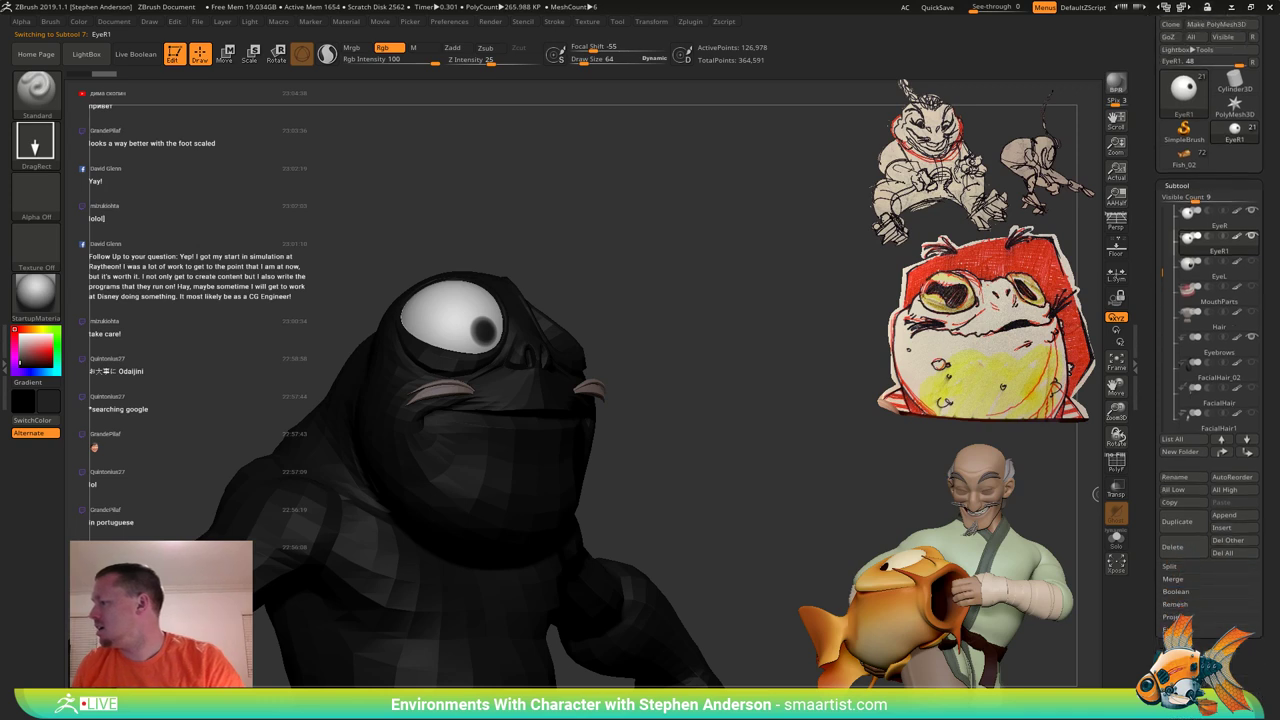
click(1182, 659)
click(1182, 240)
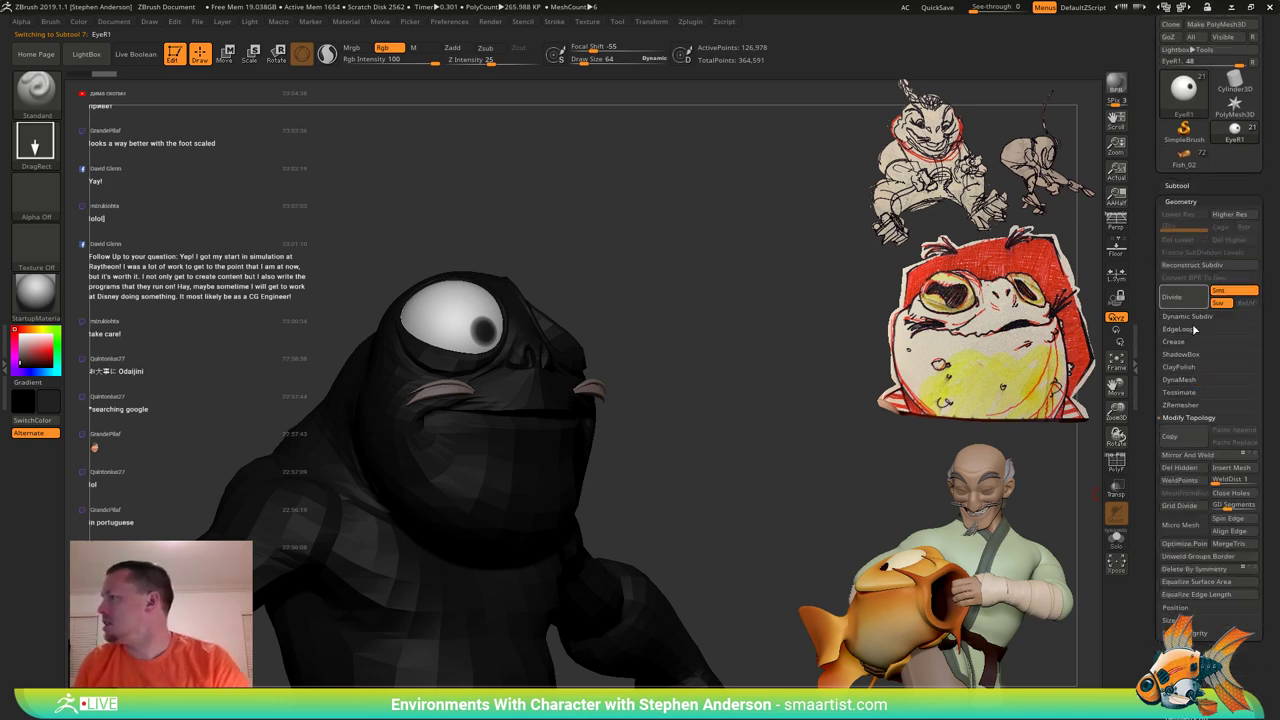
drag(1200, 708, 1200, 627)
click(1184, 686)
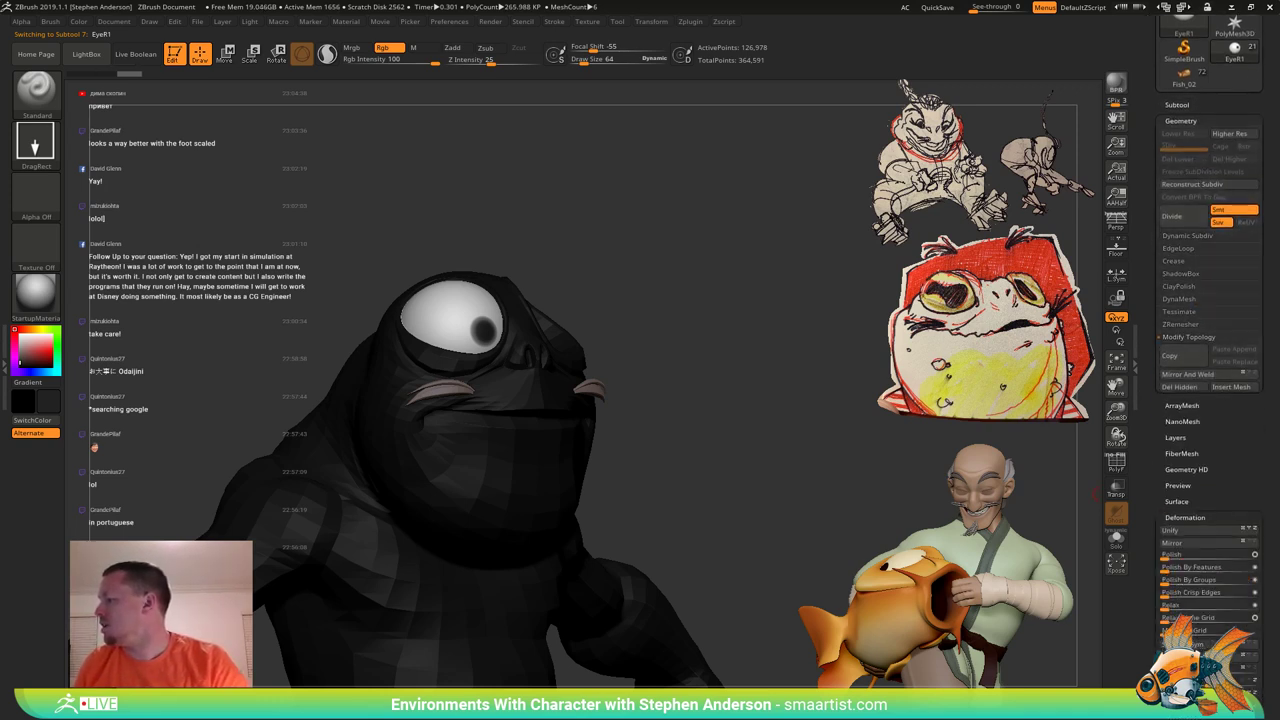
click(1180, 275)
right_drag(746, 271, 661, 295)
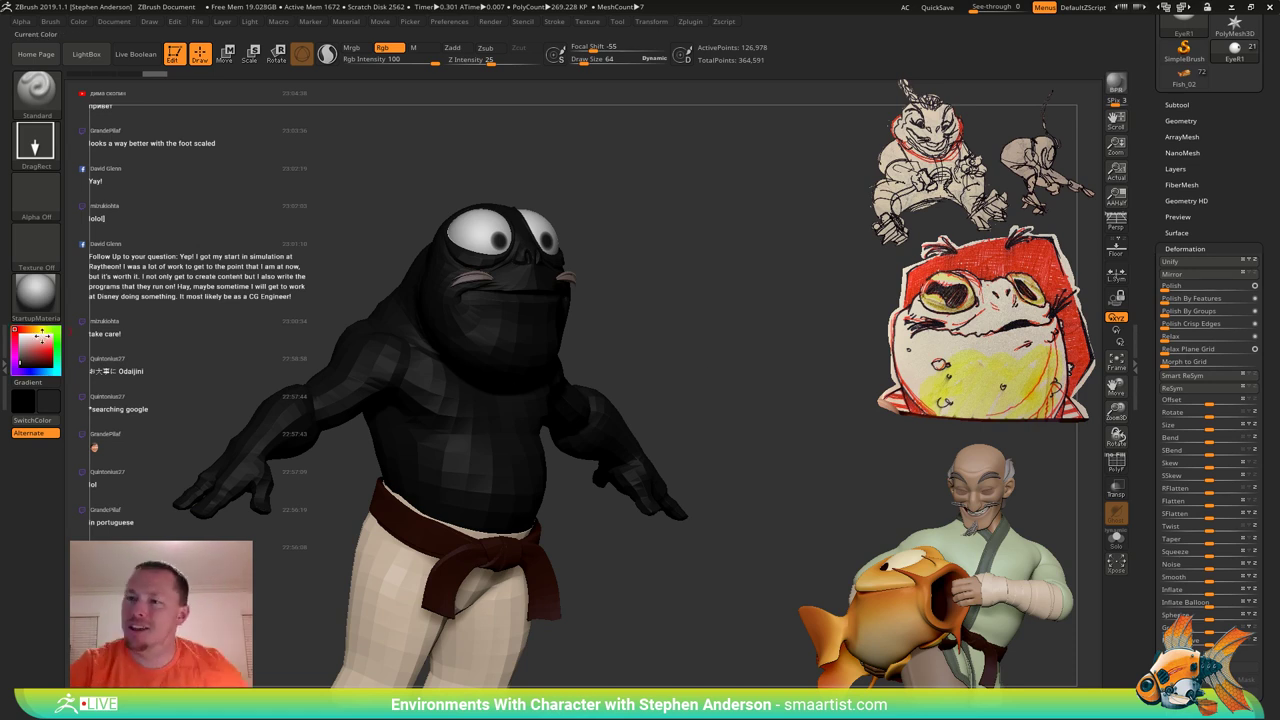
Try olive-green and gray-brown skin tones on the body, and settle on a muted purple (R 173, G 155, B 185).
click(42, 329)
drag(38, 359, 40, 347)
click(24, 338)
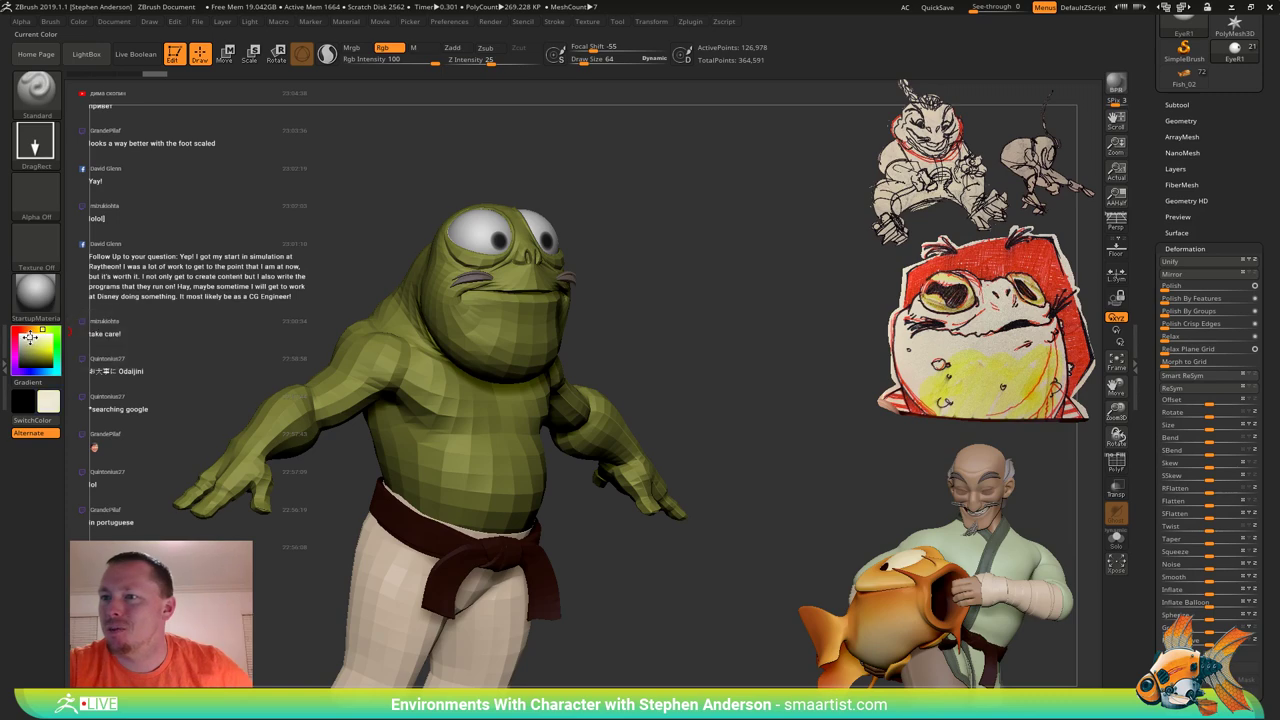
click(25, 344)
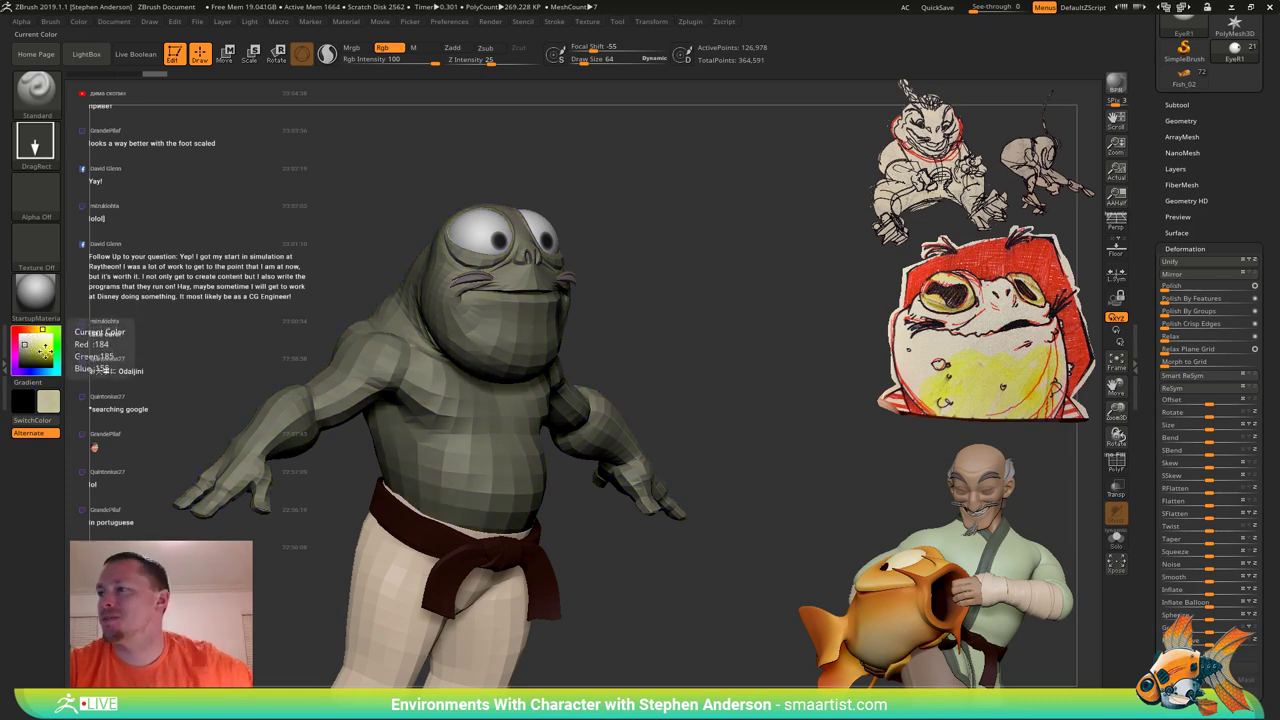
drag(628, 283, 566, 283)
alt+drag(702, 274, 638, 360)
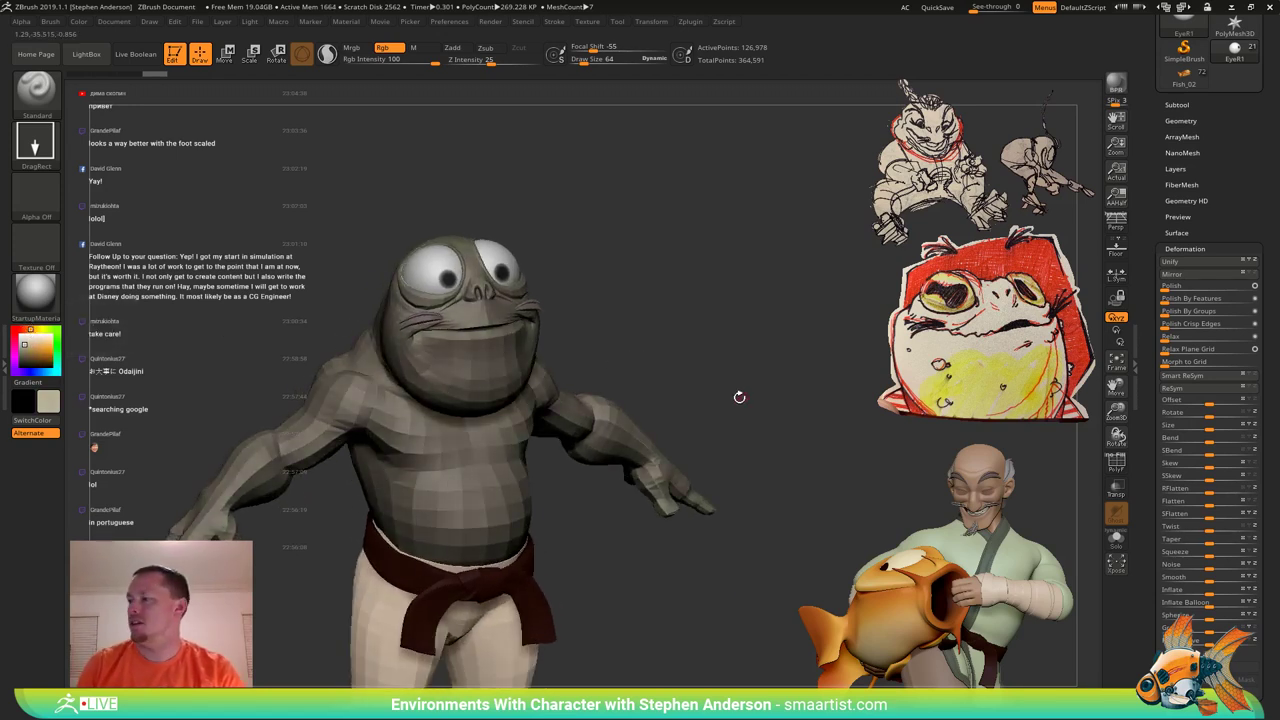
drag(739, 397, 669, 349)
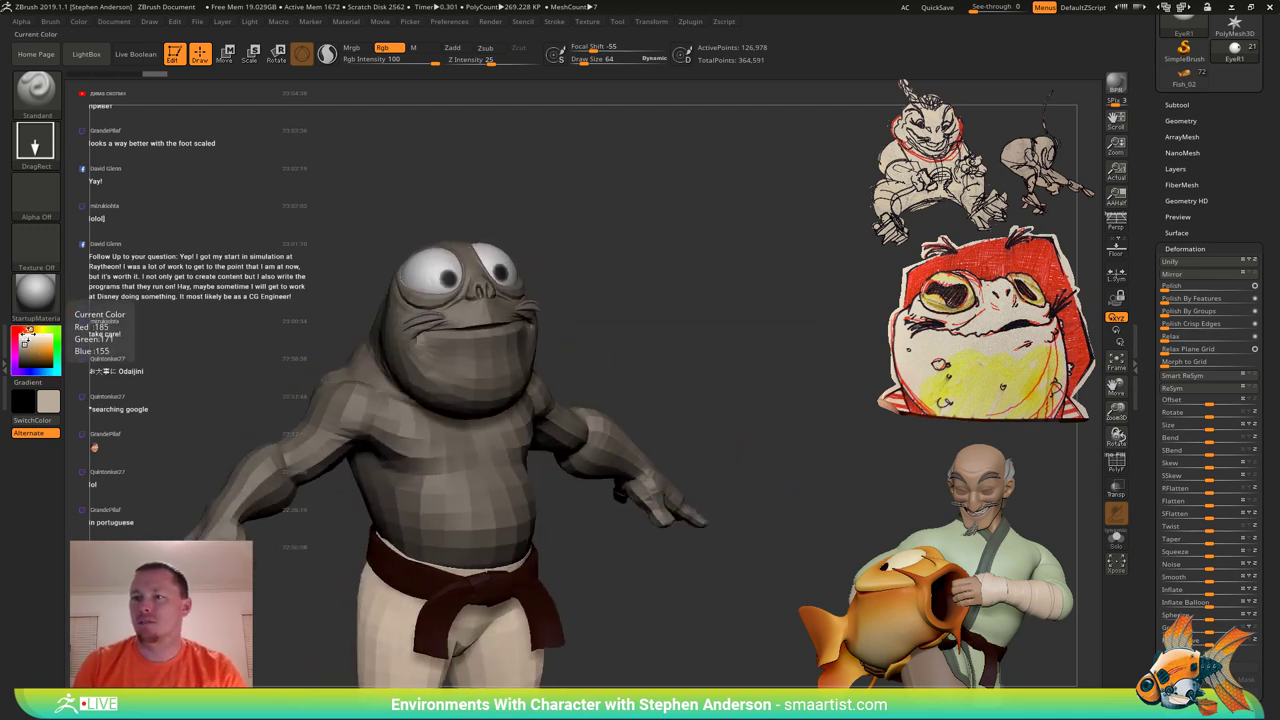
click(16, 351)
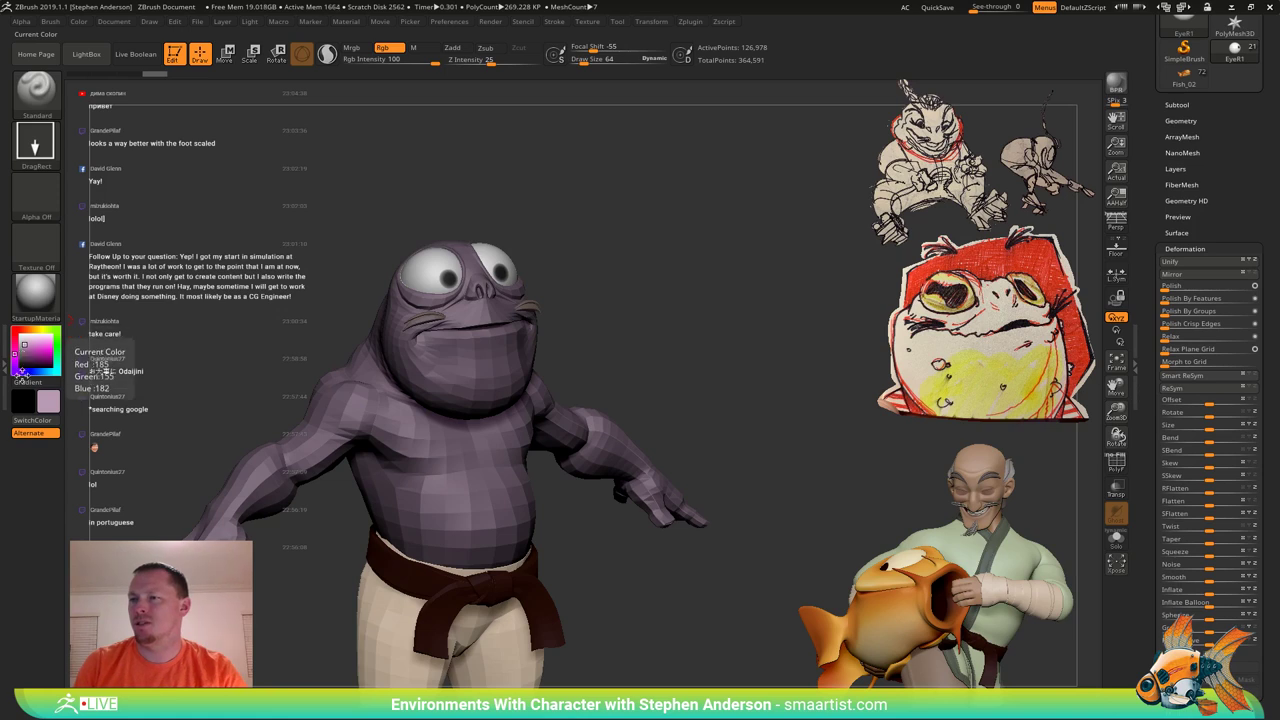
click(13, 366)
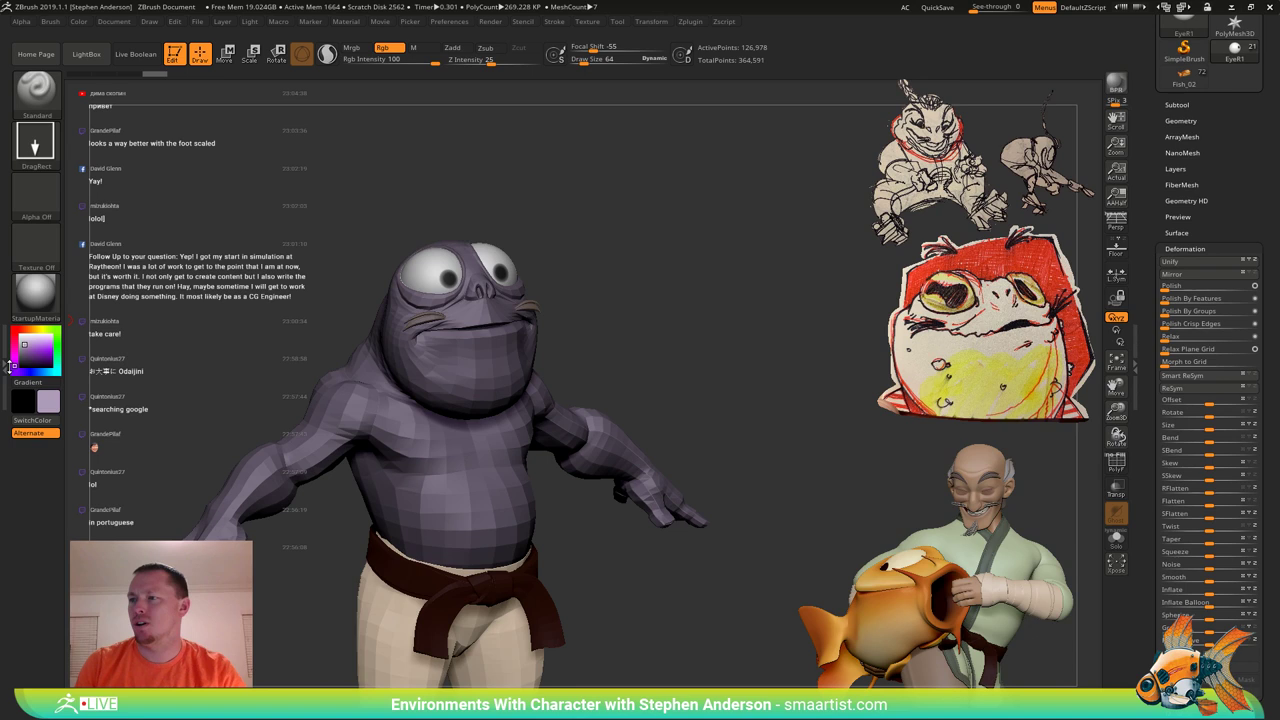
click(78, 21)
click(126, 261)
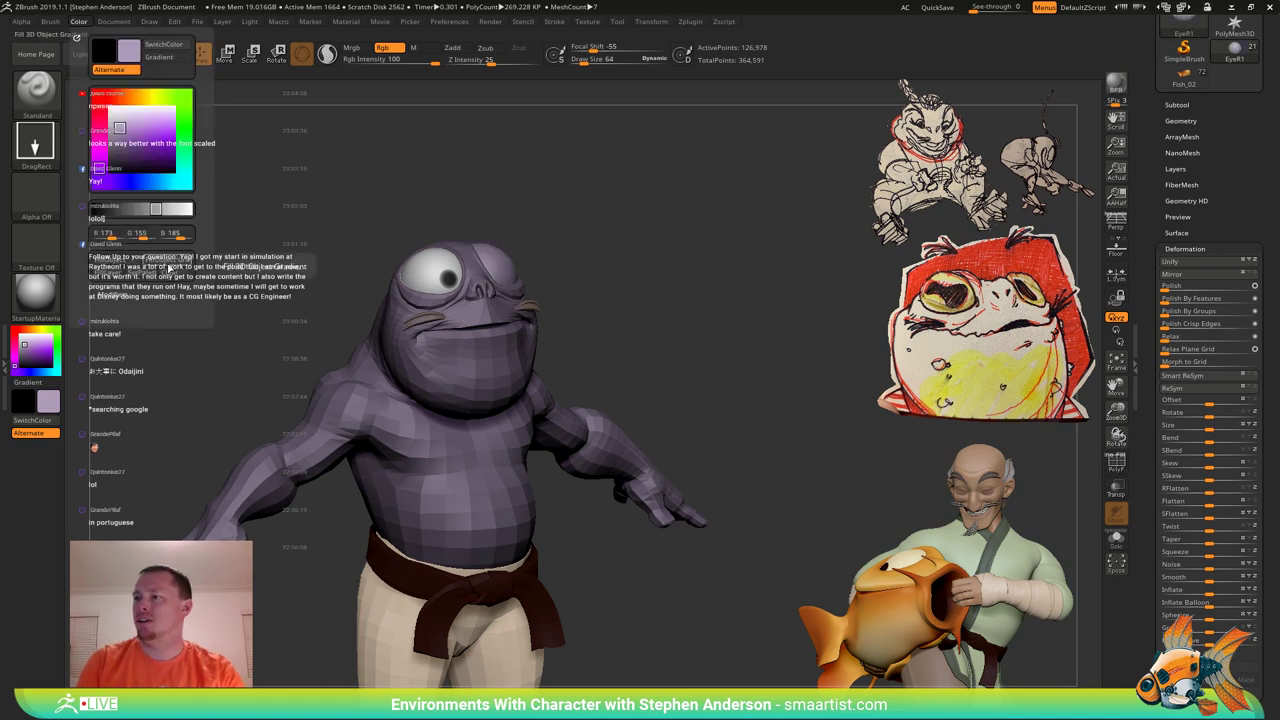
key(ctrl+z)
Make the Torso2 subtool active and fill it with the muted purple, applying both material and colour (Mrgb).
alt+click(487, 393)
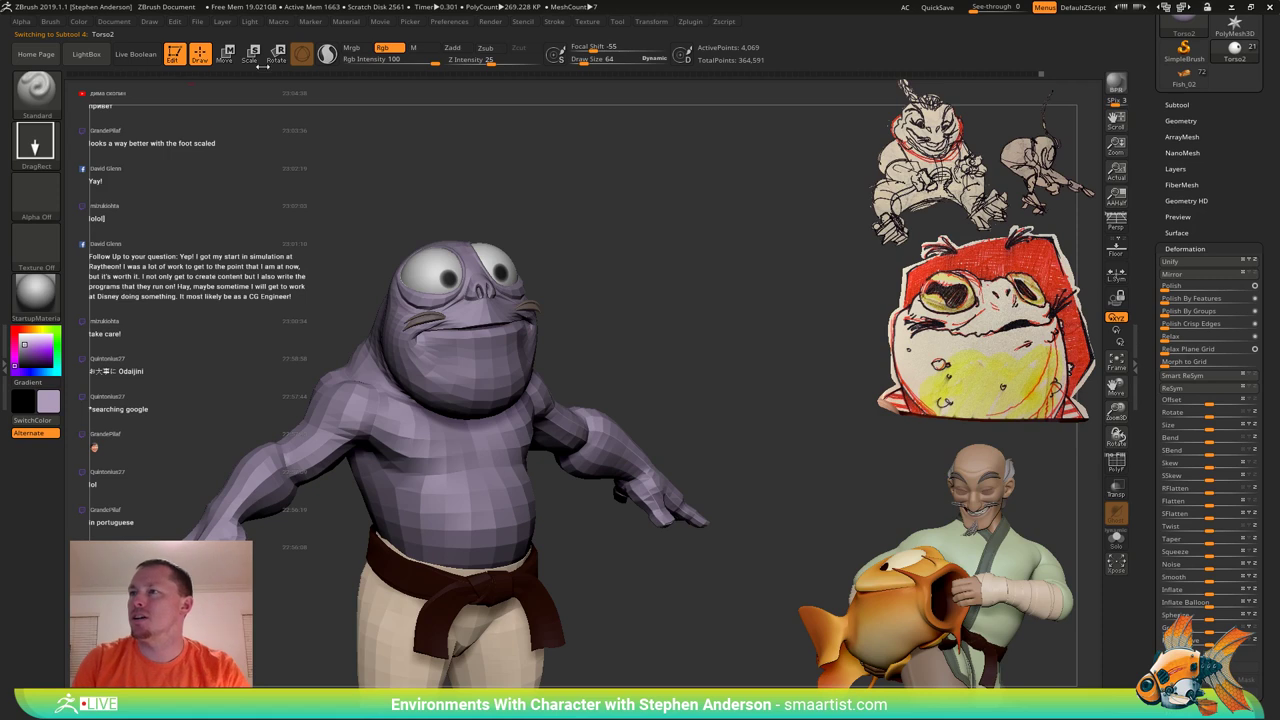
click(352, 47)
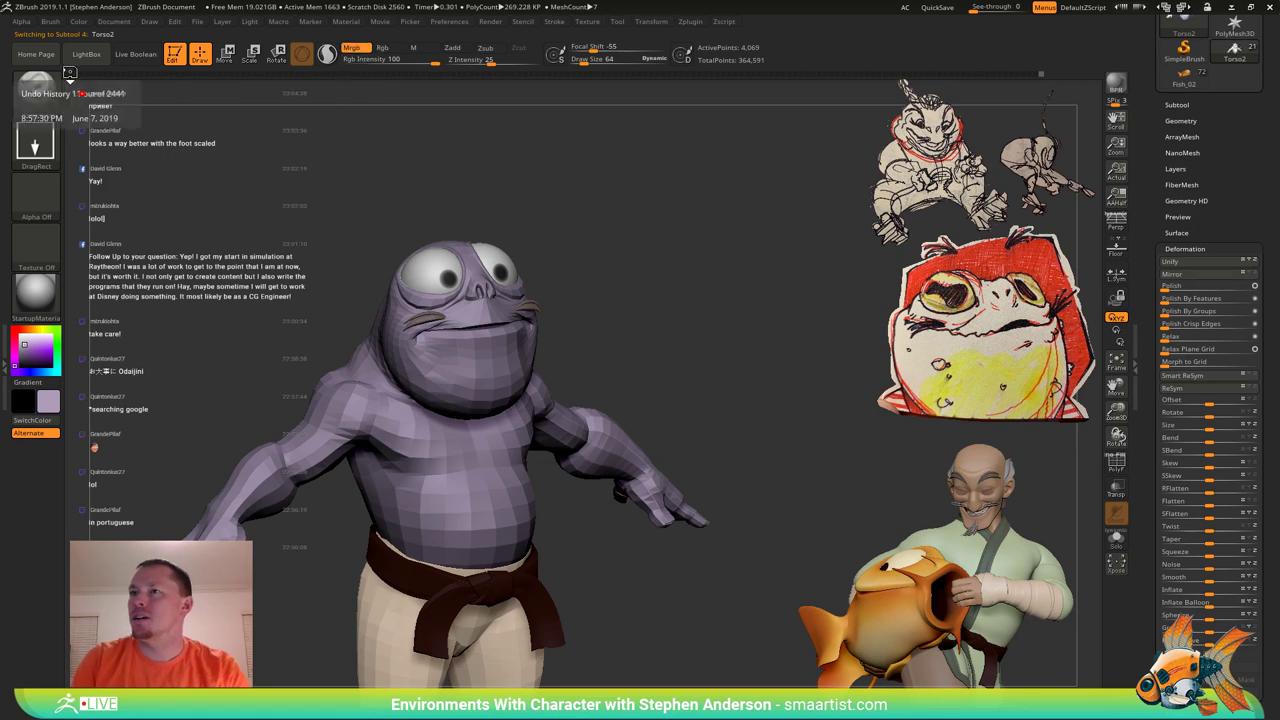
click(79, 22)
click(122, 260)
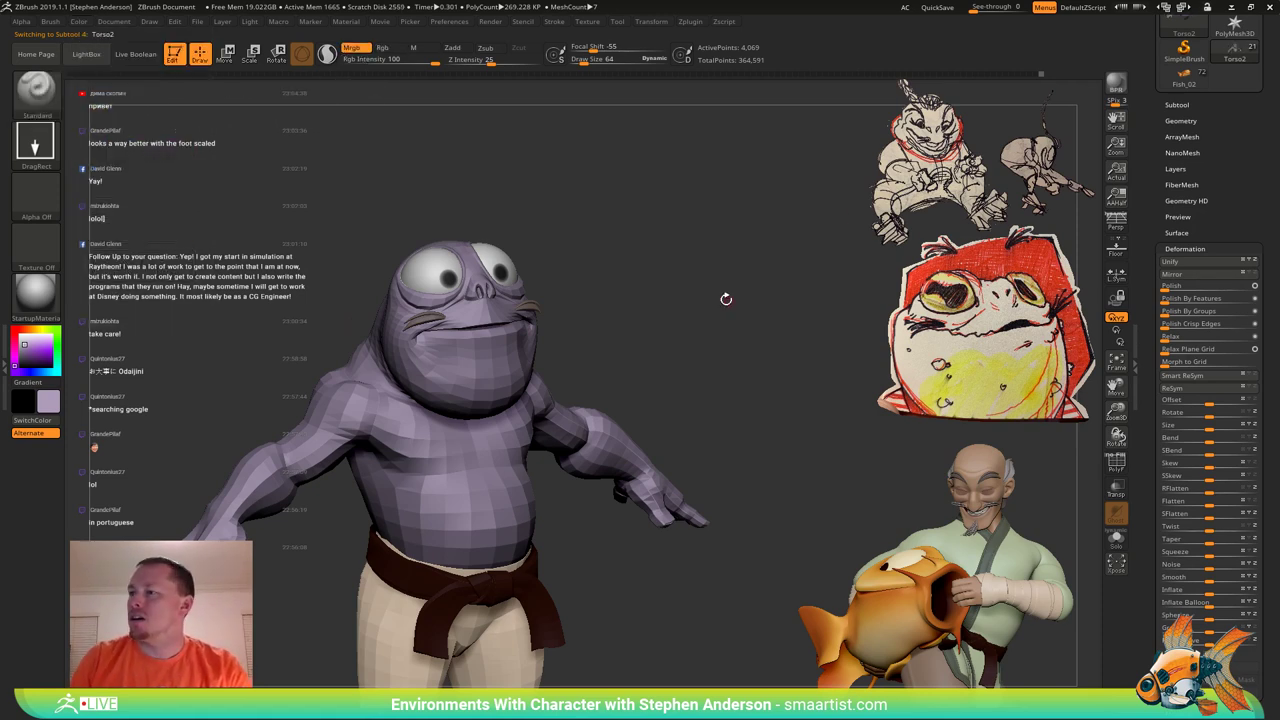
Make the Belt subtool active and fill it with a dark purple (R 56, G 14, B 86).
mouse_move(726, 300)
right_down()
mouse_move(608, 271)
mouse_move(568, 280)
right_up()
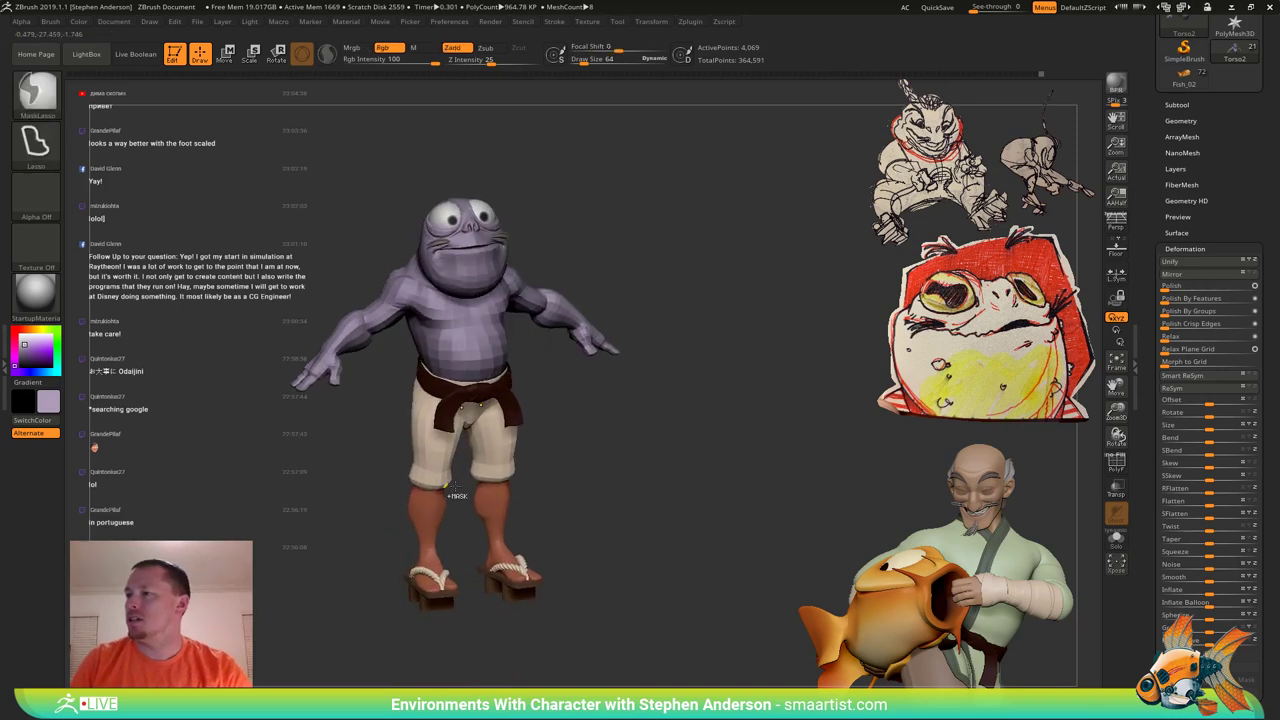
mouse_move(522, 414)
alt+right_down()
mouse_move(522, 438)
mouse_move(482, 470)
alt+right_up()
right_drag(482, 470, 514, 472)
mouse_move(513, 472)
mouse_down()
mouse_move(554, 447)
mouse_move(557, 466)
mouse_move(494, 466)
mouse_up()
right_drag(494, 466, 649, 468)
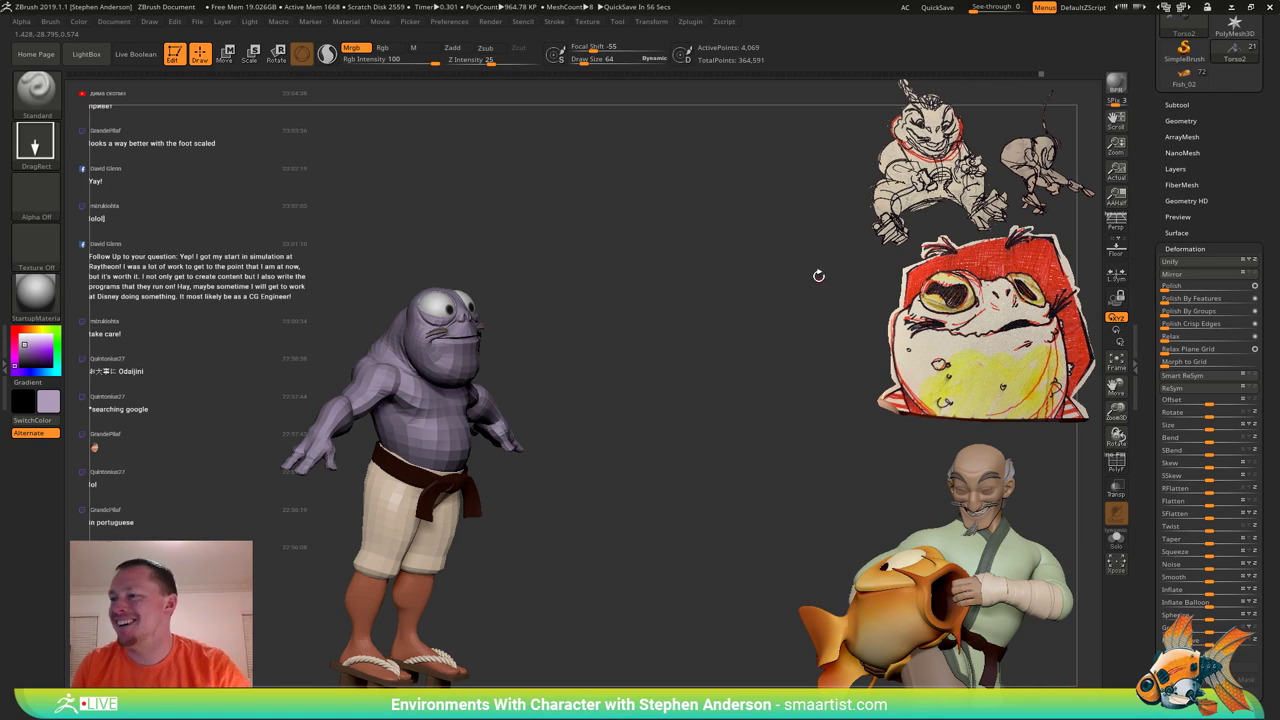
drag(669, 351, 642, 425)
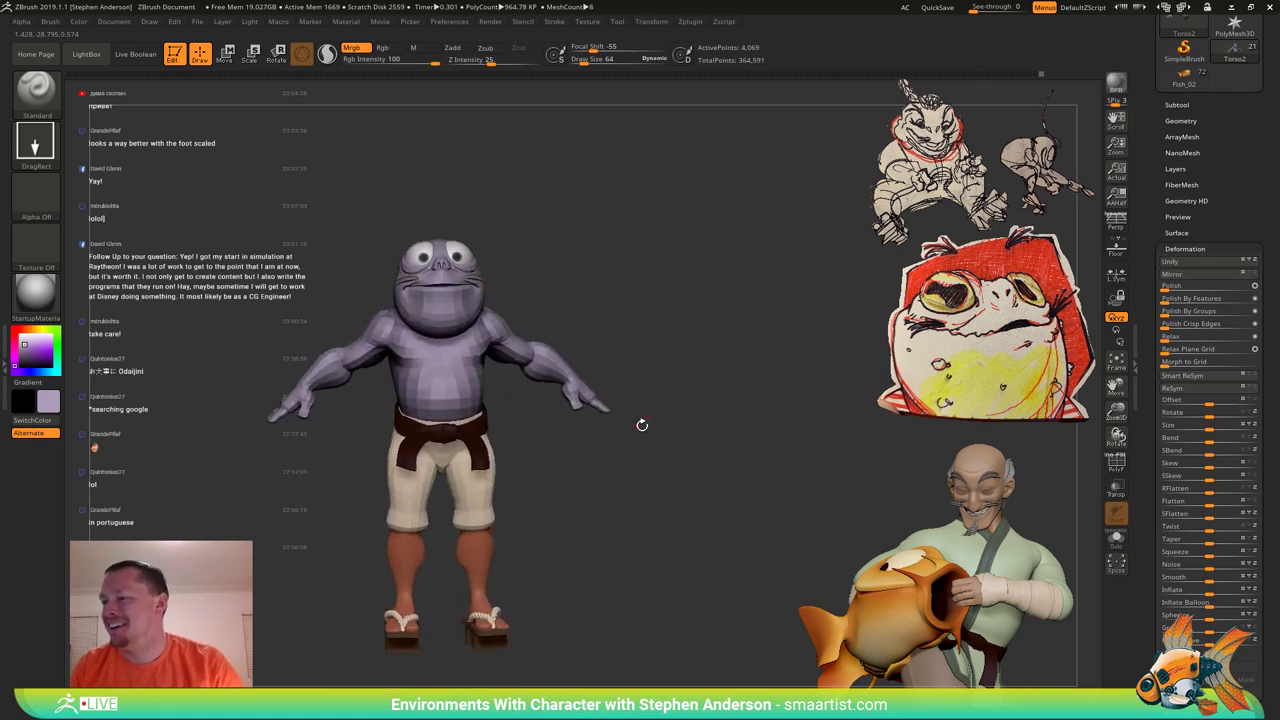
right_drag(642, 425, 677, 434)
ctrl+right_drag(512, 428, 508, 490)
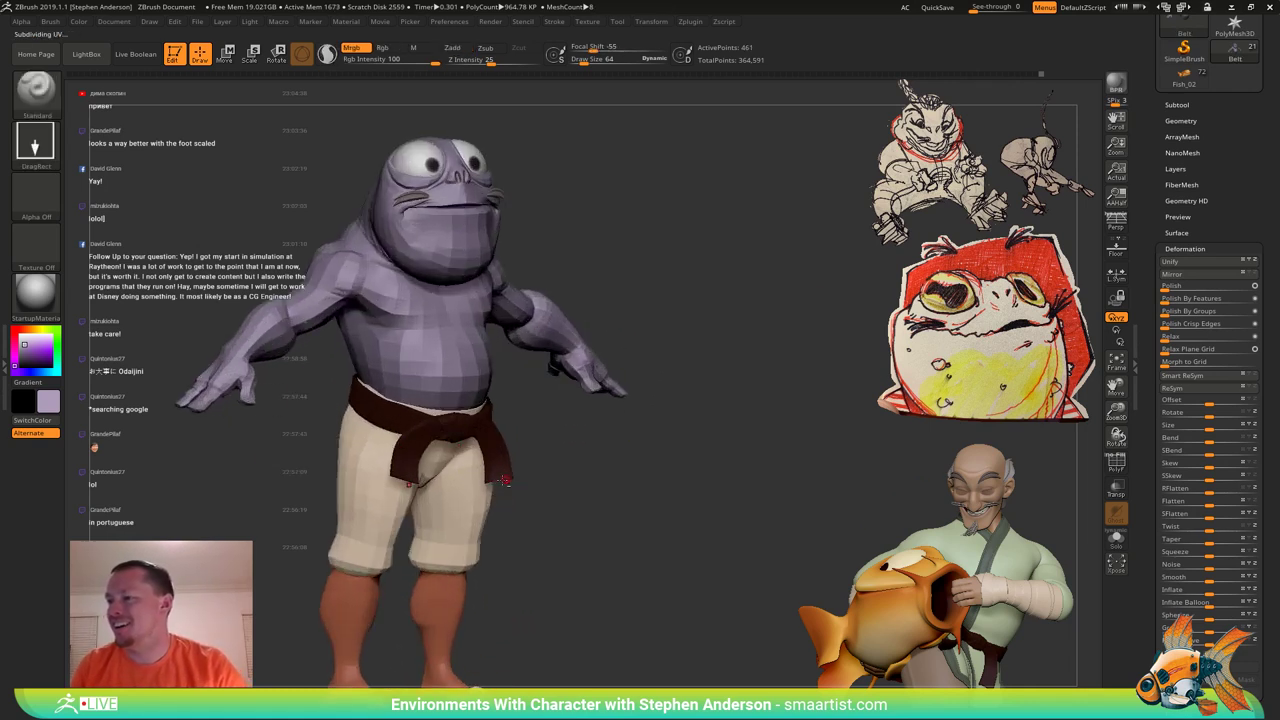
drag(29, 345, 41, 360)
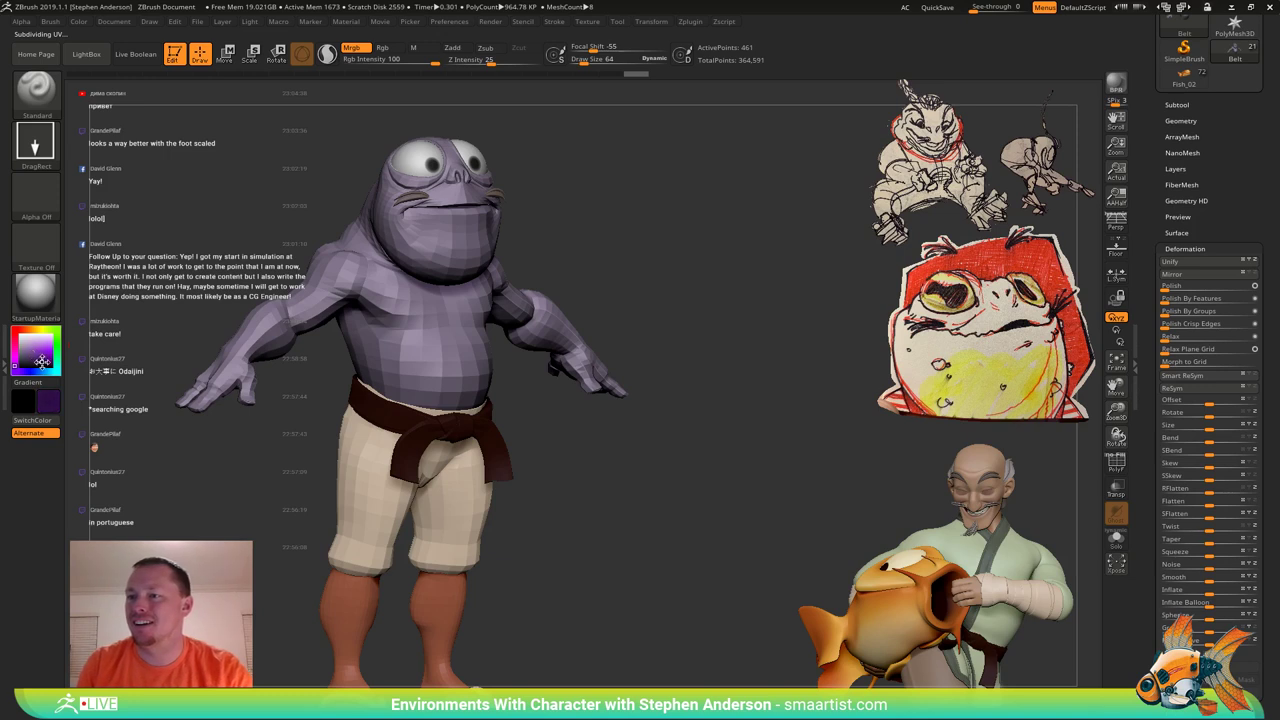
click(78, 21)
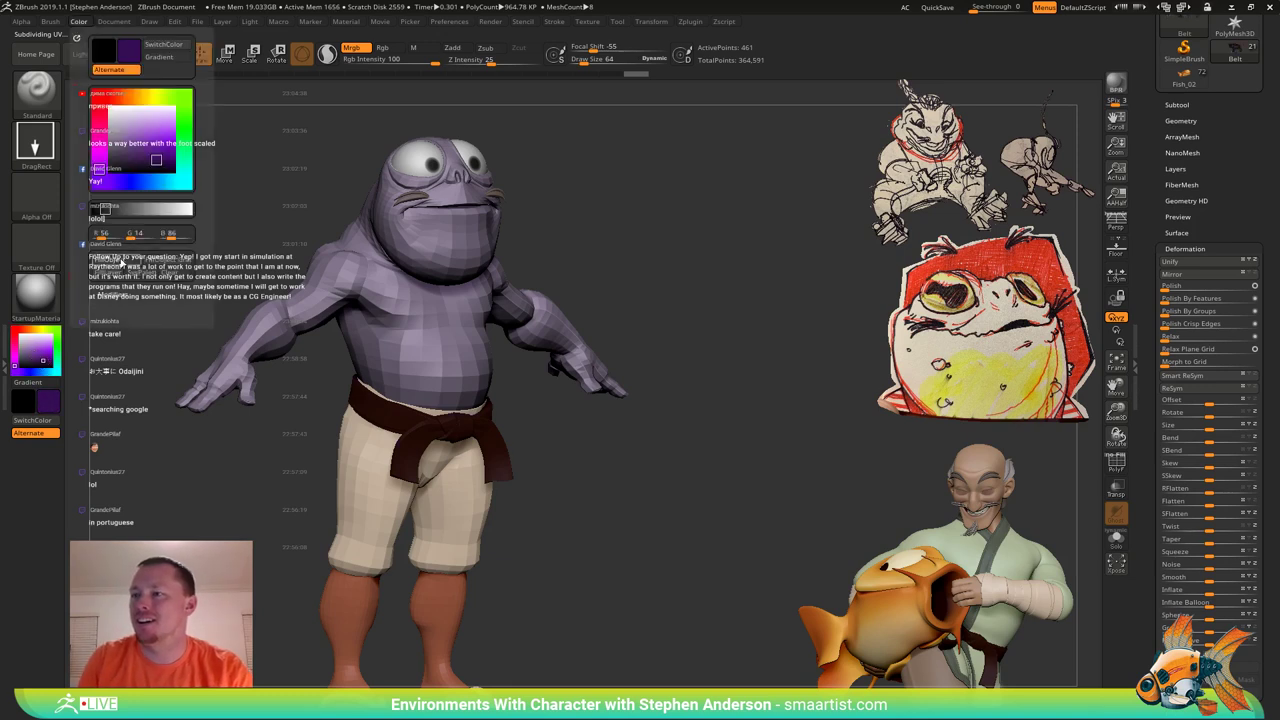
click(121, 260)
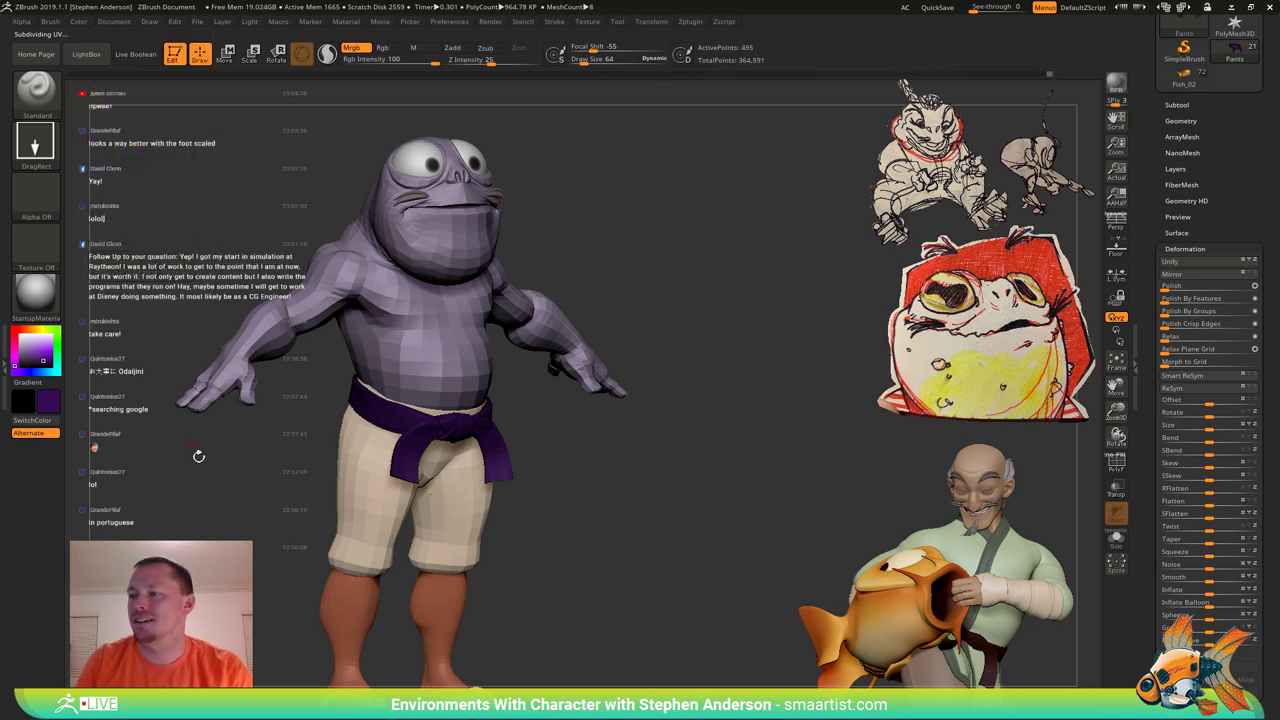
Fill the Legs subtool with a brighter purple (R 155, G 89, B 201).
click(36, 348)
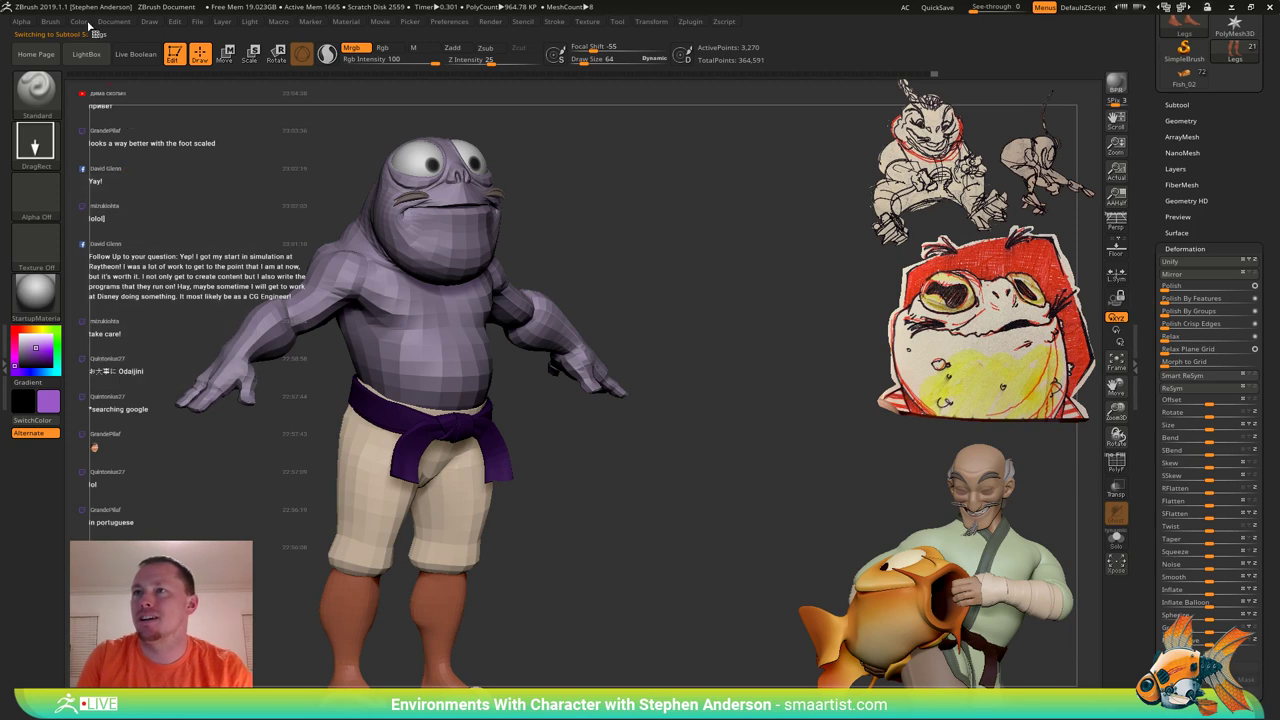
click(80, 22)
click(121, 262)
Make the Sandles subtool active and hide its rope strap polygroups so that only the wooden bases are shown.
ctrl+right_drag(568, 498, 574, 403)
right_drag(574, 403, 574, 485)
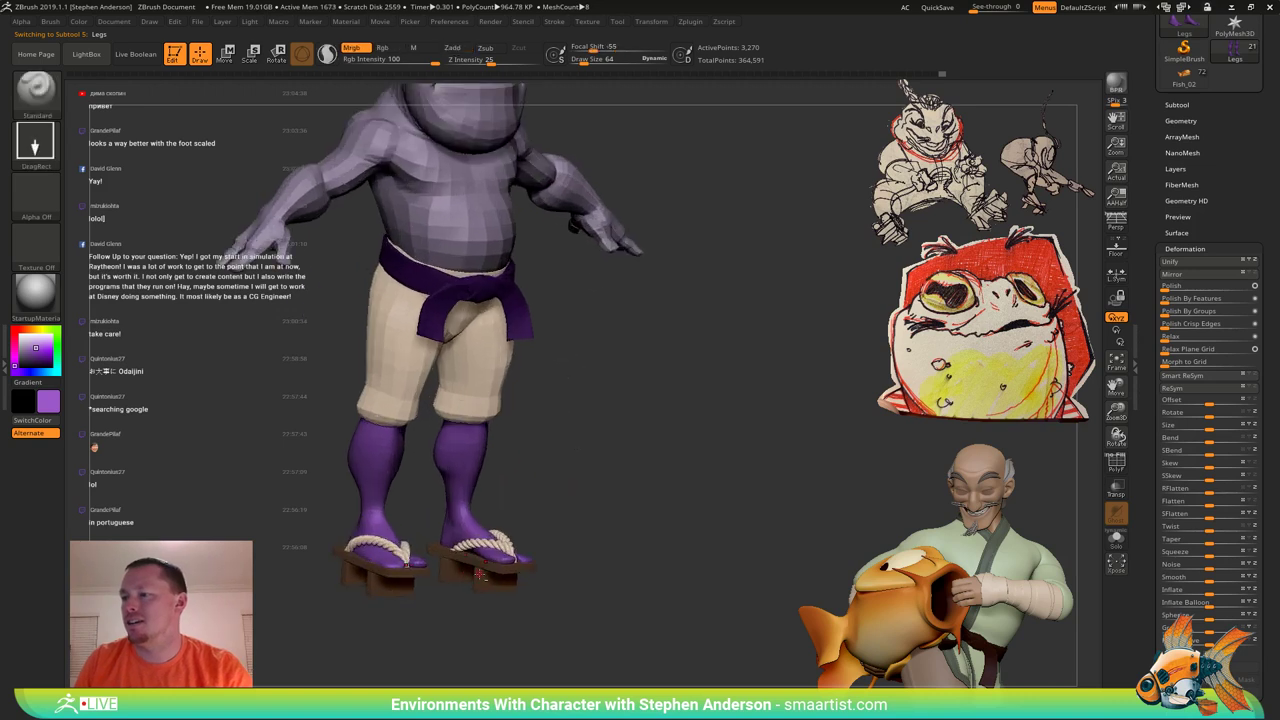
key(shift+f)
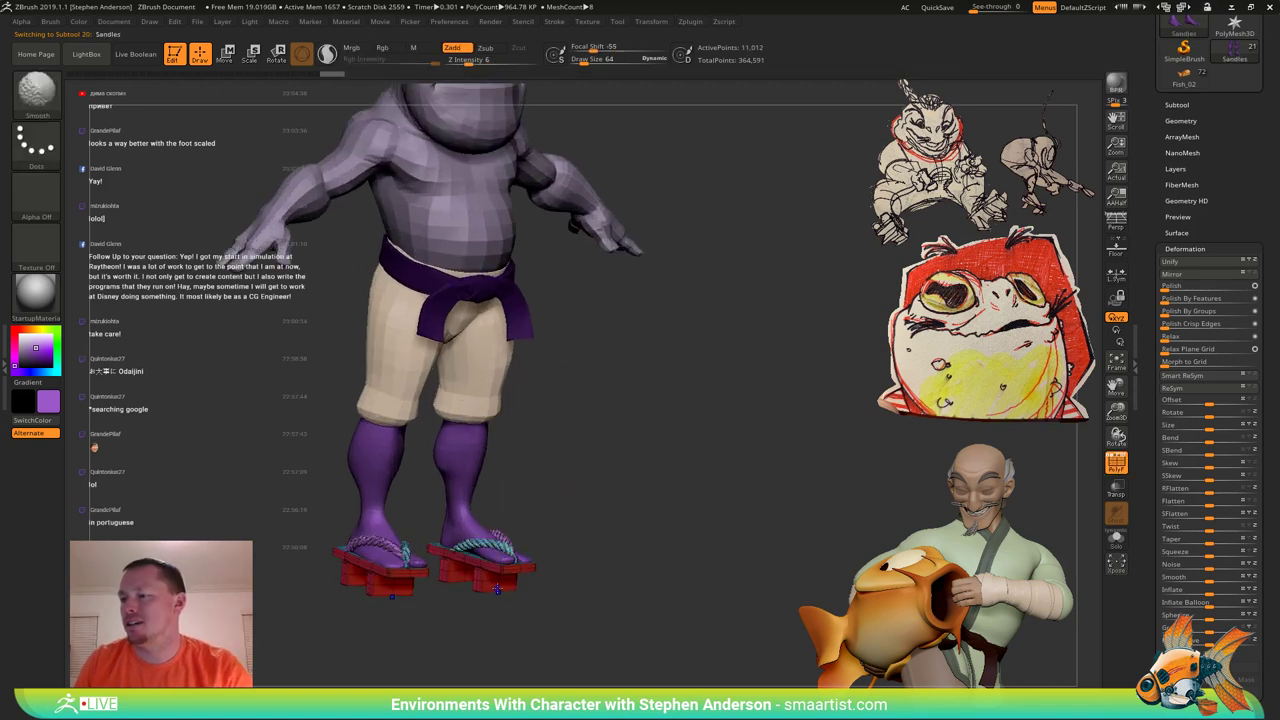
mouse_move(494, 576)
ctrl+right_down()
mouse_move(520, 603)
mouse_move(541, 531)
mouse_move(575, 503)
ctrl+right_up()
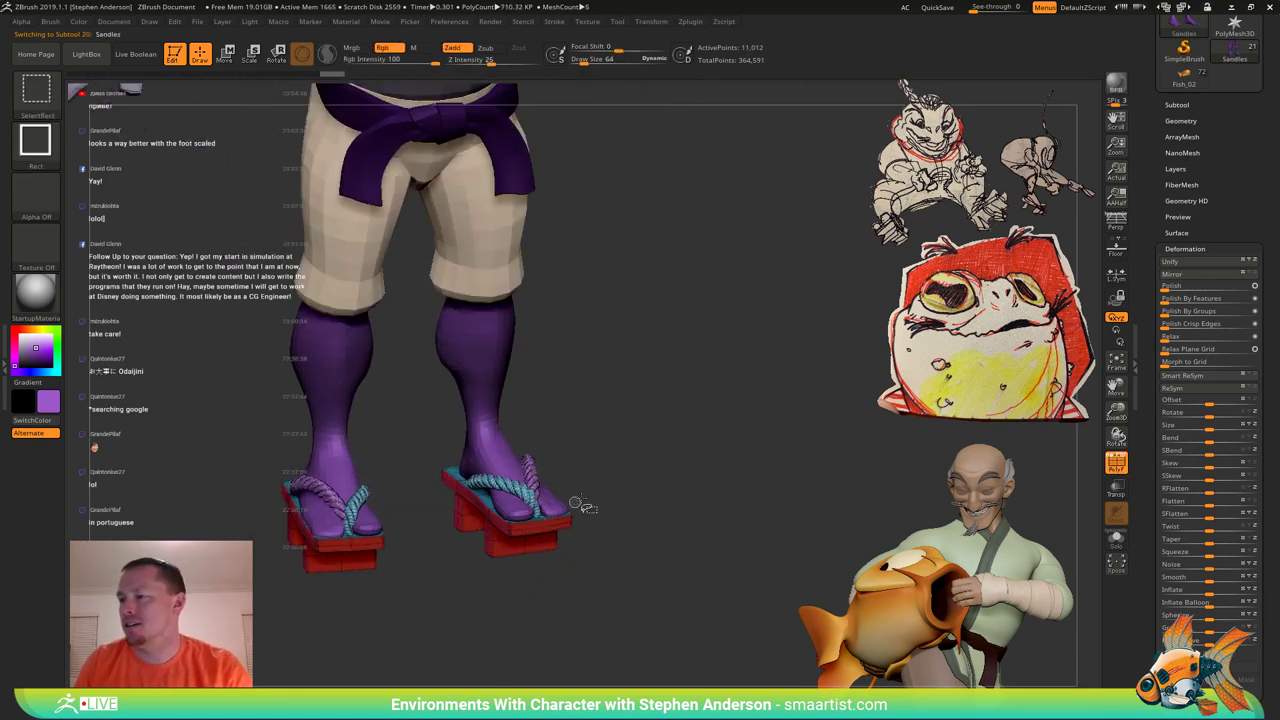
ctrl+shift+click(535, 484)
ctrl+shift+click(533, 482)
ctrl+shift+click(516, 491)
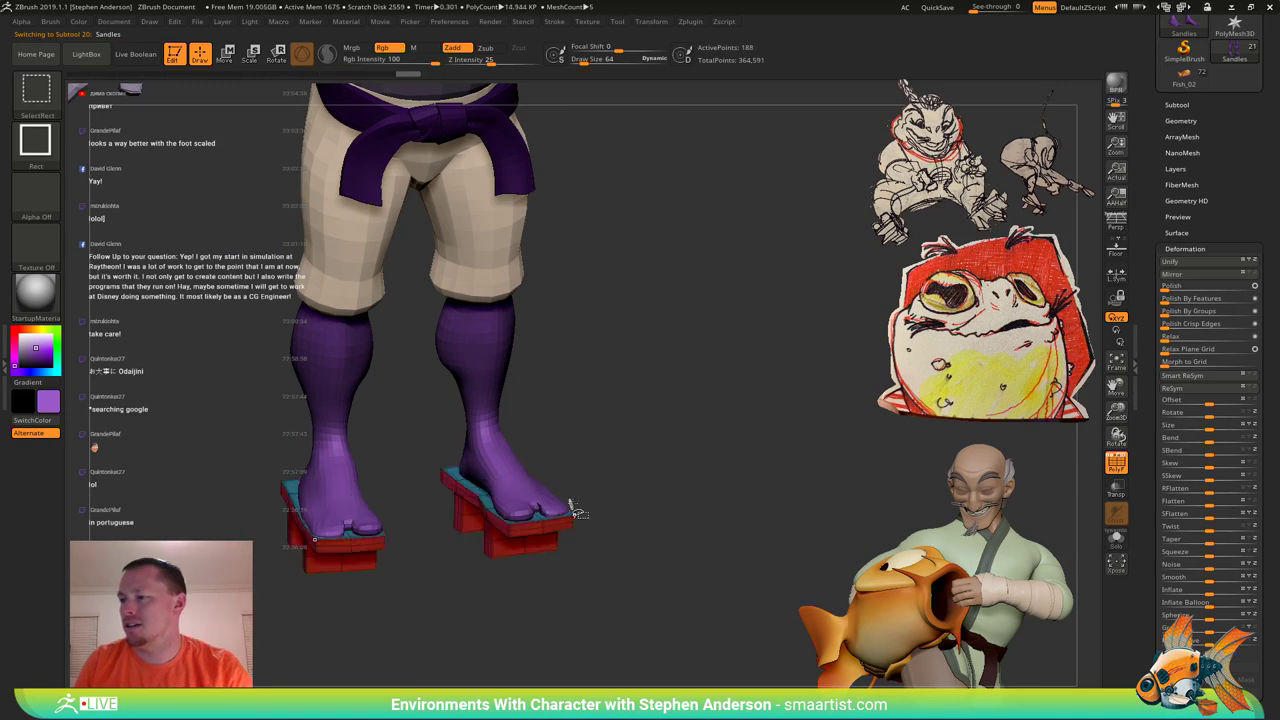
key(shift+f)
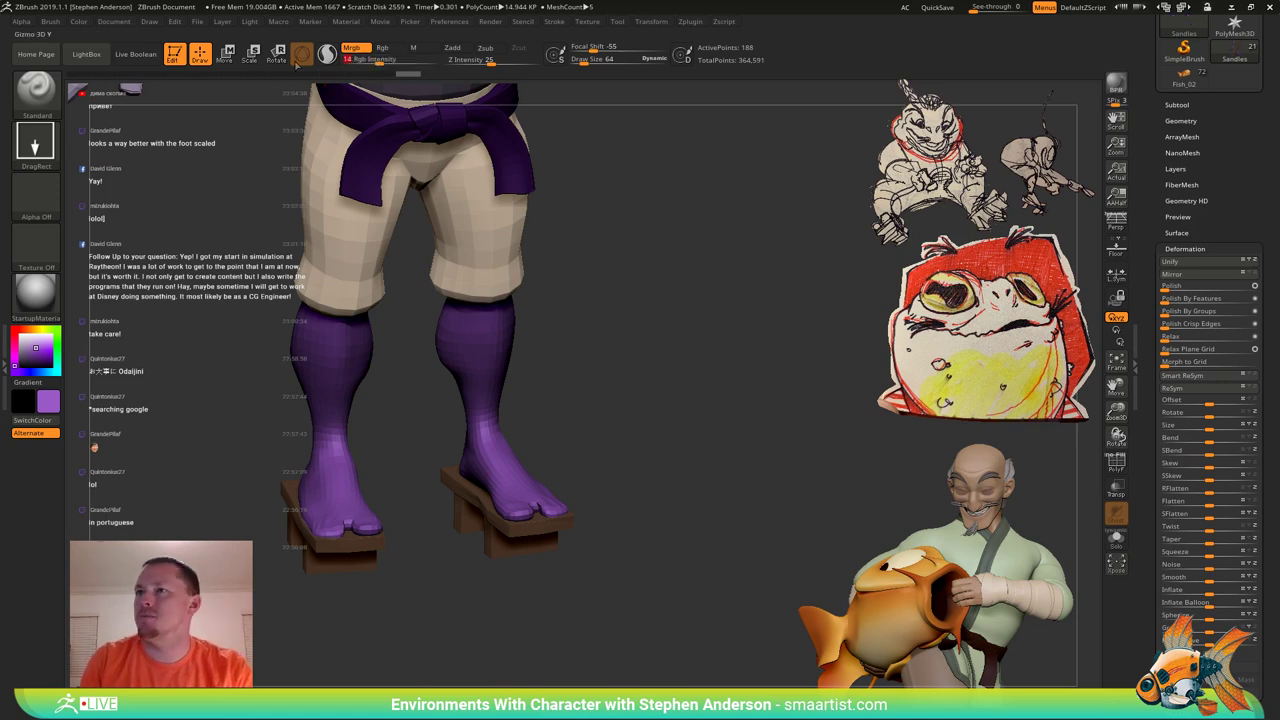
Tint the wooden sandal bases with the purple in Rgb mode at intensity 14, and unhide the rope straps.
click(78, 21)
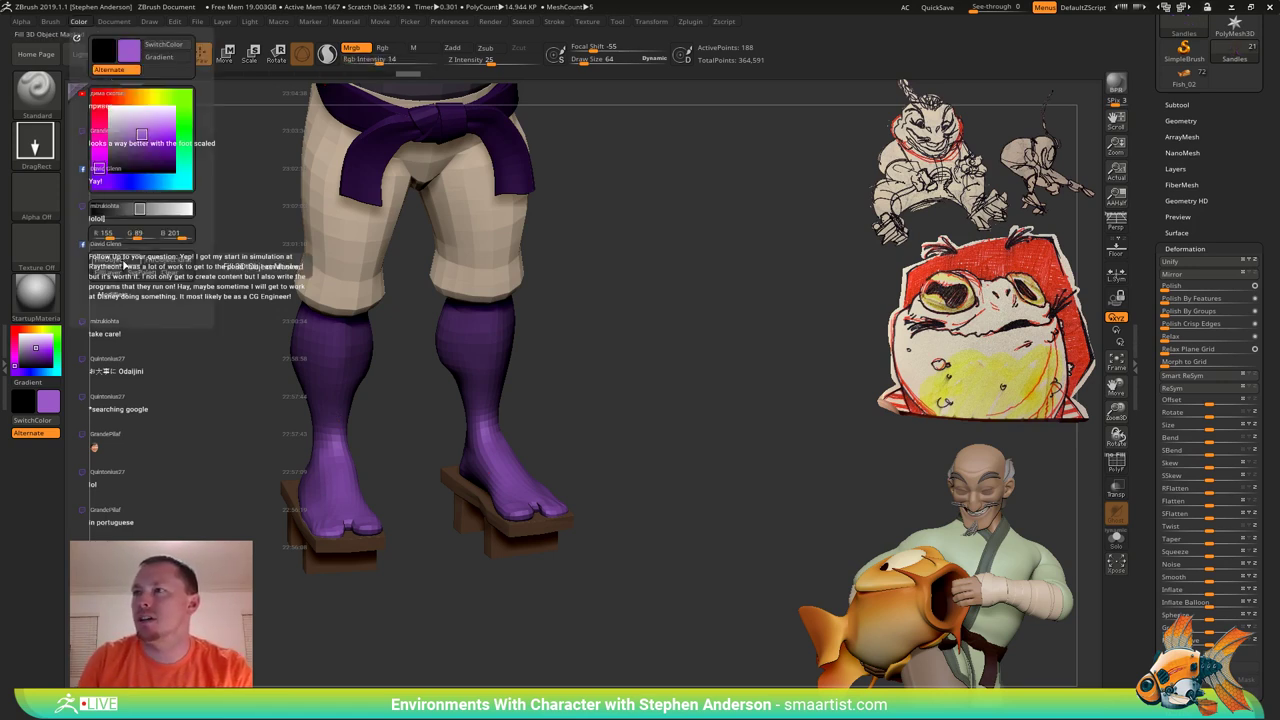
click(393, 48)
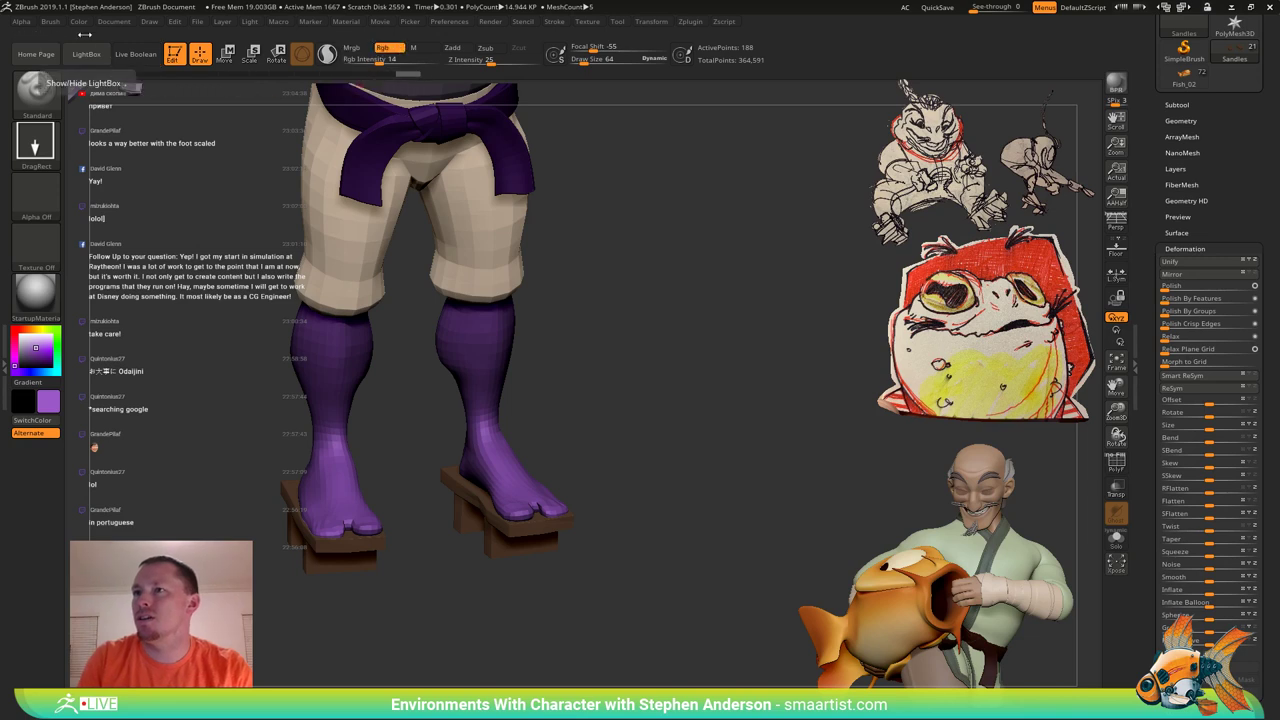
click(78, 22)
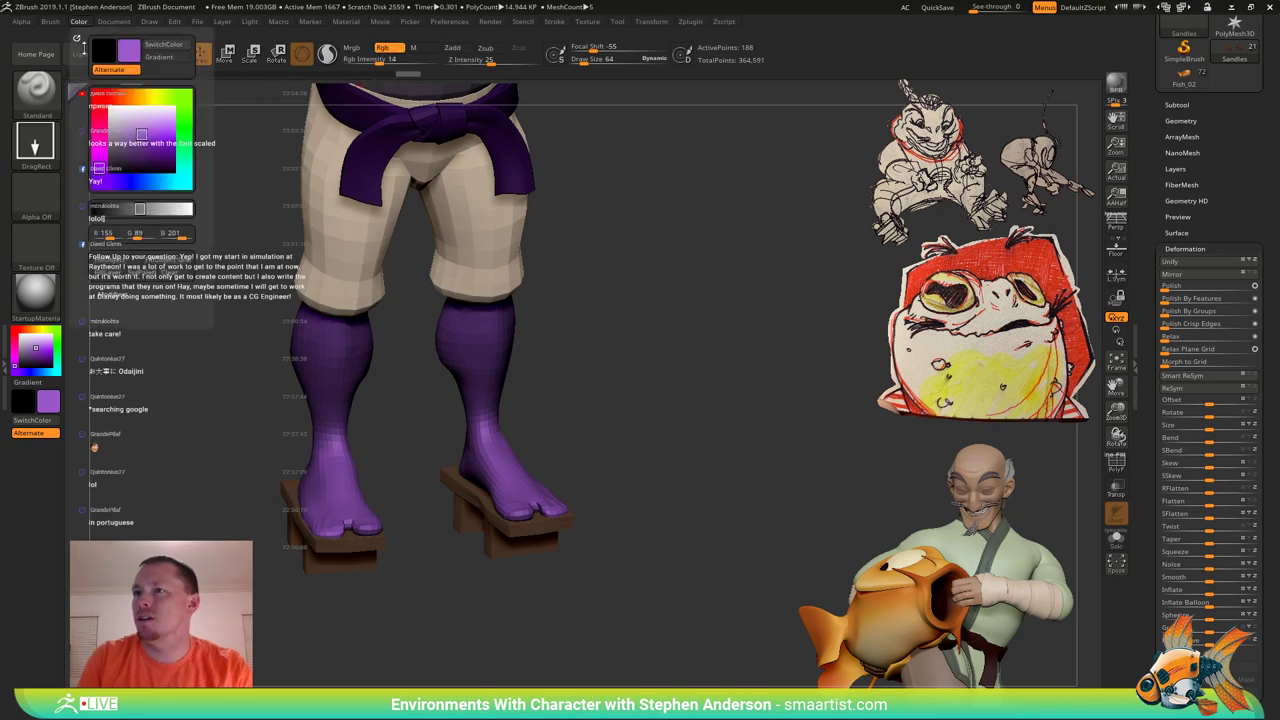
click(112, 260)
ctrl+shift+click(623, 360)
Fill the Eyebrows subtool beside the mouth with a very dark purple (R 47, G 34, B 56).
mouse_move(621, 360)
ctrl+right_down()
mouse_move(562, 367)
mouse_move(537, 414)
mouse_move(588, 413)
mouse_move(555, 410)
mouse_move(505, 467)
mouse_move(518, 530)
mouse_move(457, 357)
mouse_move(432, 432)
mouse_move(424, 585)
mouse_move(419, 429)
mouse_move(436, 670)
ctrl+right_up()
right_drag(541, 400, 553, 407)
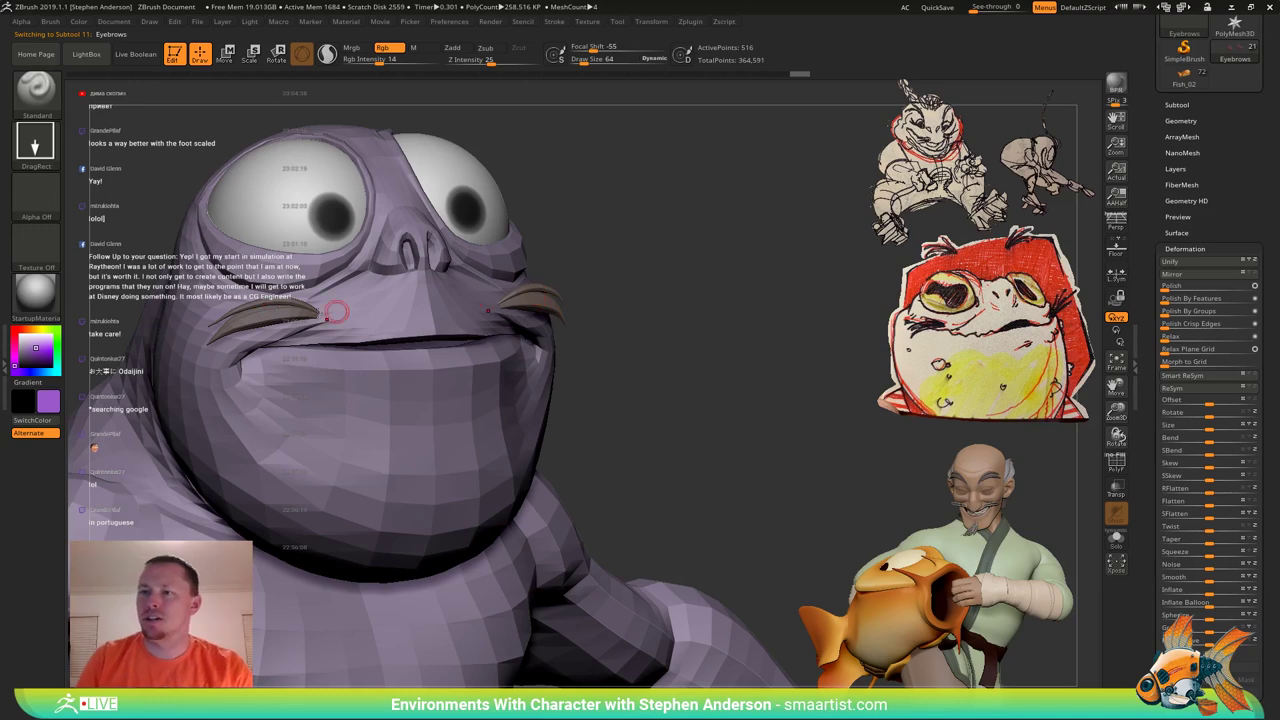
drag(31, 348, 32, 354)
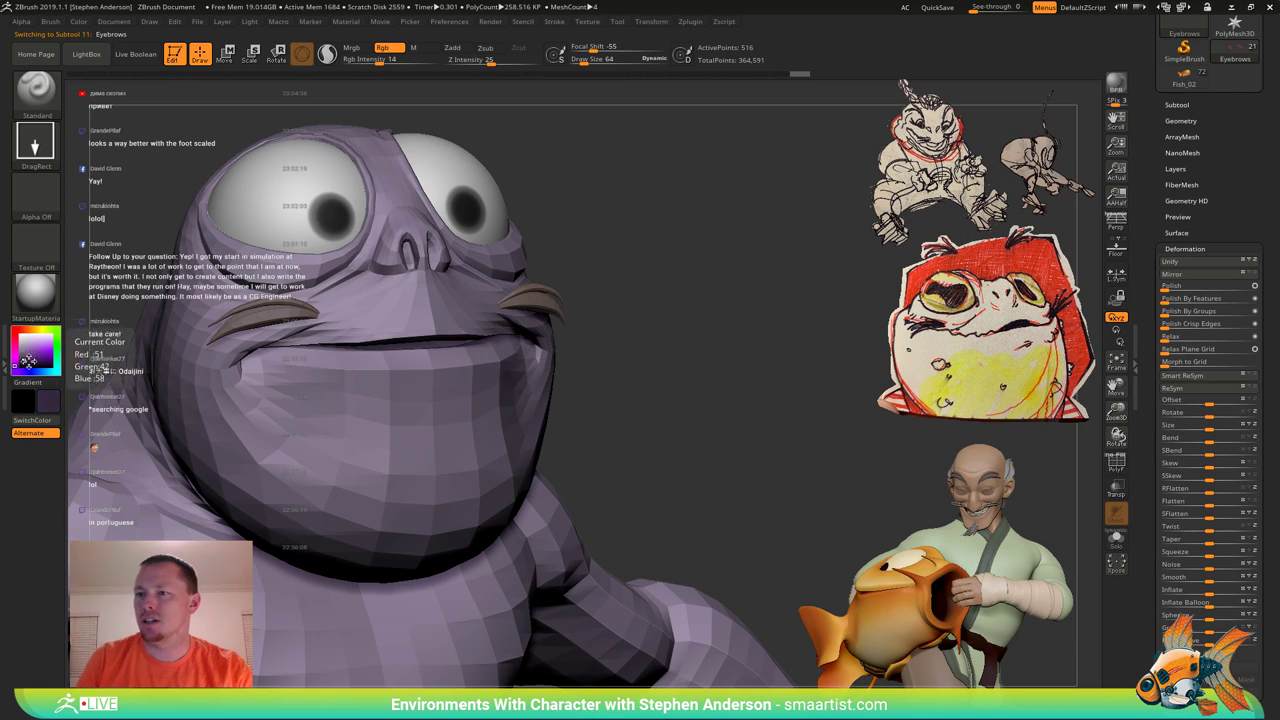
click(30, 361)
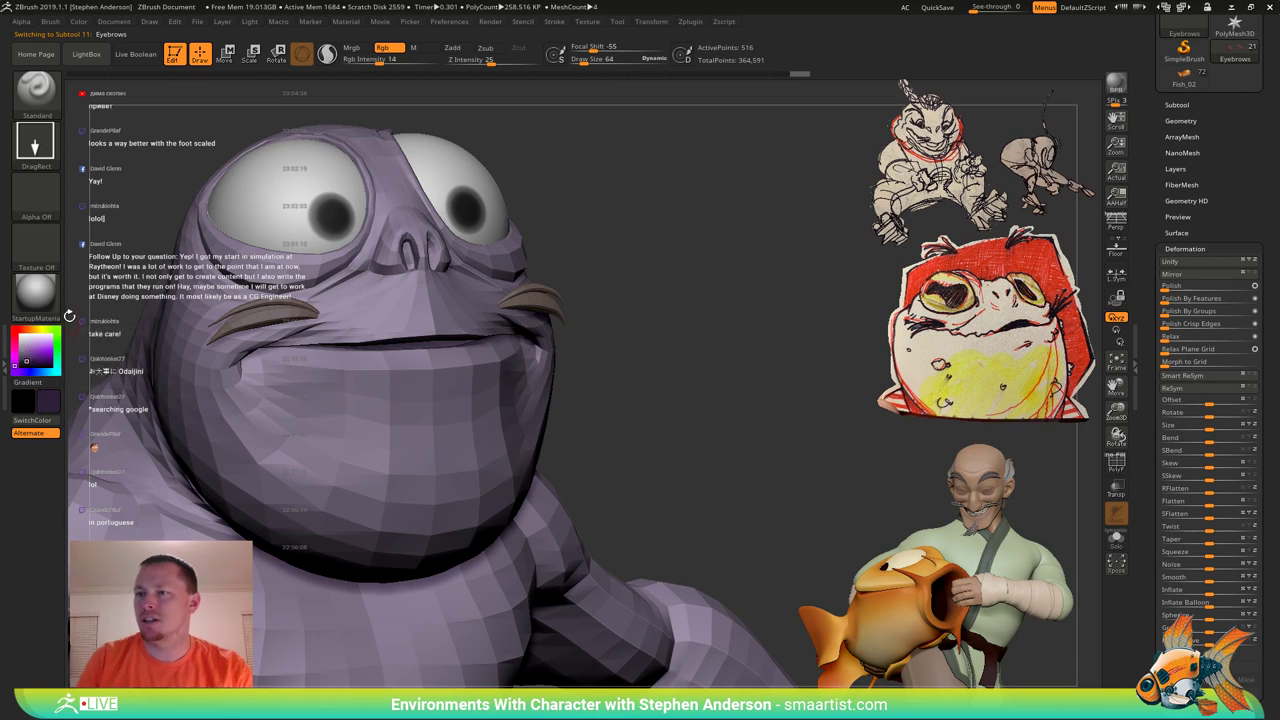
click(80, 22)
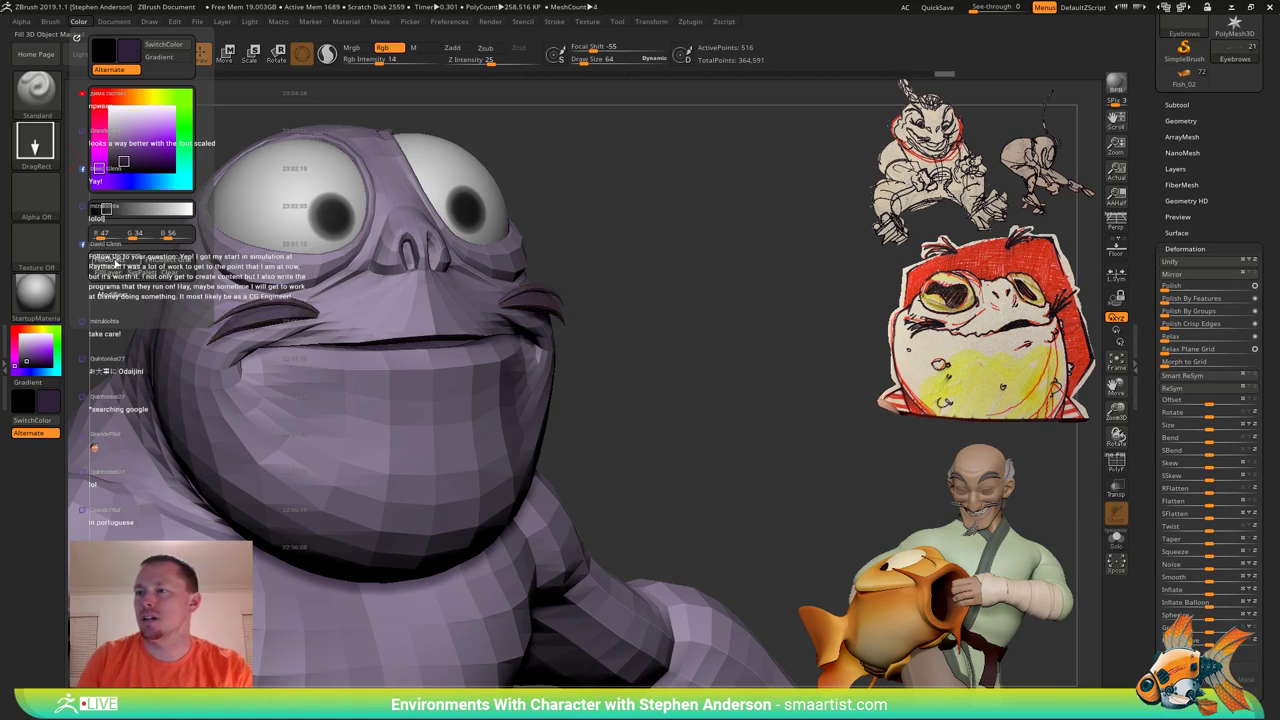
Isolate the mouth interior polygroups of the Torso2 subtool and set the Rgb intensity to 69.
mouse_move(709, 291)
ctrl+right_down()
mouse_move(611, 177)
mouse_move(526, 303)
mouse_move(480, 303)
mouse_move(600, 303)
mouse_move(692, 346)
ctrl+right_up()
key(f)
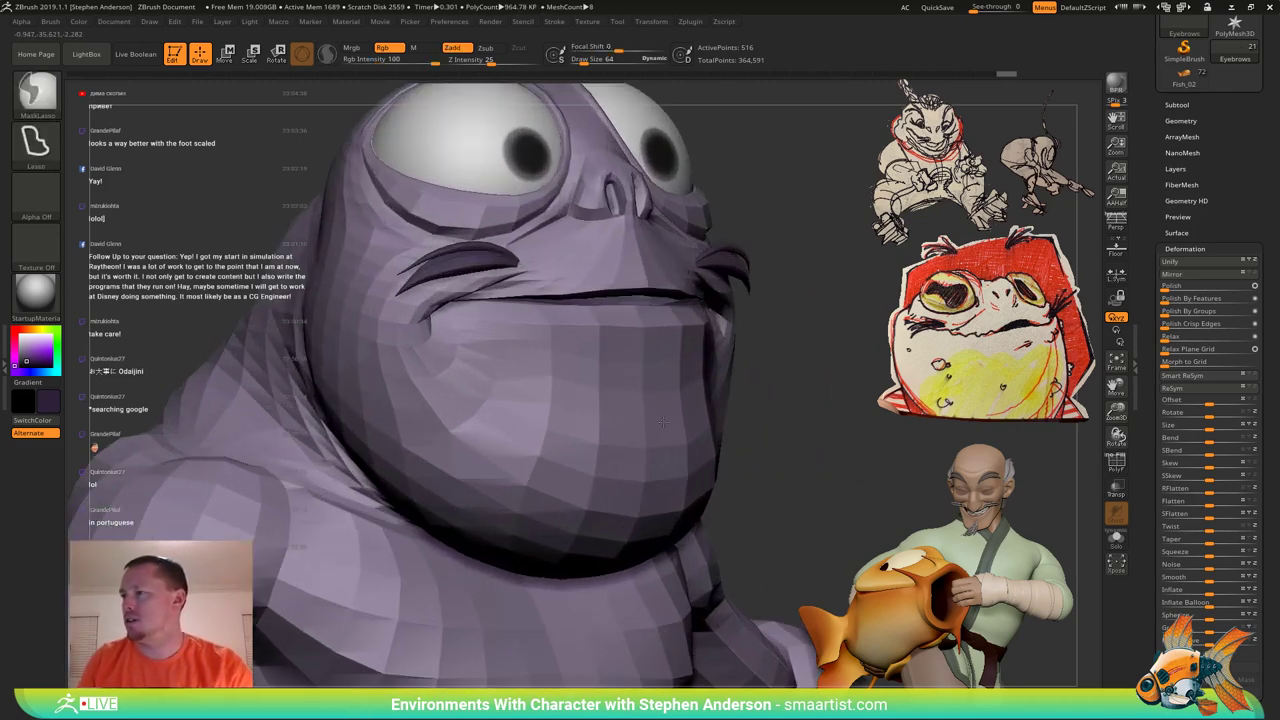
key(shift+f)
alt+click(622, 320)
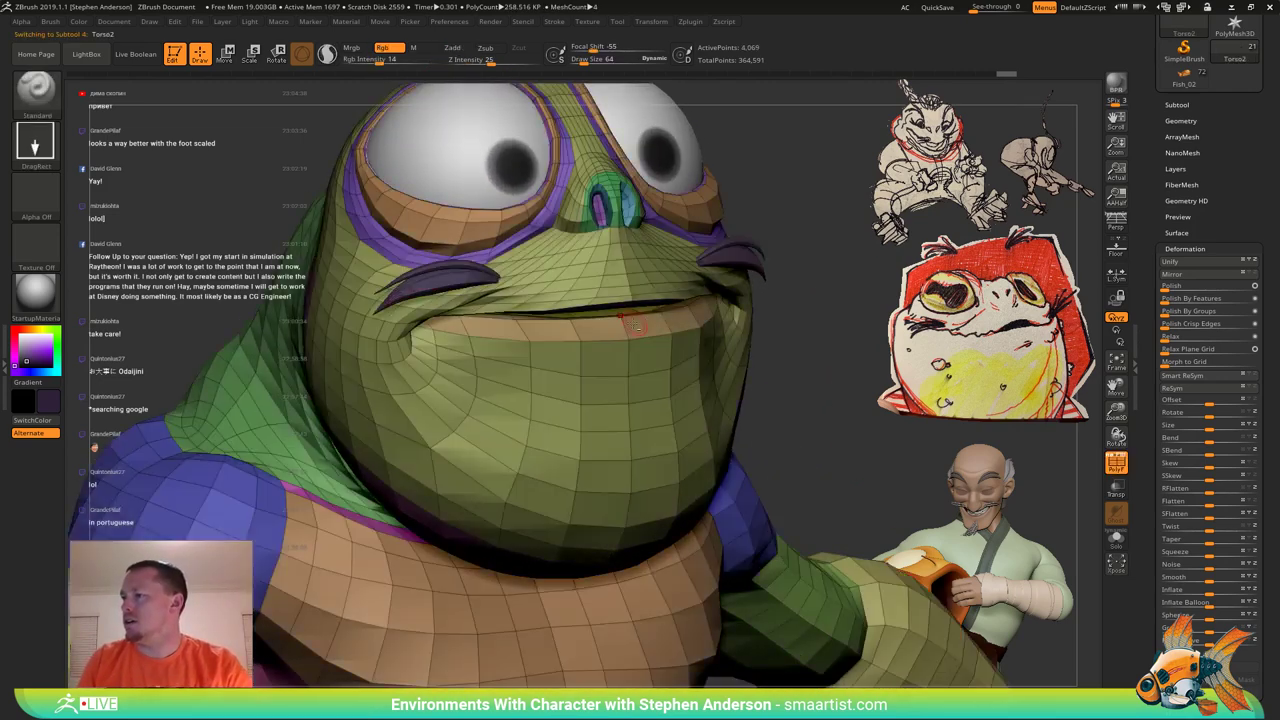
mouse_move(621, 319)
right_down()
mouse_move(663, 311)
mouse_move(640, 310)
right_up()
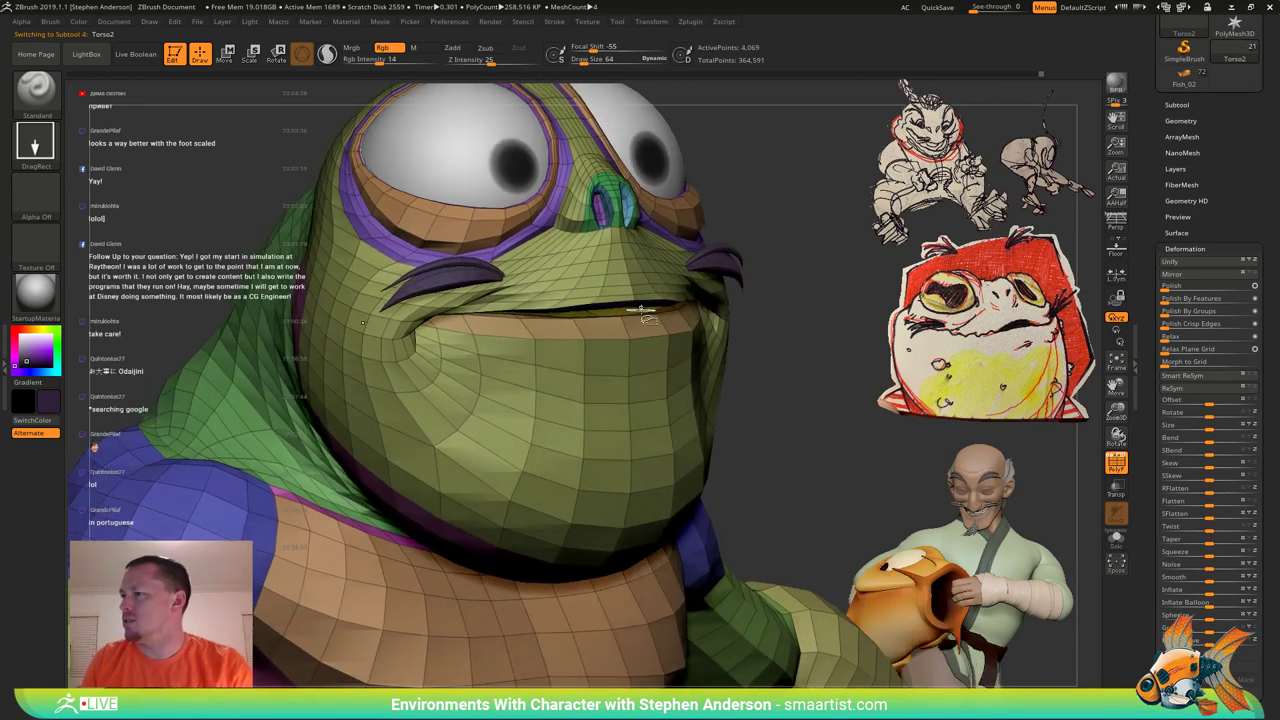
ctrl+shift+click(645, 313)
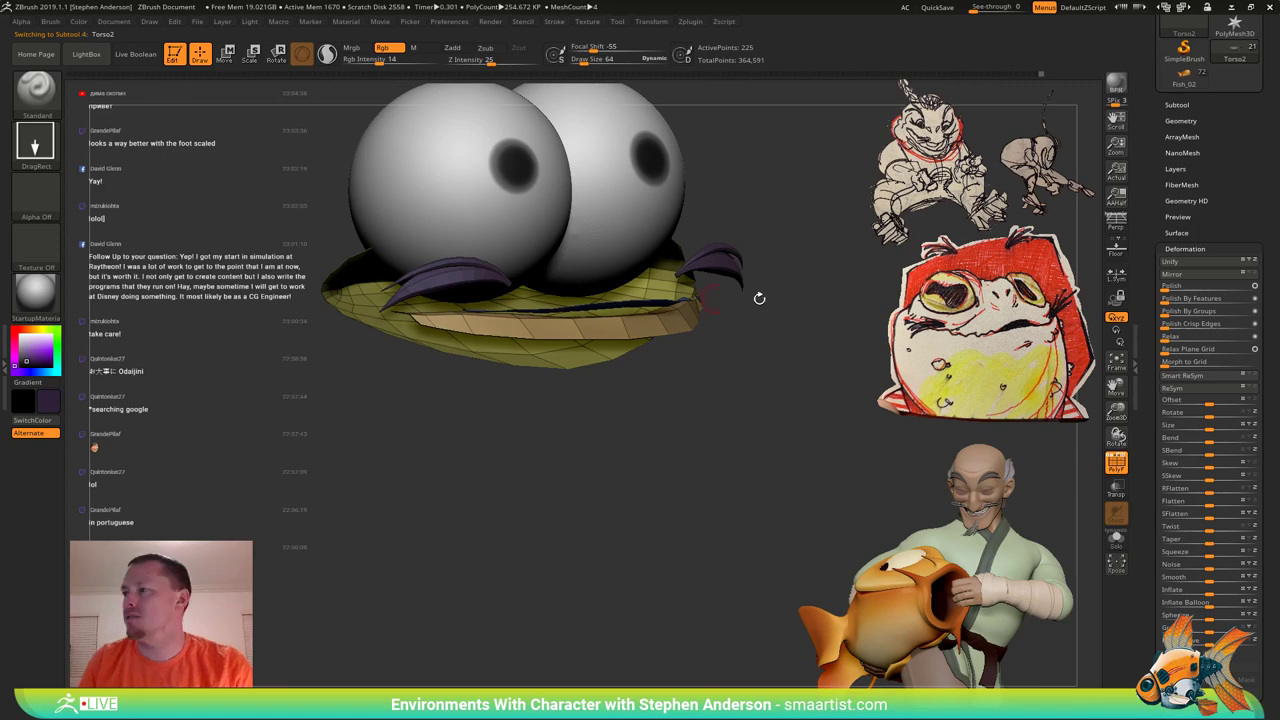
drag(381, 63, 416, 65)
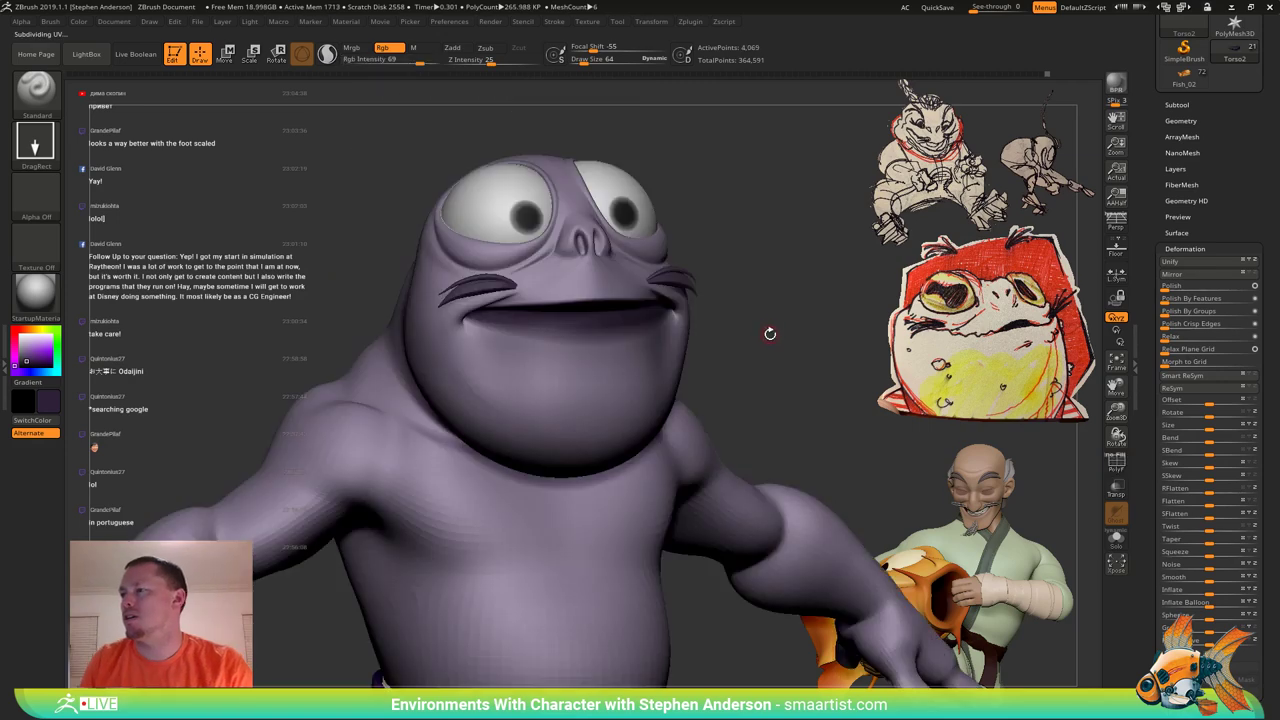
Isolate the mouth interior of the torso, fill it with the dark purple (R 47, G 34, B 56), and unhide the rest of the body.
alt+drag(770, 334, 666, 368)
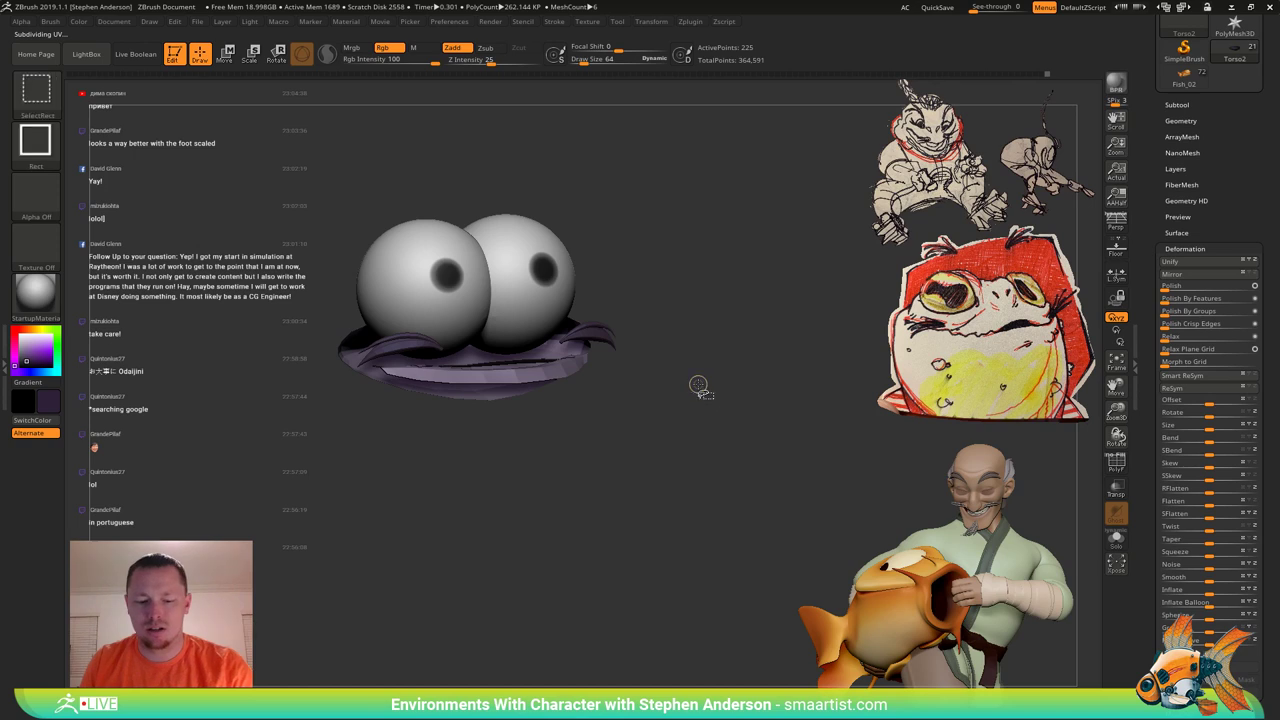
key(ctrl+z)
key(ctrl+z)
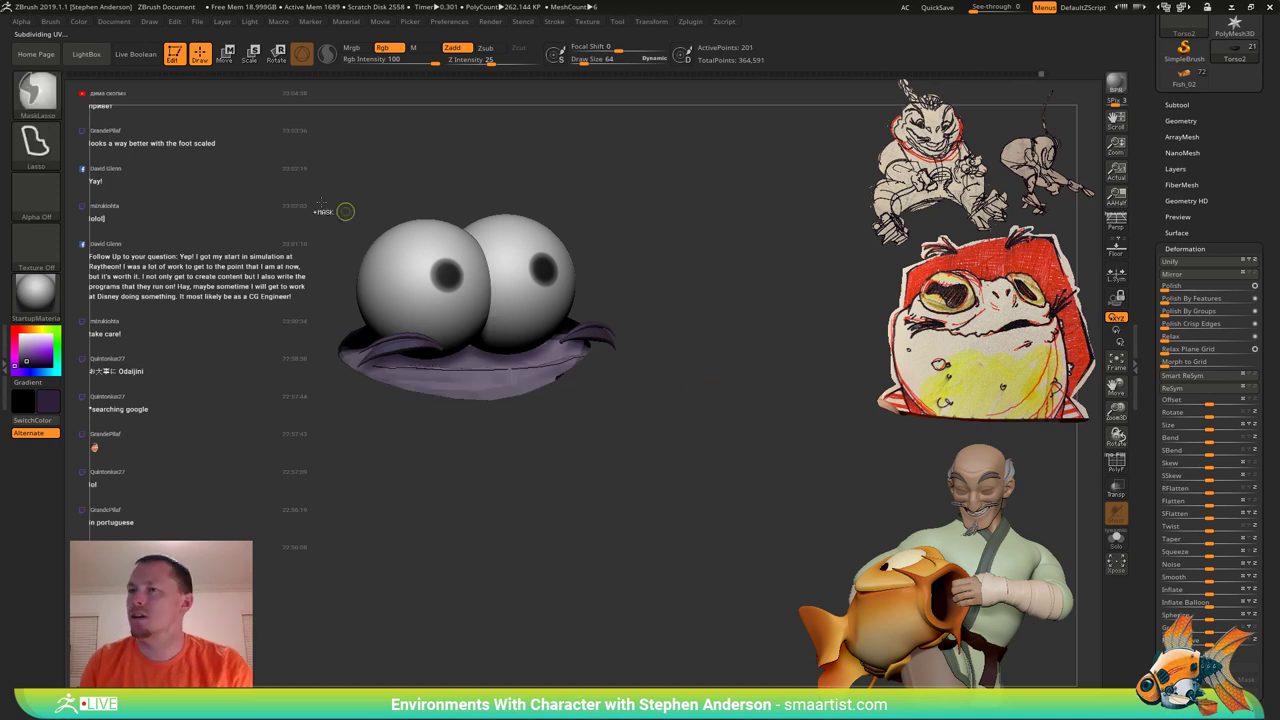
click(78, 21)
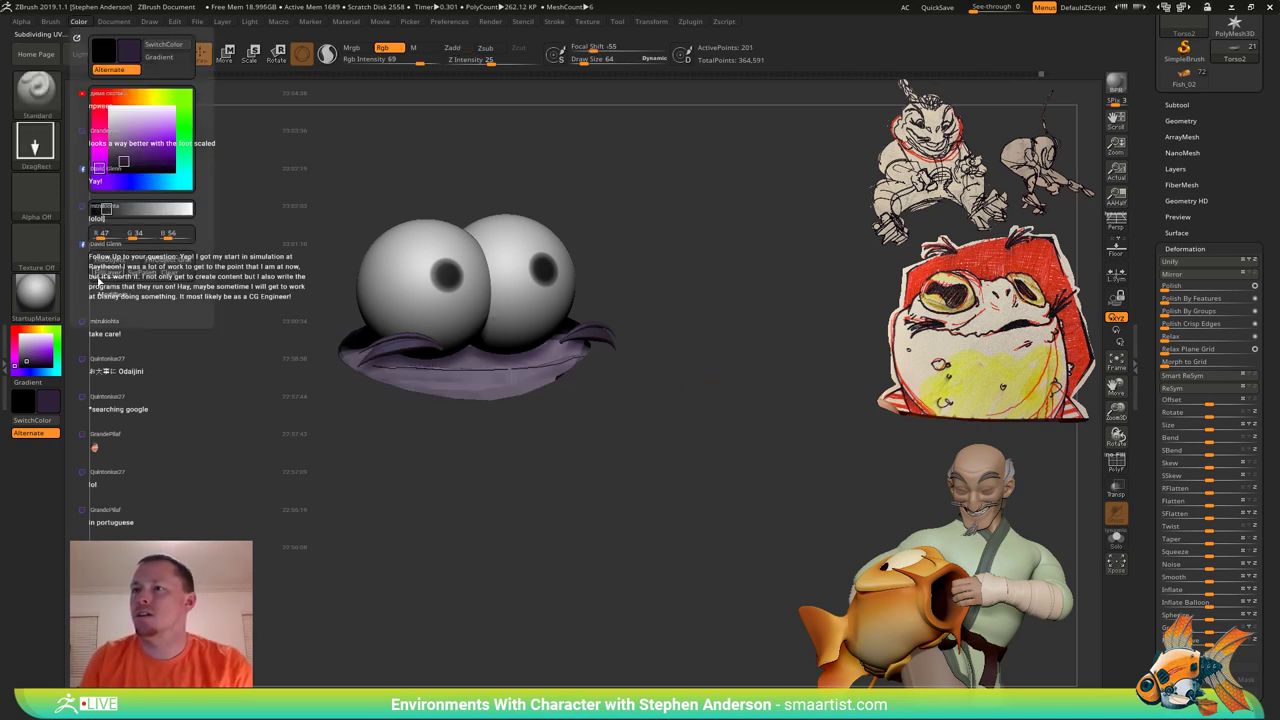
click(113, 262)
ctrl+shift+click(690, 318)
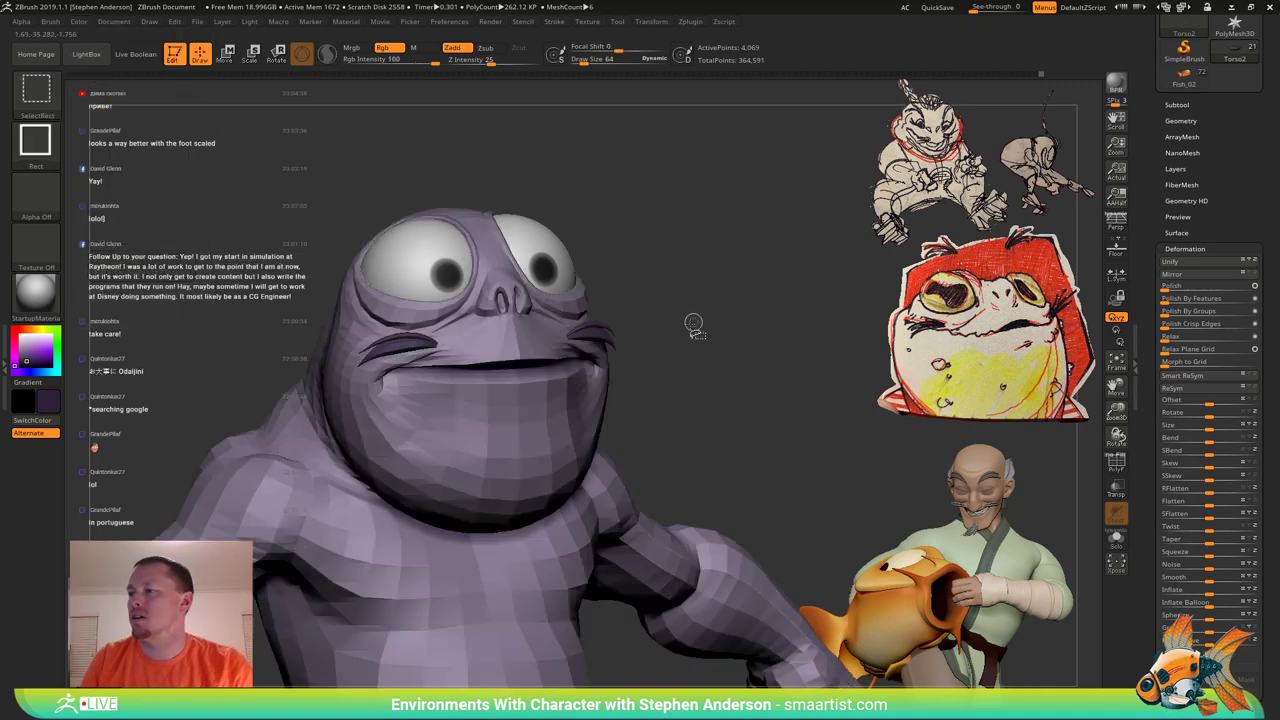
Check the filled mouth at a higher subdivision level and with the mouth interior isolated, ending with the whole body shown at the lowest level.
mouse_move(691, 326)
mouse_down()
mouse_move(703, 322)
mouse_move(695, 330)
mouse_up()
ctrl+right_drag(702, 335, 714, 346)
key(d)
drag(714, 346, 718, 359)
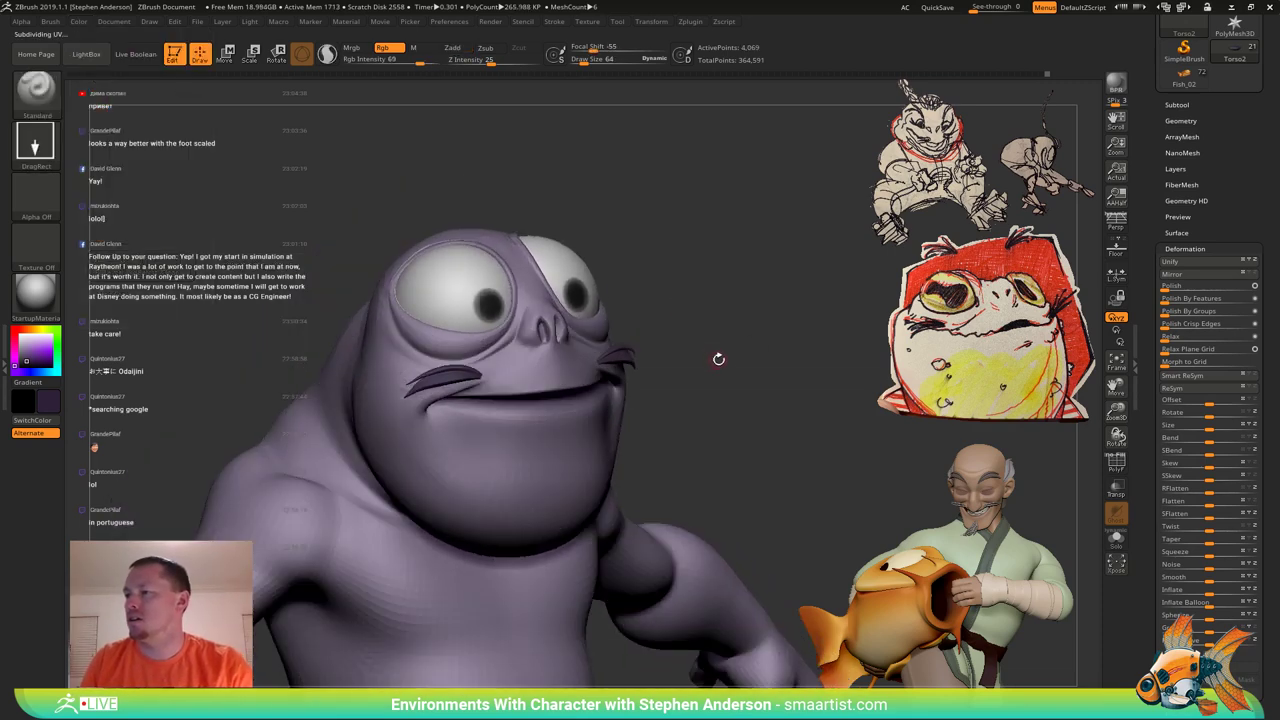
click(1193, 120)
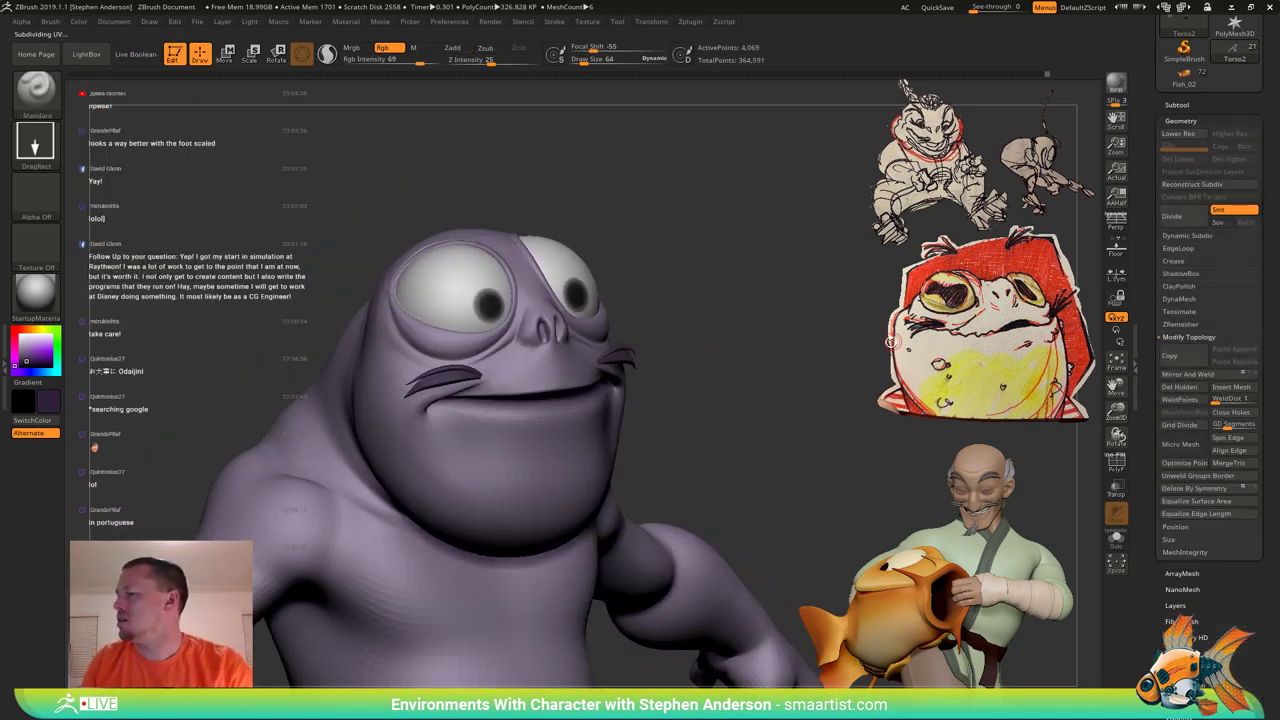
key(ctrl+z)
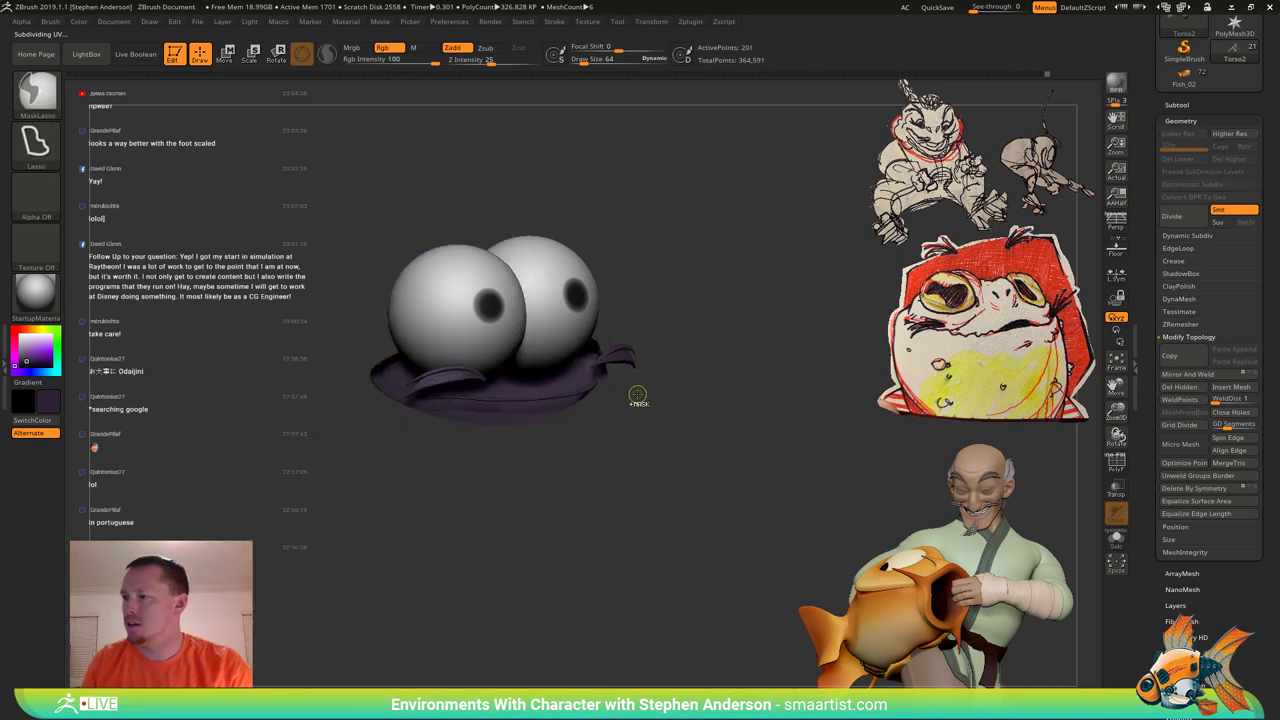
ctrl+click(641, 399)
ctrl+shift+click(717, 398)
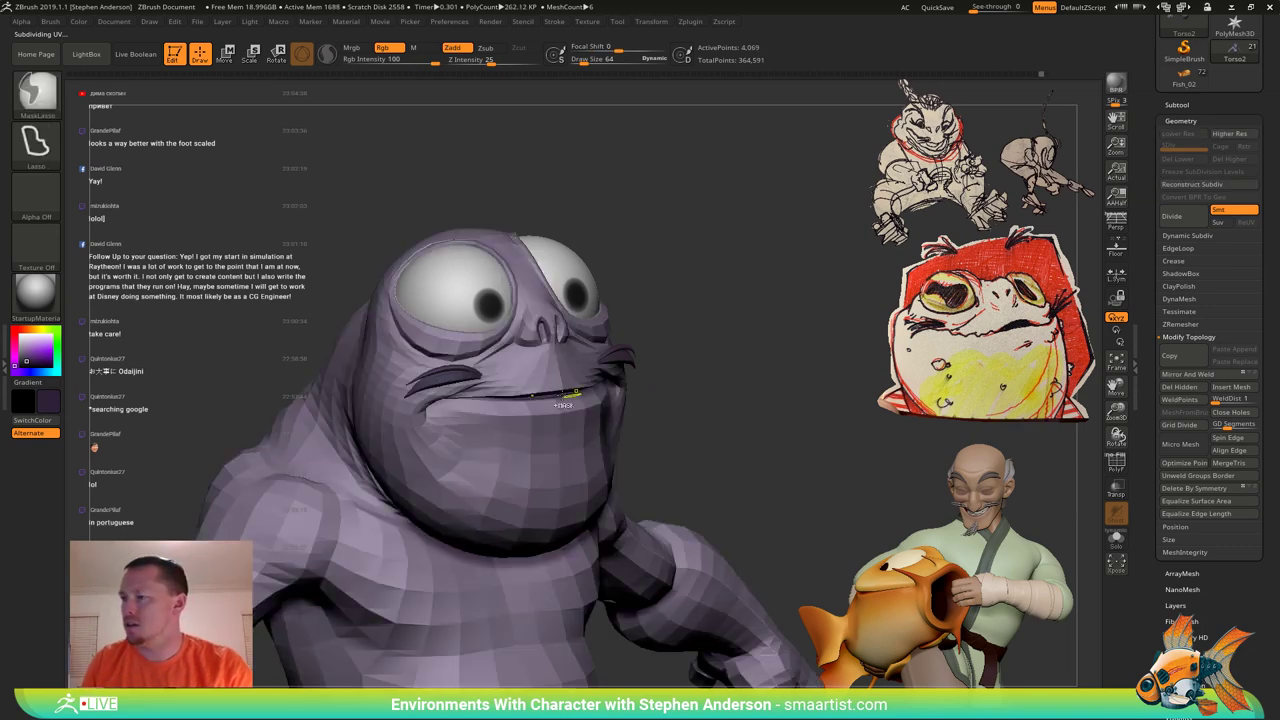
Slide the edge loop below the lower lip up closer to the lip, using ZModeler's Slide edge action with the EdgeLoop Partial target.
ctrl+right_drag(583, 392, 626, 457)
key(shift+f)
mouse_move(596, 412)
ctrl+right_down()
mouse_move(640, 455)
mouse_move(557, 427)
ctrl+right_up()
mouse_move(577, 509)
ctrl+right_down()
mouse_move(562, 457)
mouse_move(534, 453)
mouse_move(583, 494)
ctrl+right_up()
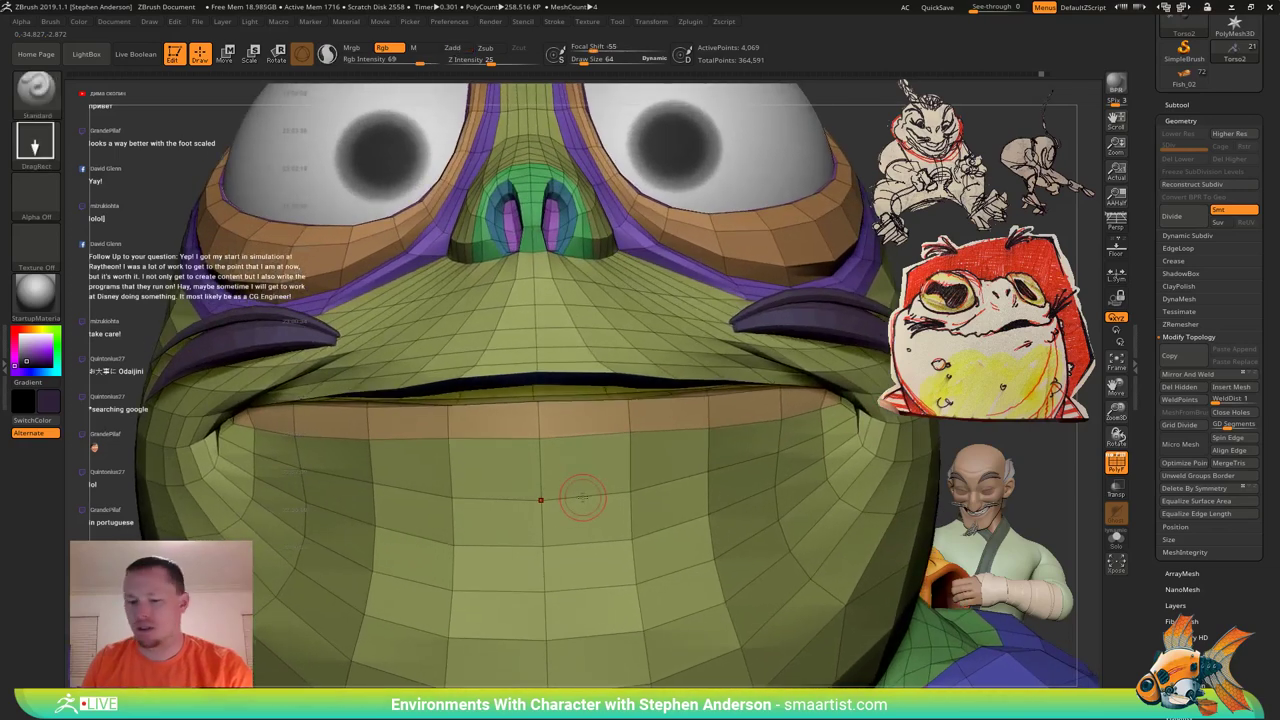
key(b)
key(z)
key(m)
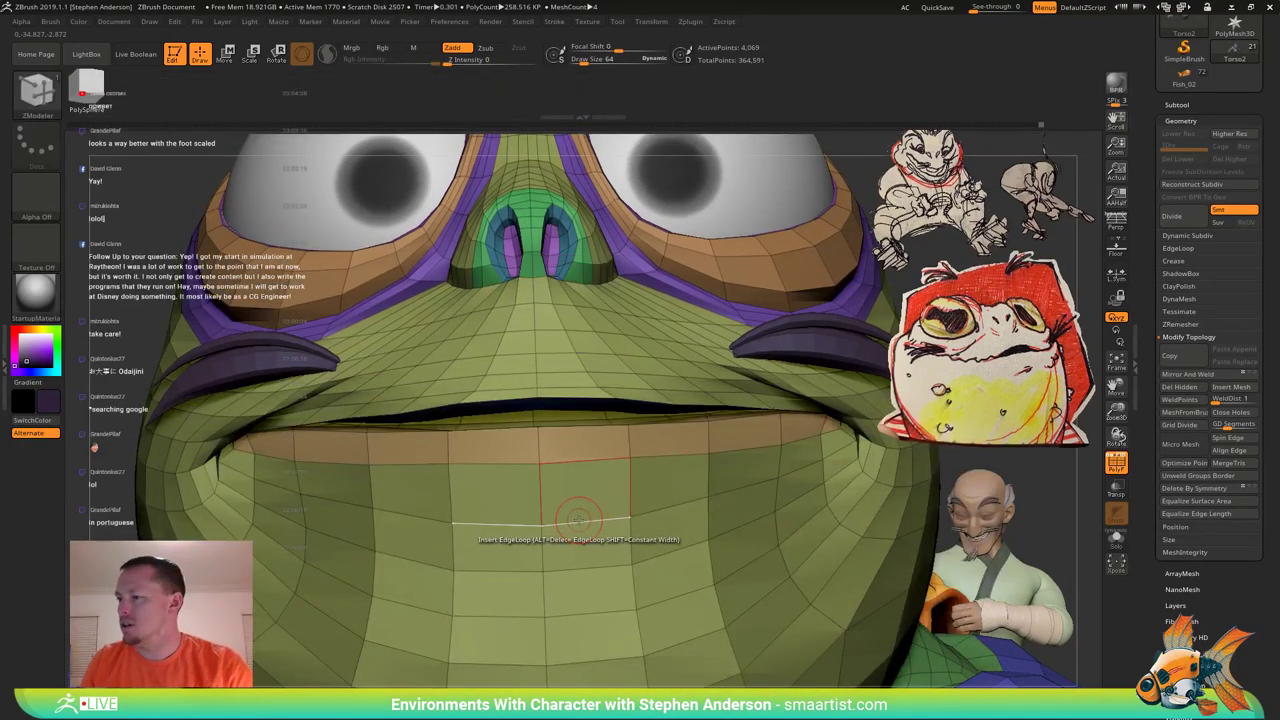
key(space)
click(656, 404)
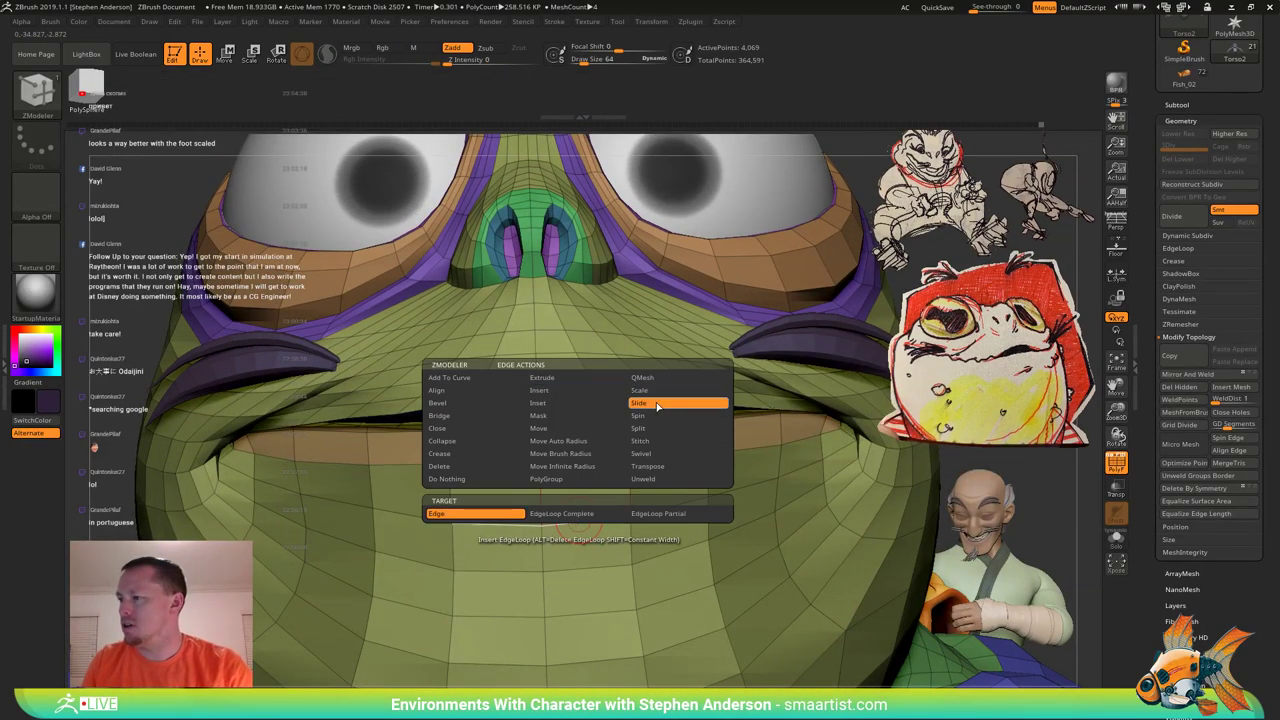
click(651, 514)
drag(584, 520, 591, 483)
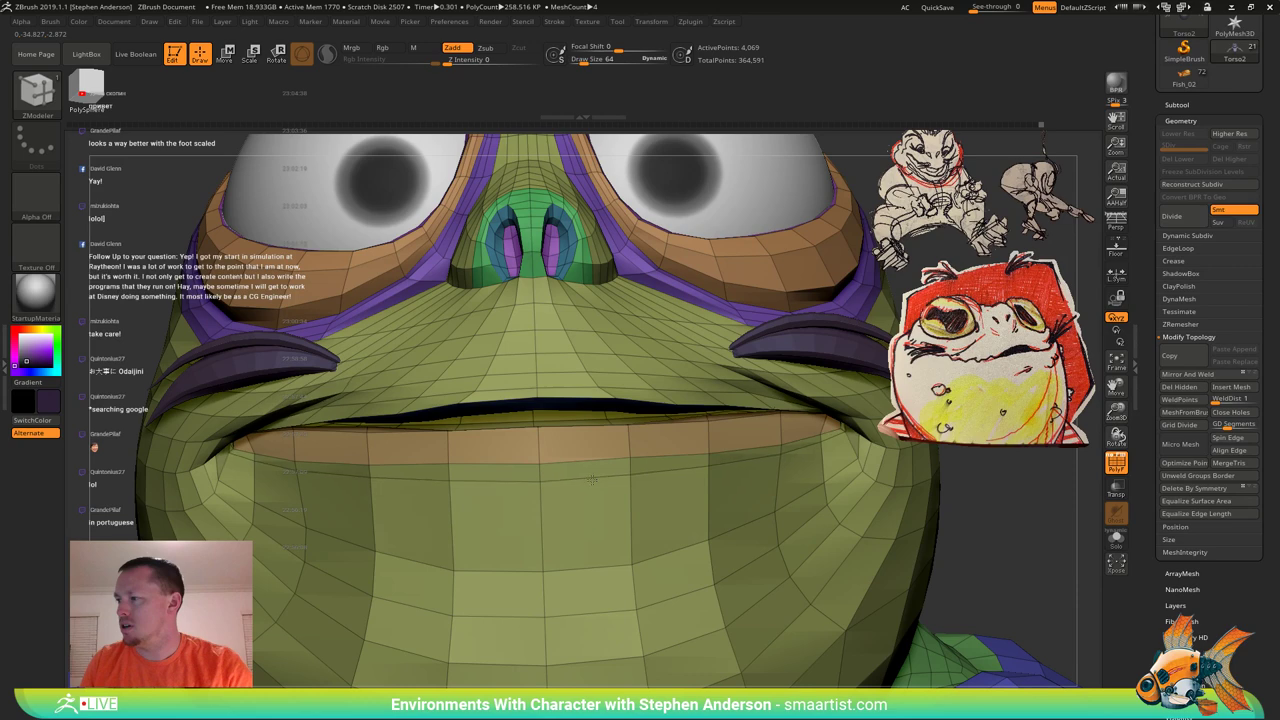
Slide the next chin edge loop up toward the mouth and inspect the lips at a higher subdivision level without the polygroup display.
drag(590, 572, 590, 538)
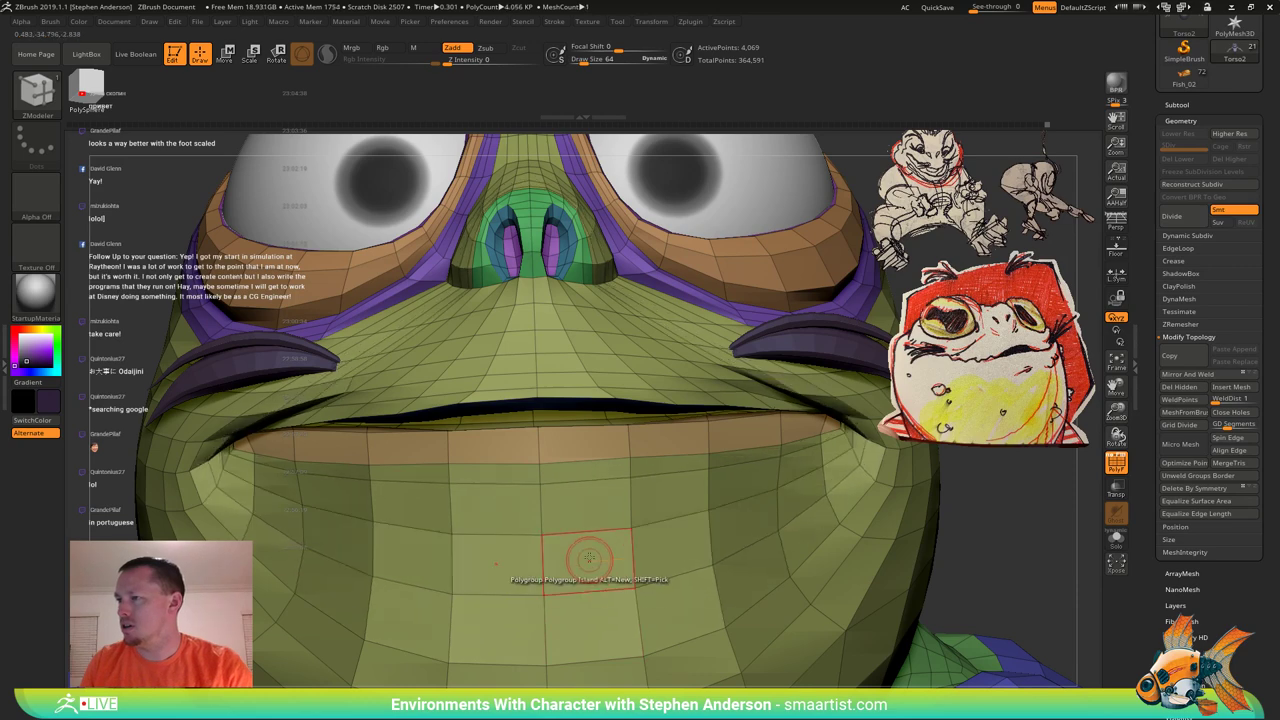
right_drag(589, 560, 613, 468)
key(shift+f)
key(d)
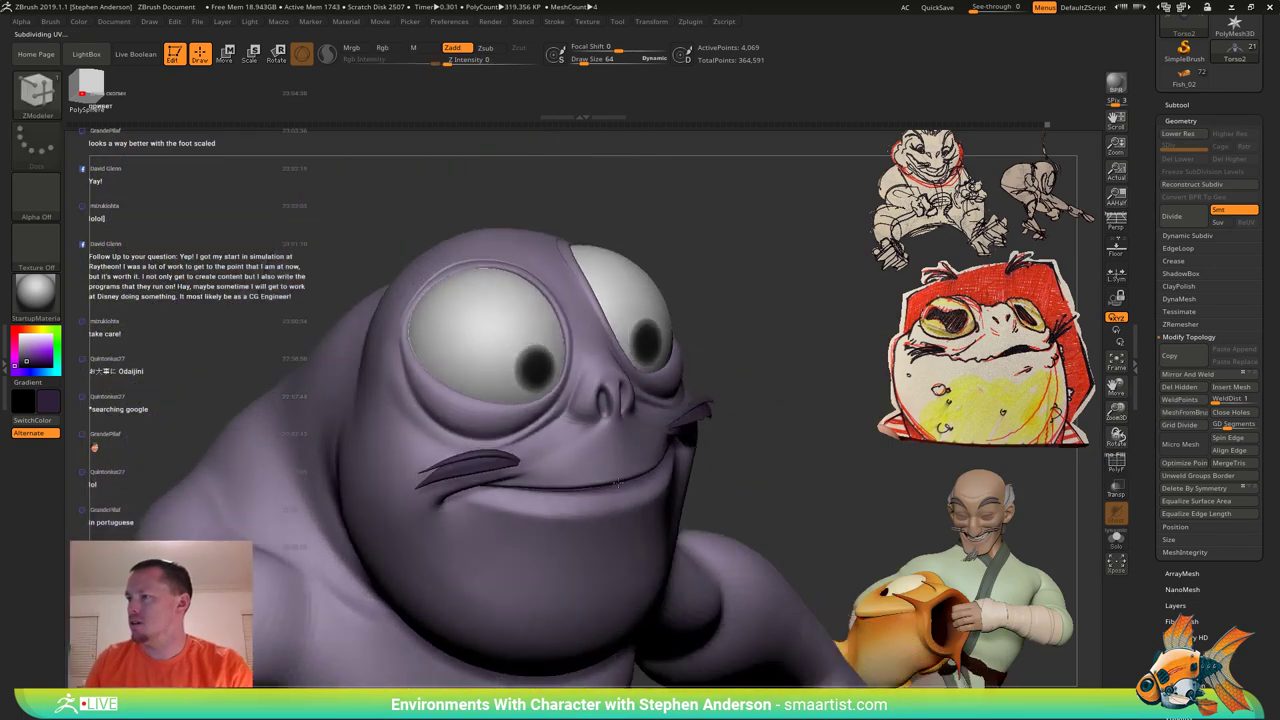
mouse_move(618, 483)
right_down()
mouse_move(520, 460)
mouse_move(603, 446)
right_up()
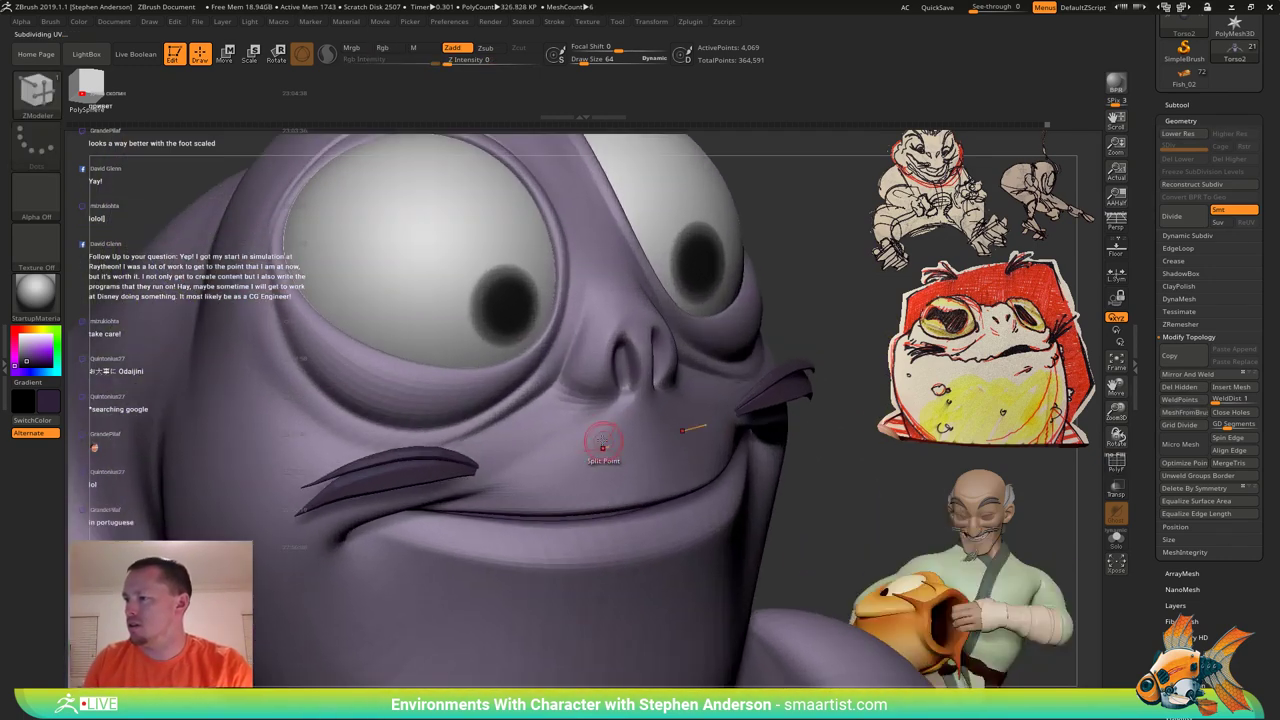
Set the draw size to 112 and show the torso's polygroups at its lowest subdivision level.
key(s)
drag(571, 429, 570, 429)
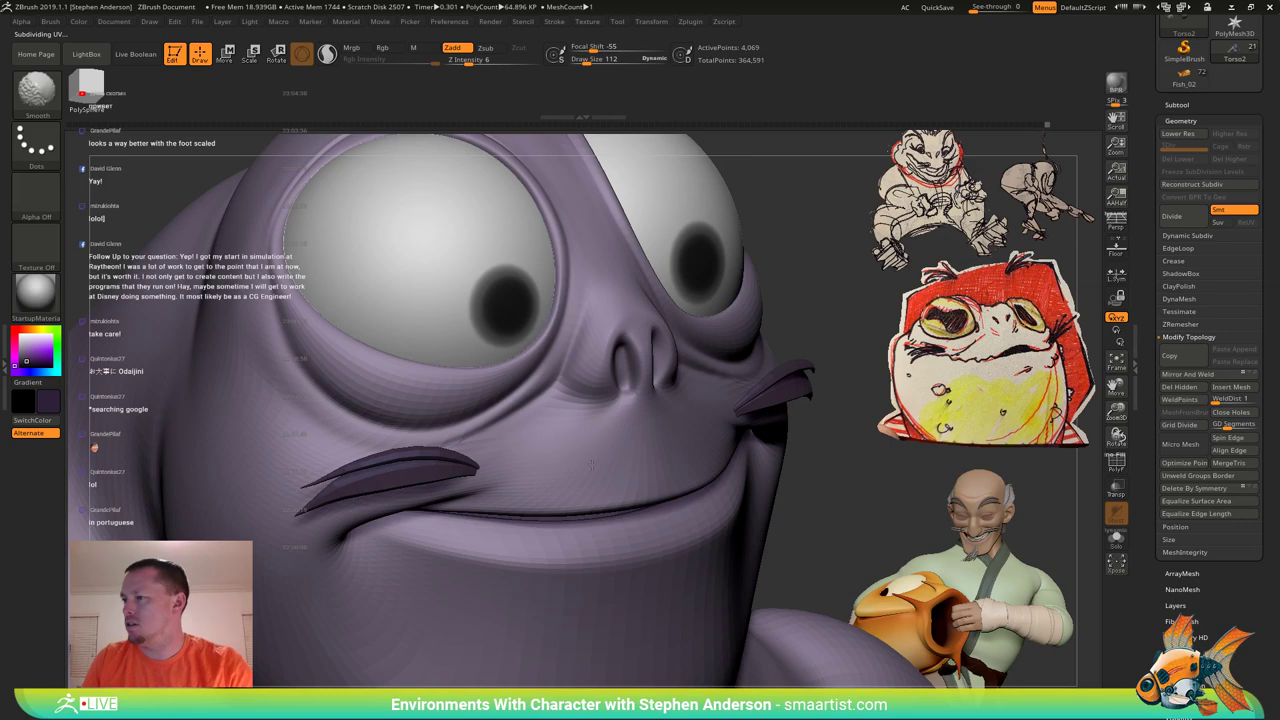
mouse_move(633, 543)
right_down()
mouse_move(620, 545)
mouse_move(612, 420)
mouse_move(601, 465)
right_up()
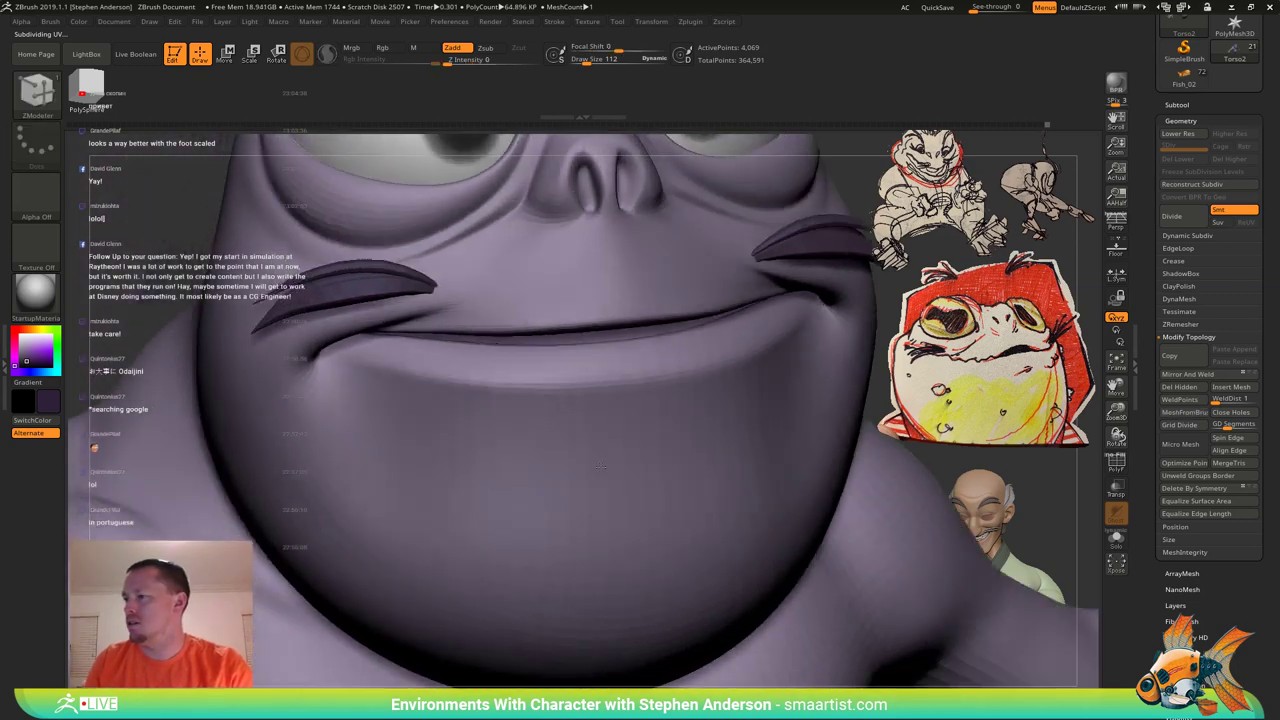
key(shift+f)
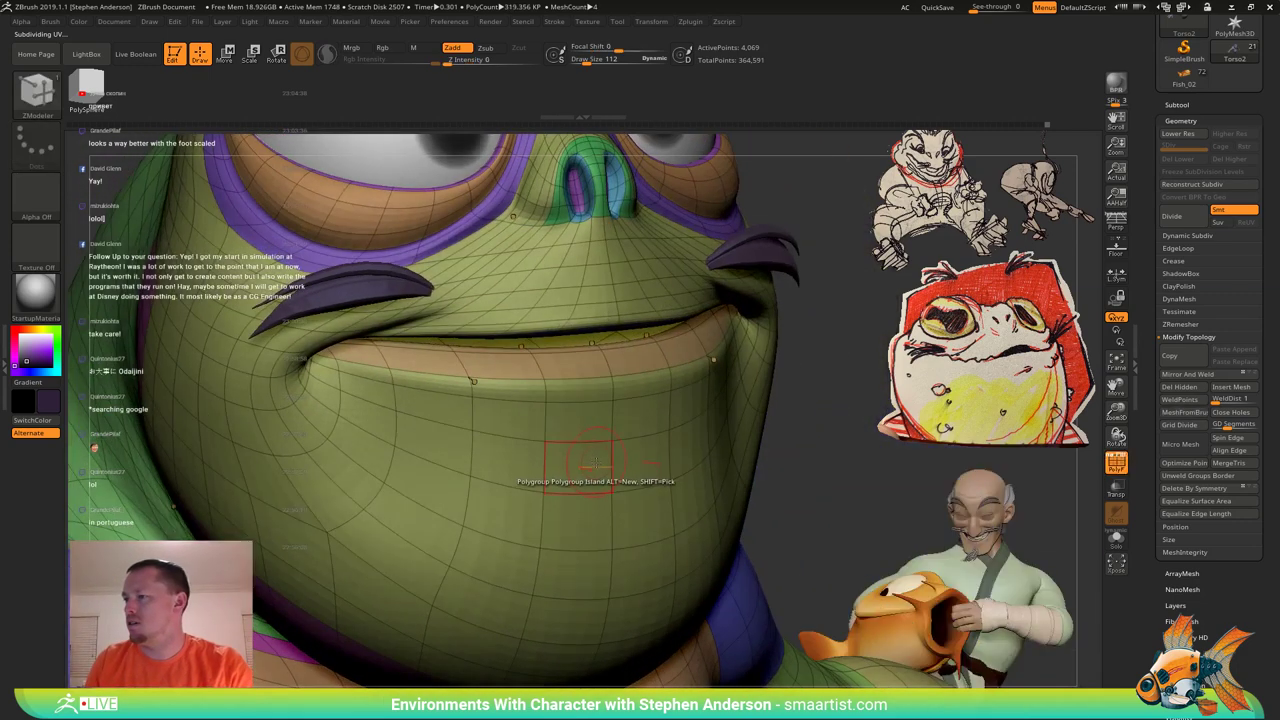
key(shift+d)
mouse_move(612, 461)
right_down()
mouse_move(625, 431)
mouse_move(598, 405)
right_up()
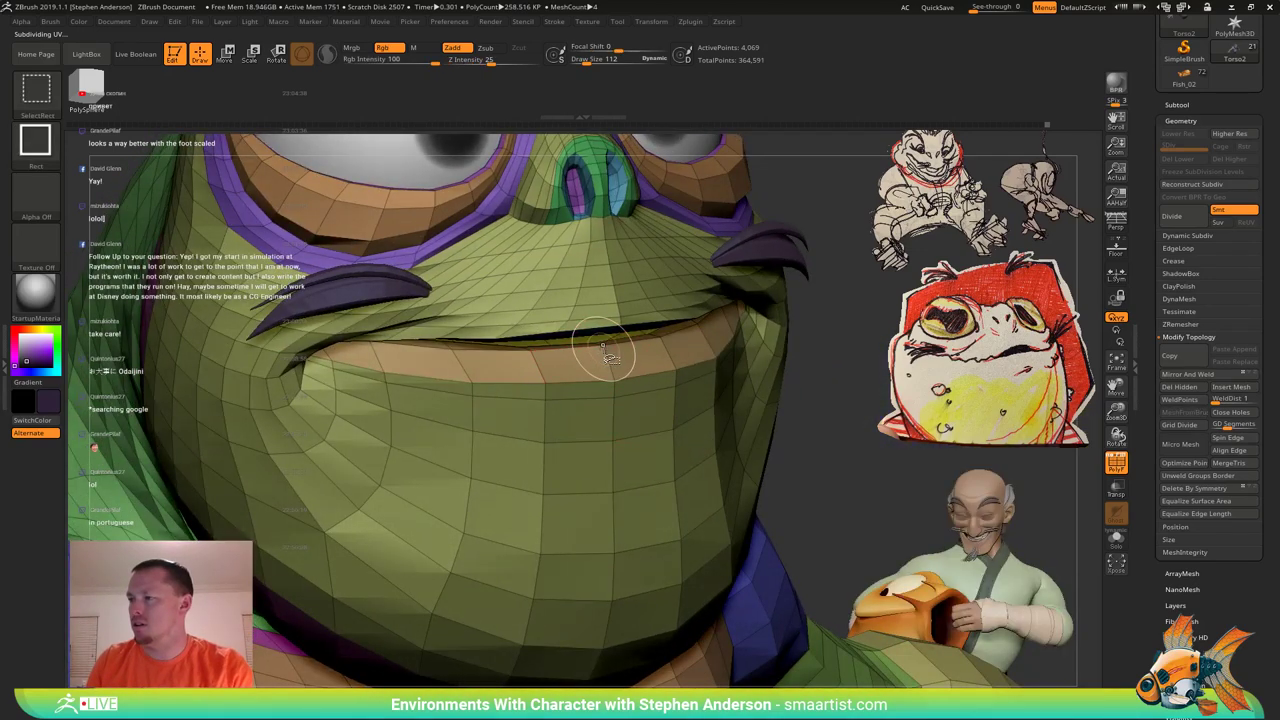
Isolate the mouth interior polygroup together with the thin strip of lip faces bordering it.
ctrl+shift+click(603, 348)
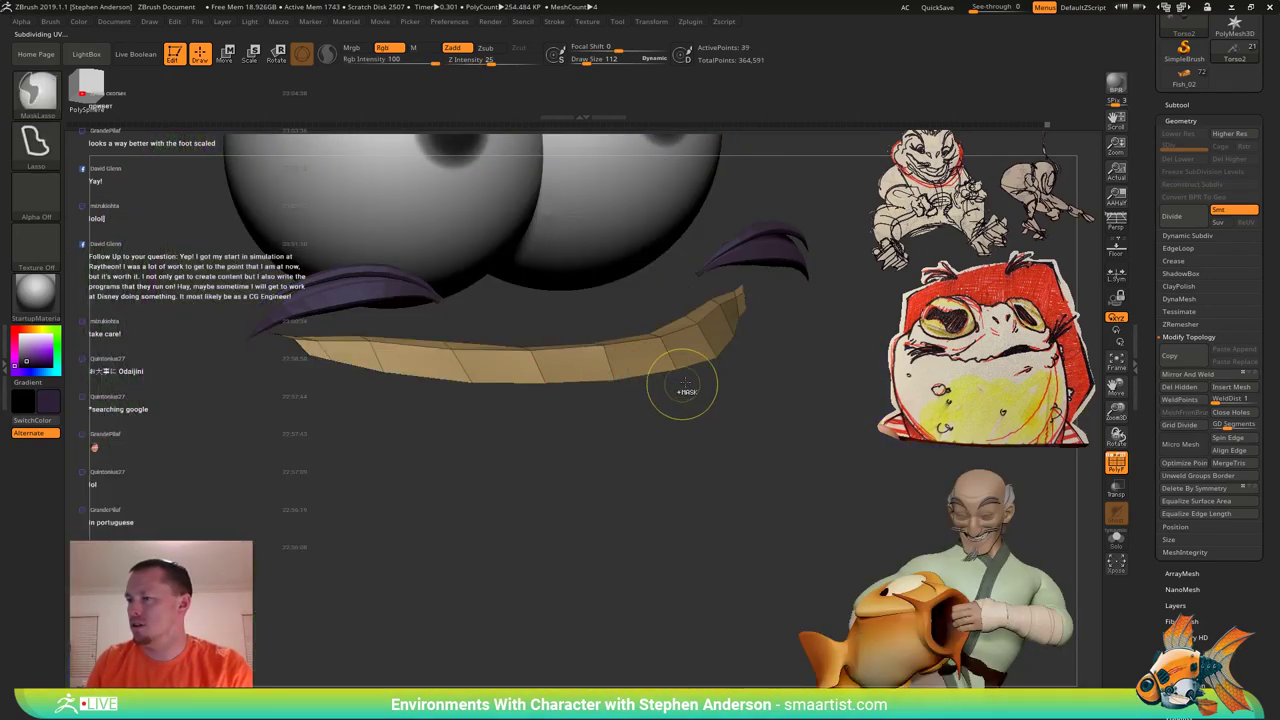
ctrl+shift+click(791, 366)
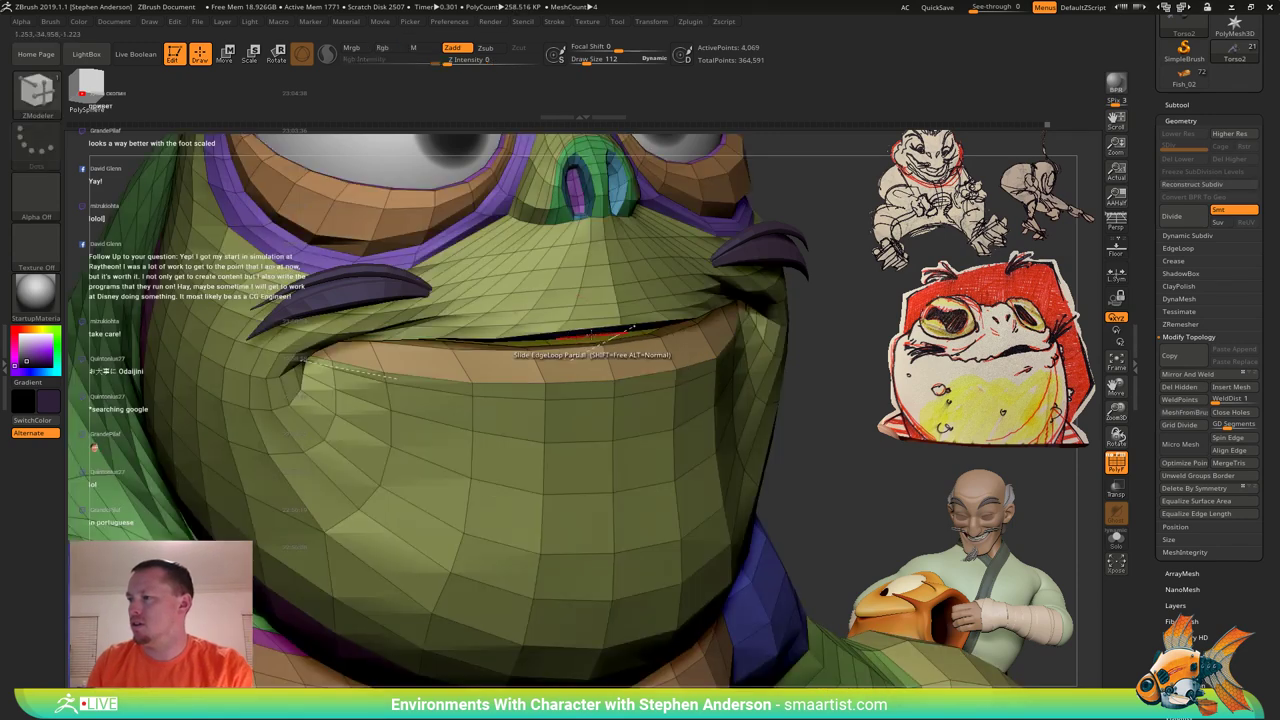
mouse_move(614, 341)
right_down()
mouse_move(568, 338)
mouse_move(636, 326)
right_up()
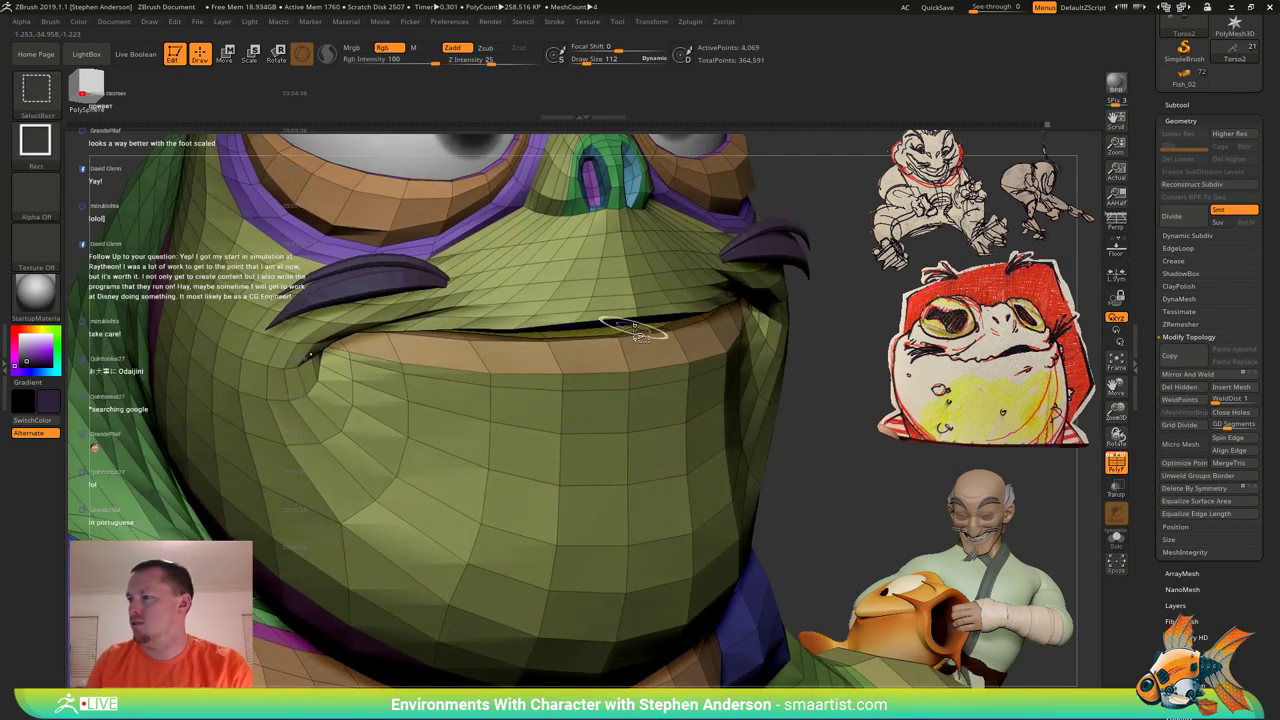
ctrl+shift+click(636, 336)
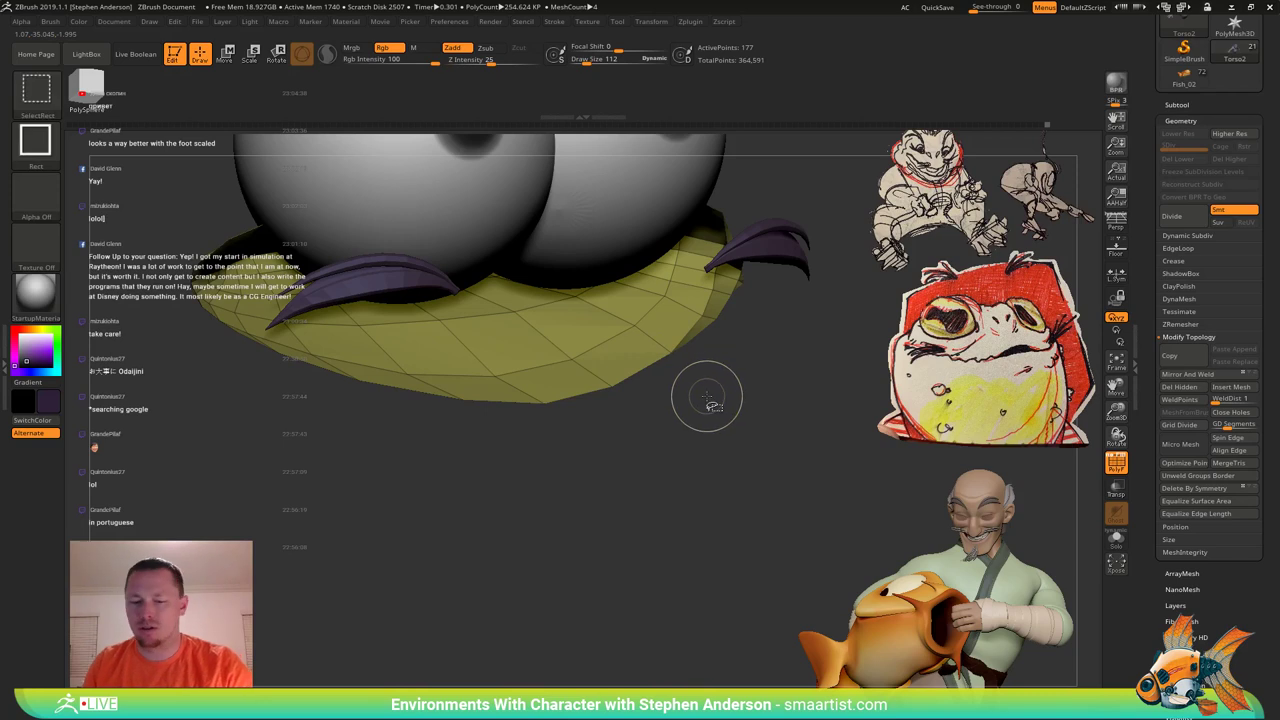
key(ctrl+shift+x)
key(ctrl+shift+x)
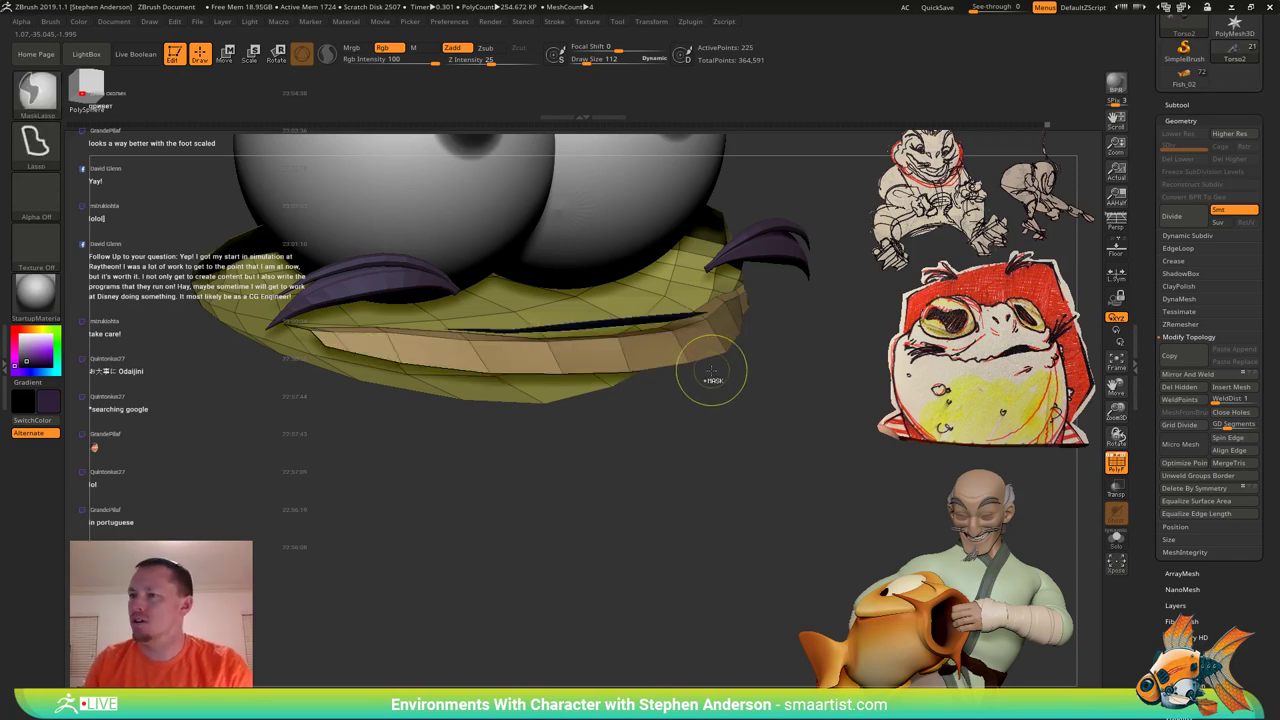
key(ctrl+shift+s)
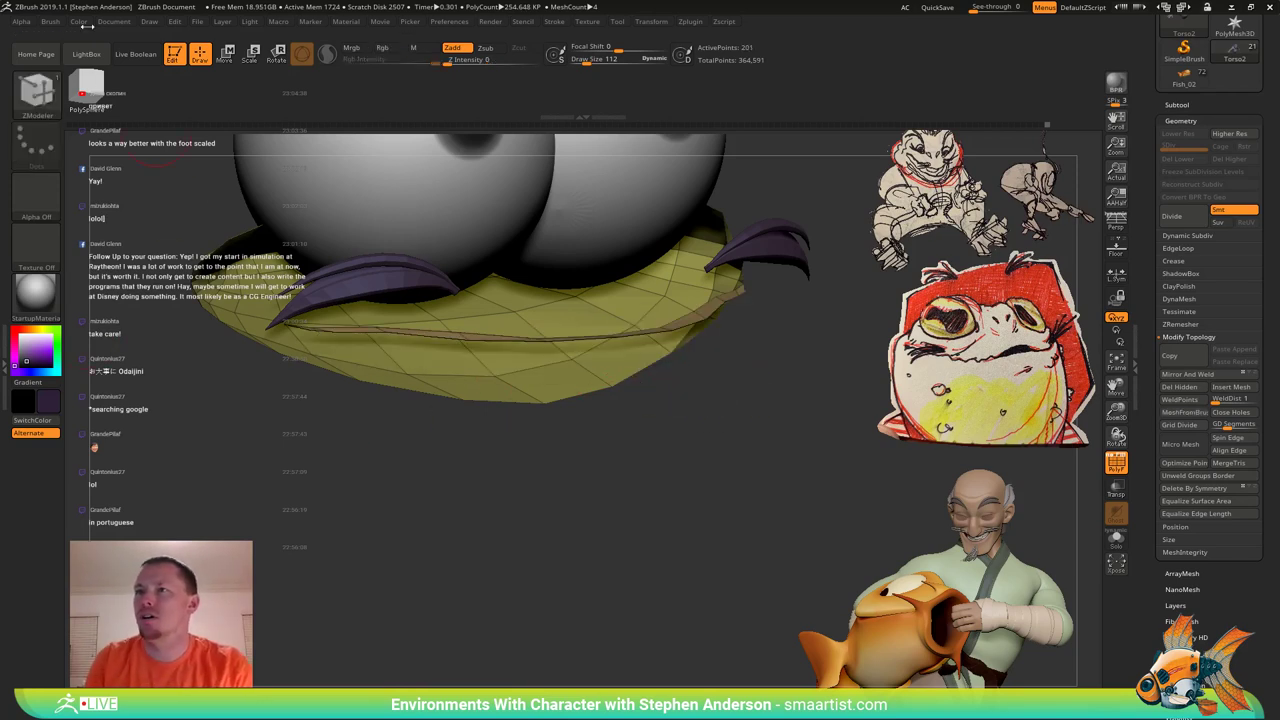
Fill the isolated mouth interior and lip border with the dark purple, unhide the whole body and hide the polygroup display.
click(80, 21)
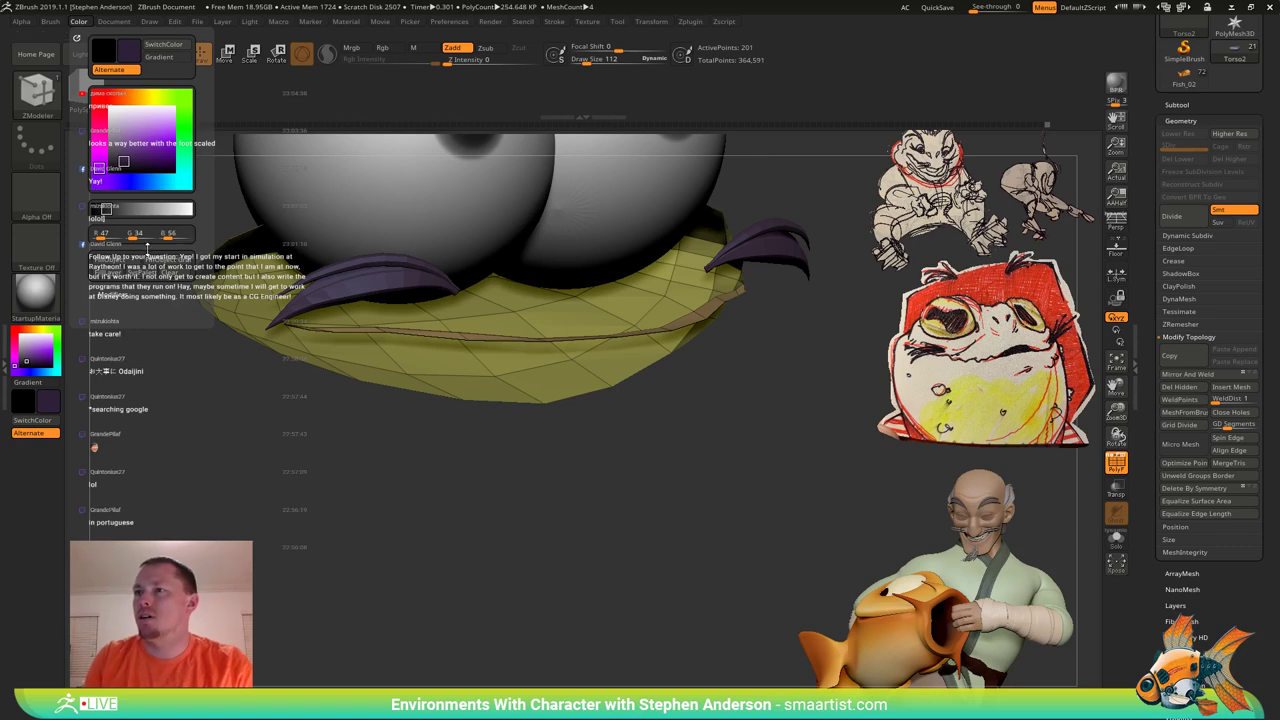
click(126, 264)
ctrl+shift+click(717, 440)
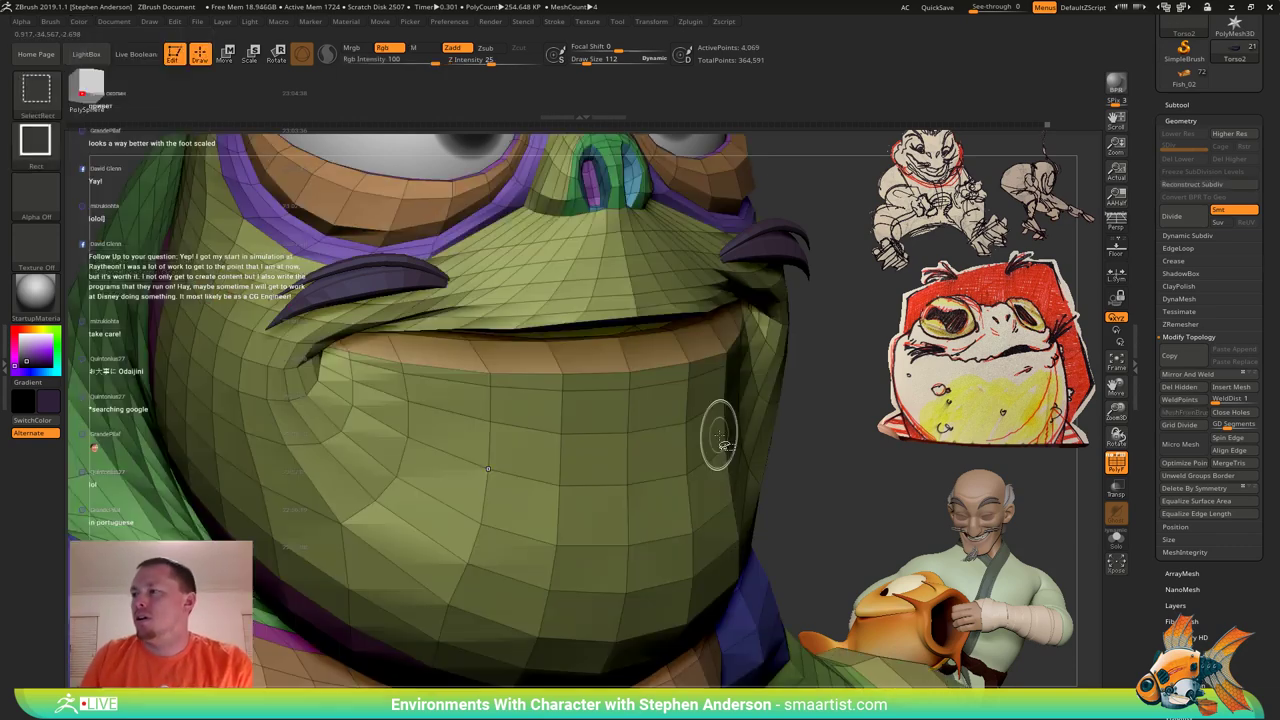
key(shift+f)
ctrl+right_drag(714, 466, 774, 414)
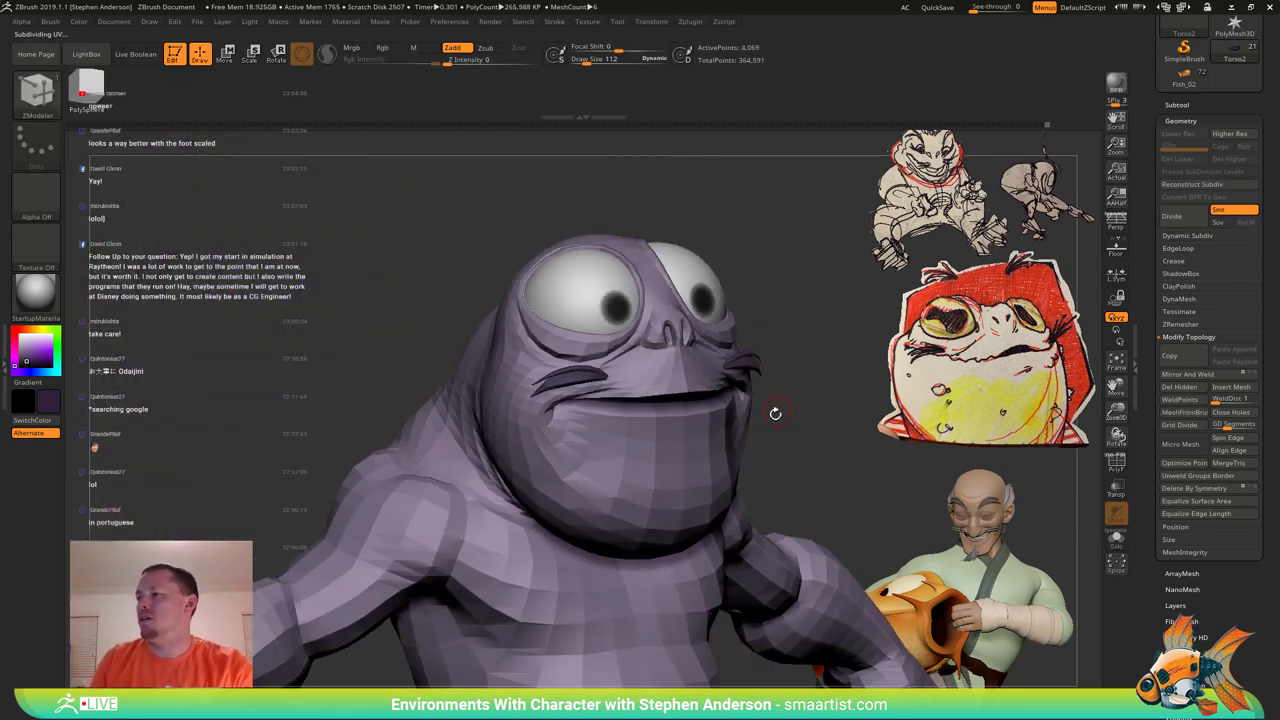
Examine the torso, waist and full figure at low and high subdivision levels, with and without the polygroup display.
key(ctrl+d)
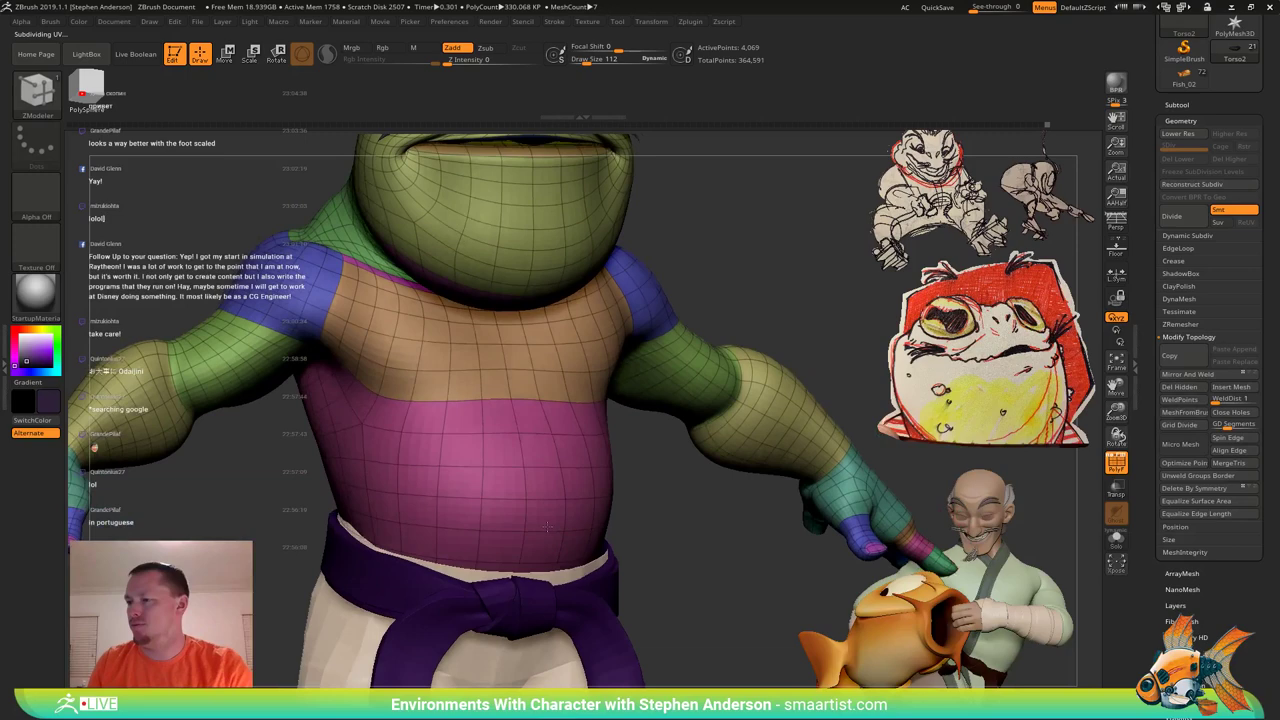
mouse_move(547, 527)
right_down()
mouse_move(524, 533)
mouse_move(675, 545)
mouse_move(673, 528)
right_up()
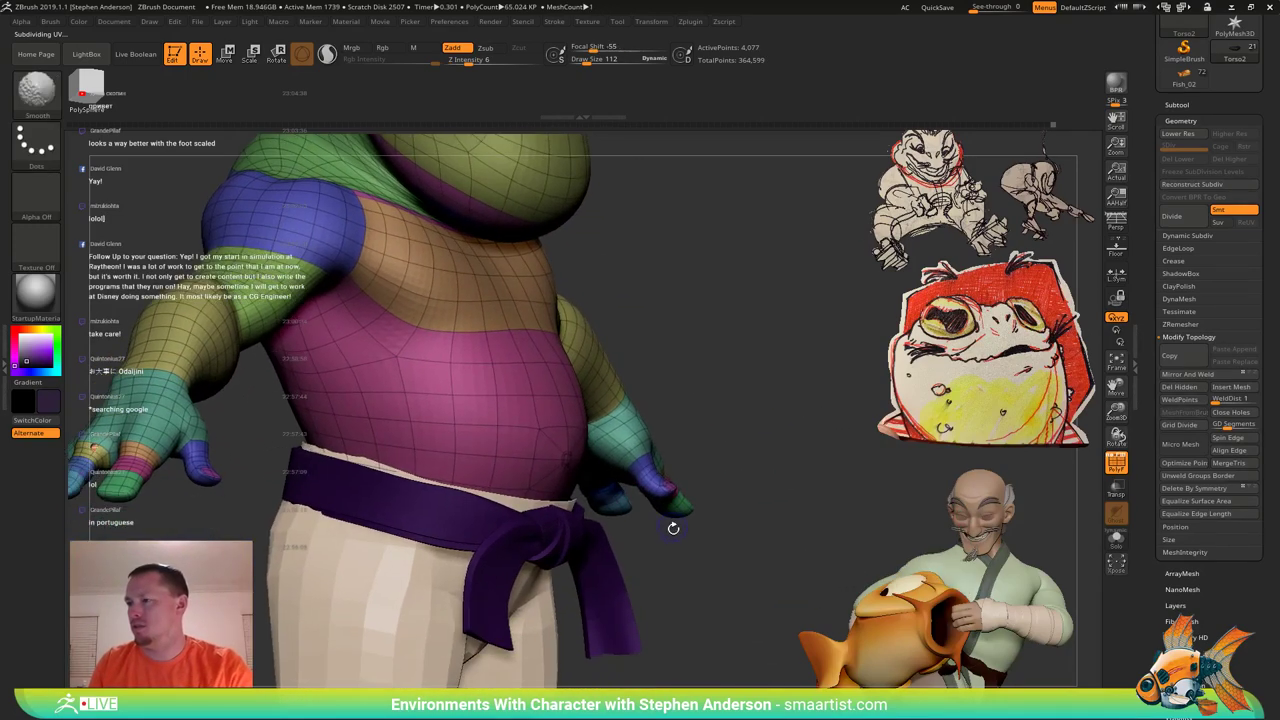
key(shift+f)
key(shift+d)
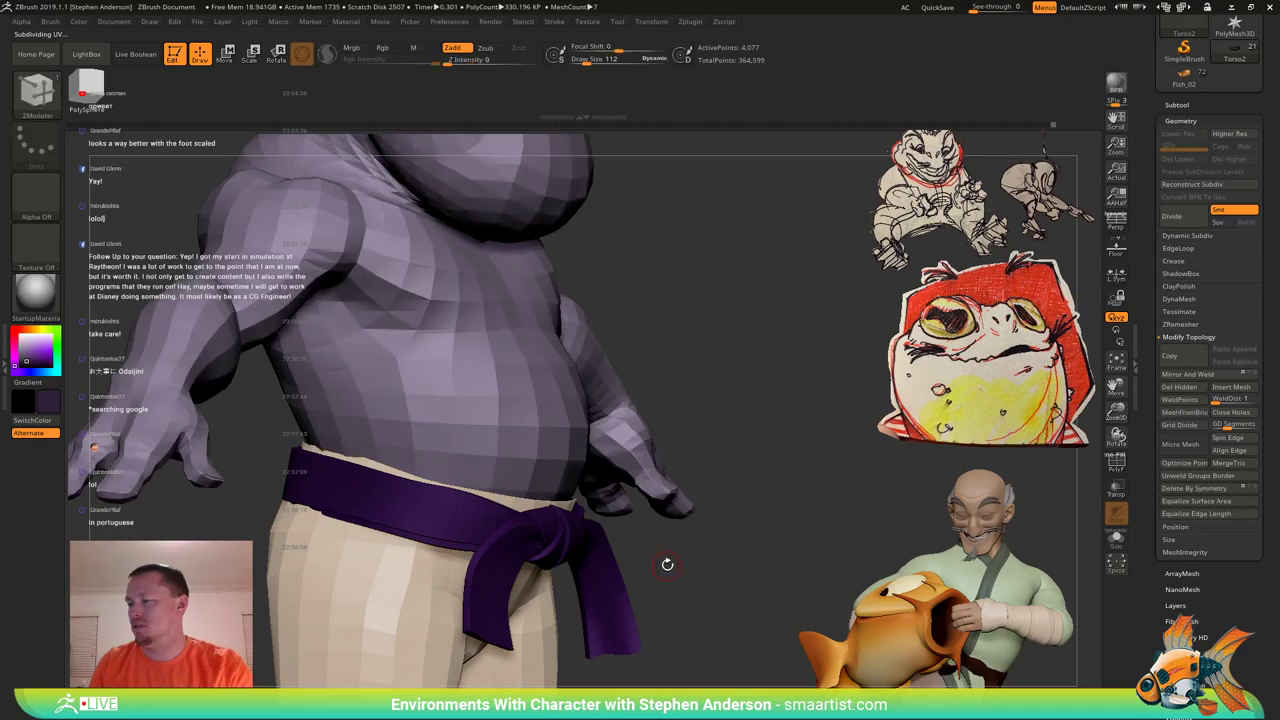
key(shift+f)
key(ctrl)
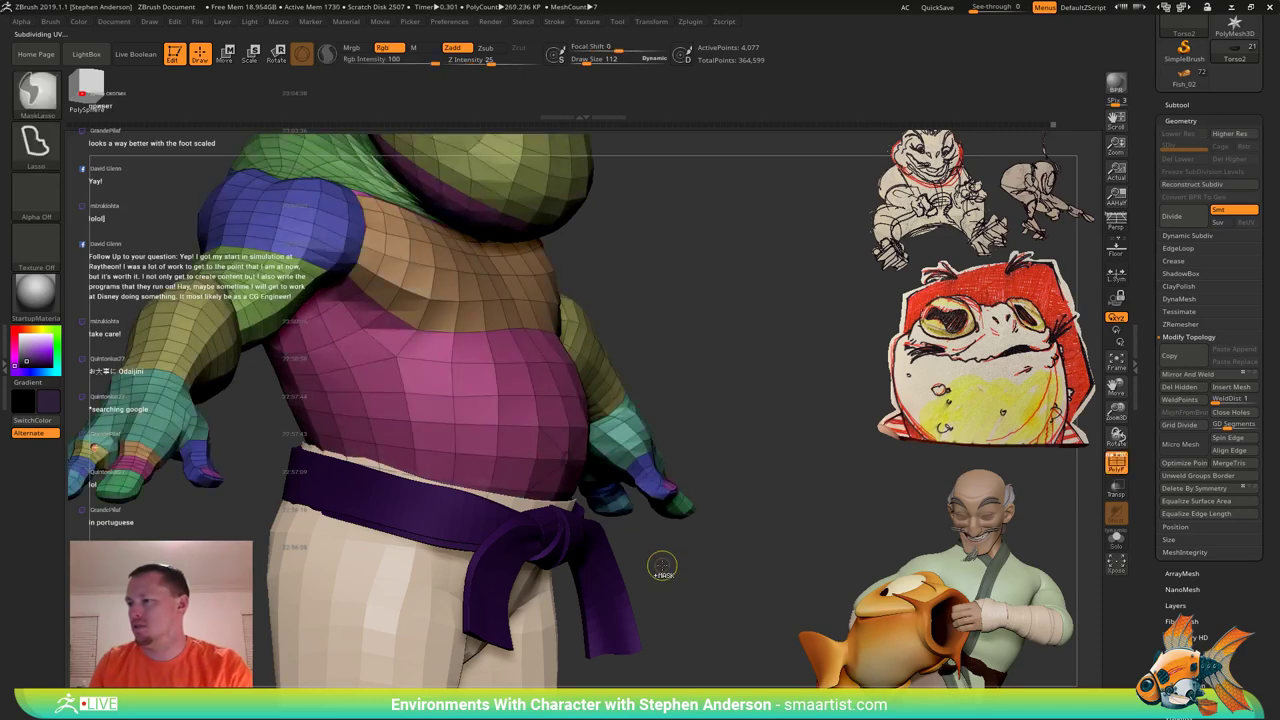
mouse_move(640, 527)
ctrl+right_down()
mouse_move(636, 446)
mouse_move(609, 480)
mouse_move(685, 411)
mouse_move(651, 423)
mouse_move(652, 384)
mouse_move(723, 424)
mouse_move(683, 440)
ctrl+right_up()
drag(682, 437, 693, 380)
ctrl+right_drag(693, 380, 664, 372)
drag(664, 372, 669, 374)
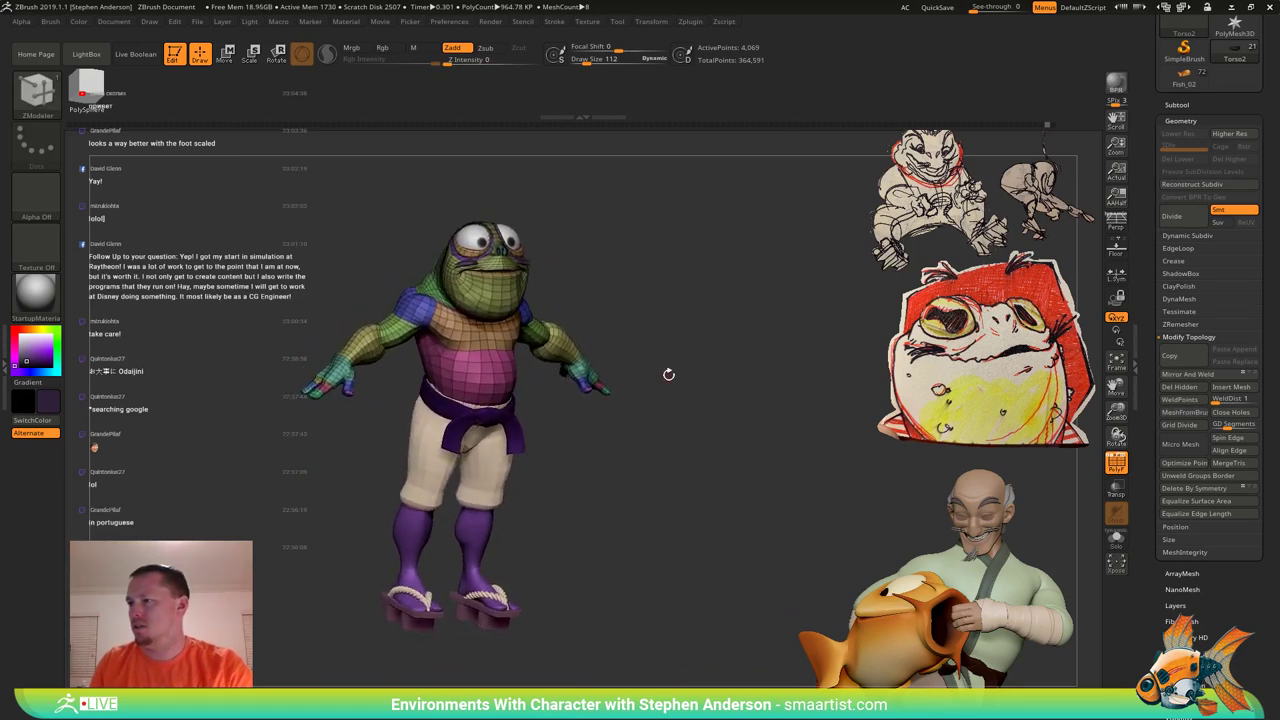
Mask the torso mesh except for the blue shoulder-blade polygroups on the back.
key(shift+f)
mouse_move(548, 385)
right_down()
mouse_move(672, 390)
mouse_move(584, 436)
mouse_move(598, 392)
right_up()
key(shift+f)
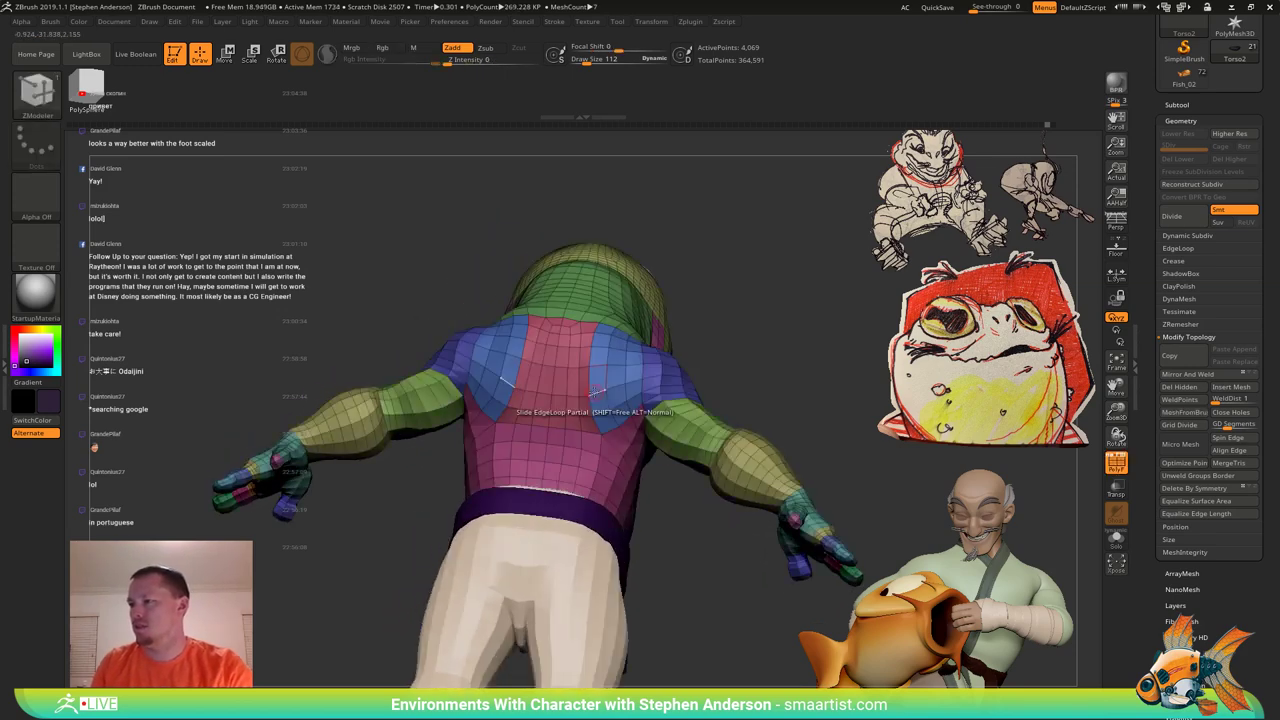
key(w)
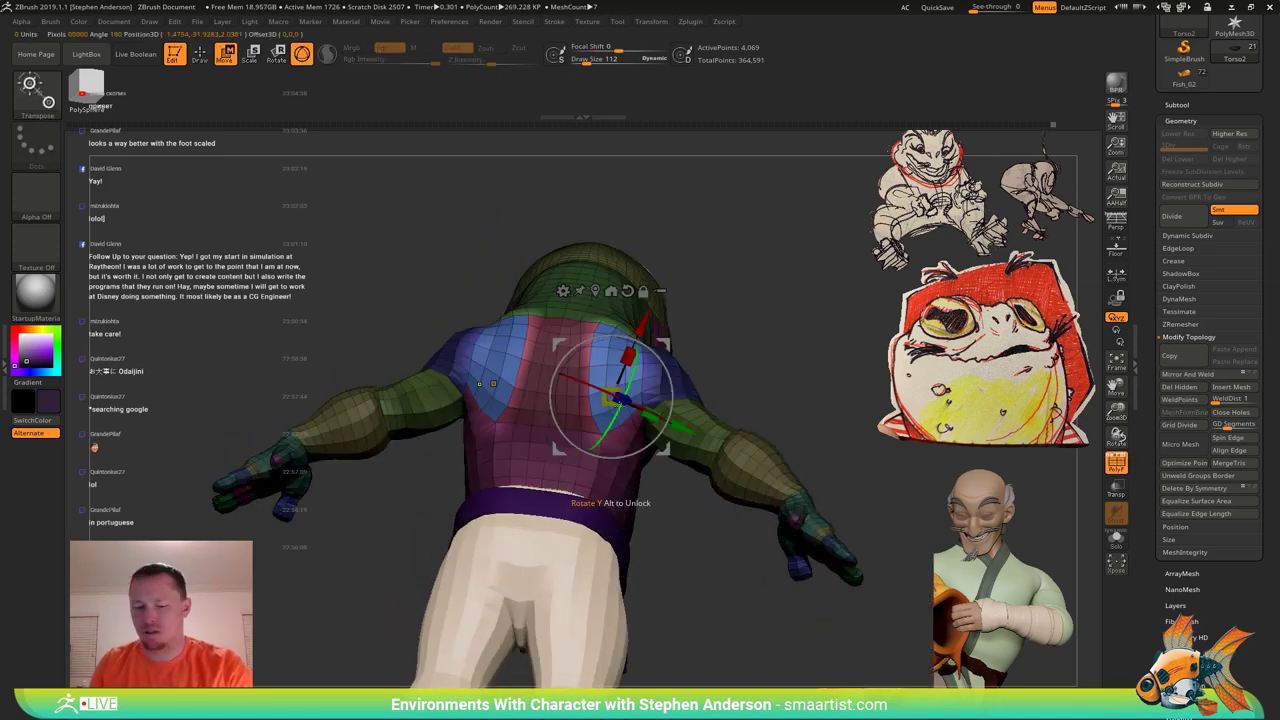
key(b)
key(m)
key(v)
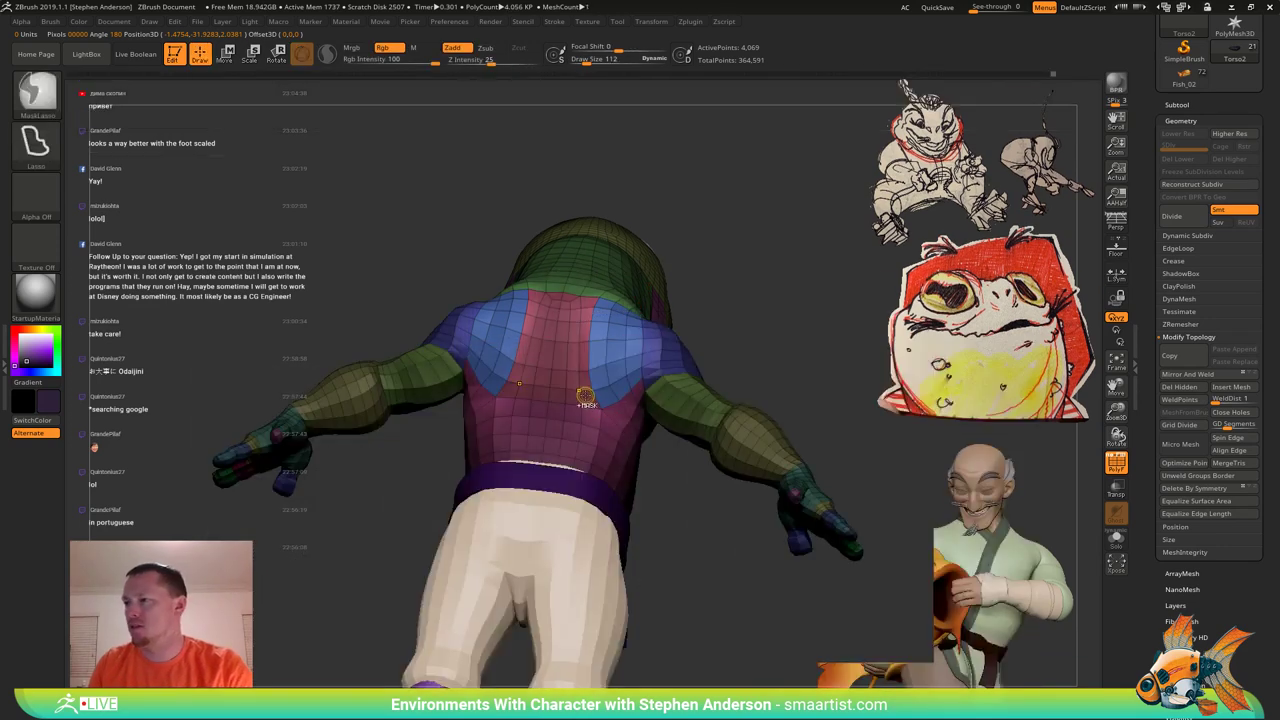
ctrl+click(772, 318)
key(ctrl+i)
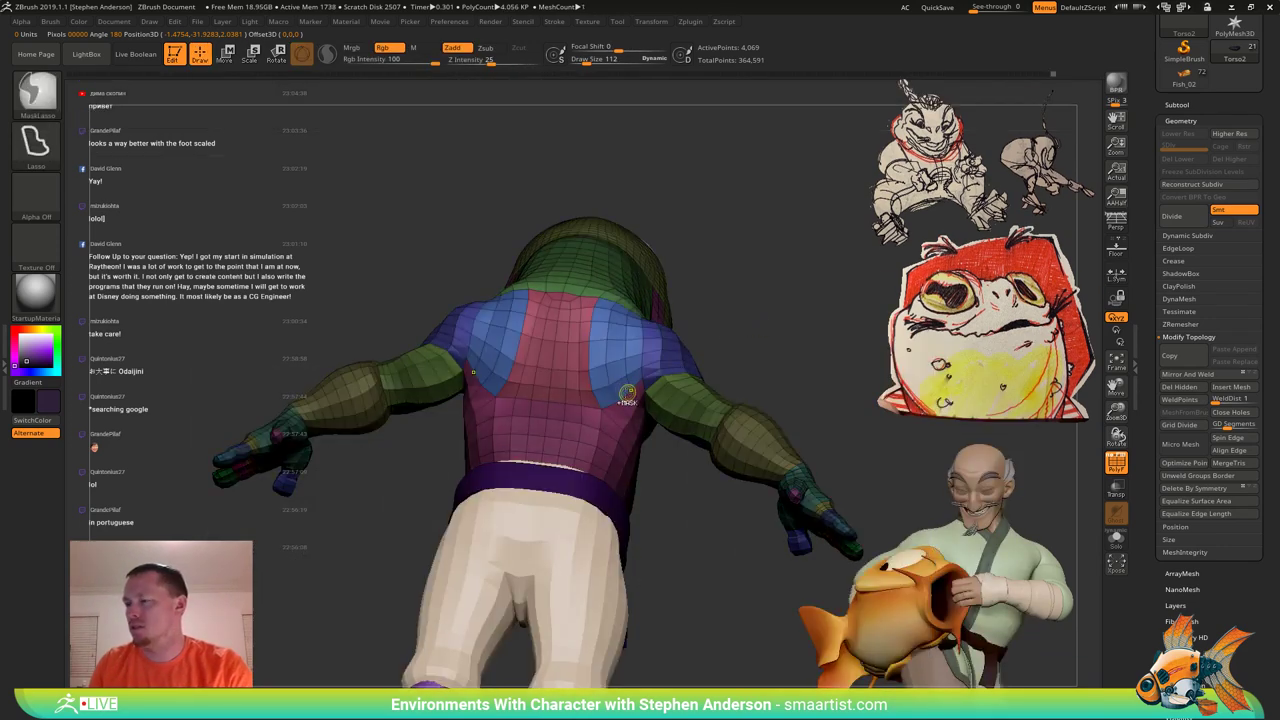
Reshape the unmasked shoulder blades and round their lower edges using the Move brush at draw size 669.
key(b)
key(m)
key(v)
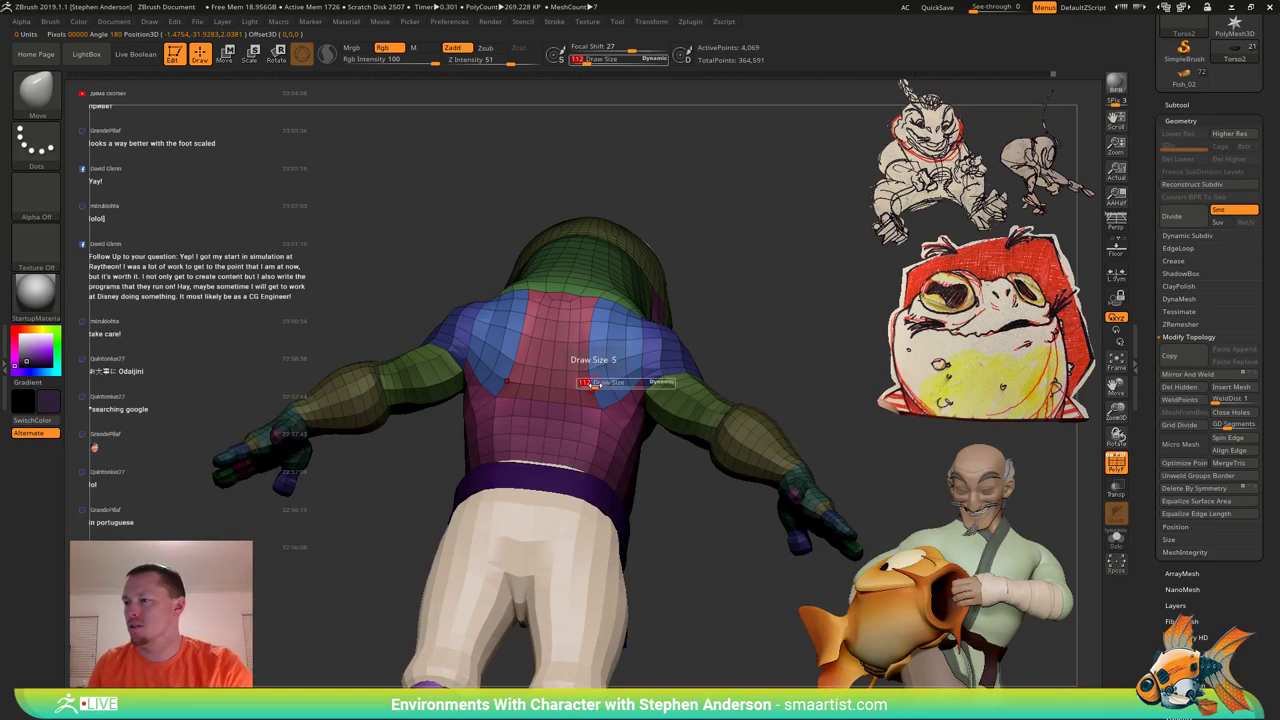
drag(595, 385, 580, 381)
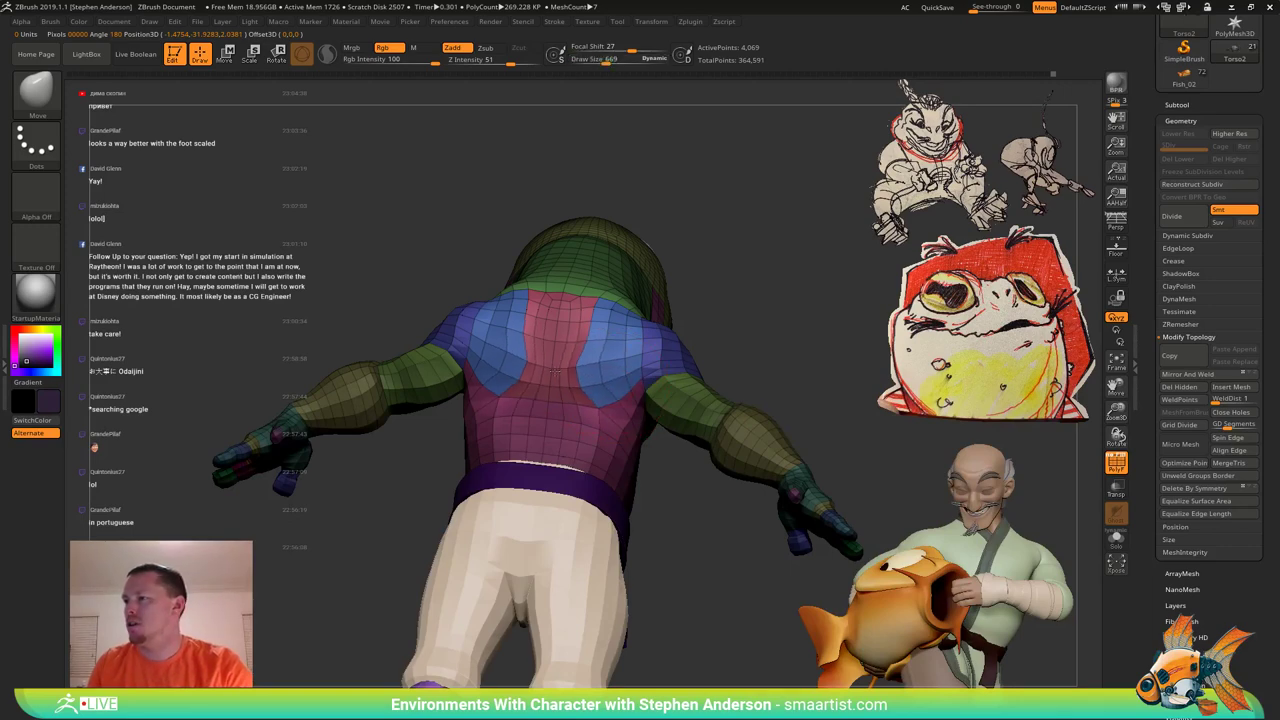
mouse_move(578, 314)
right_down()
mouse_move(550, 392)
mouse_move(577, 376)
mouse_move(580, 335)
right_up()
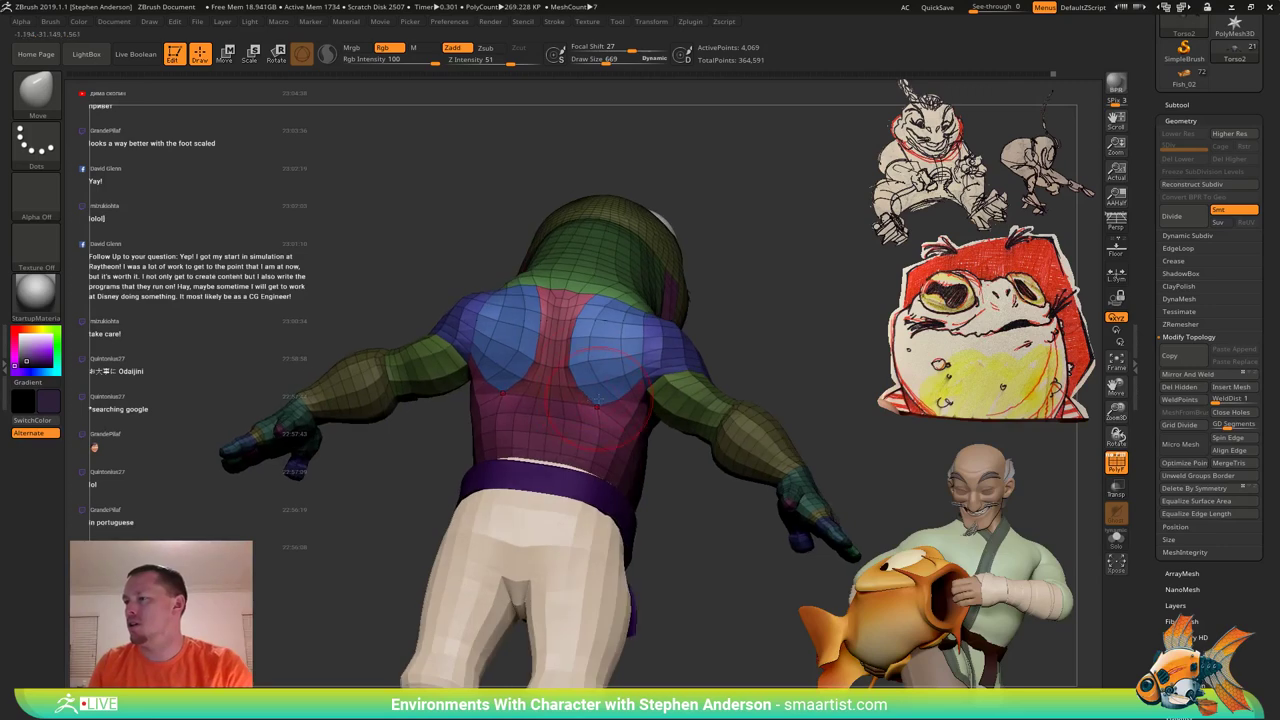
drag(580, 399, 574, 391)
mouse_move(574, 391)
right_down()
mouse_move(576, 410)
mouse_move(606, 402)
mouse_move(592, 456)
right_up()
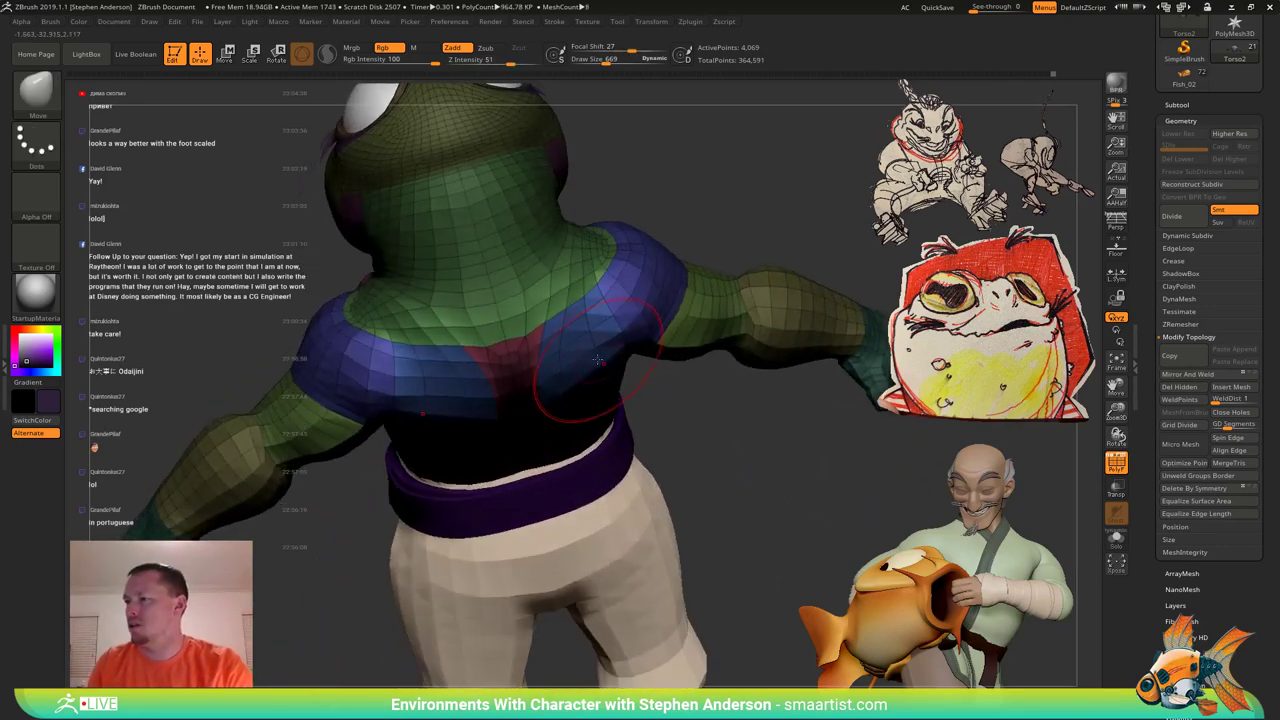
Set the draw size to 424 and refine the lower inner corners of the shoulder blades with the Move brush.
key(s)
drag(594, 349, 587, 349)
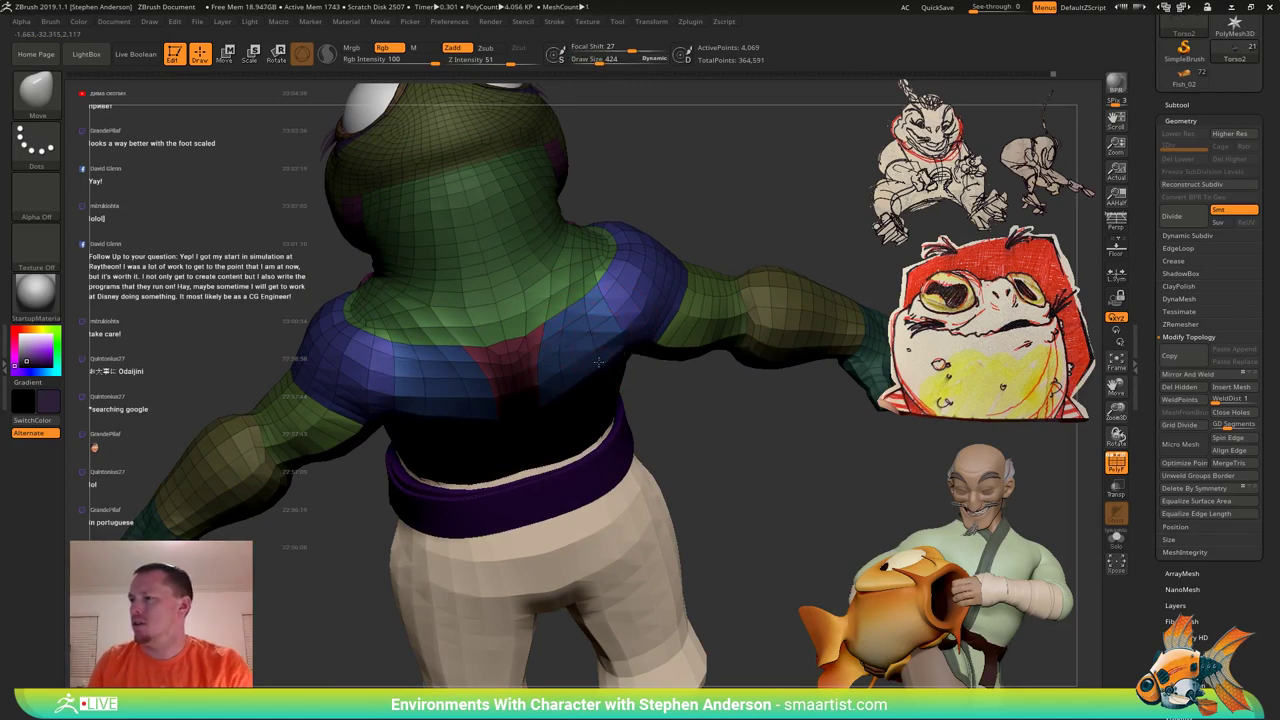
right_drag(590, 337, 604, 381)
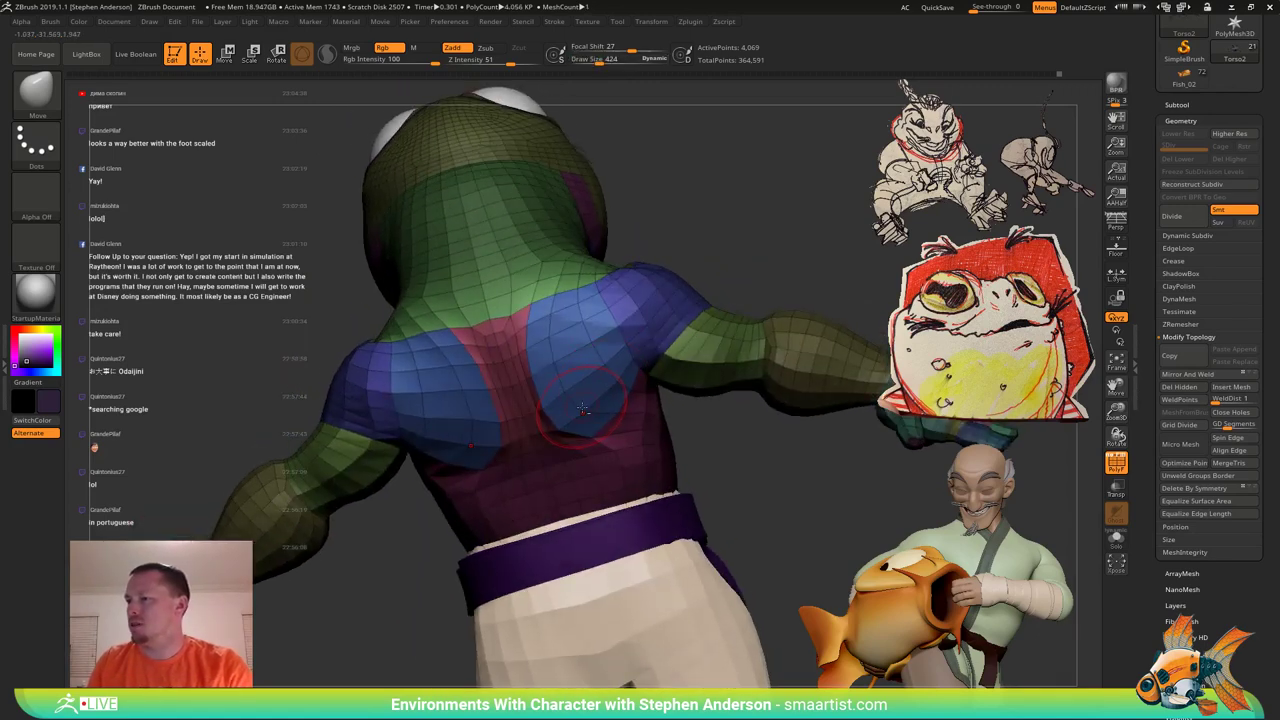
drag(583, 408, 587, 413)
mouse_move(587, 413)
right_down()
mouse_move(617, 417)
mouse_move(615, 402)
mouse_move(620, 419)
mouse_move(596, 408)
mouse_move(588, 430)
right_up()
right_drag(588, 430, 573, 421)
Clear the mask, set the draw size to 642, adjust the lower back with the Move brush and hide the polygroup display.
ctrl+drag(762, 234, 776, 252)
key(s)
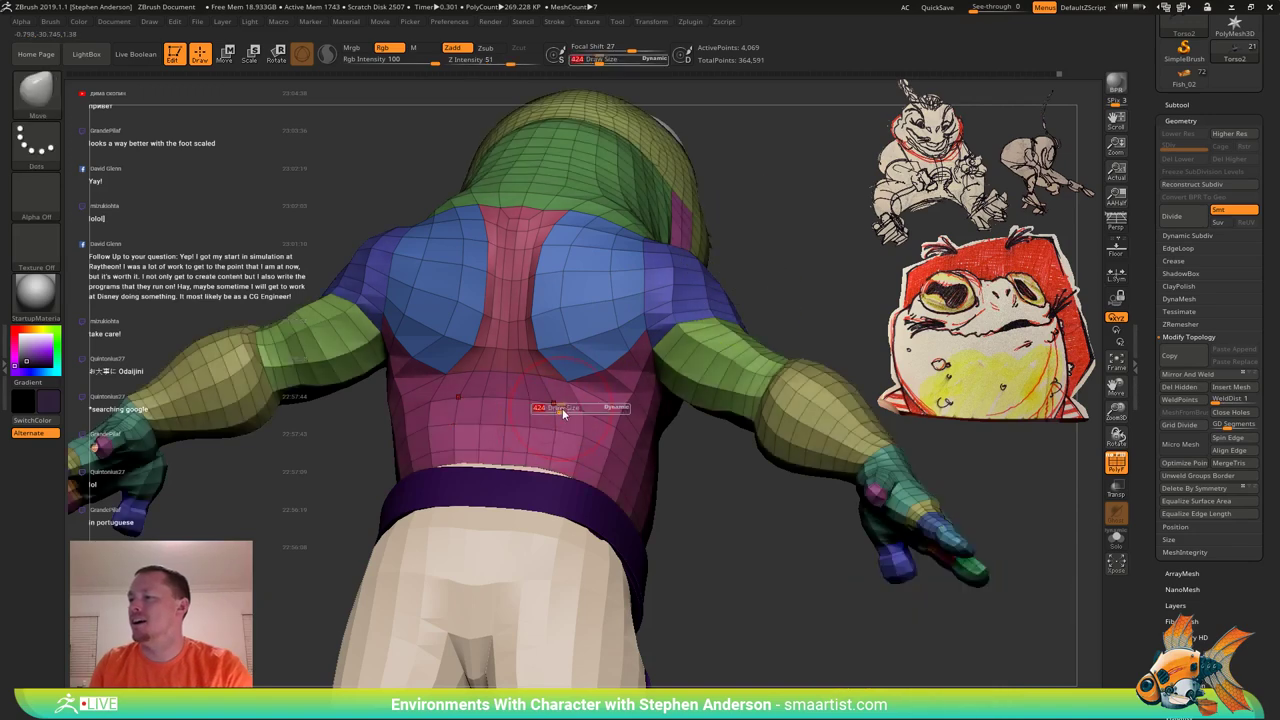
drag(562, 411, 567, 410)
drag(548, 418, 556, 410)
mouse_move(604, 424)
right_down()
mouse_move(561, 436)
mouse_move(641, 405)
mouse_move(624, 345)
mouse_move(623, 369)
mouse_move(597, 367)
right_up()
key(shift+f)
alt+right_drag(850, 318, 660, 314)
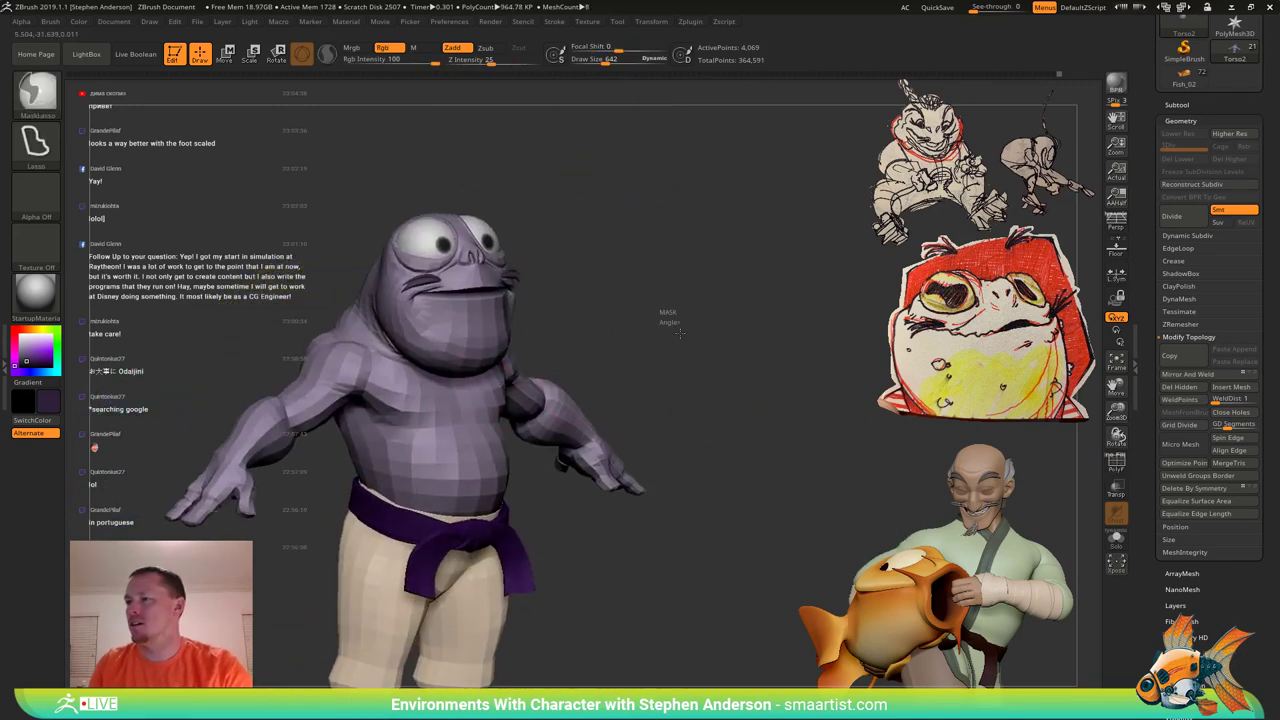
alt+right_drag(703, 380, 688, 325)
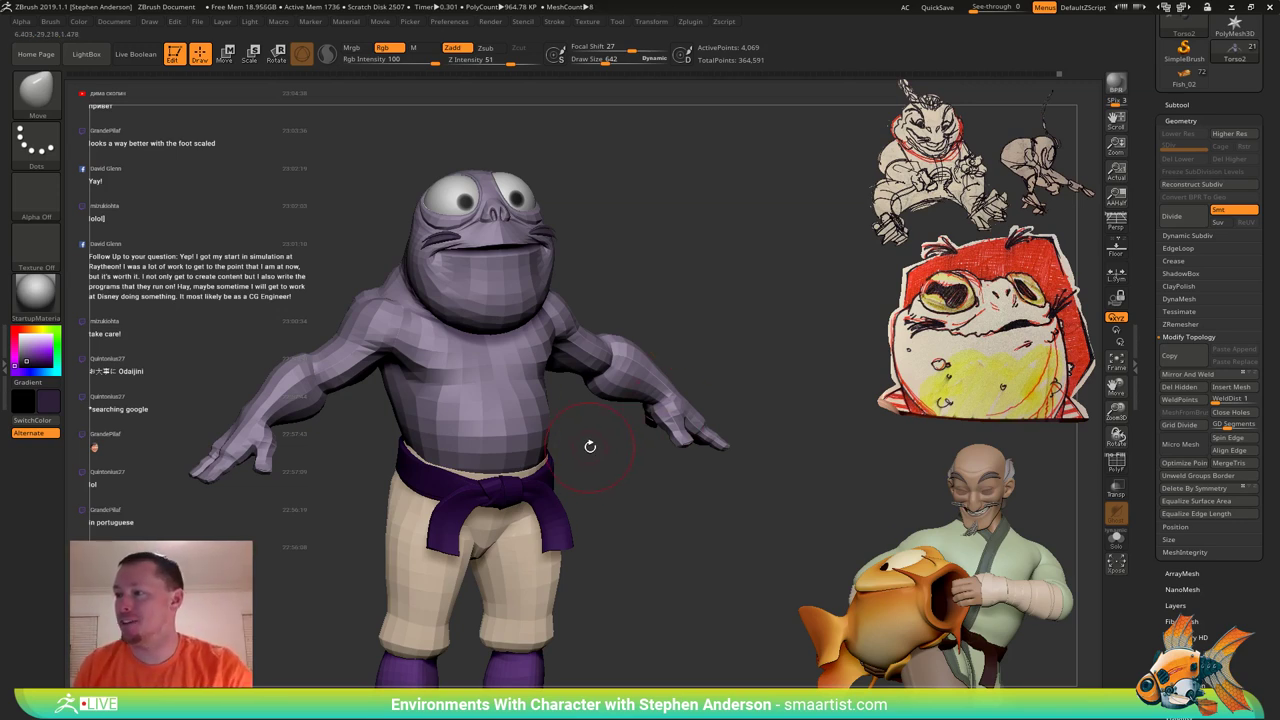
Subdivide the torso mesh and show its polygroups.
key(shift+f)
key(ctrl+d)
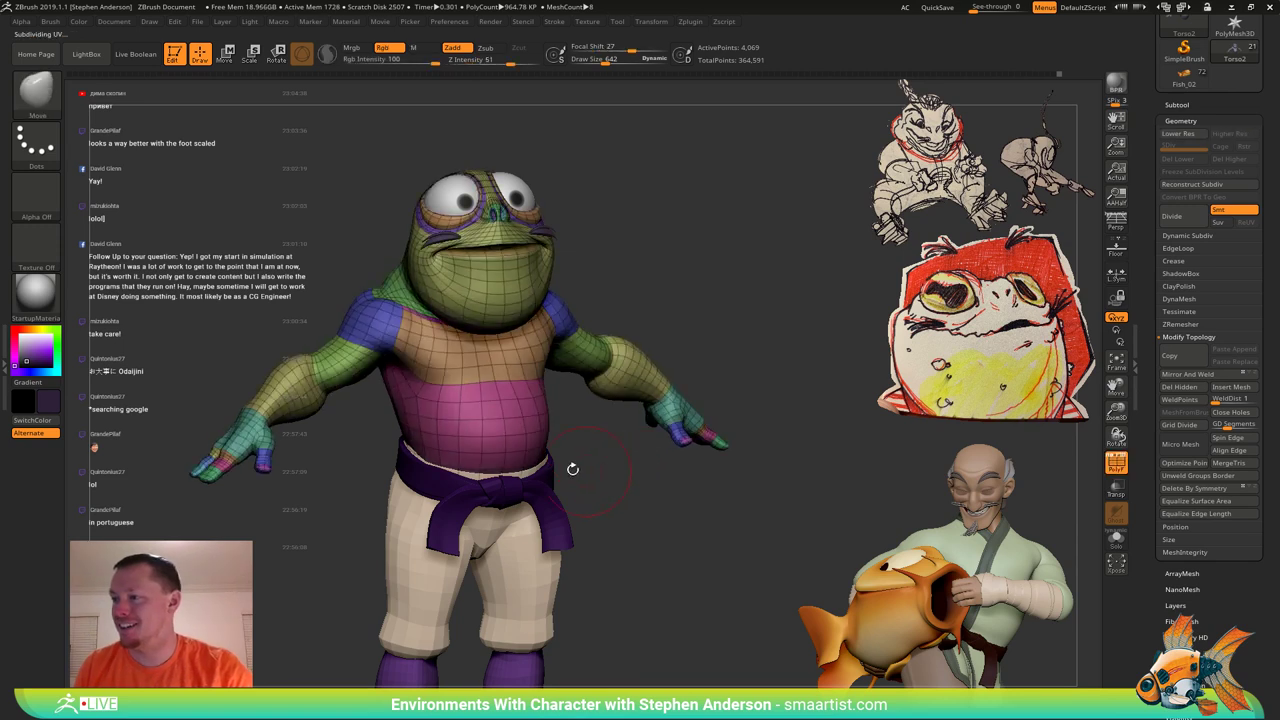
key(shift+f)
right_click(535, 410)
key(shift+f)
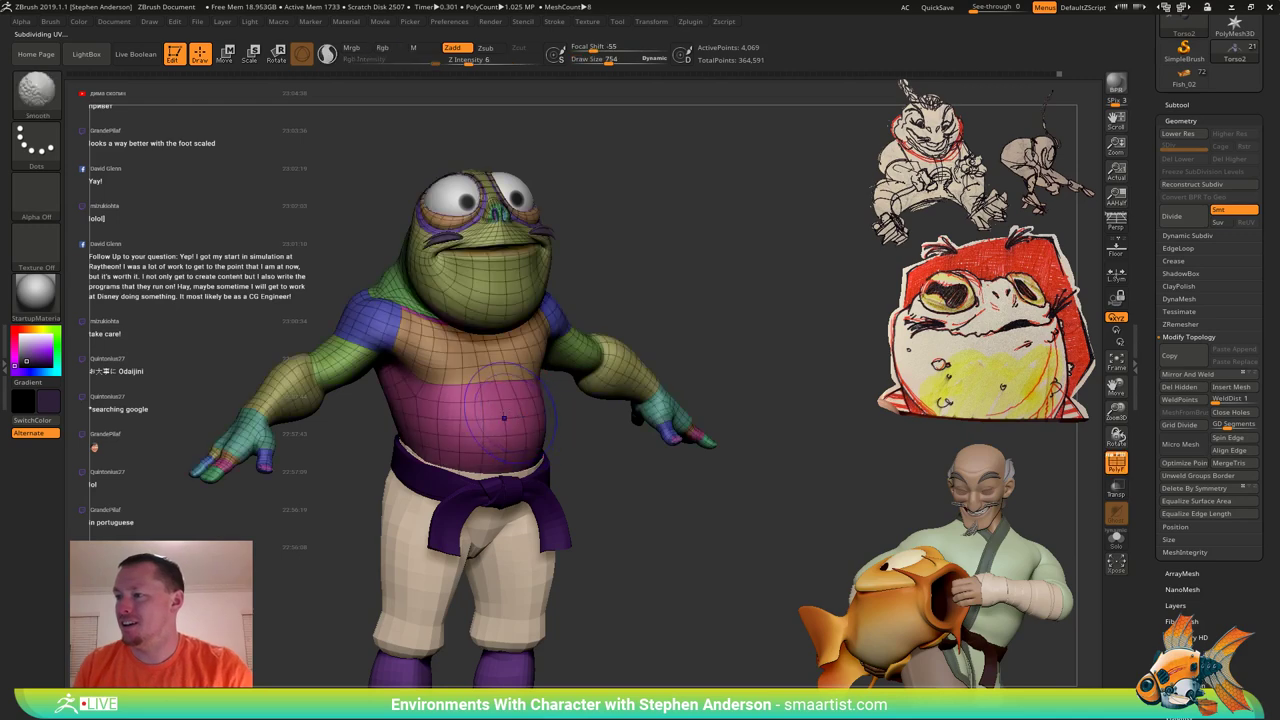
Mask the torso mesh except for the pink belly polygroup.
mouse_move(534, 408)
right_down()
mouse_move(475, 358)
mouse_move(504, 364)
mouse_move(510, 440)
right_up()
key(w)
ctrl+click(529, 363)
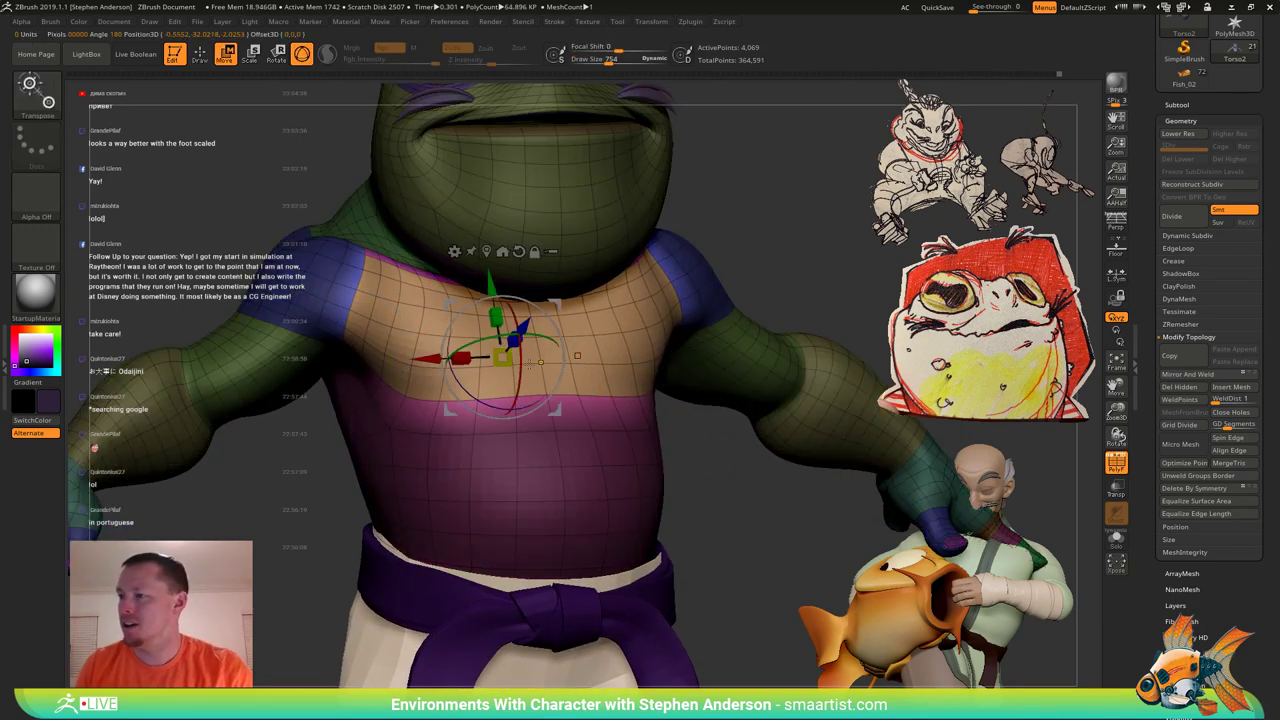
ctrl+drag(773, 190, 785, 197)
ctrl+click(510, 472)
key(q)
Push up and shape the belly's upper edge below the chest with the Move brush at draw size 754.
key(b)
key(m)
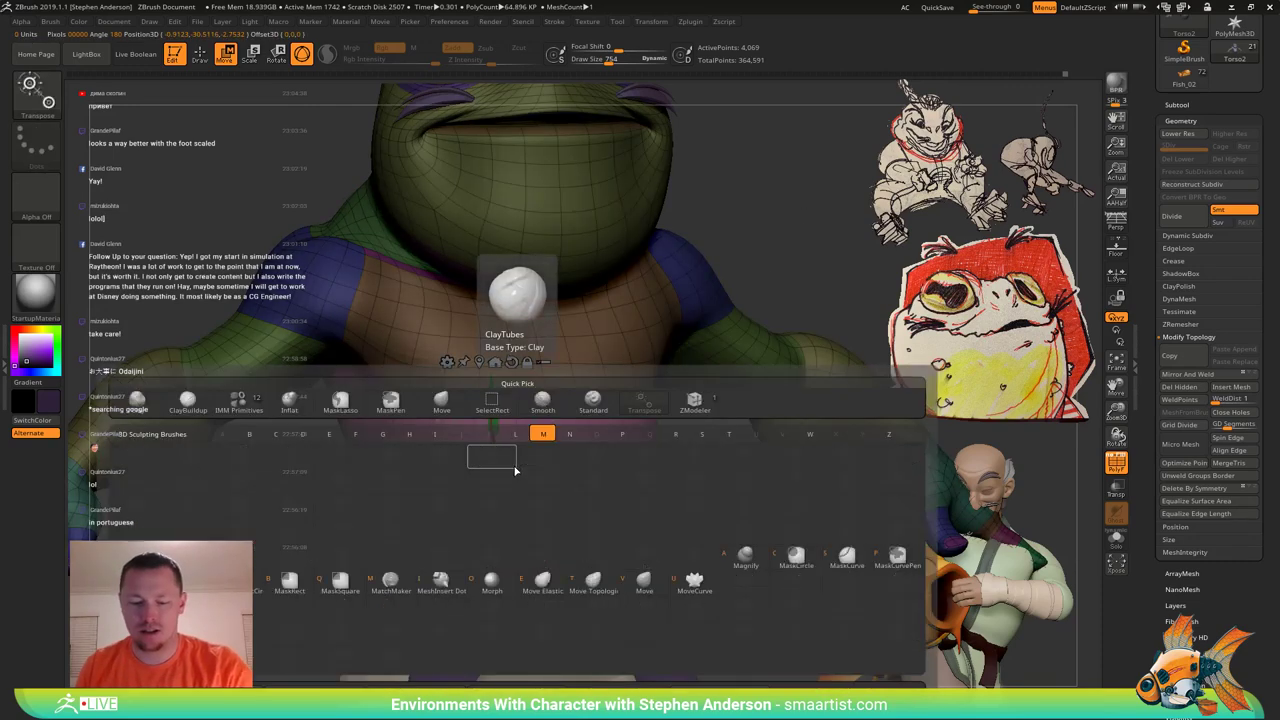
key(v)
right_drag(514, 469, 384, 389)
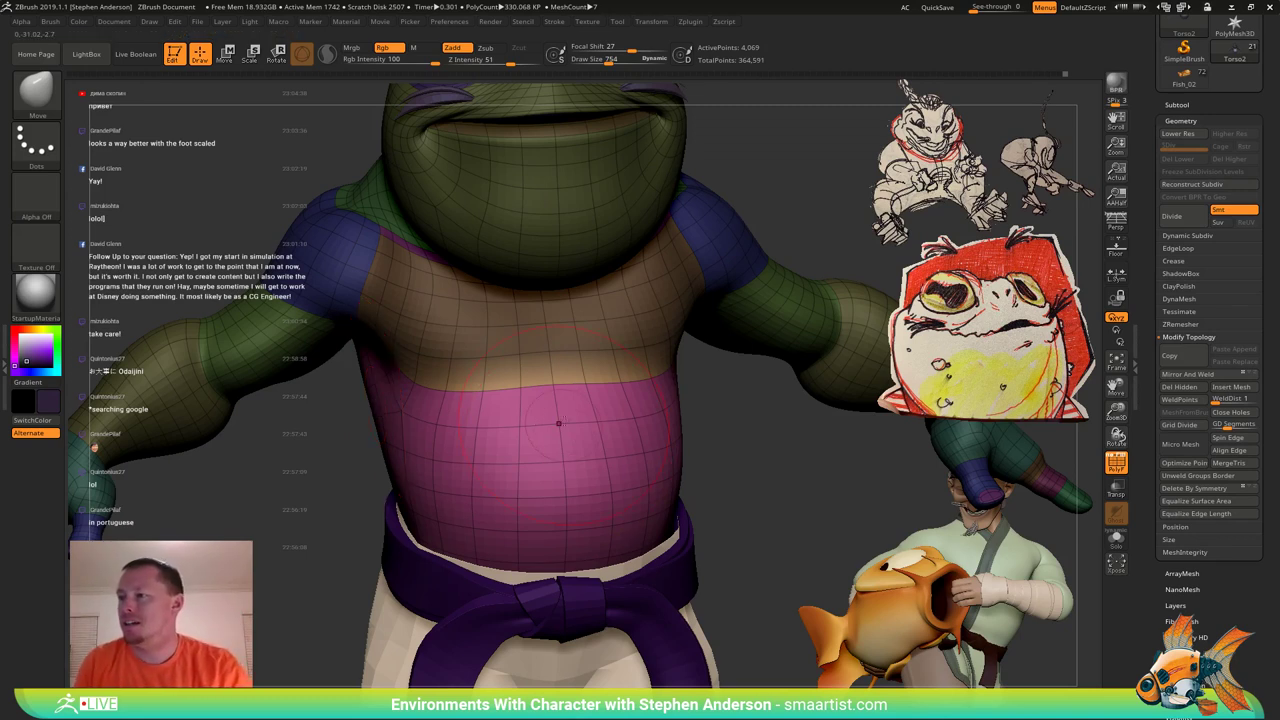
drag(409, 397, 419, 383)
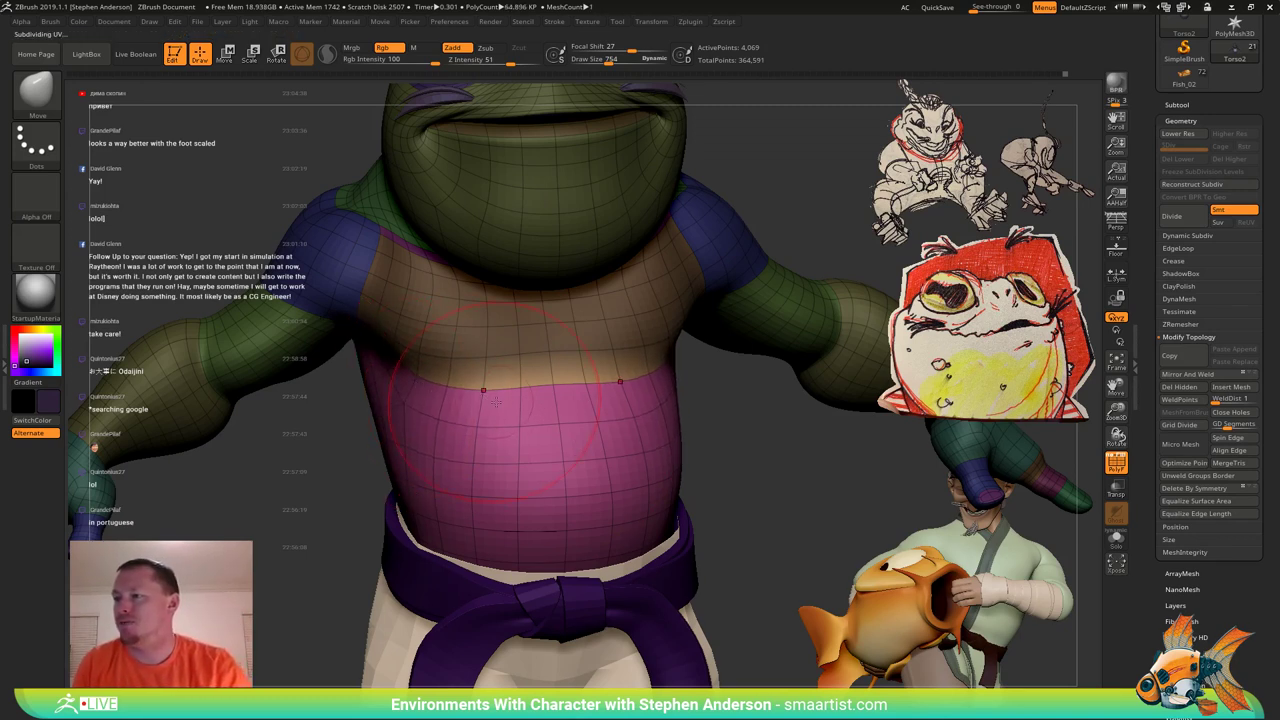
drag(496, 402, 501, 396)
right_drag(549, 404, 698, 402)
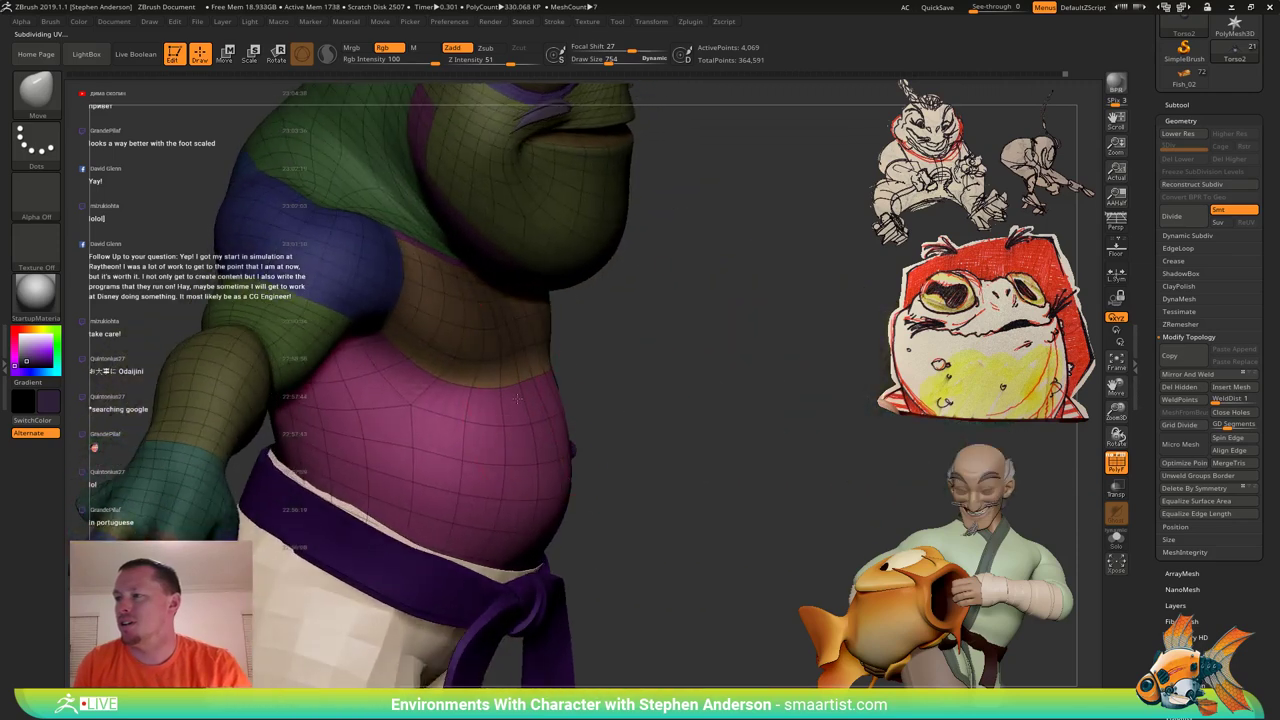
right_drag(470, 409, 443, 416)
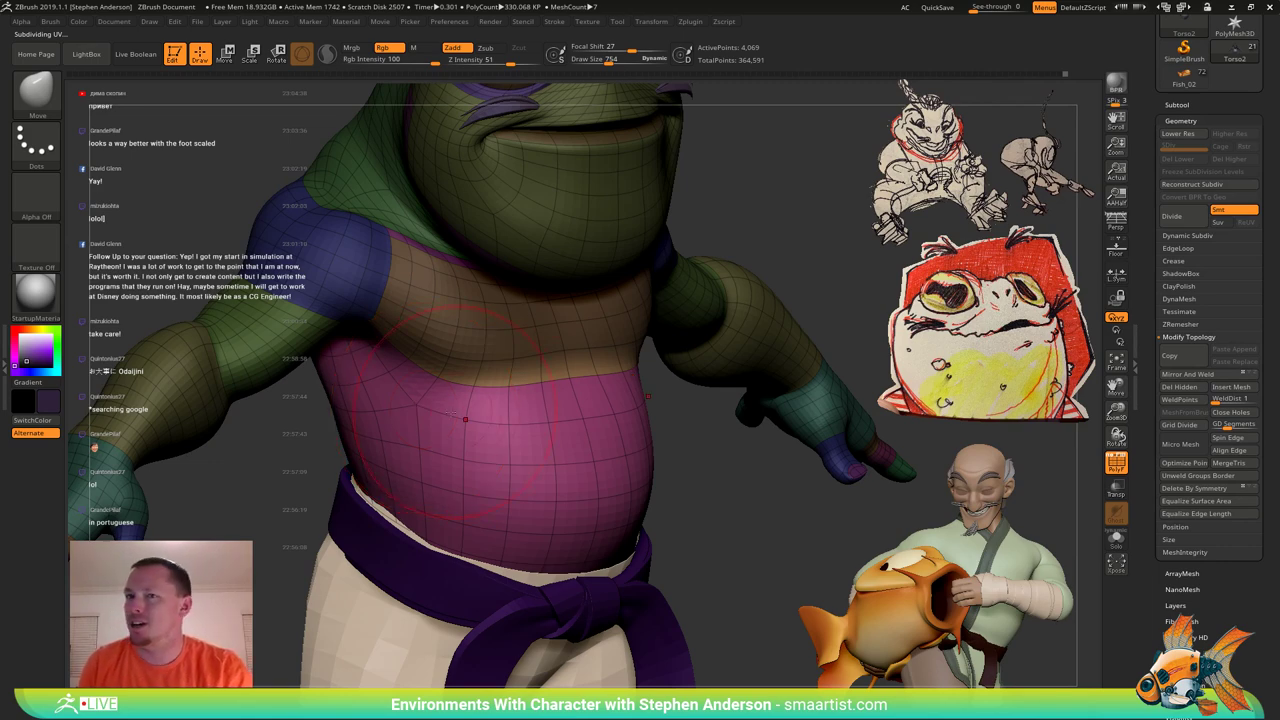
mouse_move(468, 410)
right_down()
mouse_move(416, 396)
mouse_move(531, 418)
mouse_move(547, 391)
mouse_move(478, 392)
right_up()
Set the ZModeler edge action to Mask and mask the edge loops along the side of the neck above the shoulder.
key(shift+f)
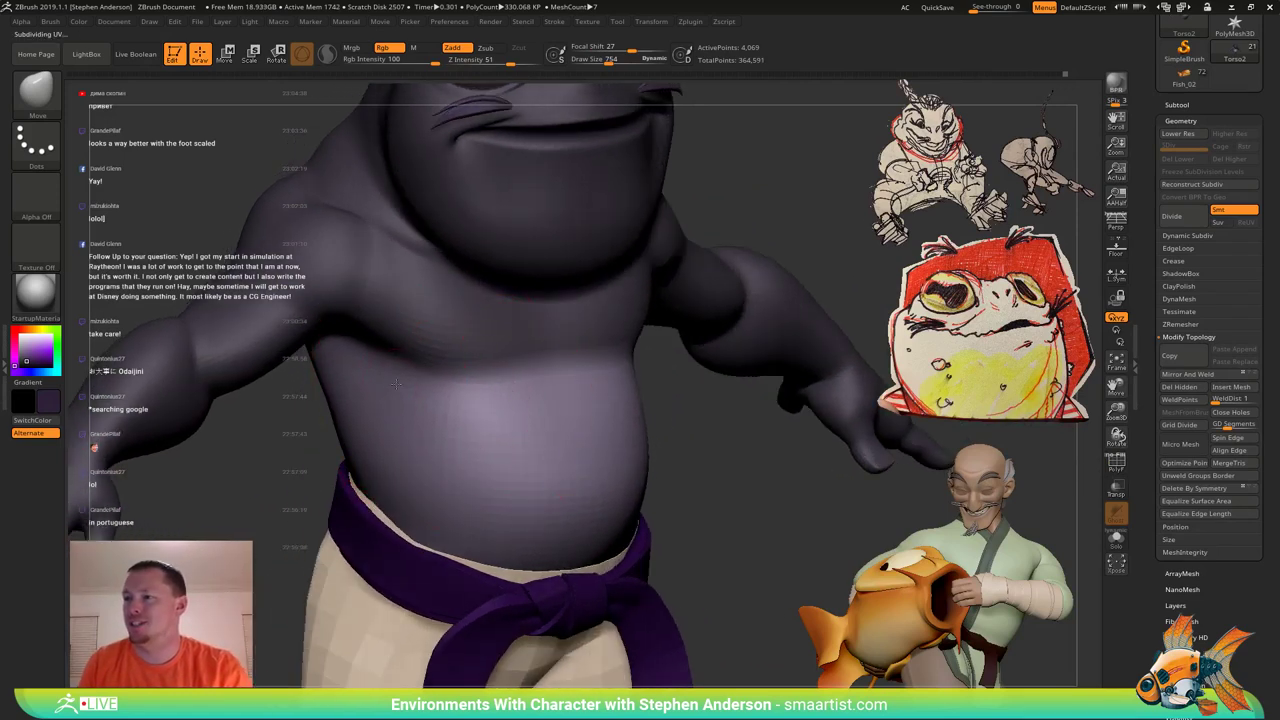
mouse_move(470, 425)
ctrl+right_down()
mouse_move(747, 223)
mouse_move(691, 346)
mouse_move(523, 412)
mouse_move(494, 378)
mouse_move(560, 382)
mouse_move(458, 385)
mouse_move(590, 385)
mouse_move(474, 351)
mouse_move(533, 416)
mouse_move(586, 392)
mouse_move(594, 372)
mouse_move(404, 281)
ctrl+right_up()
key(shift+f)
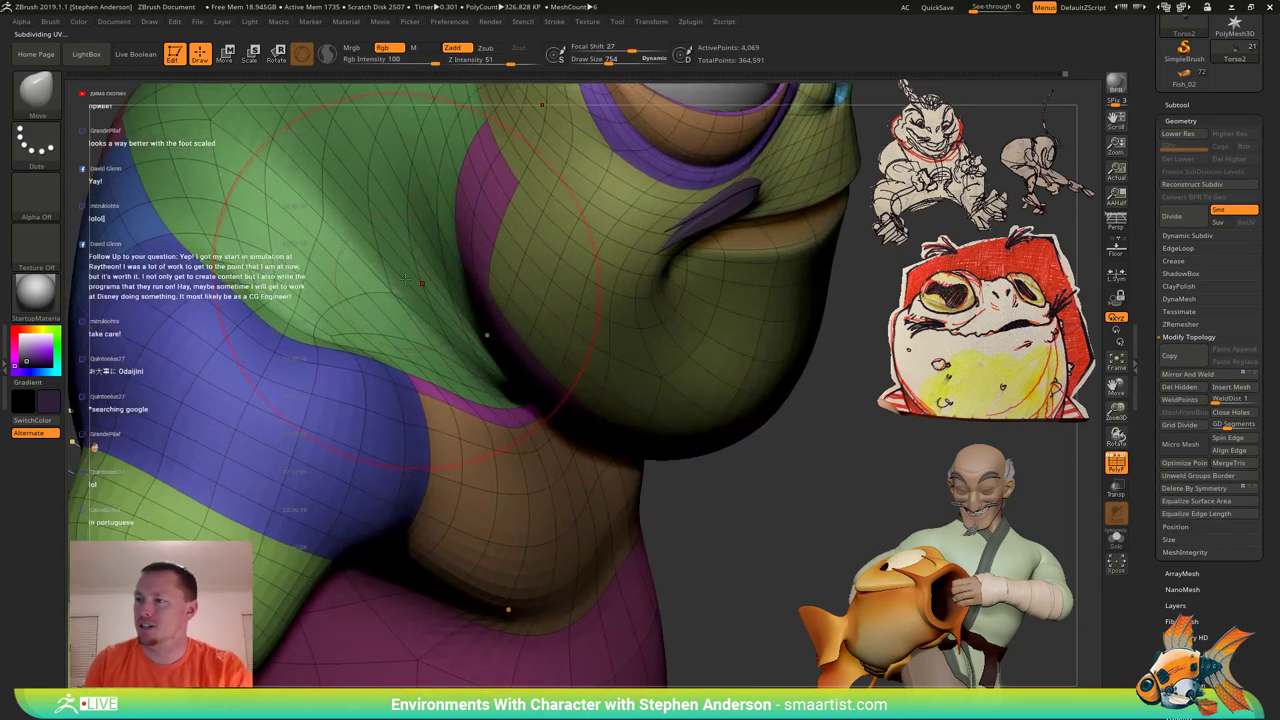
key(b)
key(z)
key(m)
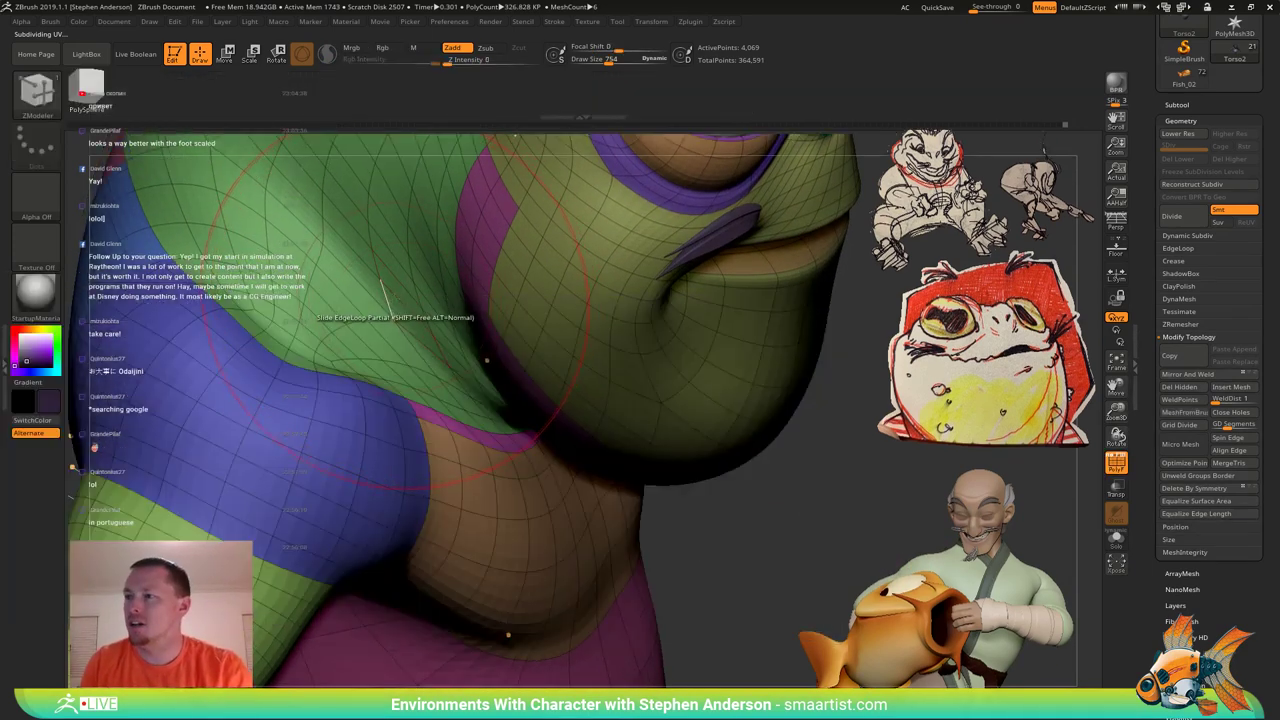
key(space)
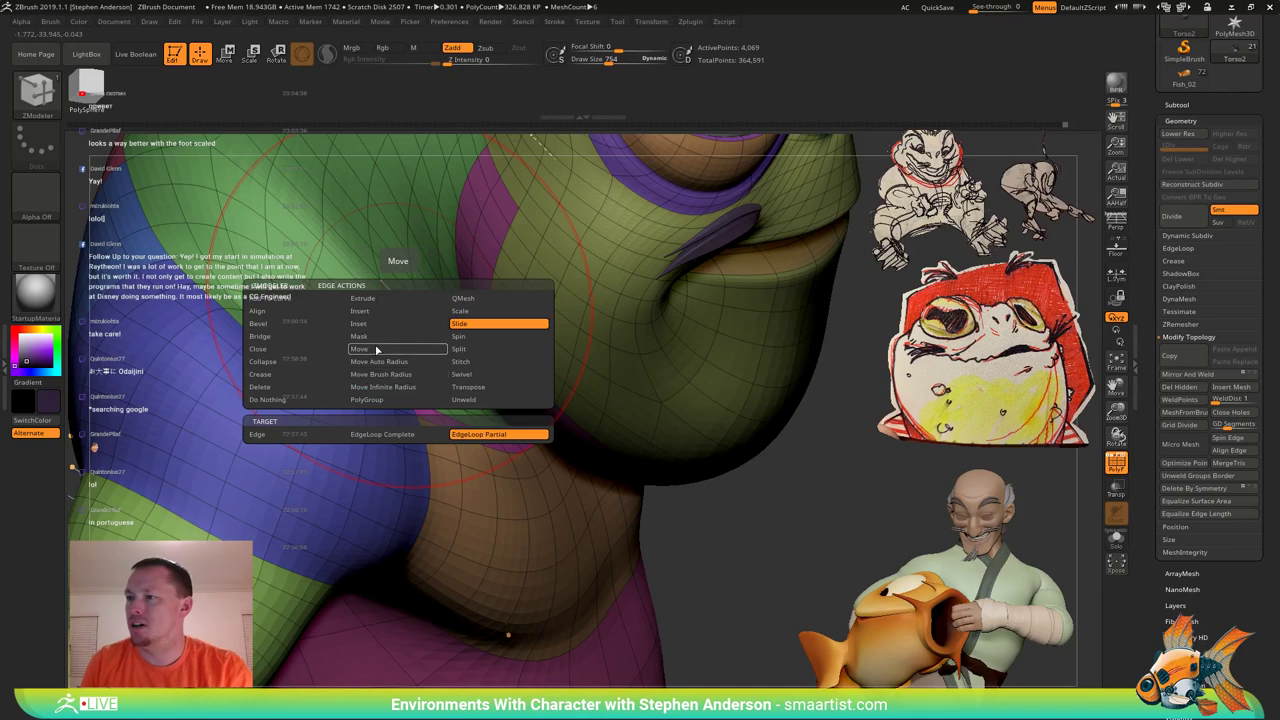
click(394, 333)
ctrl+click(403, 301)
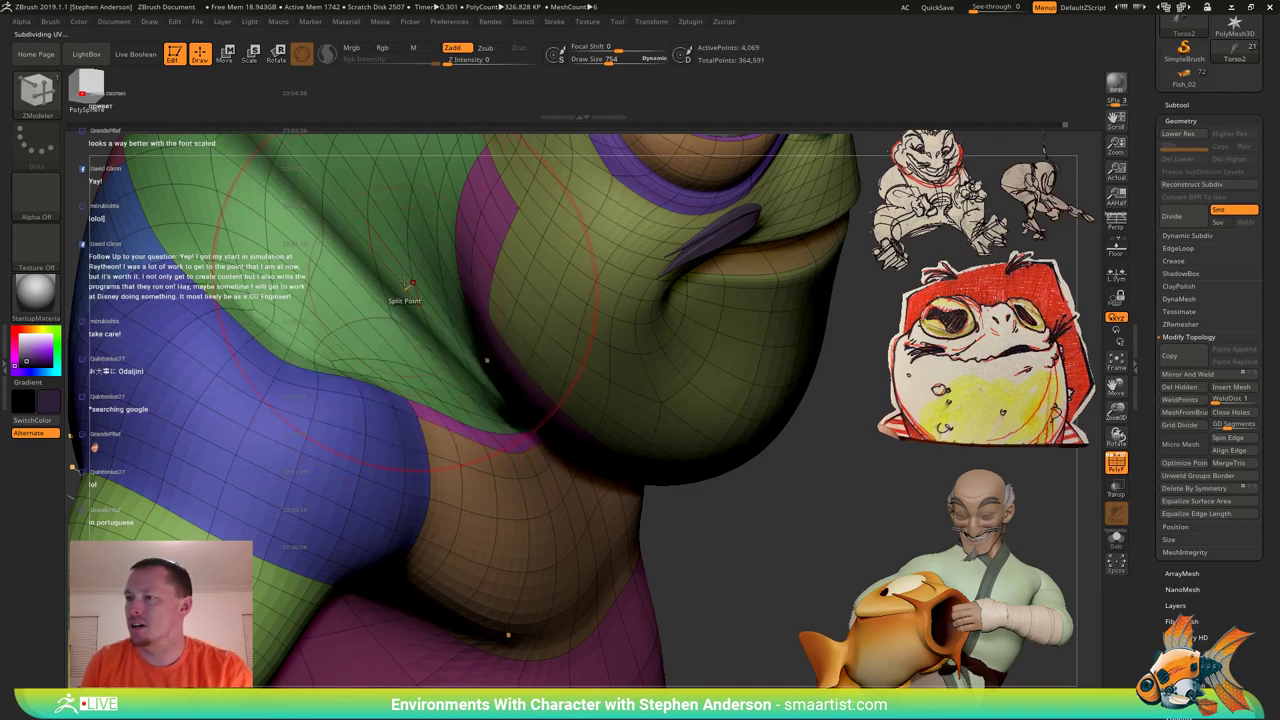
ctrl+click(401, 280)
ctrl+click(399, 267)
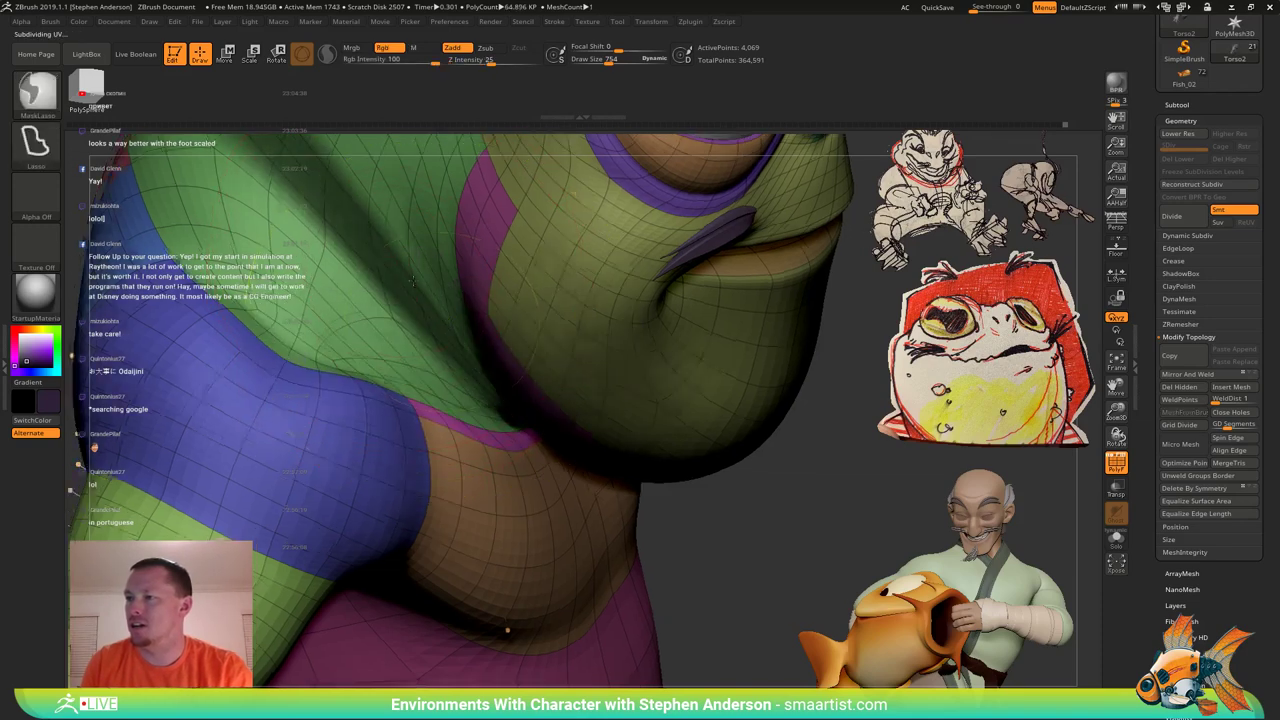
Invert the mask to leave only the strip along the side of the neck editable.
ctrl+right_drag(745, 490, 690, 425)
ctrl+click(675, 430)
ctrl+right_drag(422, 308, 476, 347)
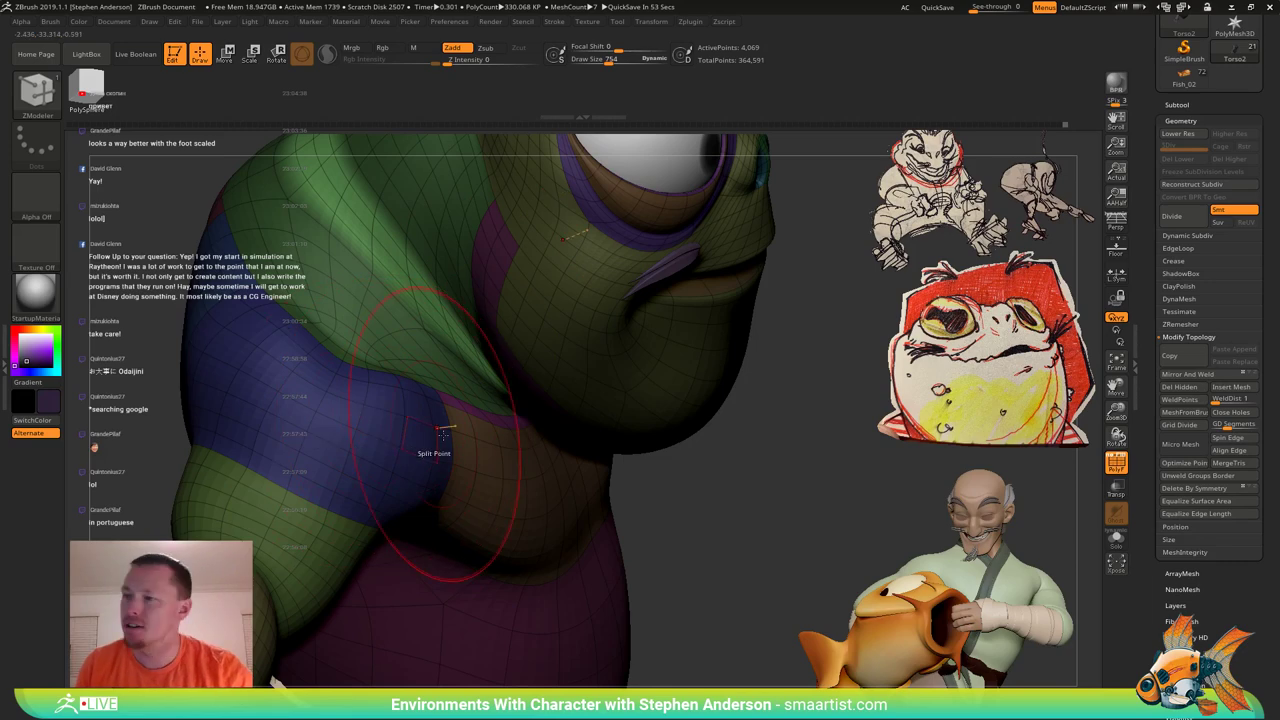
right_drag(443, 338, 436, 294)
Inflate and smooth the unmasked neck strip with the Inflat and Smooth brushes, hide the polygroup display and clear the mask.
key(b)
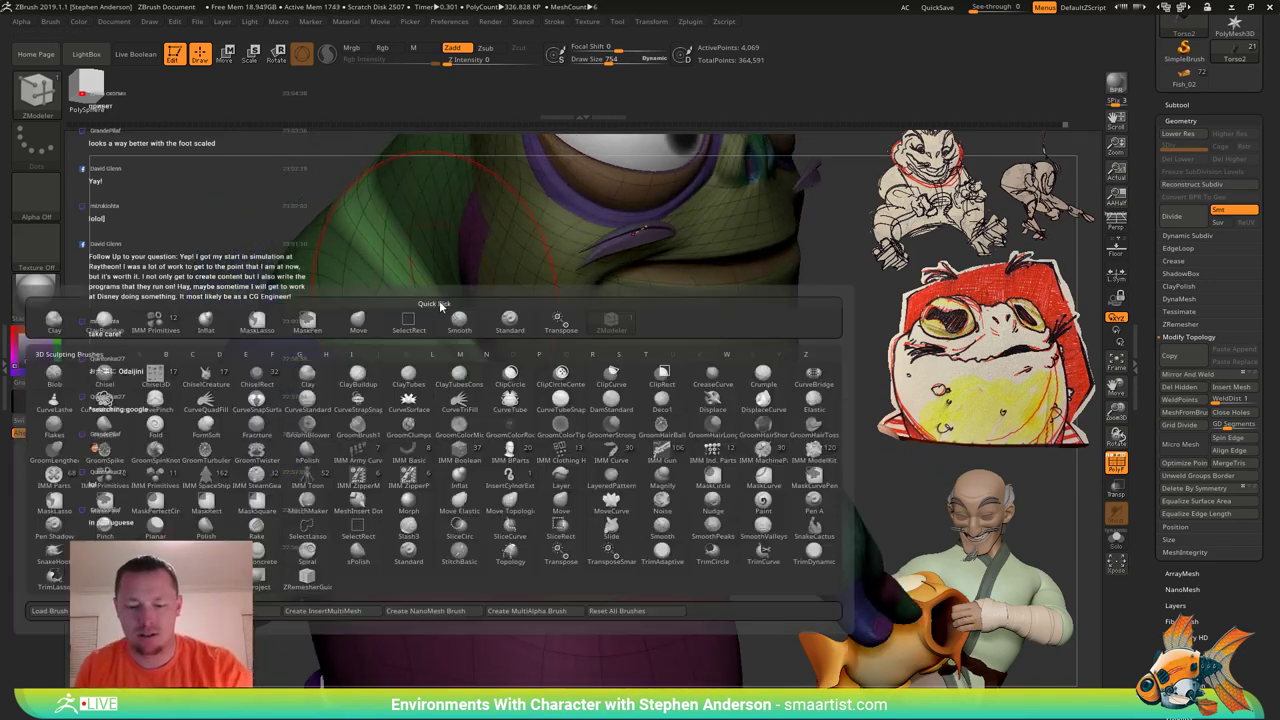
key(i)
key(n)
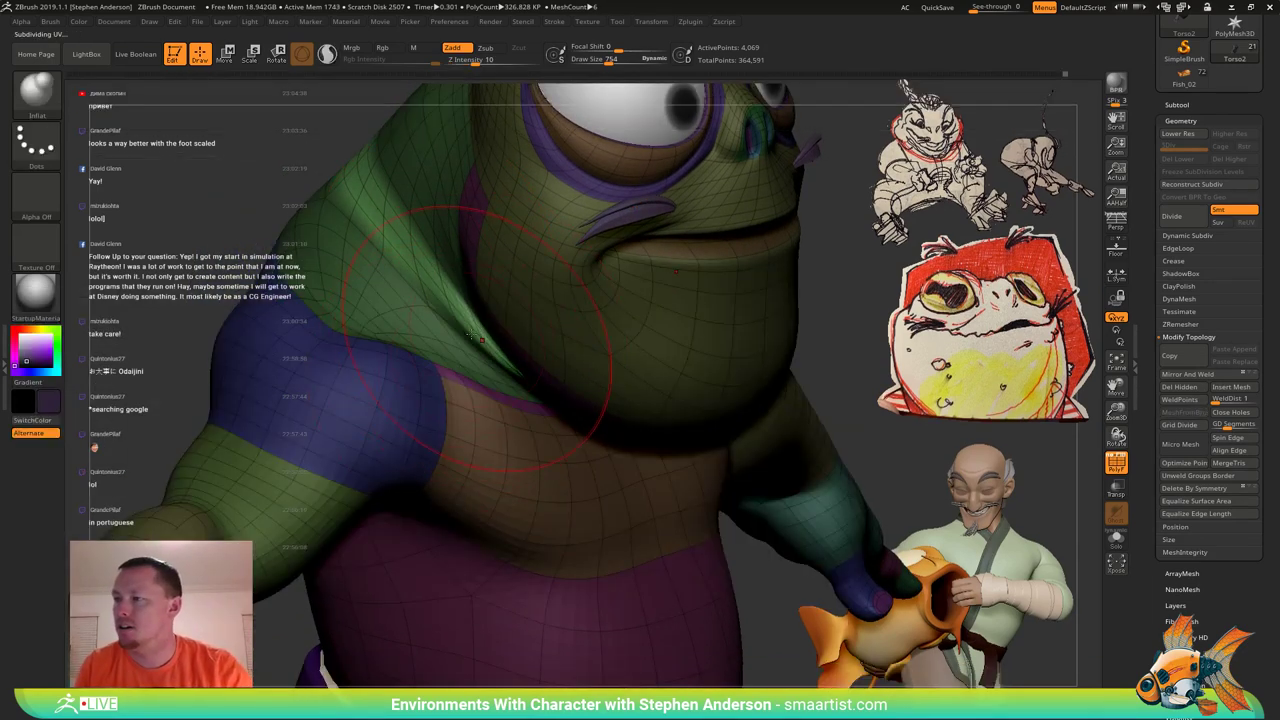
mouse_move(521, 363)
right_down()
mouse_move(592, 336)
mouse_move(580, 365)
mouse_move(598, 382)
mouse_move(612, 372)
right_up()
key(shift+f)
right_drag(560, 411, 432, 290)
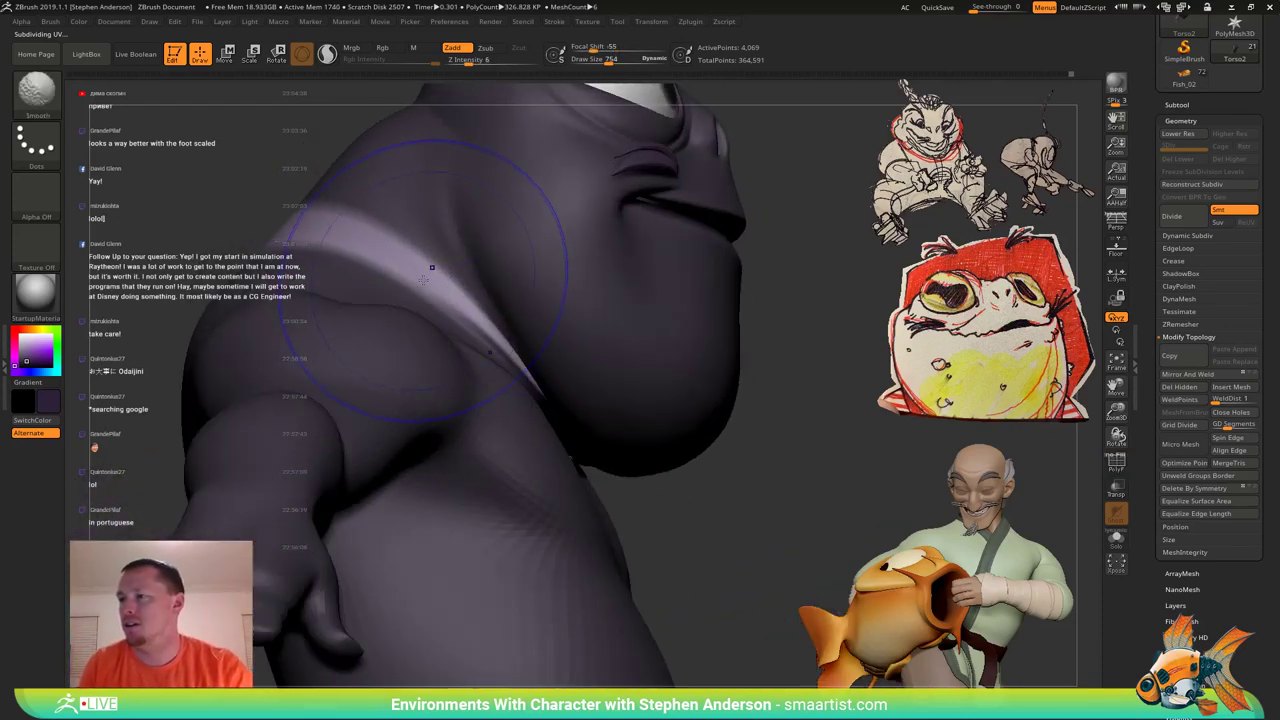
ctrl+drag(722, 534, 706, 509)
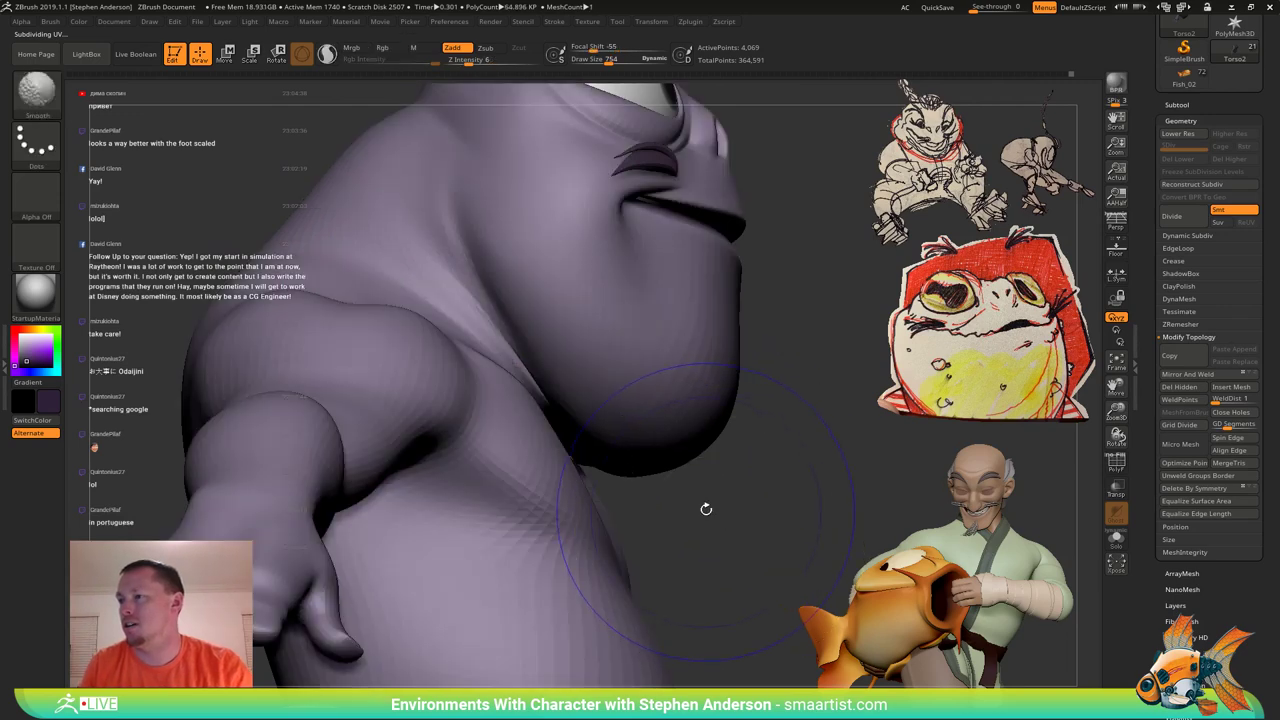
Show the polygroups, choose the Move brush with draw size 286 and smooth the inside of the elbow.
key(shift+f)
ctrl+right_drag(706, 509, 603, 382)
key(shift+f)
right_drag(561, 387, 524, 384)
key(shift+f)
key(b)
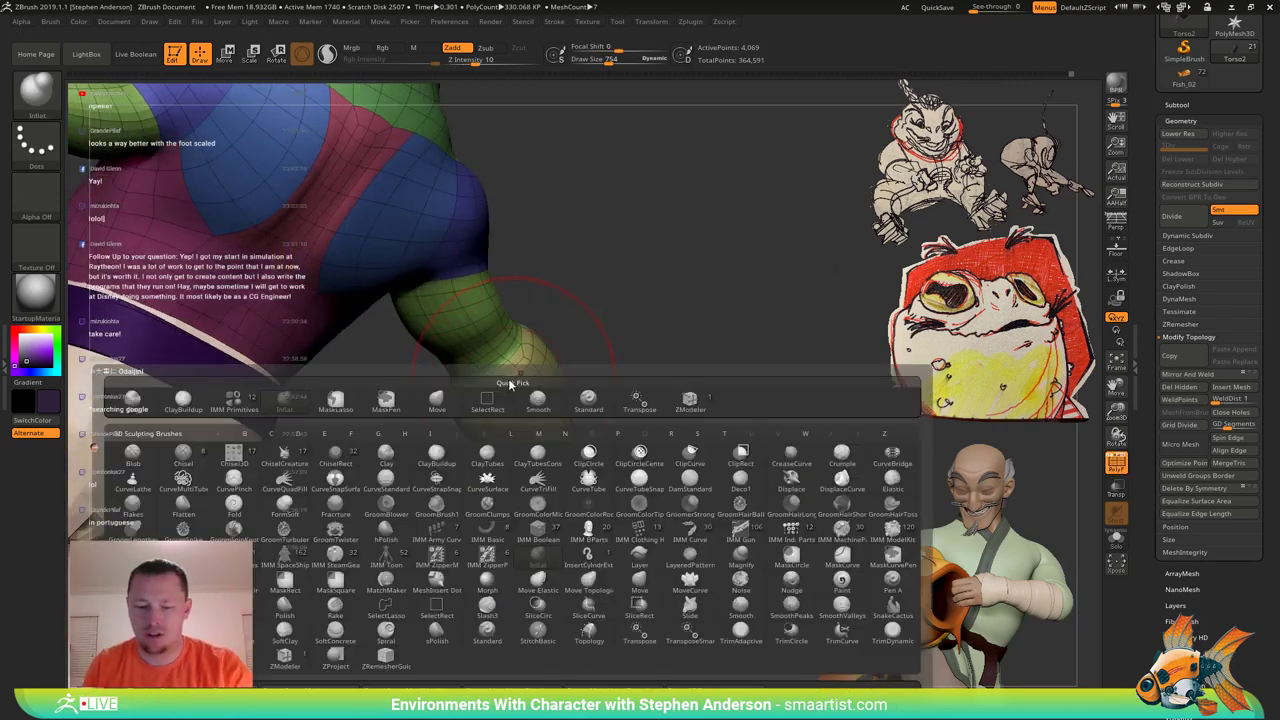
key(m)
key(v)
key(s)
drag(511, 354, 494, 354)
mouse_move(512, 368)
right_down()
mouse_move(478, 376)
mouse_move(517, 360)
right_up()
key(shift)
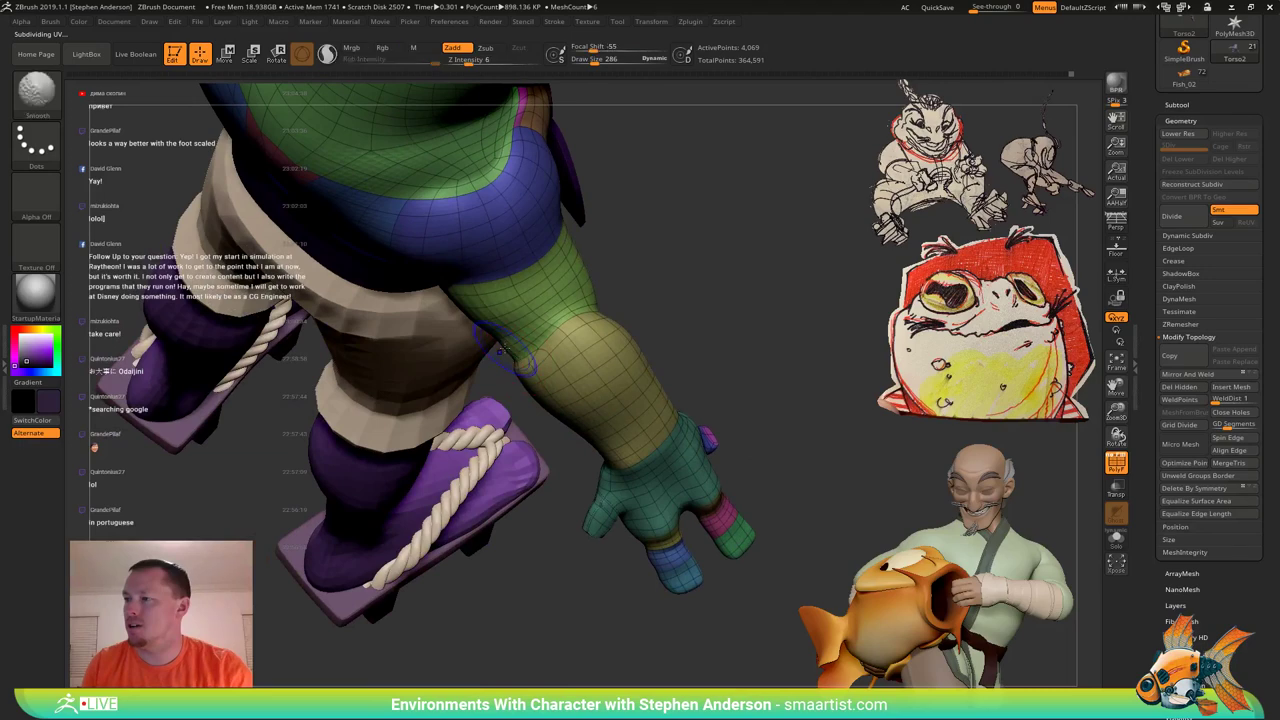
shift+drag(492, 330, 545, 348)
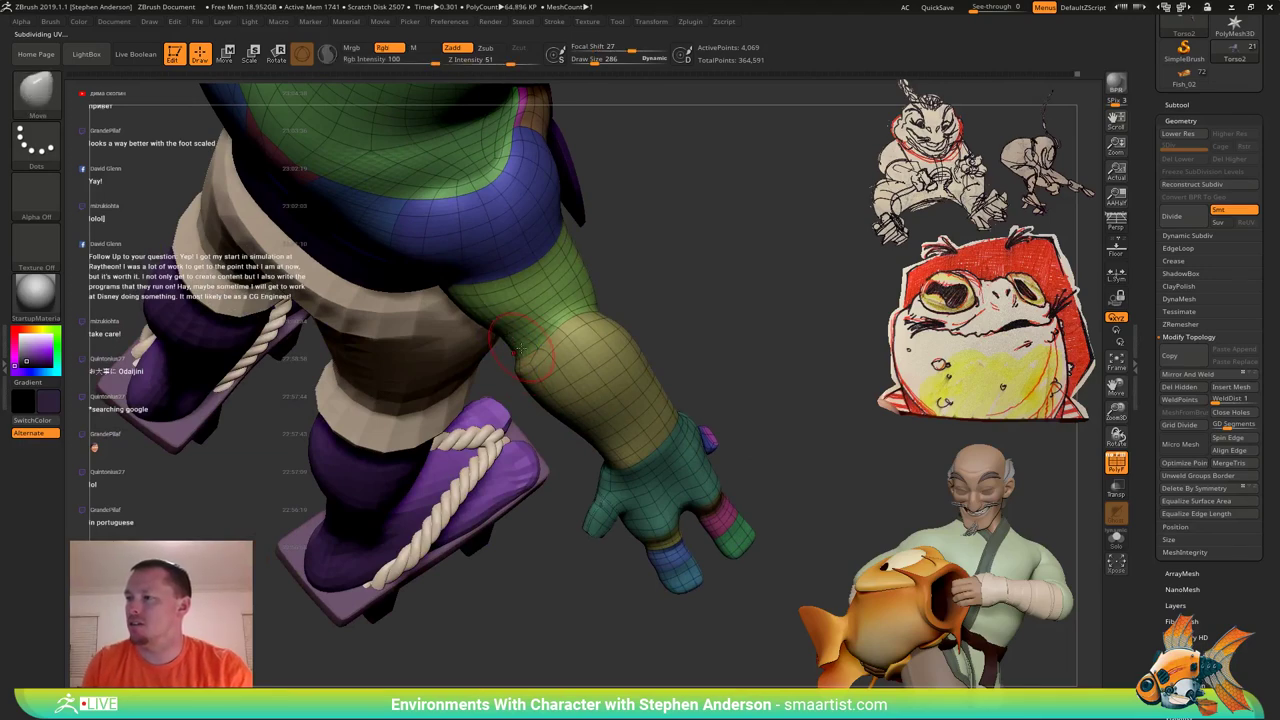
Hide the polygroup display and save the tool as CharB_01, replacing the existing file.
right_drag(552, 345, 665, 267)
key(shift+f)
mouse_move(669, 317)
right_down()
mouse_move(655, 265)
mouse_move(500, 285)
right_up()
mouse_move(790, 325)
alt+right_down()
mouse_move(571, 329)
mouse_move(591, 290)
mouse_move(617, 360)
mouse_move(628, 340)
mouse_move(615, 323)
mouse_move(781, 305)
mouse_move(771, 312)
mouse_move(758, 290)
mouse_move(784, 281)
mouse_move(810, 292)
alt+right_up()
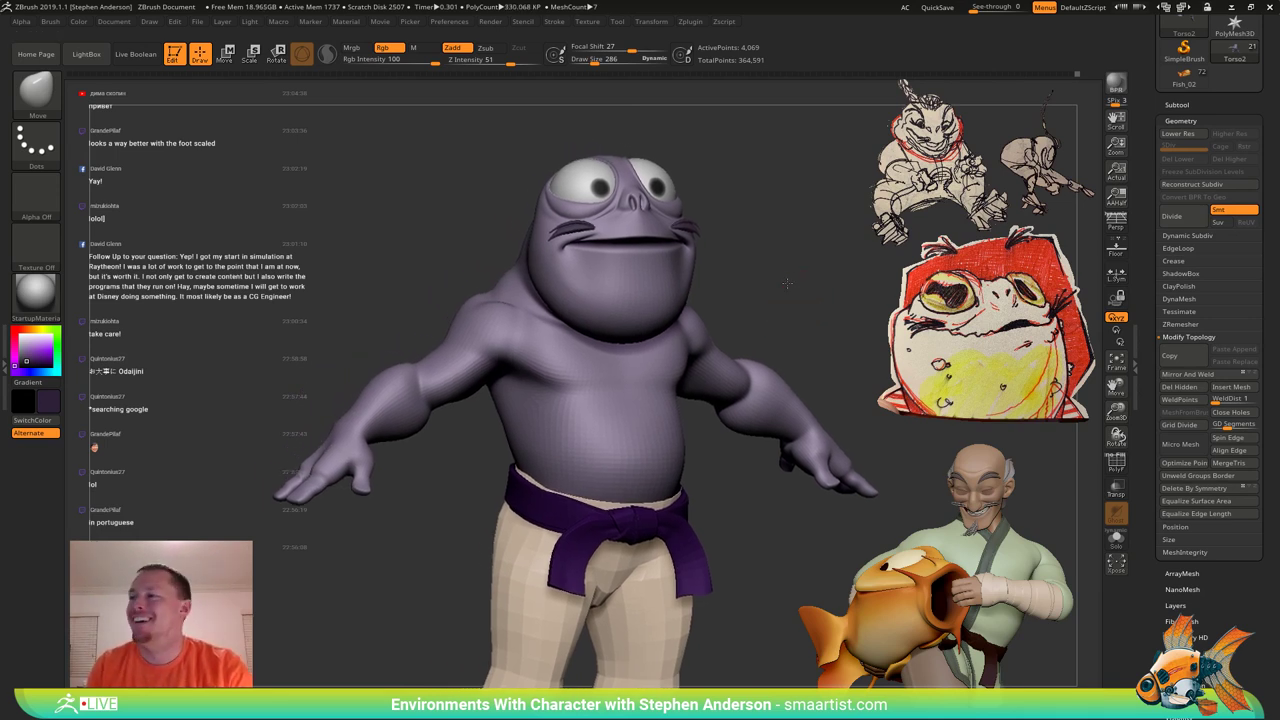
mouse_move(787, 283)
right_down()
mouse_move(730, 287)
mouse_move(798, 300)
mouse_move(743, 311)
mouse_move(759, 308)
right_up()
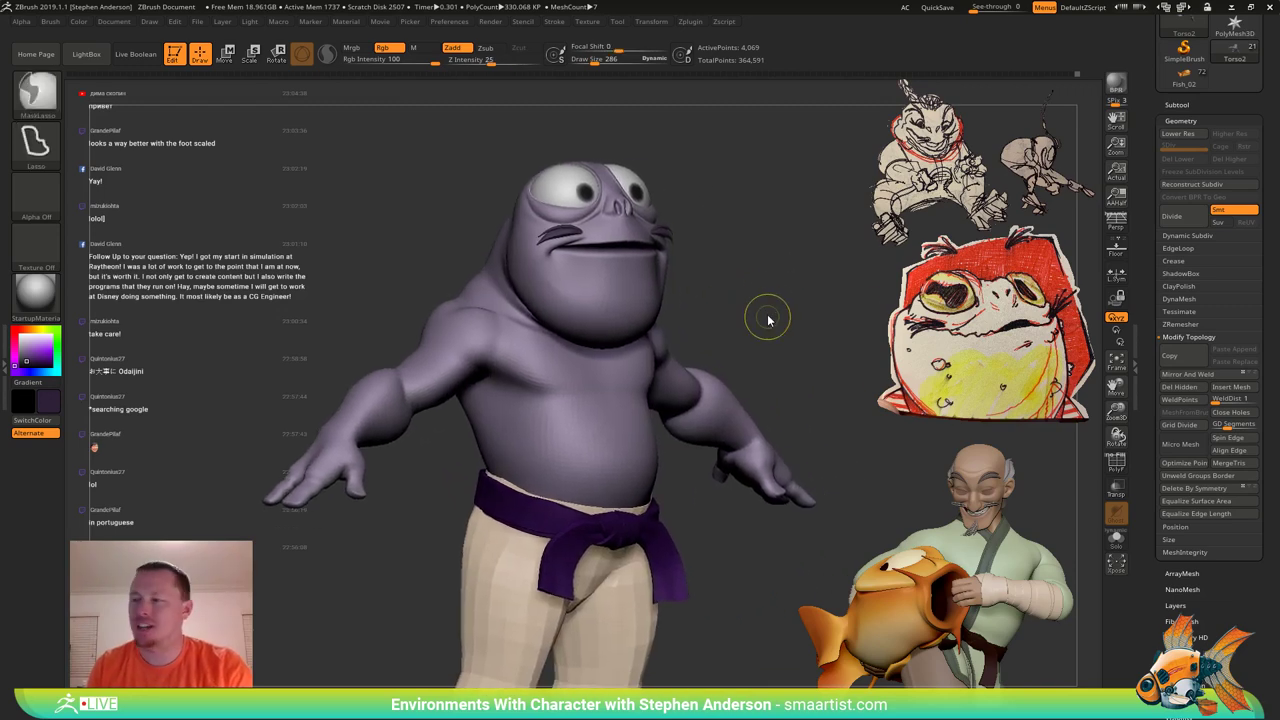
key(ctrl+s)
click(838, 474)
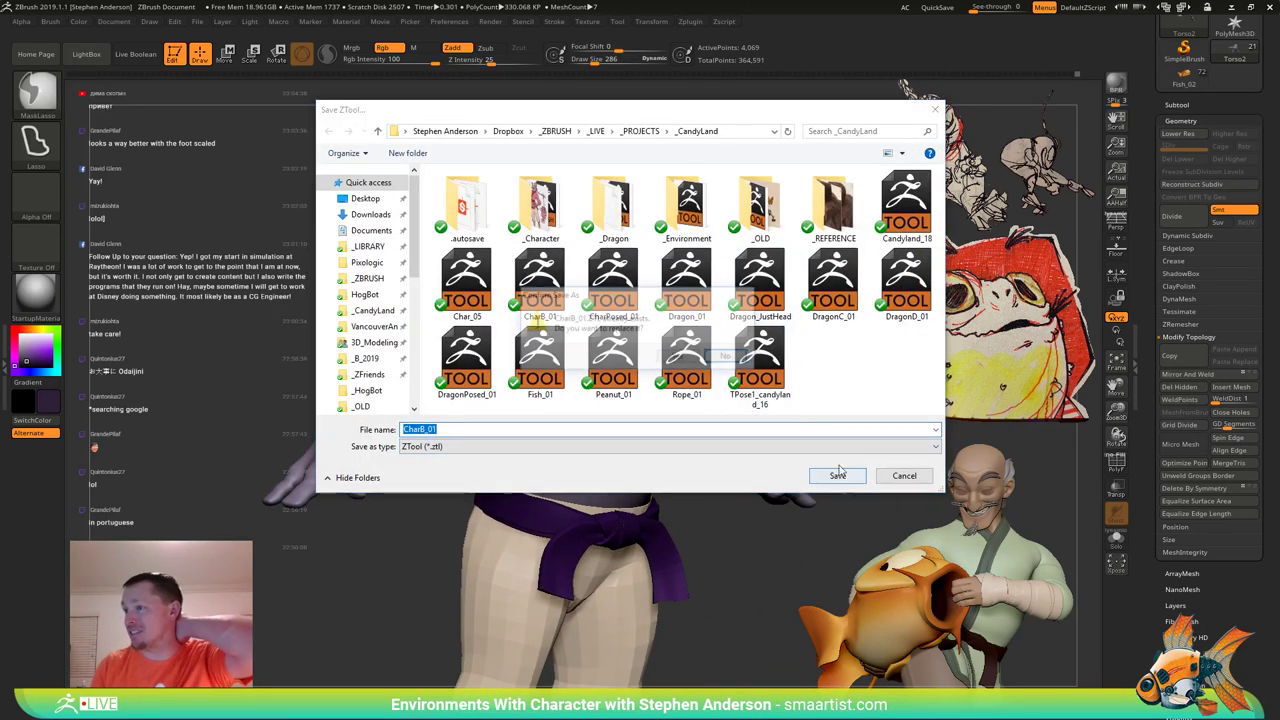
click(676, 355)
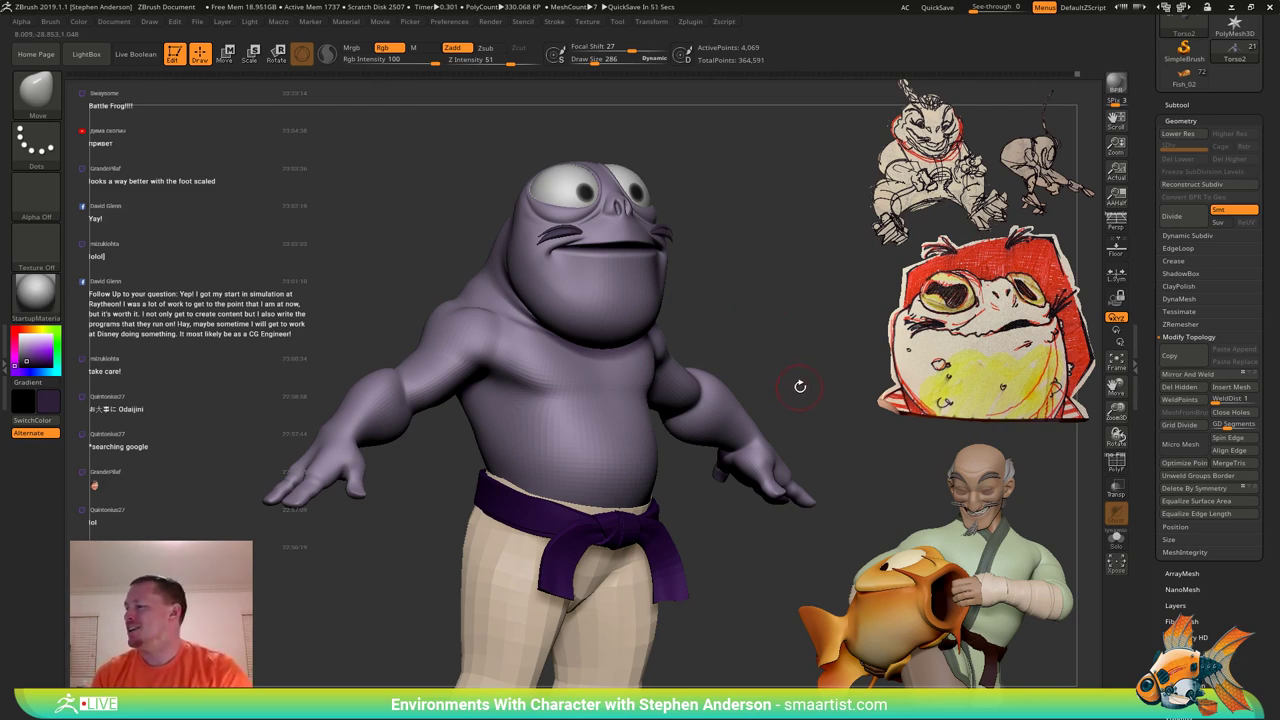
mouse_move(800, 386)
mouse_down()
mouse_move(780, 397)
mouse_move(808, 394)
mouse_move(794, 390)
mouse_up()
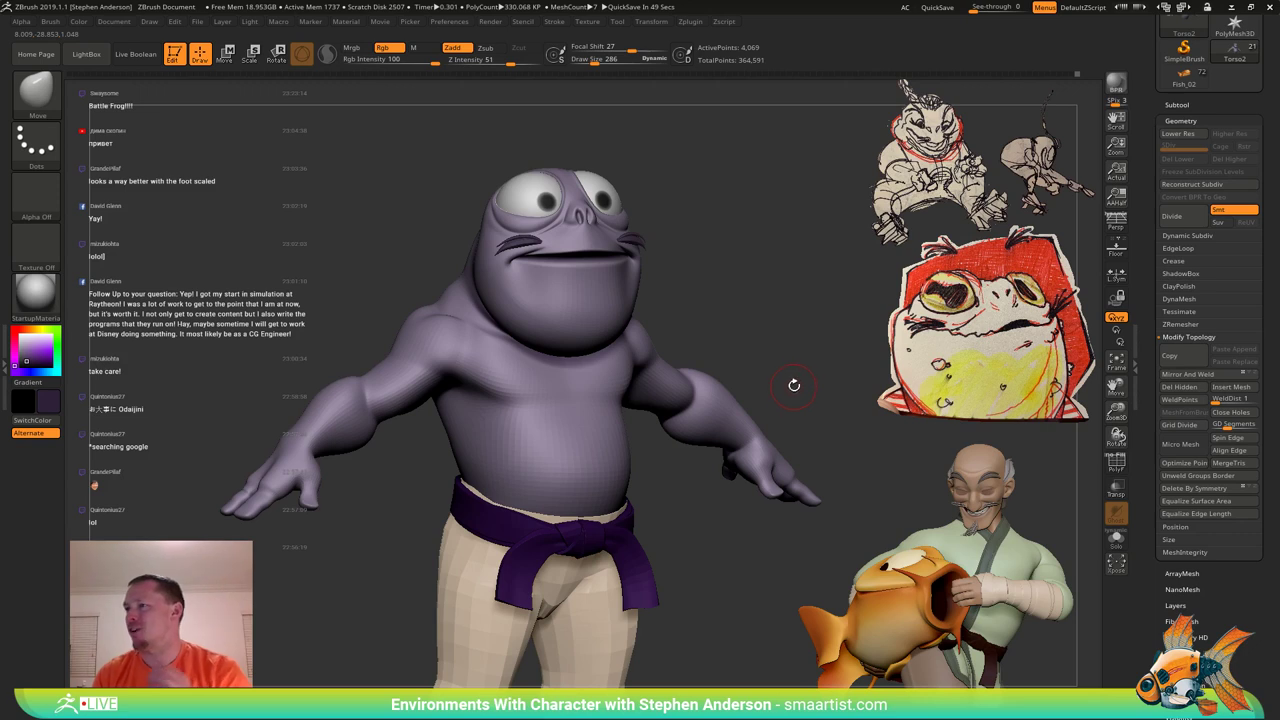